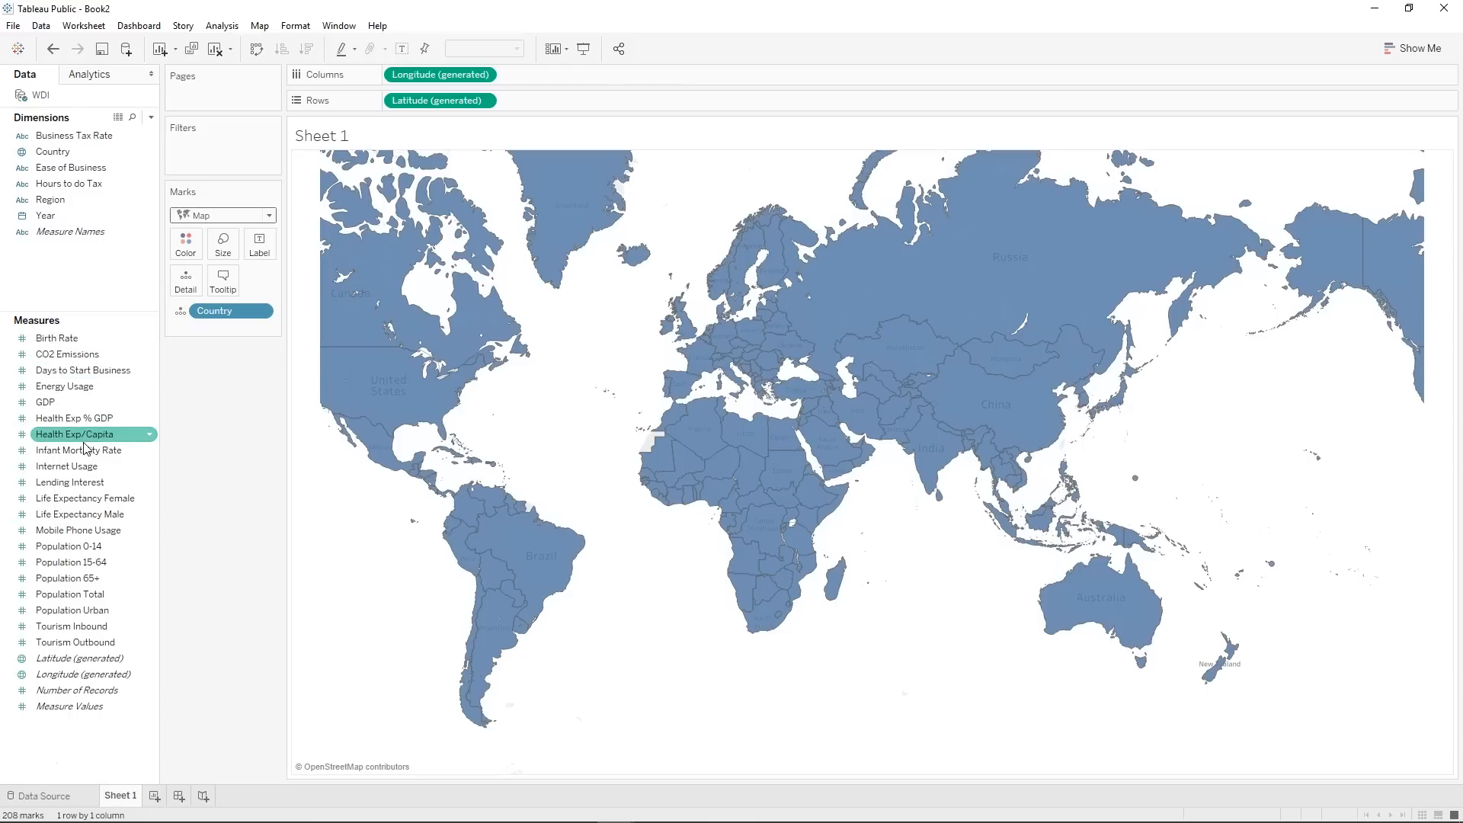
Colour the map's countries by Population Total and label each country with its Population Total.
mouse_move(69, 596)
mouse_down()
mouse_move(196, 284)
mouse_move(185, 244)
mouse_up()
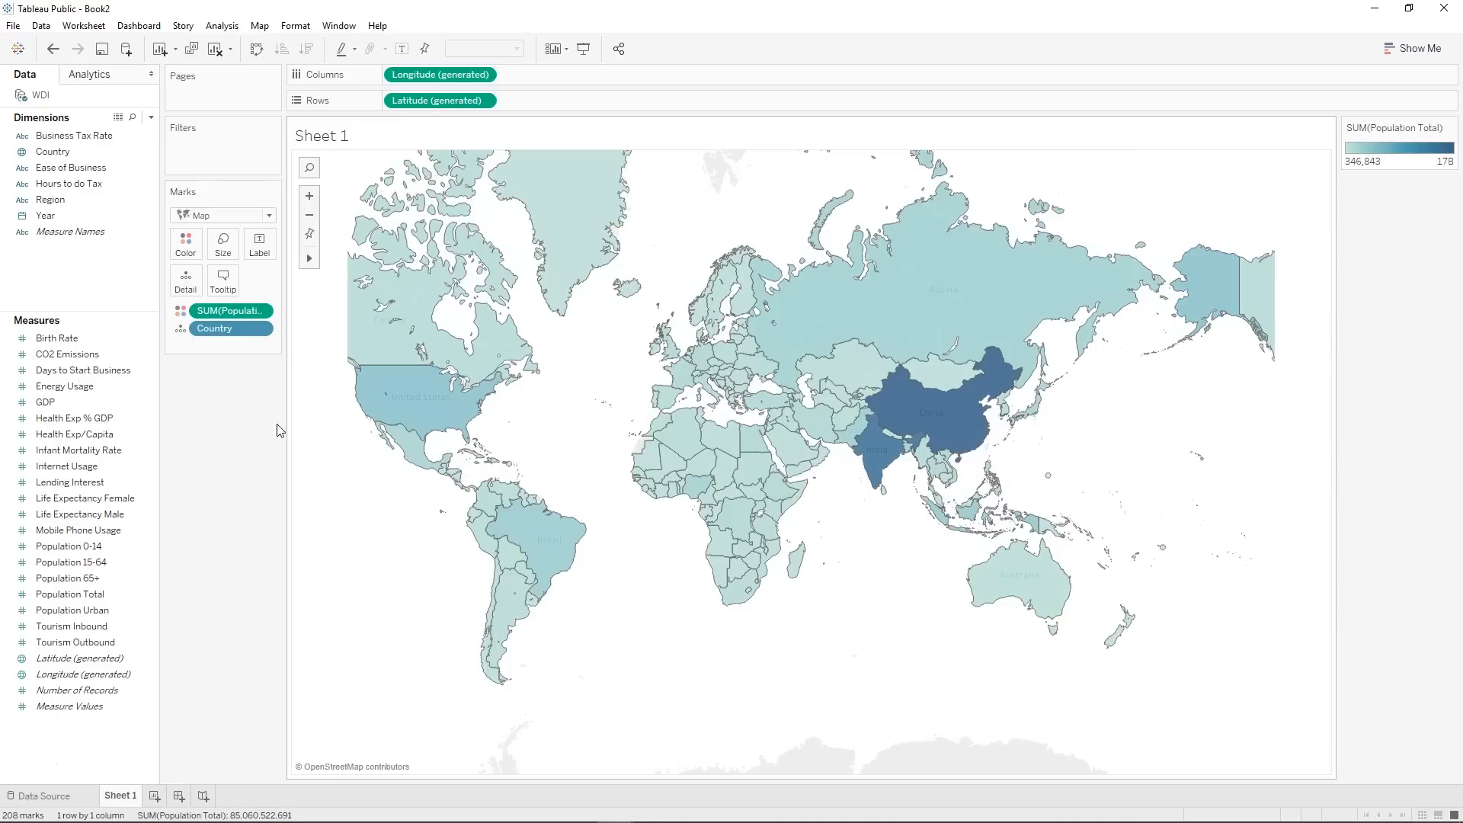
drag(88, 548, 259, 245)
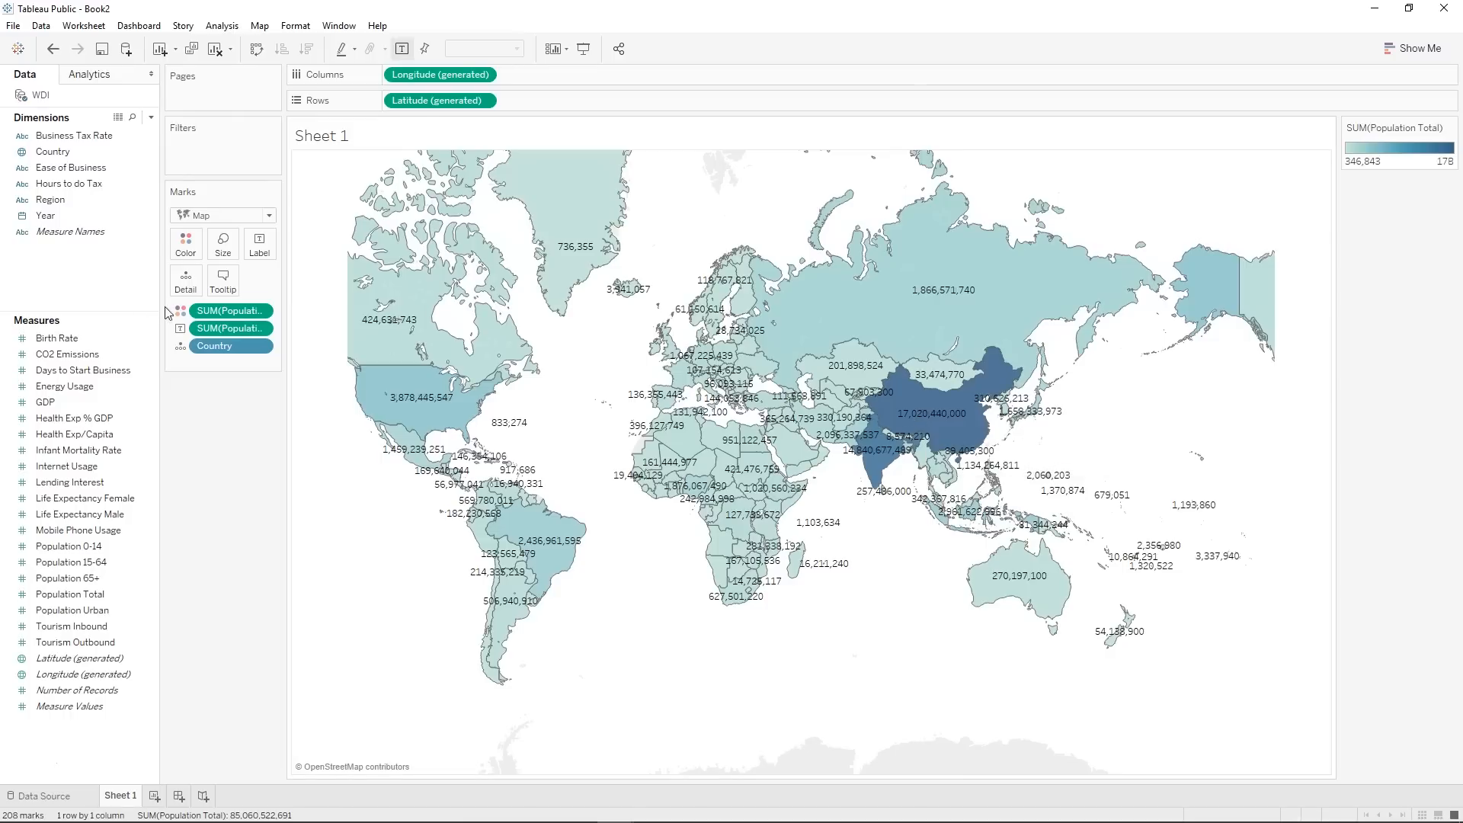
Add a Percent of Total table calculation to the Population Total label field.
right_click(233, 330)
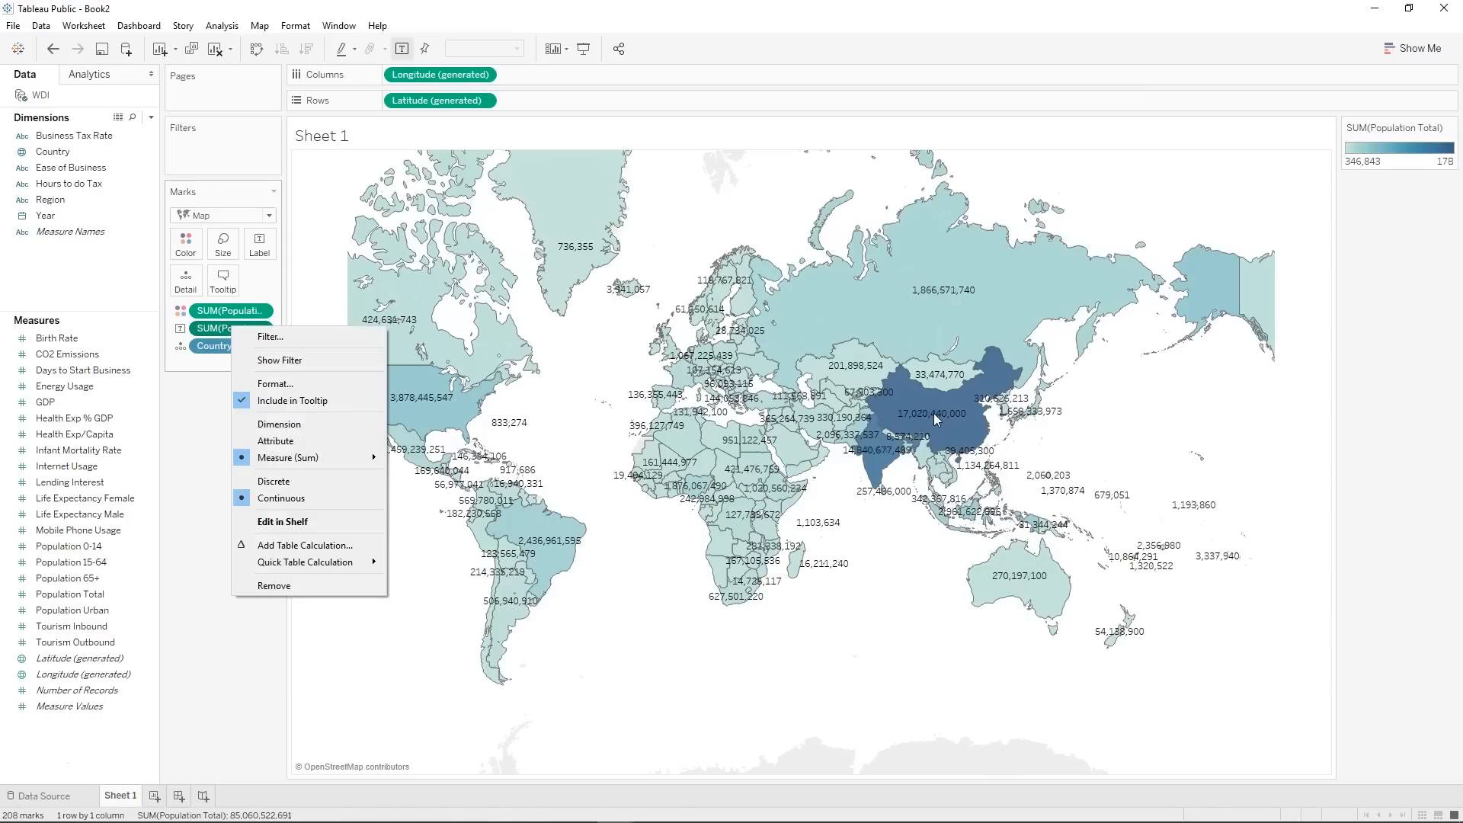
click(290, 546)
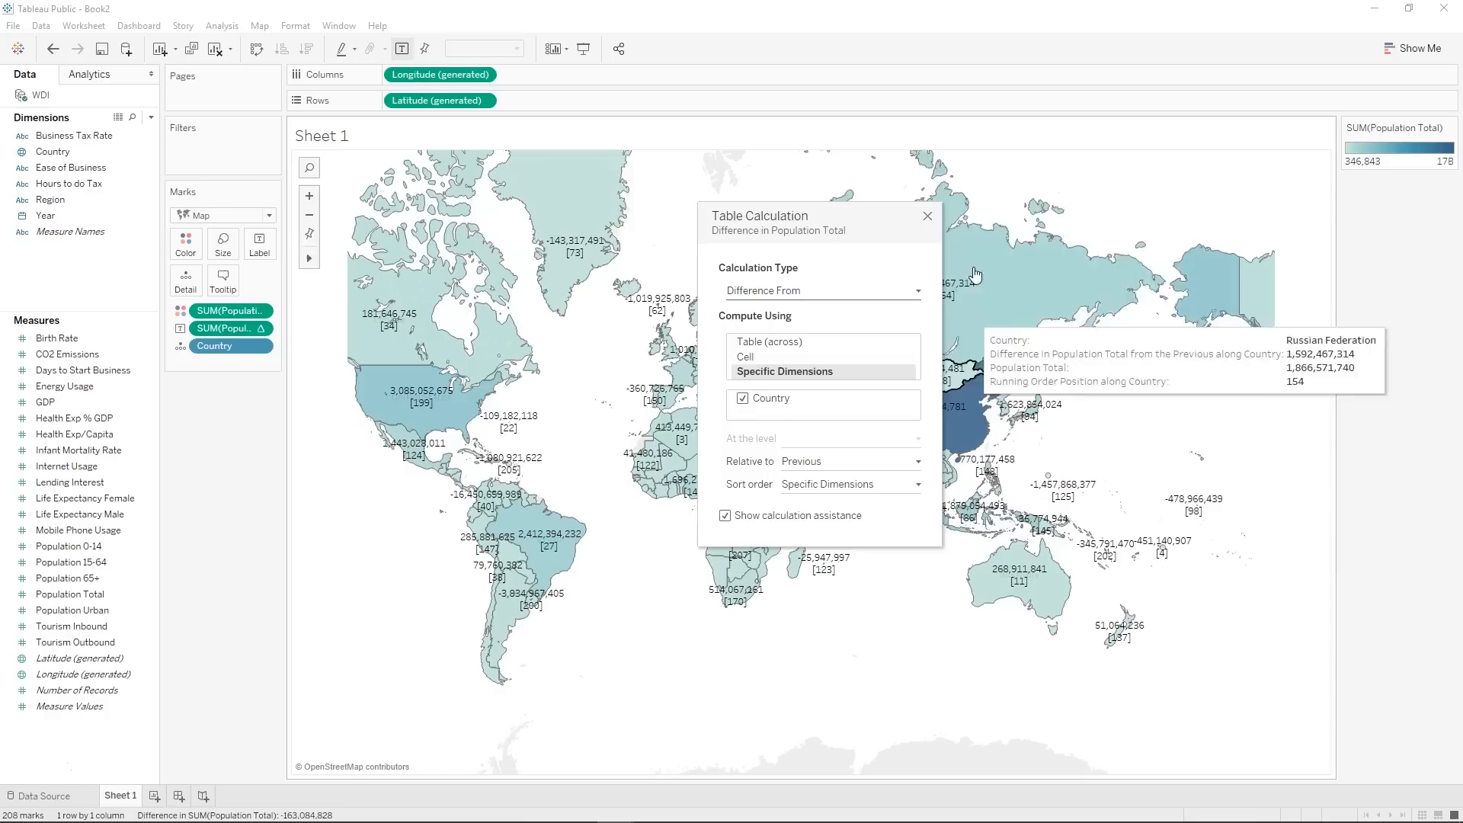
click(785, 291)
click(786, 355)
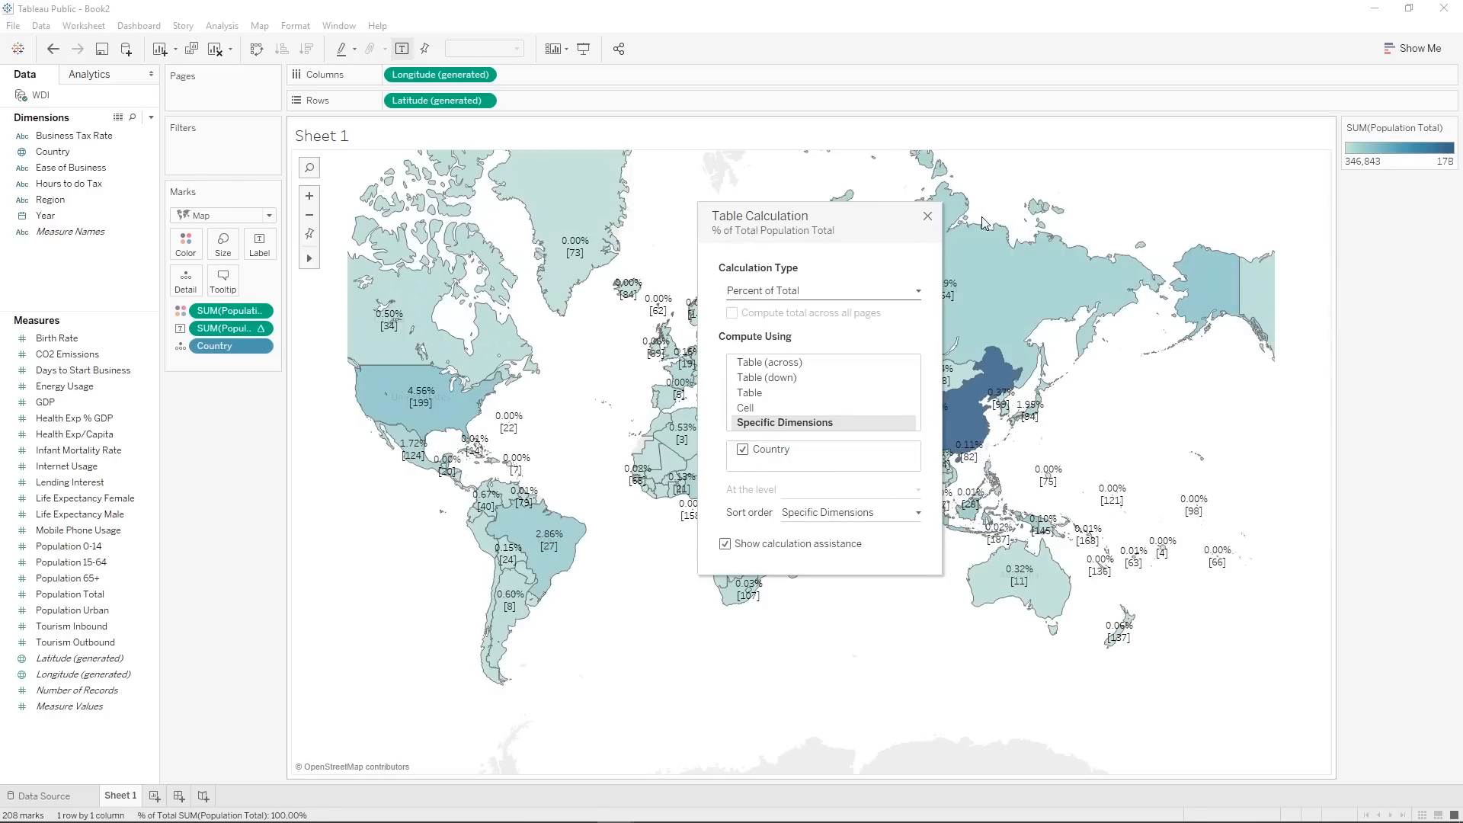
click(928, 216)
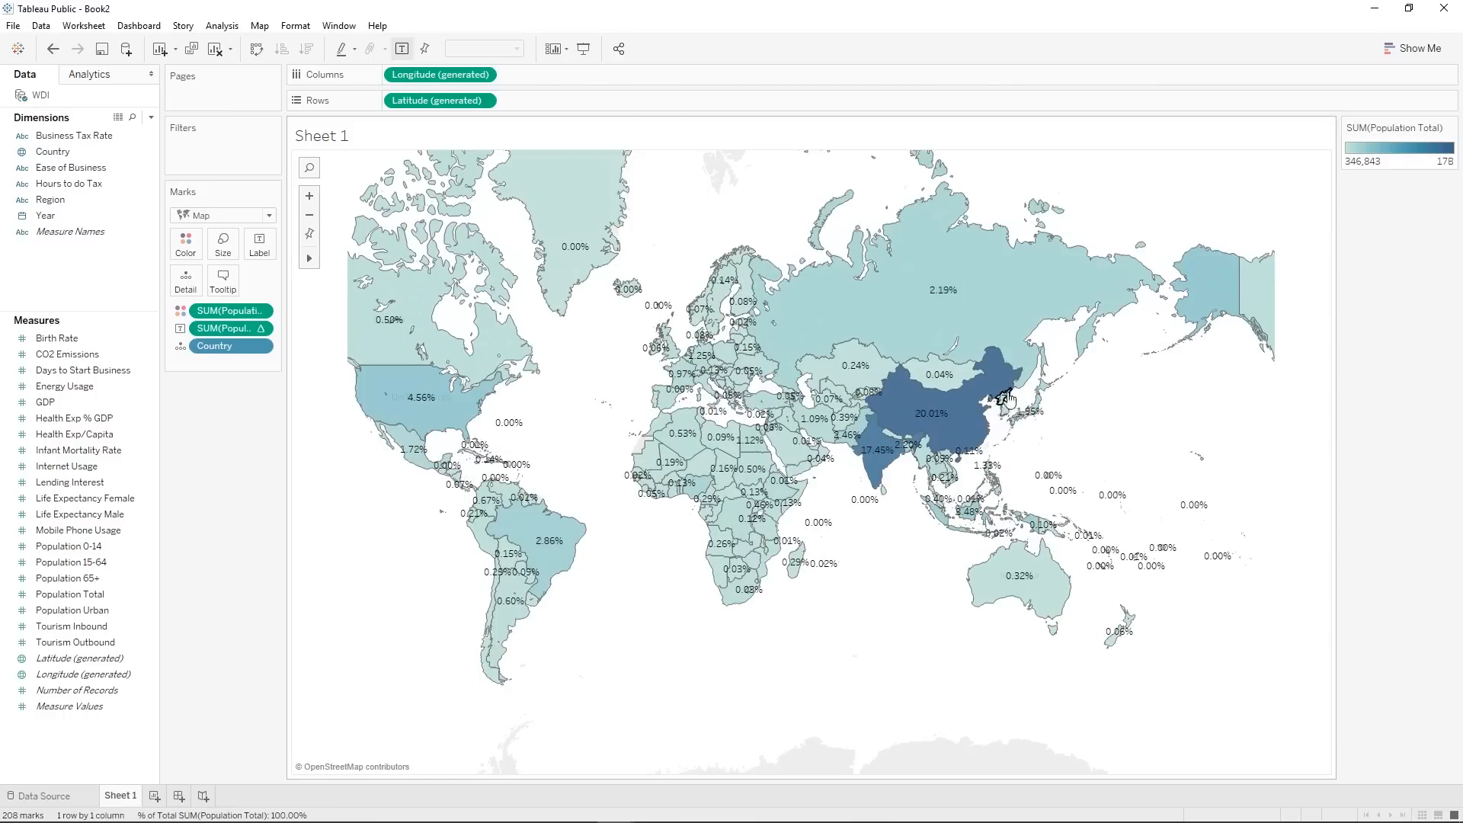
Add Country to the map labels above the population percentage, and turn off the display of mark labels.
drag(61, 152, 259, 248)
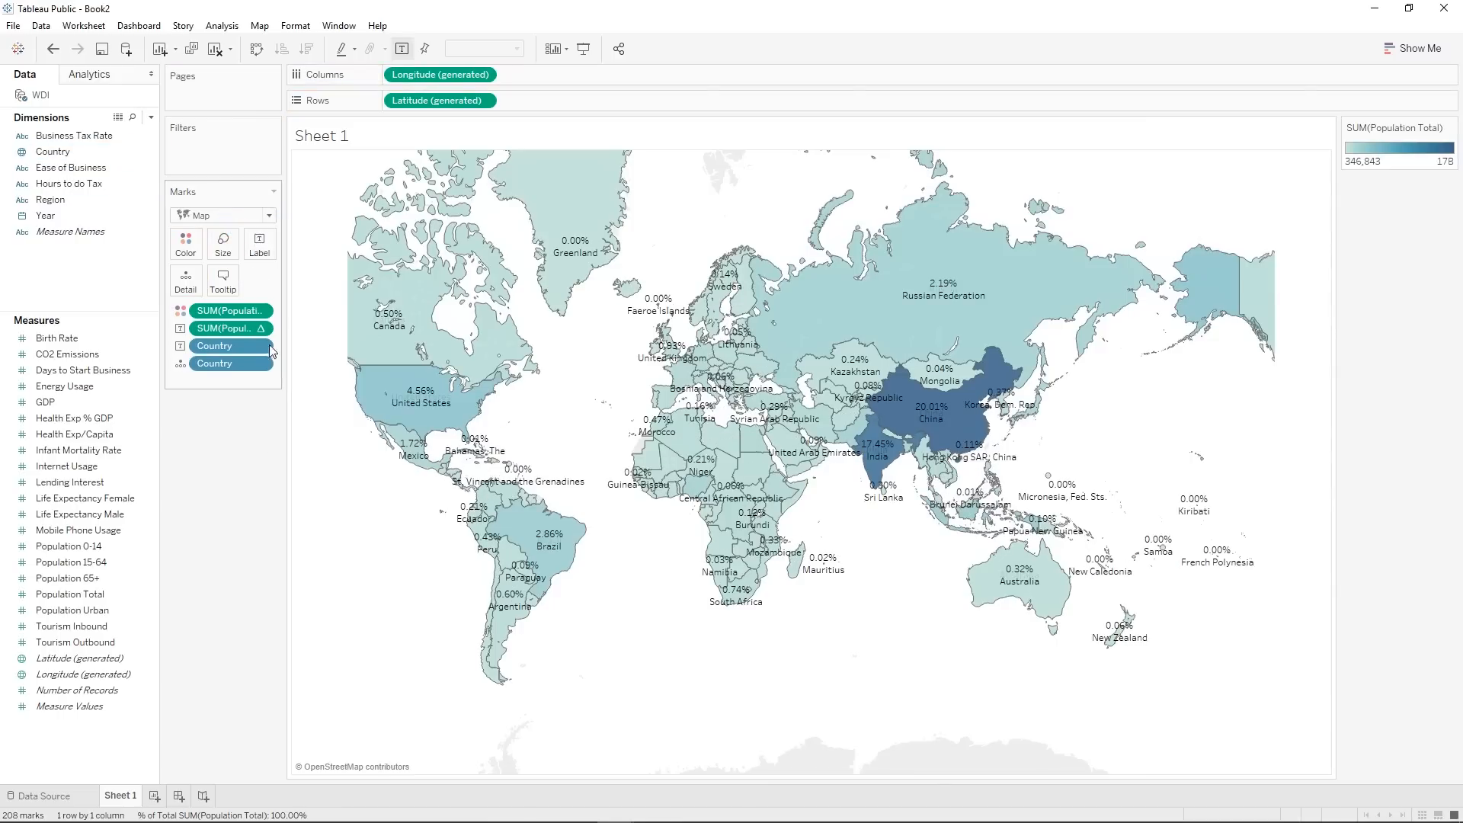
drag(270, 348, 227, 327)
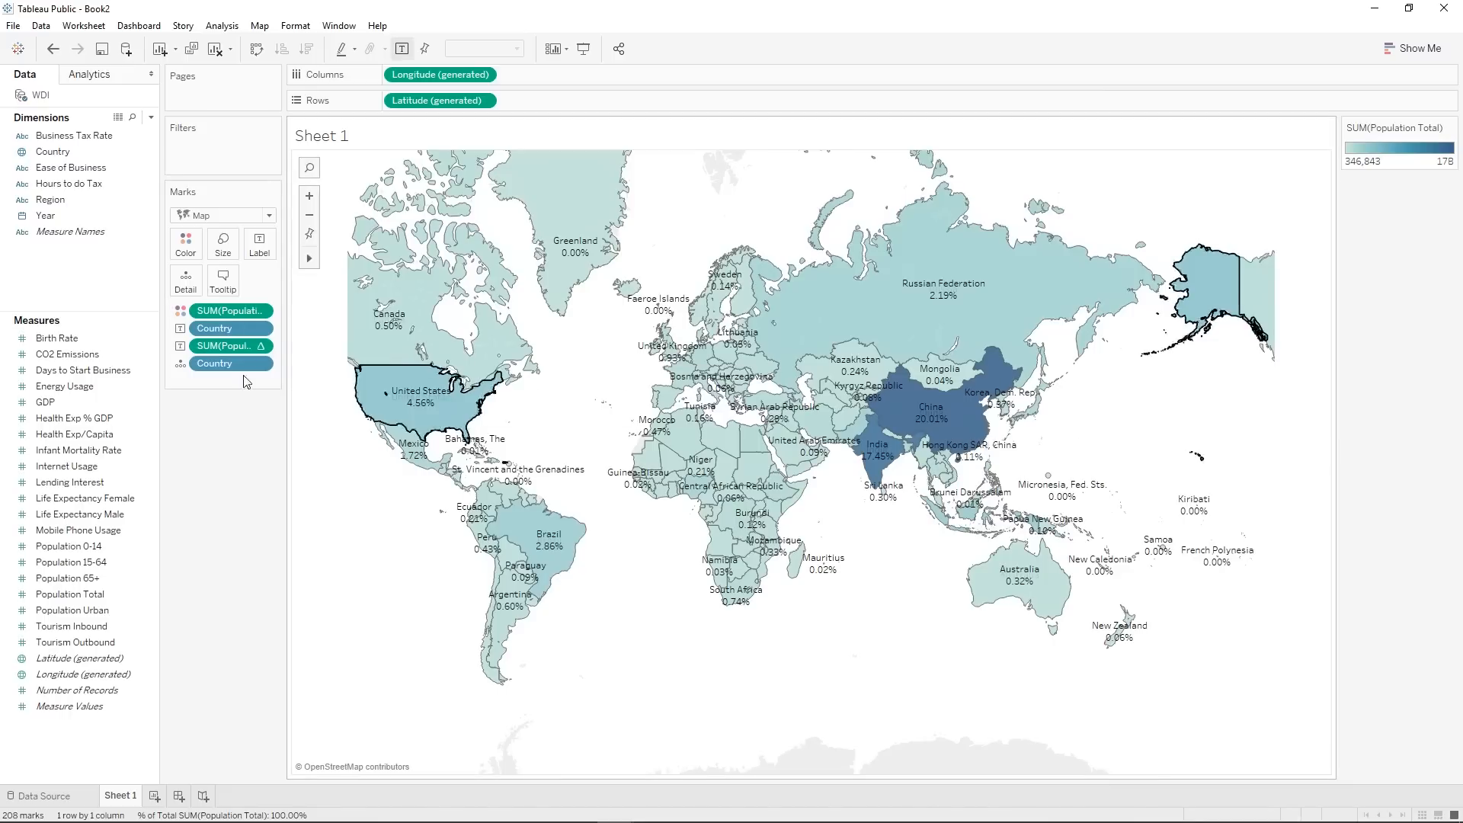
mouse_move(464, 362)
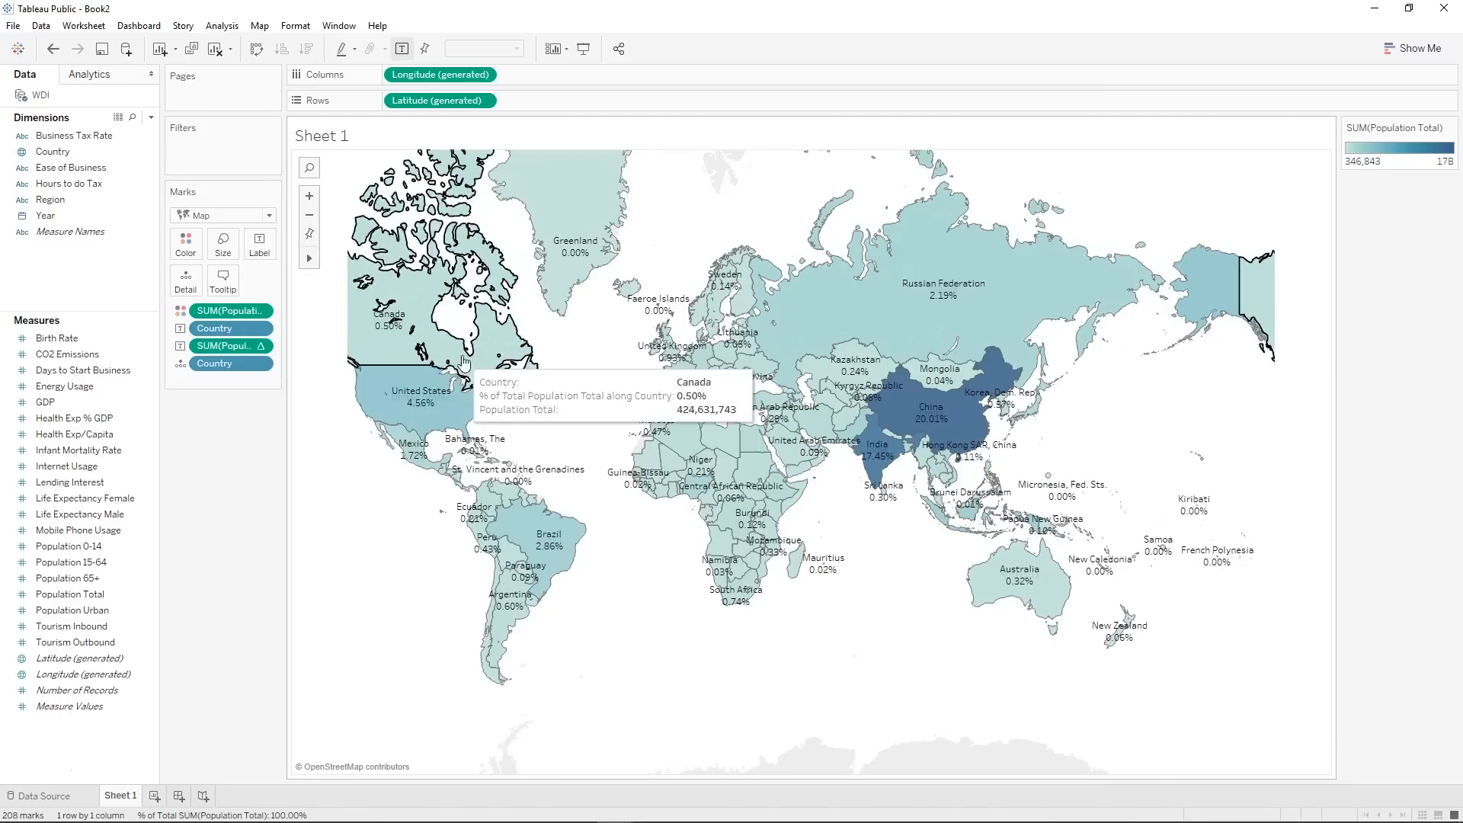
click(260, 242)
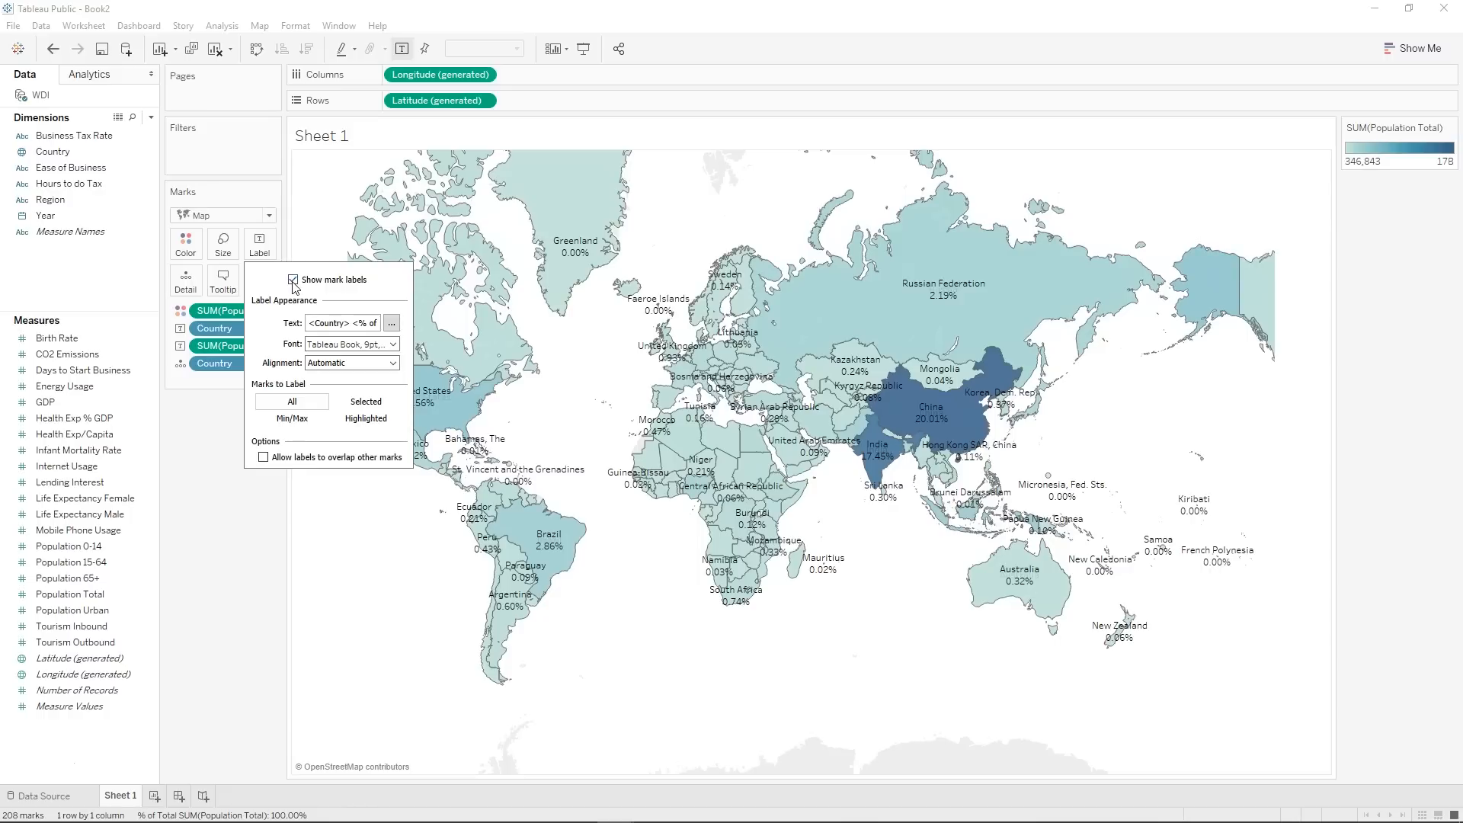
click(293, 280)
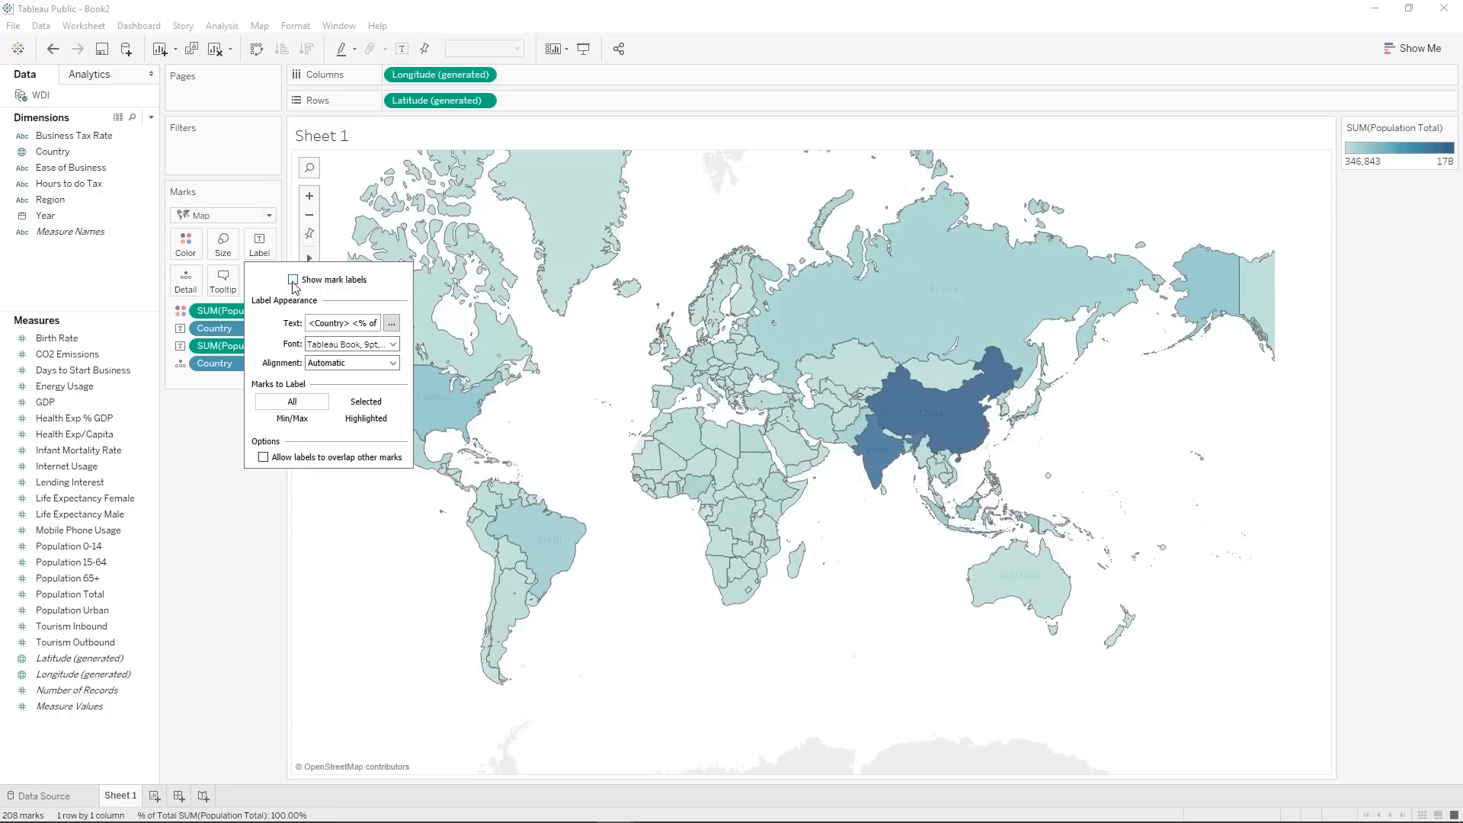
click(230, 512)
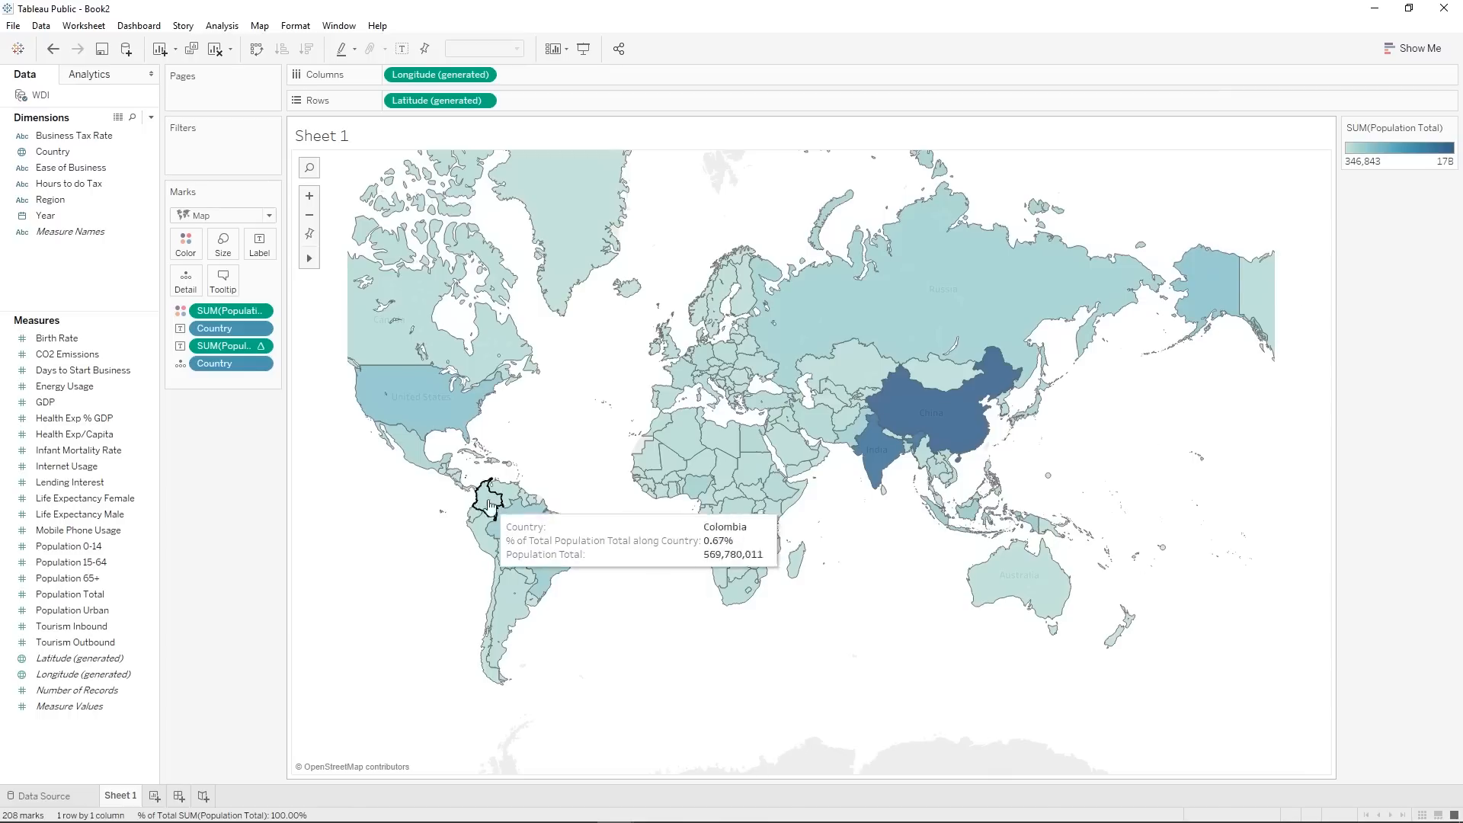
Set the mark labels of China and India to Always Show.
right_click(925, 418)
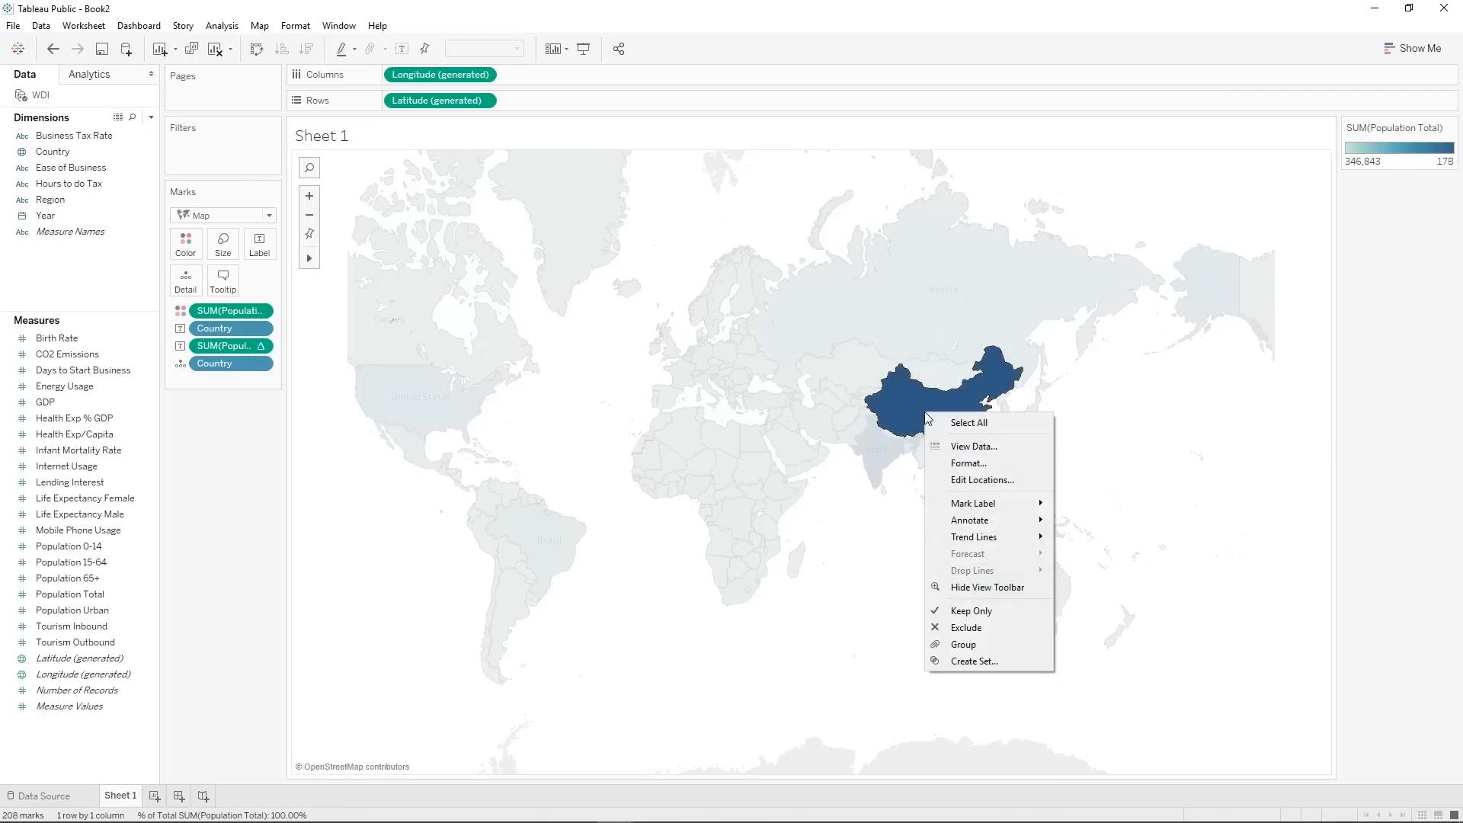
mouse_move(990, 503)
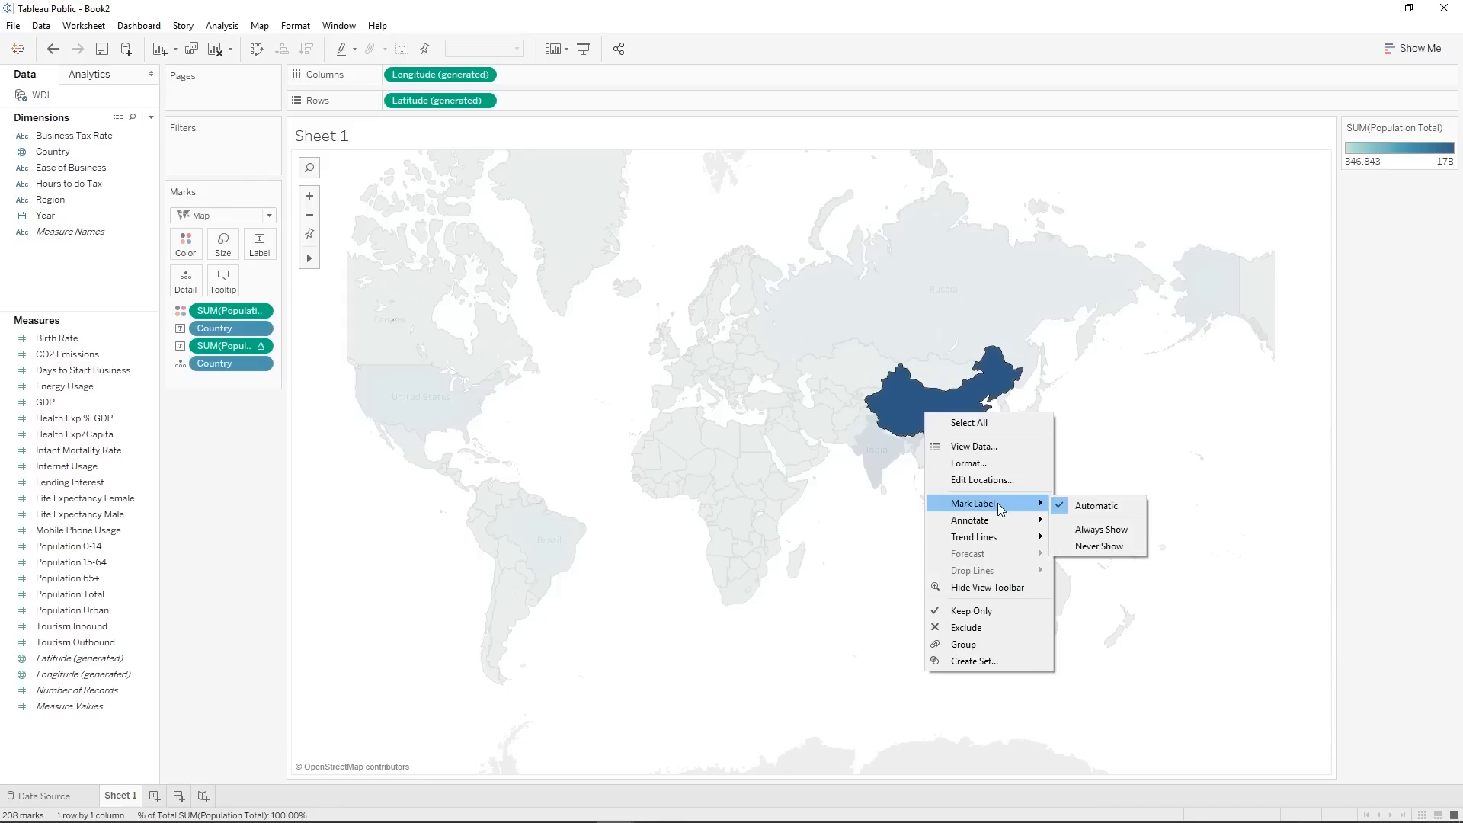
click(1101, 528)
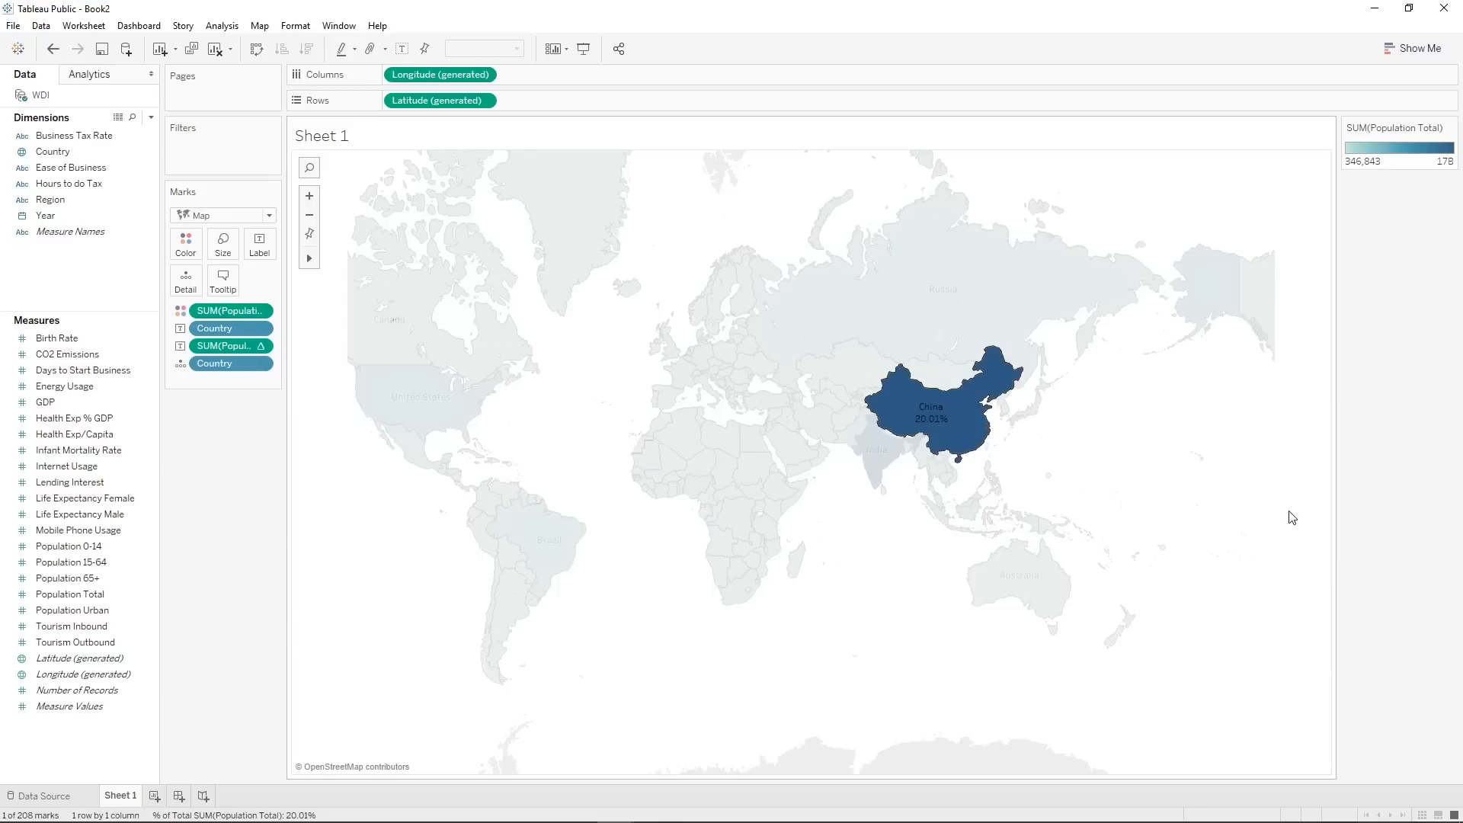
click(1186, 499)
right_click(866, 450)
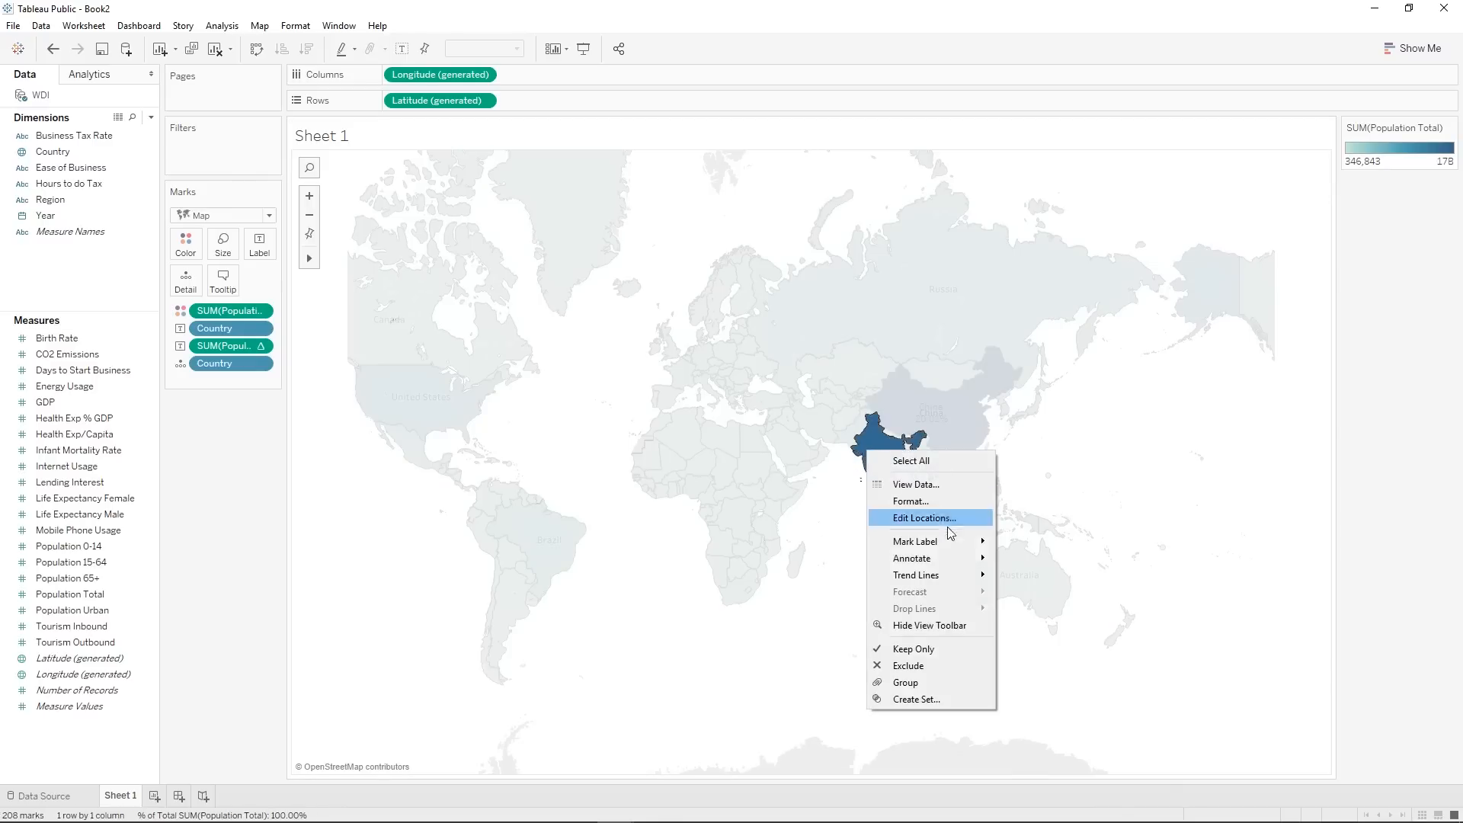
mouse_move(980, 566)
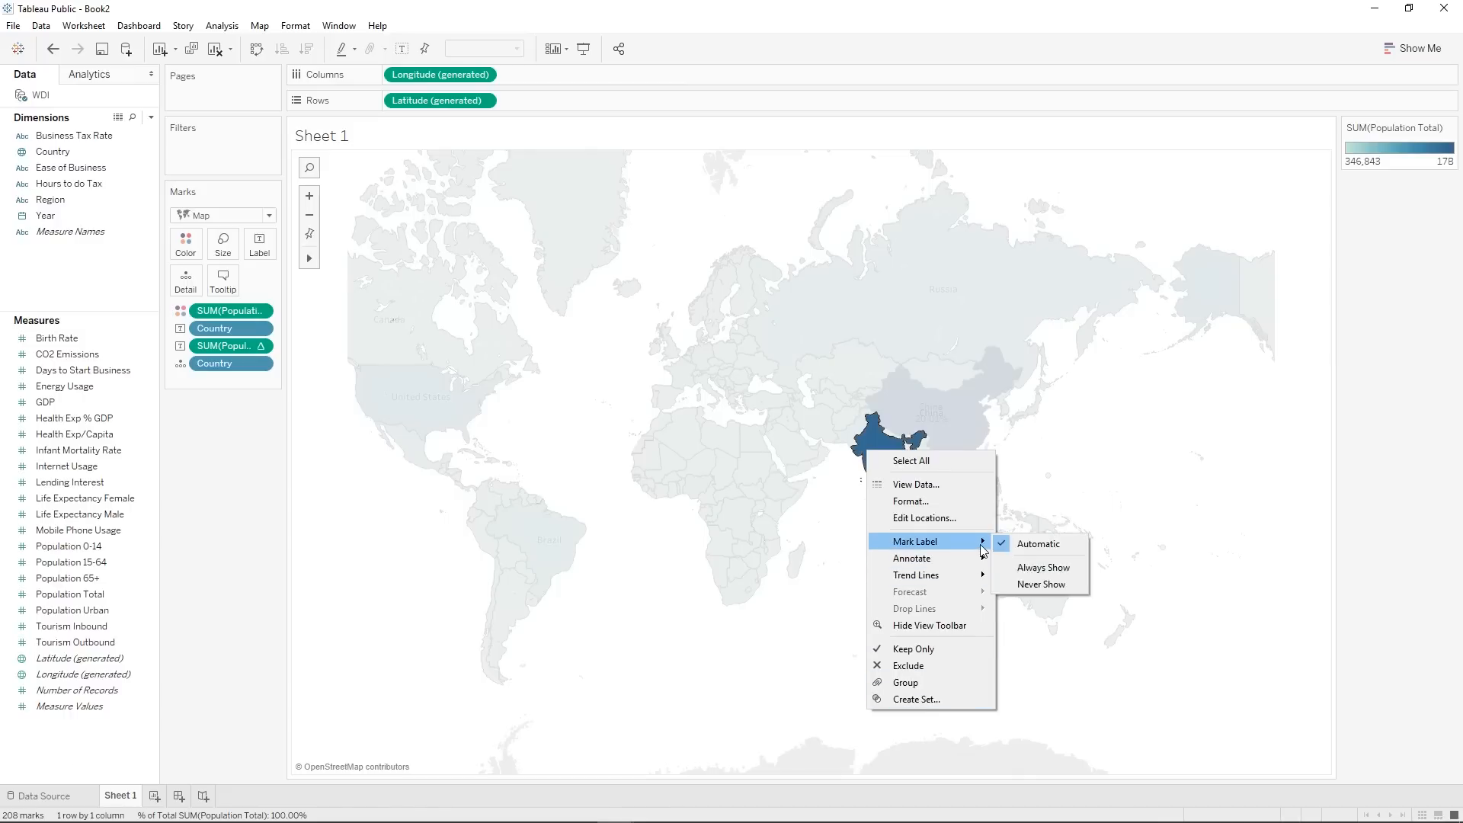
click(1040, 562)
click(1179, 505)
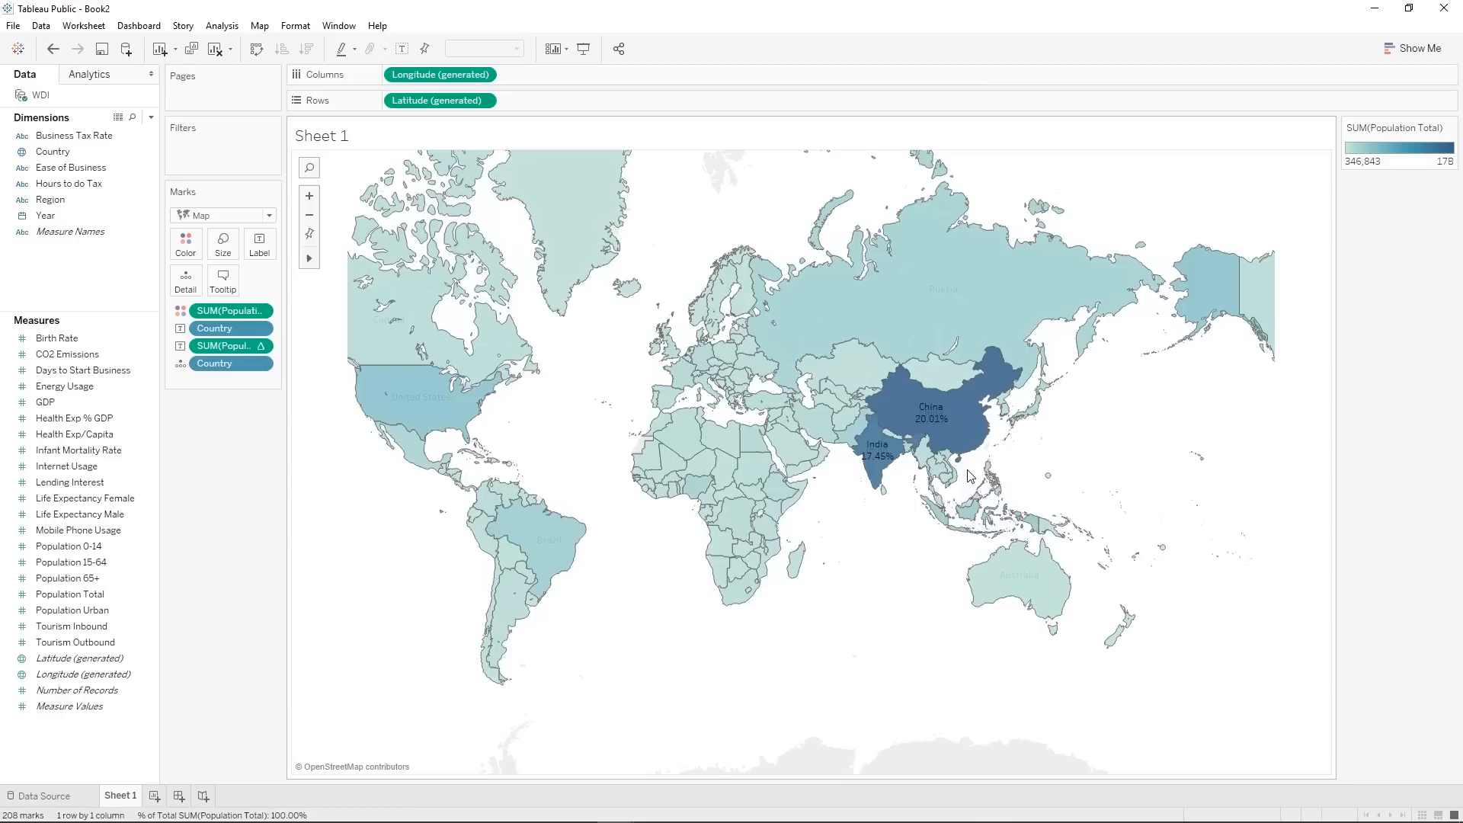
Set the mark labels of Nigeria and the United States to Always Show.
right_click(698, 496)
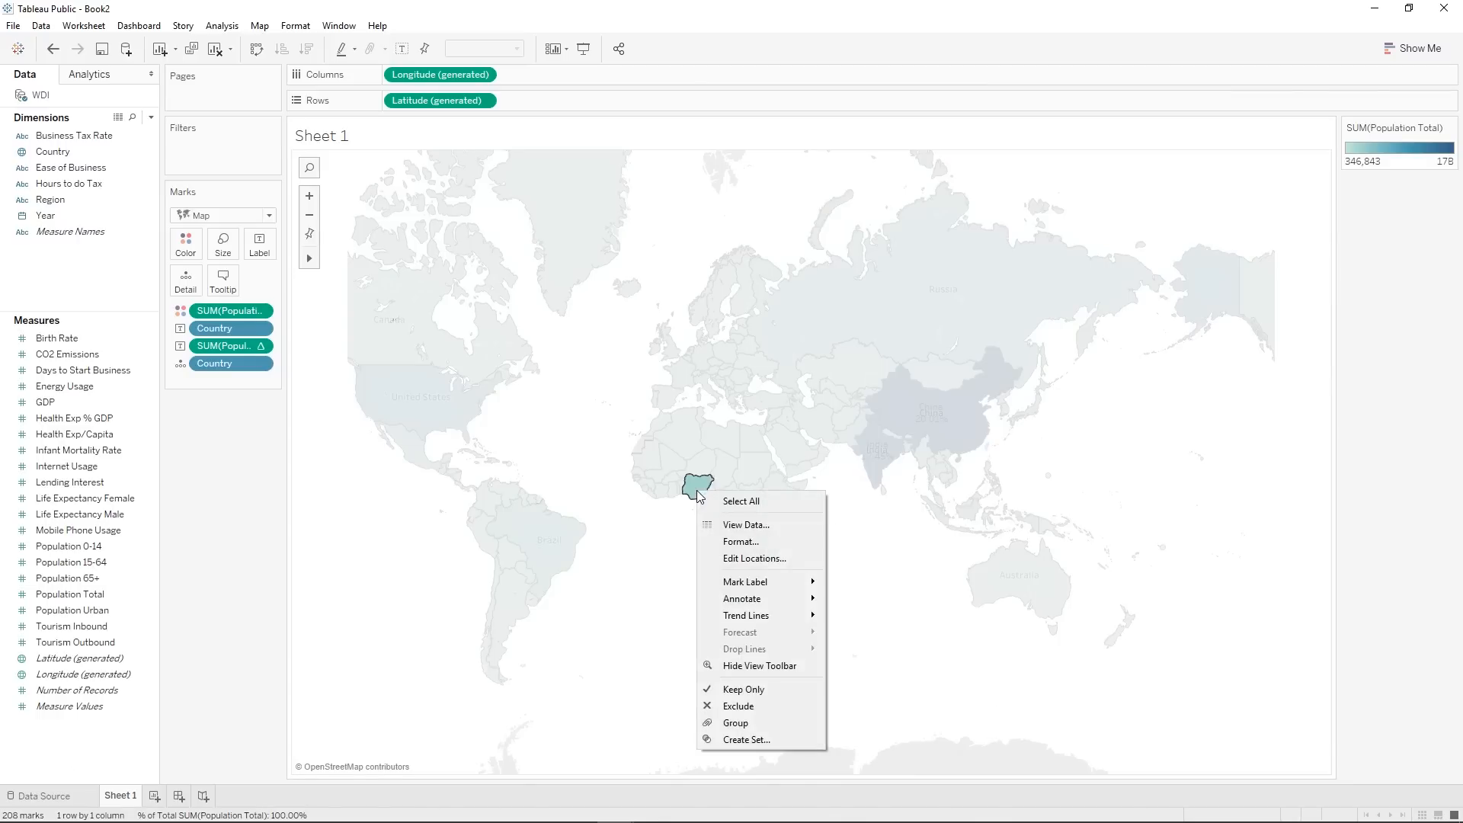
mouse_move(765, 582)
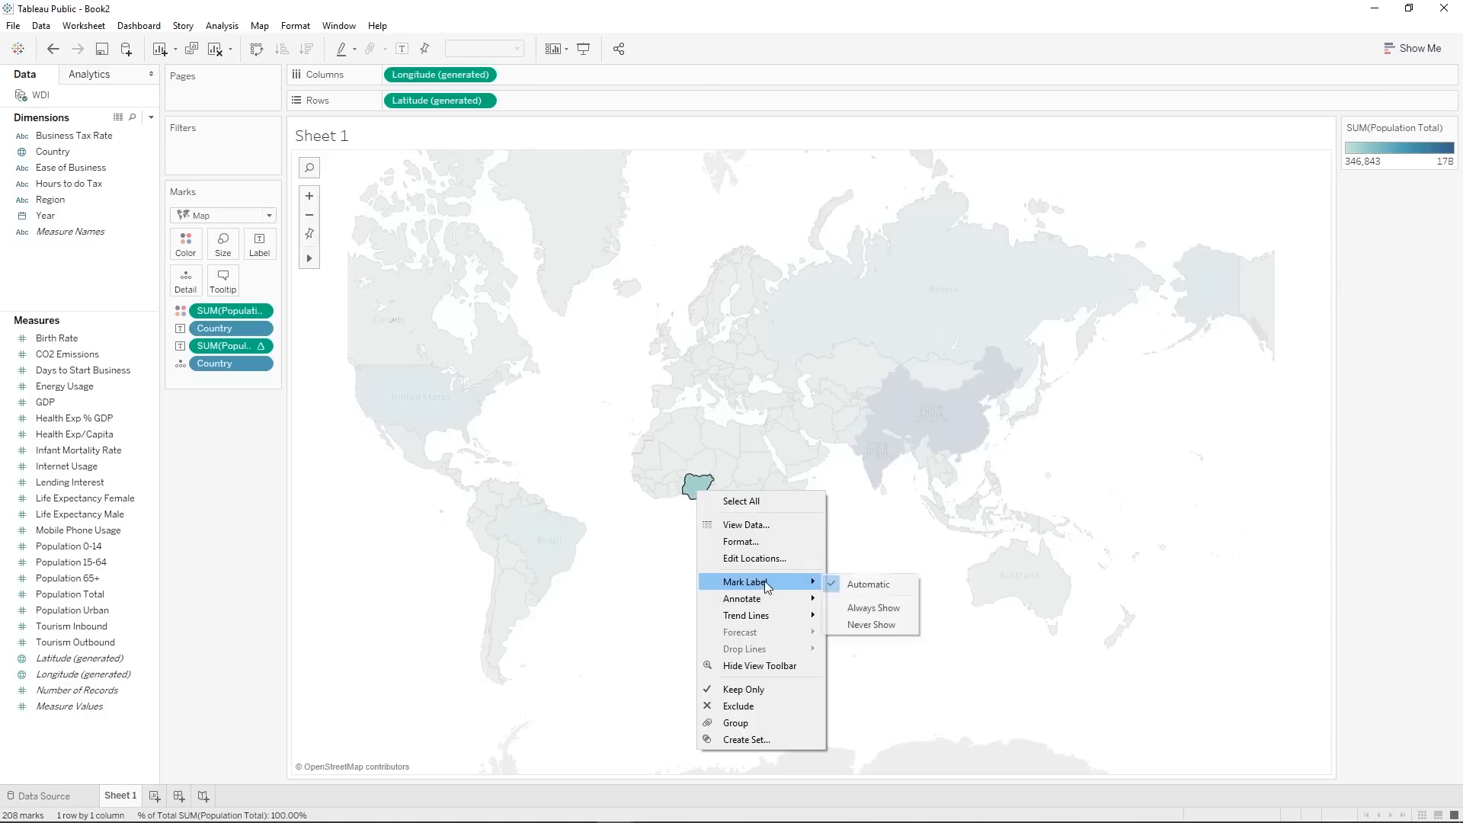
click(875, 608)
click(883, 551)
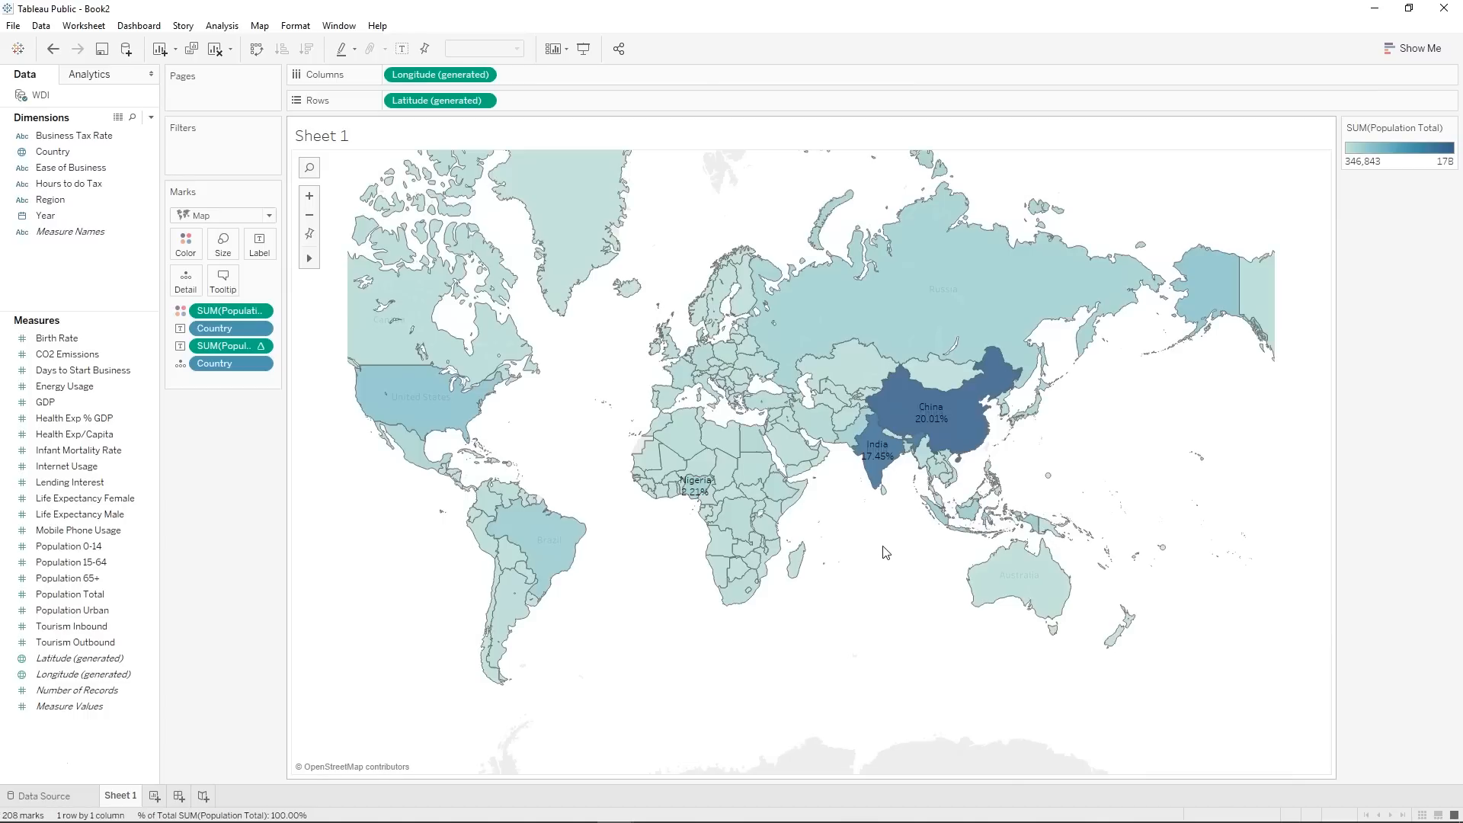
right_click(413, 404)
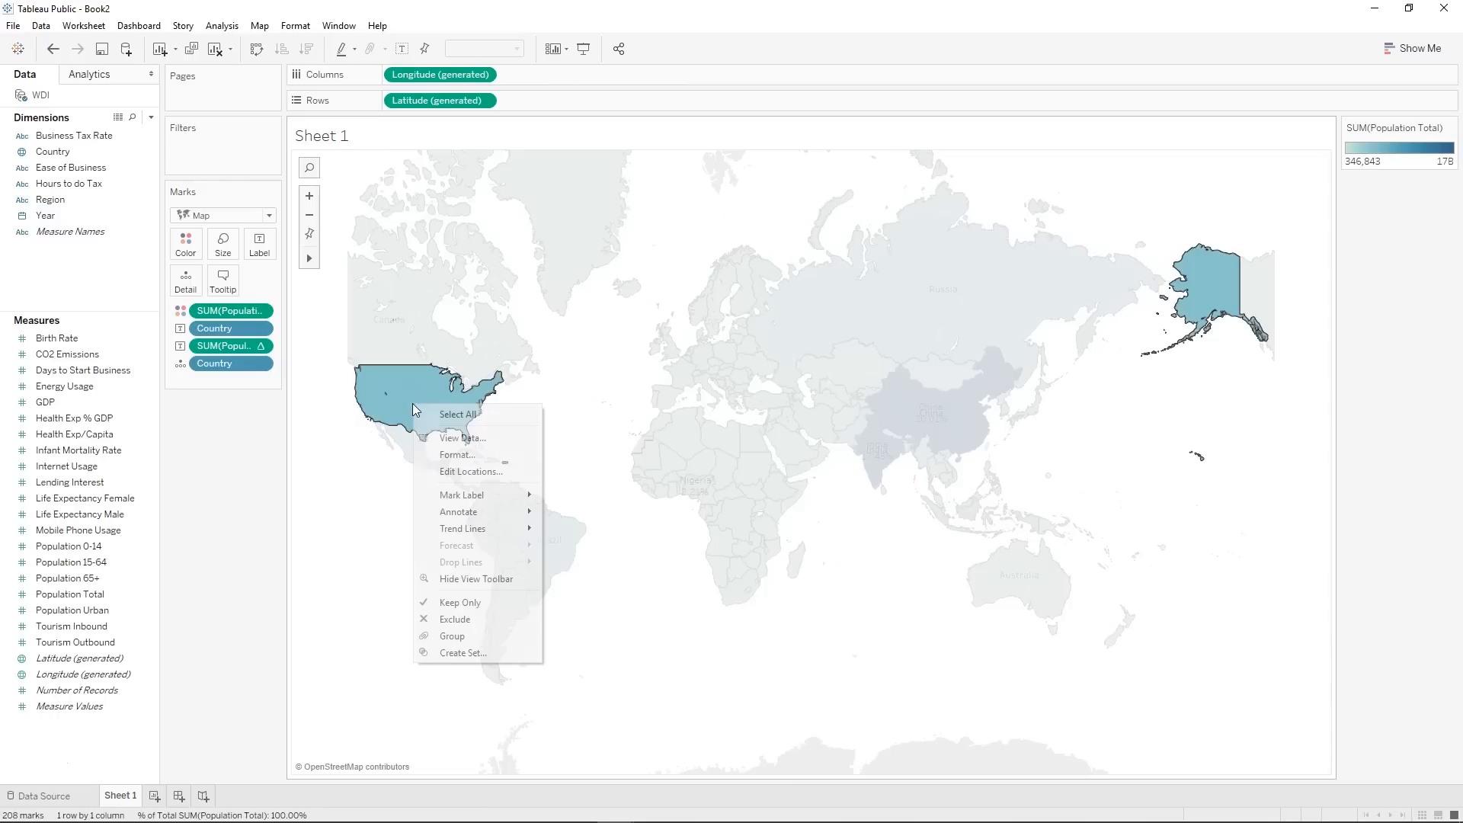
mouse_move(502, 495)
click(583, 512)
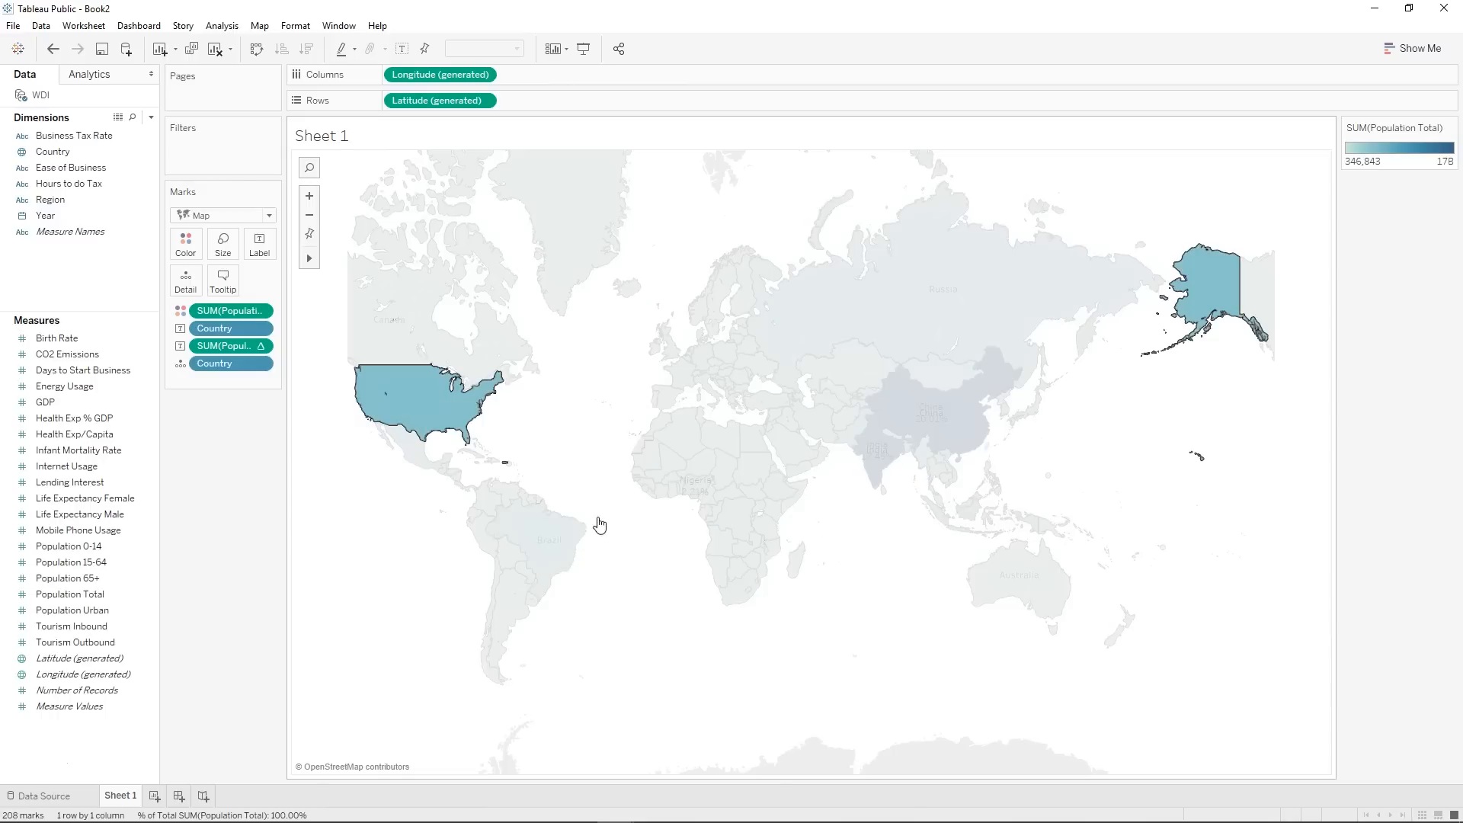
click(593, 546)
Set Brazil's mark label to Always Show.
right_click(569, 529)
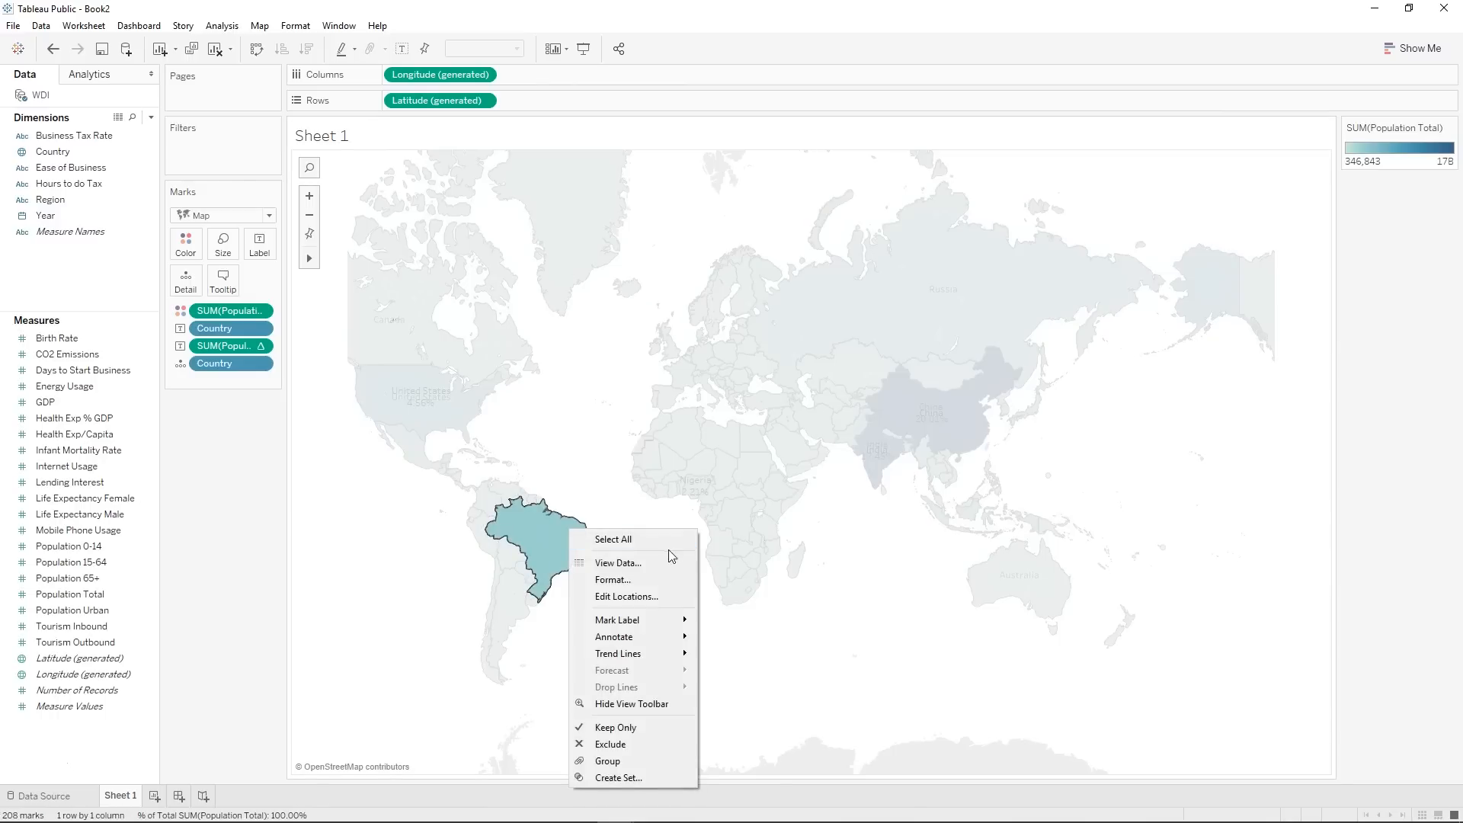
mouse_move(687, 631)
click(758, 637)
click(630, 621)
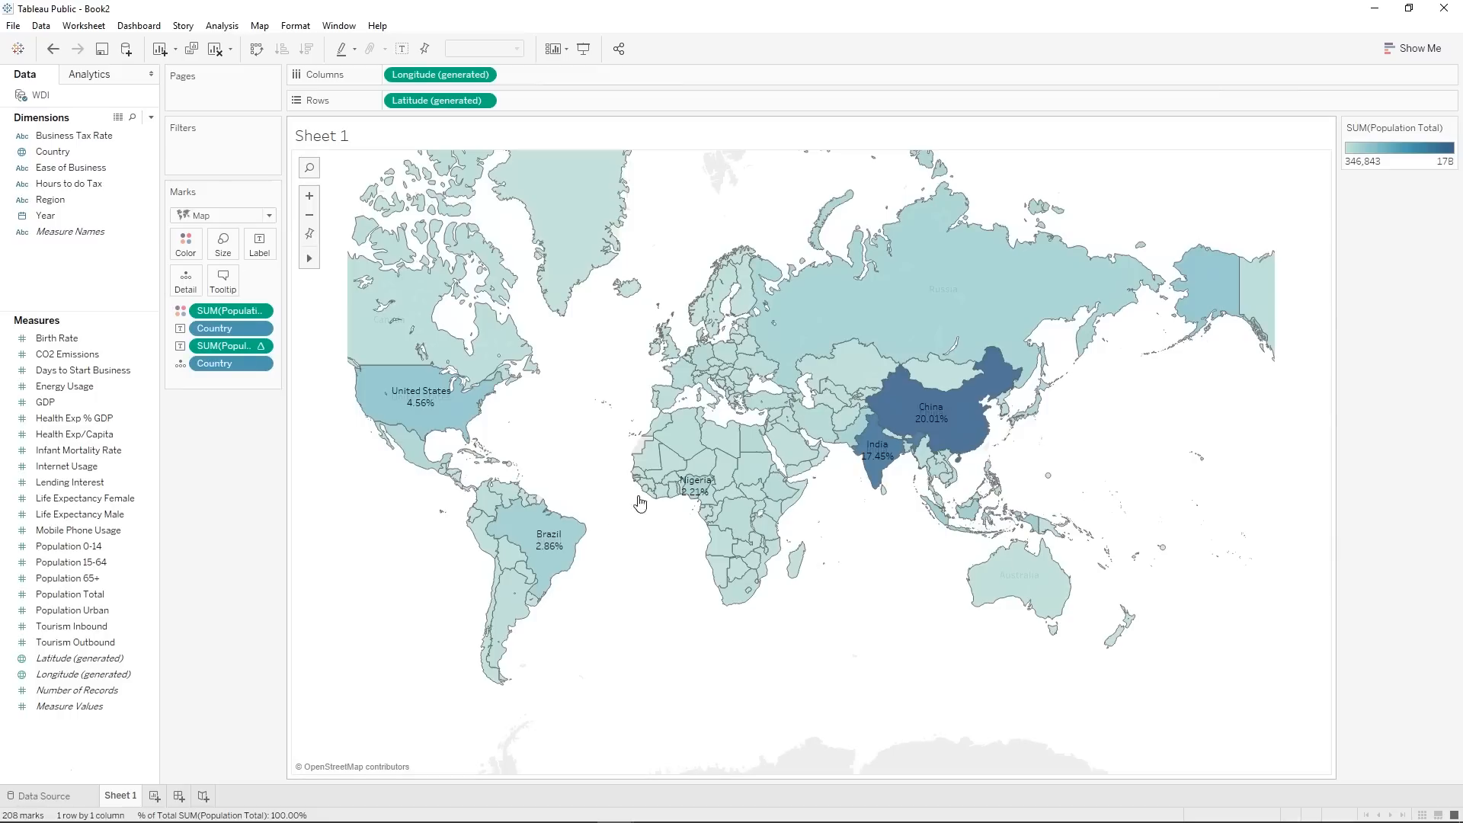
Add an area annotation in the ocean south of India reading "China and India contribute the most to world population".
right_click(880, 546)
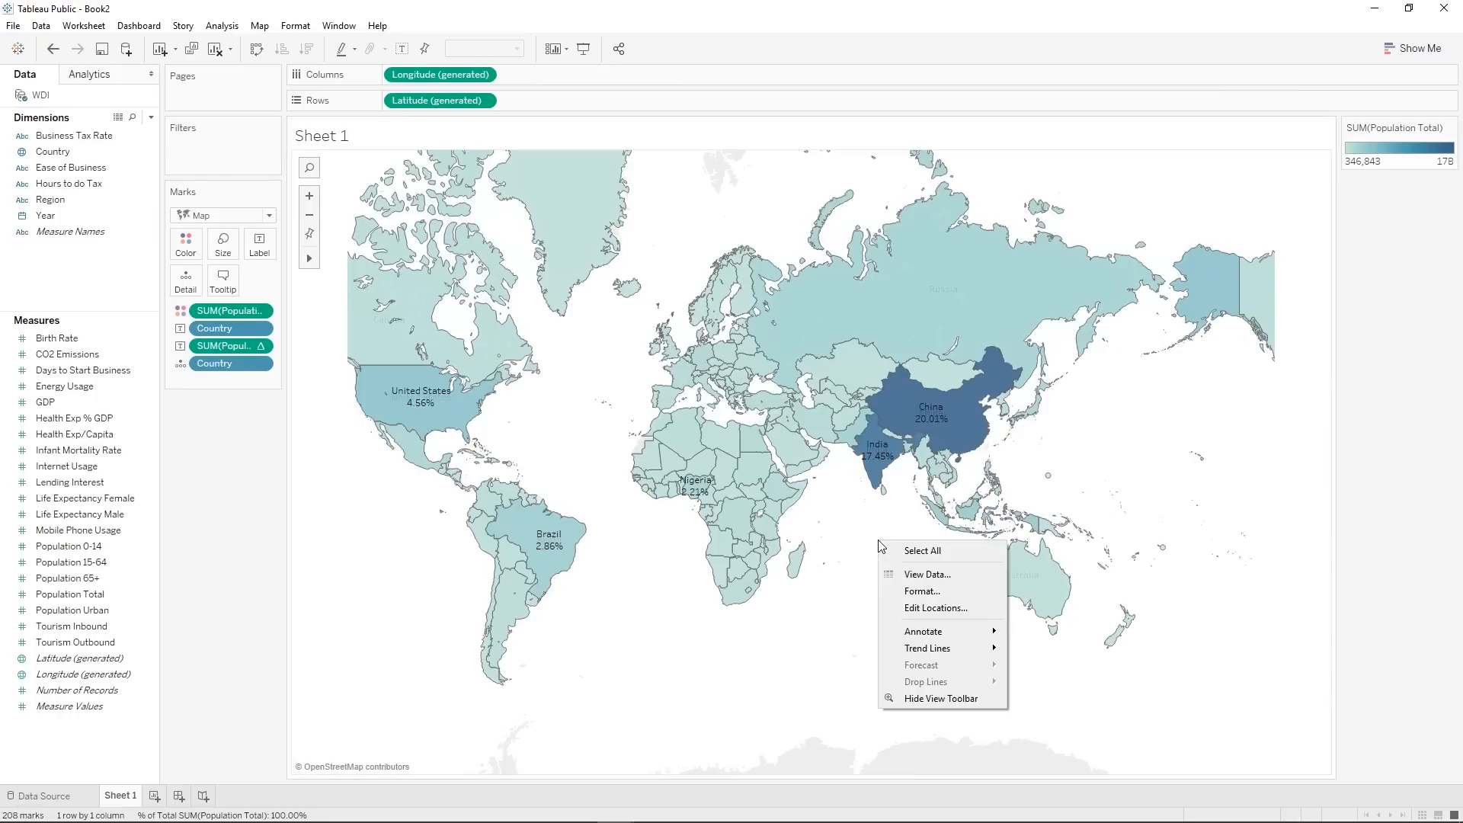
mouse_move(941, 632)
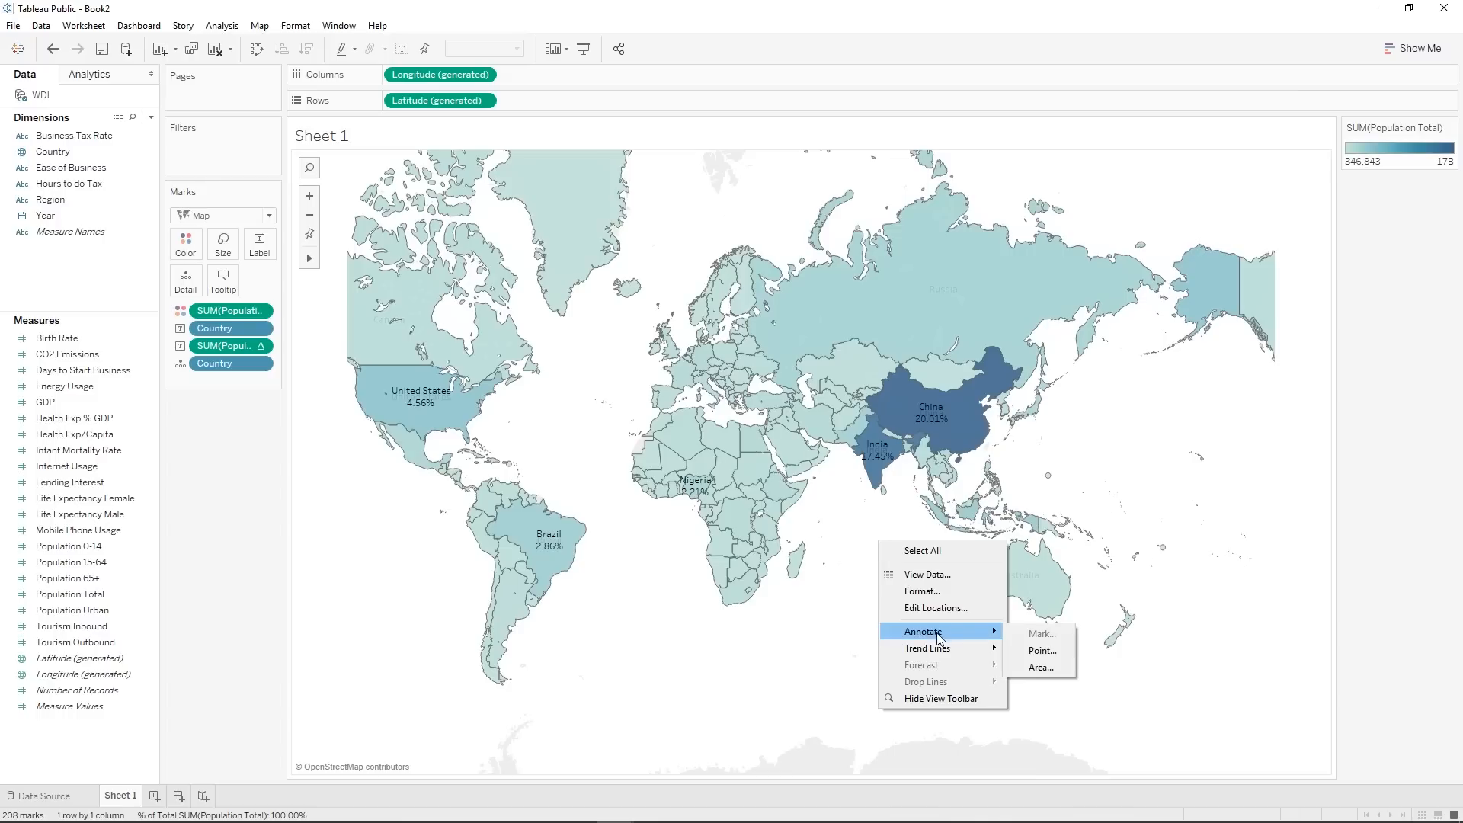
click(1039, 665)
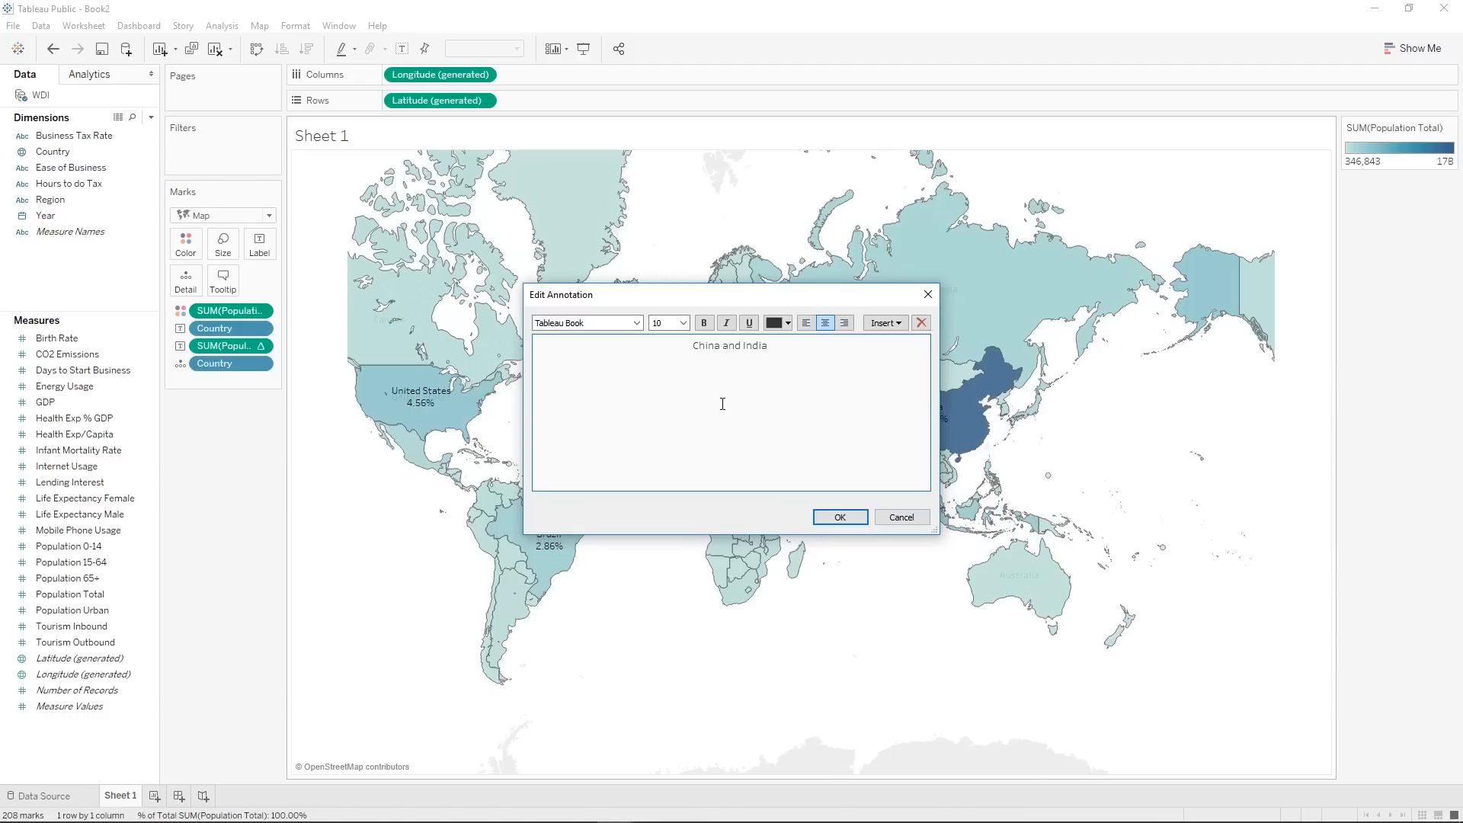
text(China and India contruibute the most to world population)
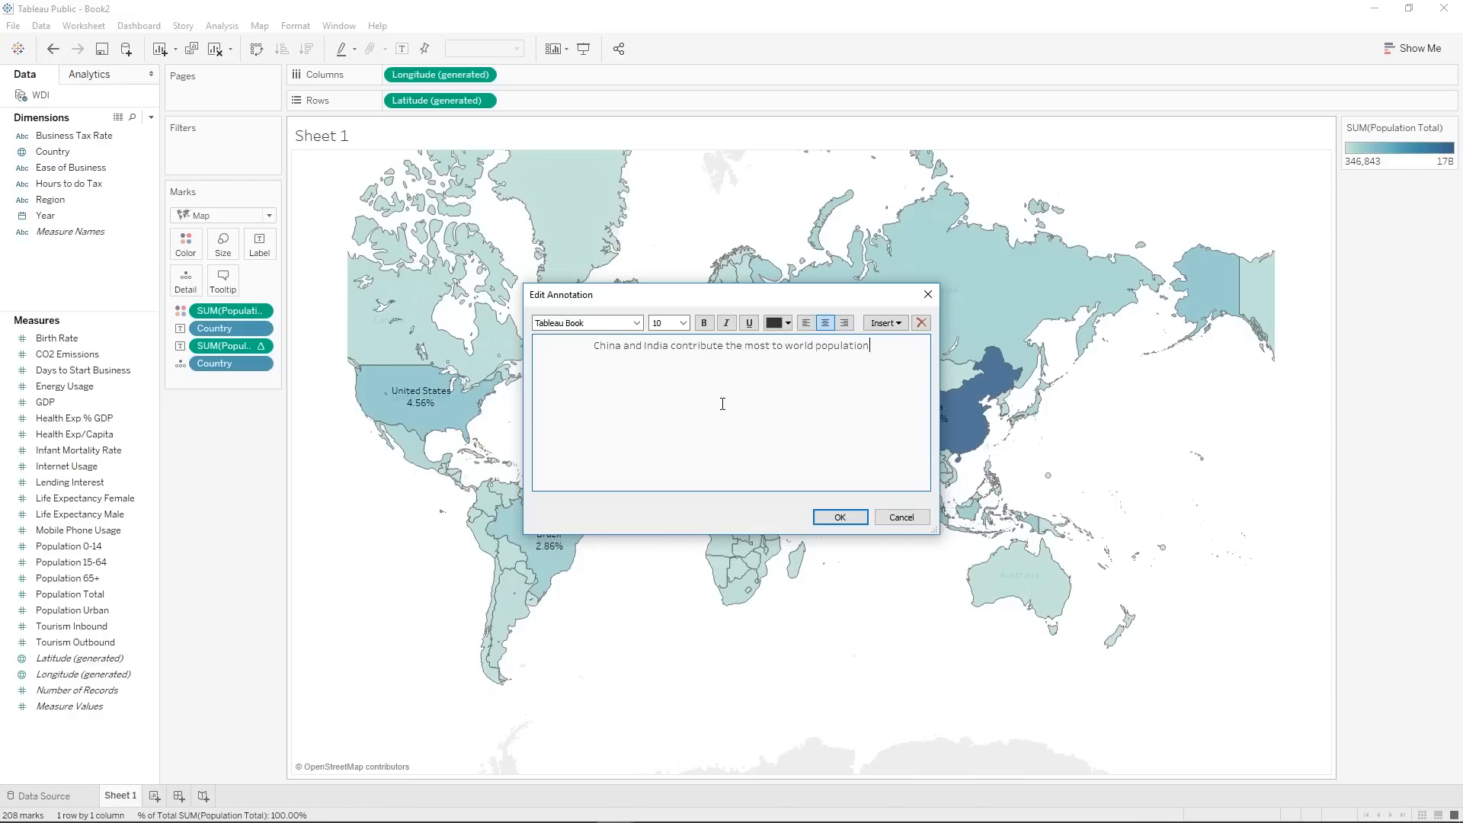
click(840, 517)
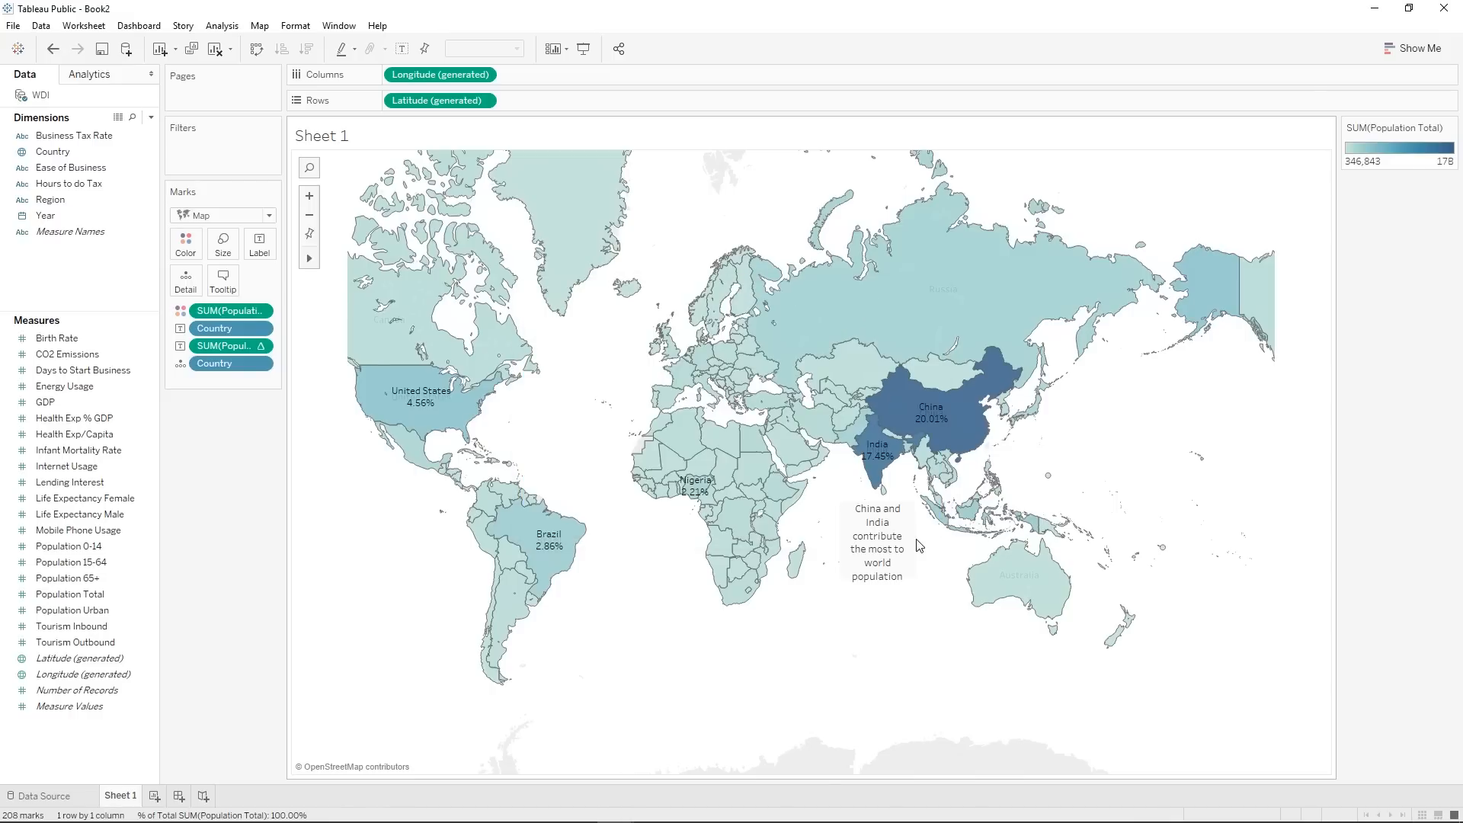
Widen and shorten the annotation box so its text fits on two lines just below India.
click(896, 539)
mouse_move(917, 539)
mouse_down()
mouse_move(998, 538)
mouse_move(875, 513)
mouse_move(887, 513)
mouse_up()
drag(866, 564, 867, 545)
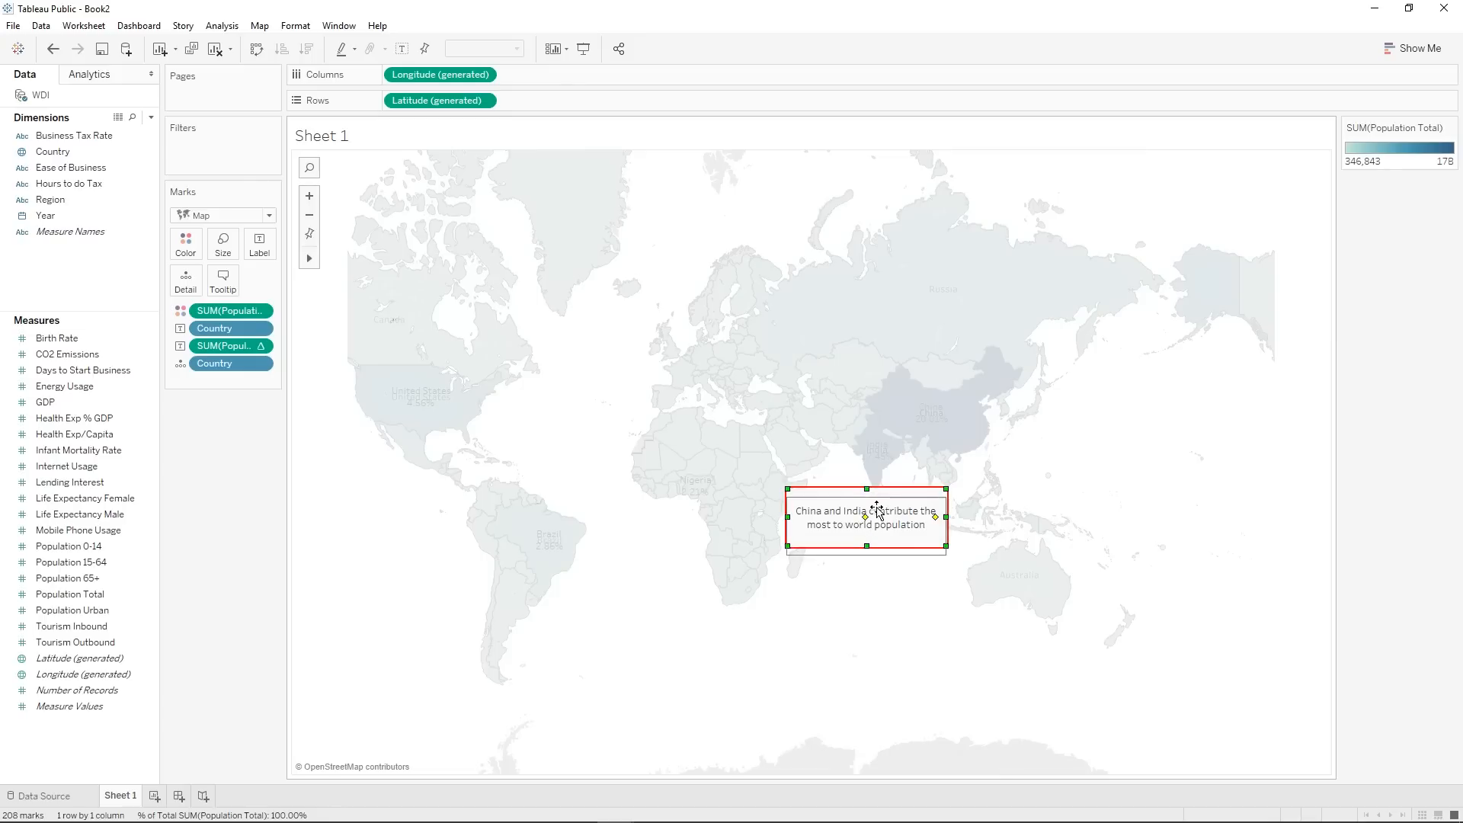
click(902, 607)
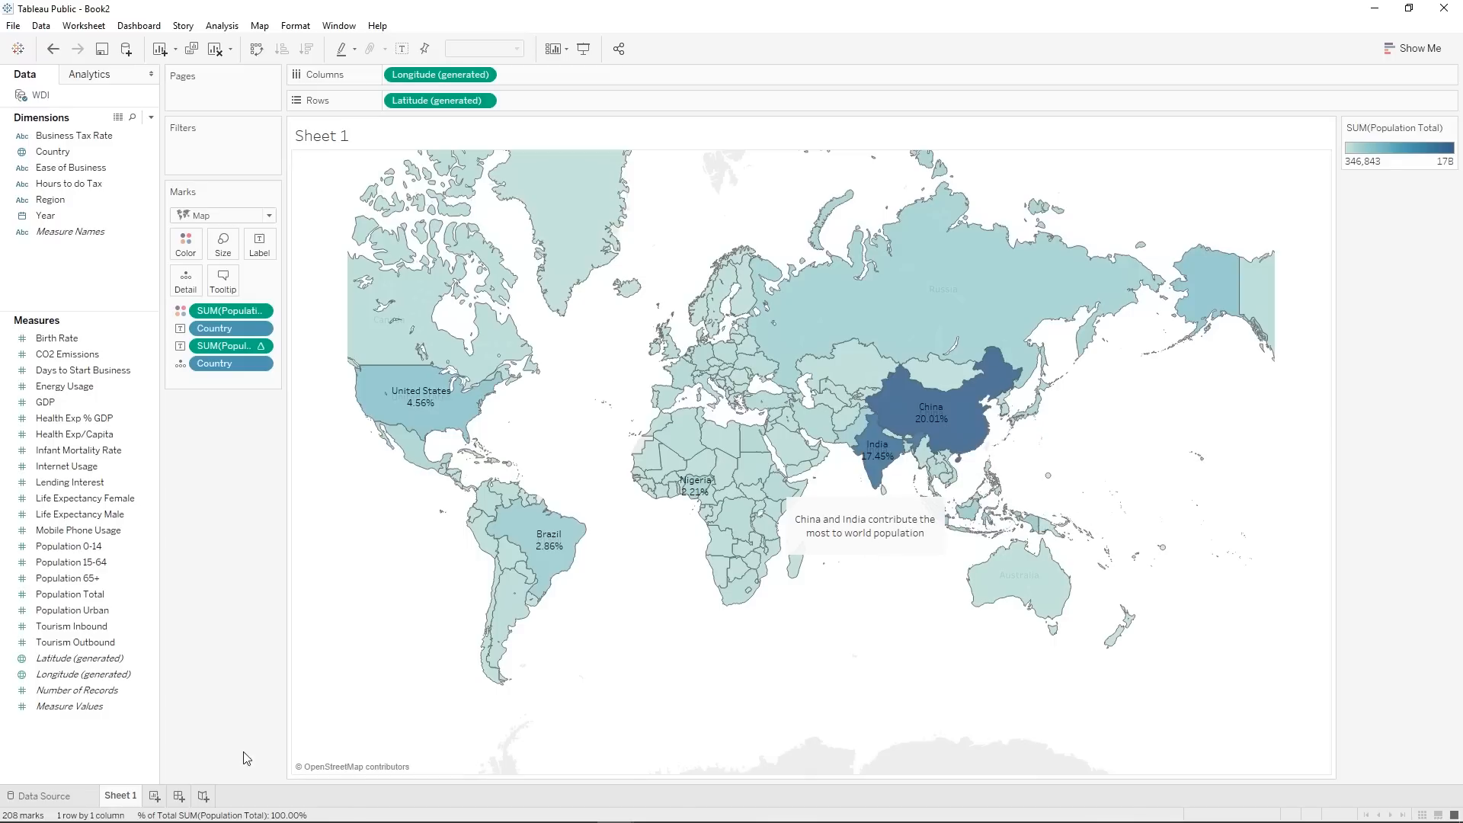
Rename Sheet 1 as "World Population Contribution by Country".
right_click(127, 800)
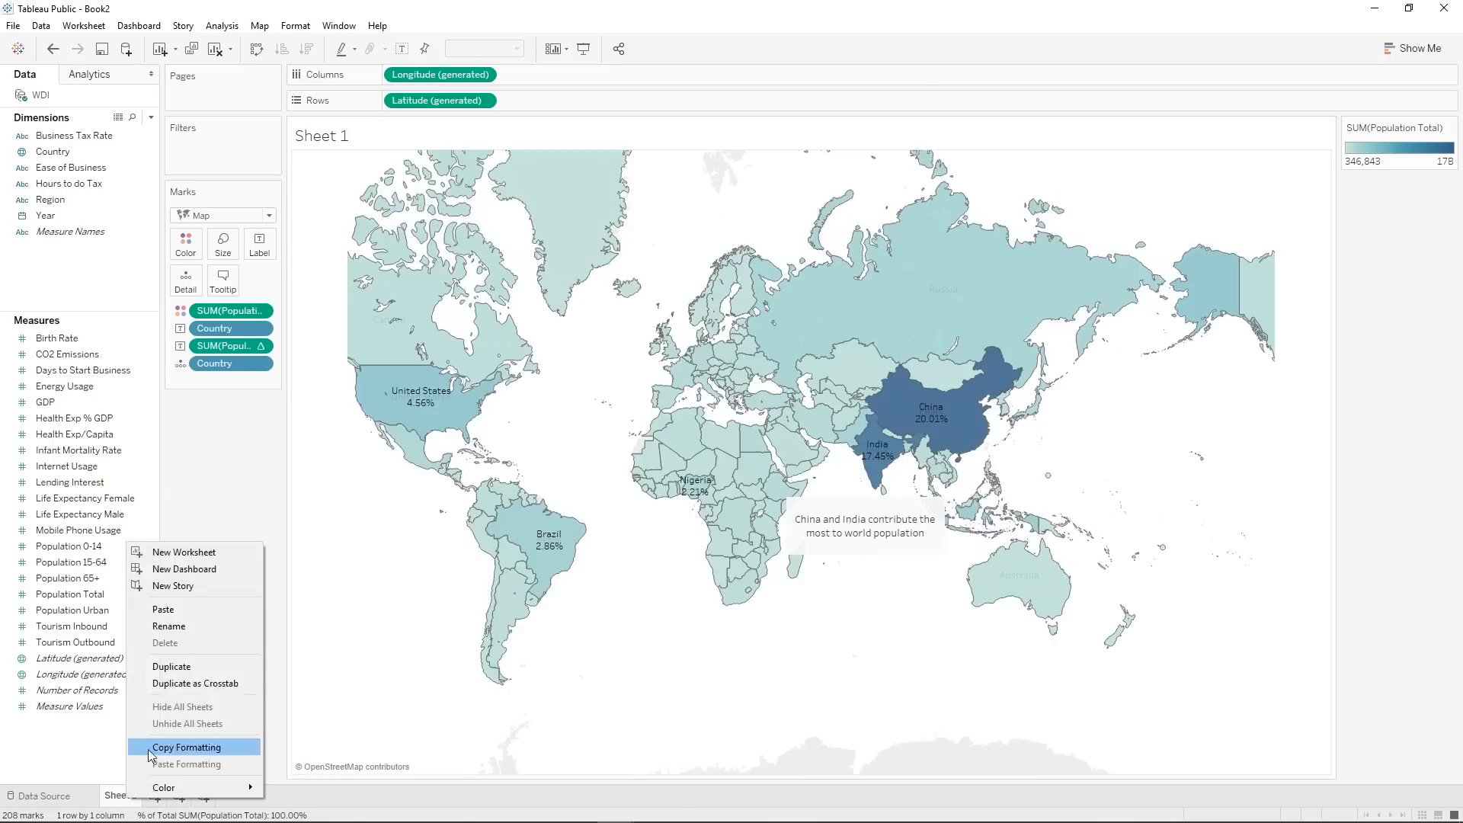
click(174, 634)
text(World Po)
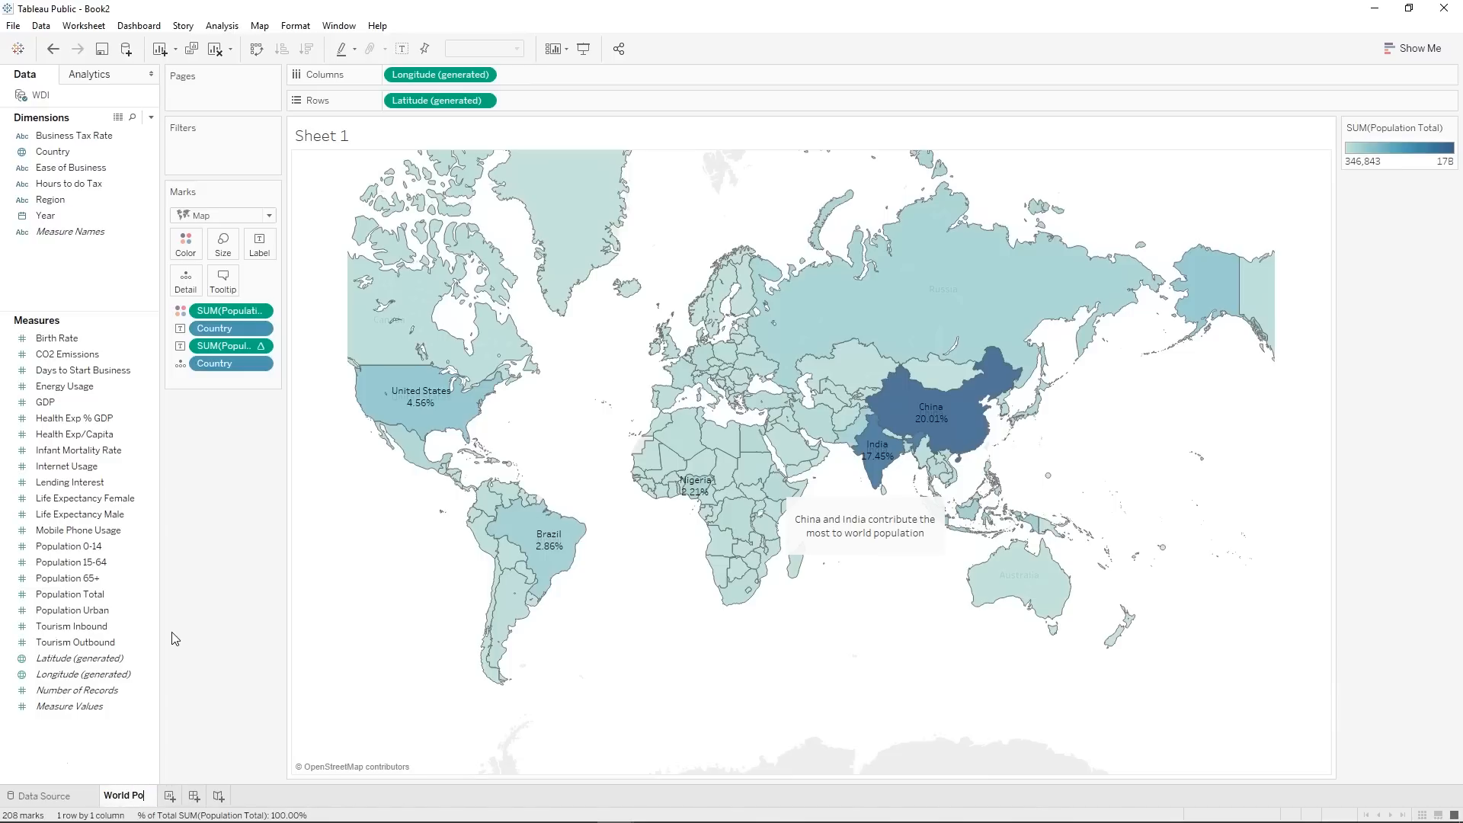
text(pulation b)
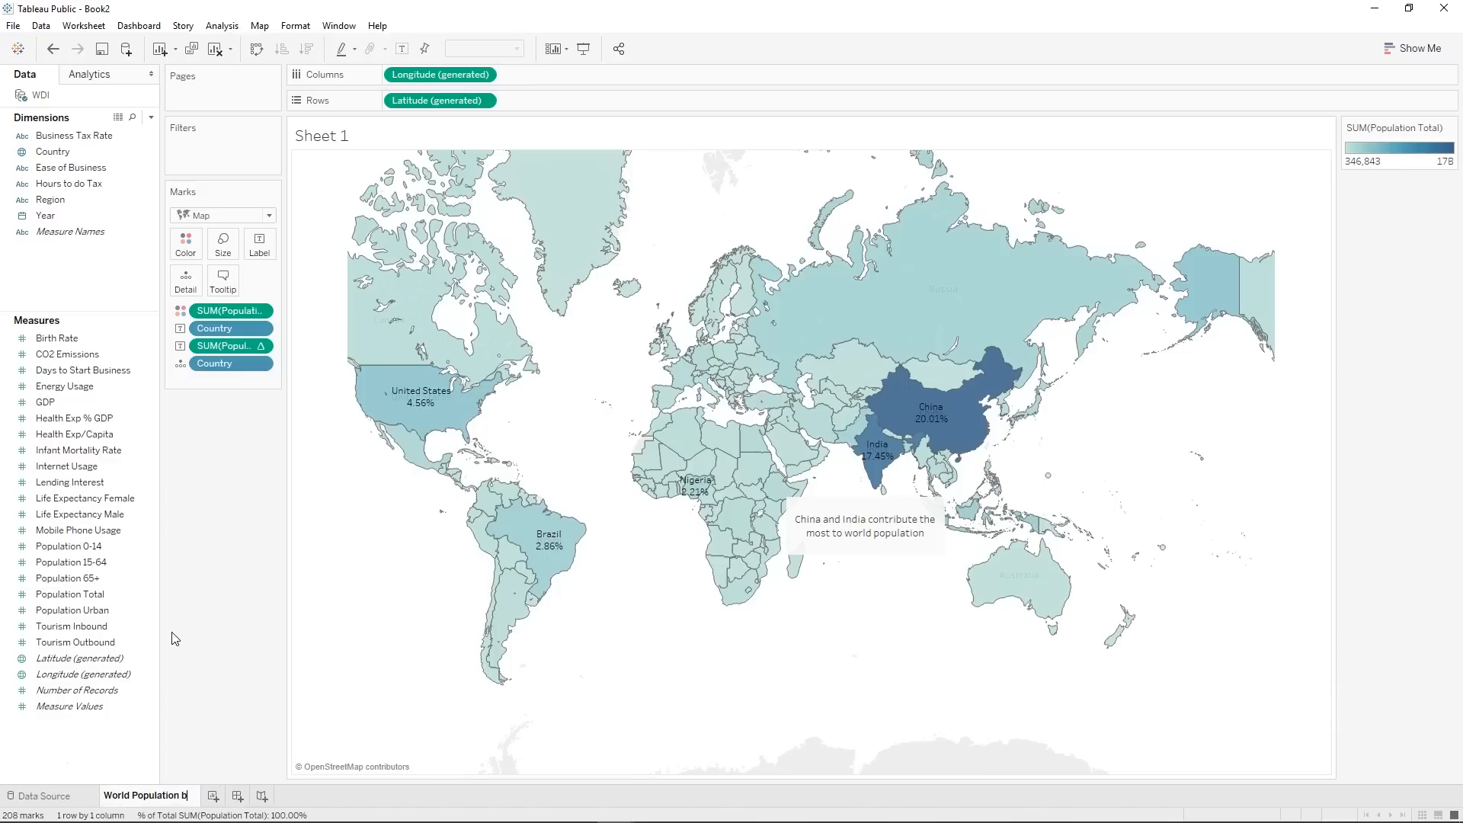
key(BackSpace)
text(Contribution by Country)
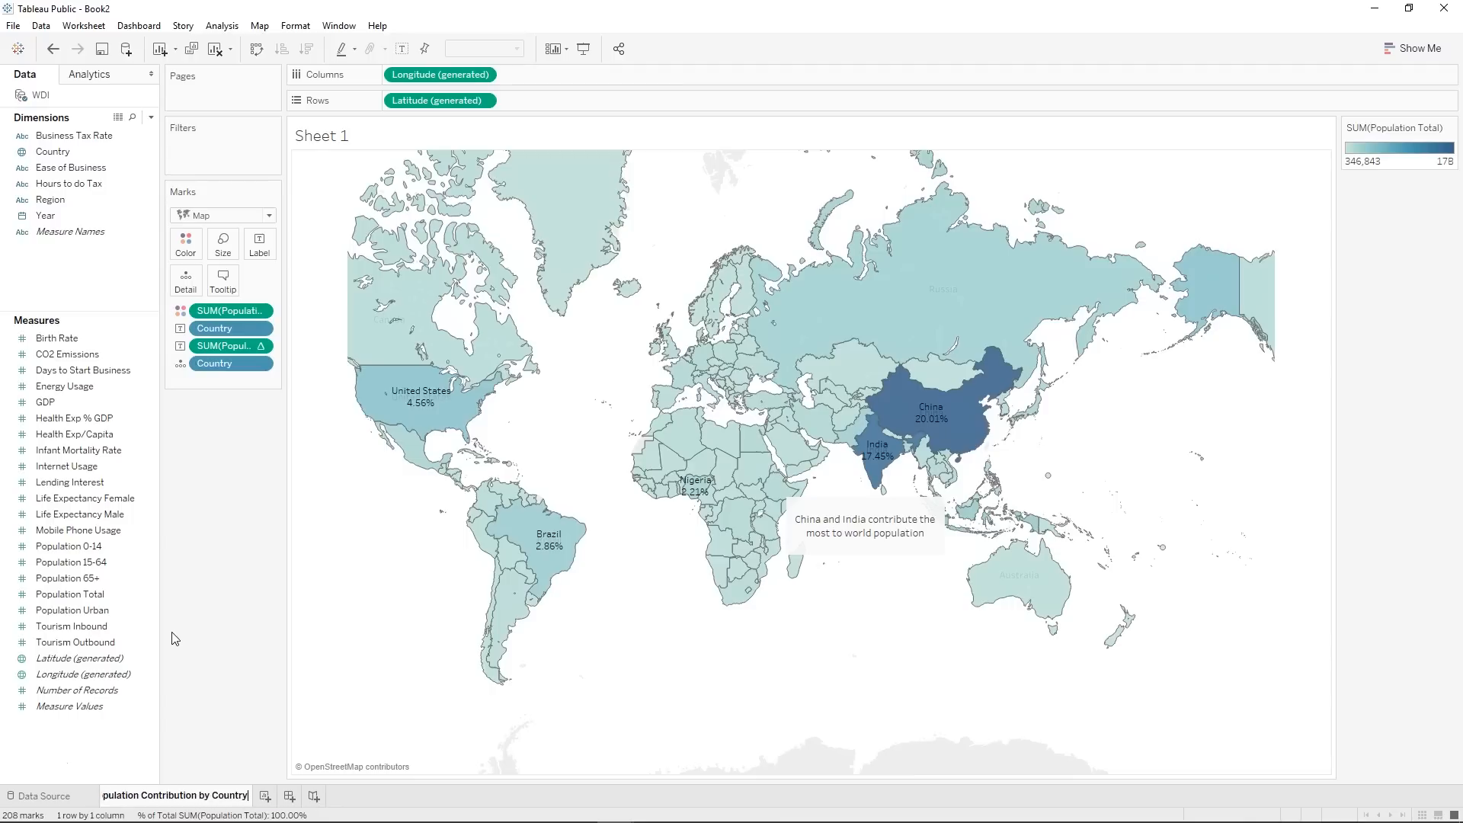
key(Return)
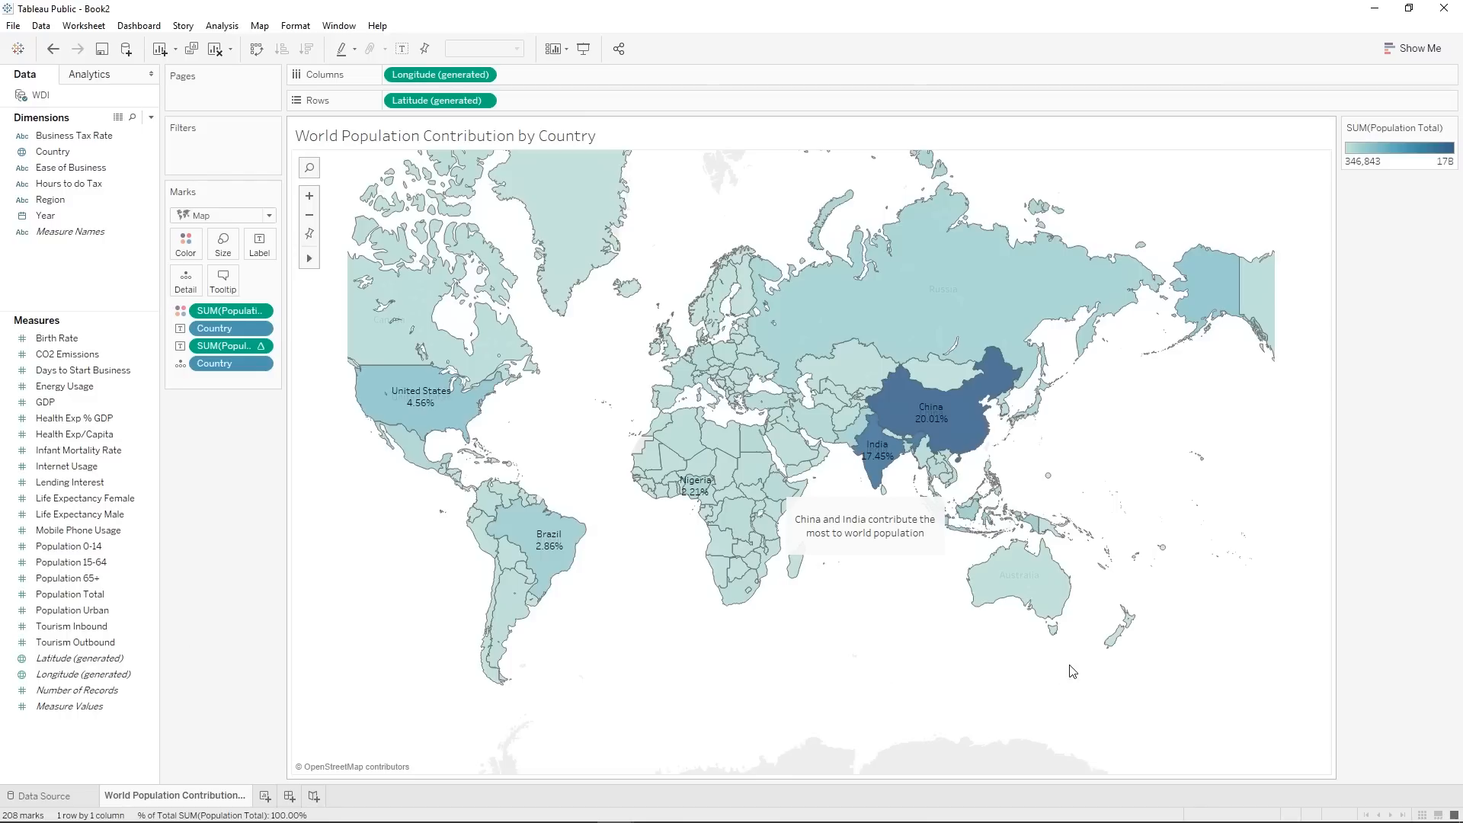
Add a new worksheet after the world population map sheet.
mouse_move(943, 442)
click(266, 797)
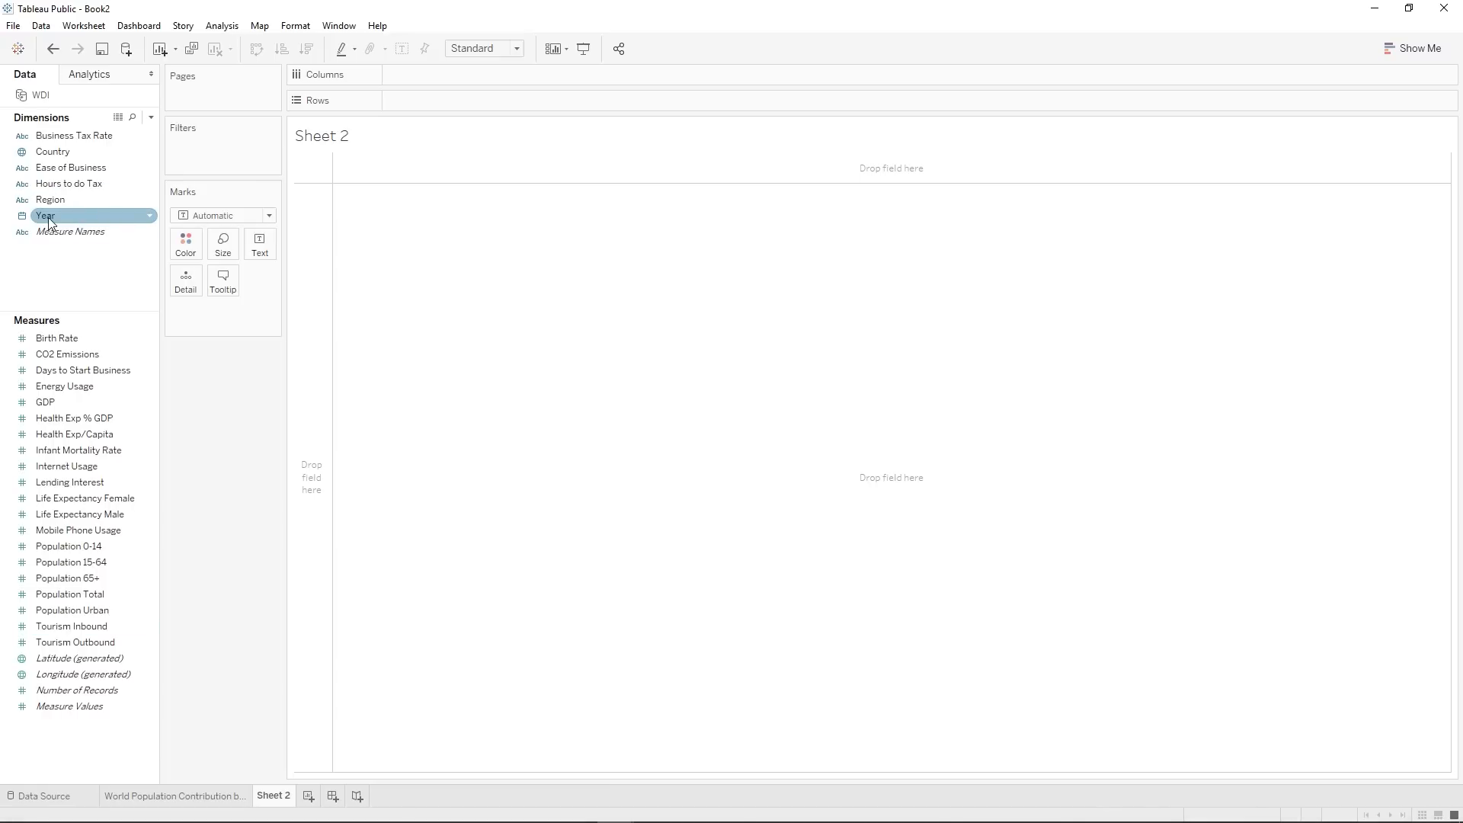
drag(48, 217, 416, 74)
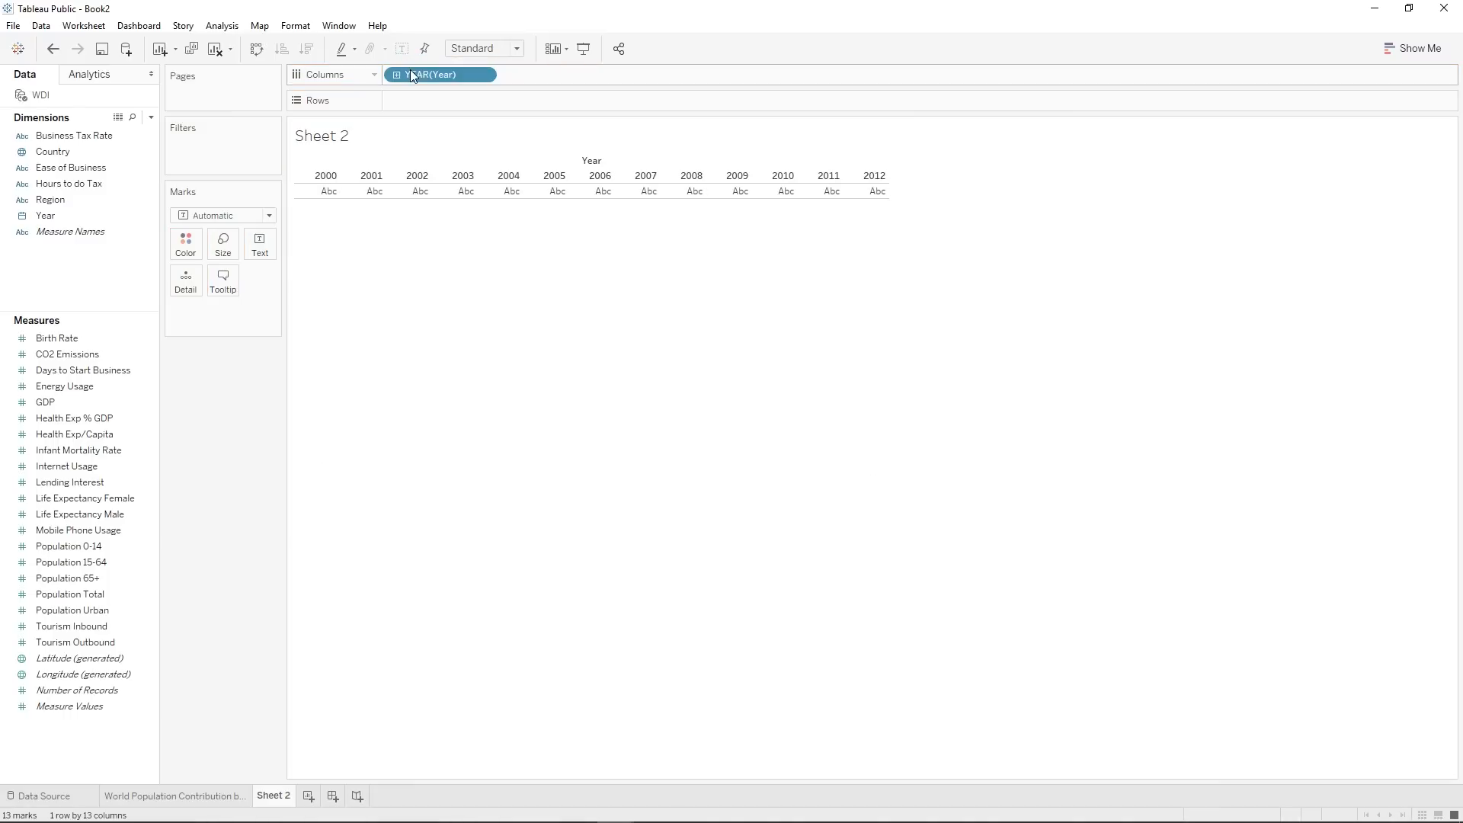
right_click(451, 73)
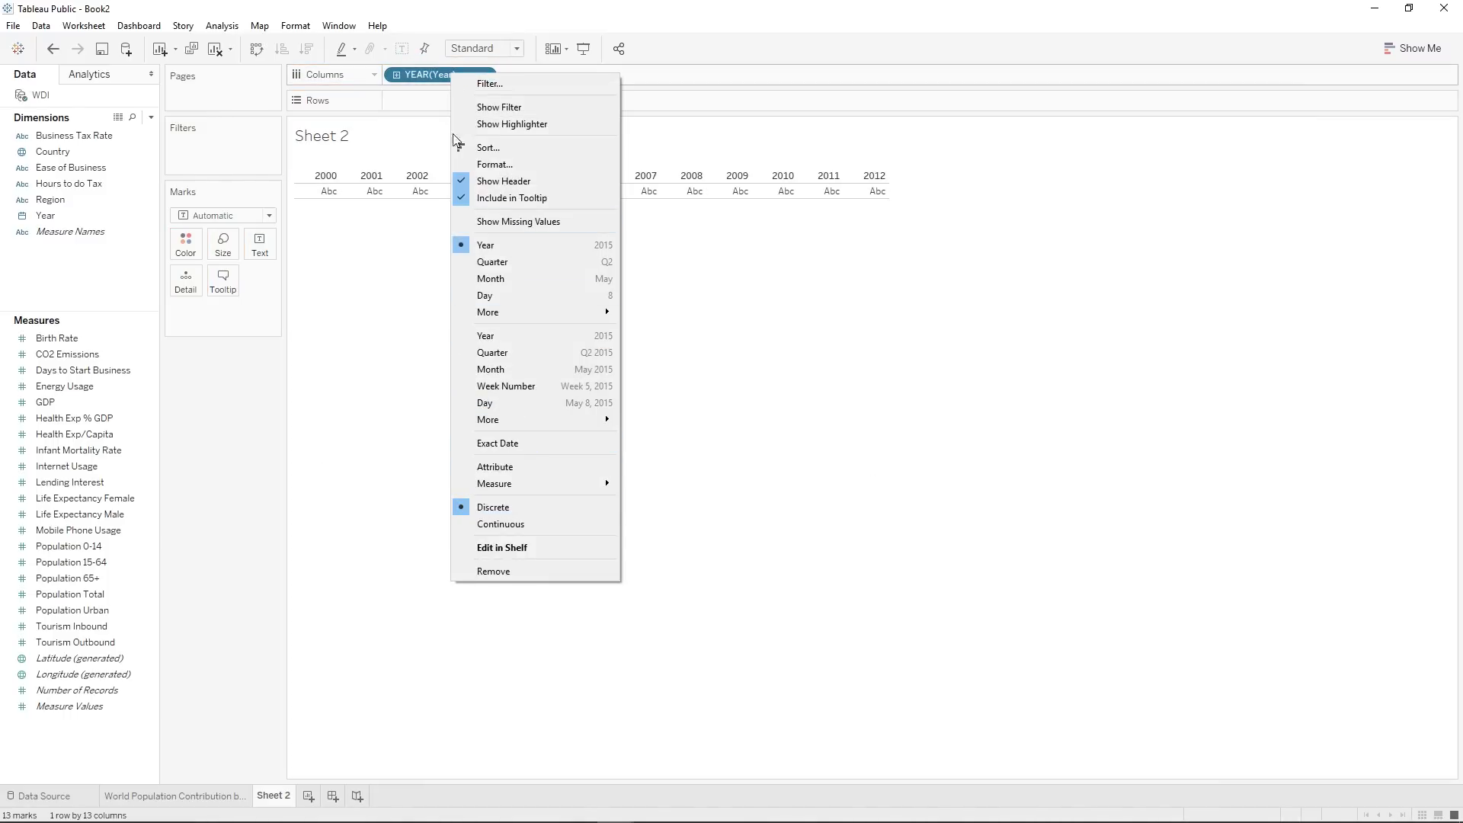
click(416, 72)
drag(427, 71, 253, 402)
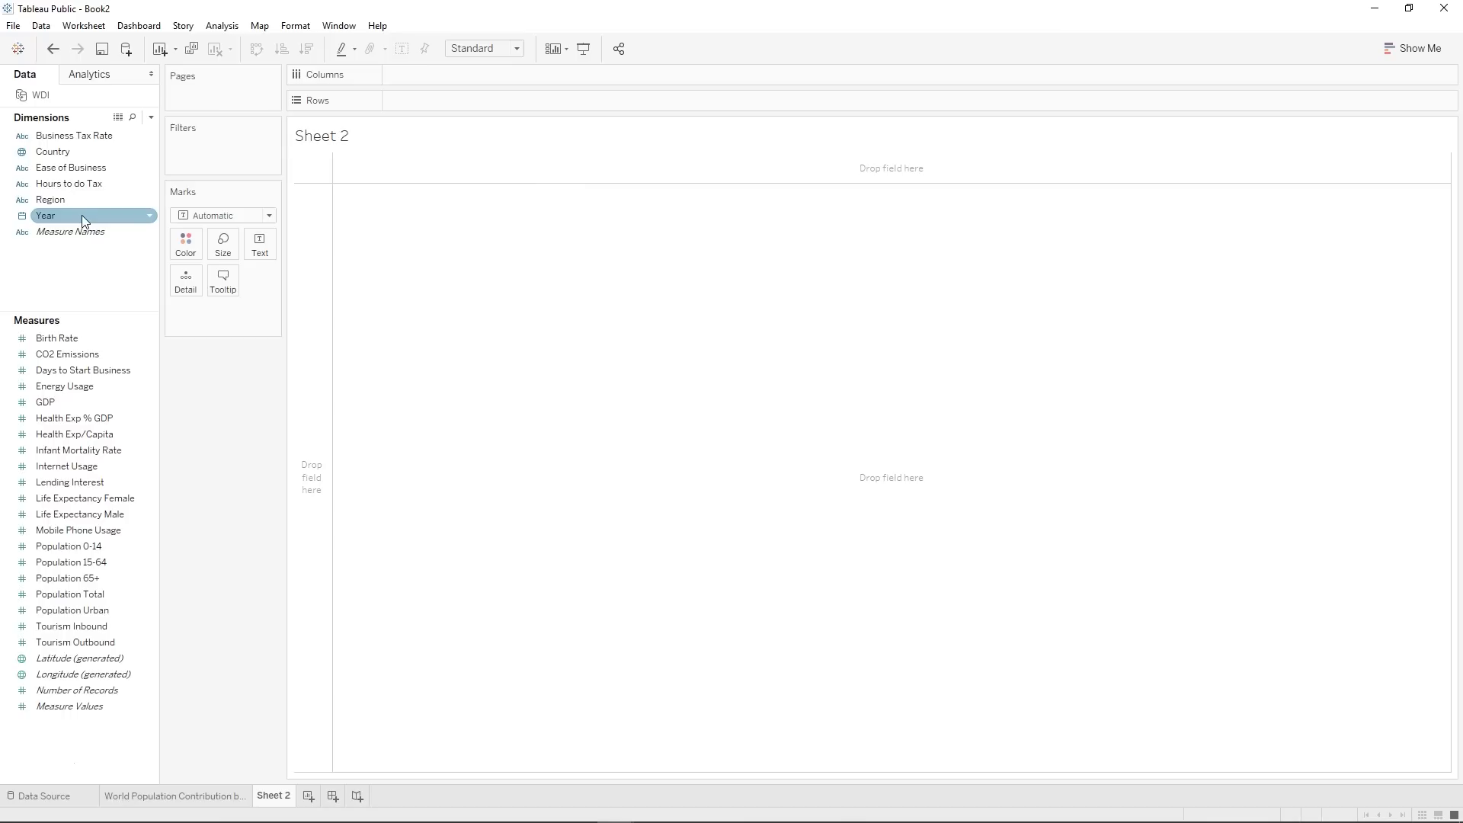
Build a population line chart with continuous YEAR(Year) on Columns and Population Total on Rows.
drag(80, 215, 390, 75)
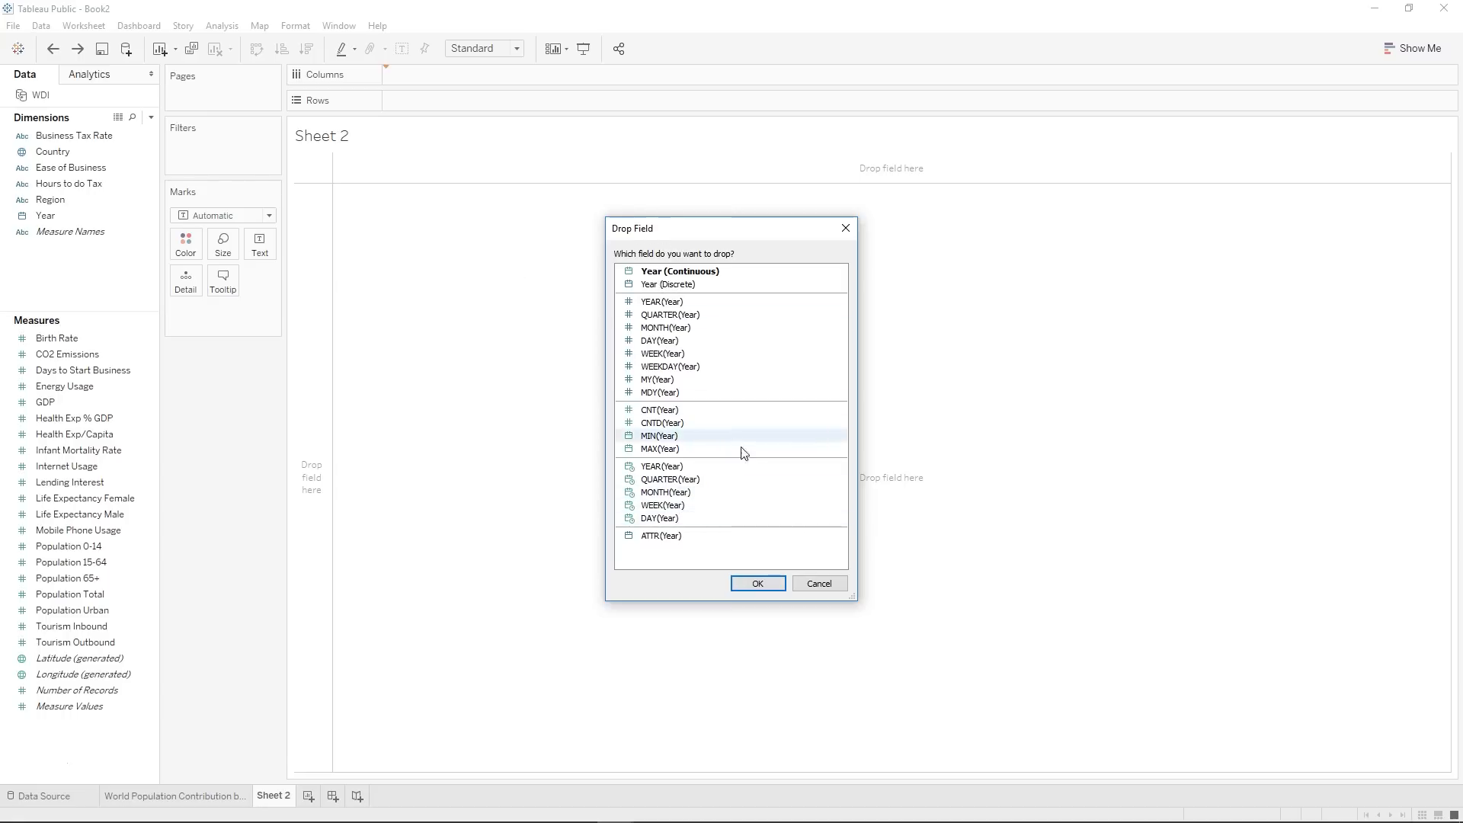
click(670, 467)
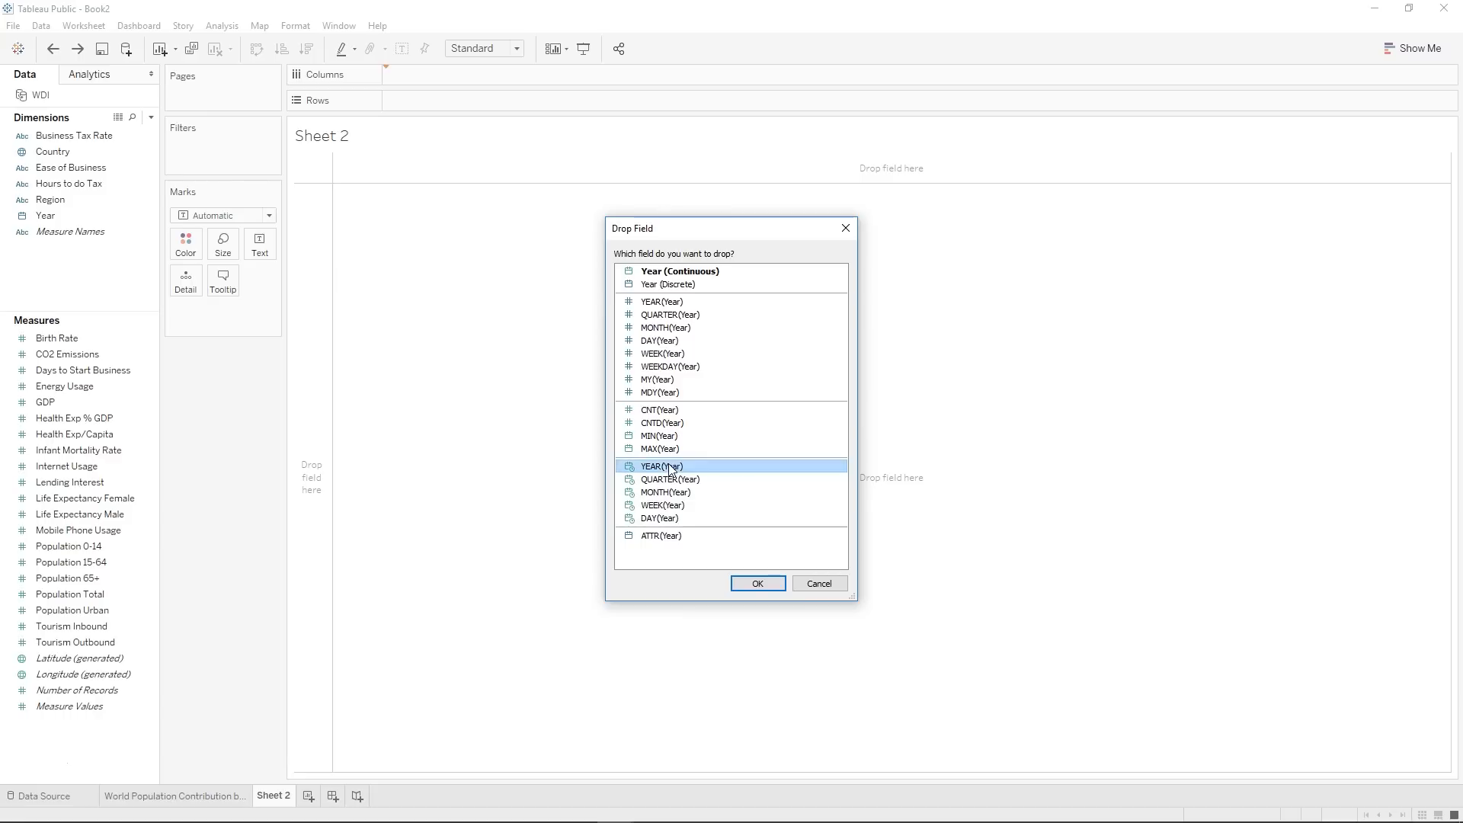
click(755, 584)
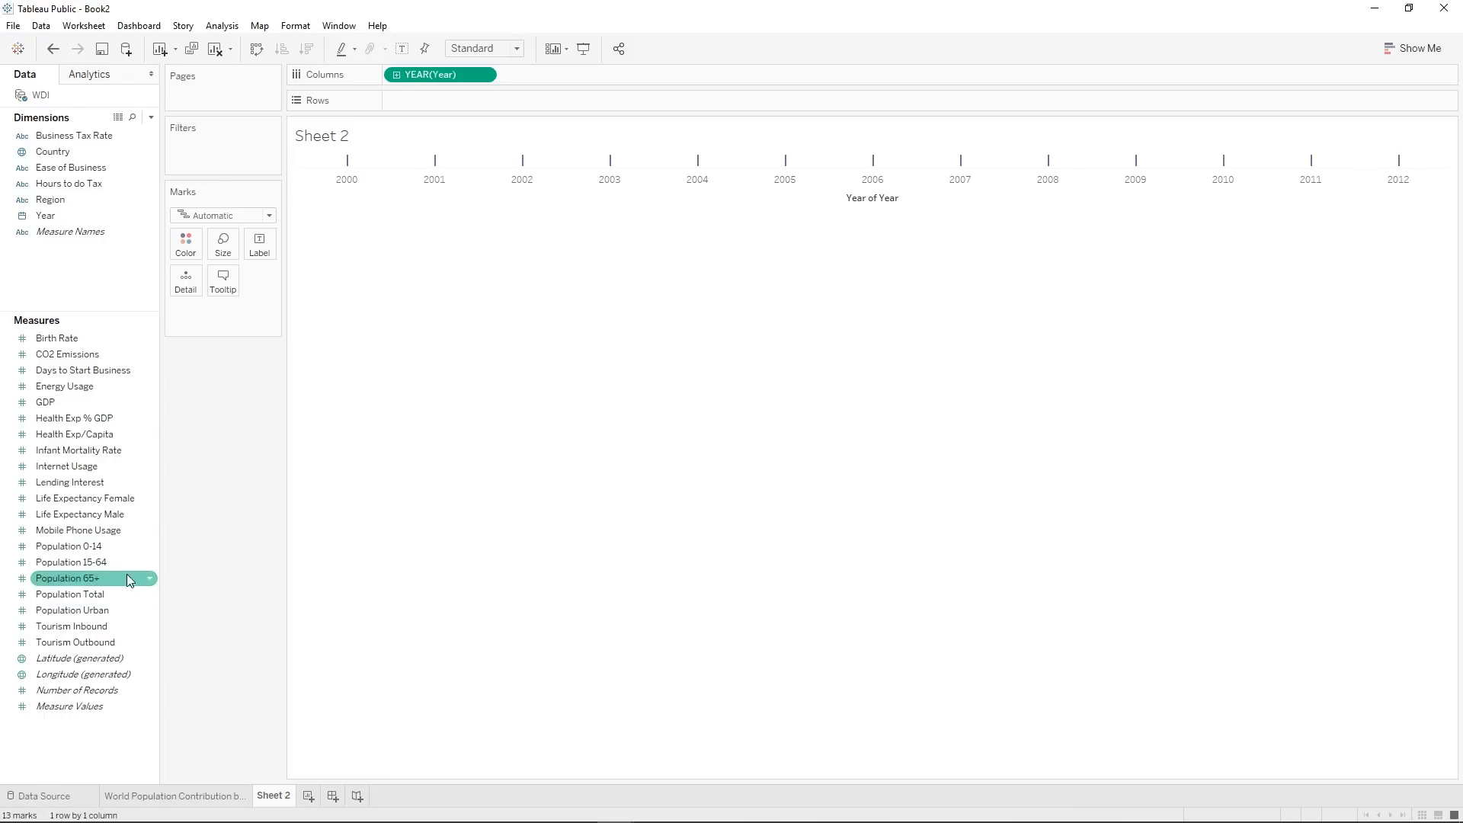
drag(90, 597, 396, 102)
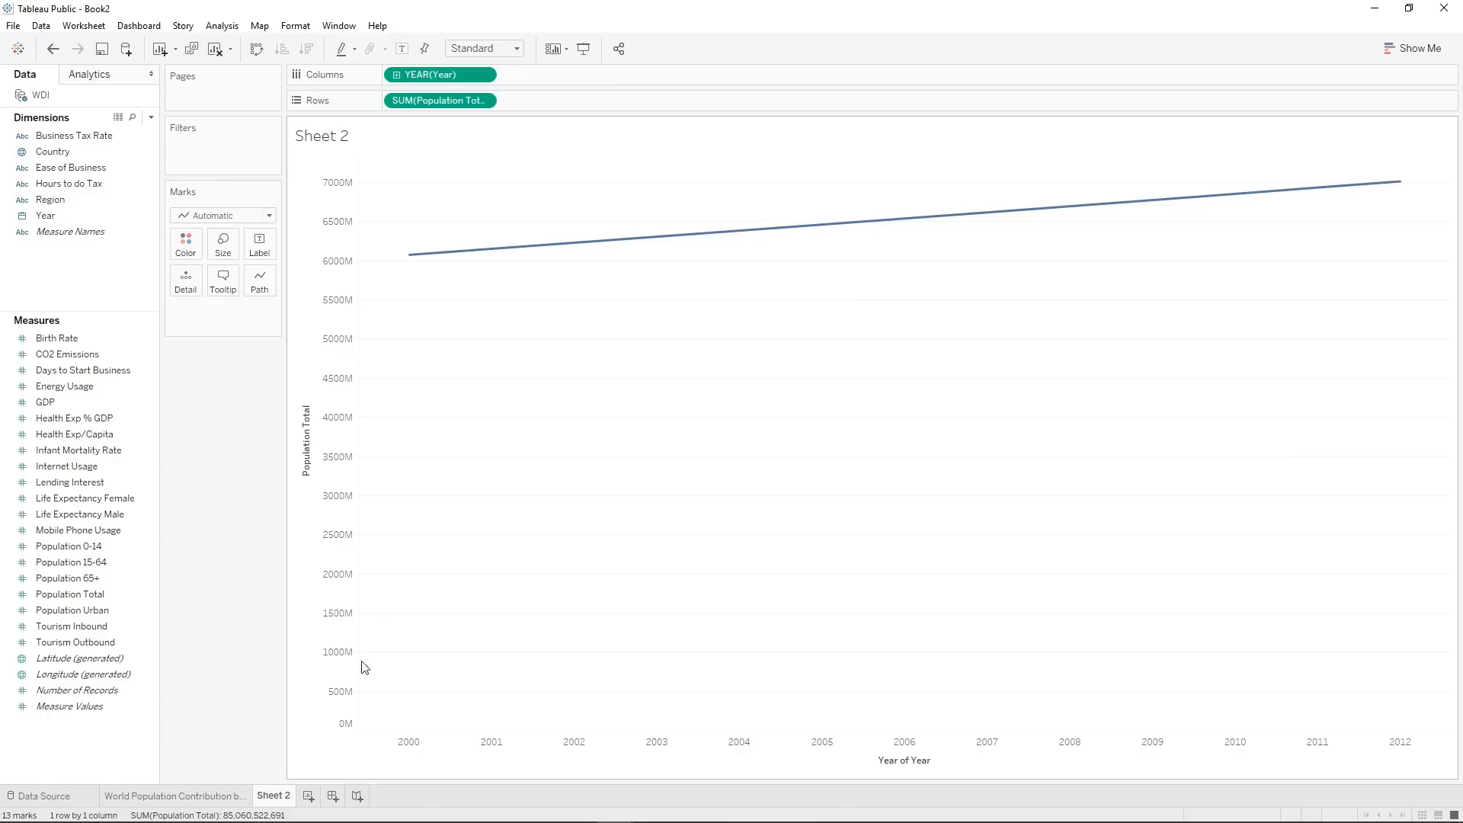
Exclude zero from the Population Total axis range, keeping the range automatic.
right_click(337, 239)
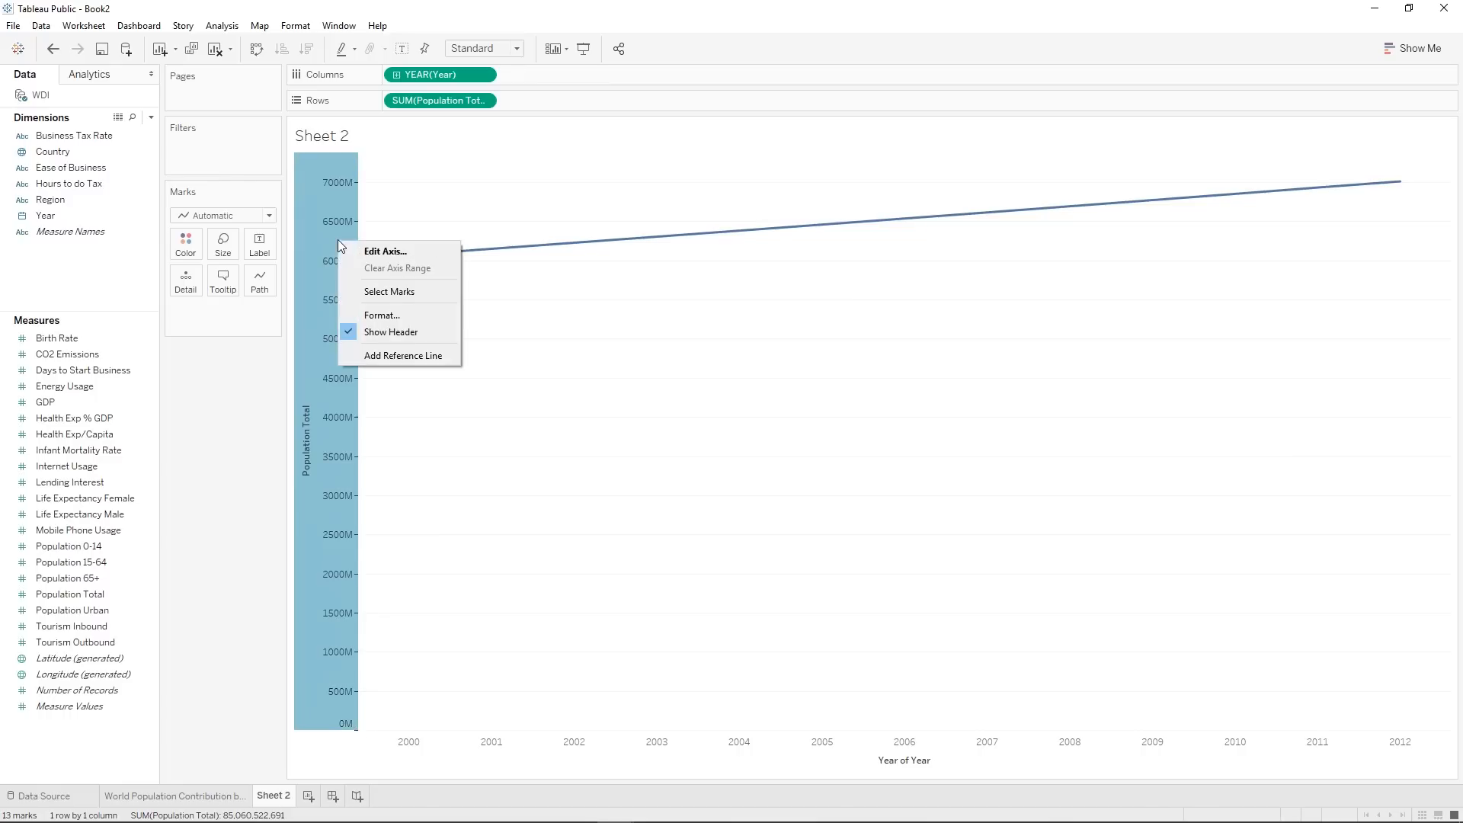
click(373, 253)
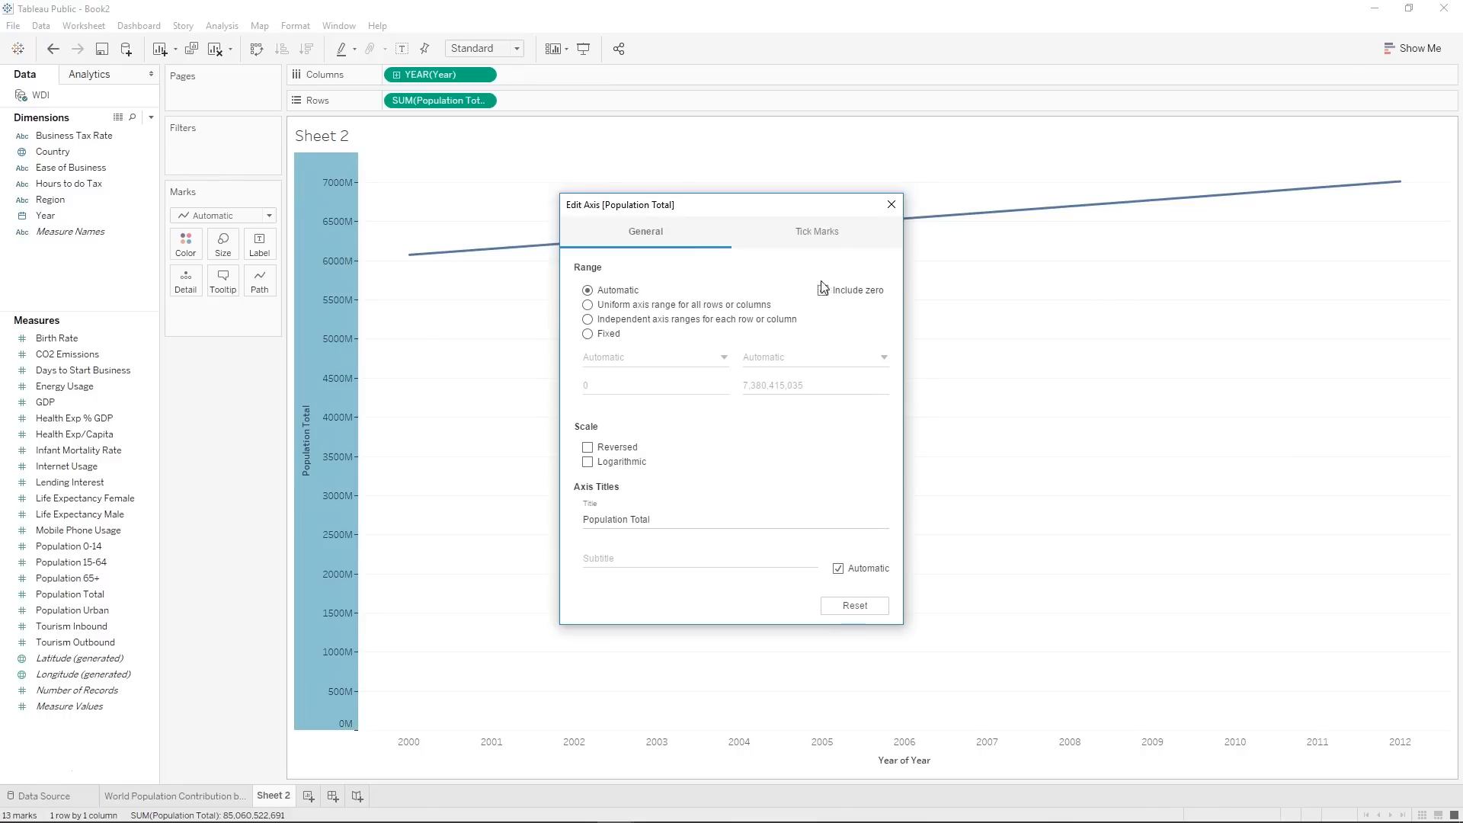
click(822, 290)
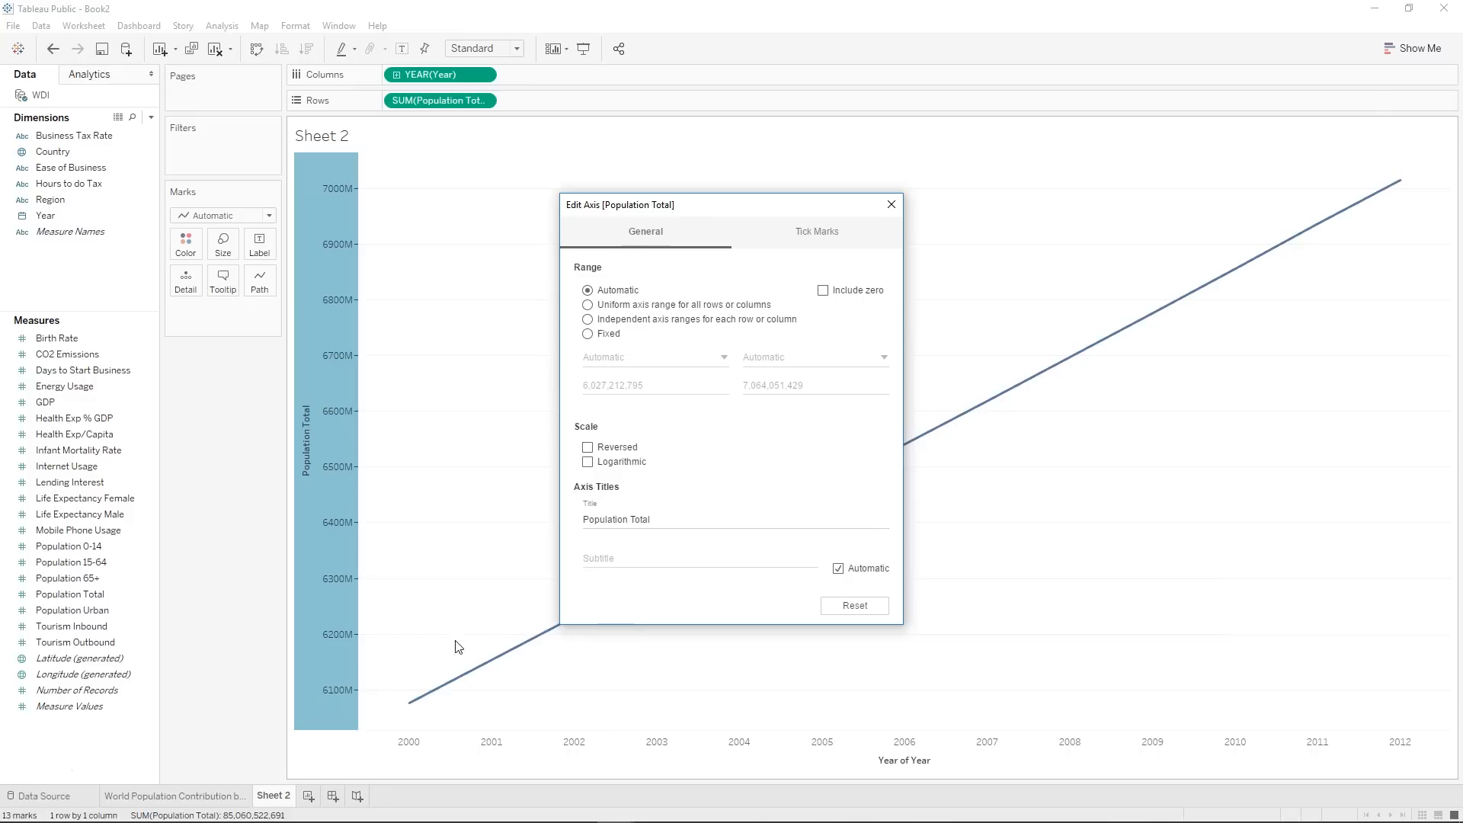
click(824, 291)
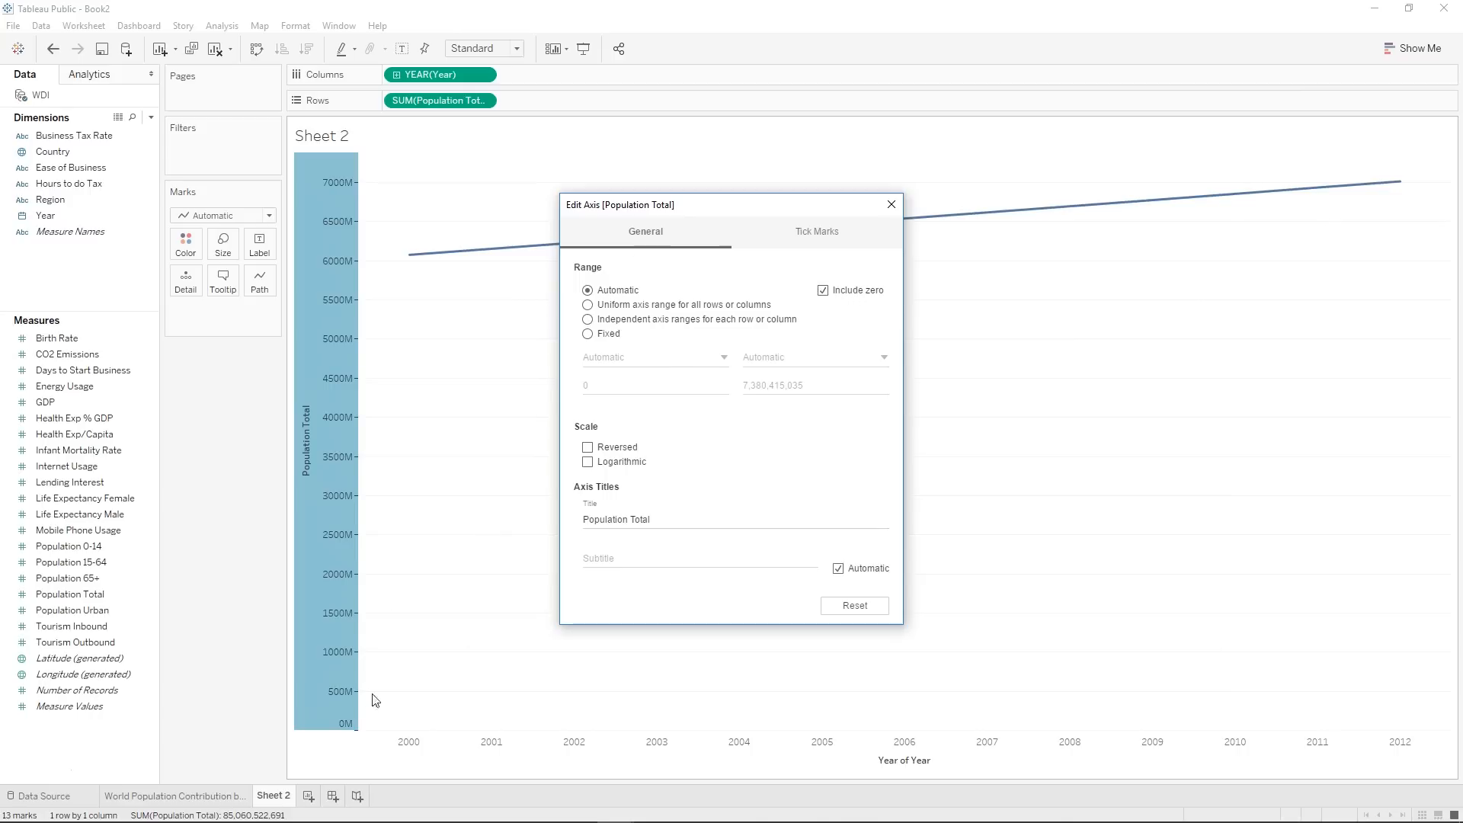
click(823, 291)
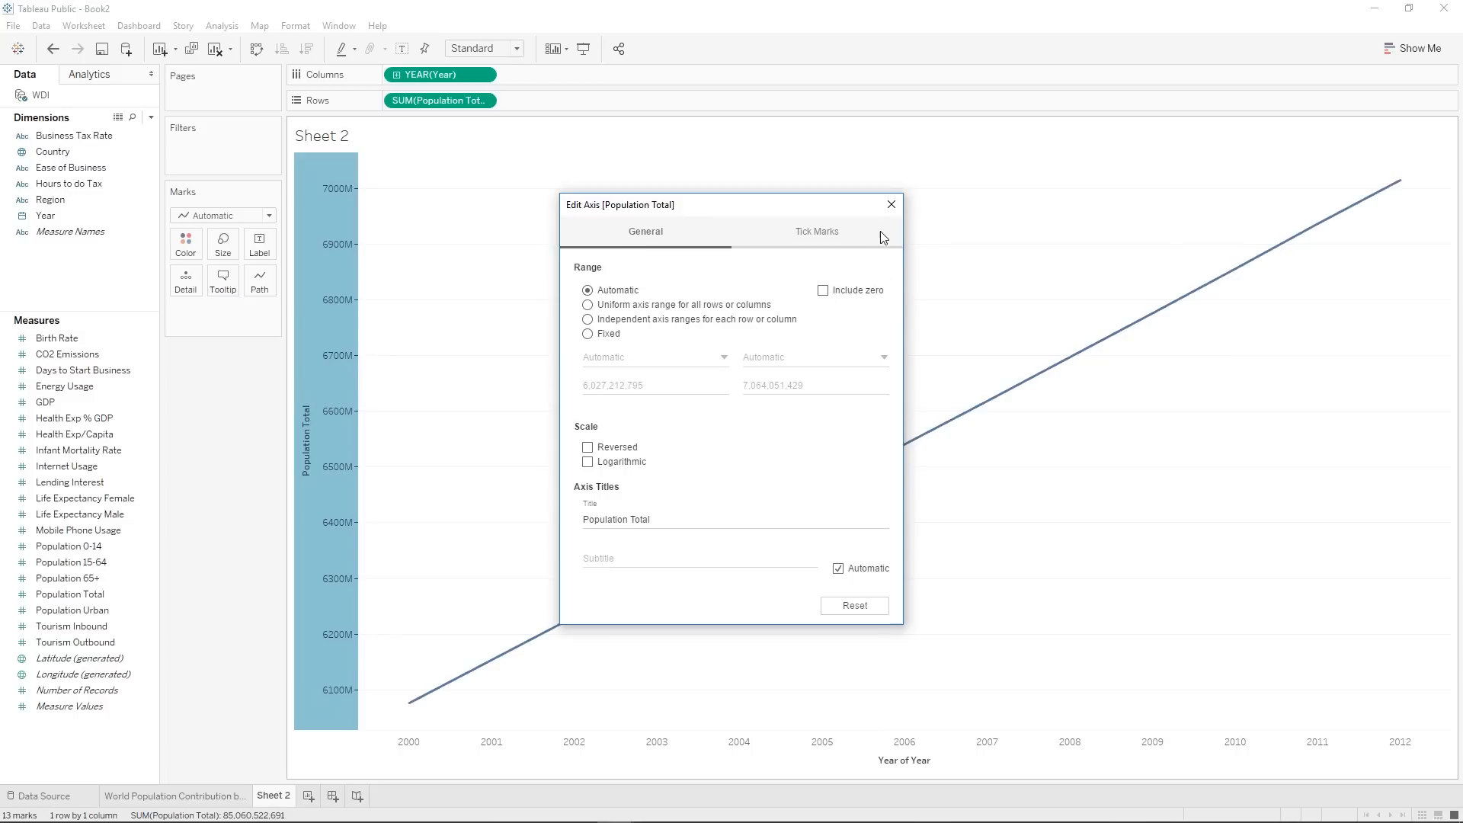
click(891, 205)
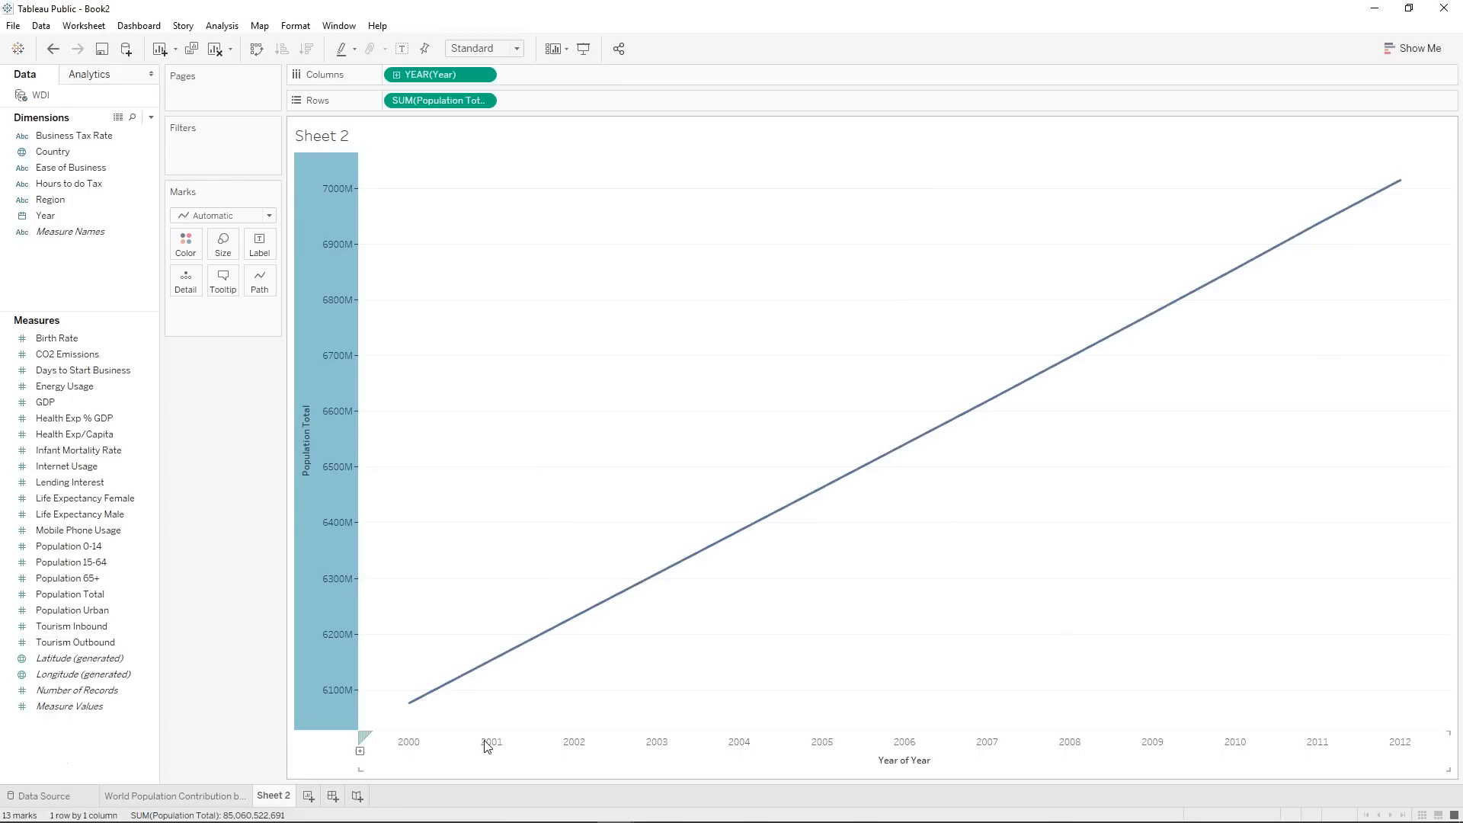
Add a forecast to the population line chart and inspect the actual and estimated values around the gap after 2011.
click(92, 76)
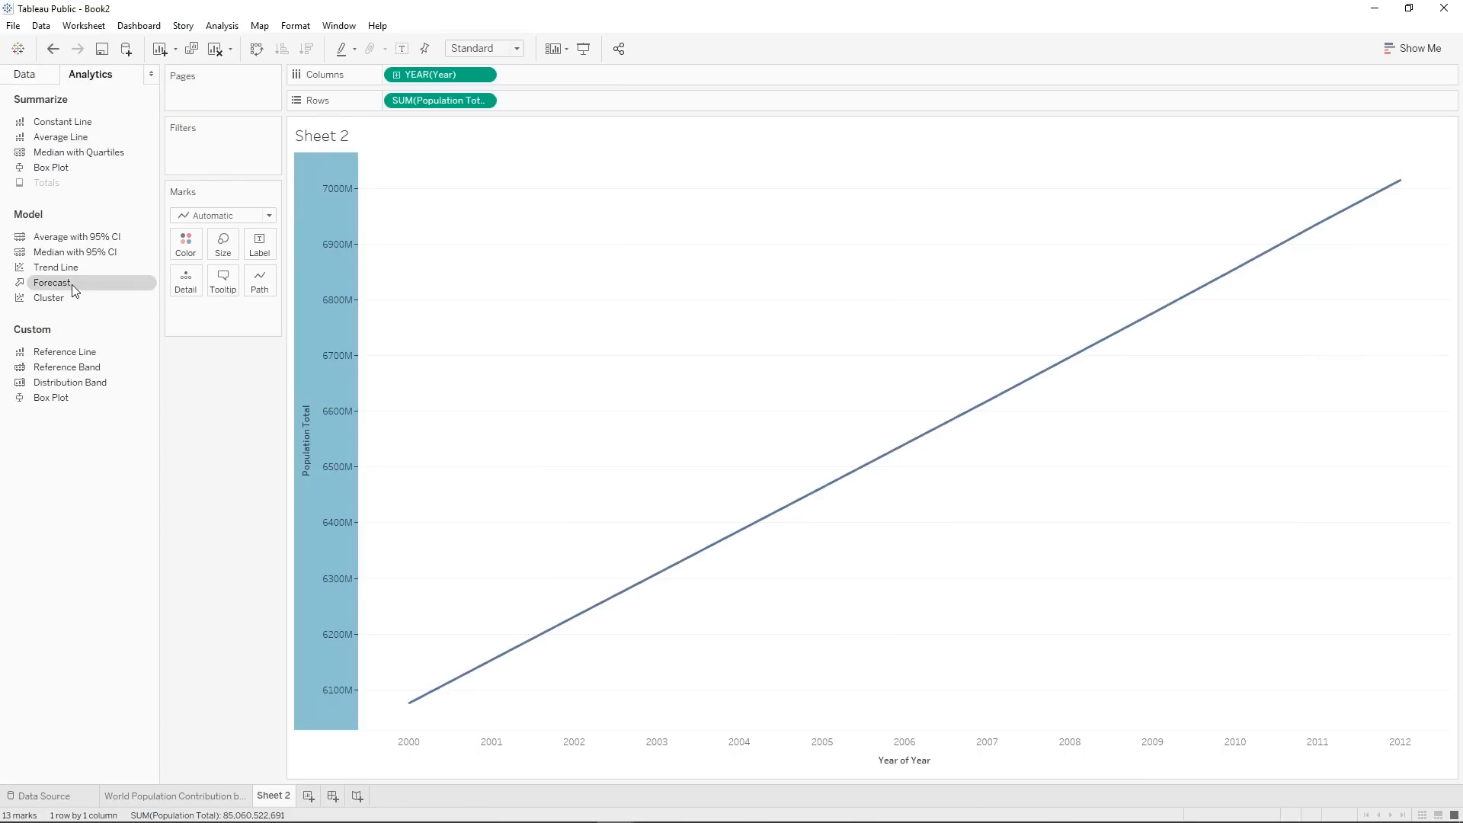
drag(70, 285, 439, 194)
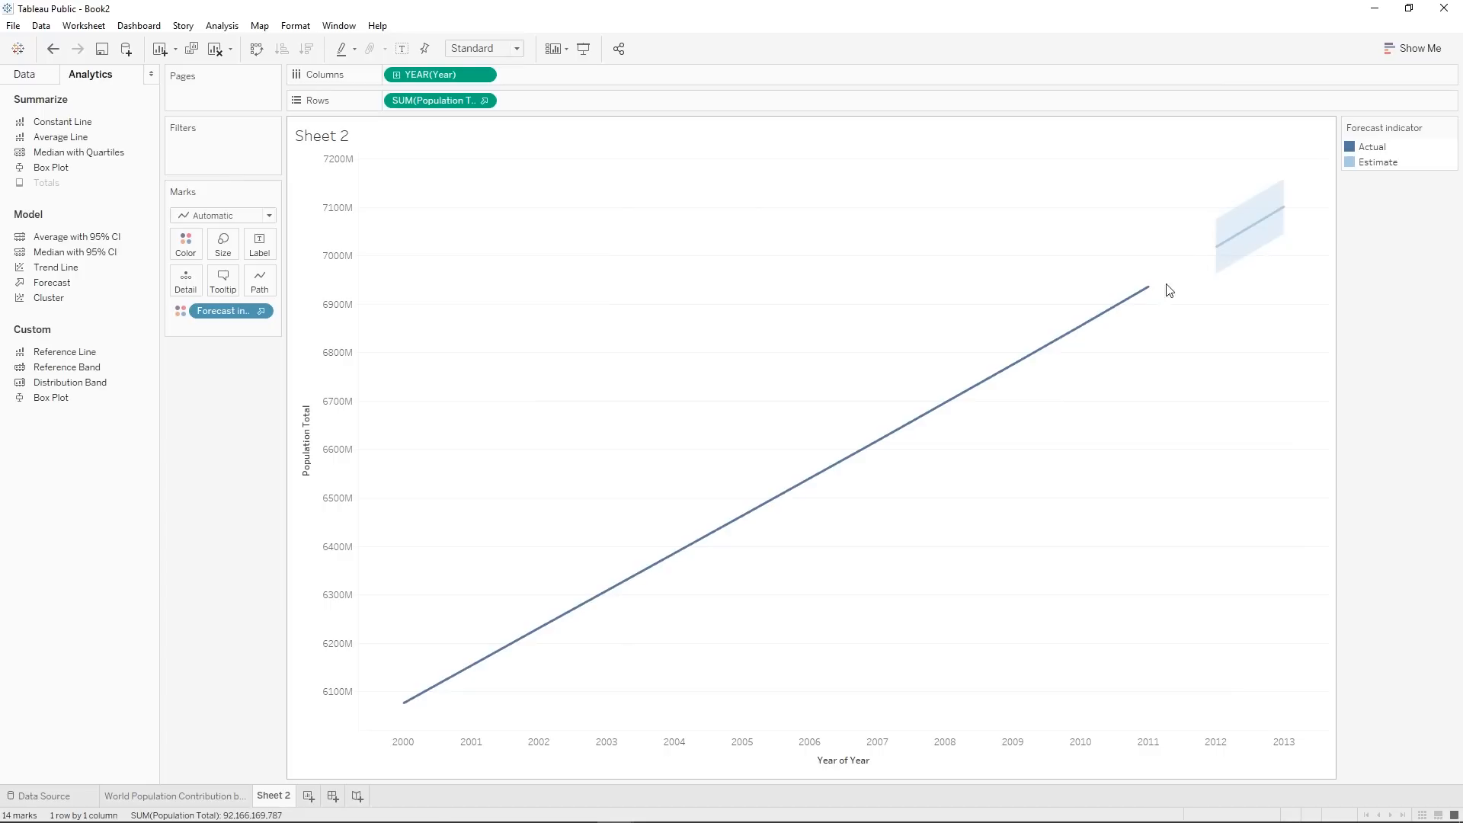
right_click(425, 106)
mouse_move(500, 273)
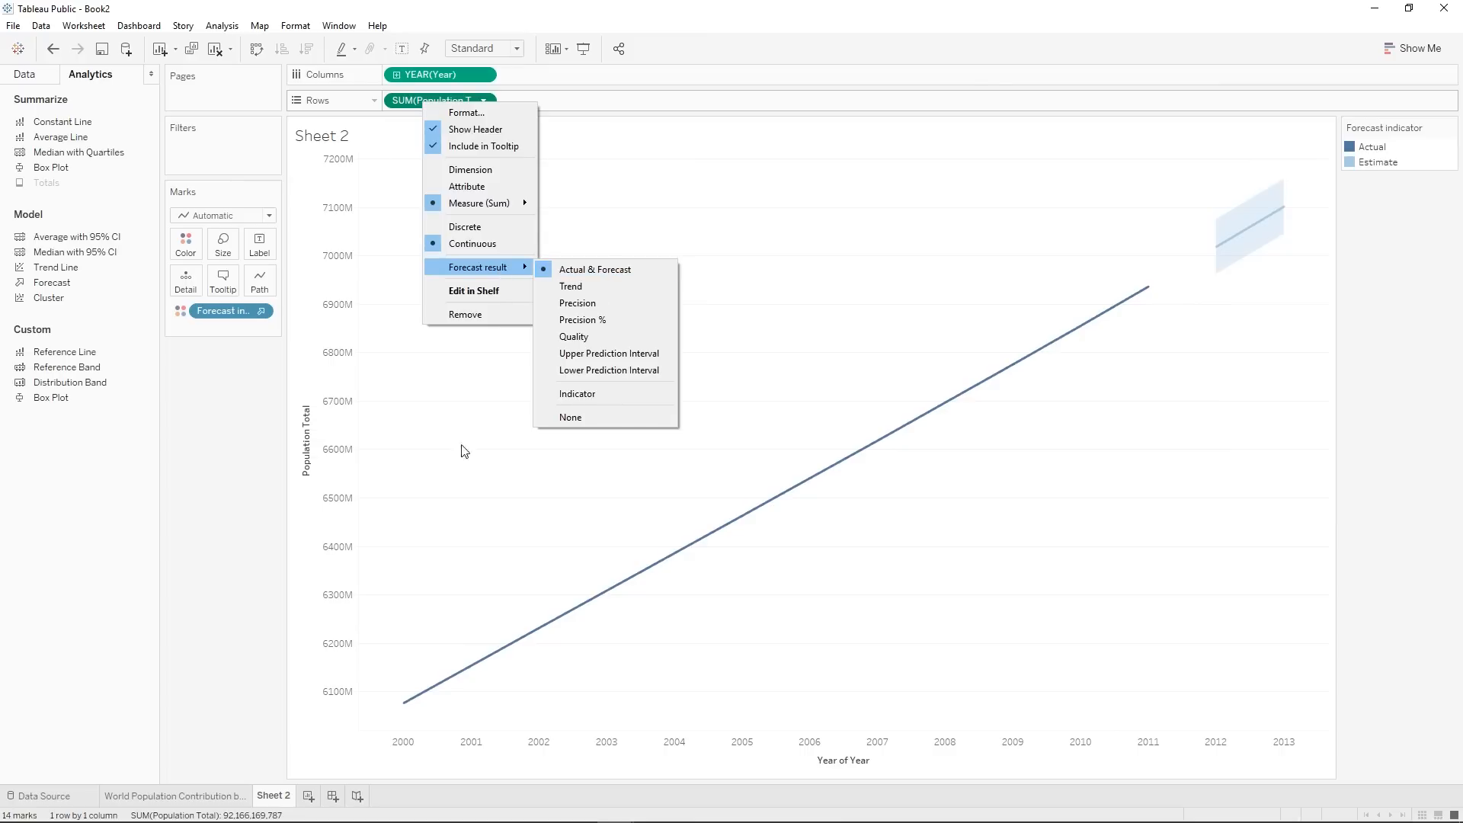
click(25, 763)
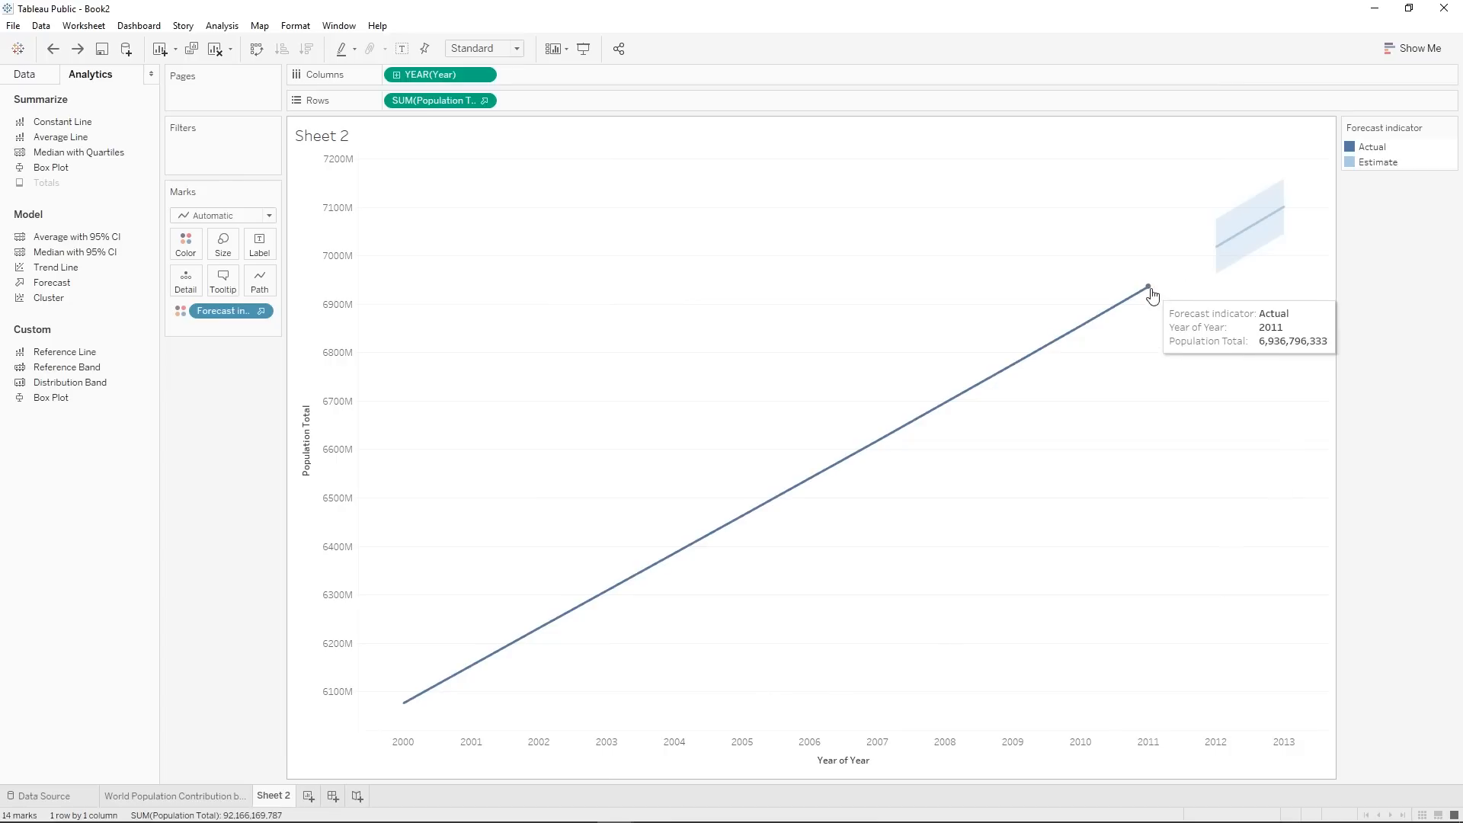
mouse_move(1215, 255)
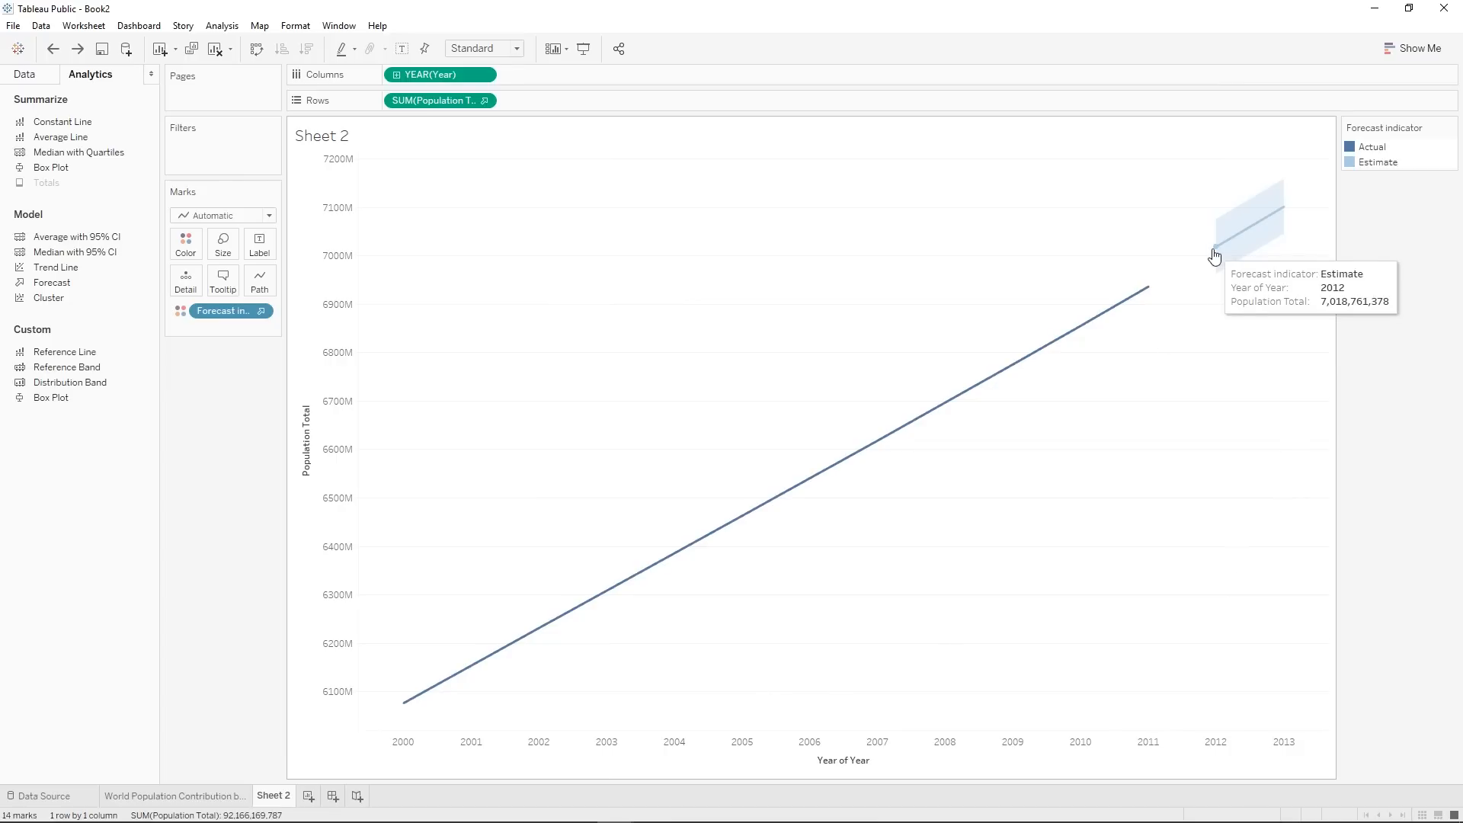
mouse_move(1257, 233)
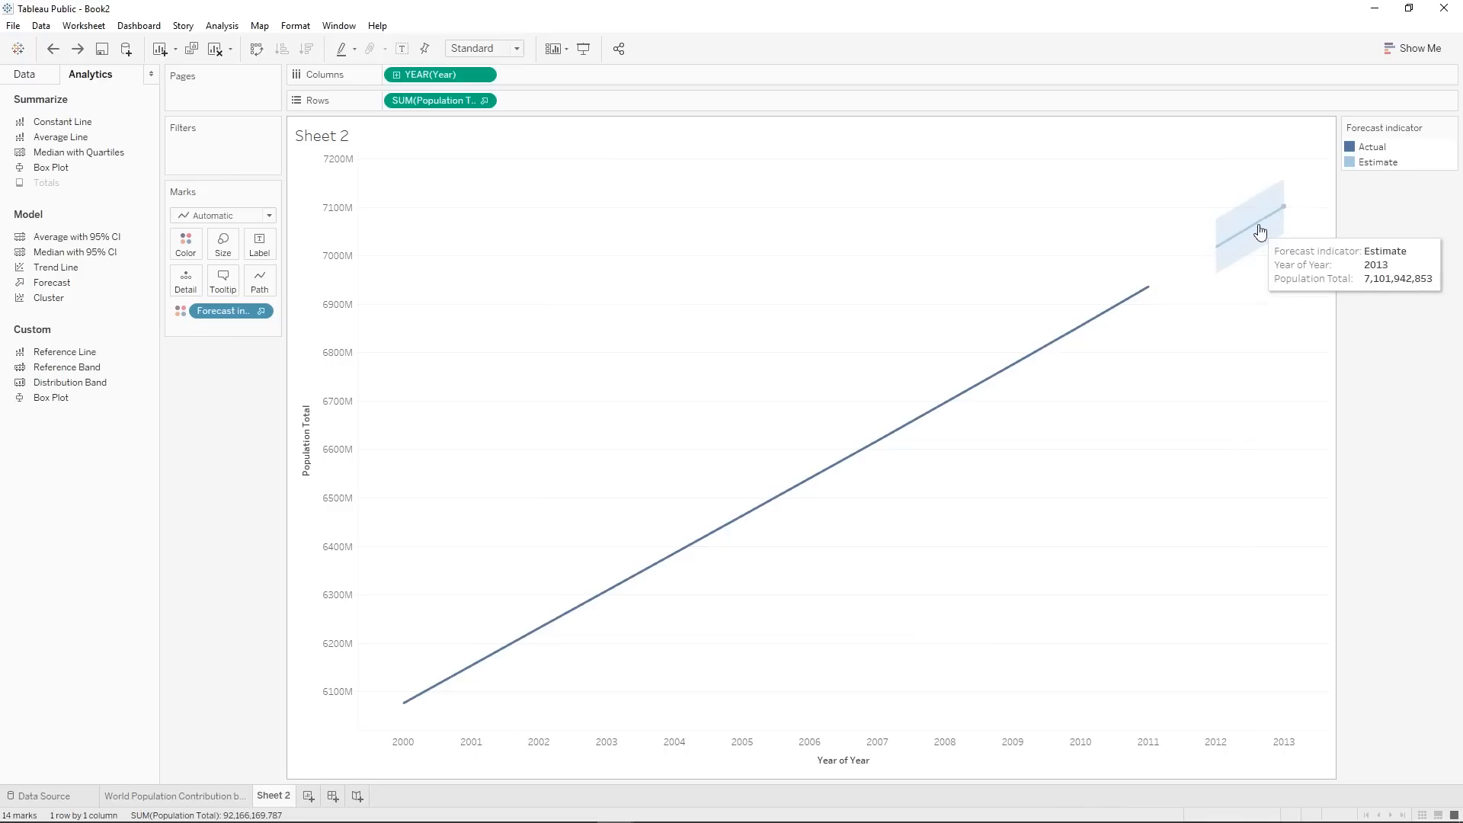
mouse_move(1082, 331)
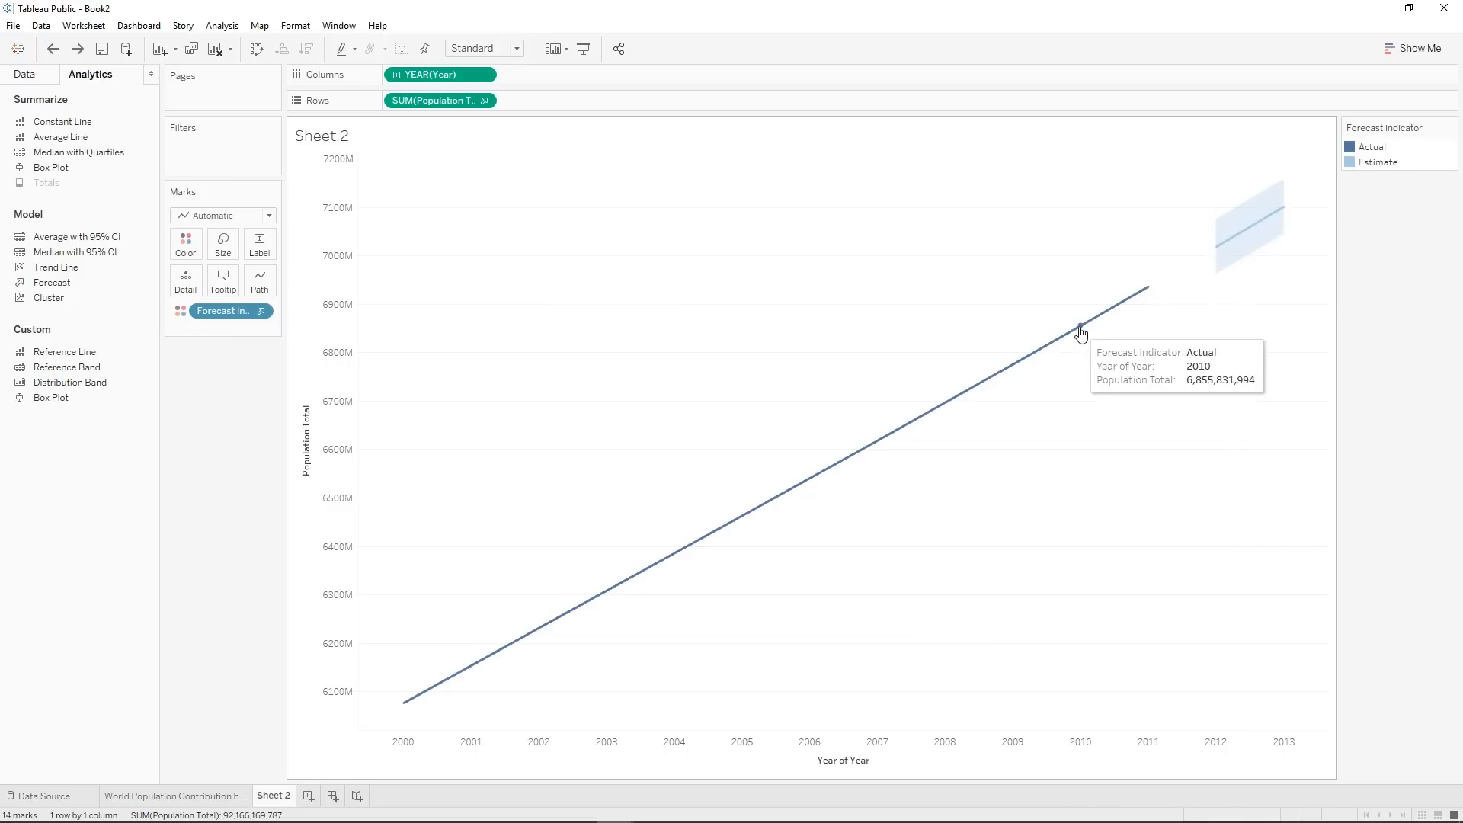
Set the forecast length to Until 10 Years, with prediction intervals shown at 95%.
right_click(1054, 349)
mouse_move(1101, 477)
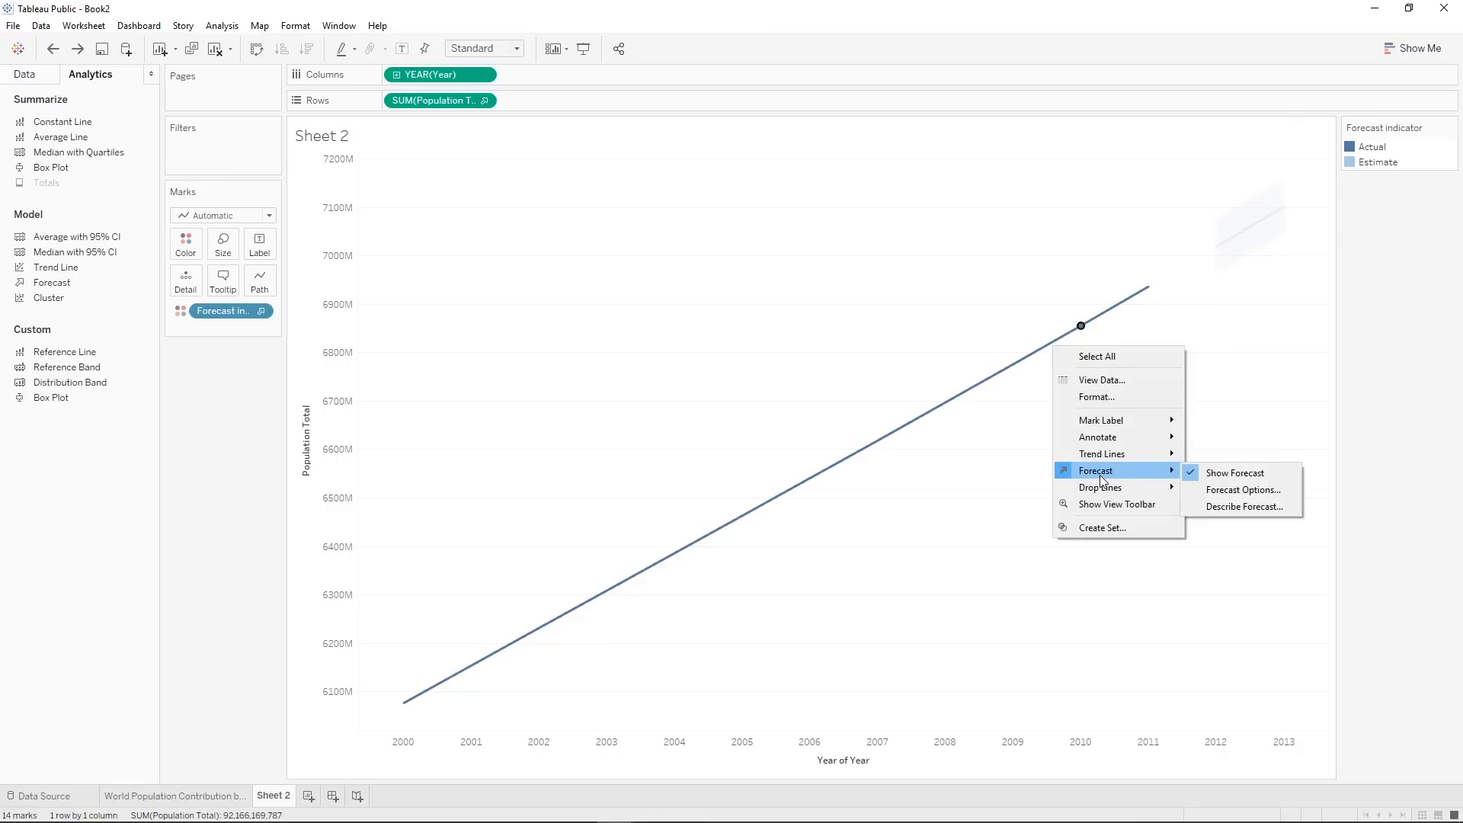
click(1217, 490)
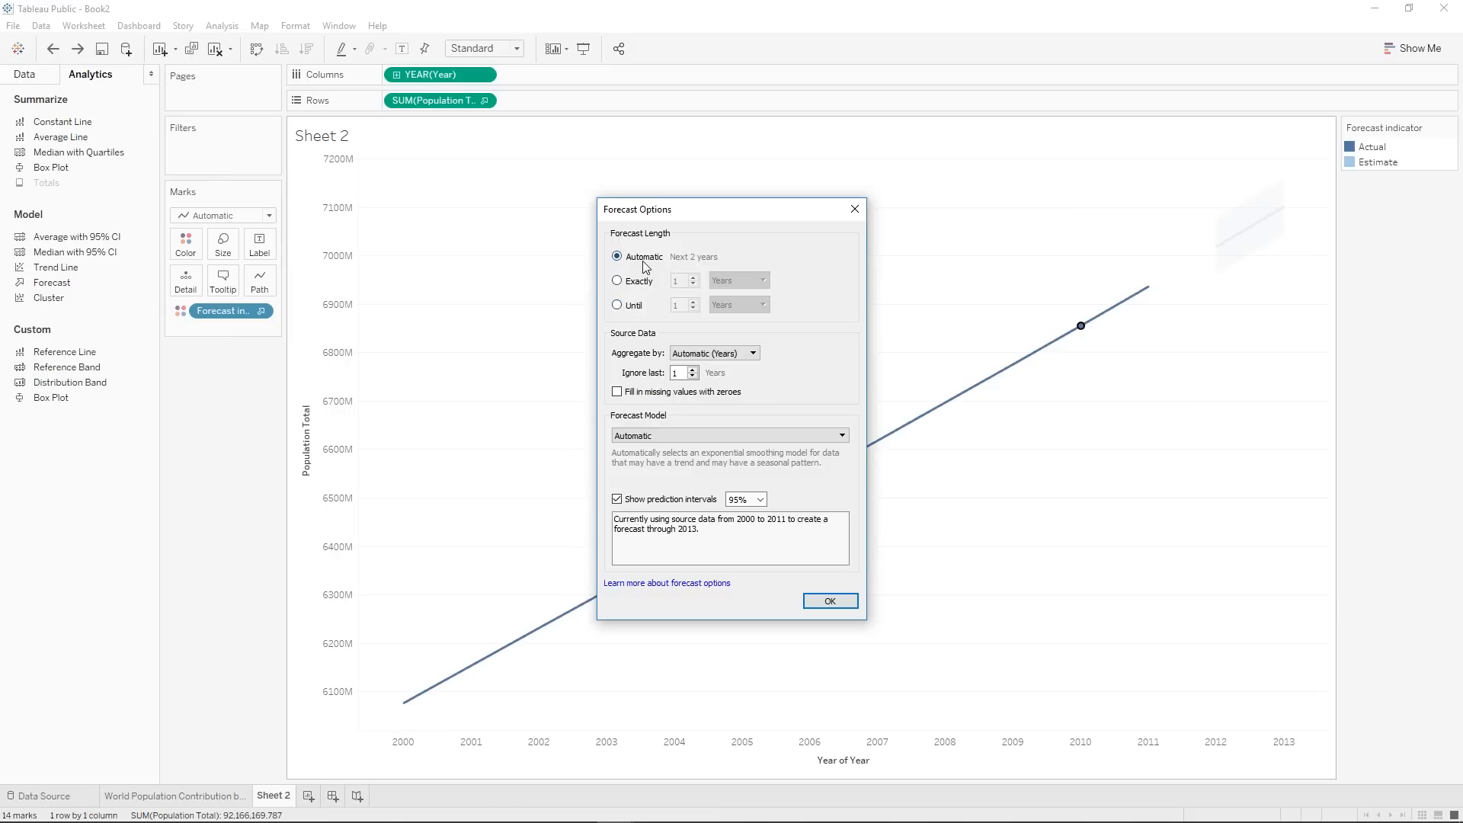
click(616, 306)
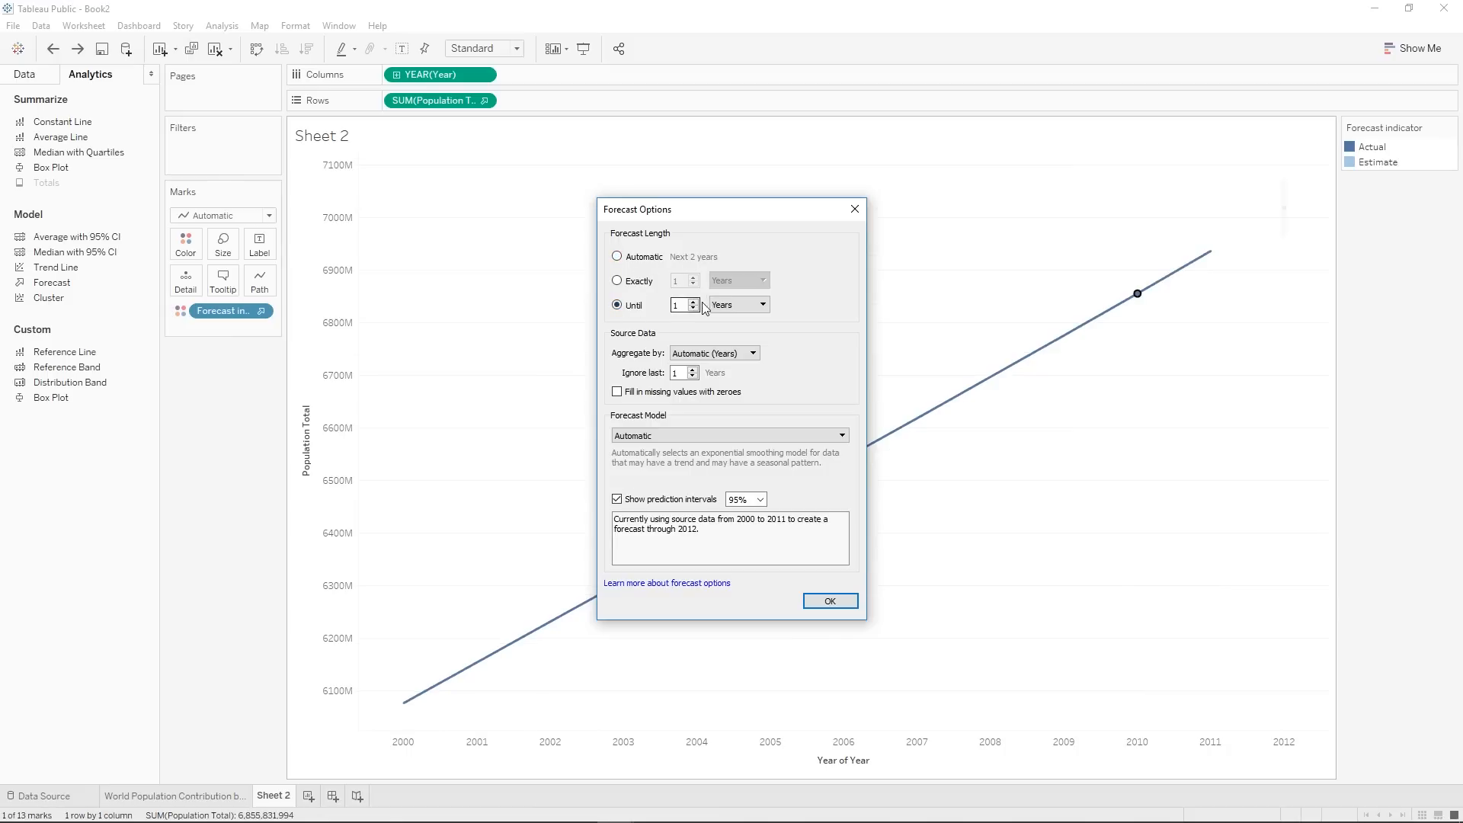
text(0)
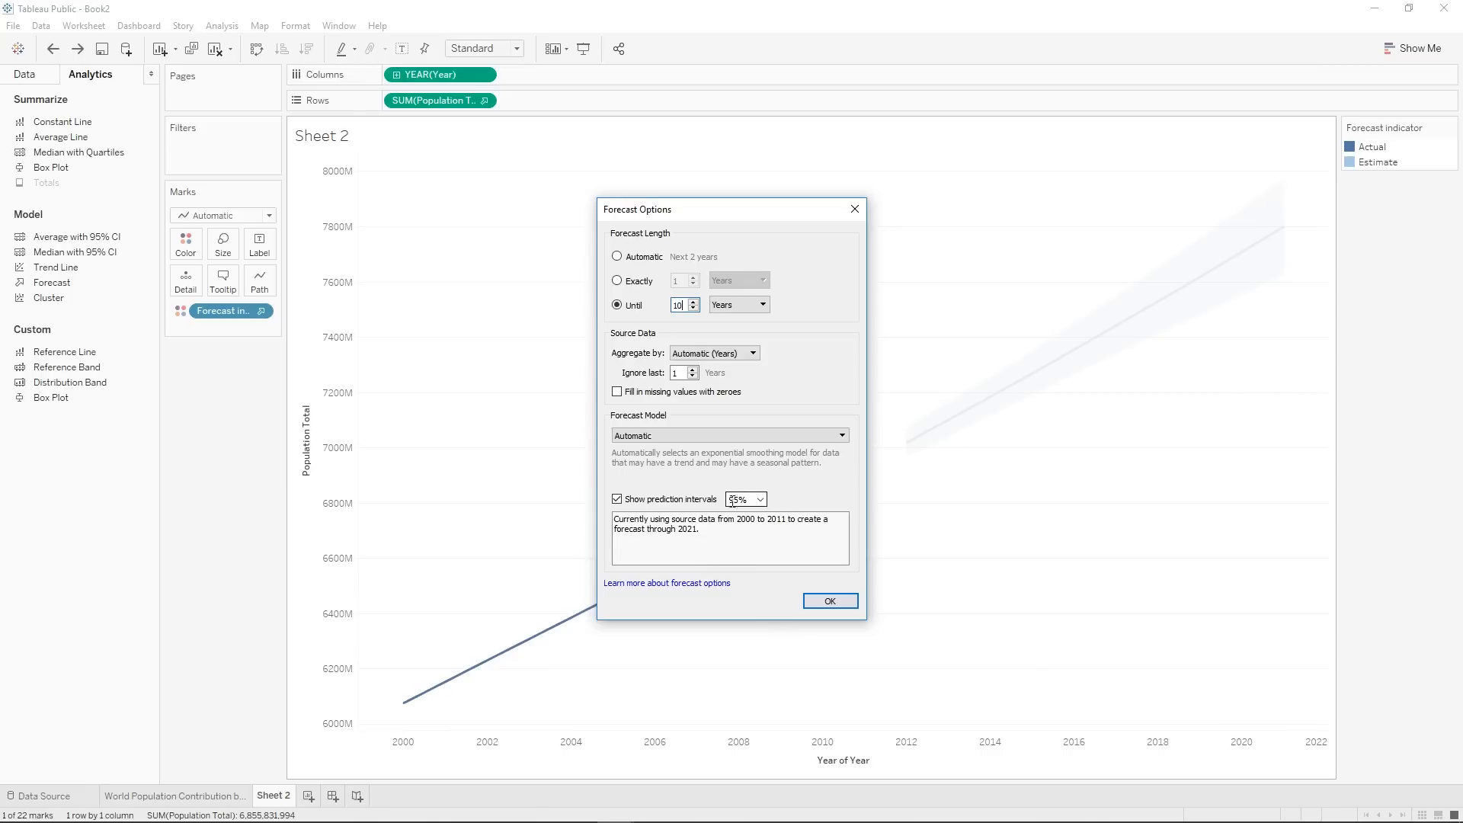
click(617, 499)
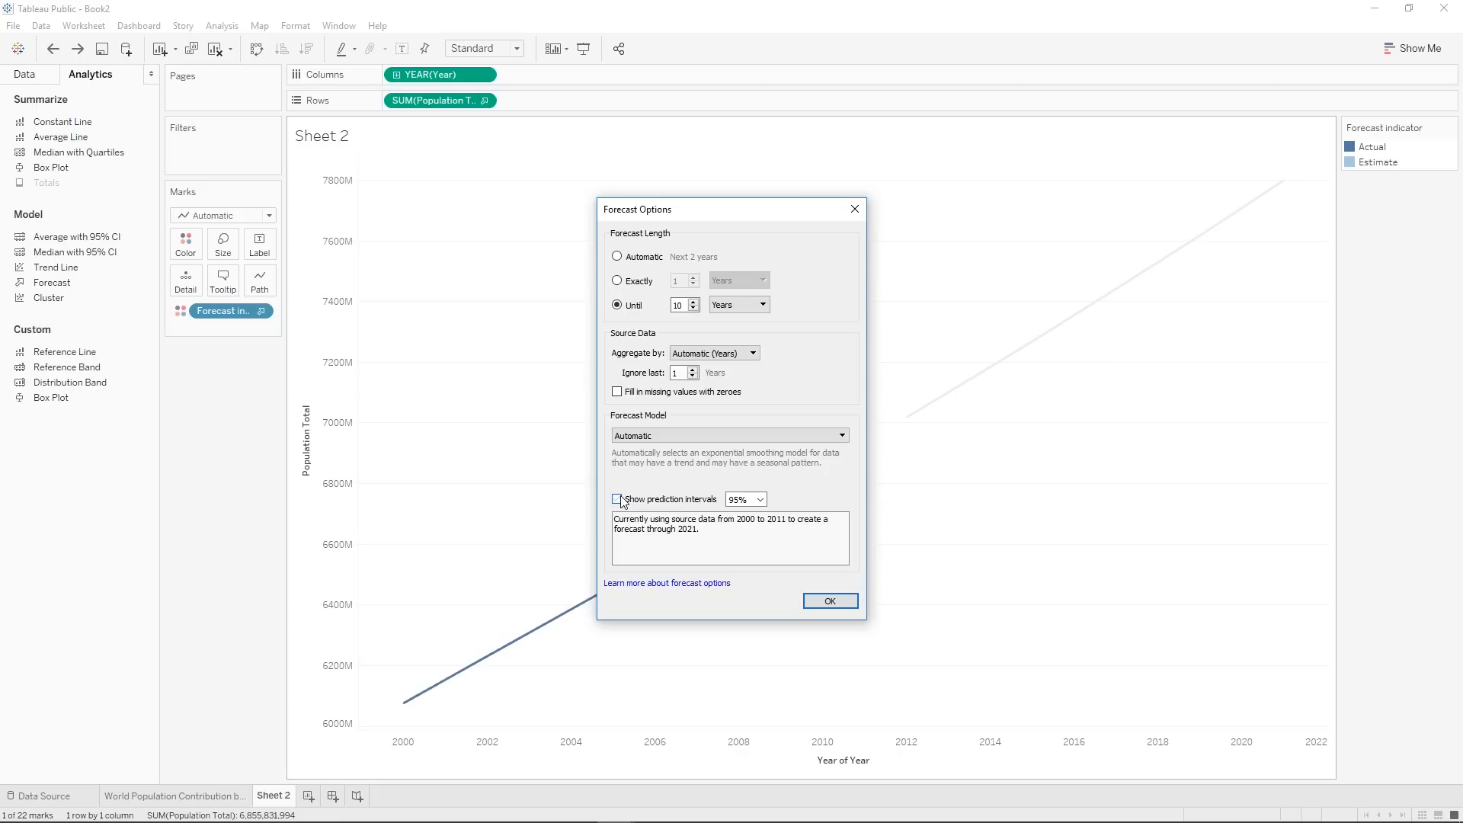
click(617, 499)
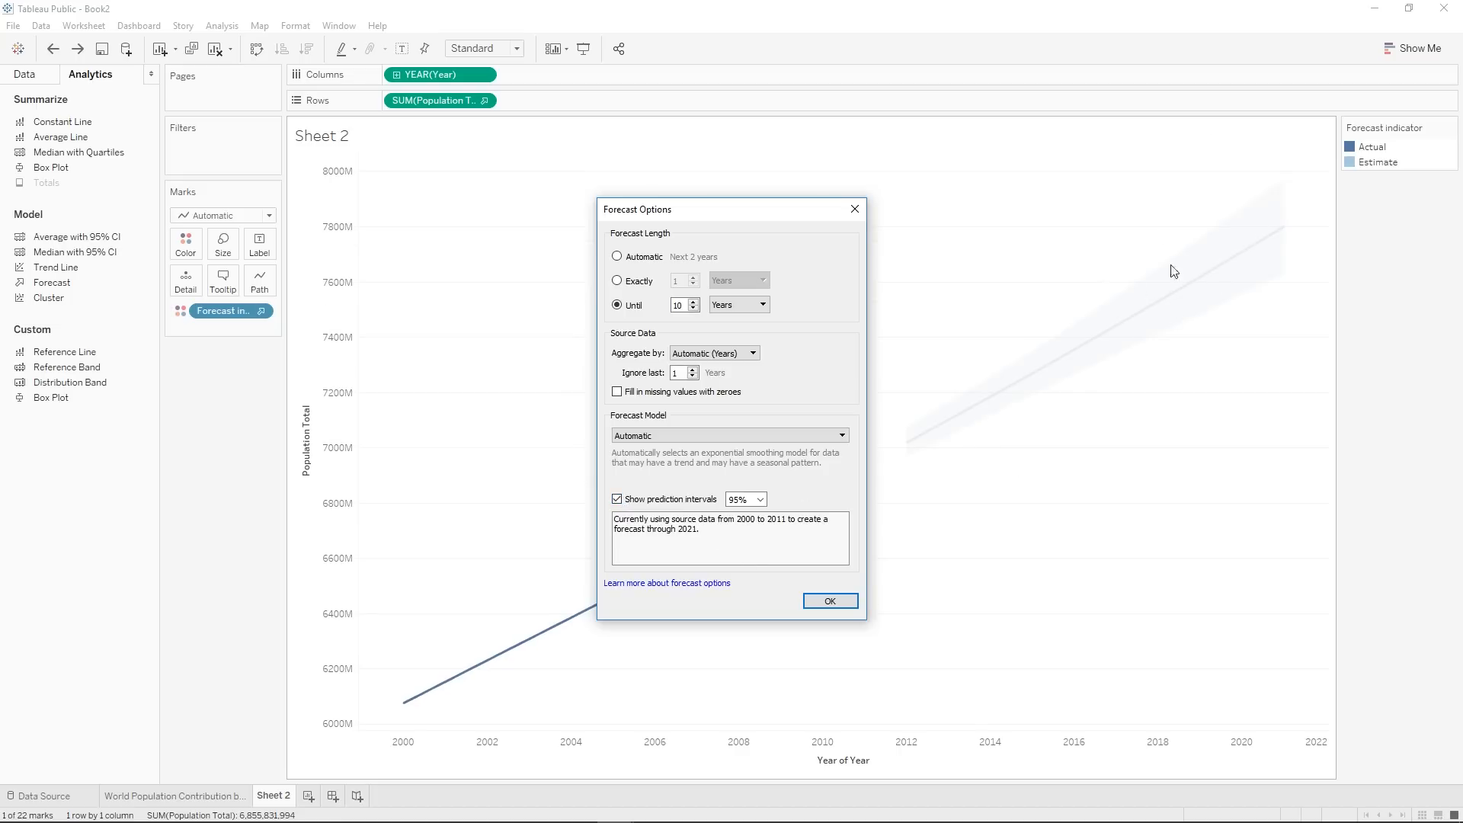
click(830, 602)
Show trend lines for the actual and forecast population in the line chart and inspect them.
right_click(841, 482)
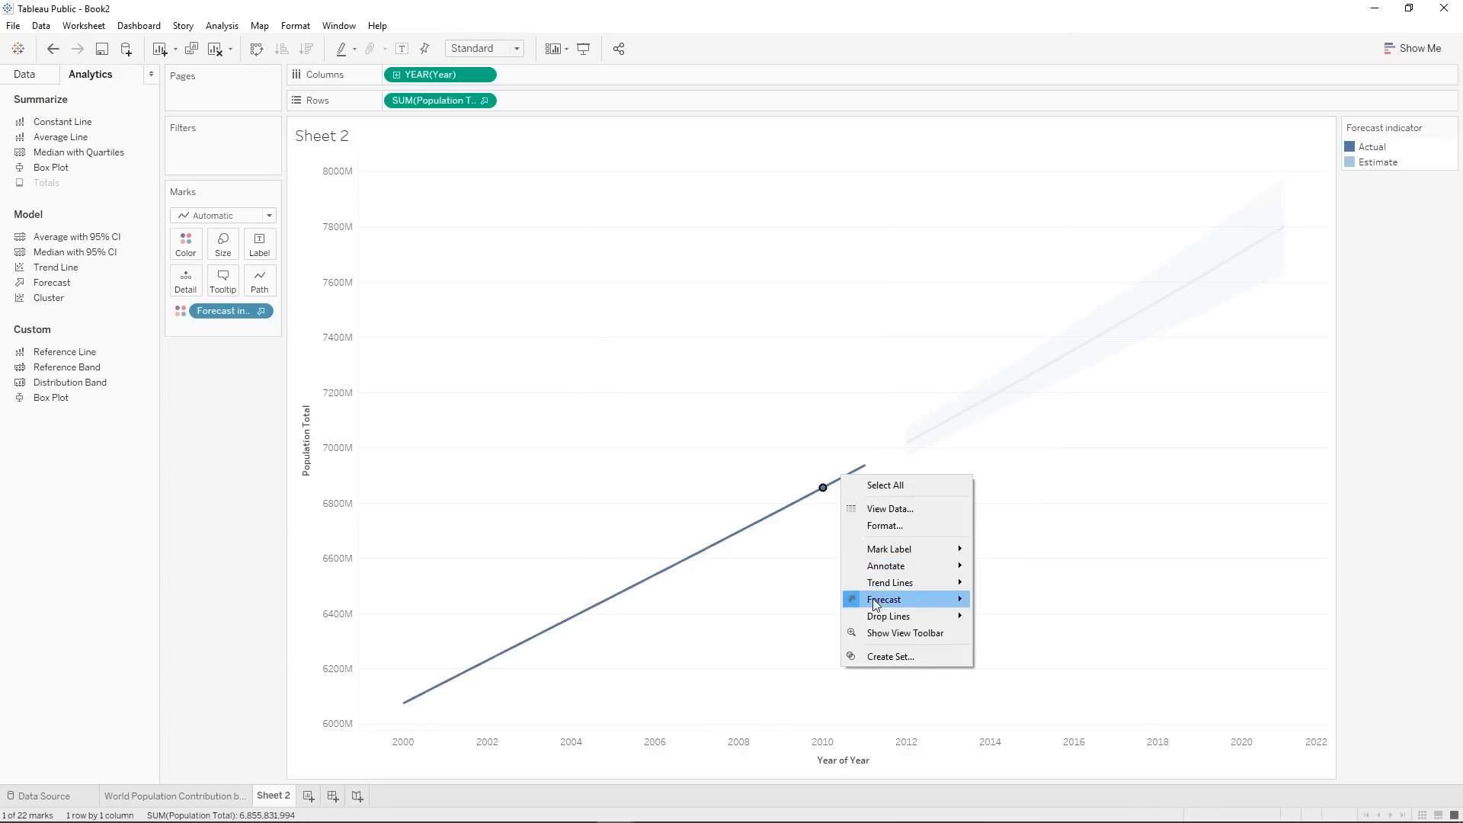
mouse_move(928, 588)
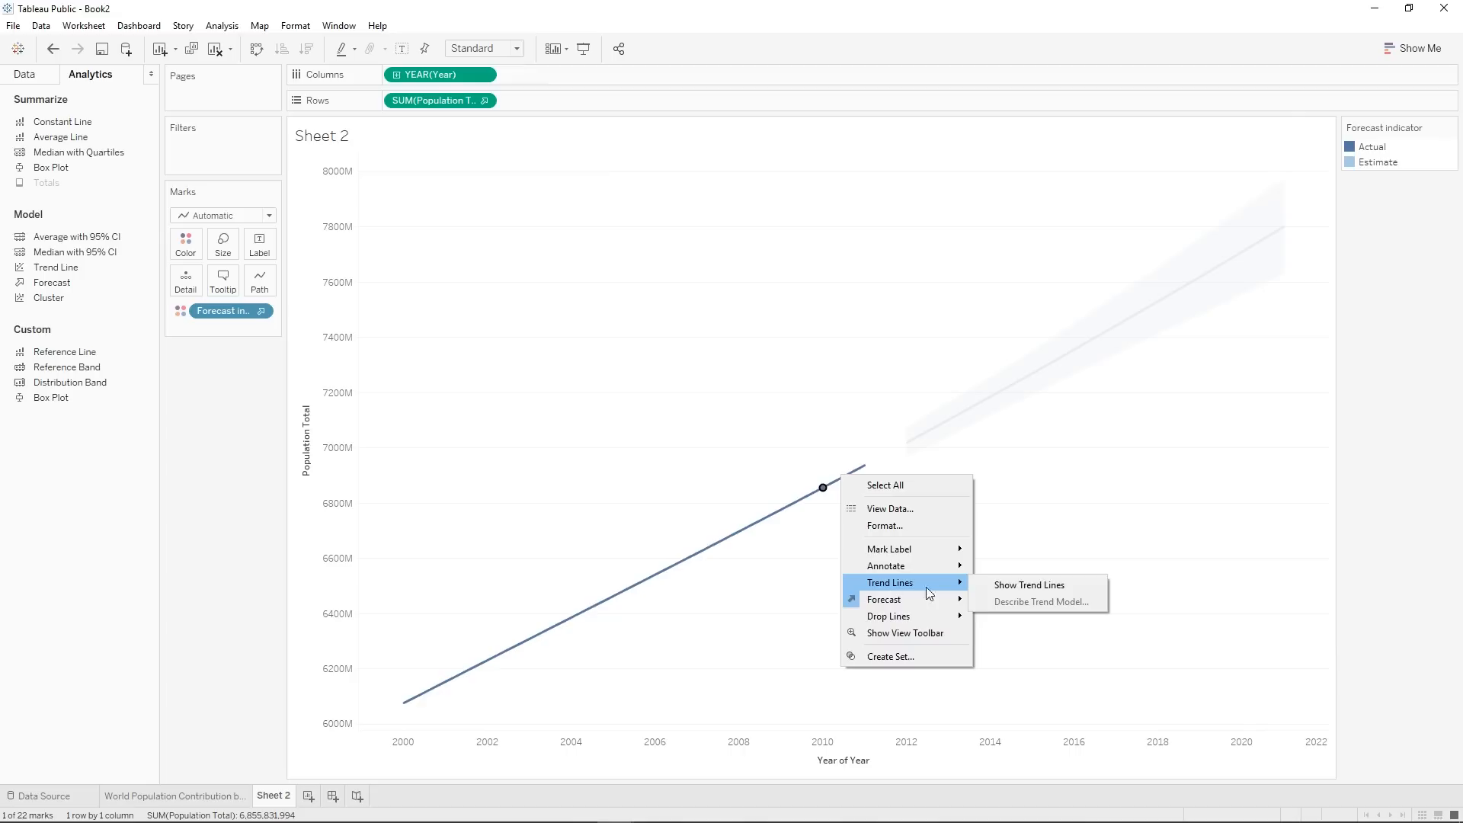
click(989, 590)
mouse_move(901, 438)
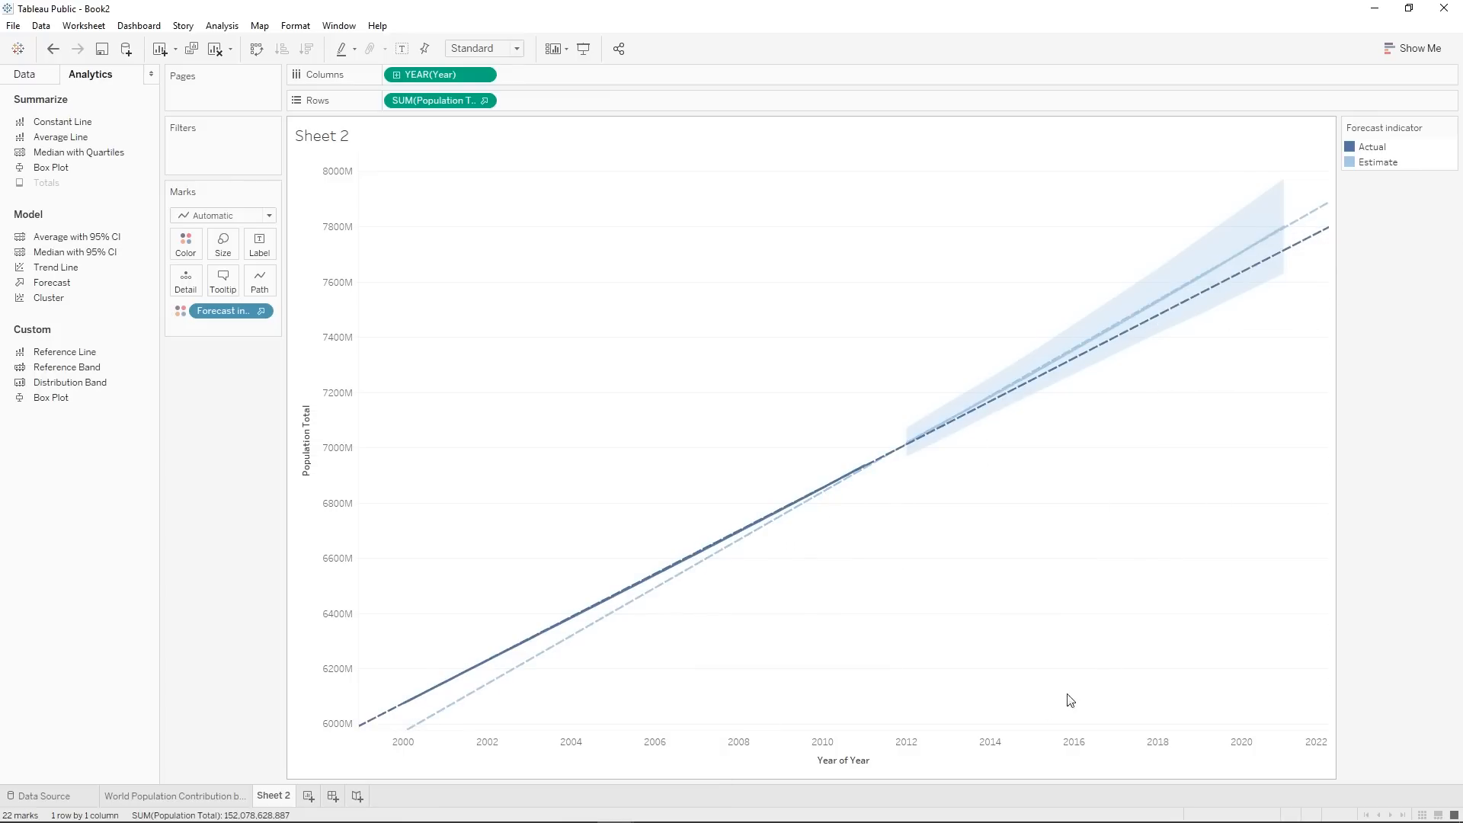
Rename the line chart's sheet "World Population Trend".
right_click(293, 788)
click(330, 614)
text(World Poplu)
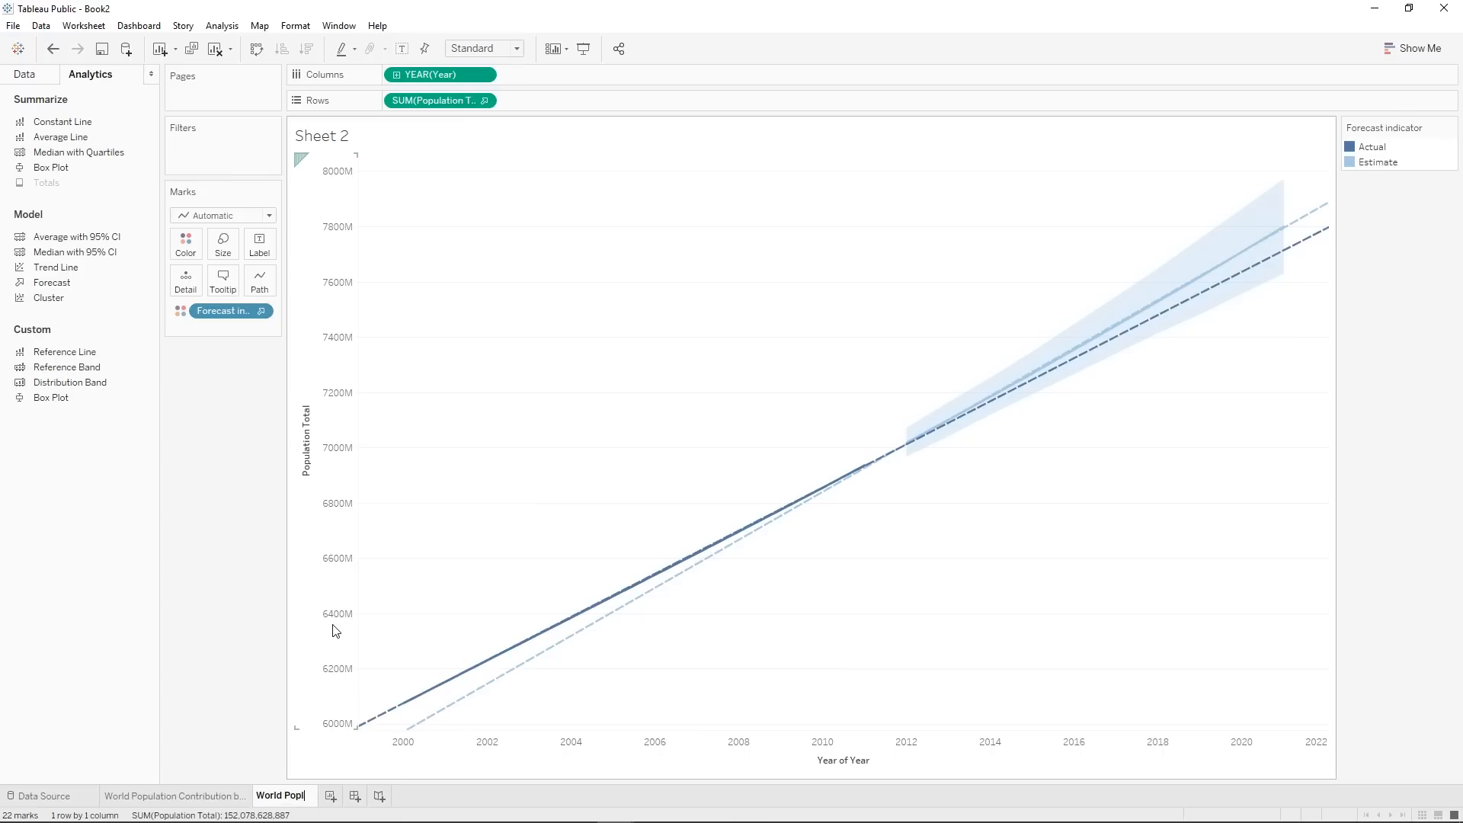
key(BackSpace)
key(BackSpace)
text(ulation Trend)
key(Return)
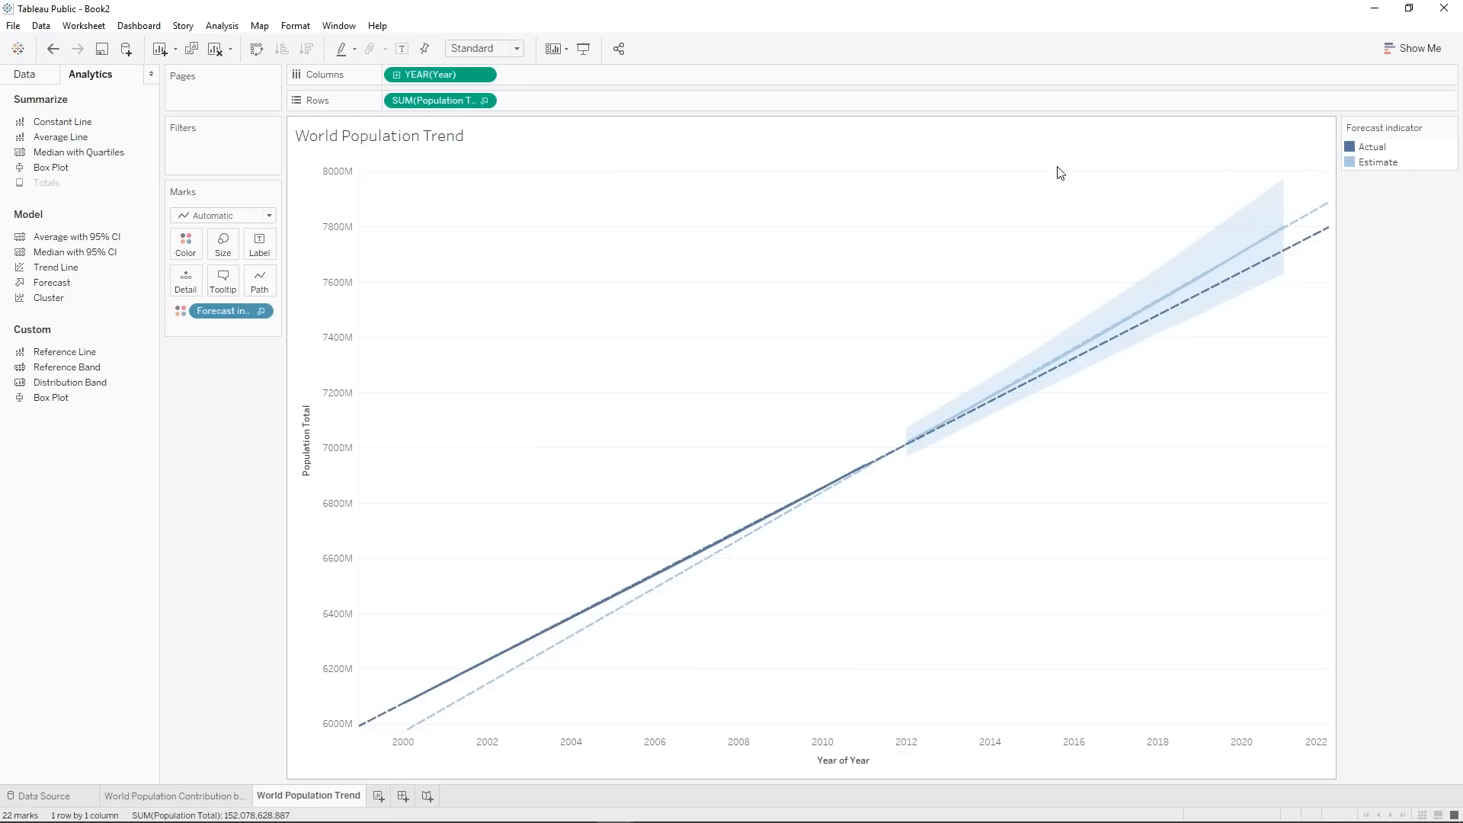
On a new worksheet, create a pie chart of Population Total by Country.
click(379, 797)
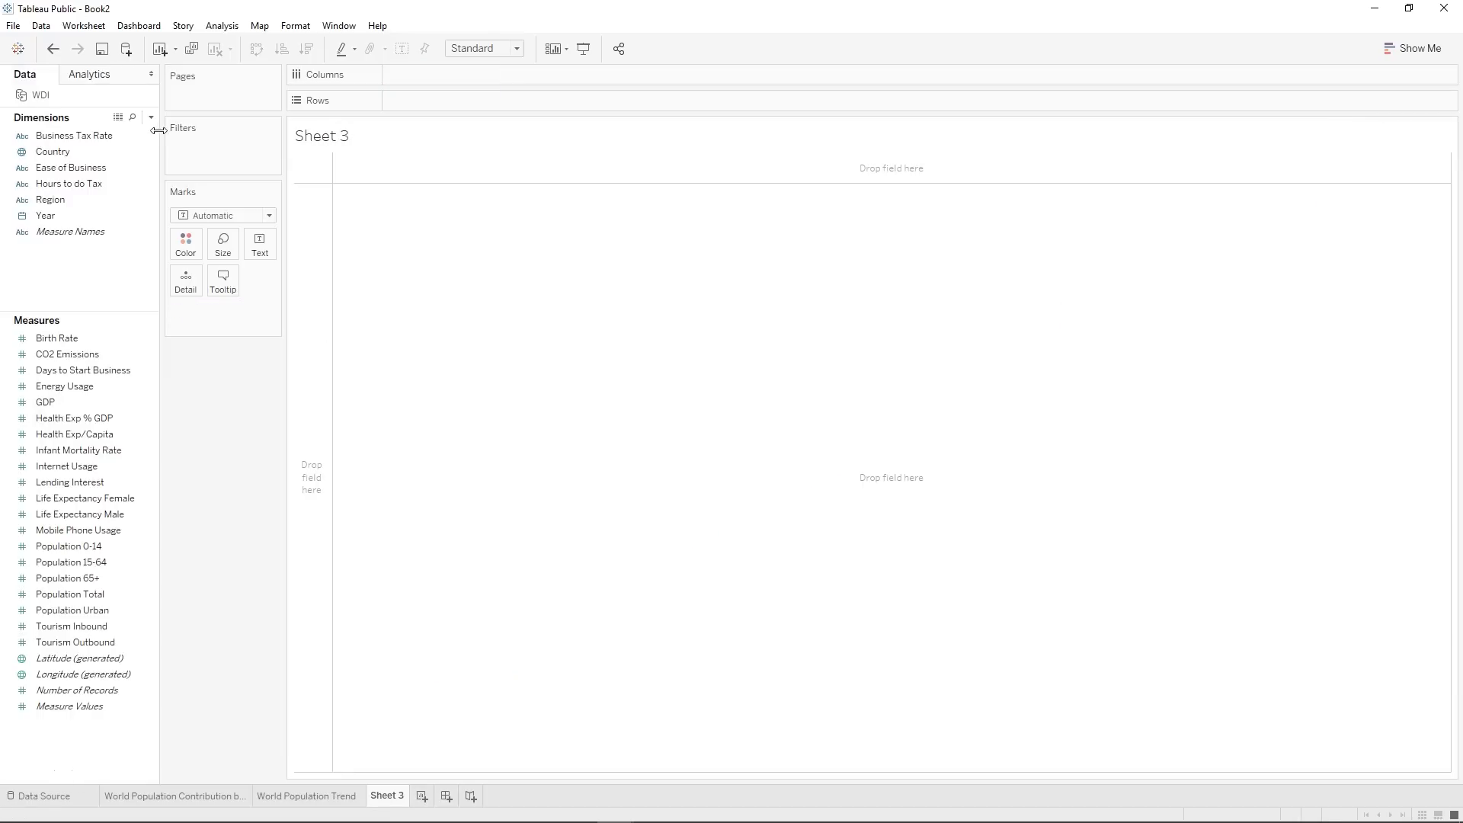
click(96, 533)
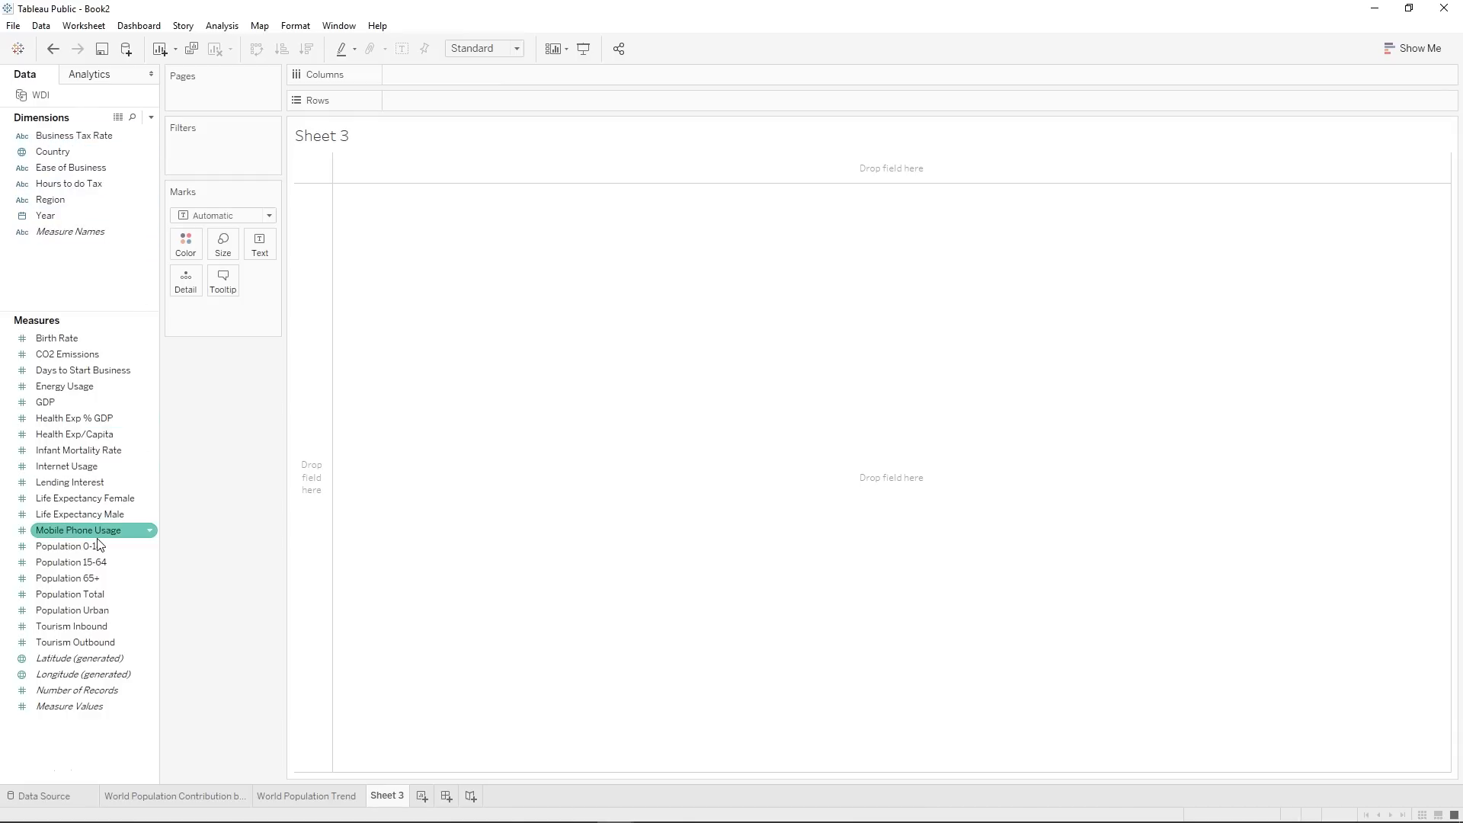
click(90, 594)
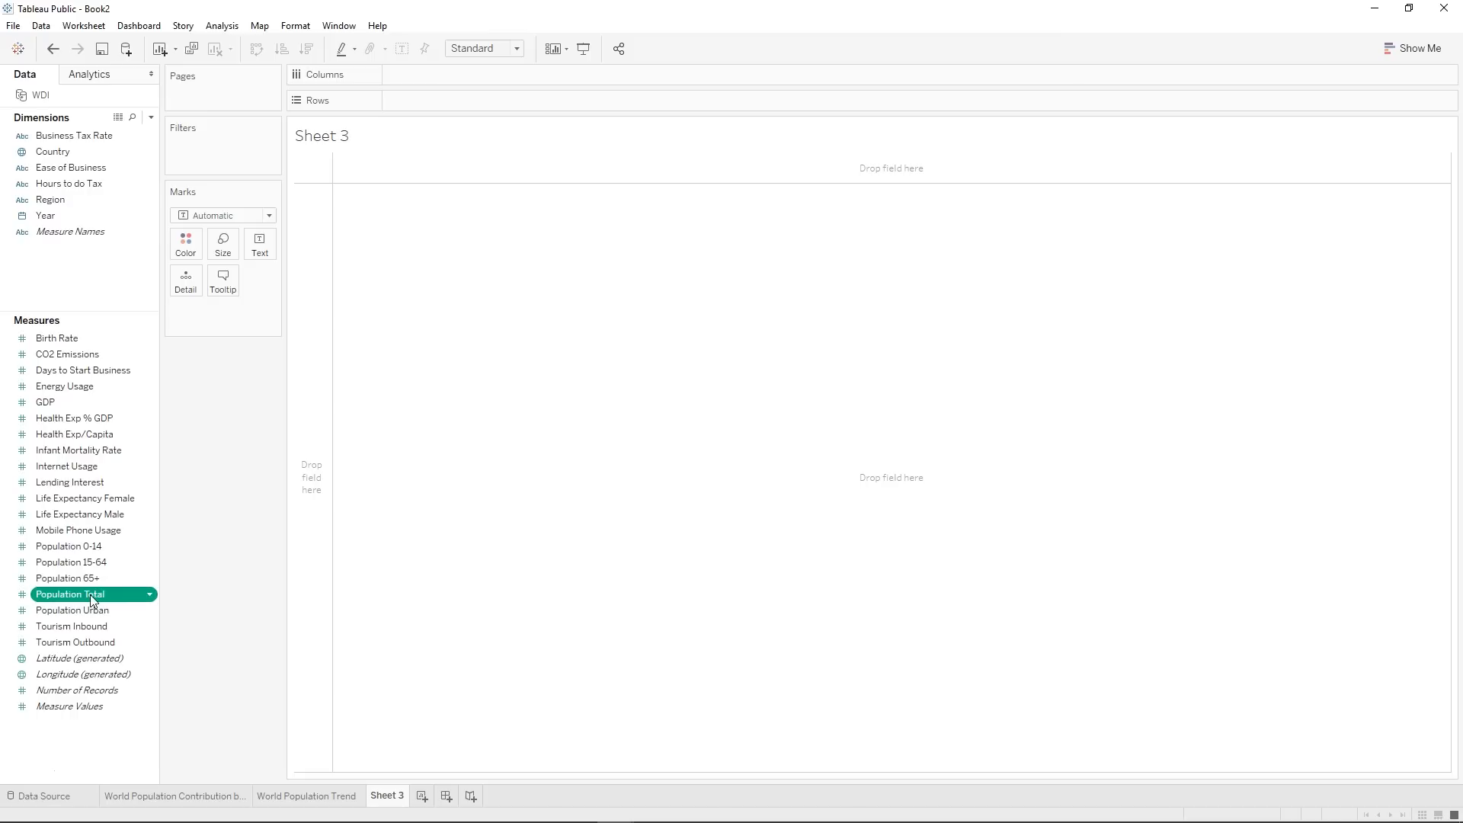
ctrl+click(107, 151)
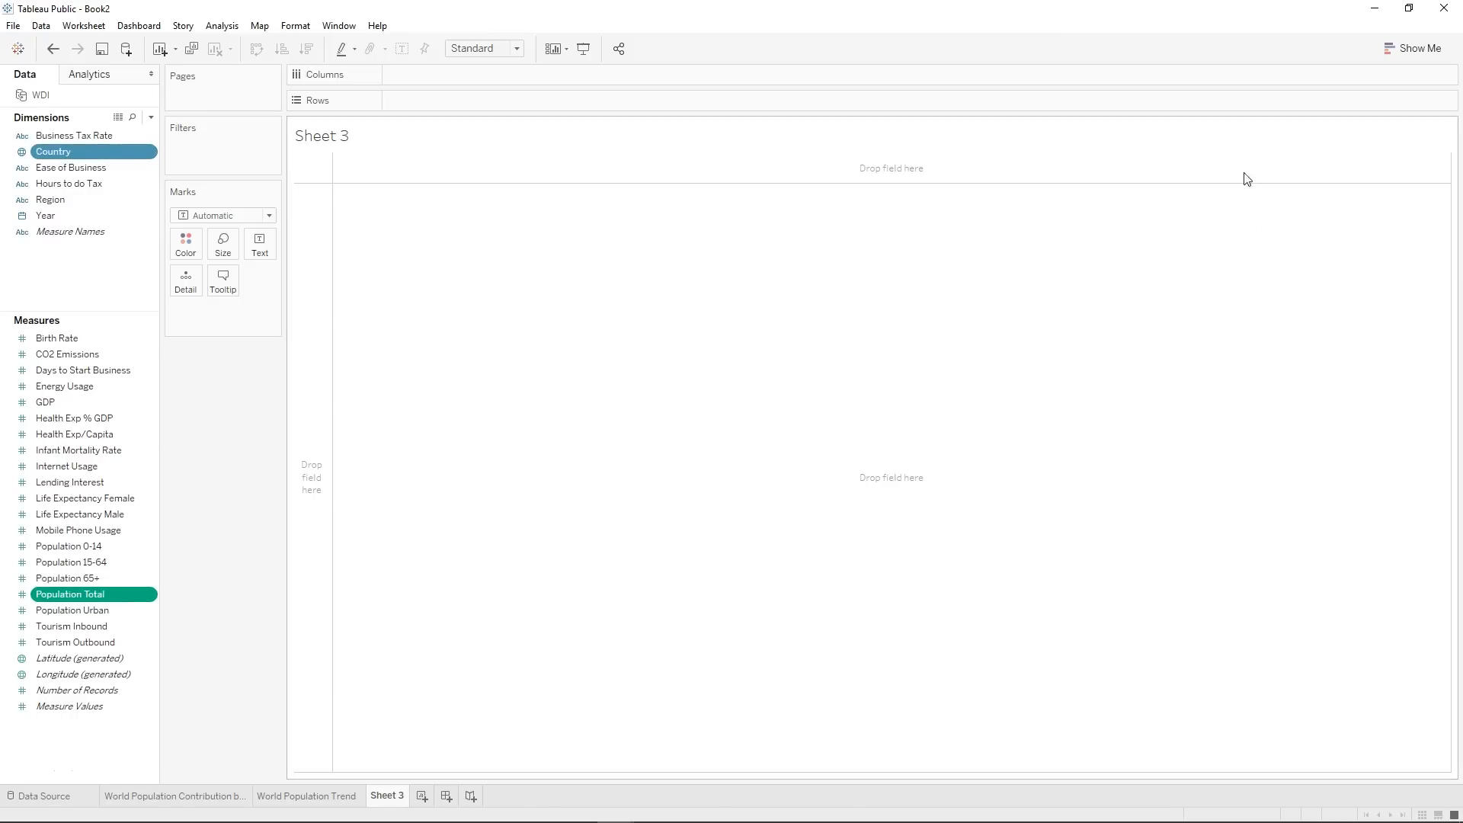
click(1419, 49)
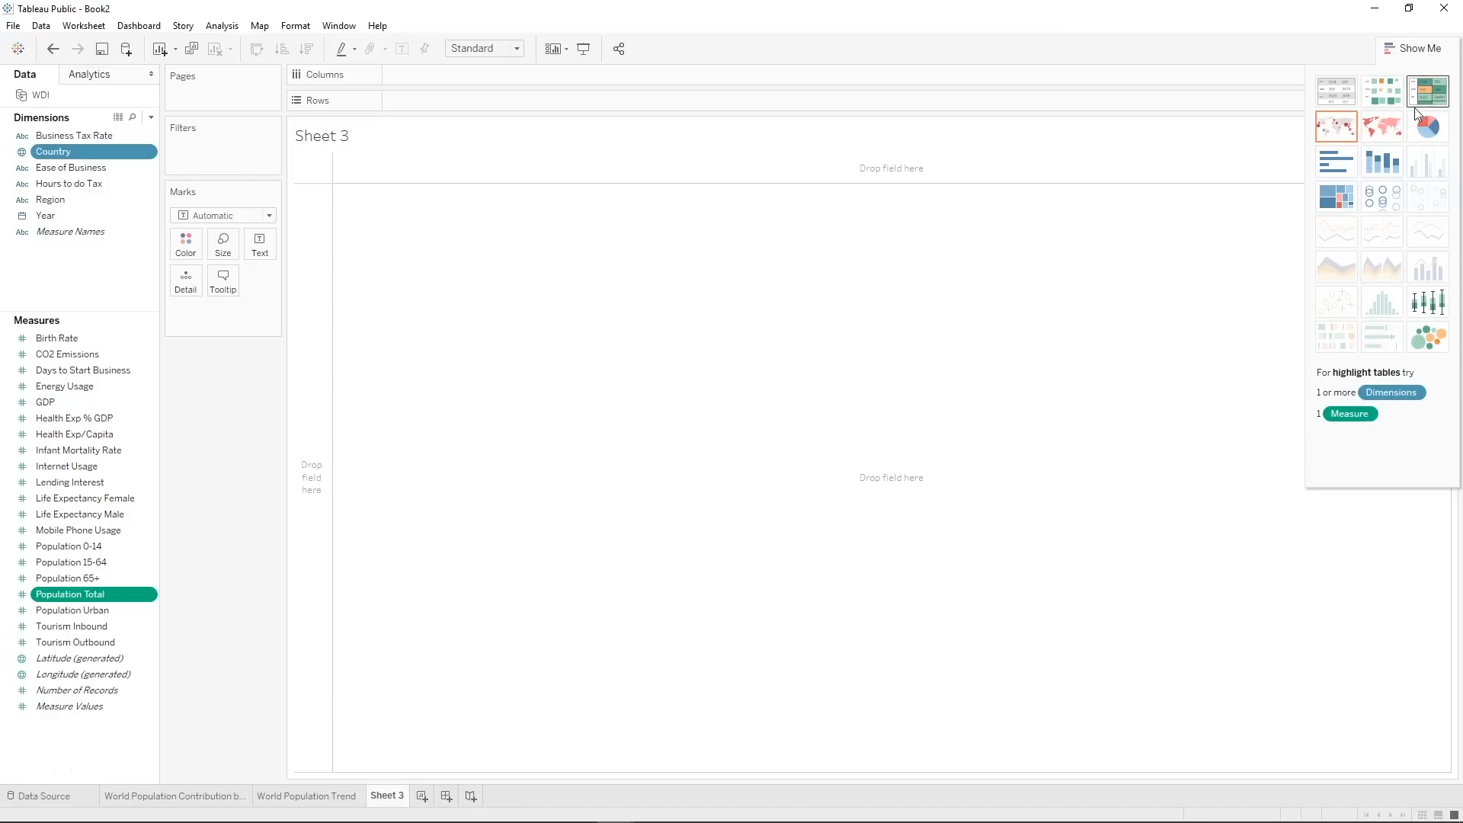
click(1439, 128)
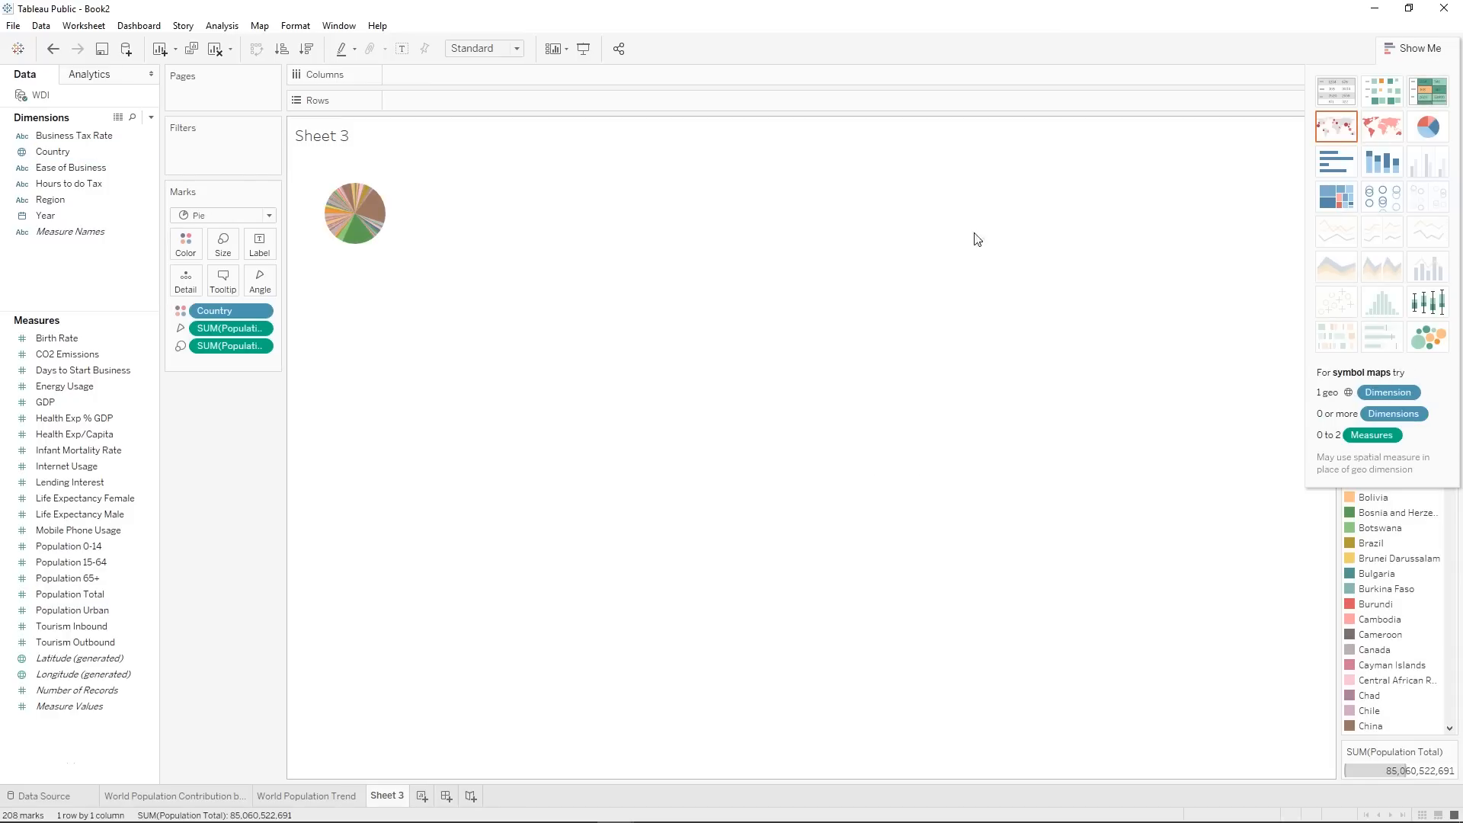
Fit the pie chart to Entire View and inspect its country slices.
click(1416, 48)
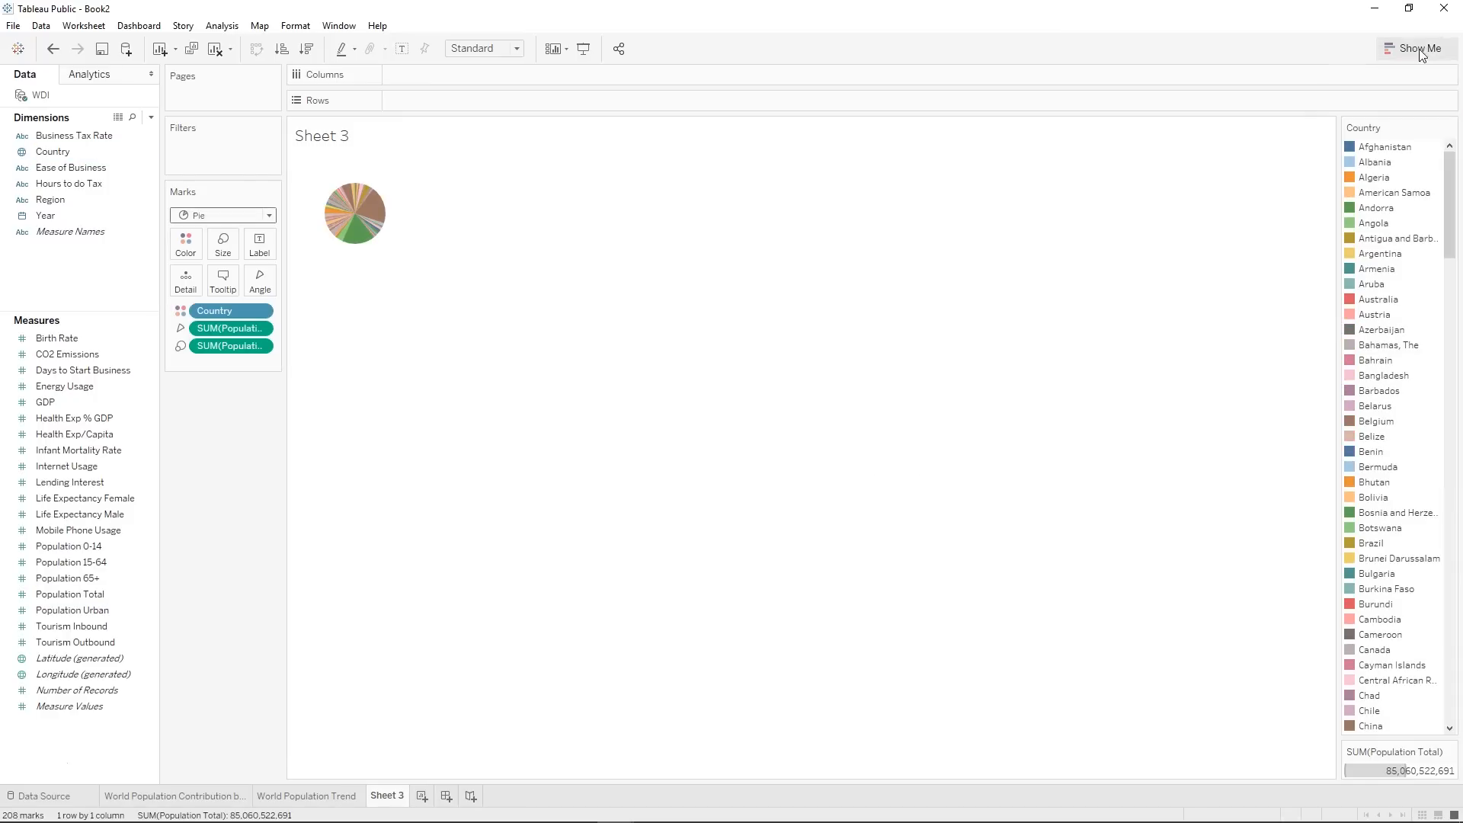
click(484, 48)
click(488, 113)
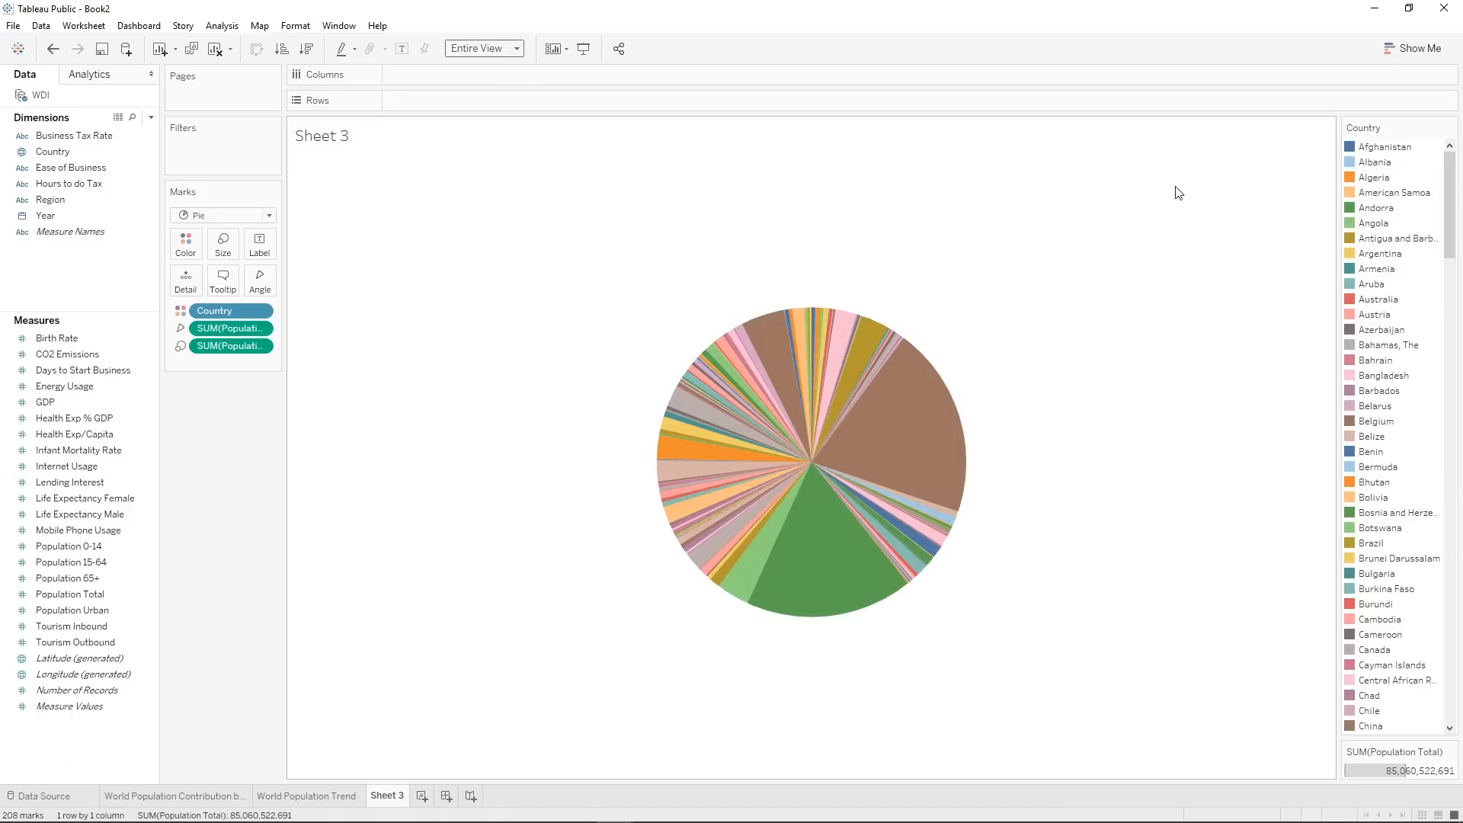
mouse_move(949, 490)
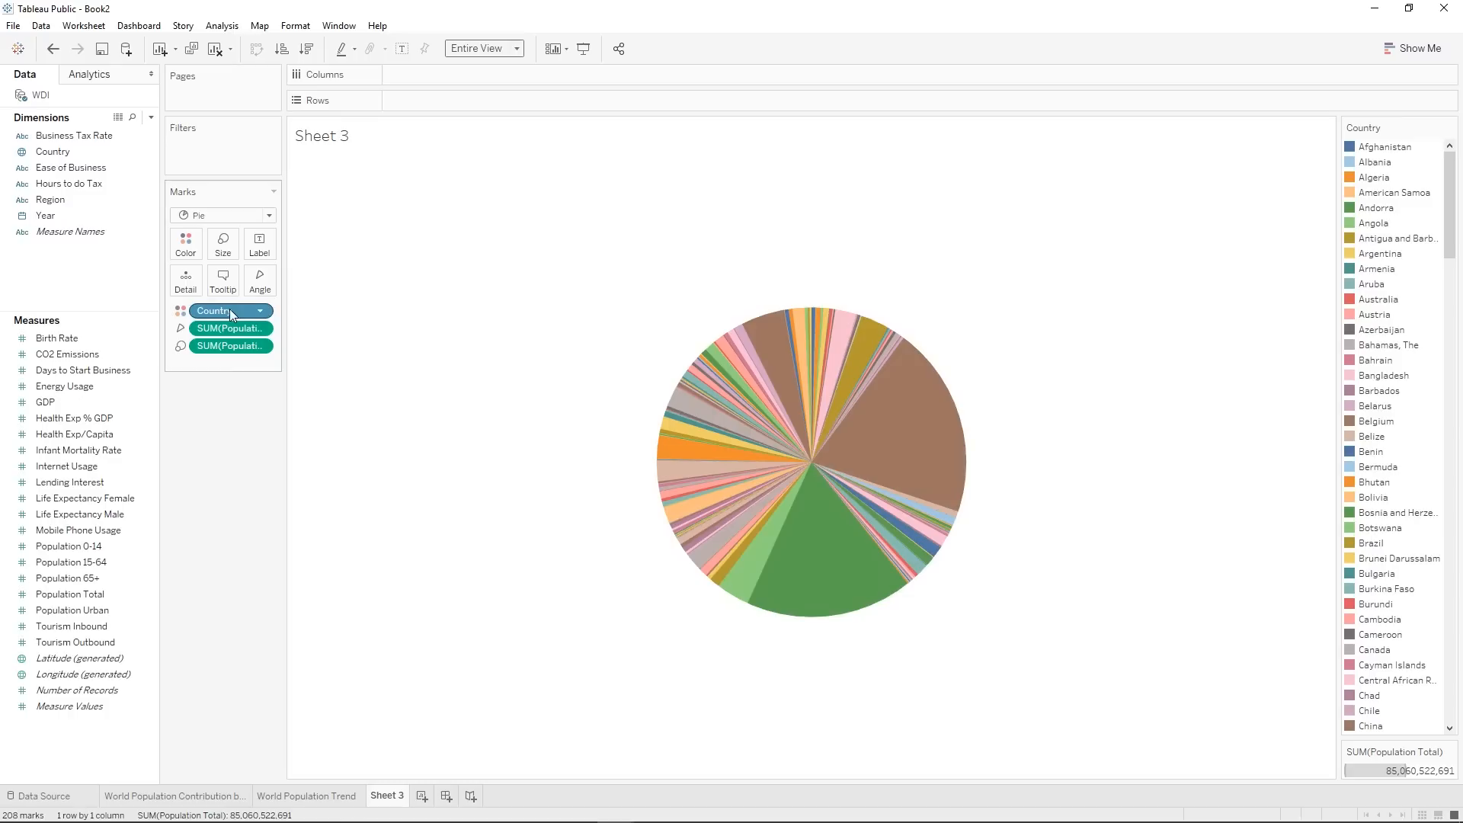
Replace Country with Region as the pie's color field and convert the angle's Population Total to a Percent of Total calculation.
drag(51, 198, 209, 317)
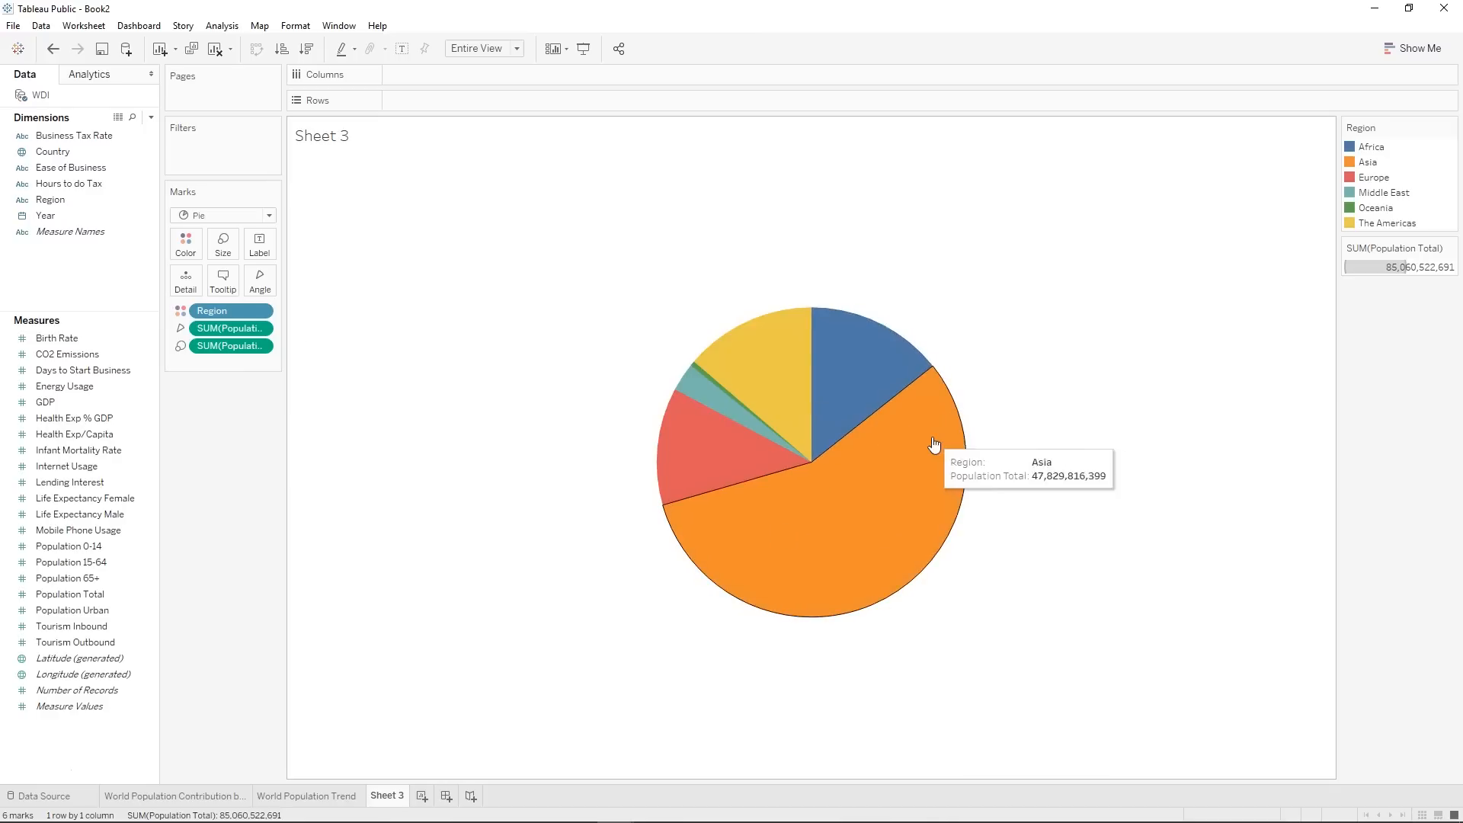
right_click(236, 330)
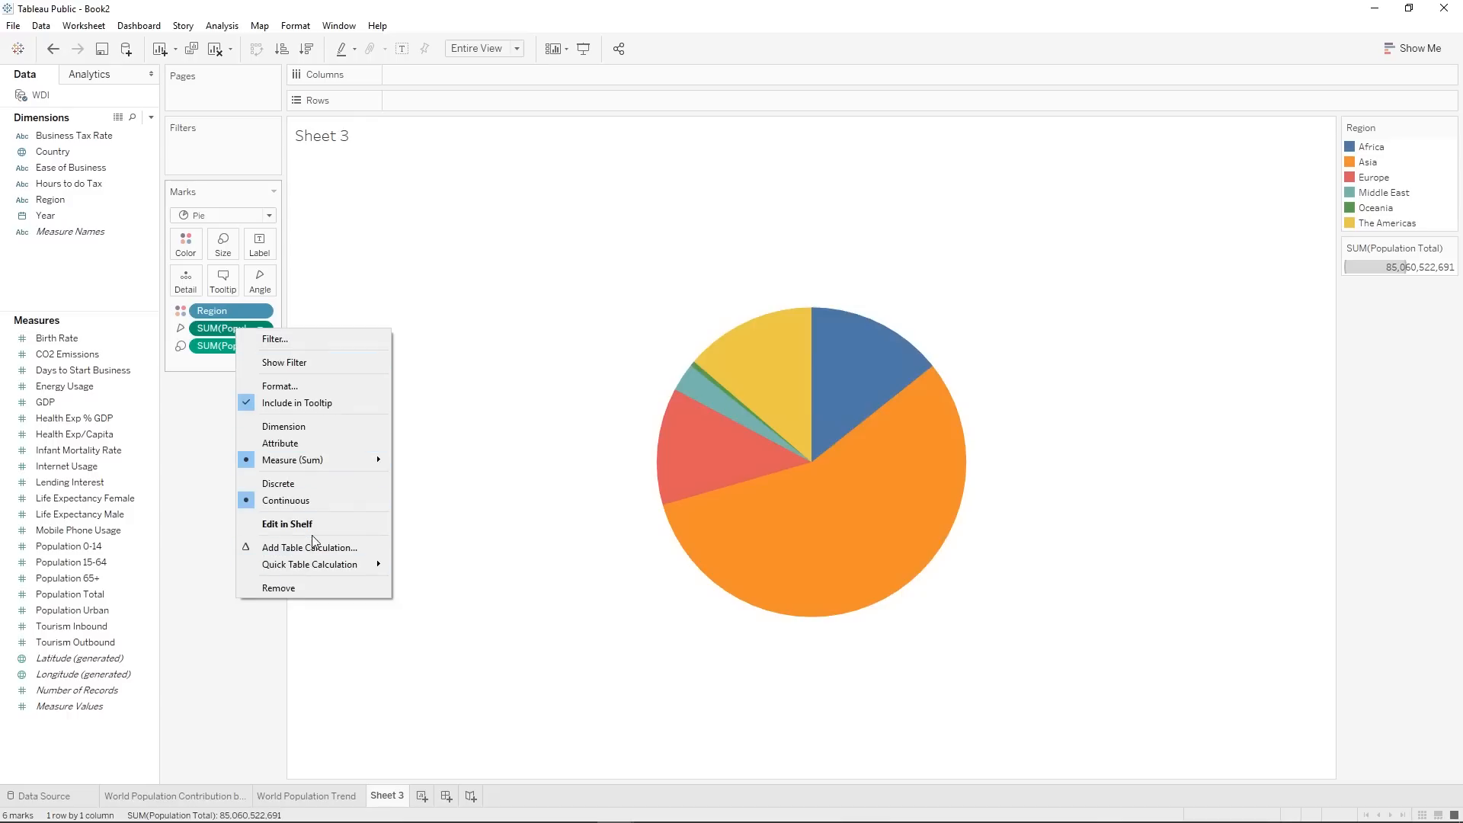
mouse_move(316, 564)
click(487, 616)
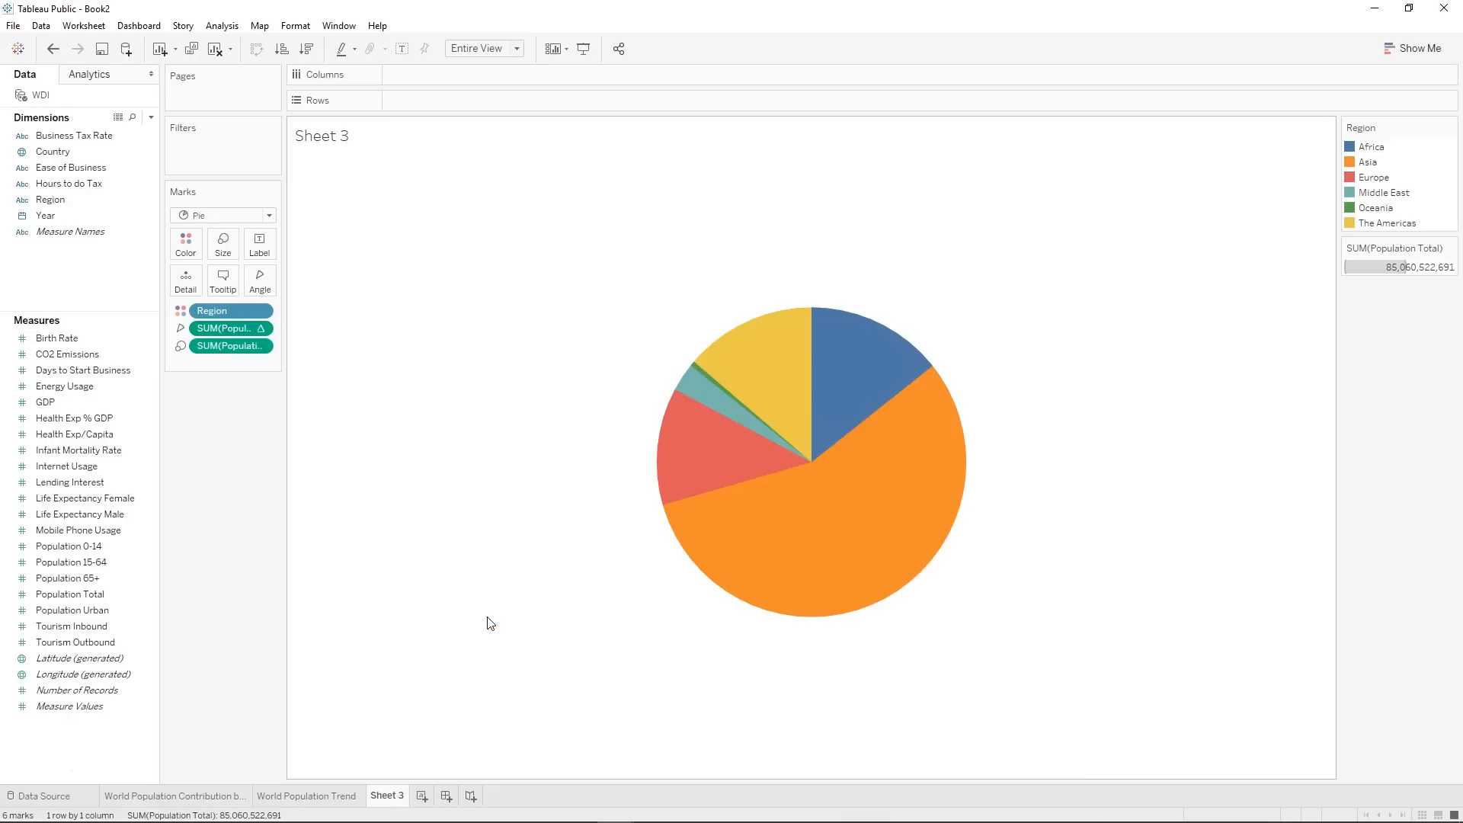
mouse_move(762, 567)
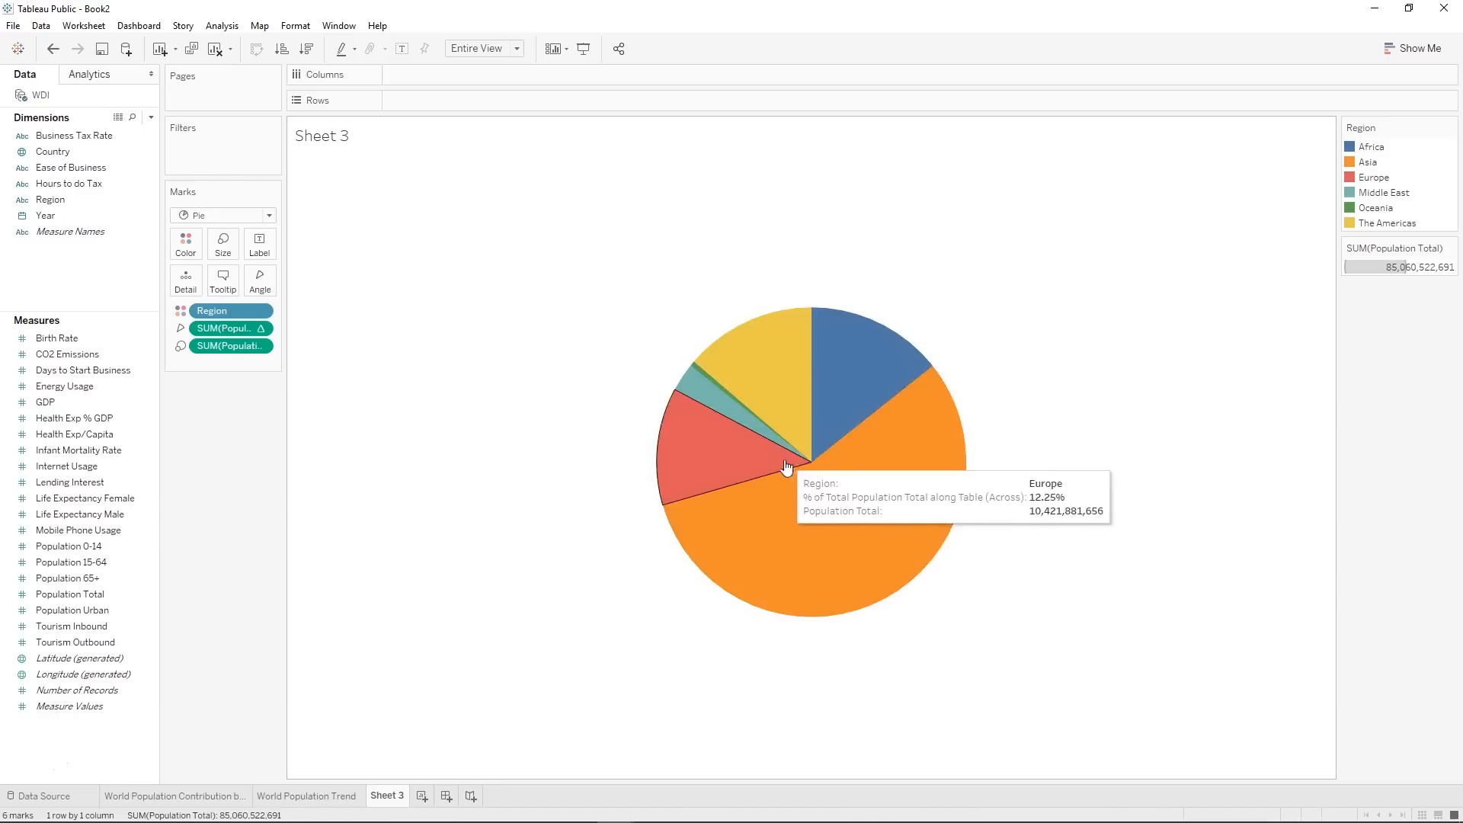
Select every pie slice except Asia and combine these regions into one group.
drag(630, 394, 759, 418)
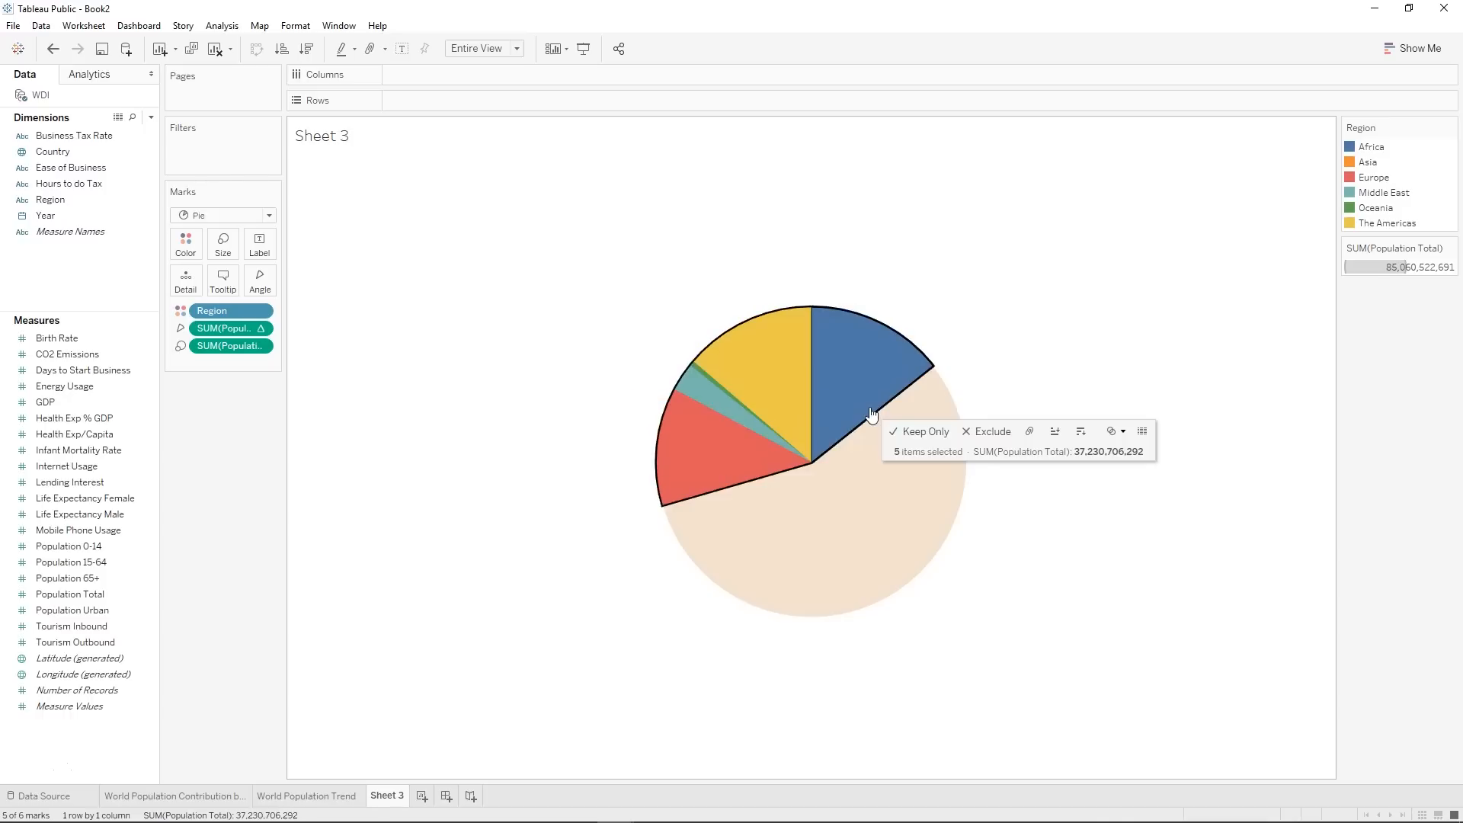
right_click(703, 436)
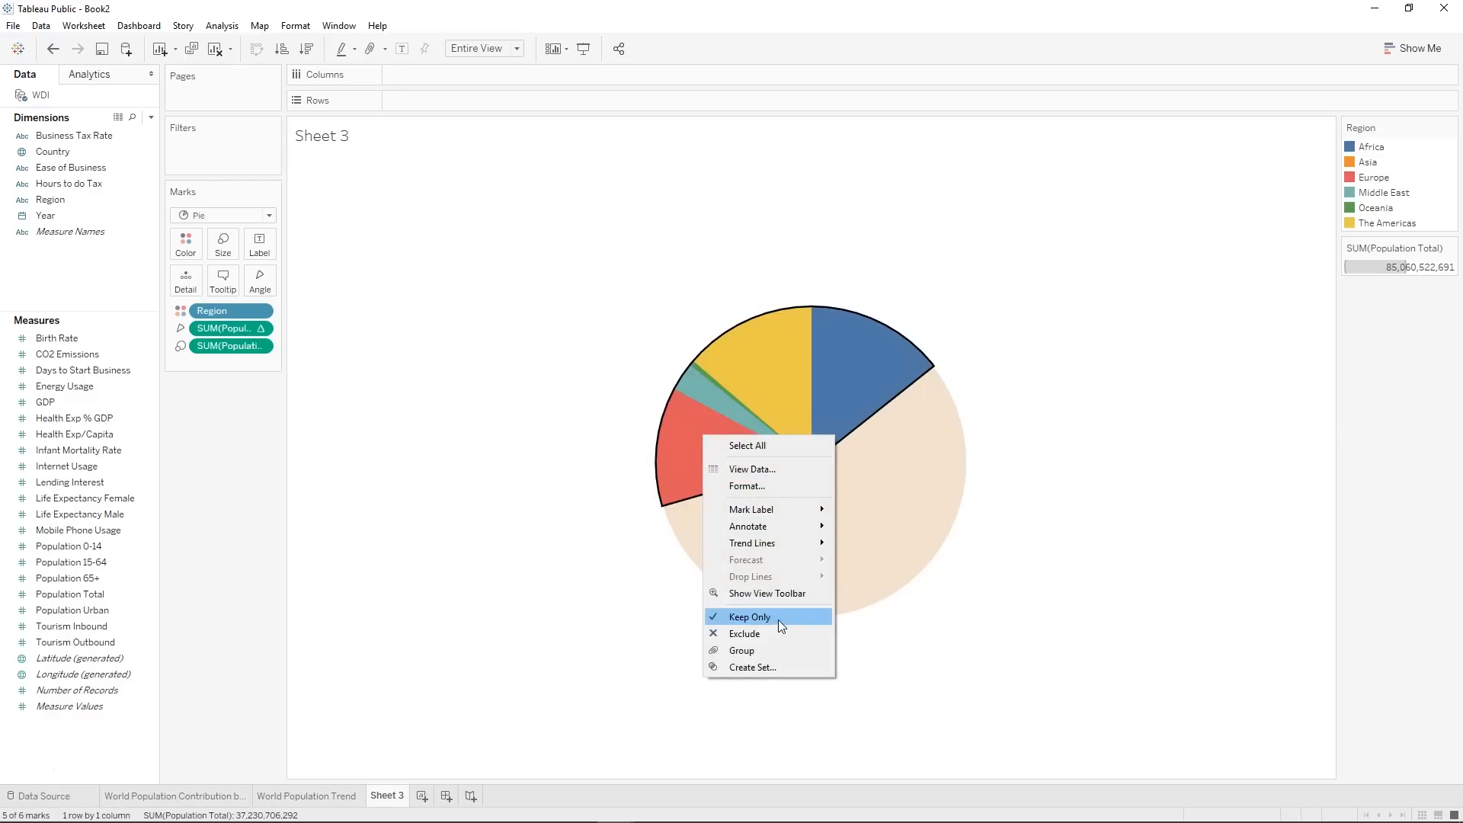
click(776, 650)
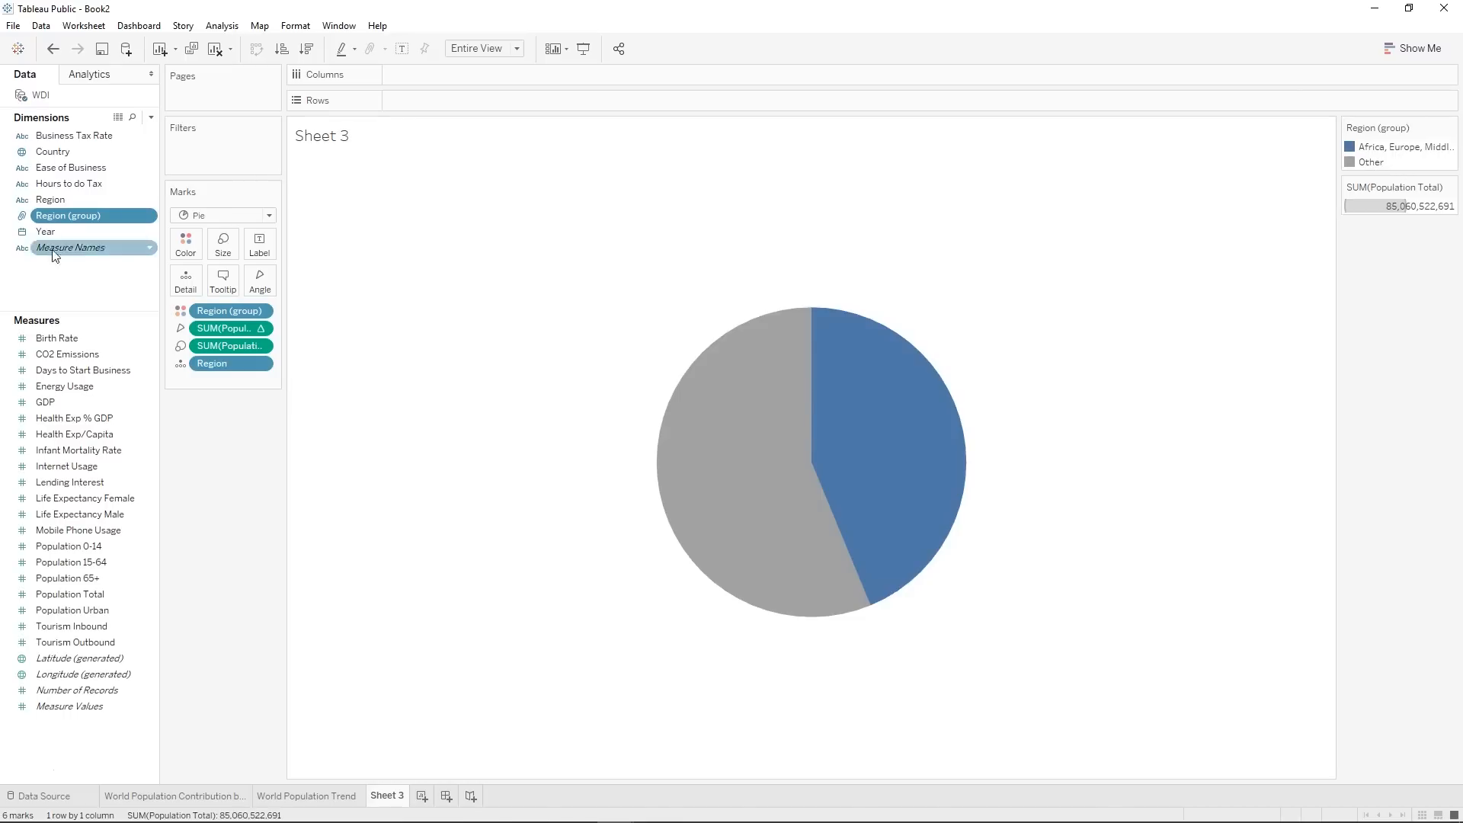
Edit Region (group), rename its Other group "Asia", and check that group's members.
right_click(87, 214)
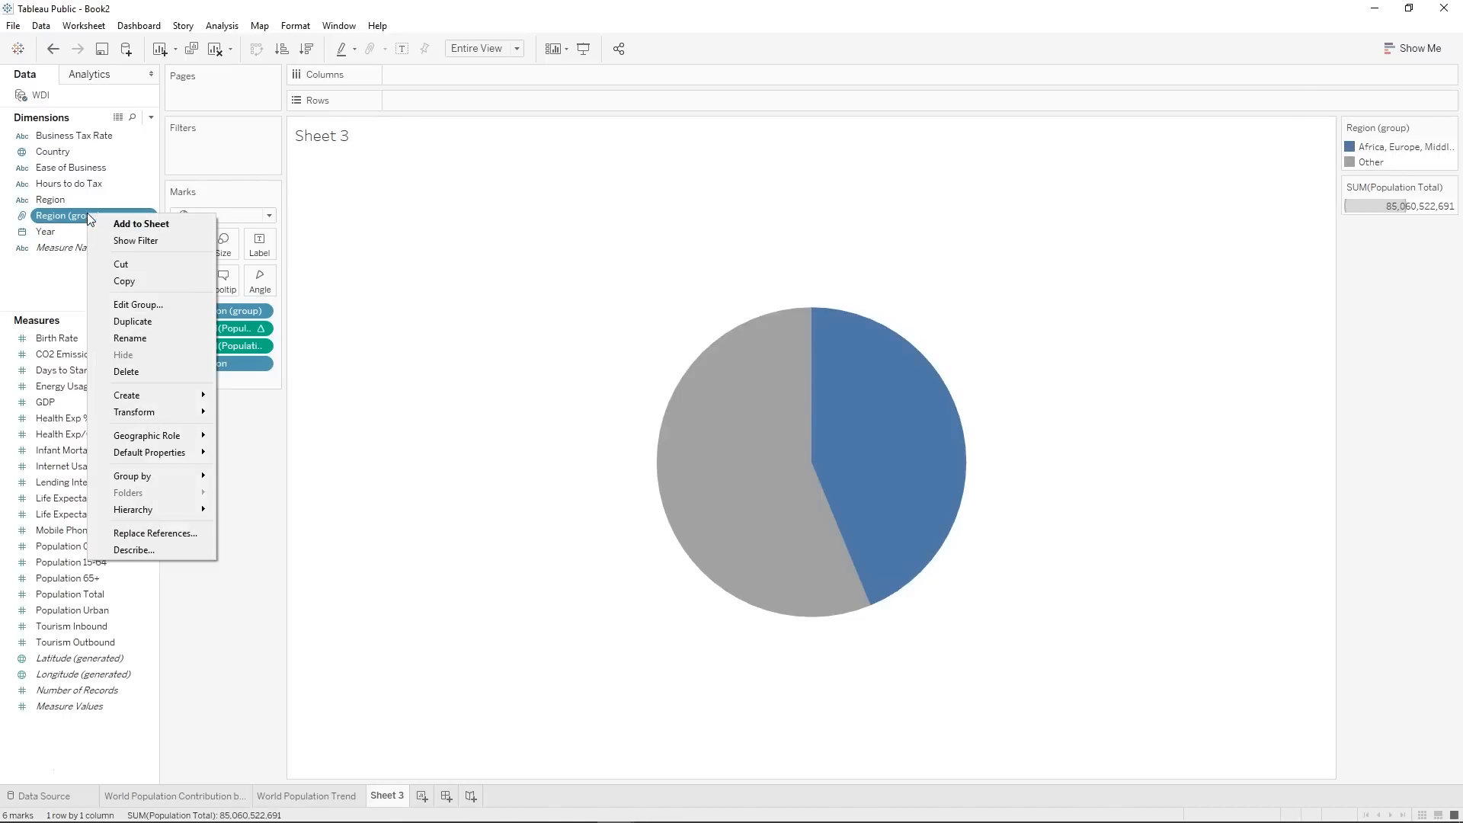
click(162, 305)
right_click(649, 336)
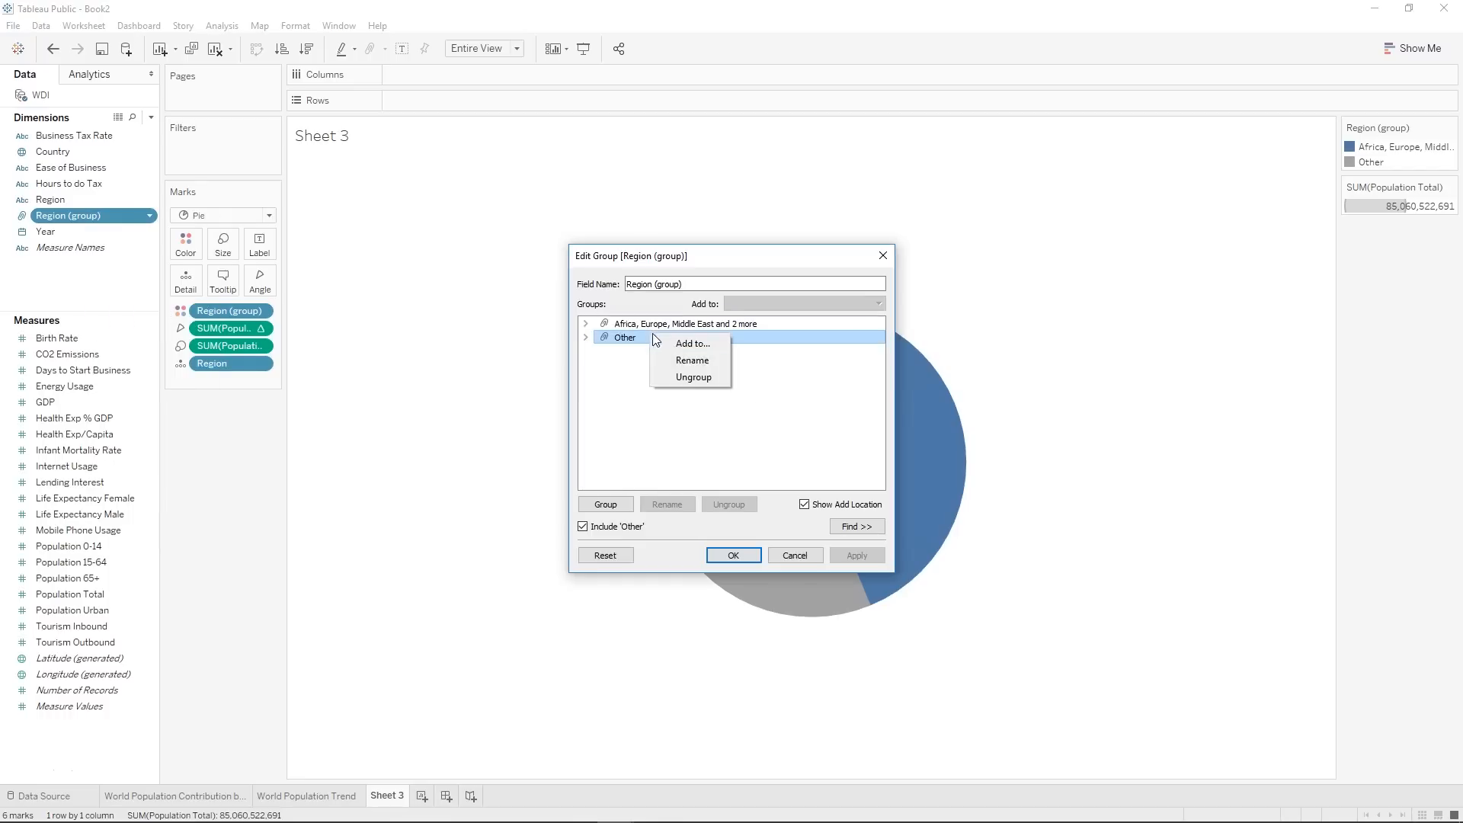
click(692, 360)
text(Asia)
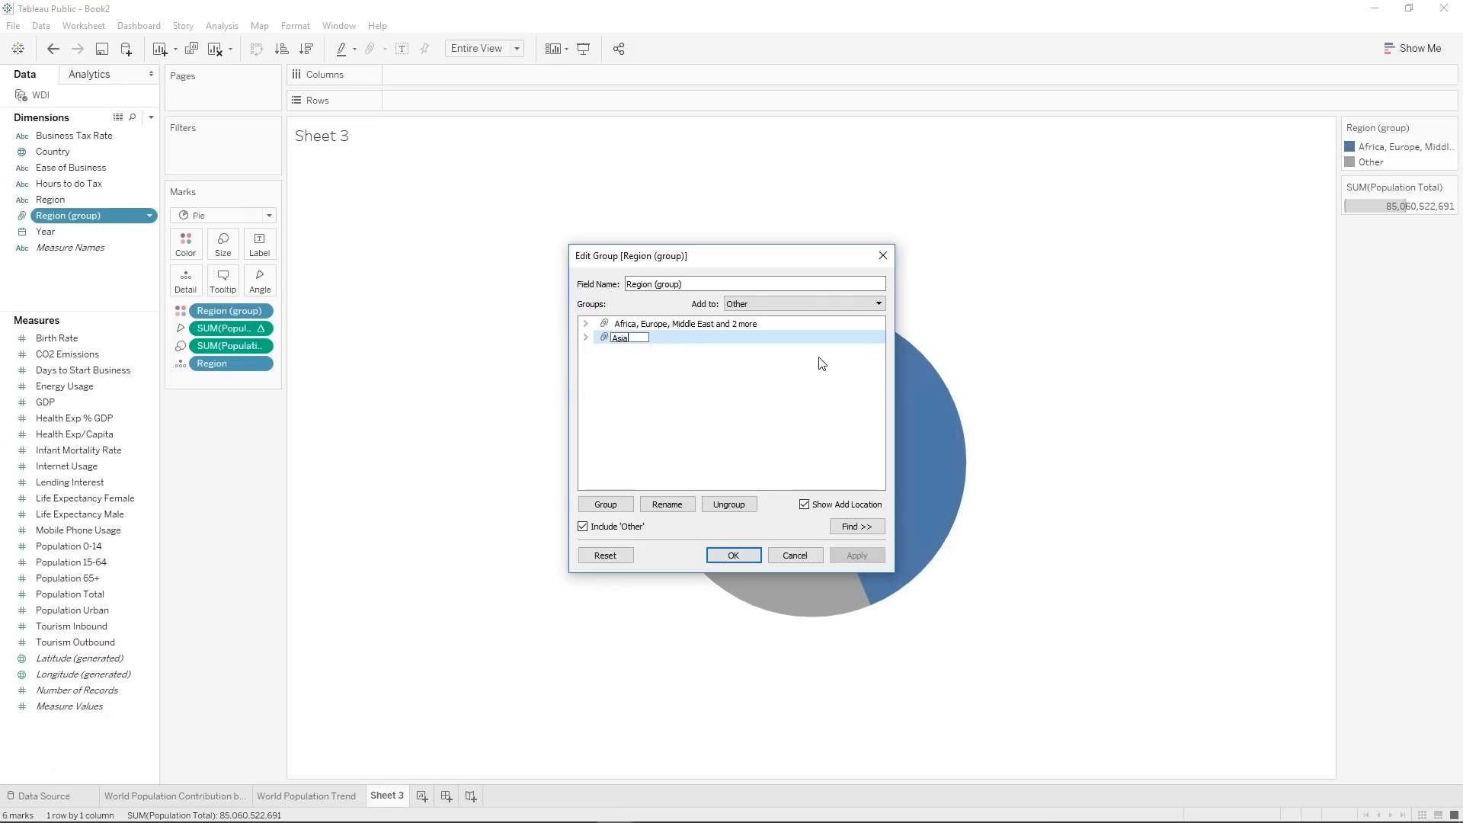
key(Return)
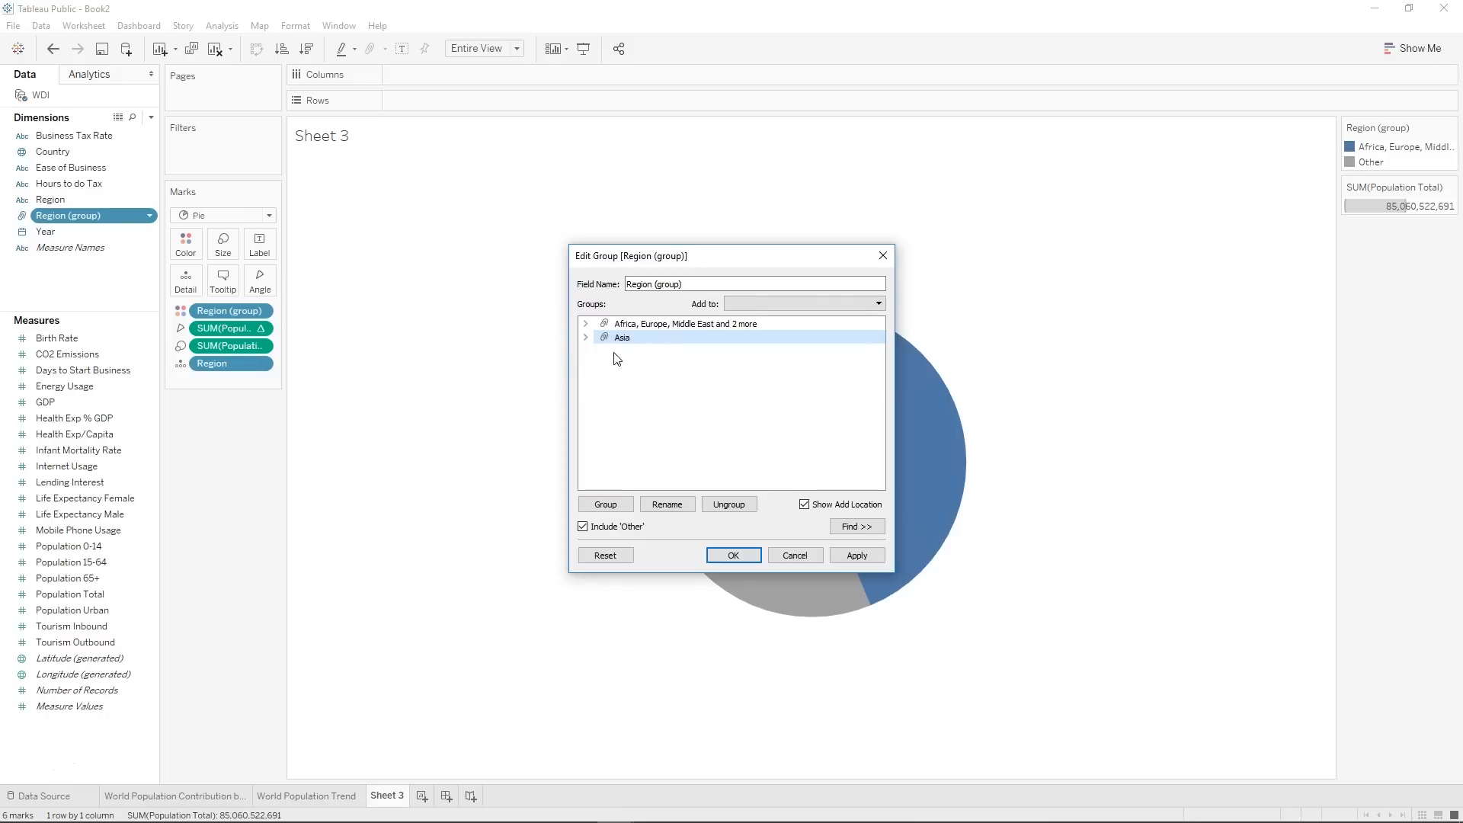
click(586, 338)
click(586, 338)
Rename the combined group of Africa, Europe, Middle East and 2 more "Rest of the World" and apply the group edits.
right_click(646, 325)
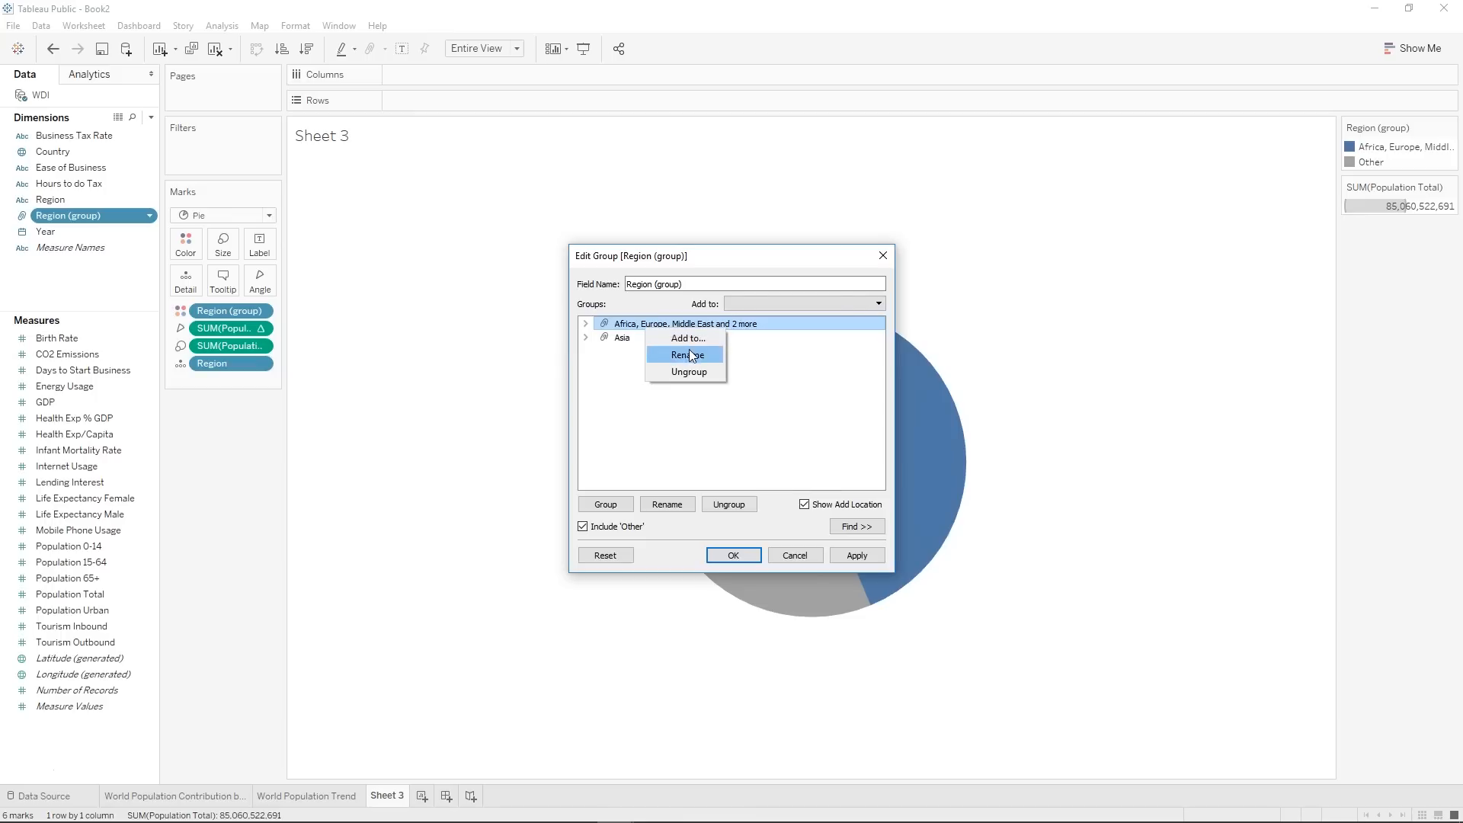
click(687, 355)
text(Rest of the W)
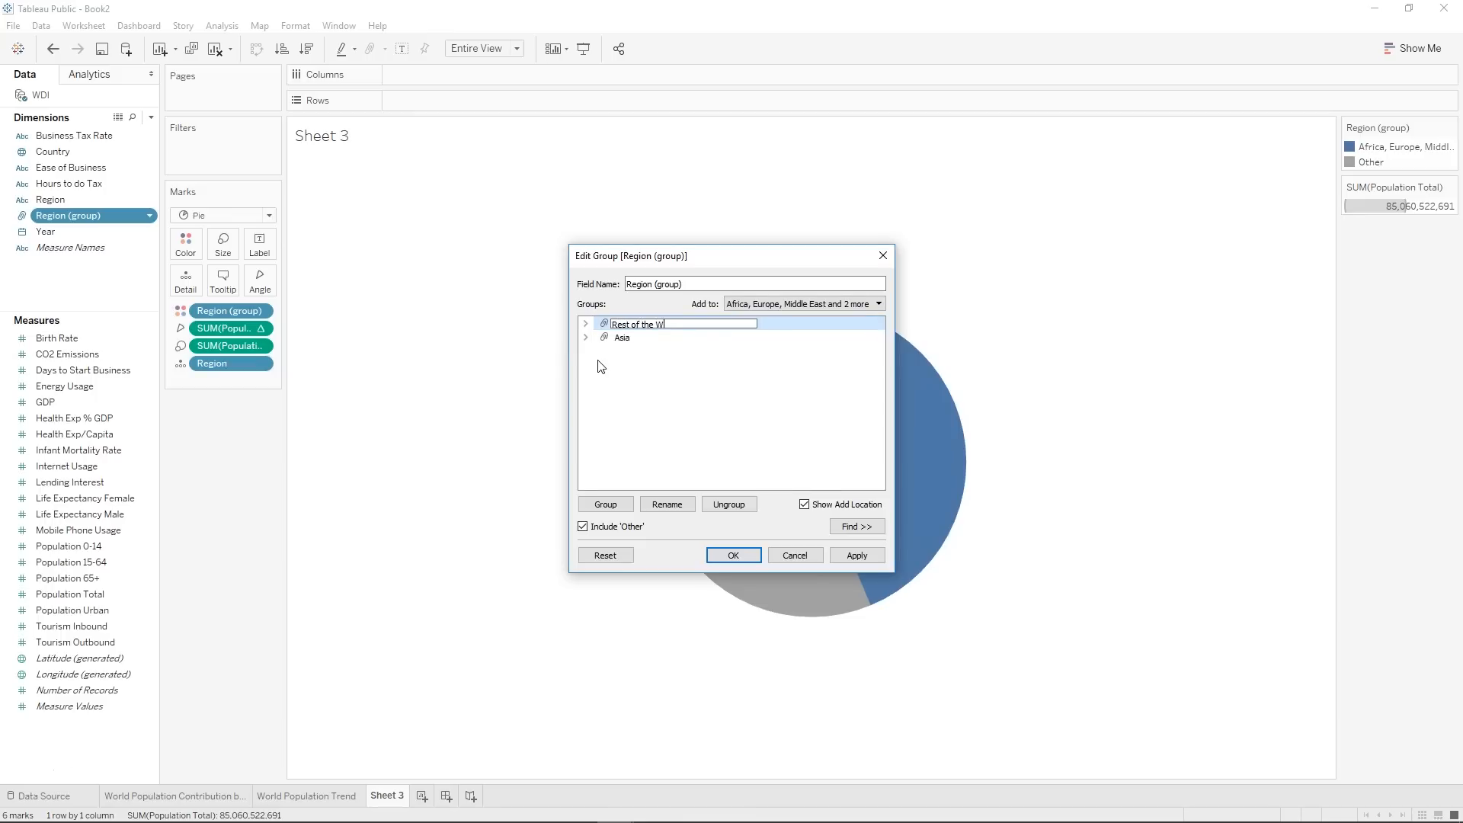
text(orld)
key(Return)
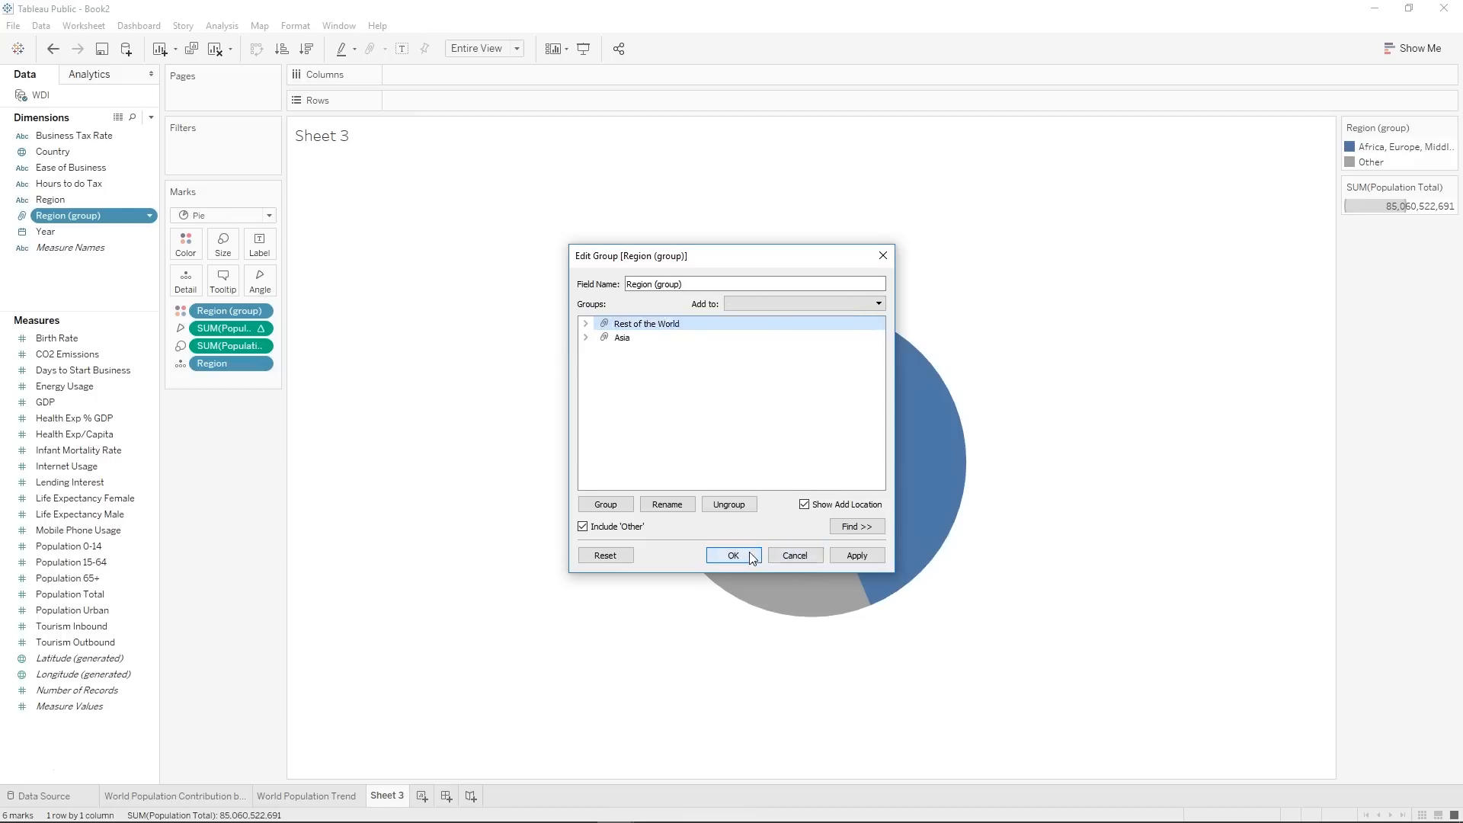
click(733, 555)
Label the pie slices with Region (group) and remove the Region detail field so each group forms a single slice.
drag(67, 216, 255, 242)
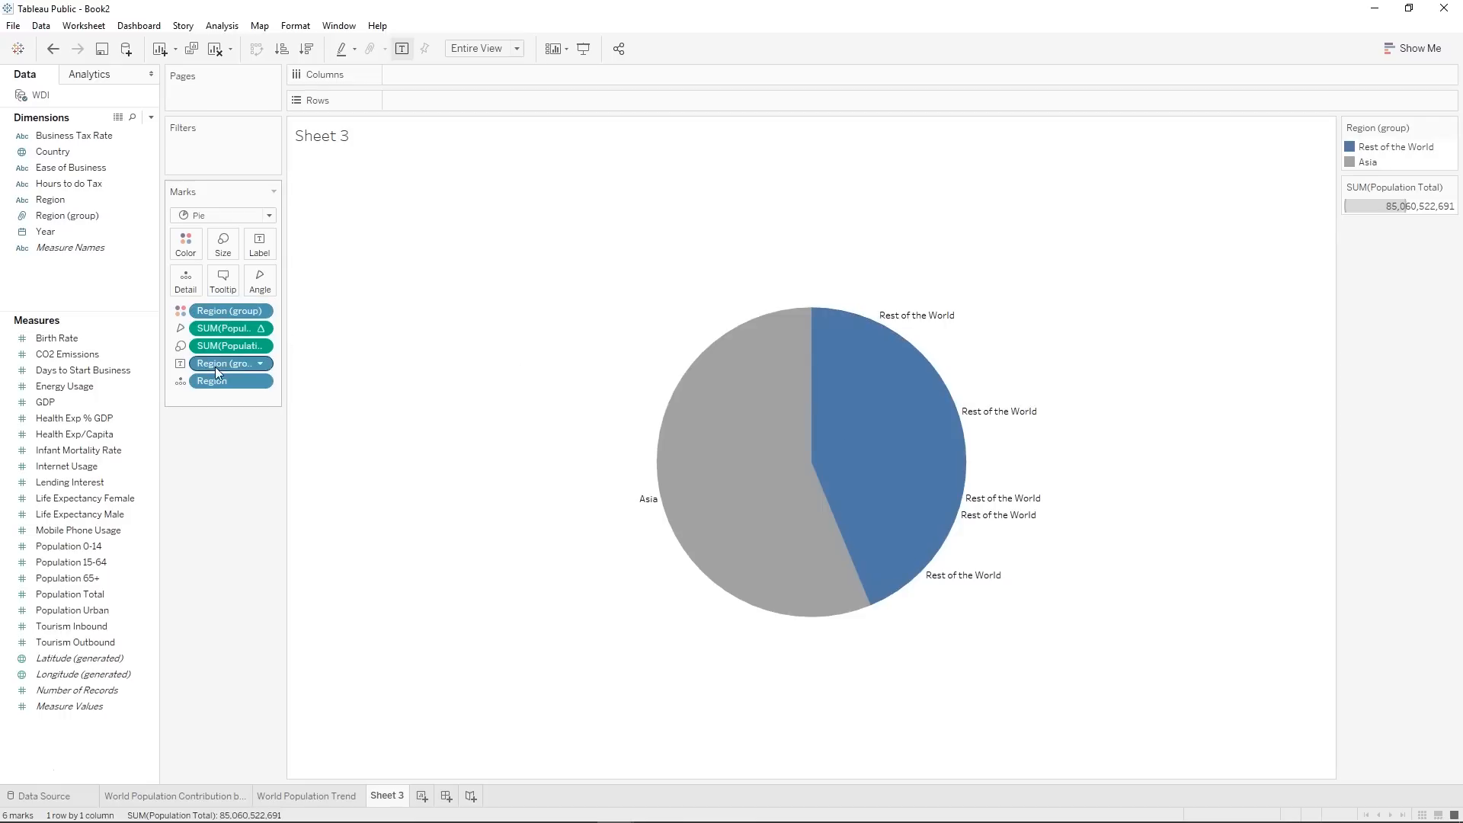
drag(215, 387, 216, 500)
mouse_move(748, 506)
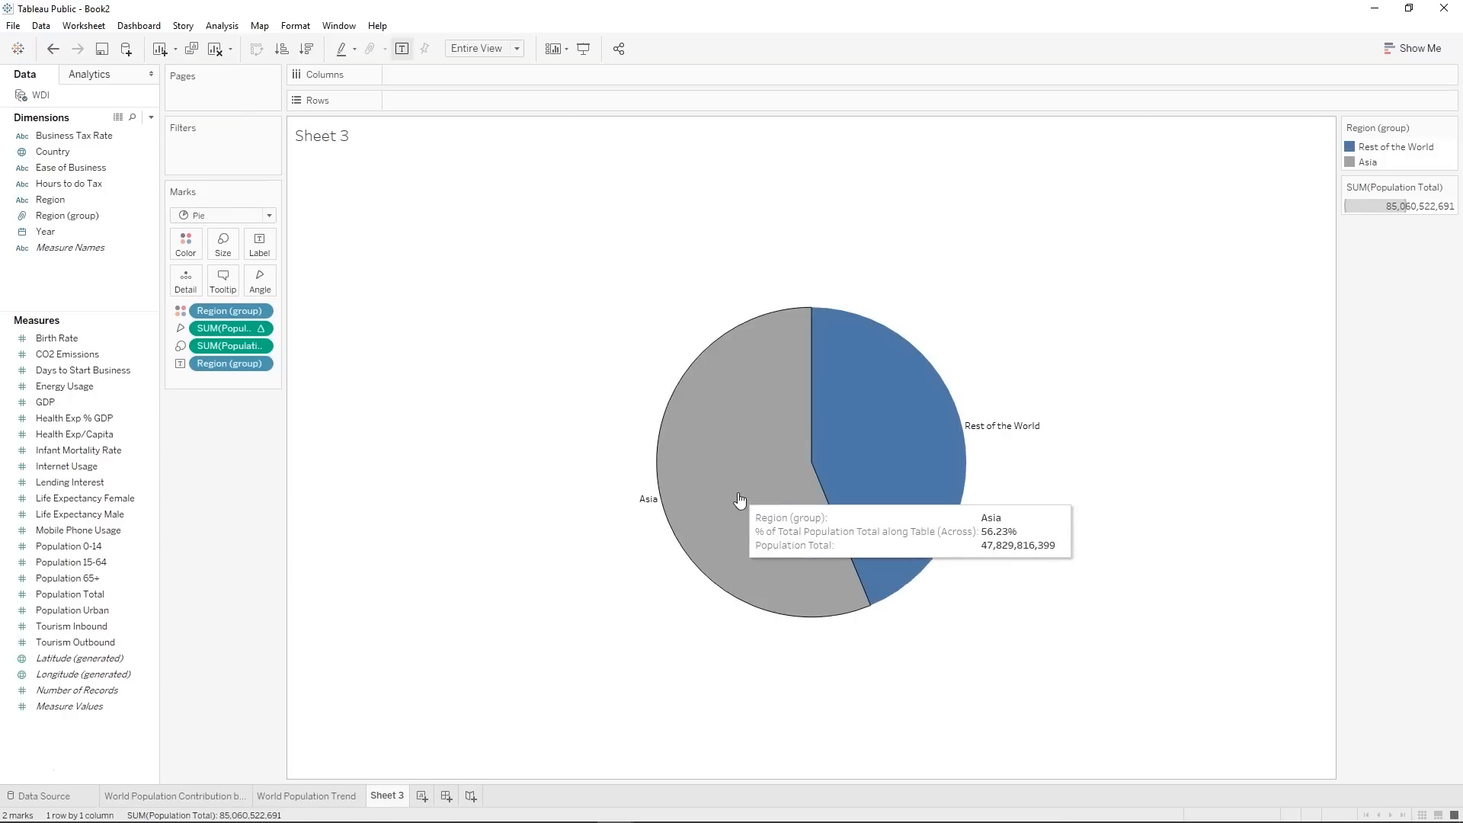
mouse_move(955, 492)
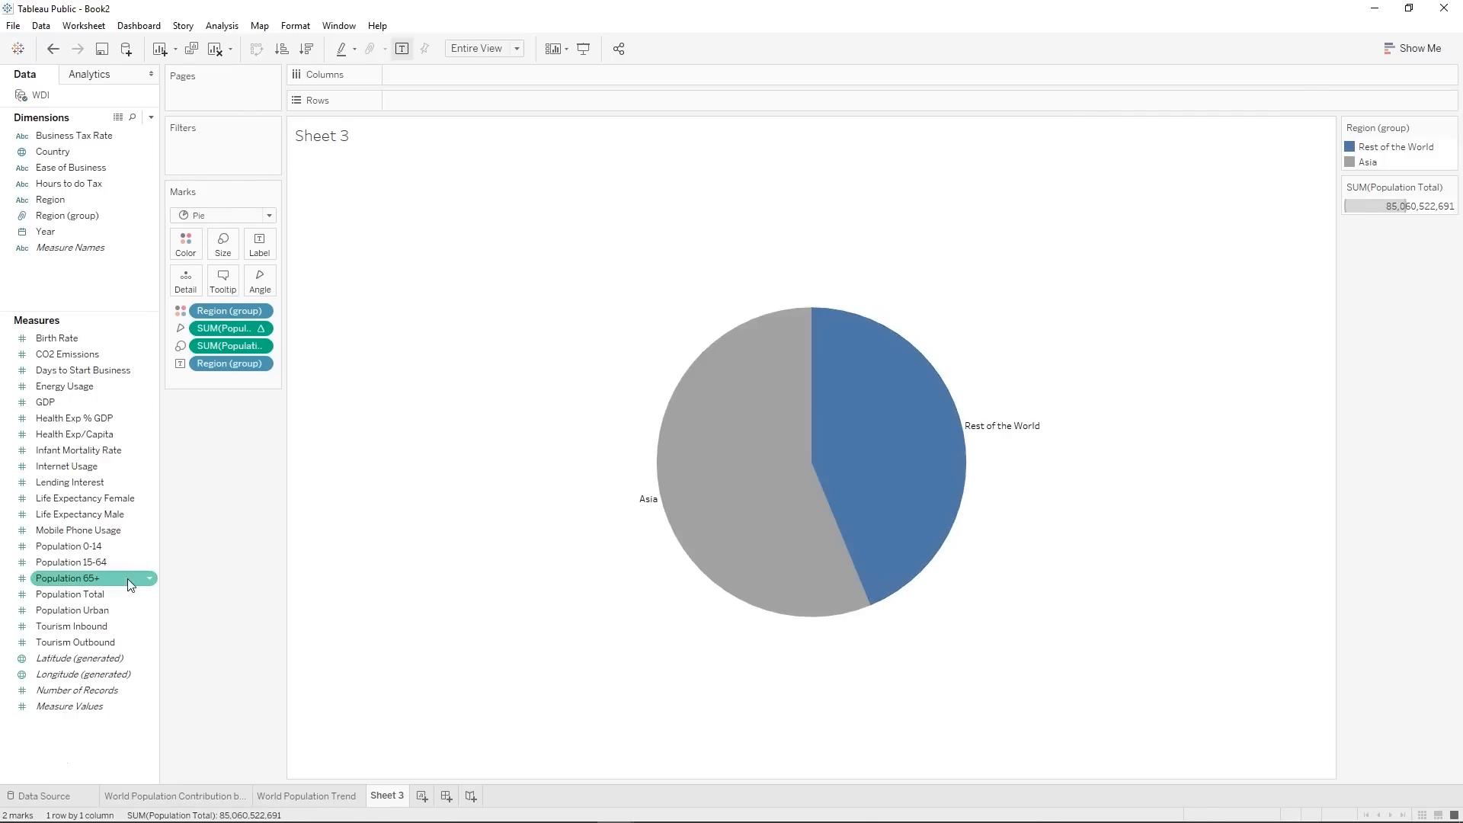
Change the Asia slice's color to orange from the Automatic palette.
click(192, 247)
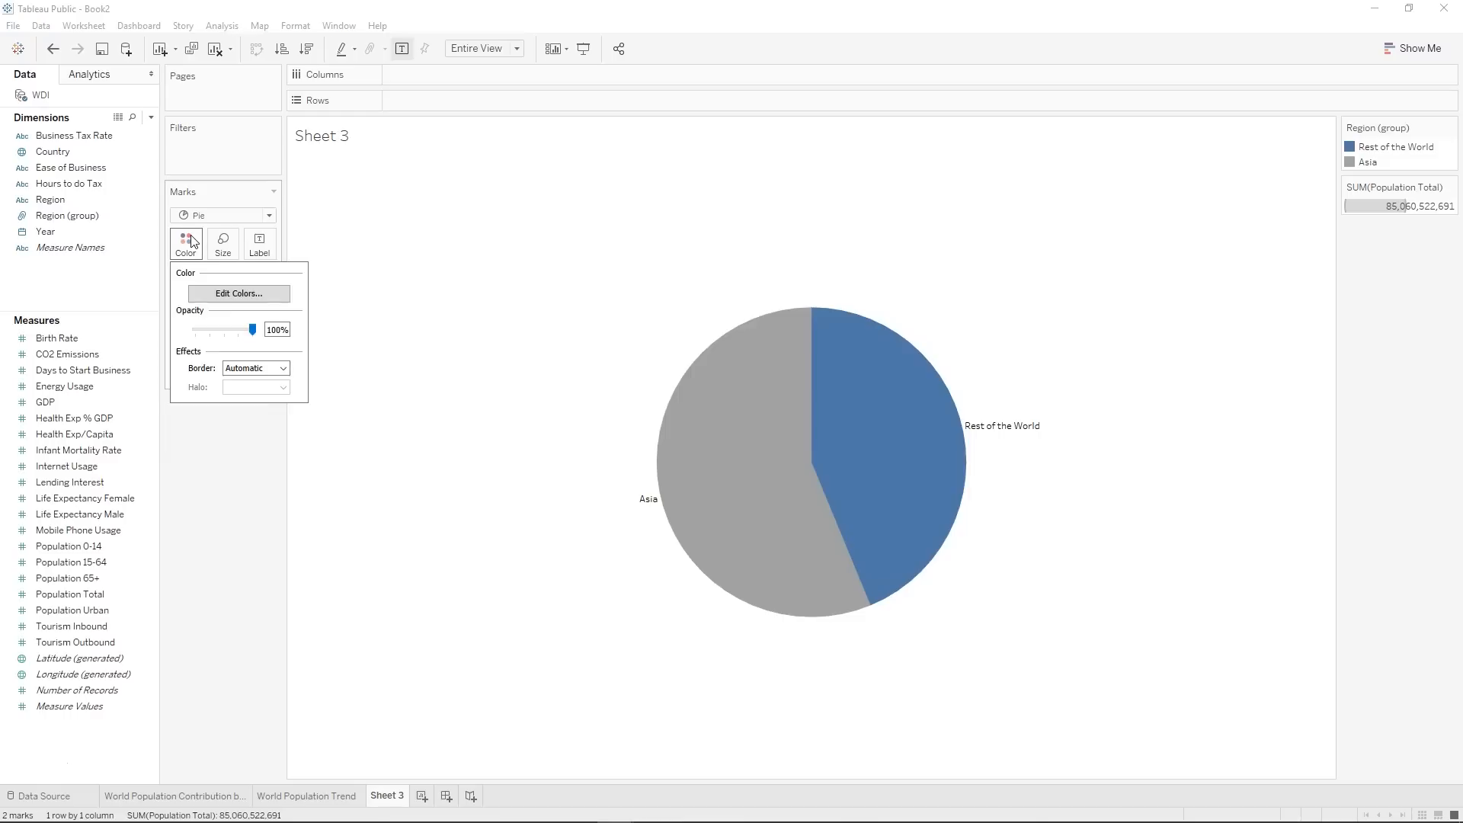
click(242, 294)
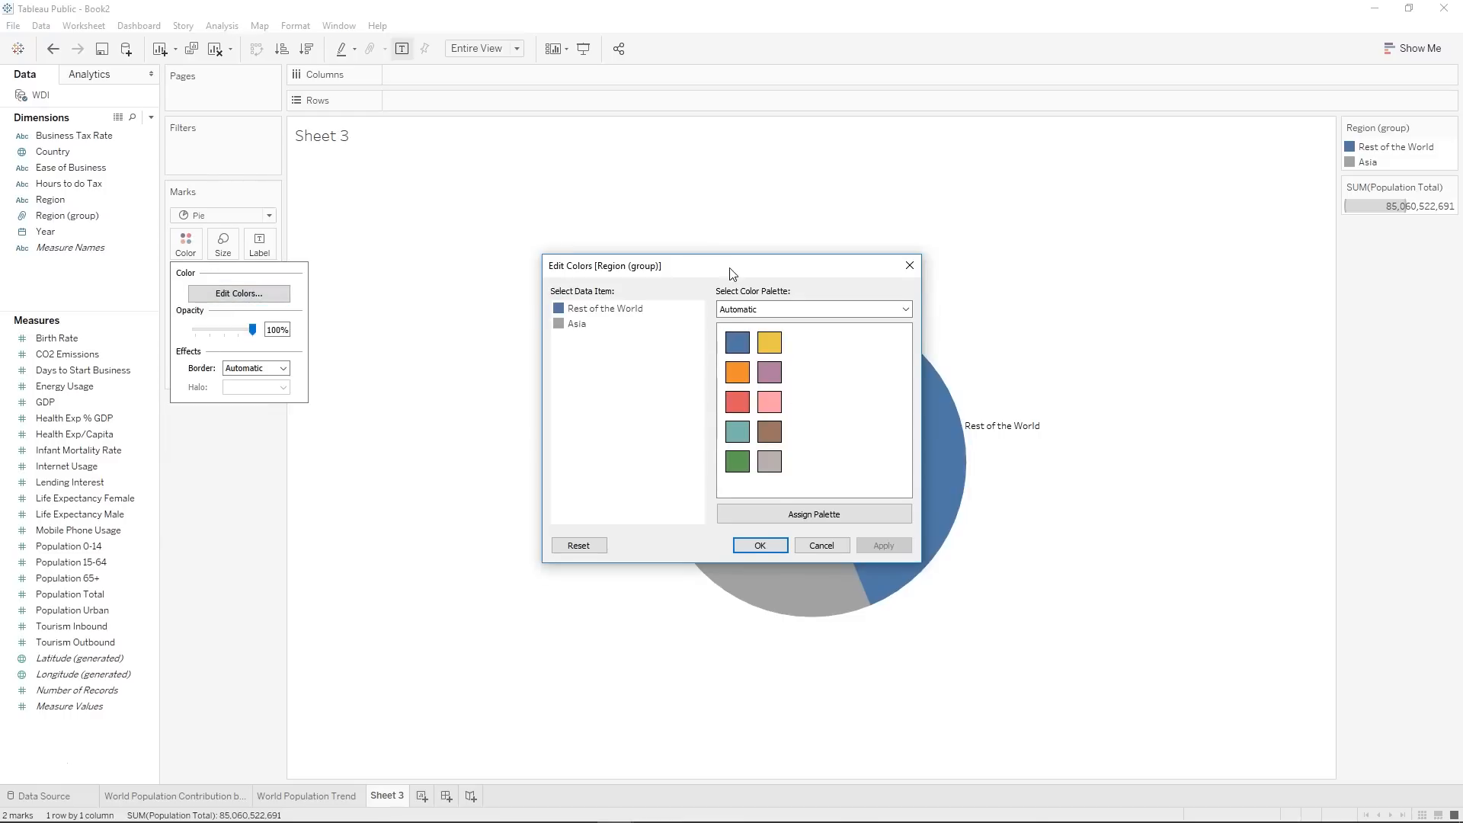
drag(731, 268, 990, 354)
click(835, 409)
click(996, 456)
click(1141, 631)
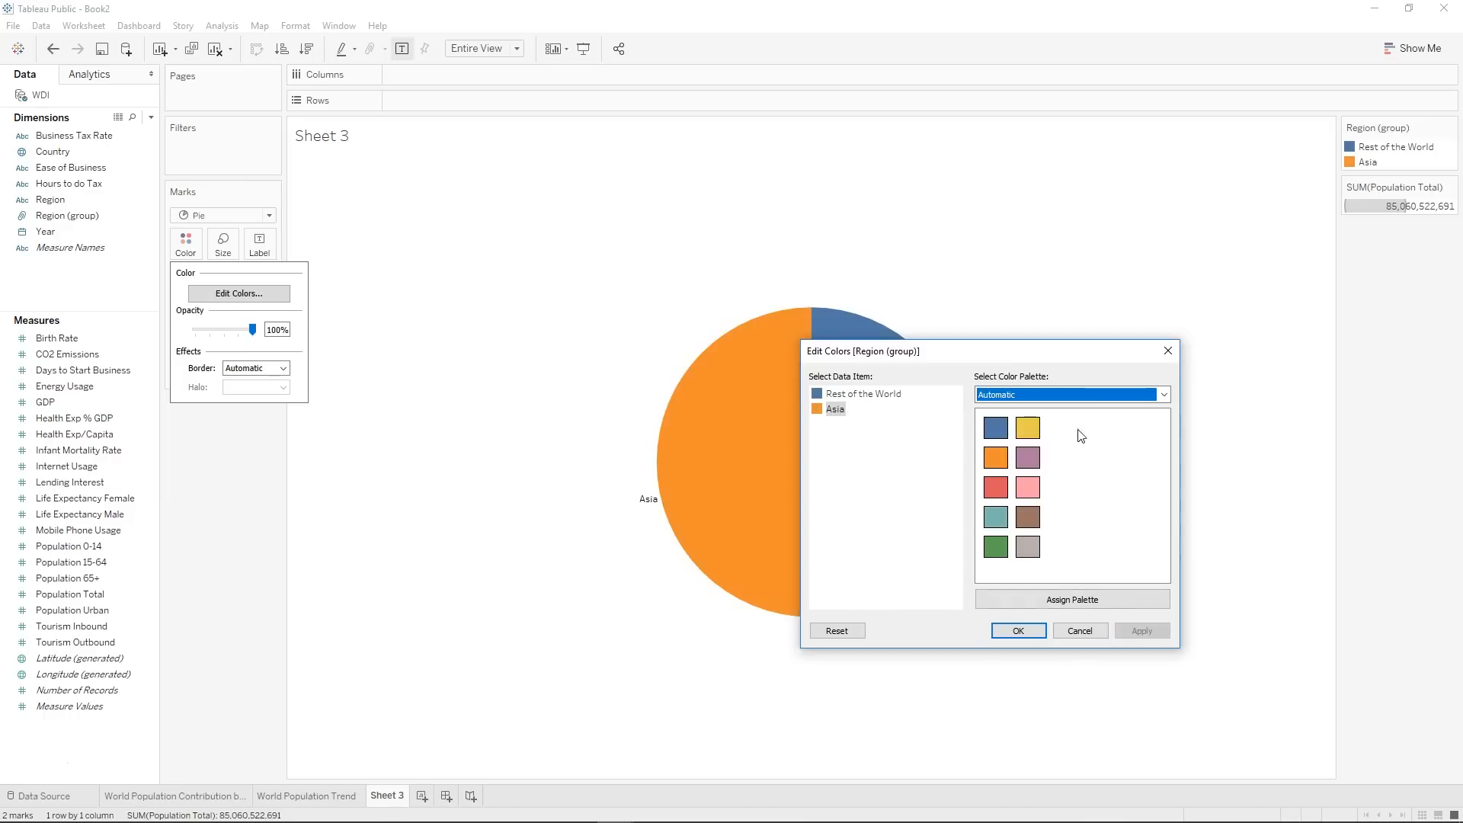
click(1019, 631)
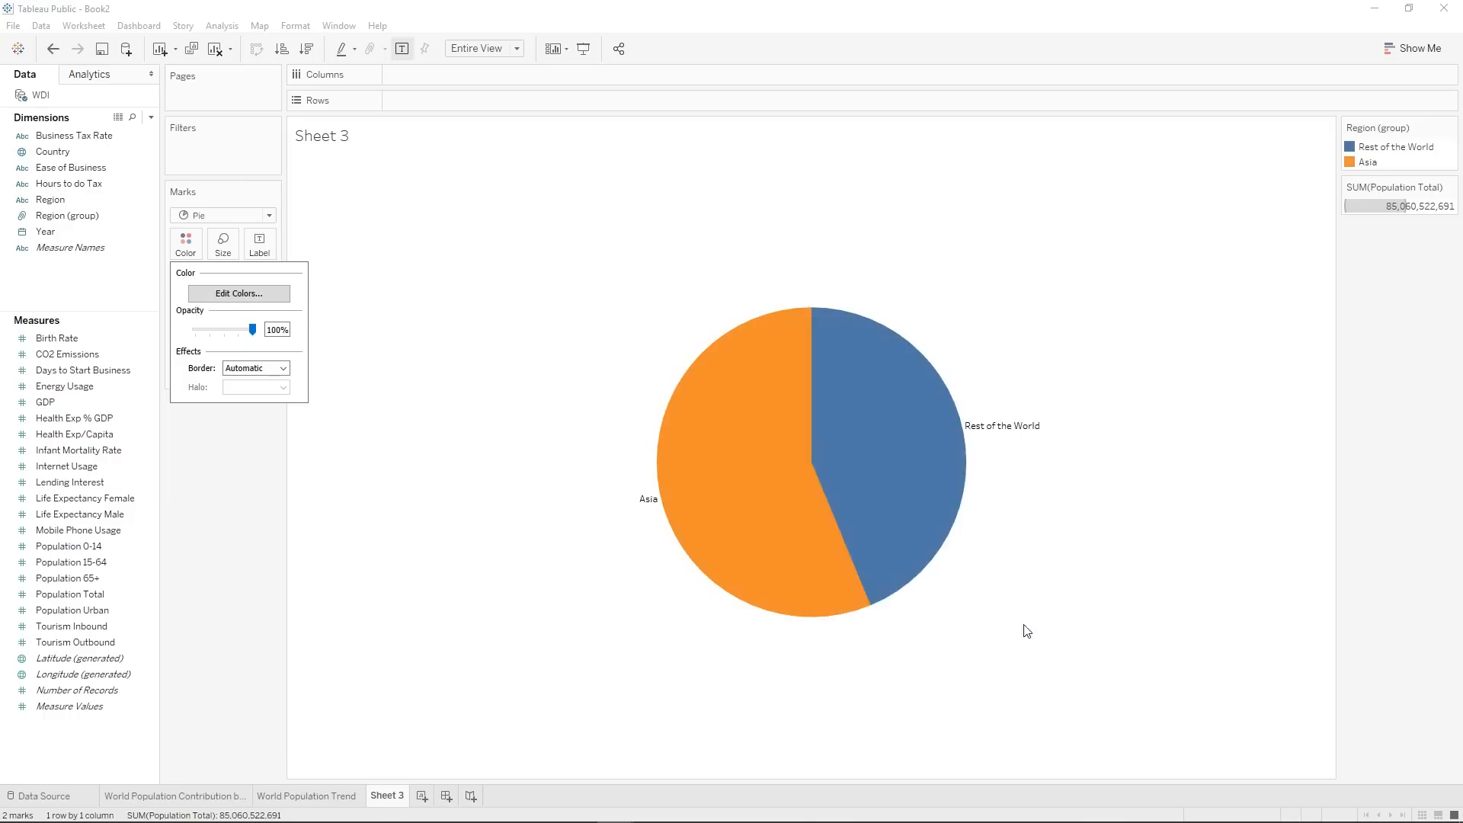
Try recoloring the Rest of the World slice teal from the Automatic palette, and undo the color change.
click(191, 245)
click(237, 294)
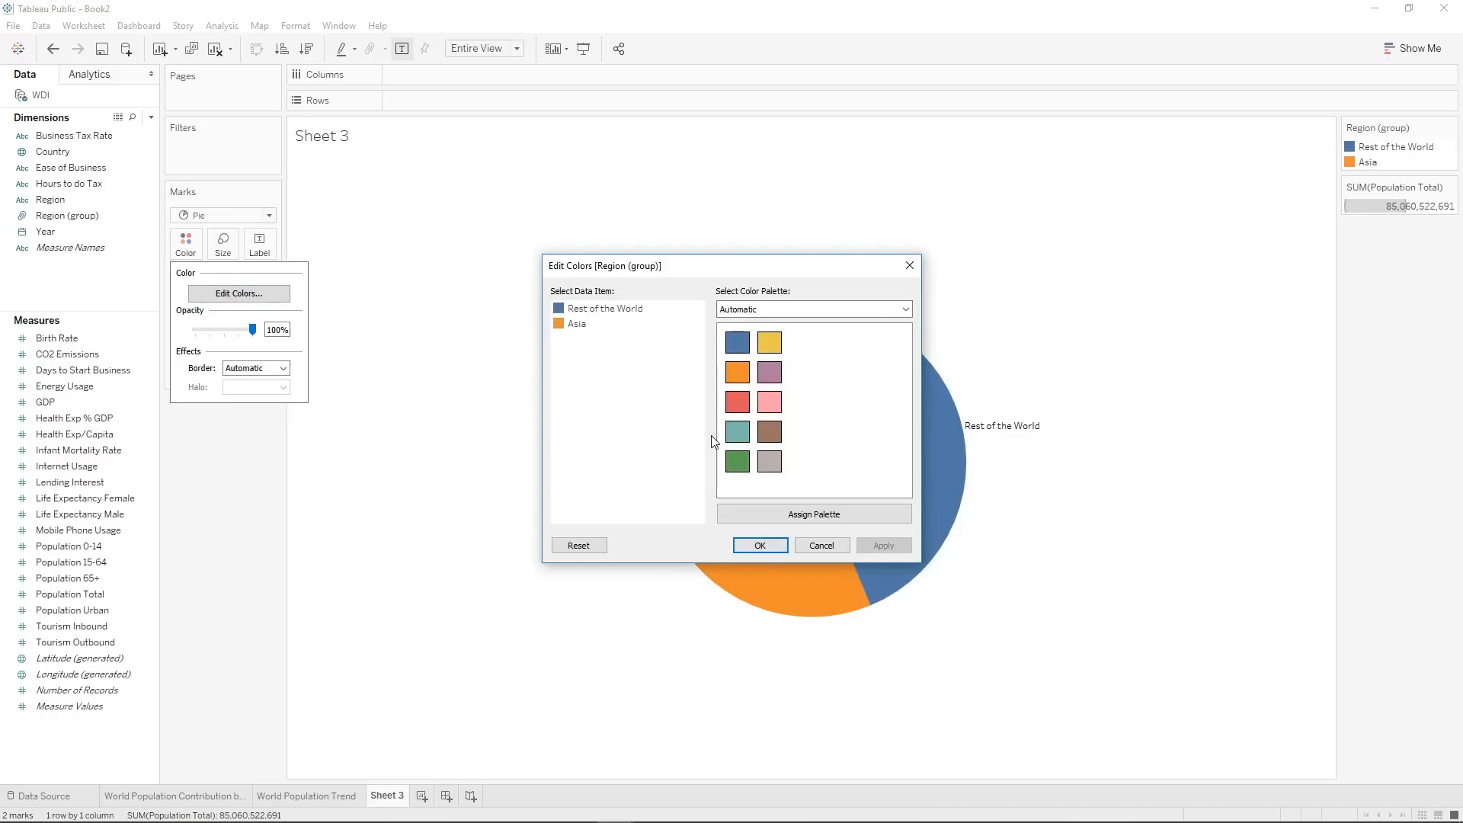
click(610, 308)
click(736, 431)
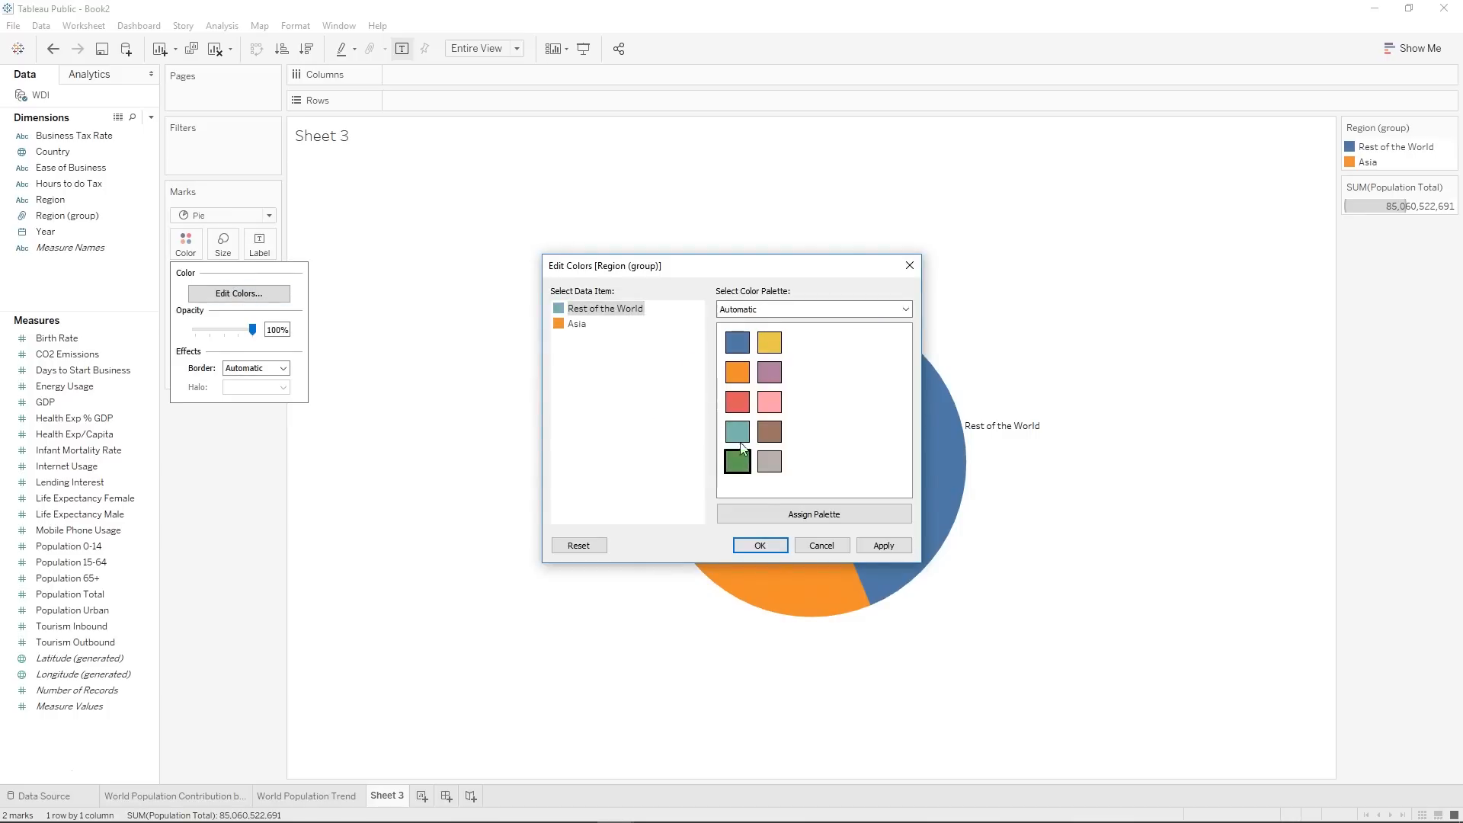
click(760, 544)
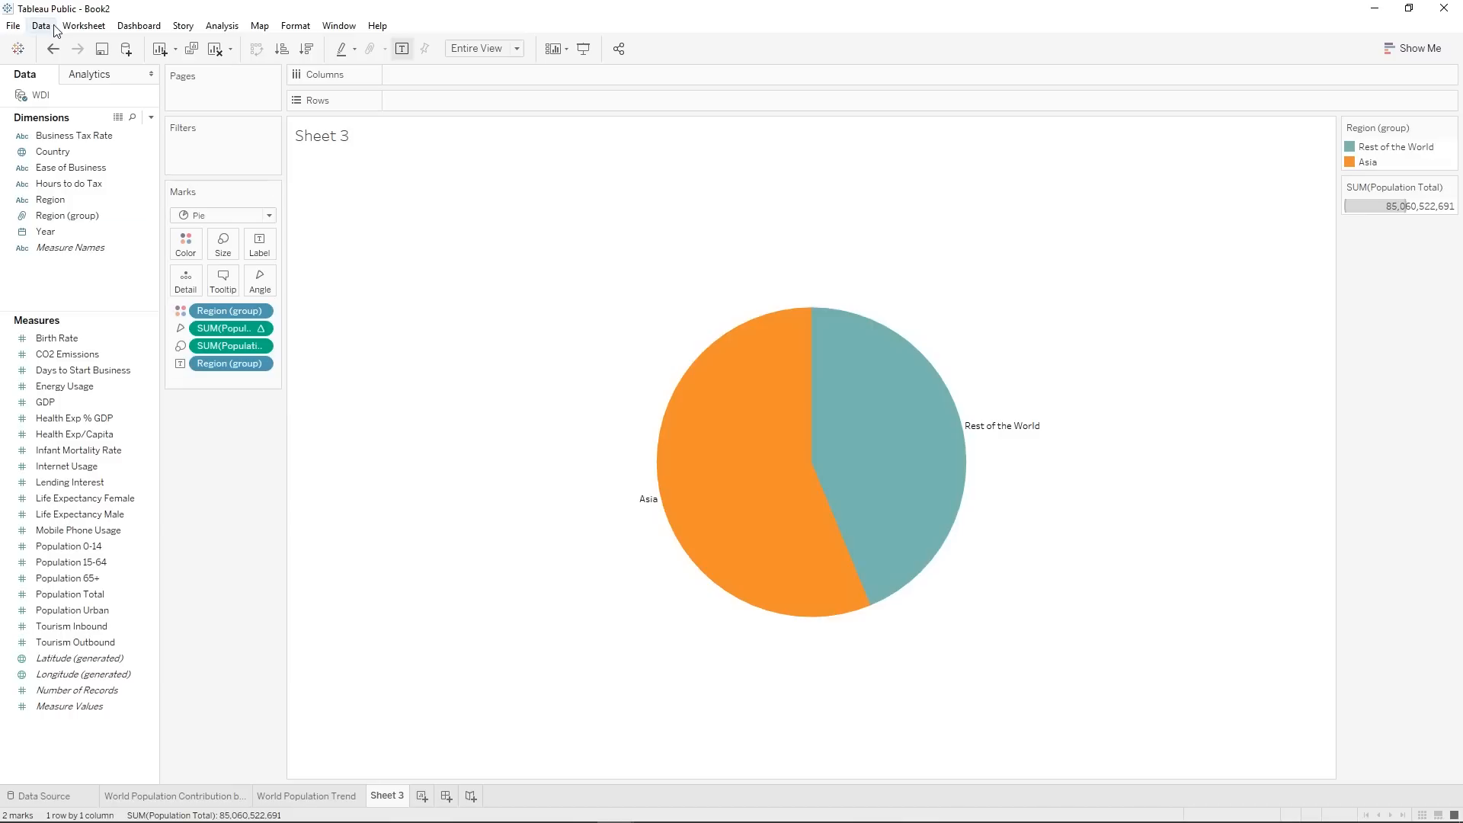
click(53, 51)
mouse_move(758, 495)
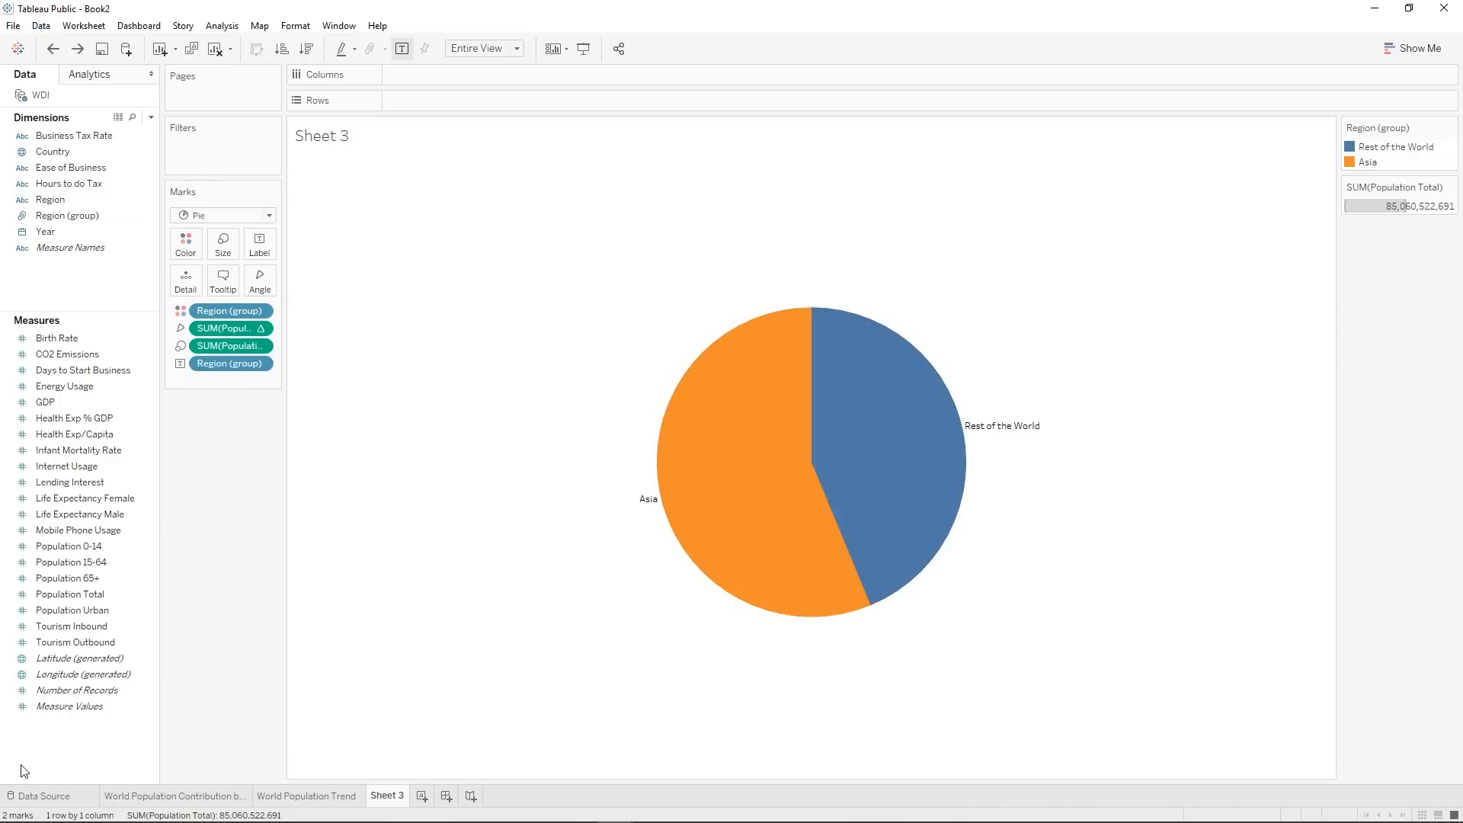
Rename Sheet 3 as "Asia vs Rest of the World".
right_click(391, 804)
click(427, 626)
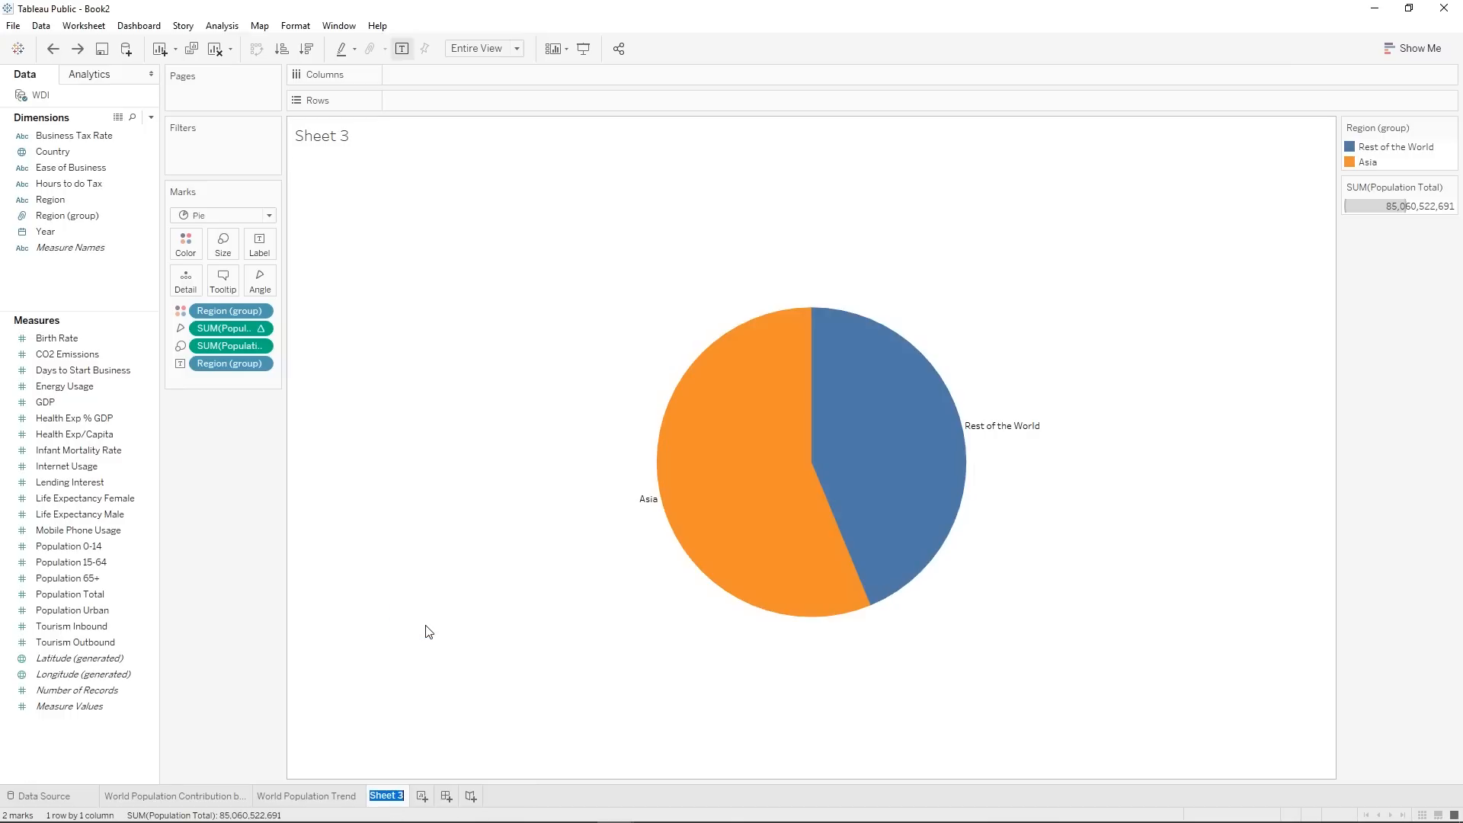
text(PopAsia vs Rest)
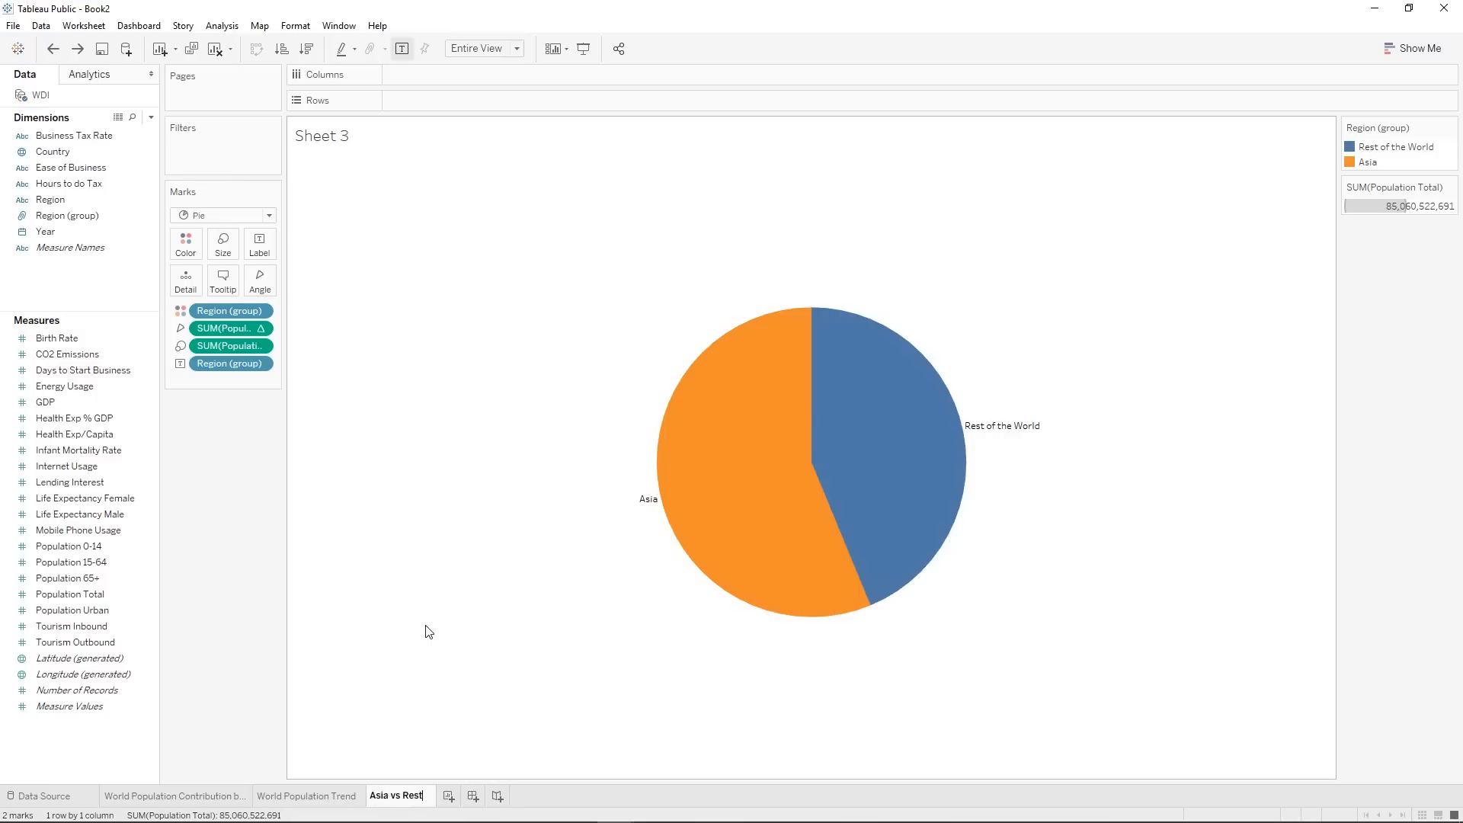
text( of the World)
key(Return)
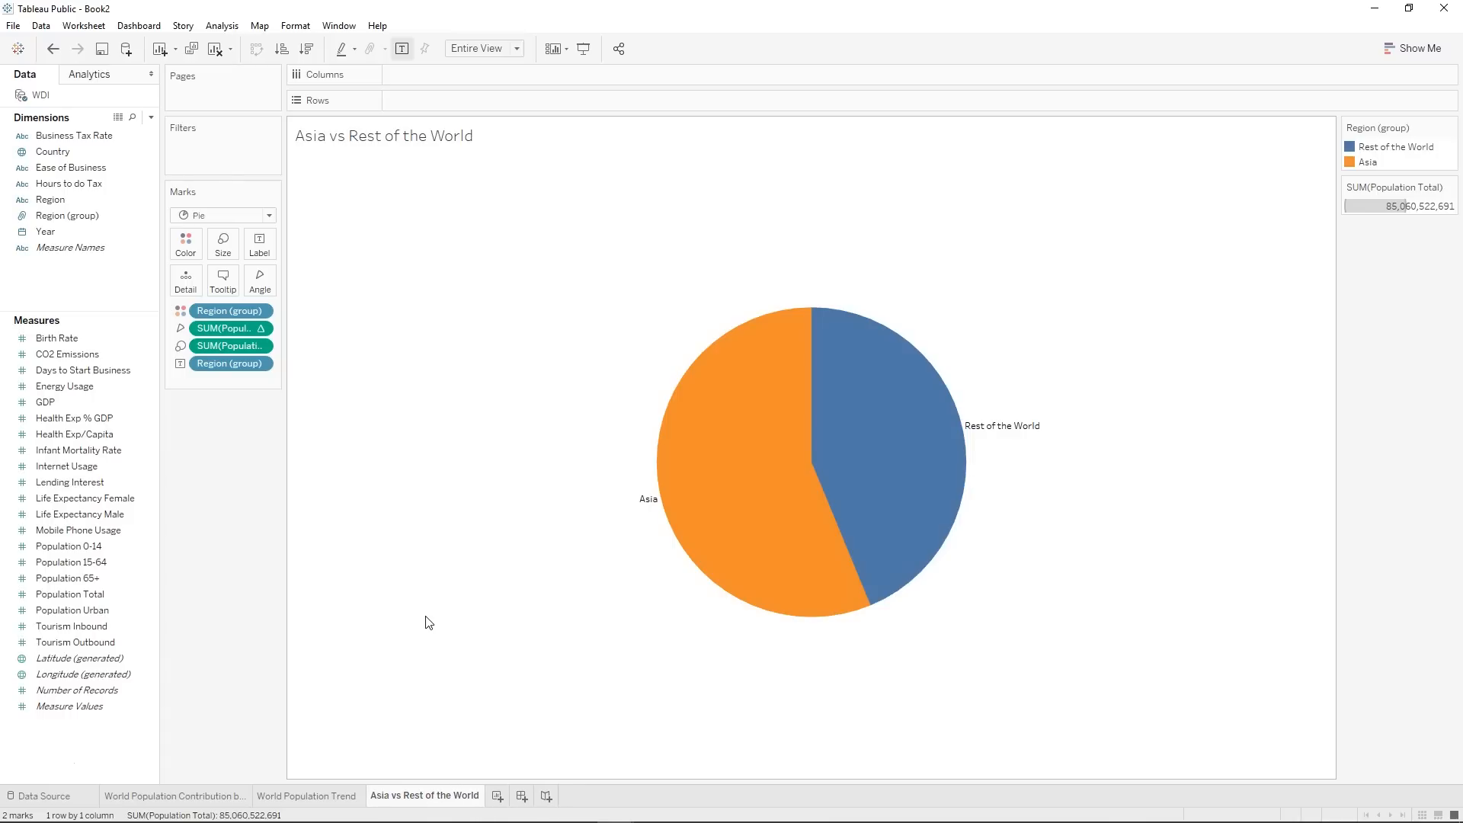
Create a new dashboard and set its size to Automatic after trying Fixed size.
click(522, 796)
click(72, 153)
click(76, 179)
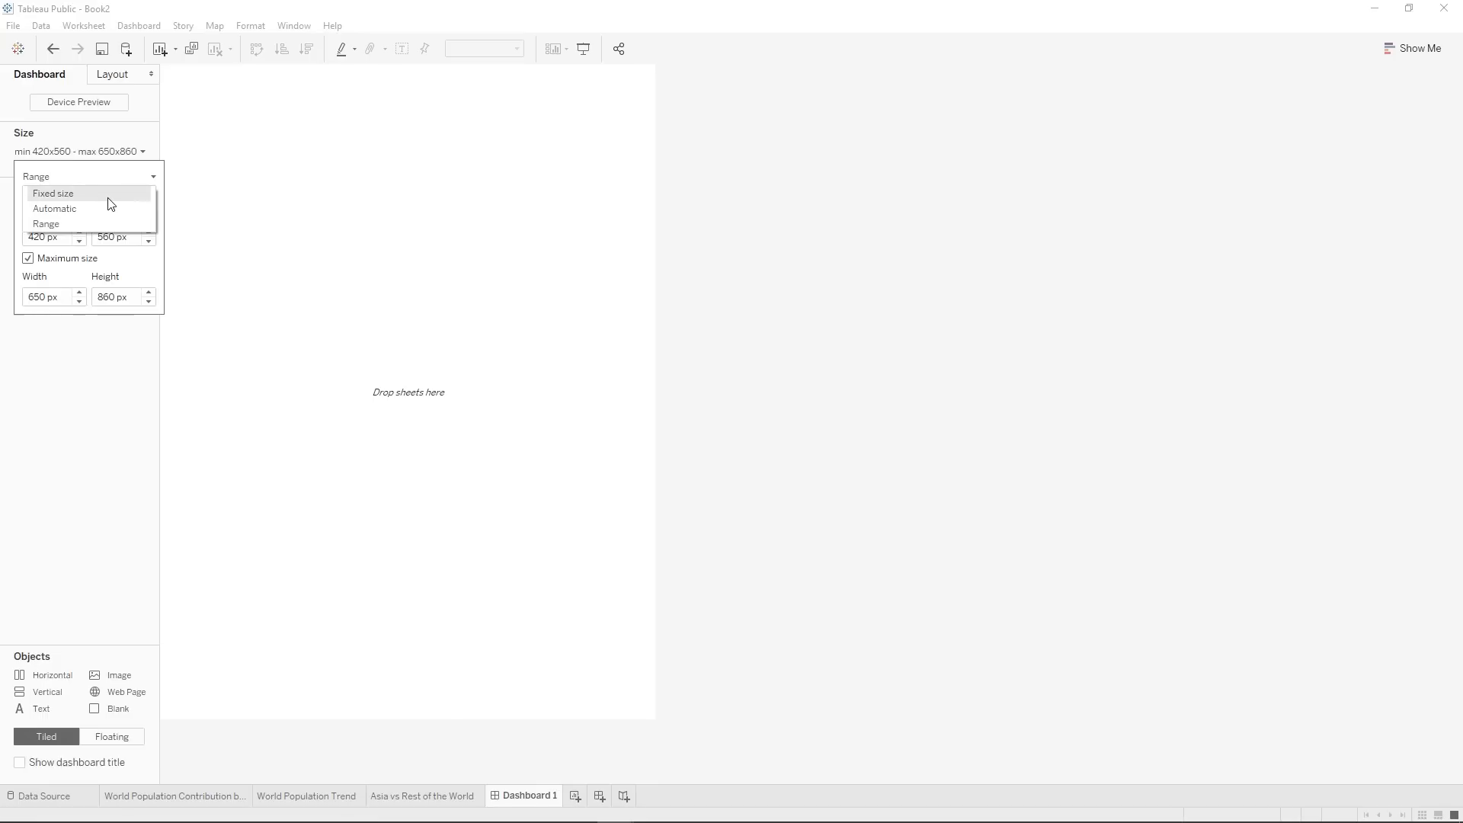
click(109, 197)
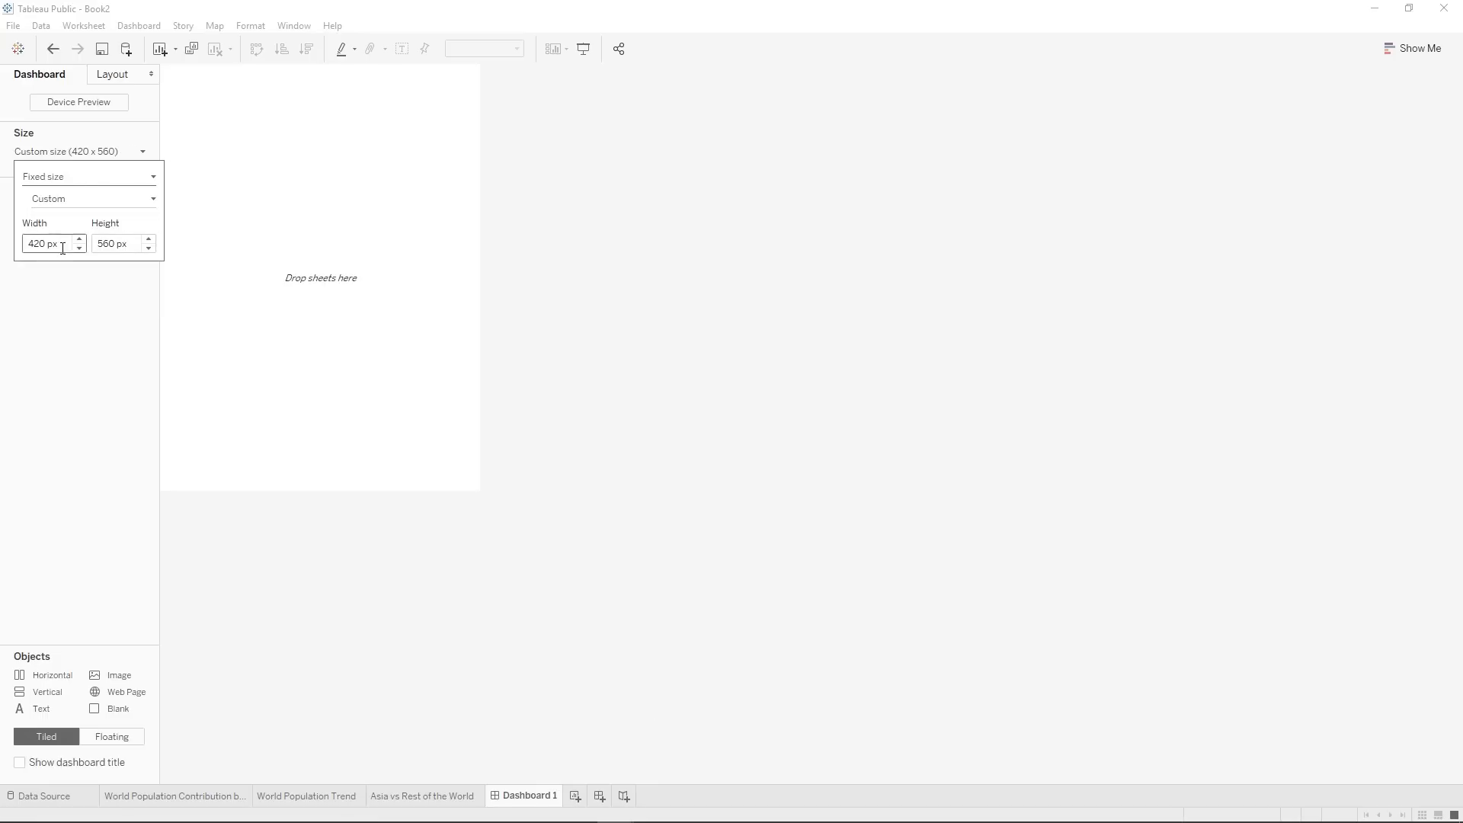
click(96, 152)
click(85, 152)
click(80, 177)
click(76, 208)
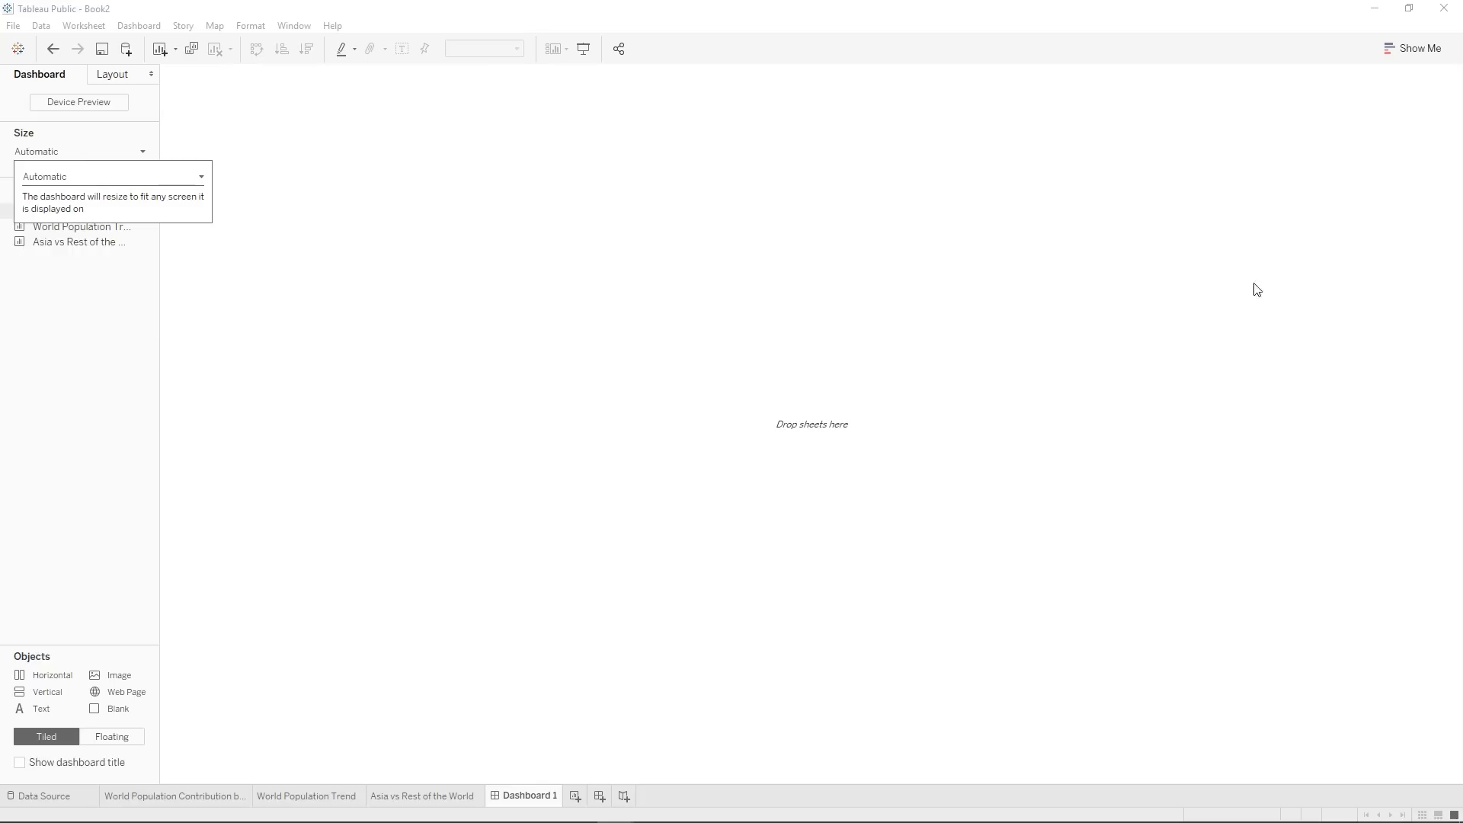
Try the Range and Fixed size options for the dashboard and return its size to Automatic.
click(37, 153)
click(39, 155)
click(55, 182)
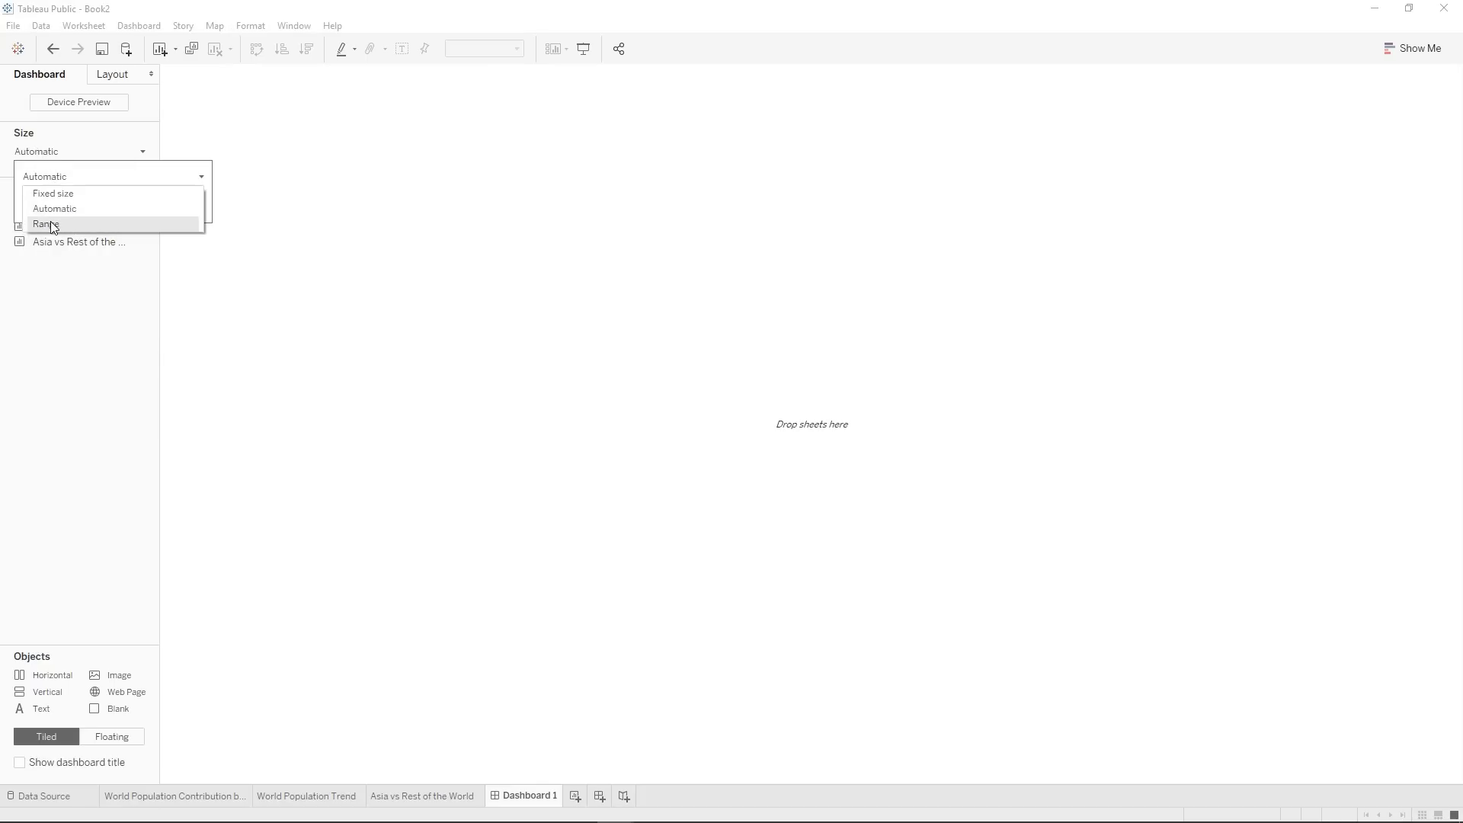
click(56, 221)
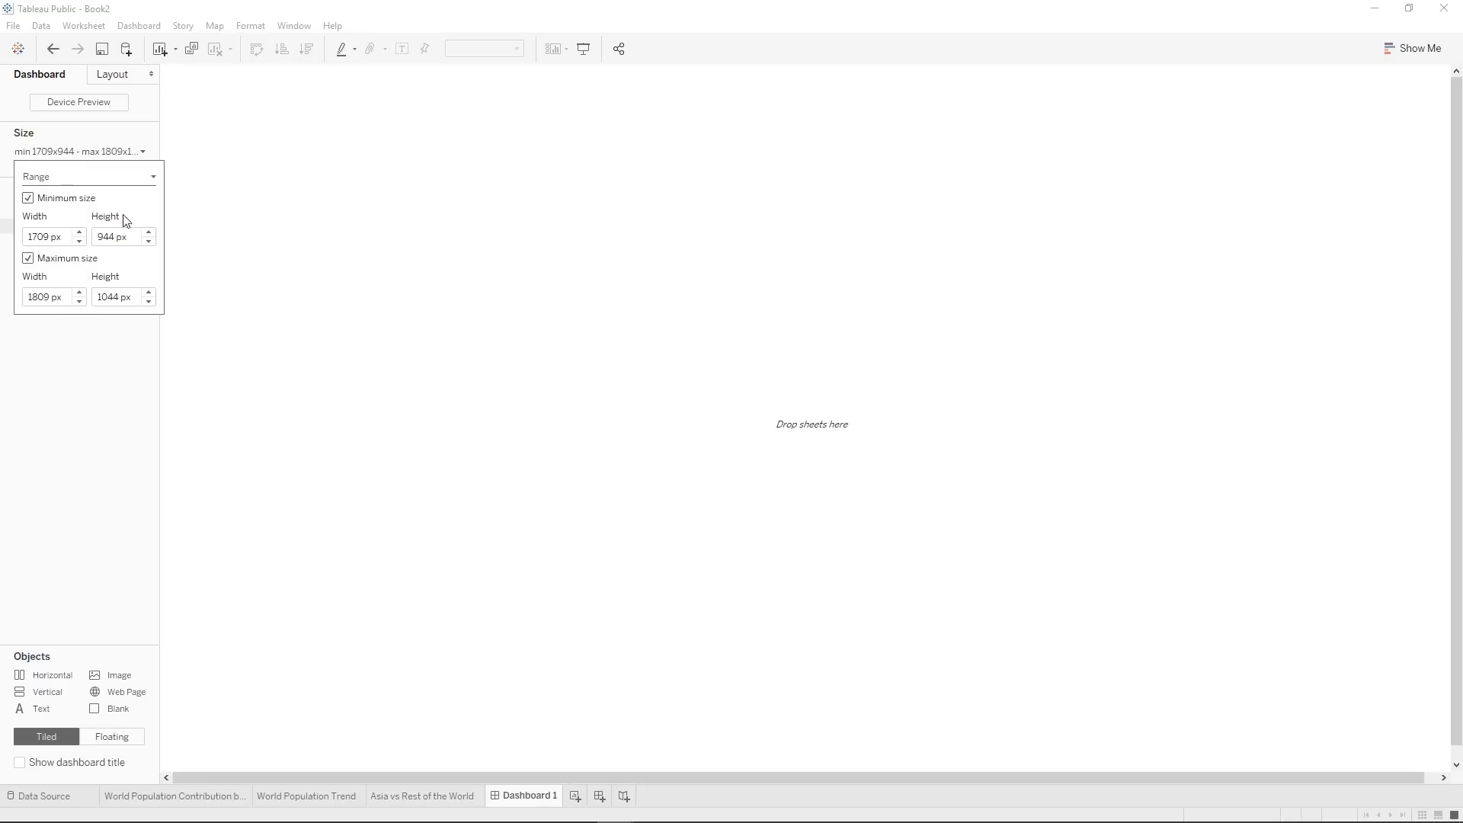
click(87, 186)
click(54, 194)
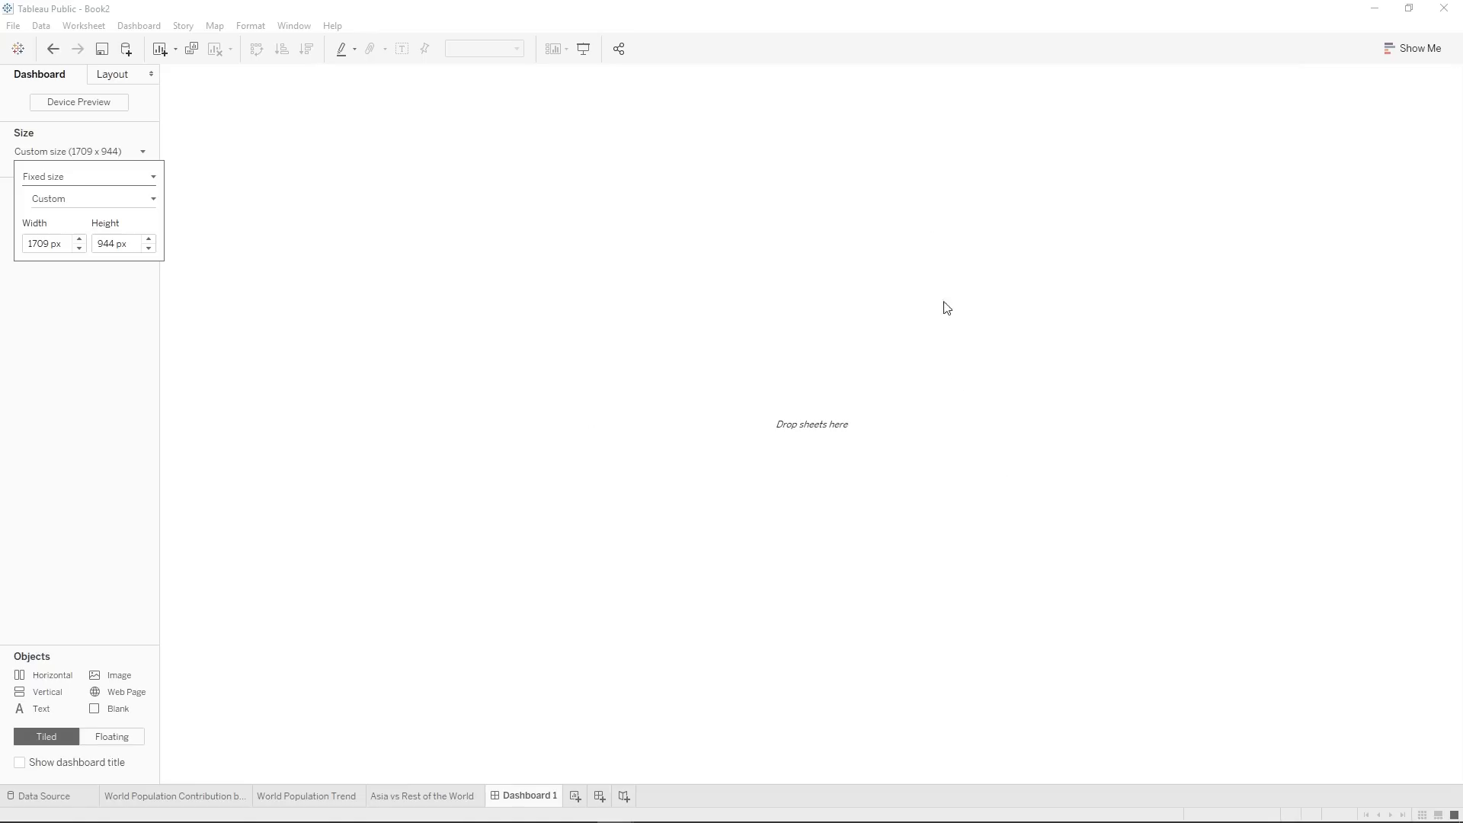
click(51, 178)
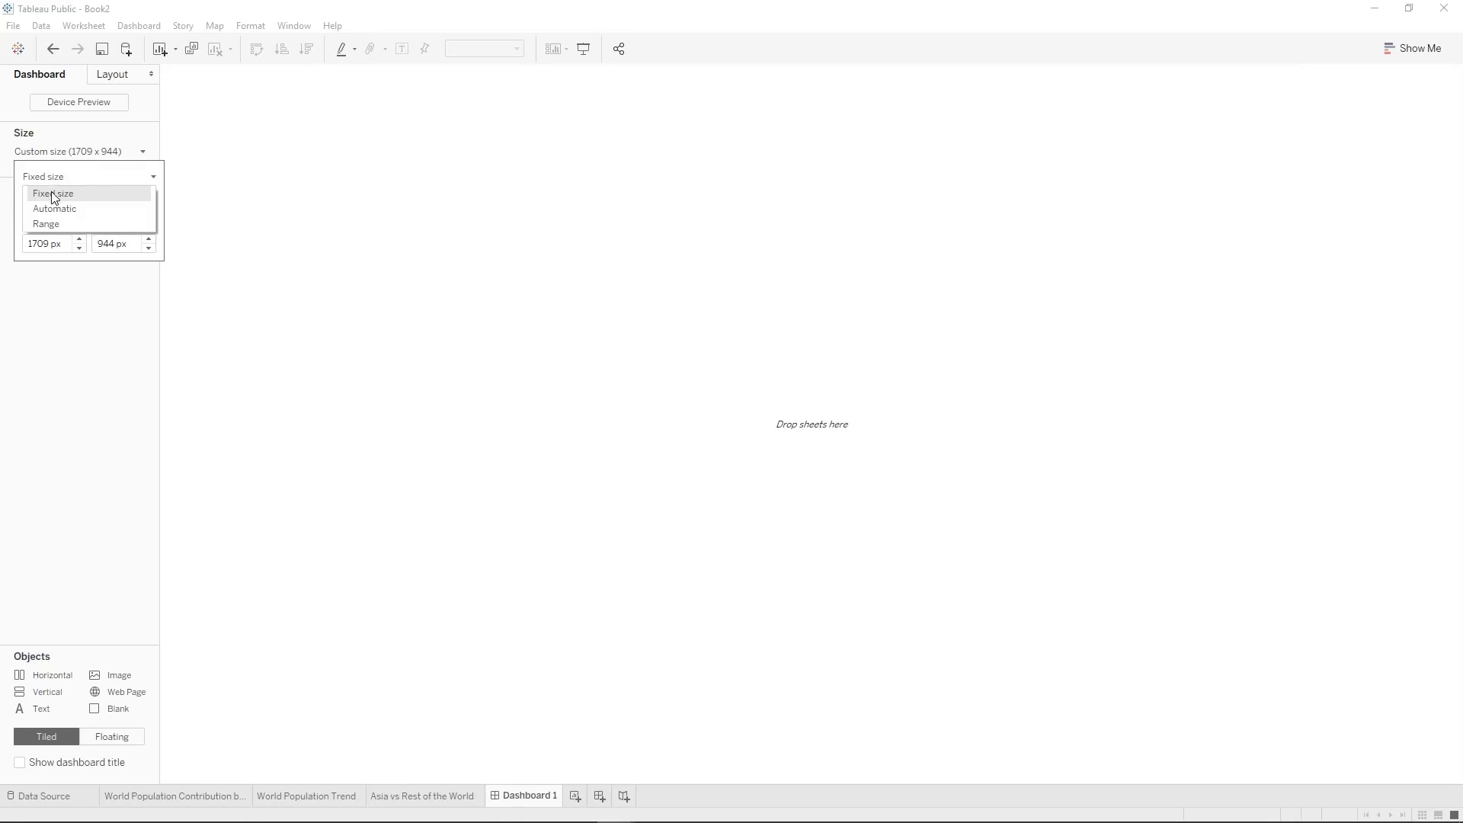
click(43, 207)
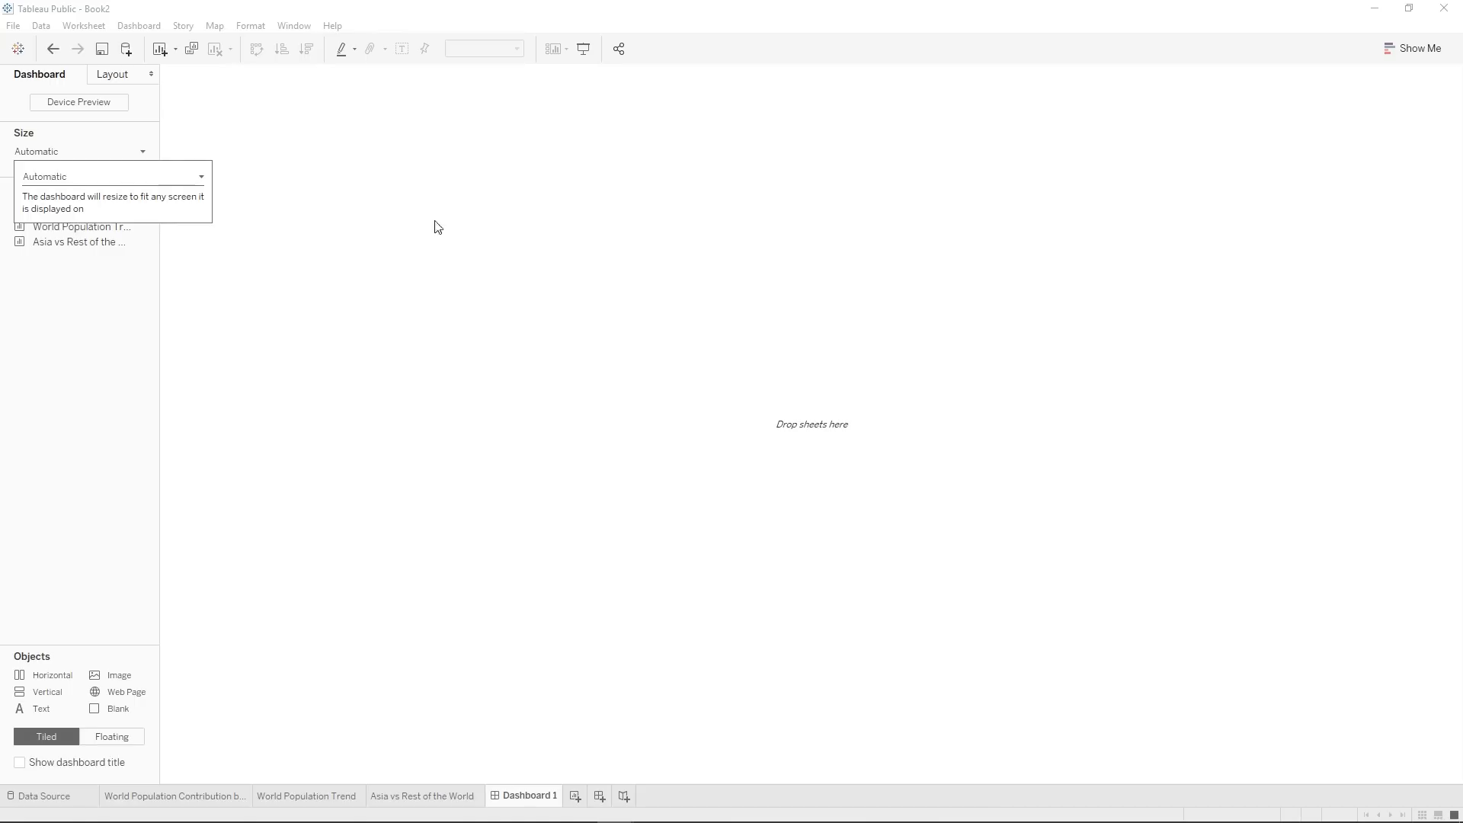
Set the dashboard size to Range with the default minimum and maximum dimensions, and close the size settings.
click(125, 183)
click(110, 225)
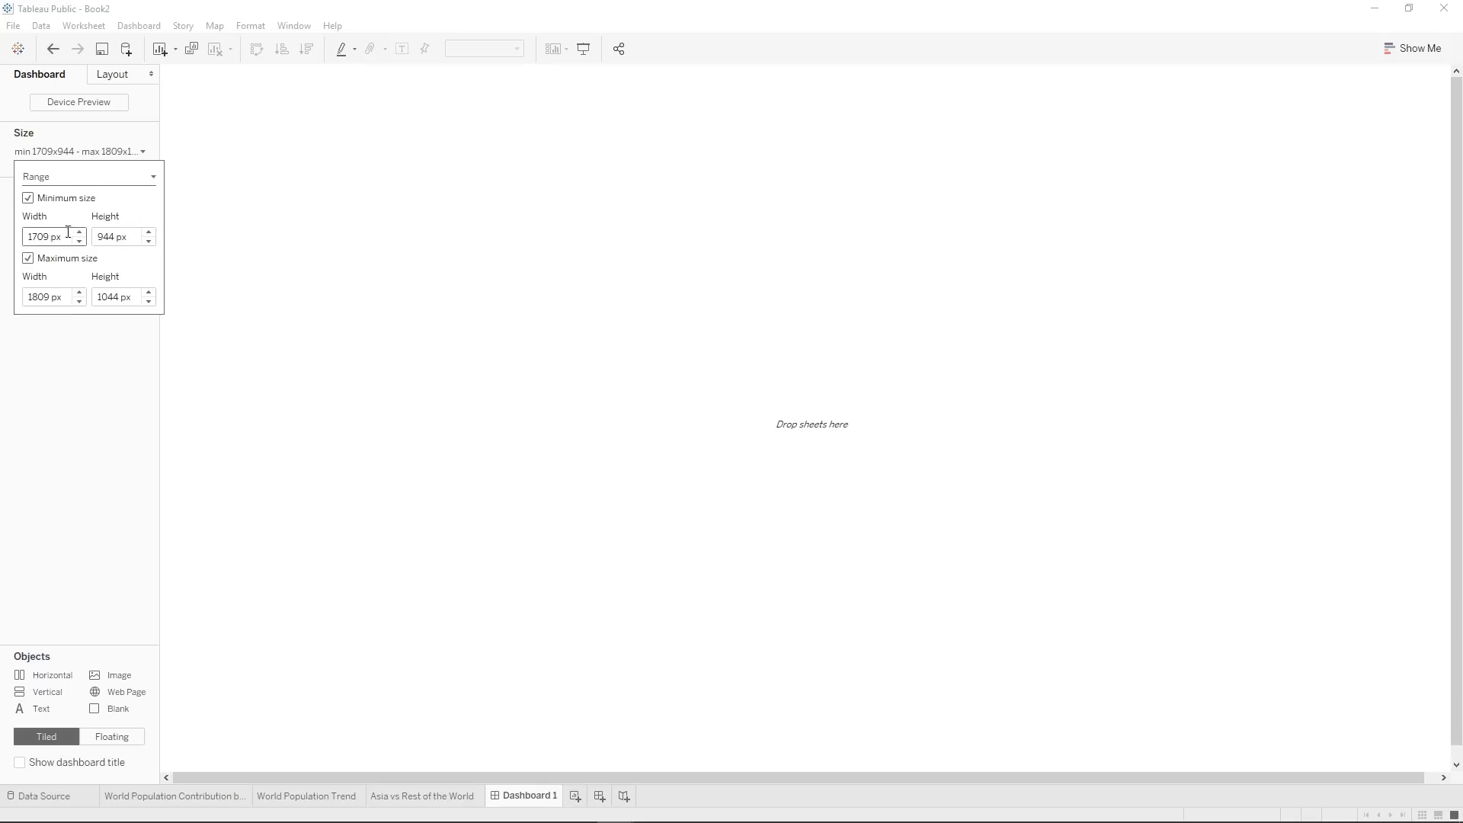
click(103, 155)
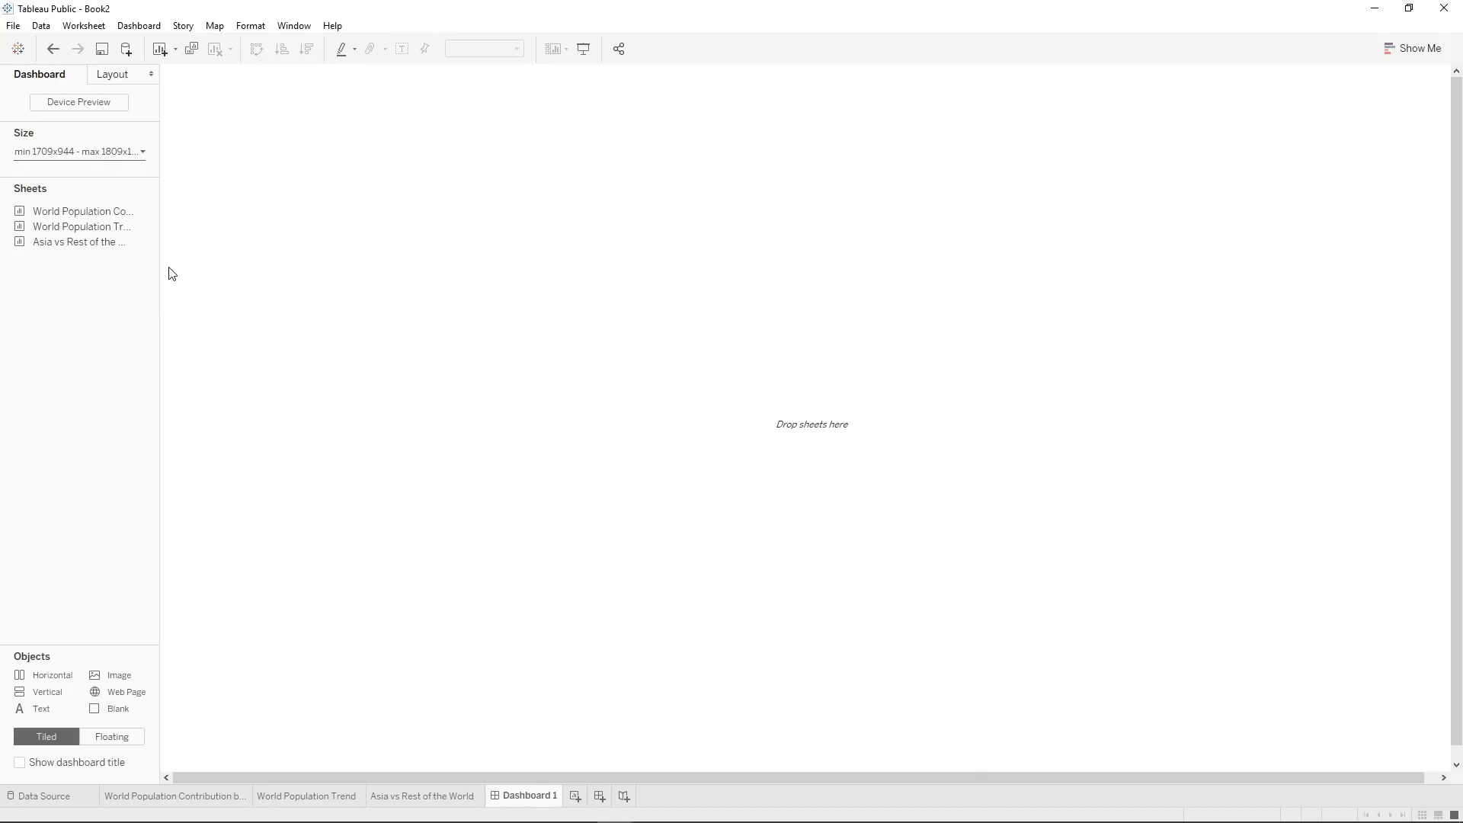
Place the population map on the dashboard with World Population Trend beside it and Asia vs Rest of the World beneath, giving the map more height.
drag(46, 211, 474, 268)
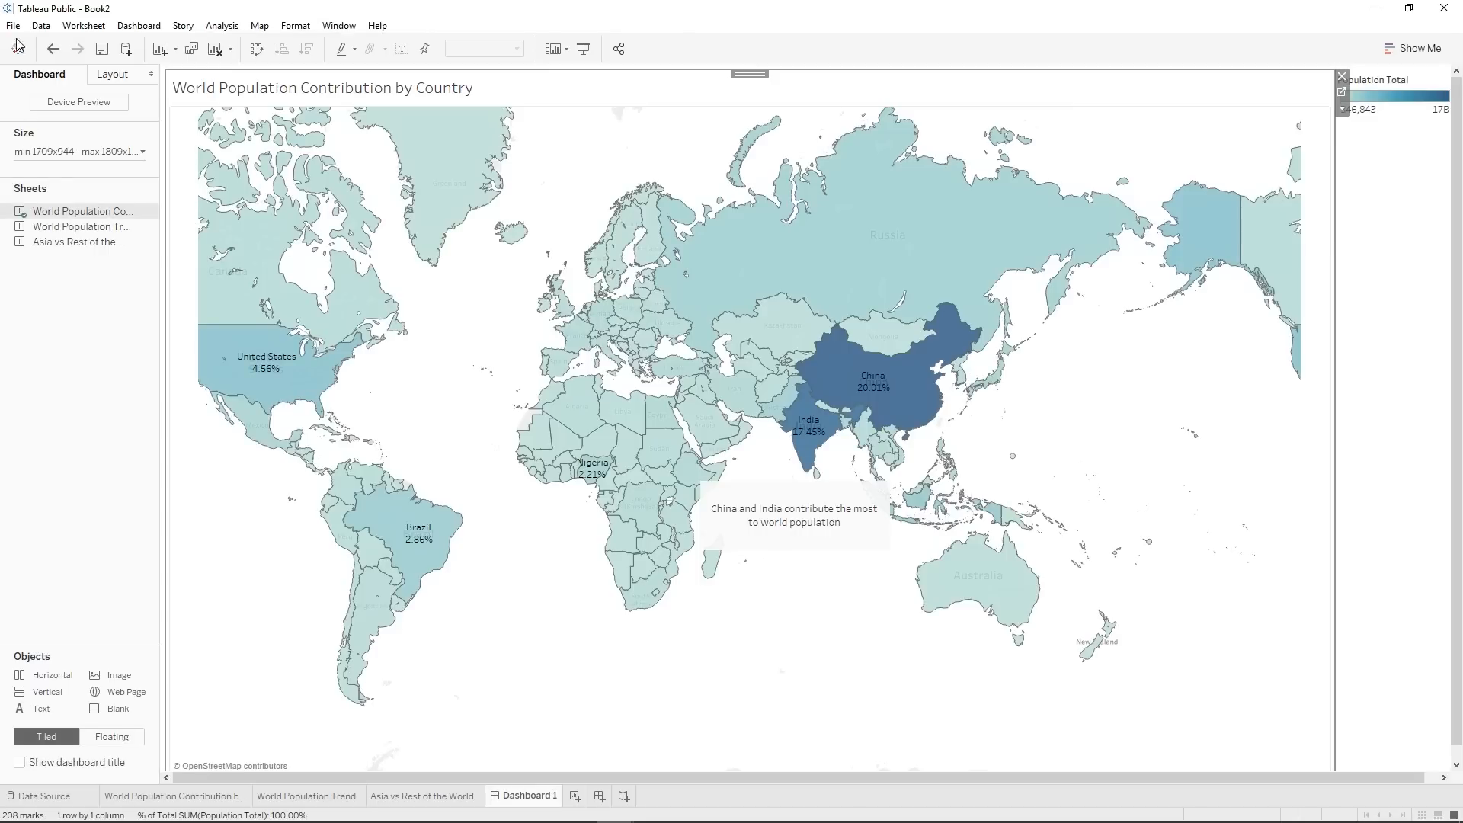
drag(46, 226, 1112, 266)
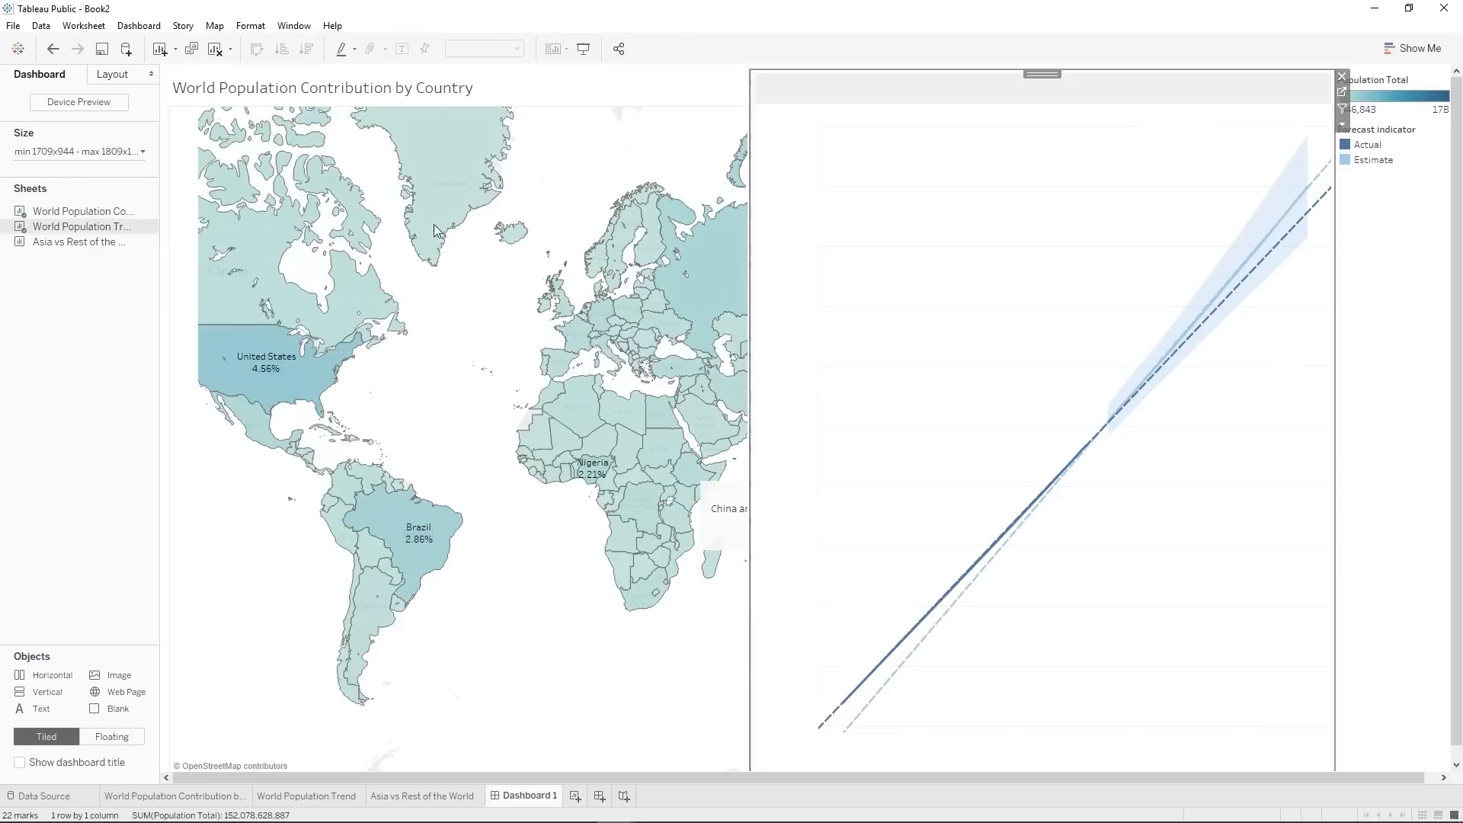
drag(91, 246, 460, 502)
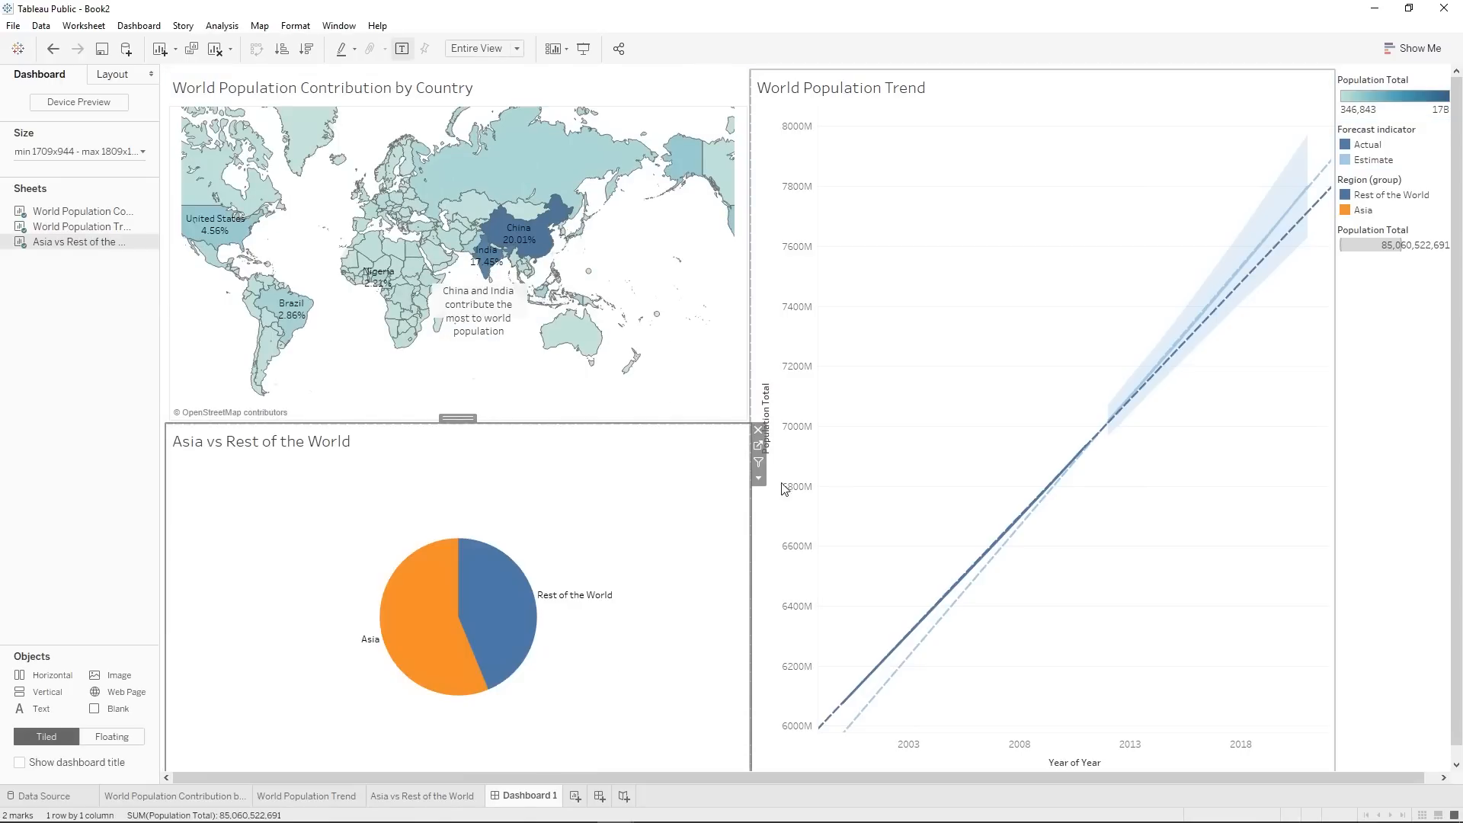
drag(529, 424, 522, 496)
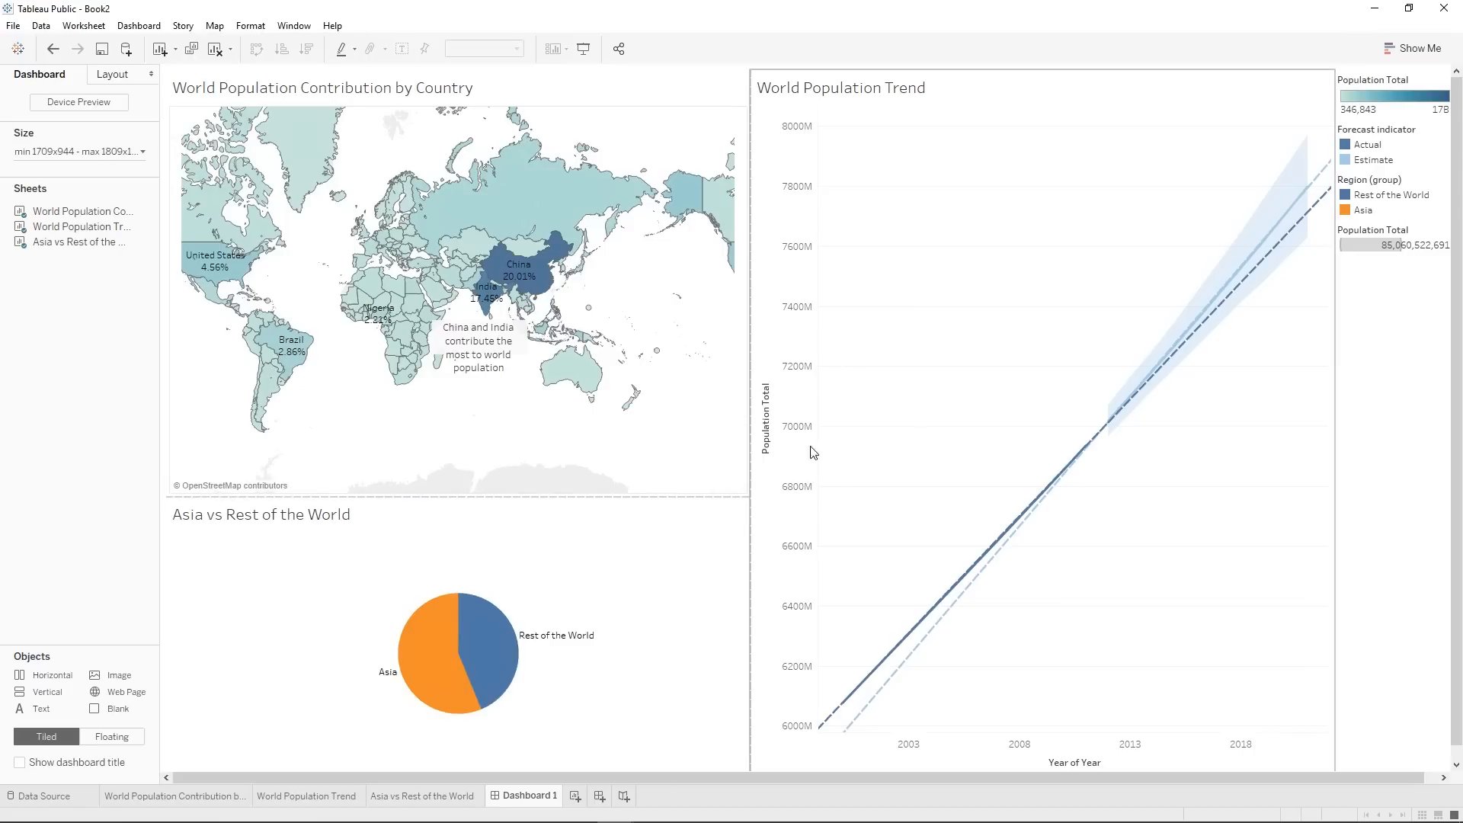
Try the Standard fit on the Asia vs Rest of the World pie chart and restore Entire View.
click(989, 348)
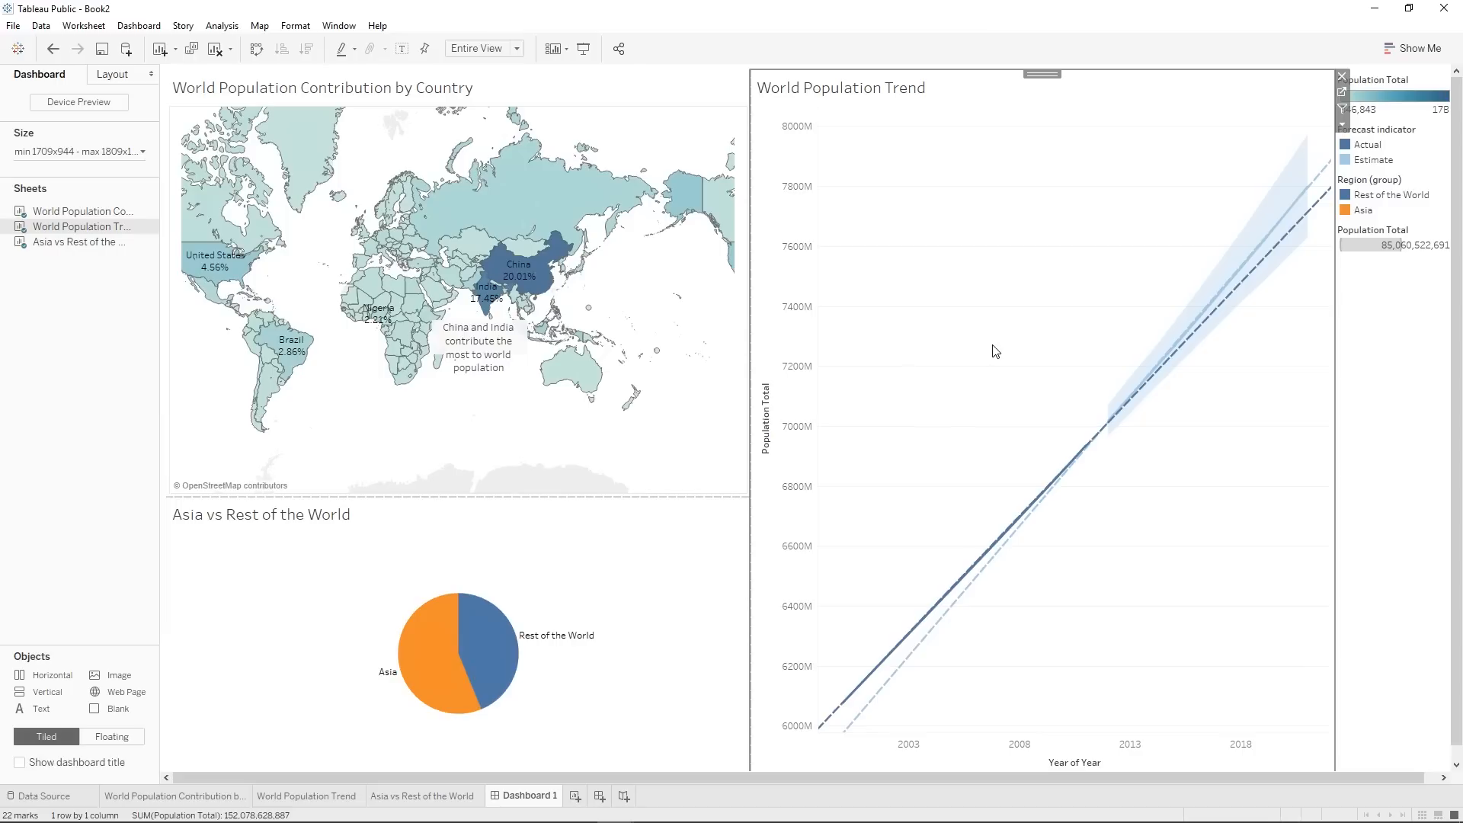
click(601, 129)
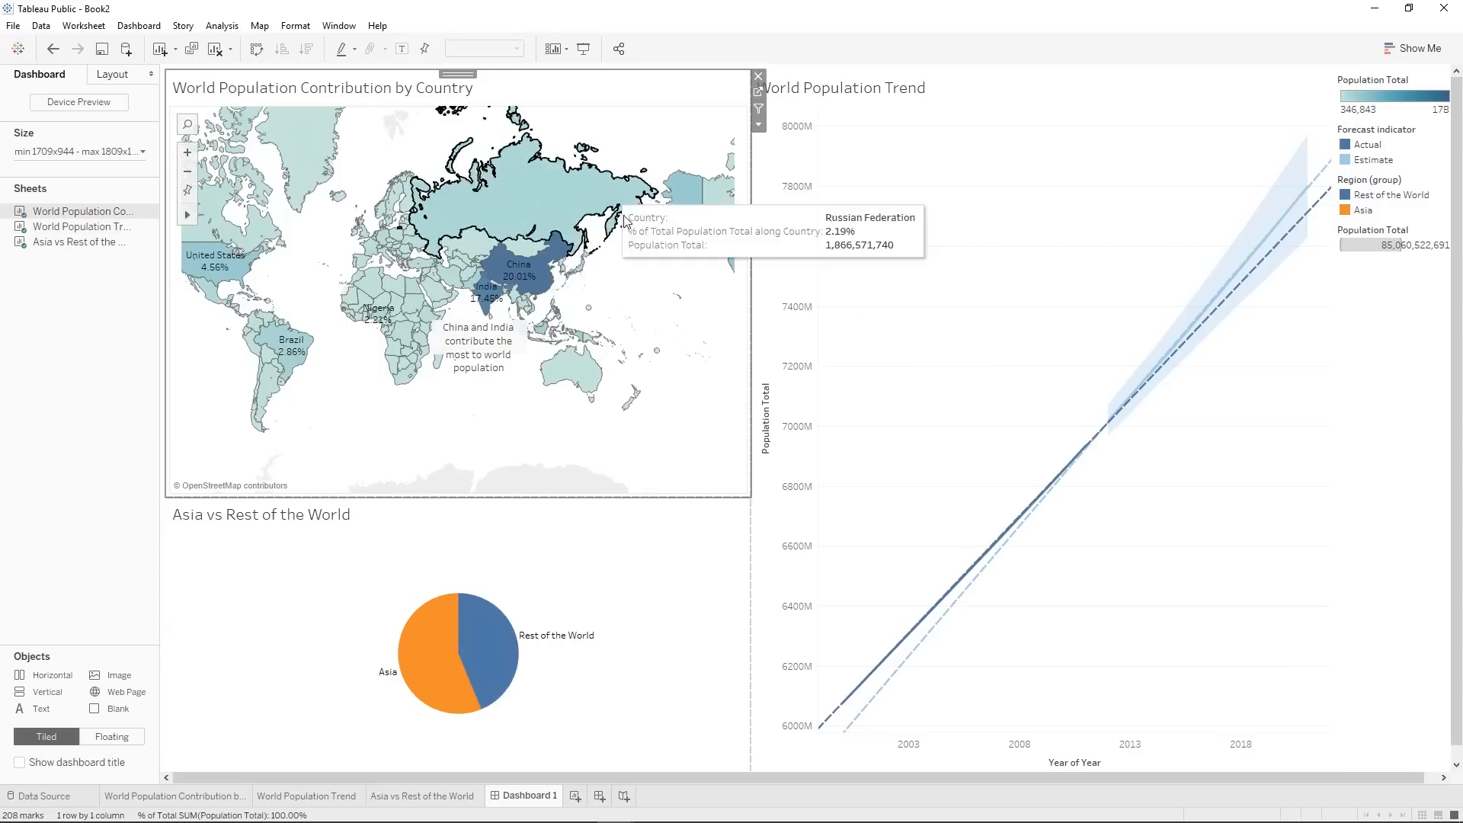
click(601, 571)
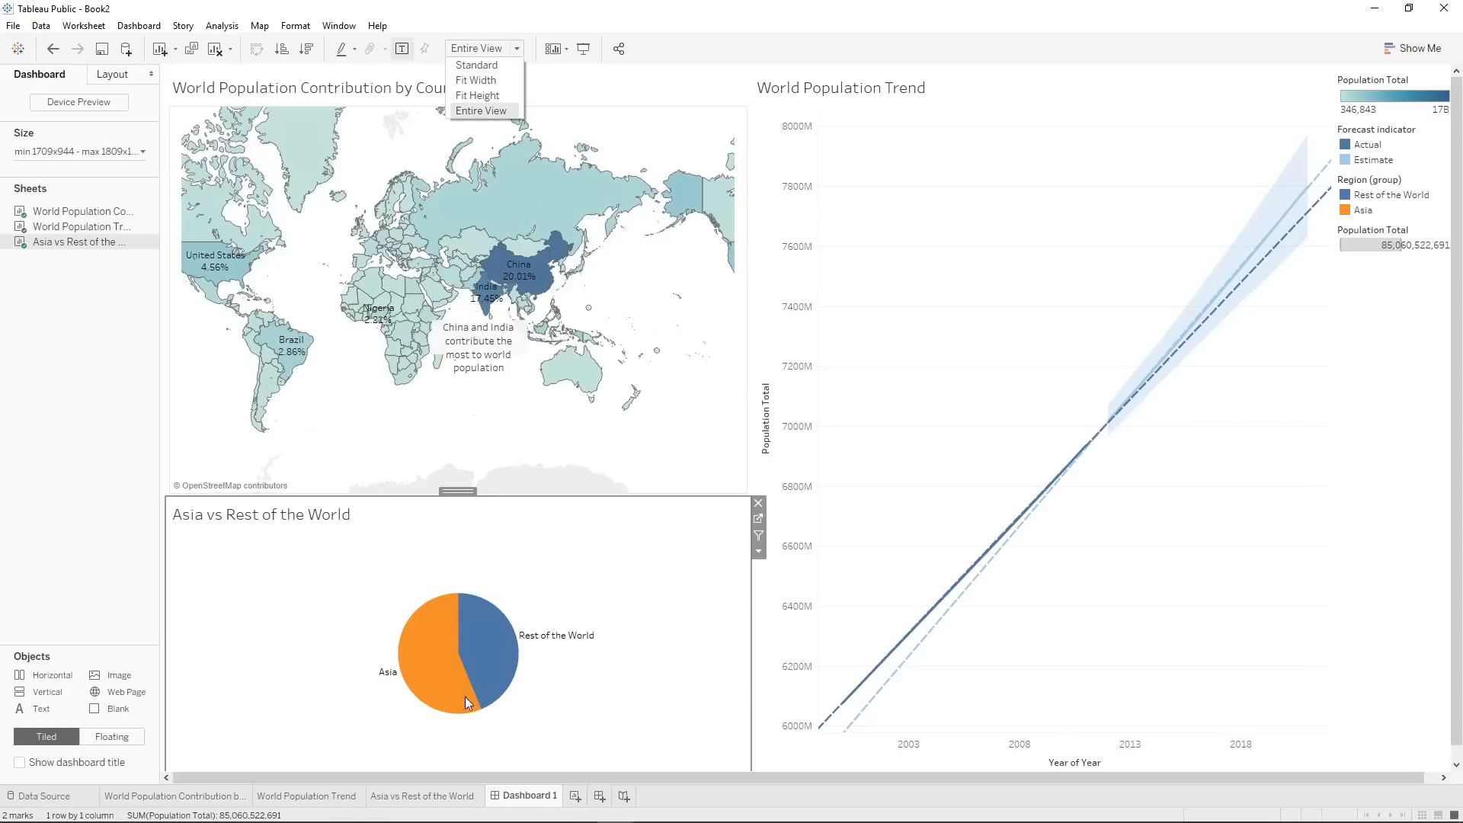
click(471, 67)
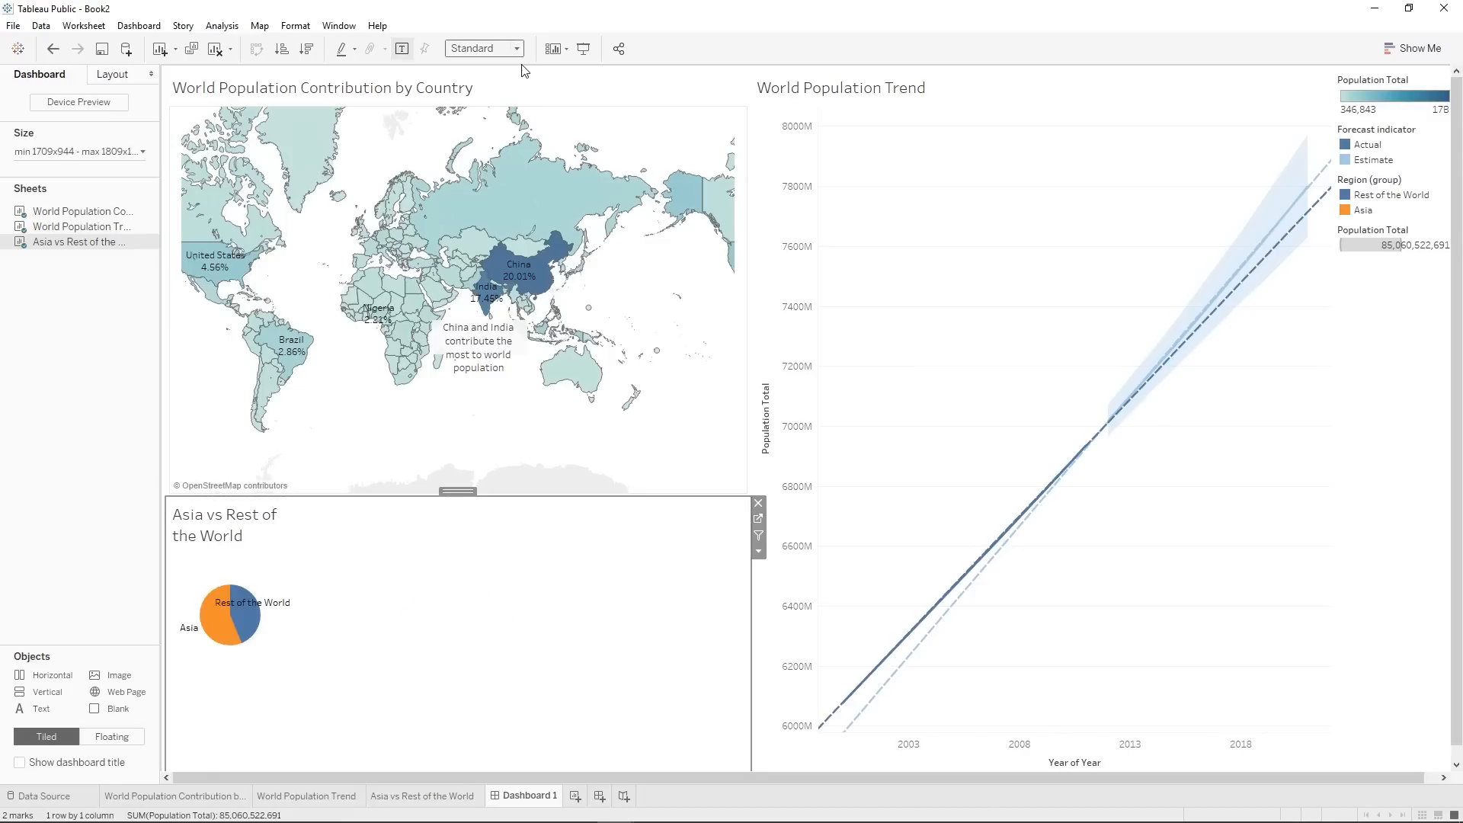
click(503, 50)
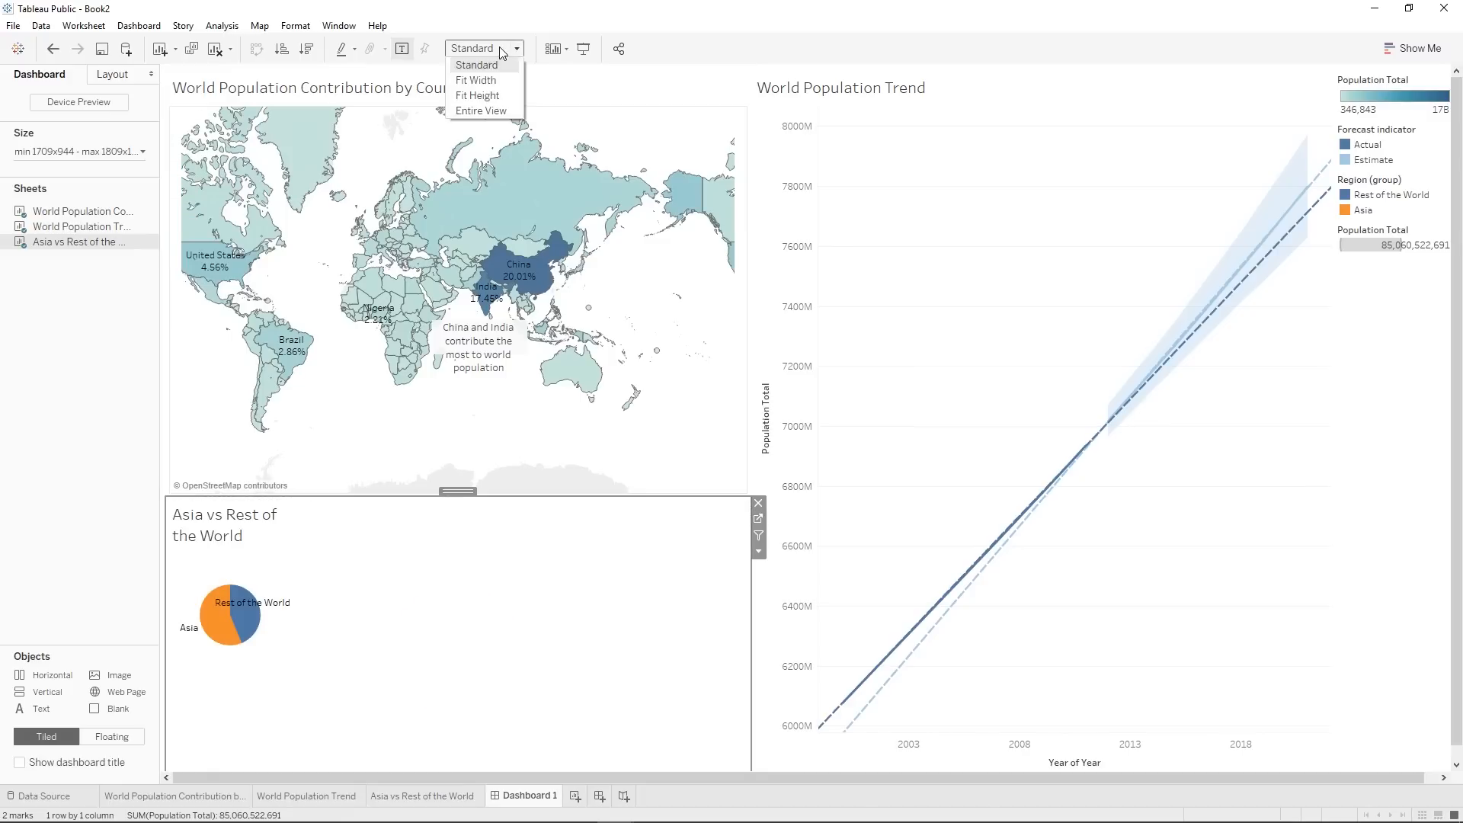
click(487, 111)
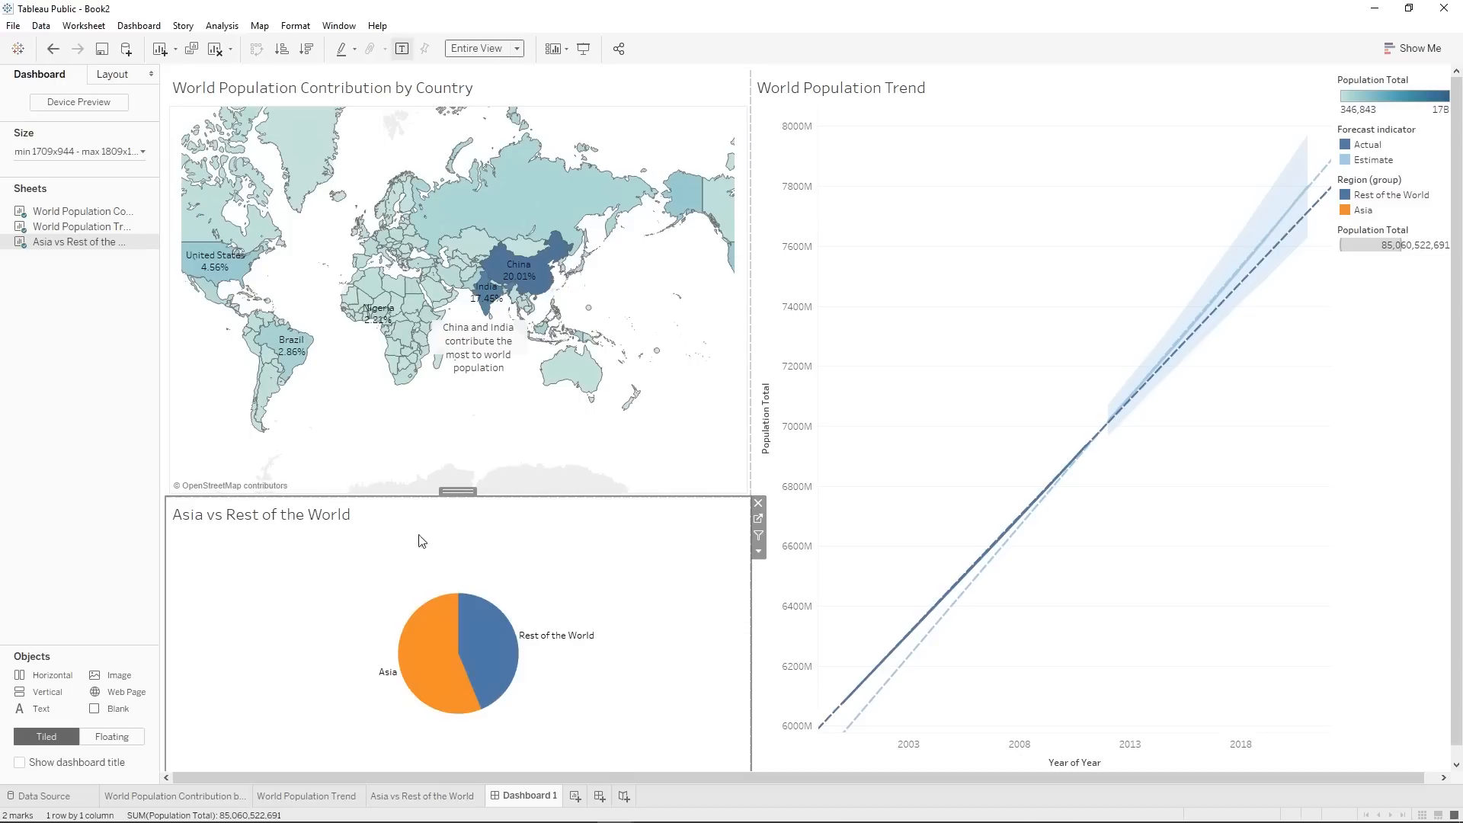
Try Fit Width and Fit Height on the World Population Trend chart and restore Entire View.
click(905, 343)
click(509, 48)
click(479, 80)
click(513, 51)
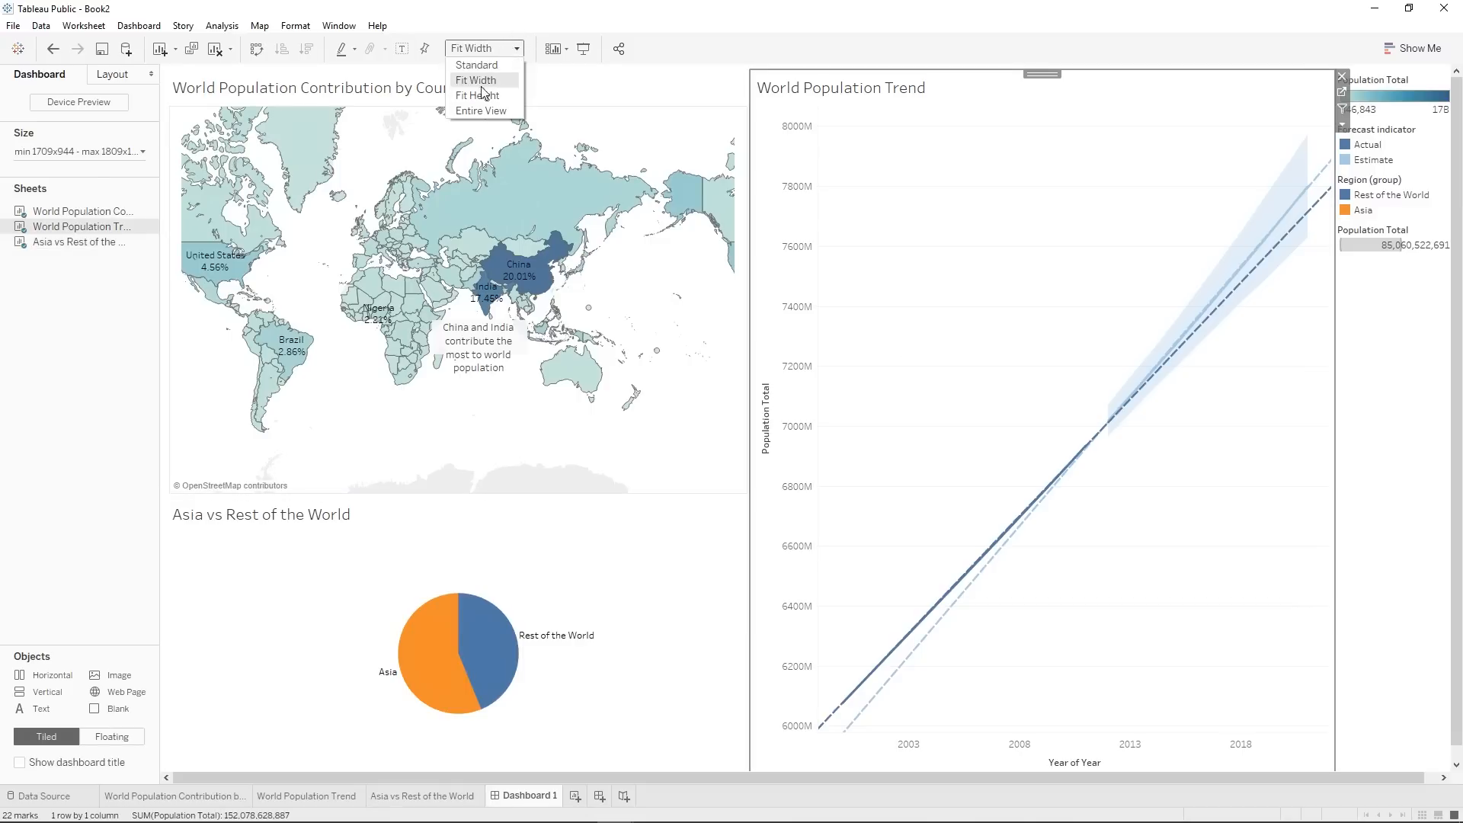
click(478, 95)
click(512, 48)
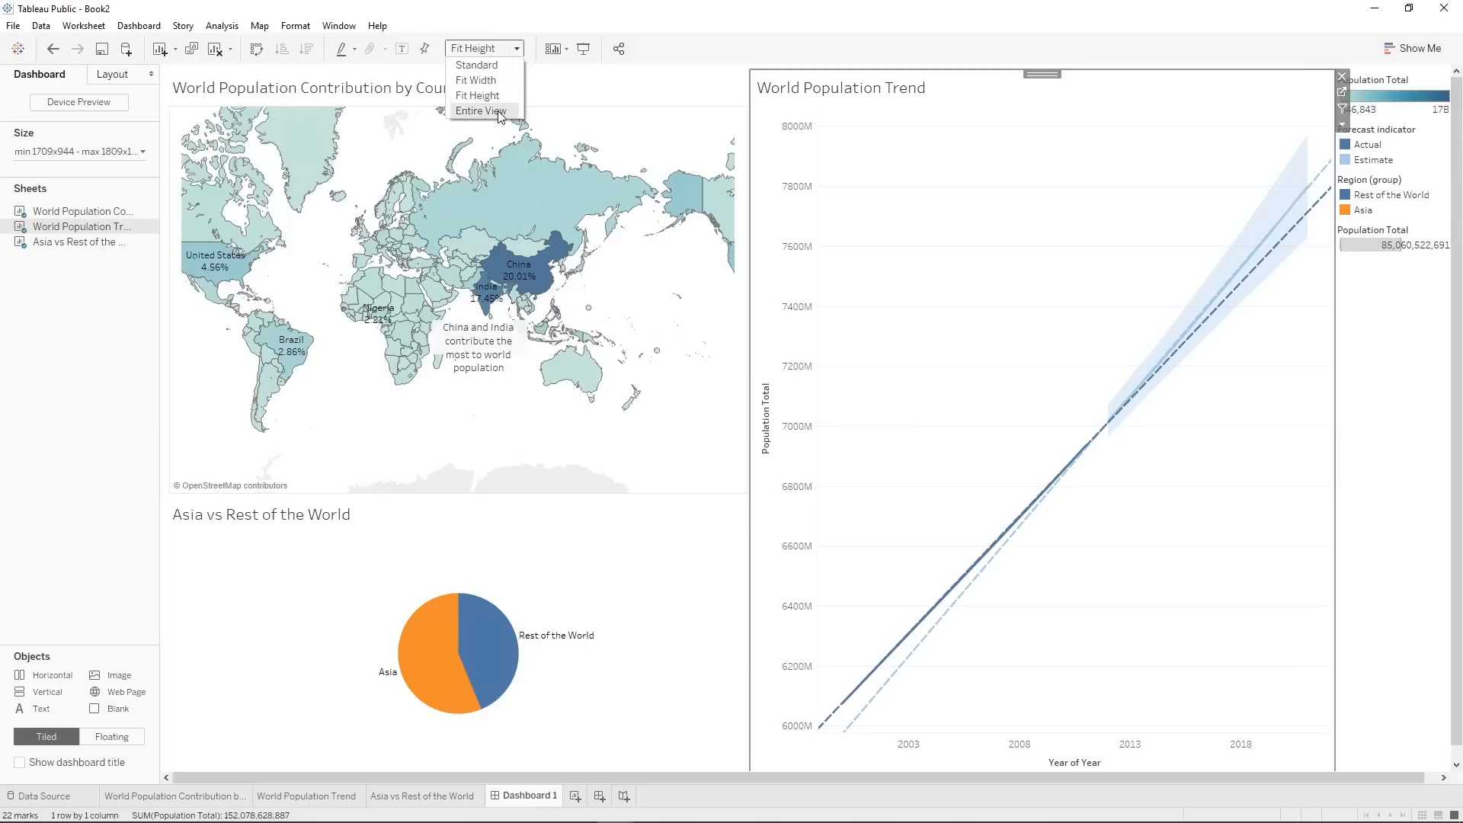
click(496, 110)
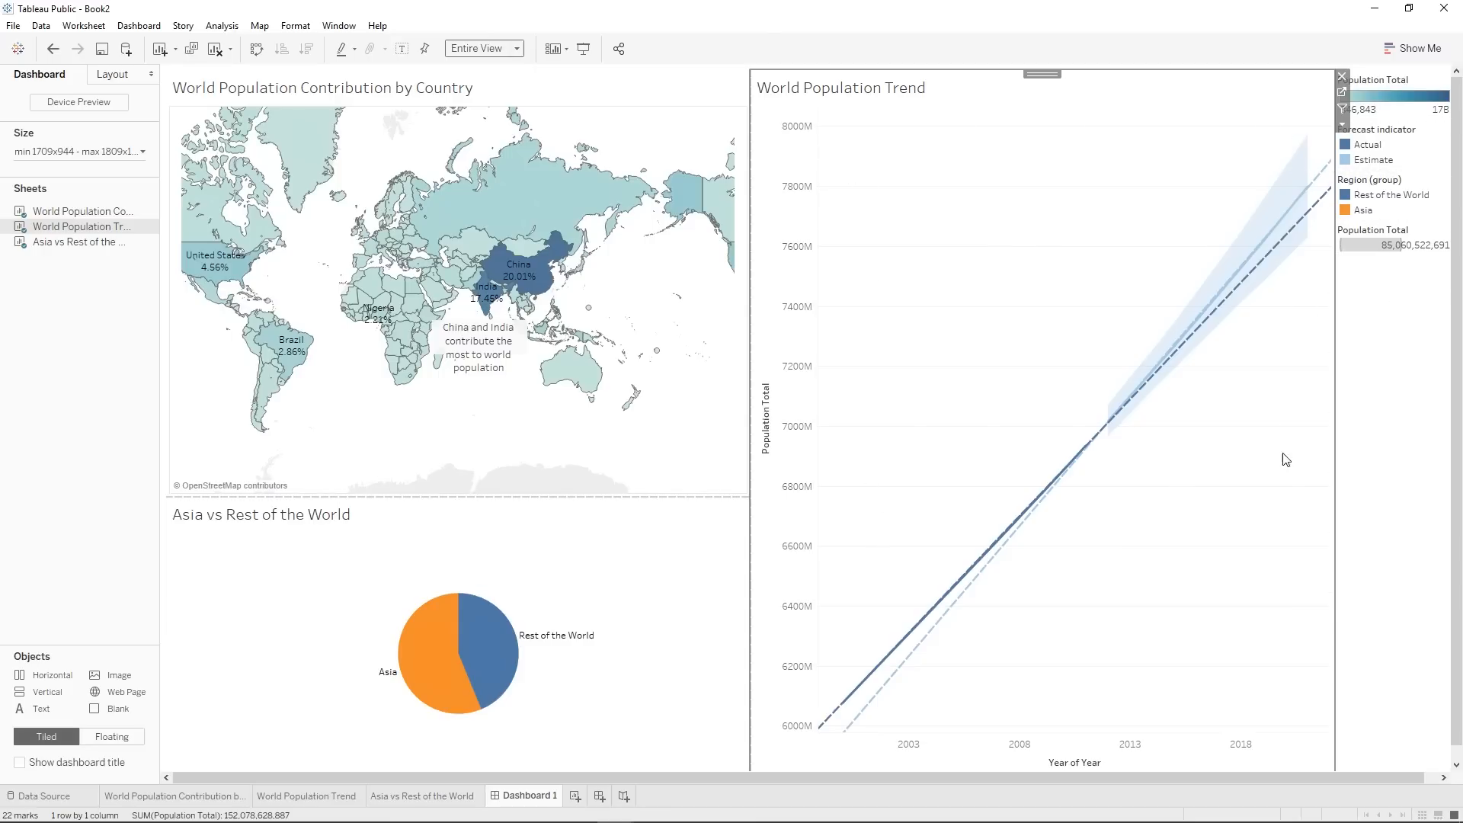
Make the Population Total color legend floating and move it over the lower-right corner of the map.
click(1375, 449)
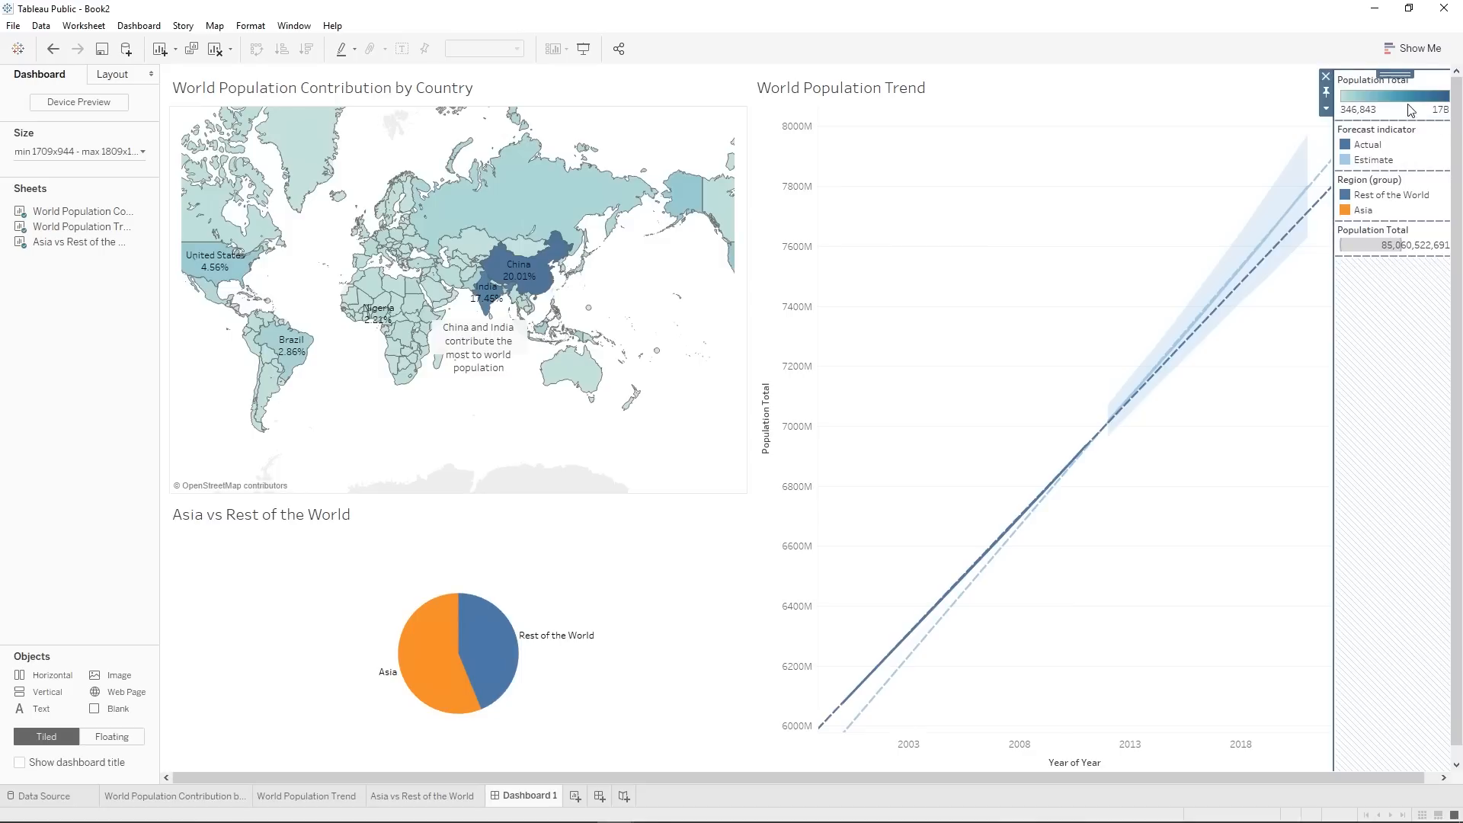
click(1421, 80)
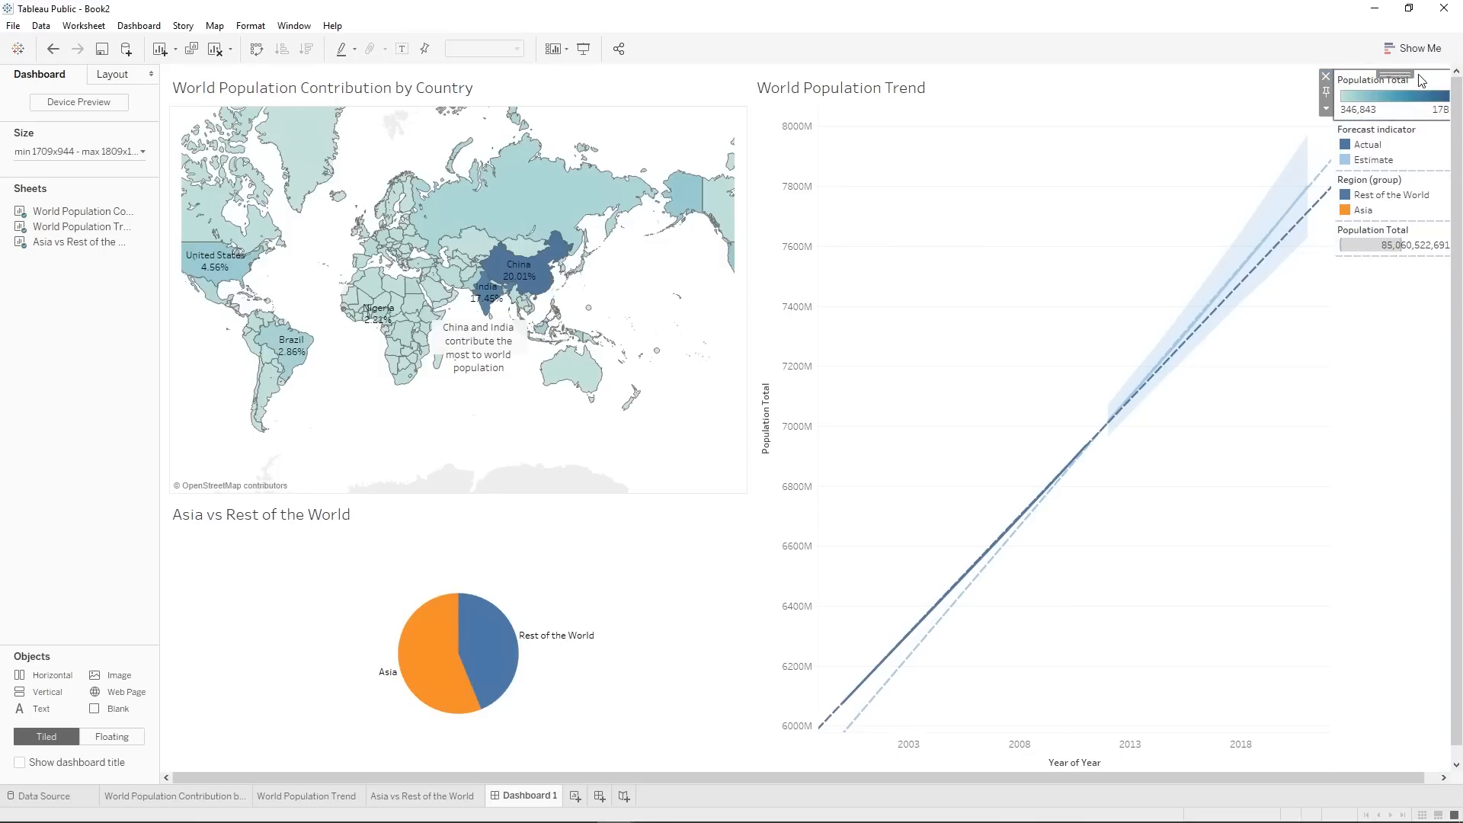
click(1326, 108)
click(1364, 226)
drag(1375, 83, 679, 418)
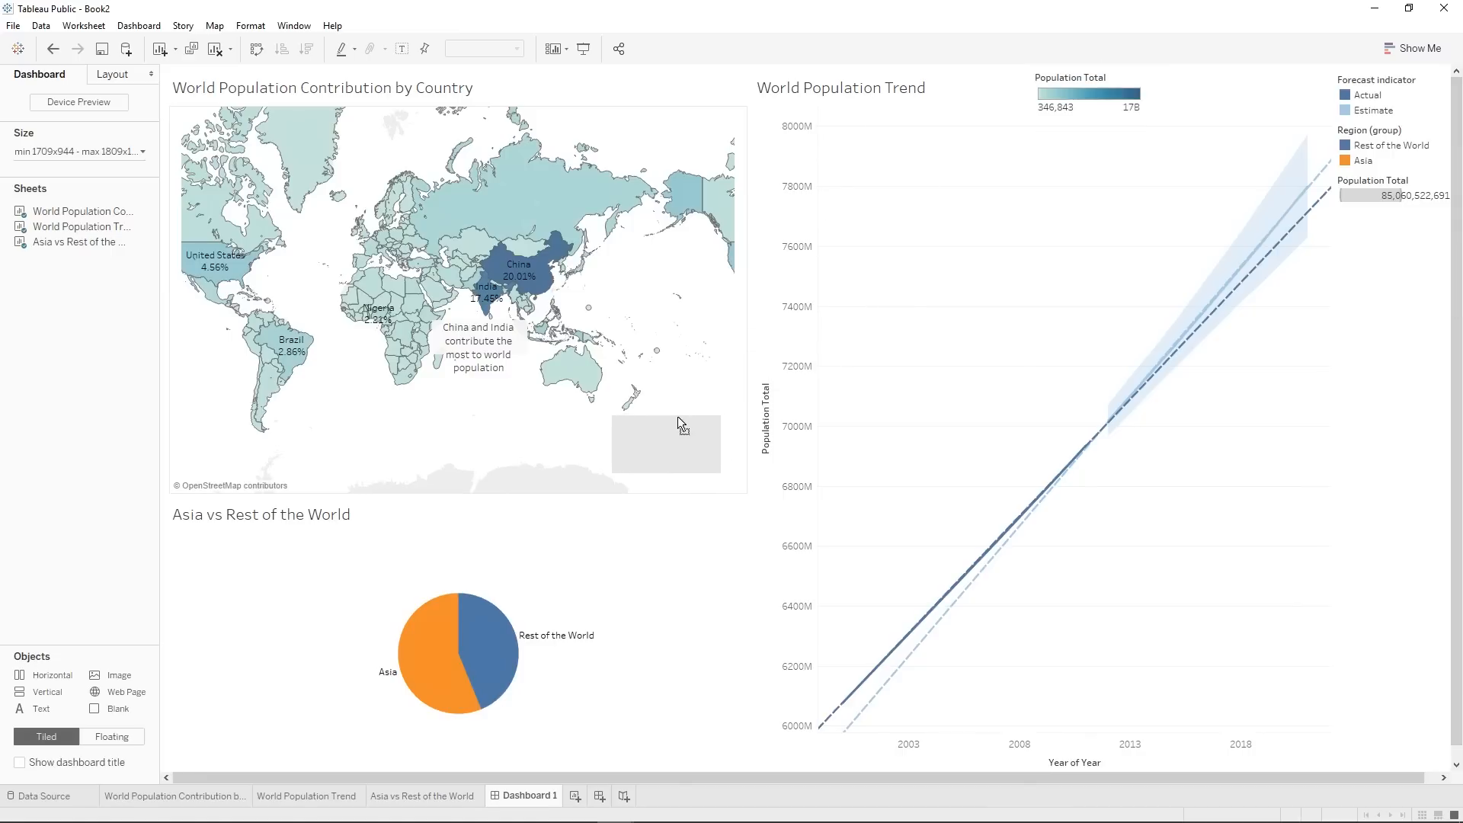
Make the Forecast indicator legend floating and move it over the upper-right area of the World Population Trend chart.
click(1422, 112)
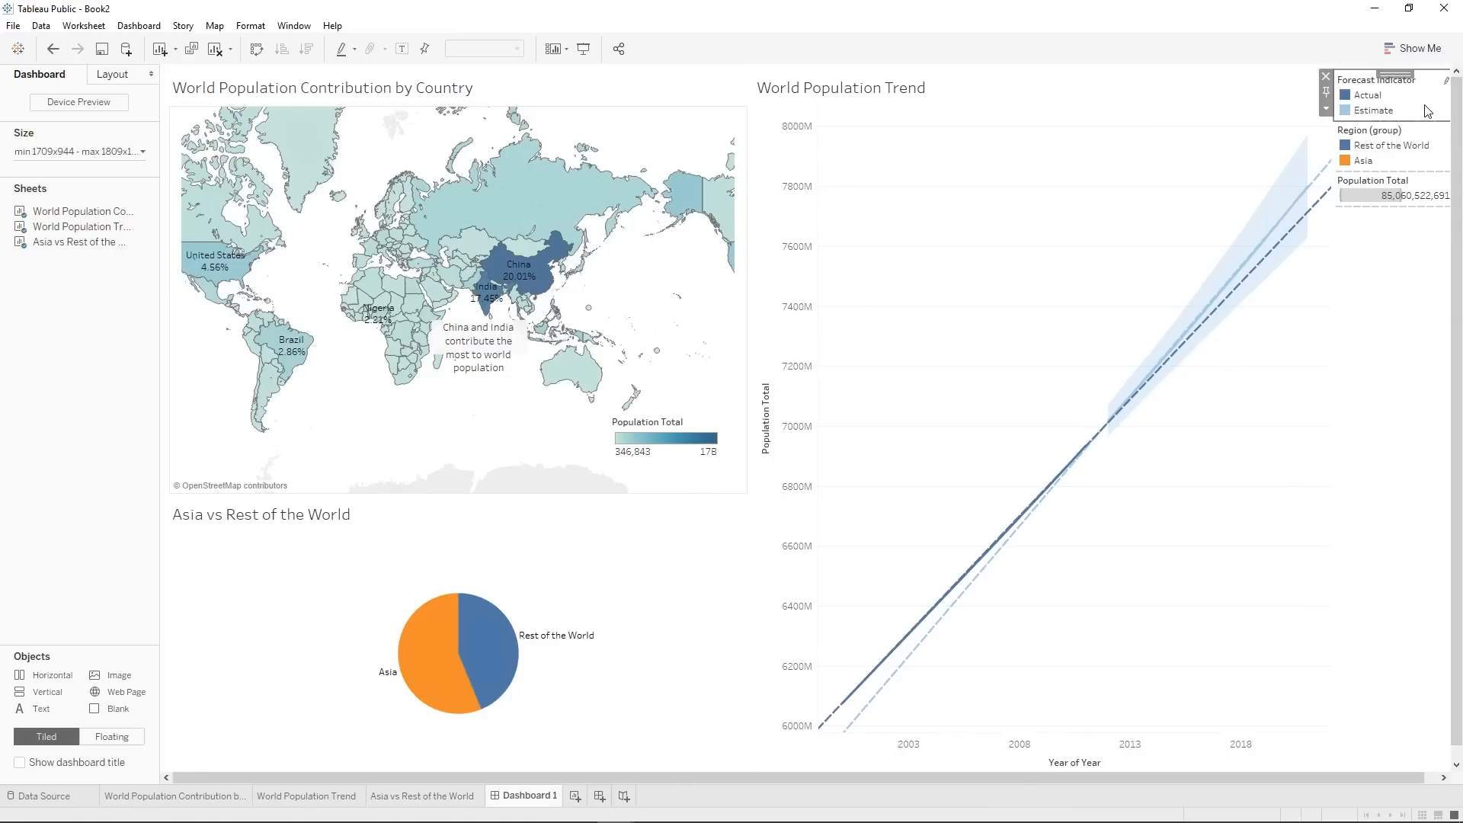
click(1327, 108)
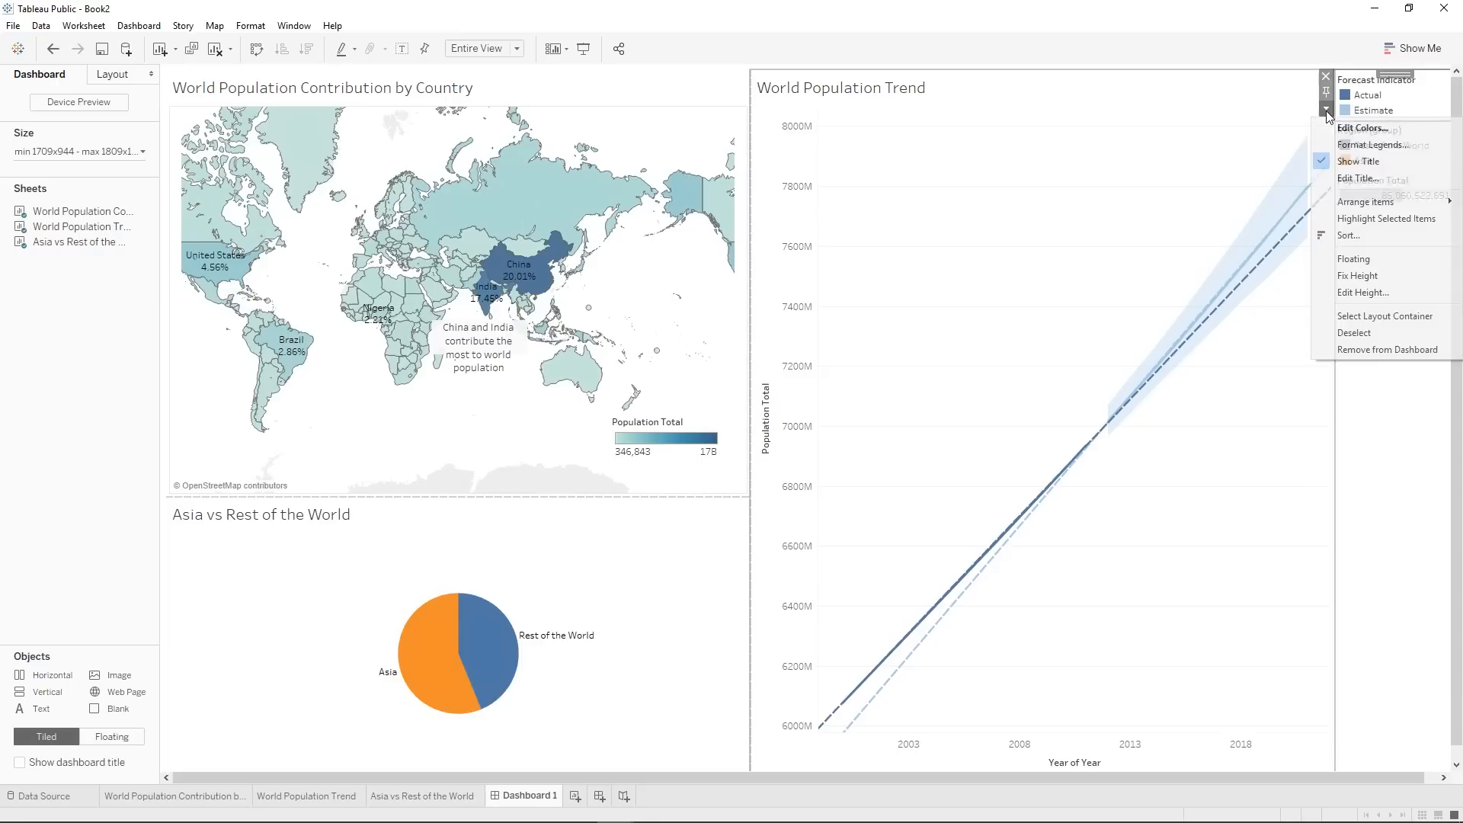
click(1378, 259)
drag(1371, 82, 1259, 79)
Make the Region (group) legend floating and move it over the upper-right area of the Asia vs Rest of the World chart.
click(1433, 83)
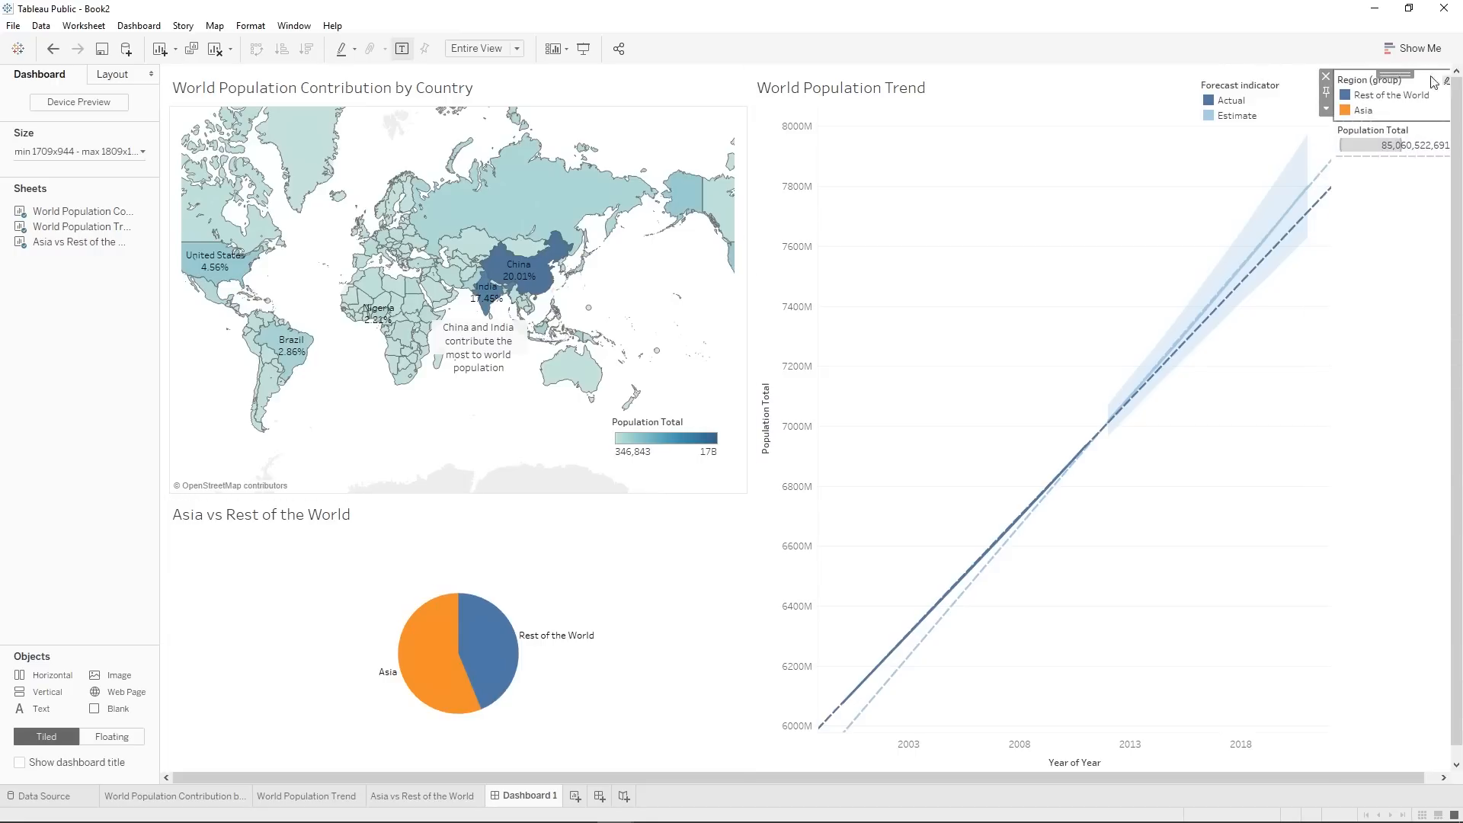
click(1327, 108)
click(1375, 259)
drag(1393, 74, 650, 512)
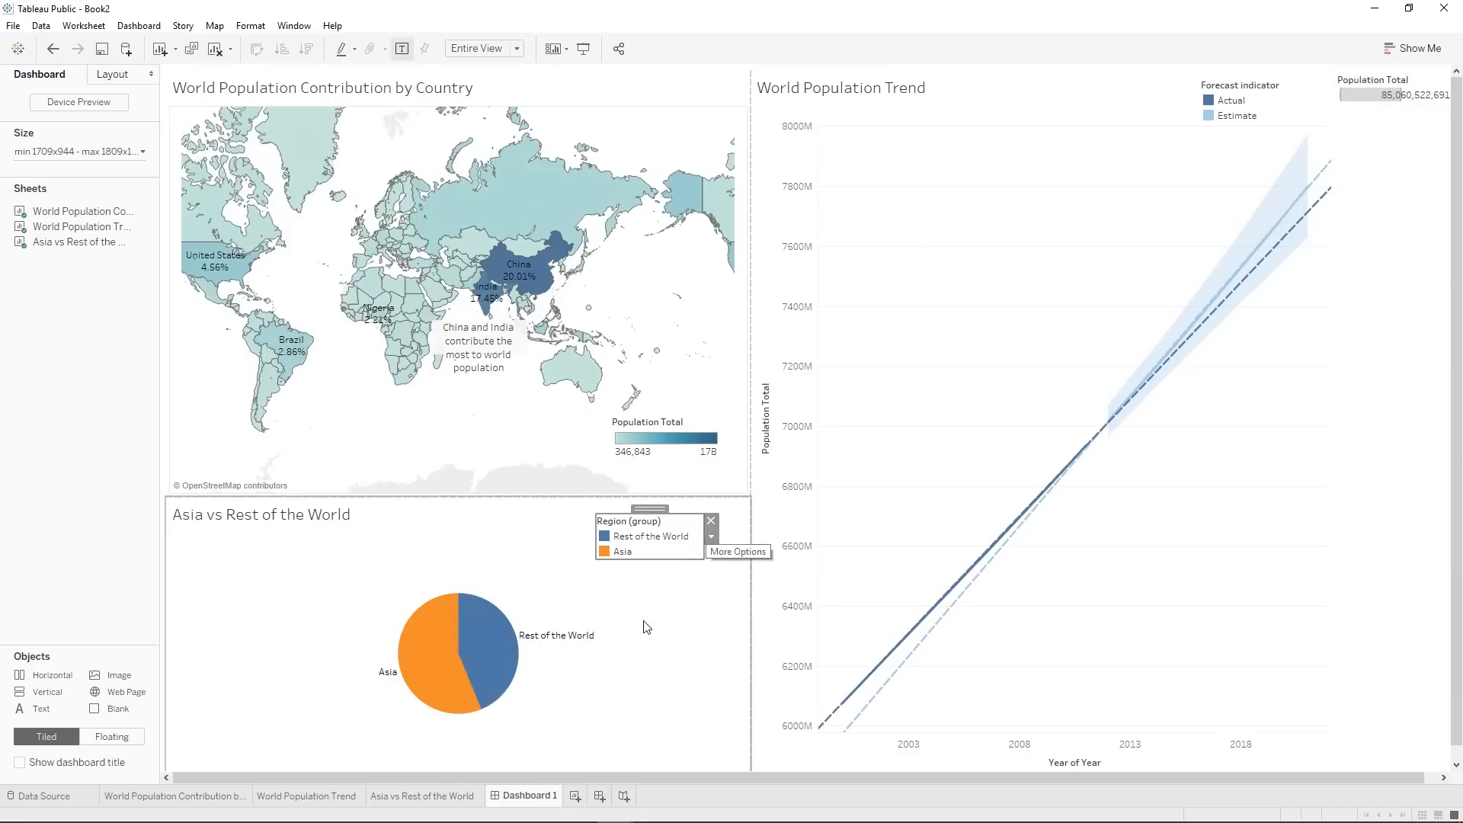
click(650, 607)
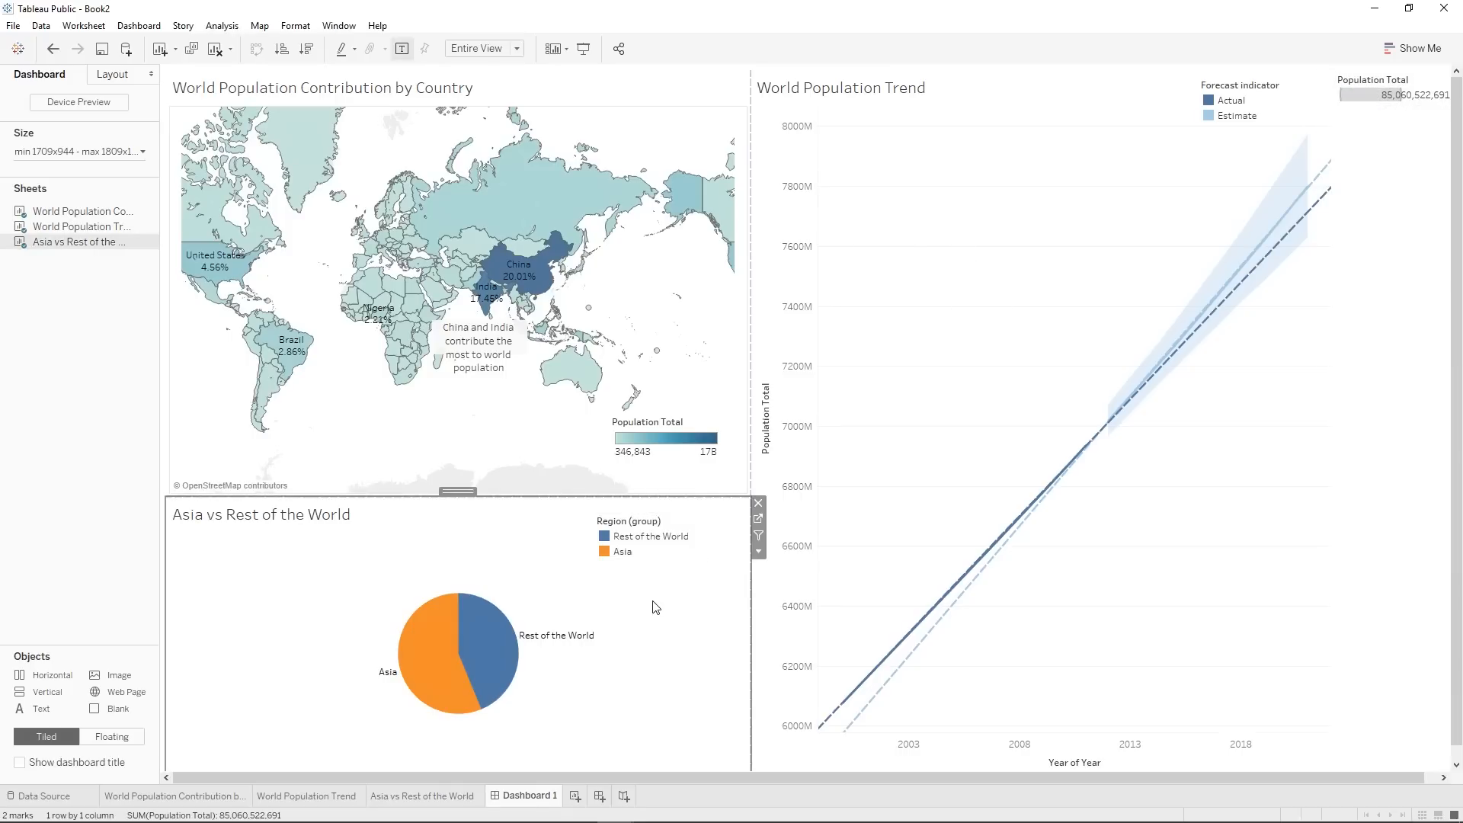
Shorten the title of the Region (group) legend to Region.
click(633, 527)
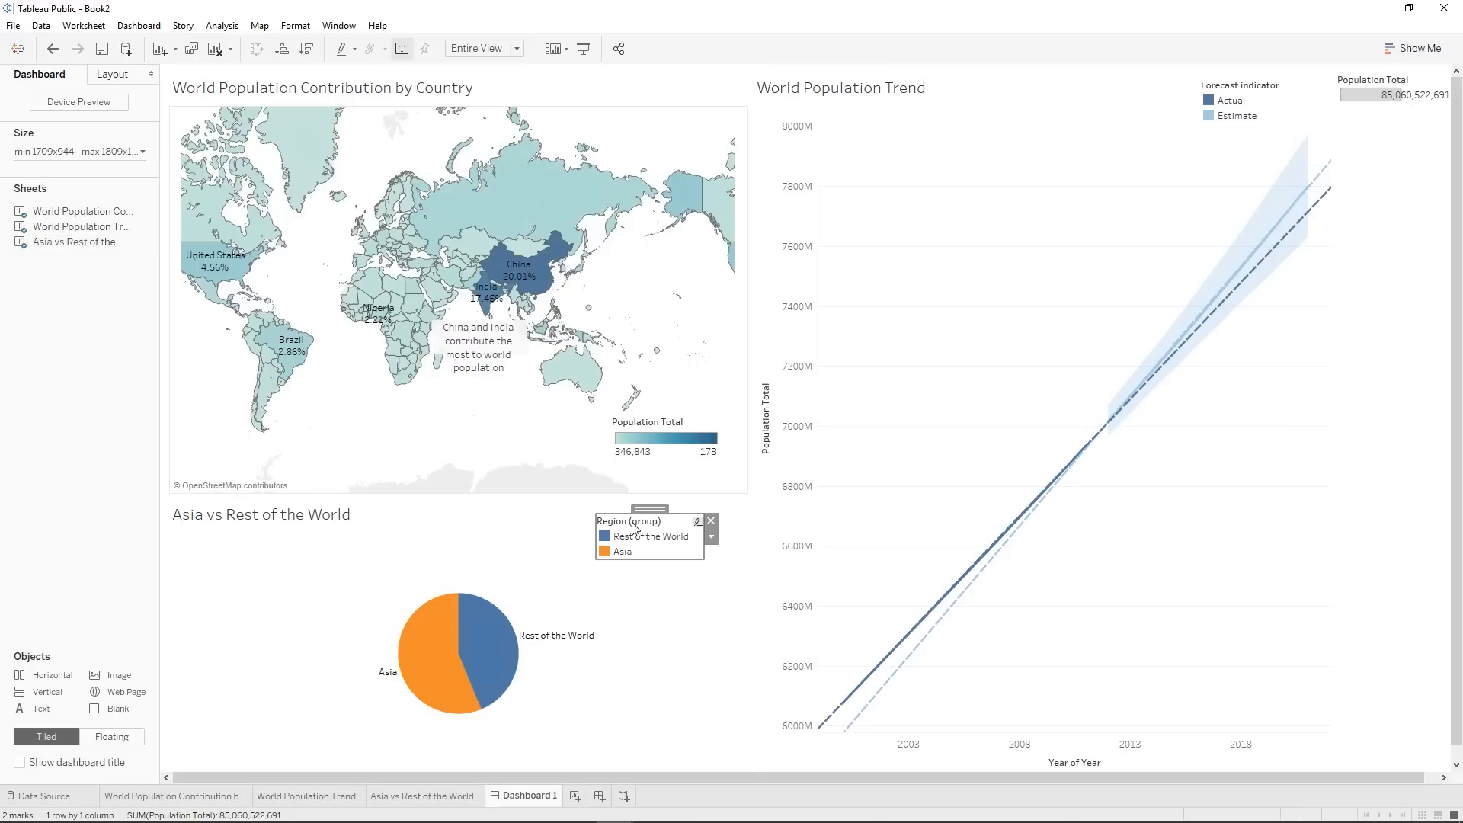
click(711, 537)
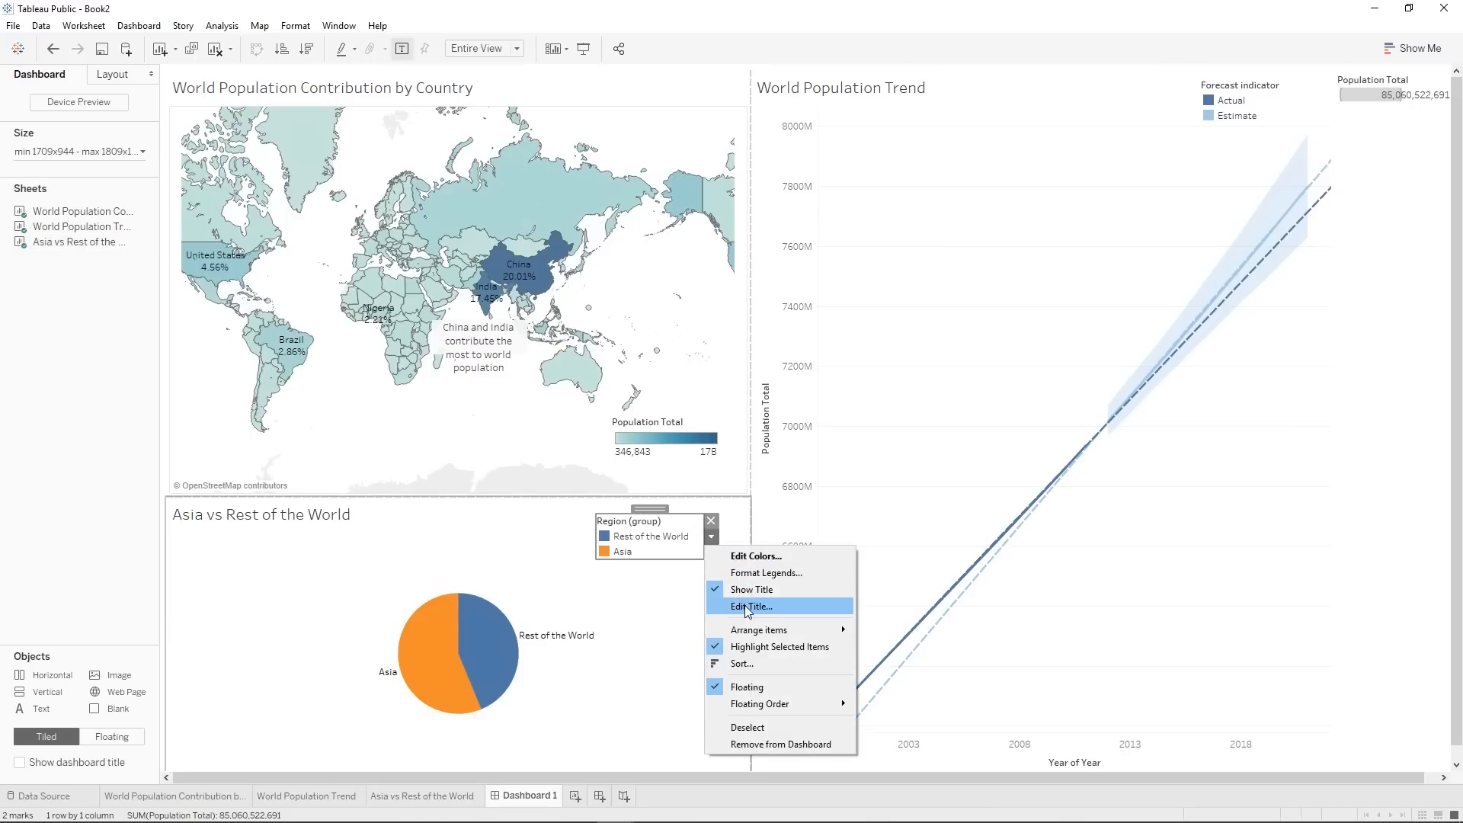
click(735, 607)
drag(628, 355, 564, 342)
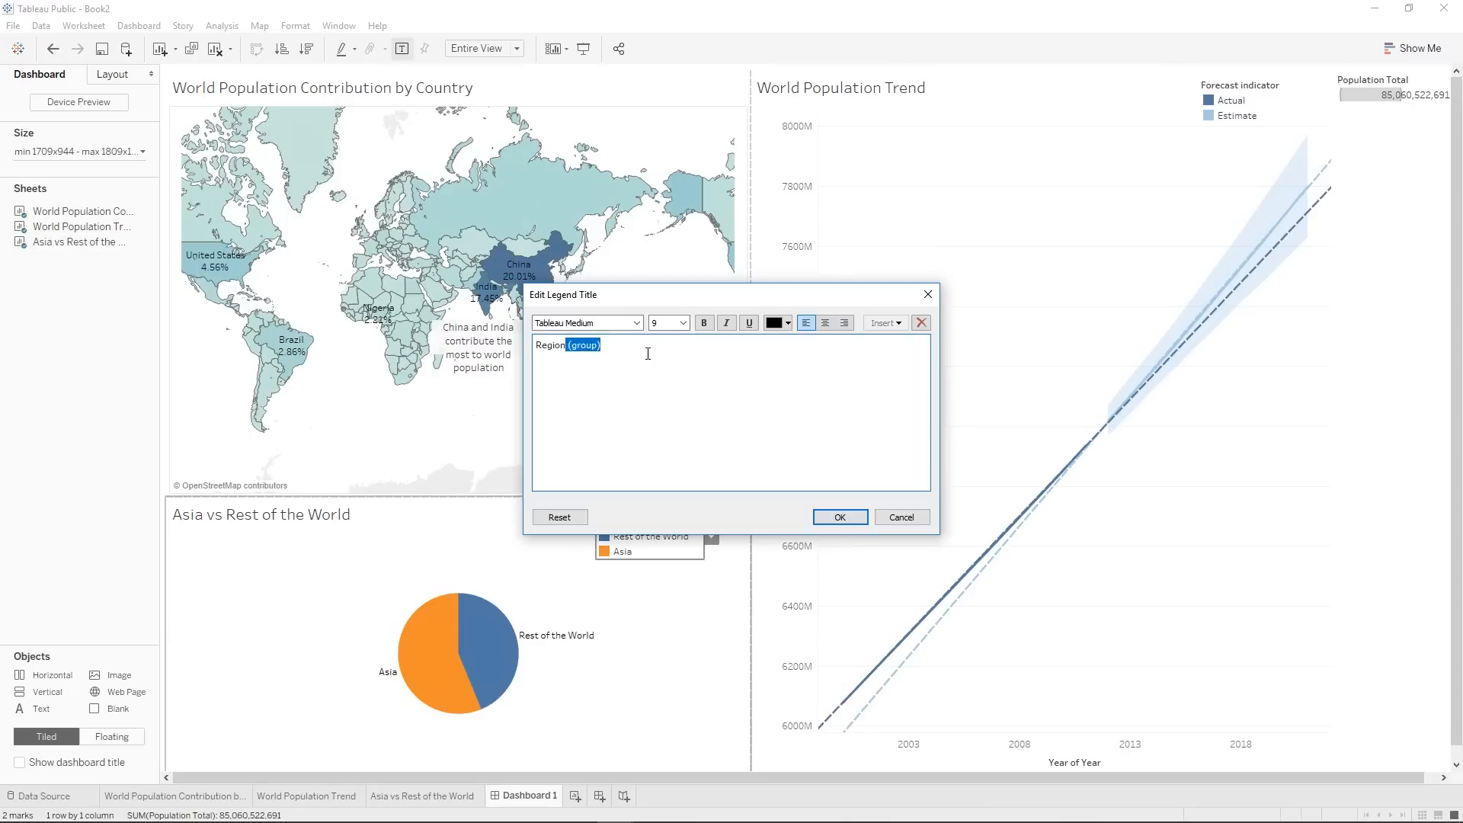
key(BackSpace)
click(836, 516)
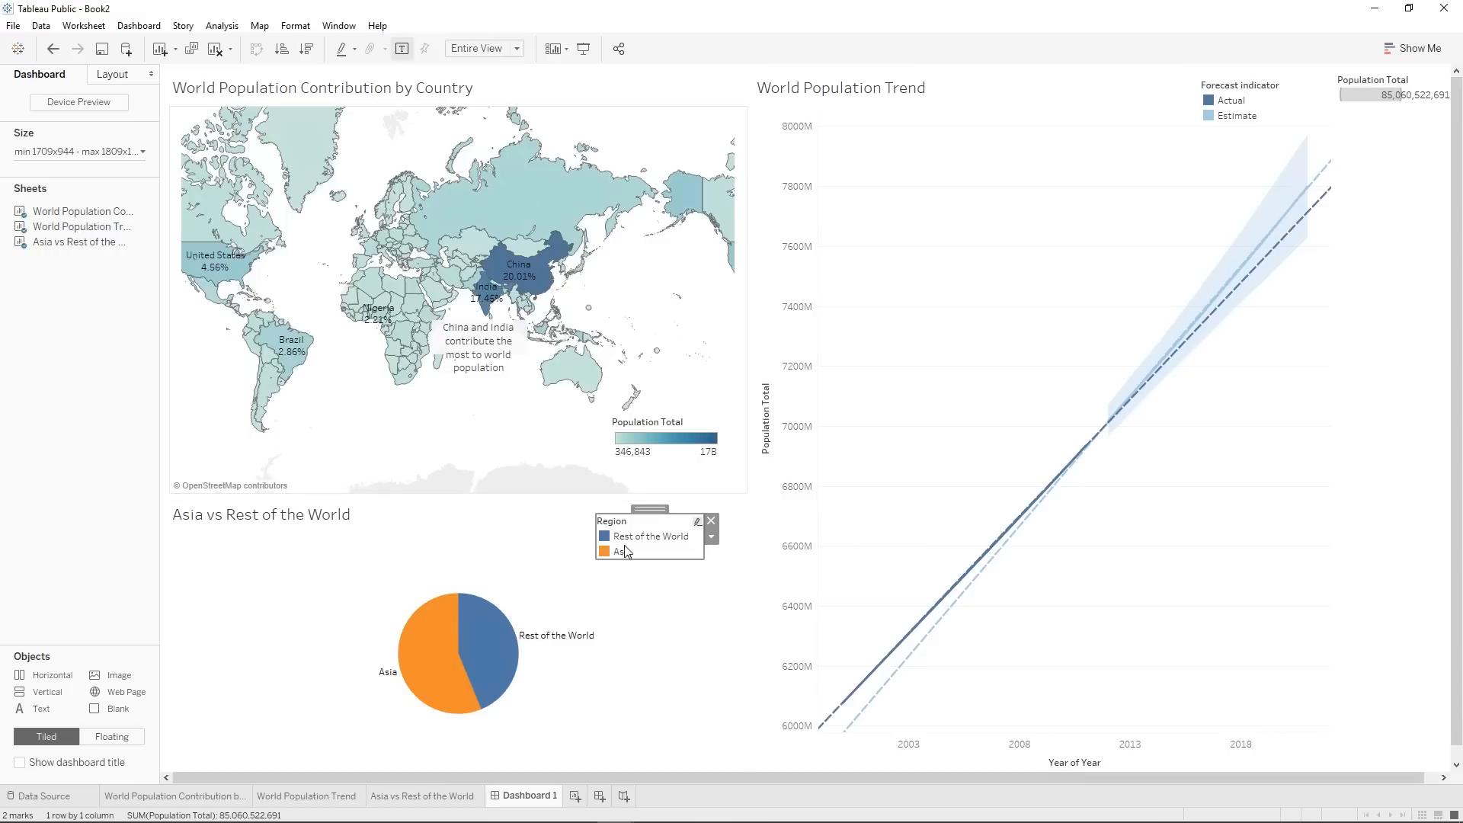
Remove the floating Region legend from the dashboard.
mouse_move(462, 657)
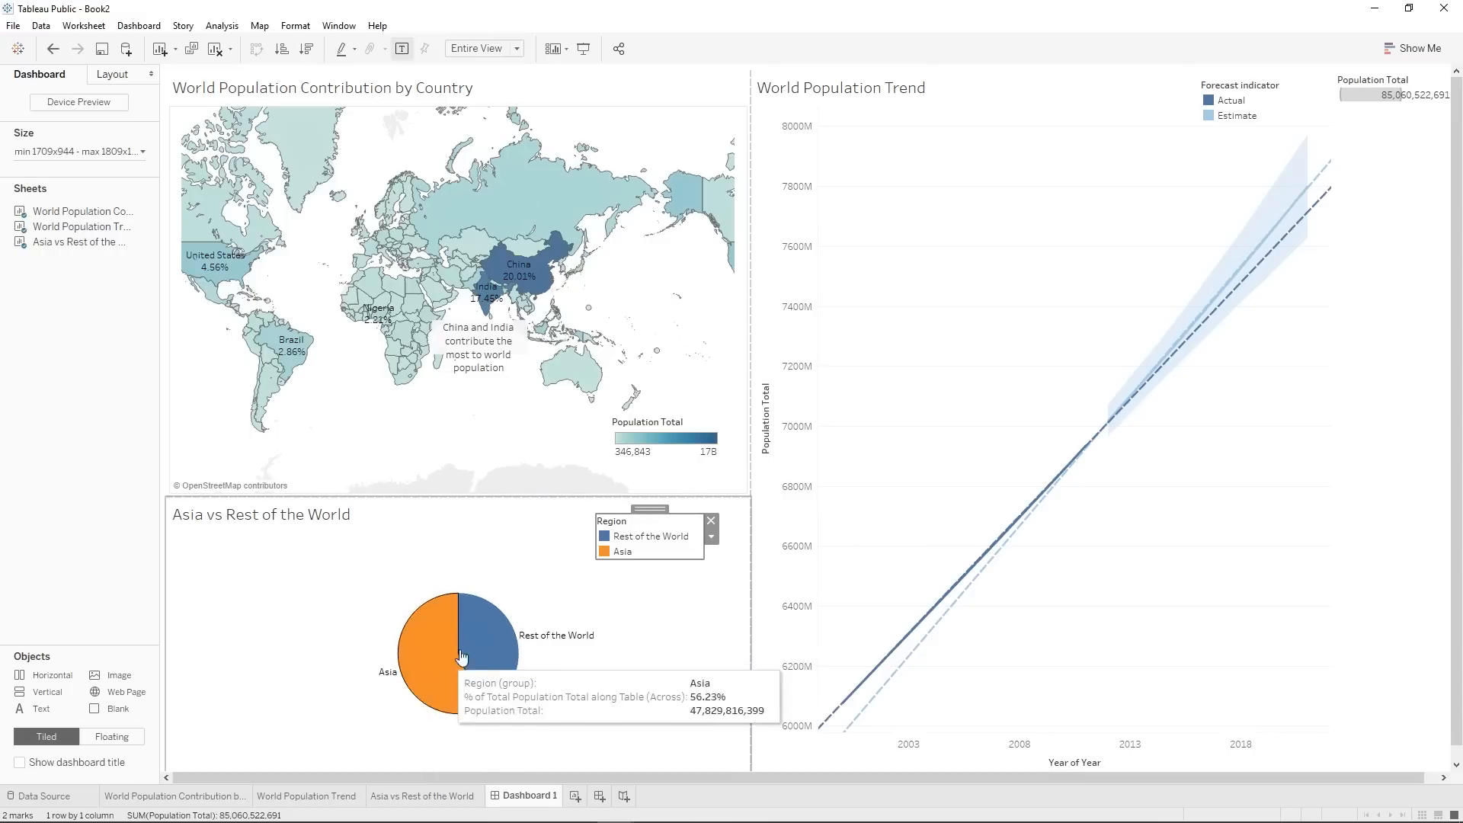
click(711, 522)
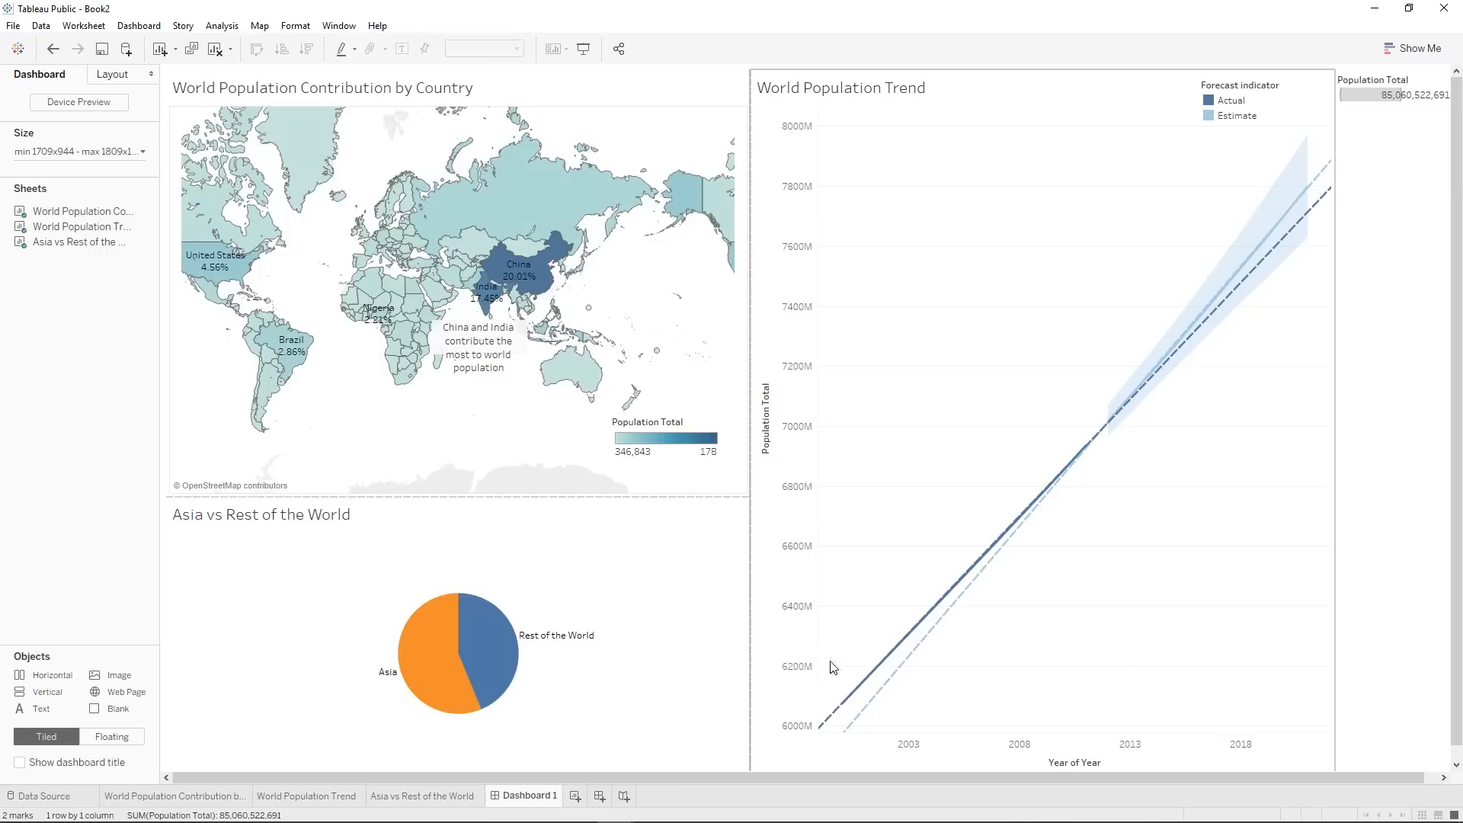
Float the Population Total size legend over the Asia vs Rest of the World chart and remove it from the dashboard.
click(1424, 88)
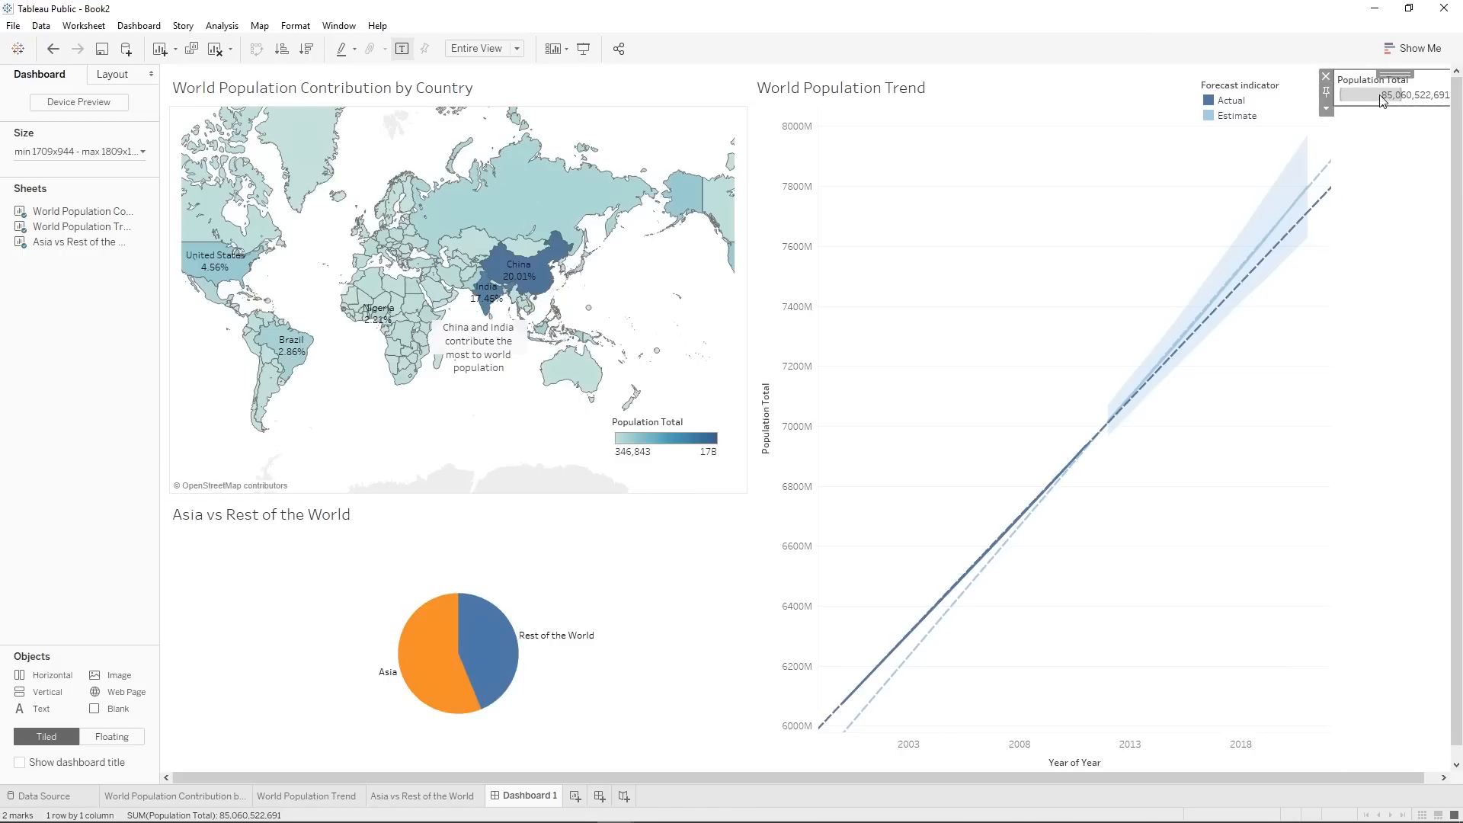
click(1326, 112)
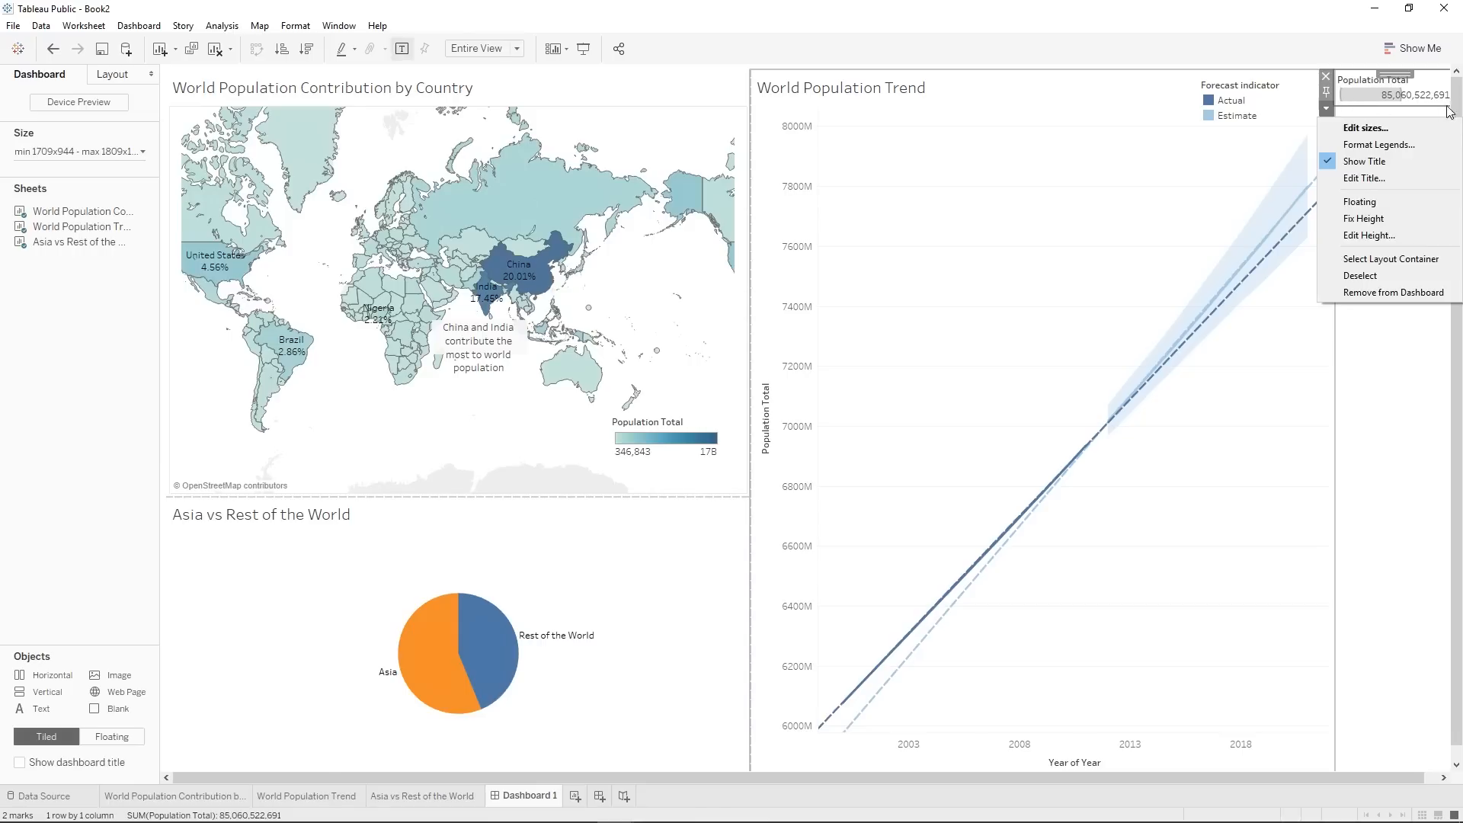
click(1385, 207)
drag(1369, 84, 689, 524)
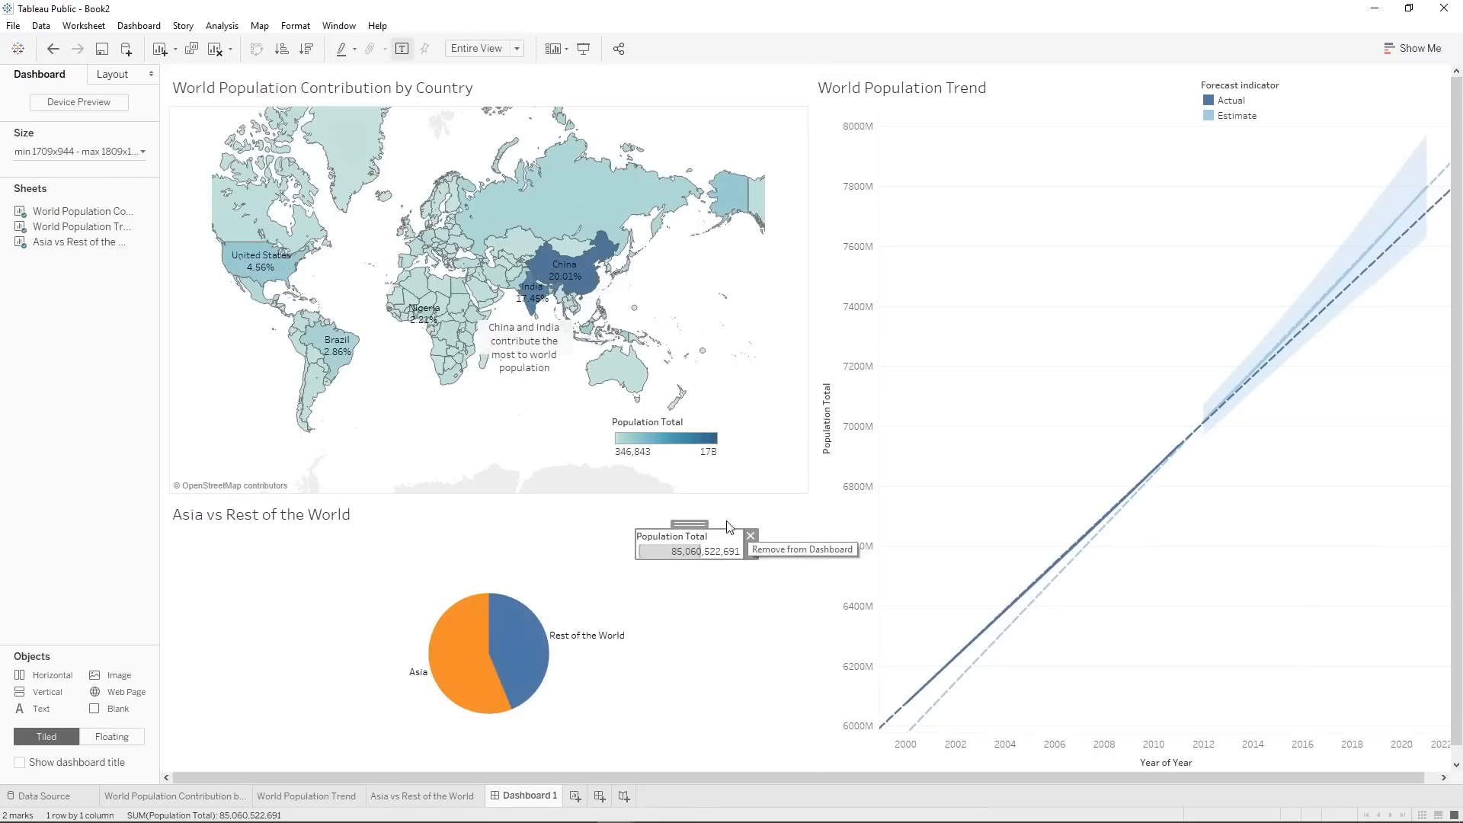
mouse_move(464, 667)
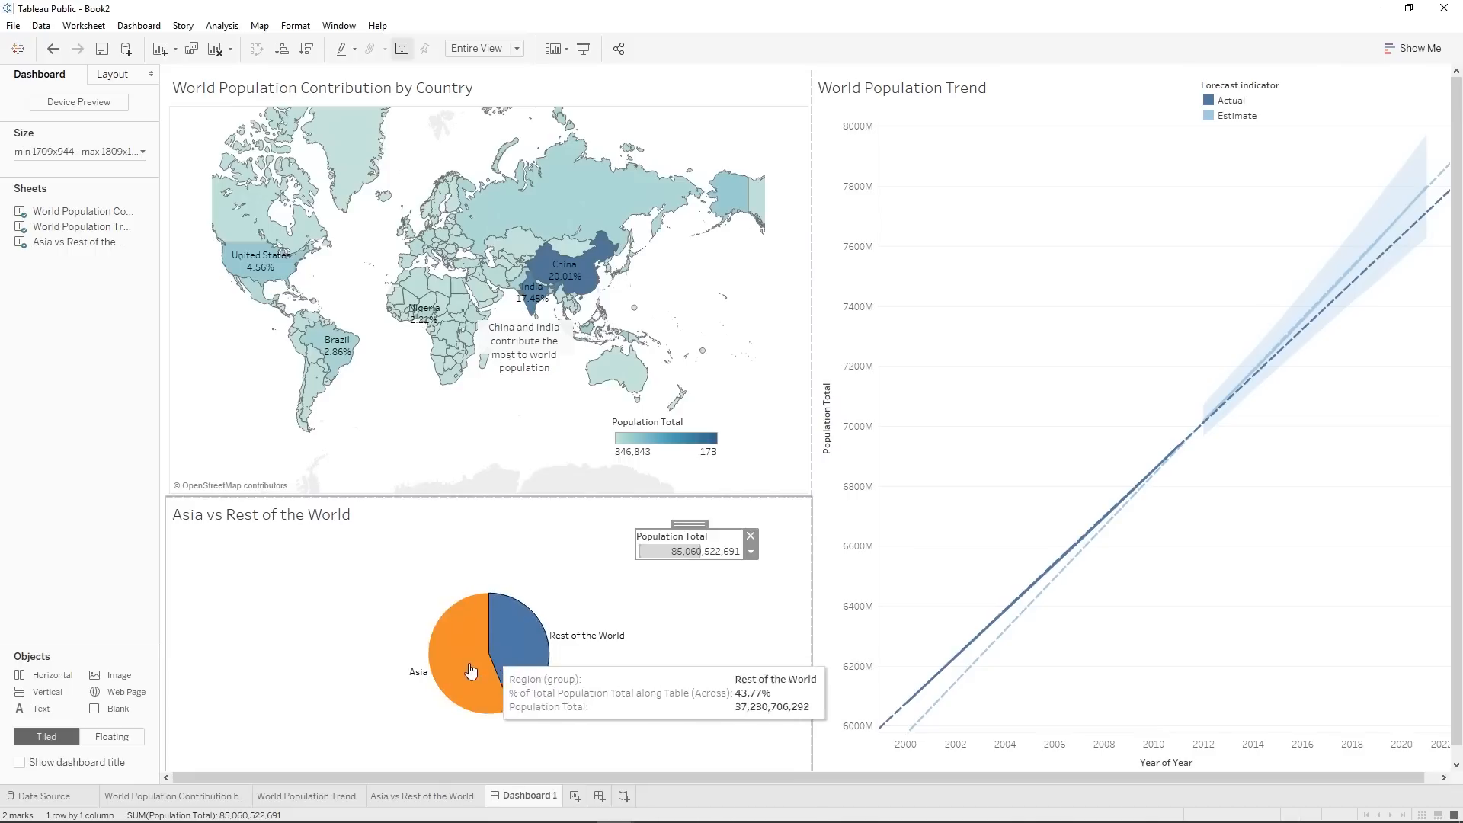
click(752, 536)
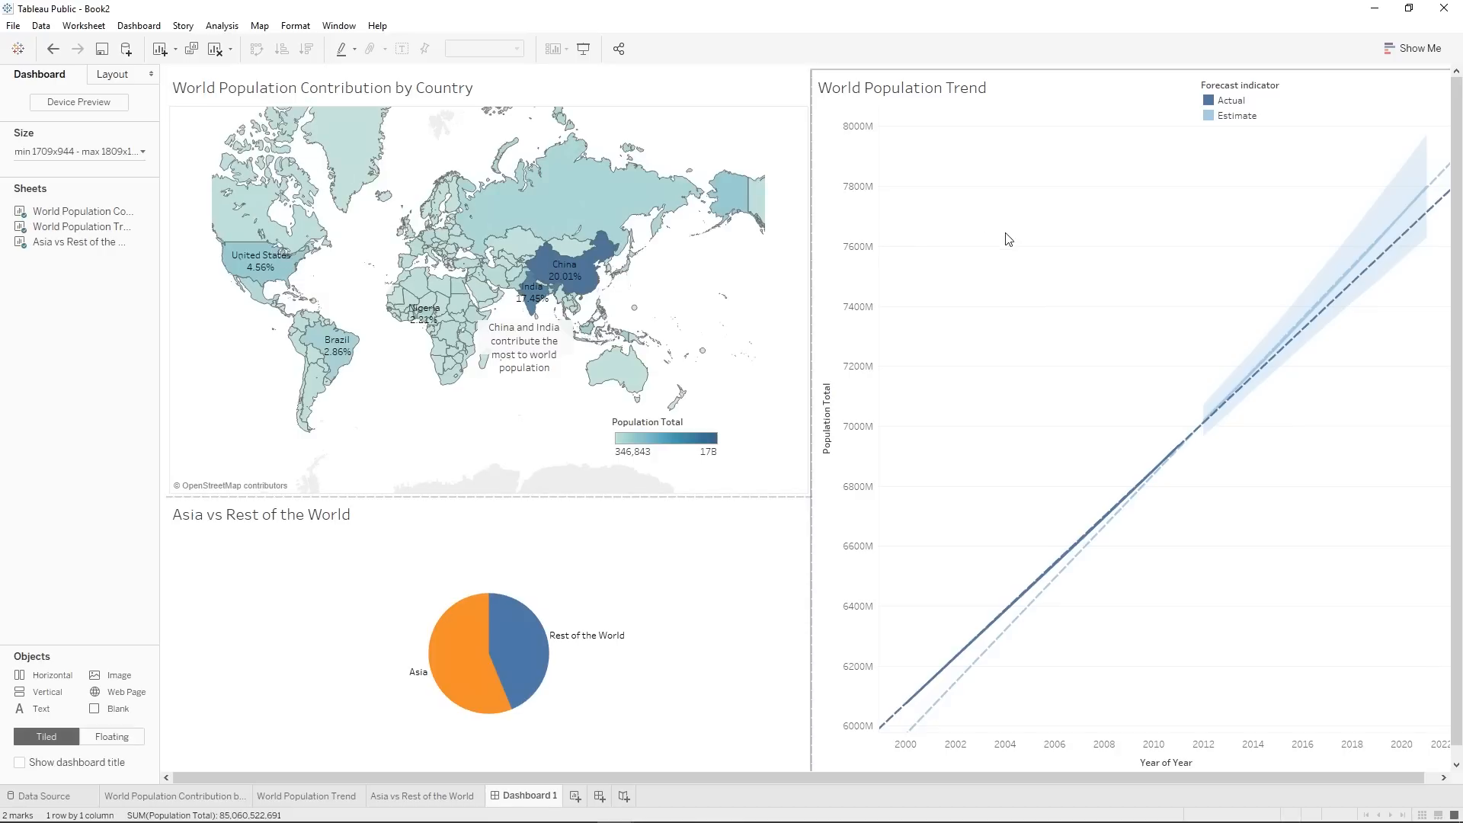
Use the World Population Contribution by Country map as a filter for the other dashboard charts.
mouse_move(1236, 383)
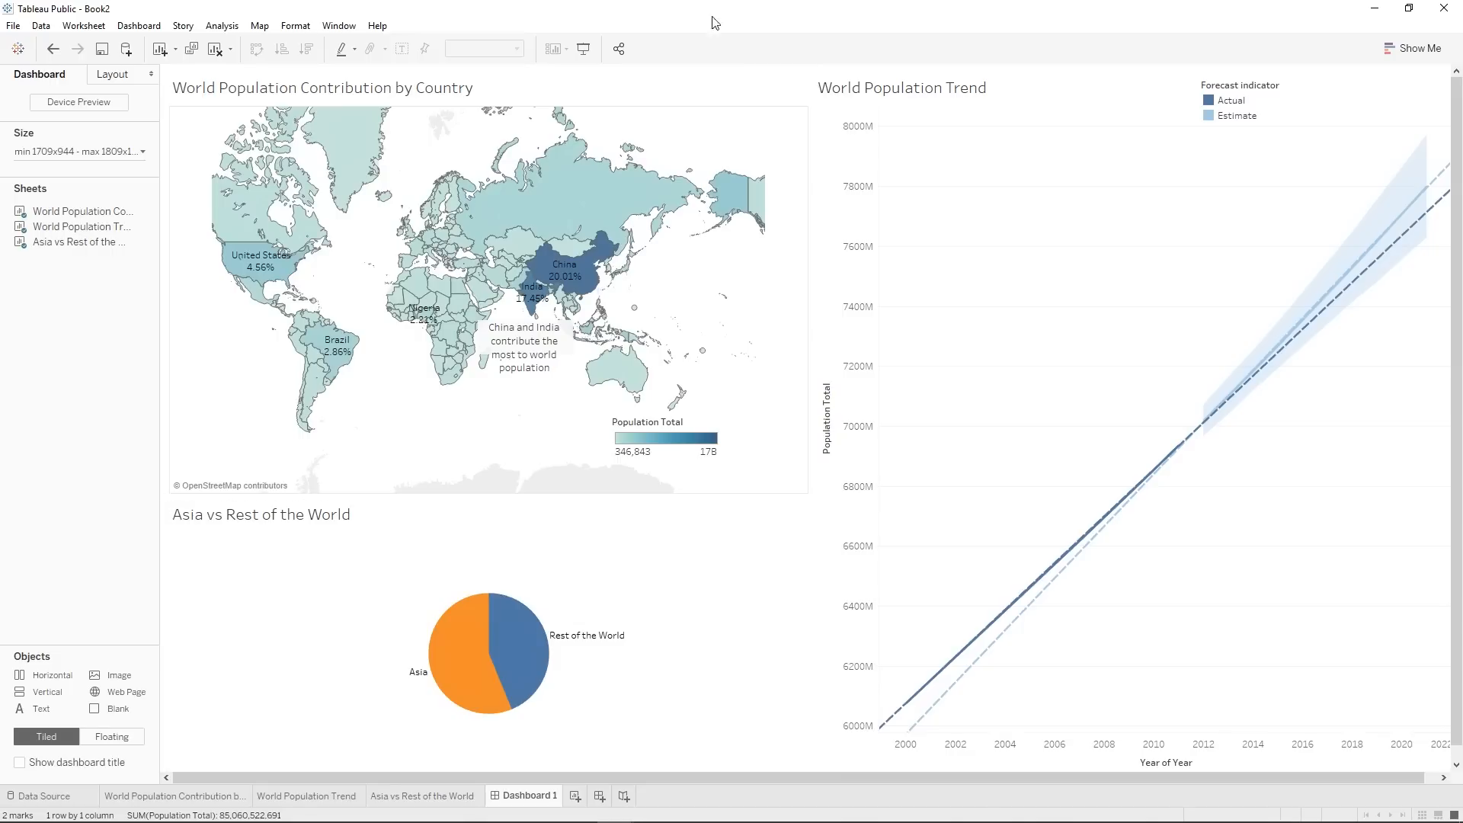
click(714, 90)
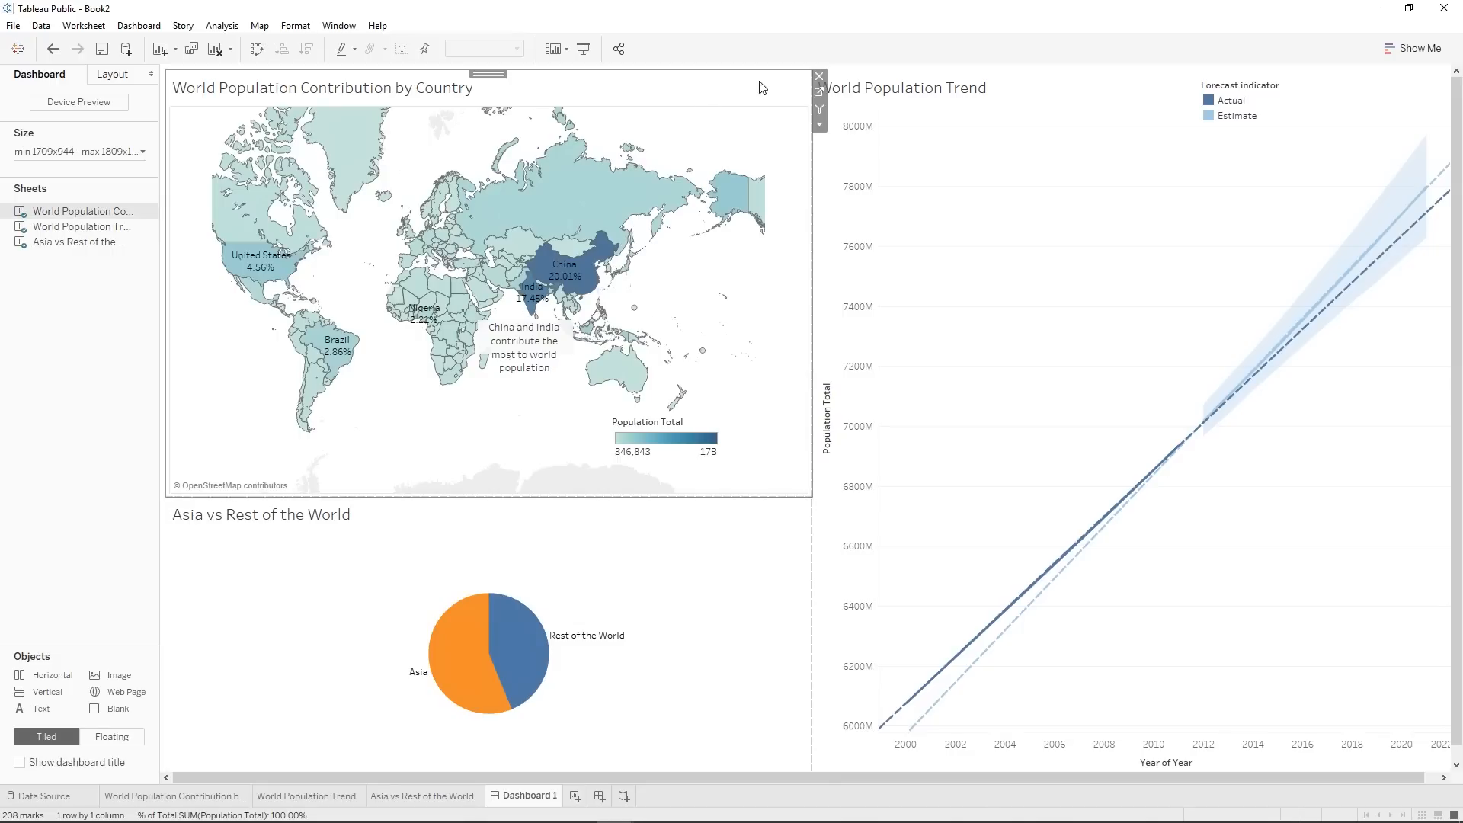
click(820, 111)
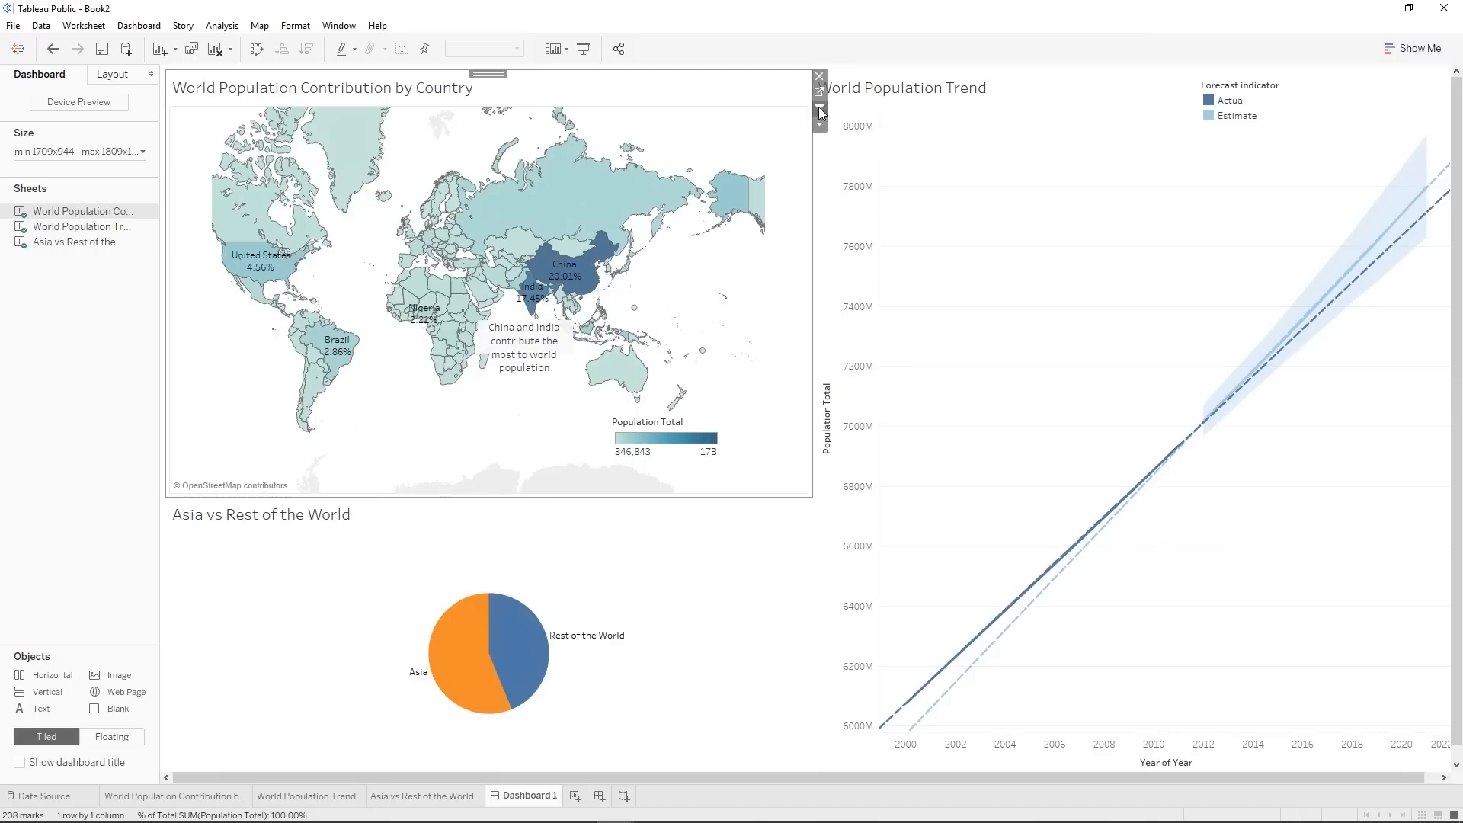
Test the map filter by selecting the Russian Federation, the United States and Australia in turn, clearing each selection.
click(561, 198)
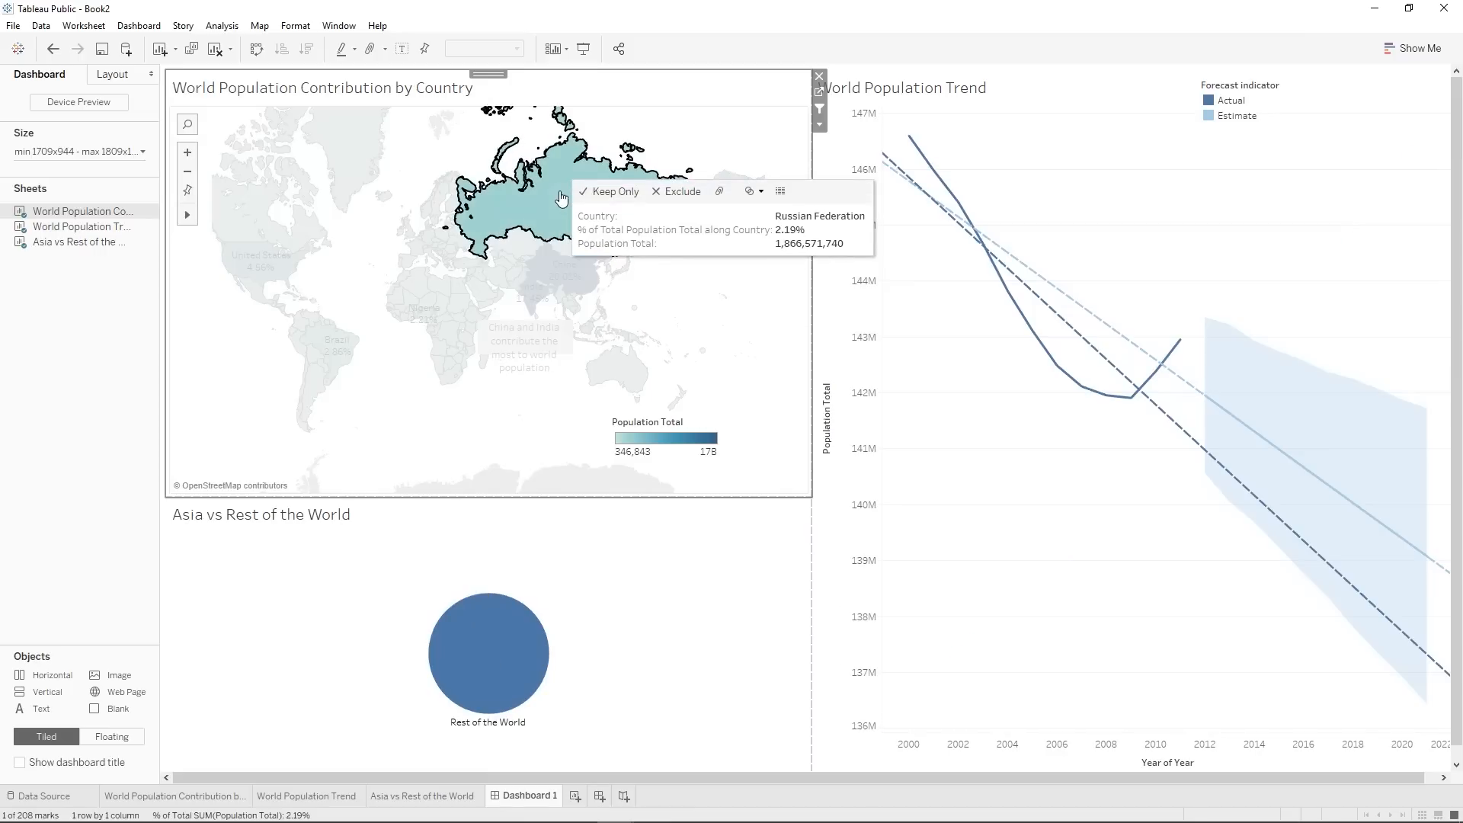
click(546, 156)
click(248, 257)
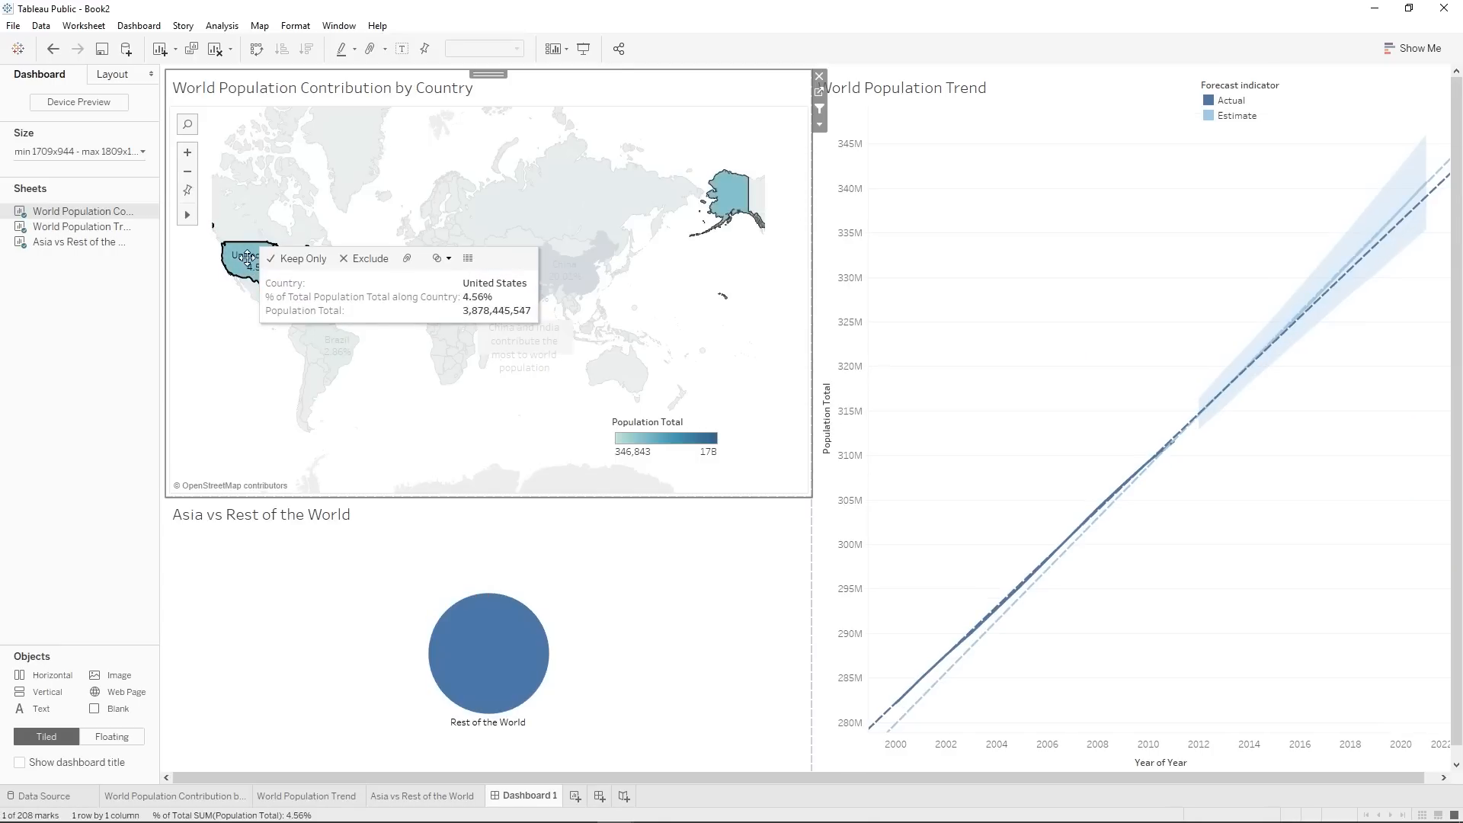
click(733, 206)
click(600, 377)
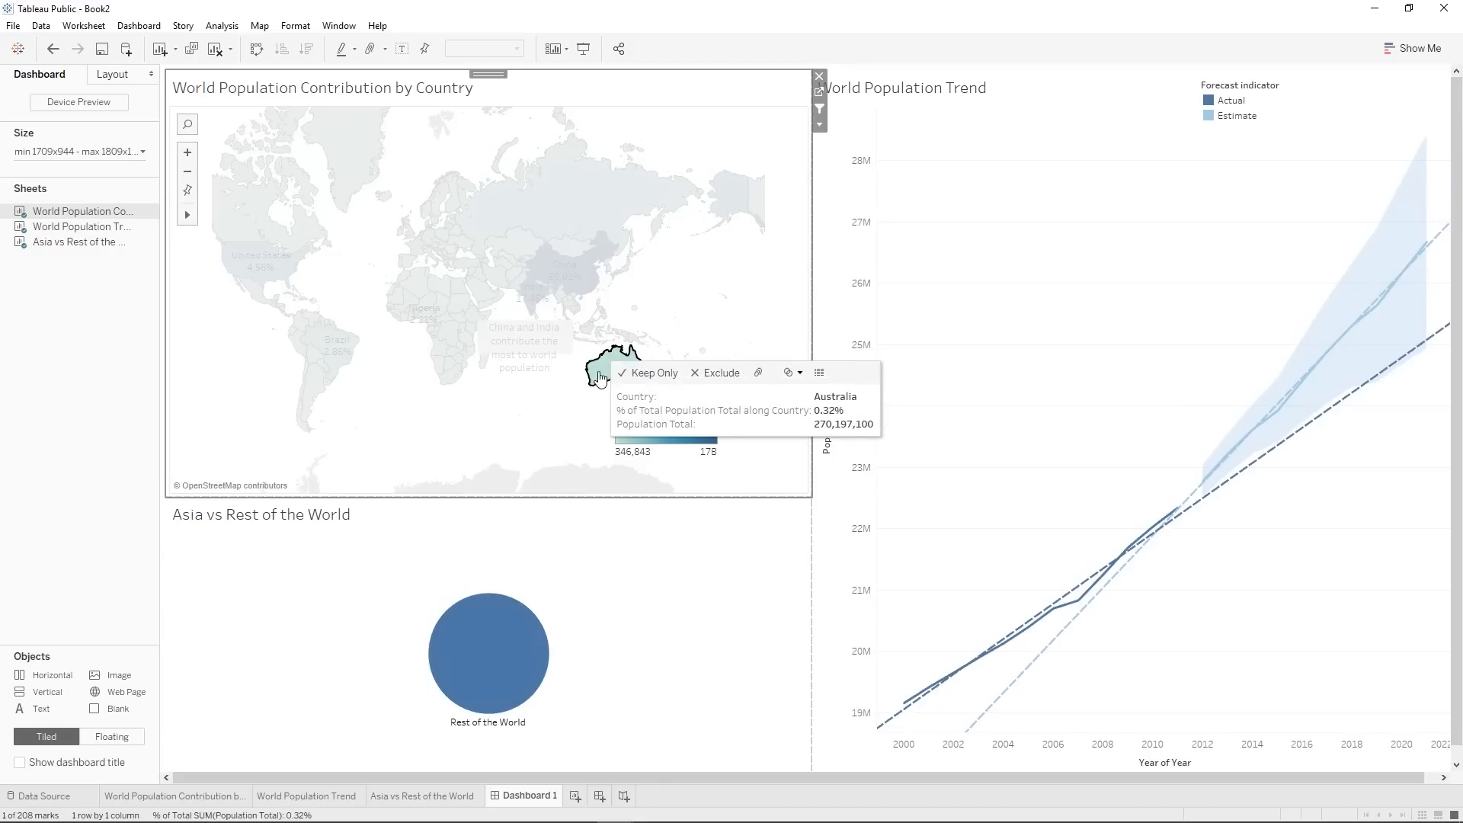
click(600, 377)
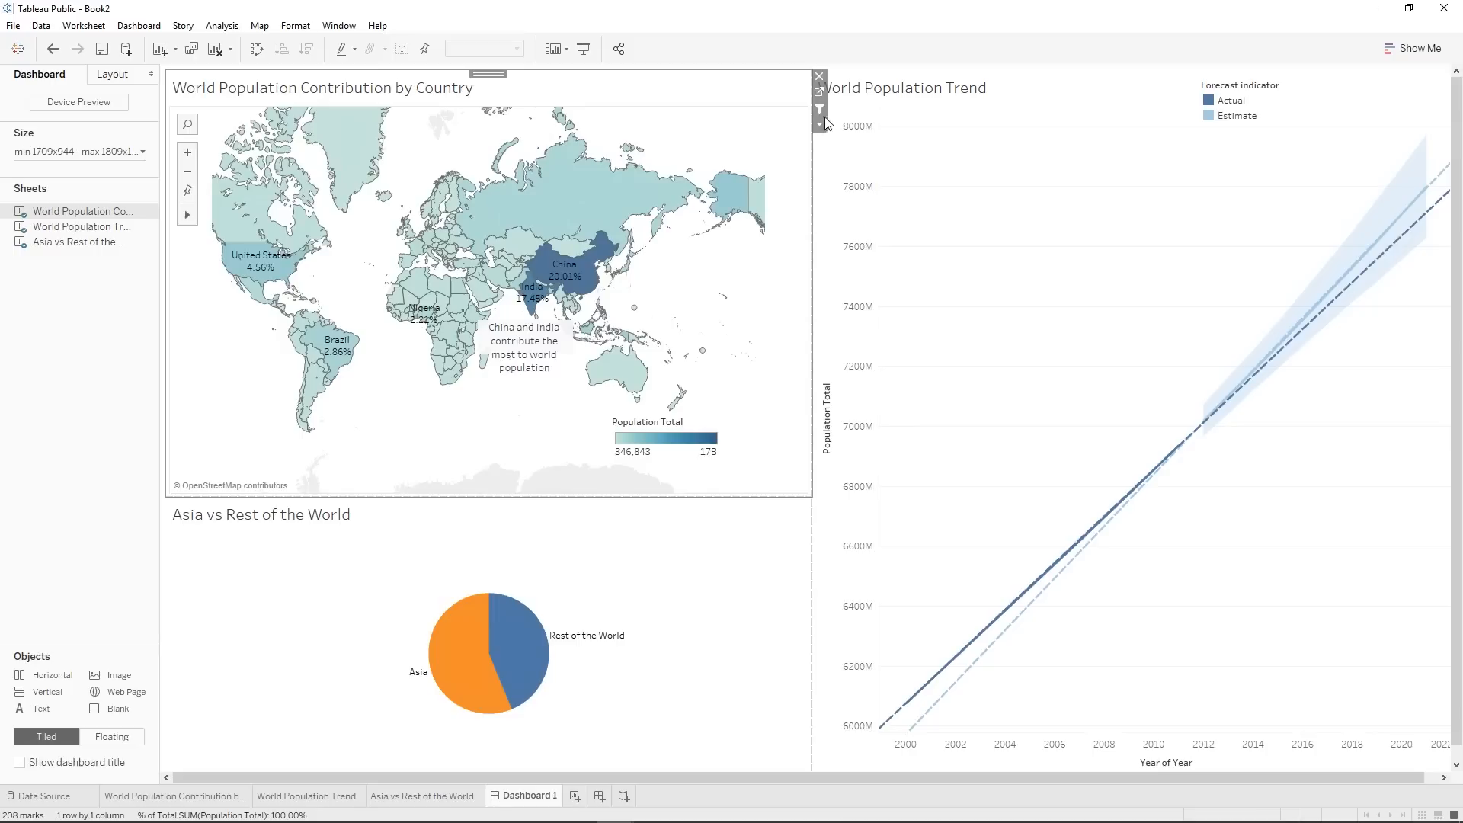
Check the list of actions defined for the dashboard and close it without changes.
click(139, 25)
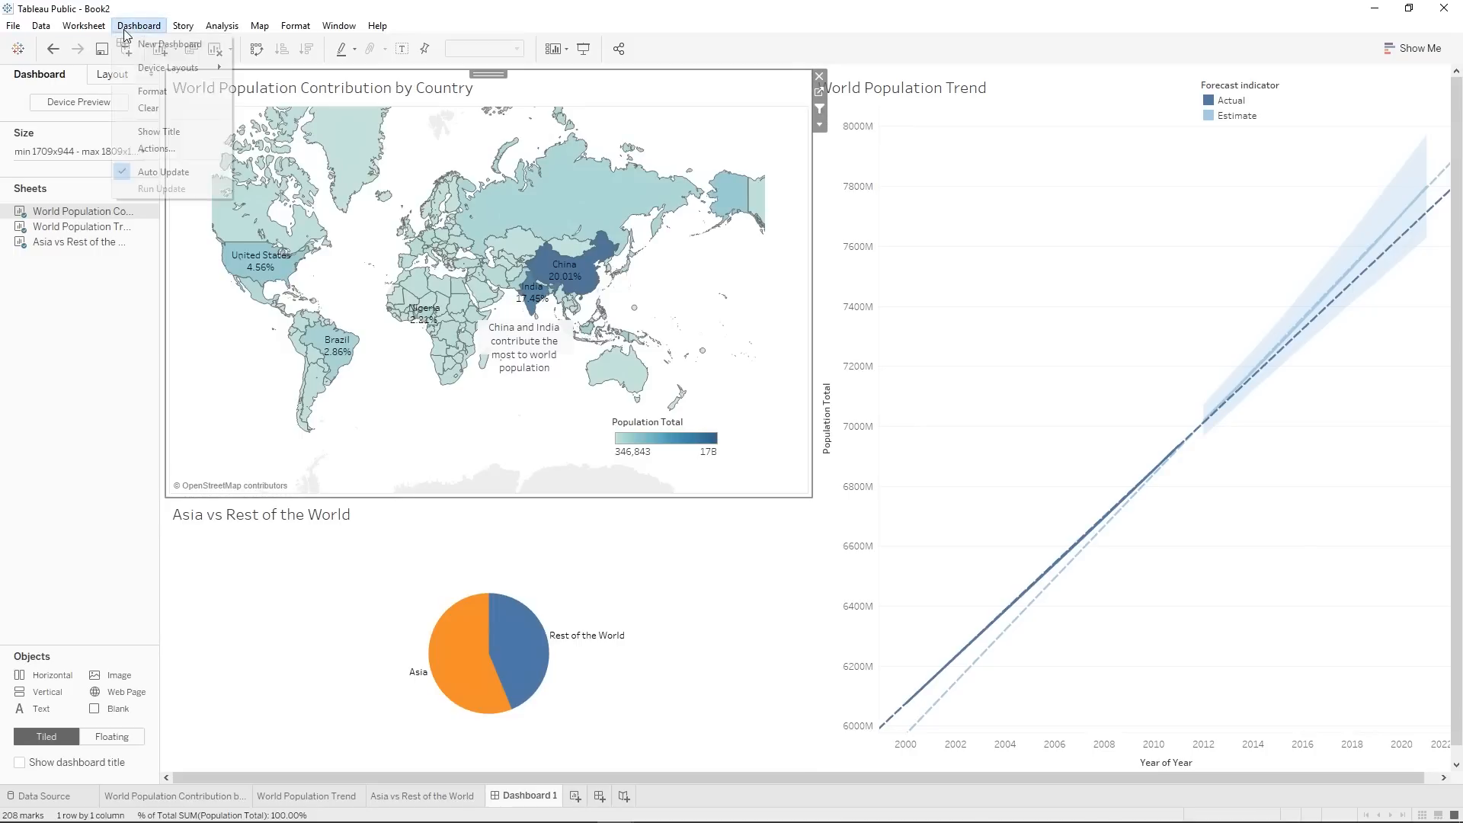
click(166, 150)
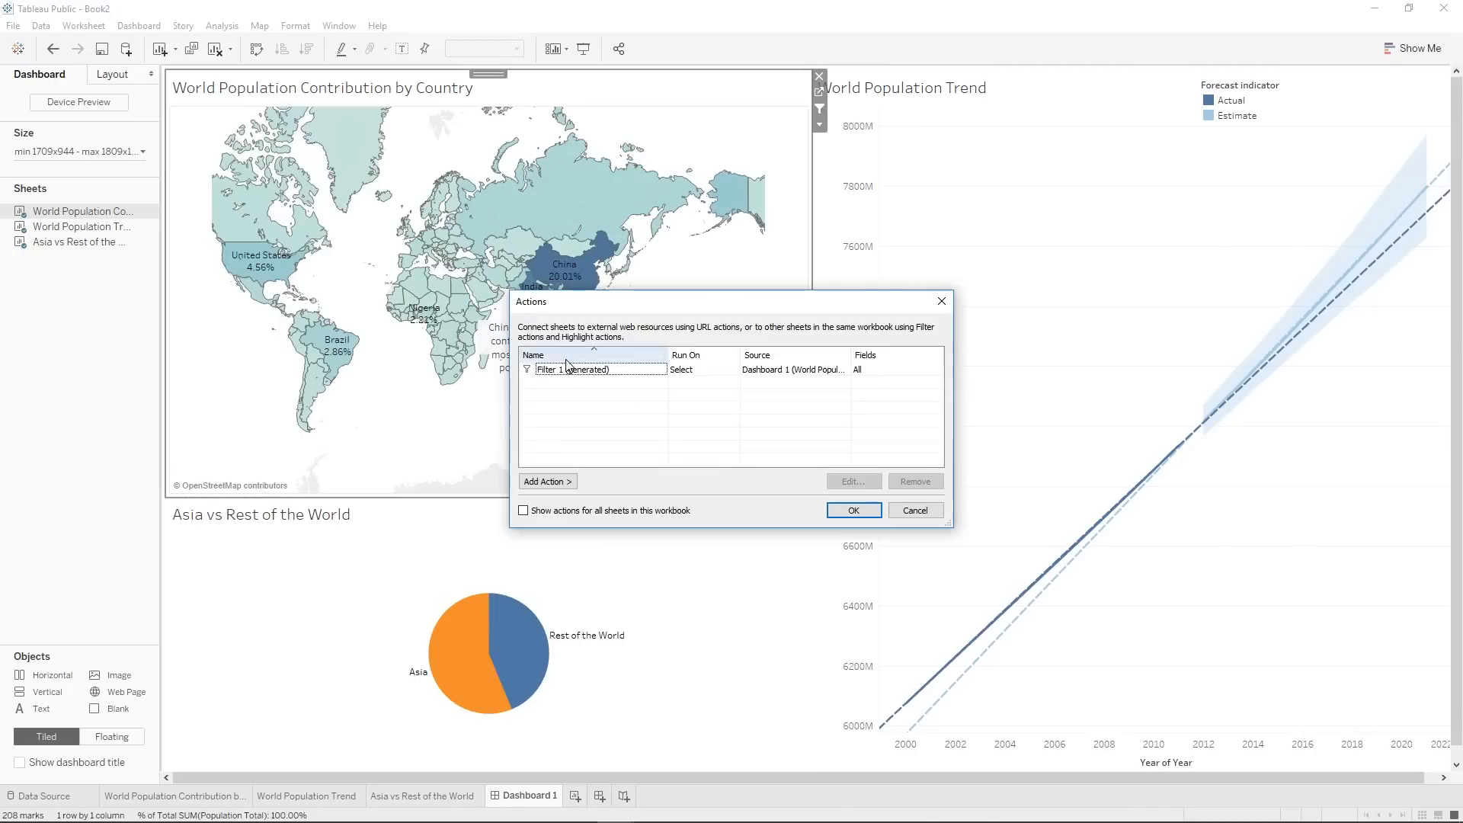
click(942, 301)
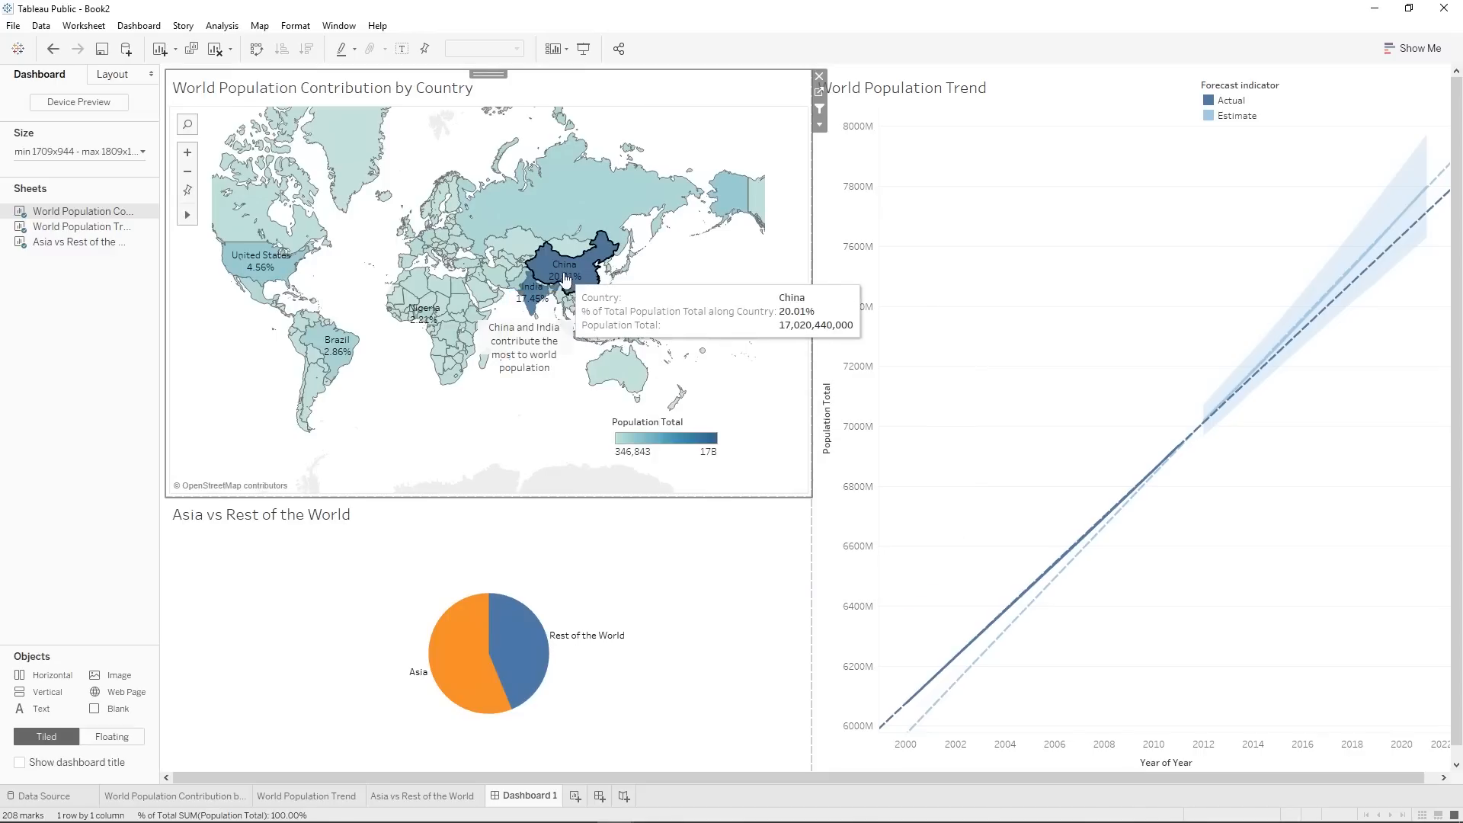
Filter the dashboard by China on the map to examine the pie chart and trend, and clear the selection.
click(563, 272)
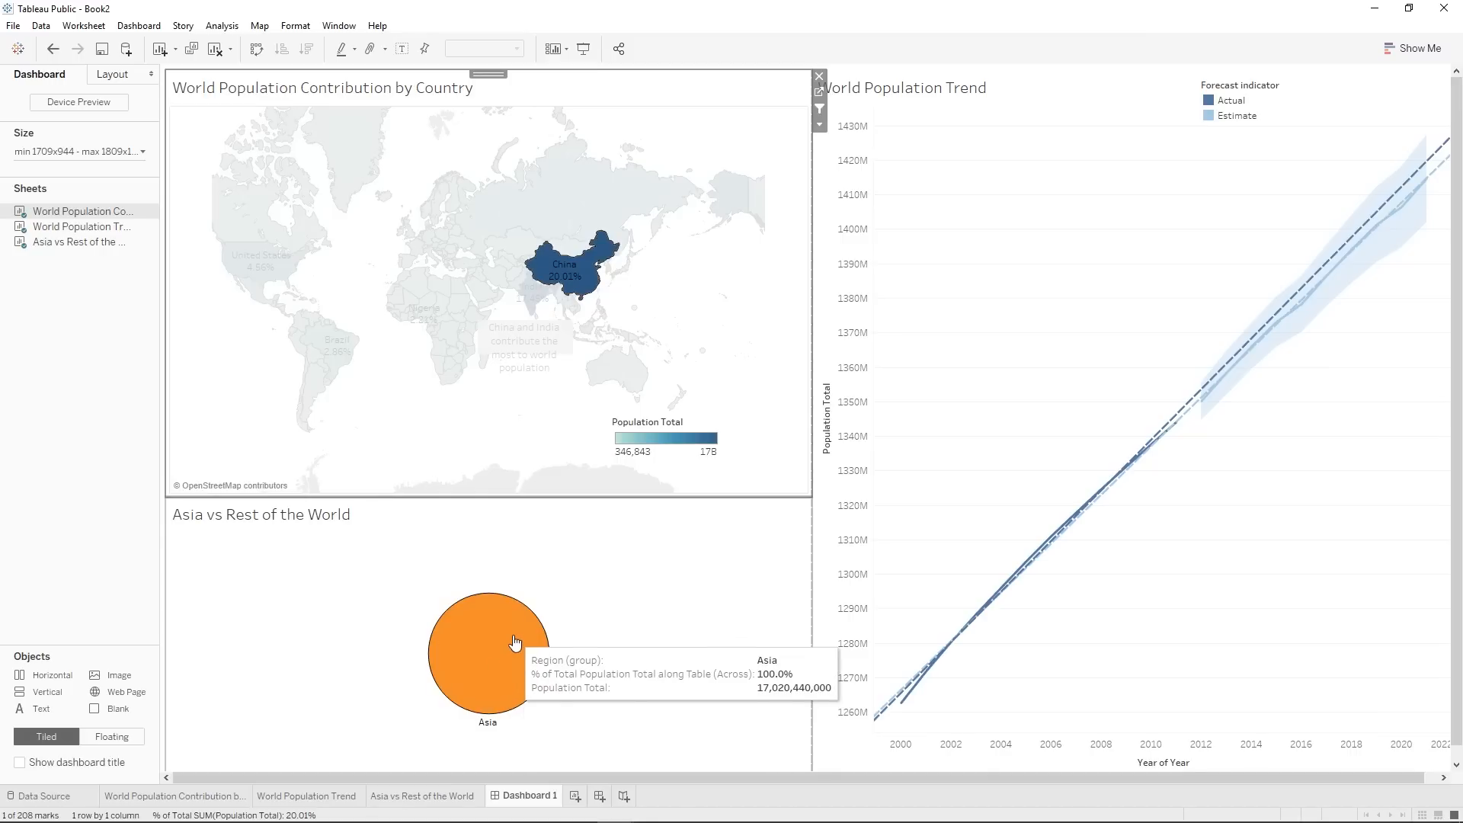
mouse_move(578, 278)
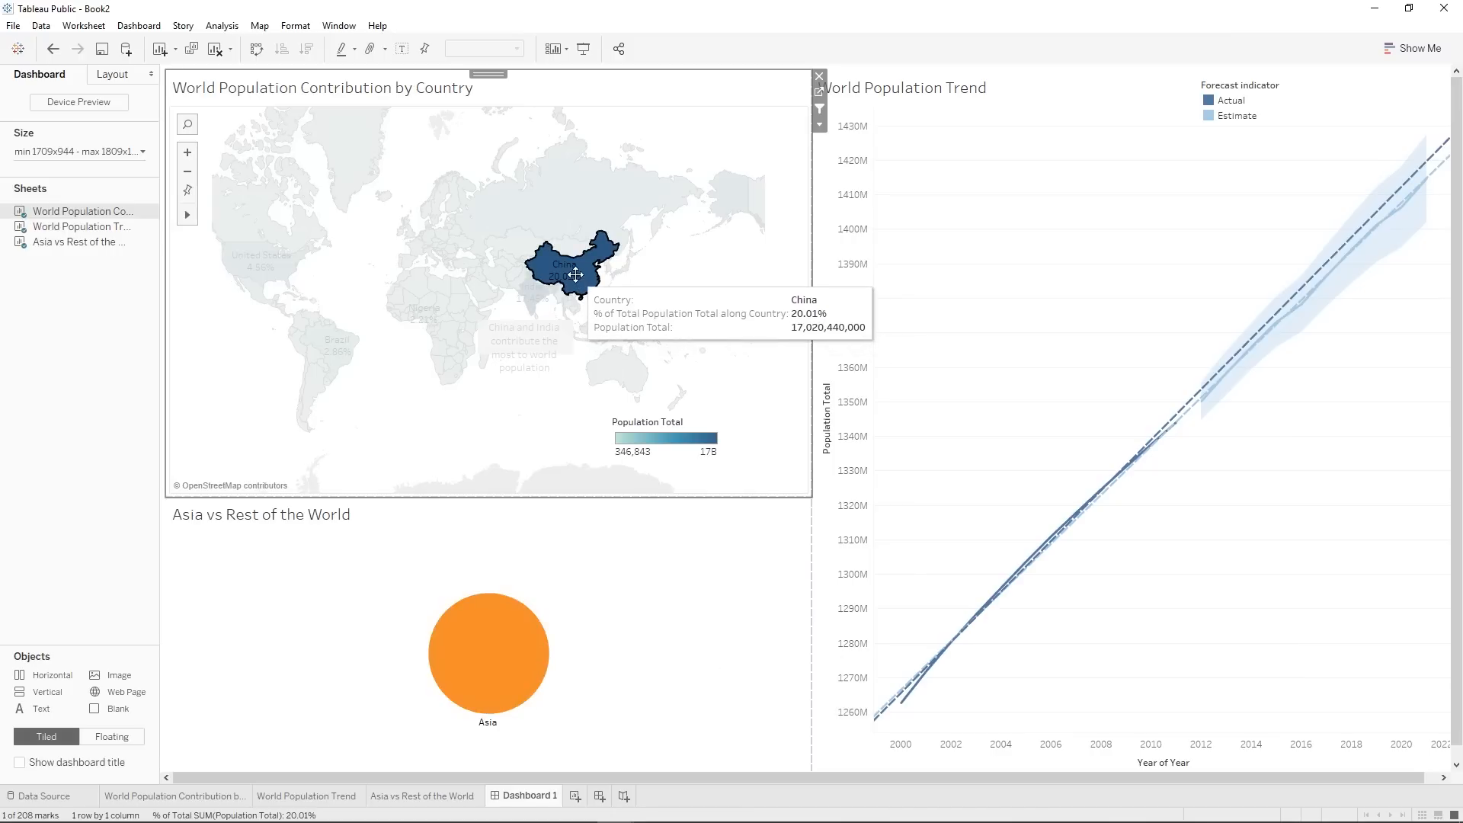
click(536, 531)
click(598, 270)
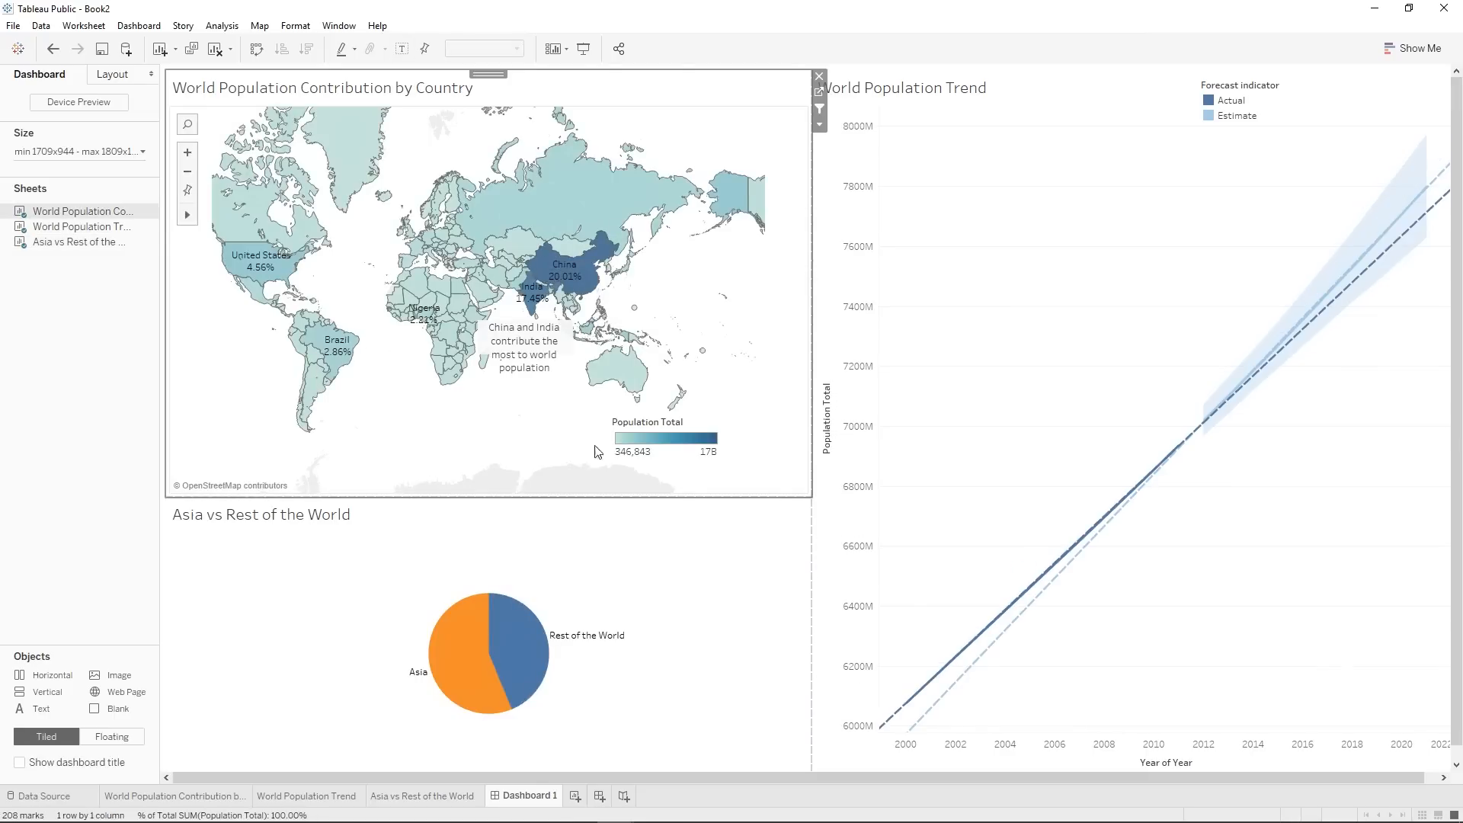
Rename the generated filter action to Country action and exclude Asia vs Rest of the World from its target sheets.
click(158, 25)
click(162, 149)
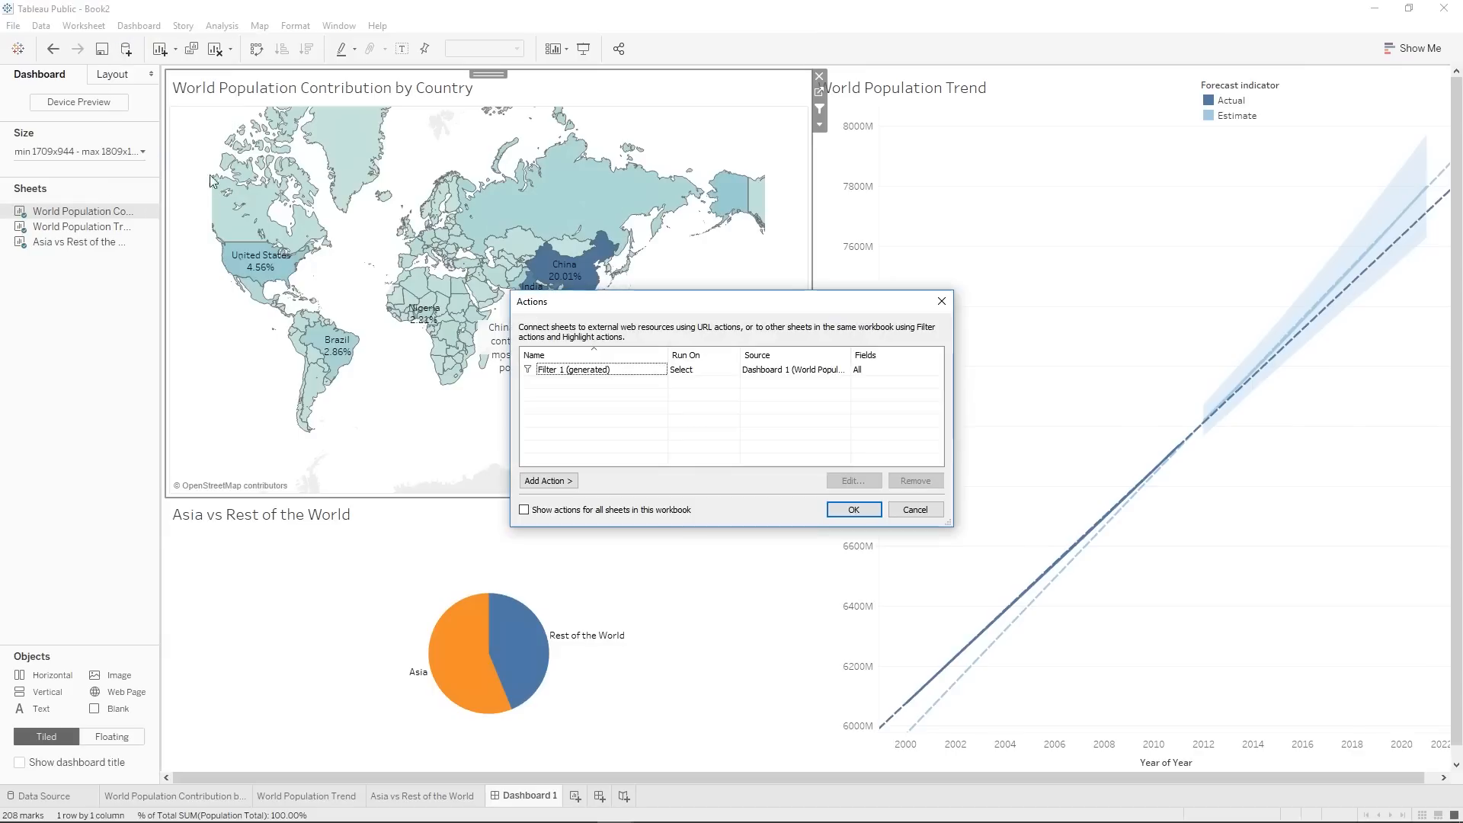
click(615, 371)
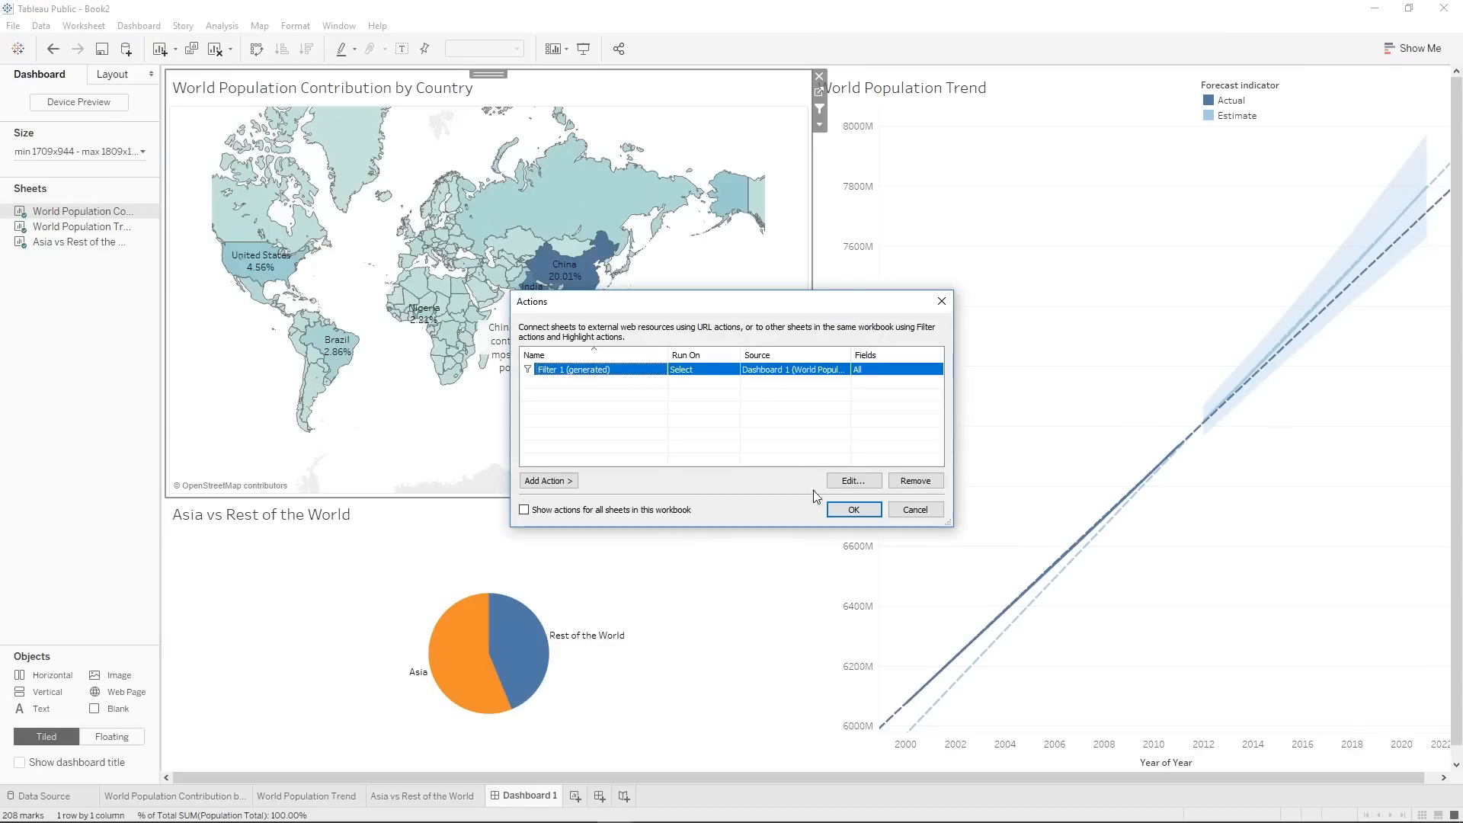
click(851, 481)
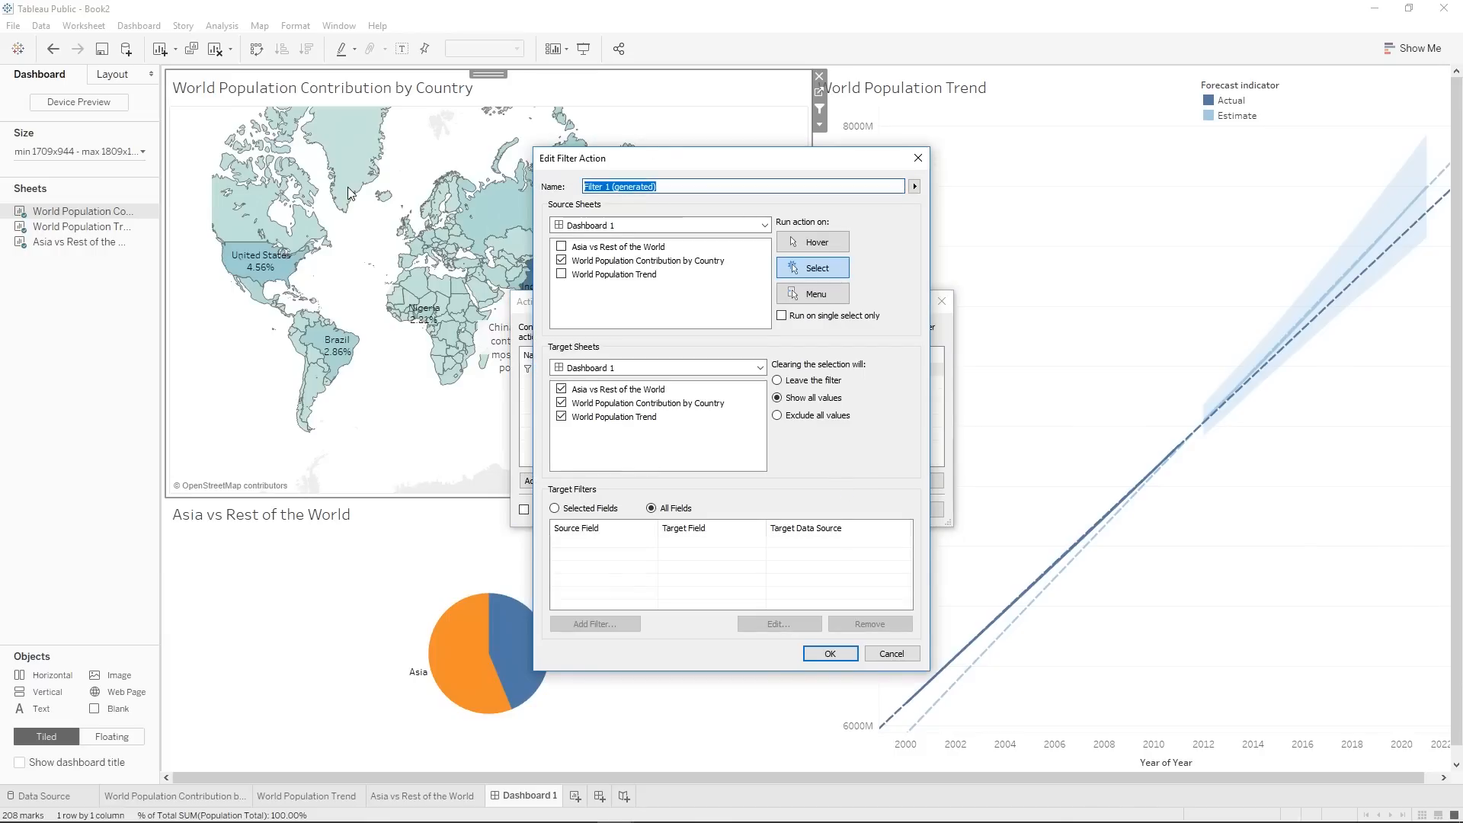
text(Country action)
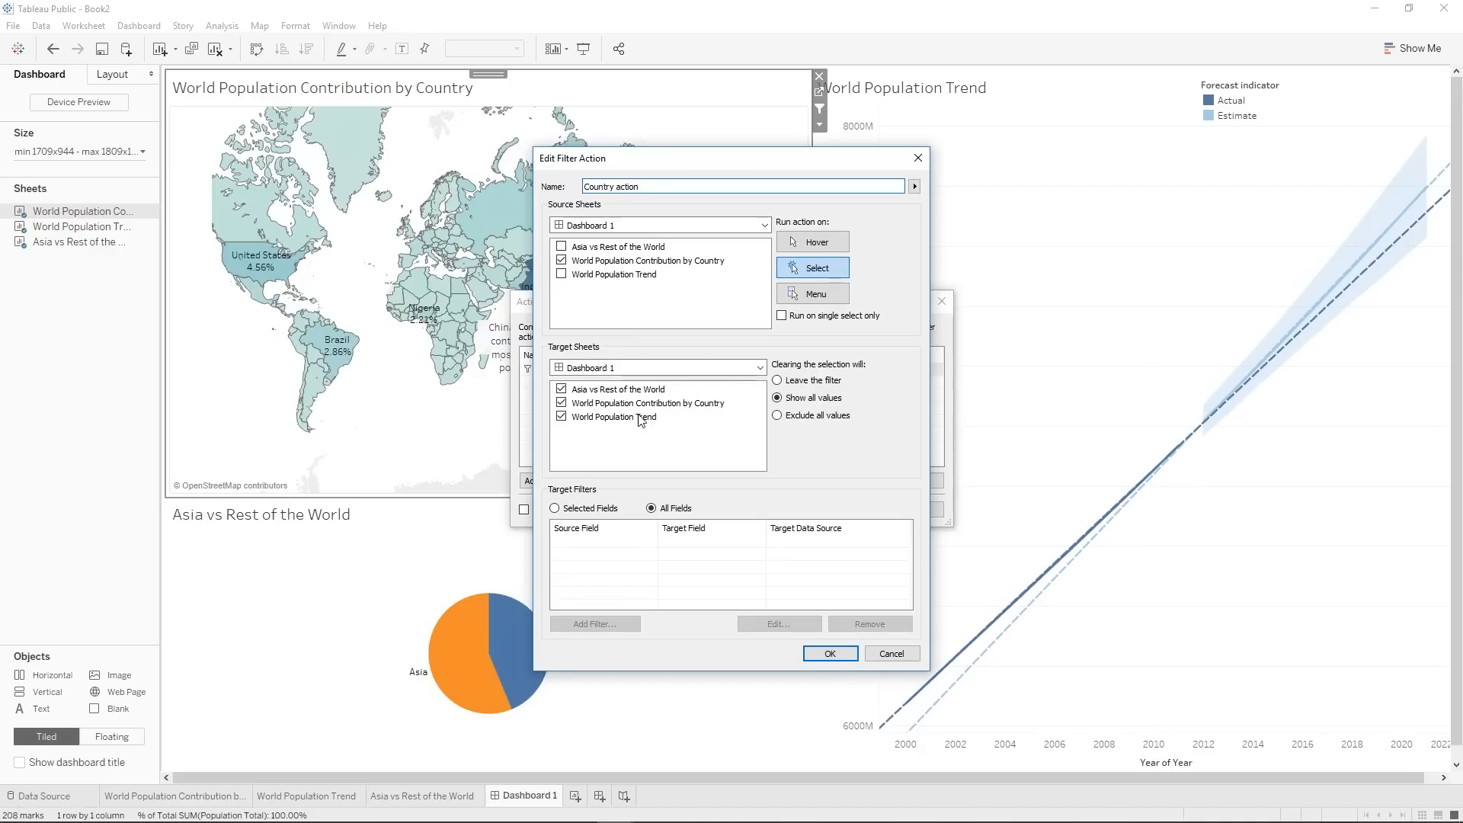
click(561, 389)
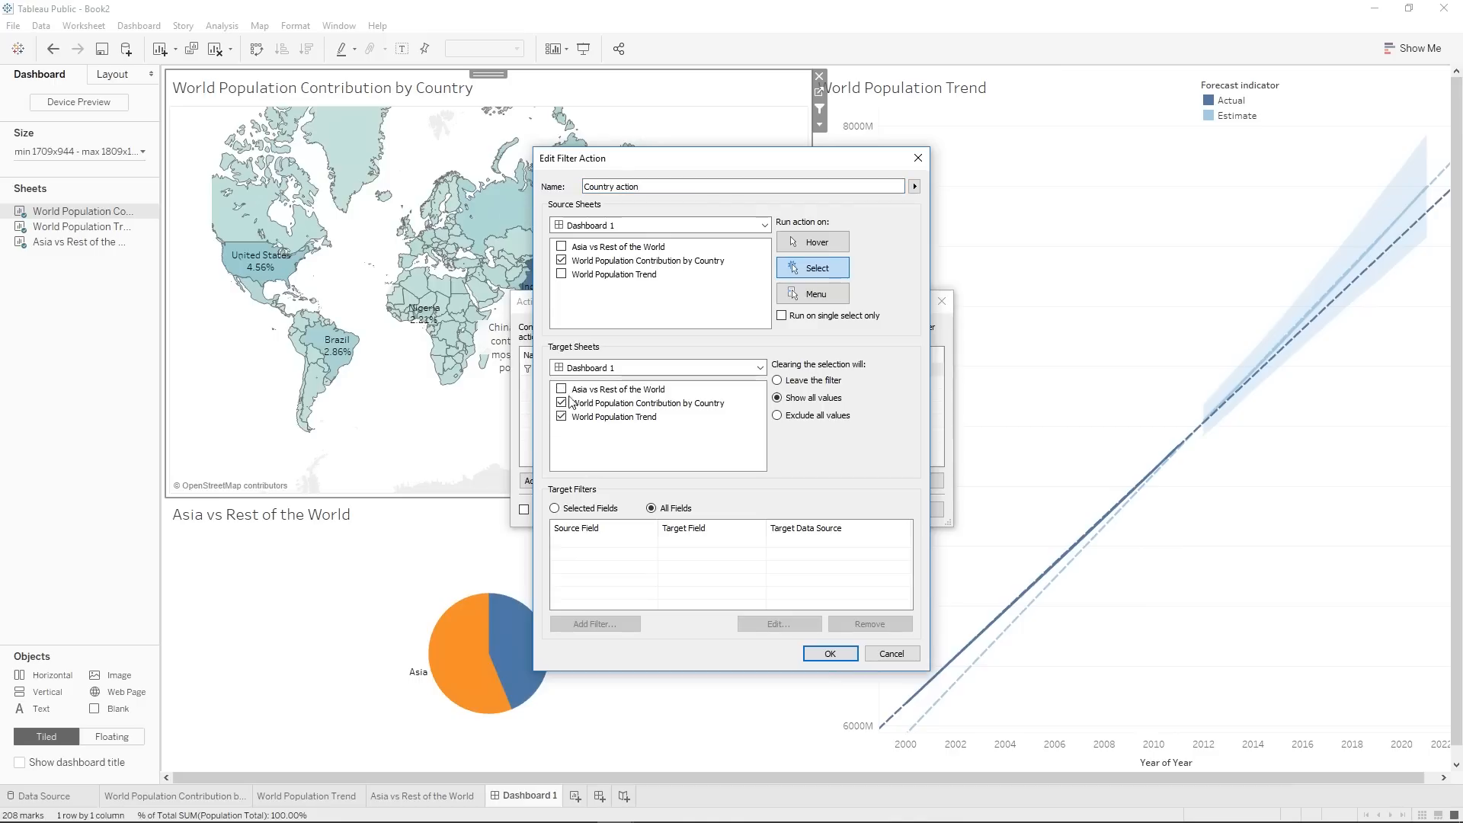
click(834, 655)
click(861, 509)
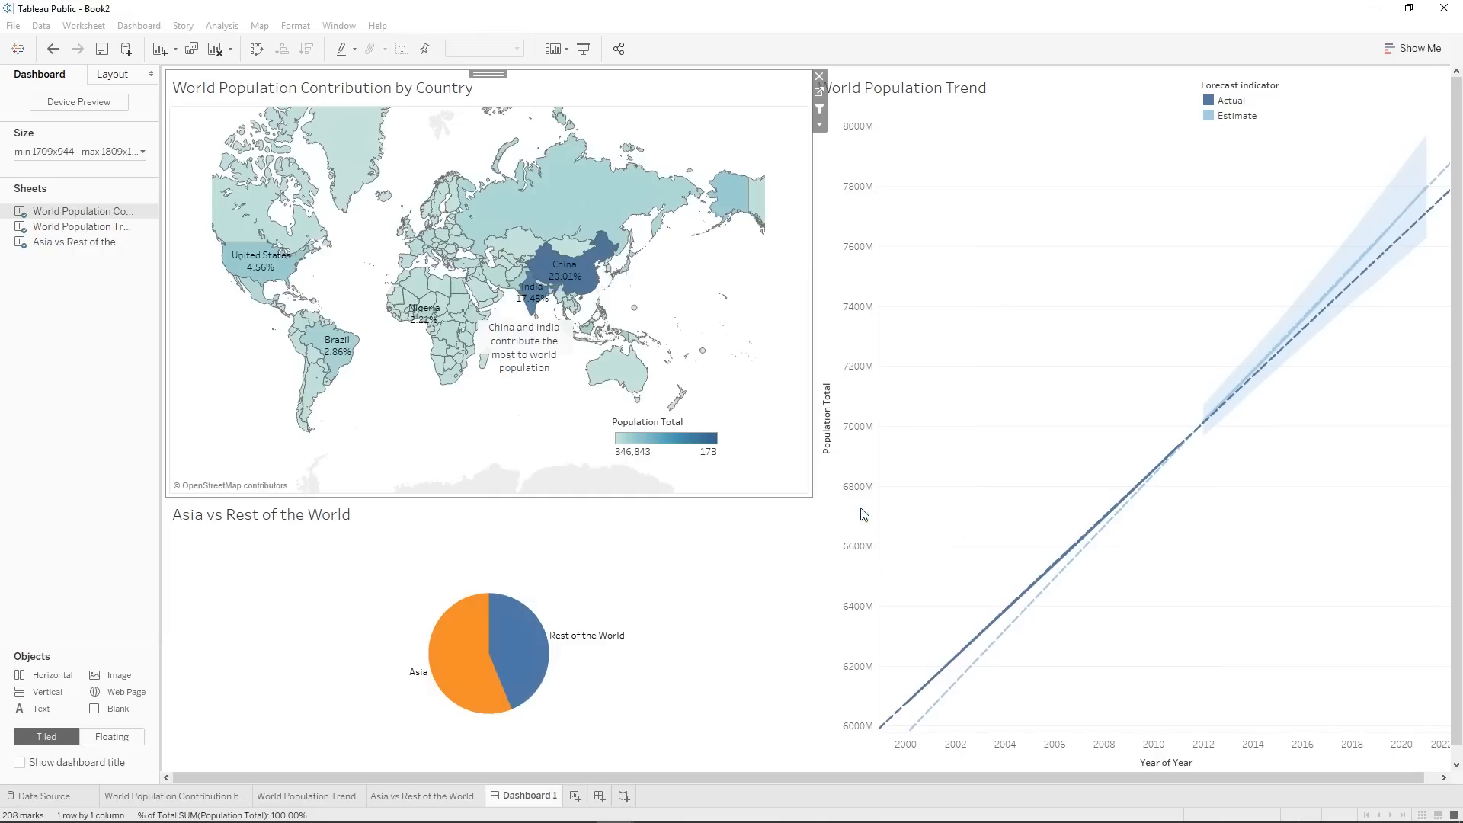
Test the Country action by filtering the dashboard by China on the map, and clear the selection.
click(604, 296)
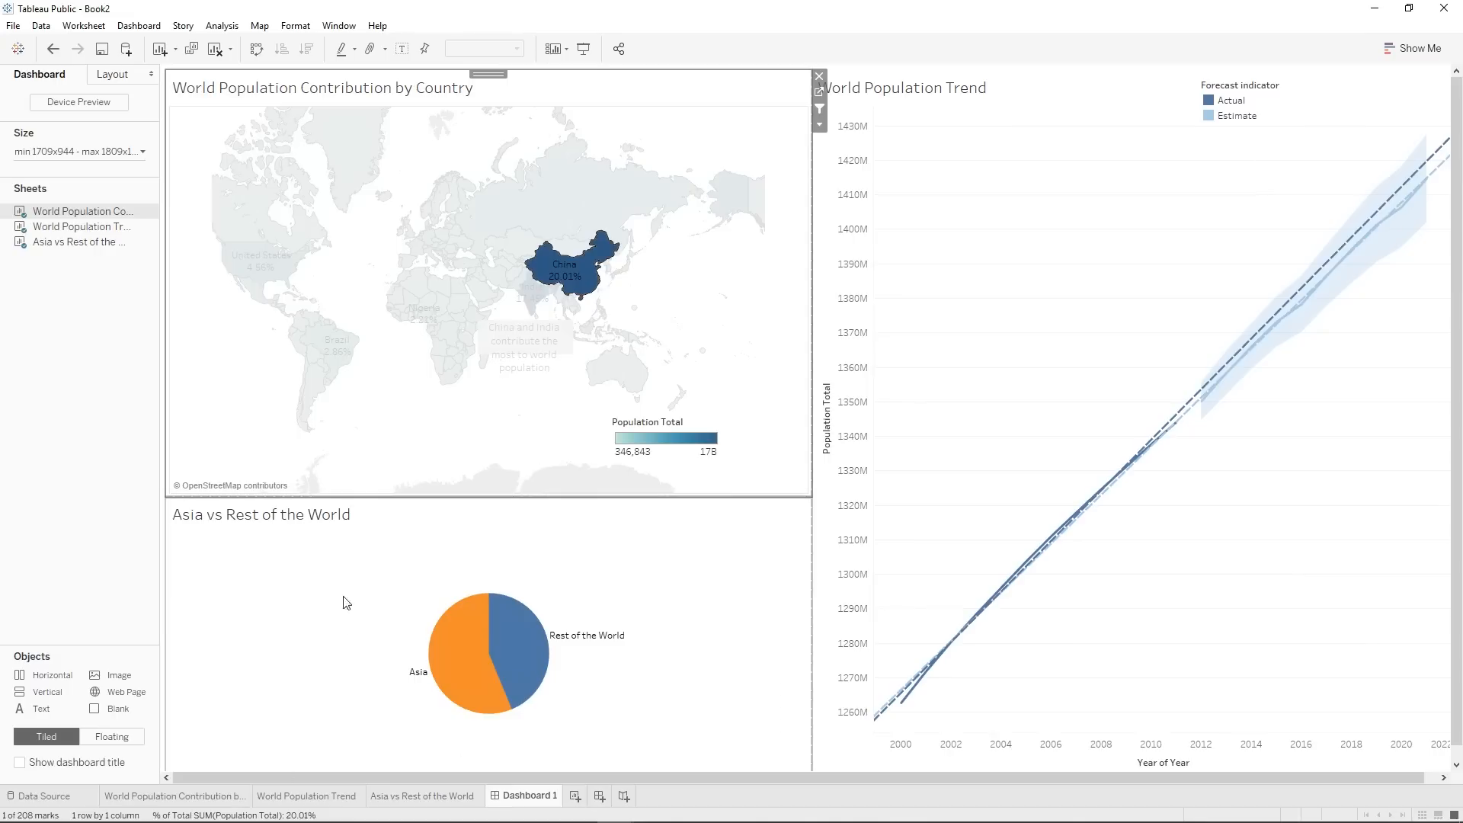
mouse_move(575, 276)
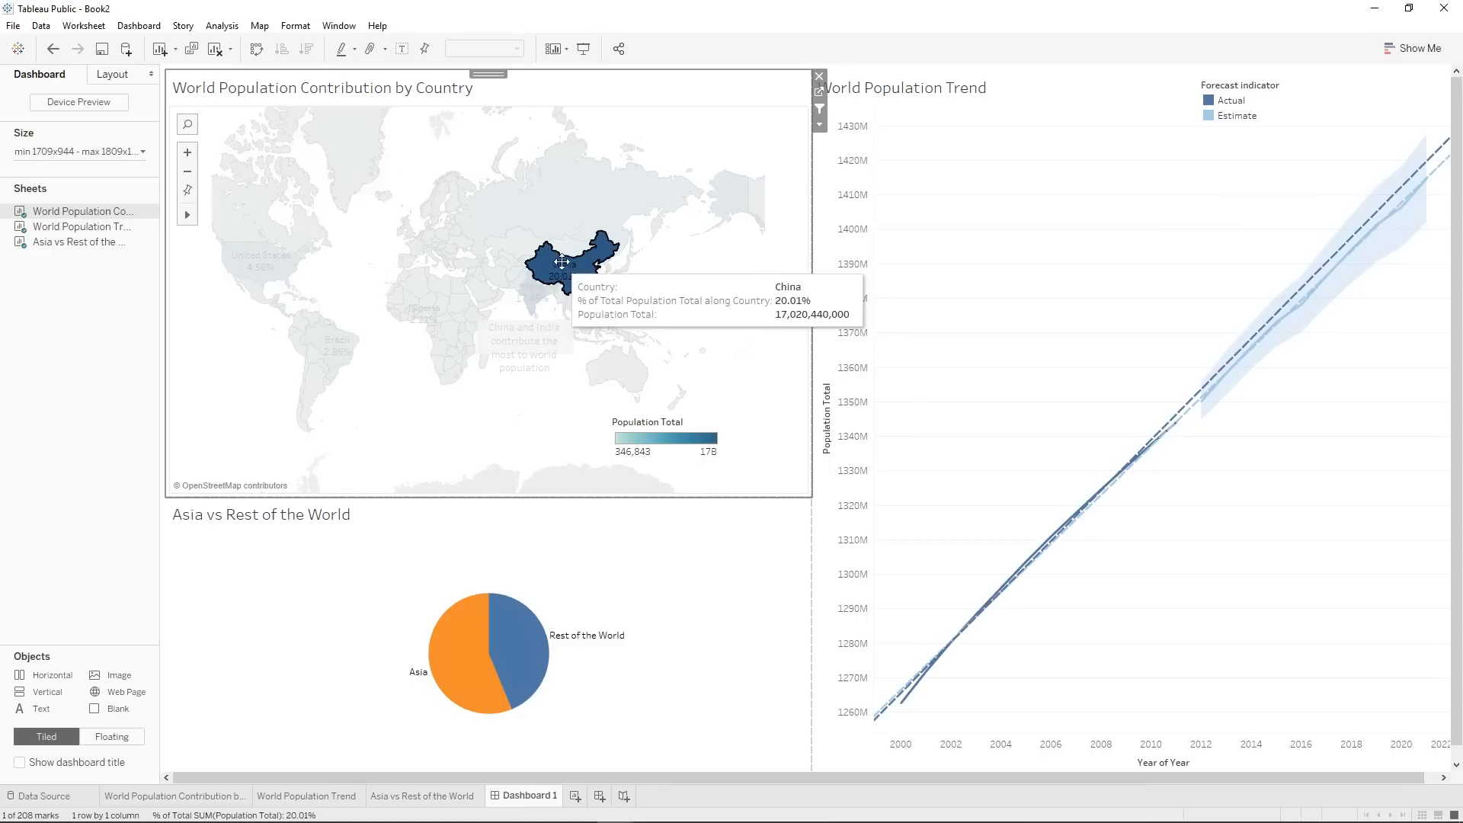
click(660, 598)
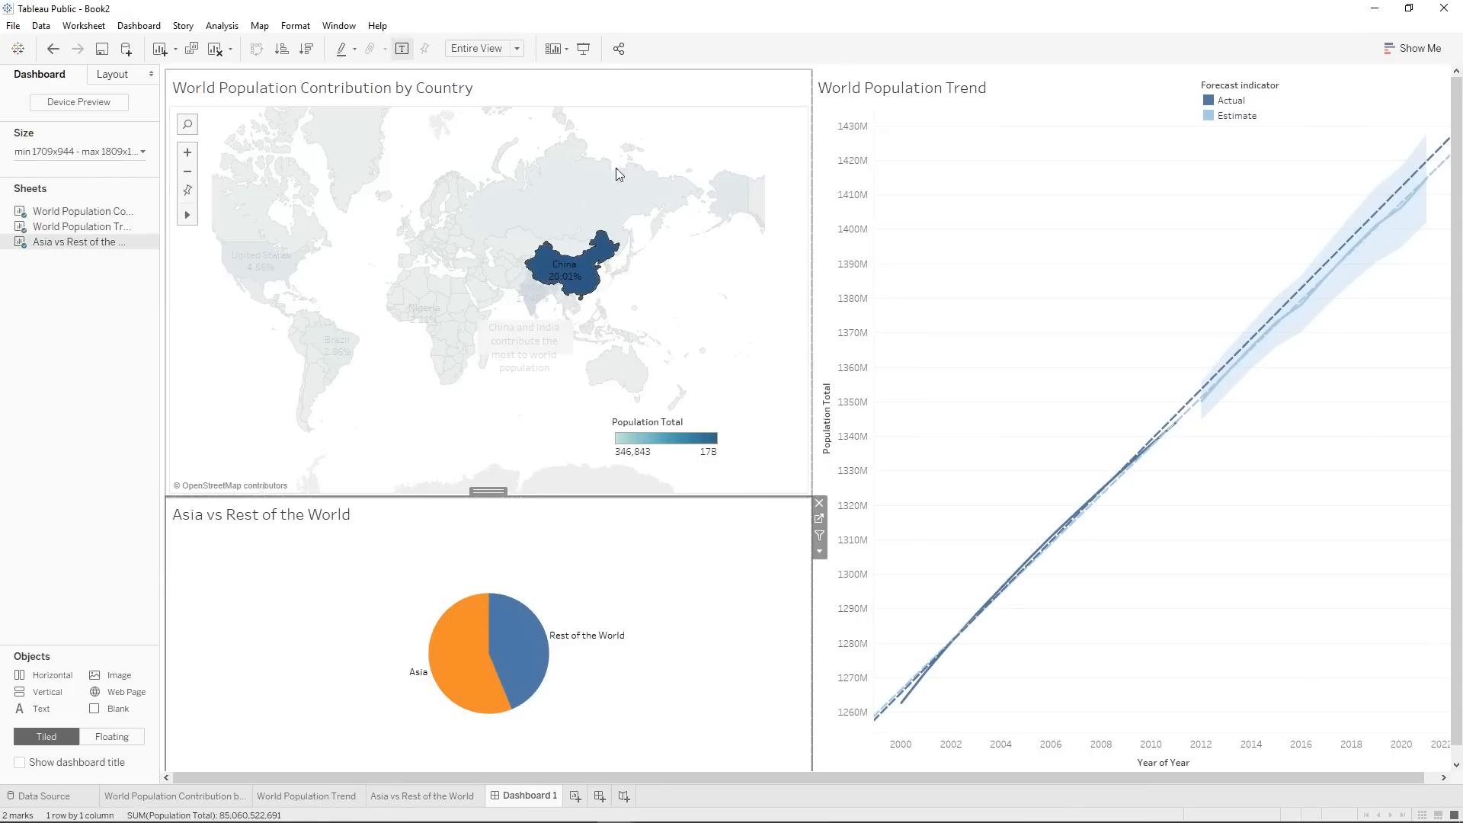
click(587, 263)
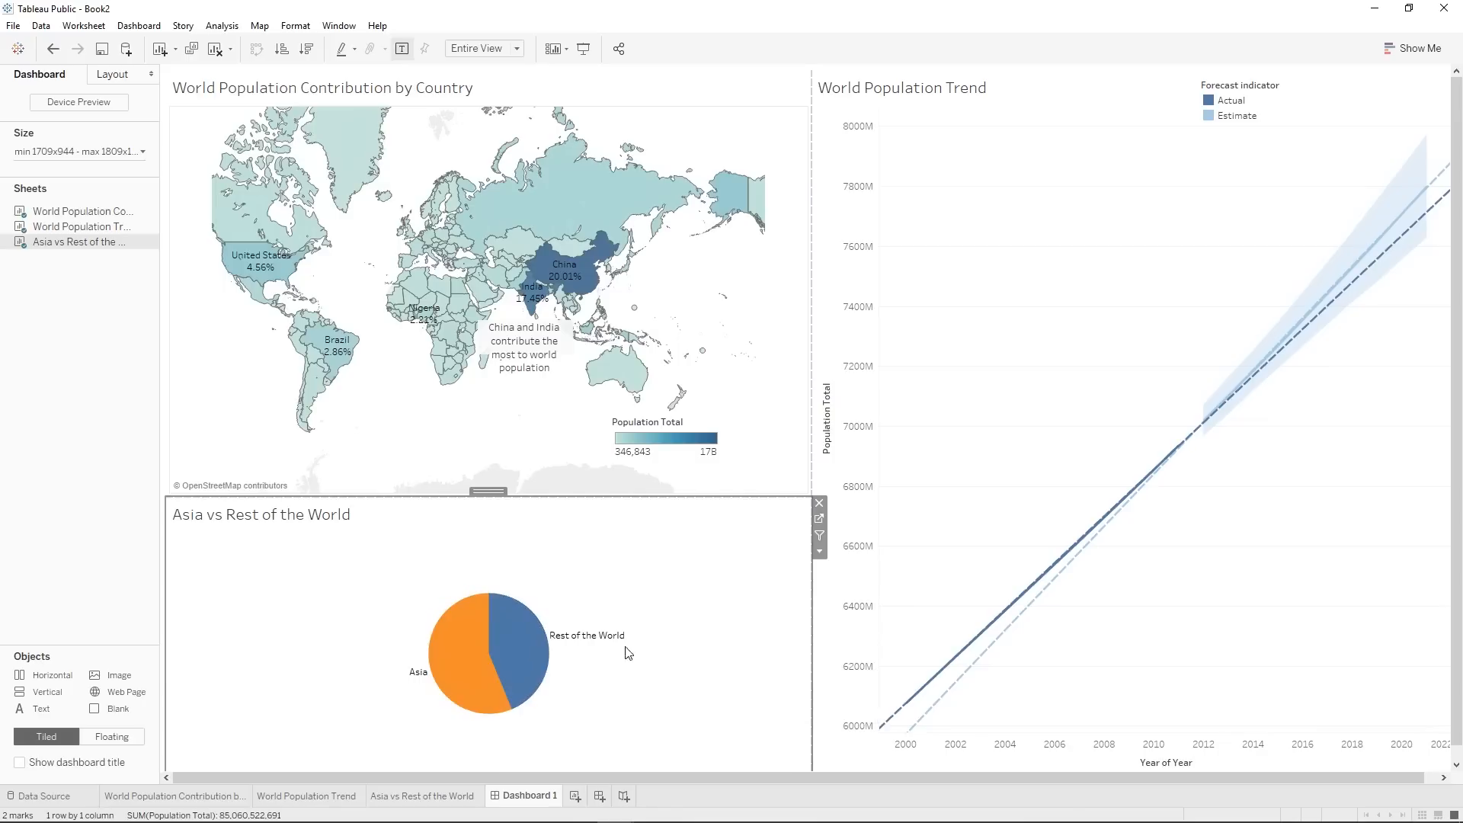
Use the Asia vs Rest of the World chart as a dashboard filter and test it with the Asia and Rest of the World slices.
click(820, 536)
click(453, 647)
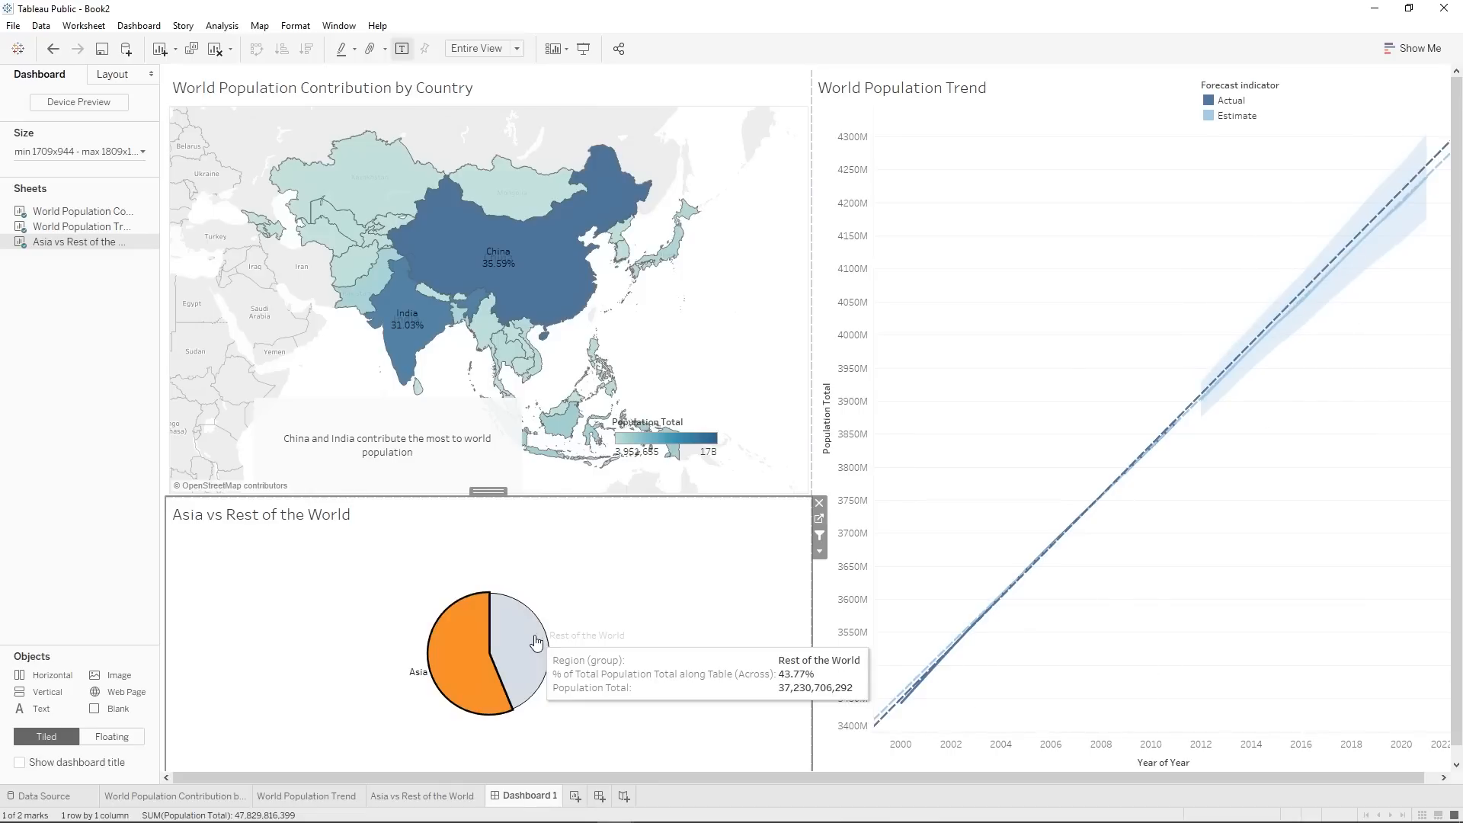
click(558, 626)
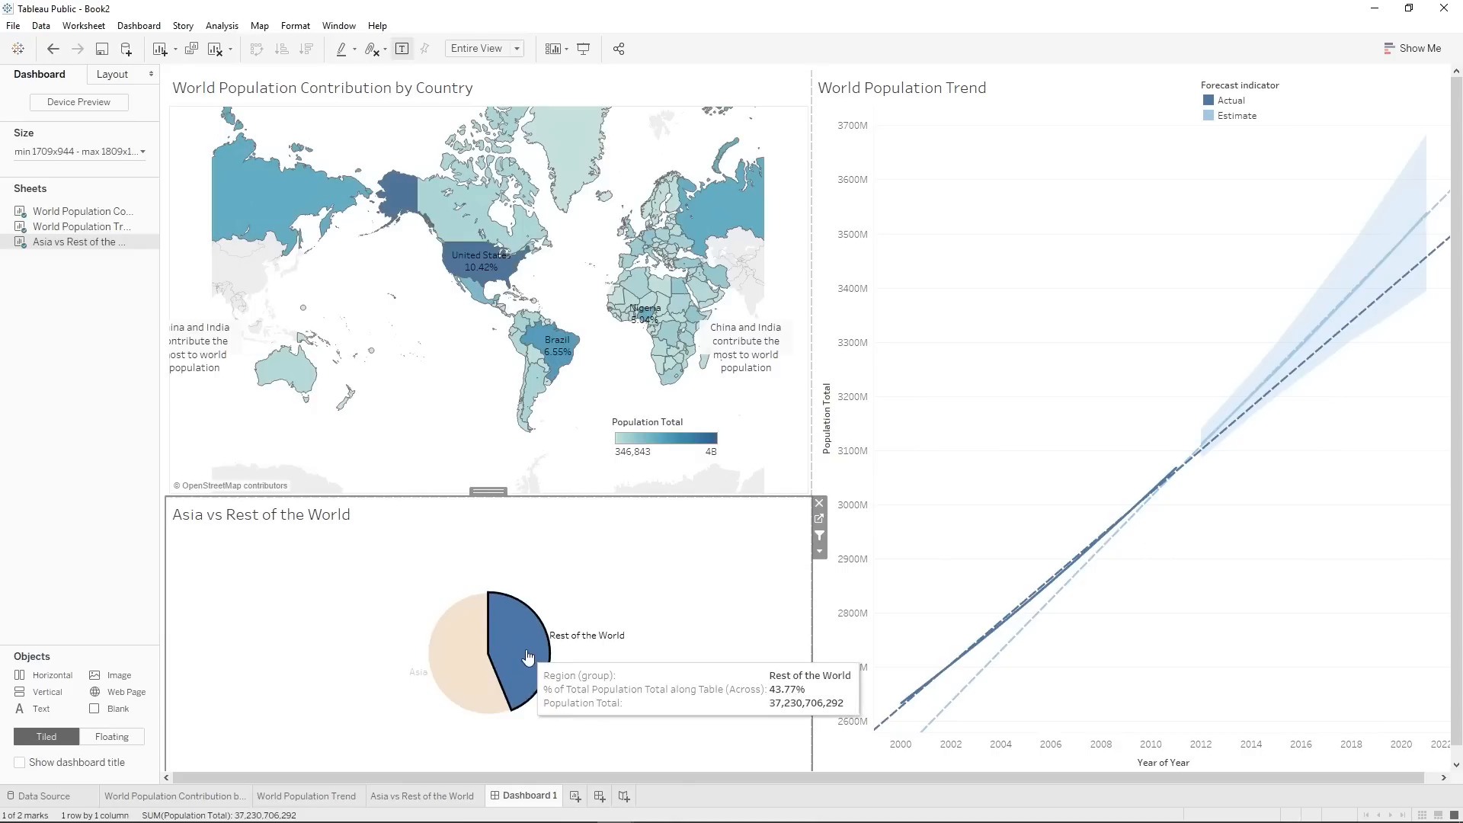
click(647, 632)
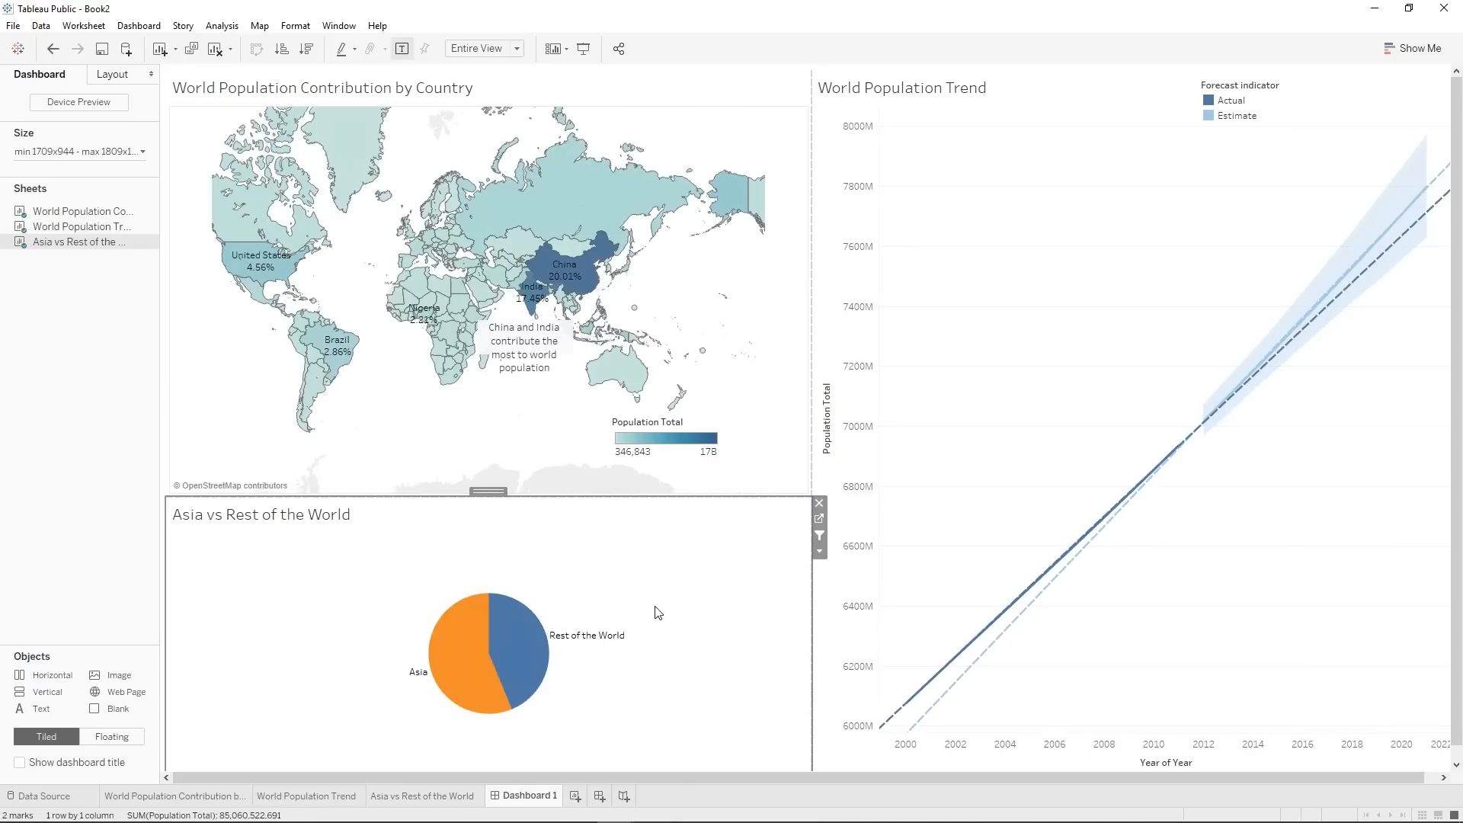
Use the World Population Trend chart as a filter for the other dashboard sheets.
click(1293, 233)
mouse_move(998, 632)
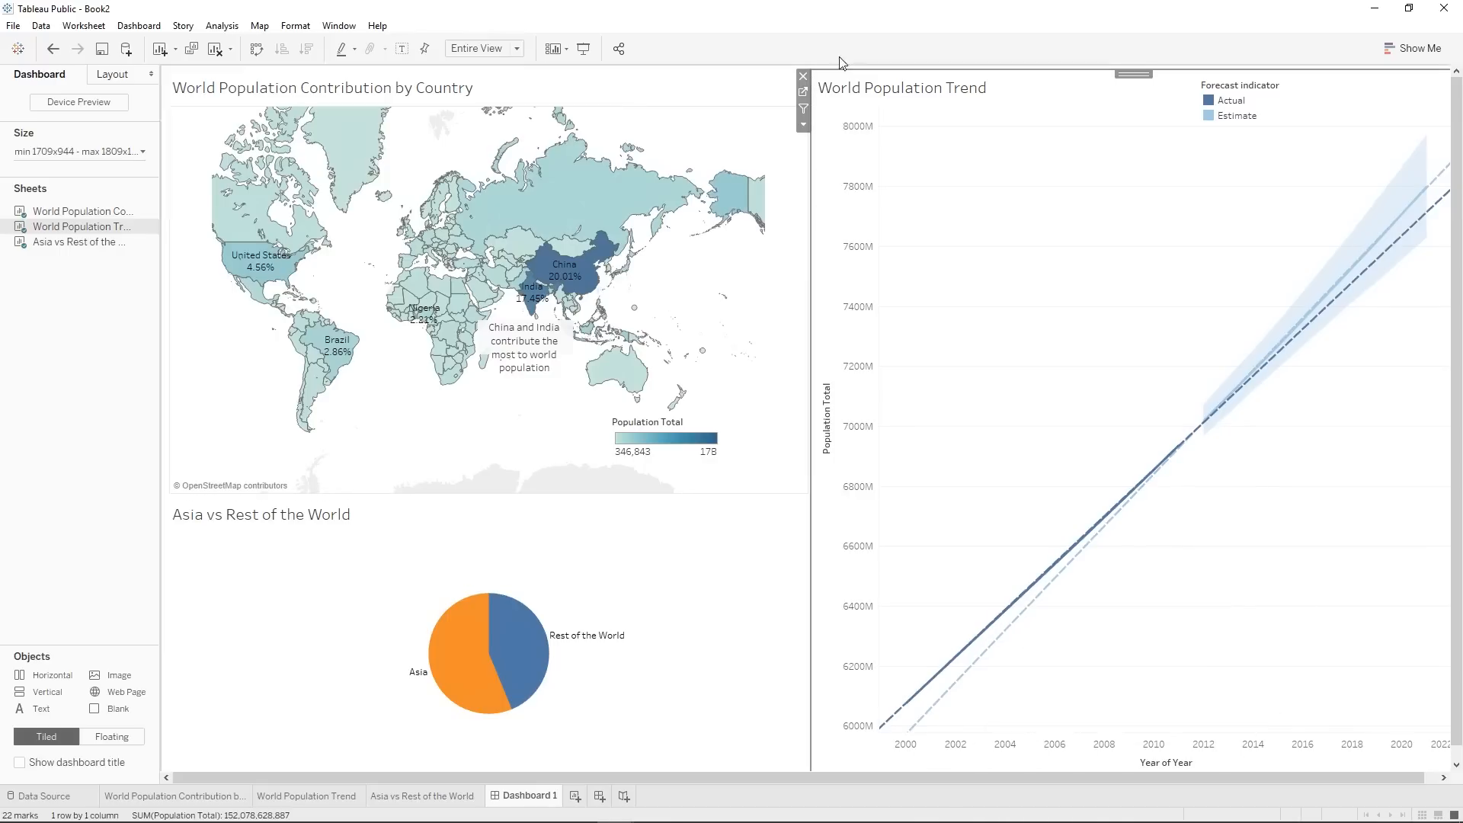
click(803, 108)
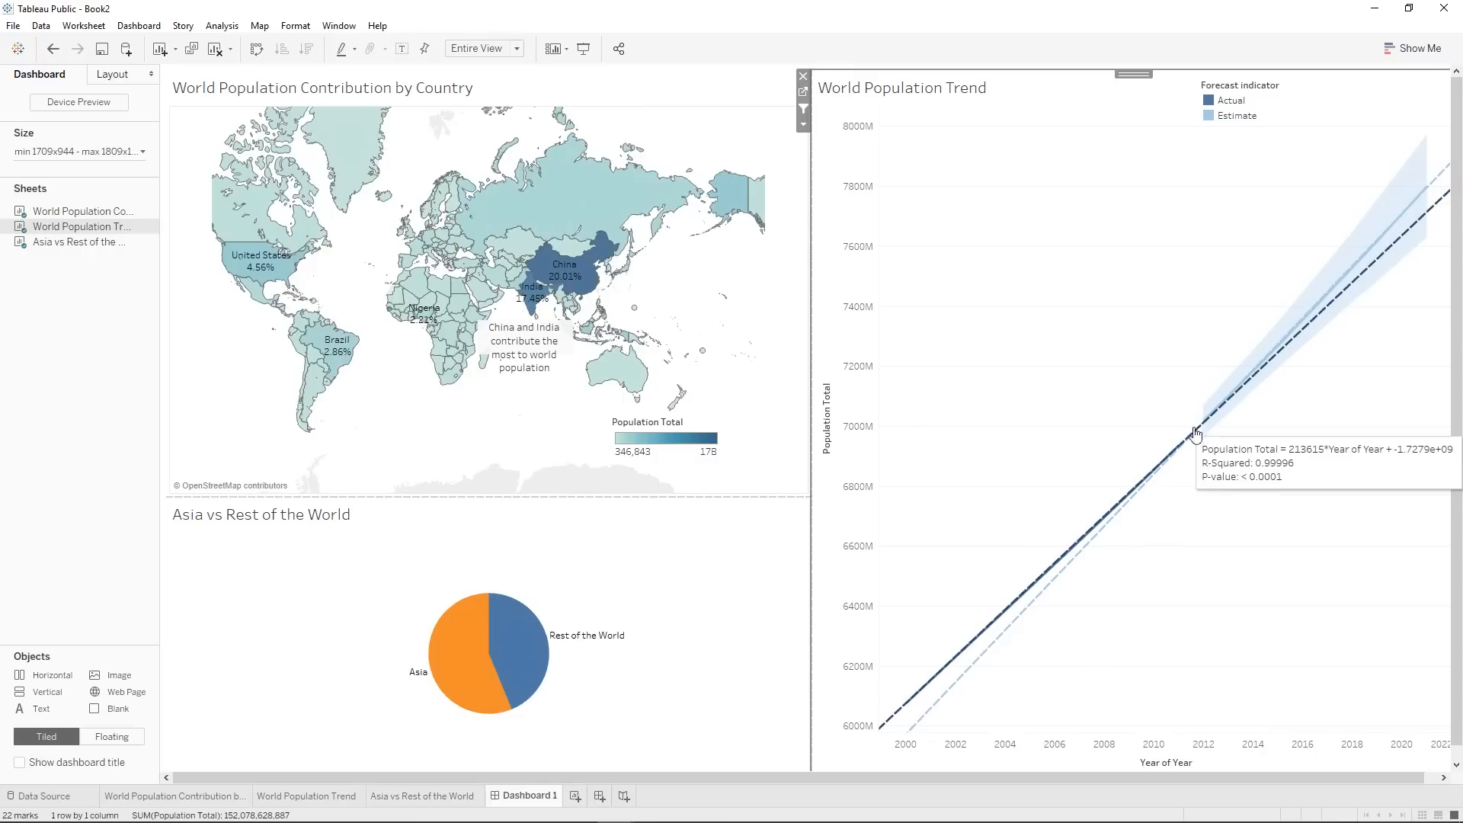
Test the trend filter by selecting individual years on the Actual line, including 2011, 2010, 2002, 2005 and 2009, and clear the selection.
click(1174, 456)
click(1139, 491)
click(1178, 447)
mouse_move(568, 287)
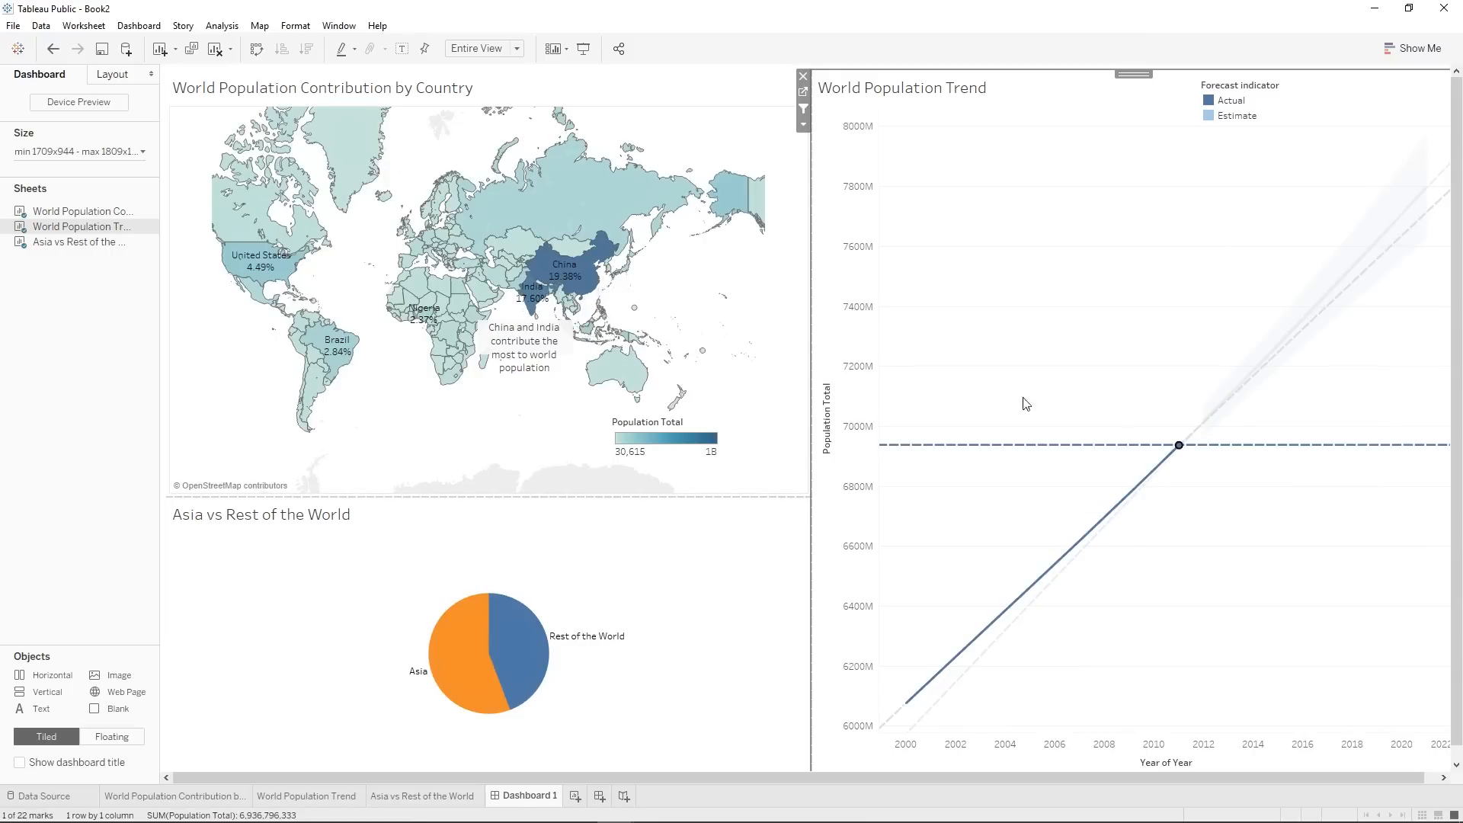
click(1150, 480)
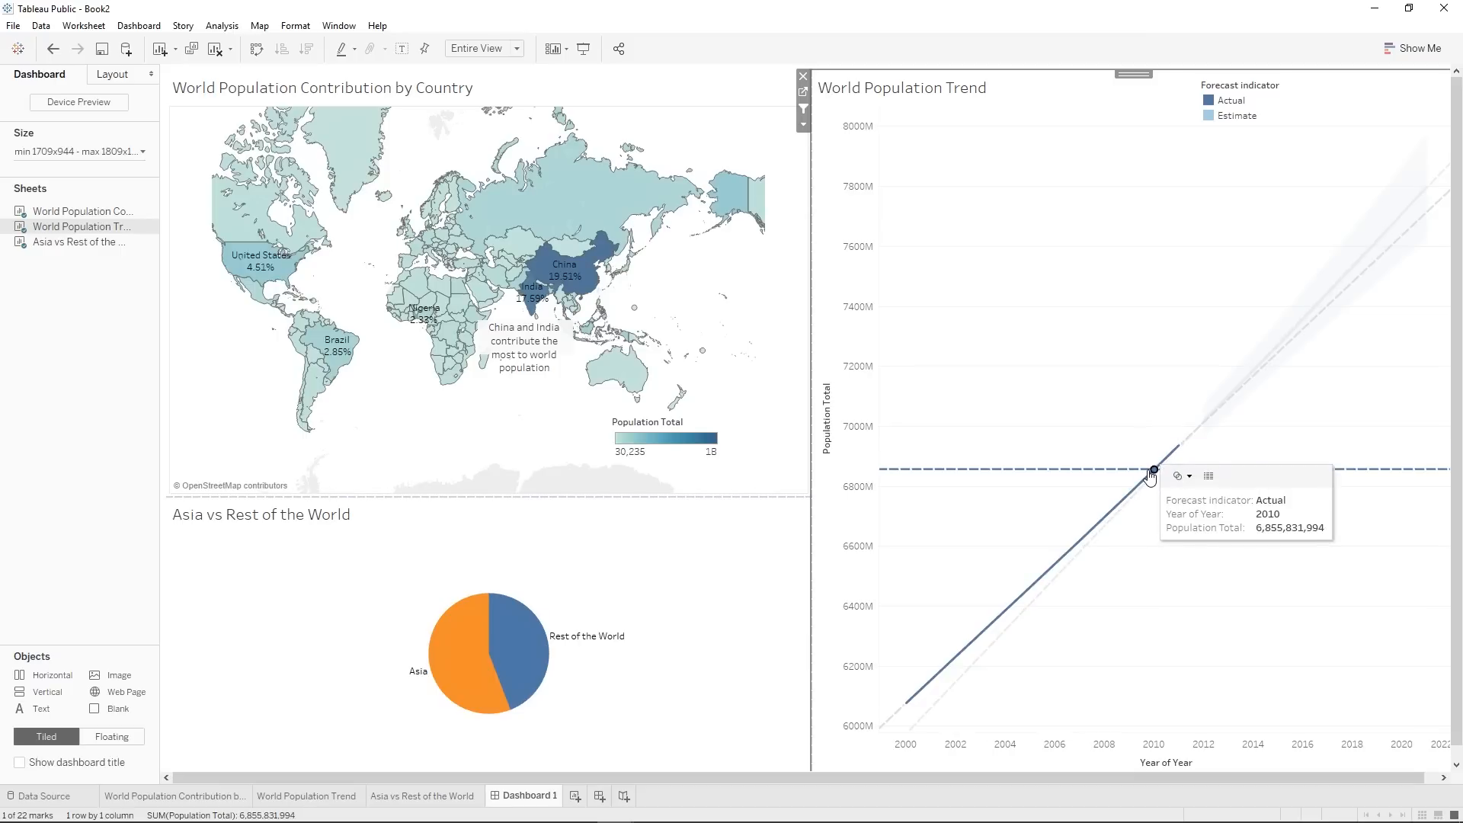
click(959, 654)
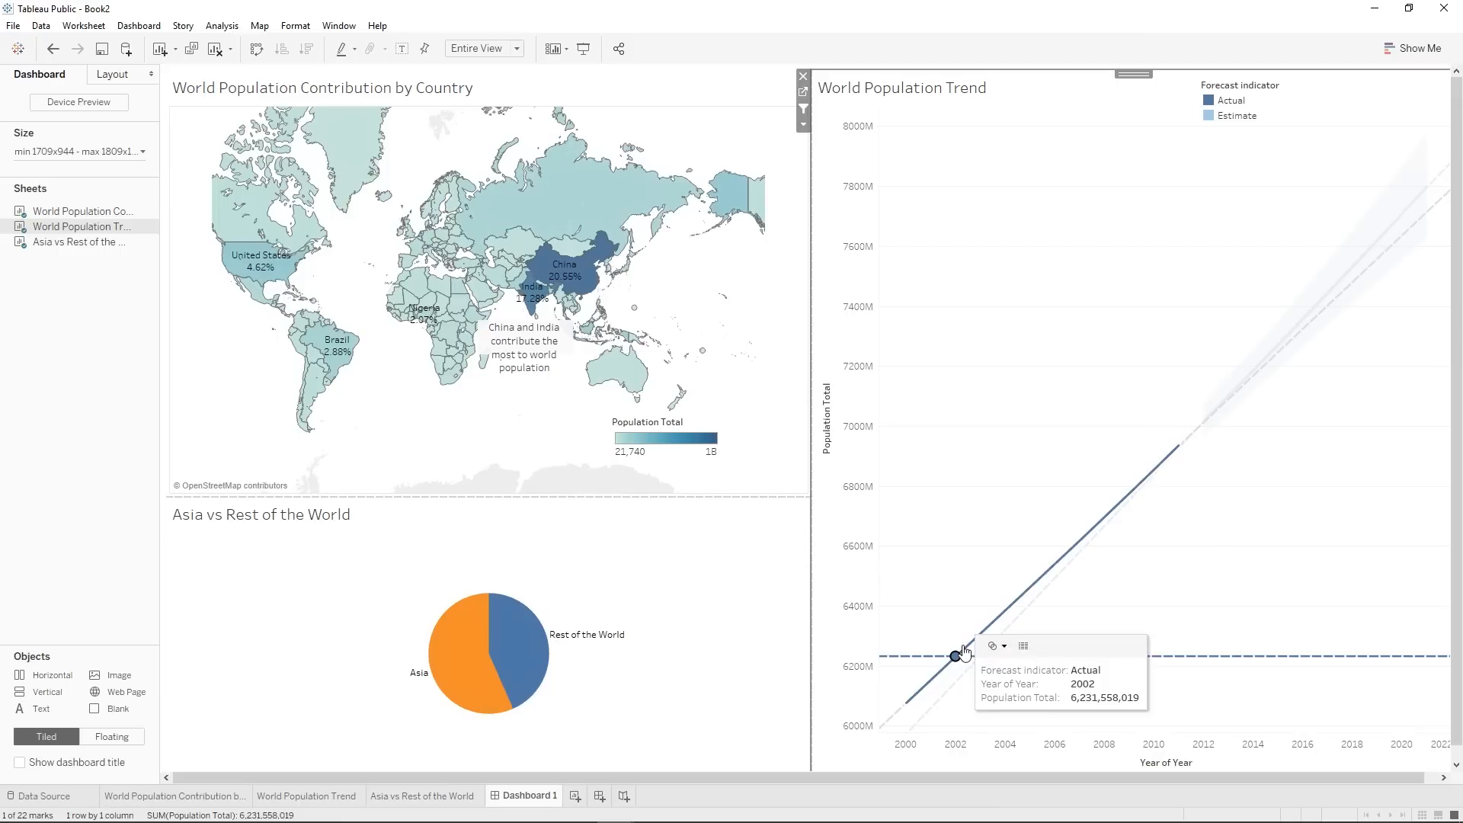
click(1006, 611)
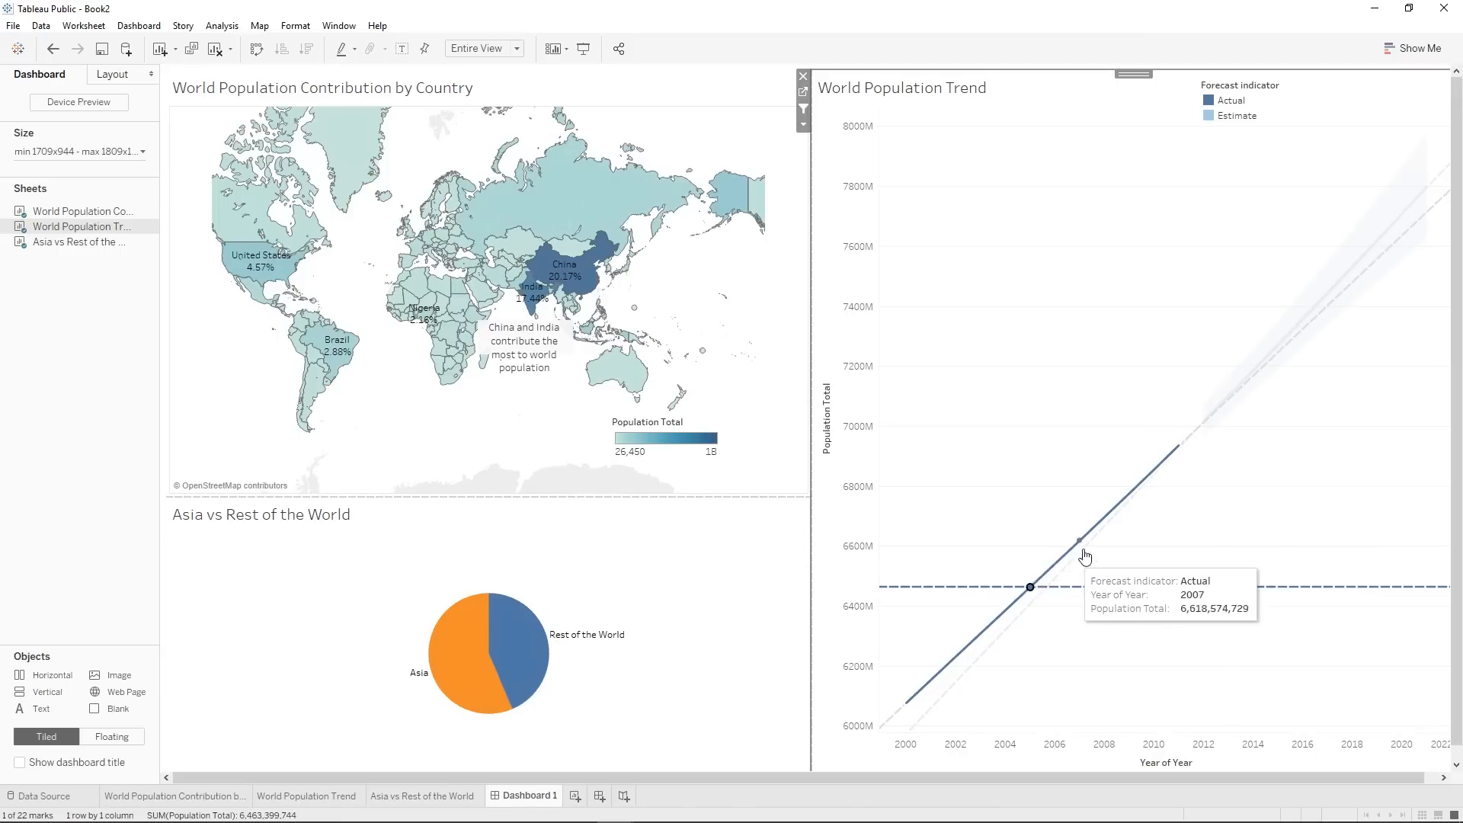
click(1104, 517)
click(1129, 494)
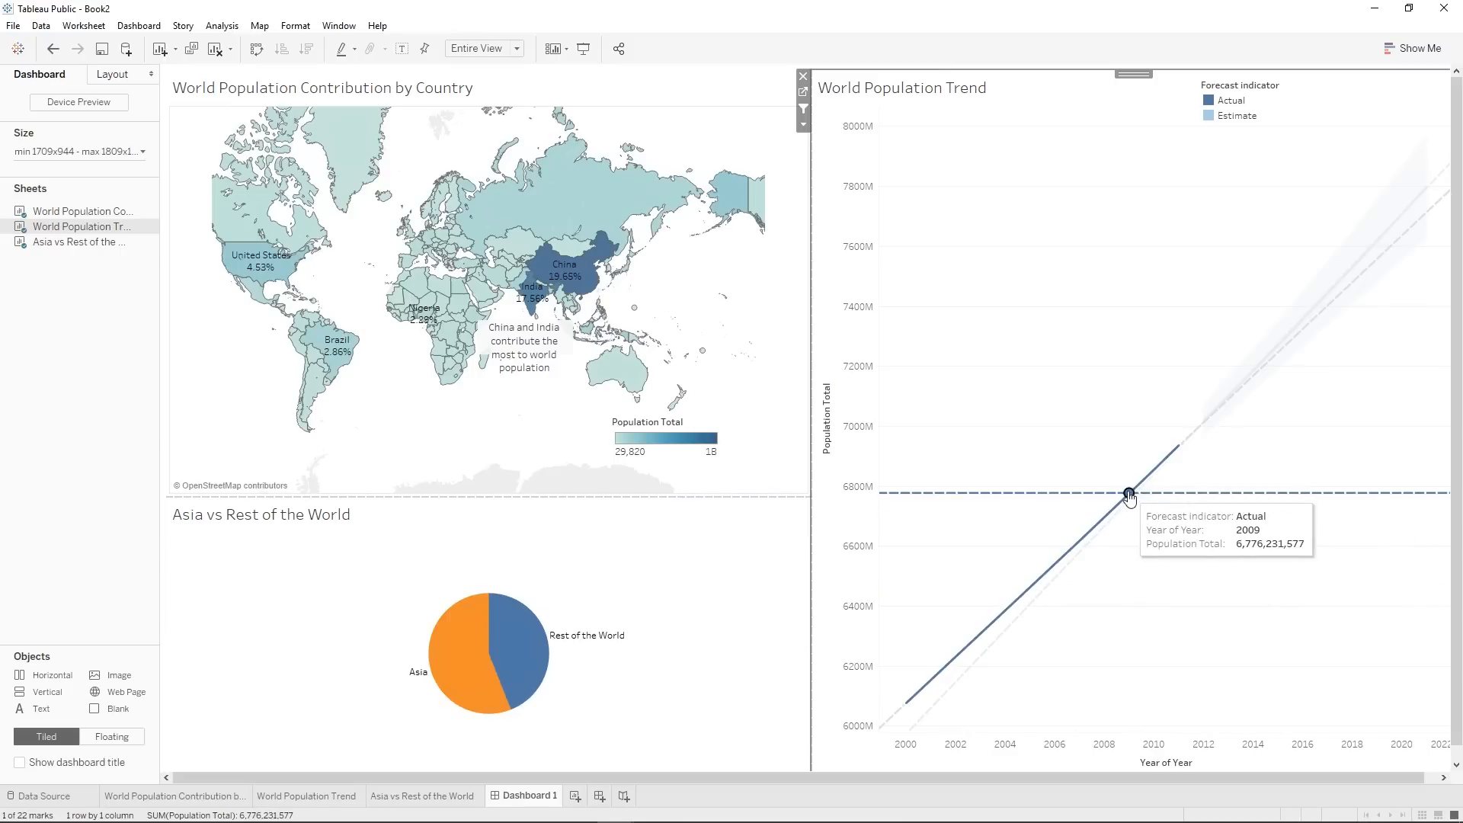
click(1129, 493)
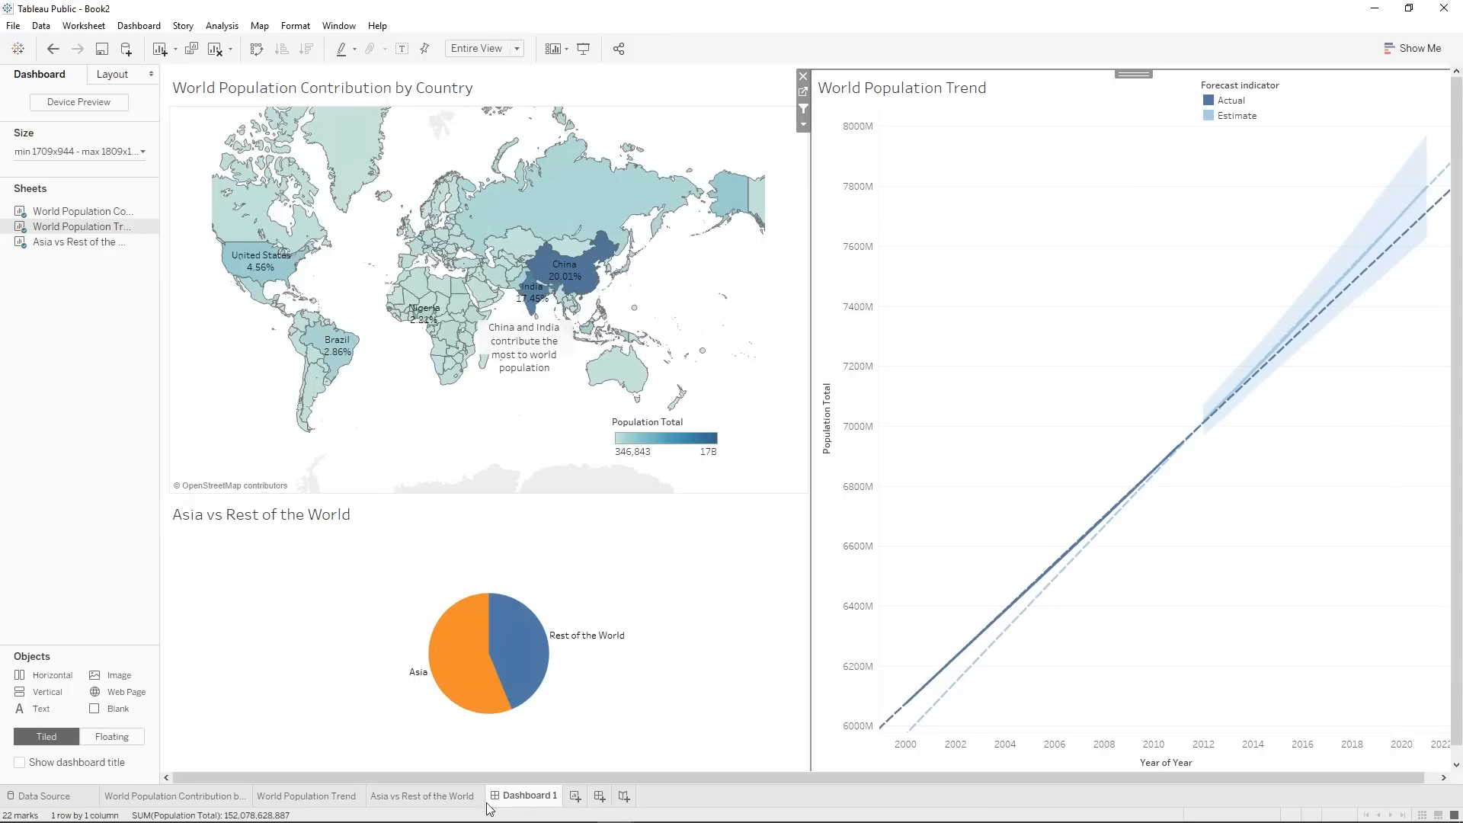
Add a Range of Dates filter on Year from 1/12/2000 to 1/12/2012 to the World Population Trend sheet.
click(333, 797)
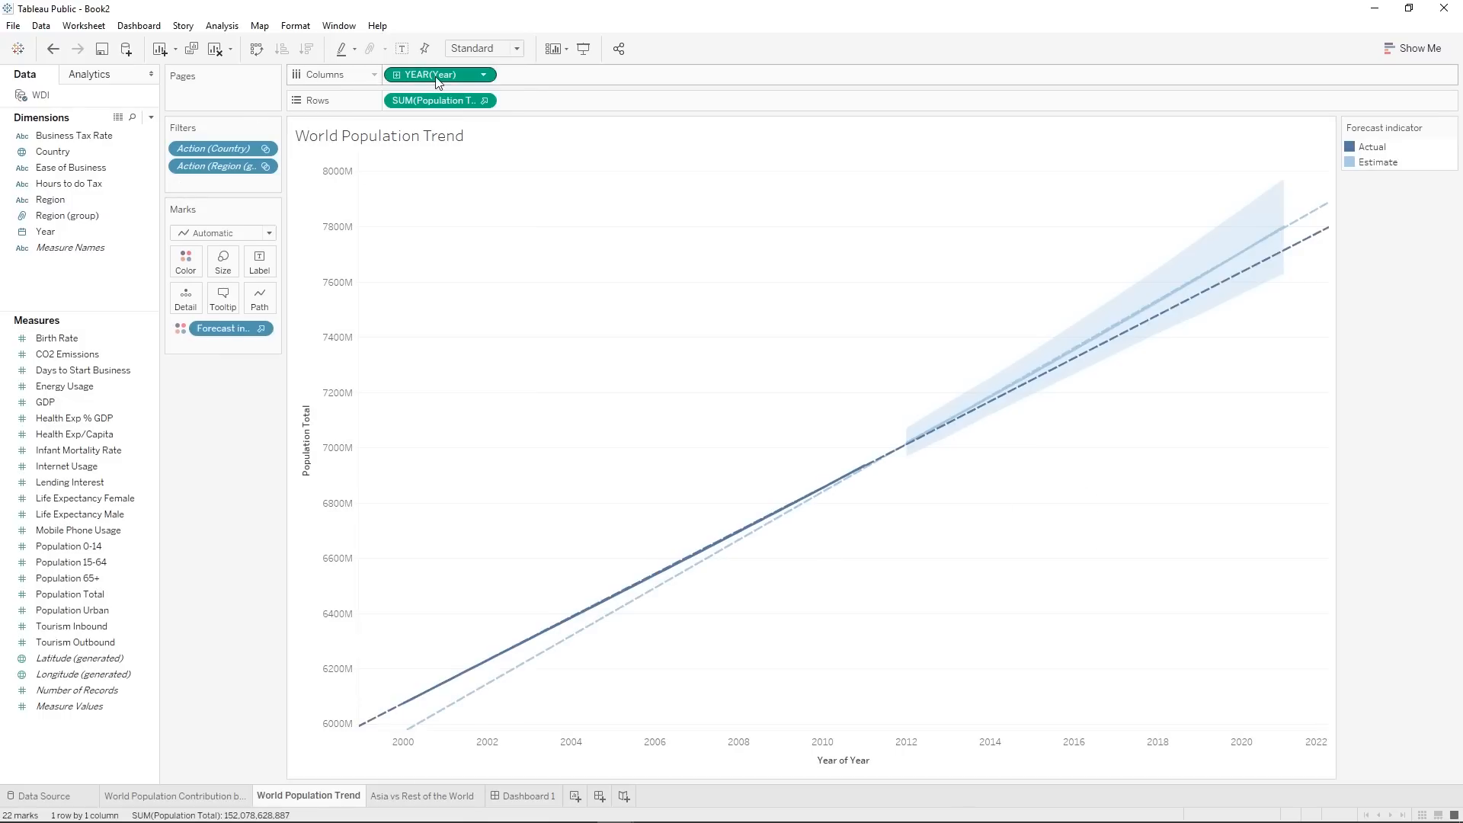
drag(437, 81, 227, 183)
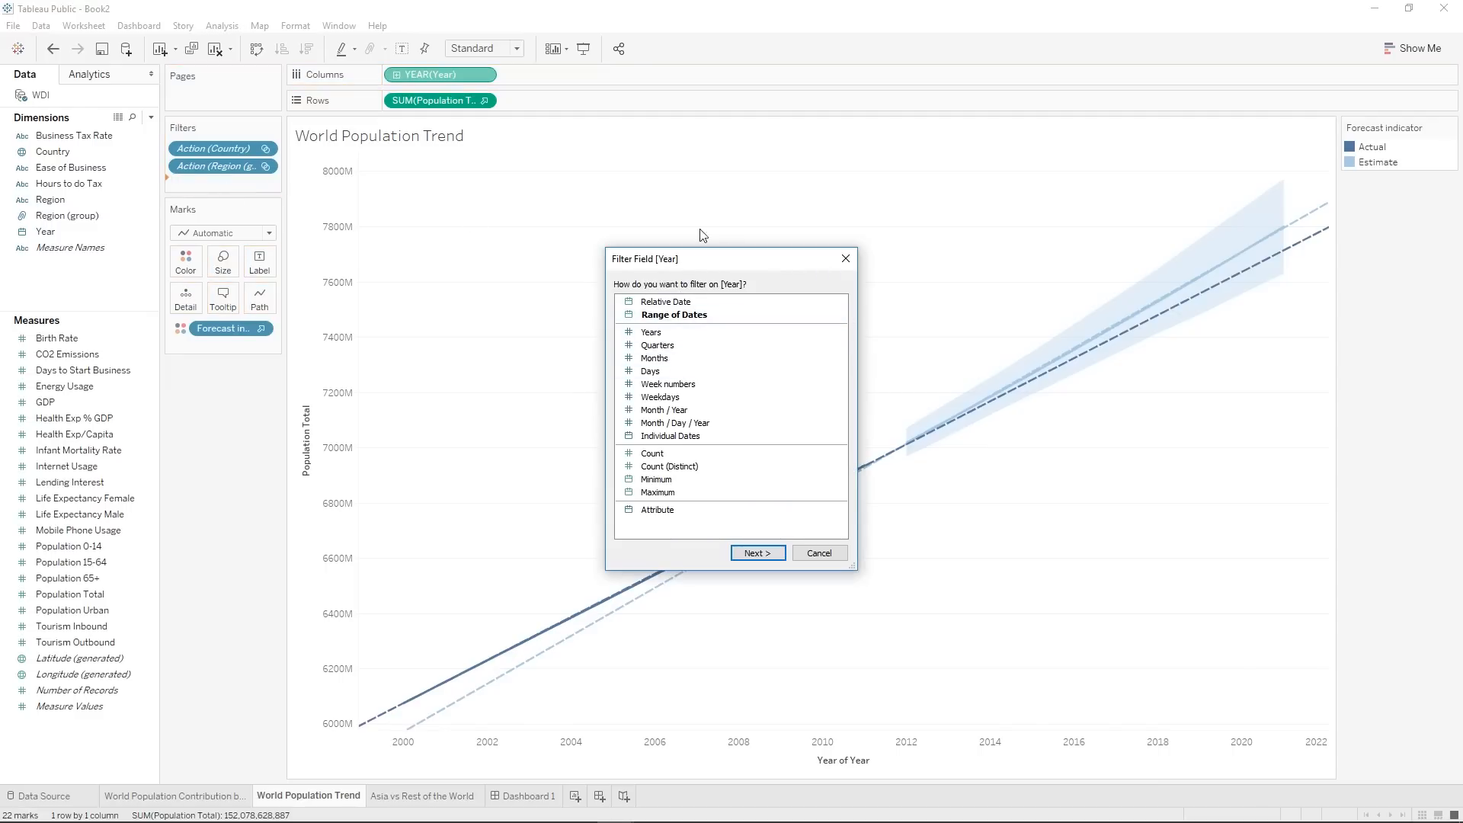
click(675, 319)
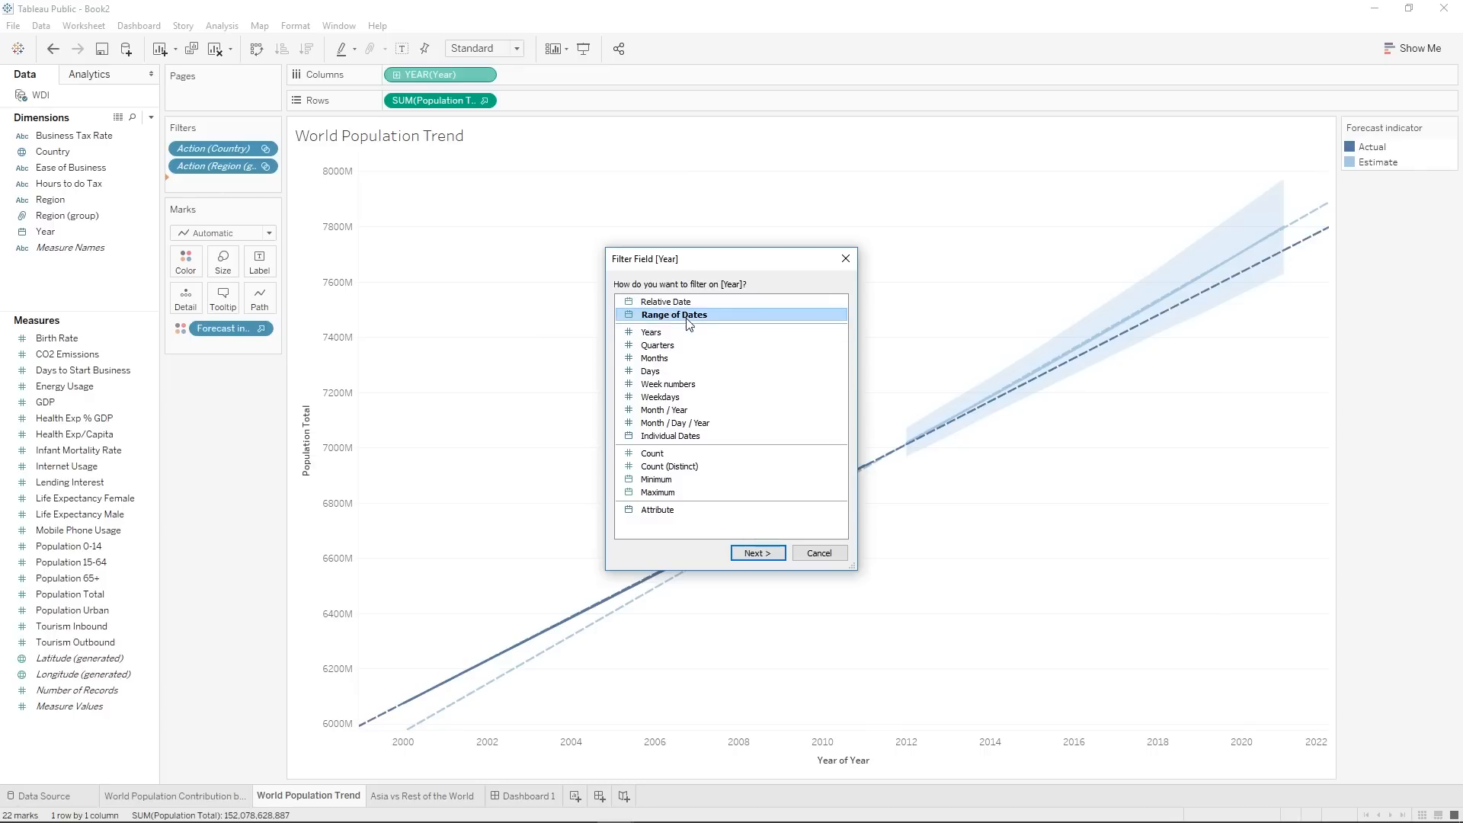
click(750, 554)
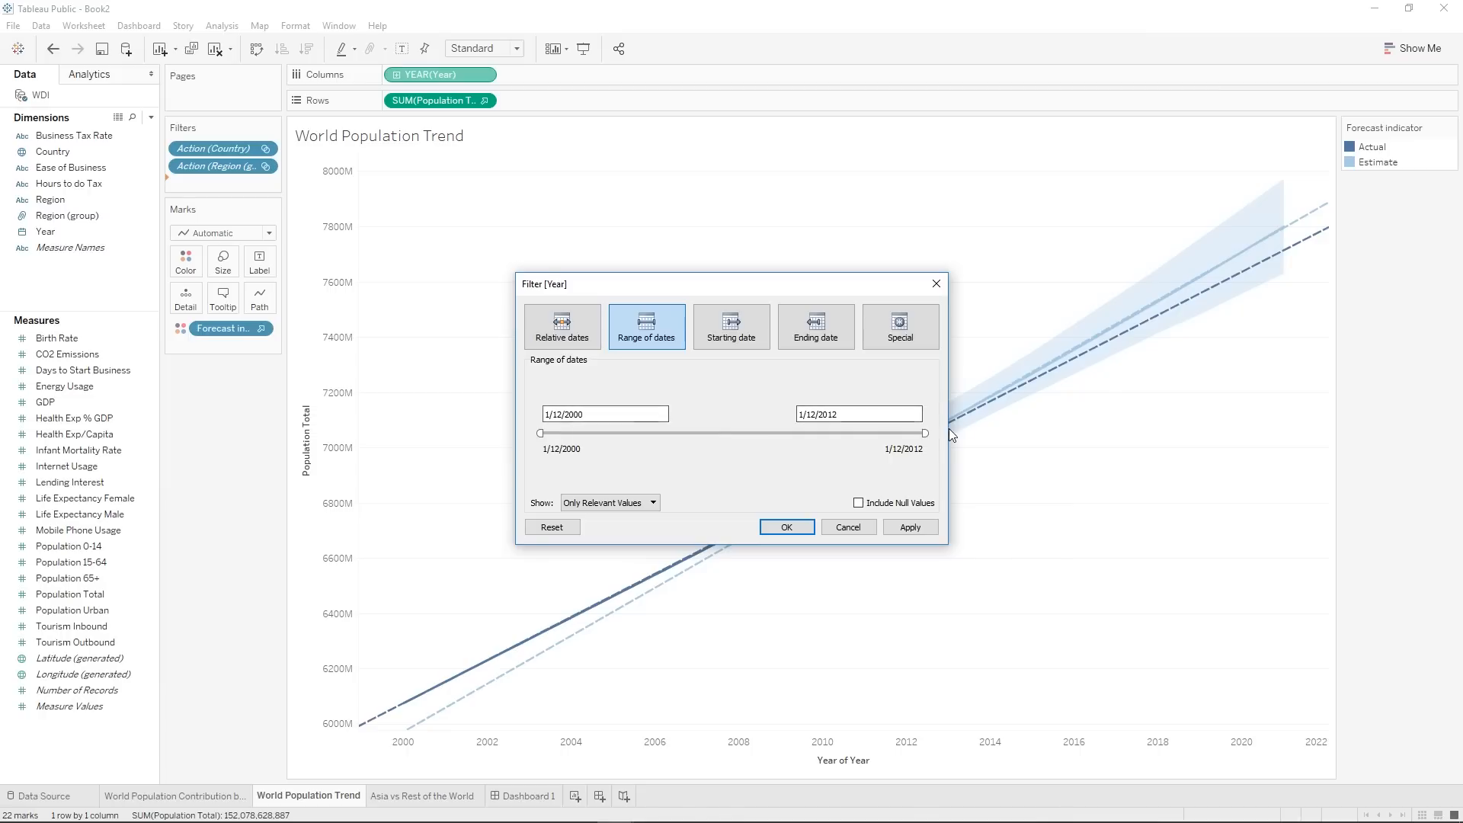
click(803, 534)
Show the Year range filter and test it by moving its start date to 5/30/2006 and back to 1/12/2000.
right_click(200, 184)
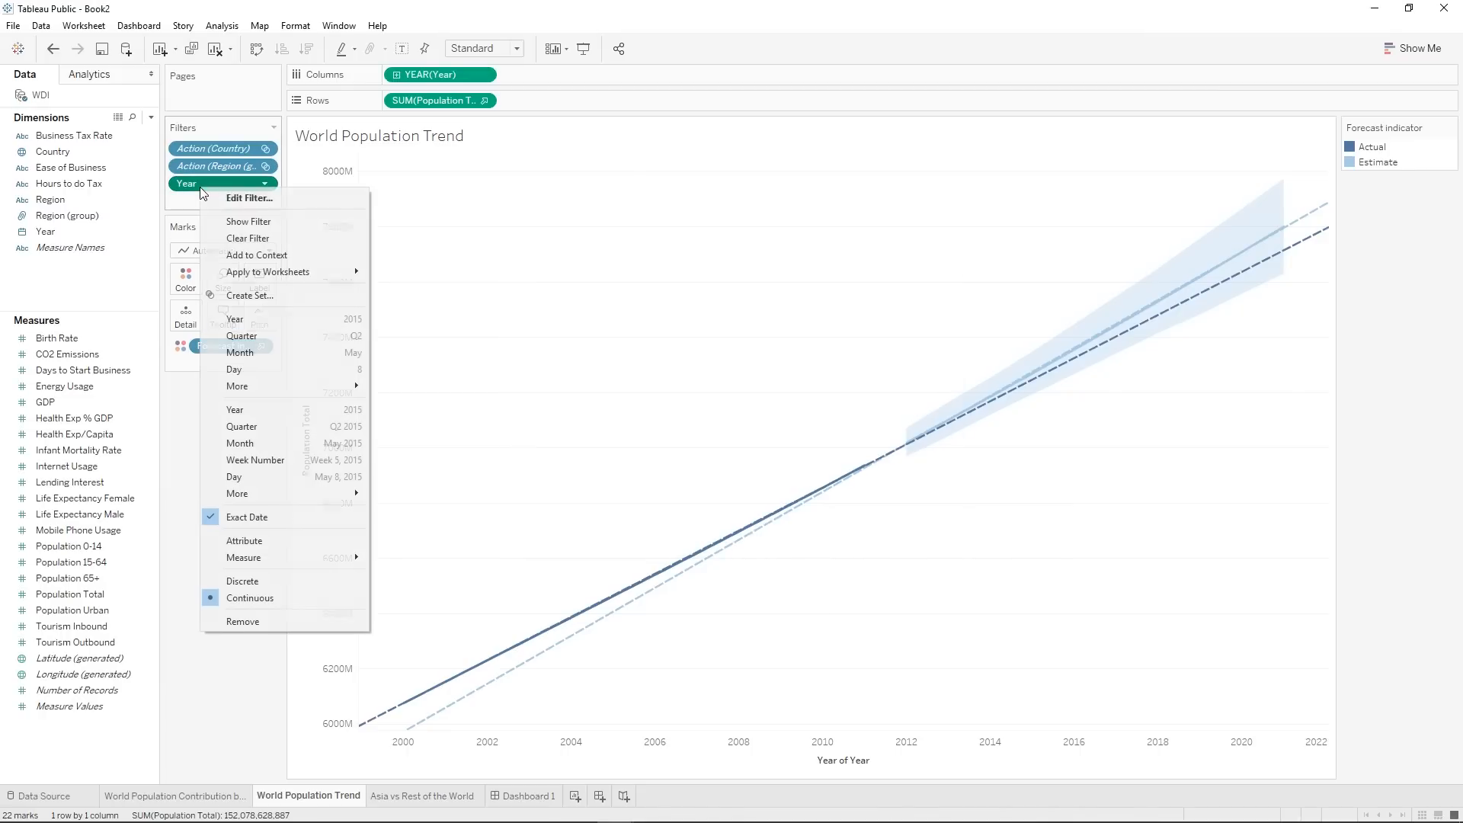
click(250, 222)
drag(1349, 163, 1399, 163)
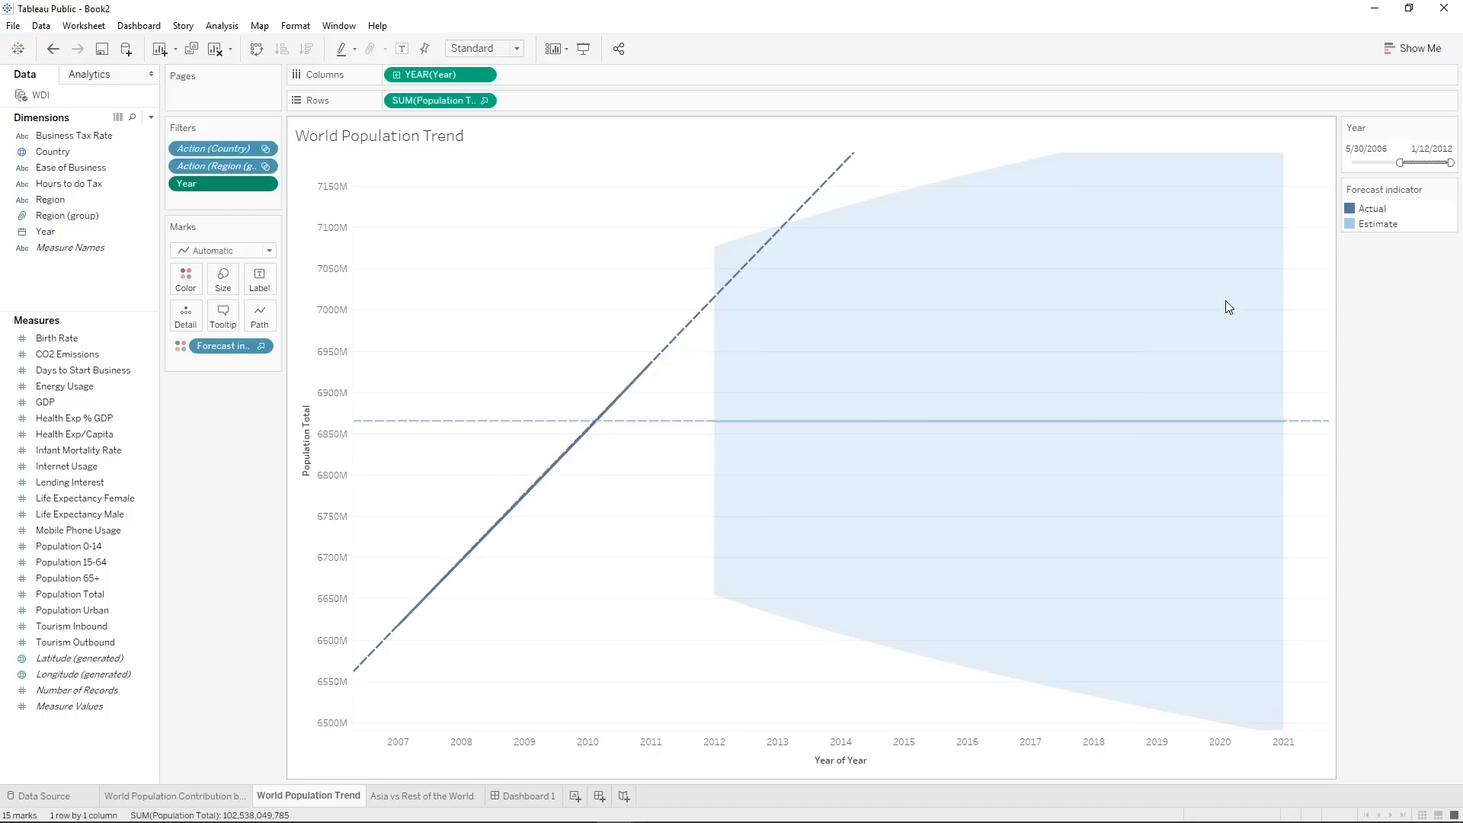
drag(1399, 162, 1331, 161)
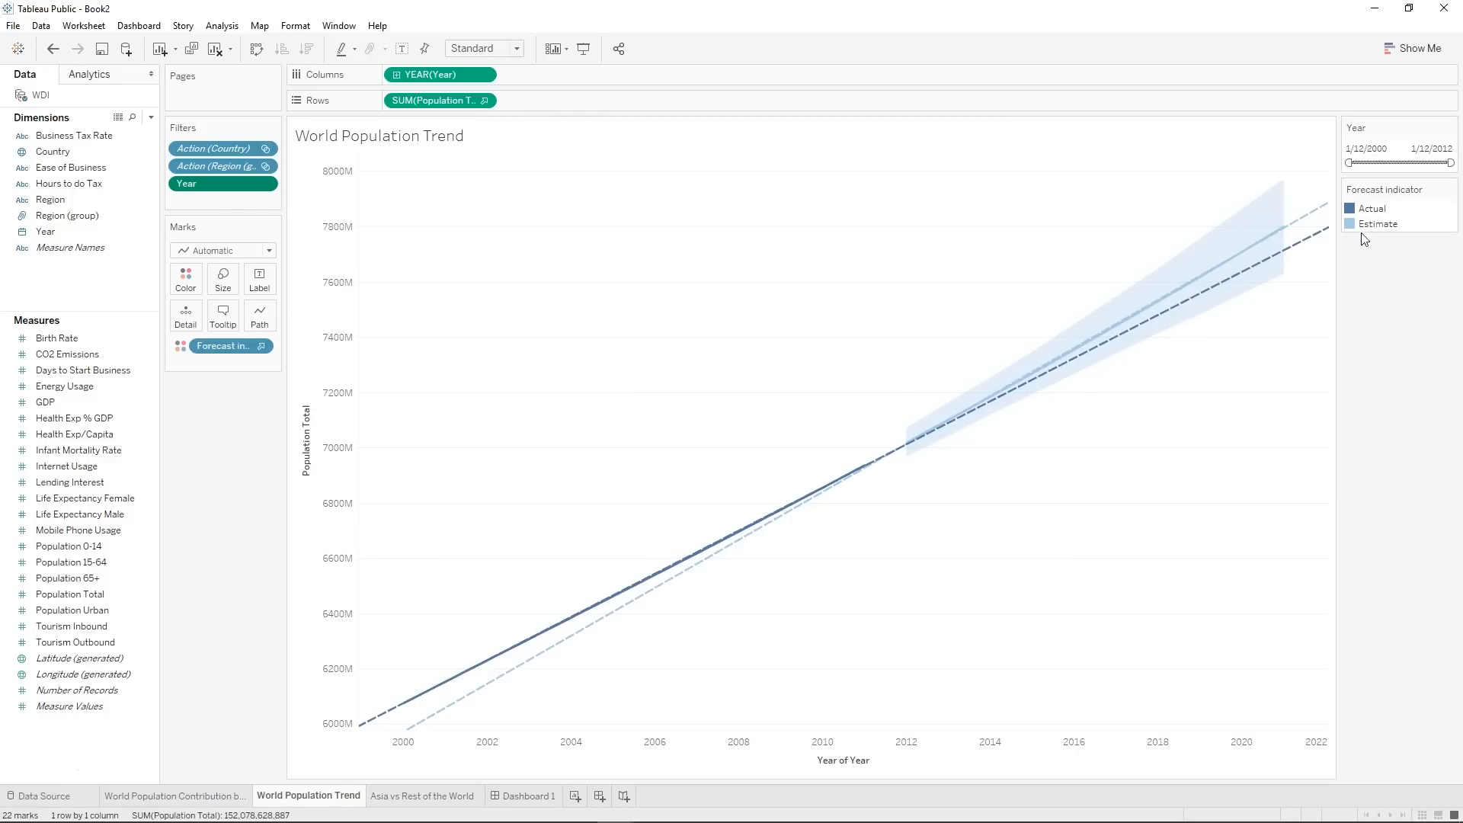
Remove the Year range filter from the World Population Trend sheet.
click(1419, 124)
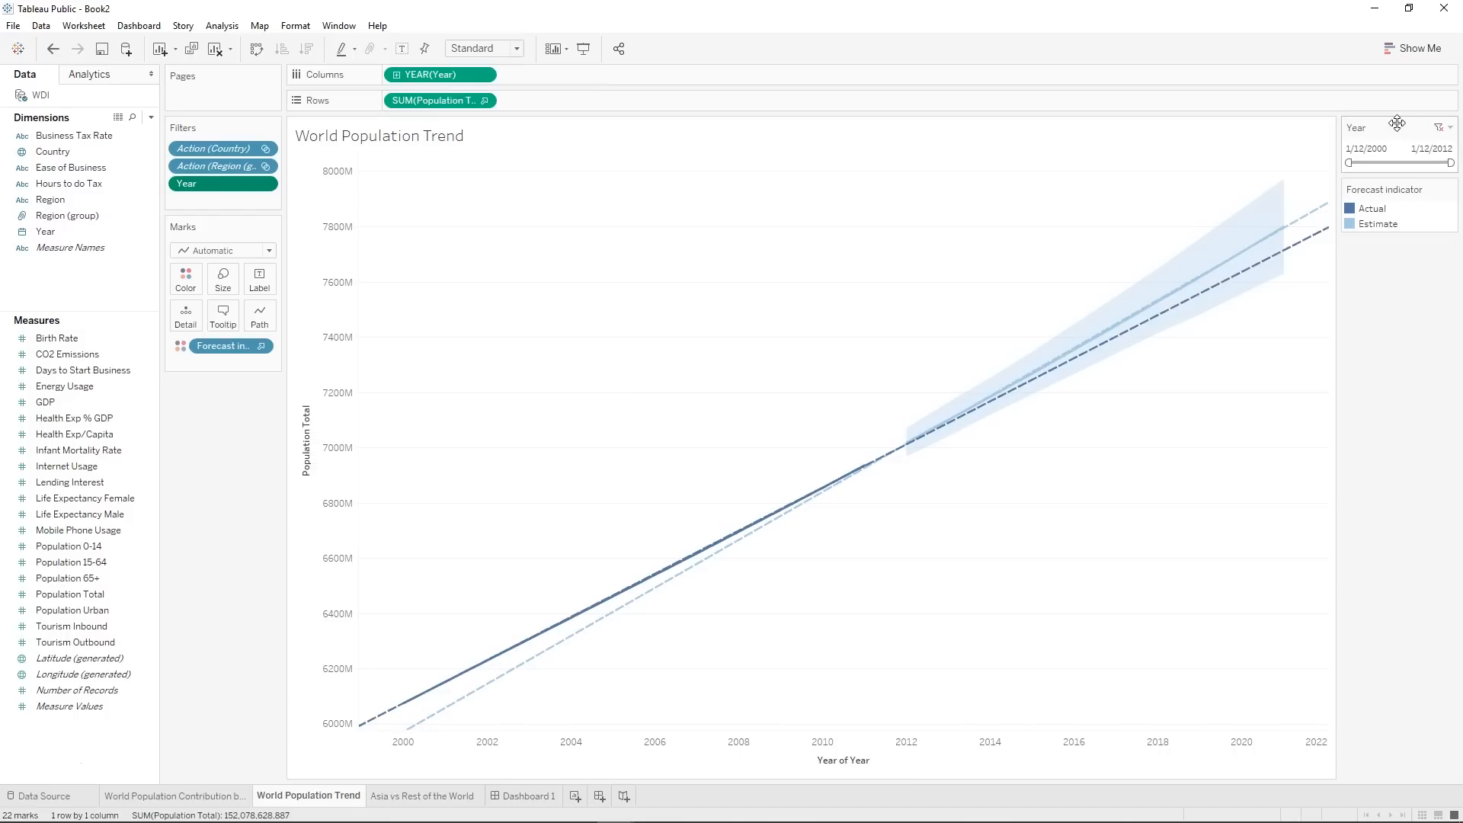
click(1451, 128)
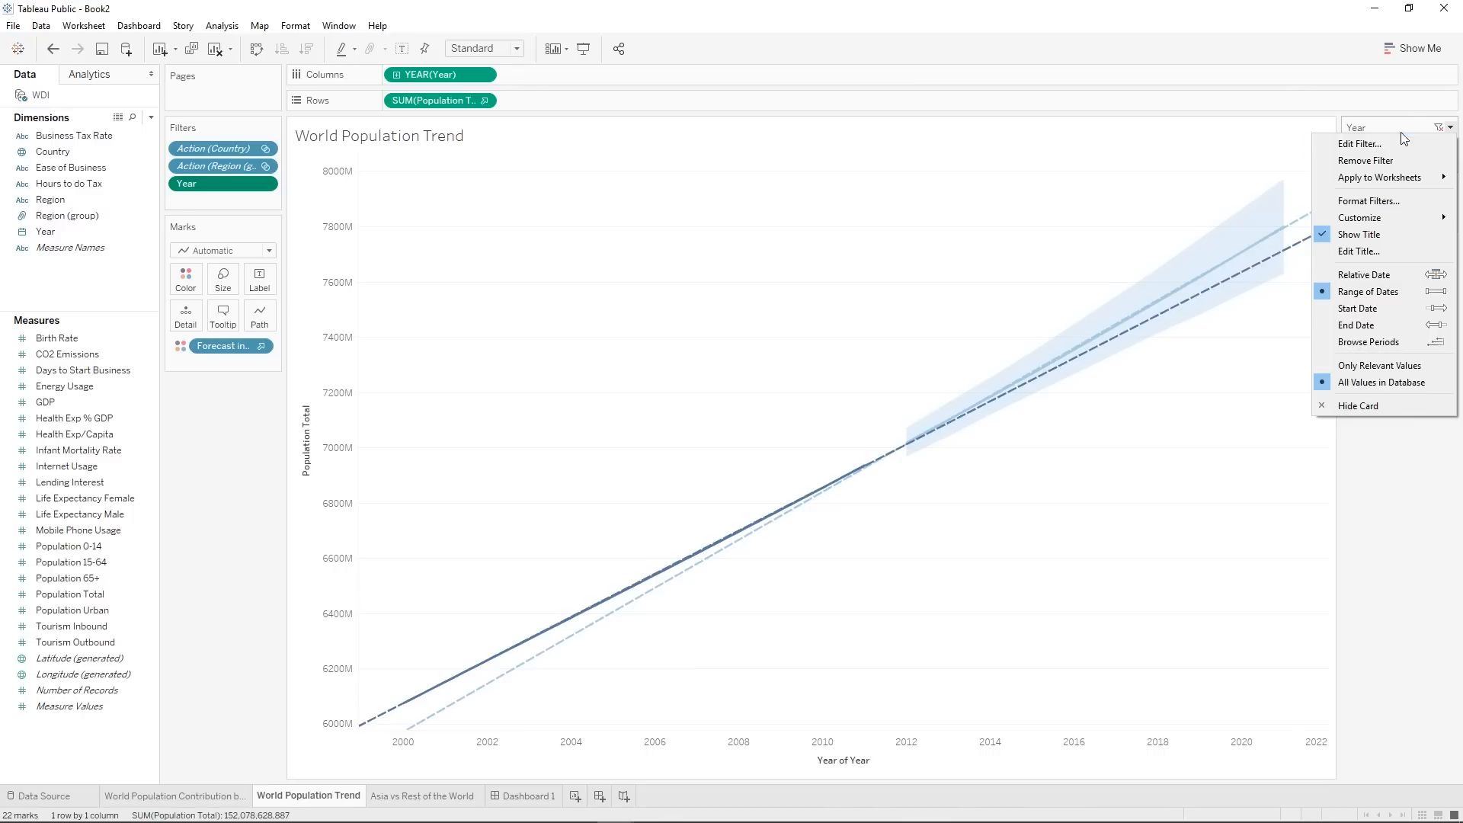
click(1400, 160)
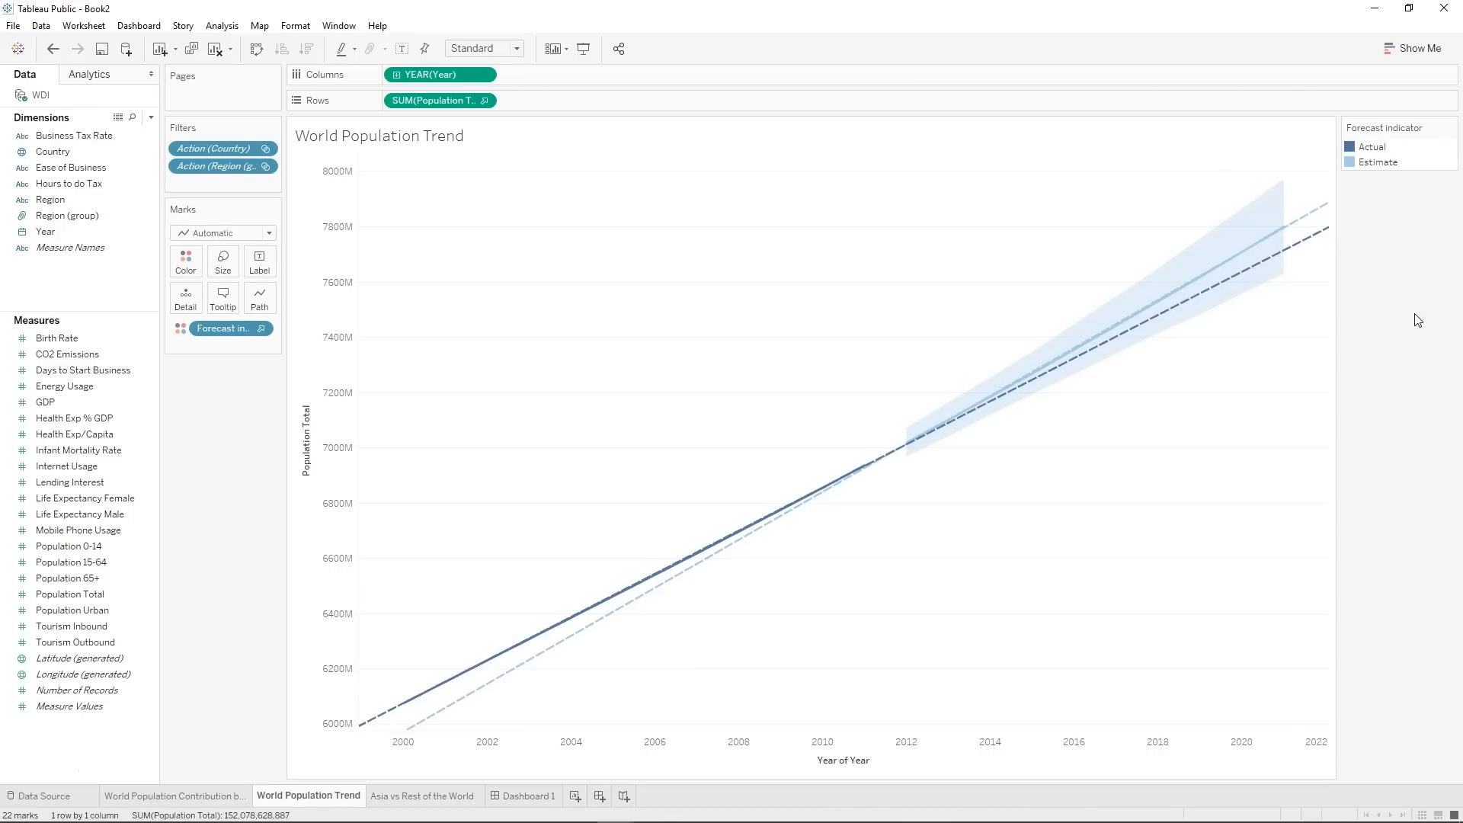
Add a filter on Year by Years to the Asia vs Rest of the World sheet, with all years included.
click(397, 793)
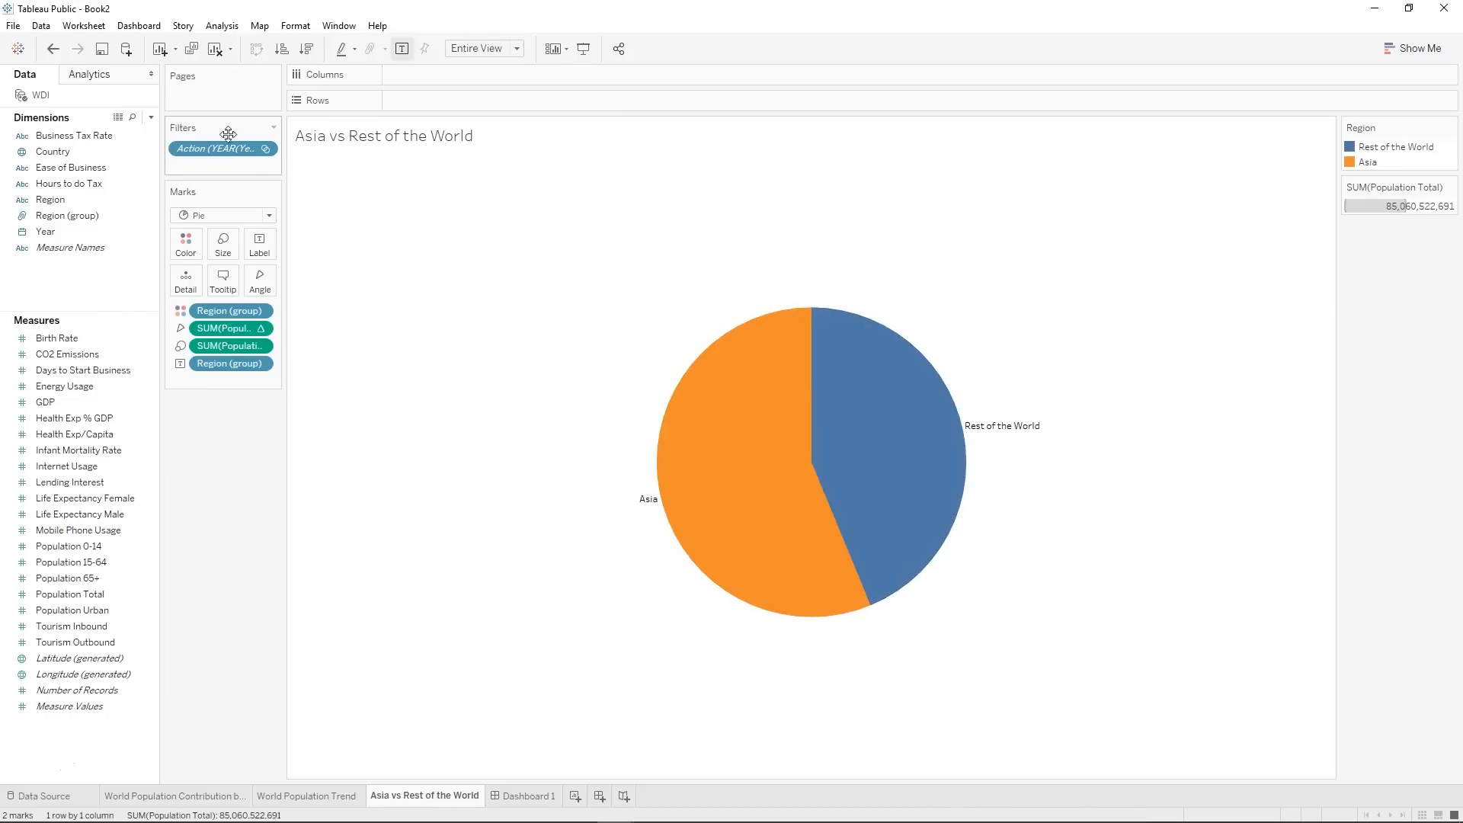
drag(80, 232, 211, 171)
click(702, 333)
click(762, 554)
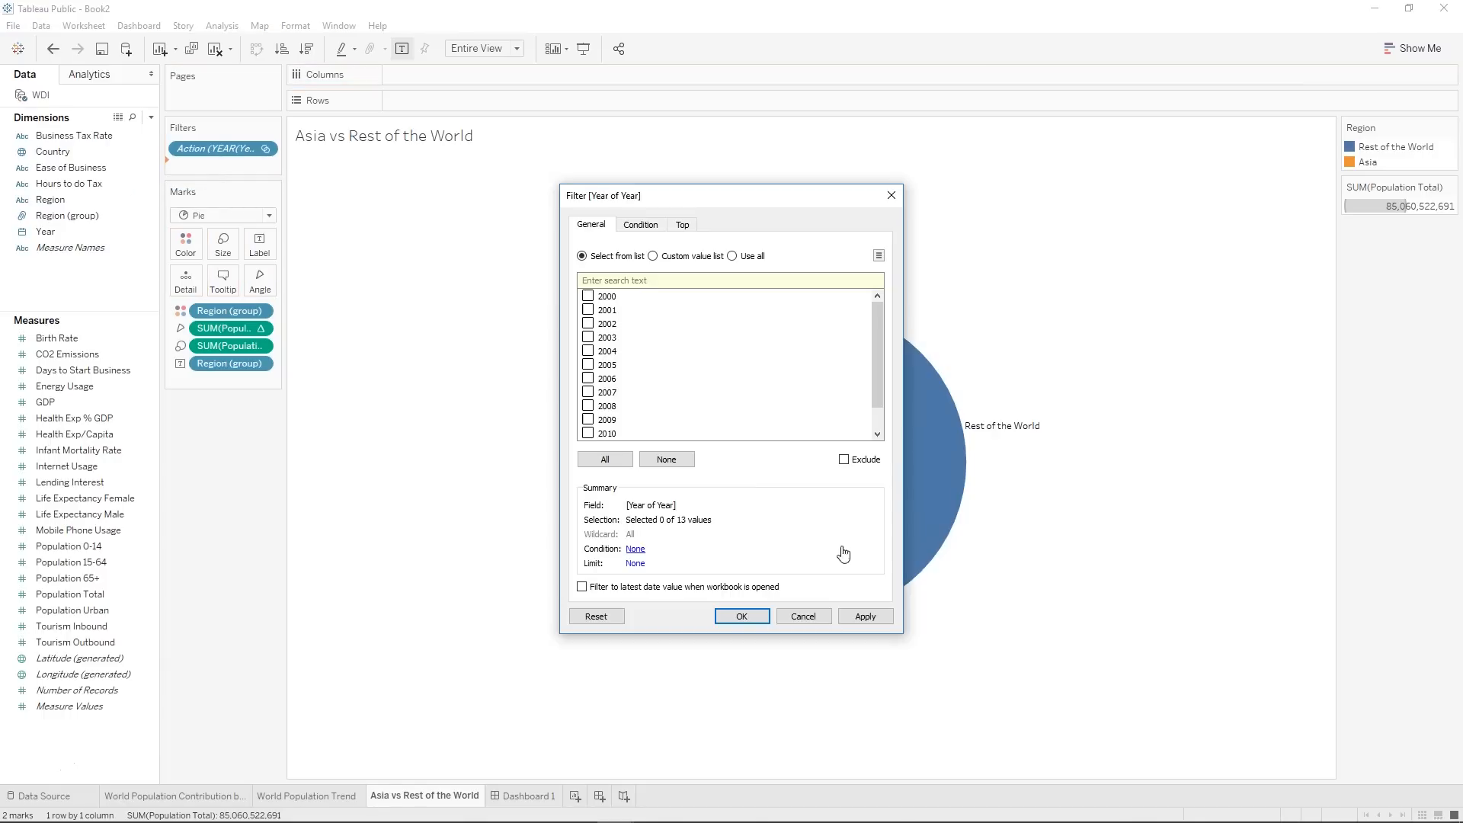
scroll(616, 364, down, 1)
click(605, 459)
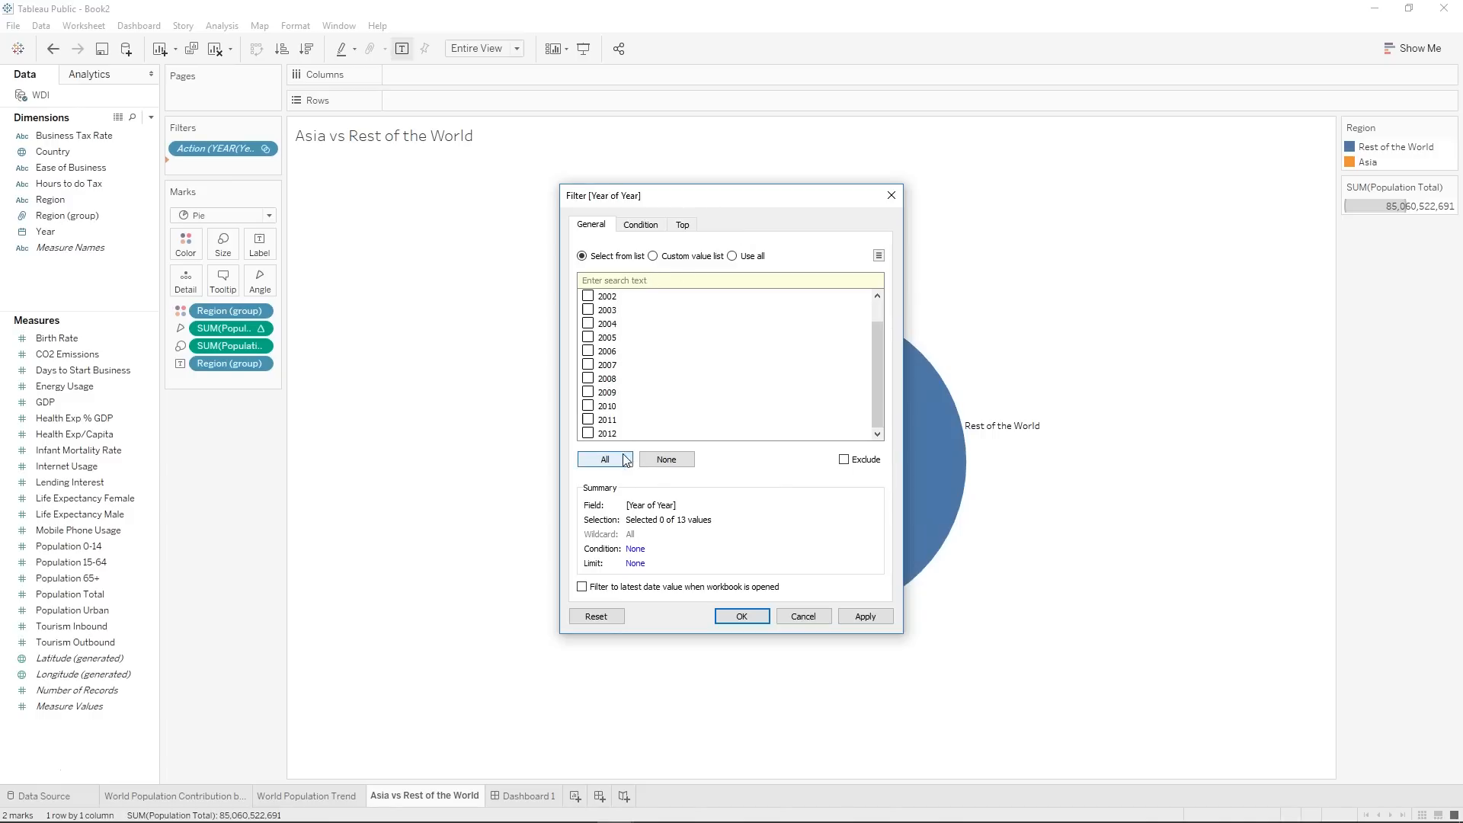
click(739, 615)
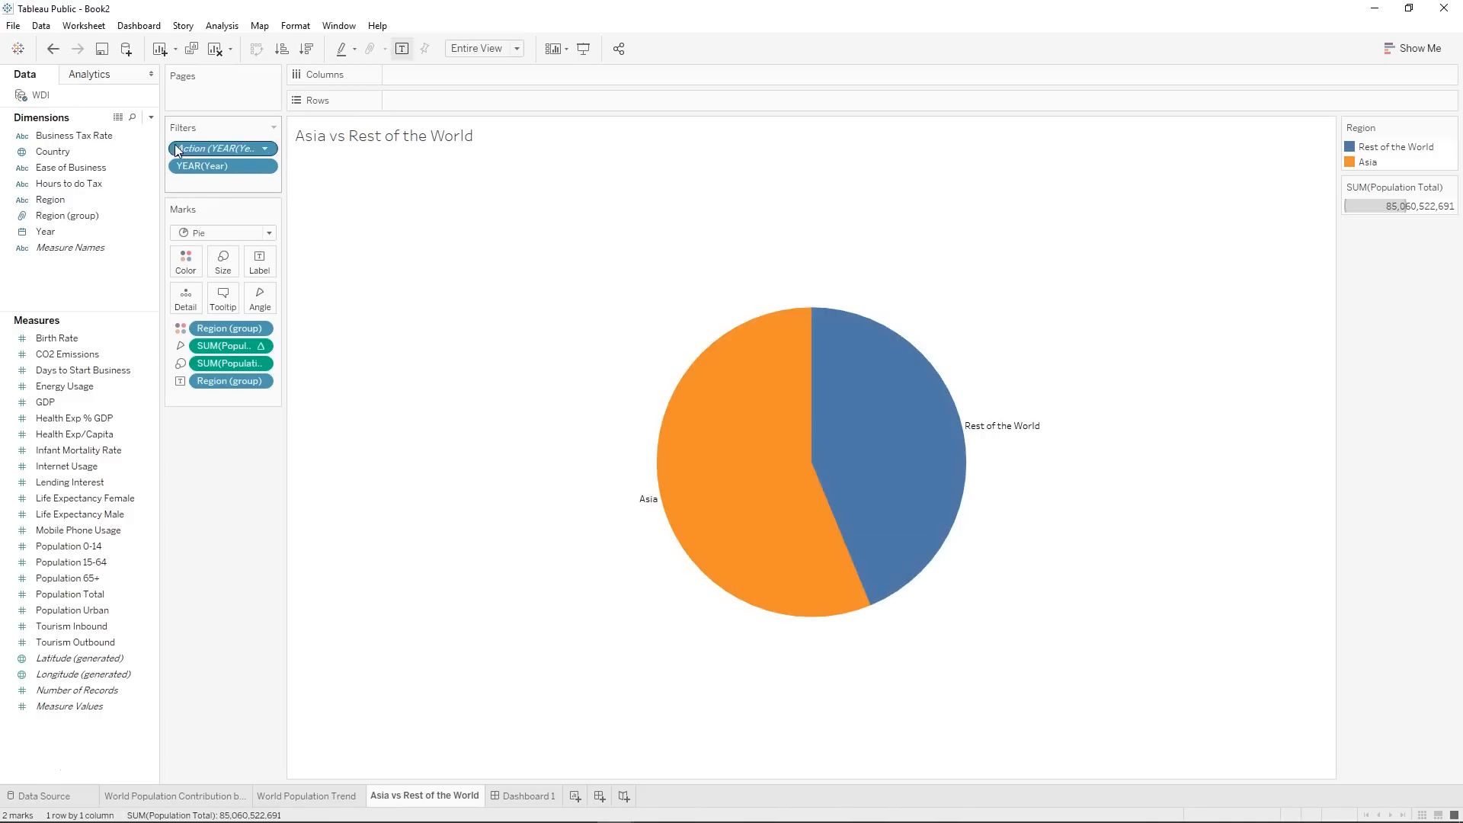
Show the YEAR(Year) filter beside the pie chart as Multiple Values (dropdown) and check its list of years.
right_click(195, 167)
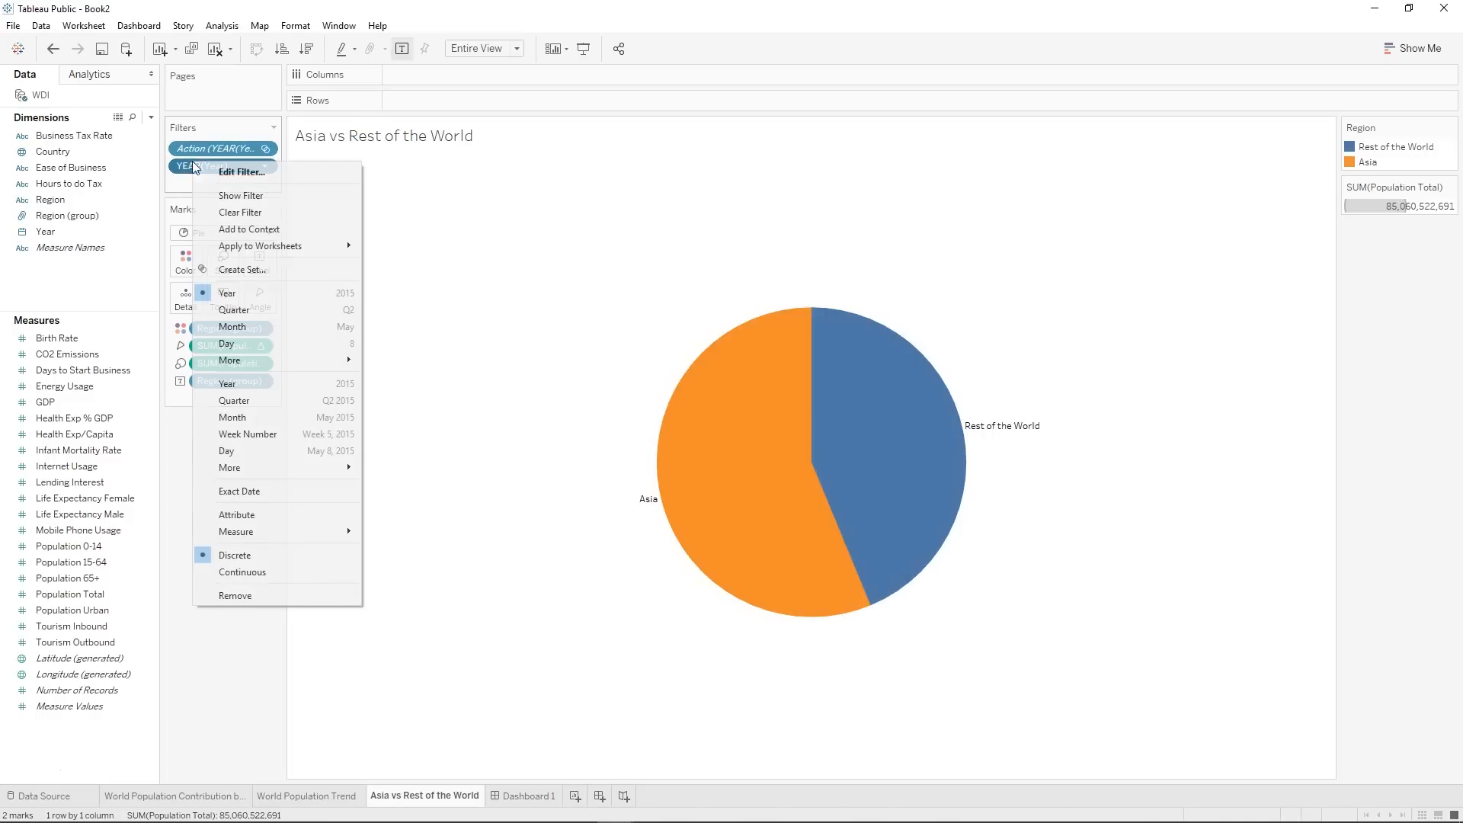
click(241, 196)
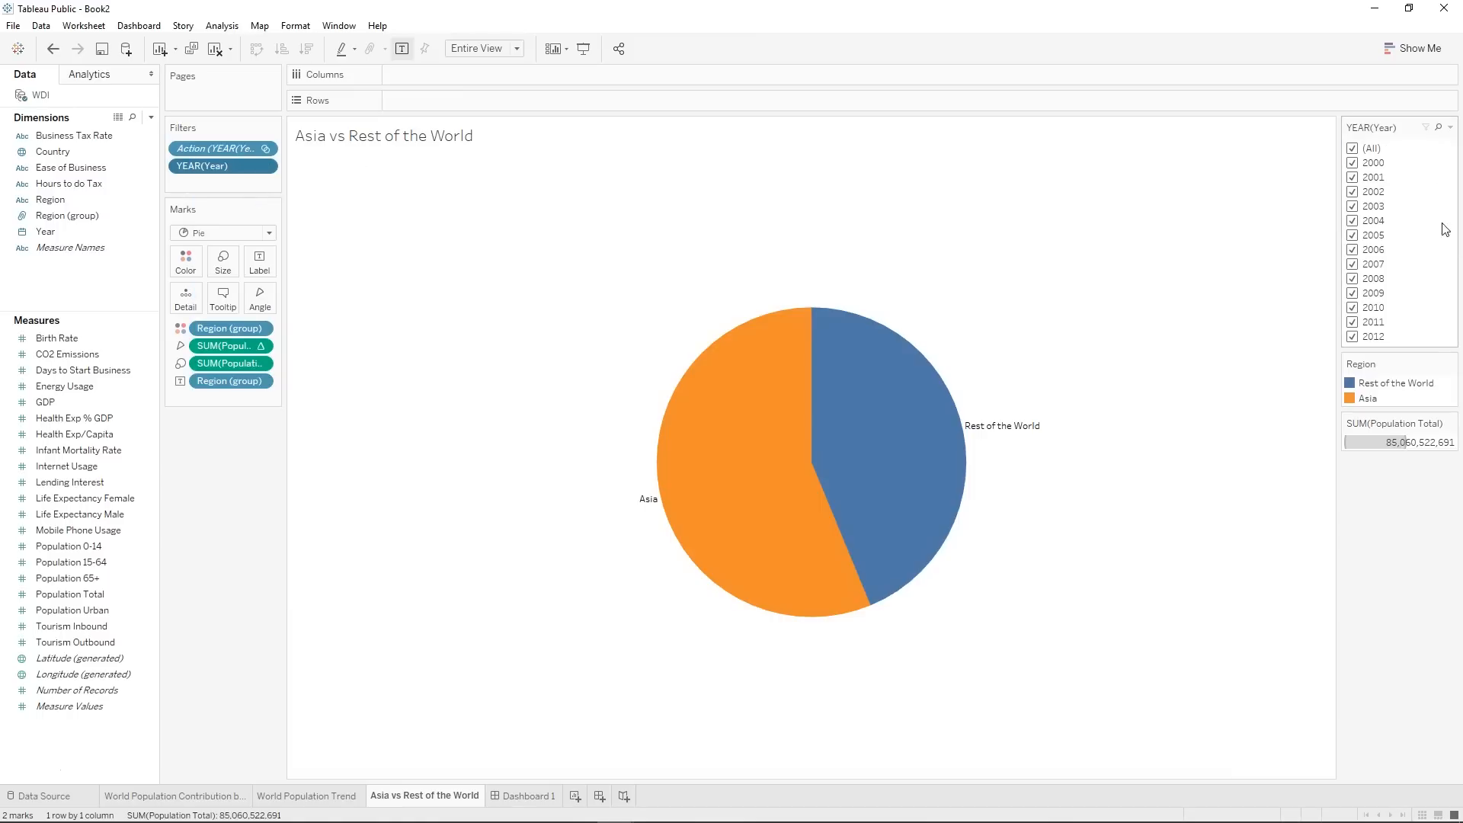
click(1450, 128)
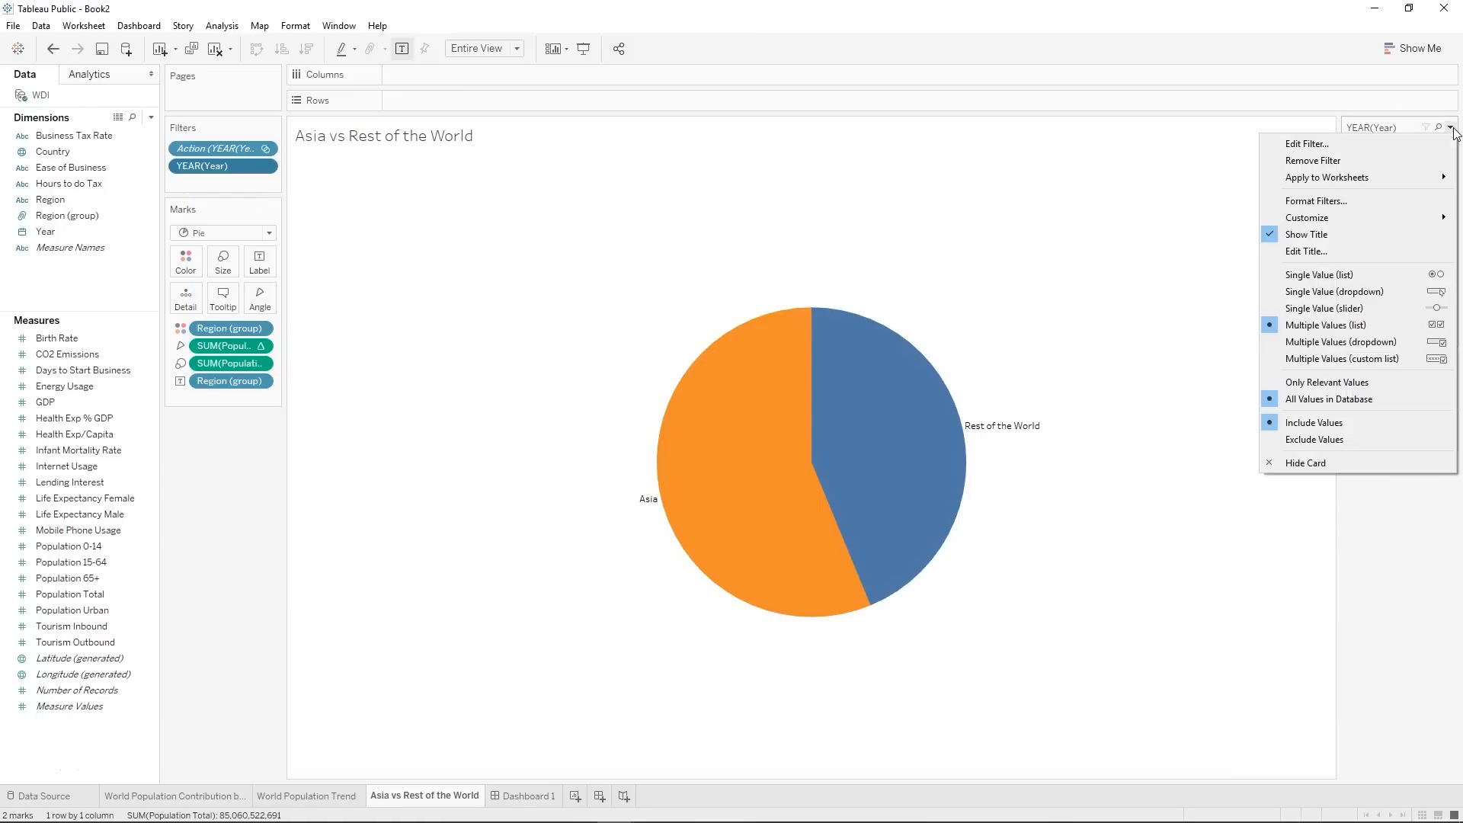
click(1394, 342)
click(1398, 149)
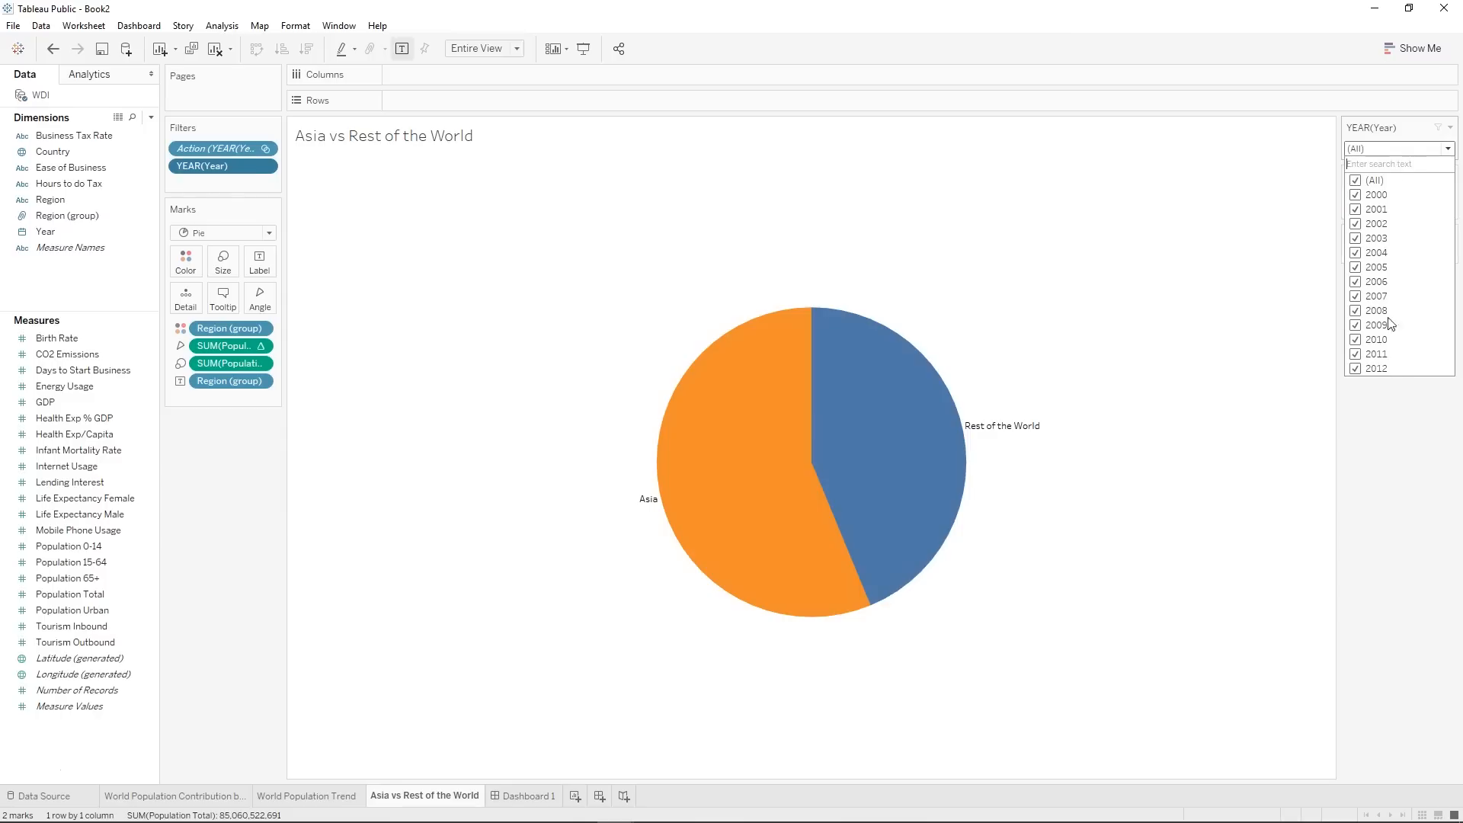
click(1400, 149)
click(1400, 149)
click(1400, 149)
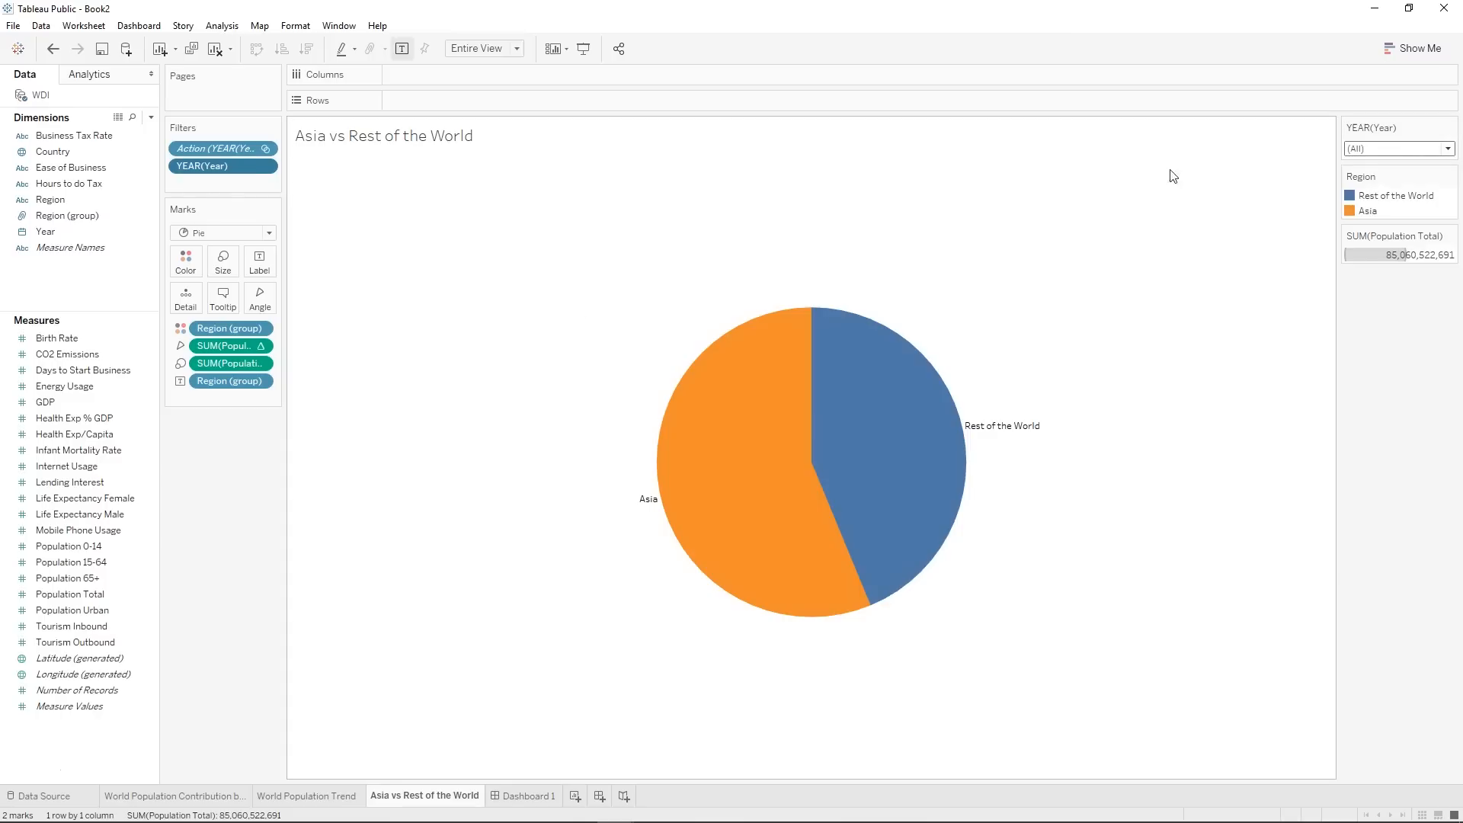
Change the YEAR(Year) filter on the pie chart sheet to Single Value (dropdown) and select 2012.
click(1451, 128)
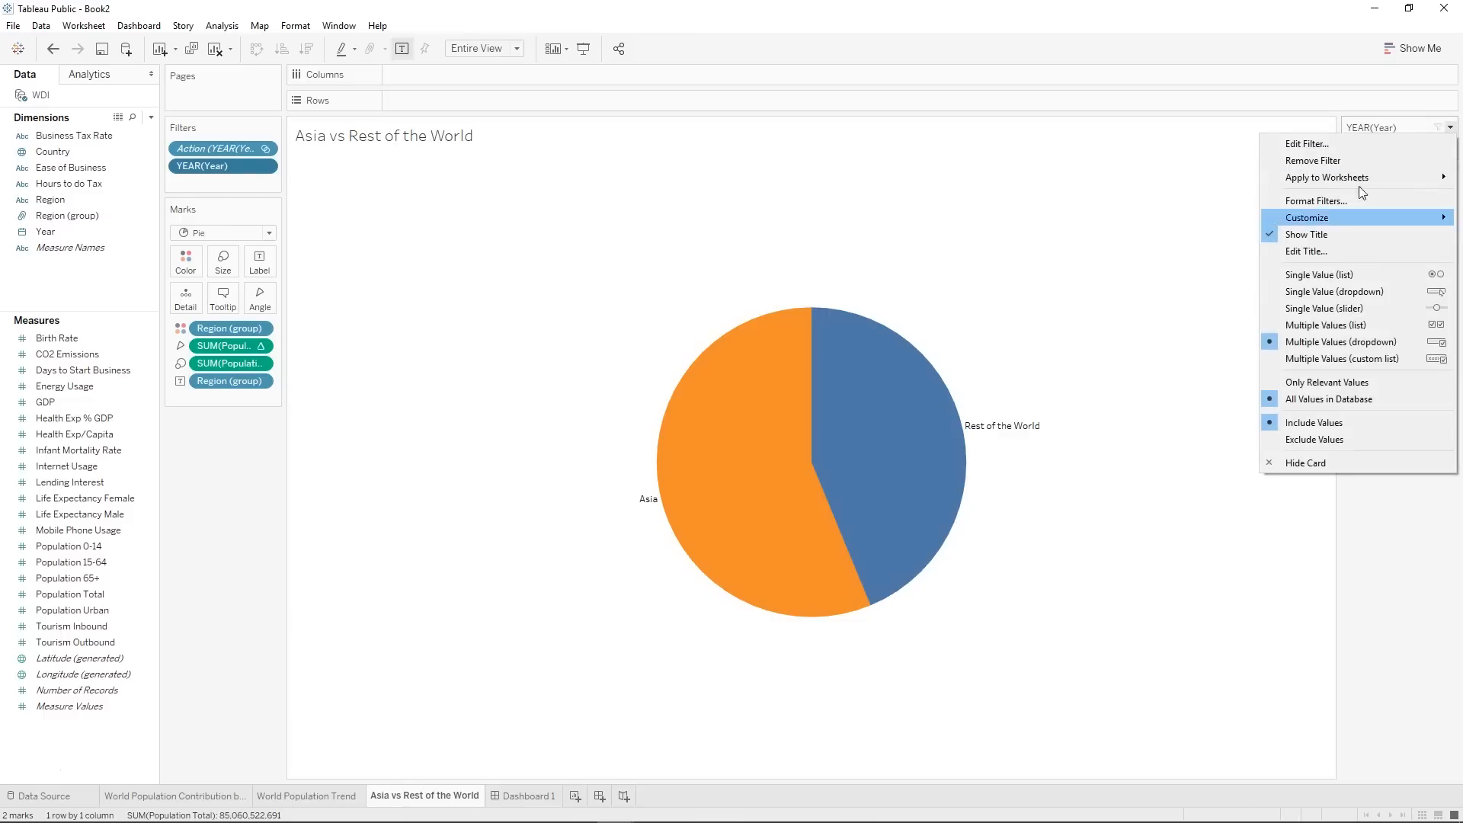
click(1348, 276)
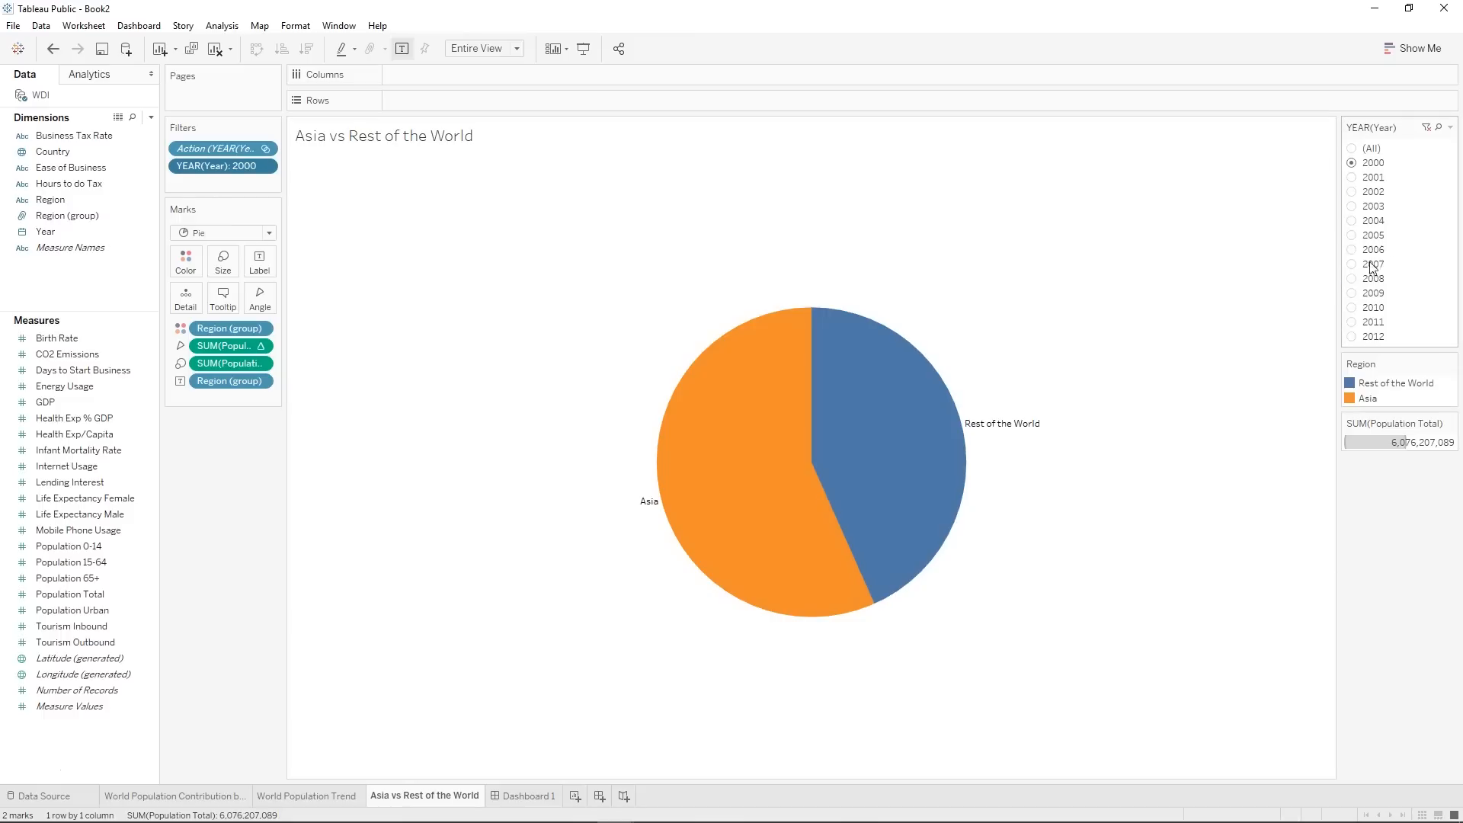
click(1451, 128)
click(1408, 292)
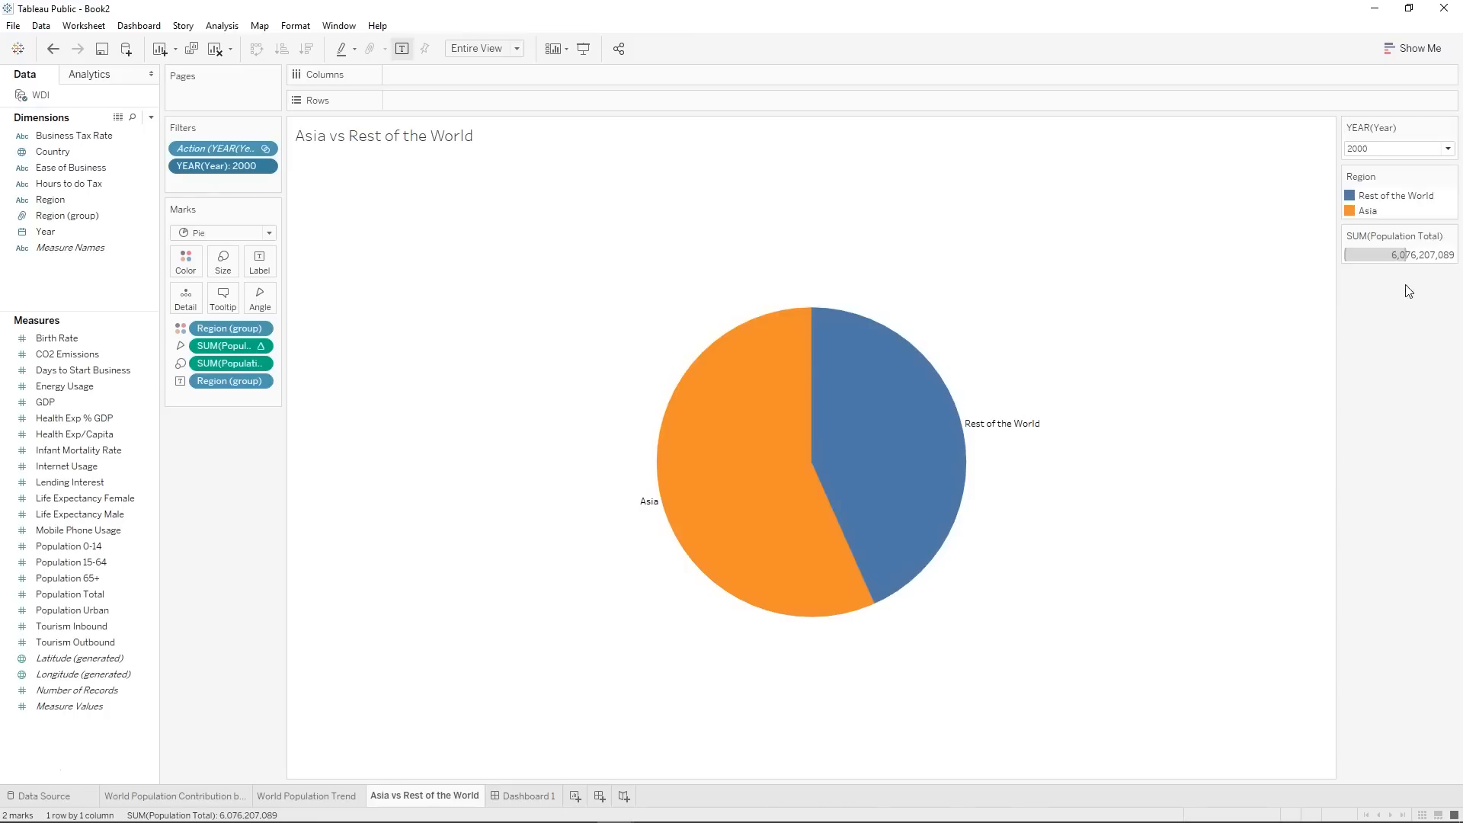
click(1411, 150)
click(1366, 380)
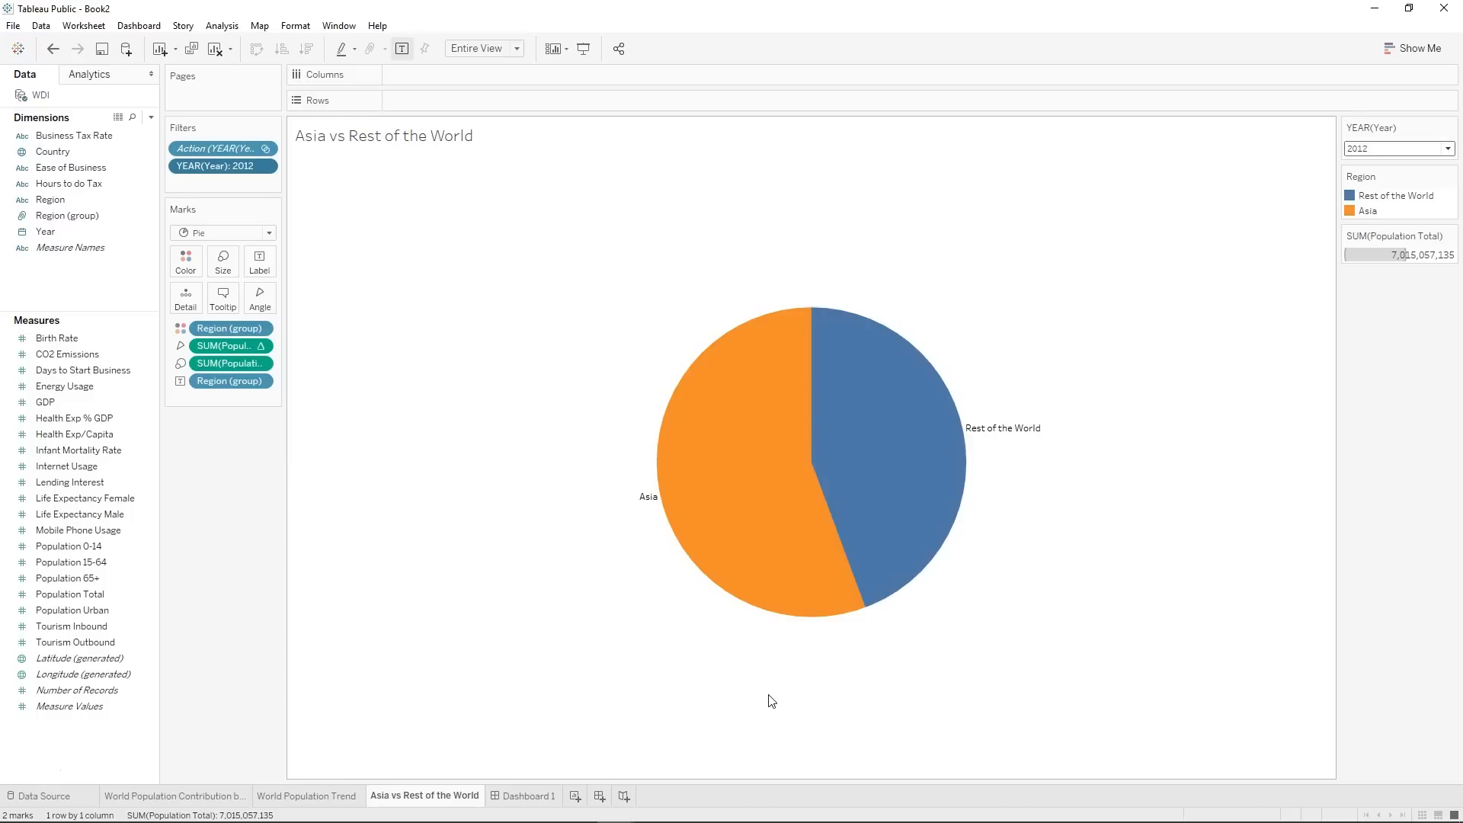
Show the Year of Year filter of the Asia vs Rest of the World chart on Dashboard 1.
click(528, 795)
click(650, 550)
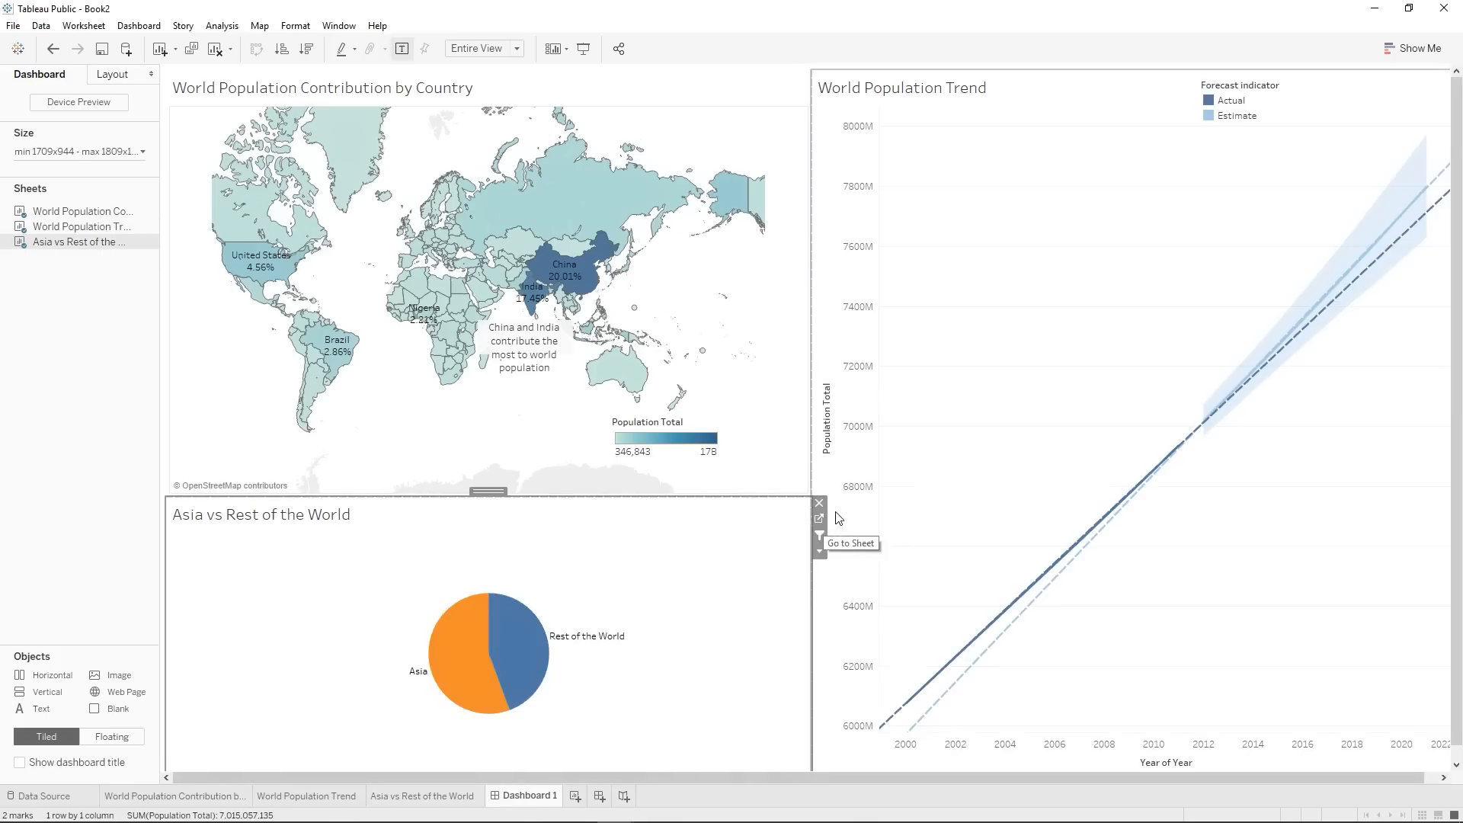
click(820, 553)
mouse_move(883, 640)
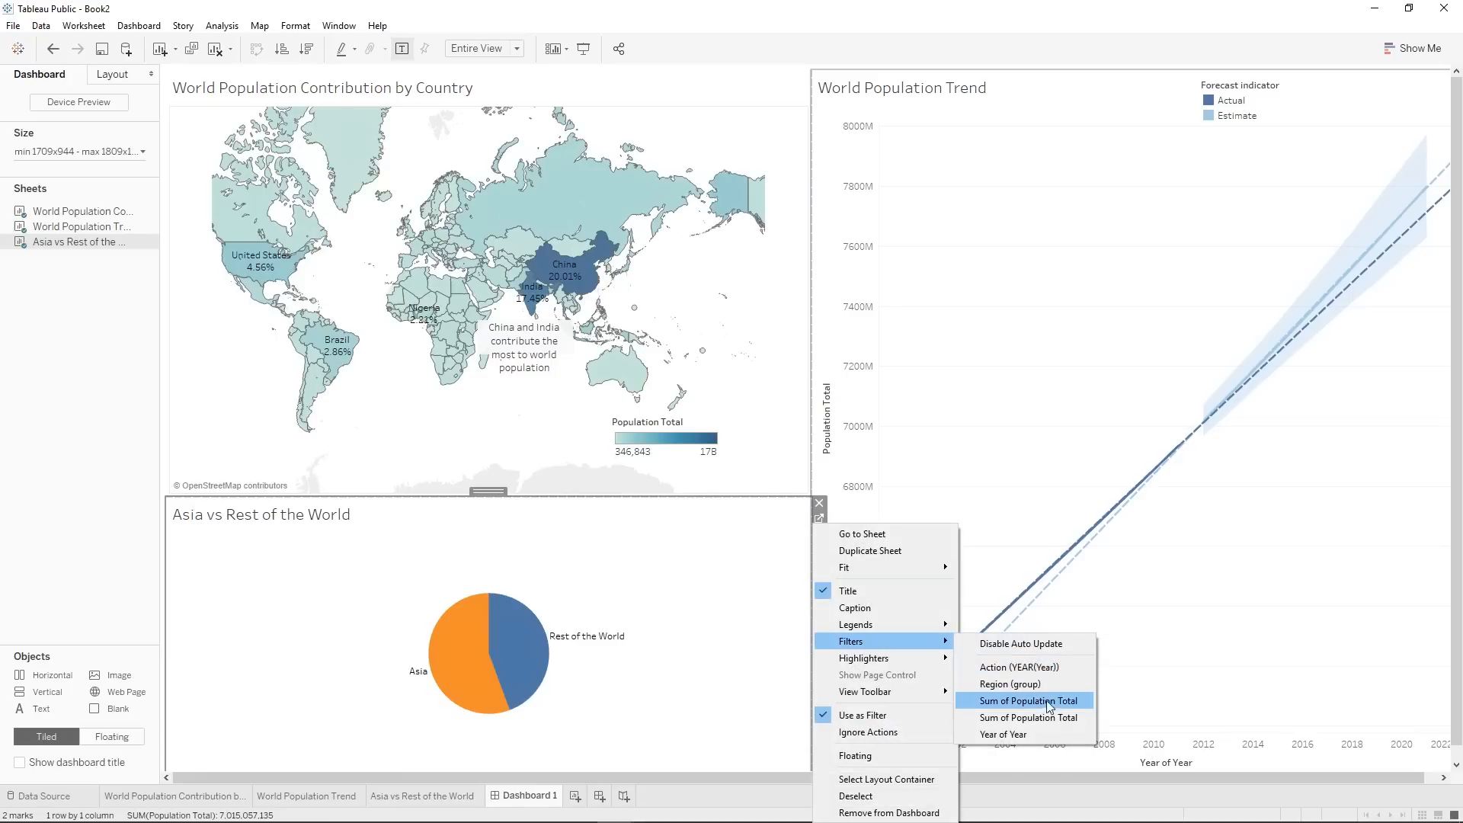
click(1031, 735)
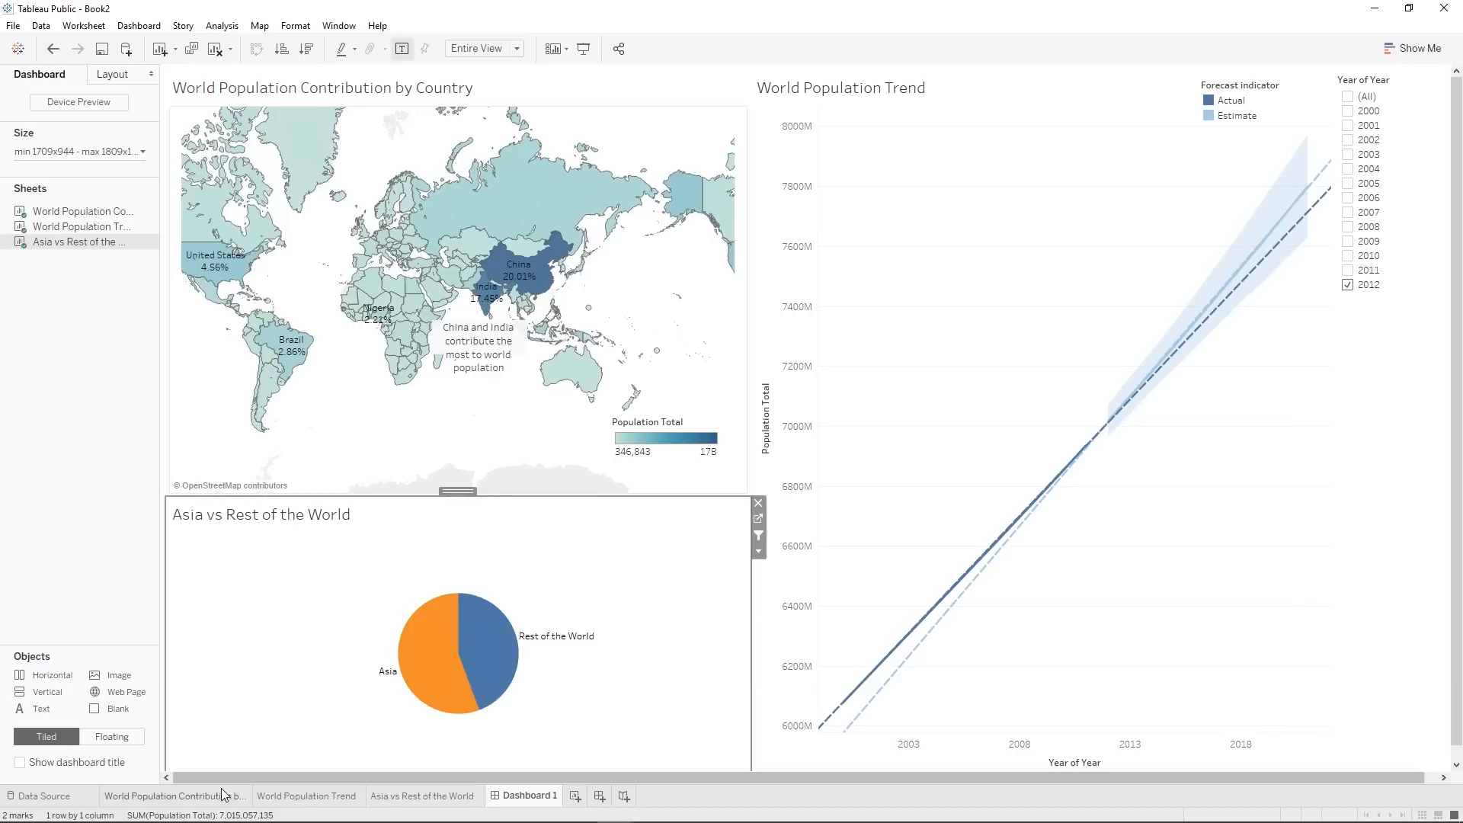
mouse_move(328, 807)
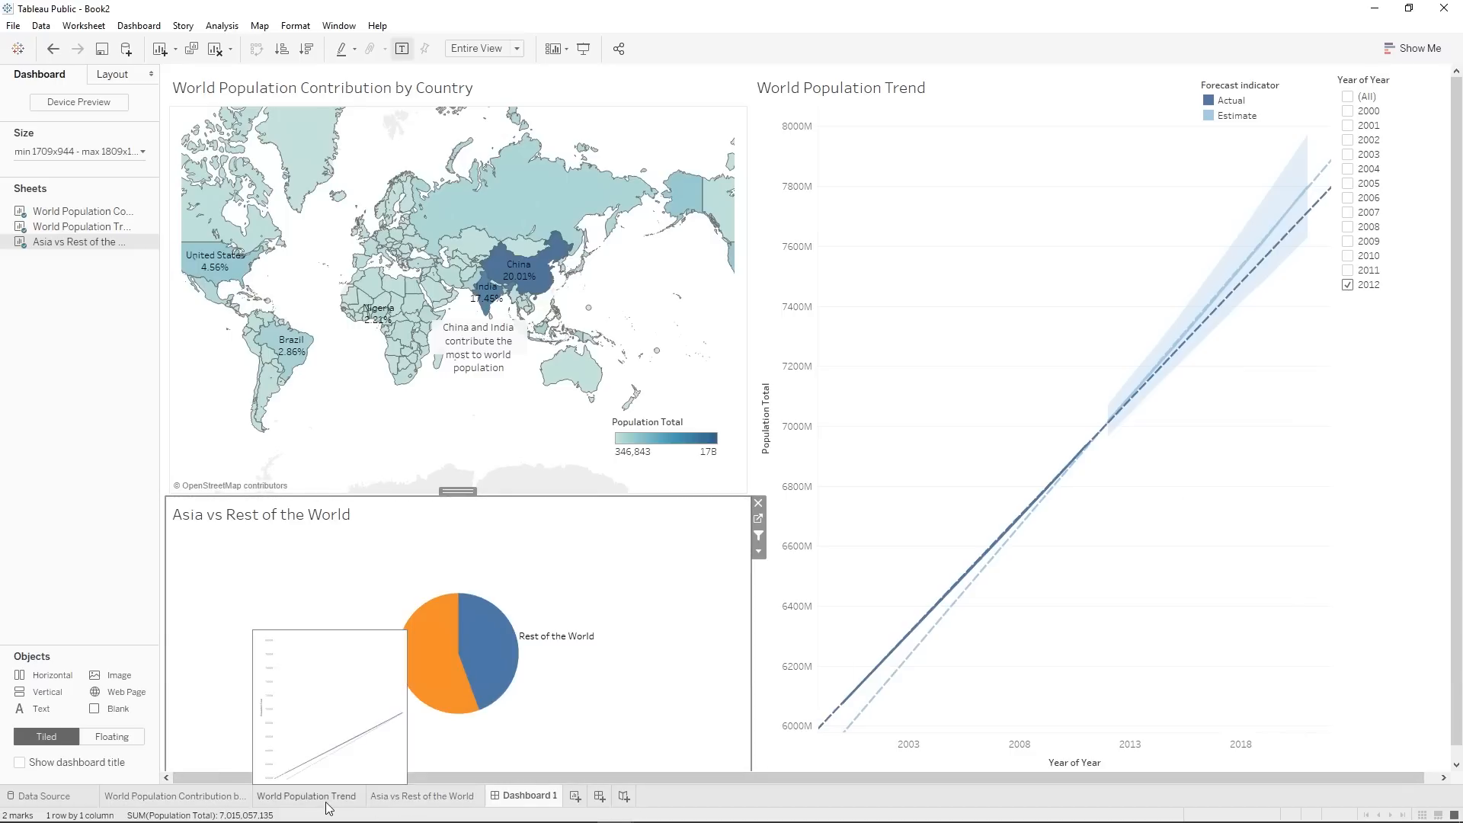
click(421, 796)
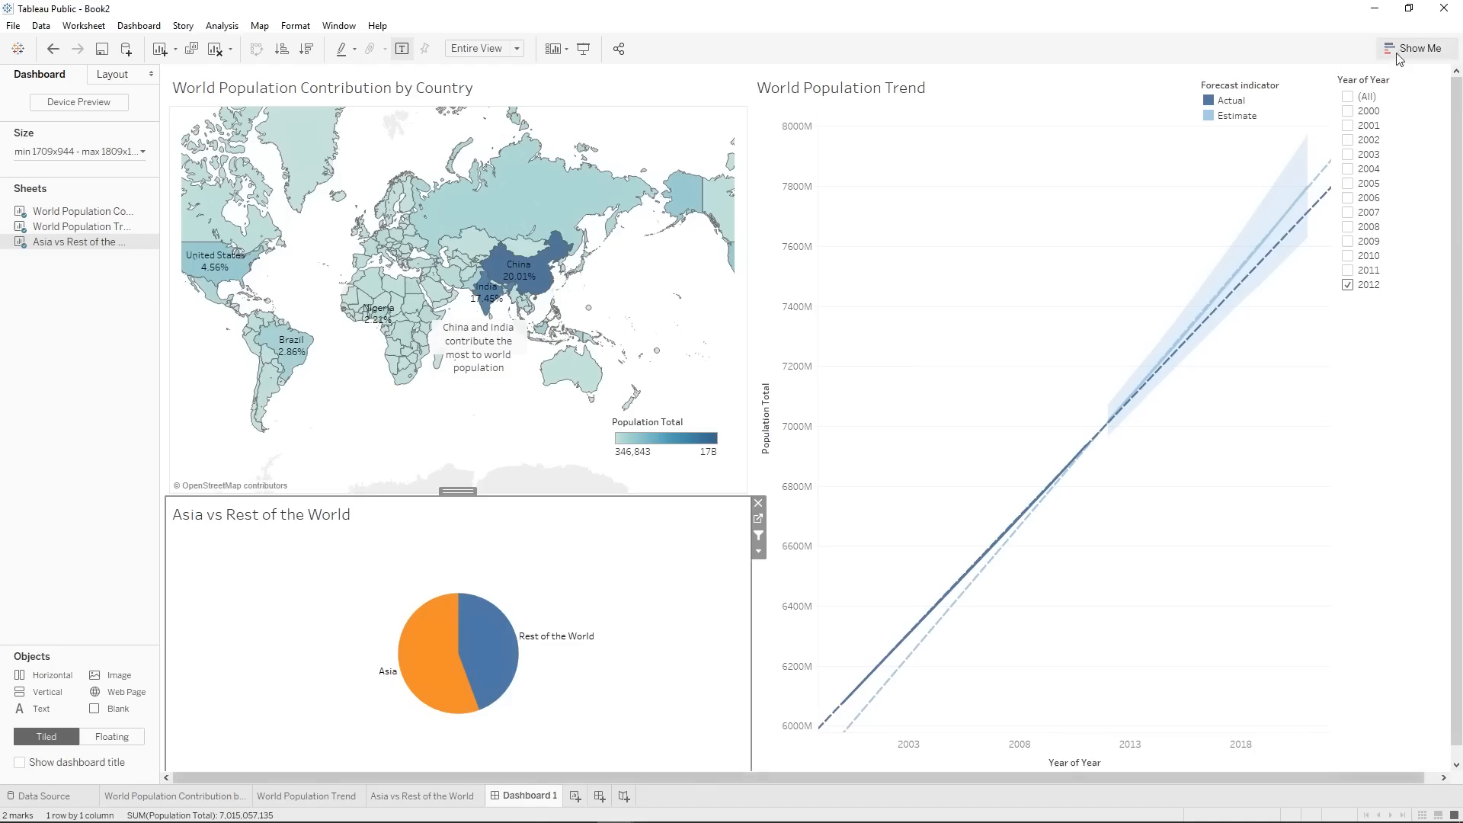
Change the dashboard's Year of Year filter to Single Value (dropdown) and select the vertical container that holds it.
click(1398, 77)
click(1326, 109)
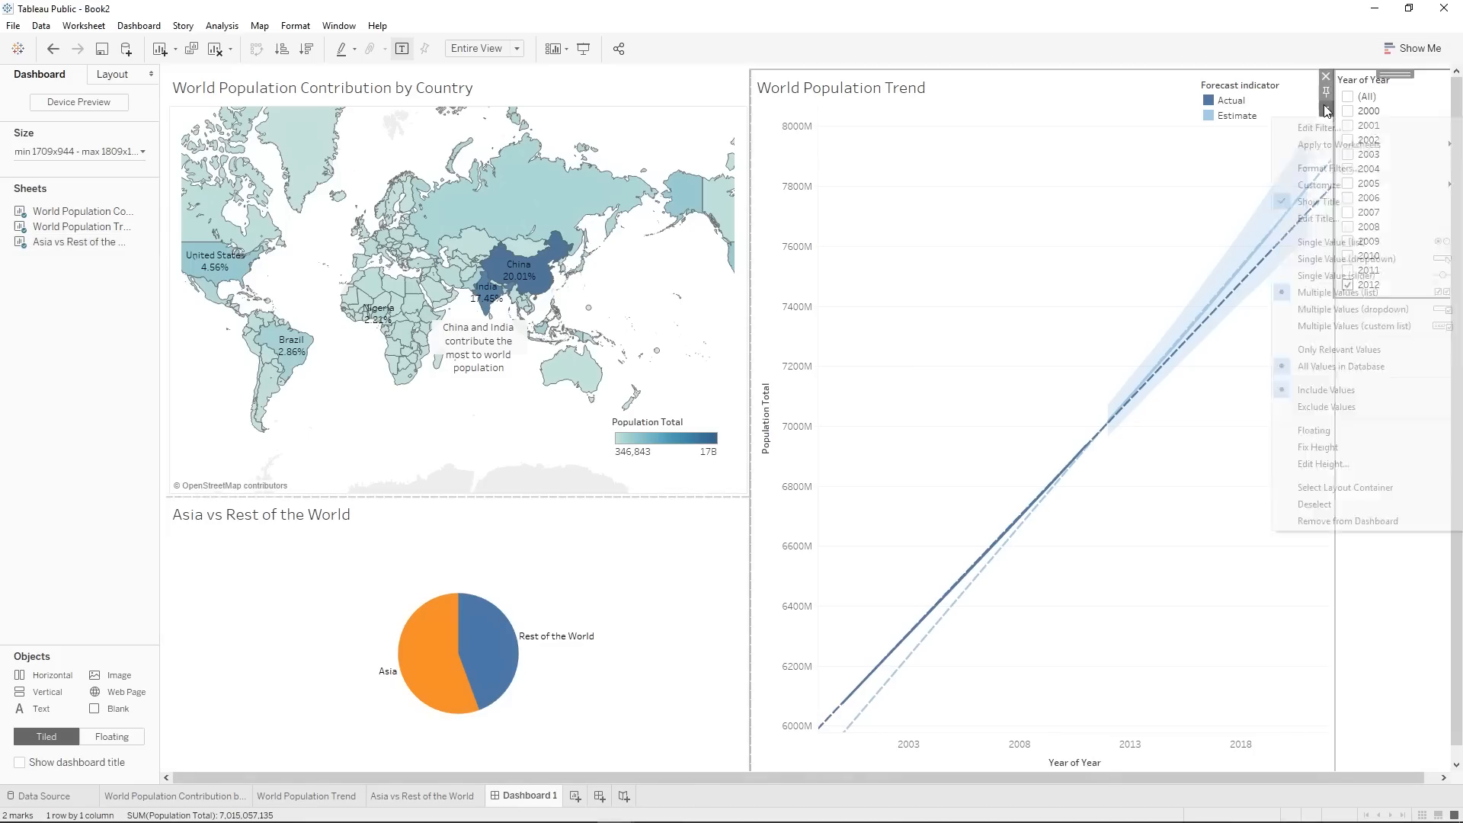
click(1326, 109)
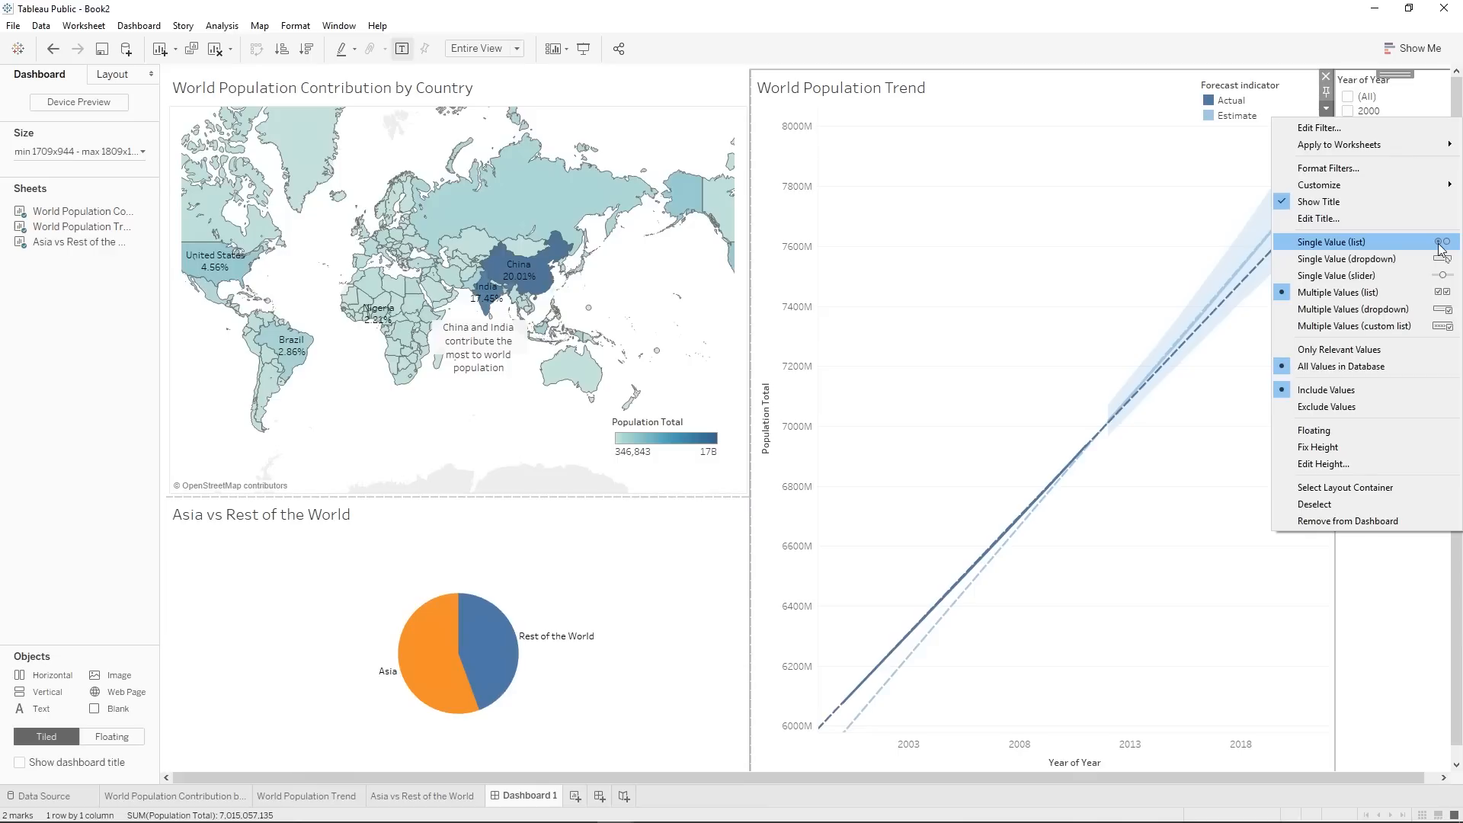
click(1391, 261)
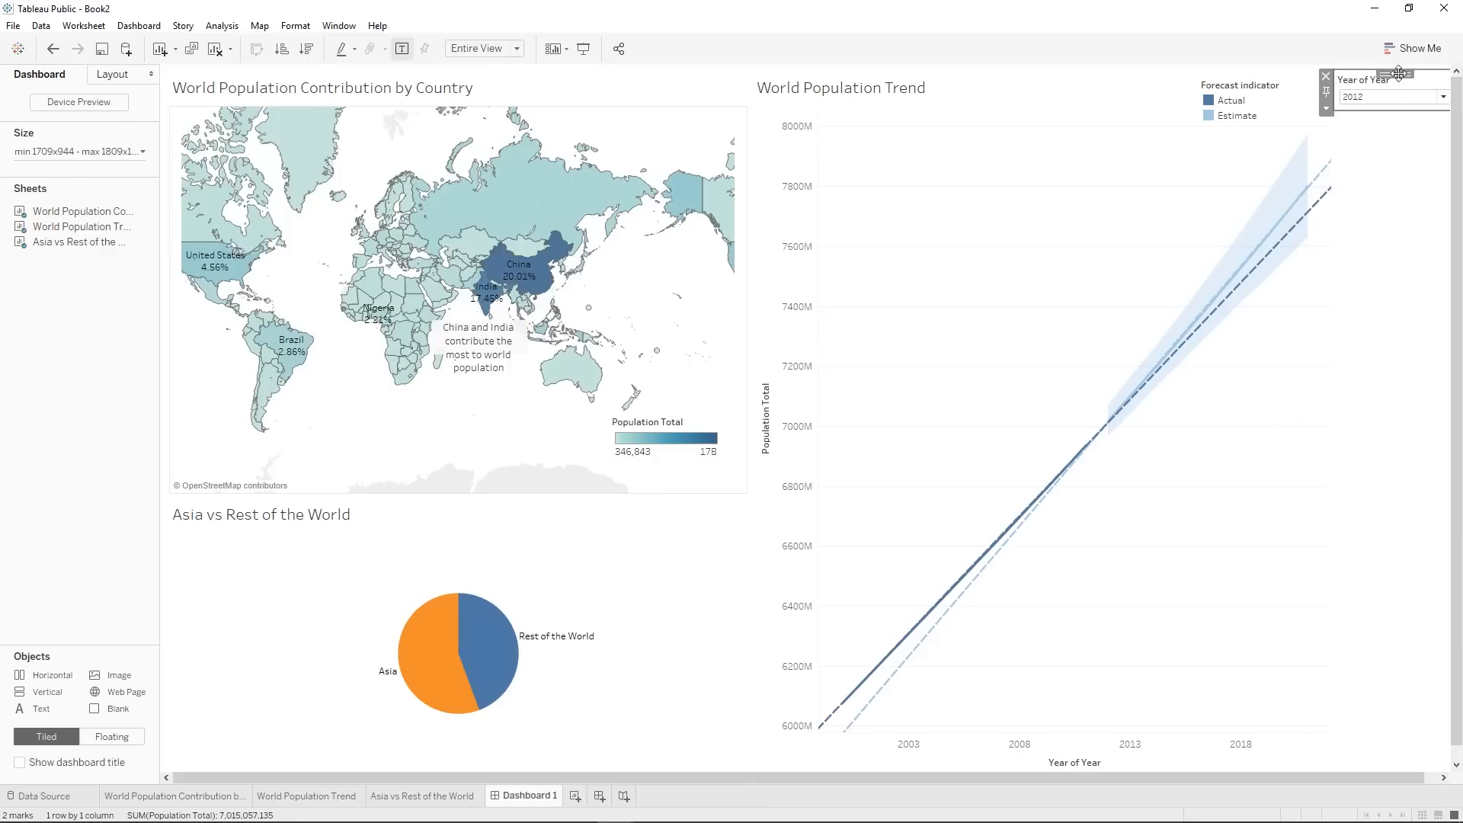
click(1326, 109)
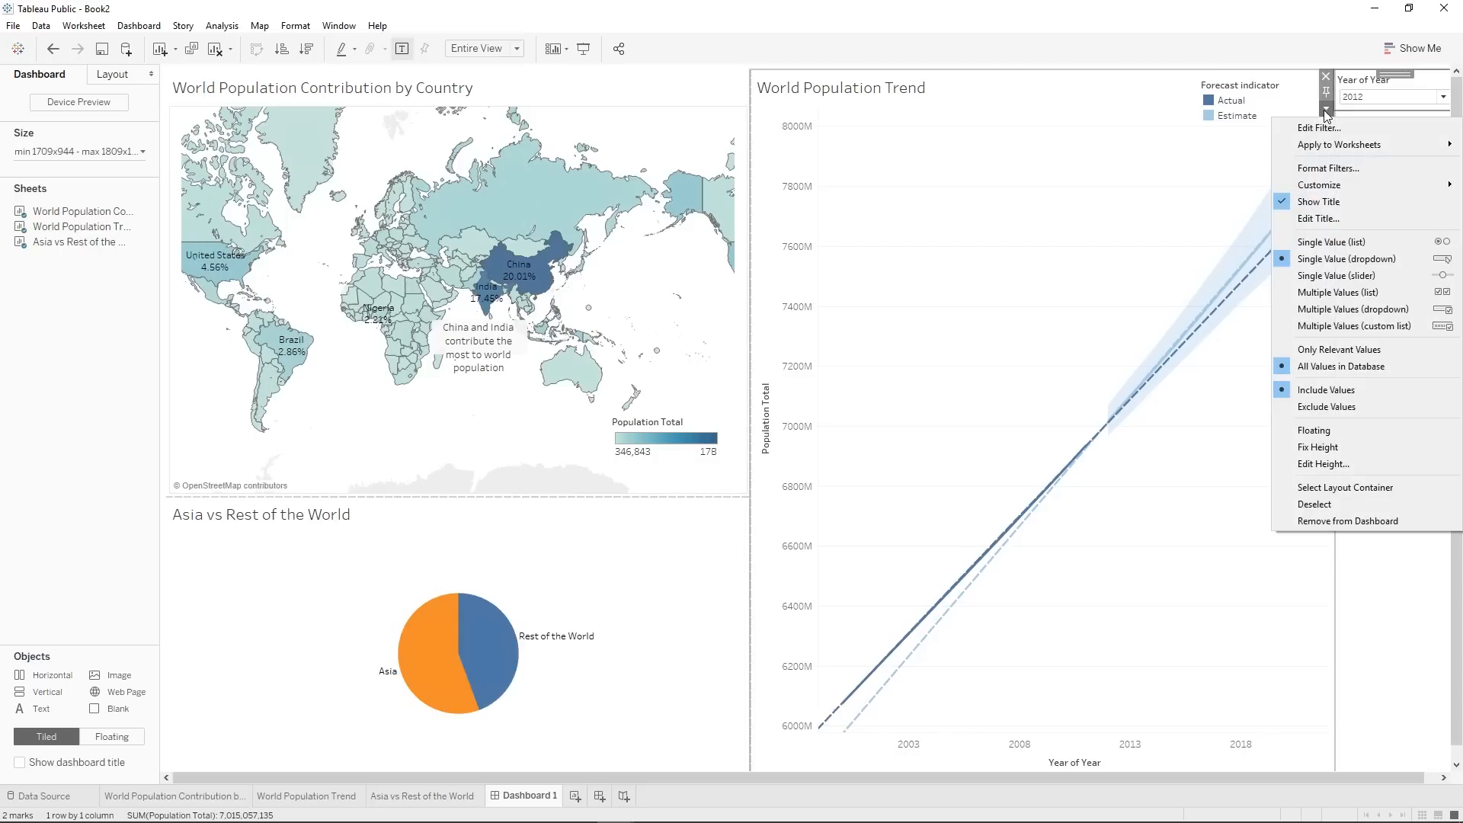
click(1396, 697)
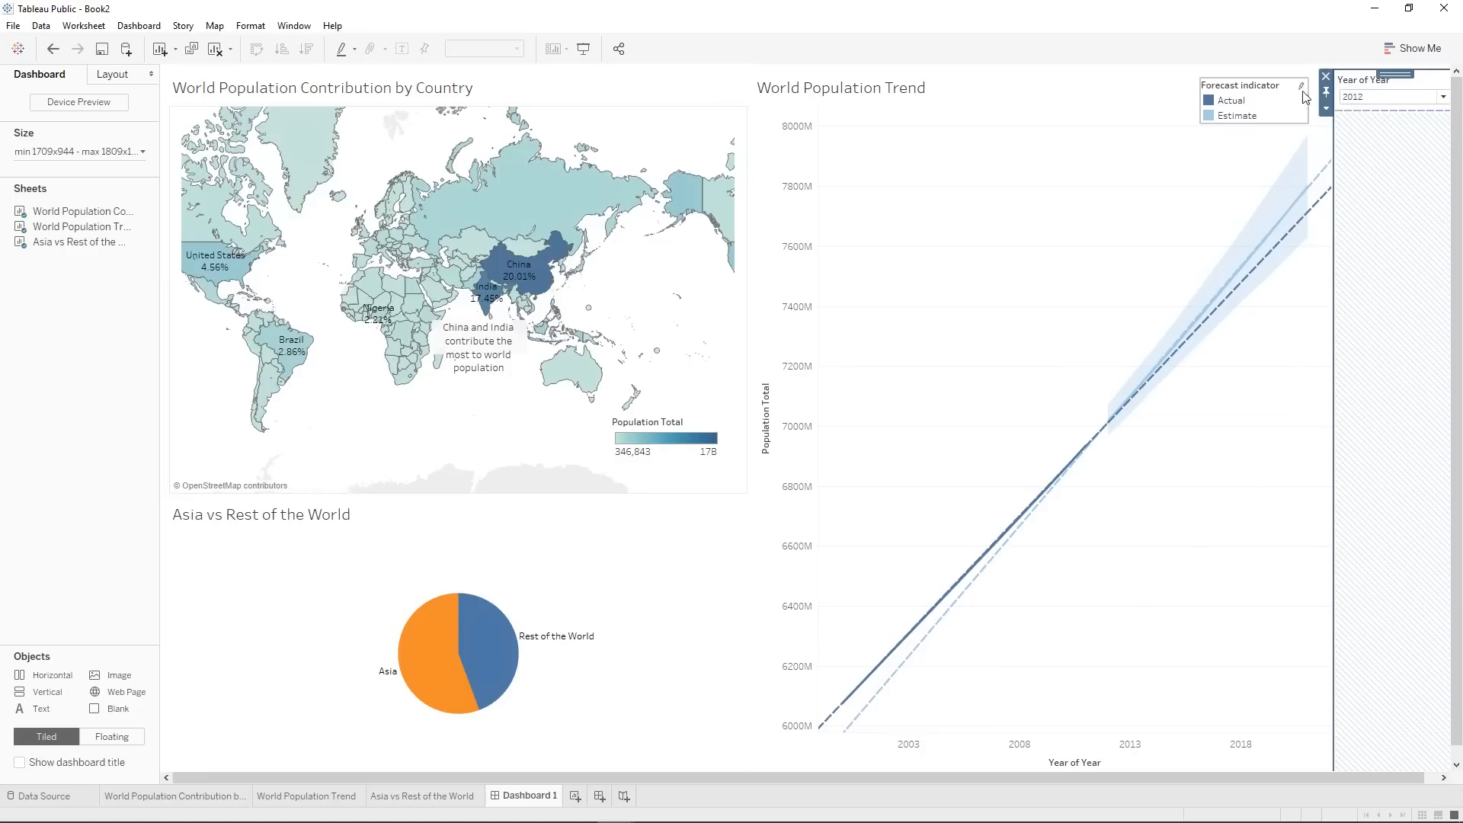
Inspect the outer Tiled and Horizontal containers in the dashboard's item hierarchy.
mouse_move(547, 222)
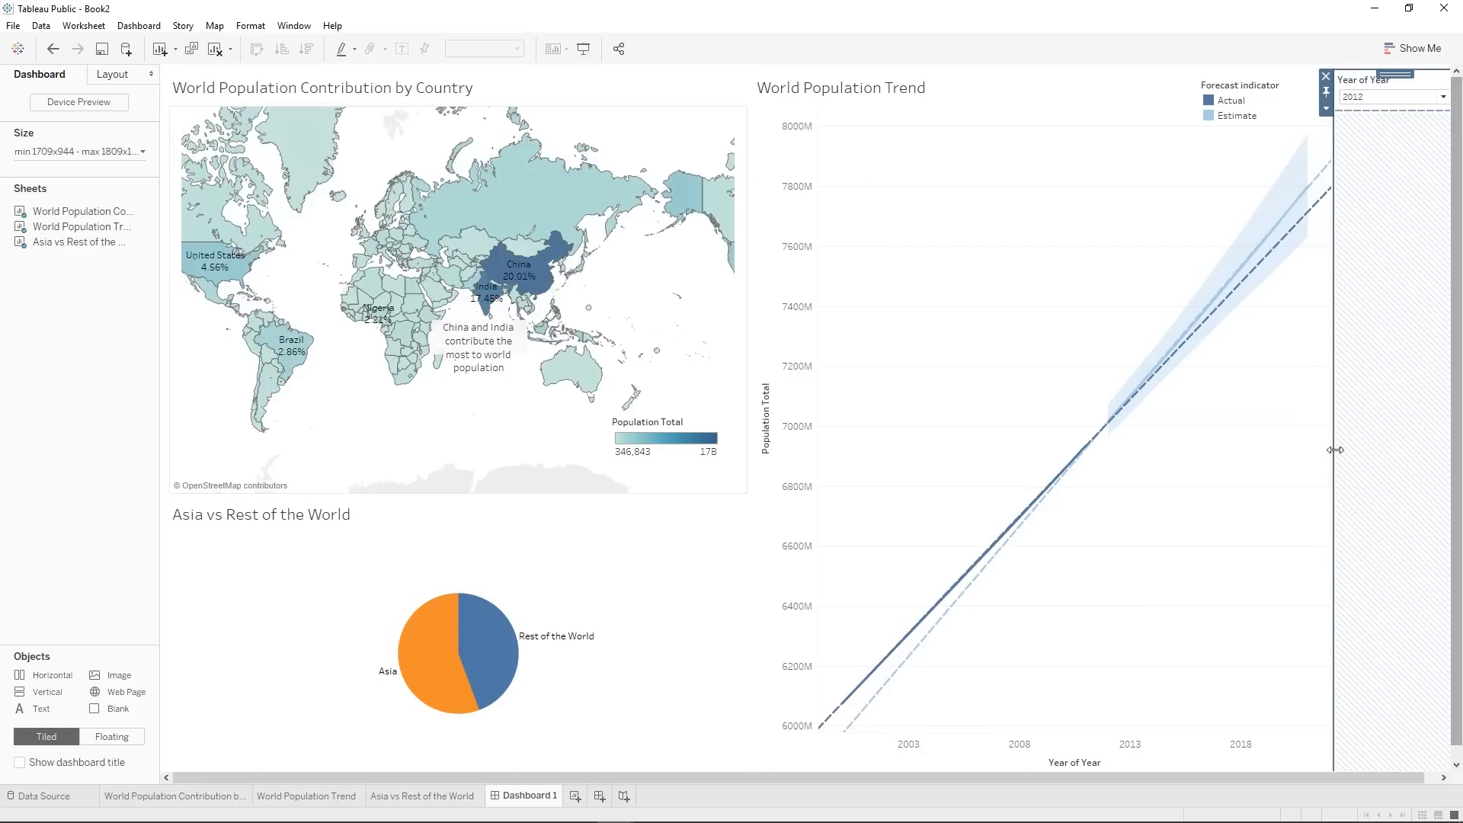
click(125, 75)
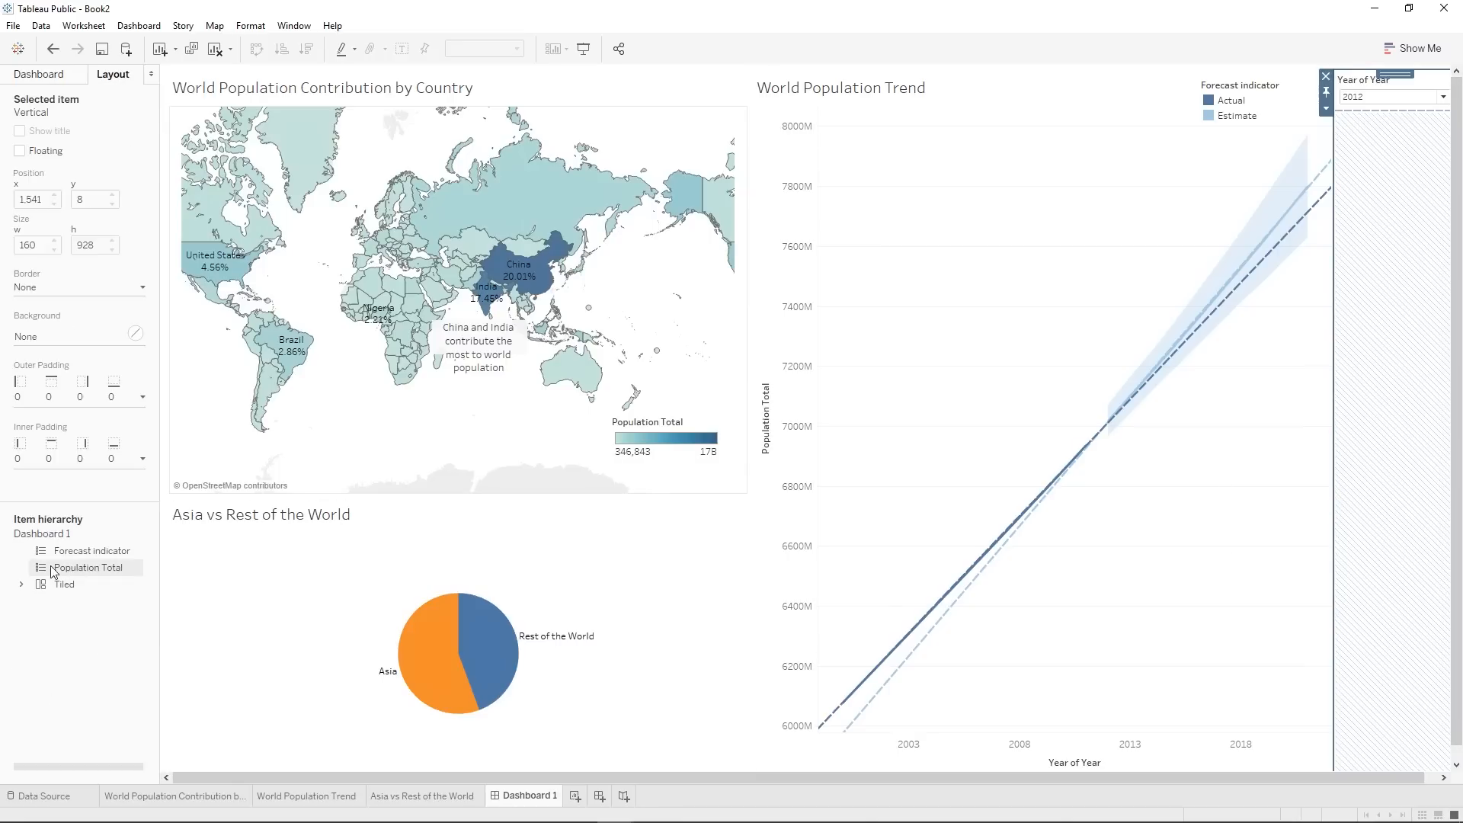
click(20, 585)
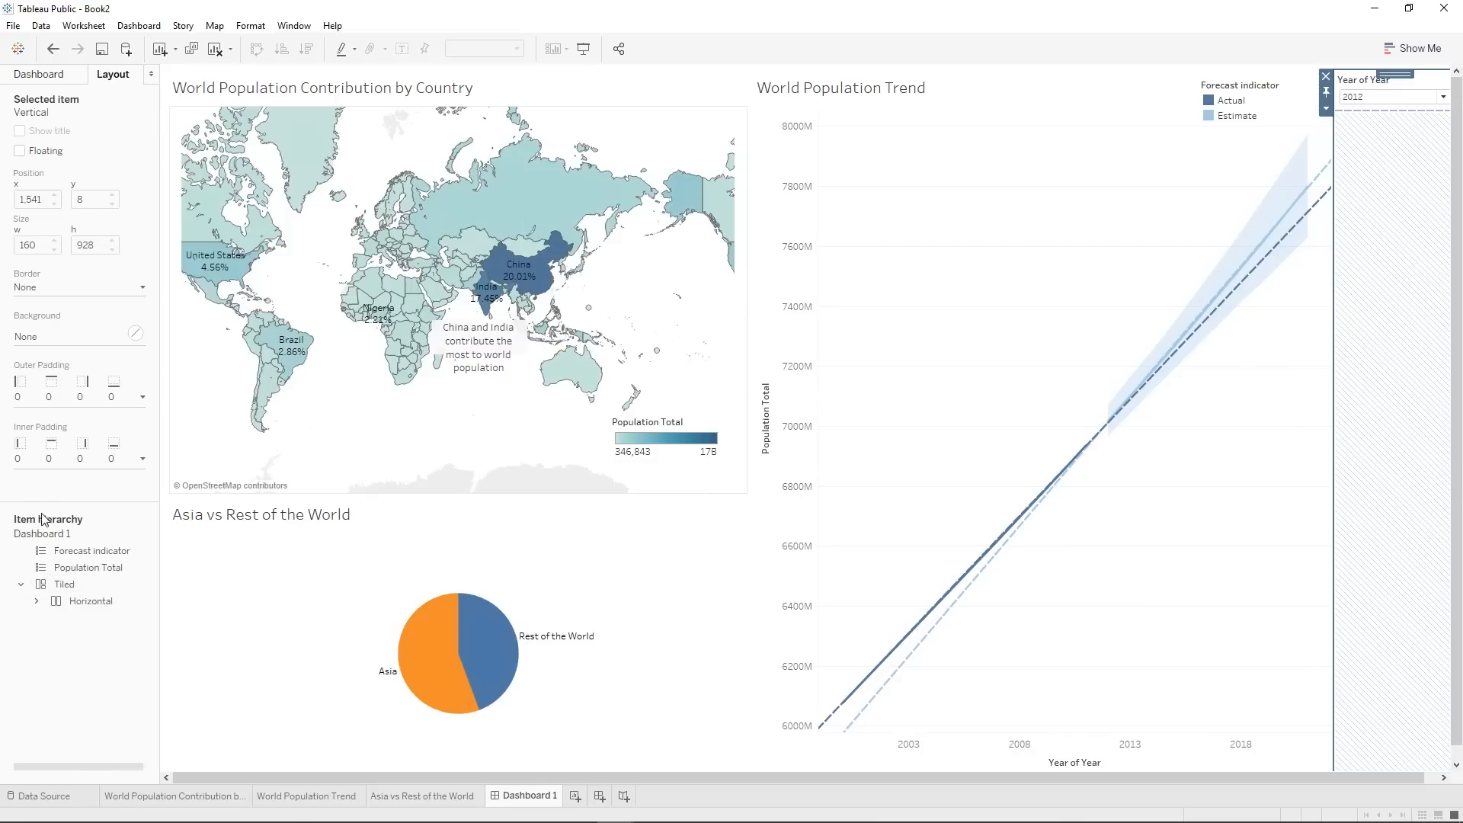
click(64, 584)
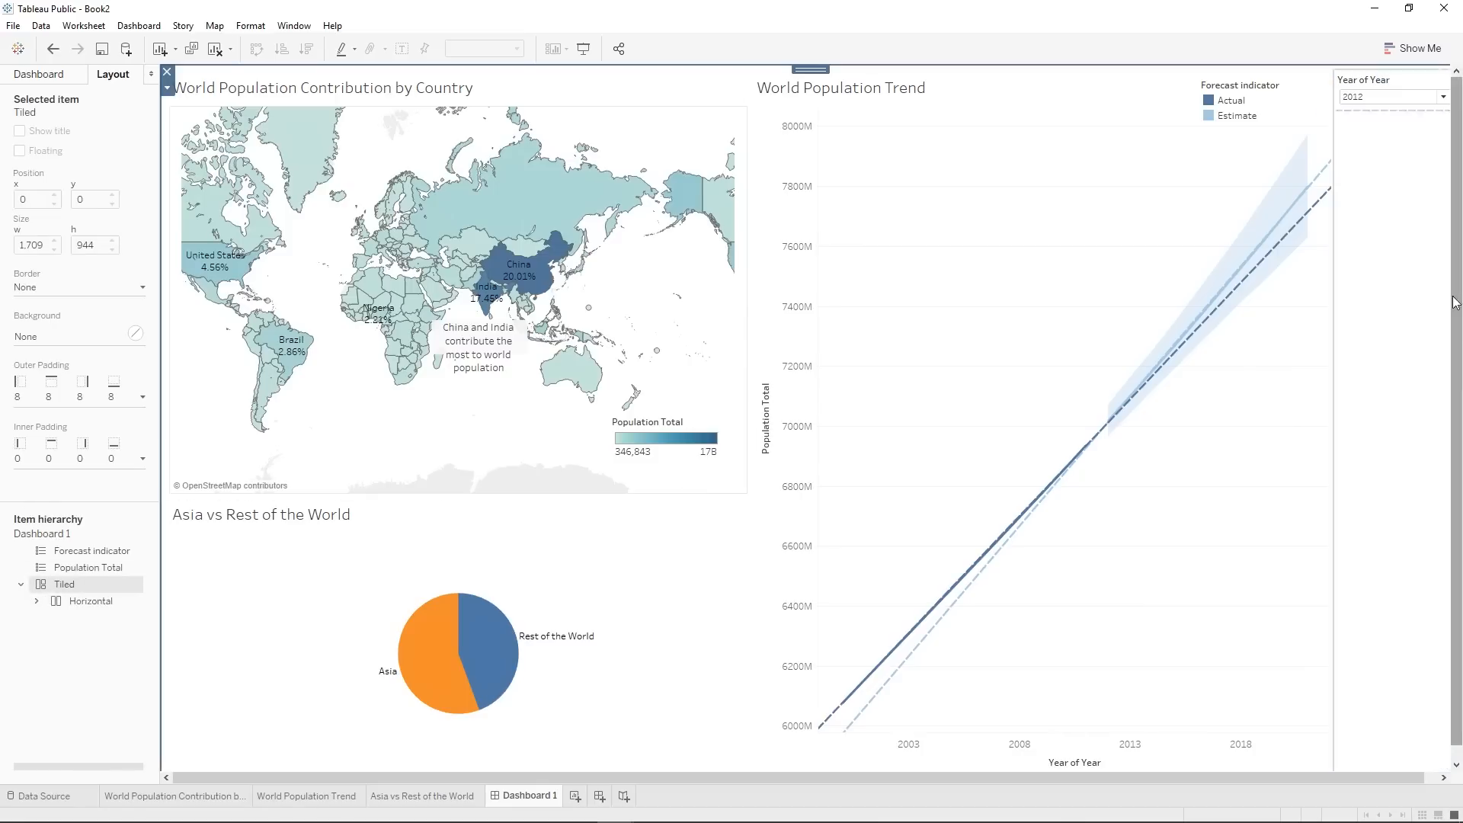
click(74, 605)
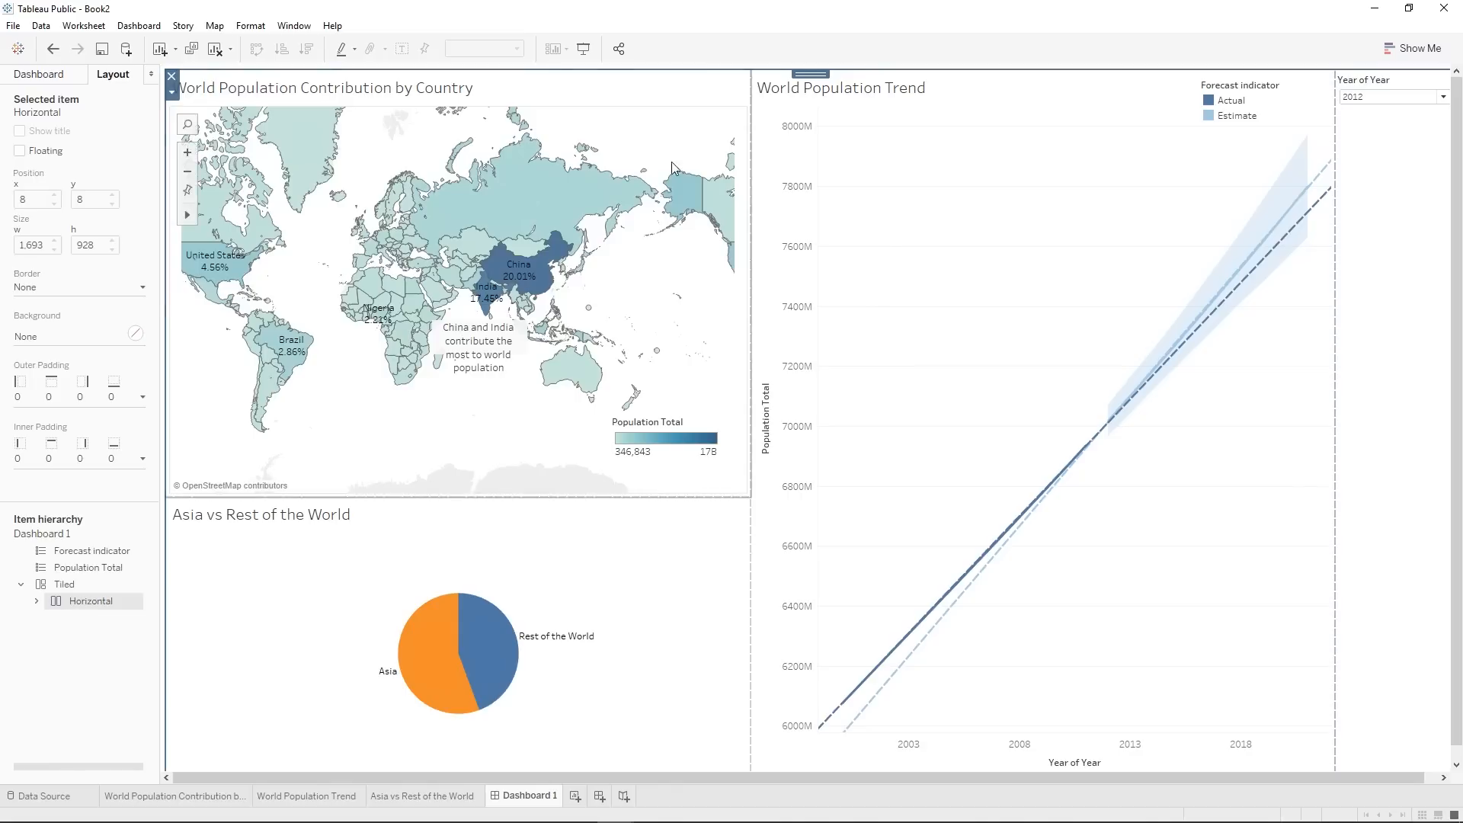
key(ctrl+z)
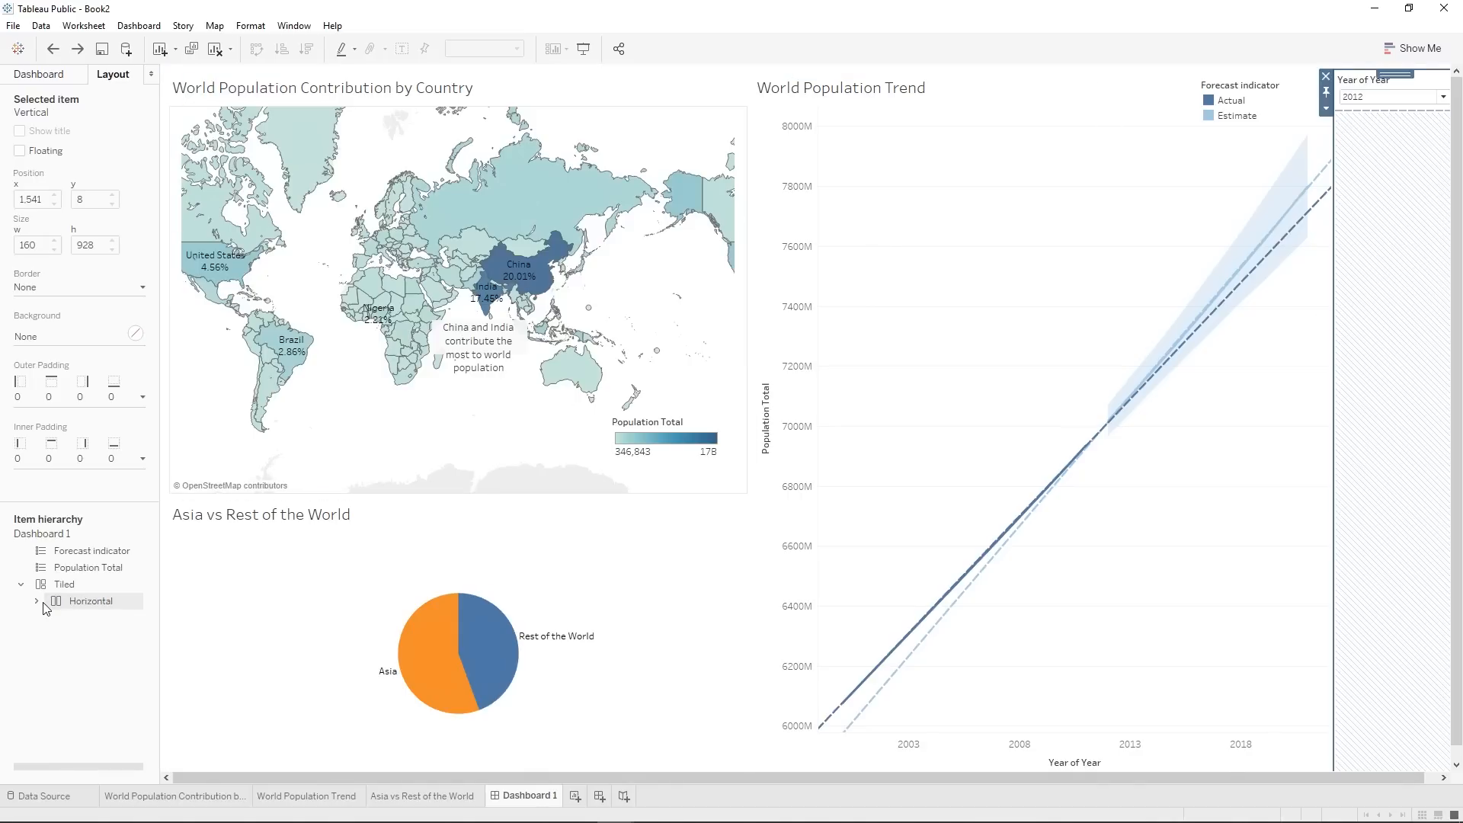
Expand the outer Horizontal container and examine which dashboard areas its inner Horizontal and Vertical containers cover.
click(37, 602)
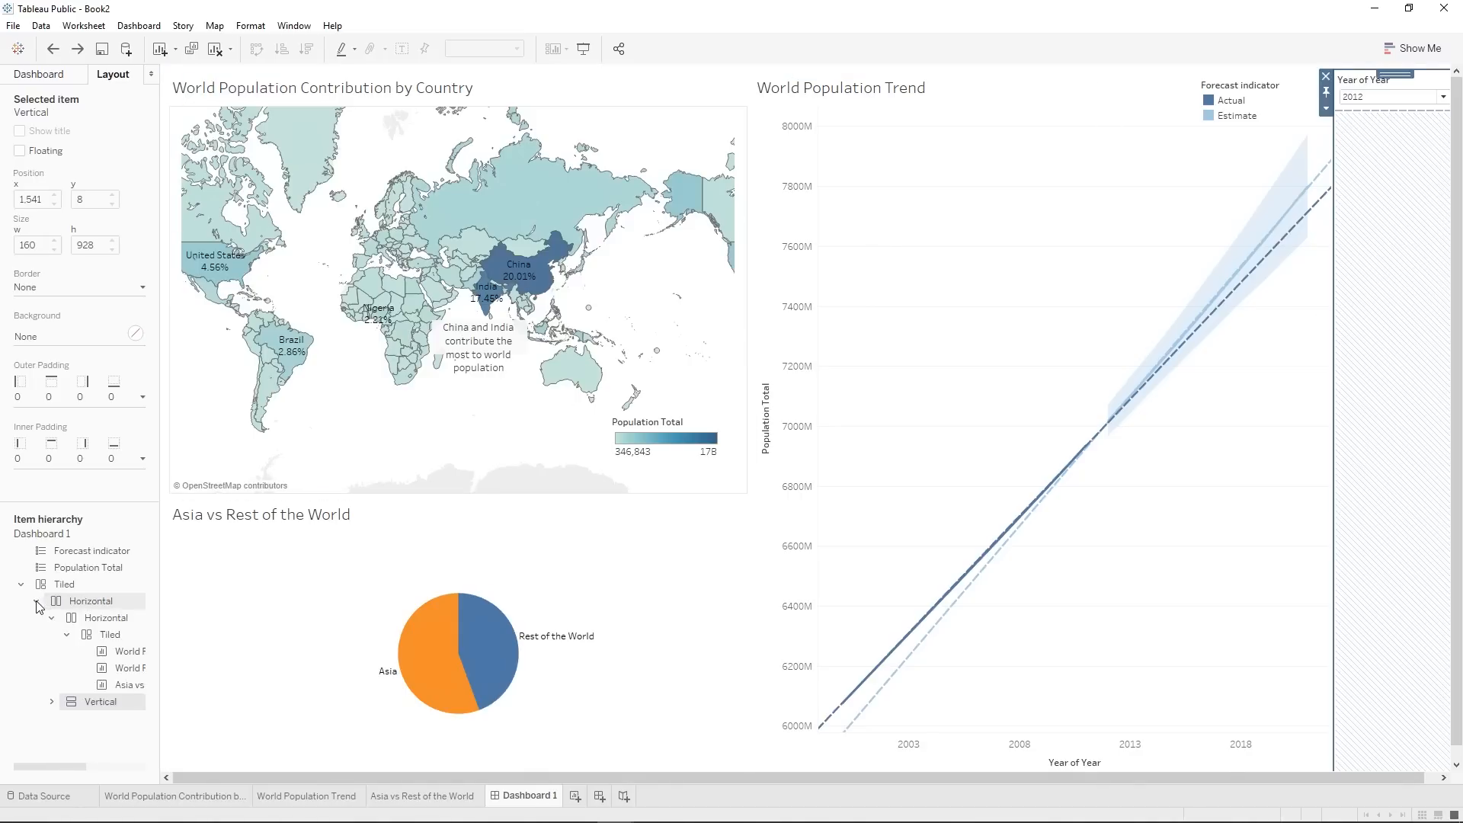
click(101, 619)
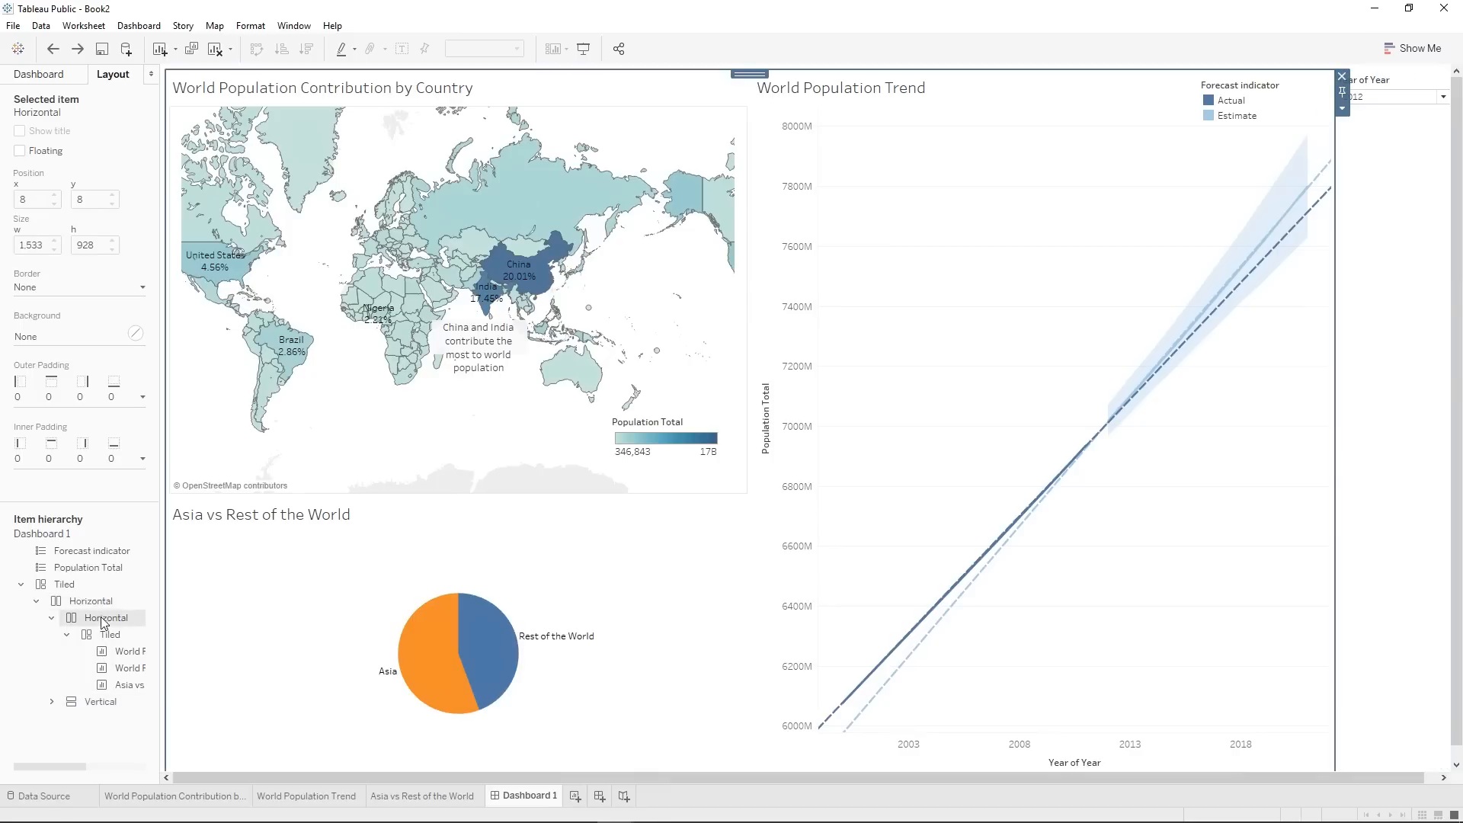
click(69, 634)
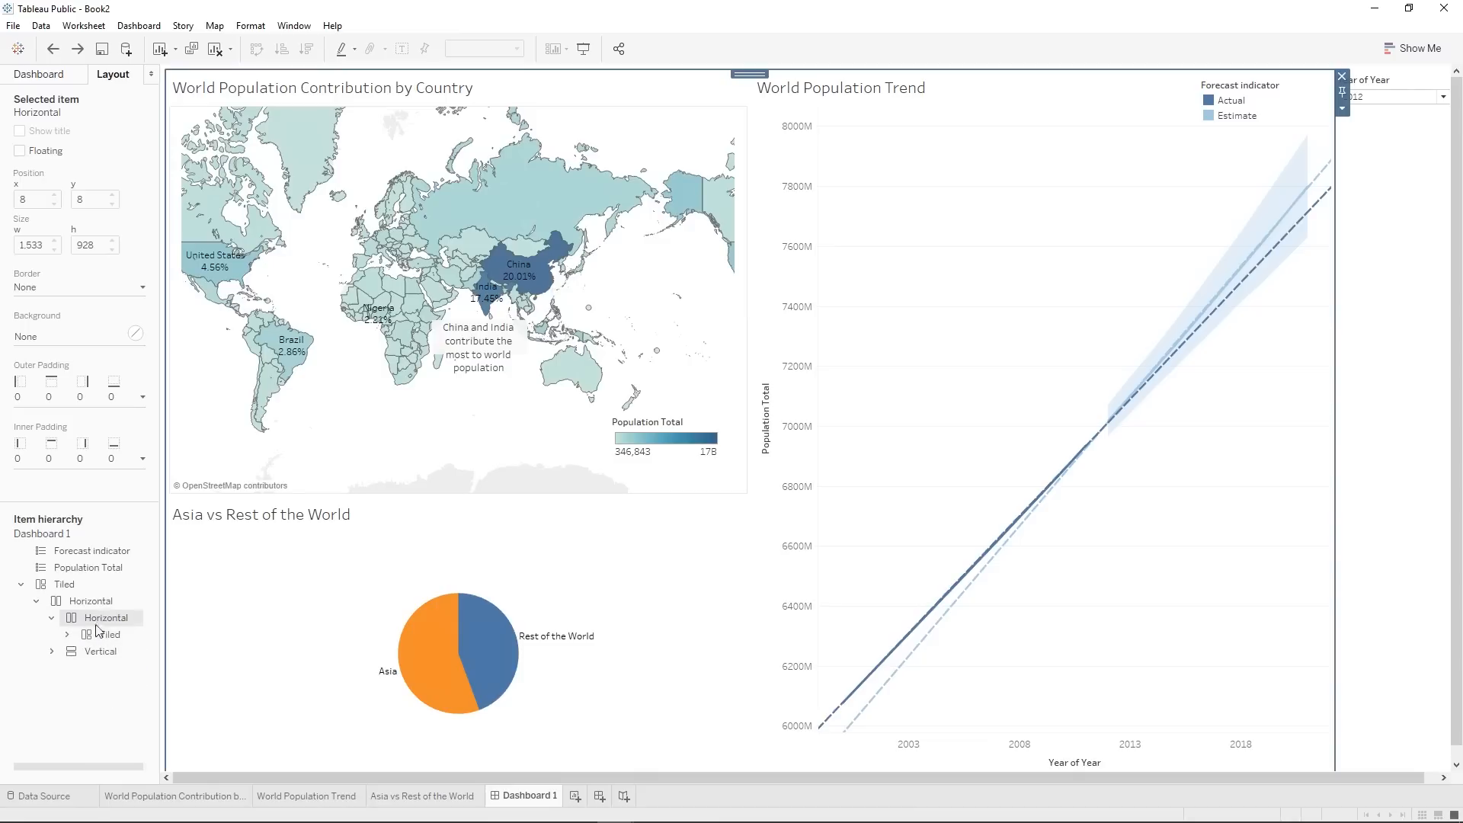
click(112, 634)
click(116, 620)
click(93, 655)
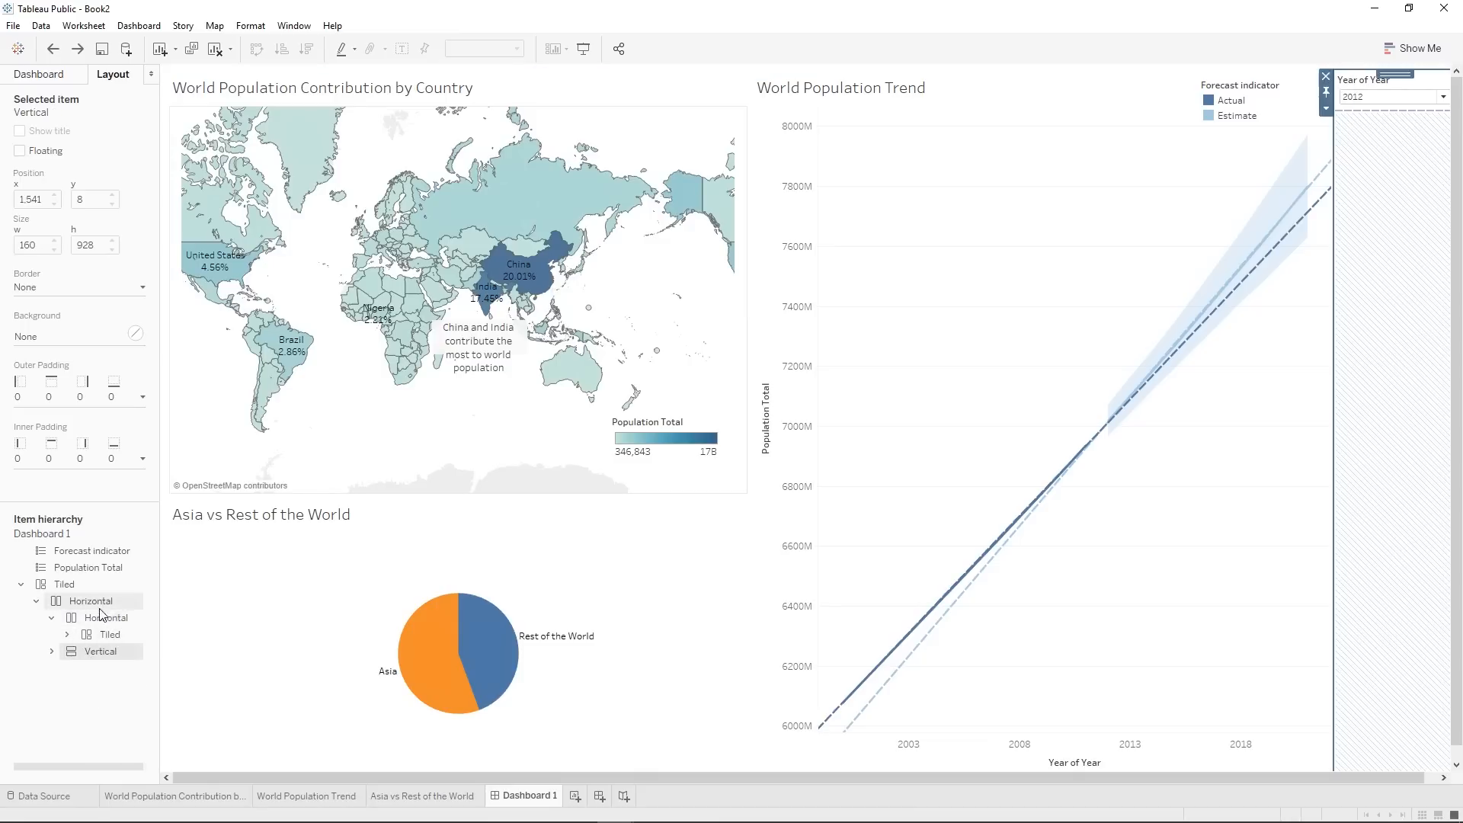
click(105, 619)
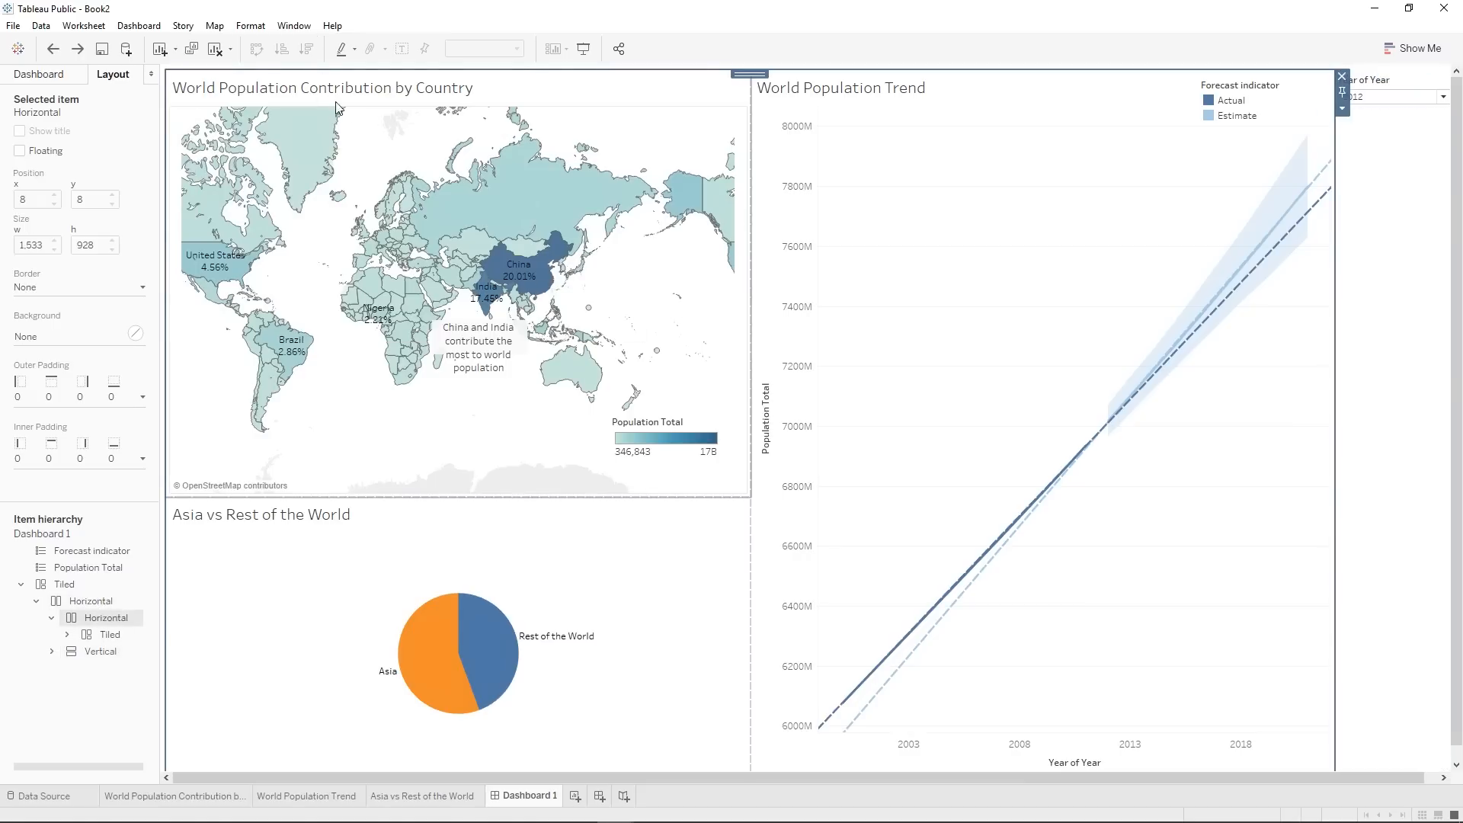
click(101, 654)
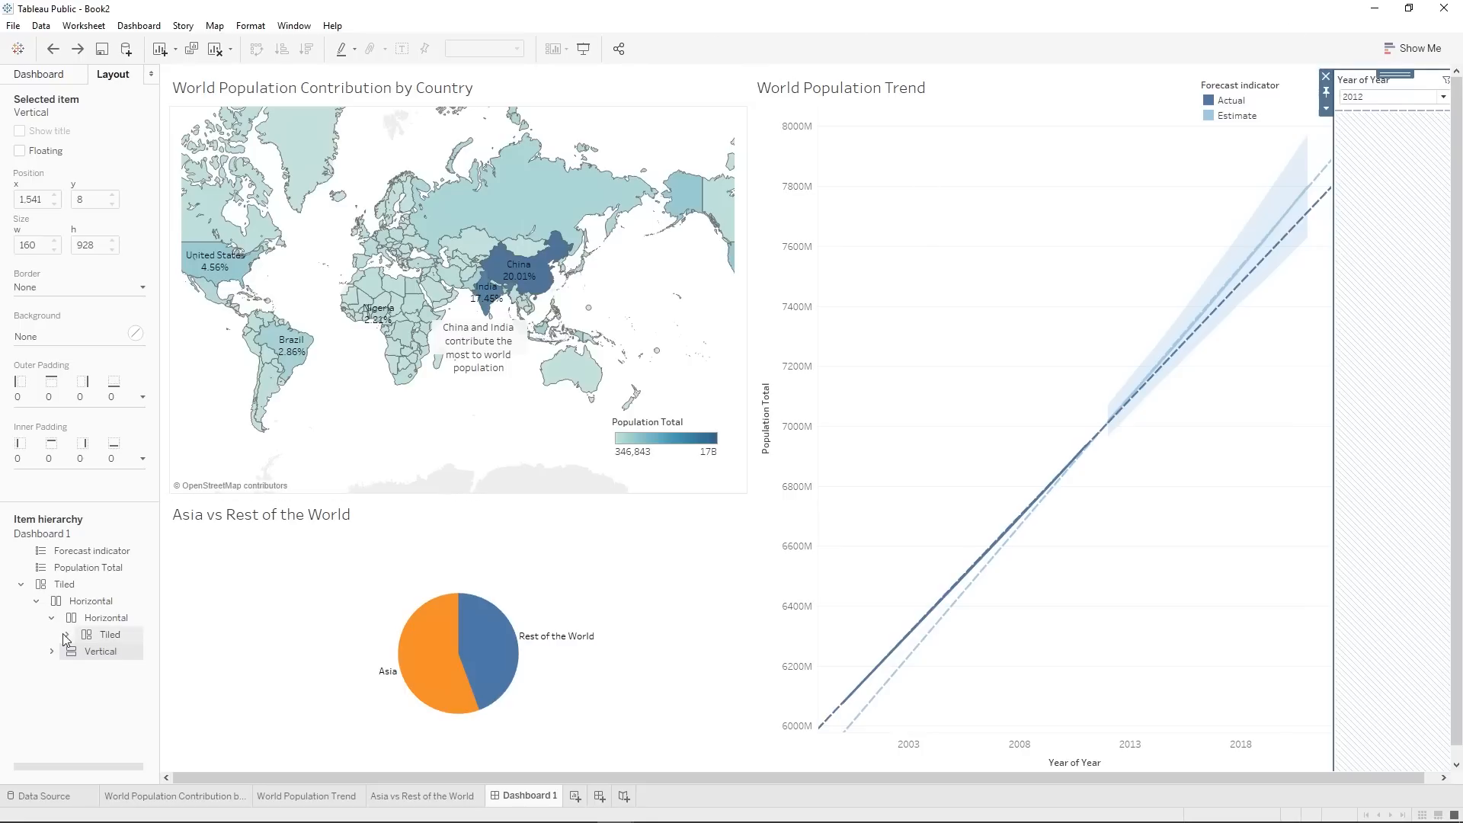
click(78, 701)
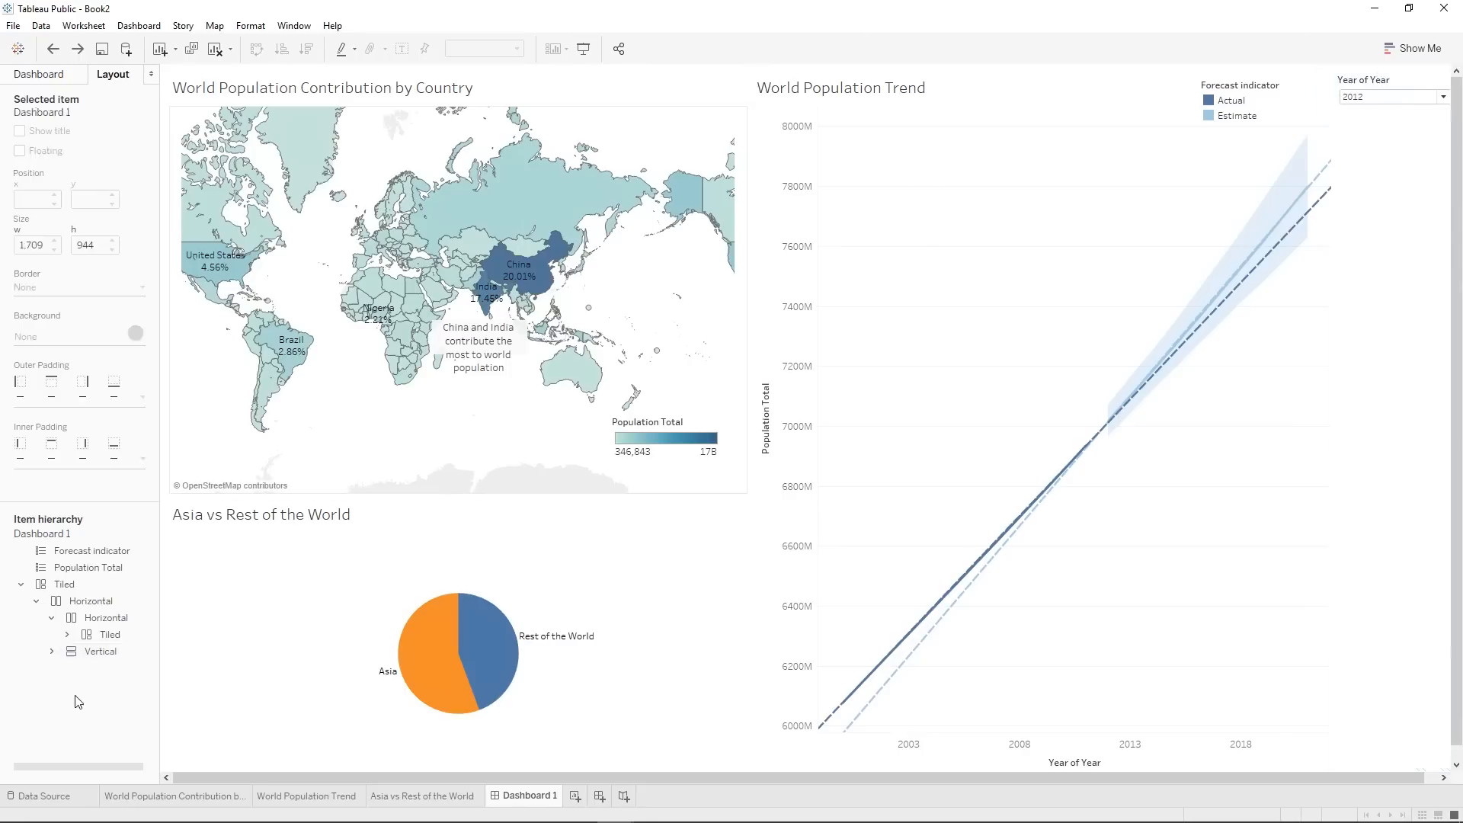
Add a horizontal container across the full width above all the sheets and shrink its height to a narrow header strip.
click(38, 73)
mouse_move(41, 675)
mouse_down()
mouse_move(571, 218)
mouse_move(623, 64)
mouse_up()
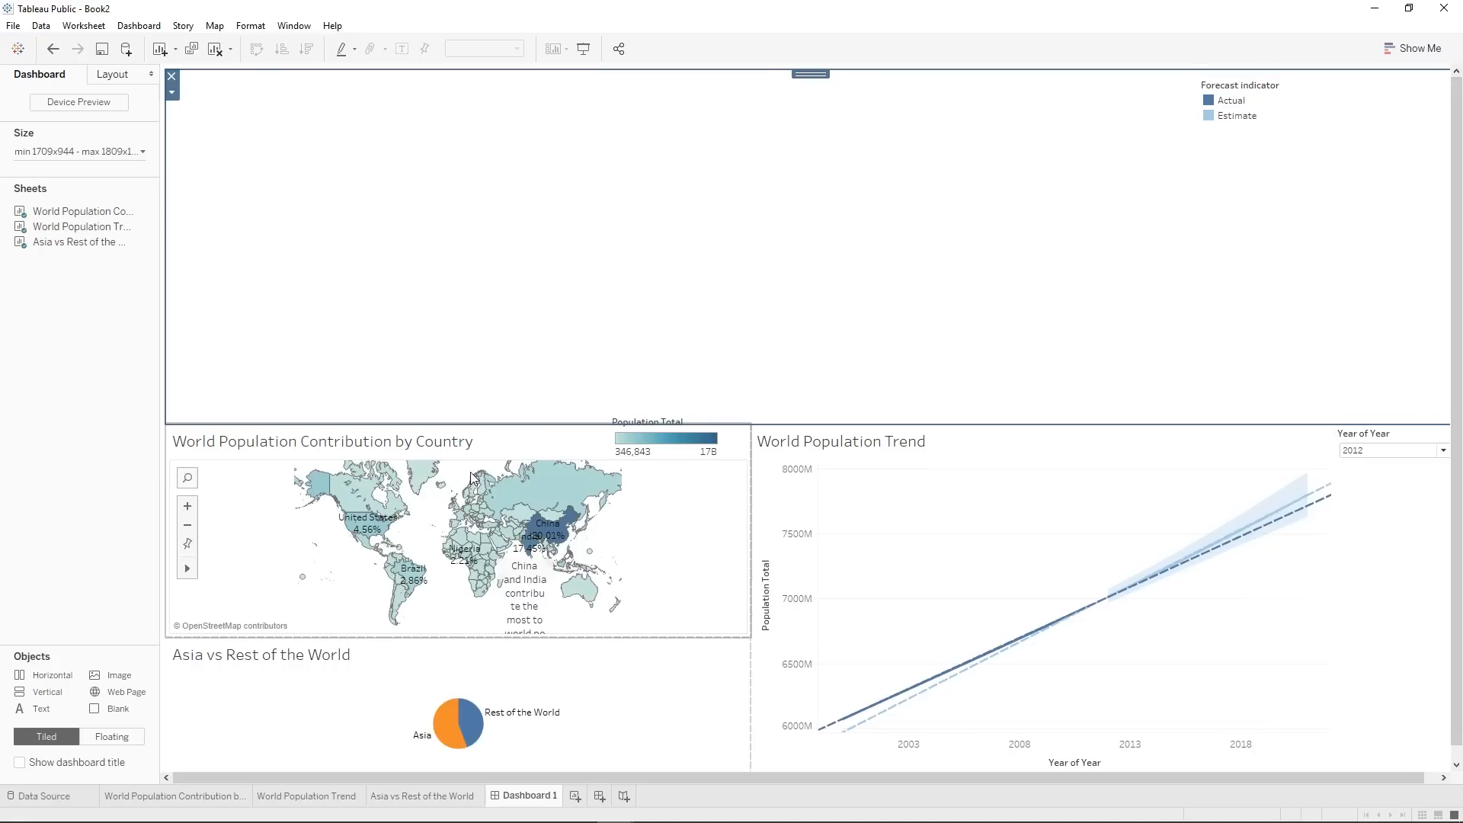
click(1282, 111)
click(104, 79)
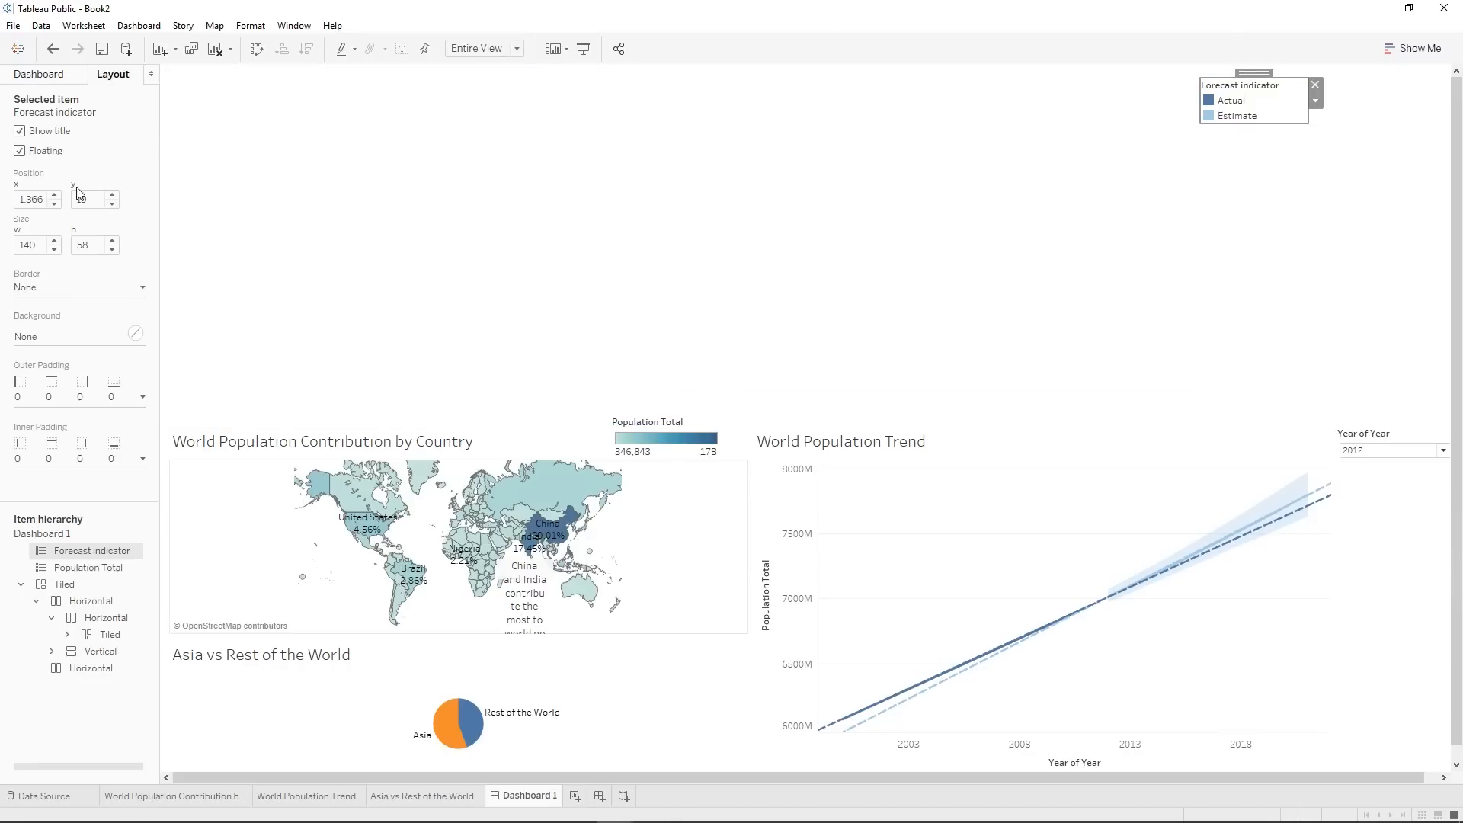
click(61, 80)
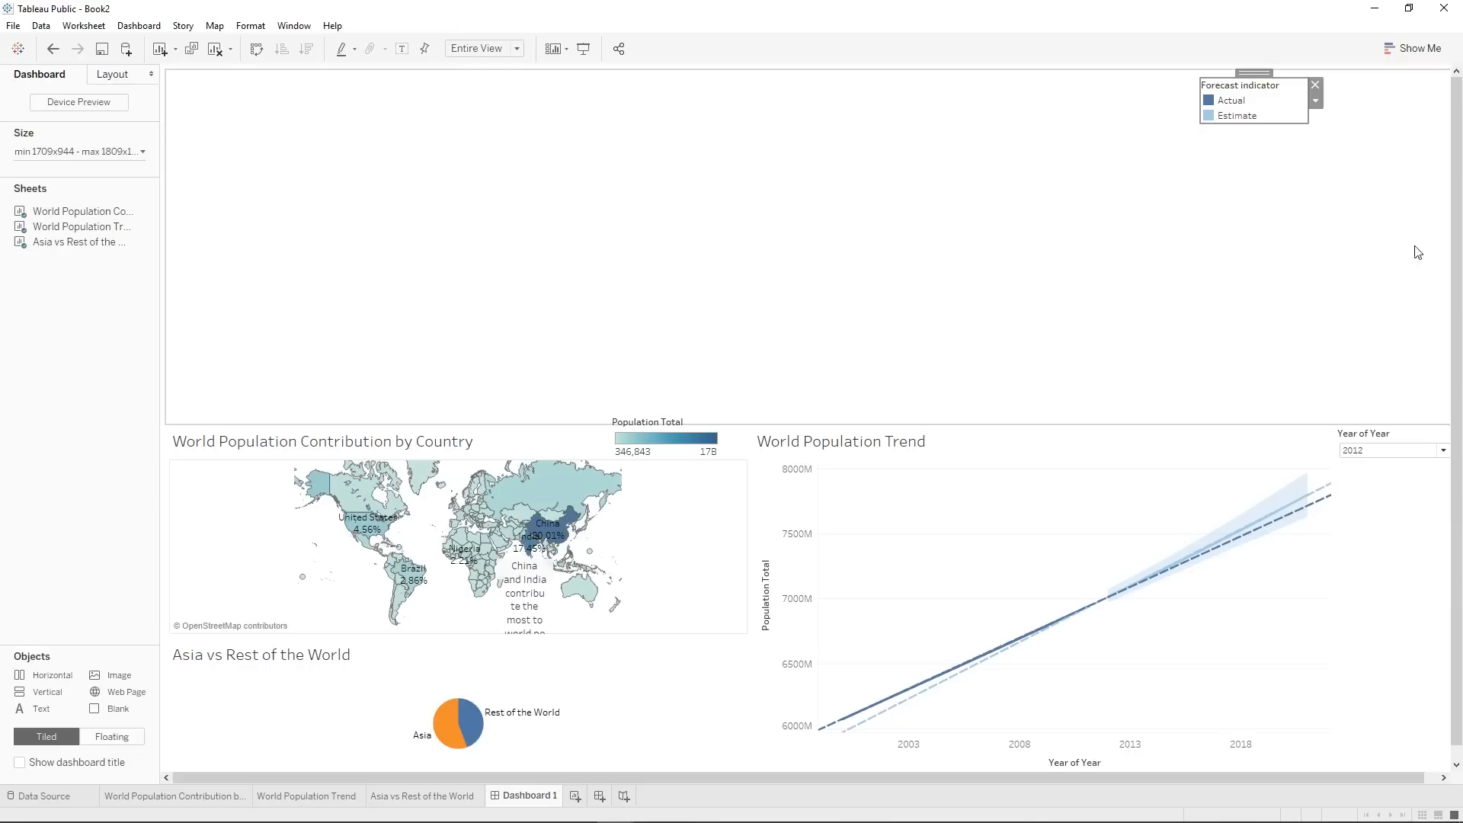
drag(1012, 426, 977, 145)
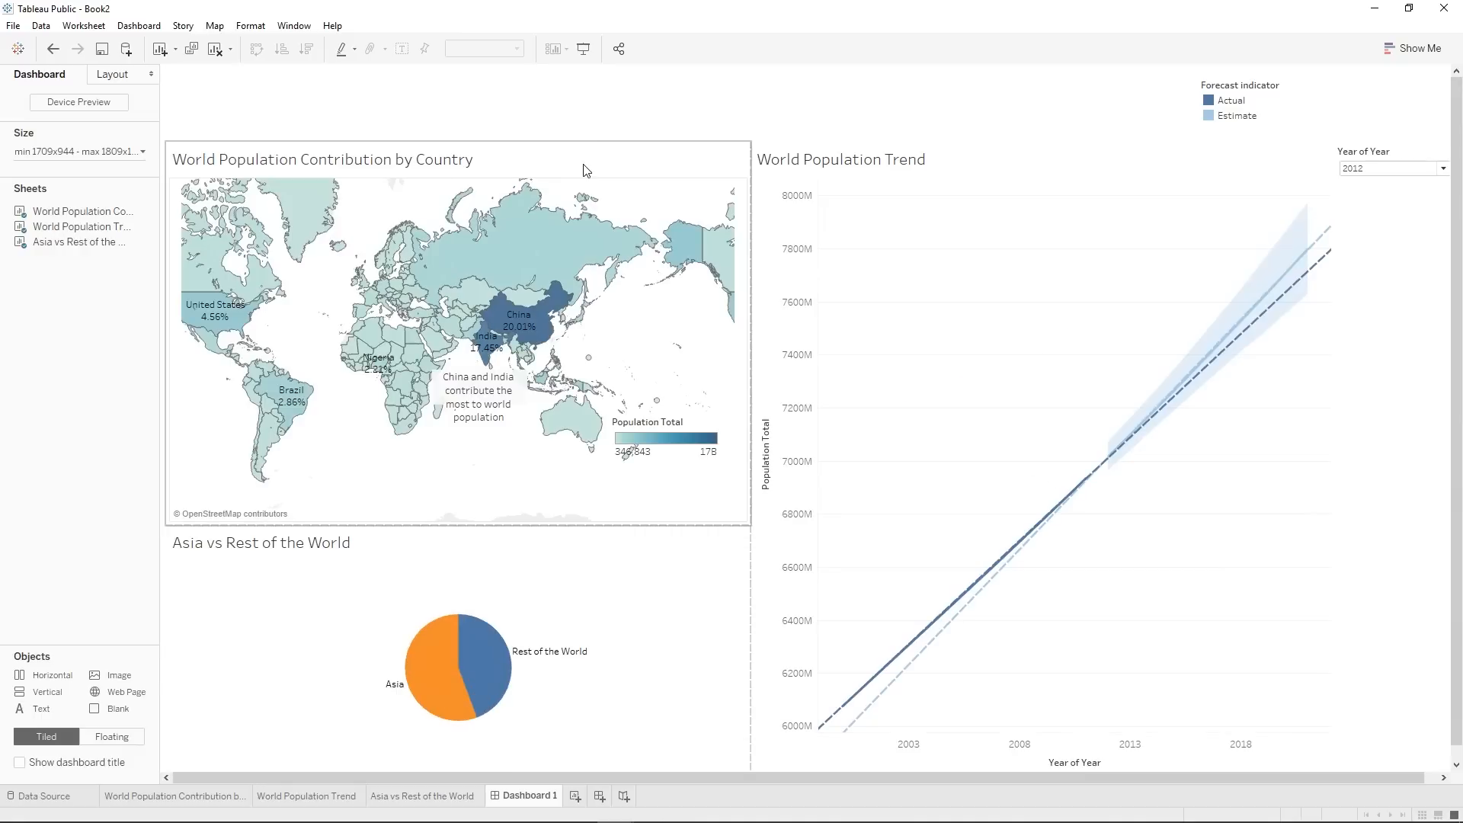
Add a text object reading "Population Dashboard" at font size 26 to the header container.
drag(31, 710, 293, 108)
drag(566, 115, 565, 114)
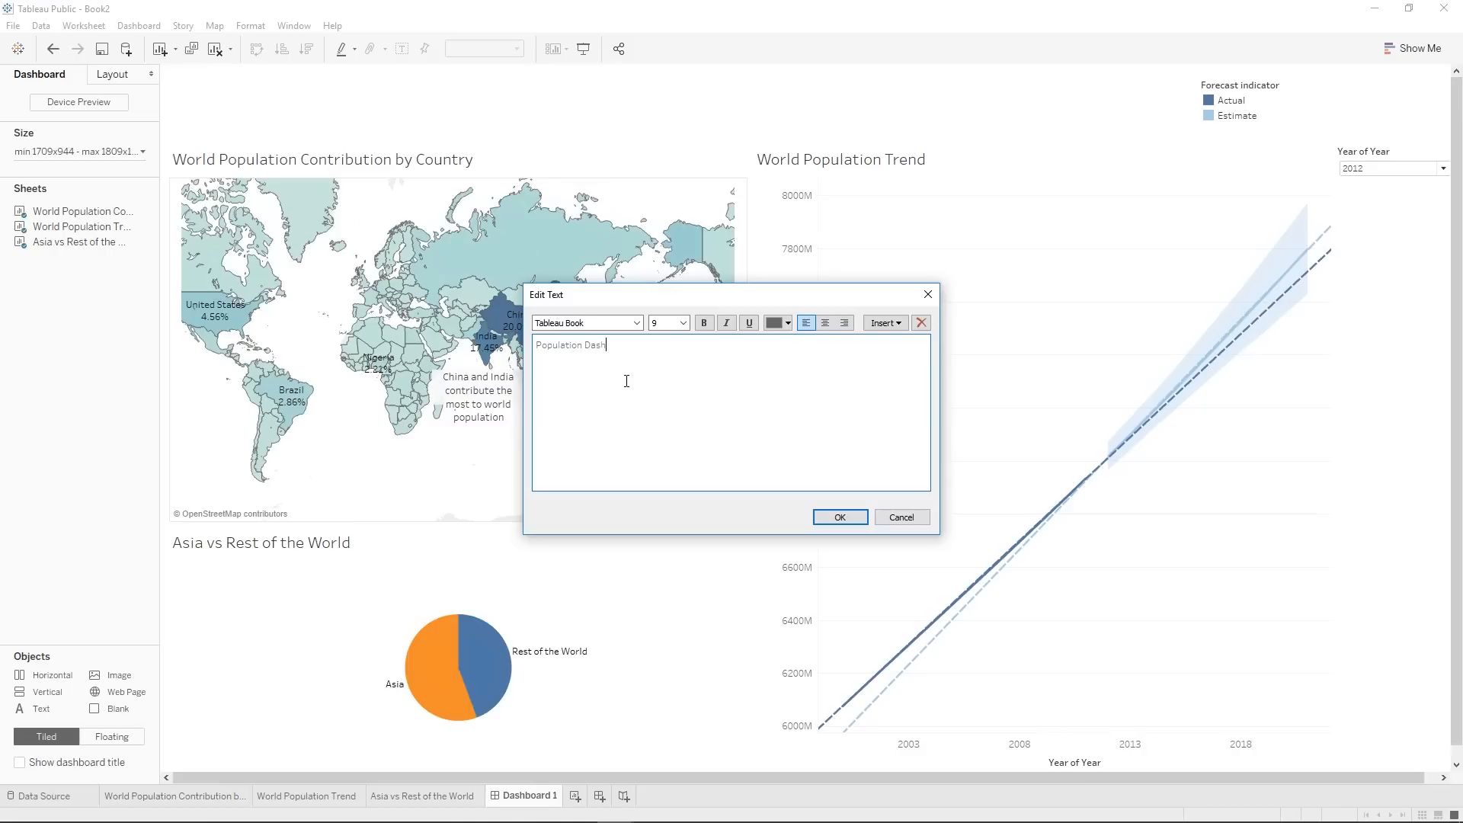
drag(678, 343, 328, 332)
click(683, 323)
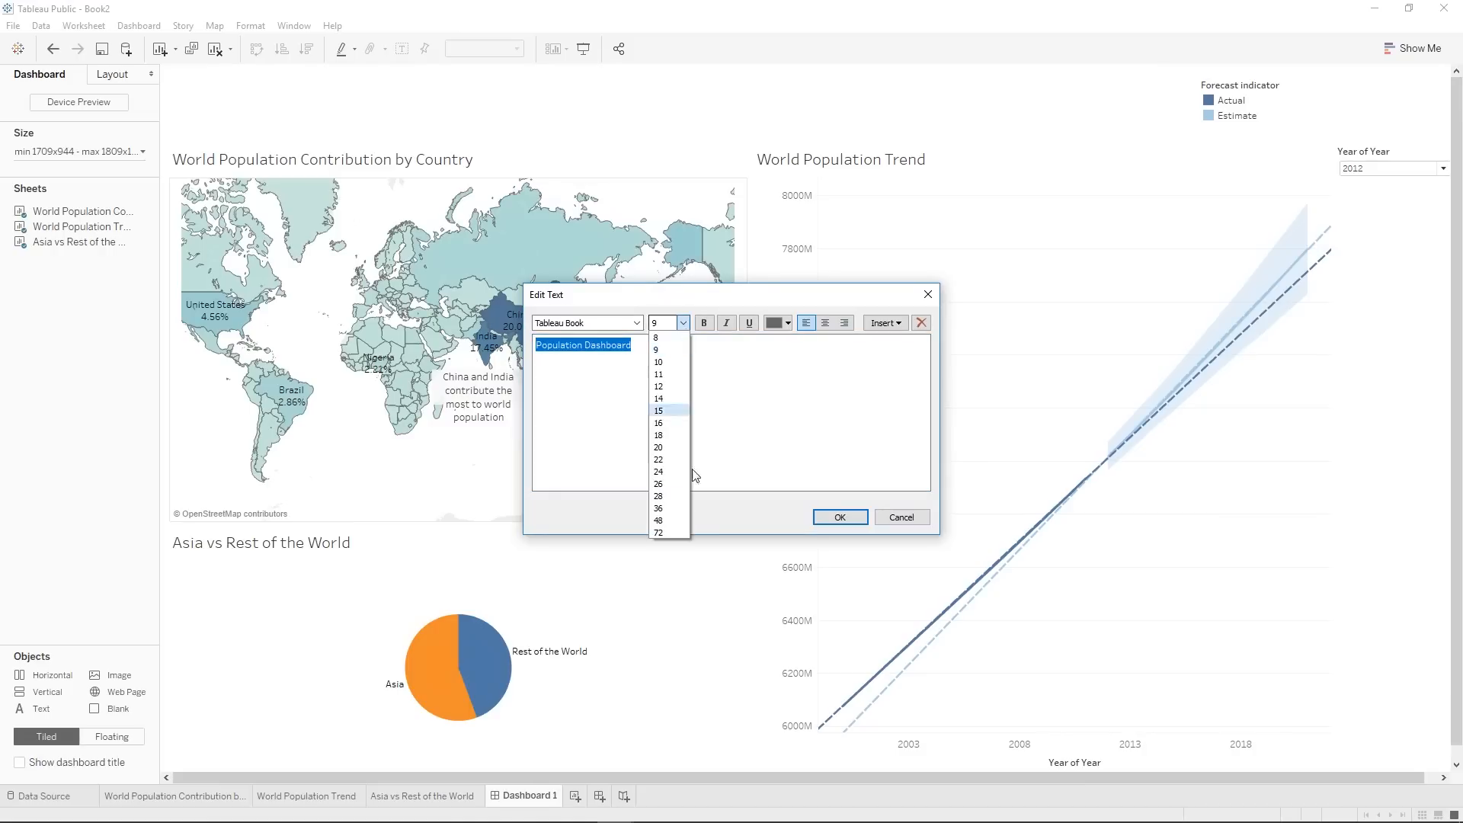
click(683, 481)
click(690, 396)
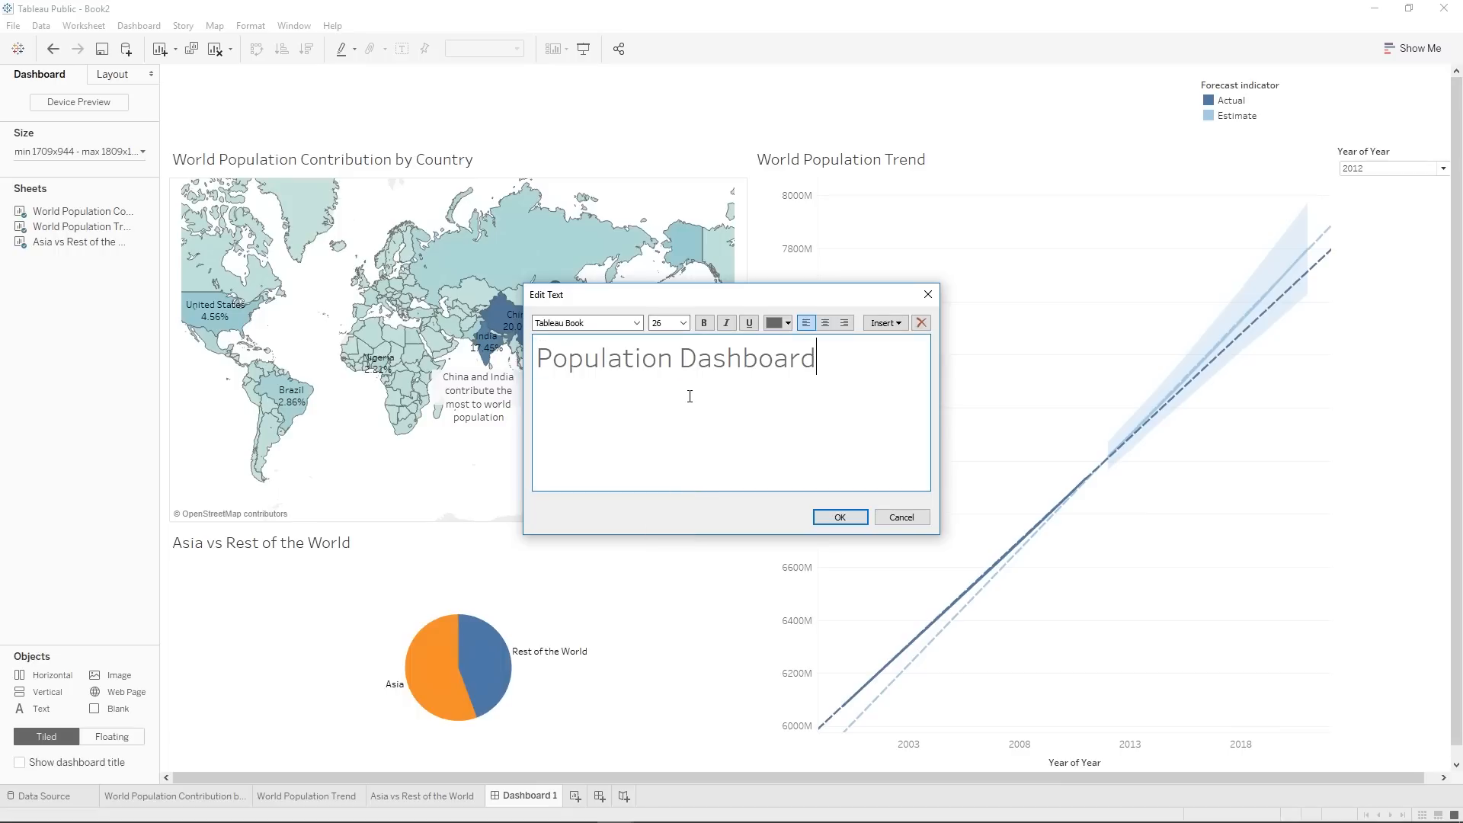
click(840, 518)
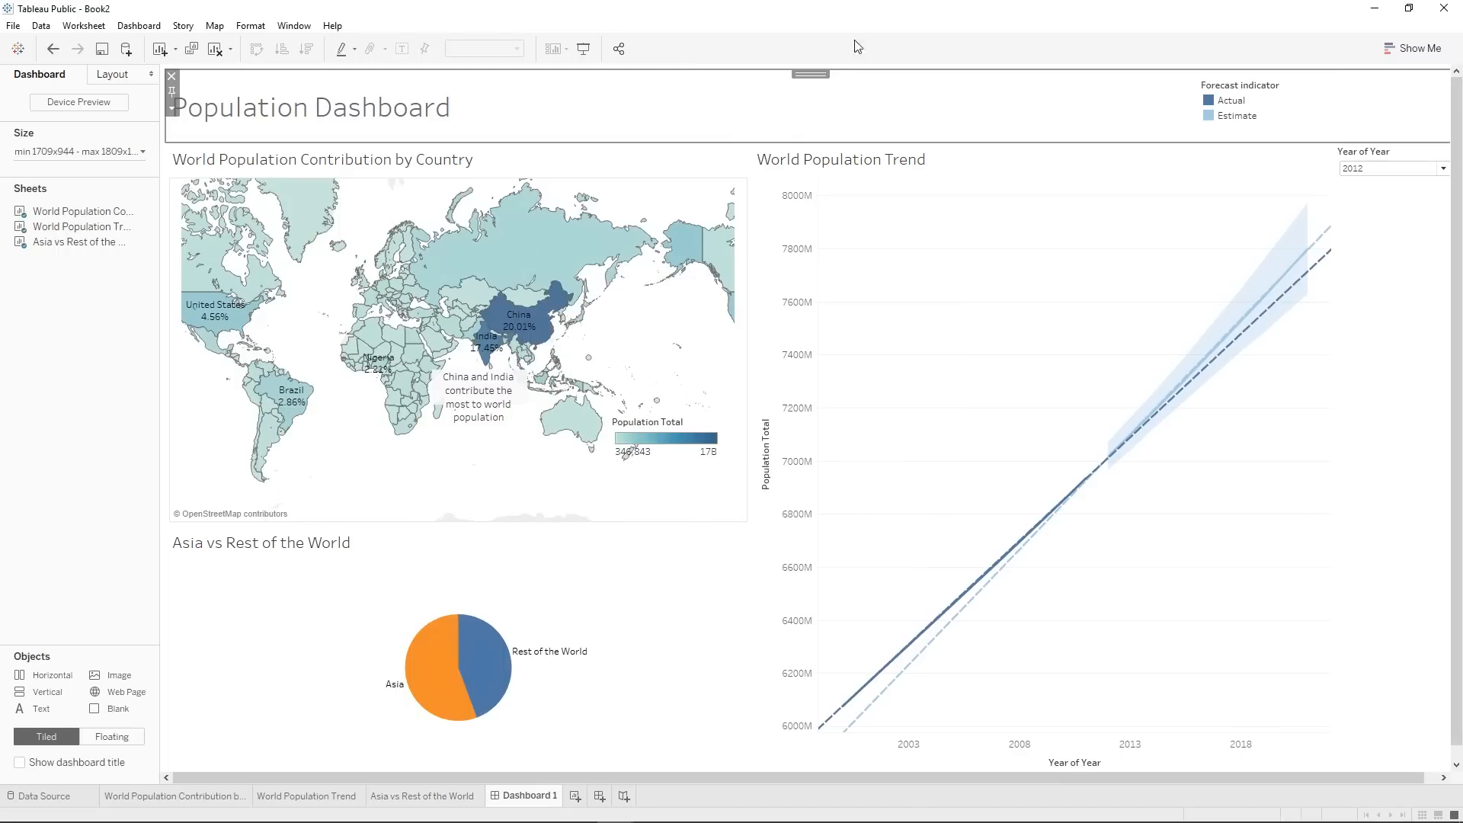
Move the Year of Year filter into the header container, at the far end from the dashboard title, and widen it.
click(1423, 202)
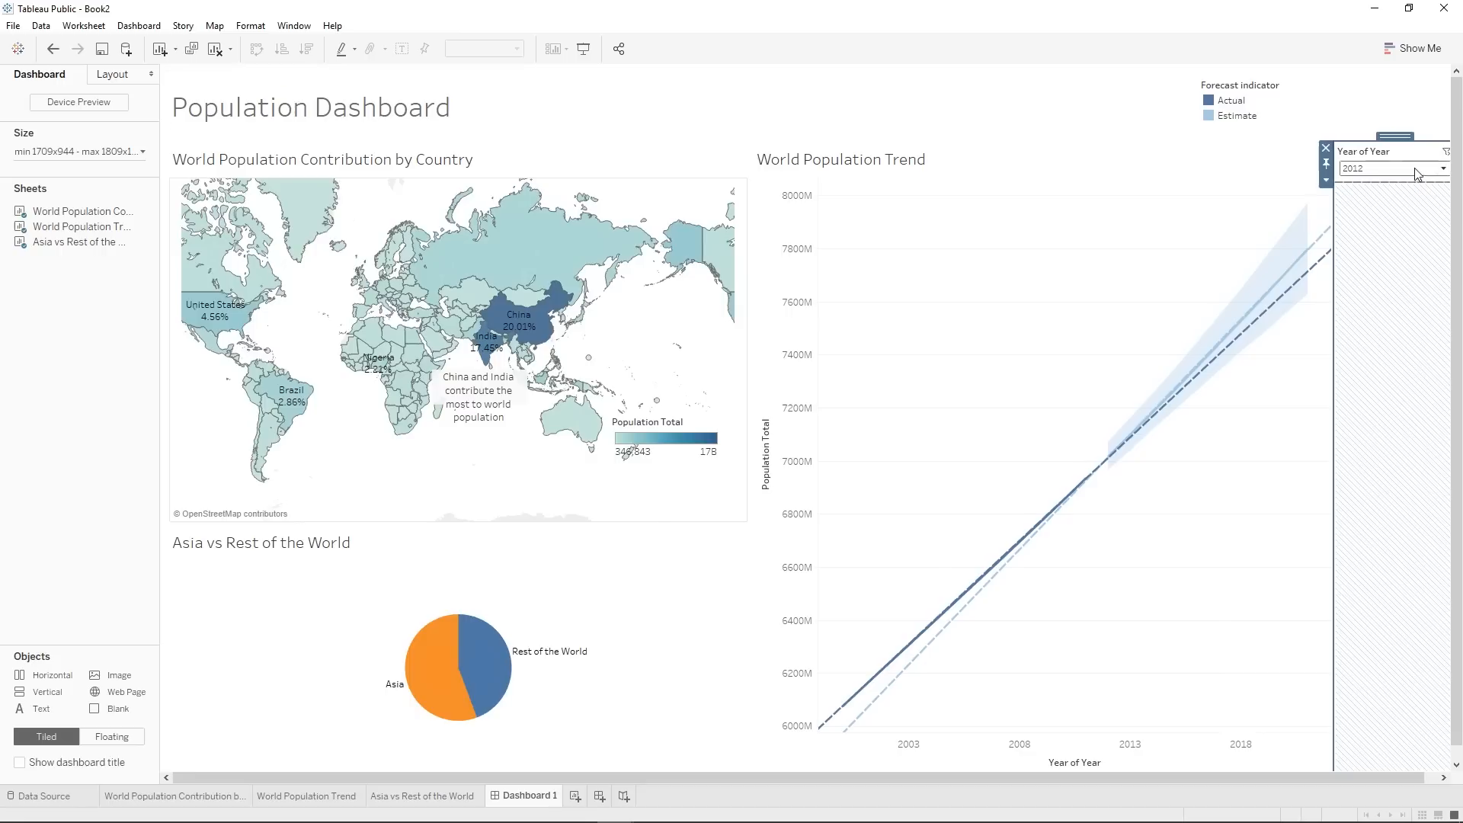
click(1406, 152)
click(1390, 124)
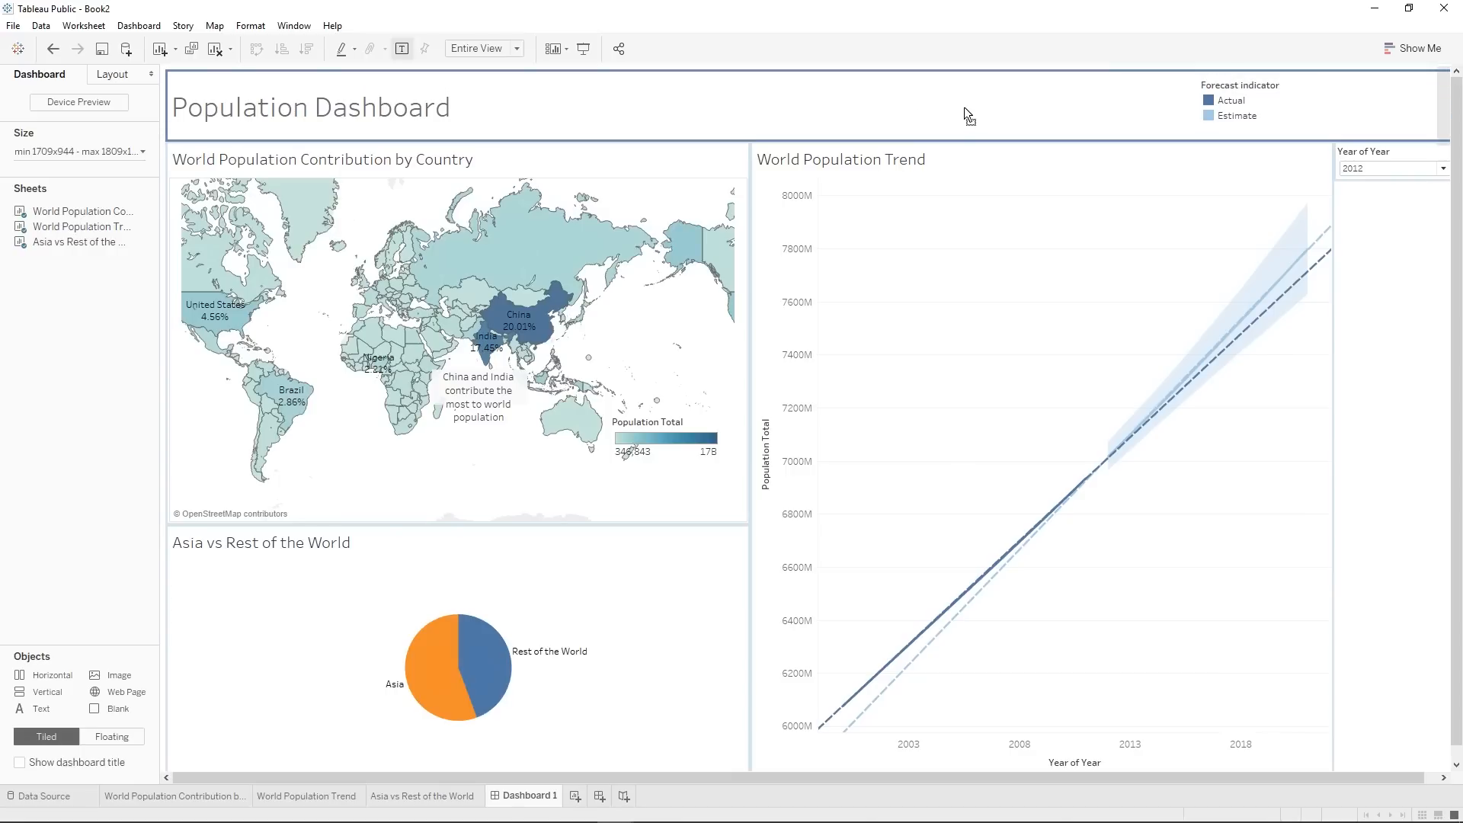
drag(963, 108, 964, 109)
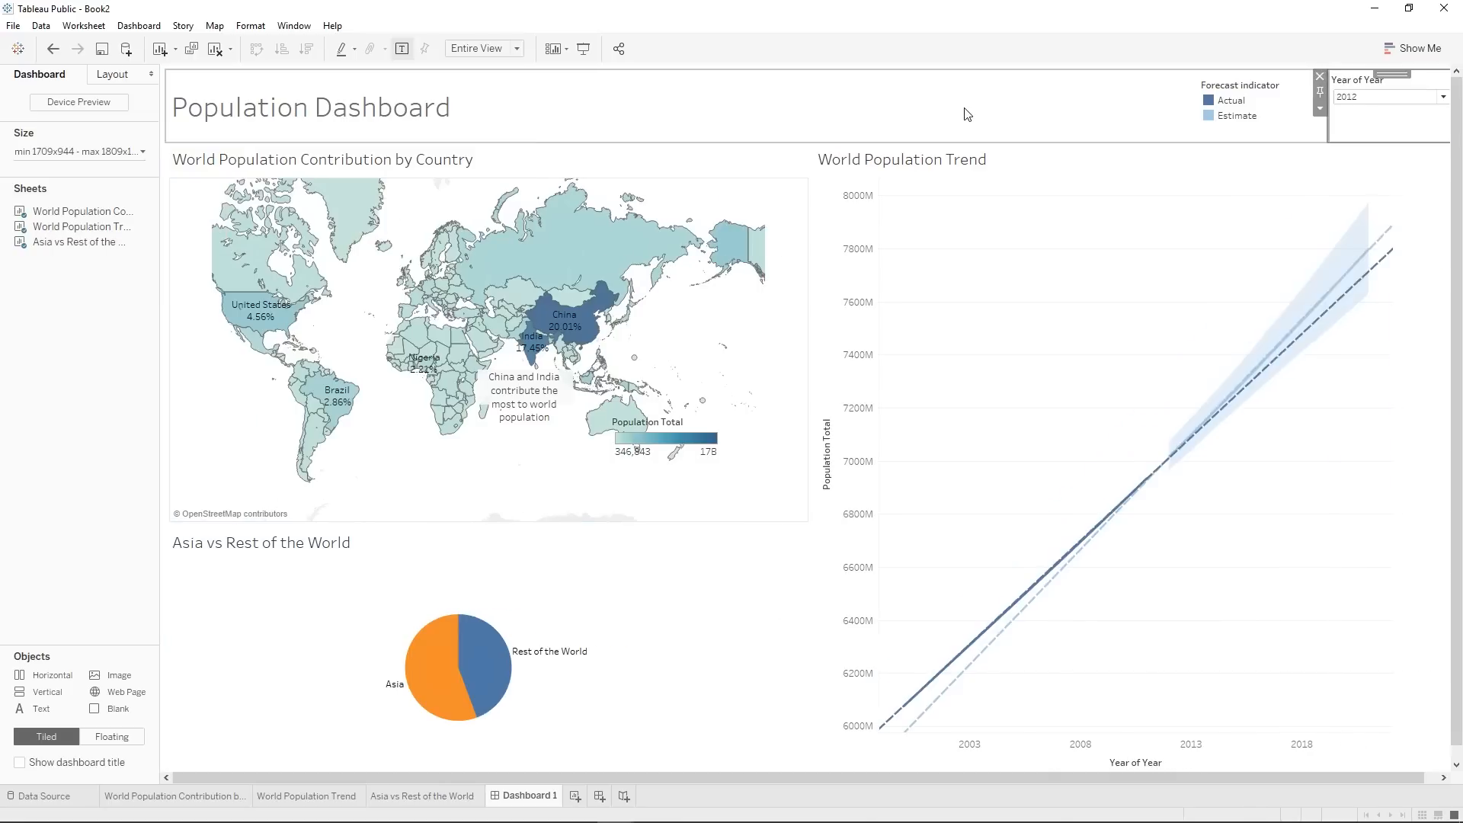
mouse_move(1327, 128)
mouse_down()
mouse_move(1127, 123)
mouse_move(1327, 146)
mouse_up()
Reposition the Forecast indicator legend in the trend chart's upper-right corner and the Population Total legend in the map's lower-right corner.
click(1270, 104)
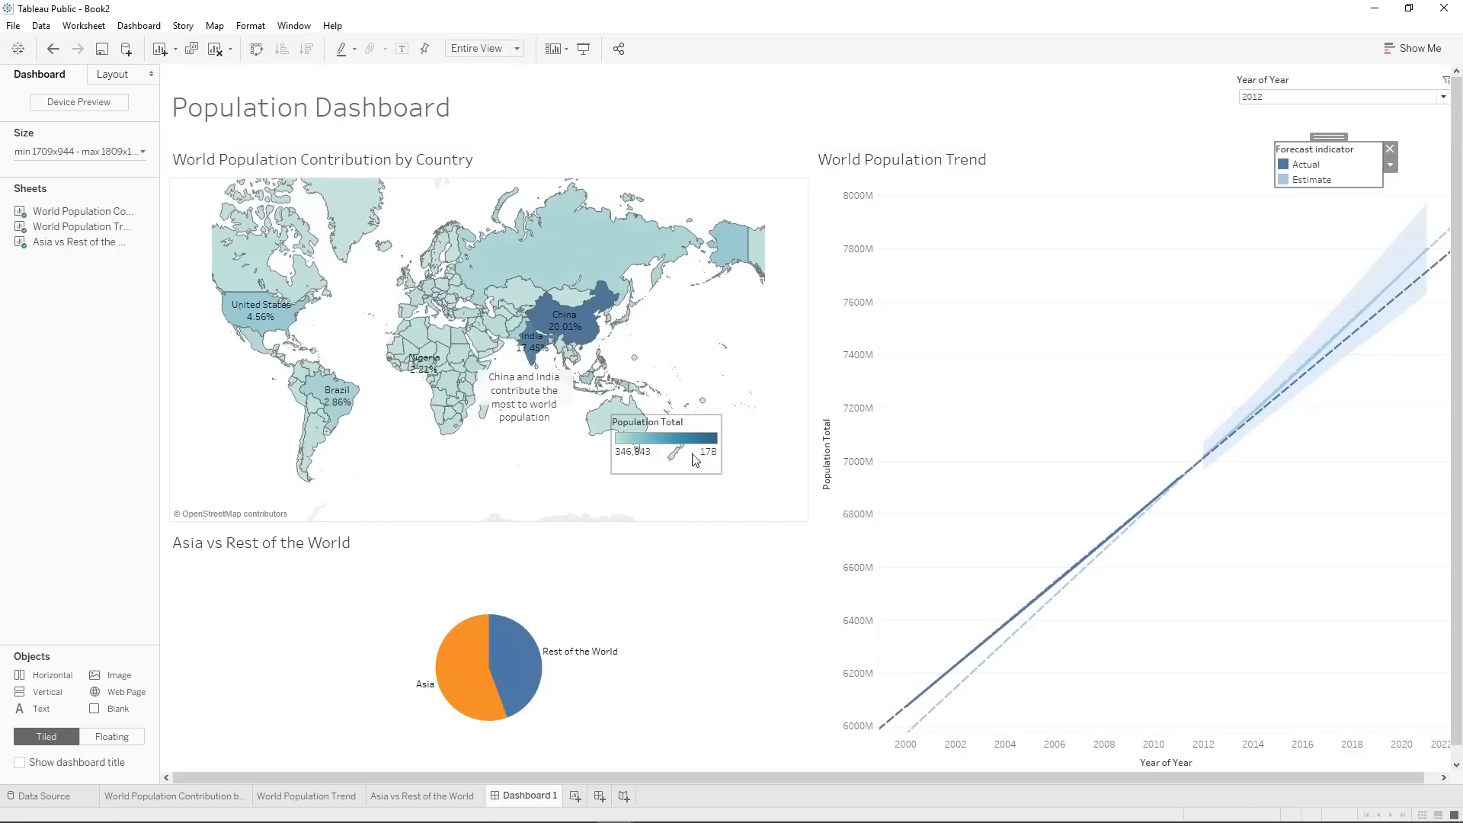
drag(682, 428, 709, 460)
click(724, 668)
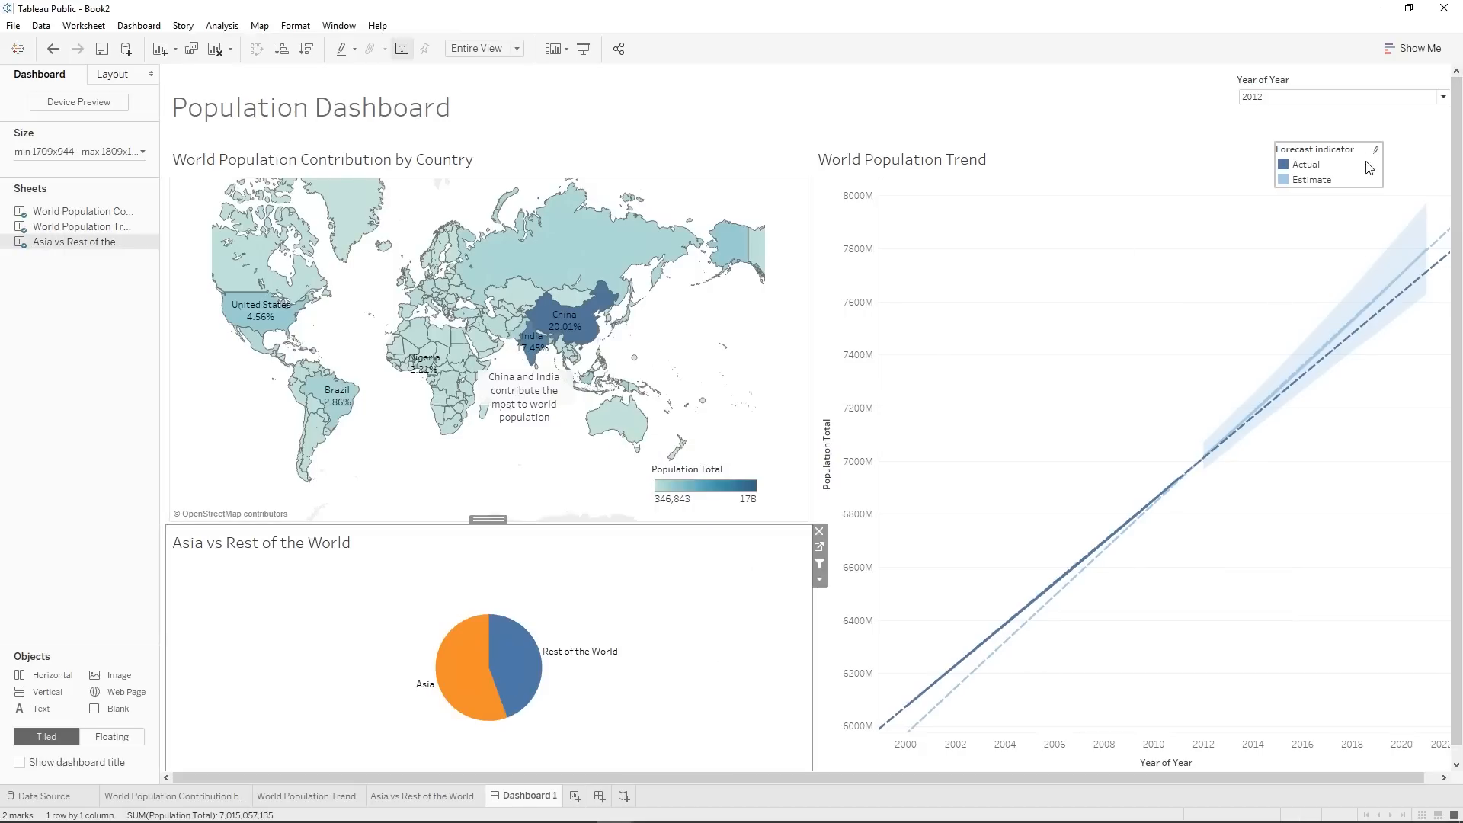
click(1329, 156)
drag(1337, 139, 1372, 156)
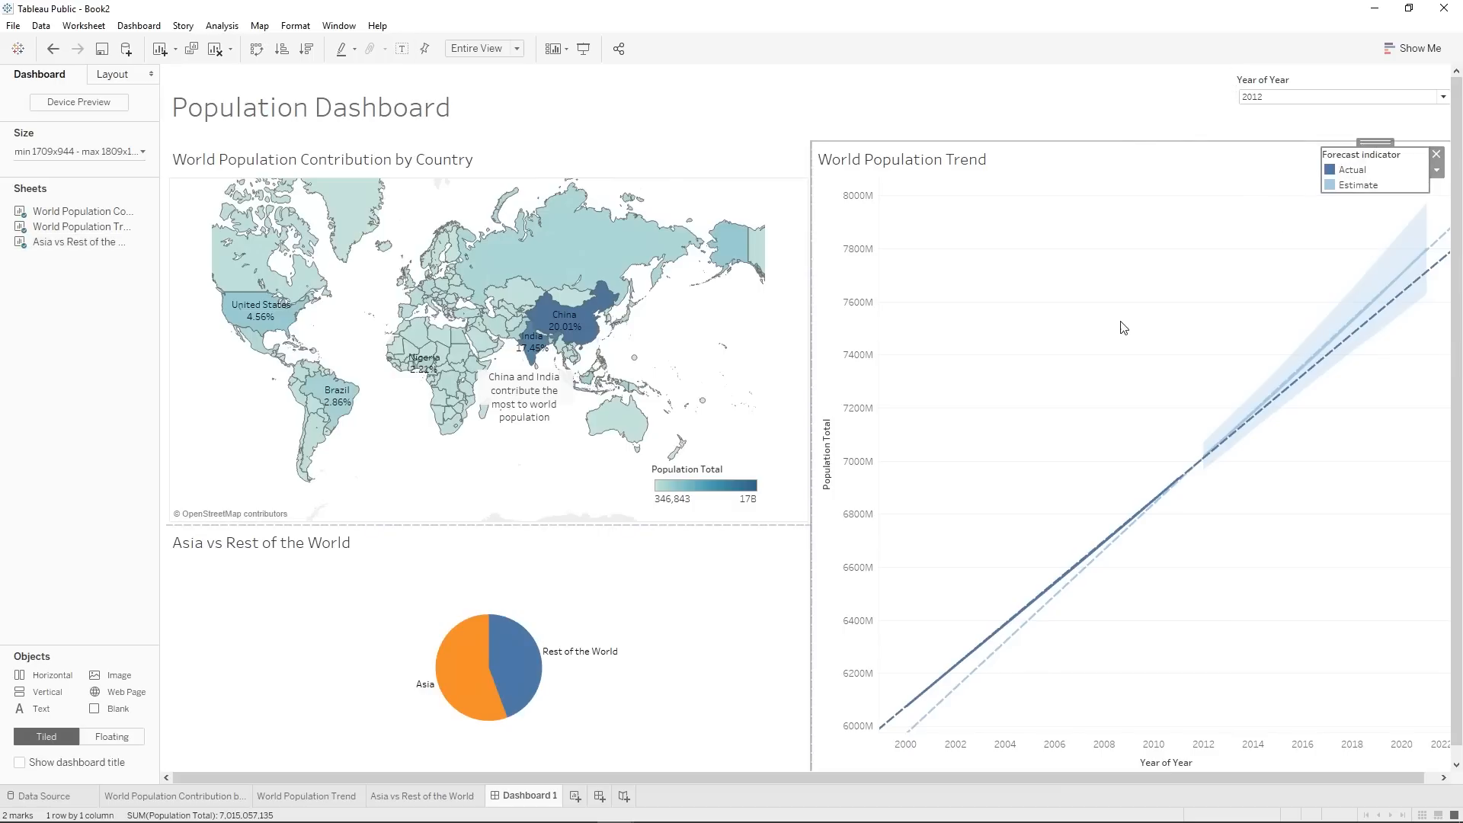
Test the year filter's effect on the dashboard by choosing 2011 and 2010, and return it to 2012.
click(1298, 108)
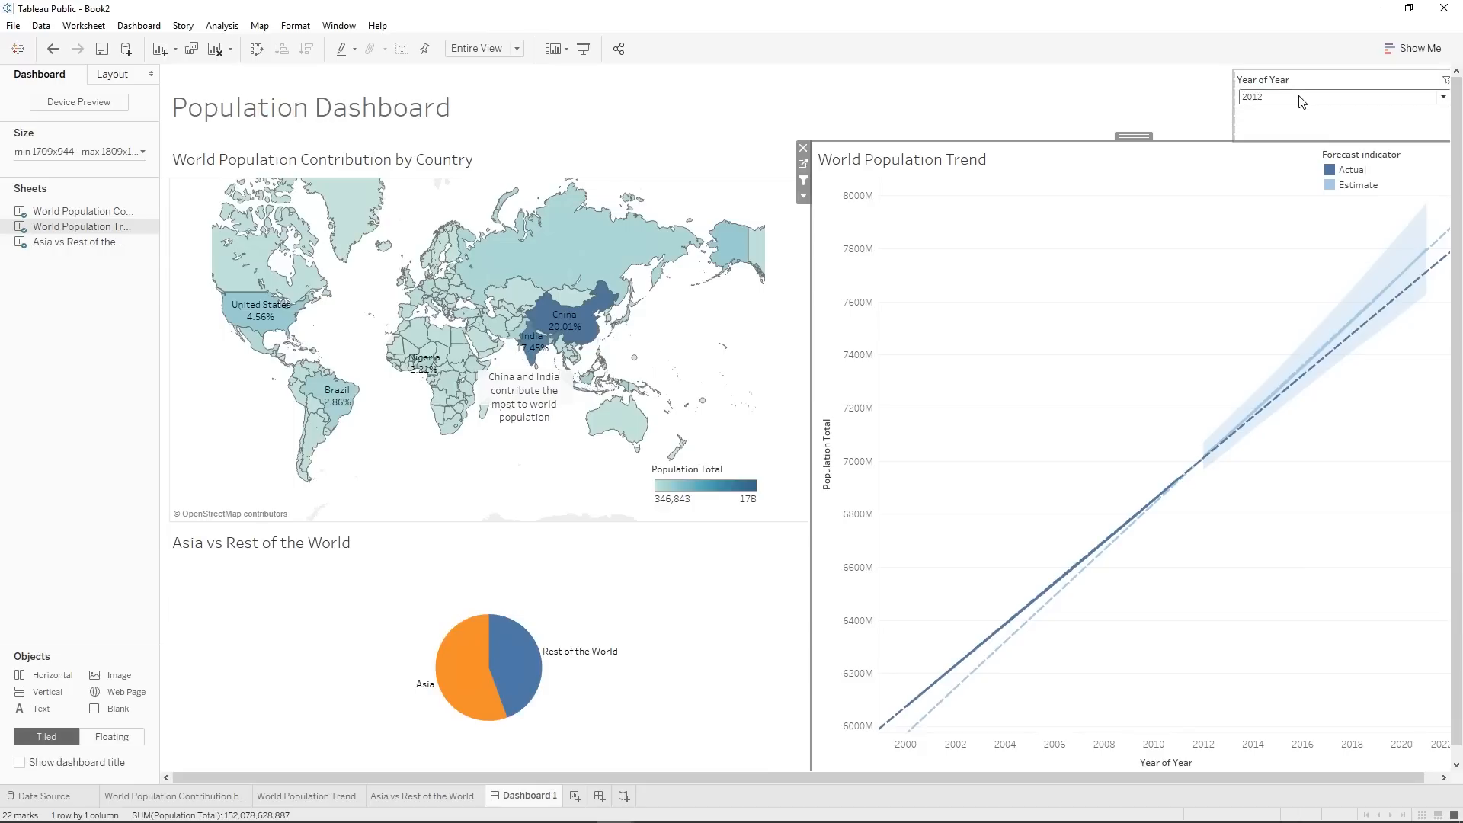
click(488, 609)
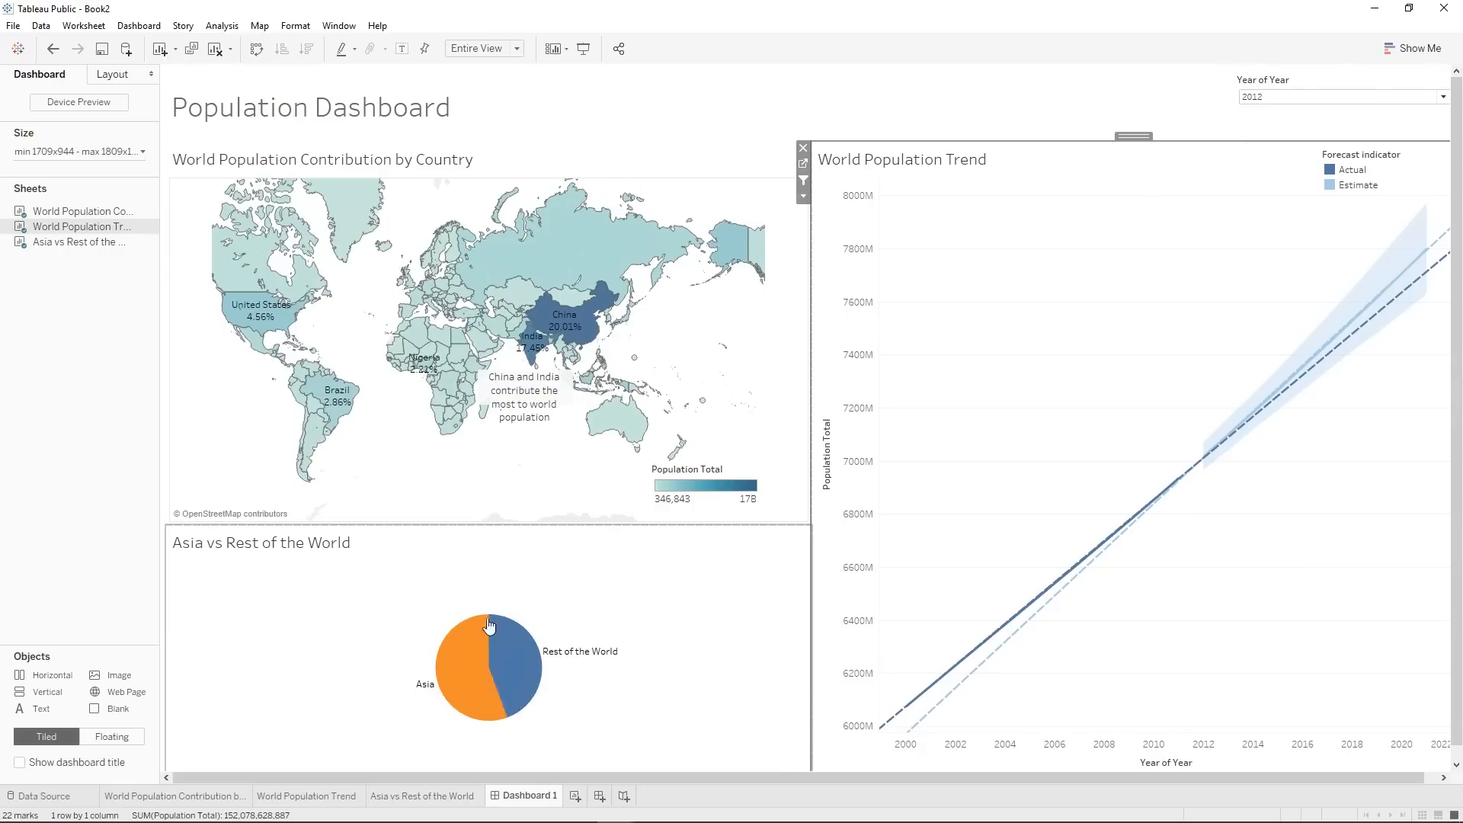
click(1300, 97)
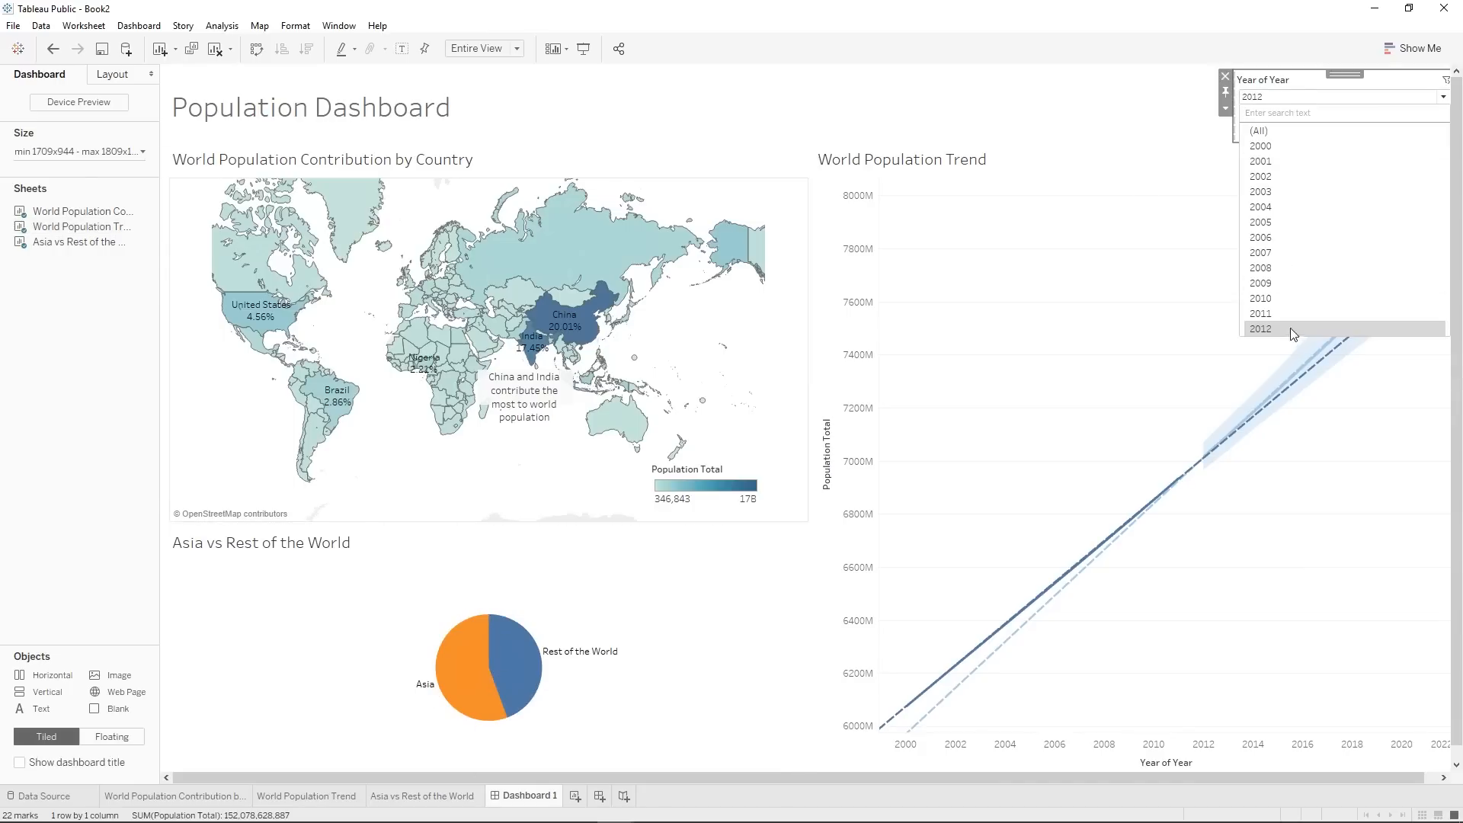
click(1293, 313)
click(1288, 100)
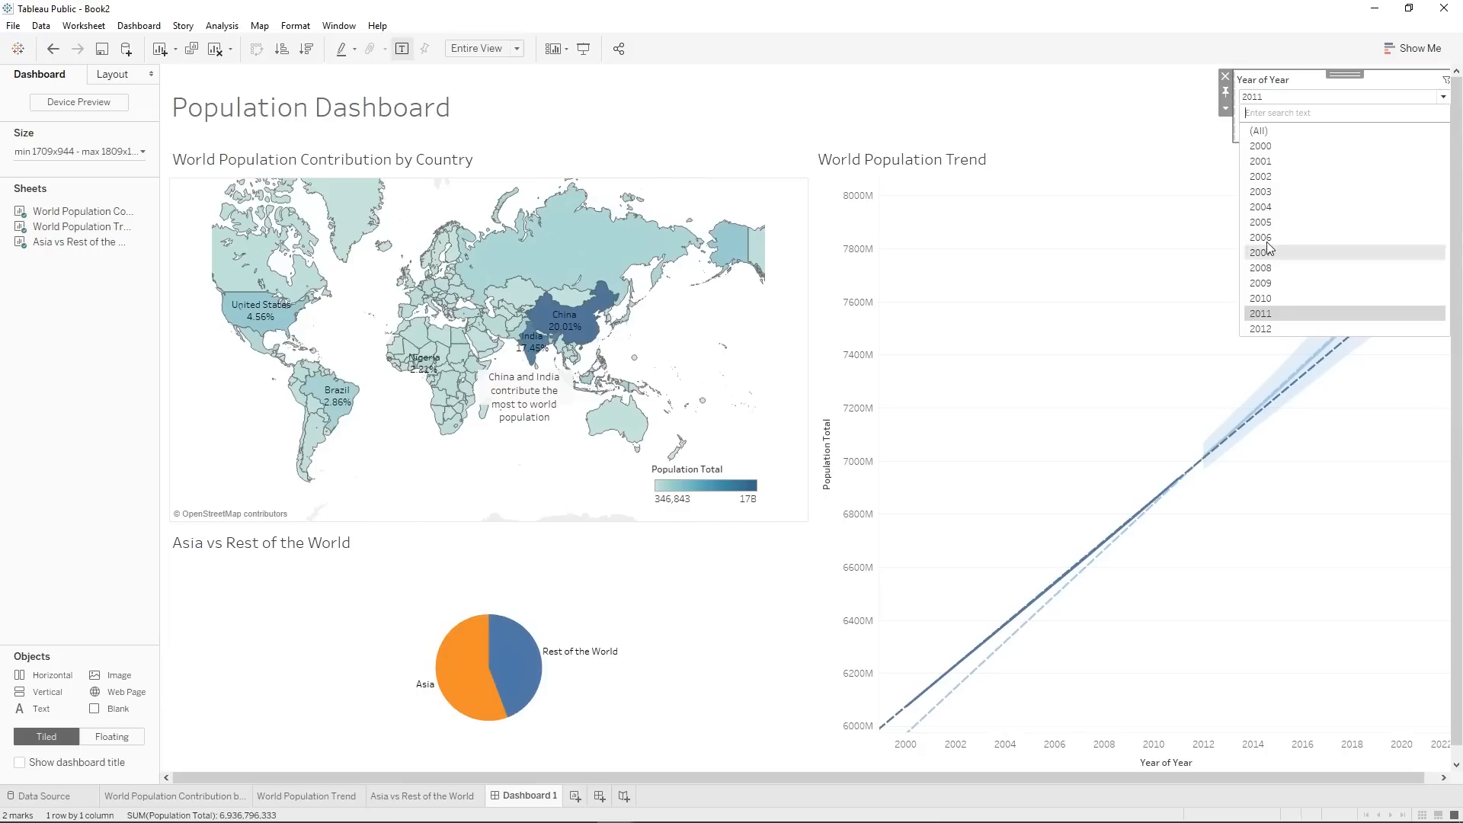
click(1279, 294)
click(1285, 104)
click(1284, 333)
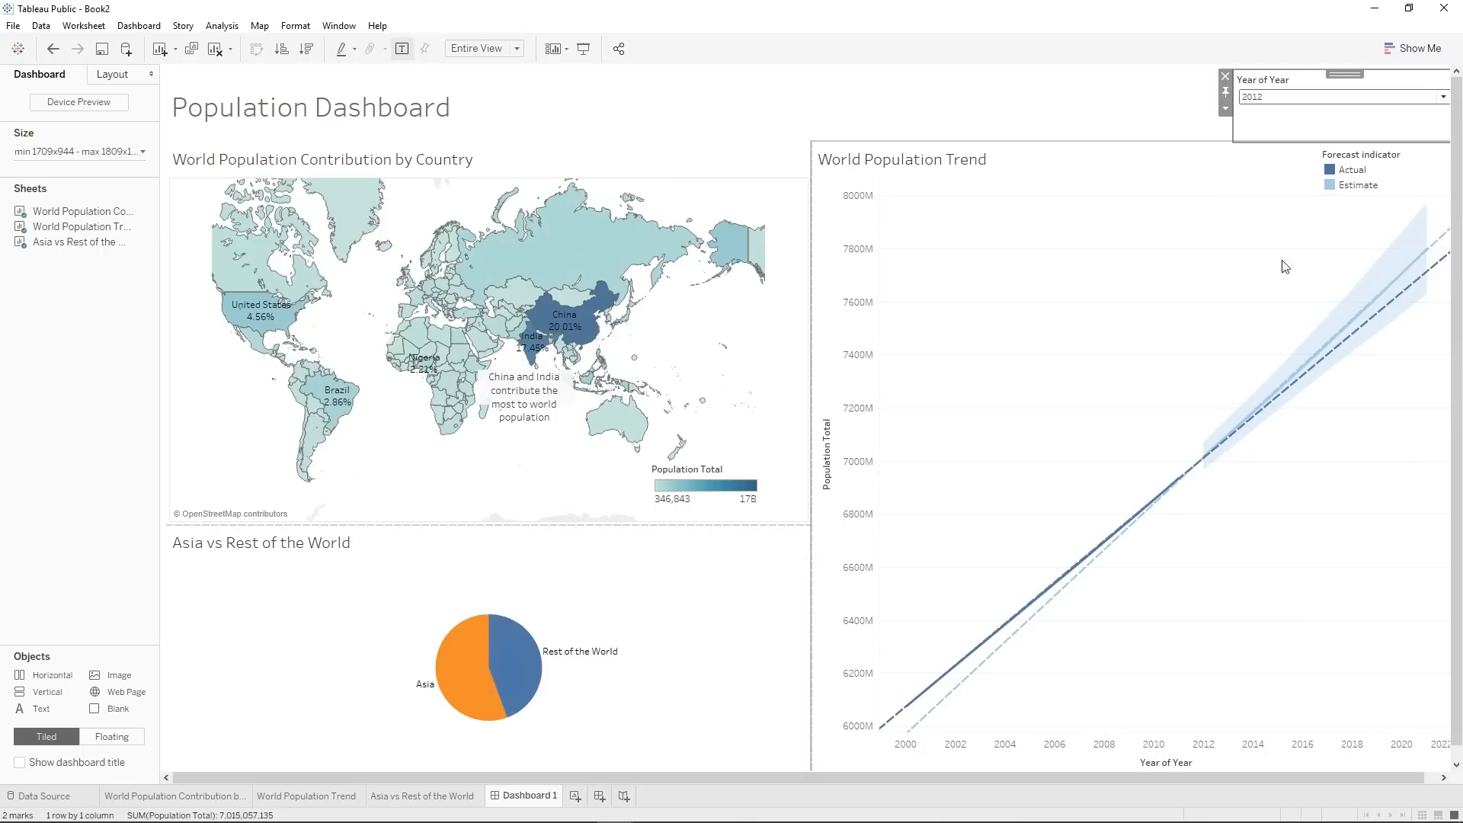
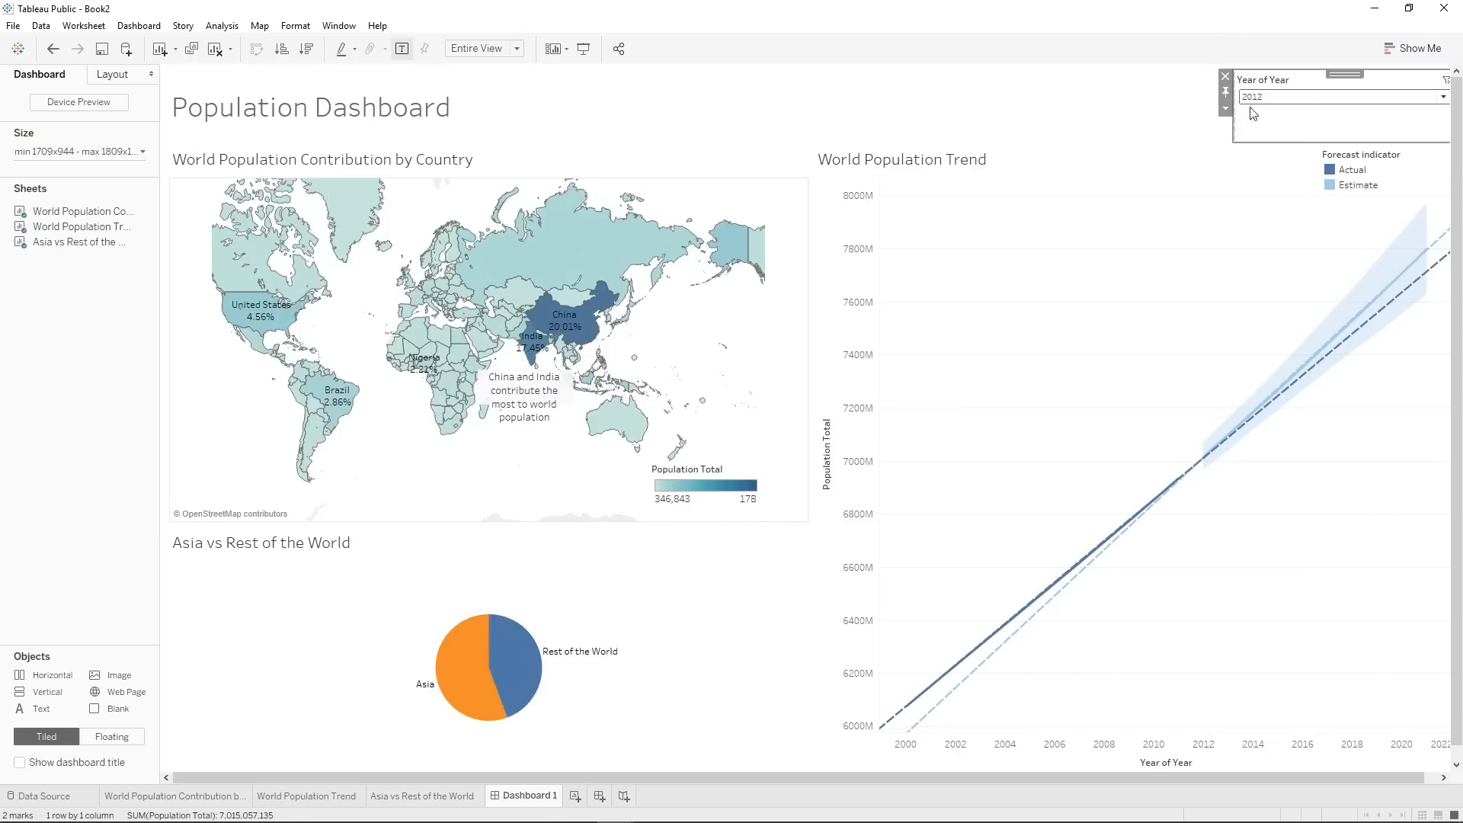
Apply the Year of Year filter to the World Population Contribution by Country worksheet as well.
click(1225, 111)
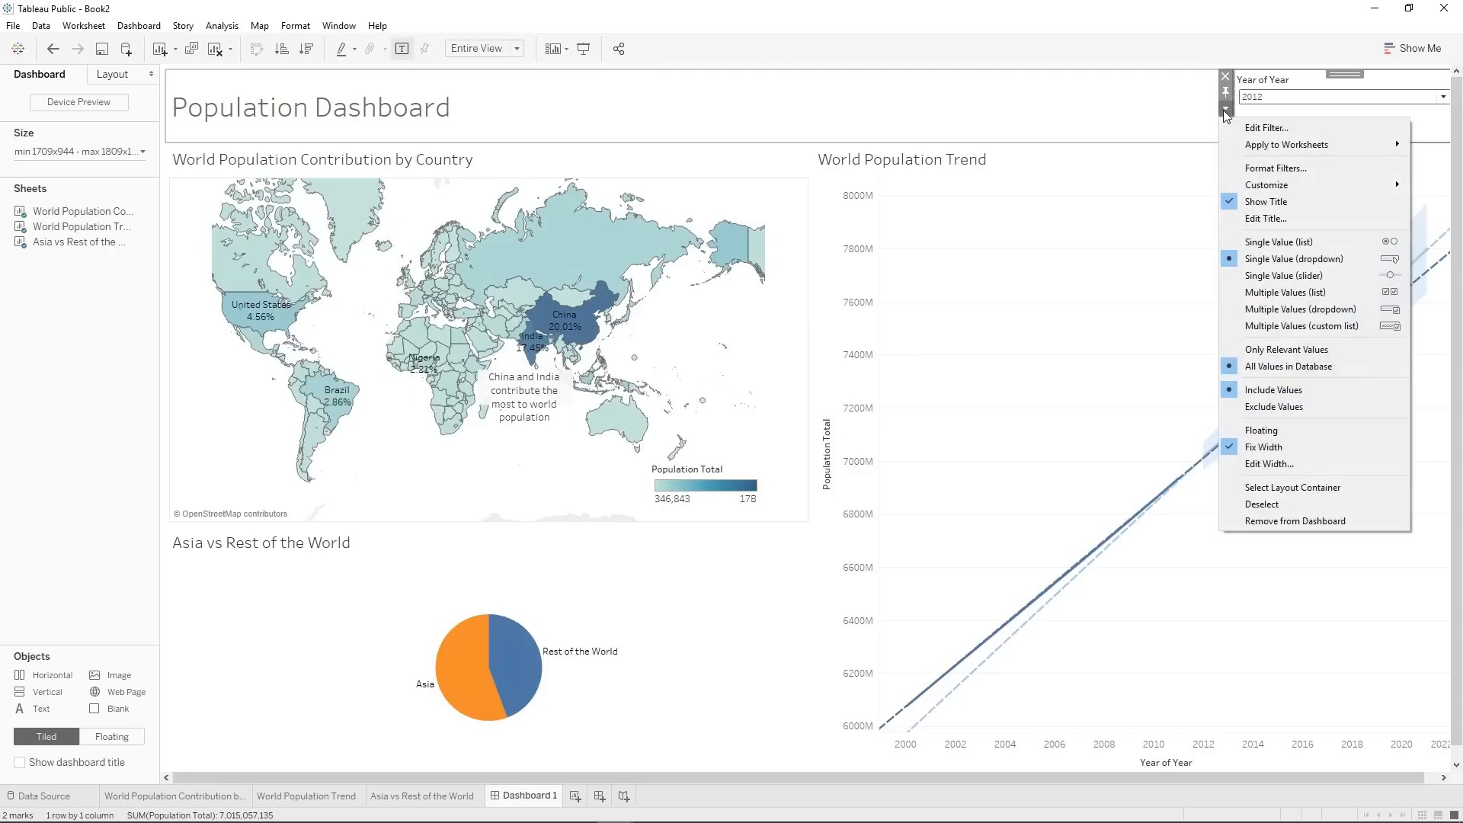
mouse_move(1265, 149)
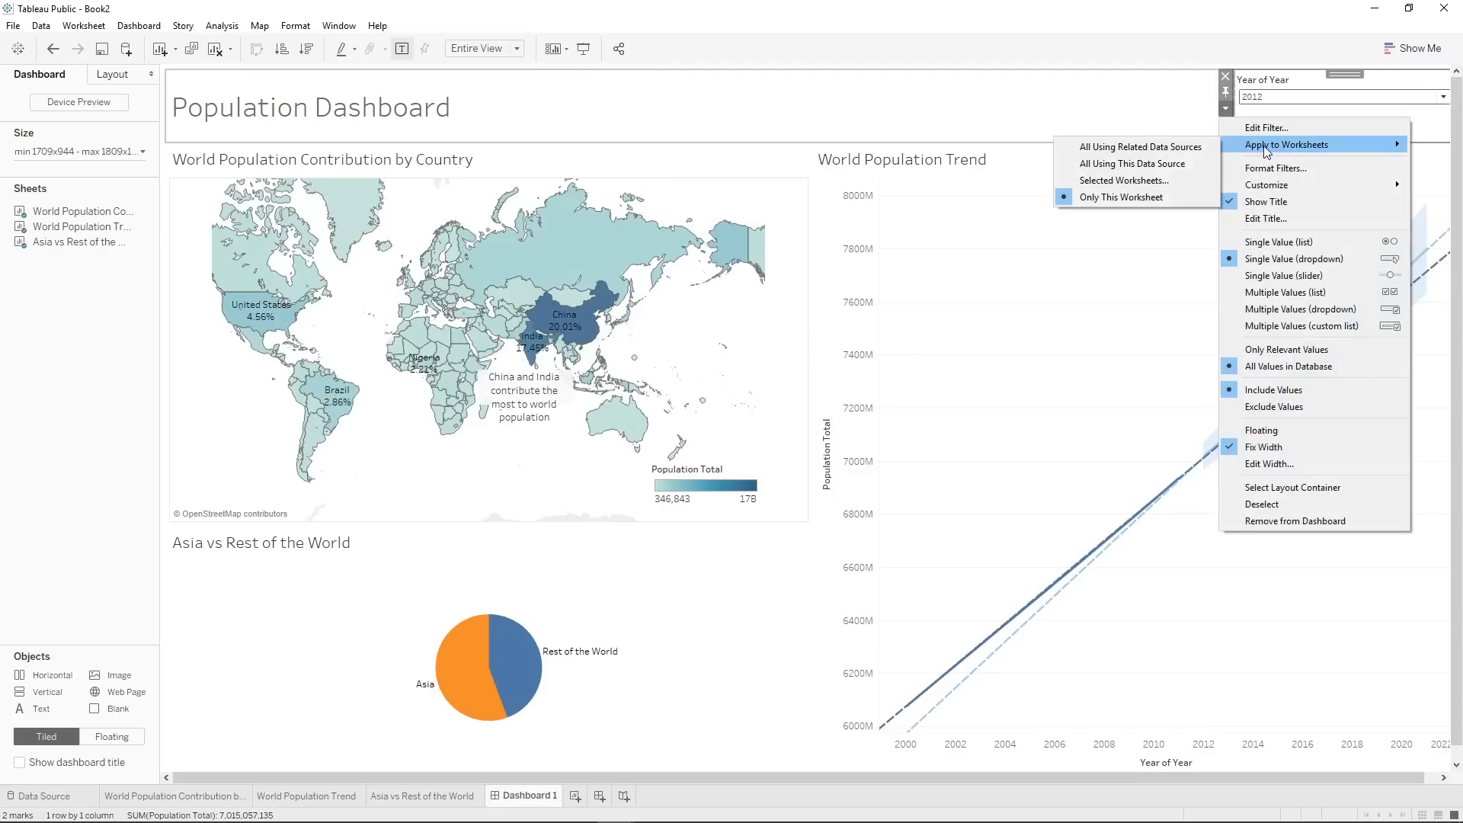
click(1163, 181)
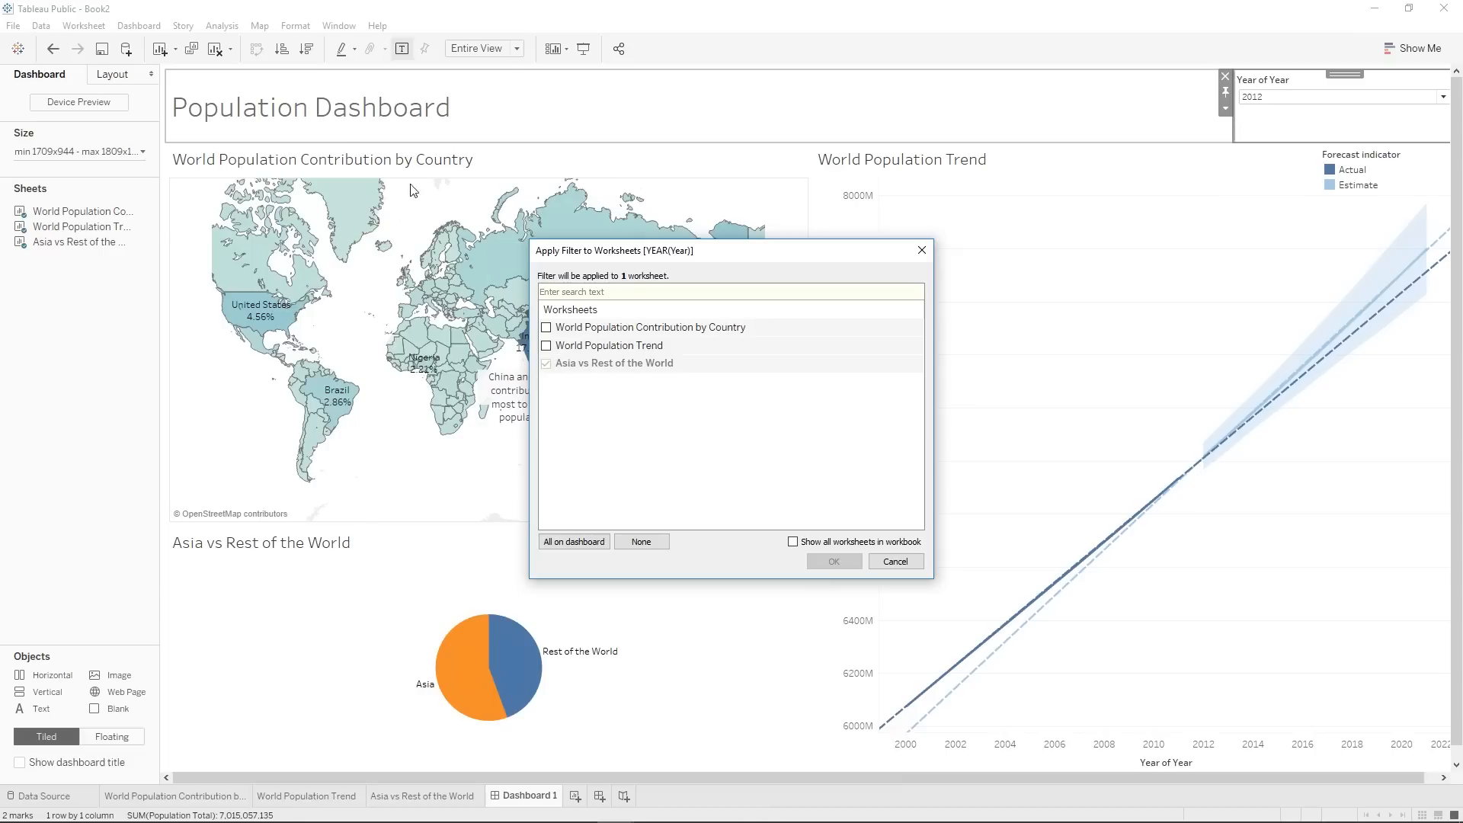
click(546, 328)
click(851, 566)
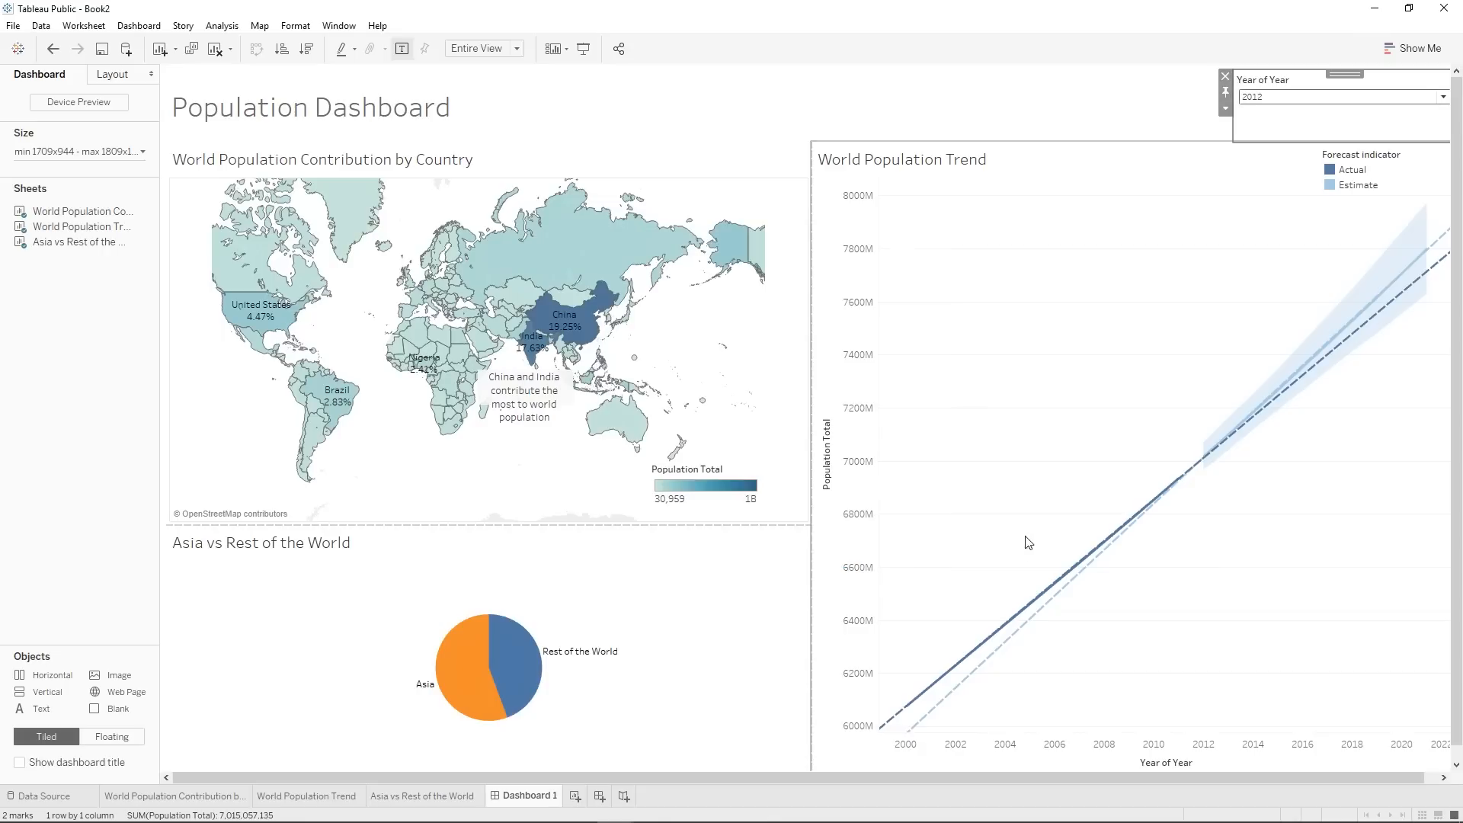
Test the year filter's effect on the map by choosing 2011, 2010, 2009 and All, and return it to 2012.
click(1297, 97)
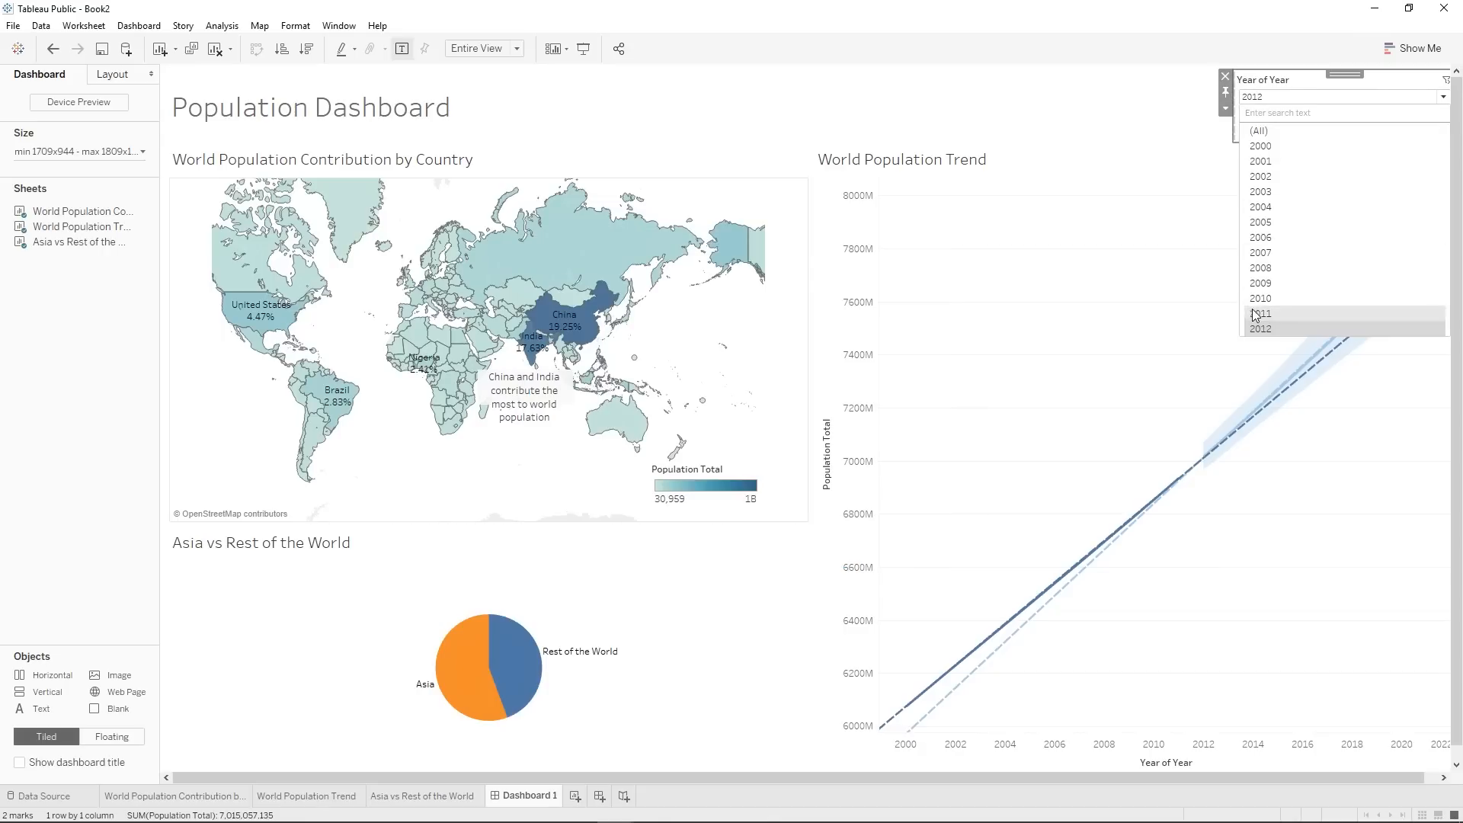
click(1280, 313)
click(1280, 98)
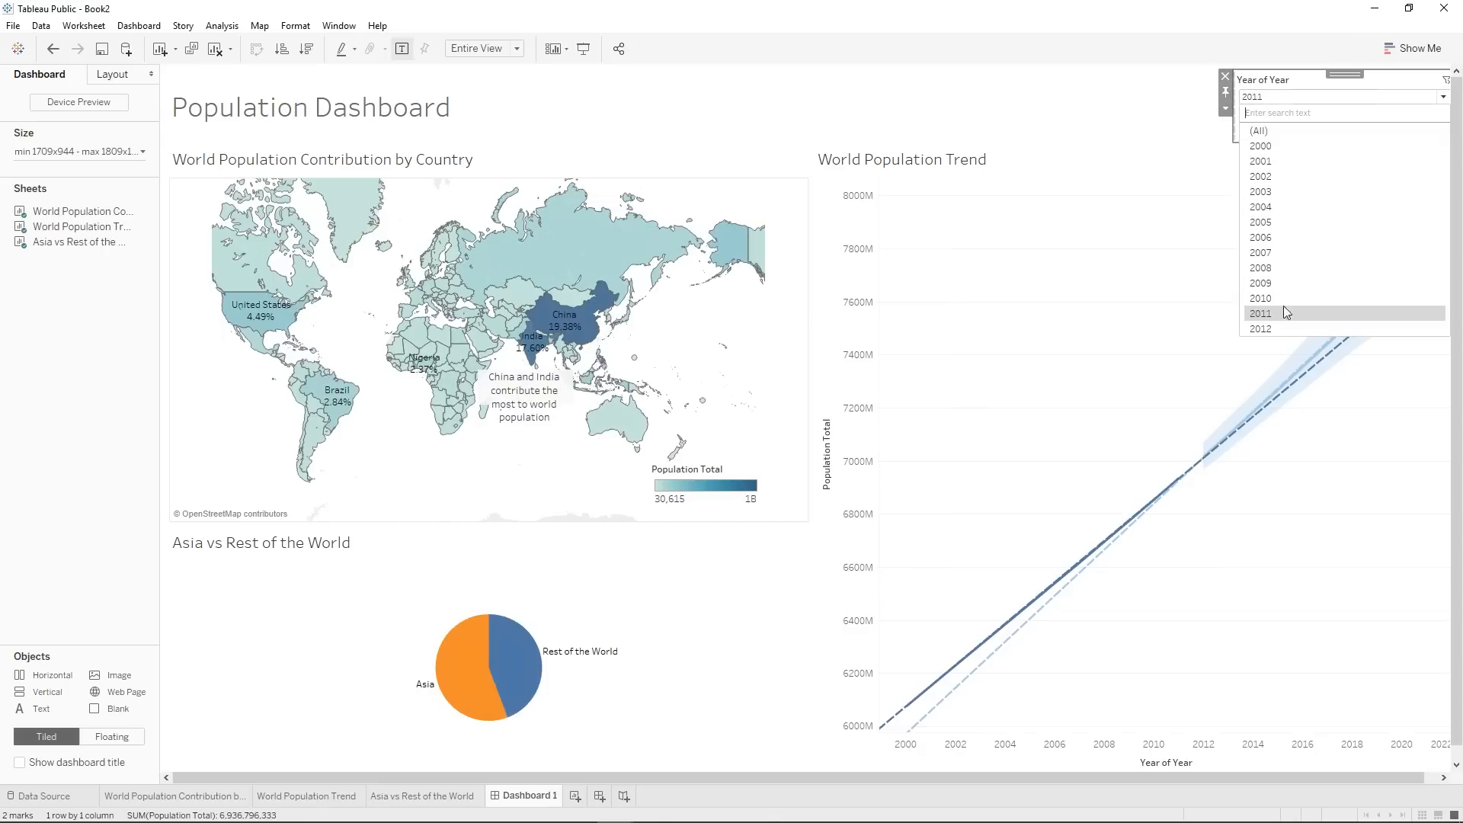
click(1282, 297)
click(1274, 99)
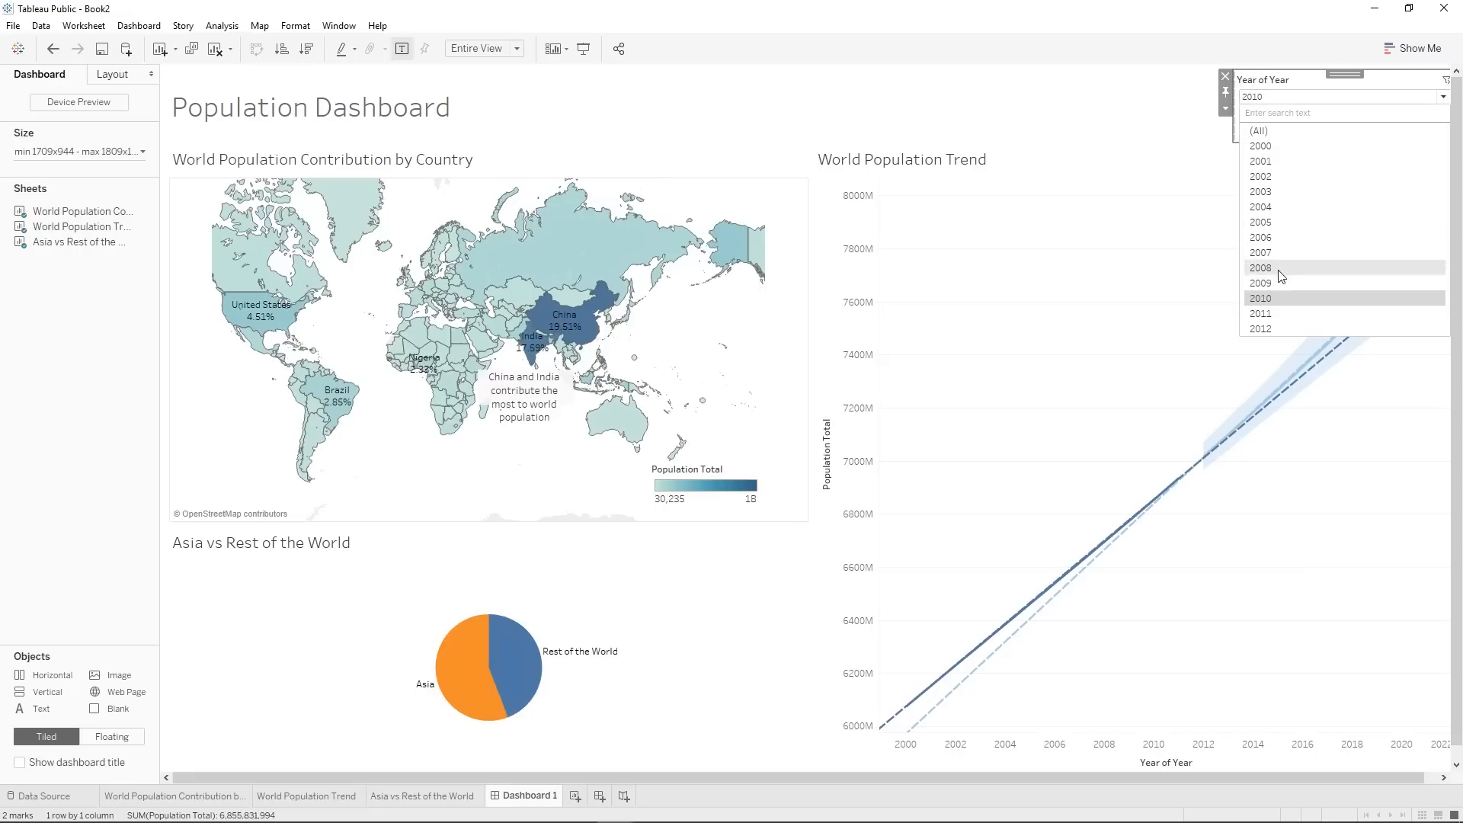
click(1280, 284)
click(1261, 100)
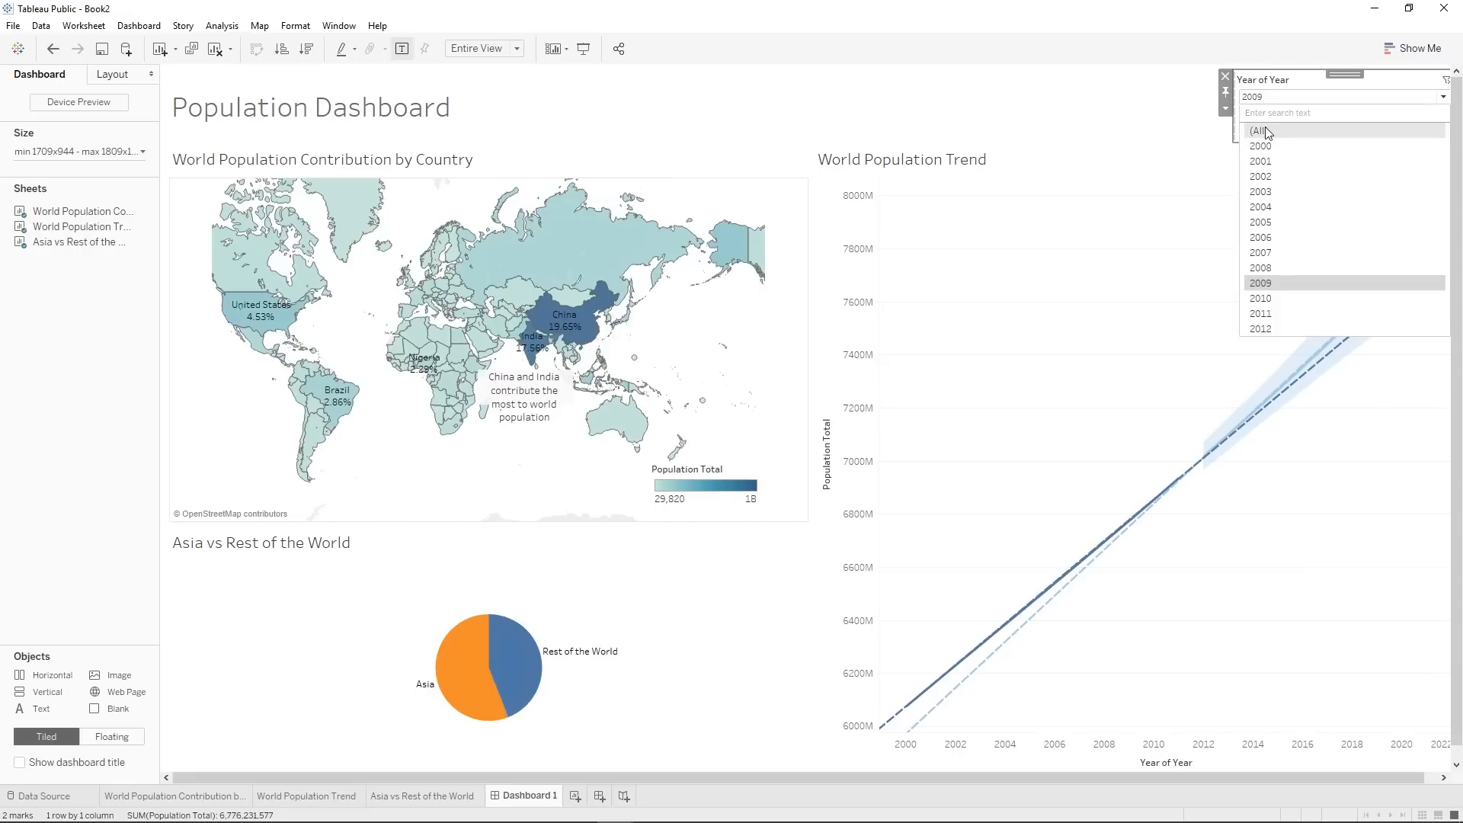
click(1264, 129)
click(1275, 102)
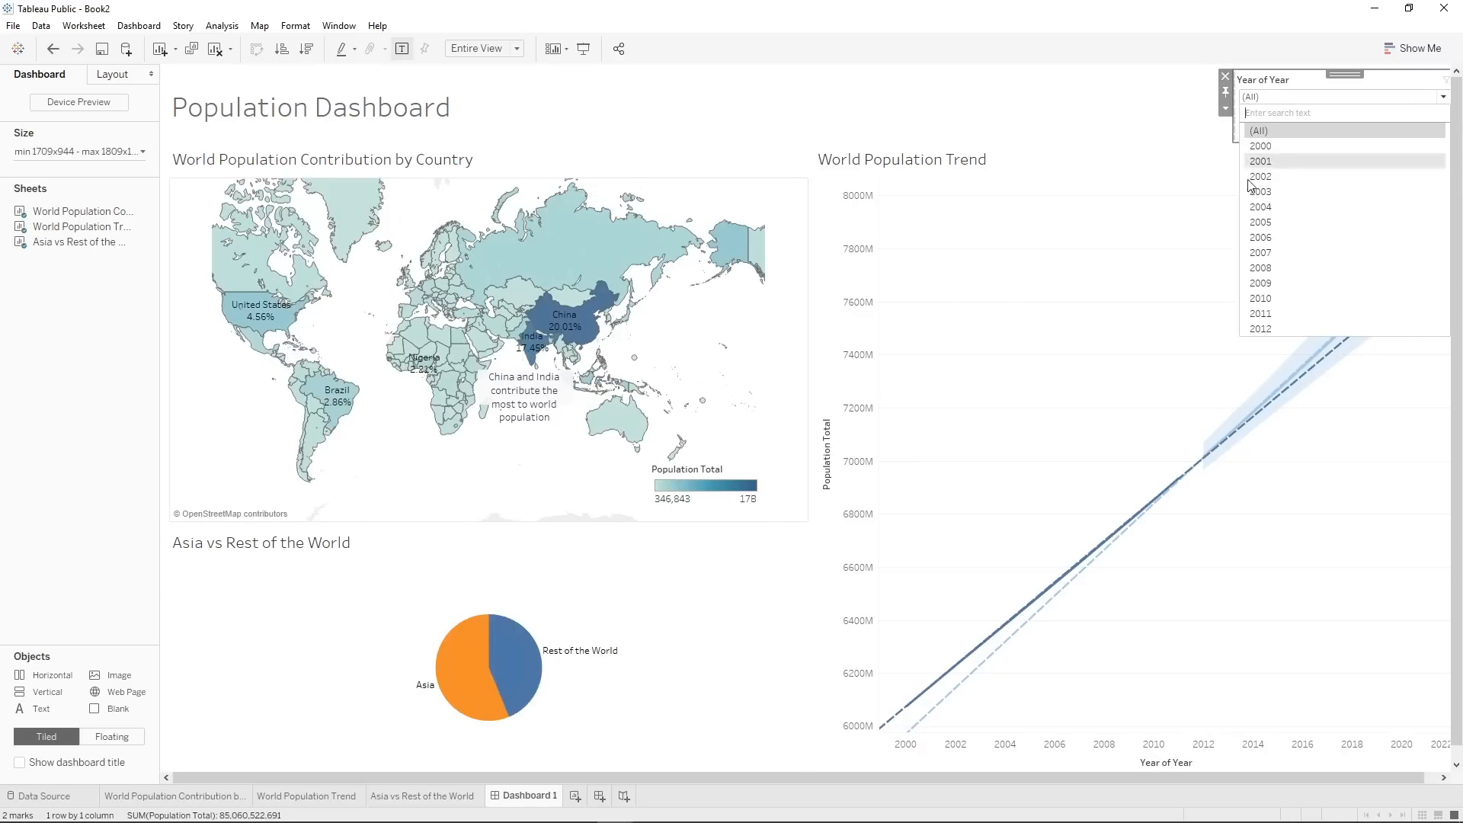
click(1280, 323)
Test how the map filters the trend chart by selecting China, and clear the selection.
mouse_move(1143, 509)
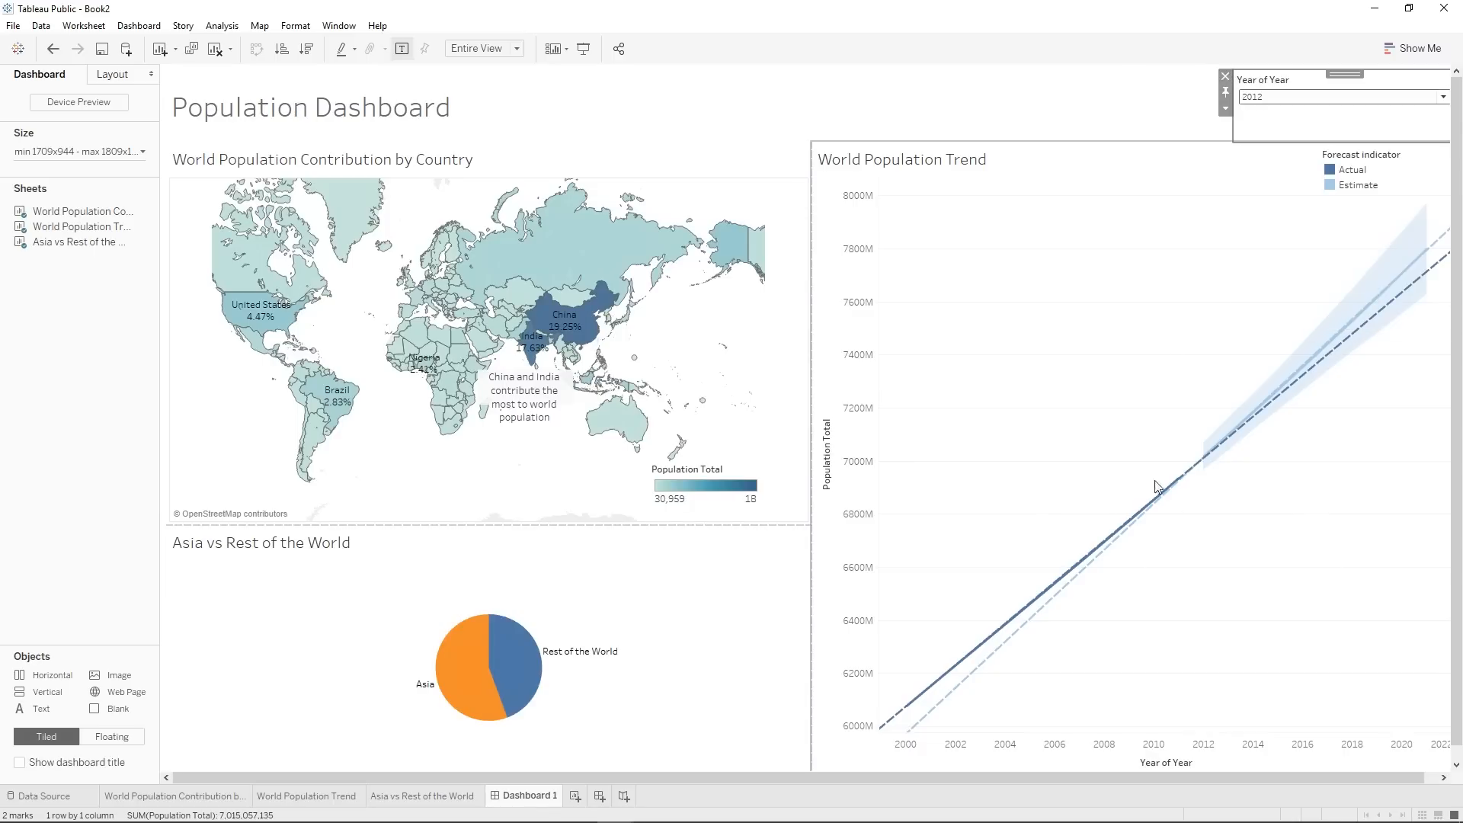
click(1243, 317)
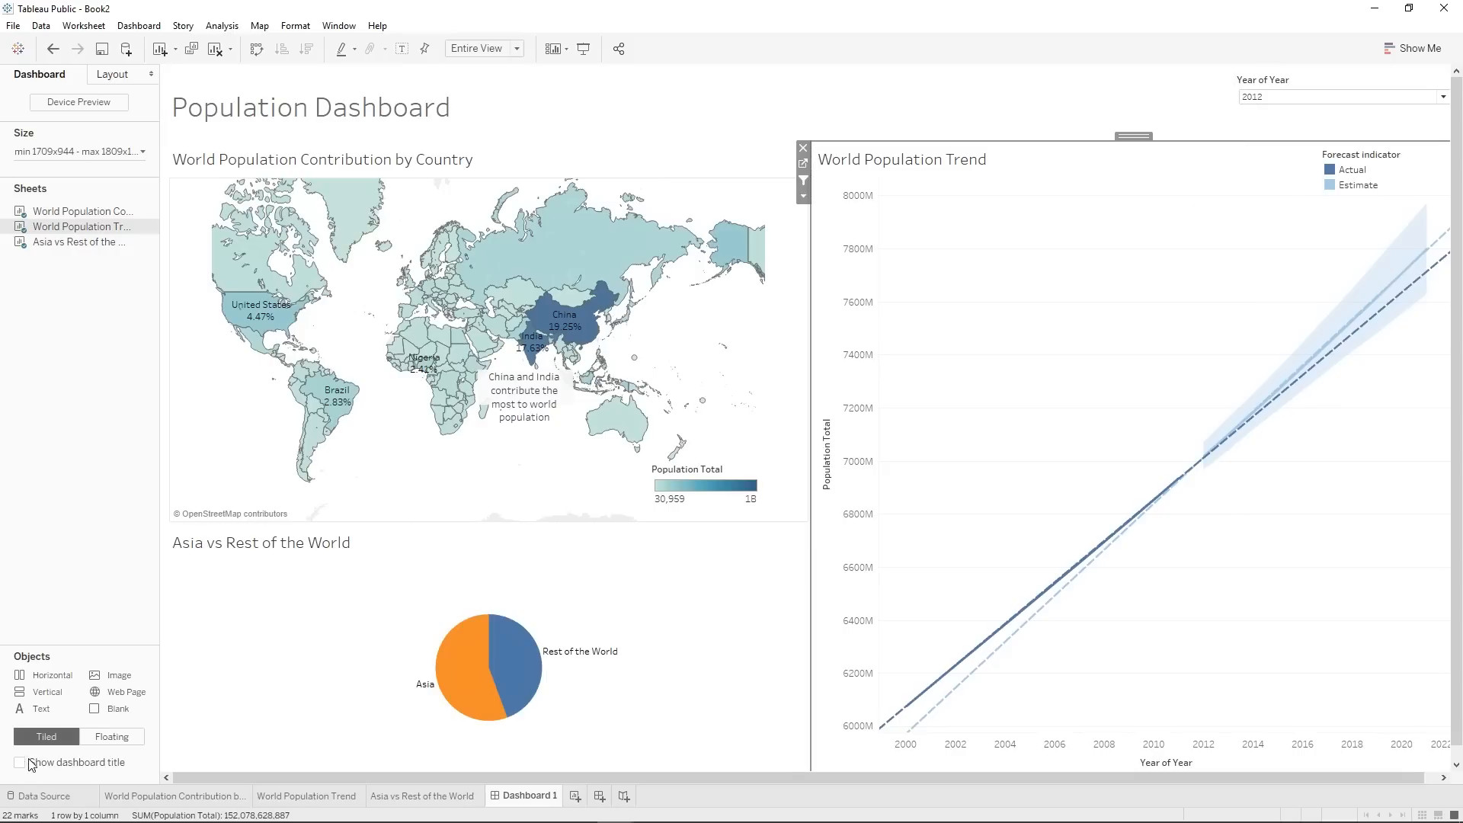
click(590, 326)
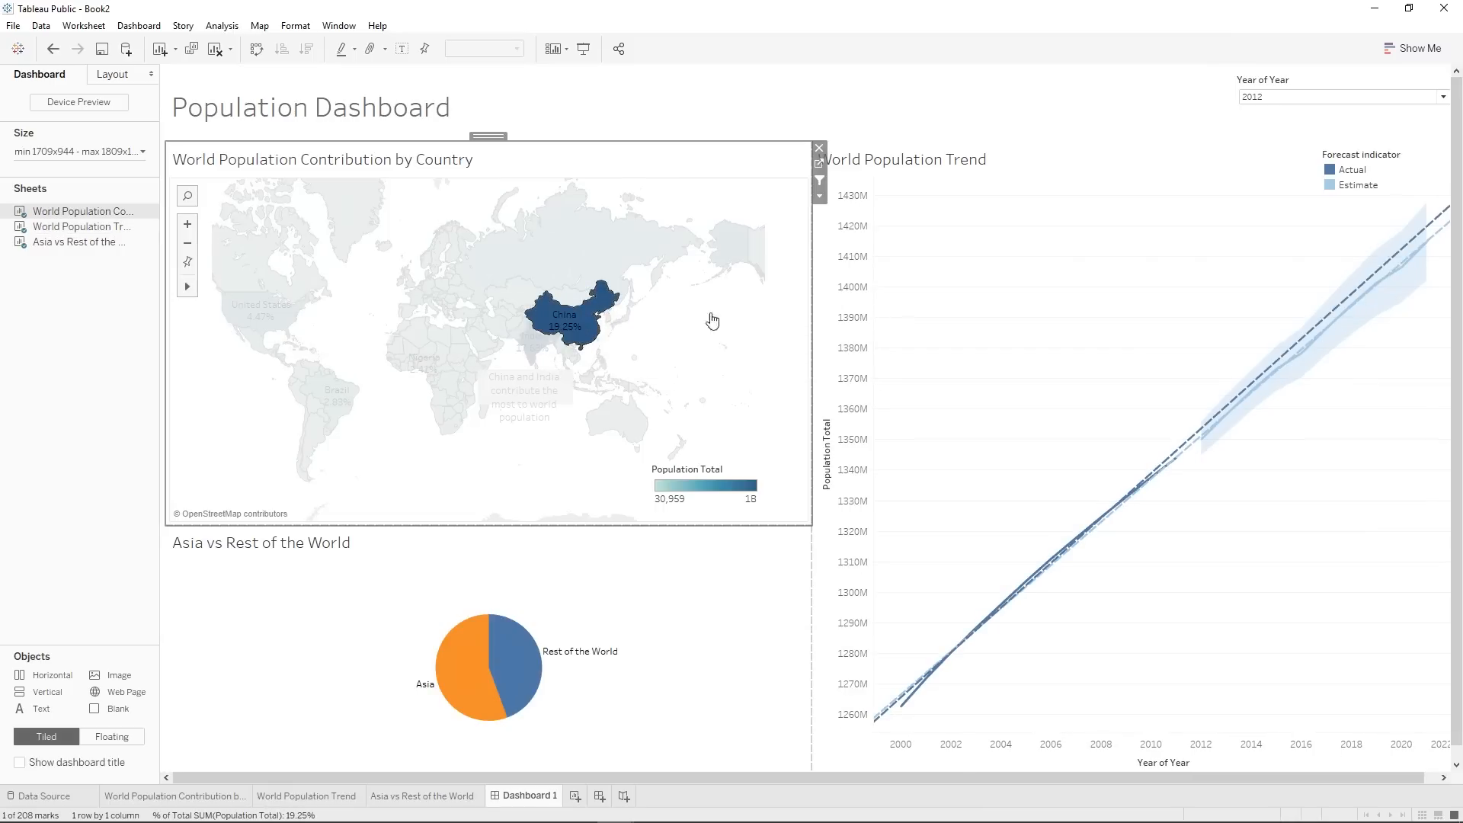
click(601, 313)
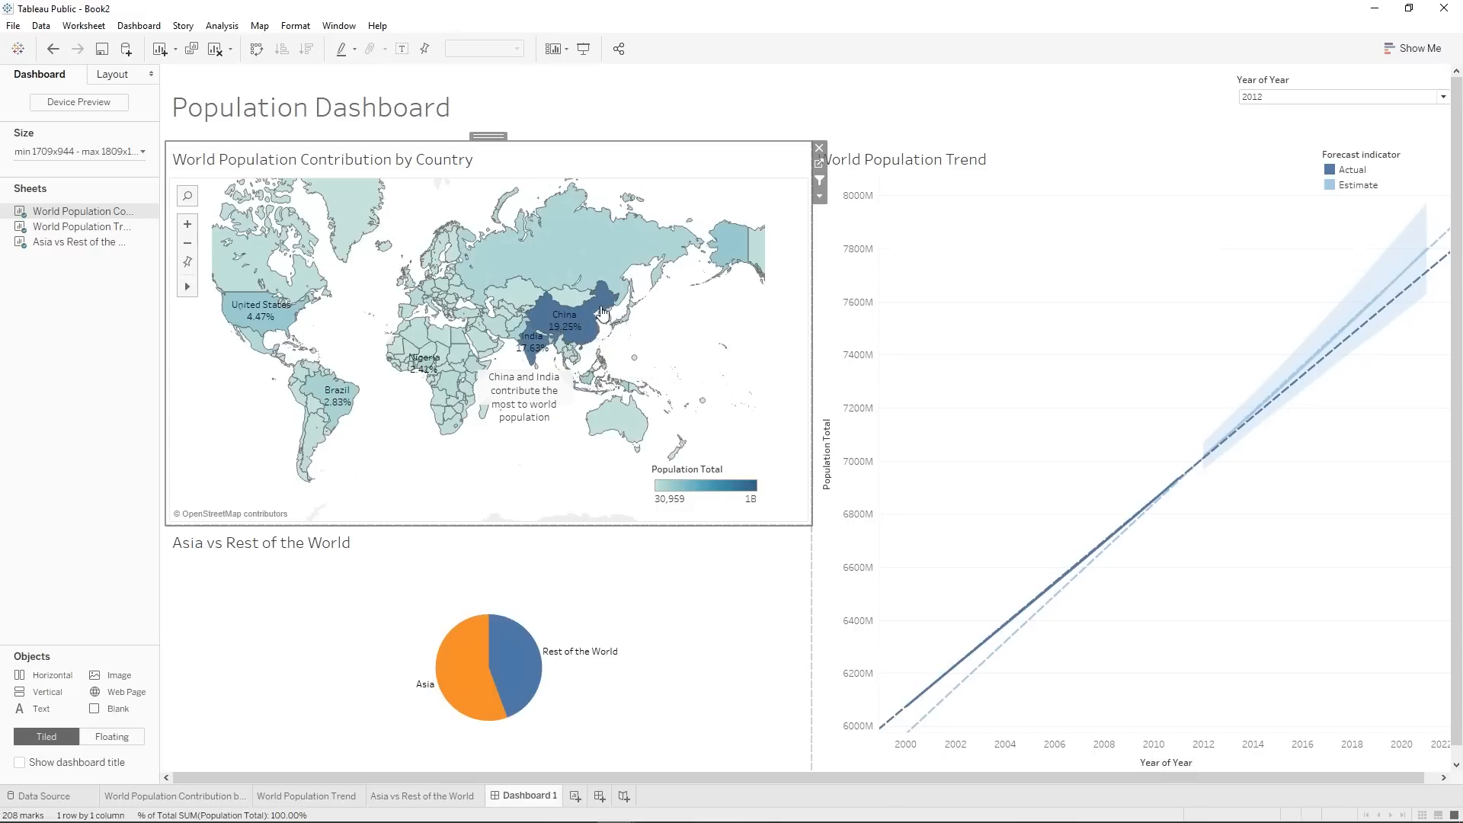
Go to the World Population Contribution by Country worksheet and add Country to its filters.
click(820, 196)
click(855, 216)
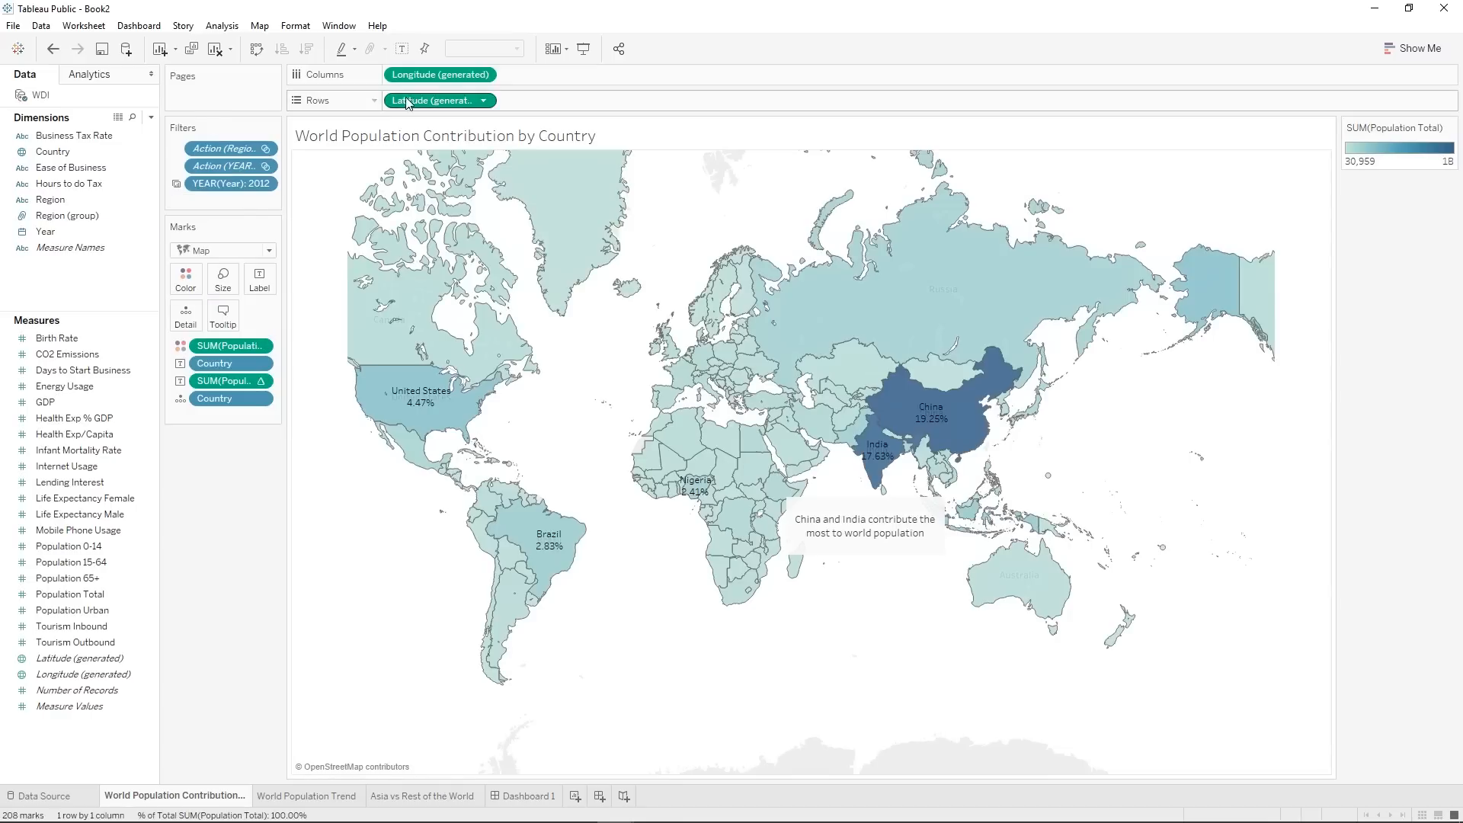
drag(53, 151, 205, 202)
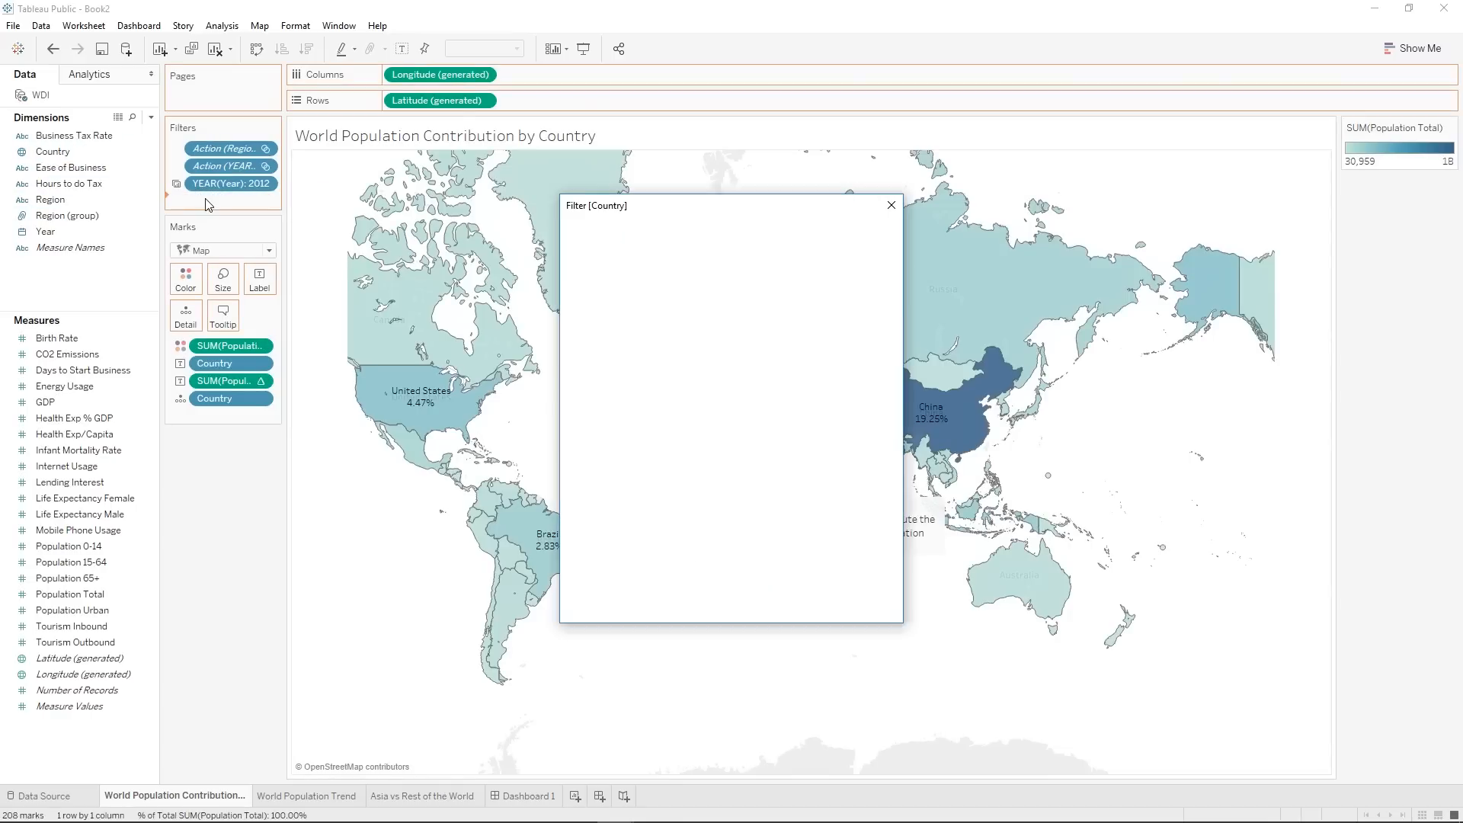
click(745, 604)
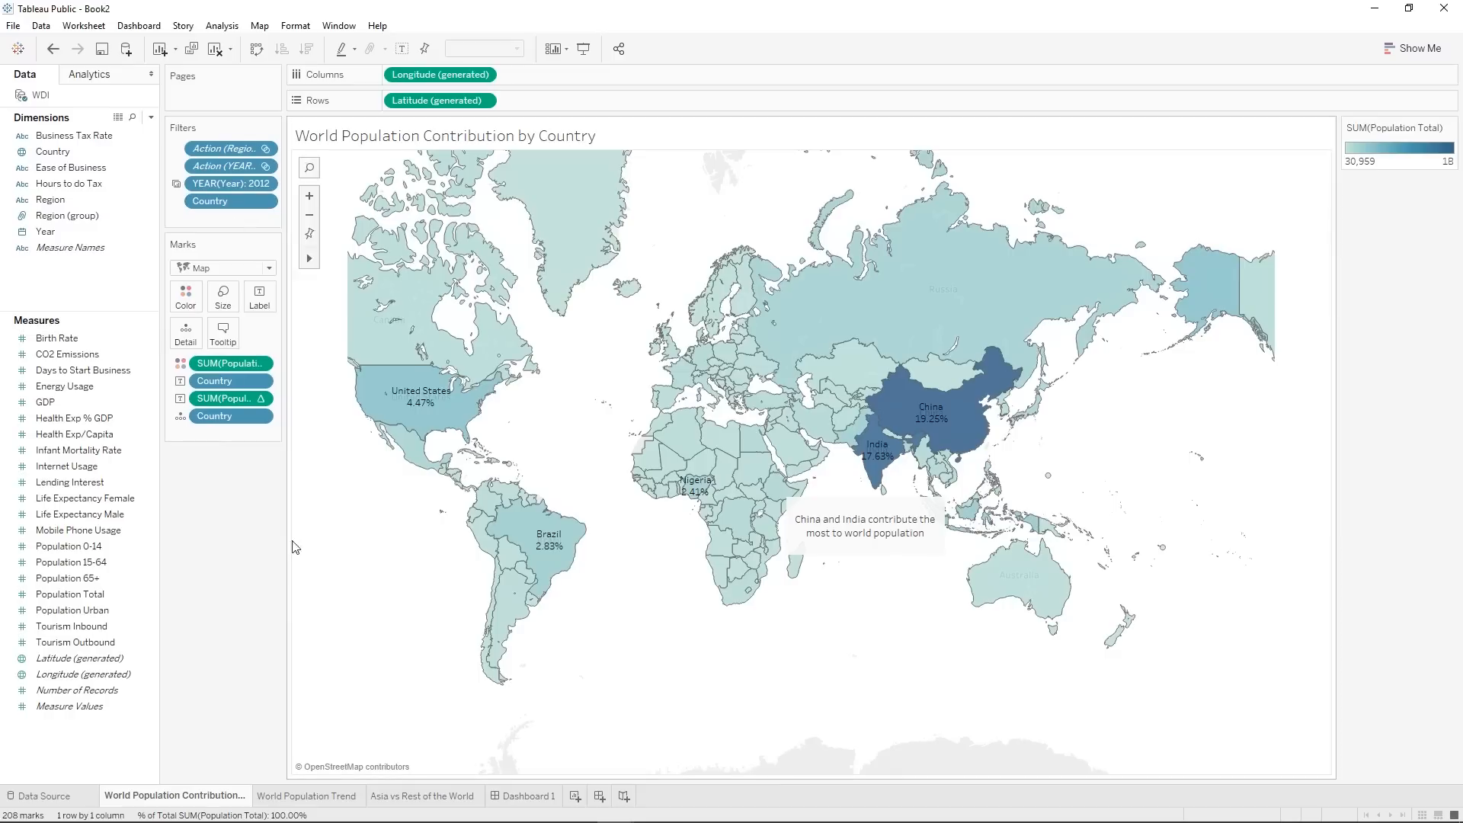
Return to Dashboard 1 and show the map's Country filter on it.
click(531, 793)
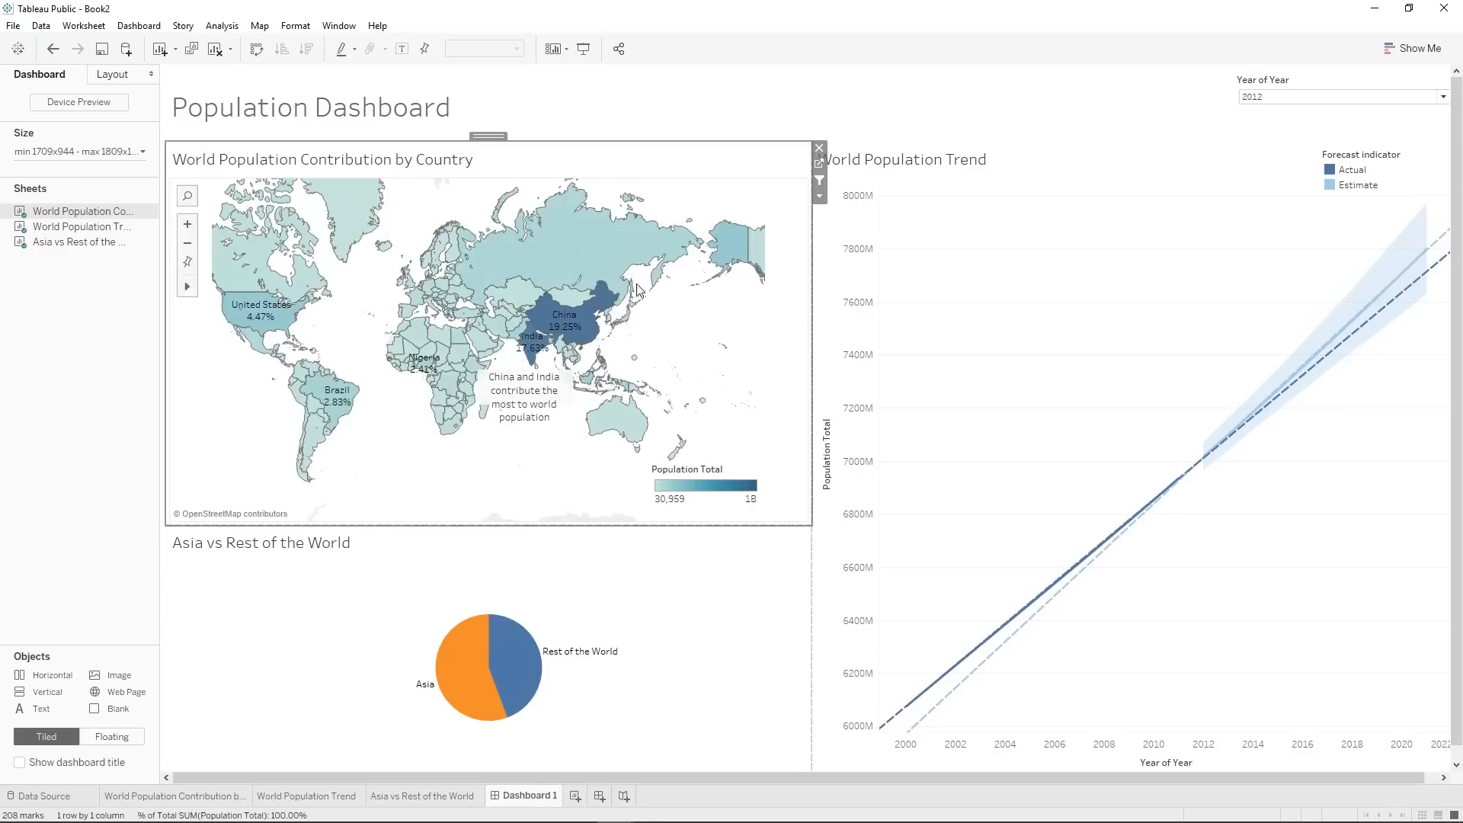
click(819, 196)
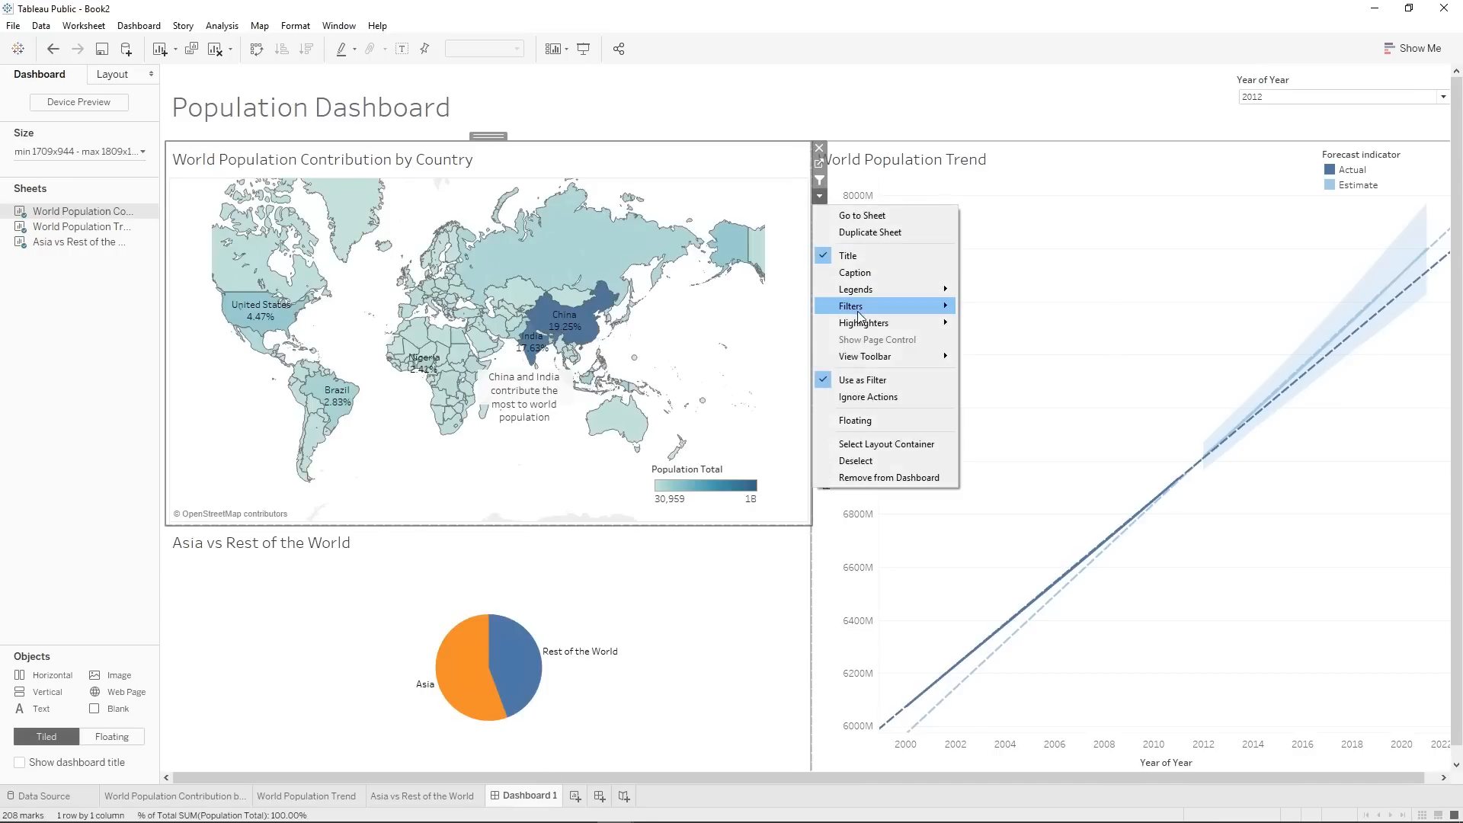
mouse_move(858, 312)
click(1003, 366)
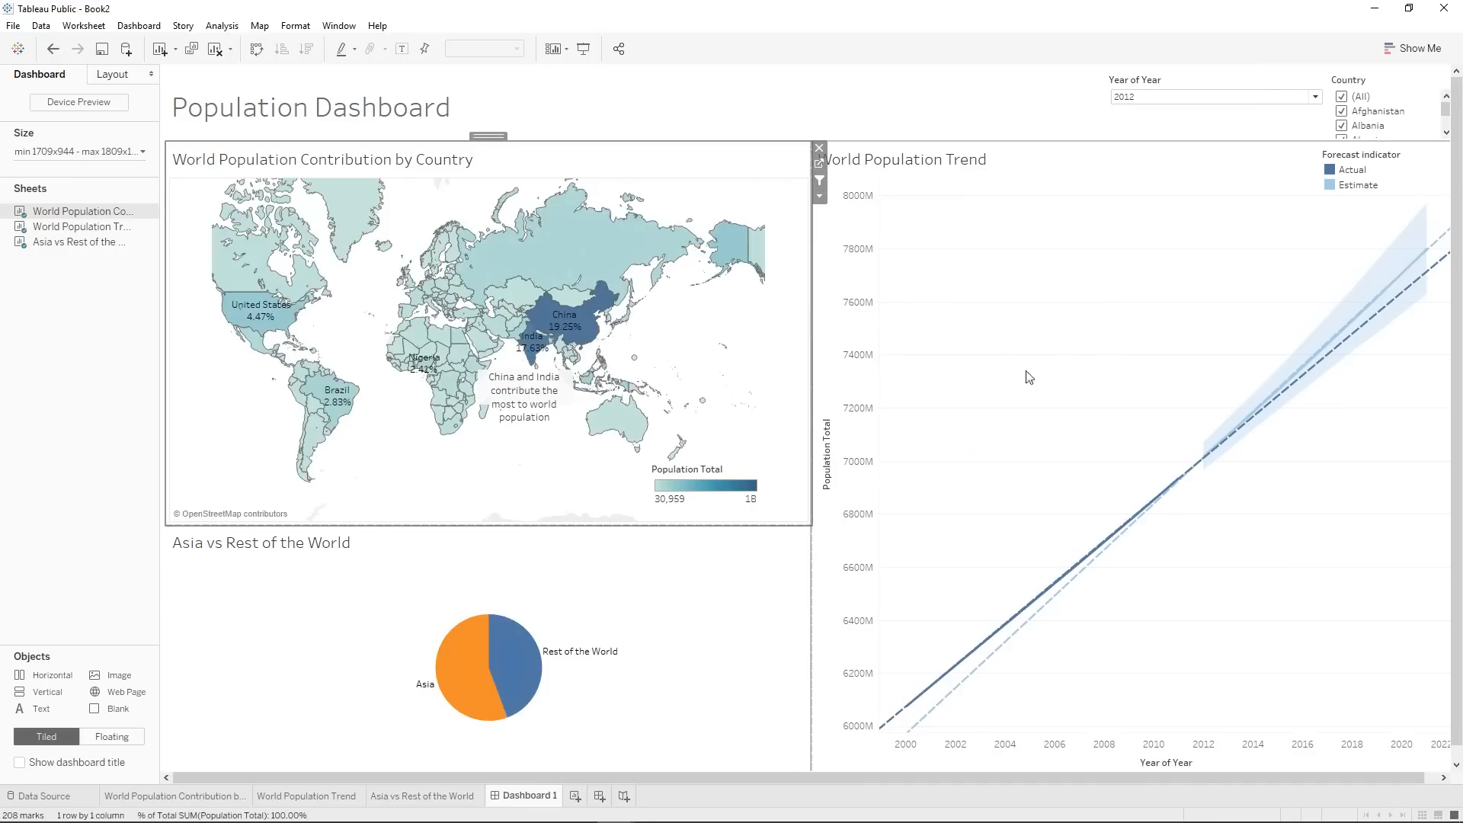
Widen the Country filter in the header and change it to a Multiple Values (dropdown) filter.
click(1326, 115)
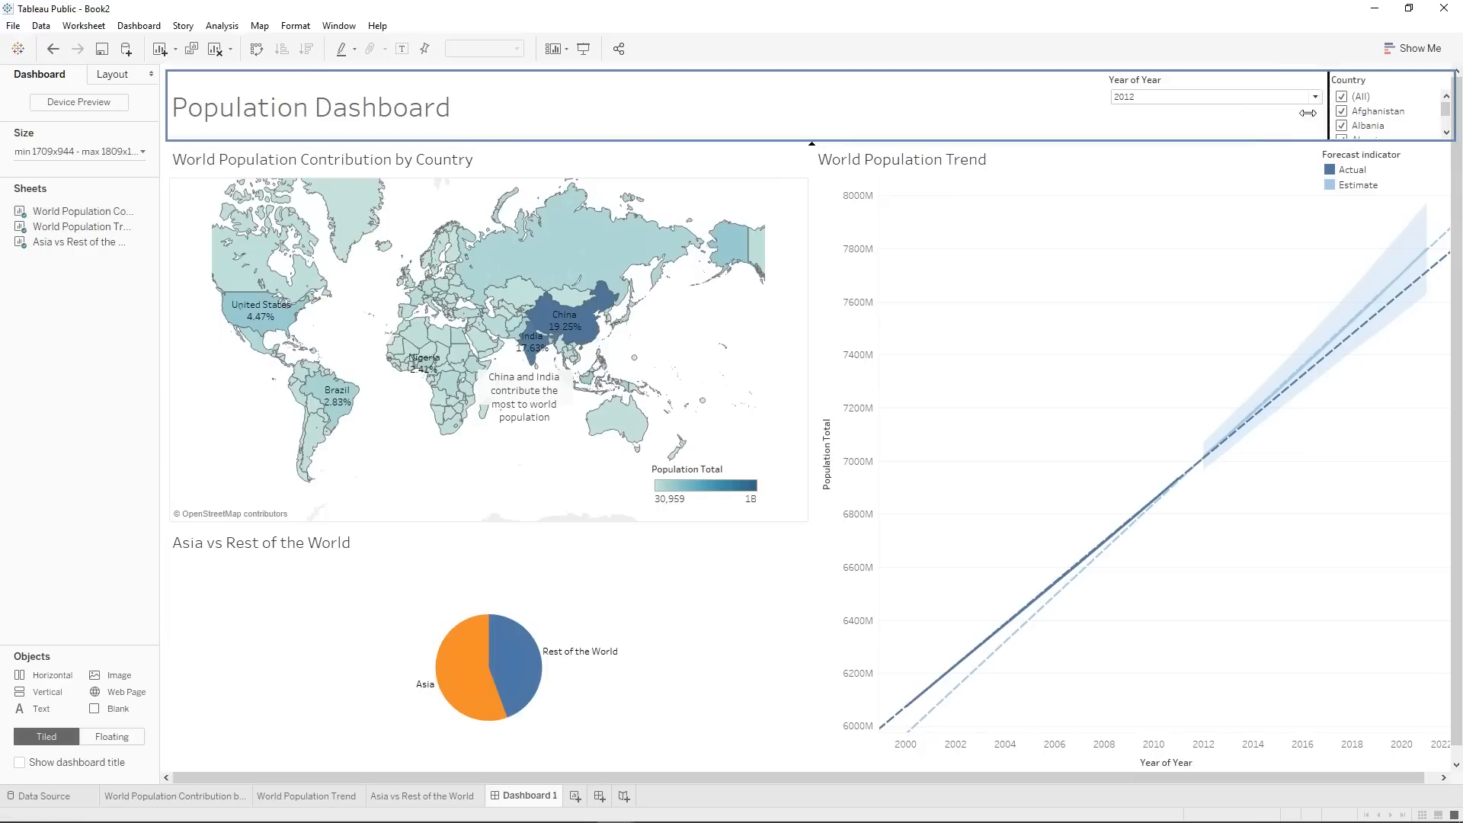
drag(1268, 112, 1267, 112)
click(1380, 109)
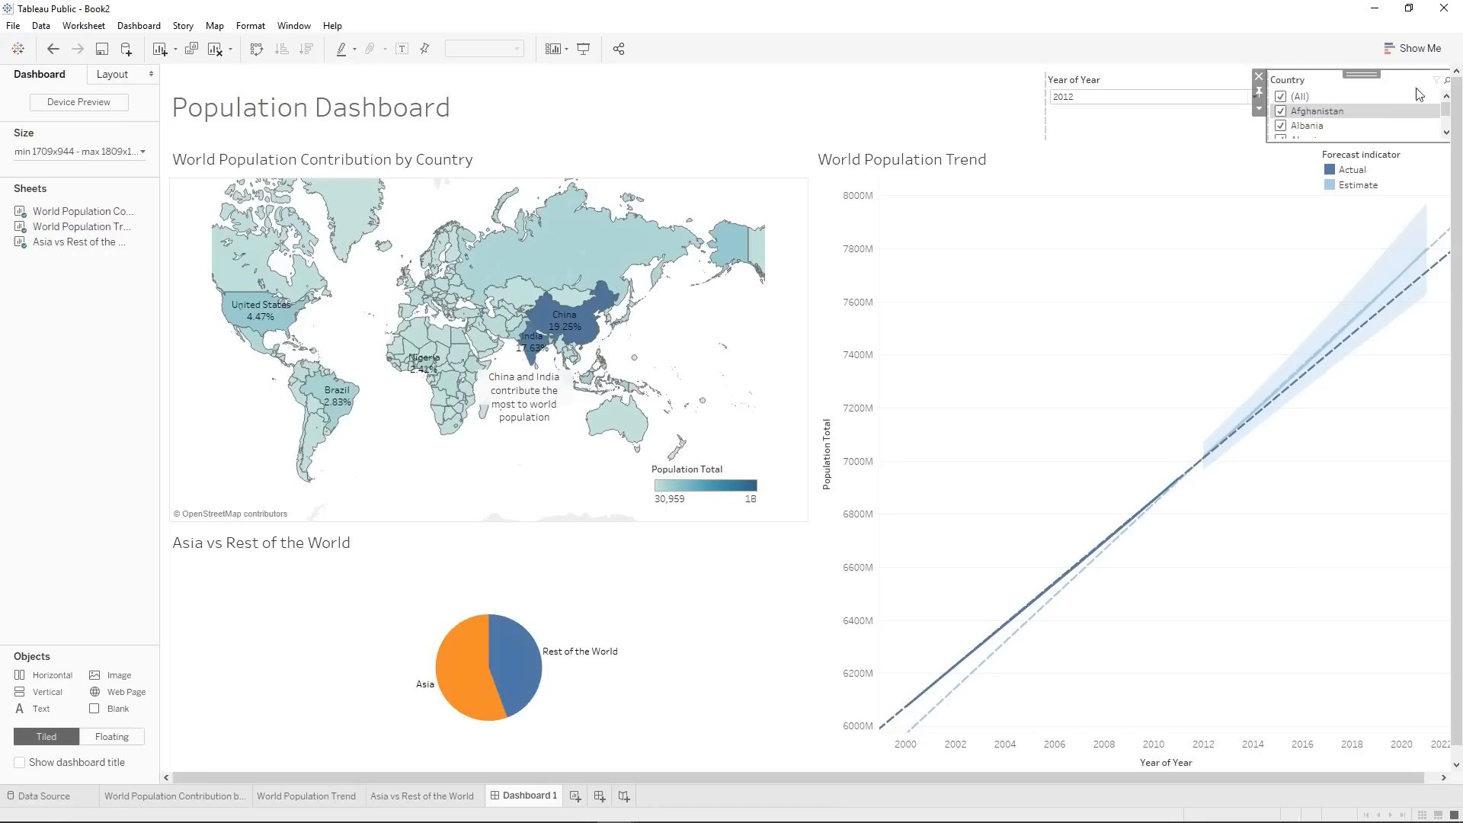
click(1258, 108)
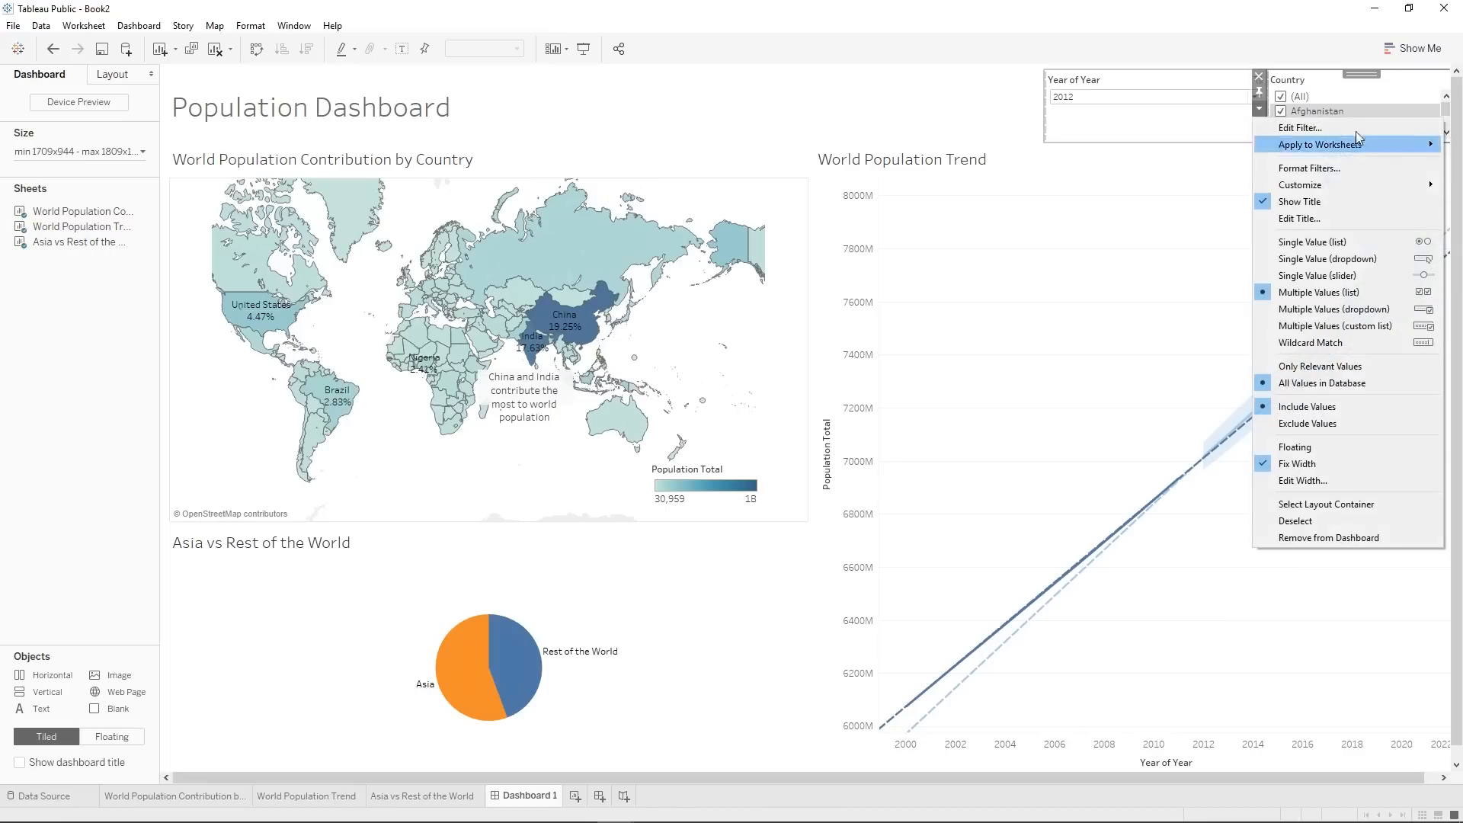
click(1391, 309)
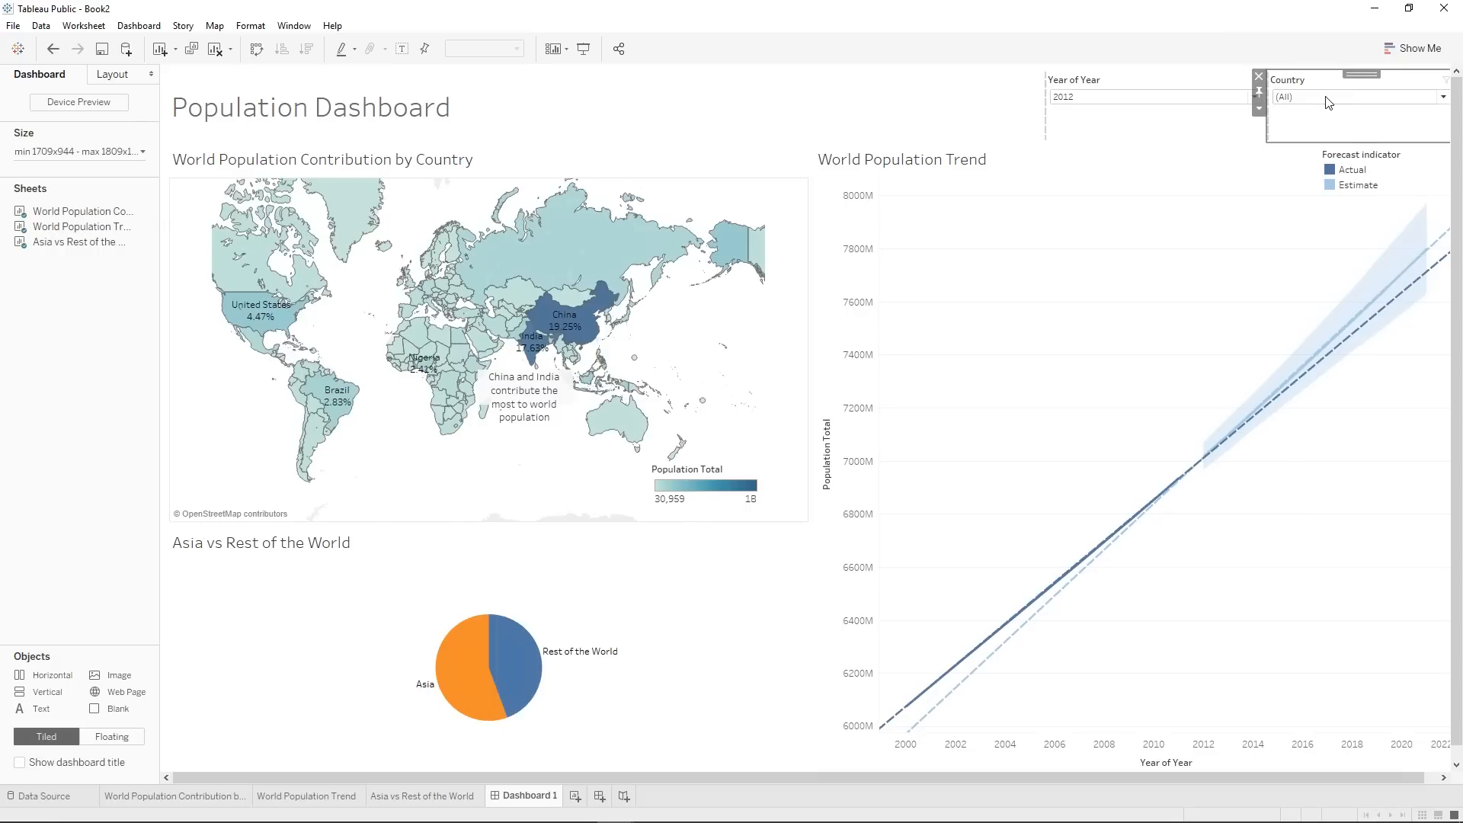
Test the Country filter on the map with Albania, American Samoa and Argentina individually, and return it to All.
click(1326, 97)
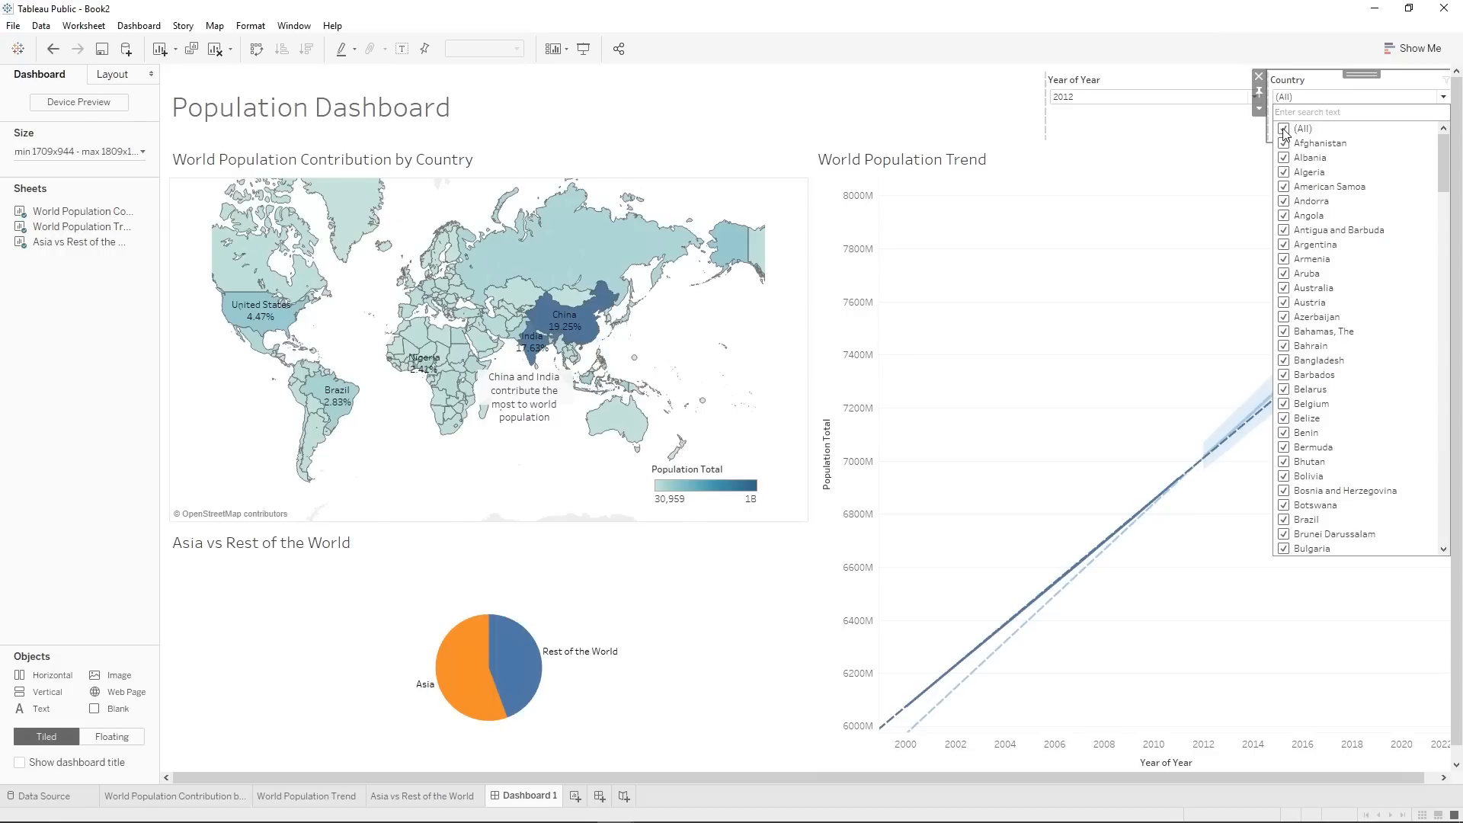
click(1284, 129)
click(1285, 158)
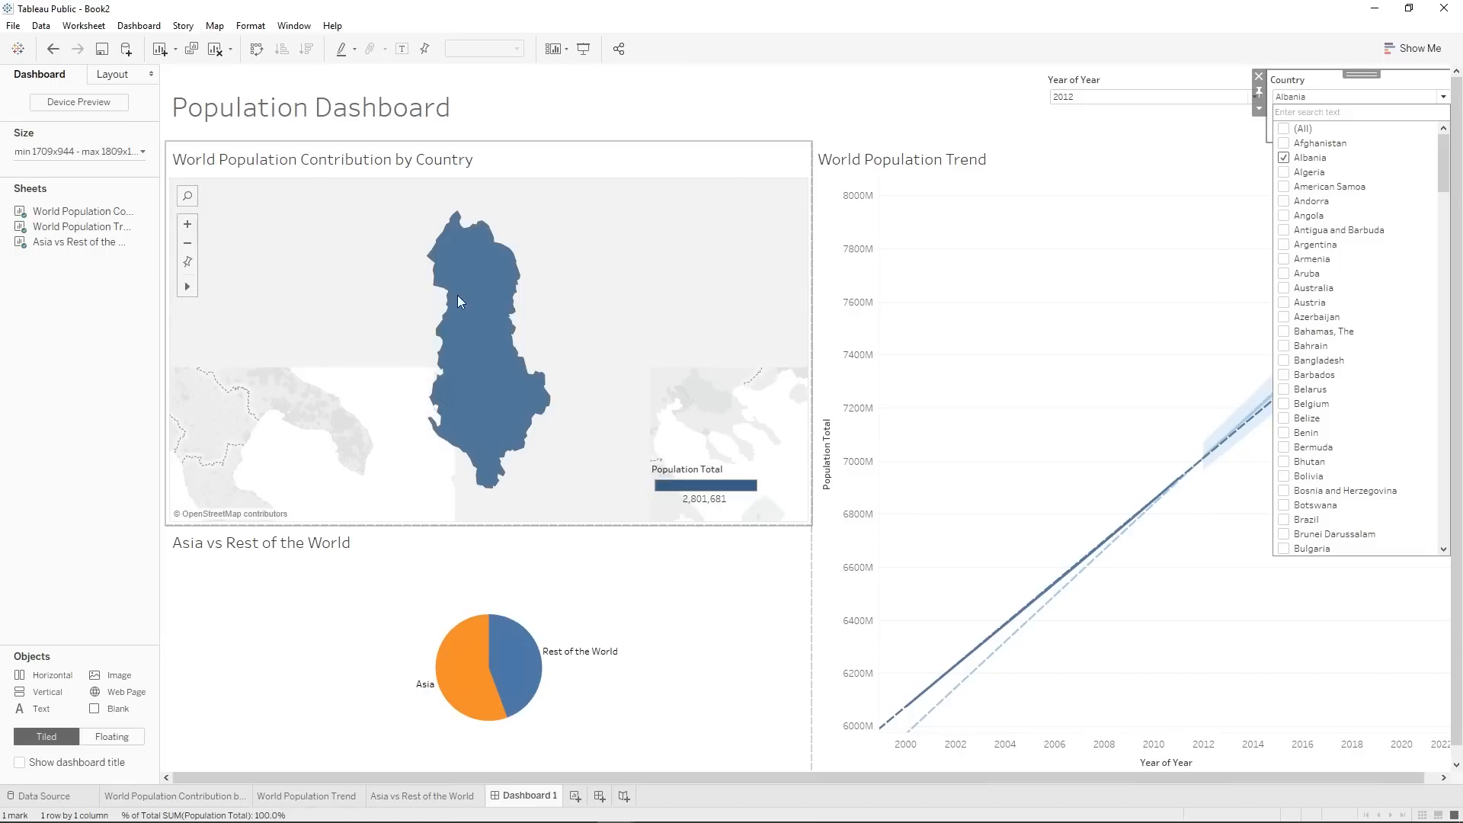
click(1284, 159)
click(1285, 188)
click(1284, 187)
click(1284, 244)
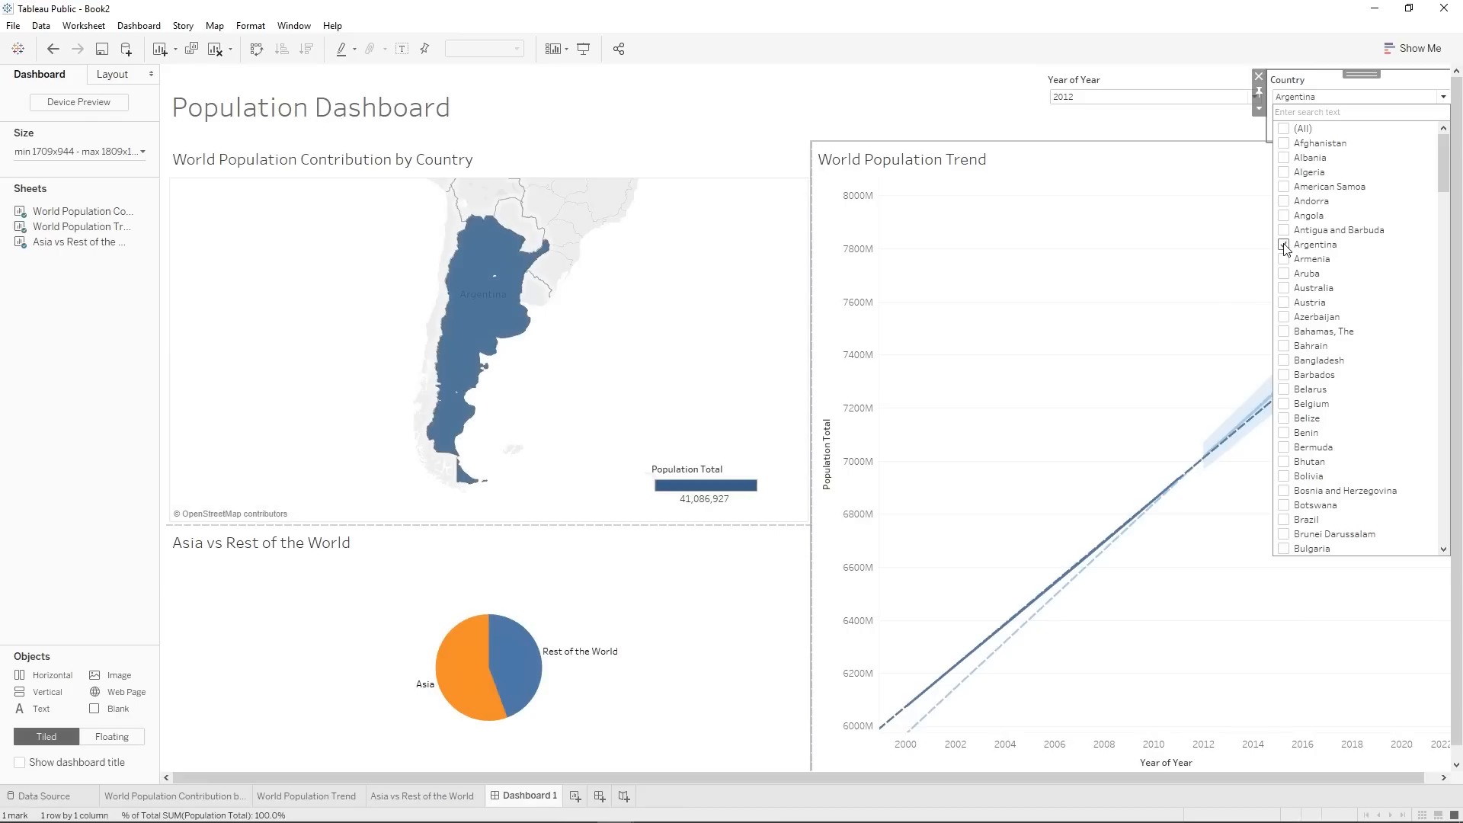
click(1285, 245)
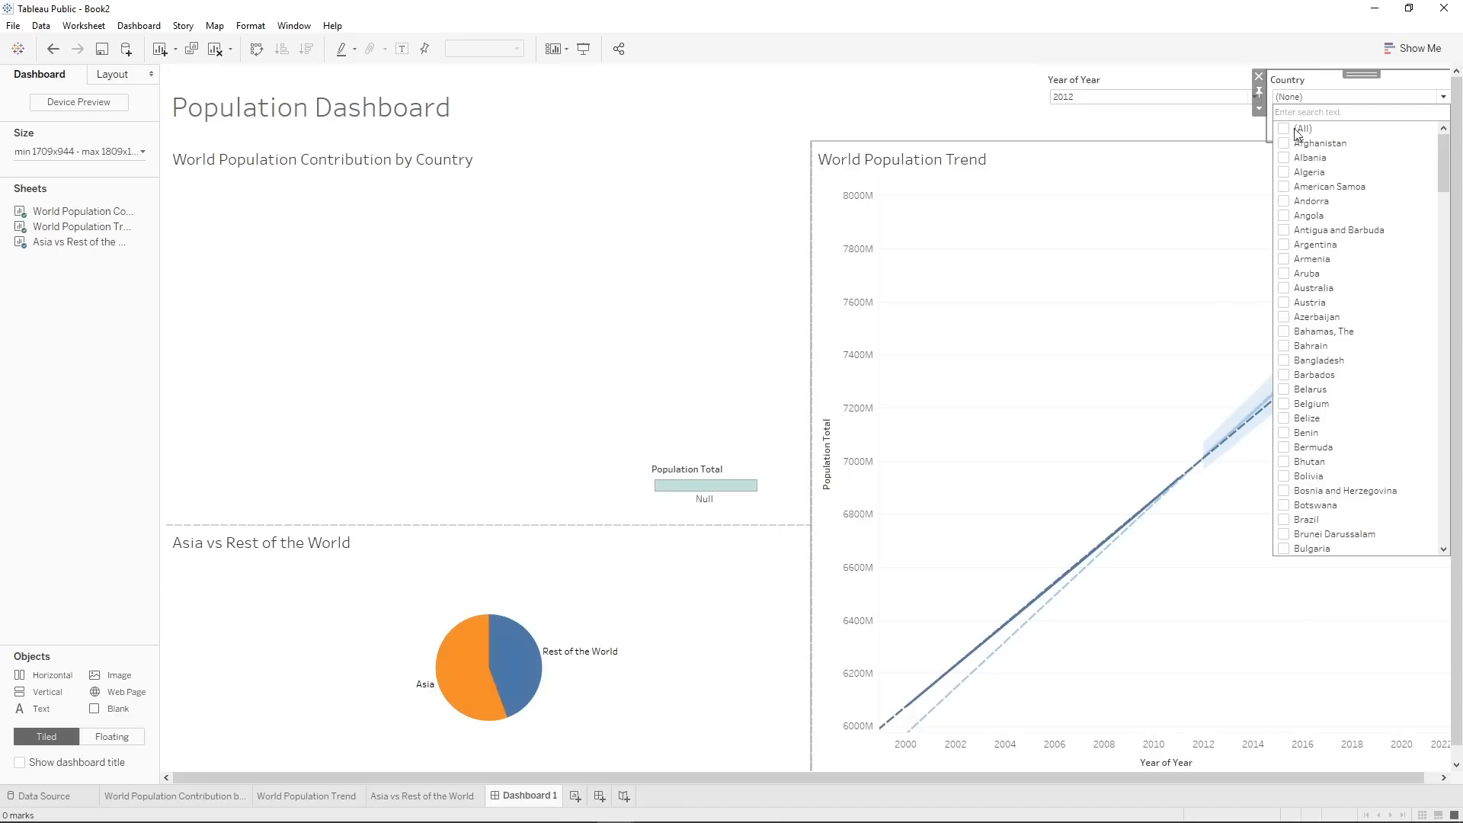
click(1285, 129)
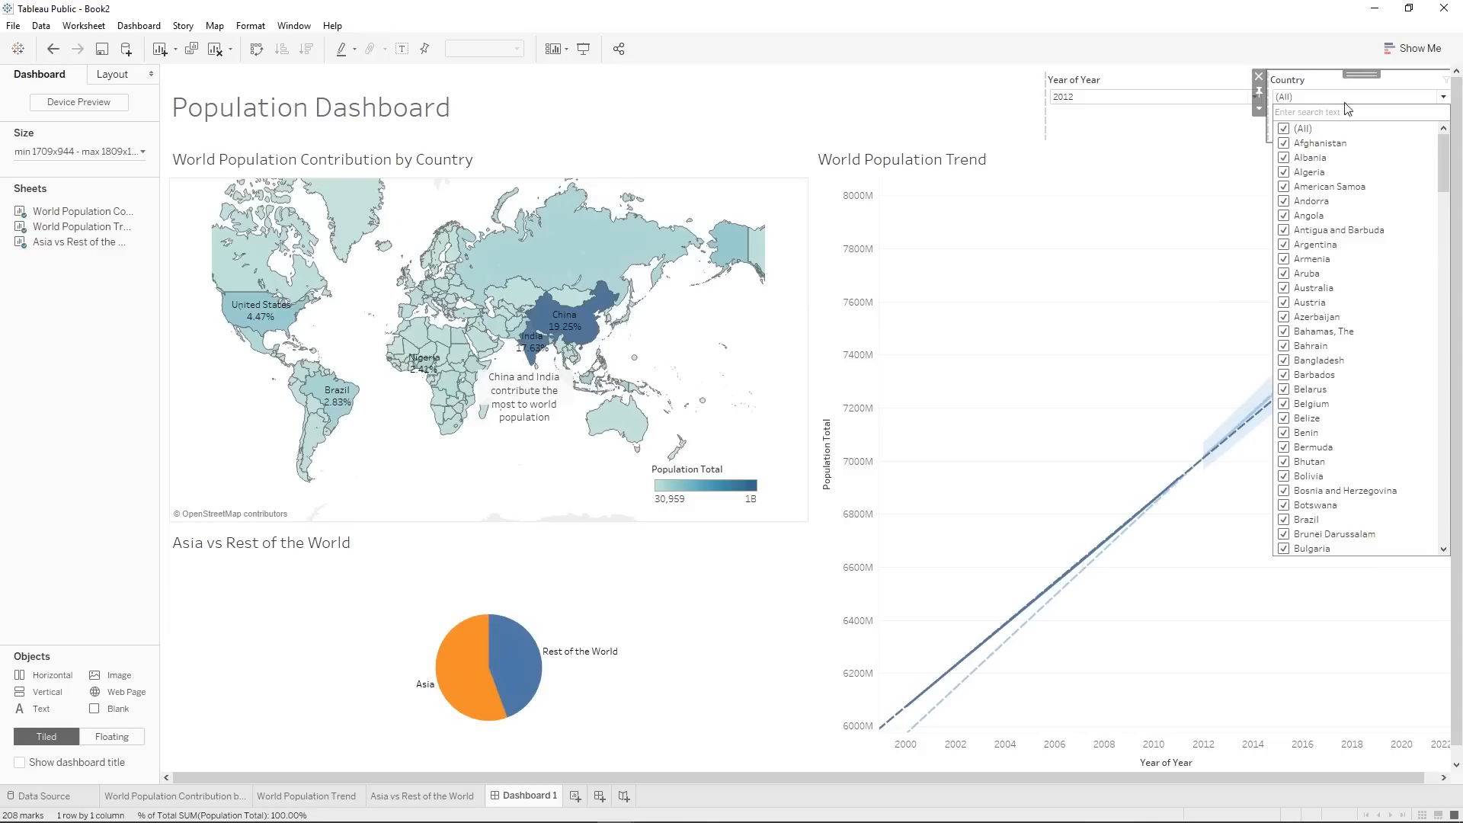
Apply the Country filter to the World Population Trend worksheet as well.
mouse_move(460, 653)
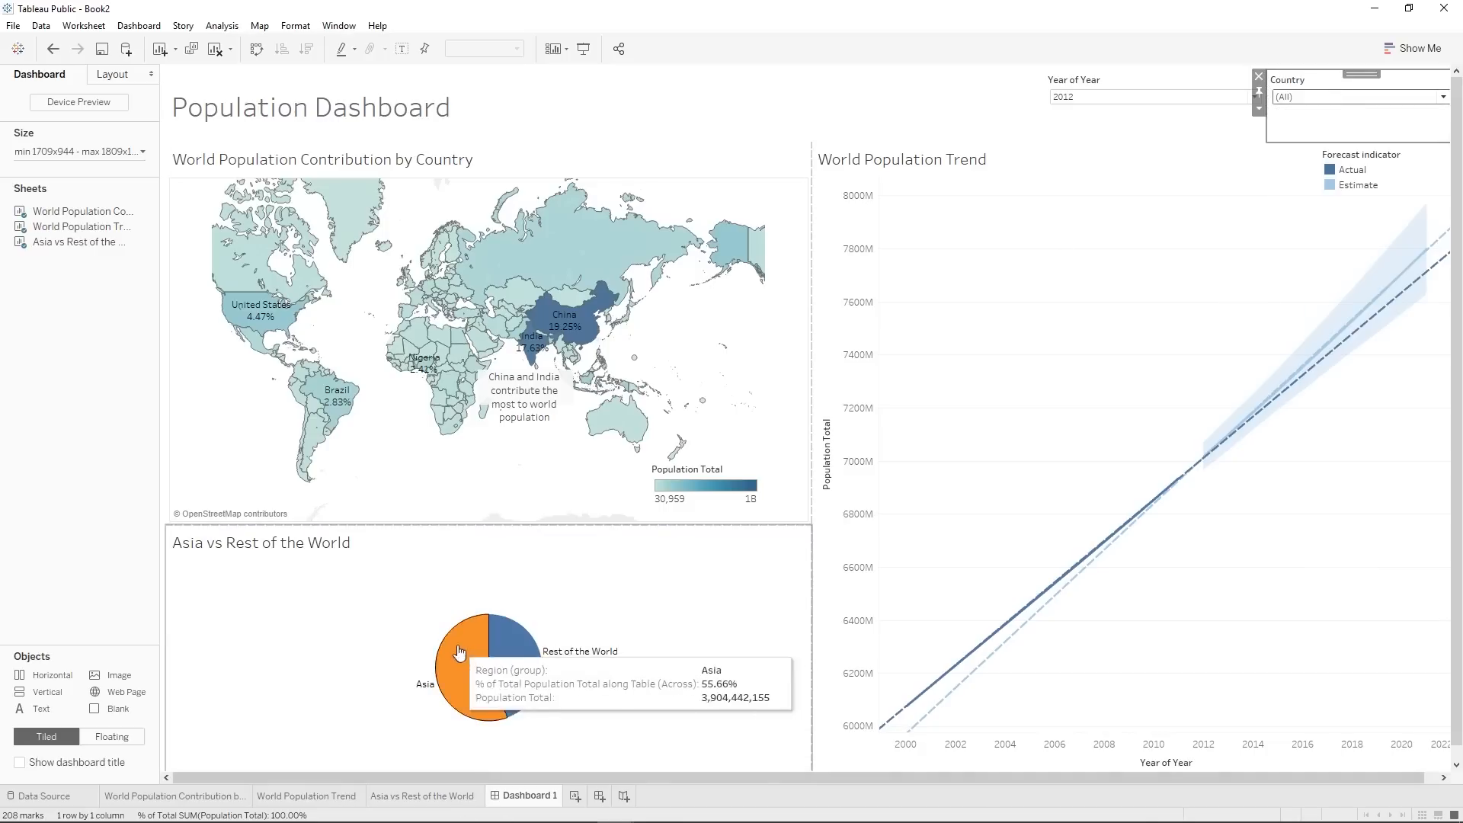
mouse_move(520, 668)
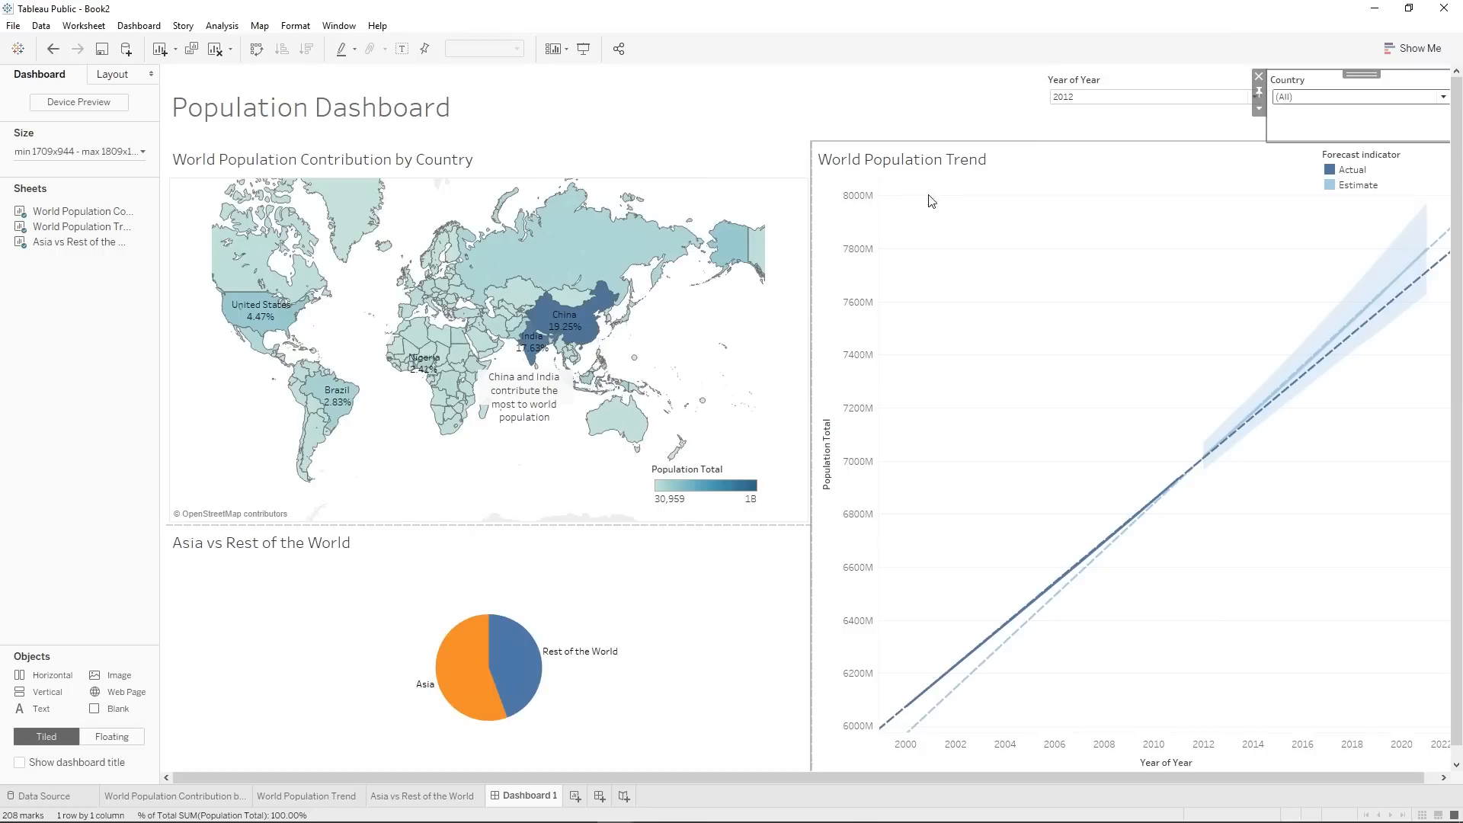
click(1259, 108)
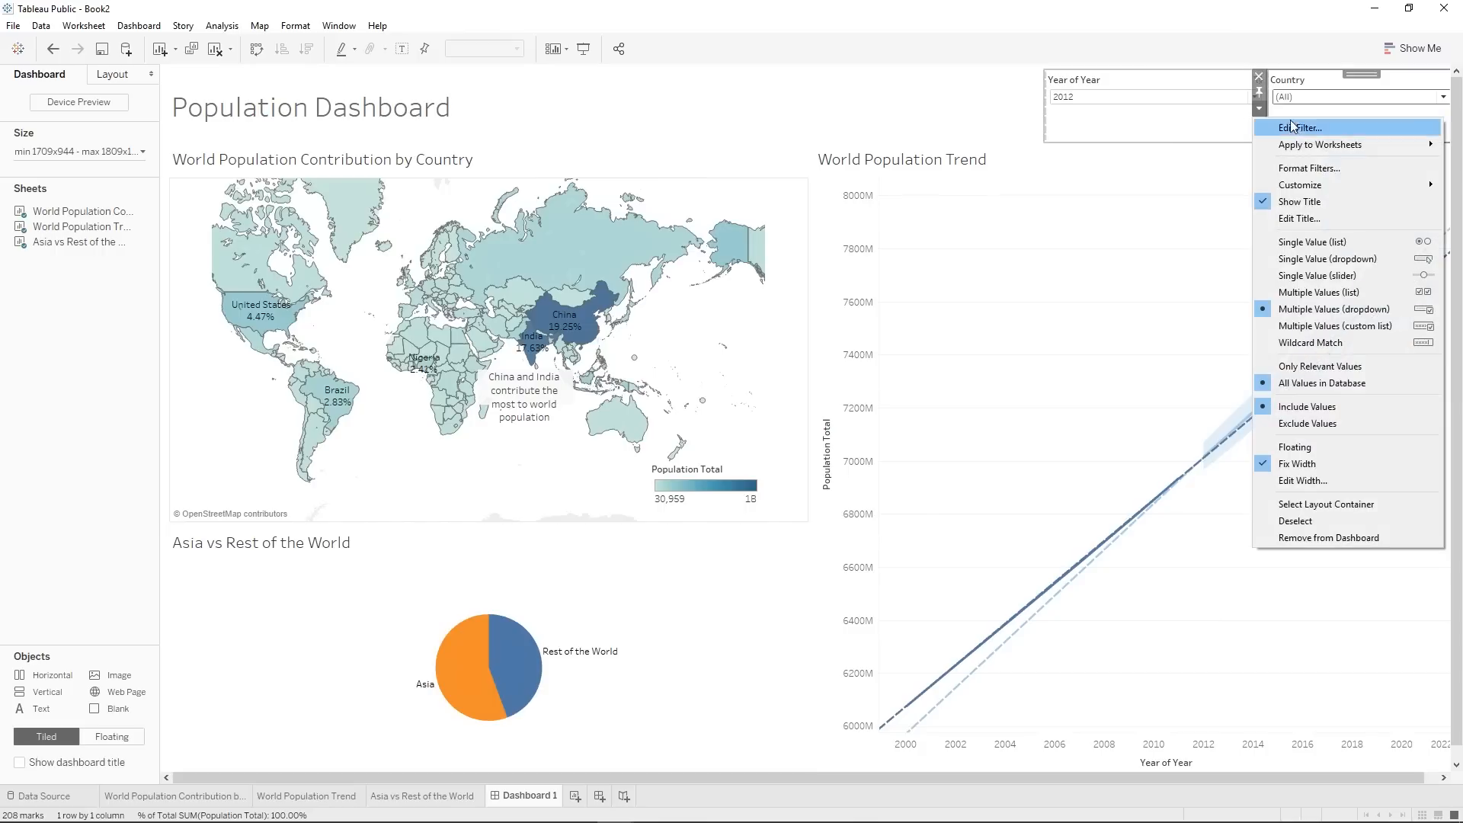
mouse_move(1292, 139)
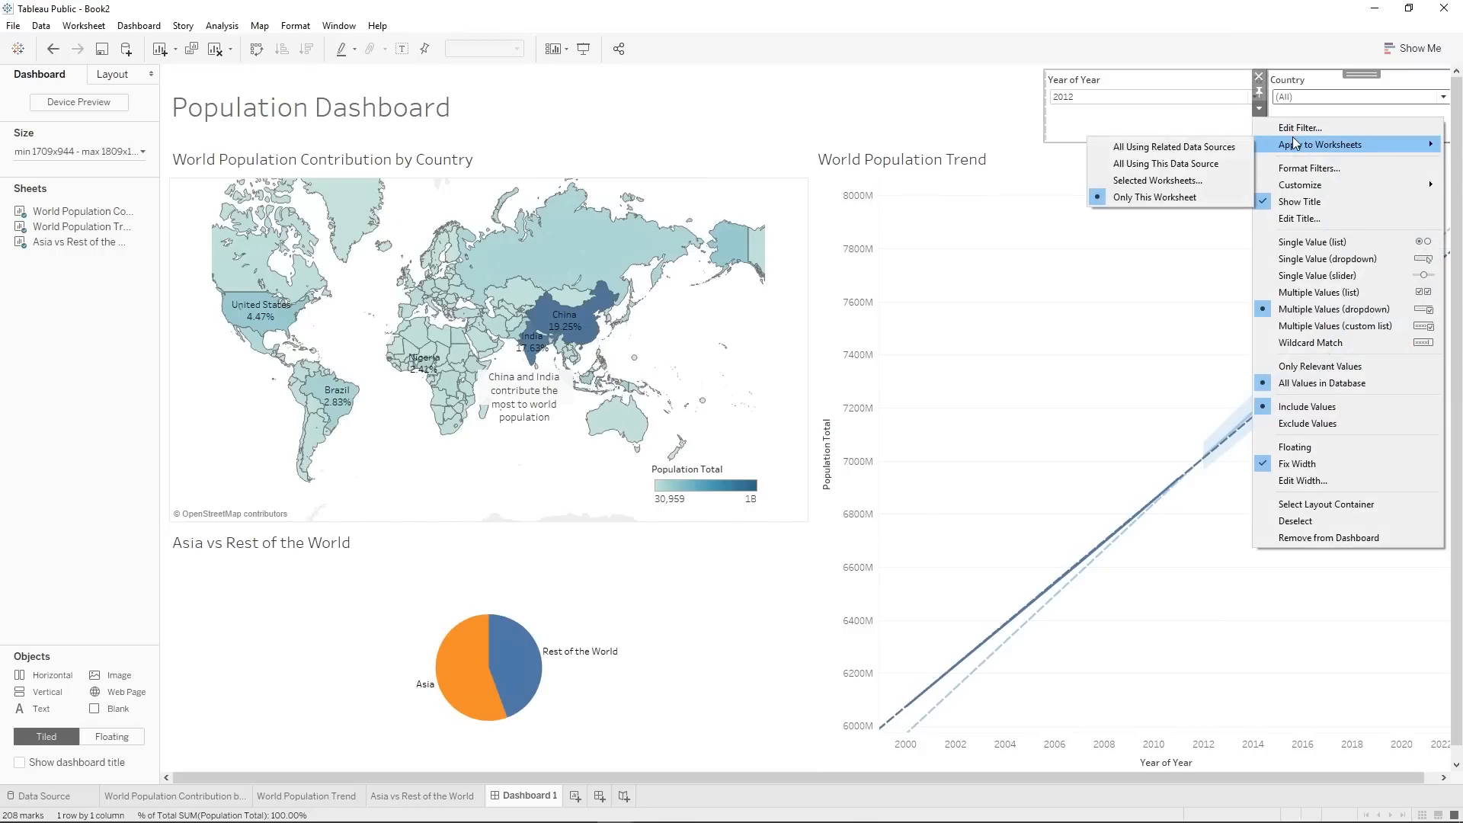
click(1157, 180)
click(547, 346)
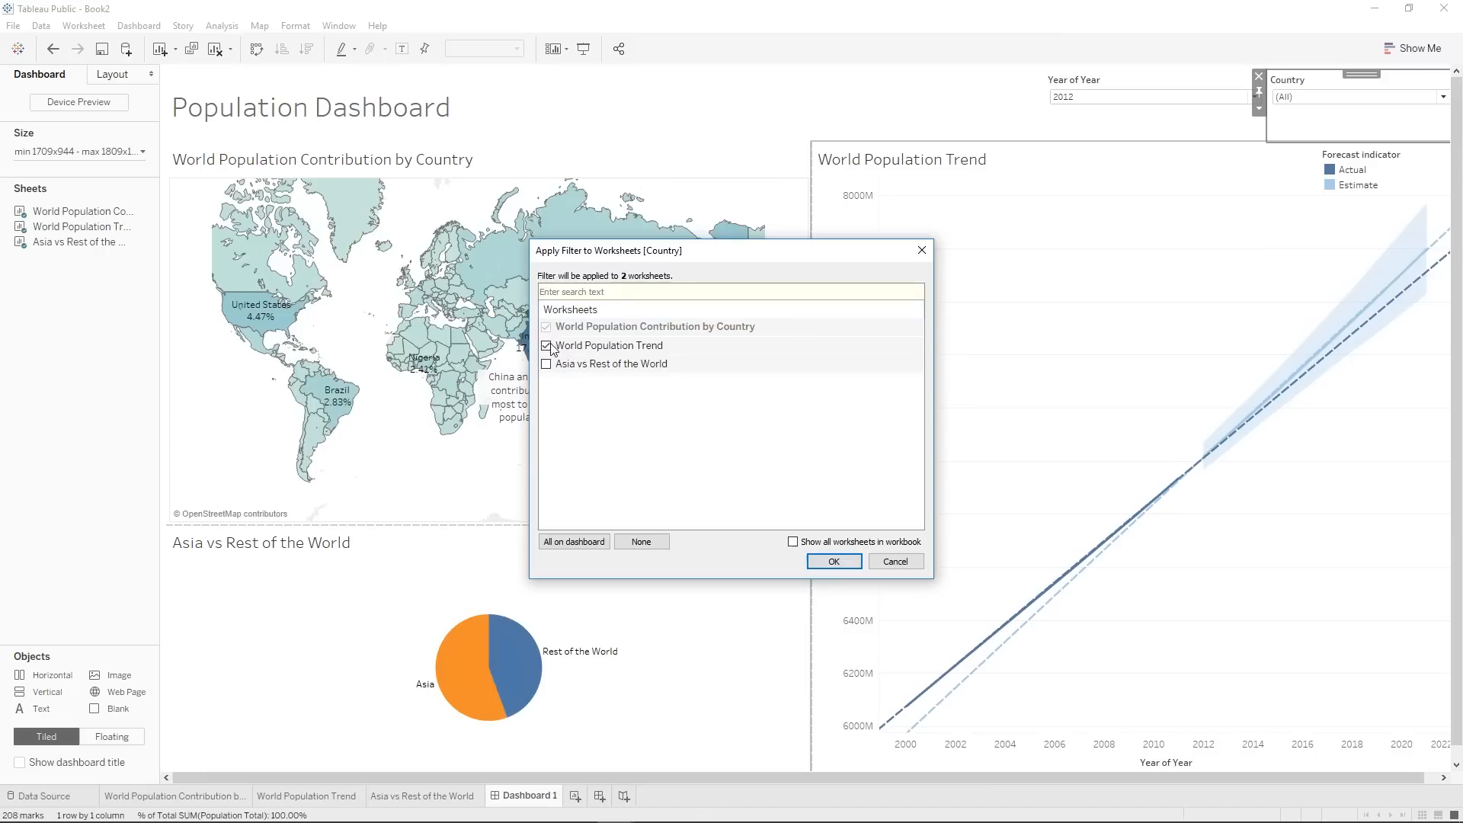
click(834, 561)
Limit the Country filter on the dashboard to Afghanistan, Albania and Algeria.
click(1299, 106)
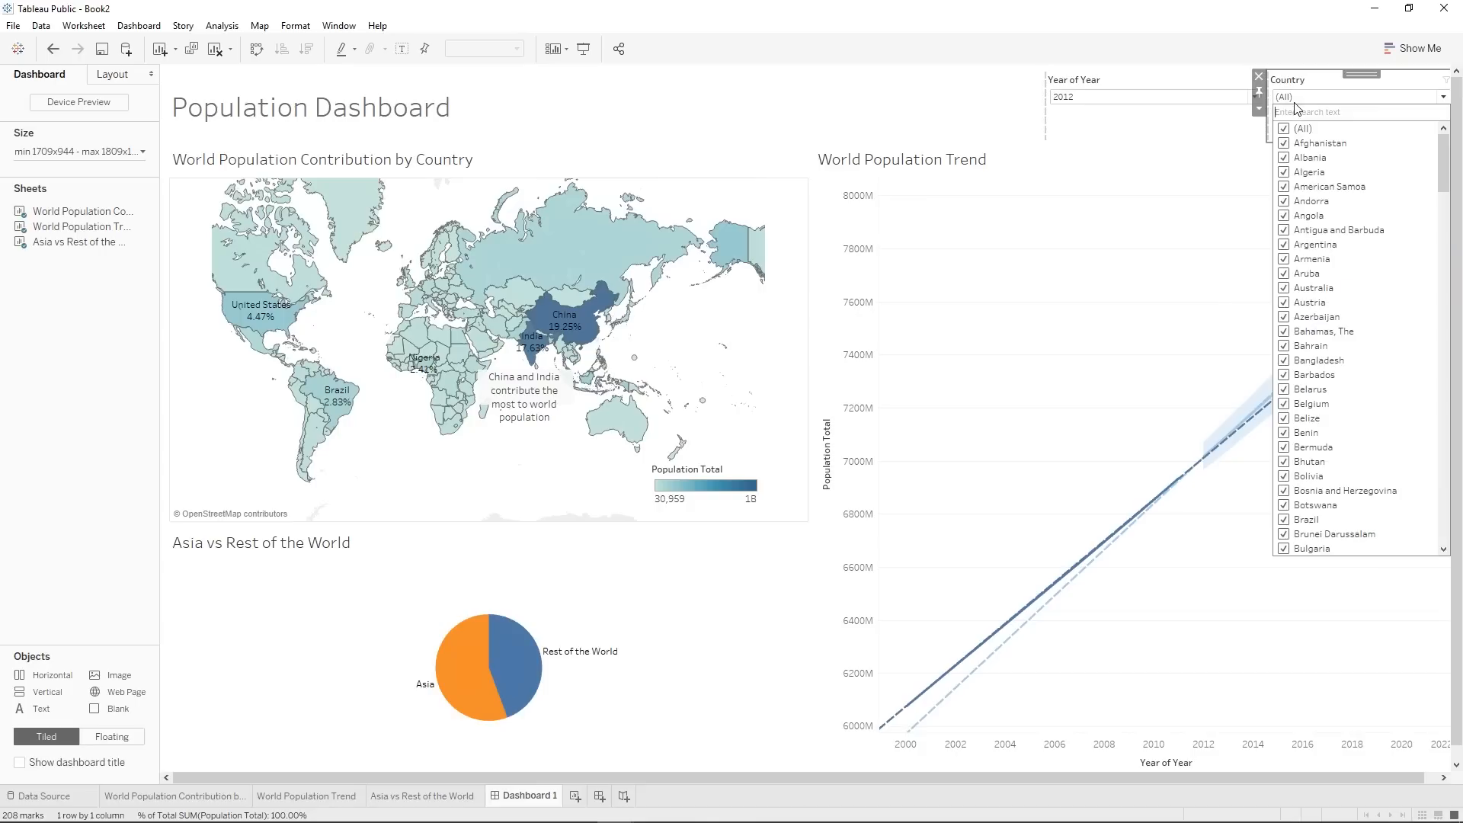
click(1284, 129)
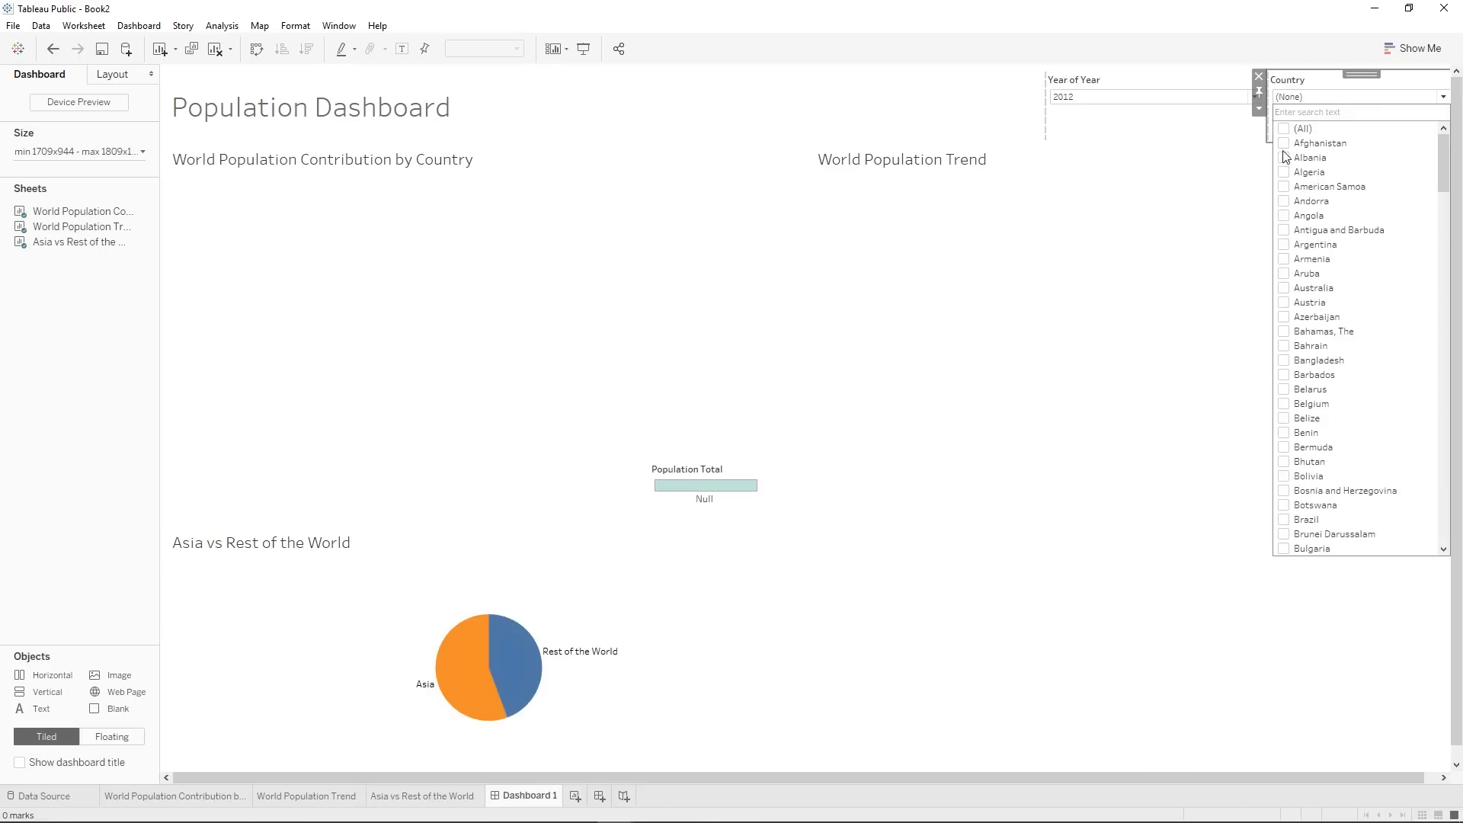
click(1285, 143)
click(1285, 158)
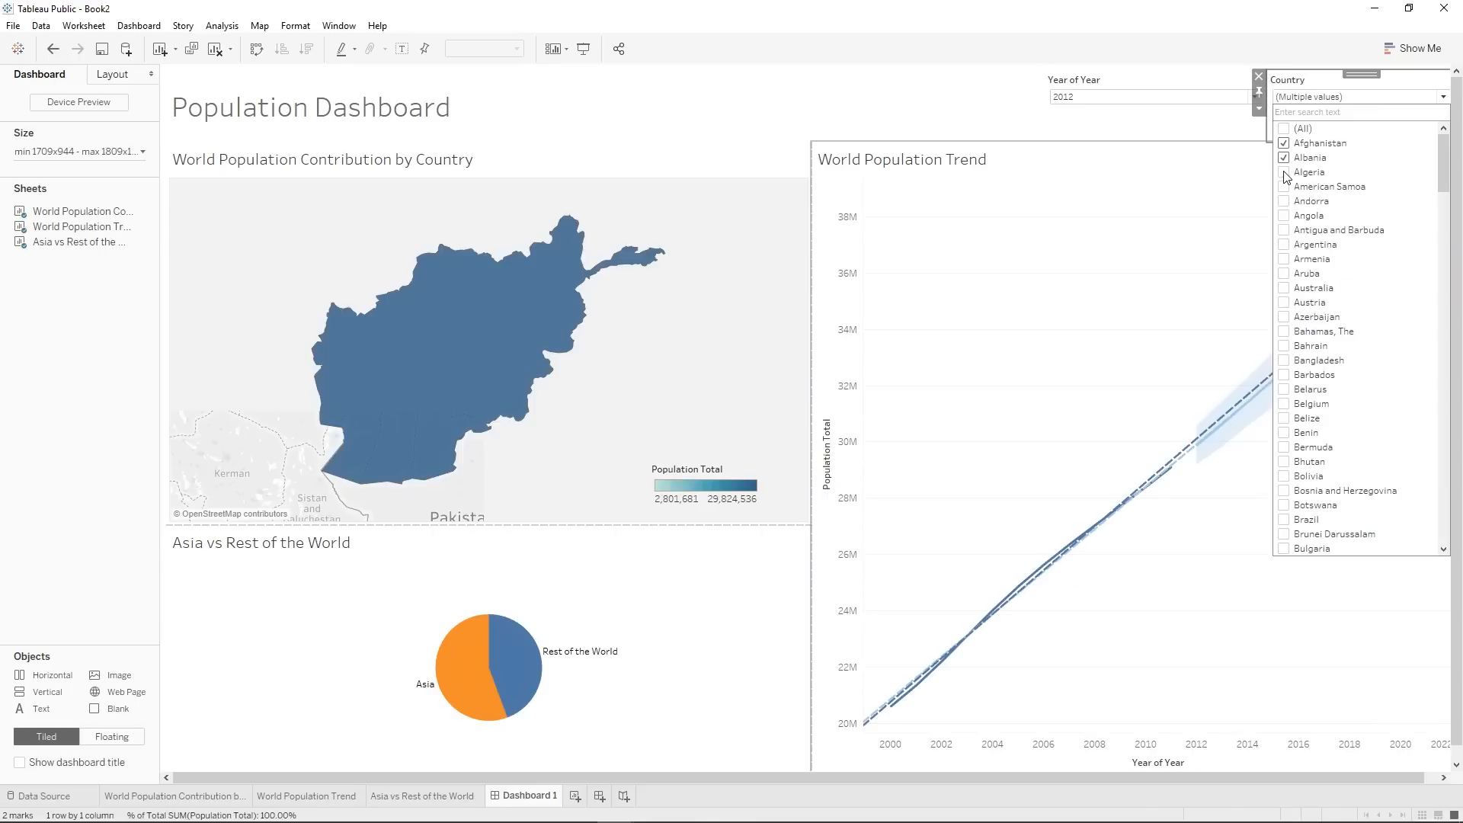
click(1285, 172)
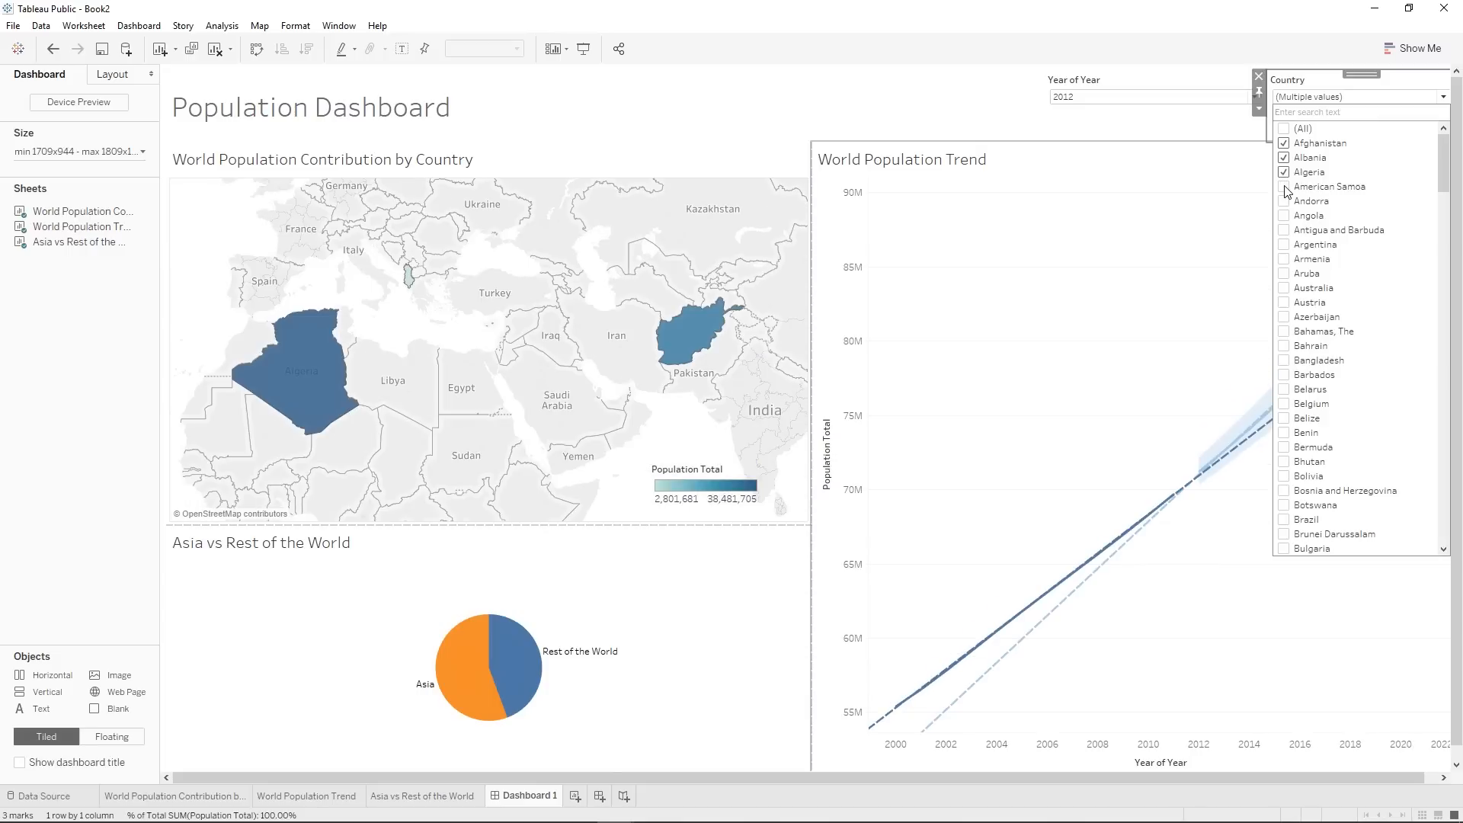
click(1292, 102)
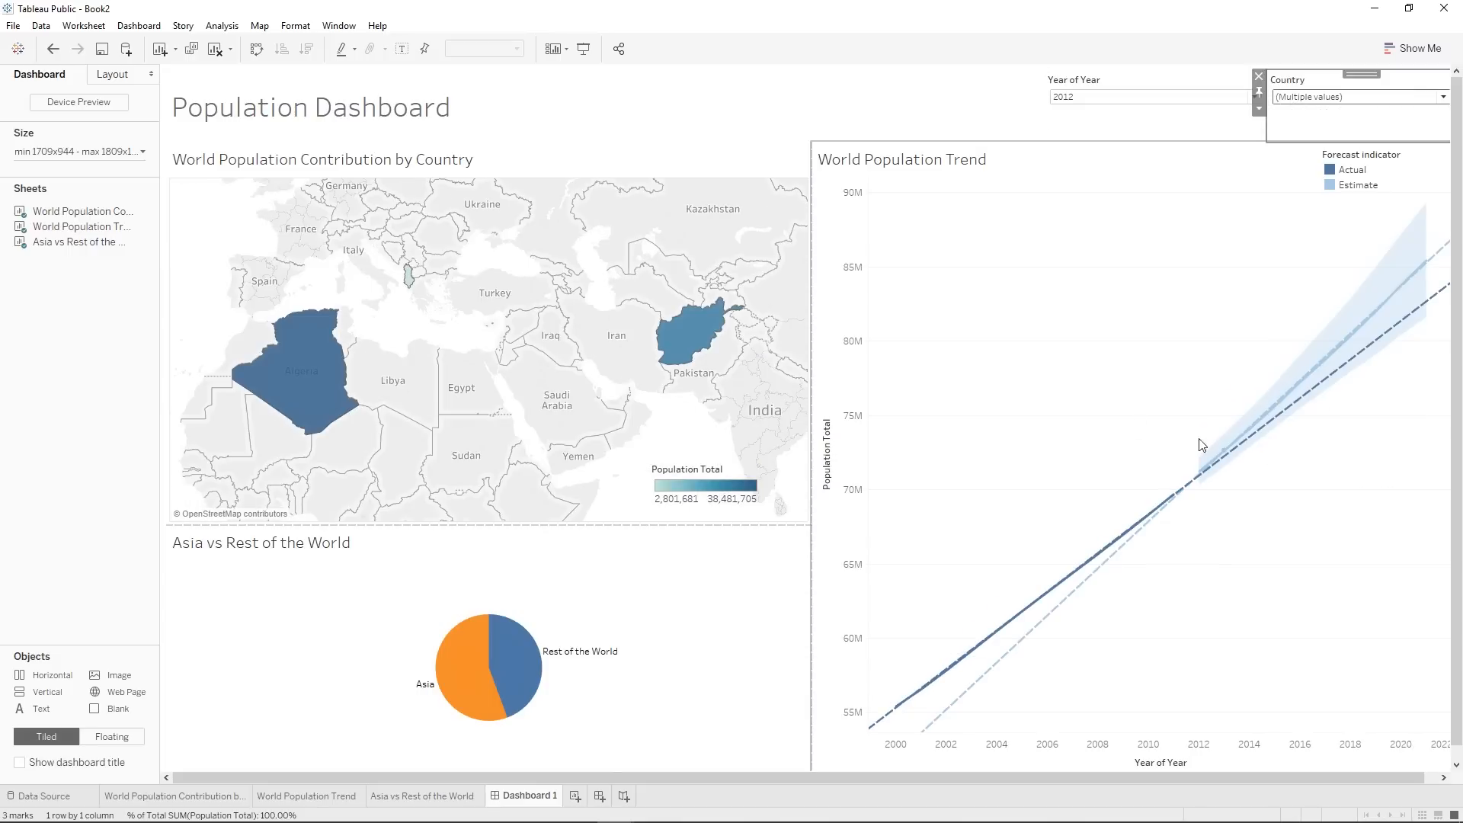
Narrow the Country filter to Algeria alone, and return it to All.
click(1281, 98)
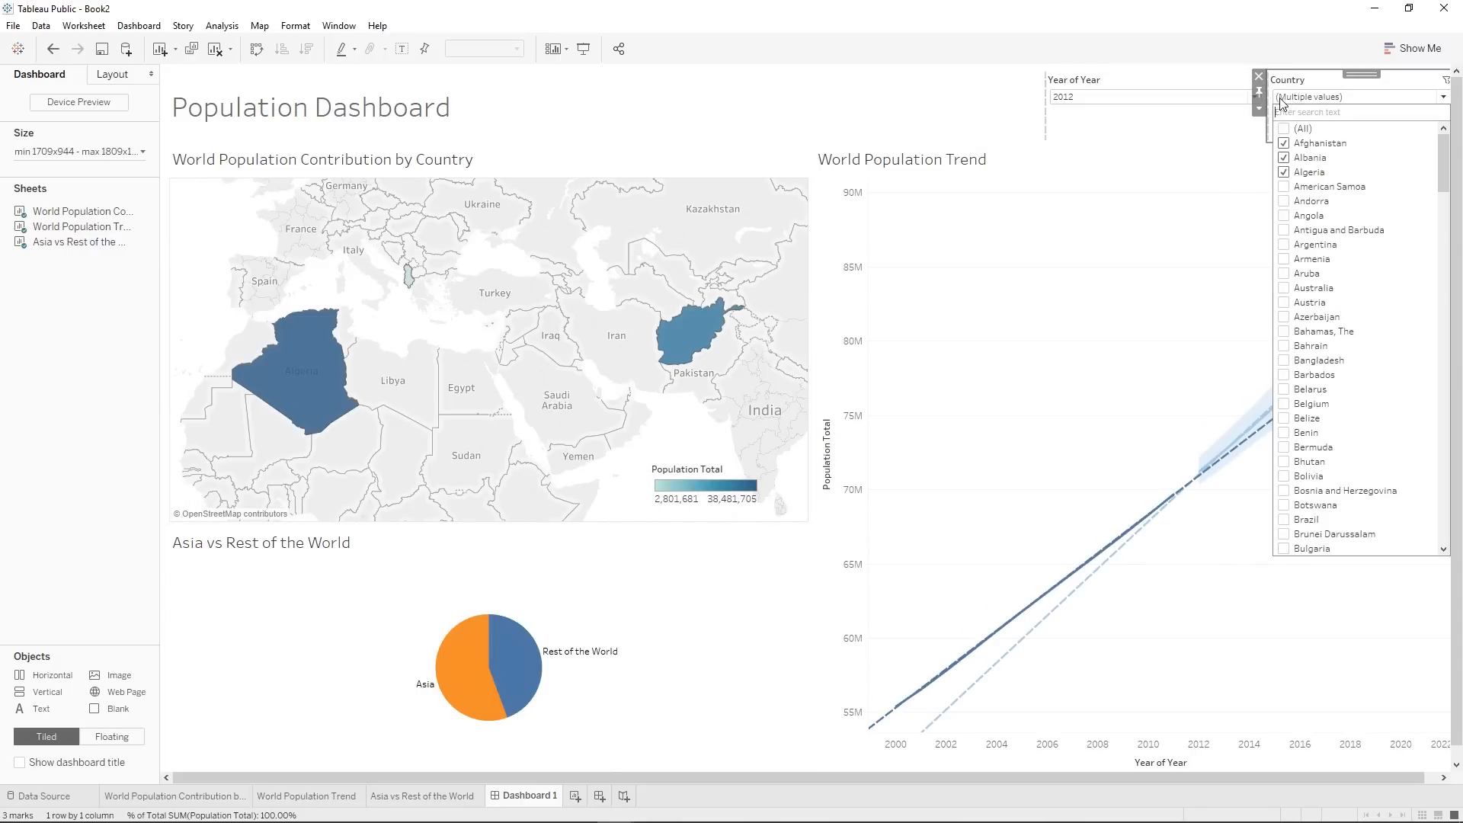
click(1284, 146)
click(1284, 158)
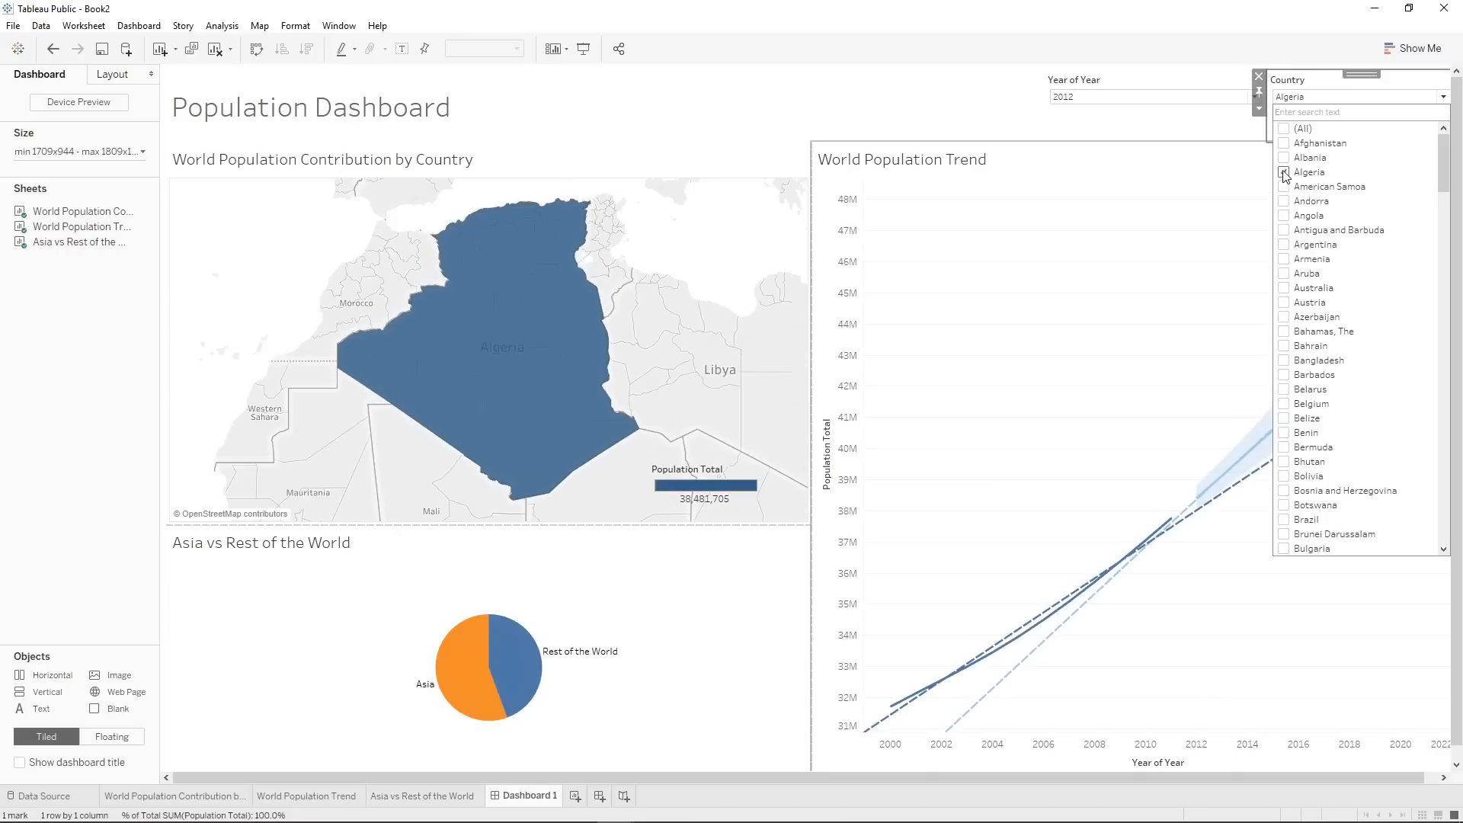
click(1284, 173)
click(1284, 130)
click(1332, 98)
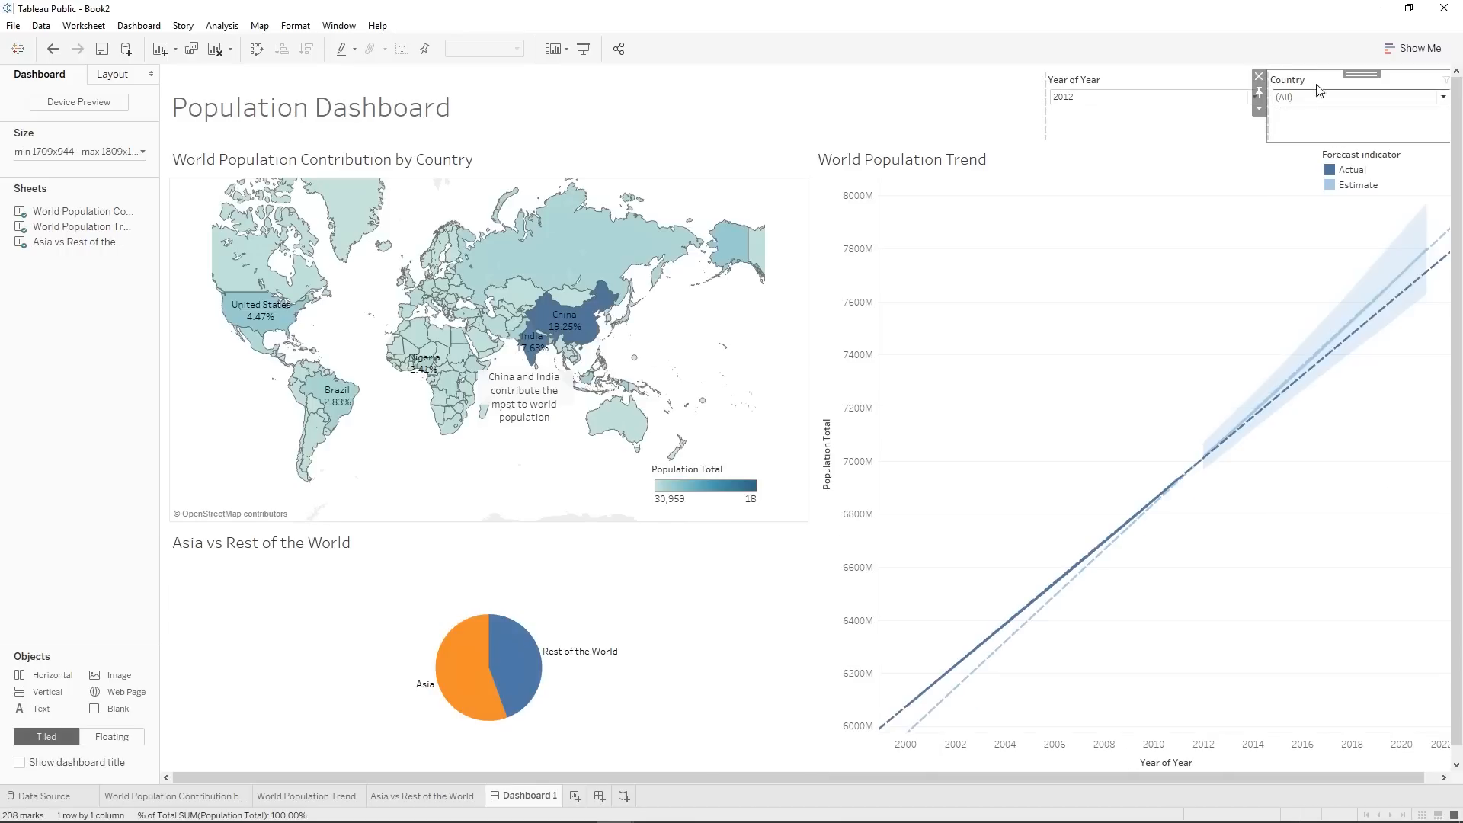
Customize the Country filter to show an Apply button.
click(1259, 108)
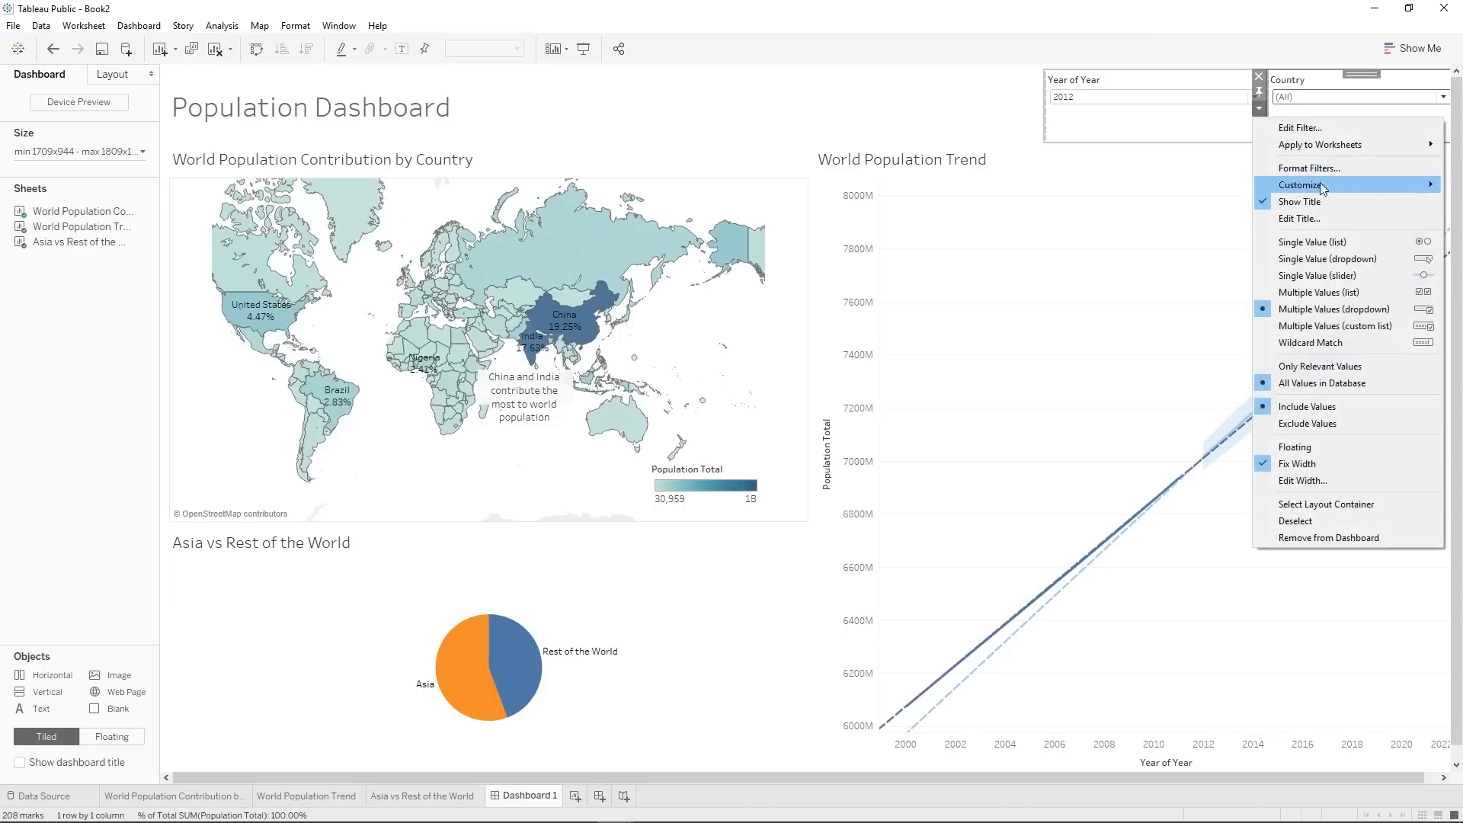
mouse_move(1321, 187)
click(1166, 280)
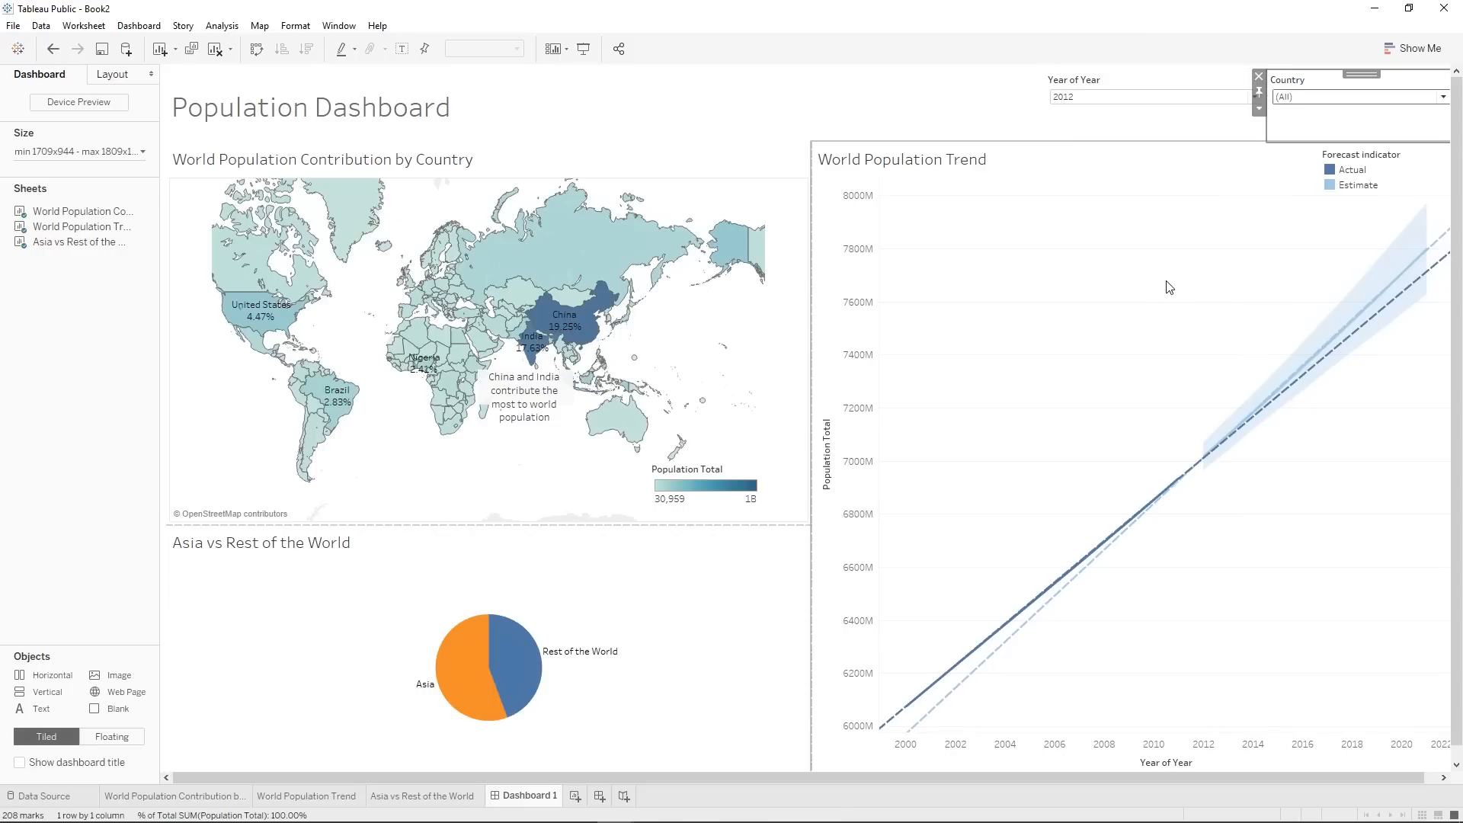
Test the Country filter's Apply button by applying only Turkey, and apply All again.
click(1333, 99)
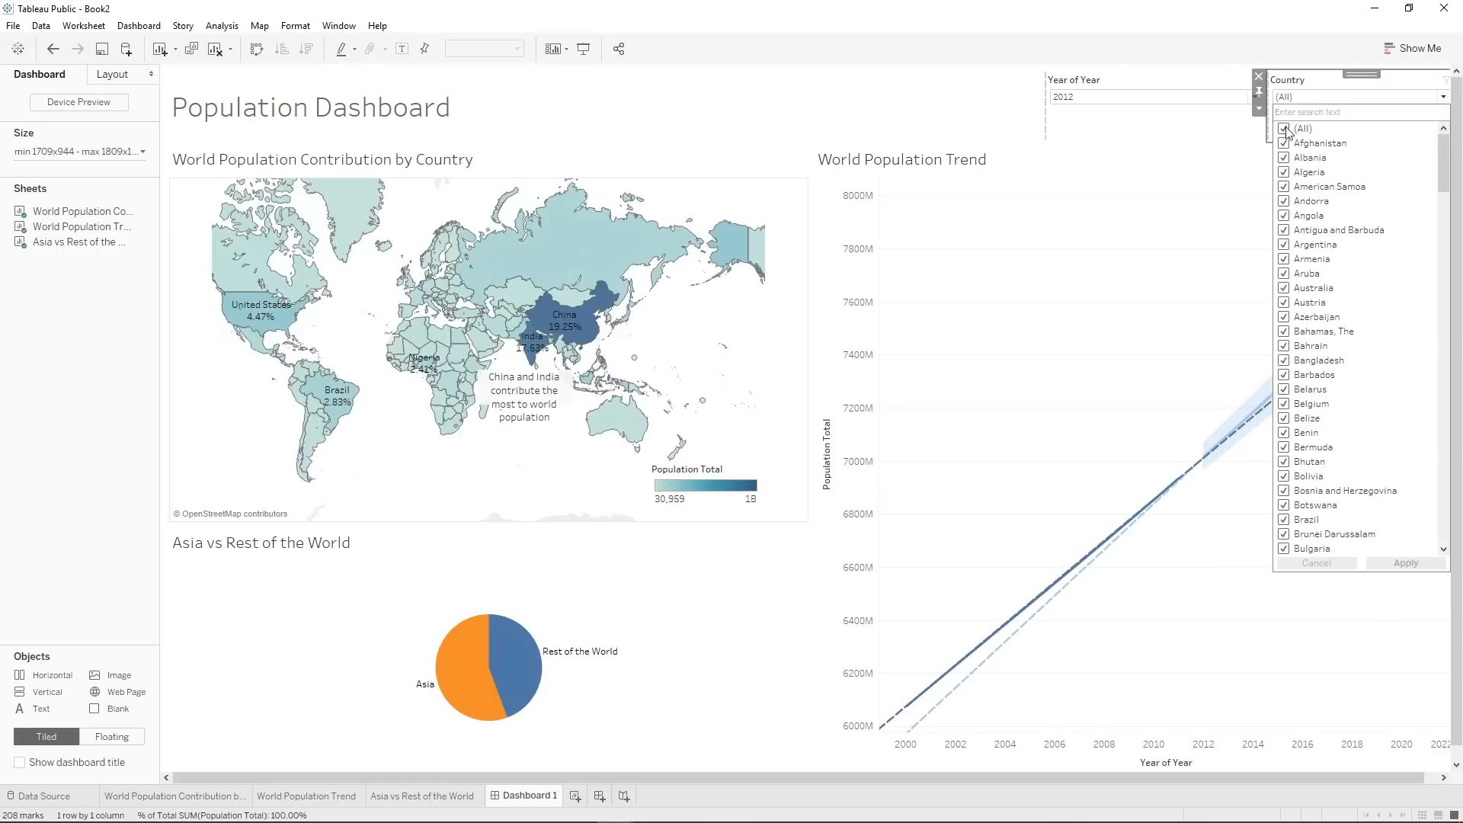
click(1284, 130)
scroll(1355, 460, down, 20)
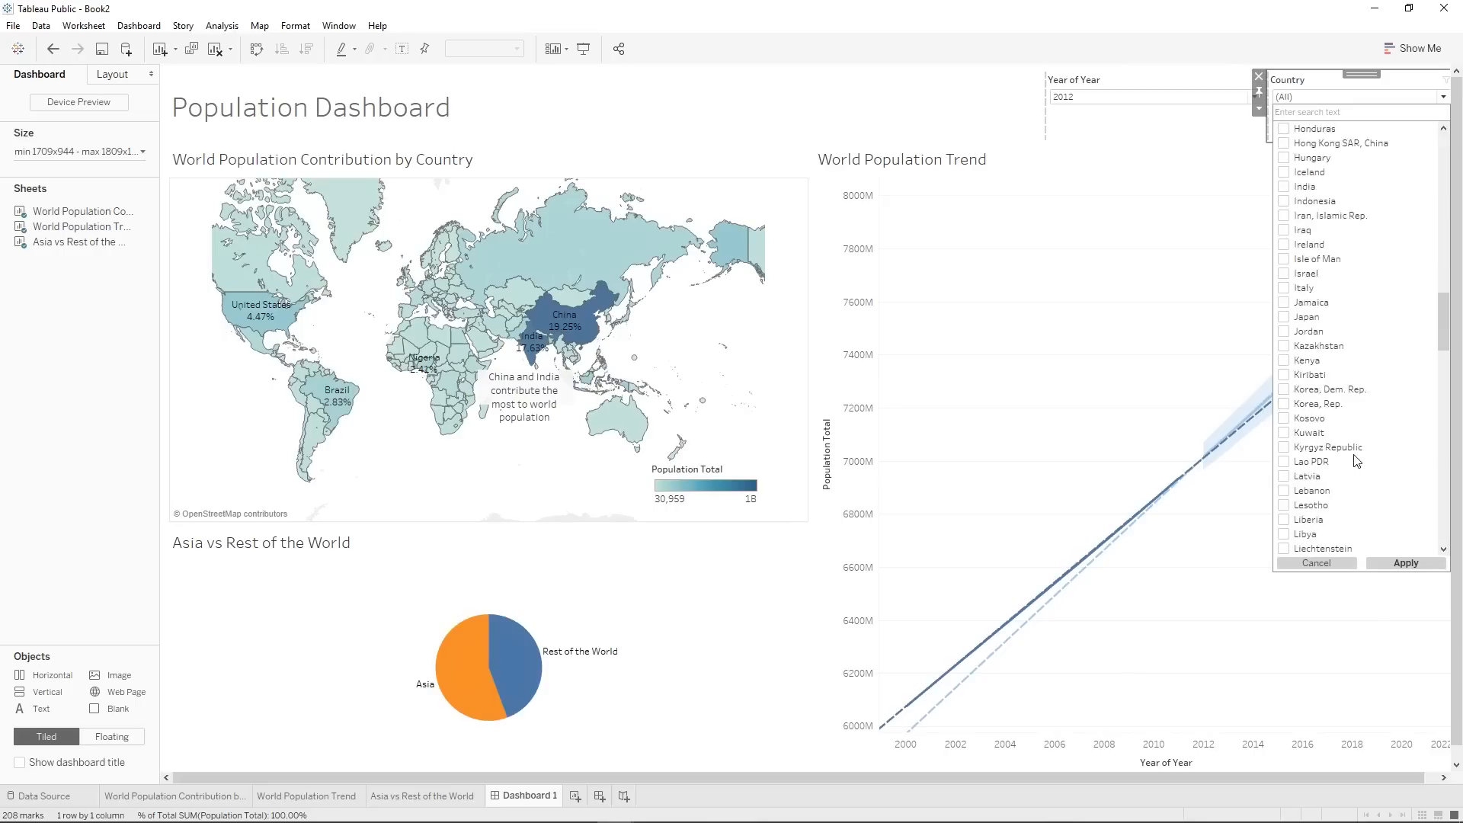
scroll(1354, 460, down, 10)
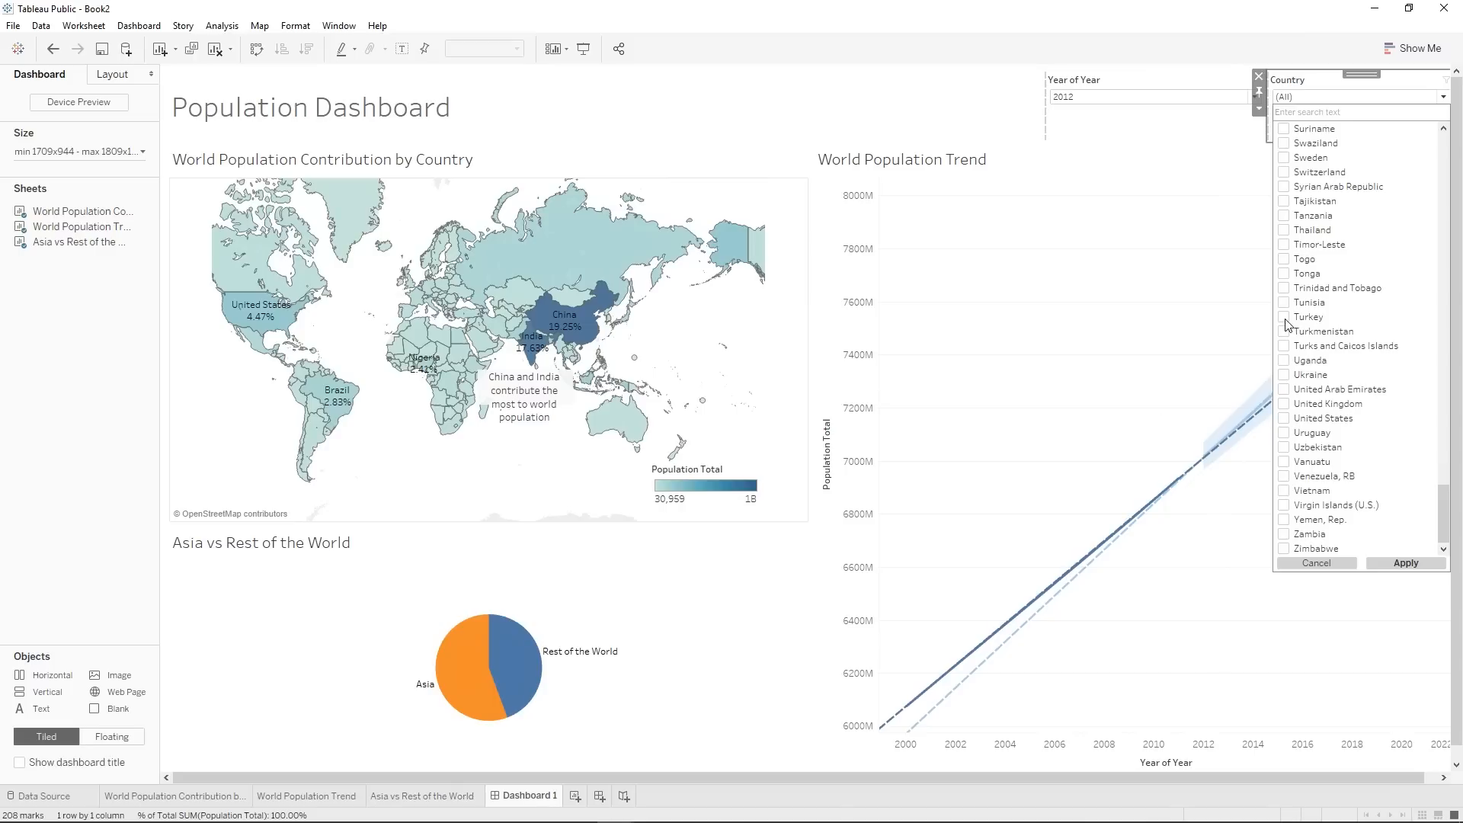
click(1406, 563)
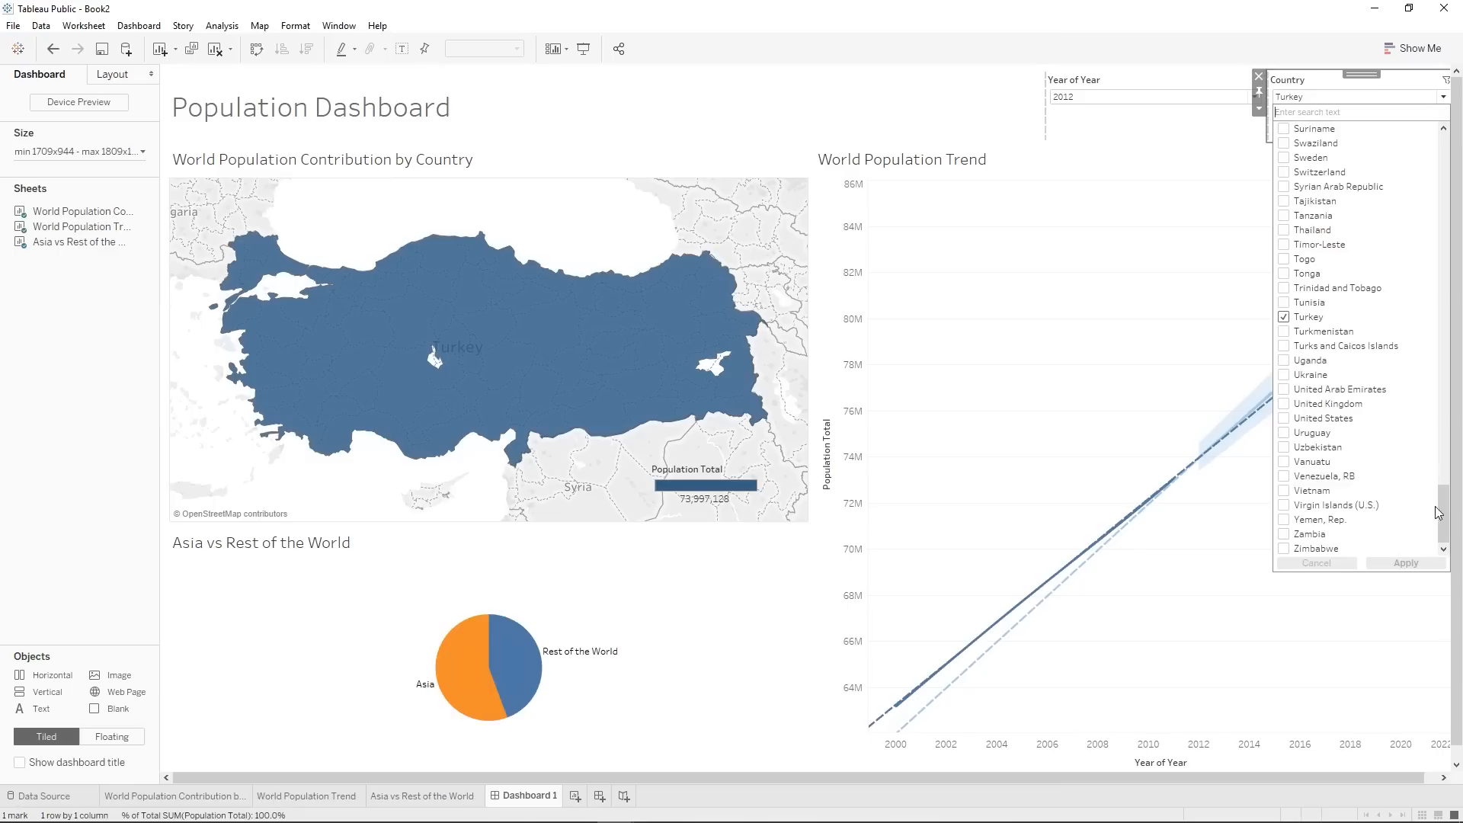
drag(1438, 512, 1440, 157)
click(1285, 128)
click(1405, 562)
click(1277, 214)
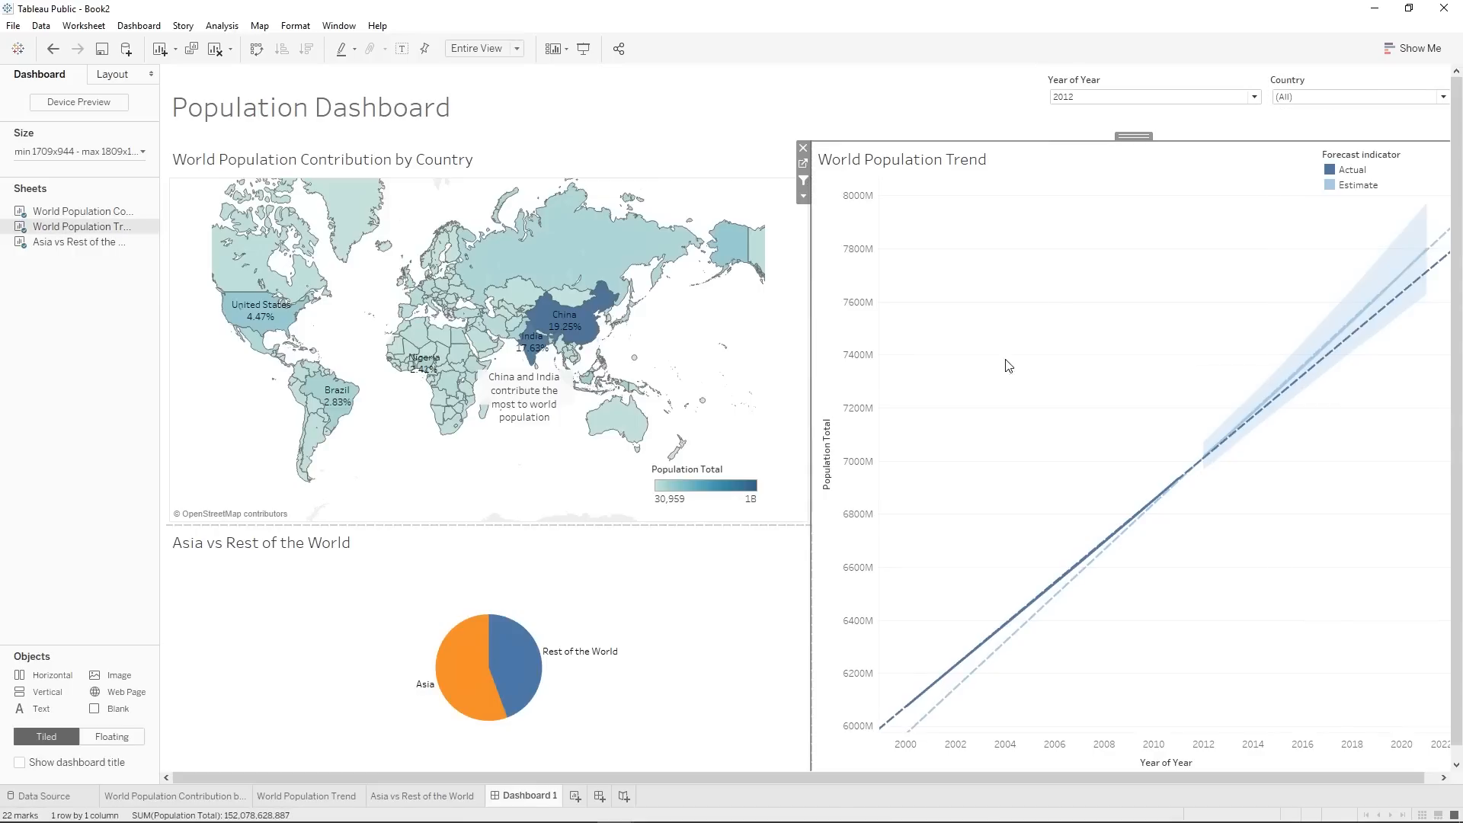
Check the map's link to the World Population Trend chart by selecting and deselecting China.
click(576, 320)
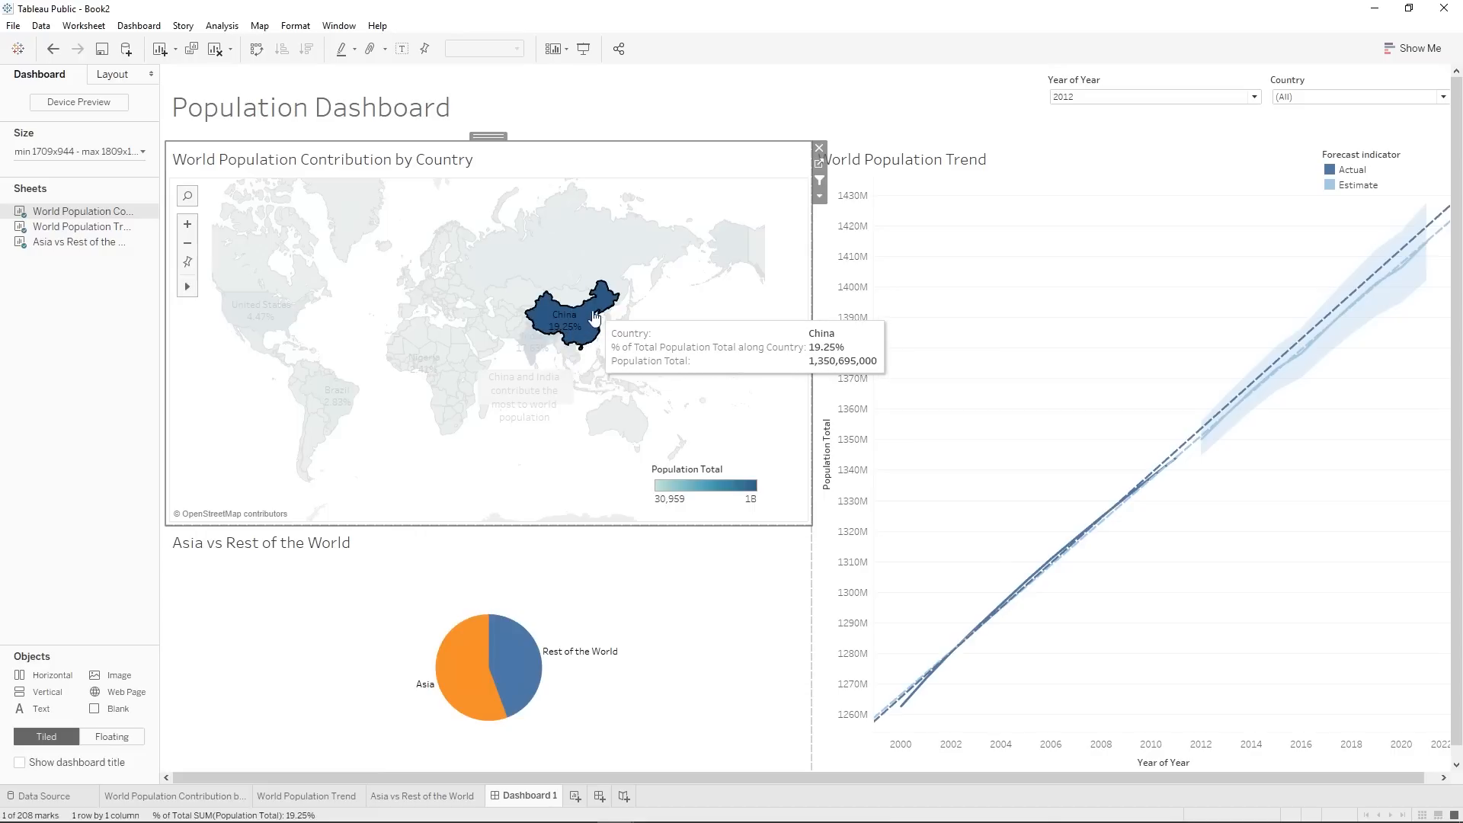
click(562, 326)
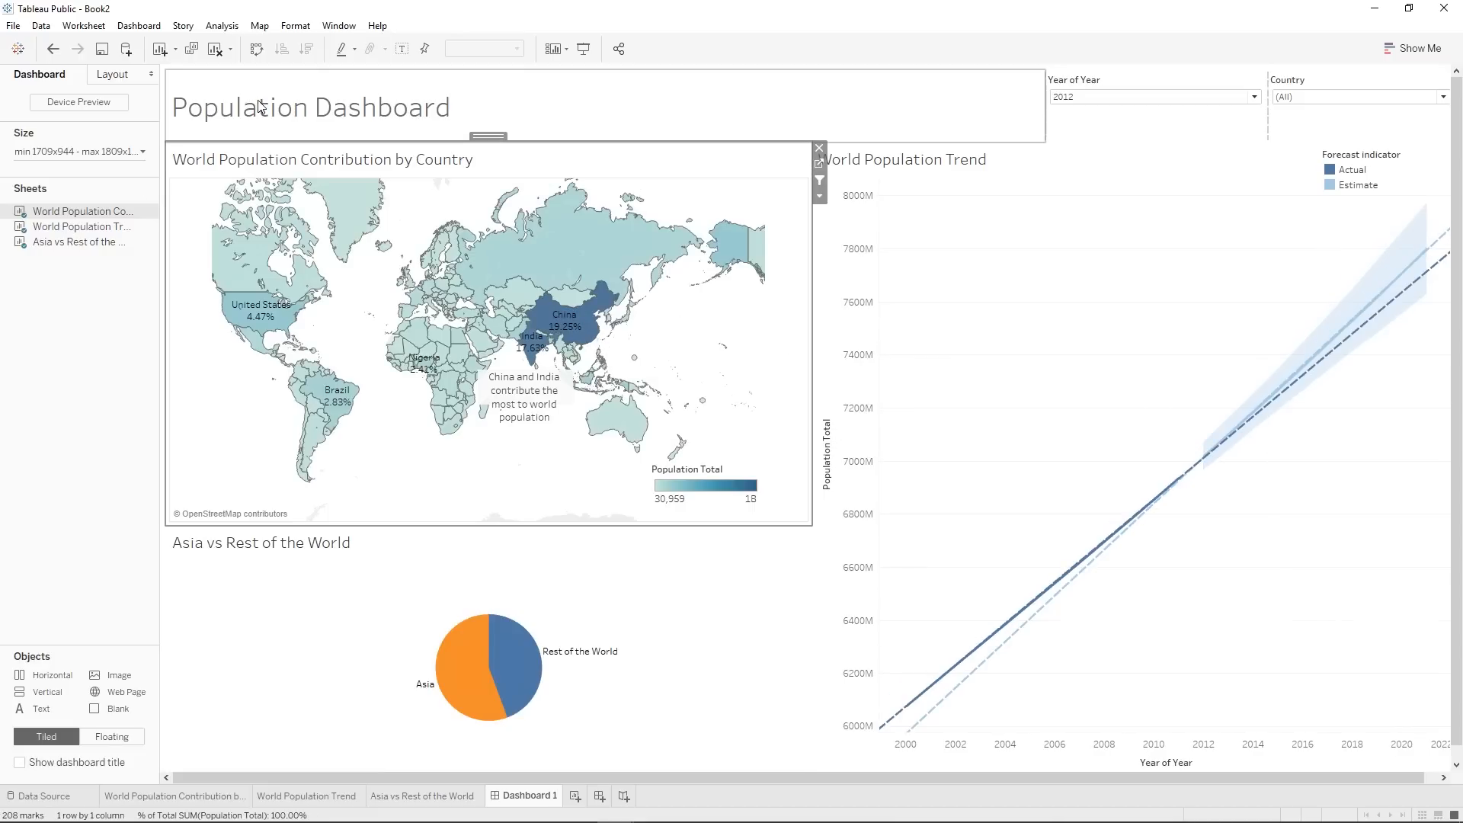
Reduce the height of the dashboard header slightly and hide the Asia vs Rest of the World title.
drag(570, 142, 580, 129)
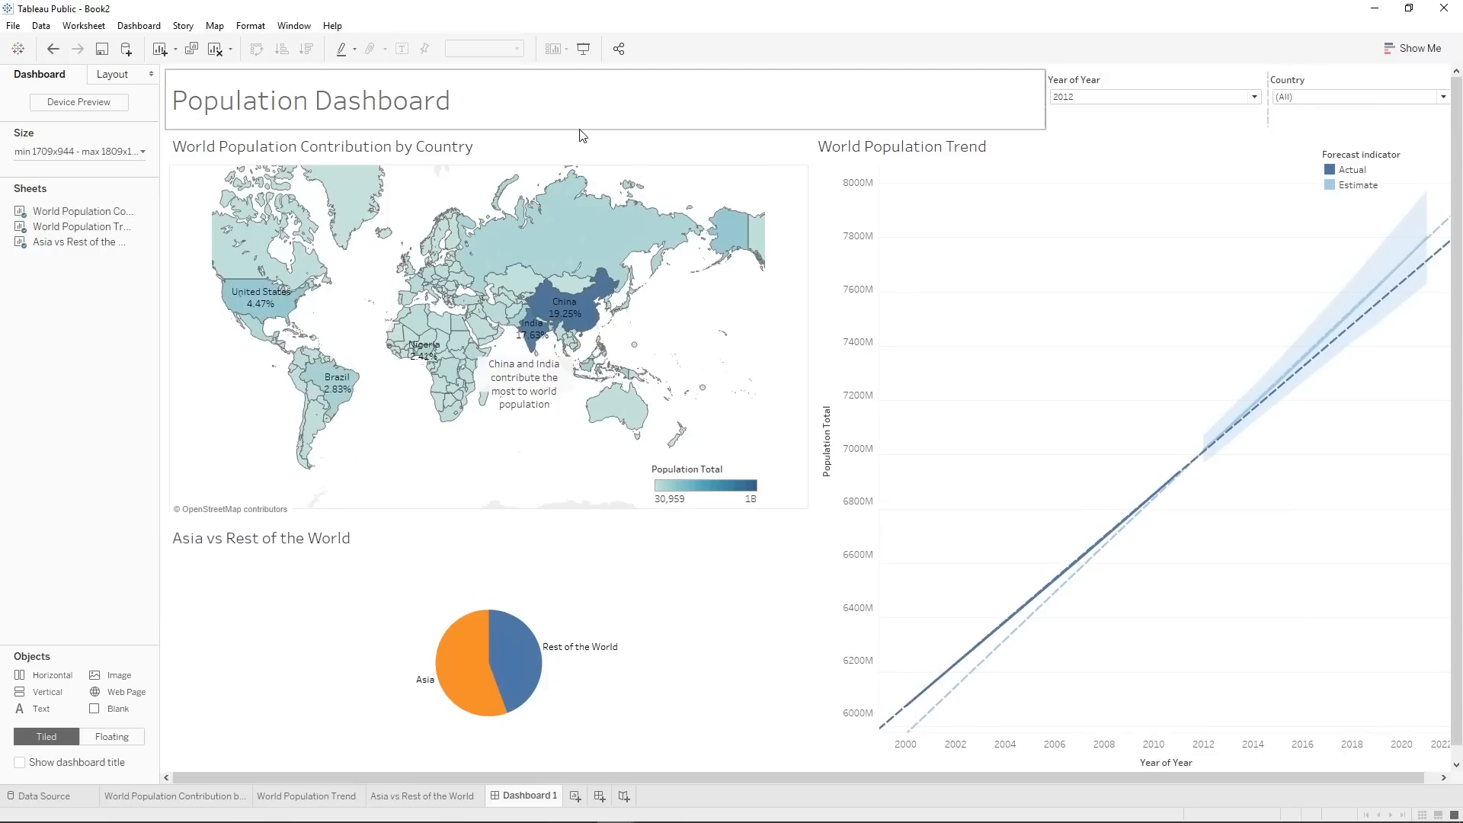
click(668, 605)
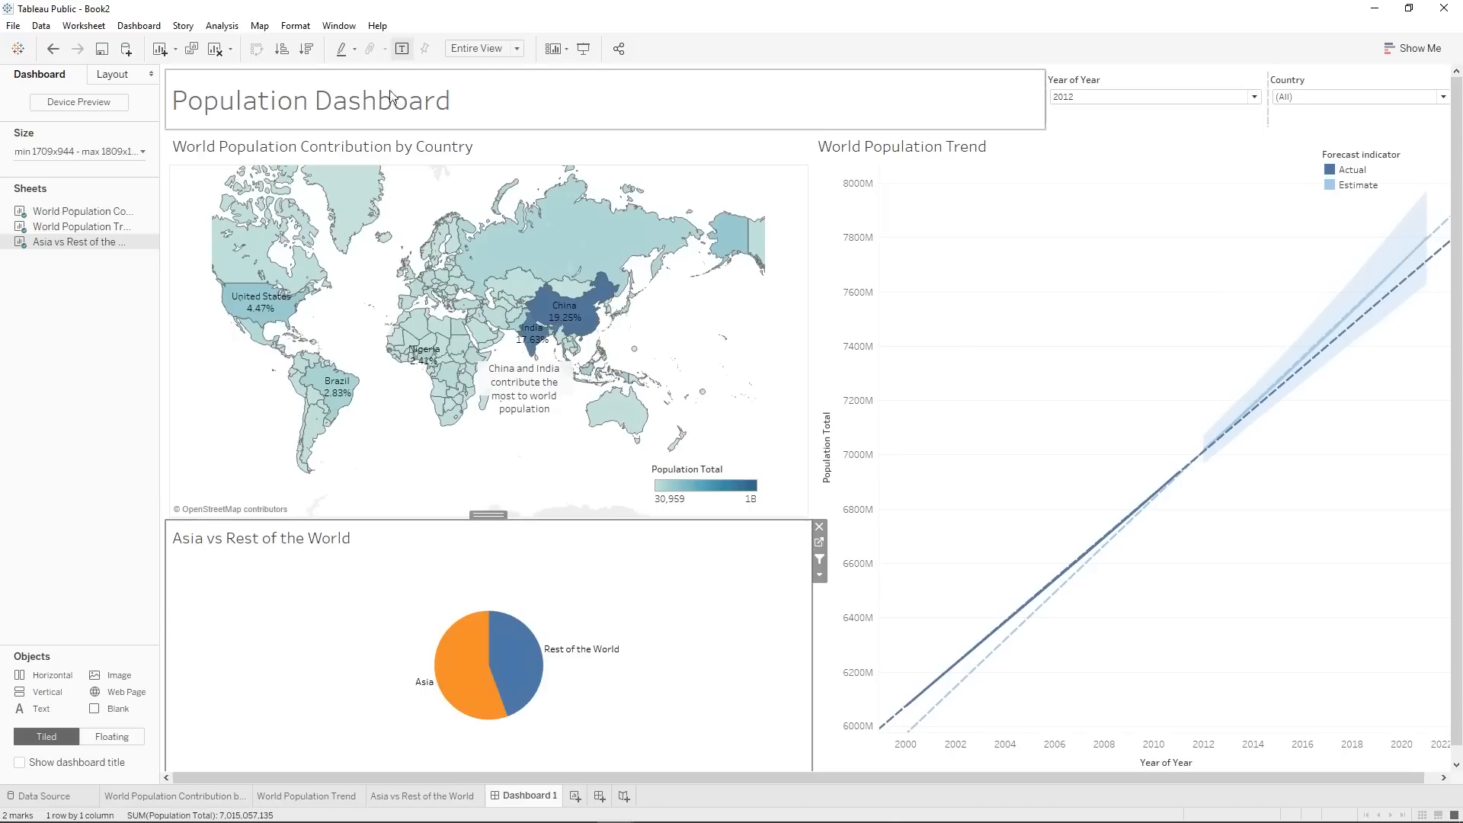
right_click(256, 544)
click(312, 583)
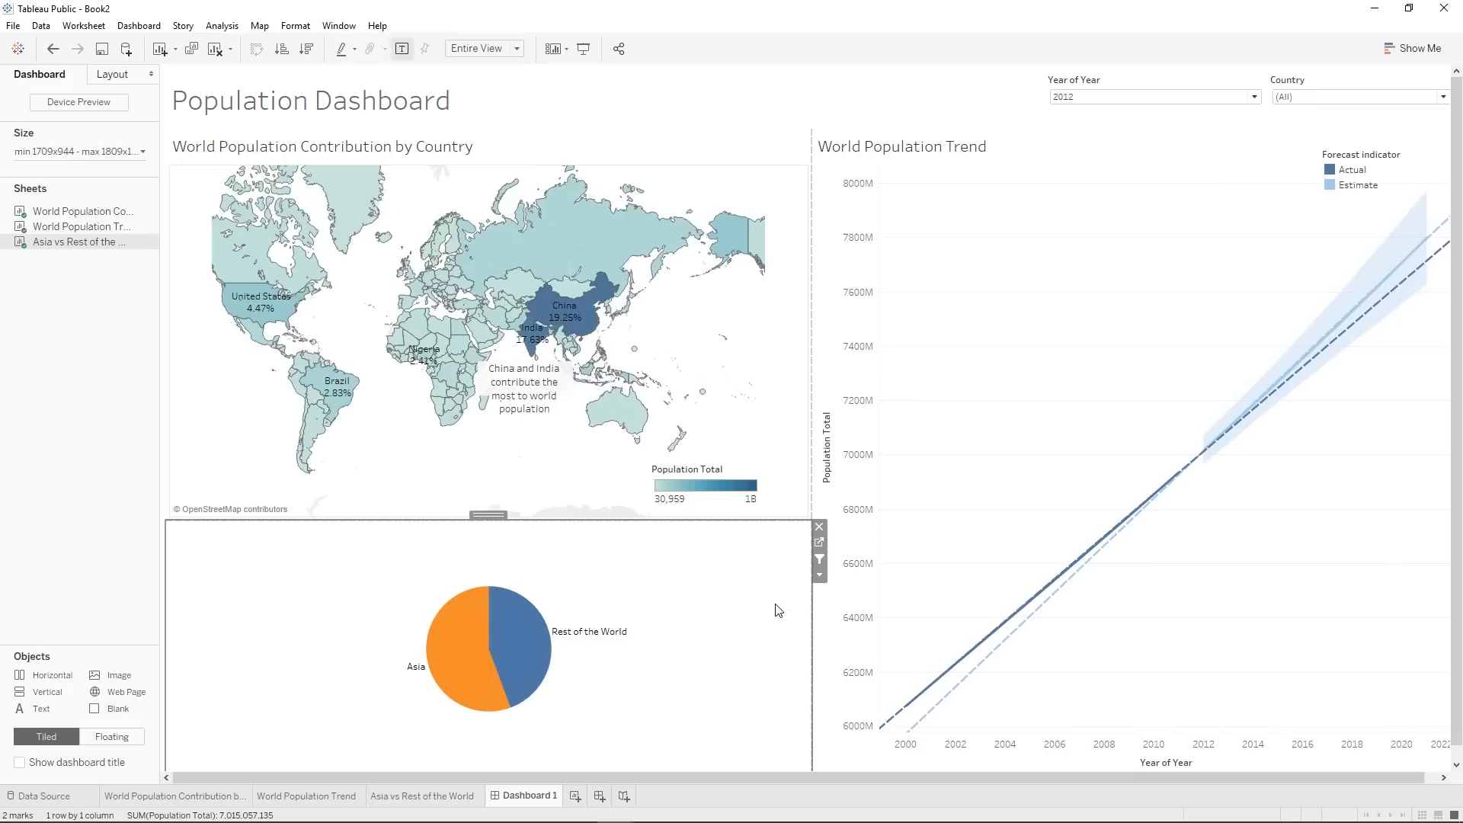
click(972, 393)
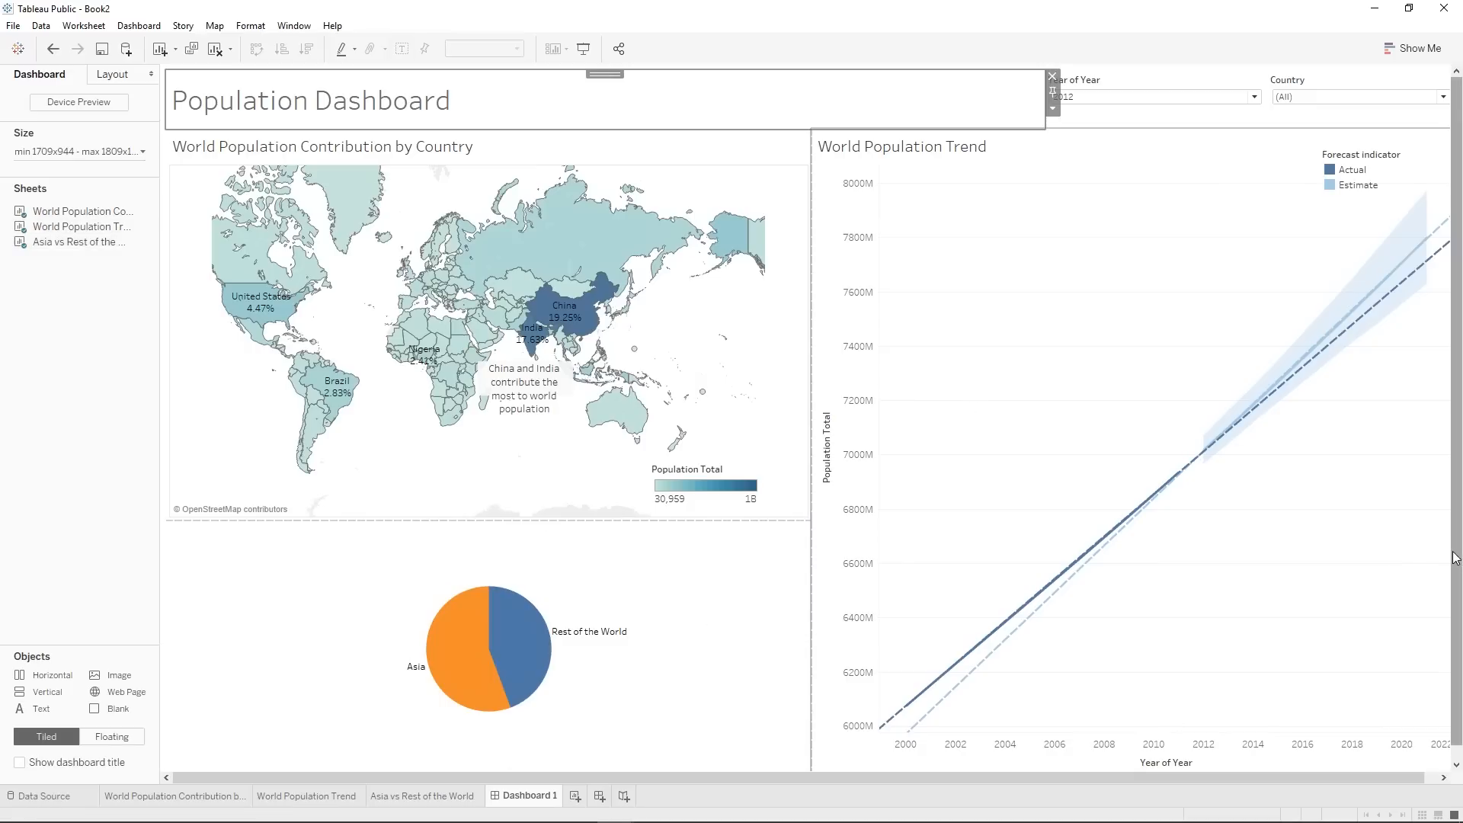
View the dashboard in presentation mode and check the map's link to the trend with the Russian Federation and Saudi Arabia.
click(583, 48)
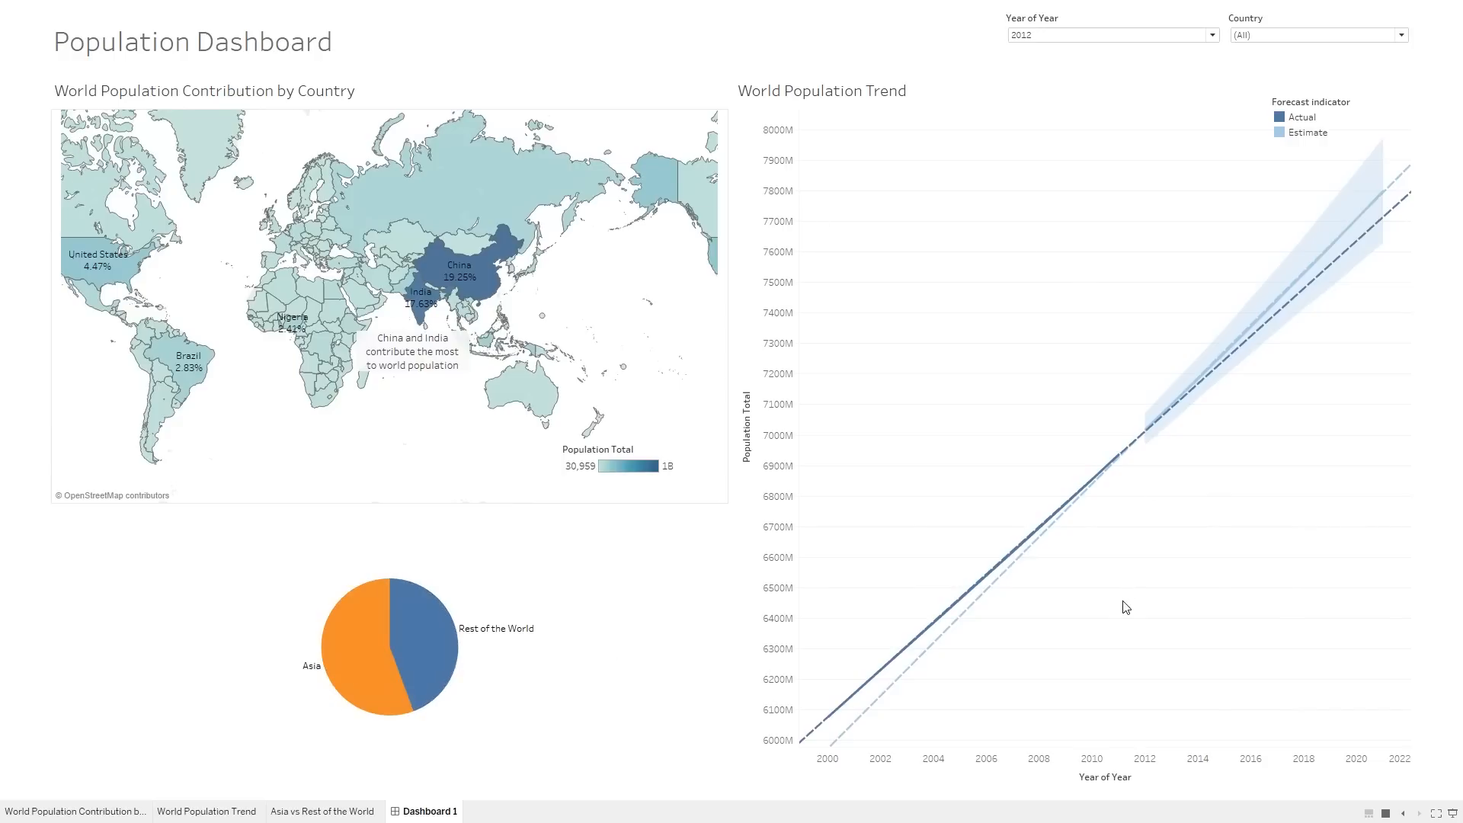
key(Escape)
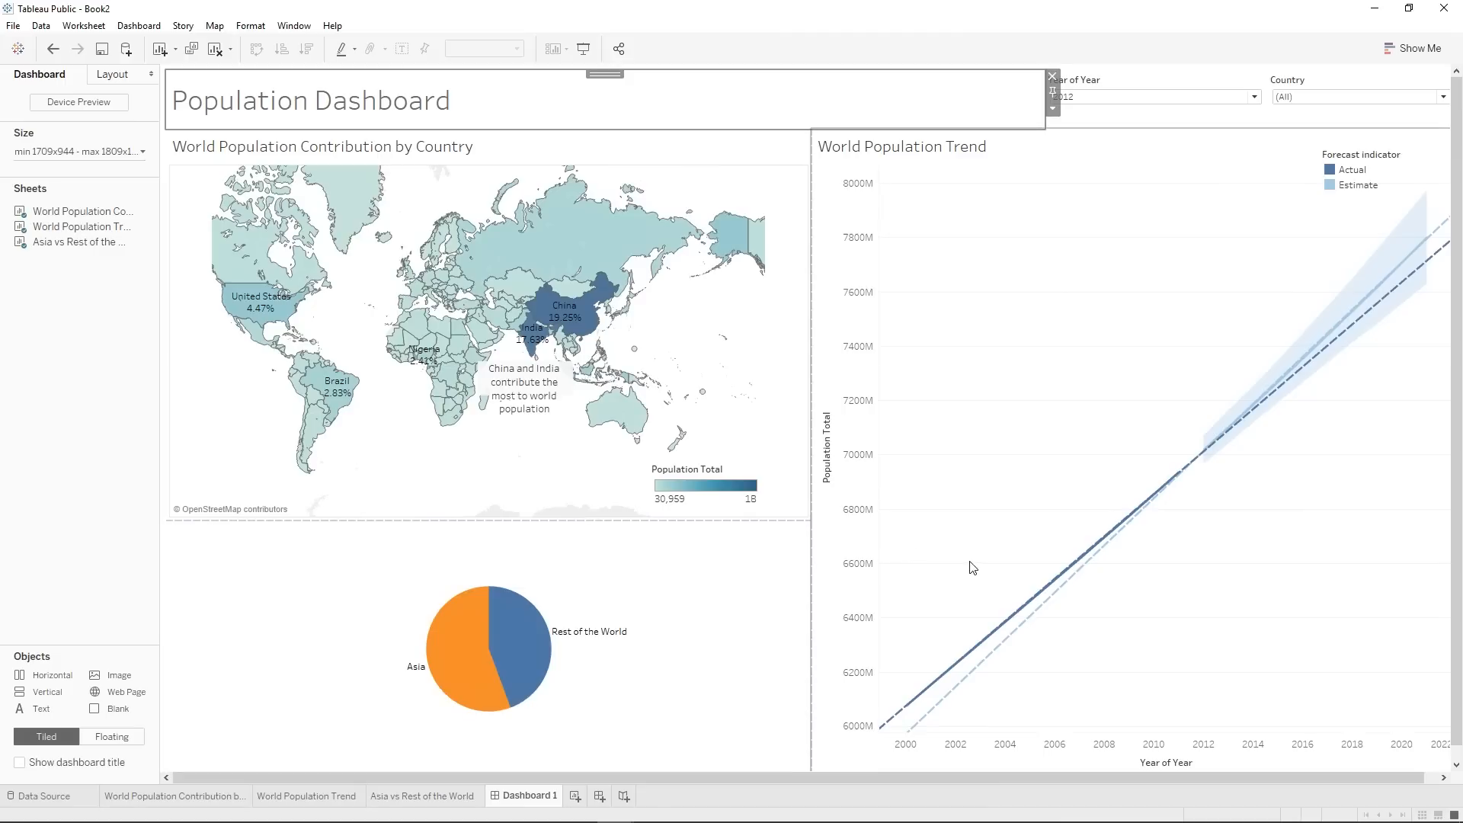
click(583, 48)
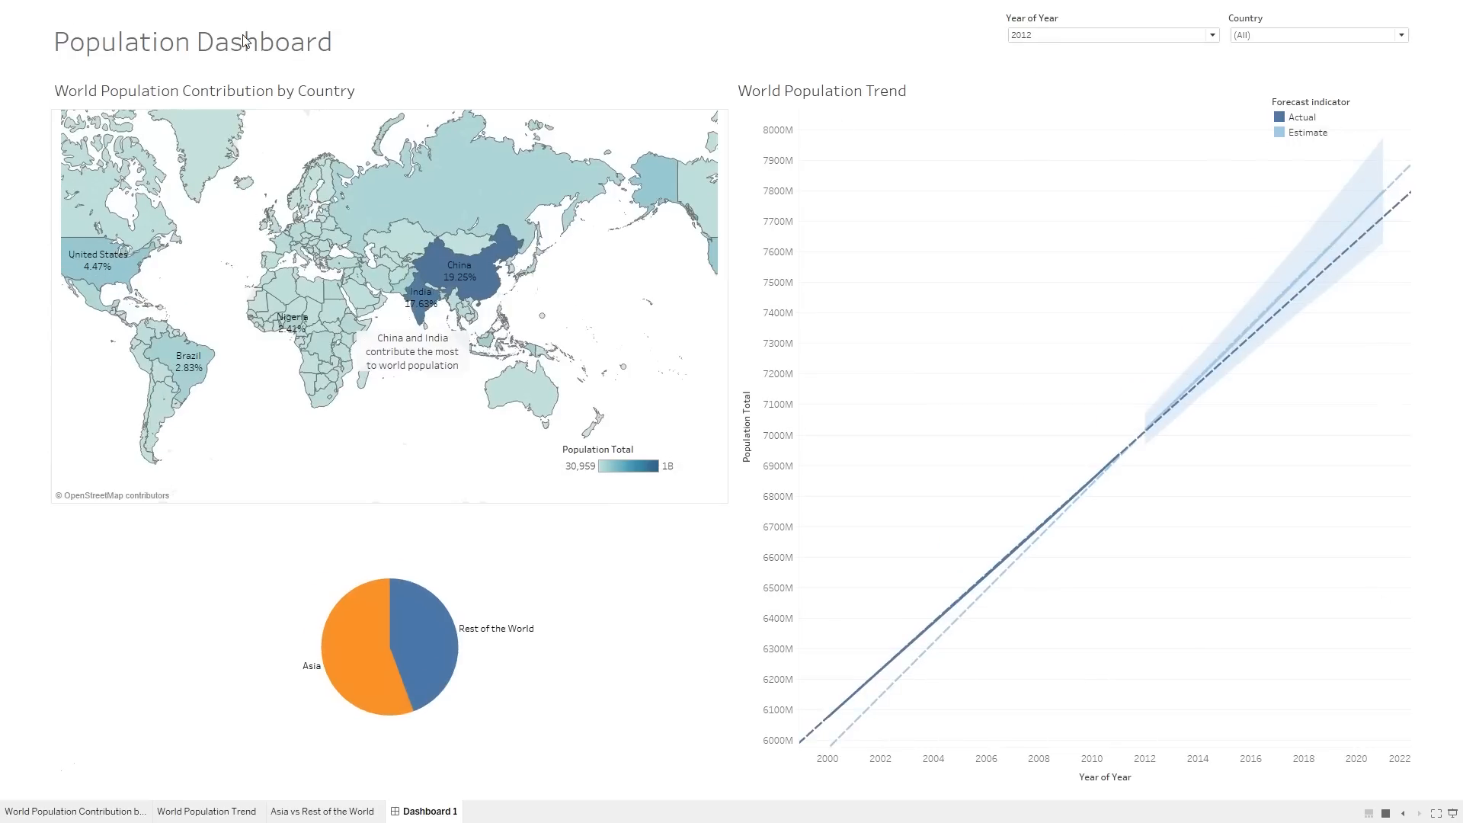
click(416, 203)
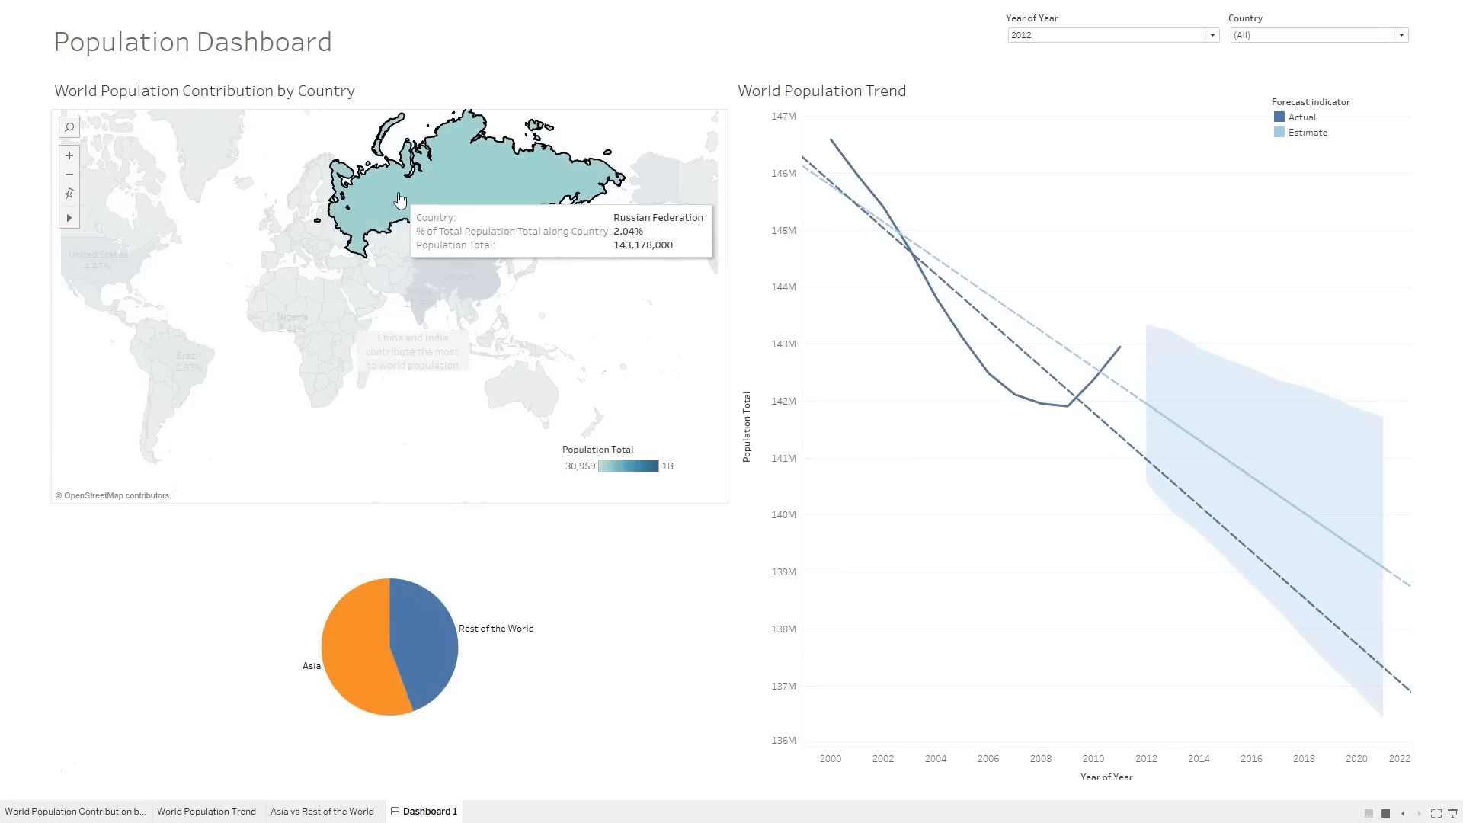
click(400, 199)
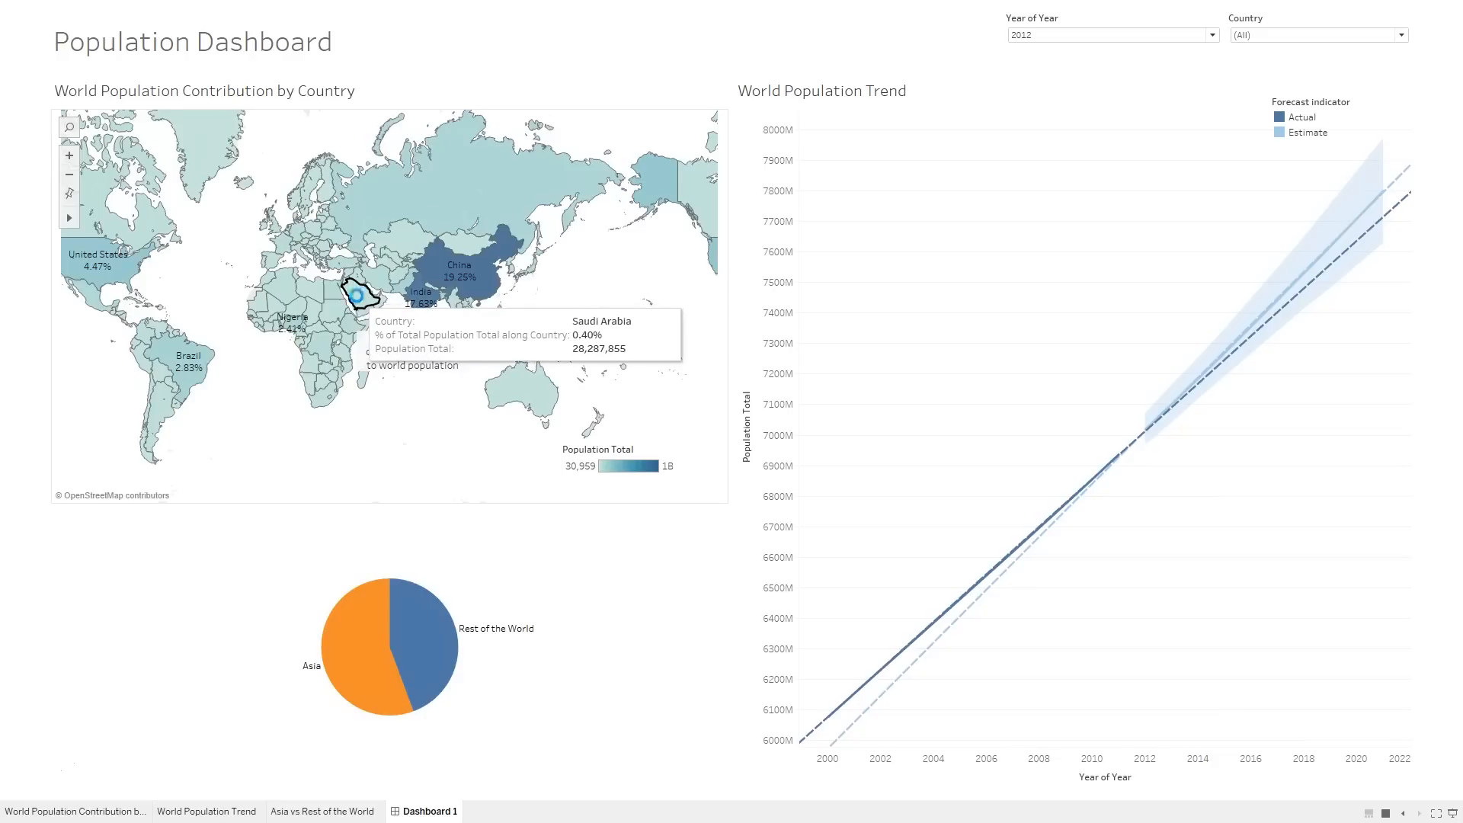
click(358, 301)
click(357, 299)
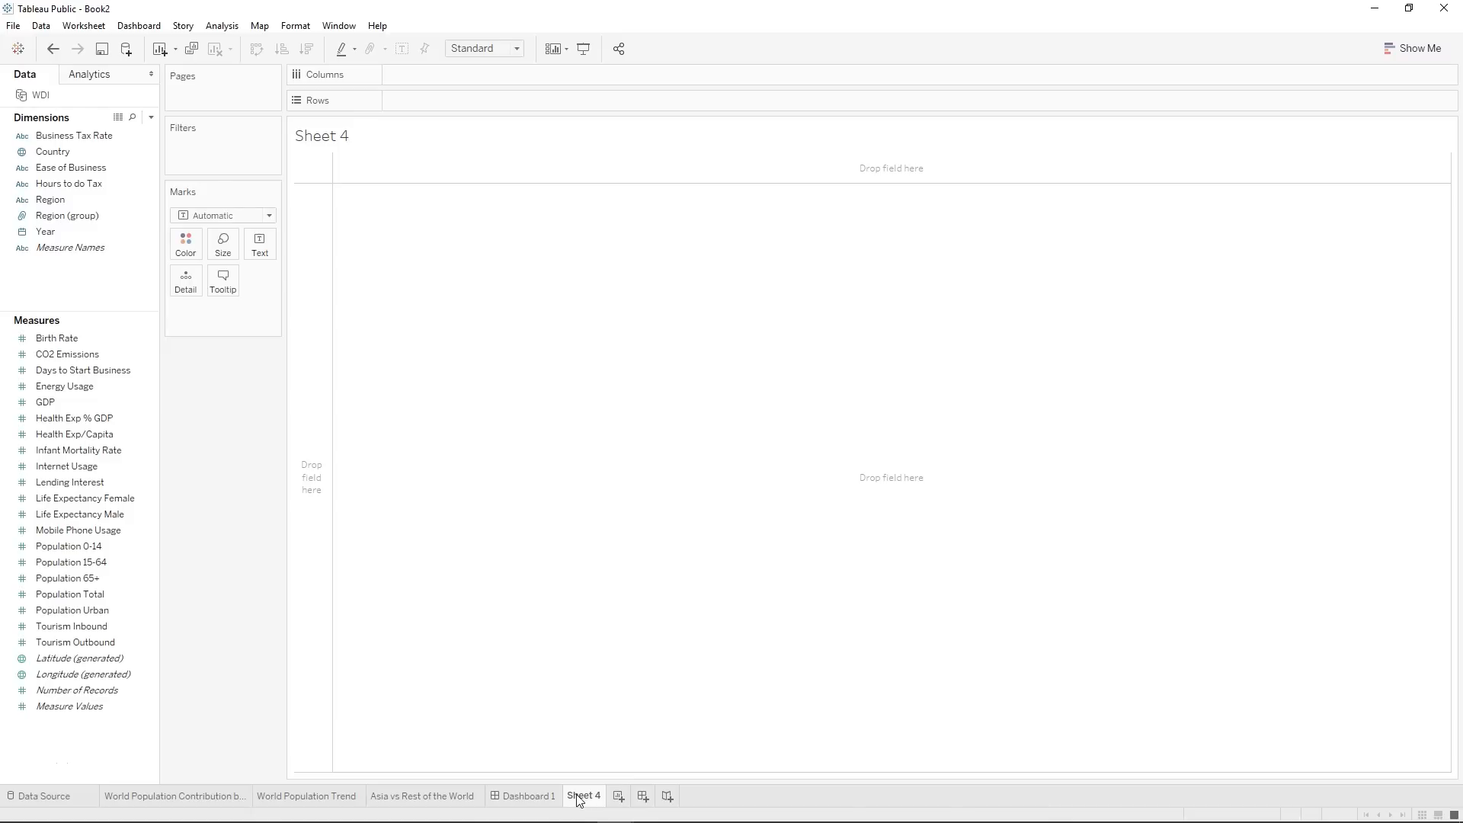
Rename the blank worksheet Sheet 4 as Birth rate Rank Map.
right_click(582, 797)
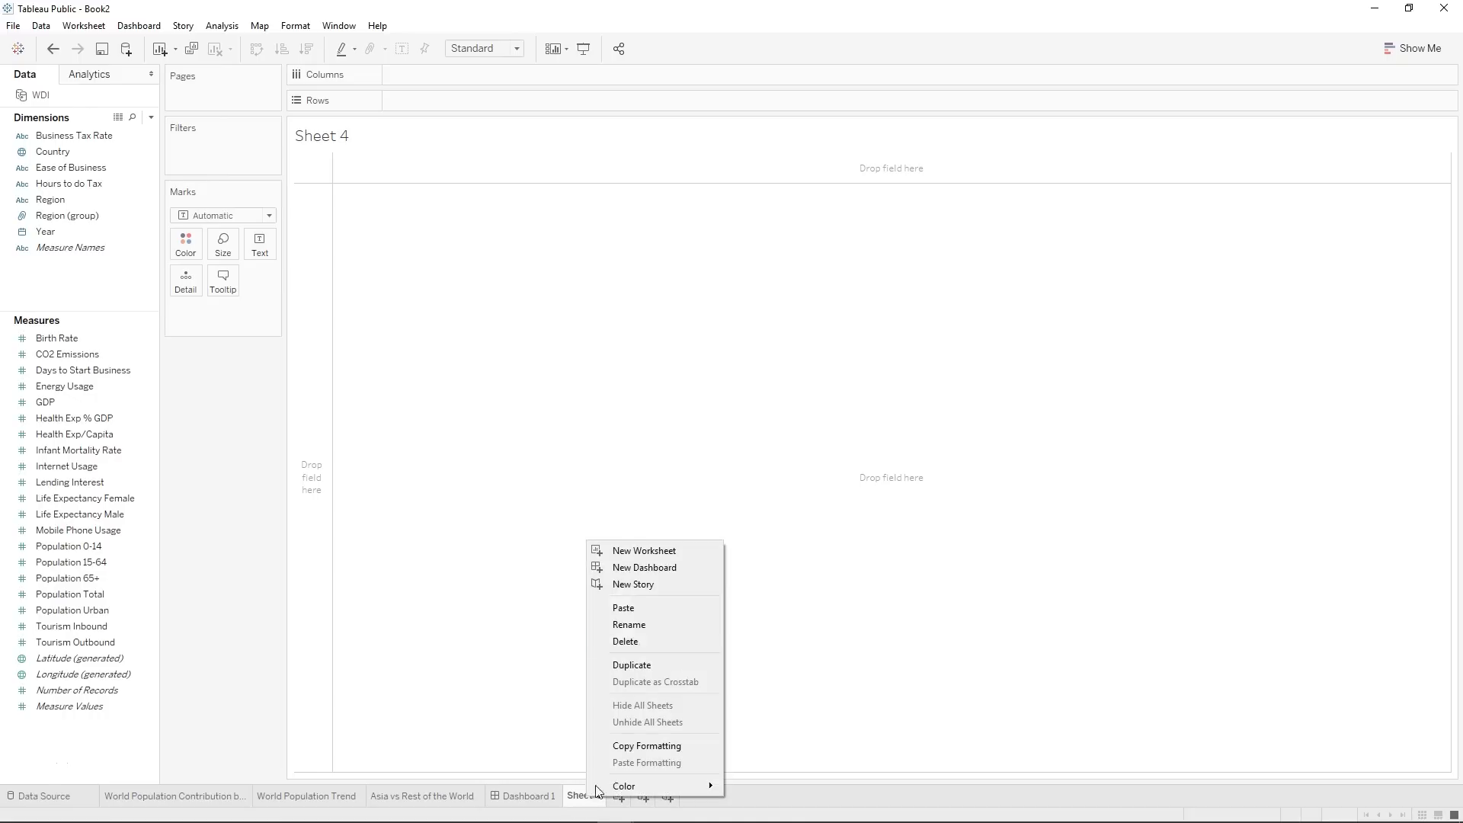
click(659, 632)
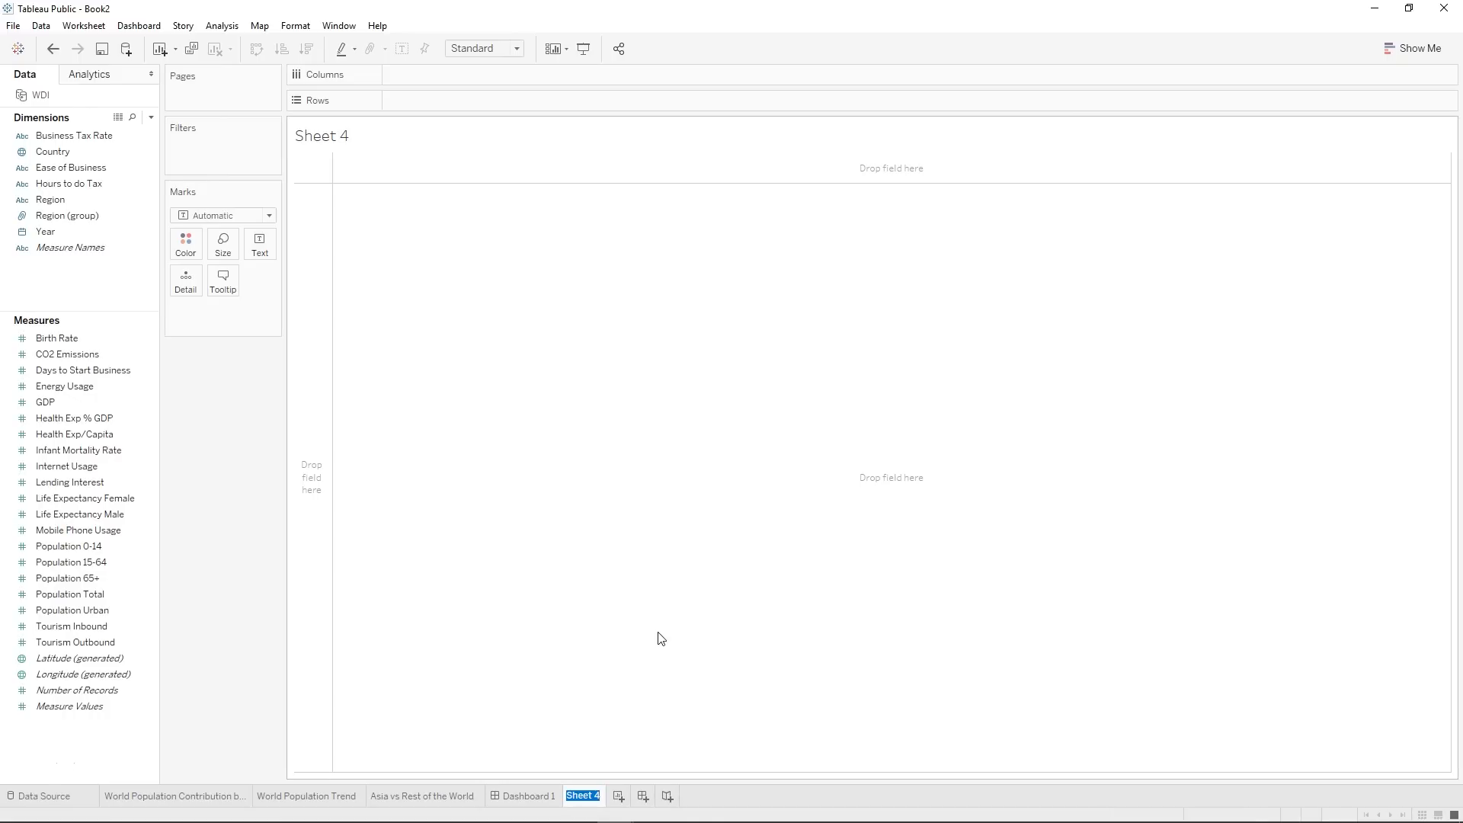
text(Birth rate Rank Map)
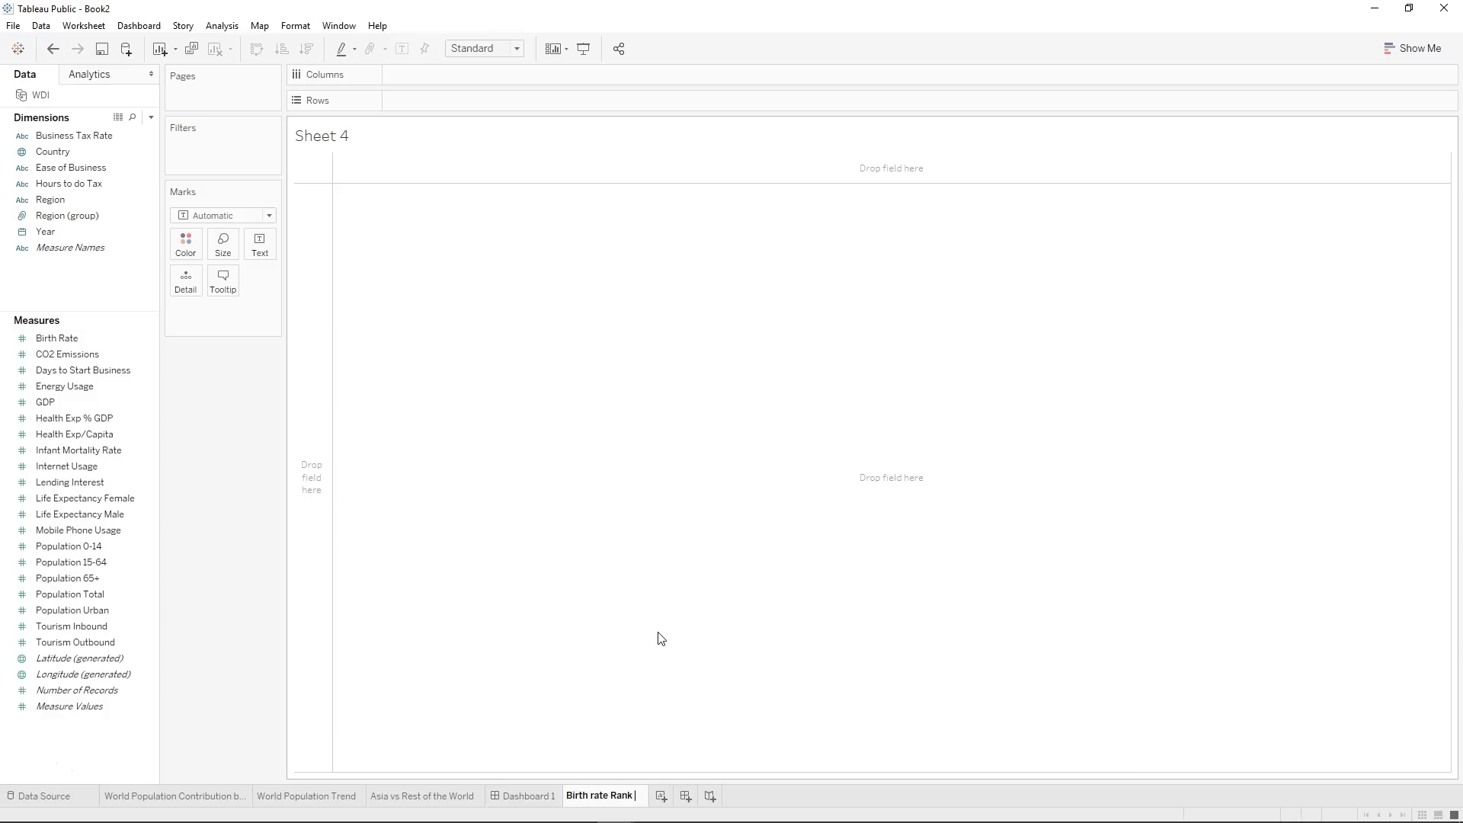
key(Return)
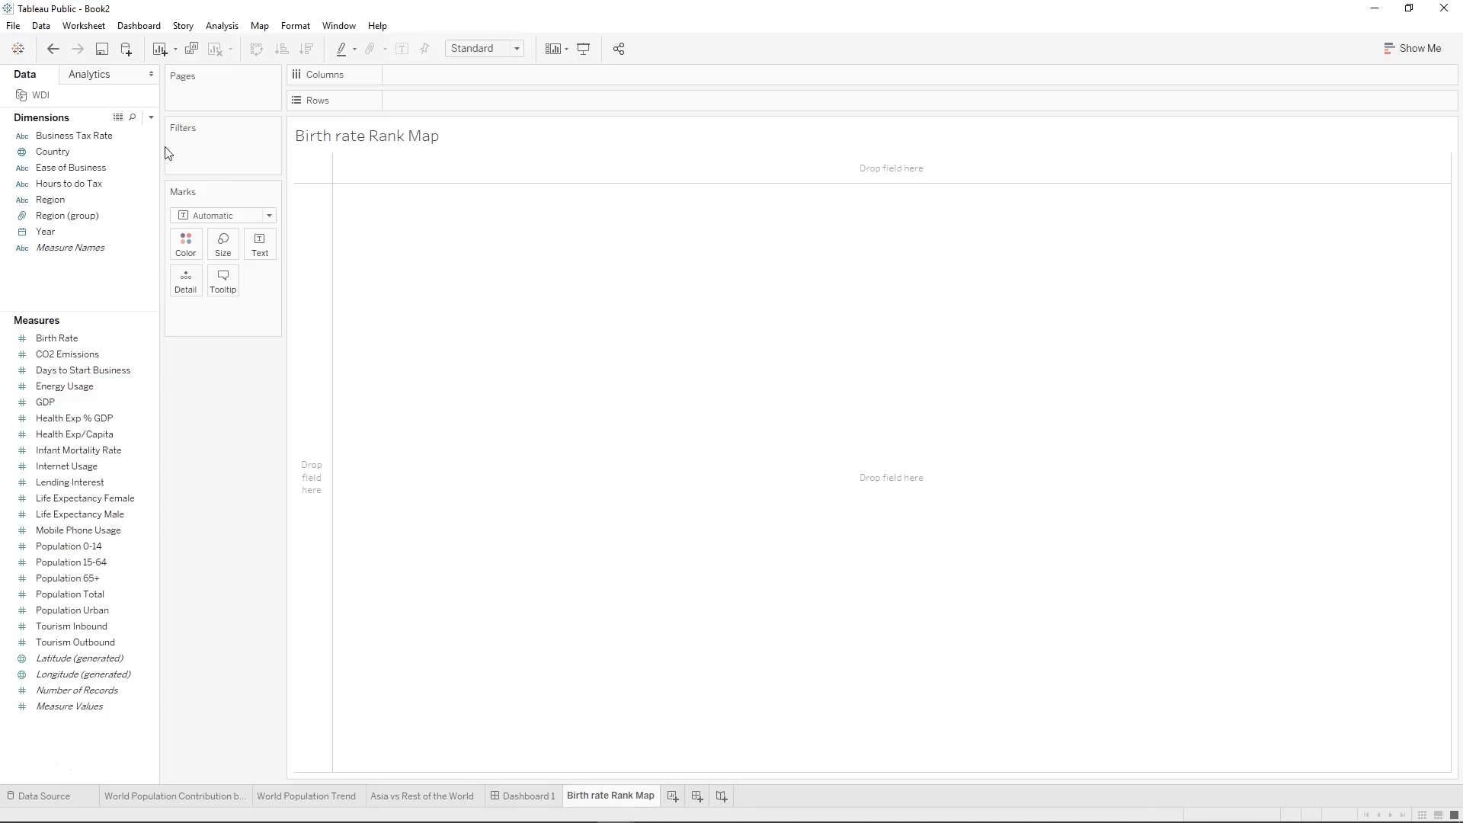
Plot Country on a map with the Map mark type and color the countries by Birth Rate.
click(100, 152)
double_click(100, 152)
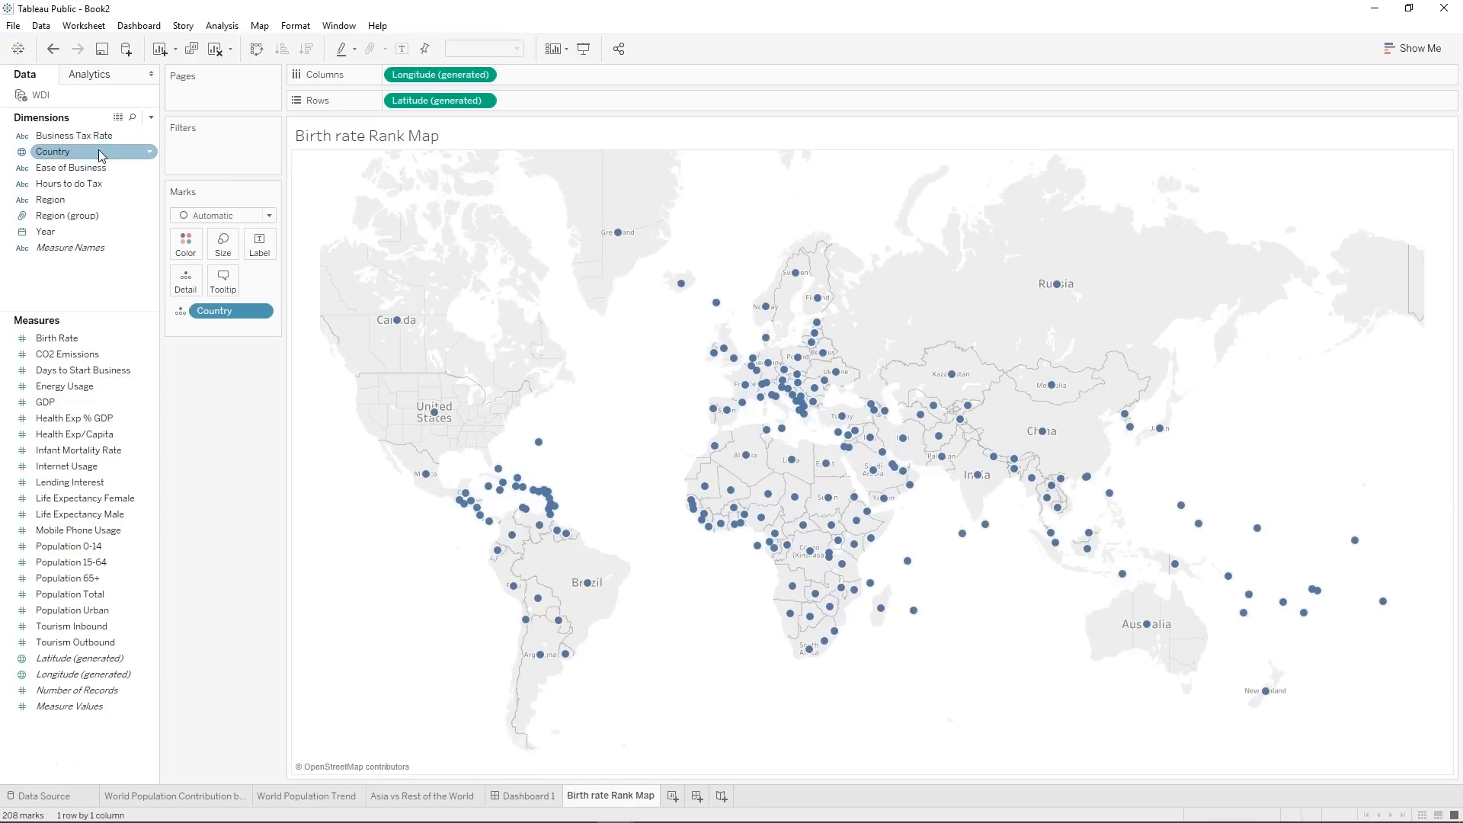
click(205, 217)
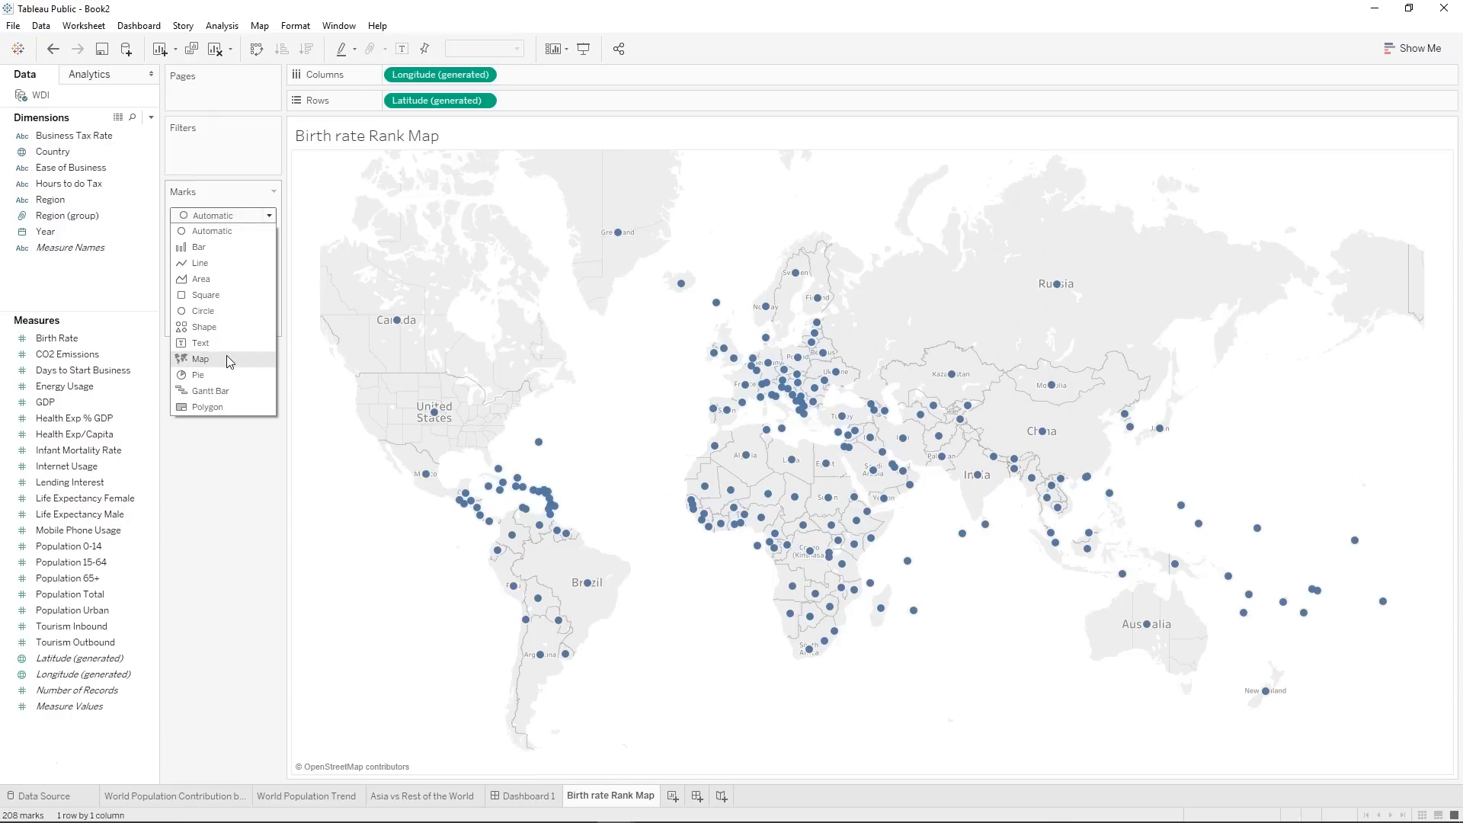
click(200, 359)
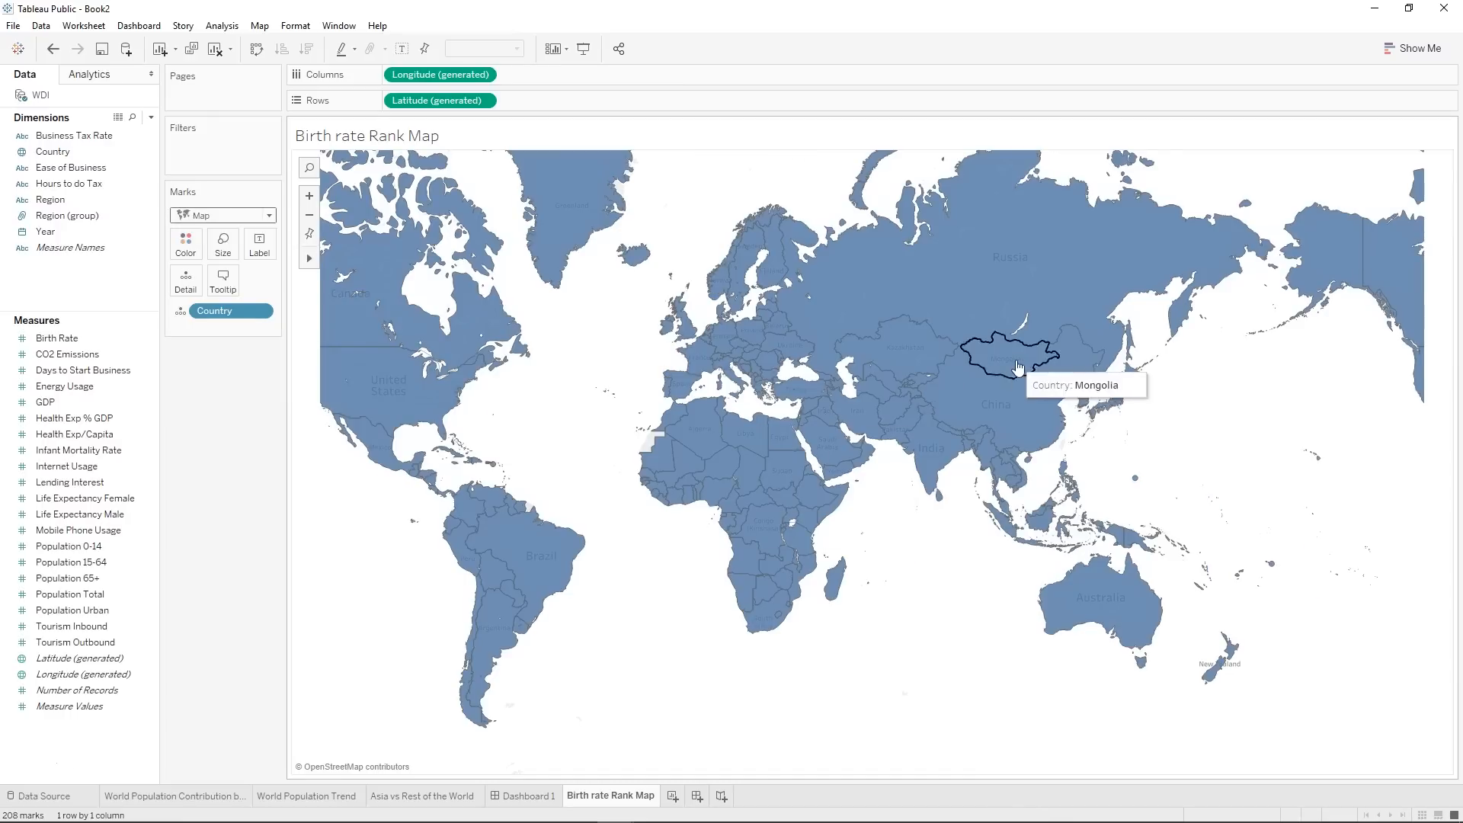
click(89, 417)
drag(57, 338, 188, 255)
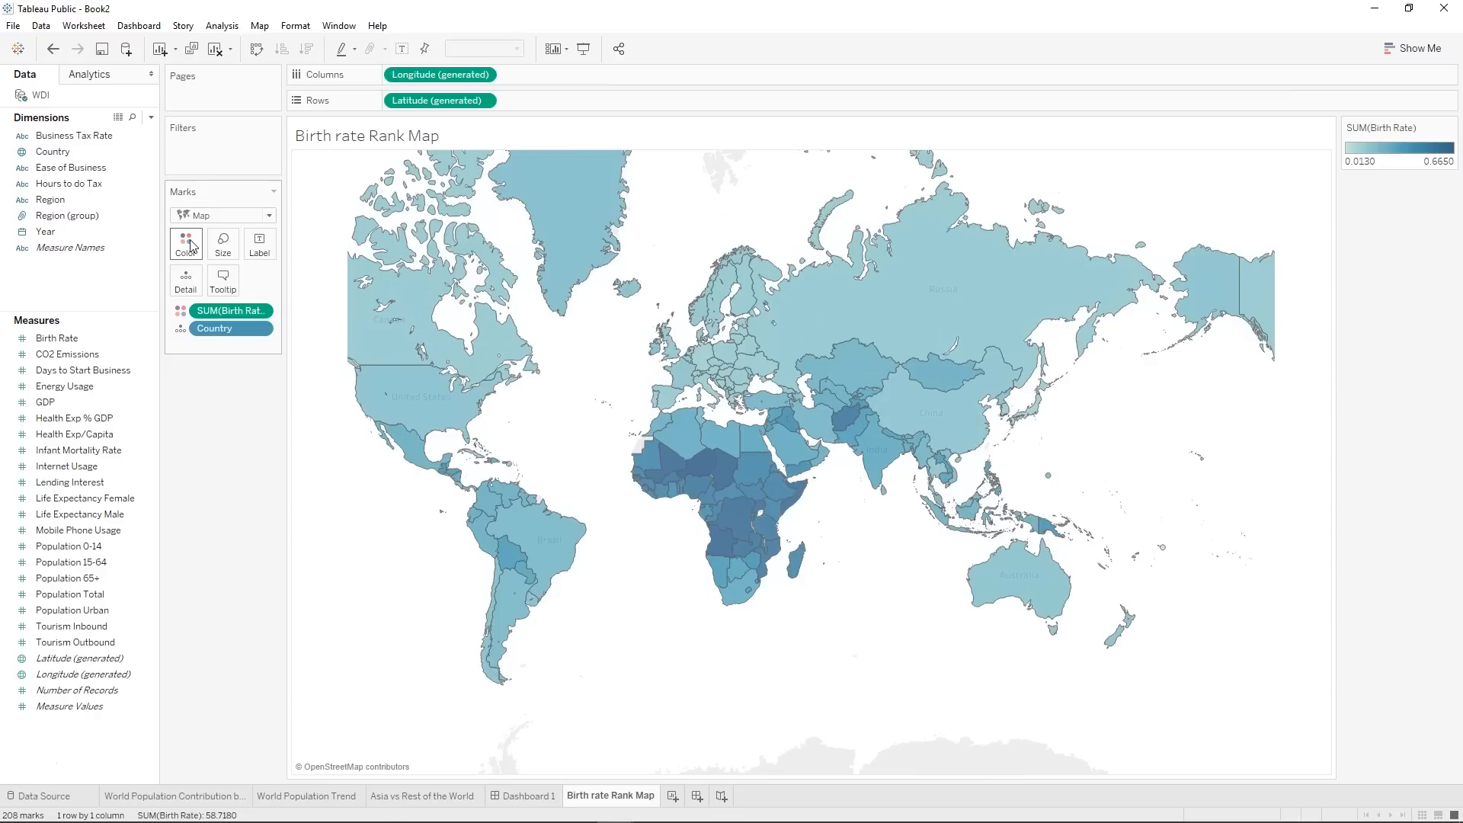
Recolor the birth rate map with the Red-Gold palette.
click(190, 250)
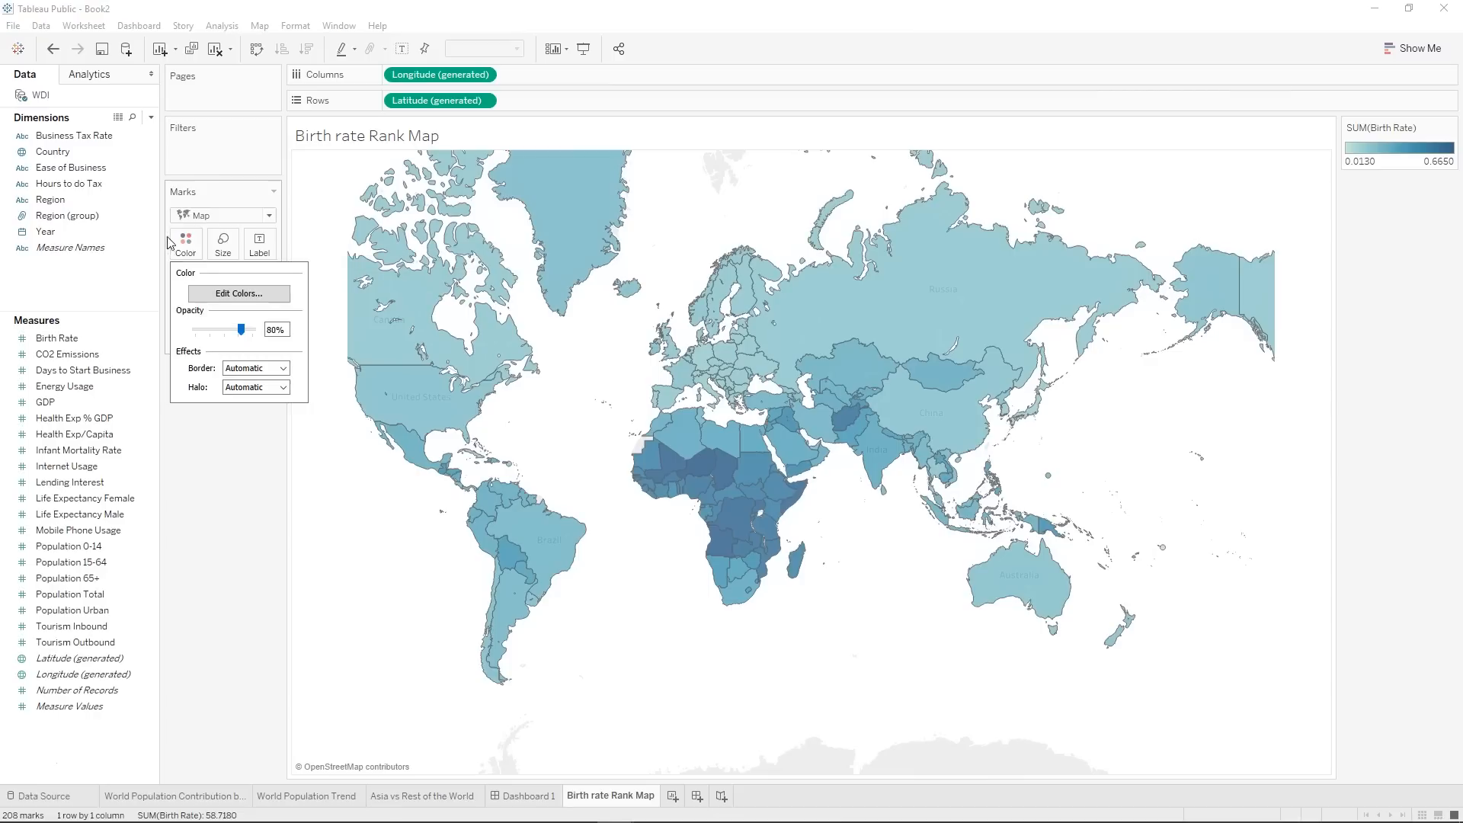
click(225, 293)
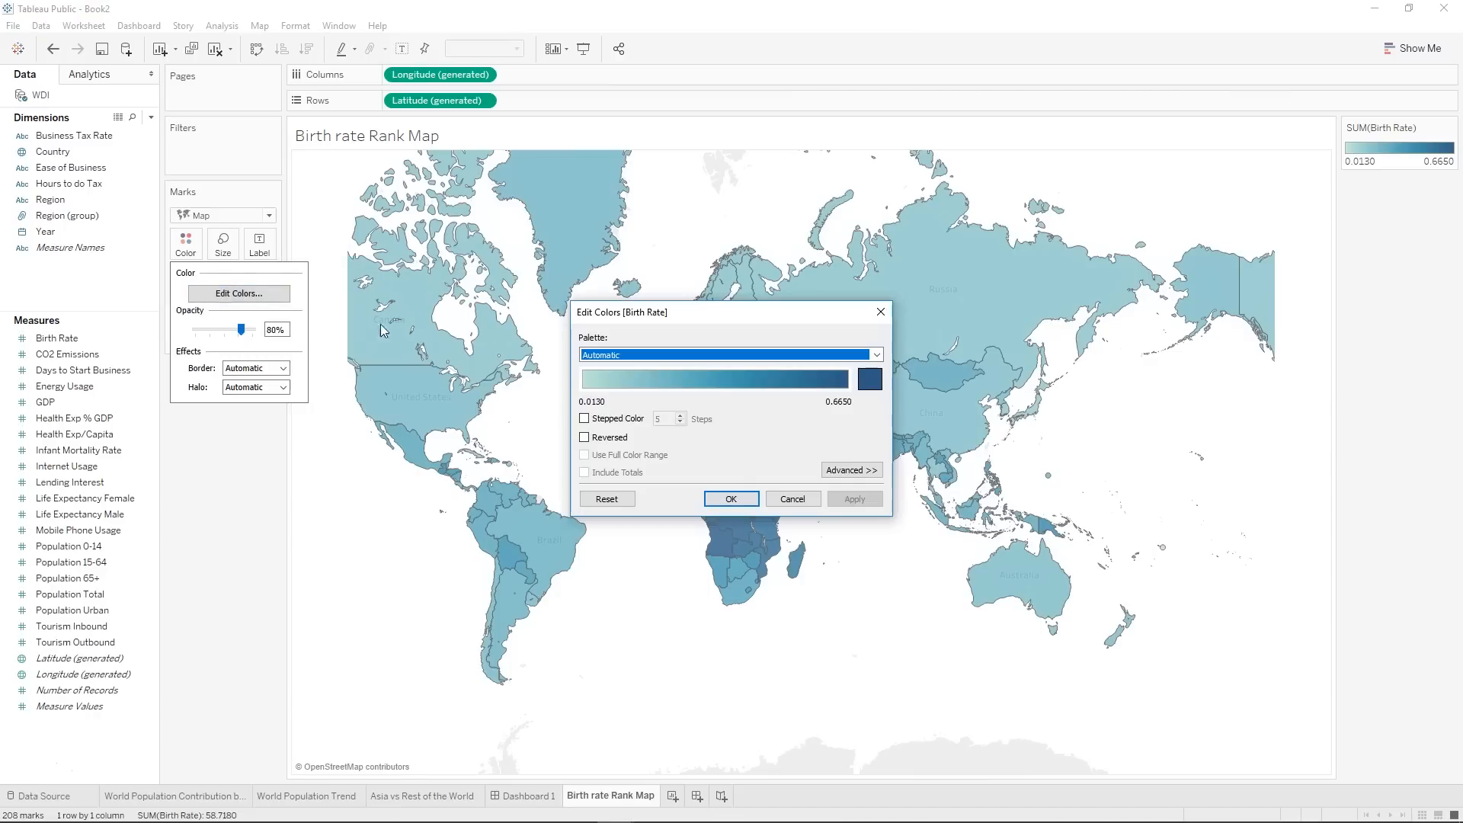
click(674, 354)
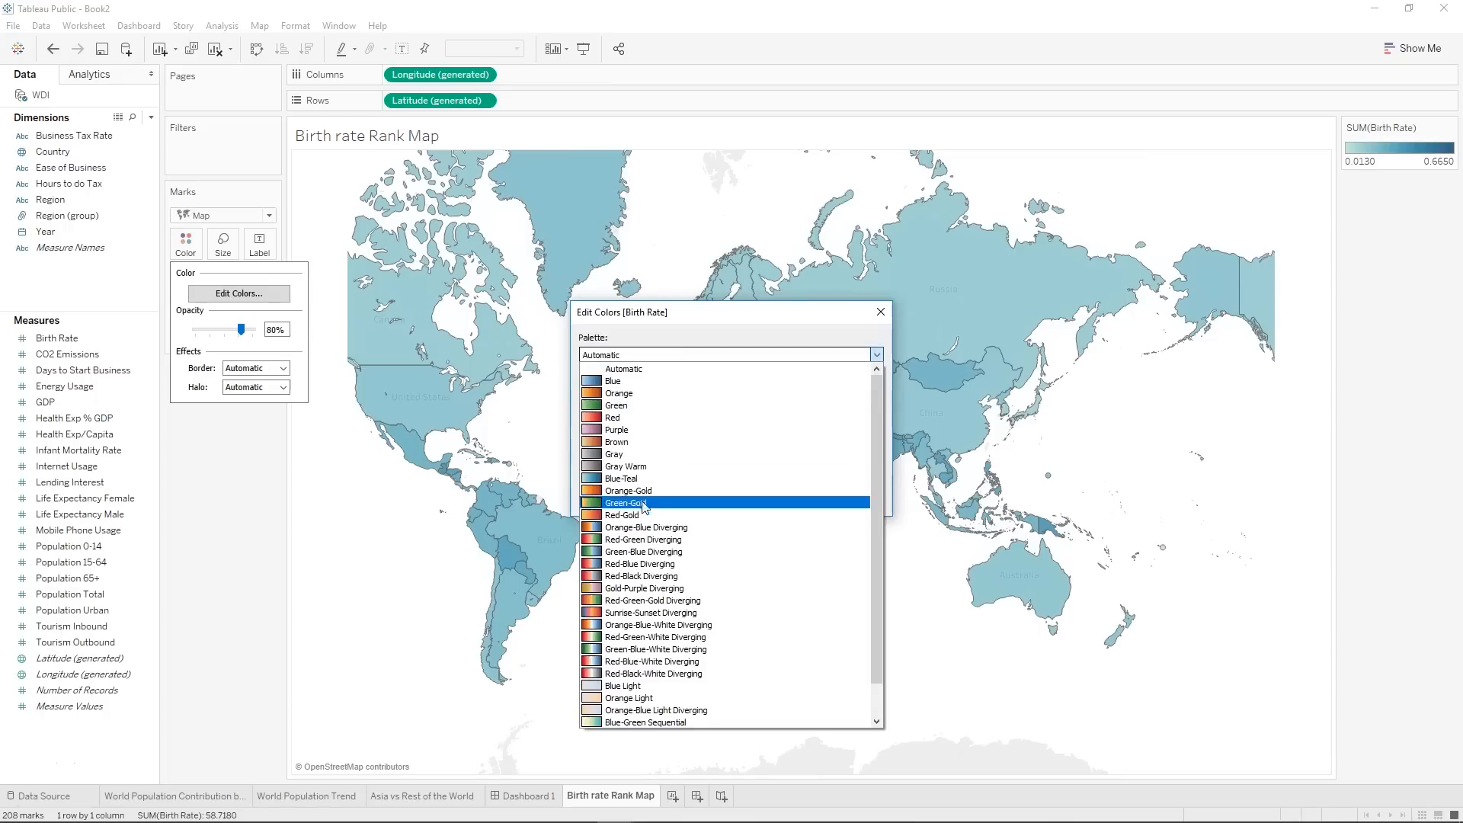
click(624, 518)
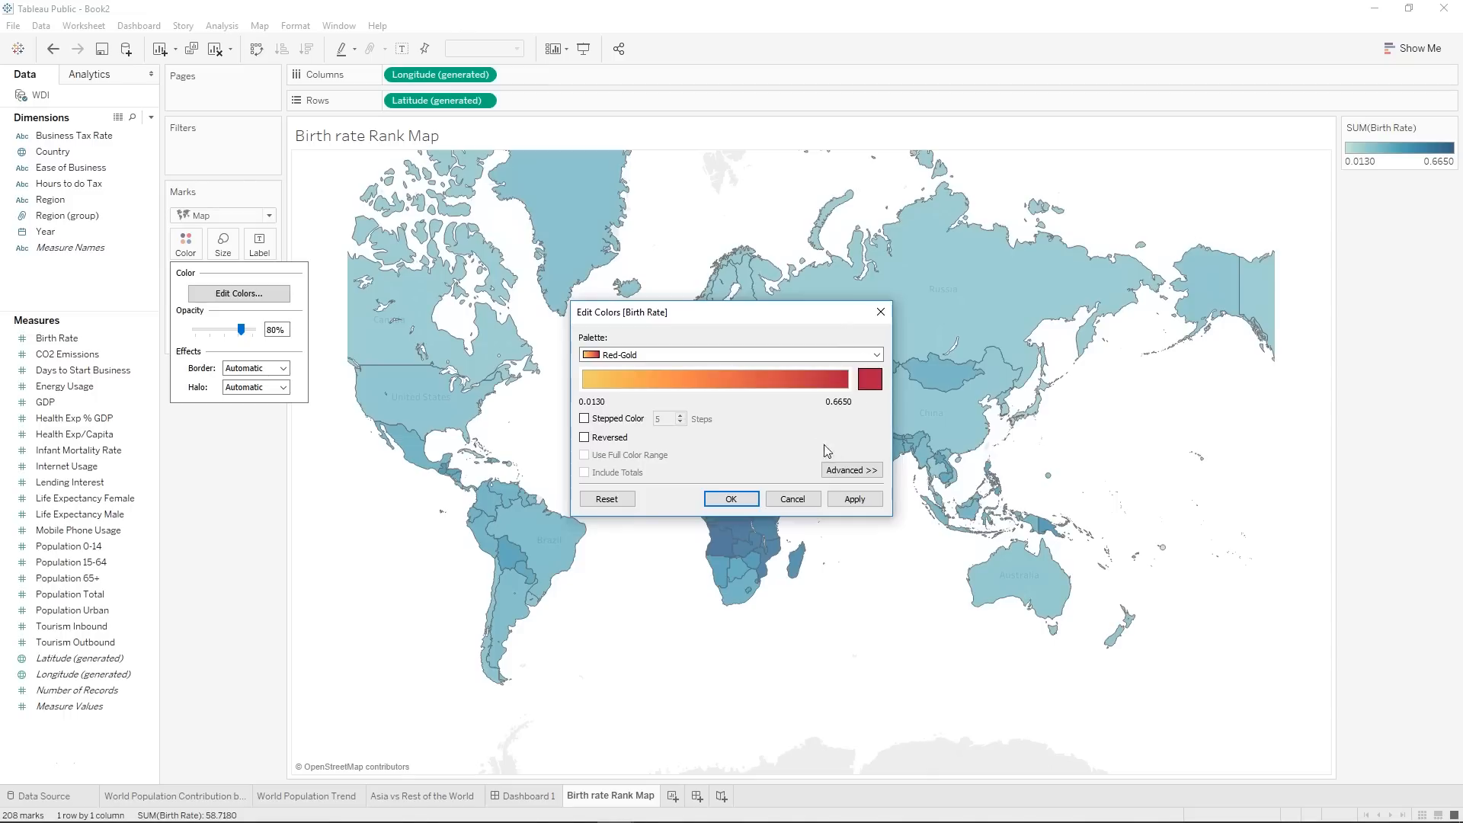
click(855, 499)
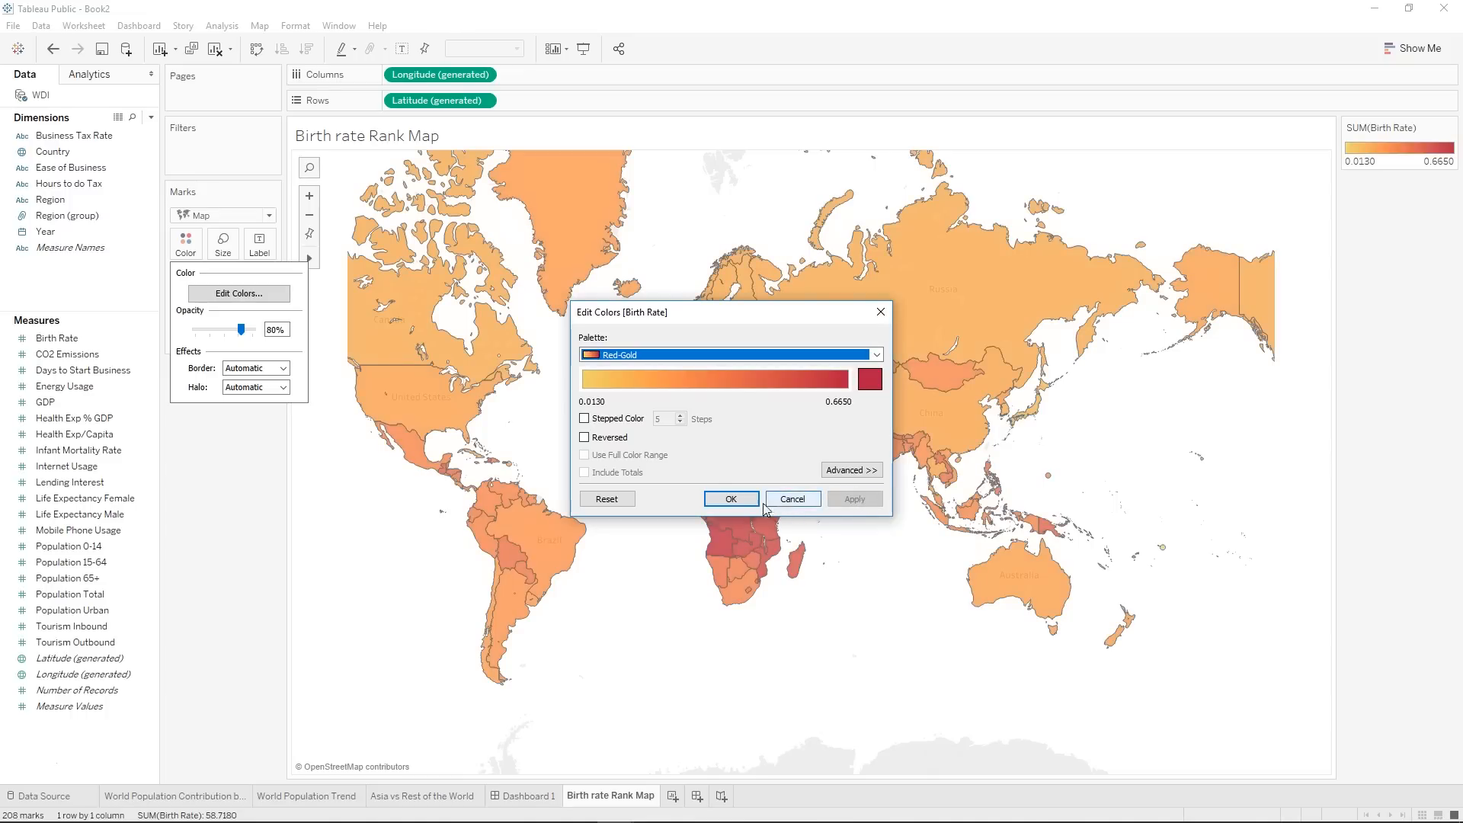
click(730, 499)
mouse_move(803, 448)
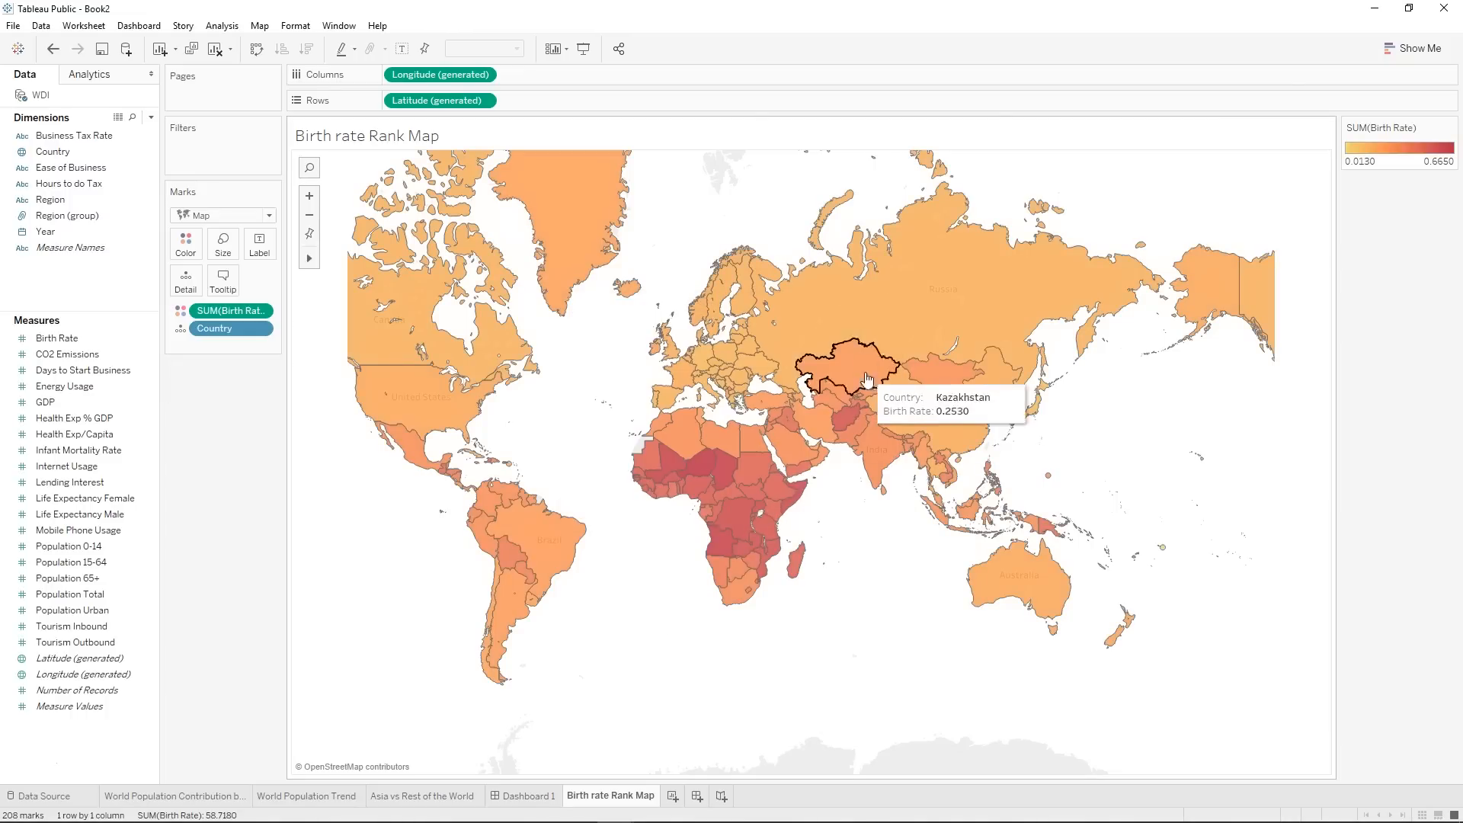
mouse_move(671, 476)
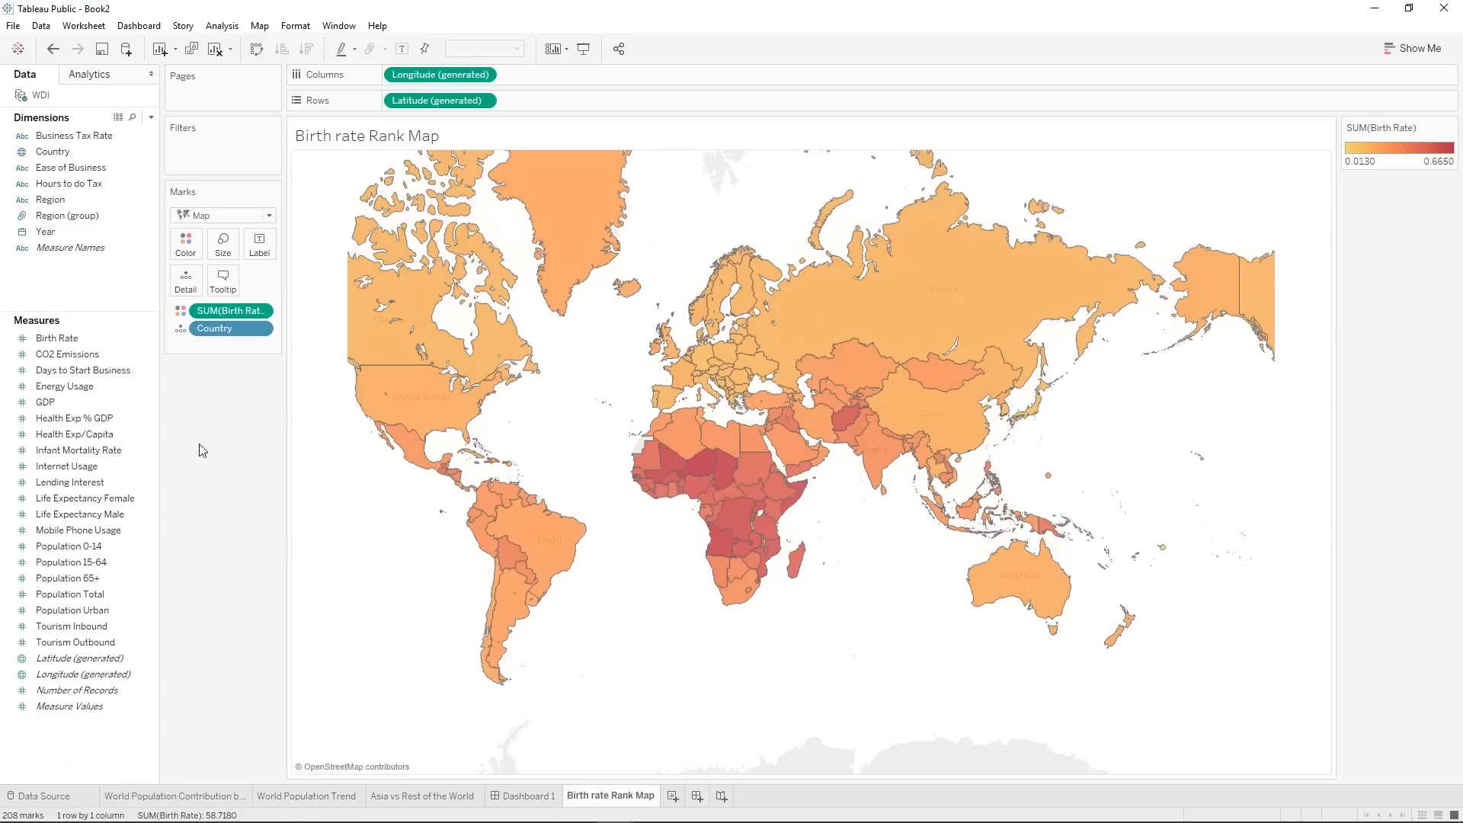
Duplicate the Birth Rate measure and name the copy Birth Rate Class in its calculation.
right_click(59, 342)
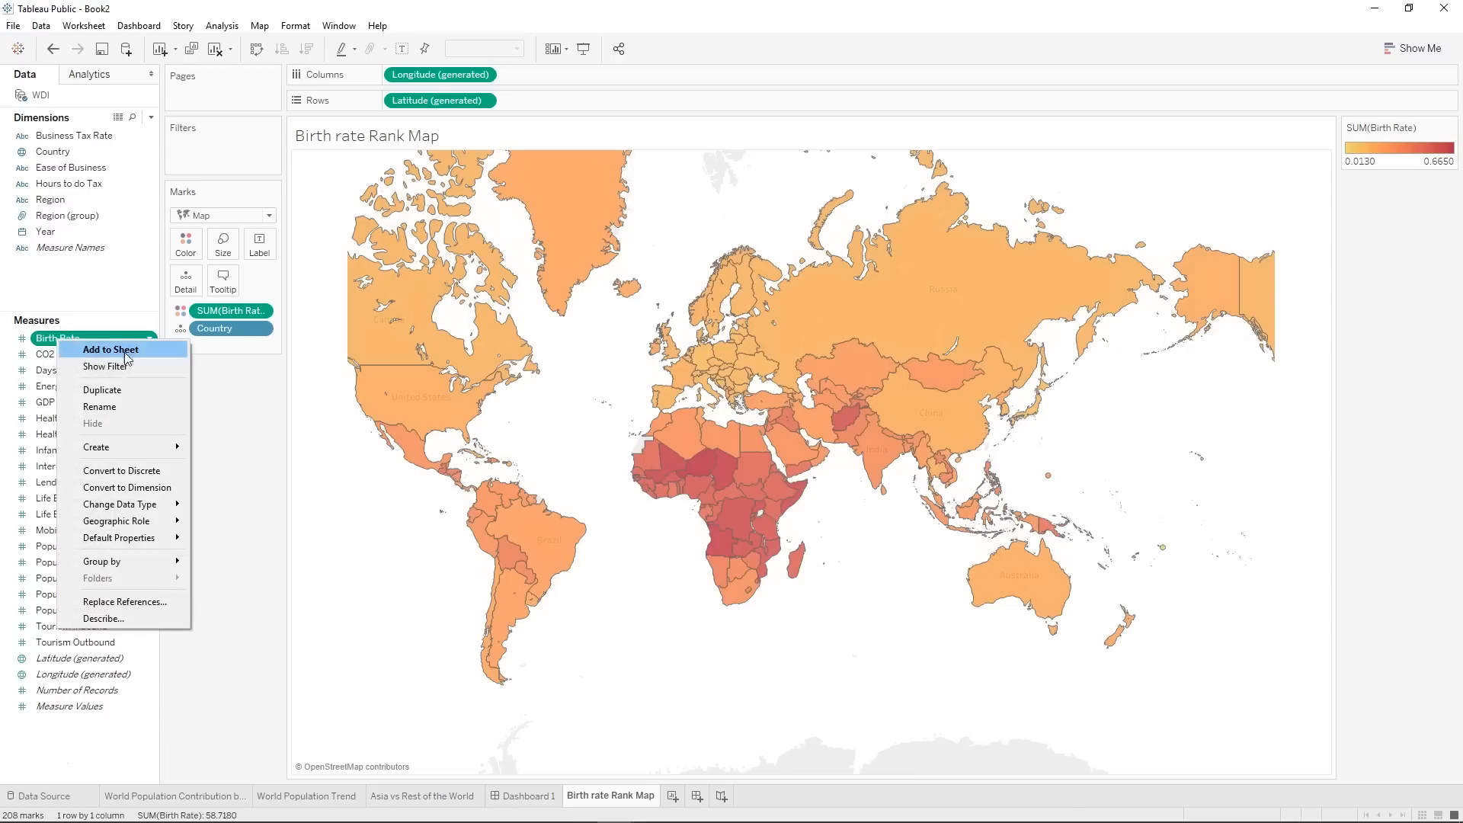
click(102, 389)
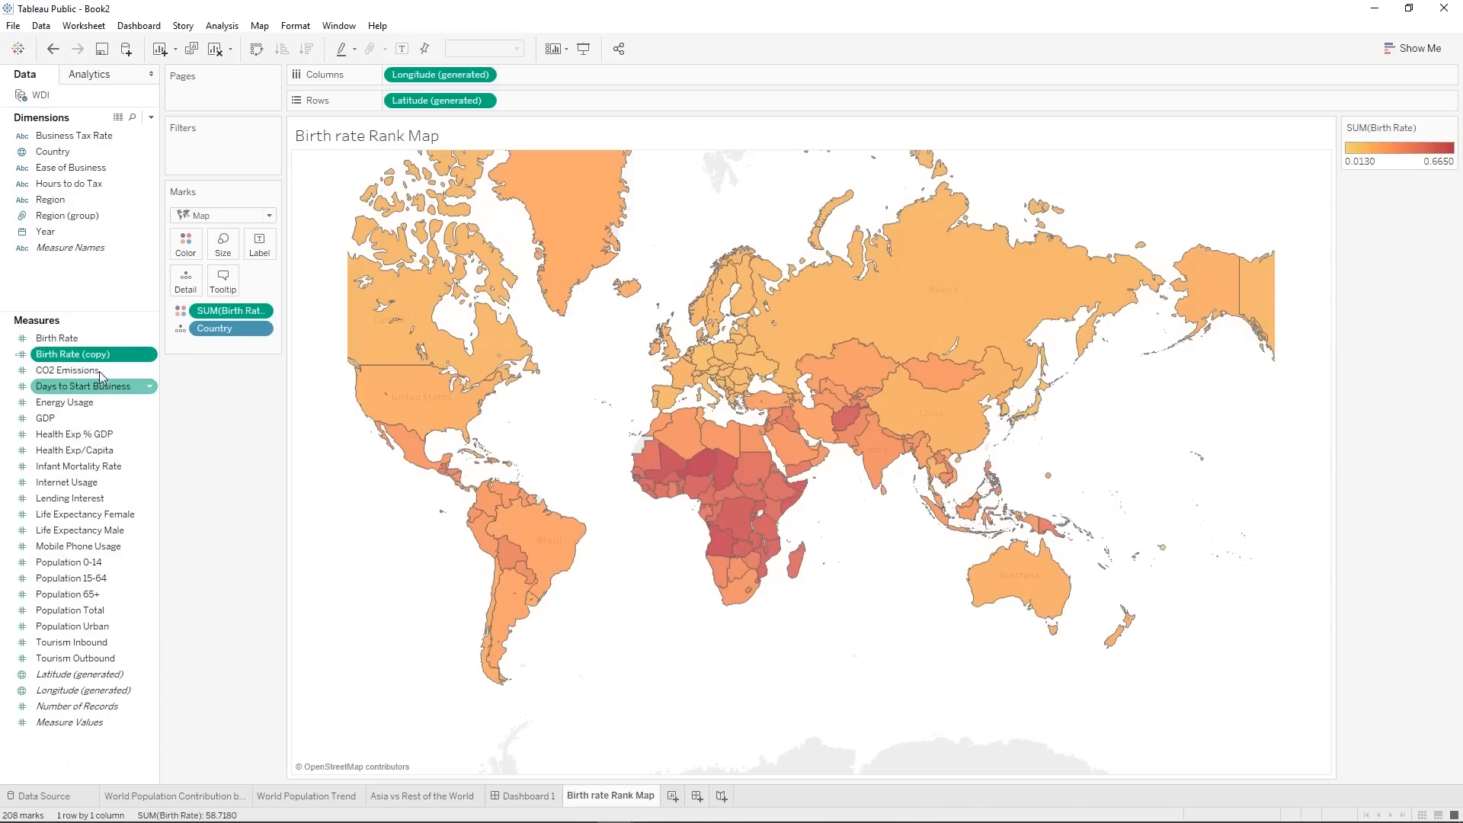
right_click(84, 358)
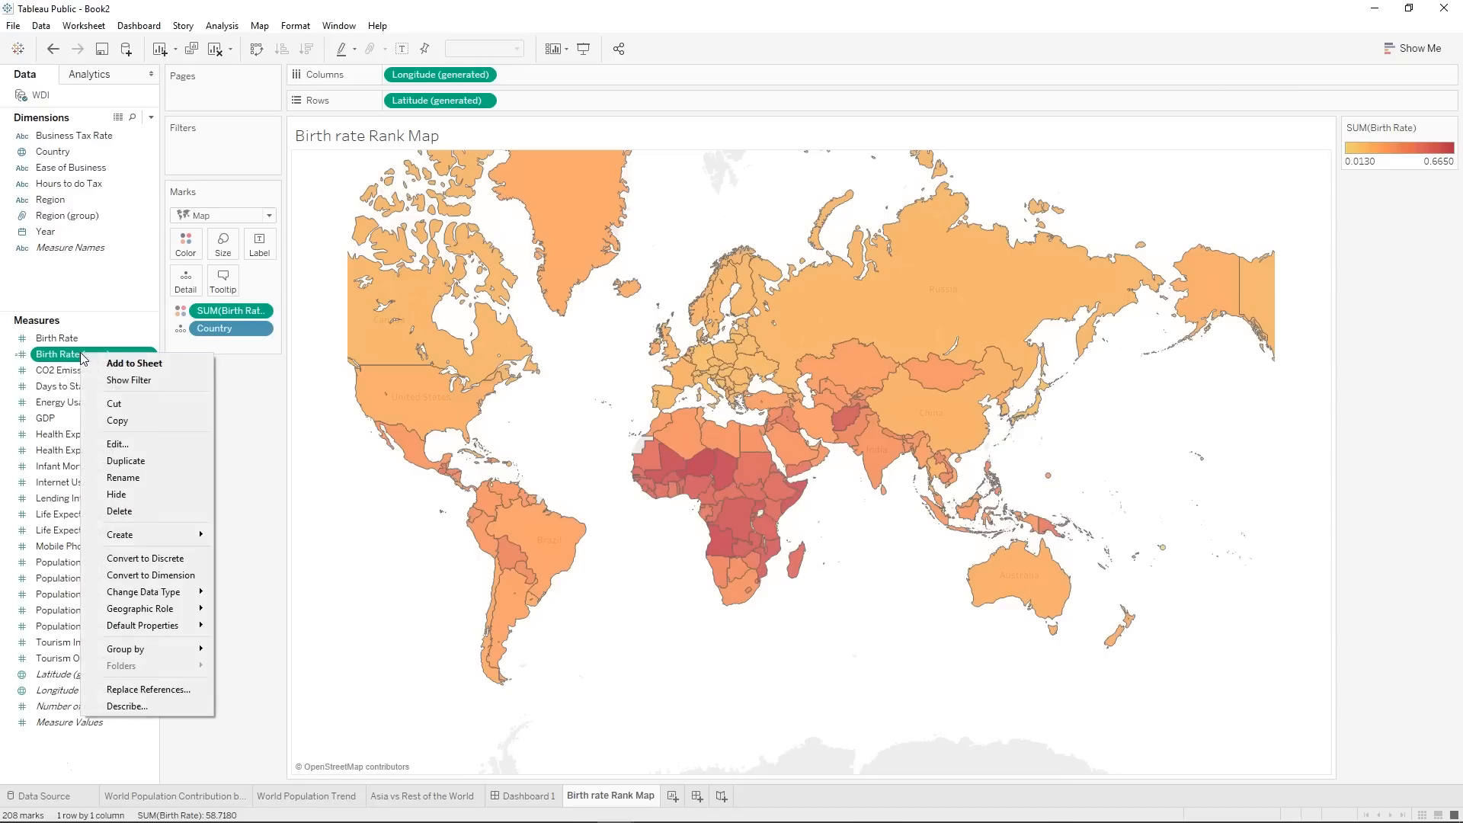
click(118, 454)
click(627, 299)
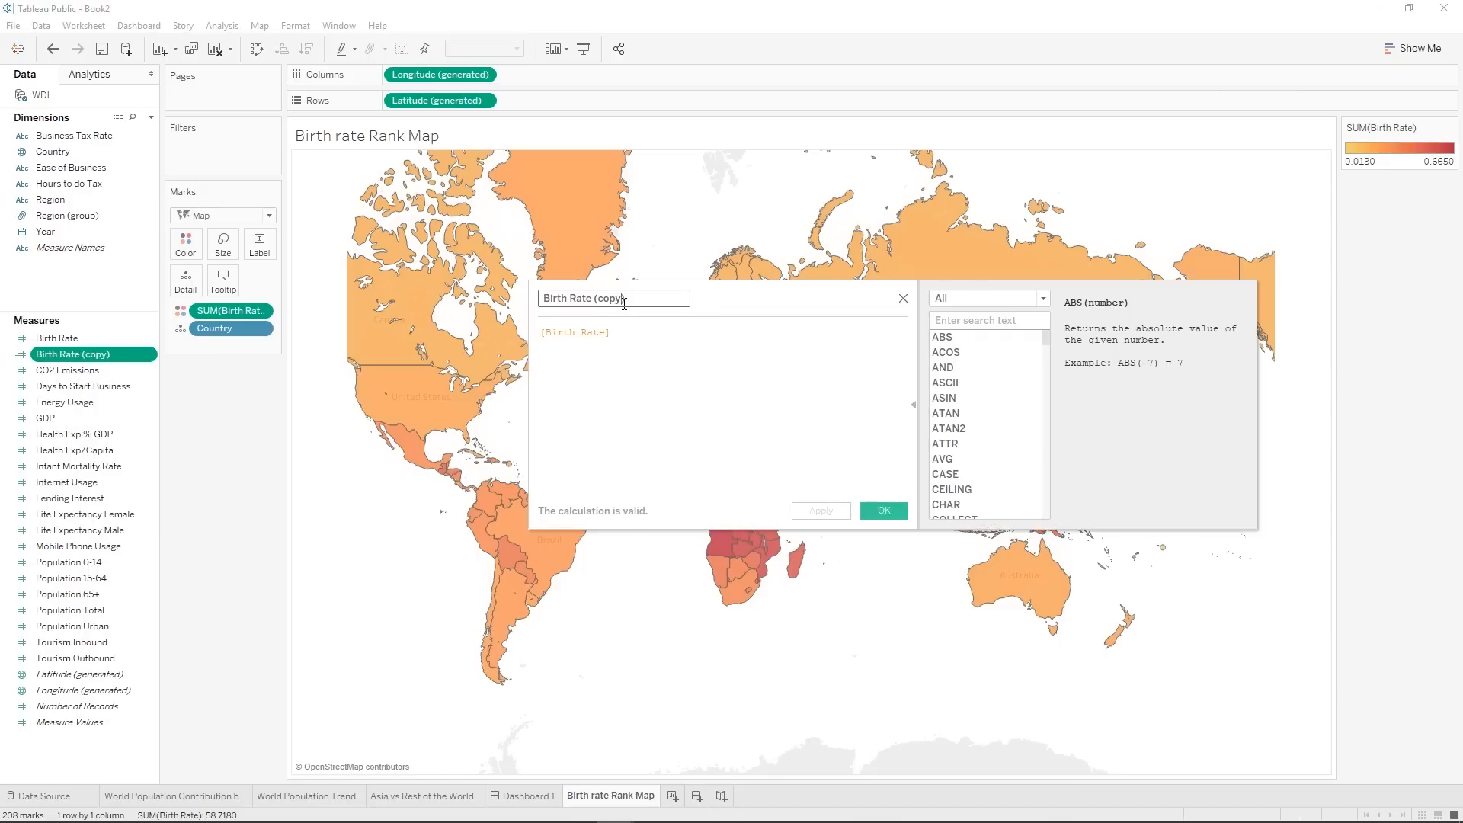
key(BackSpace)
key(BackSpace)
key(BackSpace)
key(BackSpace)
key(BackSpace)
key(BackSpace)
text(Class)
Wrap the Birth Rate field in an average so the formula reads AVG([Birth Rate]).
click(542, 333)
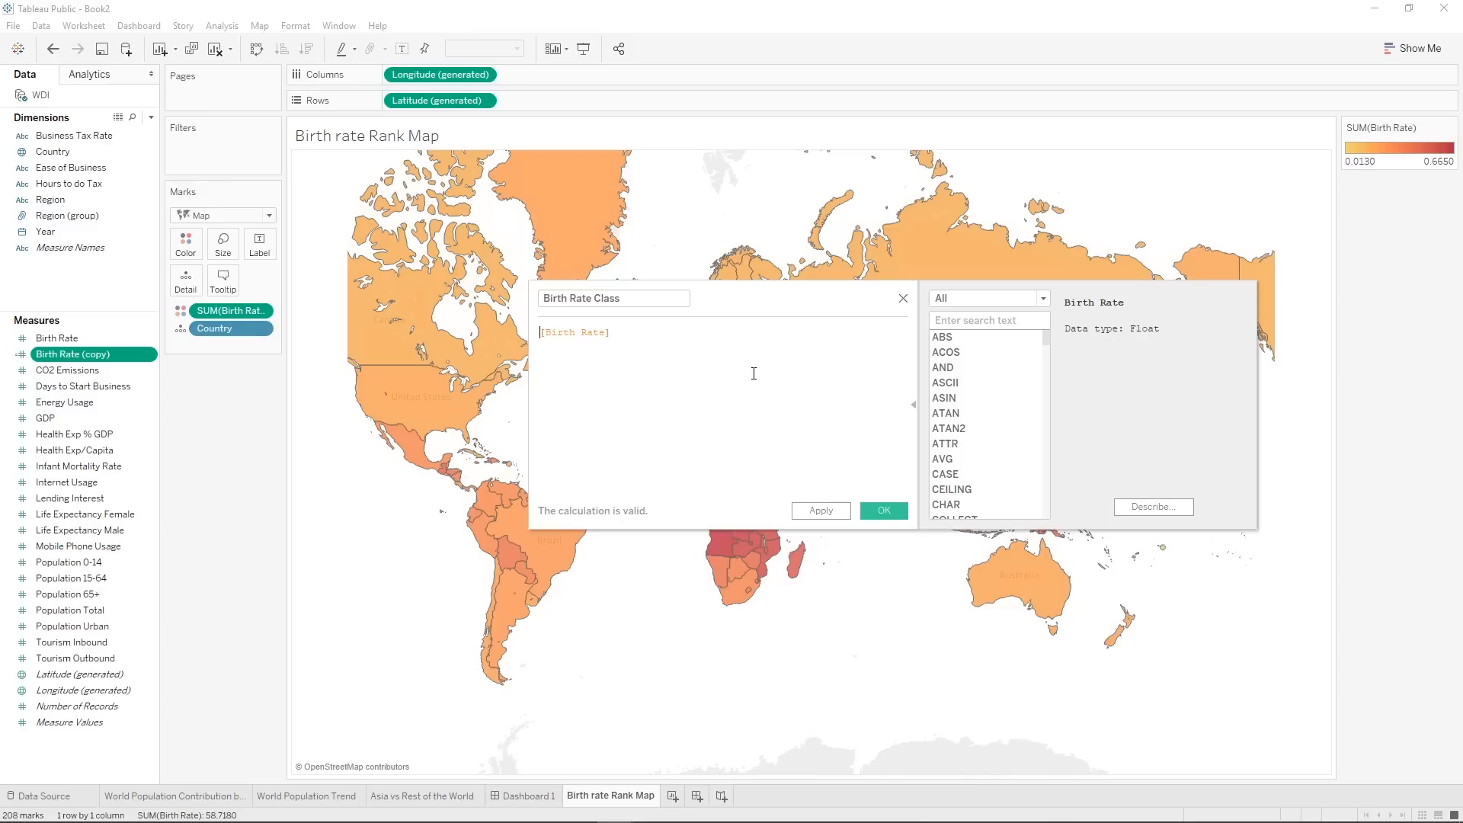
text(an)
key(BackSpace)
text(VG())
key(Return)
key(Delete)
key(Delete)
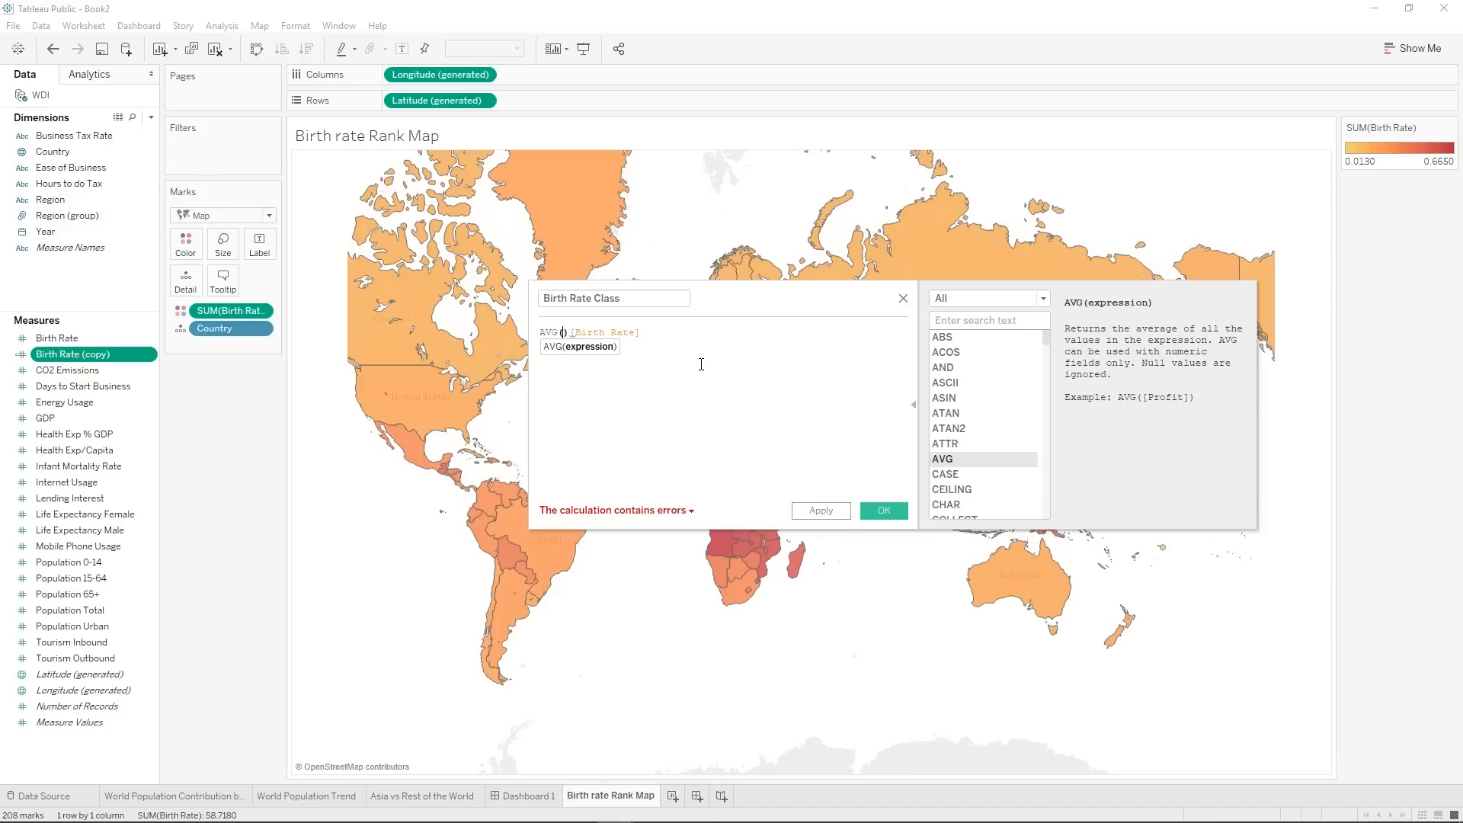
click(677, 349)
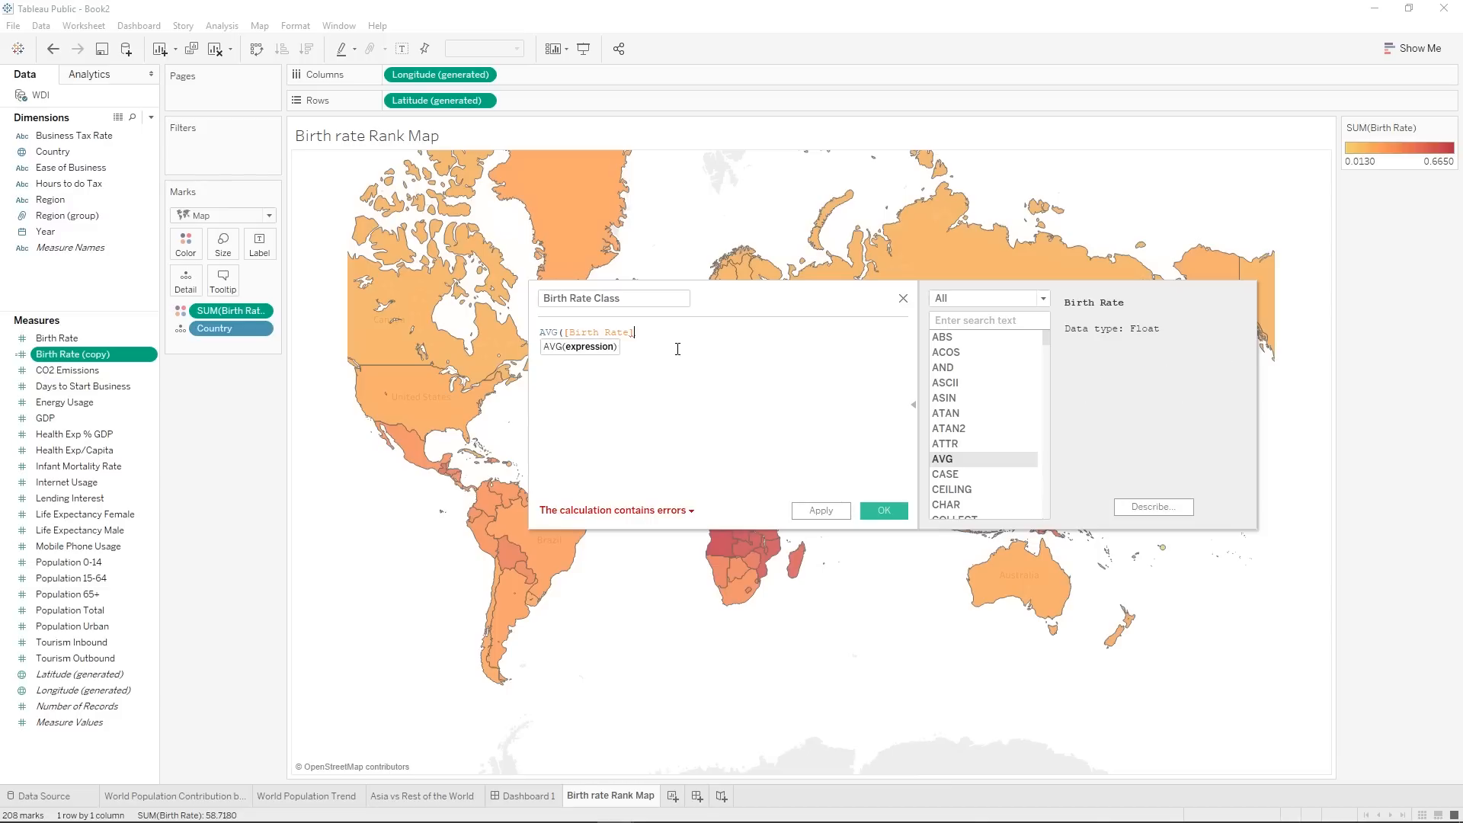
text())
Rank the averaged birth rate by changing the formula to RANK(AVG([Birth Rate])).
click(542, 333)
double_click(542, 333)
text(RANK()
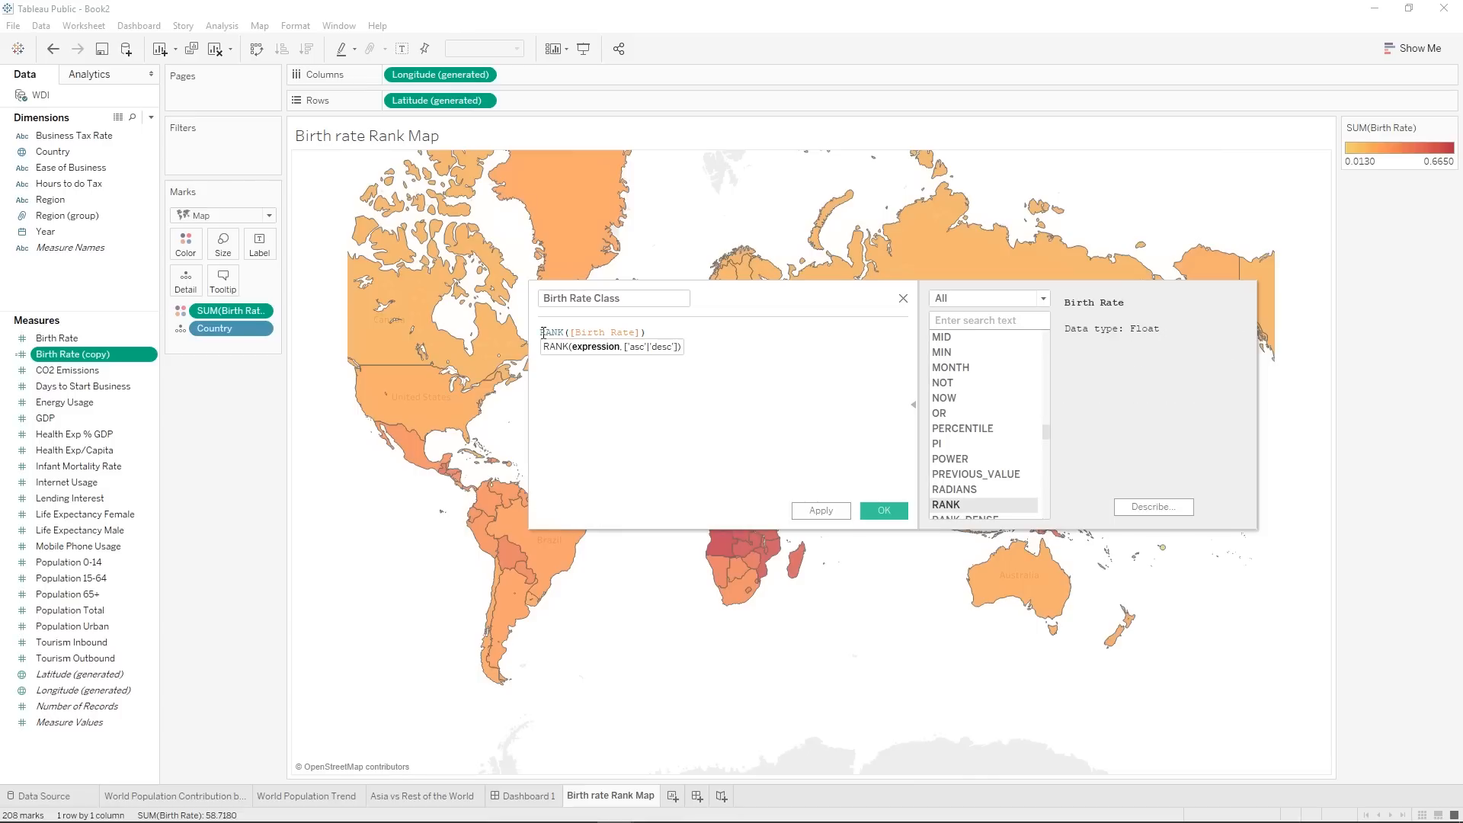
text(AVG())
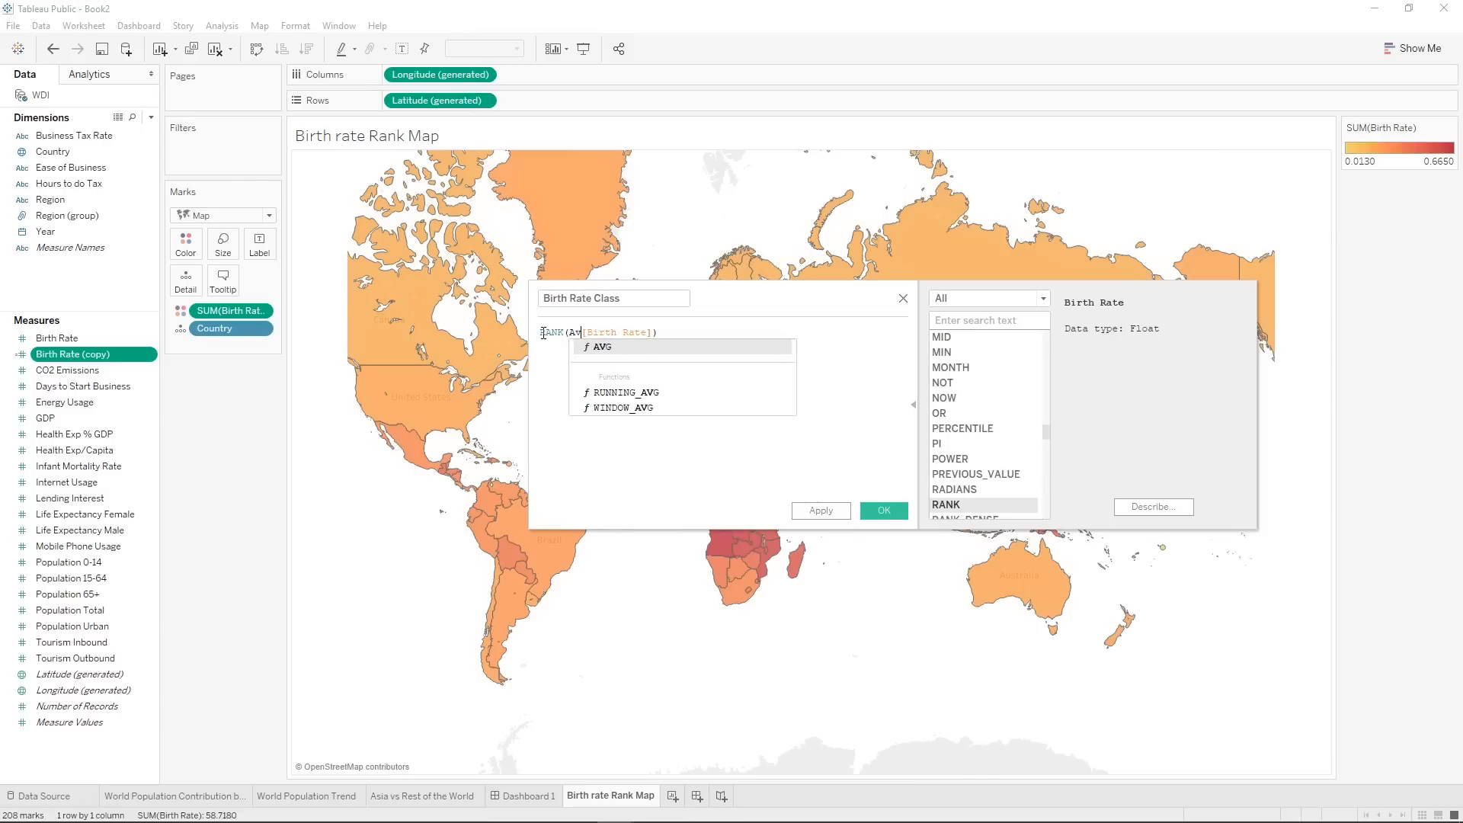
key(Return)
key(Delete)
click(689, 332)
text()))
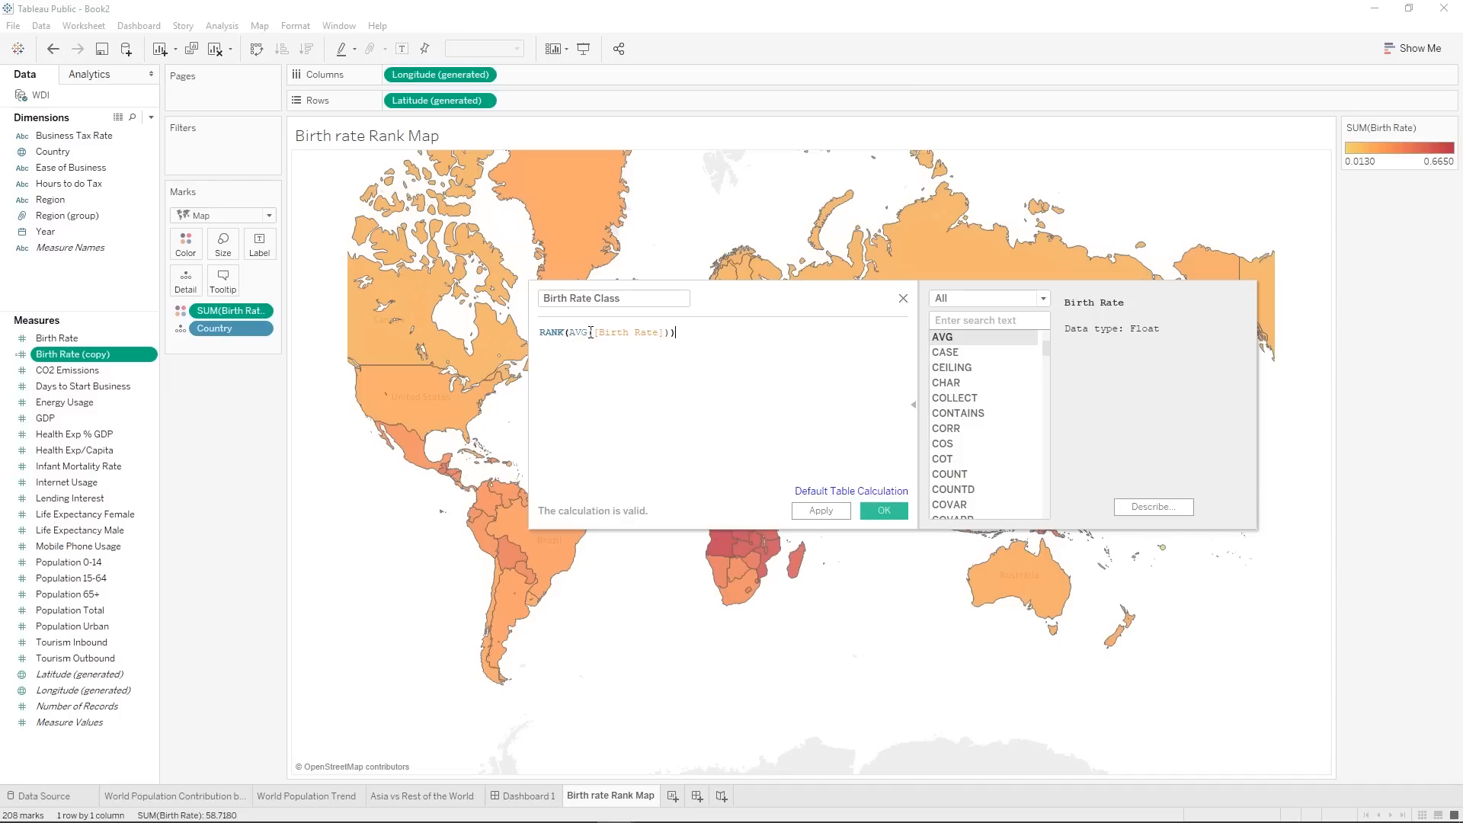
click(582, 332)
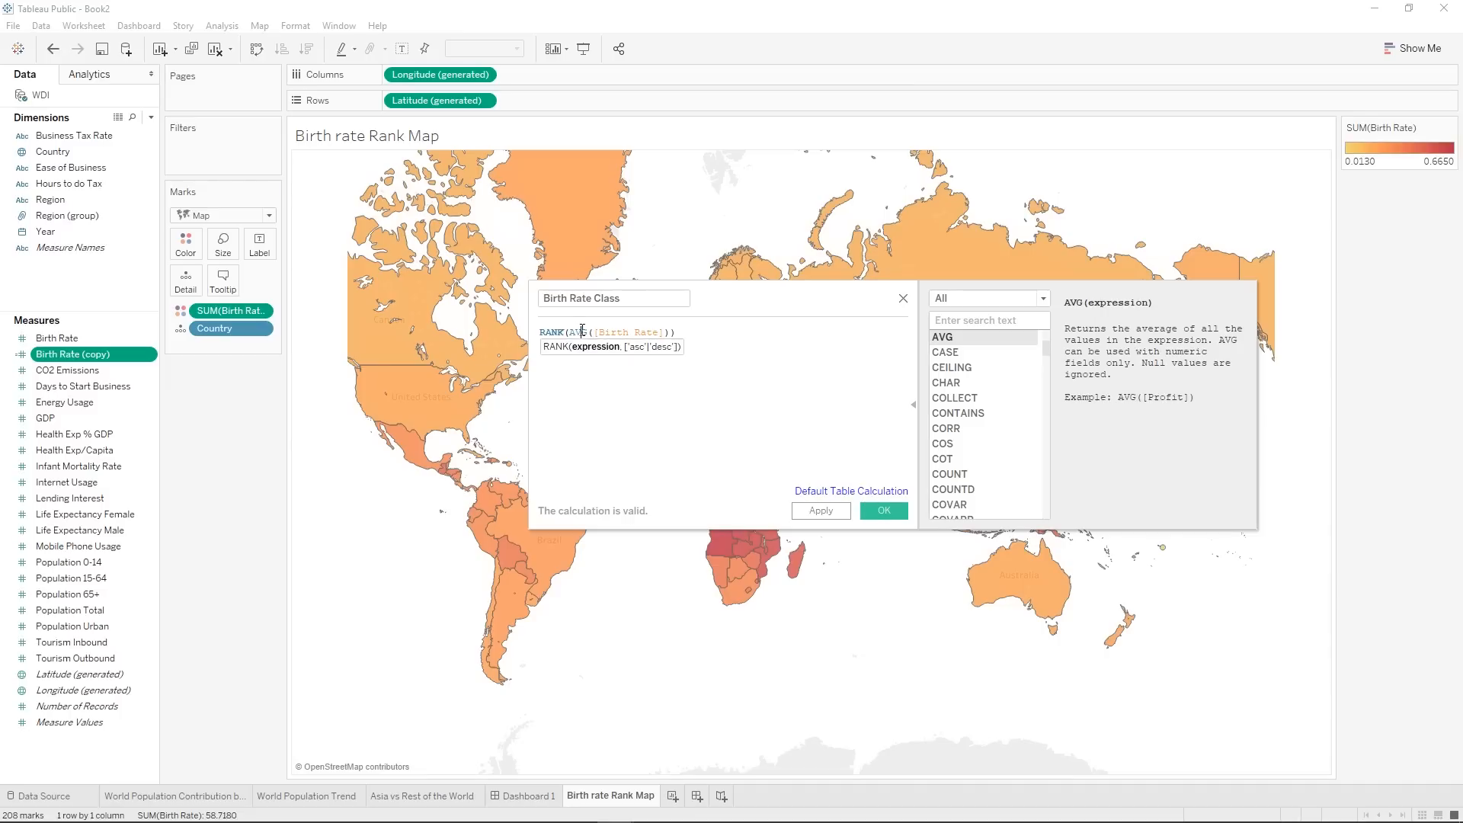
click(541, 333)
text(I)
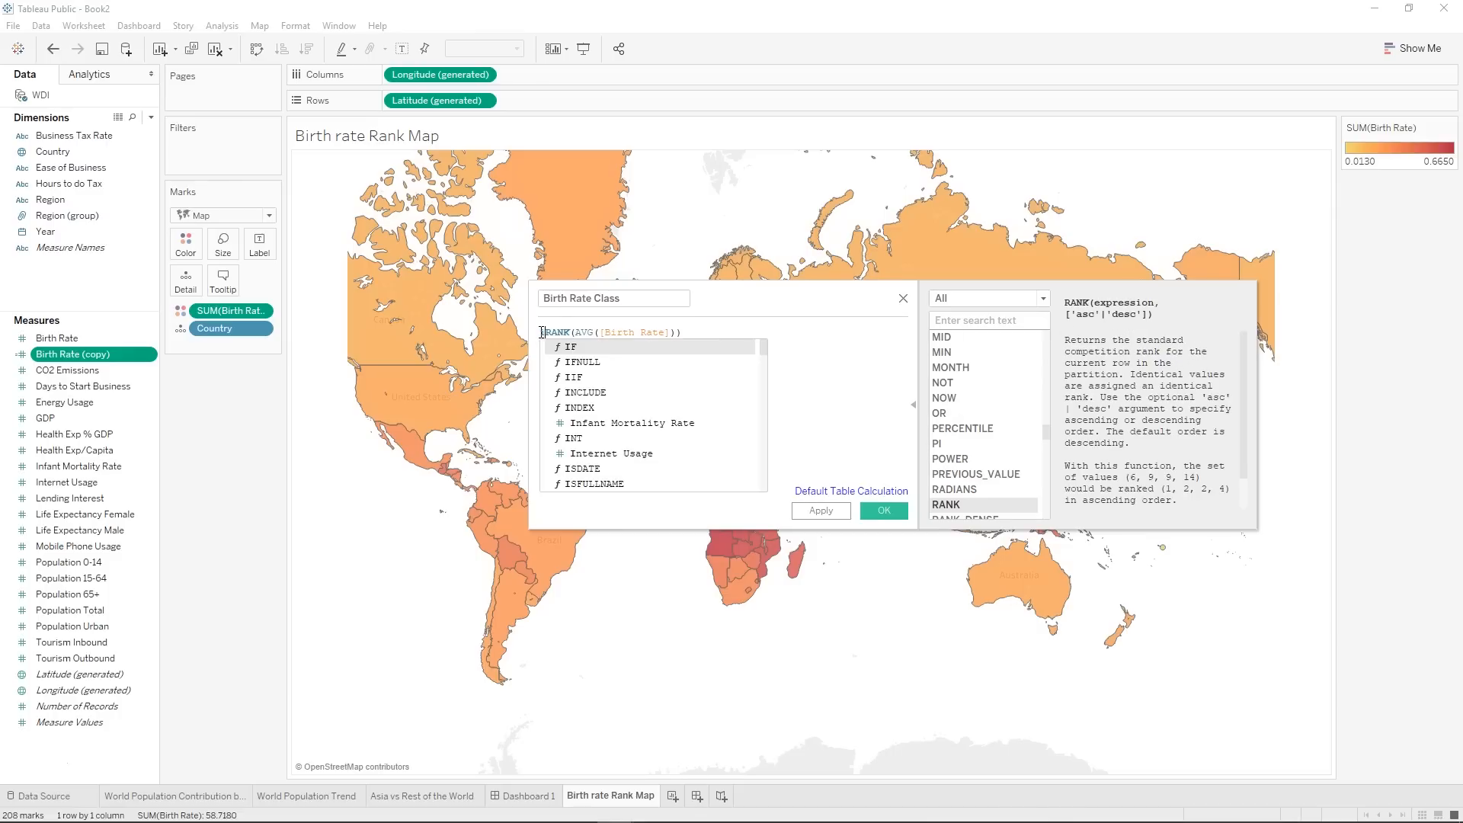
click(697, 349)
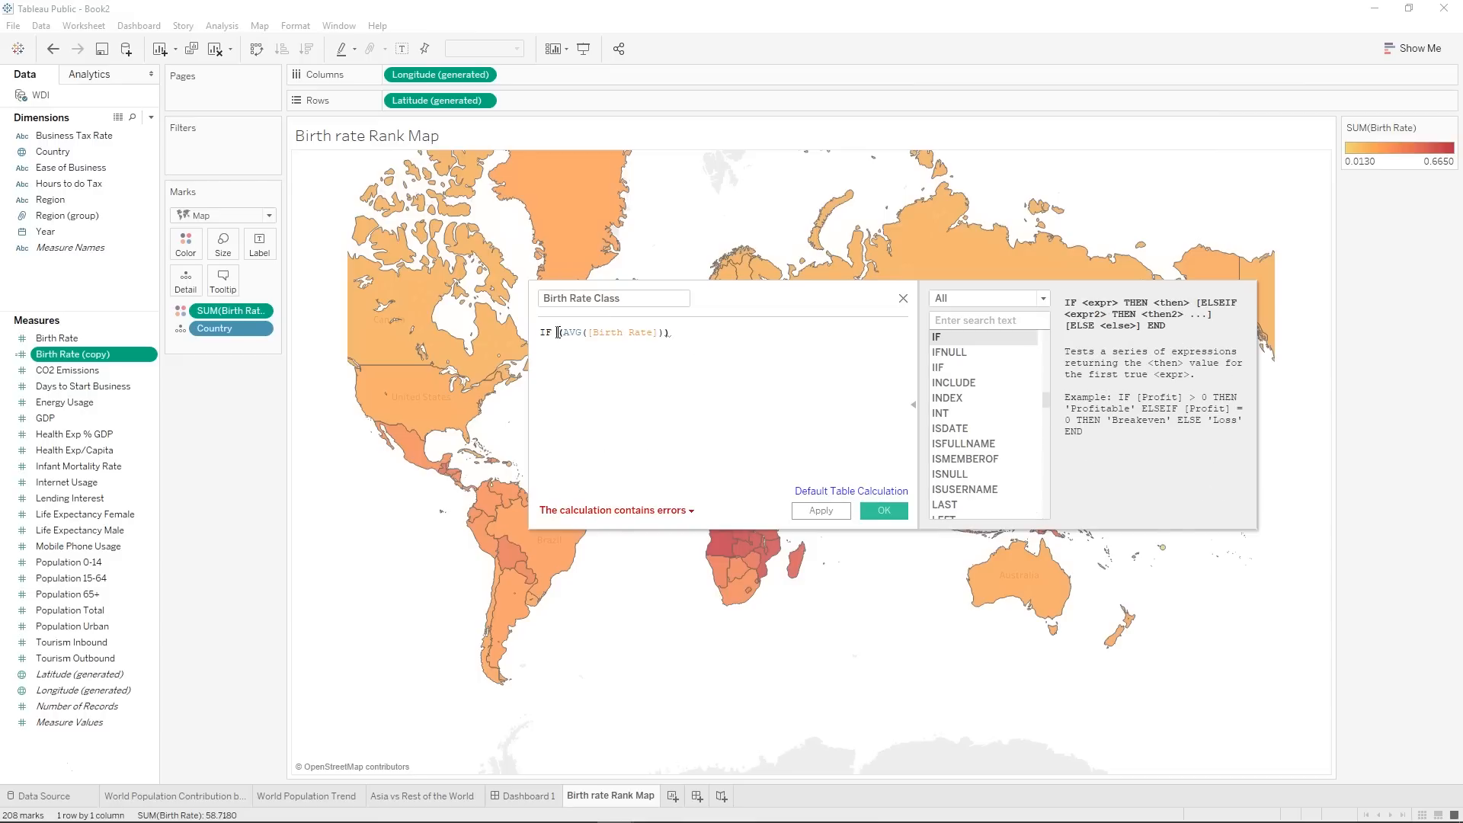
drag(559, 333, 489, 333)
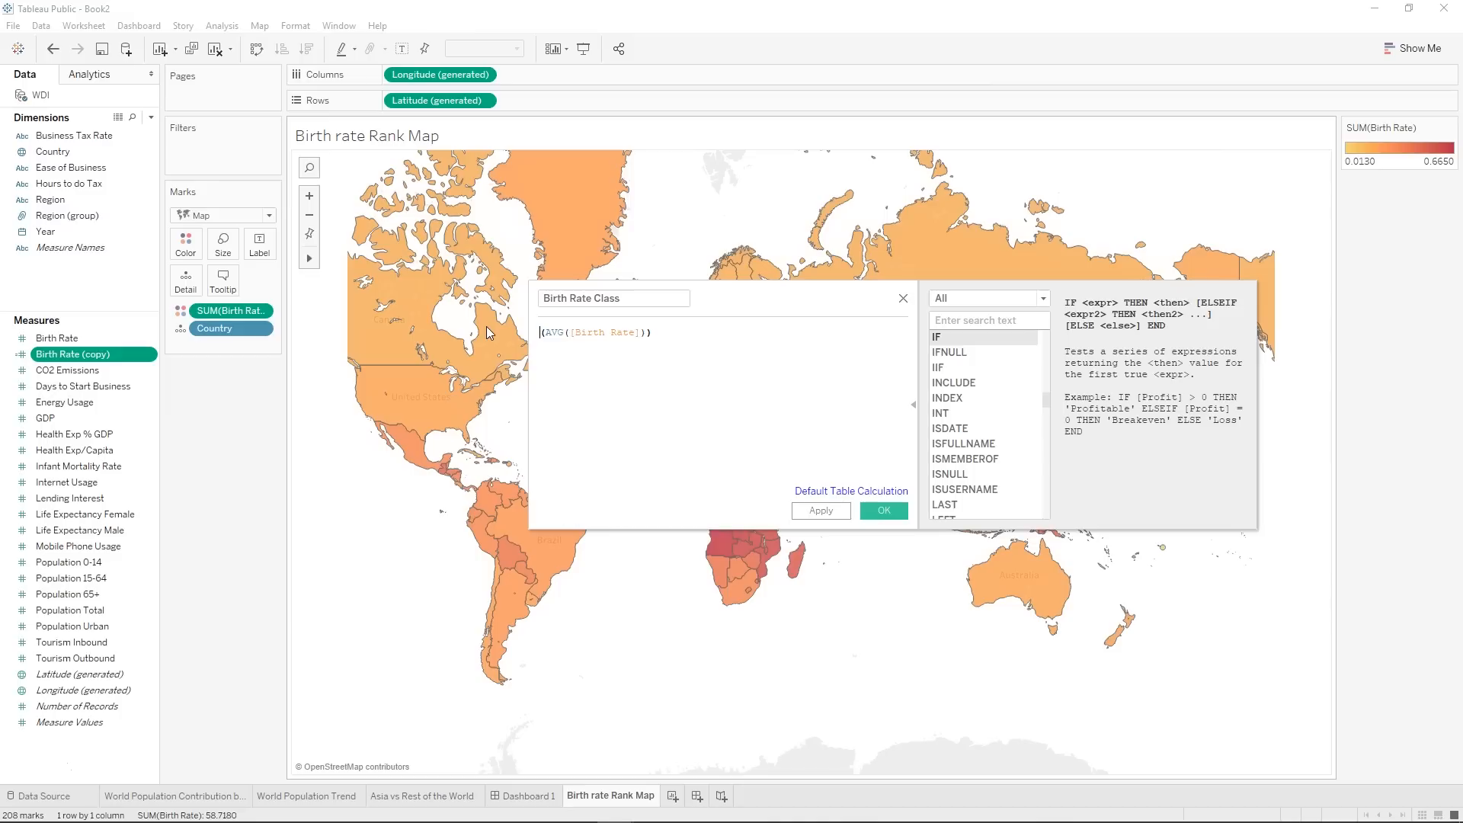
text(Ra)
text(nk)
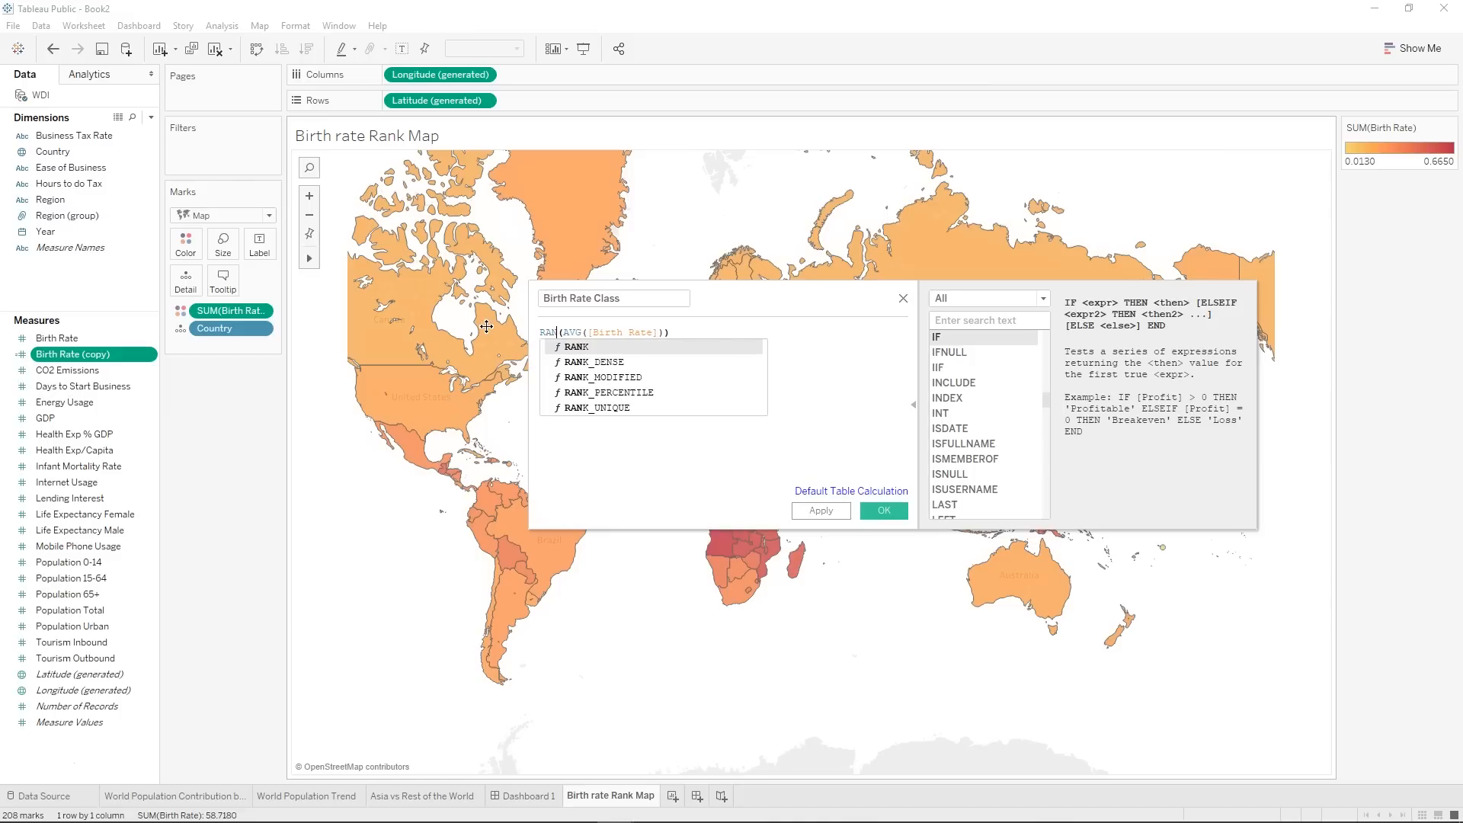
key(Return)
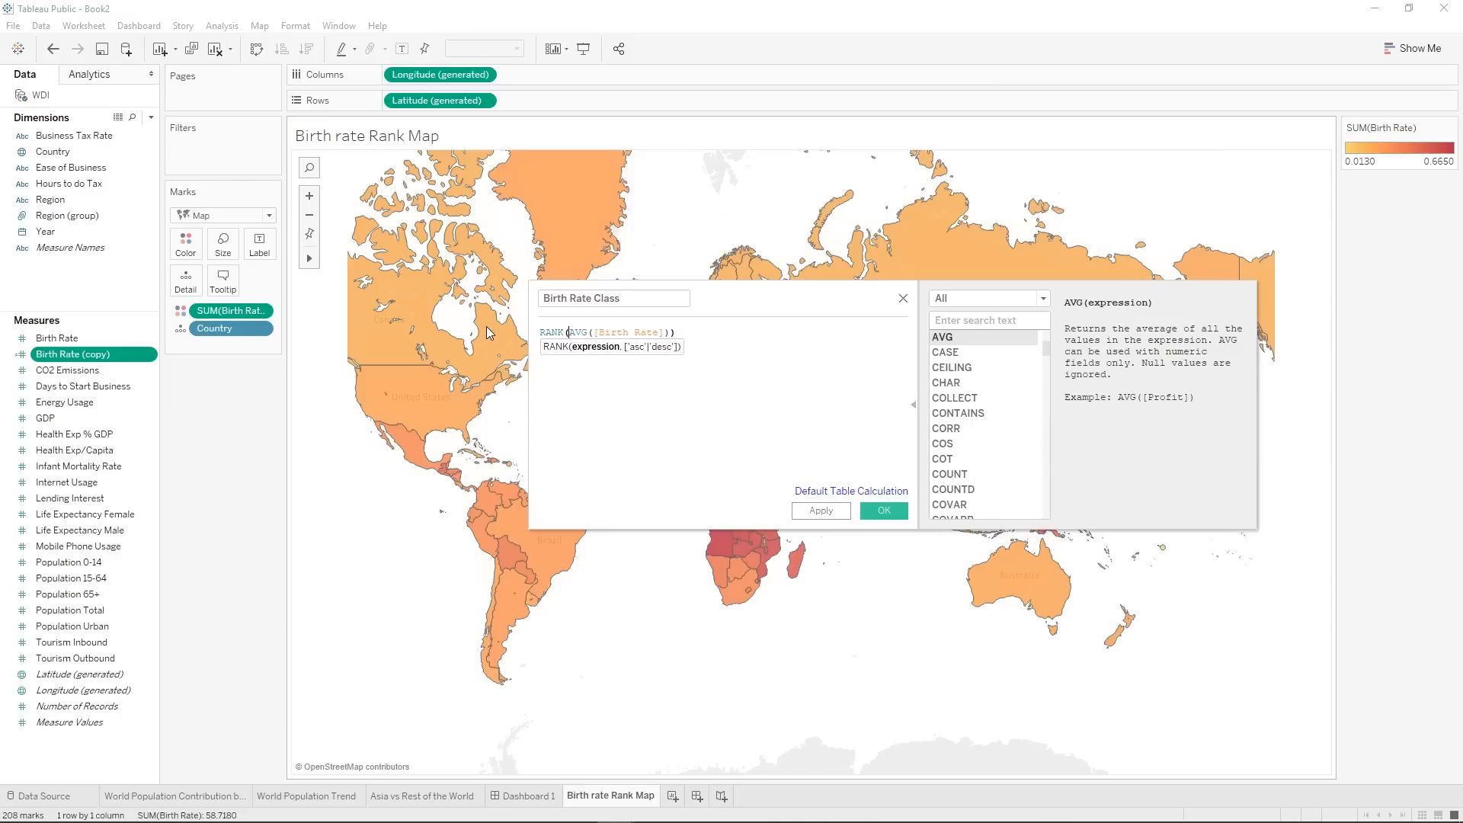
Turn the formula into a condition: IF RANK(AVG([Birth Rate]))<=50 then "Alarming Birthrate".
click(544, 333)
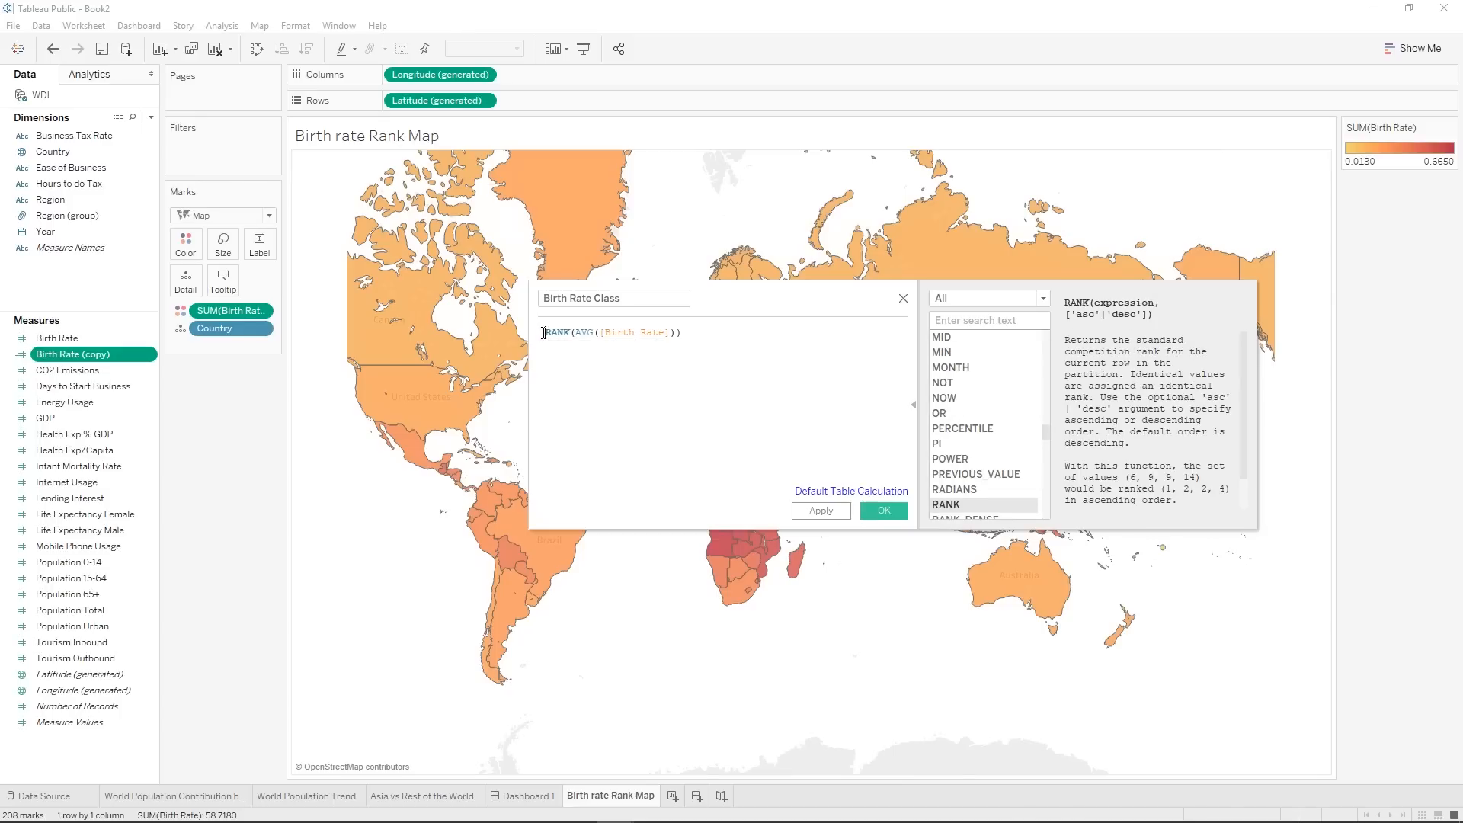
text(IF)
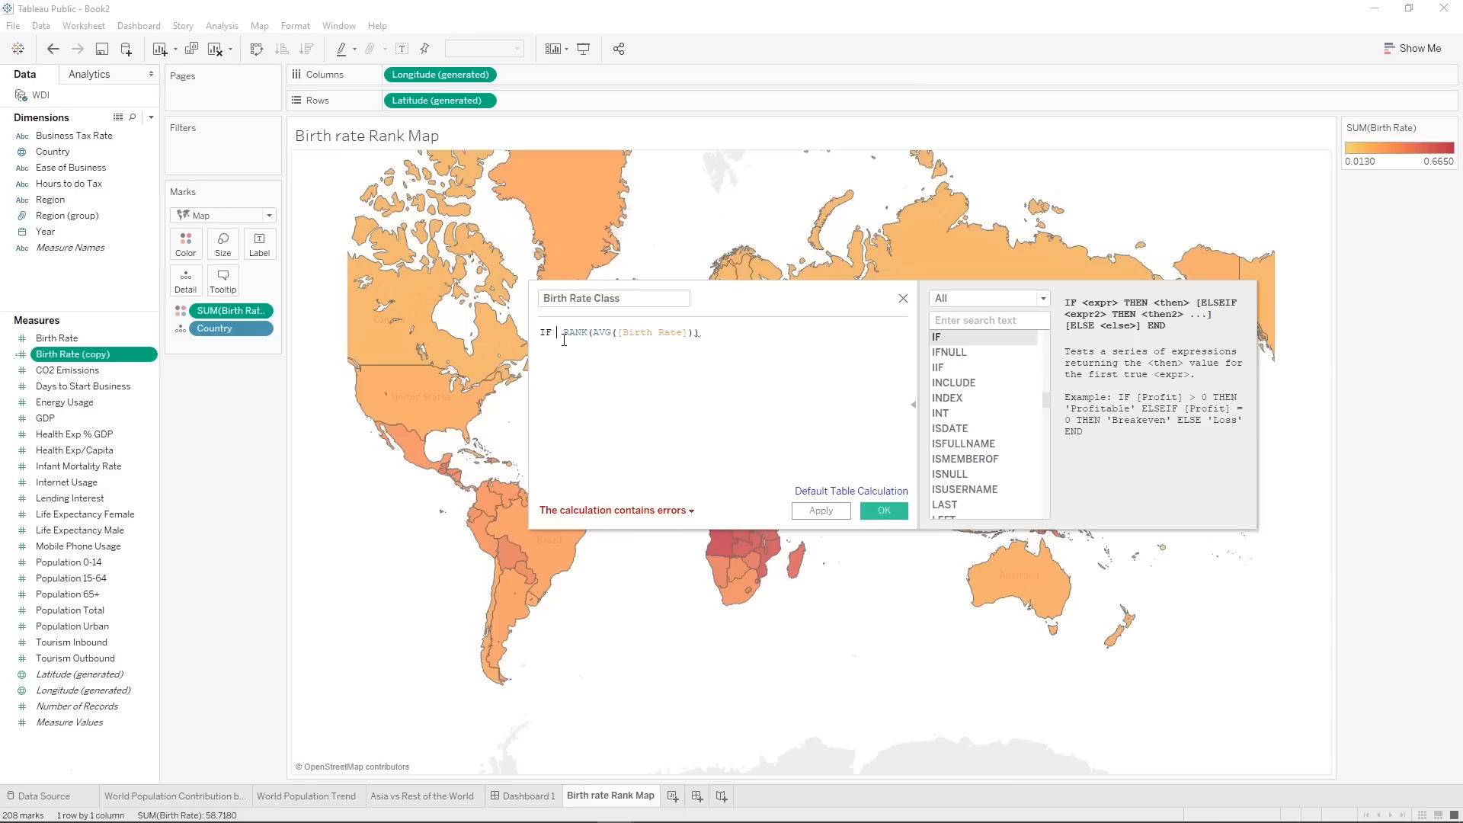
key(Delete)
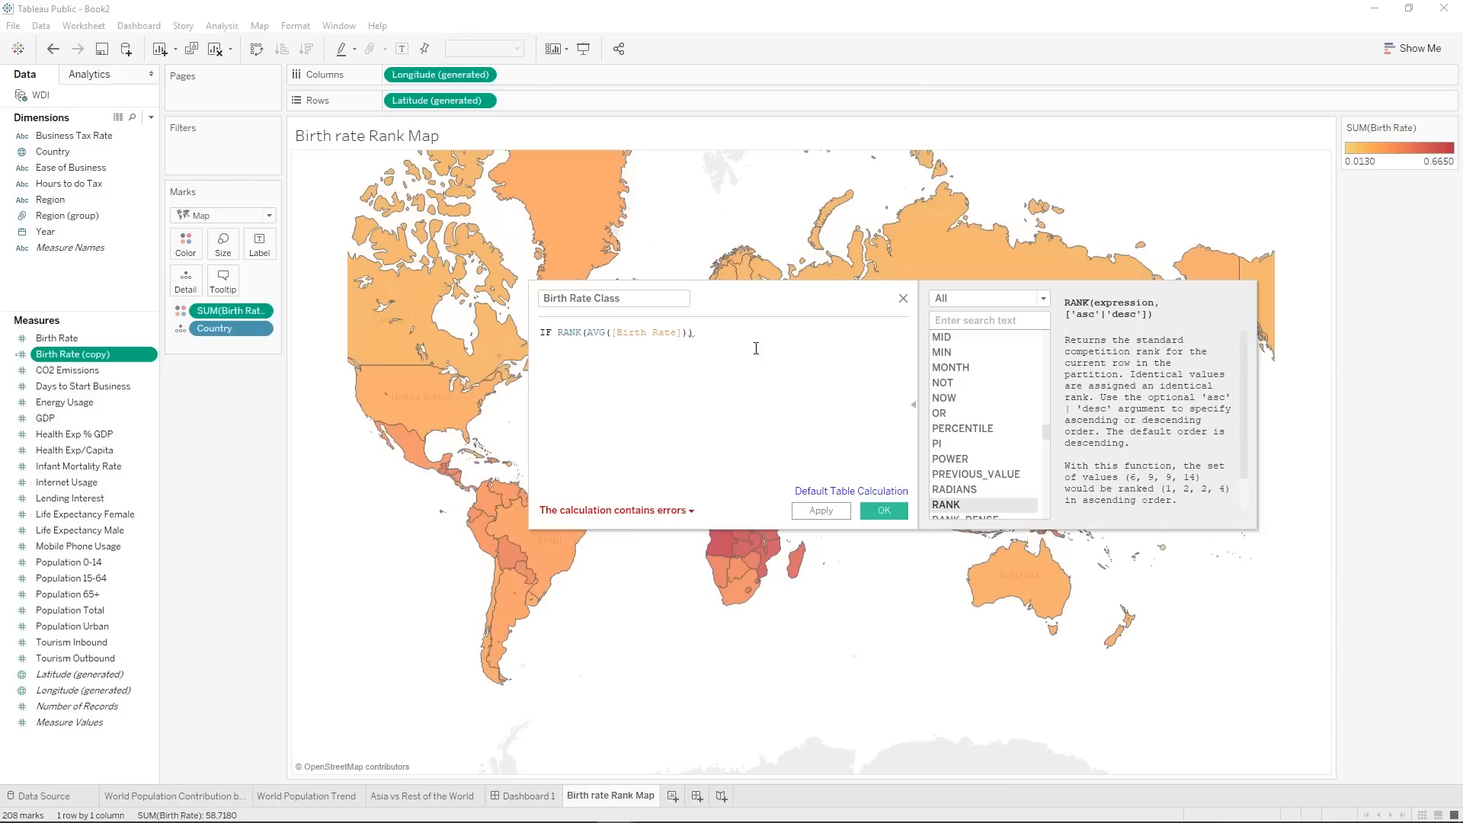
text(<=50 then)
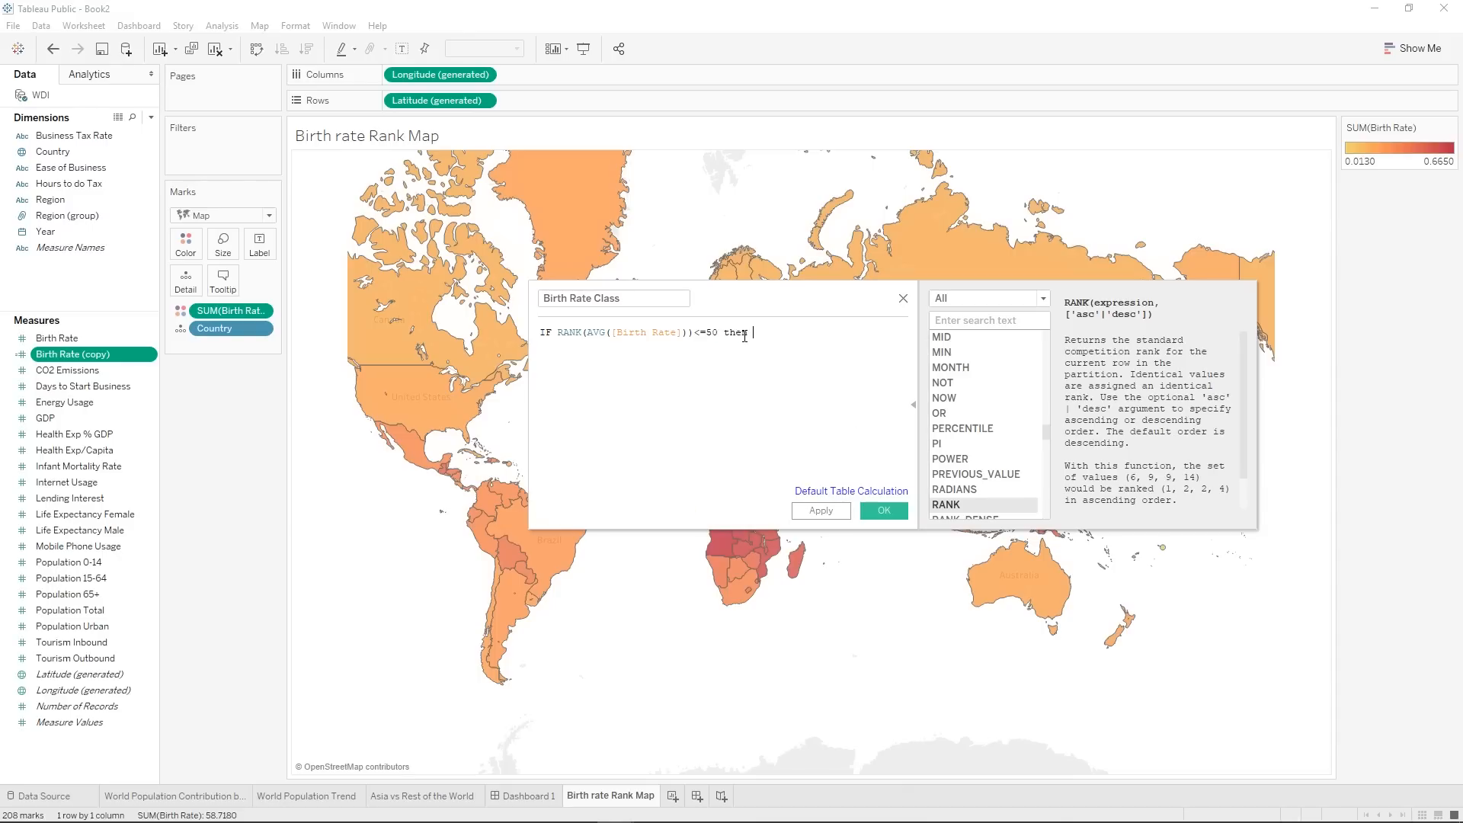
text( "Alarming)
text( Birthrate" )
text(els)
Add the branch ELSEIF RANK(AVG([Birth Rate]))>50 then "Normal Birthrate" on a new line and close the condition with END.
key(Down)
key(Return)
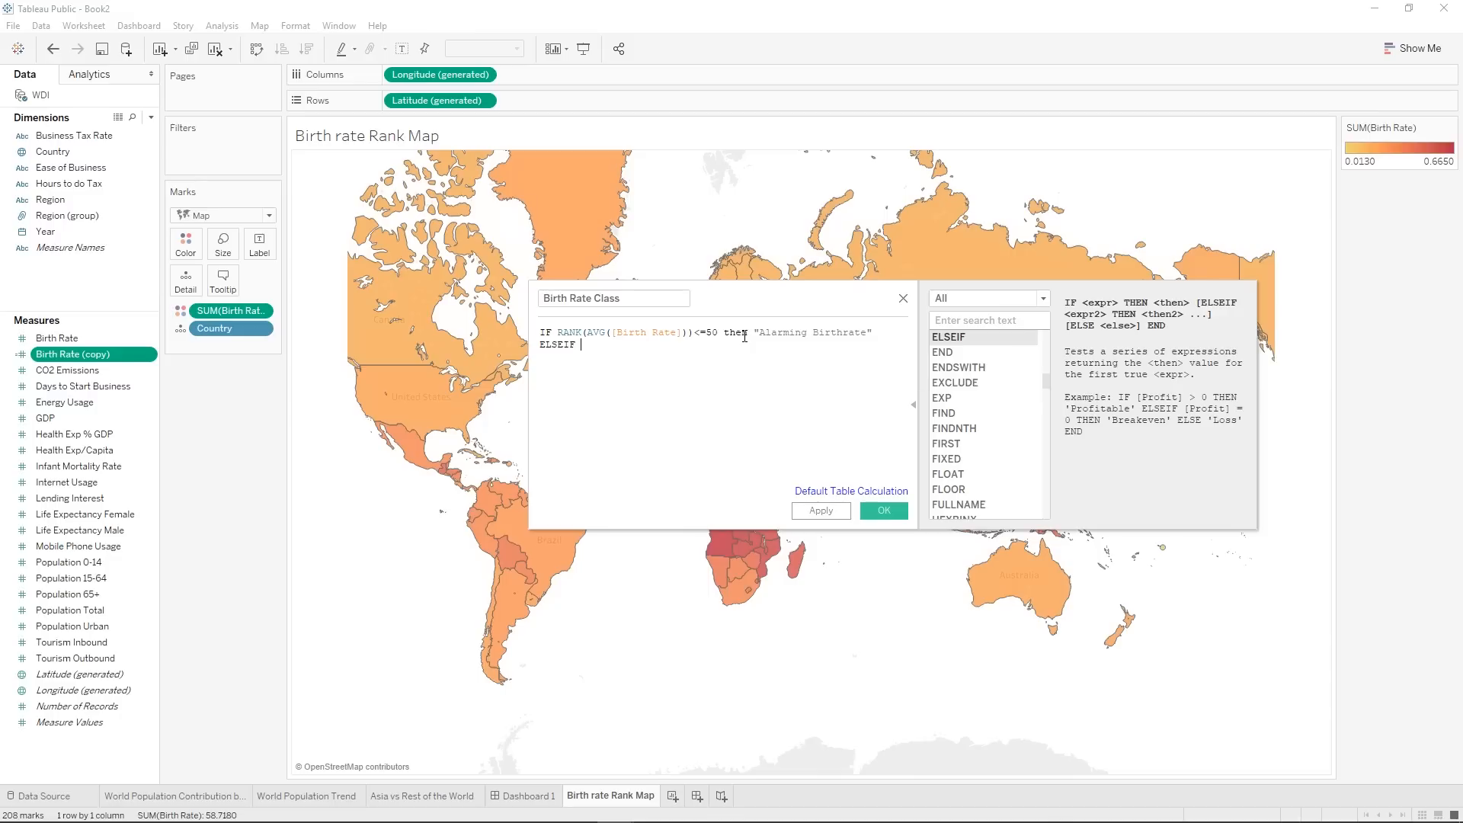
drag(693, 333, 558, 336)
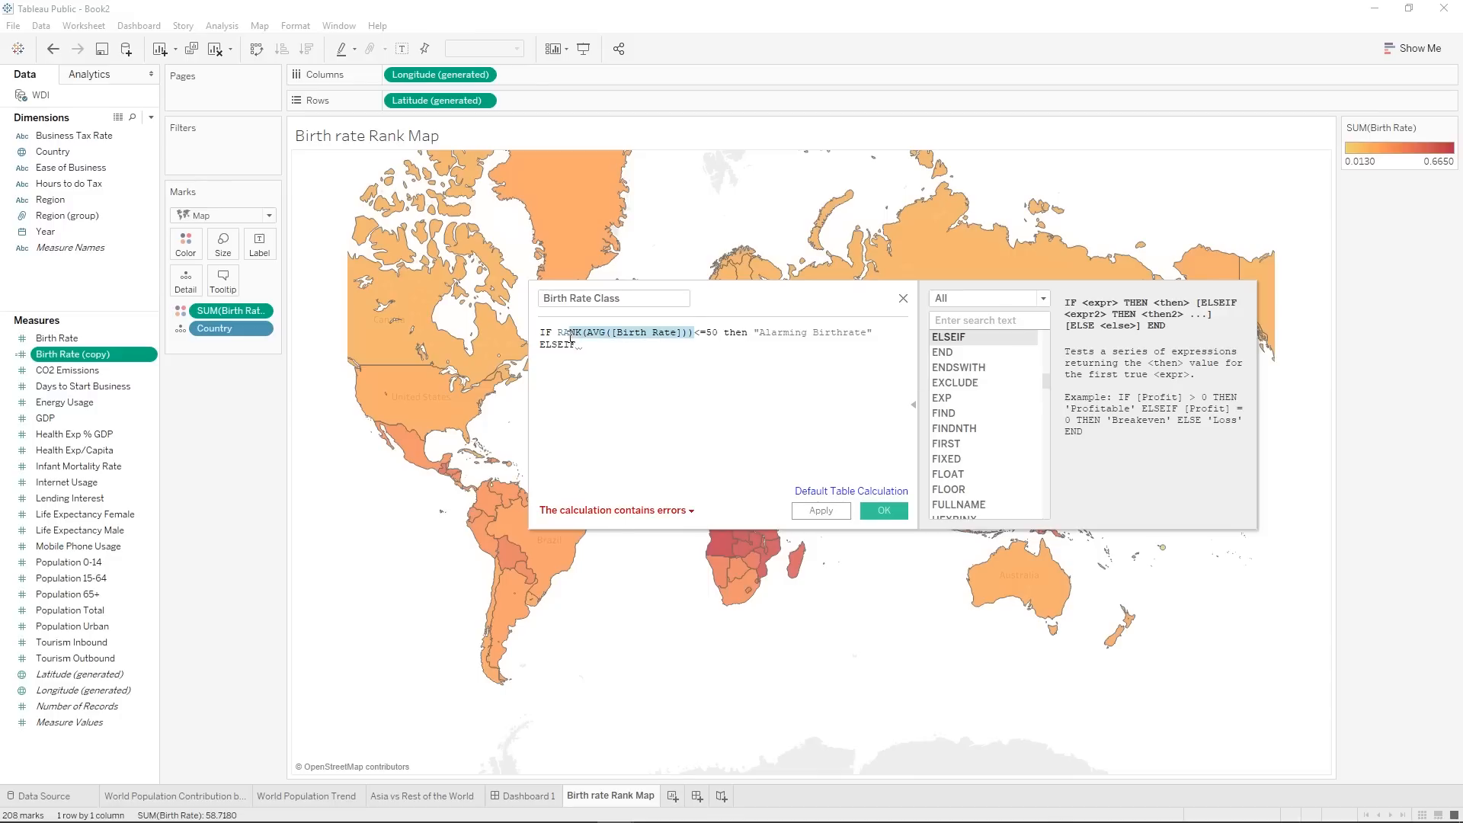
key(ctrl+c)
click(600, 347)
key(ctrl+v)
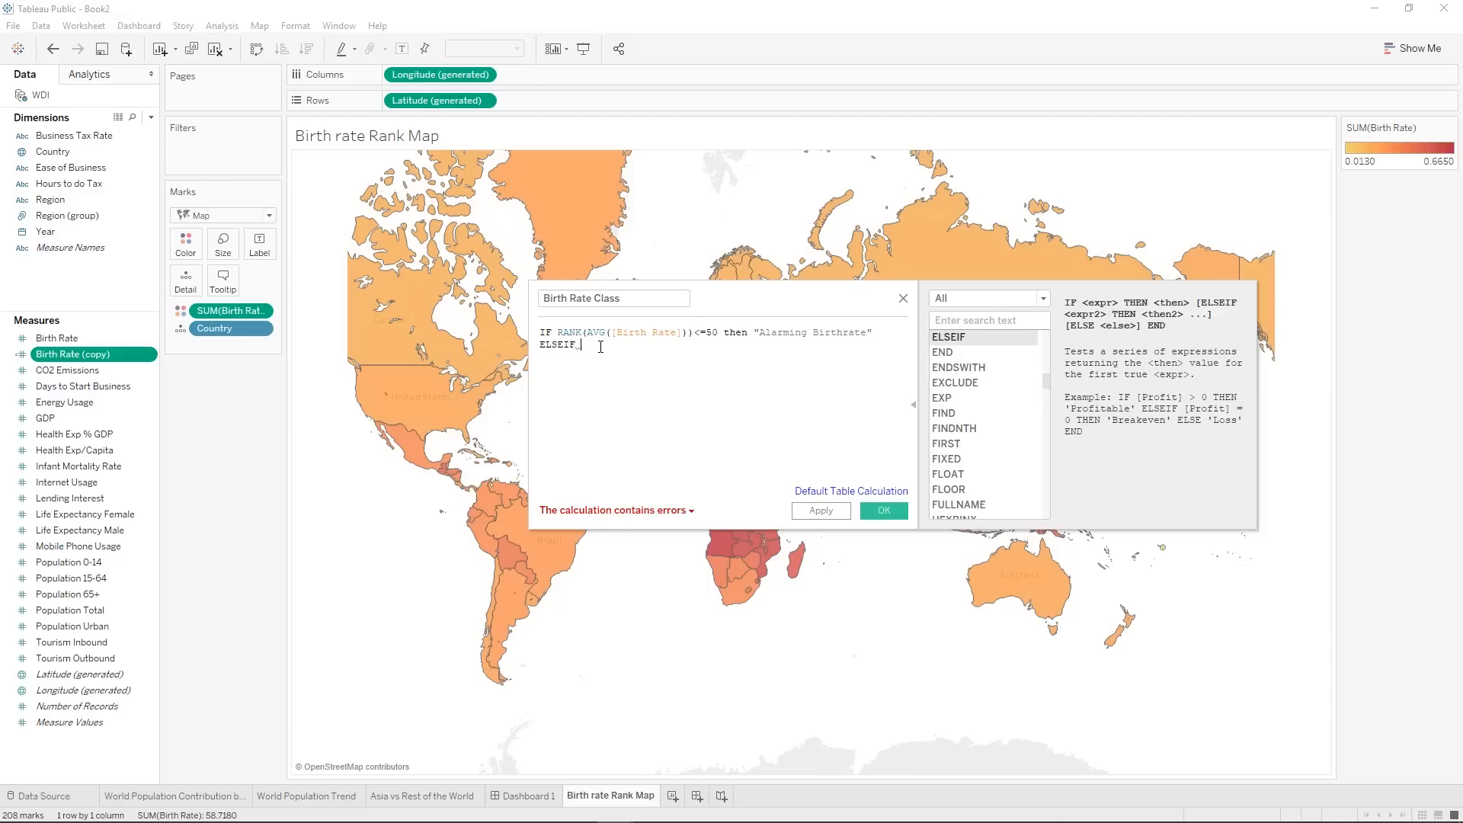
text(>)
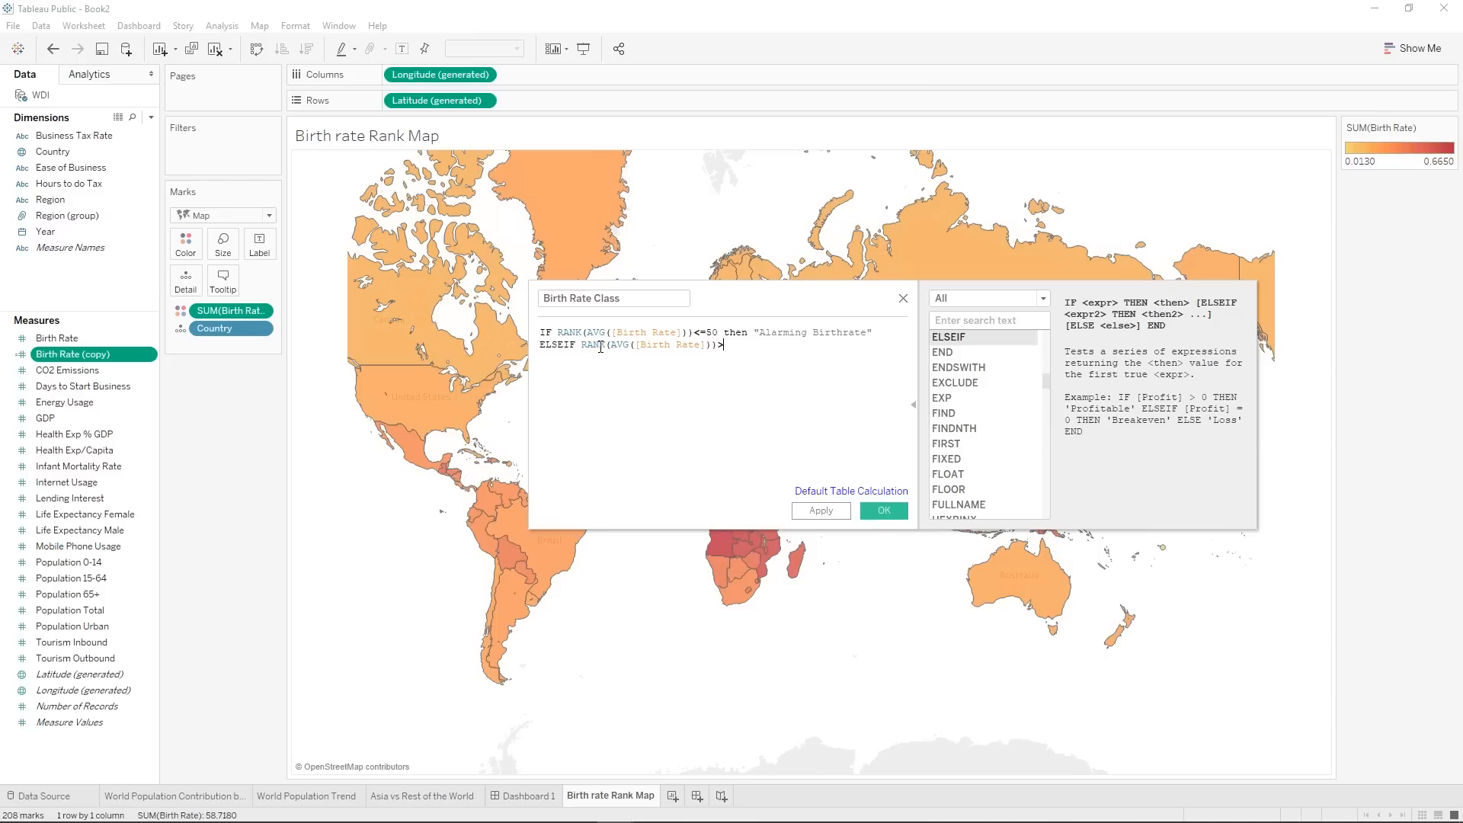
text(50 then "Normal Birthrate" )
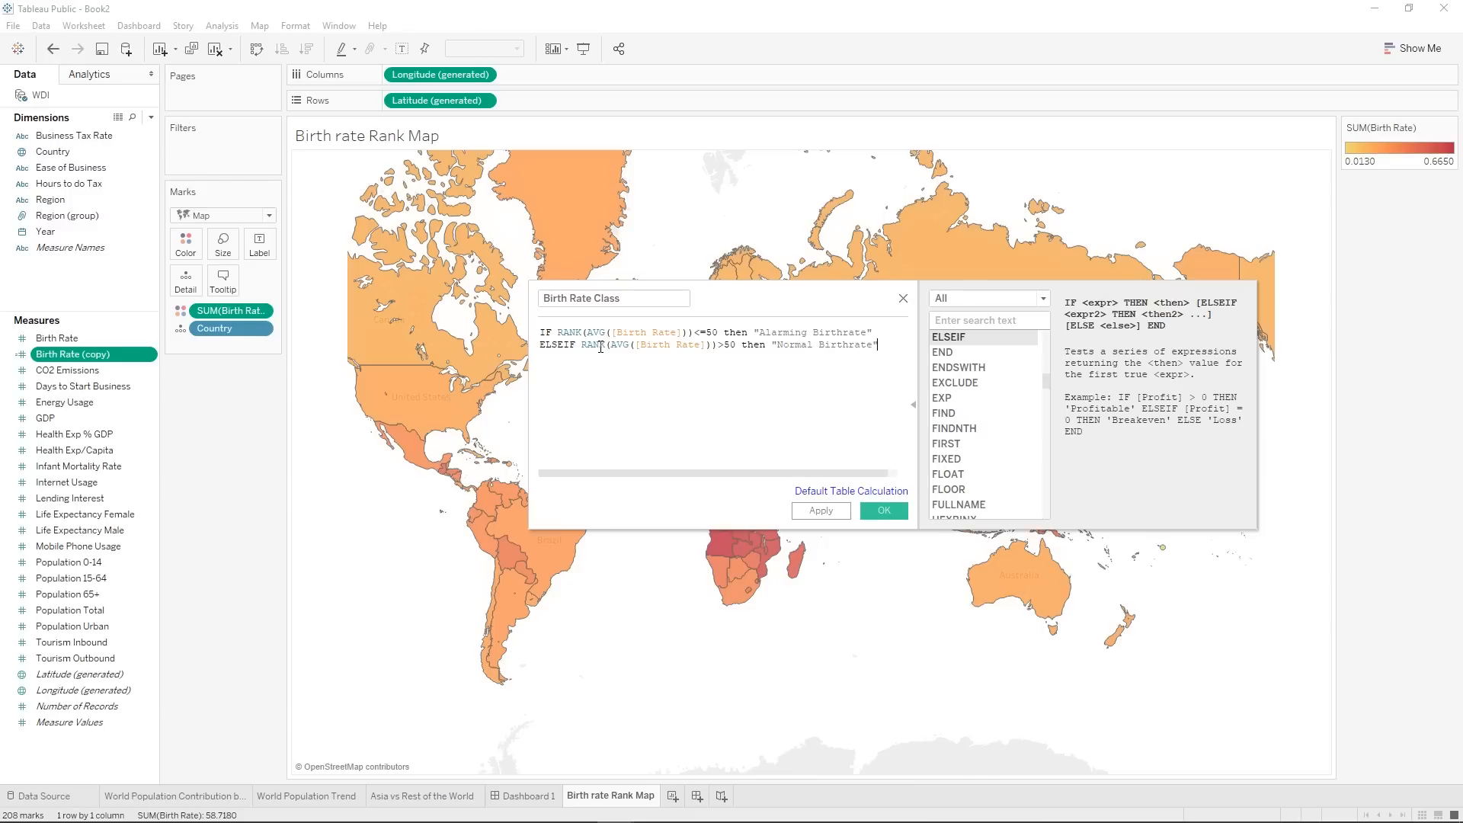
text(end)
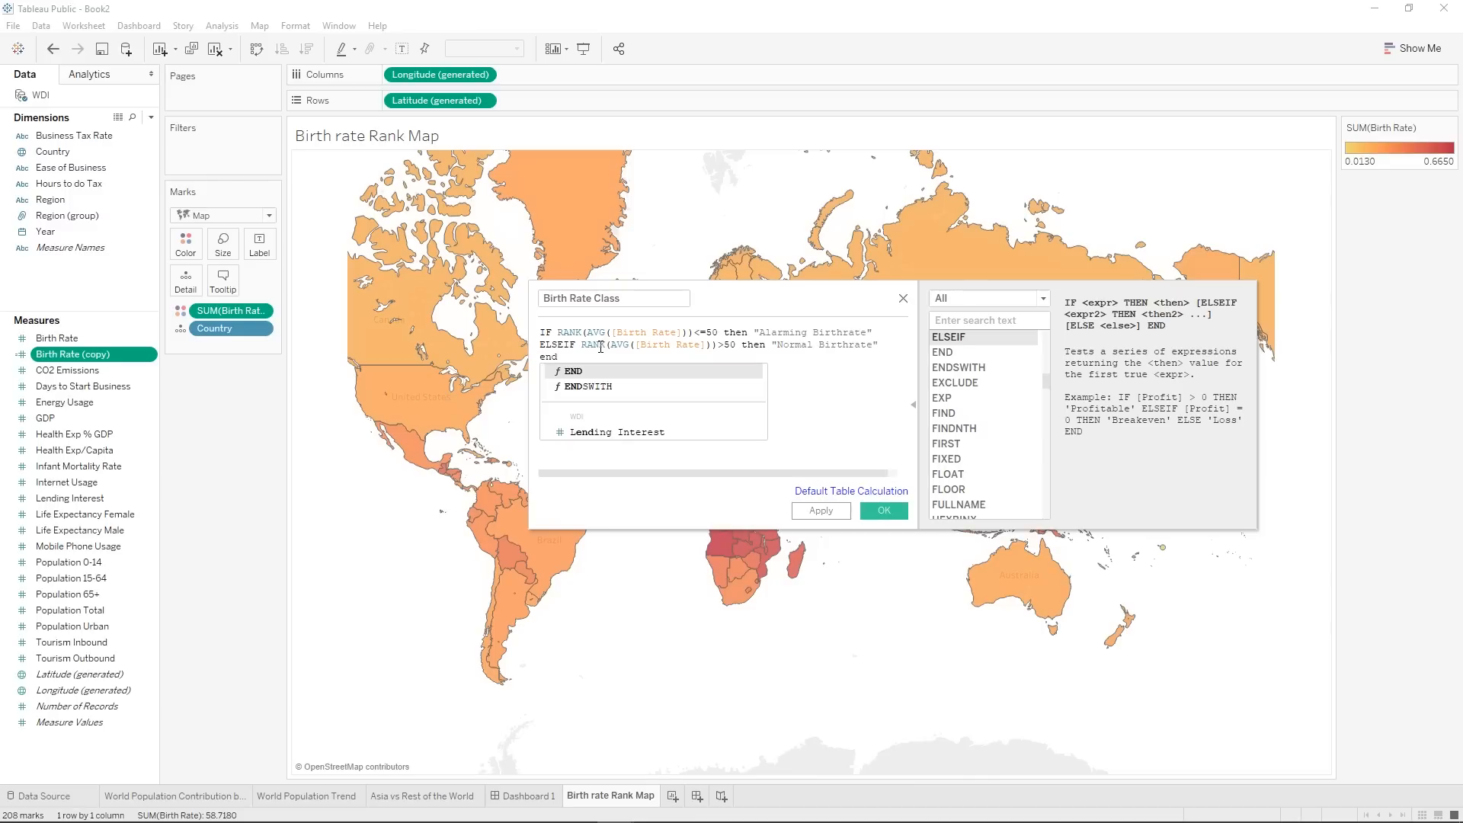
key(Return)
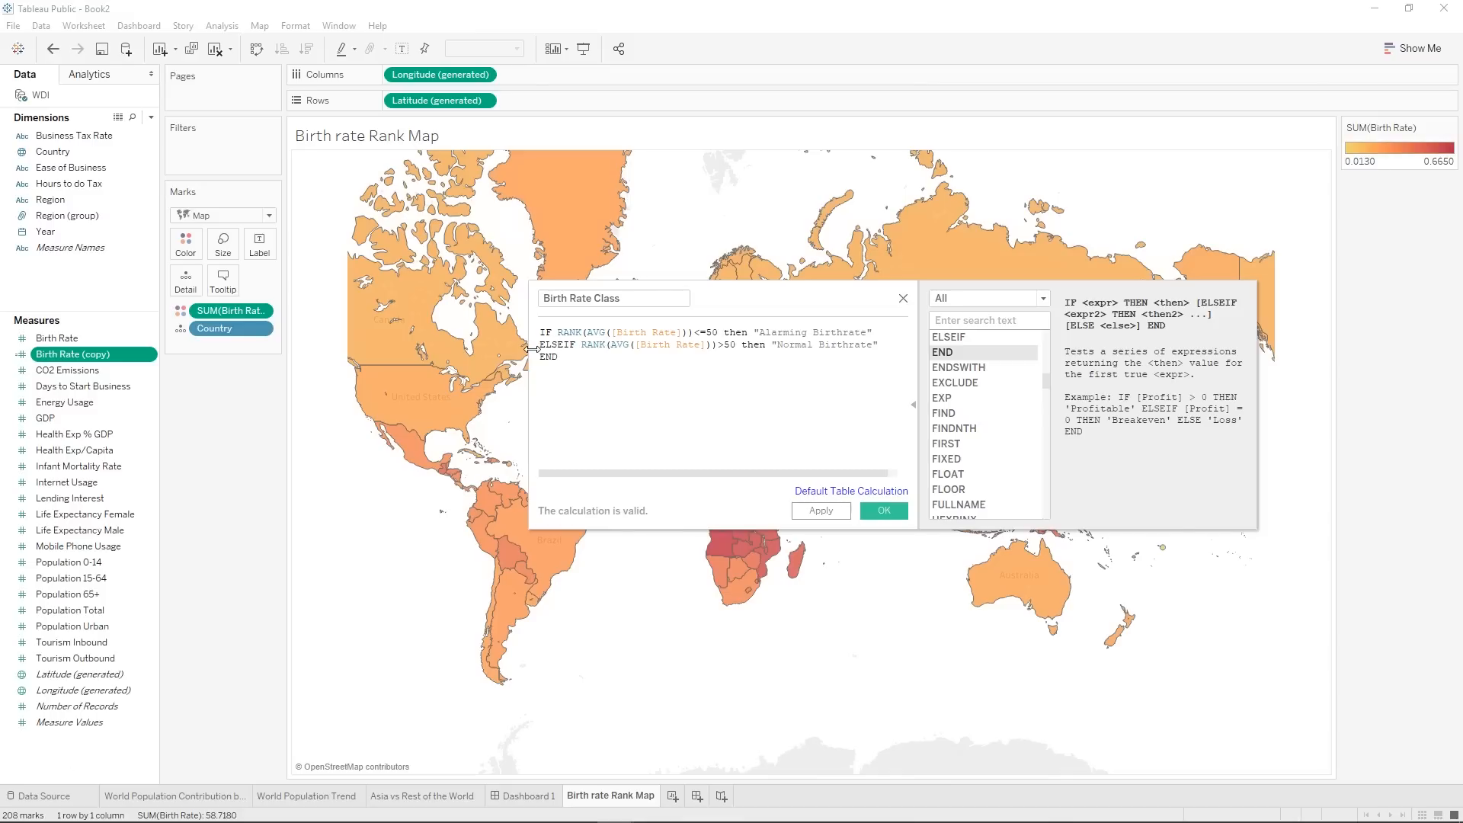
drag(541, 344, 880, 345)
click(886, 345)
click(795, 333)
drag(586, 349, 726, 349)
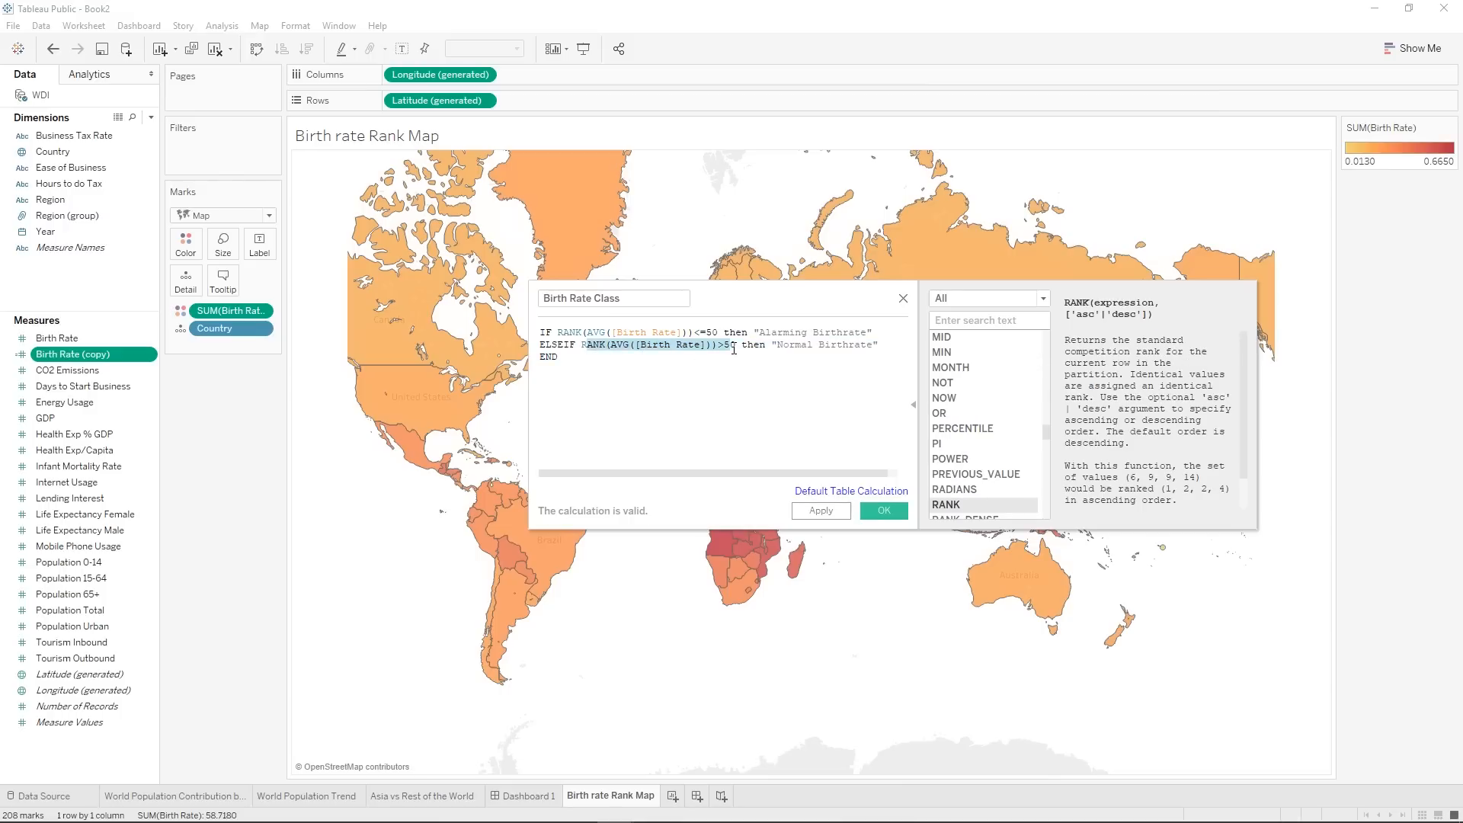
Check the two rank conditions in the formula and save the Birth Rate Class calculated field.
click(714, 333)
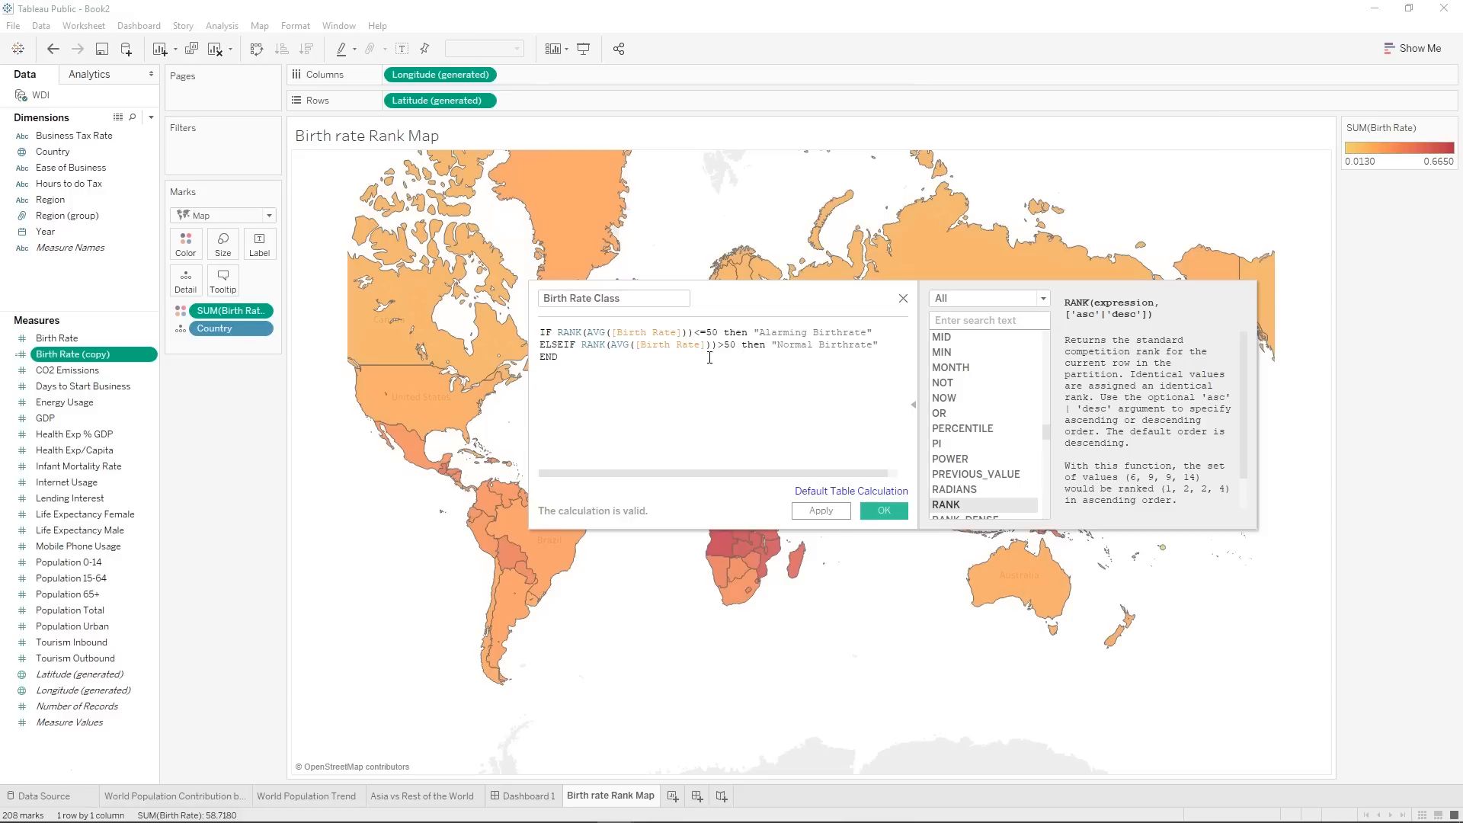
drag(717, 342, 736, 335)
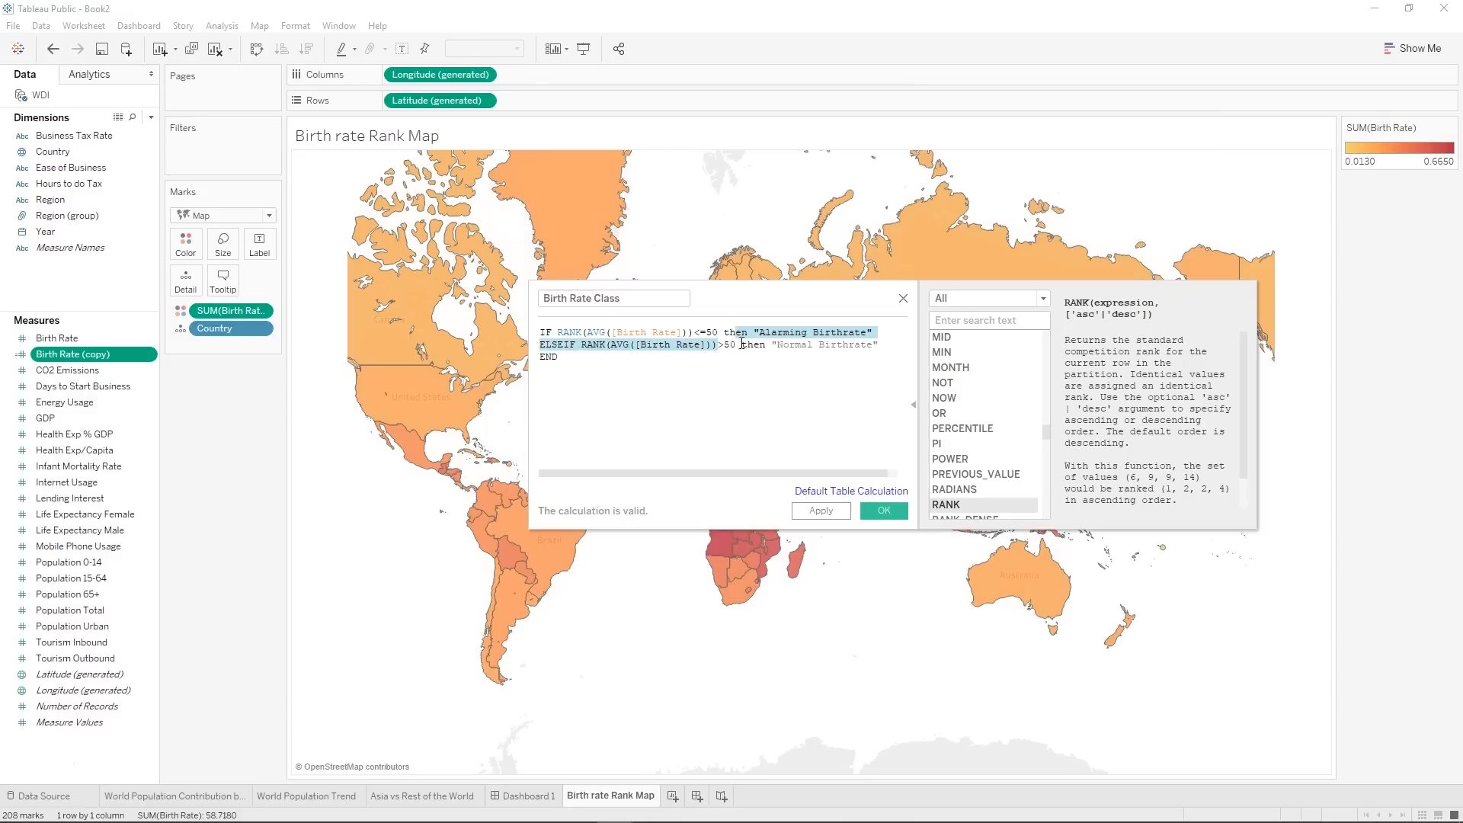
click(793, 437)
click(878, 511)
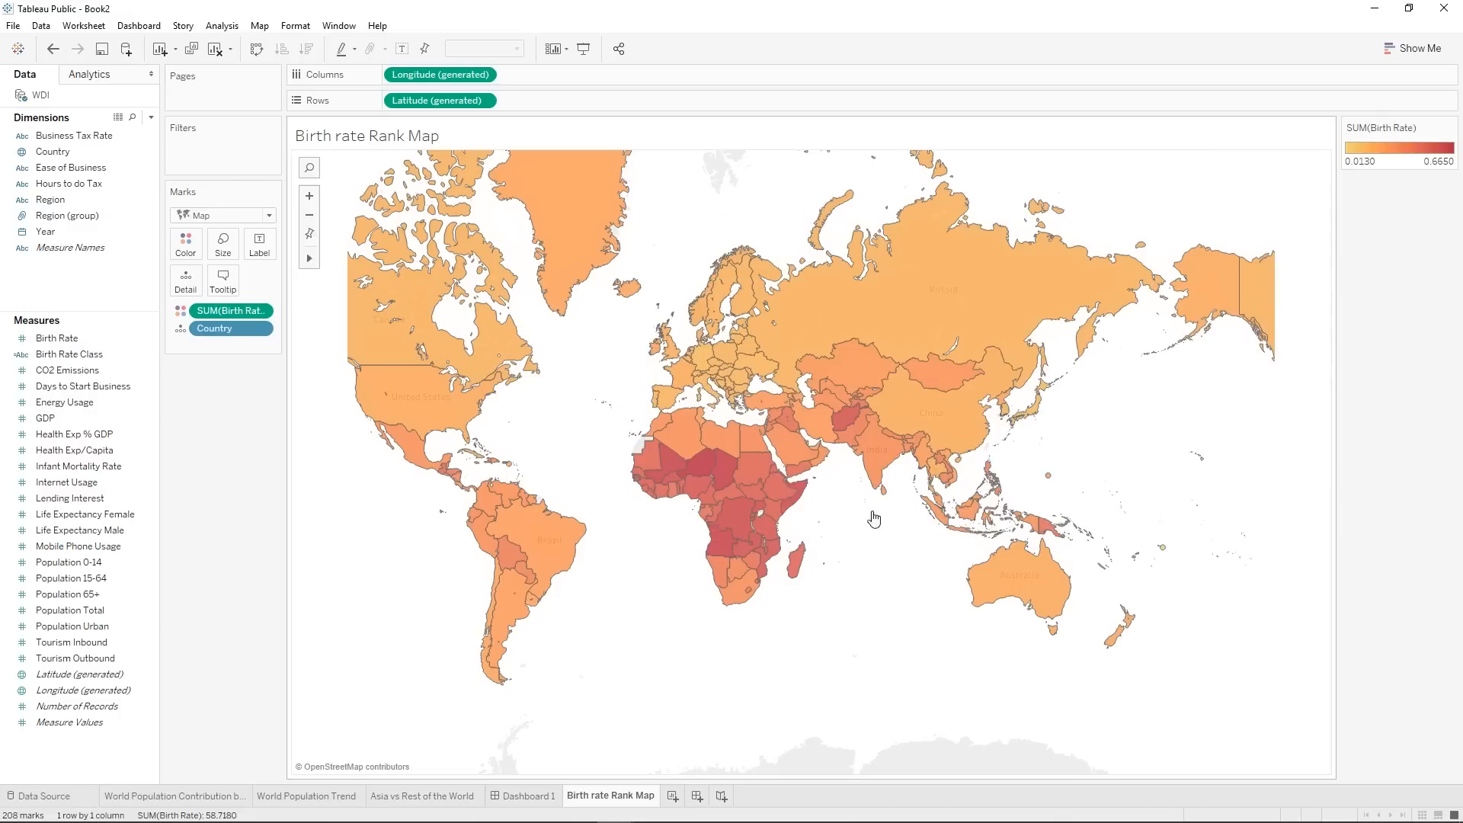
Label the countries on the map with the Birth Rate Class field.
drag(70, 356, 251, 253)
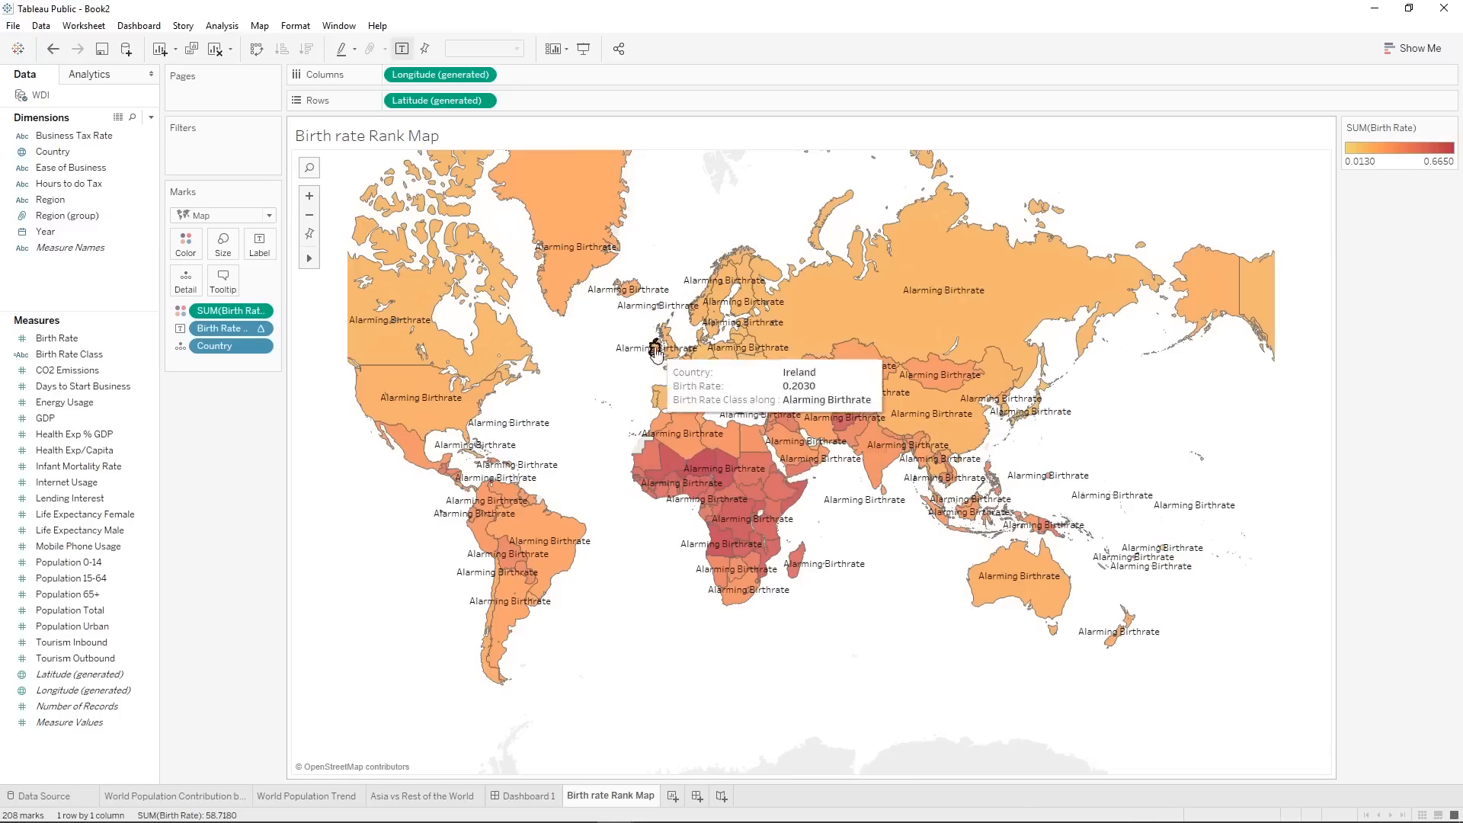
mouse_move(368, 364)
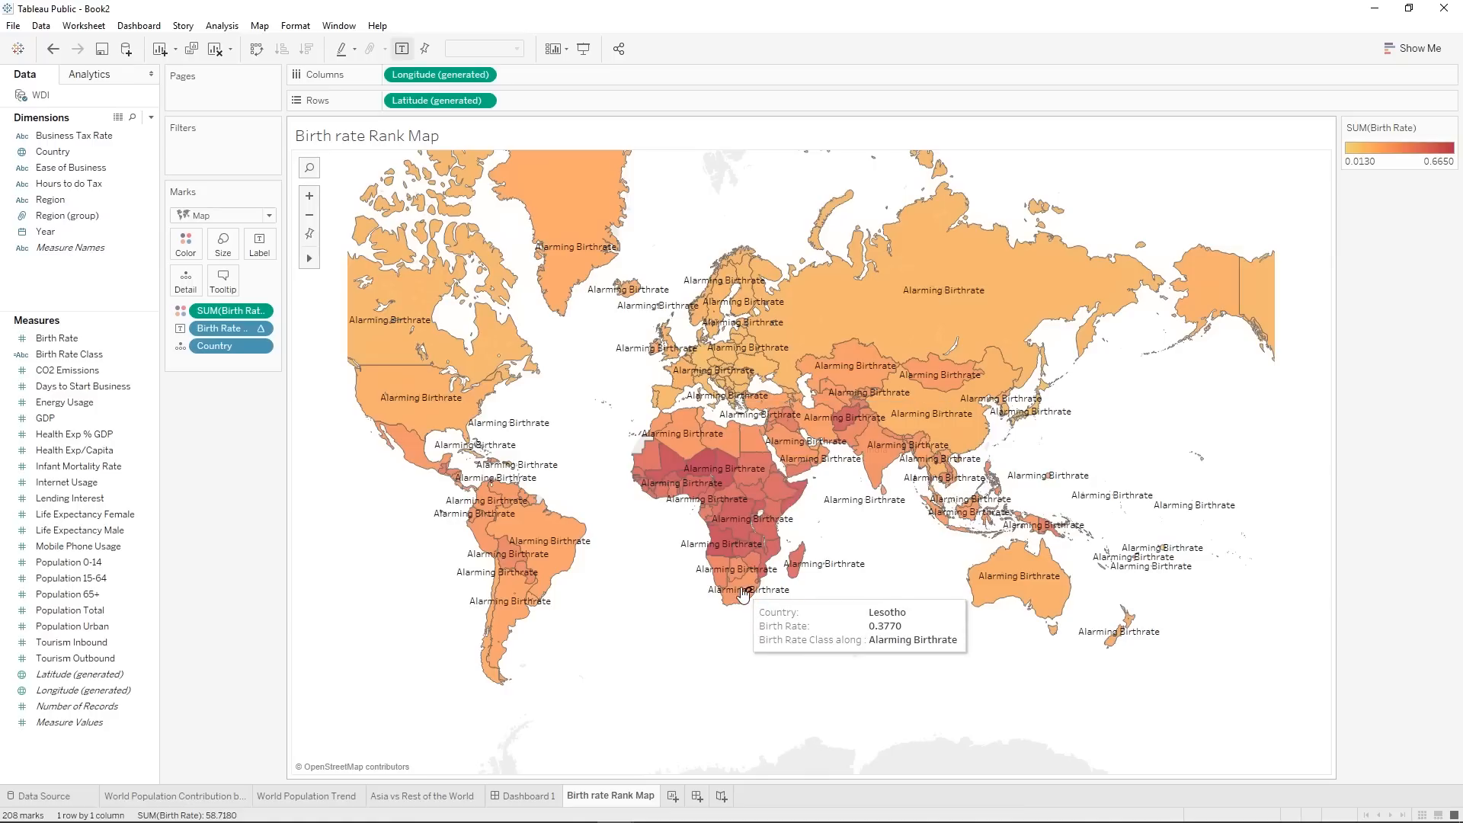
mouse_move(458, 384)
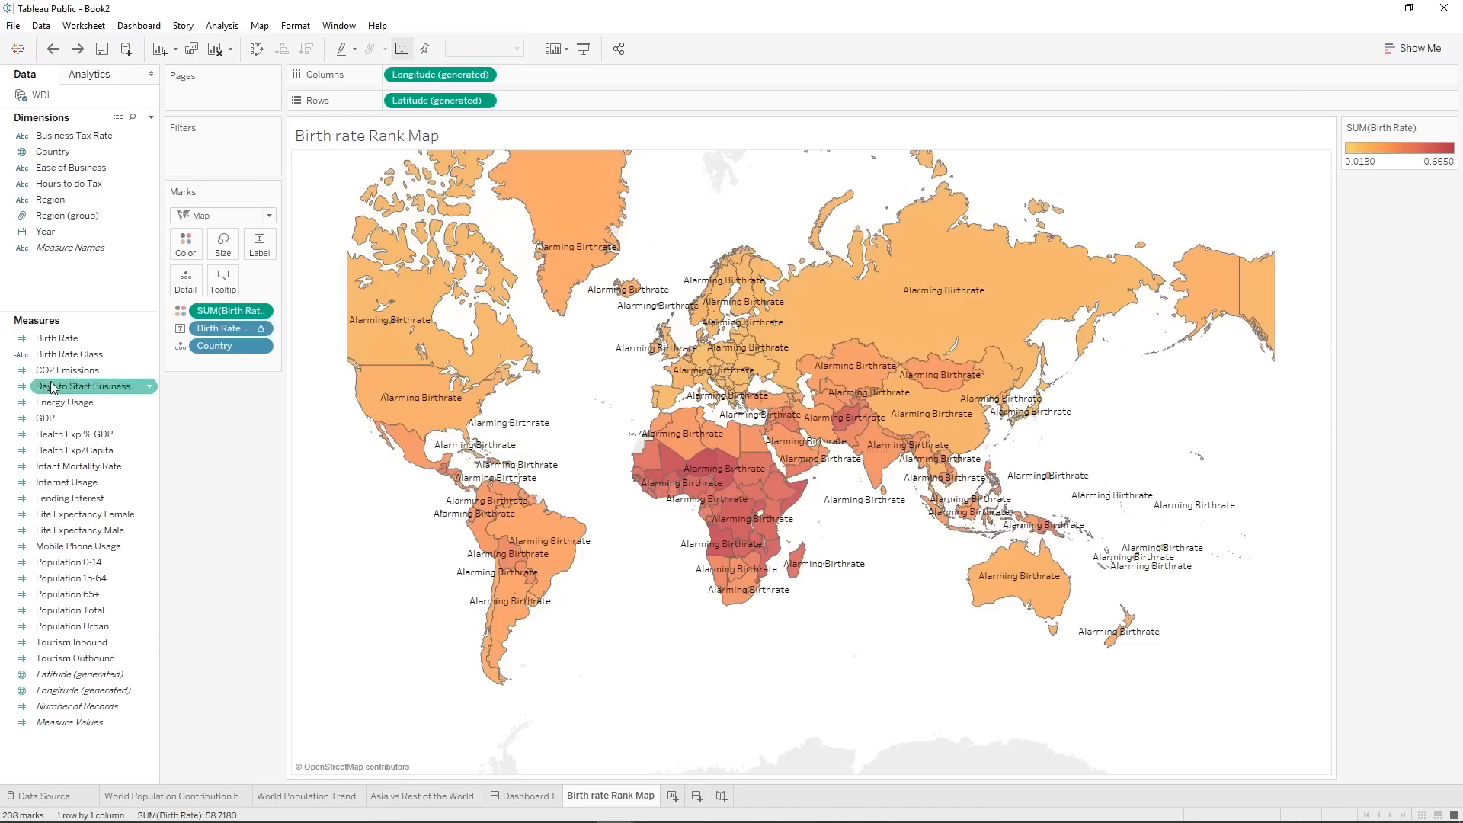
Edit the Birth Rate Class field so its default table calculation computes using Country.
right_click(51, 355)
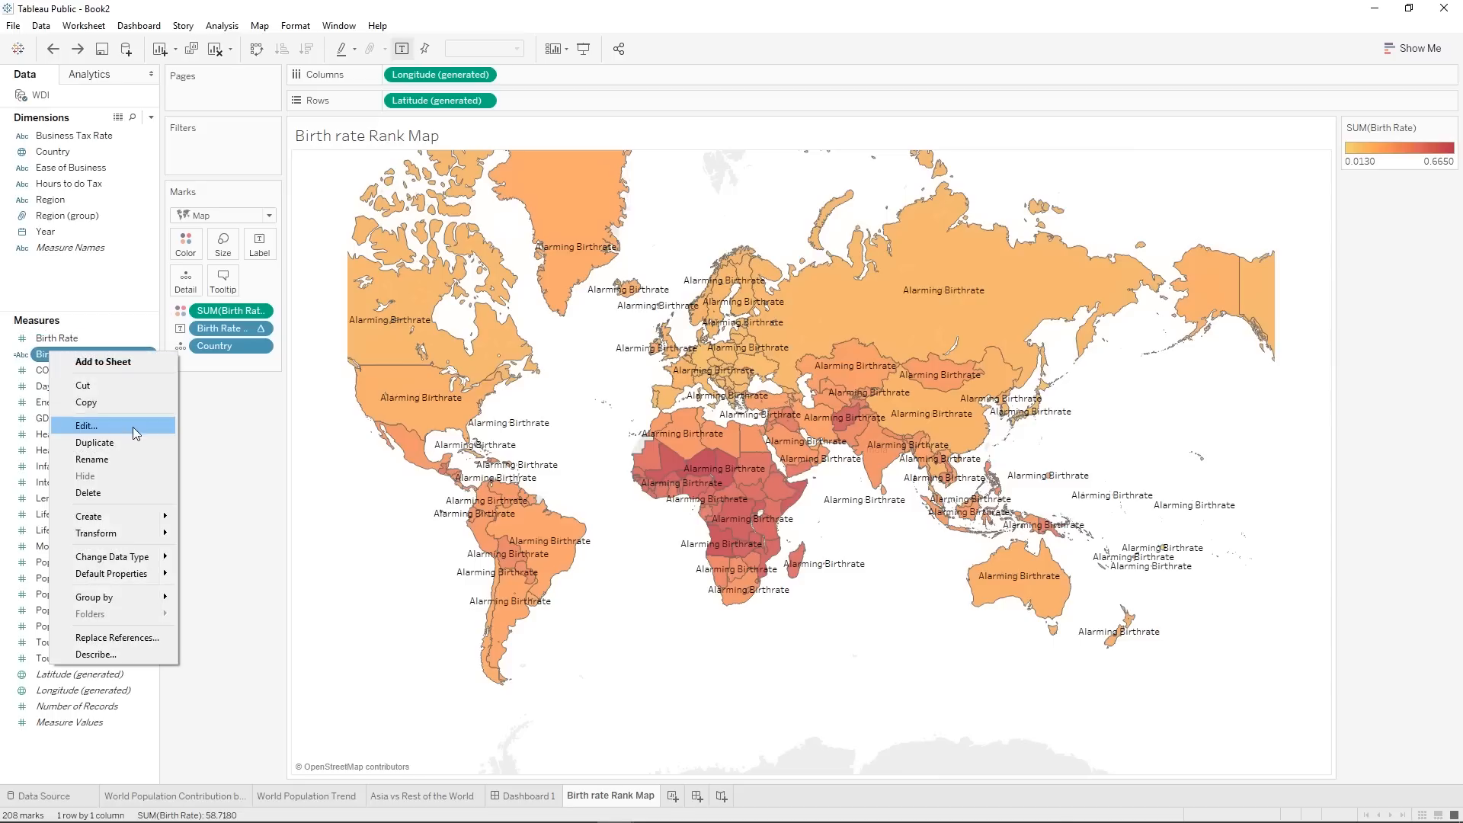
click(134, 429)
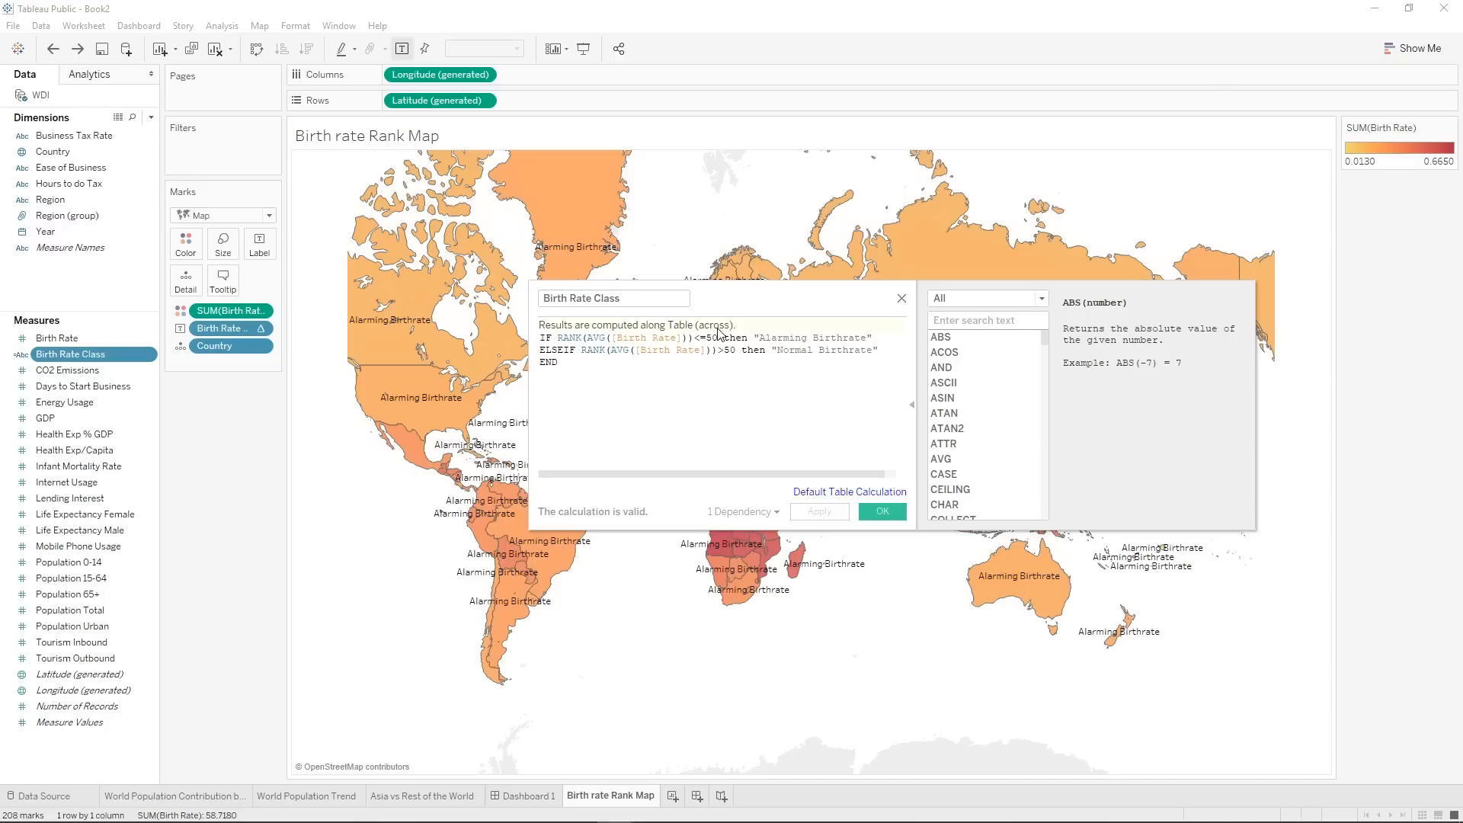
click(869, 493)
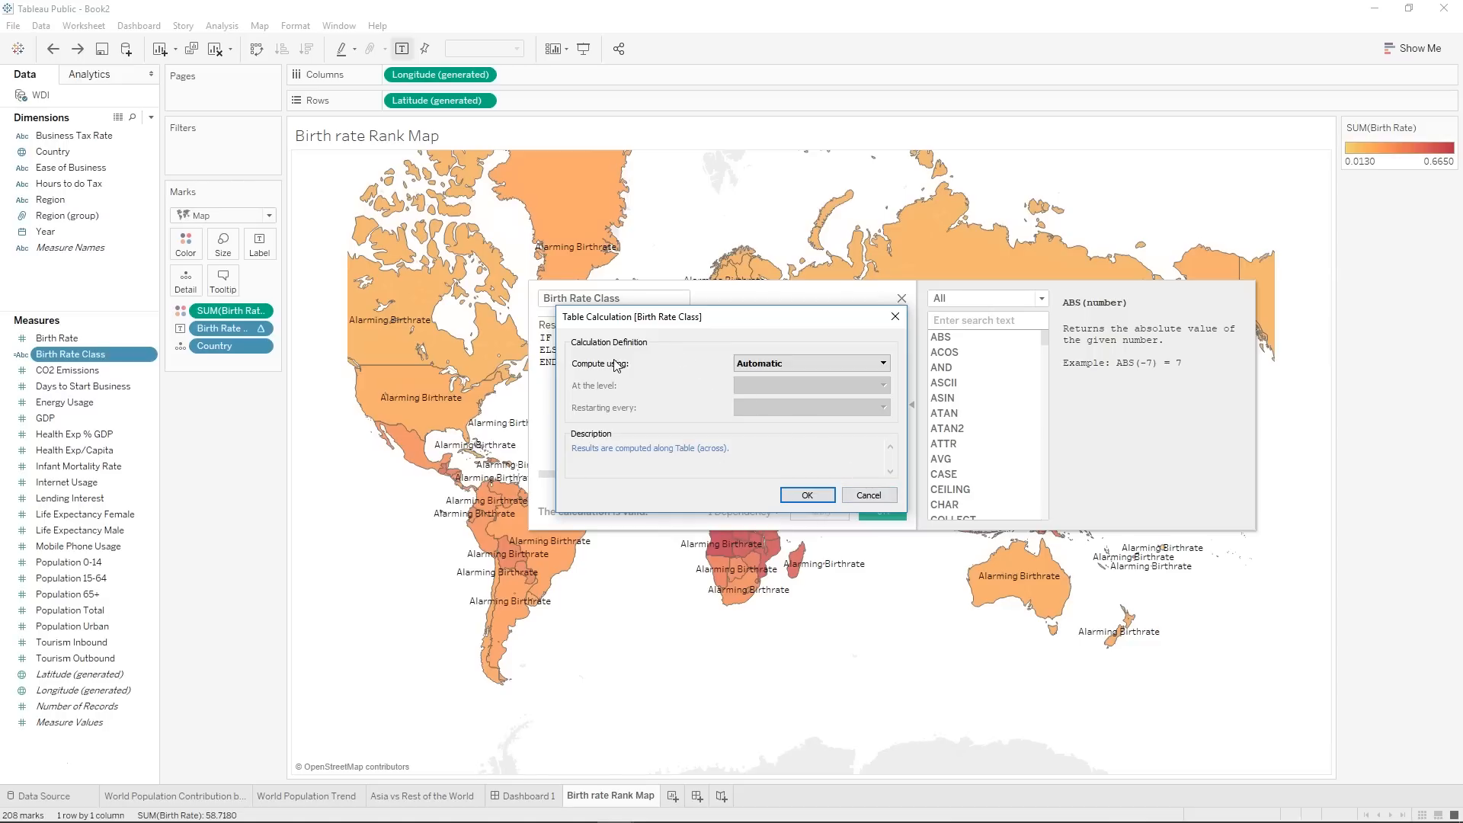
click(749, 366)
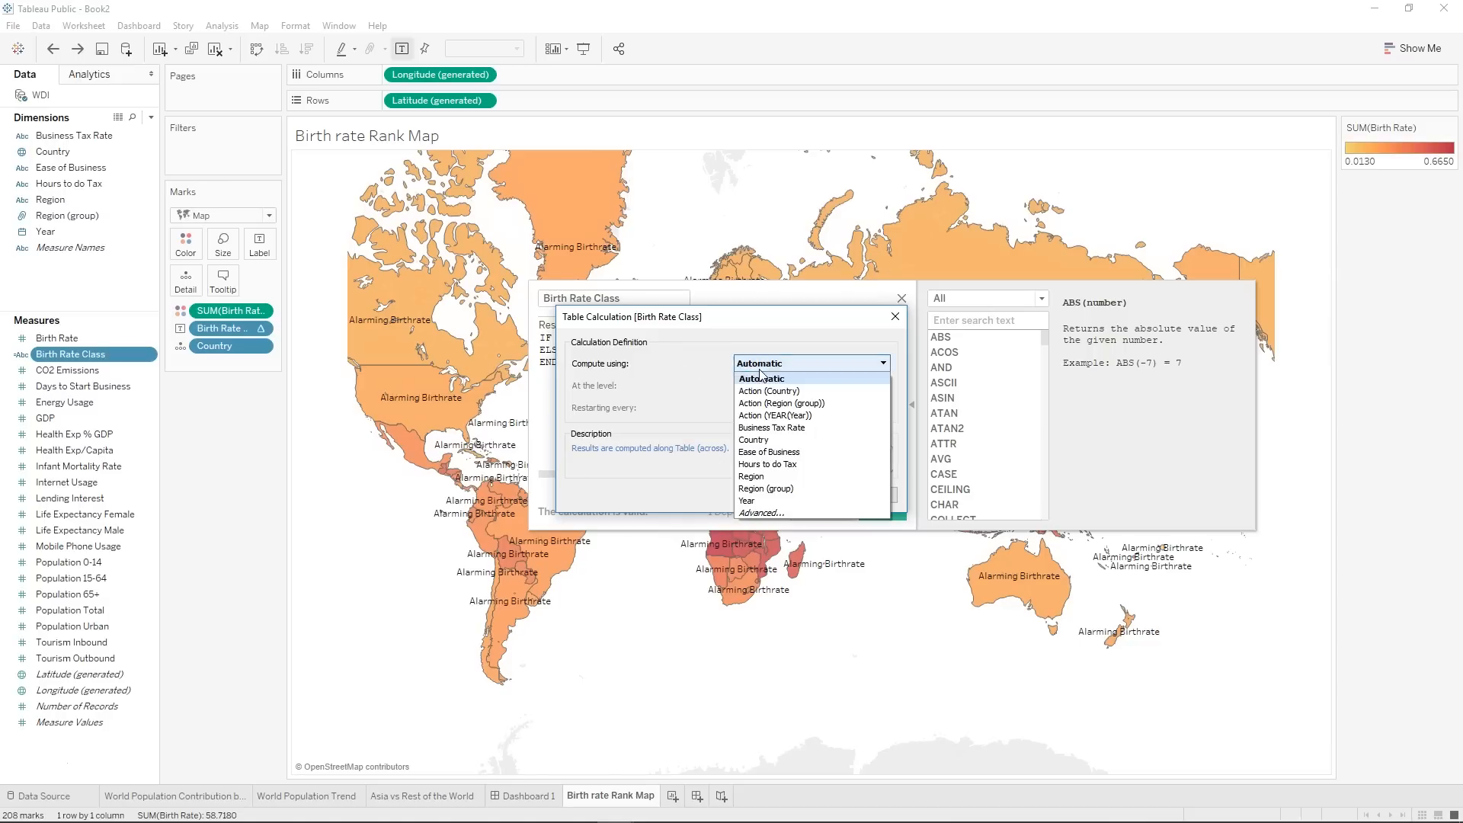
click(784, 440)
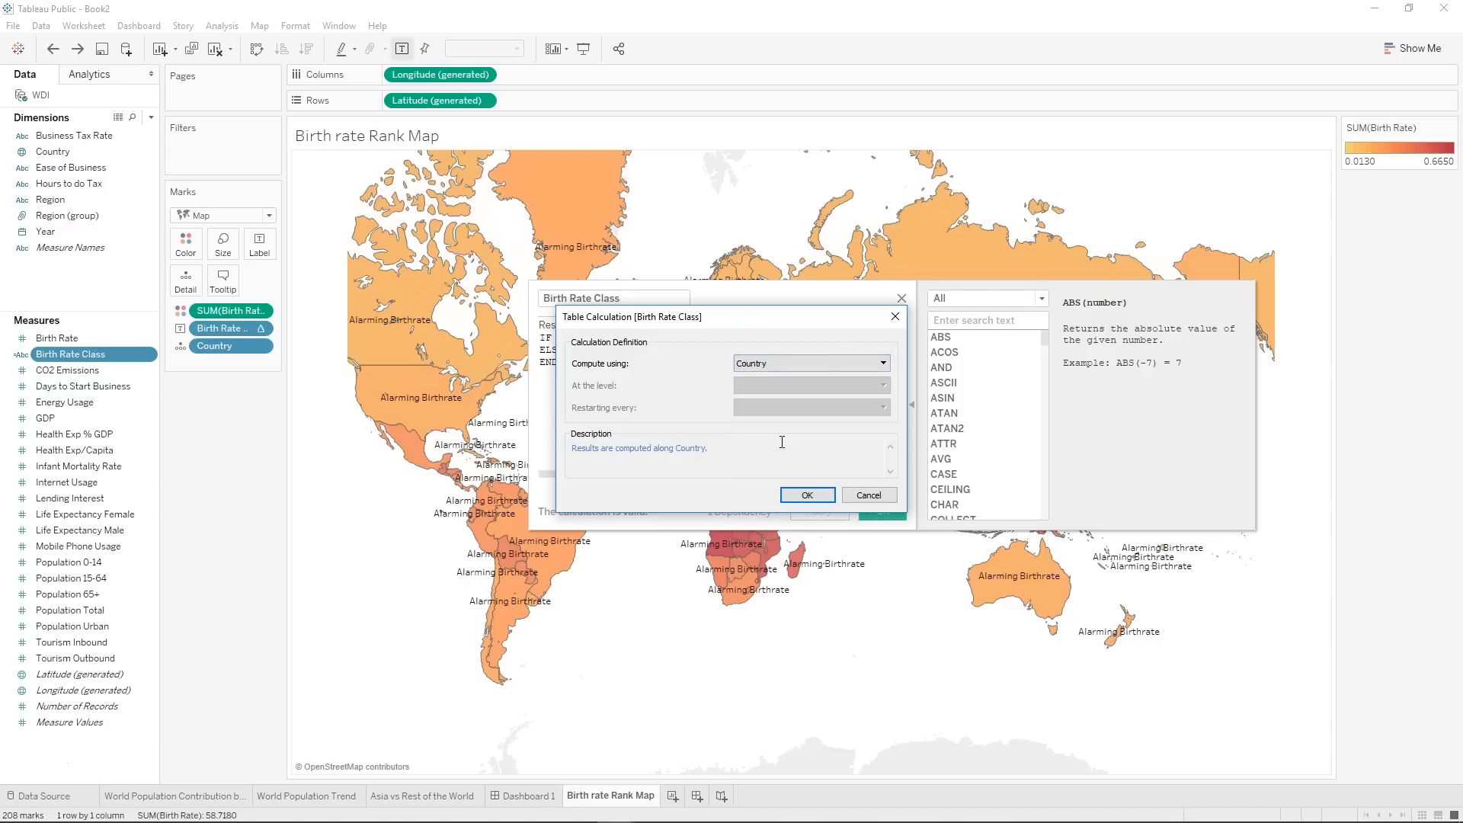
click(802, 496)
click(819, 509)
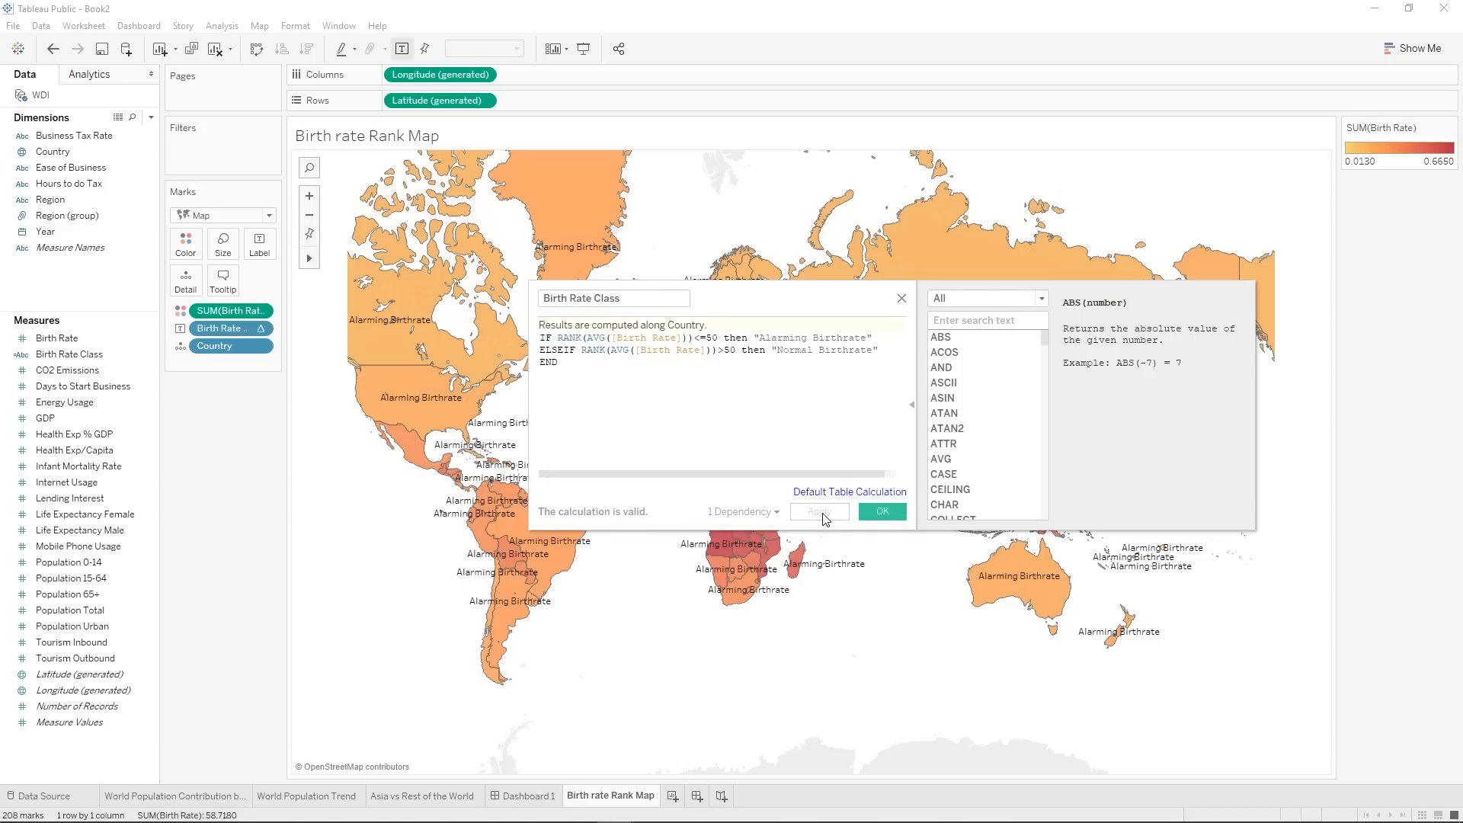
Reset the field's default table calculation to Automatic and save the calculated field.
click(881, 495)
click(785, 366)
click(786, 379)
click(808, 496)
click(882, 512)
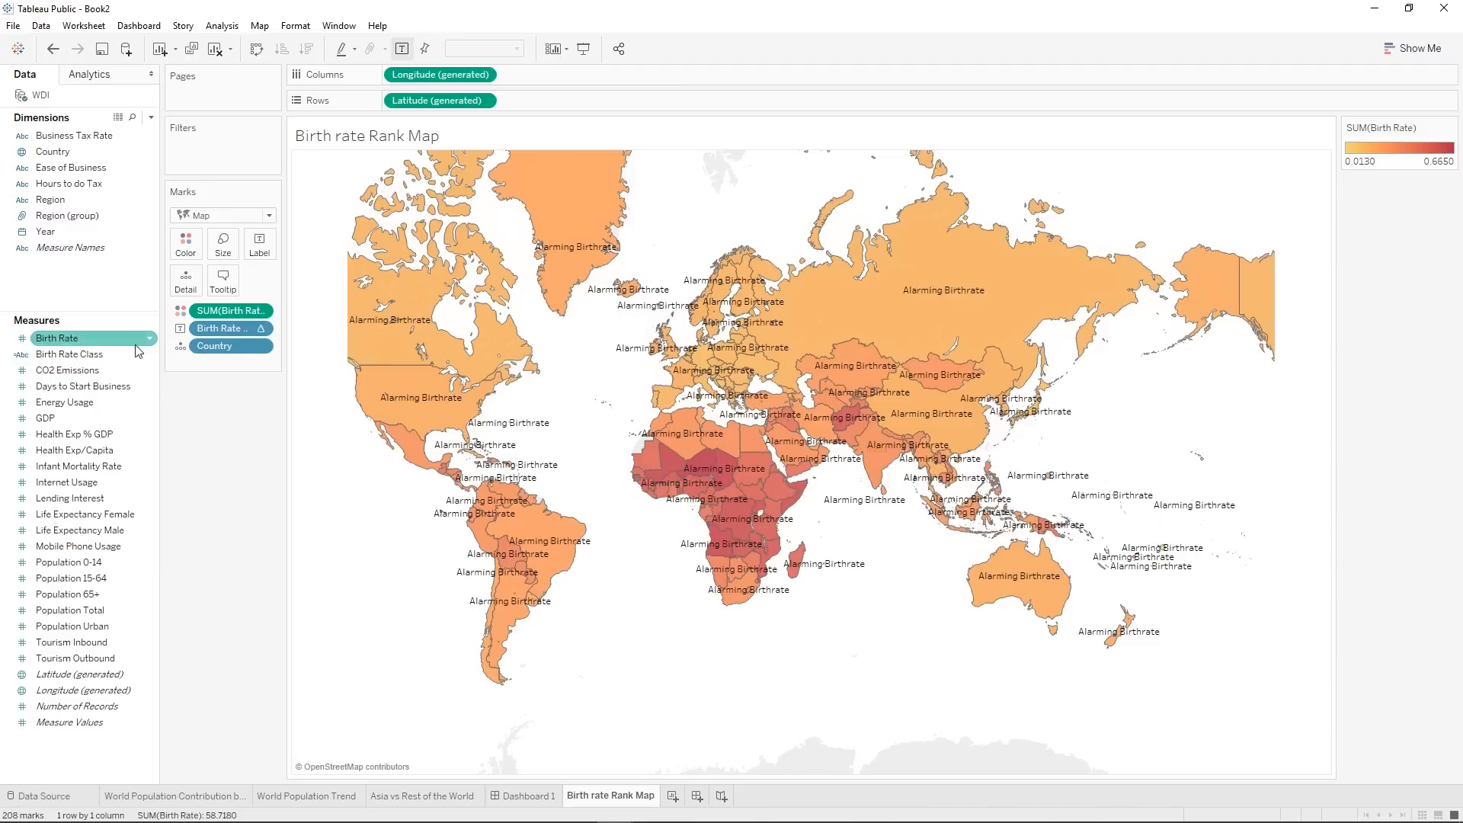
Edit the table calculation of the Birth Rate Class label to compute using the specific dimension Country.
right_click(199, 330)
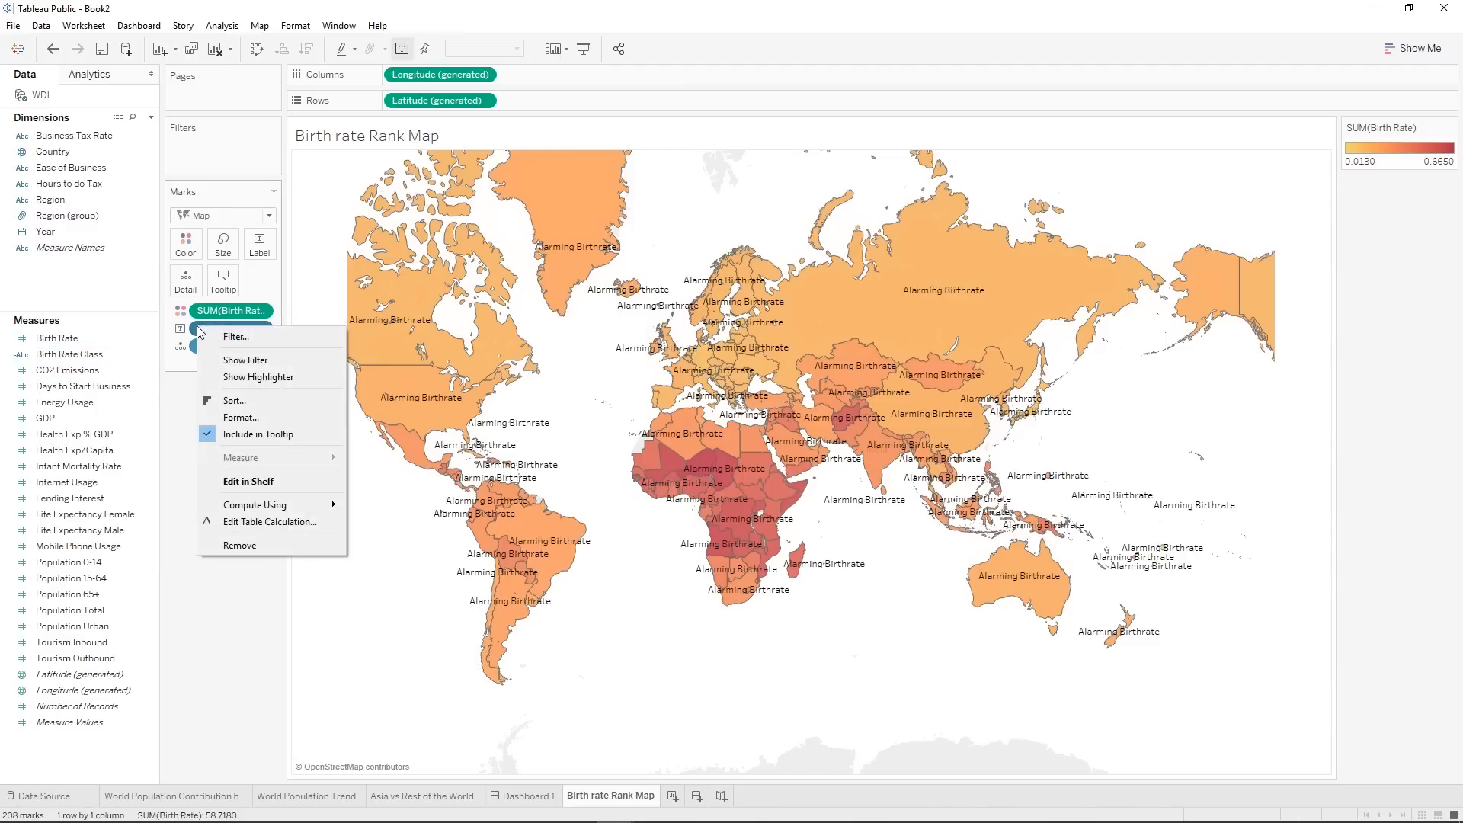
click(282, 525)
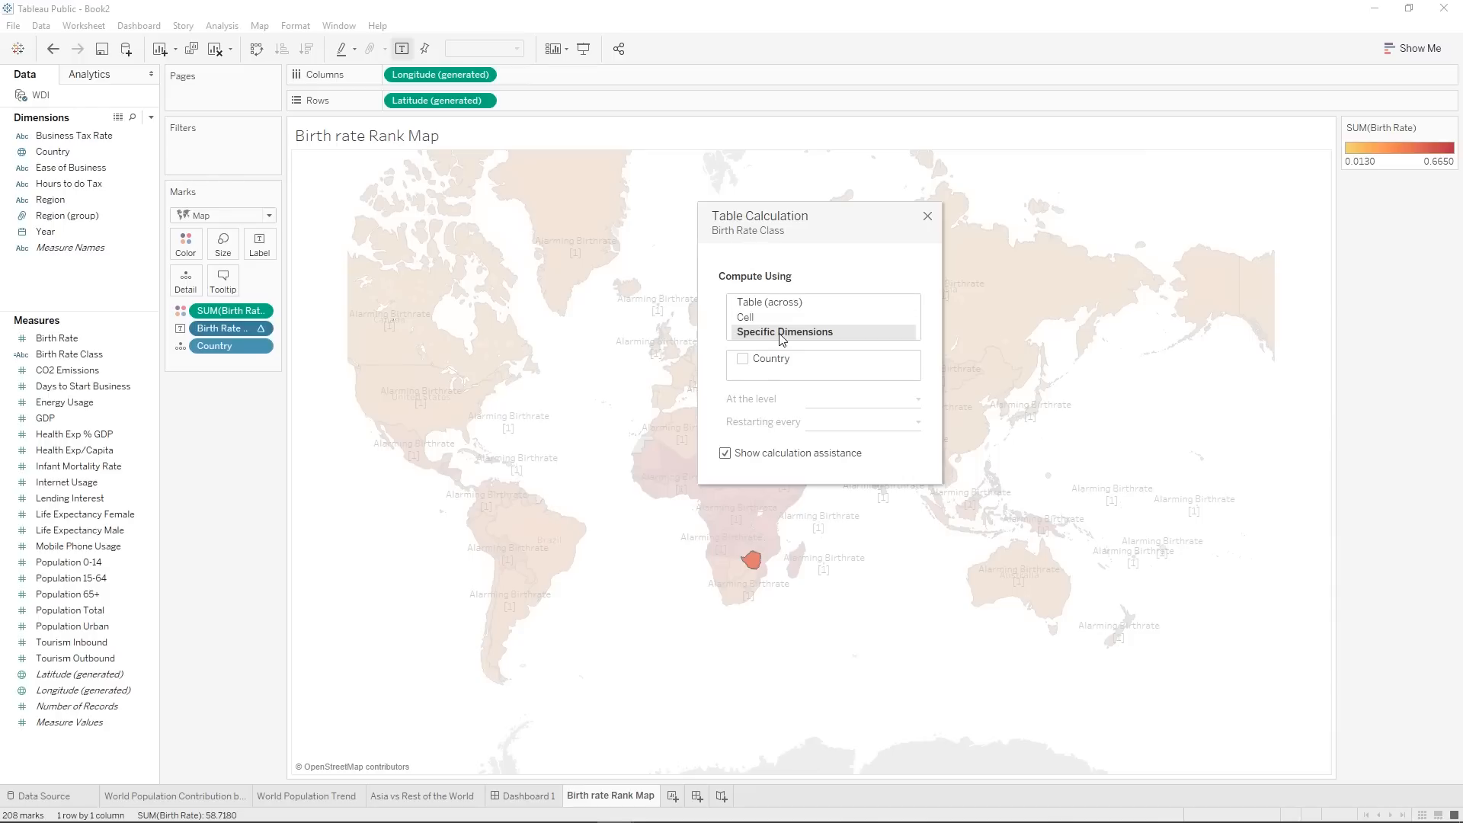
click(754, 361)
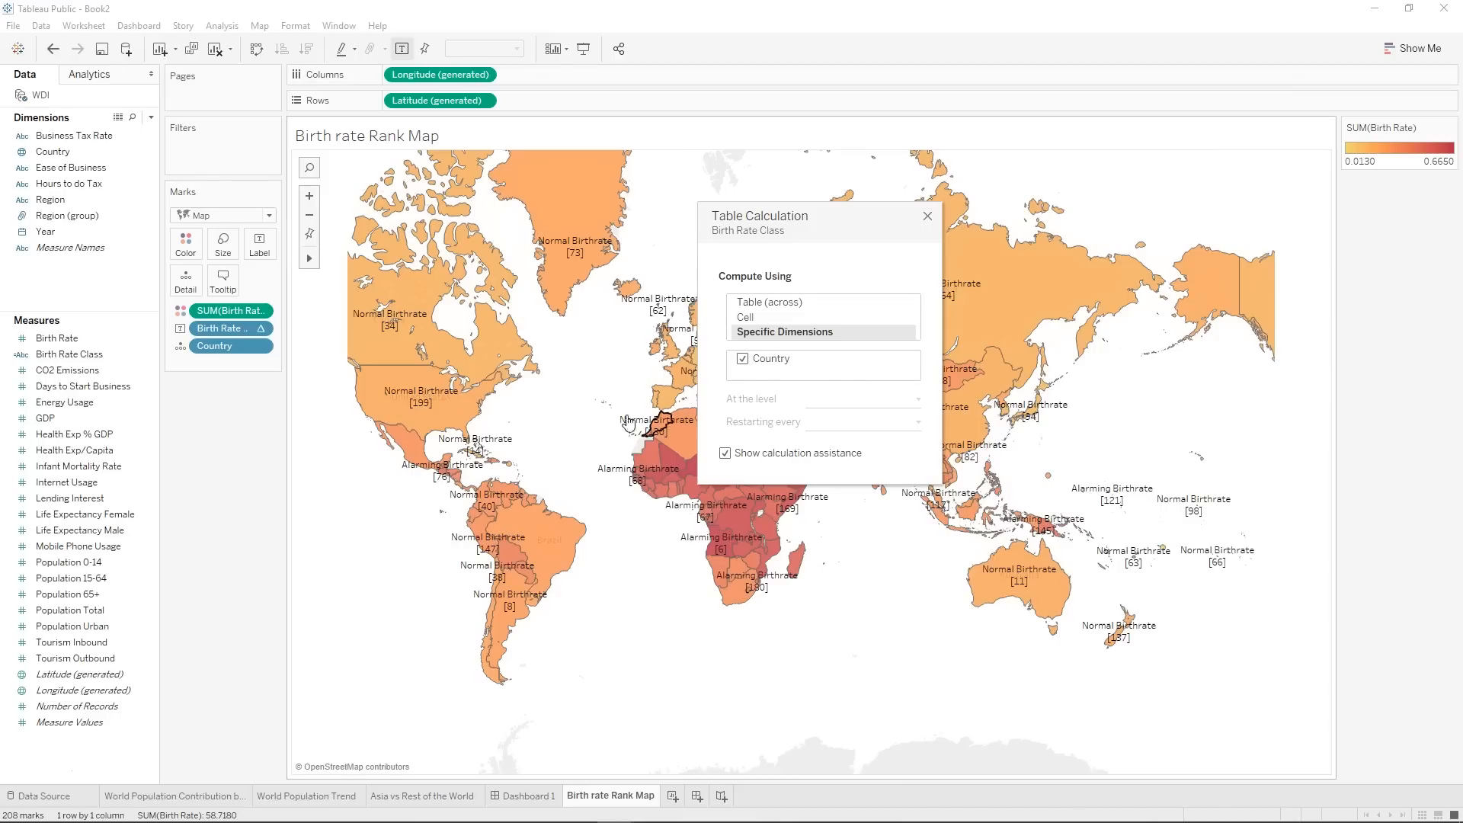
drag(813, 224, 1030, 348)
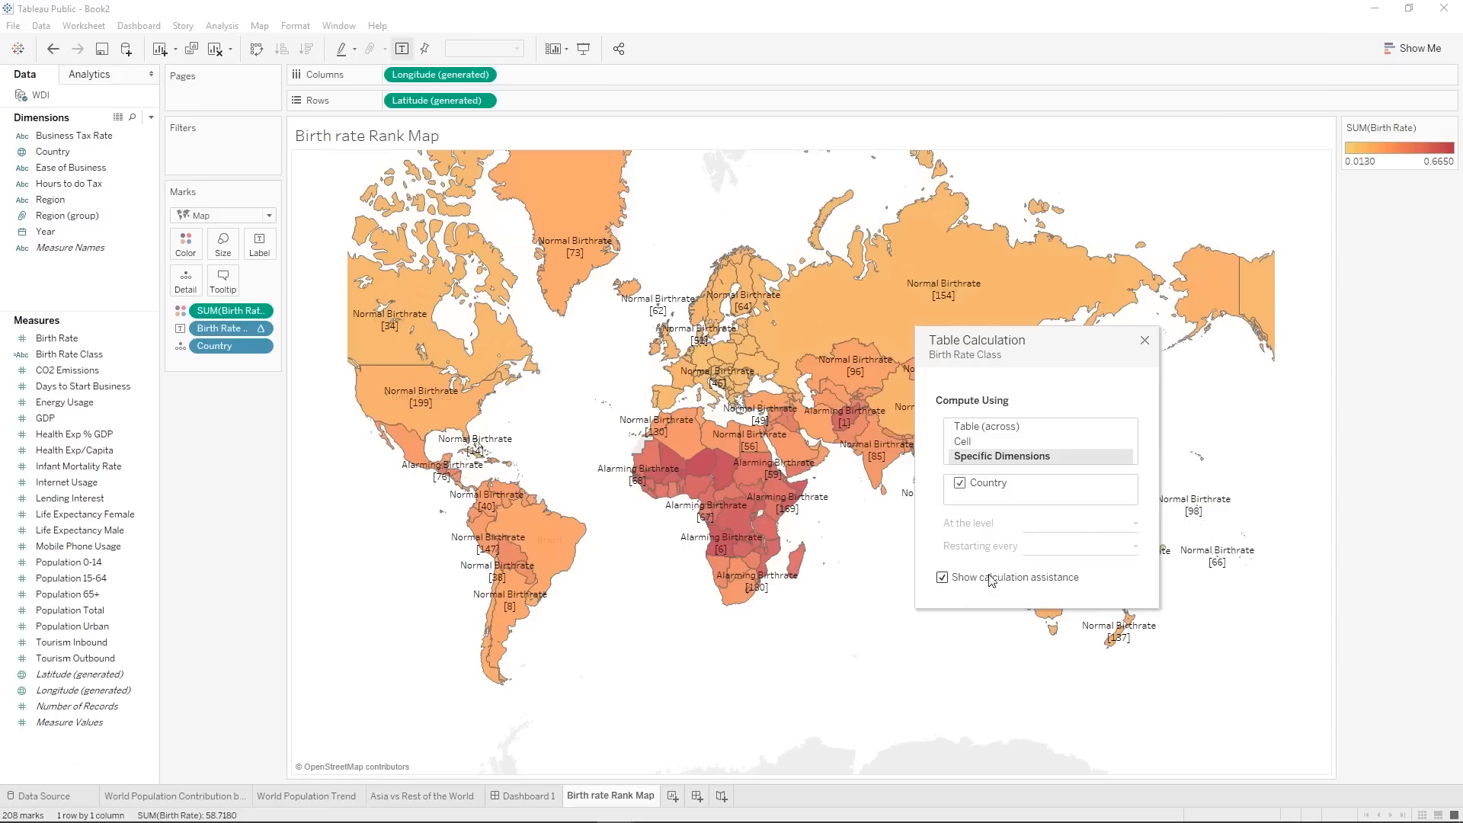
mouse_move(752, 601)
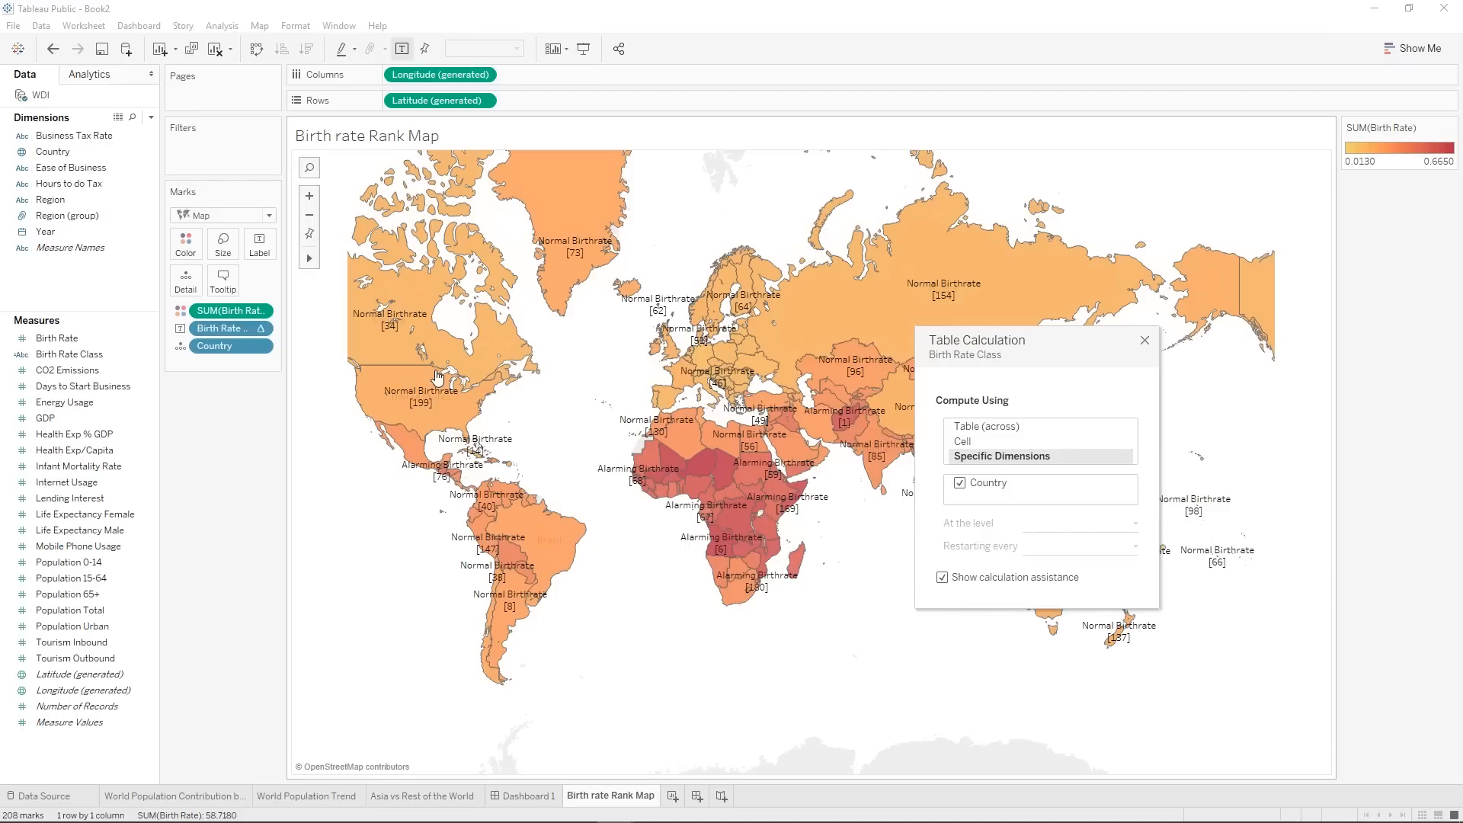
mouse_move(653, 480)
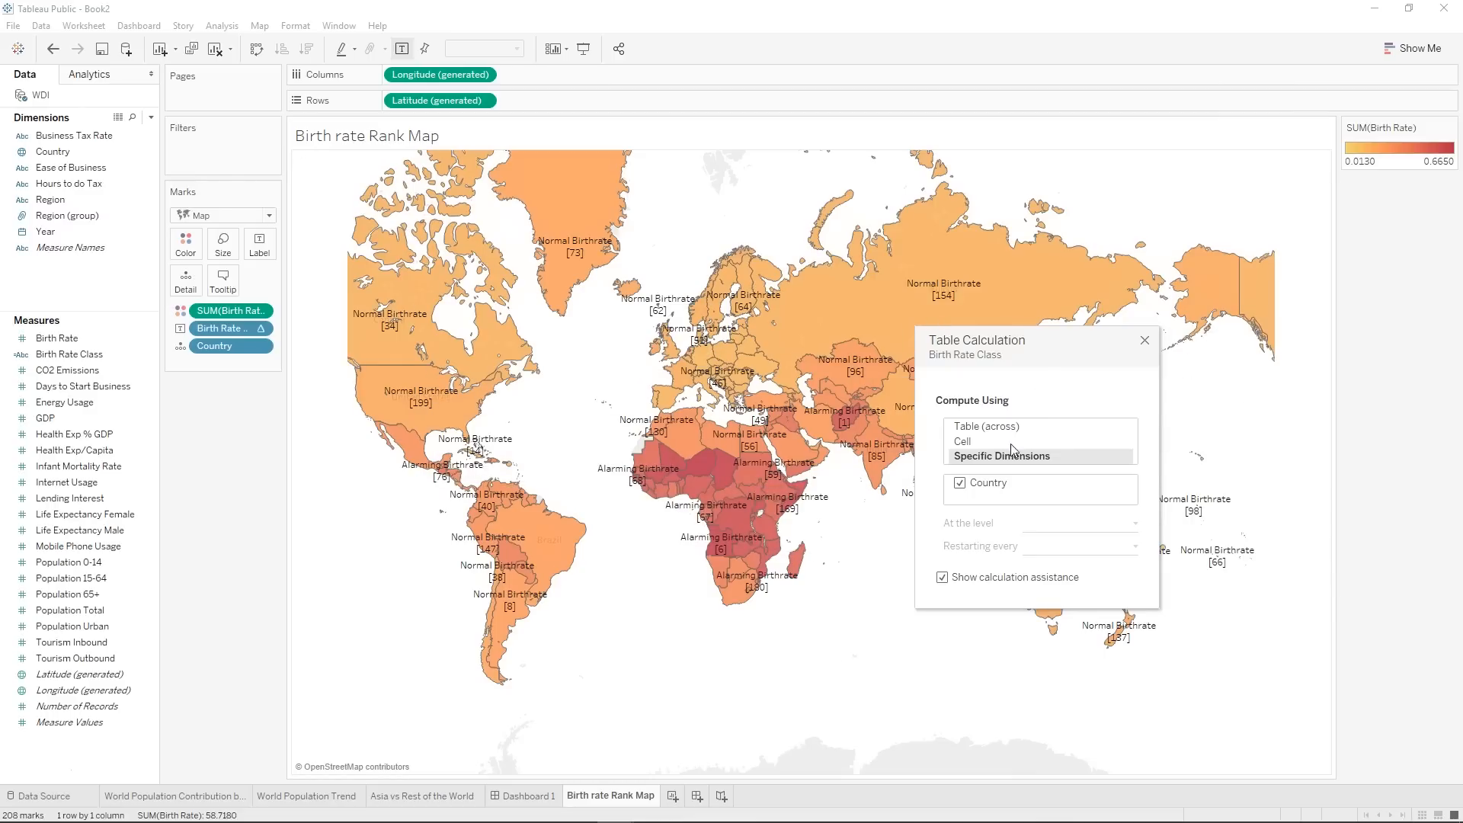
click(1145, 342)
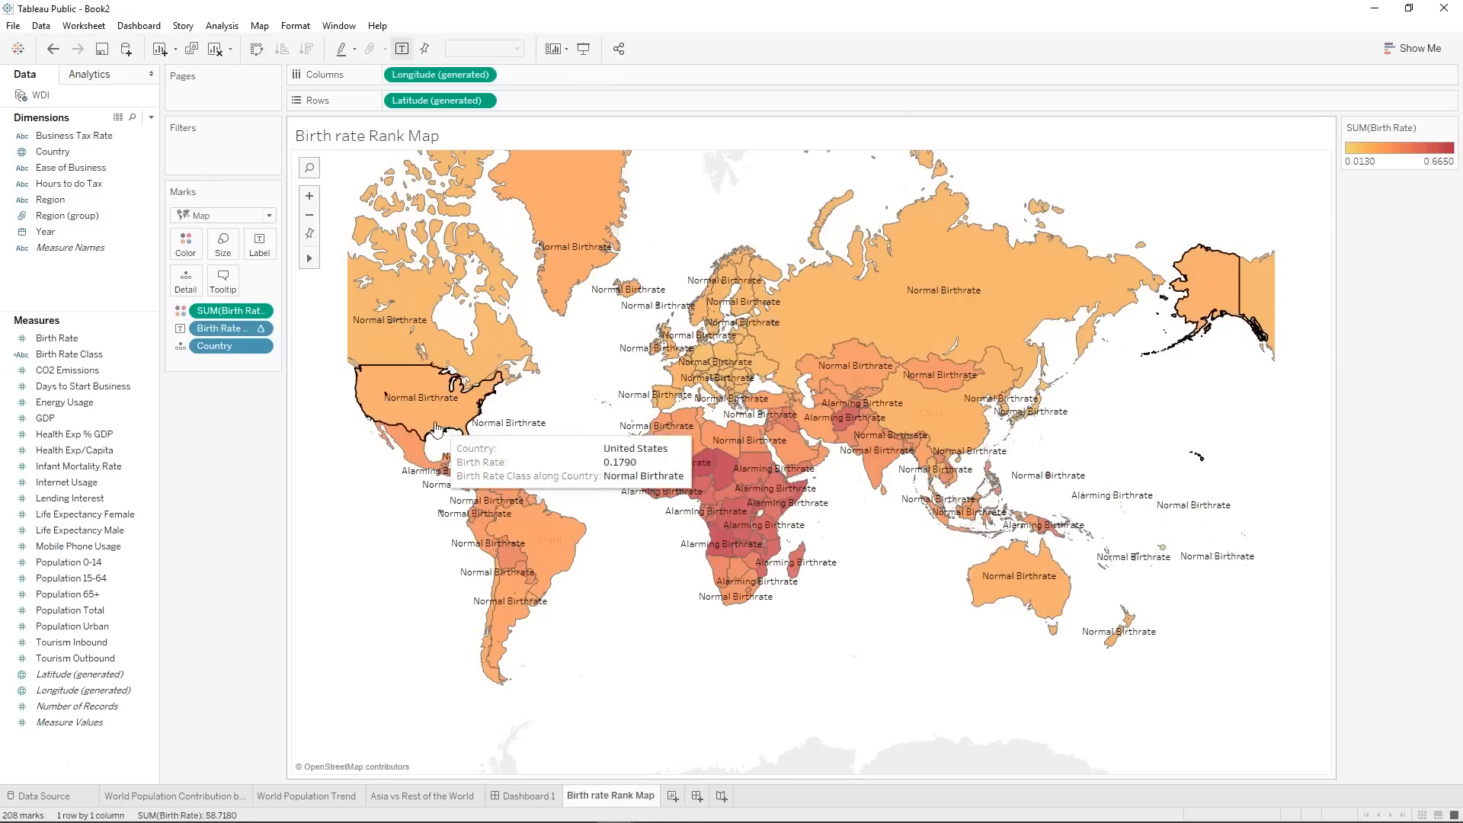
mouse_move(1185, 567)
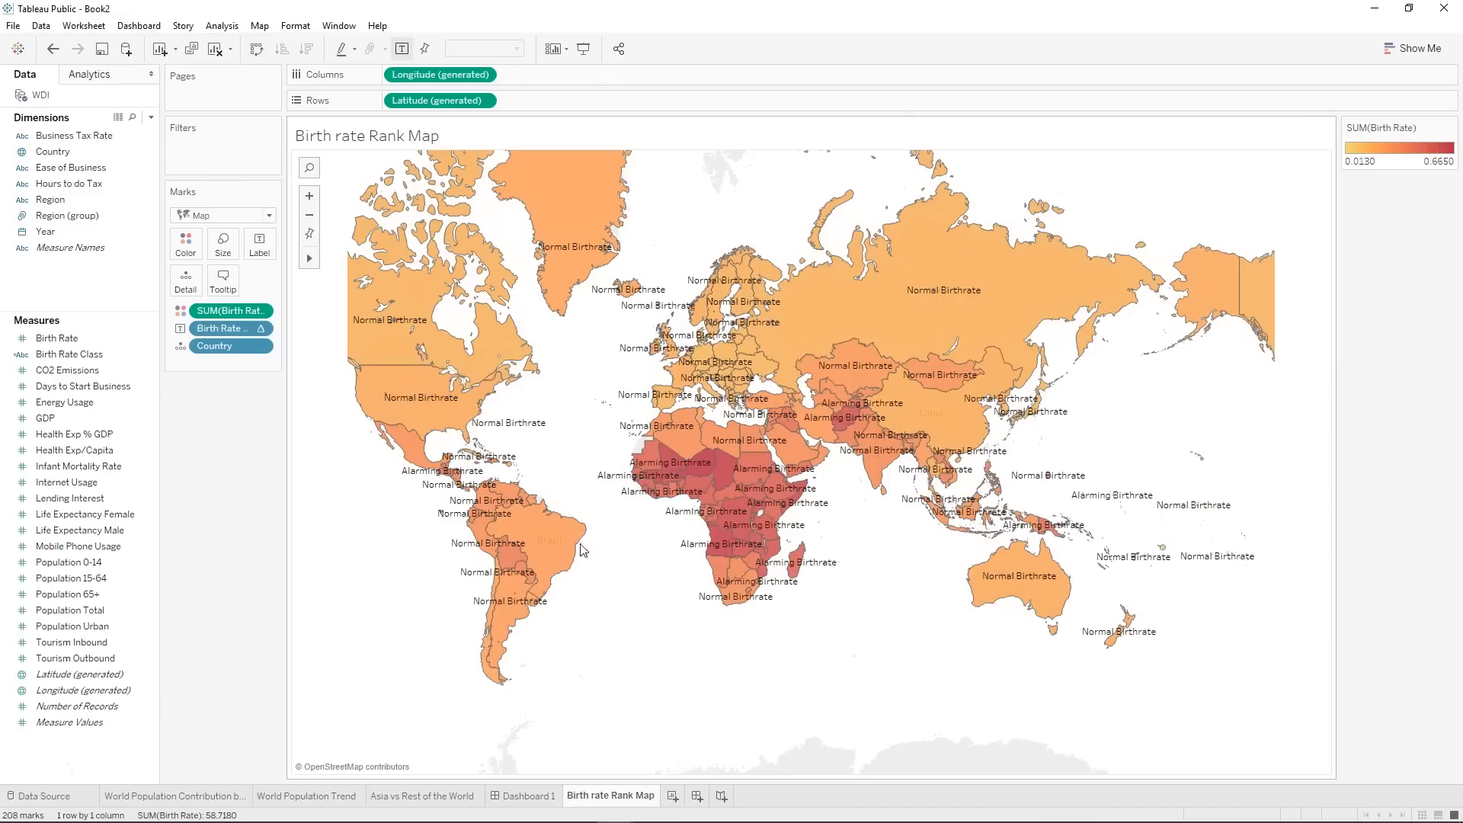
Try allowing the map's mark labels to overlap other marks.
click(260, 246)
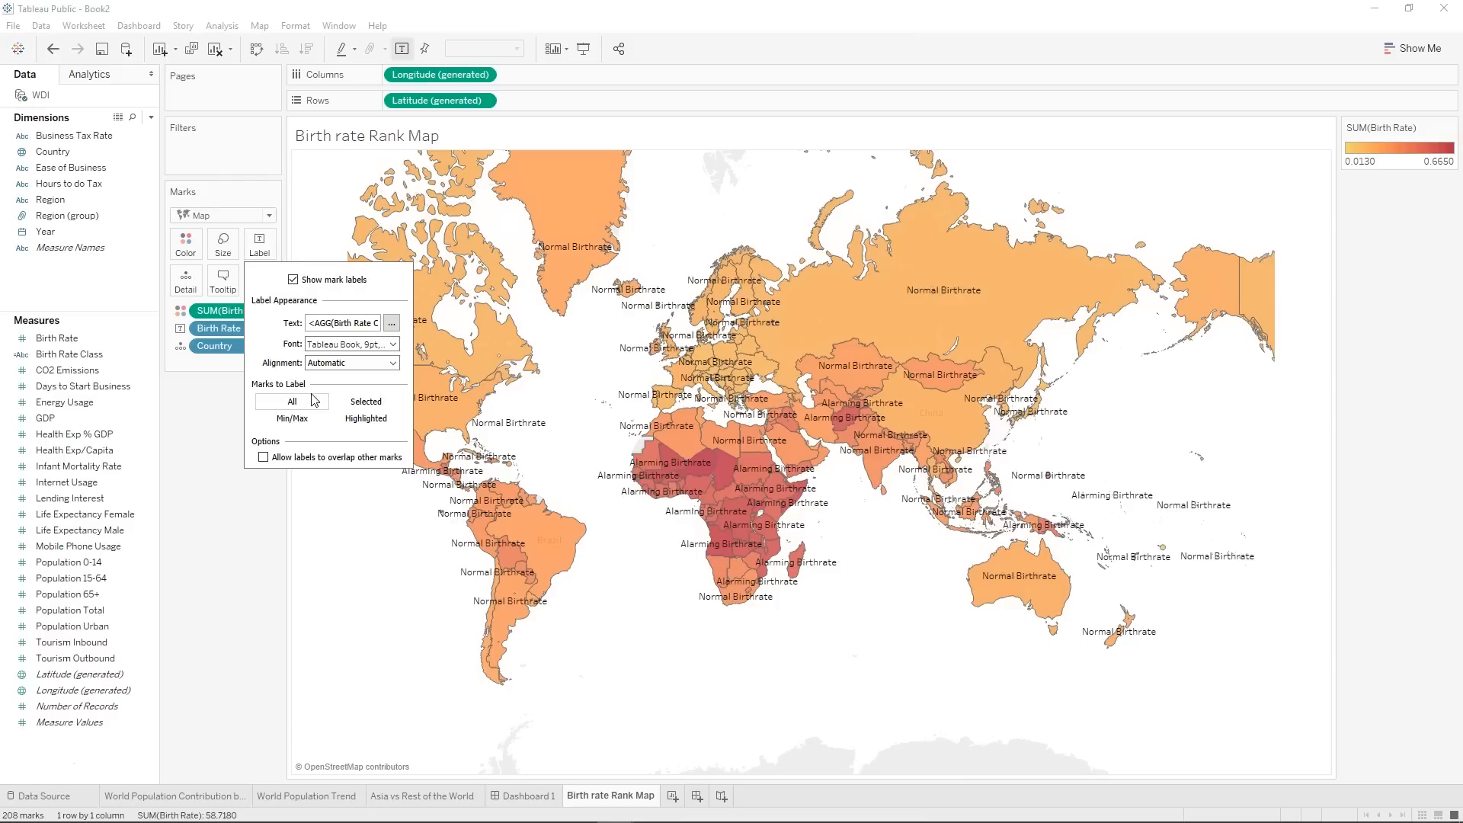
click(263, 458)
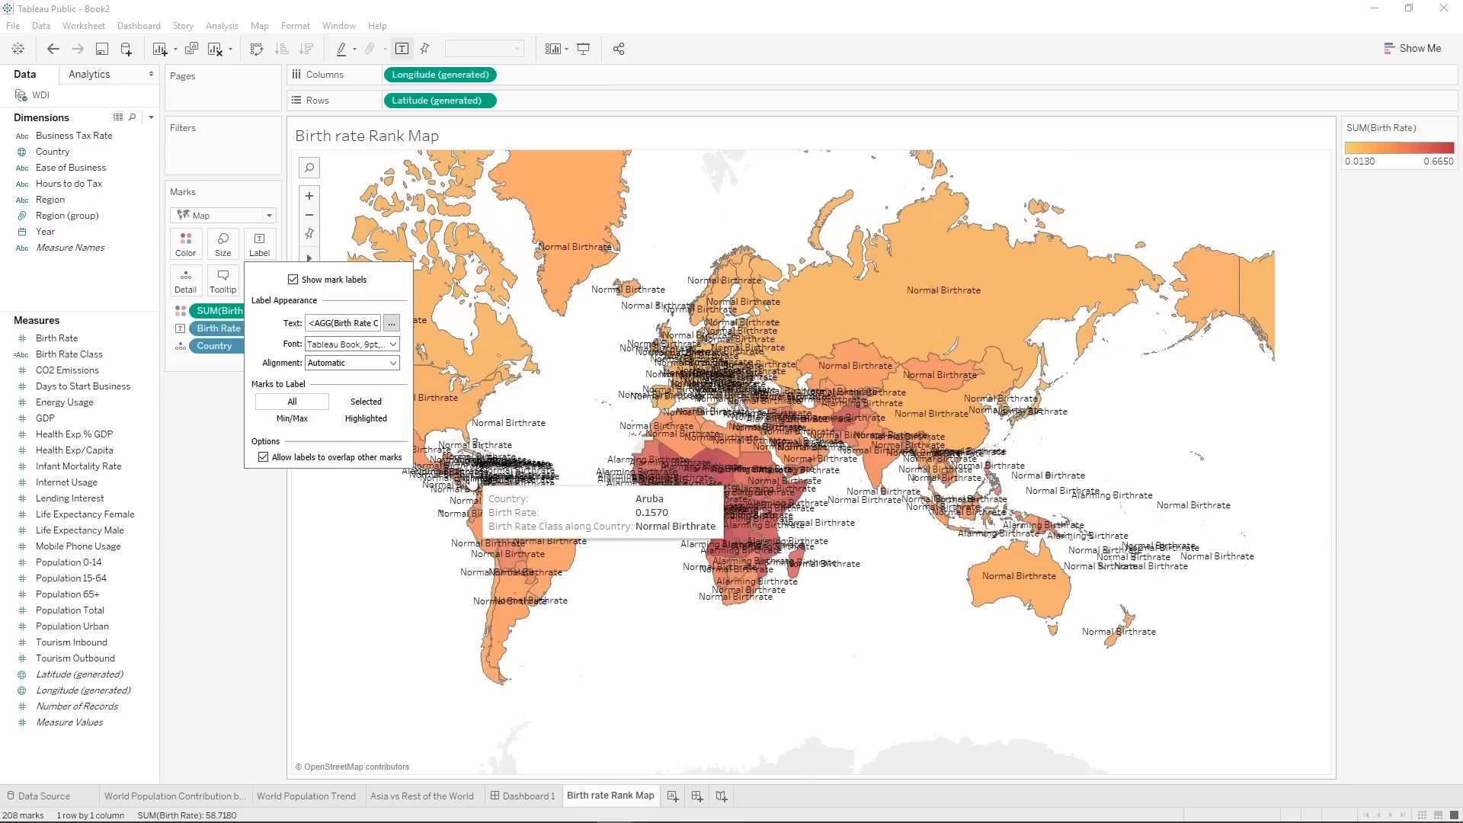
click(263, 458)
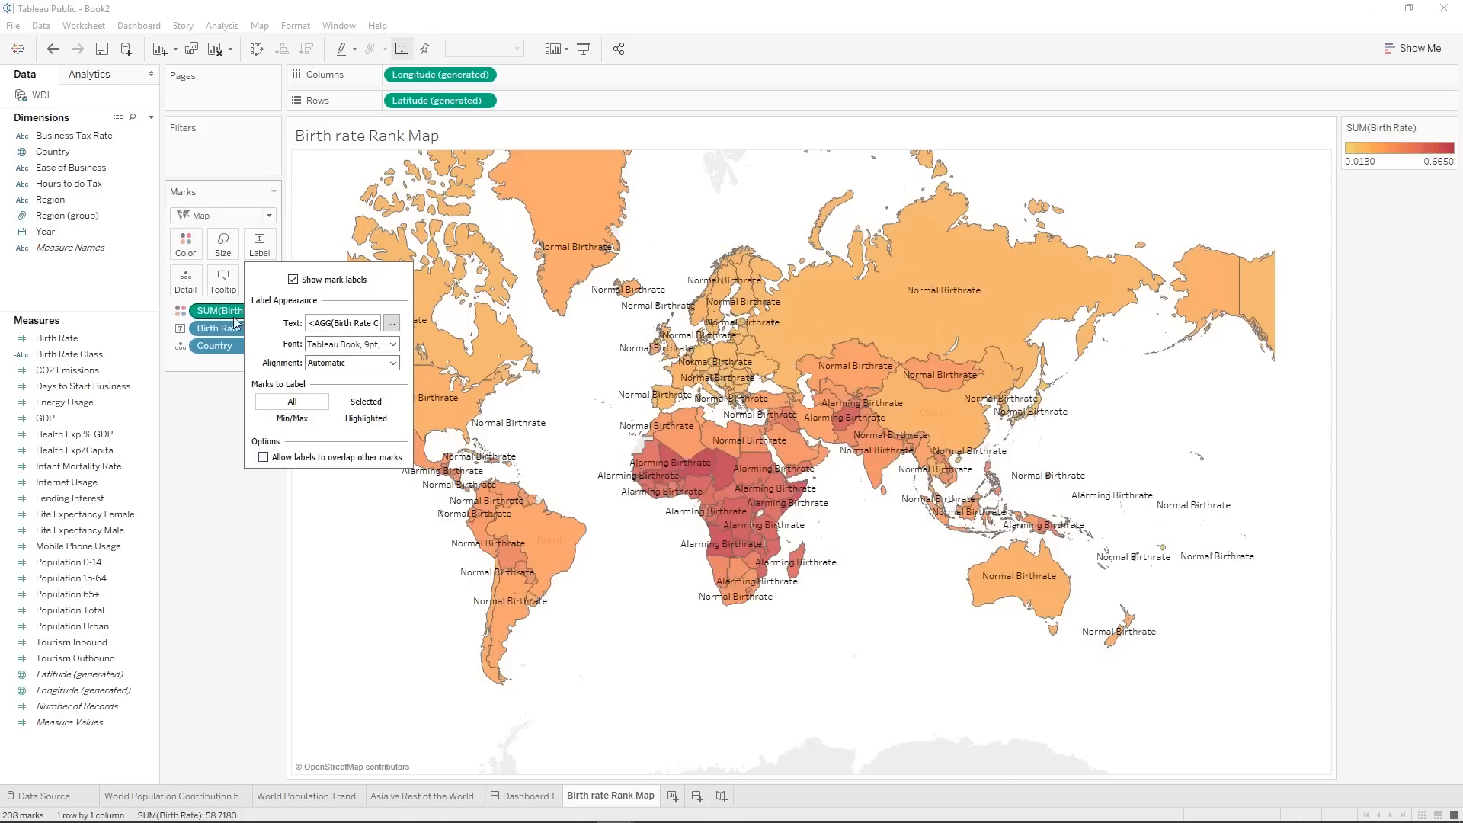
click(256, 245)
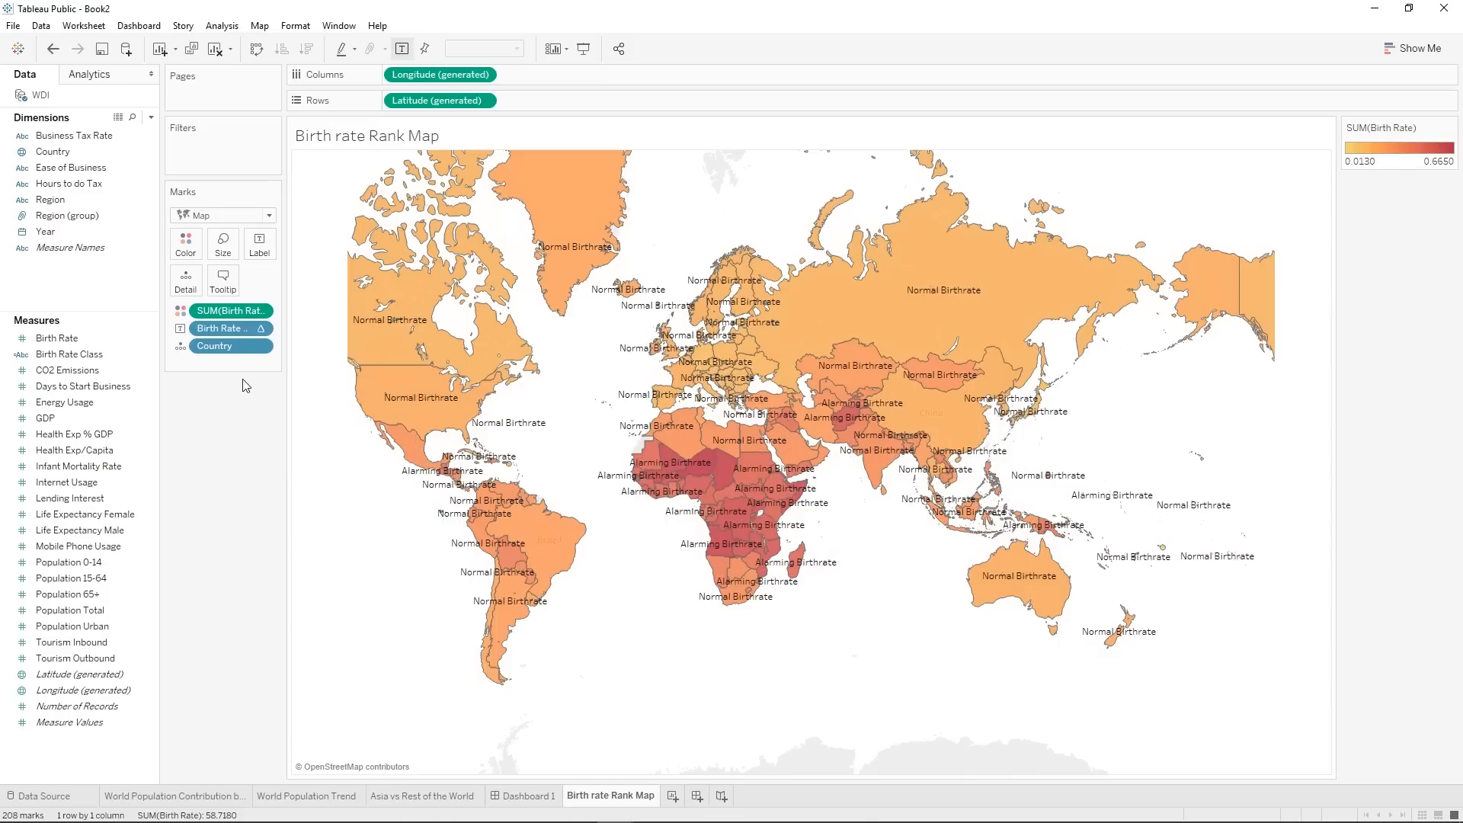
mouse_move(869, 326)
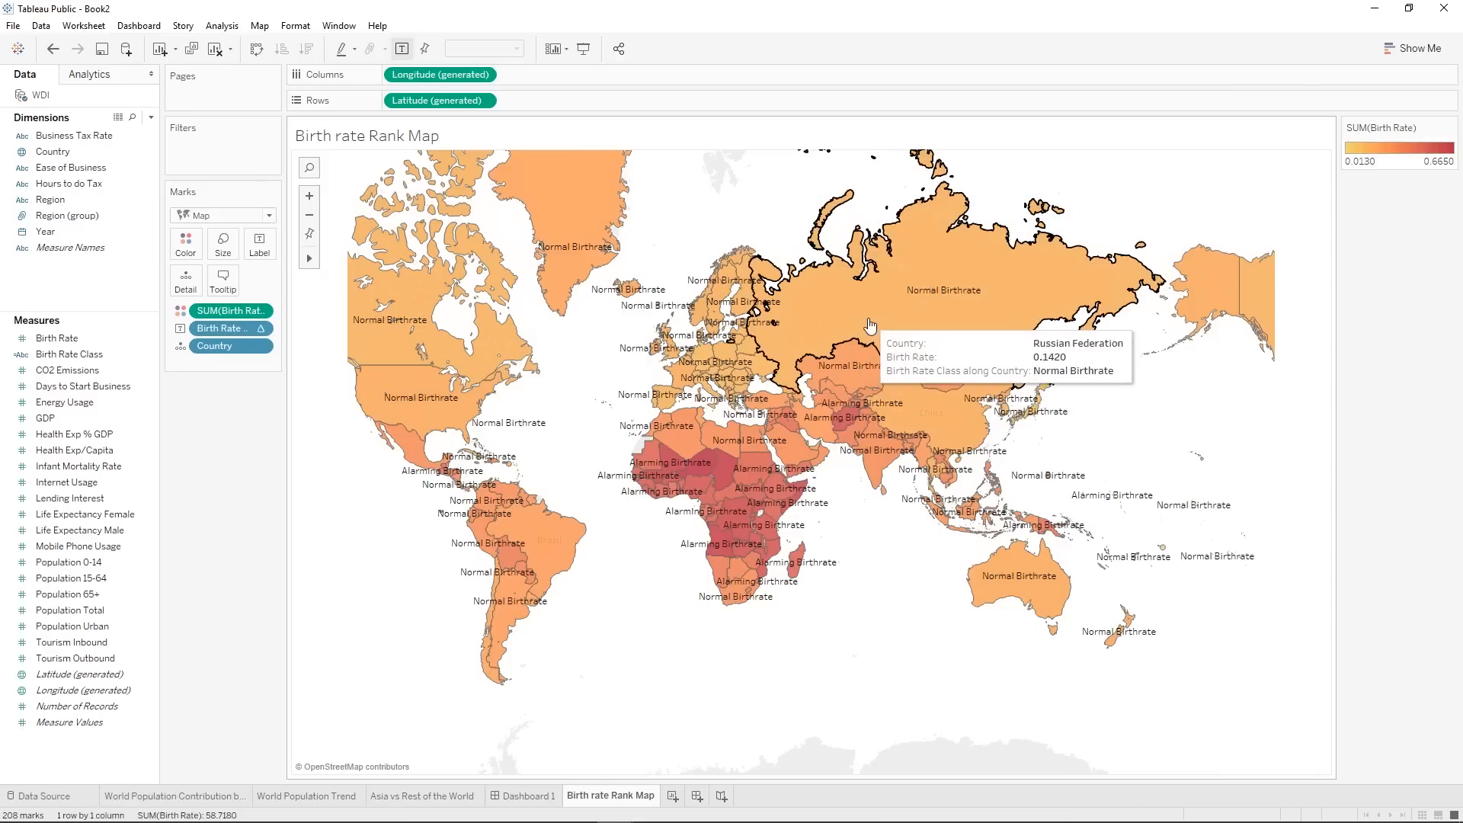
mouse_move(758, 522)
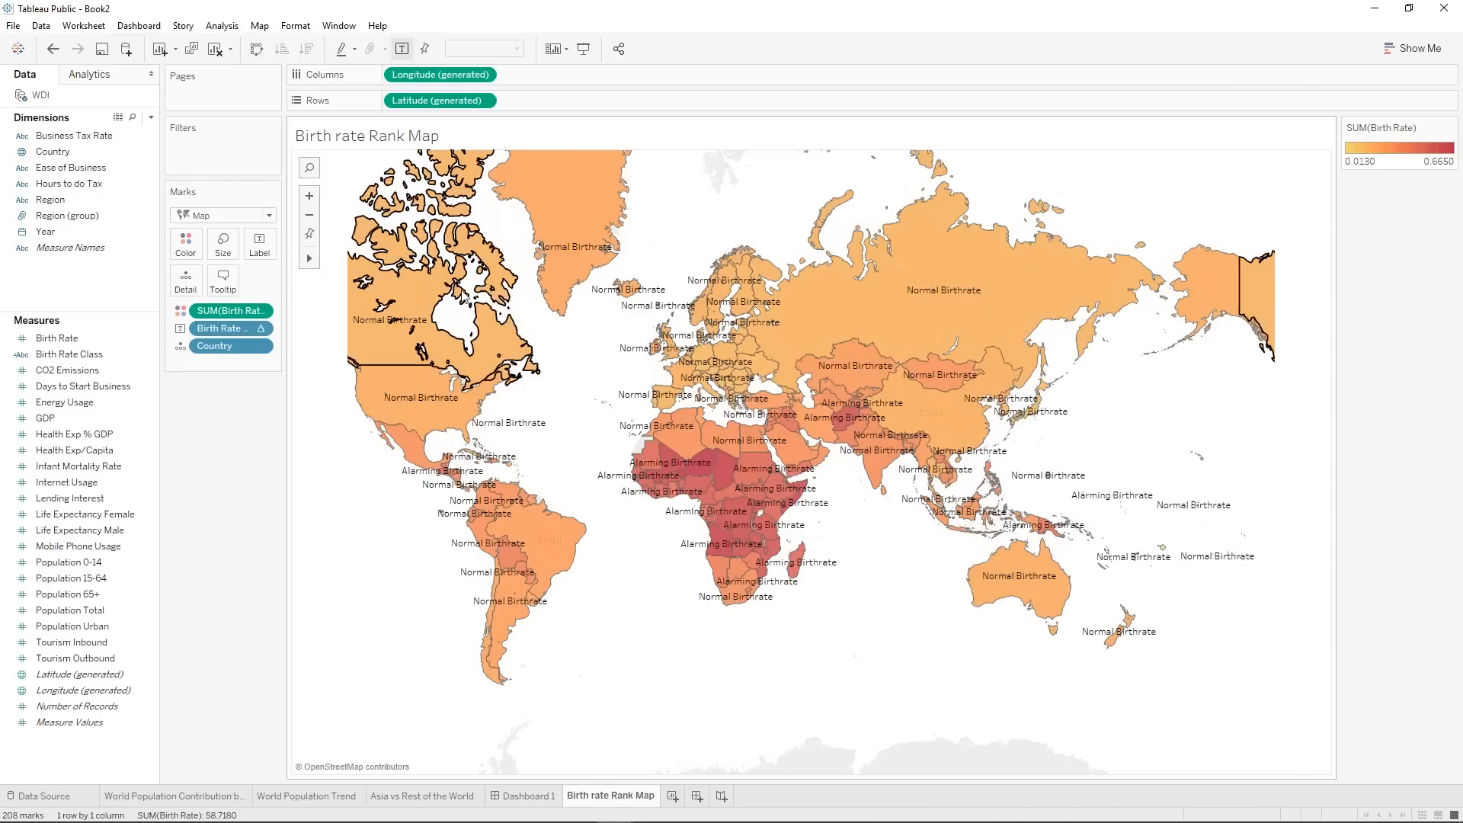
Add a new worksheet and name it "Avg Life Expectency Male vs Female".
click(671, 796)
right_click(680, 796)
click(753, 625)
text(Avg Life Ex)
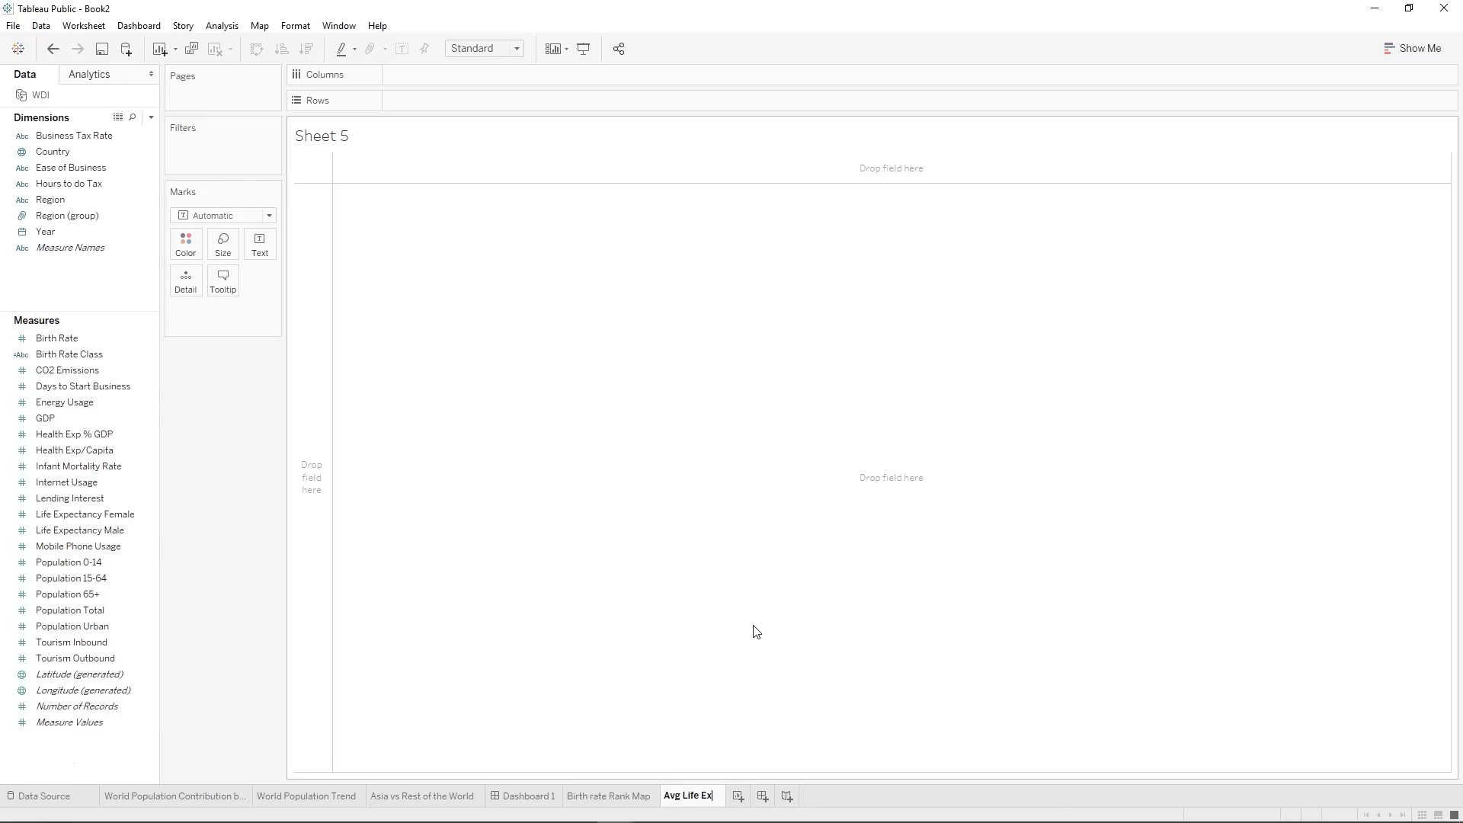
text(pectancy Male v)
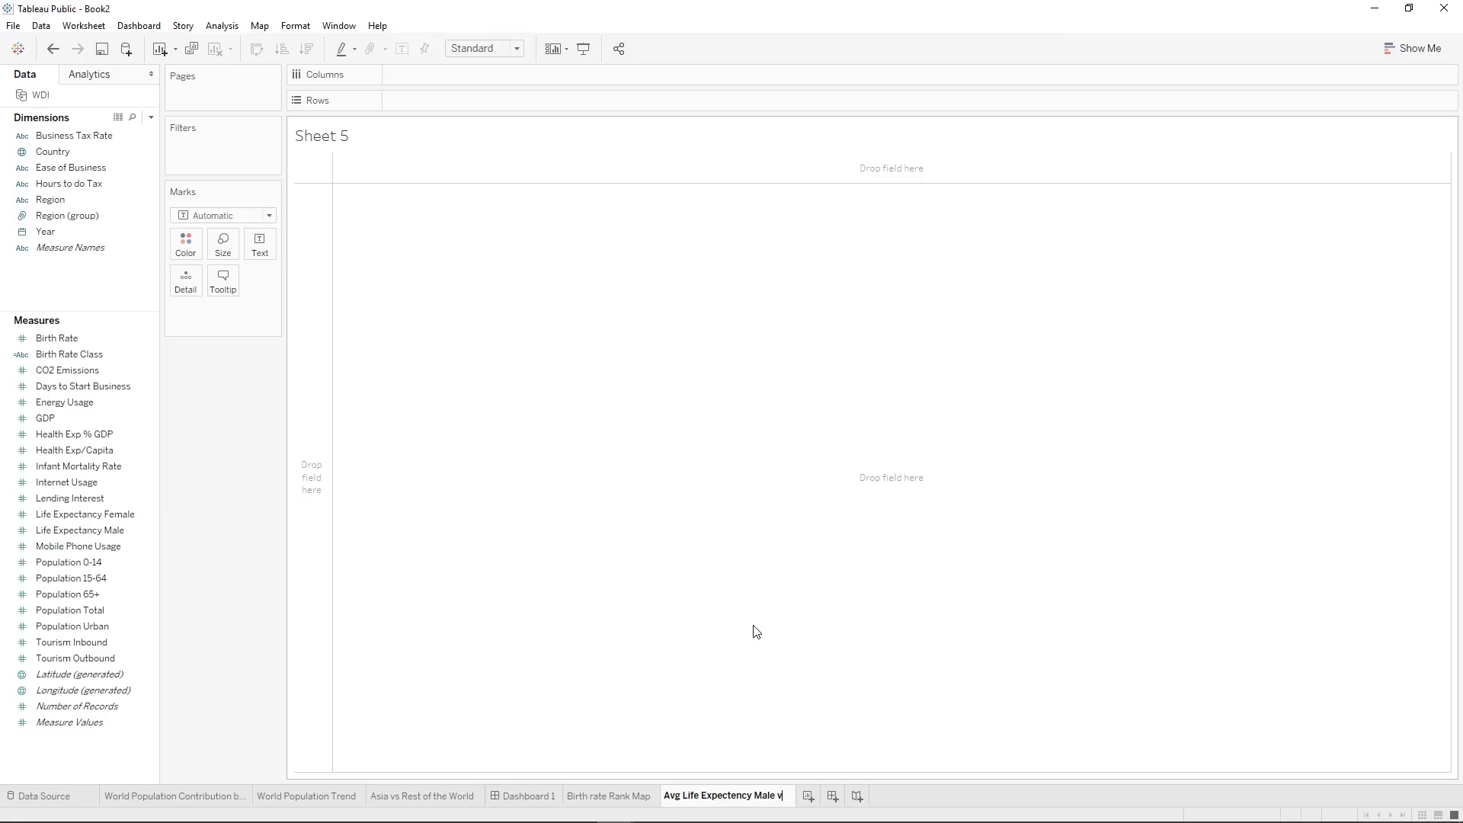
text(s Female)
key(Return)
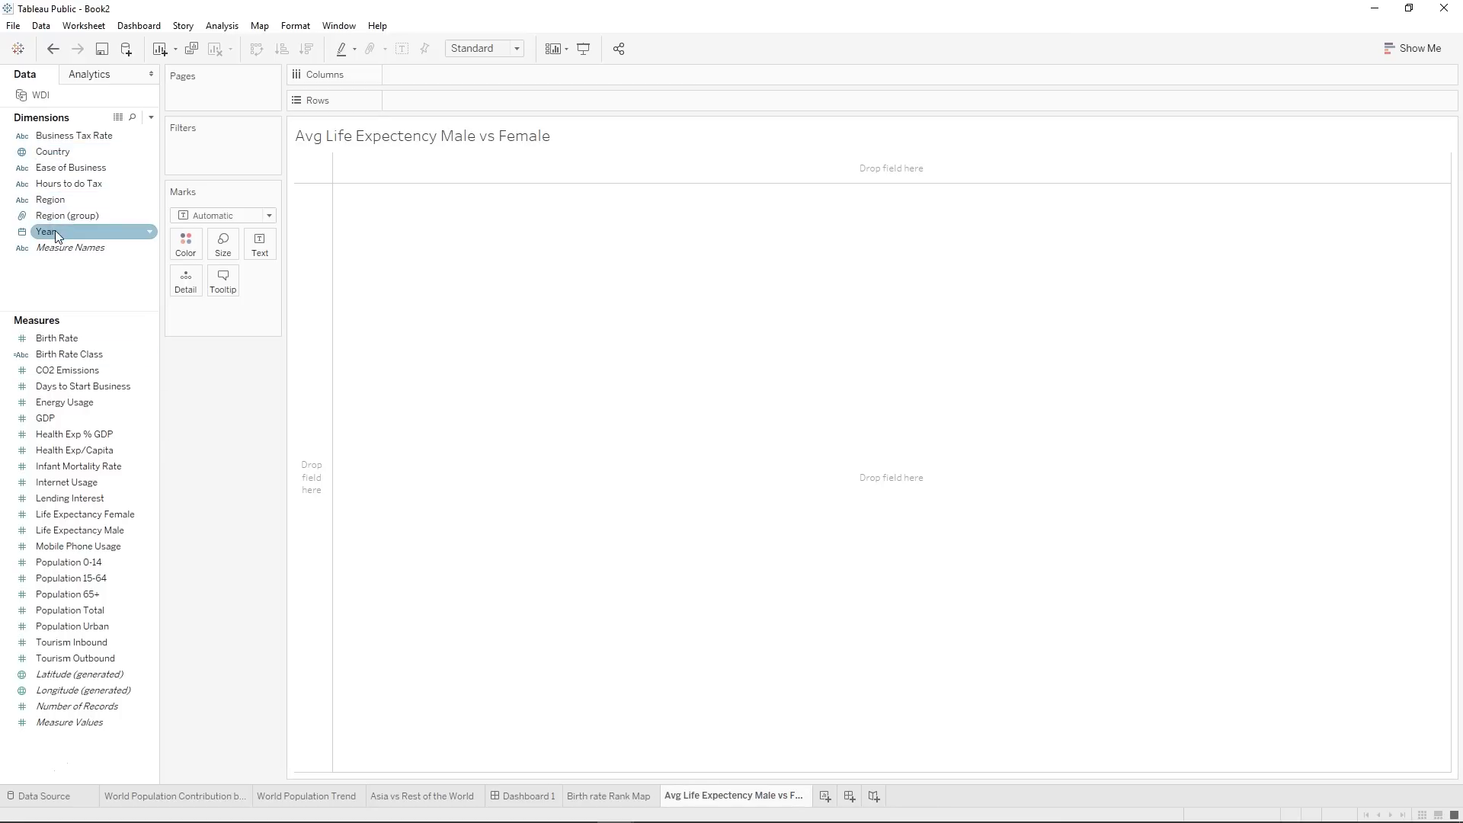
Place Year on the columns of the new sheet and make it a continuous year.
drag(55, 230, 423, 84)
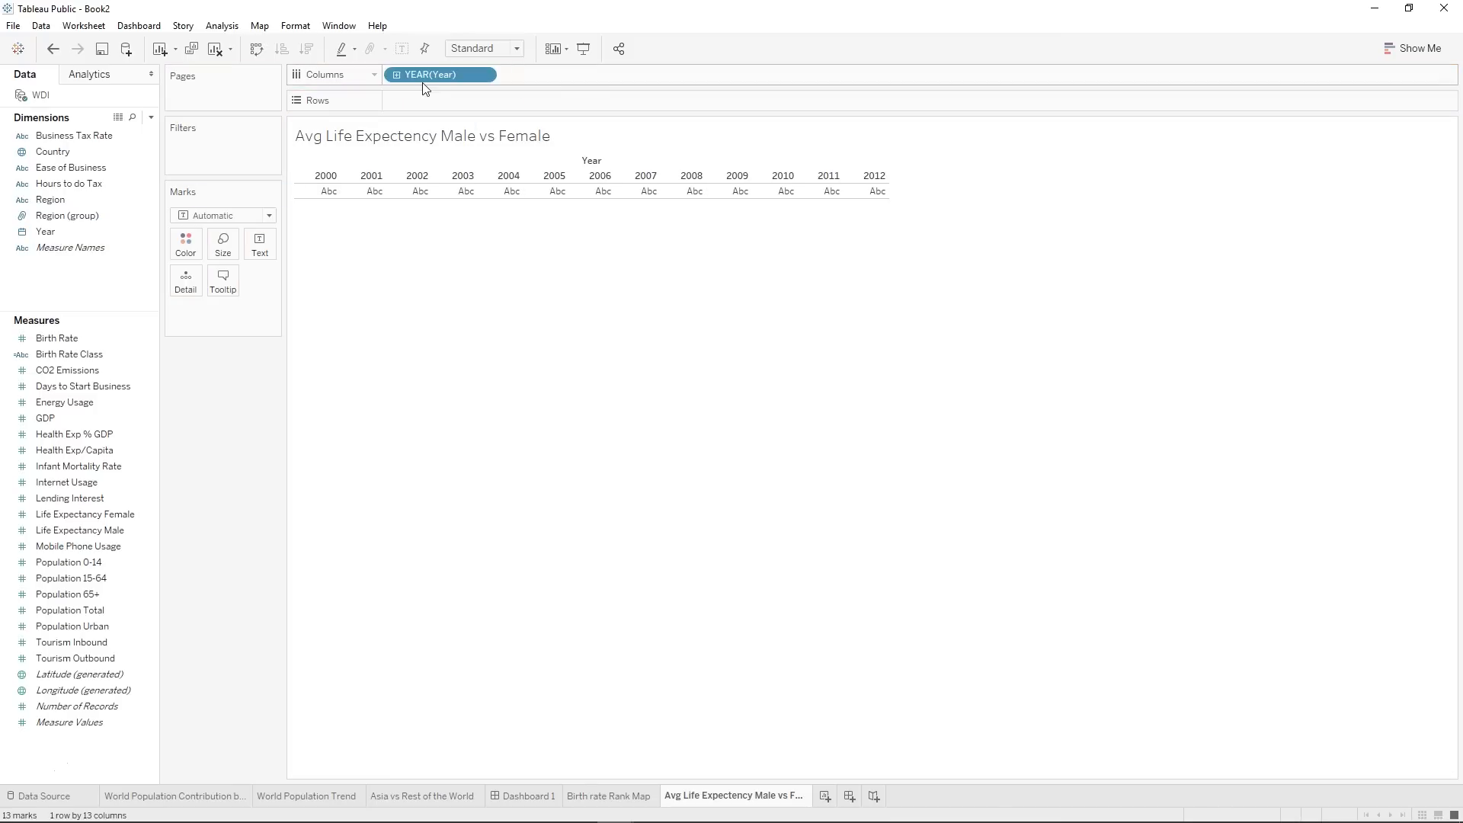
click(483, 73)
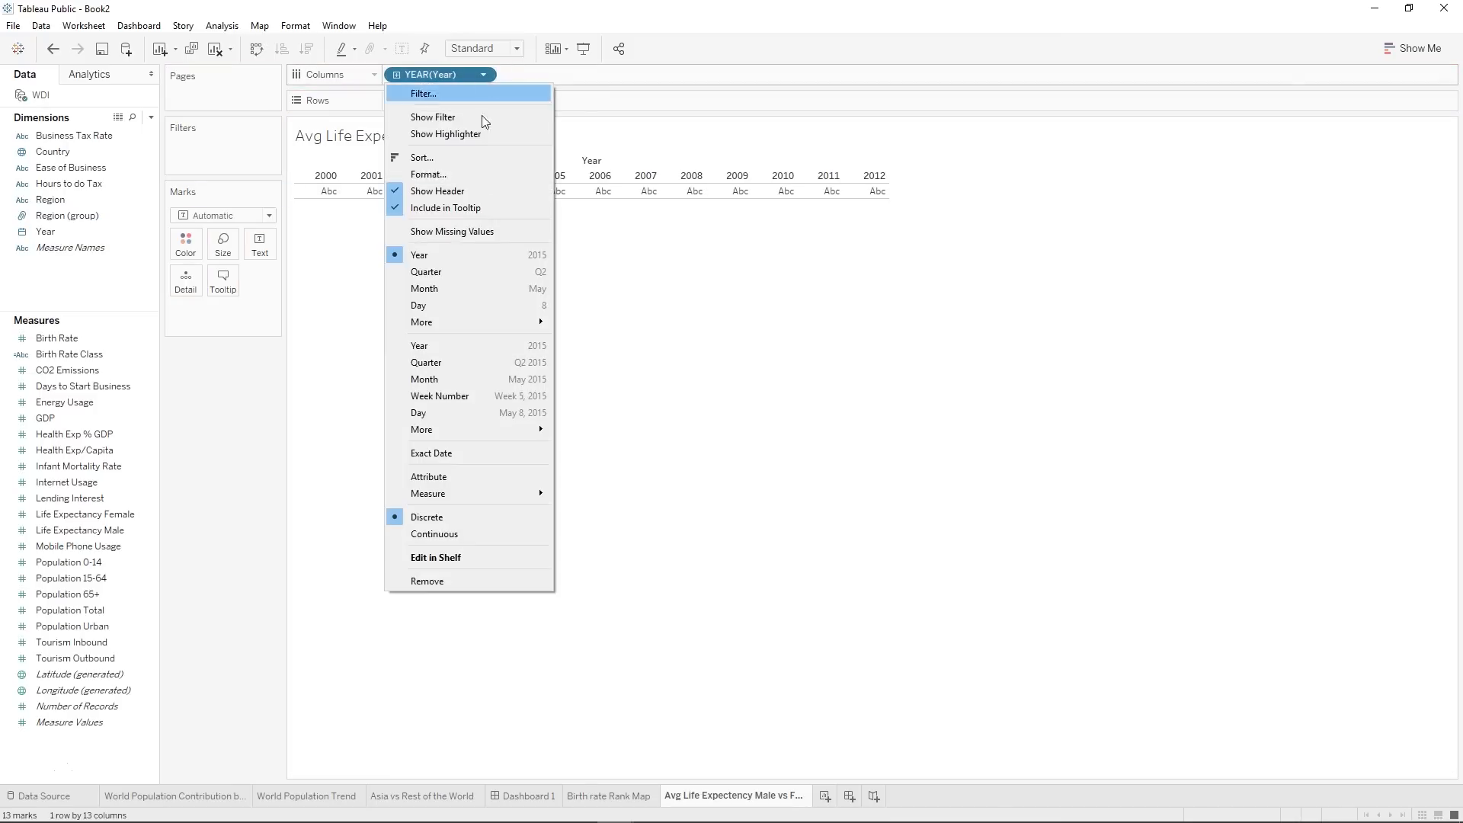
click(429, 347)
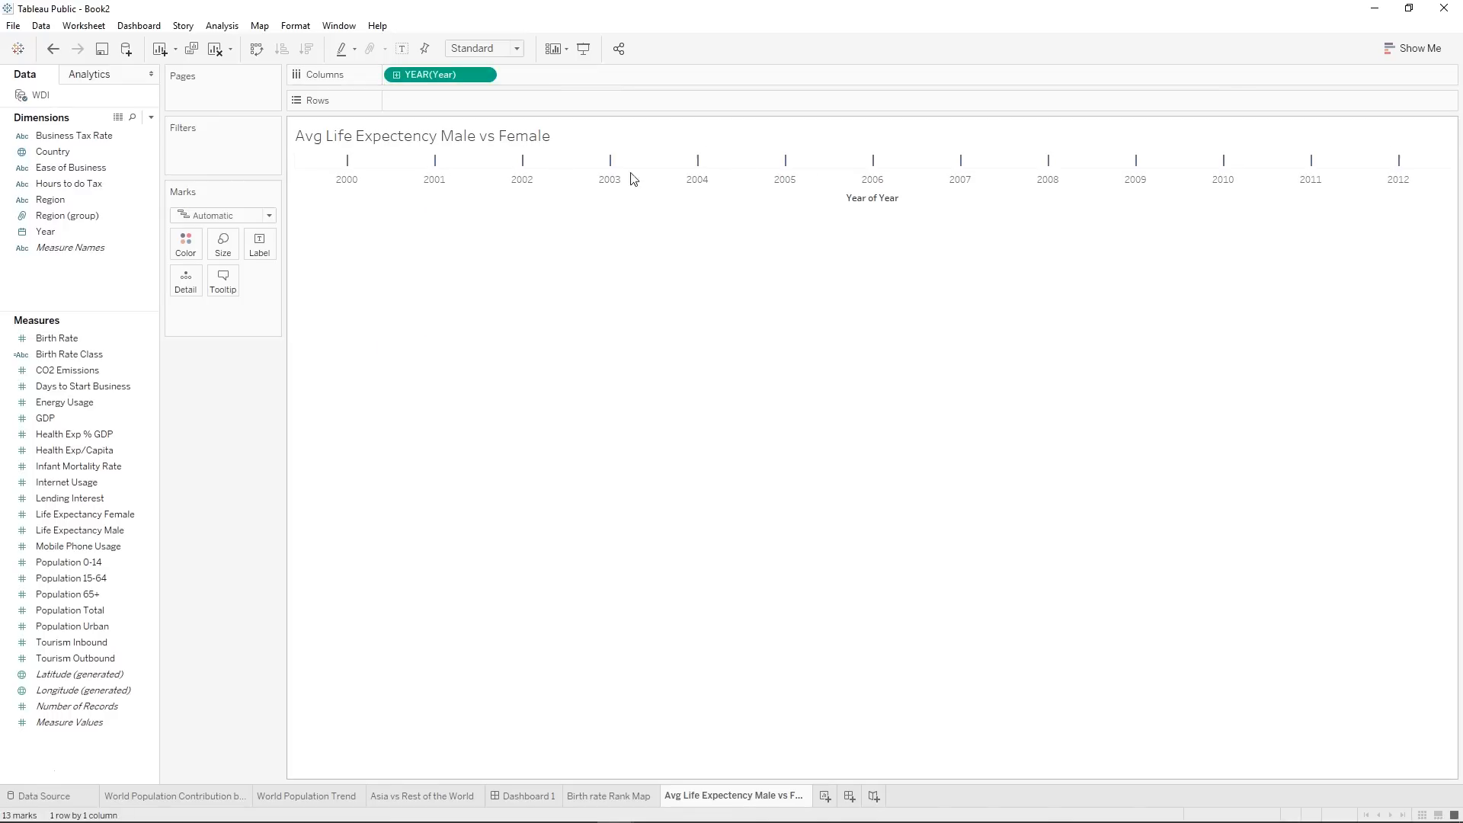
Plot Life Expectancy Female on the rows of the life expectancy sheet.
click(134, 550)
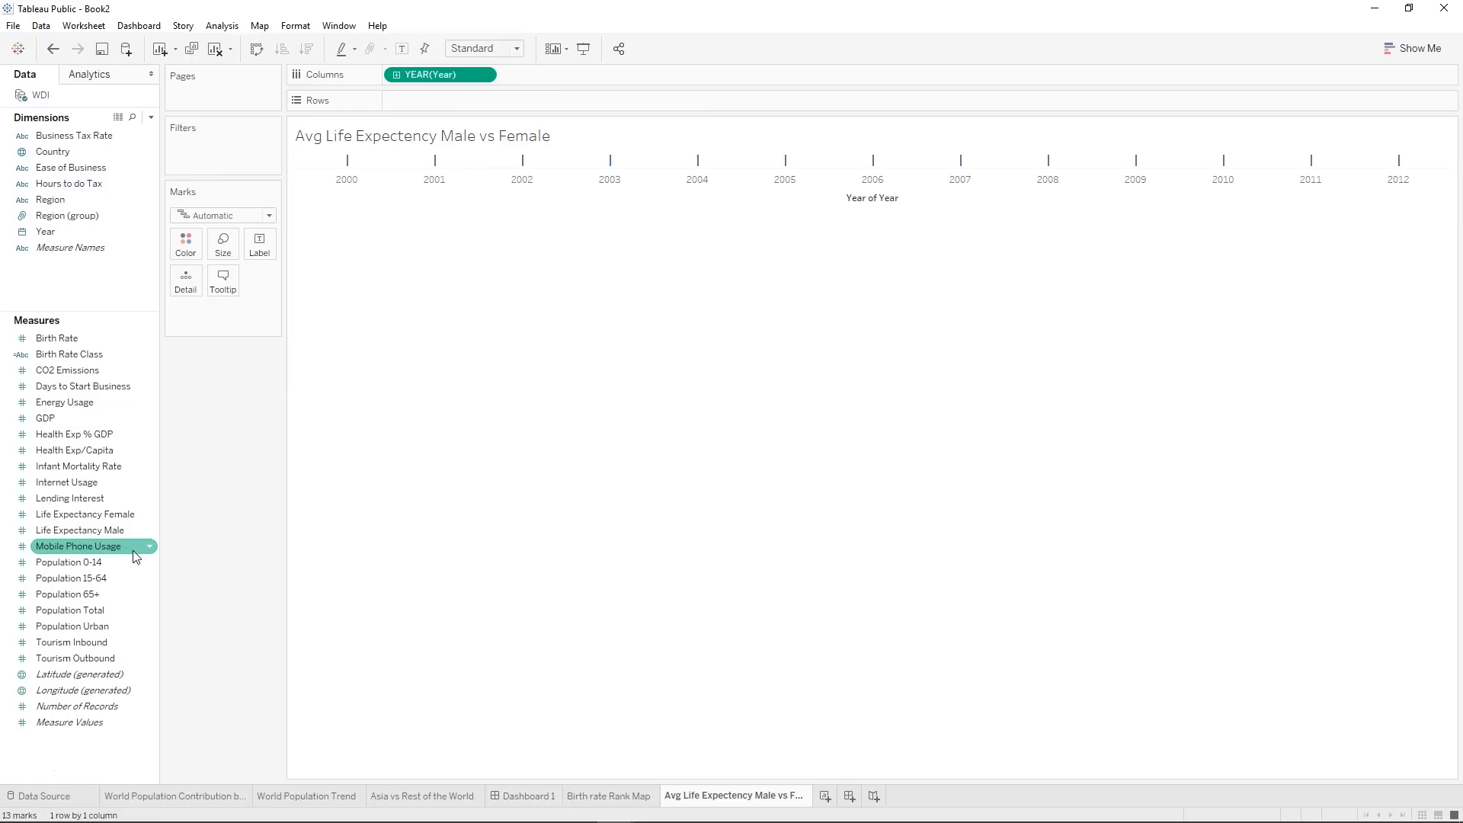
click(82, 520)
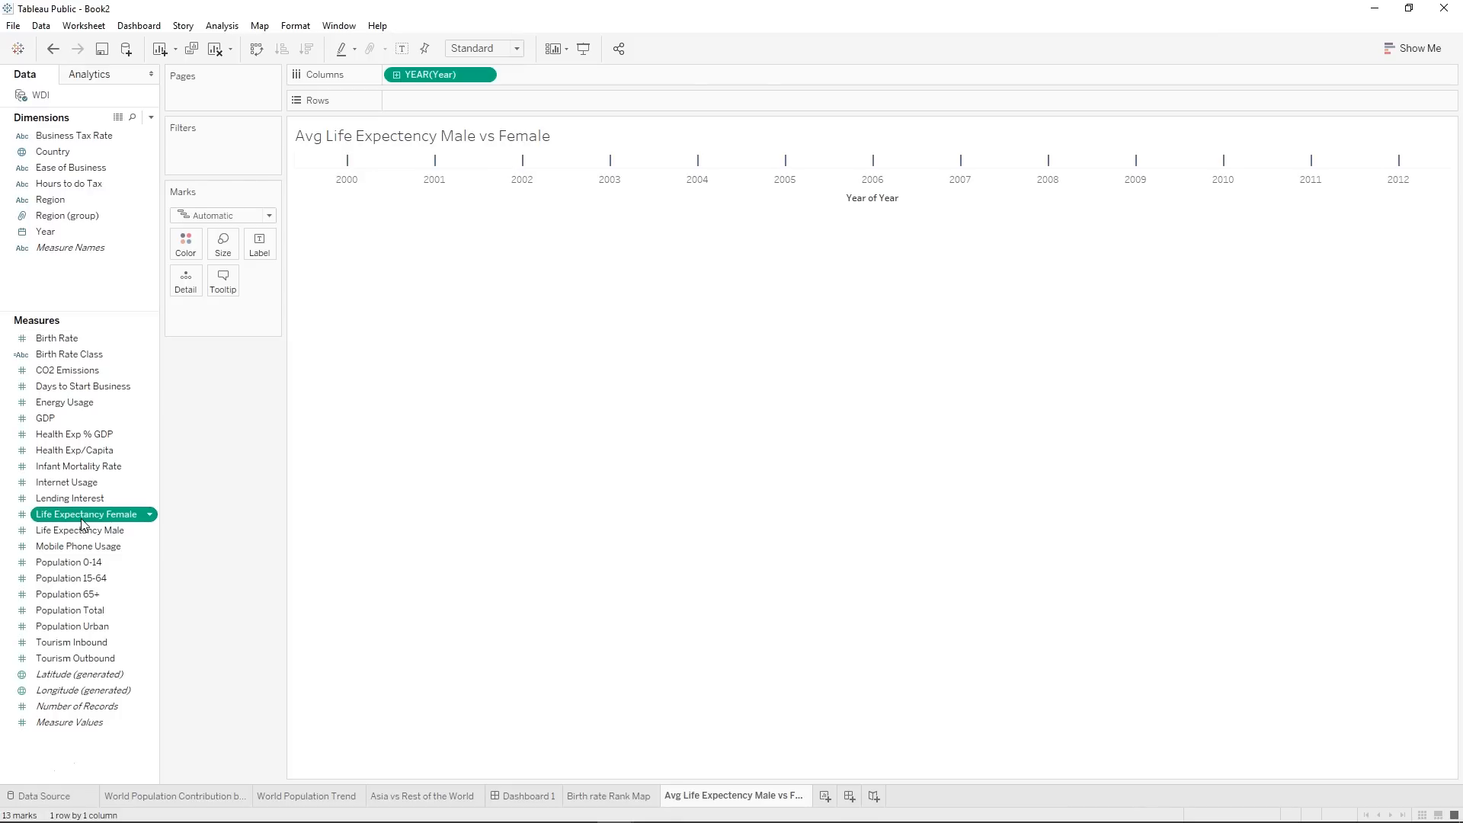
double_click(112, 514)
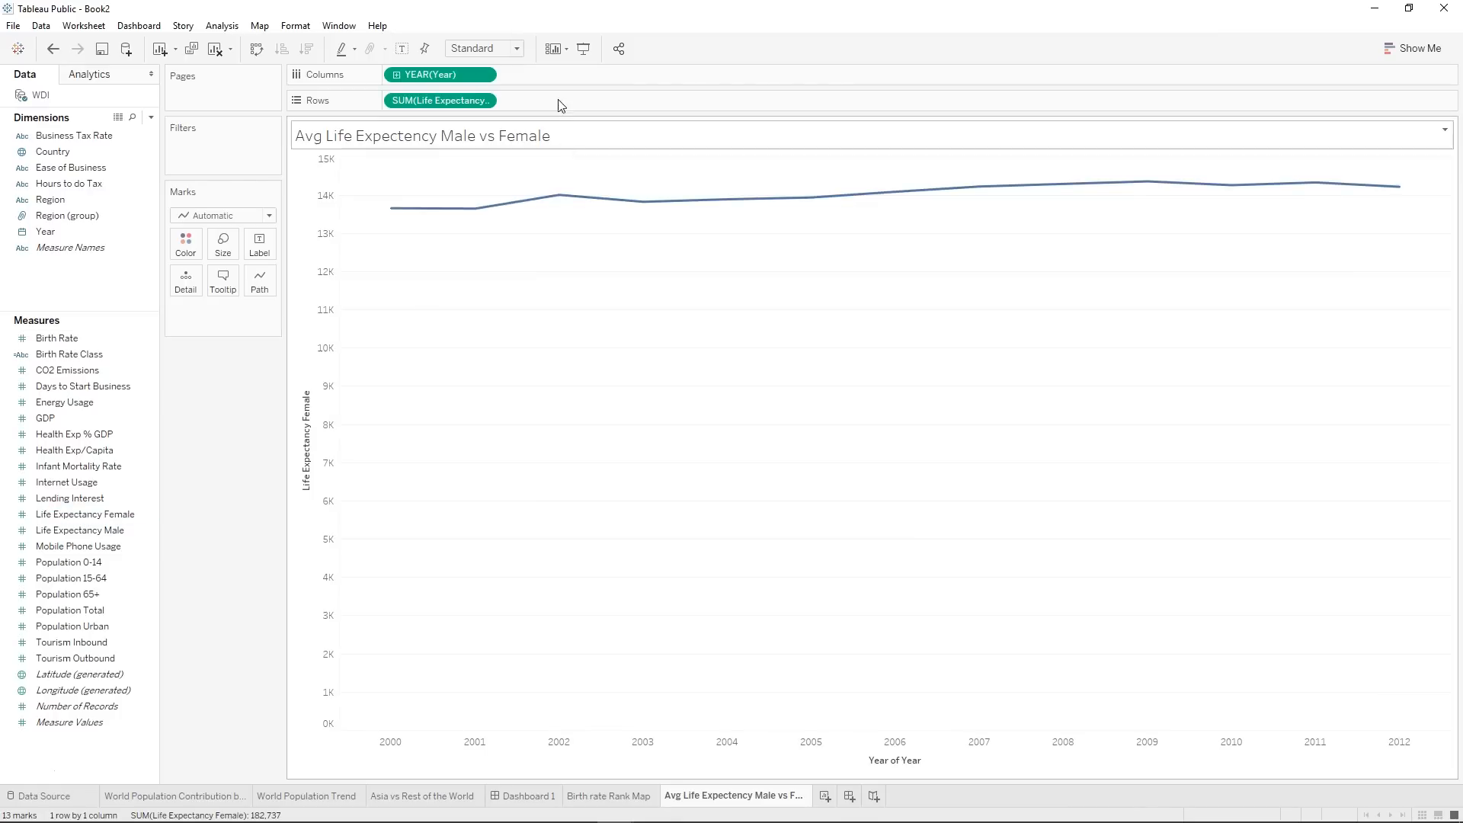
Try adding Life Expectancy Male as a separate row, and replace it with a shared axis combining both measures.
double_click(84, 530)
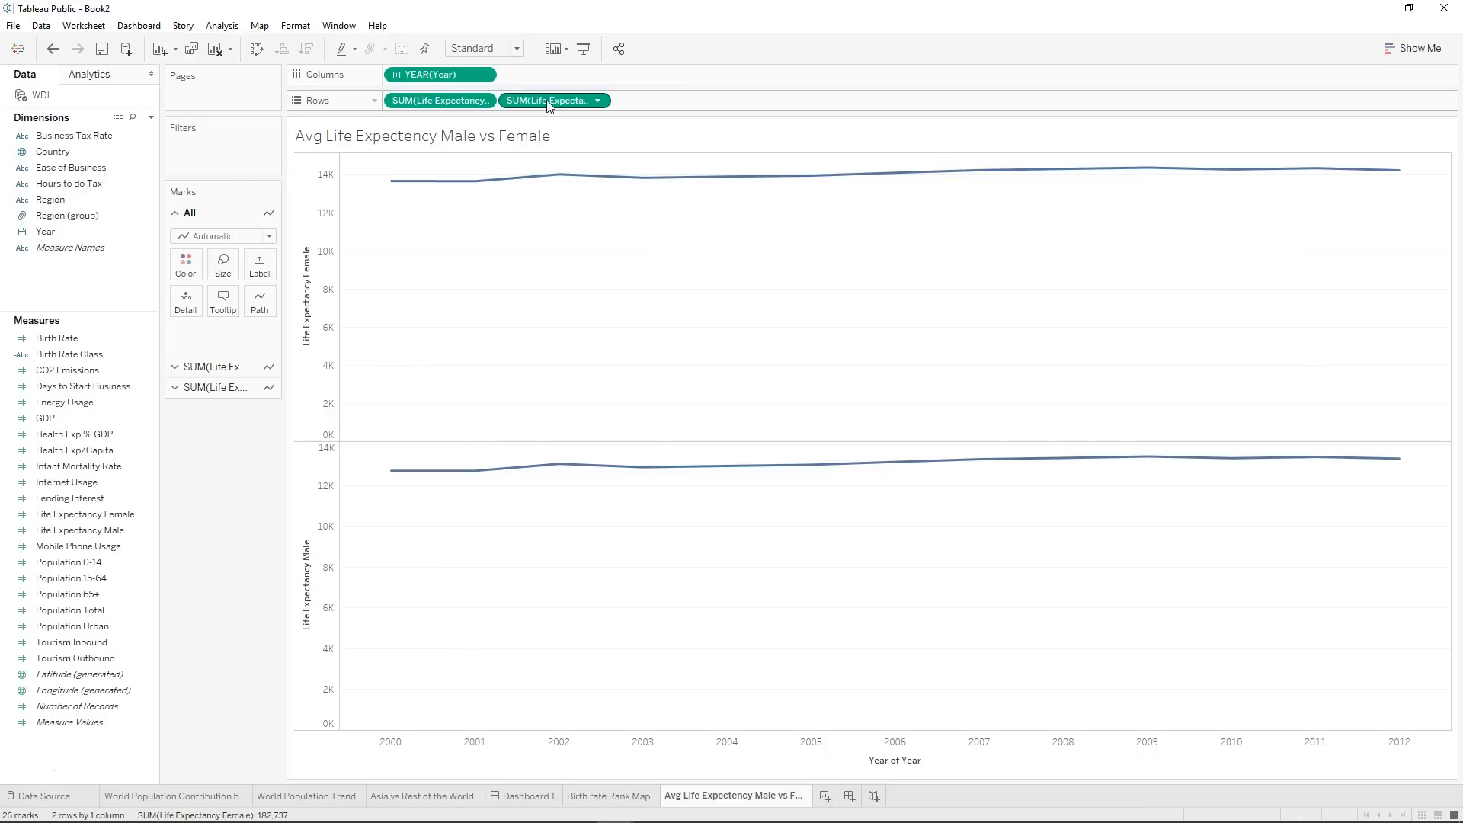
drag(547, 105, 232, 526)
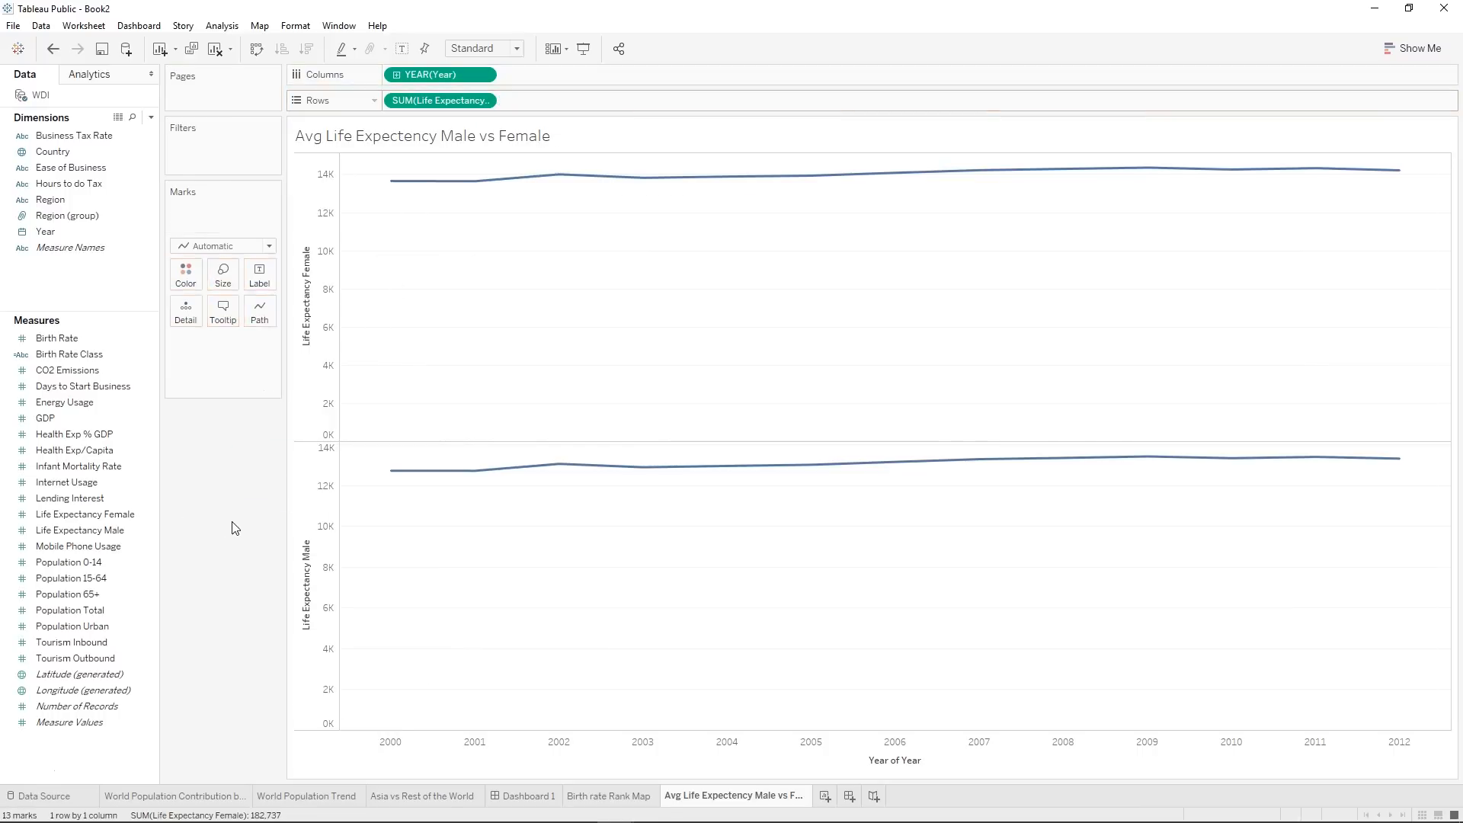
drag(110, 536, 319, 453)
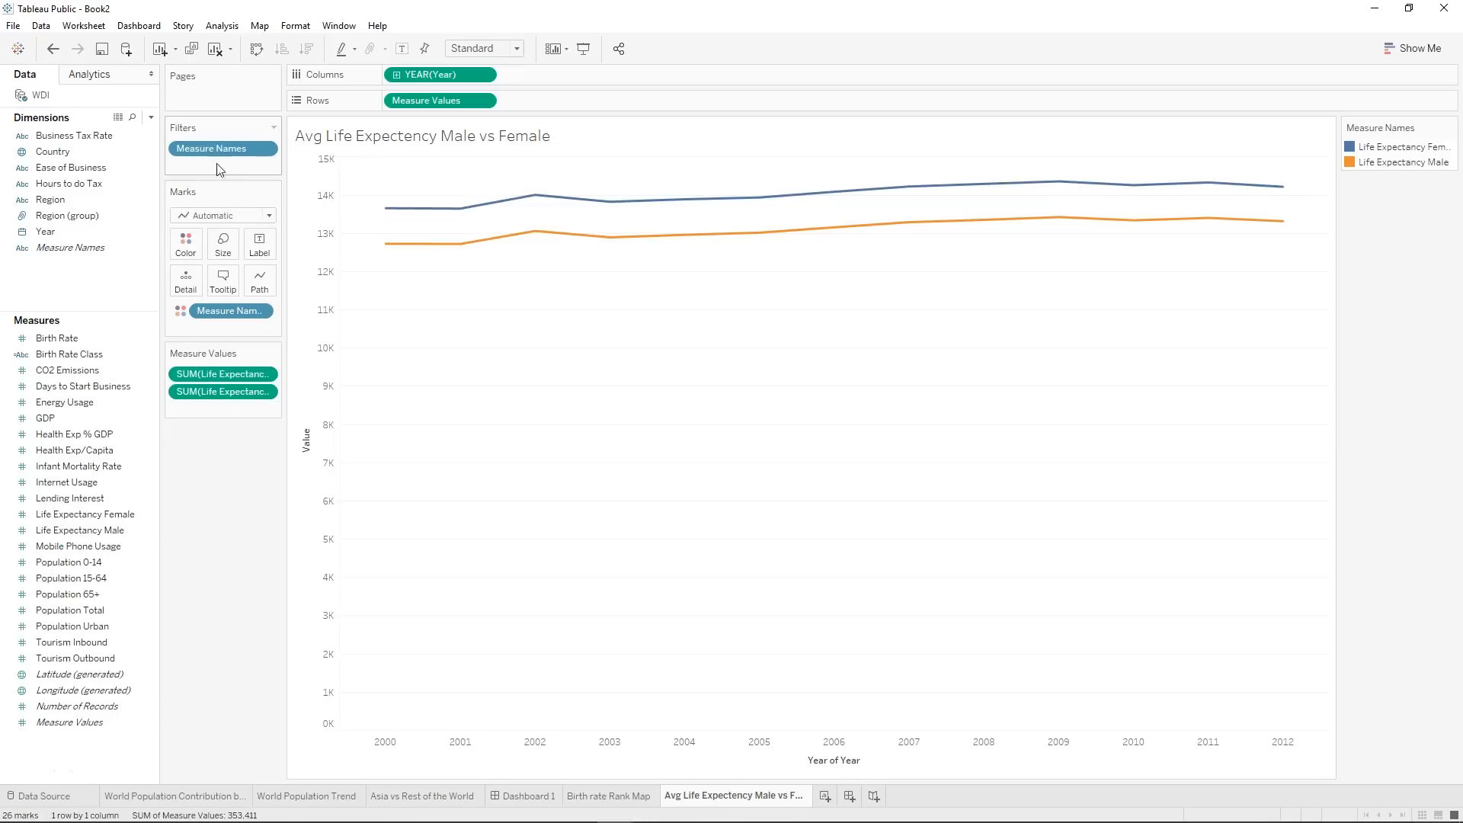
Try the Bar and Line mark types on the combined chart, and undo back to the Life Expectancy Female line alone.
click(223, 216)
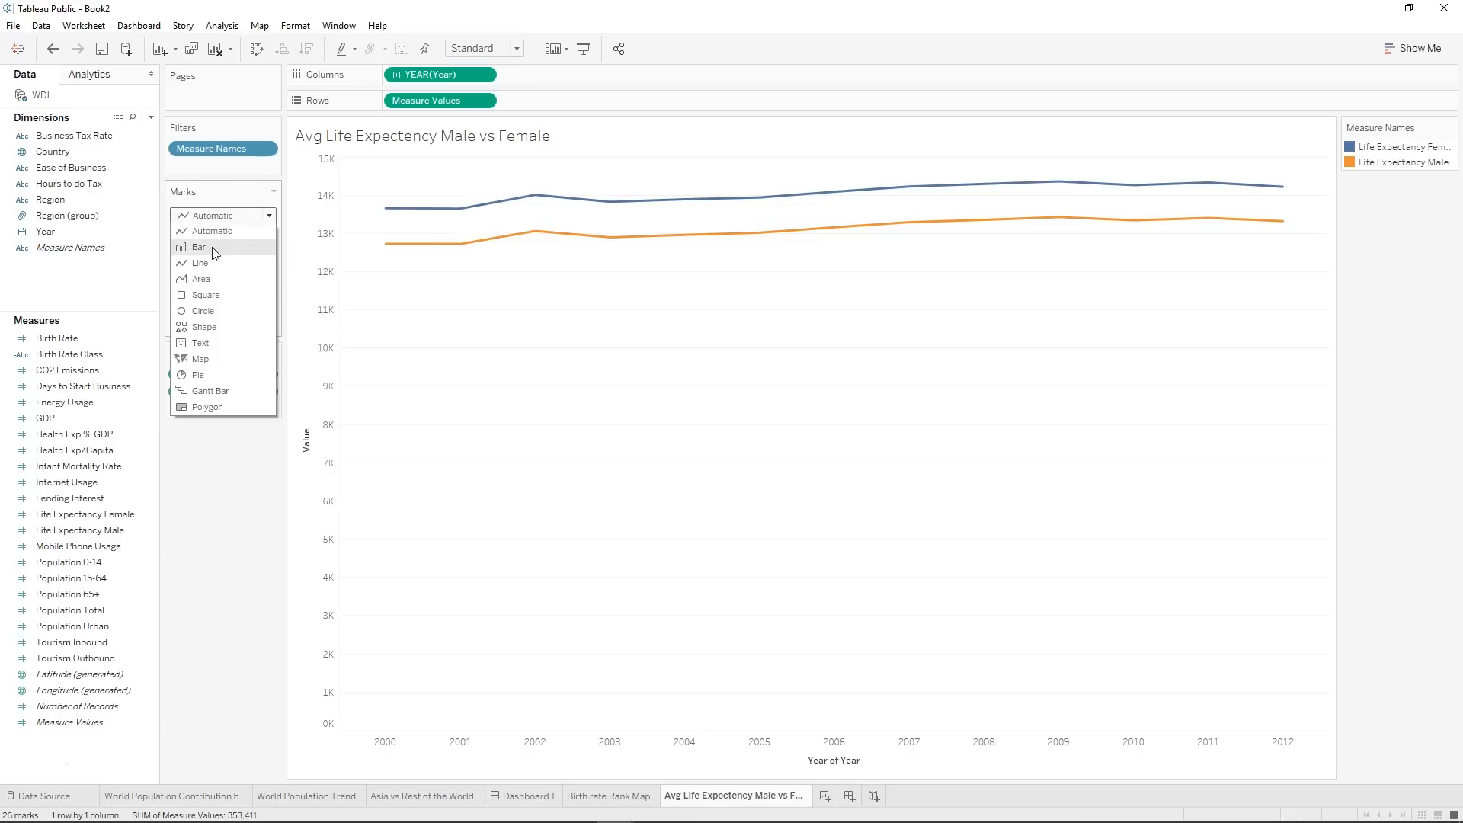
click(214, 248)
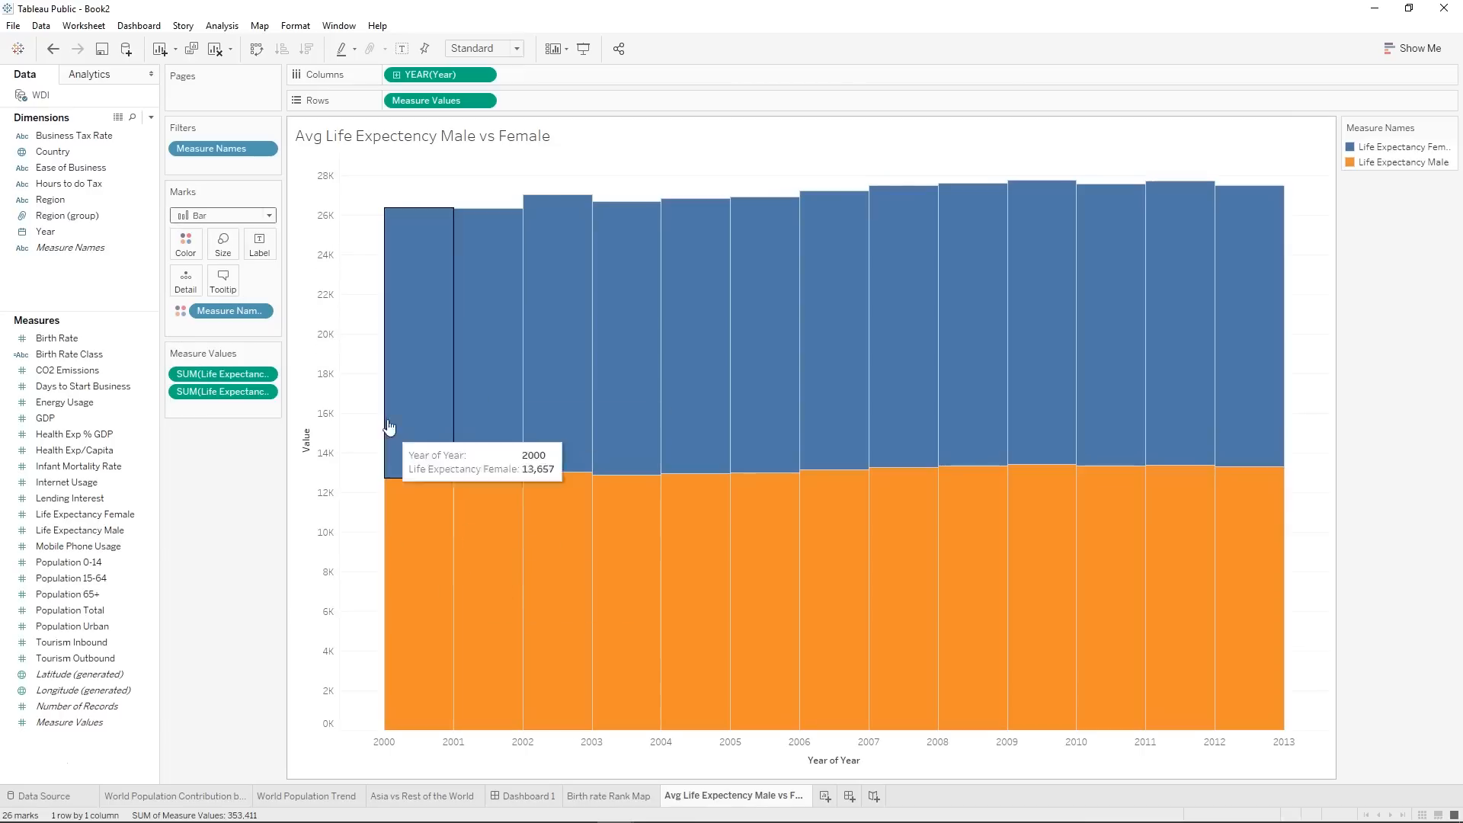
click(204, 216)
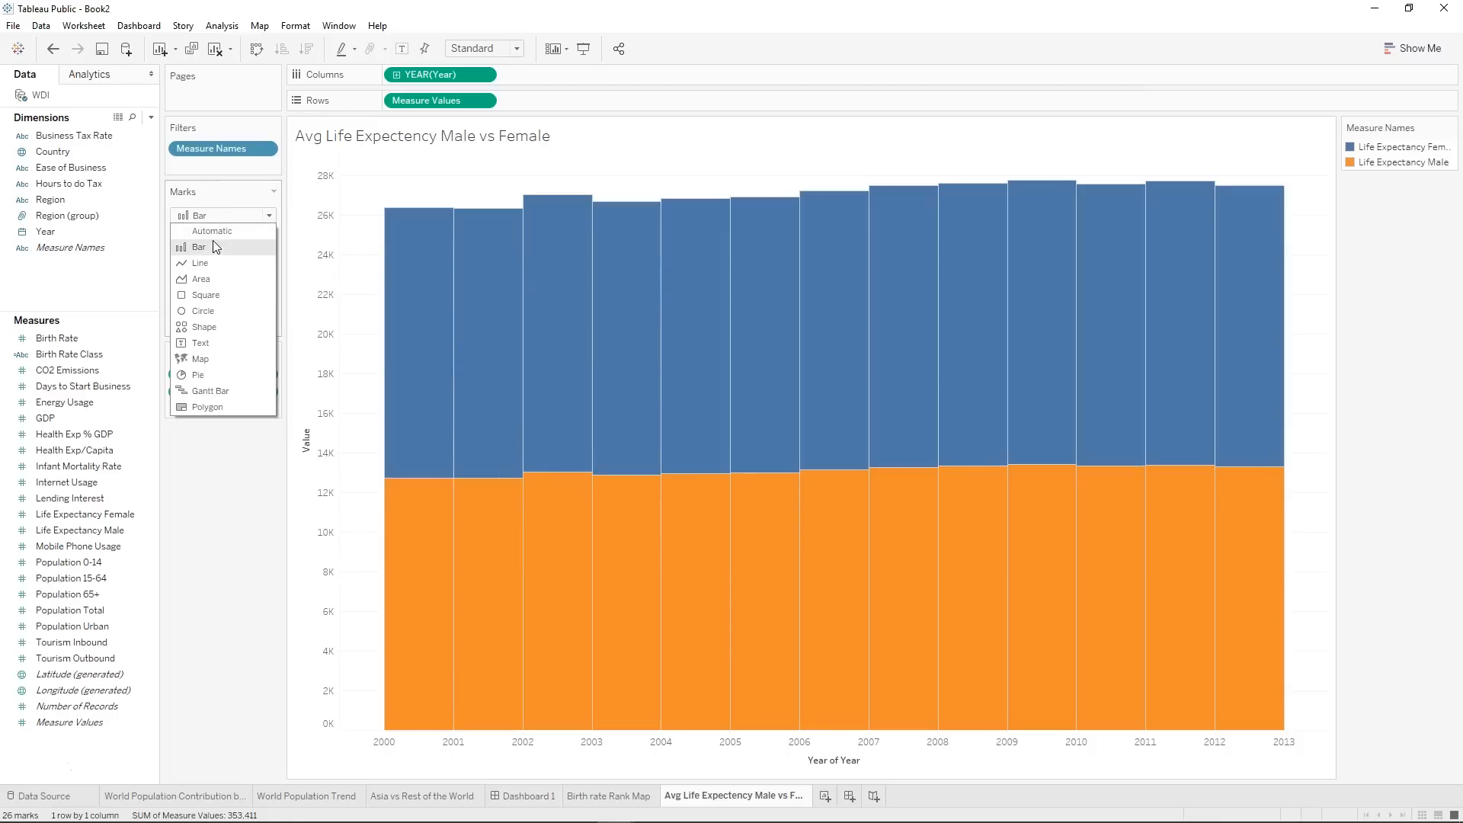
click(214, 263)
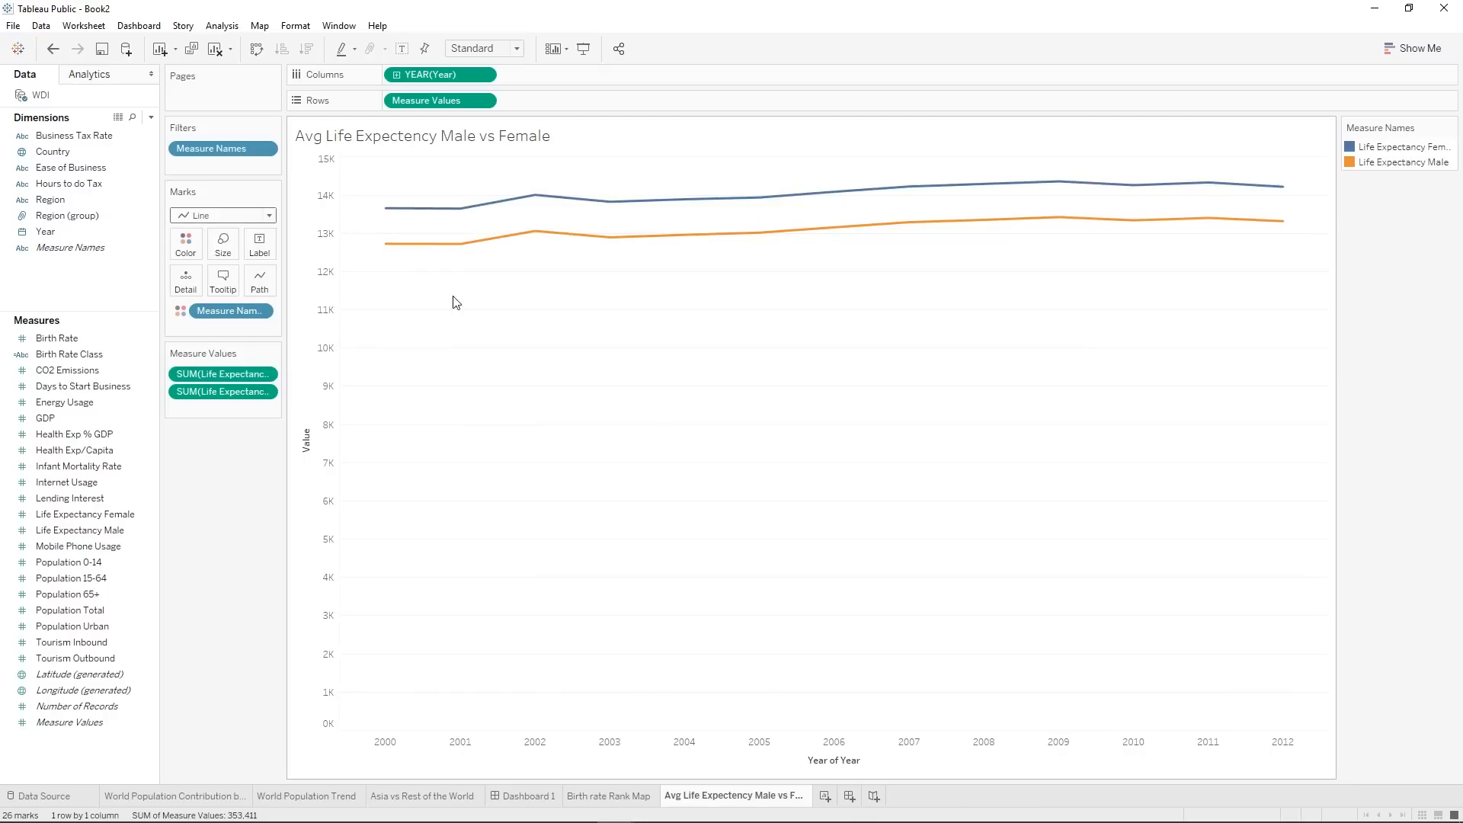
click(52, 48)
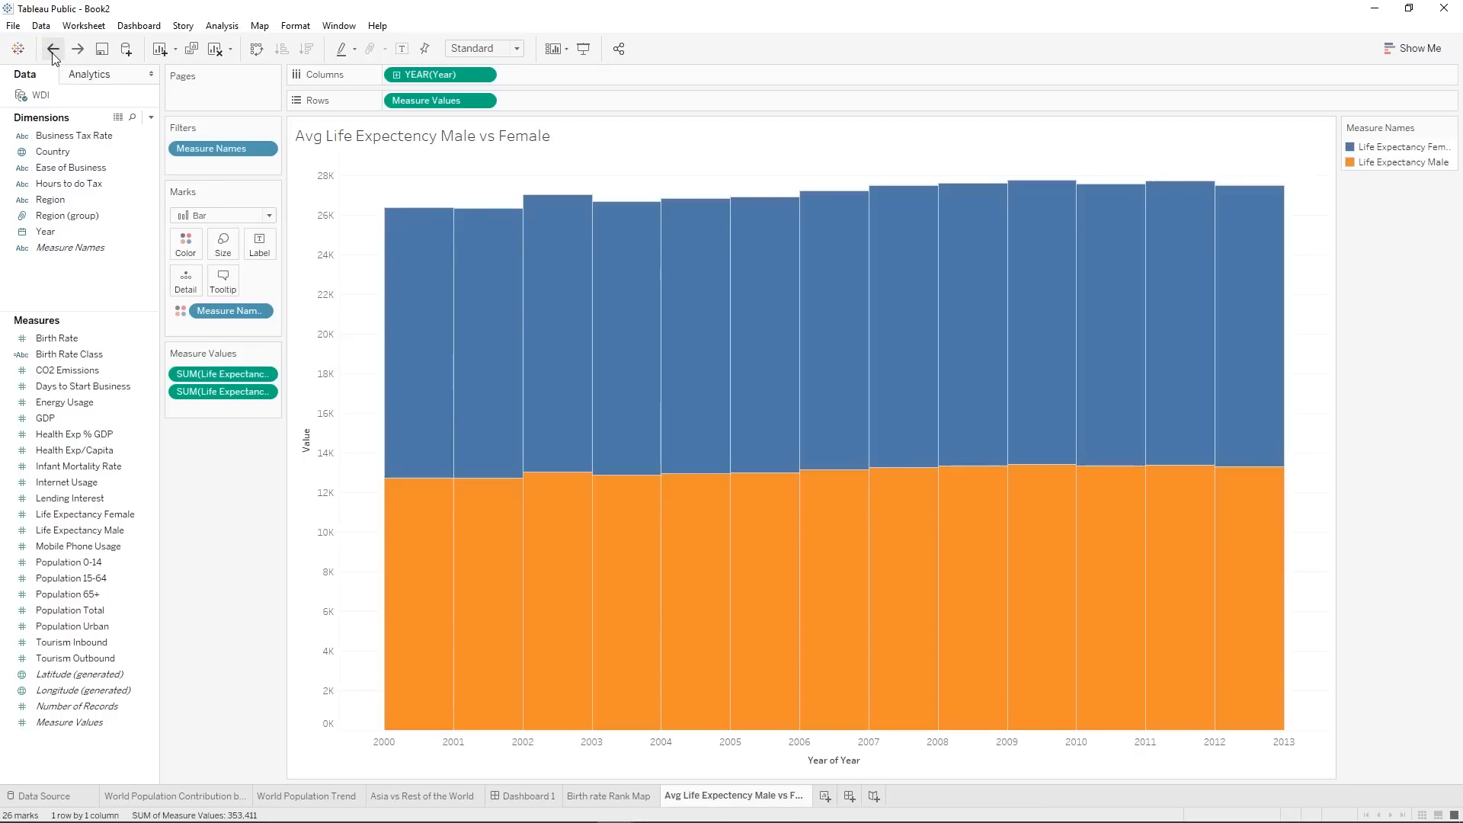
click(52, 48)
click(53, 48)
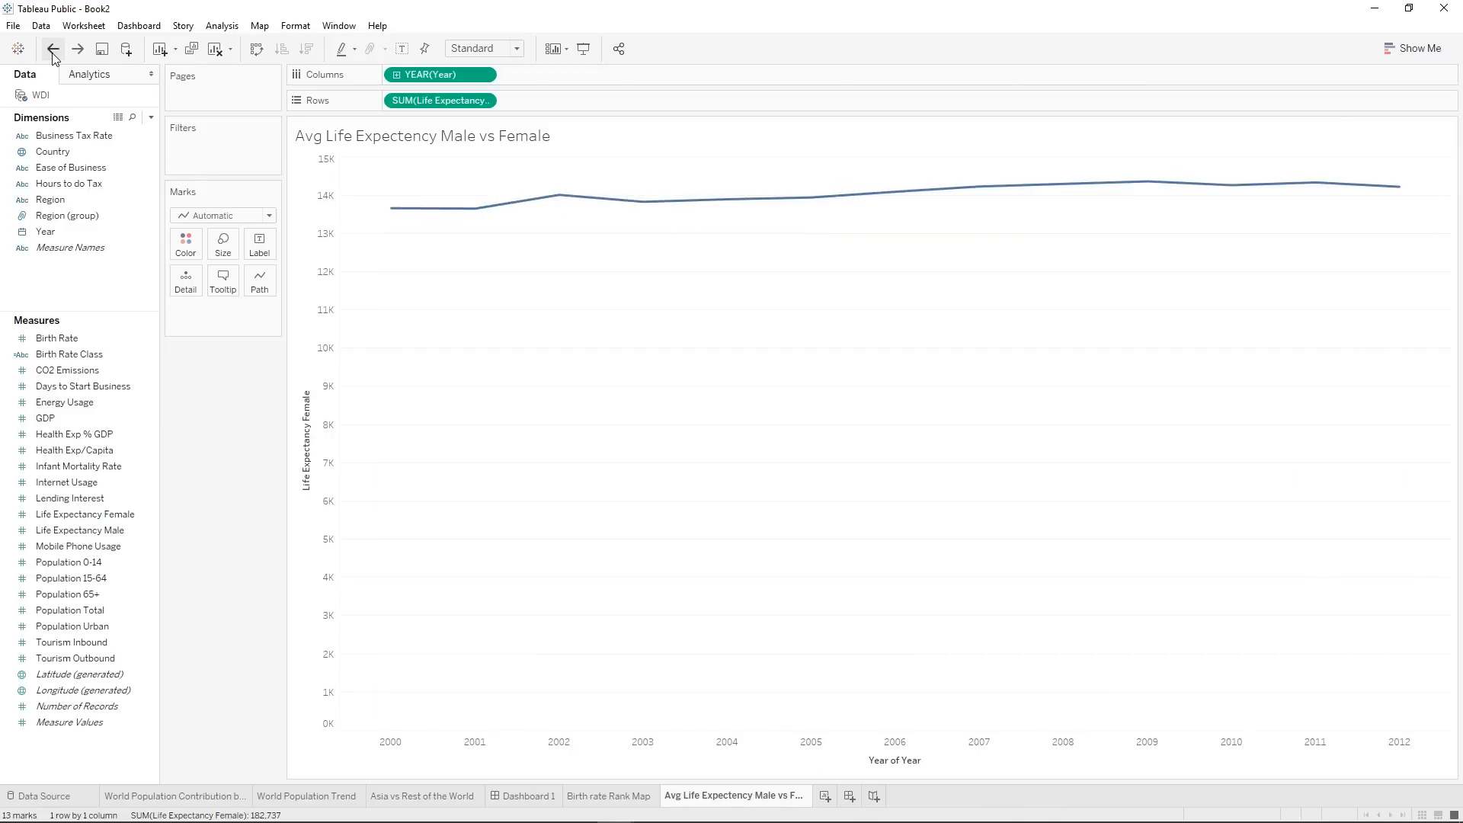
Add Life Expectancy Male to the rows as a dual axis and synchronize the two axes.
drag(126, 537, 646, 110)
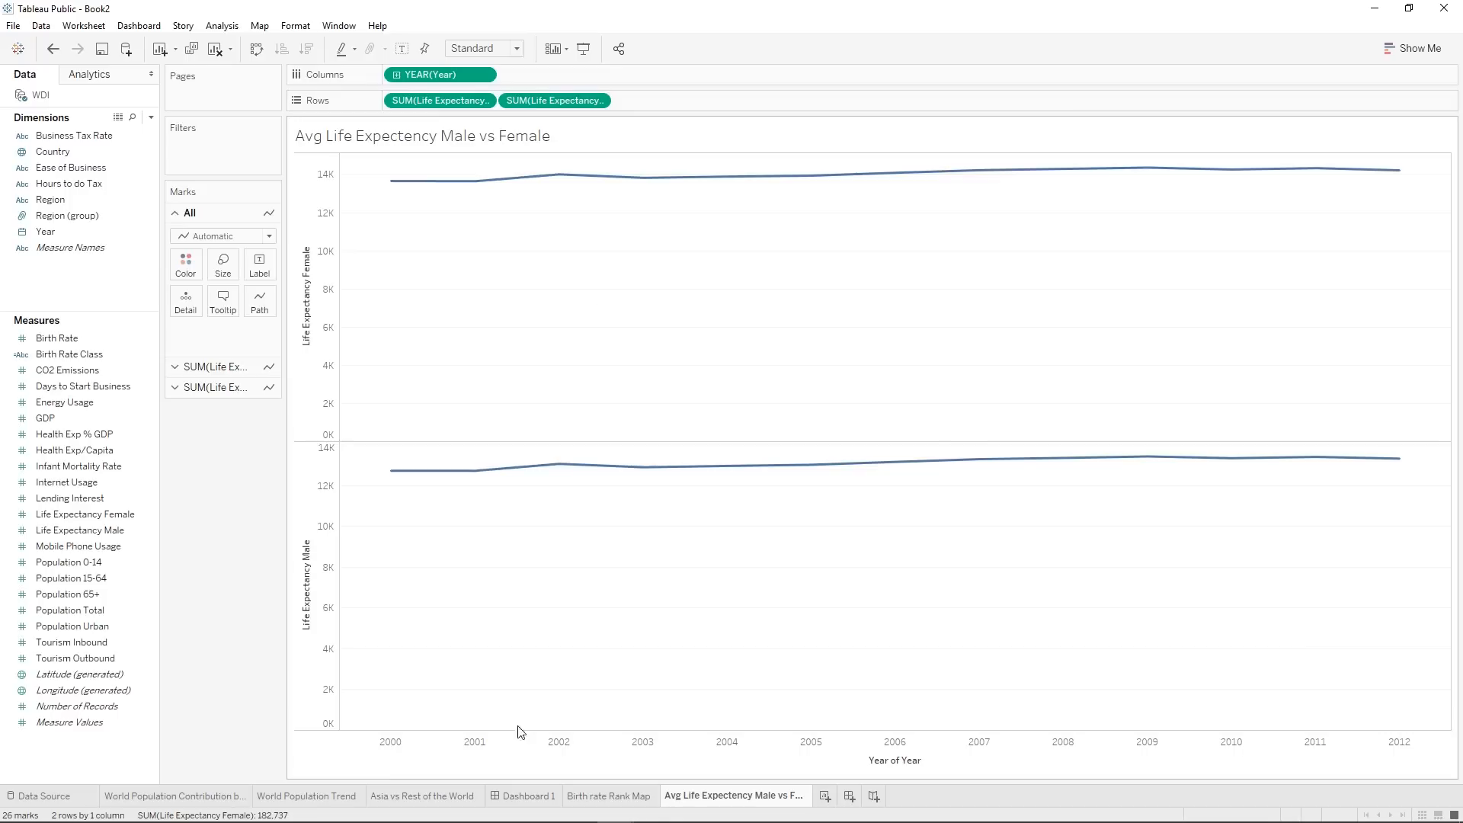
right_click(542, 101)
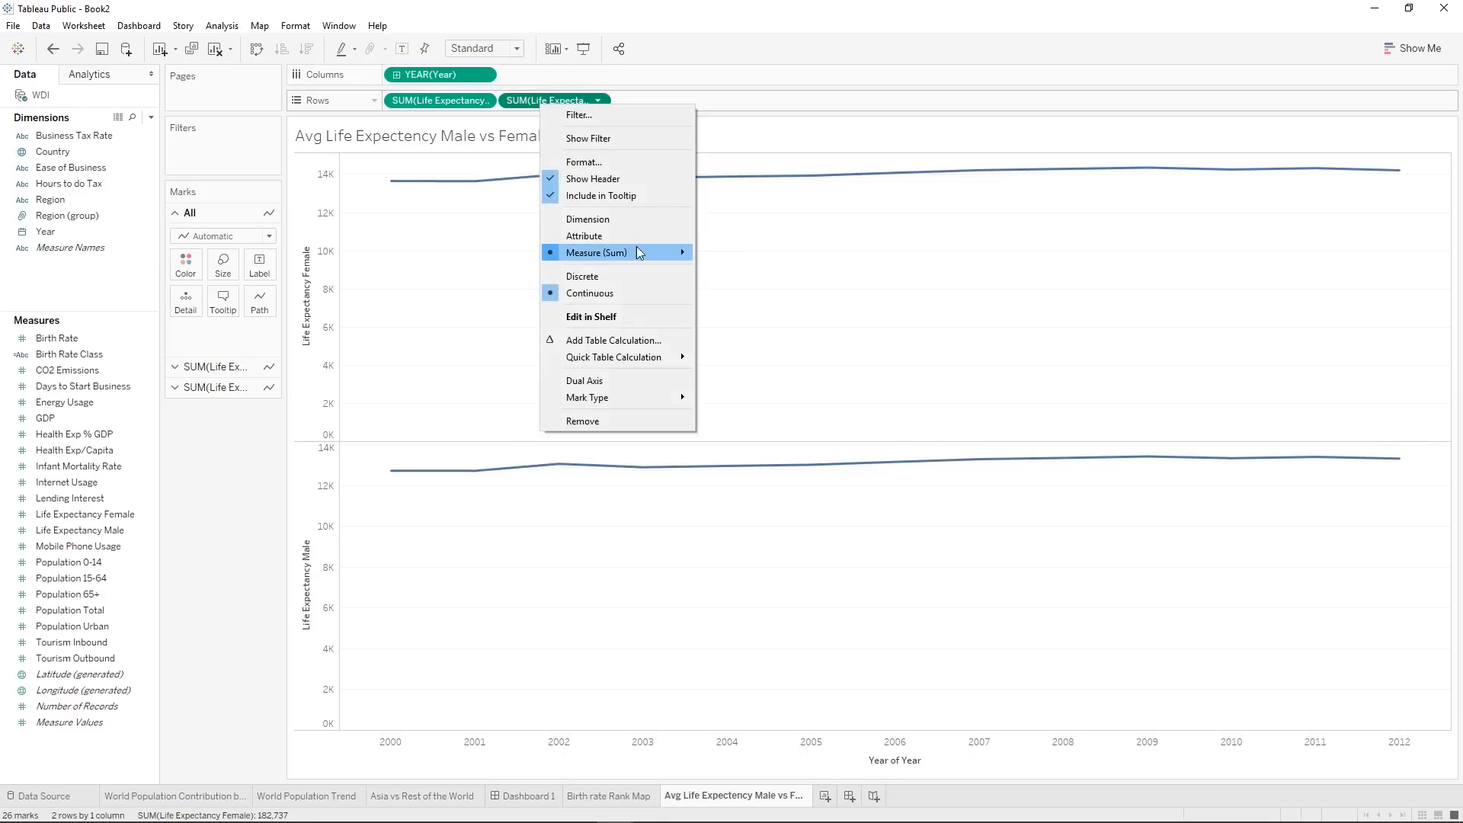
click(598, 381)
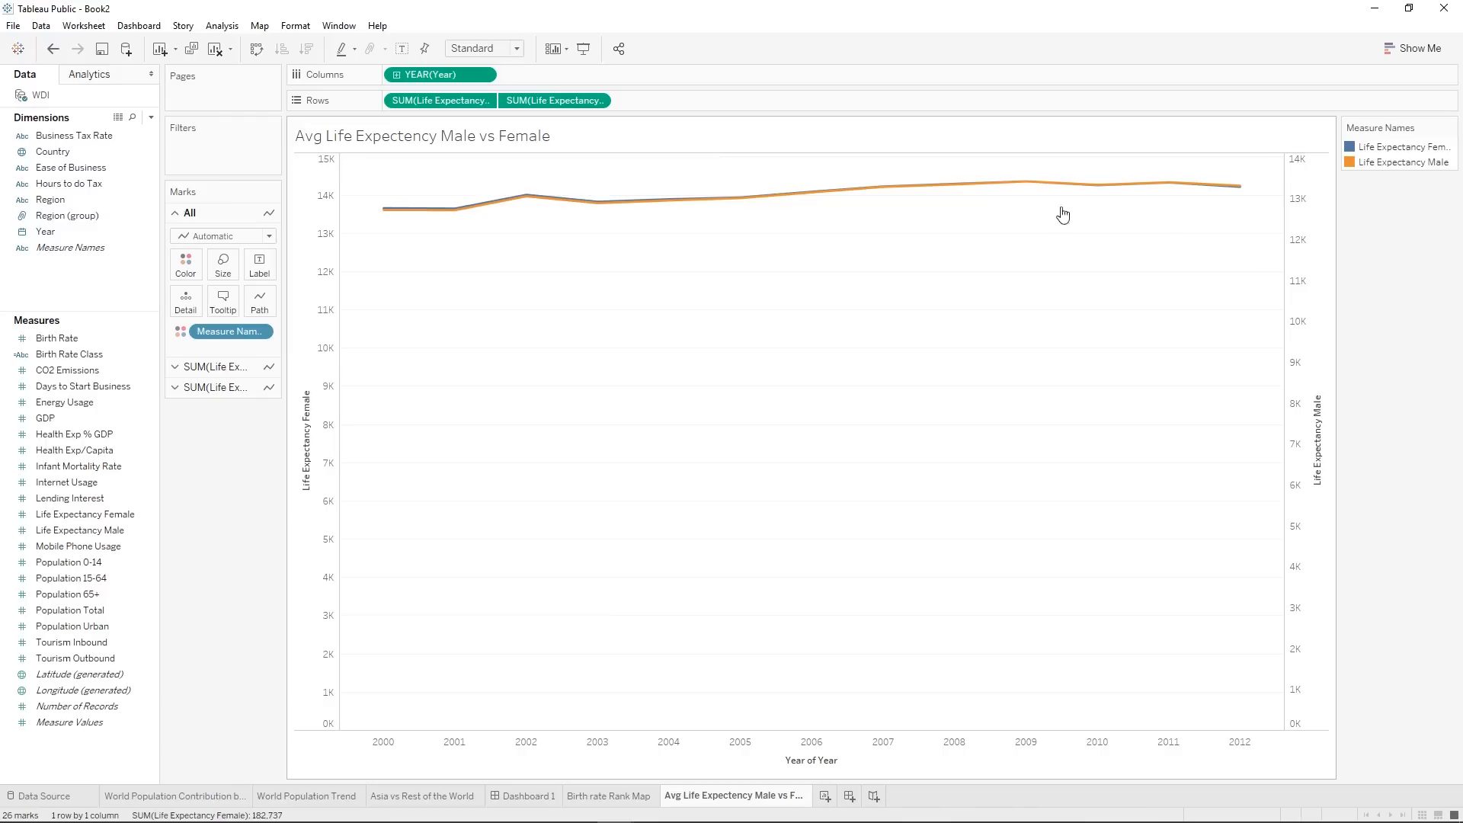
click(1315, 178)
right_click(1314, 172)
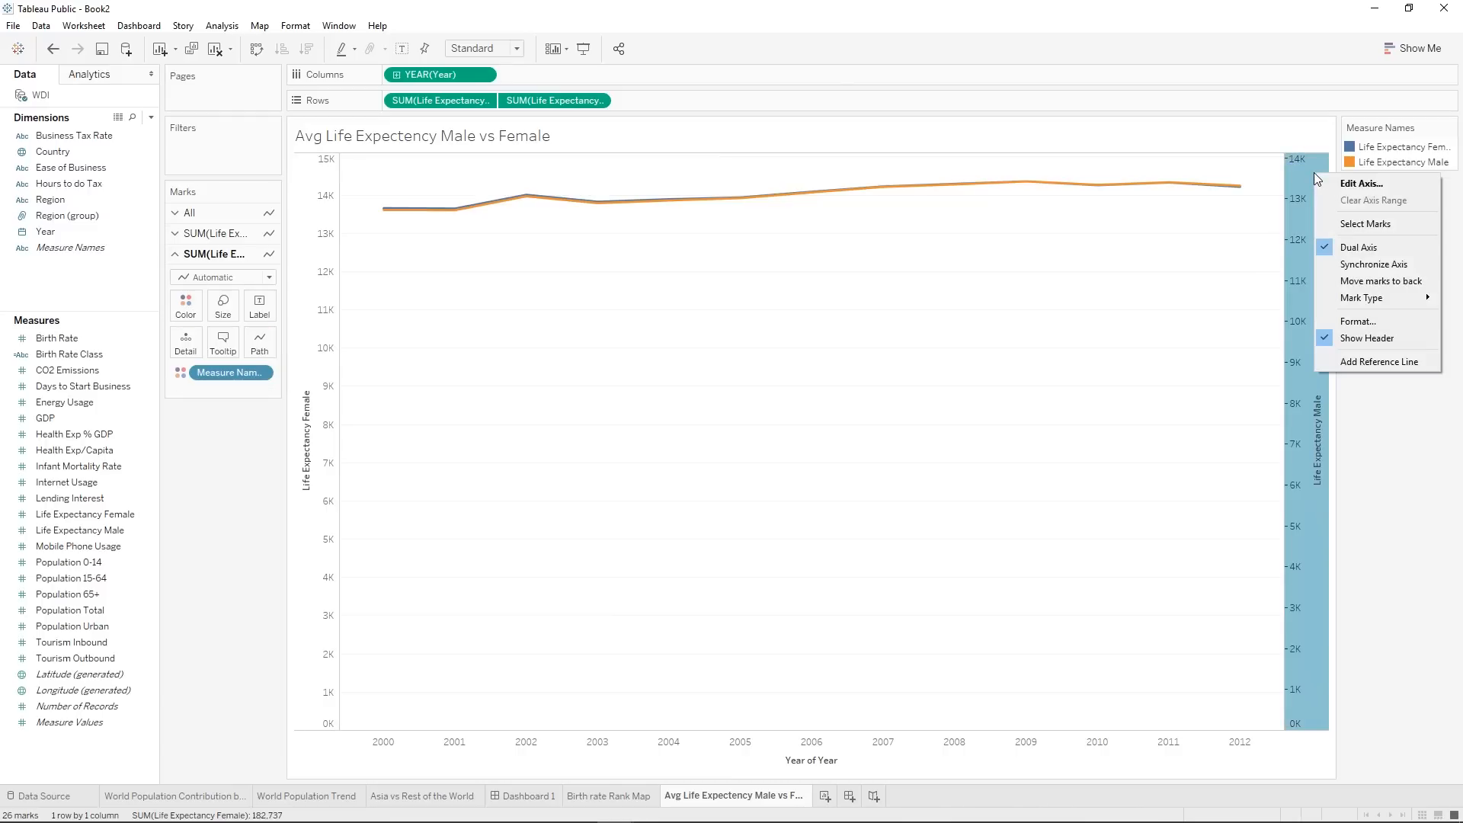
click(1340, 264)
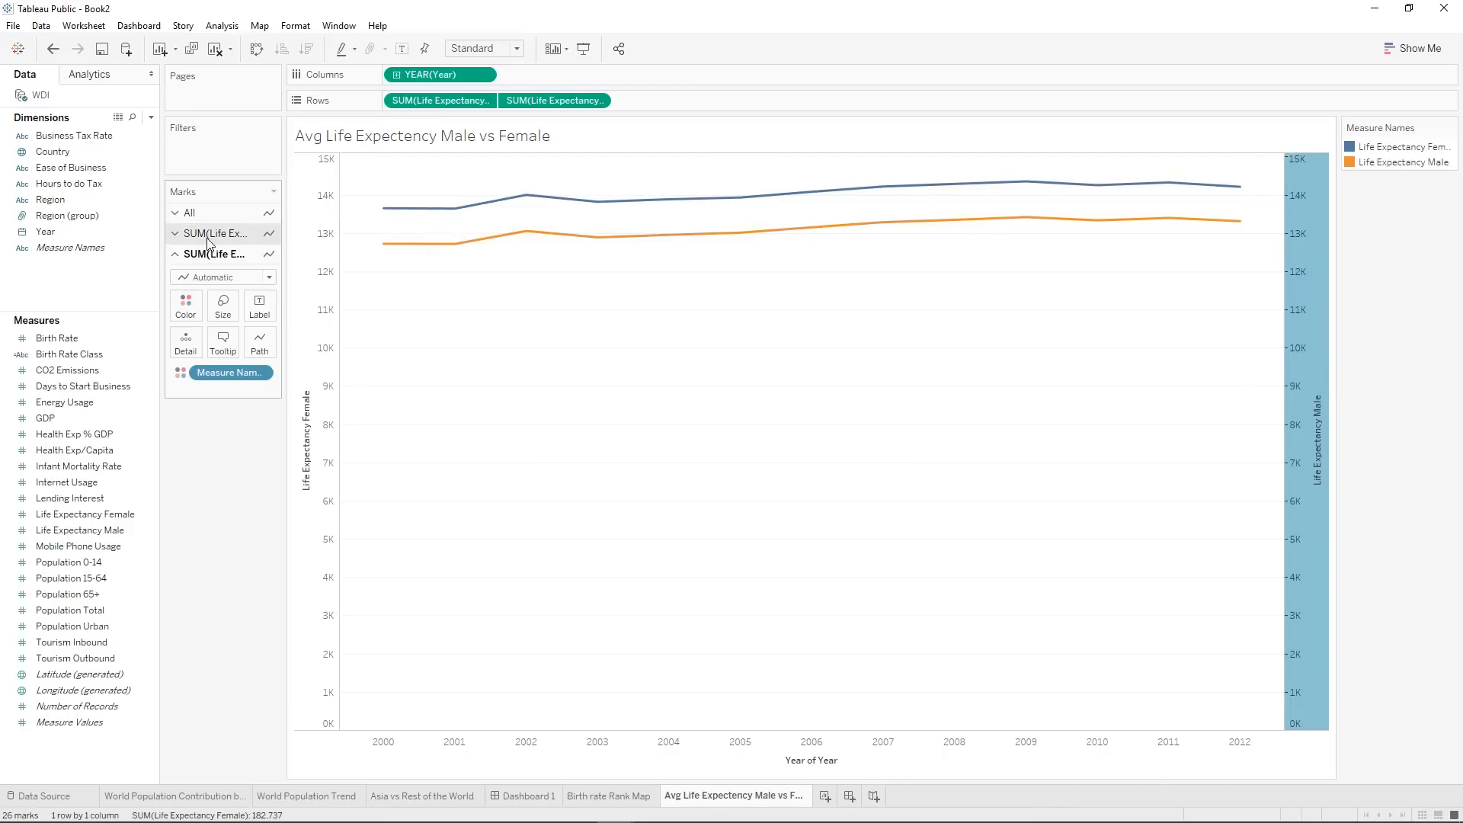
Try the Bar mark type for Life Expectancy Male, and undo everything back to the single Life Expectancy Female line.
click(214, 278)
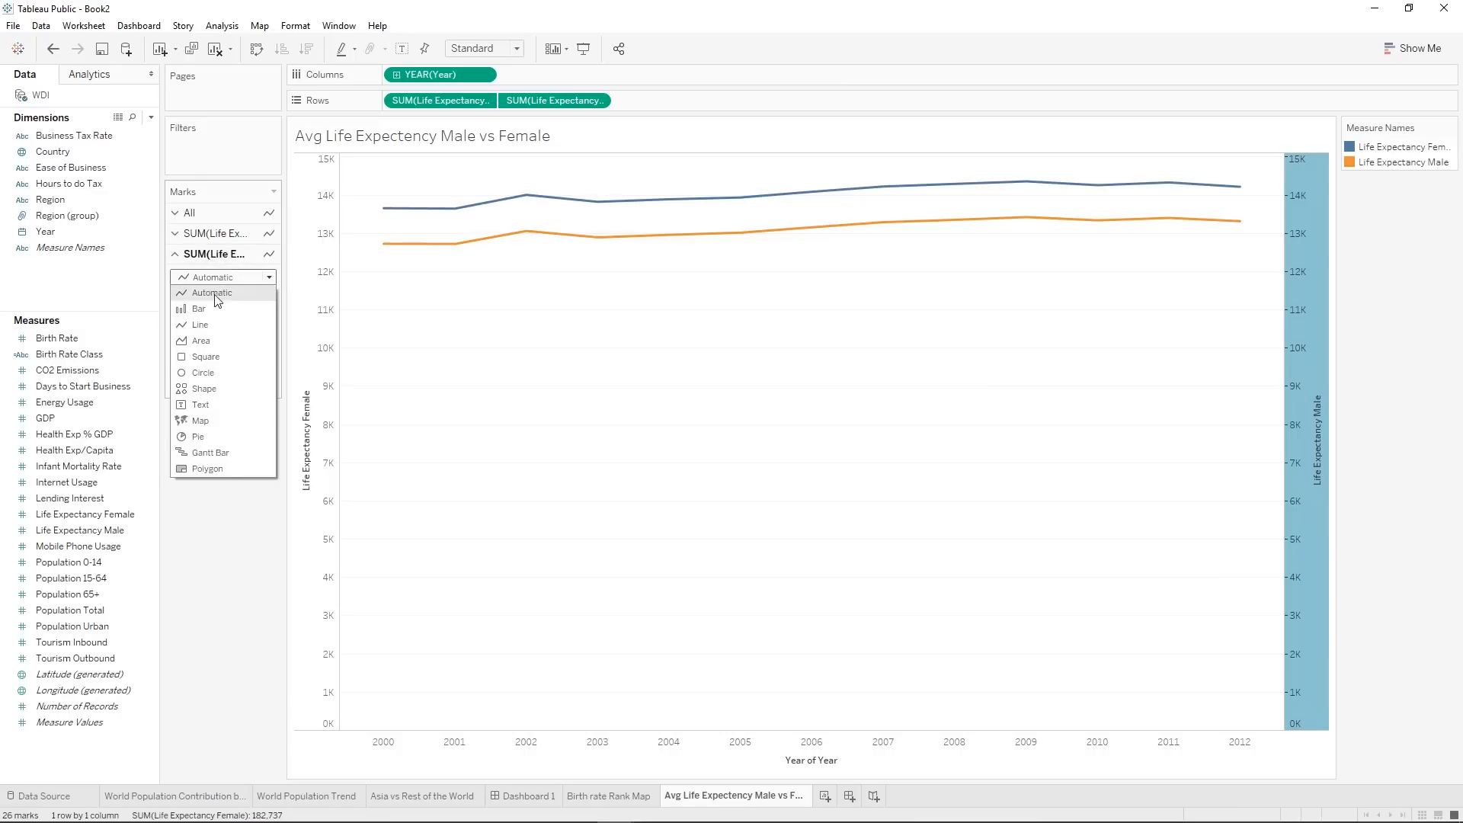
click(218, 308)
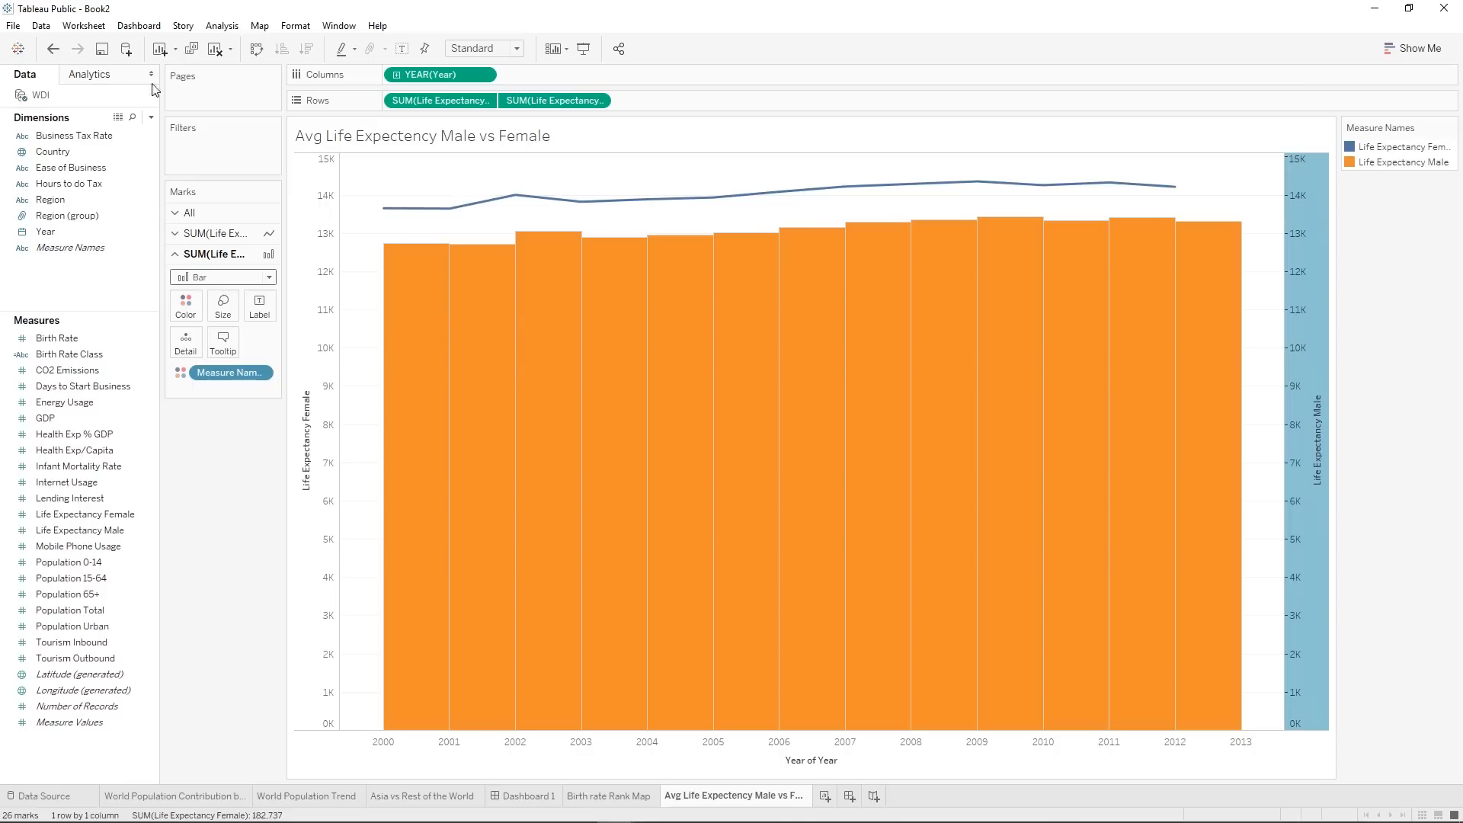
click(54, 52)
click(53, 52)
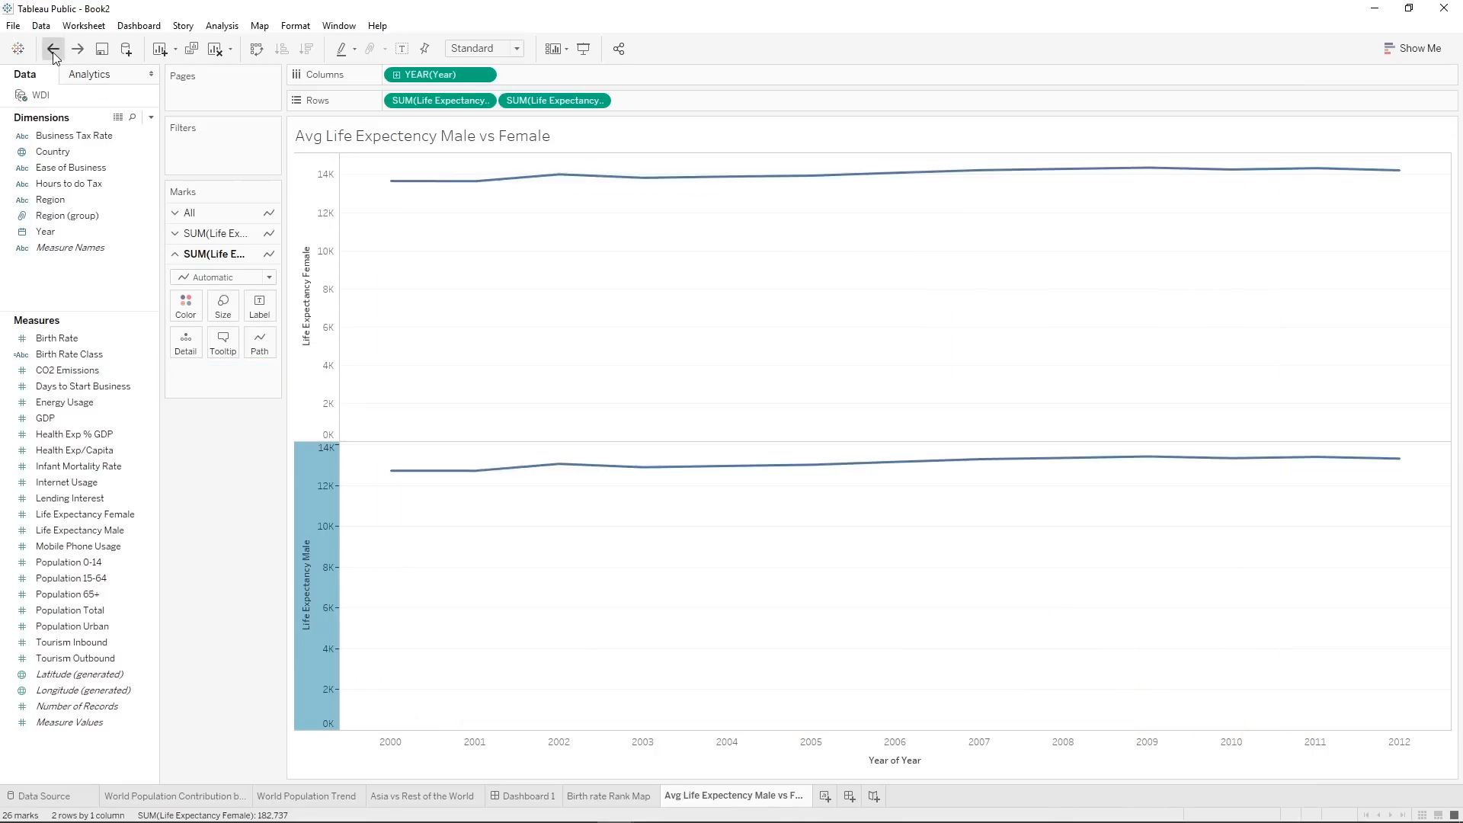
click(53, 51)
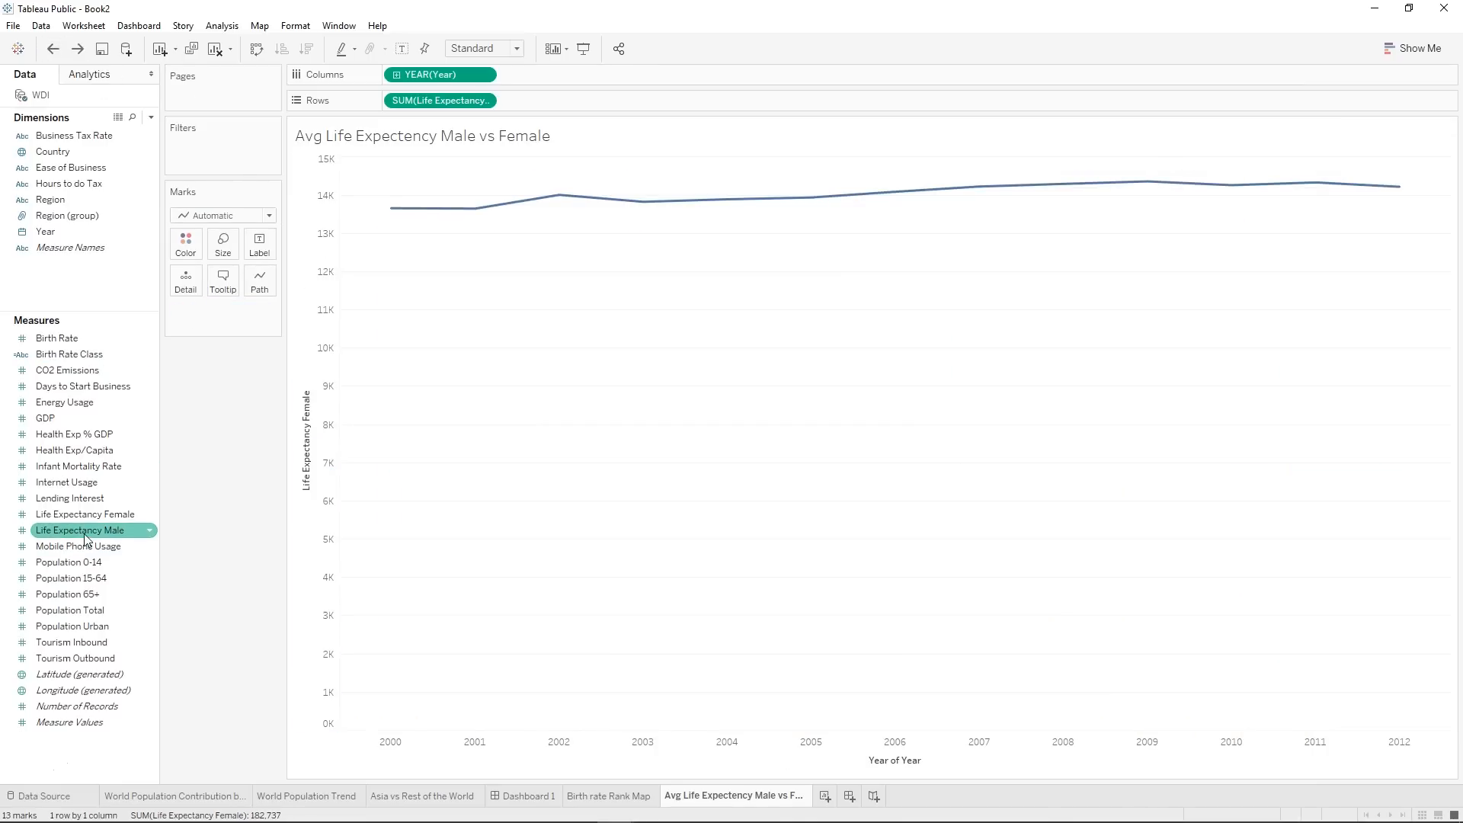
Combine Life Expectancy Male with Life Expectancy Female on one shared axis and aggregate both measures as Average.
drag(86, 533, 309, 495)
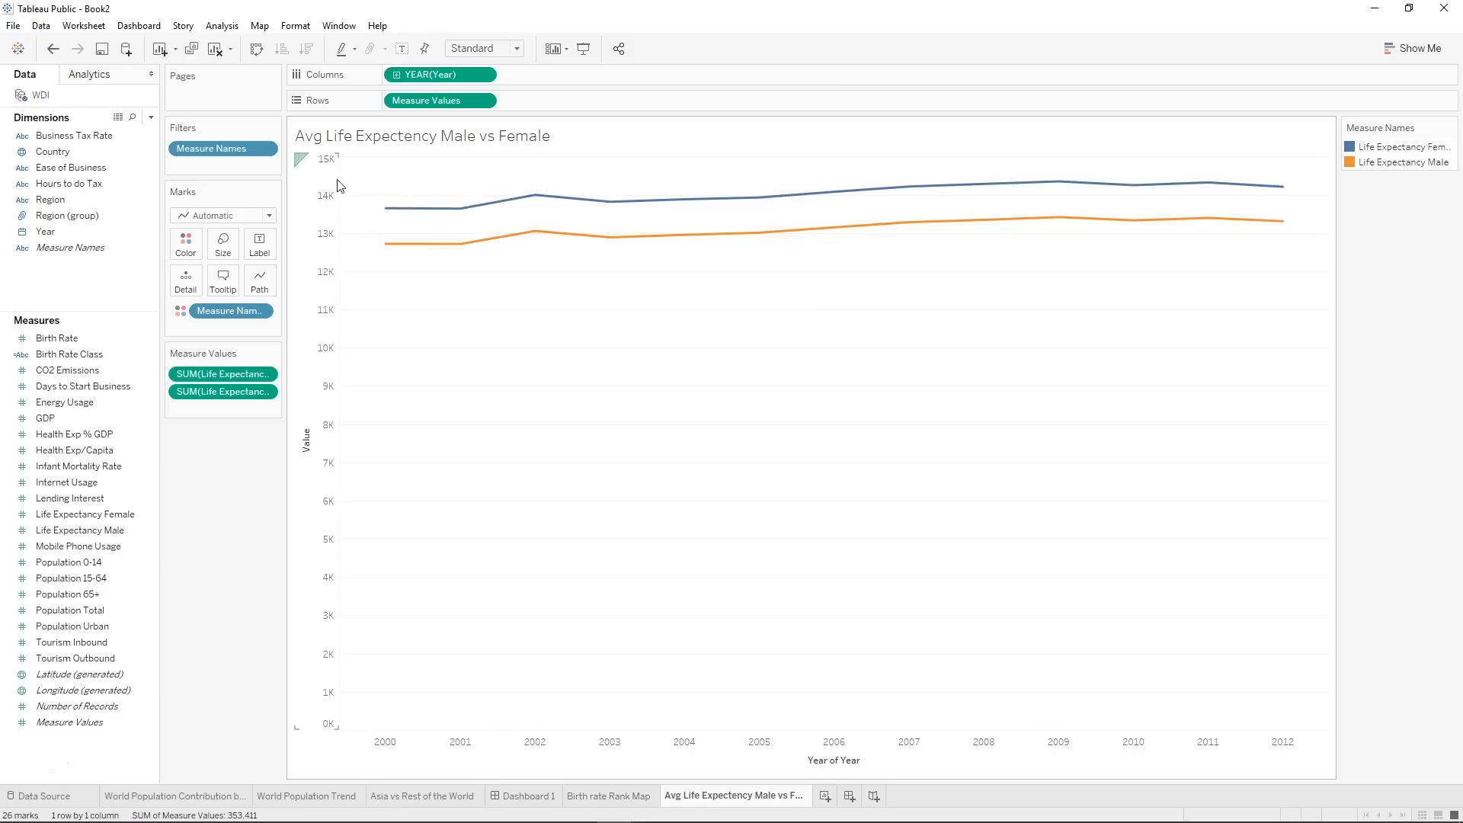
mouse_move(386, 217)
right_click(202, 377)
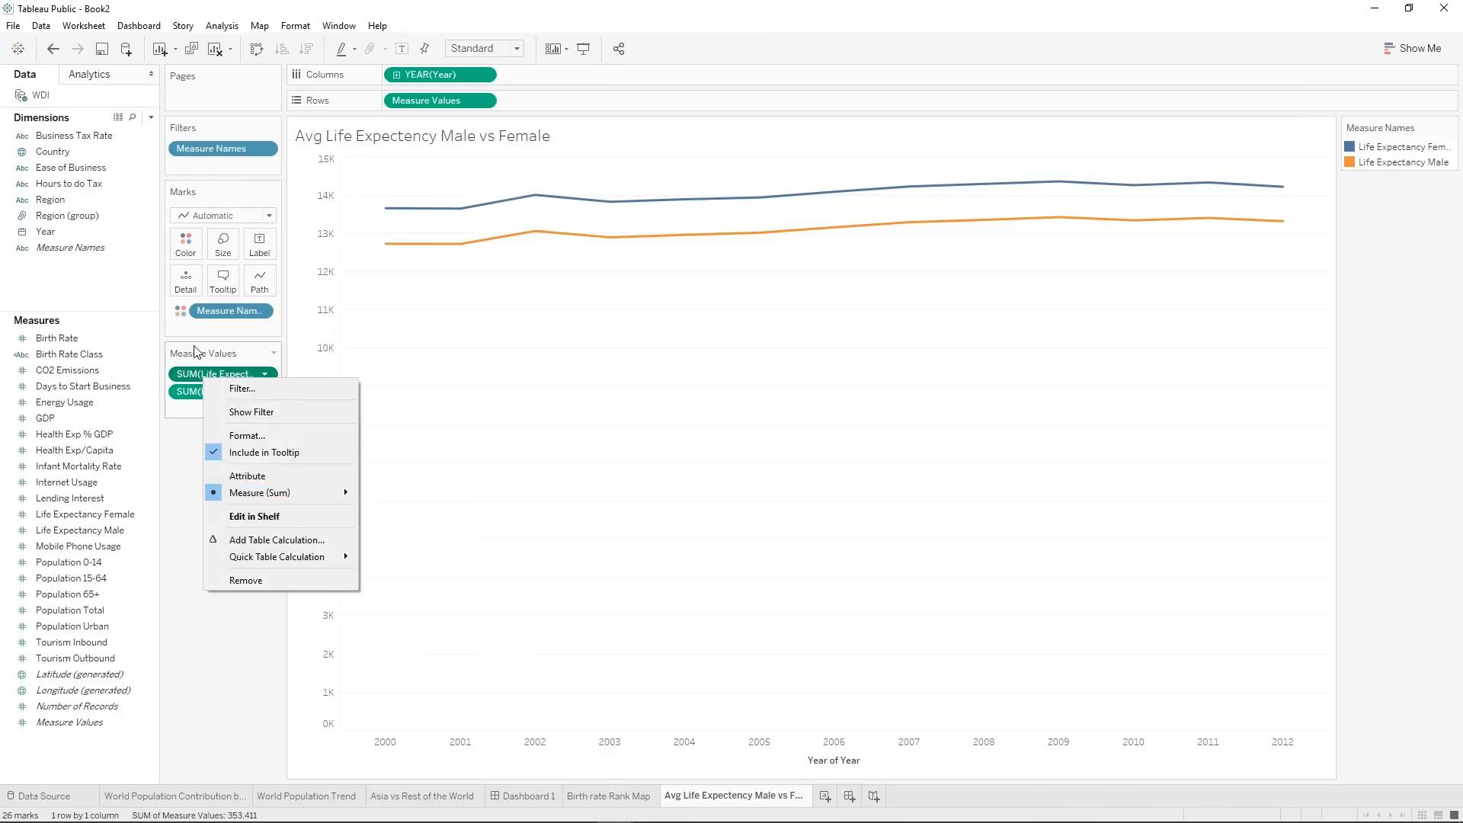
mouse_move(260, 498)
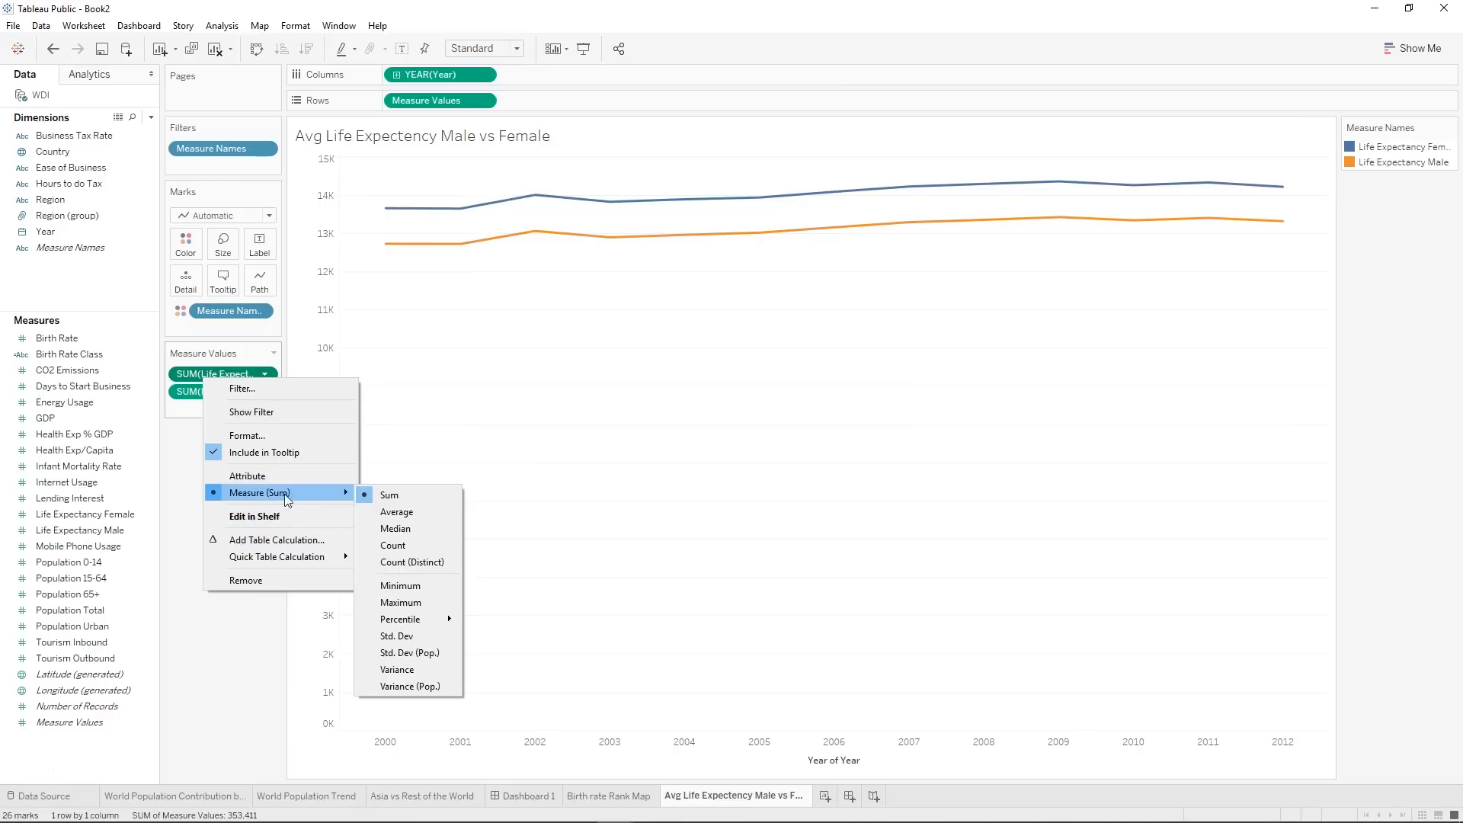
click(397, 514)
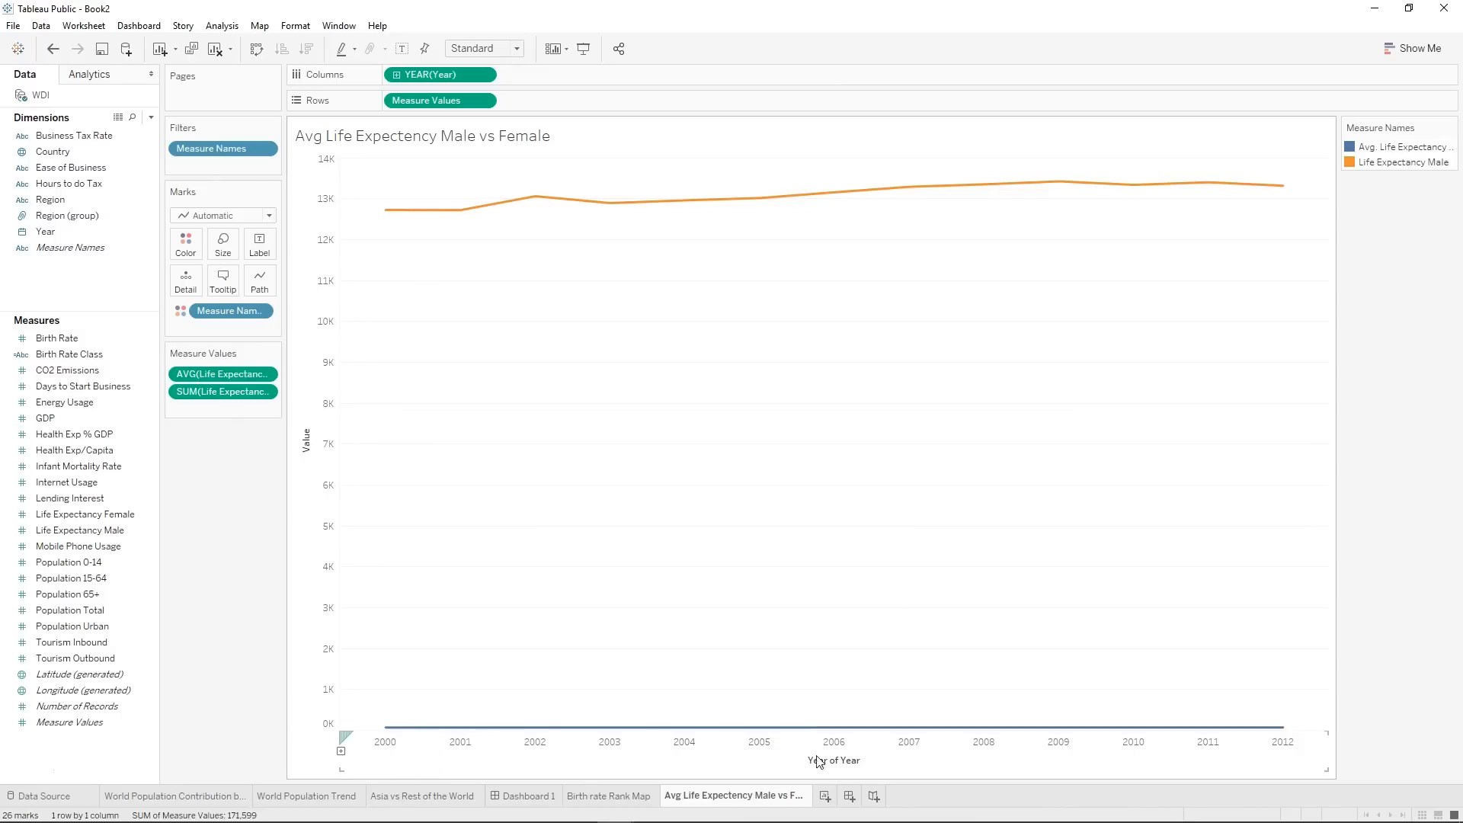
right_click(221, 396)
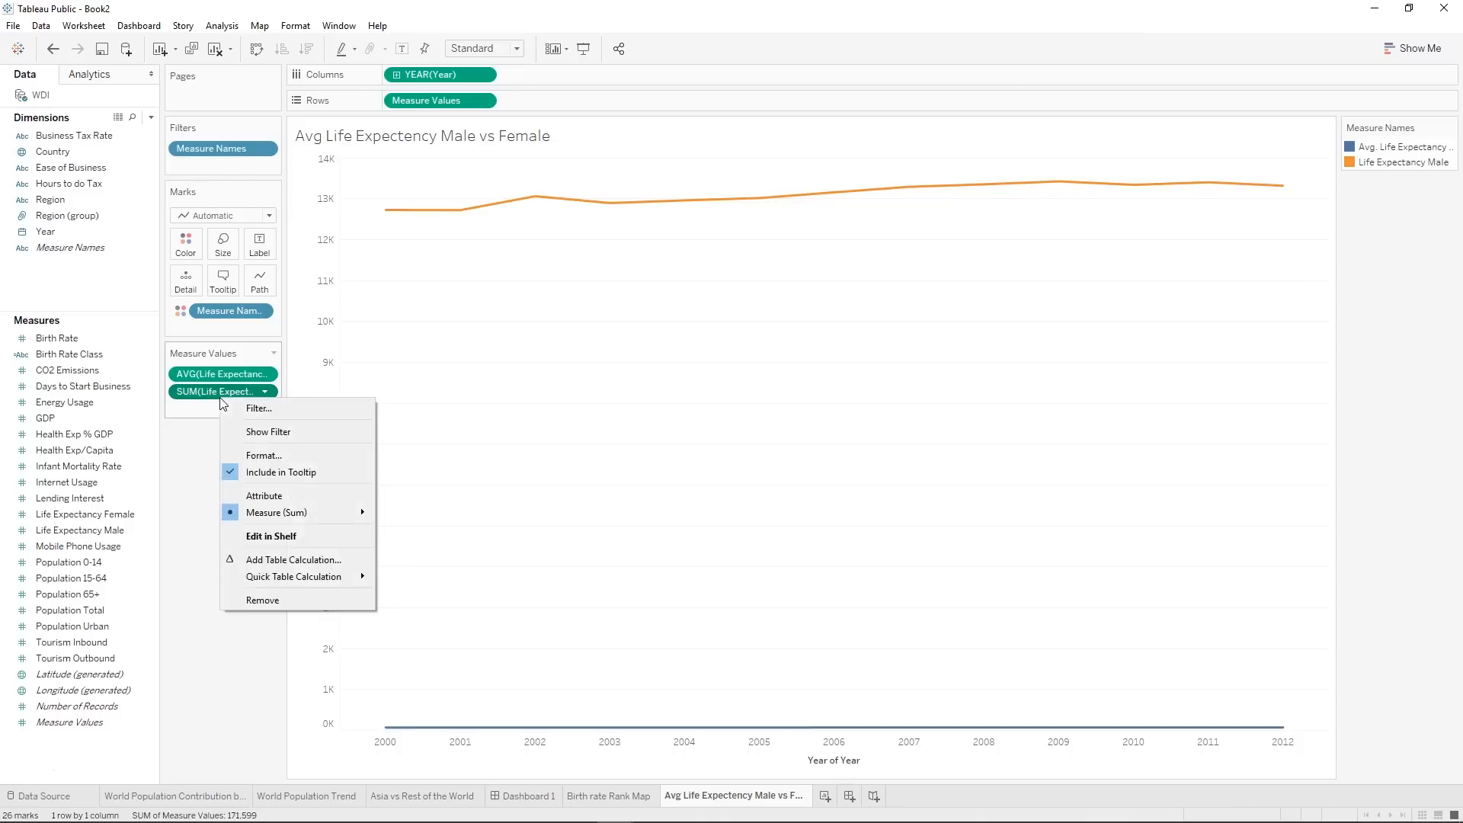
mouse_move(294, 513)
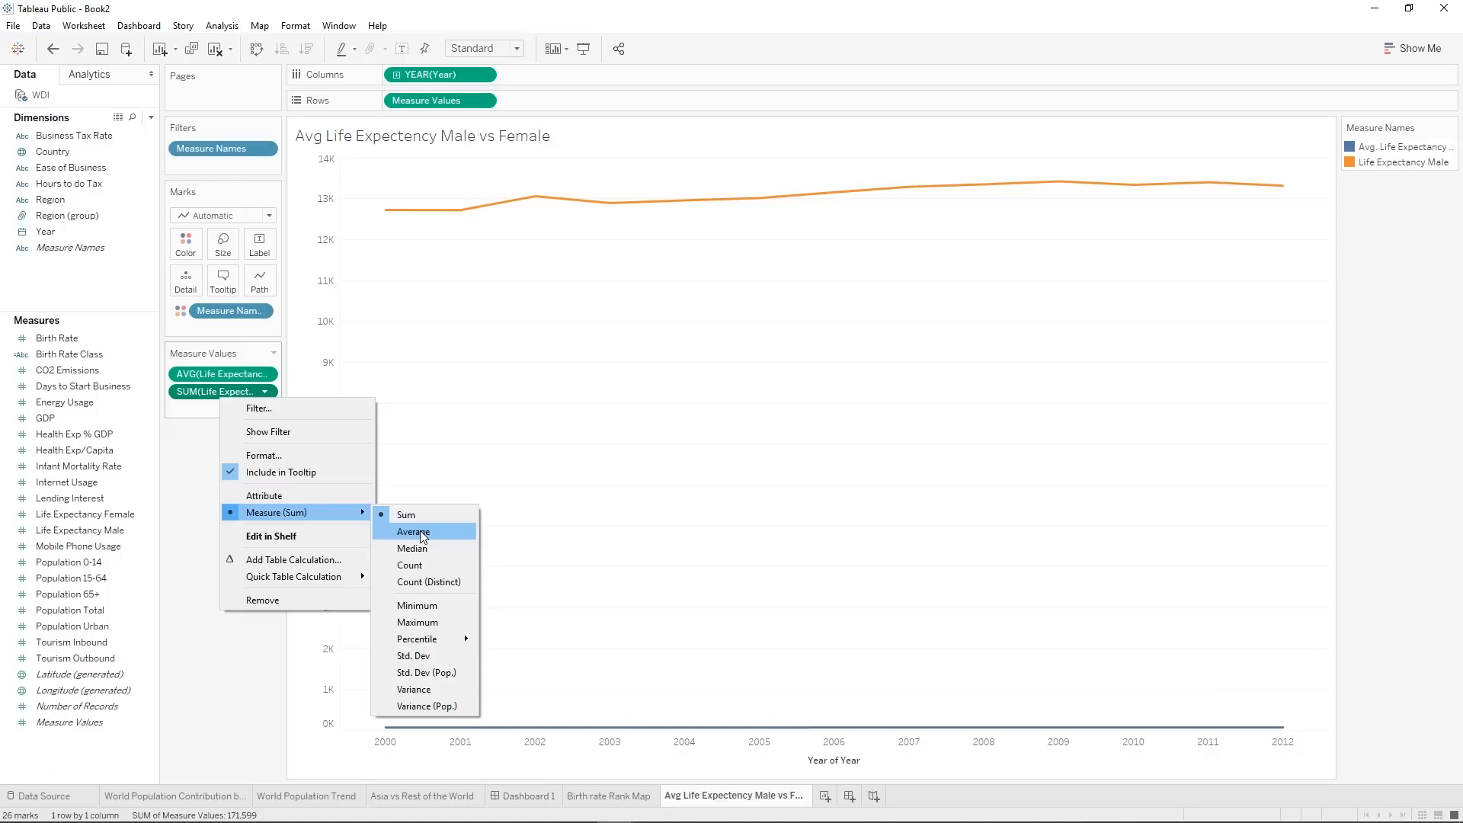
click(420, 532)
Widen the Measure Names legend to fit its full entries, and briefly highlight the Avg. Life Expectancy Female line.
mouse_move(411, 249)
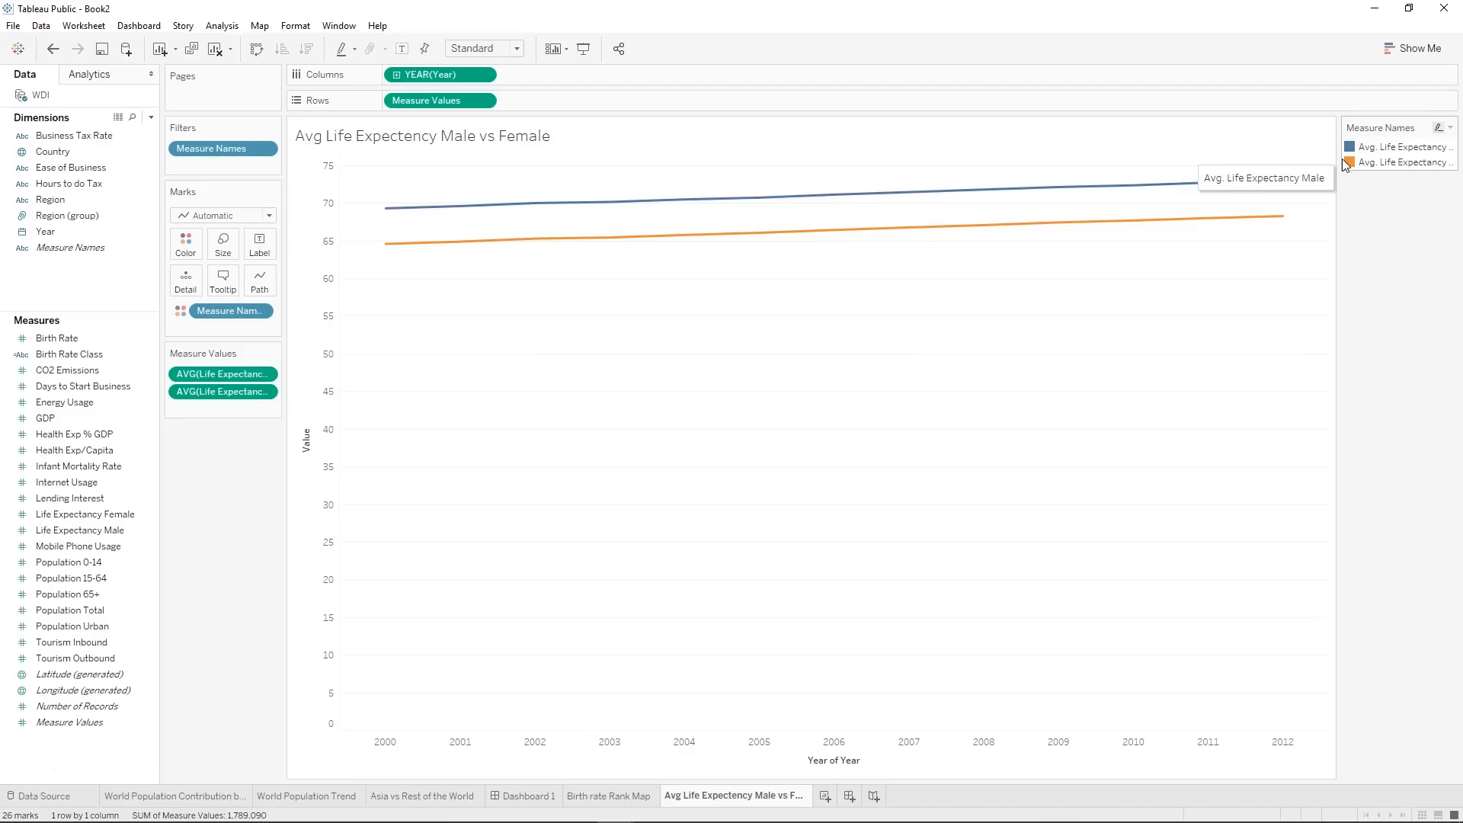
drag(1339, 164, 1238, 167)
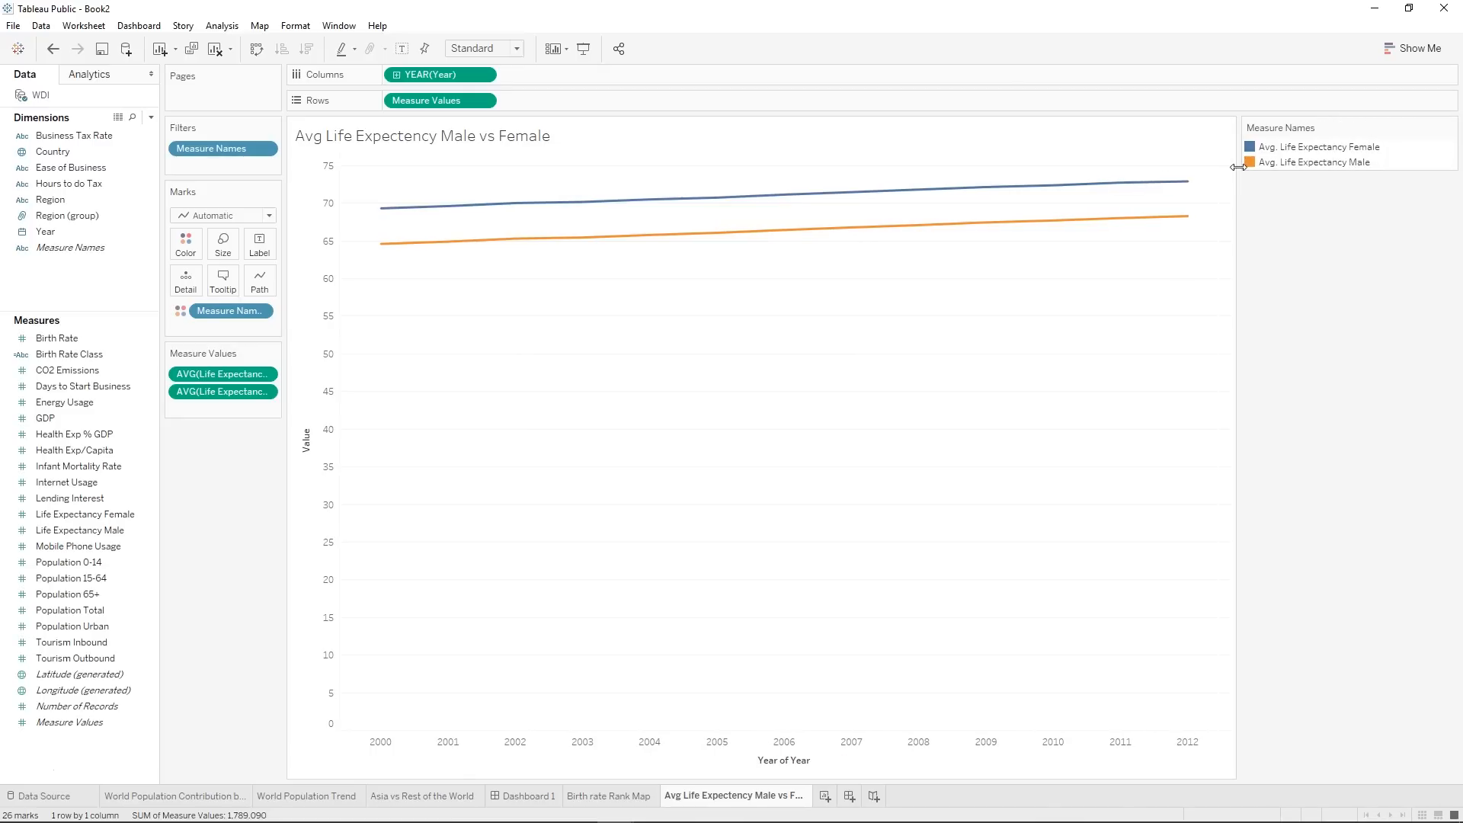
click(1345, 148)
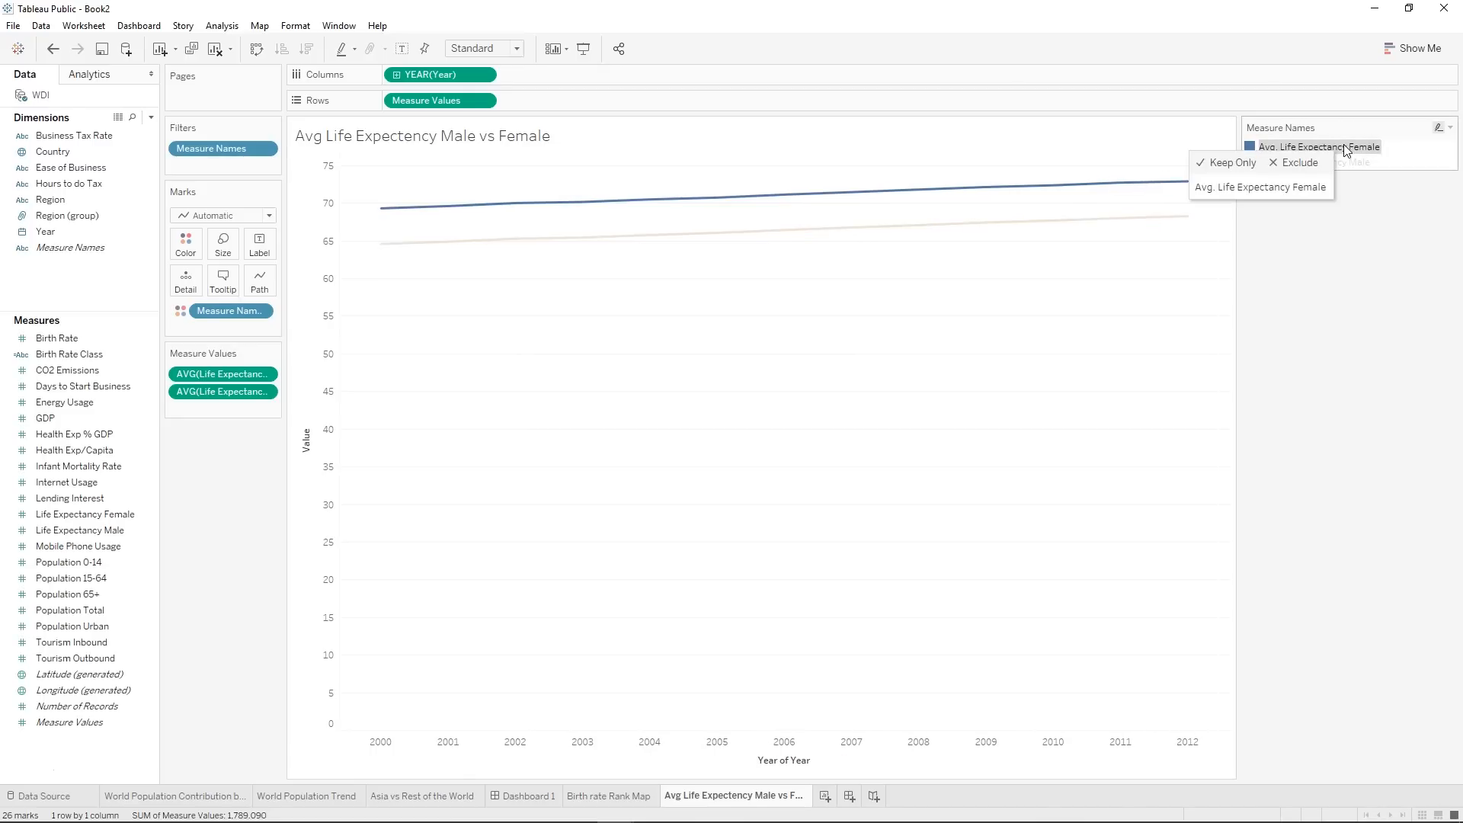
click(1423, 239)
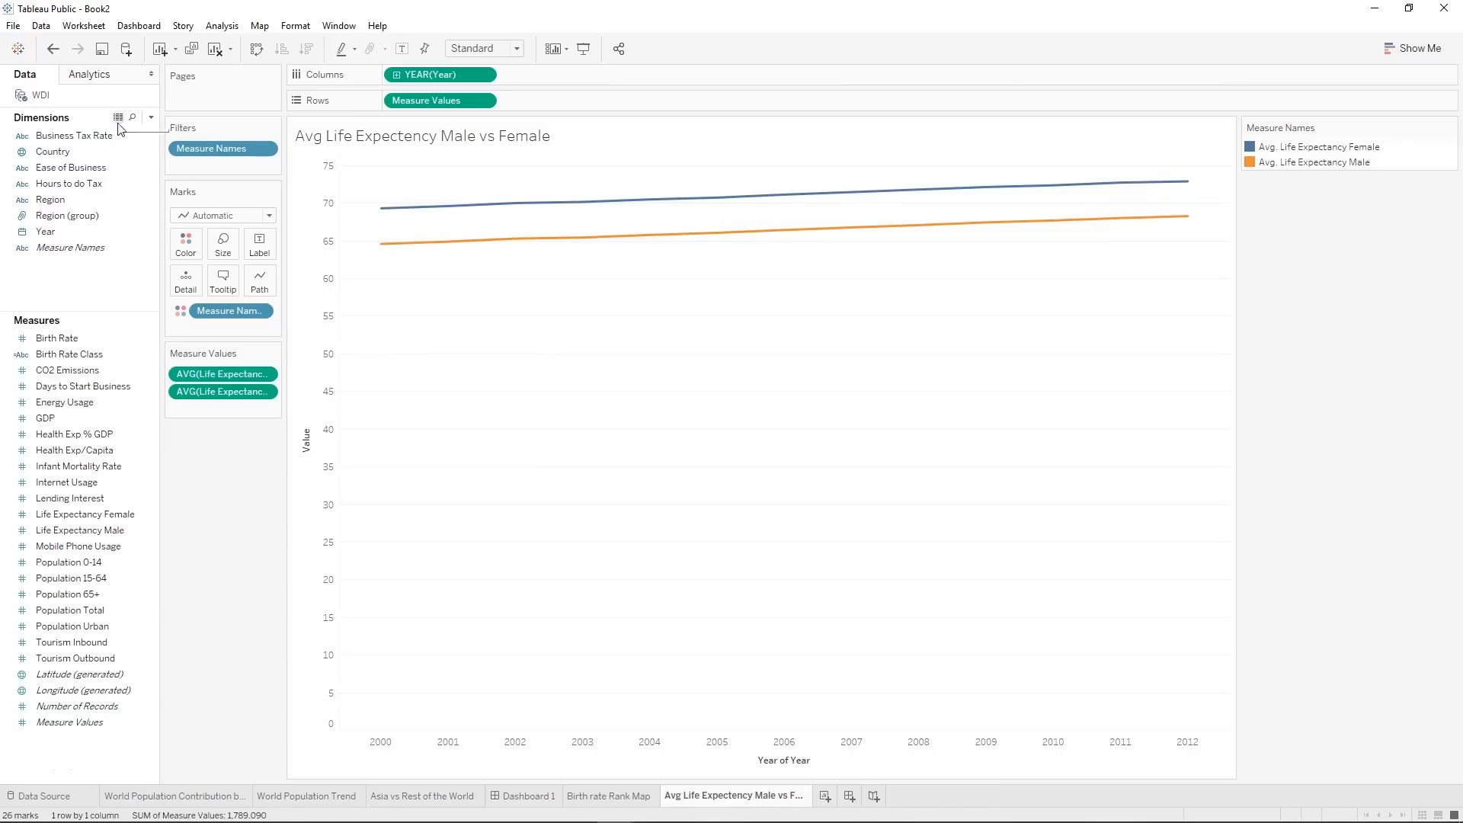
Add a forecast and trend lines to the male and female life expectancy chart.
click(93, 75)
drag(52, 283, 411, 196)
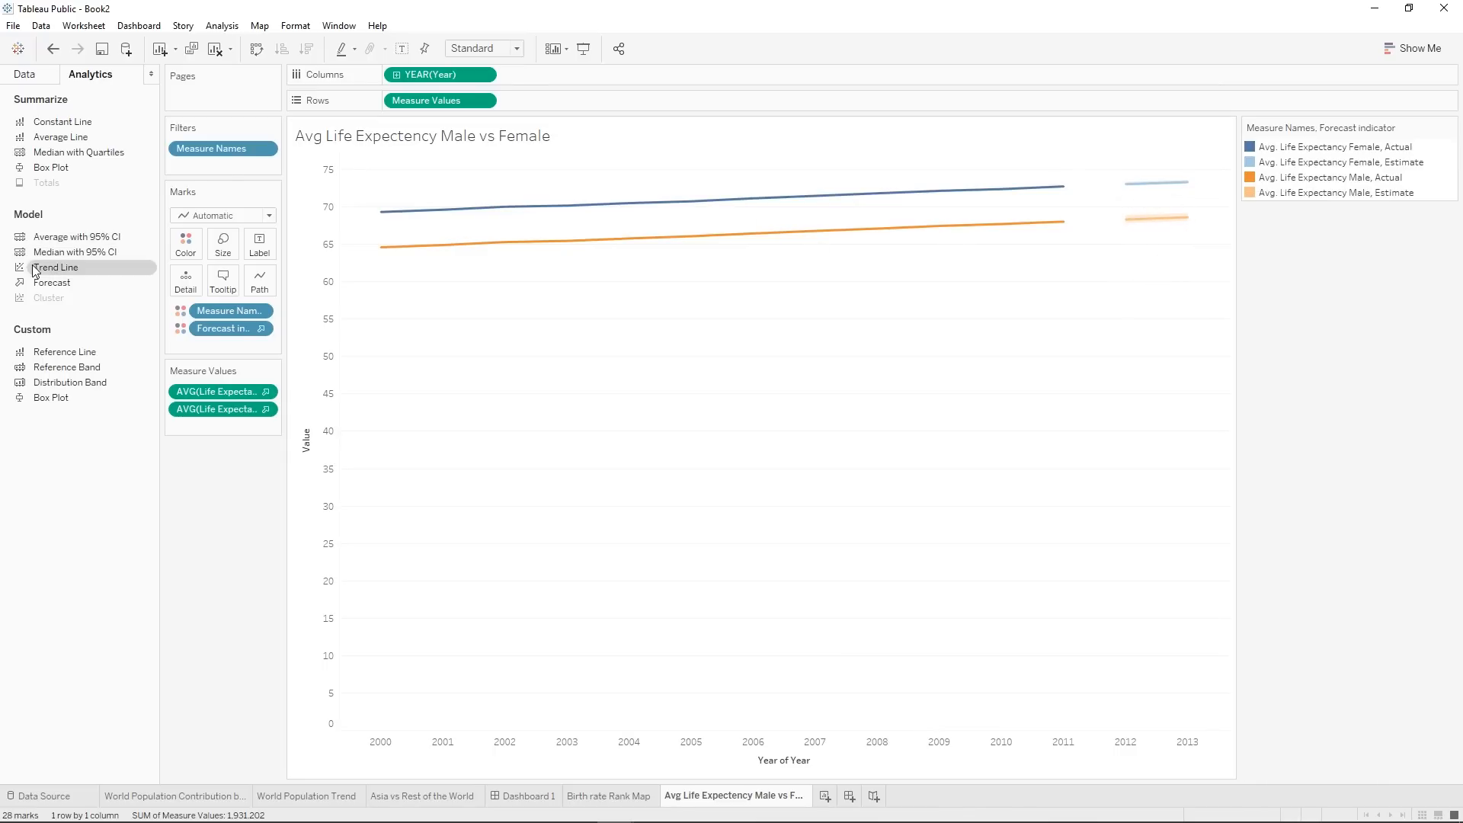
drag(30, 274, 440, 180)
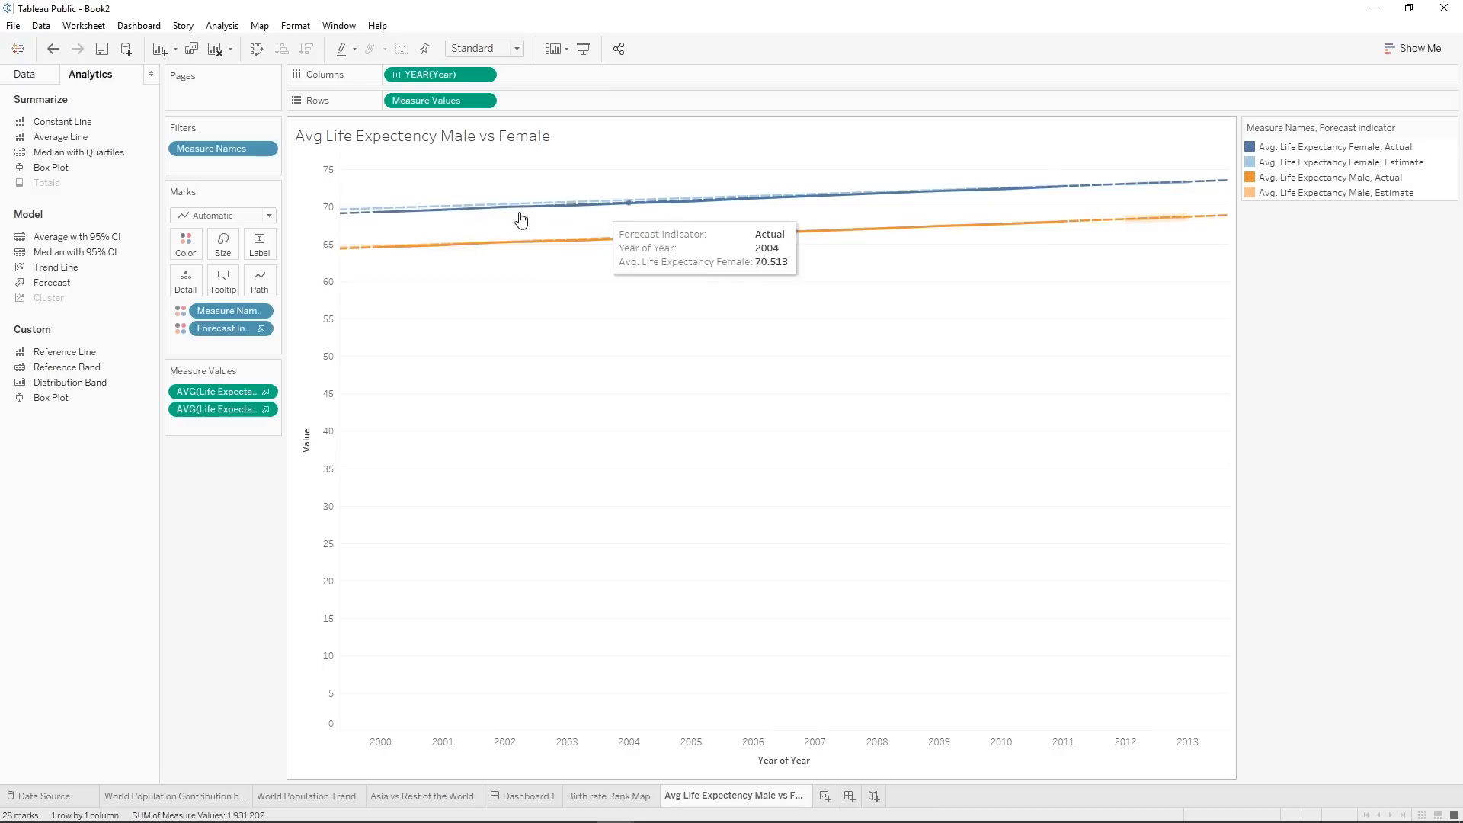
Set the life expectancy chart's mark type to Square.
click(220, 217)
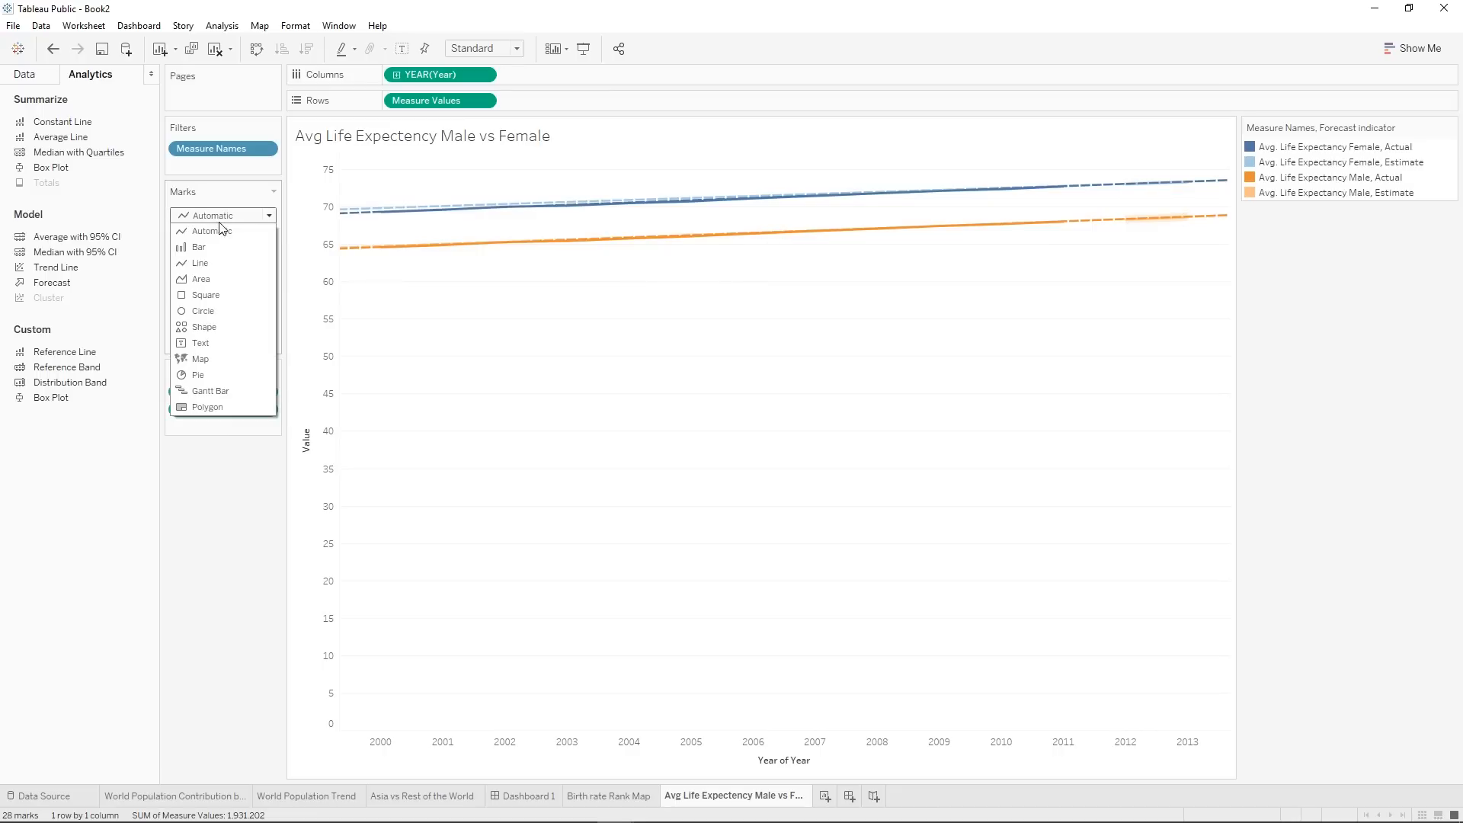
click(200, 296)
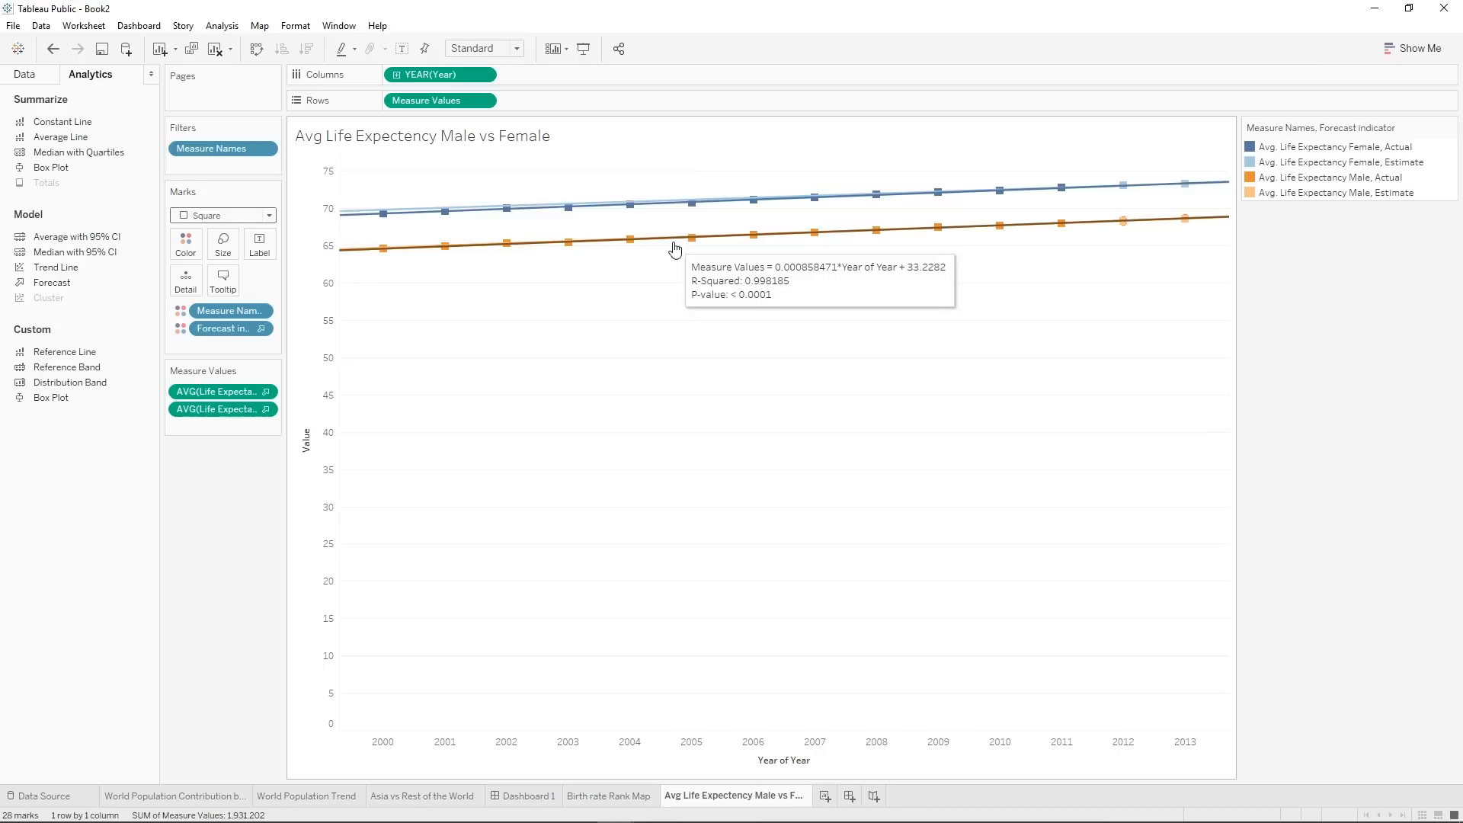
Add a new worksheet and name it Heat Map.
mouse_move(1185, 221)
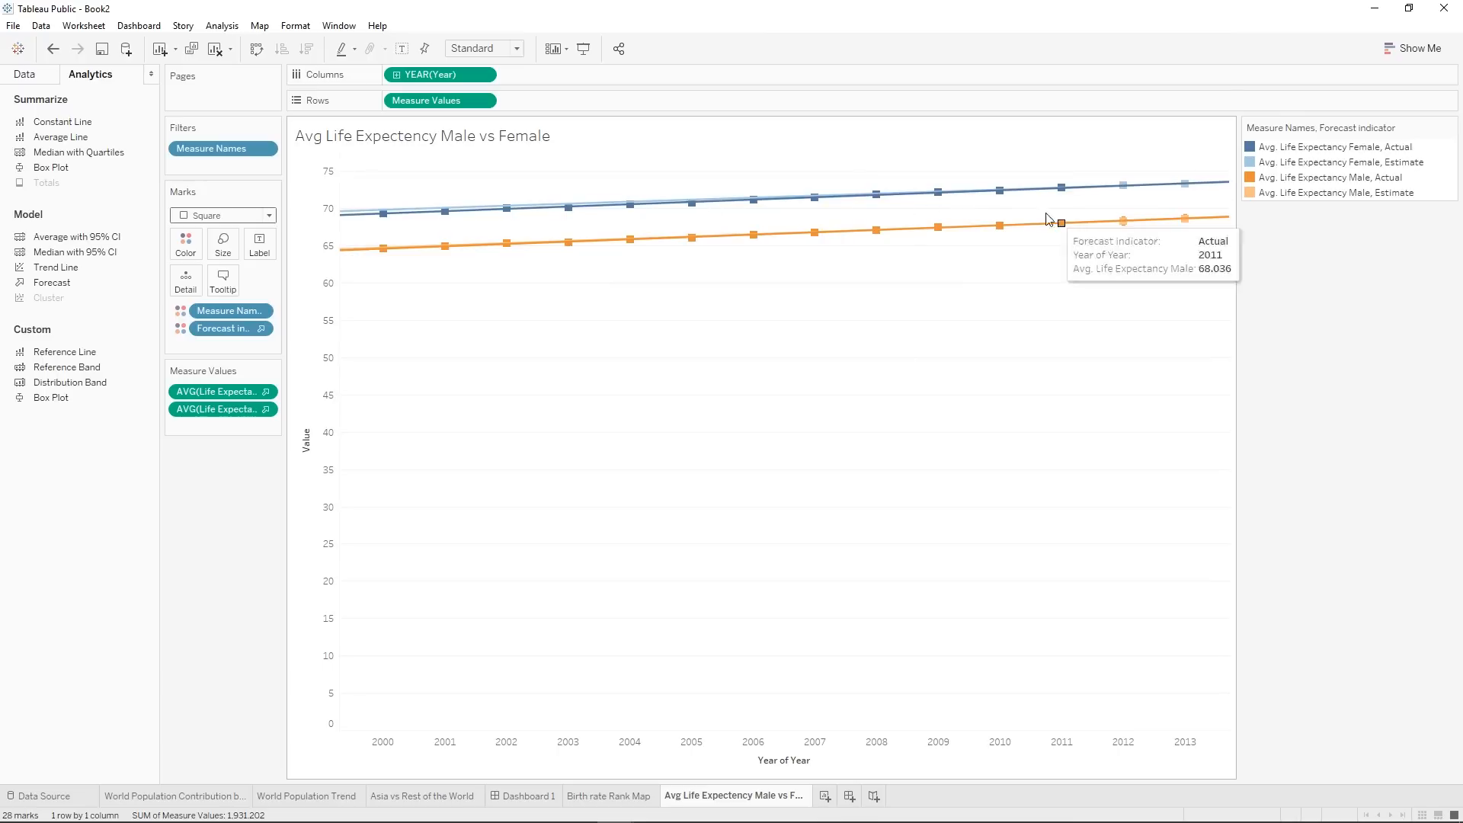
click(825, 796)
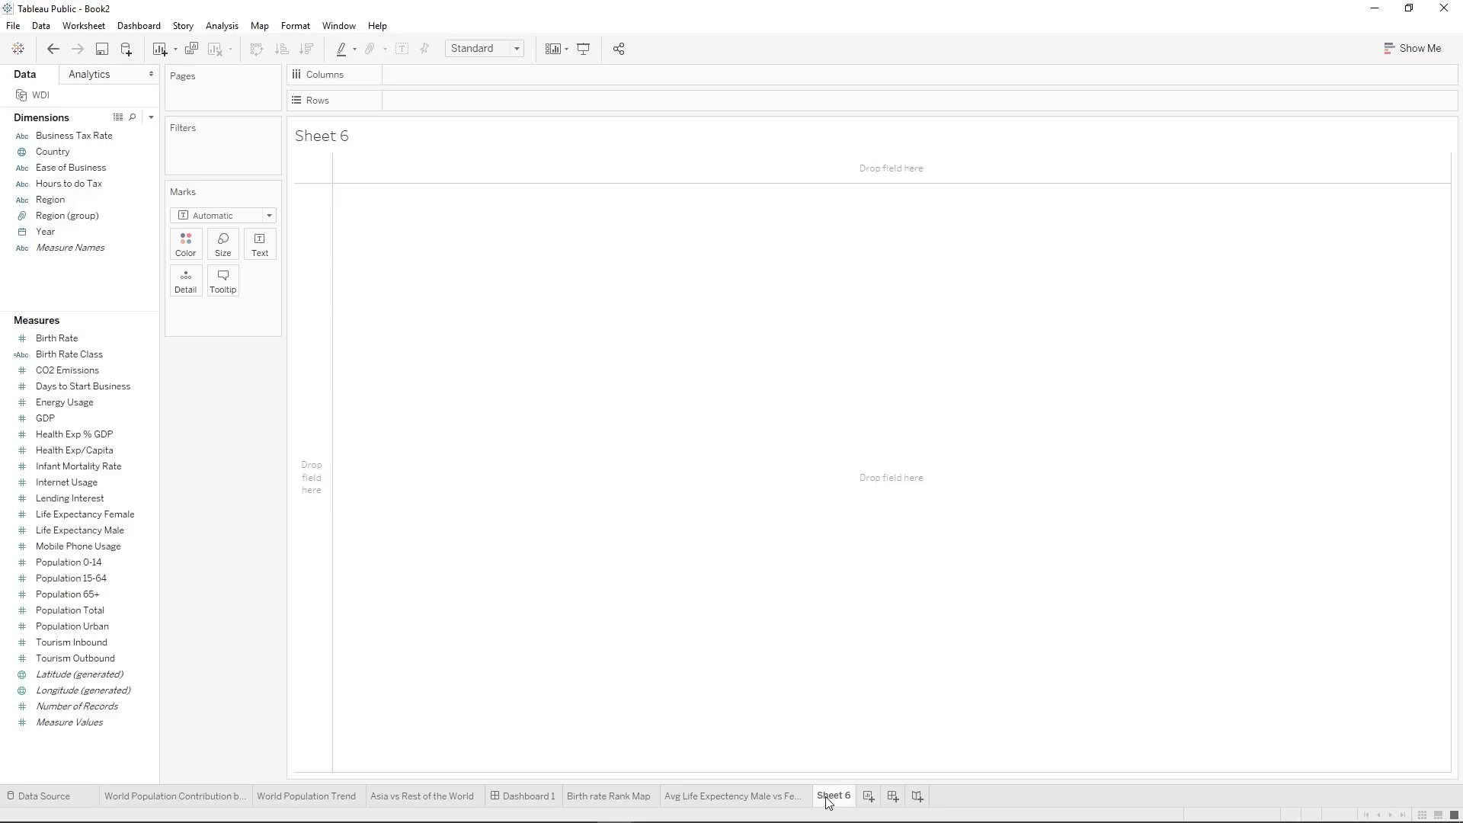
right_click(828, 800)
click(892, 624)
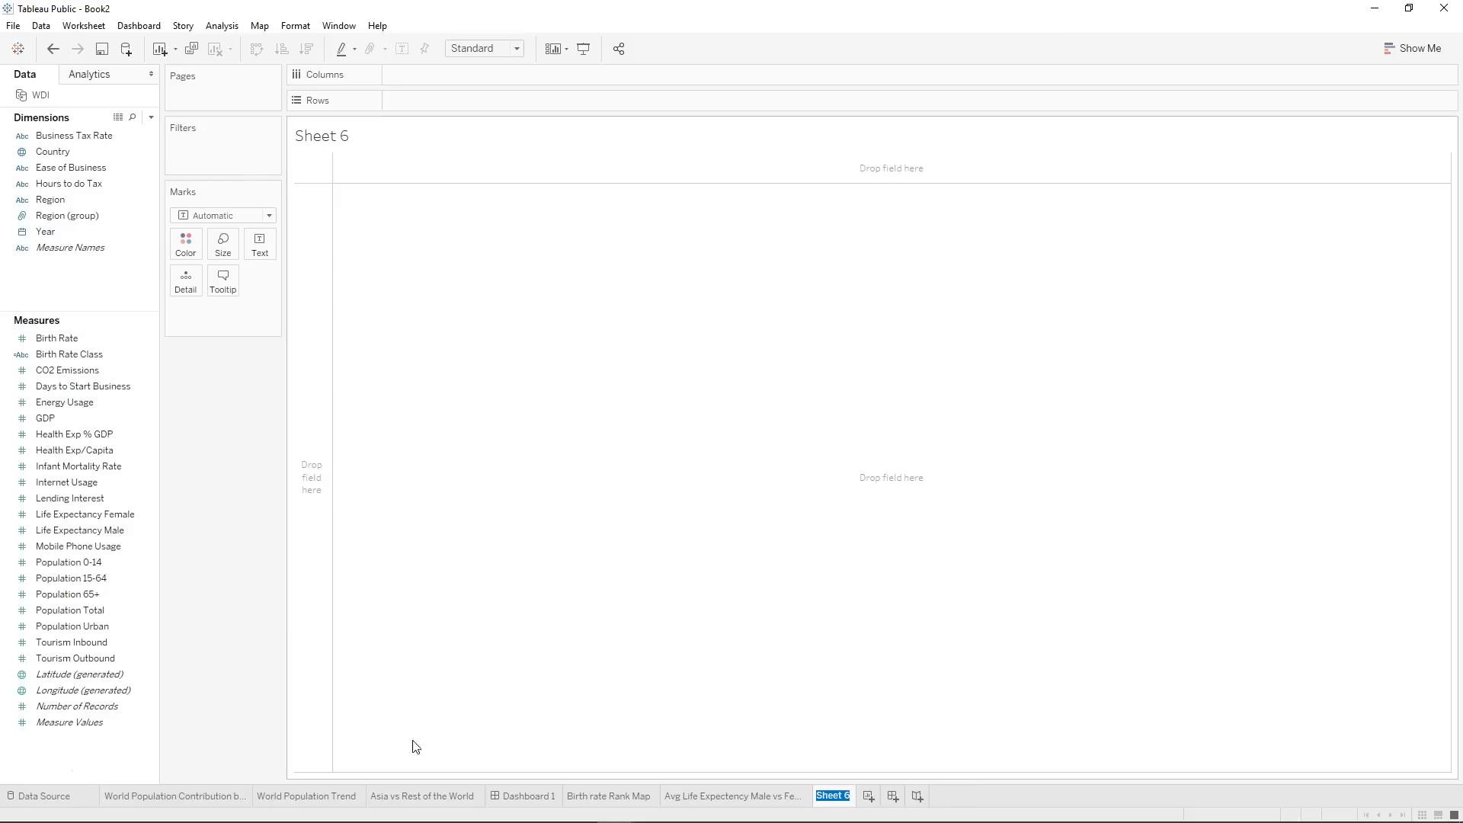
text(Heat Map)
key(Return)
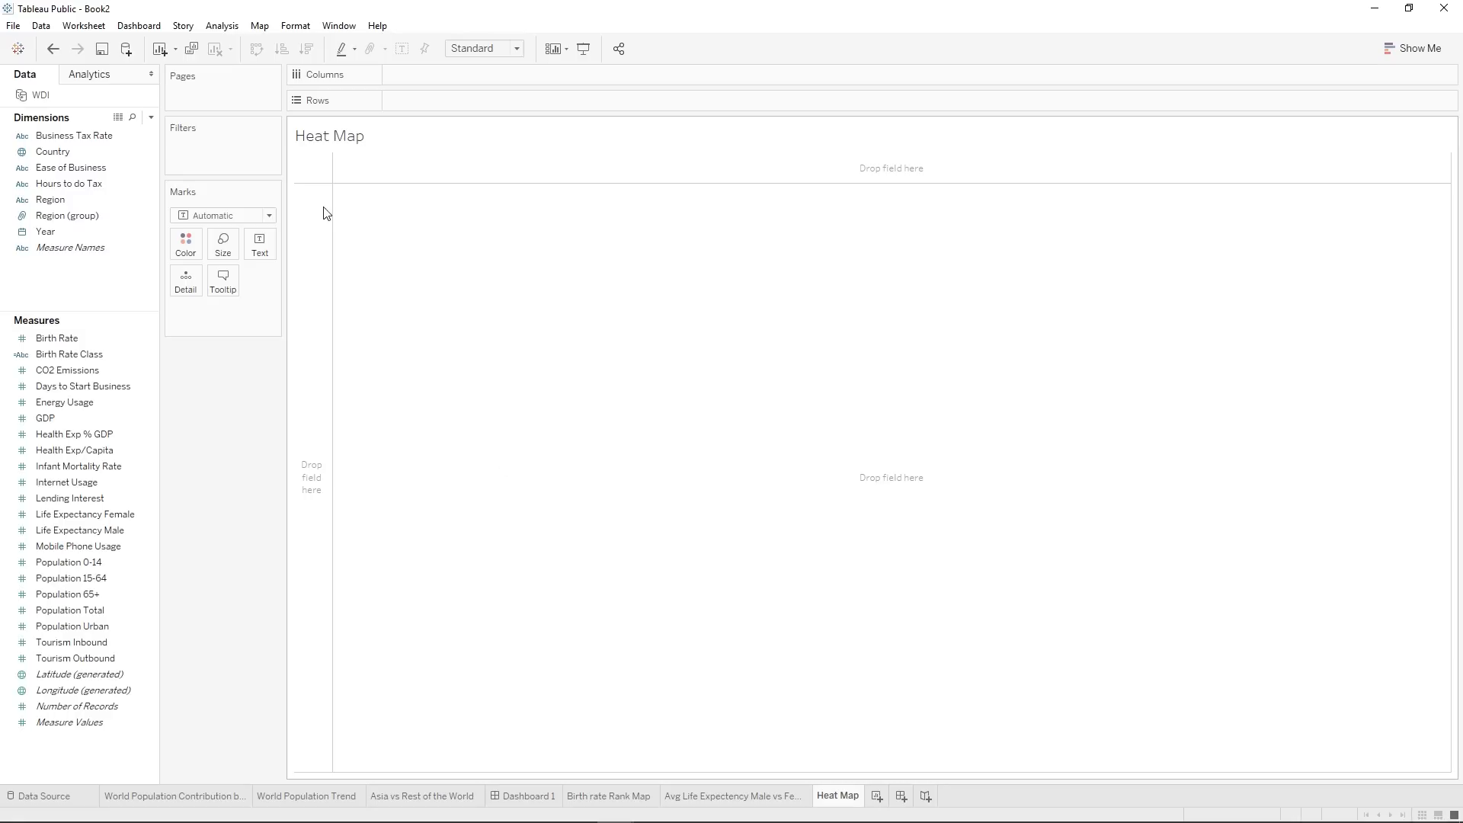
List the countries as rows on the Heat Map sheet and show each country's Birth Rate as text.
drag(80, 153, 445, 99)
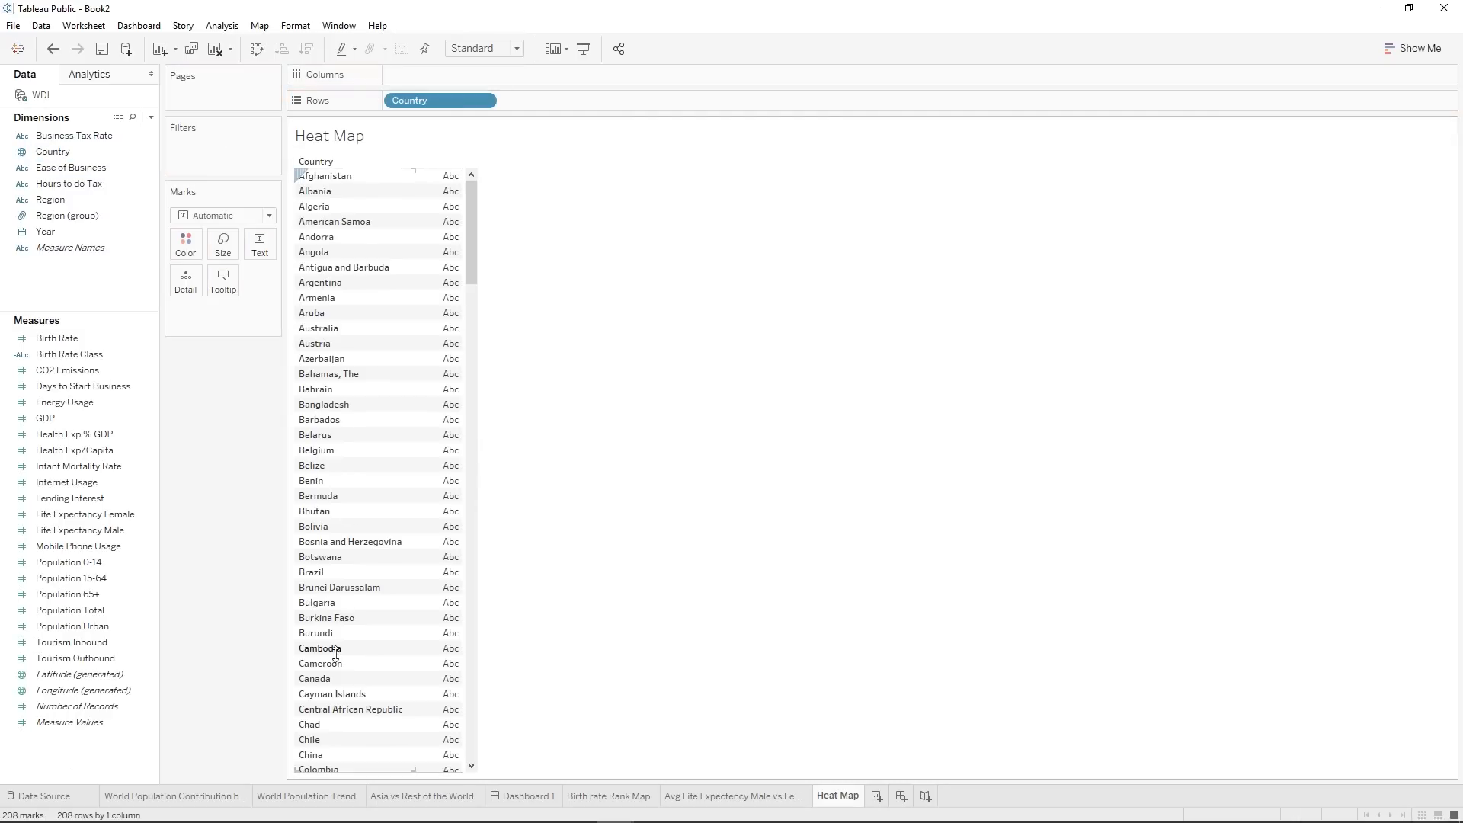
click(87, 452)
click(61, 340)
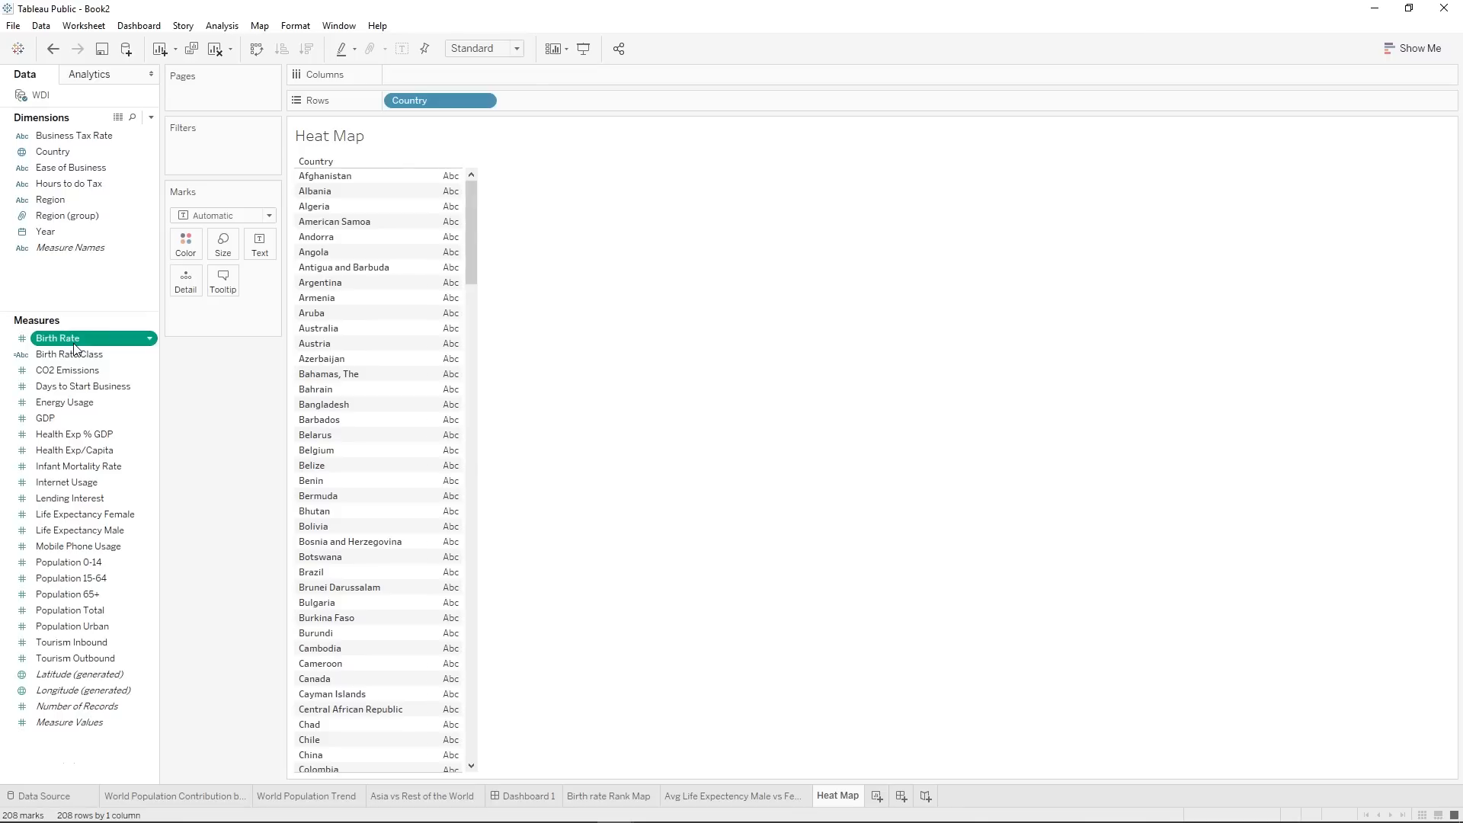
drag(74, 348, 229, 309)
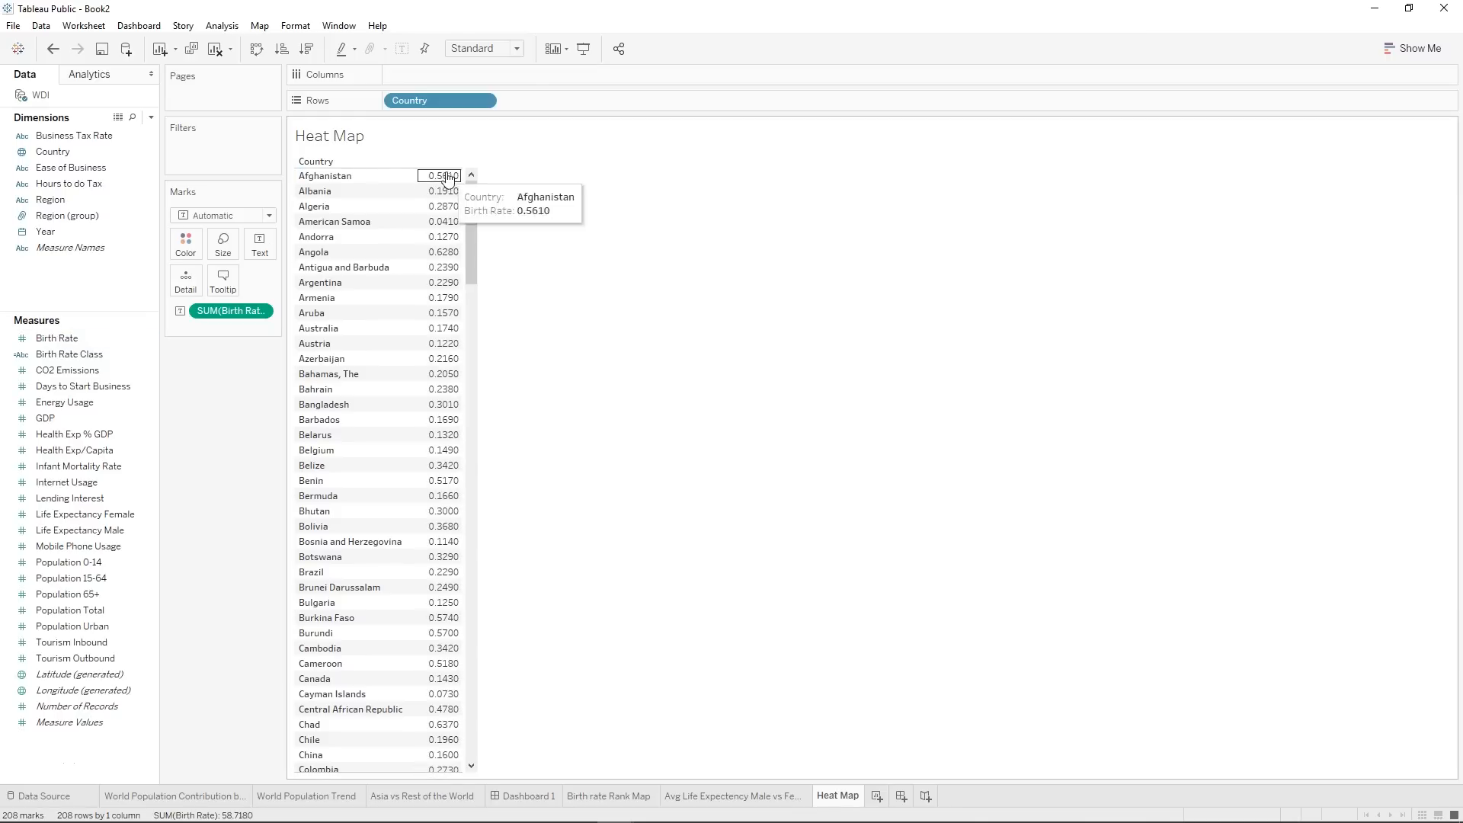
Add Health Exp % GDP, Infant Mortality Rate and Life Expectancy Female to the country table, and widen its measure columns.
click(68, 370)
click(61, 340)
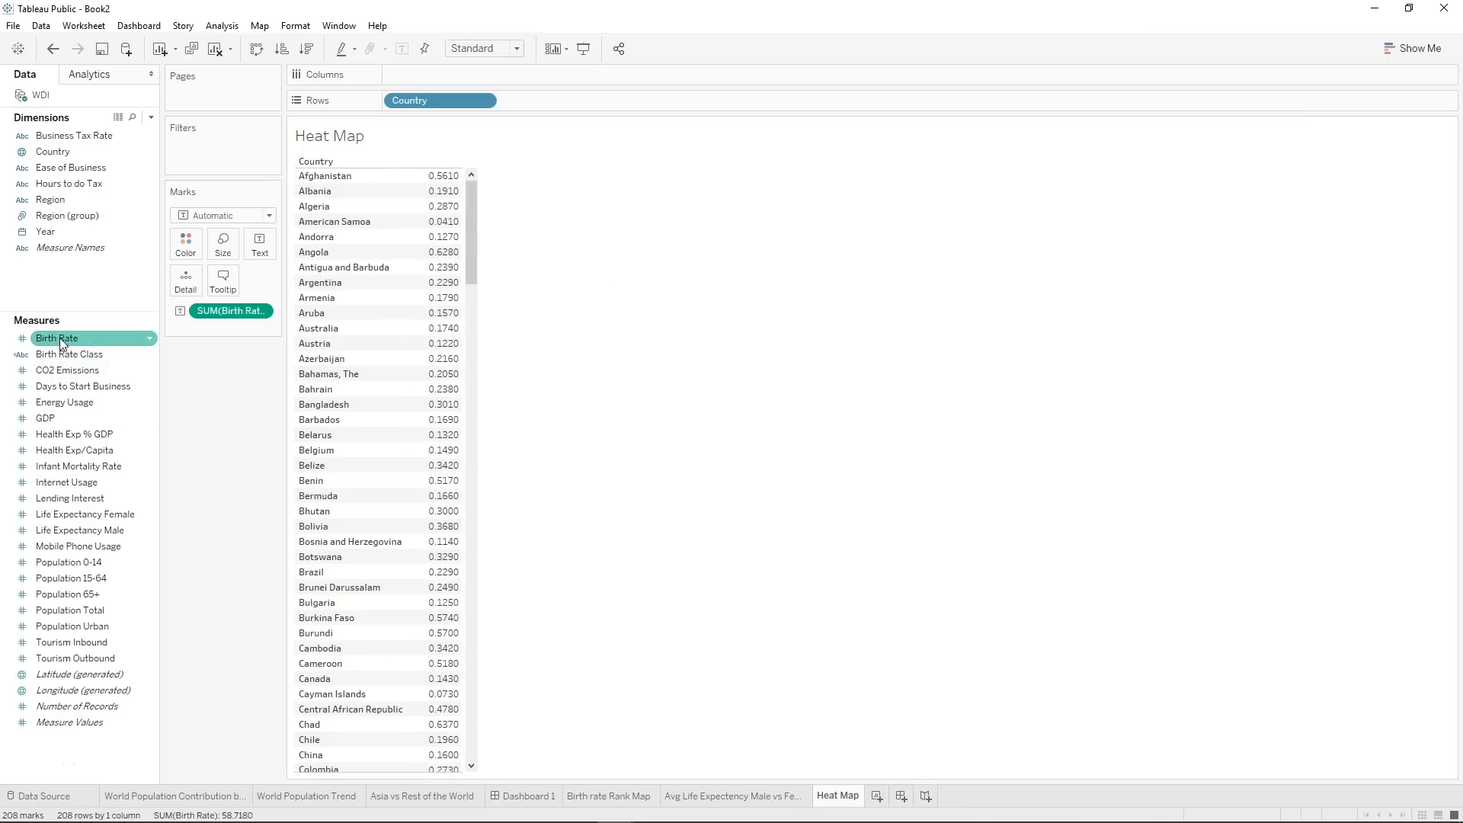
click(62, 358)
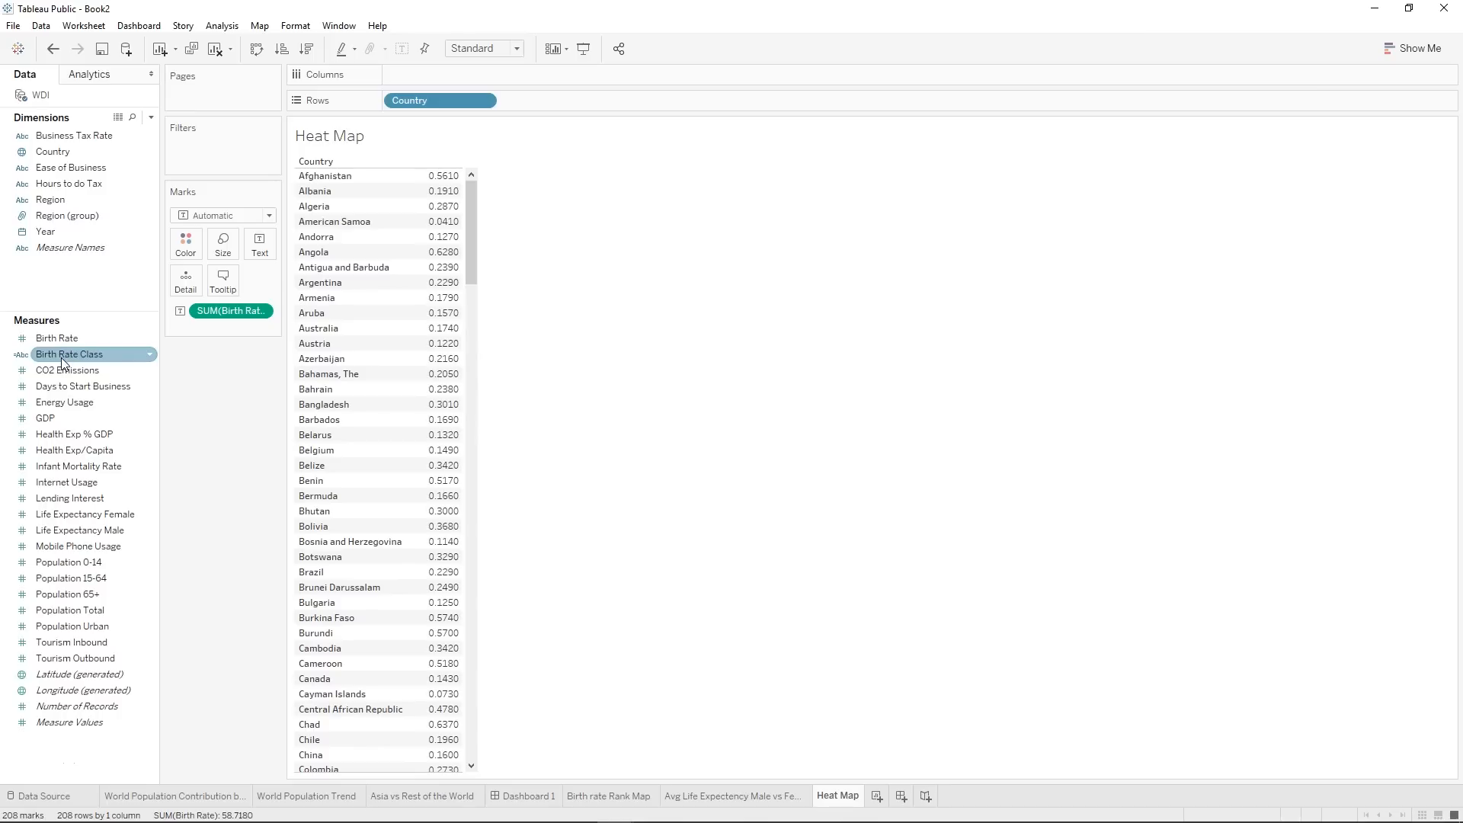
click(75, 450)
click(73, 499)
click(92, 436)
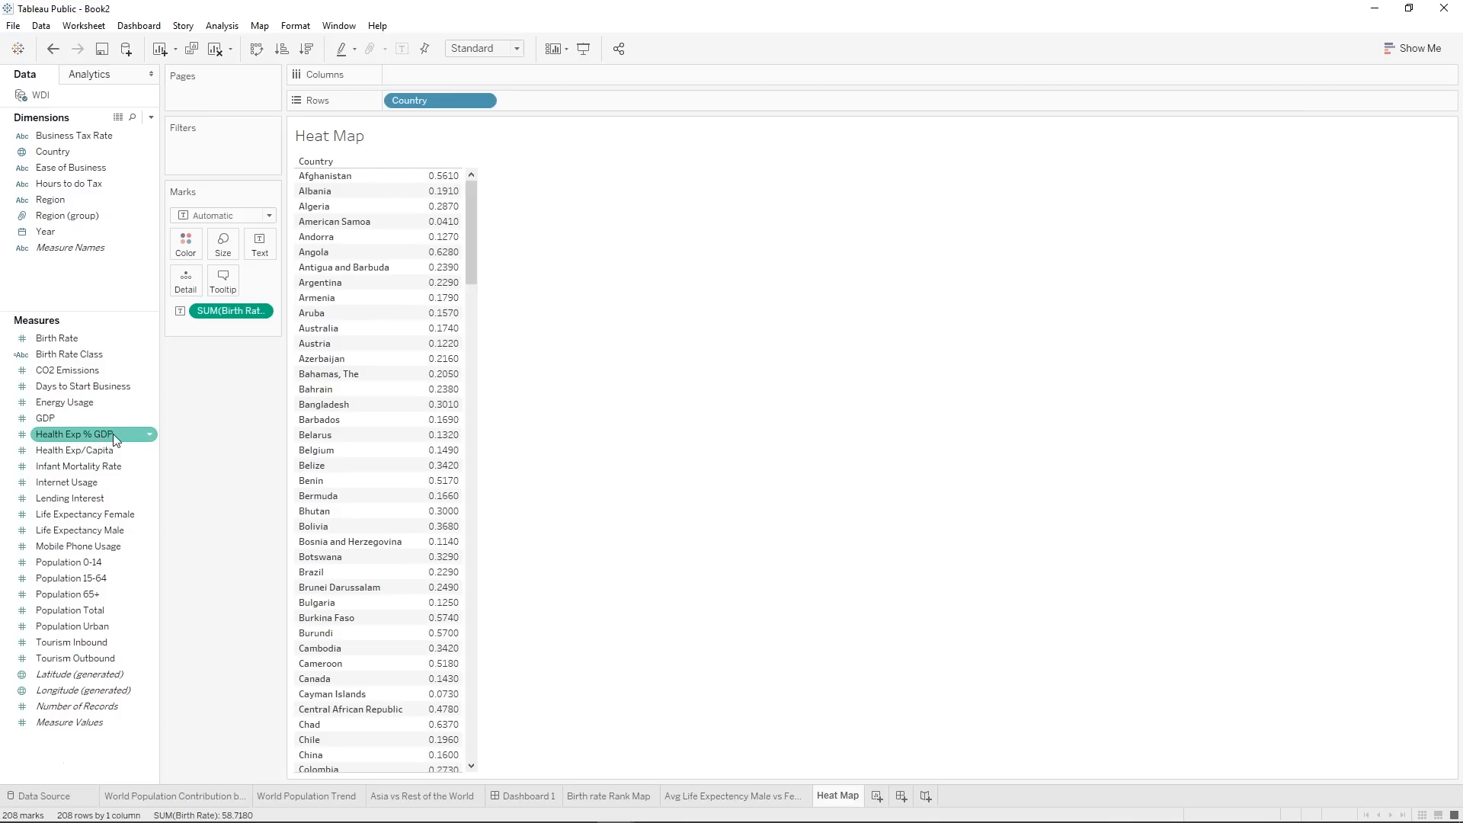
double_click(103, 440)
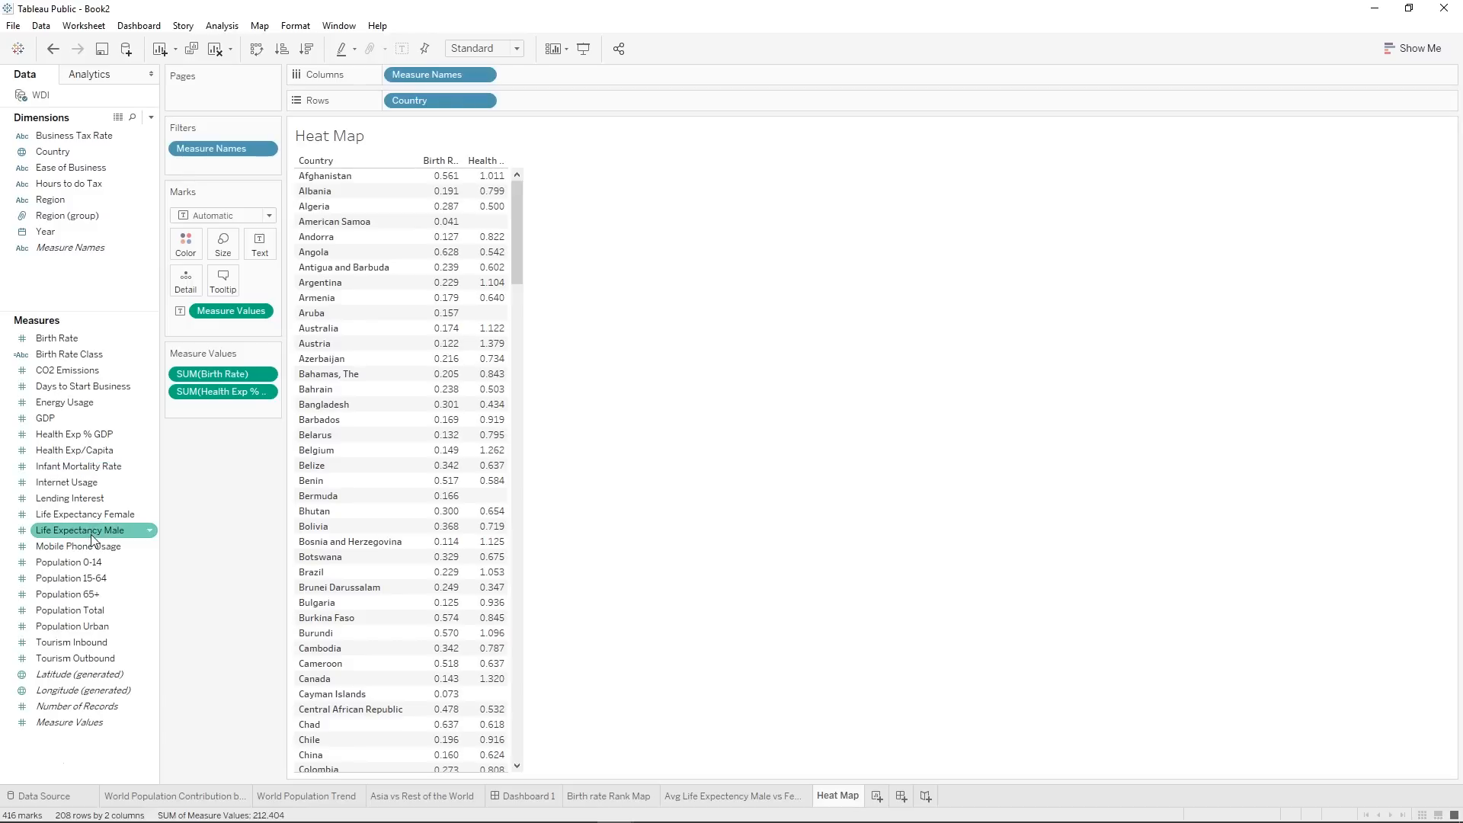
double_click(89, 469)
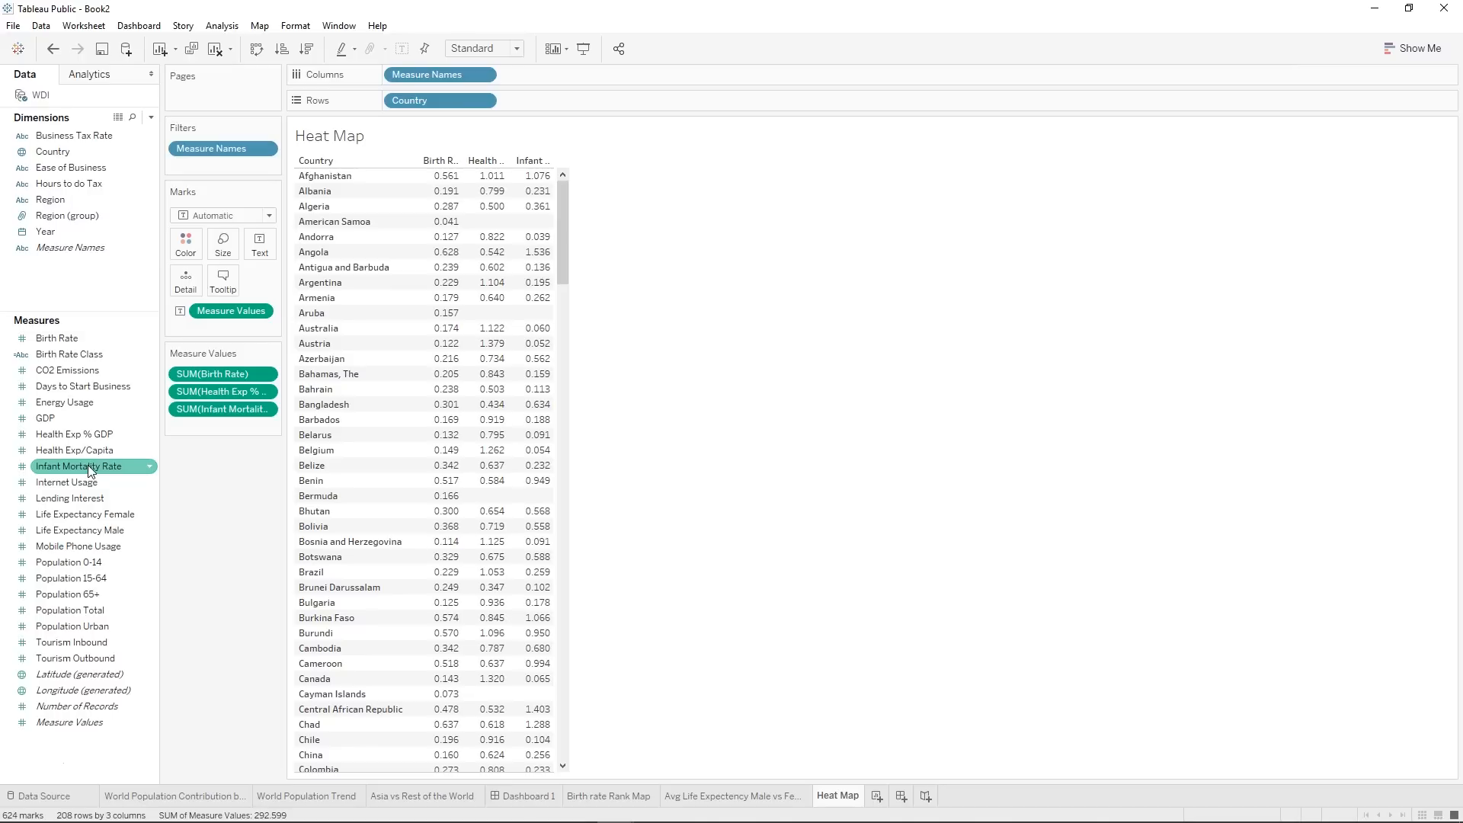
double_click(85, 515)
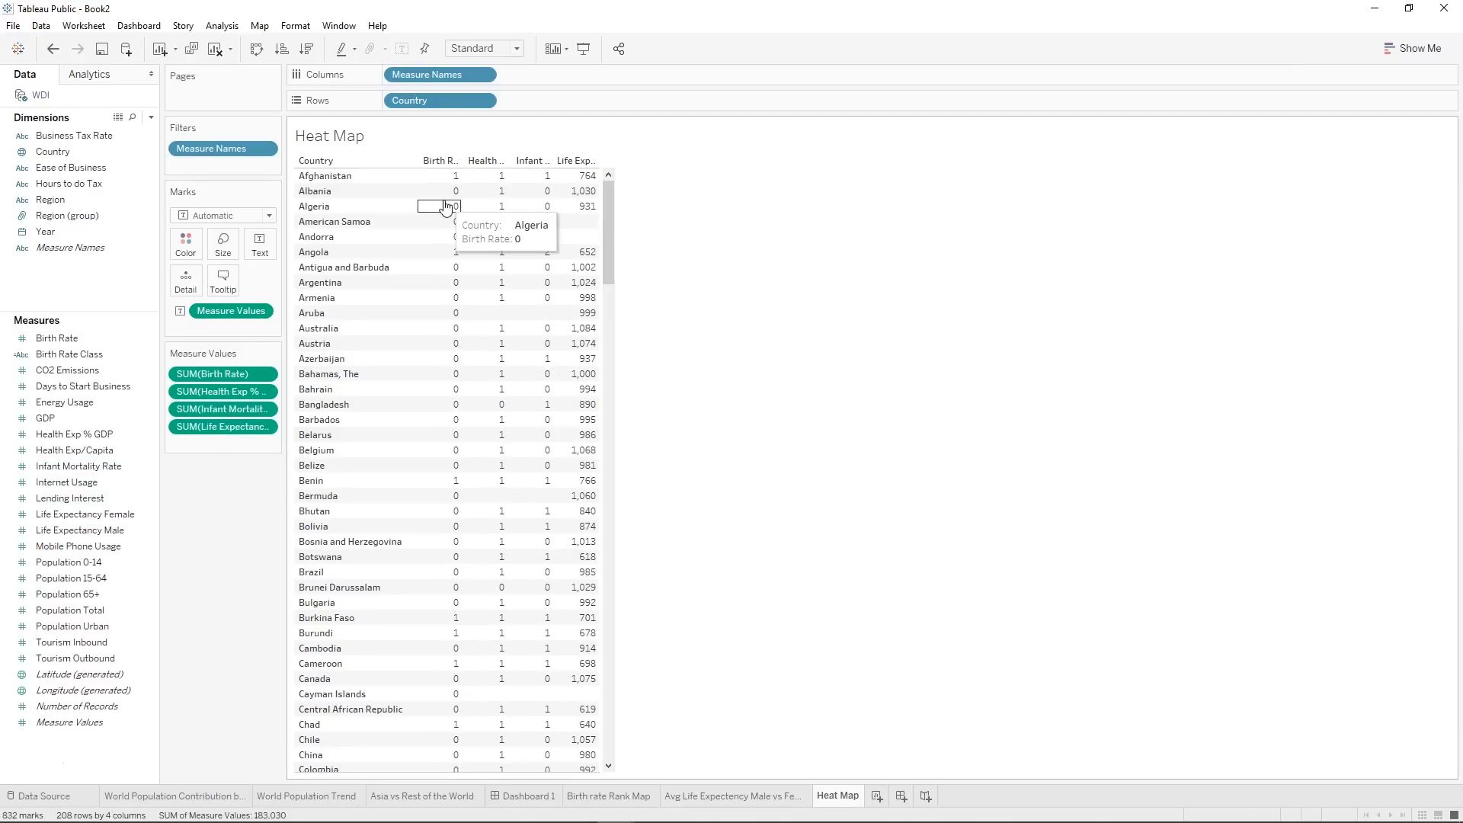
drag(598, 160, 631, 160)
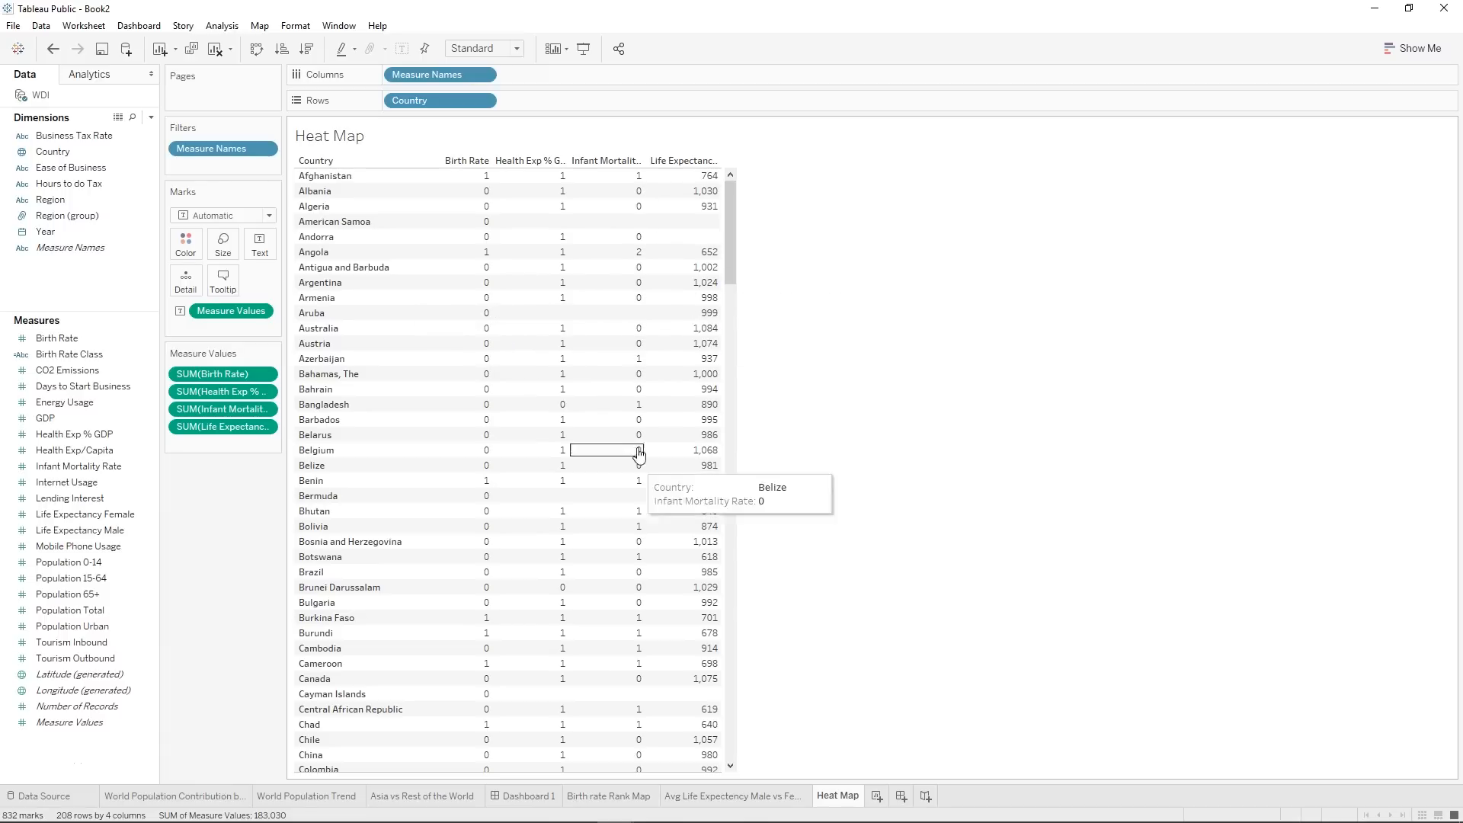
Open the formatting options for the SUM(Birth Rate) field in the country table.
right_click(481, 236)
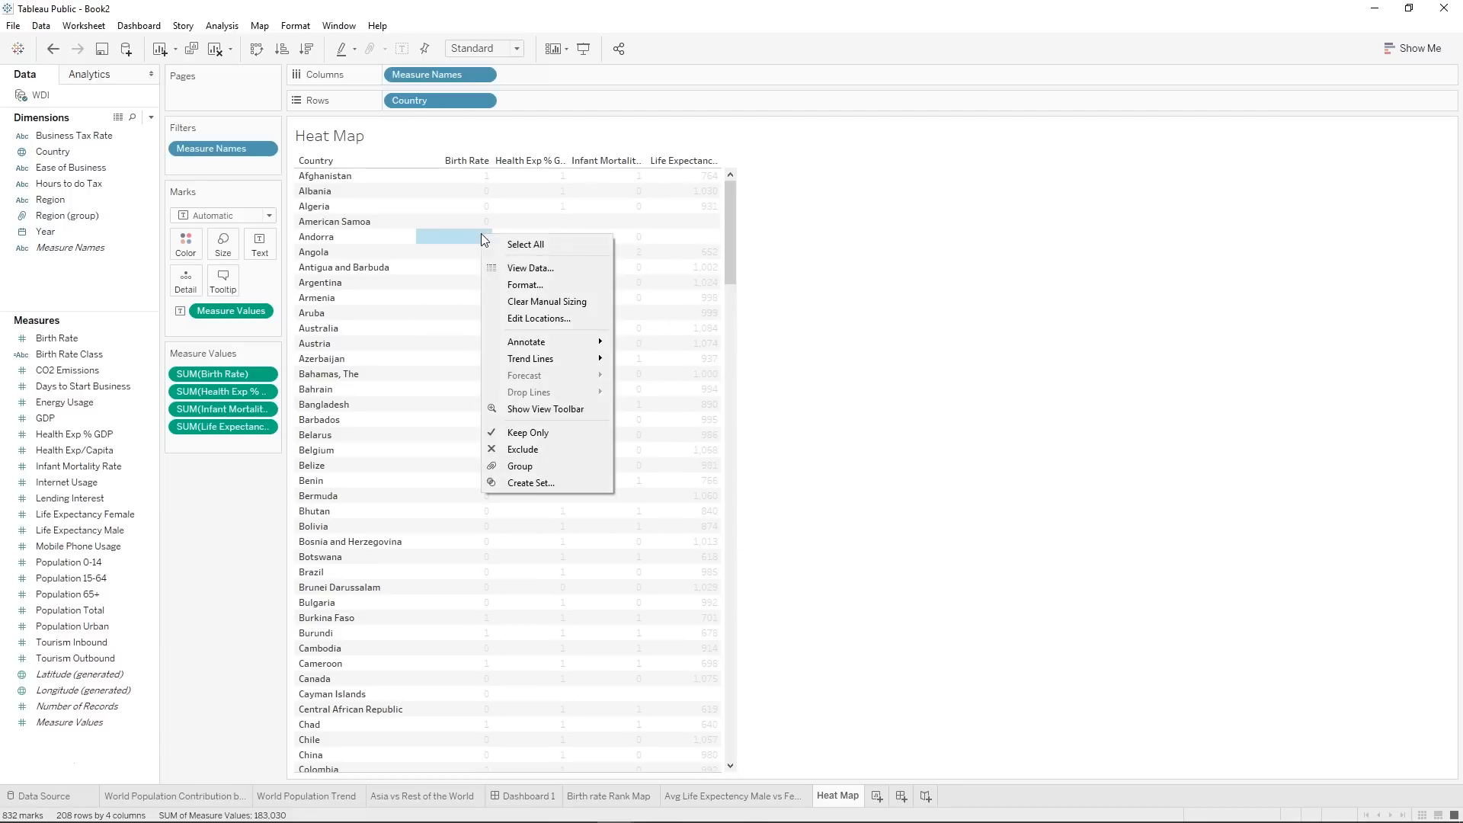
click(561, 284)
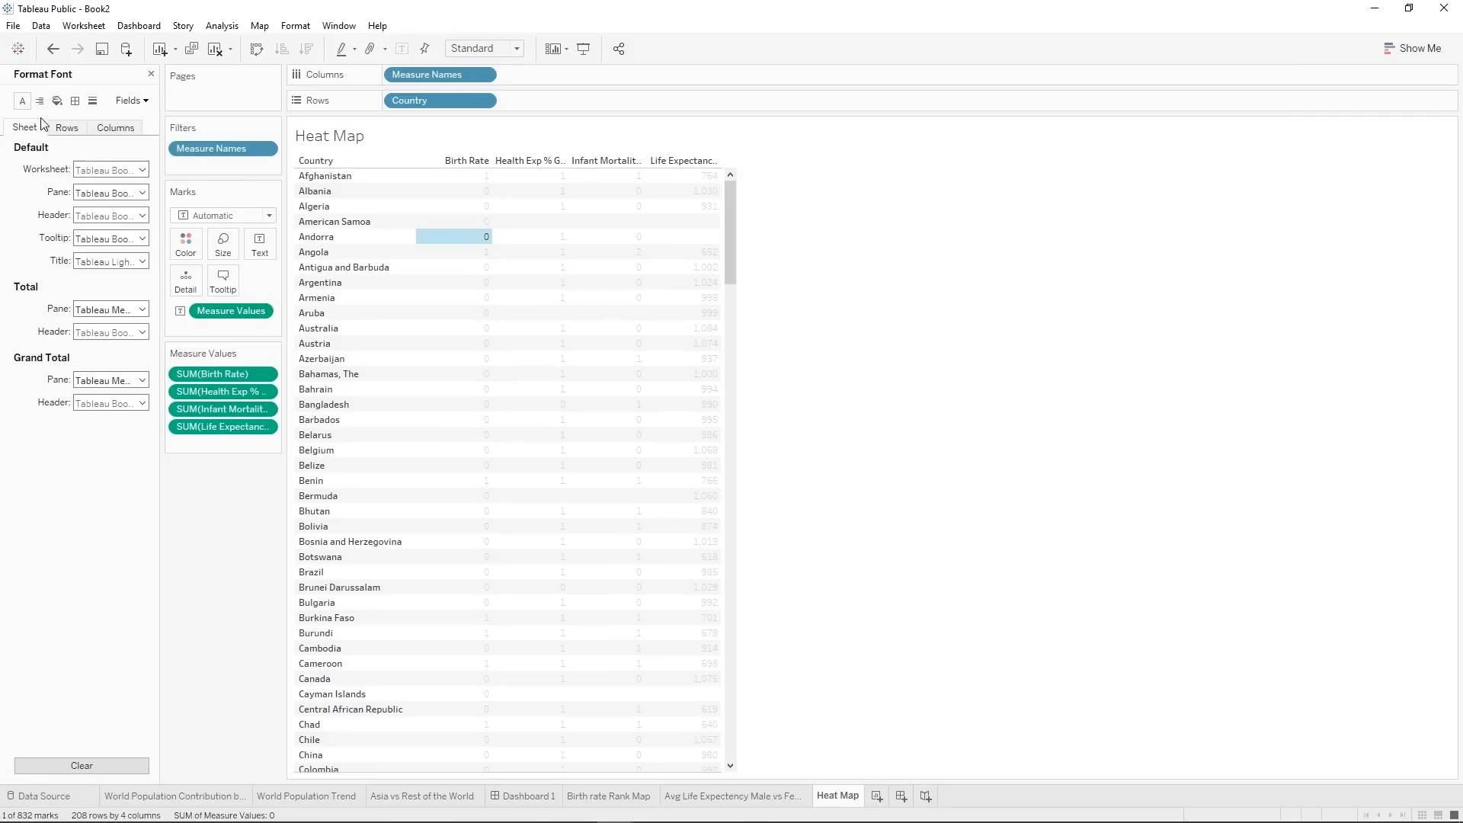
click(125, 102)
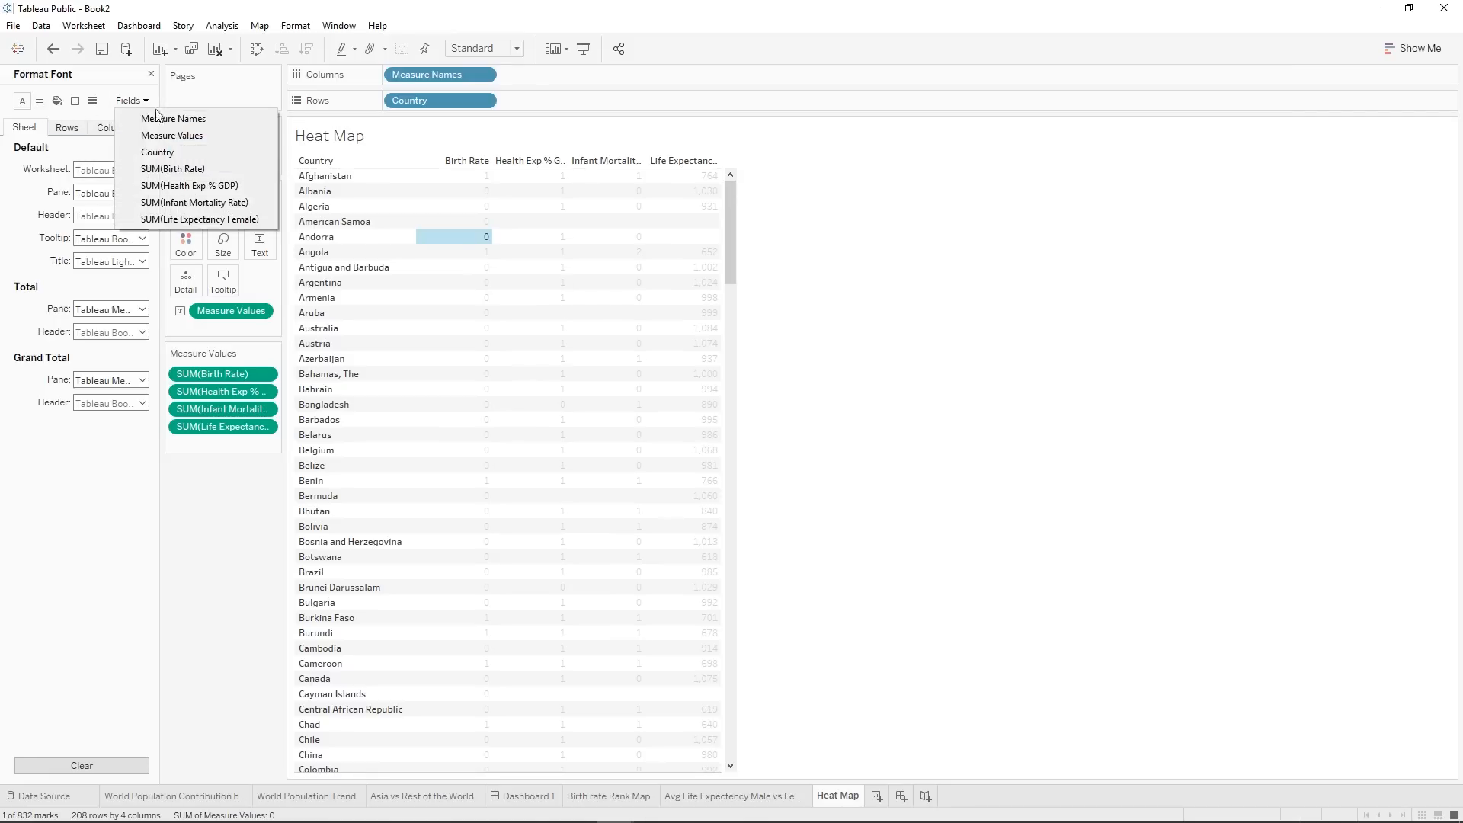
click(180, 169)
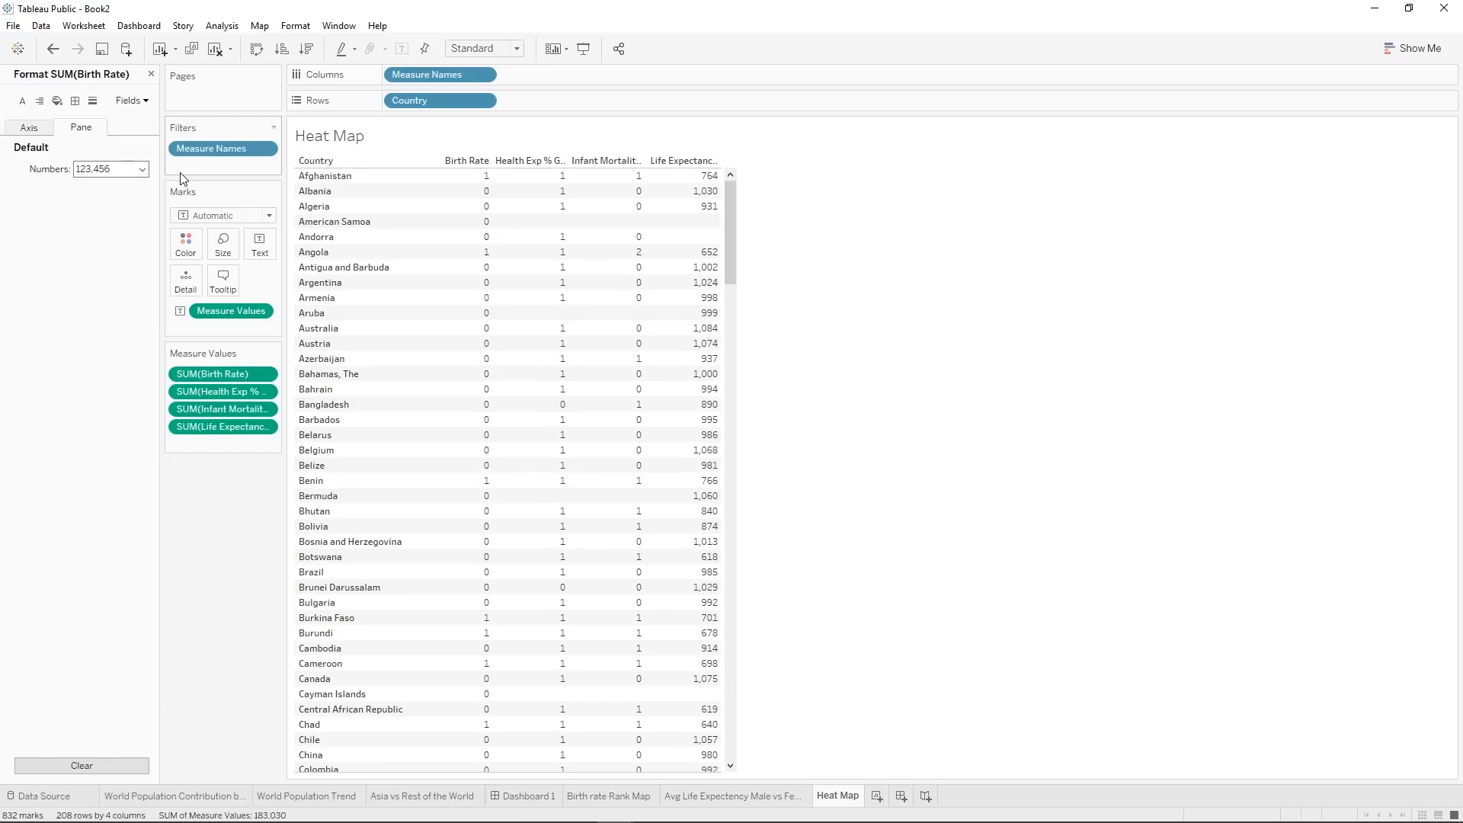
Try the Number (Standard) format on the Birth Rate values.
click(109, 169)
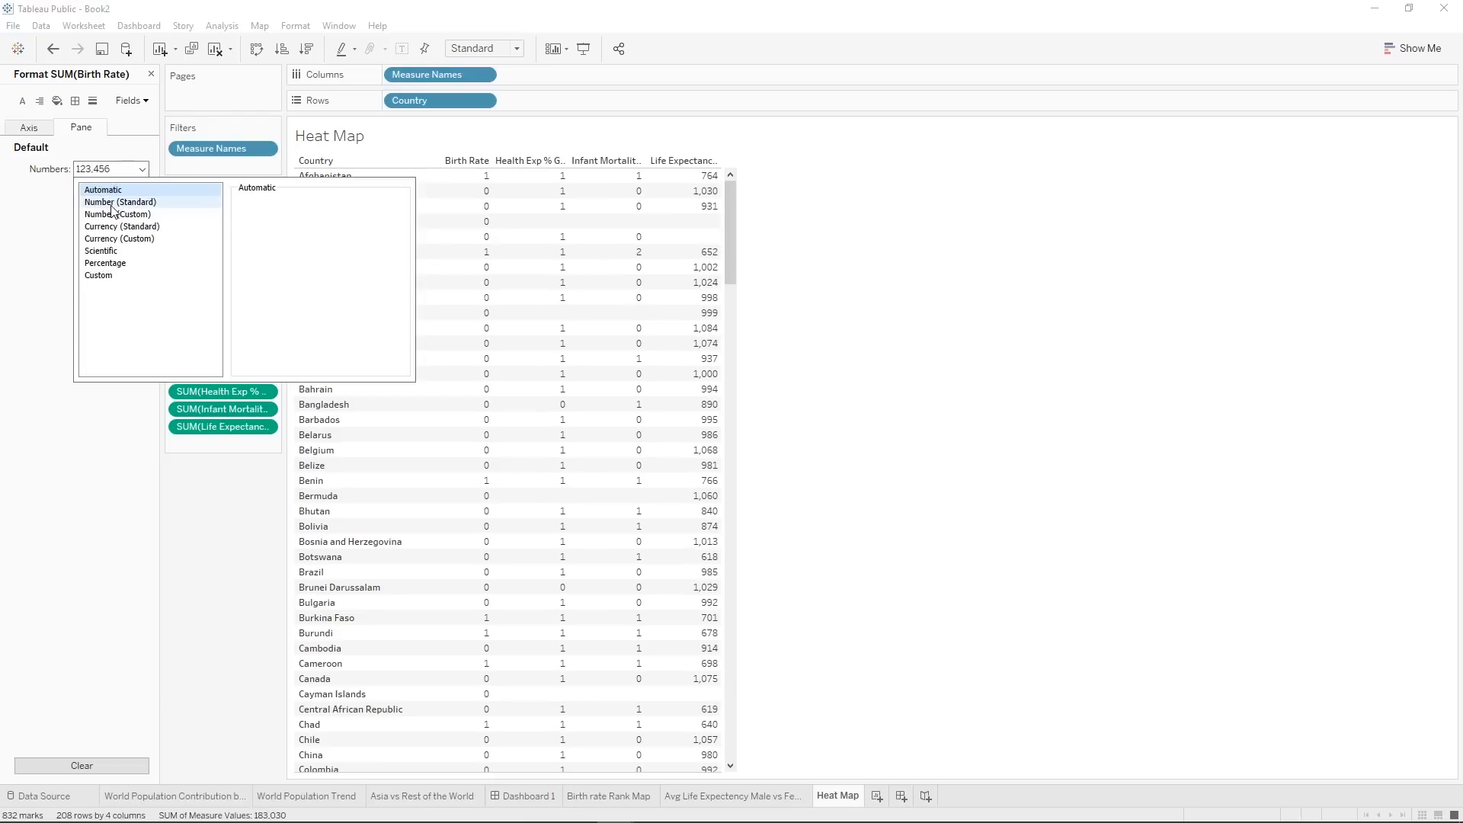
click(112, 203)
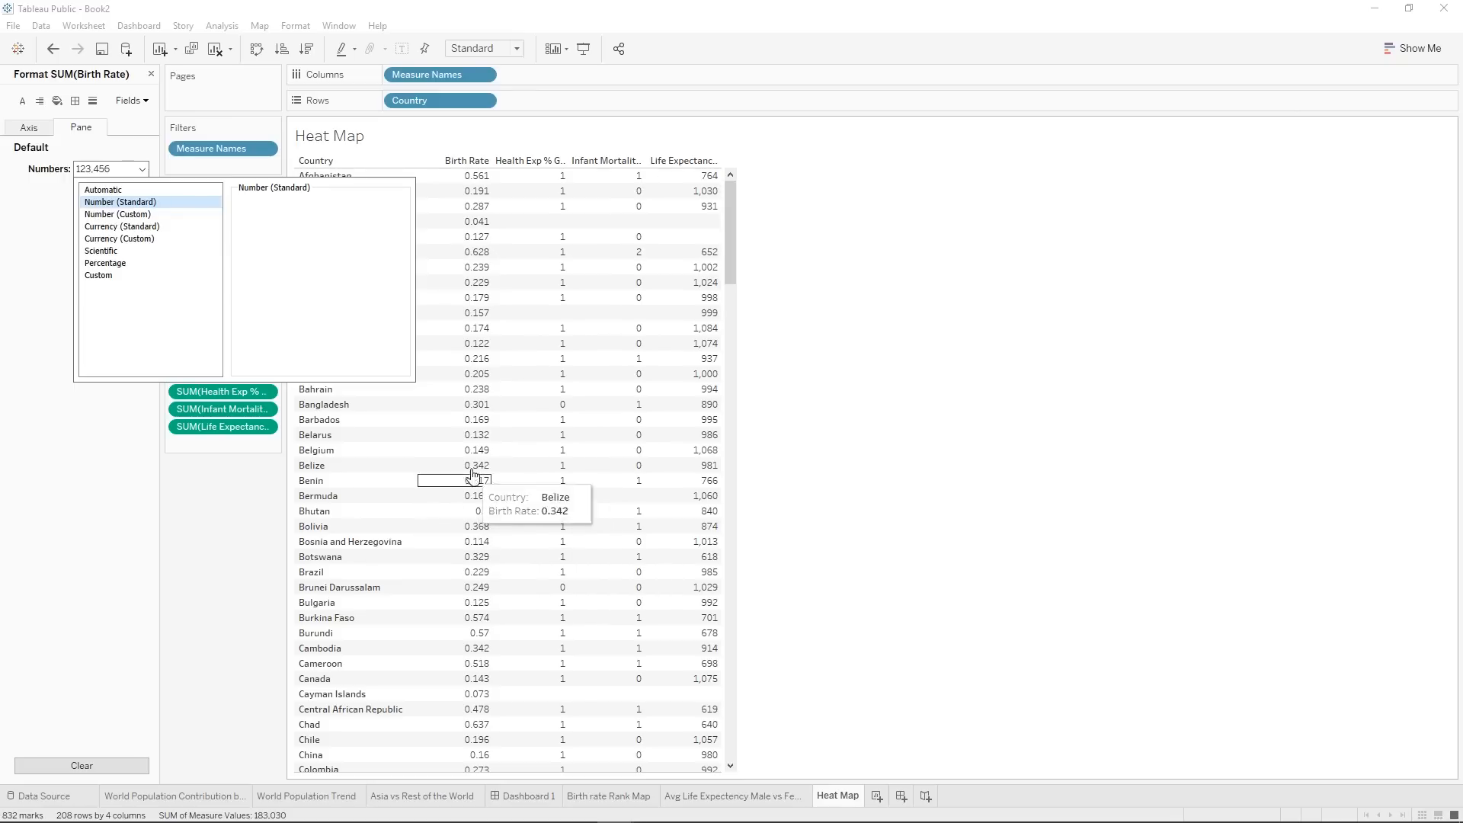
click(35, 762)
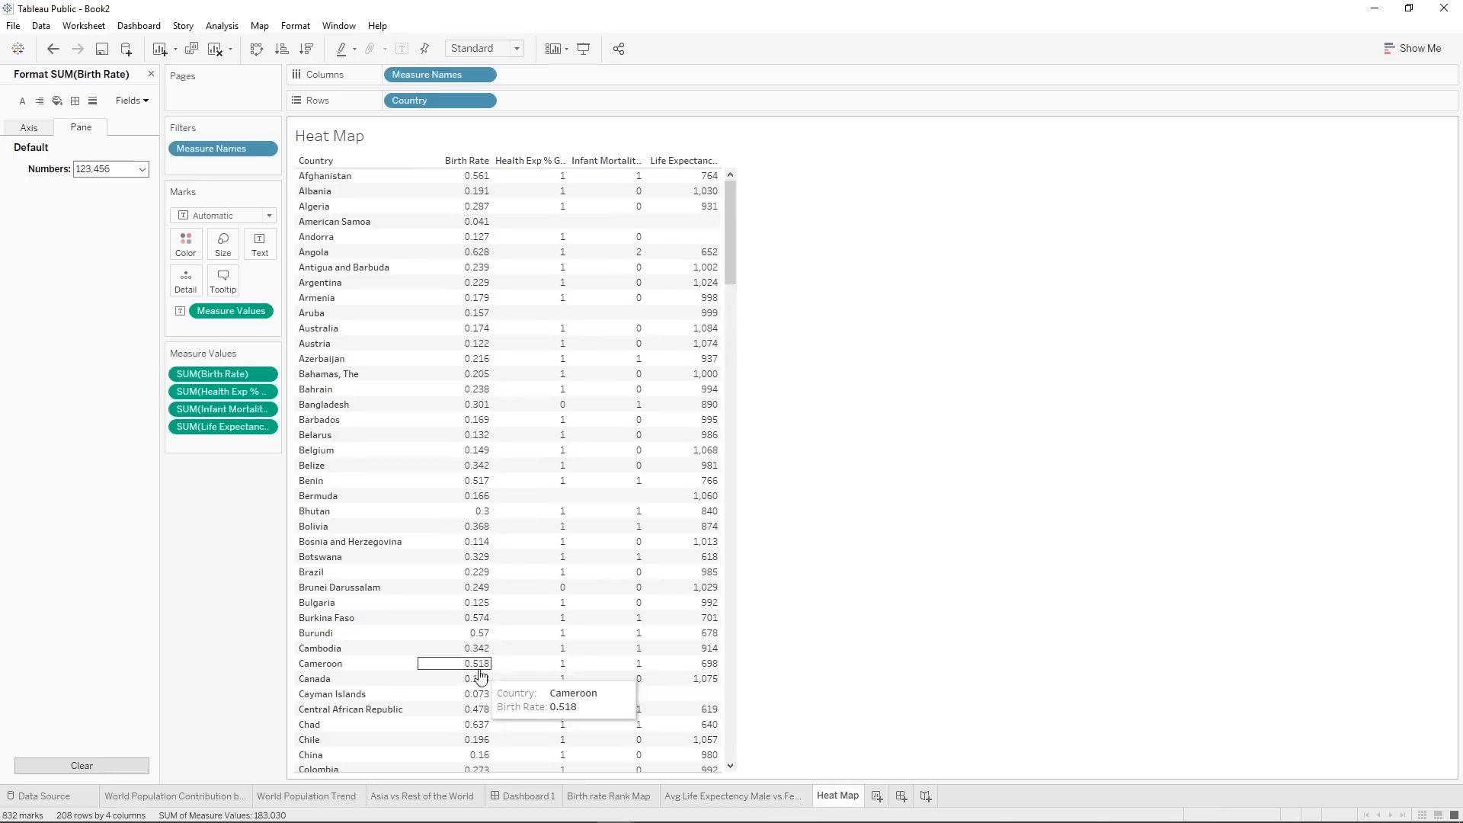
Format the Birth Rate values as Percentage with 0 decimal places.
click(117, 171)
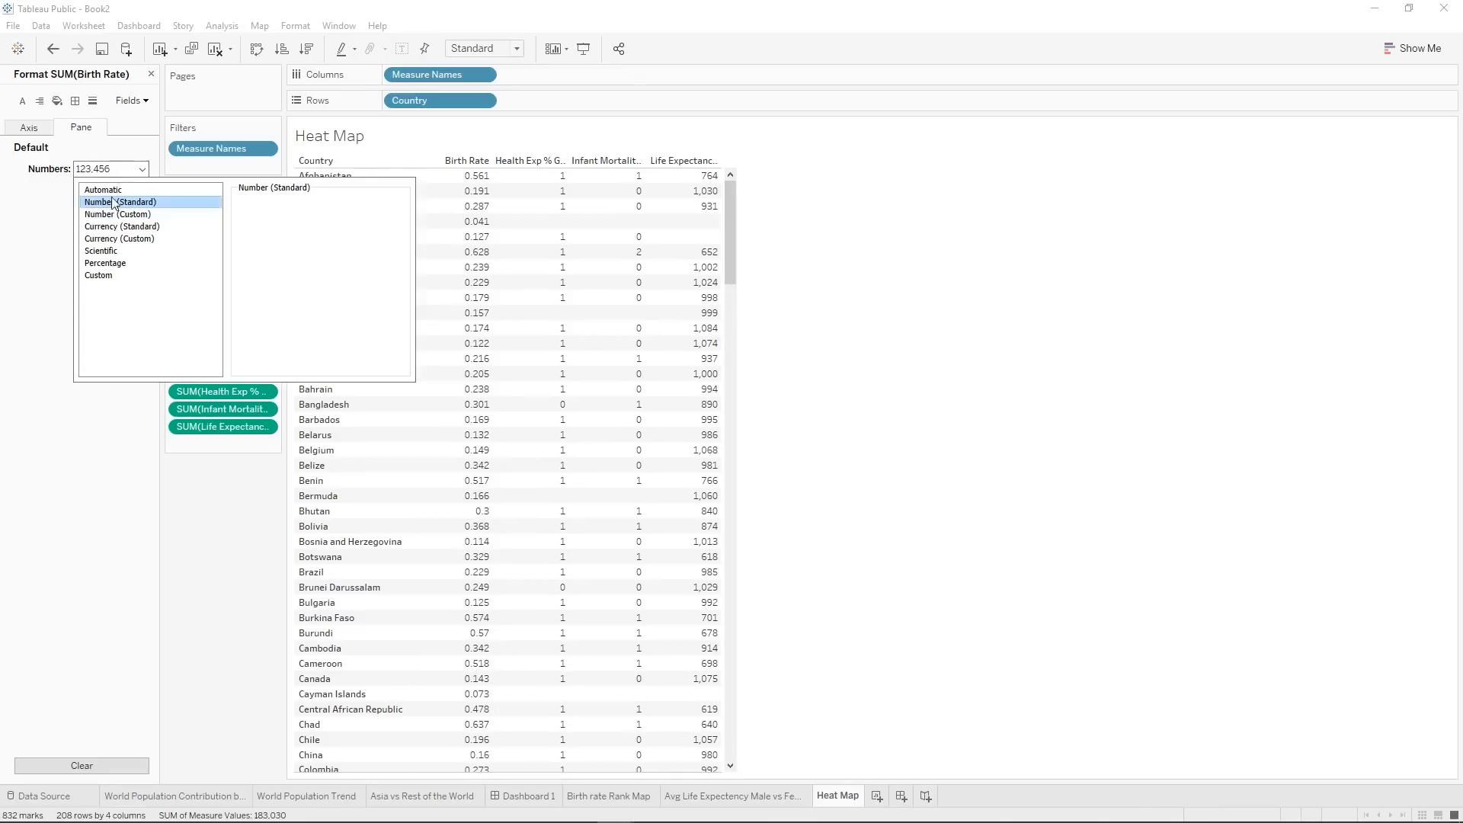
click(115, 264)
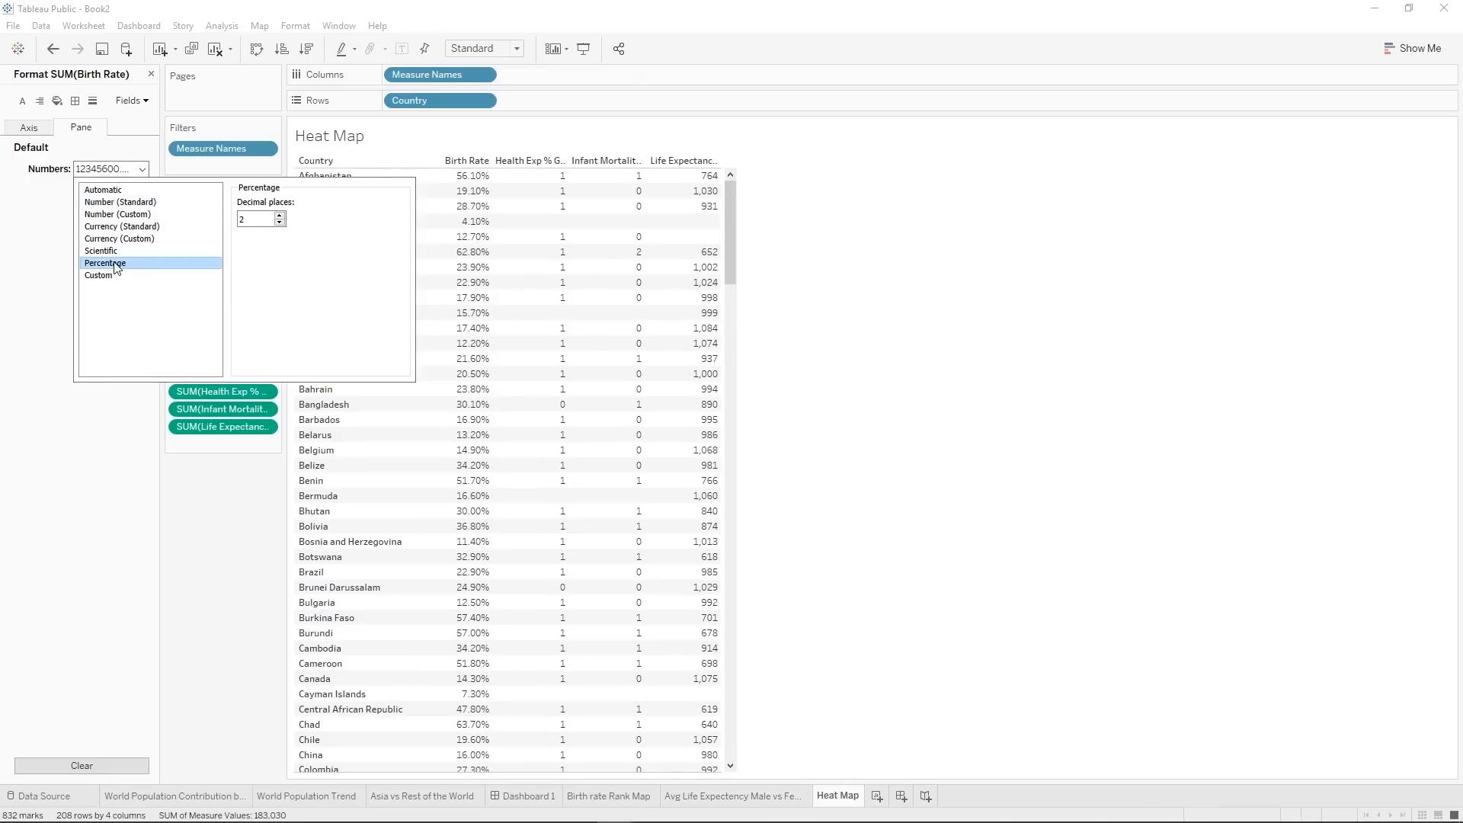
click(280, 223)
click(280, 223)
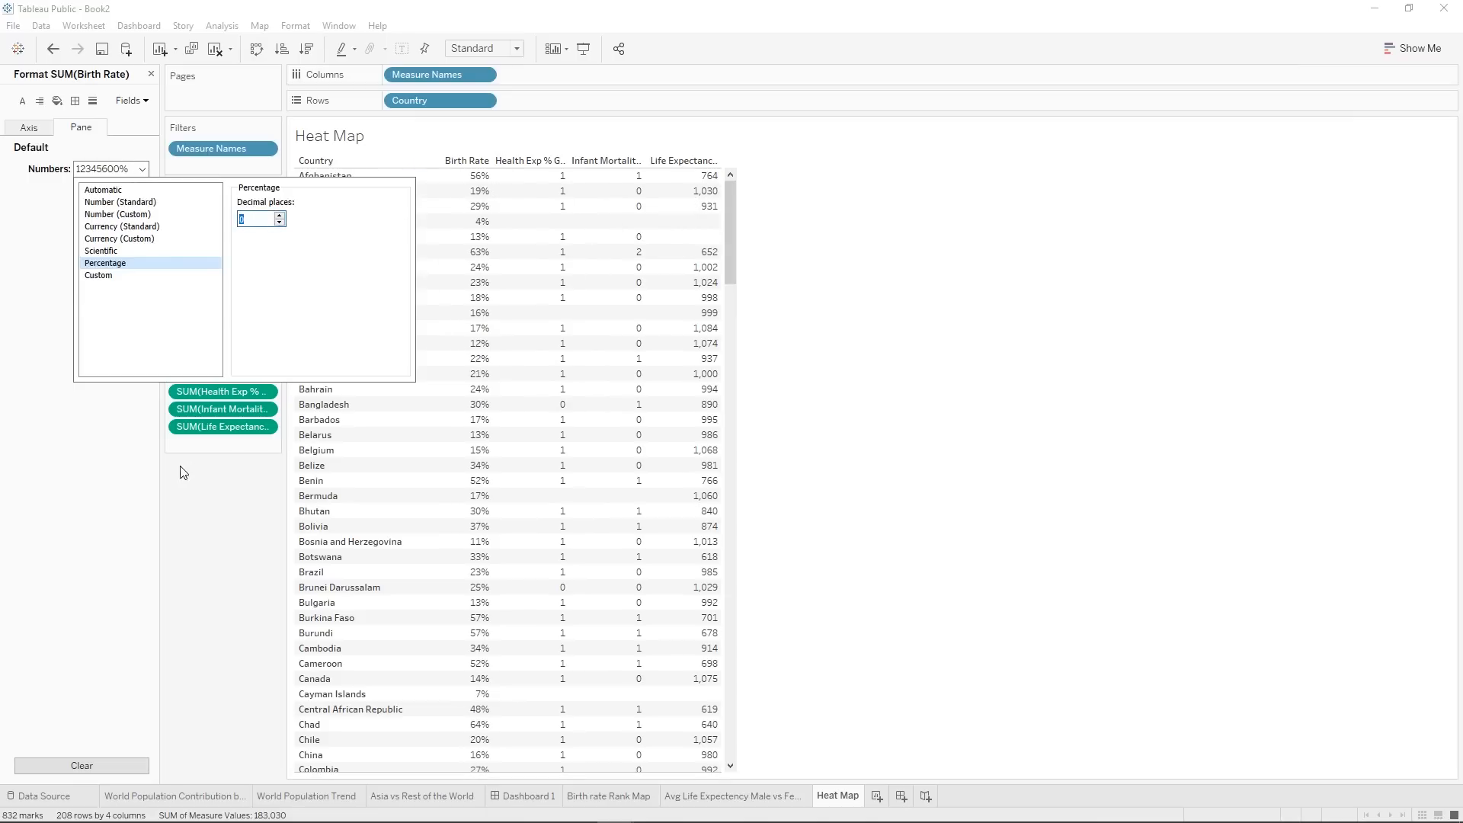
click(545, 176)
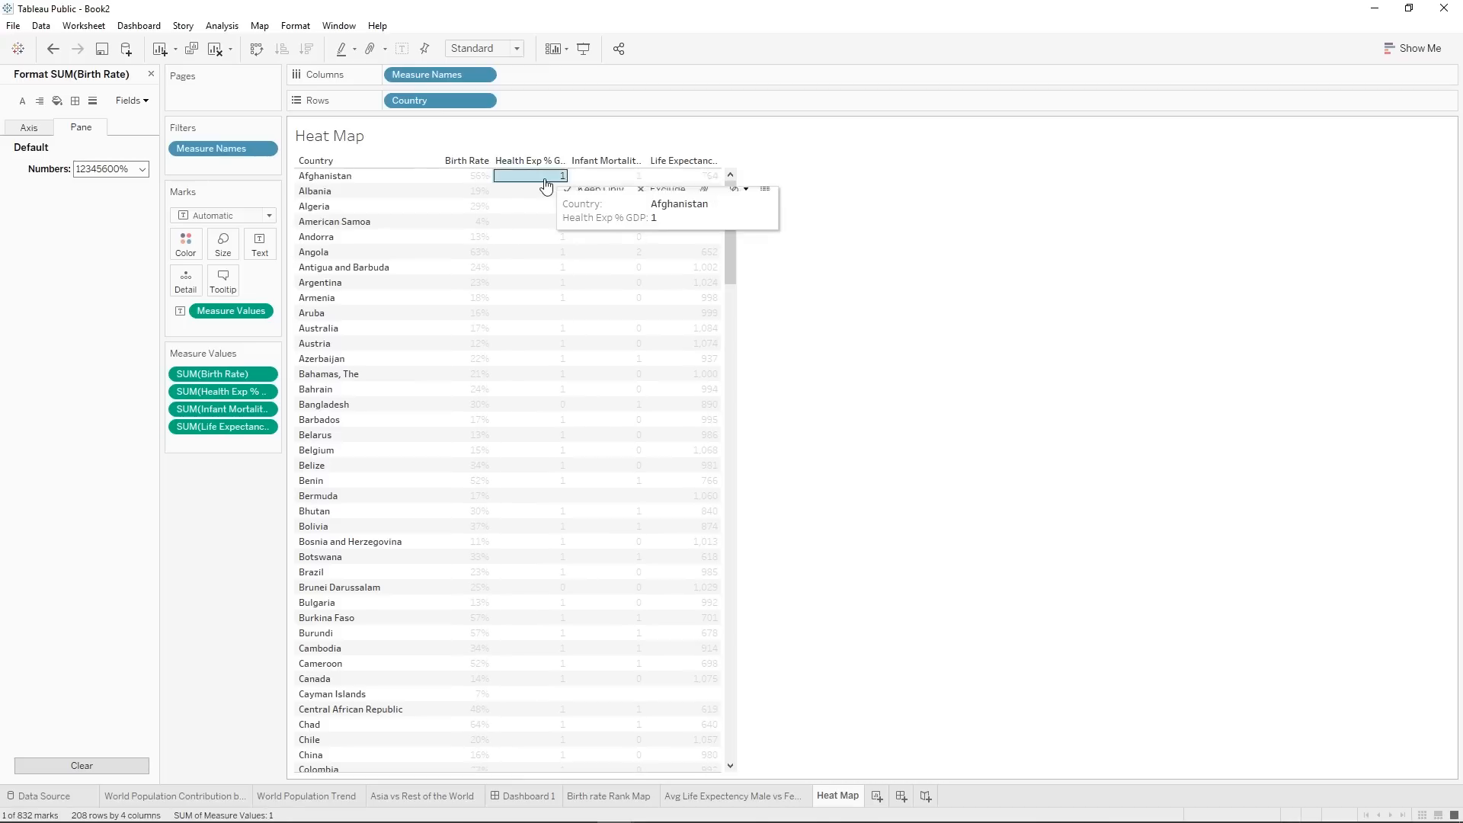
click(466, 183)
click(466, 182)
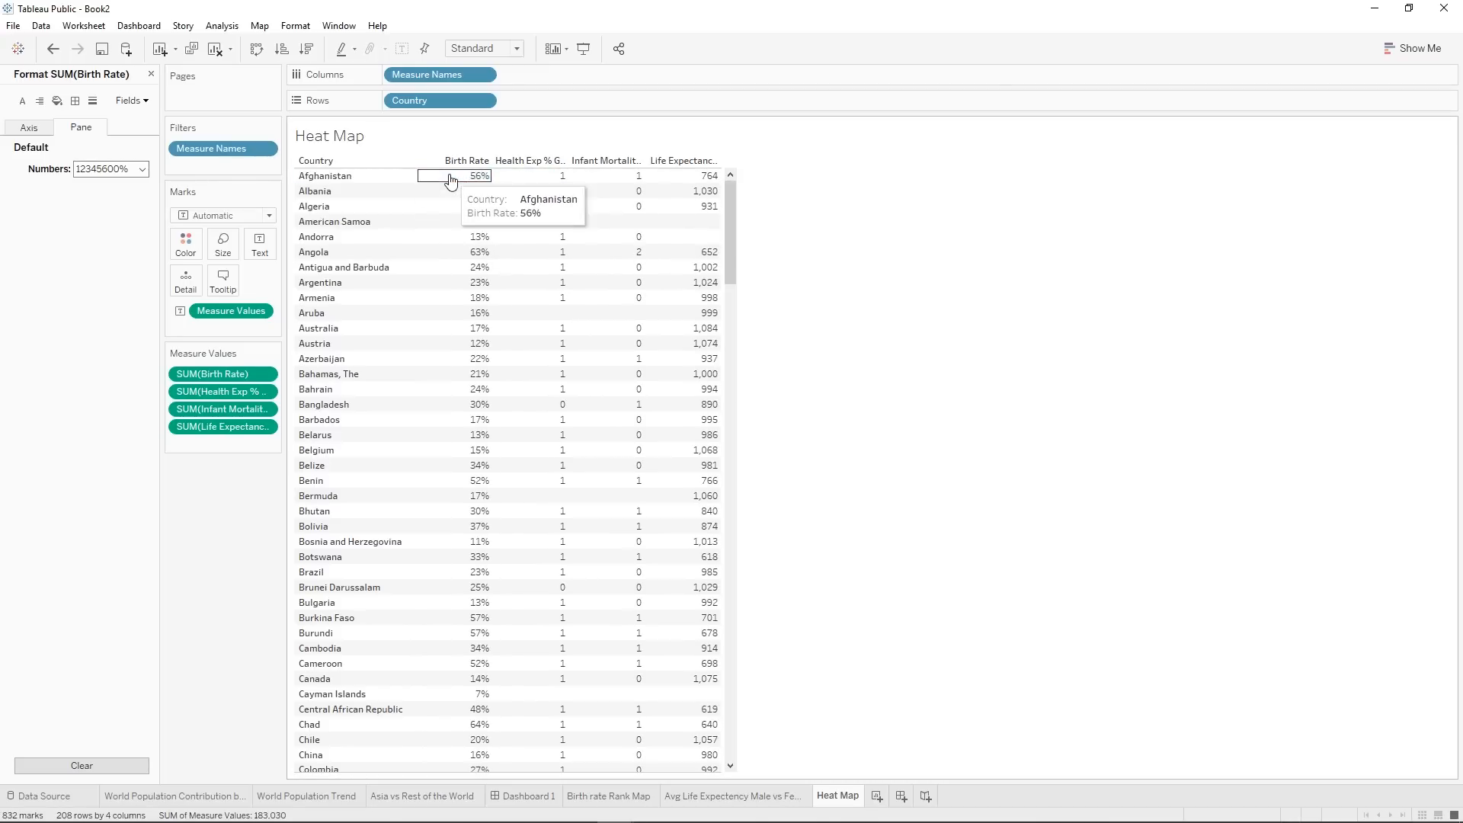
Format the Health Exp % GDP values as Percentage with 0 decimal places.
click(145, 102)
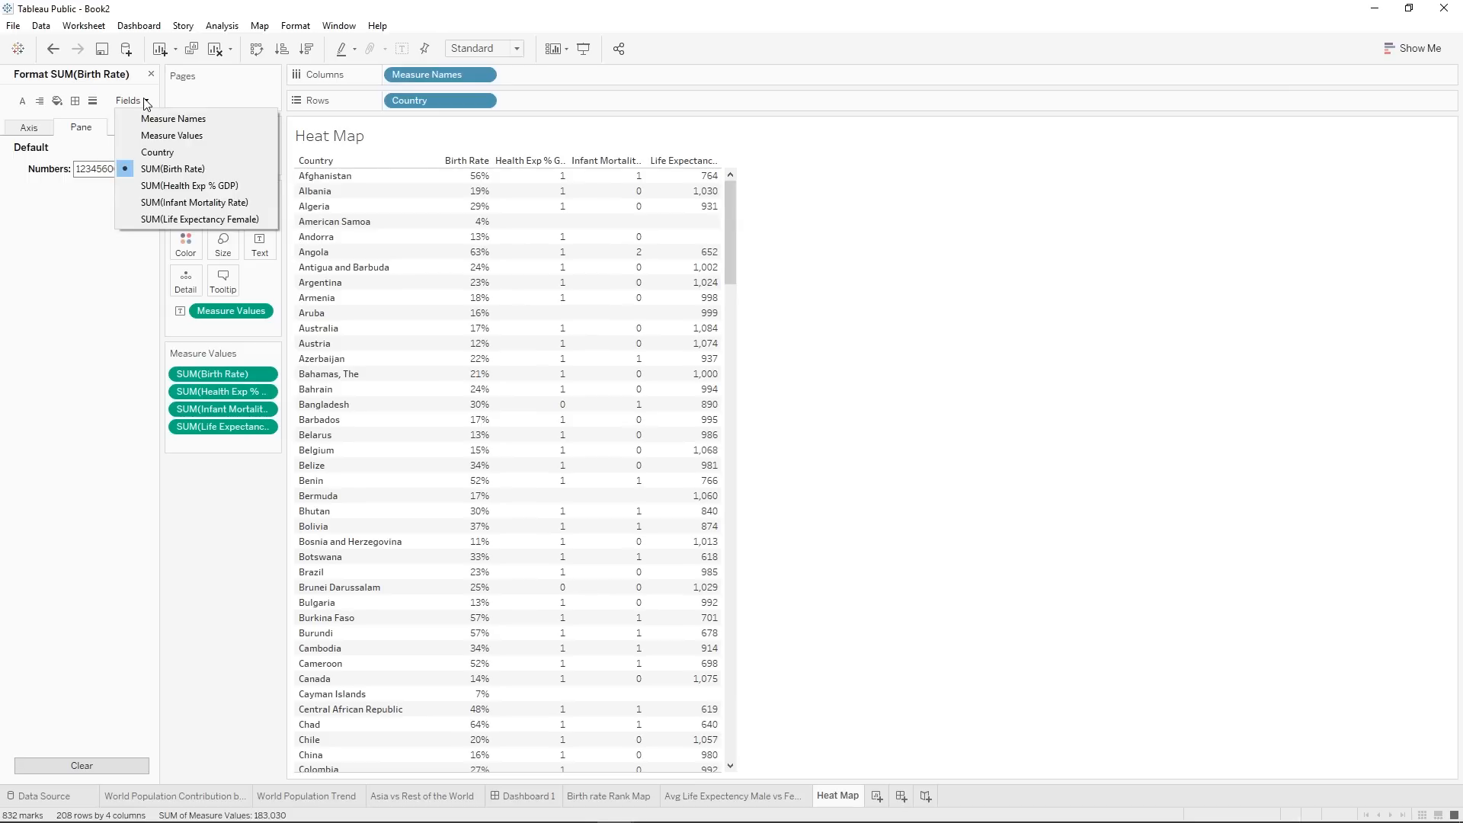
click(131, 186)
click(122, 170)
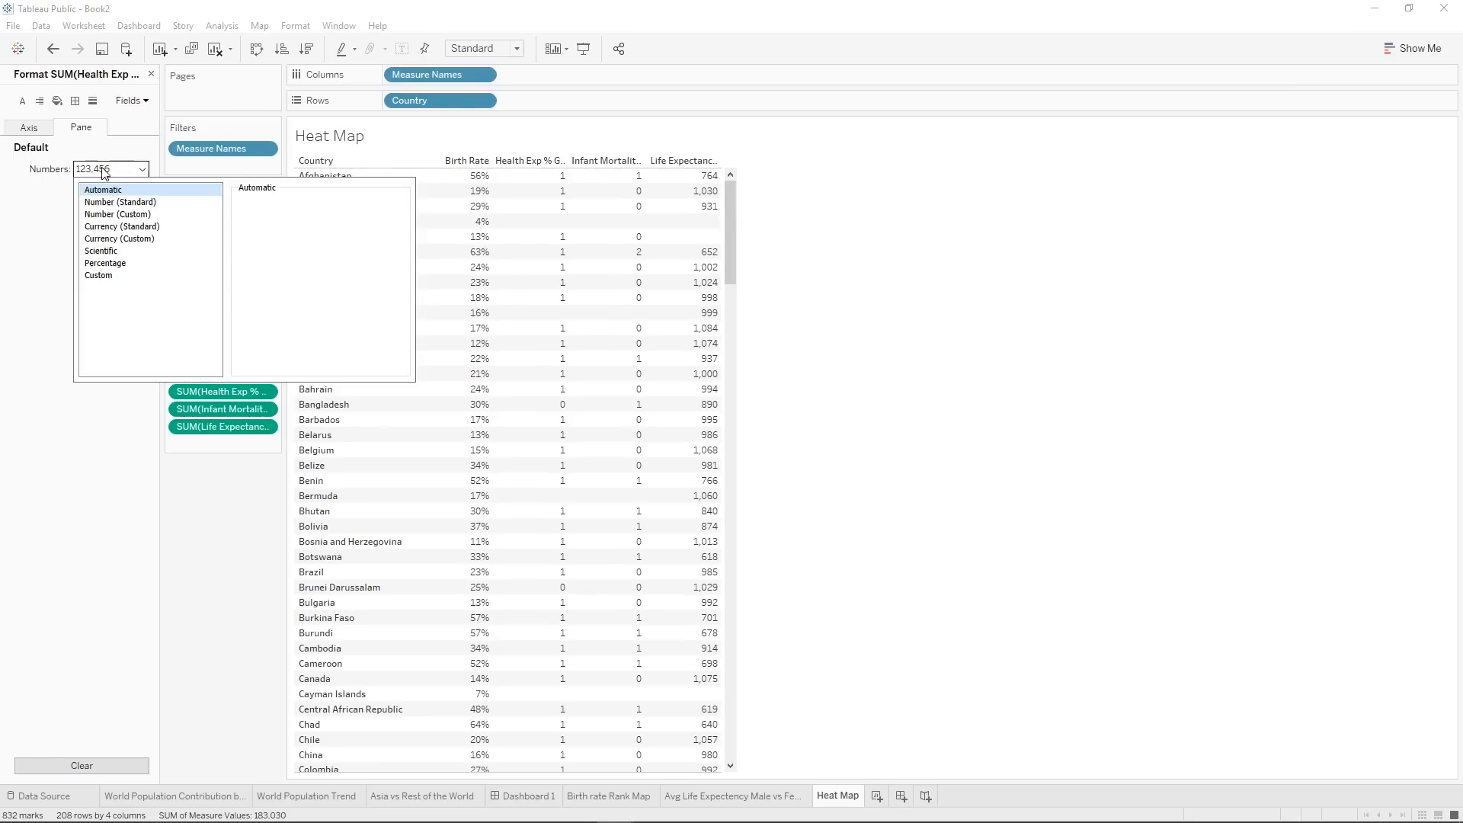
click(107, 264)
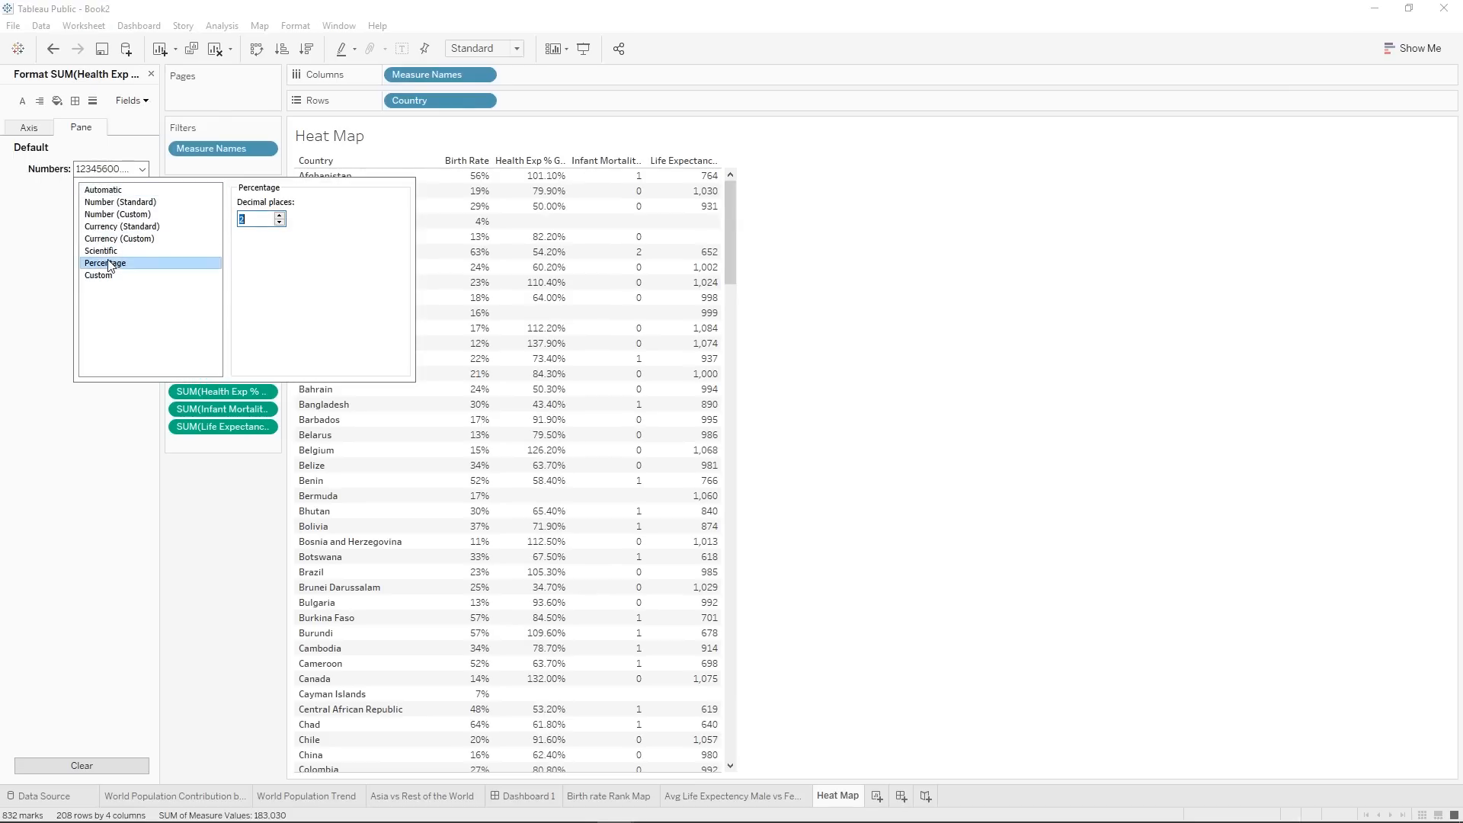
click(646, 262)
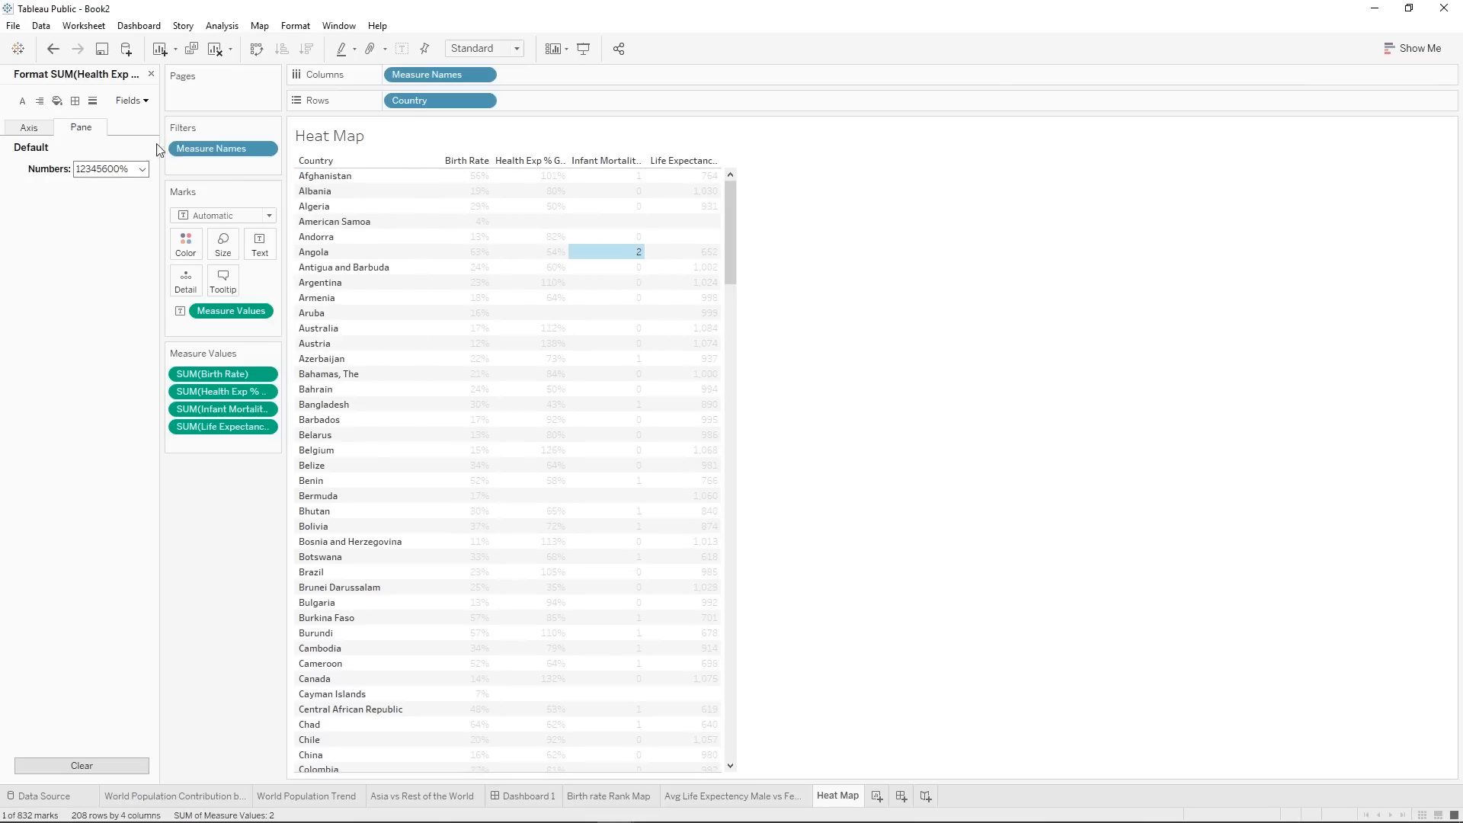
click(135, 169)
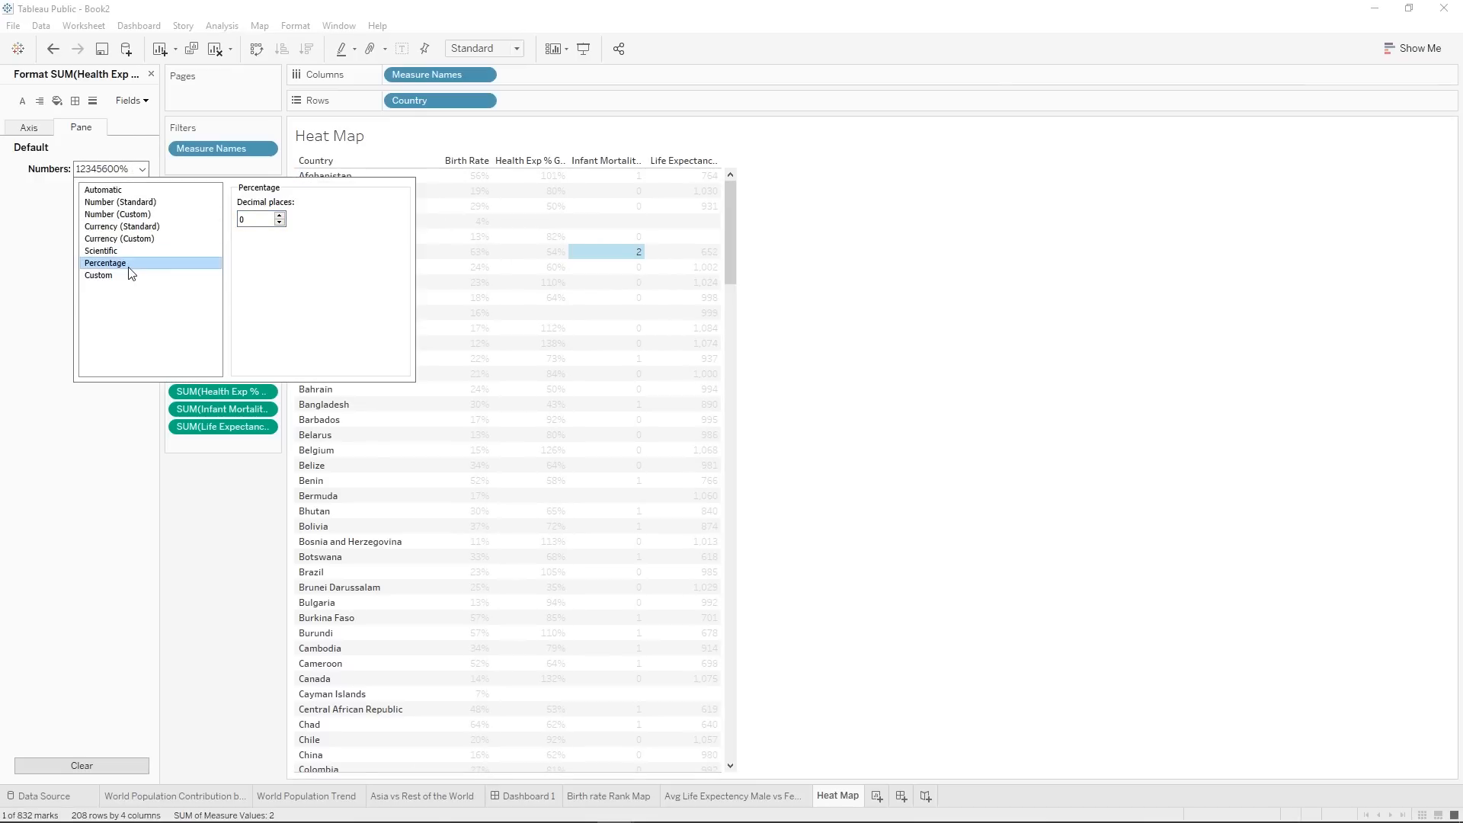
Format the Infant Mortality Rate values as Percentage with 0 decimal places.
click(133, 101)
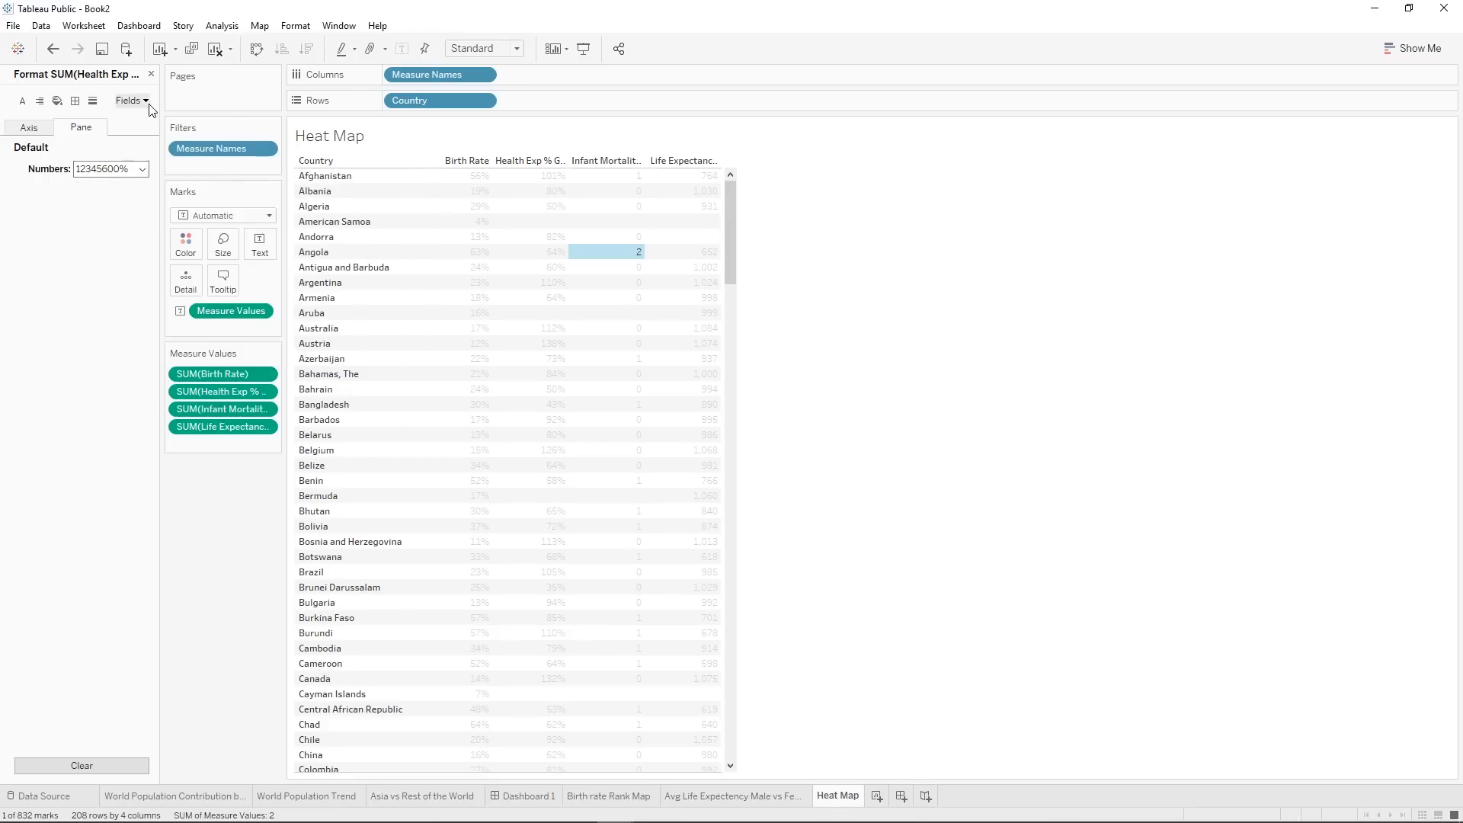
click(153, 202)
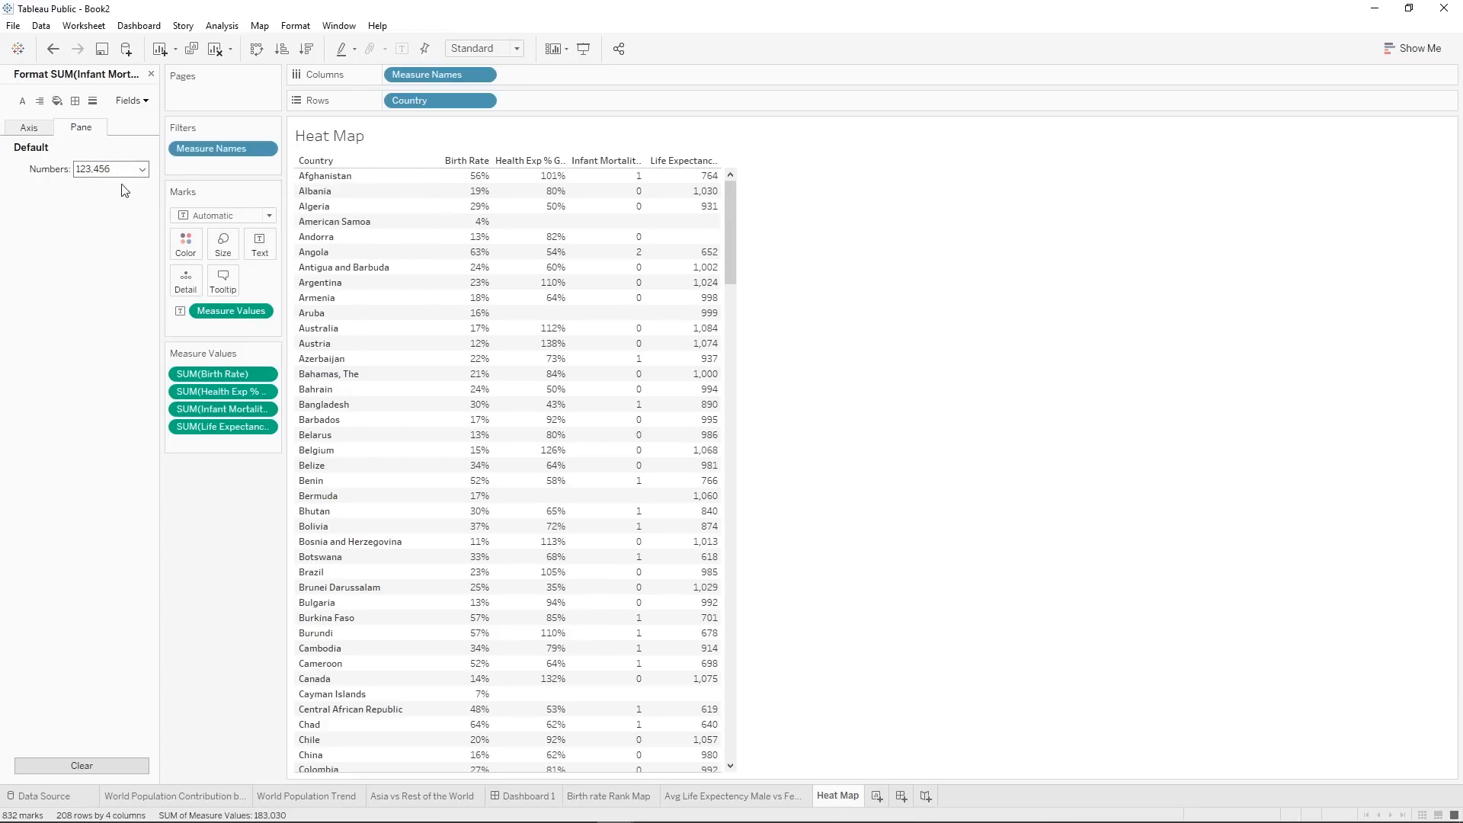
click(130, 170)
click(122, 264)
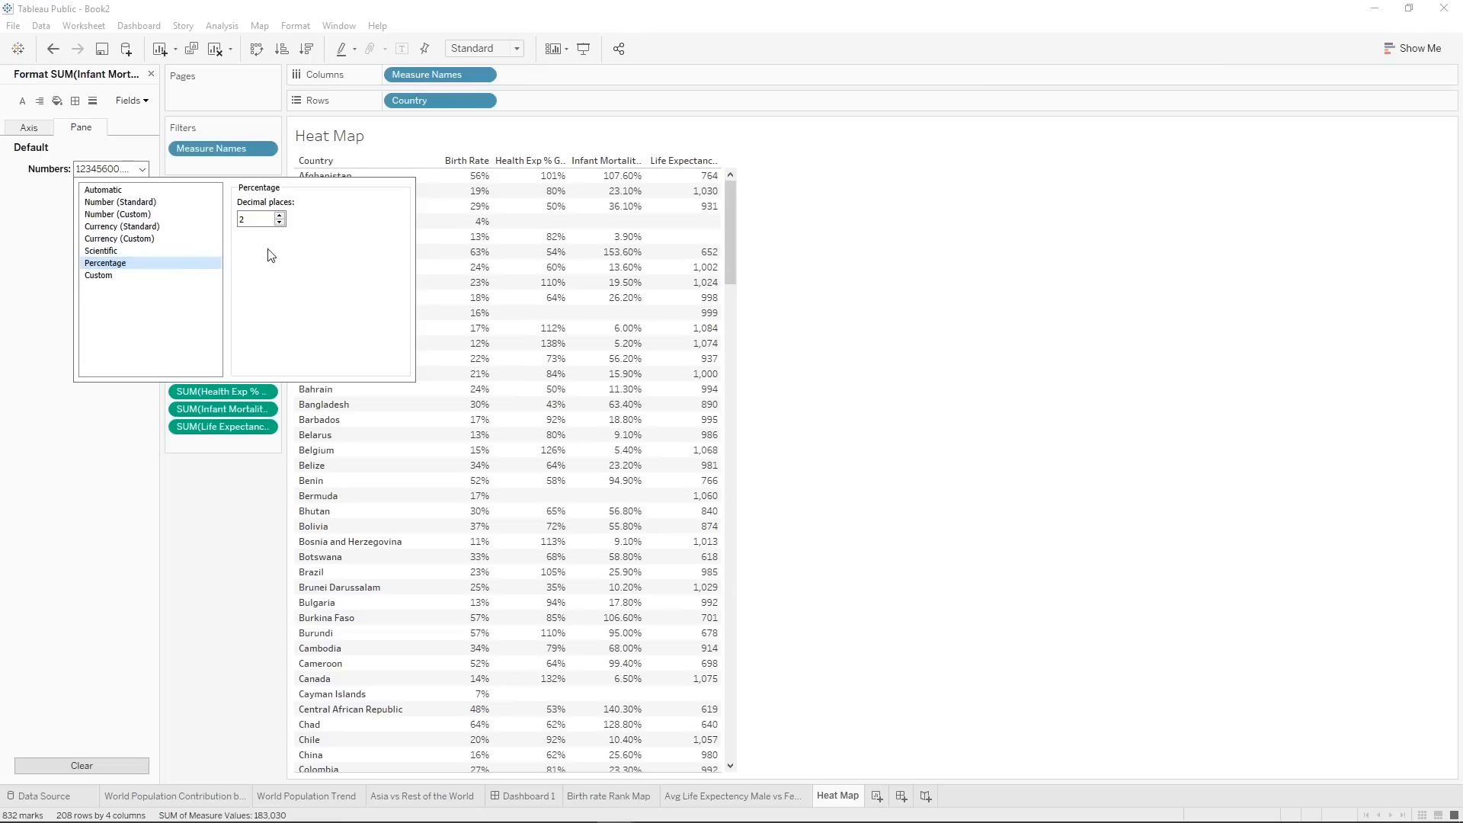
click(280, 223)
click(280, 223)
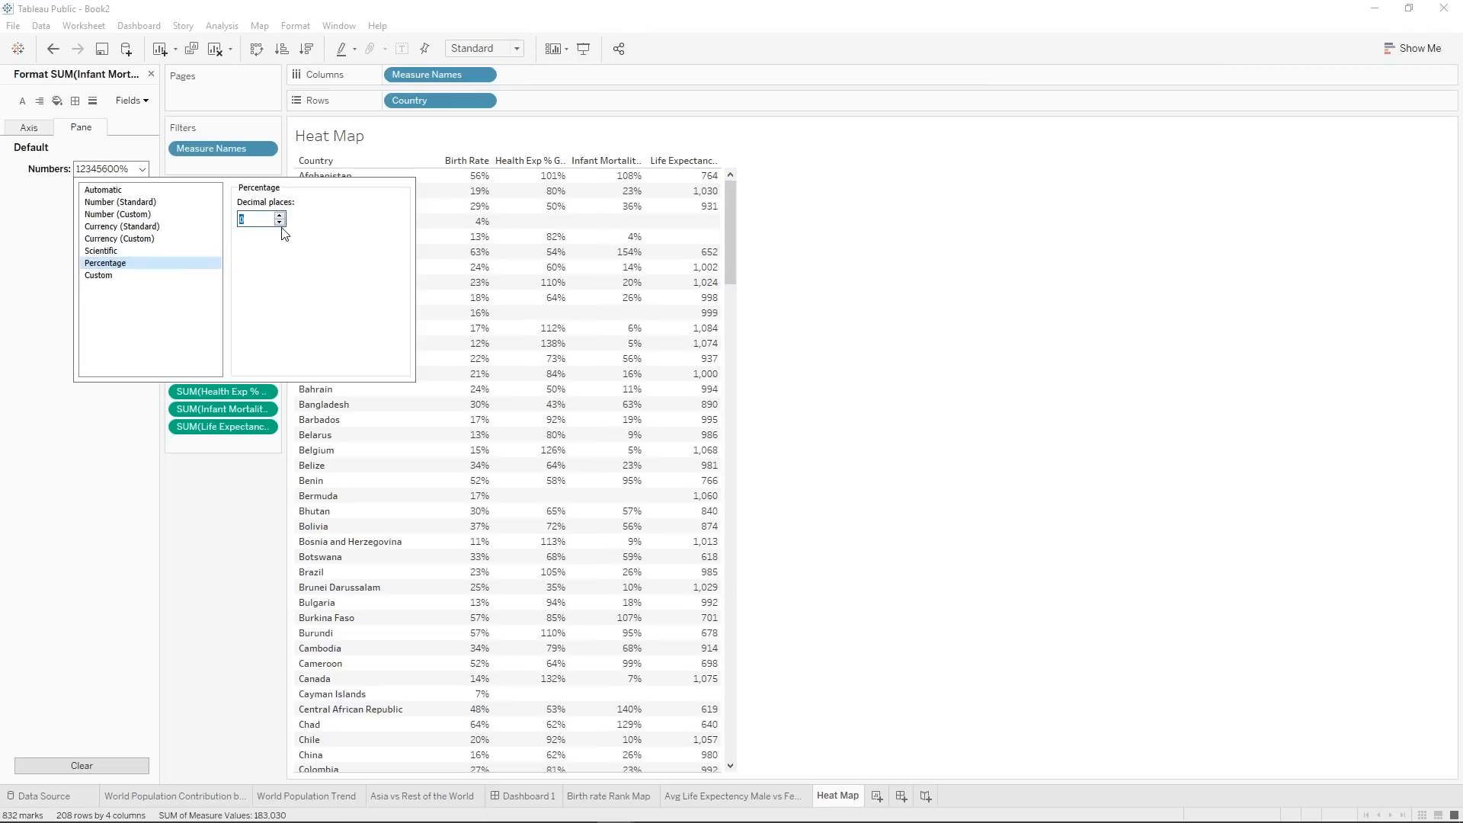
Close the formatting pane and change the aggregation of Birth Rate and Health Exp % GDP to Average.
click(225, 656)
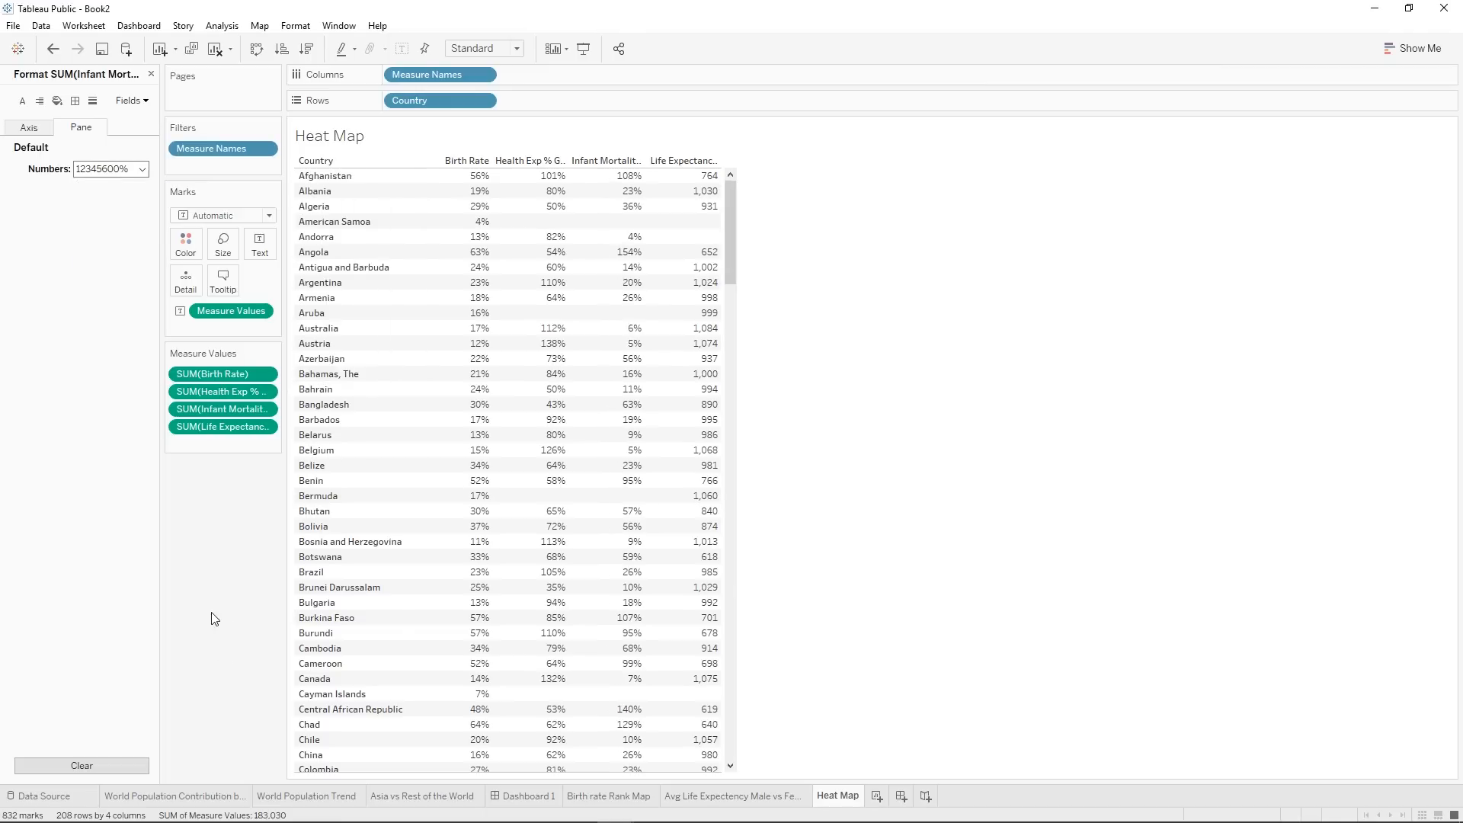
click(151, 73)
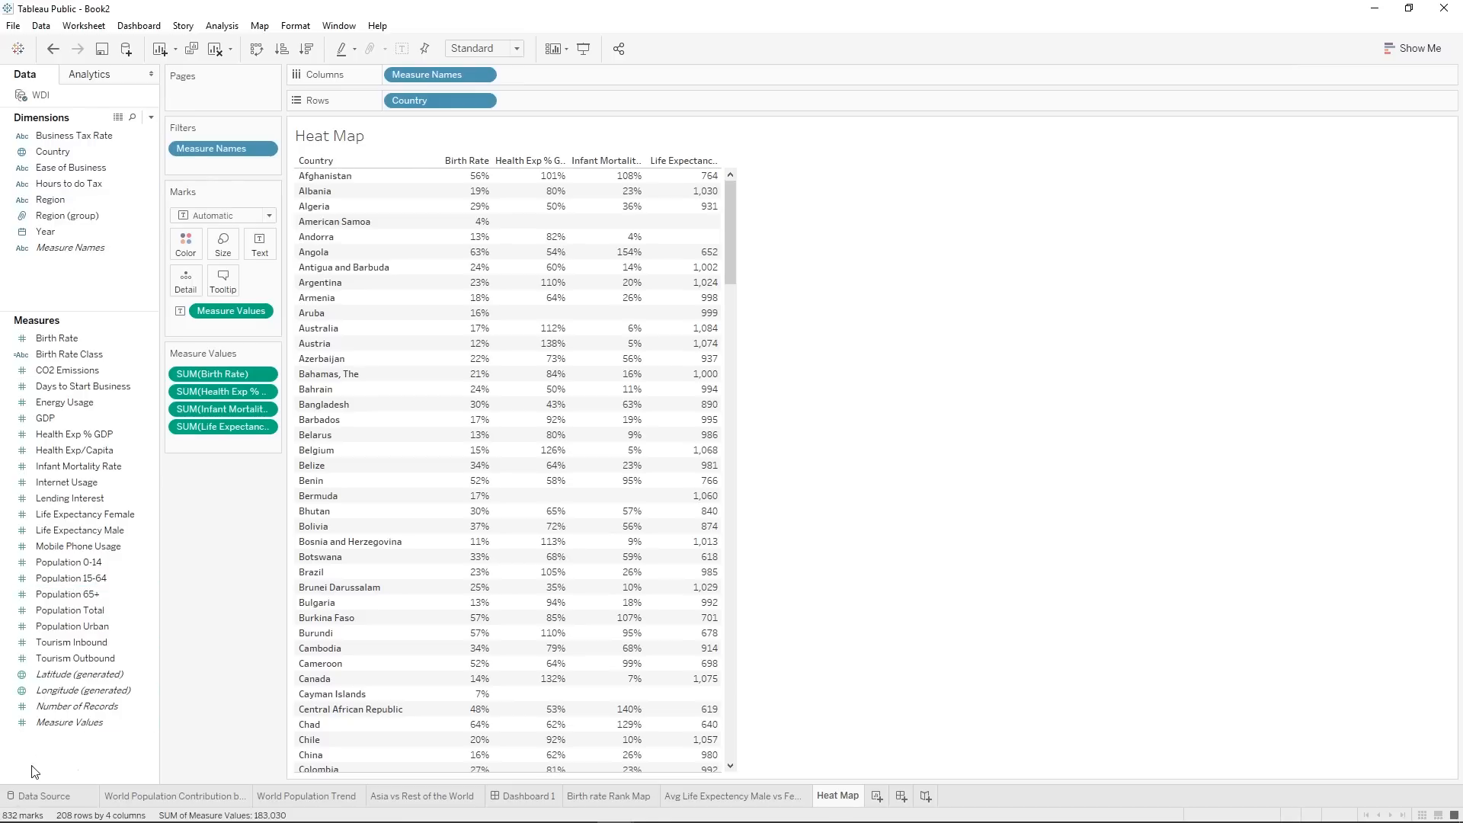
right_click(241, 375)
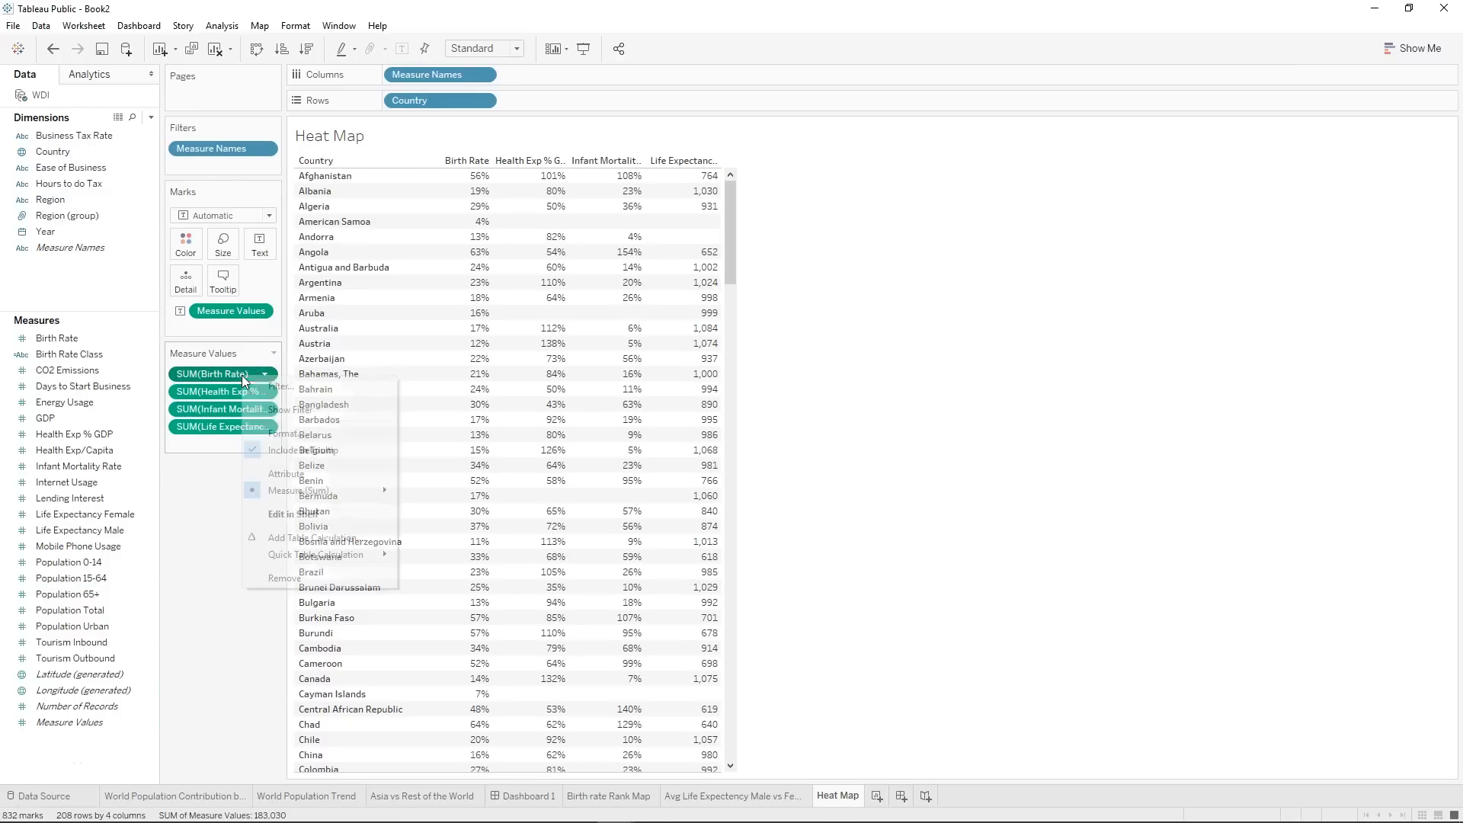
mouse_move(385, 498)
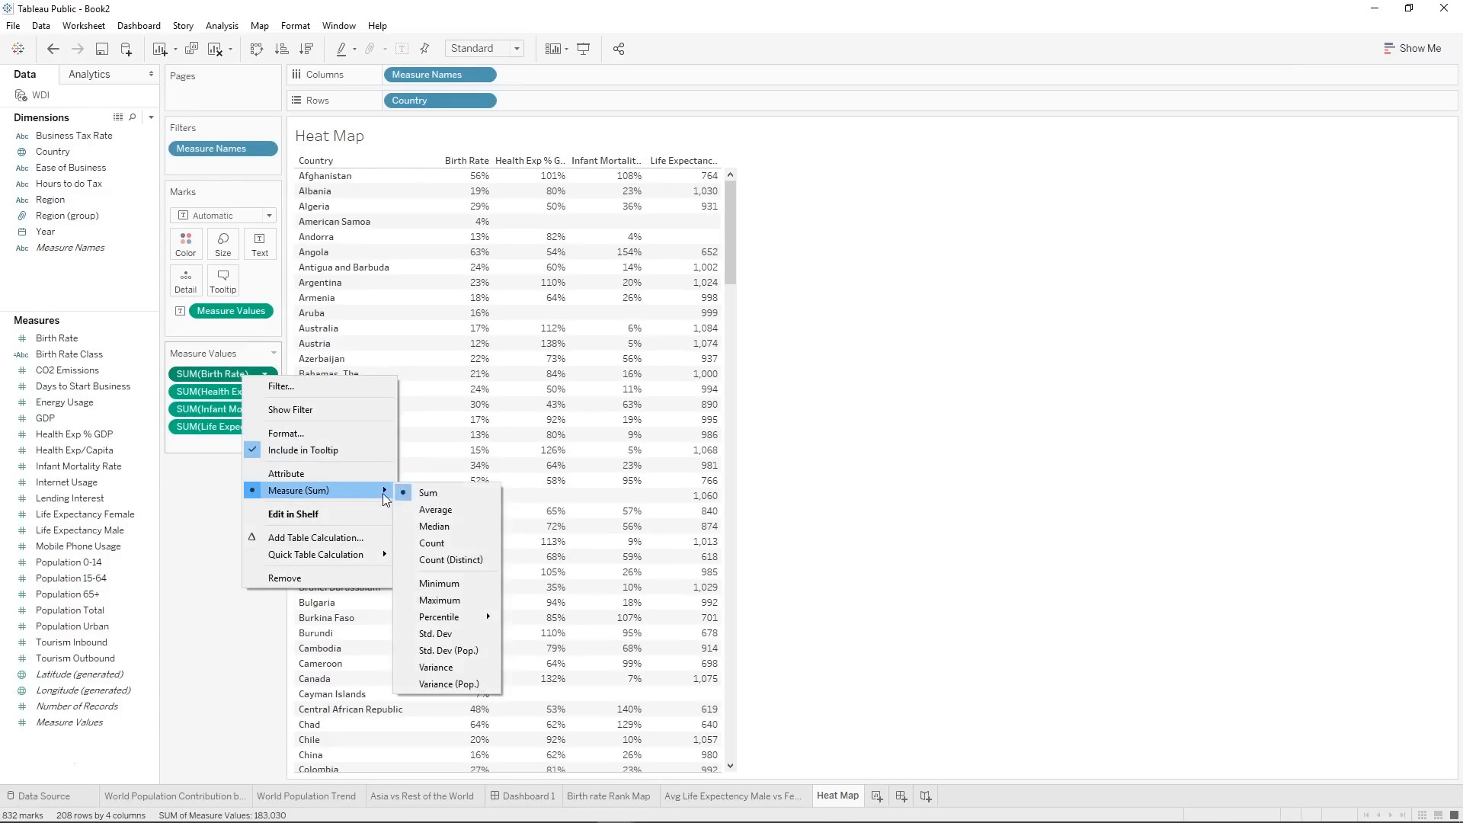
click(443, 508)
right_click(239, 393)
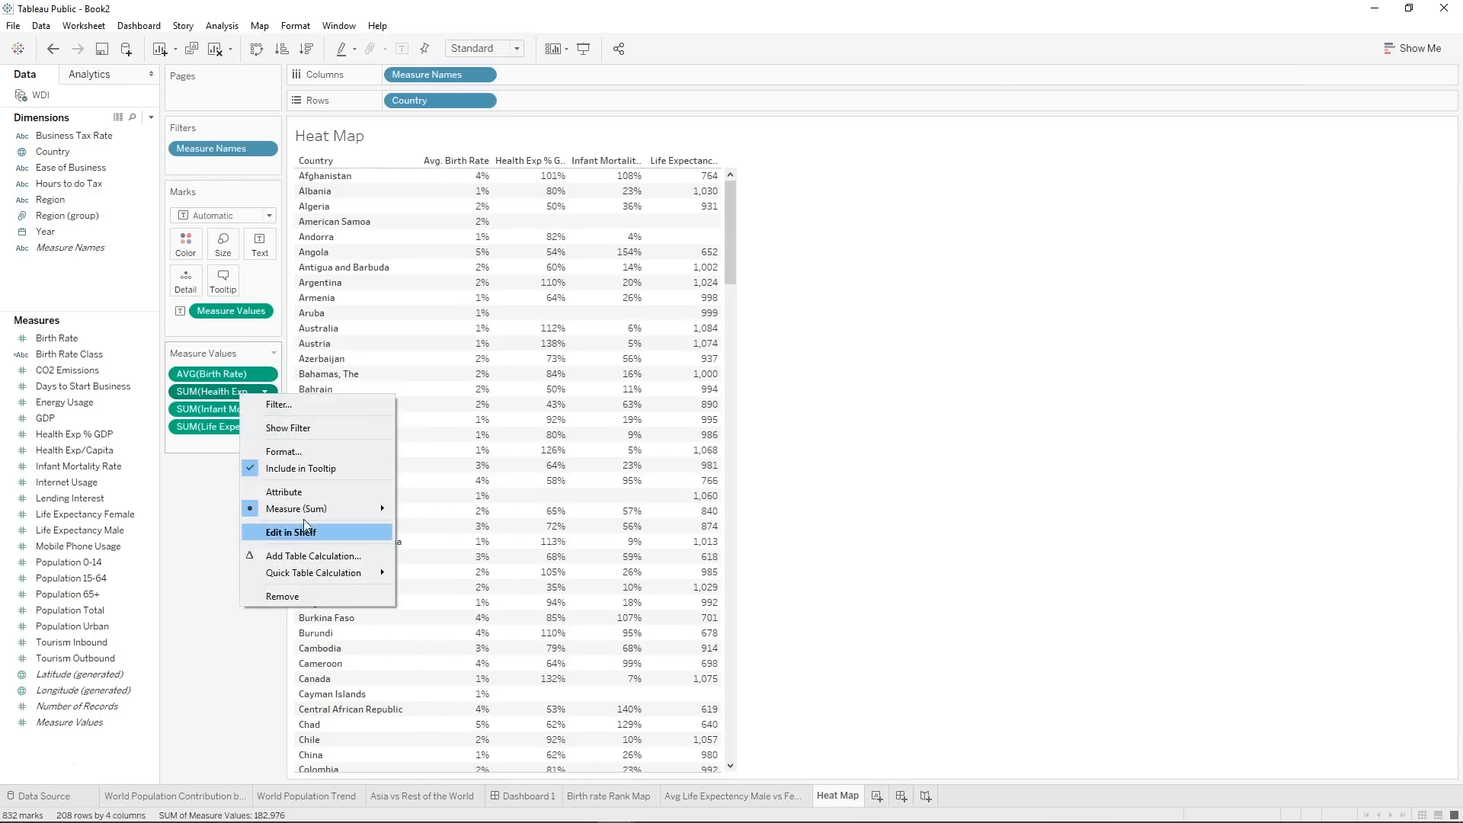
mouse_move(306, 508)
click(429, 526)
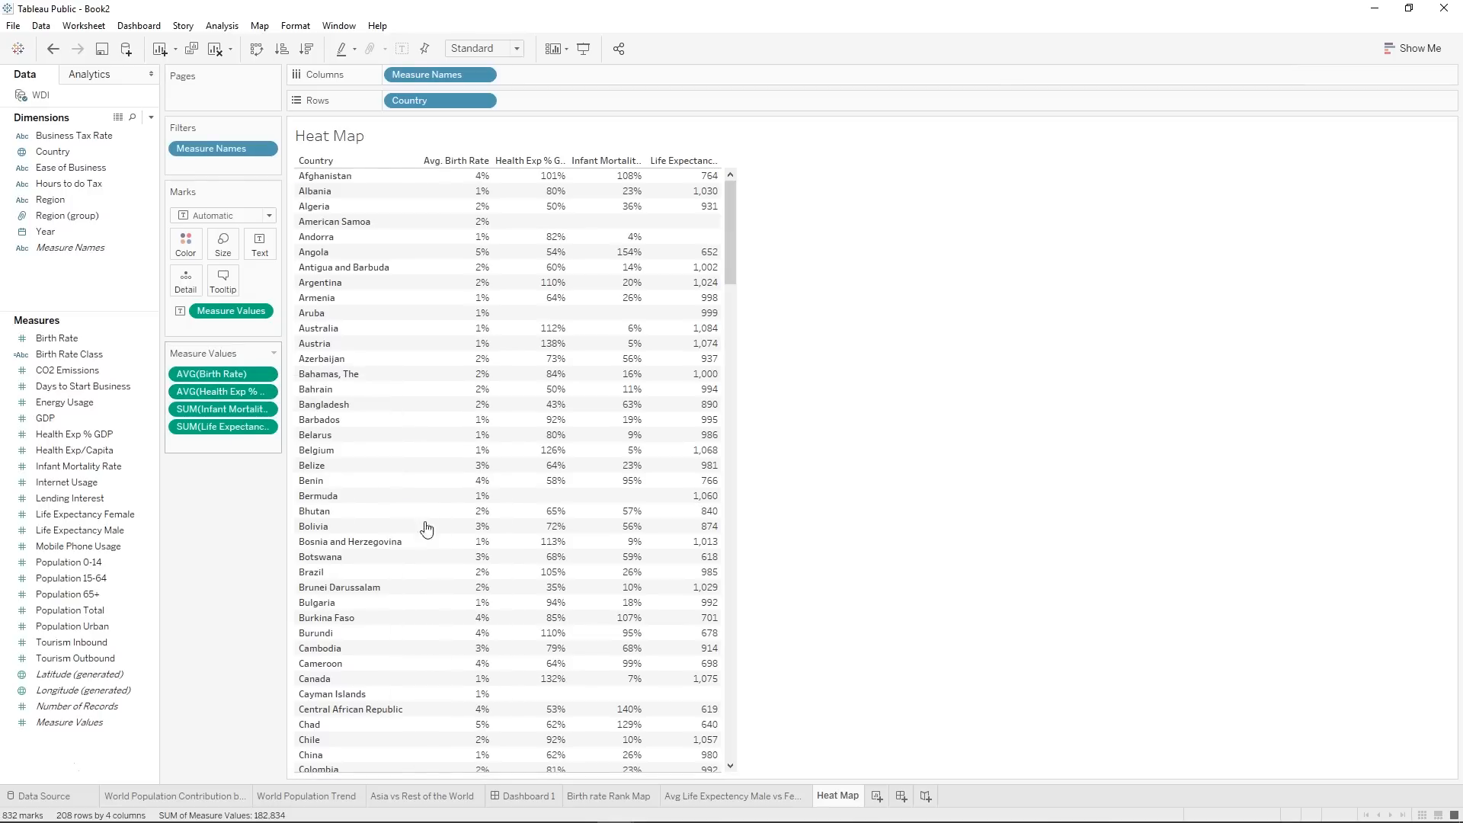
Change the aggregation of Infant Mortality Rate and Life Expectancy Female to Average.
right_click(201, 419)
mouse_move(305, 538)
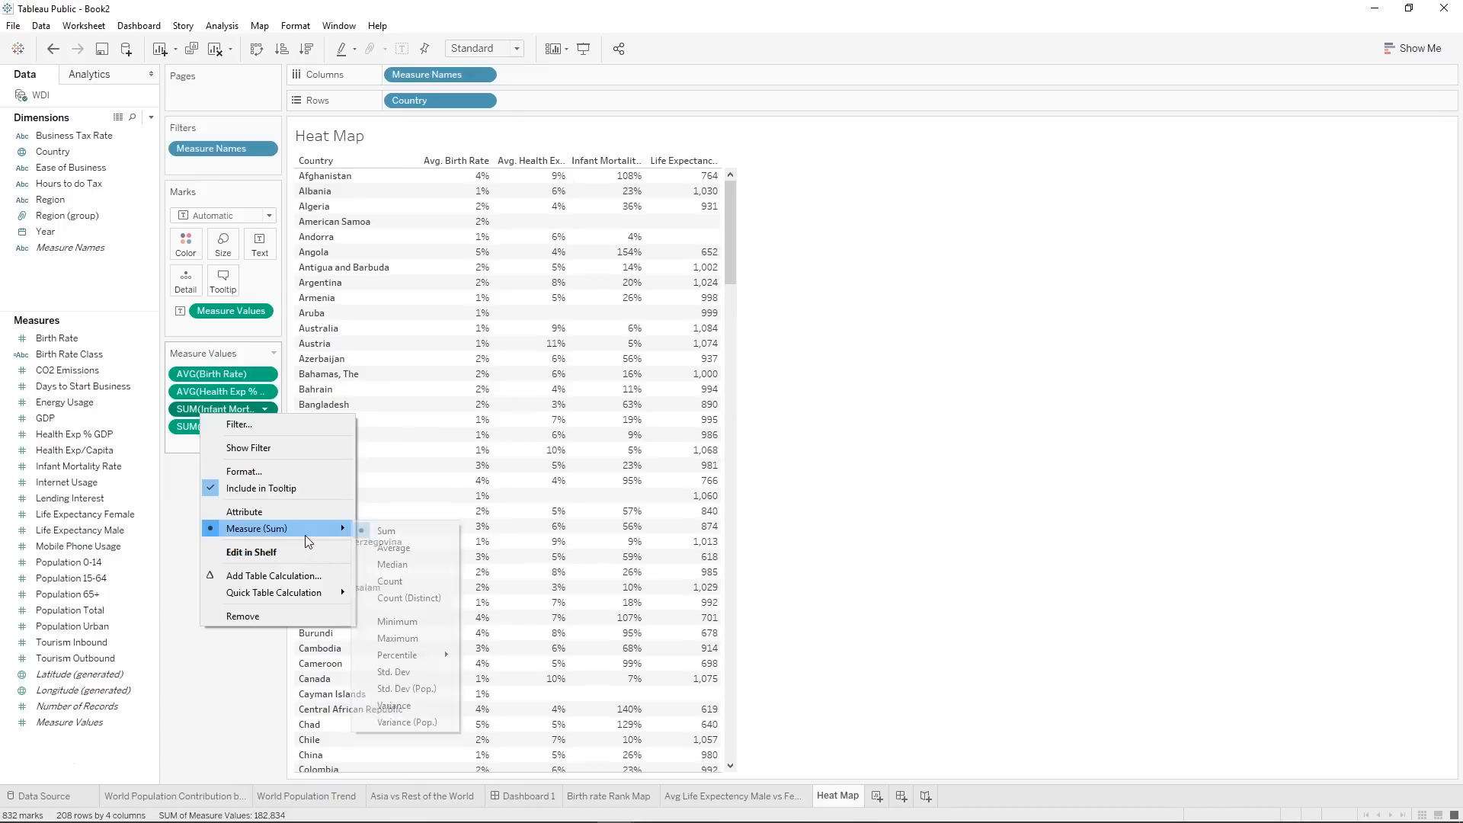
click(414, 547)
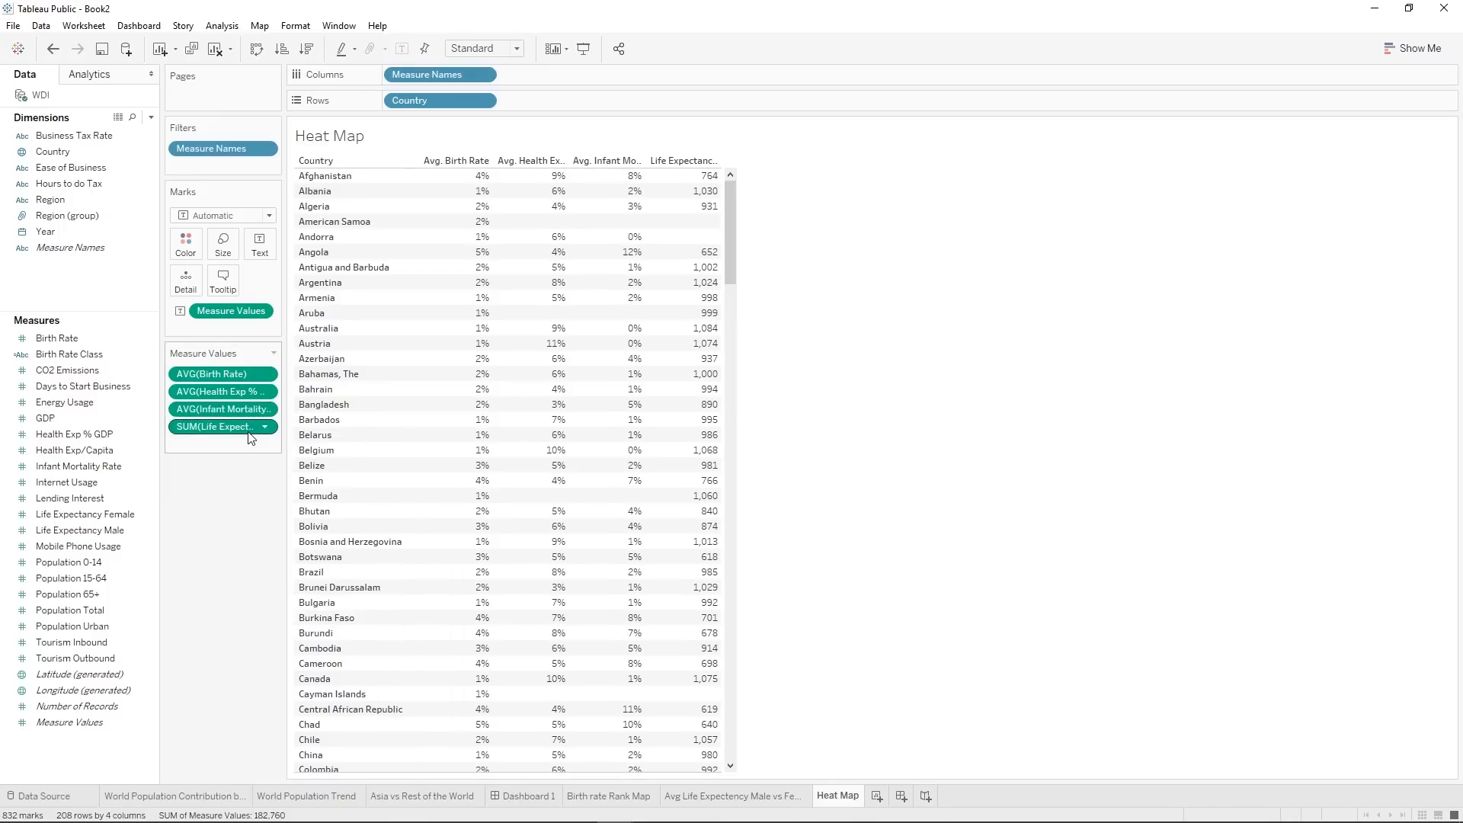
right_click(248, 433)
mouse_move(355, 546)
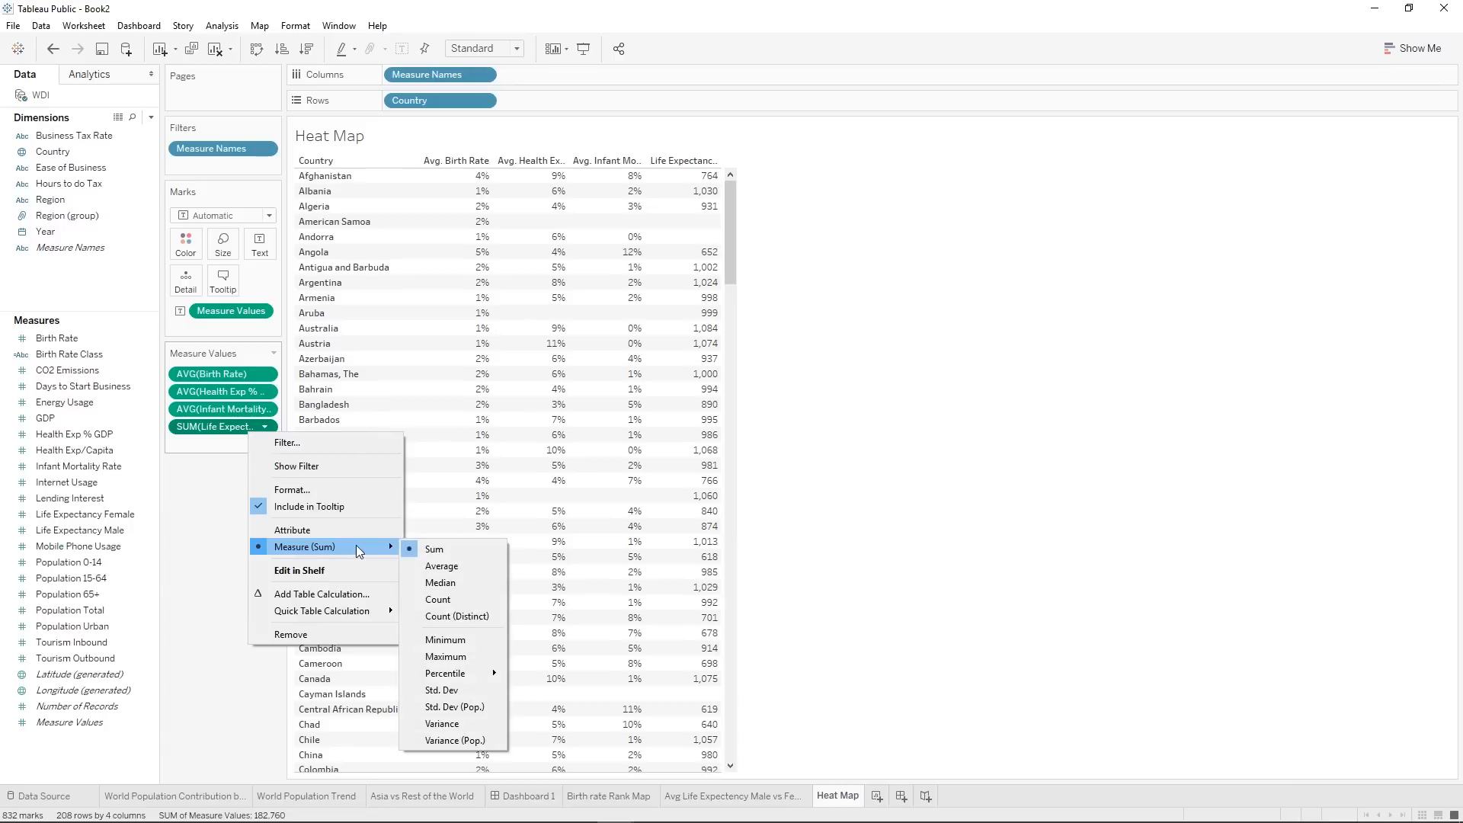
click(456, 565)
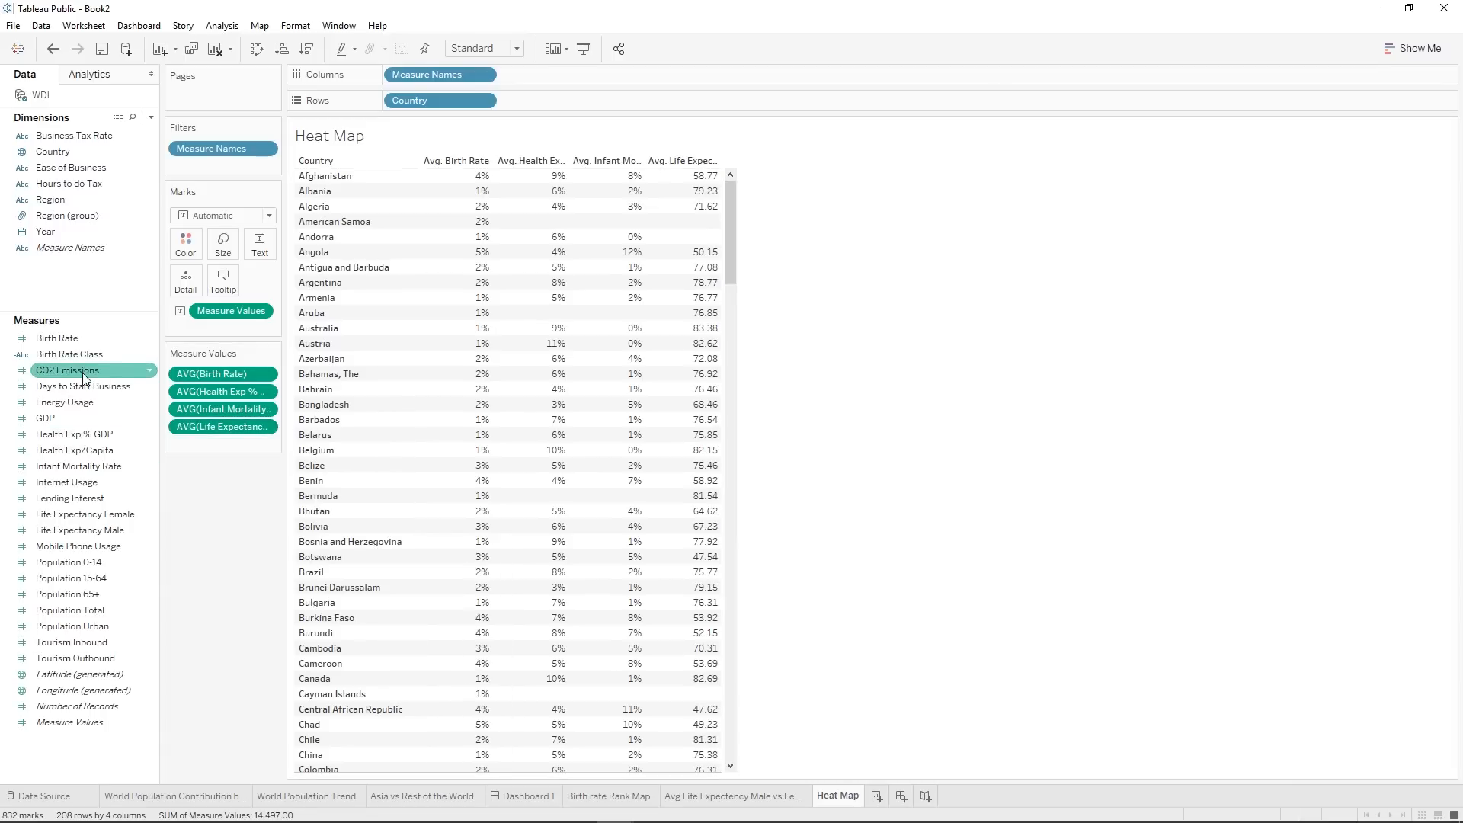
right_click(64, 340)
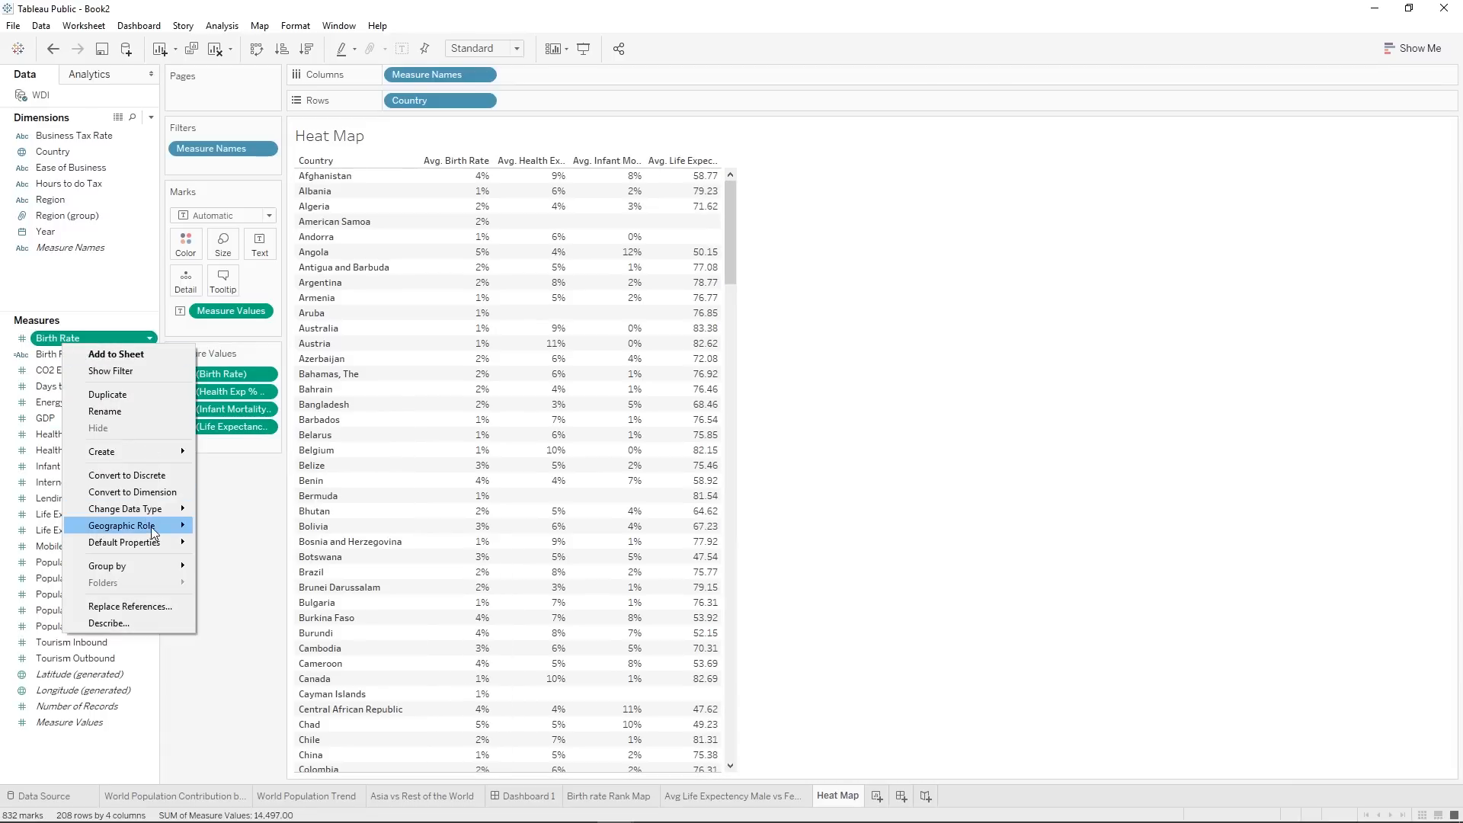
mouse_move(154, 549)
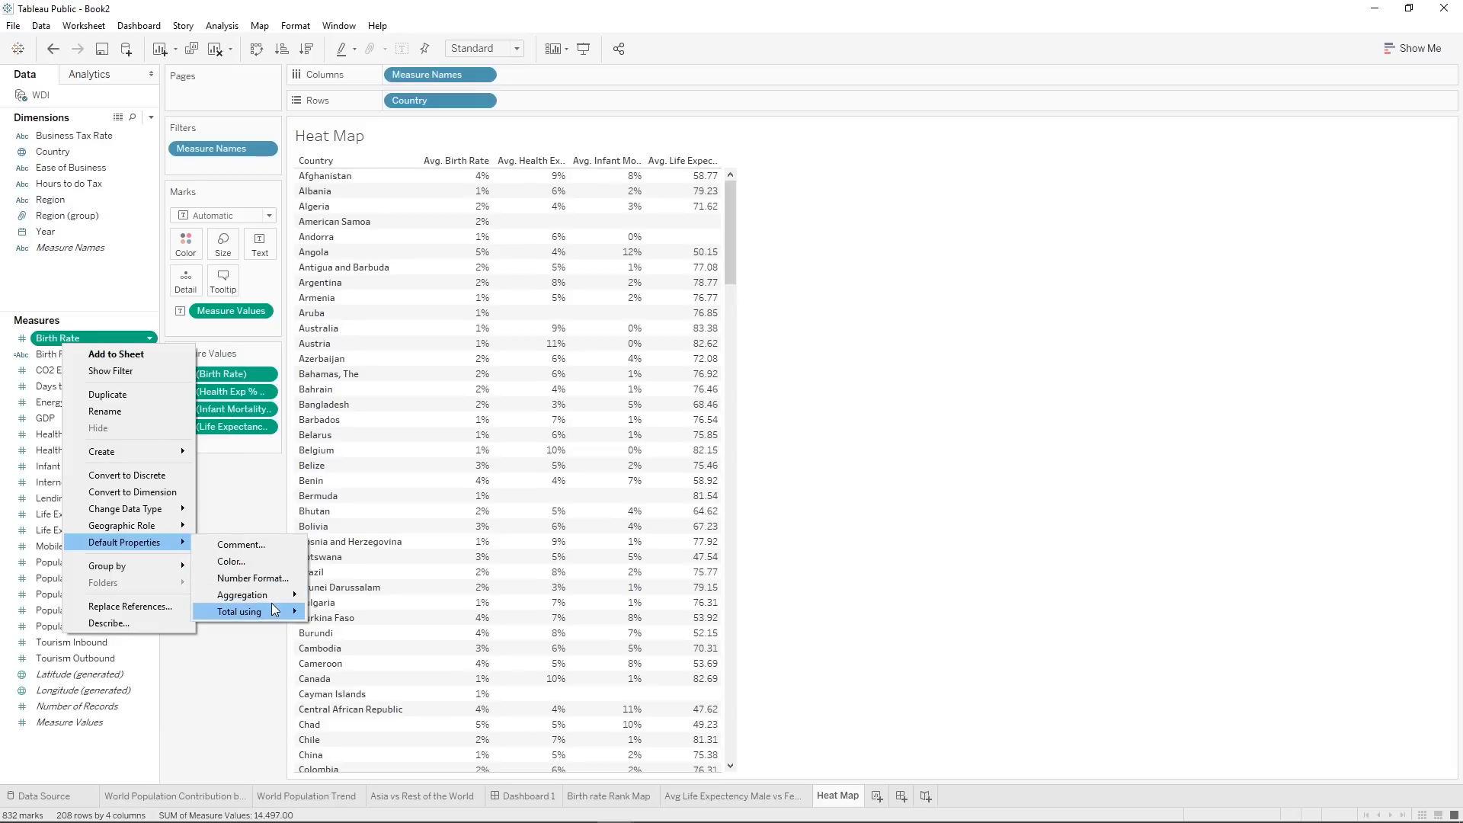
mouse_move(271, 596)
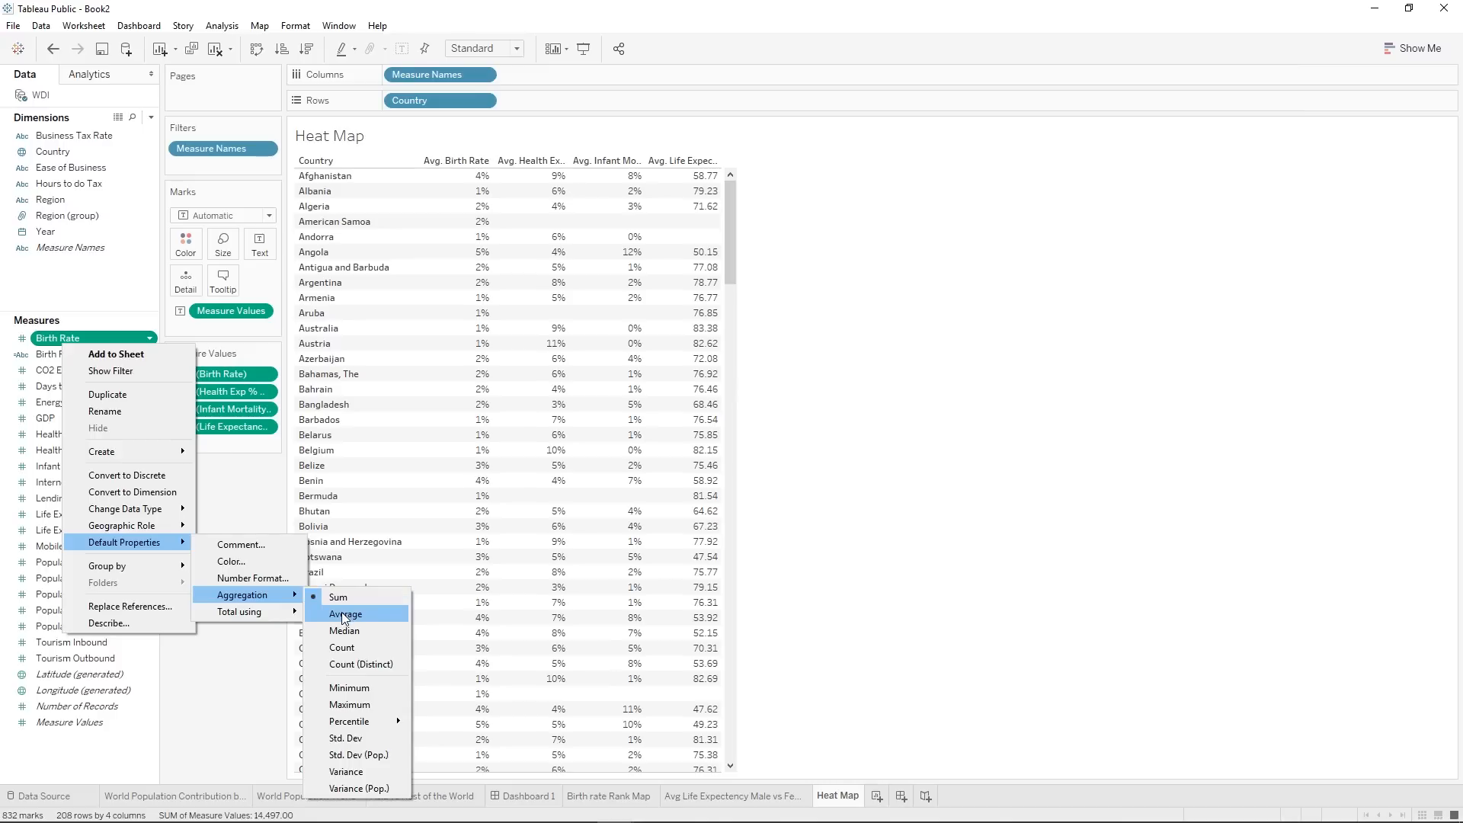
click(255, 678)
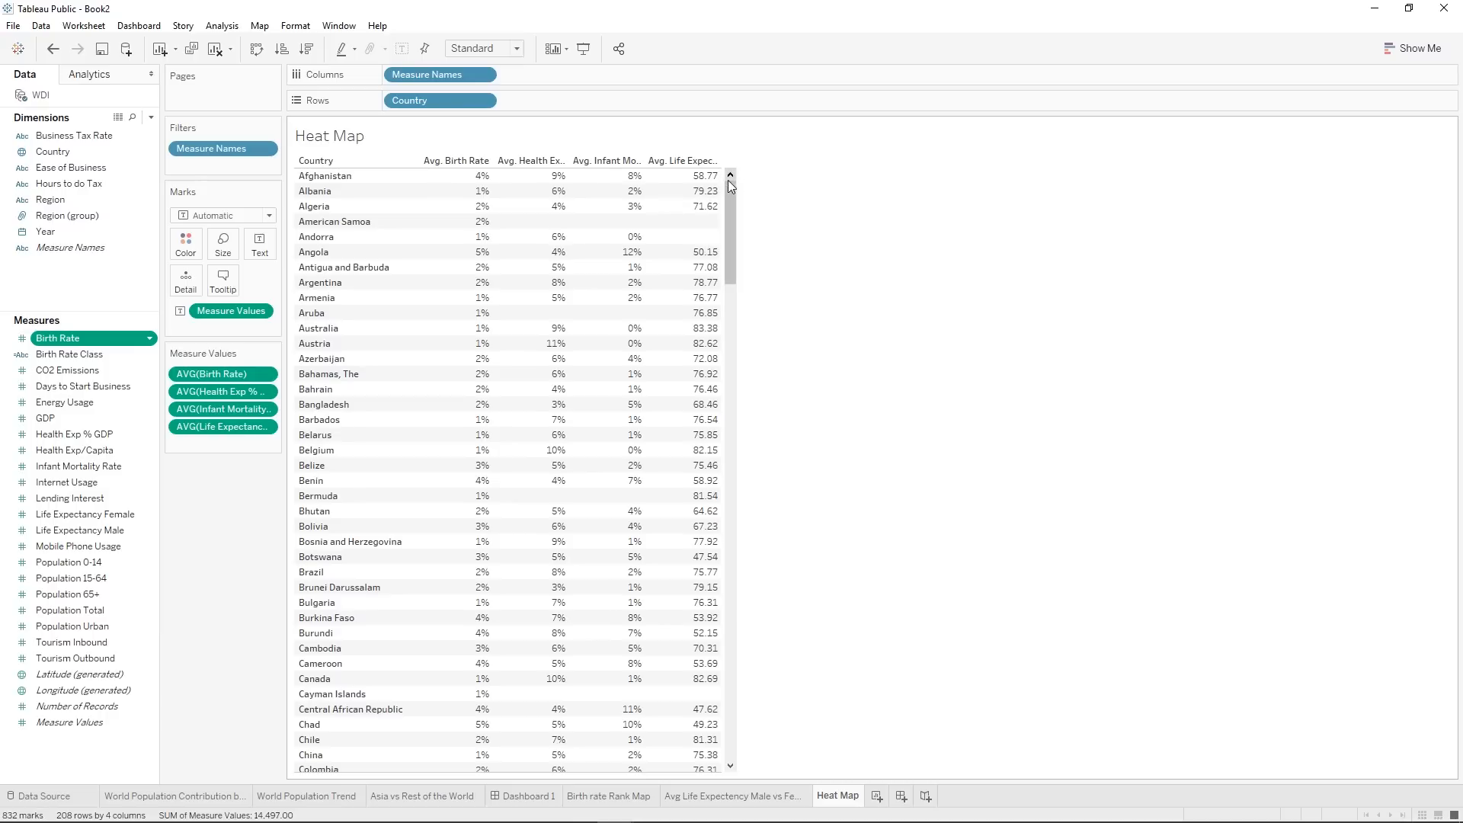
Widen the table's measure columns enough to fit their full headers, including Avg. Life Expectancy Female.
drag(721, 188, 822, 192)
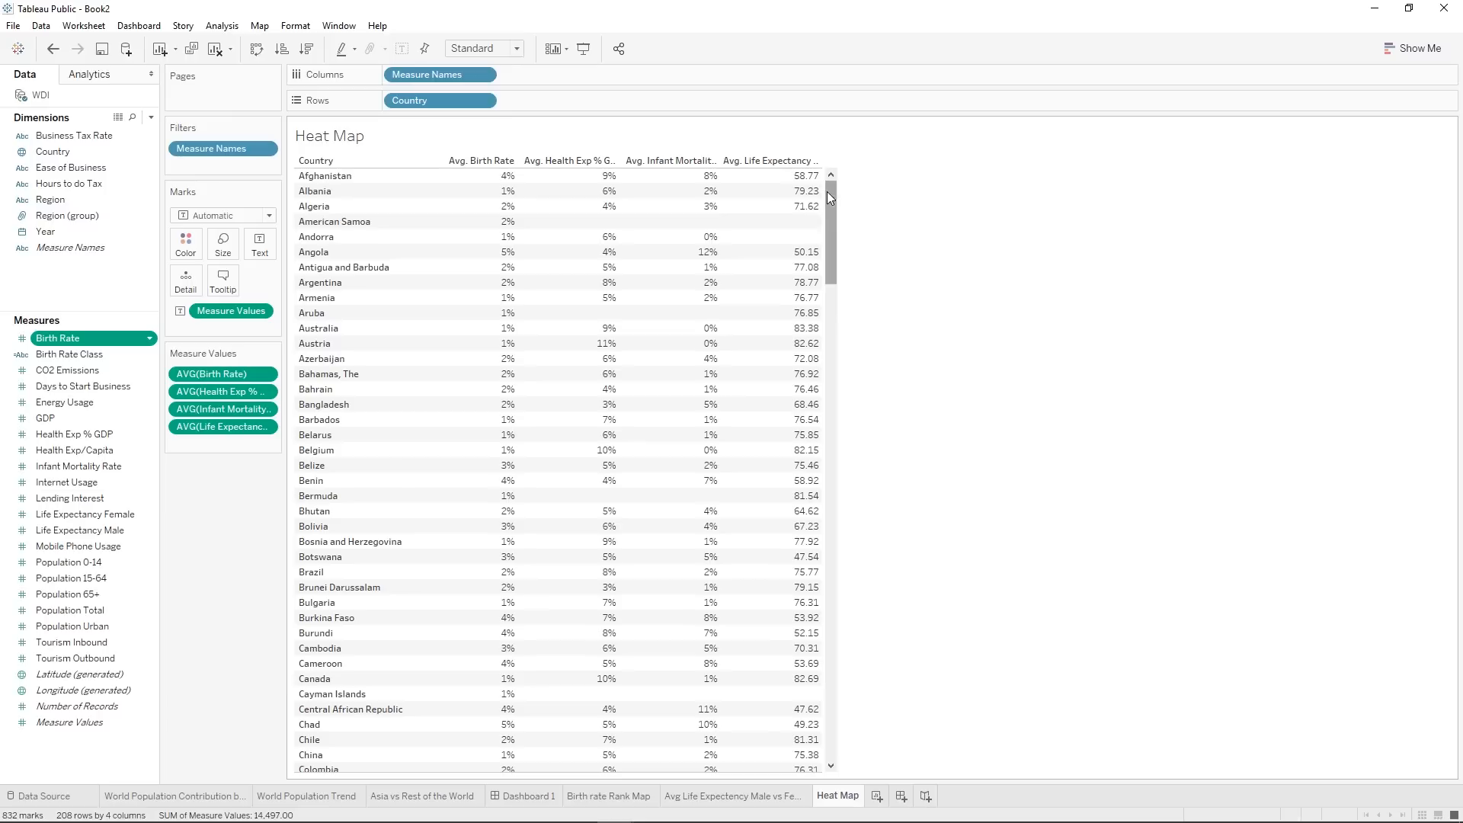
drag(821, 190, 918, 185)
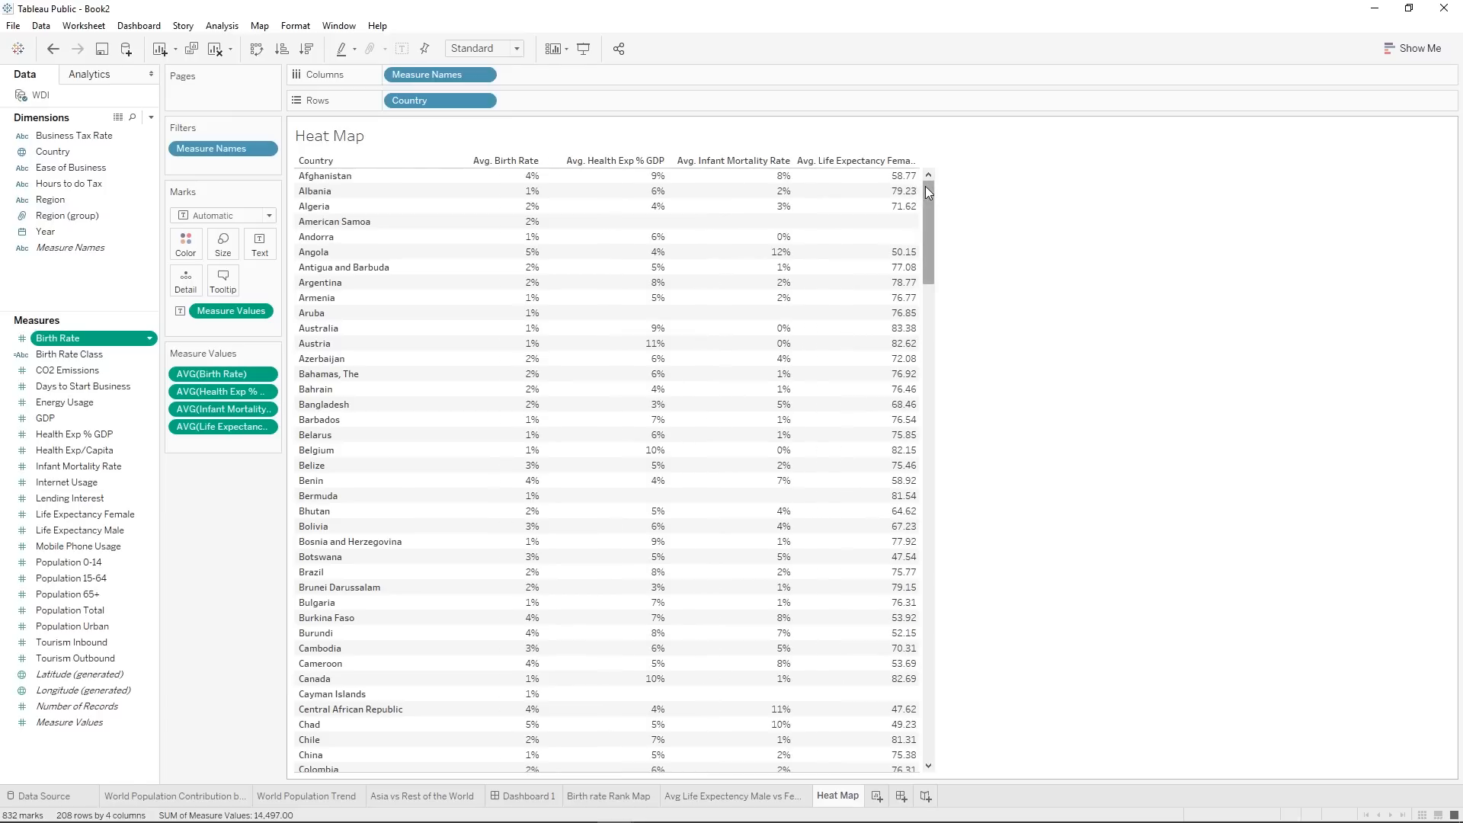
mouse_move(918, 196)
drag(919, 206, 1036, 201)
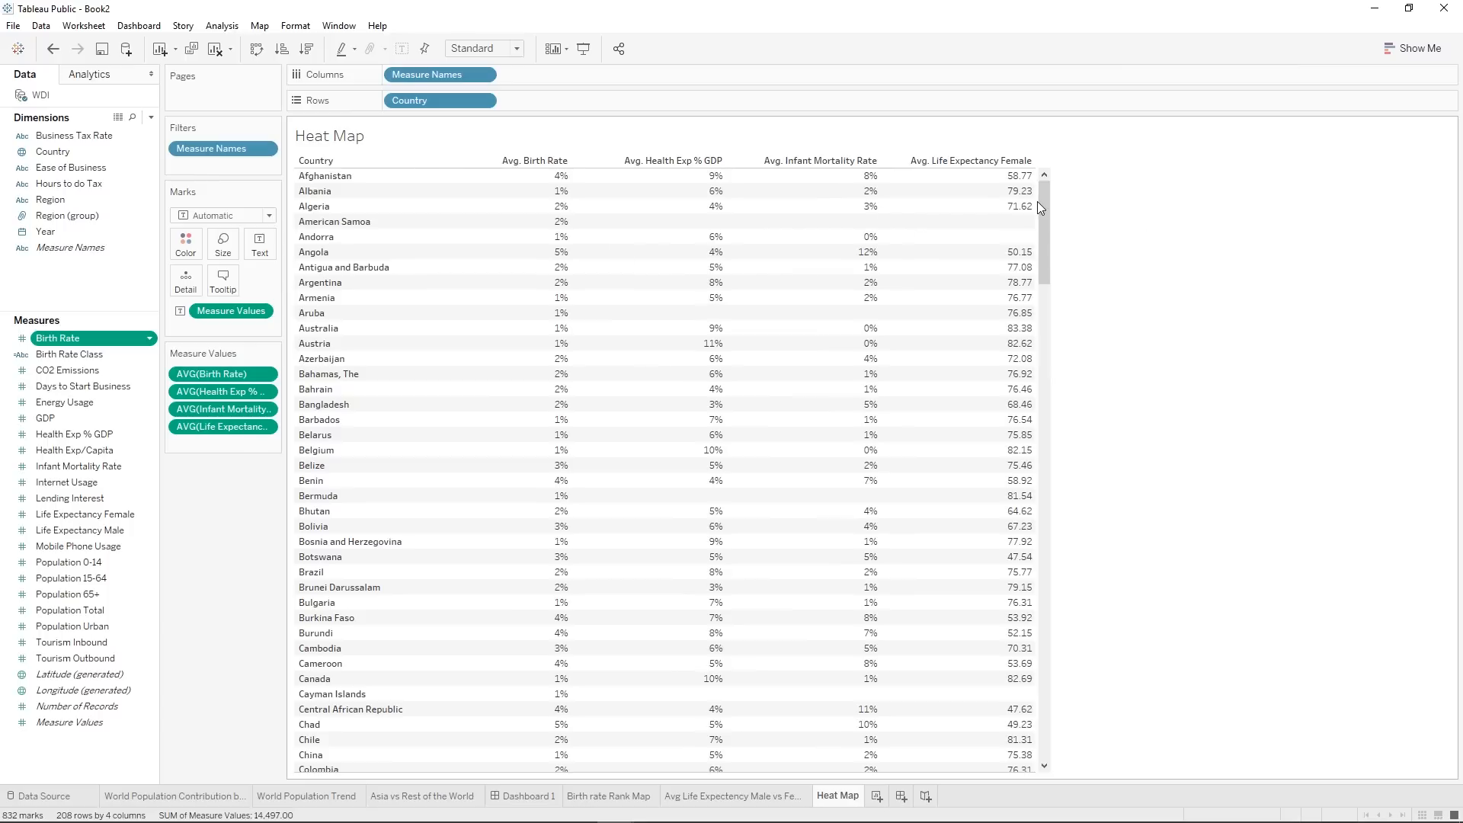
Color the table's marks by Measure Values and set the mark type to Square.
mouse_move(570, 212)
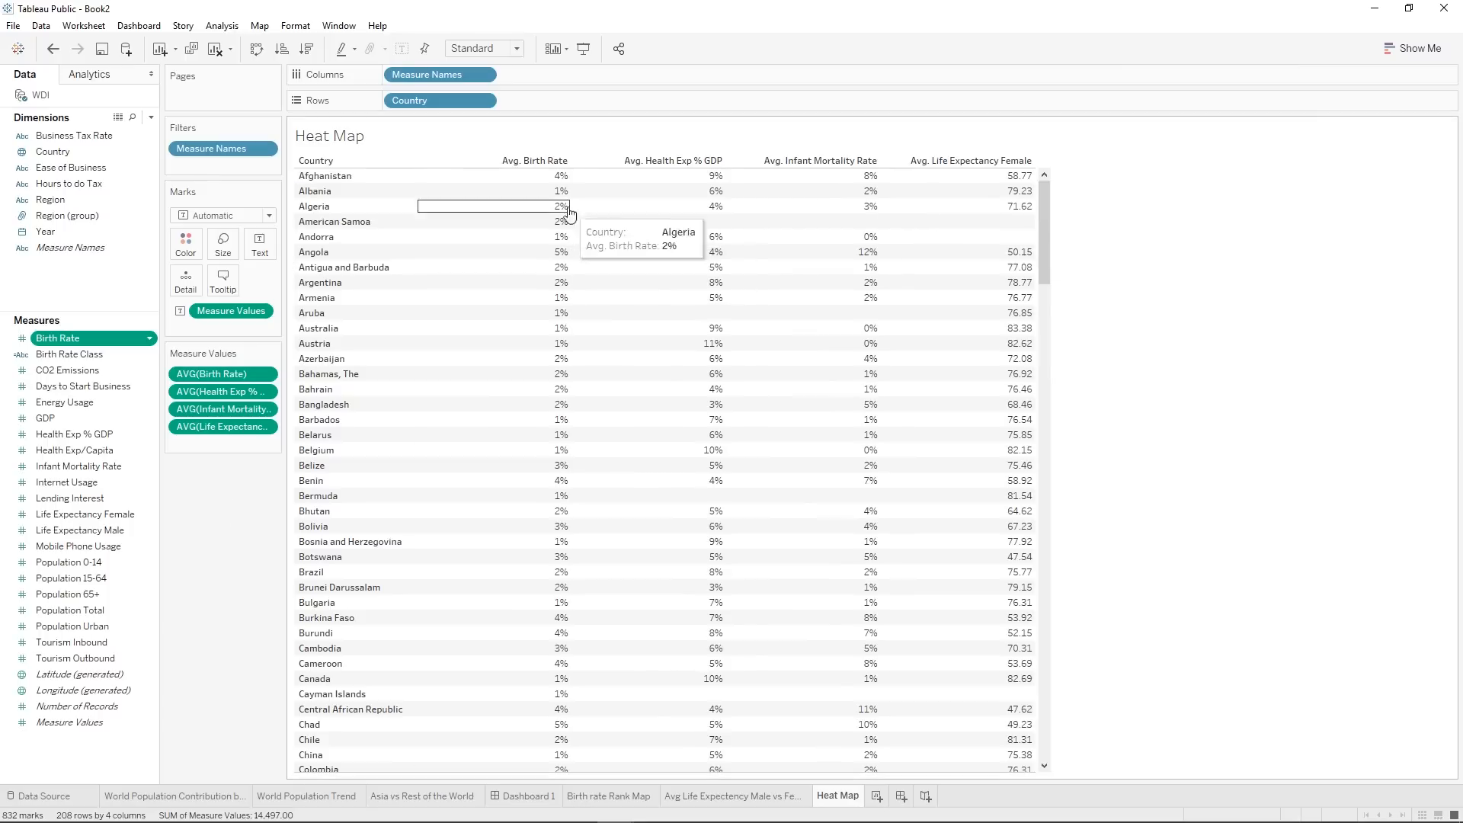
mouse_move(691, 585)
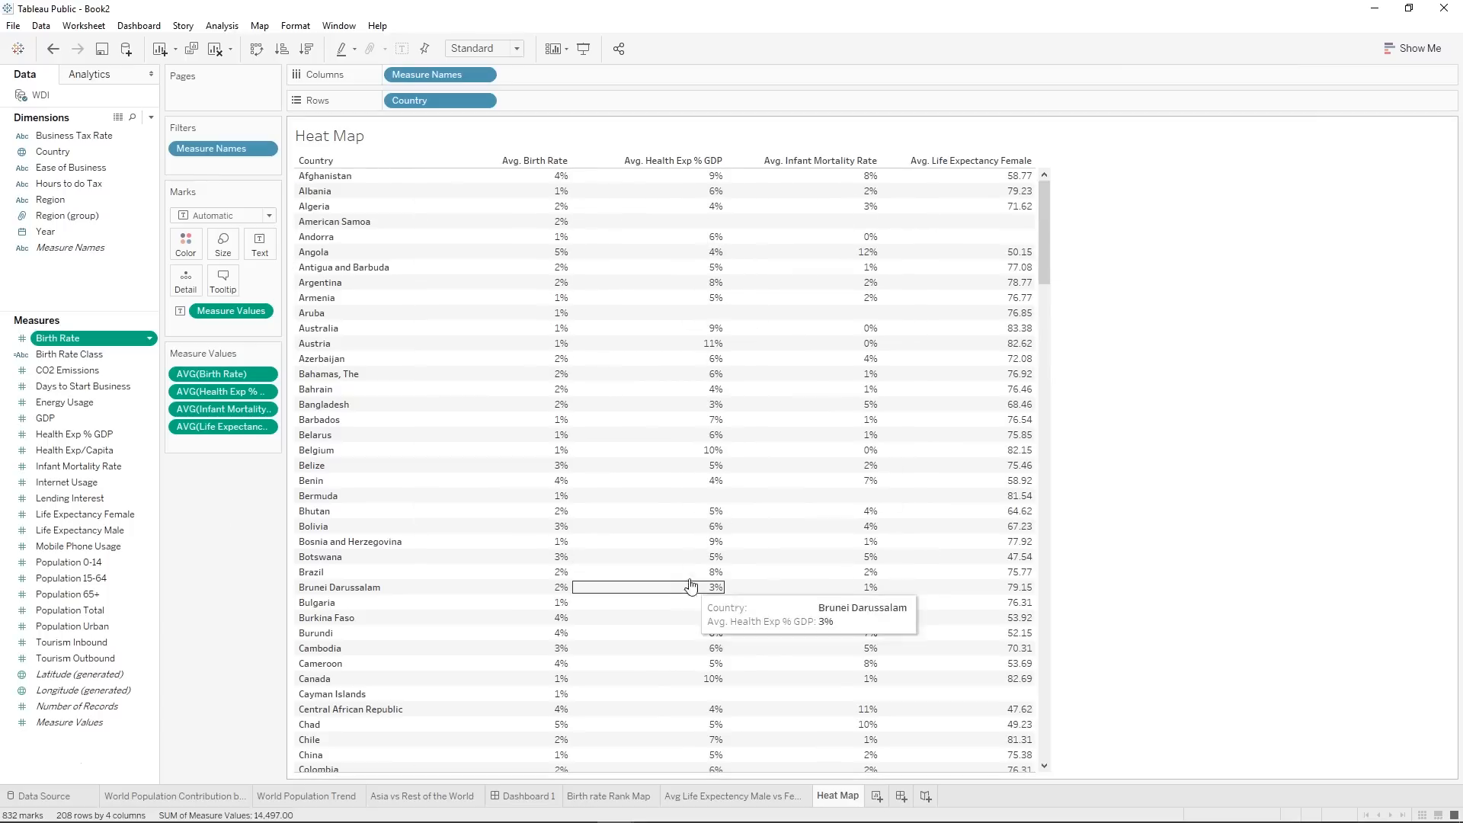
mouse_move(1034, 451)
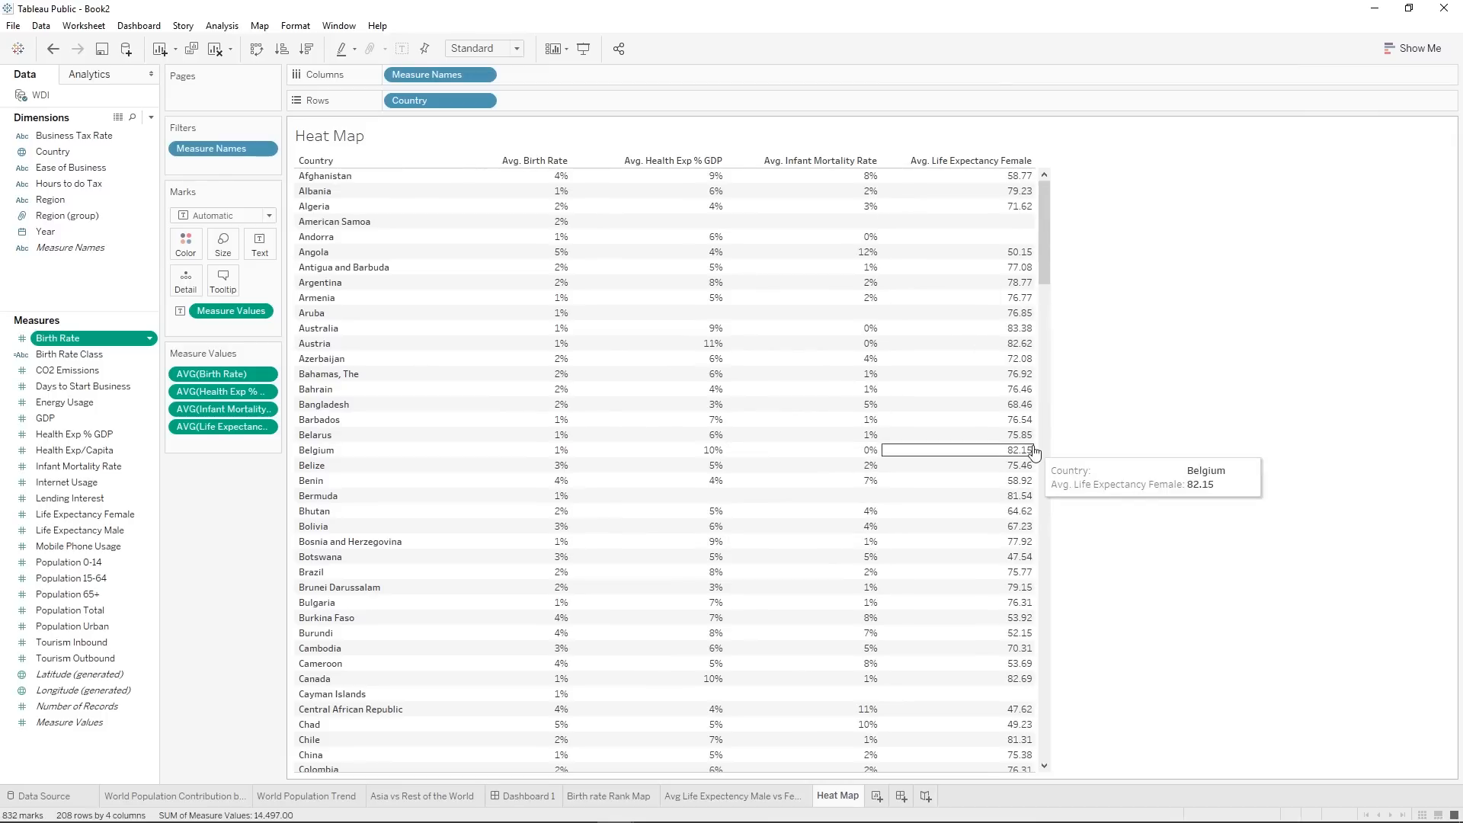
mouse_move(1001, 178)
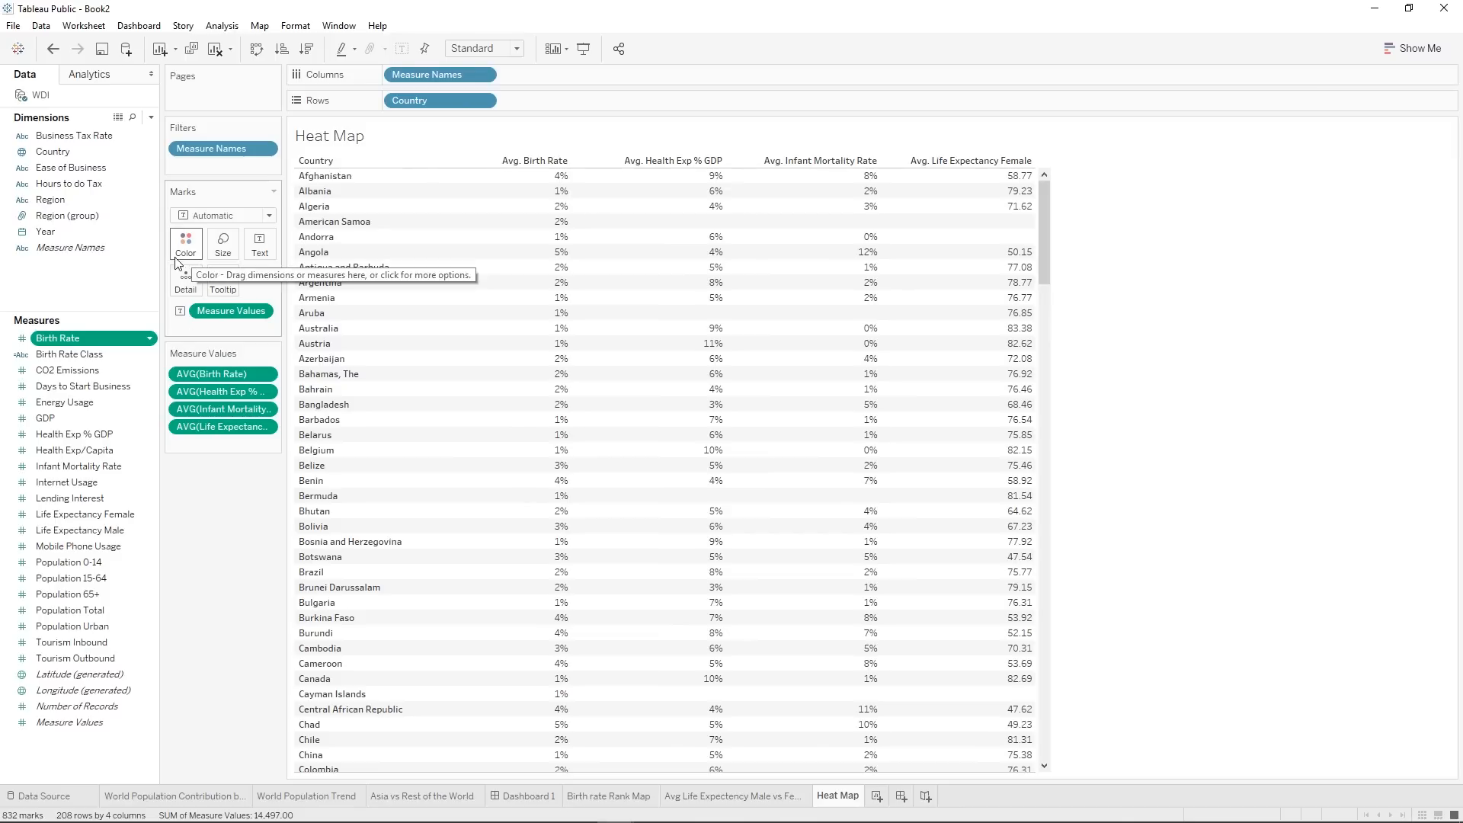
drag(70, 721, 196, 236)
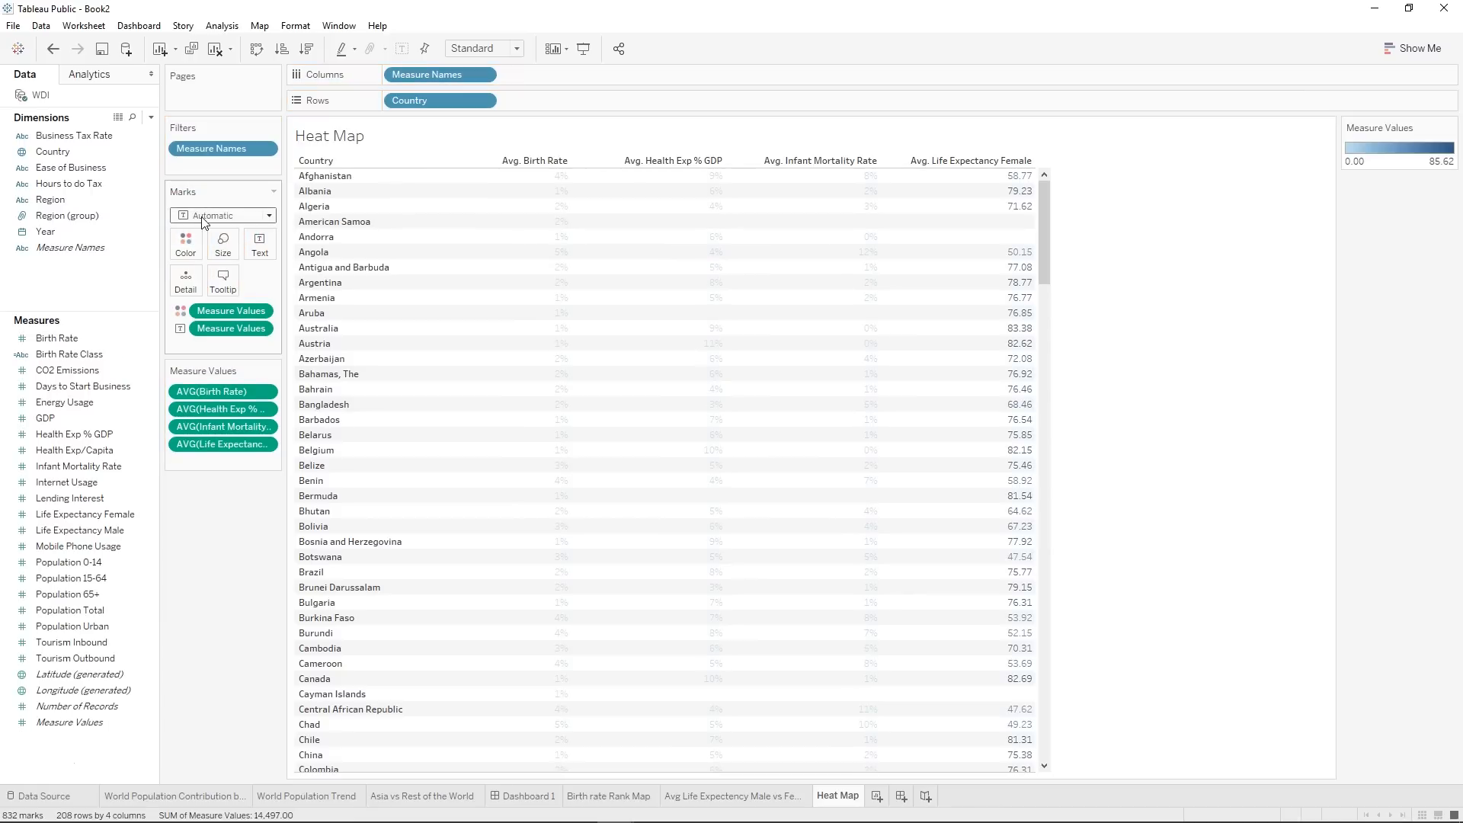
click(203, 218)
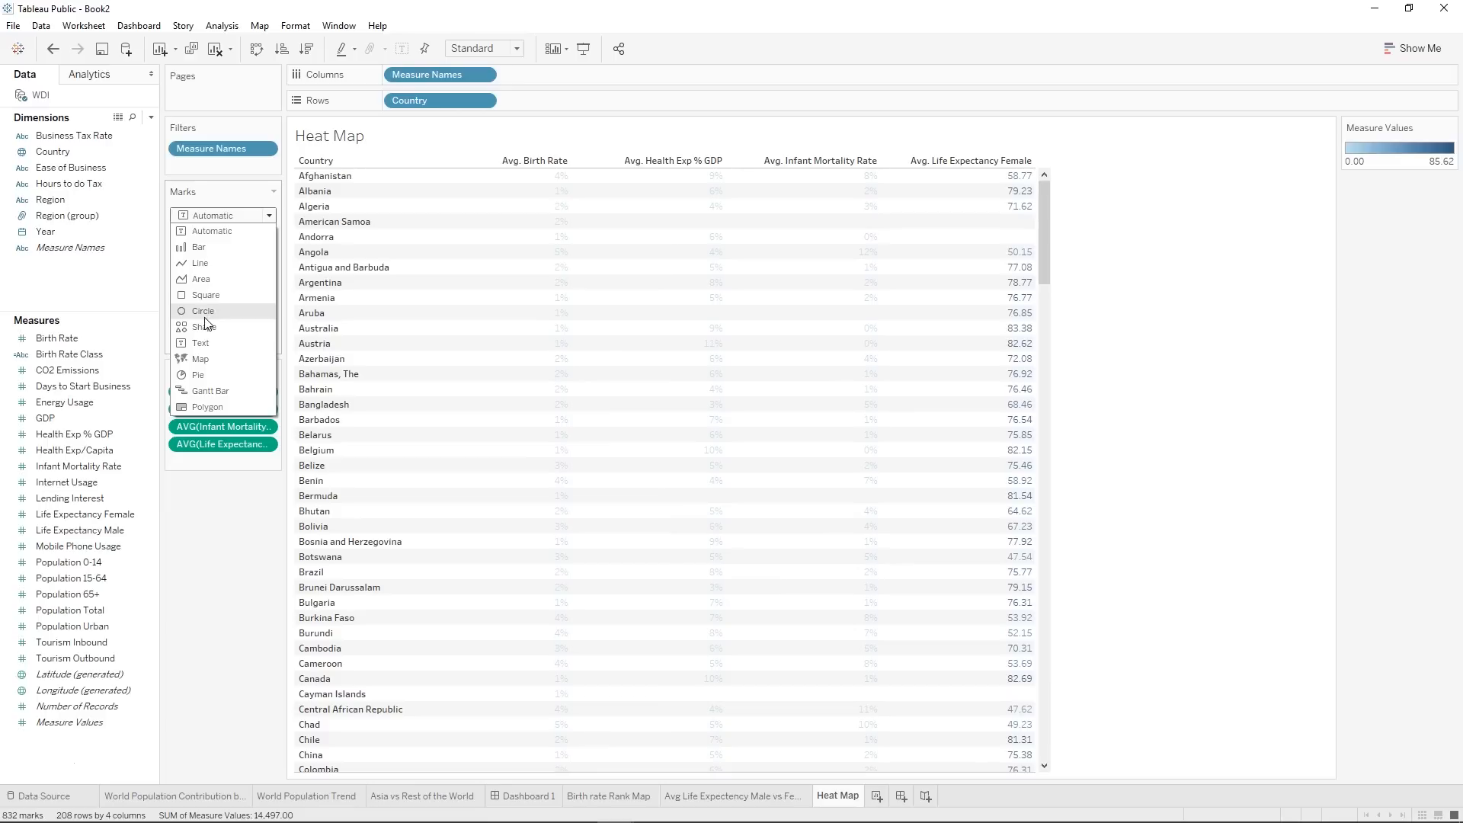
click(200, 294)
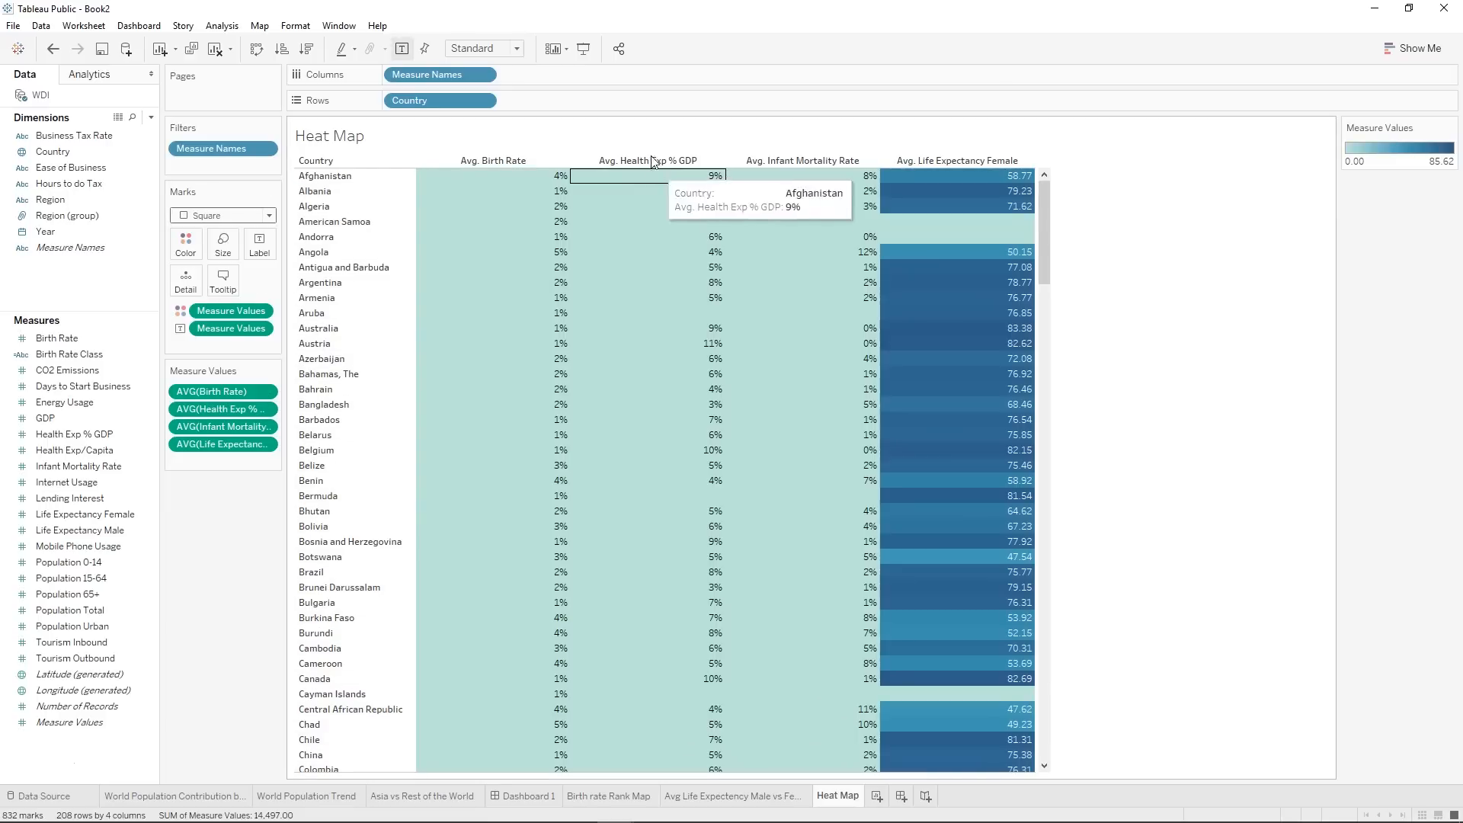
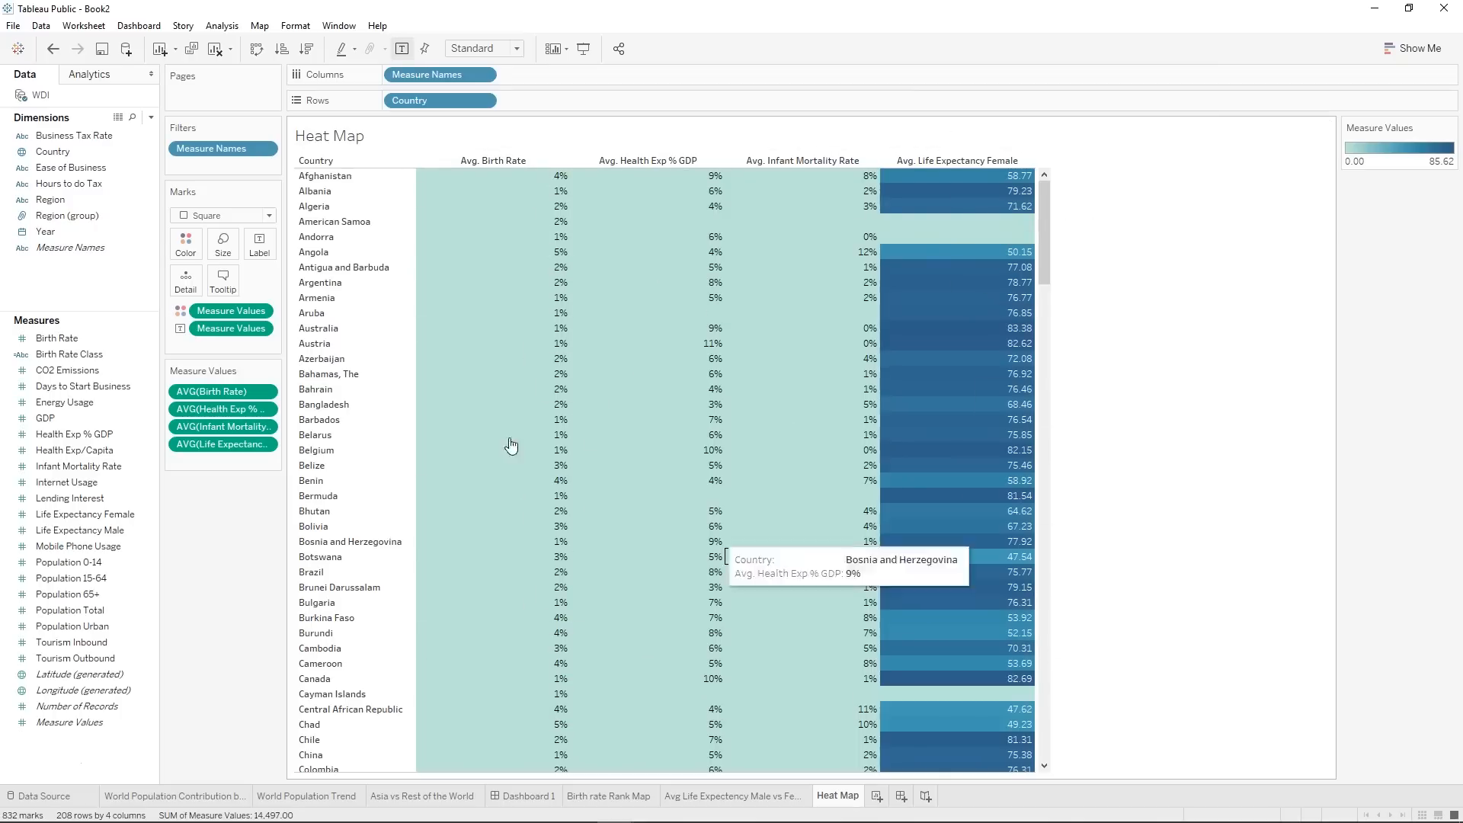
Give each measure its own color legend and apply the Red-Gold palette to Avg. Health Exp % GDP.
right_click(226, 315)
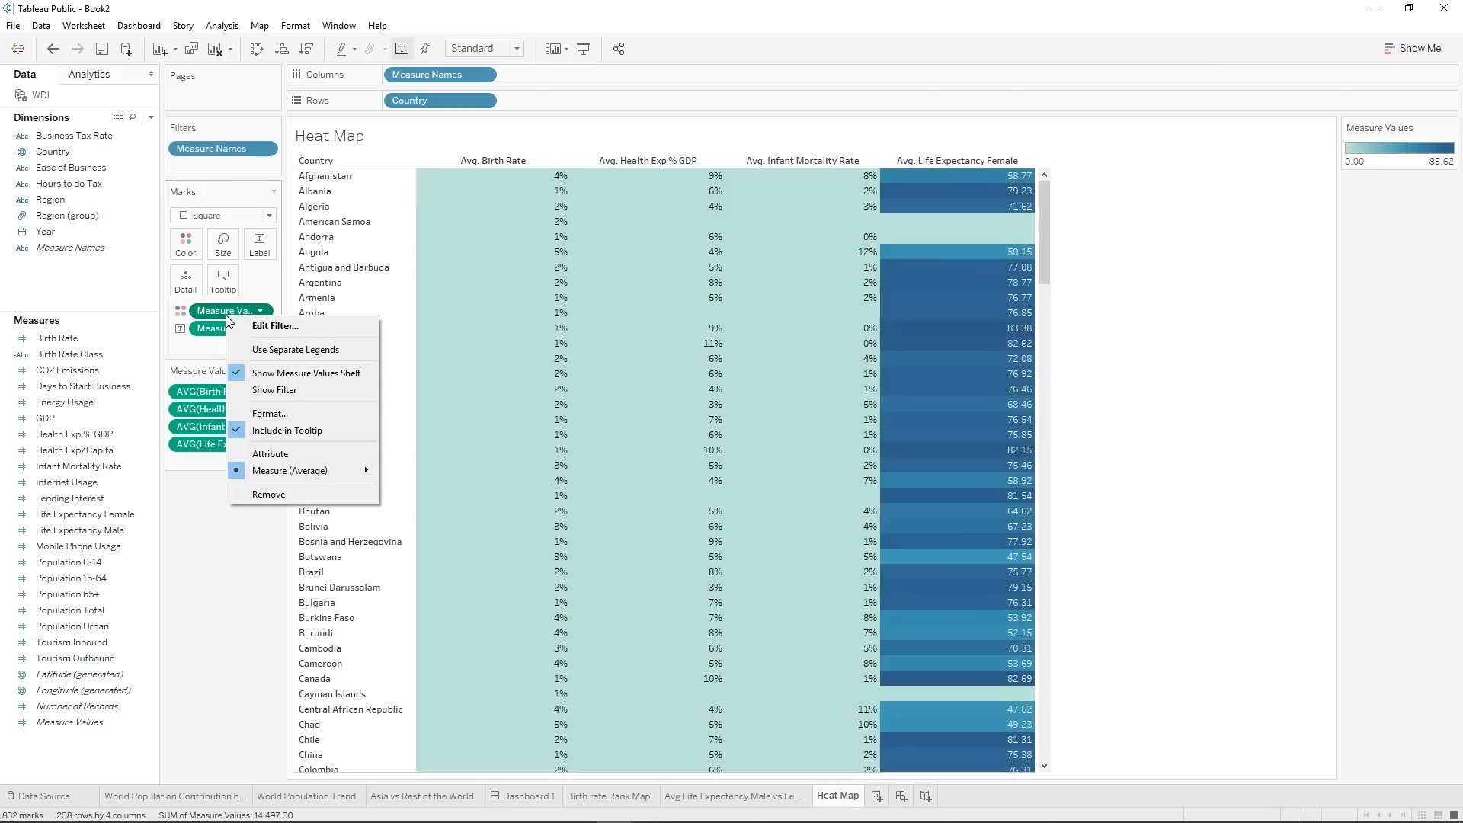
click(262, 350)
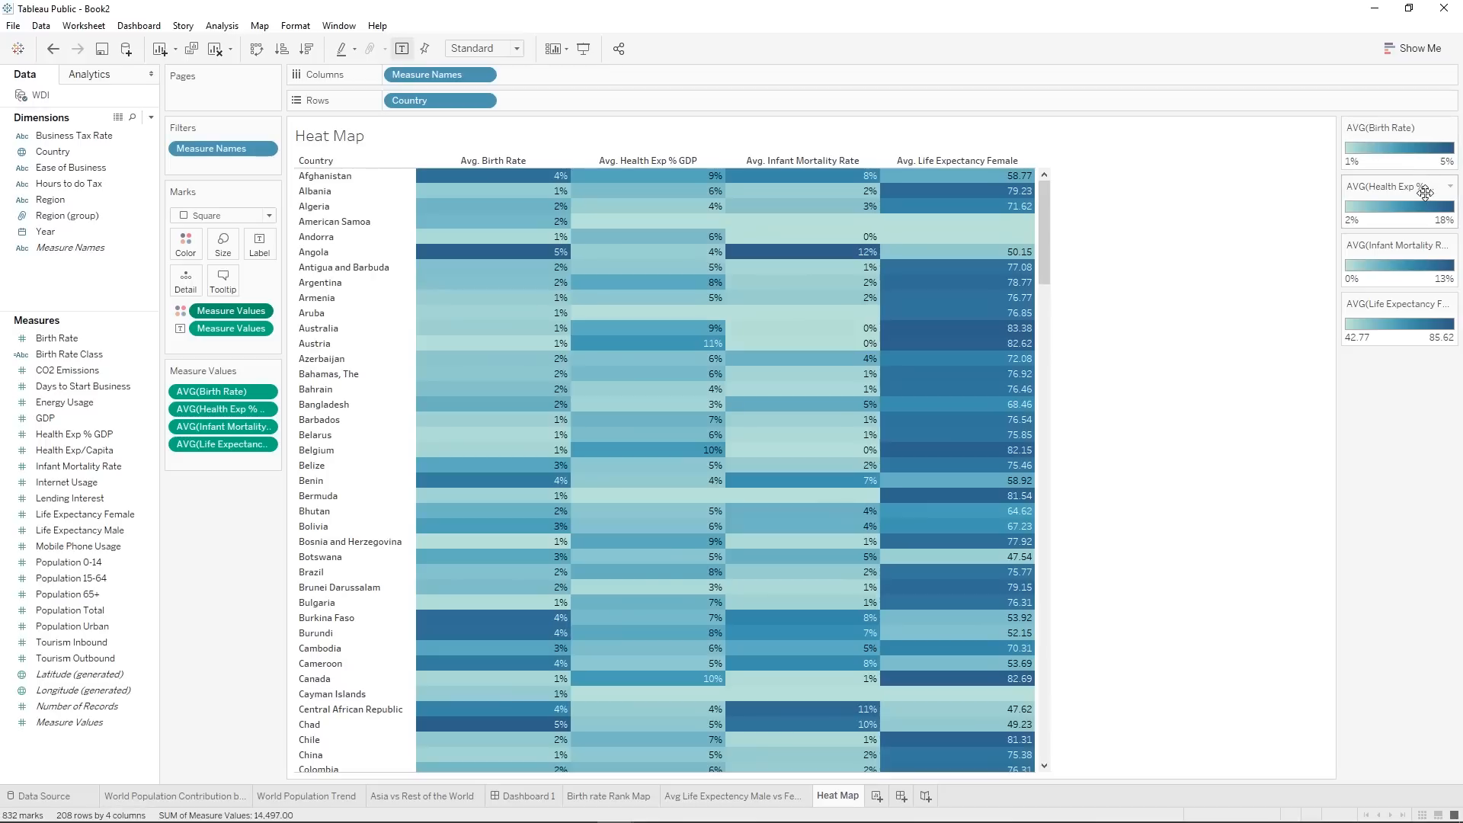
click(1450, 188)
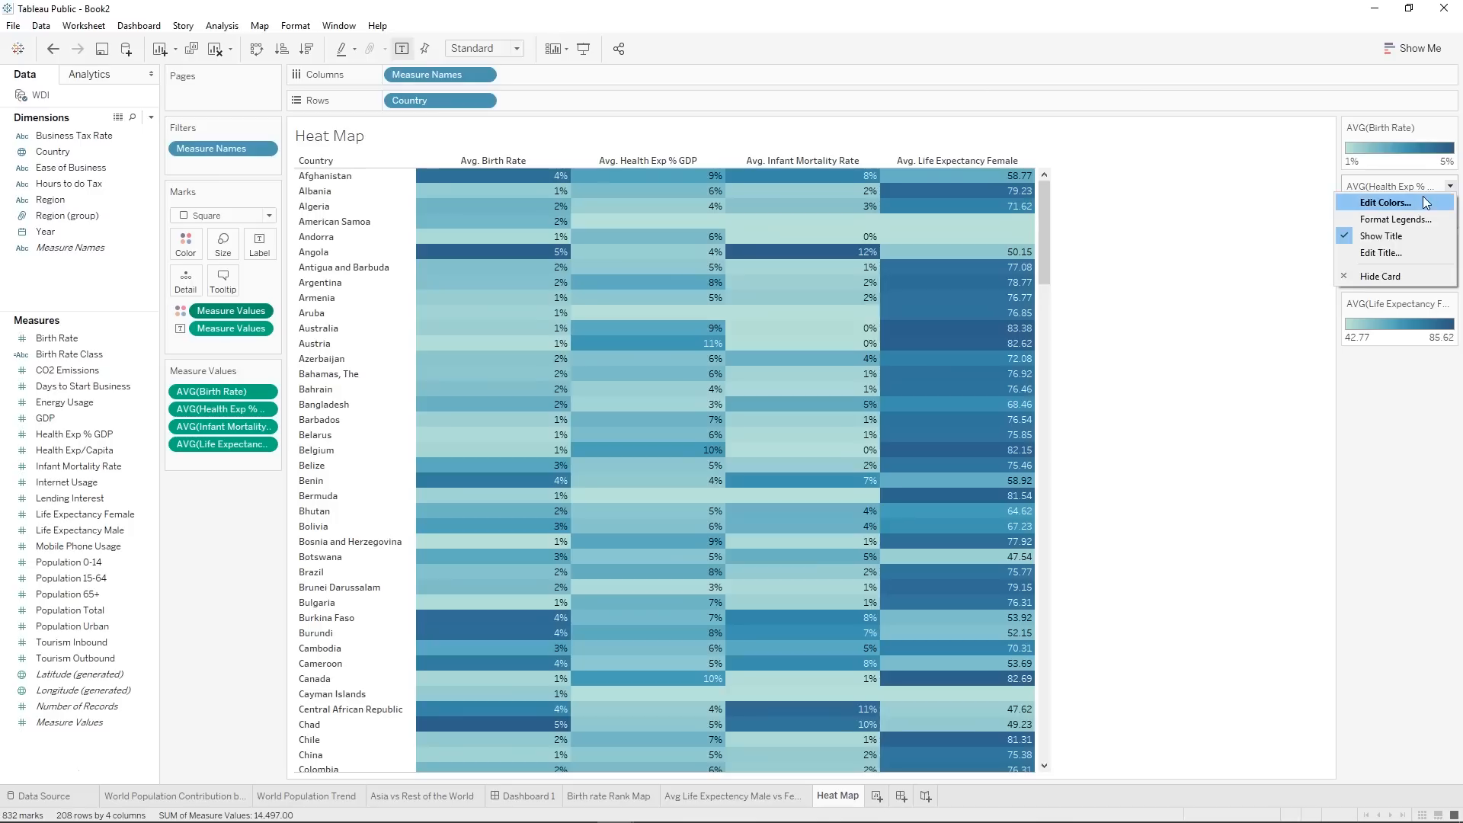
click(1385, 202)
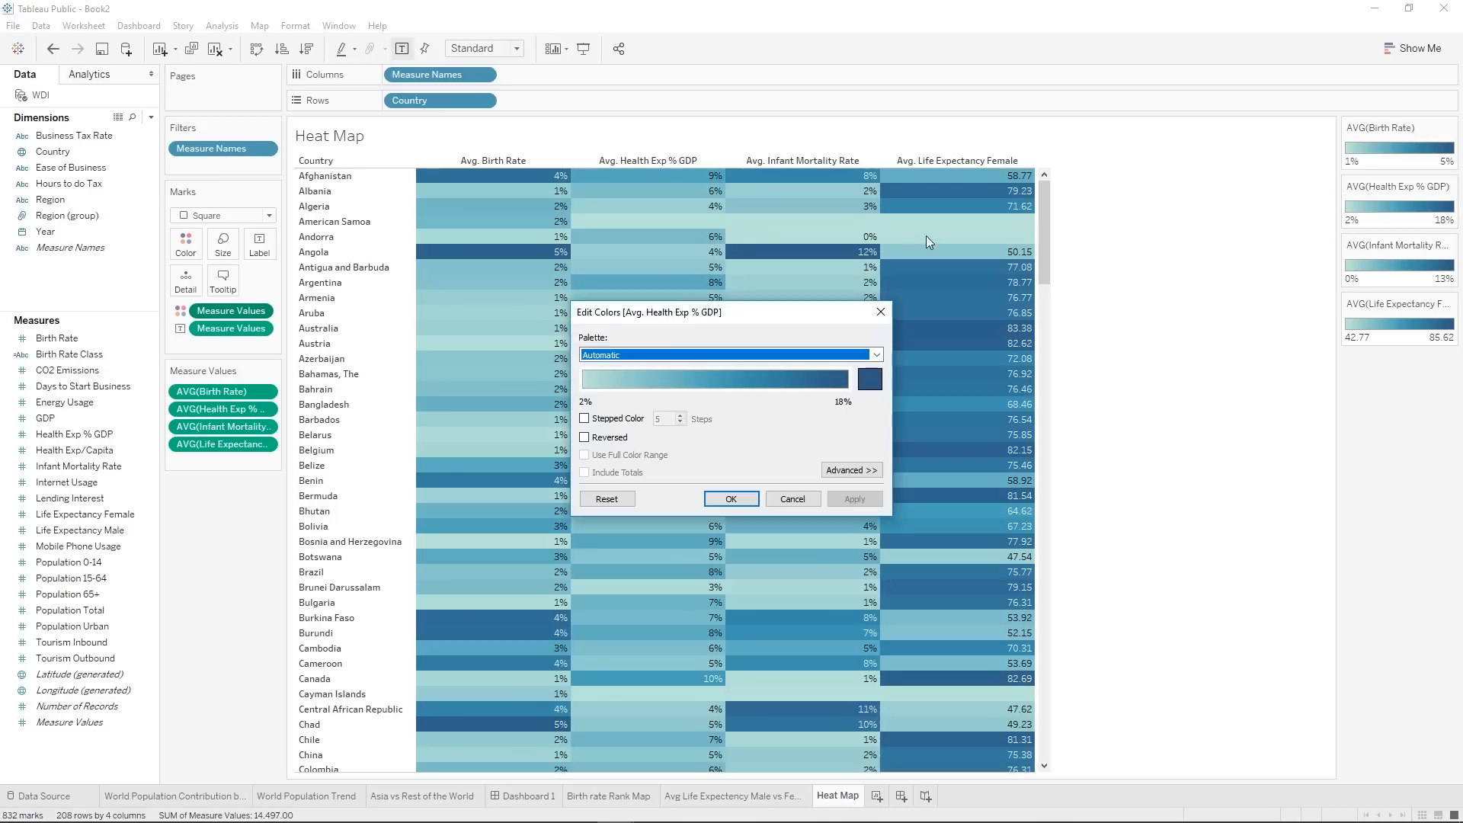
click(637, 356)
click(638, 355)
scroll(638, 355, down, 1)
click(638, 355)
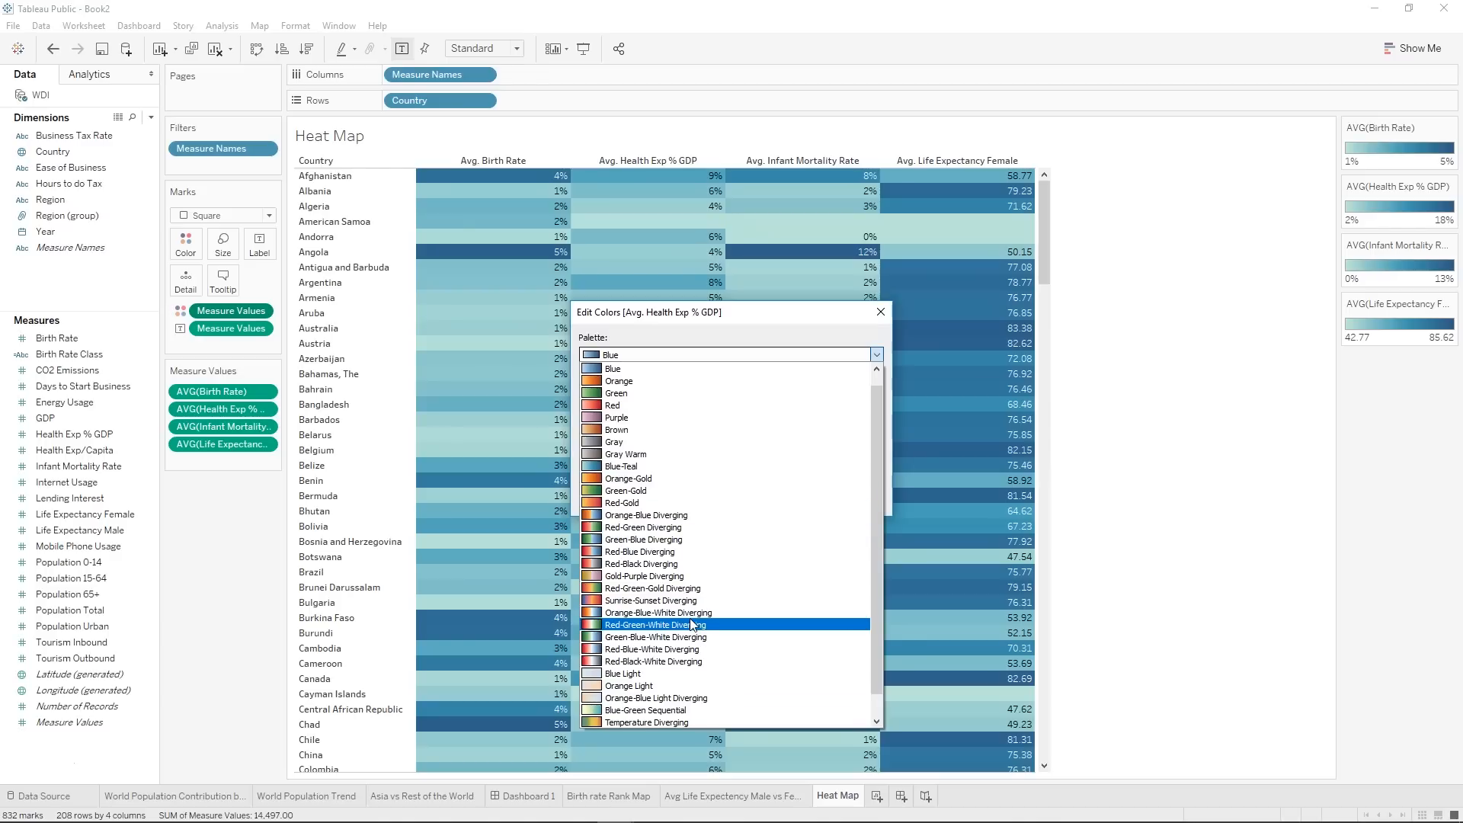
click(638, 503)
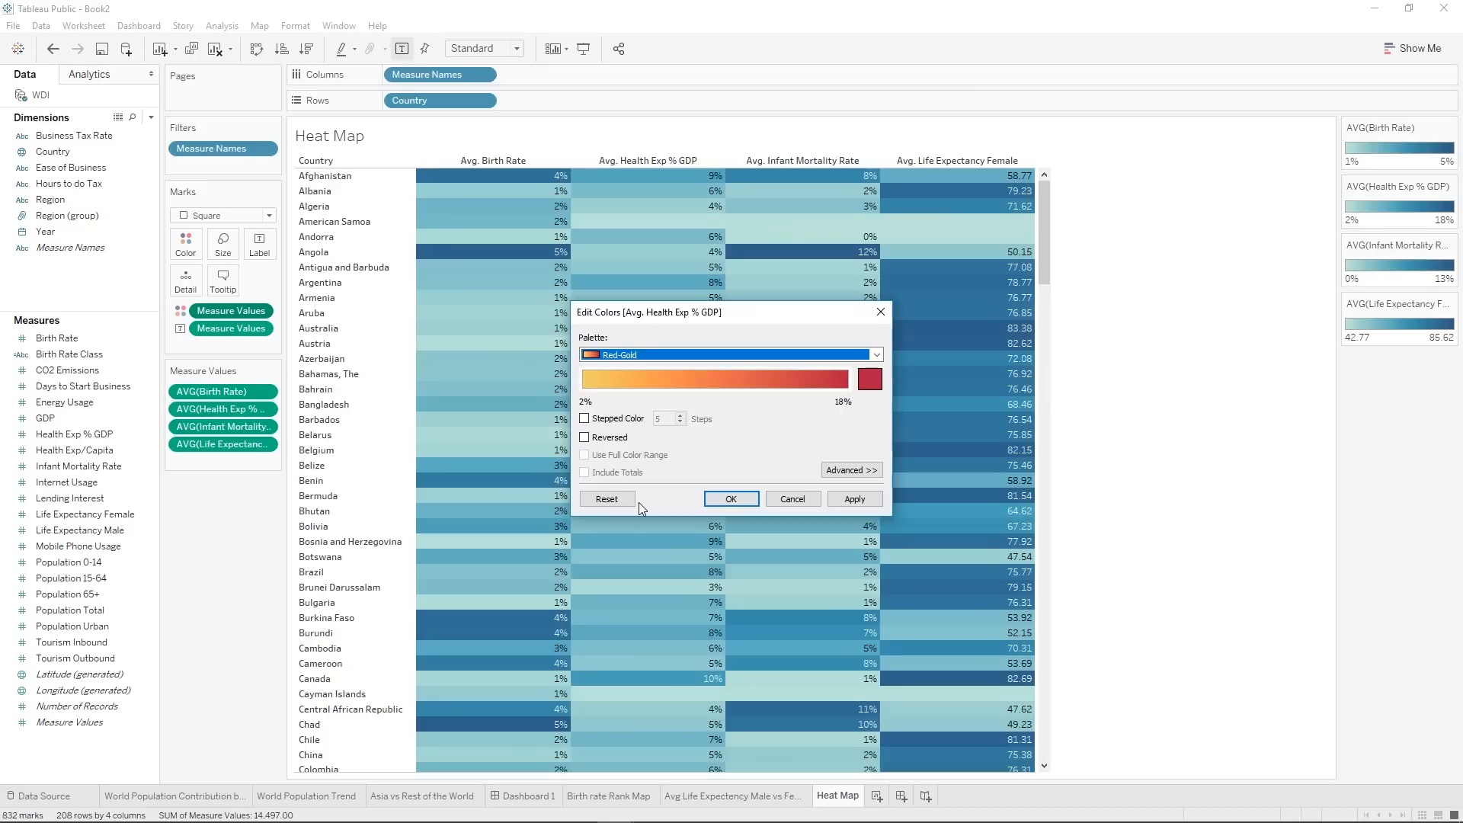
click(750, 497)
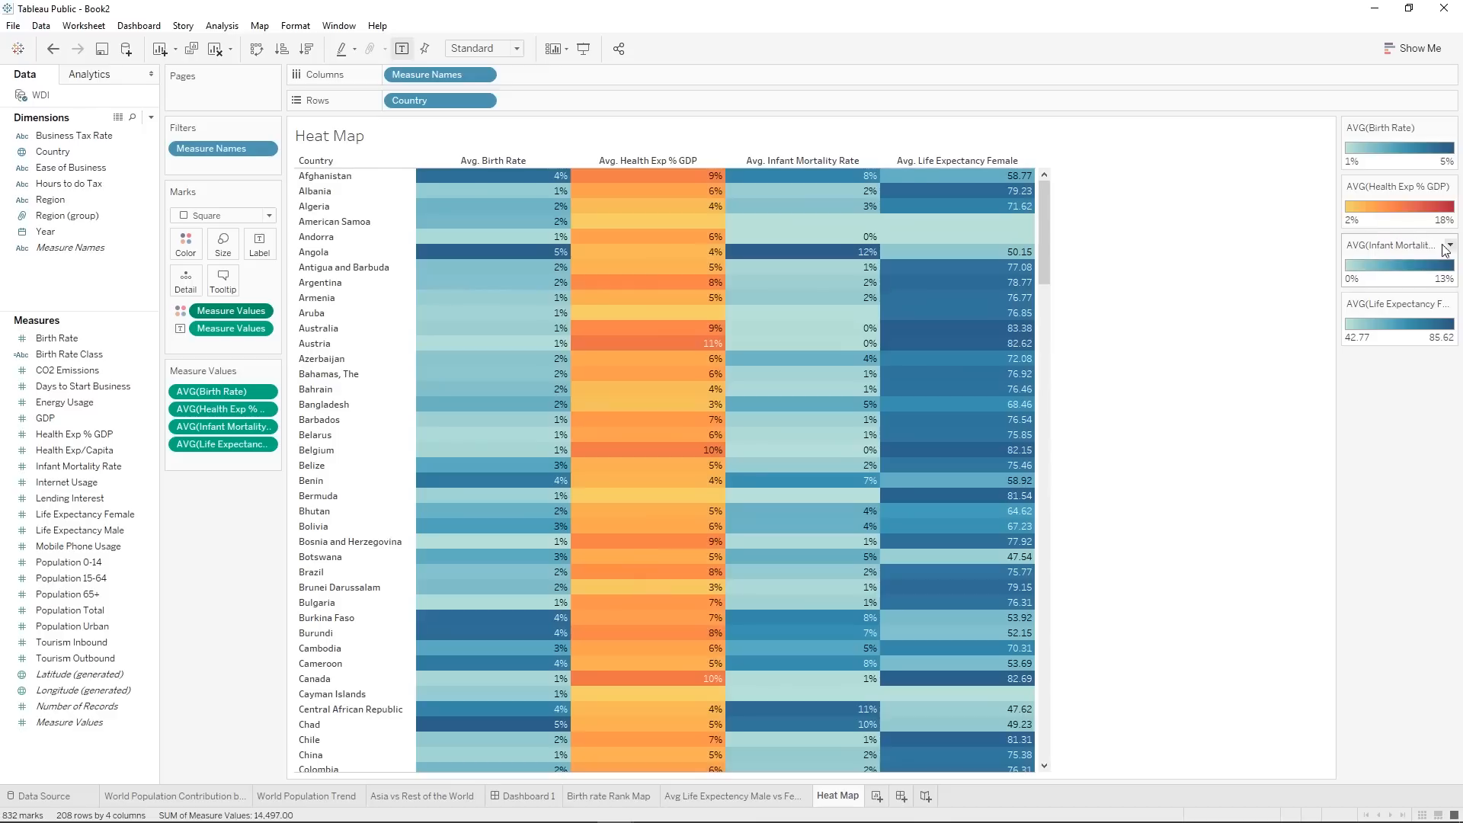
Apply the Green-Blue Diverging palette to the Avg. Infant Mortality Rate colors.
click(1450, 245)
click(1420, 258)
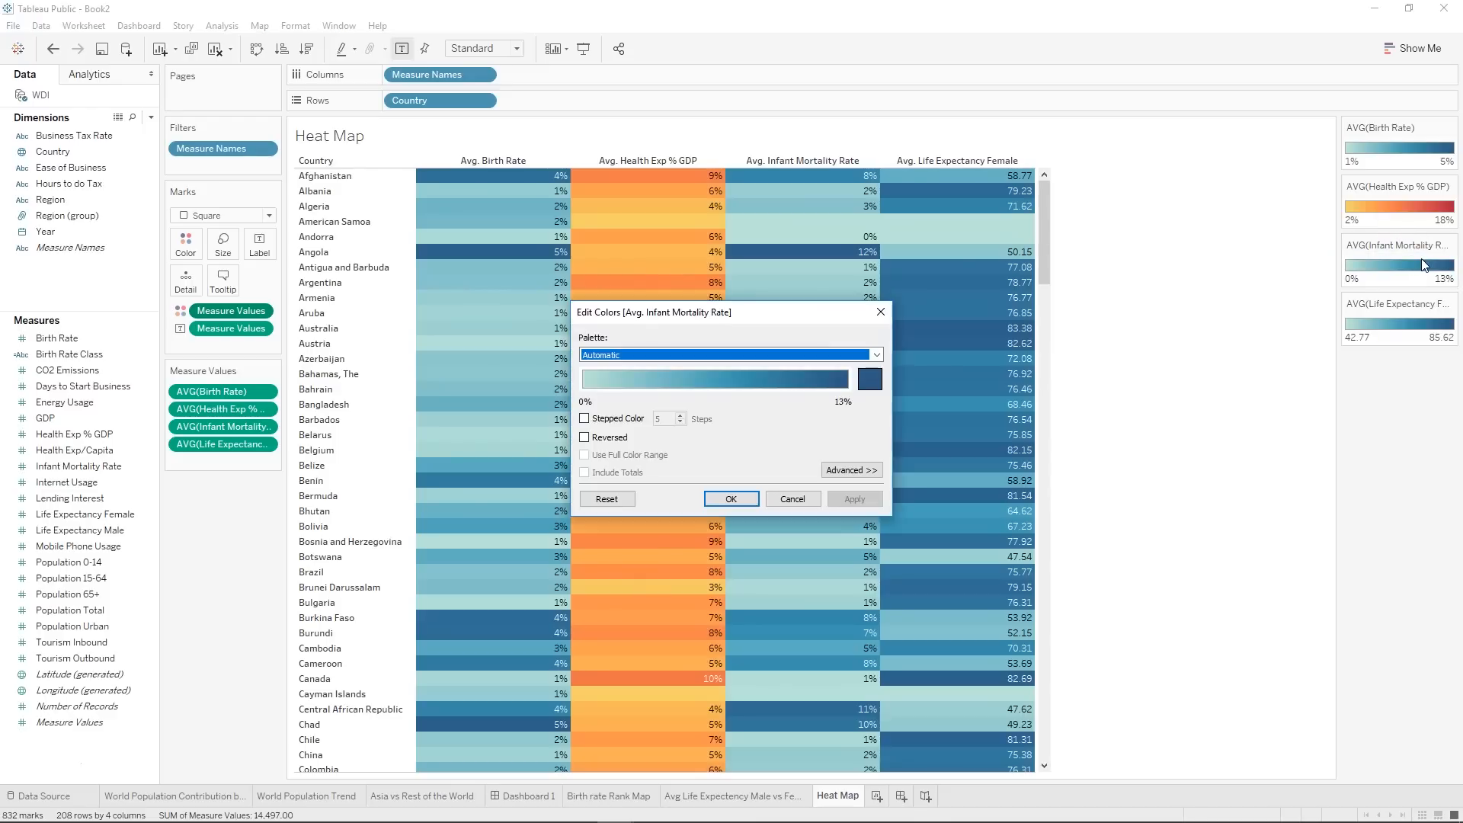
click(673, 355)
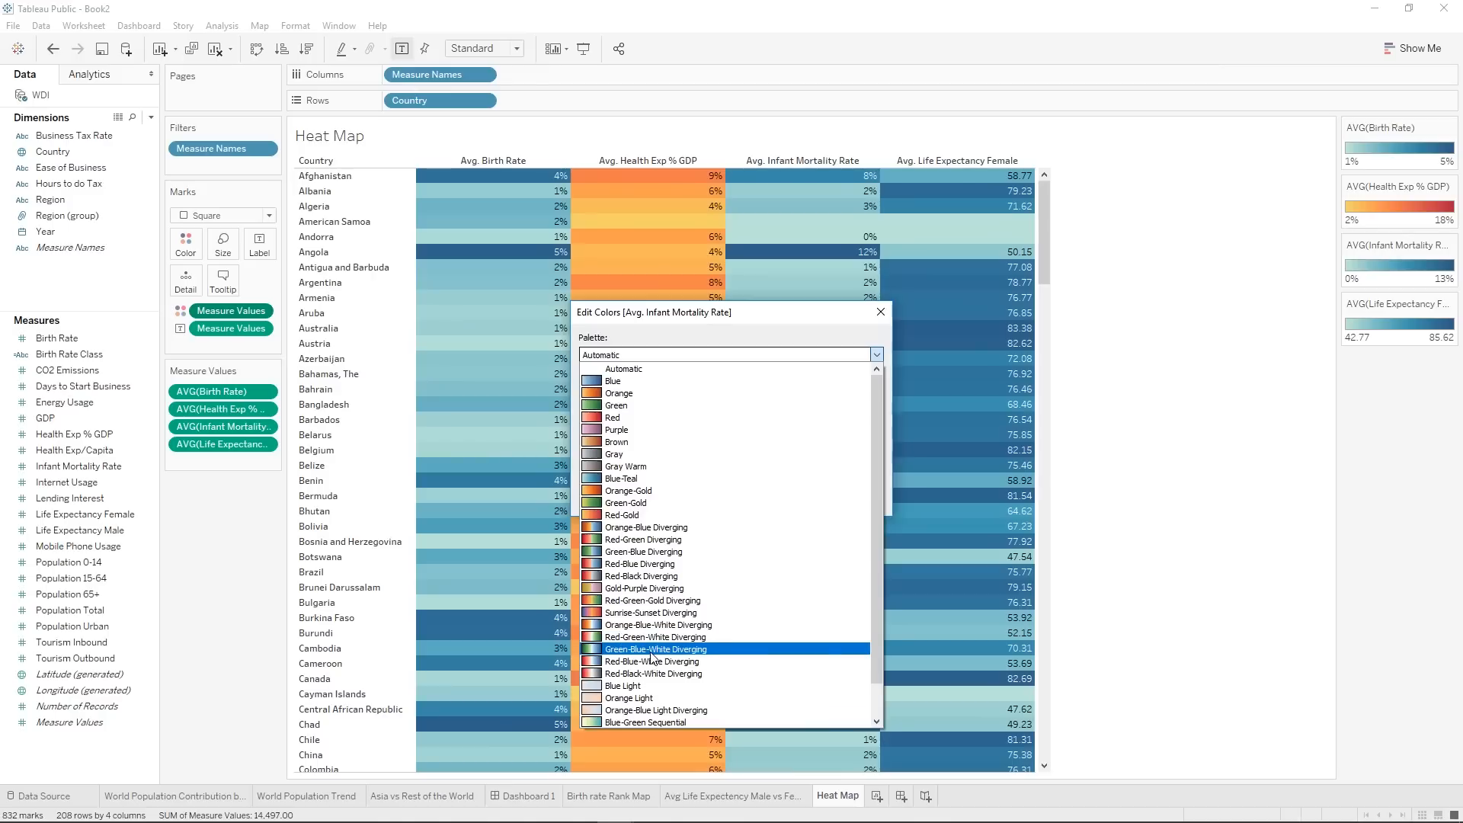
click(652, 550)
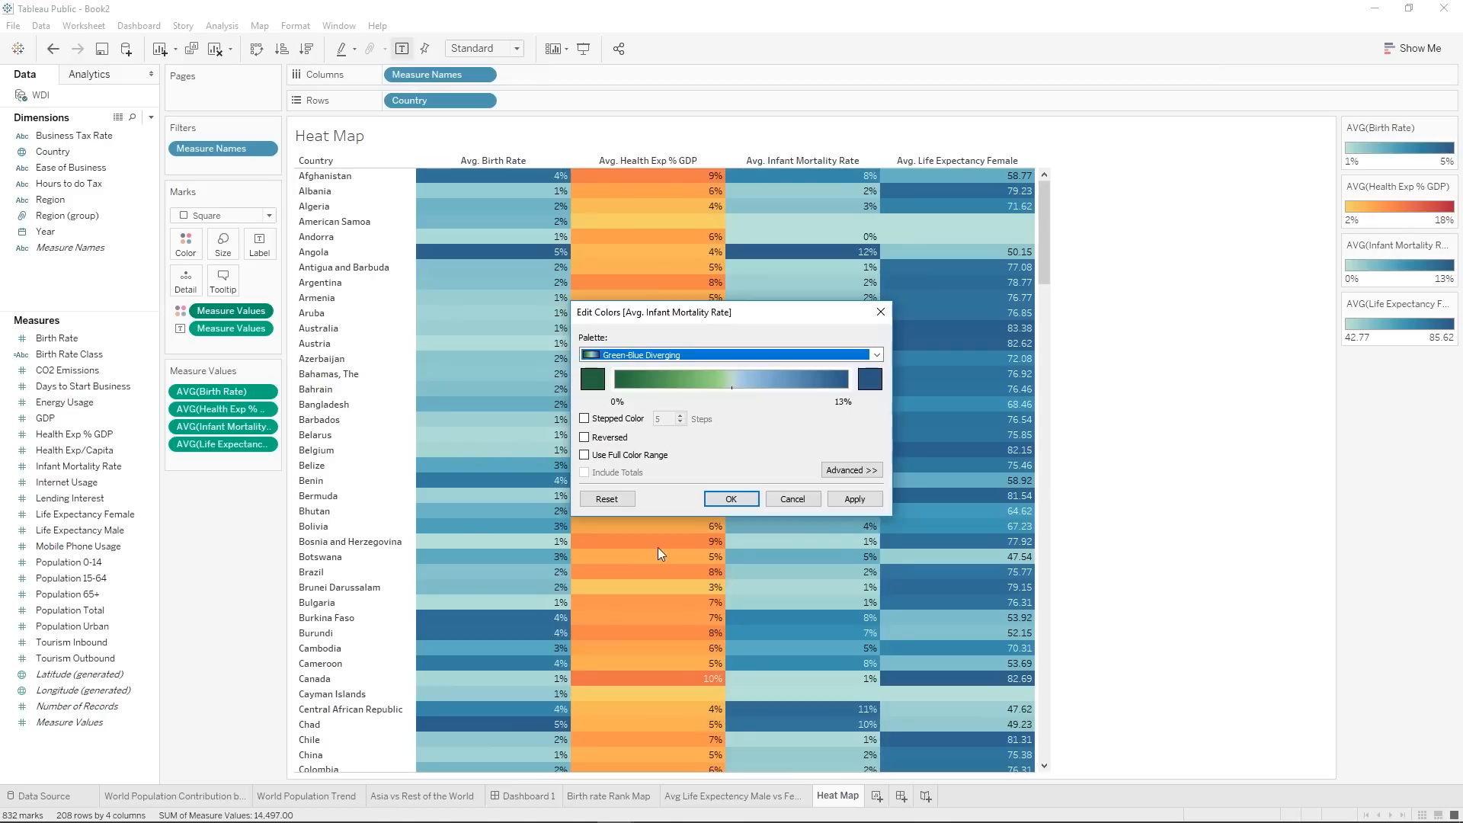
click(855, 499)
click(731, 500)
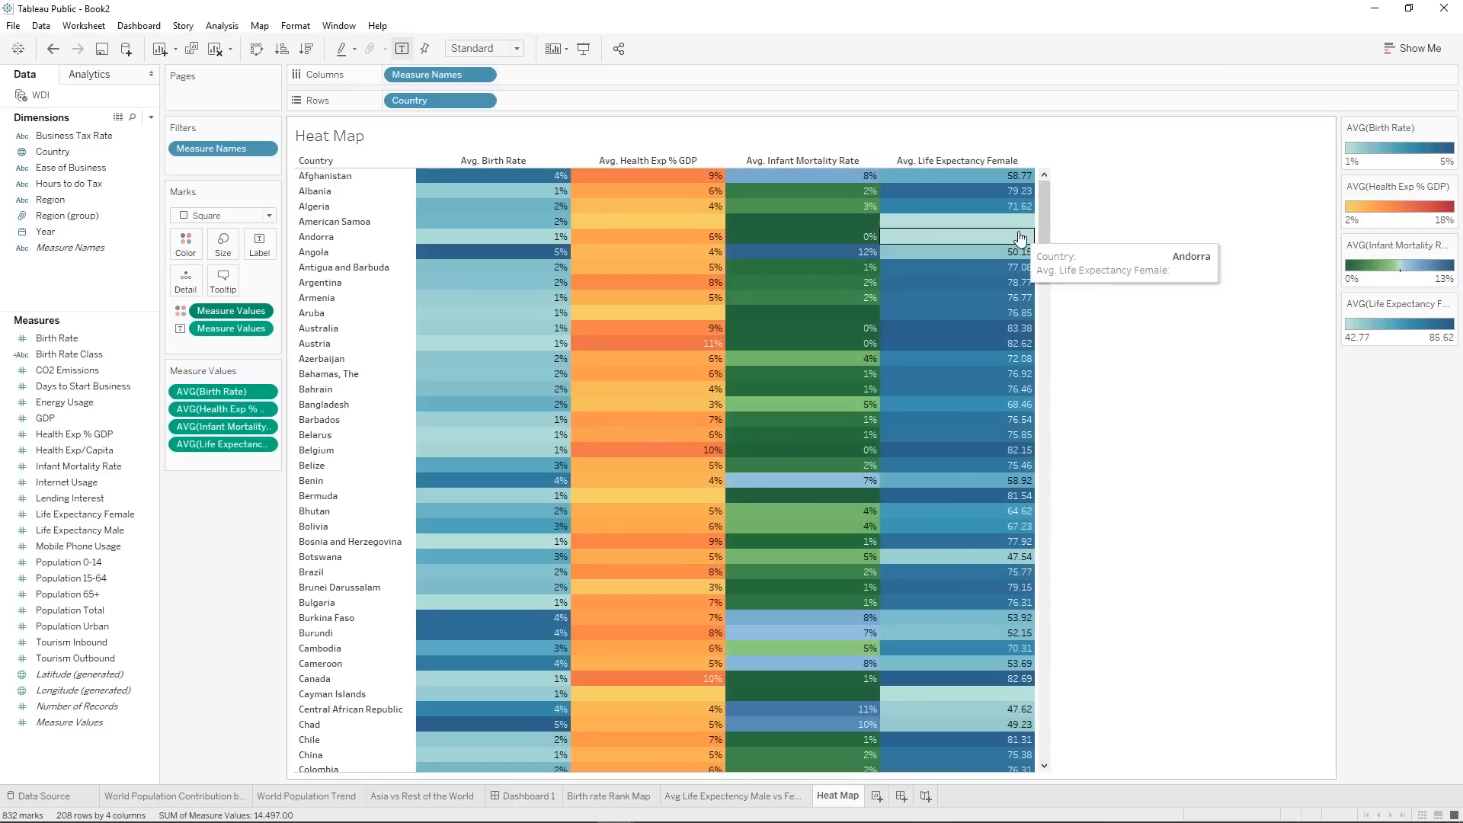
Apply a Custom Sequential palette to Avg. Life Expectancy Female with the light blue end color #42b8ca.
click(1450, 304)
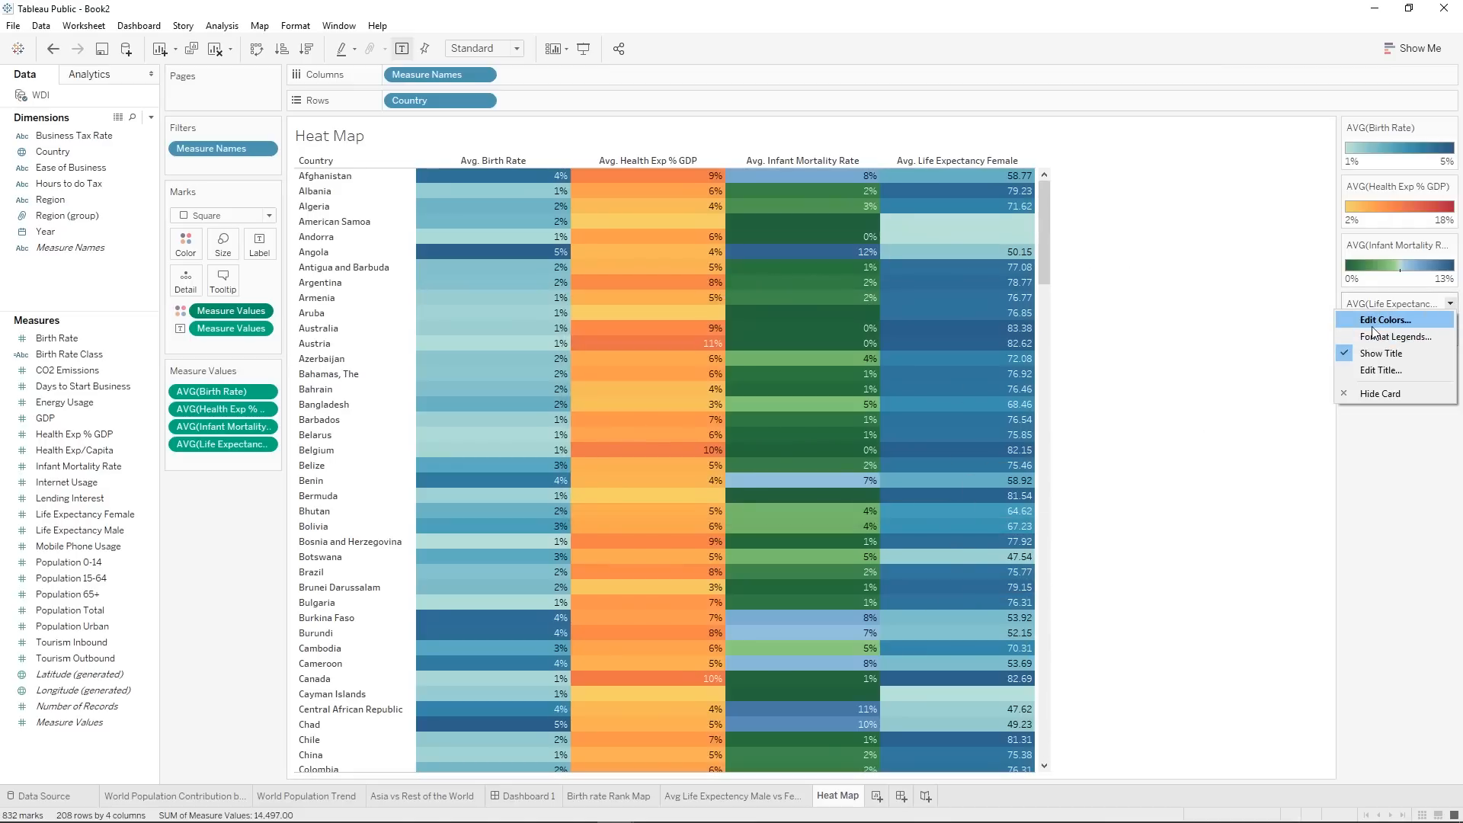
click(1379, 320)
click(688, 357)
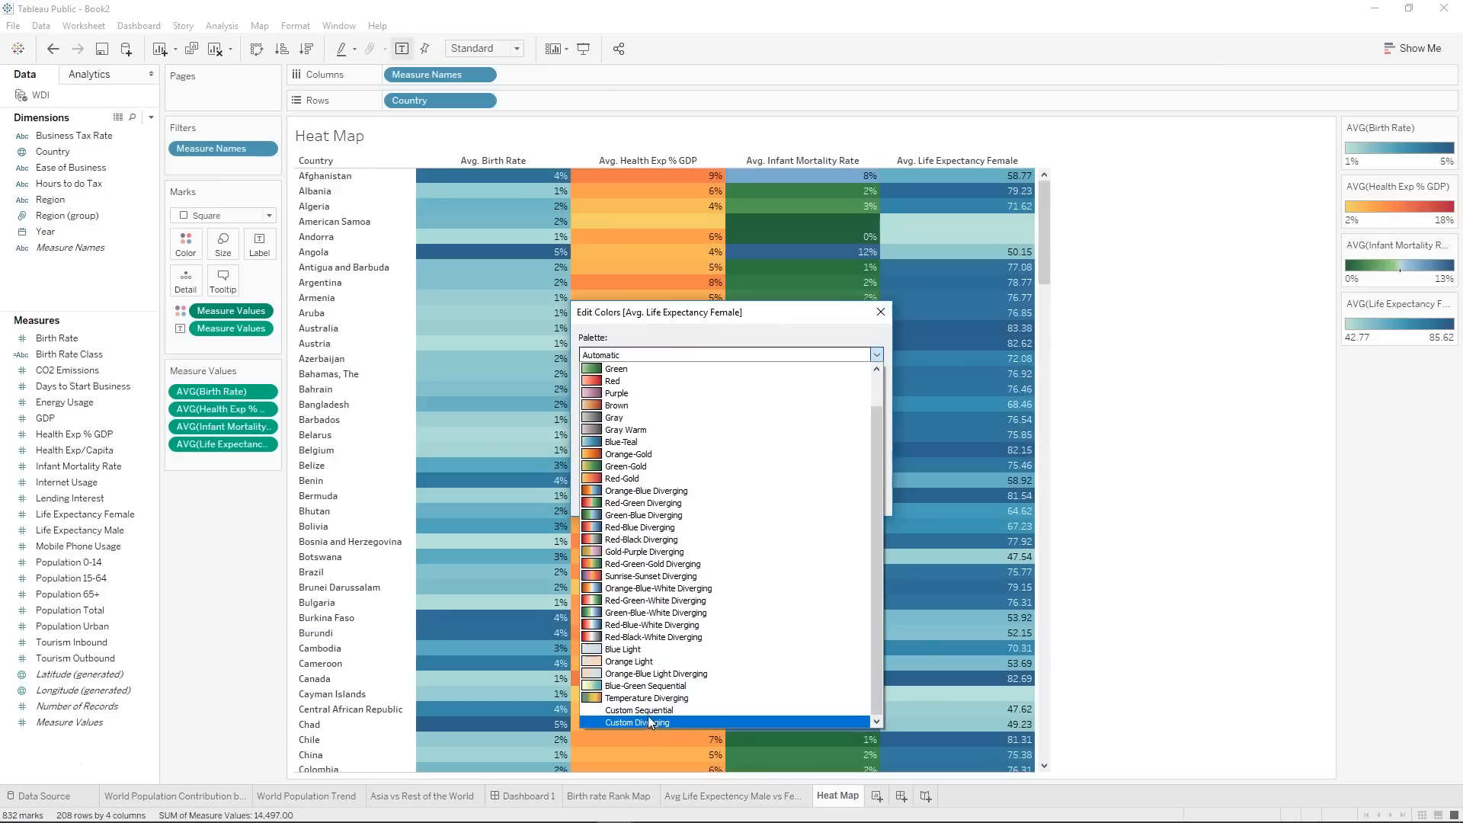
click(648, 713)
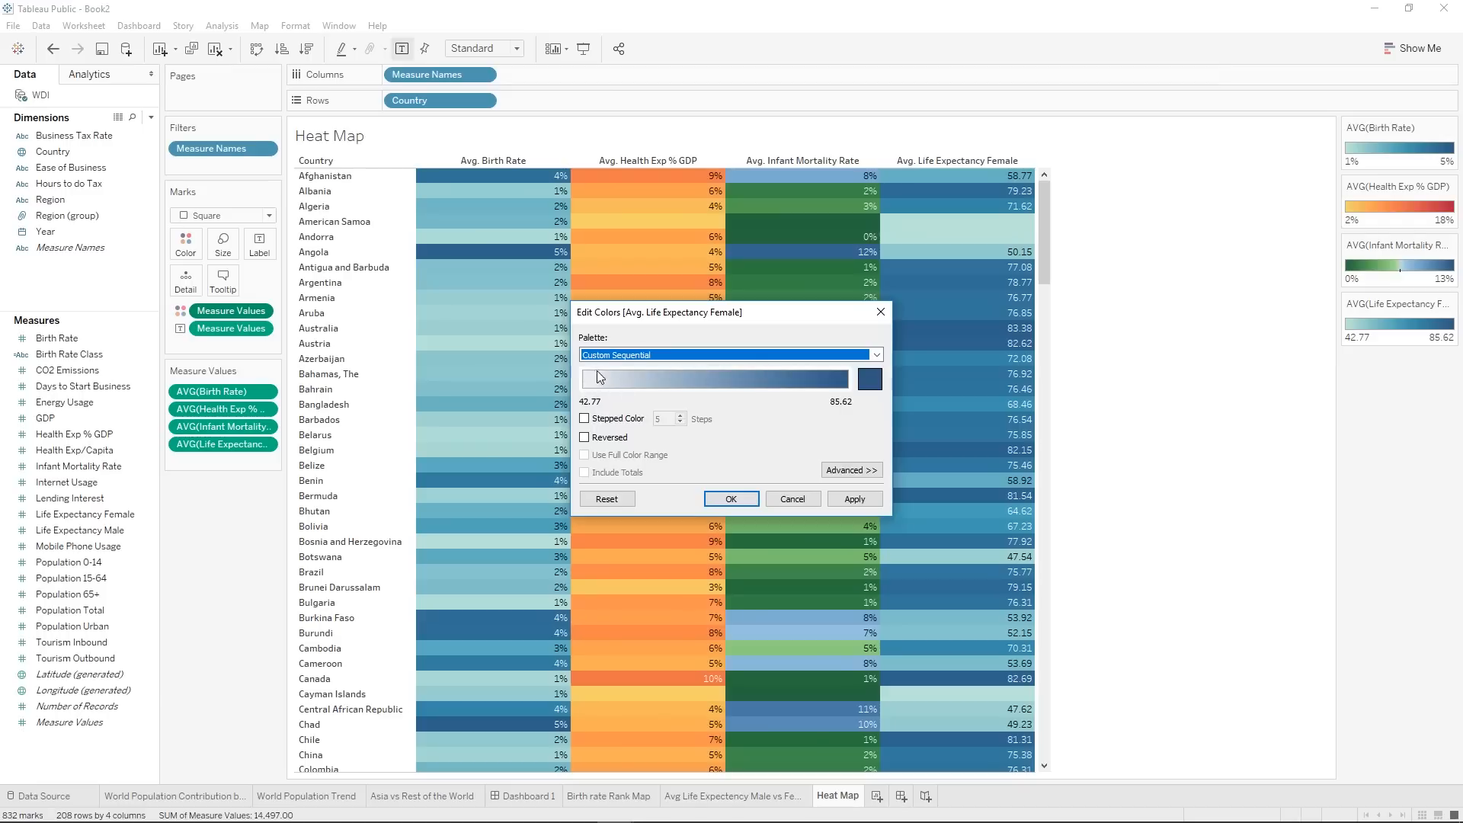
click(870, 384)
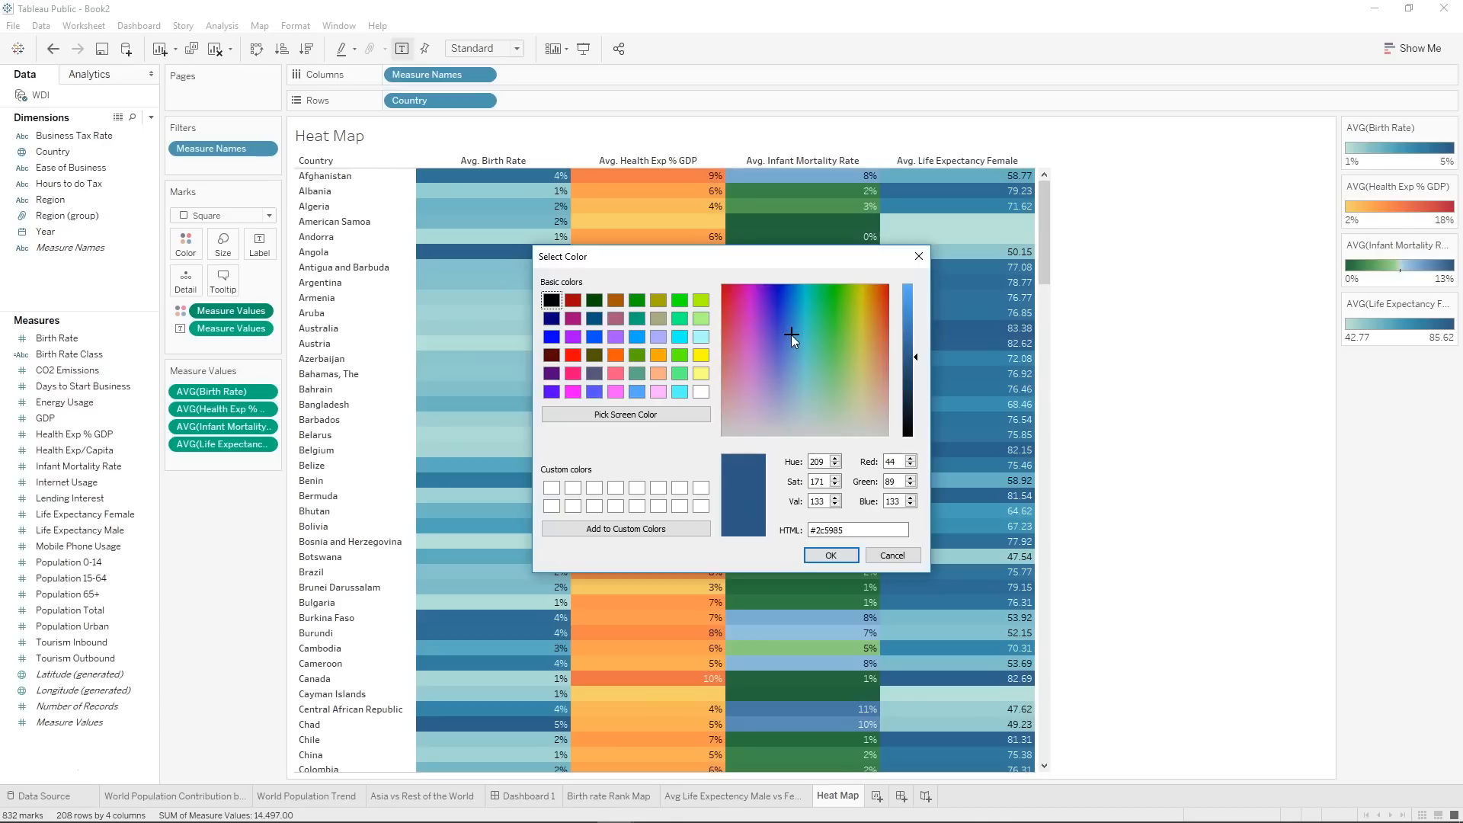
drag(791, 335, 802, 335)
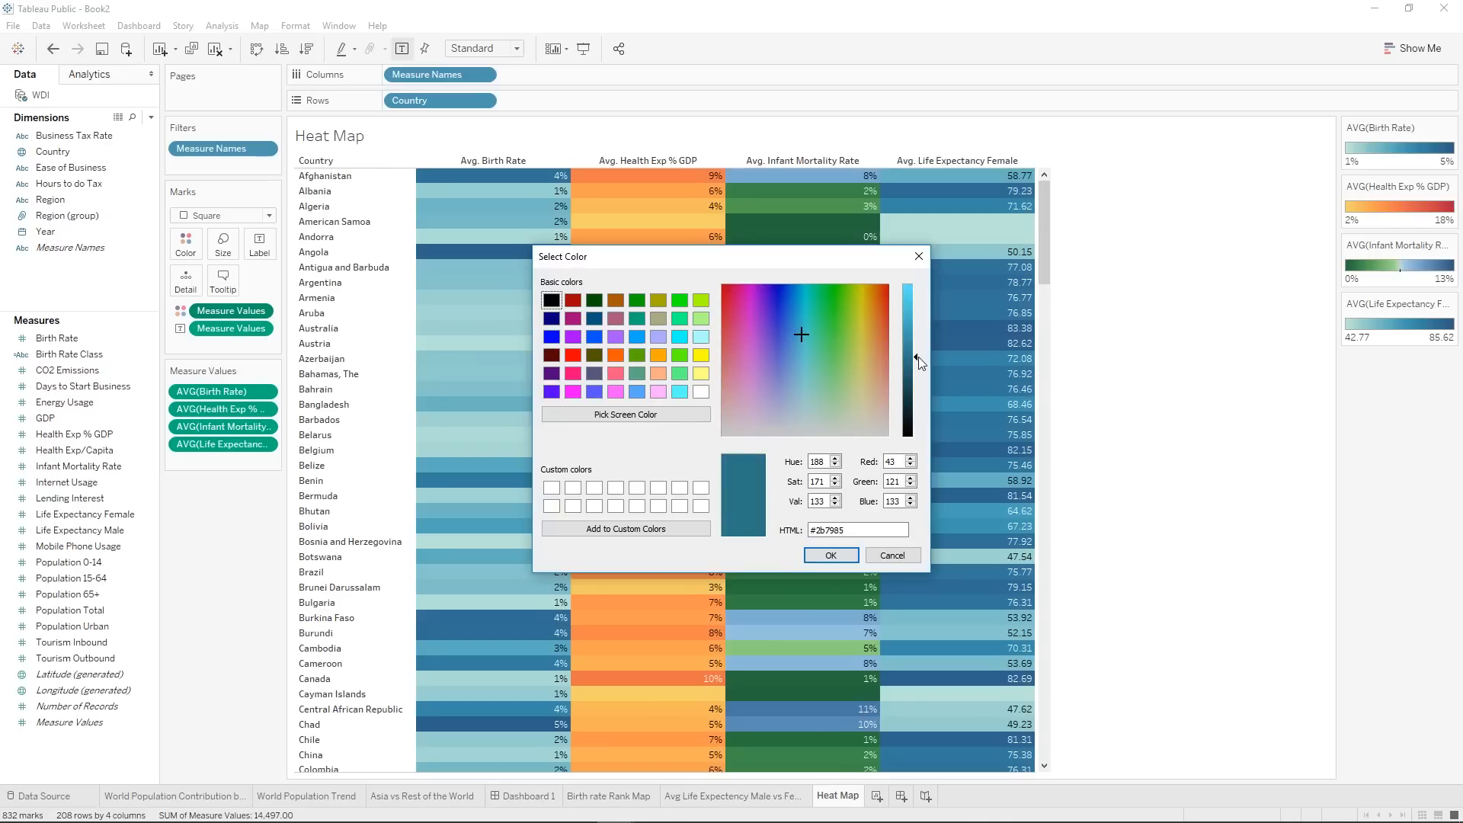
drag(918, 356, 917, 315)
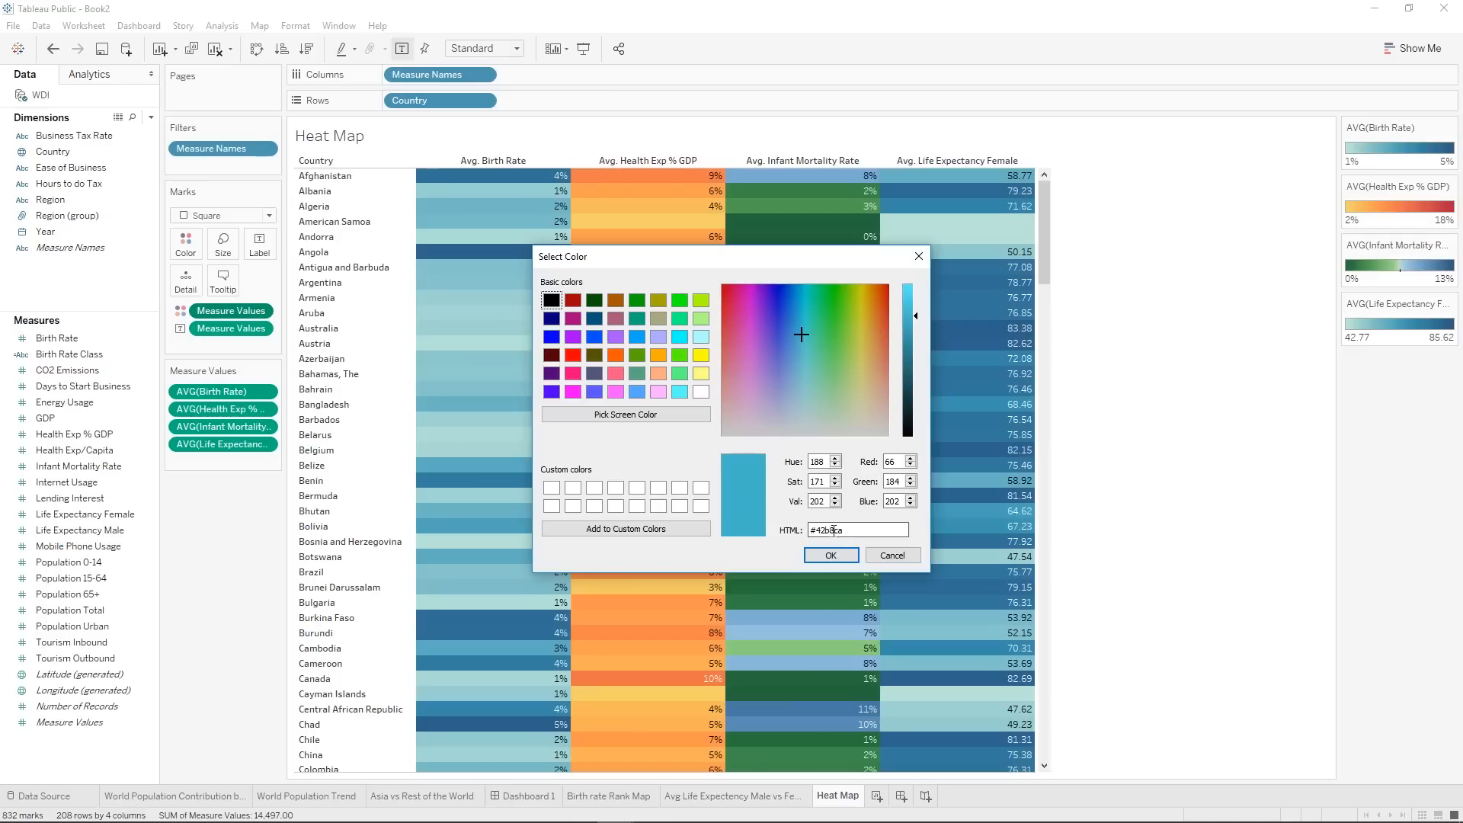
click(830, 556)
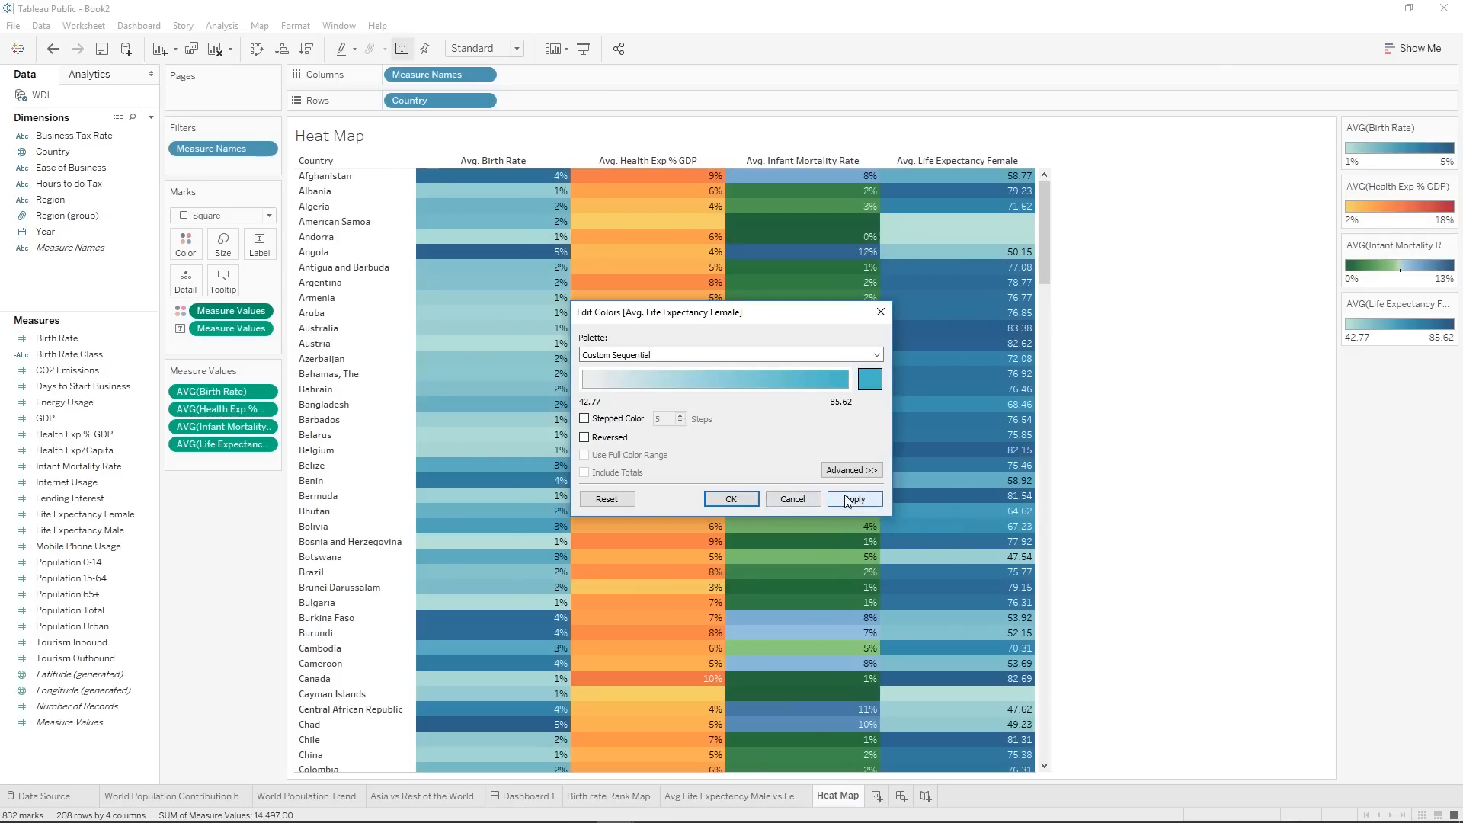
click(848, 500)
click(730, 499)
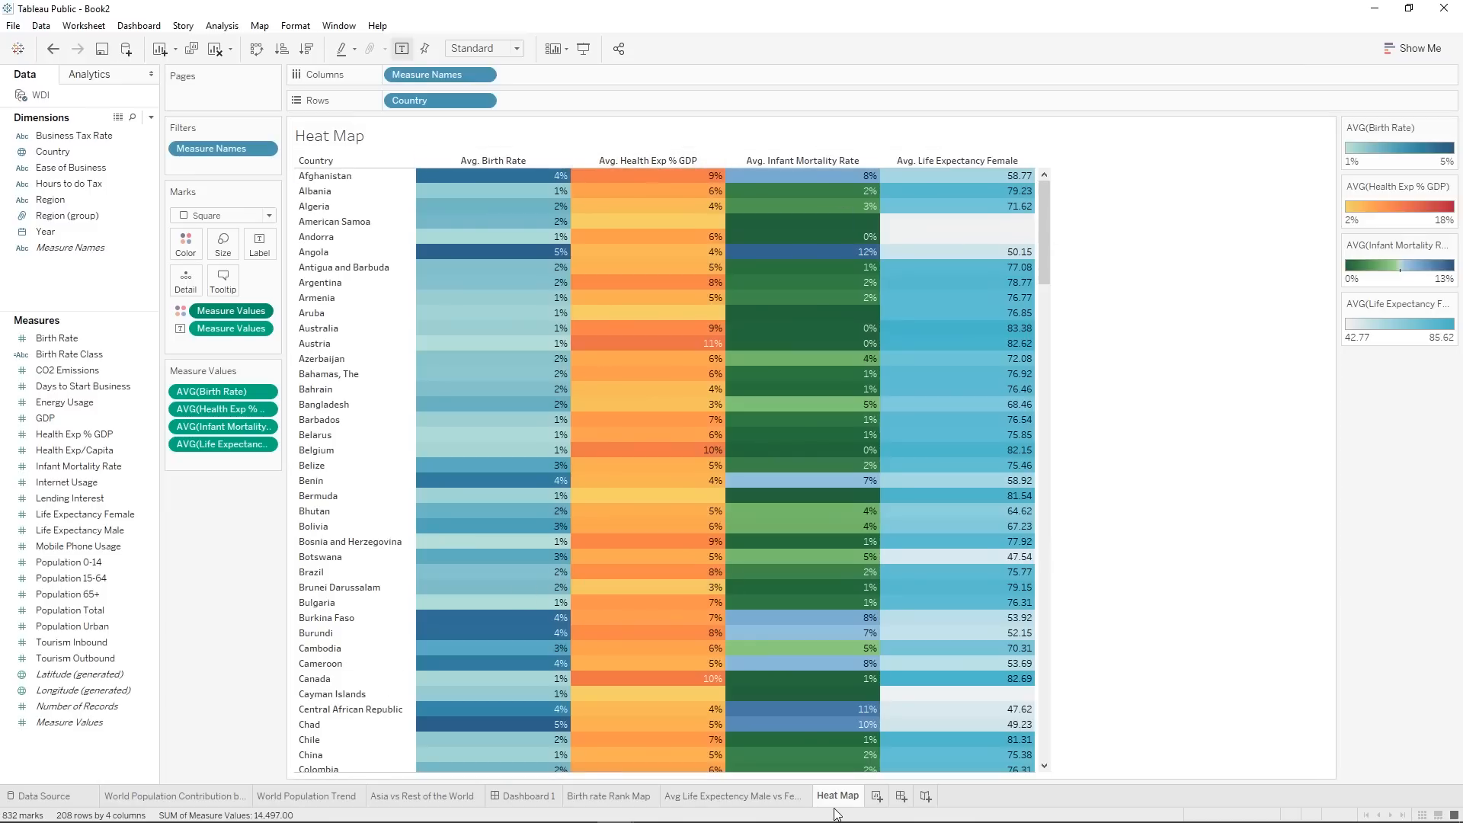
right_click(217, 312)
click(267, 665)
Create a new dashboard and rename it Health Dashboard.
click(900, 796)
right_click(903, 803)
click(946, 639)
text(Health Dashboard)
key(Return)
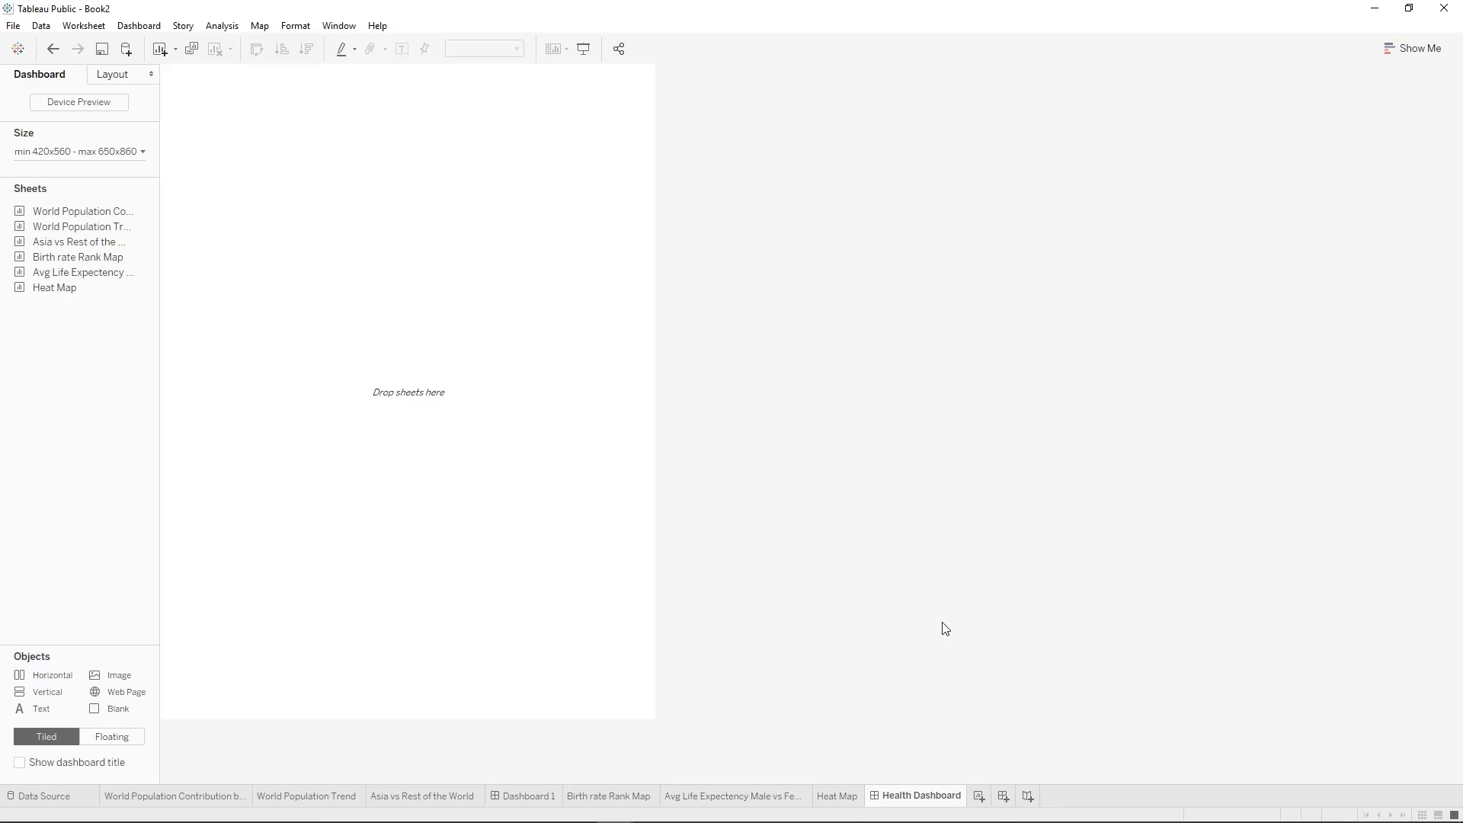
Set the Health Dashboard's size to Automatic.
click(72, 153)
click(69, 178)
click(76, 210)
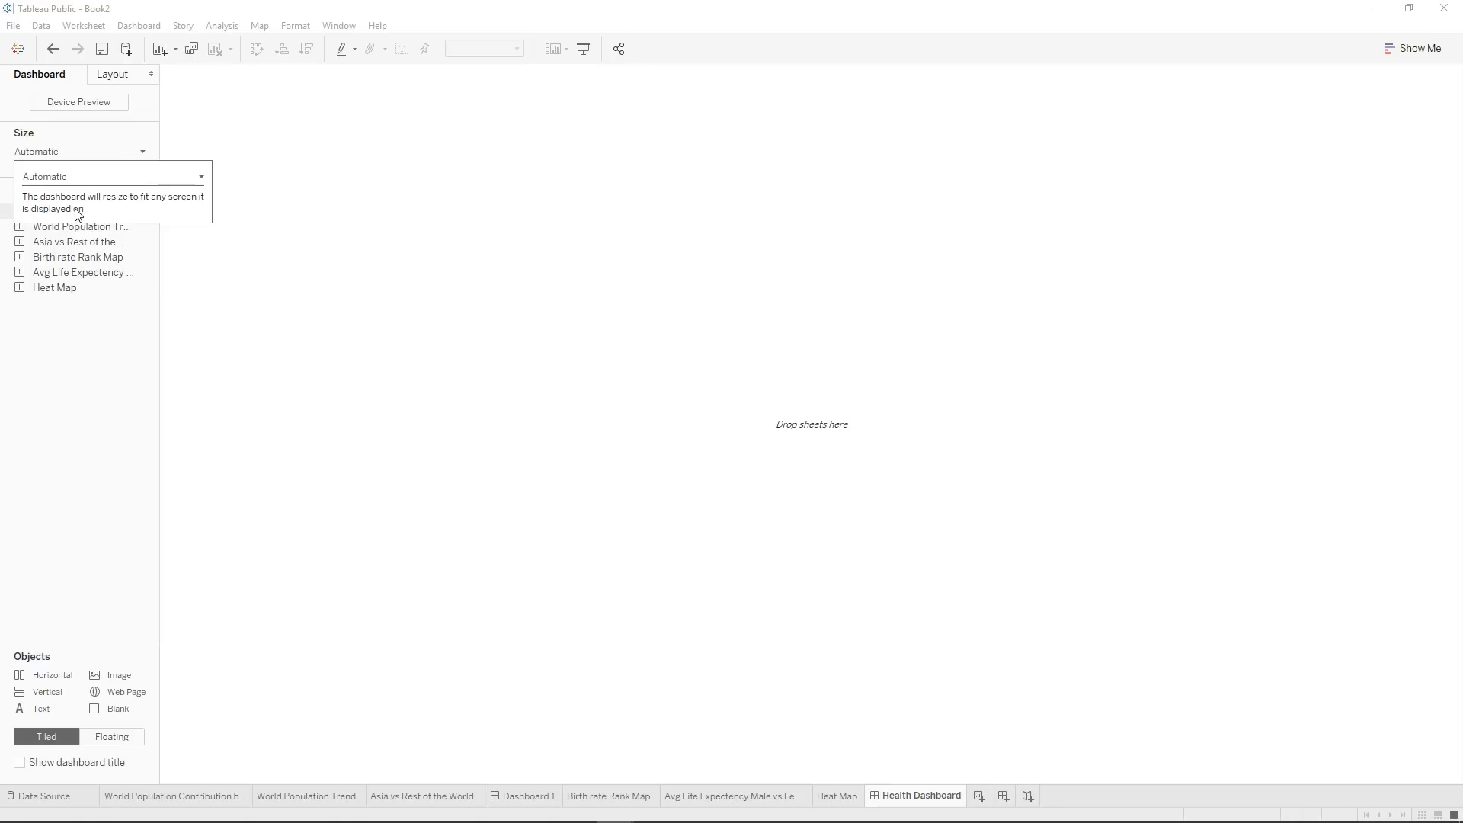
click(61, 162)
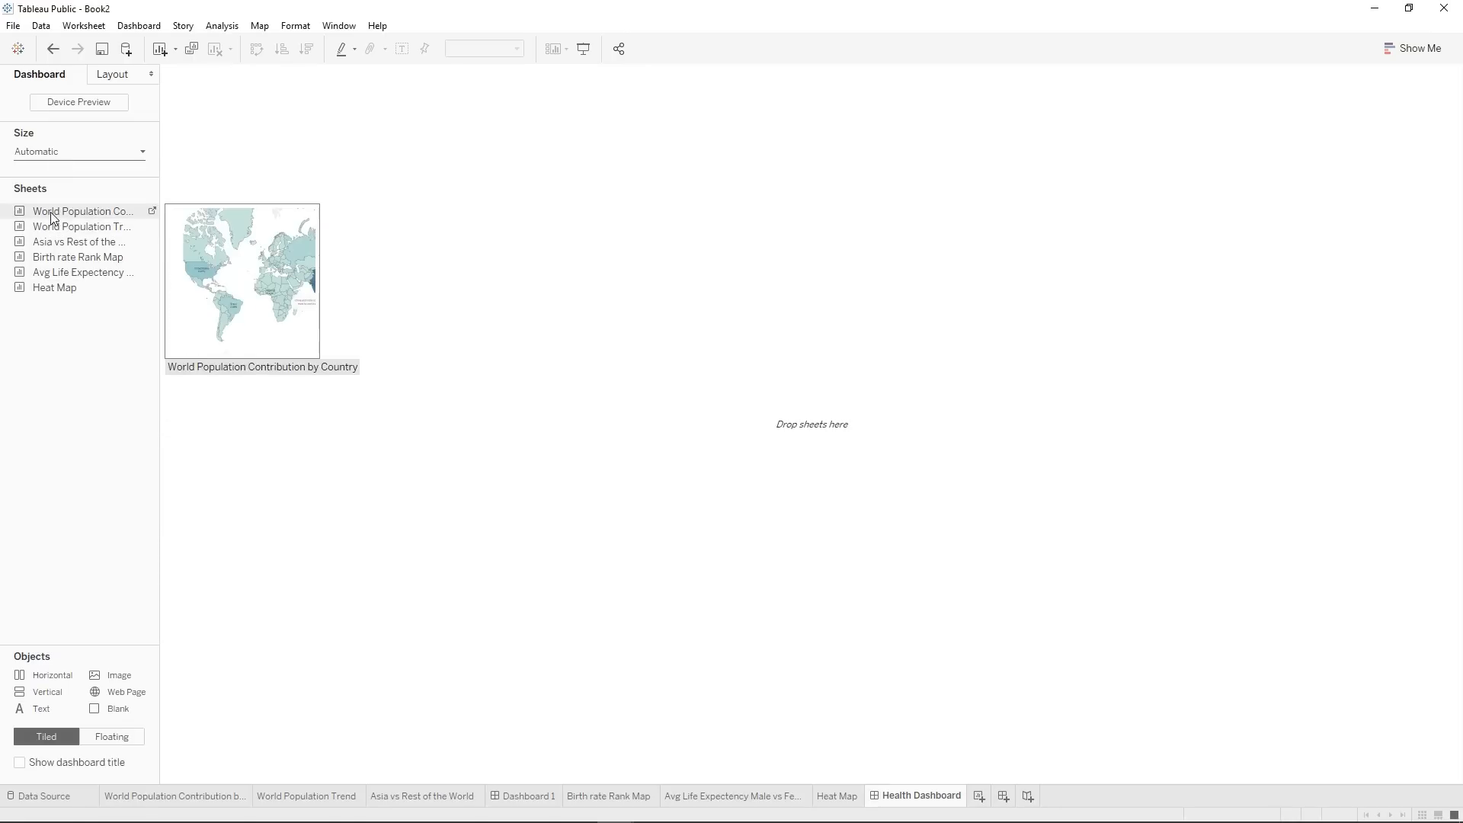
Place the Birth rate Rank Map sheet on the empty dashboard and add the Heat Map sheet to its right.
drag(52, 218, 318, 250)
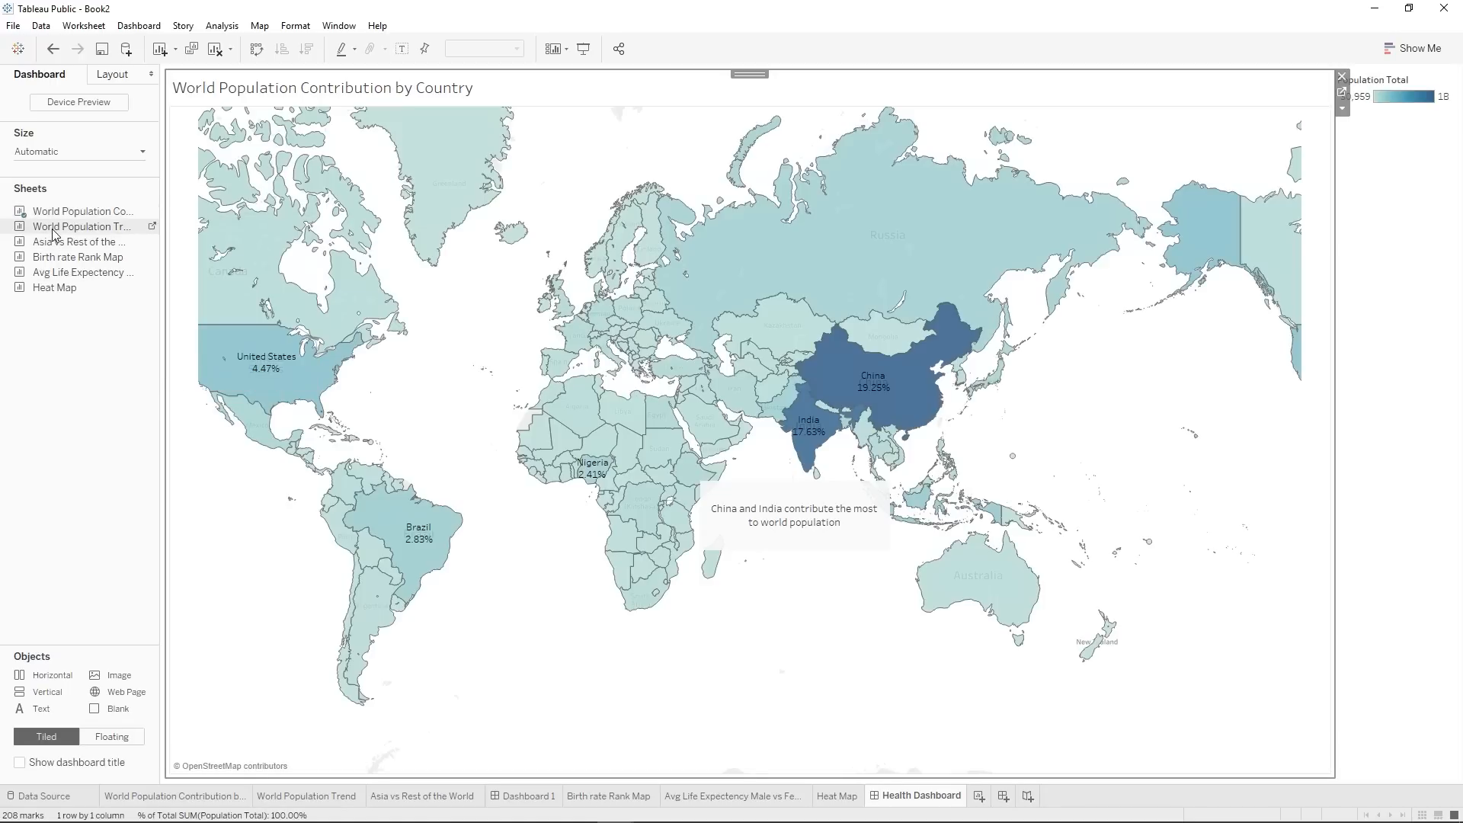
click(53, 49)
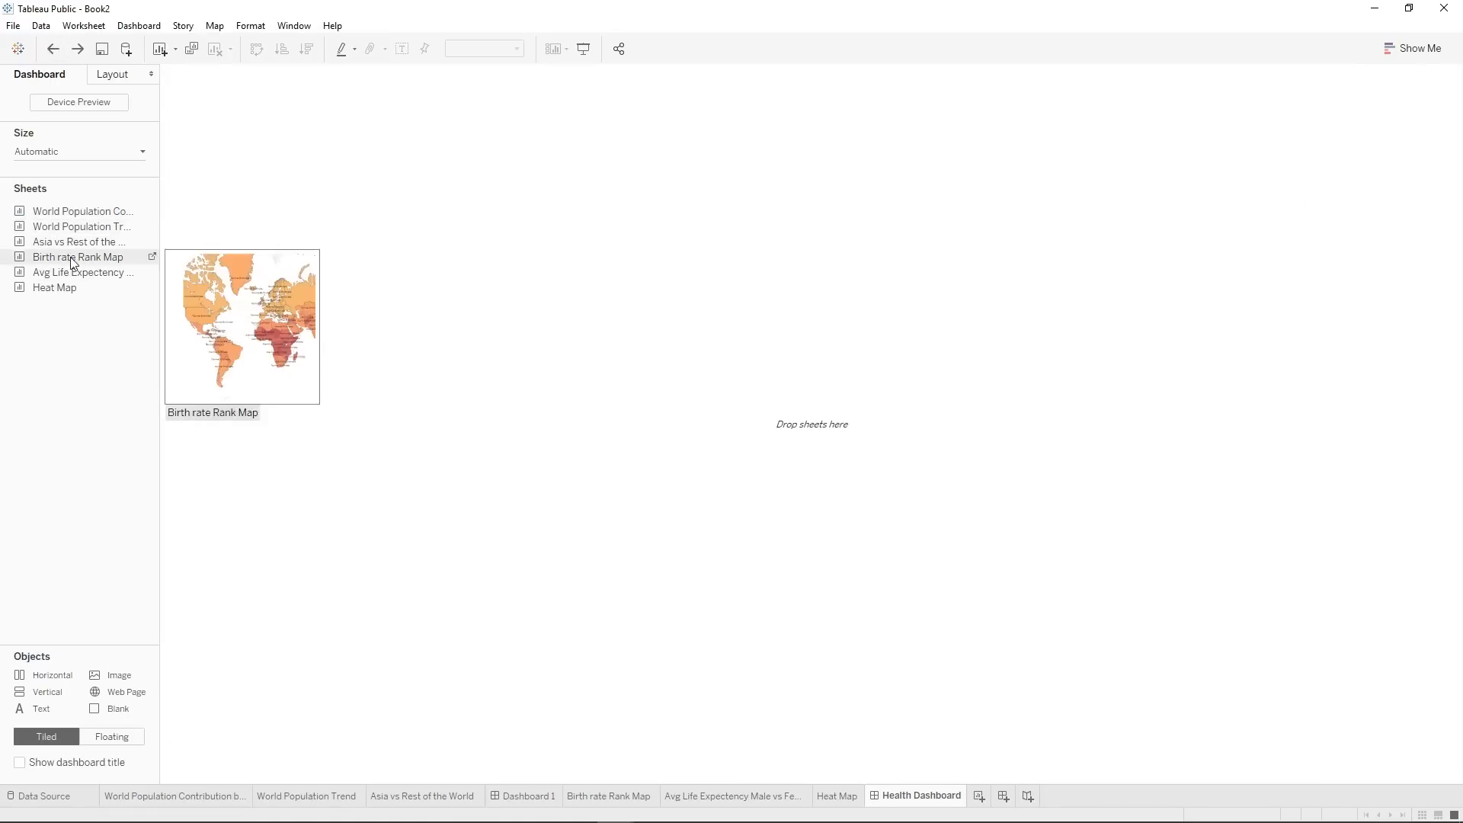
drag(73, 261, 496, 291)
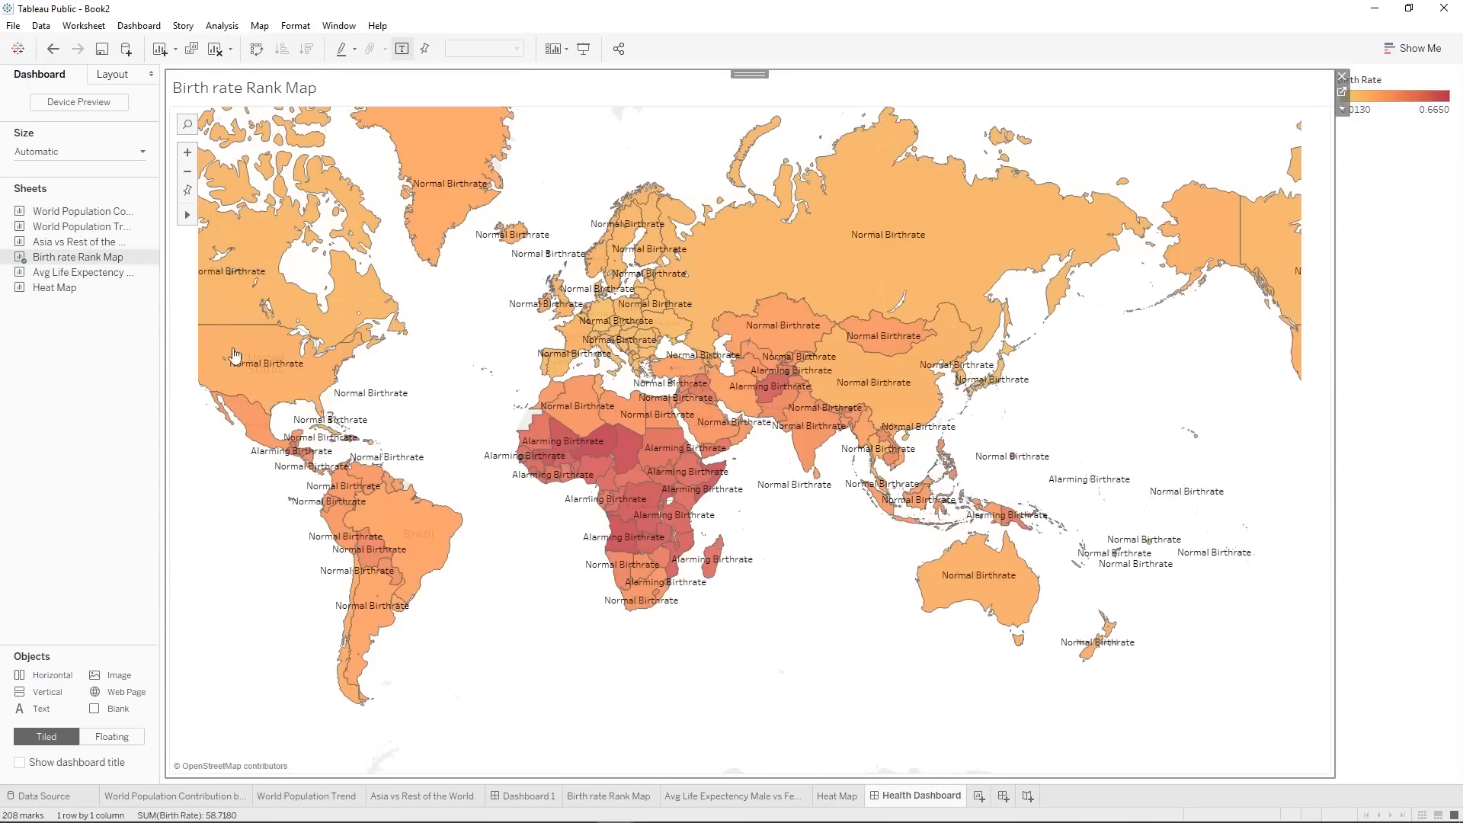
click(63, 275)
drag(62, 285, 899, 389)
drag(1004, 385, 1004, 385)
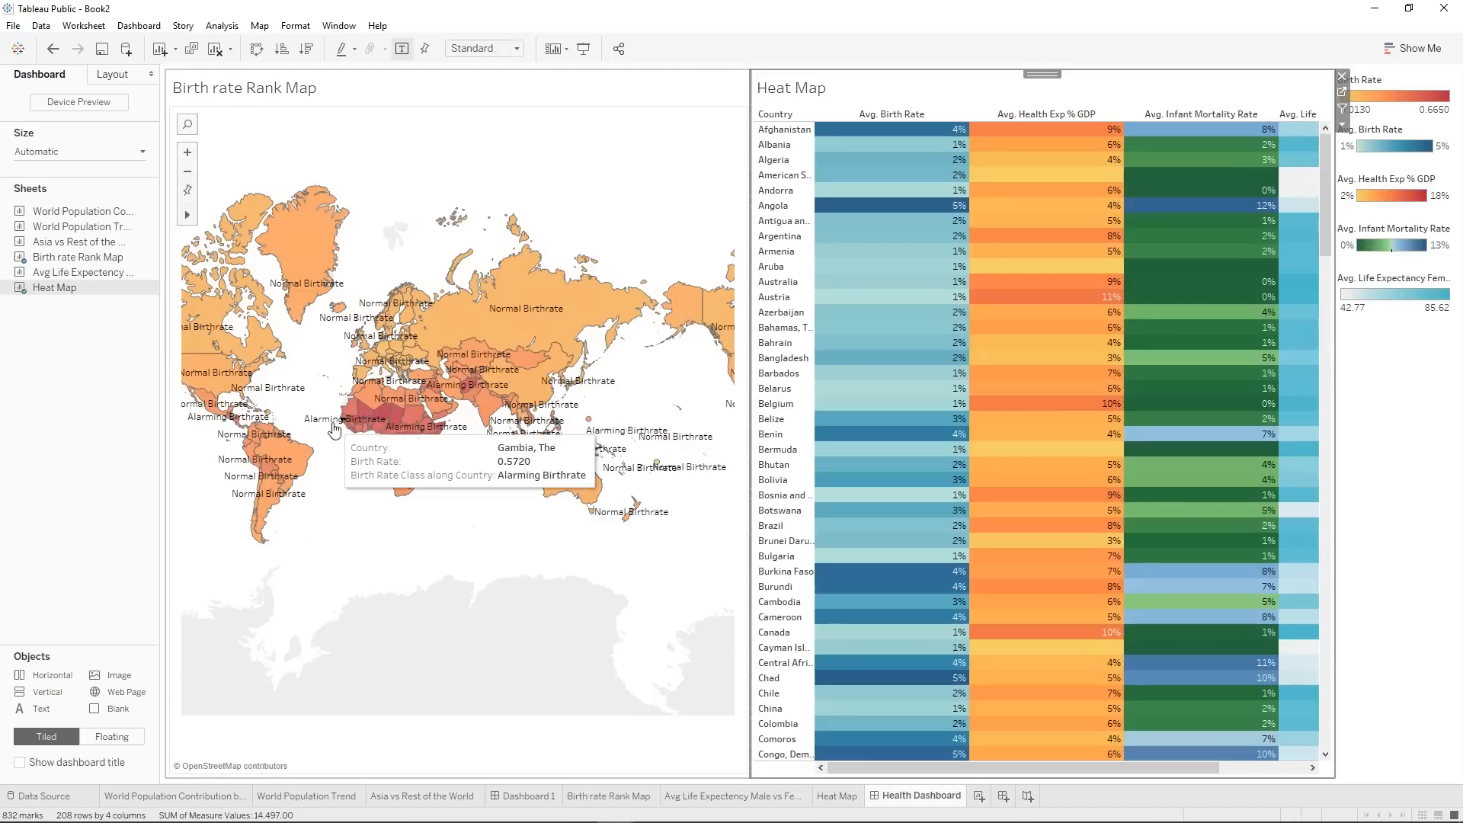
Add the Avg Life Expectency Male vs Female sheet below the map and a short layout container across the dashboard's top.
drag(76, 272, 386, 584)
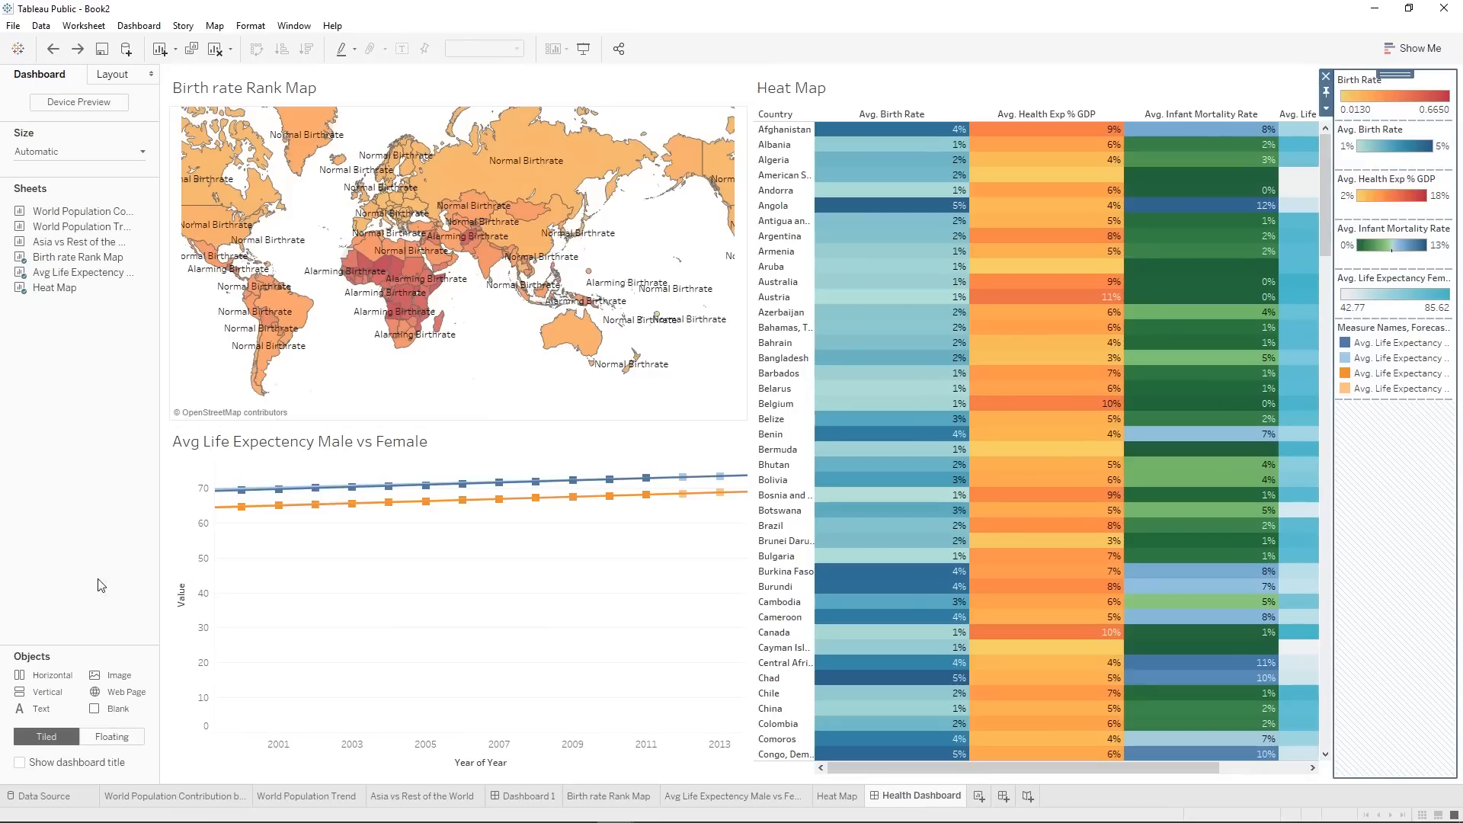
drag(67, 688, 588, 66)
drag(555, 425, 510, 169)
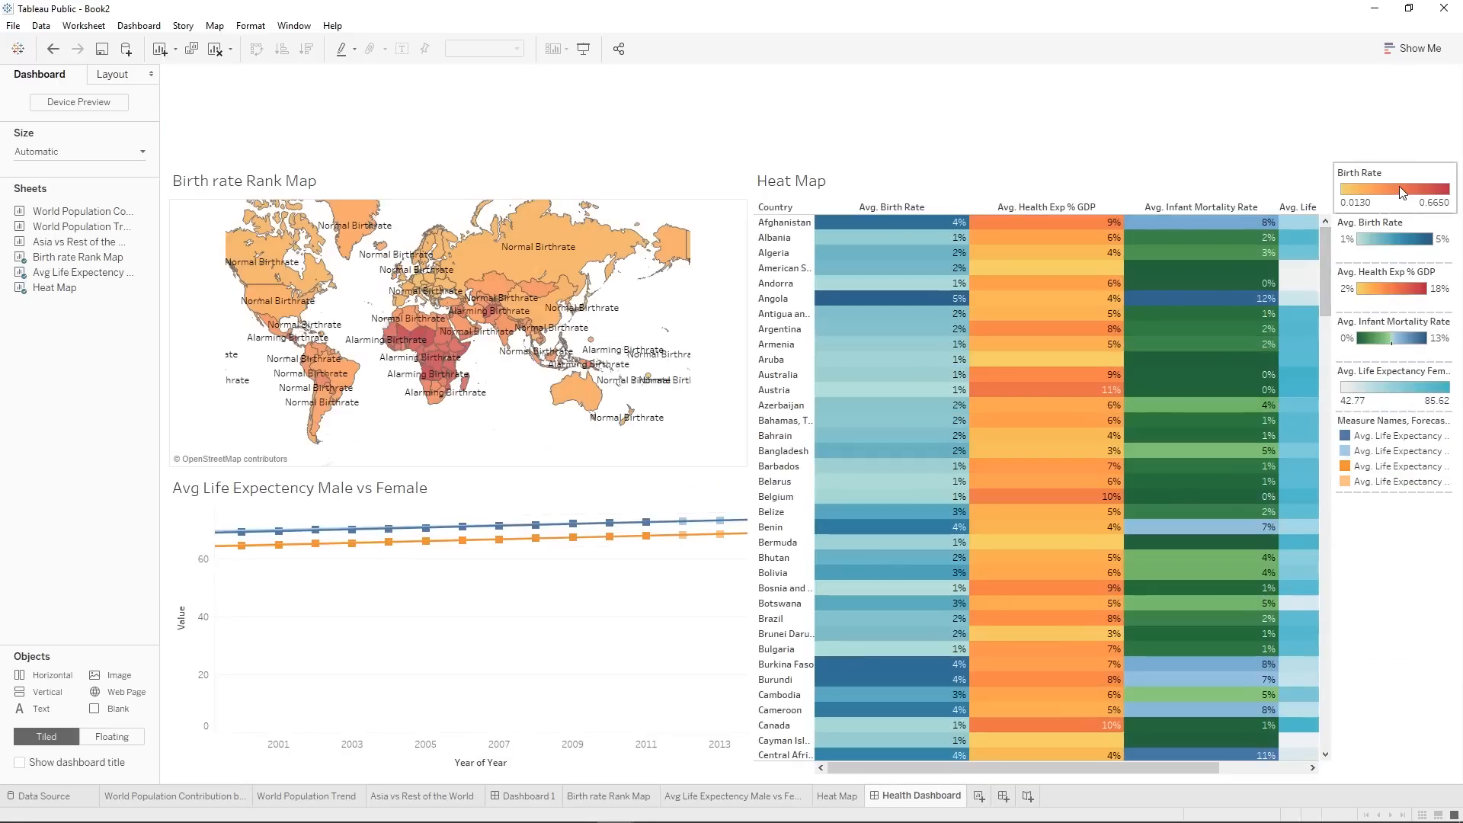
Move the Birth Rate legend and the four heat map measure legends side by side into the container above the charts.
click(1399, 186)
mouse_move(1400, 158)
mouse_down()
mouse_move(1373, 127)
mouse_move(1396, 162)
mouse_move(1110, 114)
mouse_move(1045, 125)
mouse_up()
click(1415, 175)
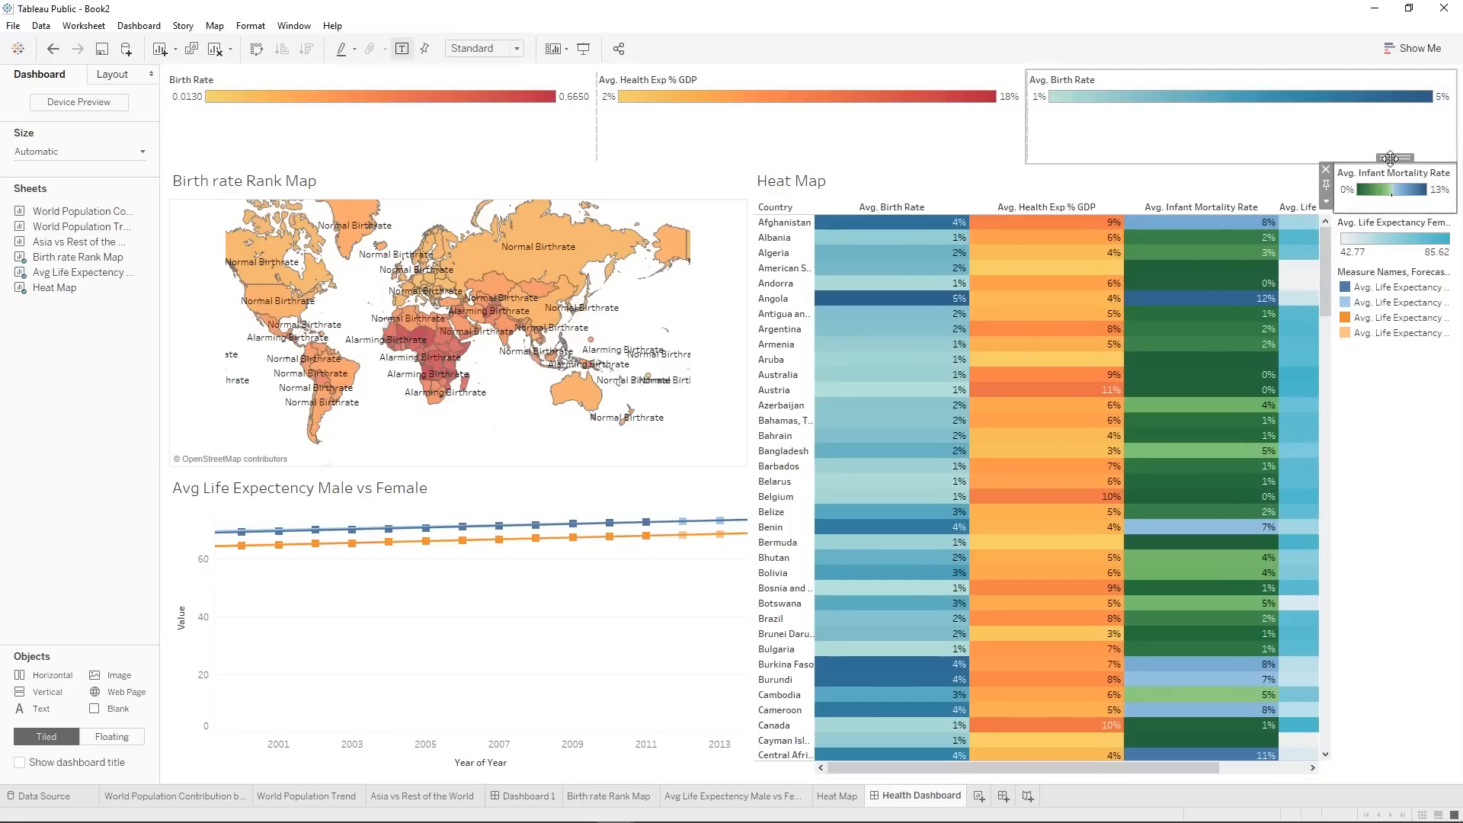
drag(1144, 163, 1036, 125)
click(1378, 183)
drag(1392, 158, 1143, 121)
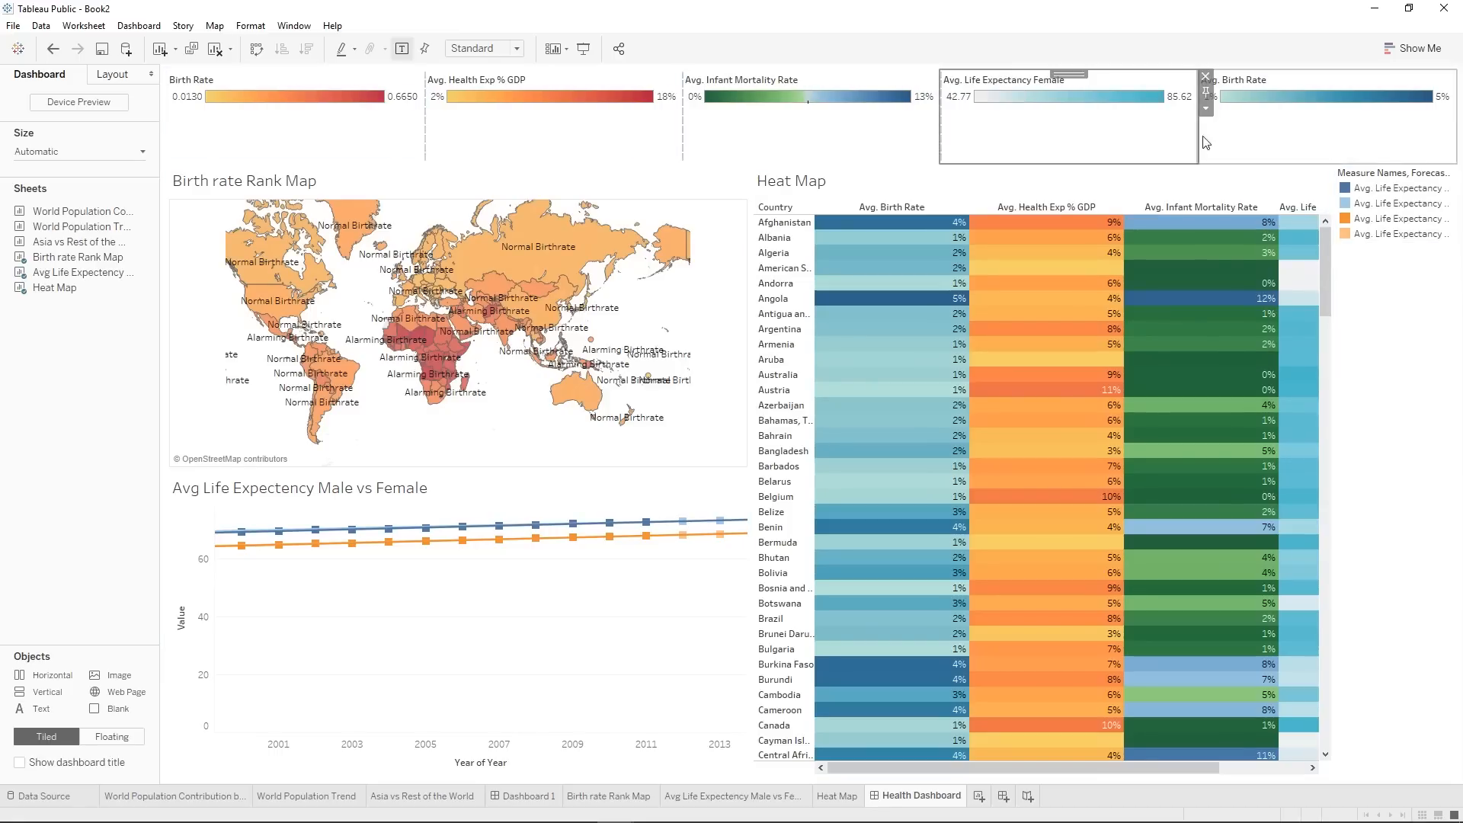
Move the Measure Names, Forecast indicator legend into the legend row, between Birth Rate and Avg. Health Exp % GDP.
click(1440, 201)
drag(1395, 158, 467, 133)
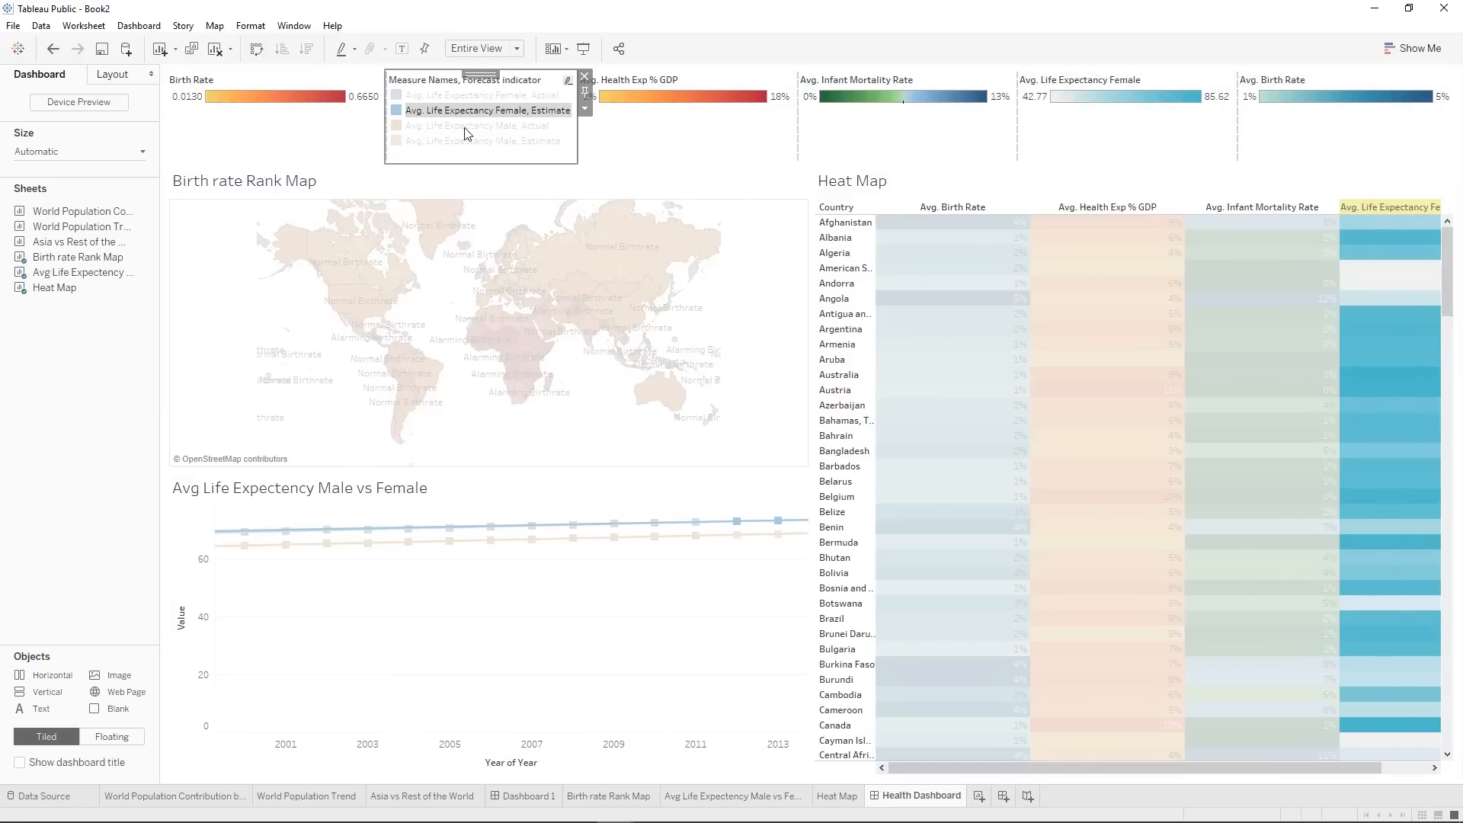
click(1359, 268)
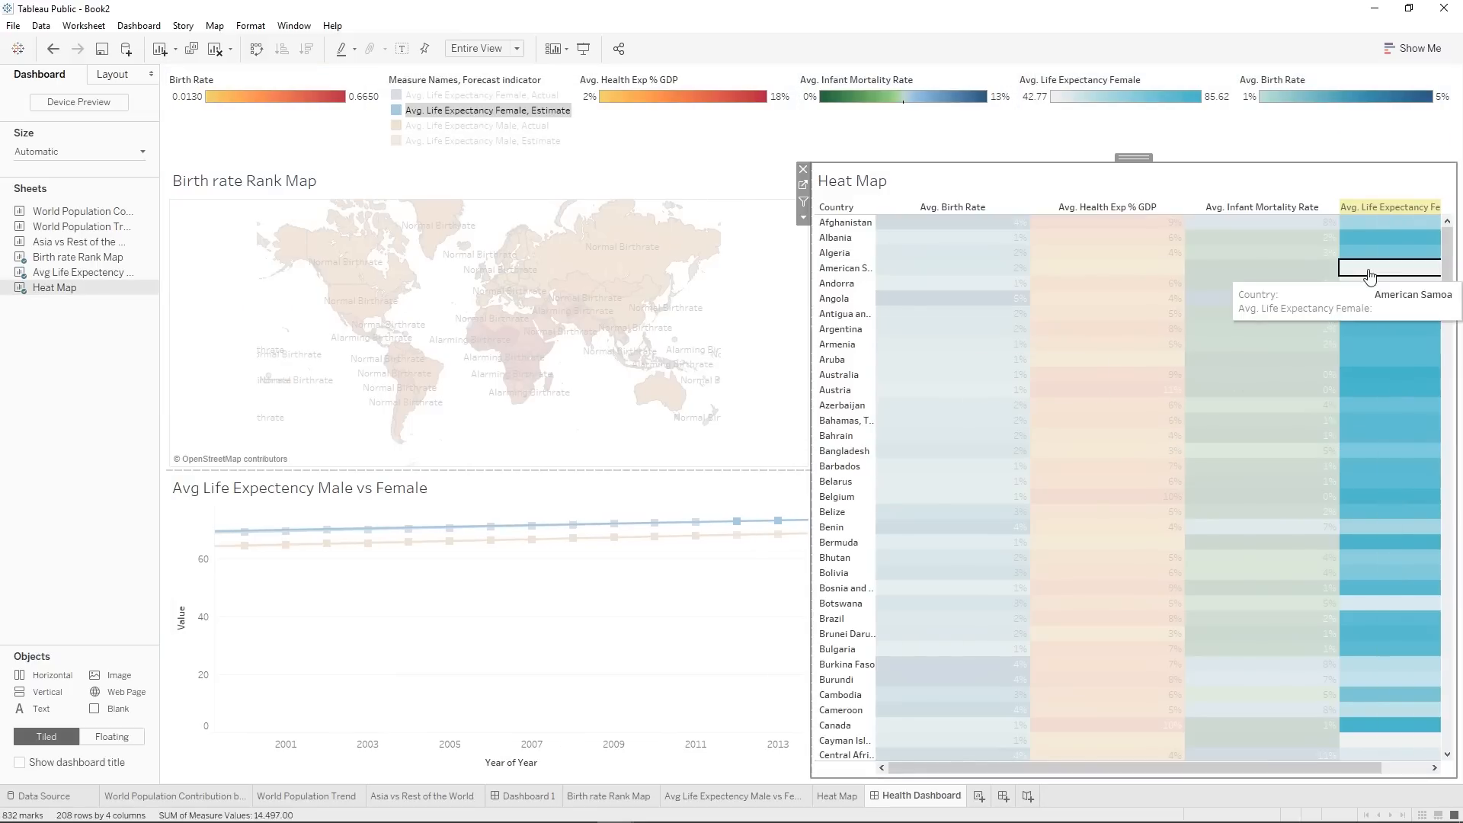
Try to move the Avg. Life Expectancy Female legend onto the Avg. Birth Rate legend's place in the row.
click(1257, 147)
click(1150, 122)
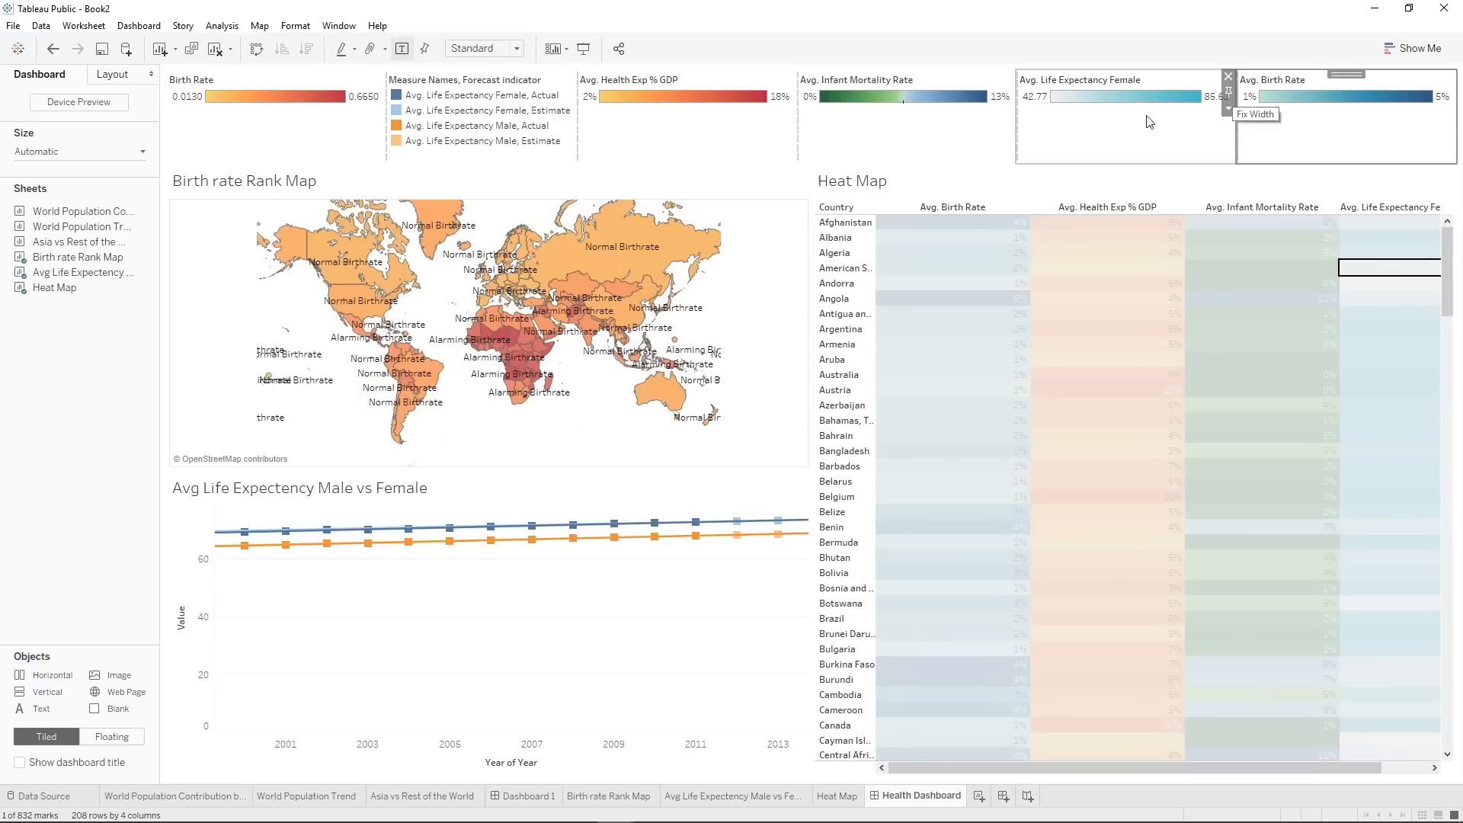
drag(1119, 74, 1267, 131)
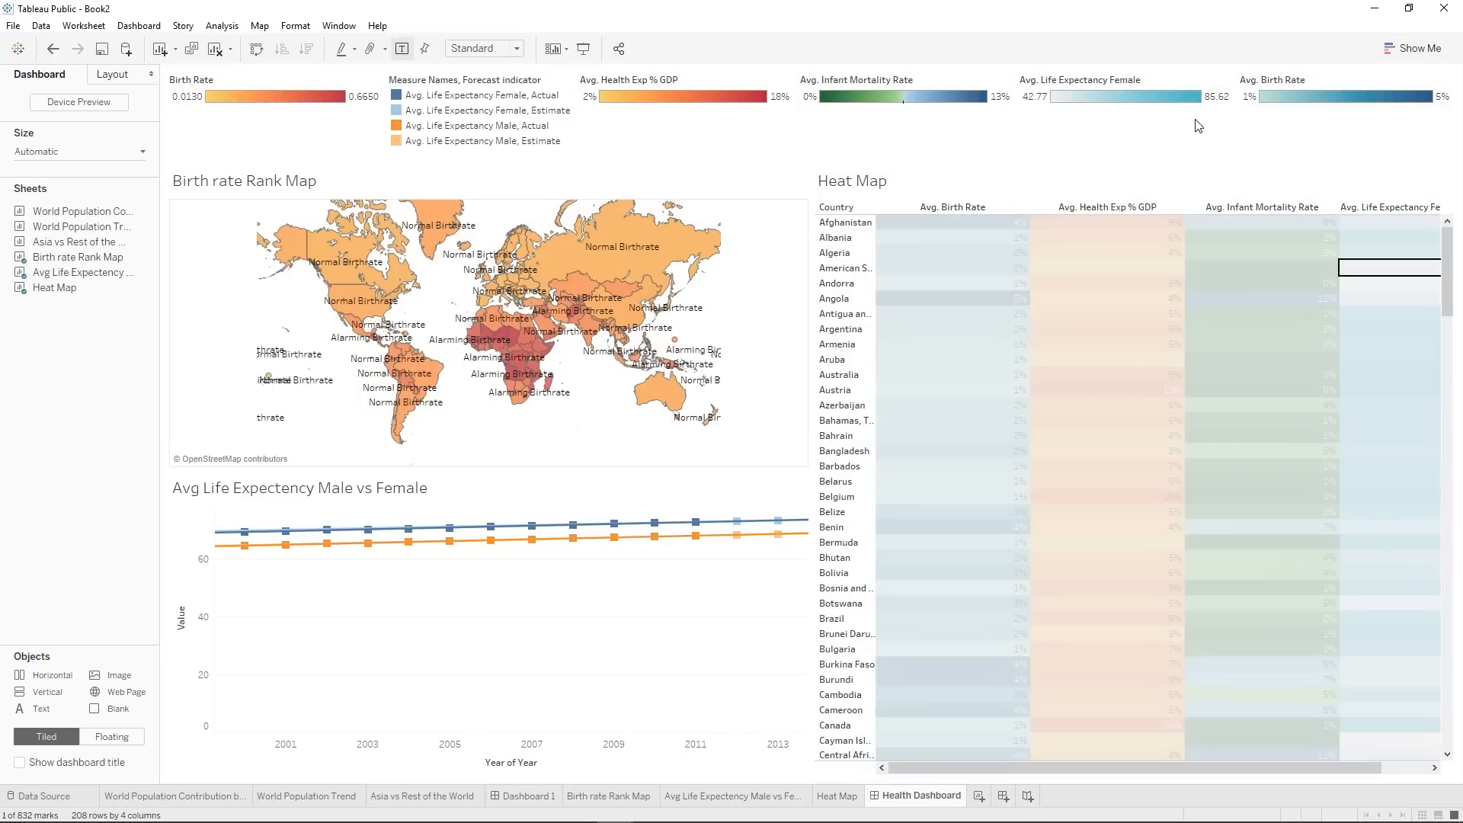
Move the Avg. Birth Rate legend between the Measure Names, Forecast indicator legend and the Avg. Health Exp % GDP legend.
click(1354, 141)
mouse_move(1356, 74)
mouse_down()
mouse_move(826, 78)
mouse_move(613, 117)
mouse_up()
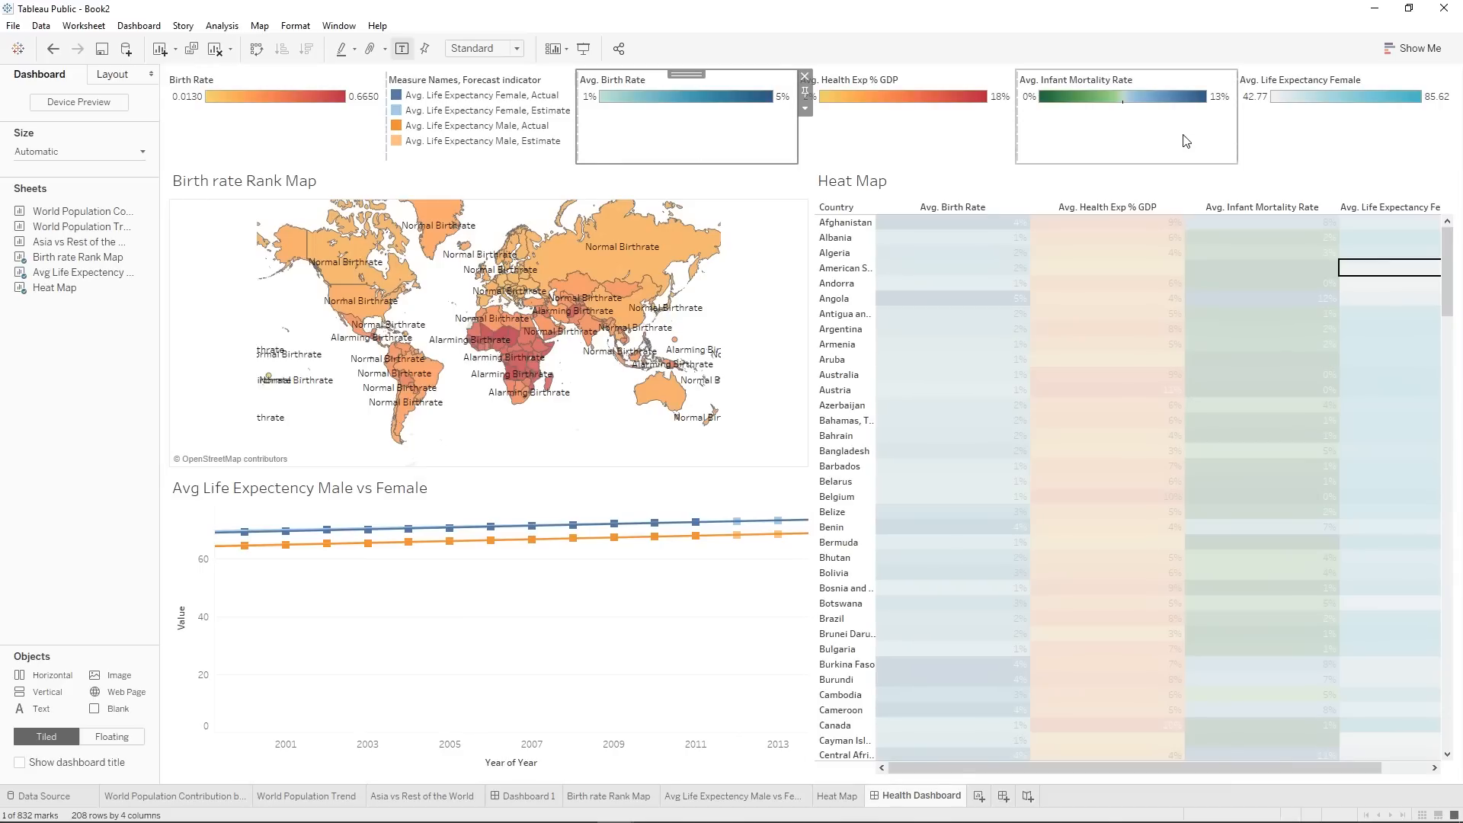
Adjust the widths of the Avg. Birth Rate, Avg. Health Exp % GDP and Avg. Infant Mortality Rate legends in the legend row.
drag(1236, 130, 1322, 140)
drag(954, 124, 1181, 140)
drag(1028, 138, 1177, 143)
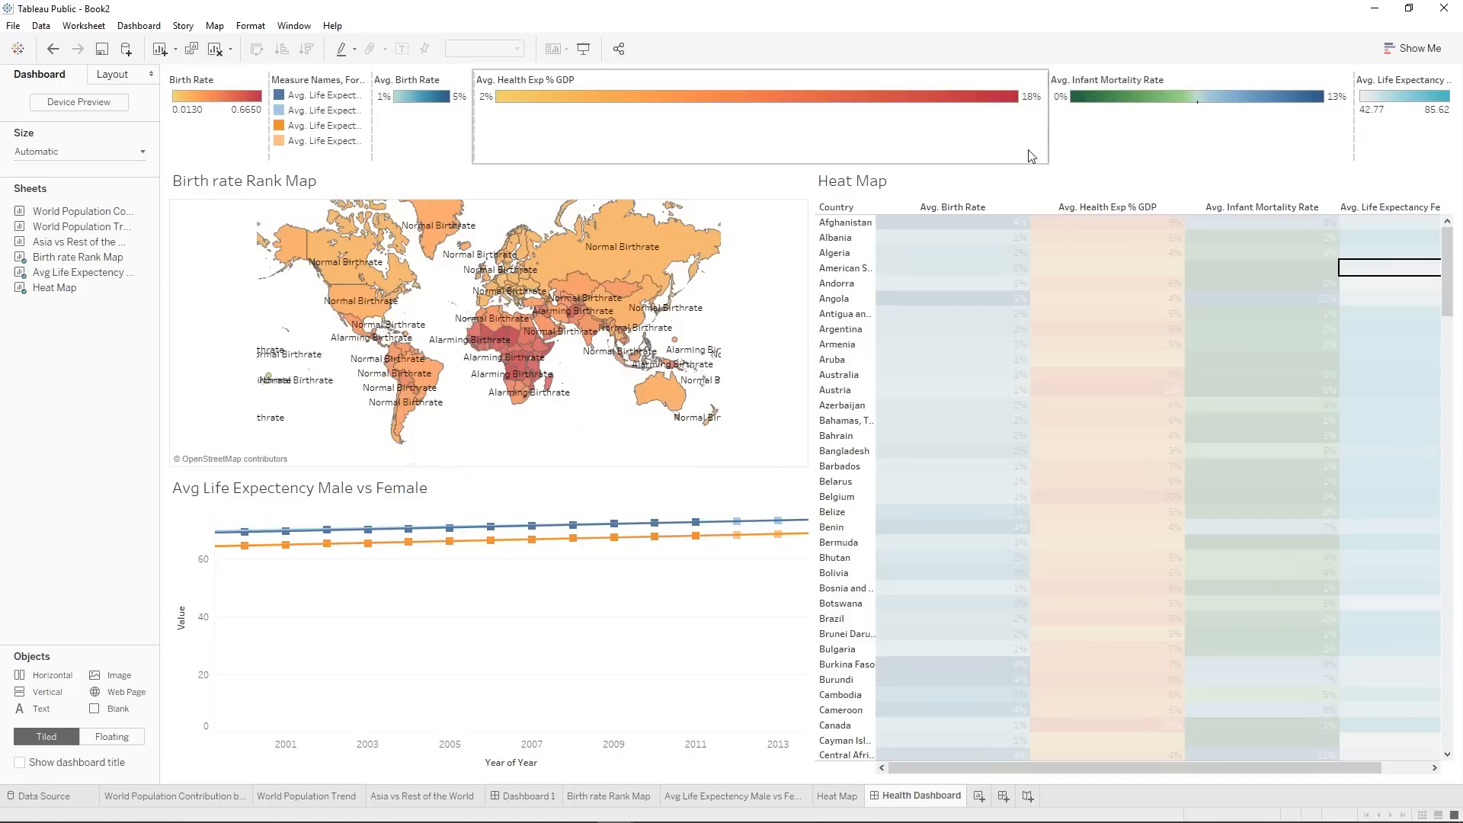
drag(1037, 146, 653, 137)
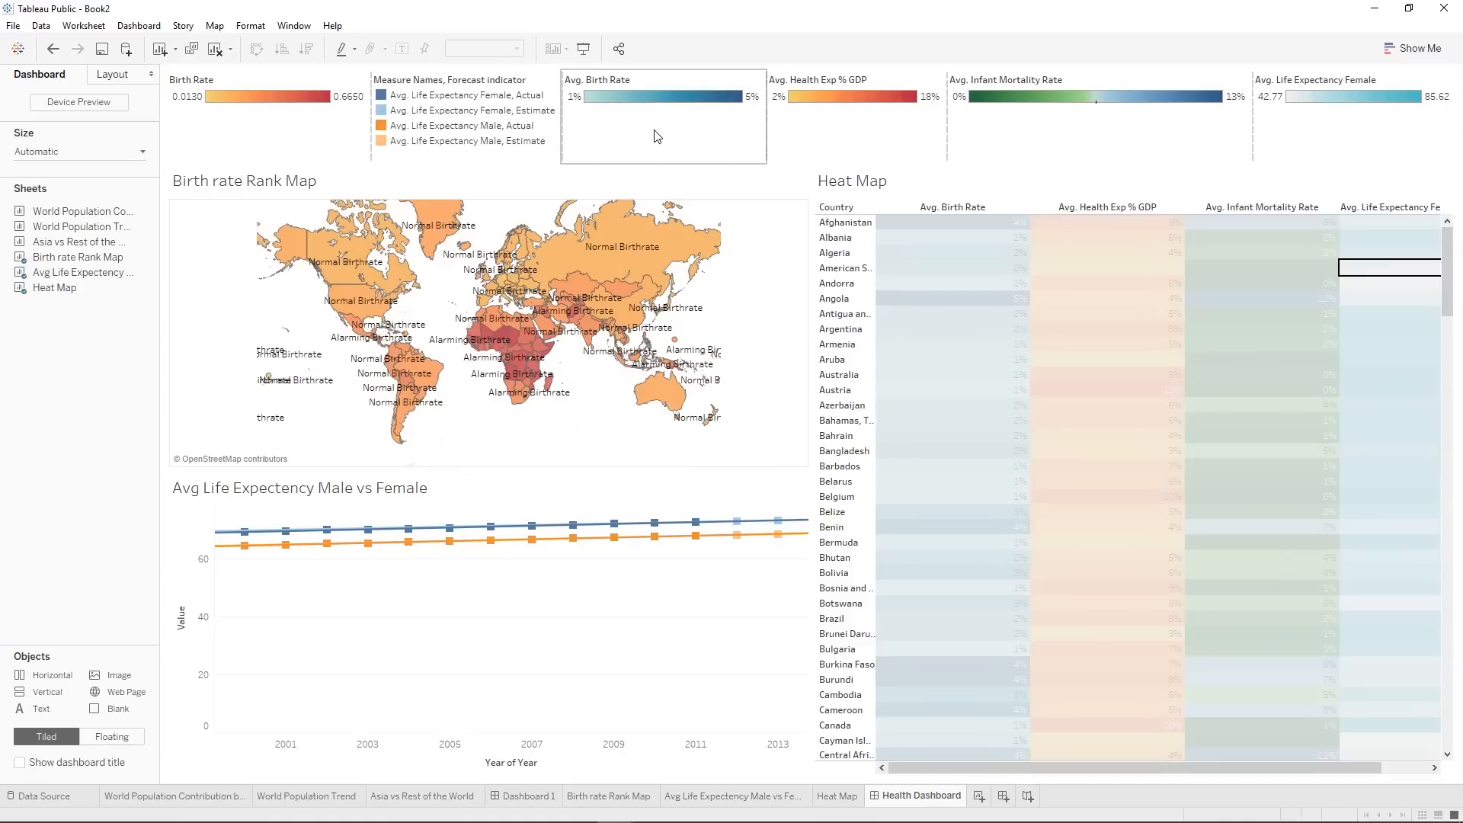
click(767, 124)
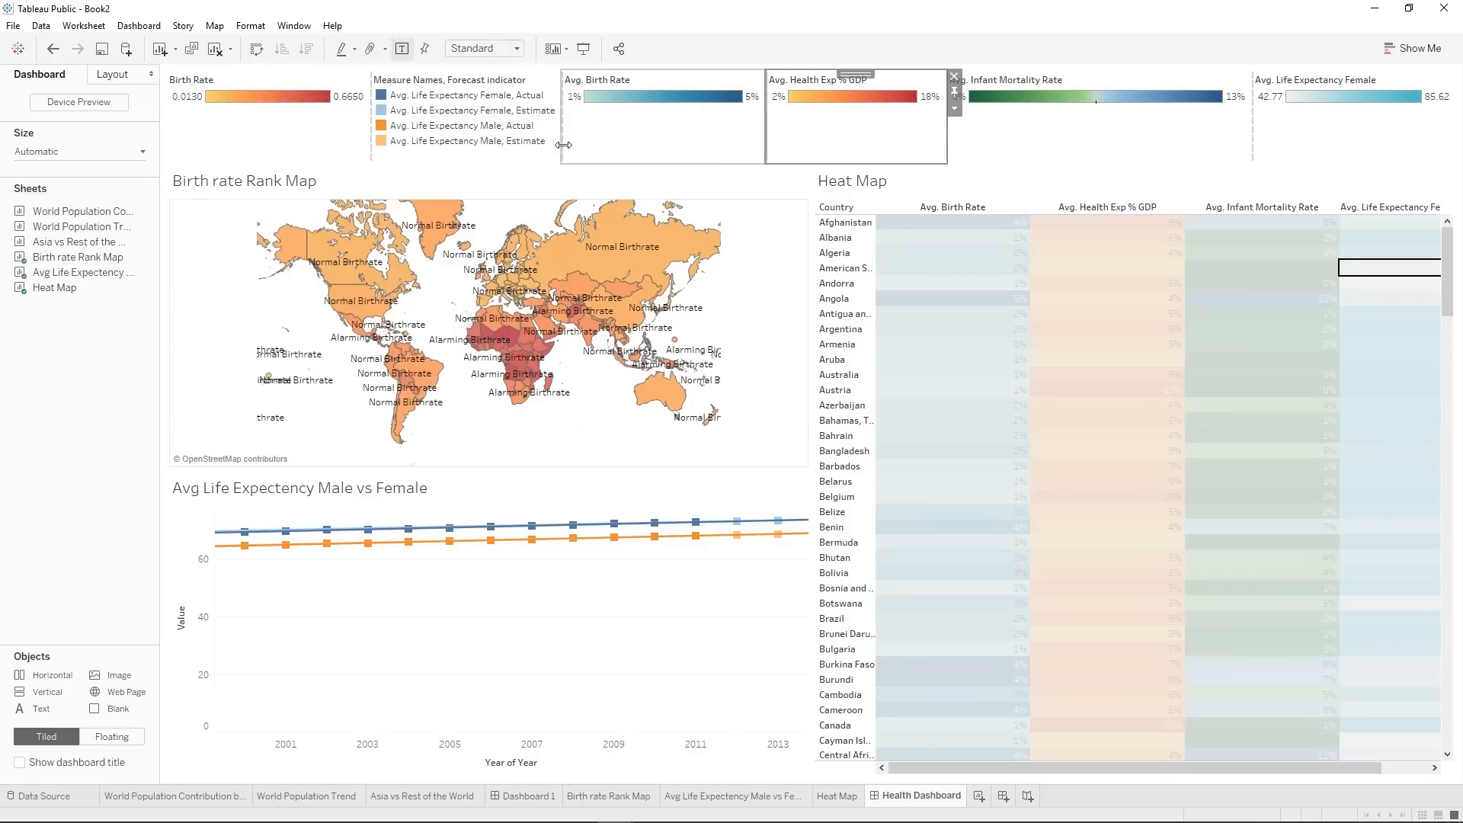
Insert a blank object into the legend row between the Measure Names, Forecast indicator and Avg. Birth Rate legends.
mouse_move(120, 712)
mouse_down()
mouse_move(557, 110)
mouse_move(735, 152)
mouse_move(936, 139)
mouse_up()
click(906, 136)
drag(1033, 128, 1088, 130)
click(660, 110)
click(591, 138)
click(555, 138)
click(603, 111)
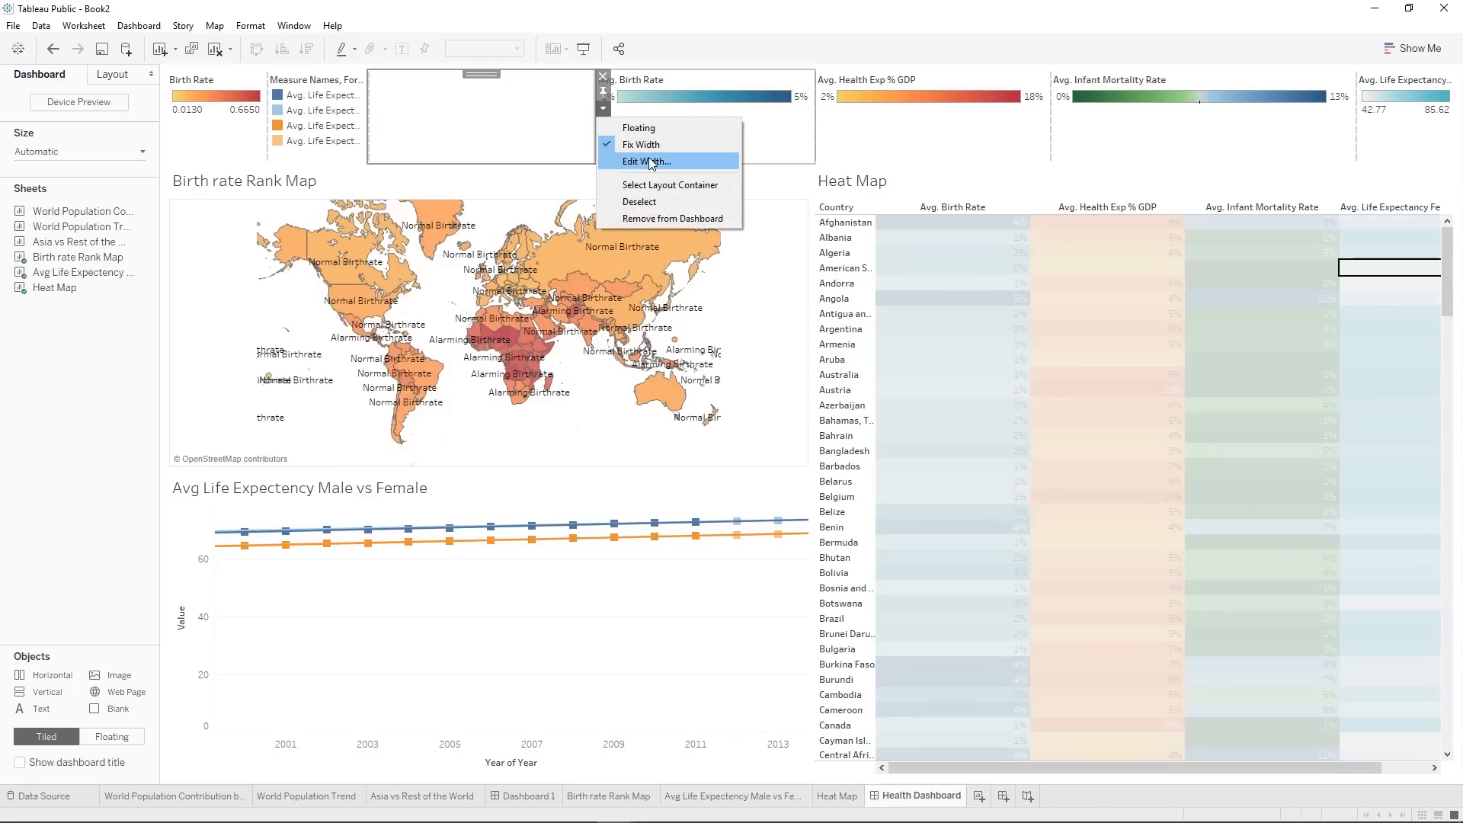
Turn off the fixed width of the Avg. Birth Rate, Avg. Health Exp % GDP and Avg. Infant Mortality Rate legends.
click(810, 84)
click(802, 79)
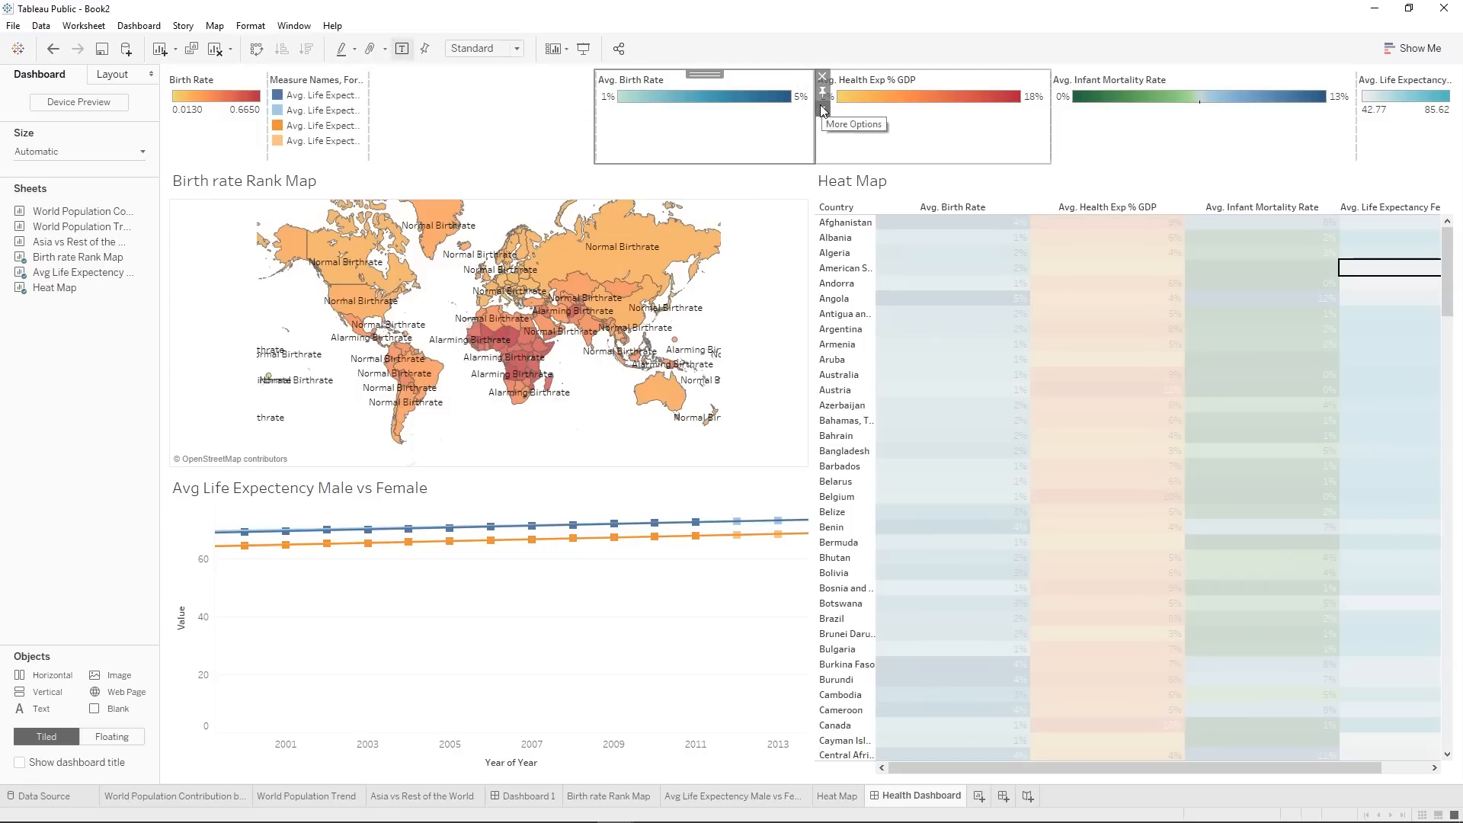
click(822, 108)
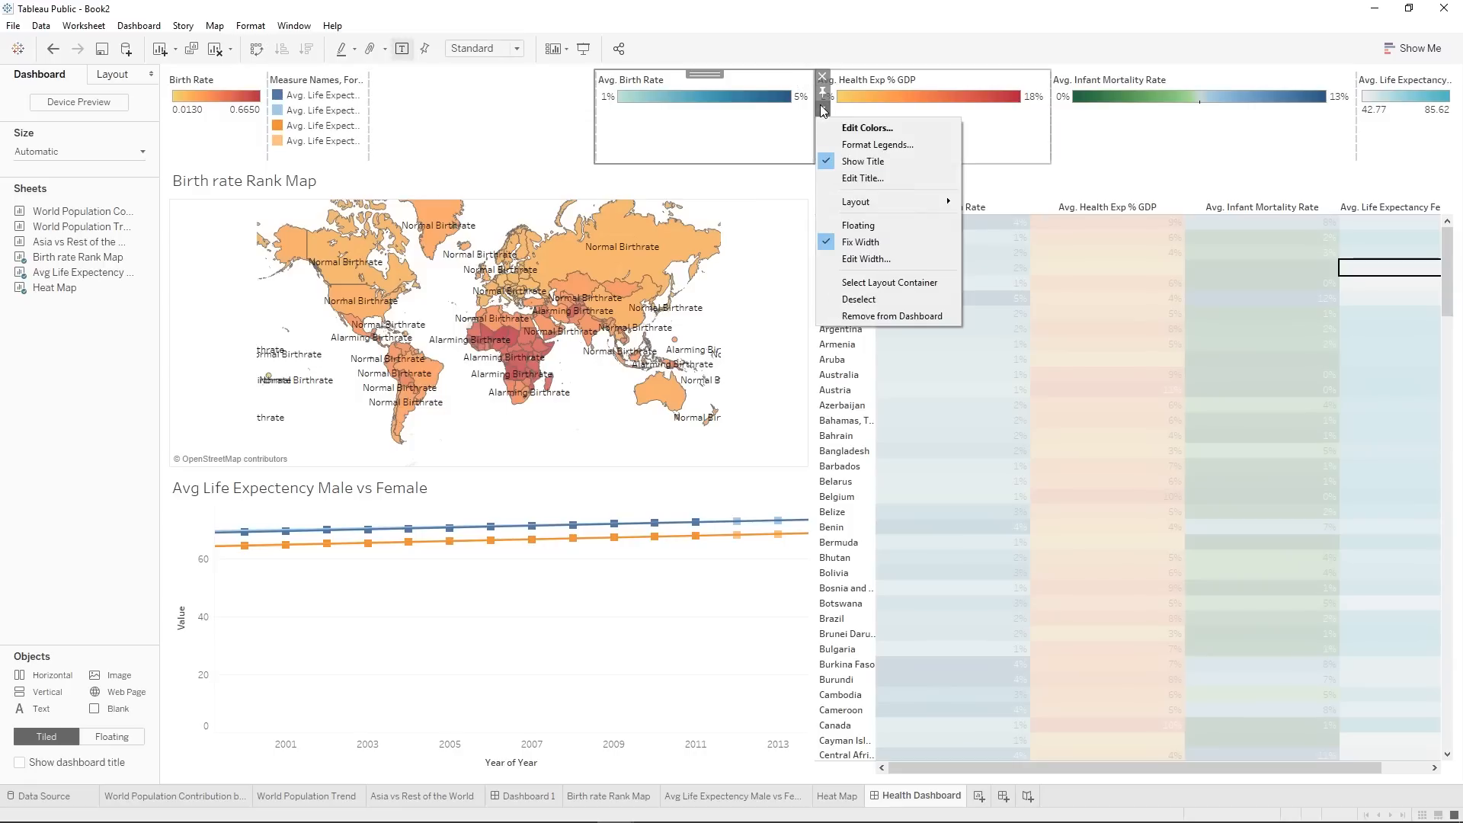
click(828, 243)
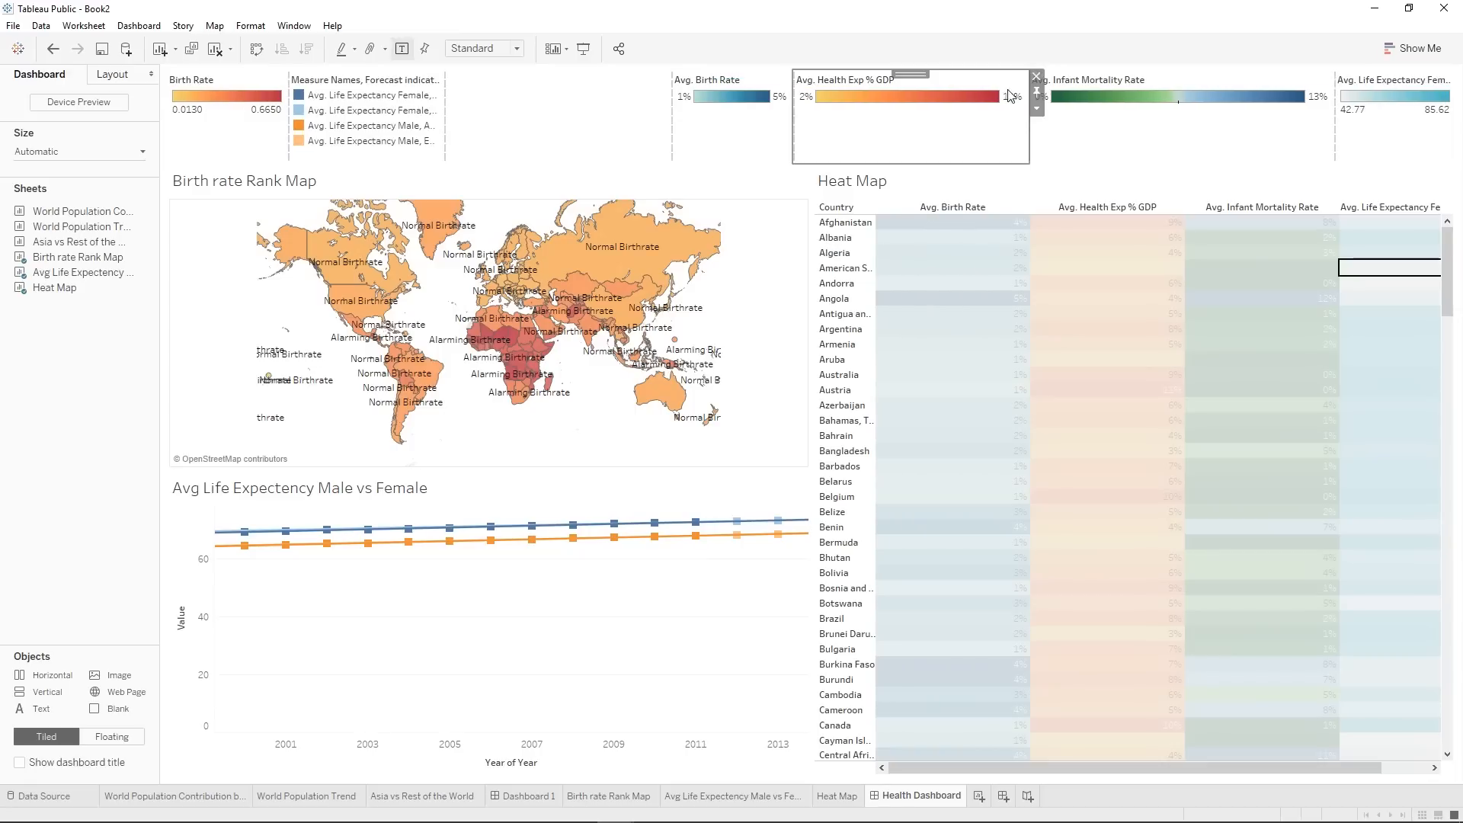
click(1037, 109)
click(1063, 241)
click(1243, 126)
click(1323, 108)
click(1363, 261)
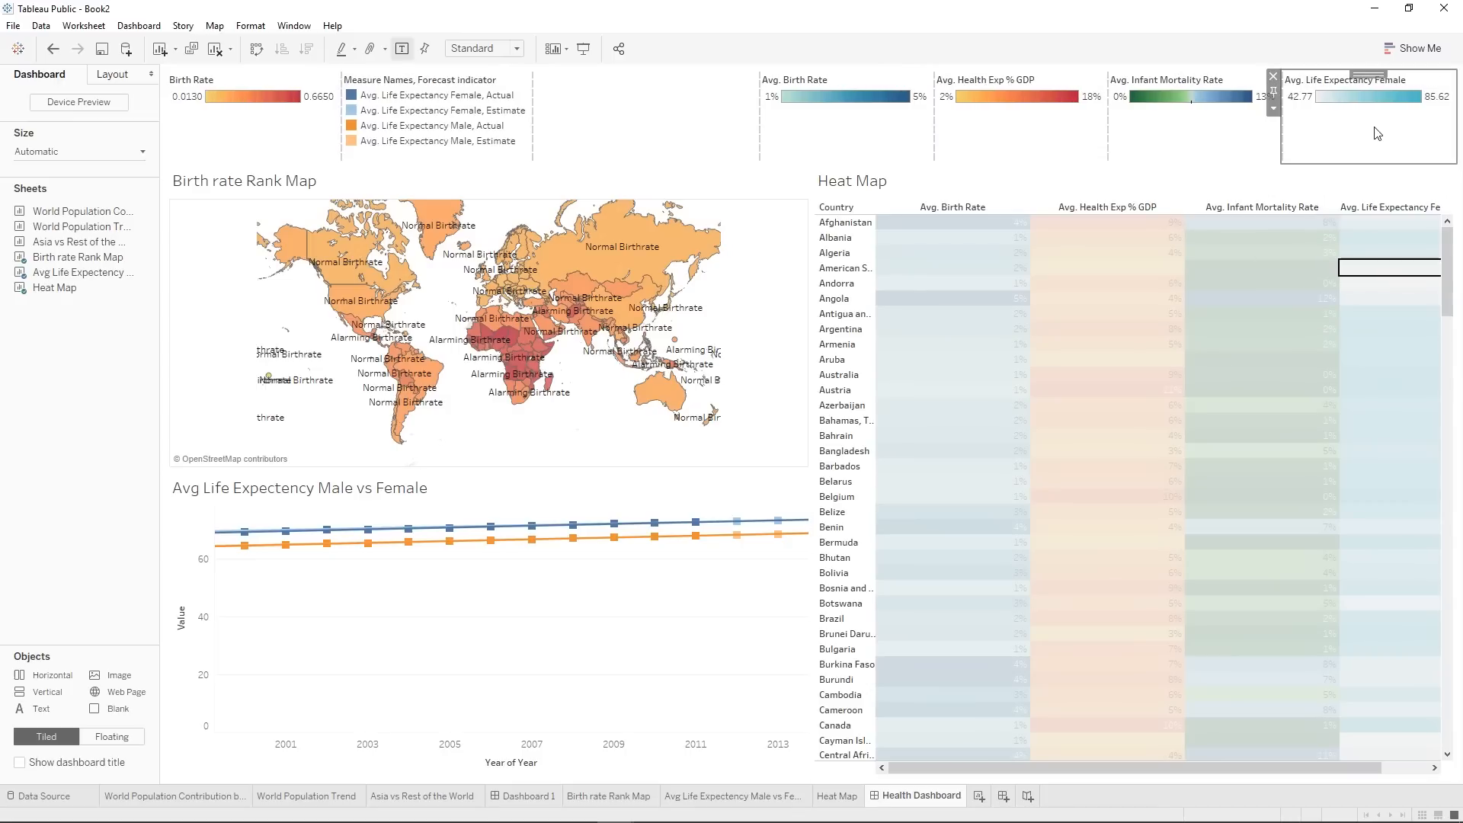
Set the width of the blank object in the legend row to 400 pixels.
click(1273, 107)
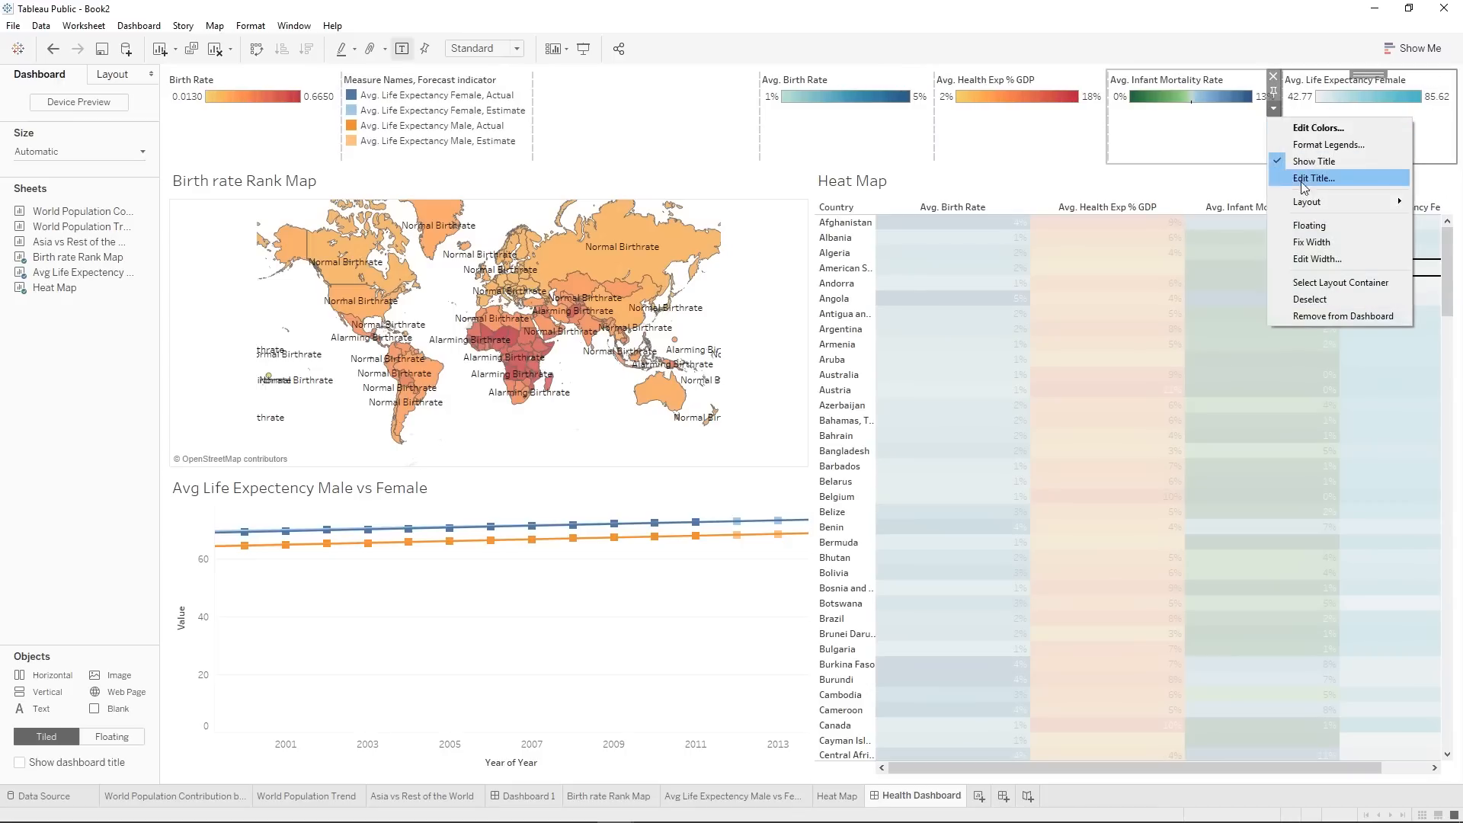
drag(1369, 74, 735, 140)
click(766, 107)
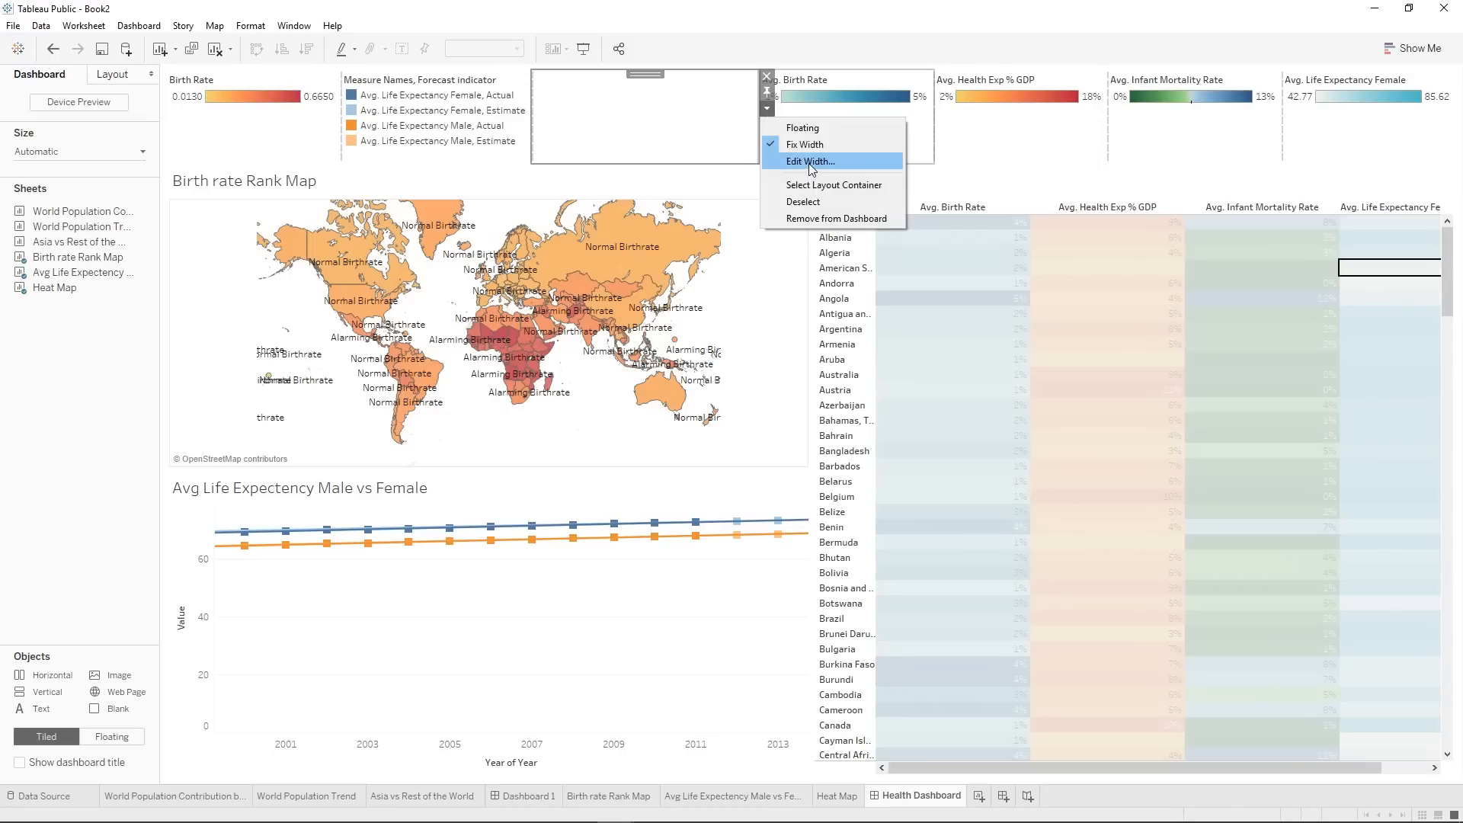
click(810, 162)
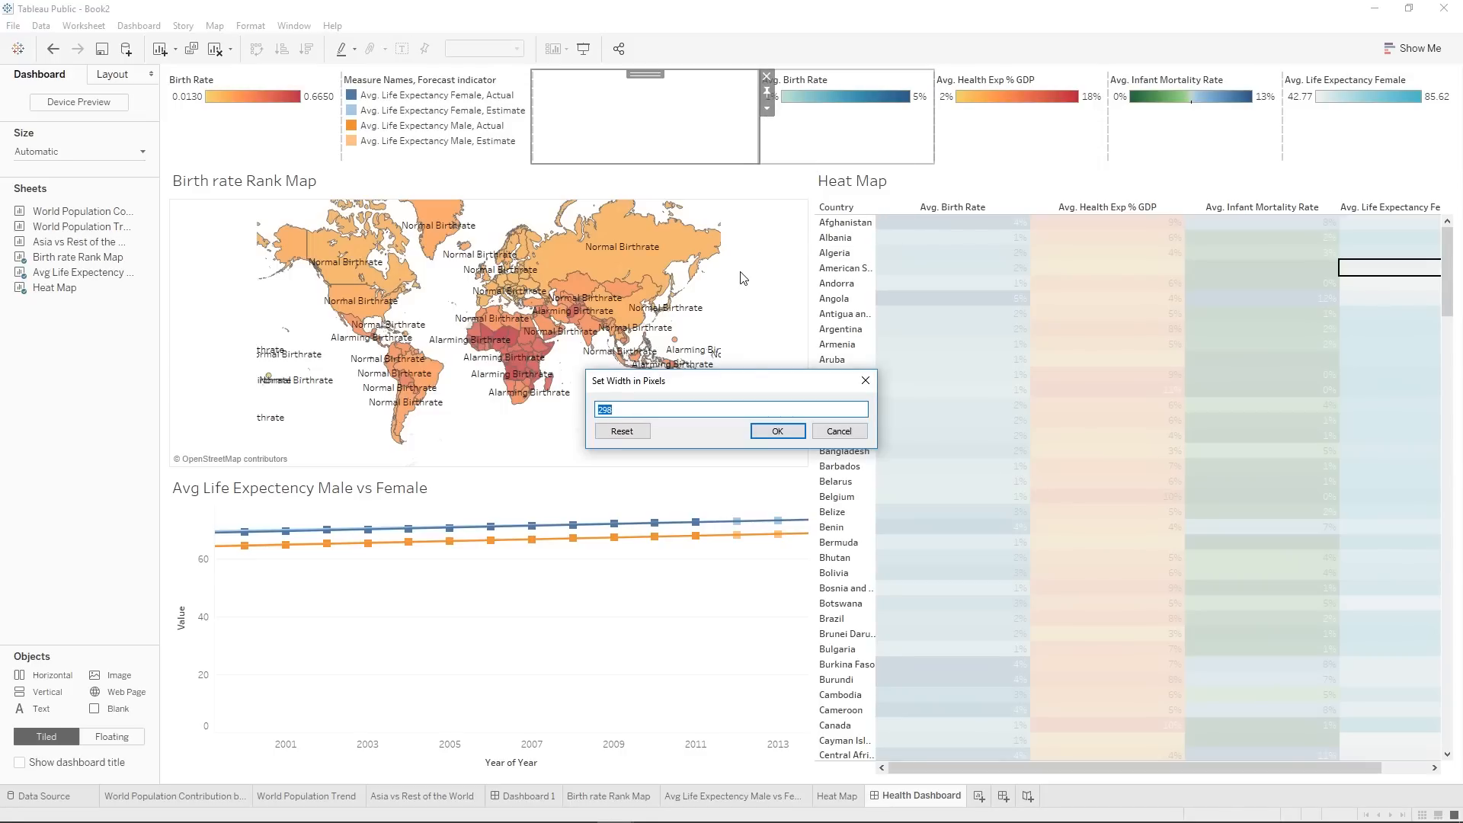
click(775, 430)
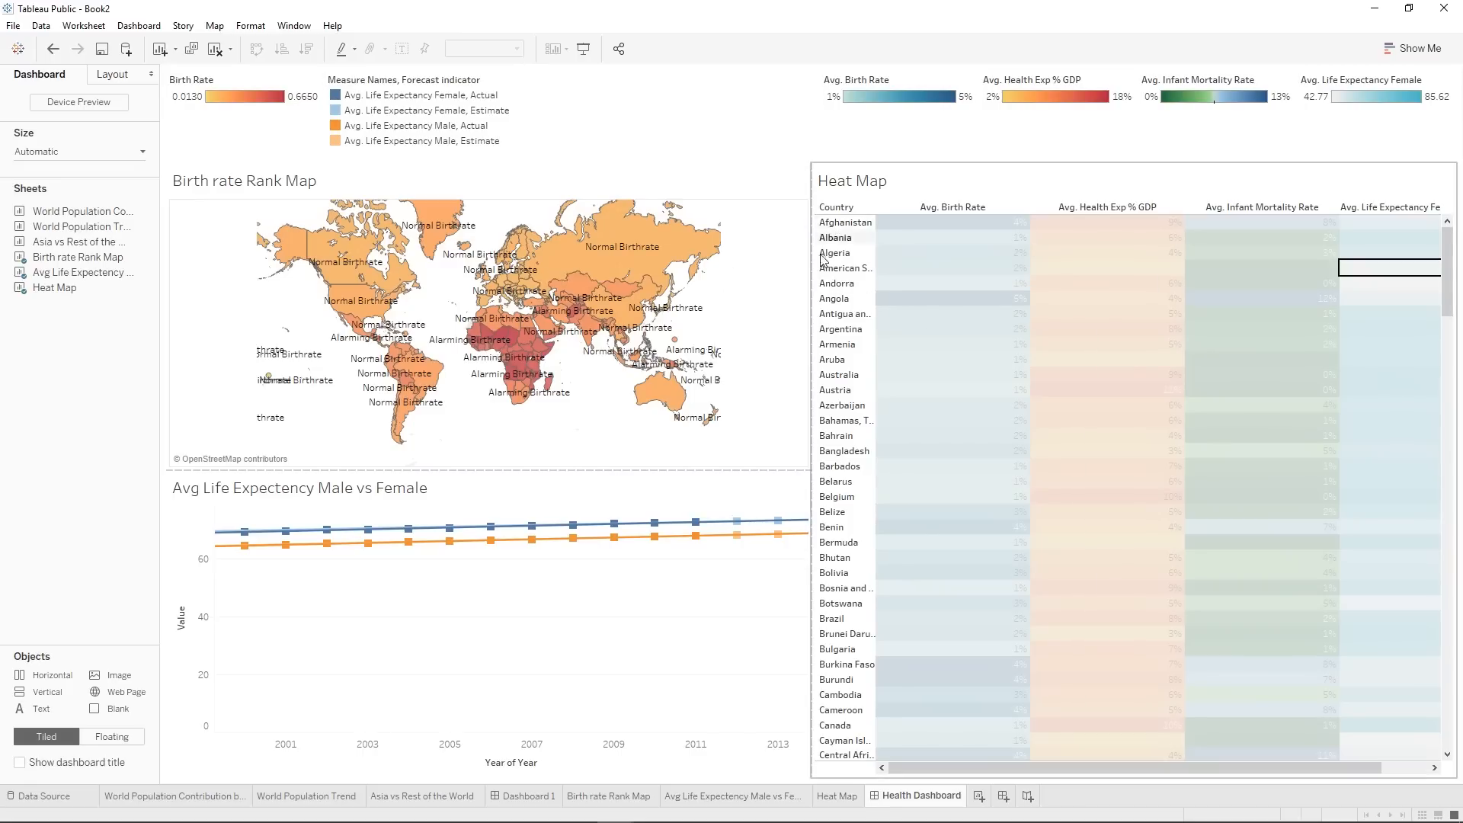
On the Birth rate Rank Map sheet, switch the Red-Gold birth rate palette to stepped color with 3 steps and return to Health Dashboard.
click(776, 265)
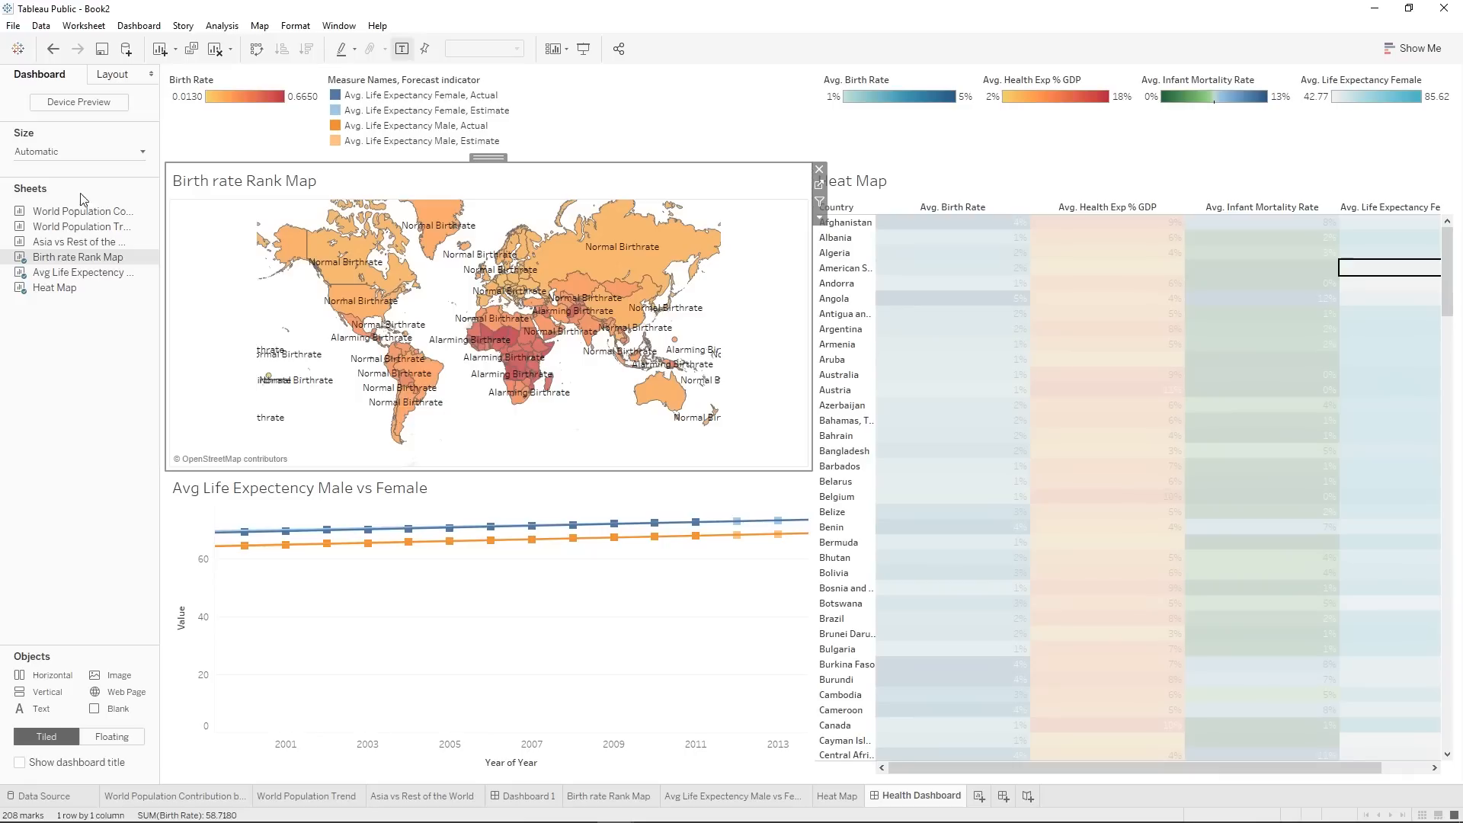
mouse_move(635, 326)
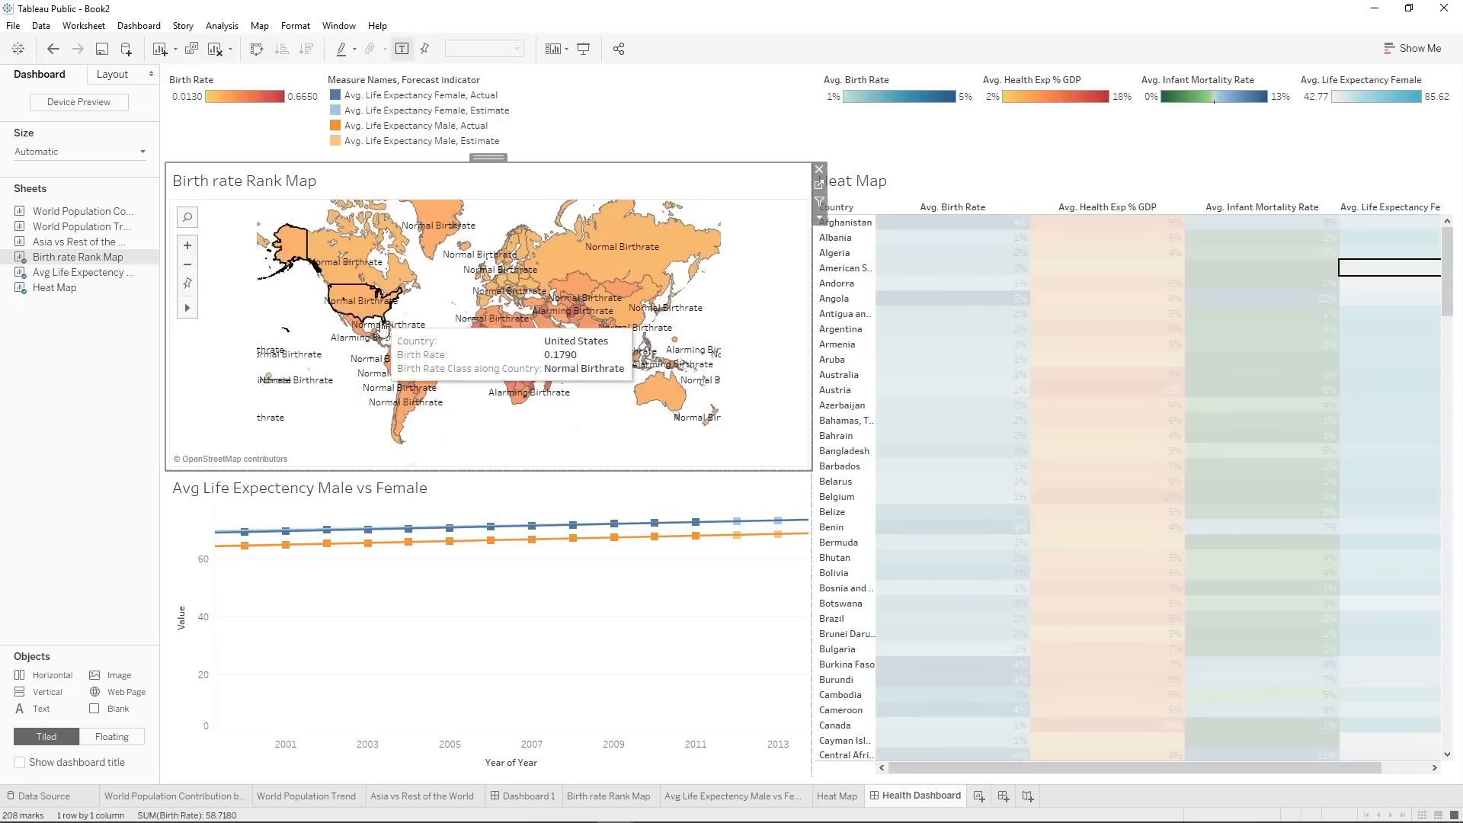
mouse_move(505, 358)
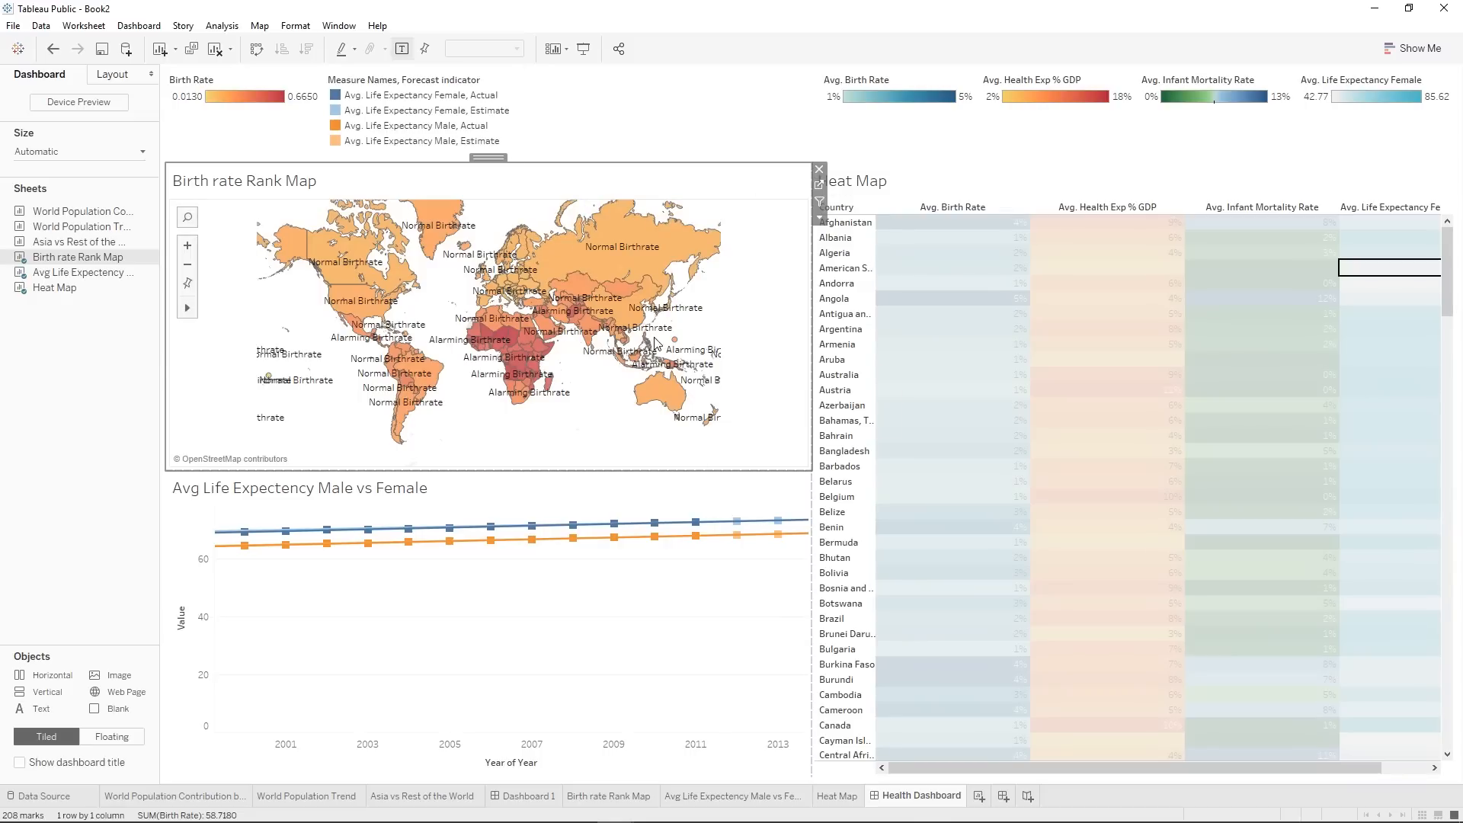
click(819, 187)
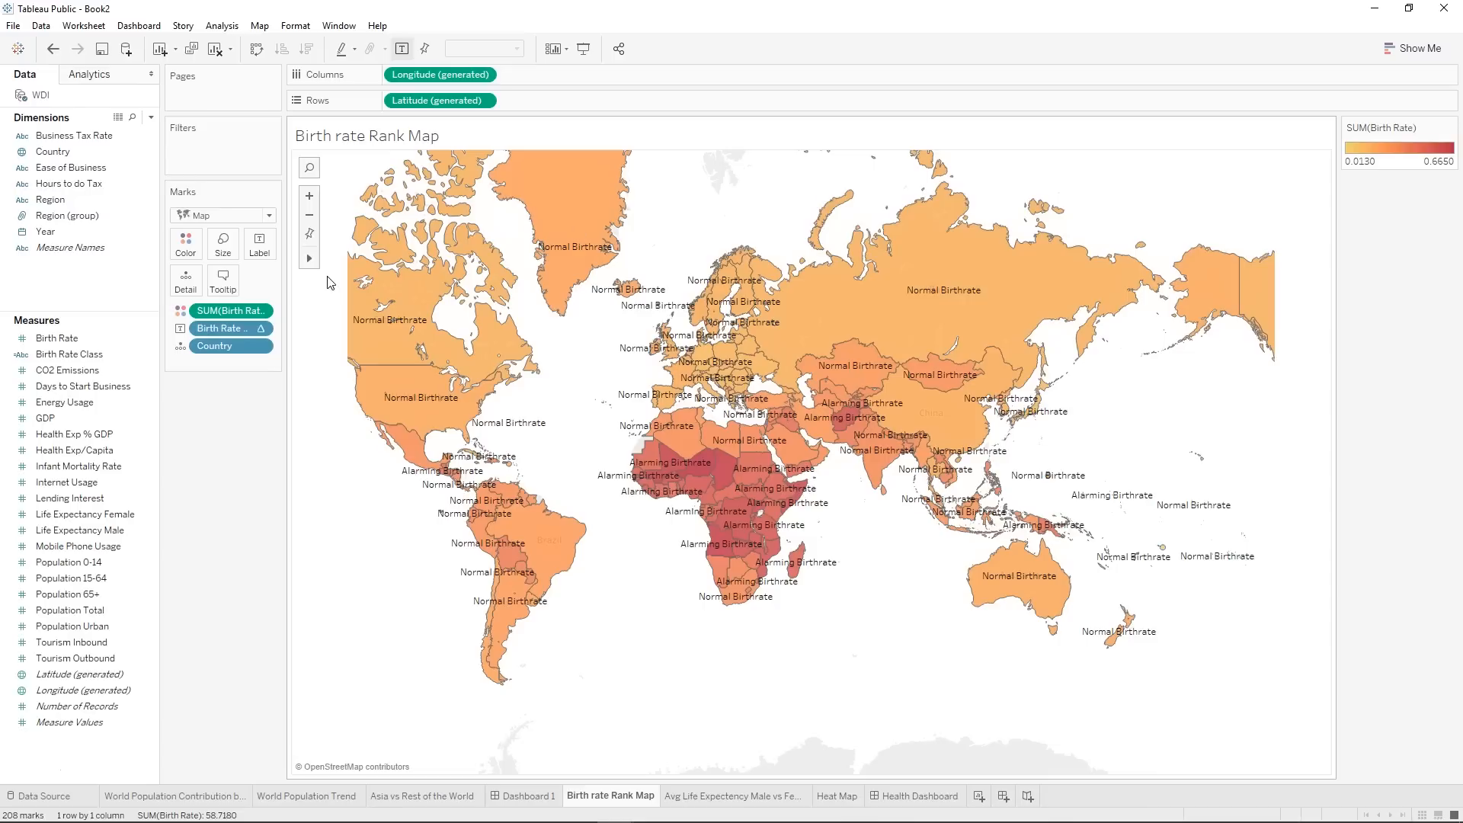
click(187, 250)
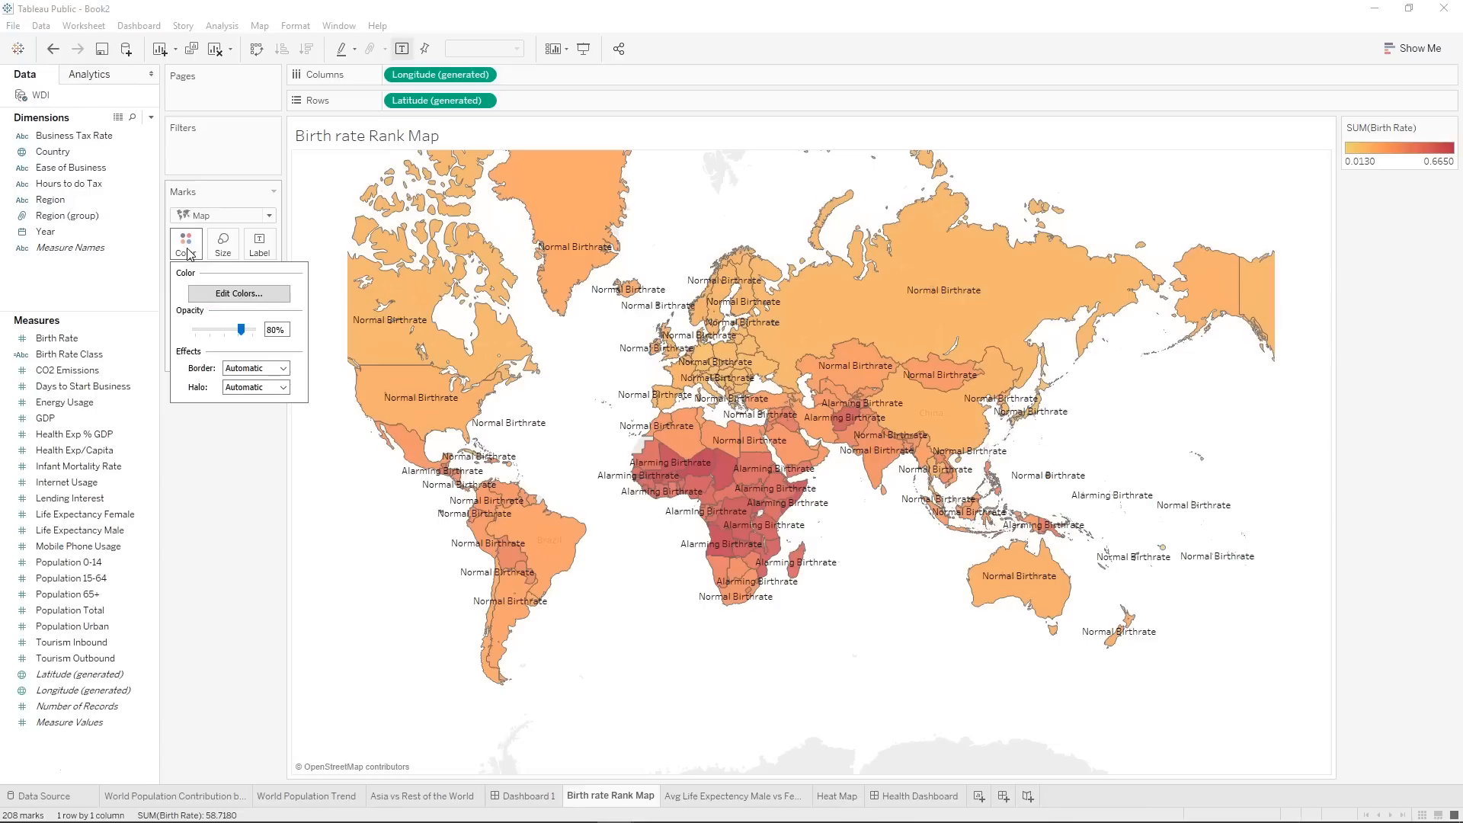
click(211, 294)
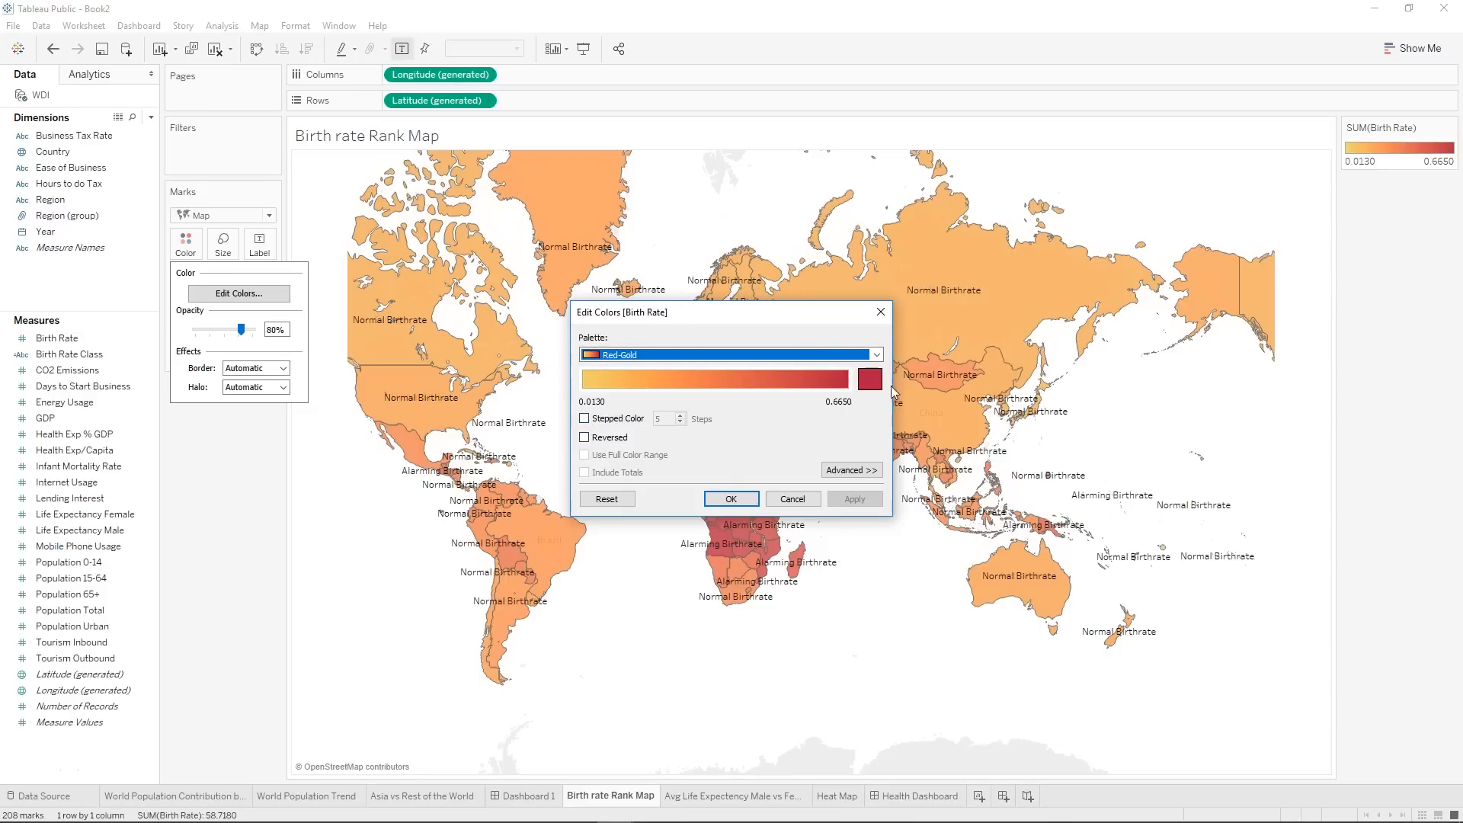
click(586, 422)
click(681, 421)
click(680, 421)
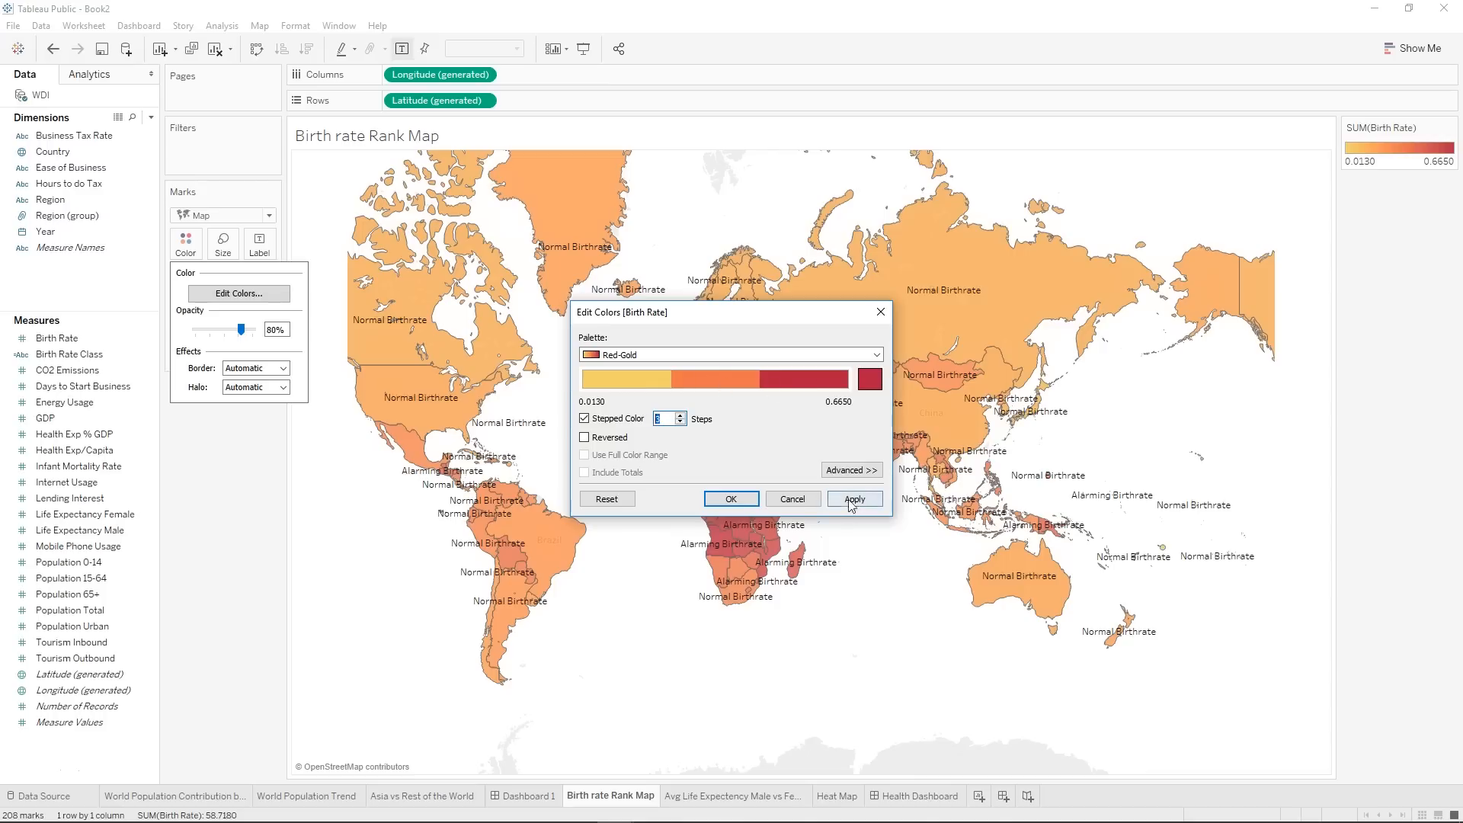
click(732, 493)
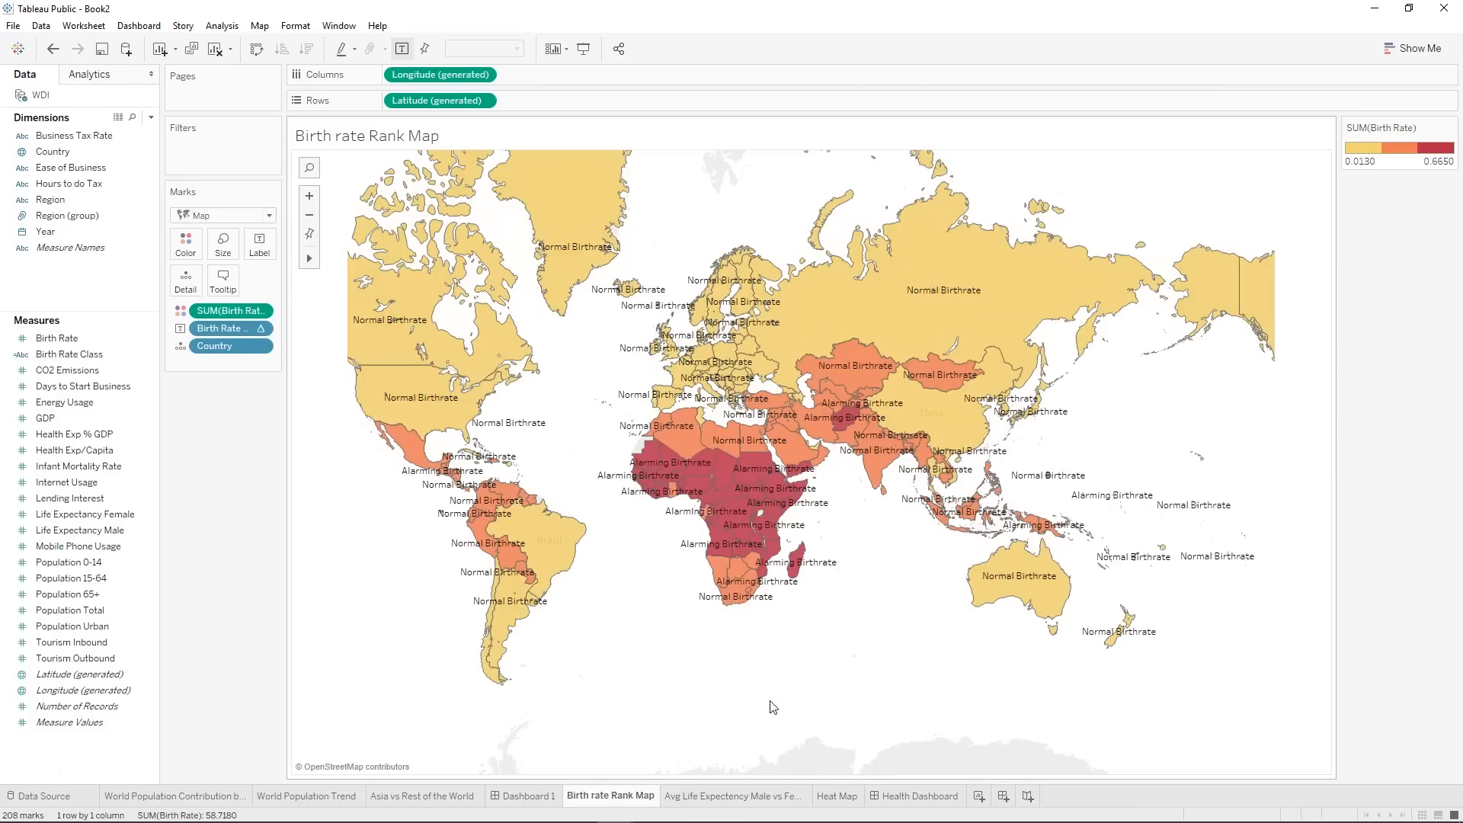
click(898, 802)
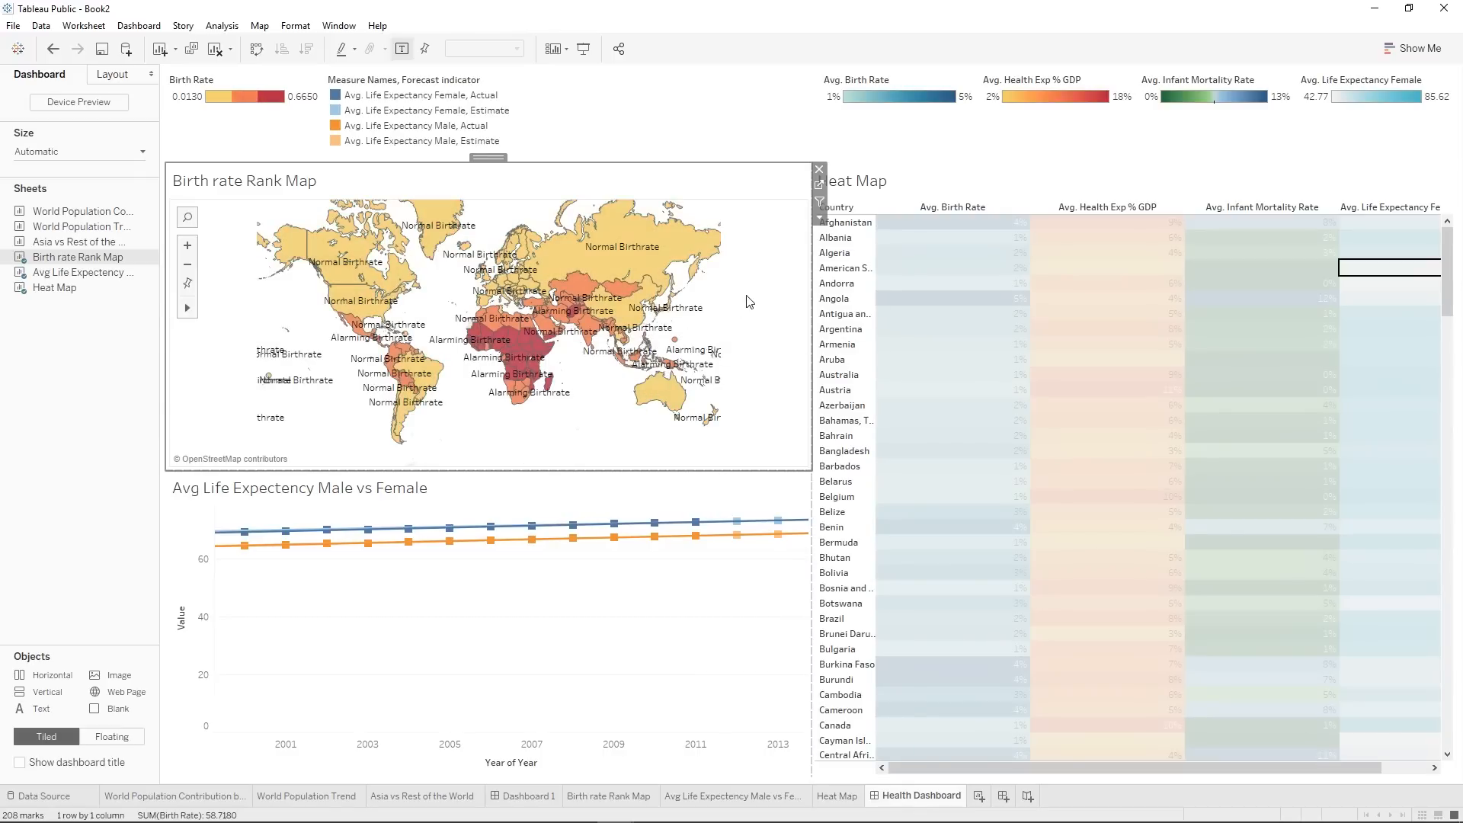
Add a Country filter that uses all values to the Birth rate Rank Map sheet.
click(819, 184)
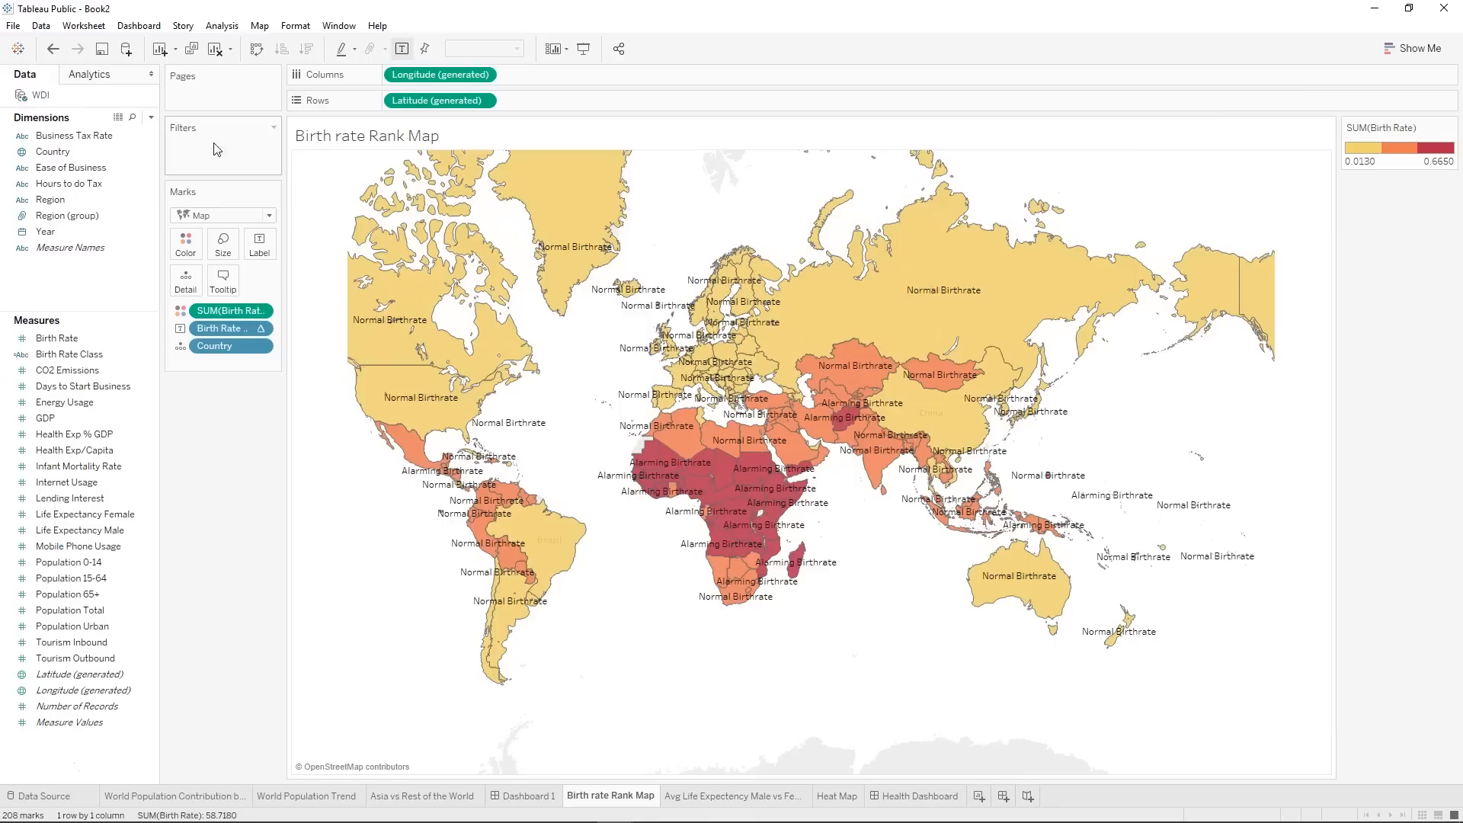
drag(53, 151, 191, 166)
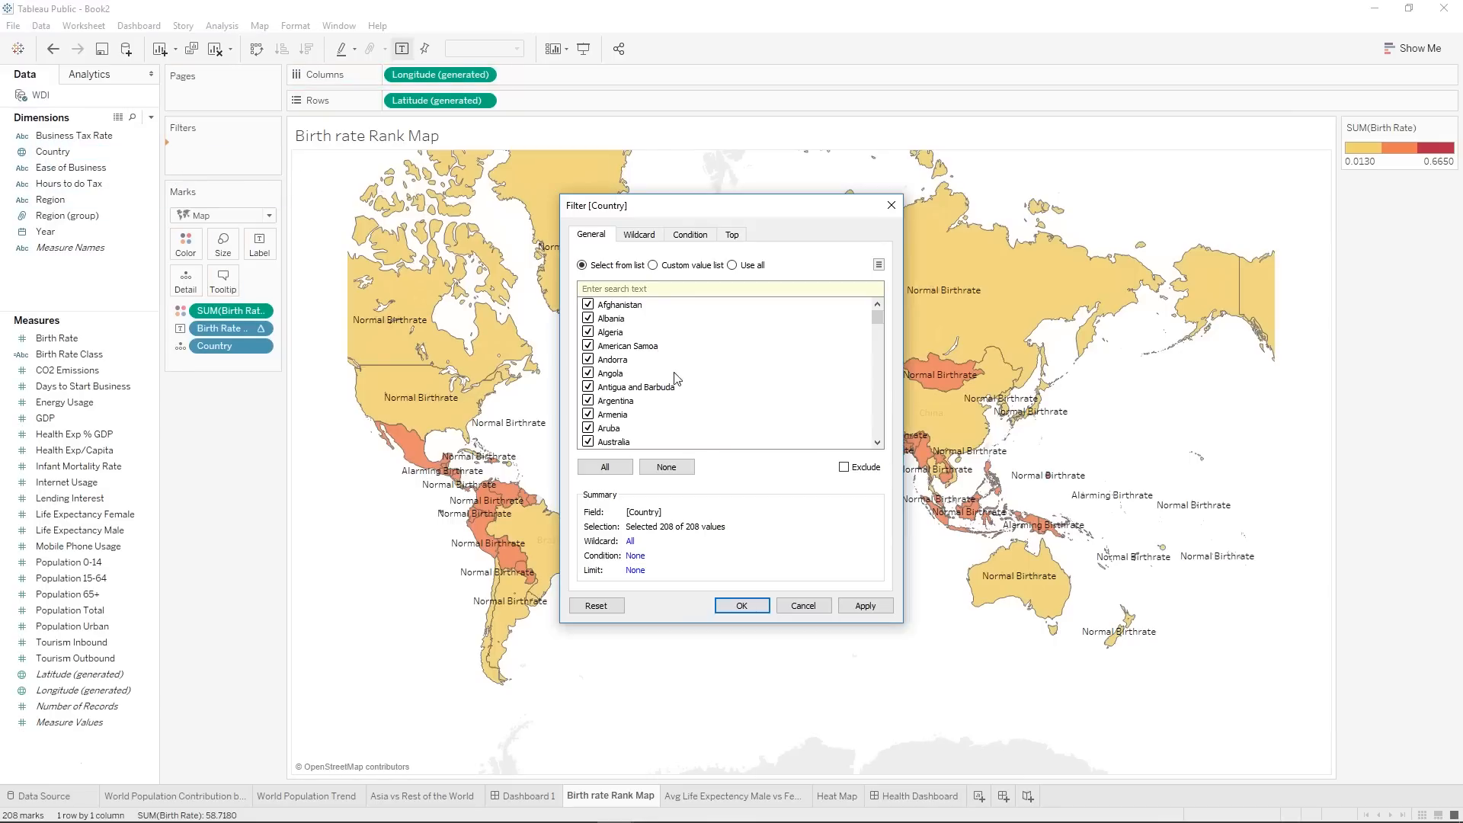
click(735, 265)
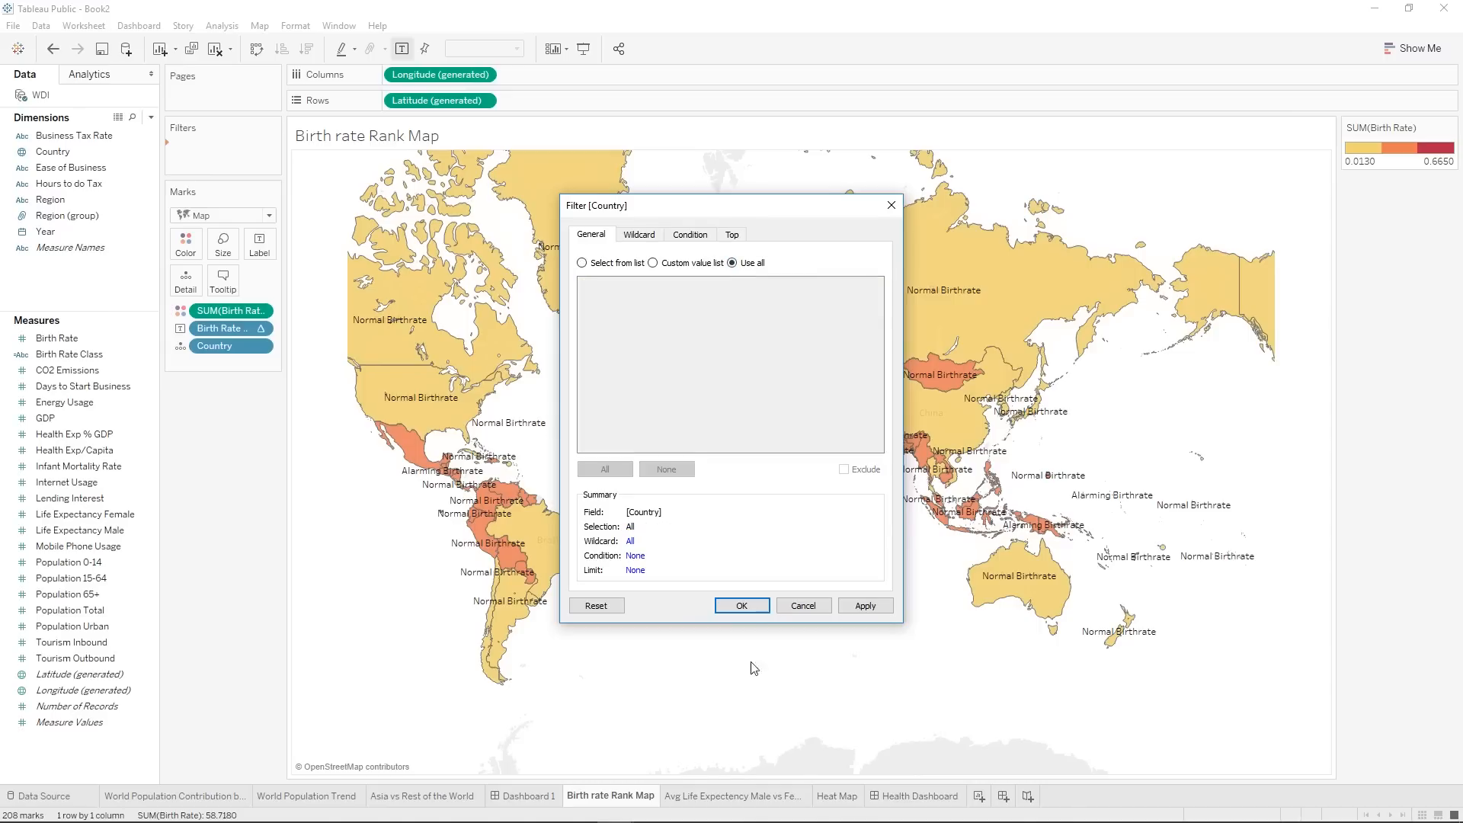
click(744, 606)
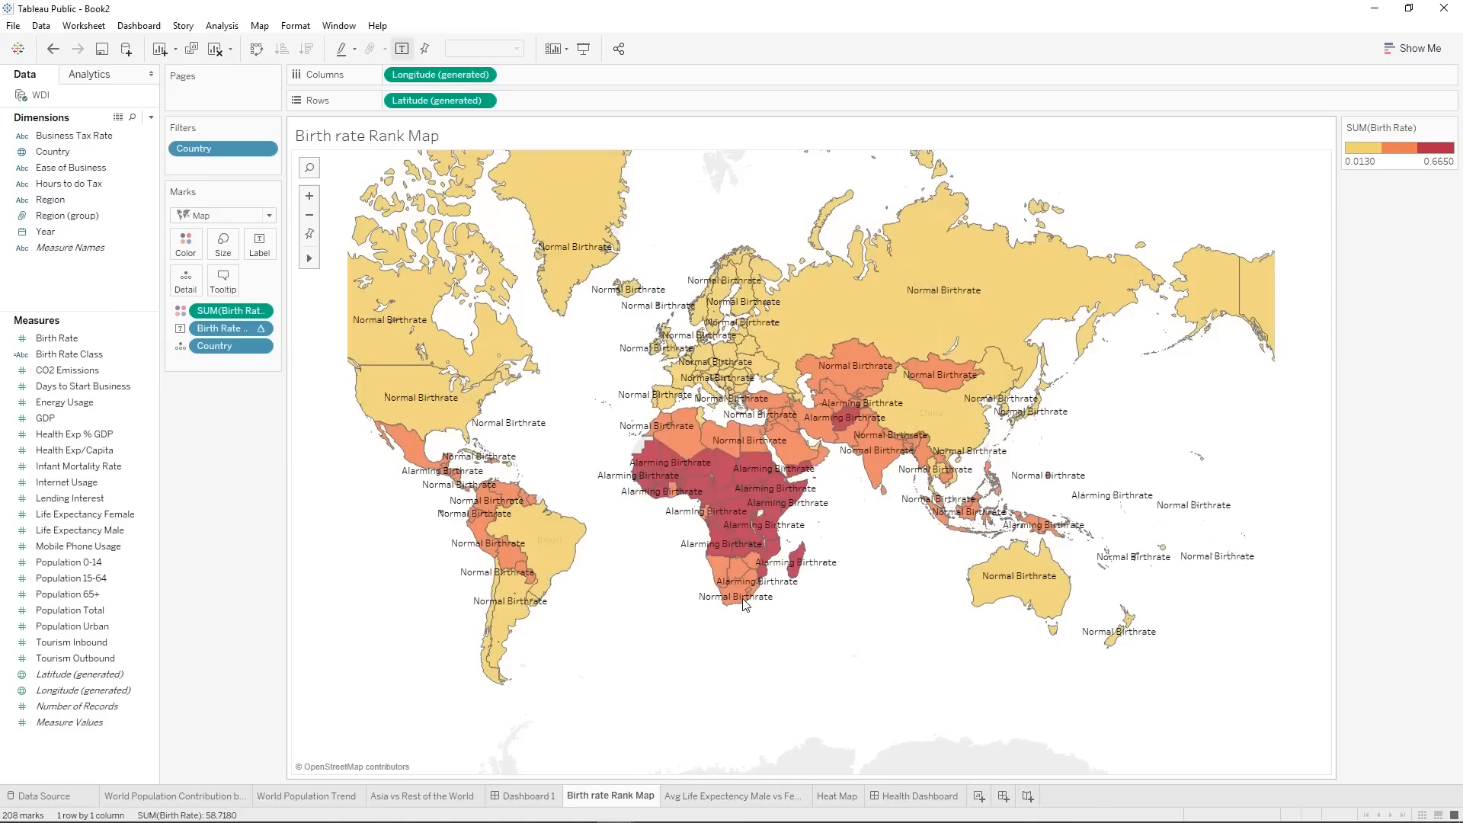
Apply the Country filter to the Avg Life Expectency Male vs Female worksheet as well.
right_click(222, 151)
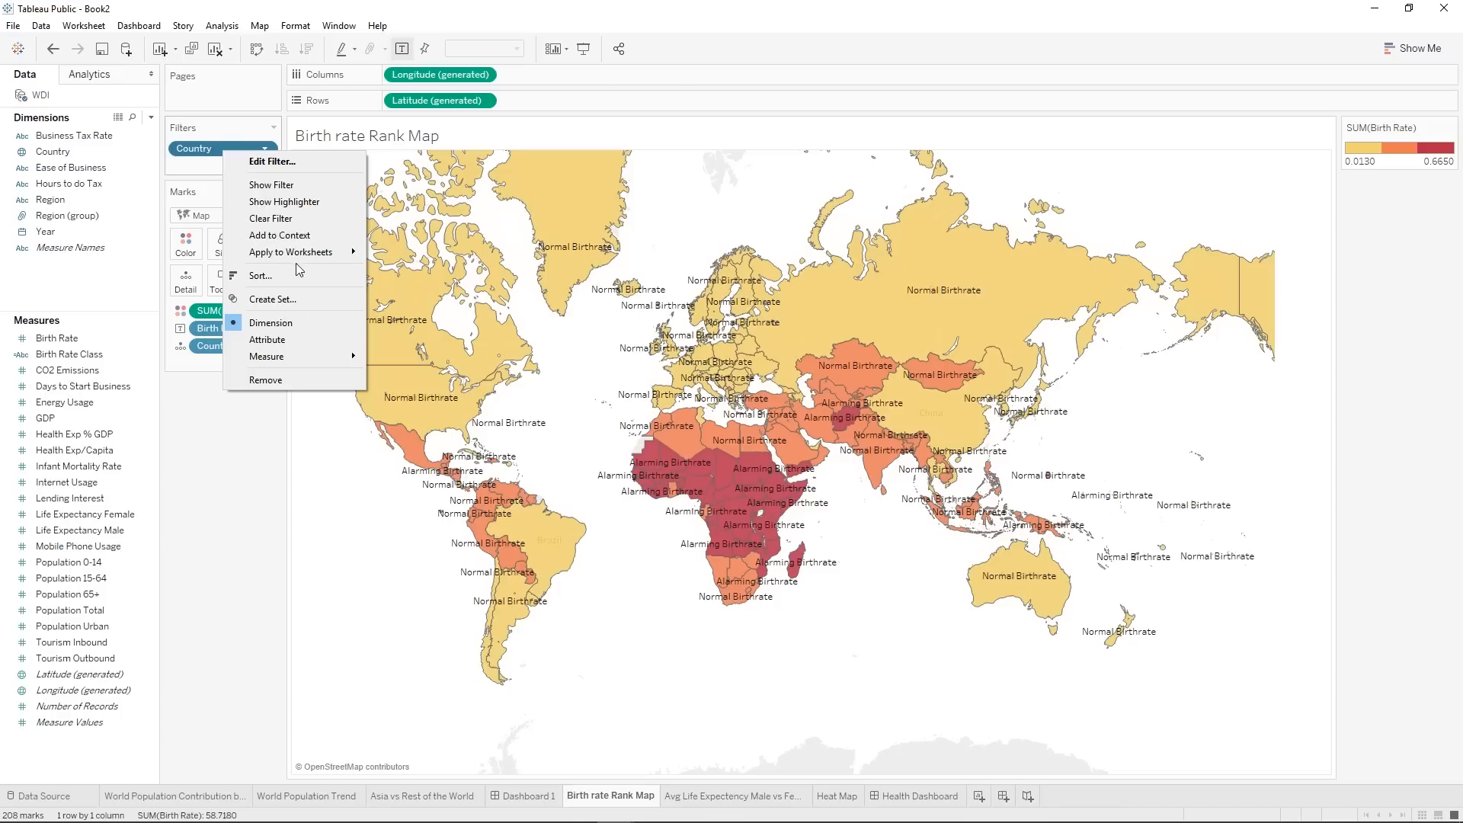
mouse_move(289, 256)
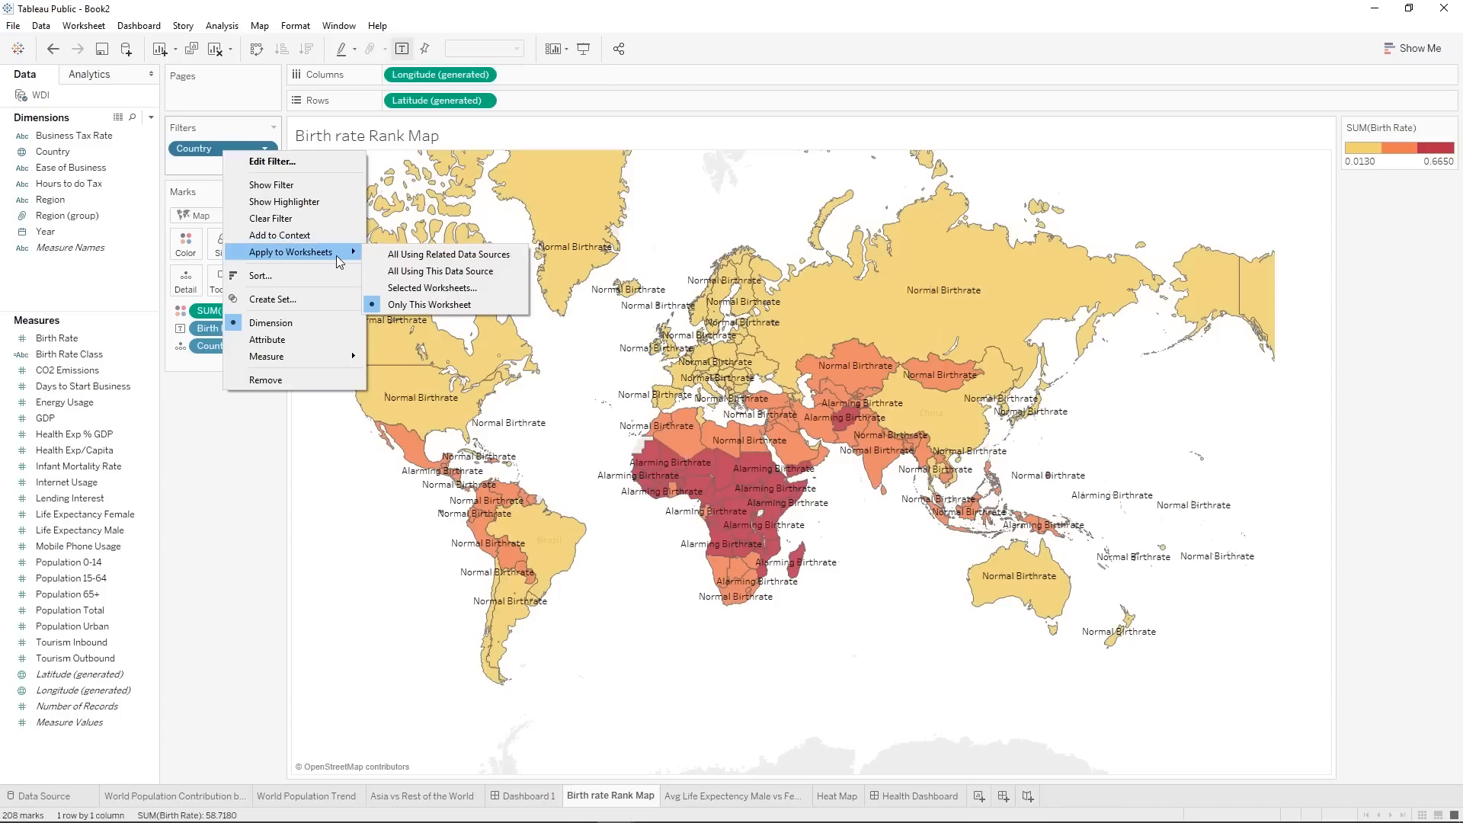
click(432, 288)
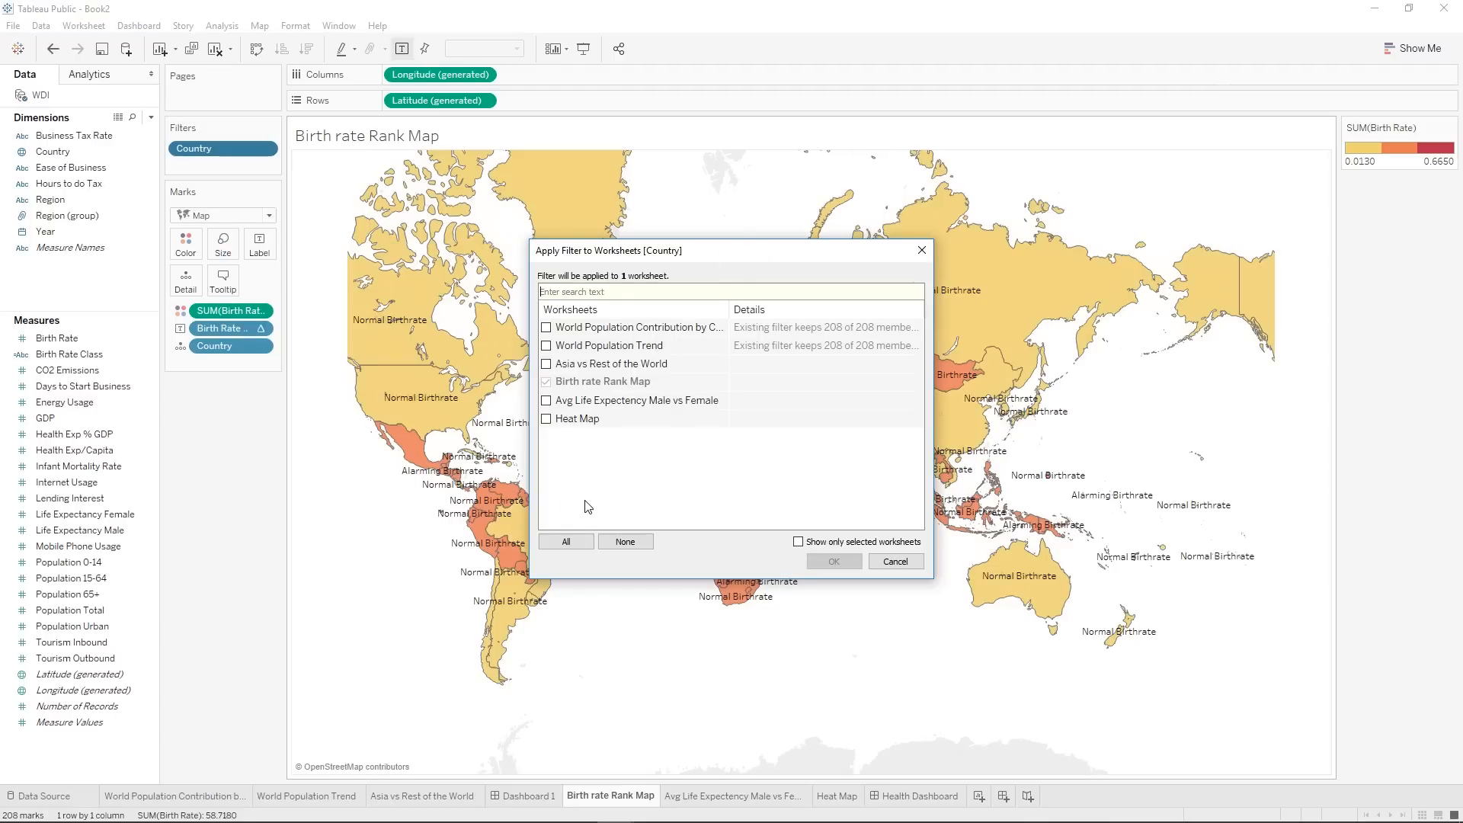
click(547, 401)
click(833, 562)
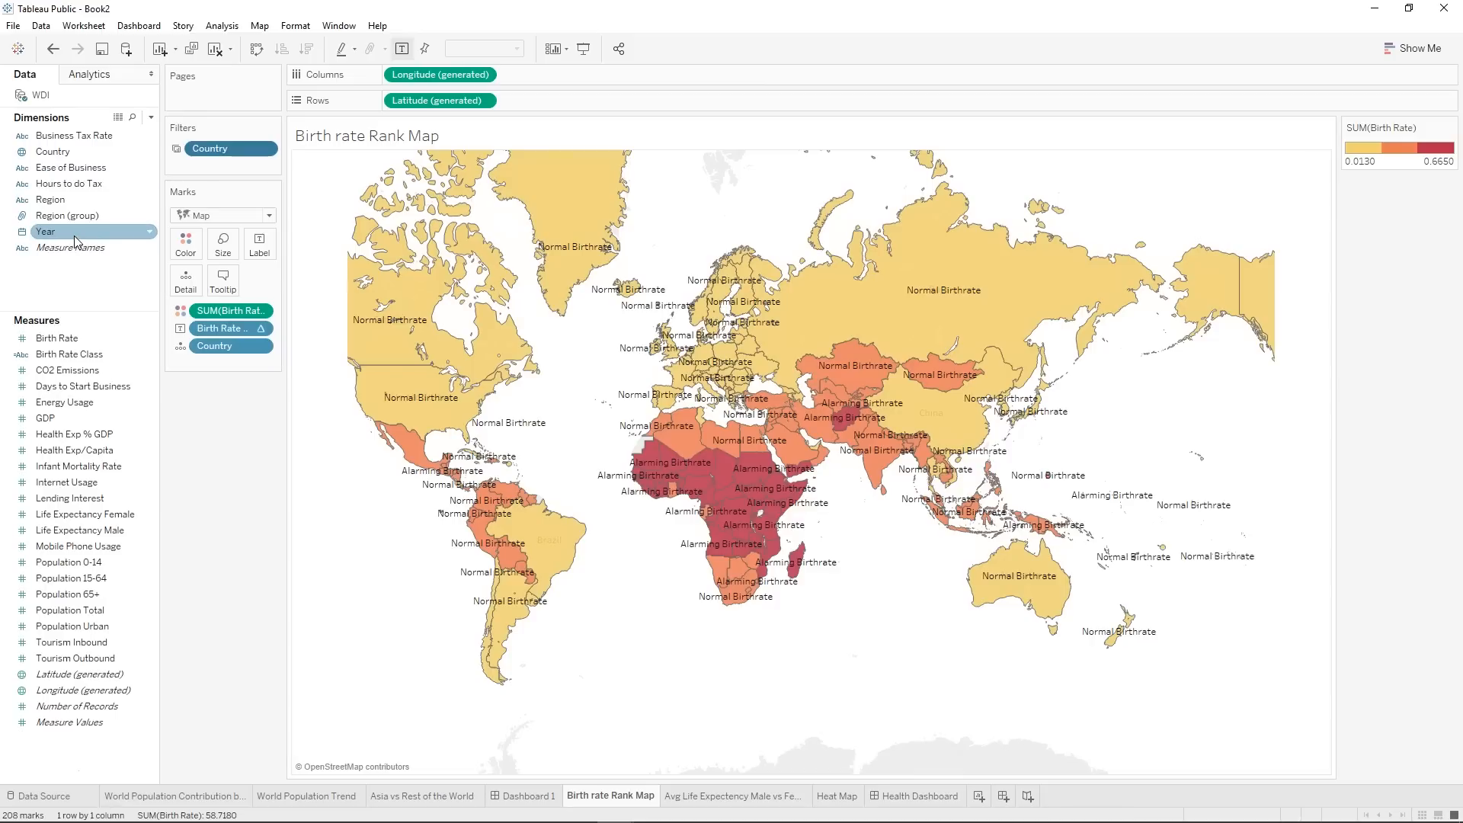
Add a Year filter by Years that uses all values to the Birth rate Rank Map sheet.
drag(75, 236, 202, 169)
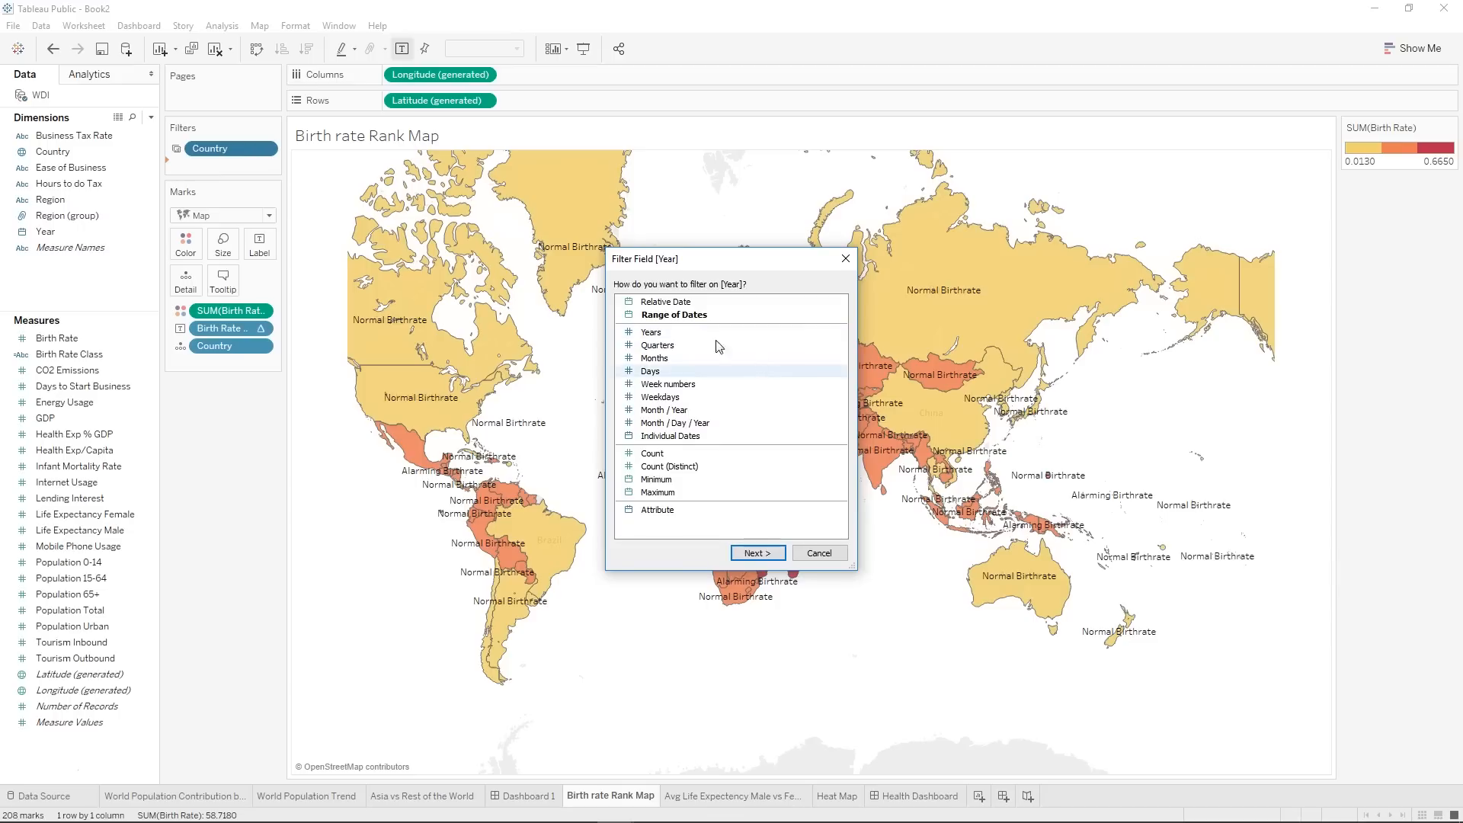
click(665, 336)
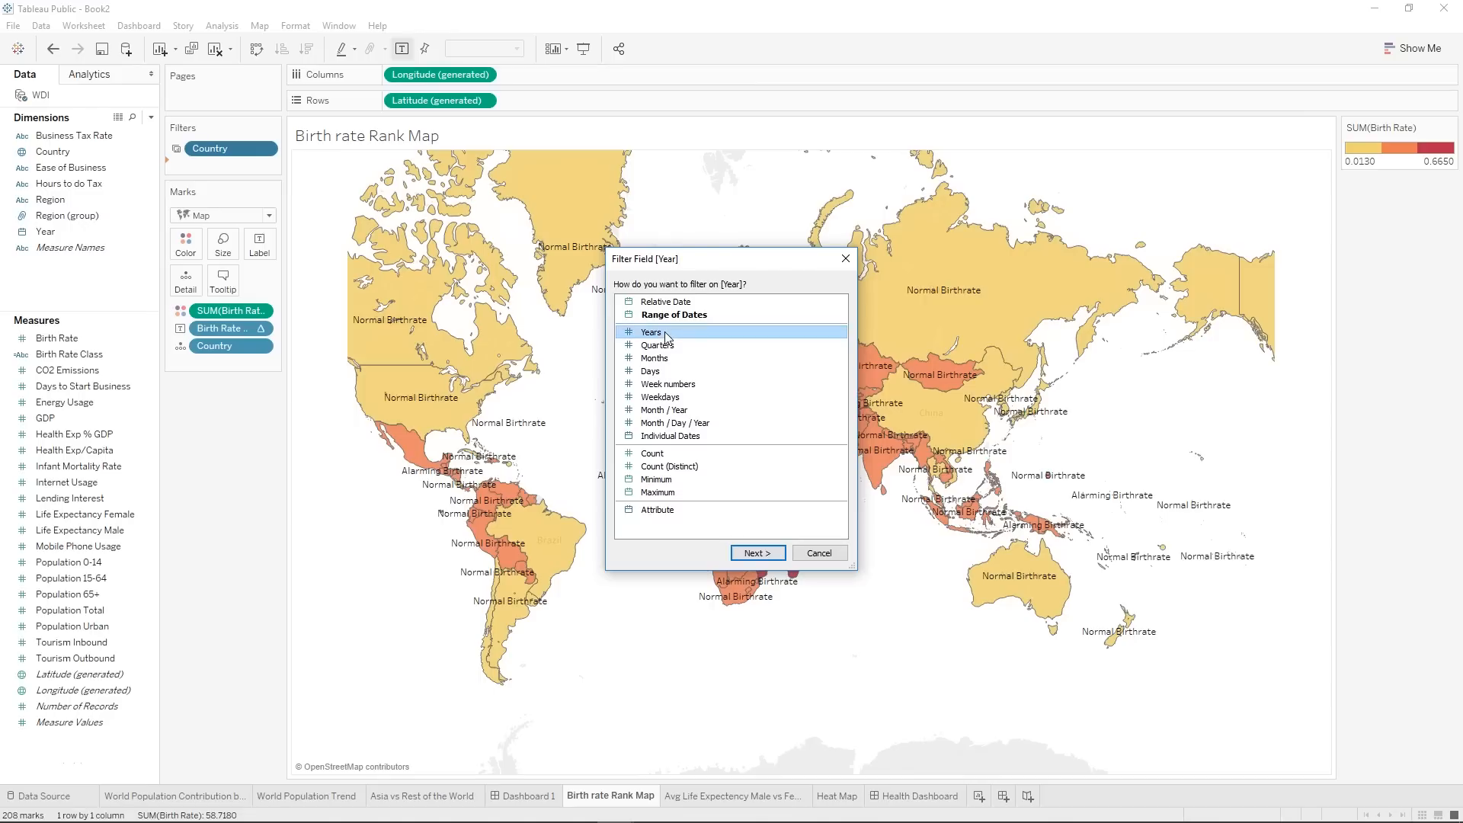
click(770, 554)
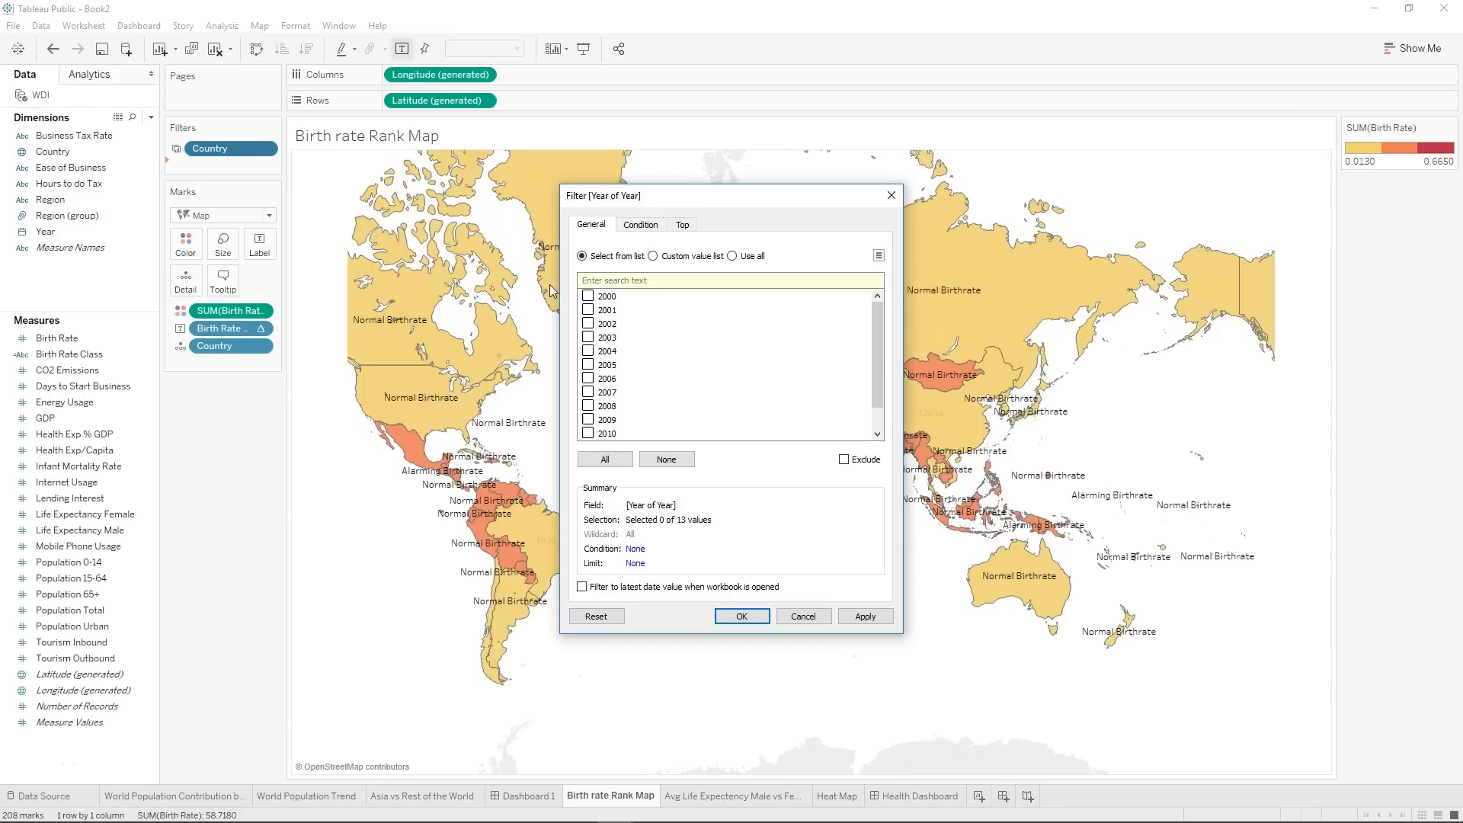
click(732, 257)
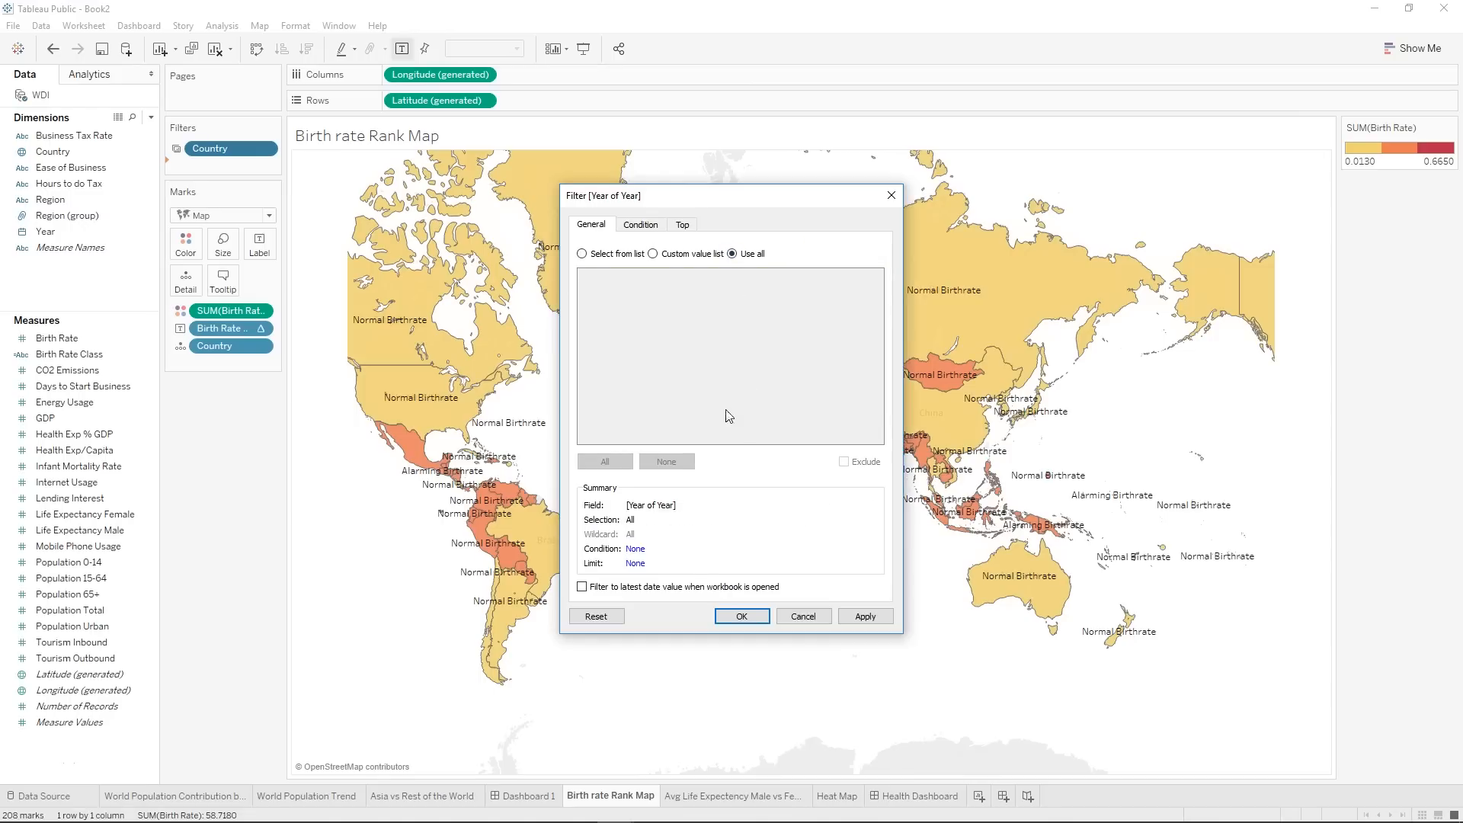
click(758, 621)
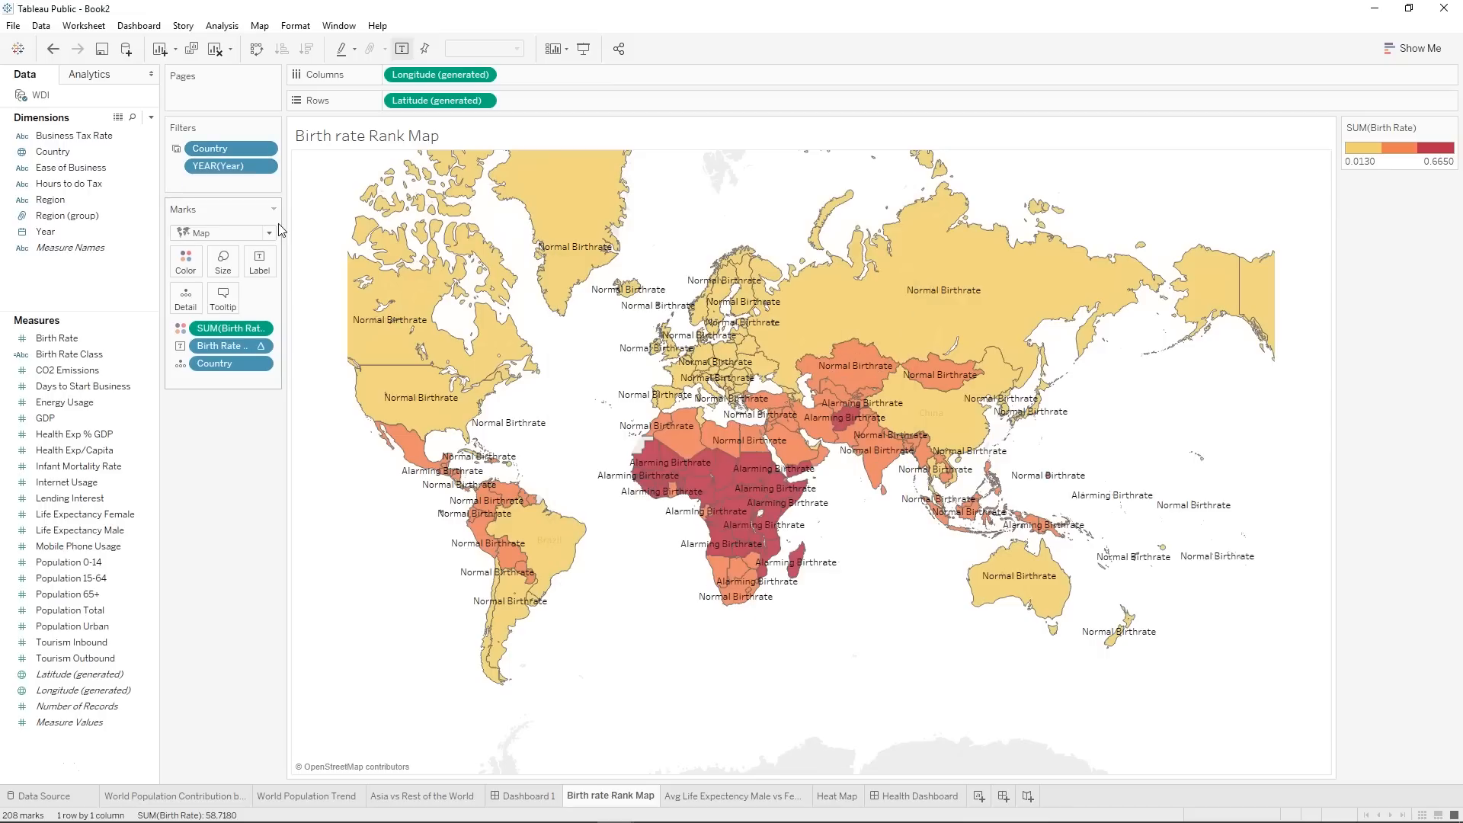
Apply the Year filter to the Avg Life Expectency Male vs Female worksheet as well and return to Health Dashboard.
right_click(233, 165)
mouse_move(293, 255)
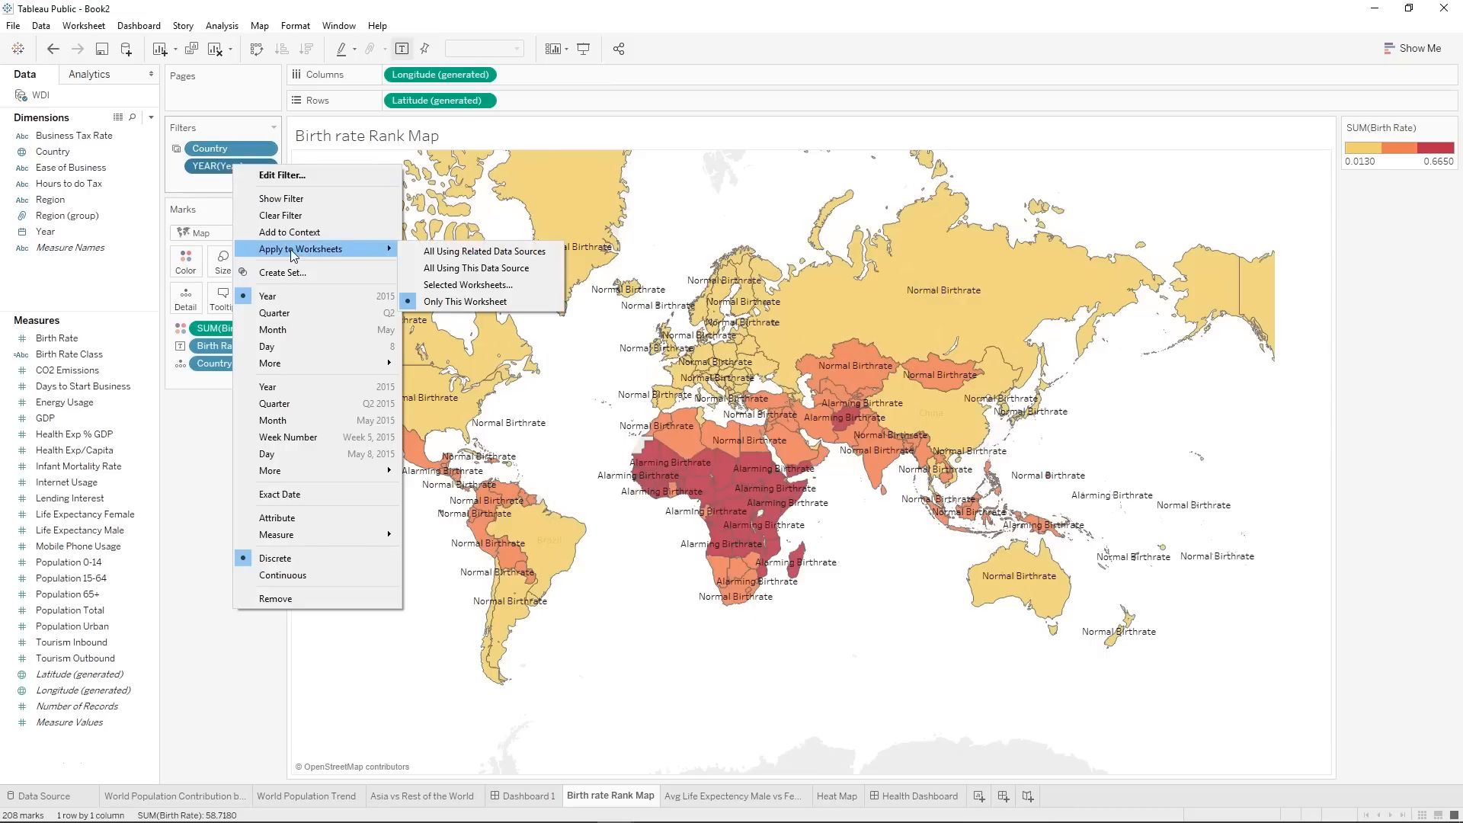
click(454, 287)
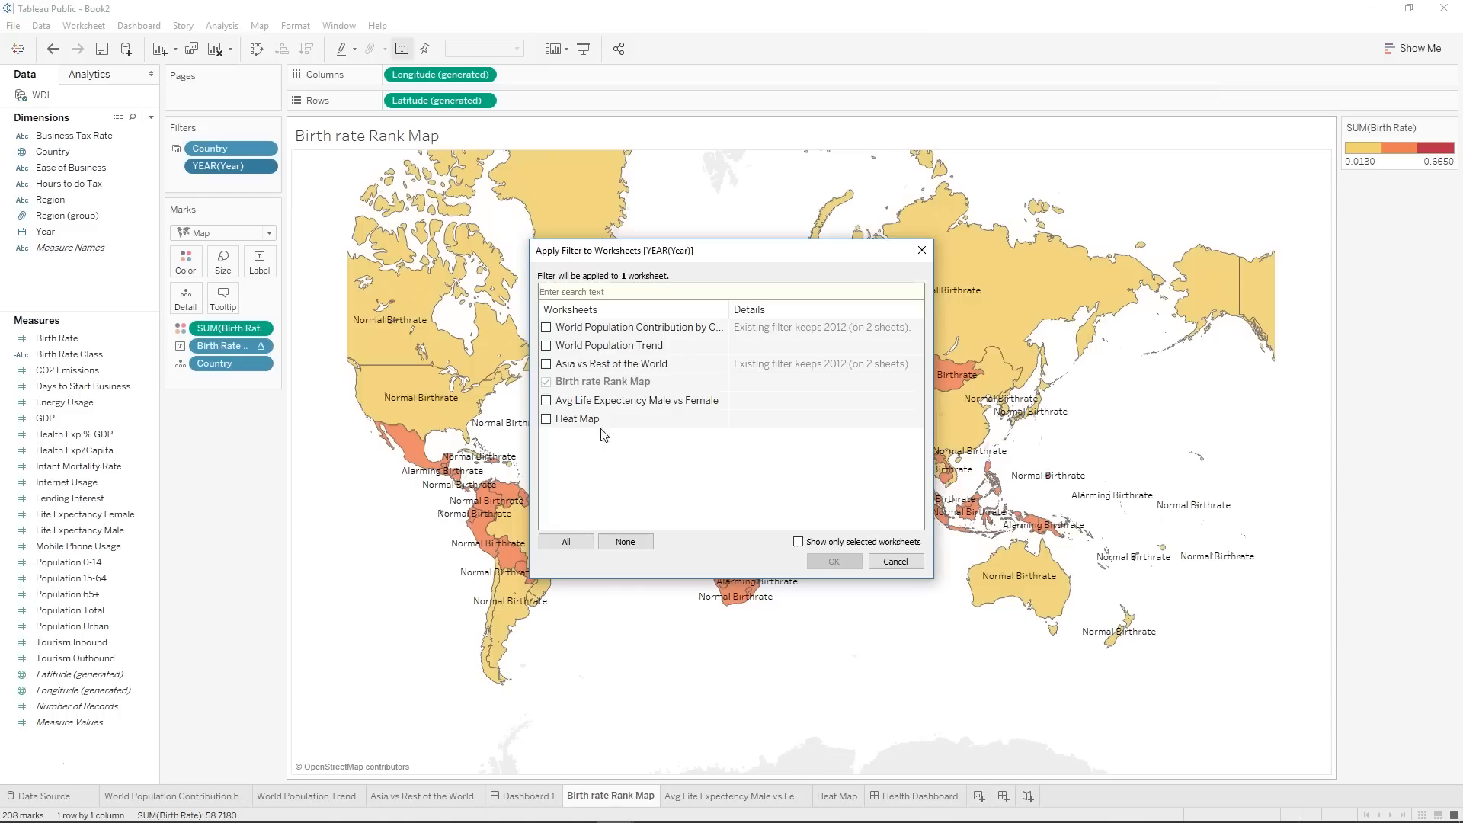
click(546, 401)
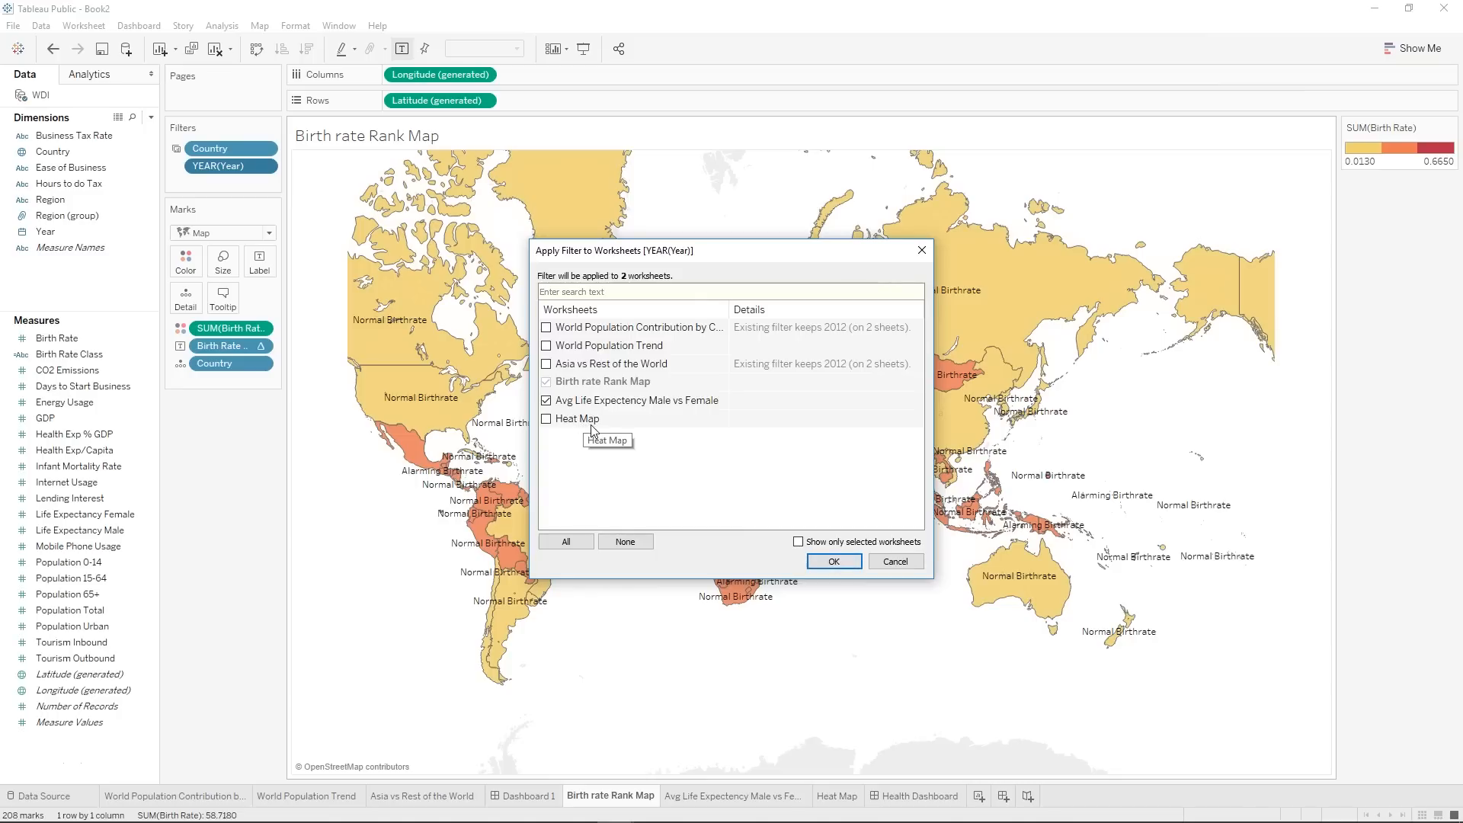
click(835, 562)
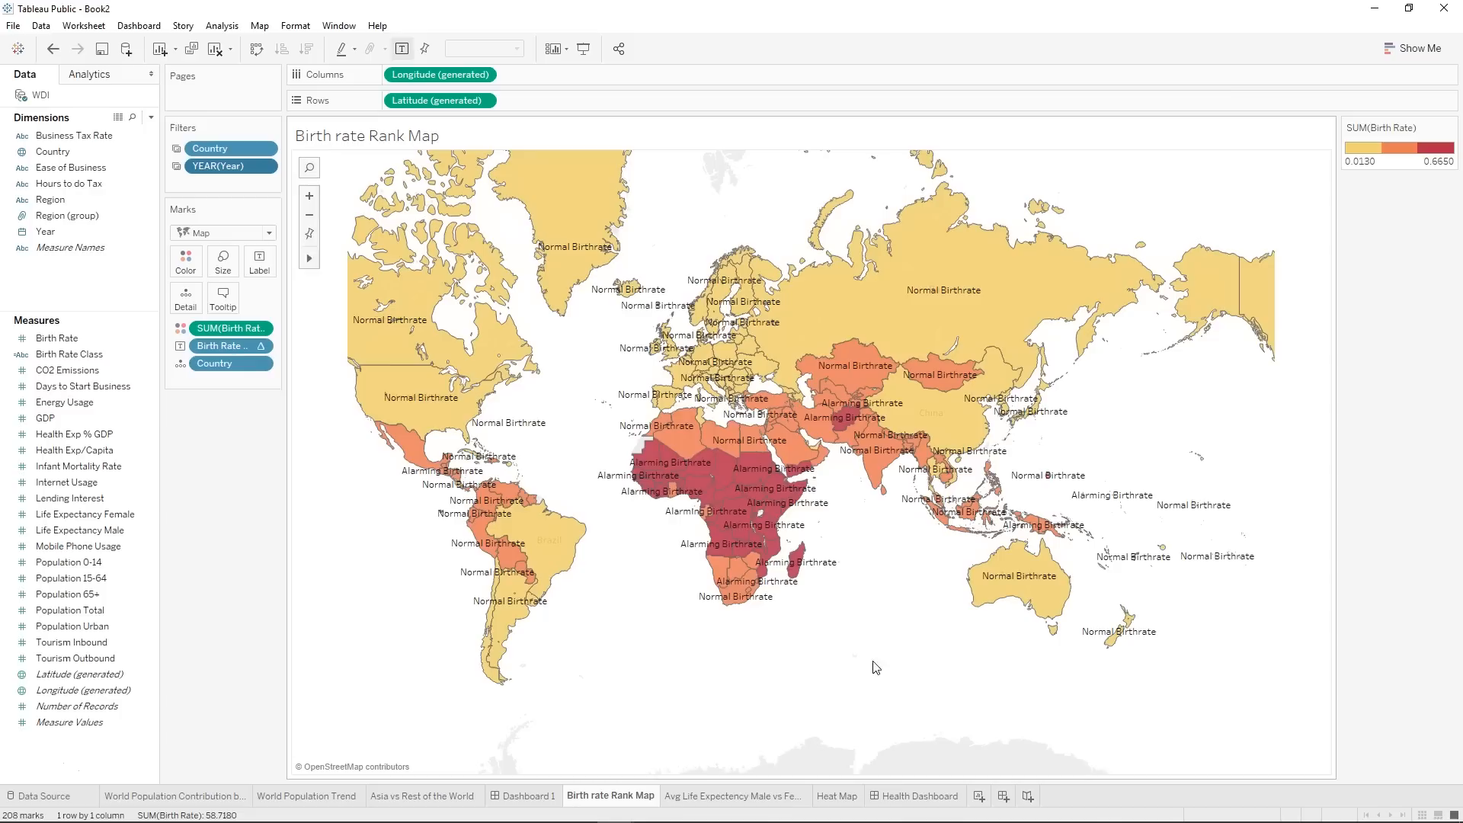
click(924, 797)
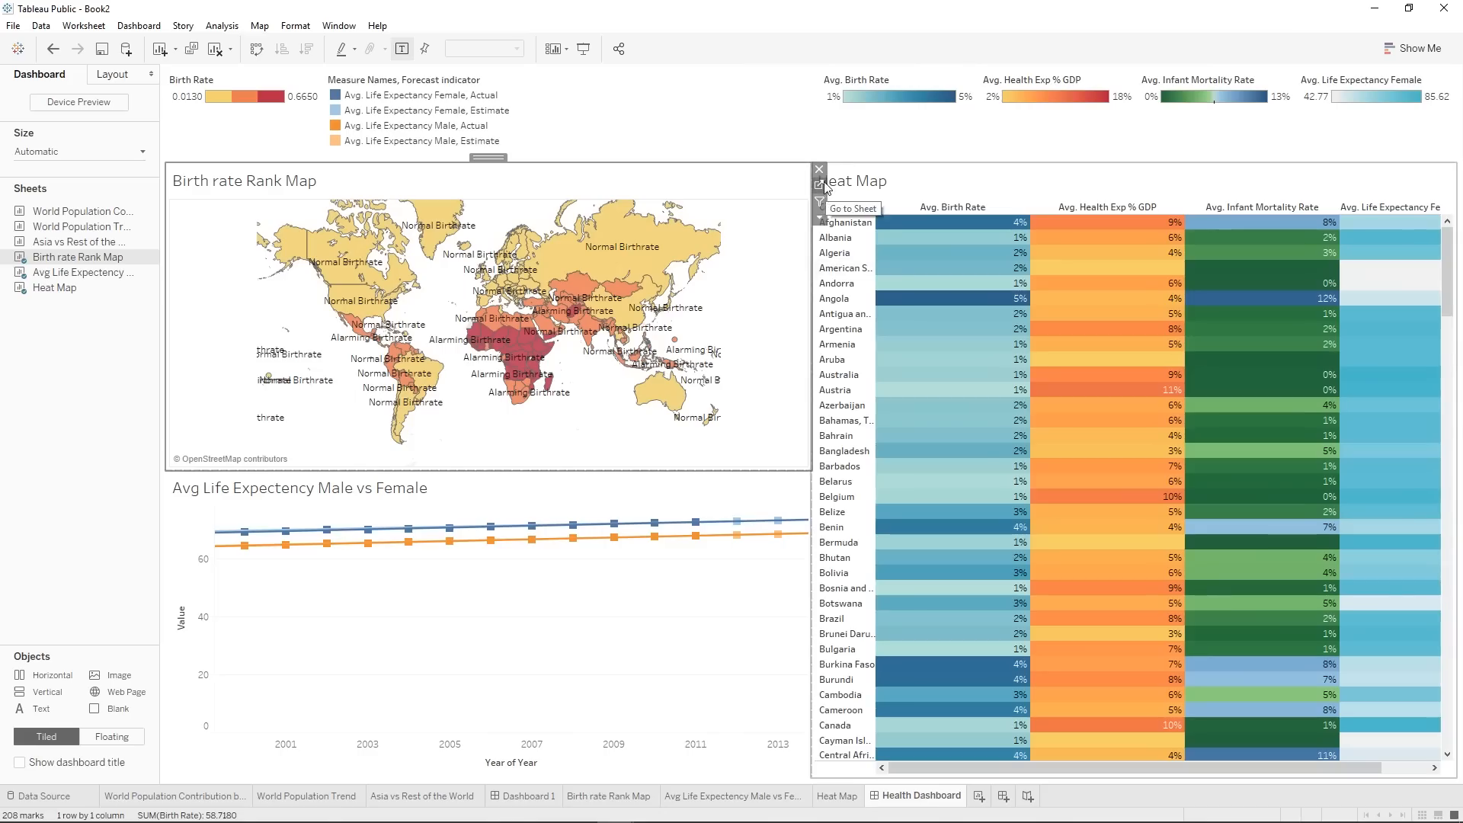
click(820, 218)
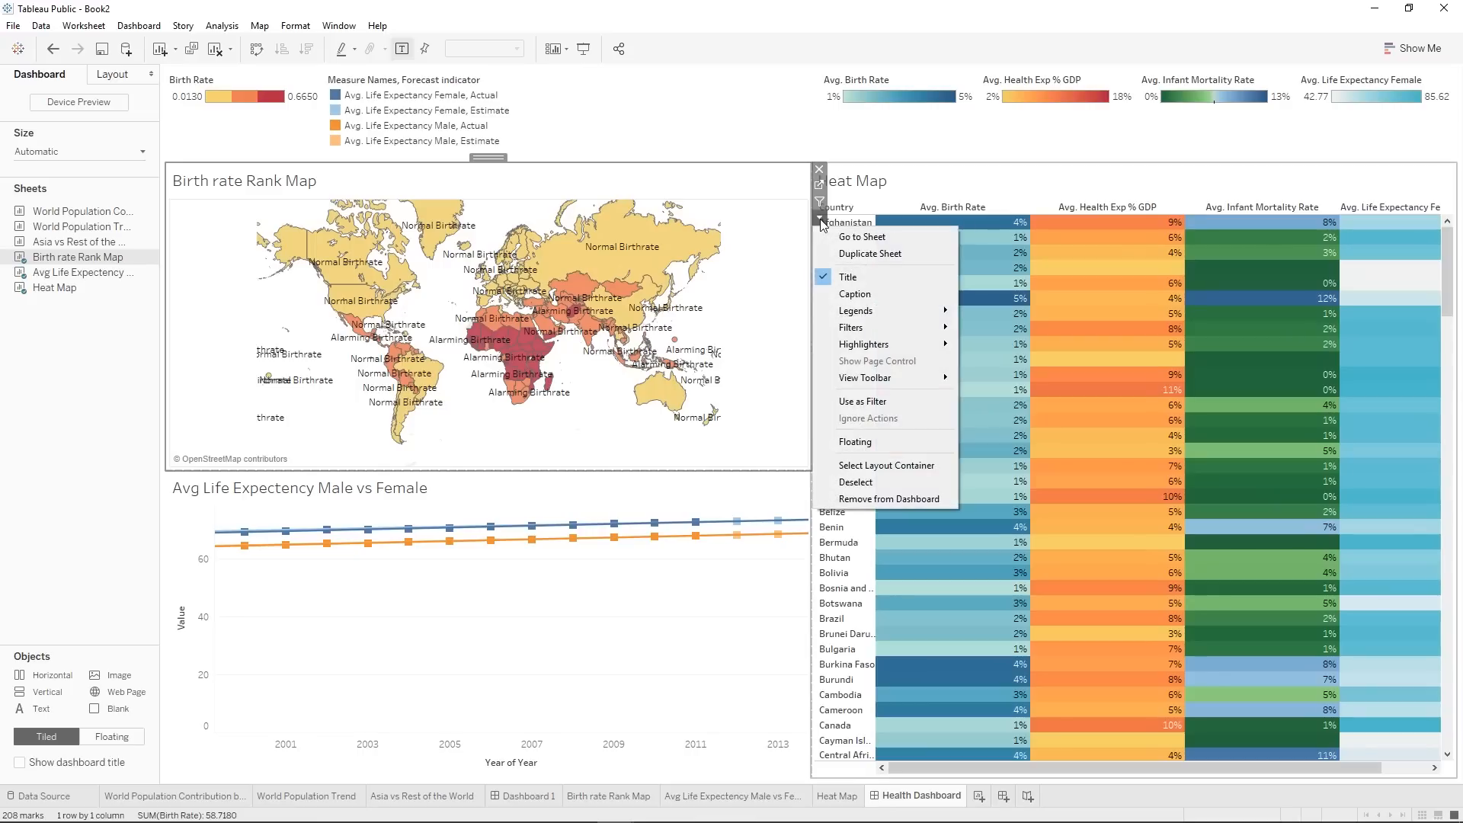
mouse_move(892, 330)
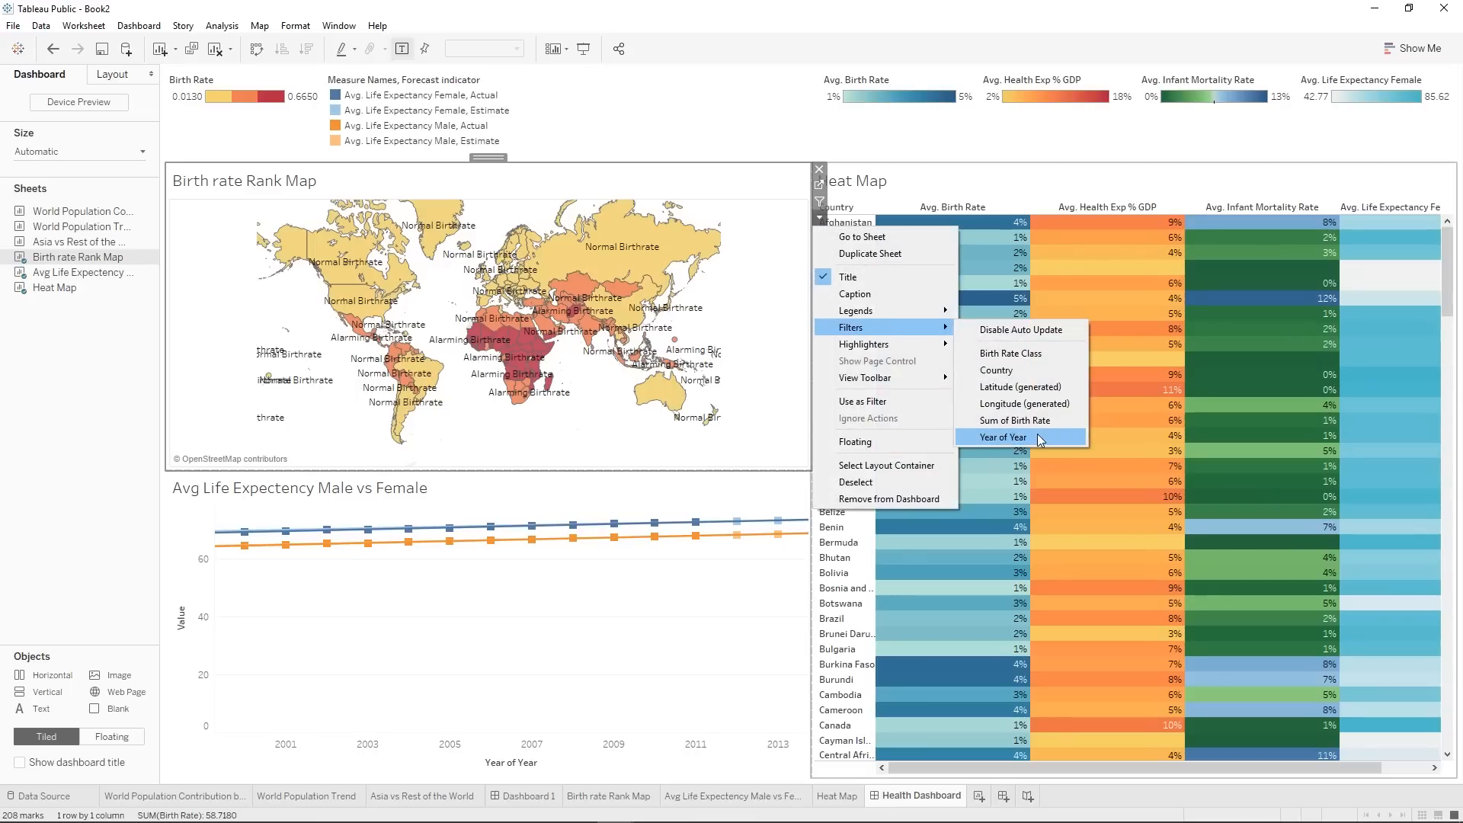
click(1154, 167)
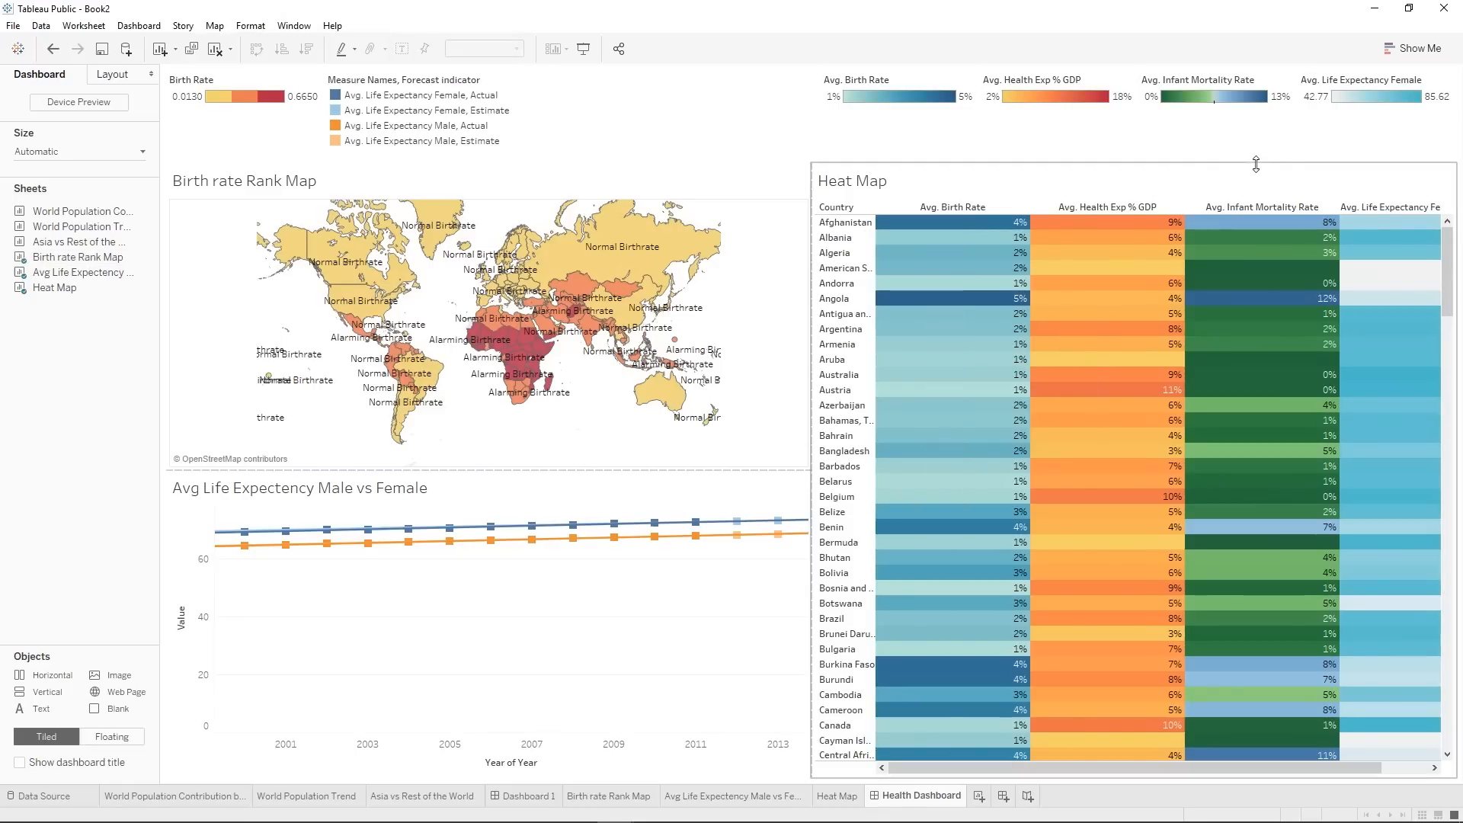
click(1265, 173)
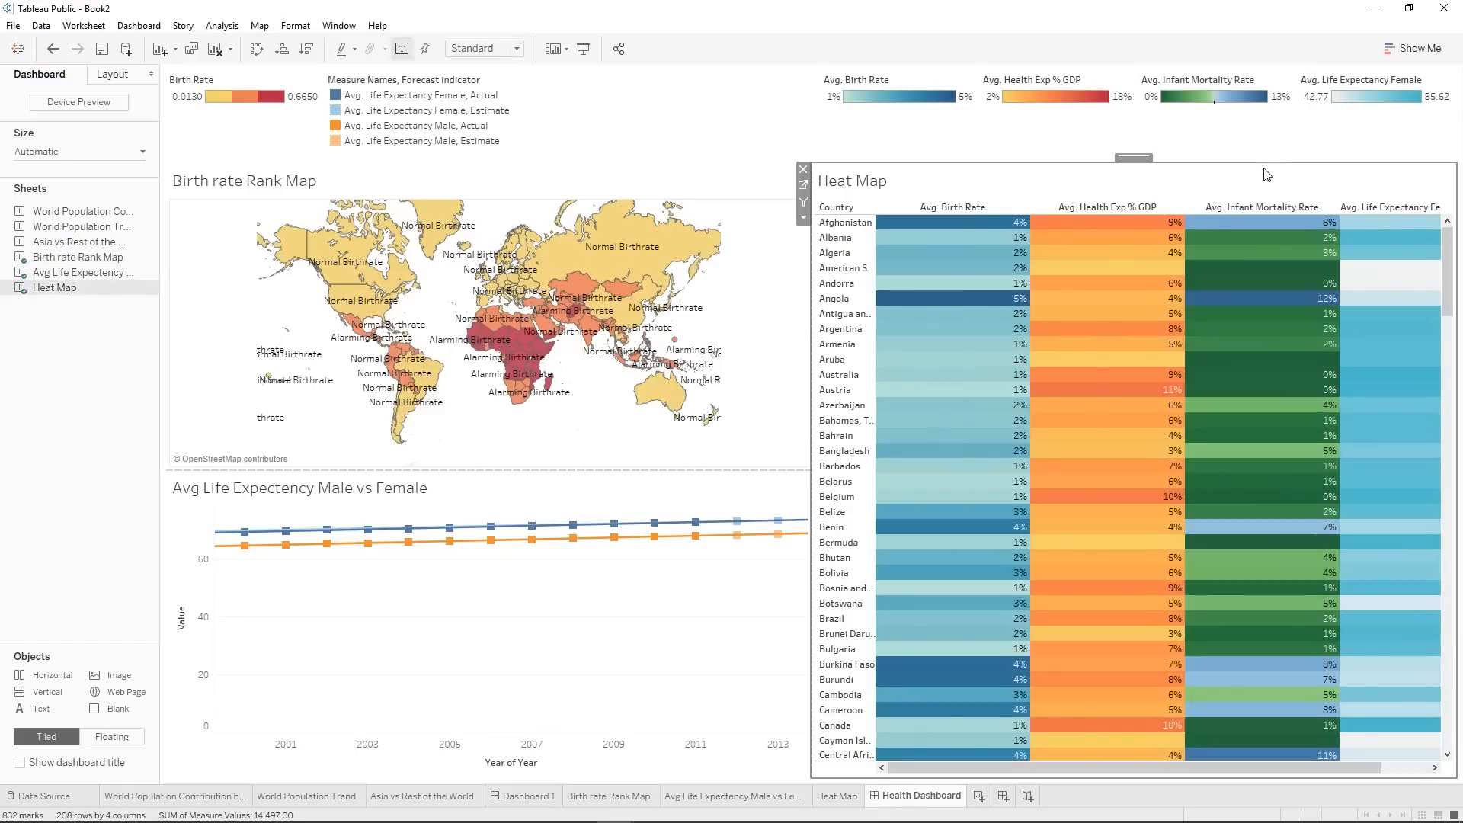
click(803, 217)
mouse_move(851, 346)
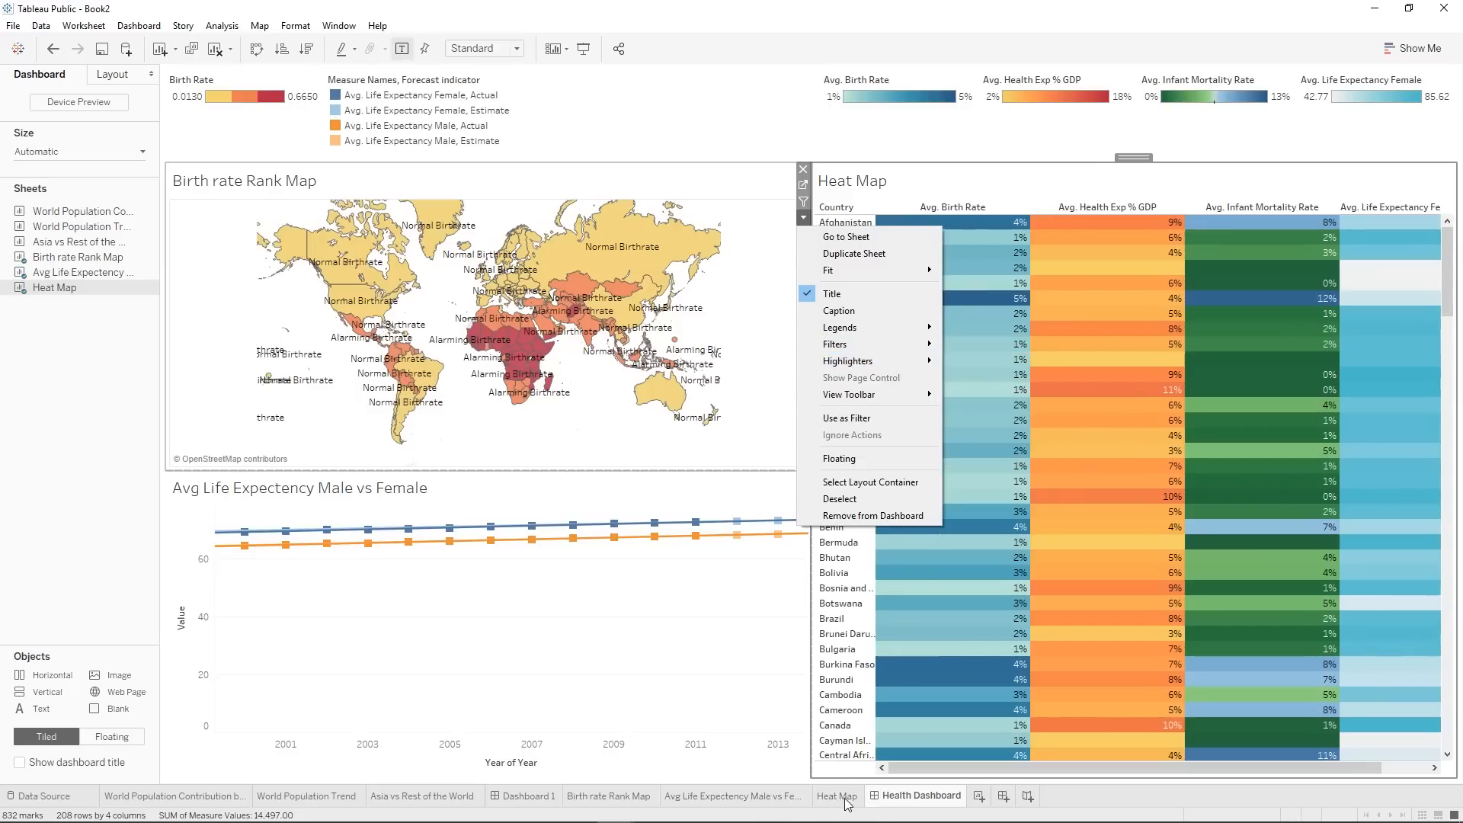
click(785, 188)
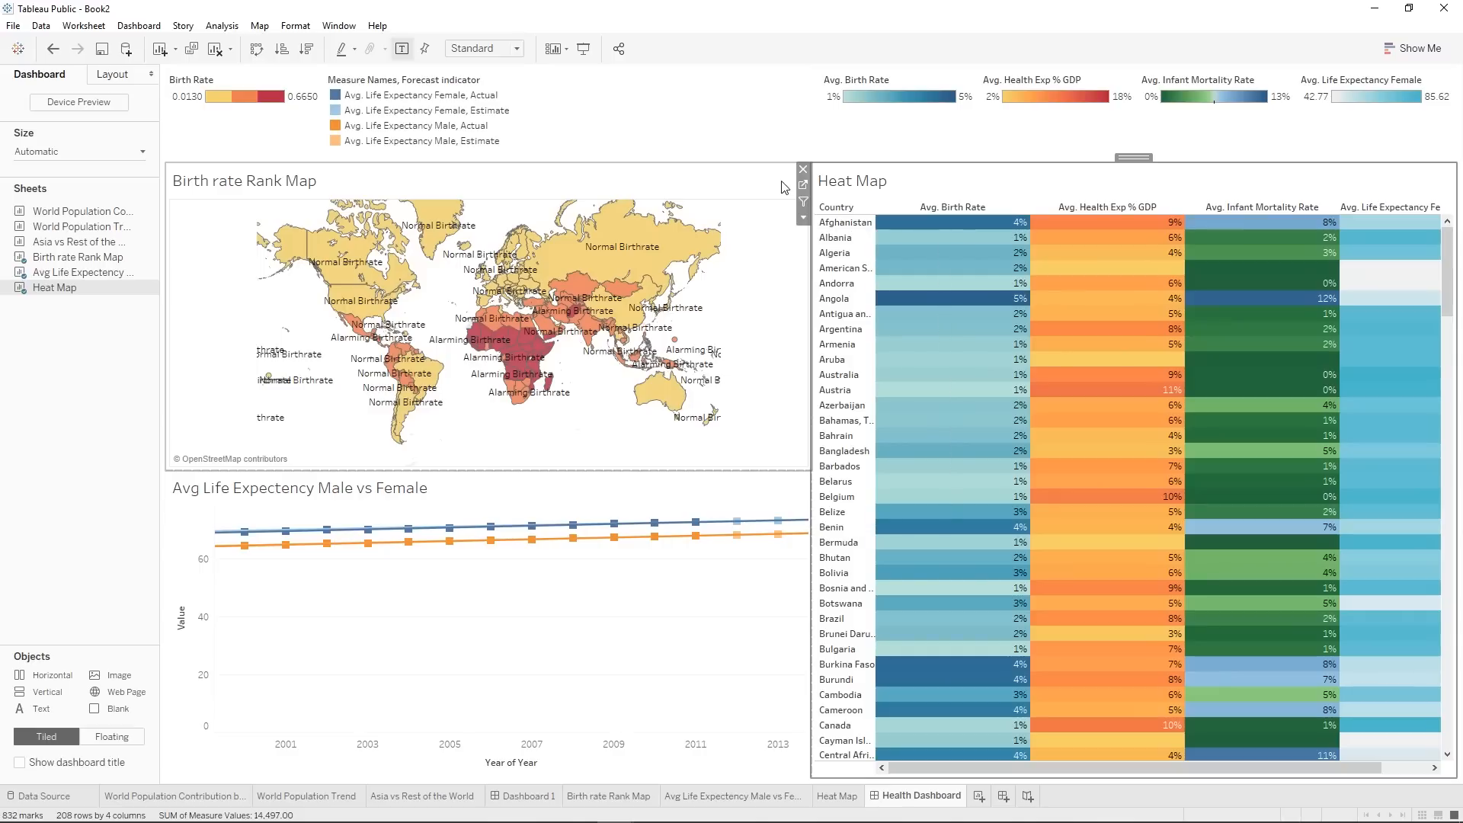
Revise which worksheets the Year filter on the Birth rate Rank Map sheet applies to and return to Health Dashboard.
click(743, 181)
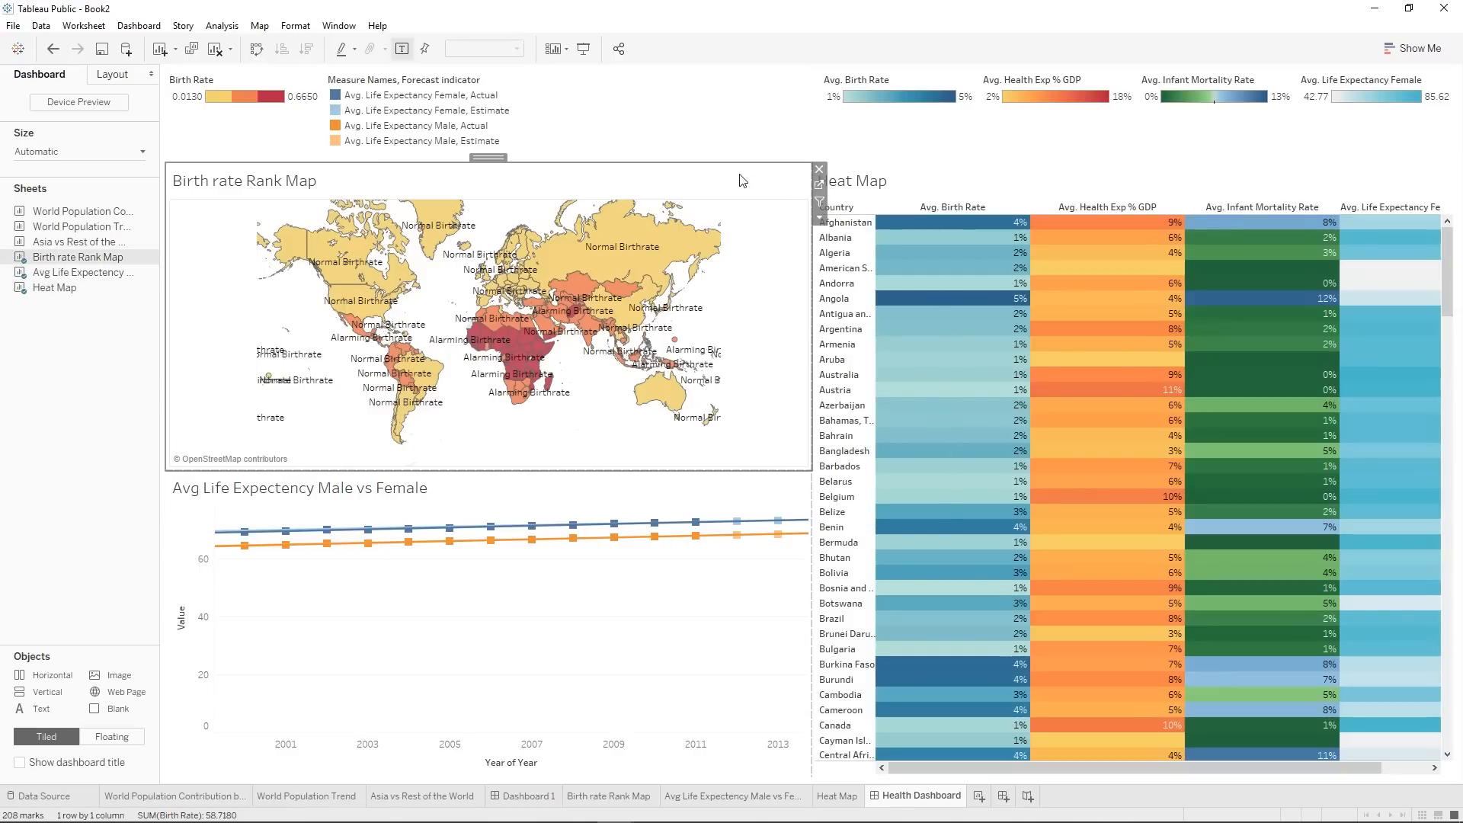
click(819, 185)
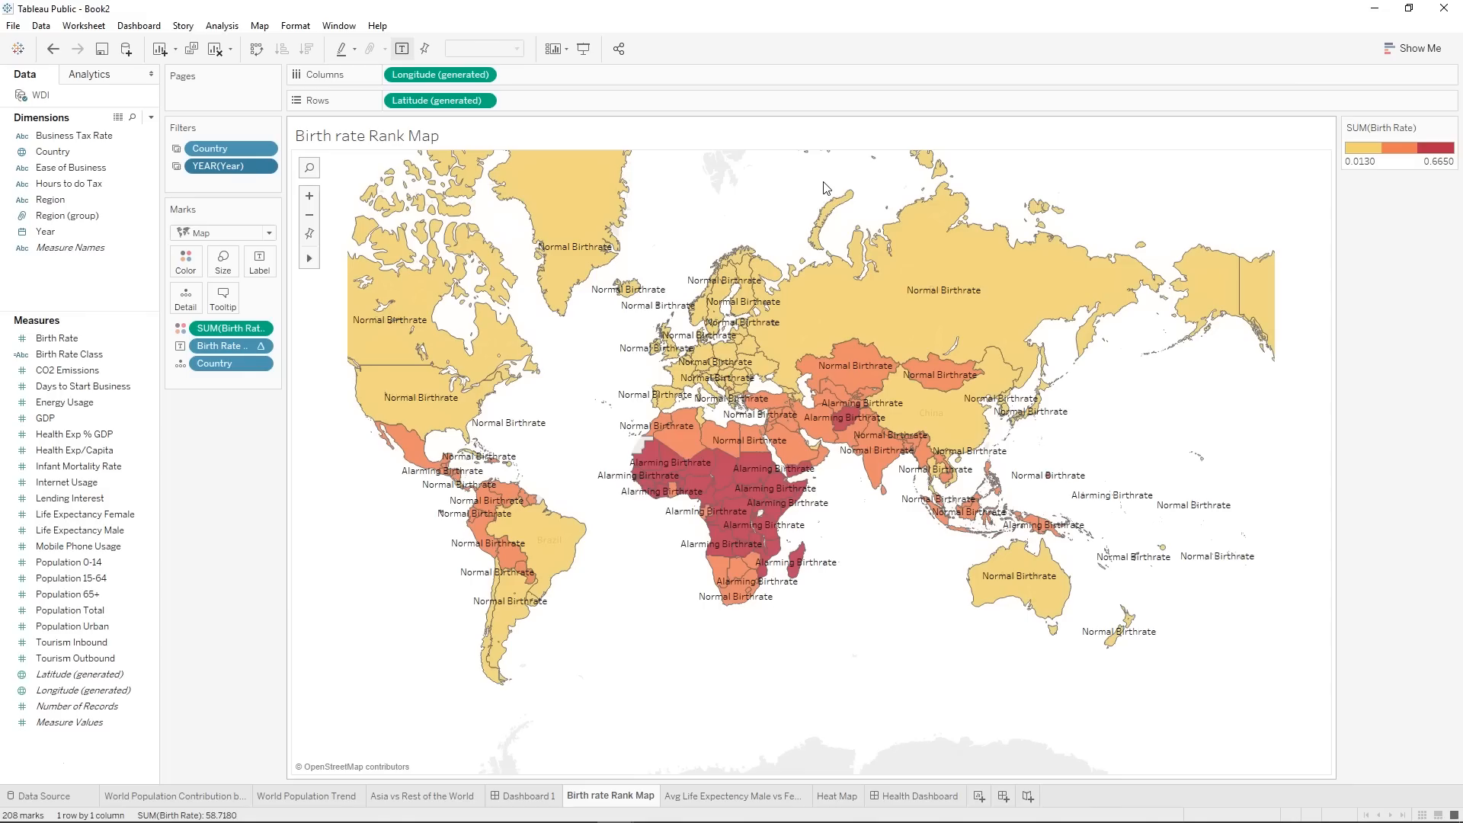
right_click(220, 173)
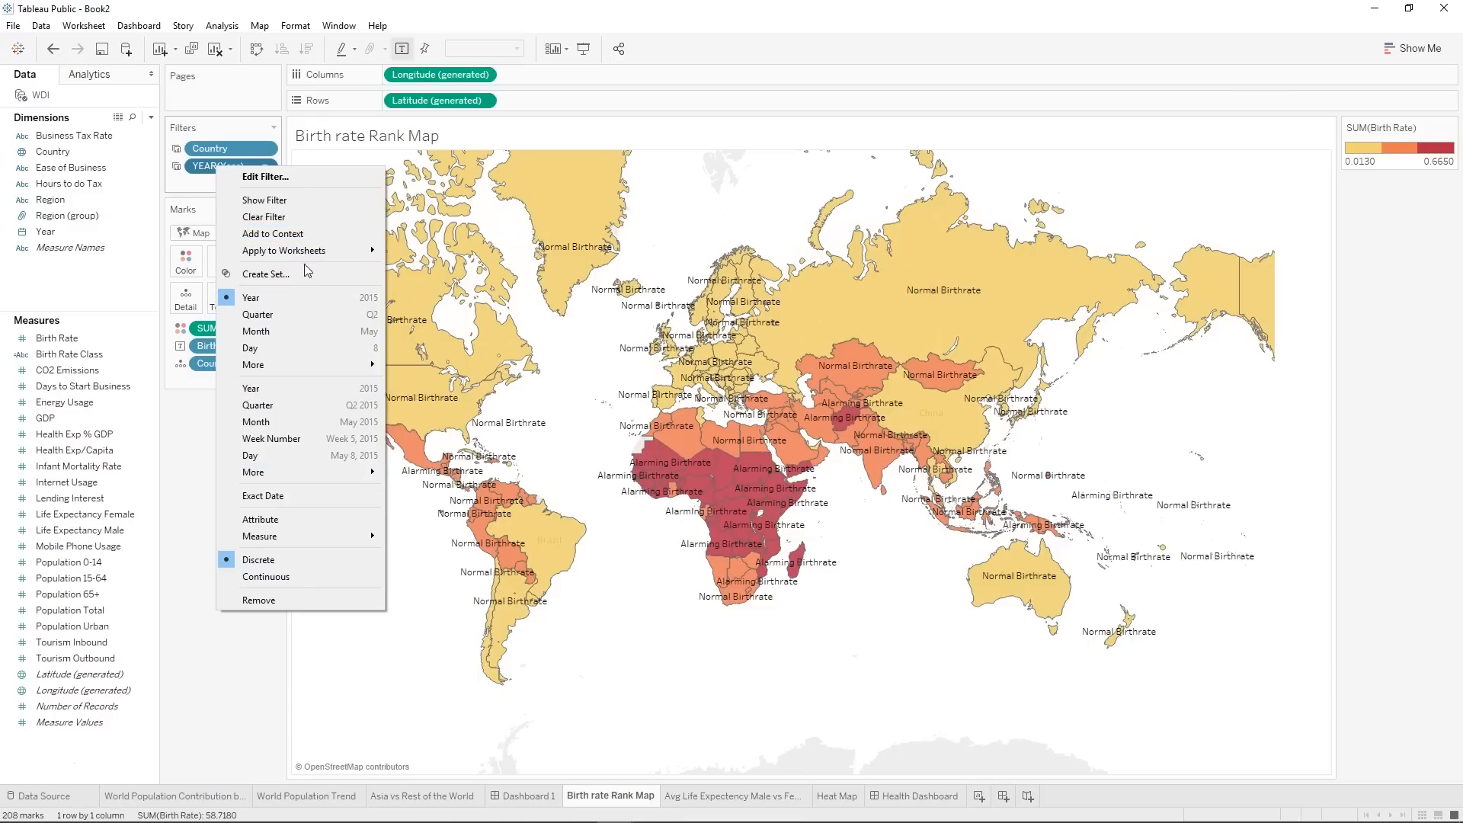
mouse_move(301, 251)
click(438, 285)
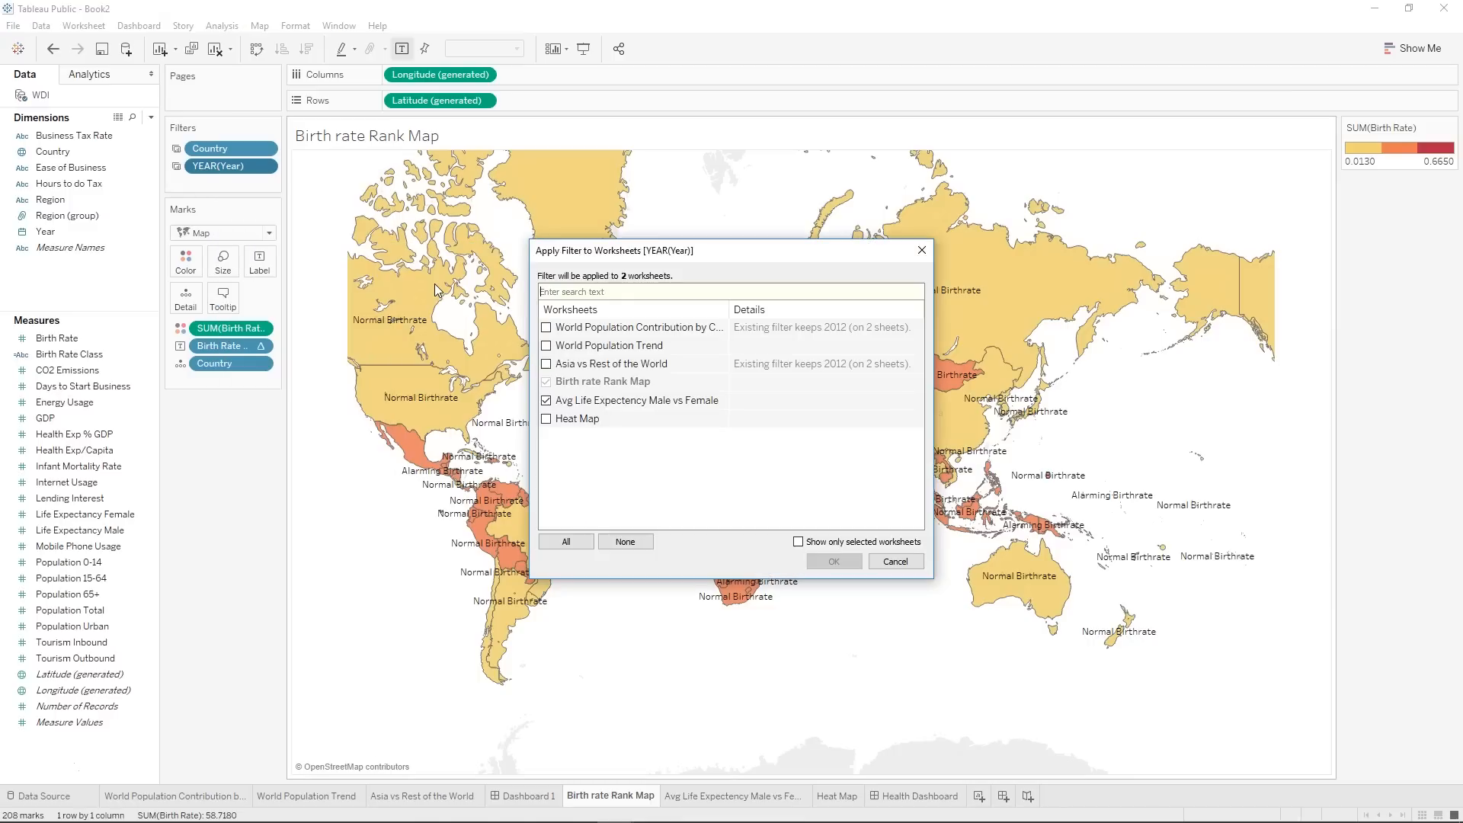
click(546, 401)
click(833, 561)
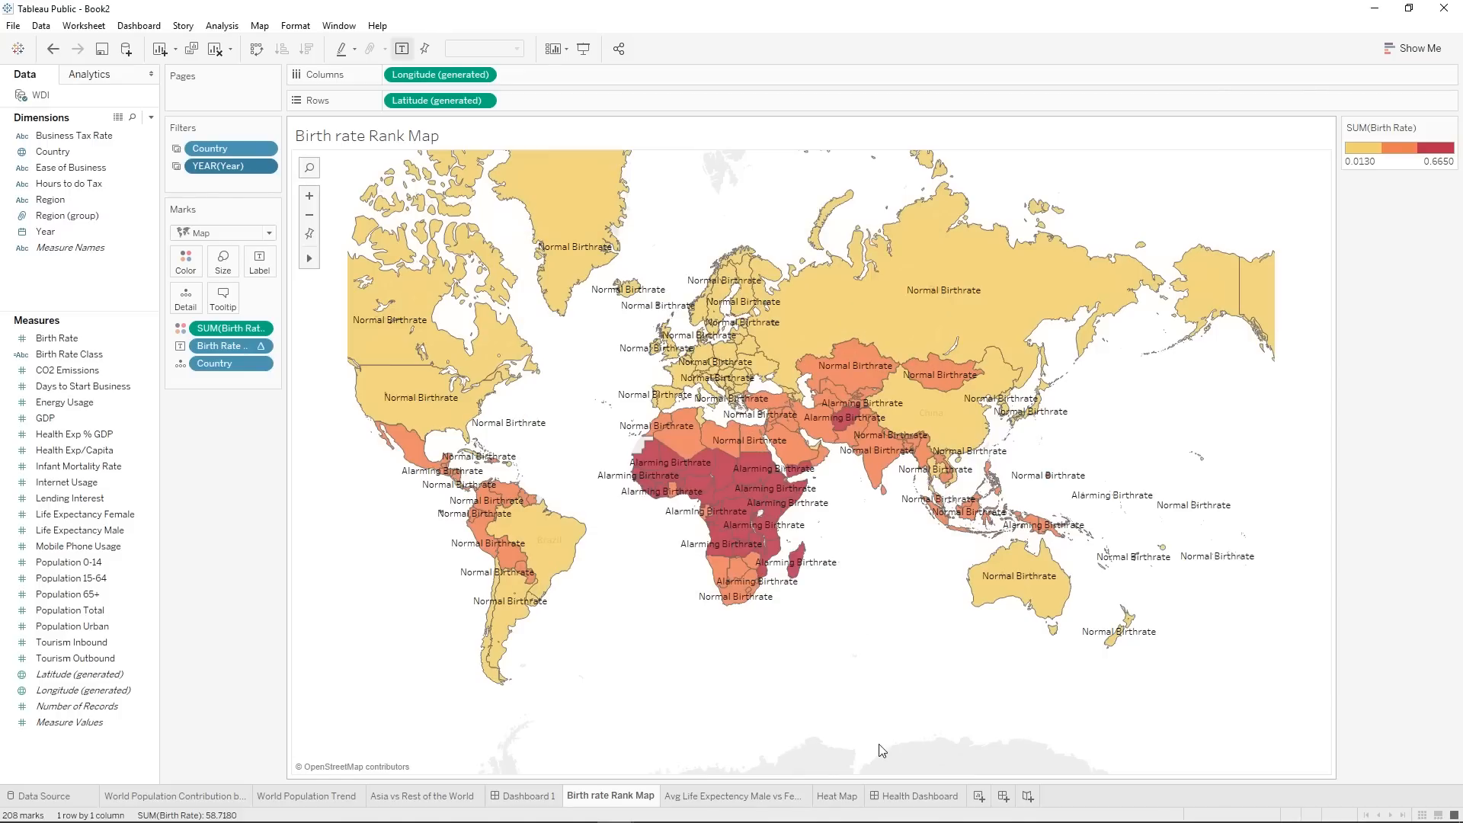
click(928, 797)
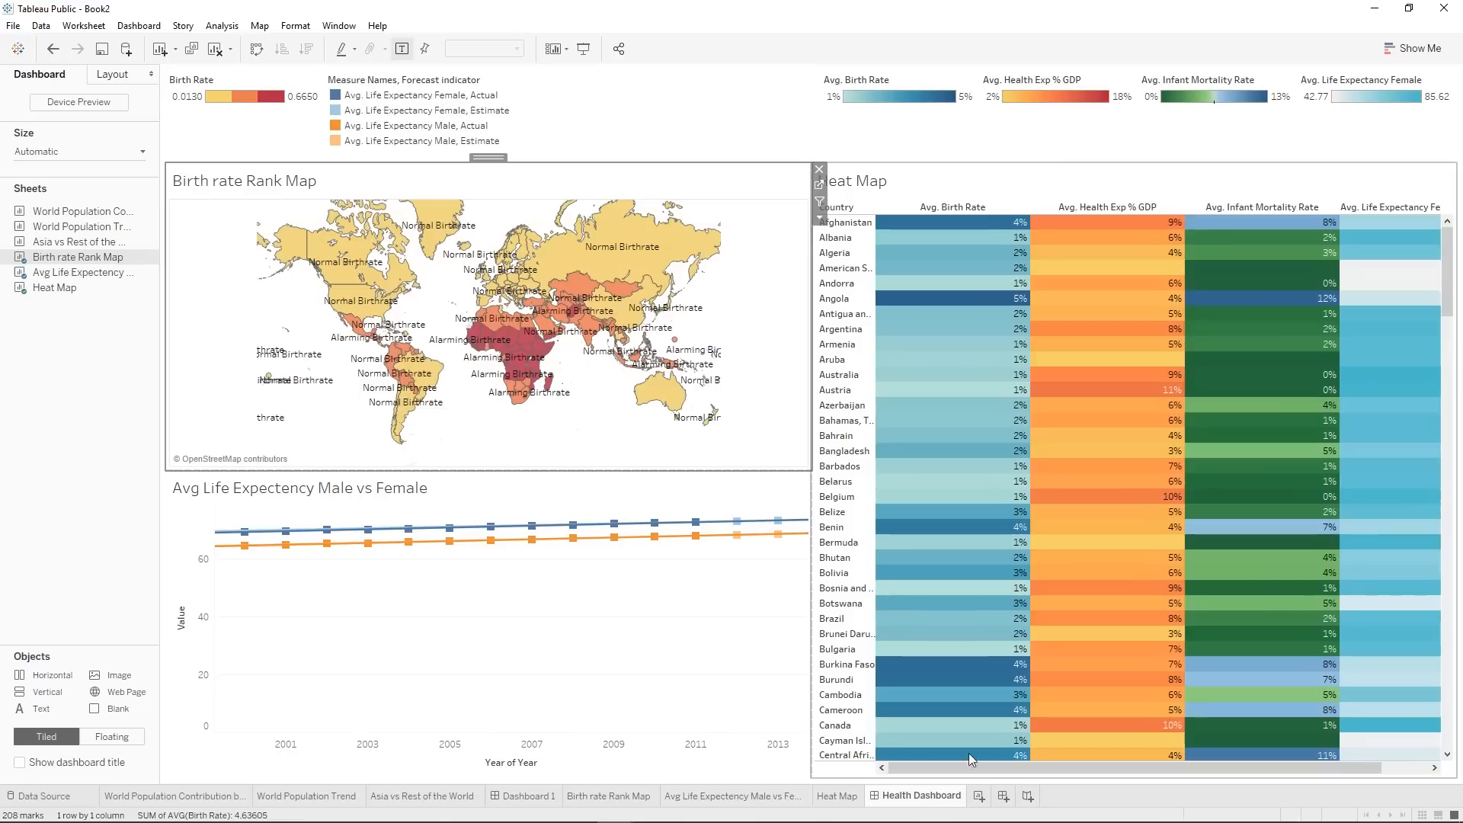
Show the Heat Map's Year of Year filter on the dashboard.
click(918, 175)
click(804, 219)
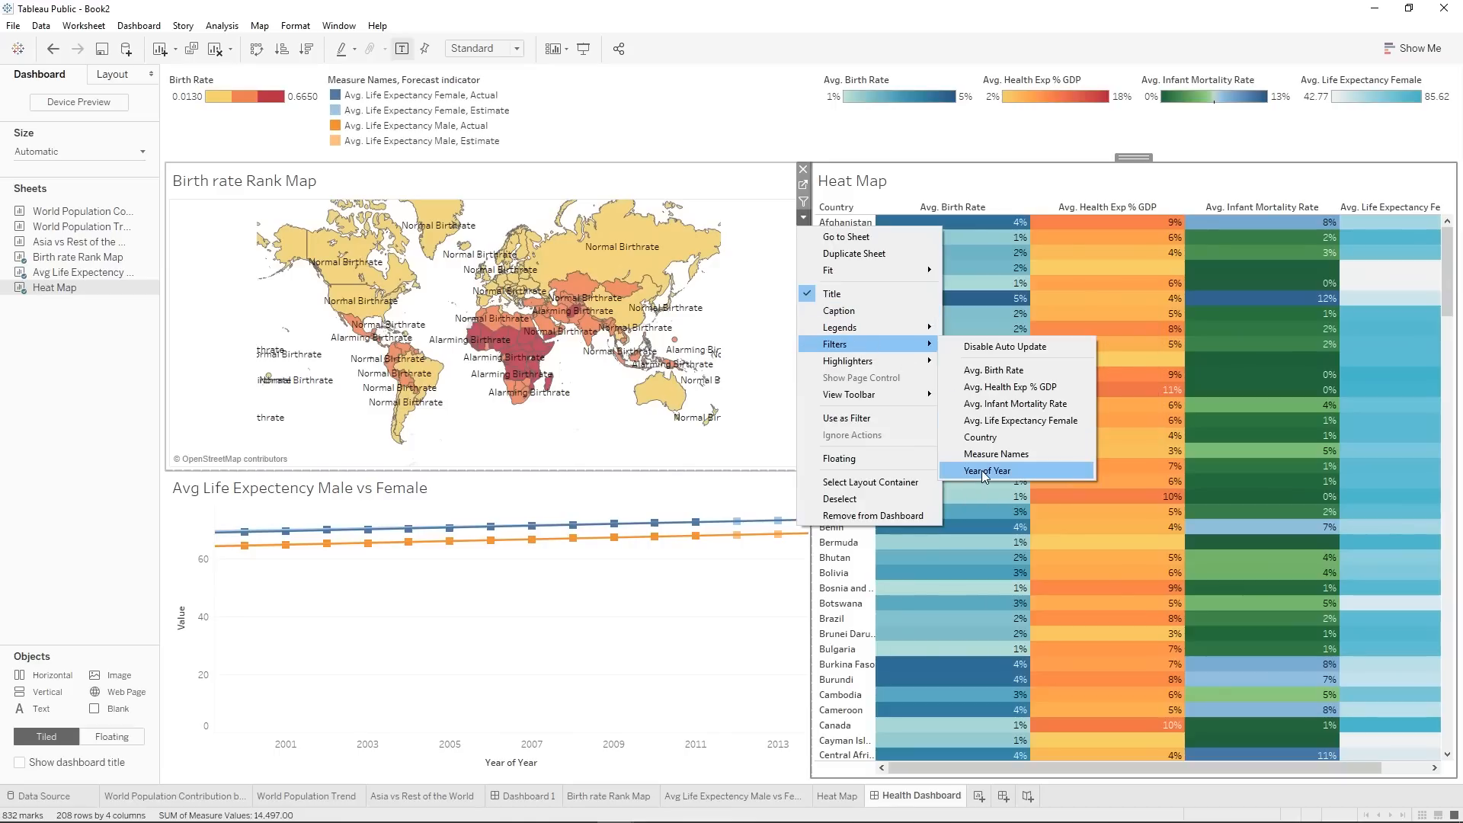
click(981, 470)
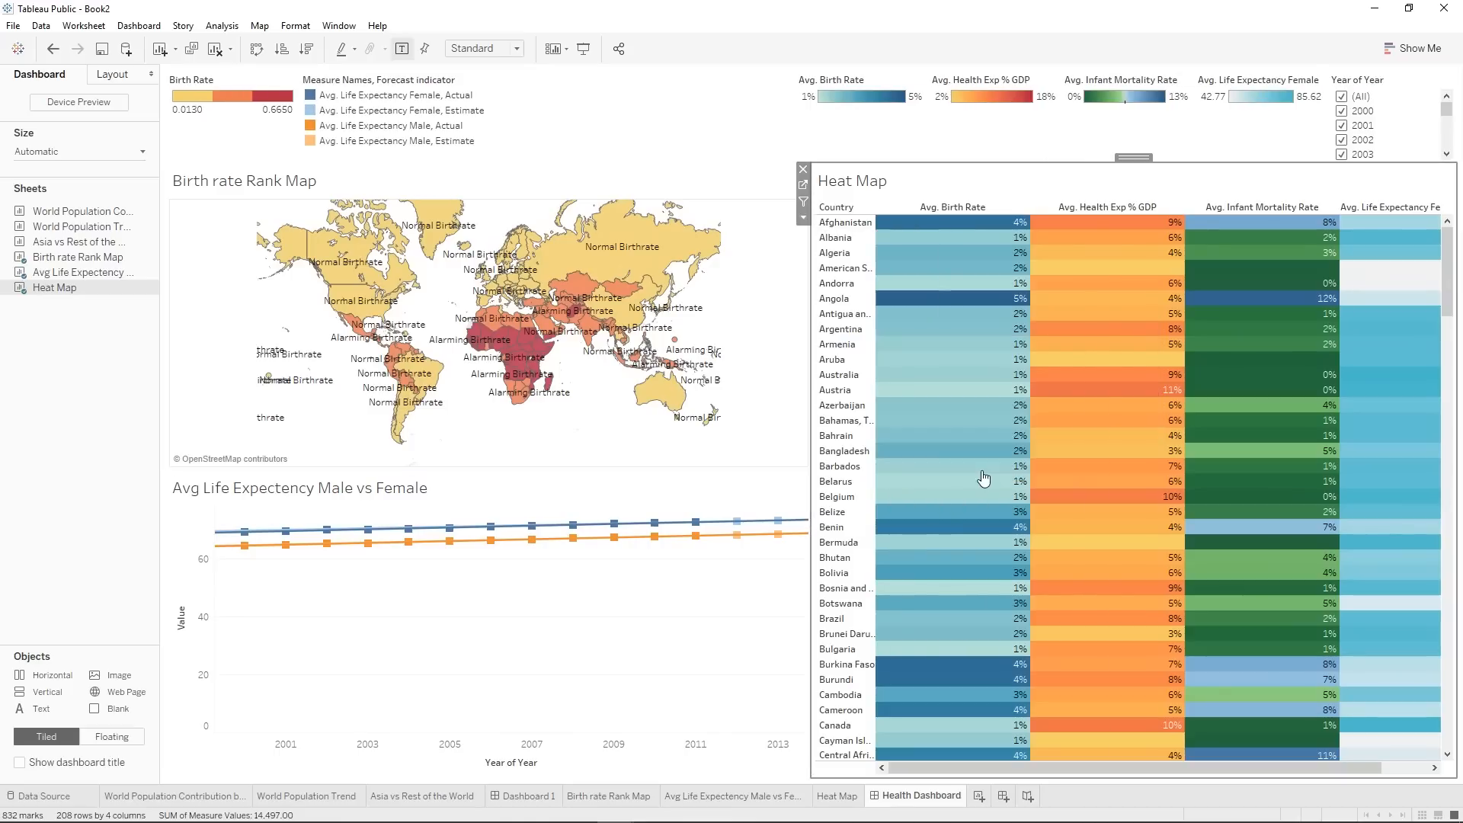
Make the Year of Year filter a multiple values dropdown and place it directly after the Measure Names legend.
click(1408, 89)
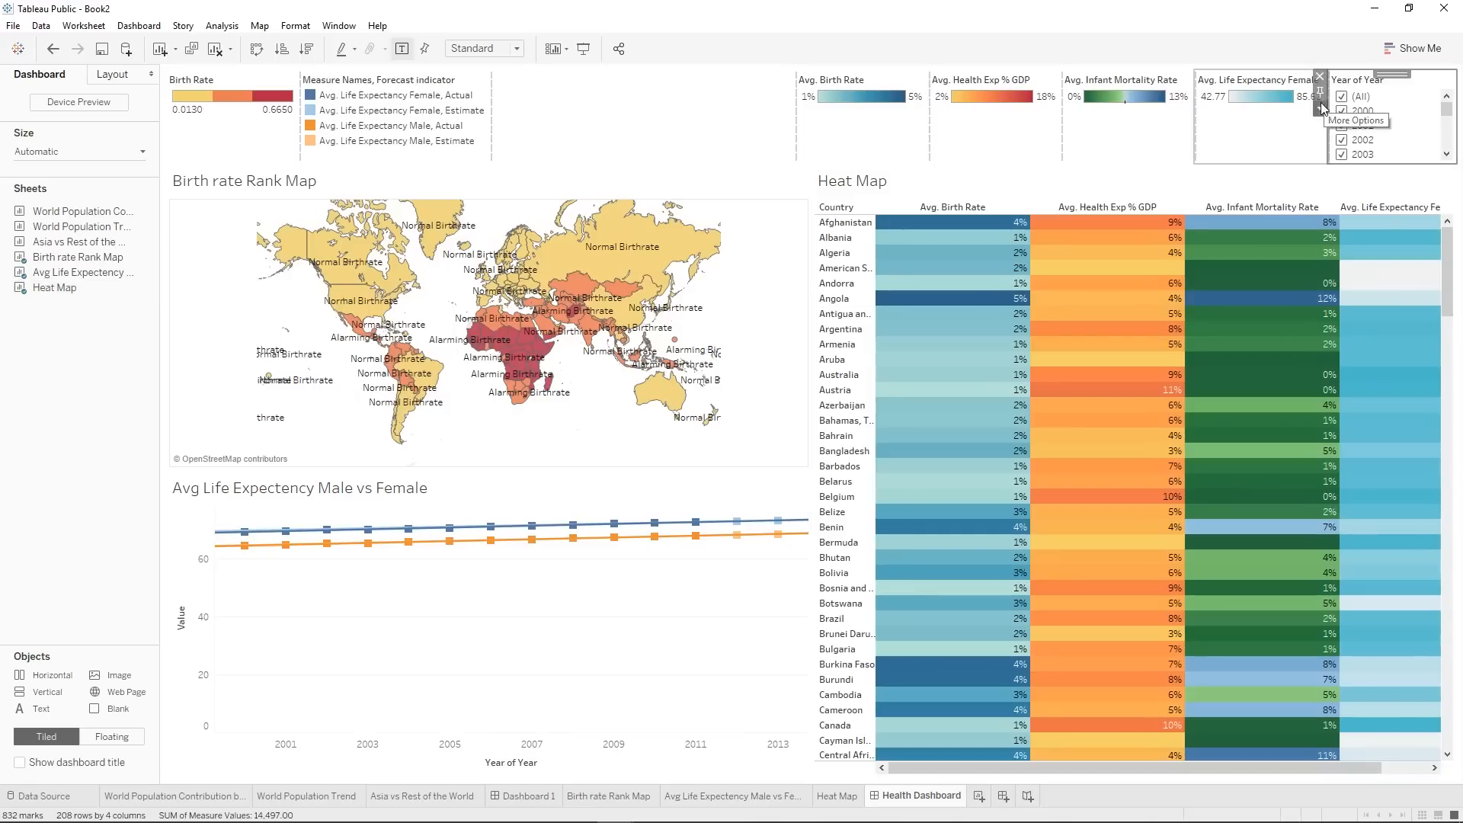
click(1321, 107)
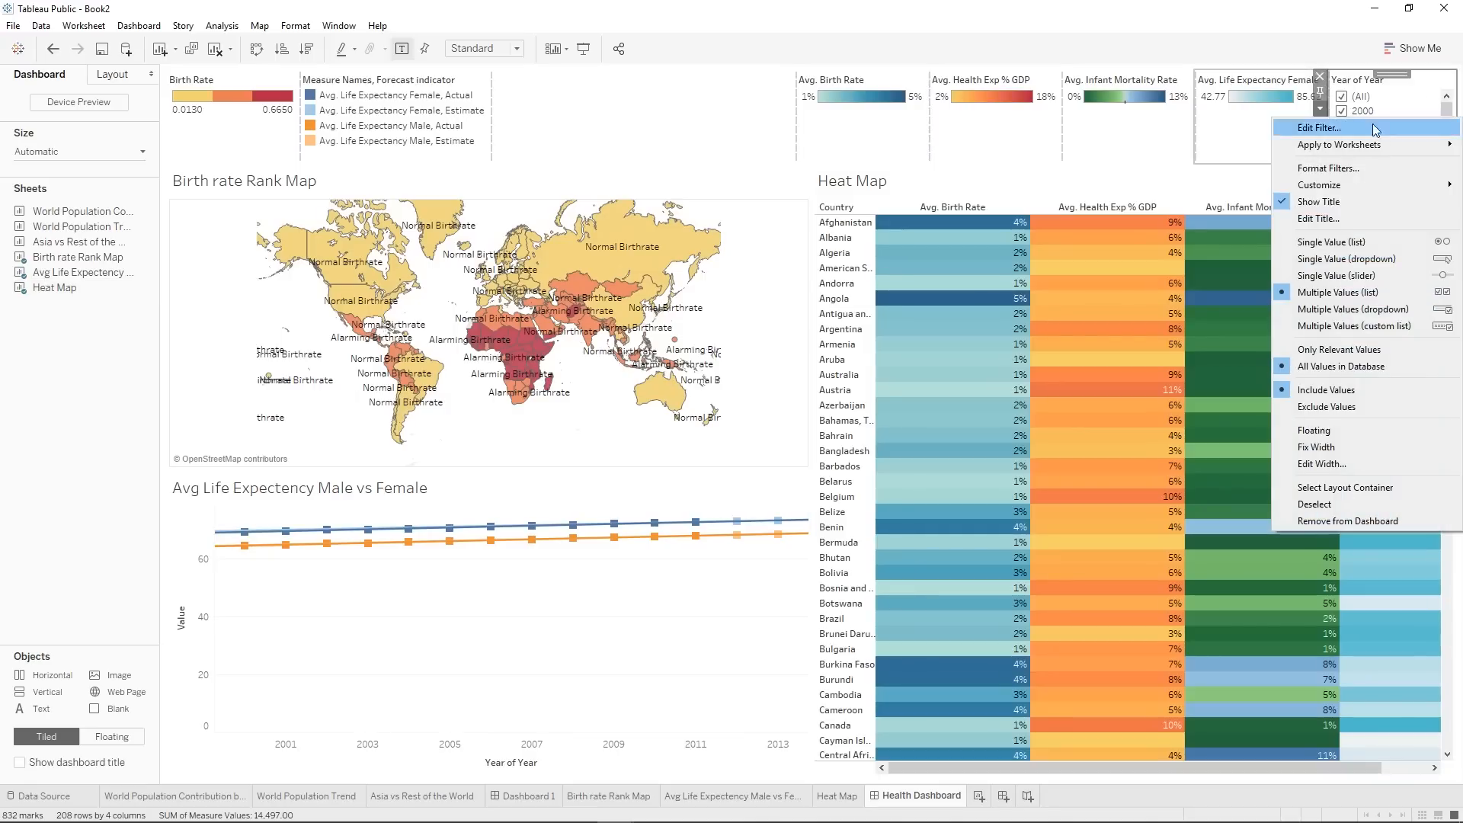
click(1406, 310)
click(830, 140)
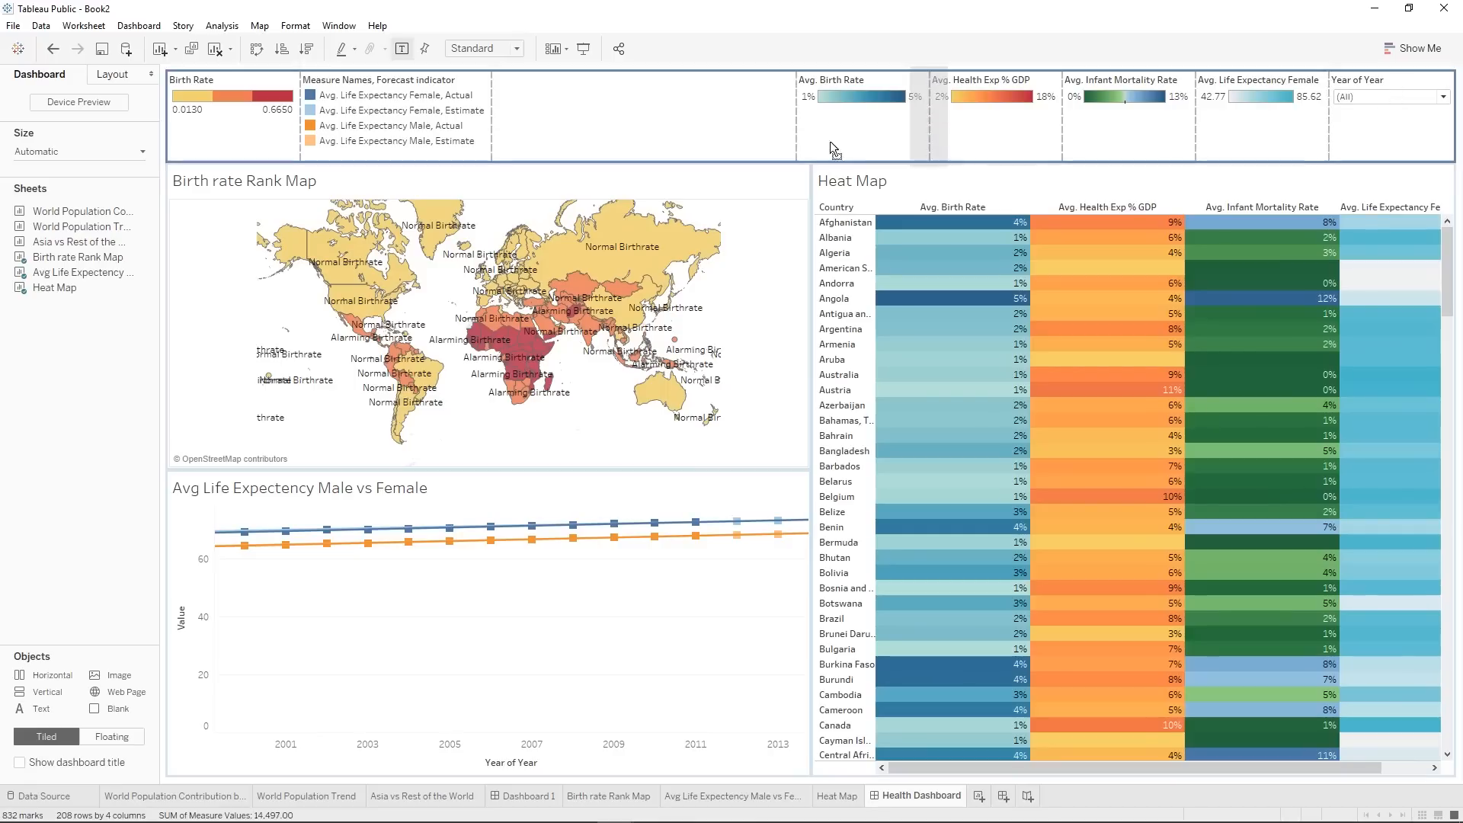
drag(795, 140, 573, 127)
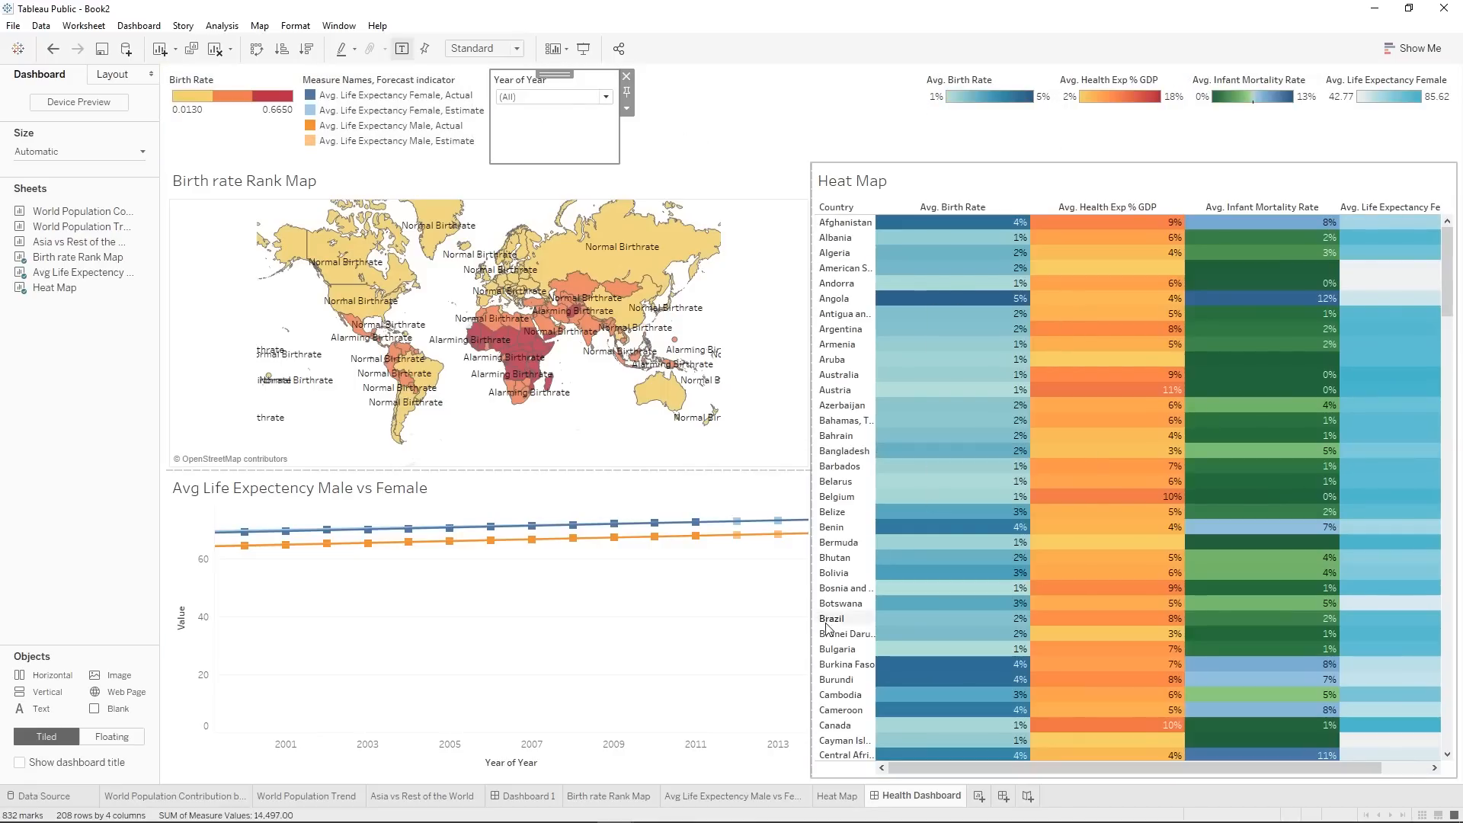
Show the Heat Map's Country filter and place it directly after the Year of Year filter.
click(838, 176)
click(803, 217)
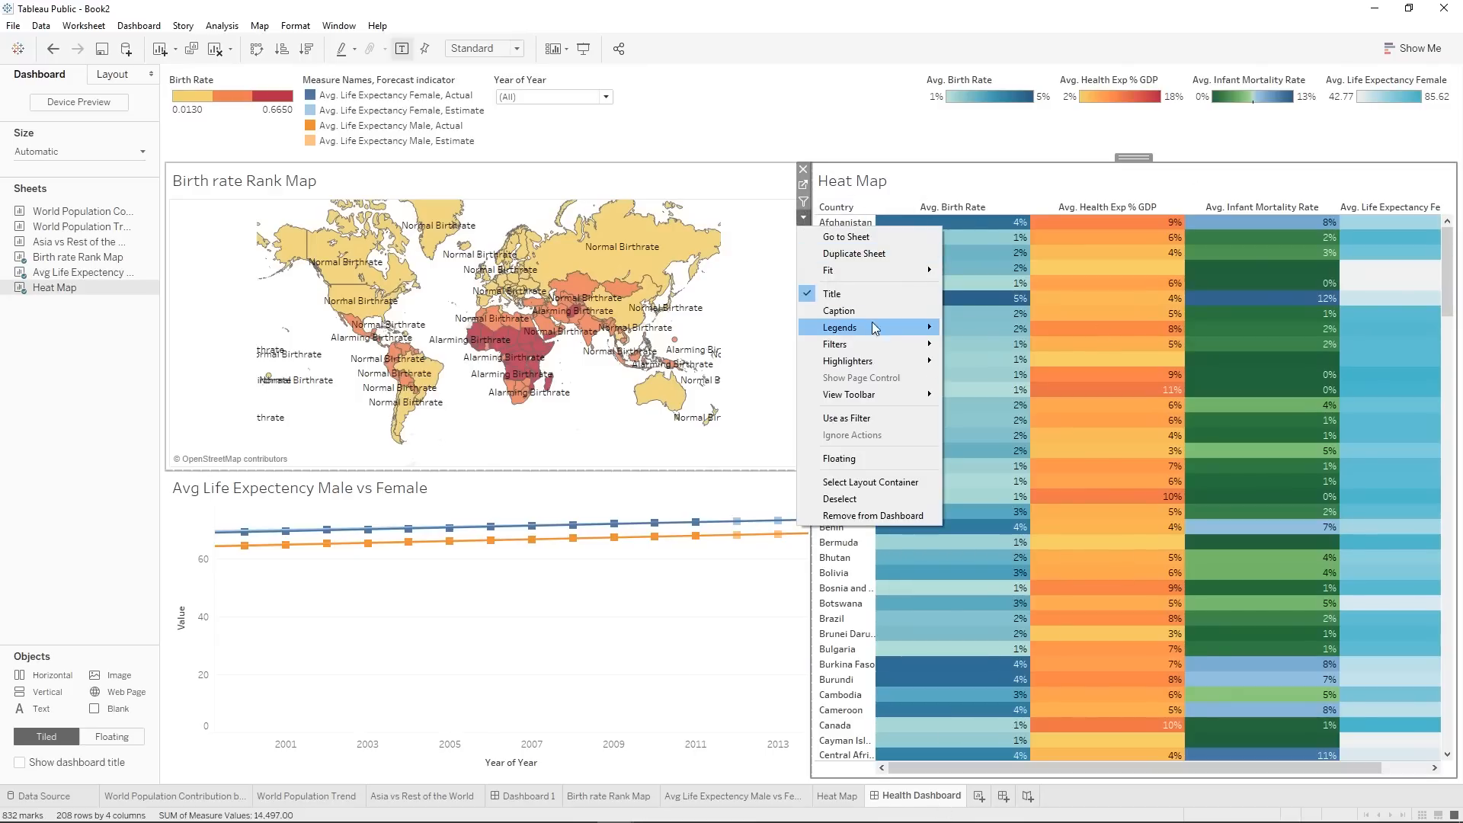
mouse_move(872, 352)
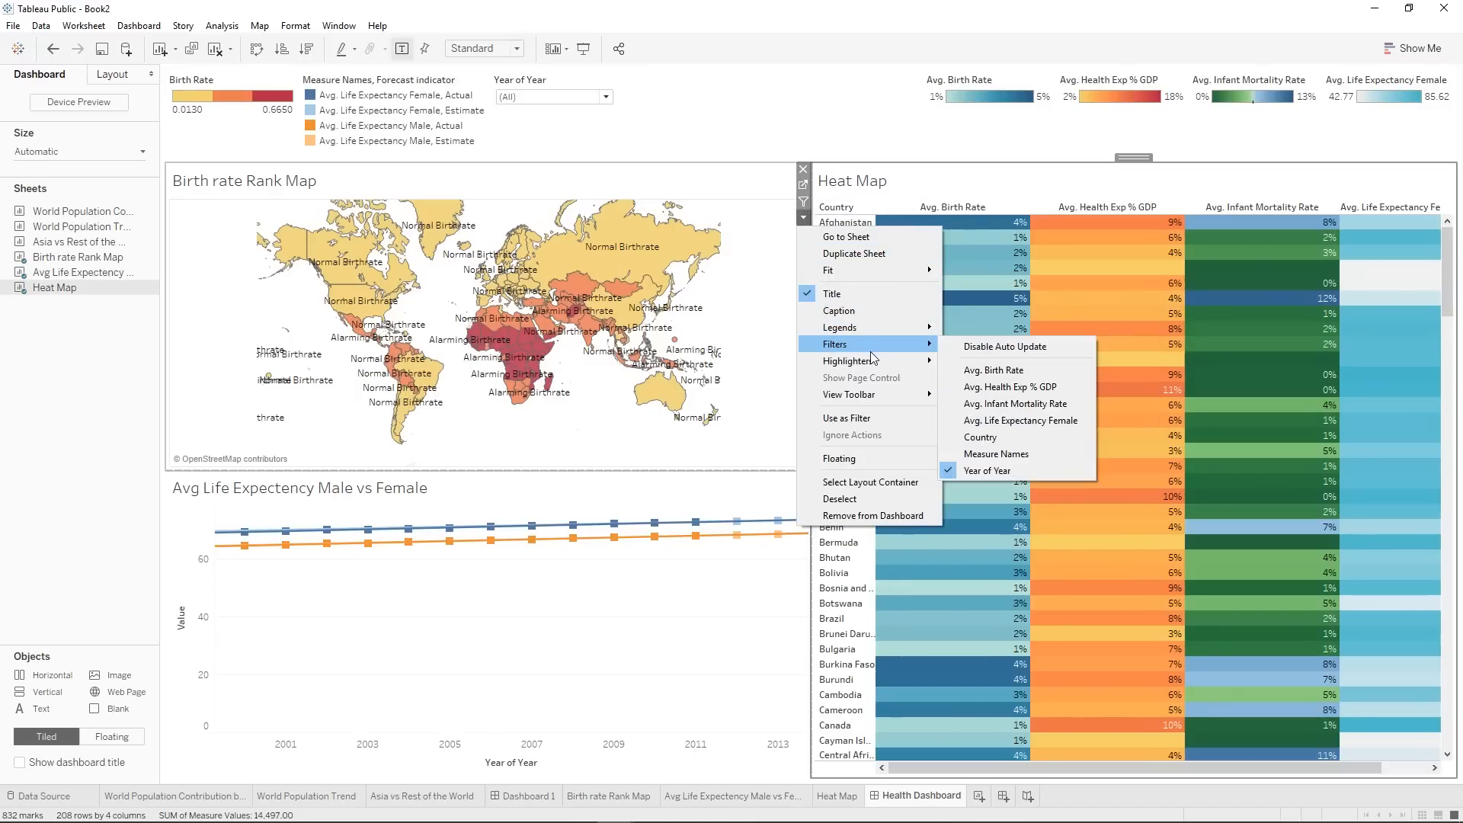
click(1007, 439)
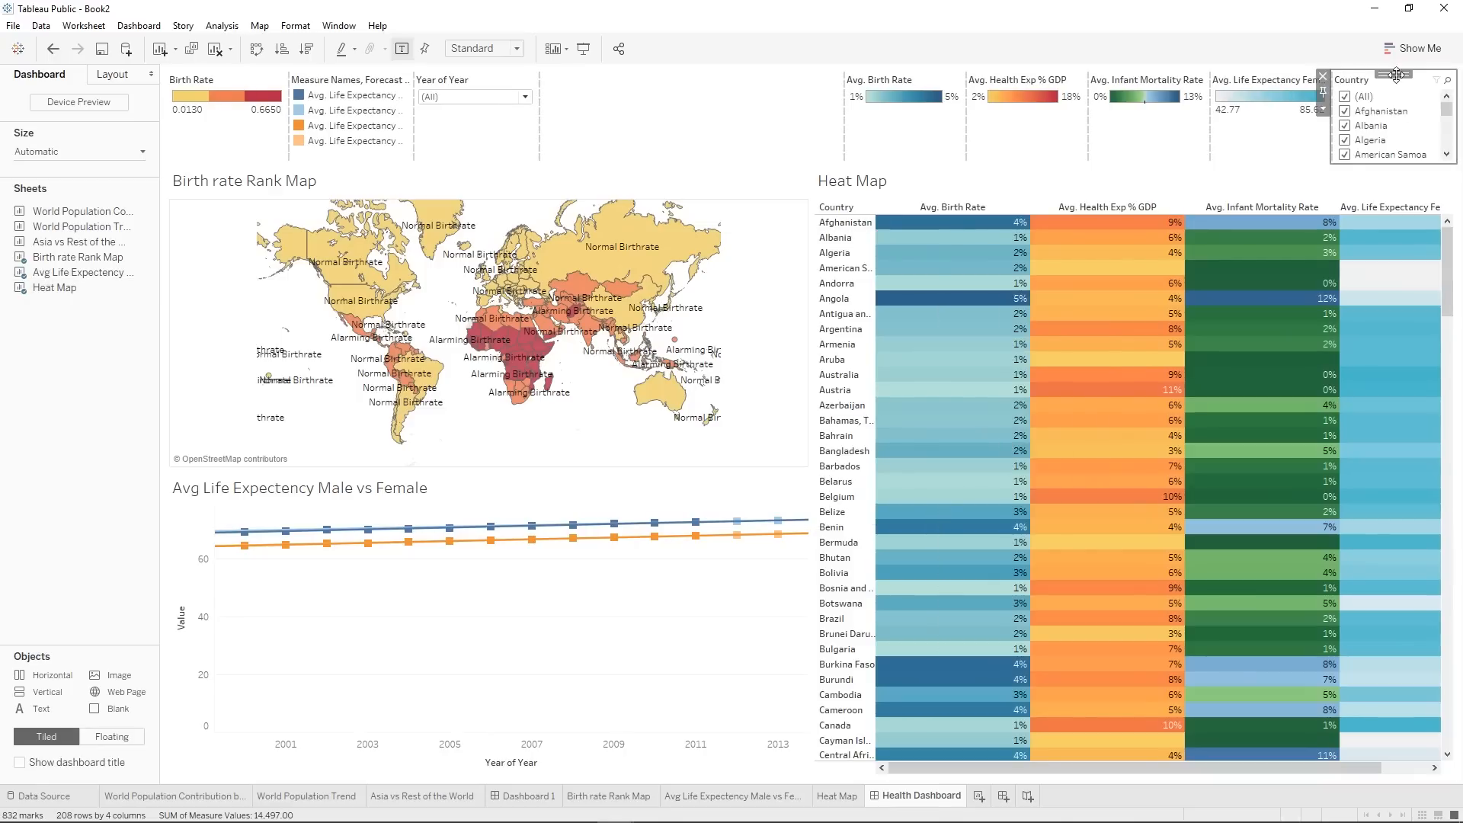
drag(1360, 80, 579, 103)
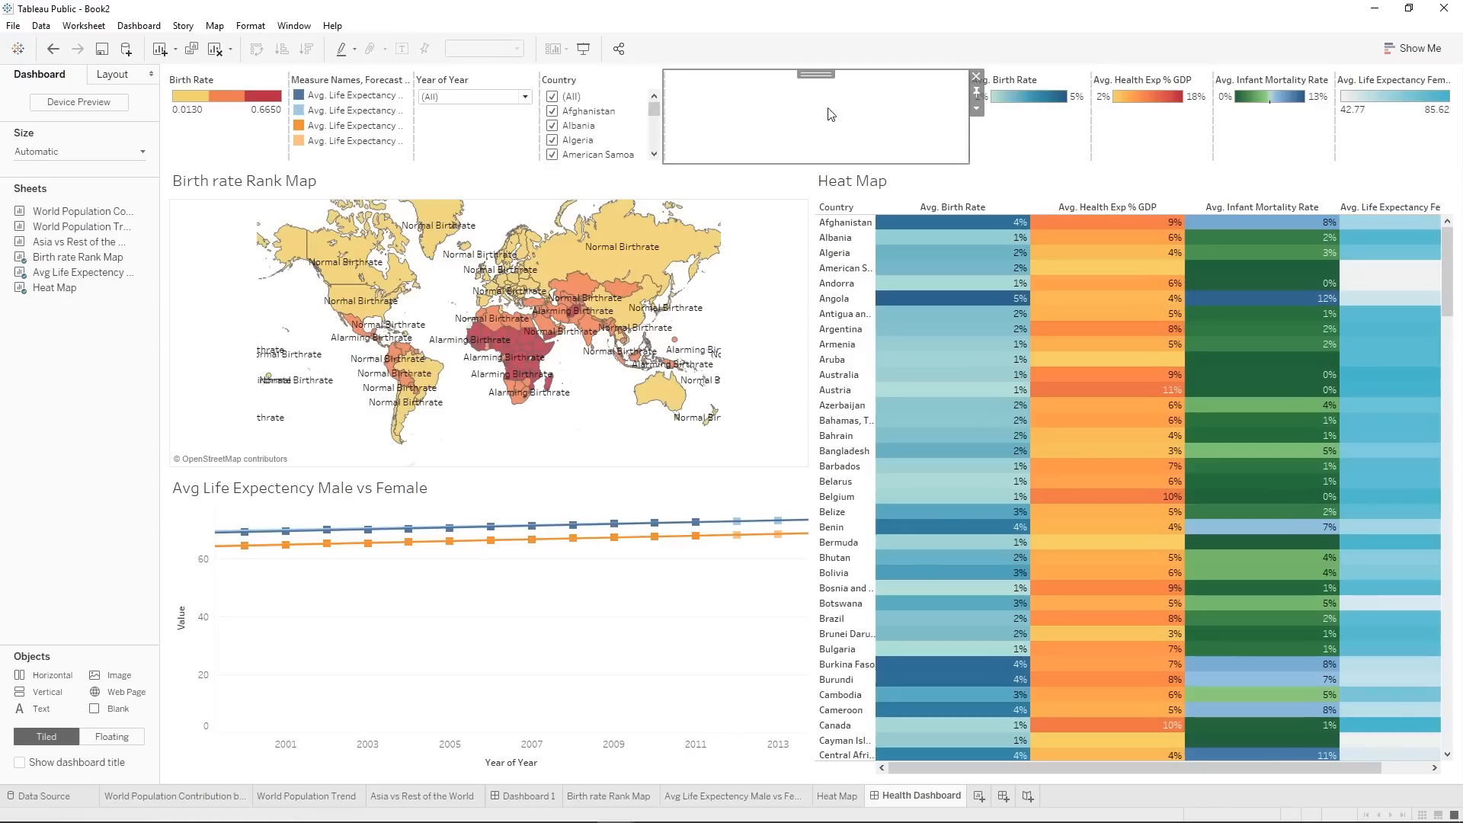
Set the width of the blank spacer between the Country filter and the Avg. Birth Rate legend to 300 pixels.
click(976, 108)
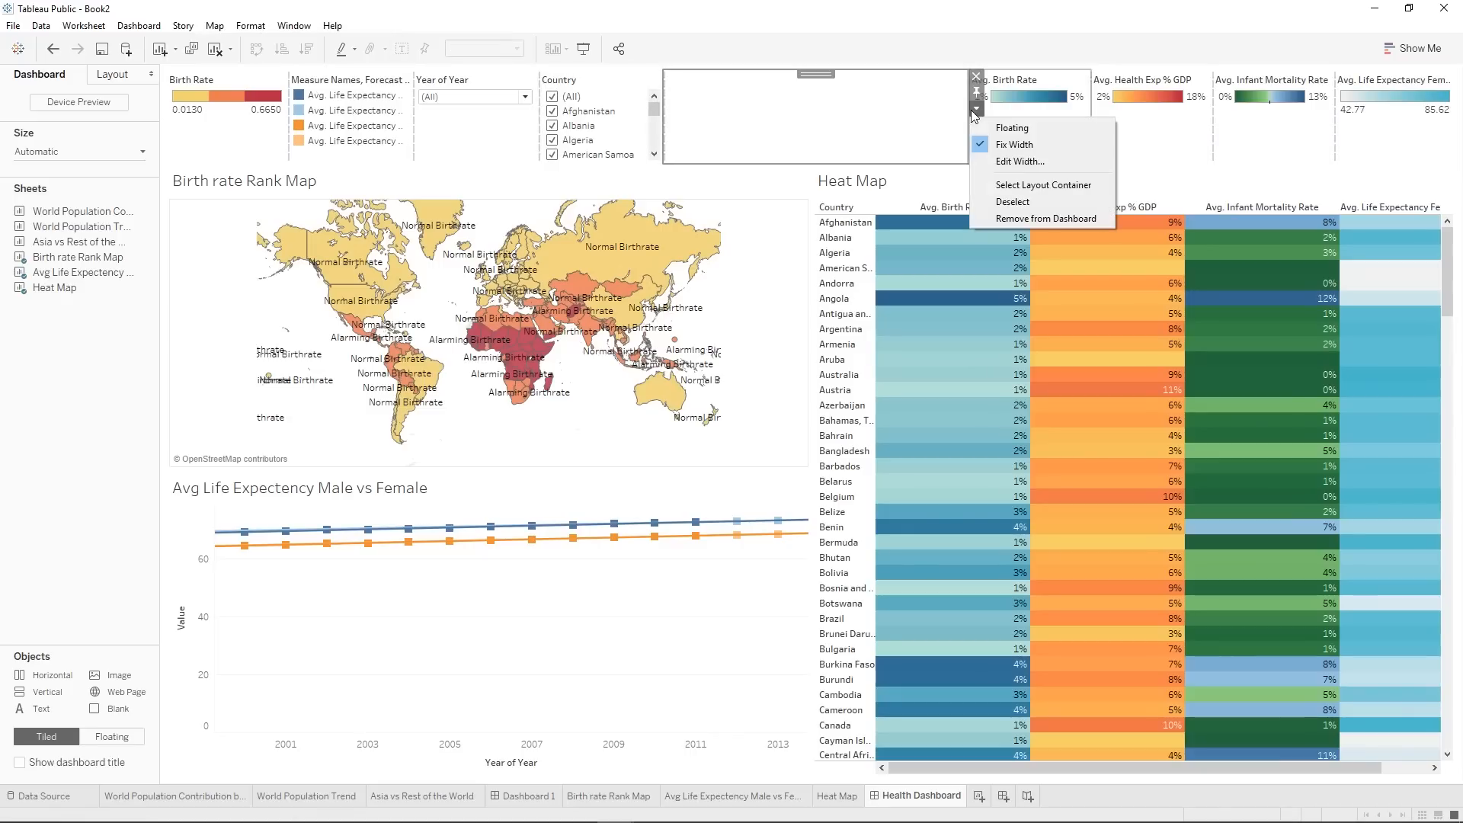
click(999, 185)
click(713, 411)
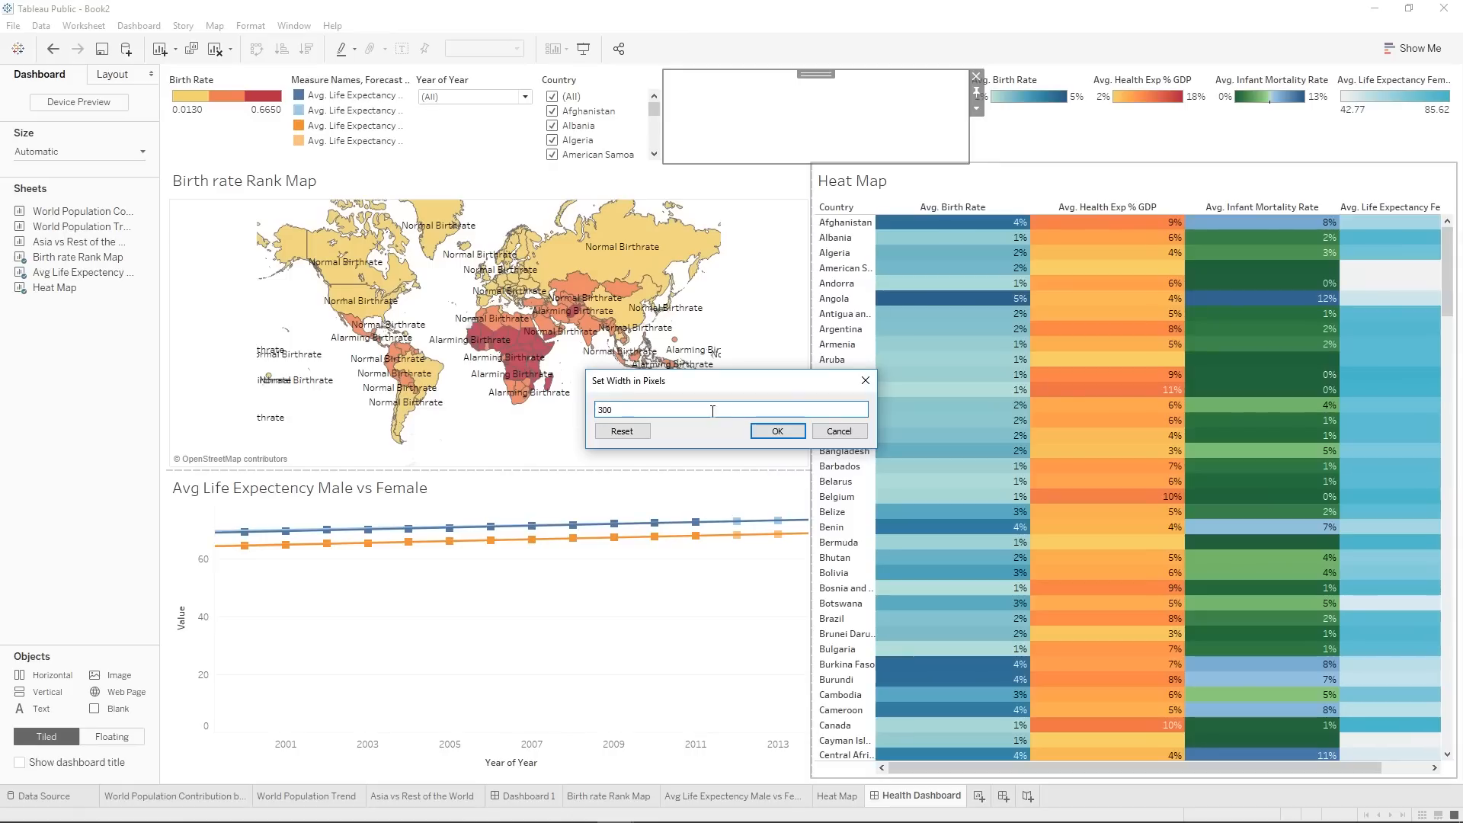
click(777, 431)
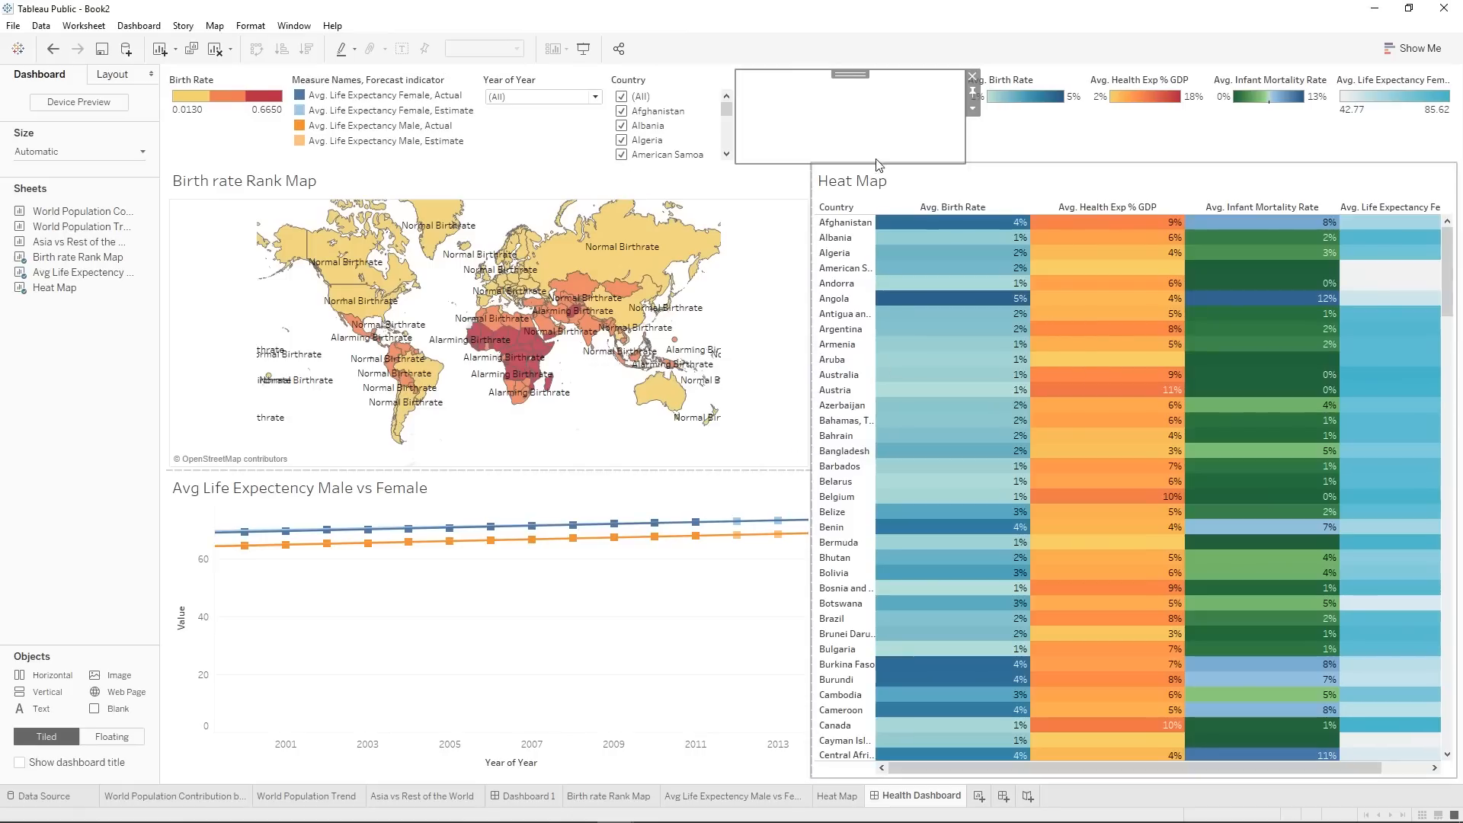
Narrow the blank spacer before the Avg. Birth Rate legend to about 200 pixels.
click(973, 108)
click(1018, 160)
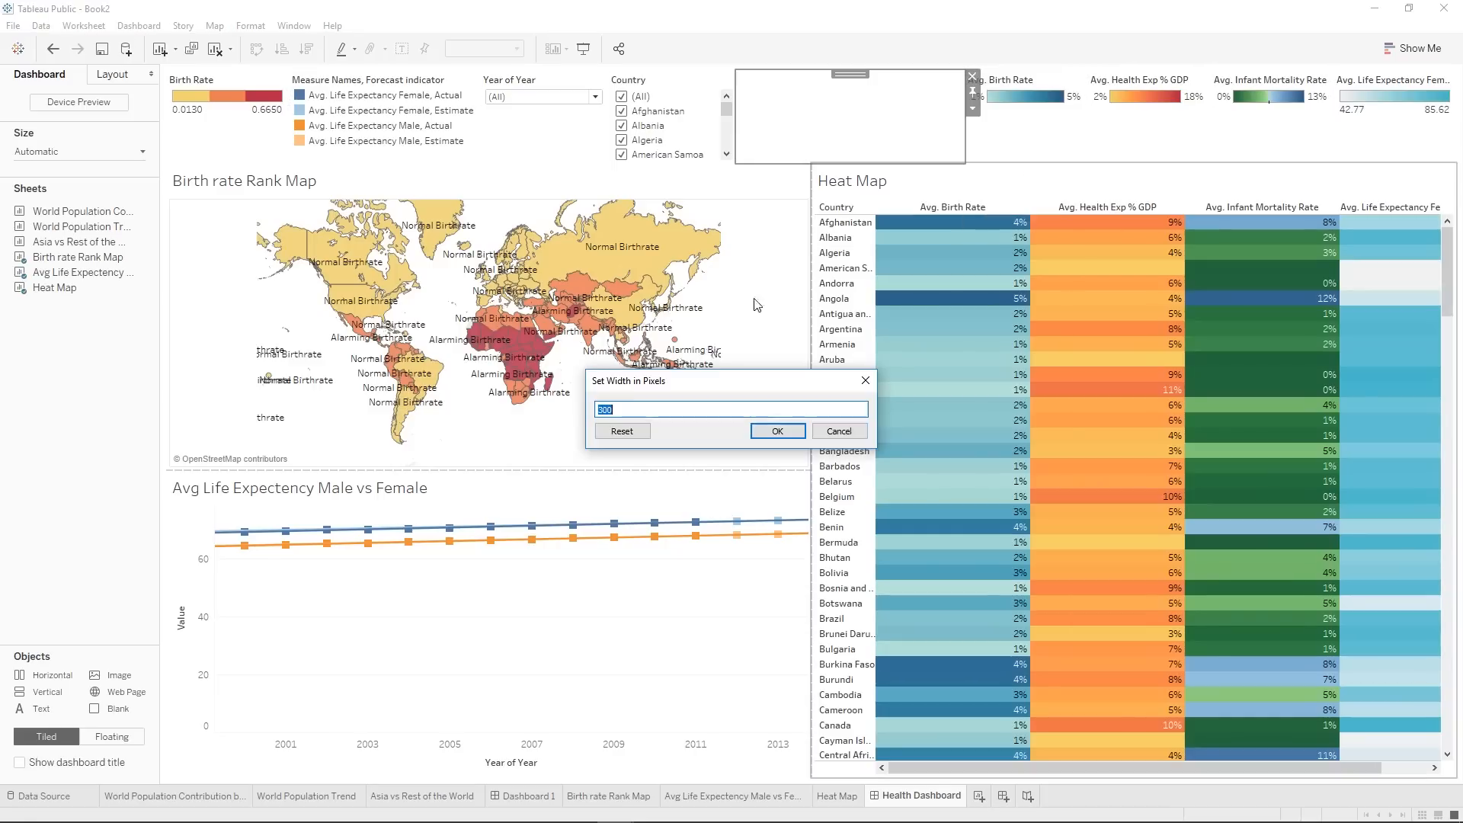
text(2)
click(777, 431)
click(923, 141)
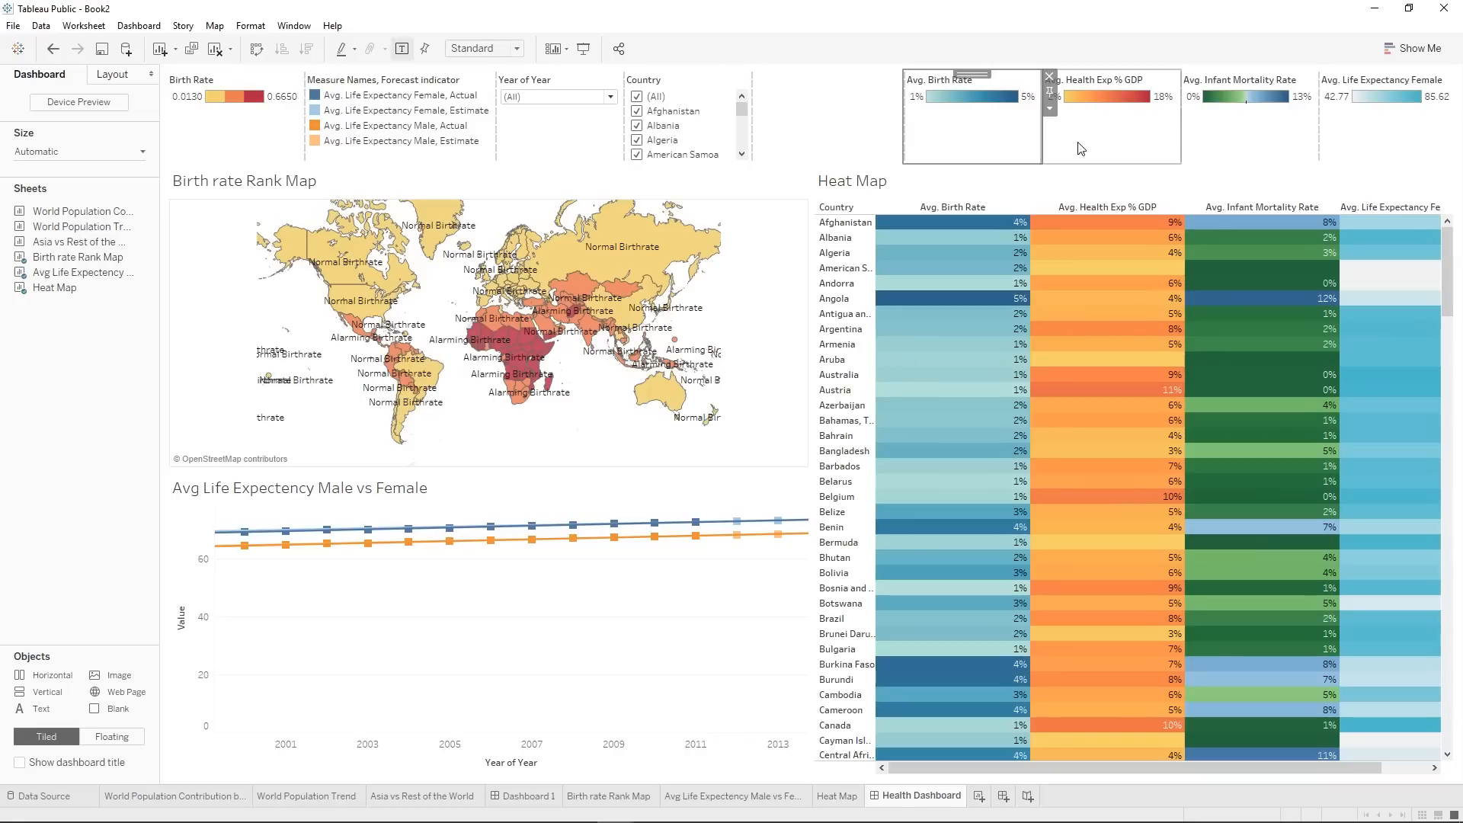
Change the Country filter to a single value dropdown.
click(709, 80)
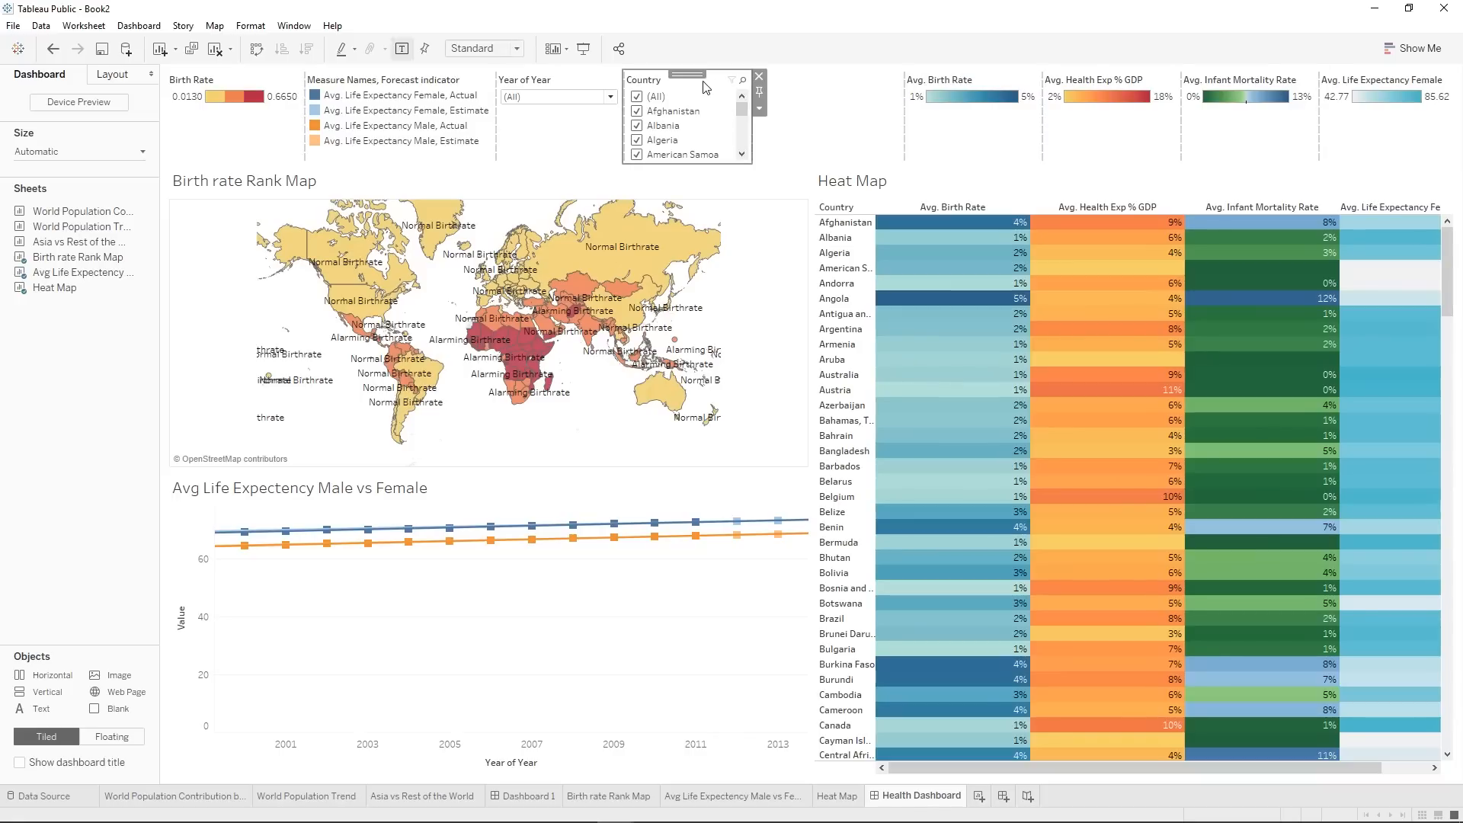
click(759, 109)
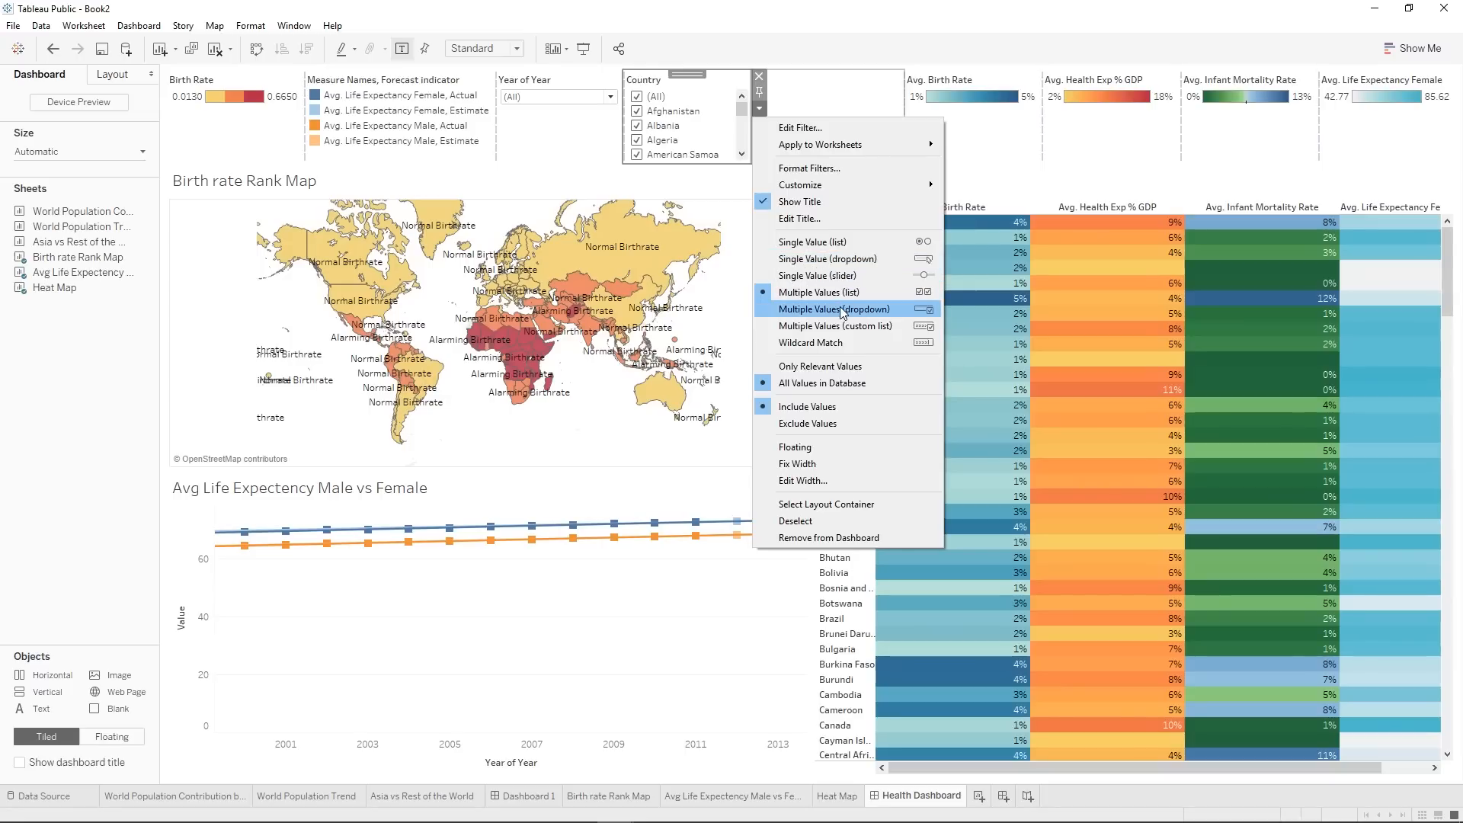
click(821, 259)
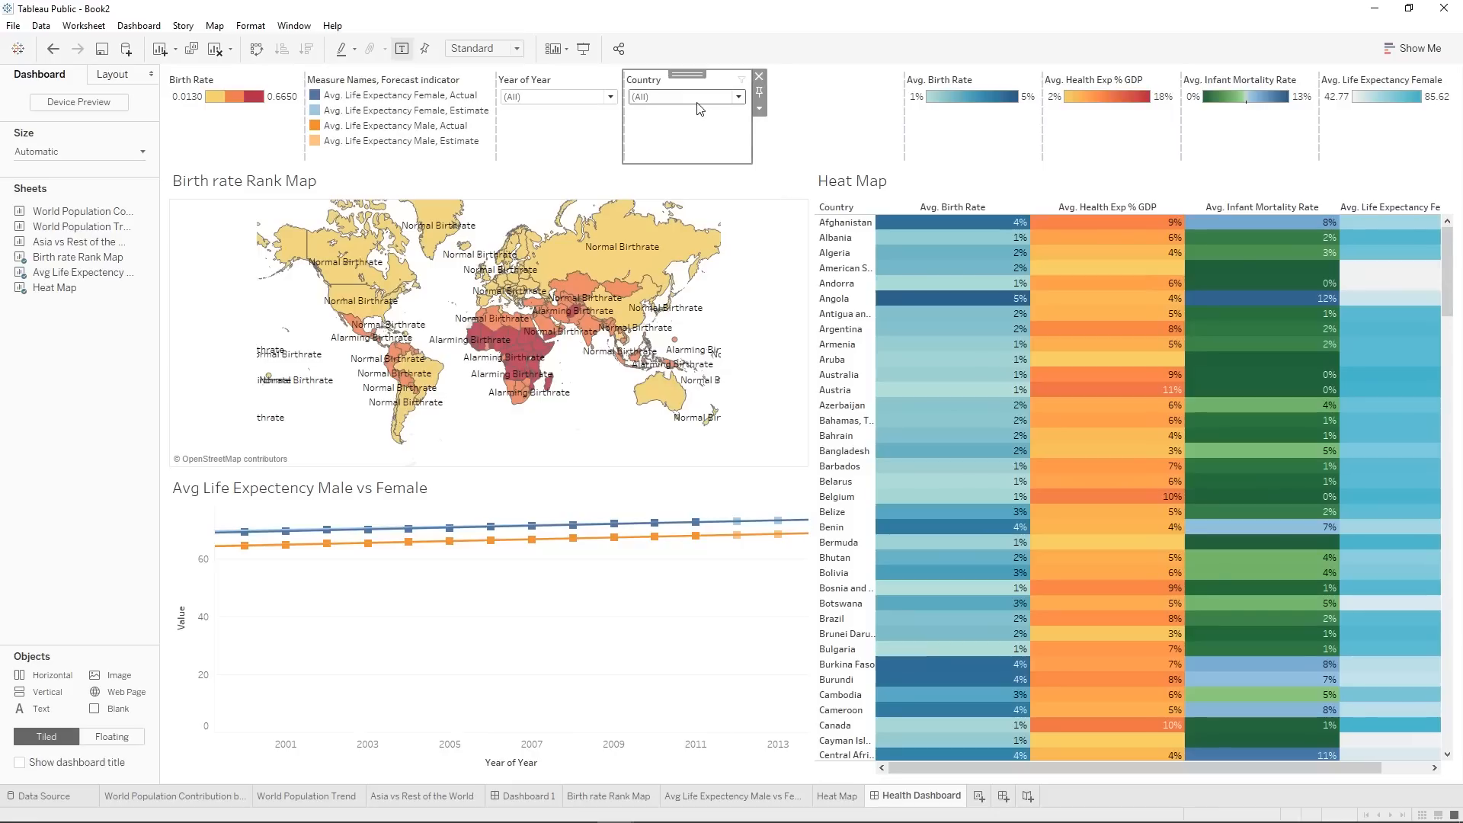
click(759, 109)
click(604, 122)
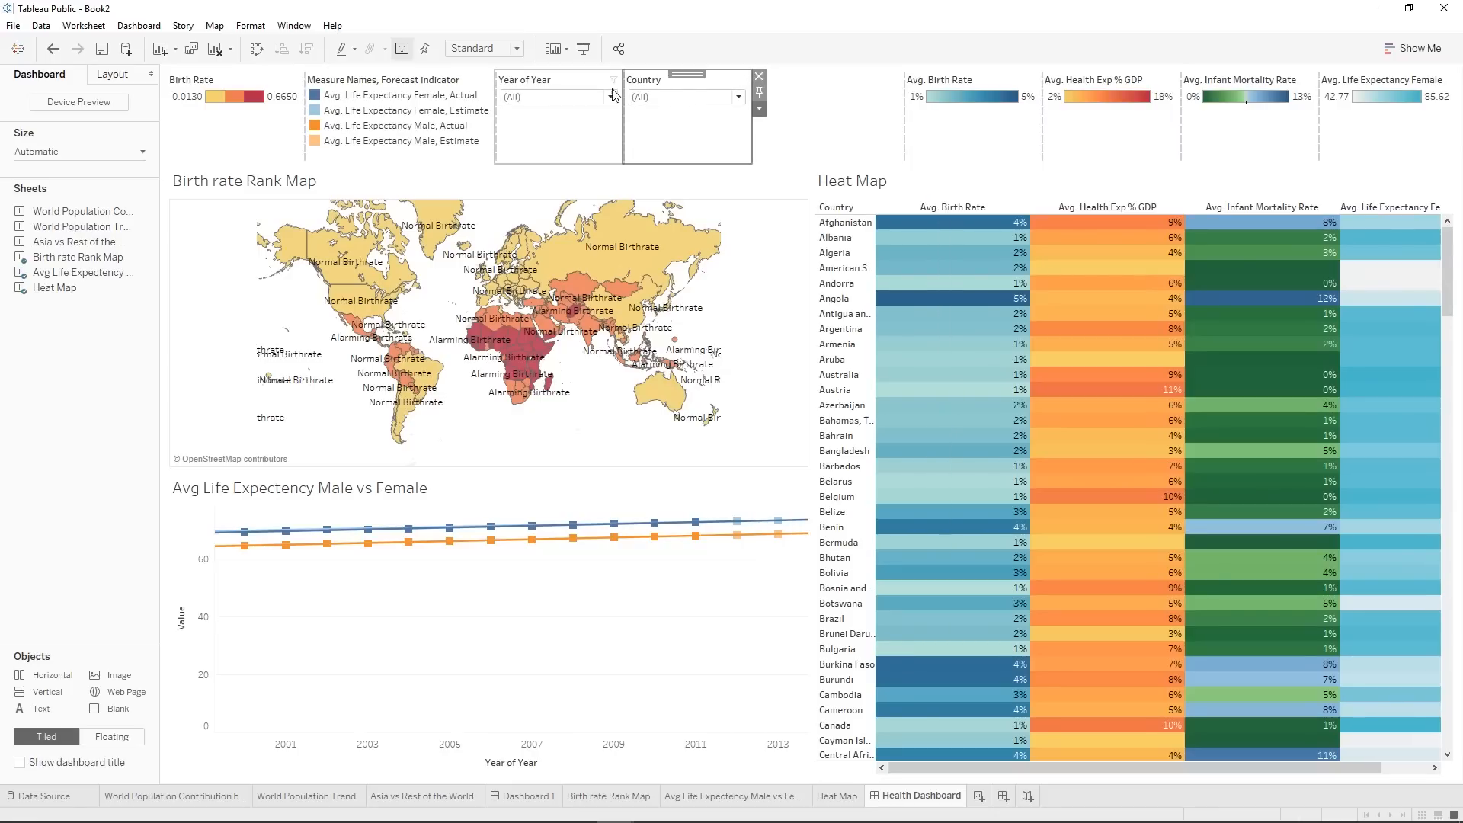
Customize the Year of Year filter to show an Apply button.
click(610, 97)
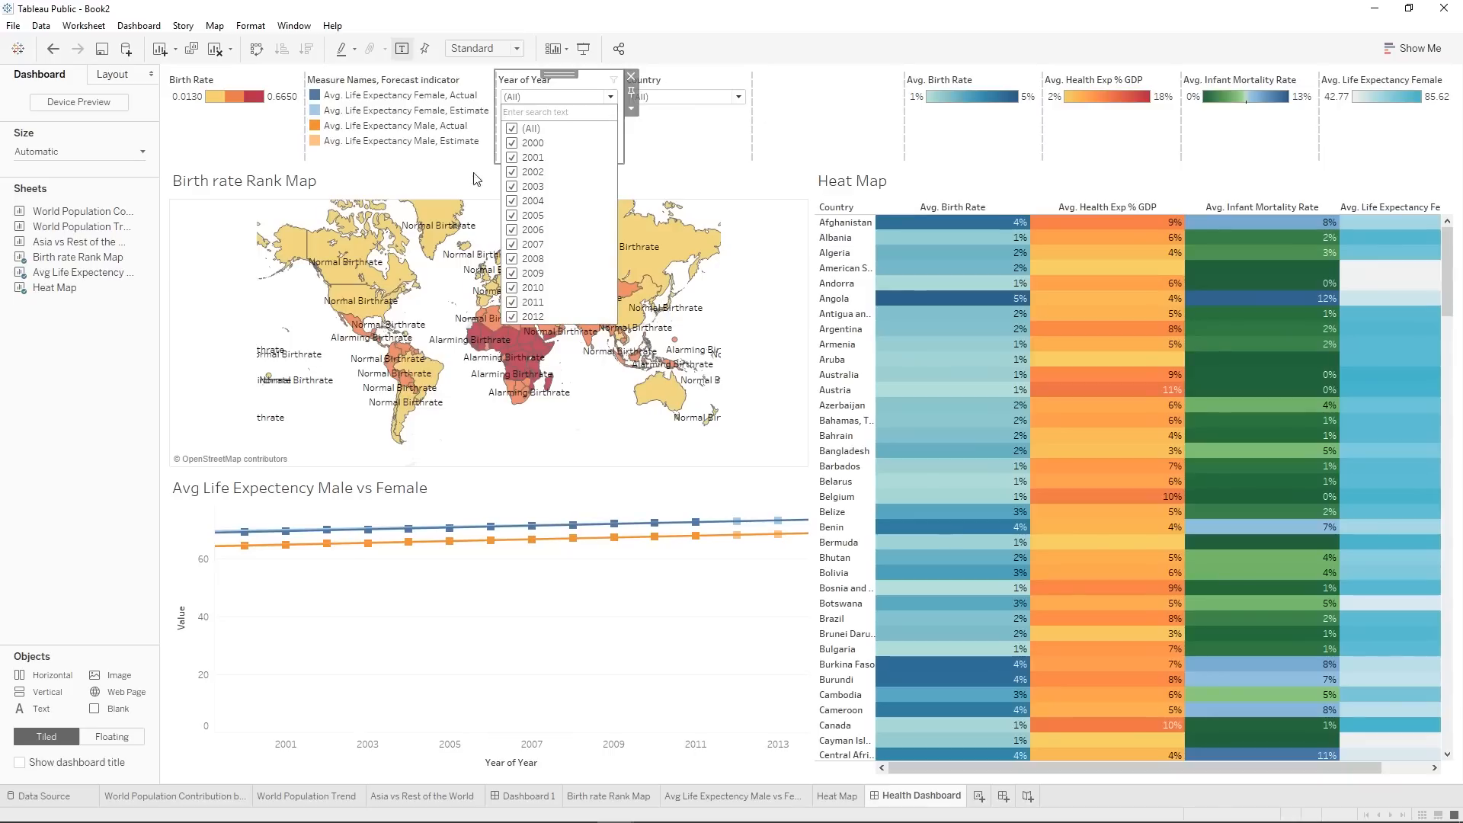
click(631, 108)
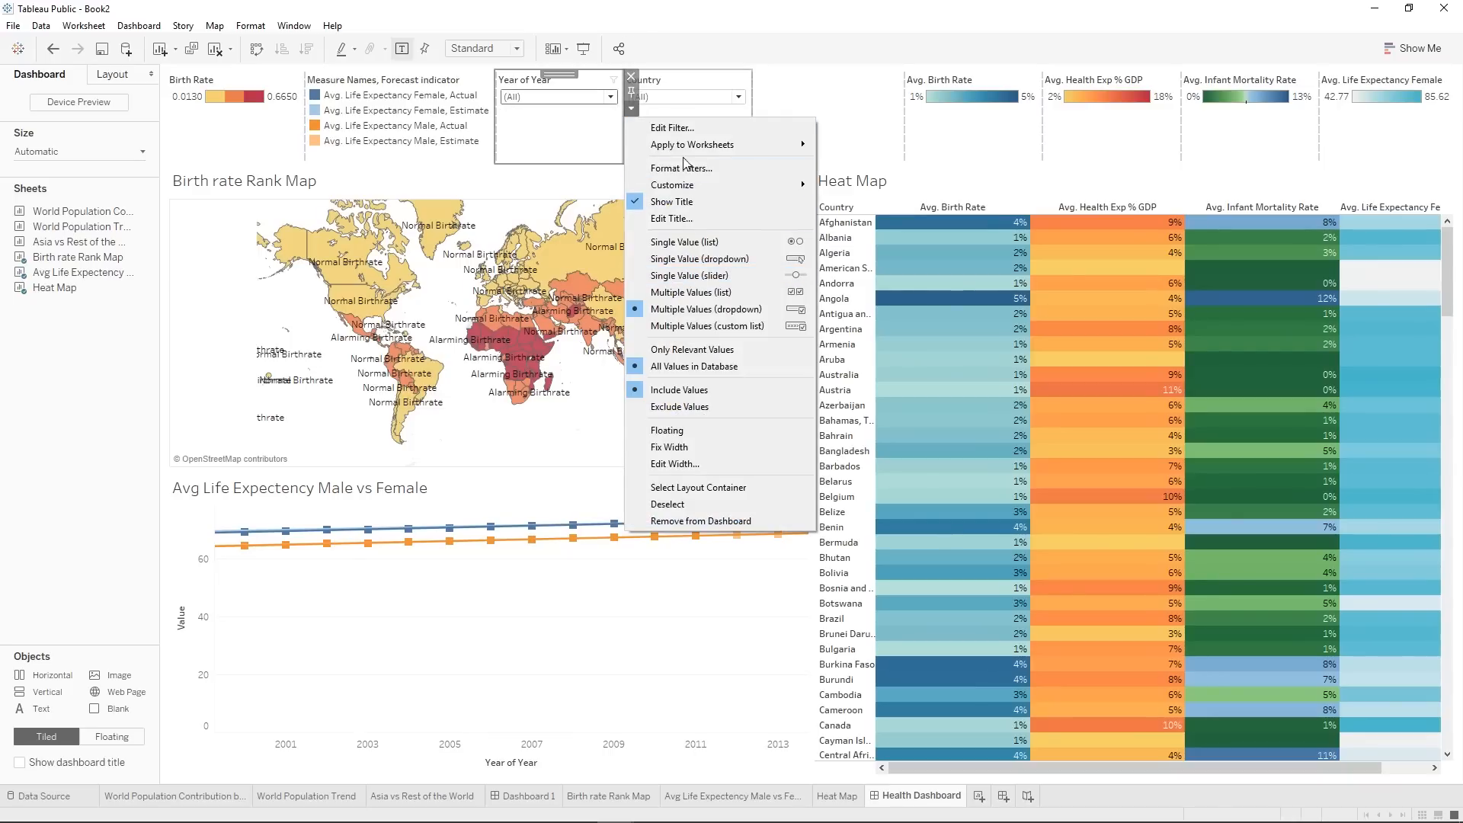
mouse_move(688, 186)
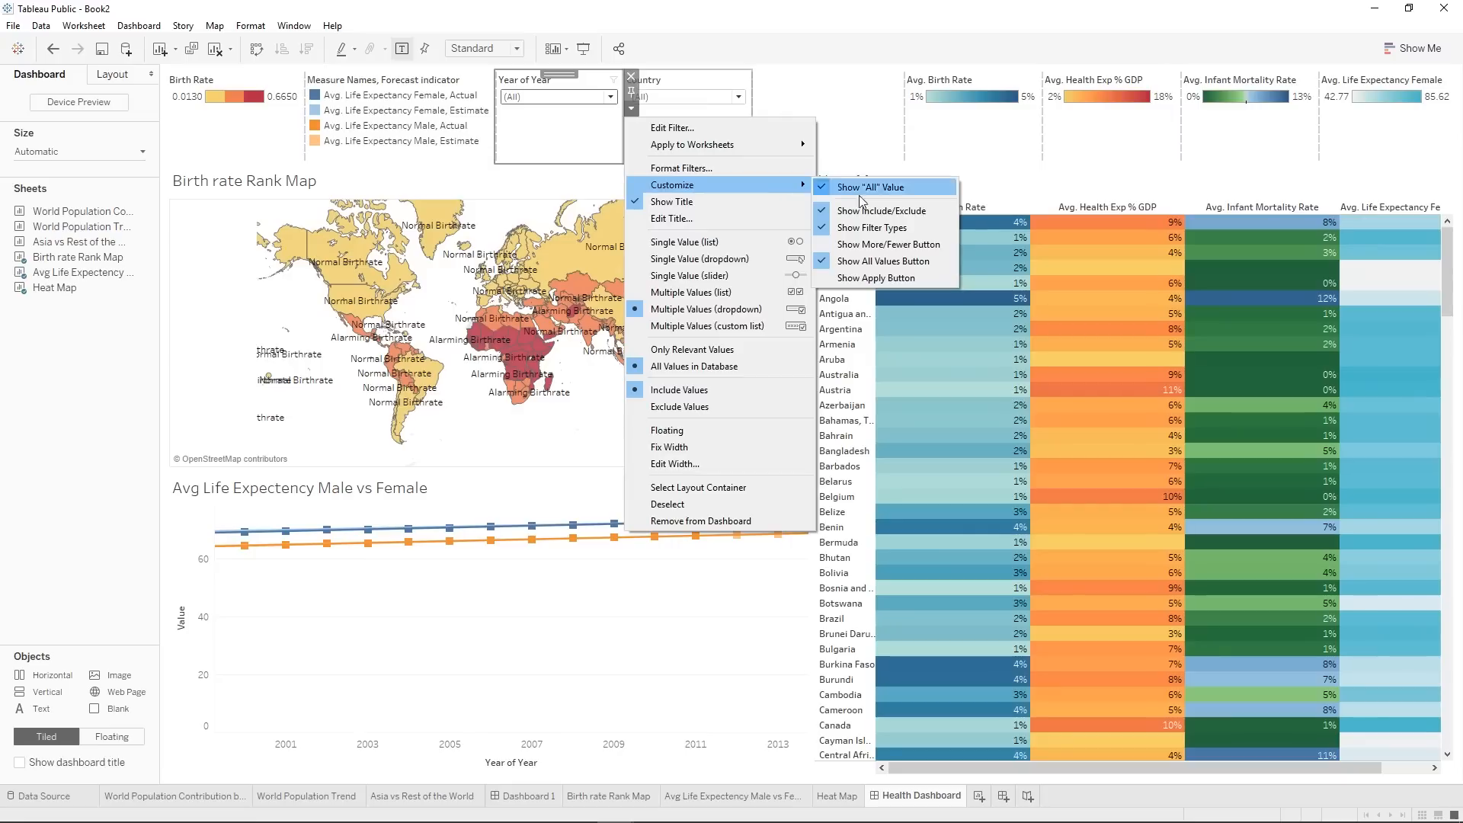
click(892, 278)
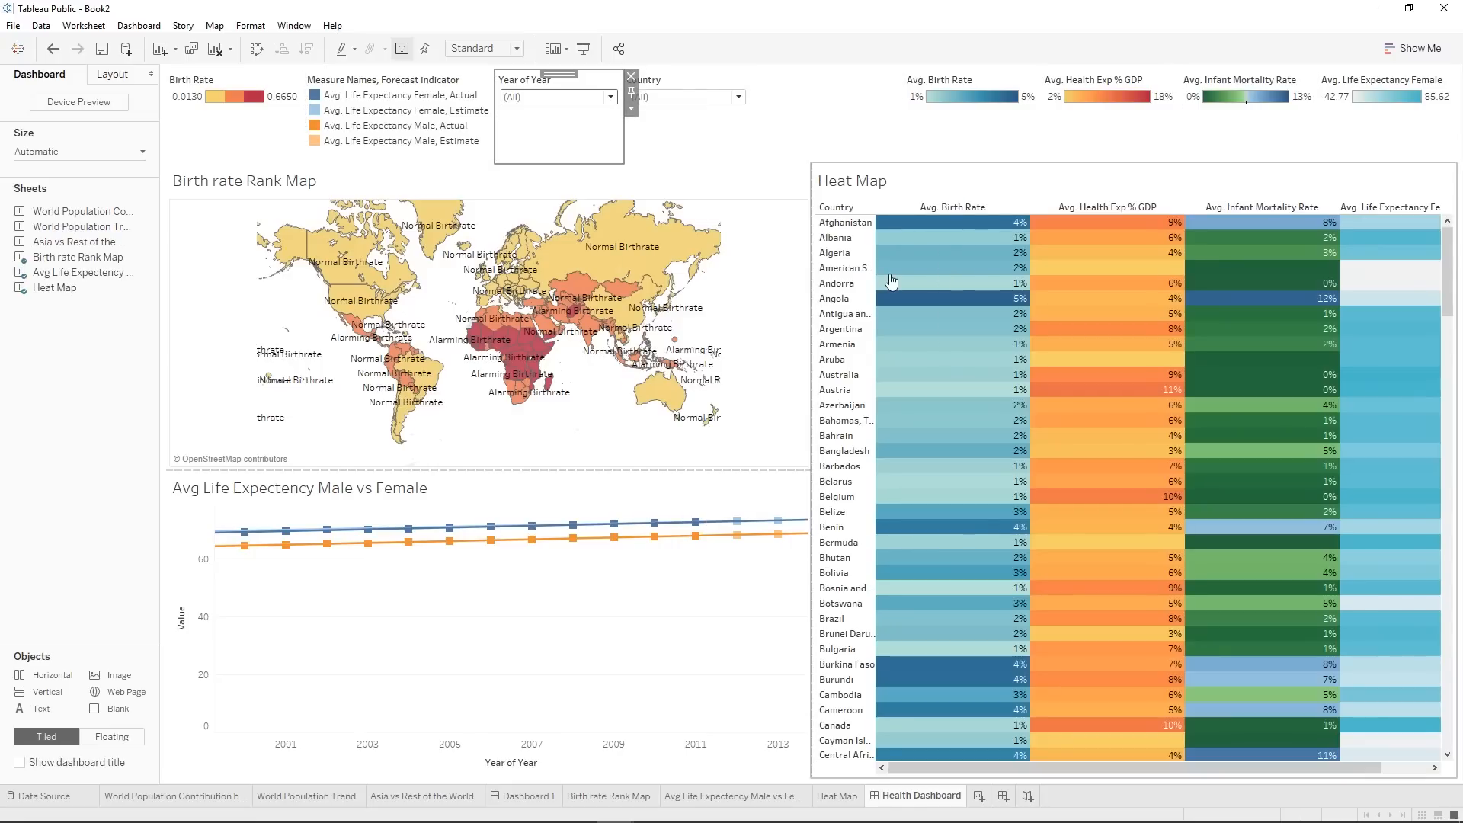
Test the Country filter with Afghanistan and one other country, and reset it to (All).
click(668, 153)
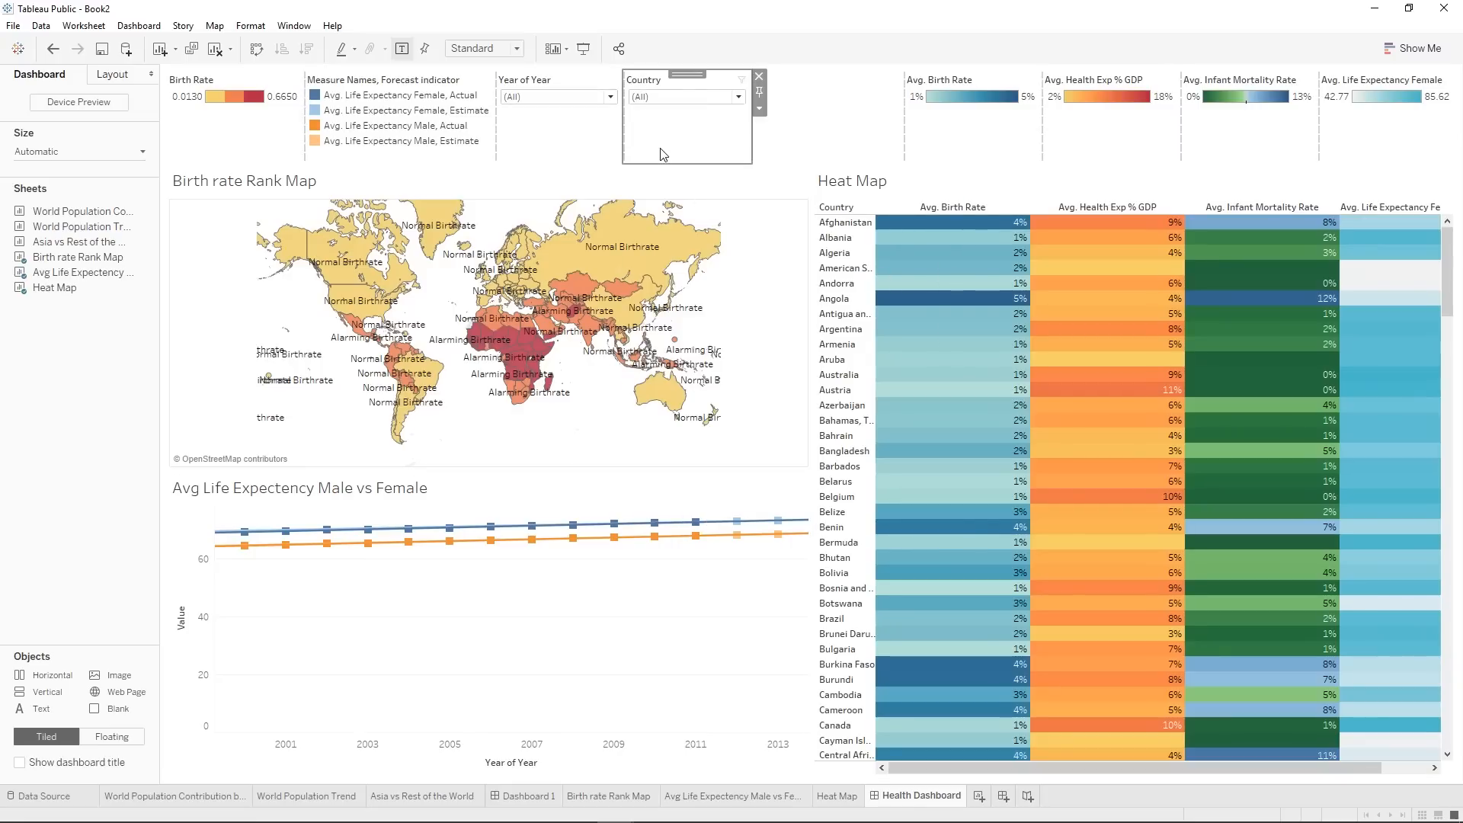
click(738, 97)
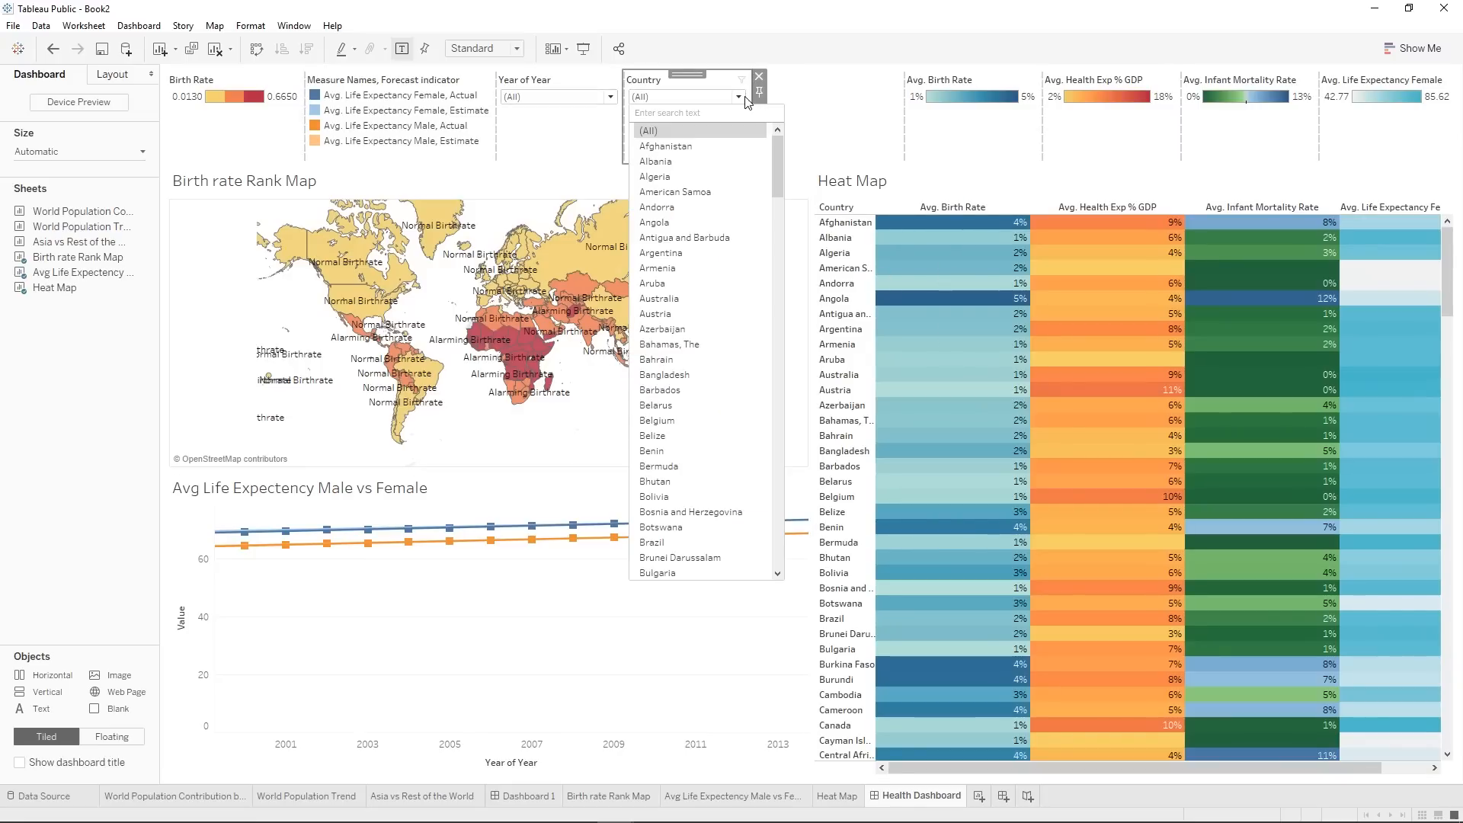
click(710, 146)
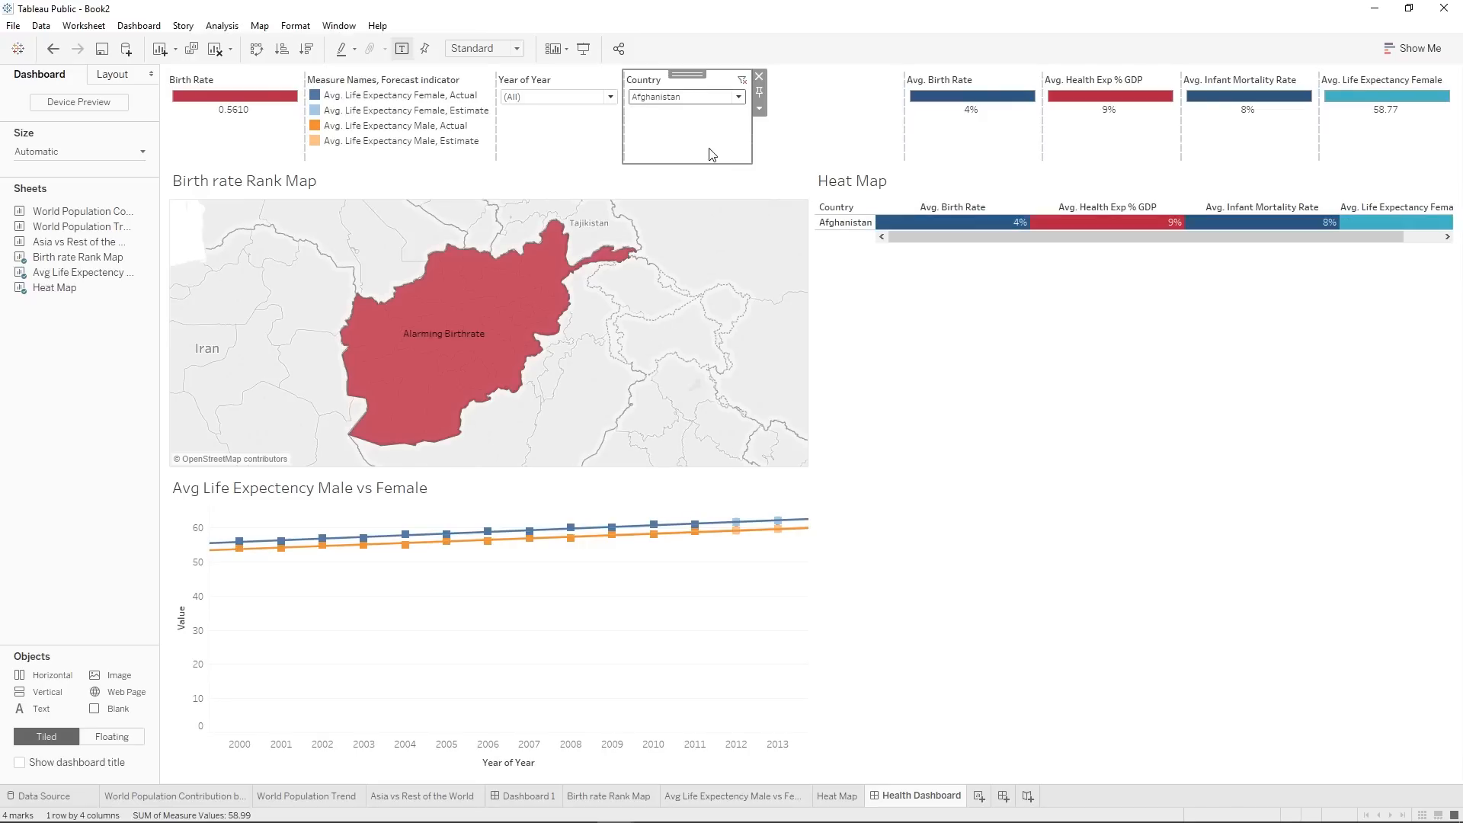
click(691, 99)
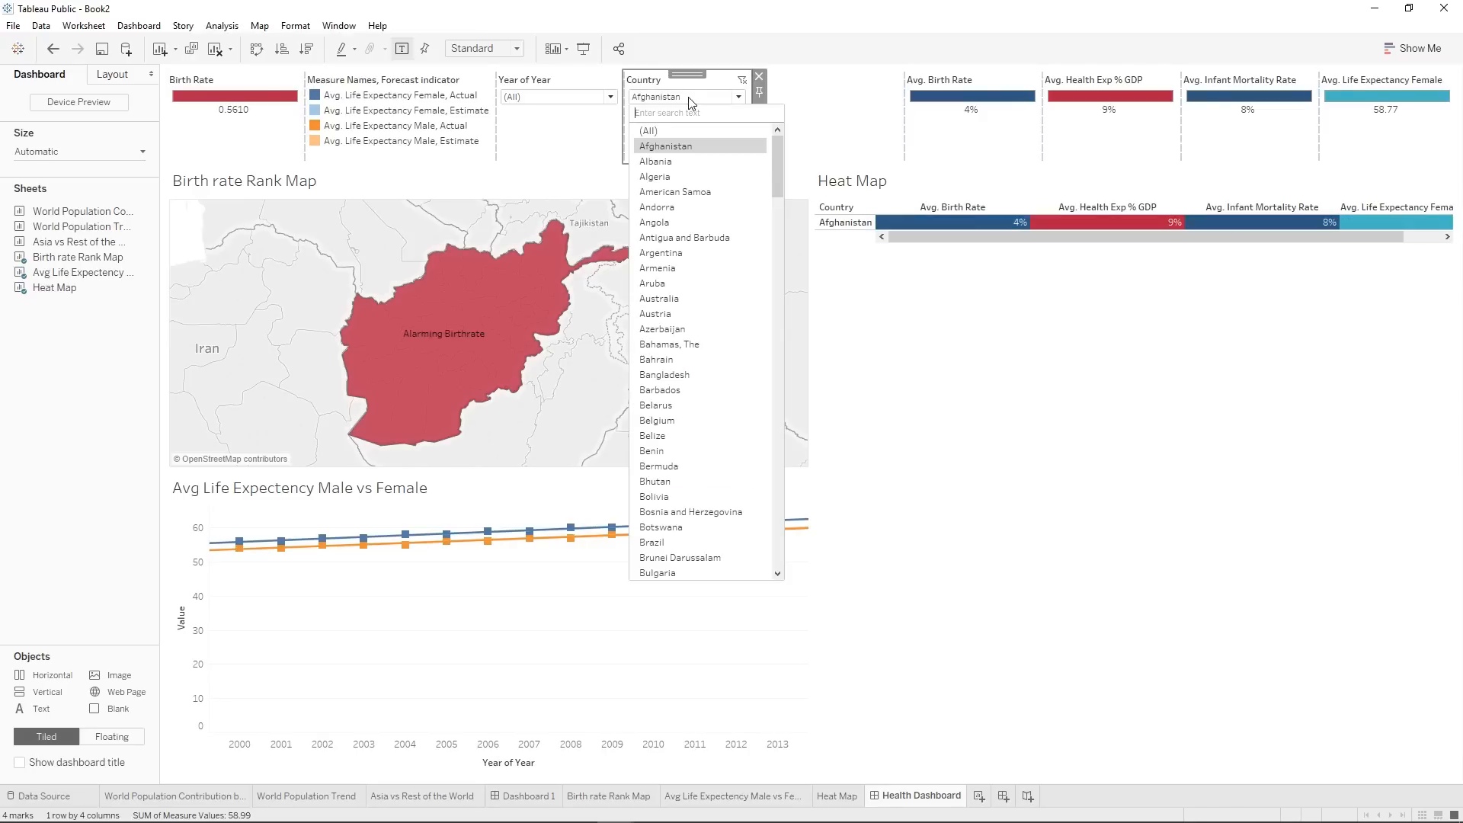
click(674, 212)
click(678, 100)
click(661, 135)
Test the Year of Year filter by applying only 2011 and 2012, and restore it to (All).
click(558, 96)
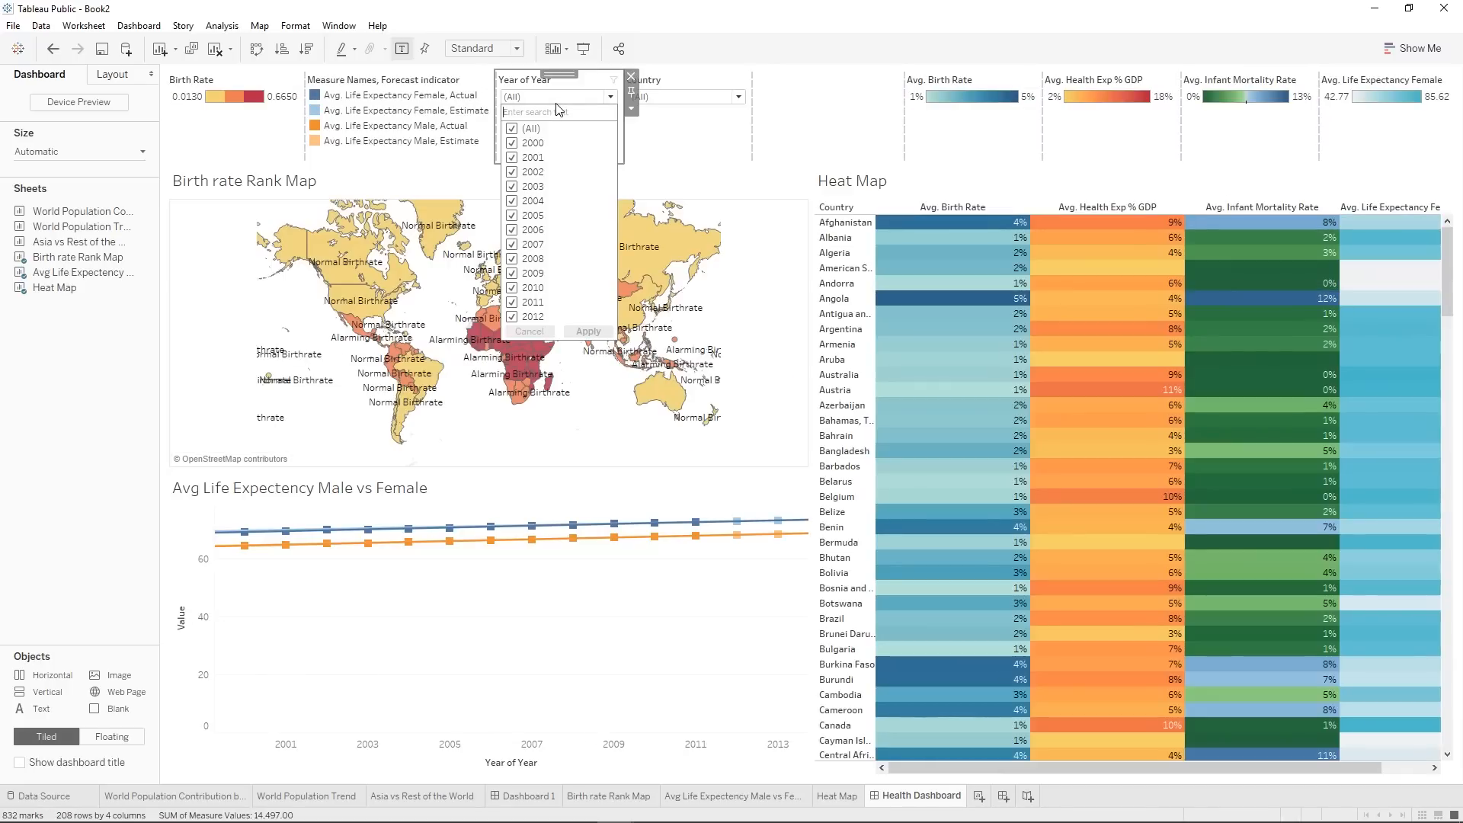
click(512, 130)
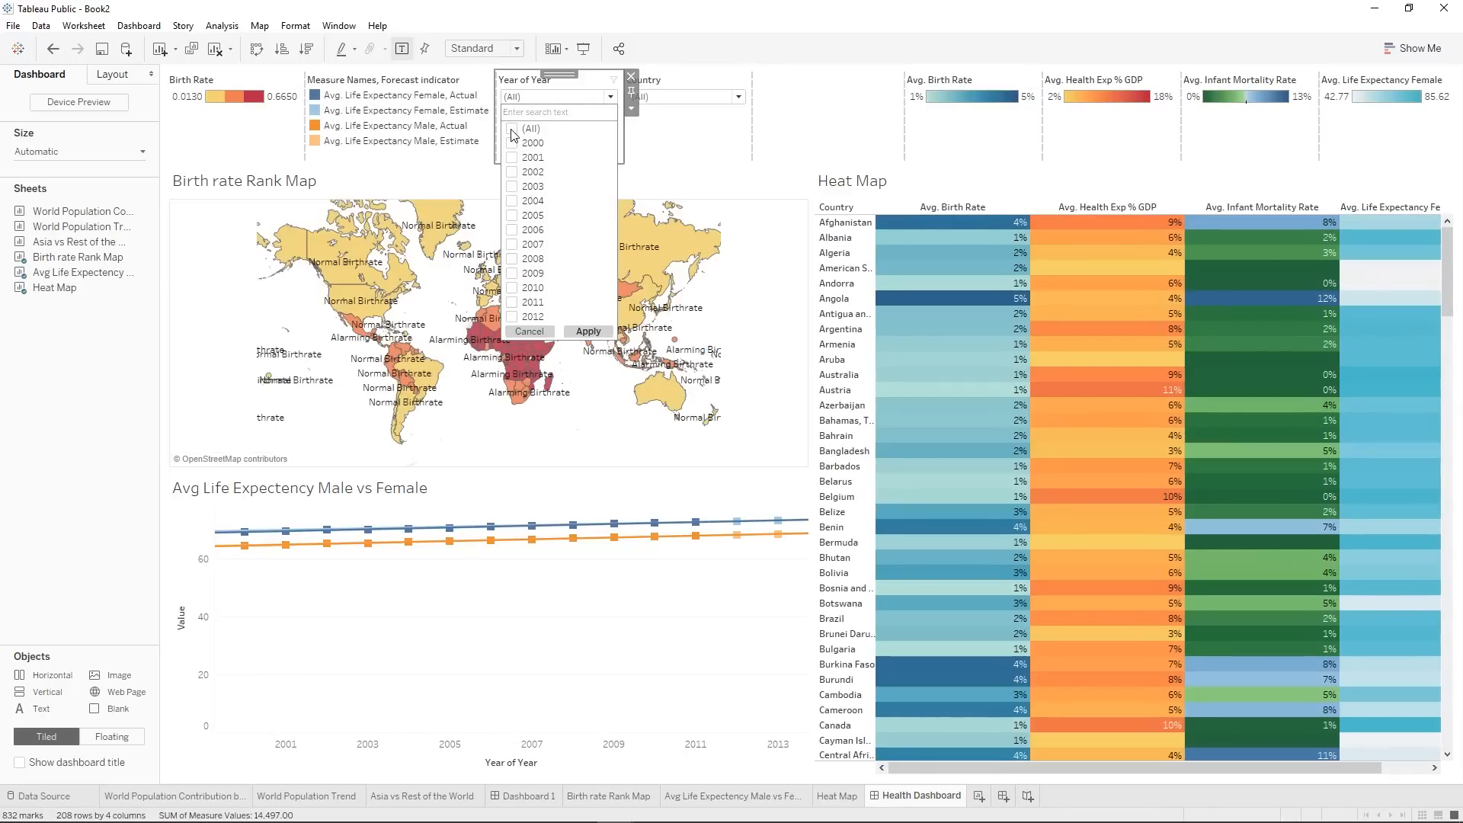
click(512, 316)
click(588, 332)
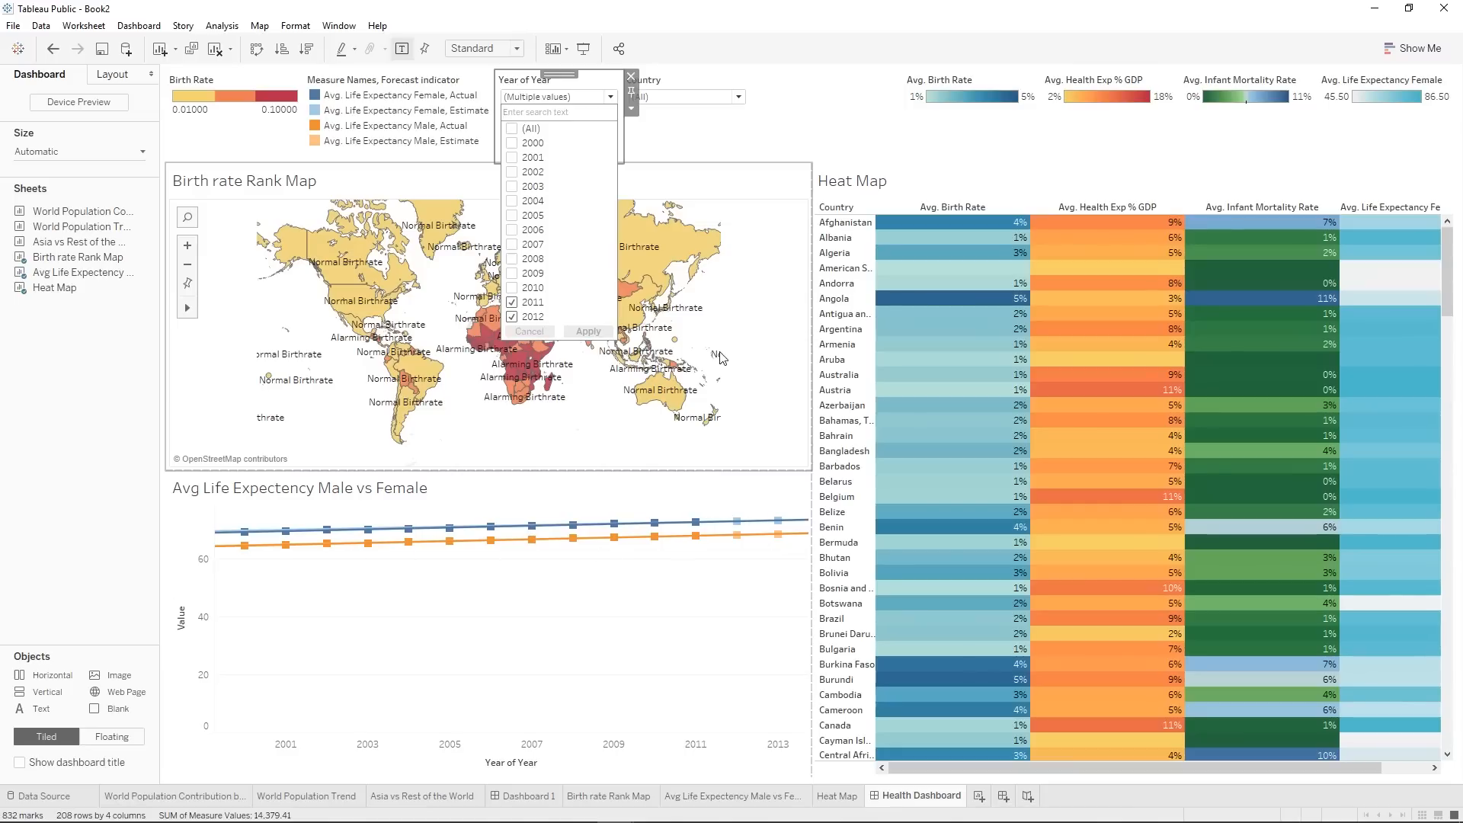
click(513, 130)
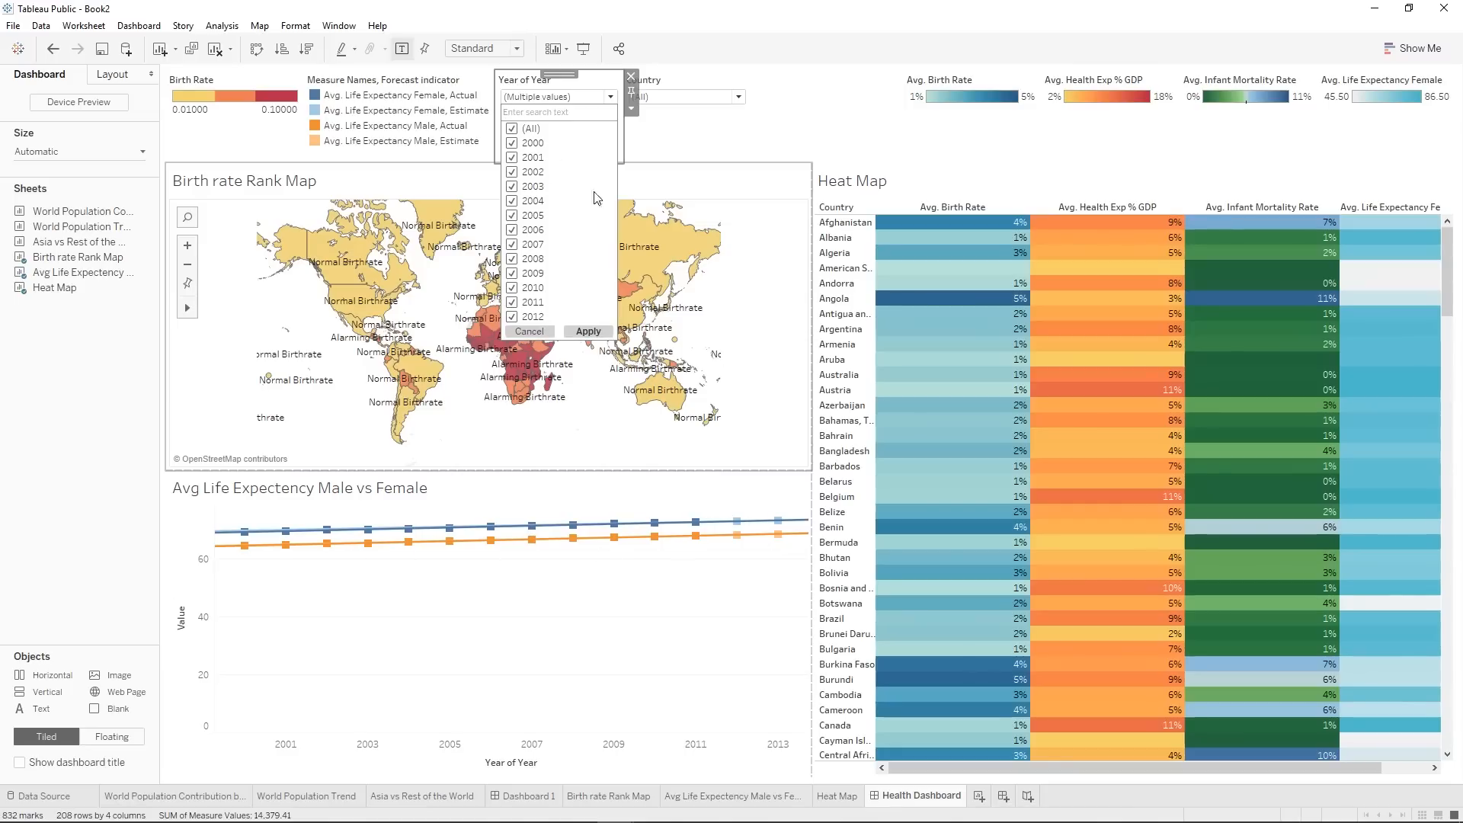
click(595, 333)
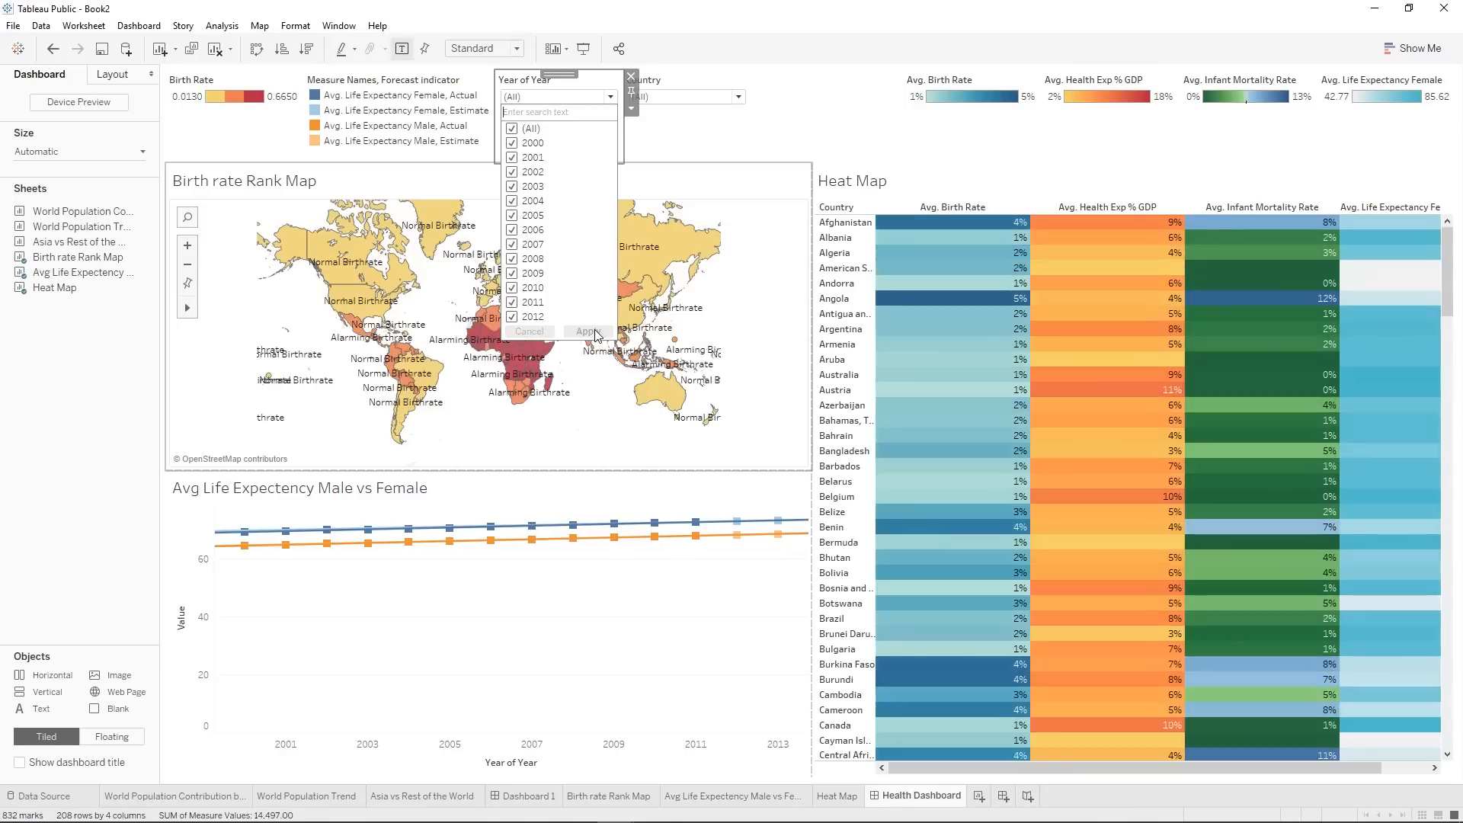
click(606, 94)
click(723, 154)
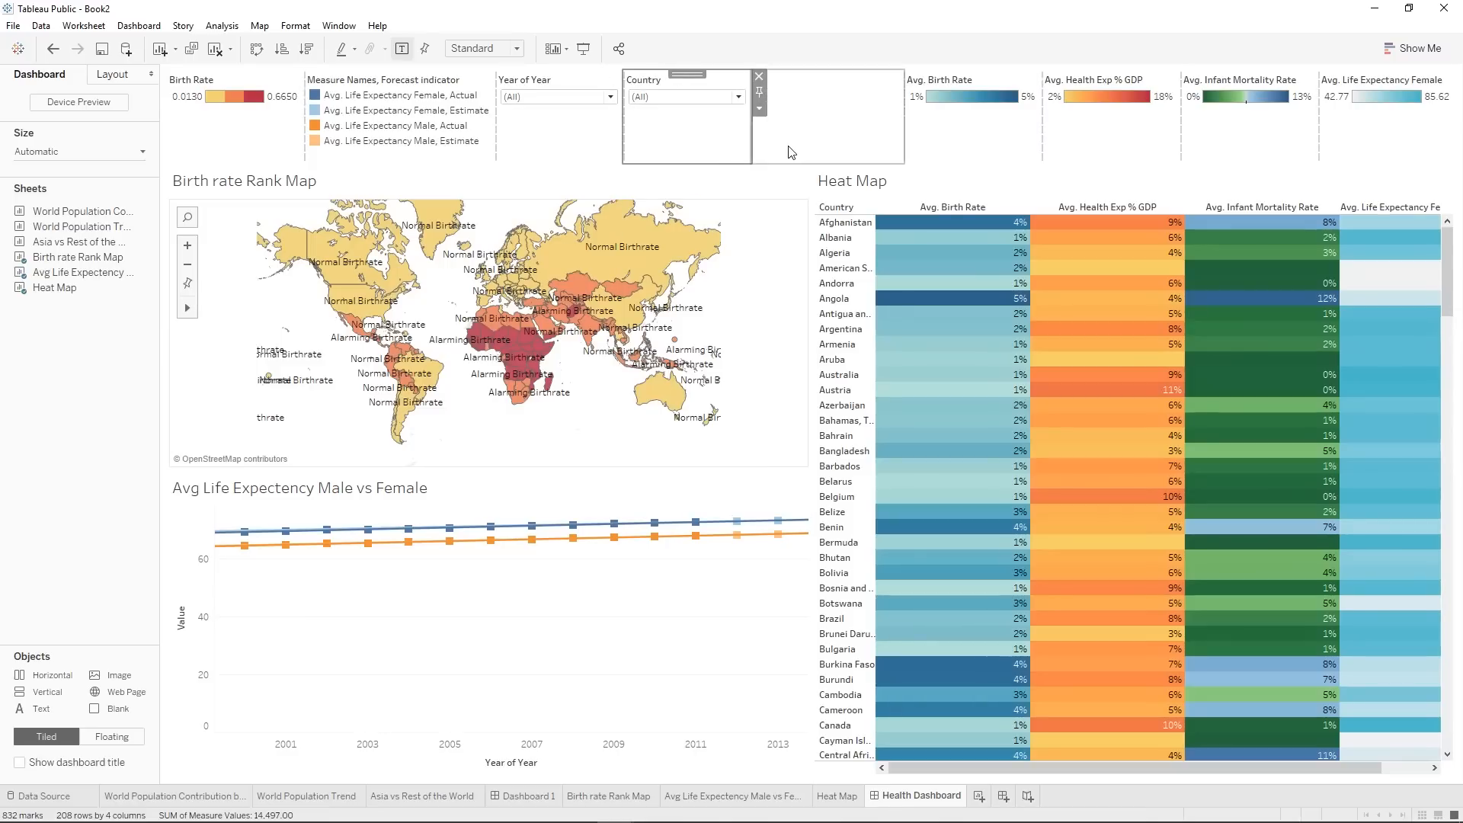
Preview the Health Dashboard in presentation mode and return to the editing view.
click(793, 147)
click(724, 630)
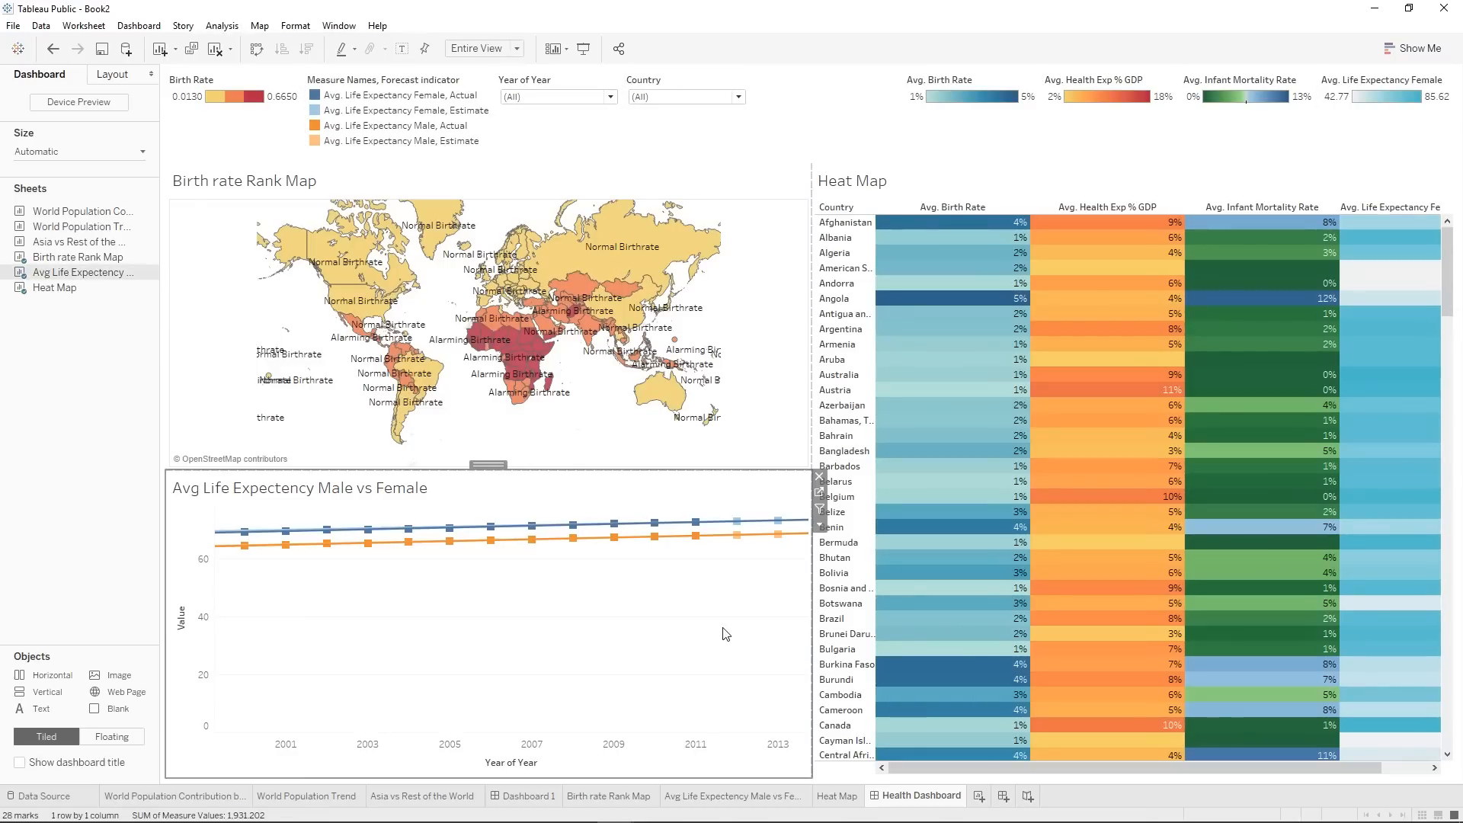
click(583, 49)
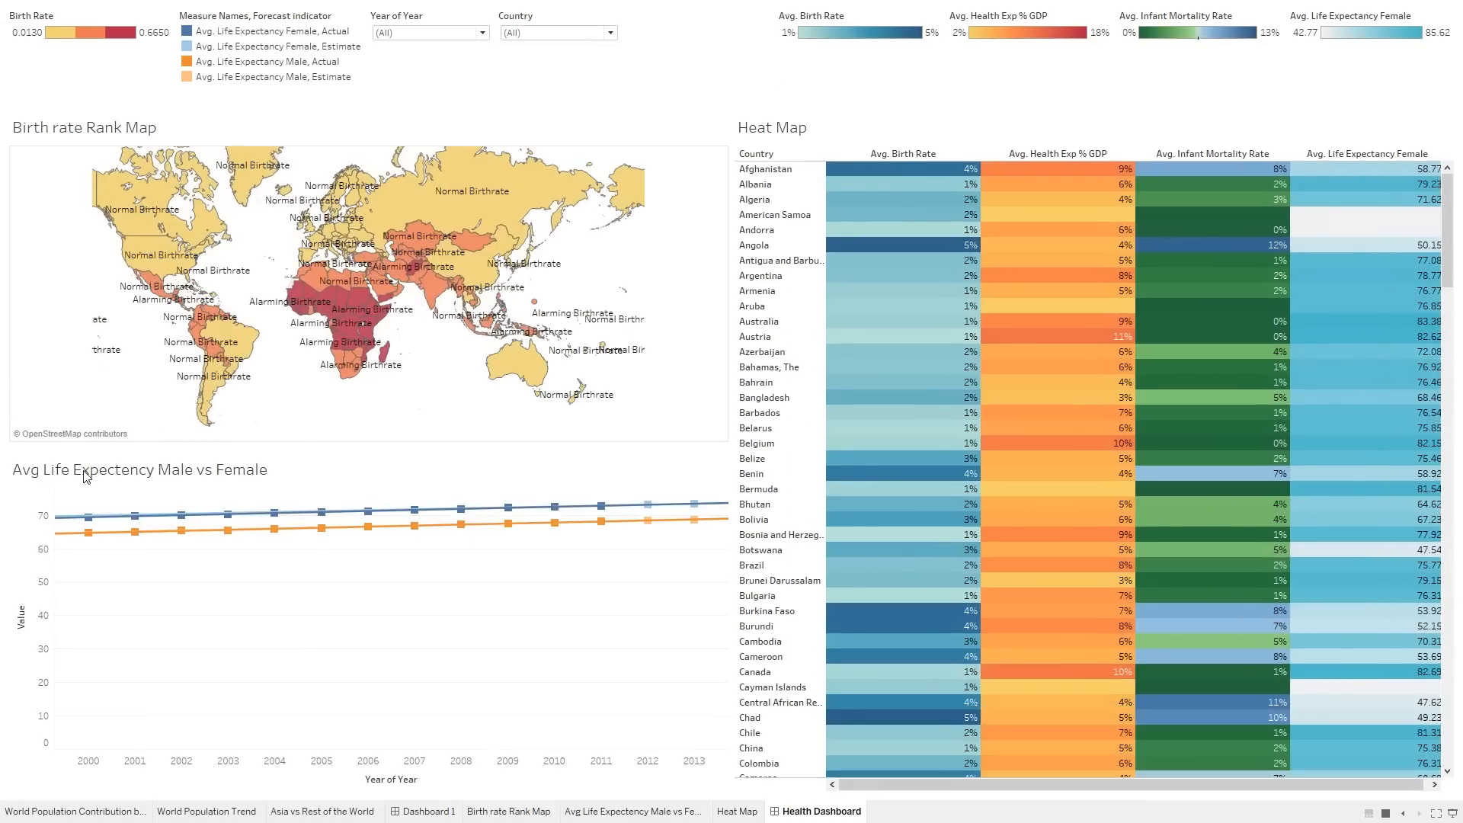
key(Escape)
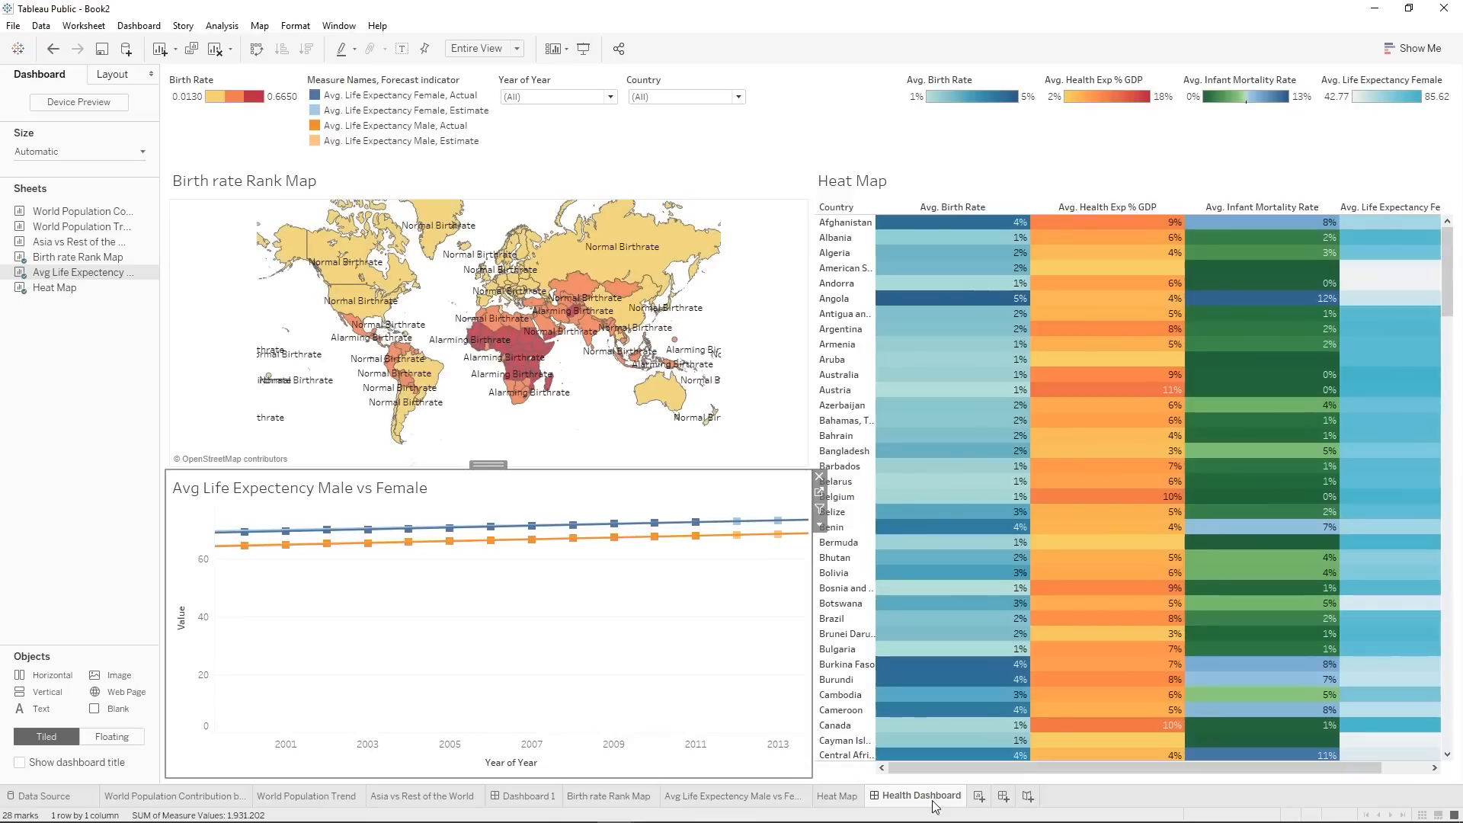
Create a new worksheet and name it Overall GDP.
click(977, 797)
right_click(993, 794)
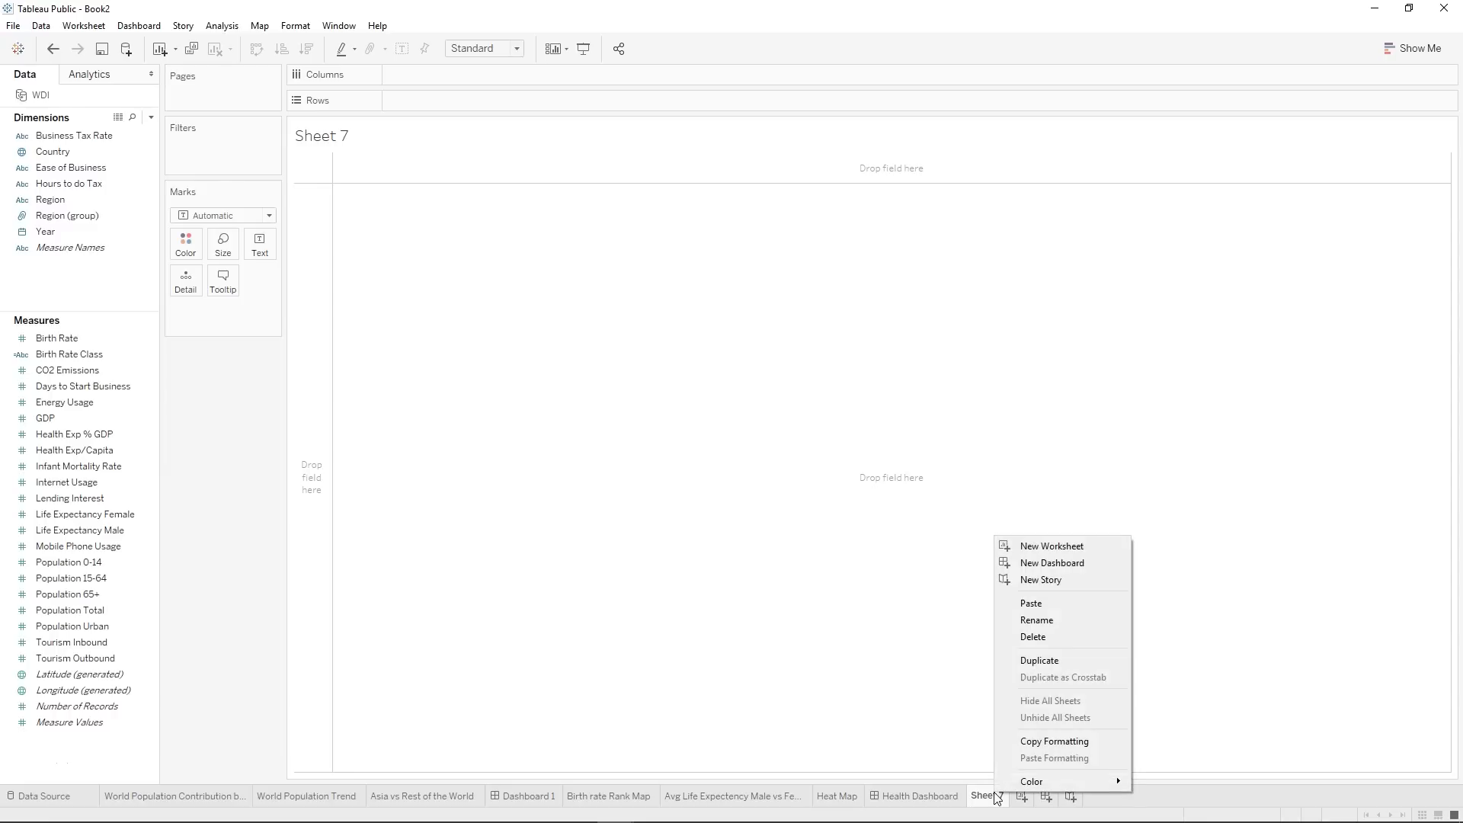
click(1058, 620)
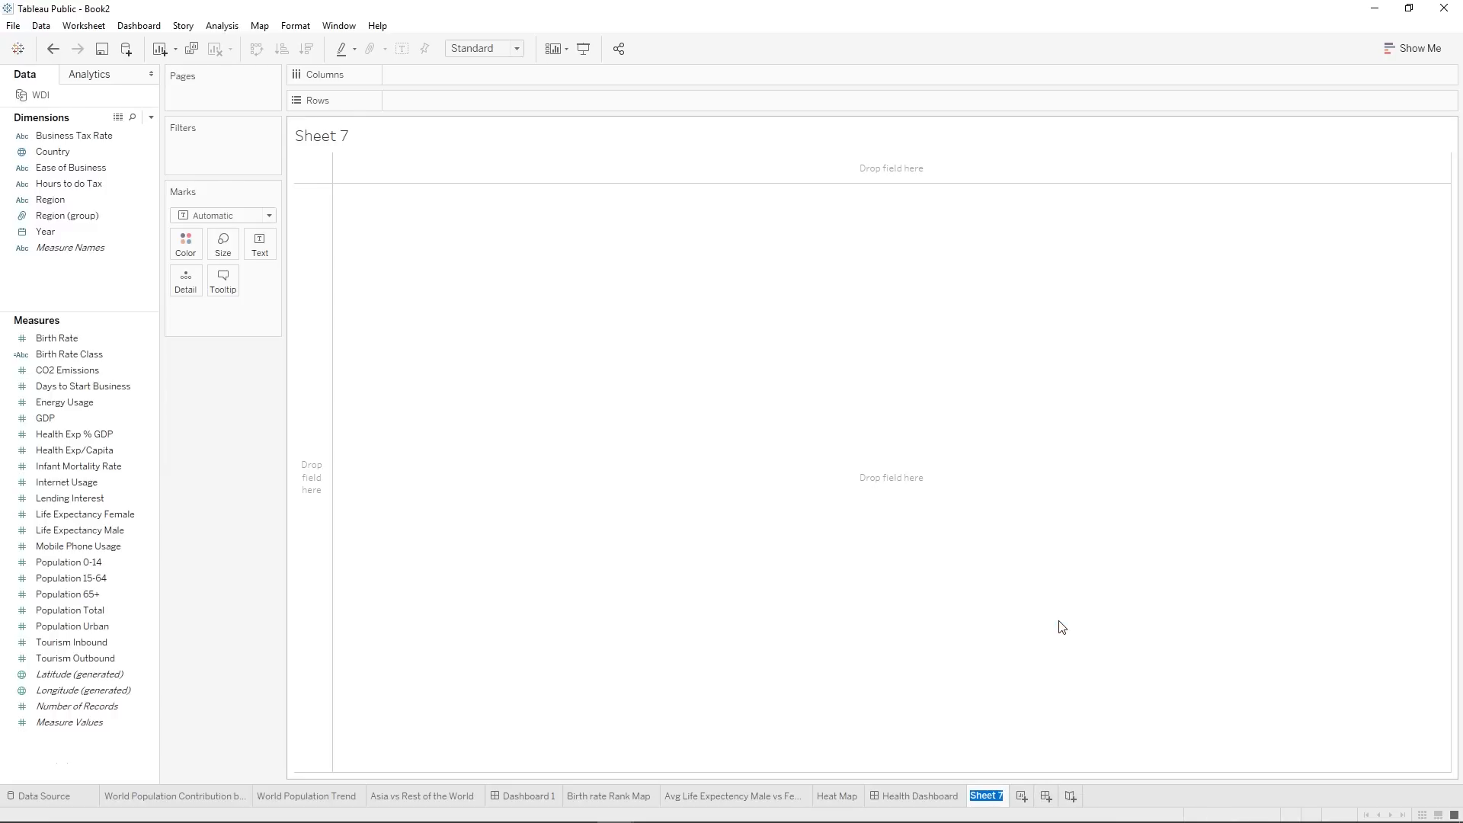
text(Overall GDP)
key(Return)
Plot Country on a world map and change the mark type to Map for filled country shapes.
click(97, 140)
double_click(83, 151)
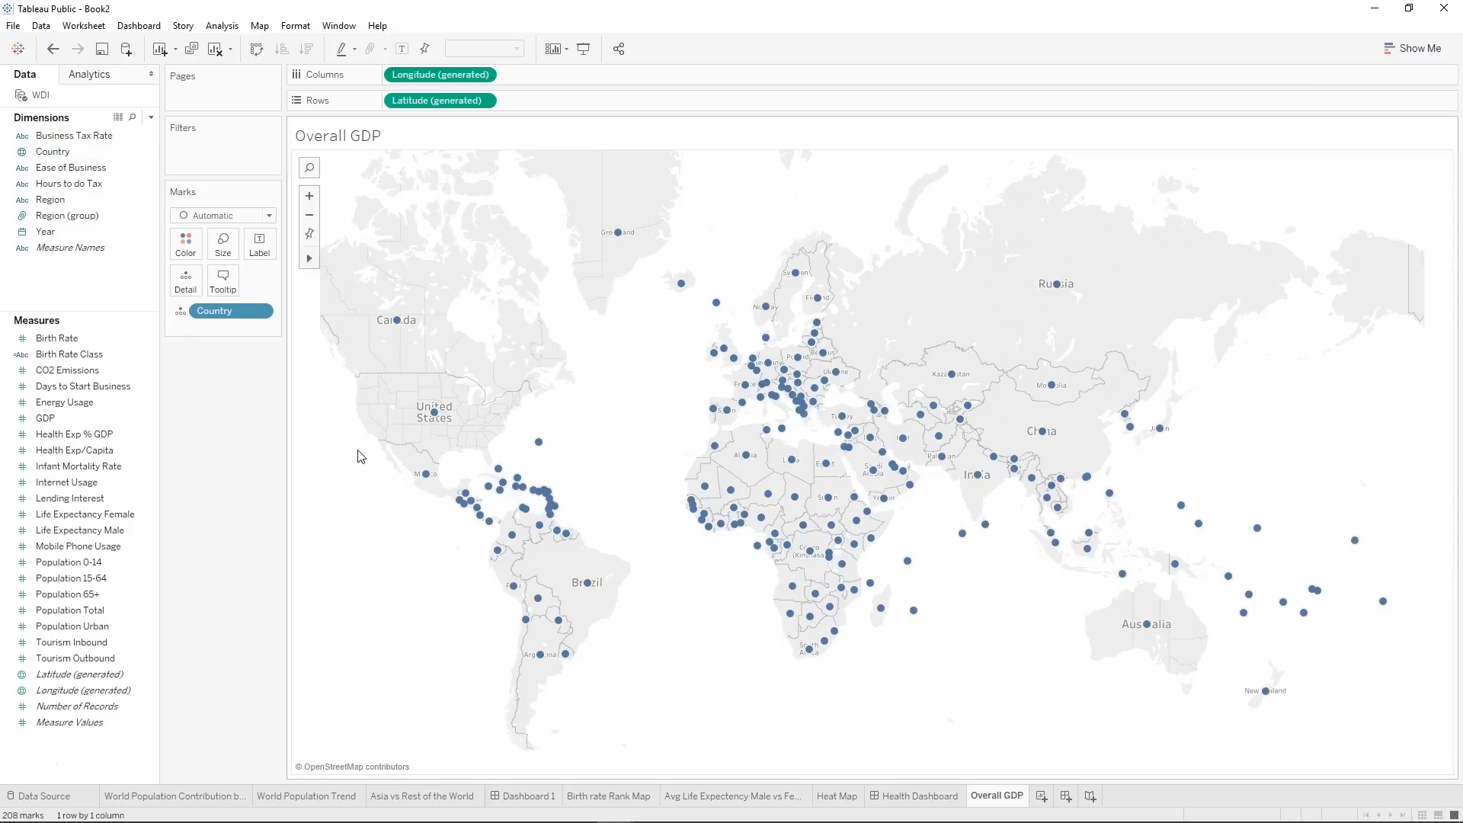
click(214, 216)
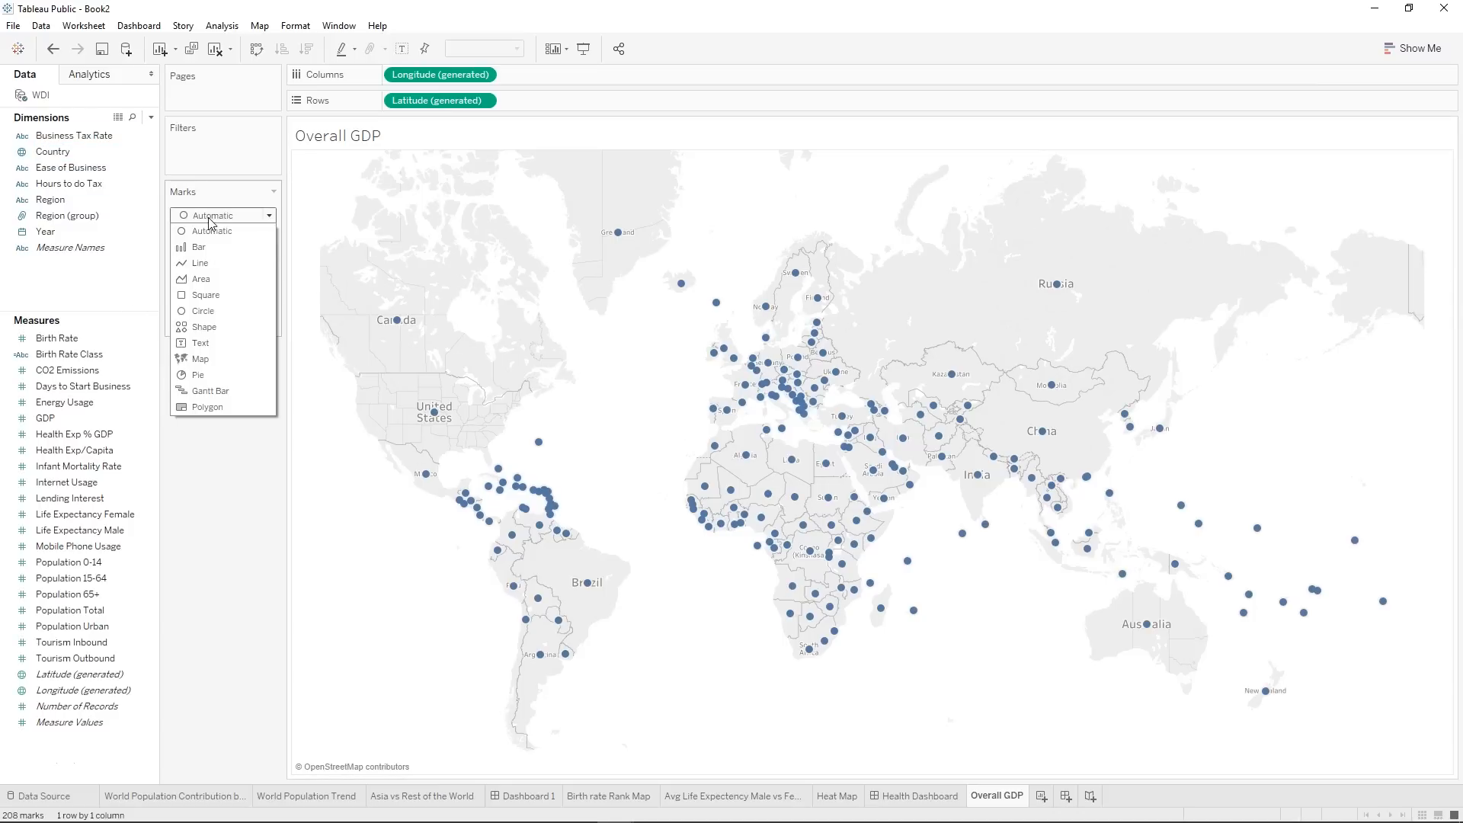
click(204, 358)
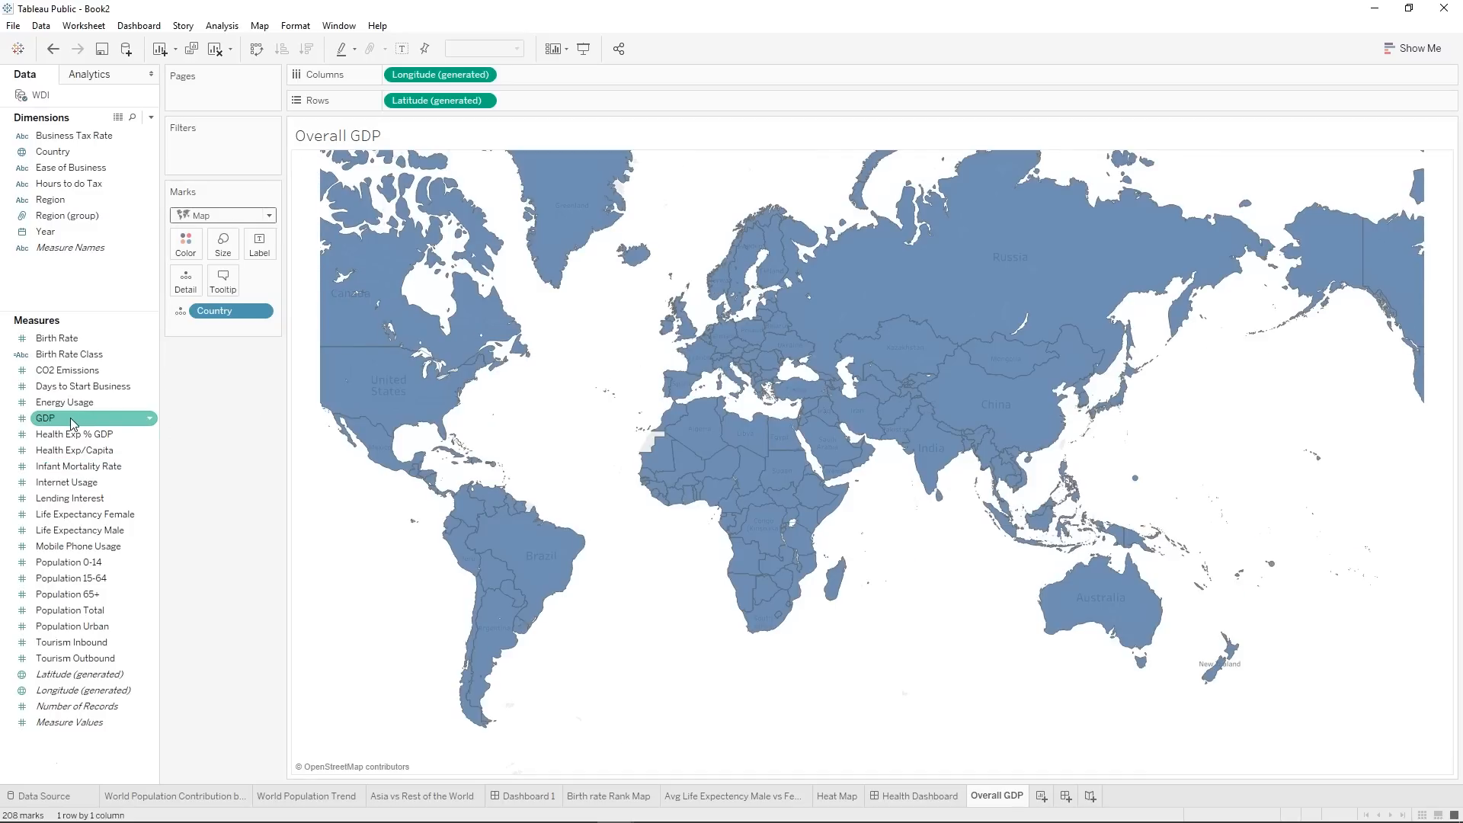
Color the countries by GDP and change the measure's aggregation to average.
drag(72, 423, 188, 247)
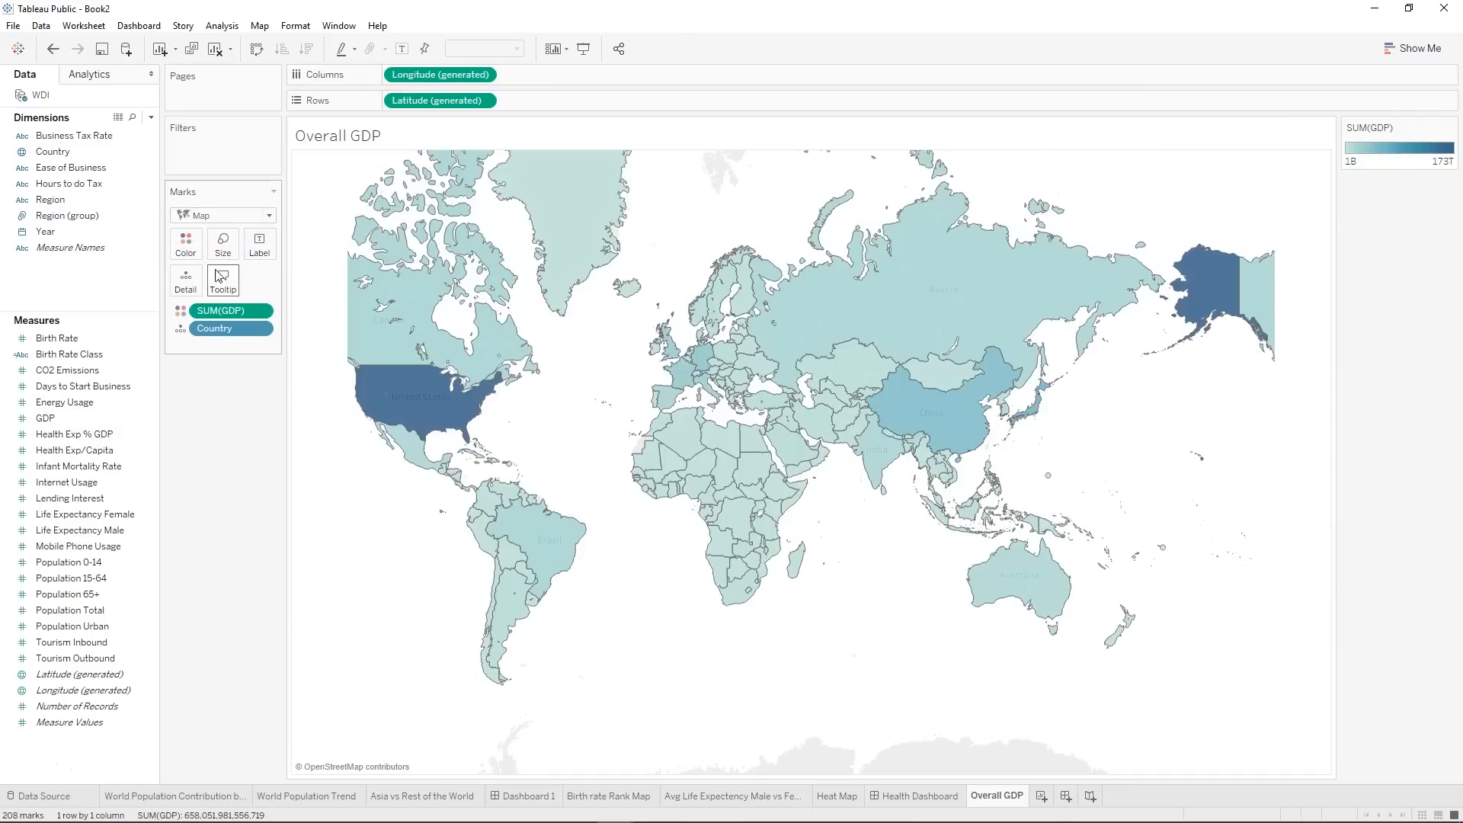
right_click(218, 311)
mouse_move(271, 442)
click(396, 460)
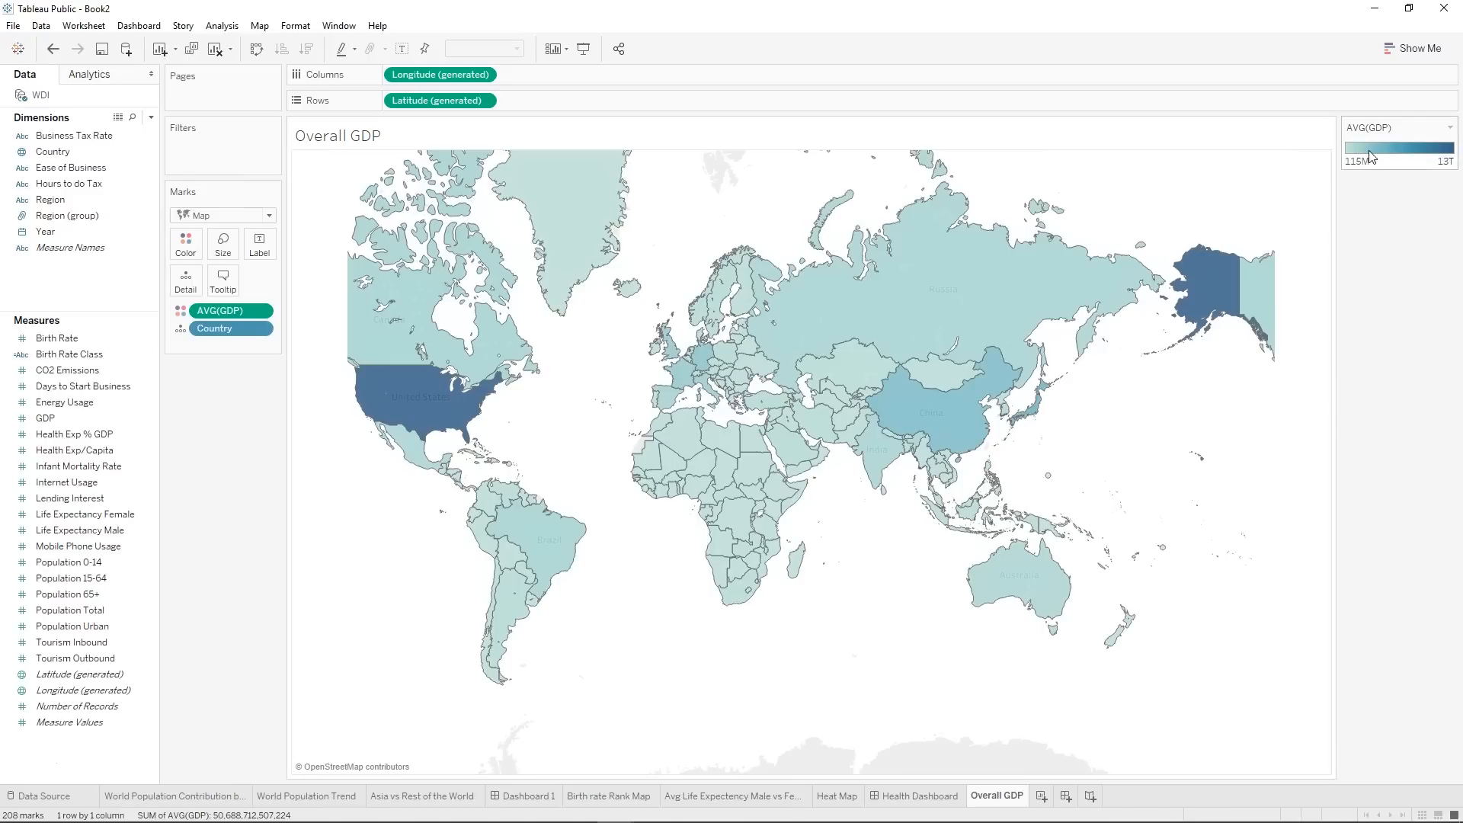
Choose the Custom Diverging palette for the Avg. GDP colors.
click(185, 242)
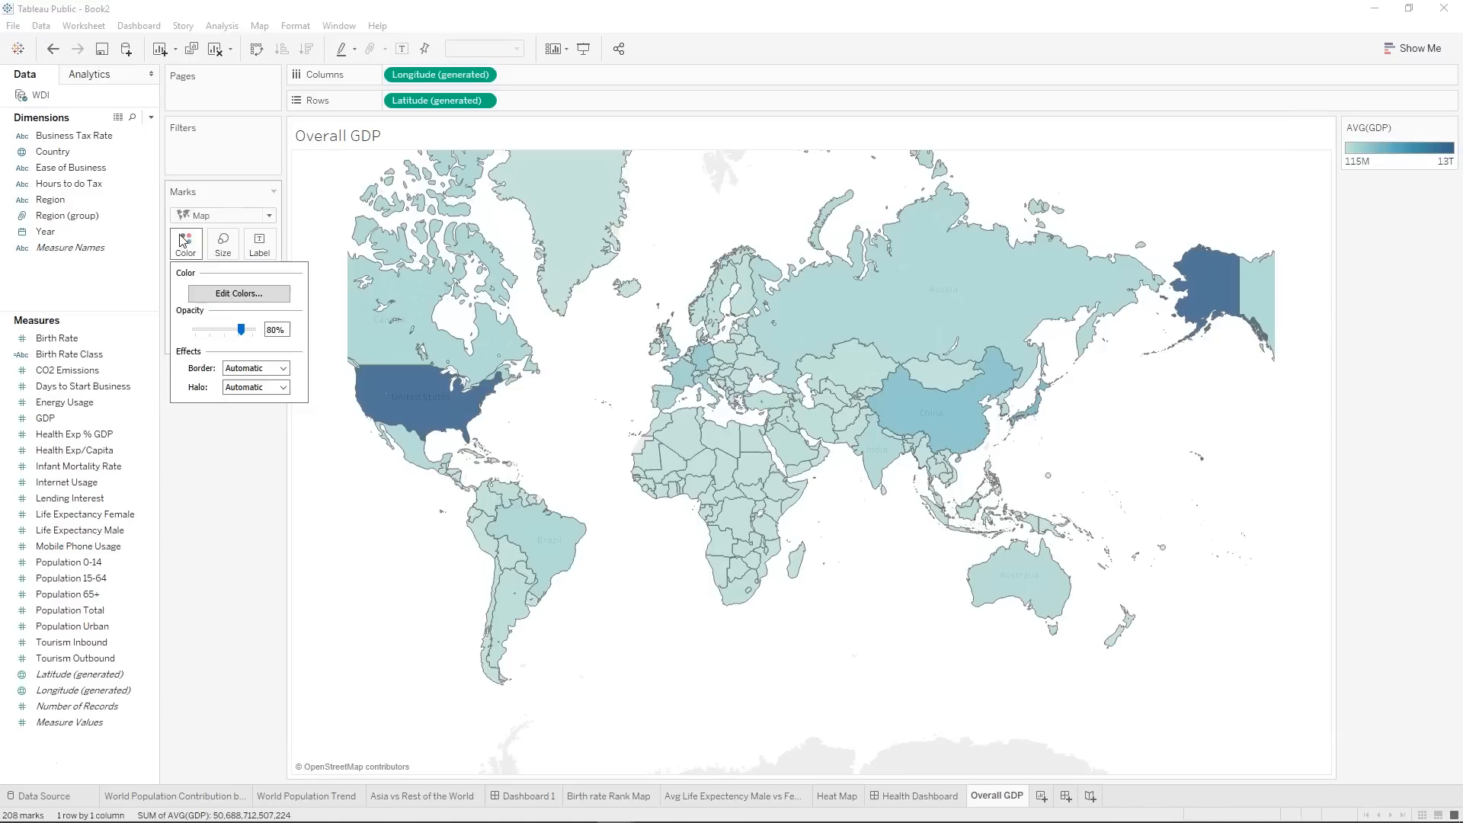
click(263, 299)
click(709, 355)
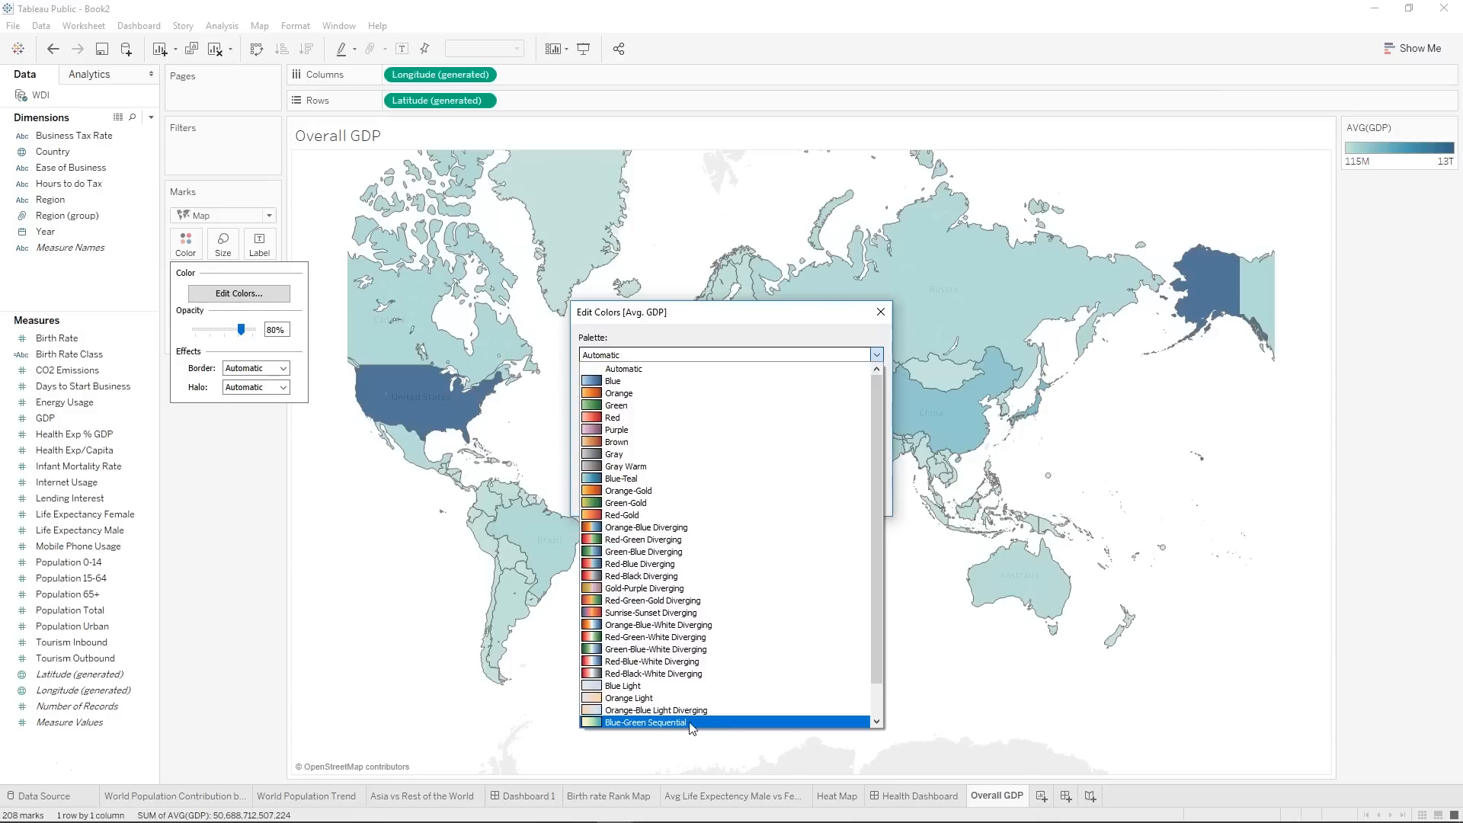
scroll(670, 720, down, 1)
click(660, 723)
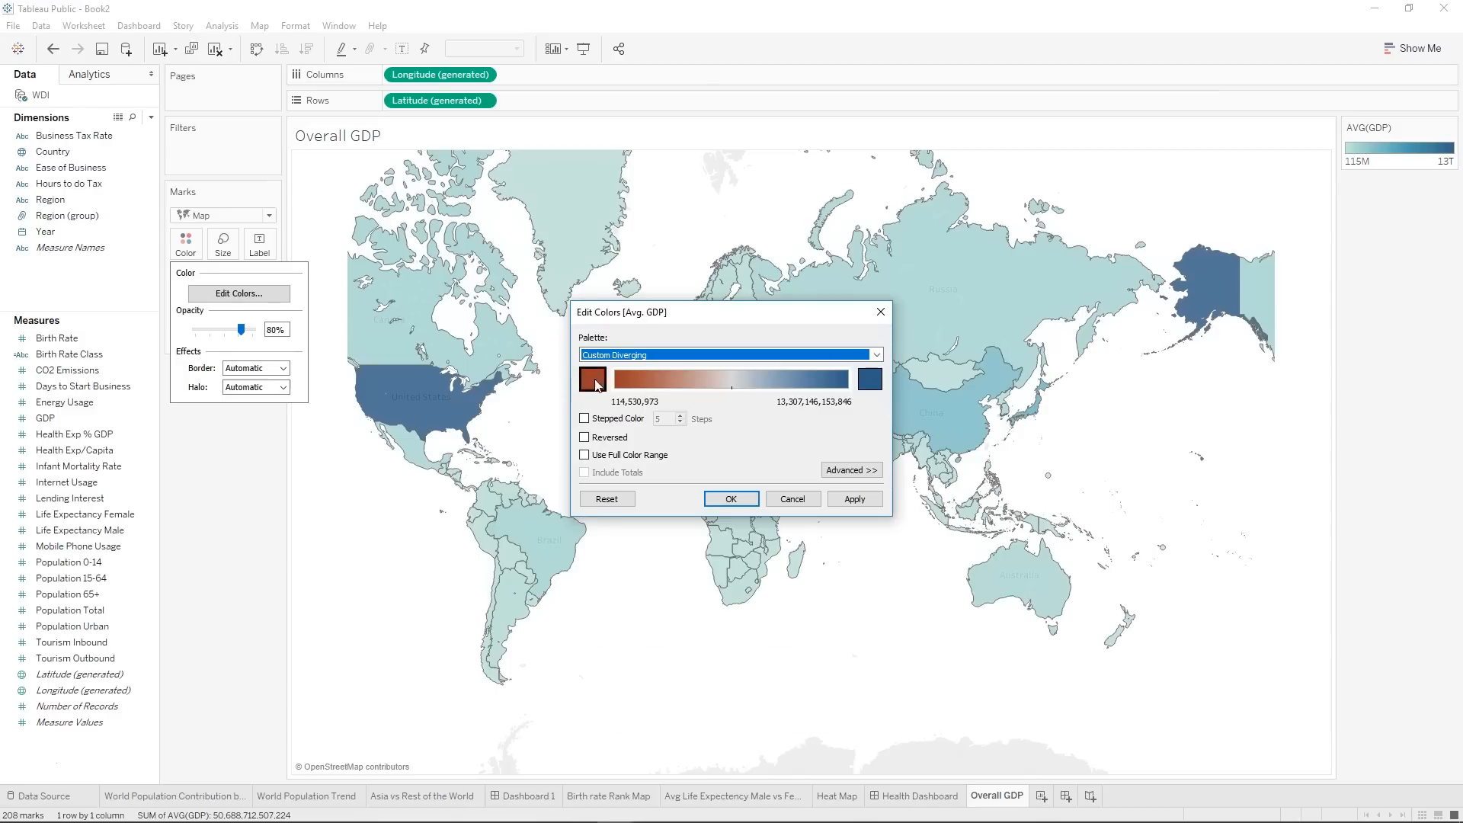
click(593, 378)
click(896, 558)
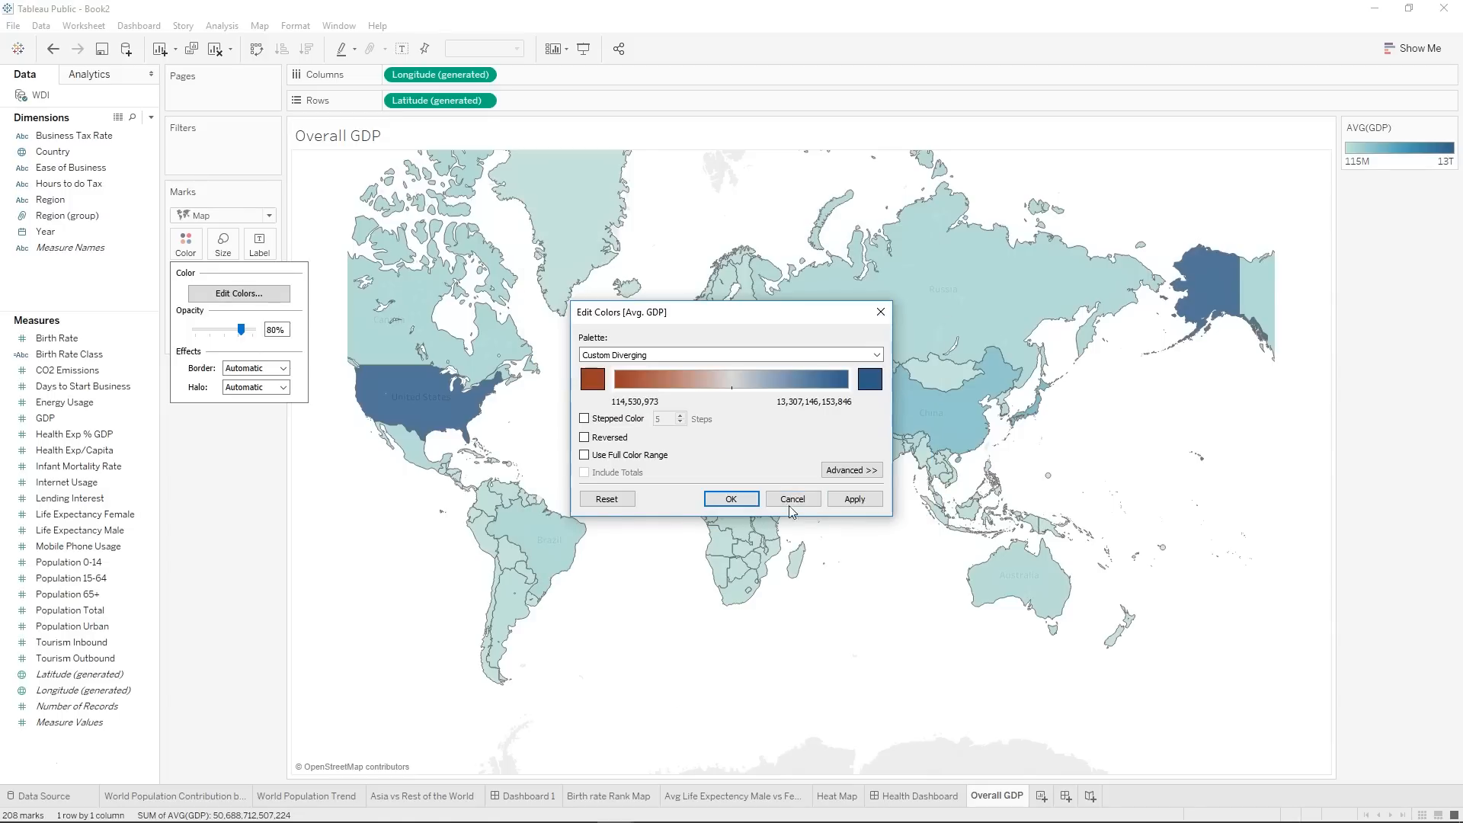
Set the low-end color of the Avg. GDP diverging palette to a light red.
click(595, 376)
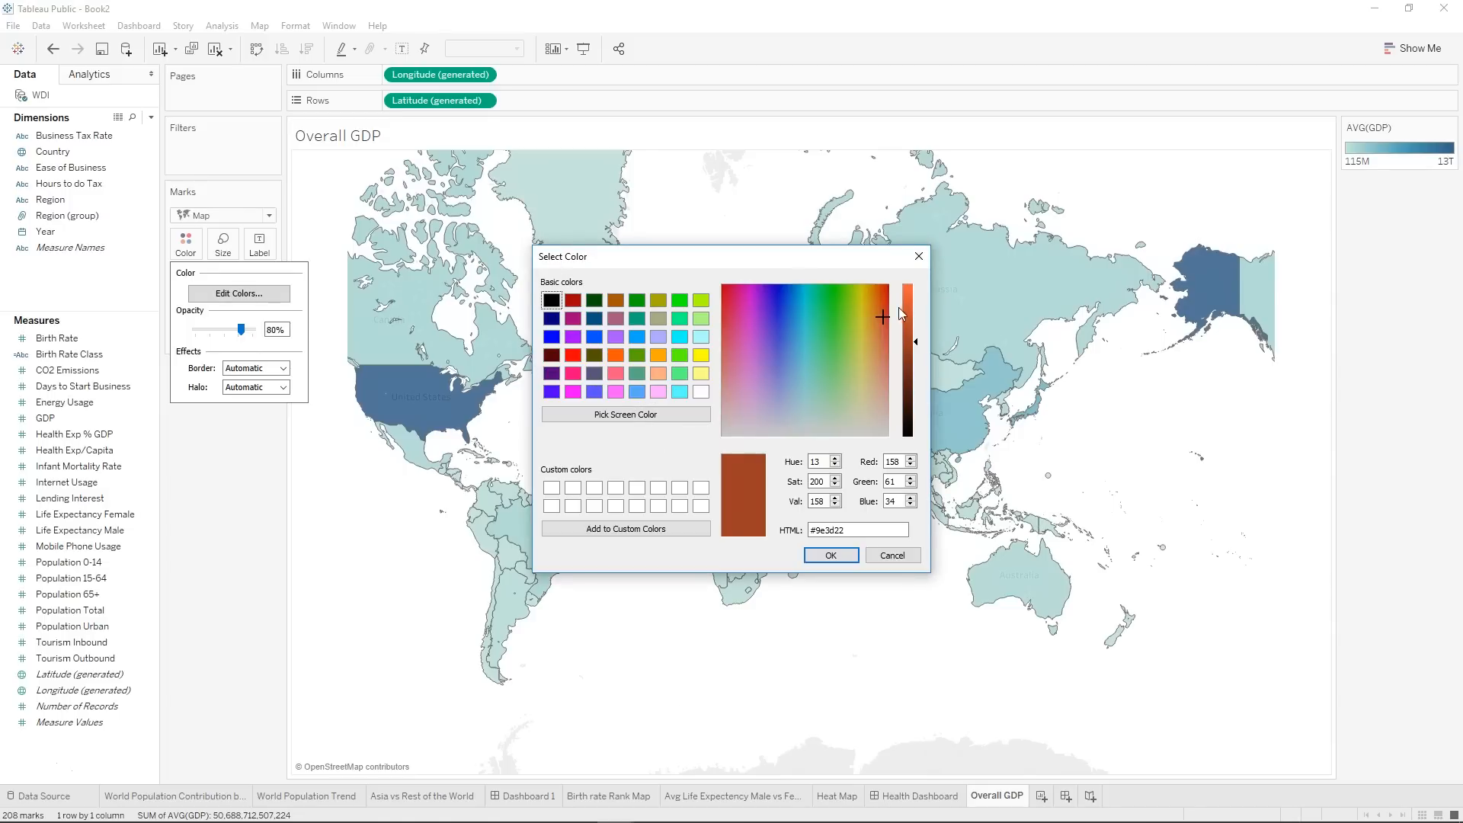
click(724, 314)
drag(915, 340, 915, 294)
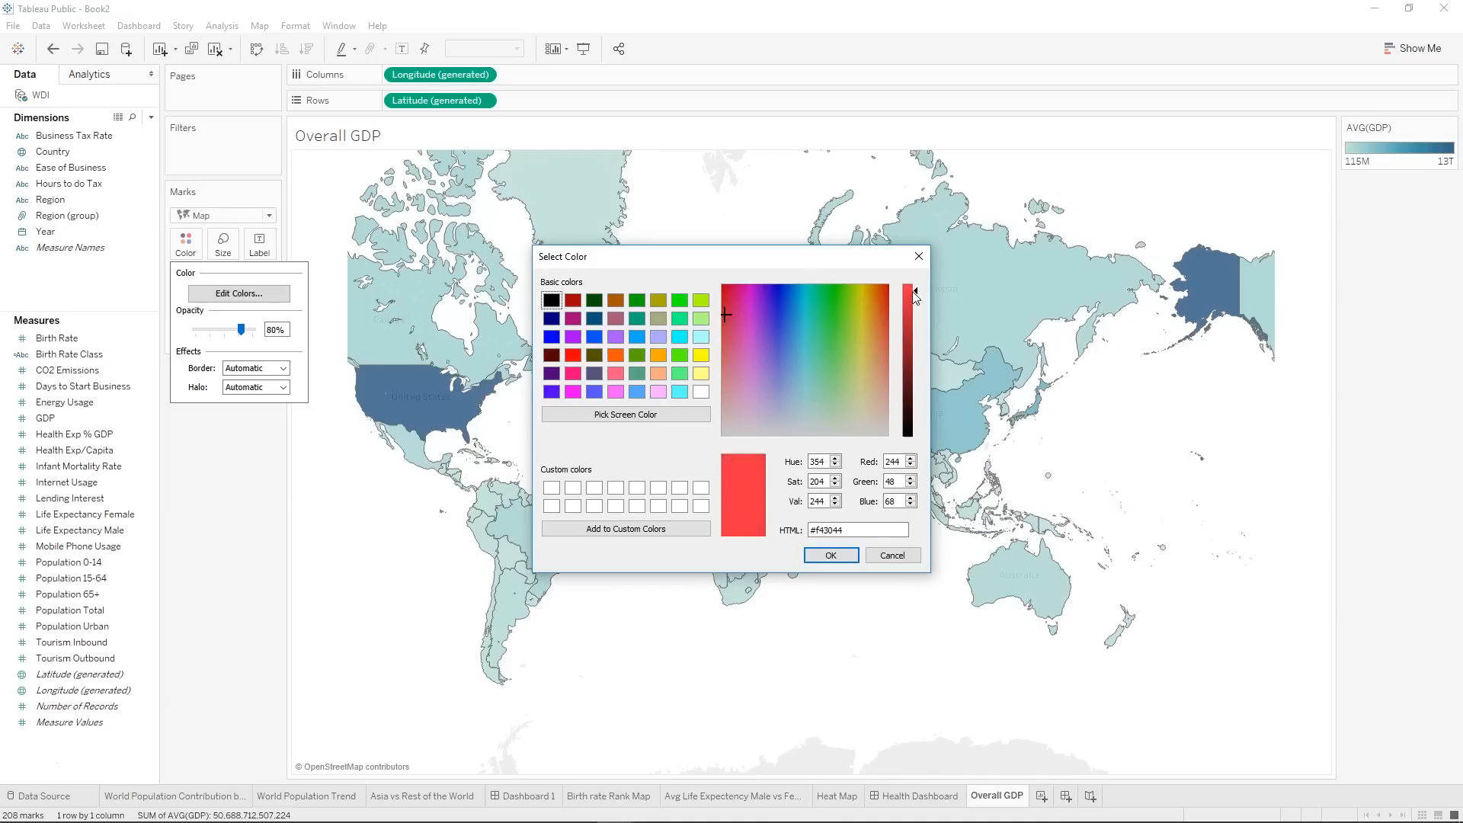
click(727, 300)
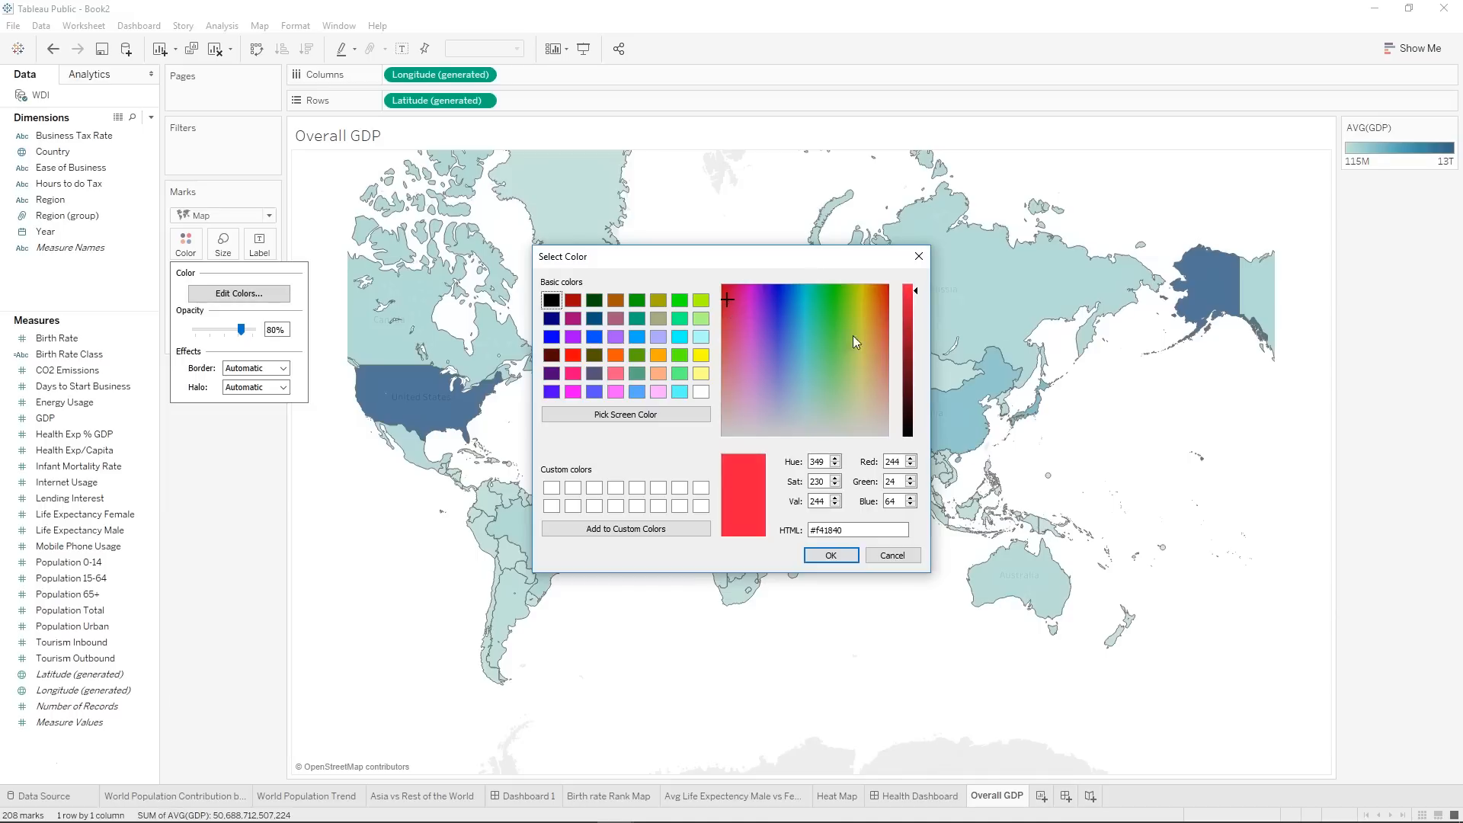
click(733, 331)
click(835, 486)
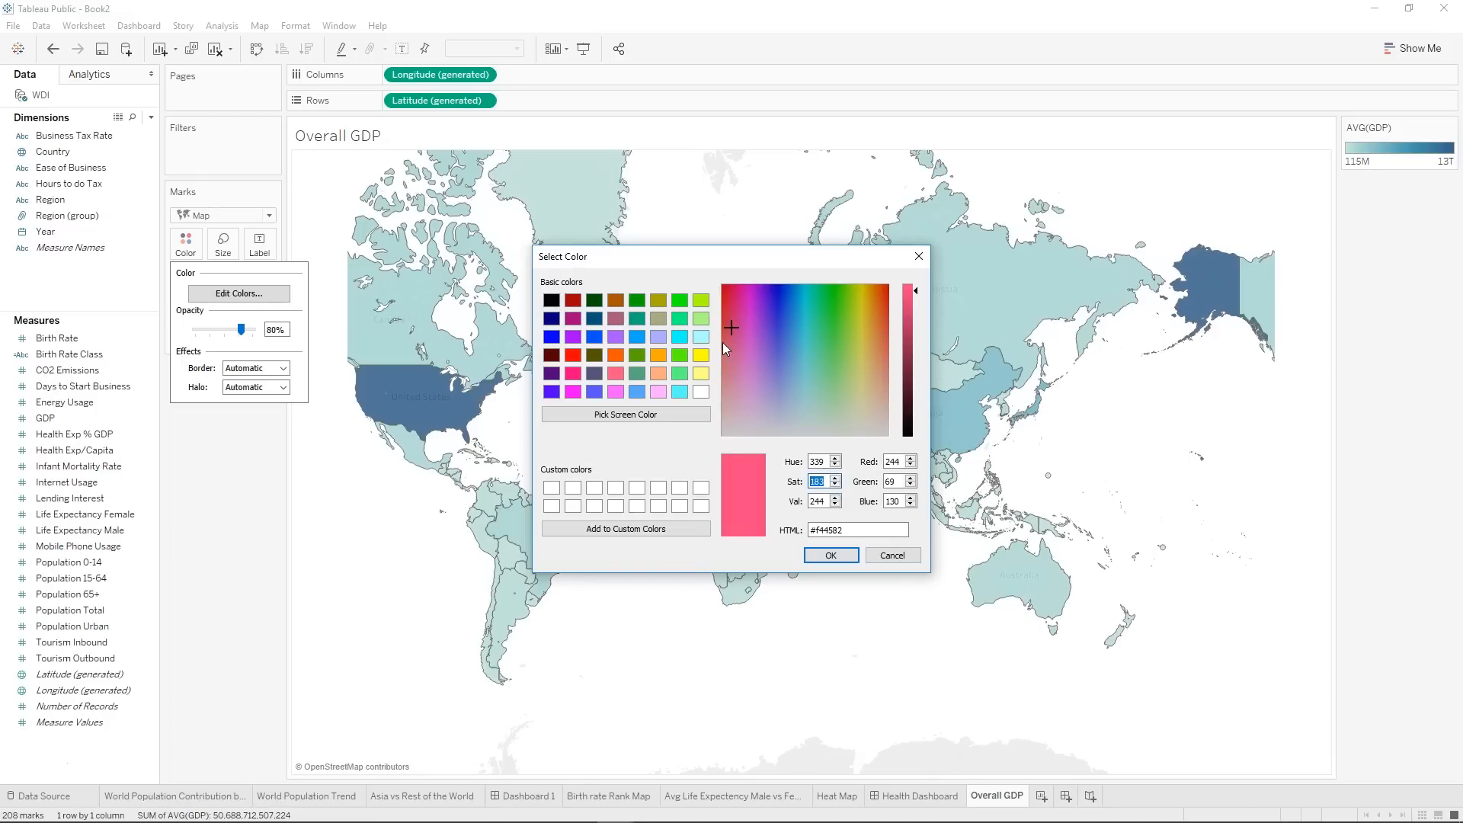
click(738, 348)
click(723, 340)
click(829, 553)
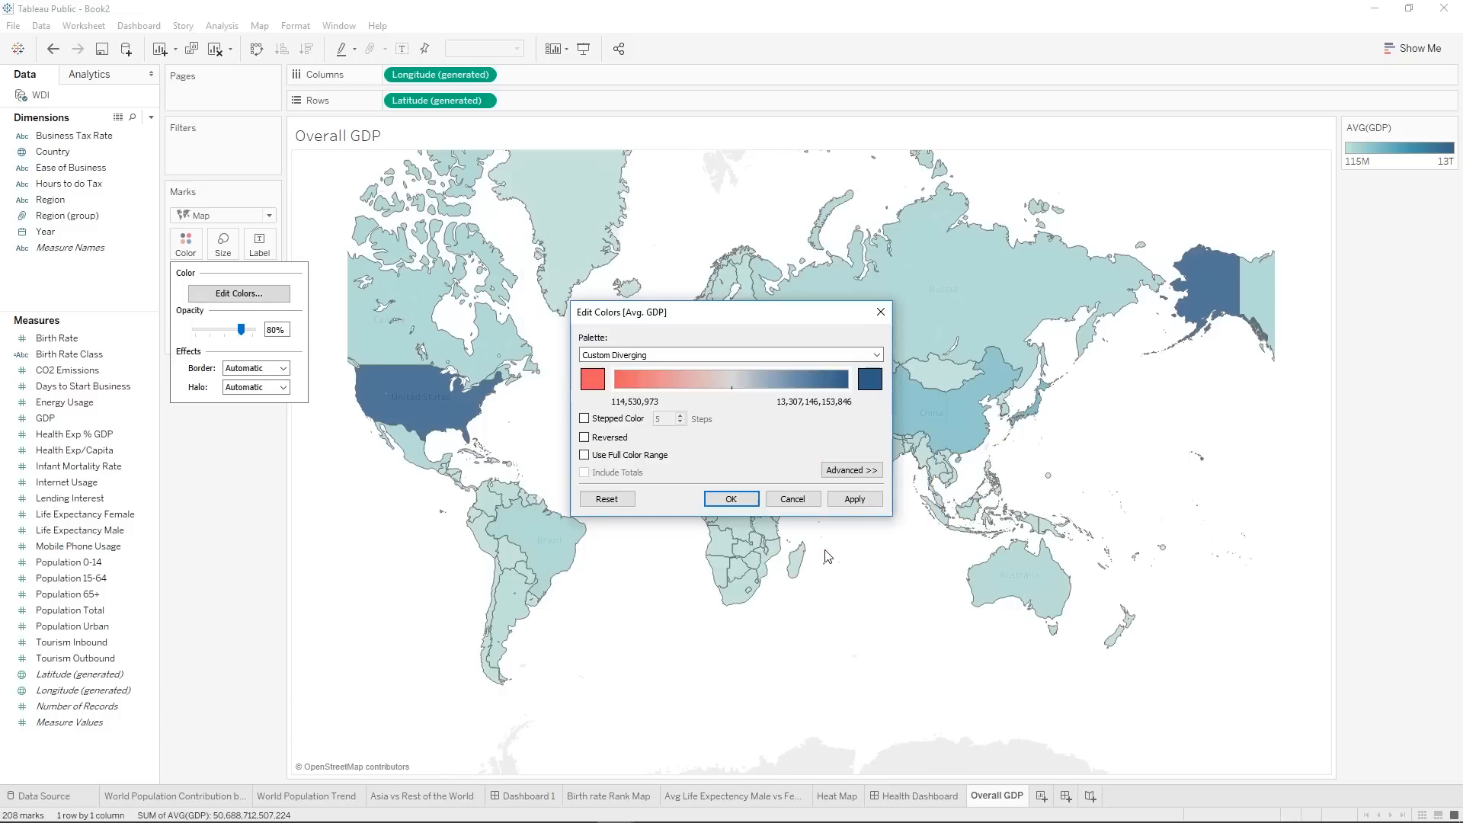
Set the high-end color of the Avg. GDP diverging palette to dark green #2b8836 and apply the palette to the map.
click(877, 378)
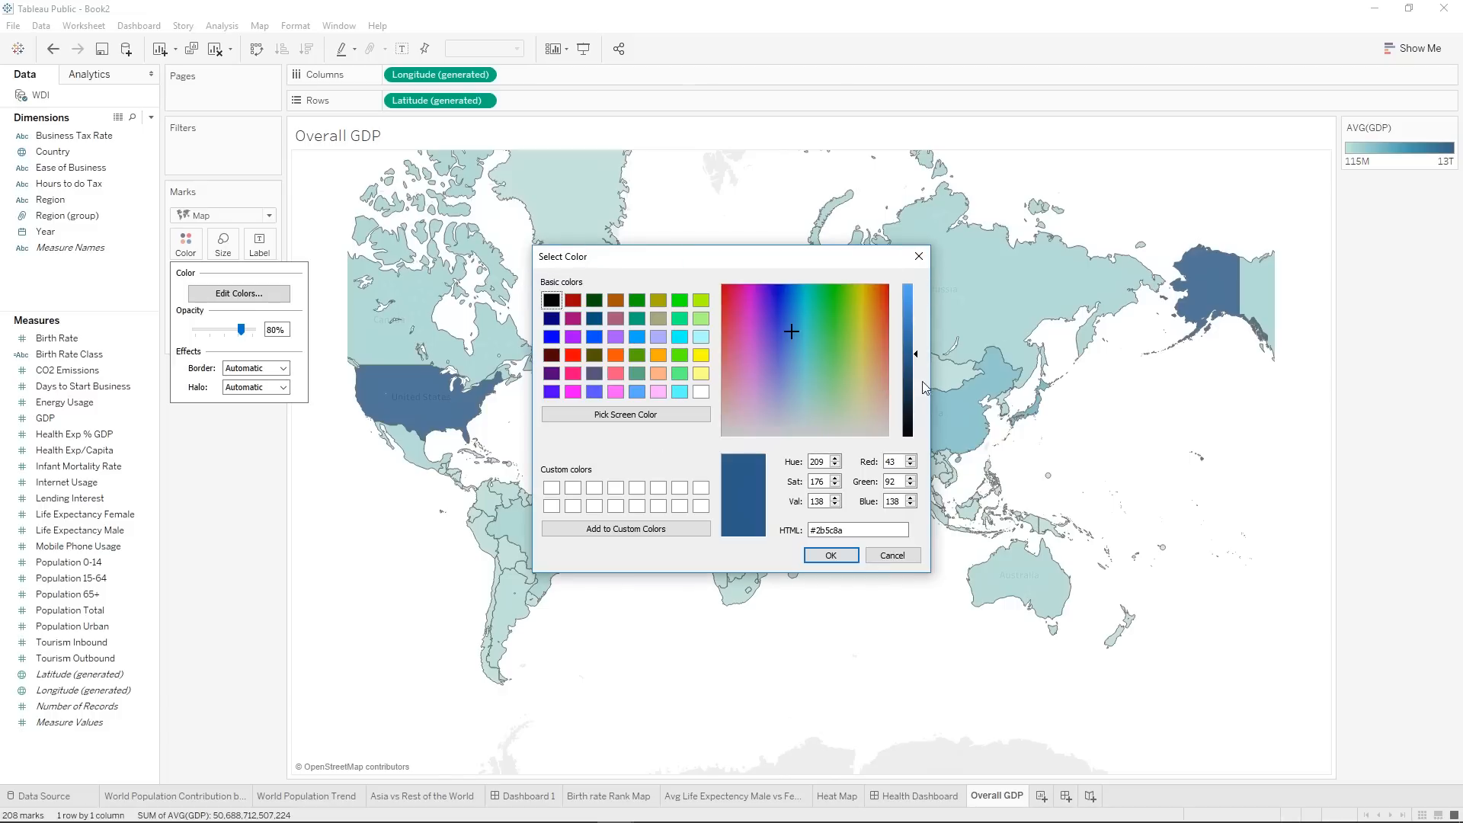
click(830, 332)
drag(914, 355, 914, 357)
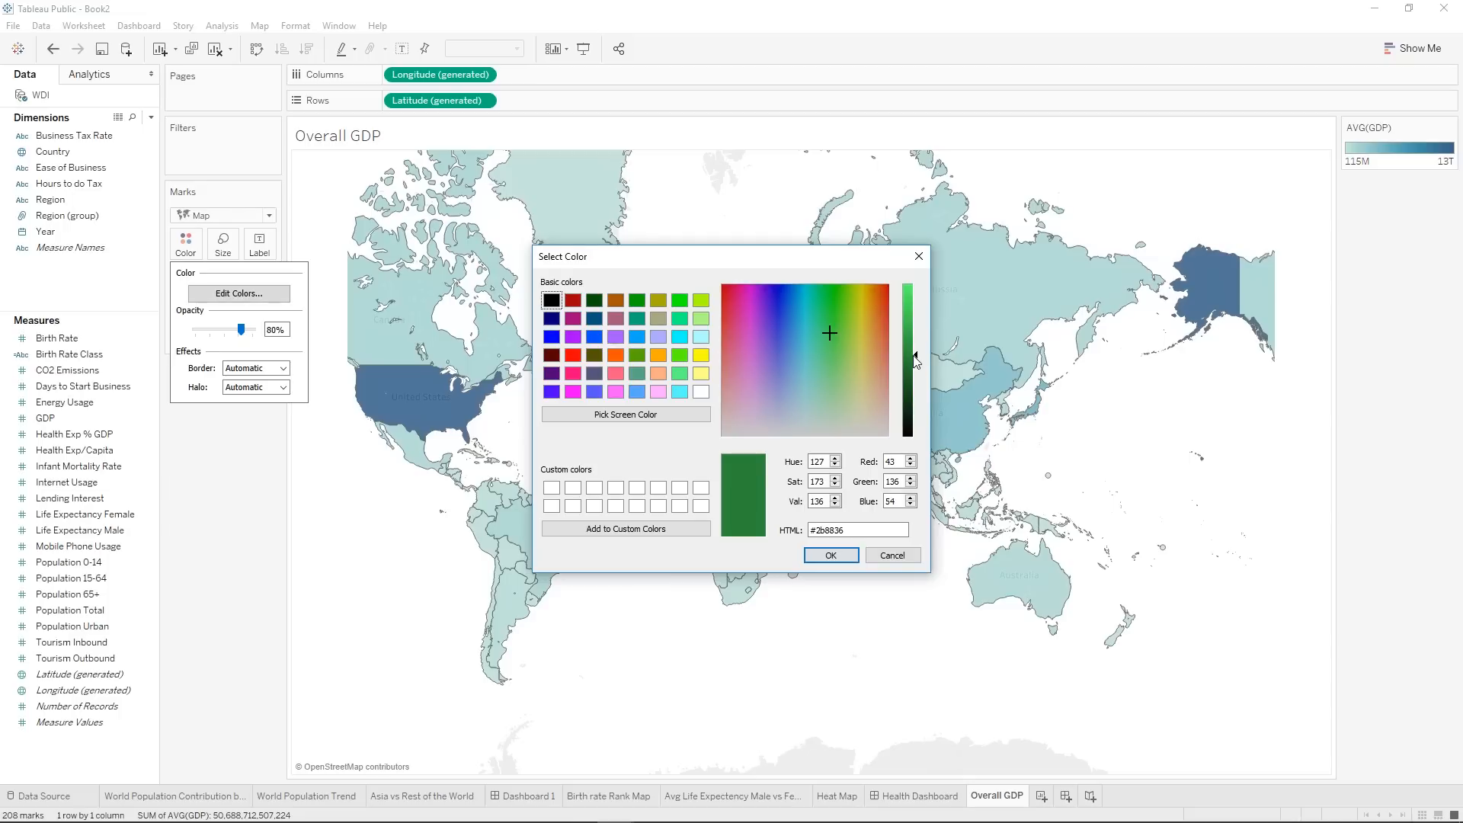
click(837, 555)
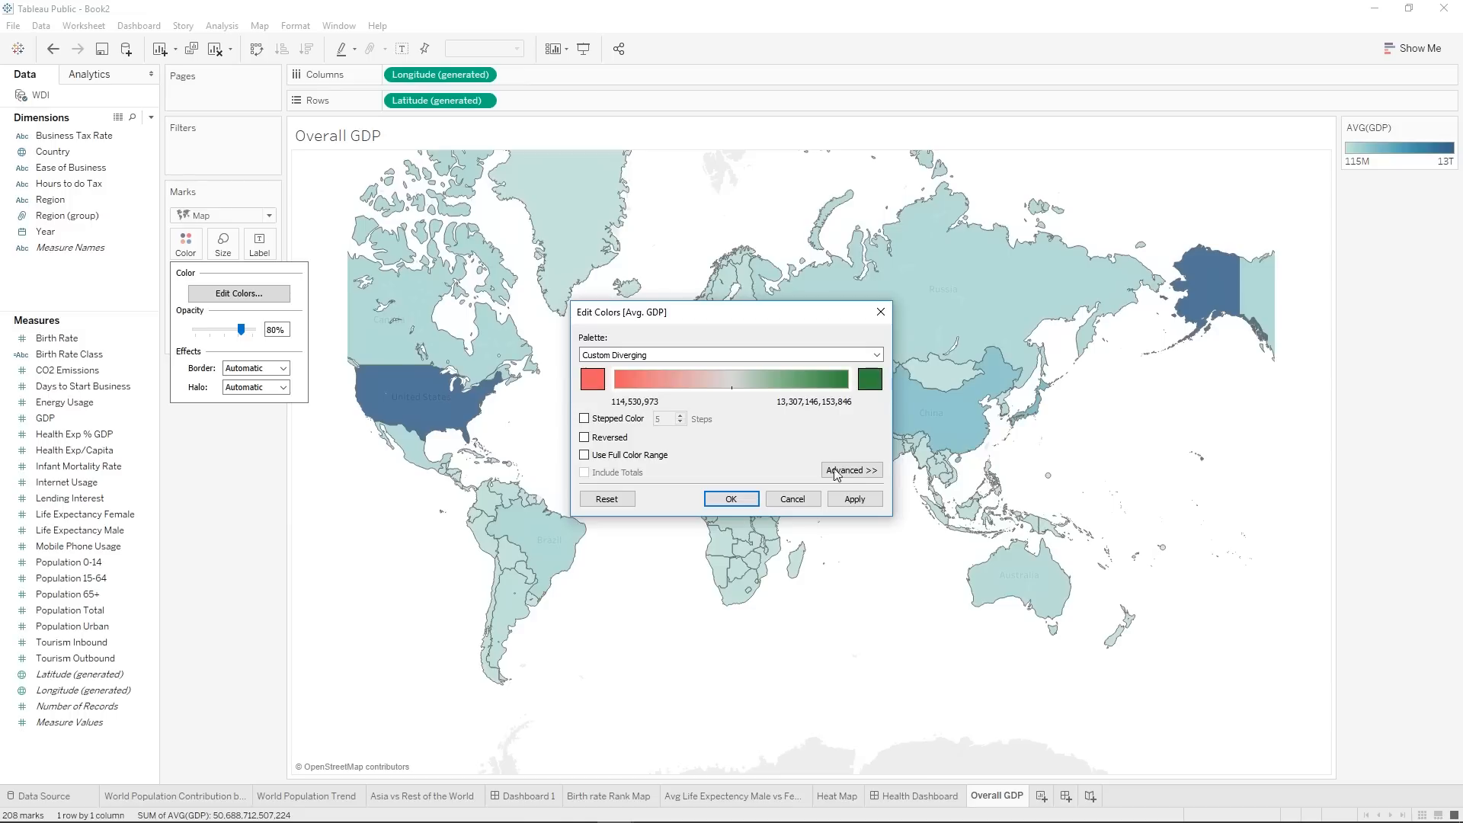
click(846, 497)
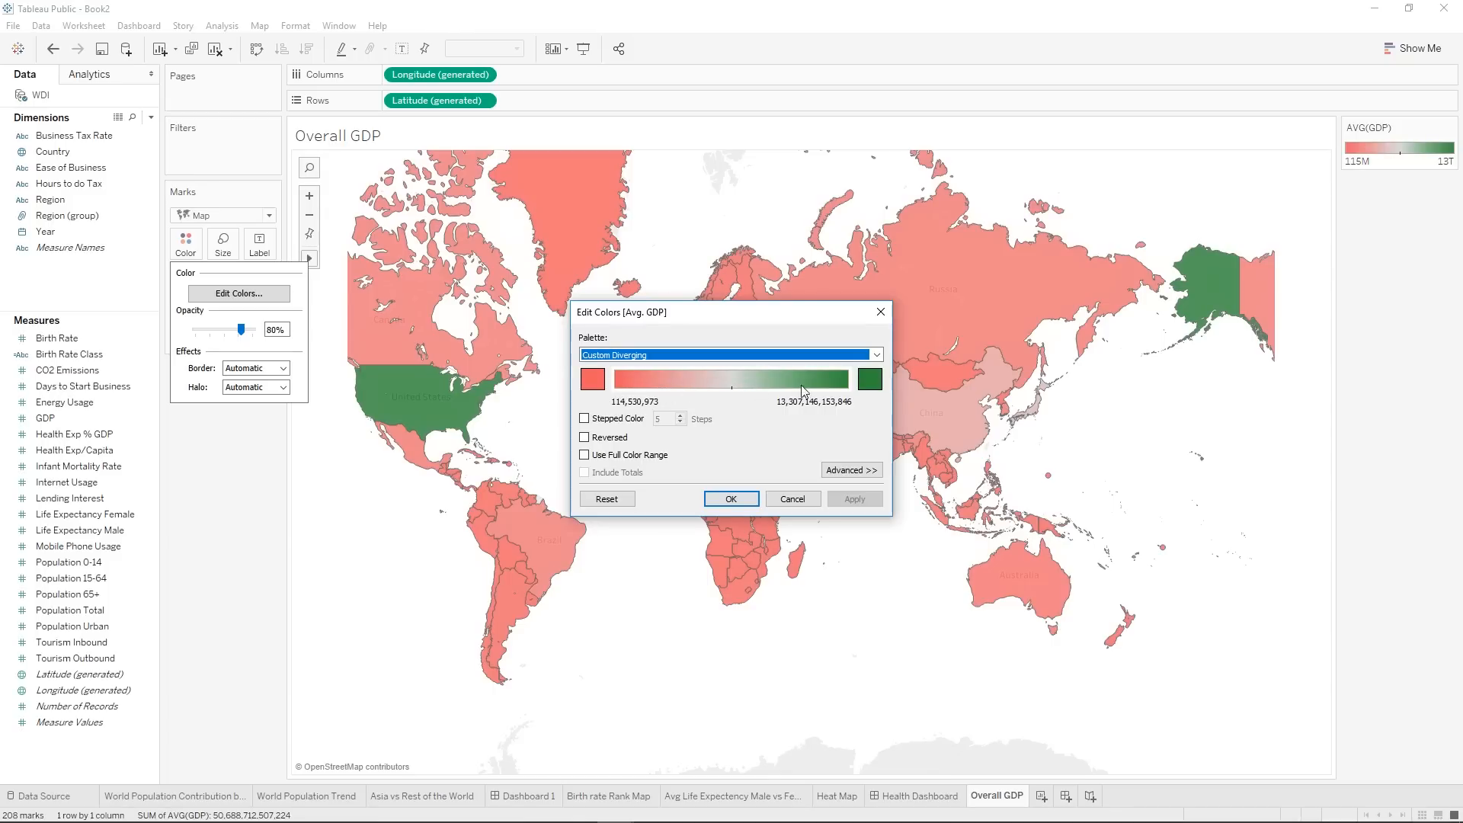
click(734, 499)
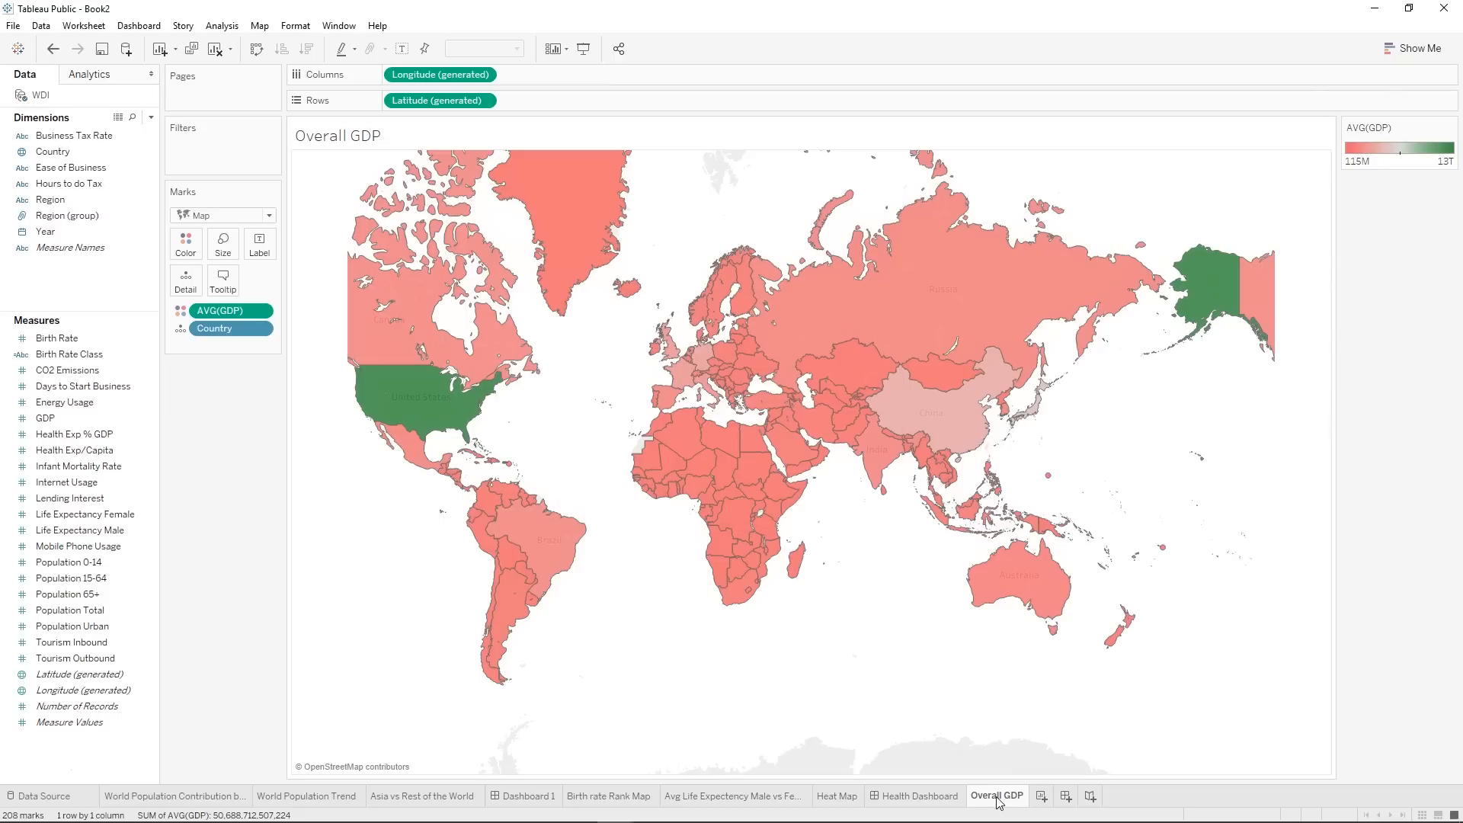
Add a worksheet named "GDP vs GDP per Capita" and place GDP on its columns.
click(1038, 800)
right_click(1053, 800)
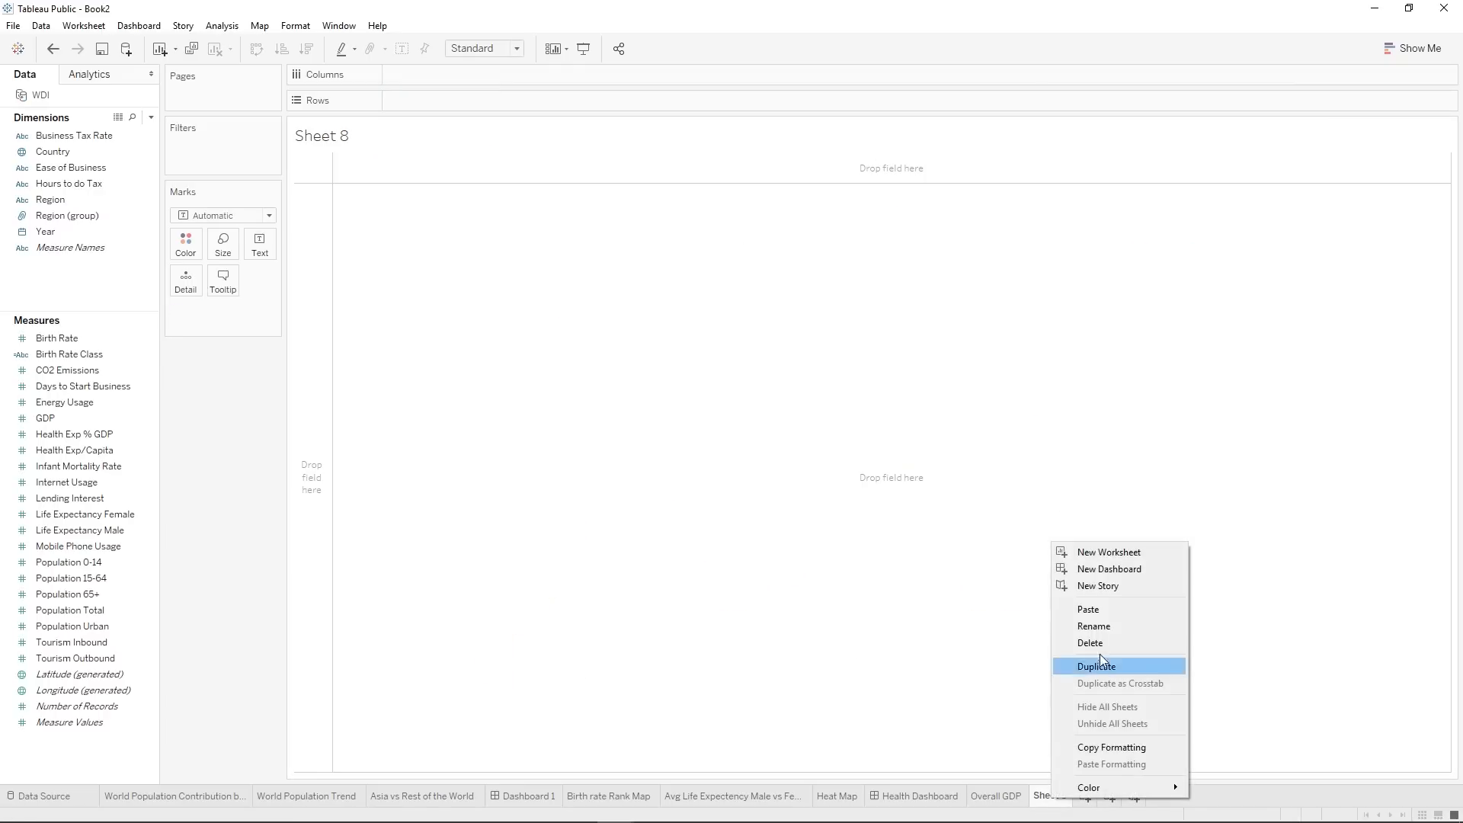
click(1097, 631)
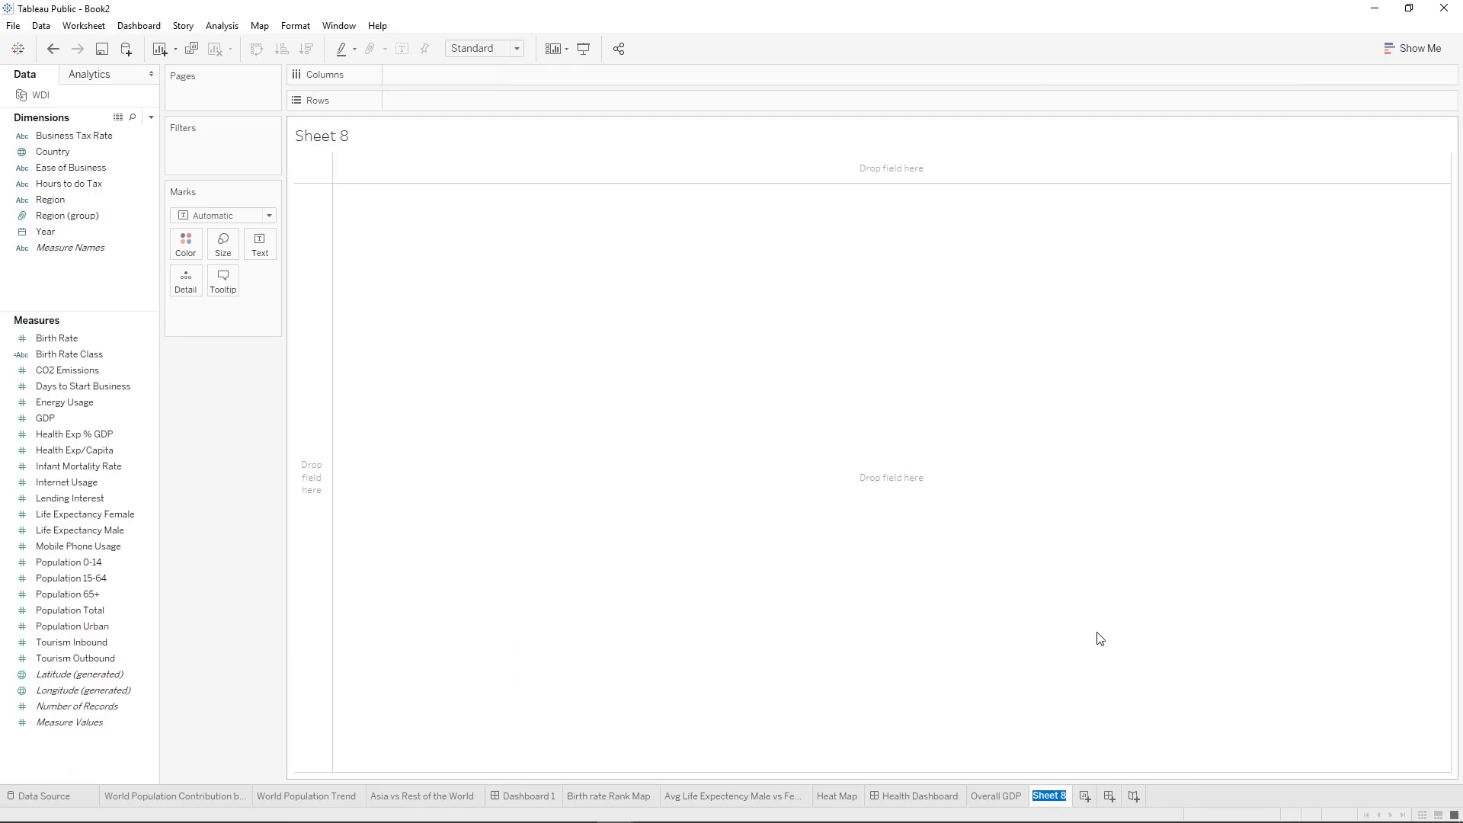
text(GDP vs GDP per )
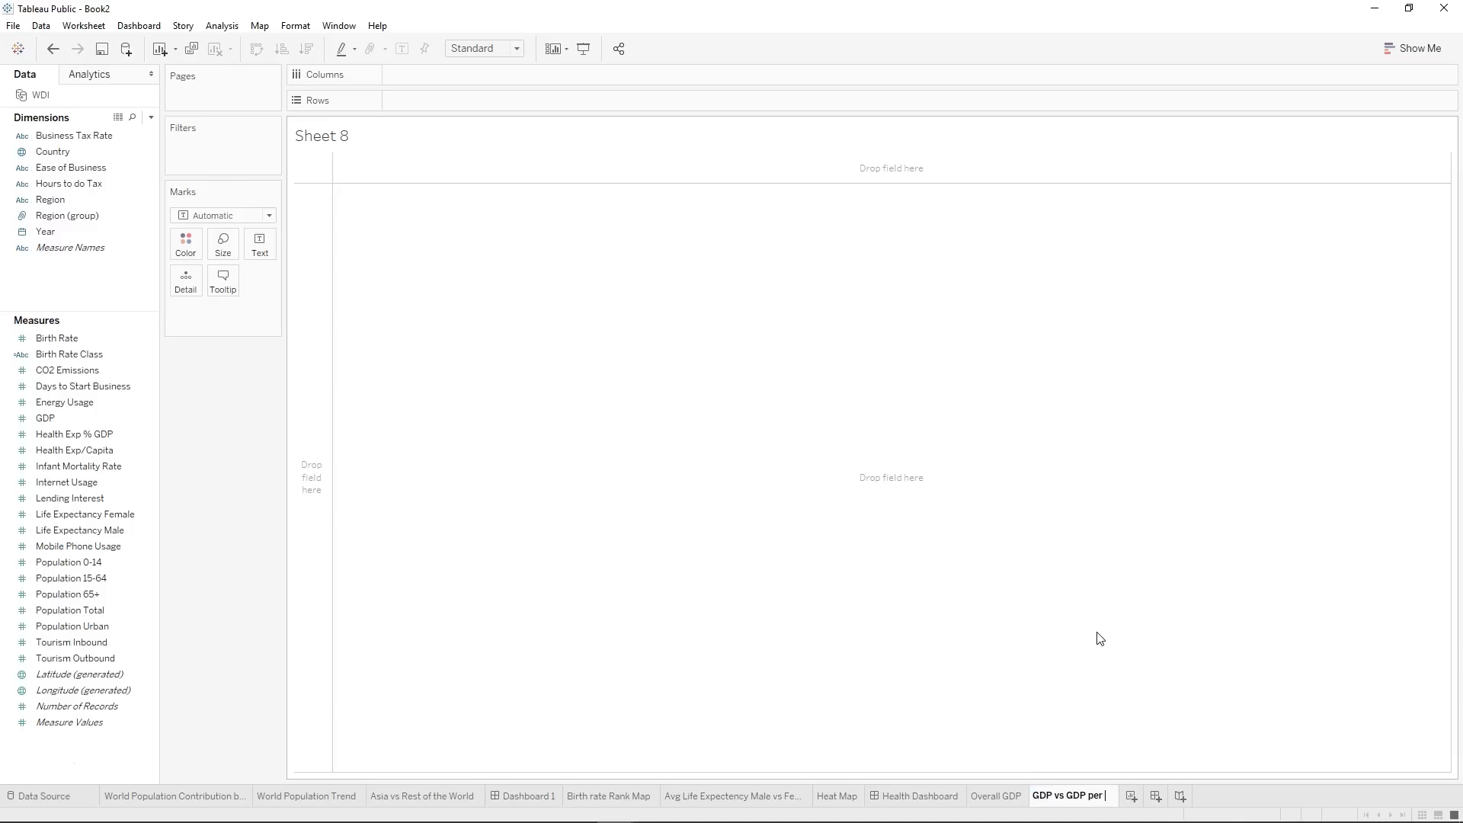
text(Capita)
key(Return)
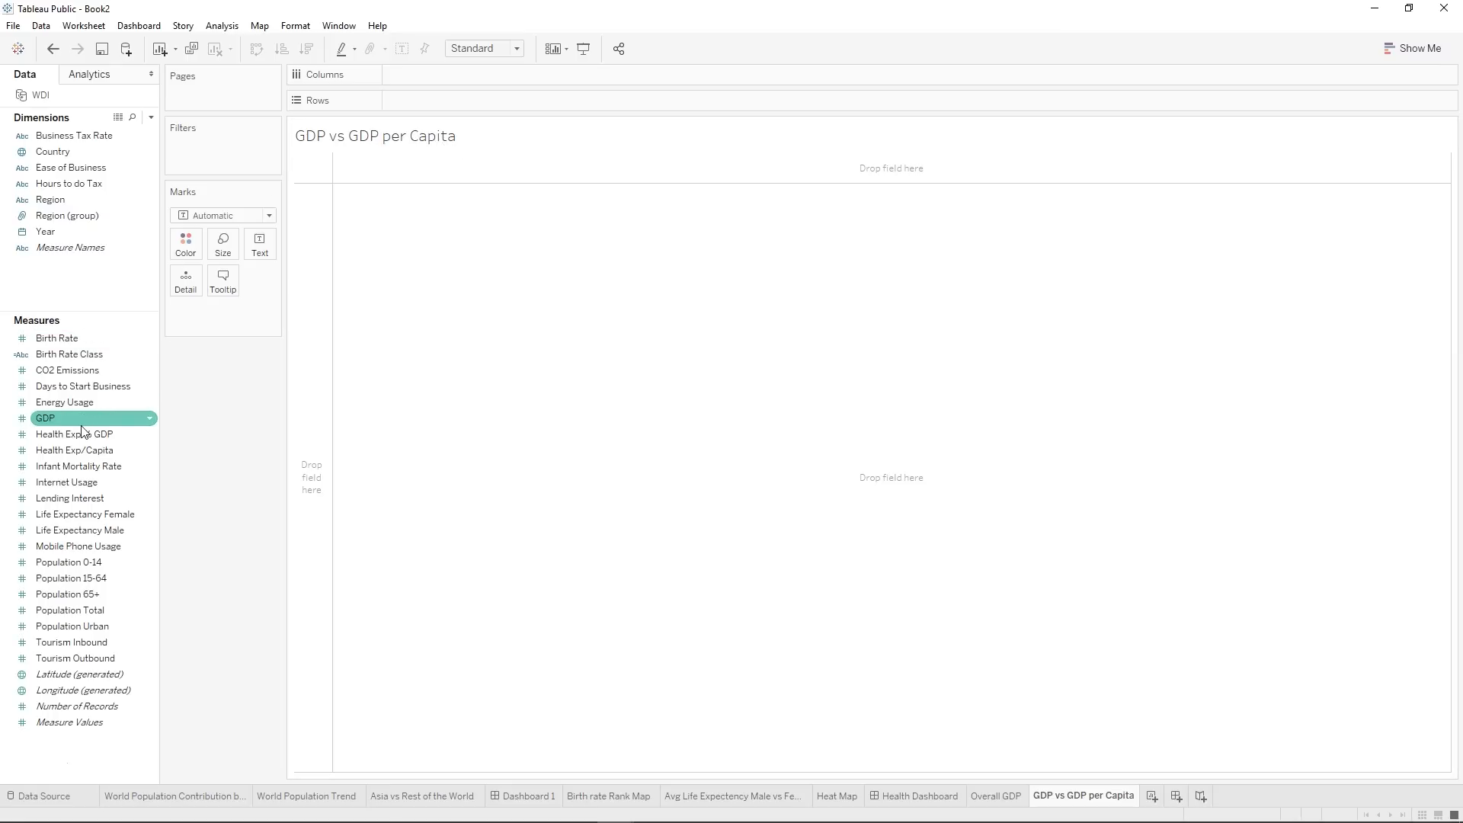
mouse_move(82, 431)
mouse_down()
mouse_move(363, 107)
mouse_move(414, 81)
mouse_up()
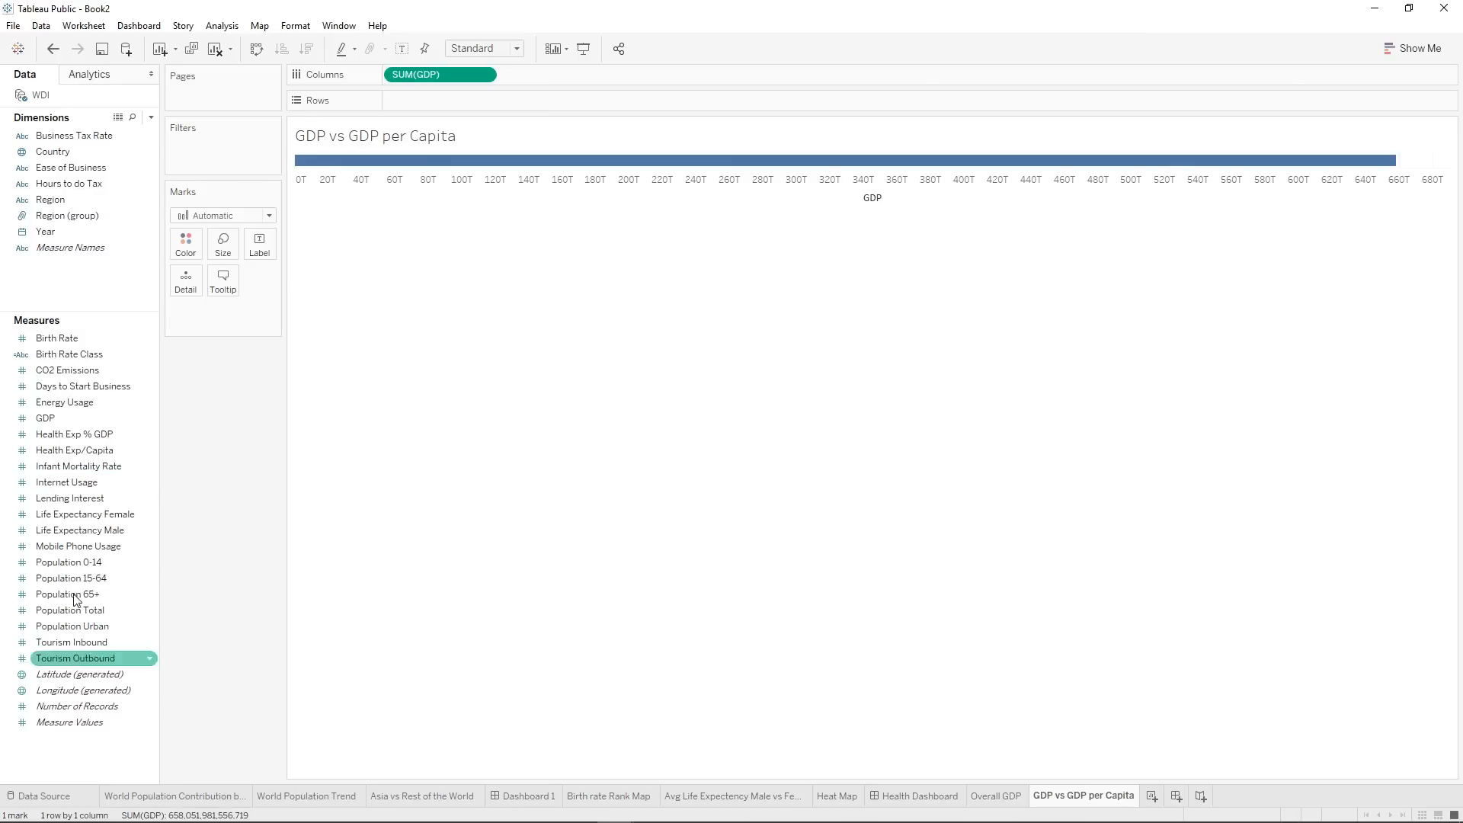
Duplicate the GDP measure and name the copy "GDP per Capita" in its calculation.
right_click(75, 419)
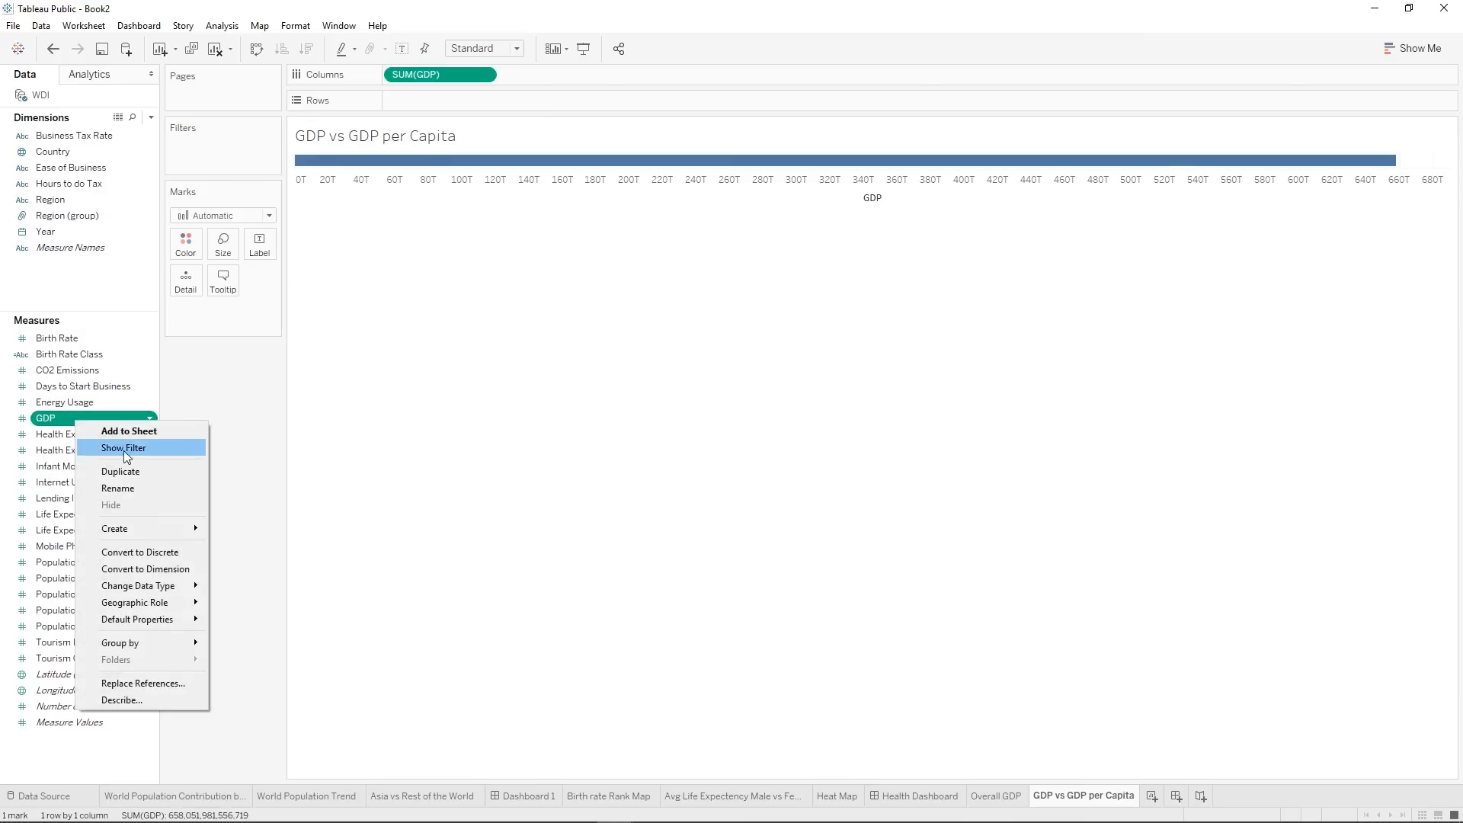
click(120, 472)
right_click(89, 440)
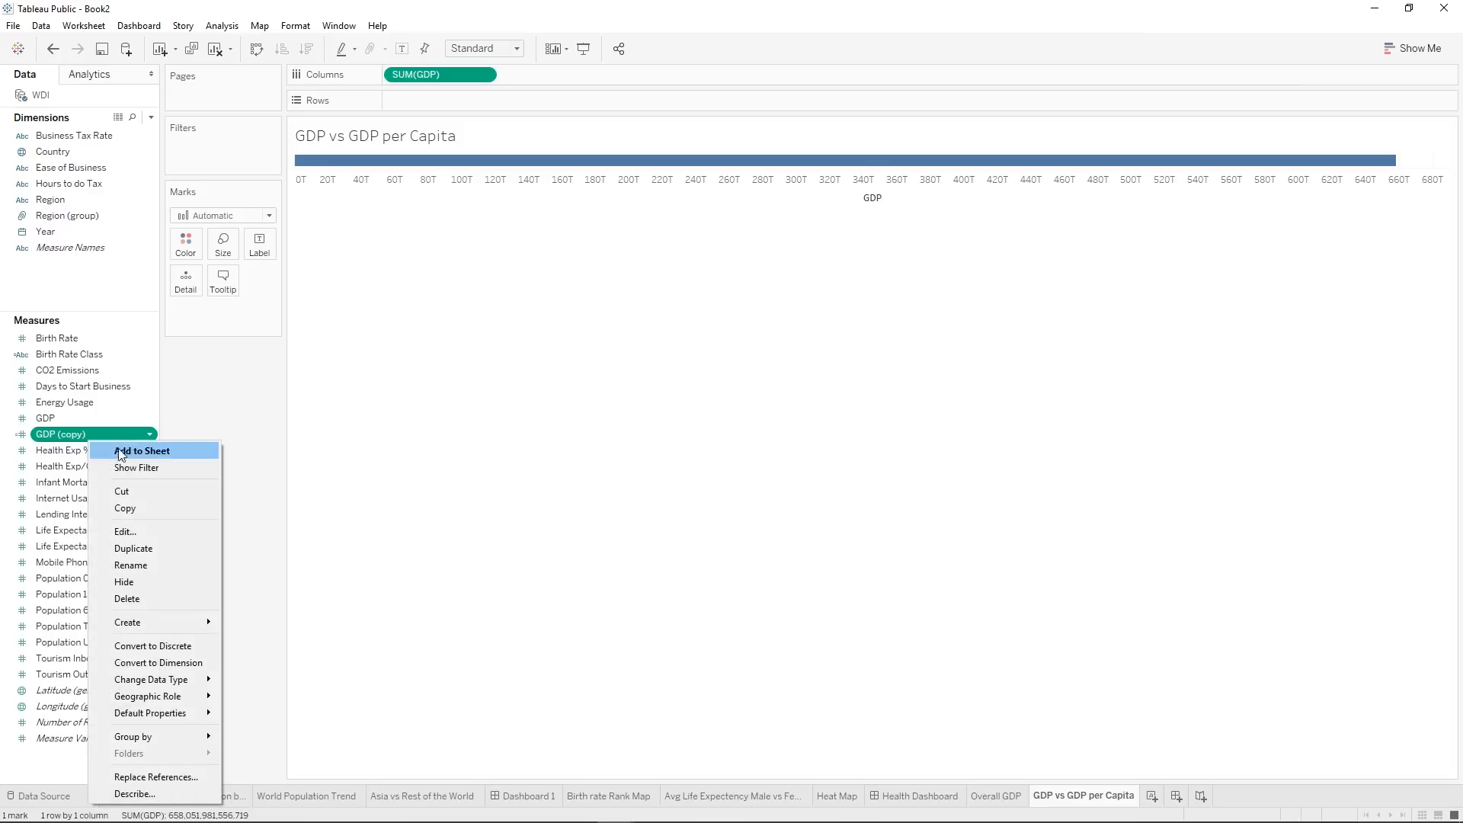
click(125, 531)
click(614, 298)
key(BackSpace)
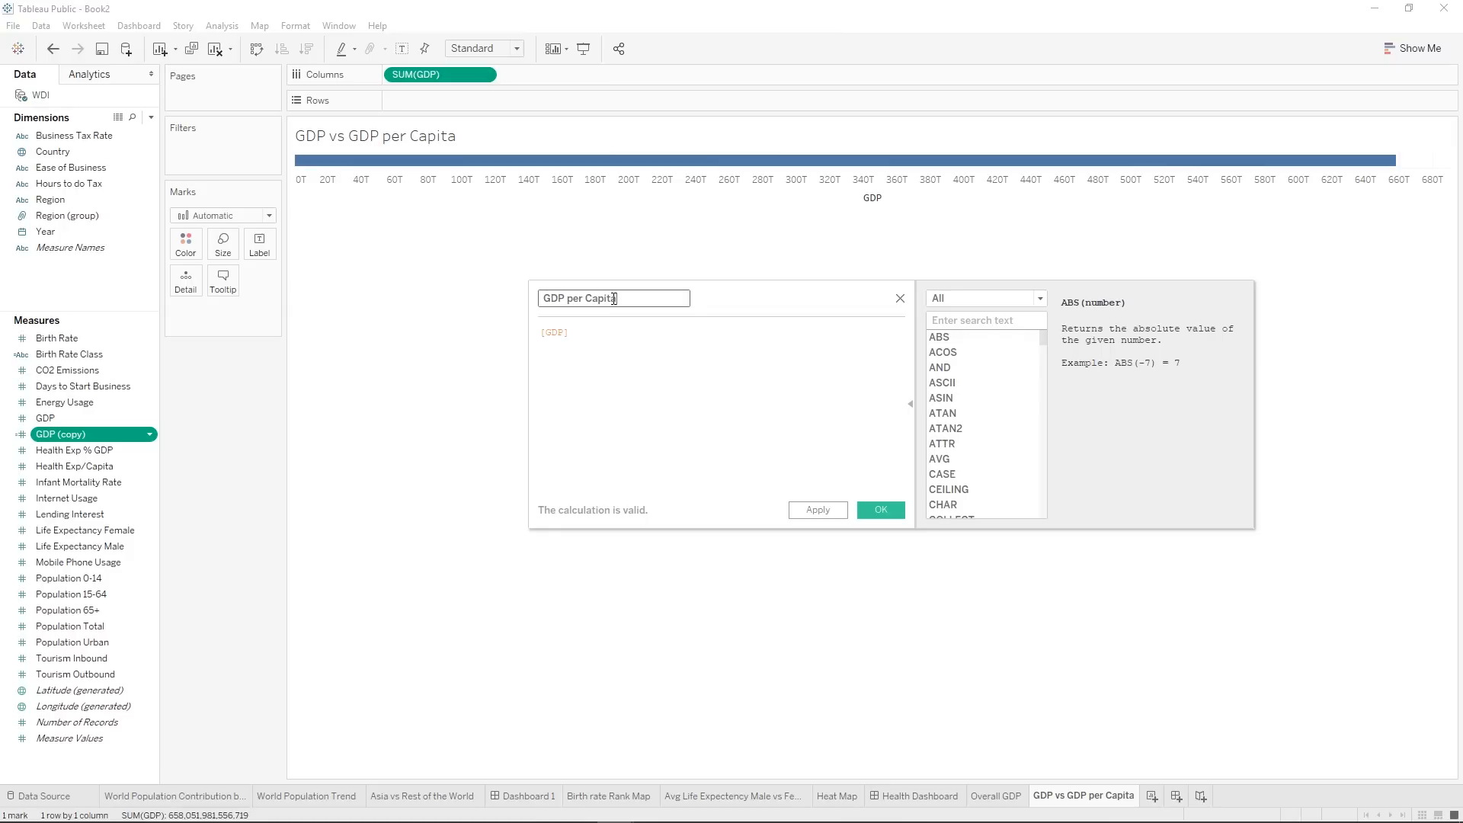
Write the GDP per Capita formula dividing the sum of GDP by the sum of Population Total.
click(542, 334)
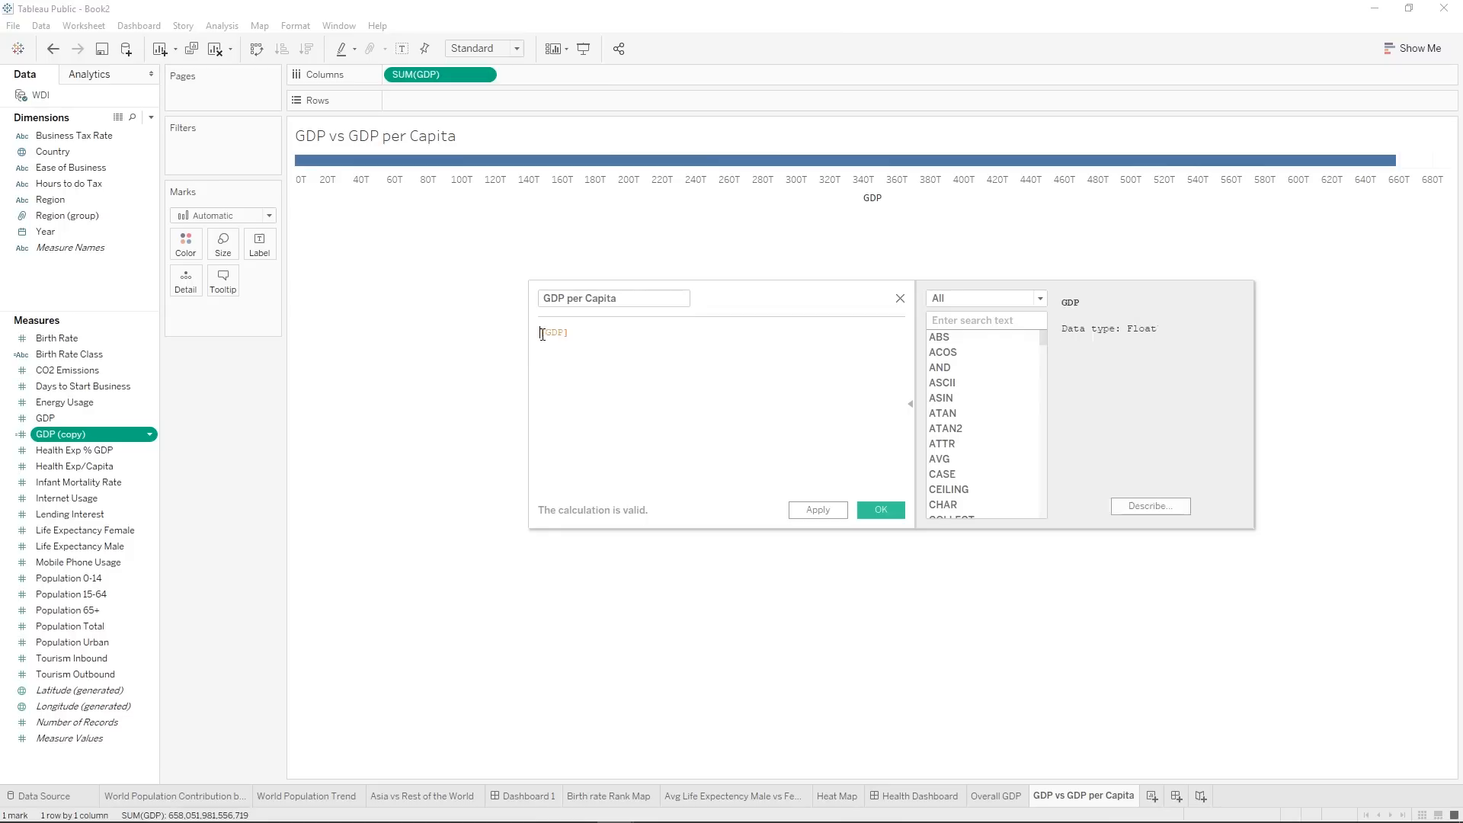
text(SUM)
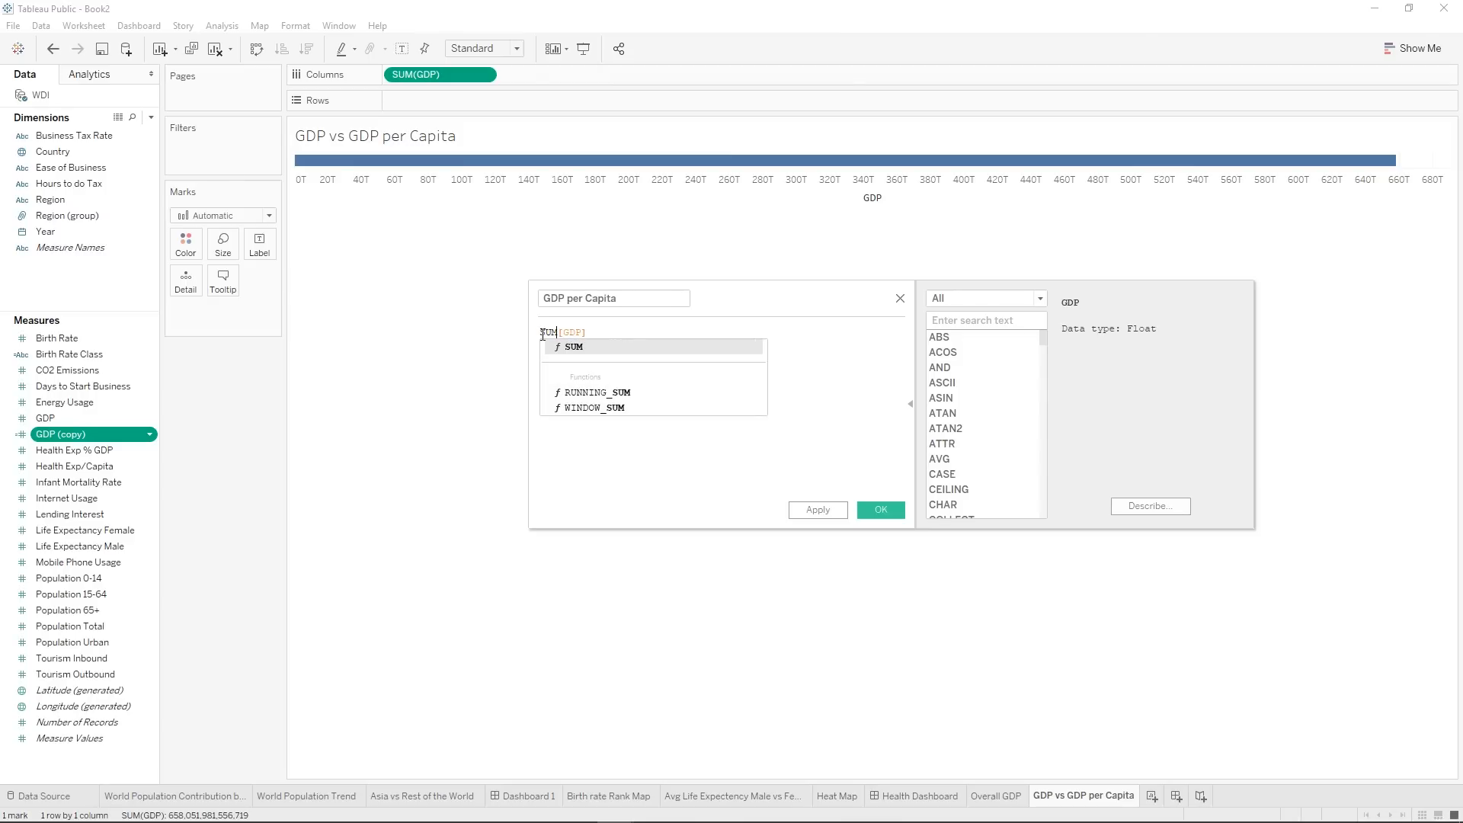
key(Return)
key(ctrl+z)
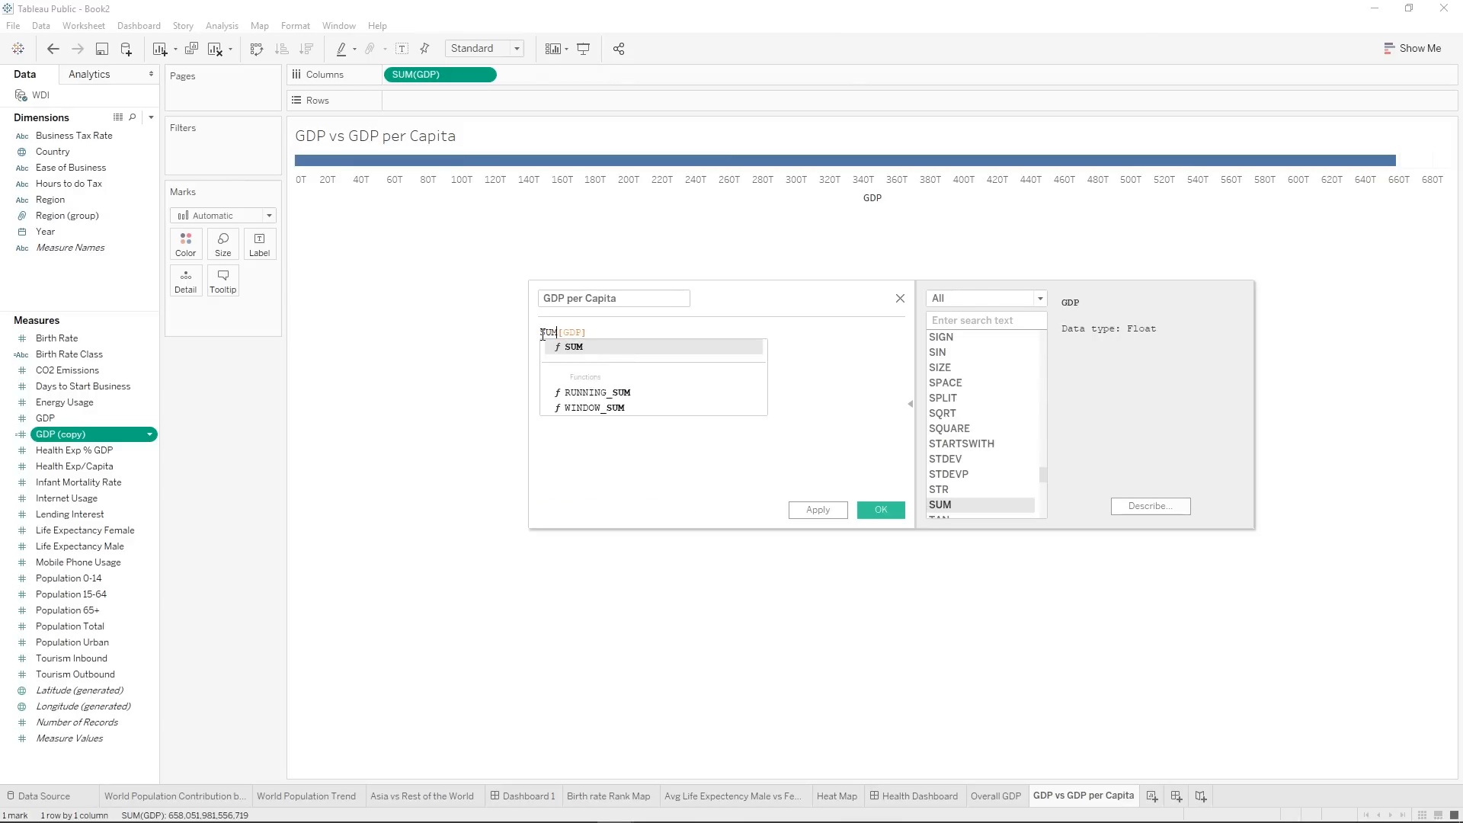
click(624, 328)
text()/SUM())
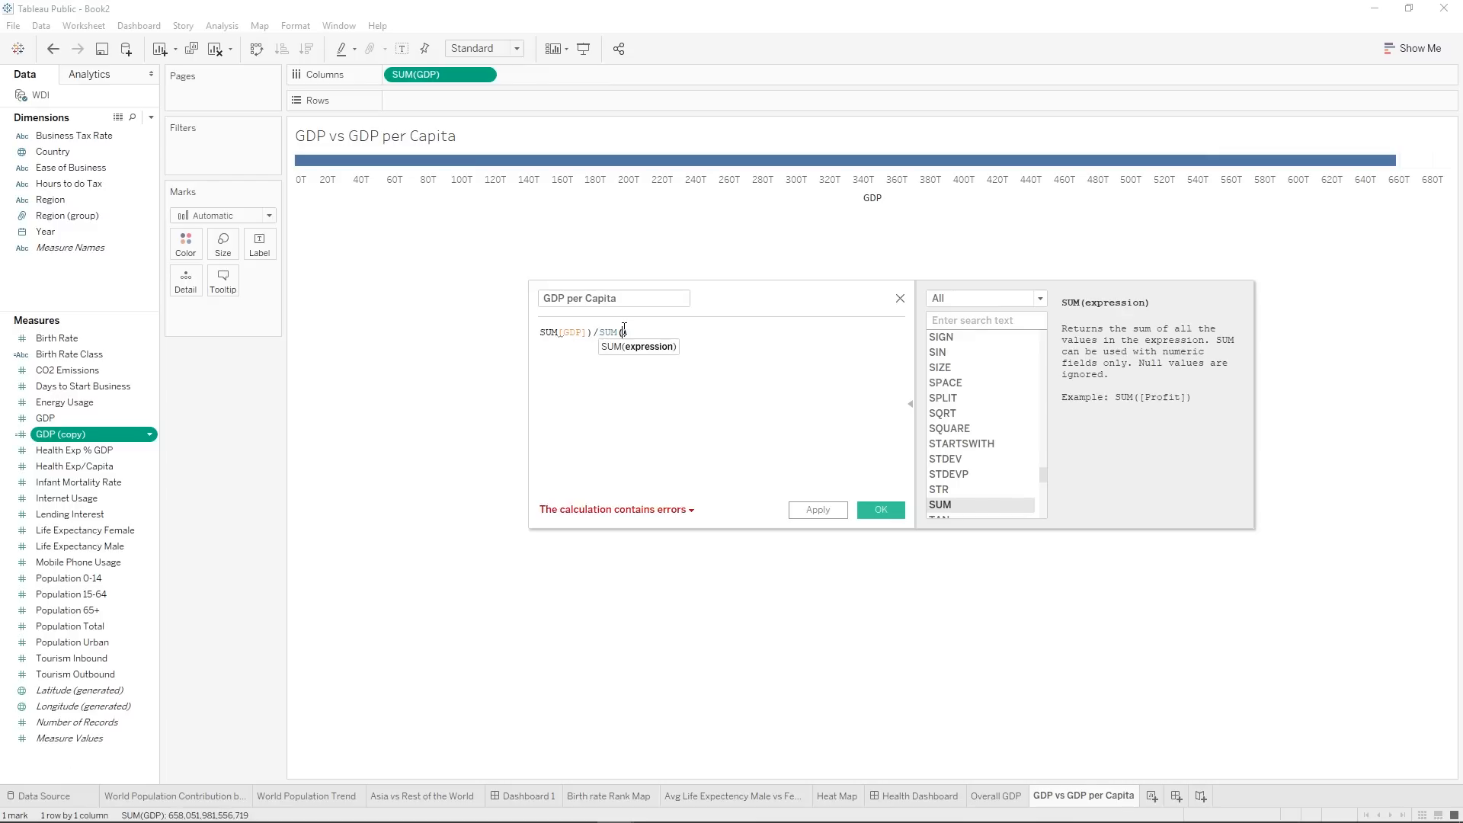
text(Total)
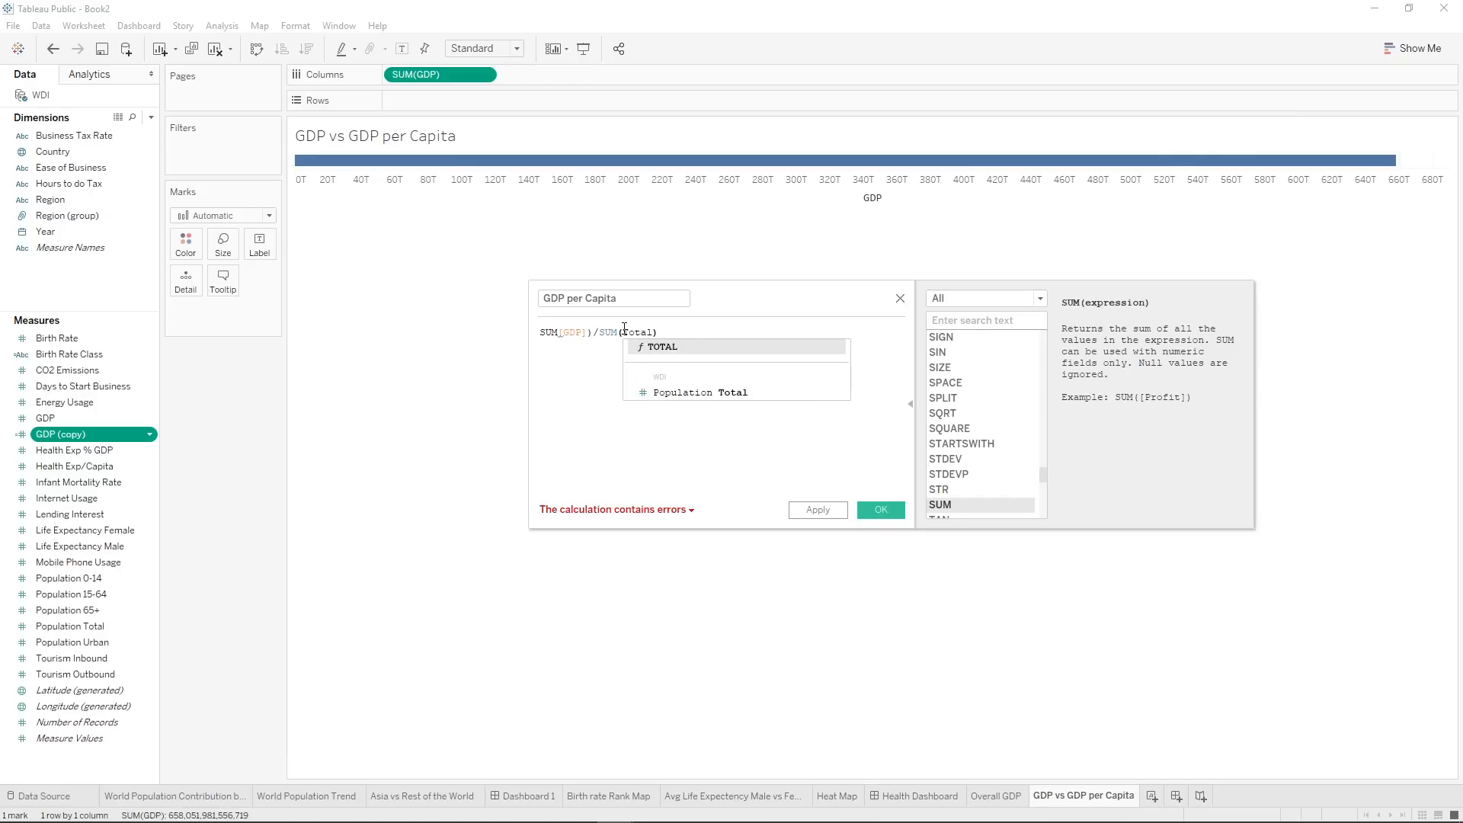
click(690, 392)
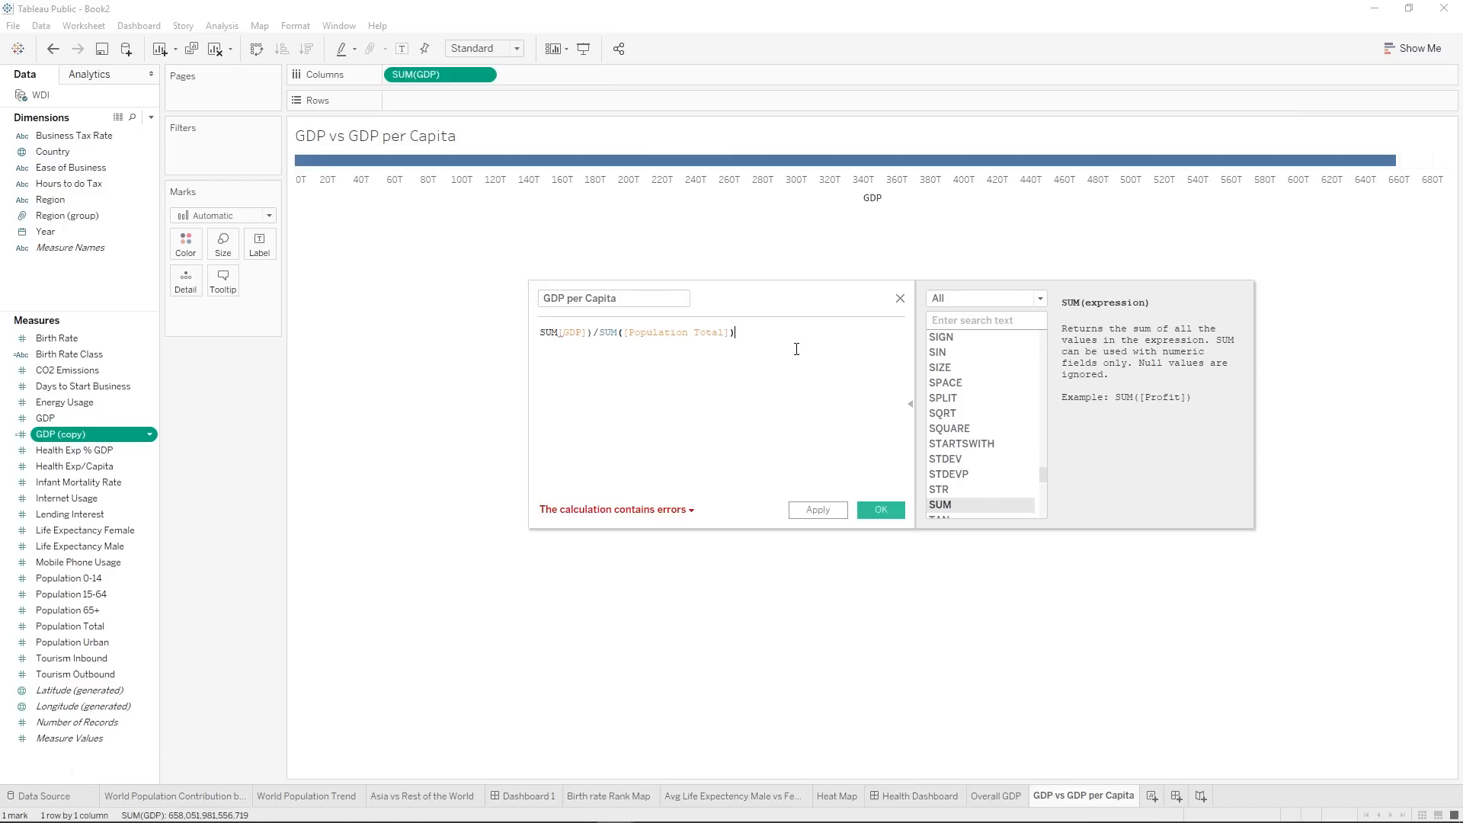
Correct the formula's missing opening parenthesis so it reads SUM([GDP])/SUM([Population Total]), and save the calculated field.
click(588, 511)
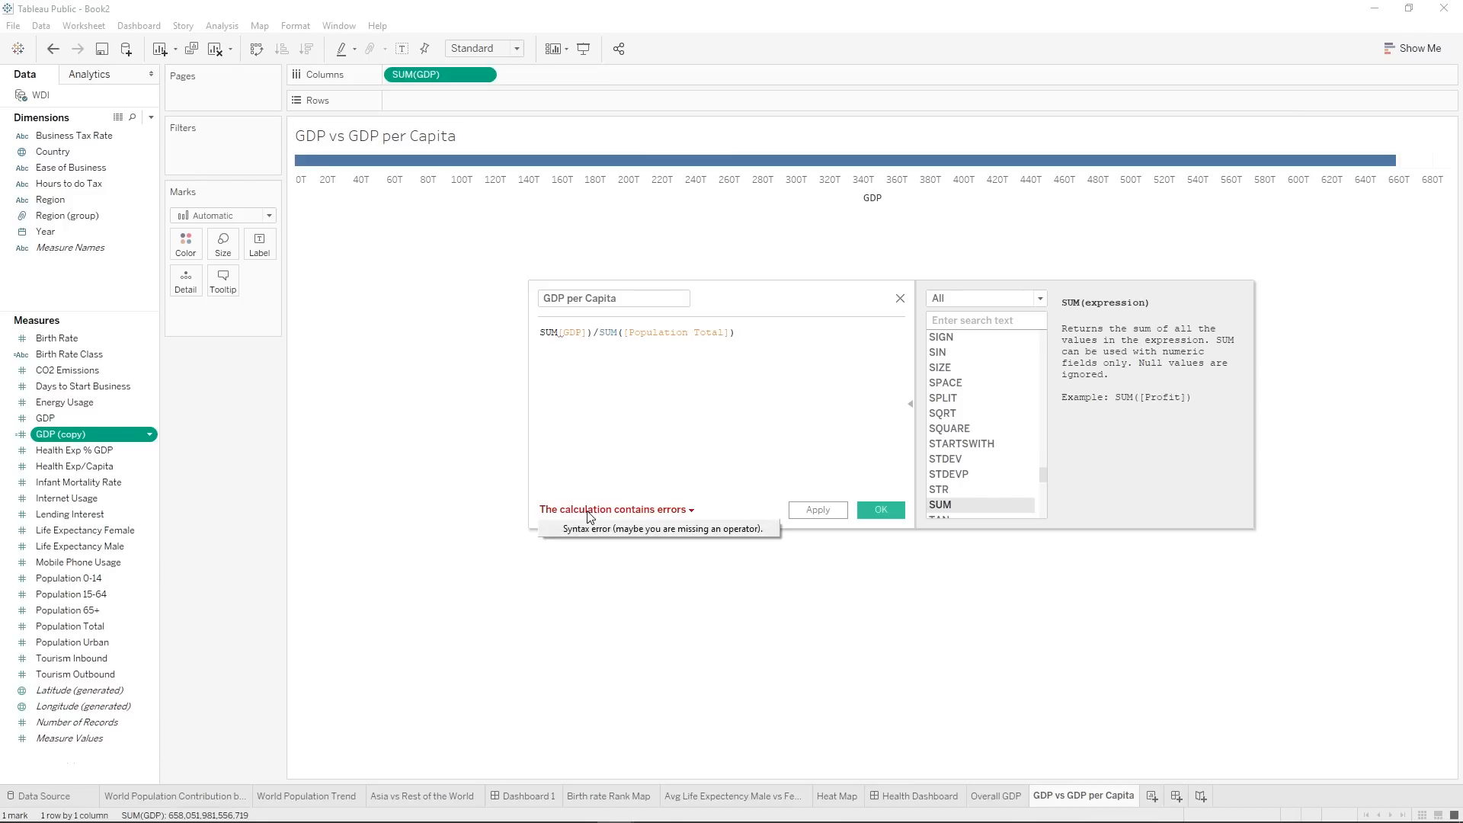
text(()
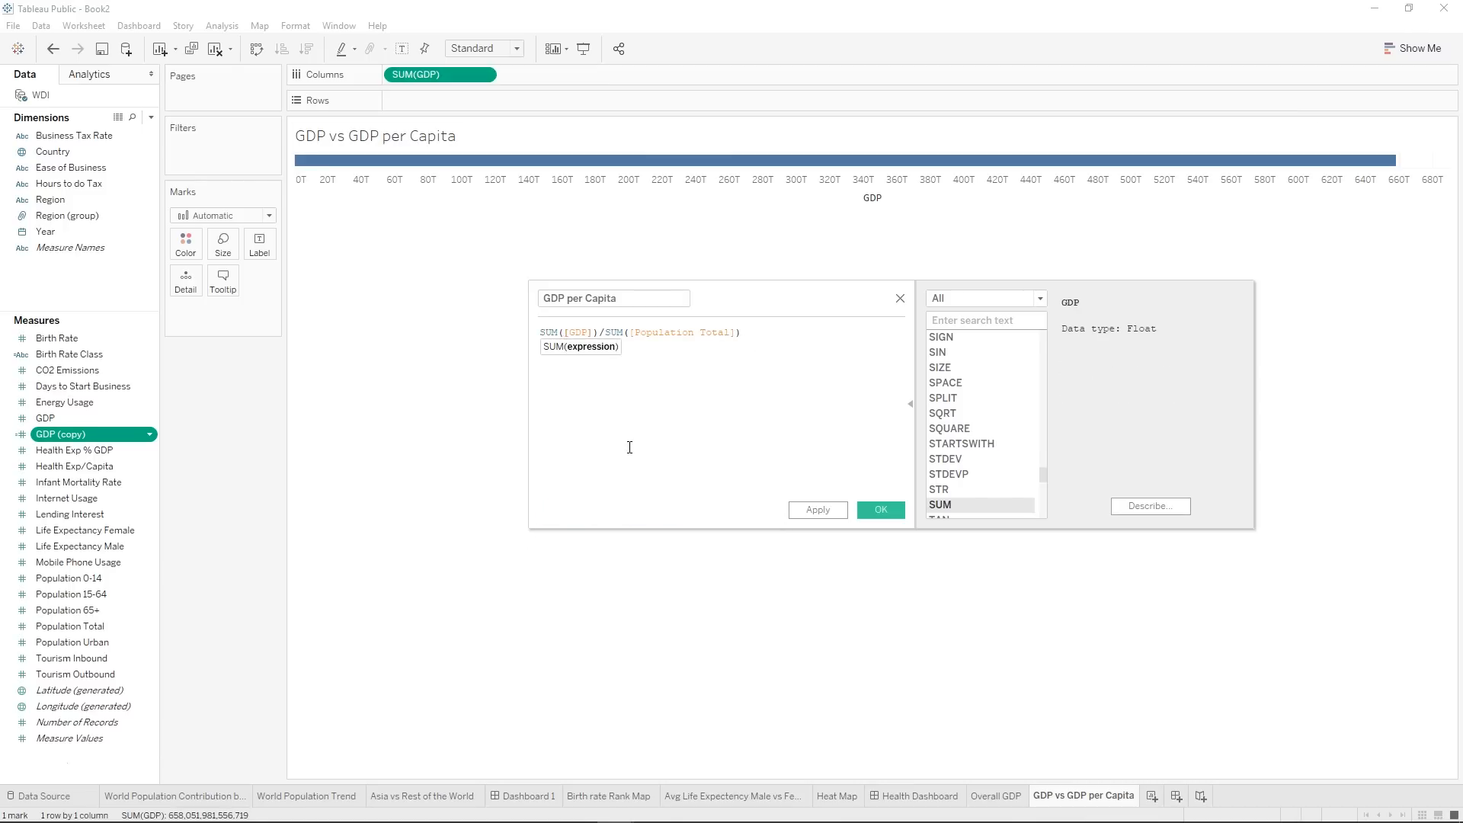
click(735, 416)
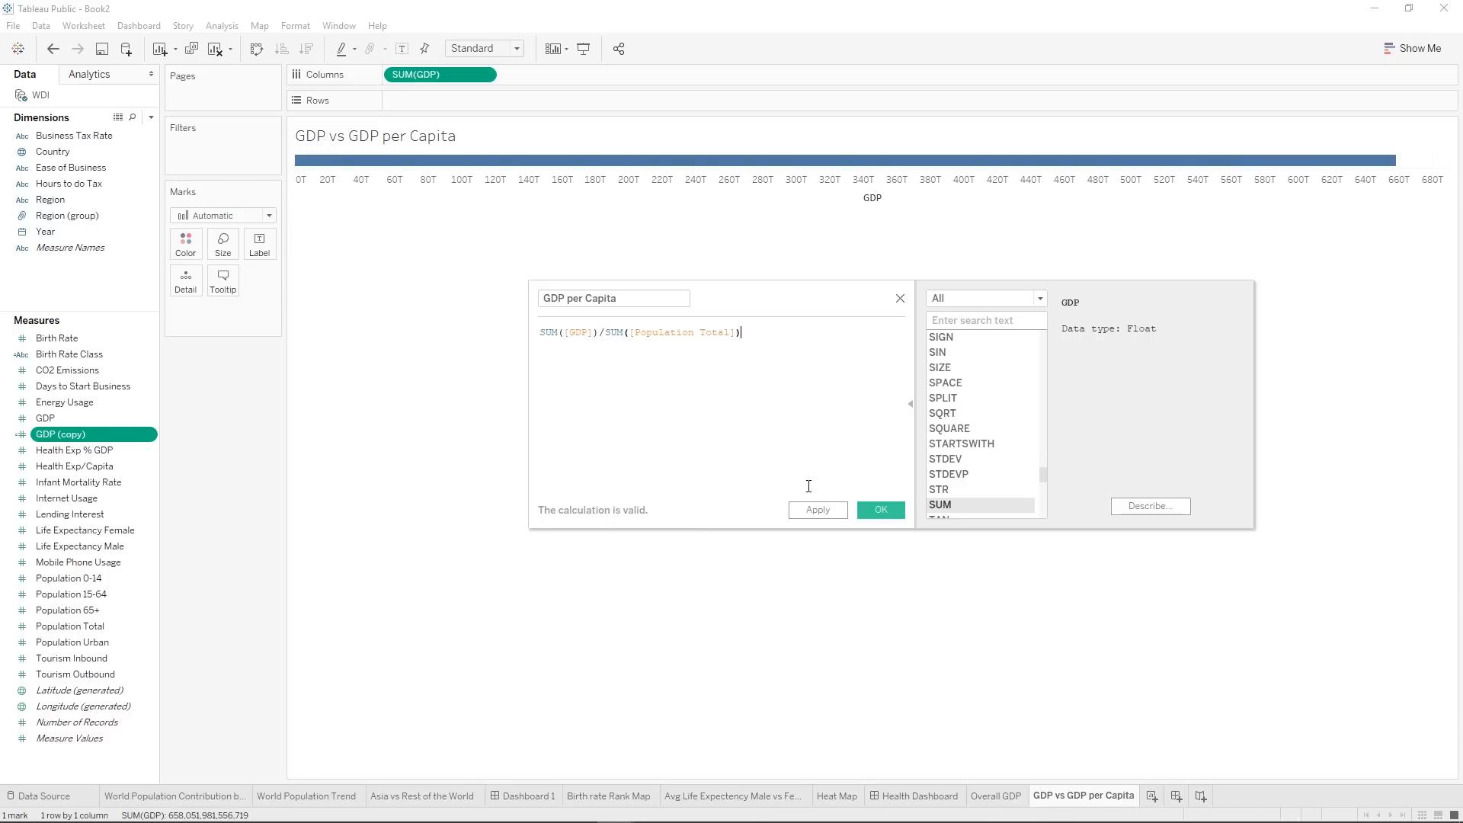
click(817, 509)
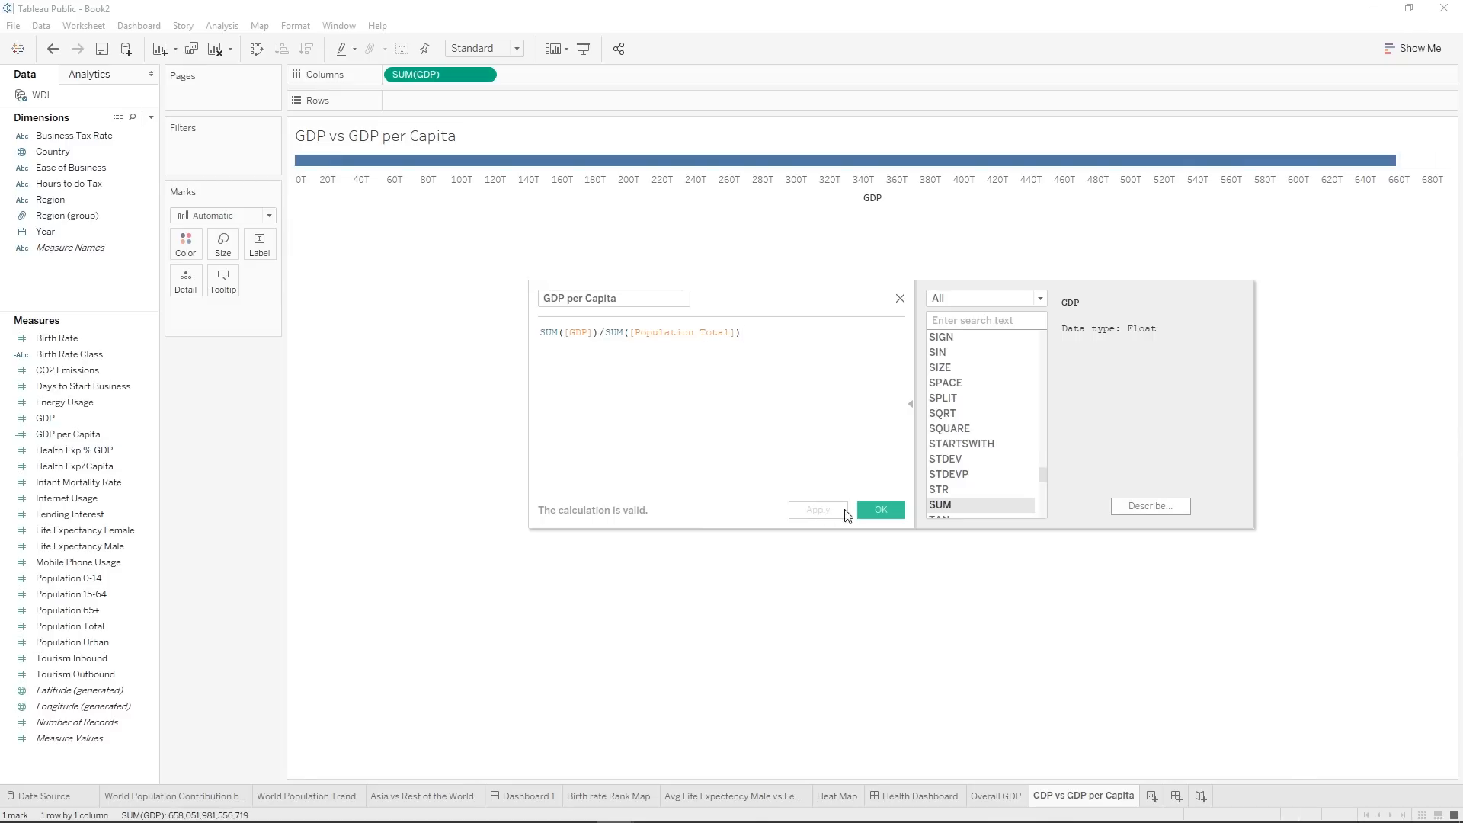
click(880, 510)
Place GDP per Capita on the rows and break the scatter plot down by Country.
drag(67, 434, 406, 99)
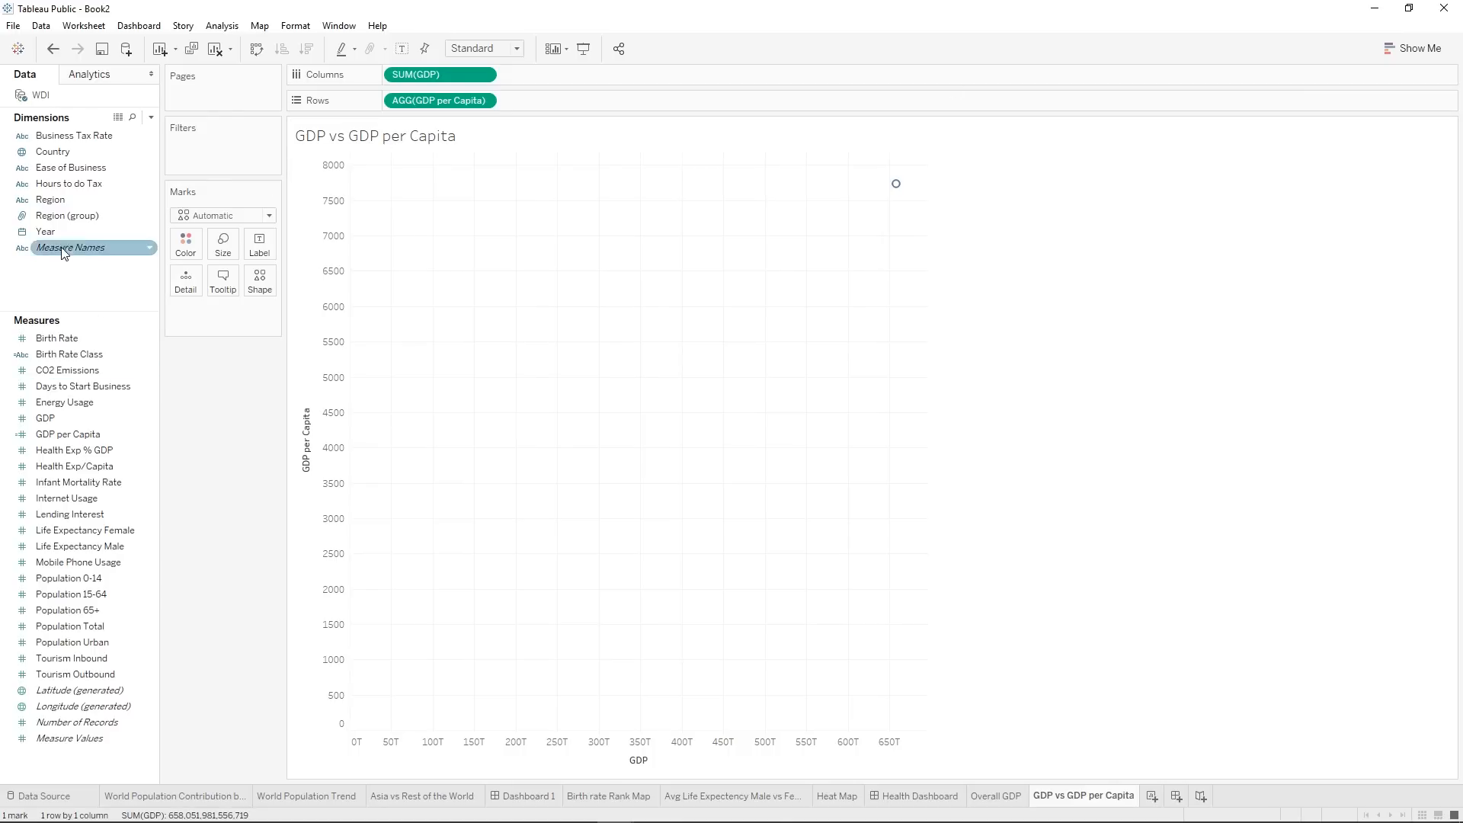
mouse_move(900, 190)
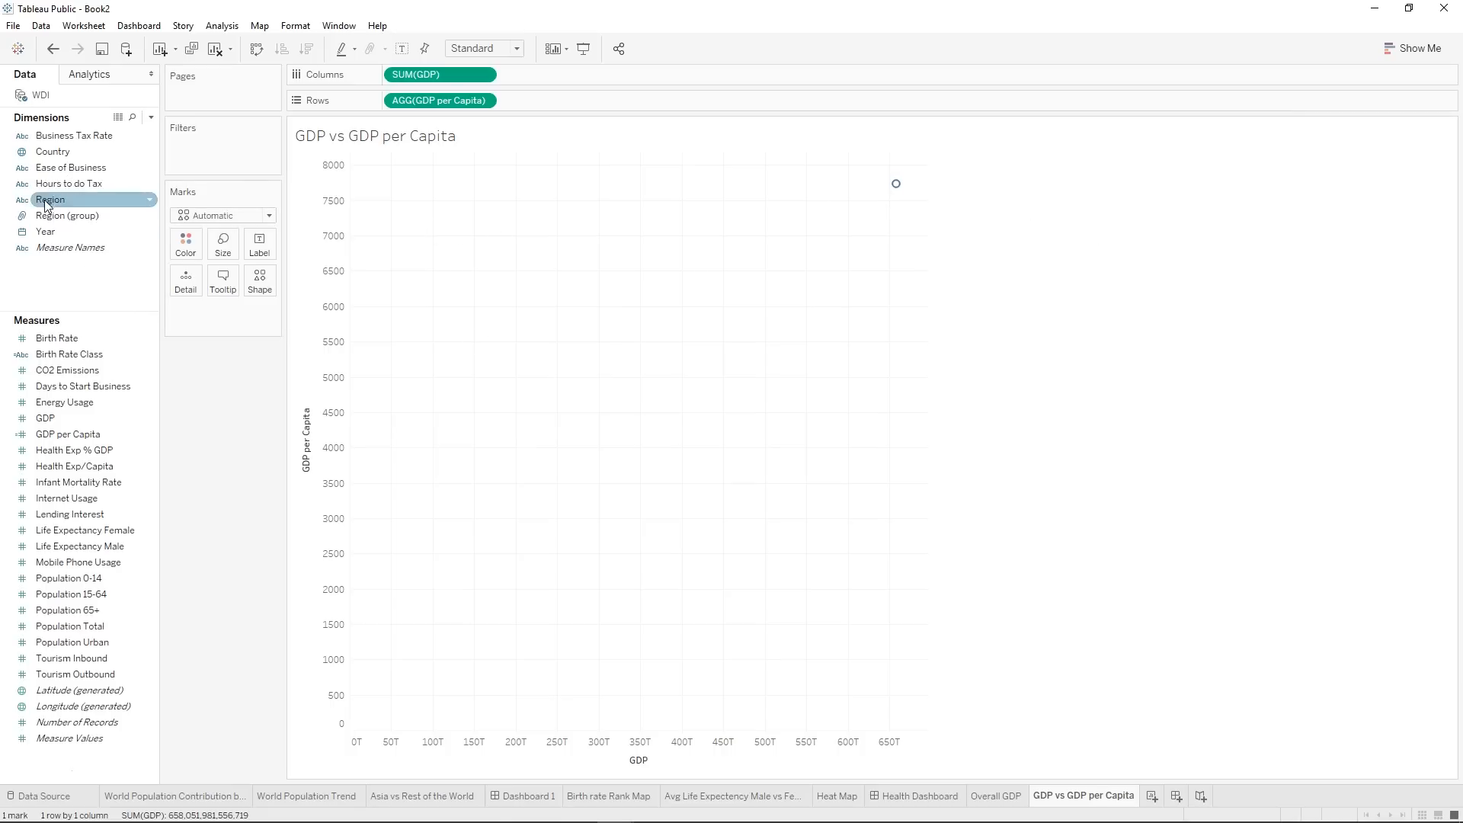
drag(53, 152, 185, 282)
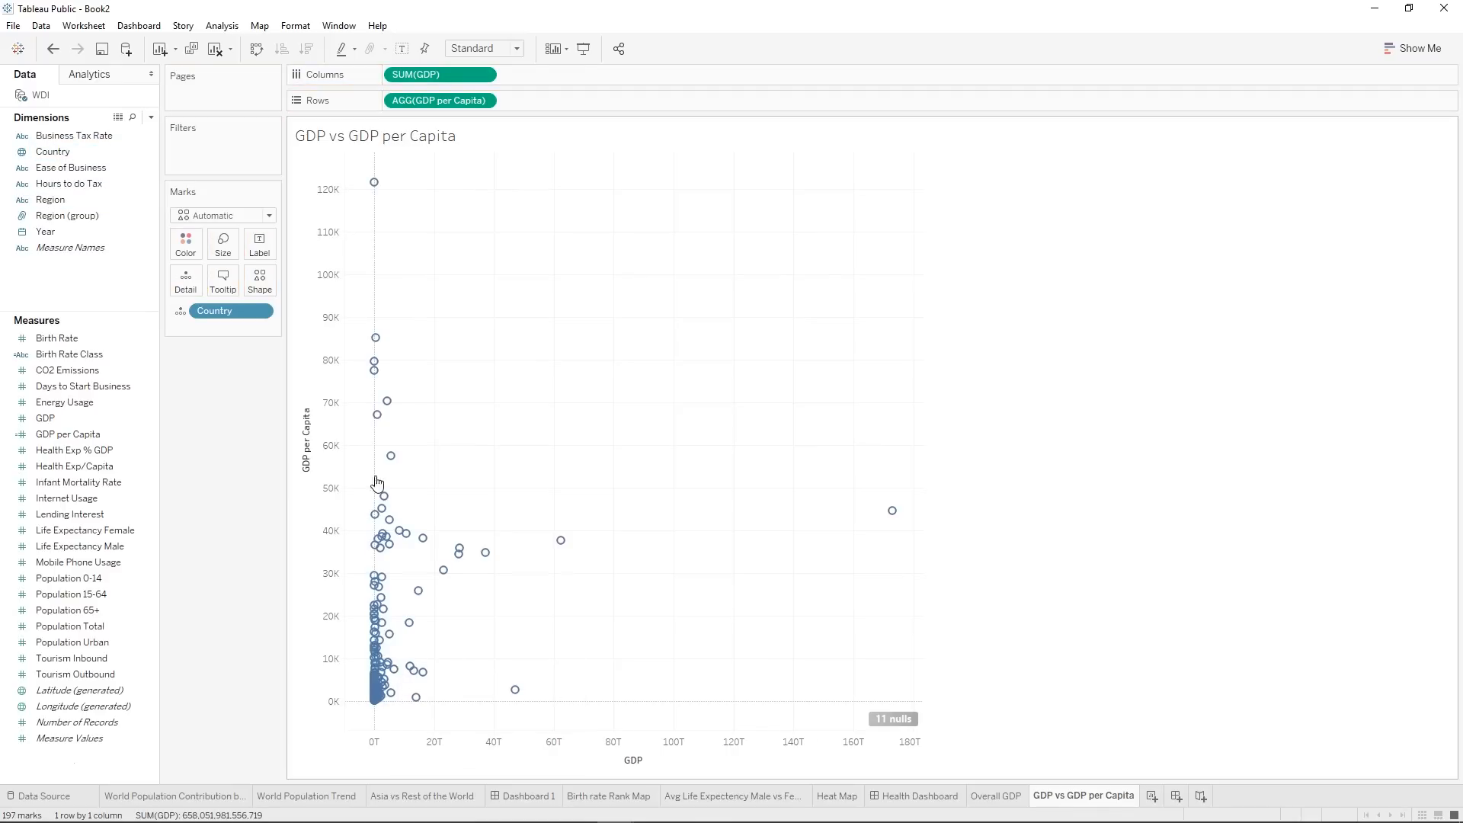
mouse_move(369, 195)
mouse_move(894, 517)
drag(417, 457, 619, 640)
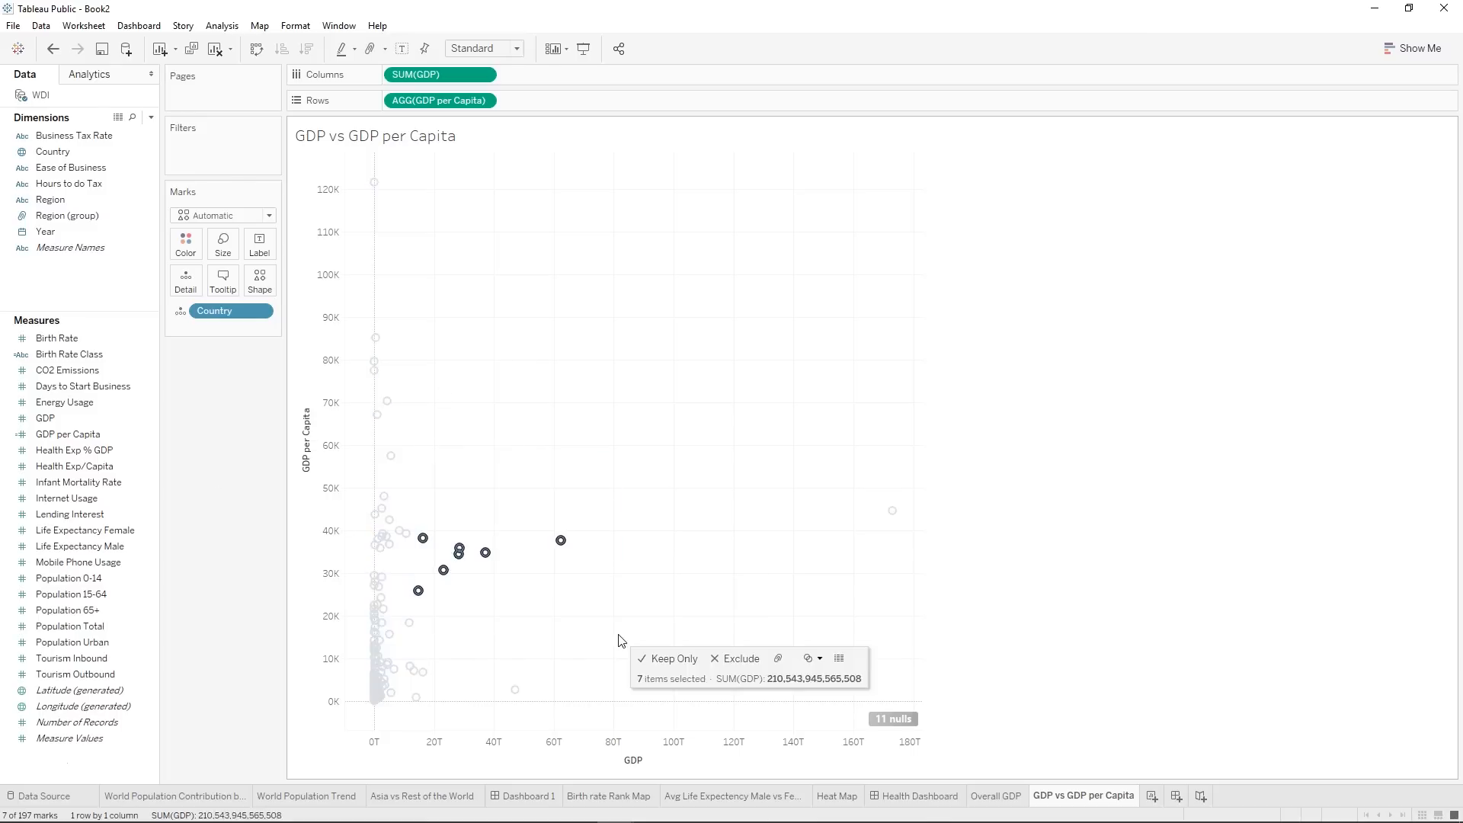
click(639, 550)
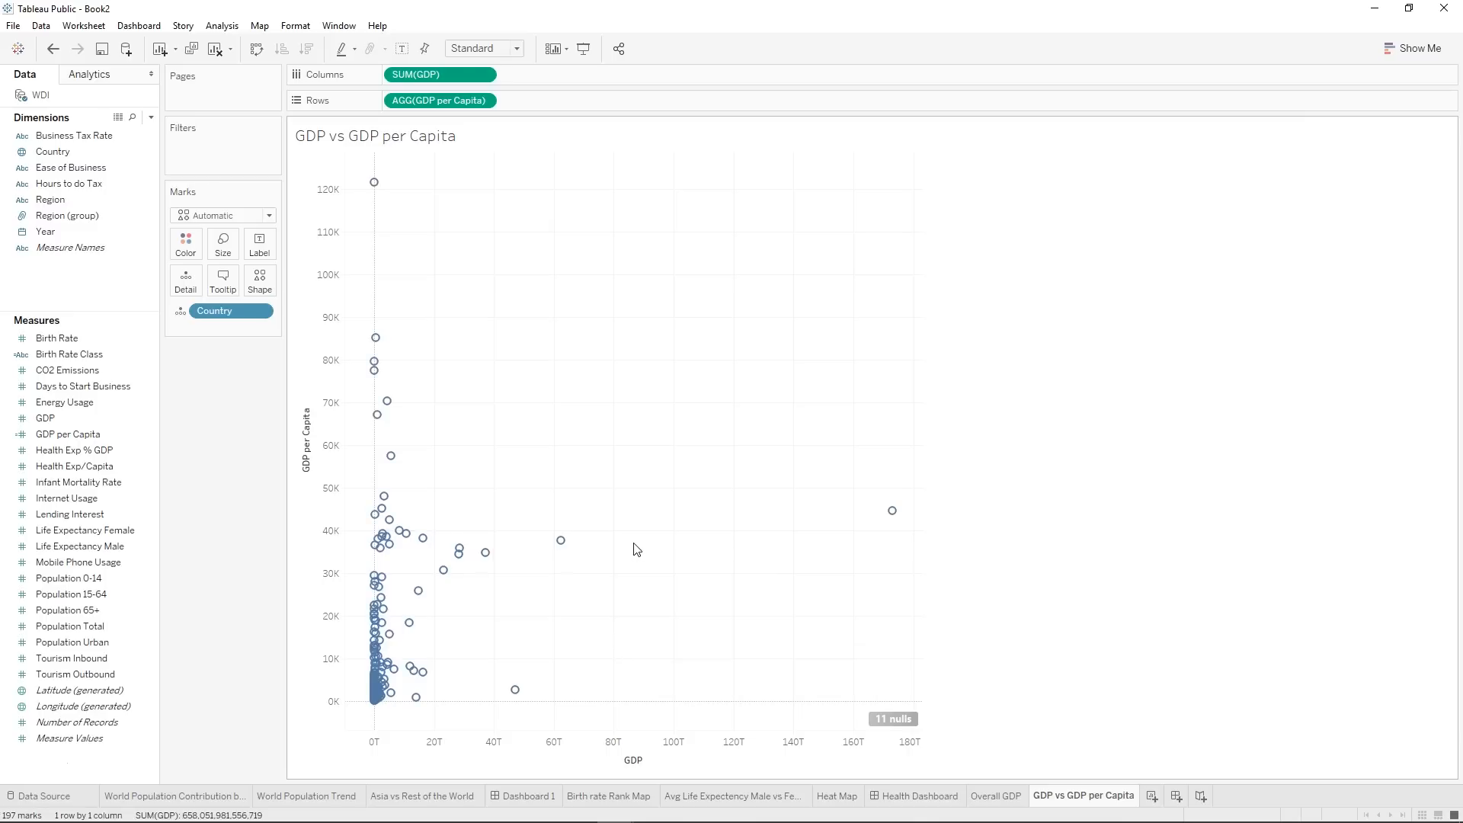
Change the scatter plot's mark type to Circle and color the marks by Region.
click(213, 216)
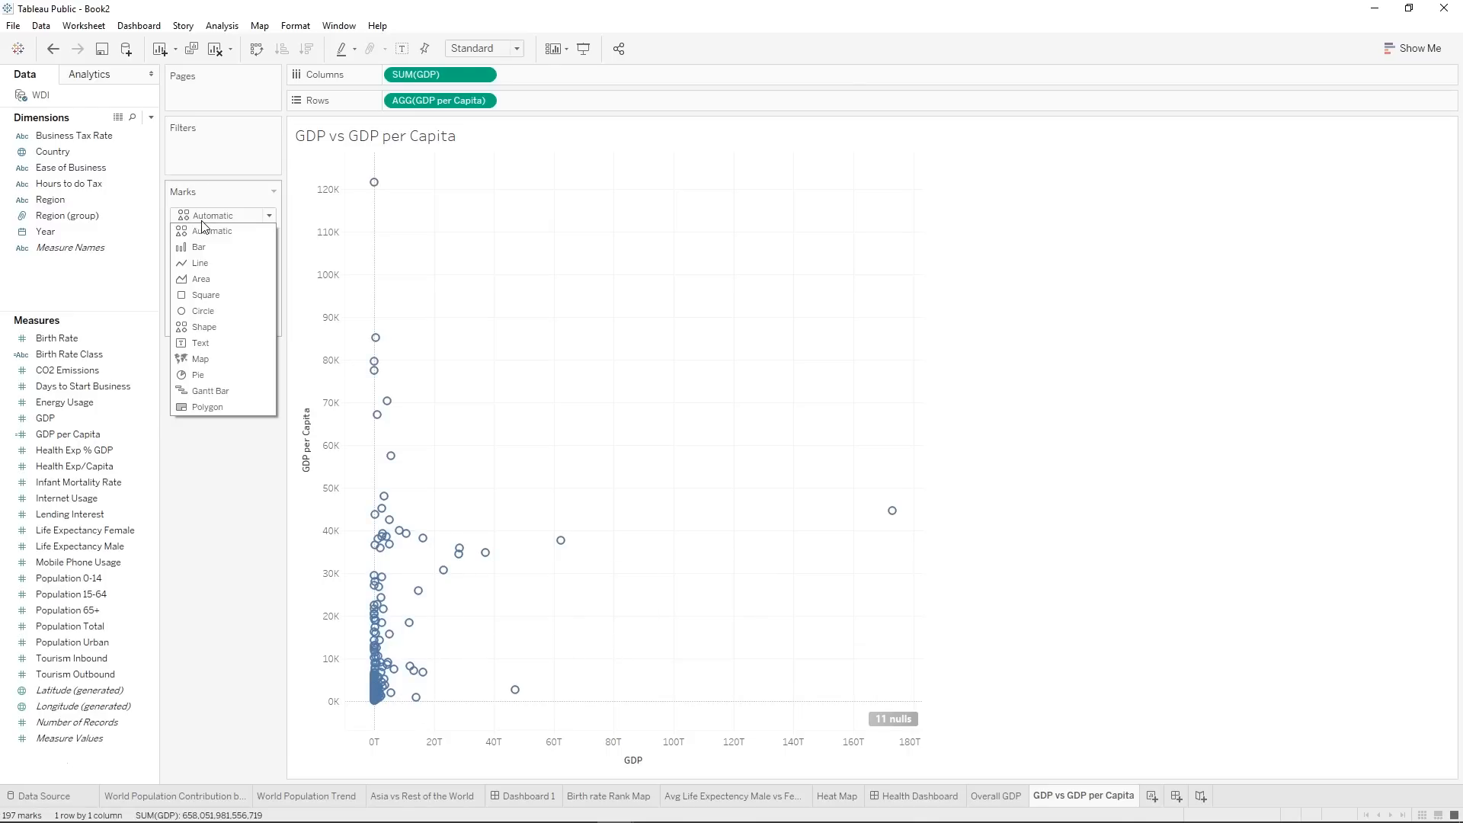
click(208, 310)
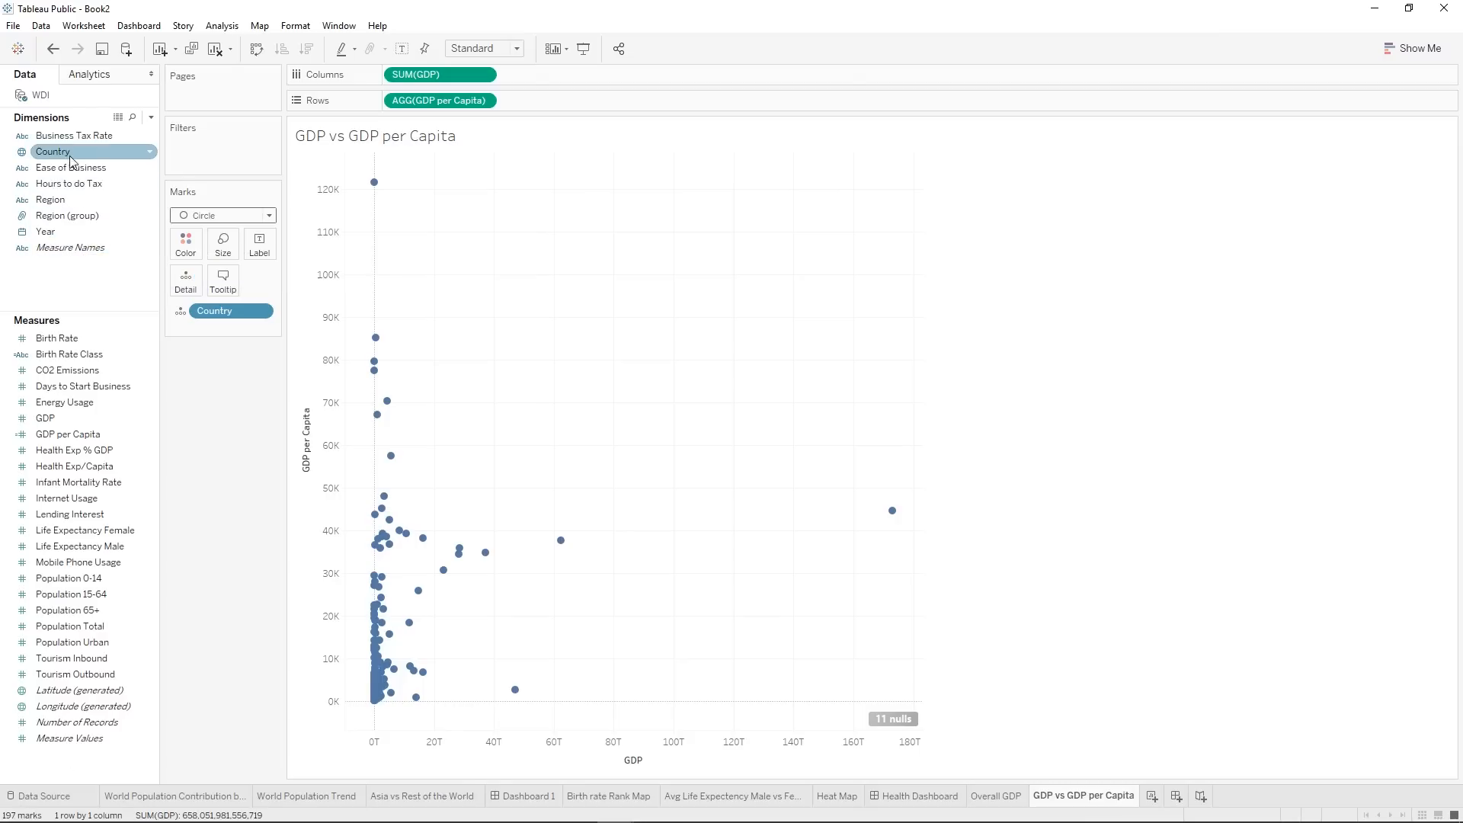
drag(73, 210, 190, 231)
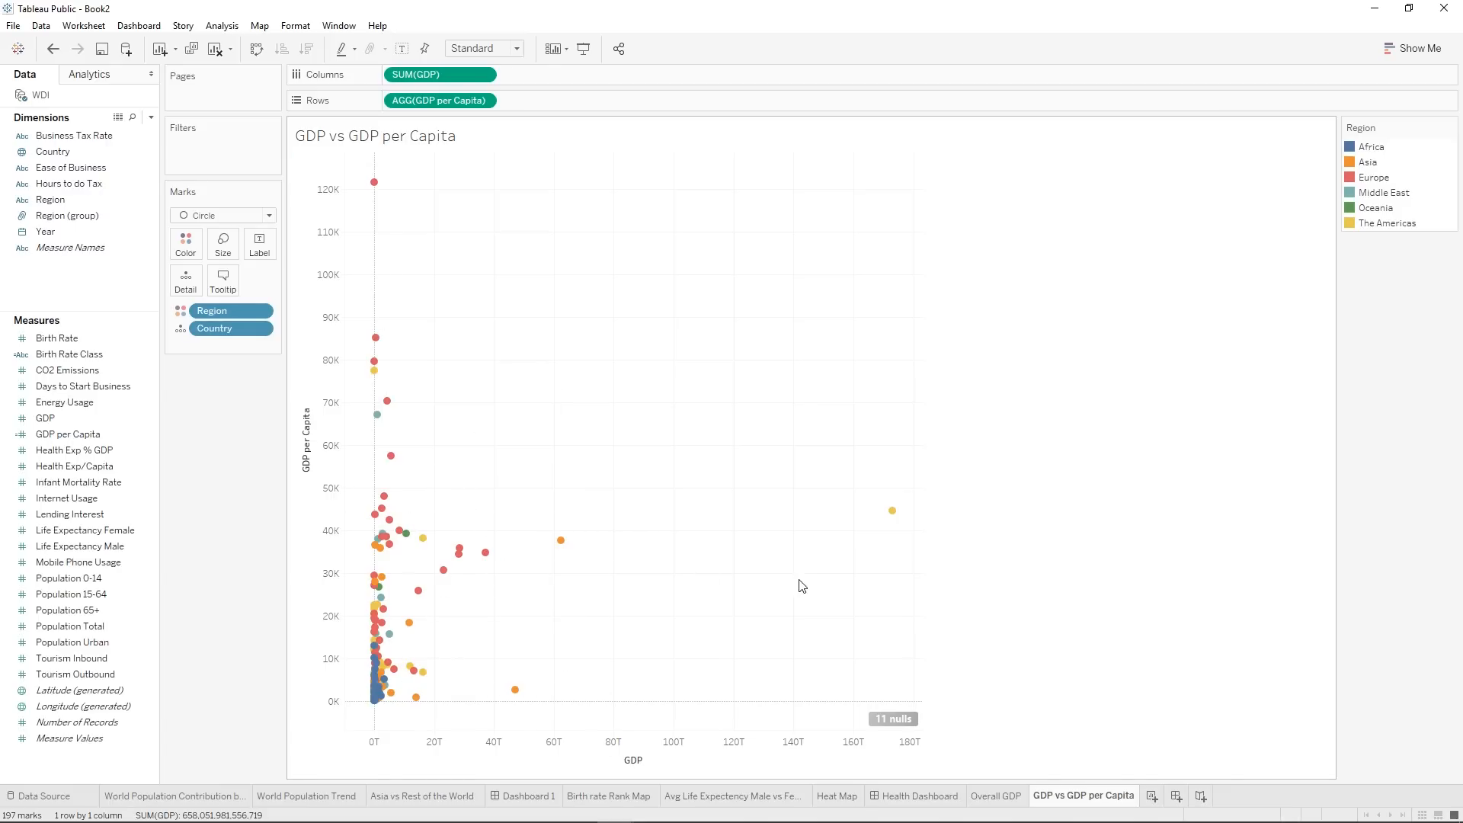
Highlight The Americas in the scatter plot through the Region legend, and clear the highlight.
mouse_move(368, 381)
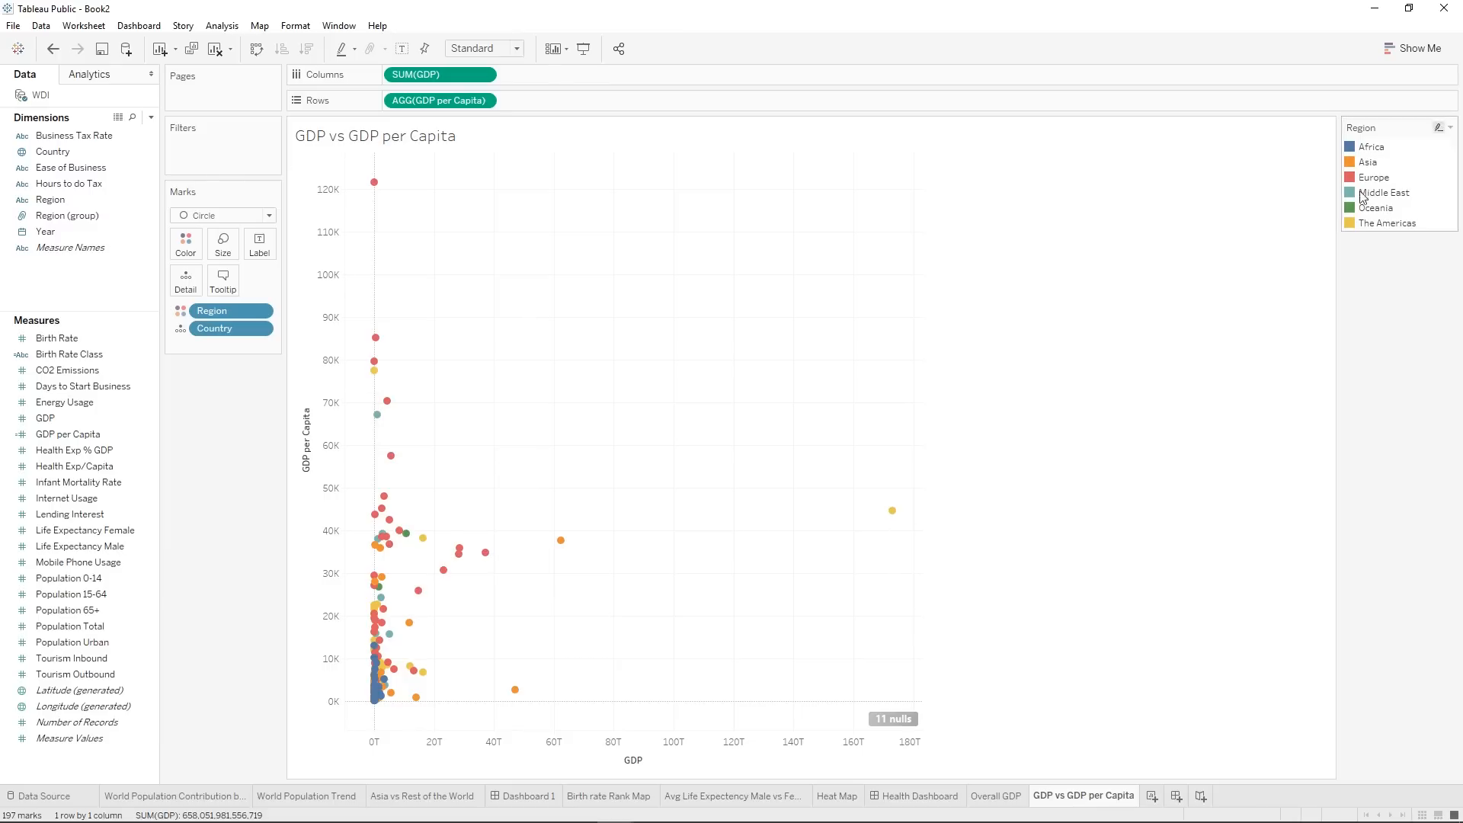
click(1372, 223)
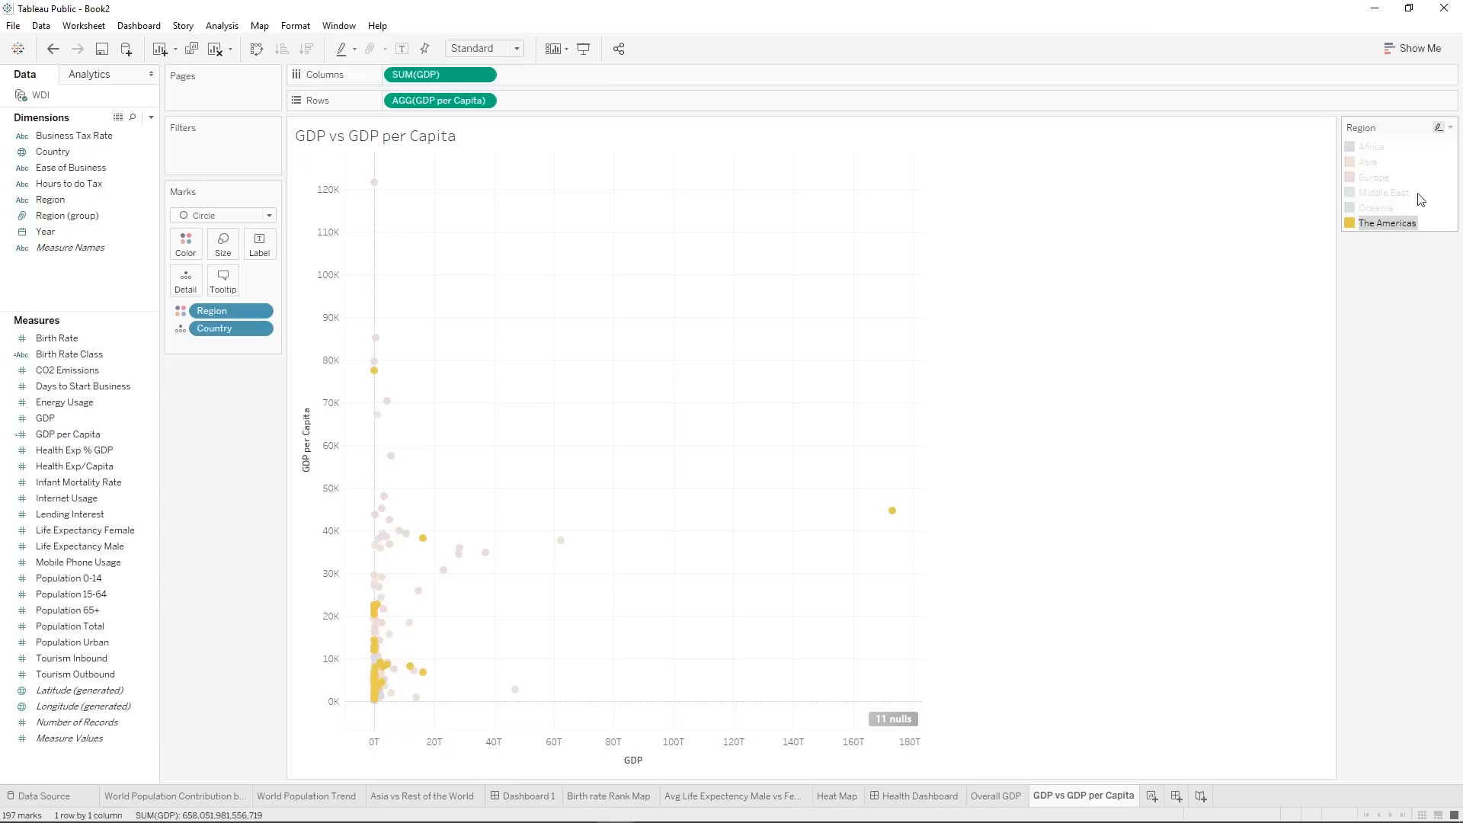
click(1398, 221)
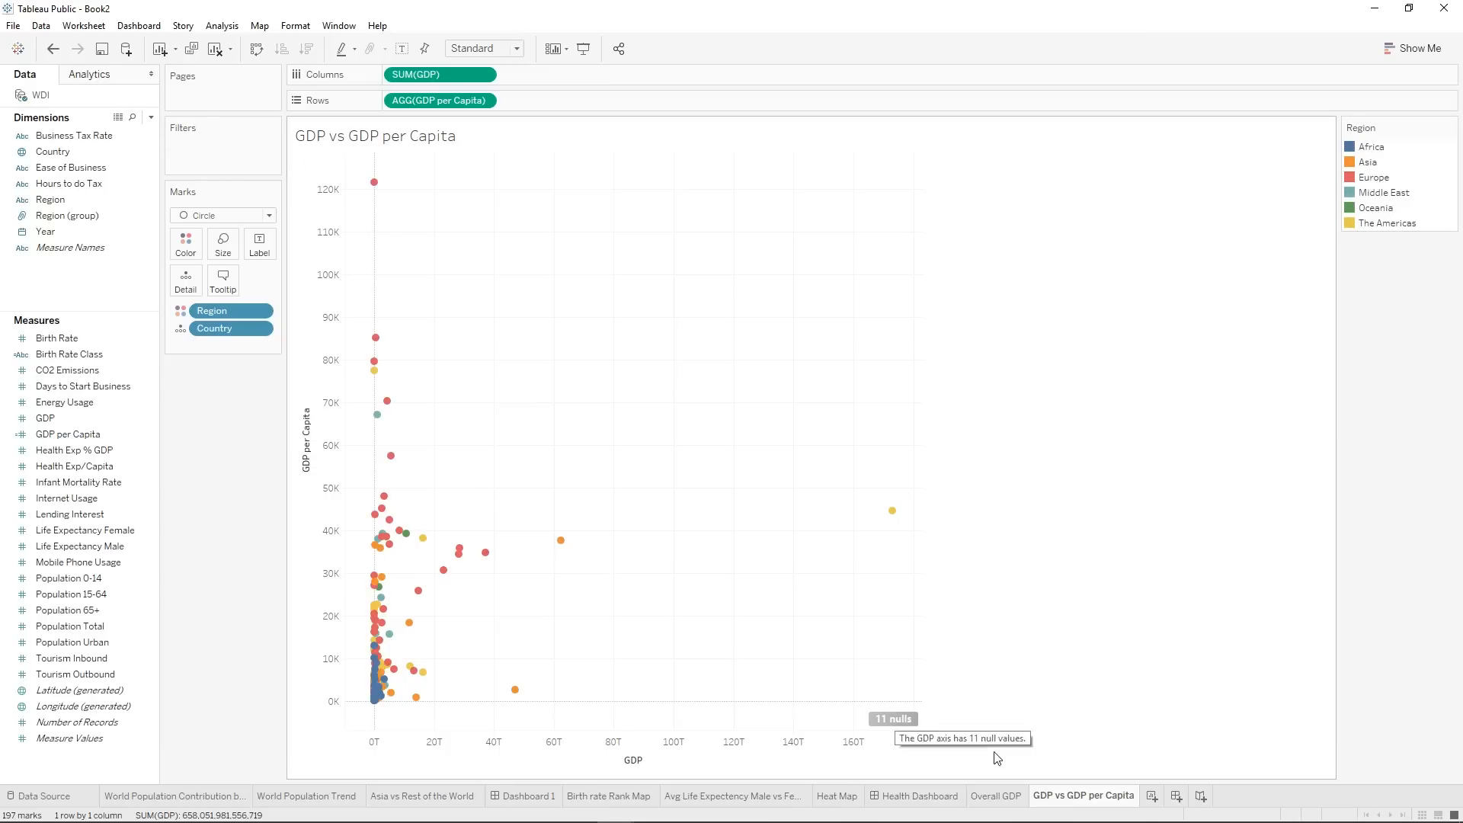
Add a new worksheet and rename it GDP on Healthcare.
click(1153, 800)
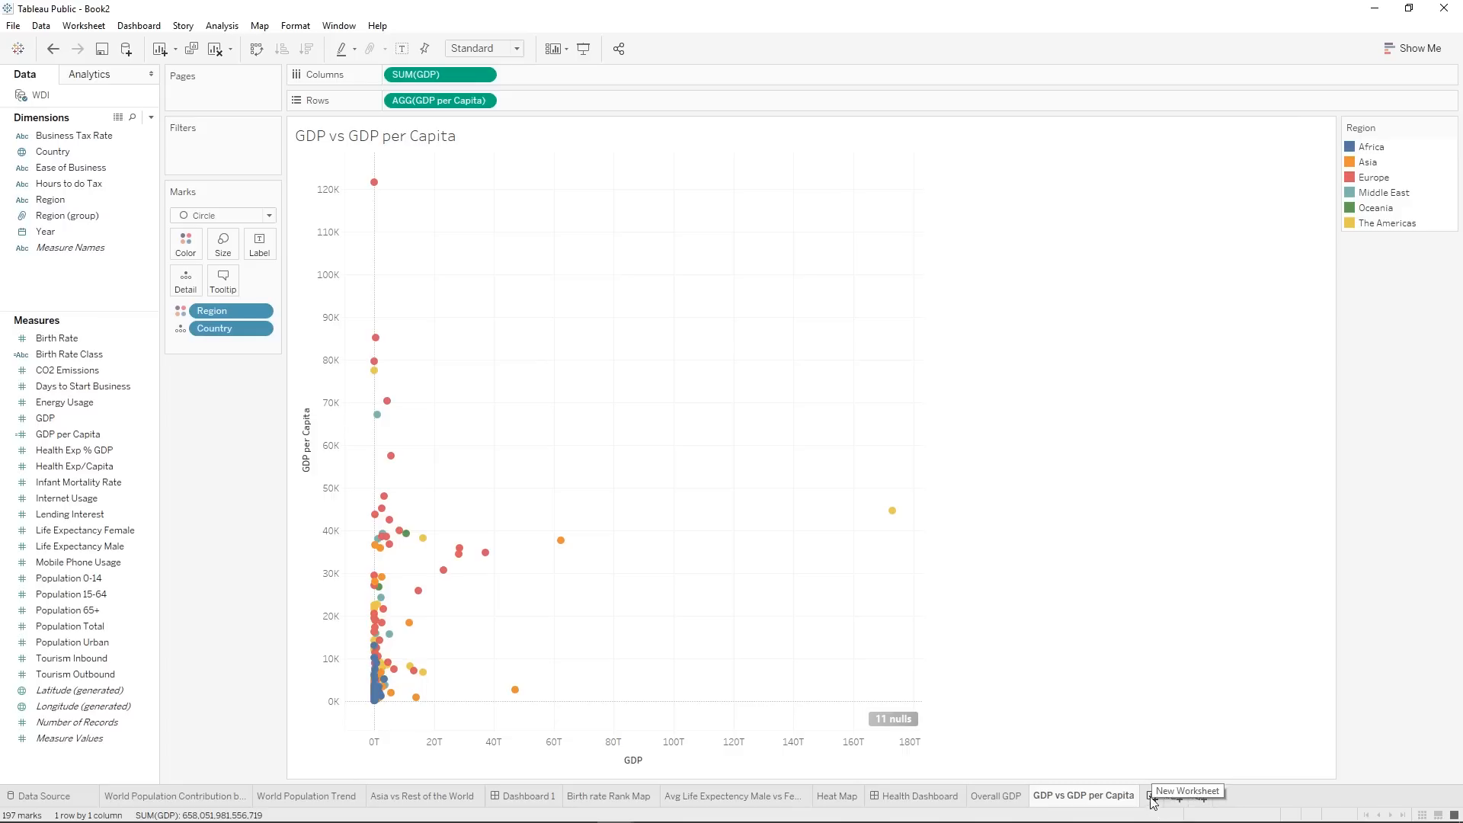
right_click(1160, 798)
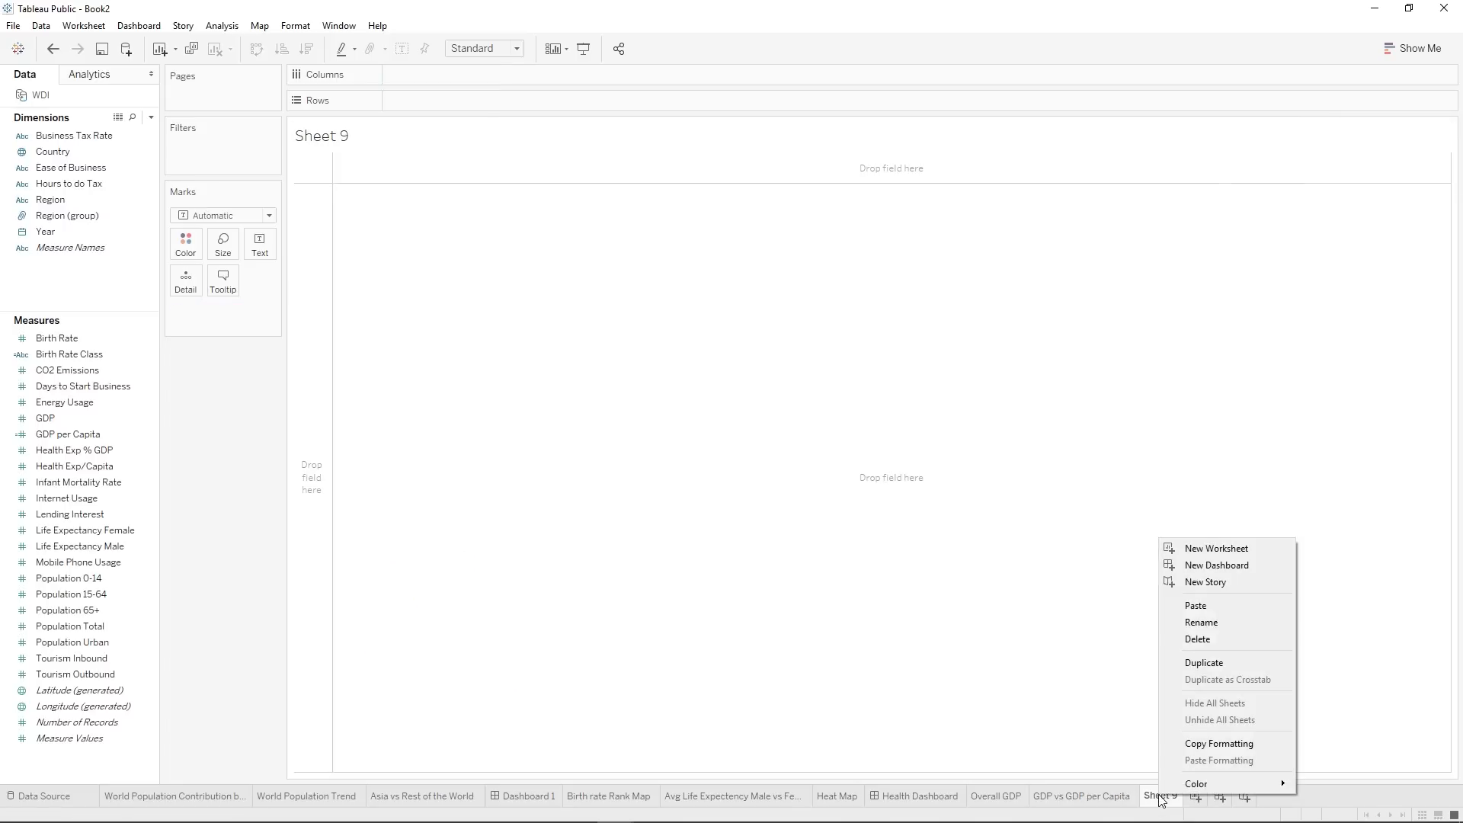
click(1213, 627)
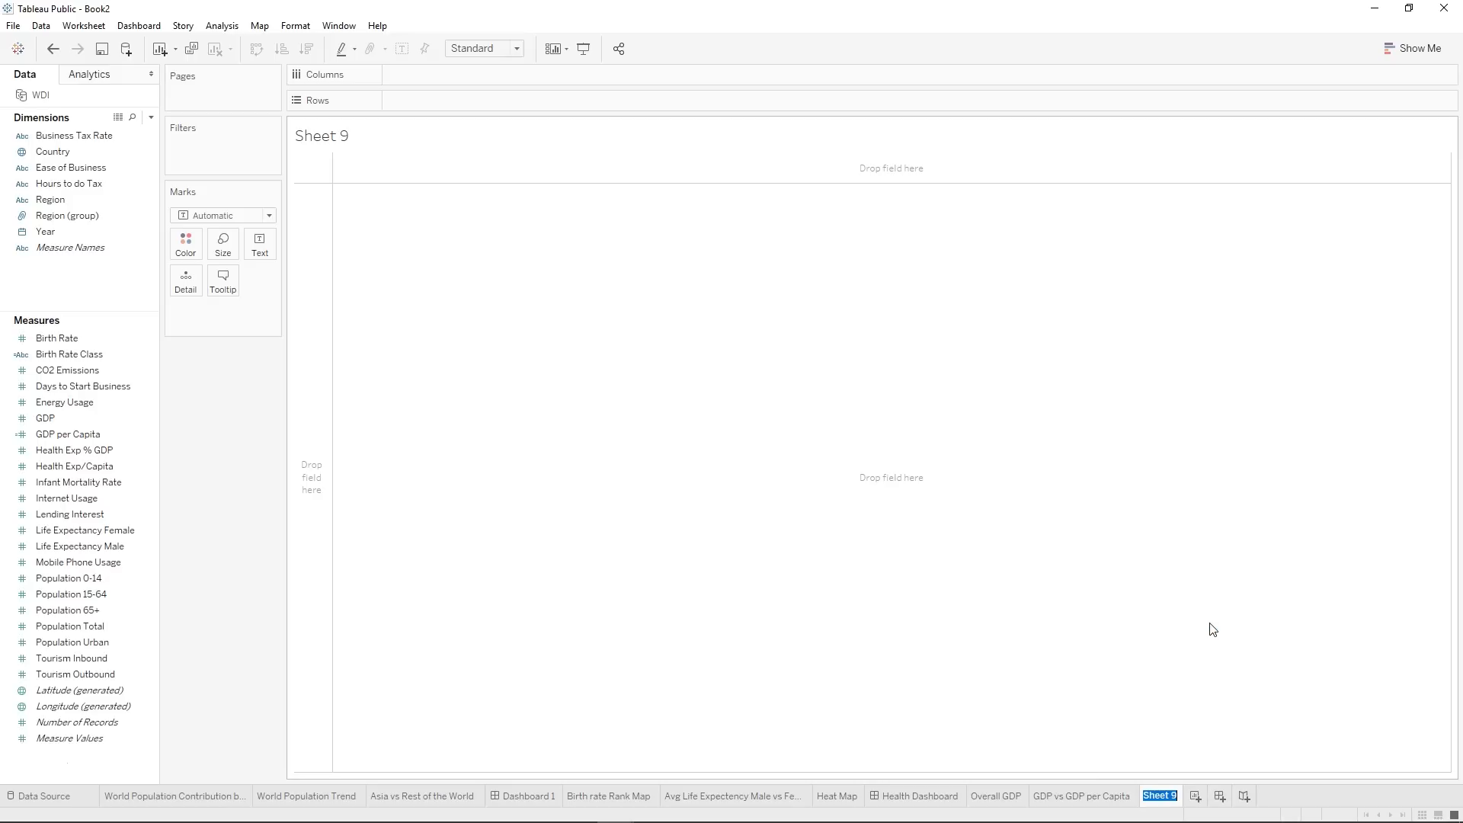
text(GDP on Healthcare)
key(Return)
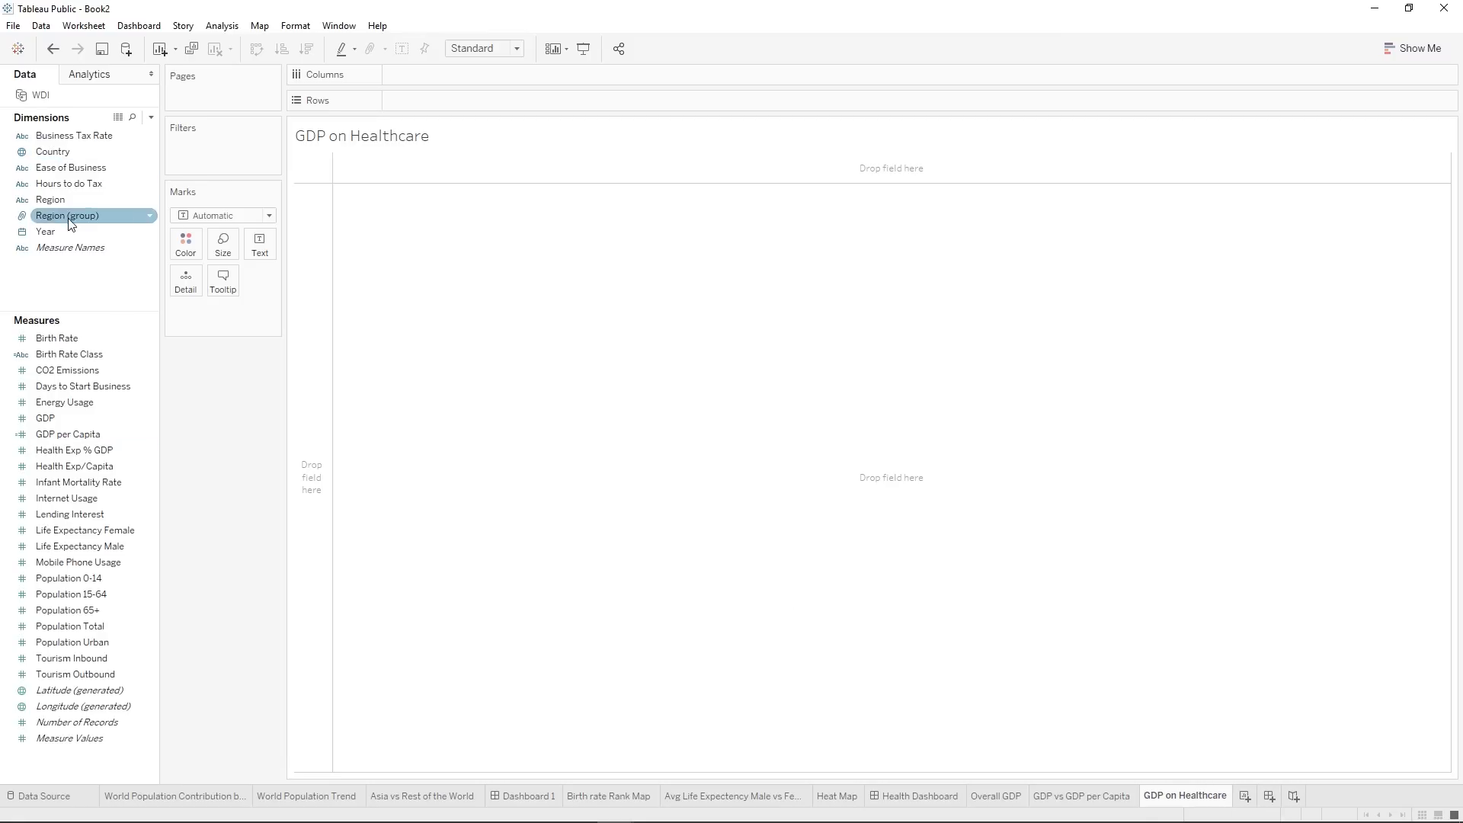
Place Country on the rows and the average of Health Exp % GDP on the columns.
drag(53, 151, 402, 102)
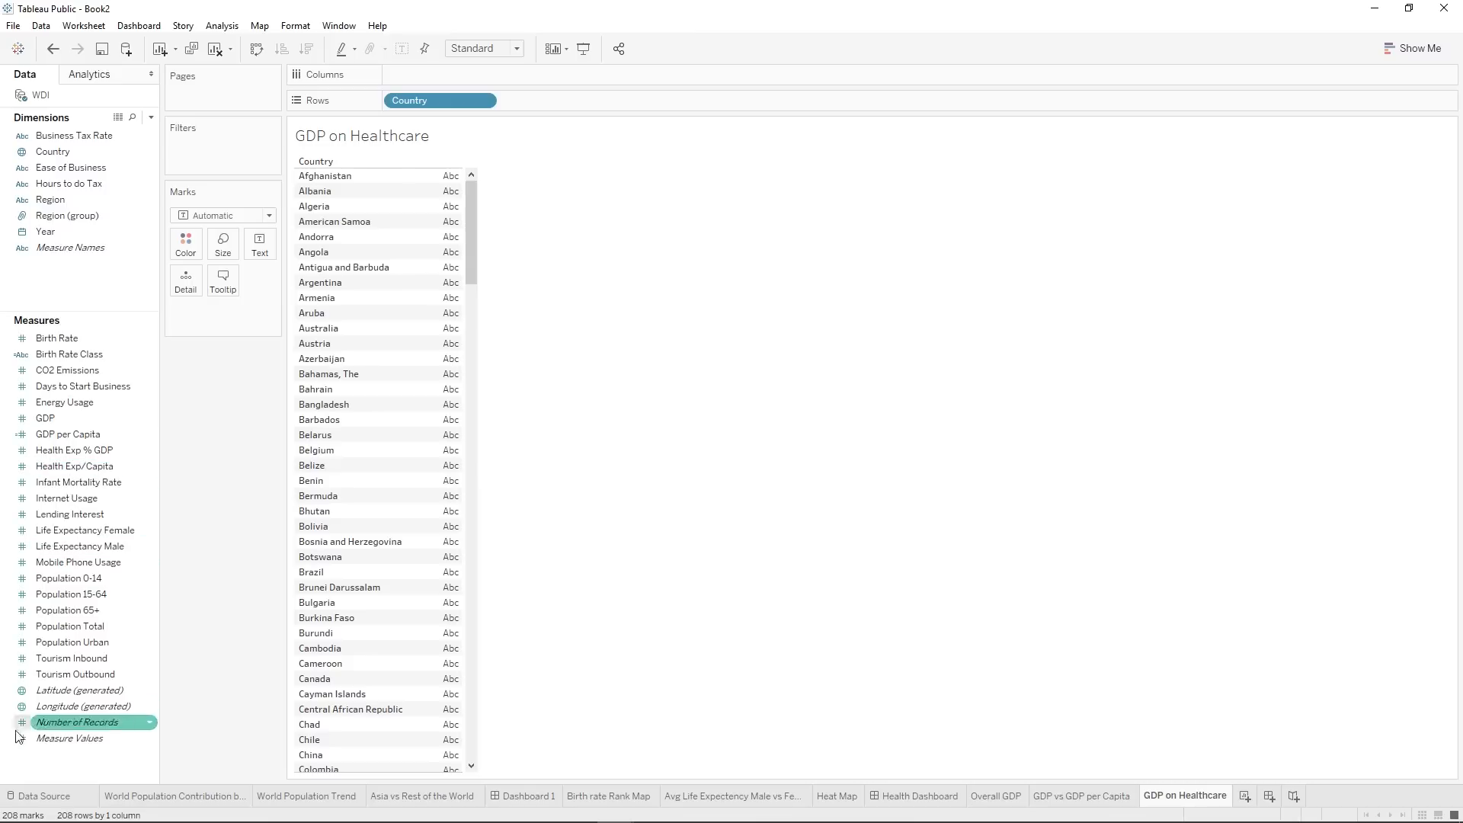
drag(79, 447, 412, 72)
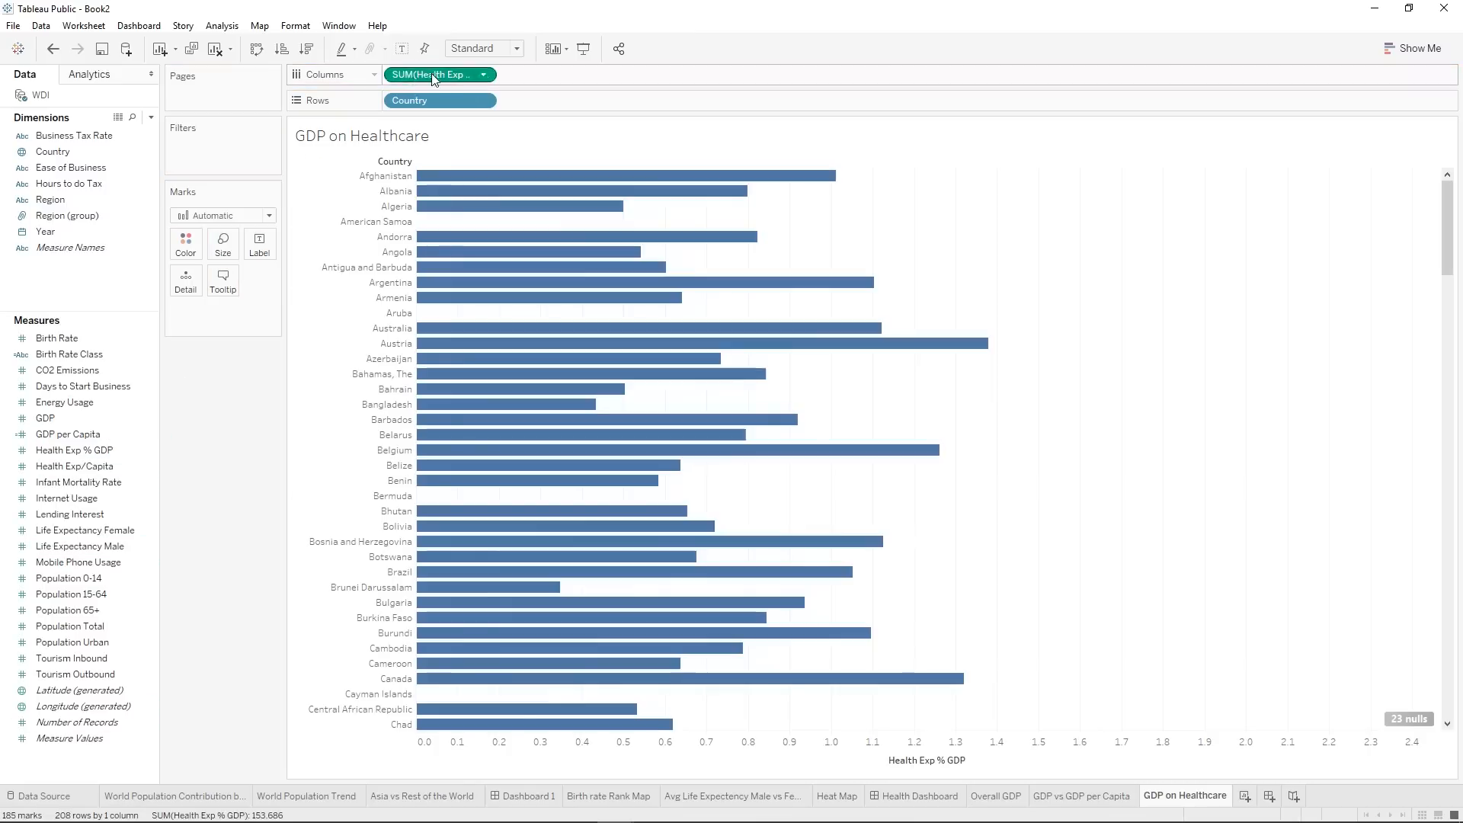
right_click(432, 73)
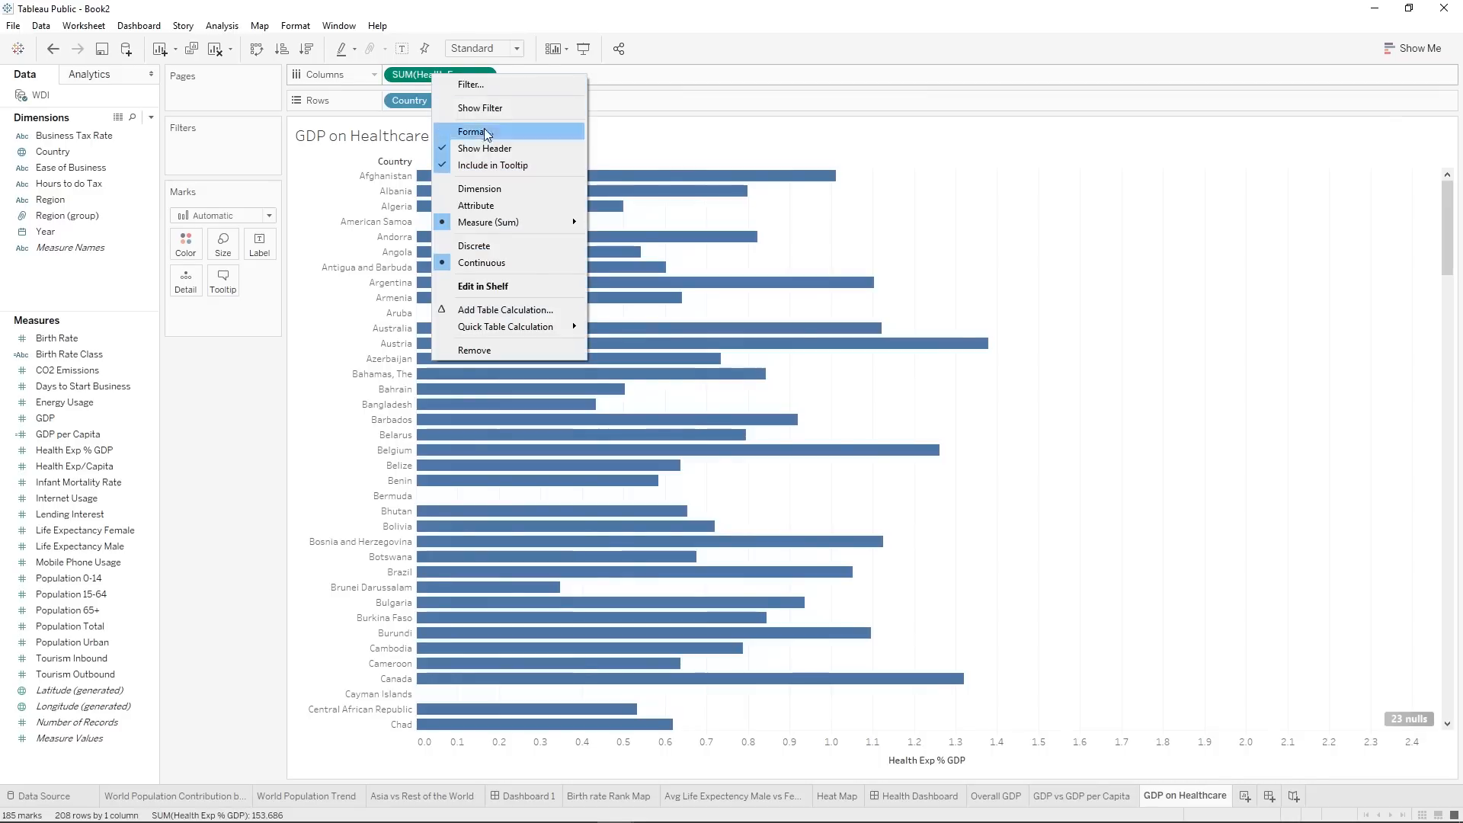
mouse_move(487, 224)
click(649, 240)
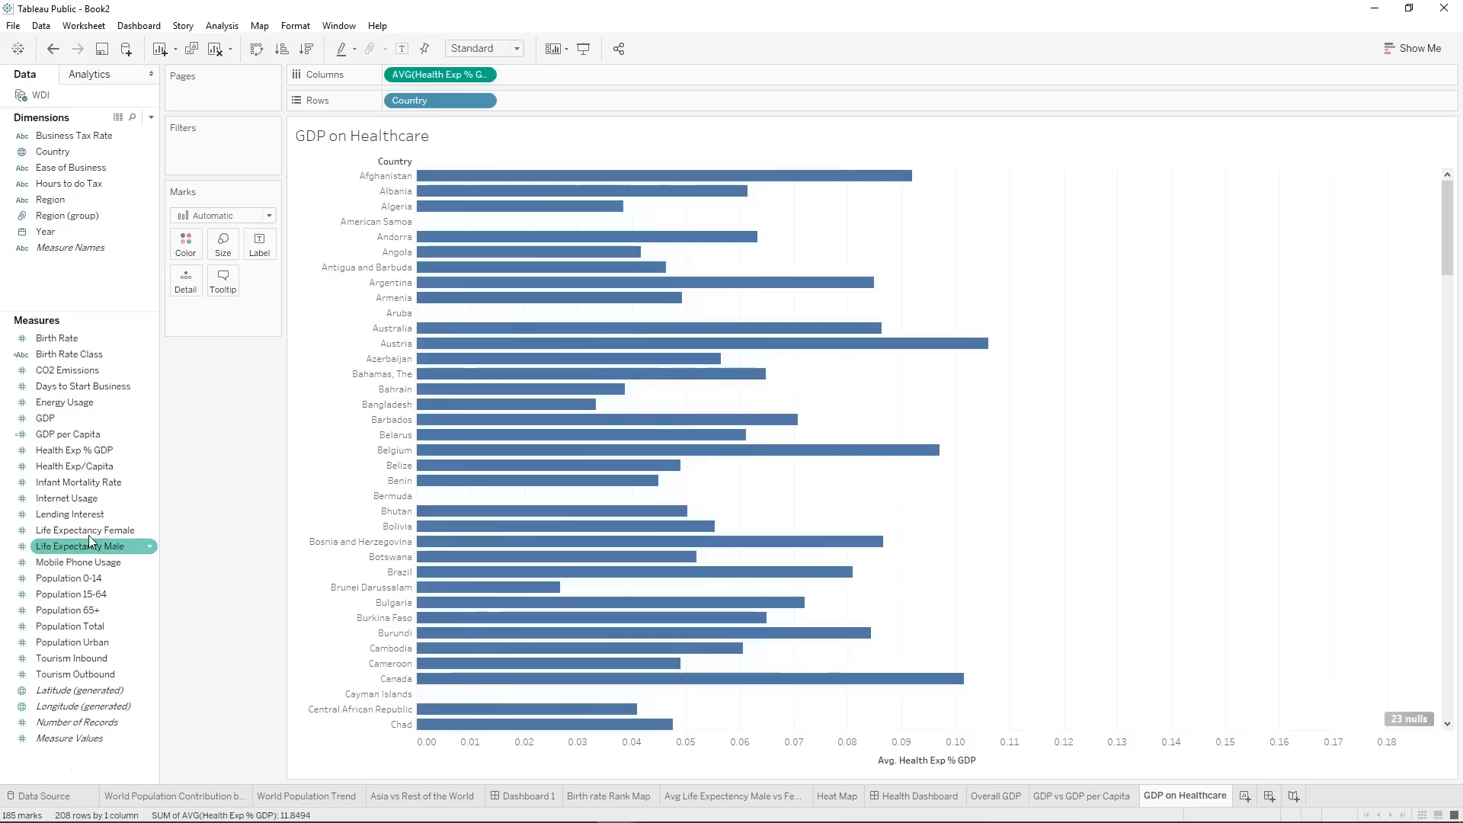
Add Health Exp/Capita to the columns as a second bar chart beside Health Exp % GDP.
mouse_move(85, 467)
mouse_down()
mouse_move(701, 195)
mouse_move(600, 87)
mouse_up()
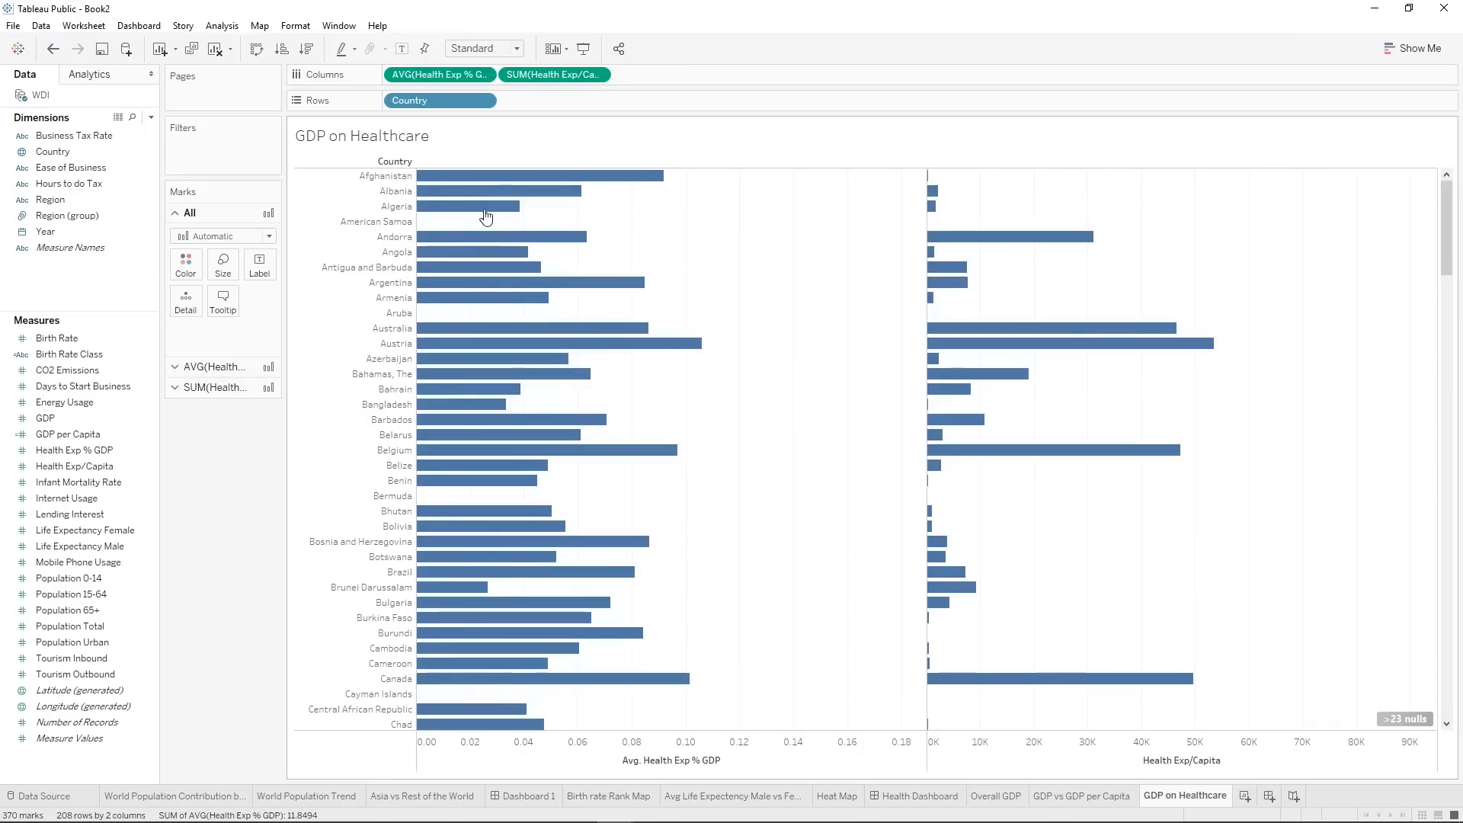
mouse_move(965, 245)
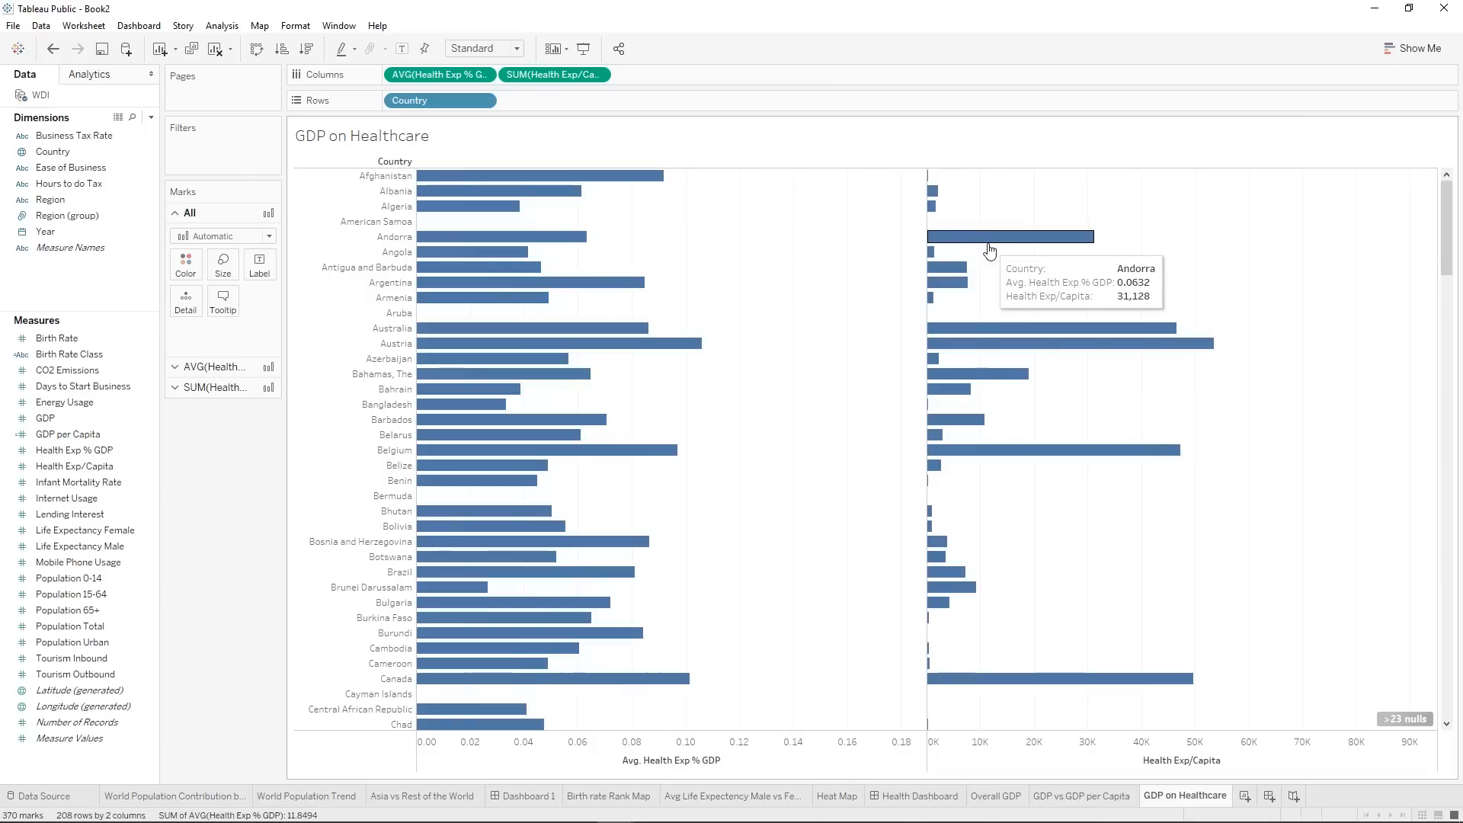
mouse_move(573, 178)
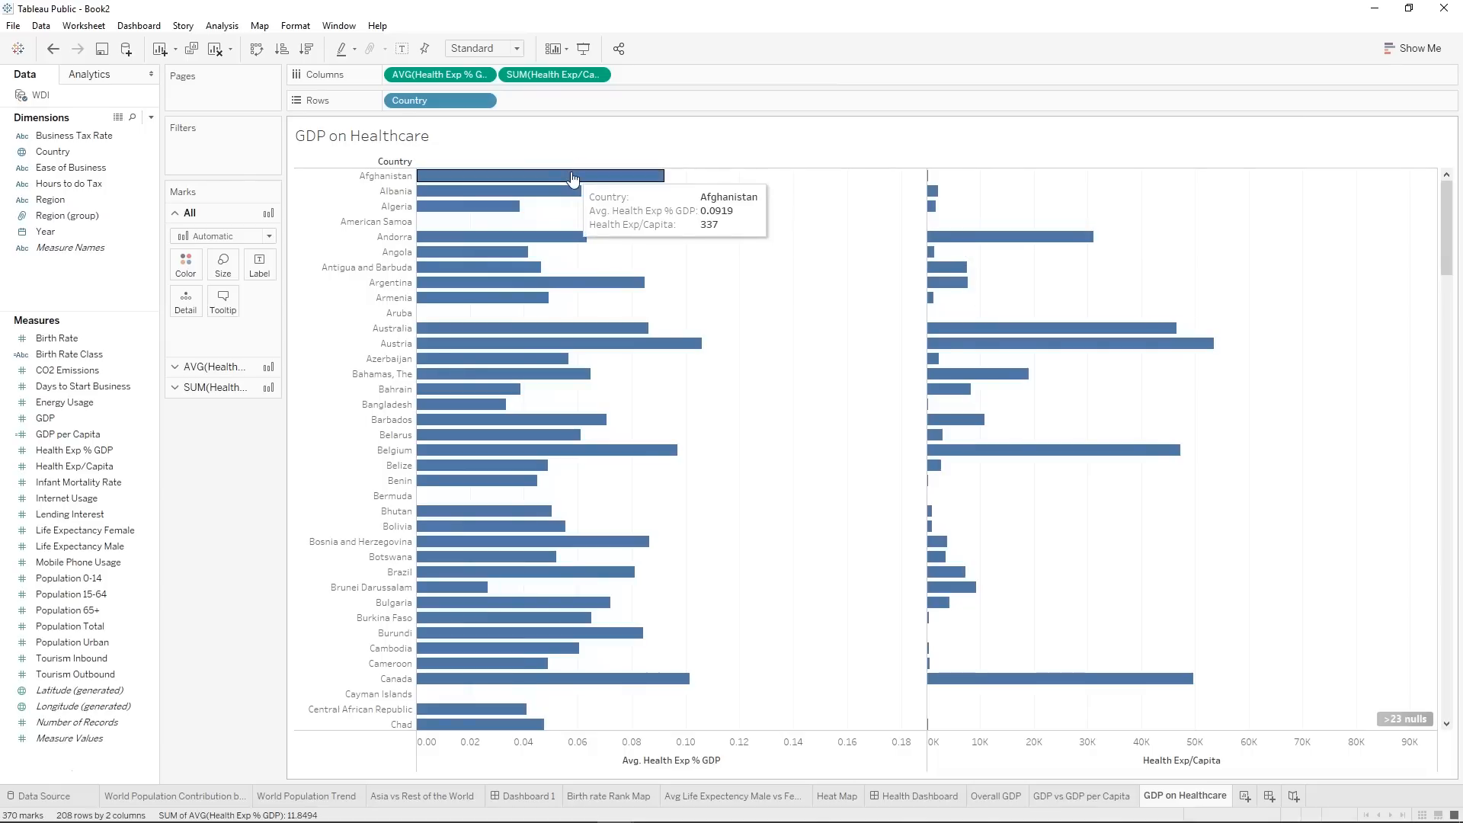
mouse_move(544, 200)
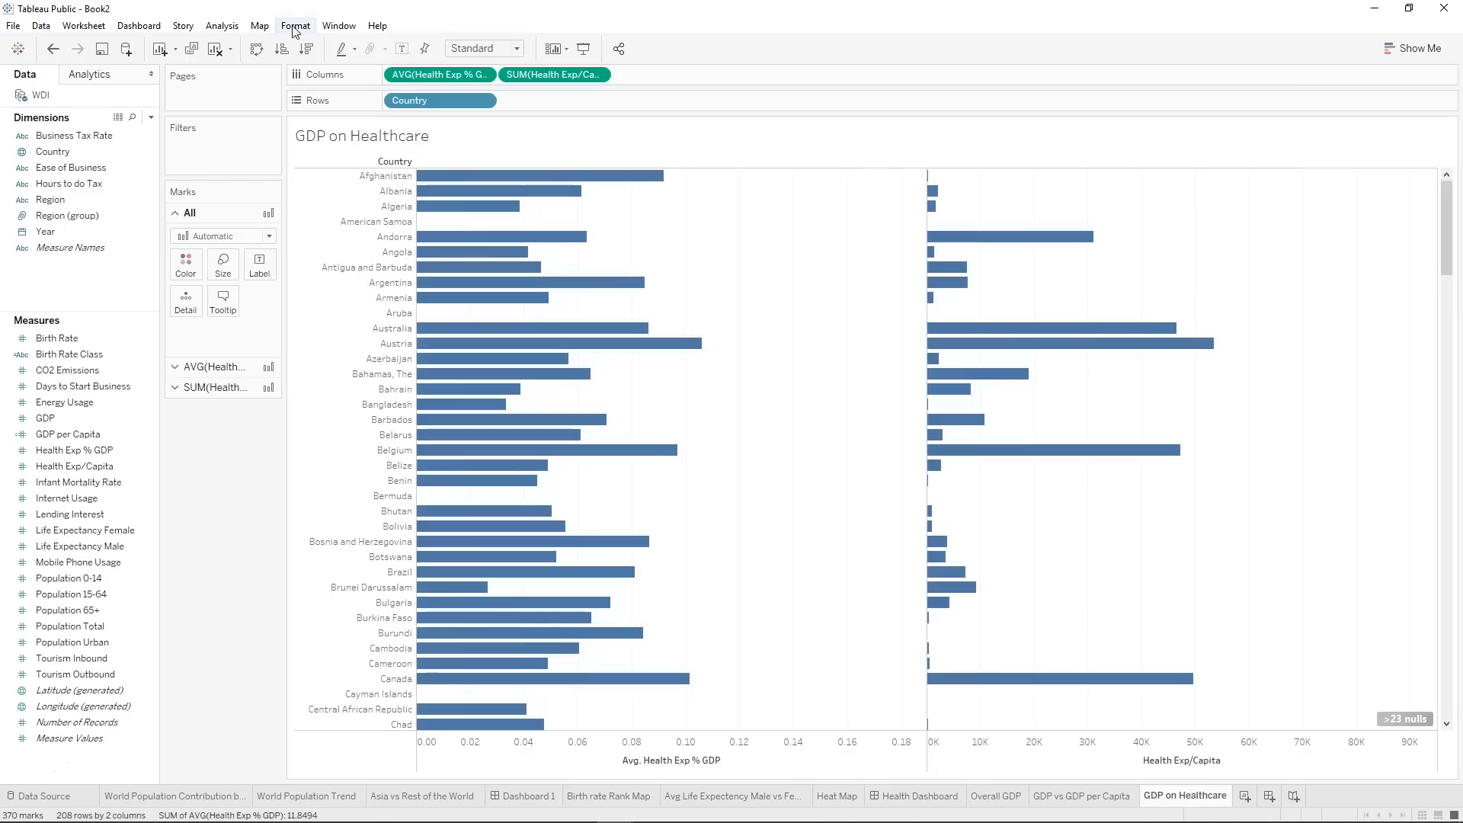
Sort the countries in descending order by average Health Exp % GDP.
right_click(461, 77)
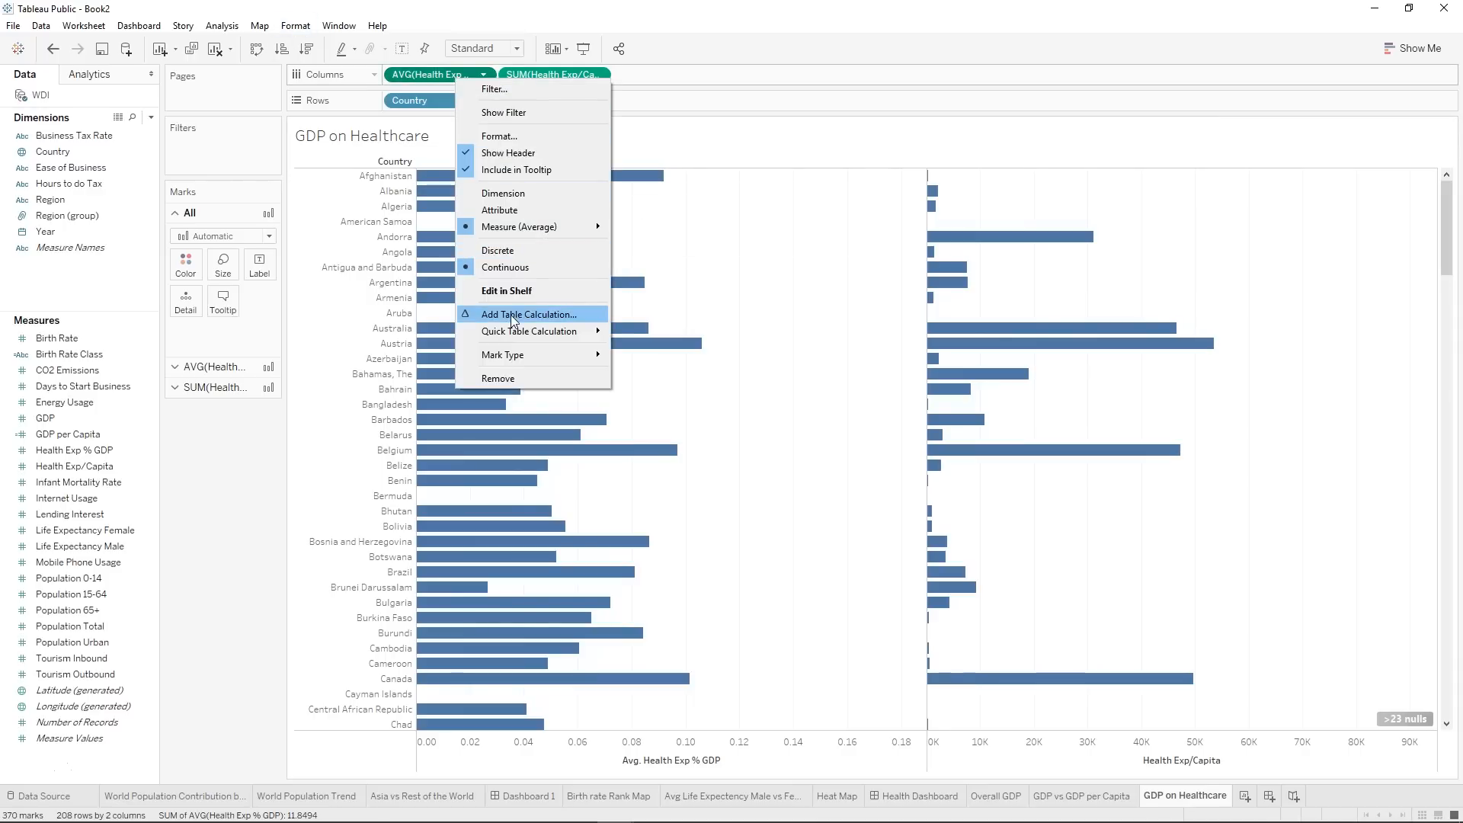
click(442, 283)
click(389, 283)
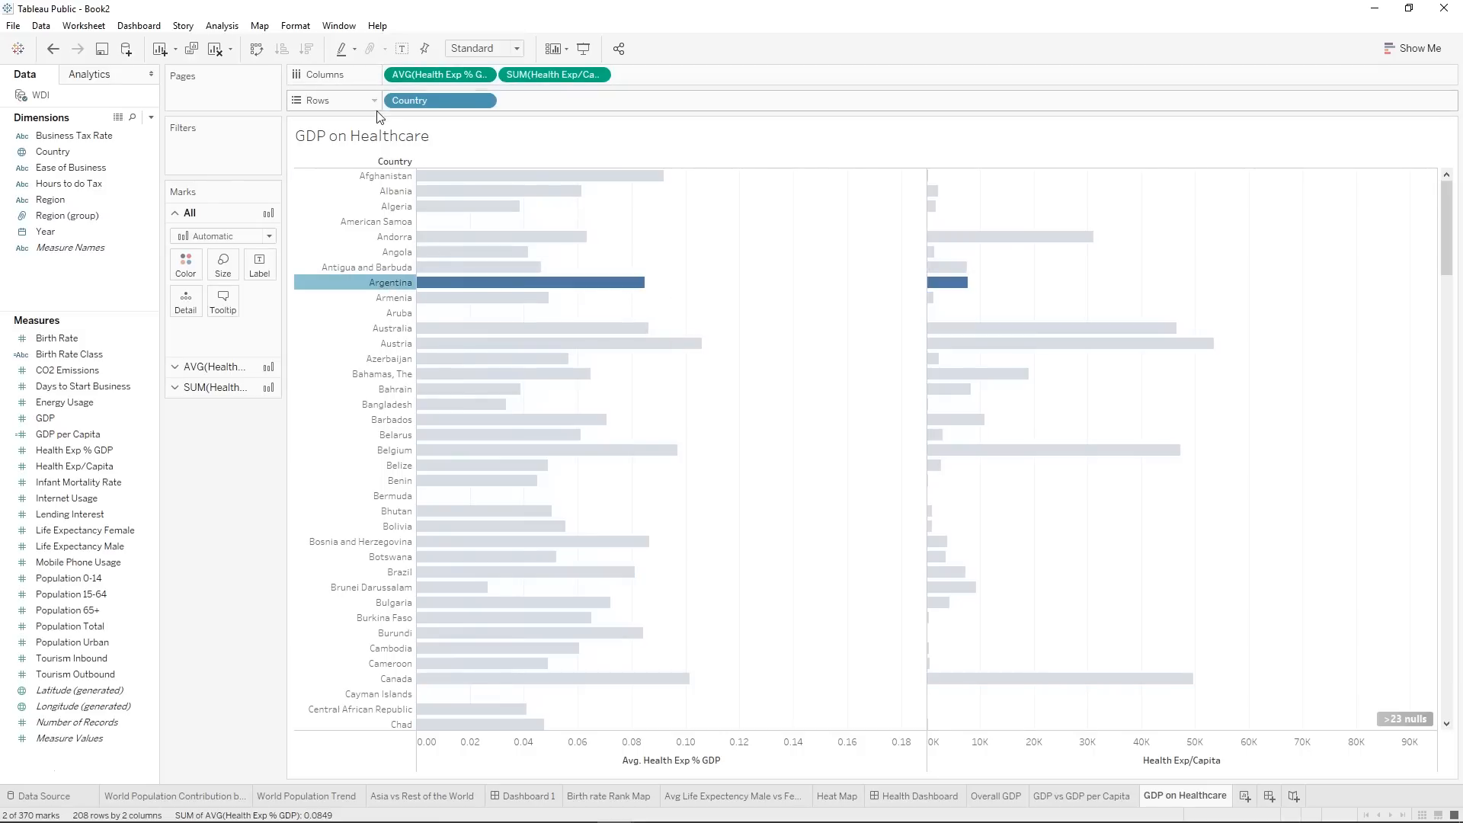
click(381, 284)
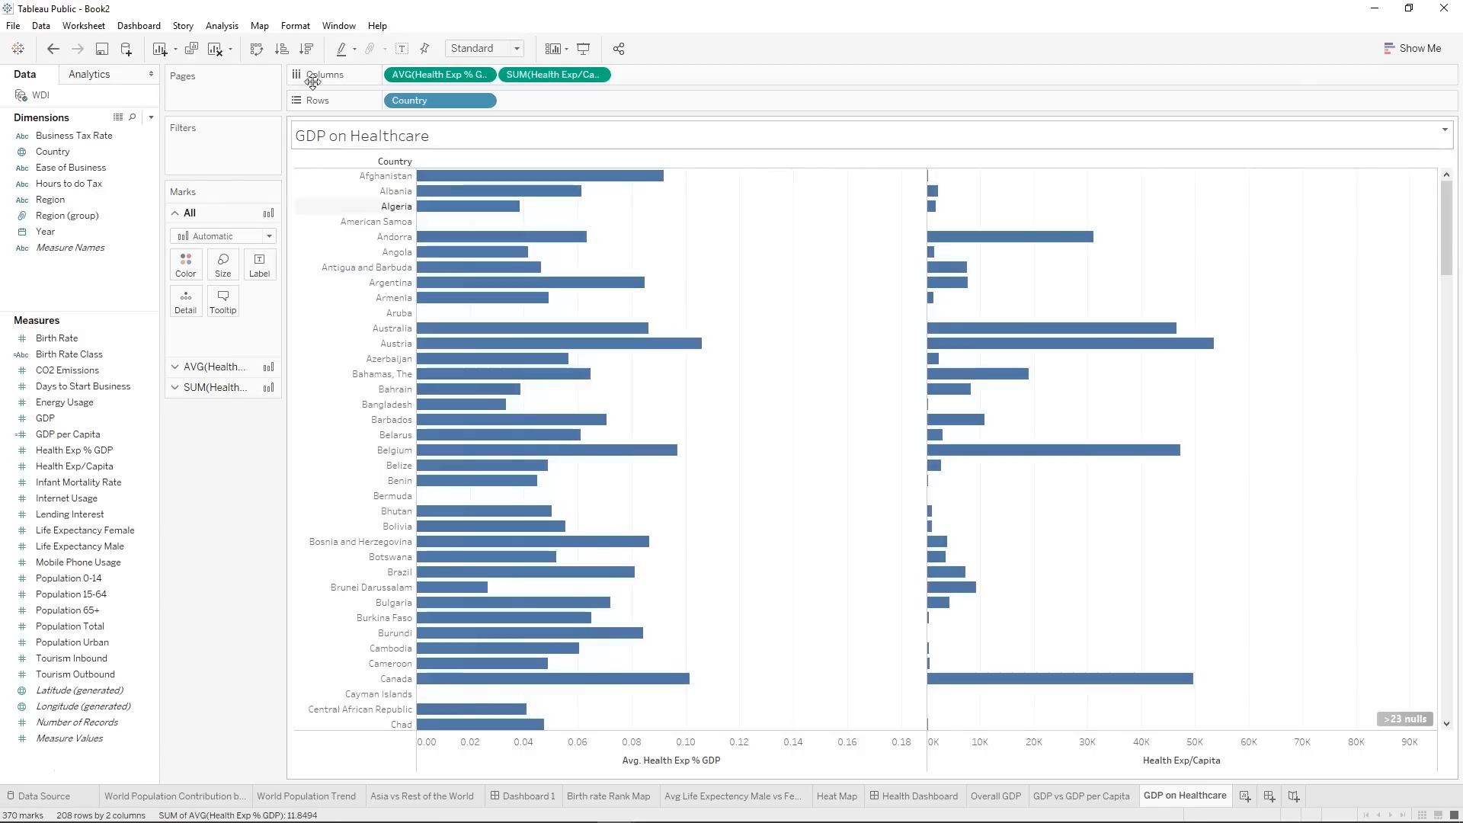
click(307, 50)
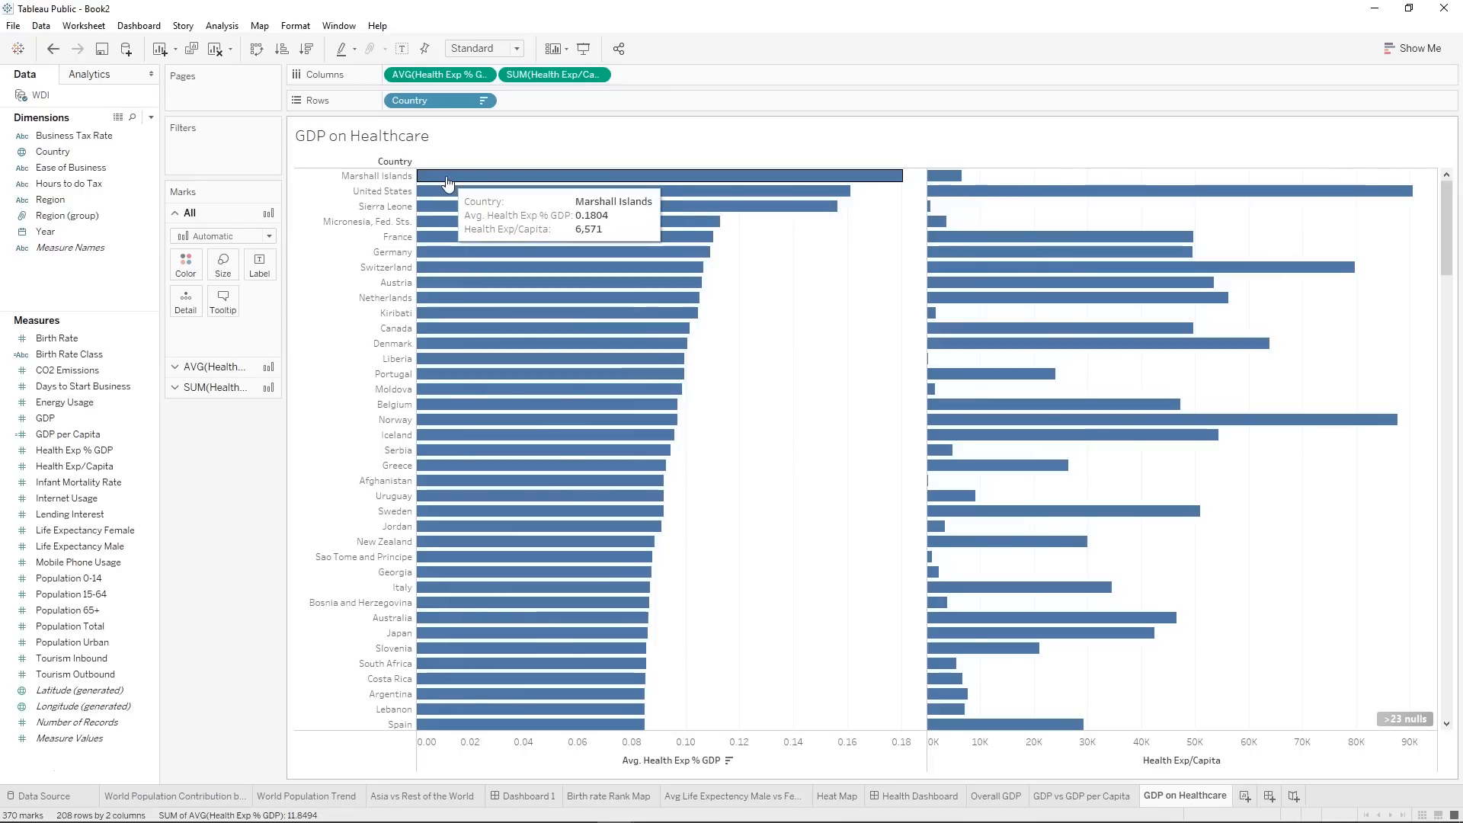
Color the bars in both charts by Region and label the Health Exp % GDP bars with their average values.
drag(47, 199, 183, 278)
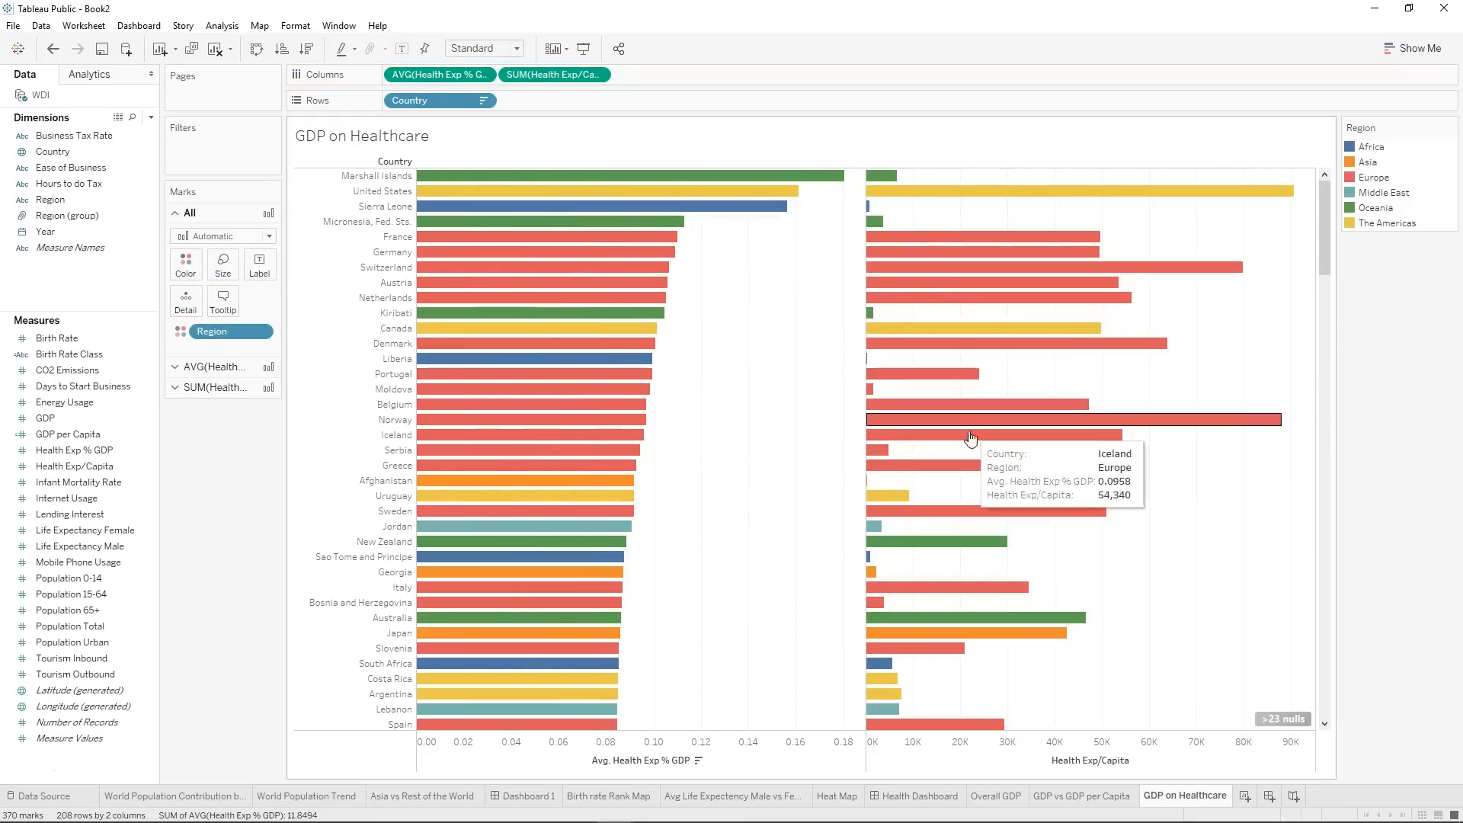
drag(1324, 241, 1325, 190)
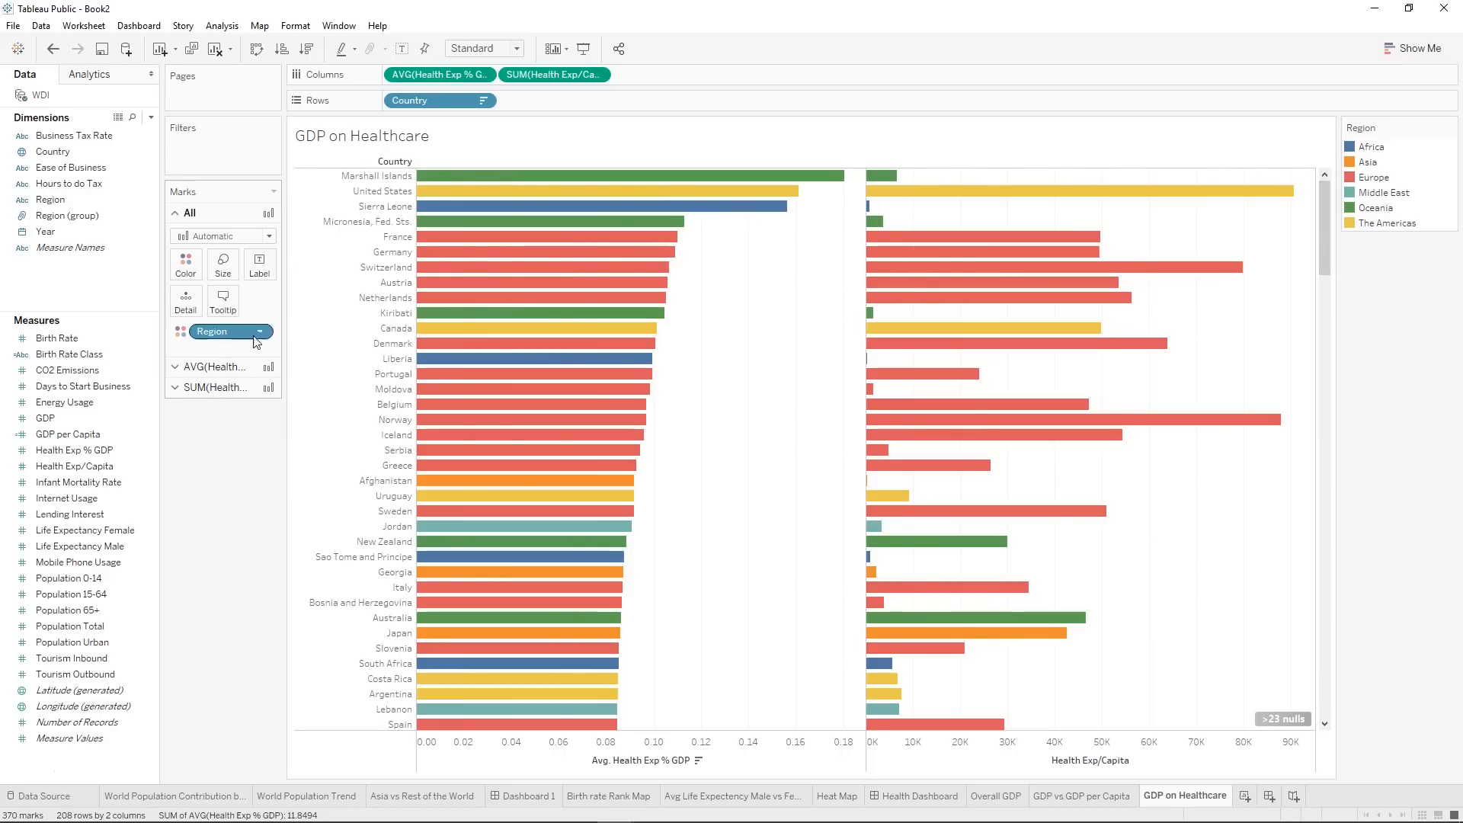
click(181, 369)
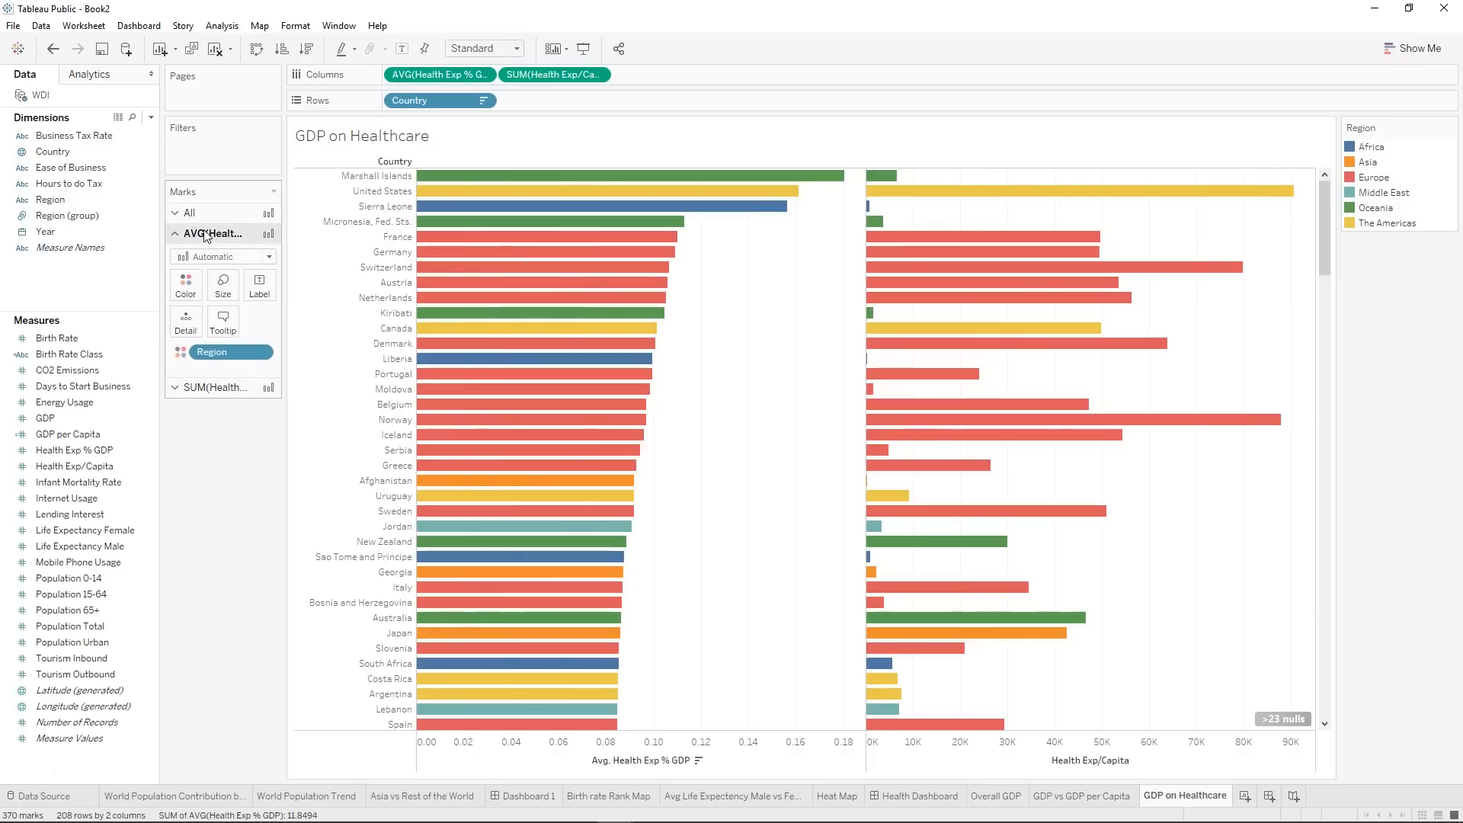
mouse_move(424, 77)
mouse_down()
mouse_move(322, 175)
mouse_move(260, 290)
mouse_up()
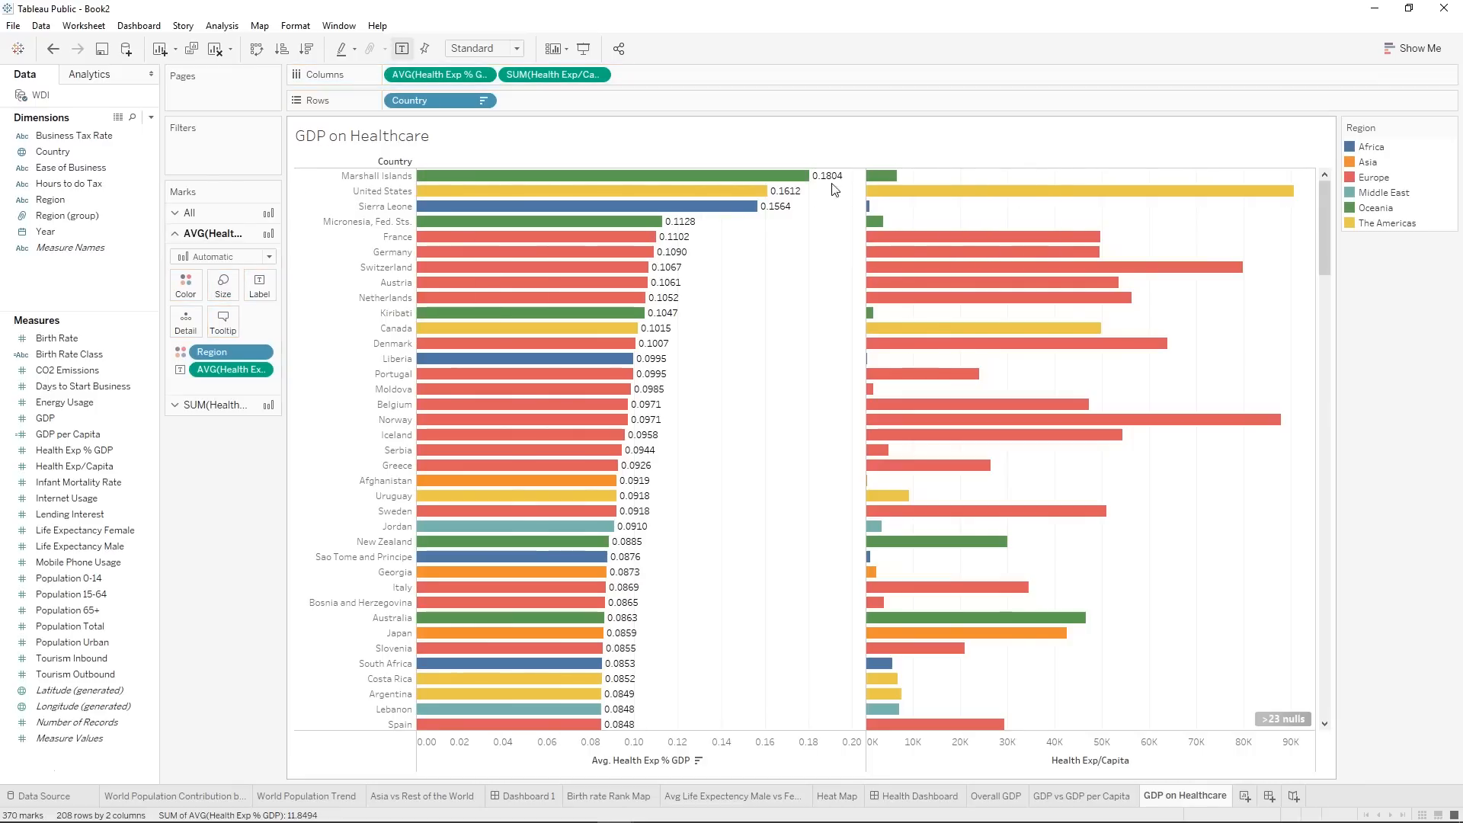
mouse_move(829, 181)
Format the average Health Exp % GDP labels as Percentage with 1 decimal place.
click(259, 371)
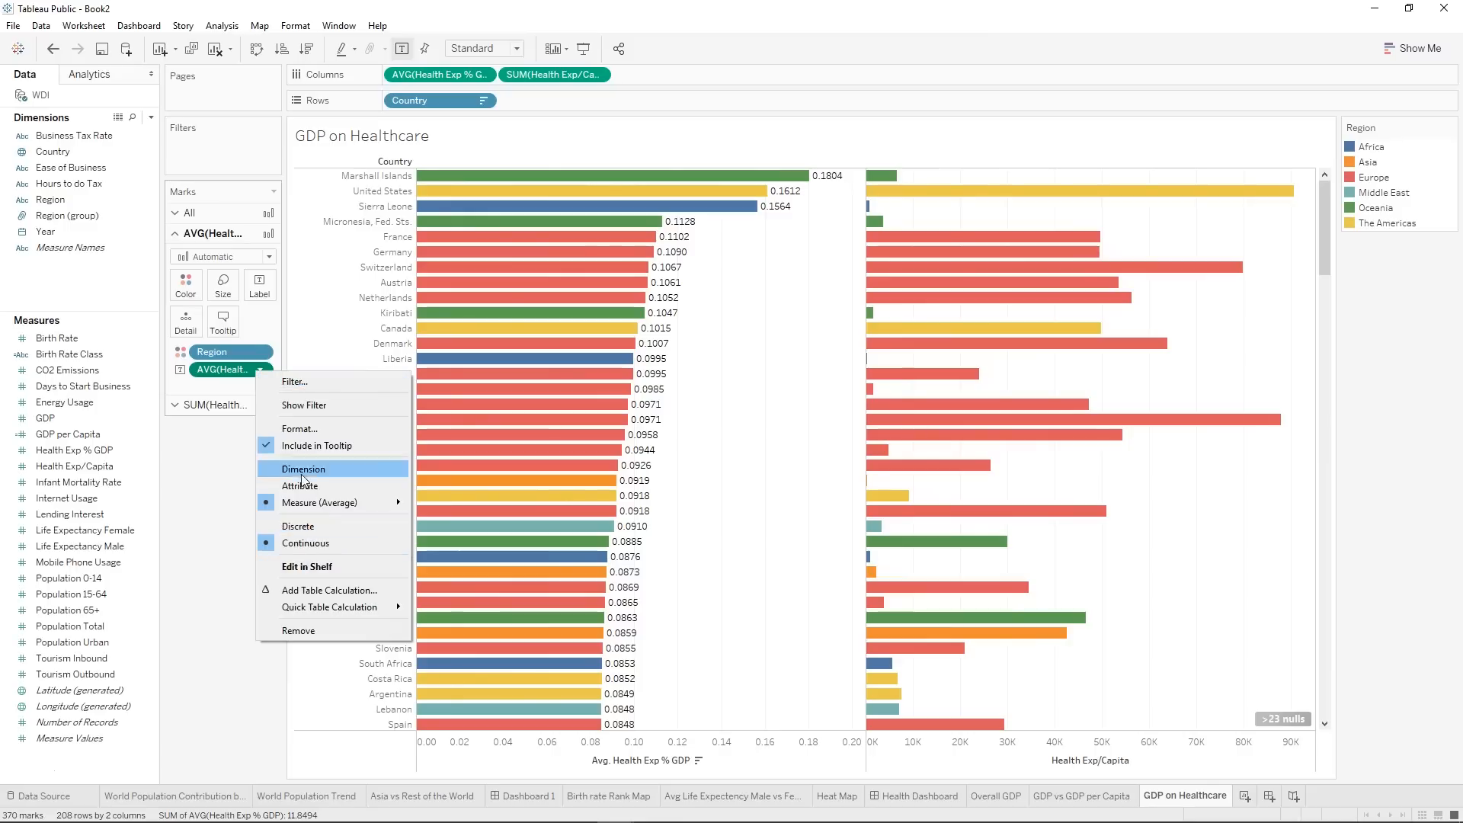
click(294, 429)
click(132, 100)
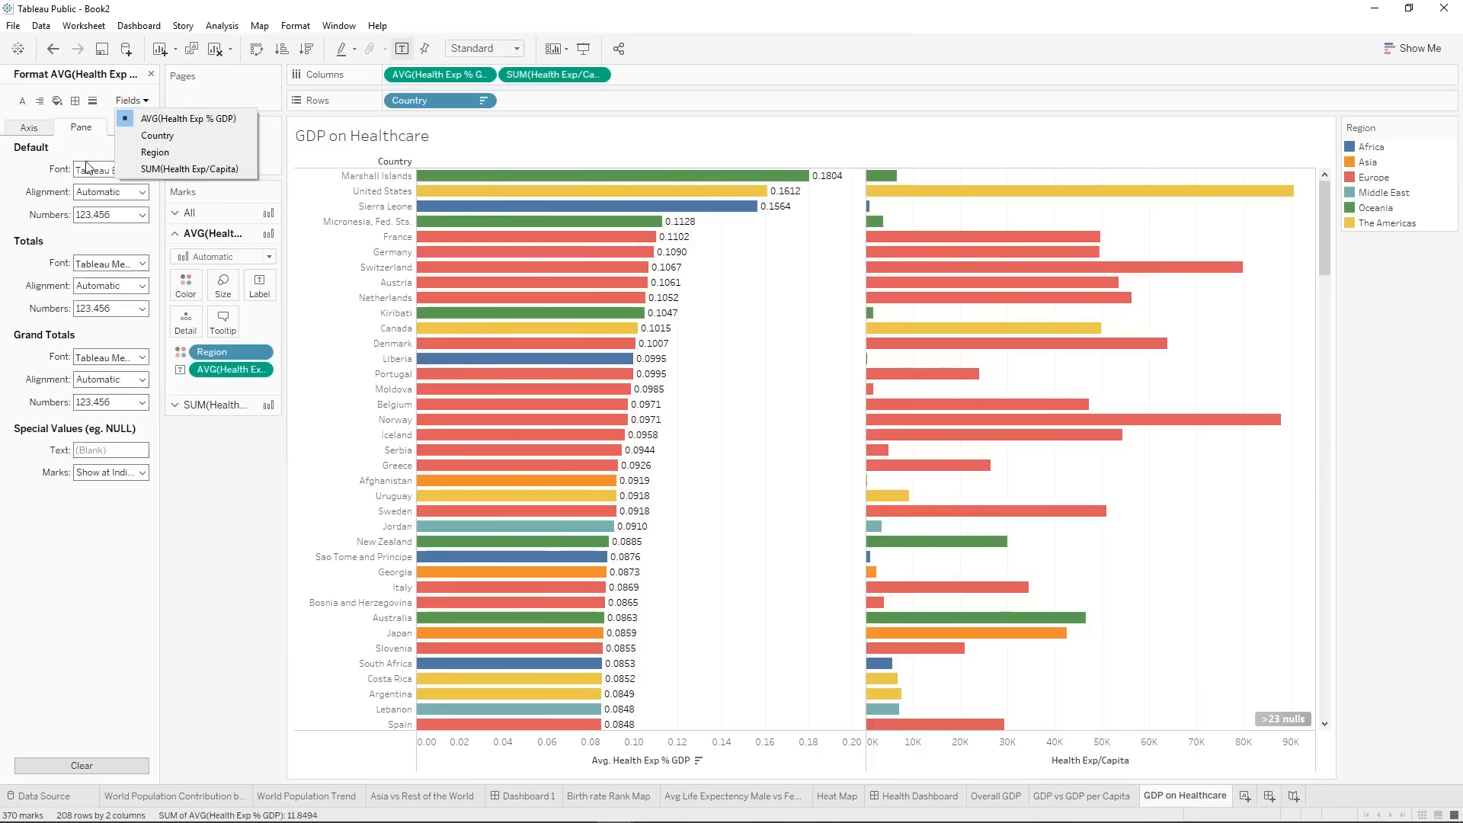
click(57, 149)
click(101, 216)
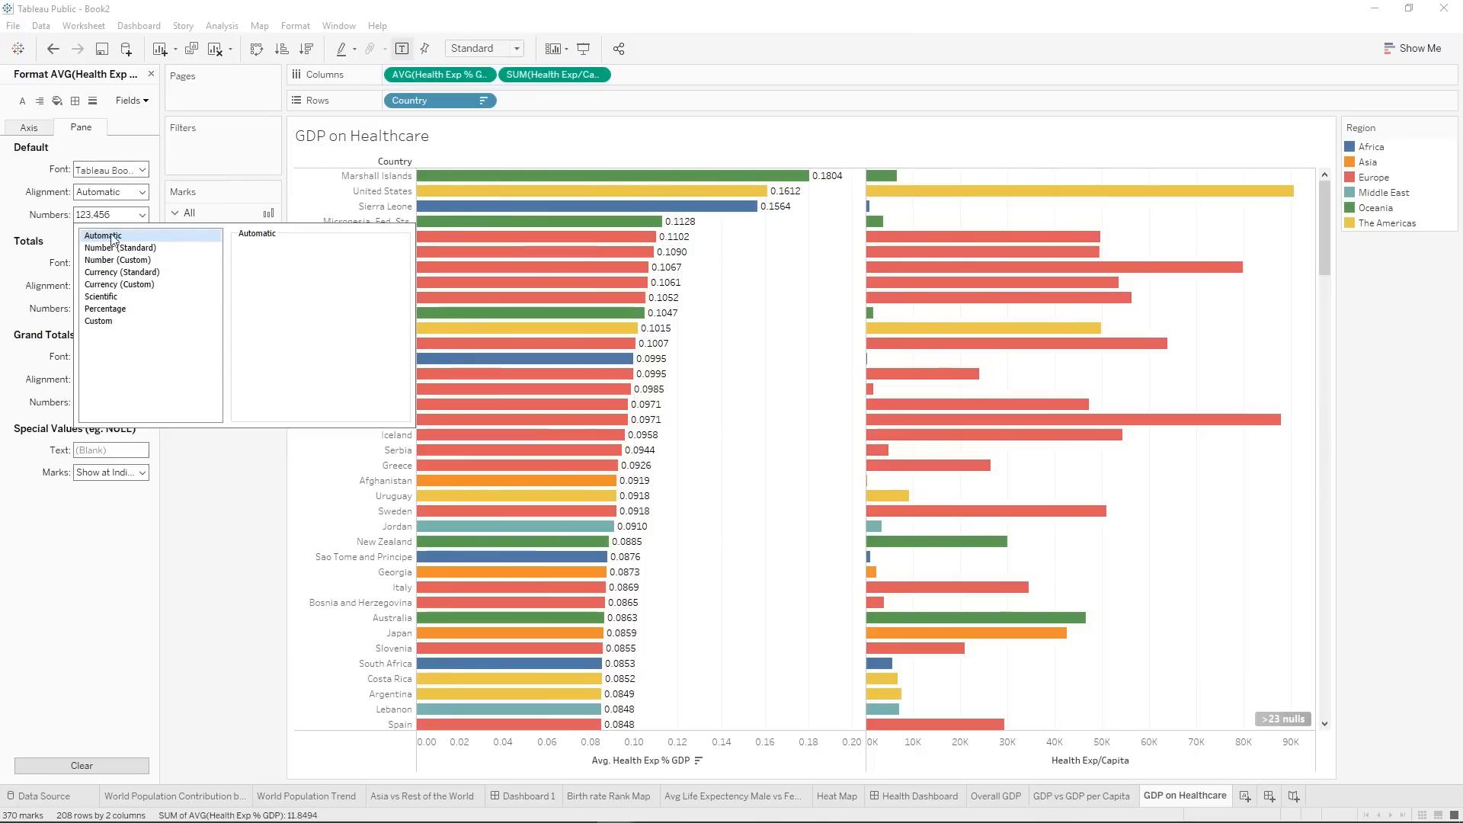
click(134, 310)
click(280, 268)
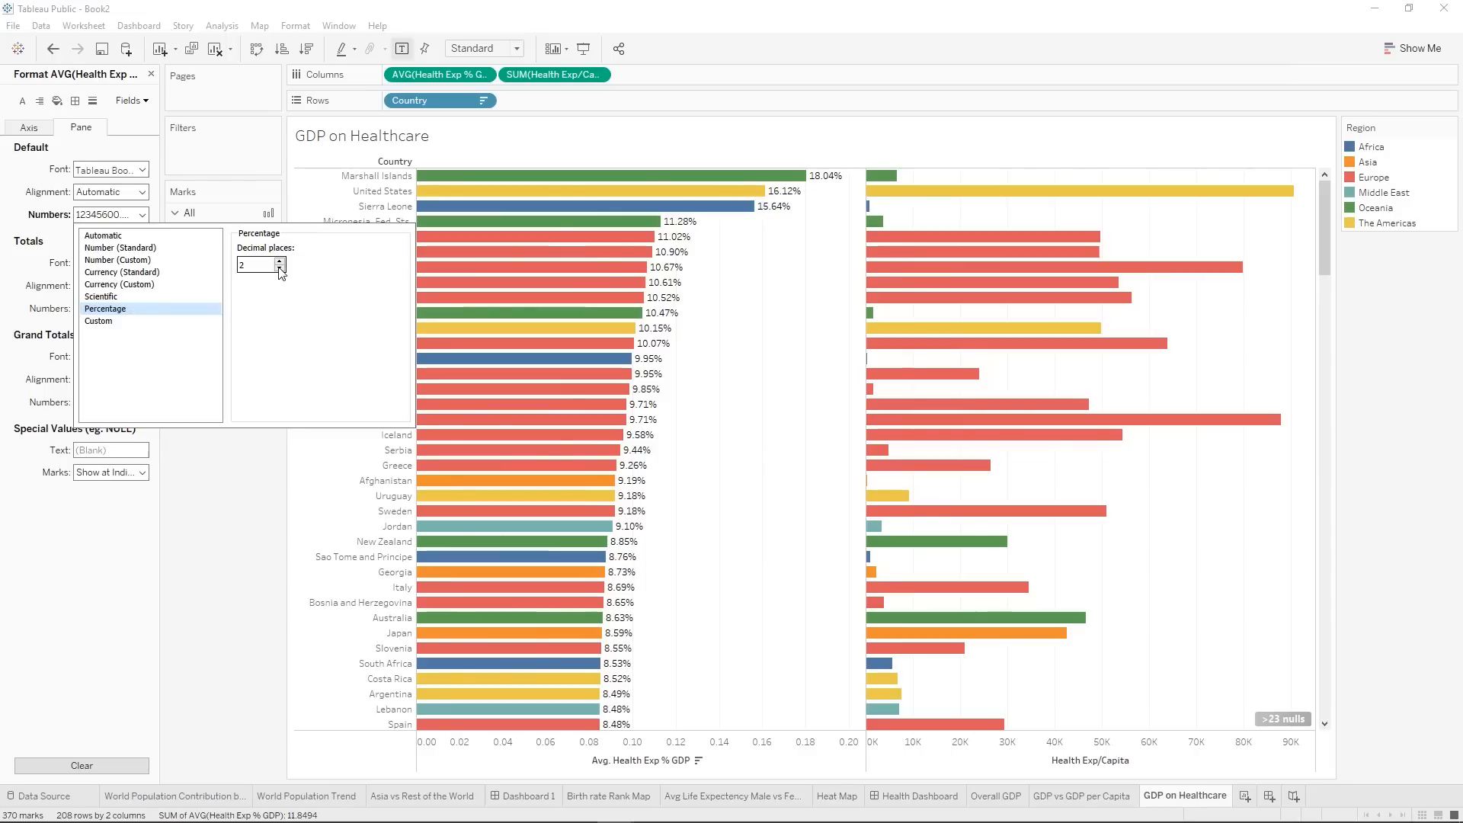
click(254, 579)
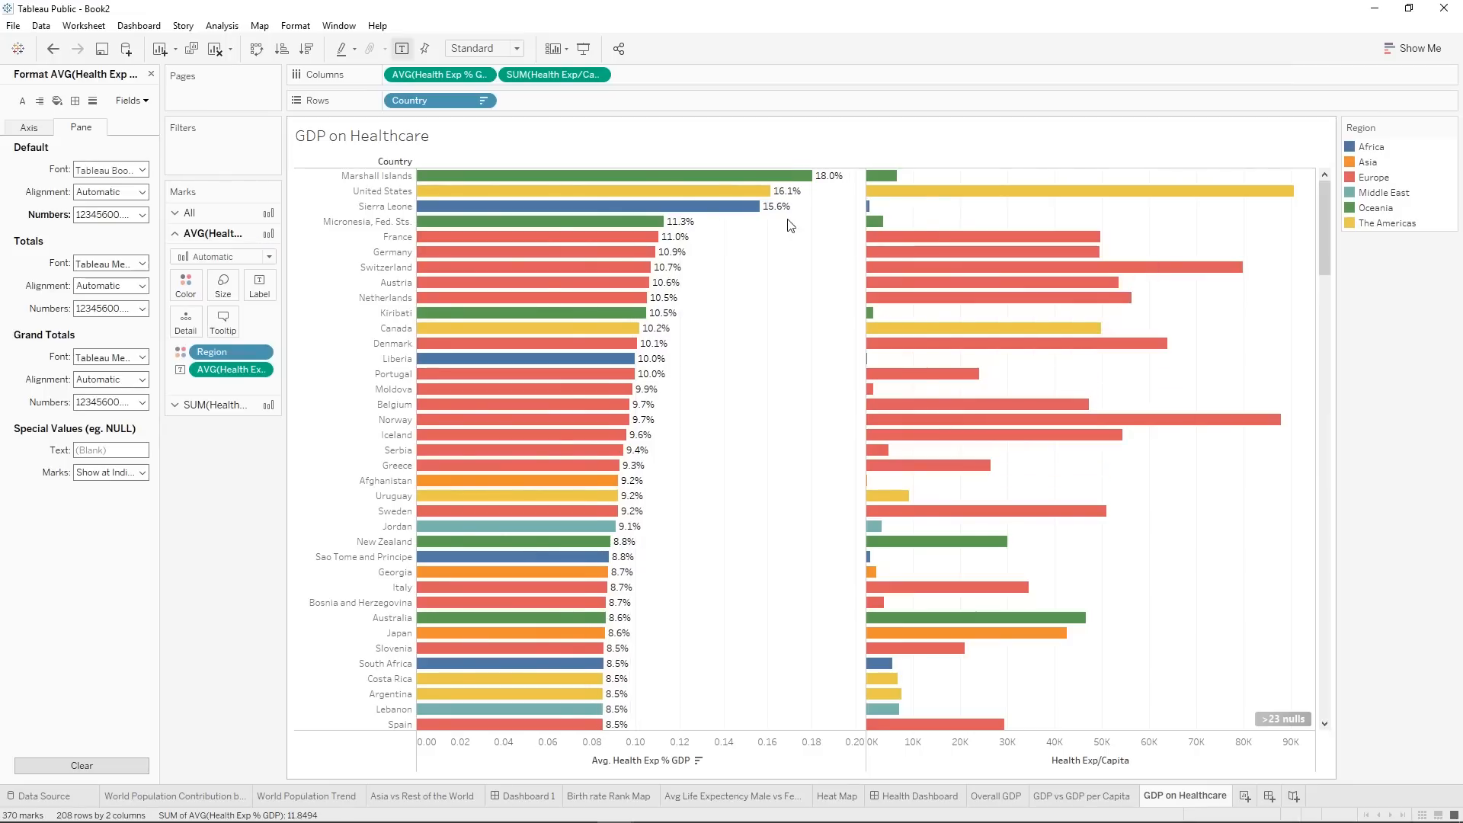
Label the Health Exp/Capita bars with the sum of Health Exp/Capita.
click(228, 407)
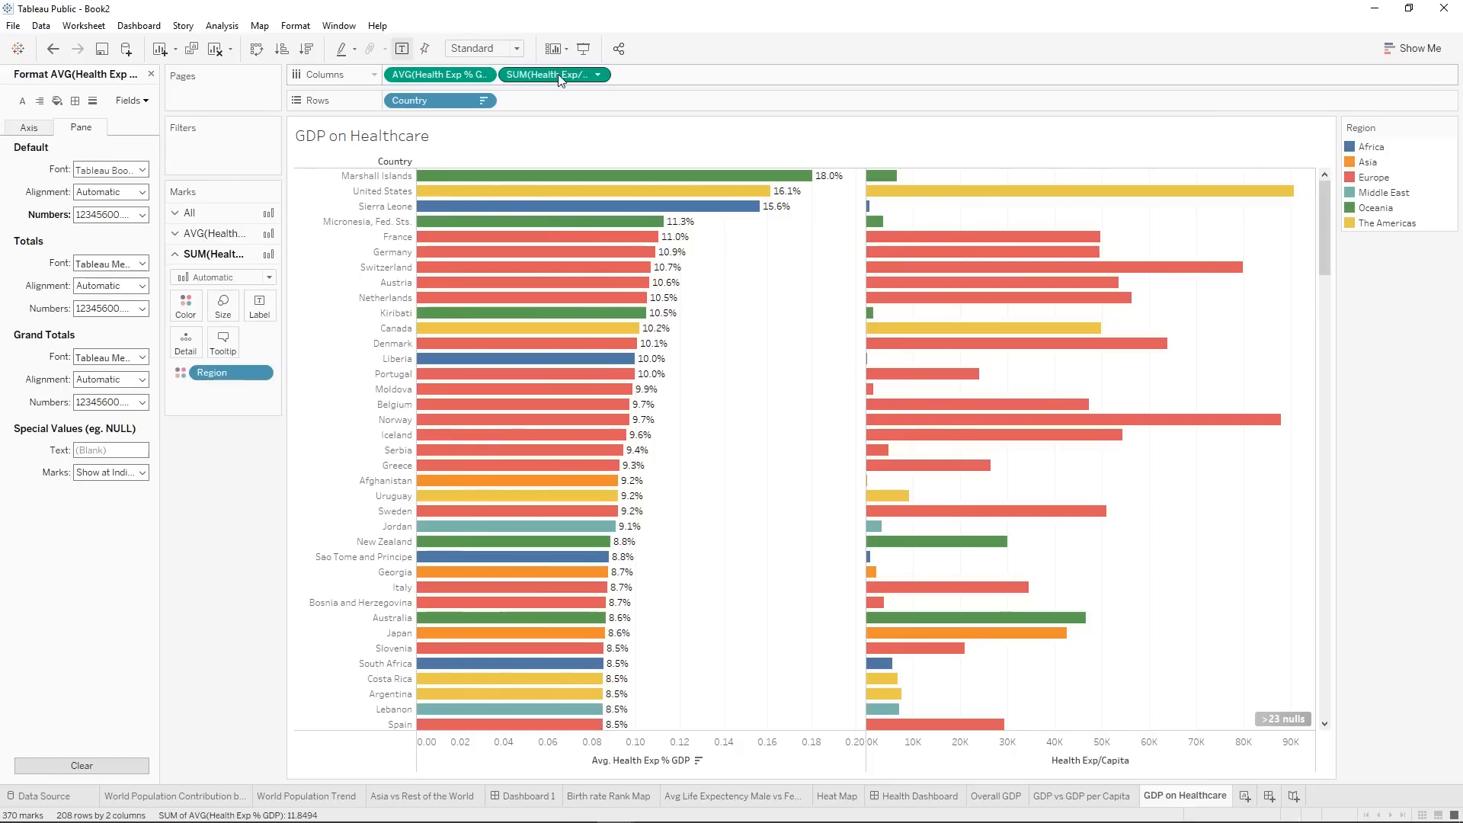
mouse_move(558, 76)
mouse_down()
mouse_move(419, 213)
mouse_move(262, 302)
mouse_up()
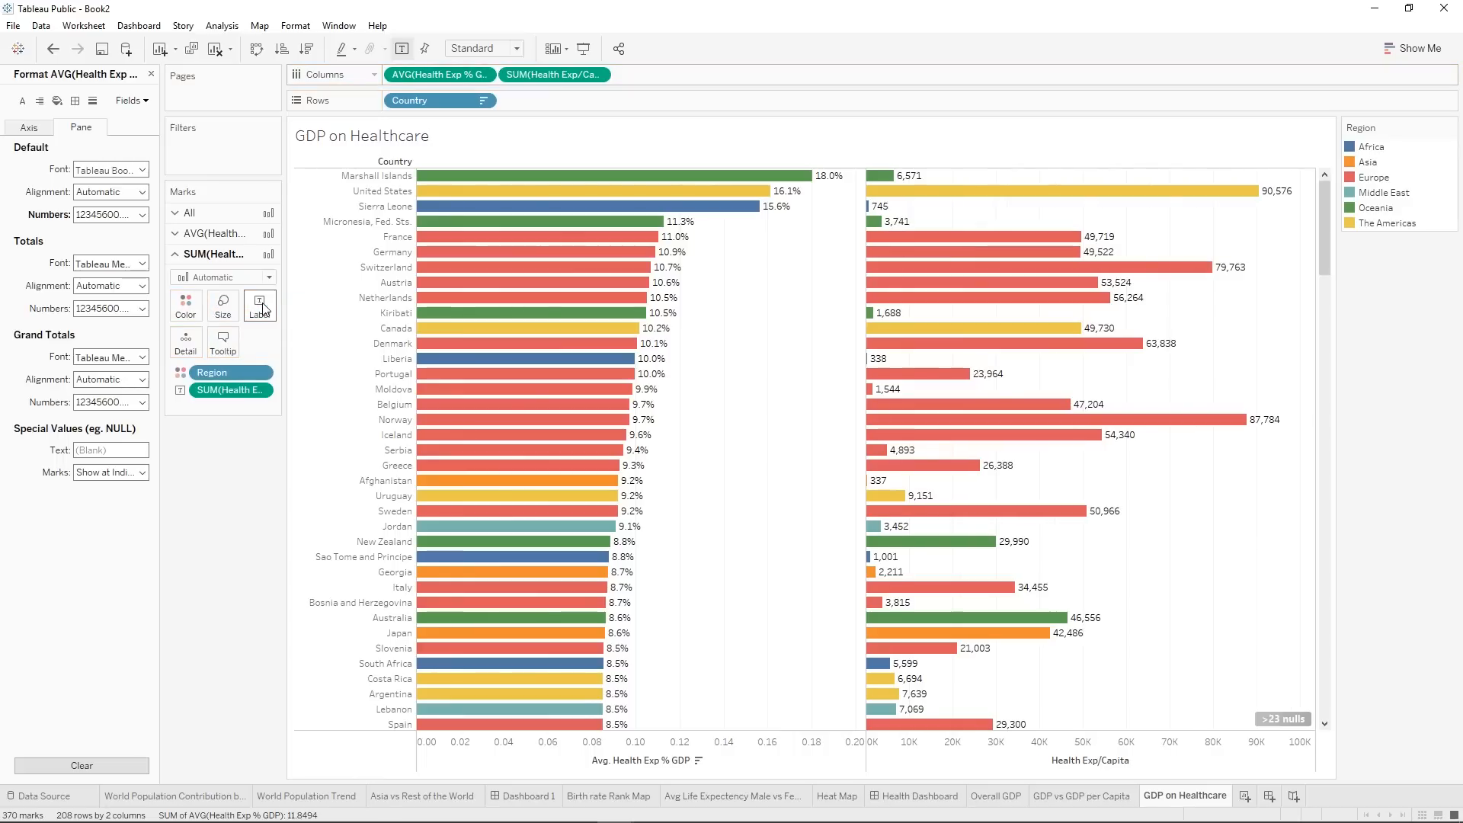
mouse_move(912, 184)
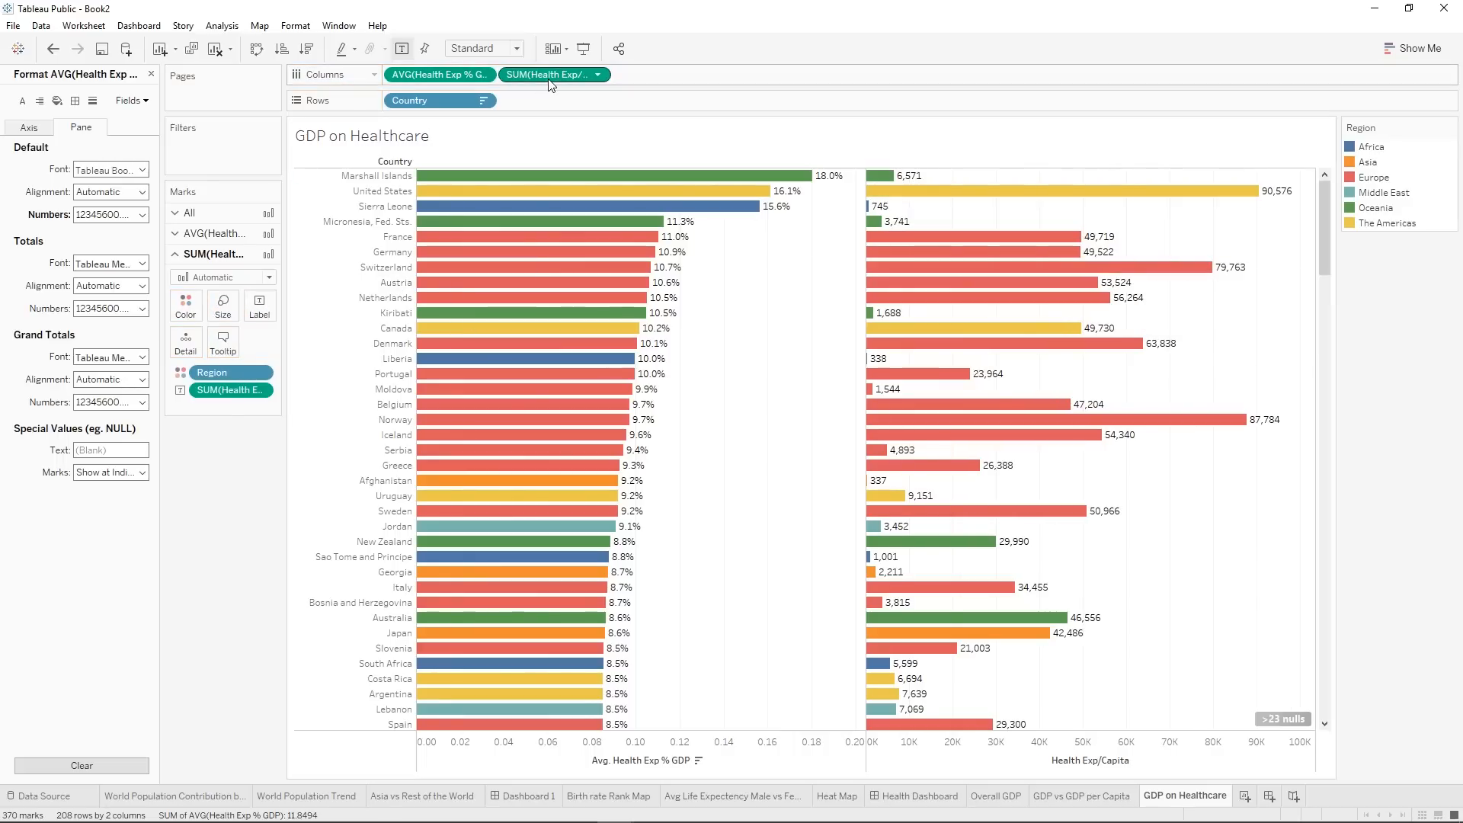
Format the Health Exp/Capita labels as Currency (Standard) with the English (United States) locale.
click(132, 100)
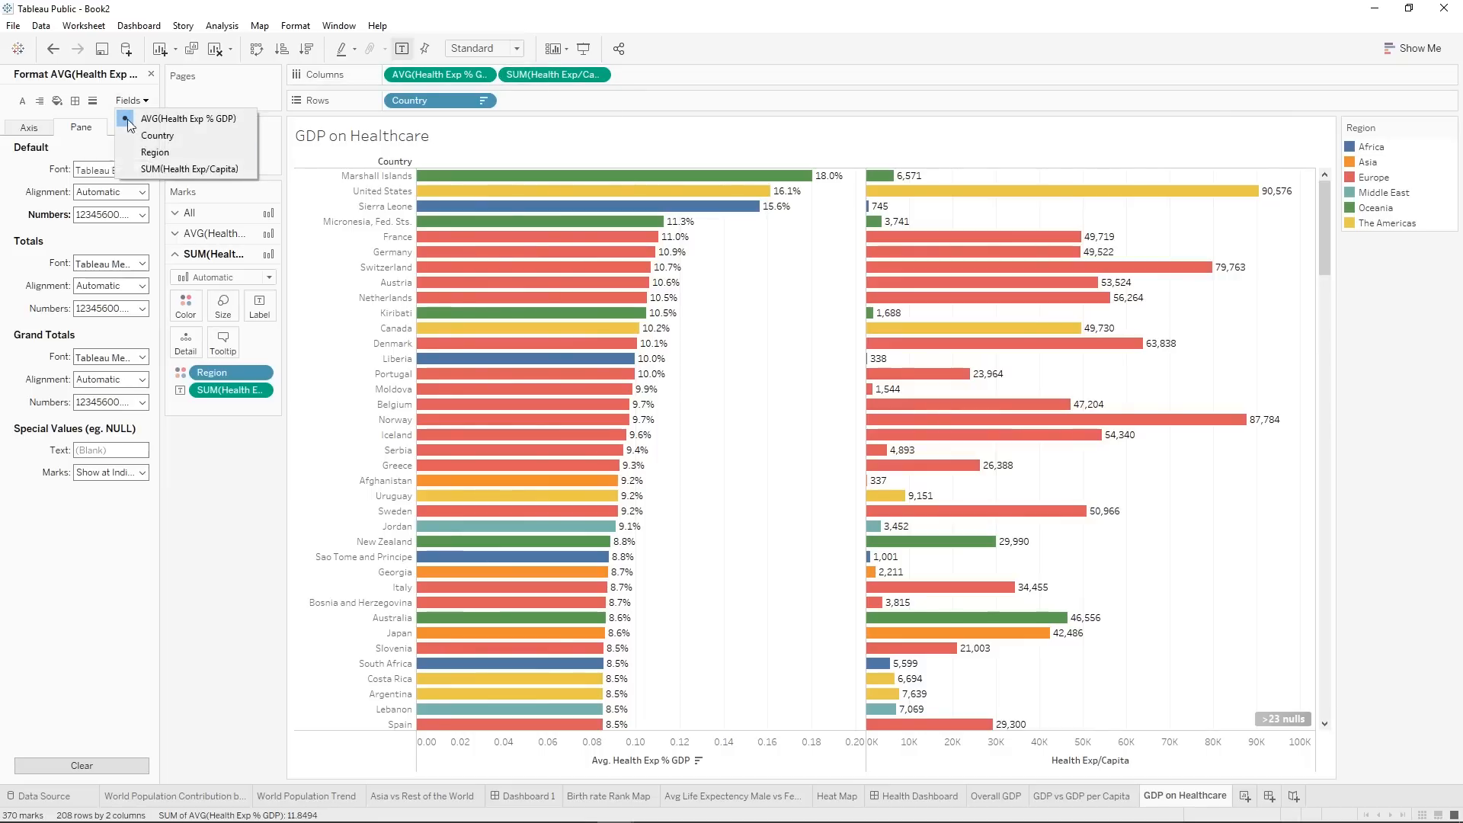
click(163, 168)
click(131, 215)
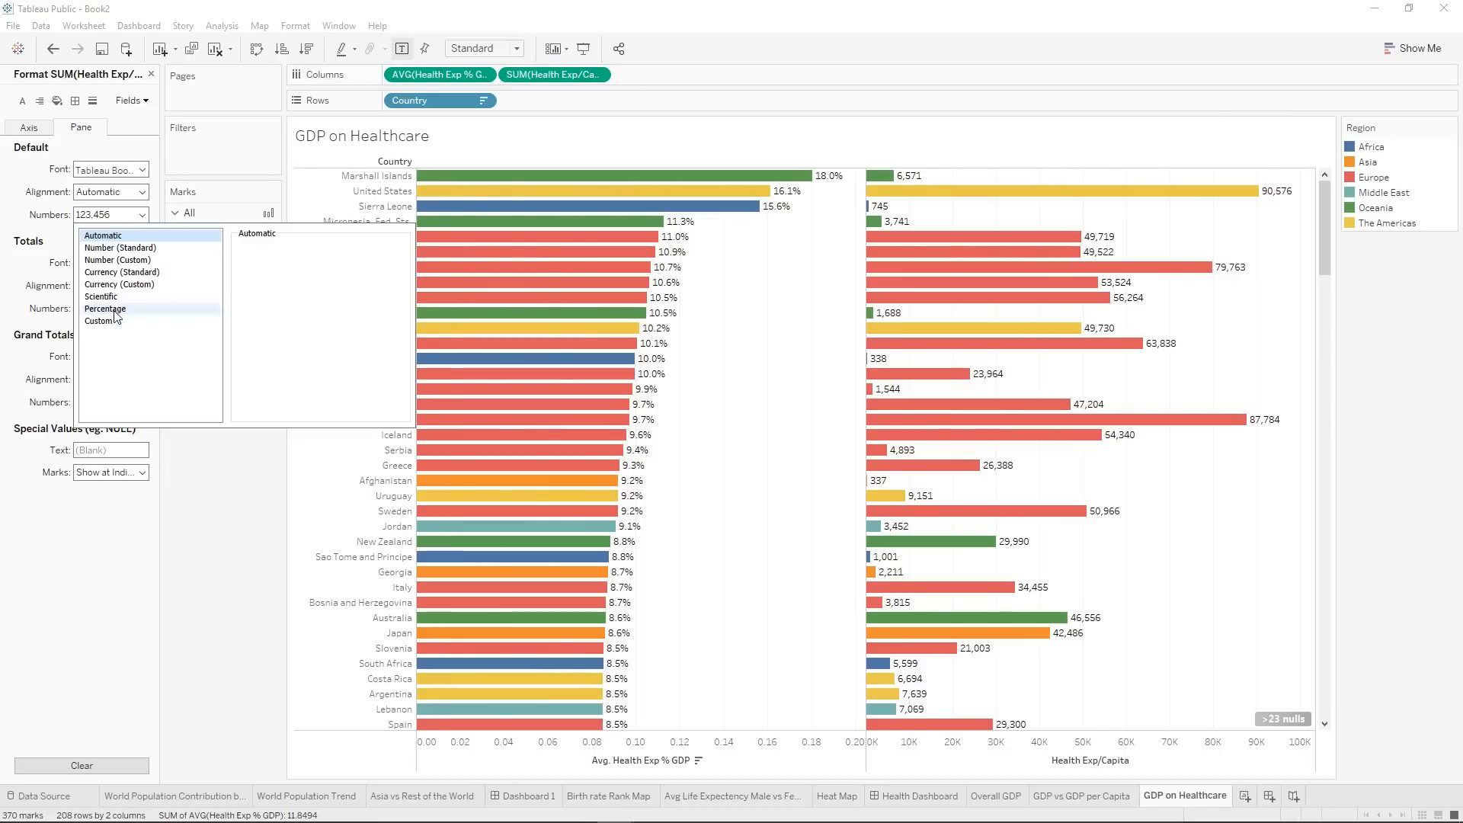
click(118, 273)
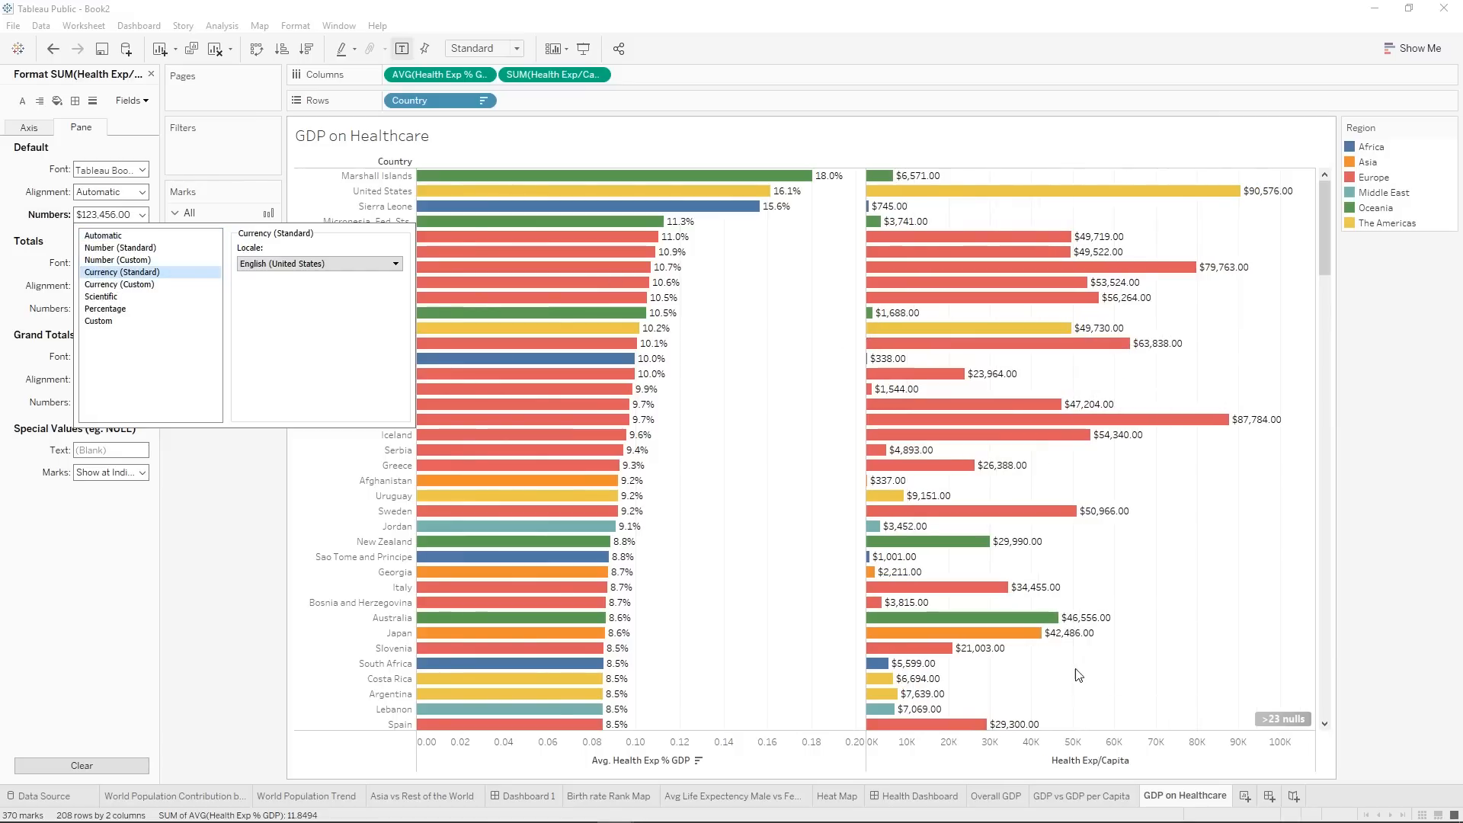
click(259, 485)
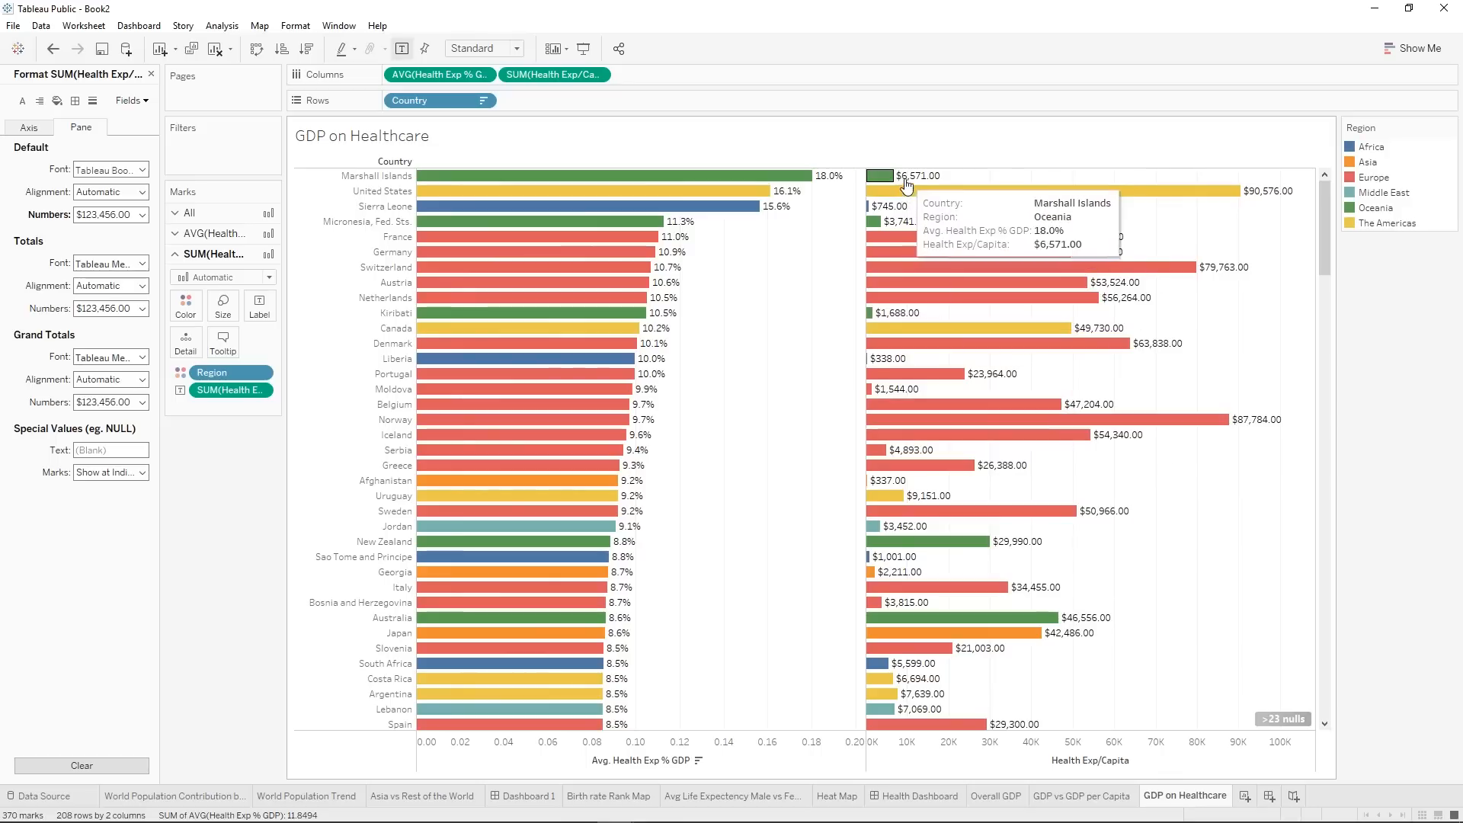
Set the number format of the Health Exp/Capita labels back to Automatic and close the formatting options.
click(141, 215)
click(136, 245)
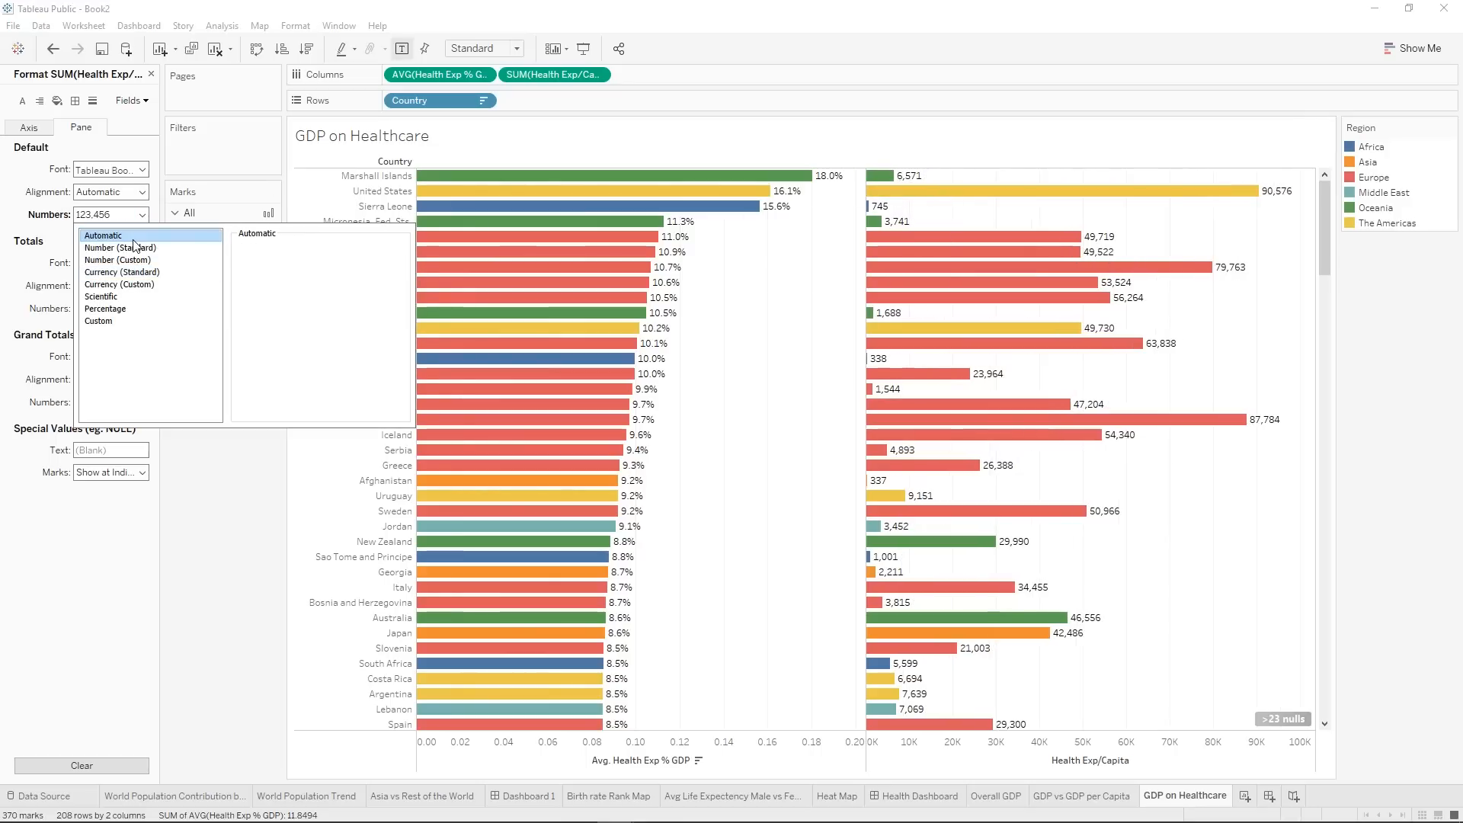
click(198, 196)
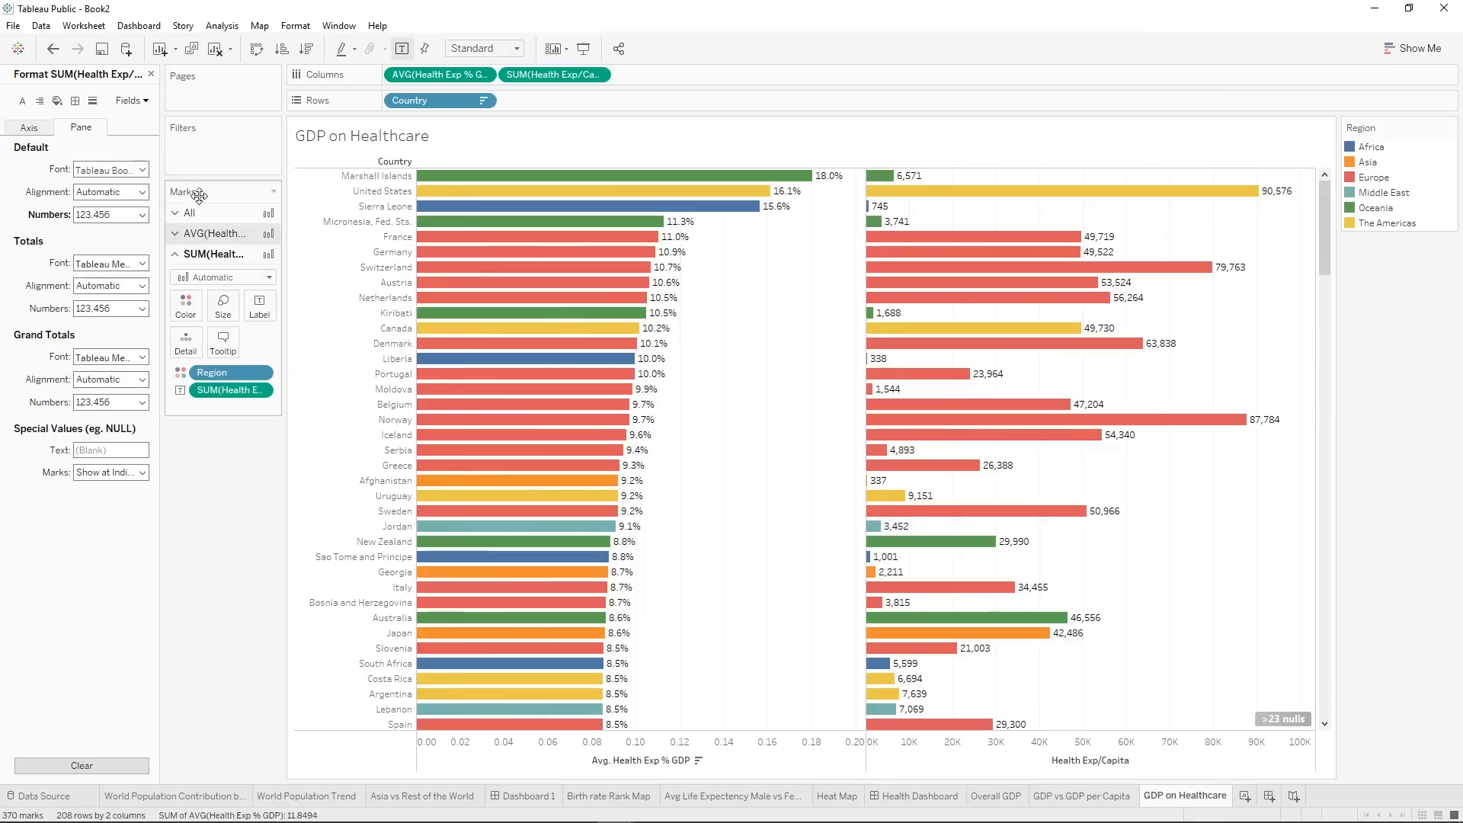
click(152, 75)
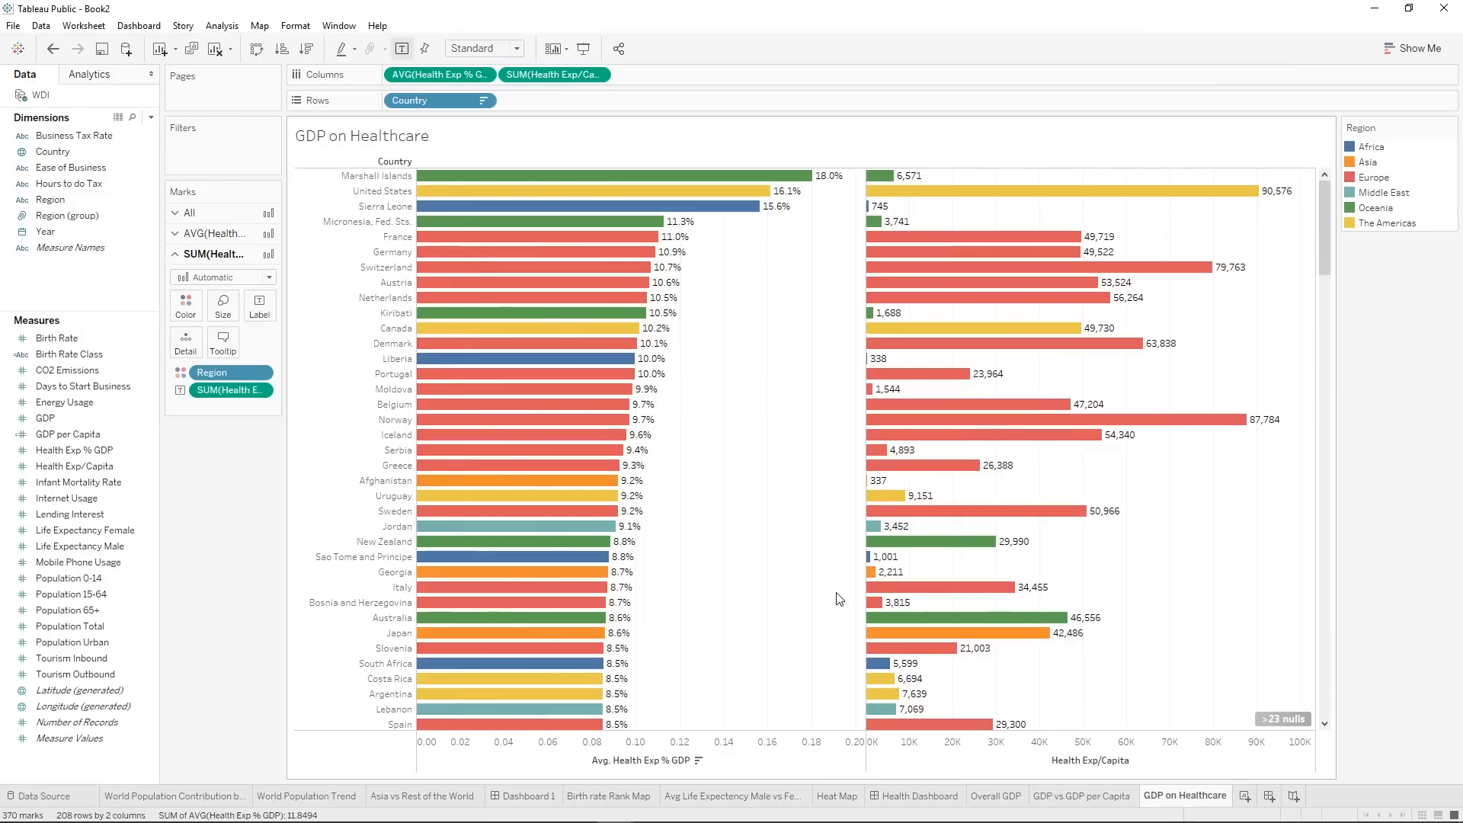
Edit the tooltip for all marks, removing the Region line and the Country label, and center the Country field.
mouse_move(560, 185)
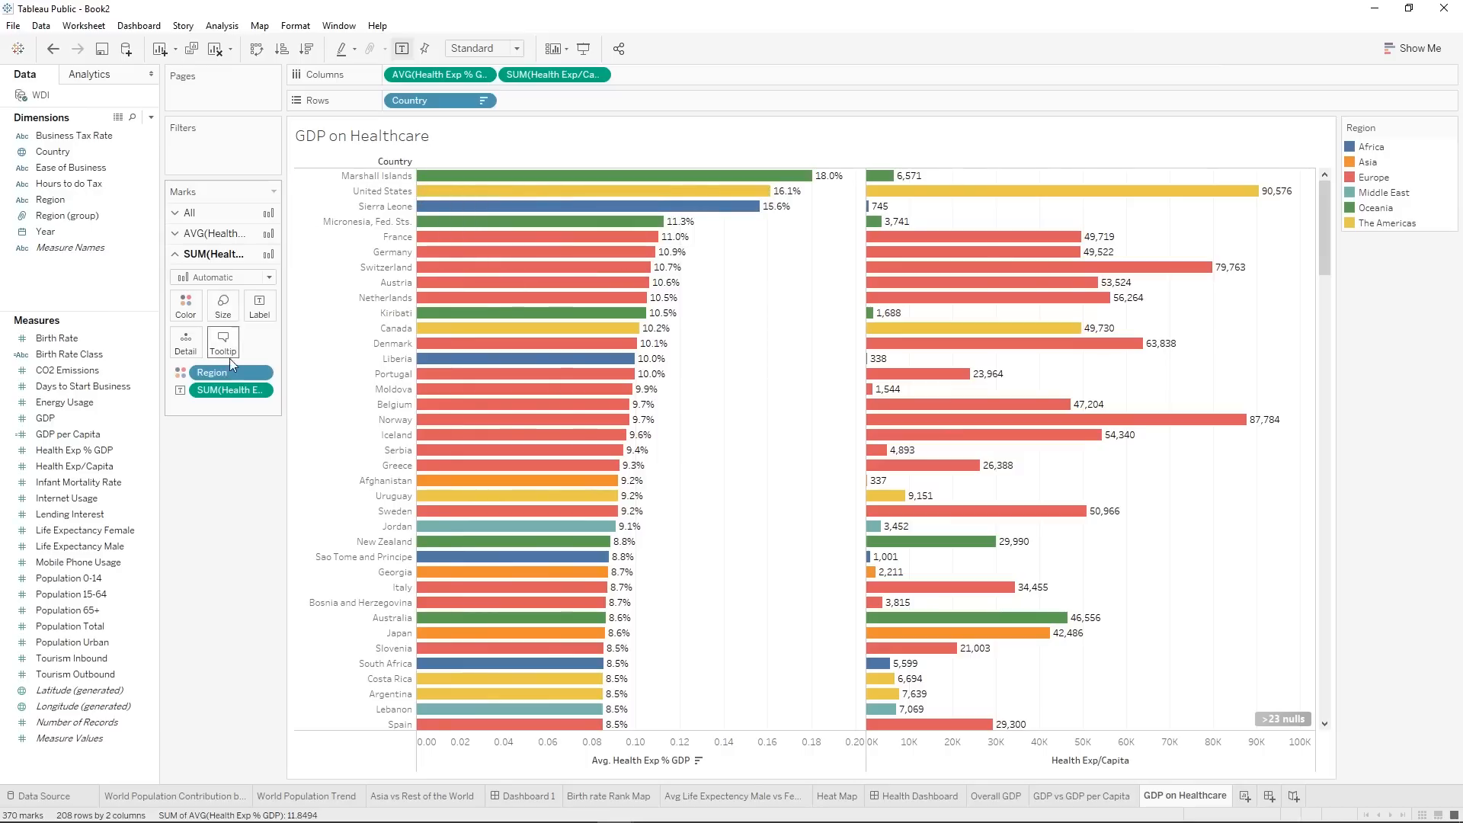
click(197, 214)
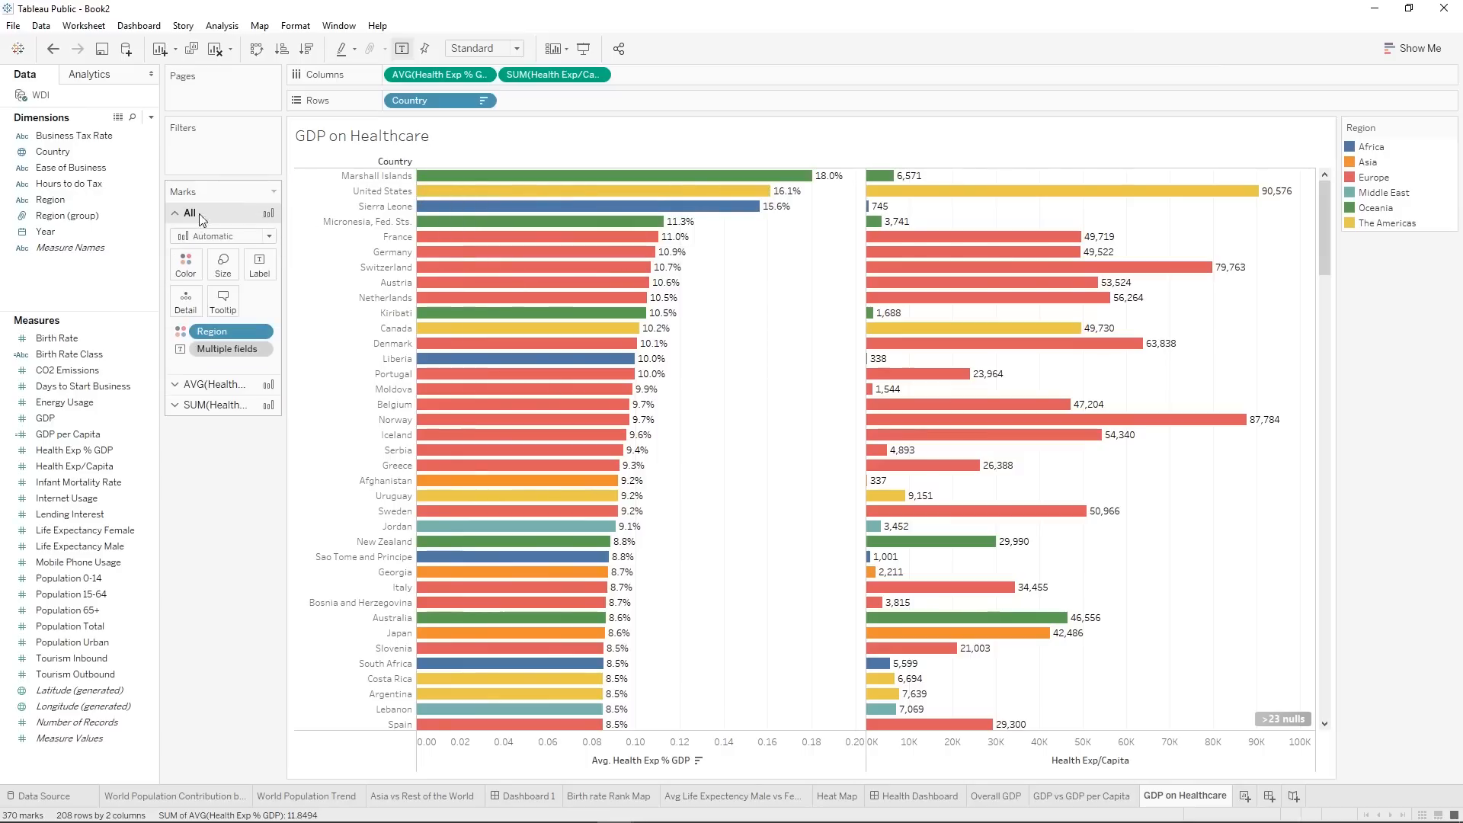
click(223, 304)
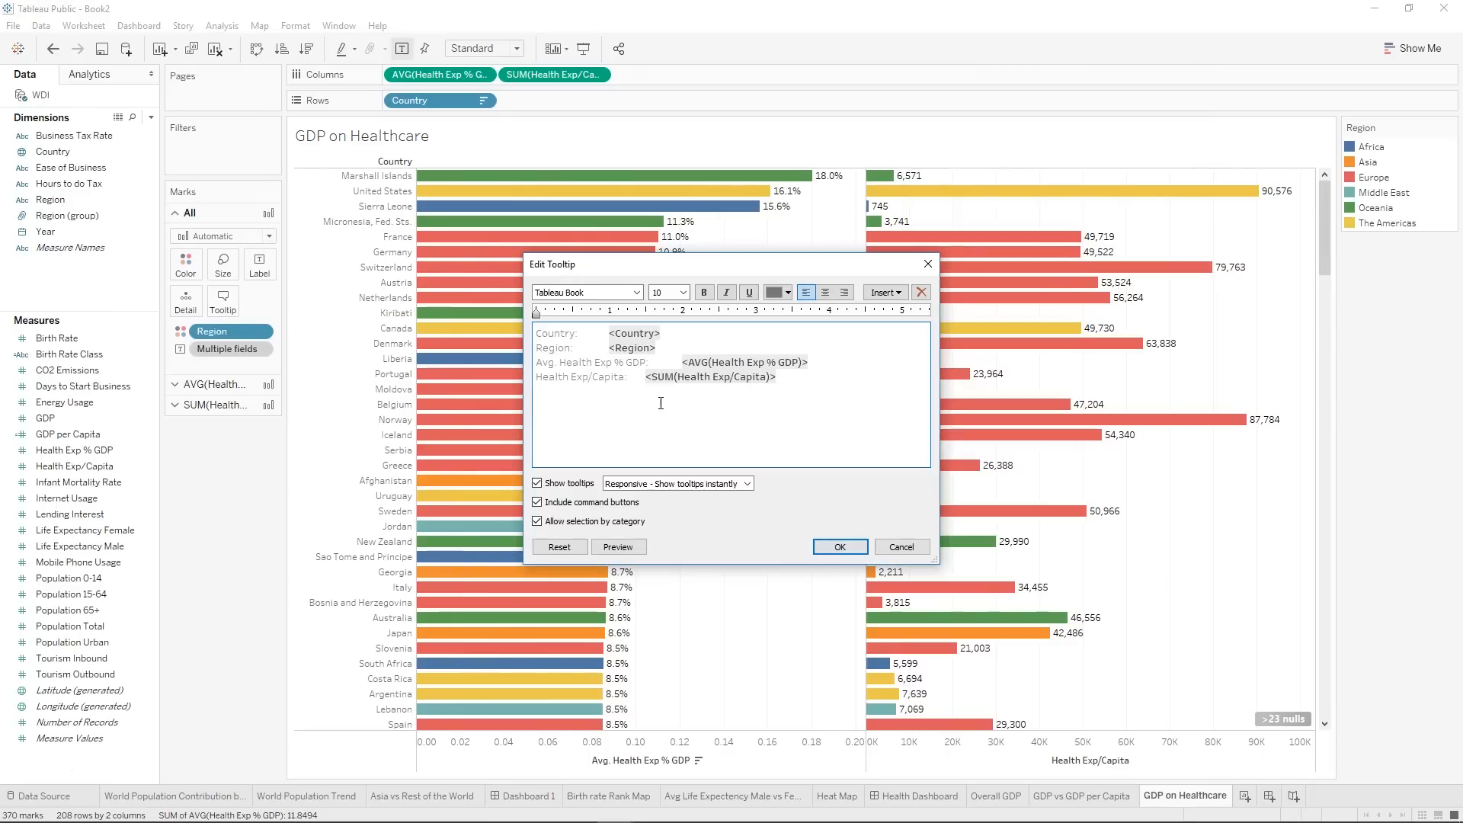
triple_click(642, 349)
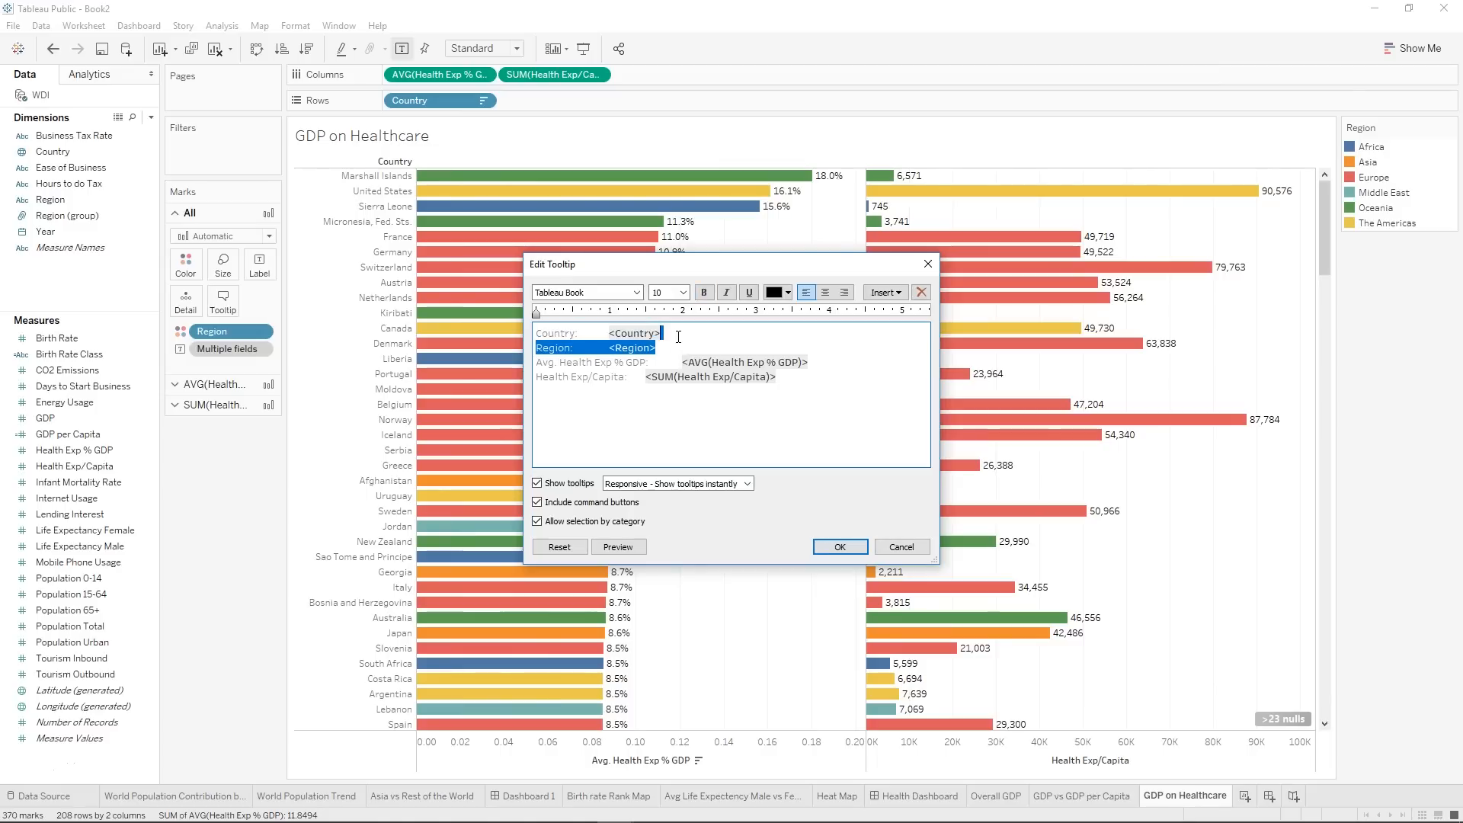
key(Delete)
drag(612, 342, 531, 333)
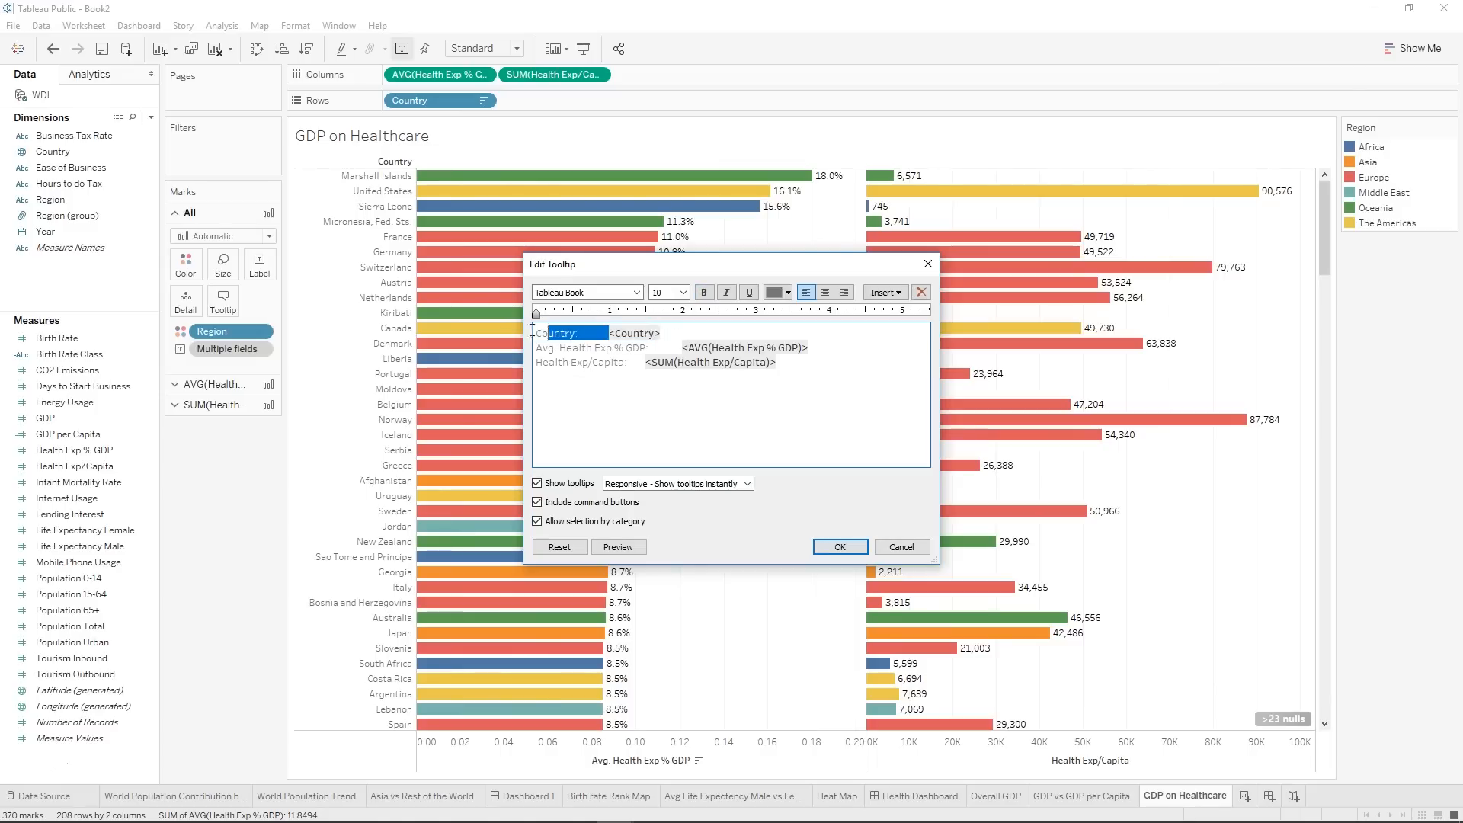
key(Delete)
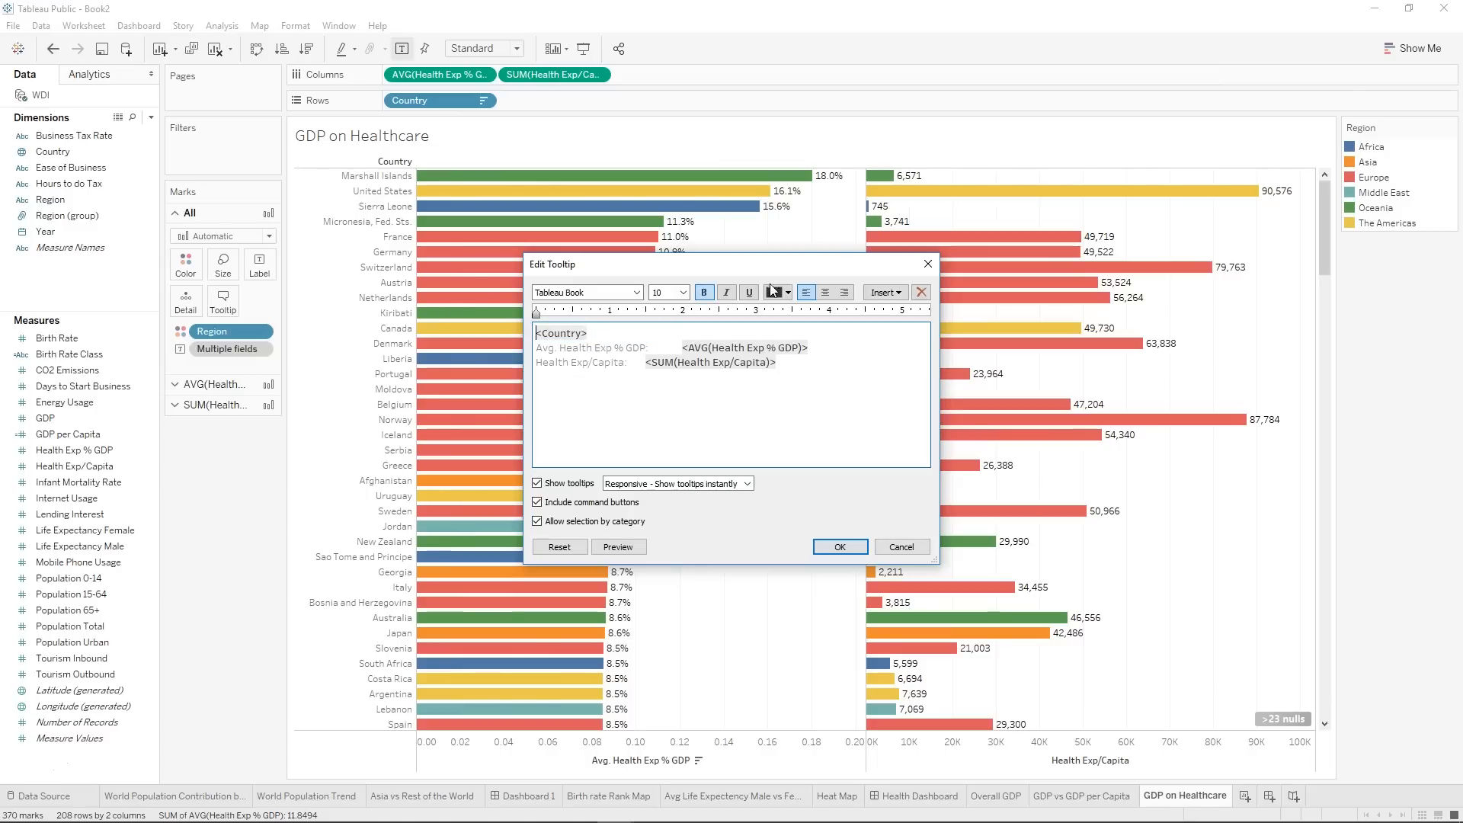
click(826, 298)
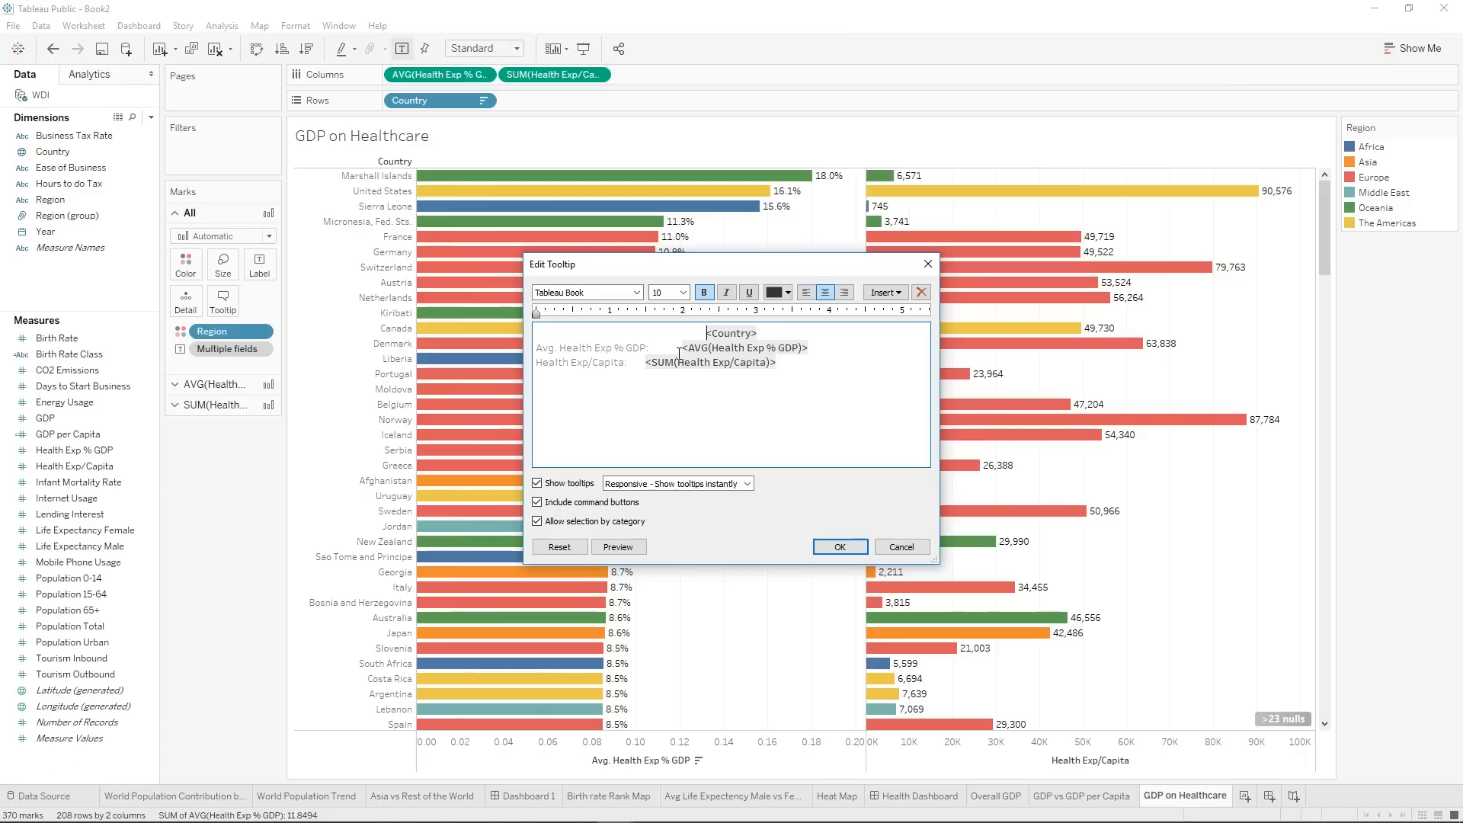
Change the tooltip's second line to "Spends <AVG(Health Exp % GDP)> on Healthcare", remove the Health Exp/Capita line, and check the tooltip on the bars.
drag(679, 346, 510, 350)
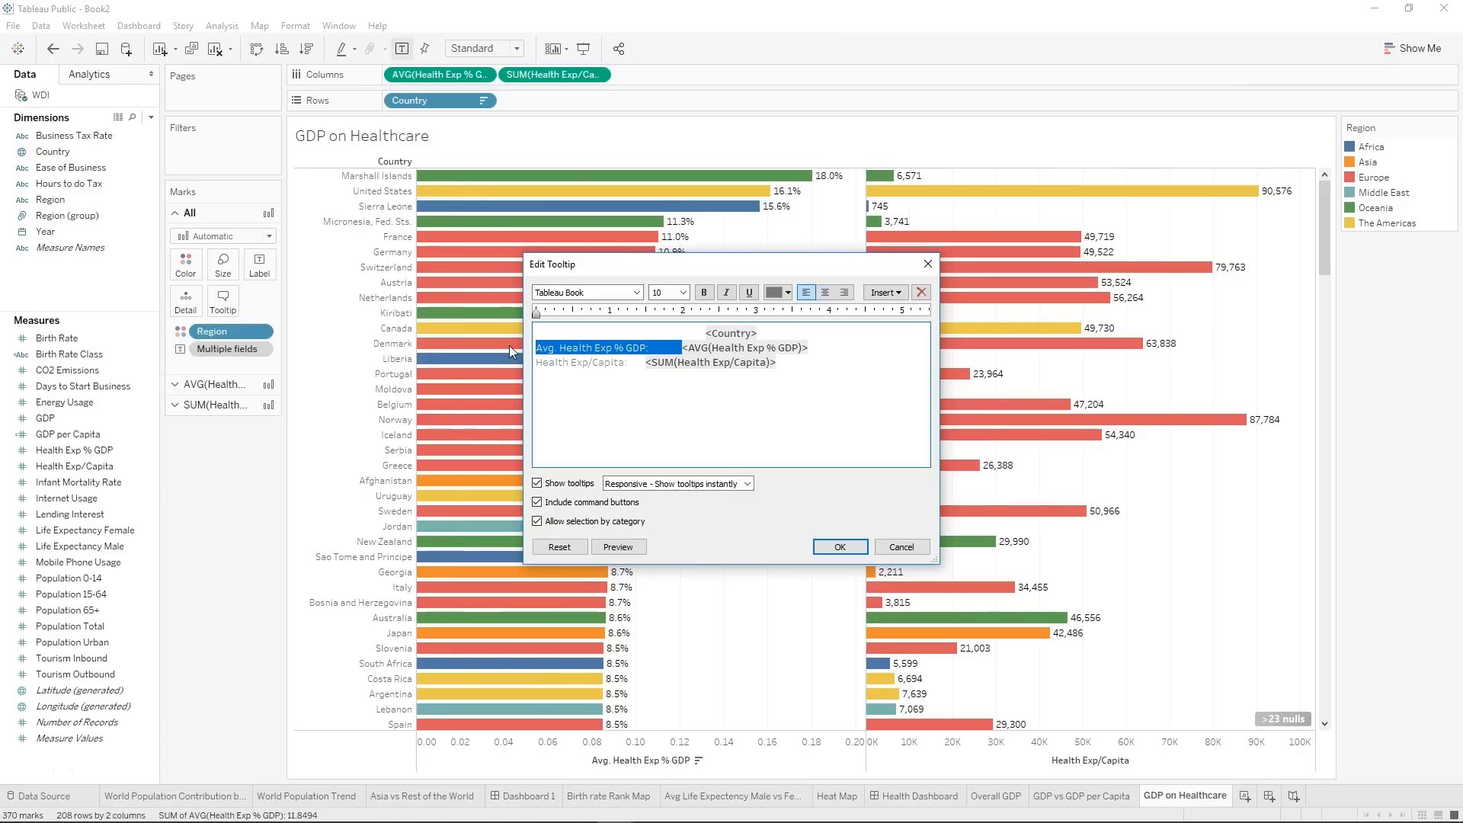
text(spends)
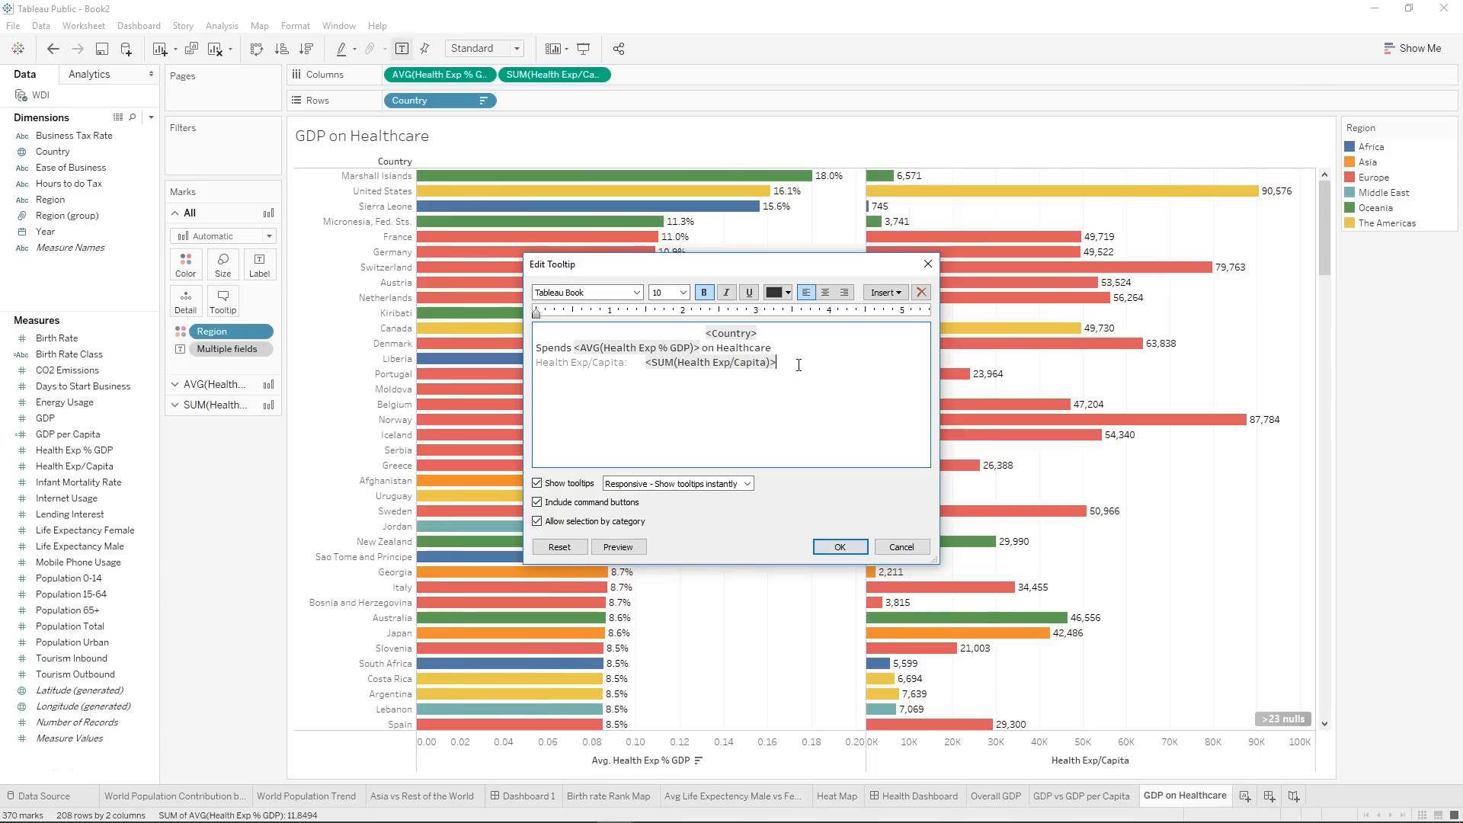
key(shift+Up)
key(BackSpace)
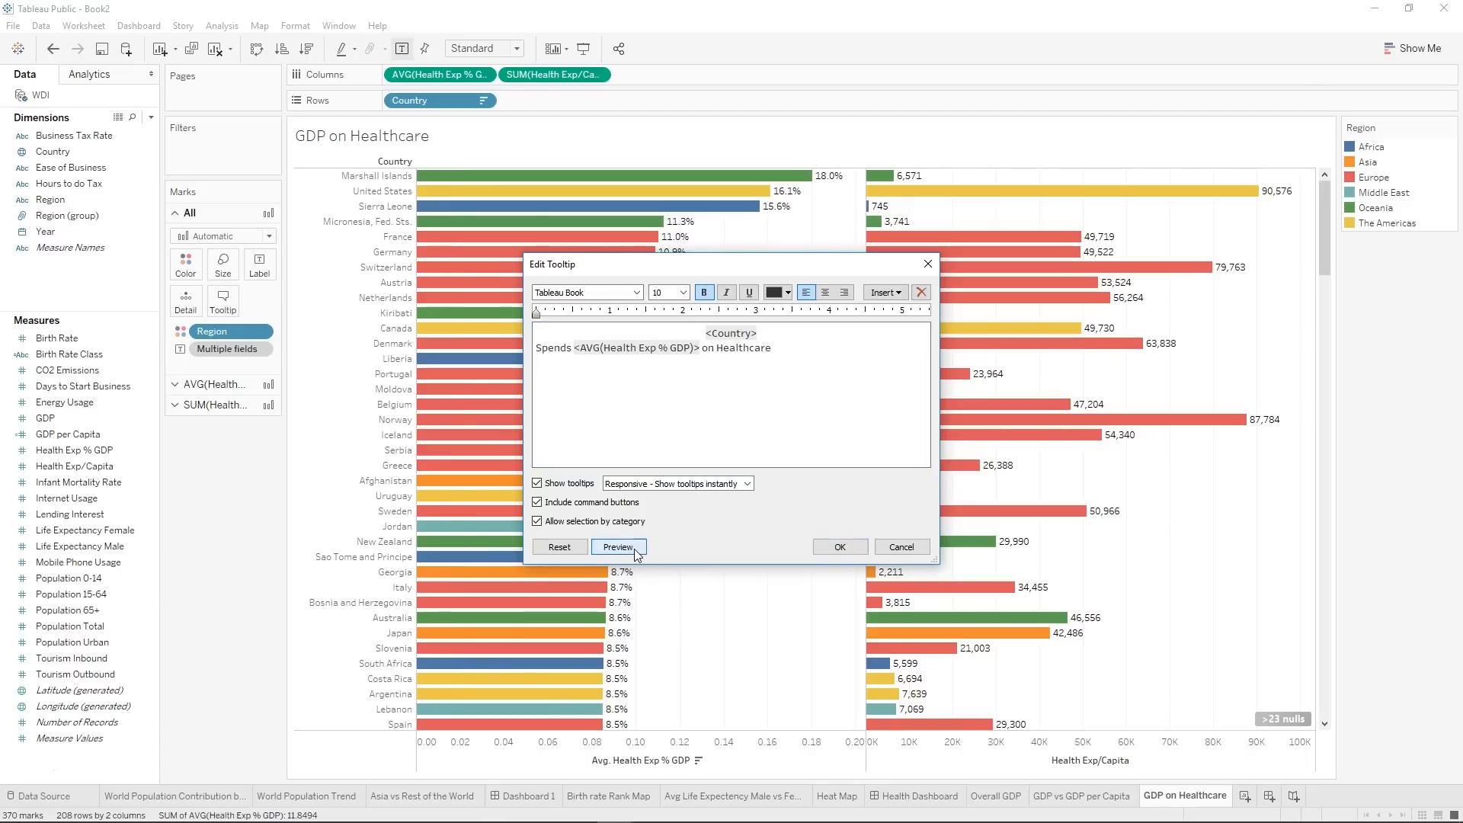
mouse_move(634, 548)
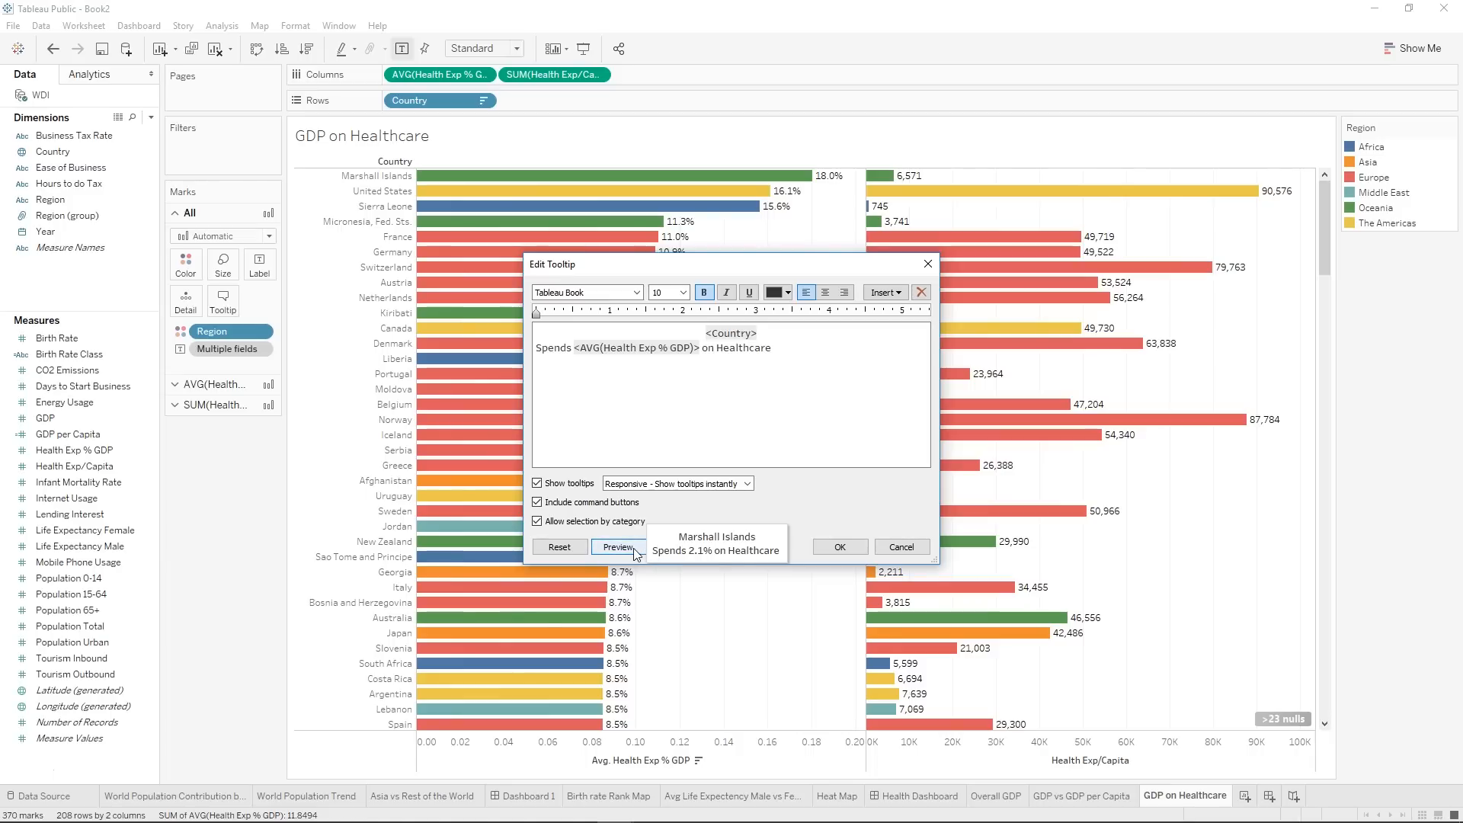
click(838, 548)
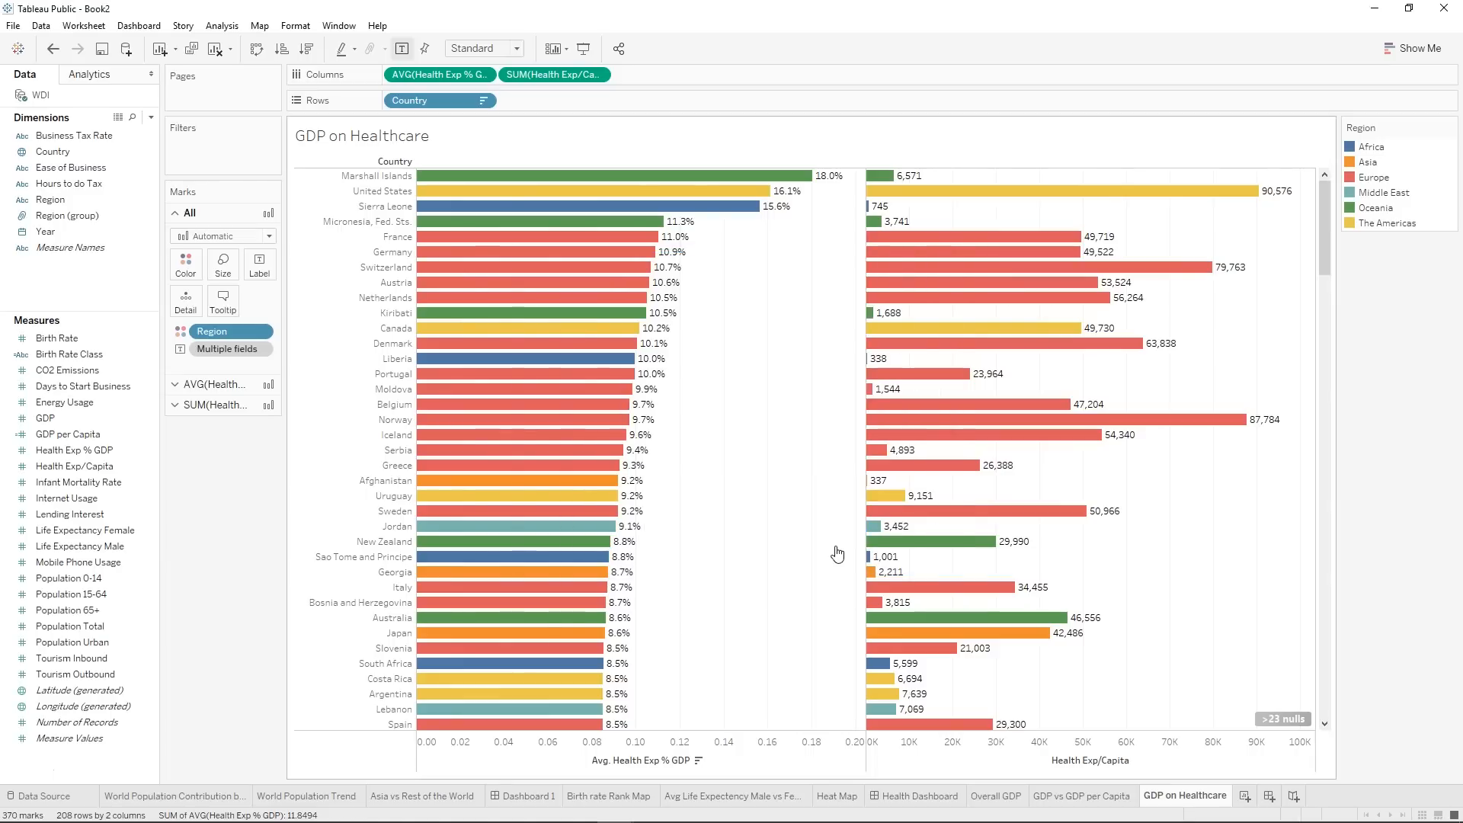
mouse_move(686, 180)
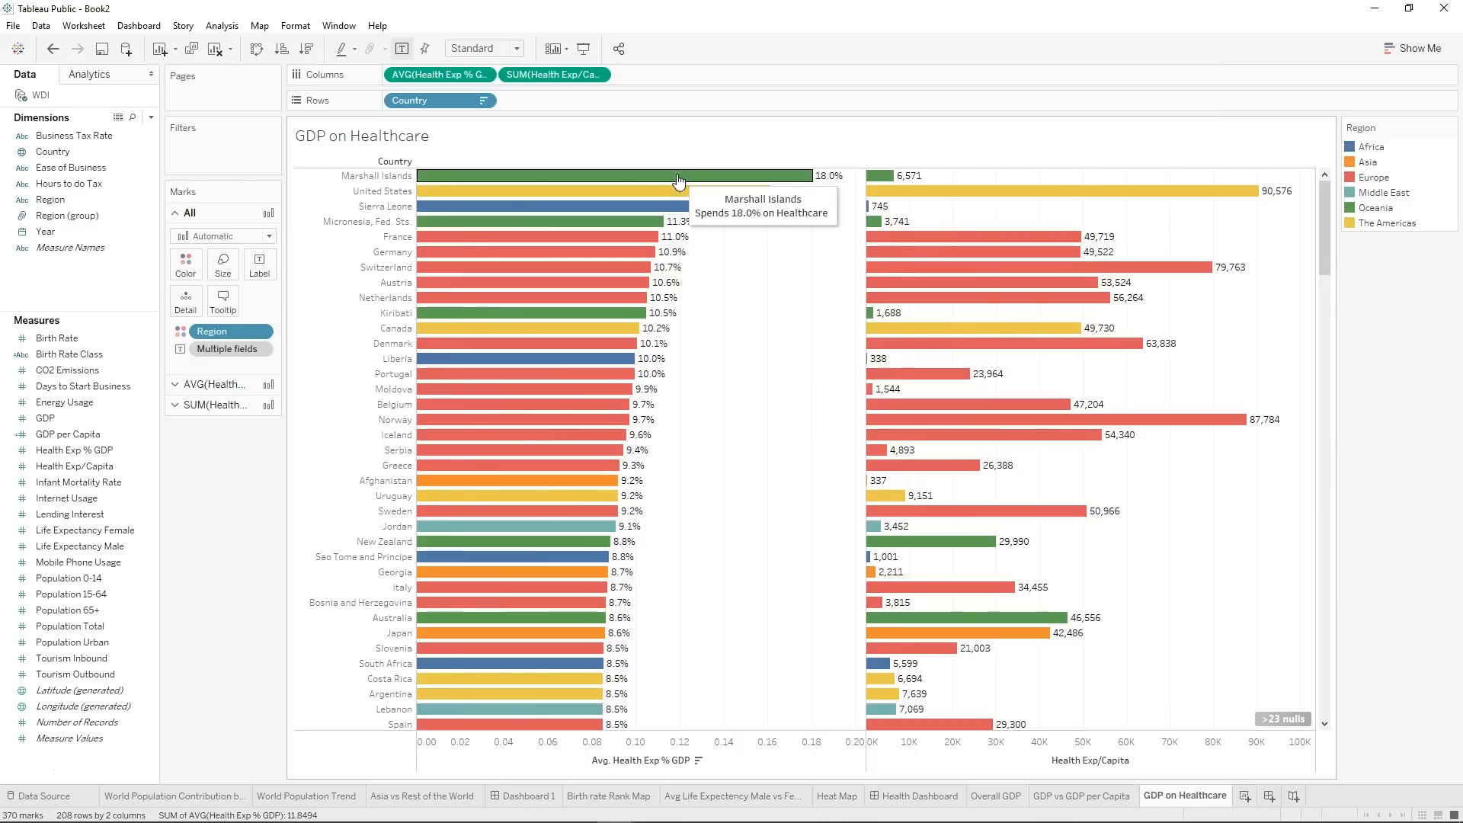
mouse_move(608, 336)
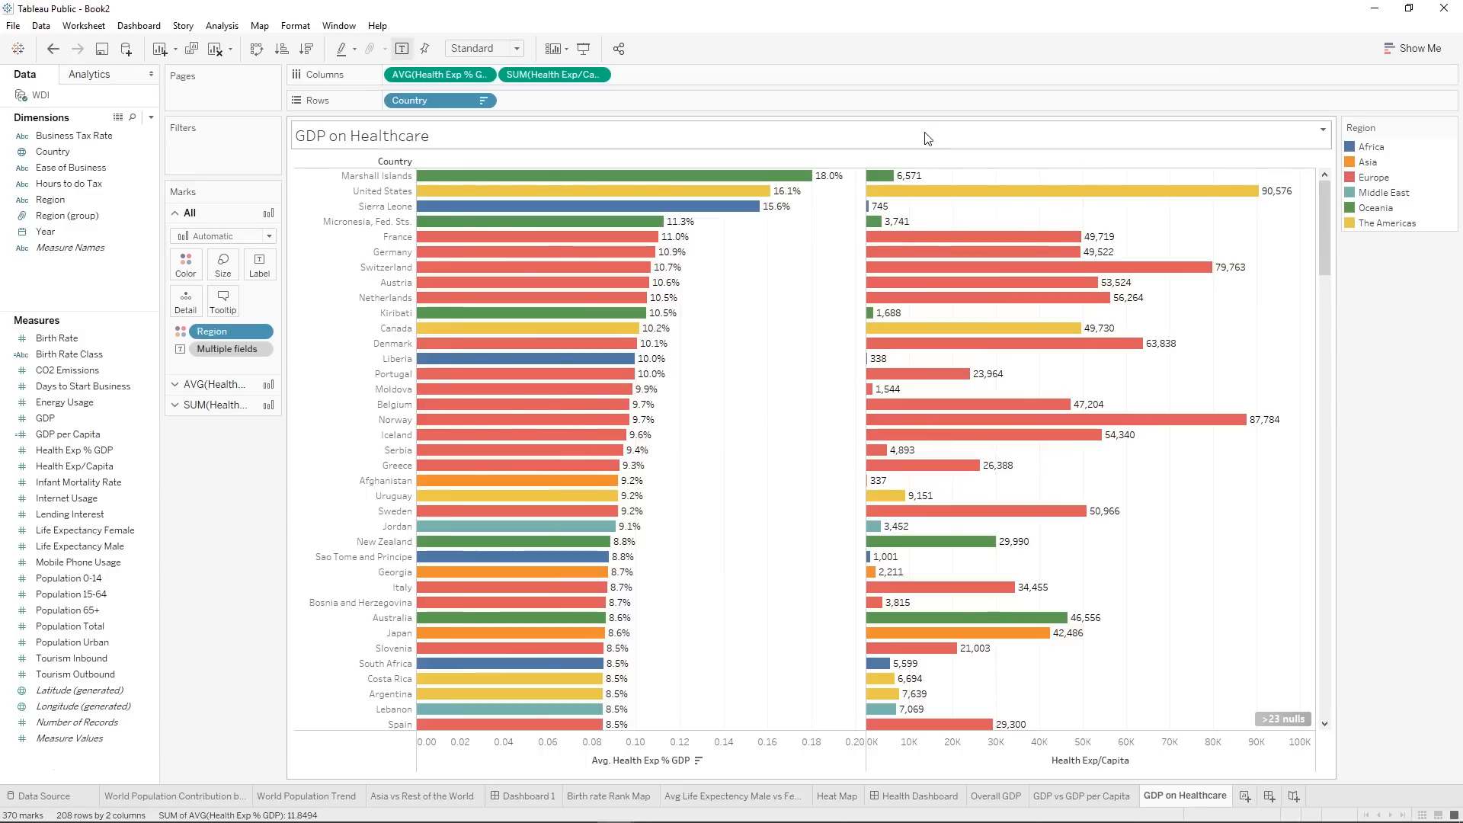
mouse_move(810, 297)
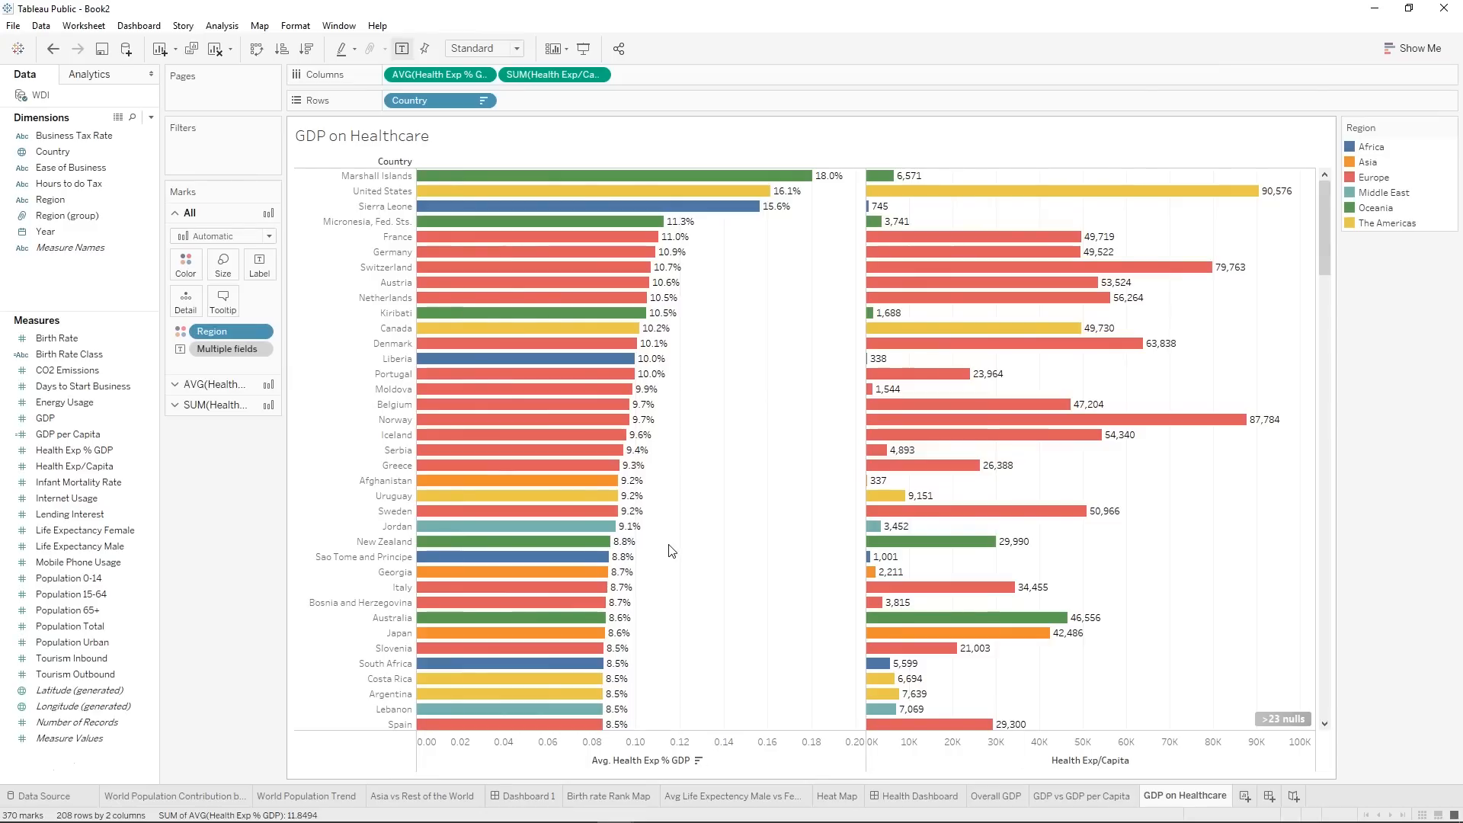
Create a new dashboard and set its size to Automatic.
click(1267, 796)
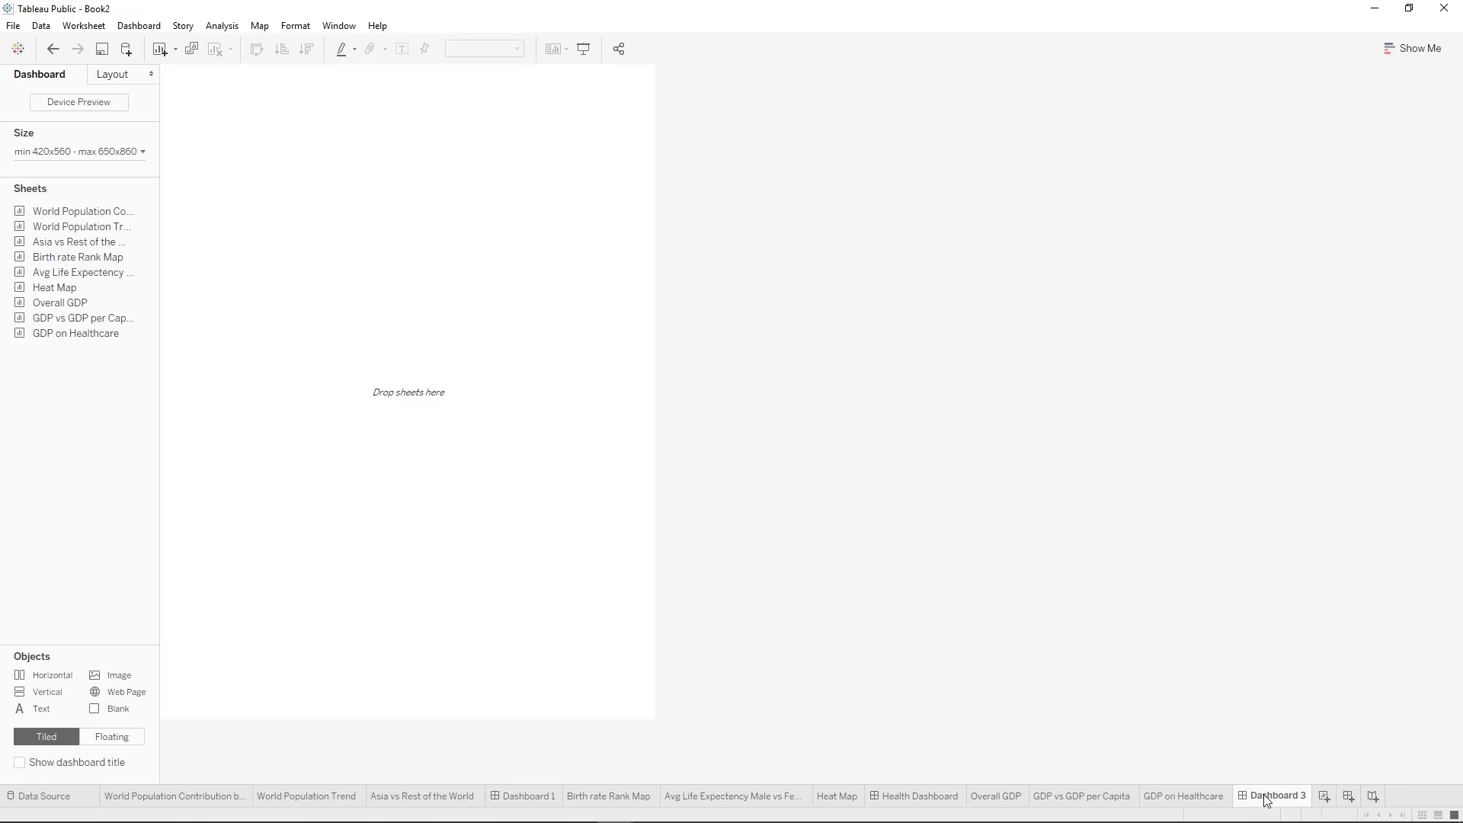
click(100, 151)
click(106, 176)
click(107, 207)
click(175, 433)
Add the Overall GDP map to the dashboard with GDP on Healthcare beside it and GDP vs GDP per Capita below the map.
drag(81, 301, 490, 393)
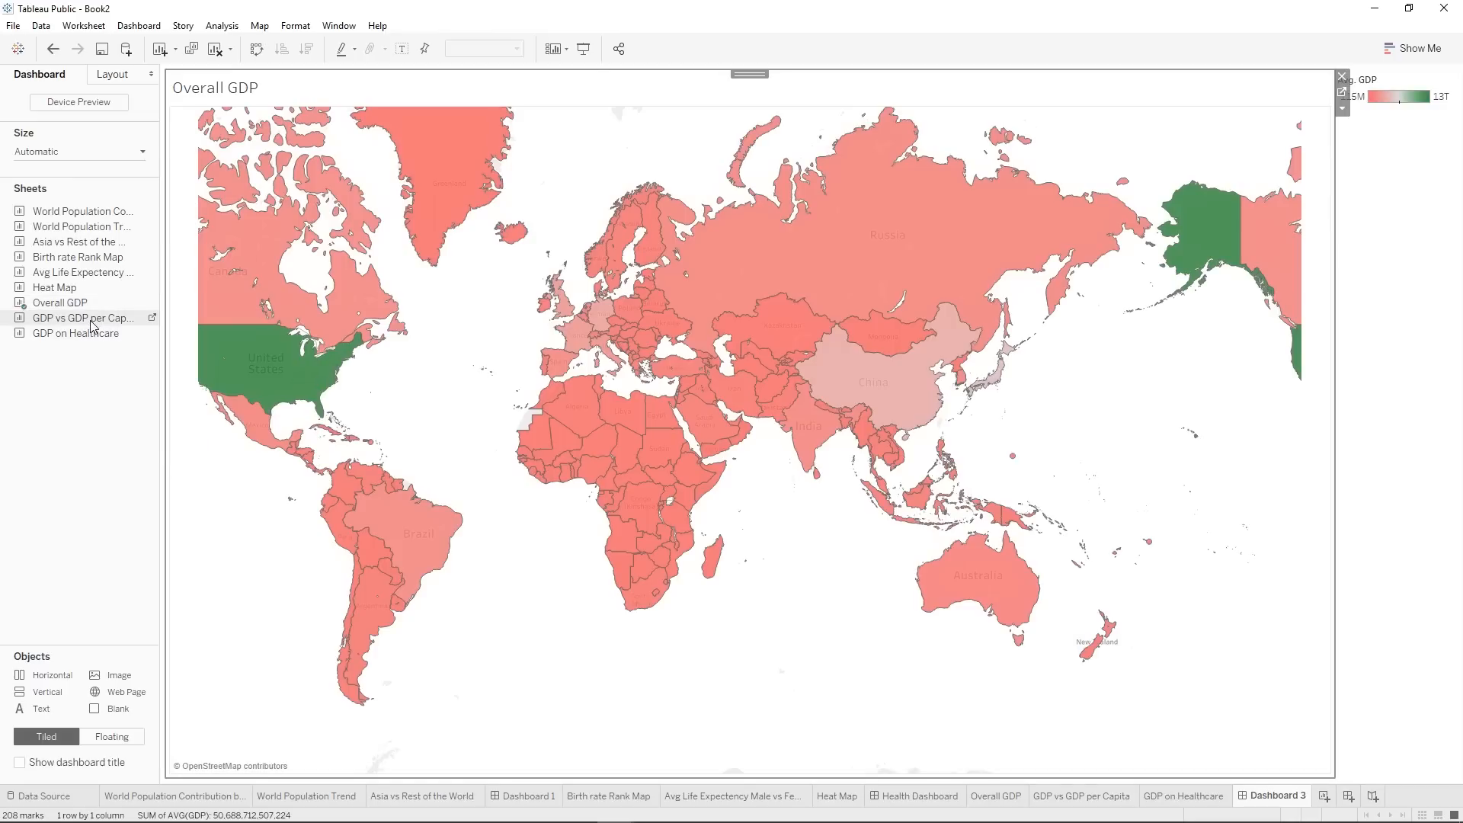
mouse_move(85, 338)
mouse_down()
mouse_move(788, 378)
mouse_move(1104, 435)
mouse_up()
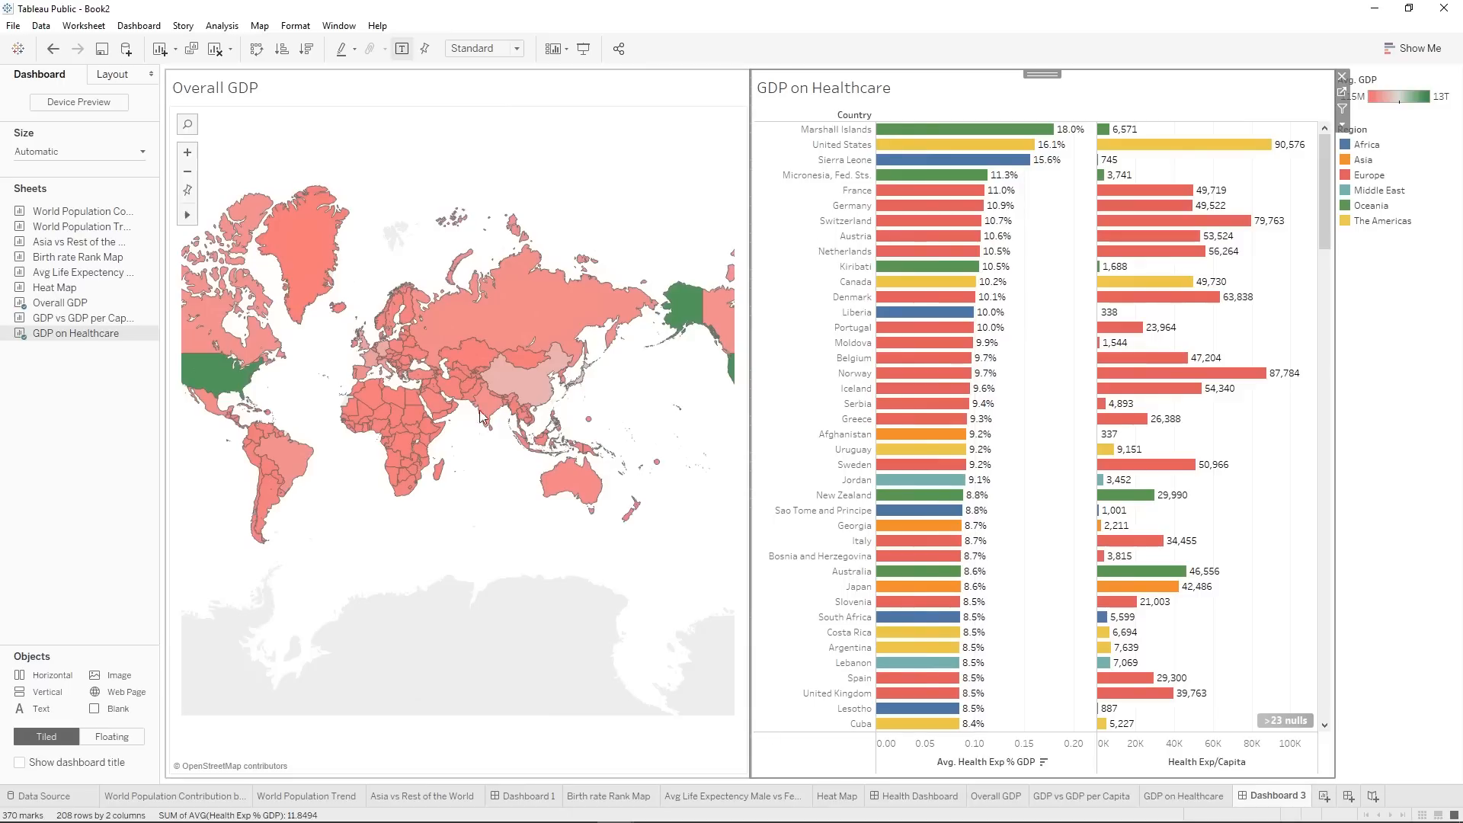
drag(61, 318, 391, 657)
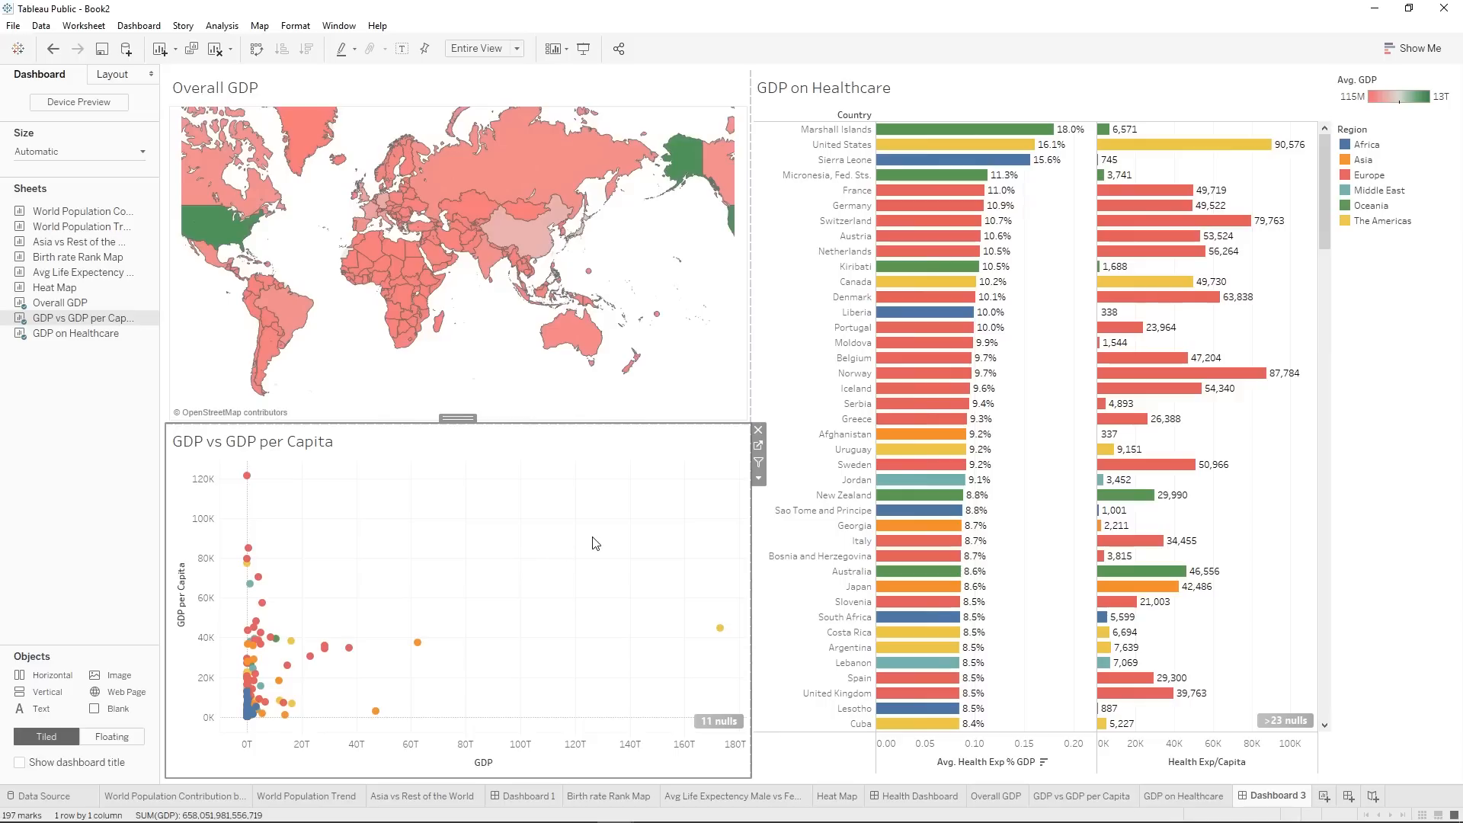
Add a horizontal container across the top of the dashboard and move the Avg. GDP and Region legends into it side by side.
click(1405, 430)
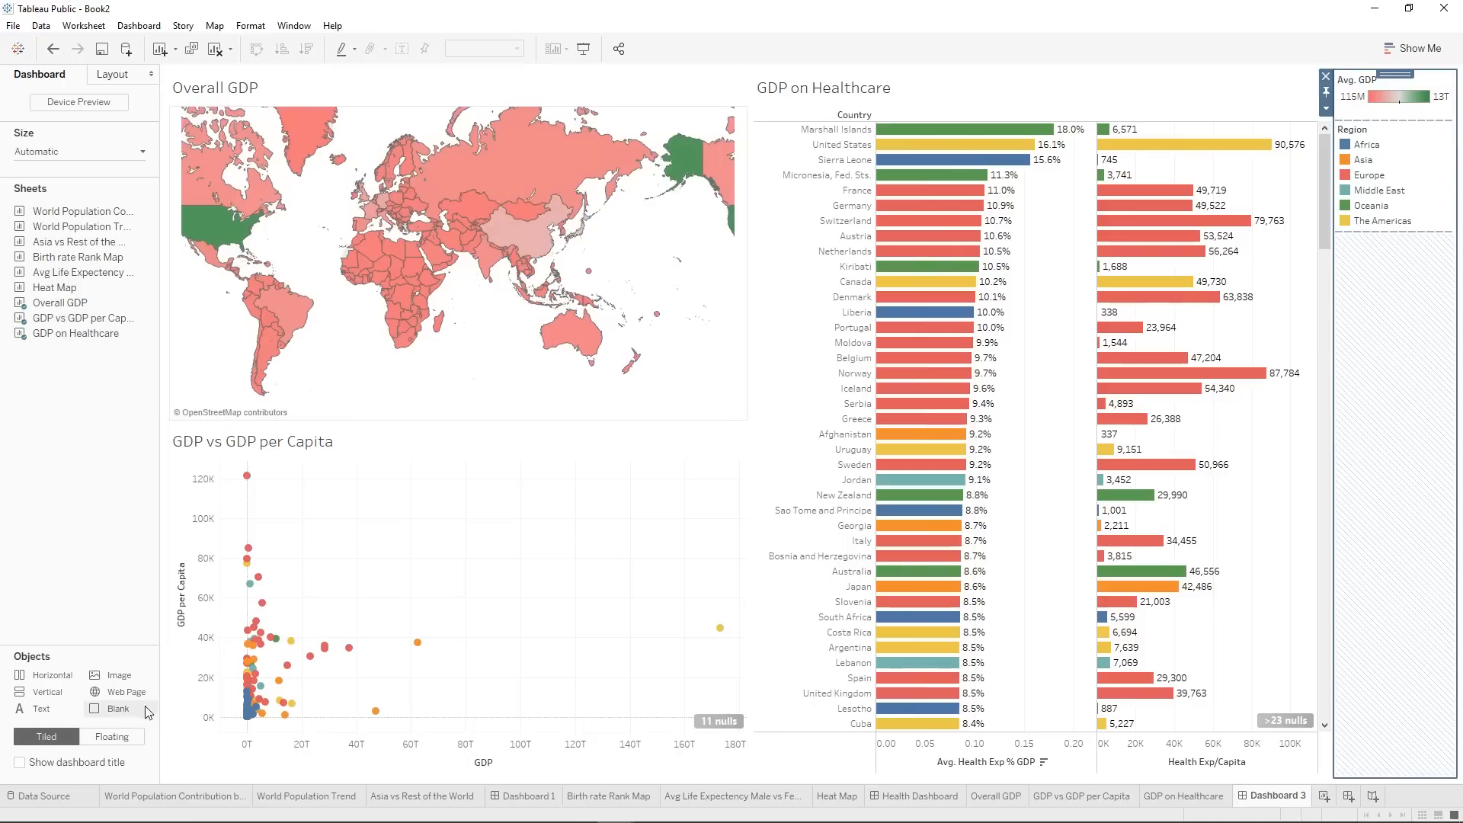
drag(27, 678, 545, 72)
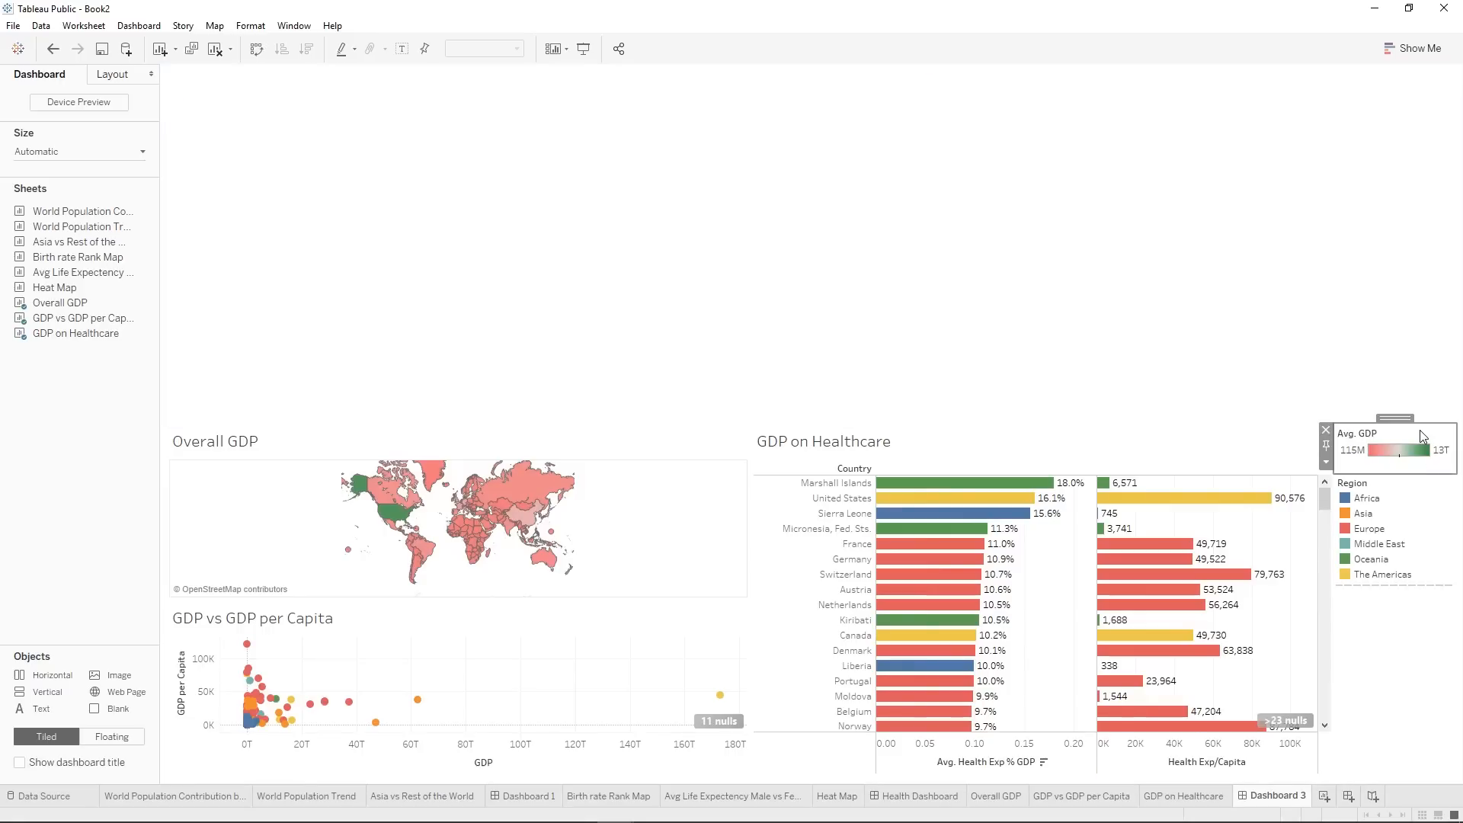
drag(1395, 417, 1180, 326)
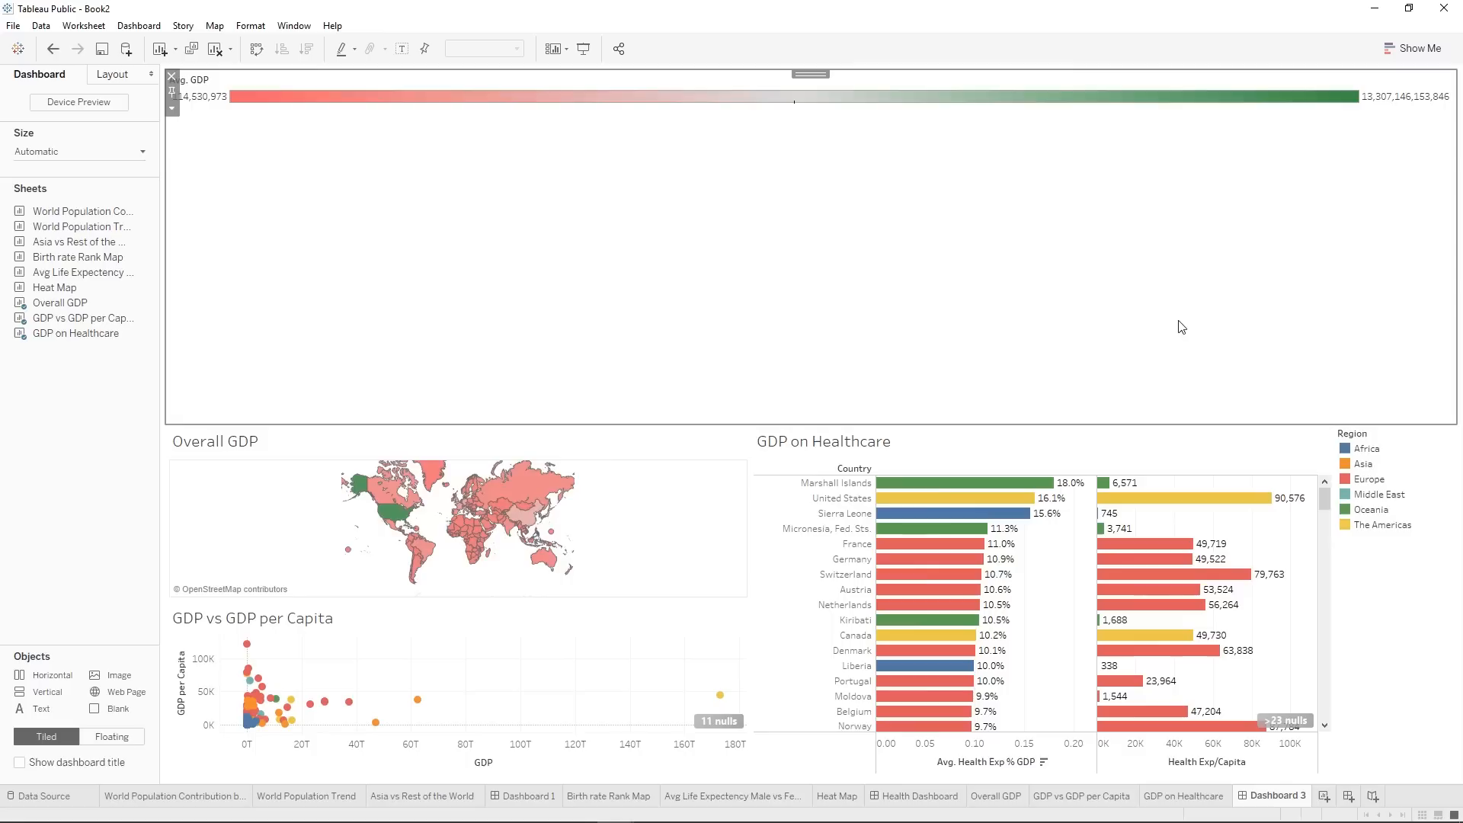
click(1376, 452)
drag(1398, 417, 1415, 339)
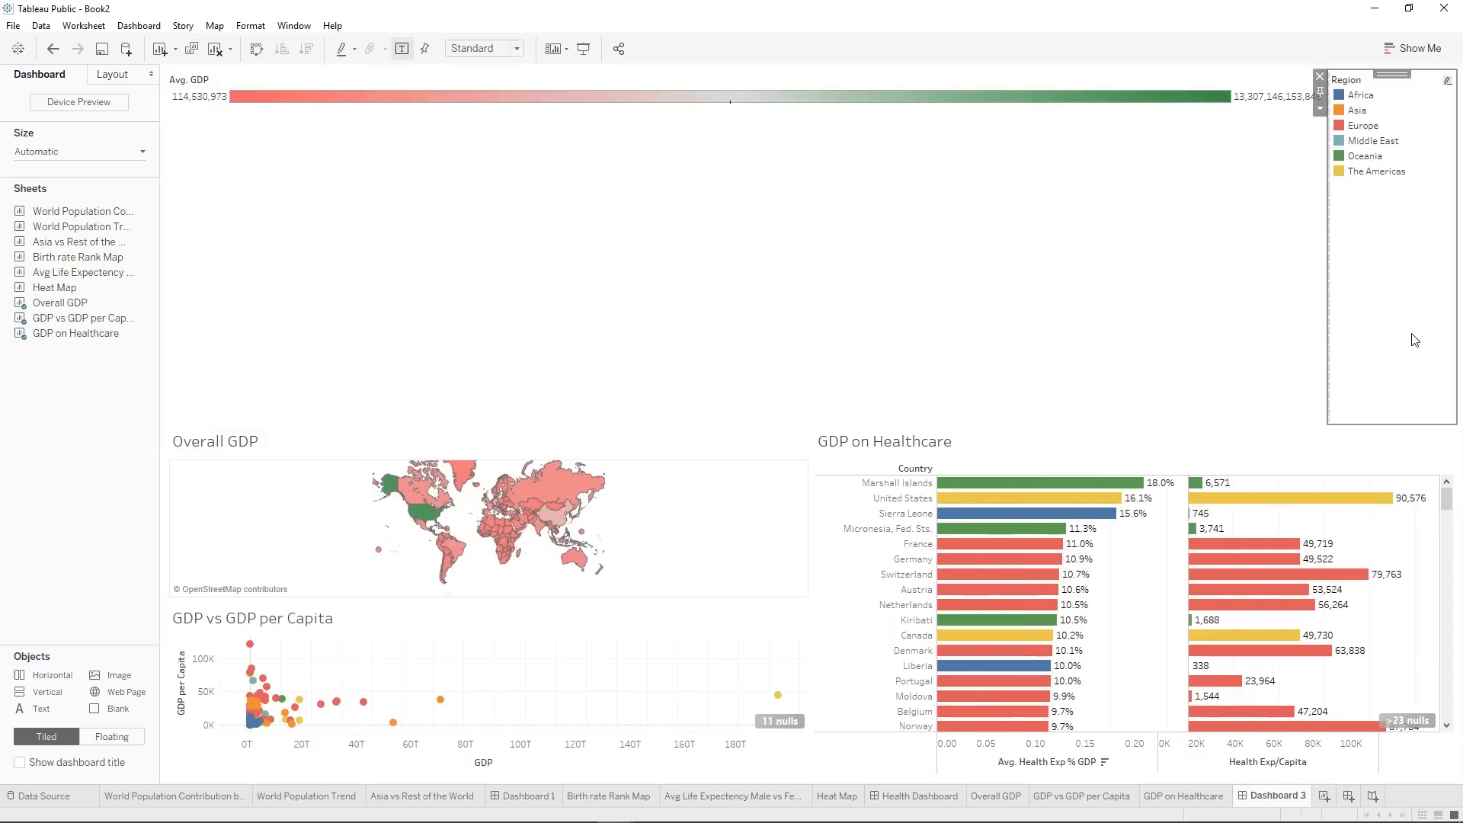
Move GDP on Healthcare into a full-height column beside the other views and shrink the legend container to enlarge the map and scatter.
click(1119, 345)
click(1172, 444)
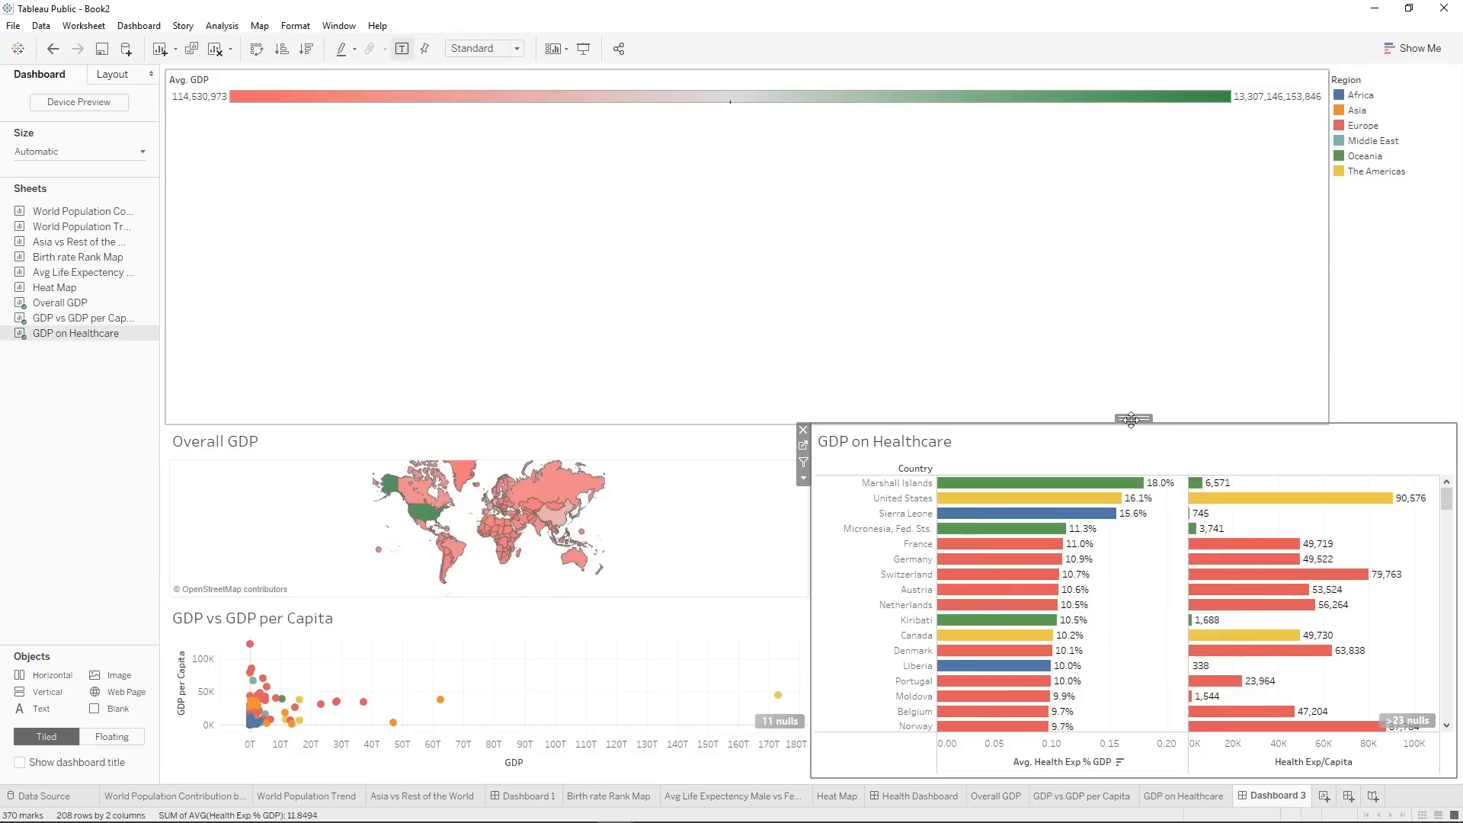
mouse_move(1131, 420)
mouse_down()
mouse_move(1346, 375)
mouse_move(1447, 391)
mouse_move(1451, 406)
mouse_up()
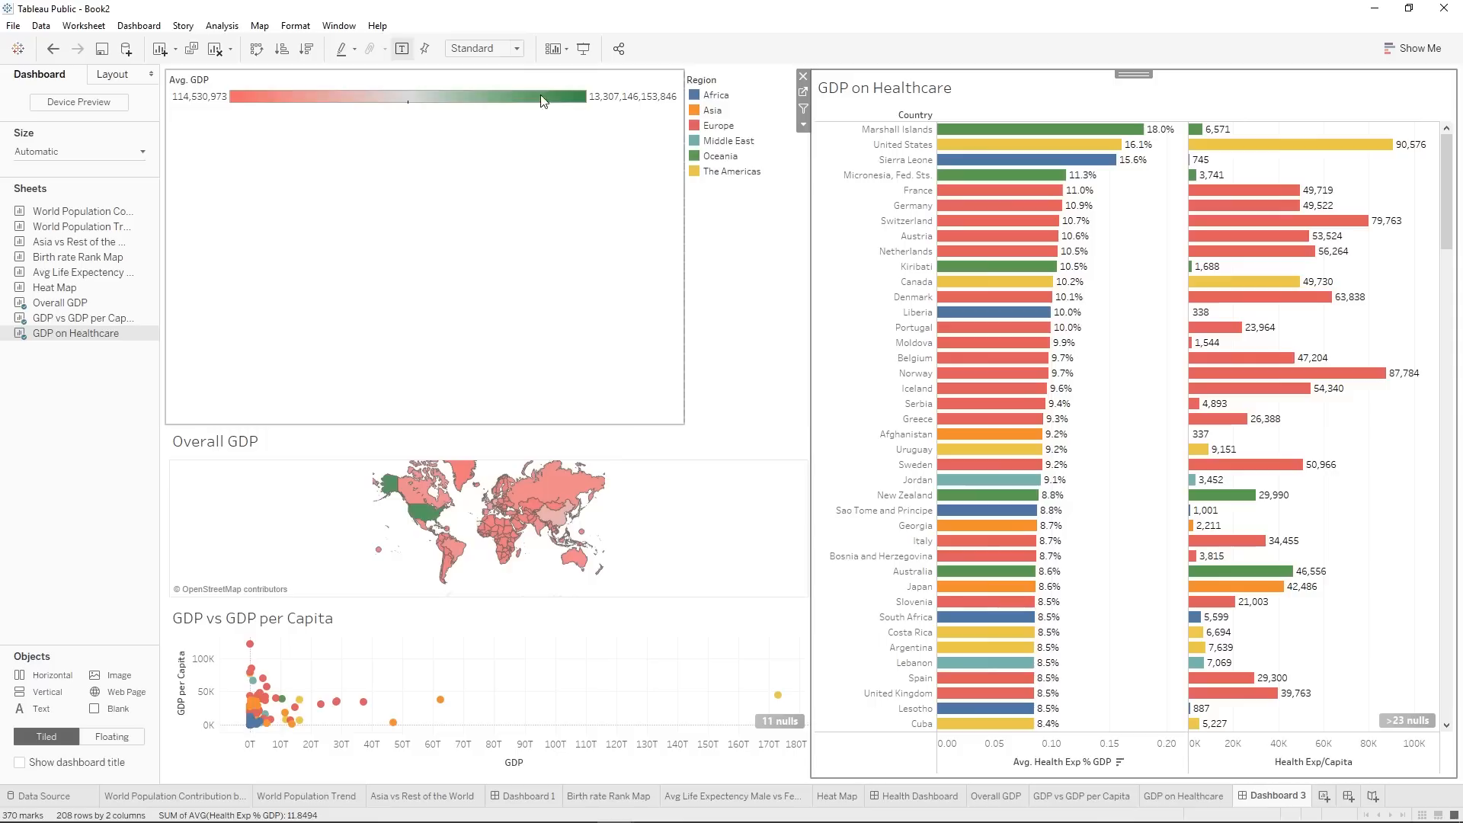
drag(620, 424, 591, 189)
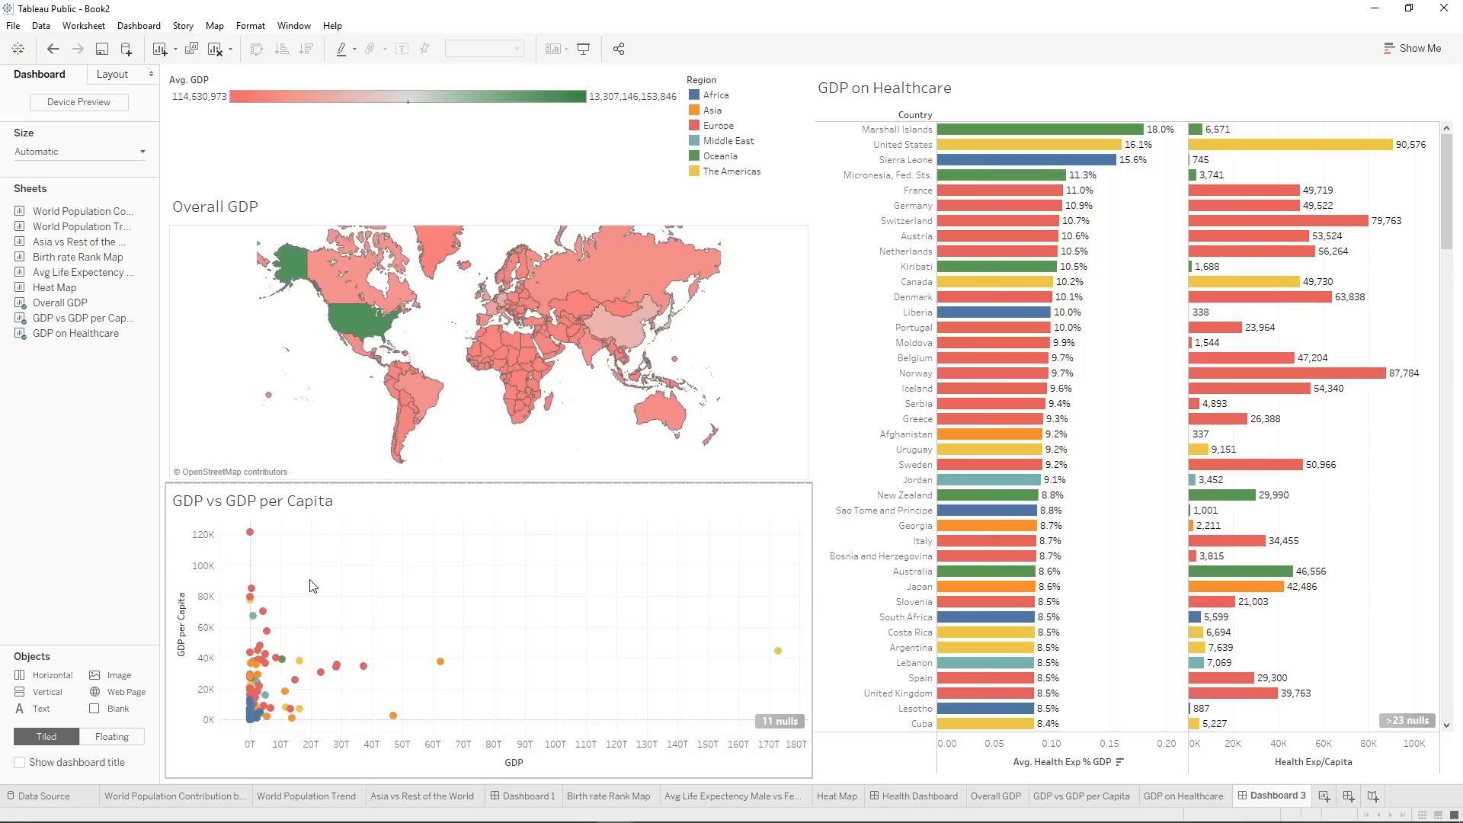
Try excluding the highest-GDP outlier point from the GDP vs GDP per Capita scatter and undo the exclusion.
mouse_move(777, 653)
right_click(780, 647)
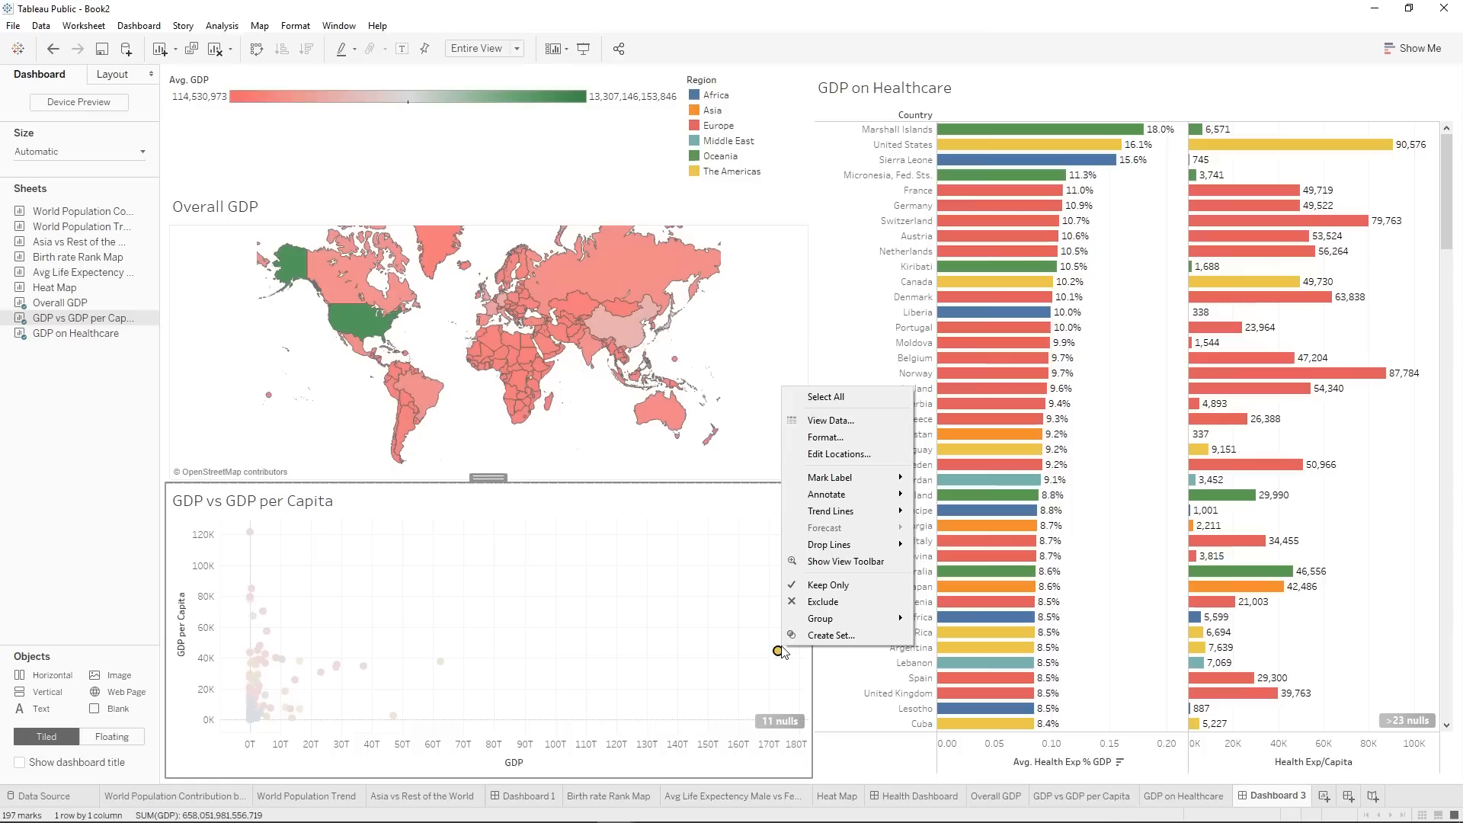
click(838, 602)
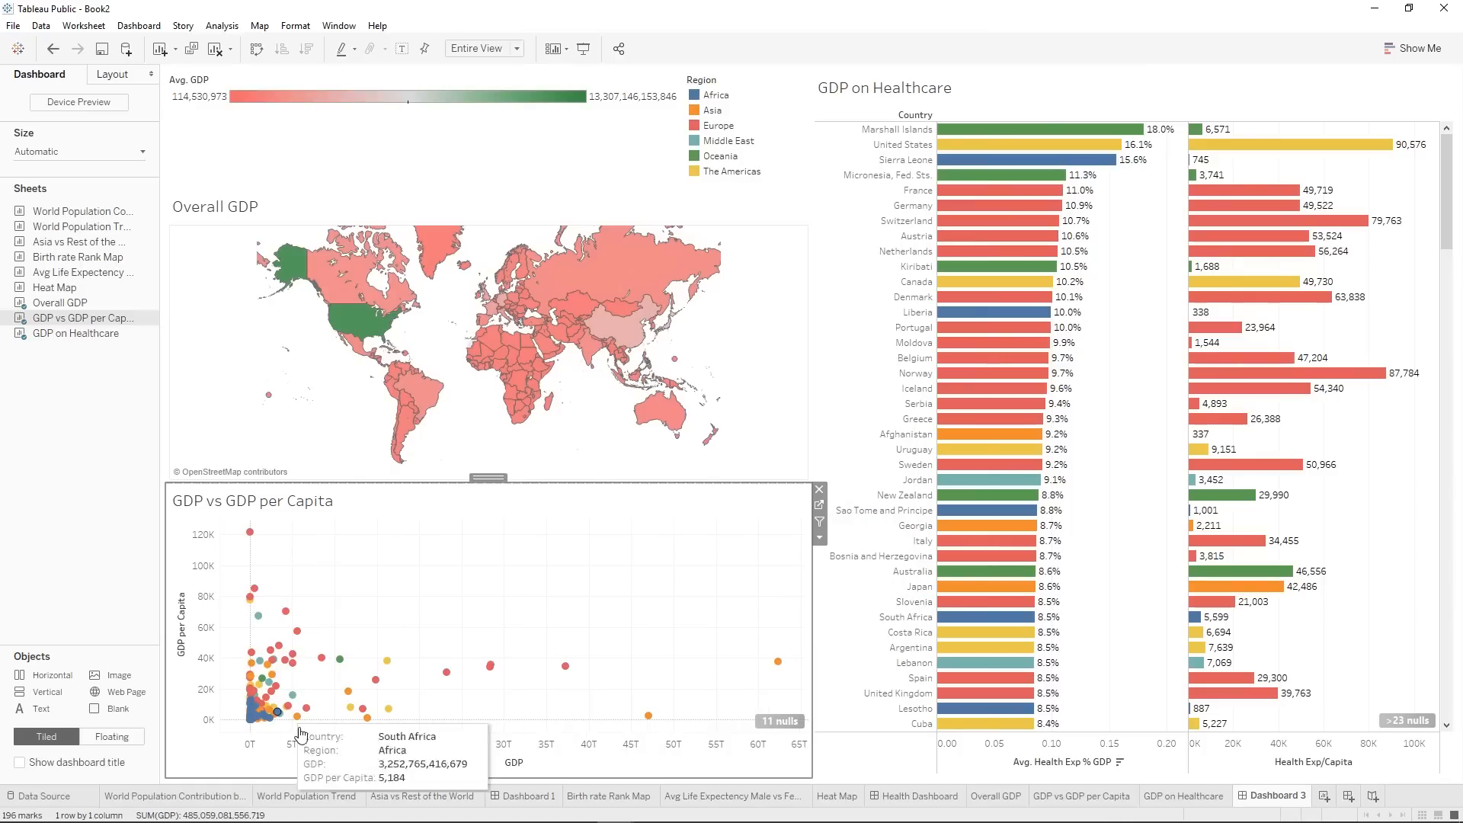
click(54, 49)
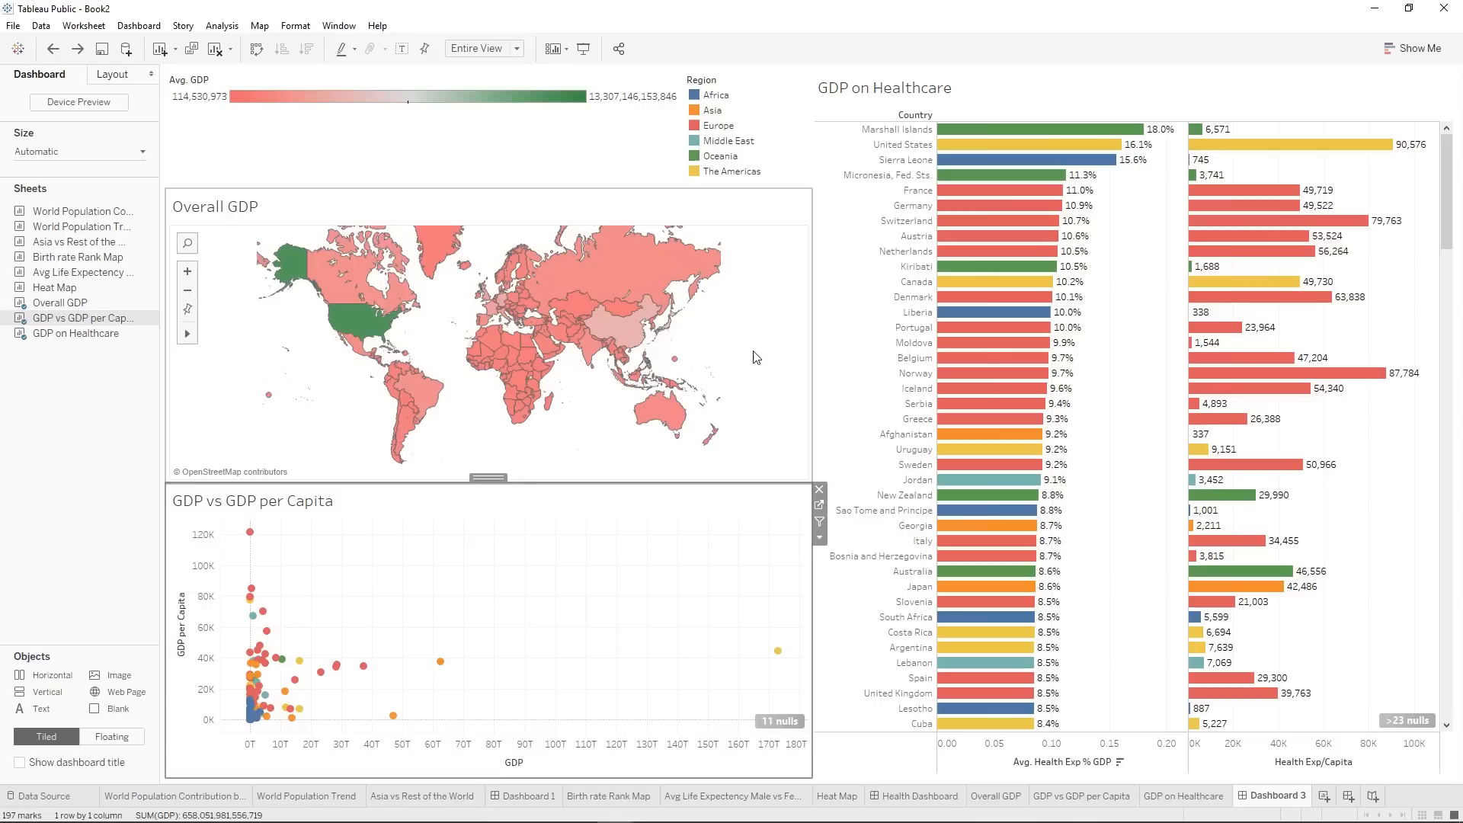
Go to the Overall GDP sheet from the dashboard and add a Country filter that uses all values.
mouse_move(1045, 145)
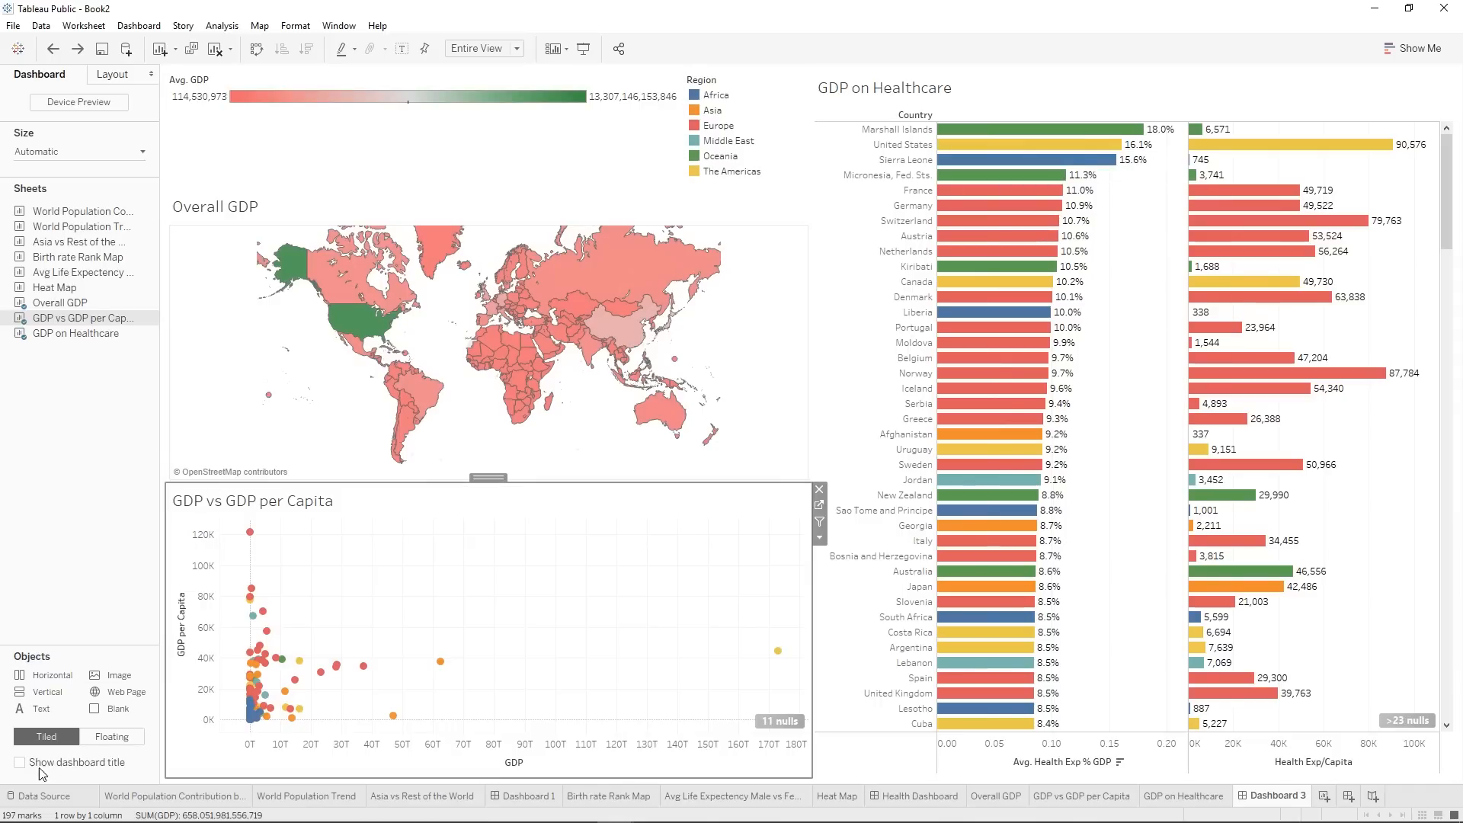
click(742, 270)
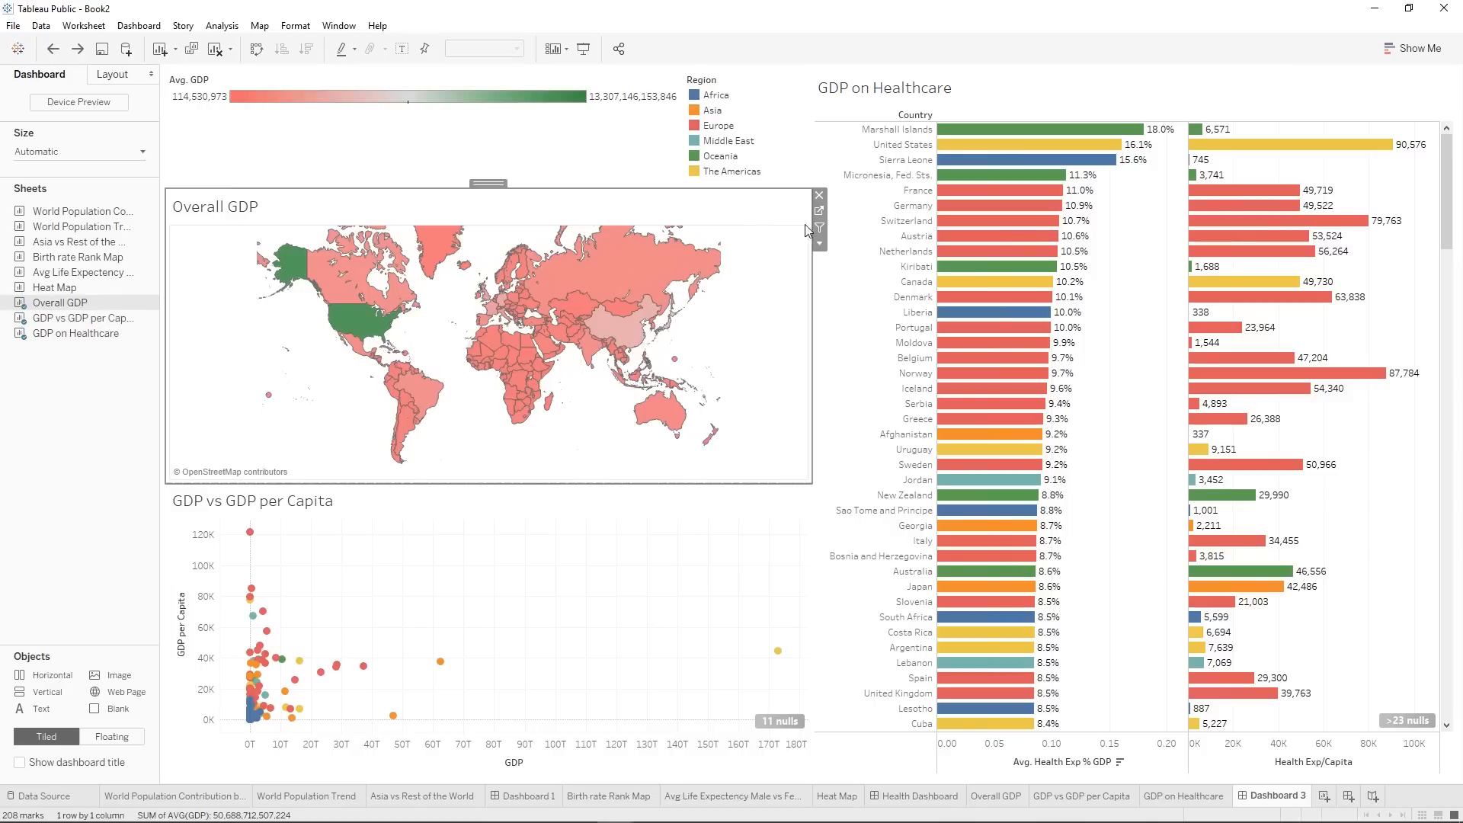
click(819, 243)
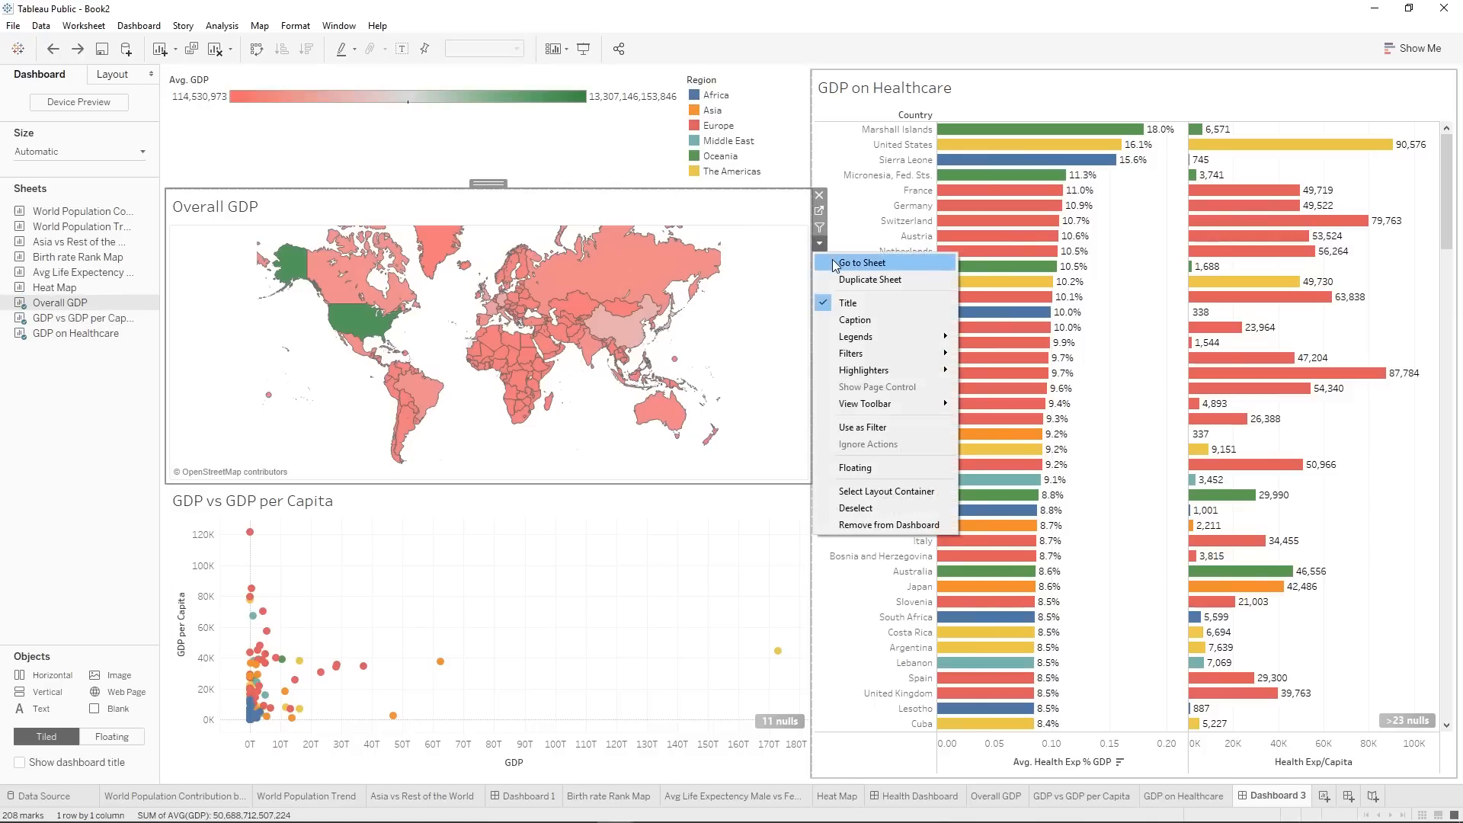
click(845, 263)
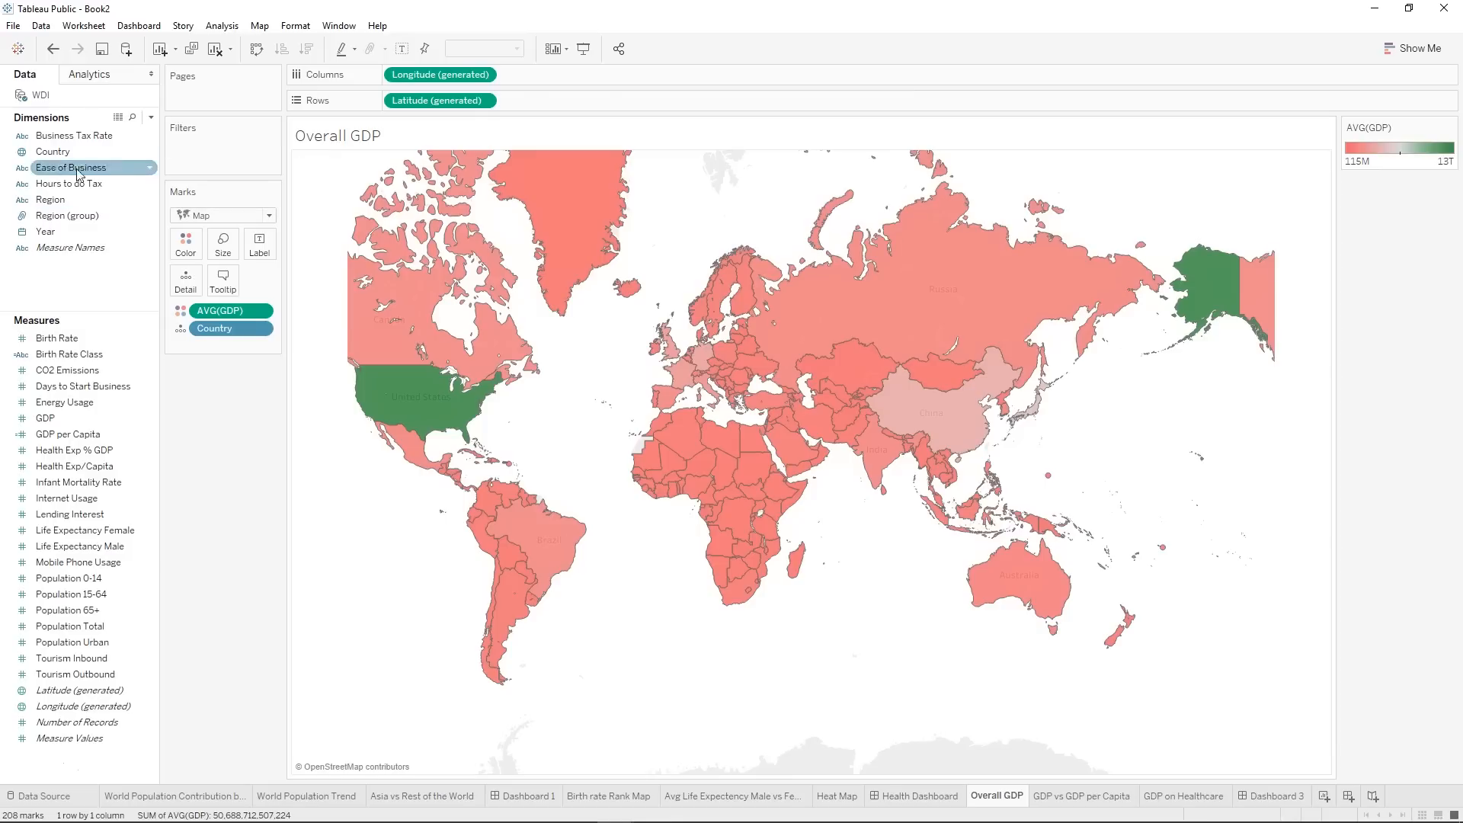
drag(54, 151, 167, 169)
click(732, 263)
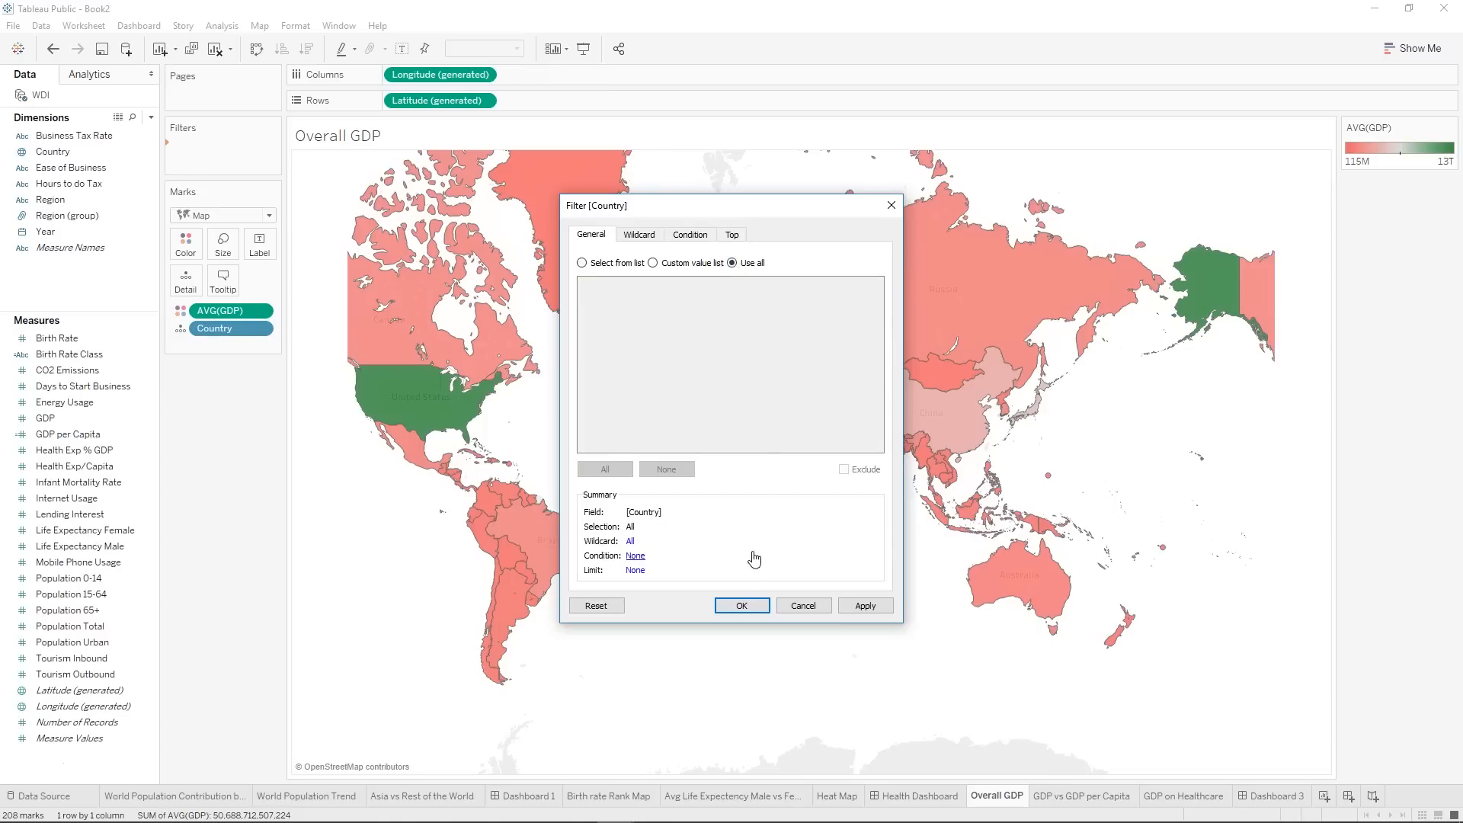
click(741, 605)
right_click(199, 151)
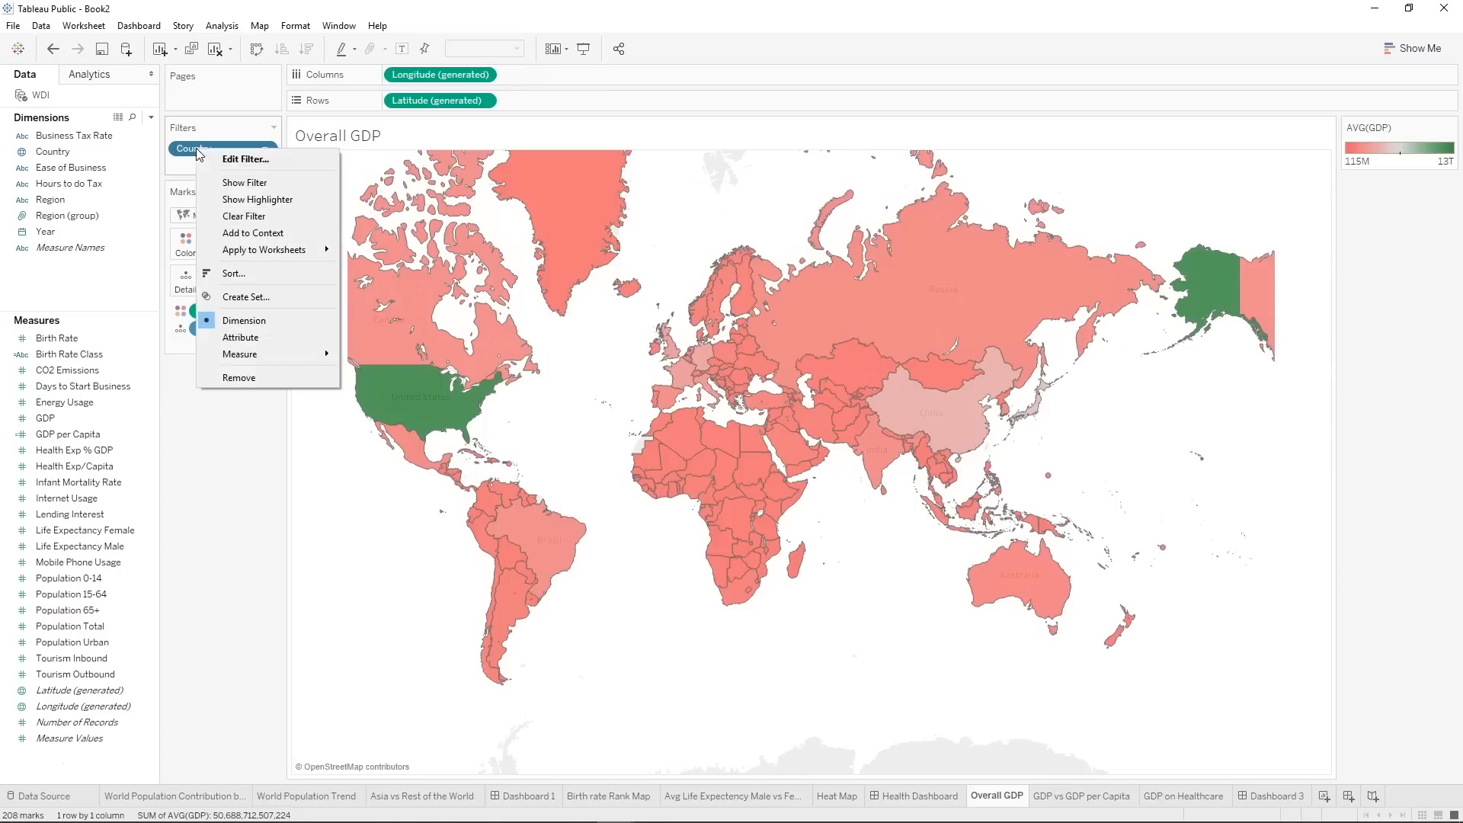
mouse_move(301, 250)
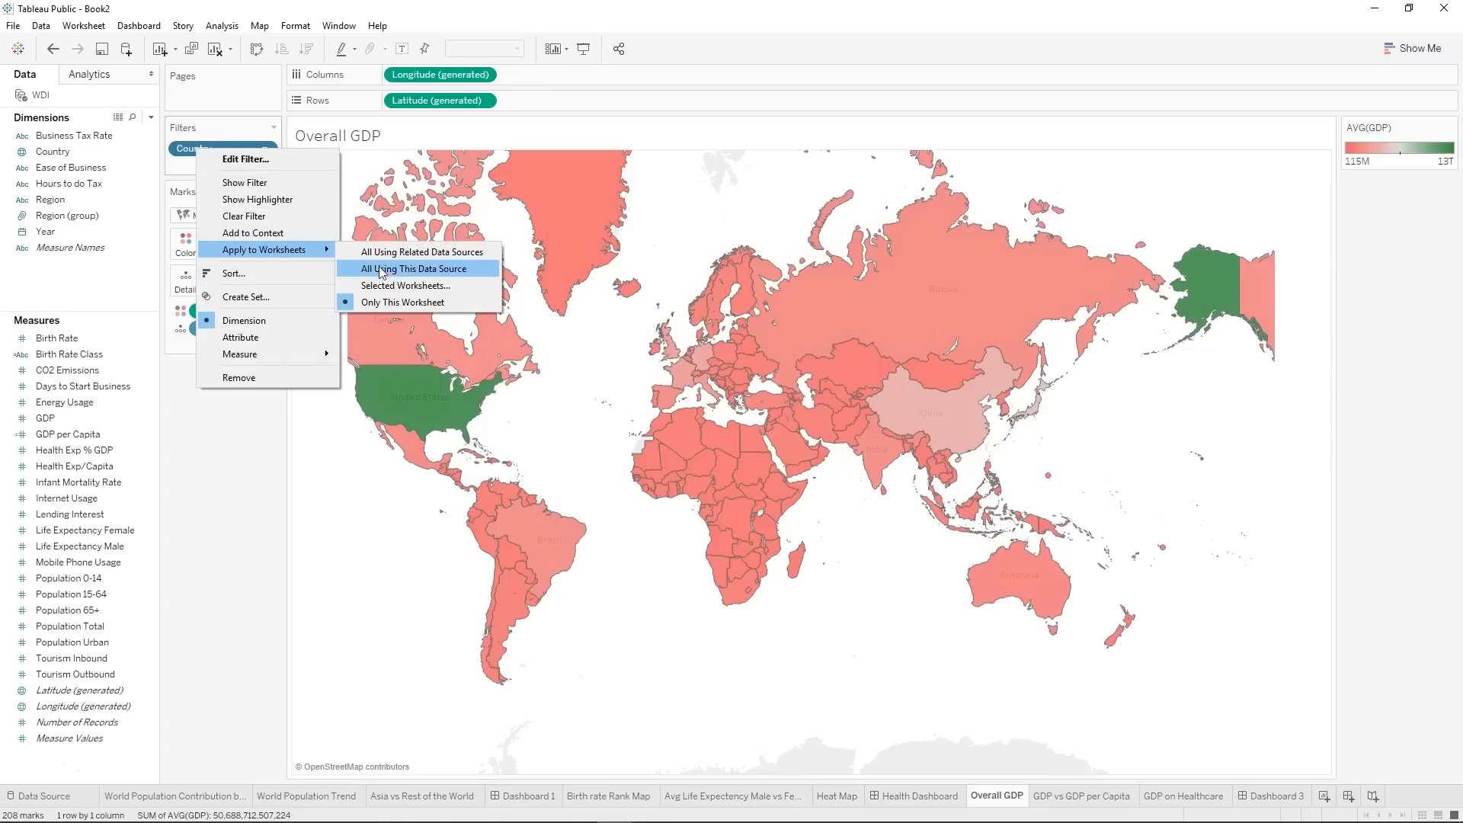
click(398, 287)
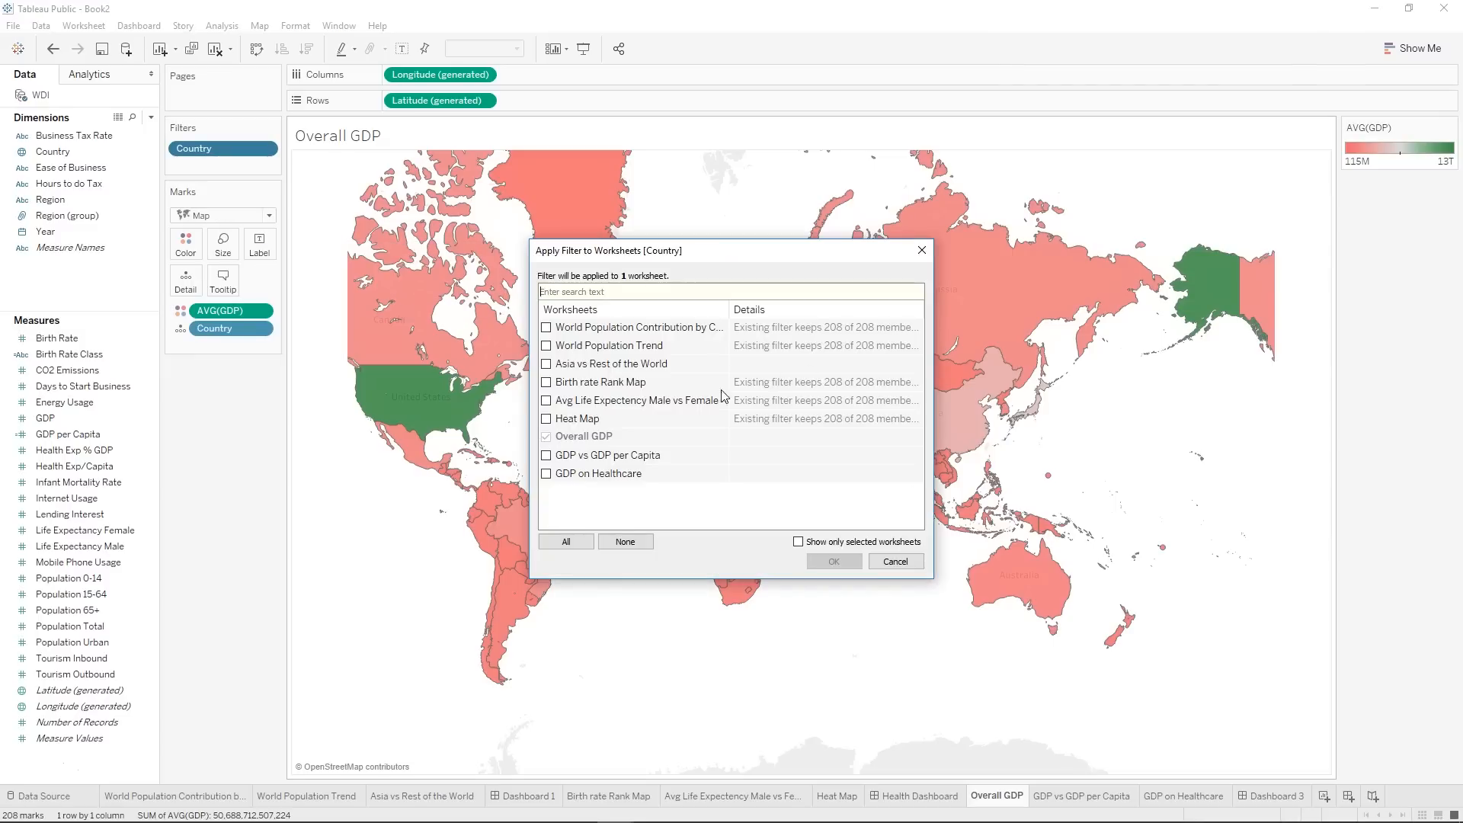
click(922, 251)
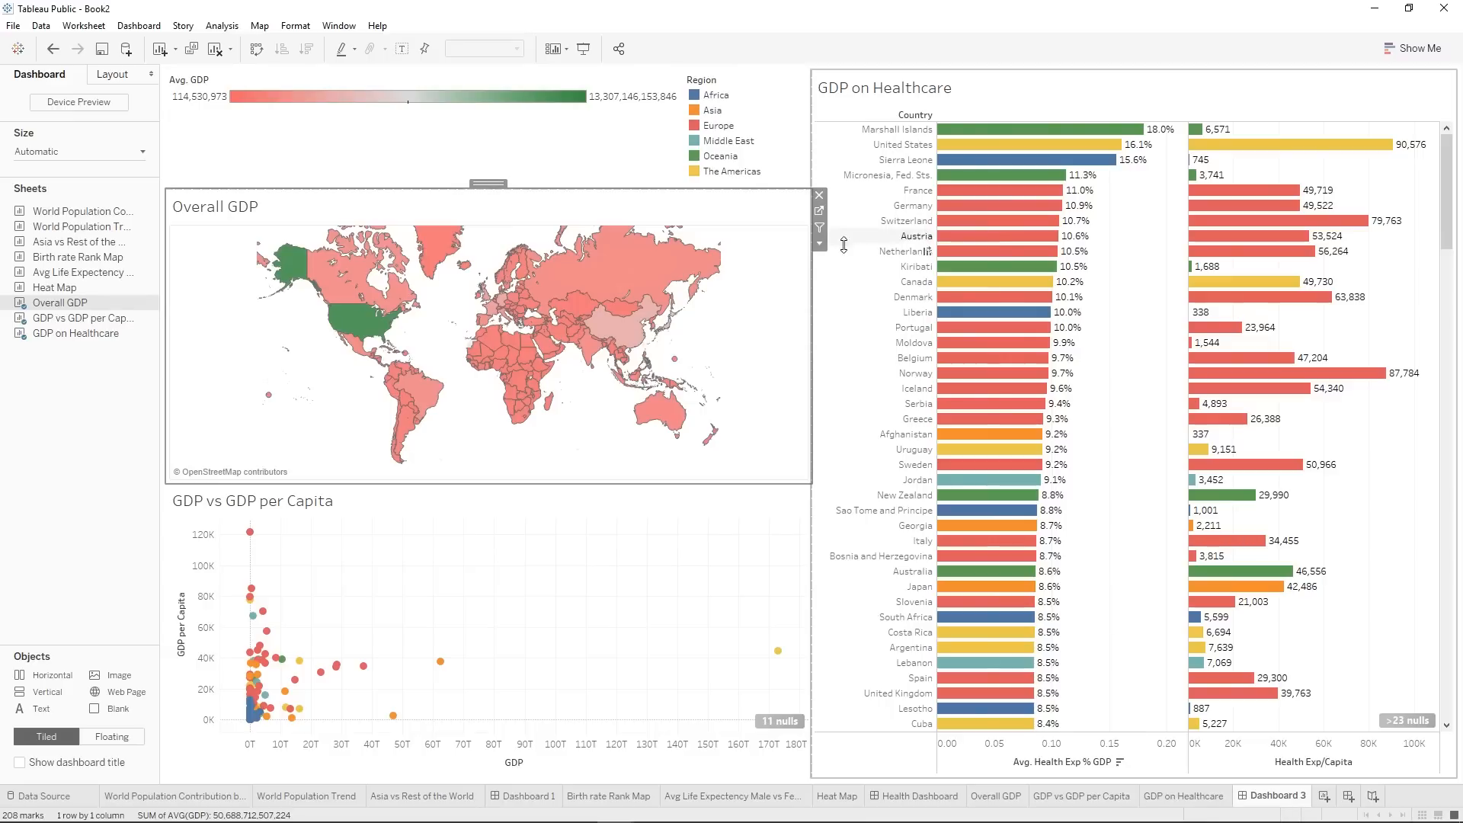
click(819, 243)
mouse_move(881, 355)
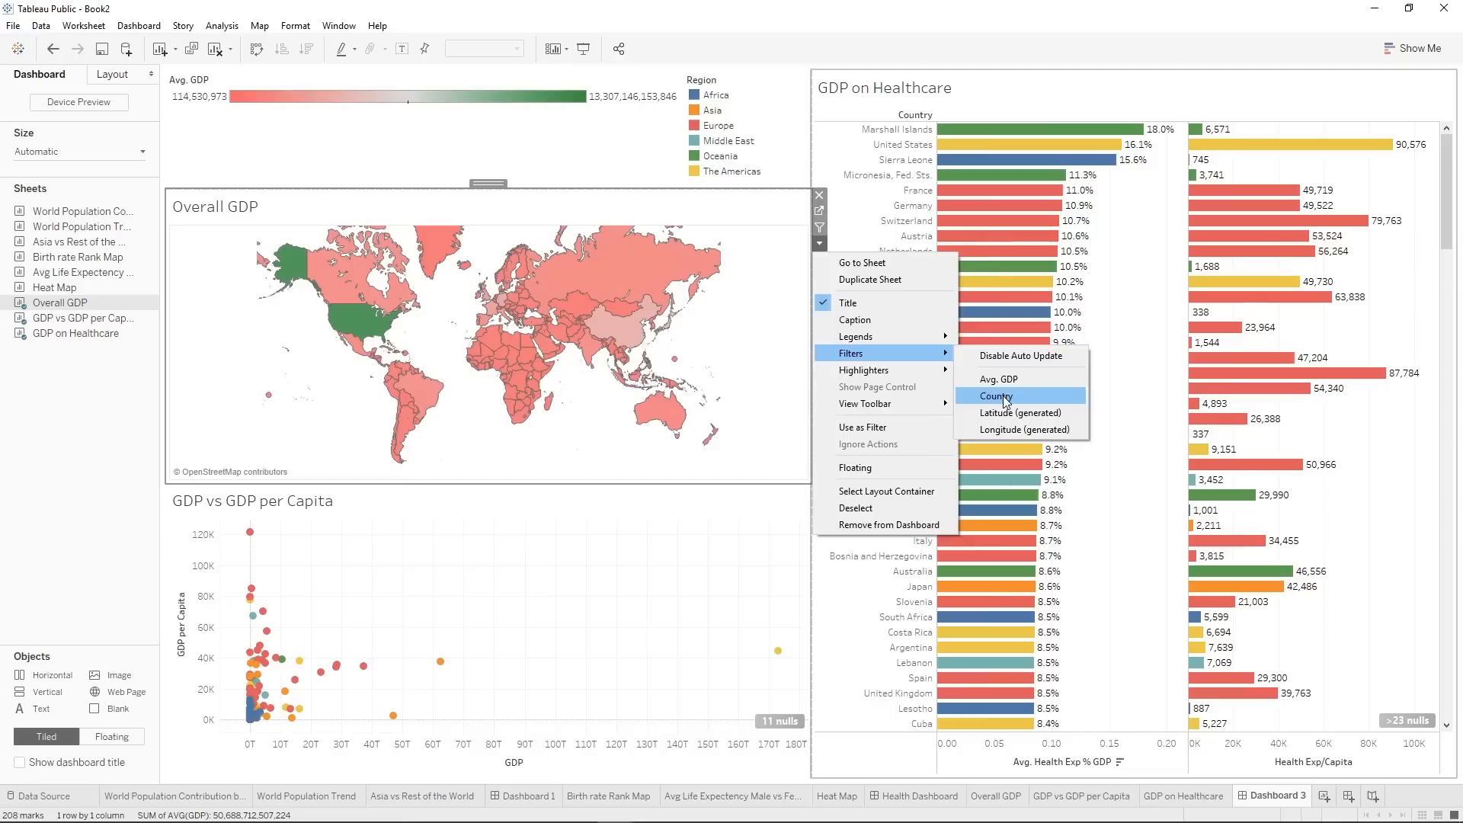
click(594, 566)
click(759, 524)
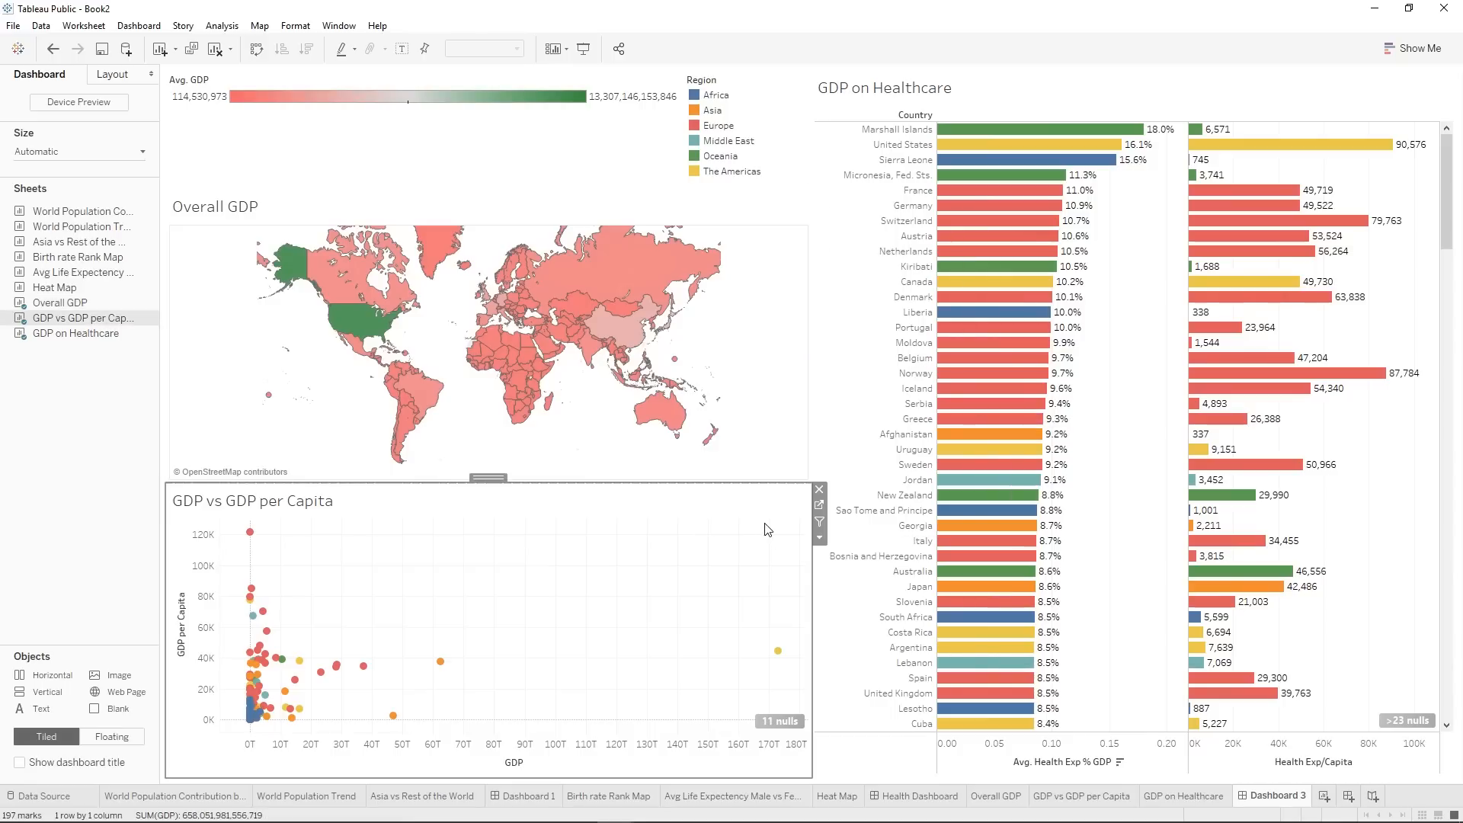
click(819, 537)
mouse_move(863, 653)
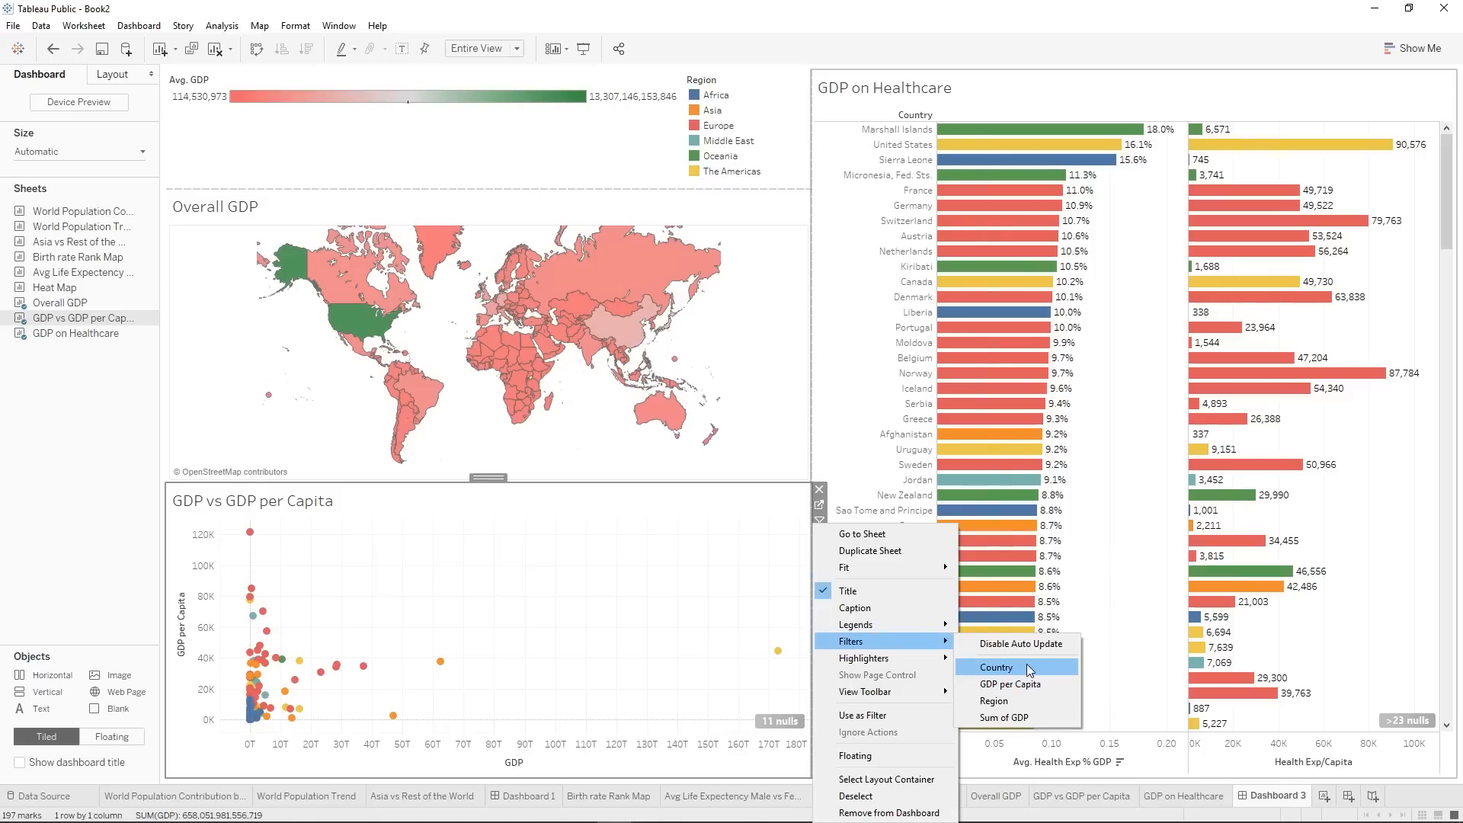
click(765, 319)
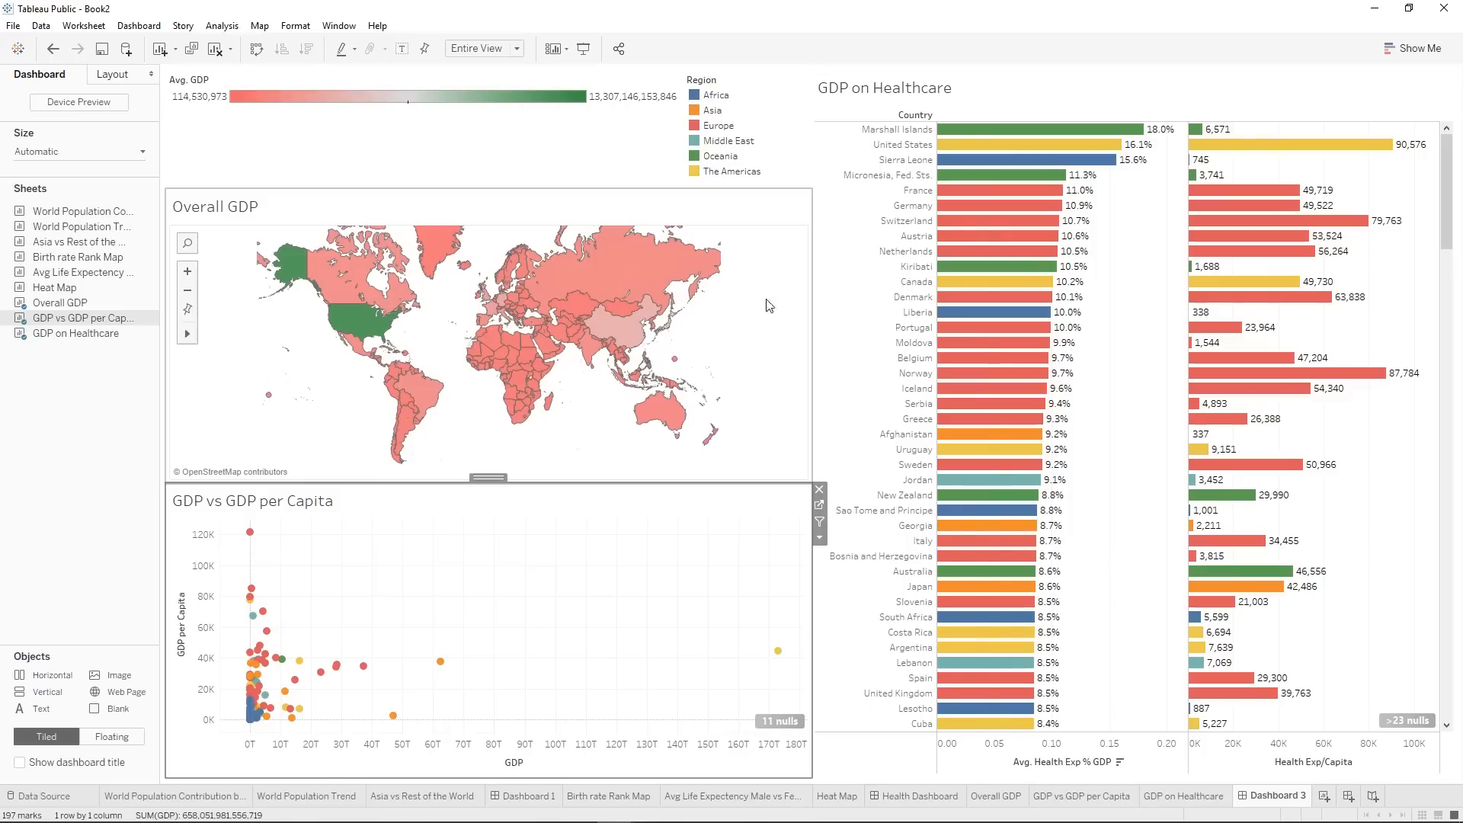
Show the Overall GDP map's Country filter on the dashboard.
click(800, 208)
click(819, 243)
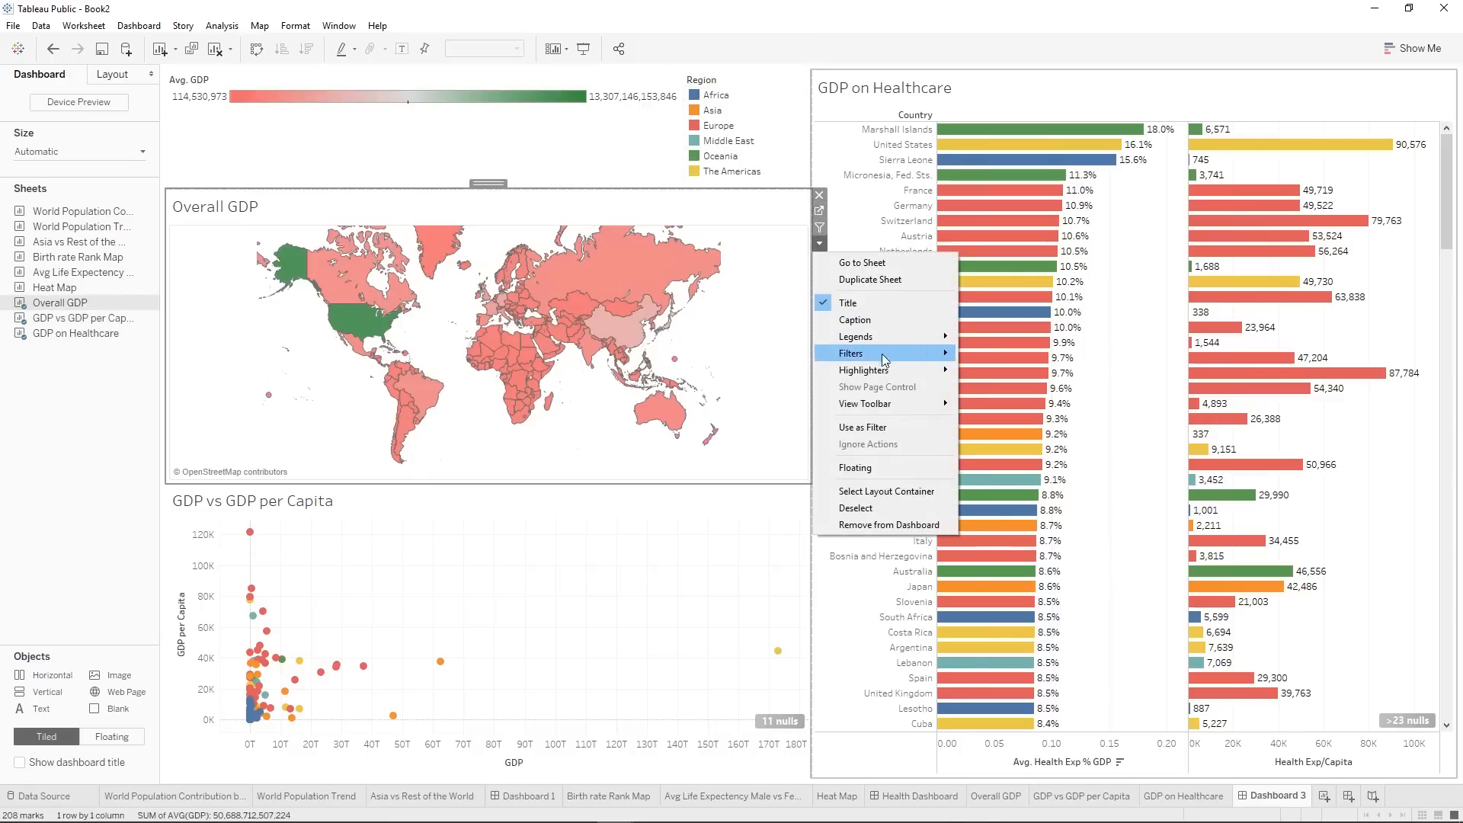
mouse_move(883, 354)
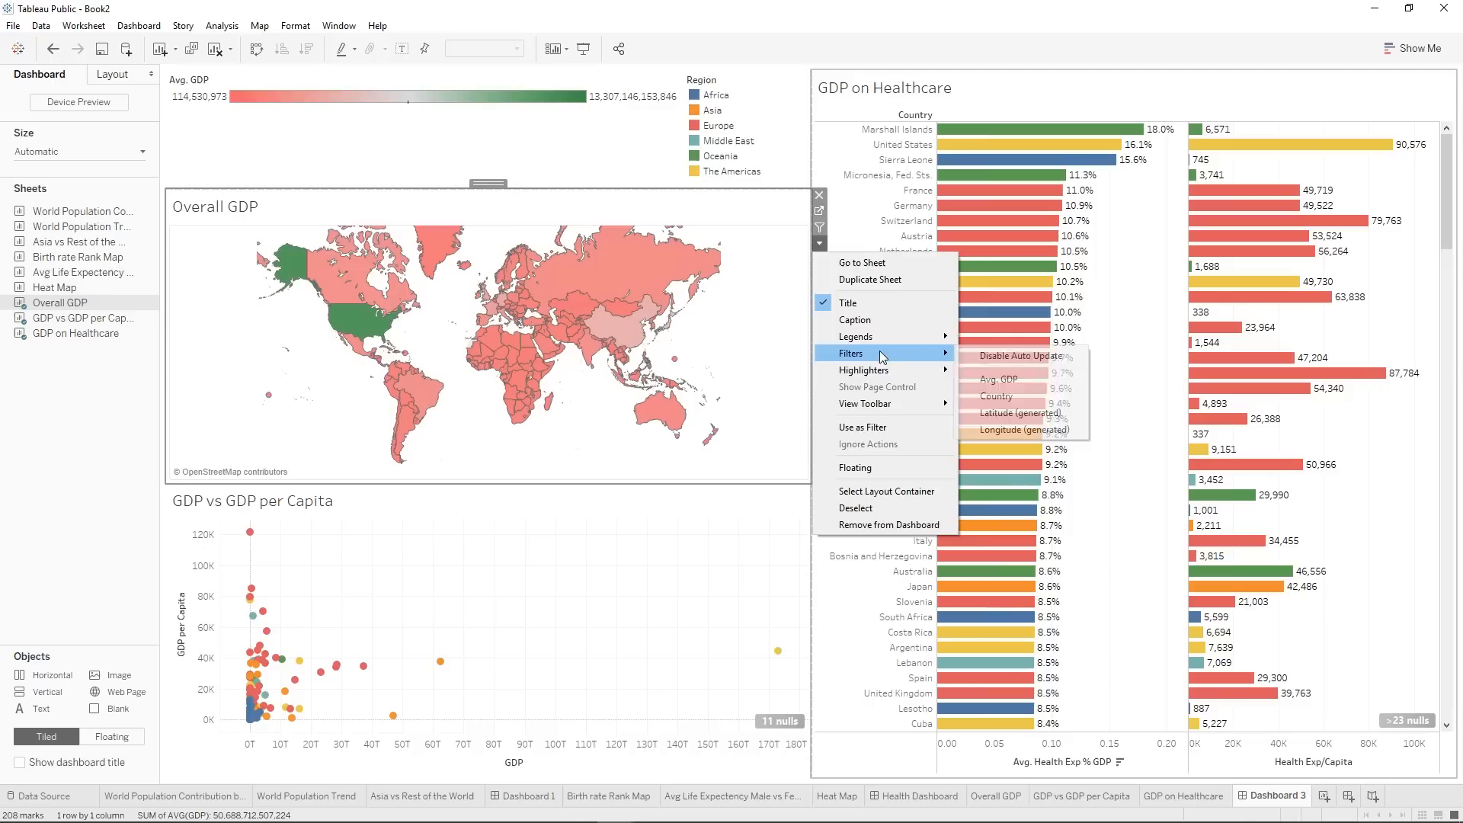
click(1017, 396)
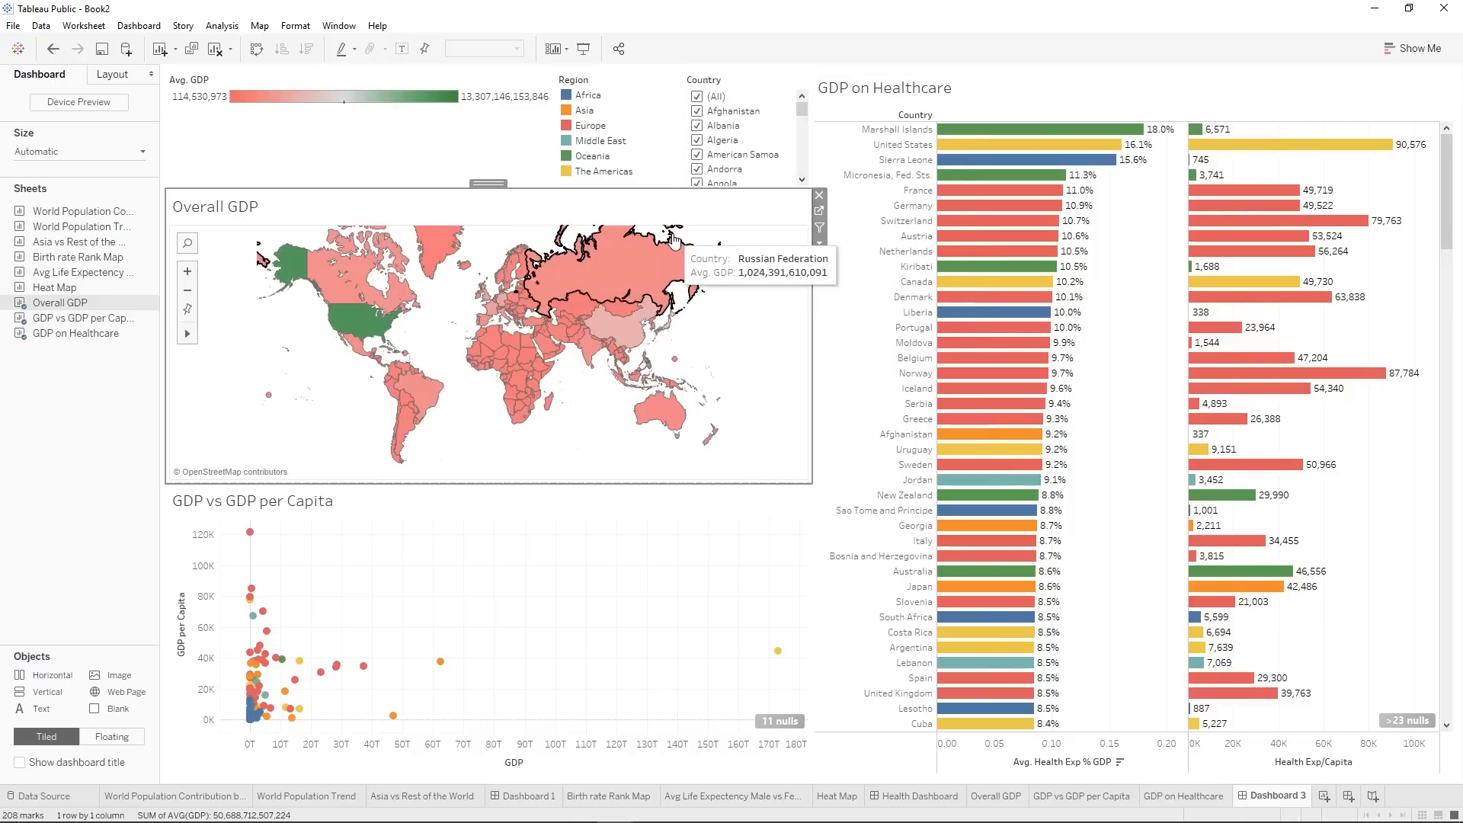
Test the Country filter with only Afghanistan, Albania and Algeria selected, and restore the selection to all countries.
click(698, 98)
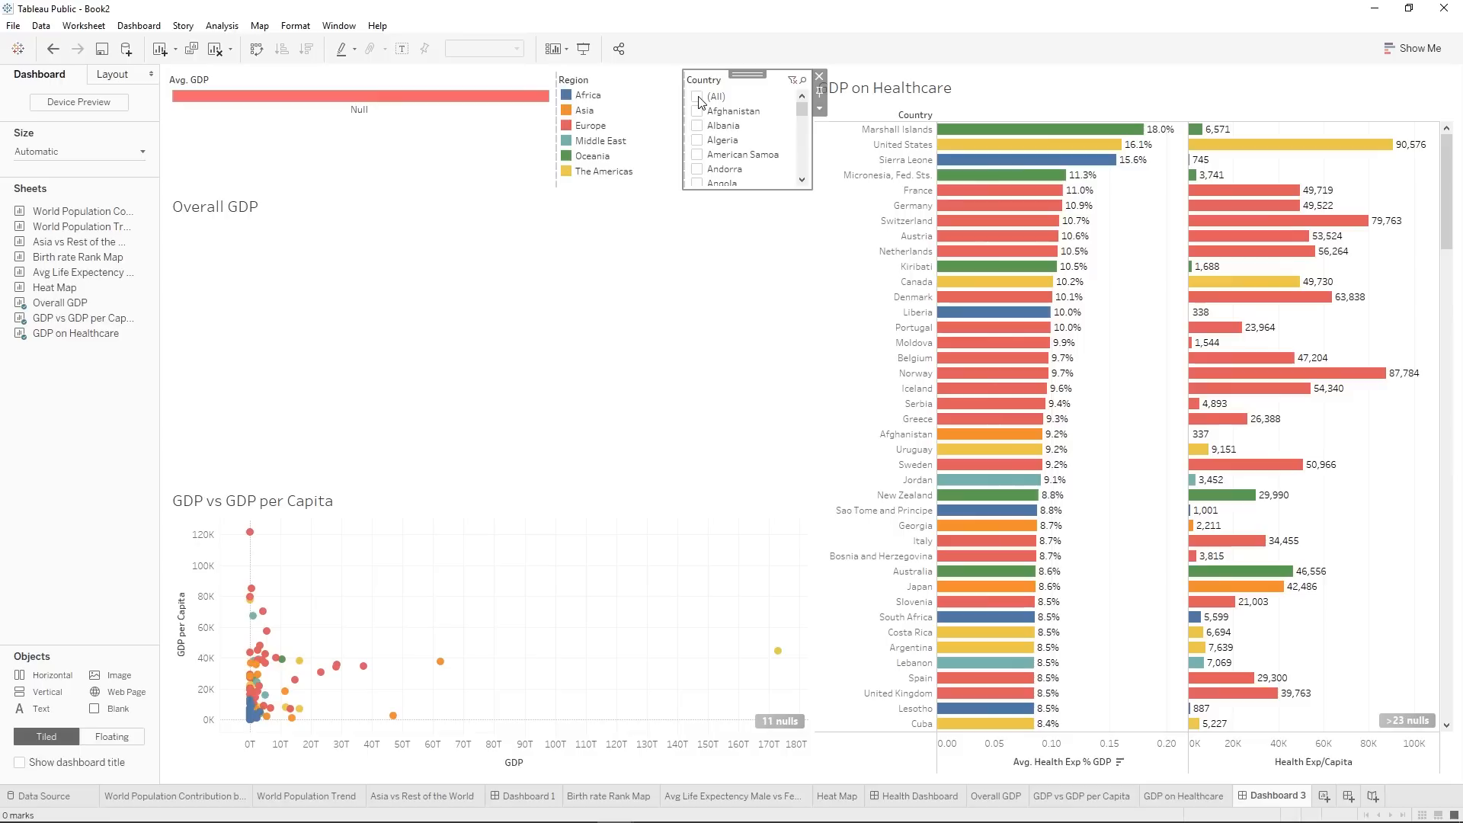
click(696, 112)
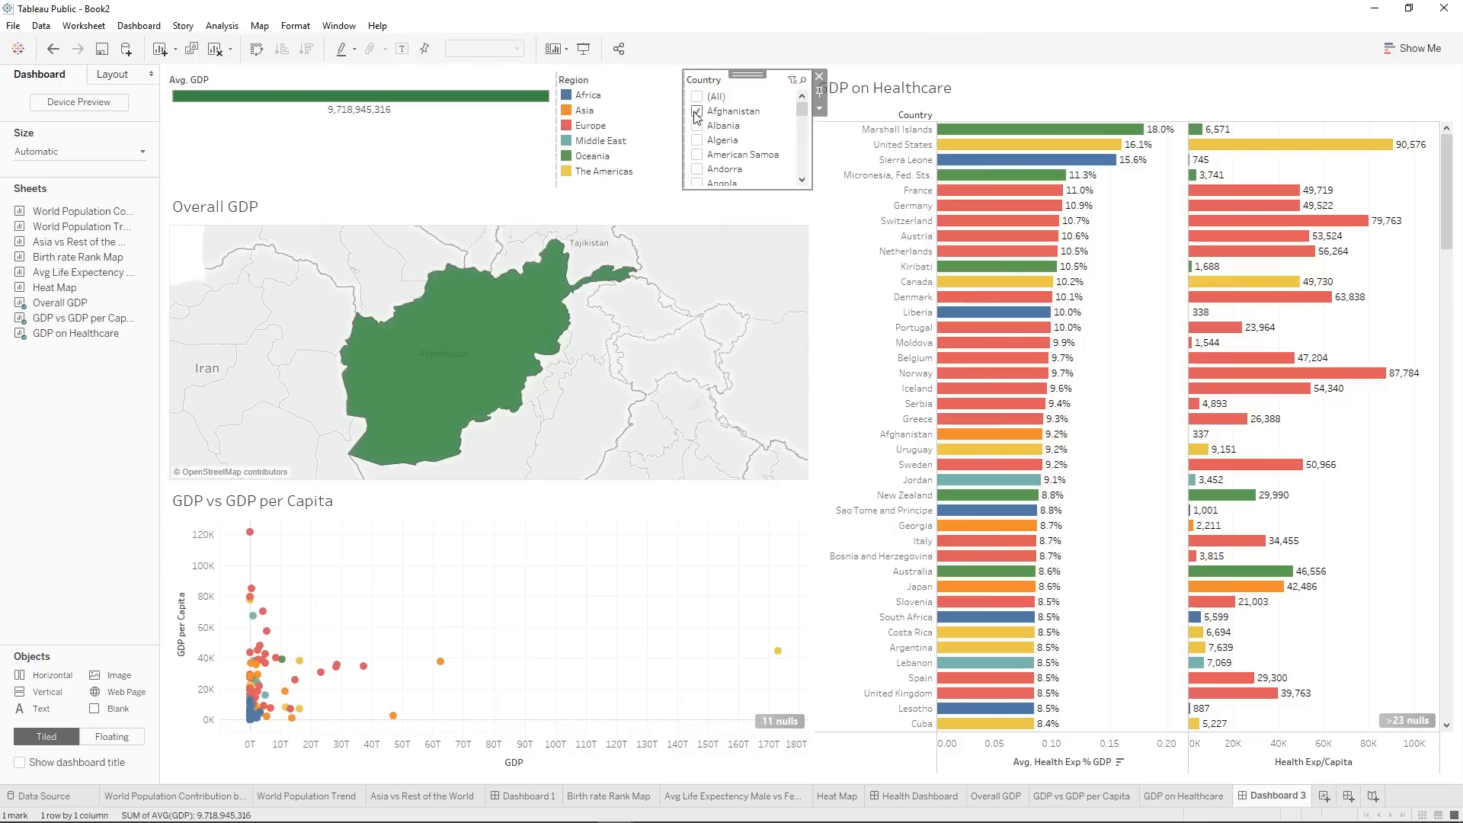
click(697, 127)
click(696, 140)
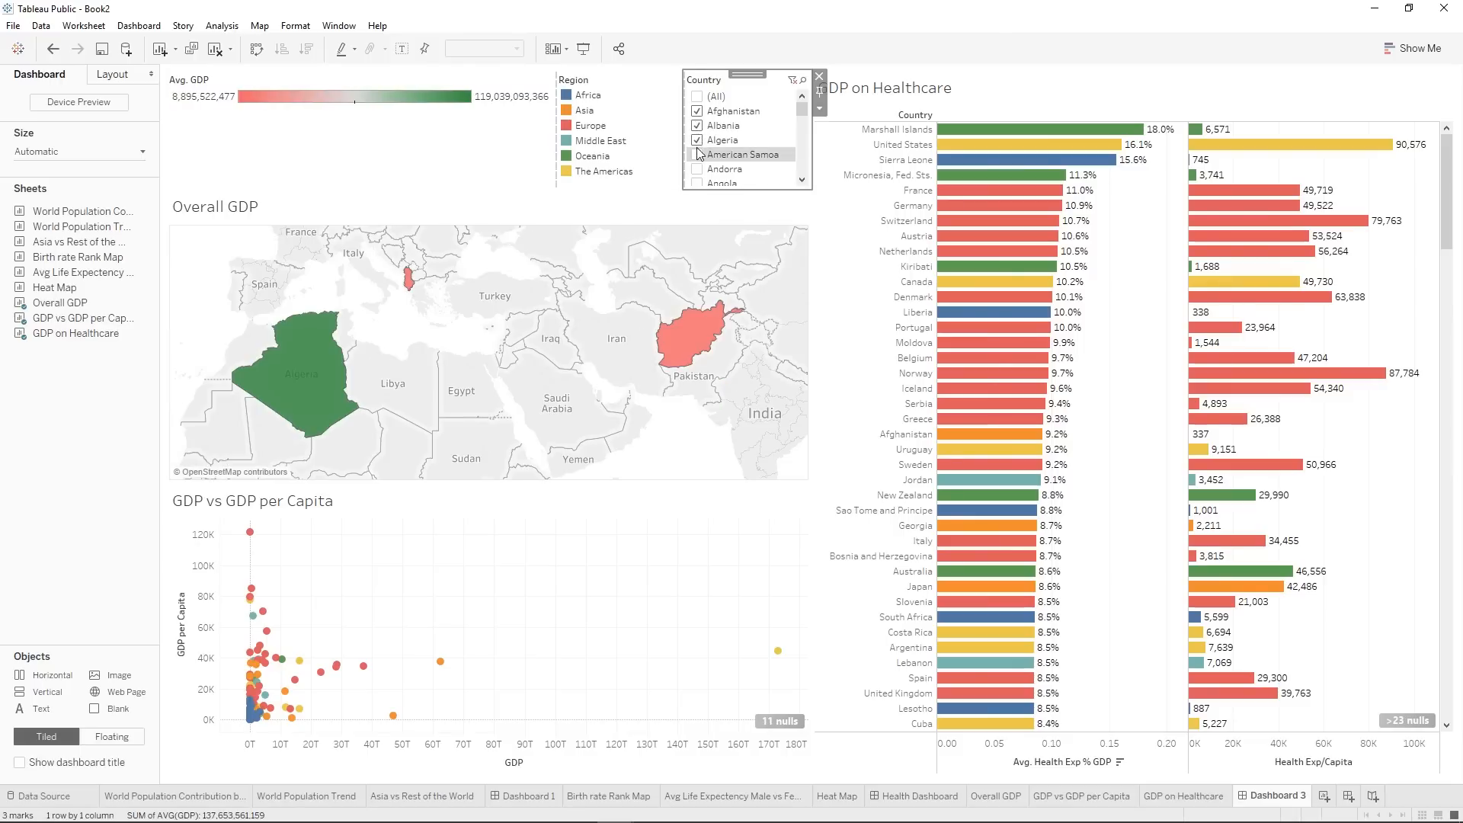
click(698, 96)
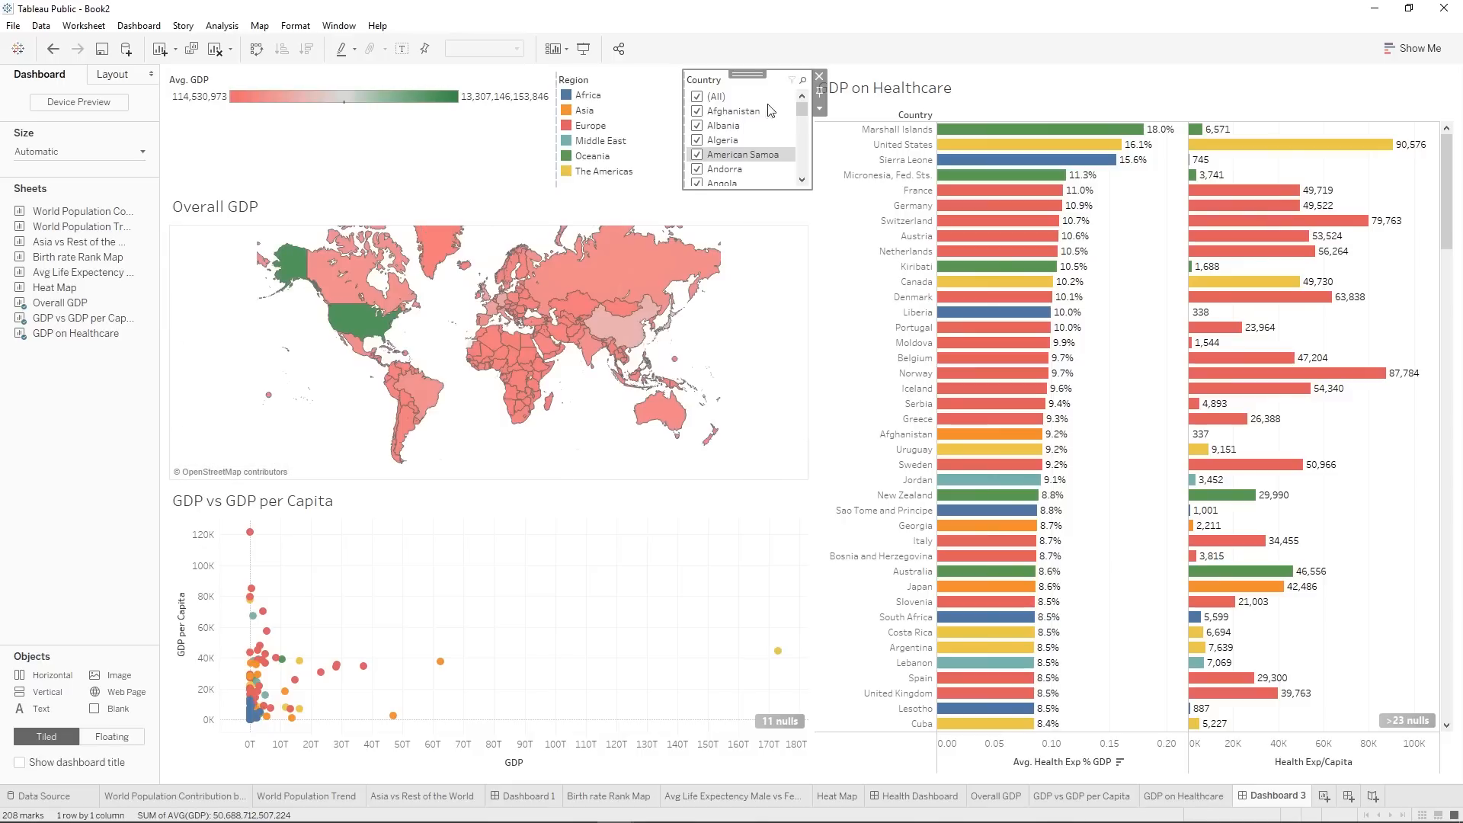
Apply the Country filter to all worksheets on the dashboard and move it into a full-height column beyond GDP on Healthcare.
click(819, 108)
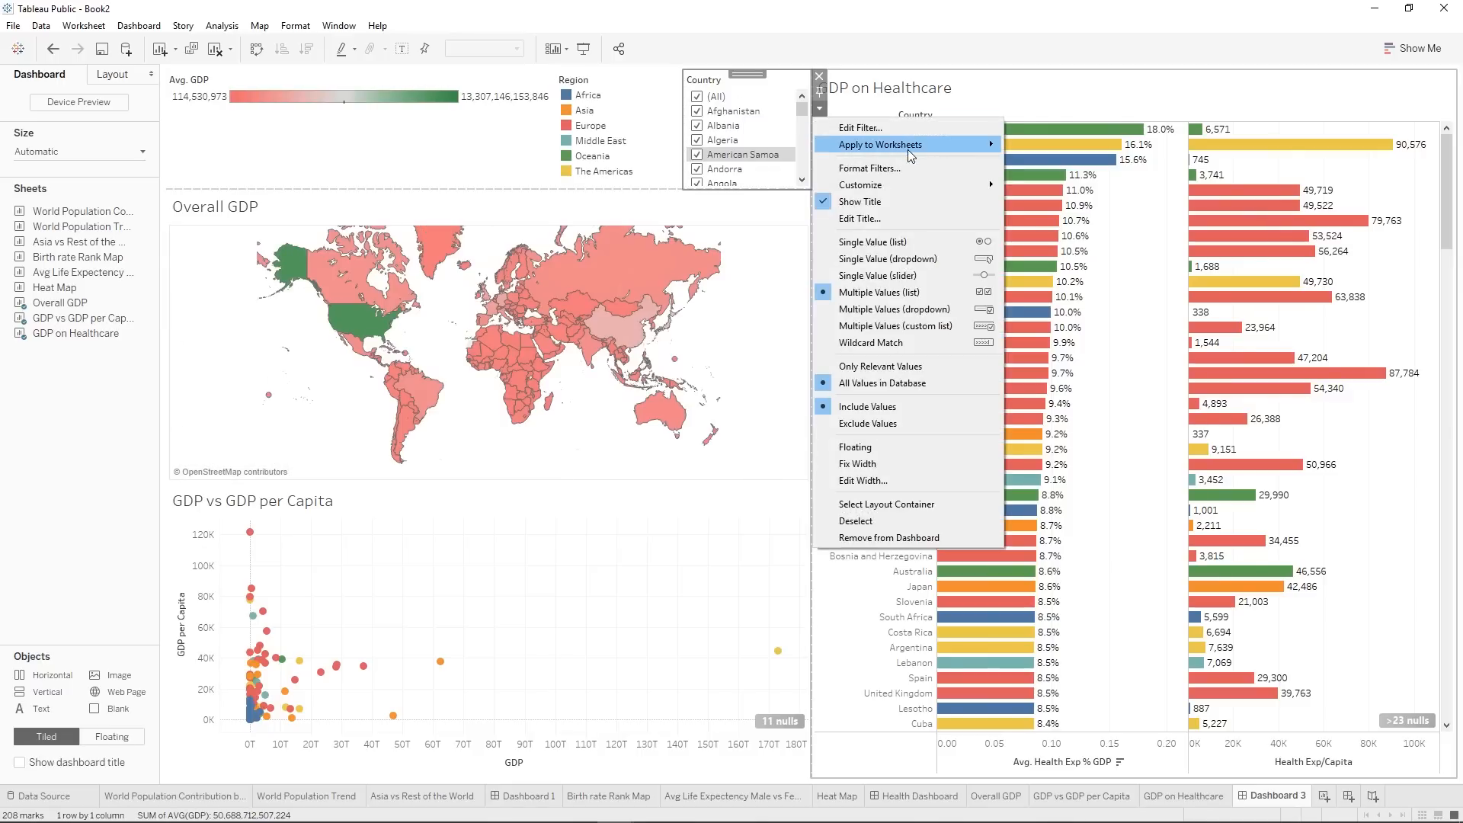
mouse_move(909, 152)
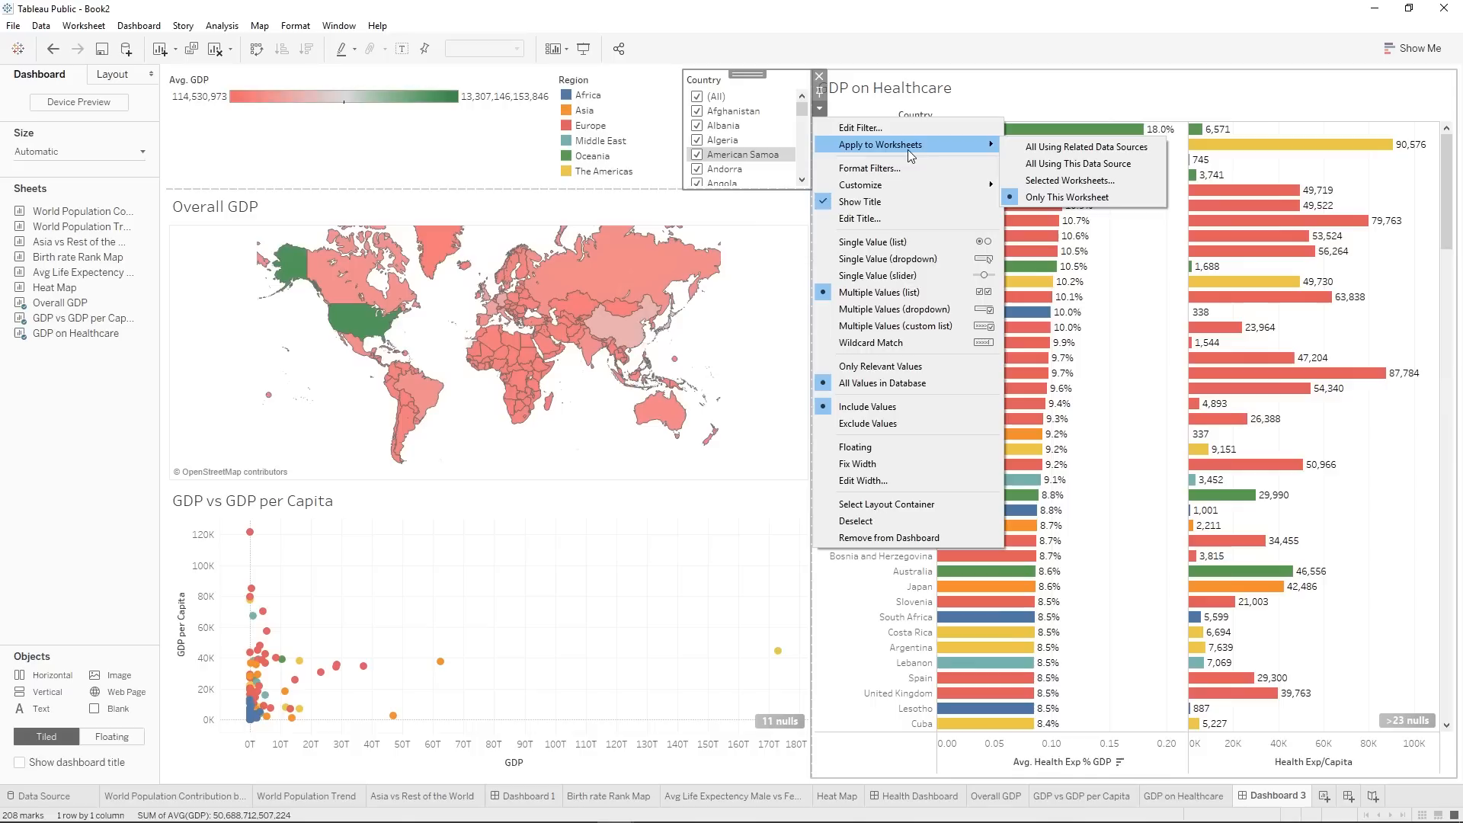
click(1106, 183)
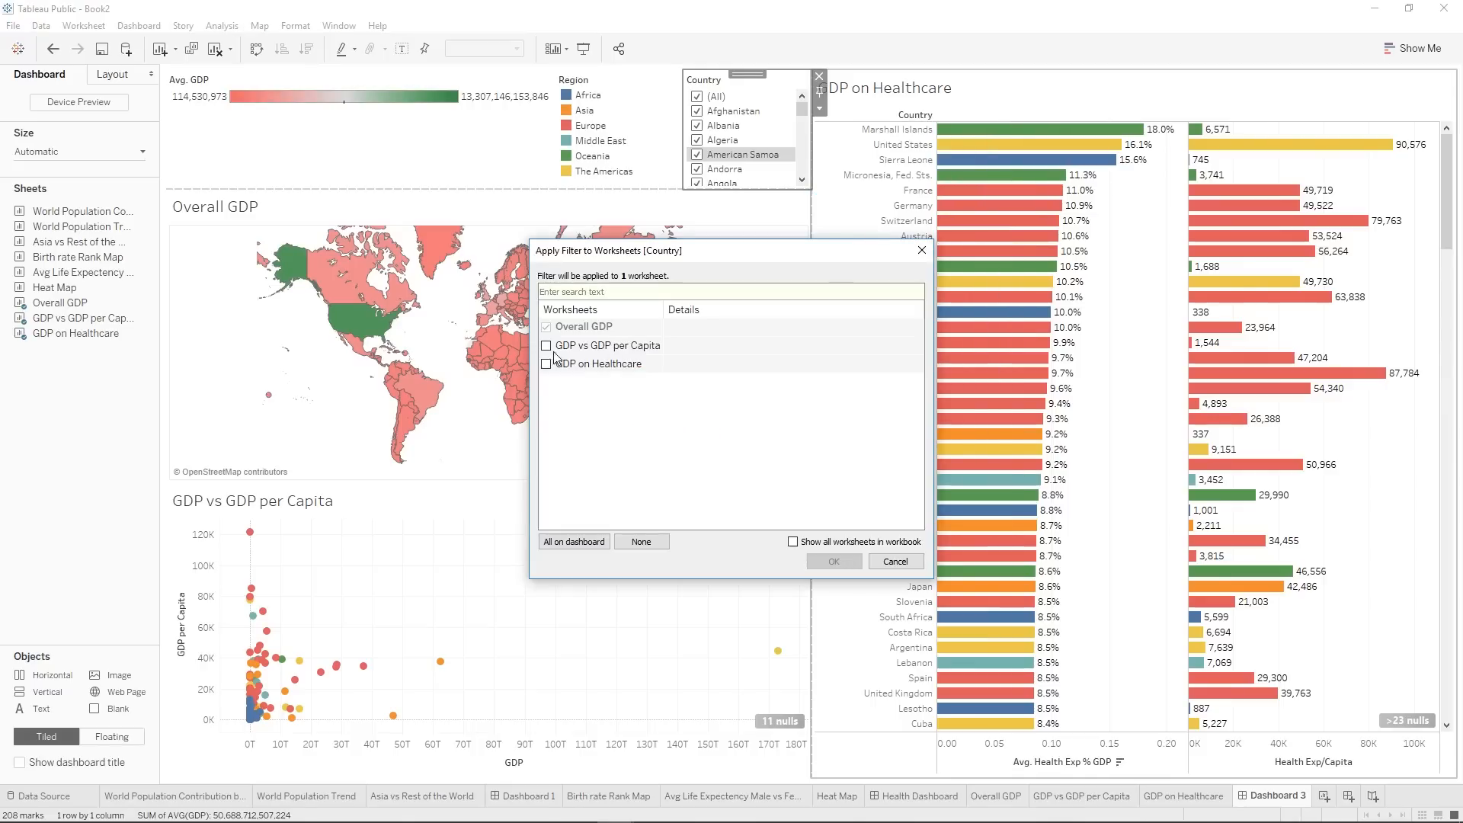
click(577, 542)
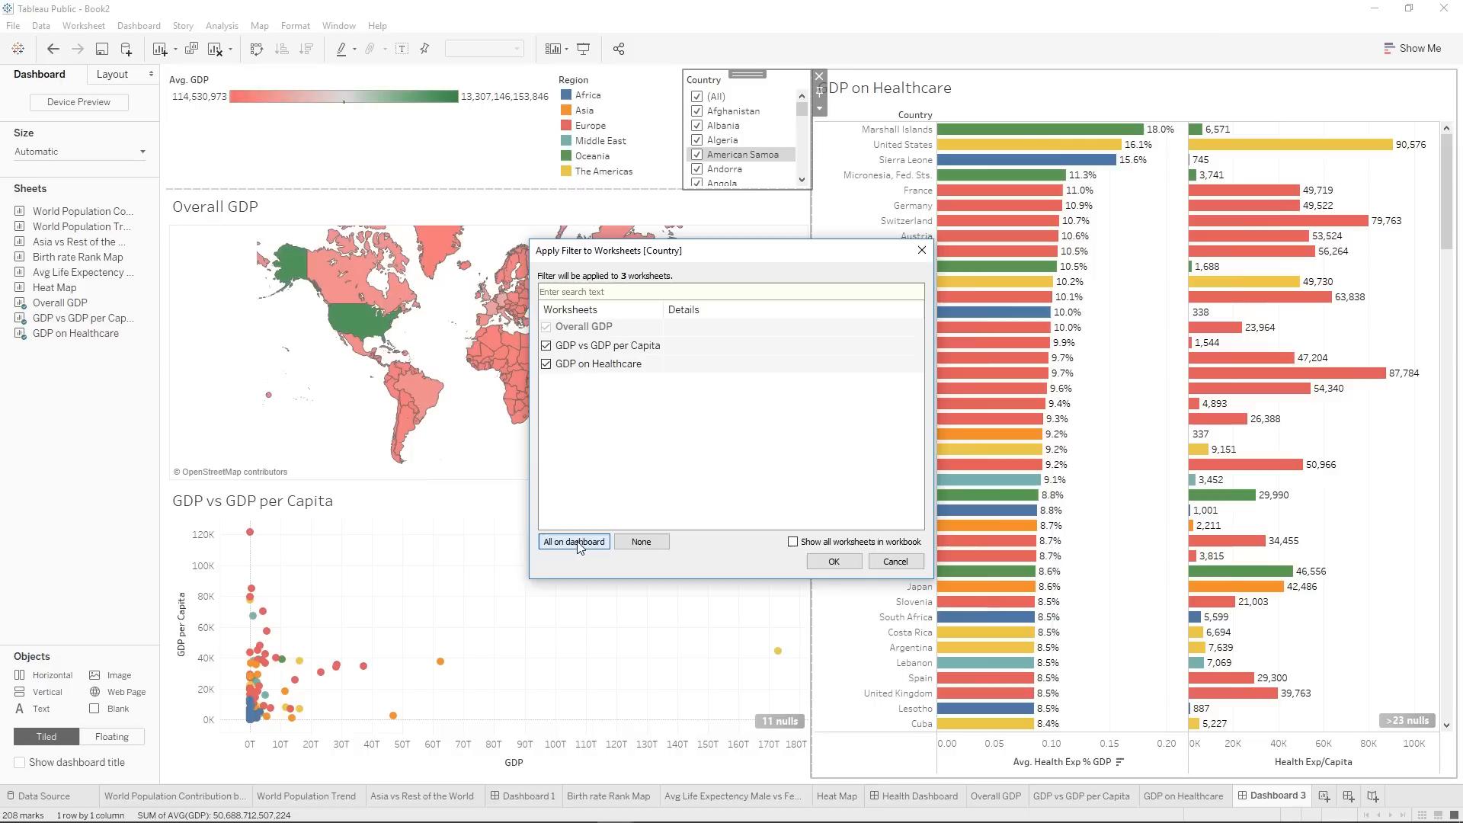
click(831, 565)
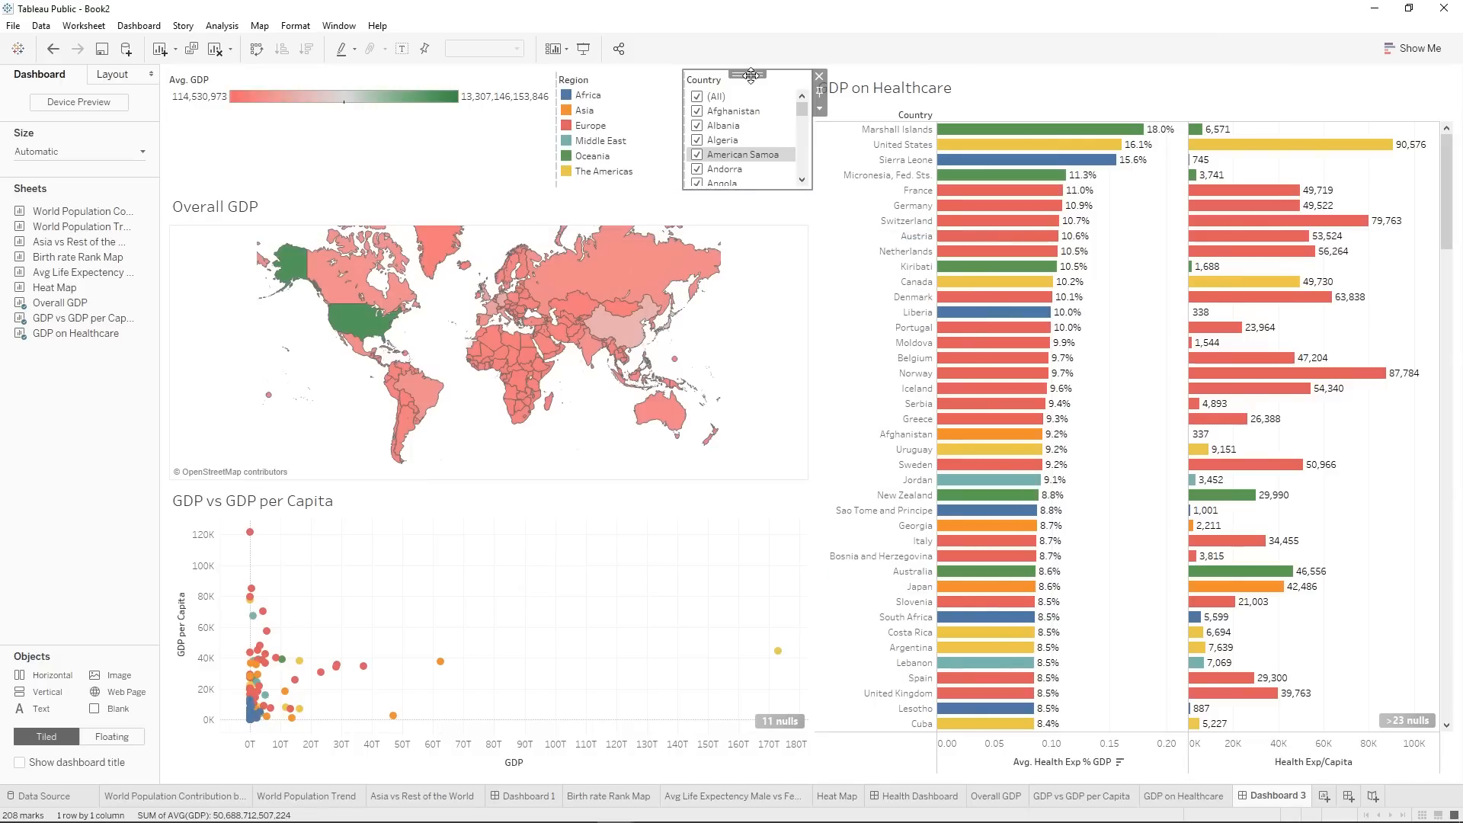
drag(904, 102, 1440, 287)
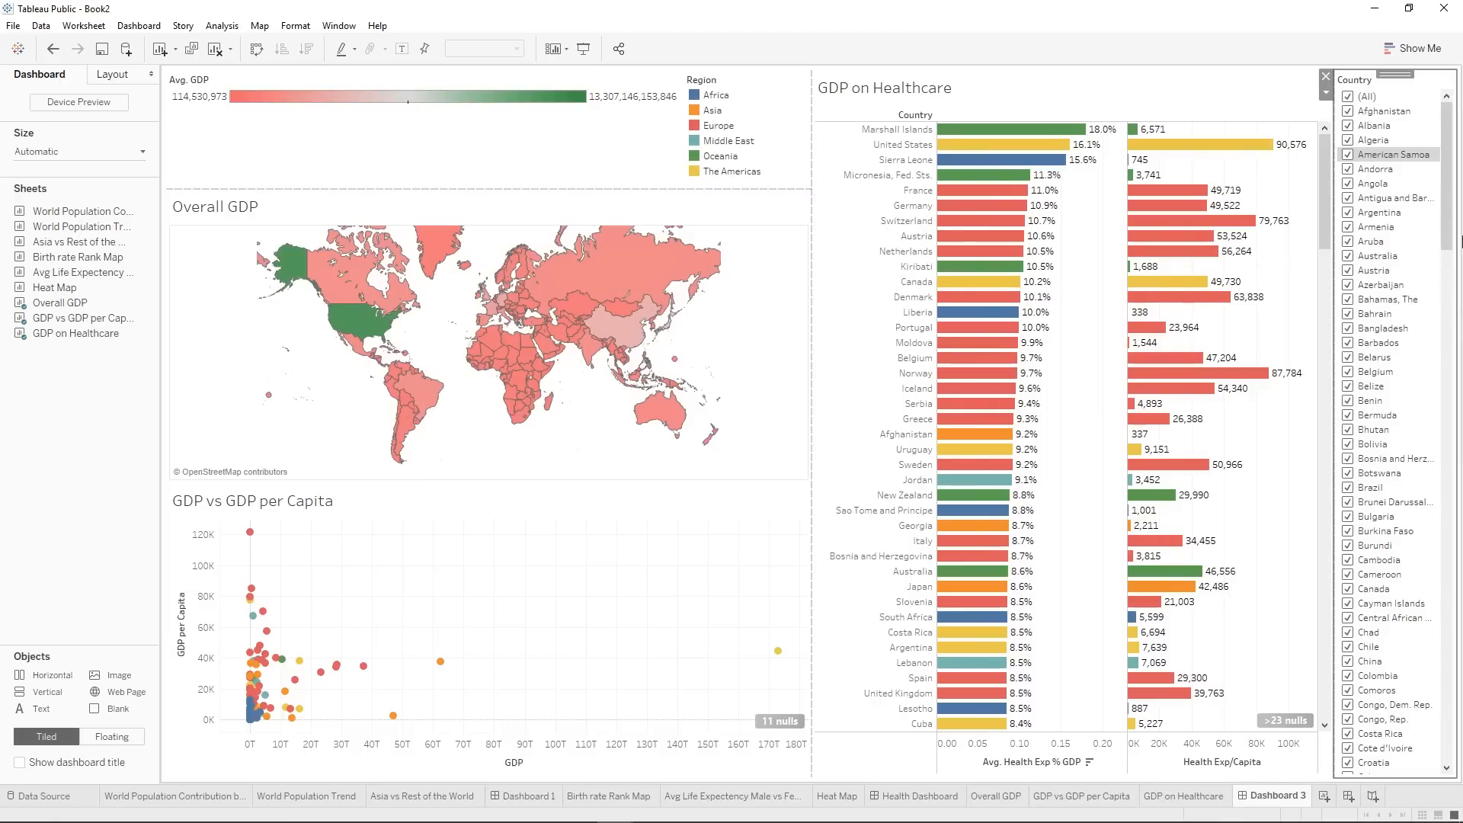
Test the shared Country filter by selecting only Afghanistan, Albania, Algeria, American Samoa, Andorra and Angola, and reselect all countries.
click(1347, 97)
click(1348, 112)
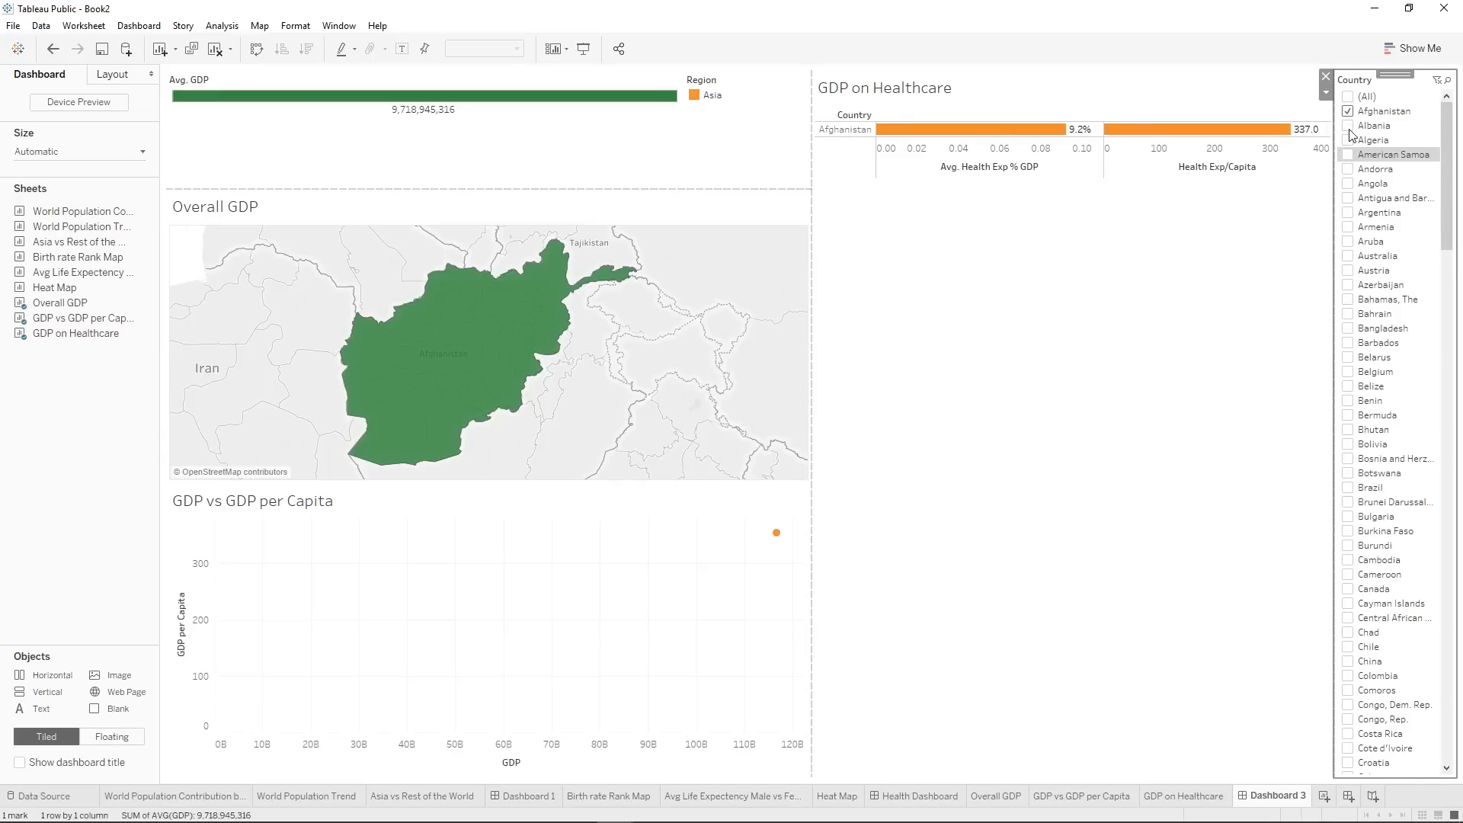
click(1348, 125)
click(1348, 140)
click(1347, 154)
click(1348, 169)
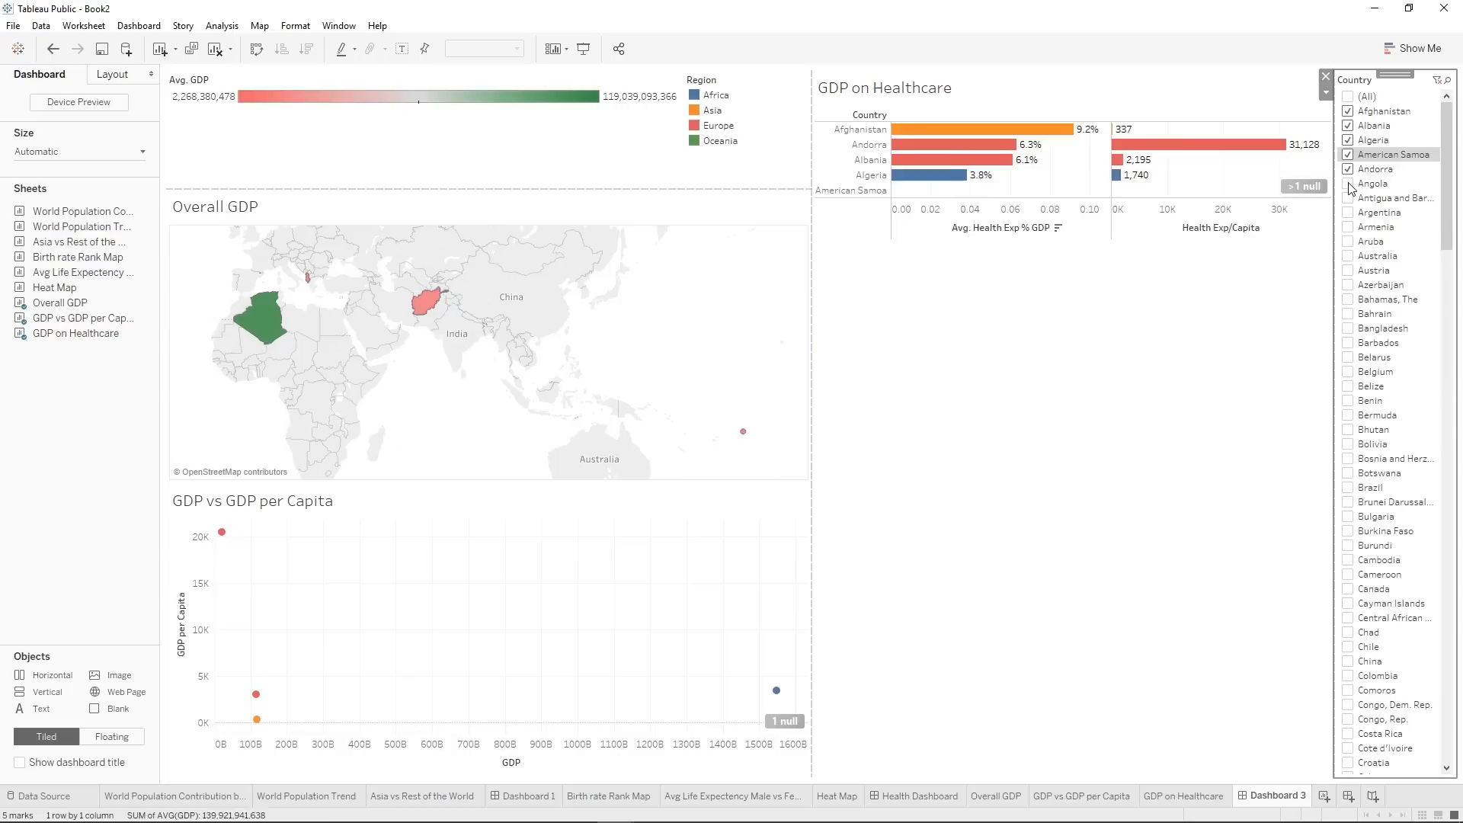
click(1348, 184)
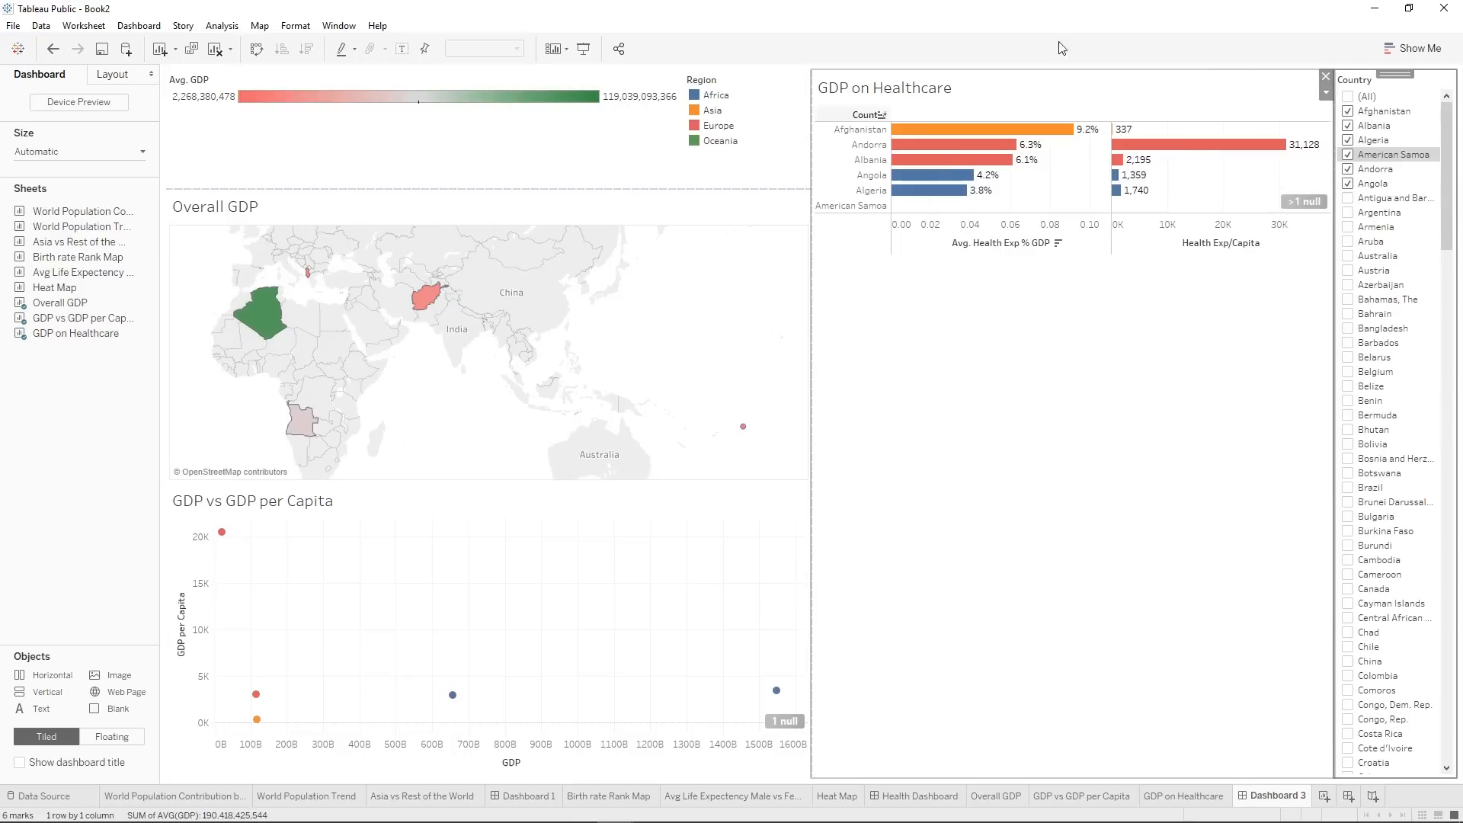
click(1348, 97)
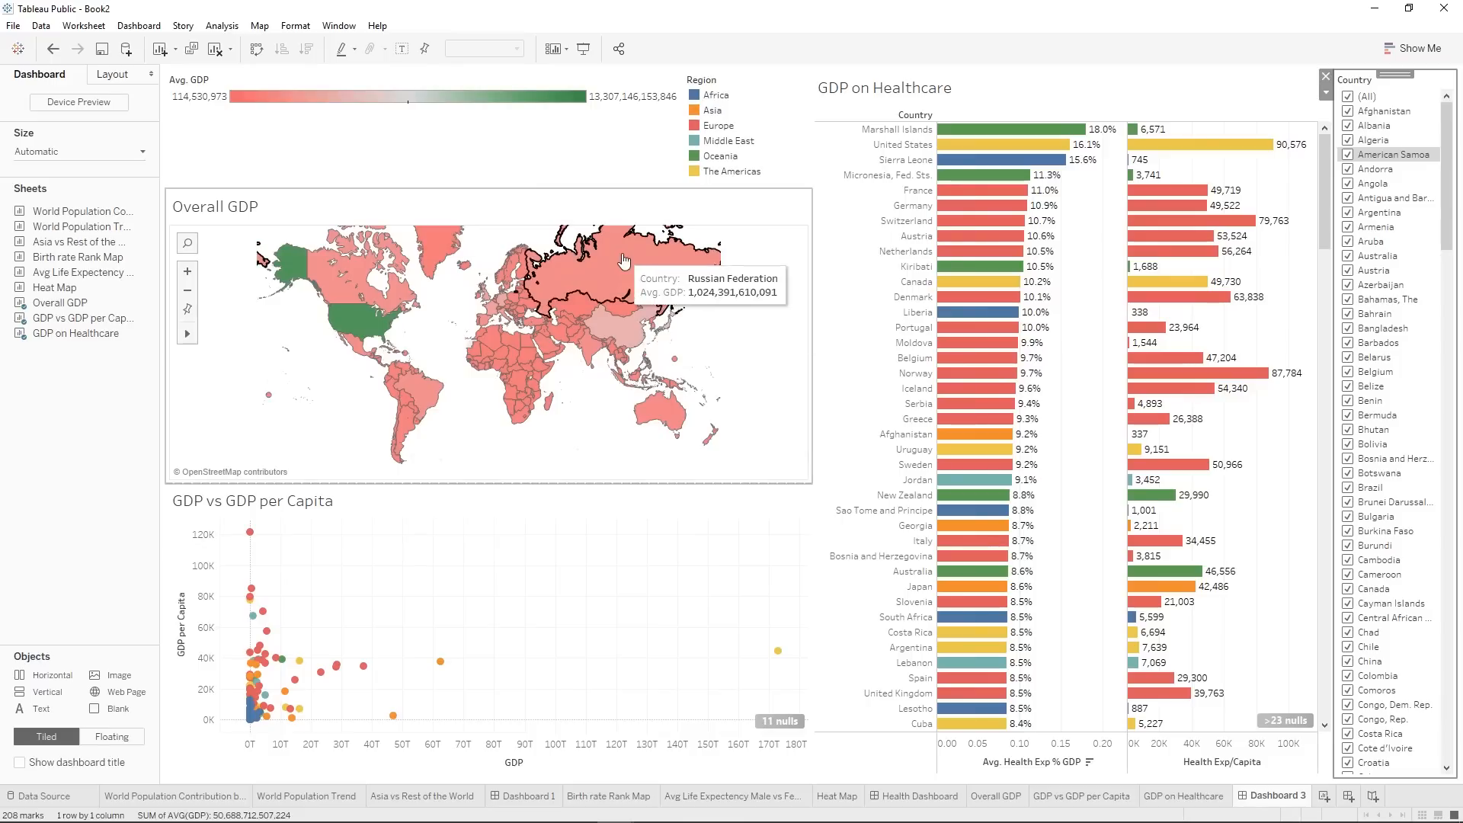
Add a Go to URL action to the dashboard with only Overall GDP as its source sheet.
click(126, 29)
click(157, 151)
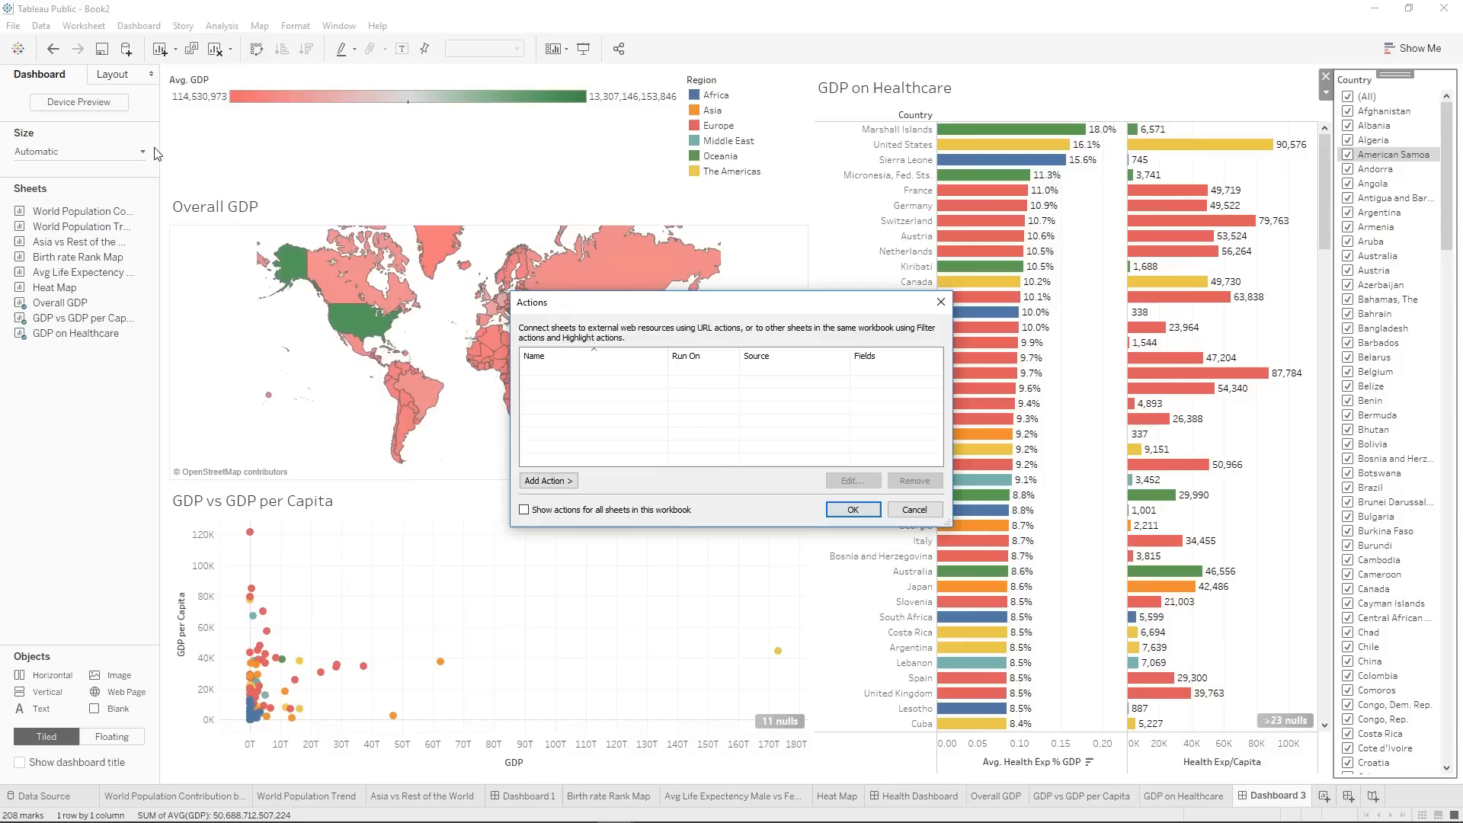
click(548, 481)
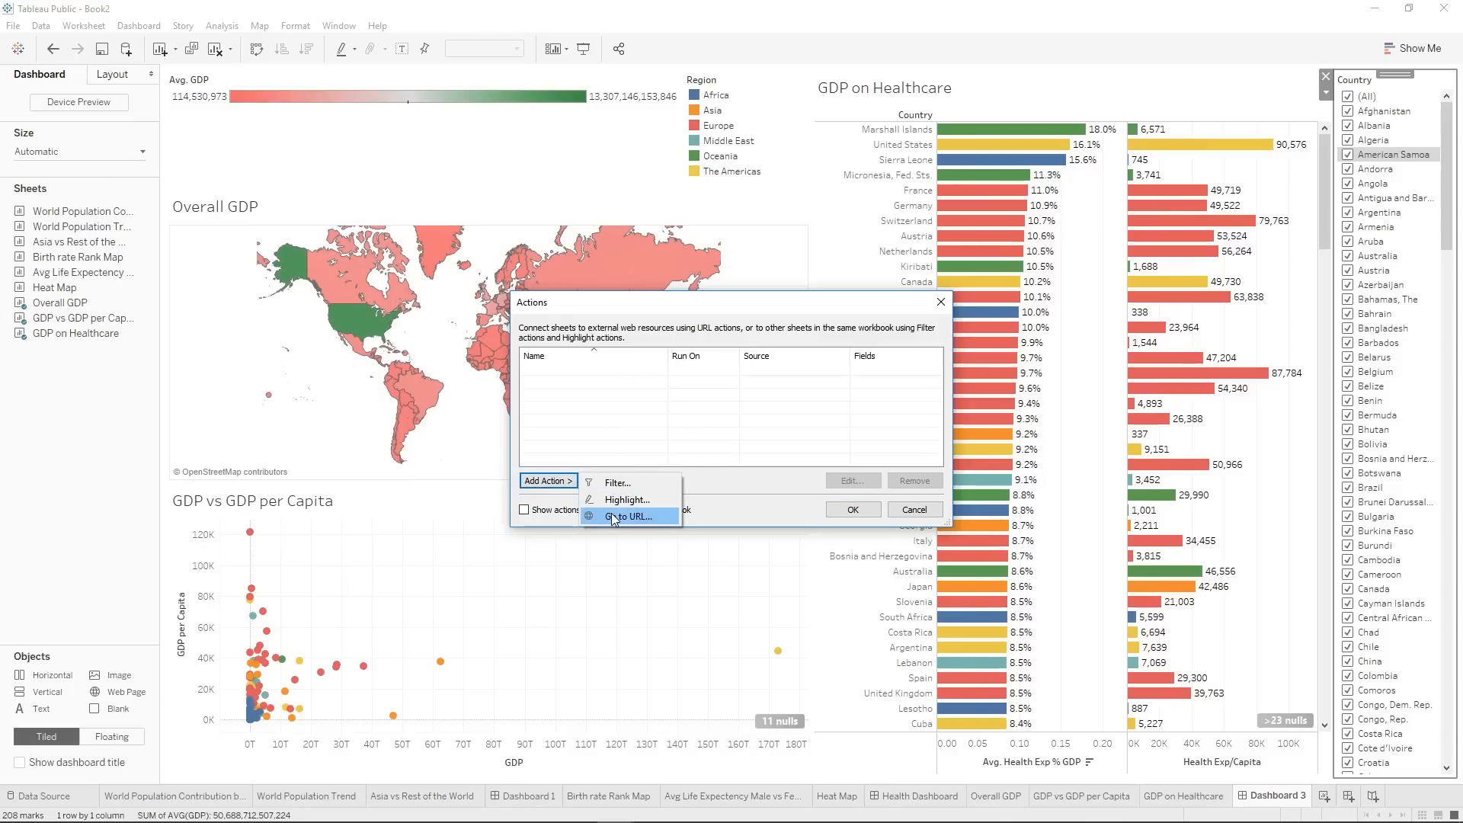
click(614, 517)
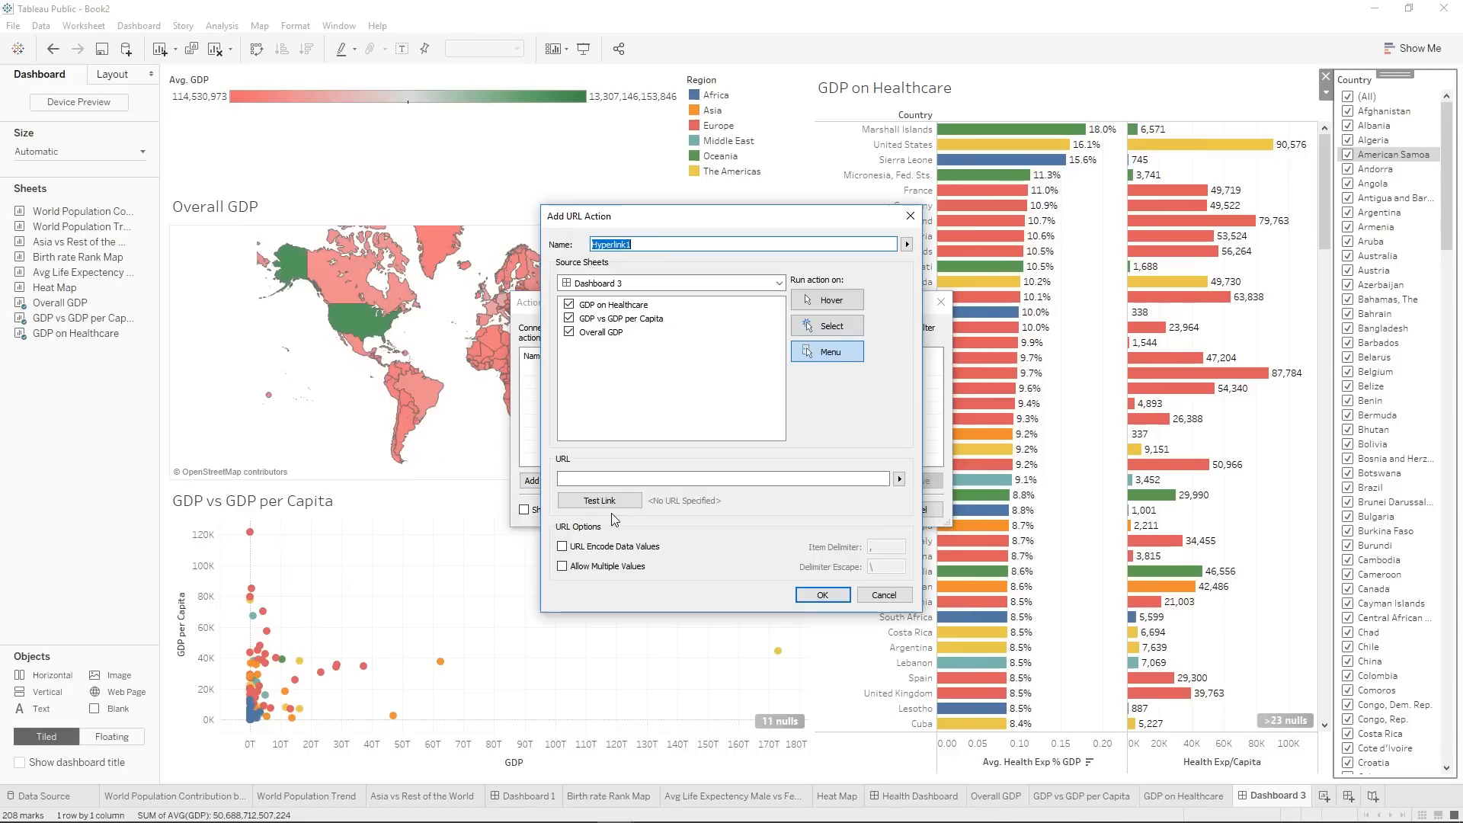
click(568, 323)
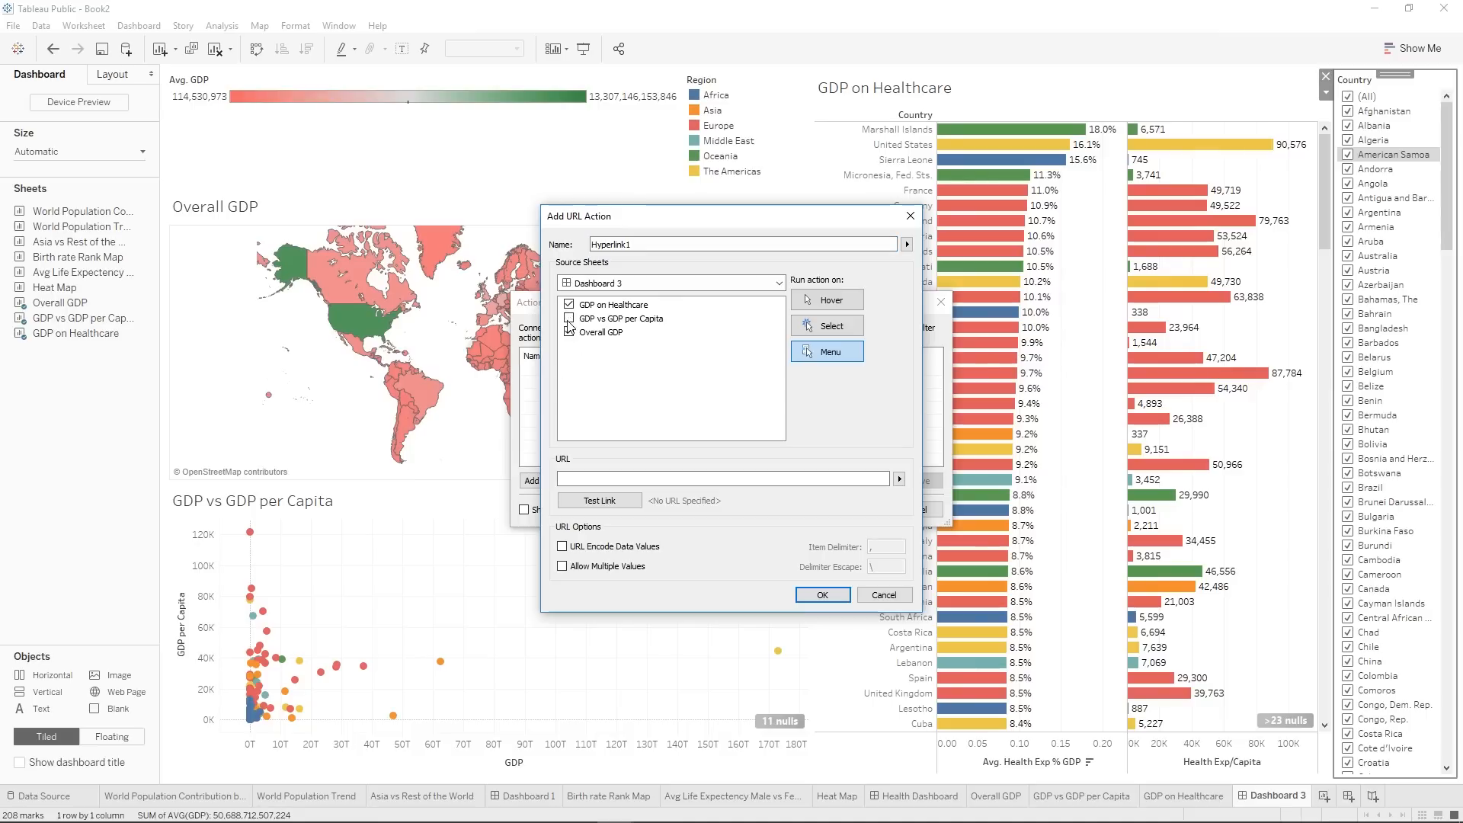
click(568, 305)
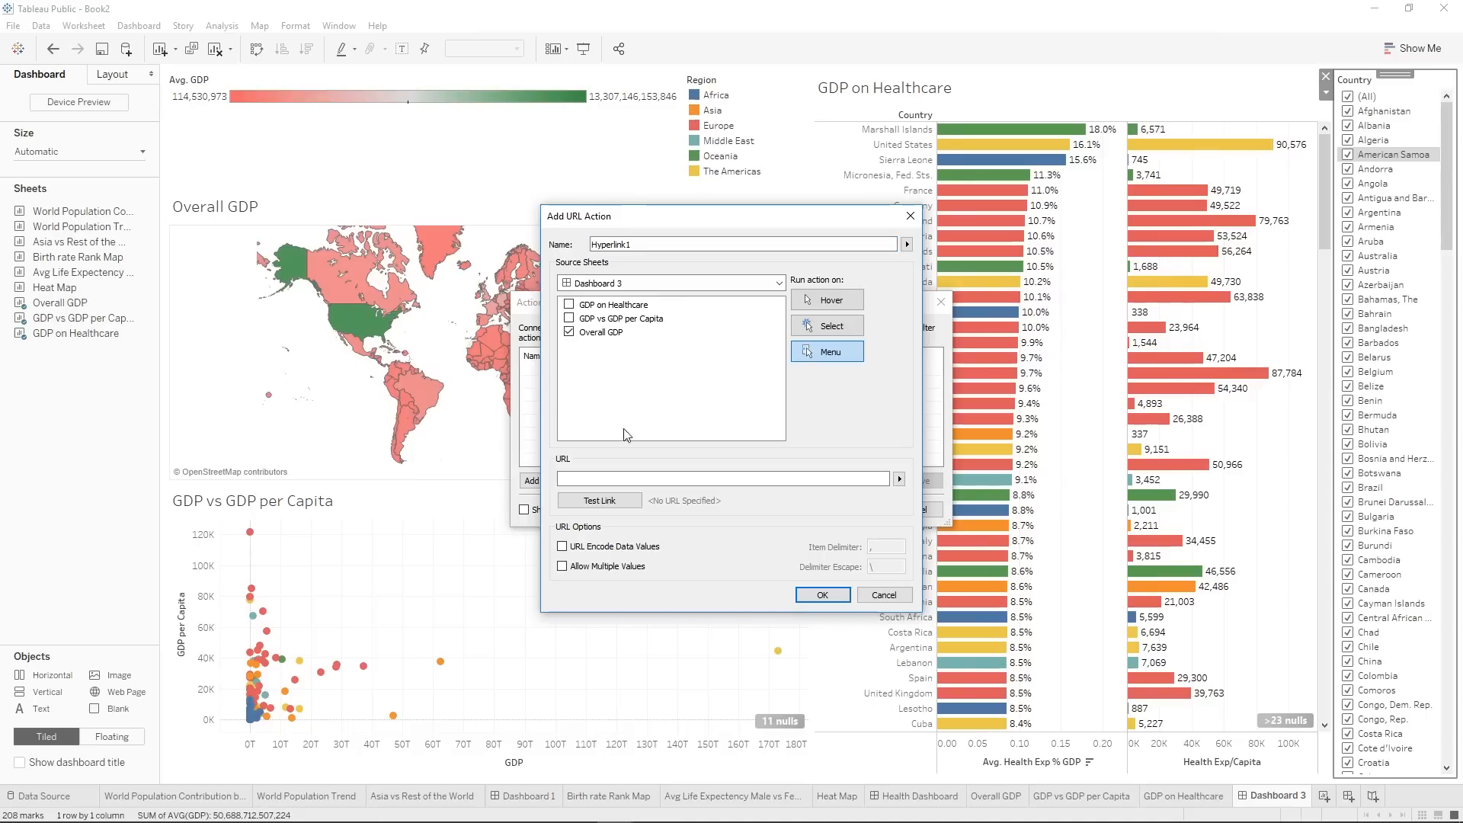
click(632, 479)
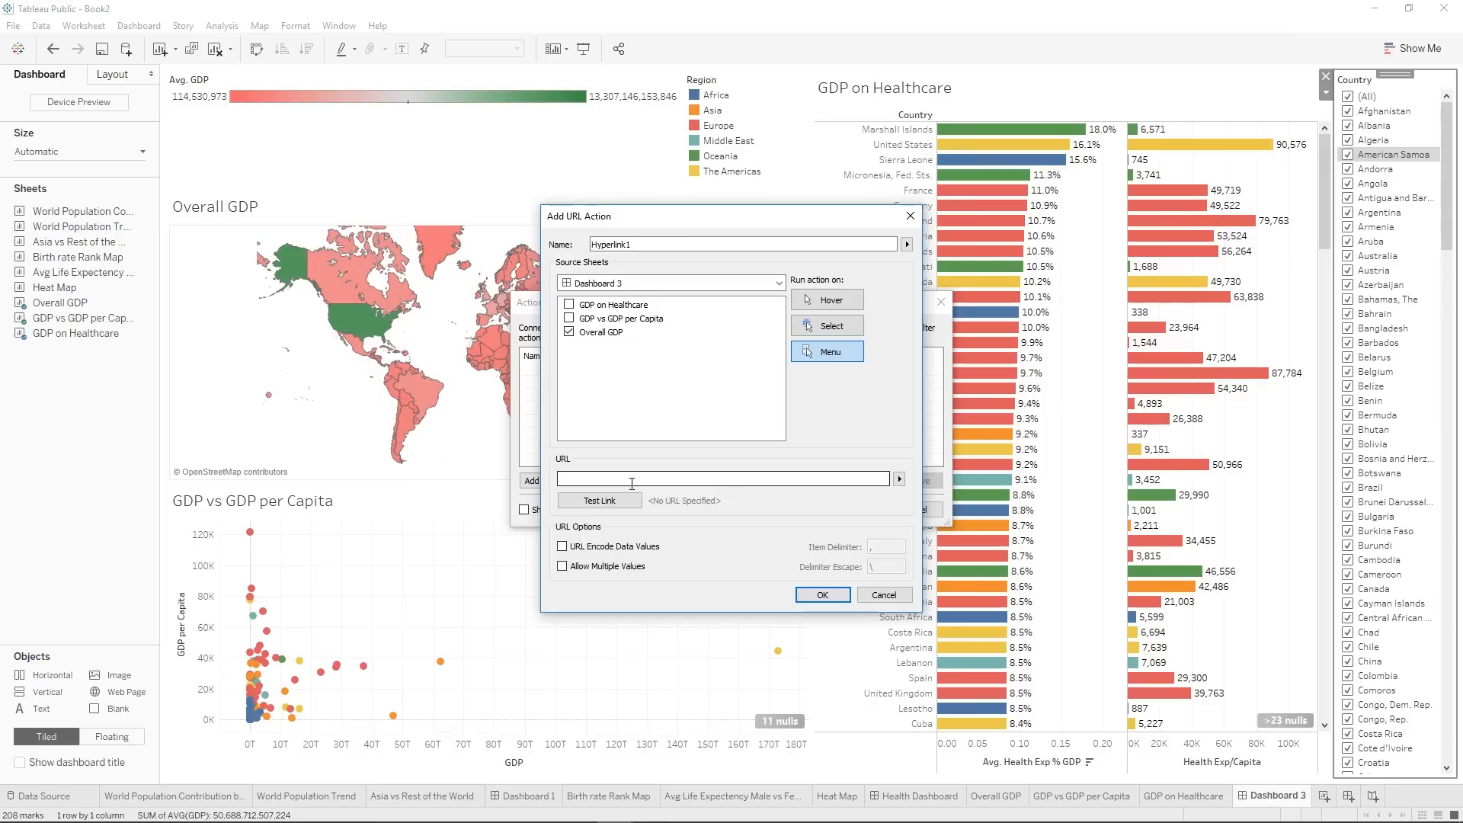
text(https://en.wikipedia.org/wiki/Economy_of_)
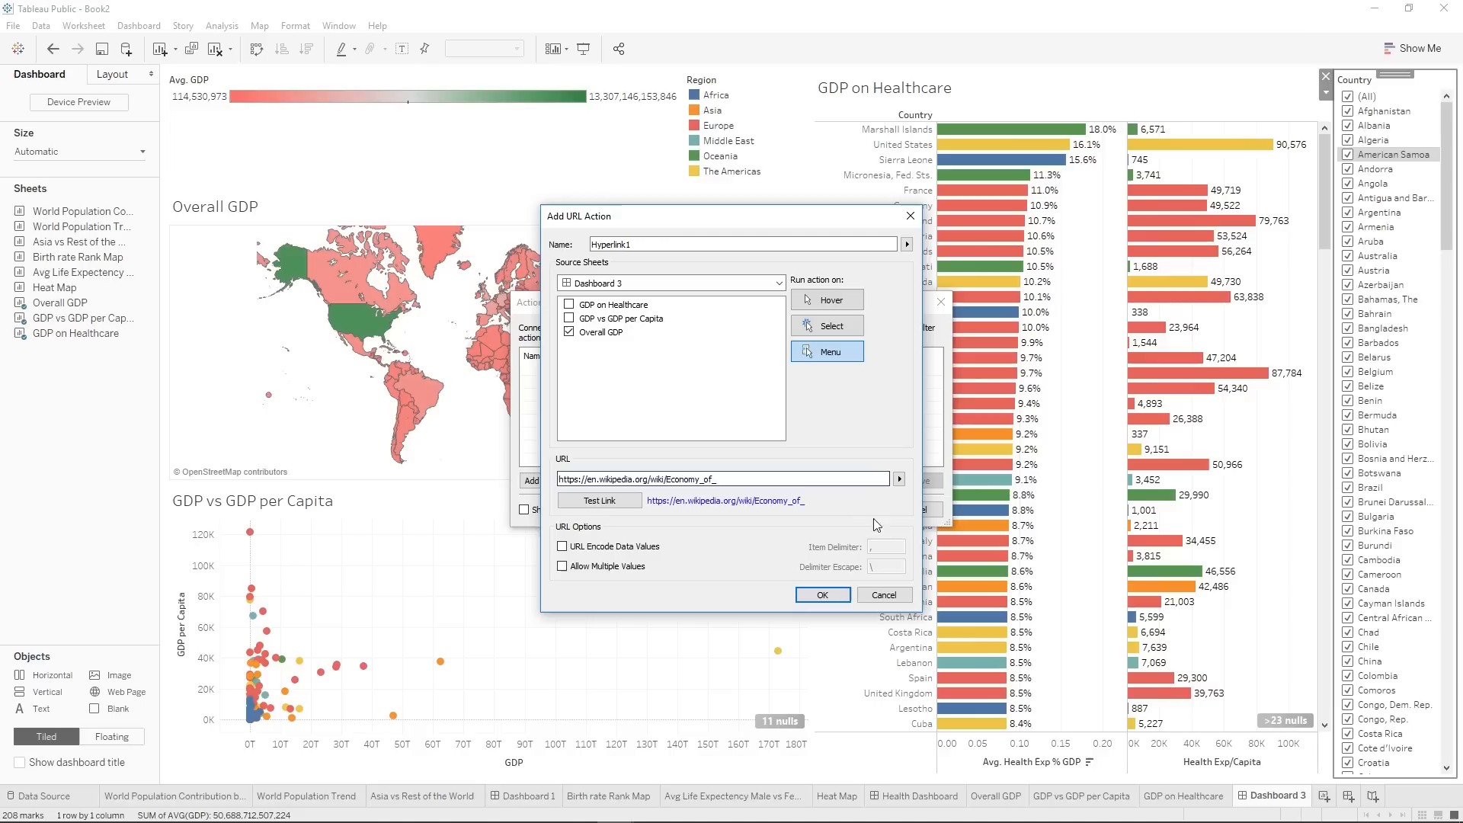
click(899, 480)
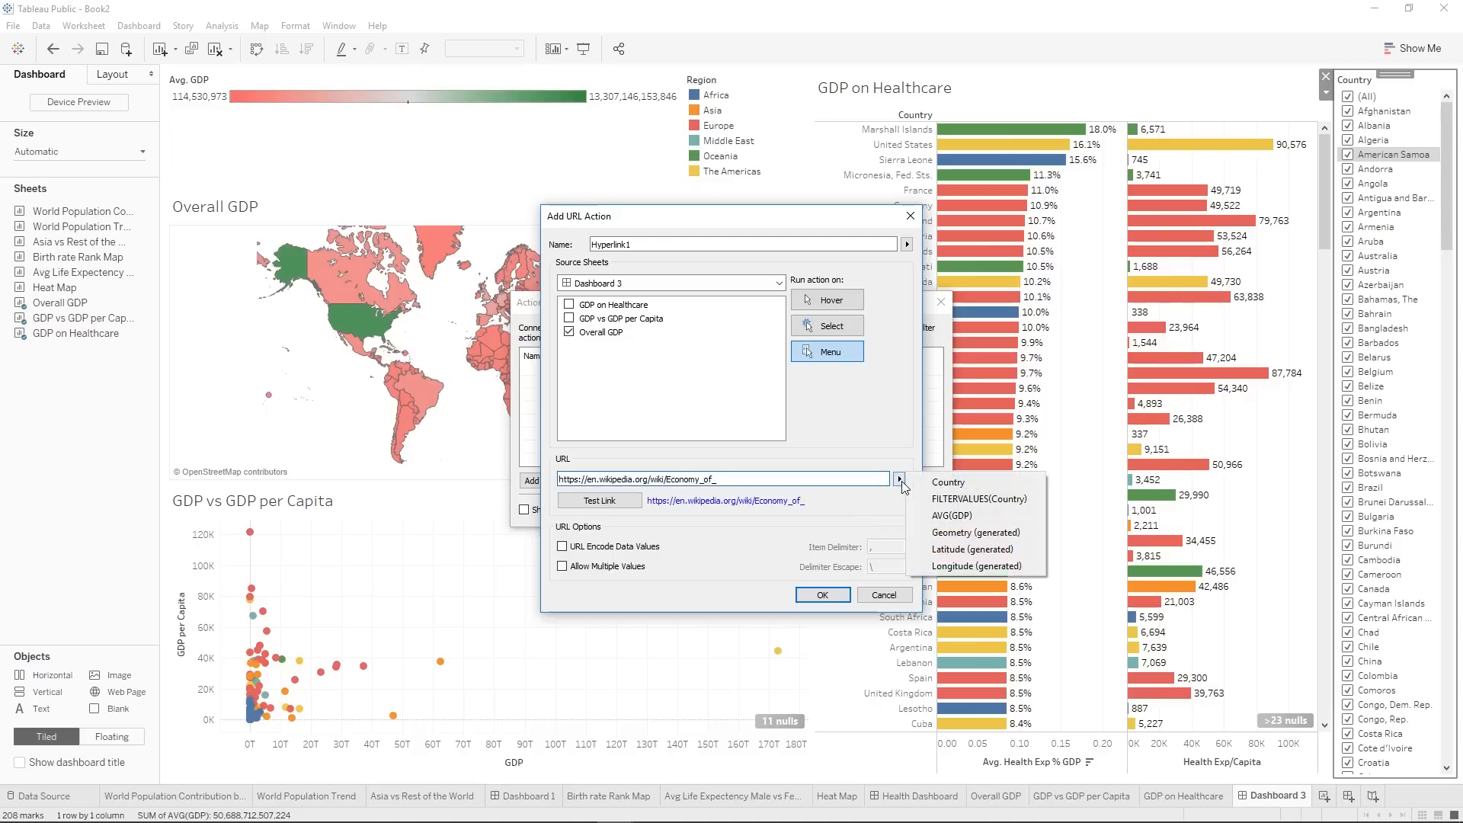
click(949, 485)
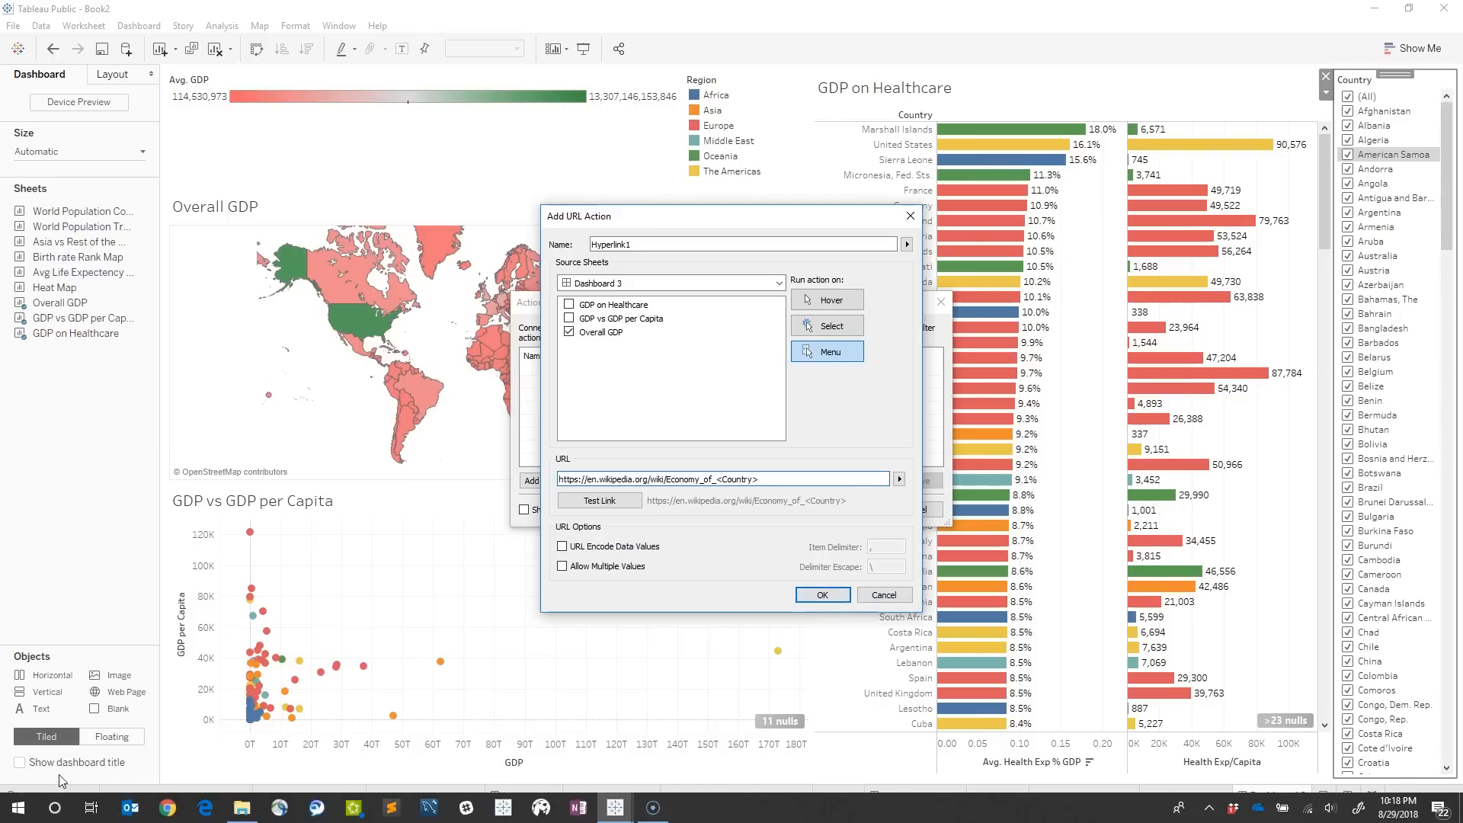
click(821, 595)
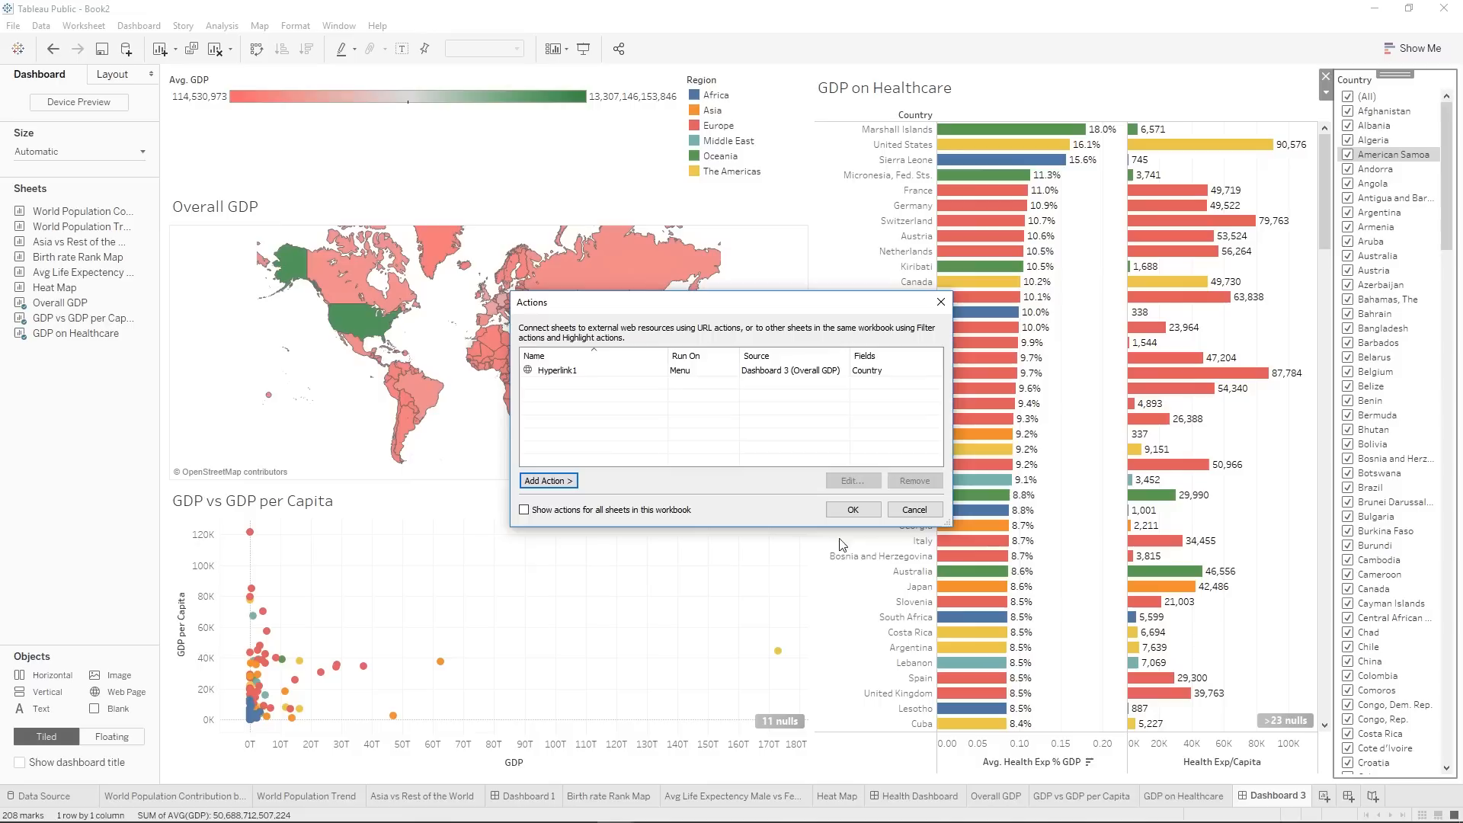
Change the Hyperlink1 action to run on Select and apply the dashboard actions.
click(666, 373)
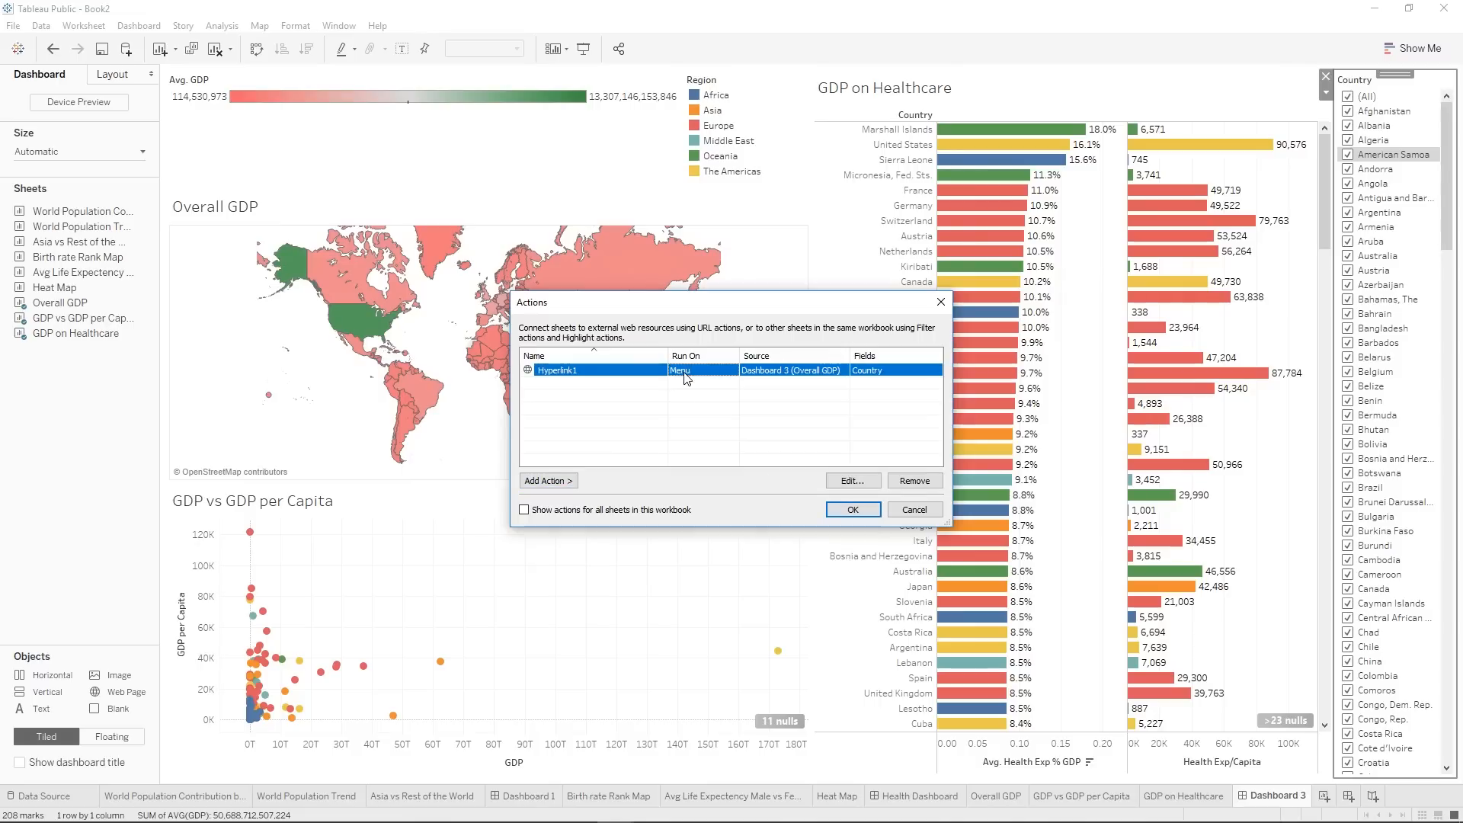
click(850, 481)
click(812, 329)
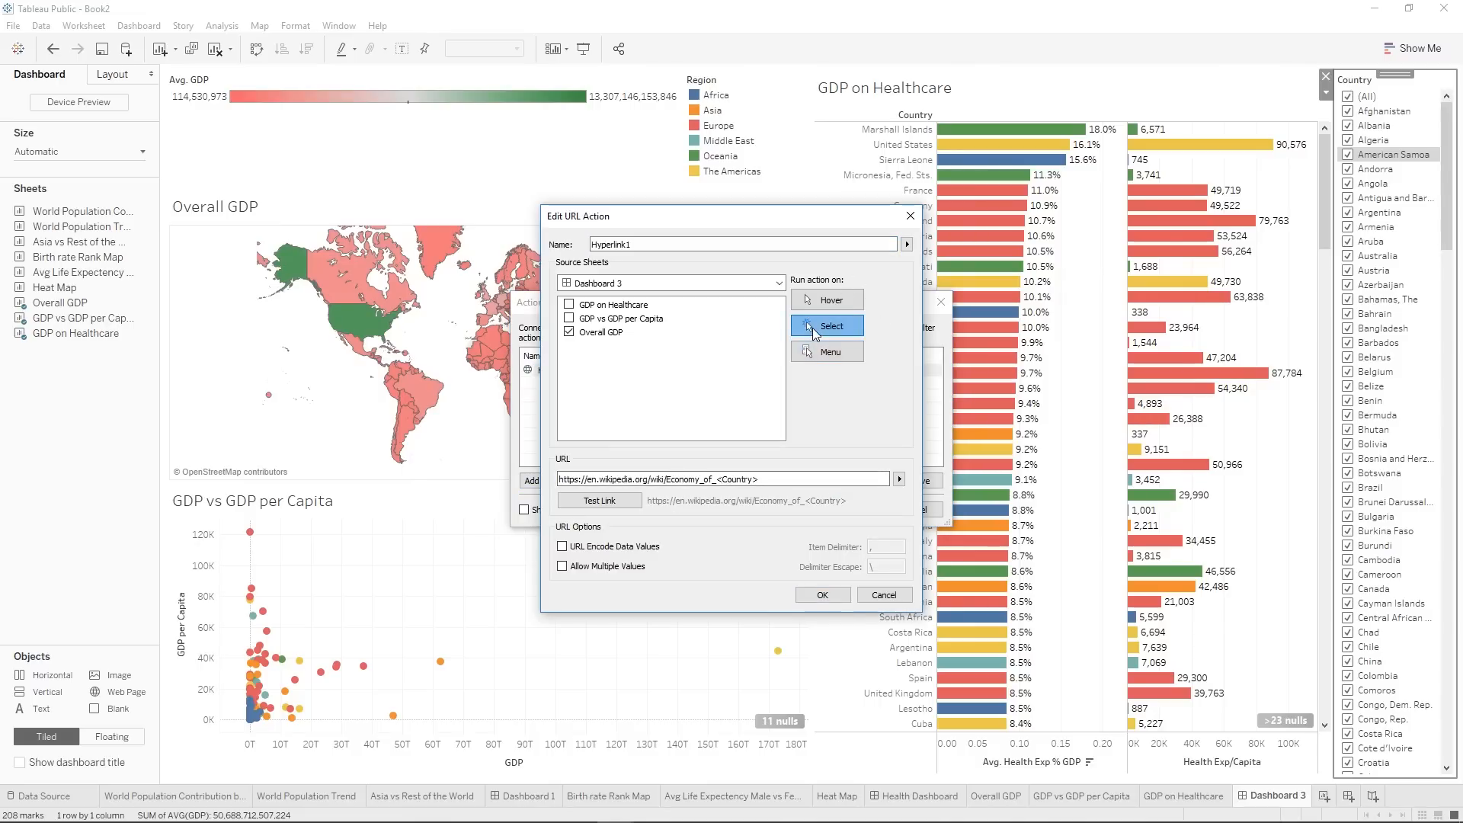
click(822, 596)
click(855, 512)
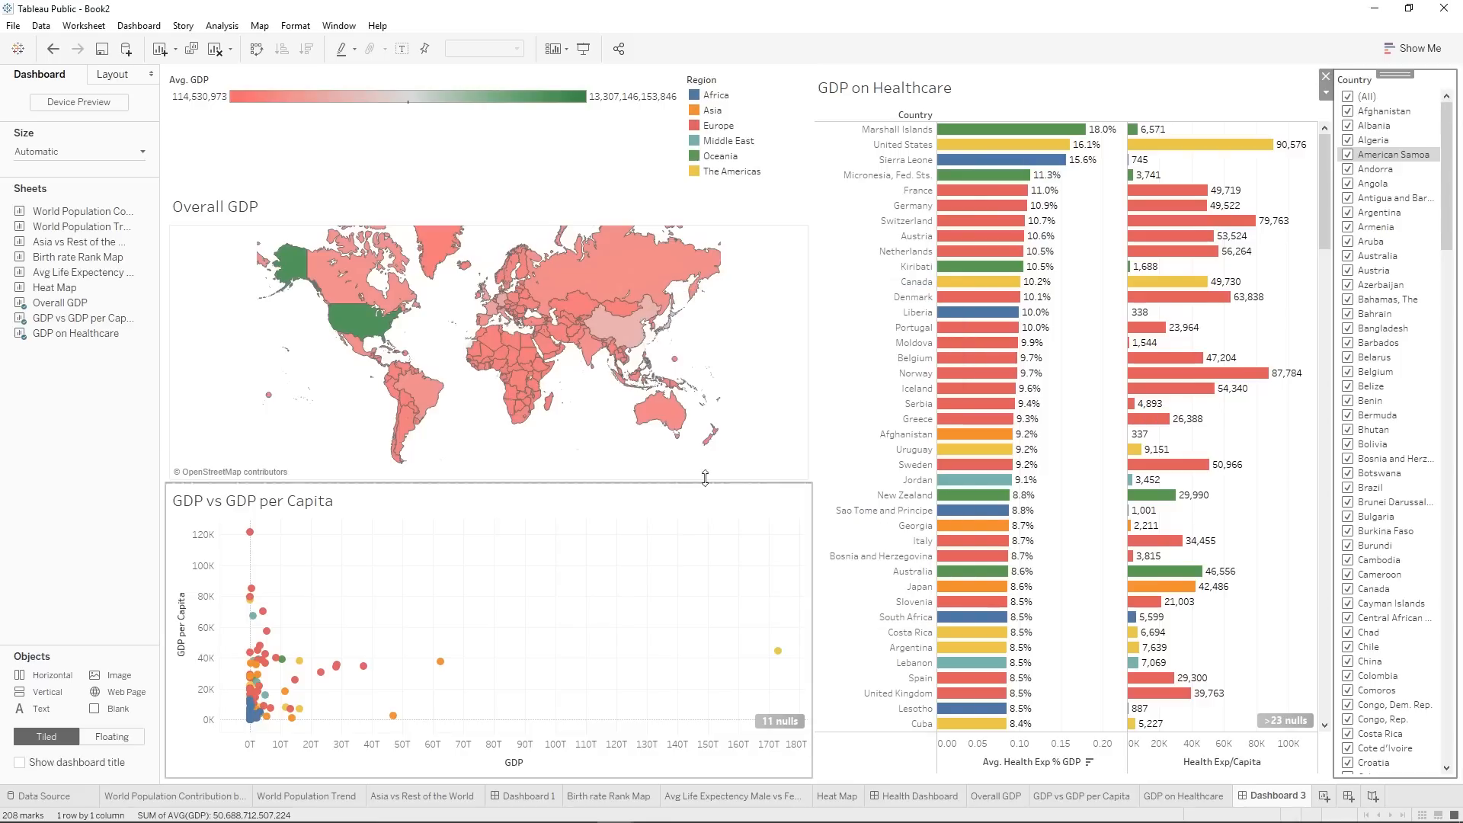
Test the URL action by selecting Canada and Brazil on the Overall GDP map, closing each Wikipedia page that opens.
click(335, 284)
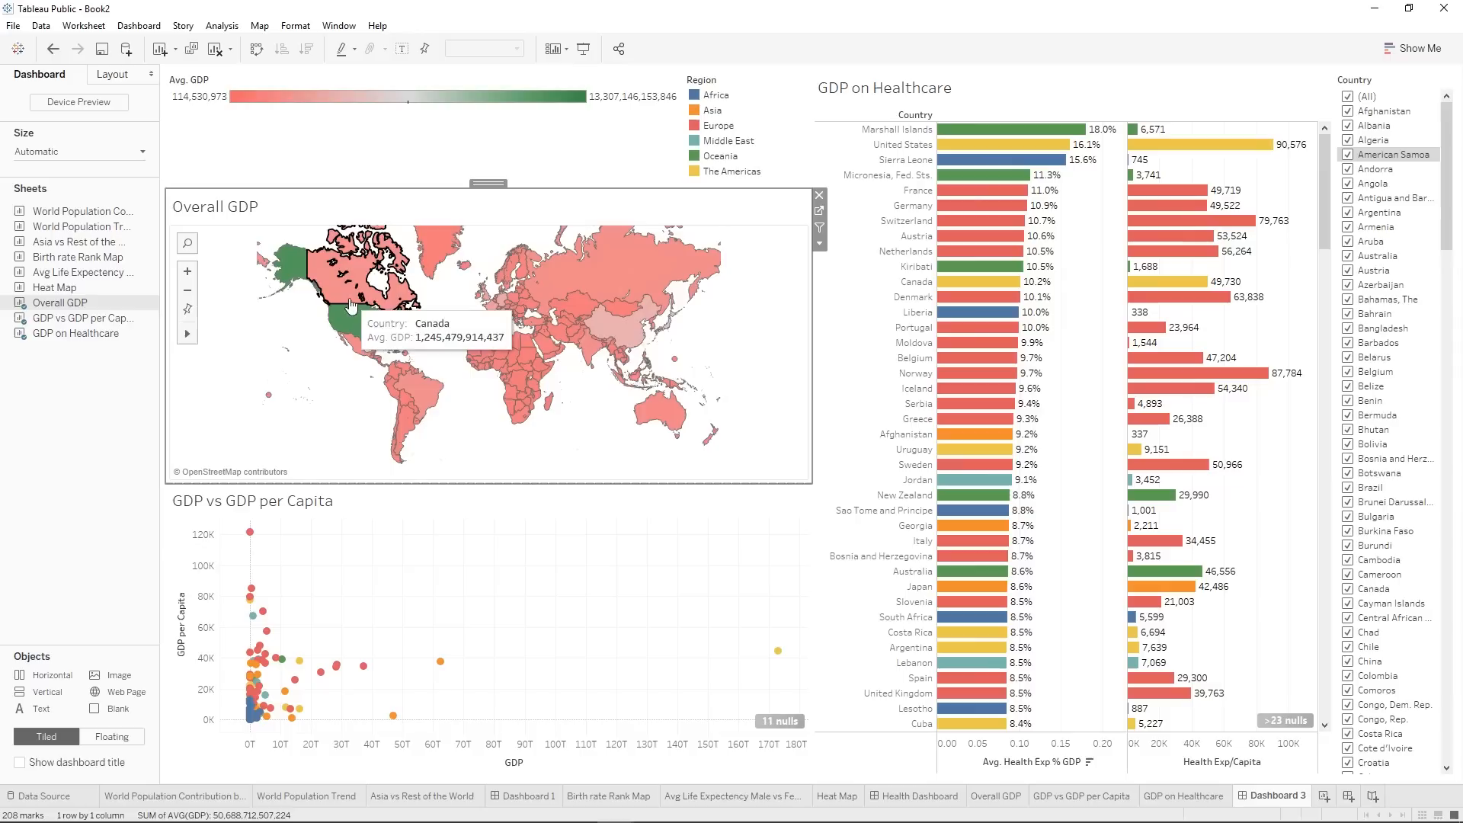
click(336, 284)
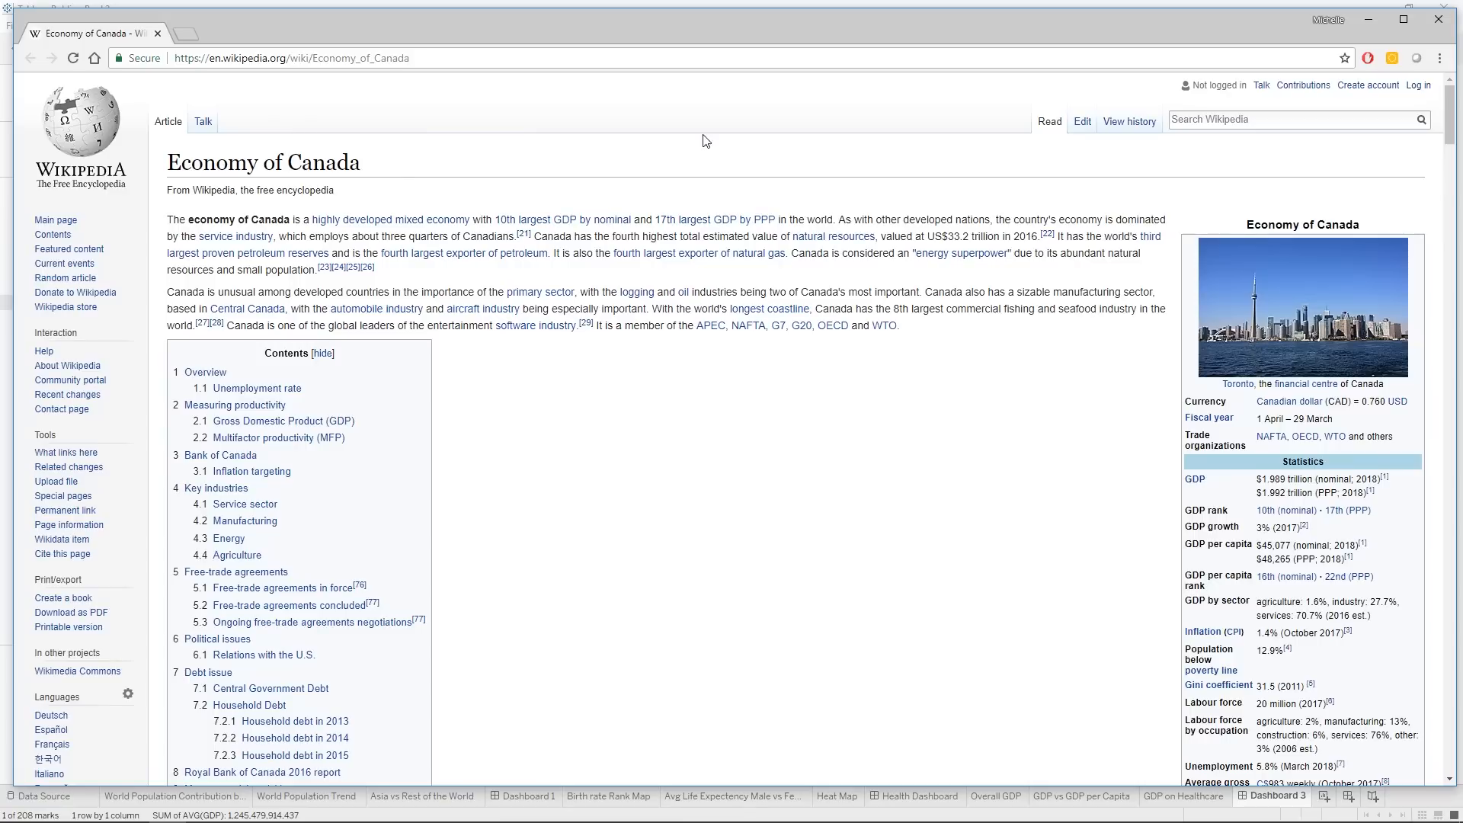
click(1437, 21)
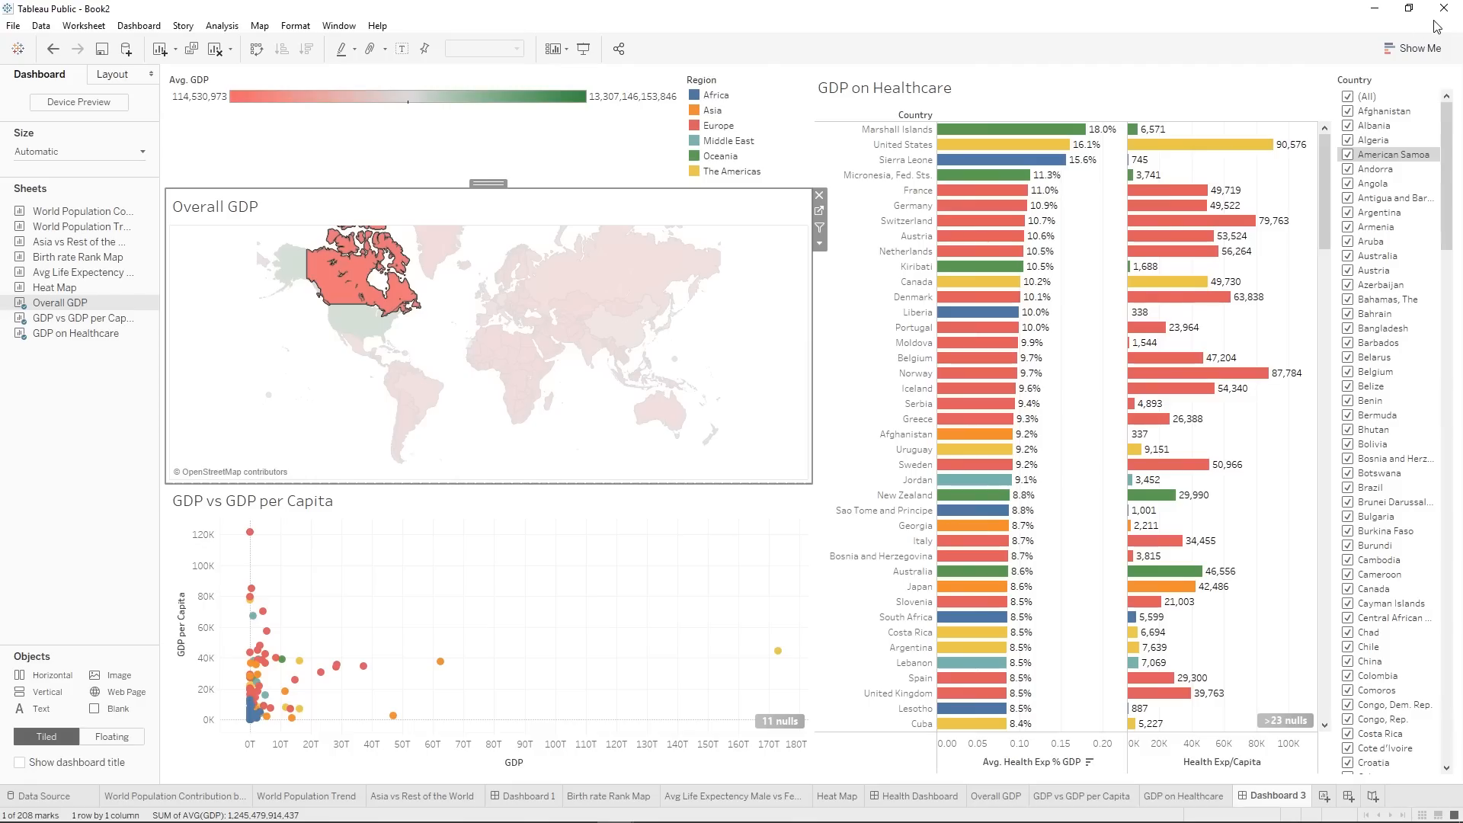
click(419, 395)
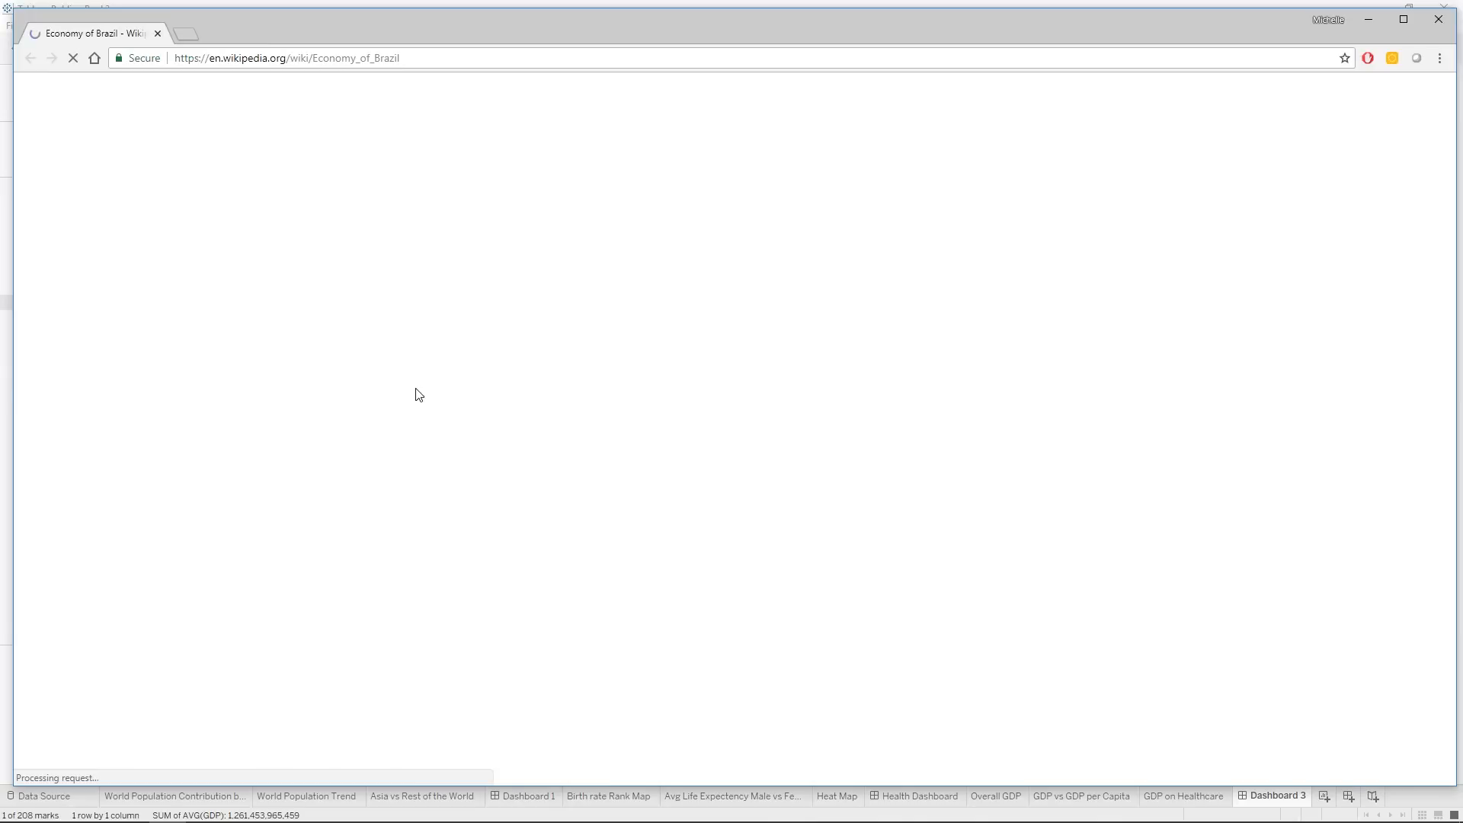
click(1448, 21)
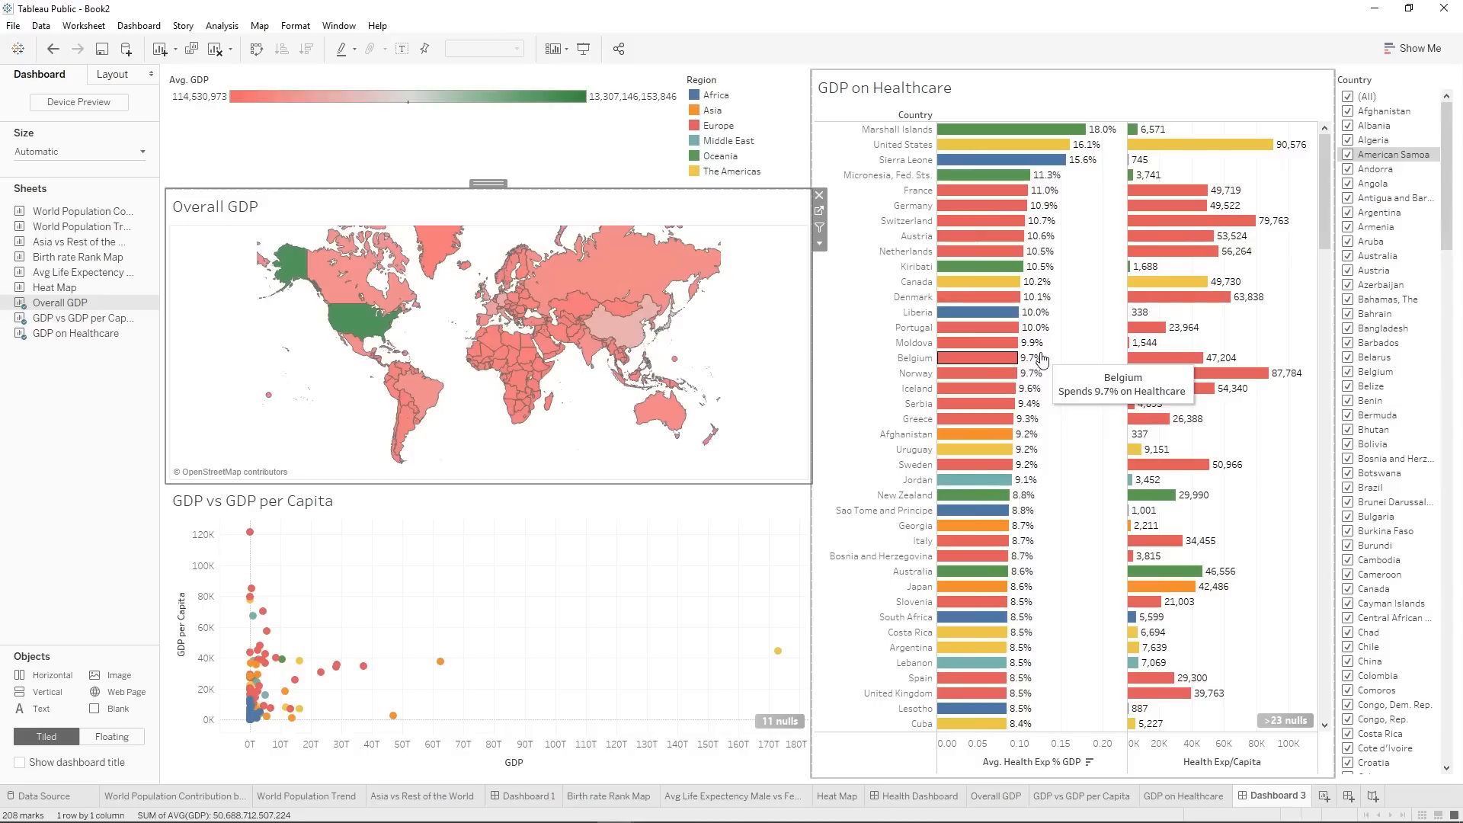
Use GDP on Healthcare as a filter for the dashboard and test it by selecting and deselecting France.
click(1210, 84)
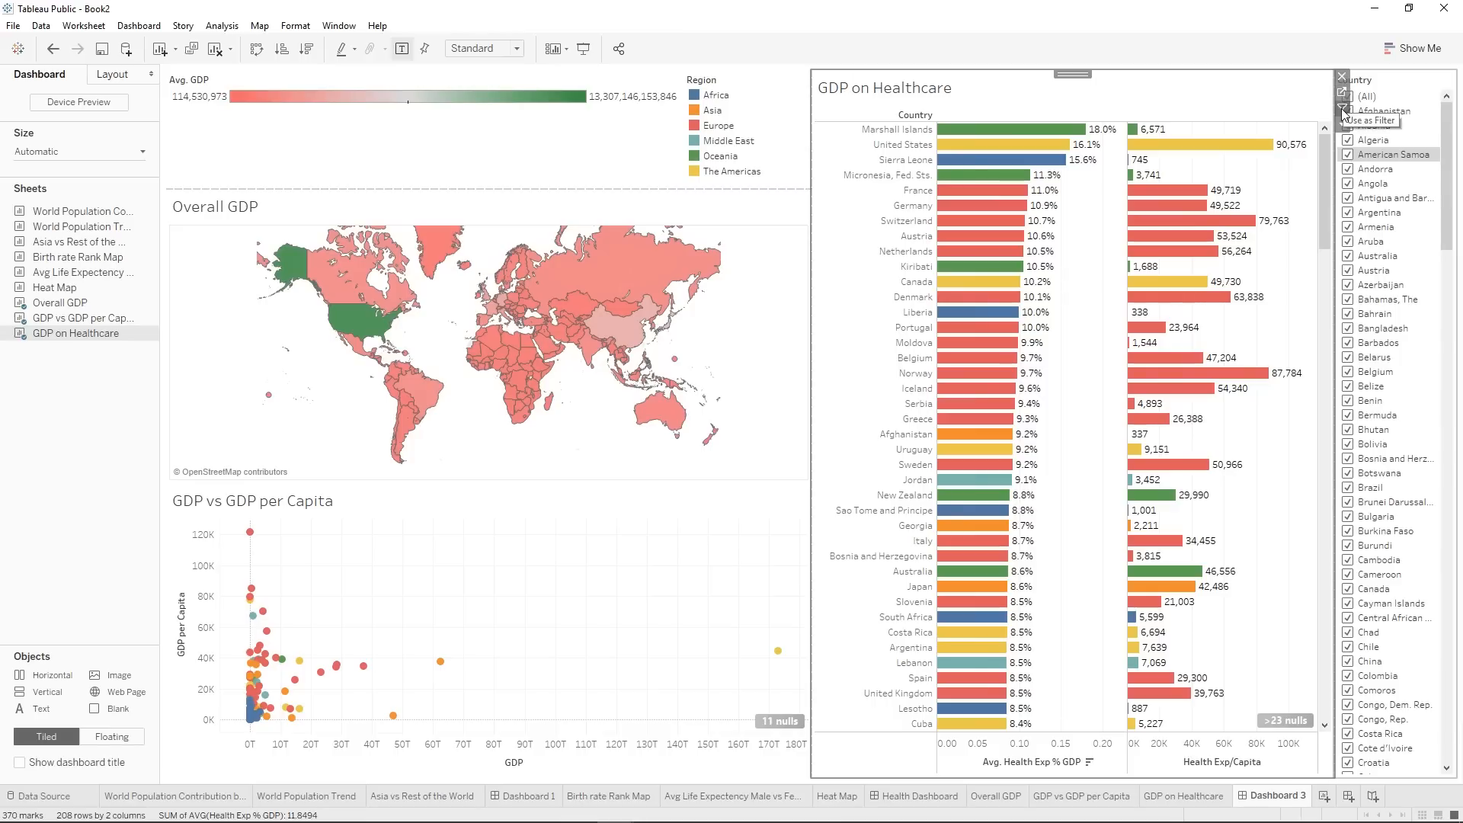
click(888, 195)
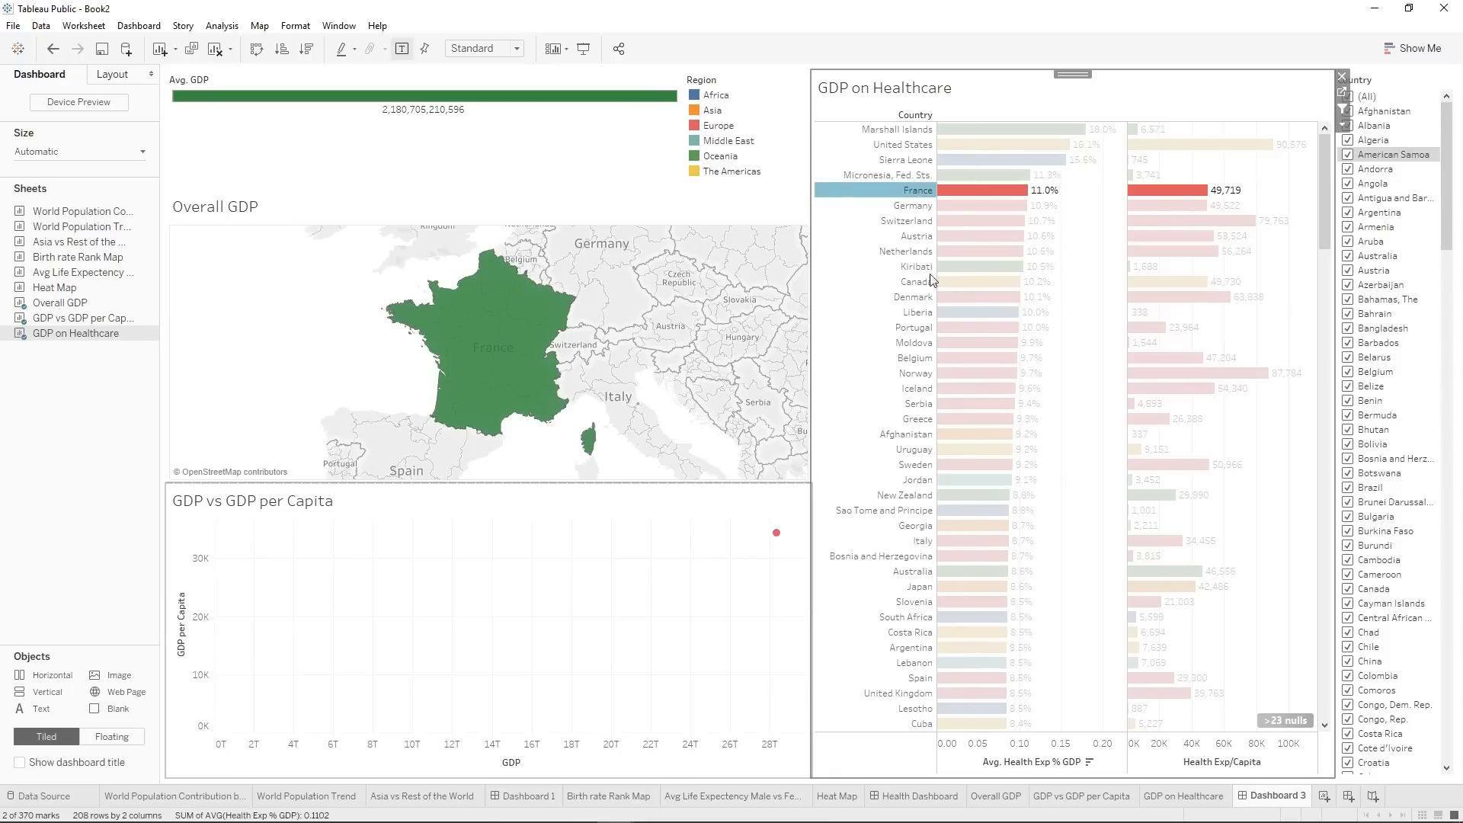
click(903, 197)
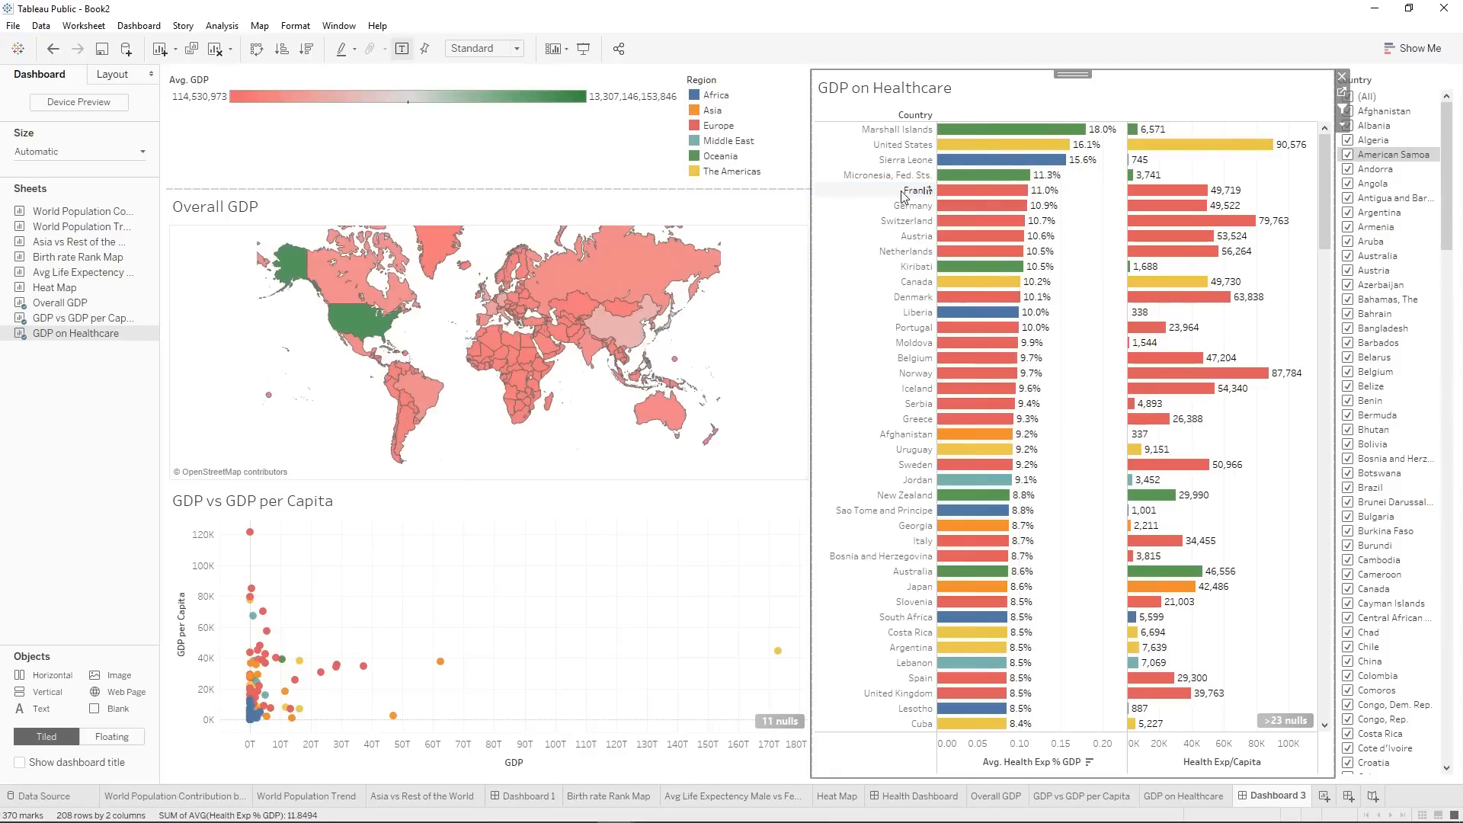
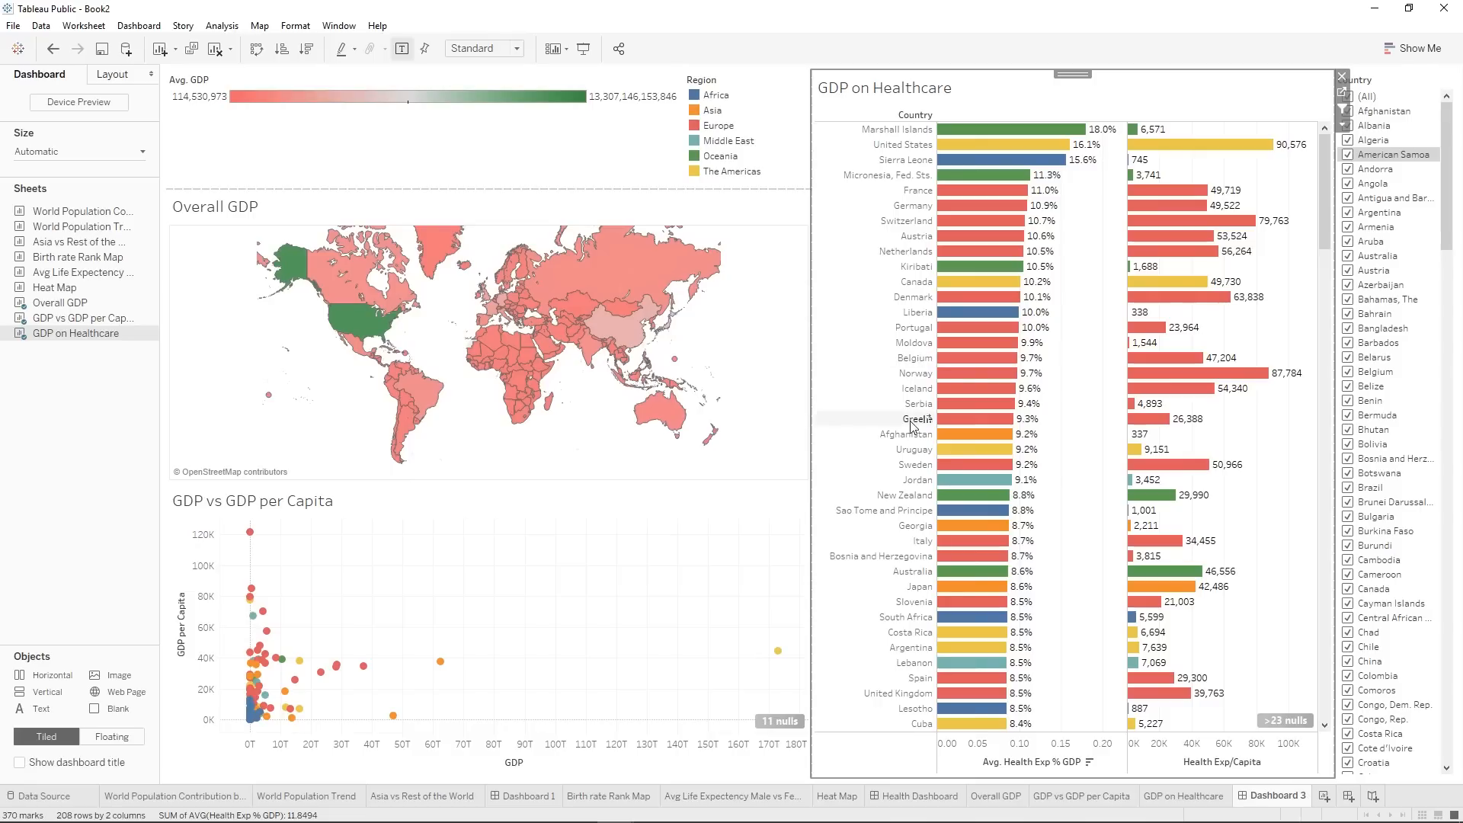
Test the GDP on Healthcare filter by selecting Germany and France alone, then France, Germany, Switzerland and Austria together, and clear the selection.
click(918, 210)
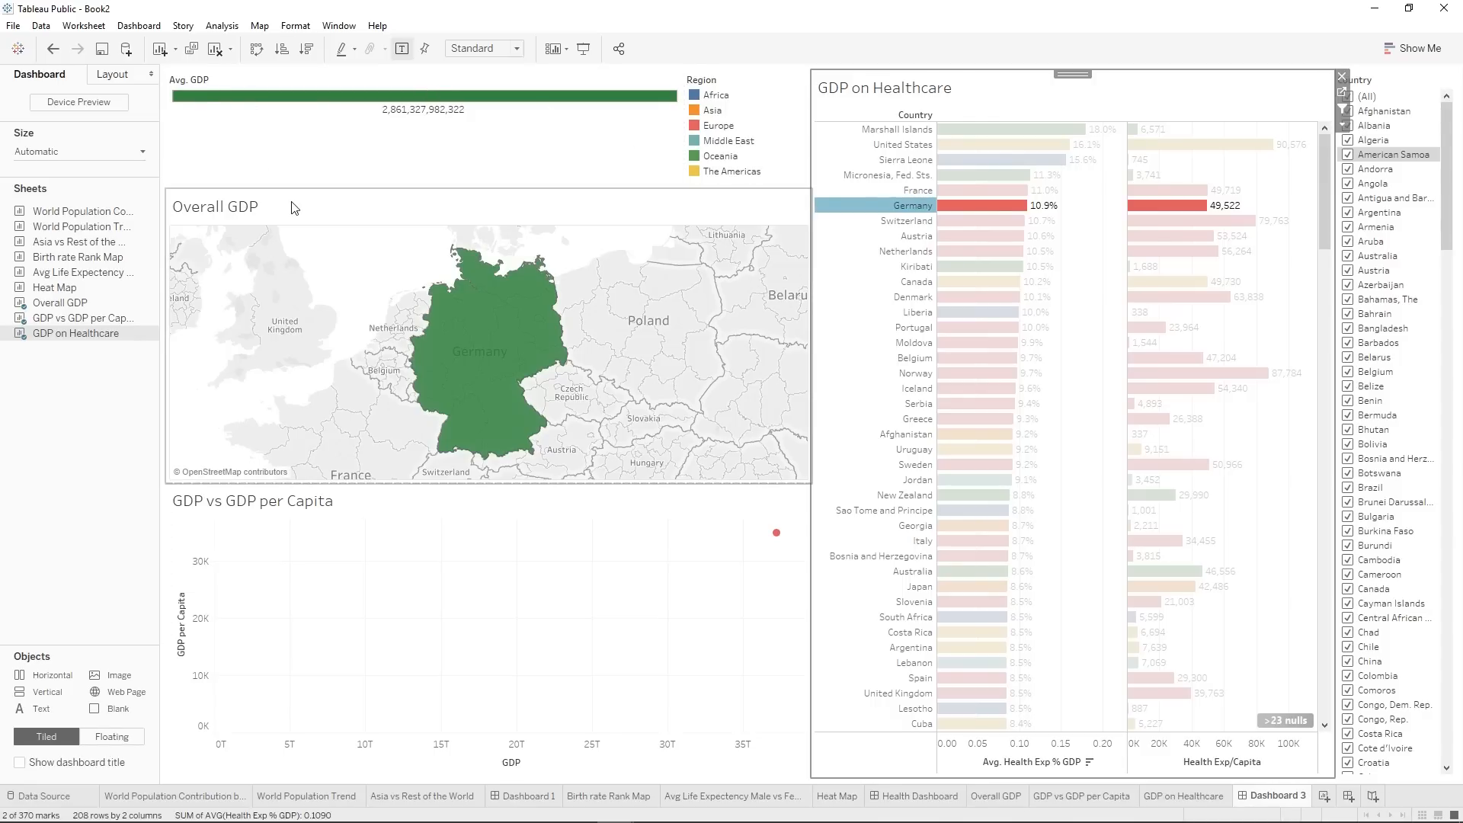
click(897, 206)
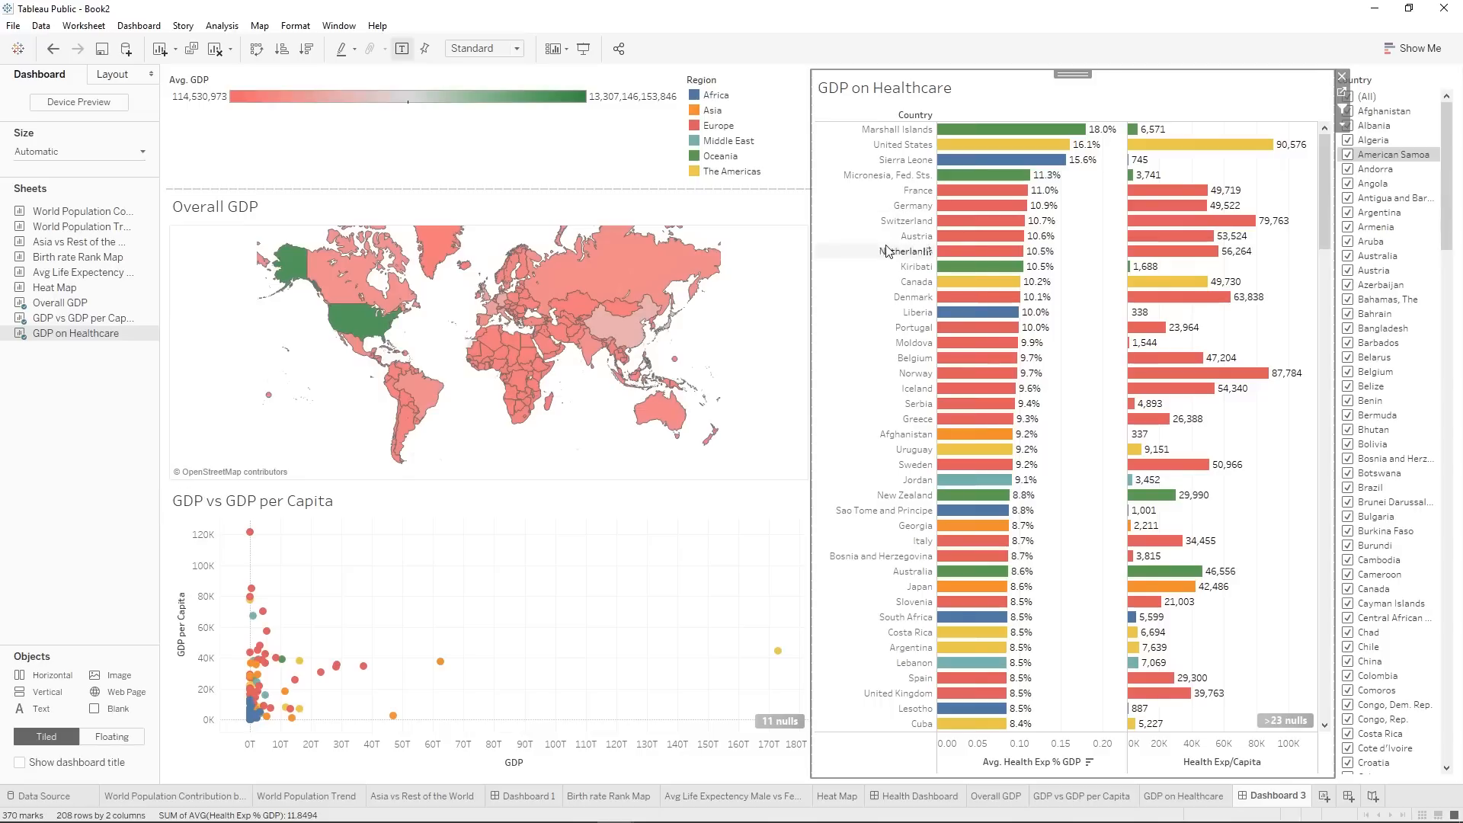
click(919, 191)
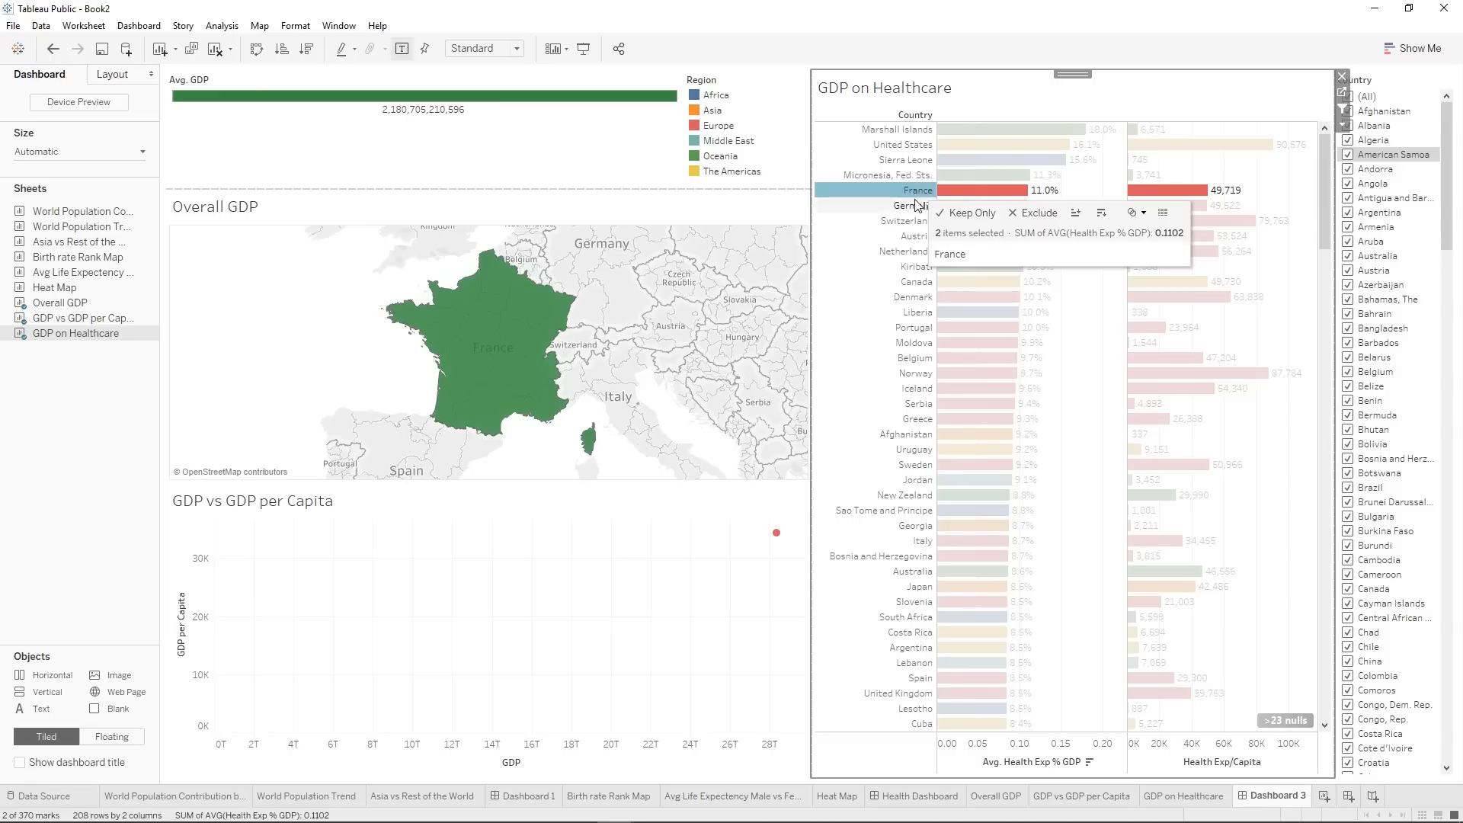
ctrl+click(912, 206)
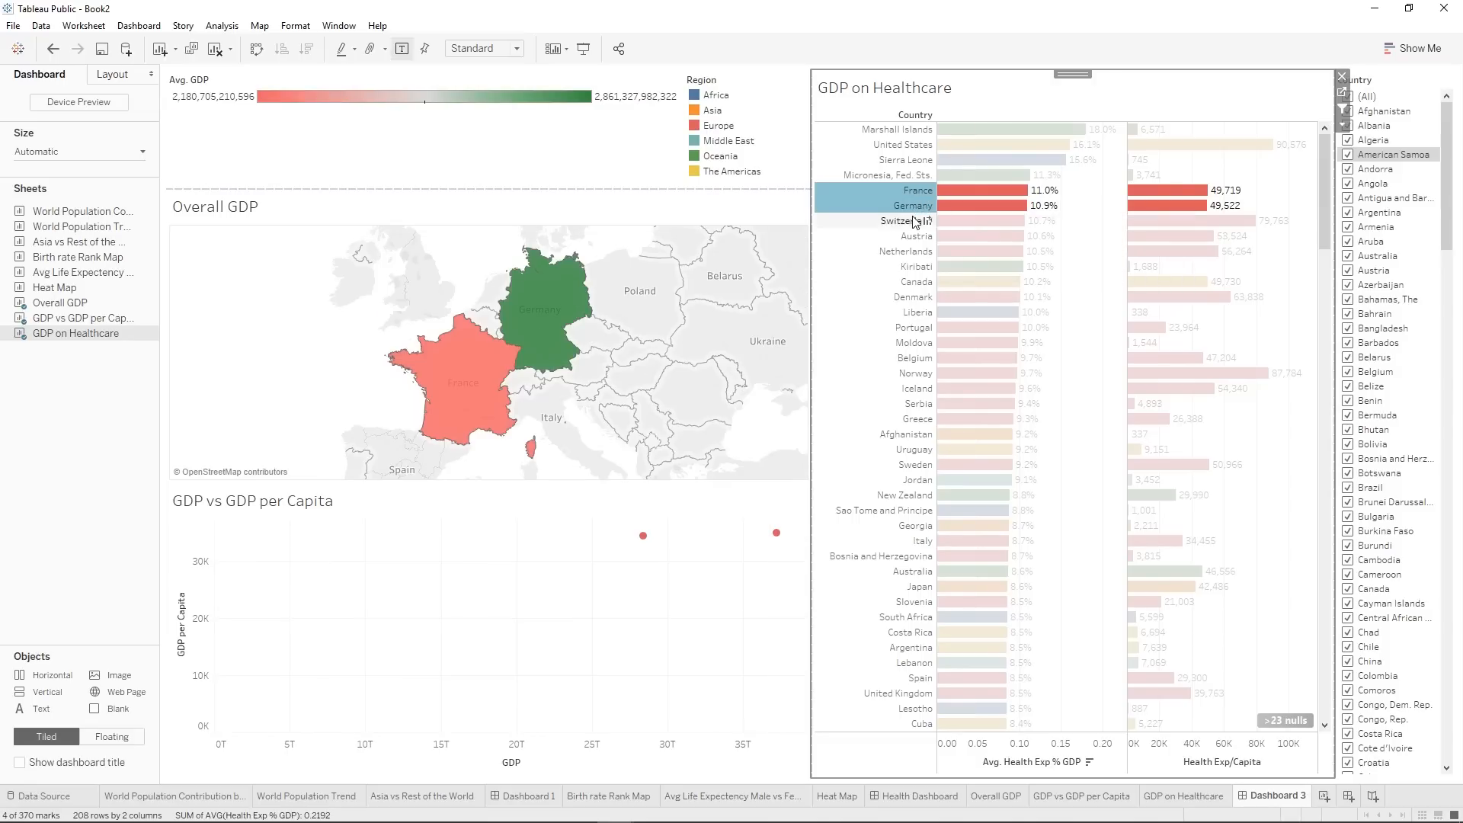
ctrl+click(909, 221)
ctrl+click(914, 237)
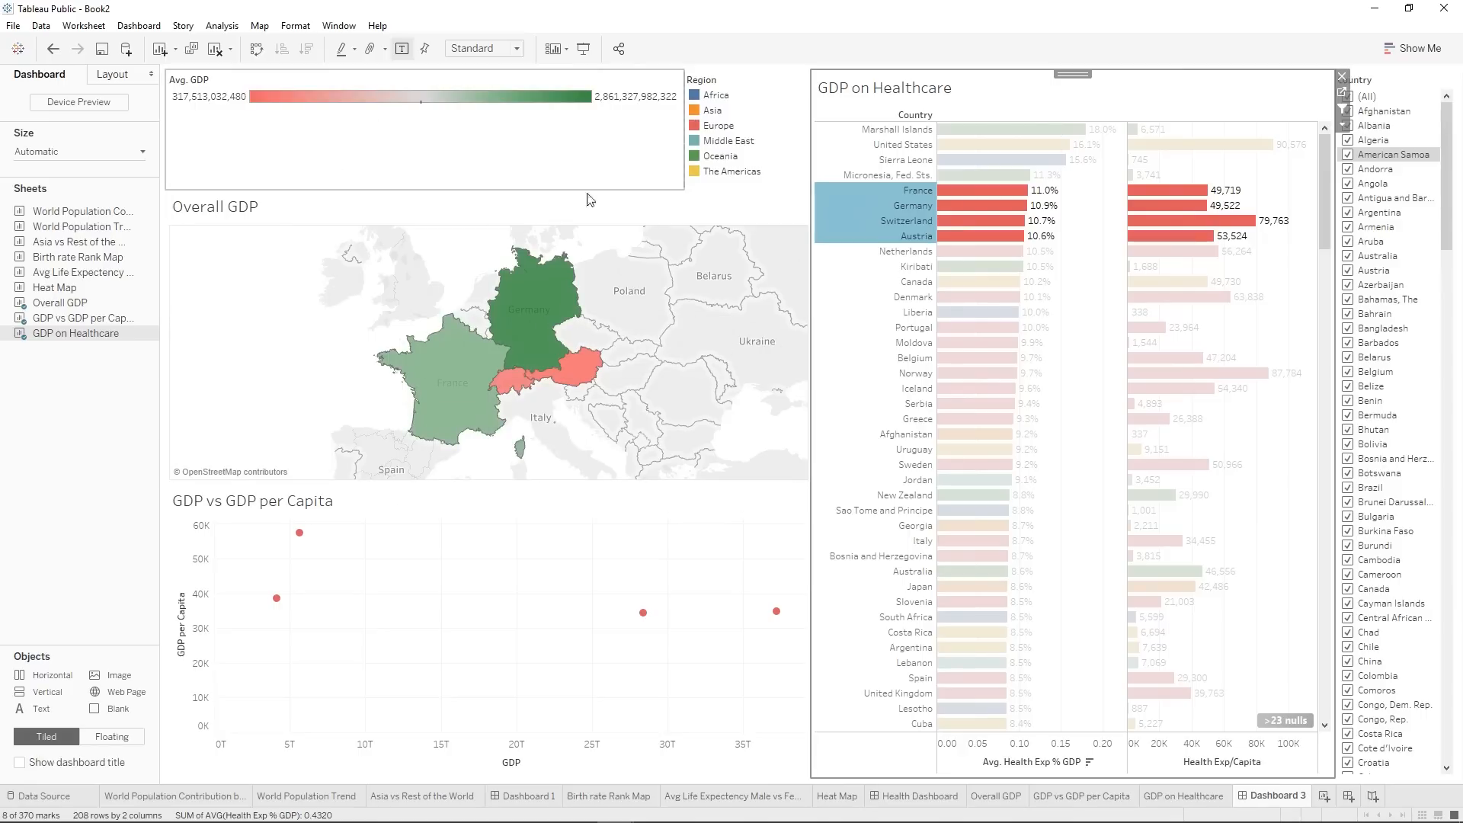
mouse_move(543, 310)
mouse_move(481, 411)
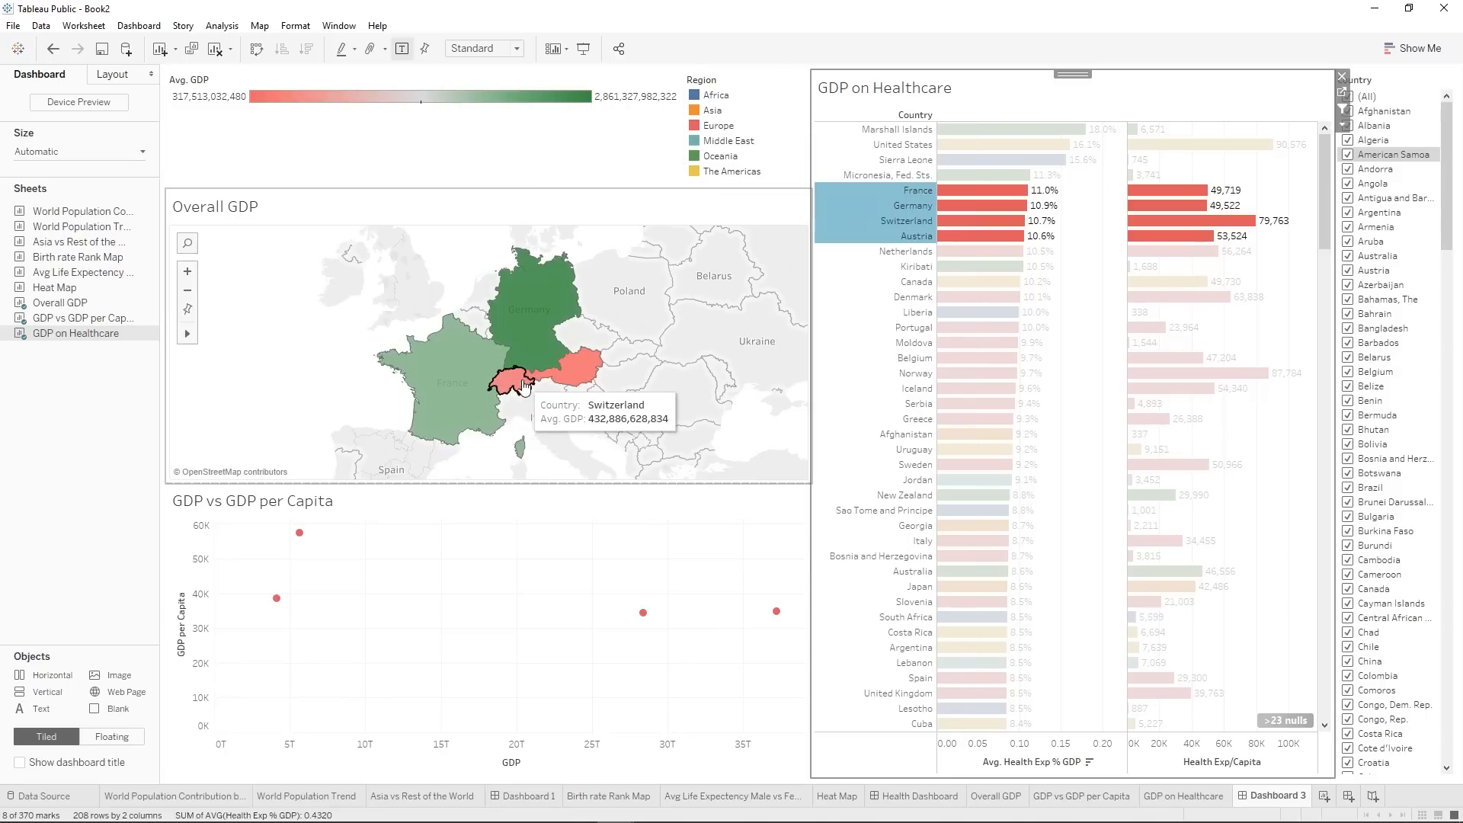
click(897, 197)
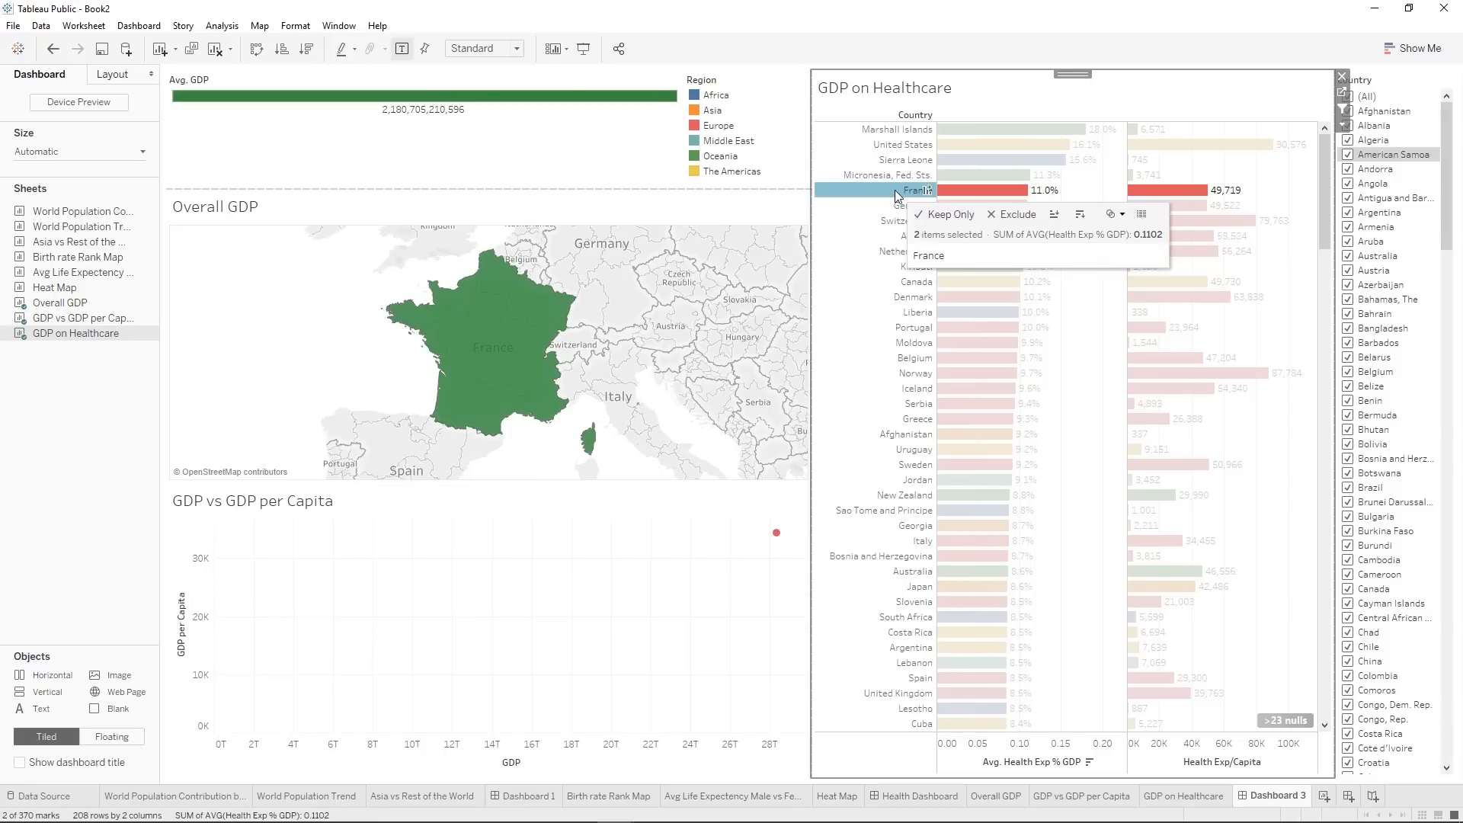
click(897, 197)
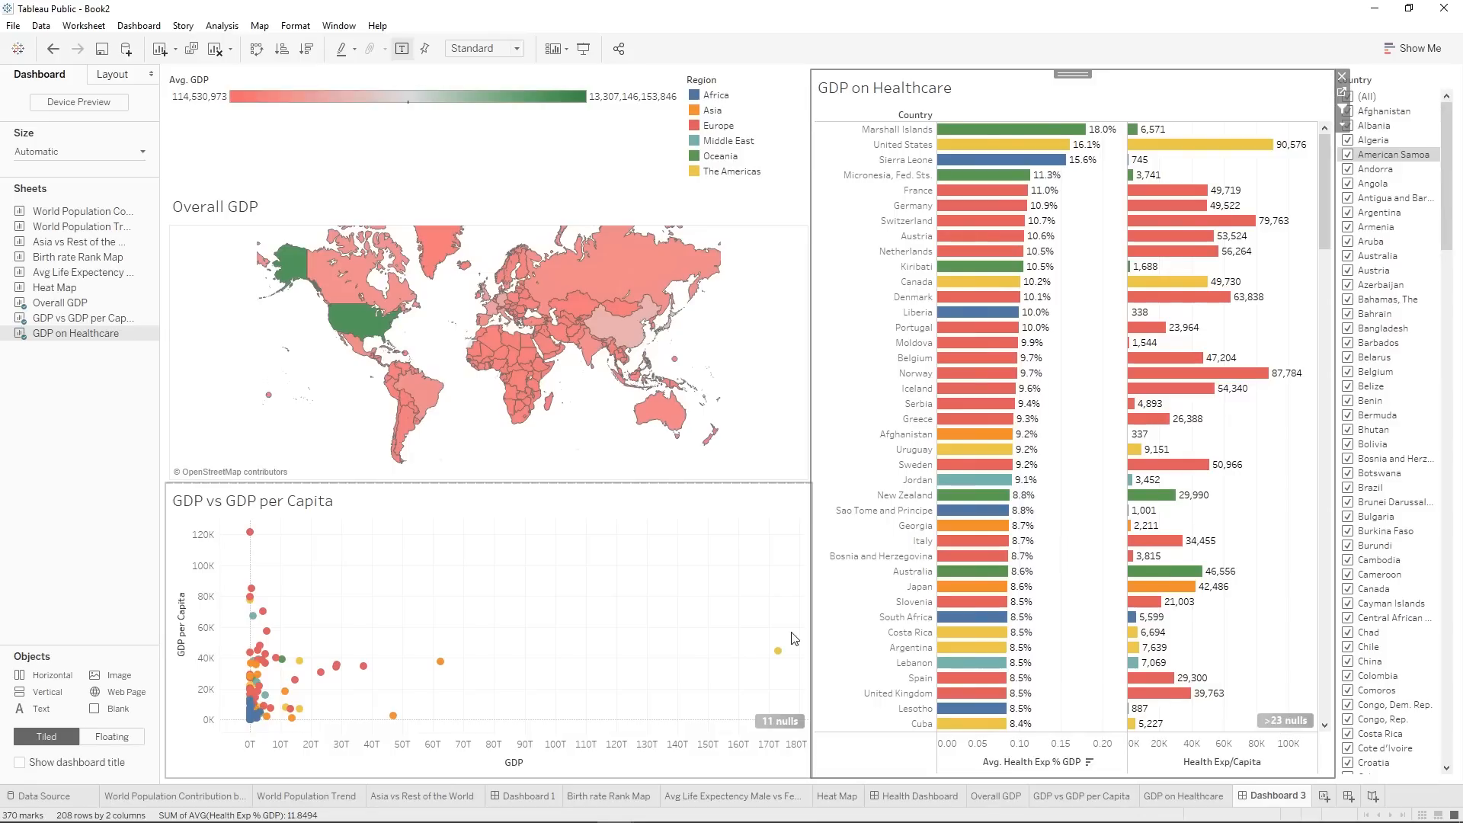
Preview the dashboard in presentation mode, and view the null-value options of GDP vs GDP per Capita without applying any.
mouse_move(256, 537)
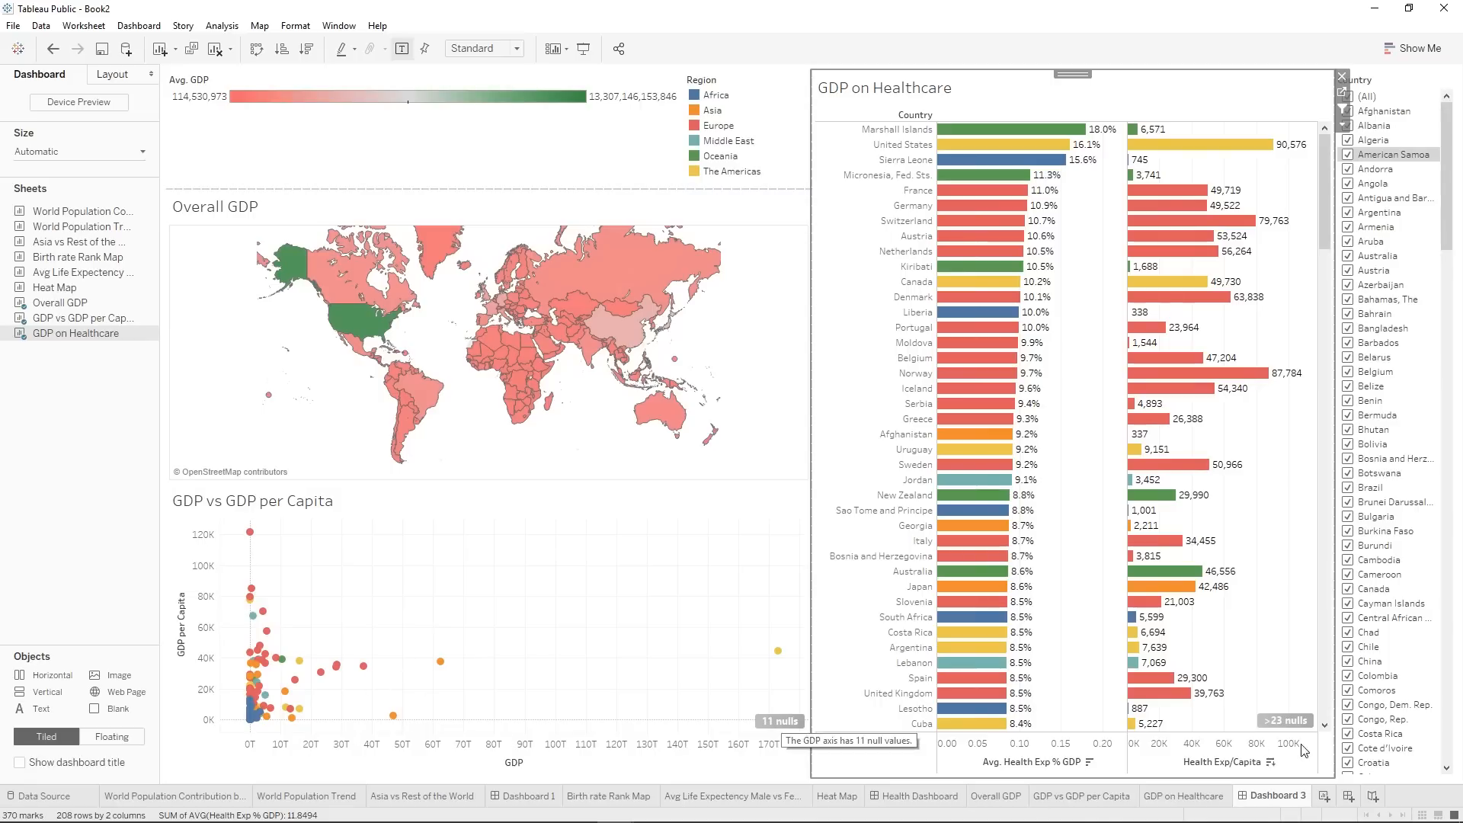
click(583, 50)
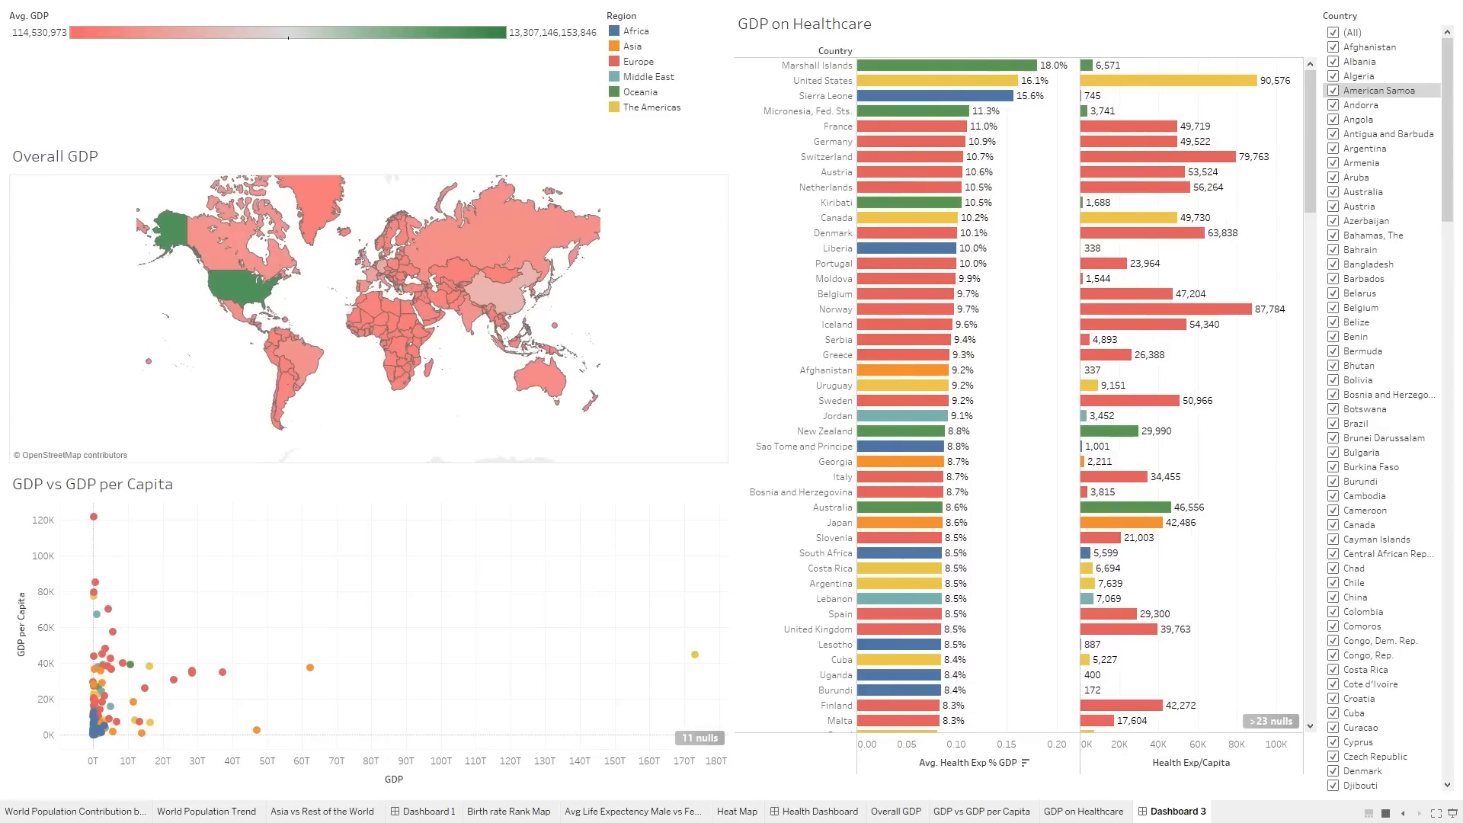
key(Escape)
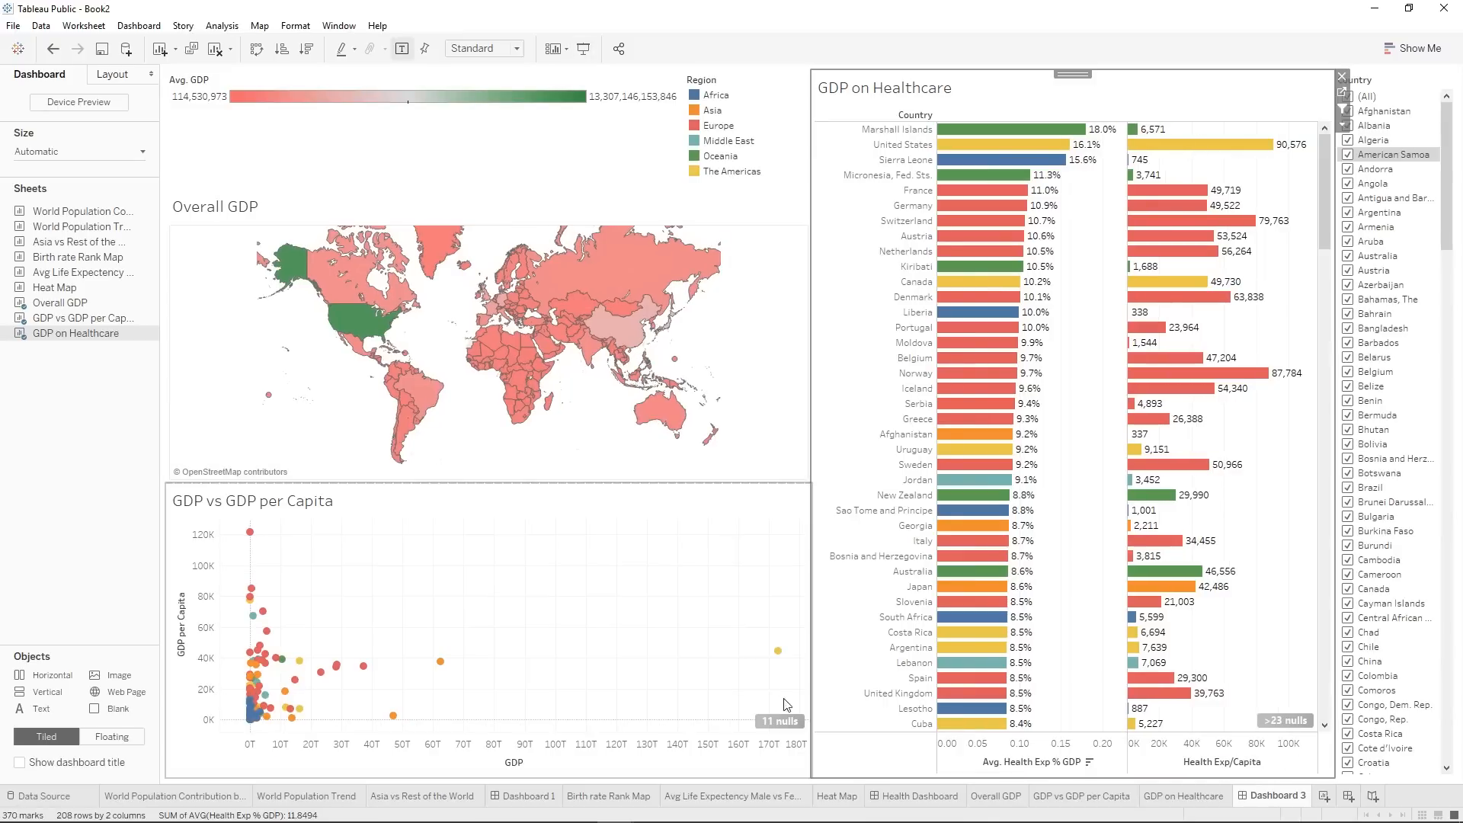
click(786, 724)
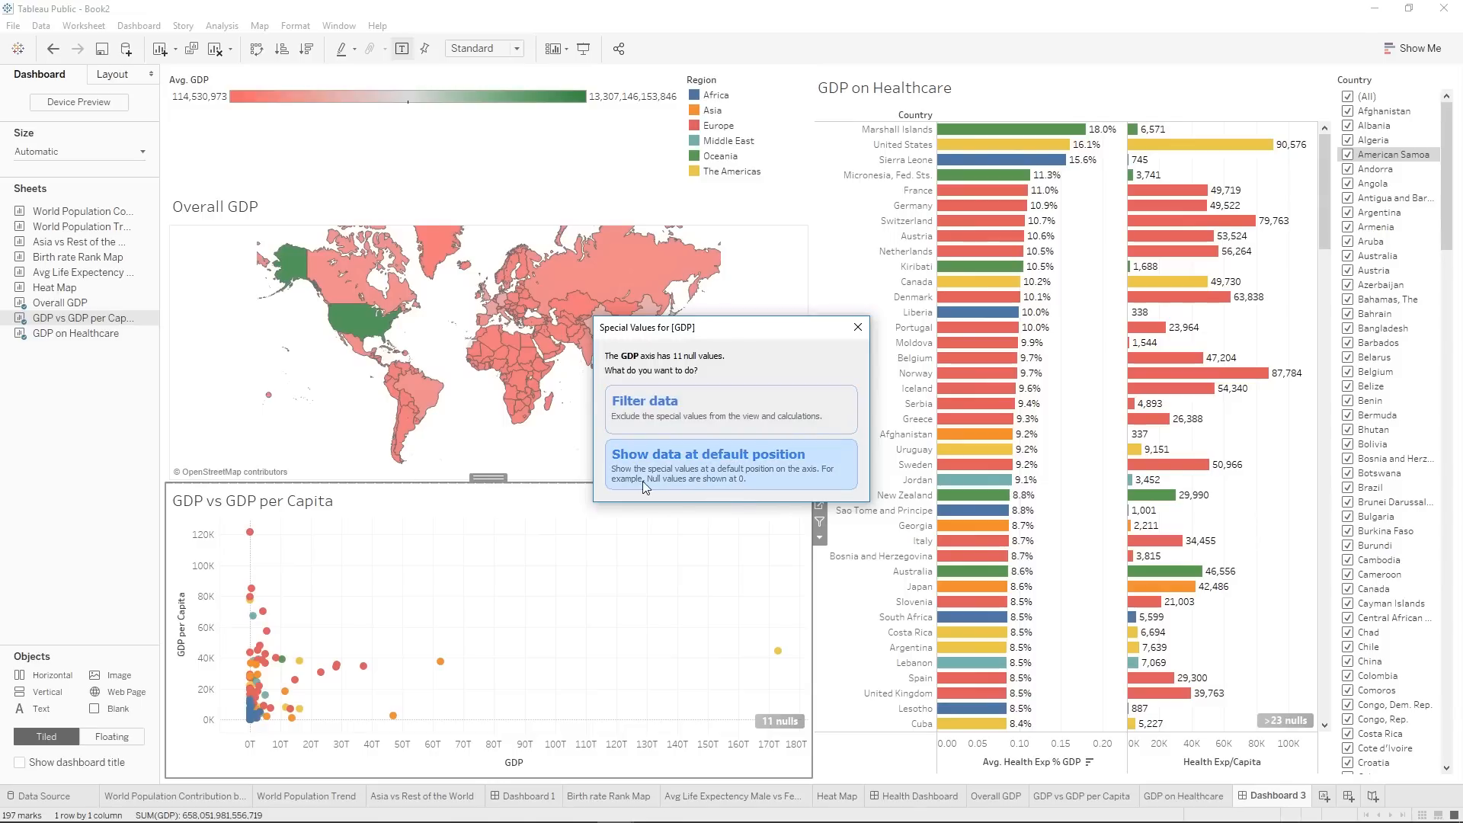
click(858, 327)
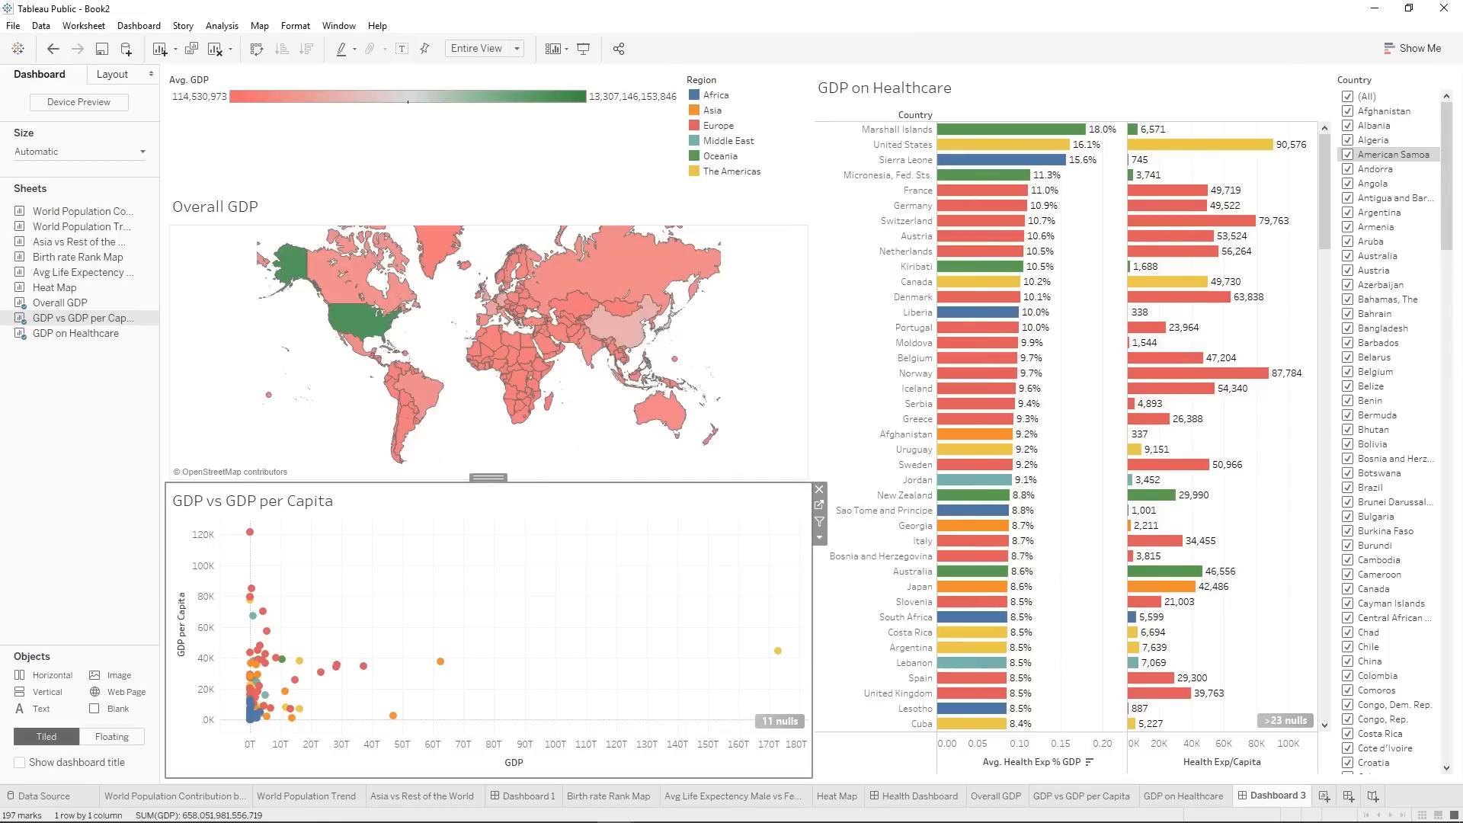
Add a new worksheet and rename it Days to Start Business.
click(1325, 795)
right_click(1331, 795)
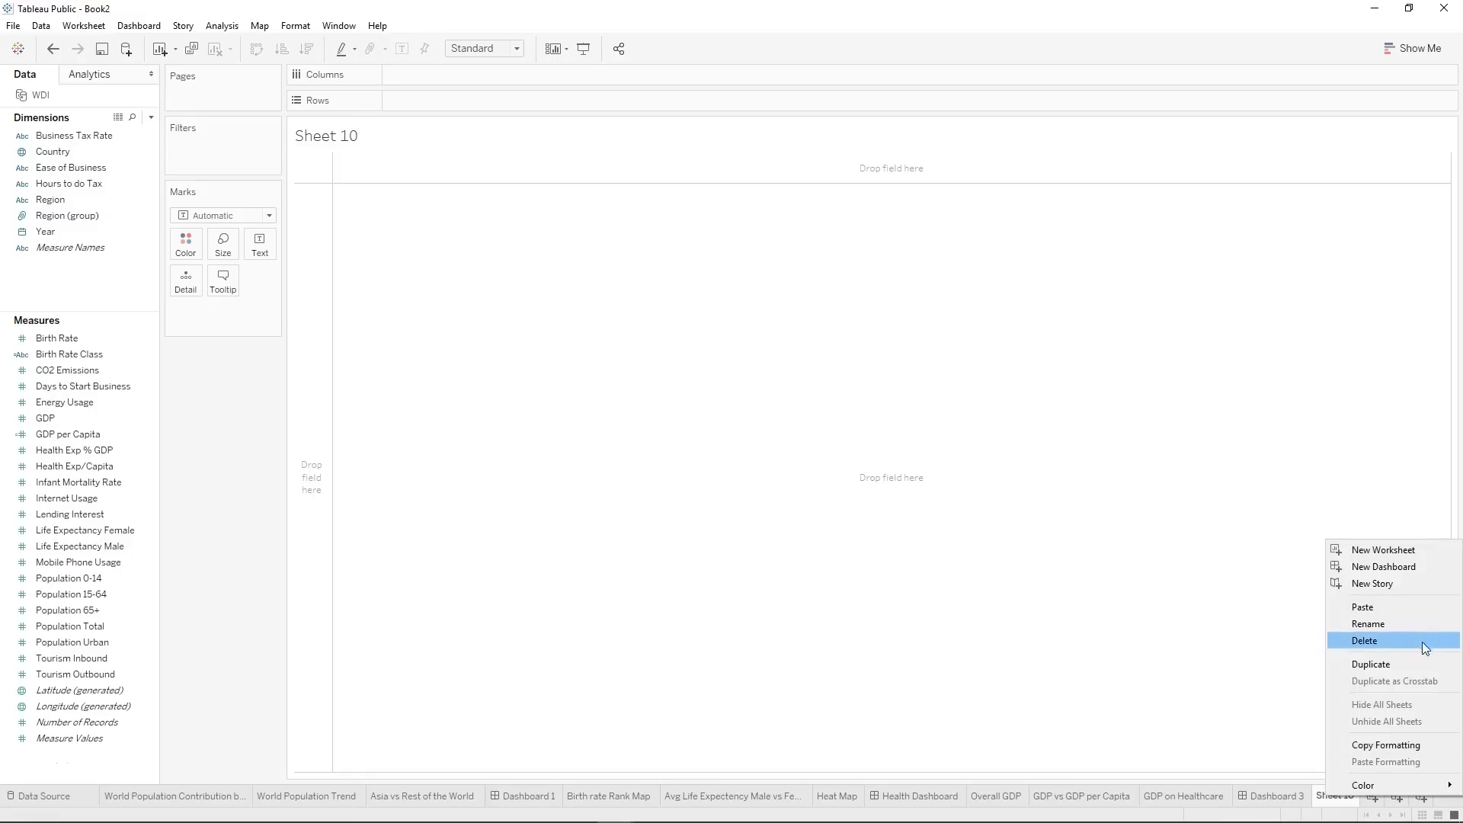
click(1368, 624)
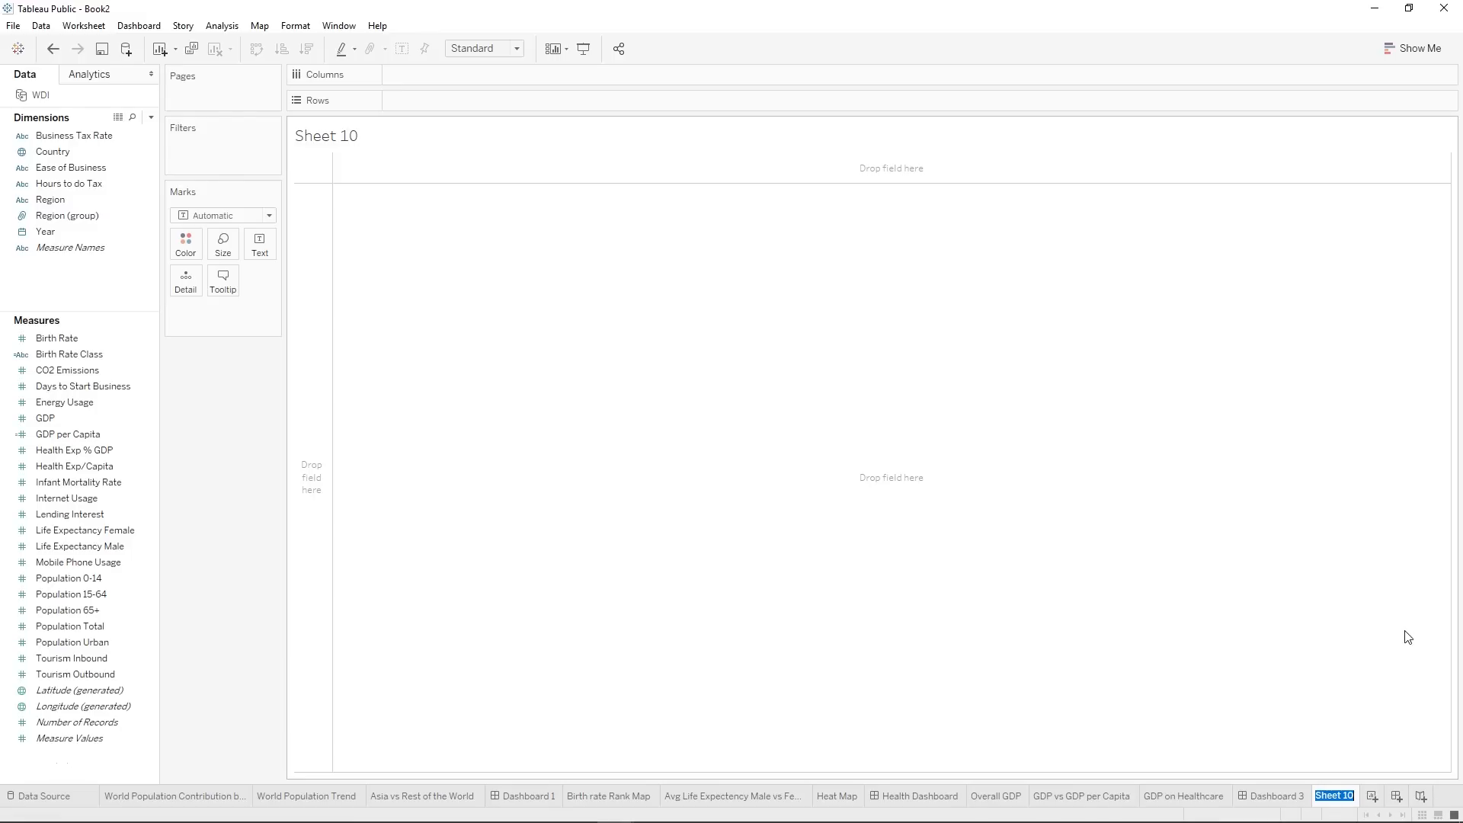
text(Days to Staryt)
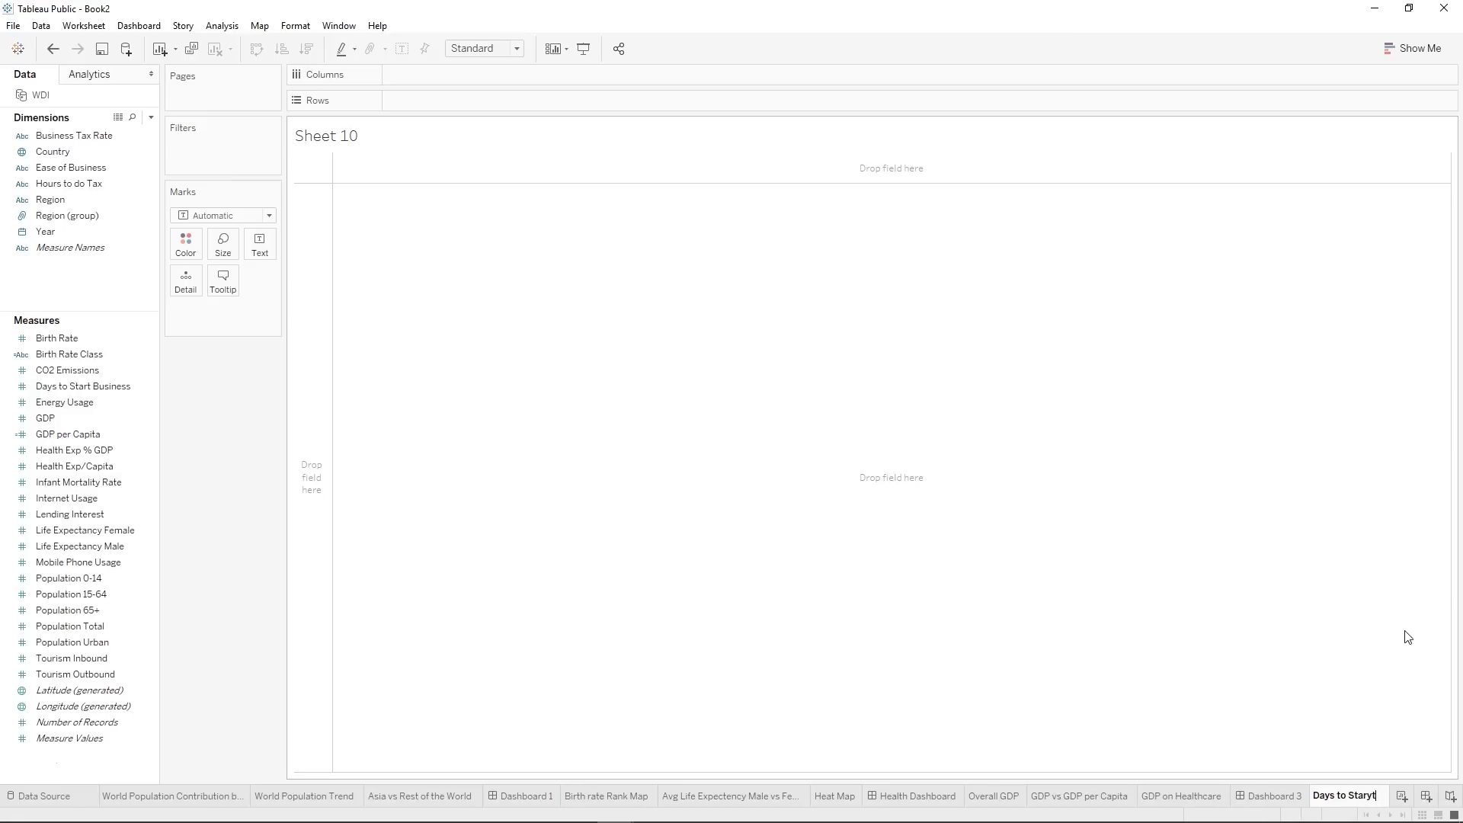
key(BackSpace)
key(BackSpace)
text(t Business)
key(Return)
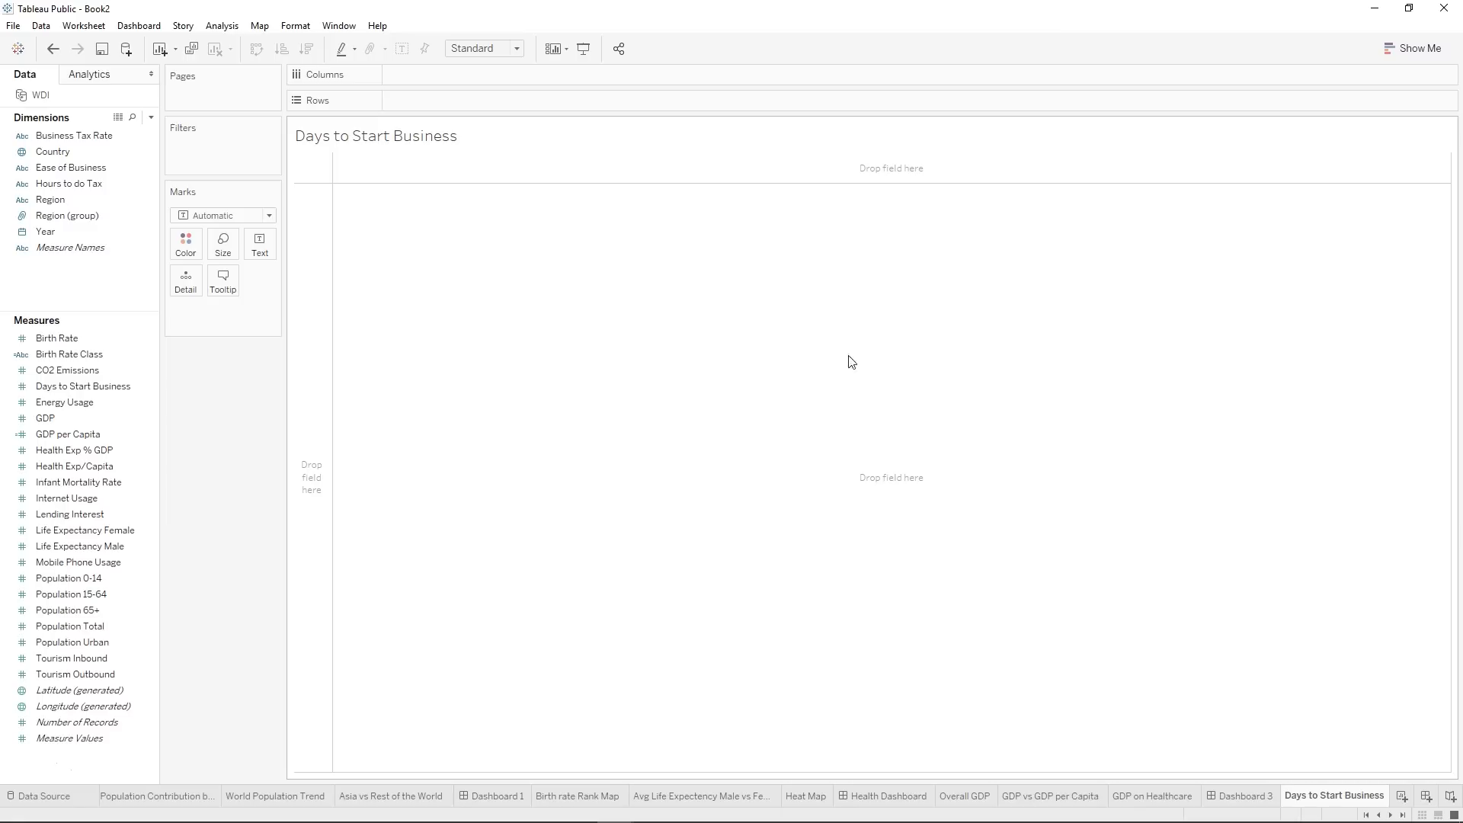
Build a bar chart with Country on Rows and Days to Start Business on Columns.
click(130, 173)
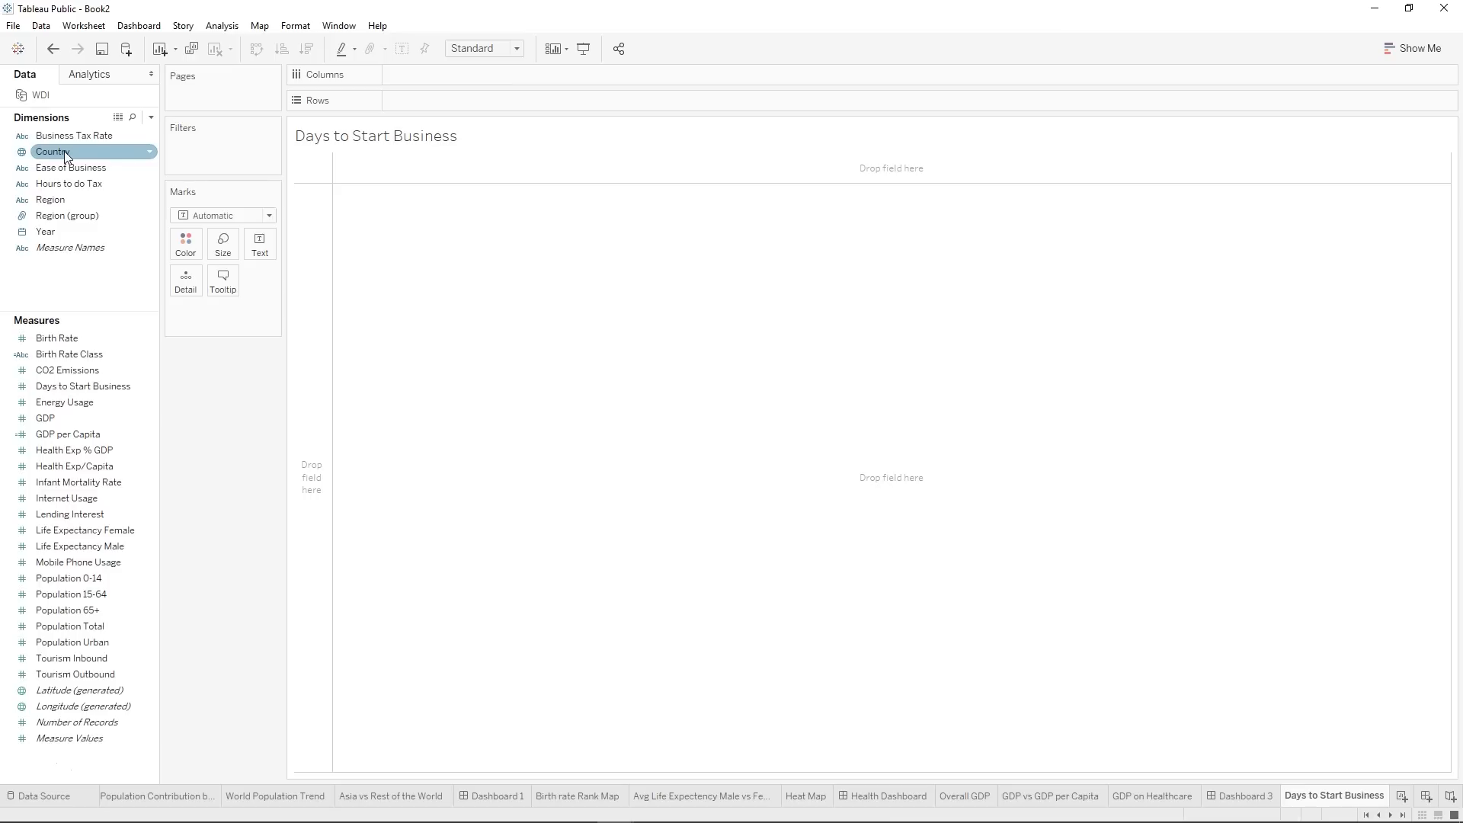
drag(64, 151, 401, 99)
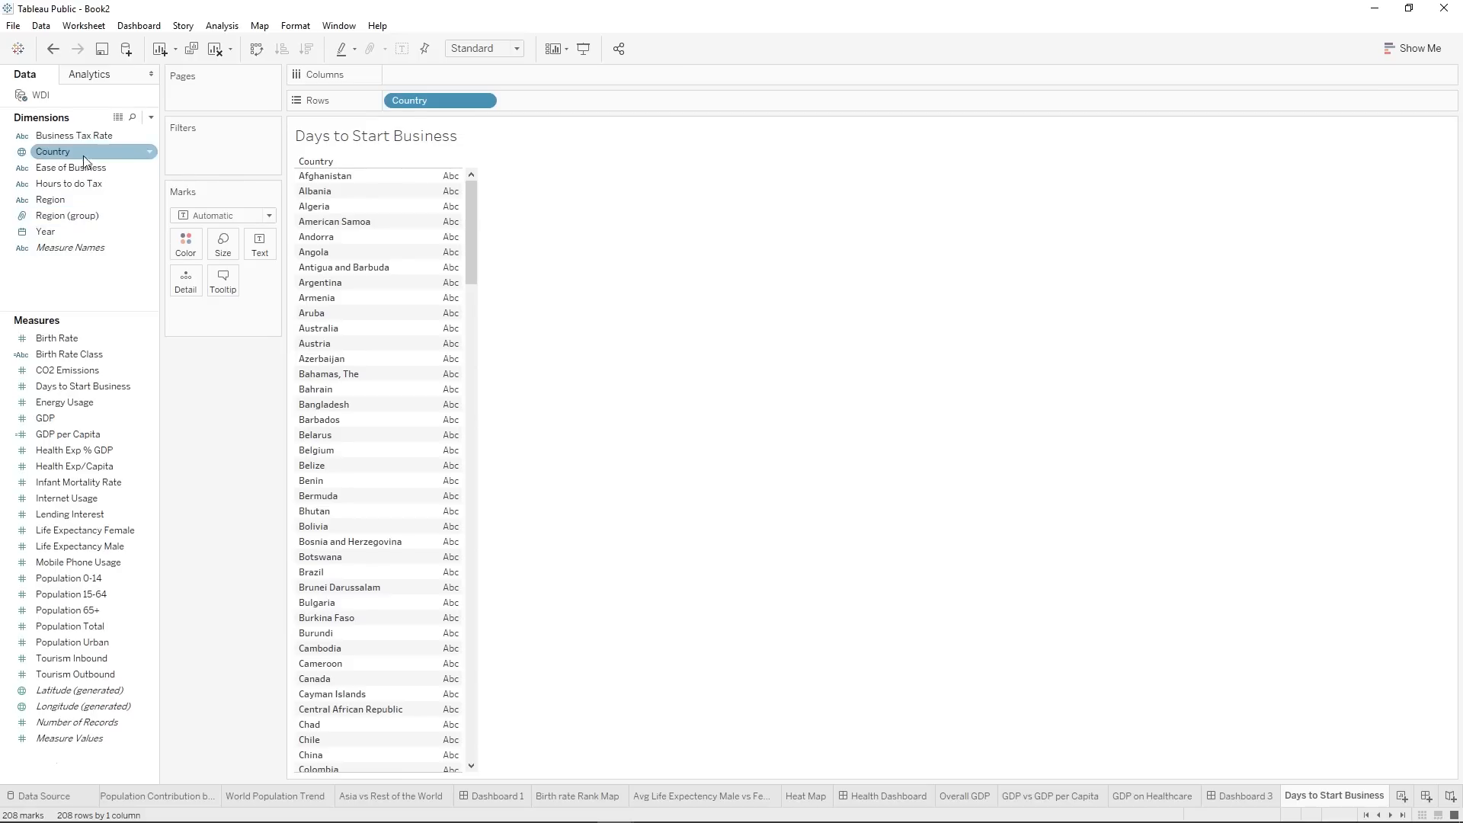
click(43, 393)
drag(44, 396, 417, 80)
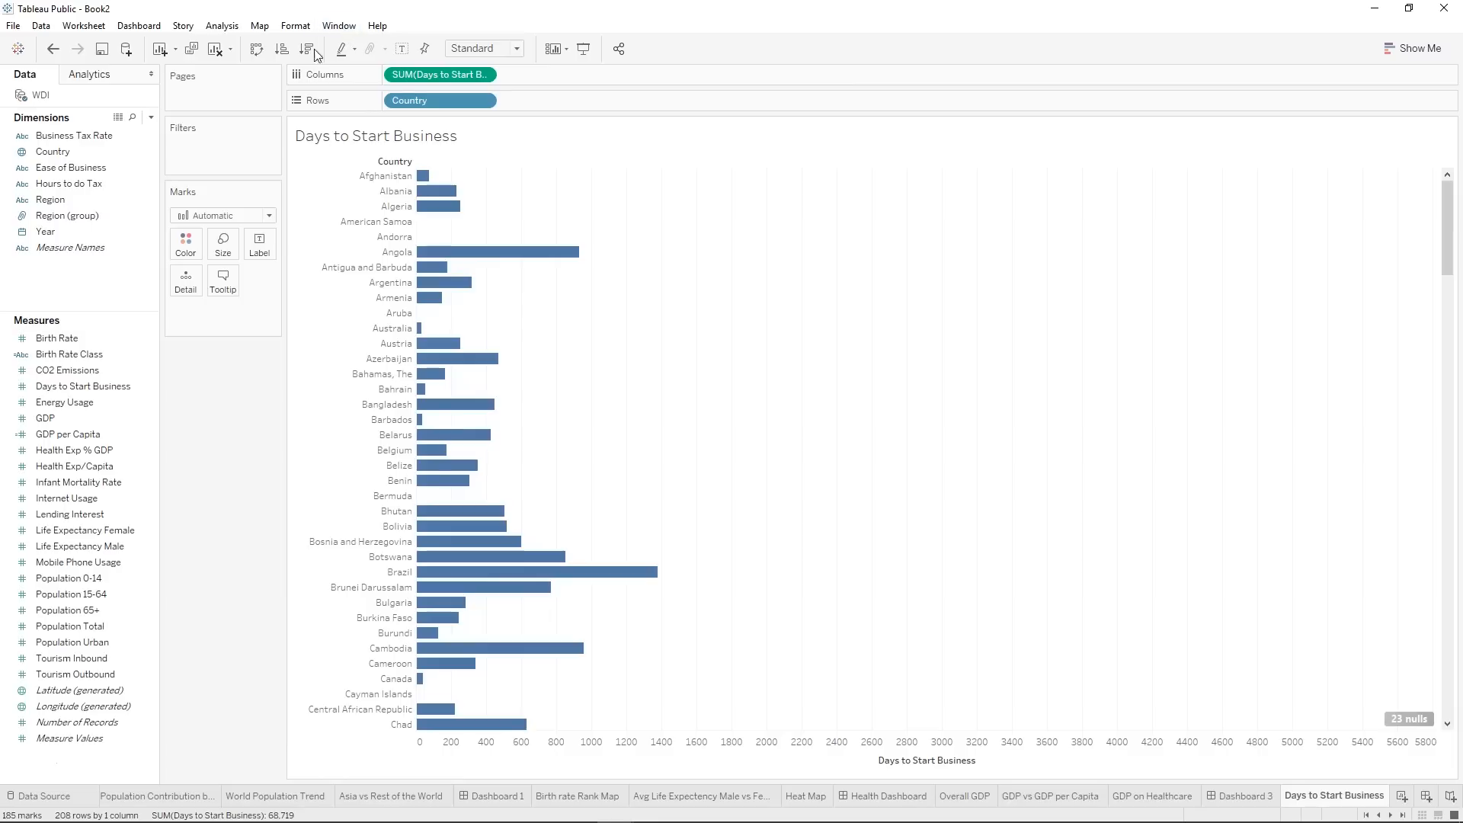
Sort the countries in ascending order by Days to Start Business and filter out the null values.
click(282, 53)
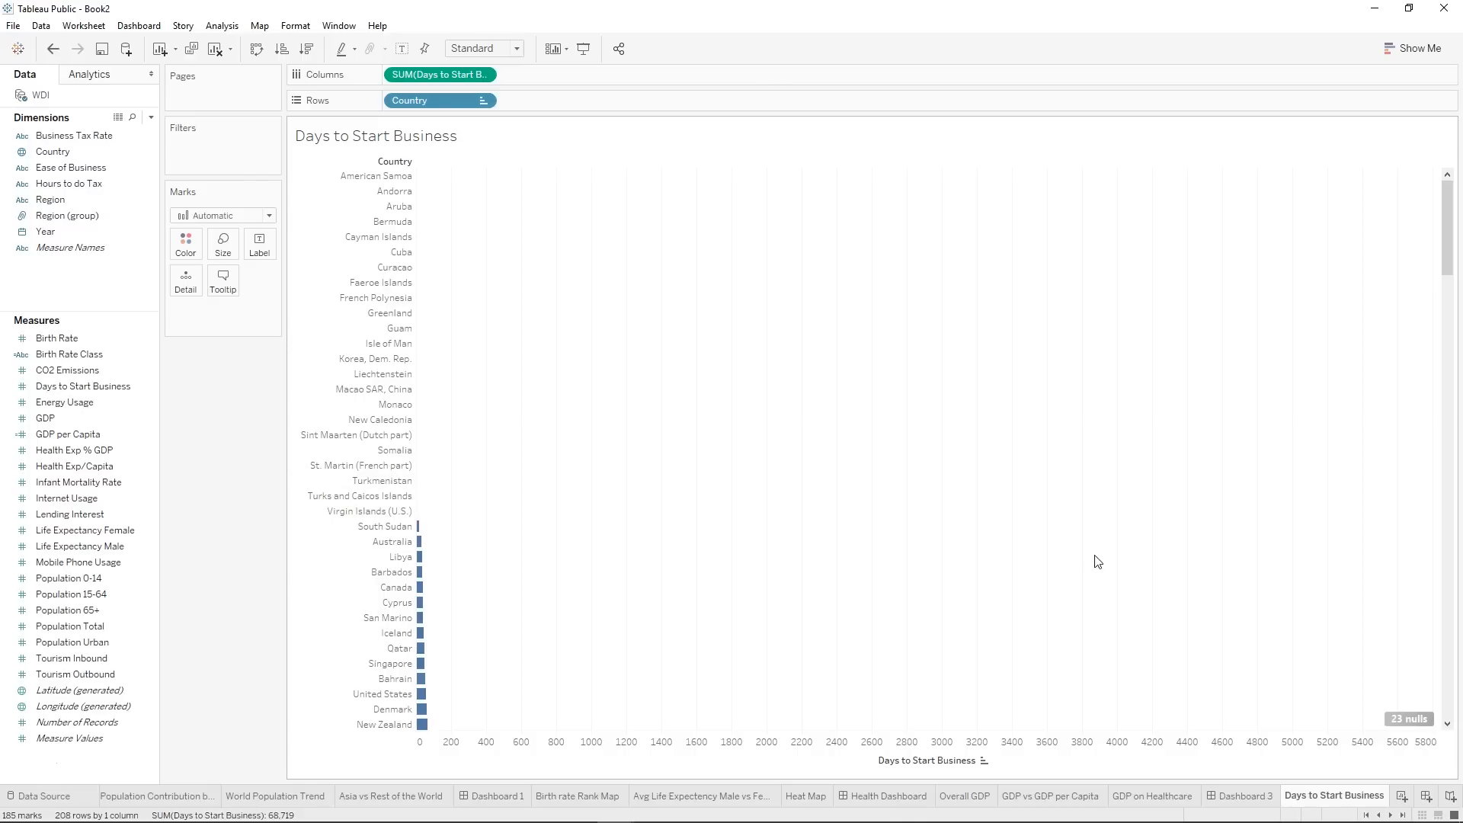
click(1408, 719)
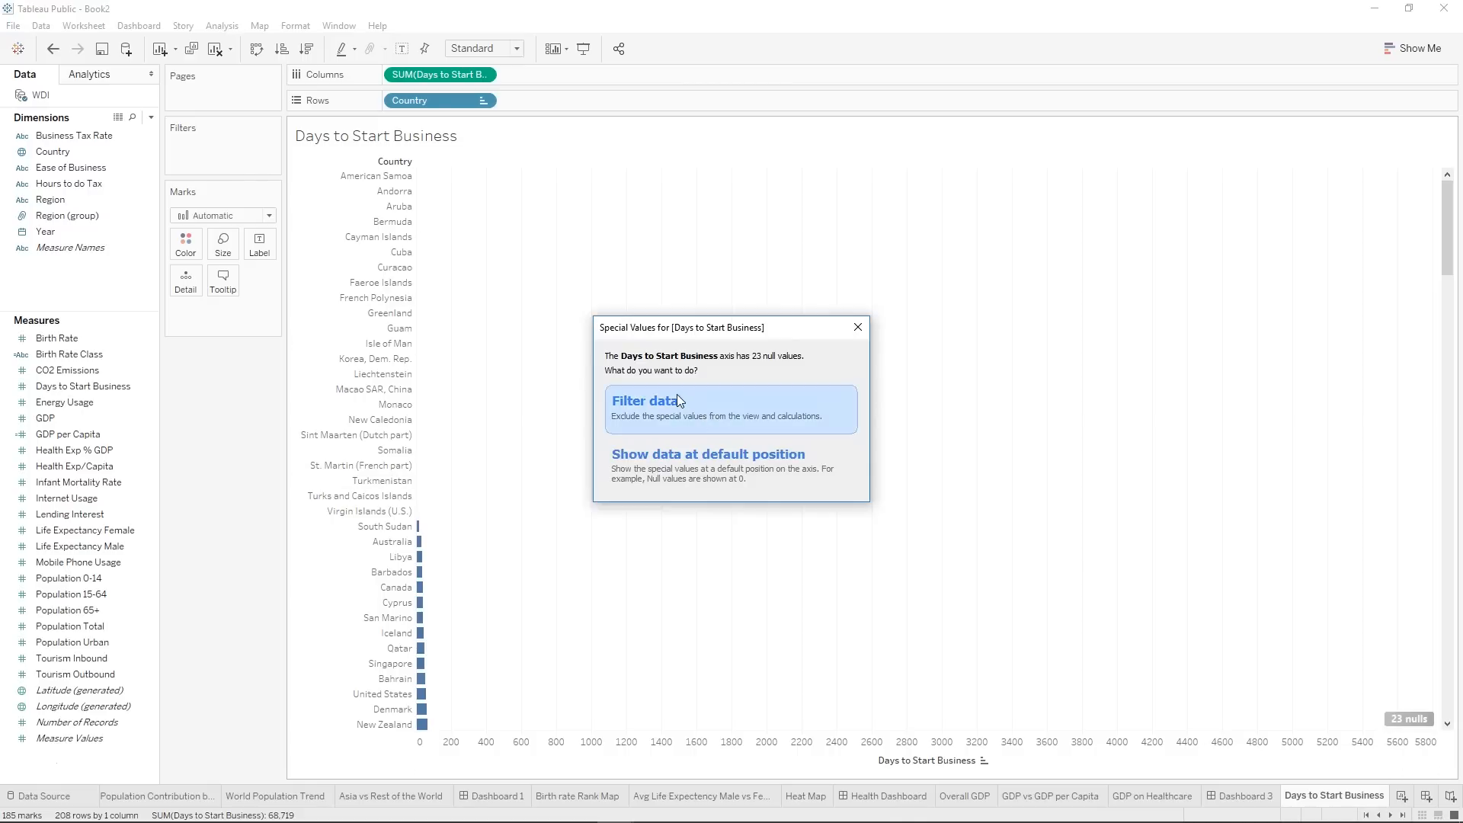
click(682, 426)
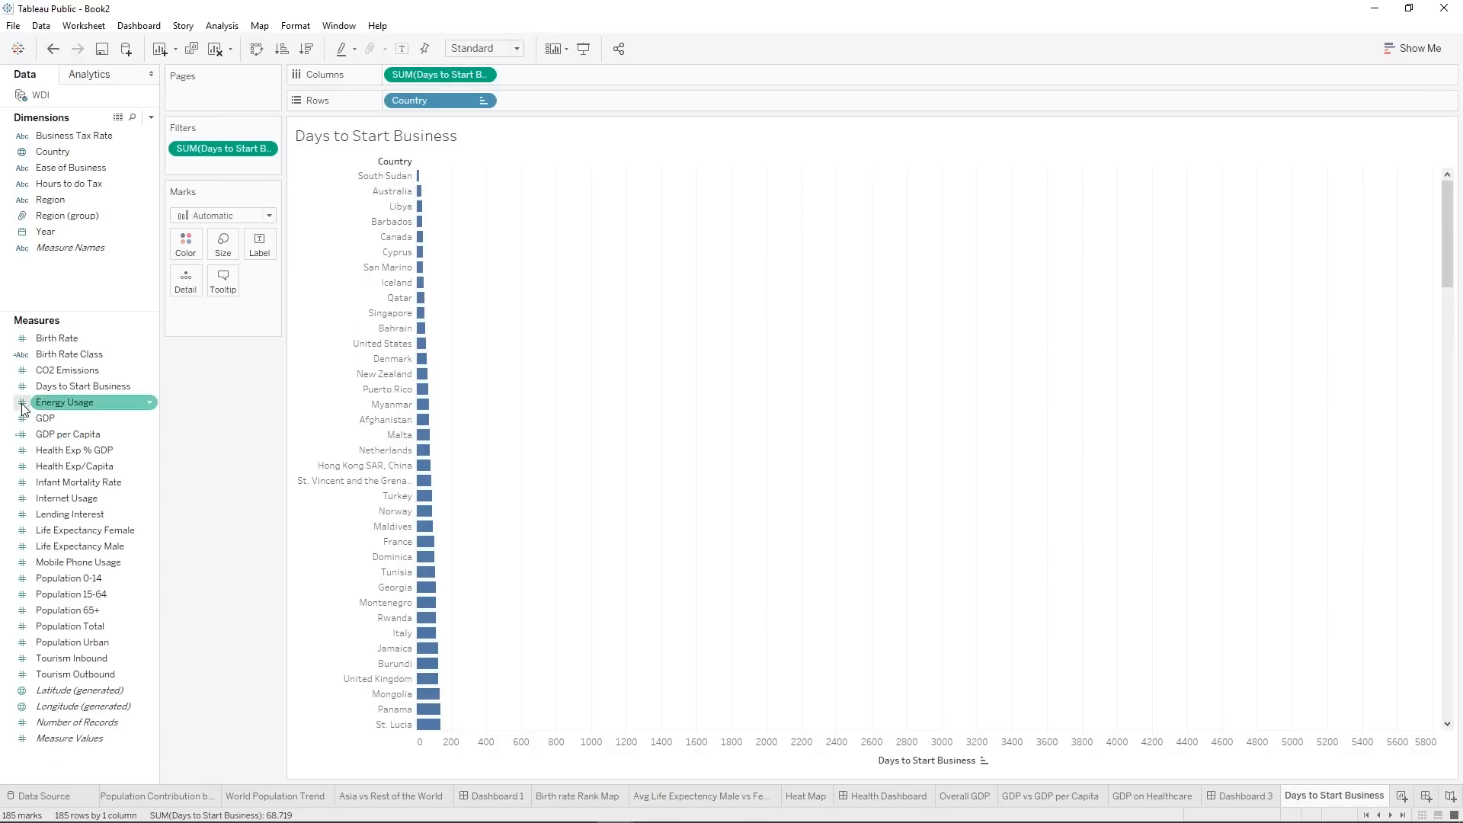
click(71, 593)
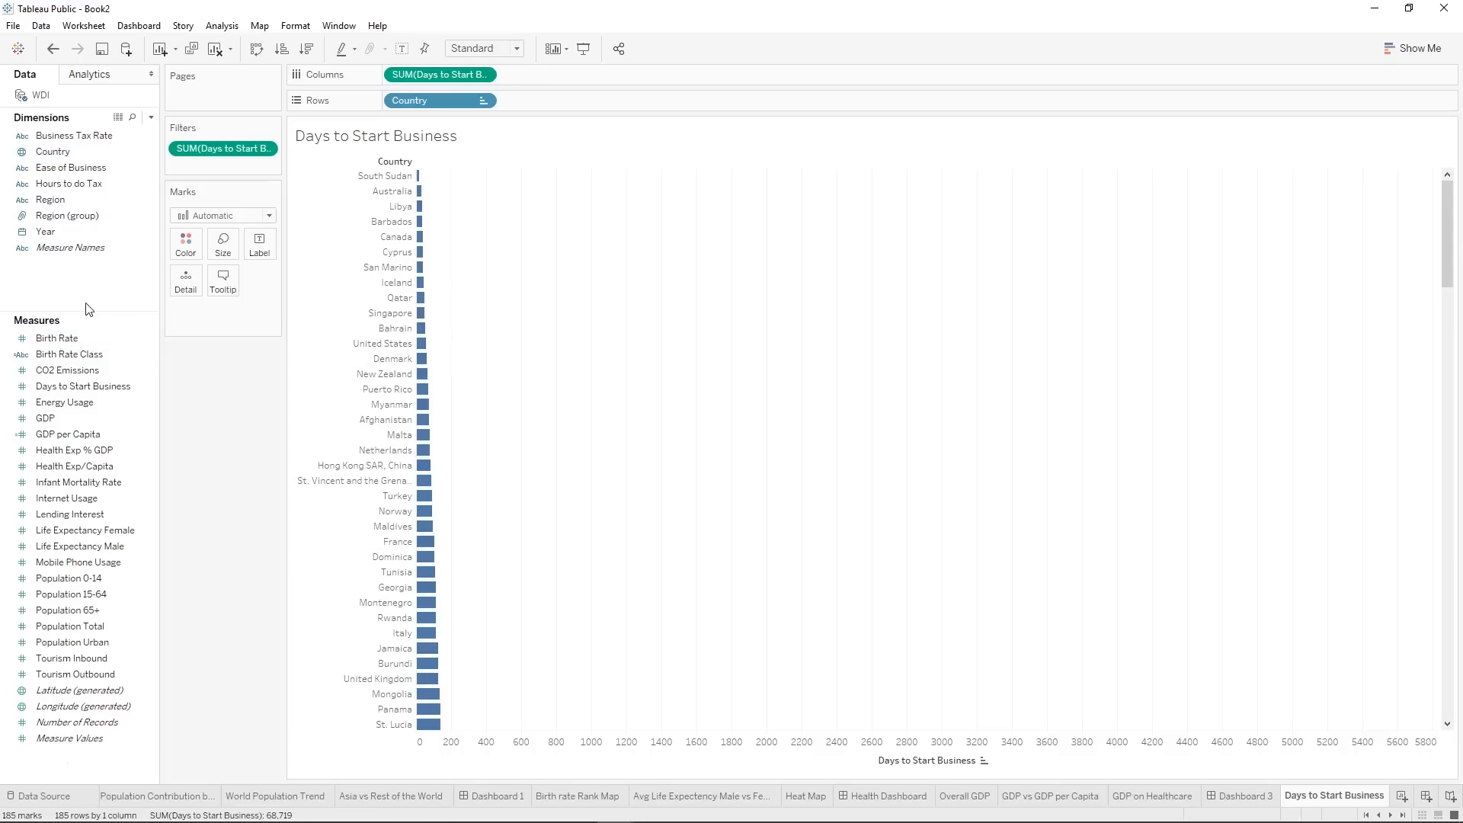
right_click(74, 279)
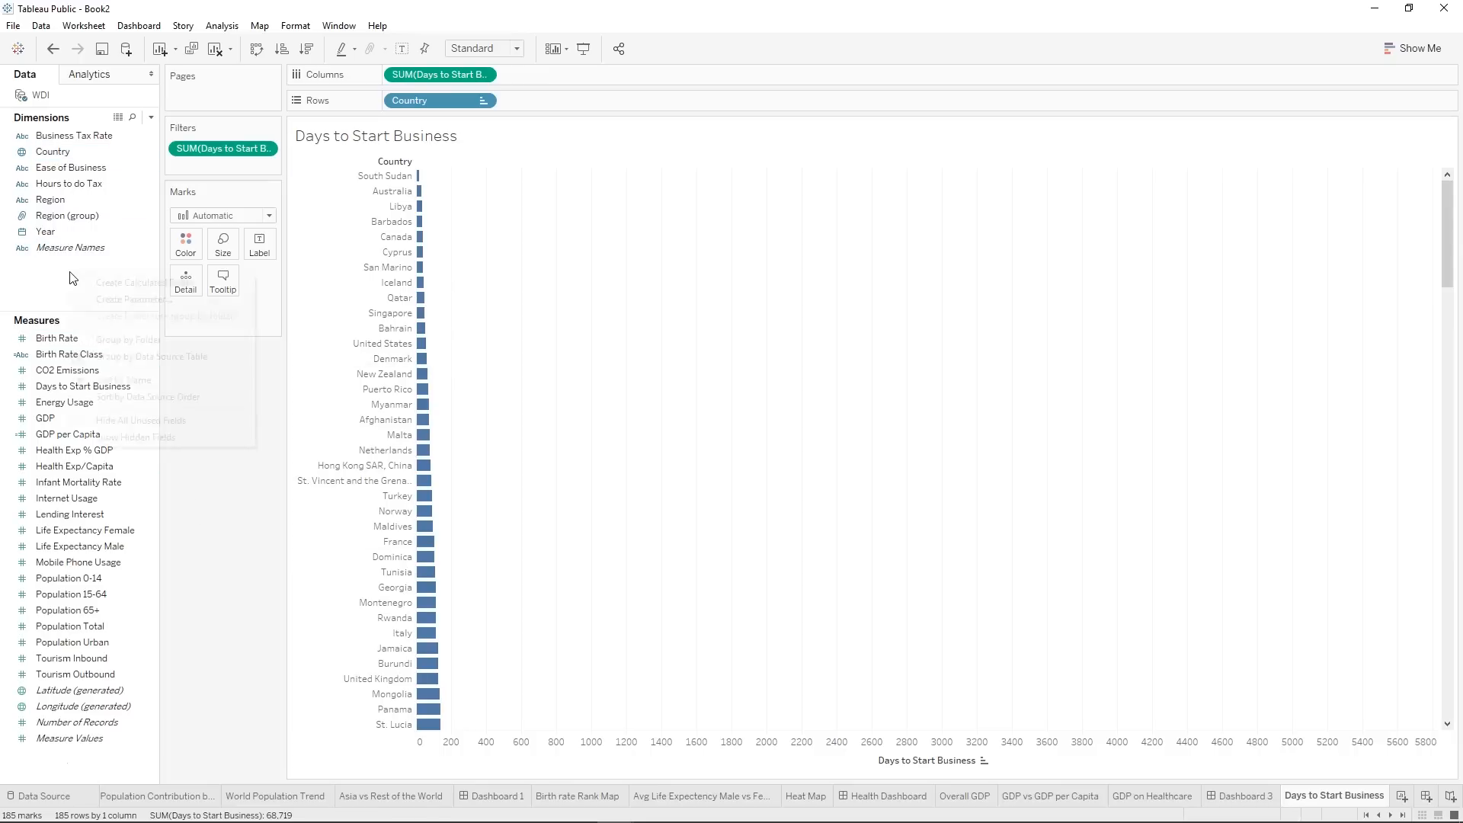
click(41, 755)
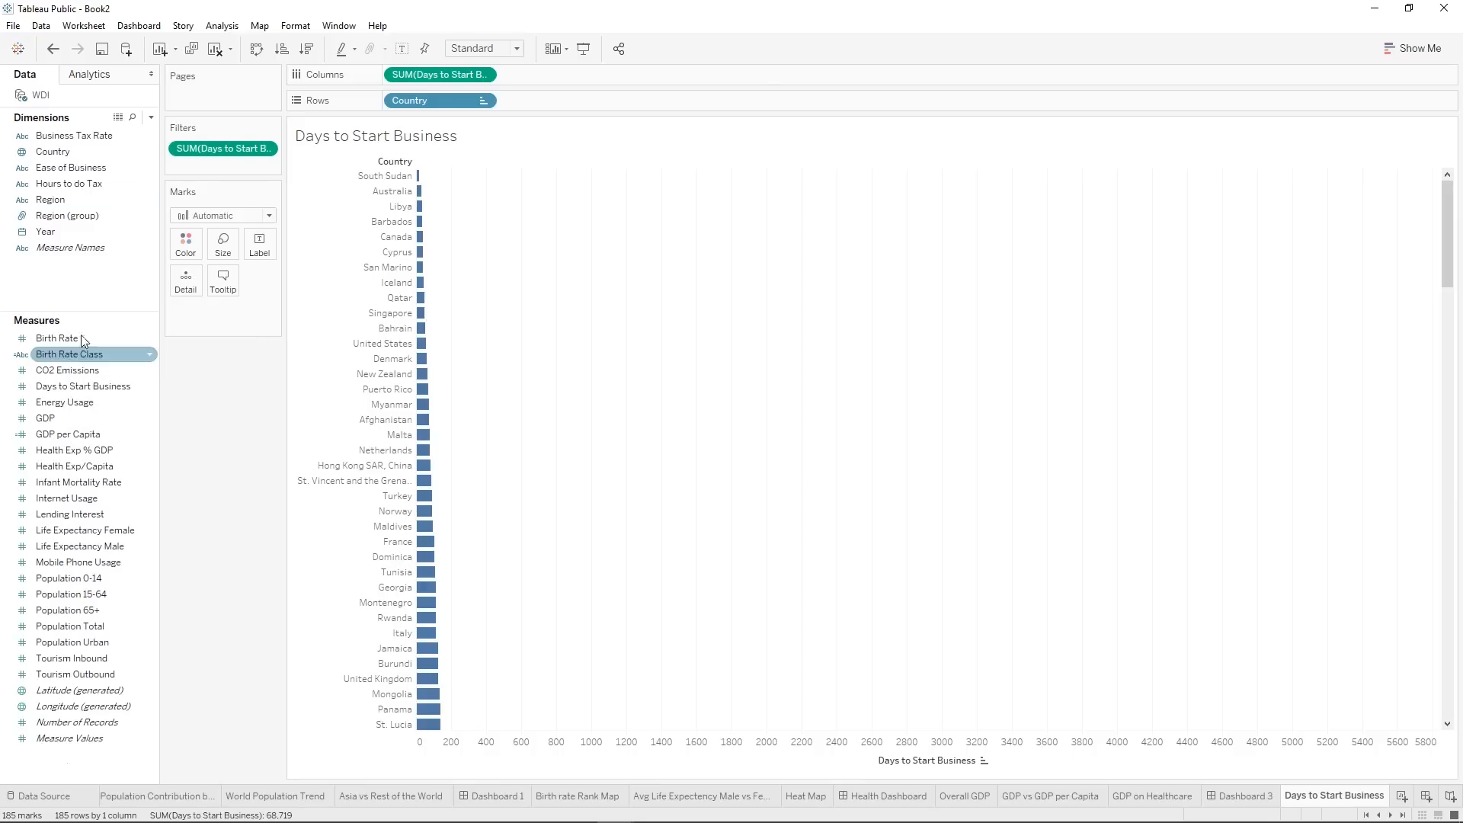
Create a calculated field named Market.
click(151, 117)
click(74, 133)
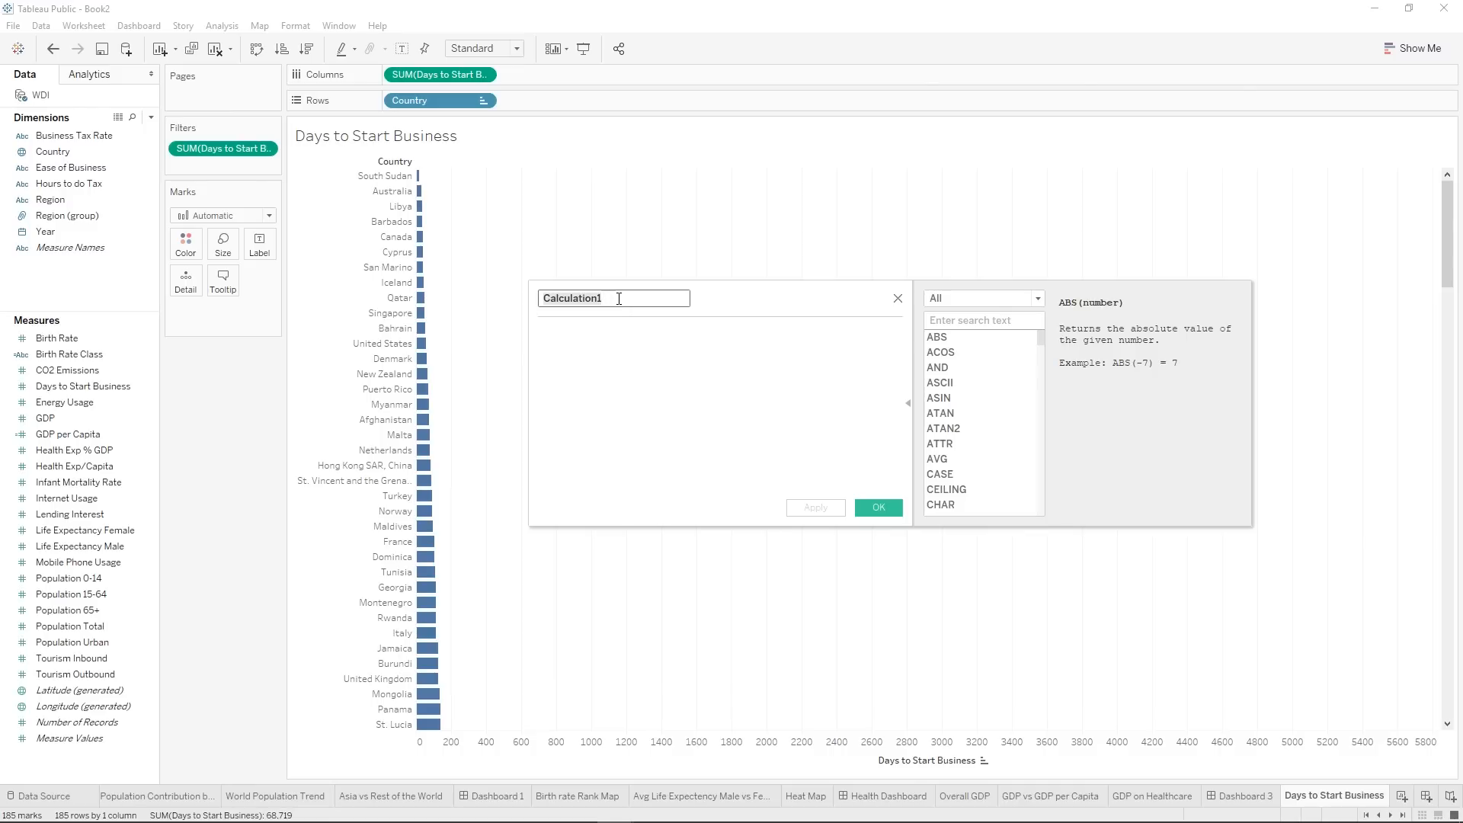
text(Market)
Enter the first condition of the Market formula: IF [Days to Start Business]<= 25 then "Good Market".
click(579, 363)
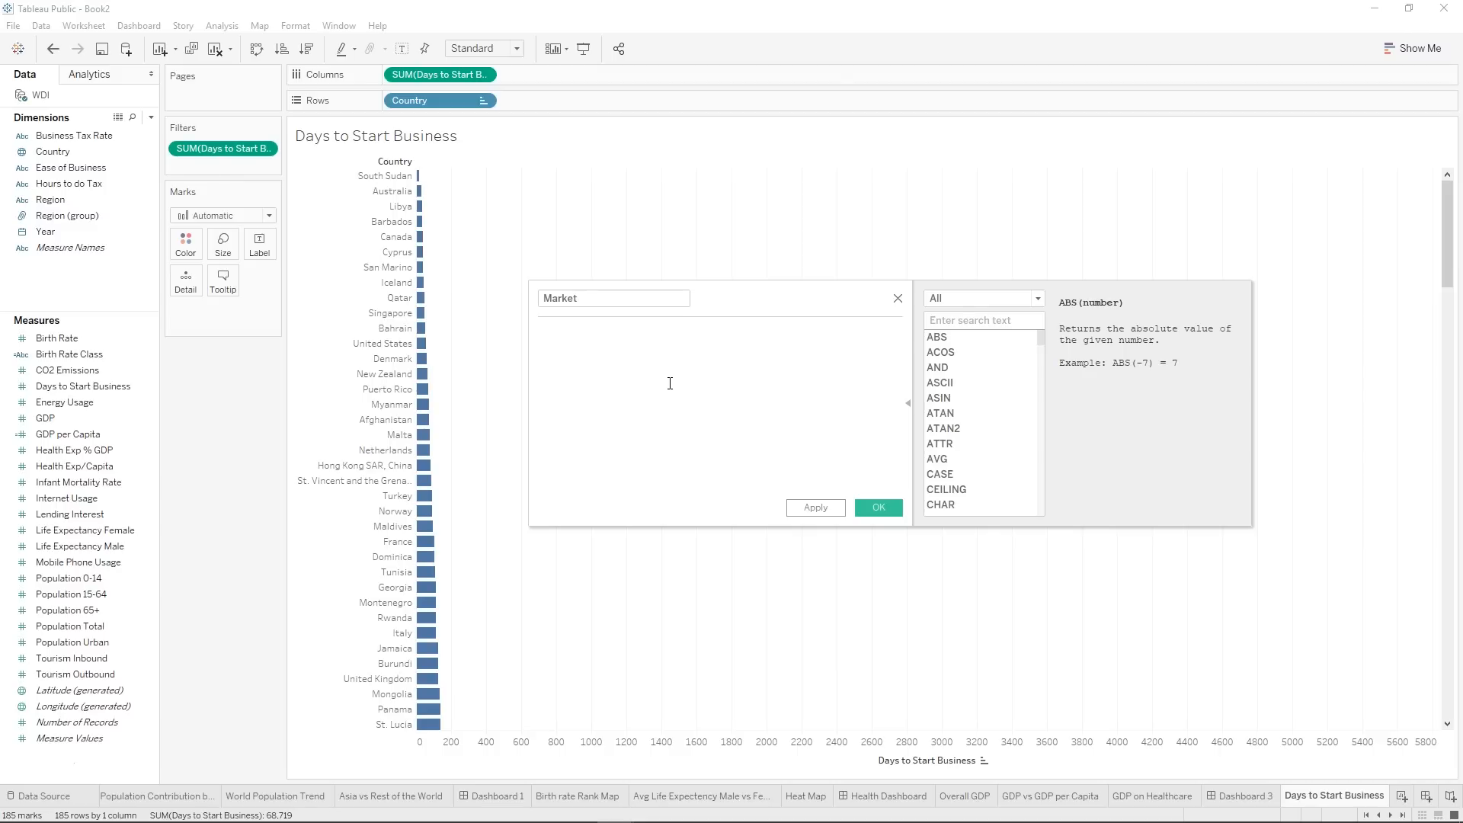
text(Su)
key(BackSpace)
key(BackSpace)
text(IF)
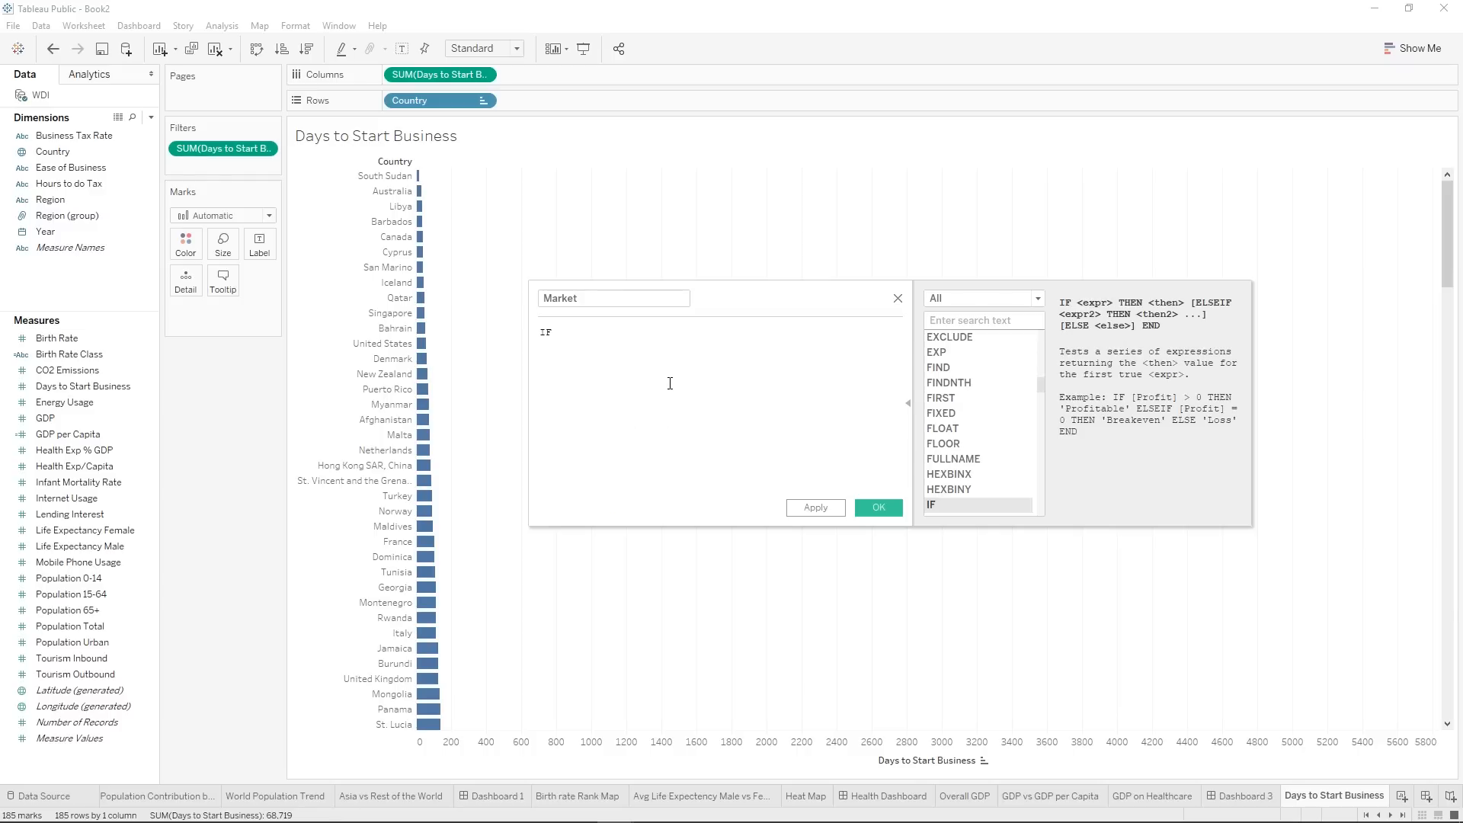
text( day)
key(Down)
key(Return)
text(<= 25 then "Good Market)
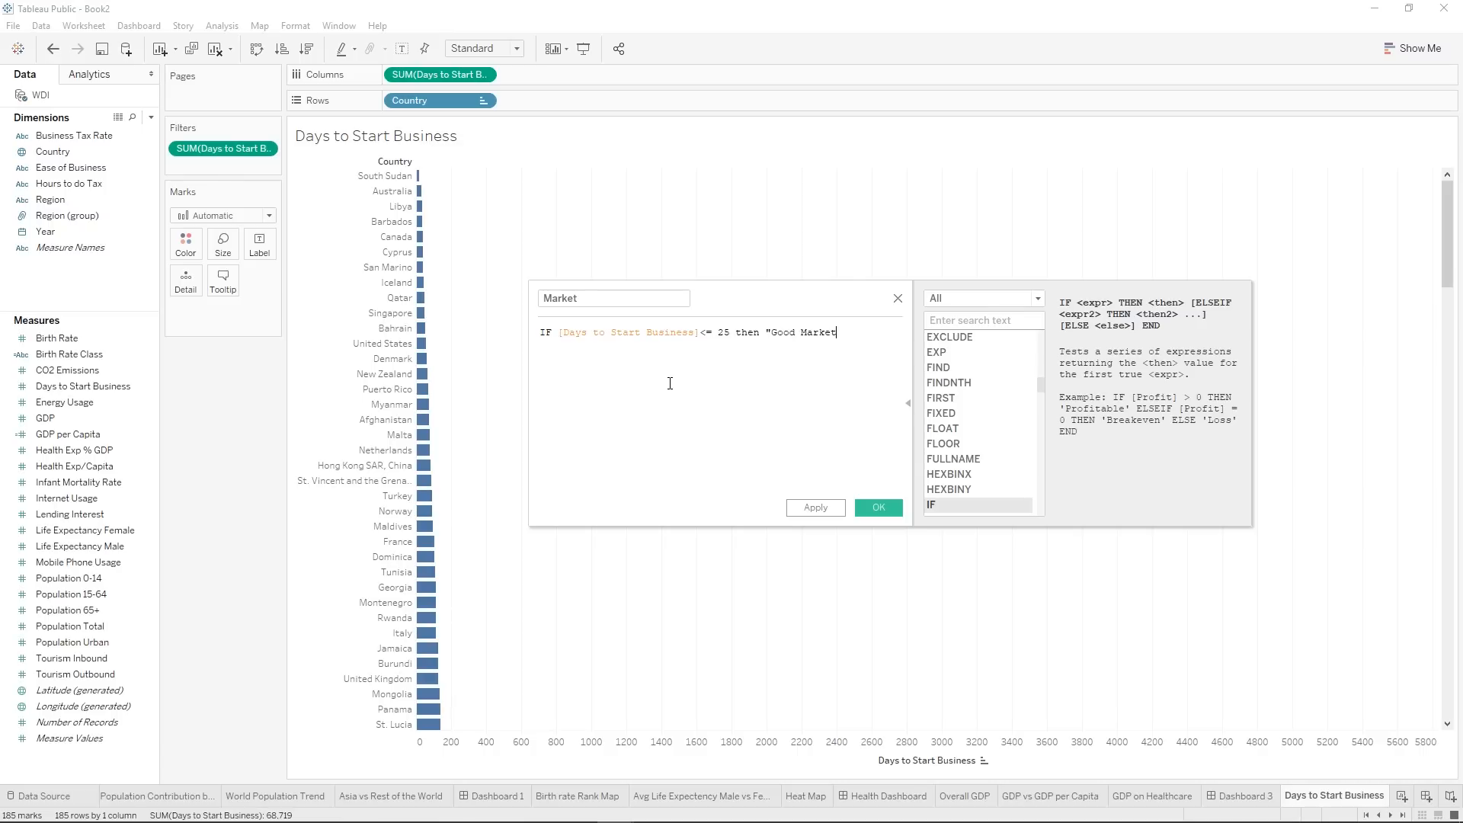
text(" )
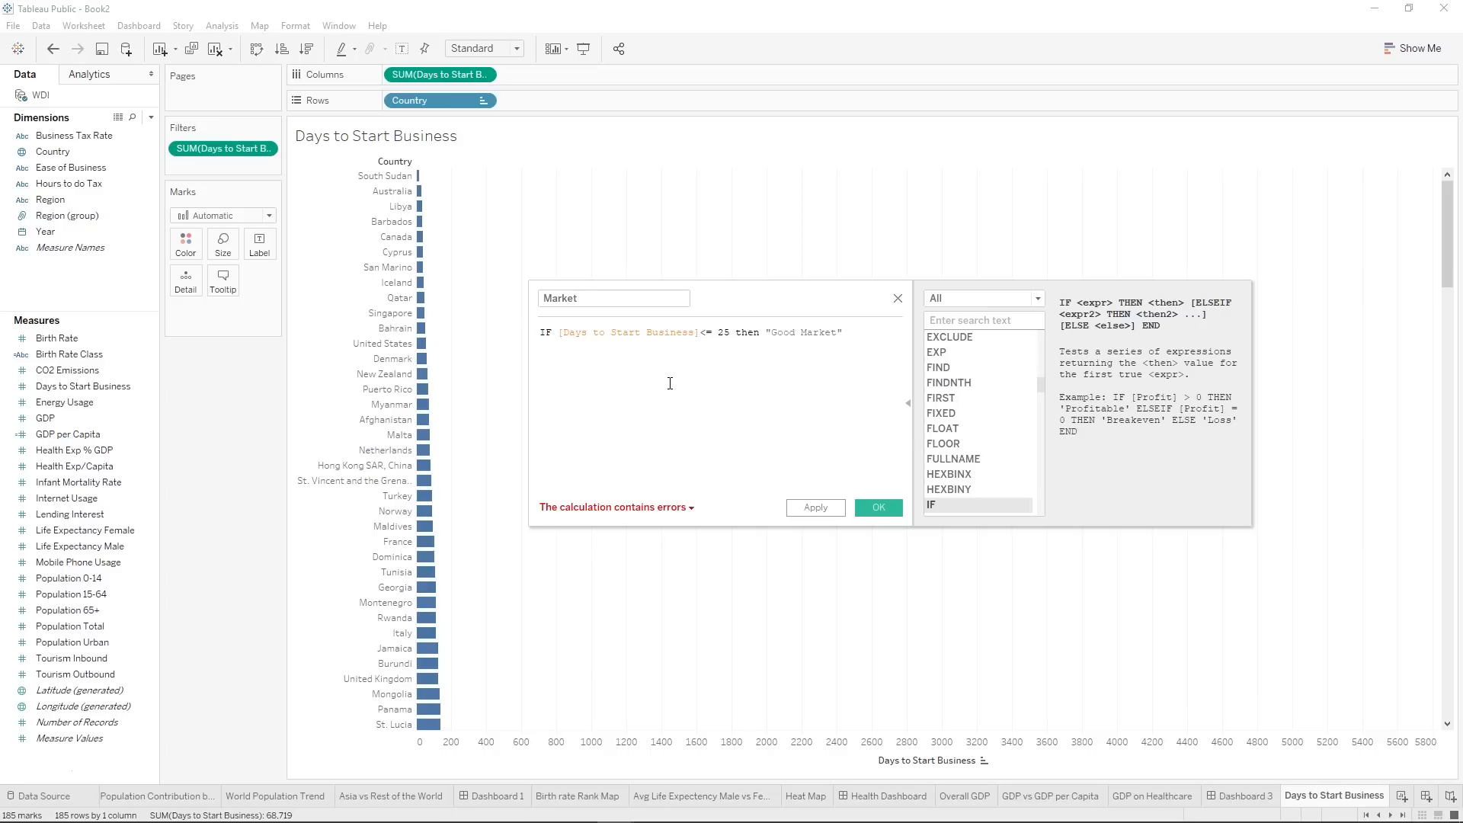
text(els)
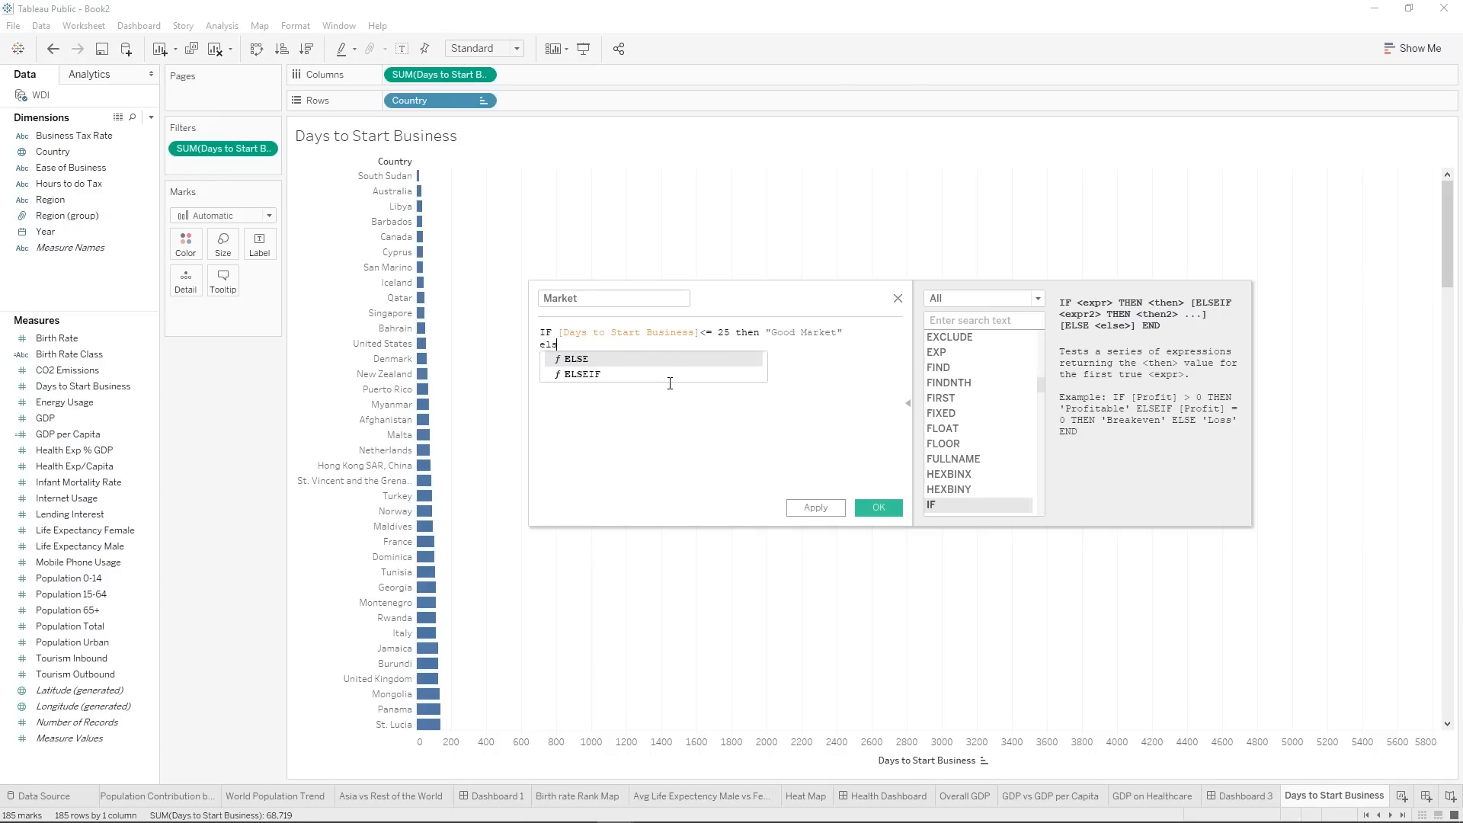
Add the second condition to the Market formula: ELSEIF [Days to Start Business] > 25 then "Business Might/Might not work".
key(Down)
key(Return)
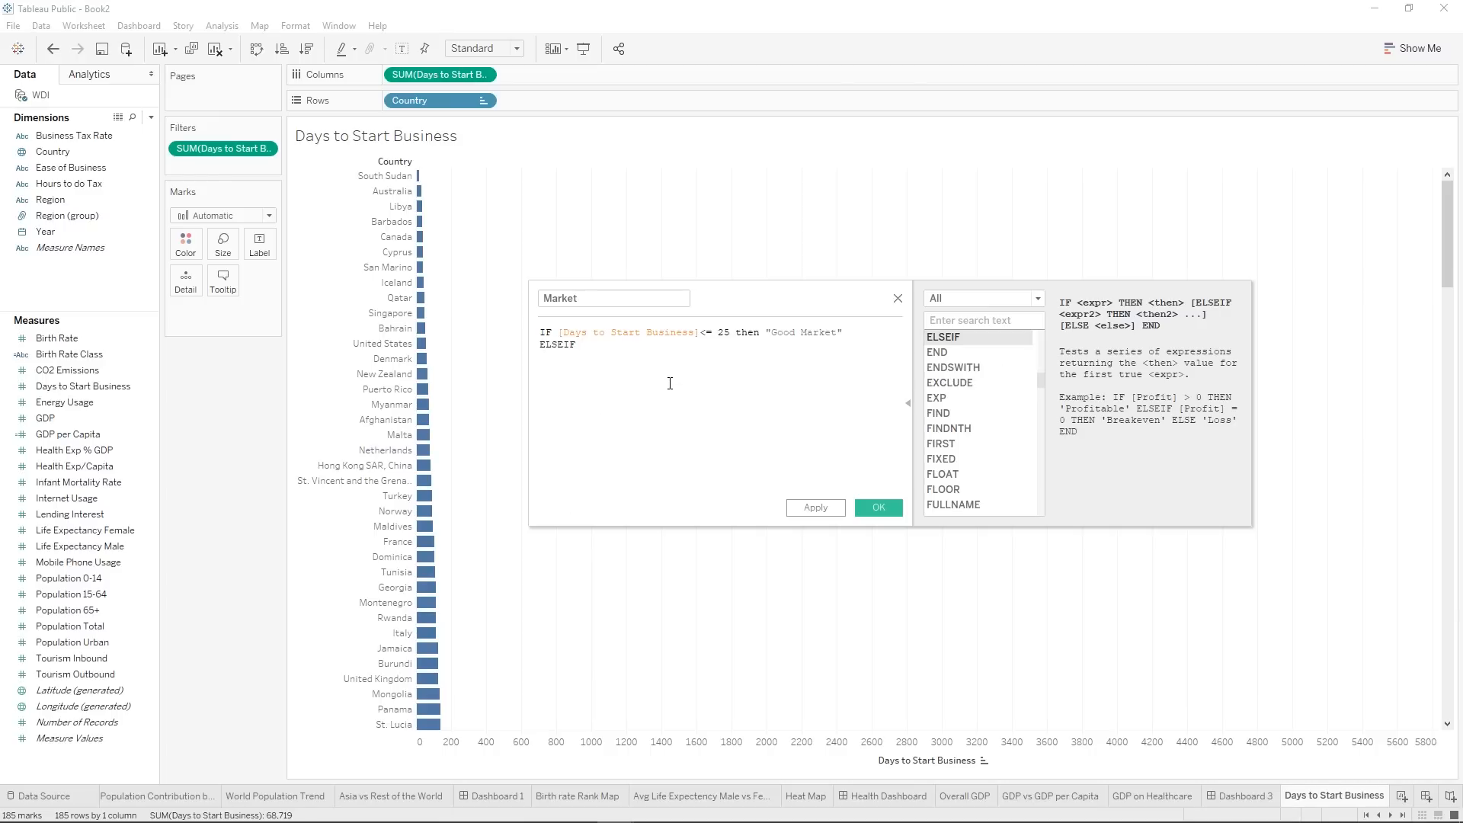
text(days)
key(Return)
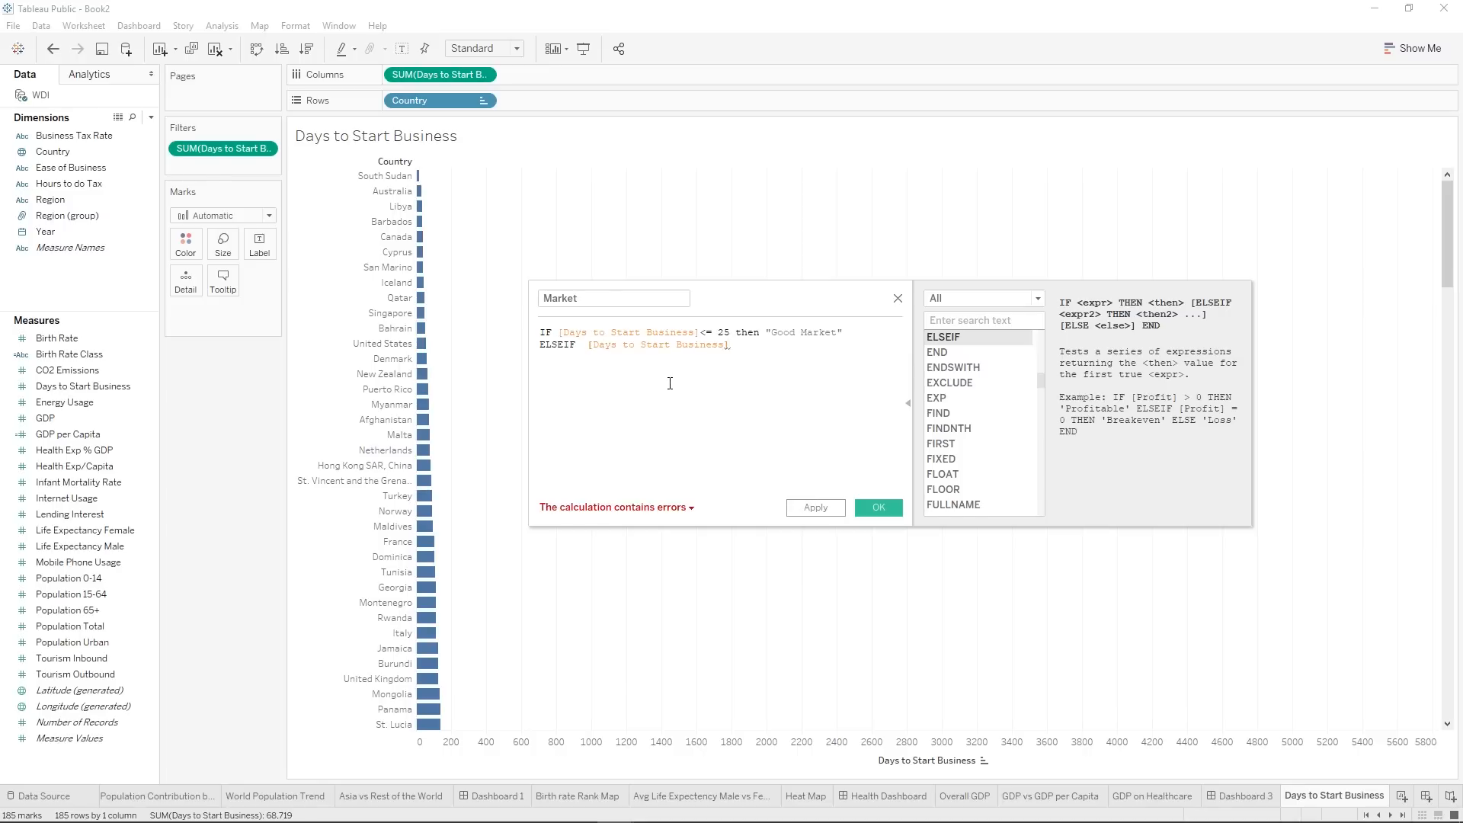
text(> 25 then "Bus)
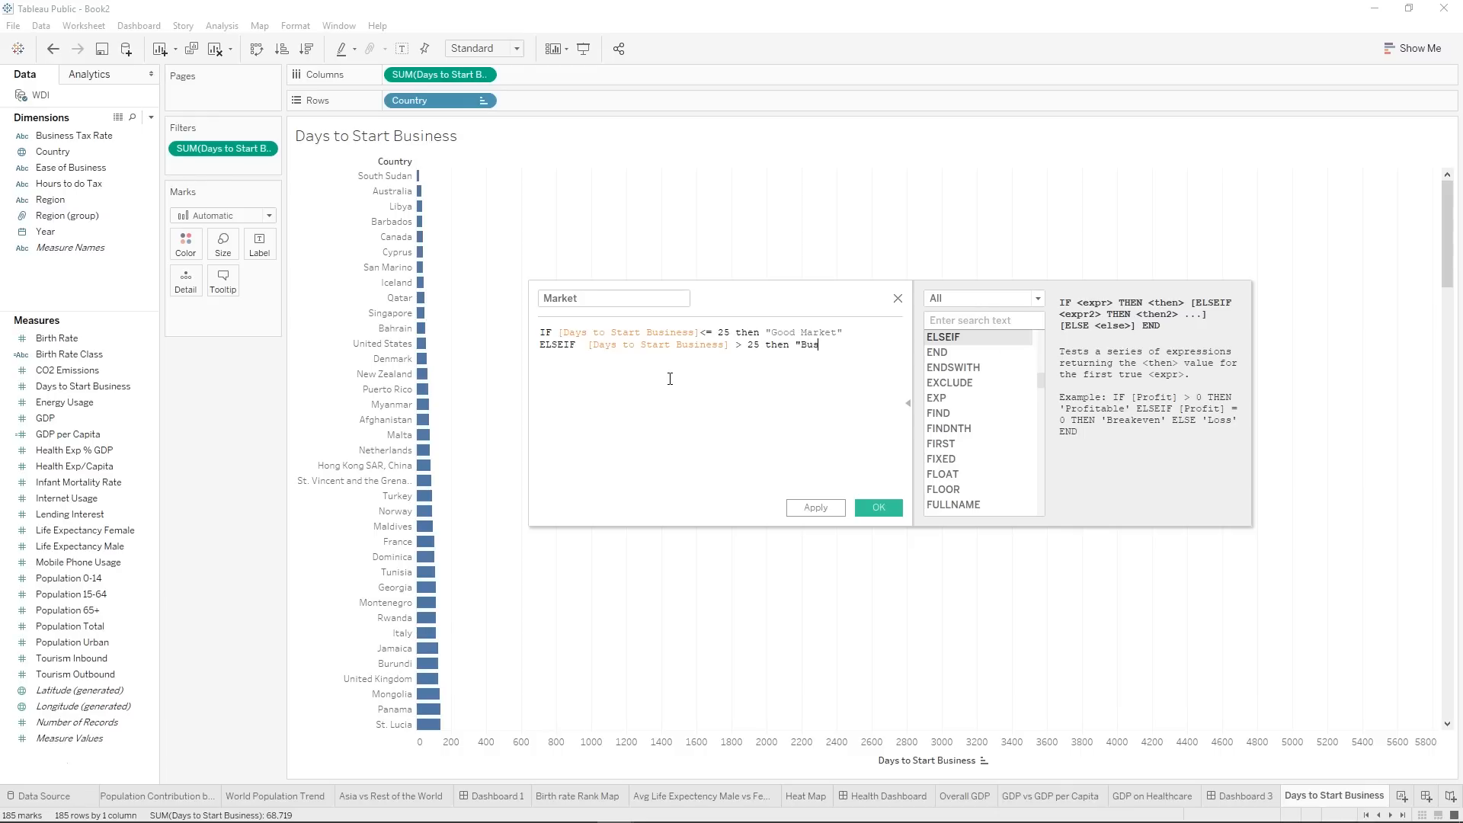
text(iness)
text( Might/Might not work")
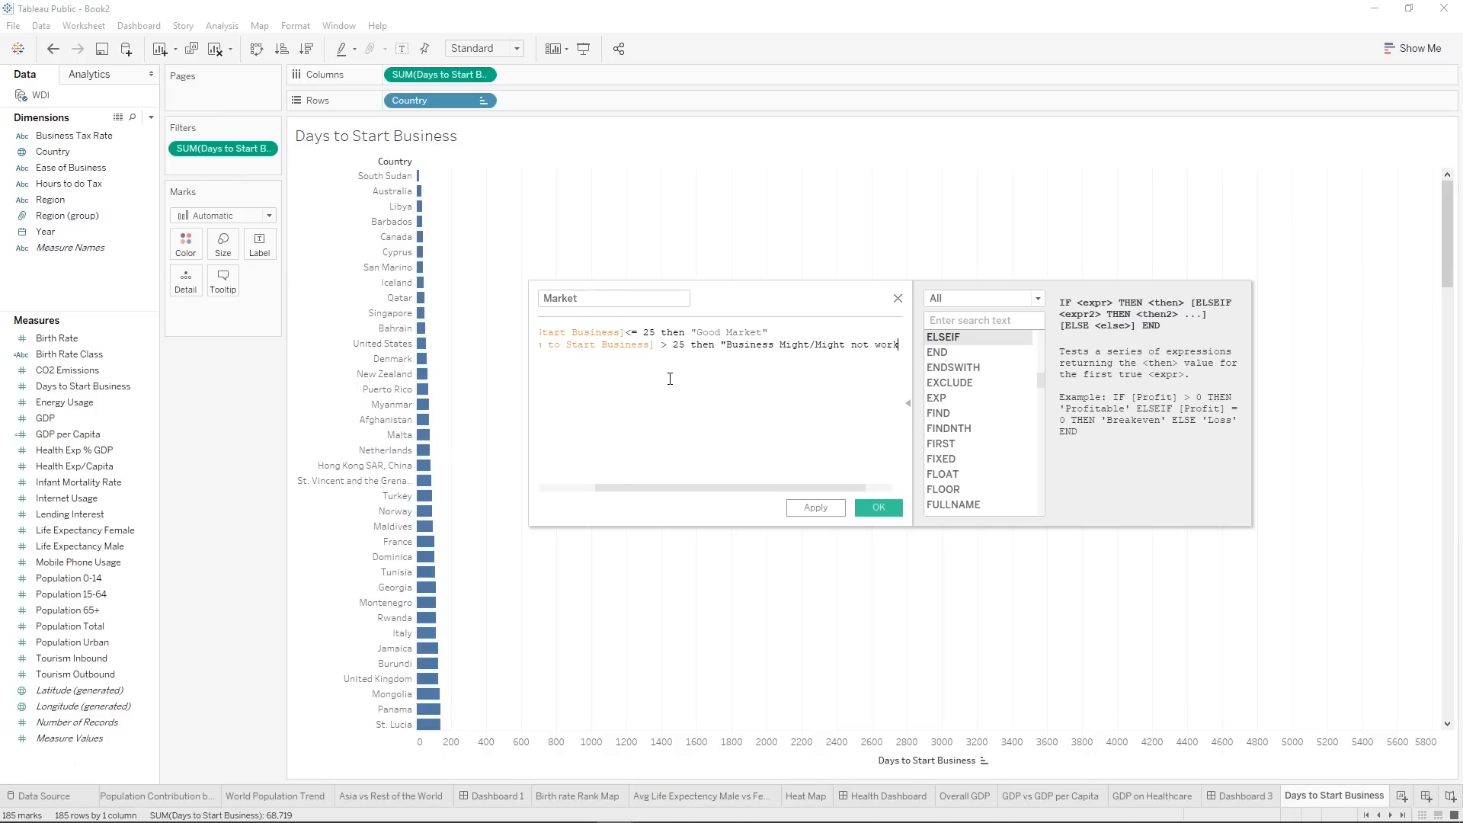
Close the Market formula with END and save the calculated field.
text(END)
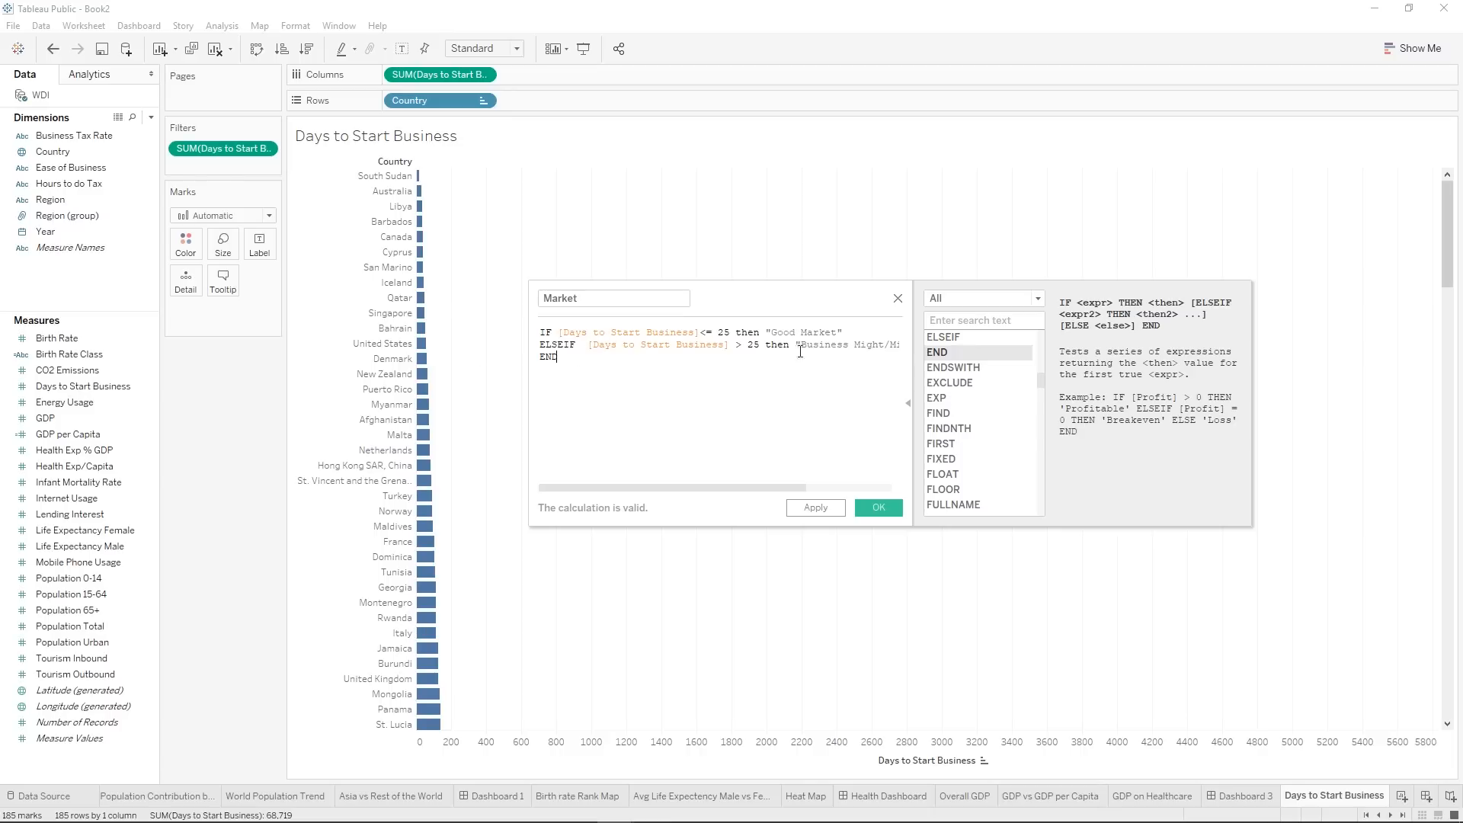
click(821, 509)
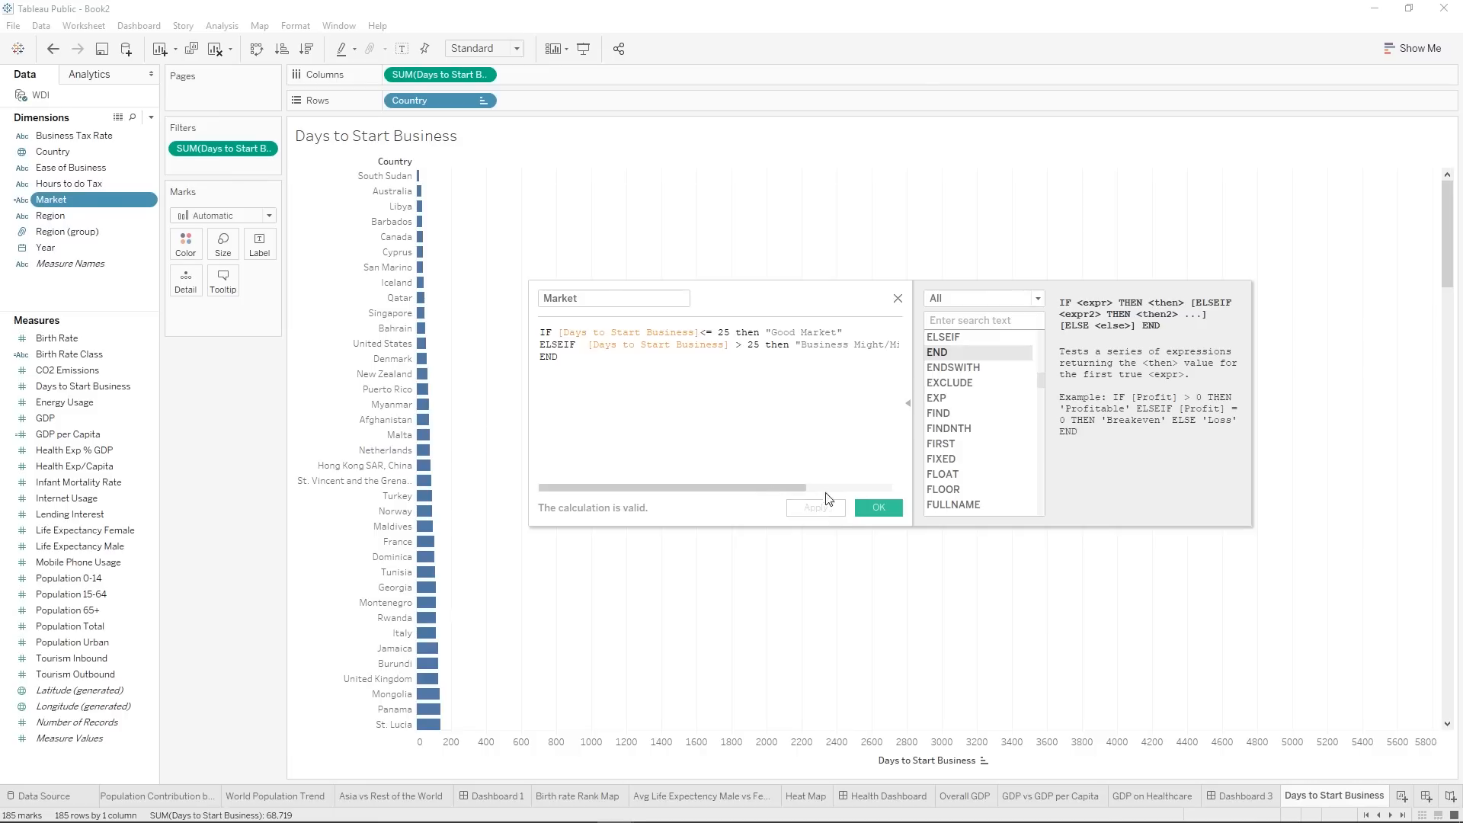
click(859, 511)
Filter the Days to Start Business chart by Market, keeping only Good Market.
drag(80, 198, 198, 170)
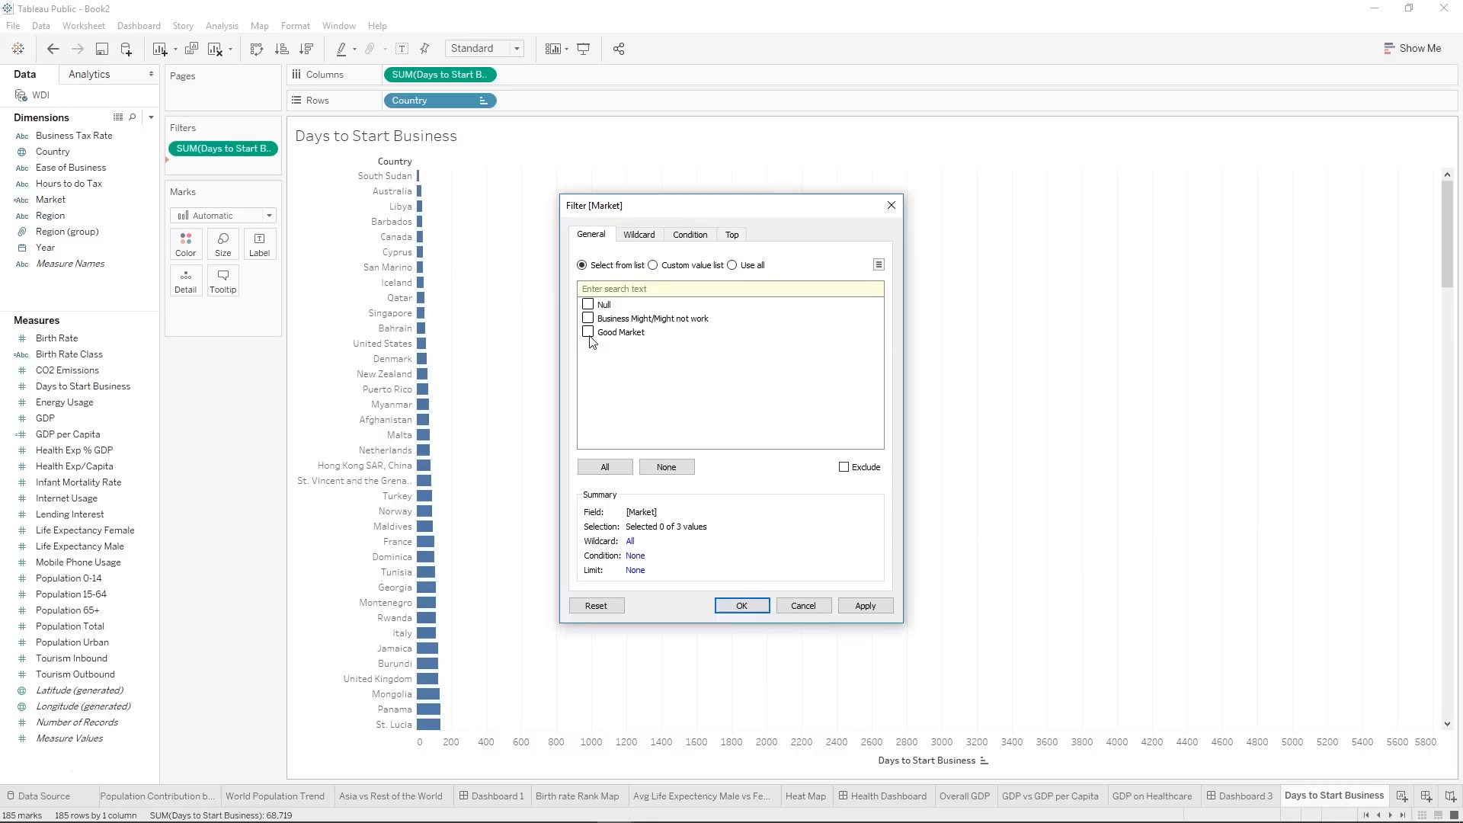
click(880, 610)
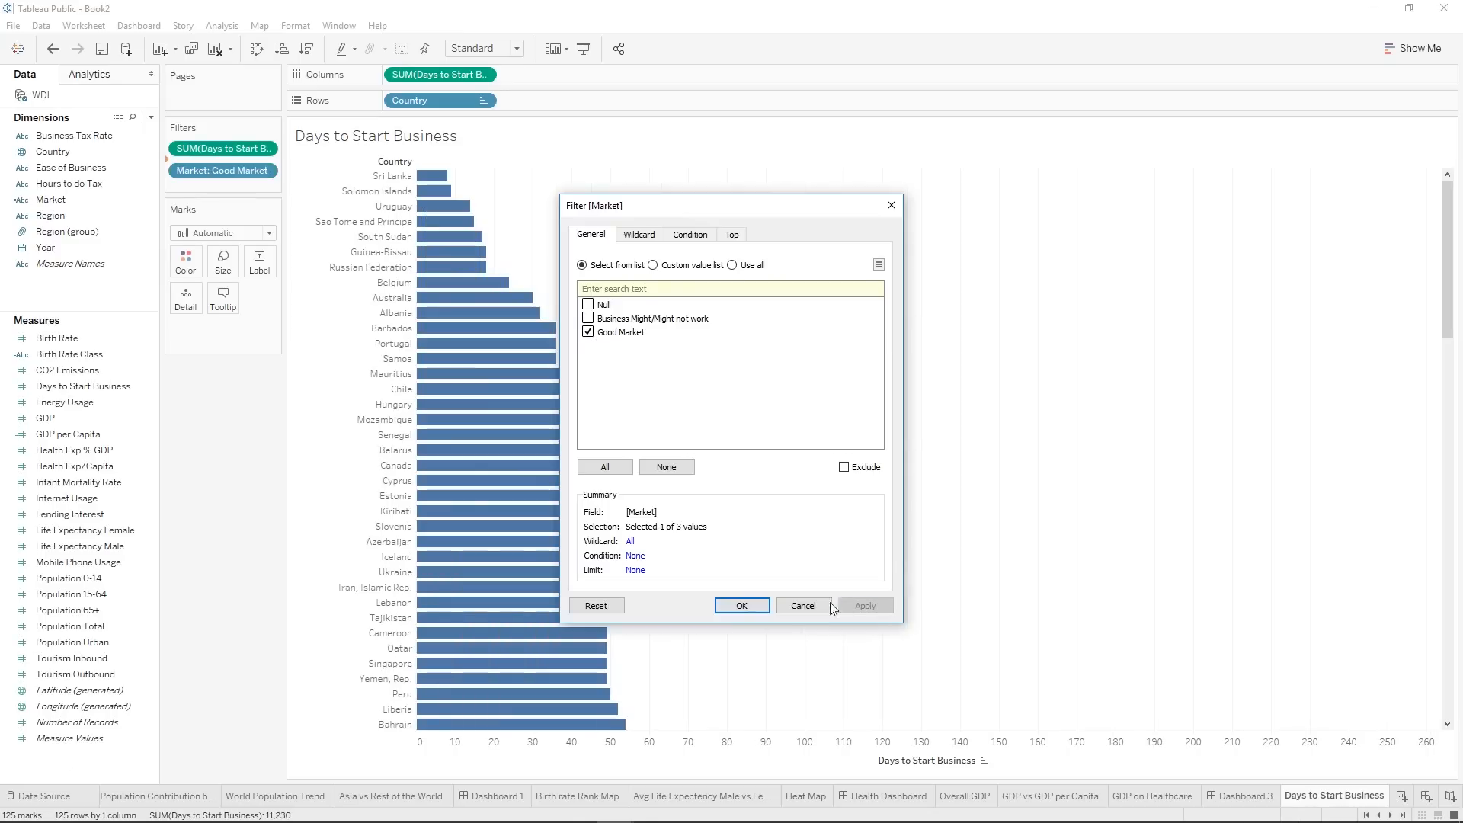
click(743, 607)
Add a Year filter based on Years that keeps only 2012.
drag(54, 247, 198, 186)
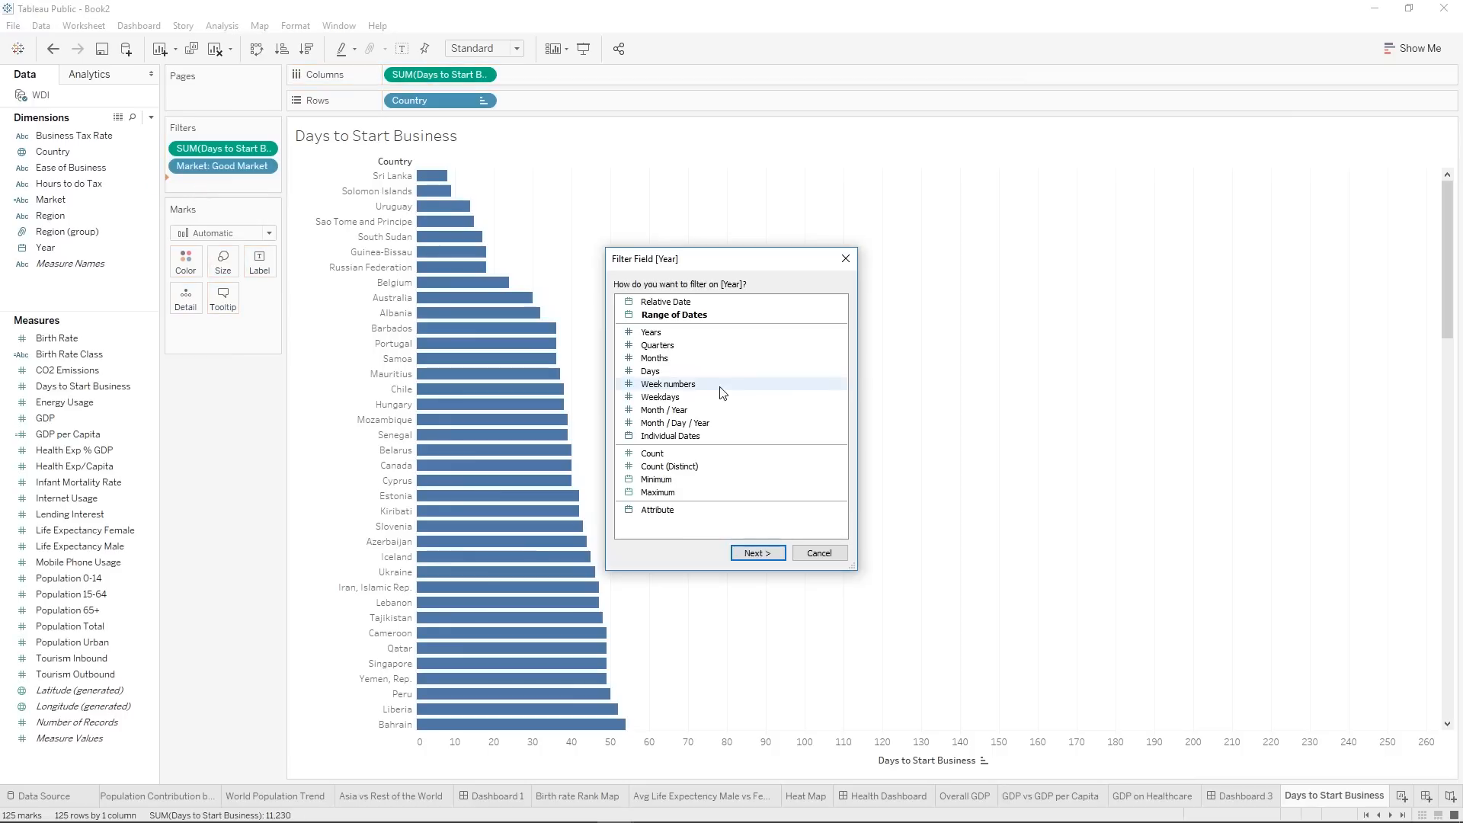
click(651, 332)
click(760, 554)
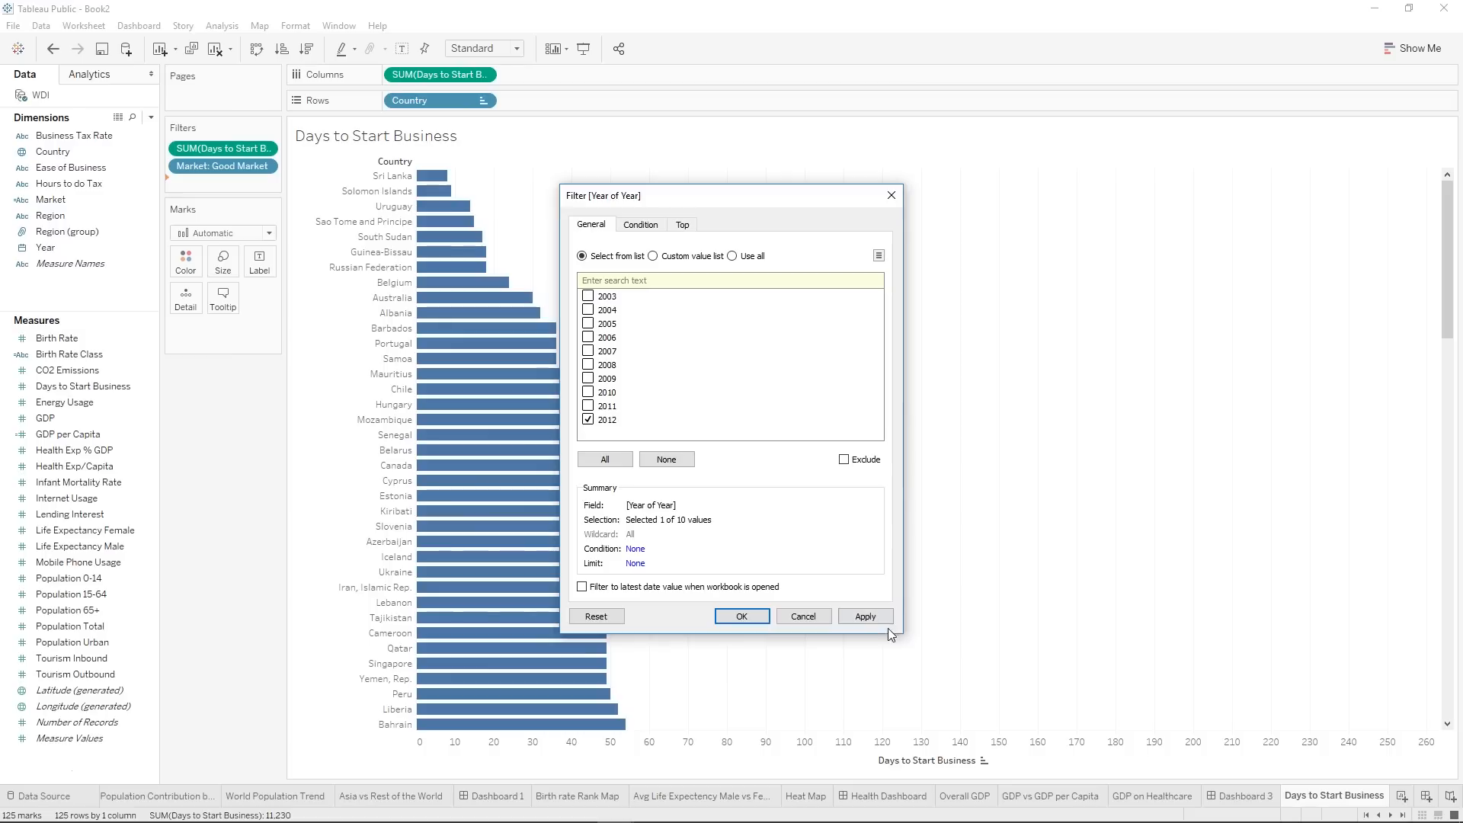
click(869, 618)
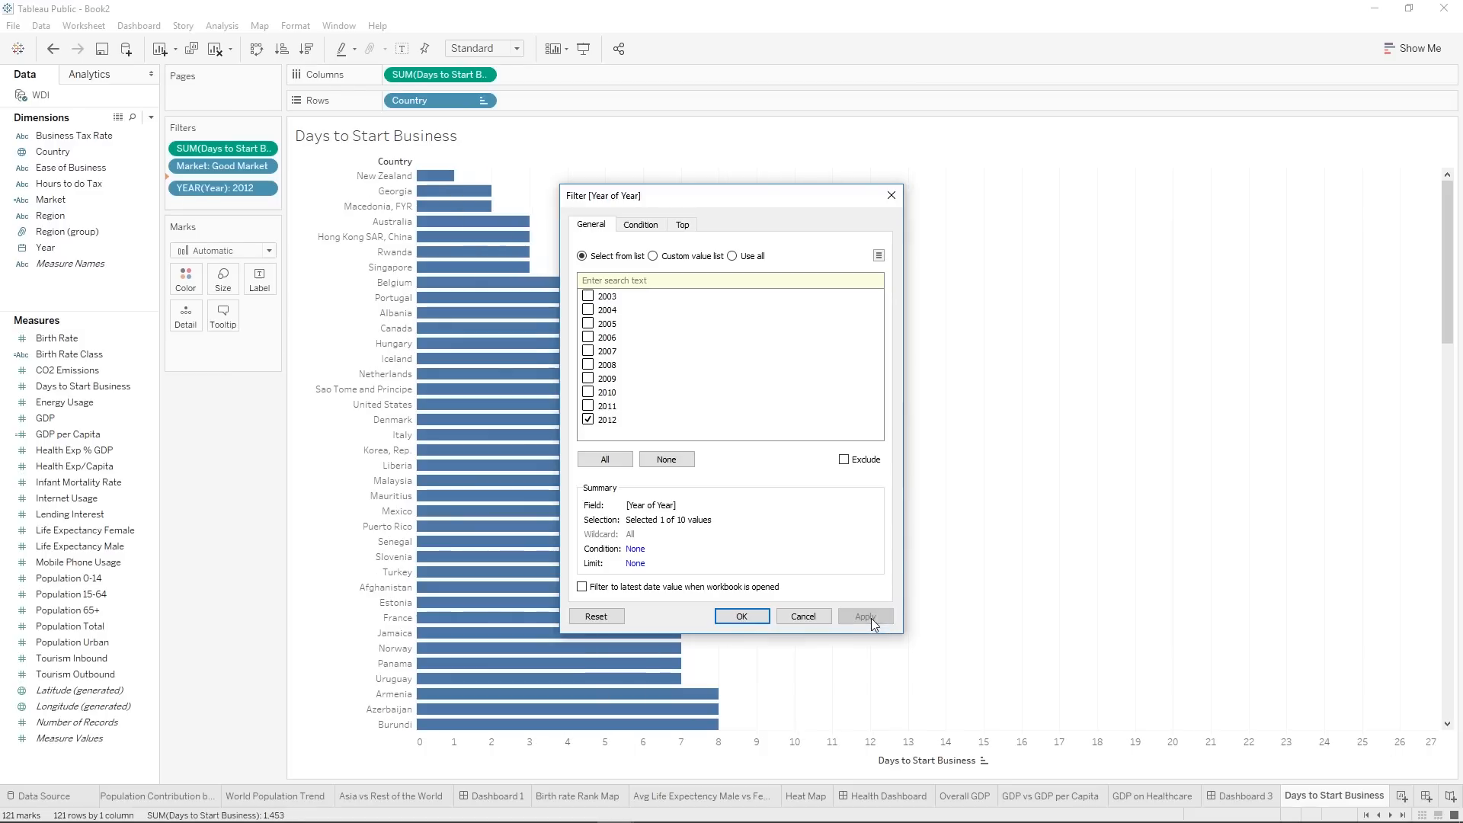
click(742, 616)
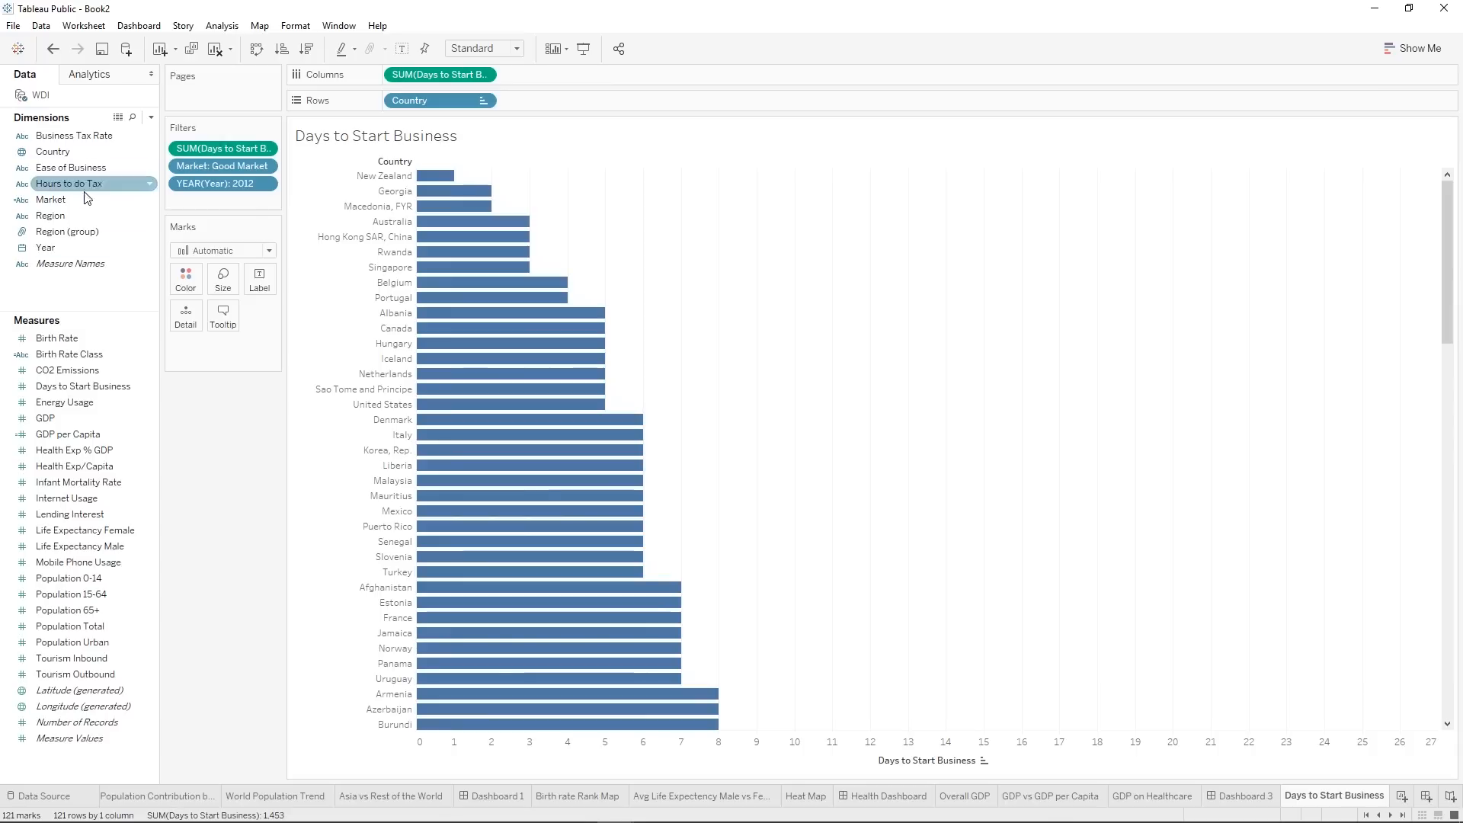
Color the country bars by Region and look over the chart.
drag(63, 216, 183, 282)
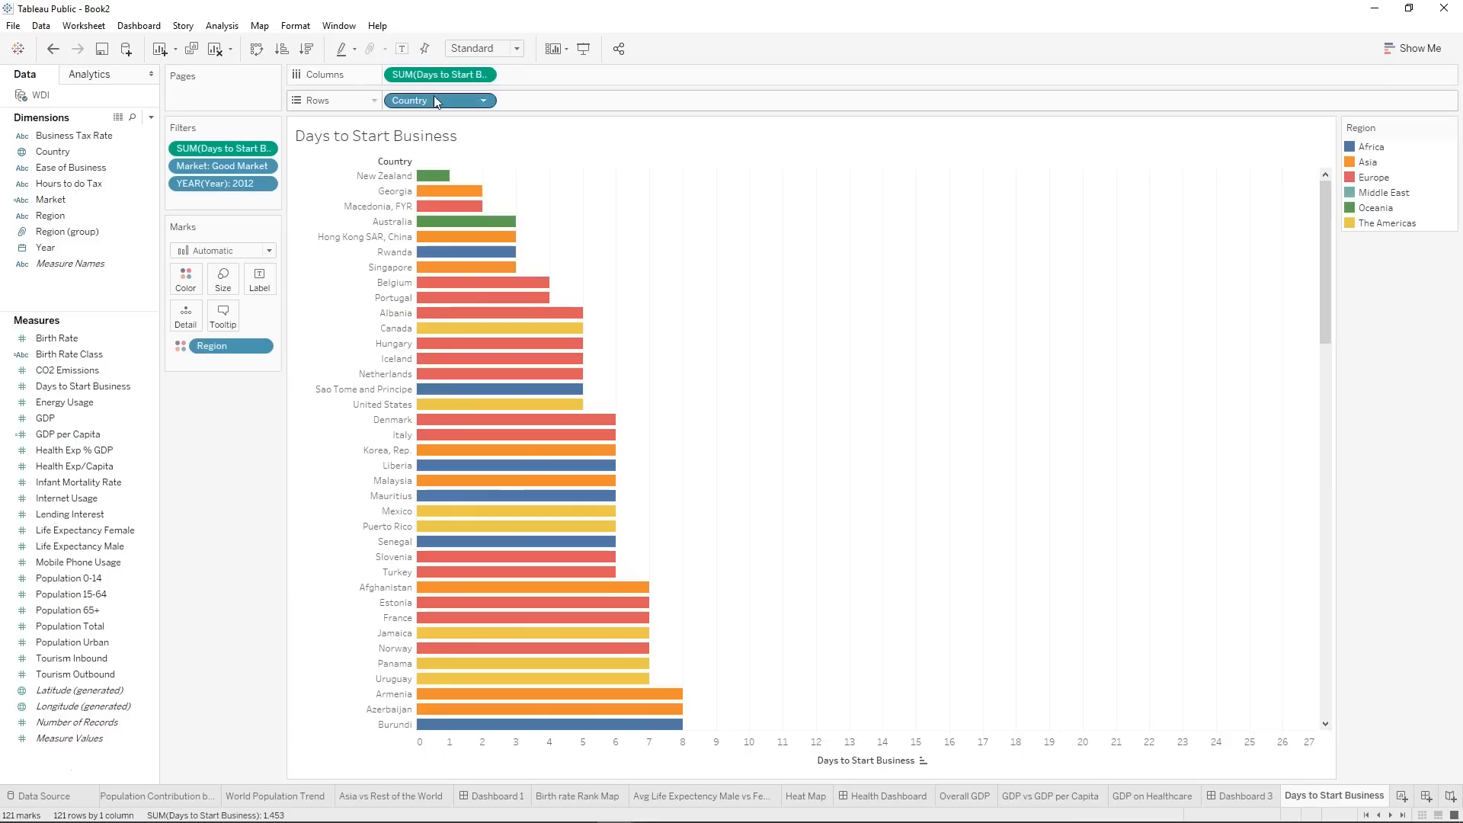
mouse_move(445, 292)
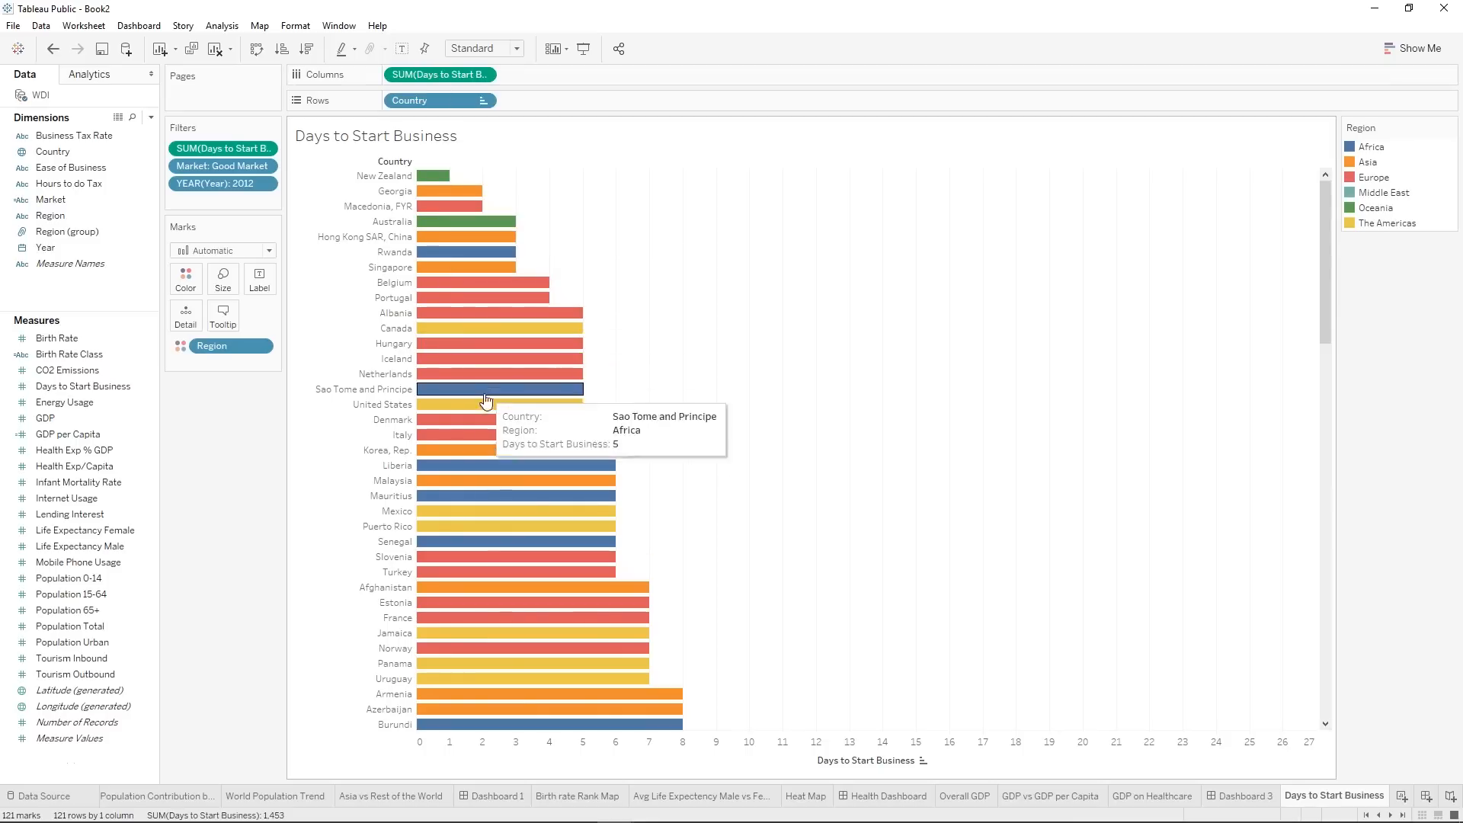
scroll(634, 568, down, 10)
scroll(635, 566, up, 10)
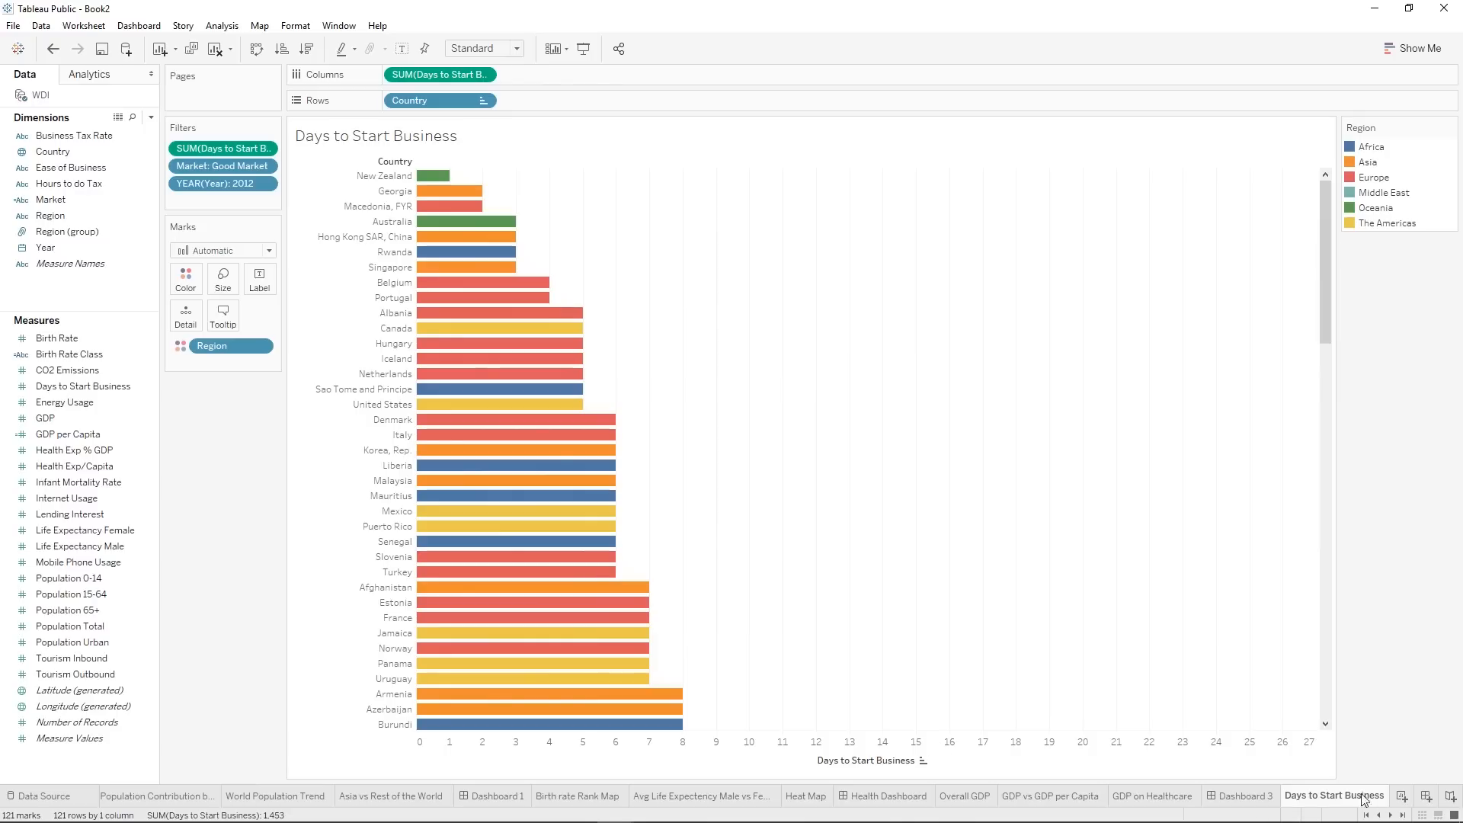
Create a new worksheet and rename it Ease of Business.
click(1402, 797)
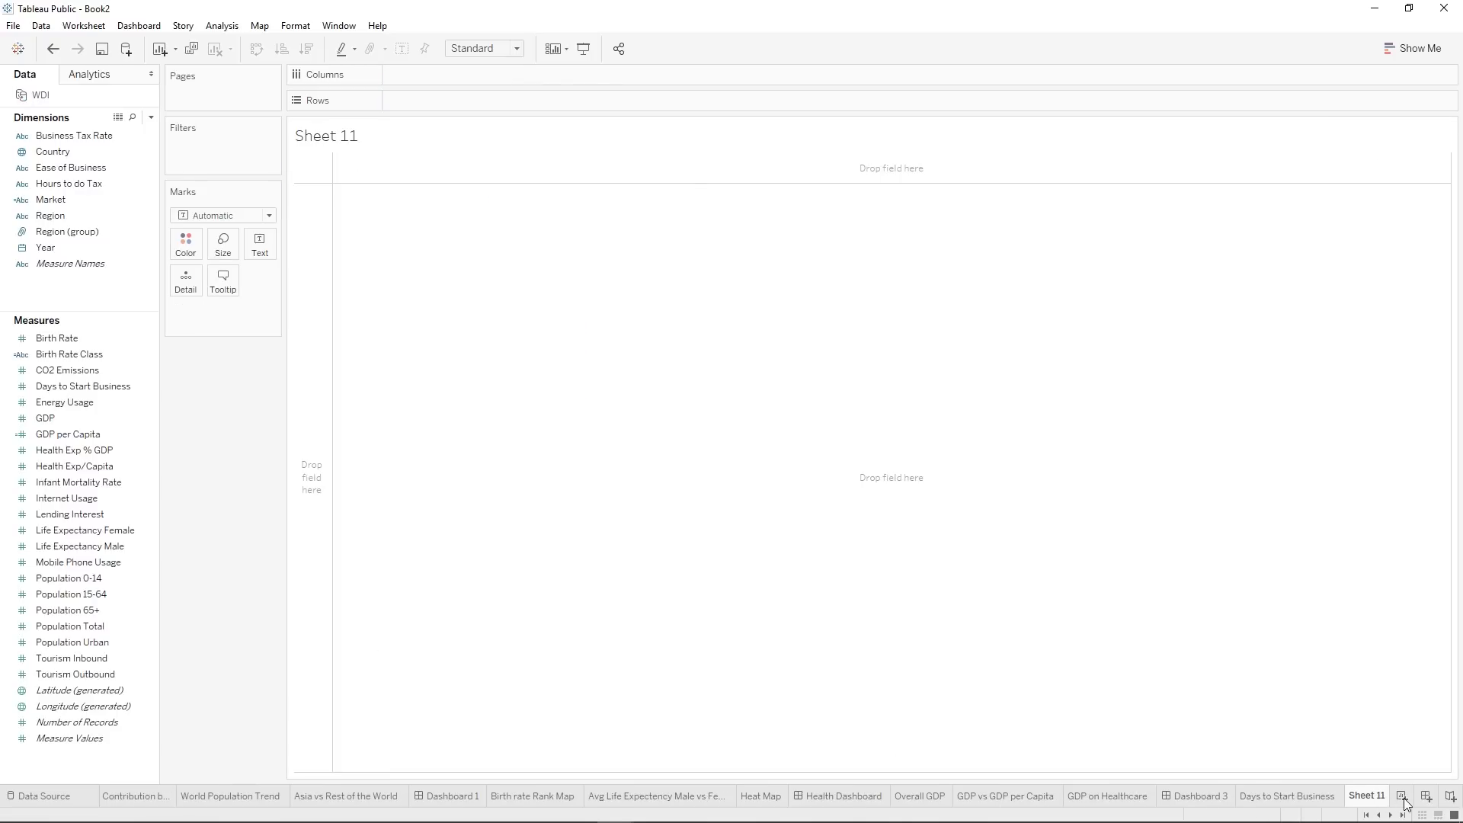
right_click(1369, 801)
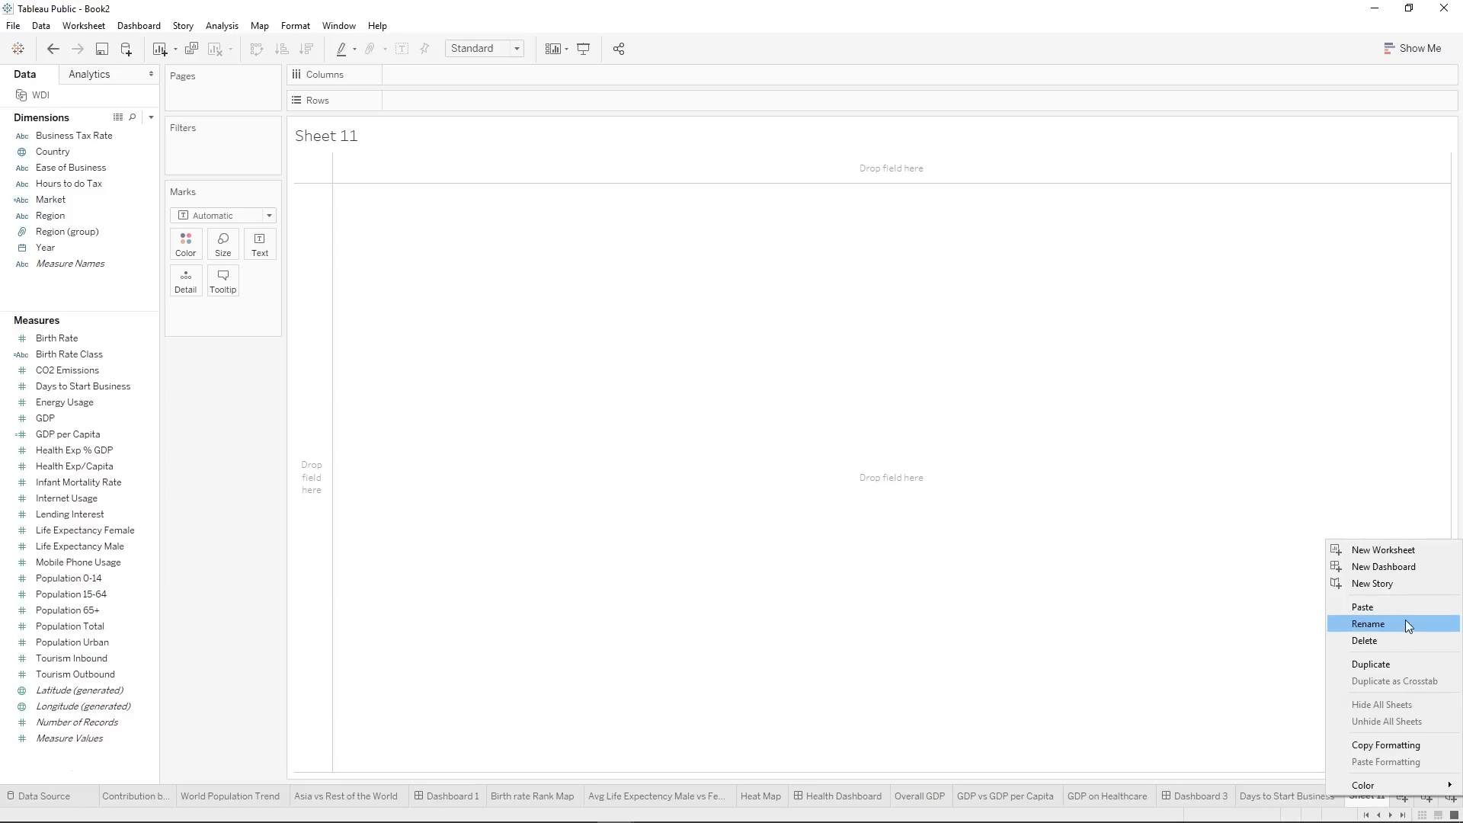
click(1405, 620)
text(Ease of Business)
key(Return)
Place Country on Rows and Ease of Business on Columns.
click(77, 169)
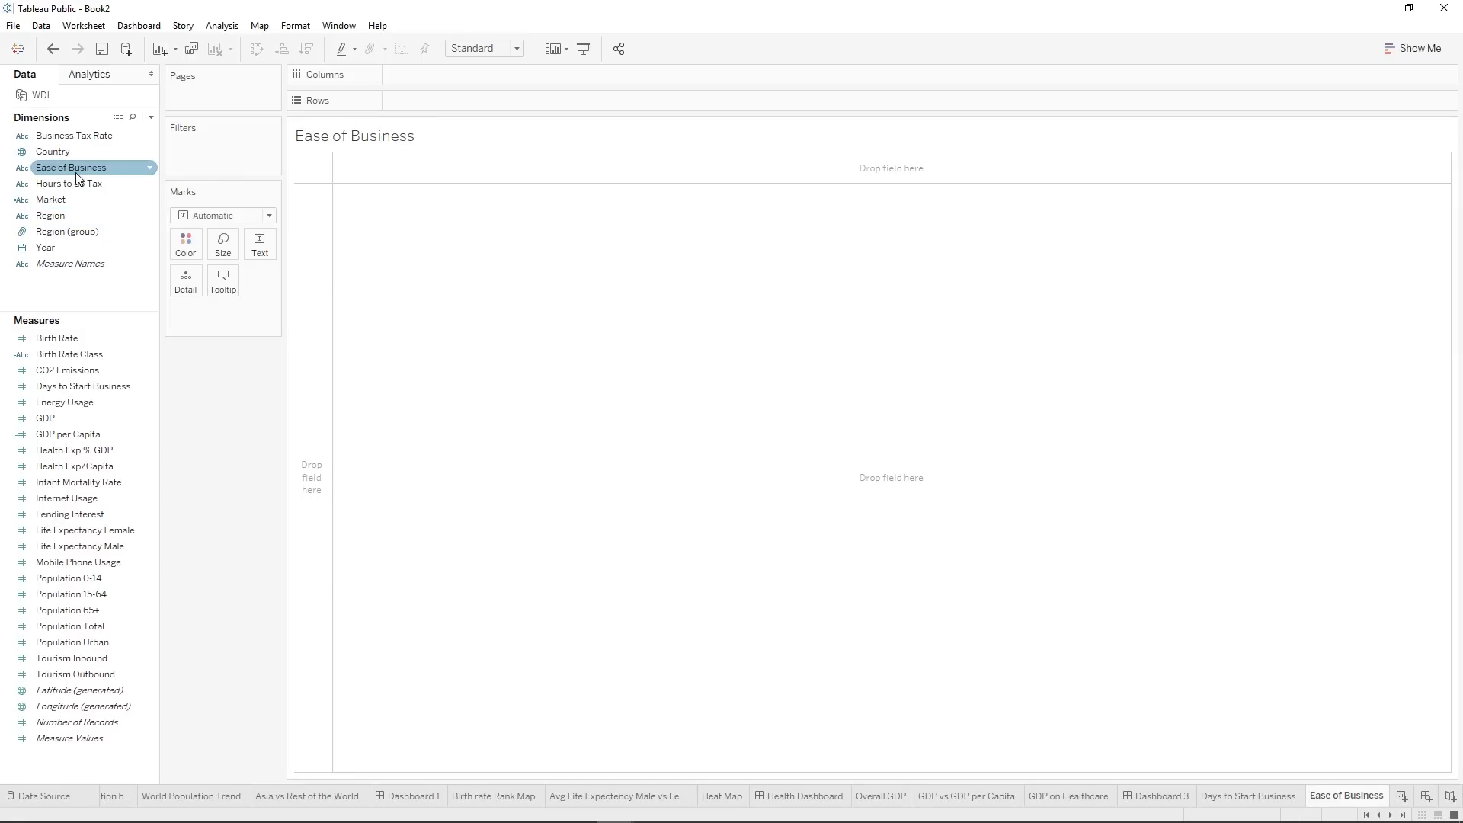
click(55, 157)
drag(53, 156, 491, 95)
click(67, 169)
drag(67, 173, 406, 79)
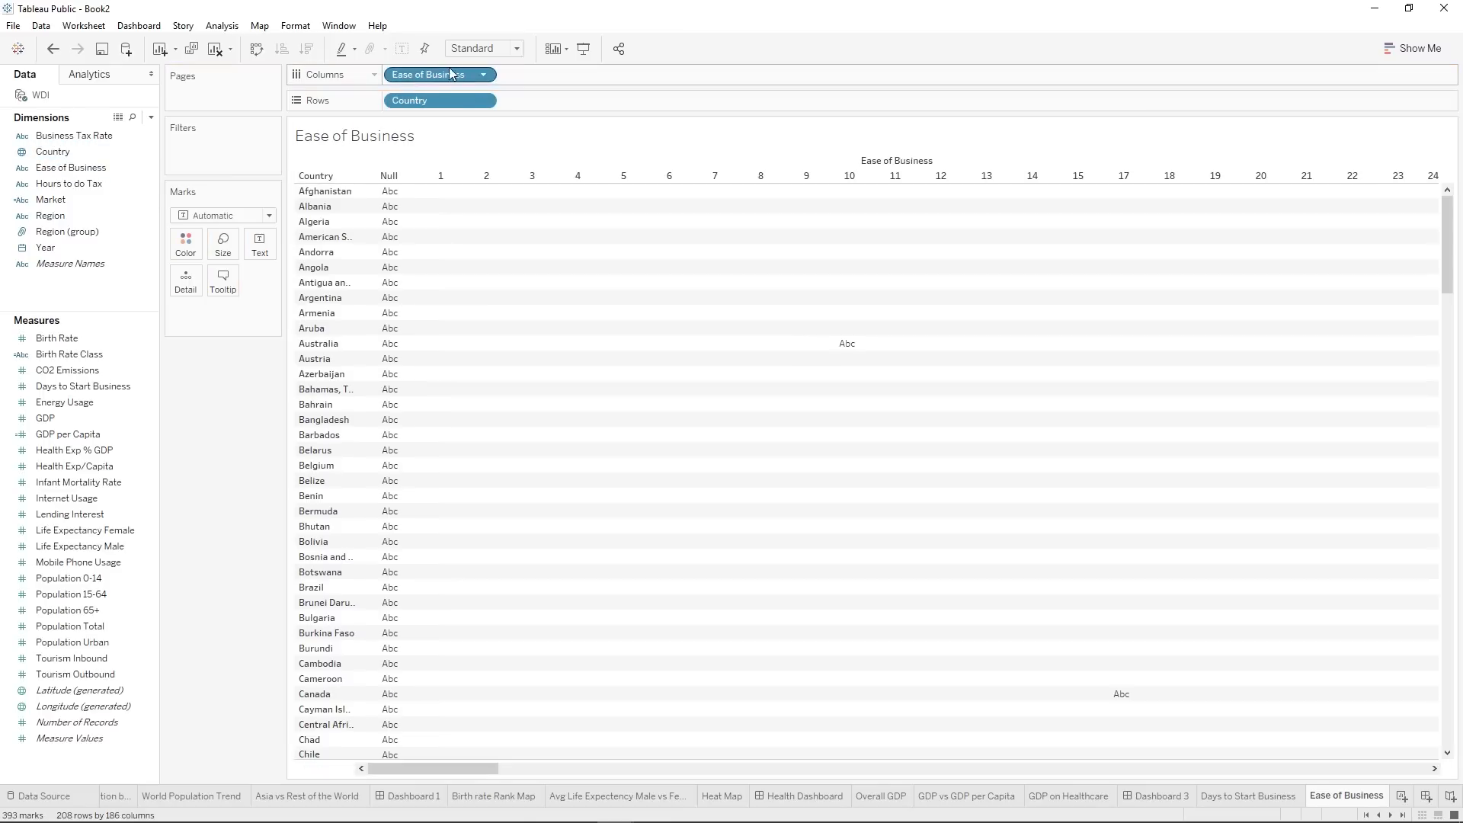
right_click(427, 77)
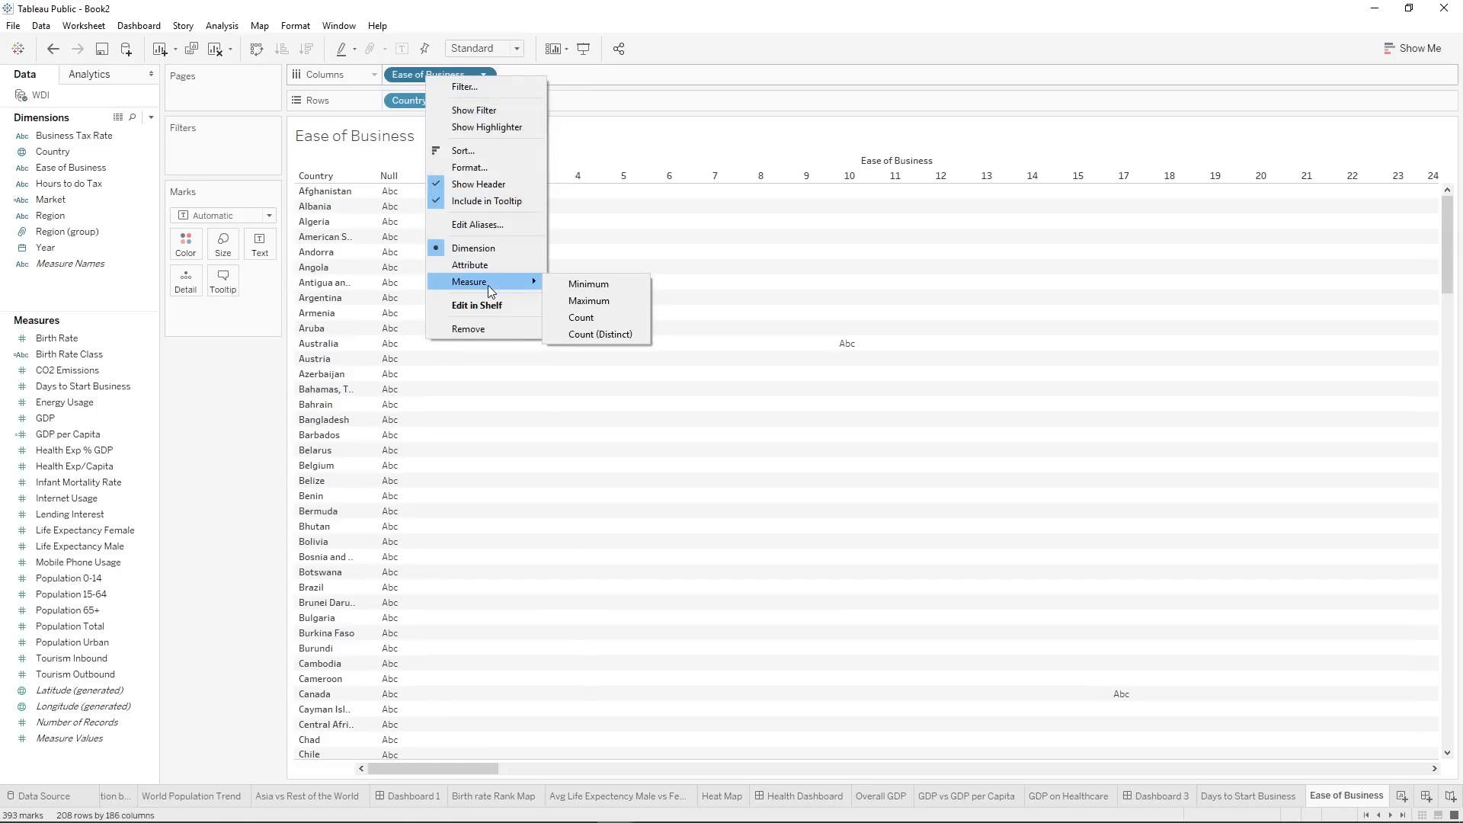
click(64, 174)
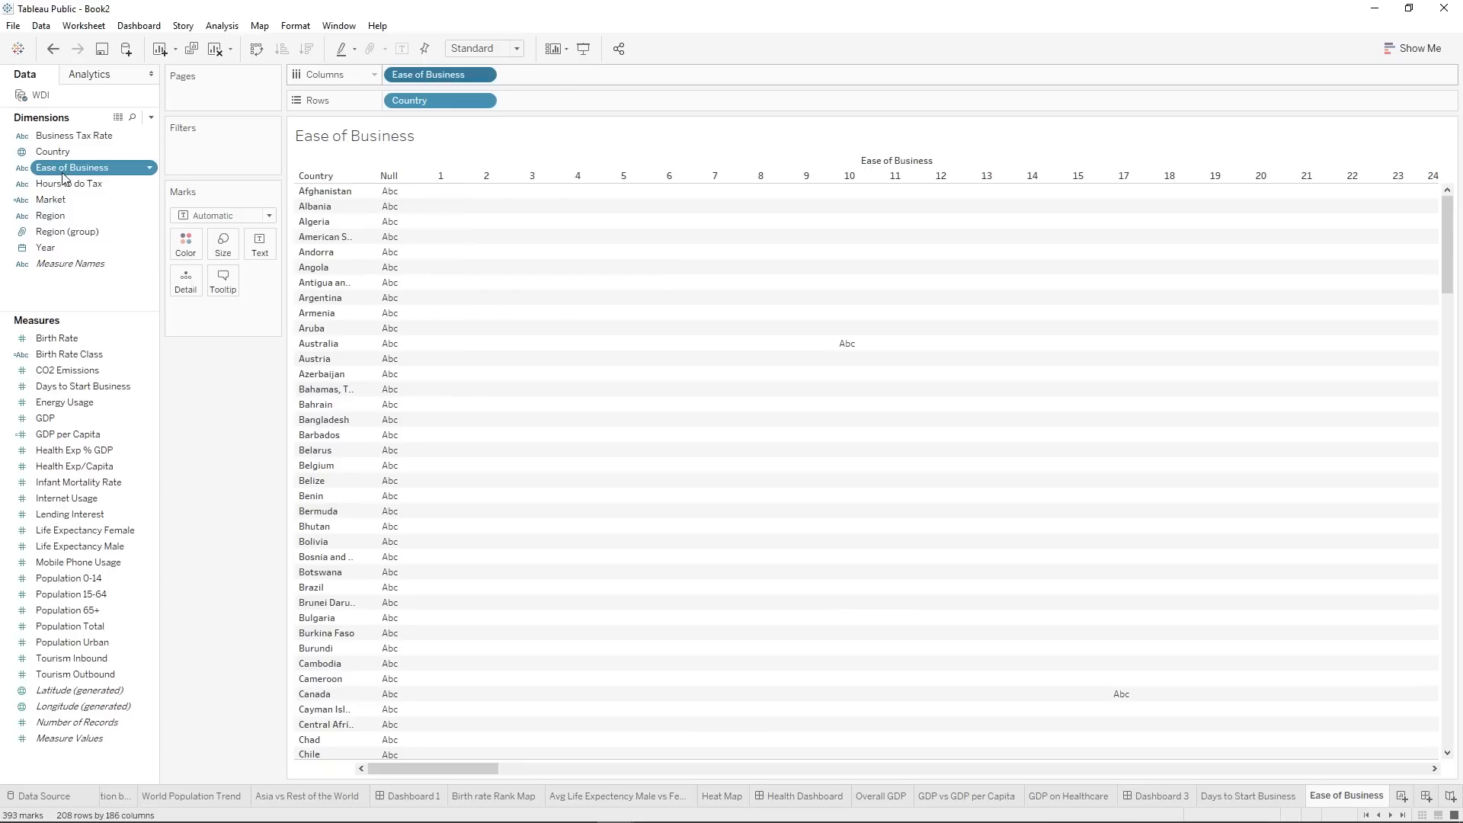
ctrl+click(17, 157)
right_click(61, 171)
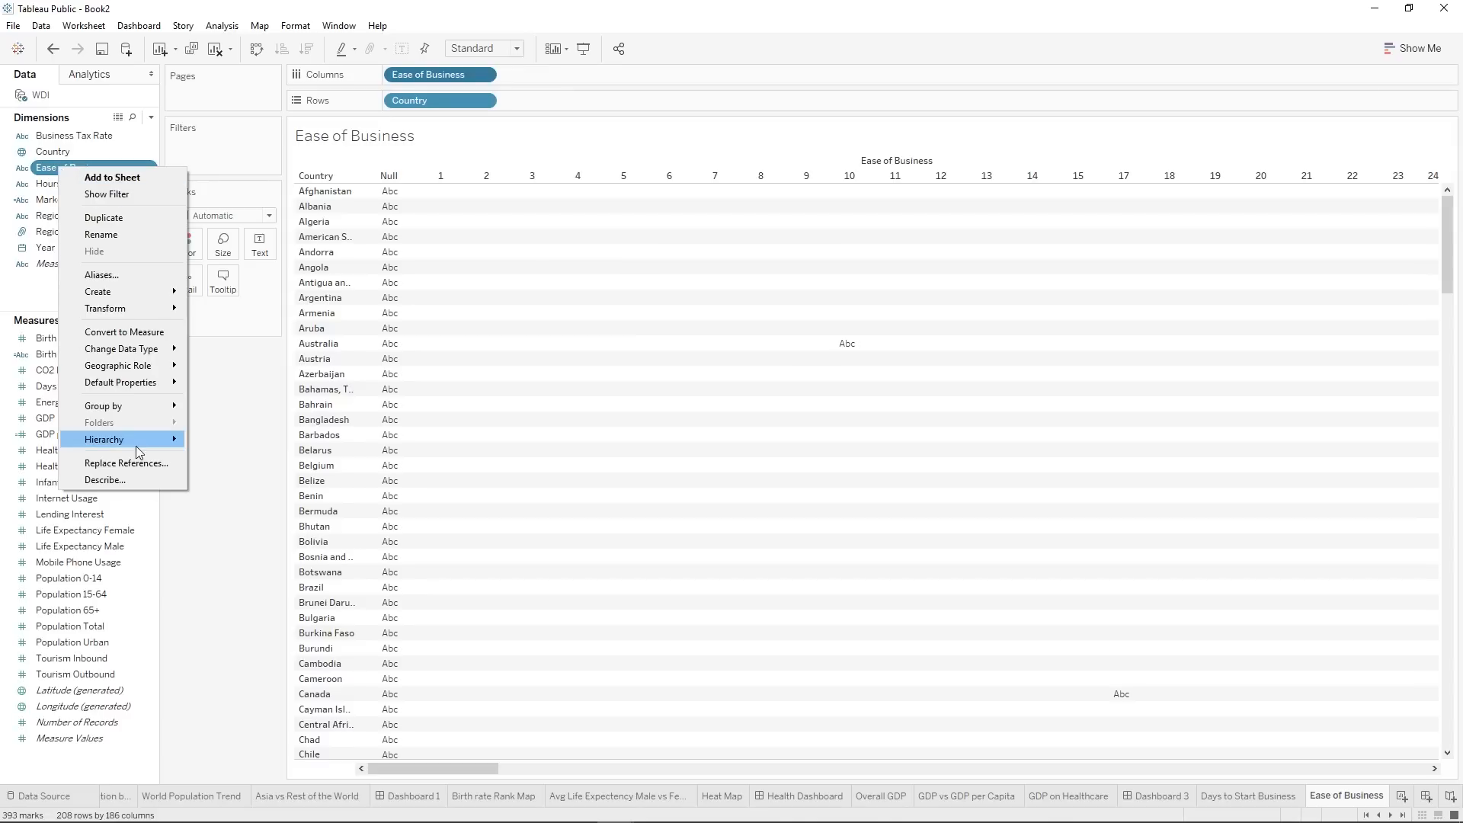
mouse_move(139, 394)
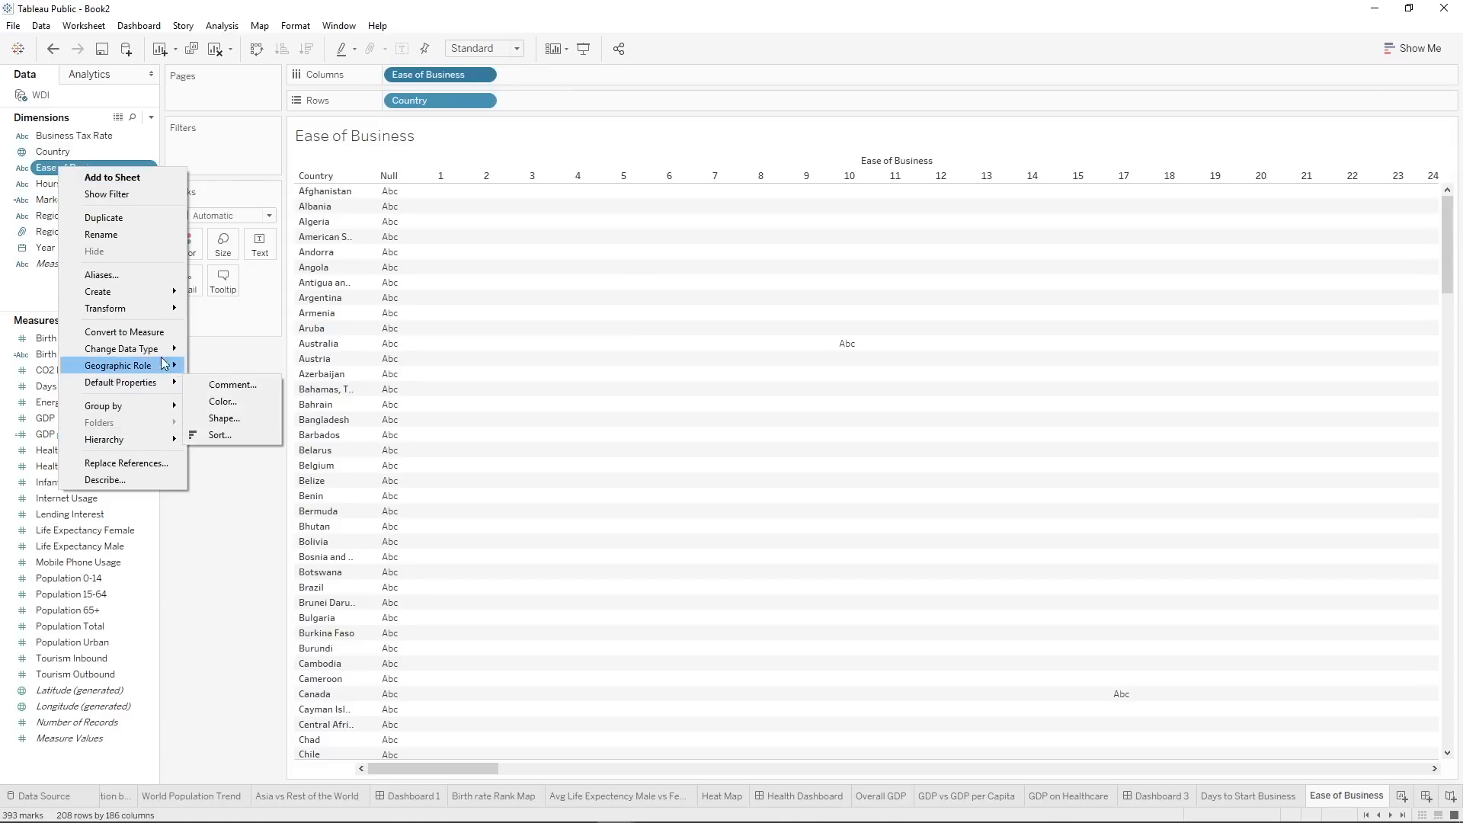
click(459, 80)
right_click(459, 79)
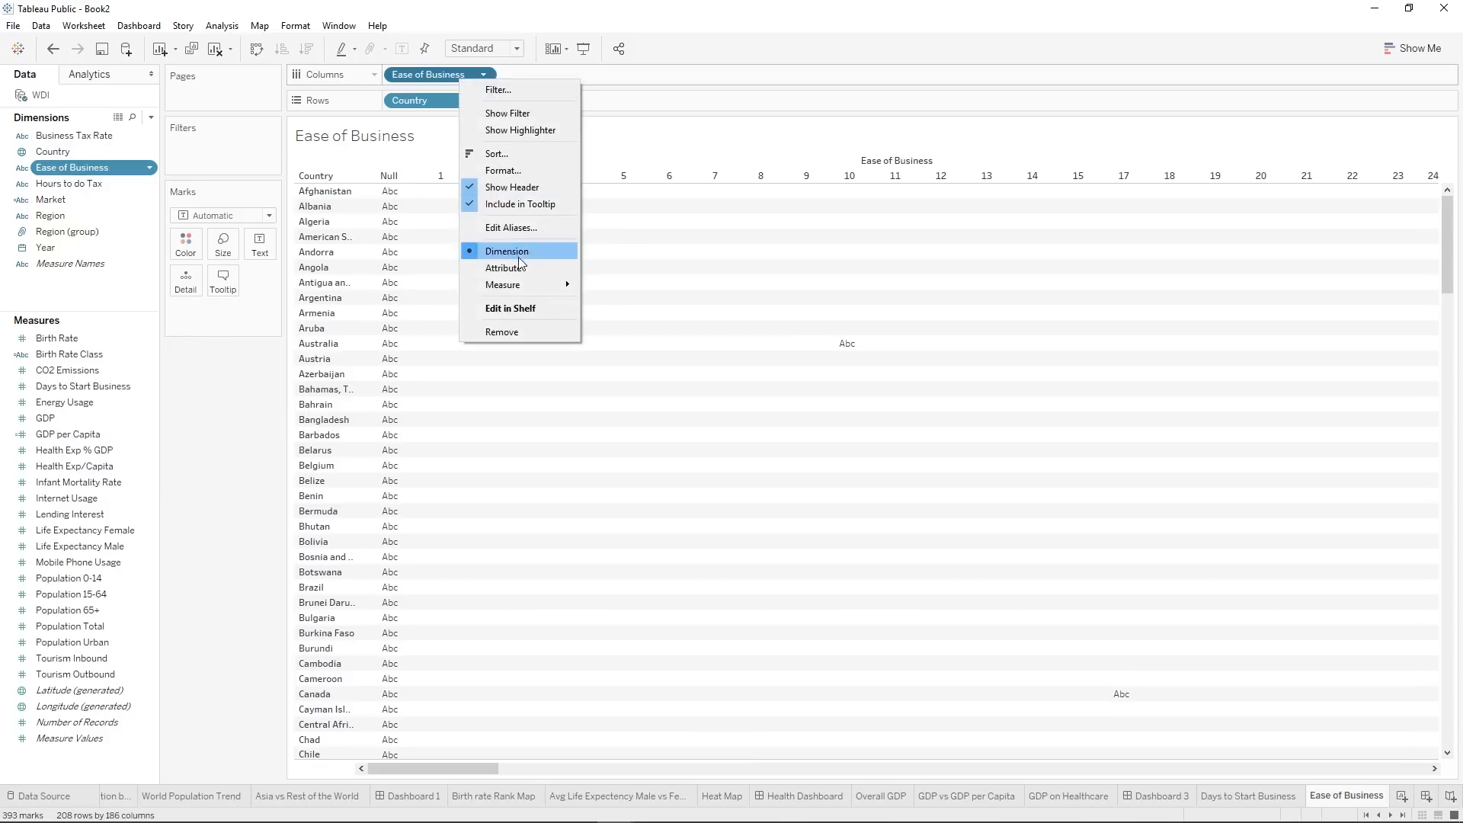
mouse_move(517, 287)
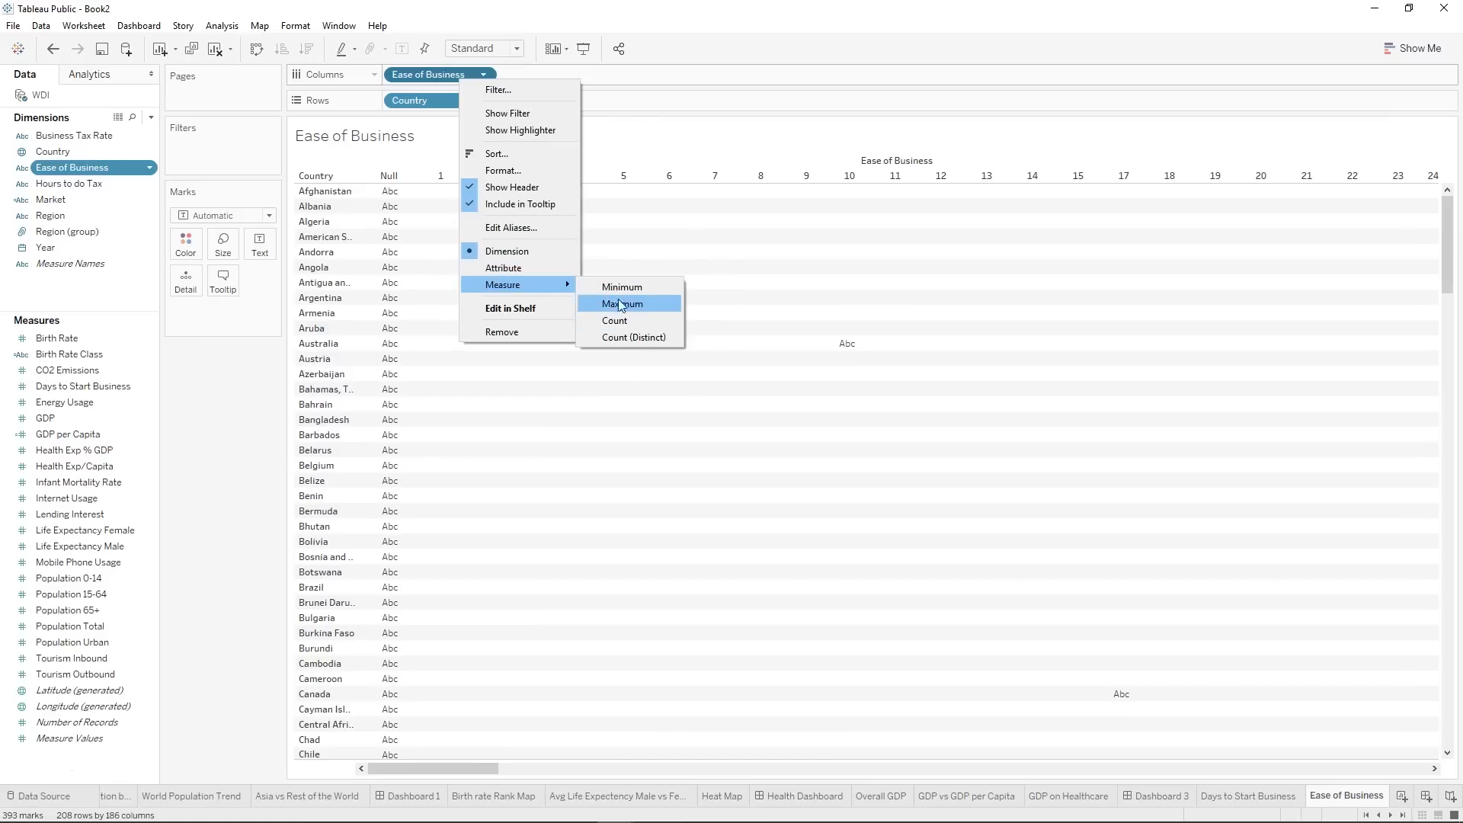
Try converting the Ease of Business dimension to a measure, and undo the conversion.
right_click(89, 170)
click(146, 330)
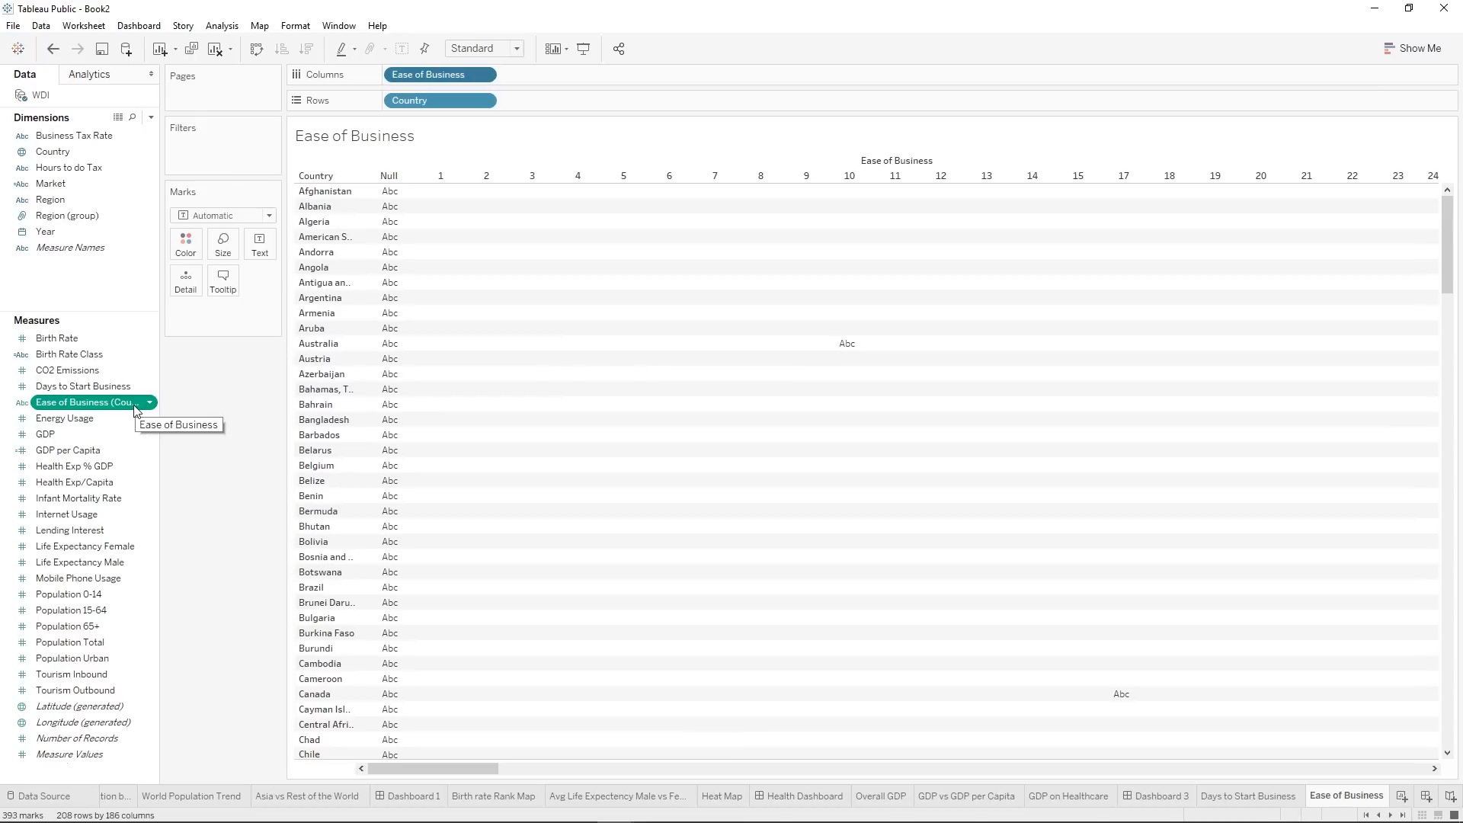
click(52, 48)
Change the data type of the Ease of Business field to Number (whole).
right_click(58, 167)
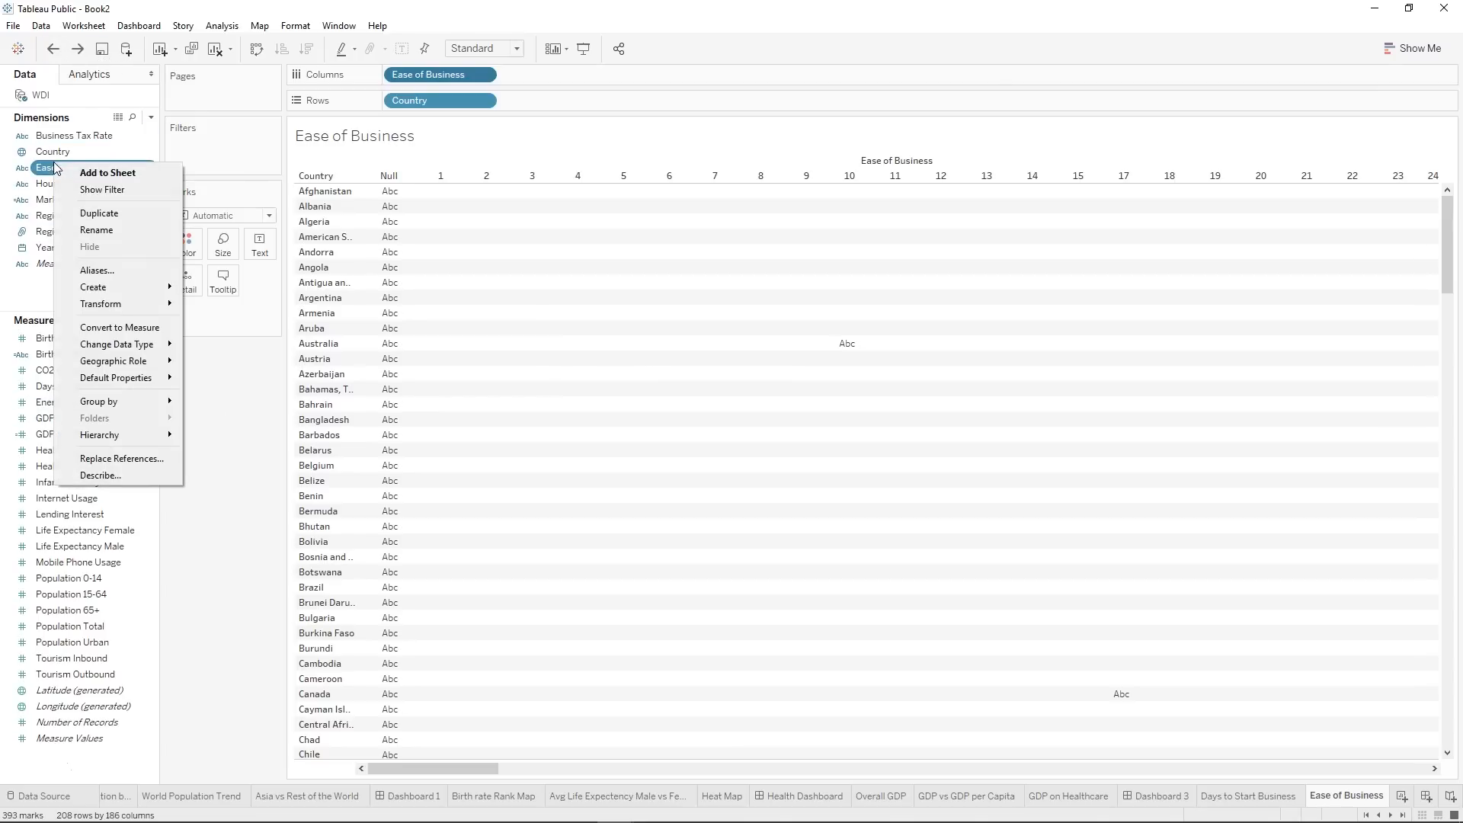
mouse_move(96, 344)
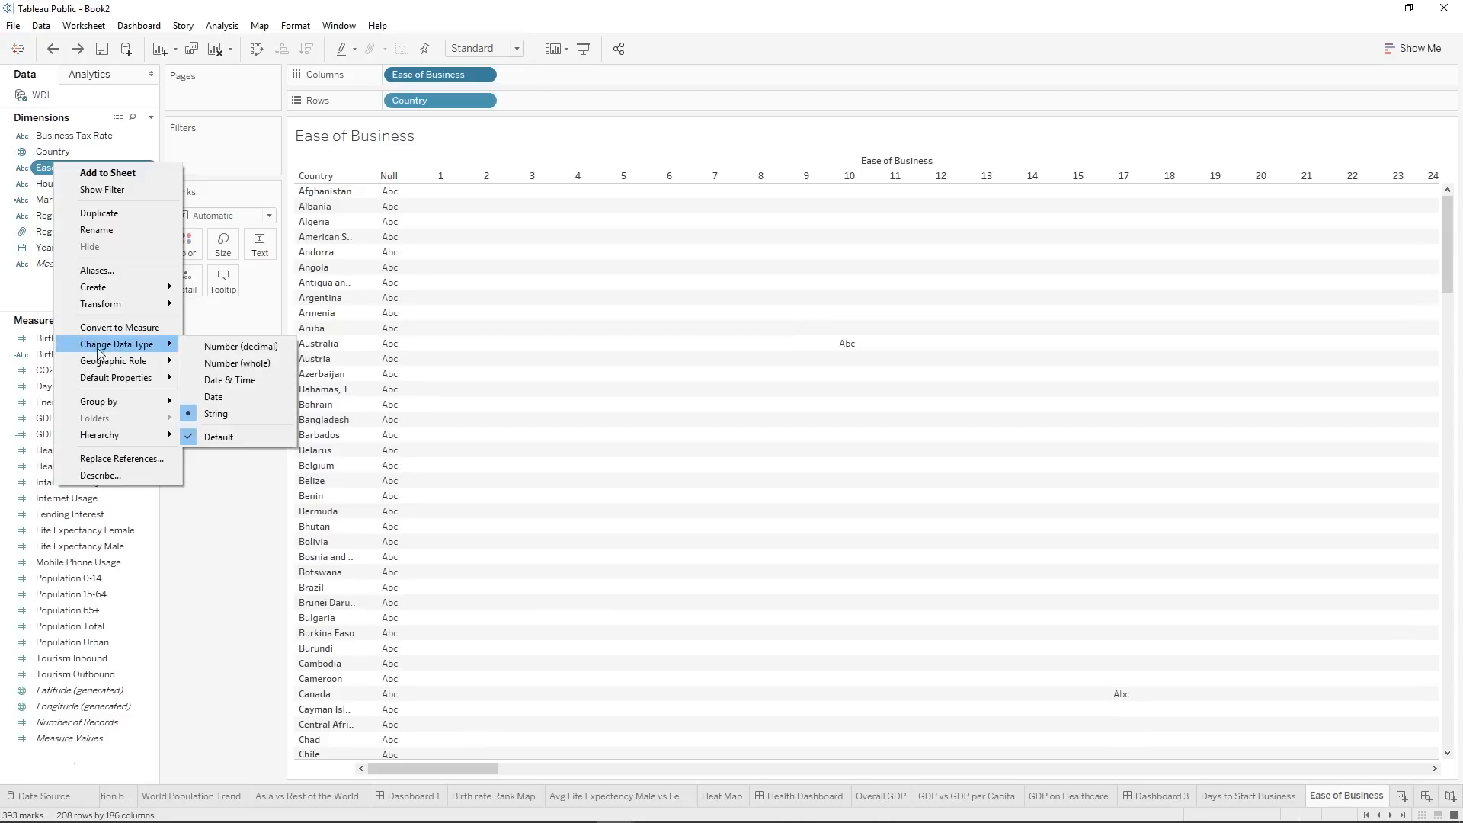
click(249, 359)
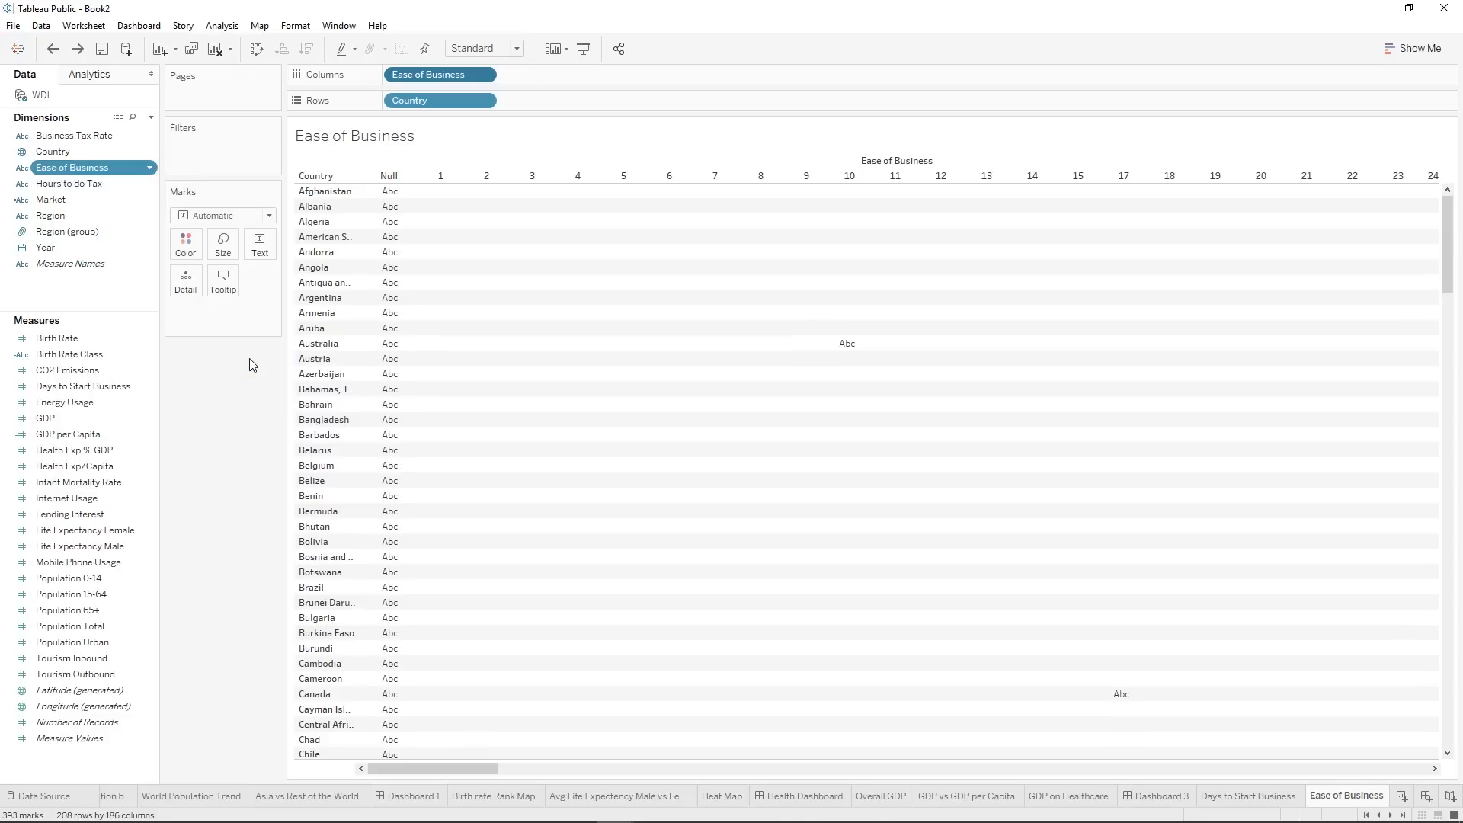
Put the numeric Ease of Business field on Columns again and aggregate it as a Sum measure.
drag(87, 187, 422, 79)
right_click(422, 79)
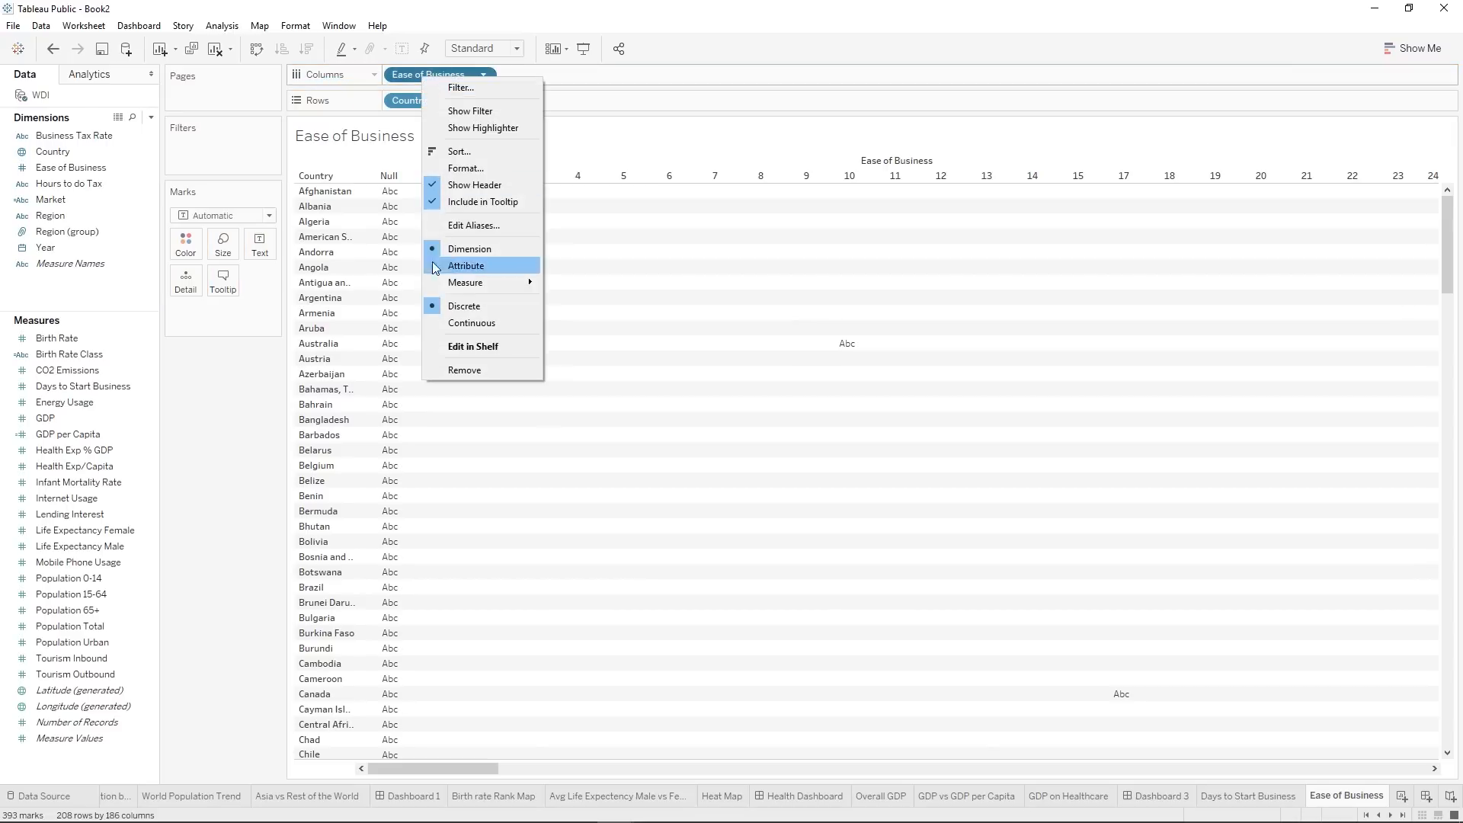
mouse_move(452, 280)
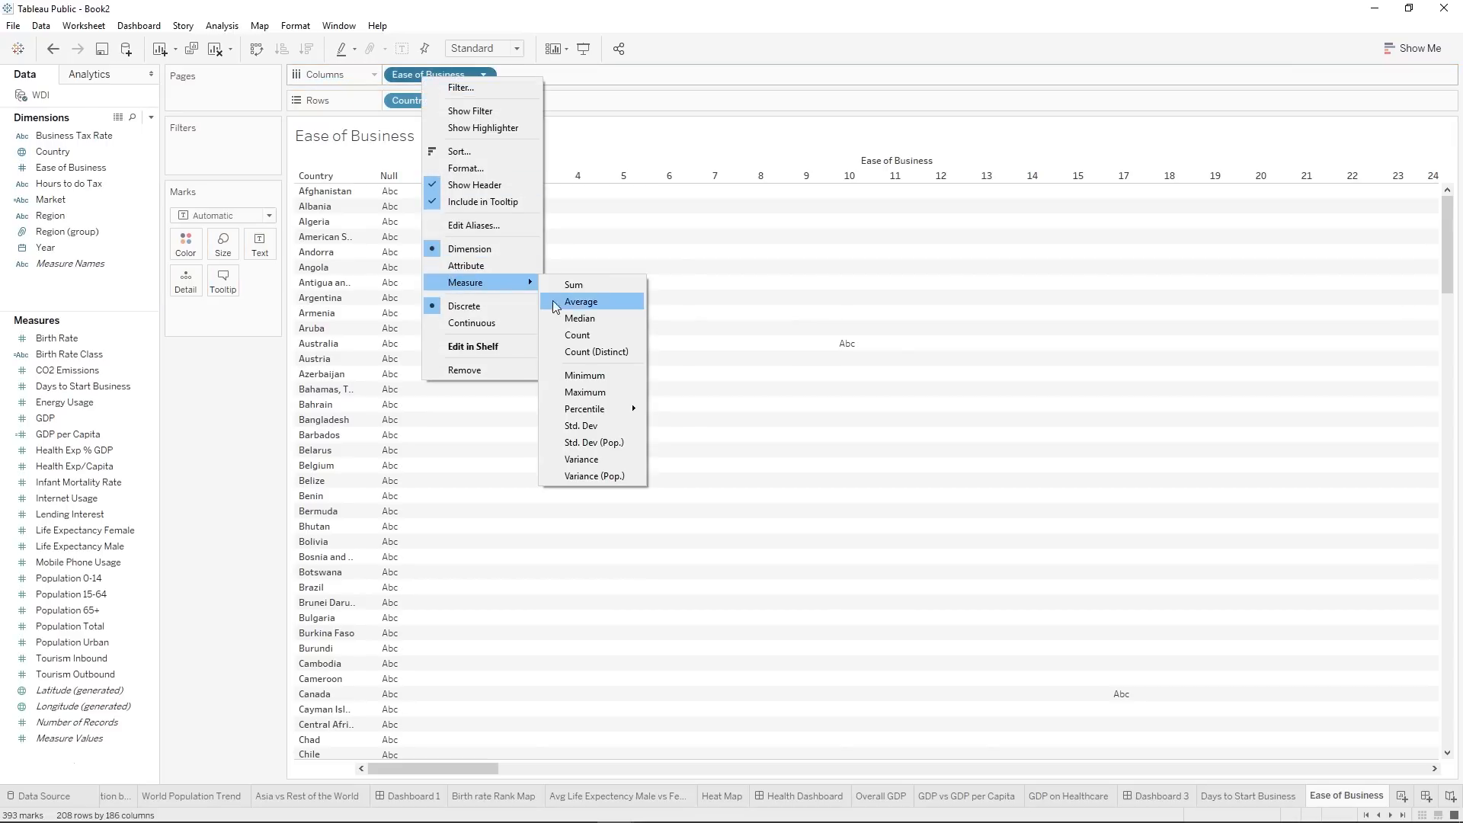
click(593, 287)
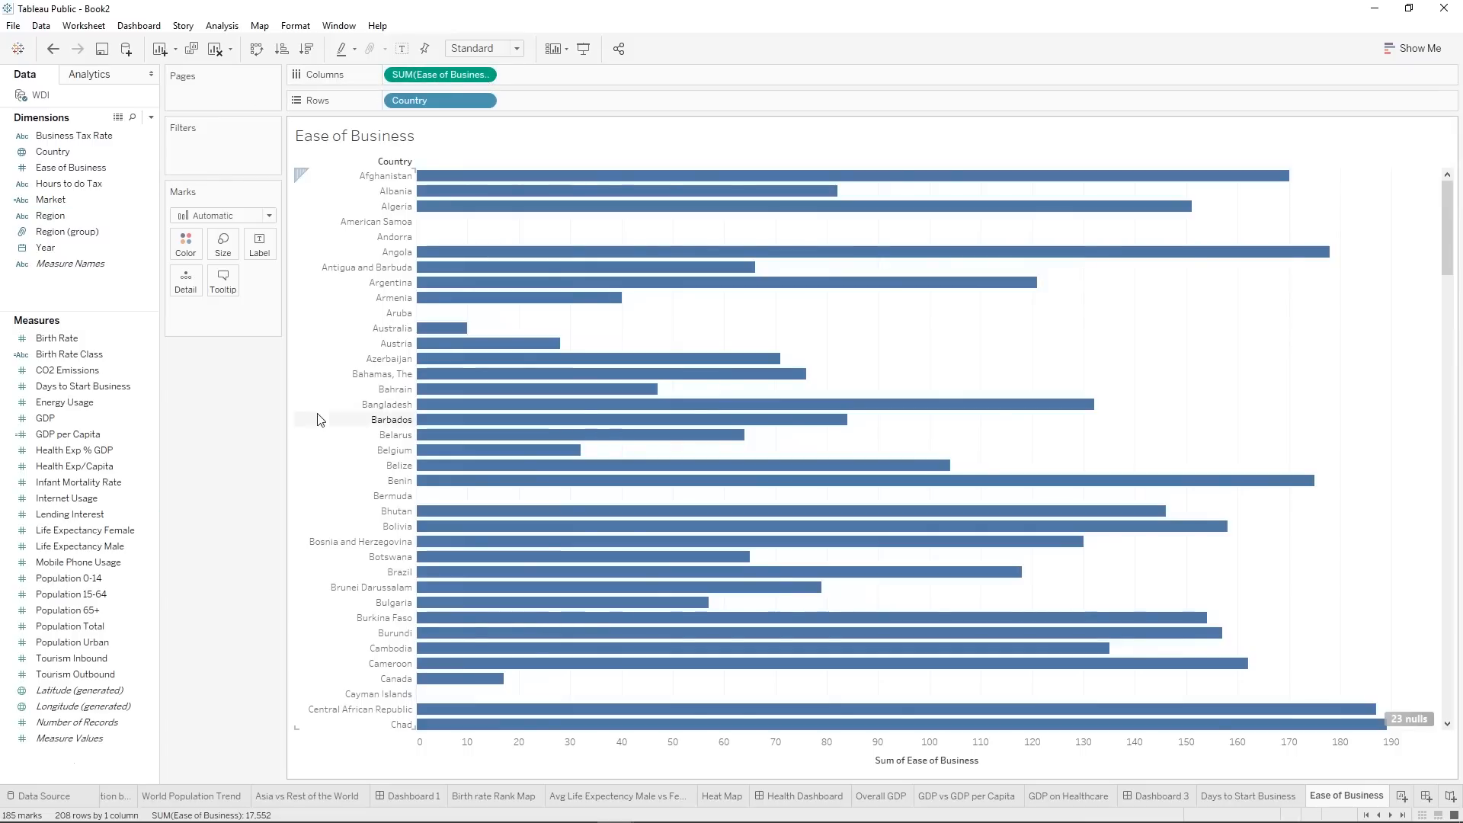
Change the aggregation of Ease of Business on Columns to Average.
click(484, 74)
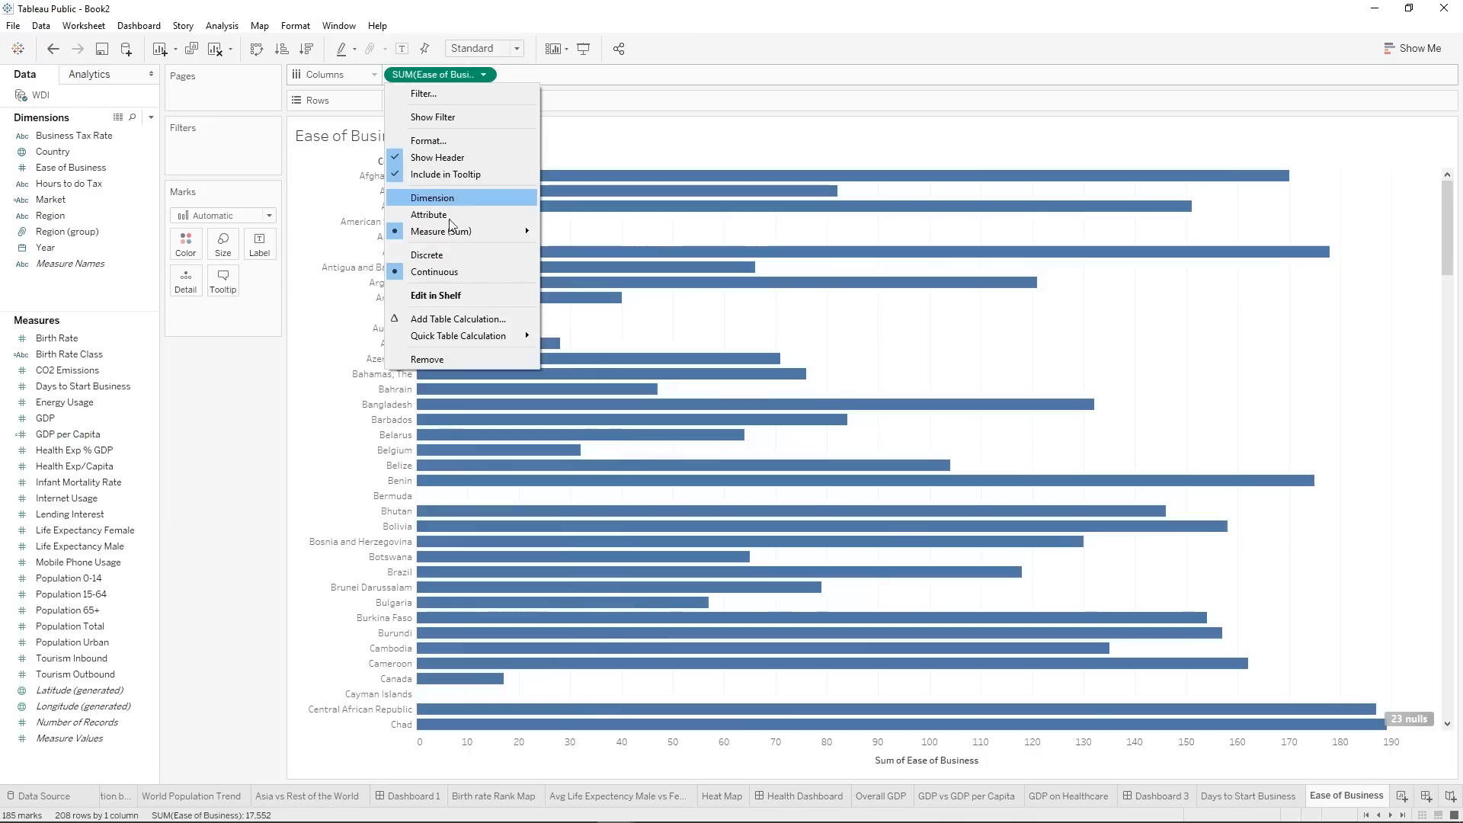
mouse_move(448, 234)
click(556, 244)
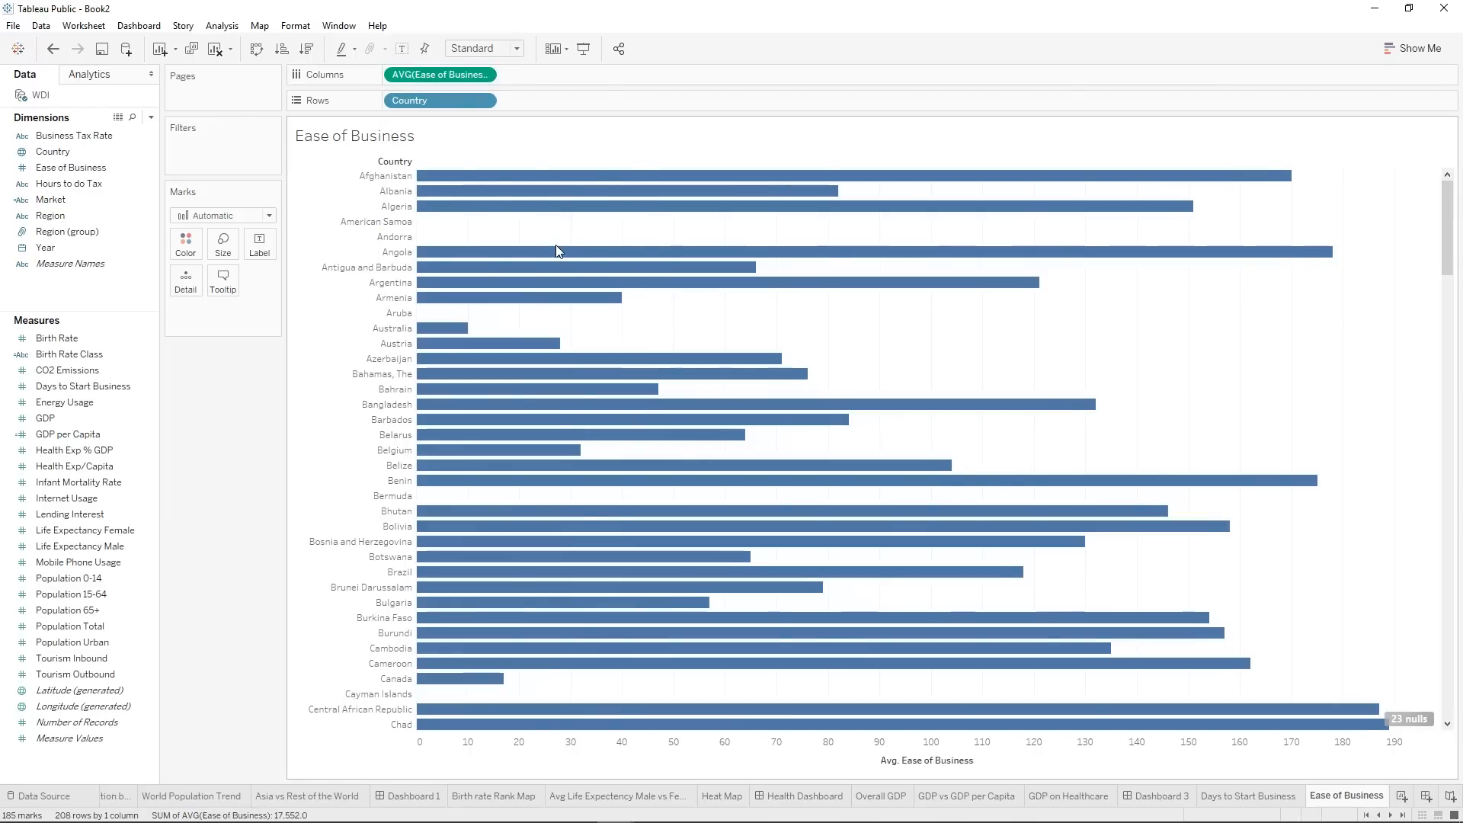
Sort the countries in ascending order of average Ease of Business and filter out the null values.
click(281, 48)
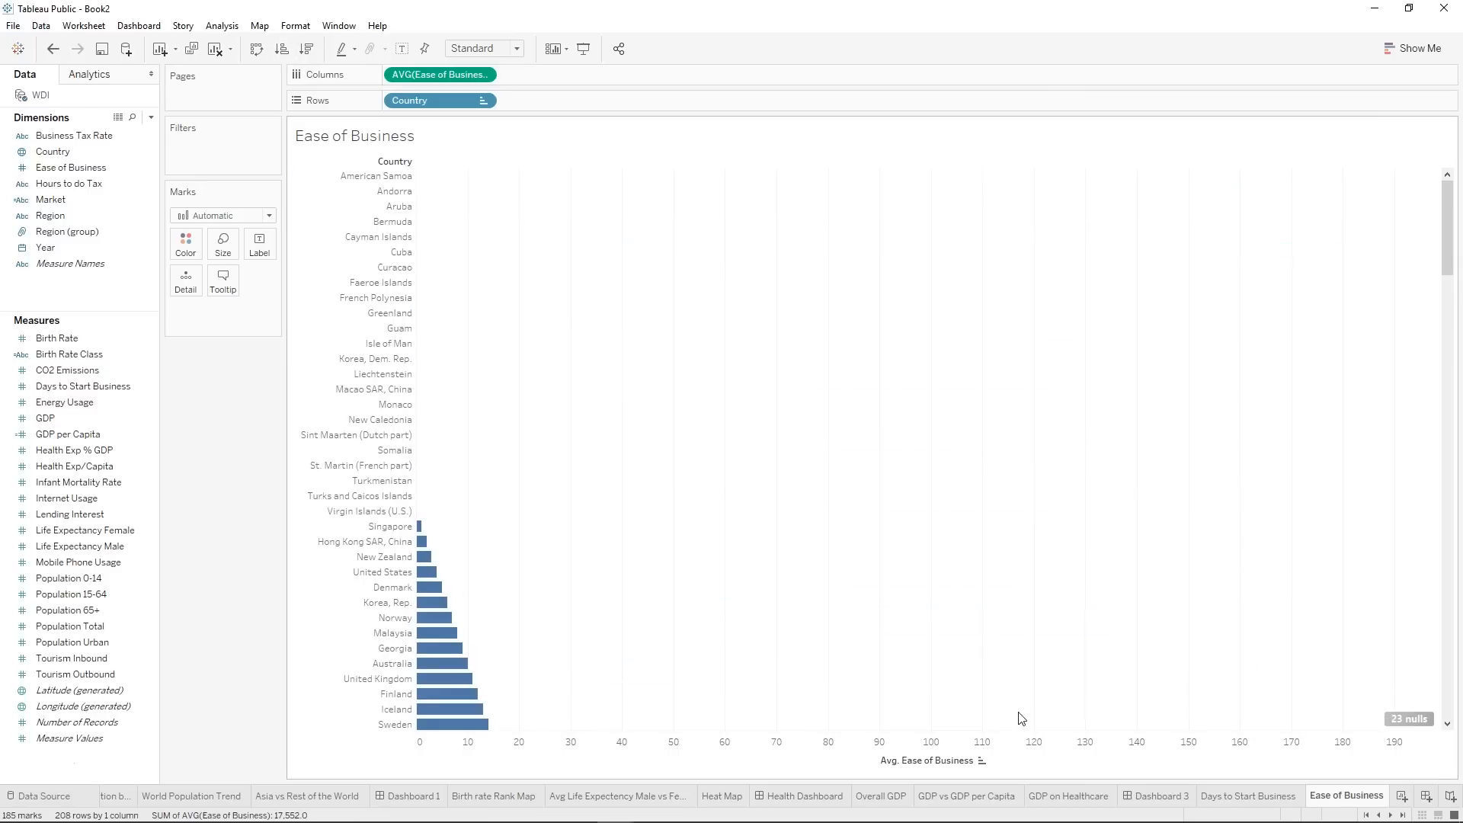
click(1399, 720)
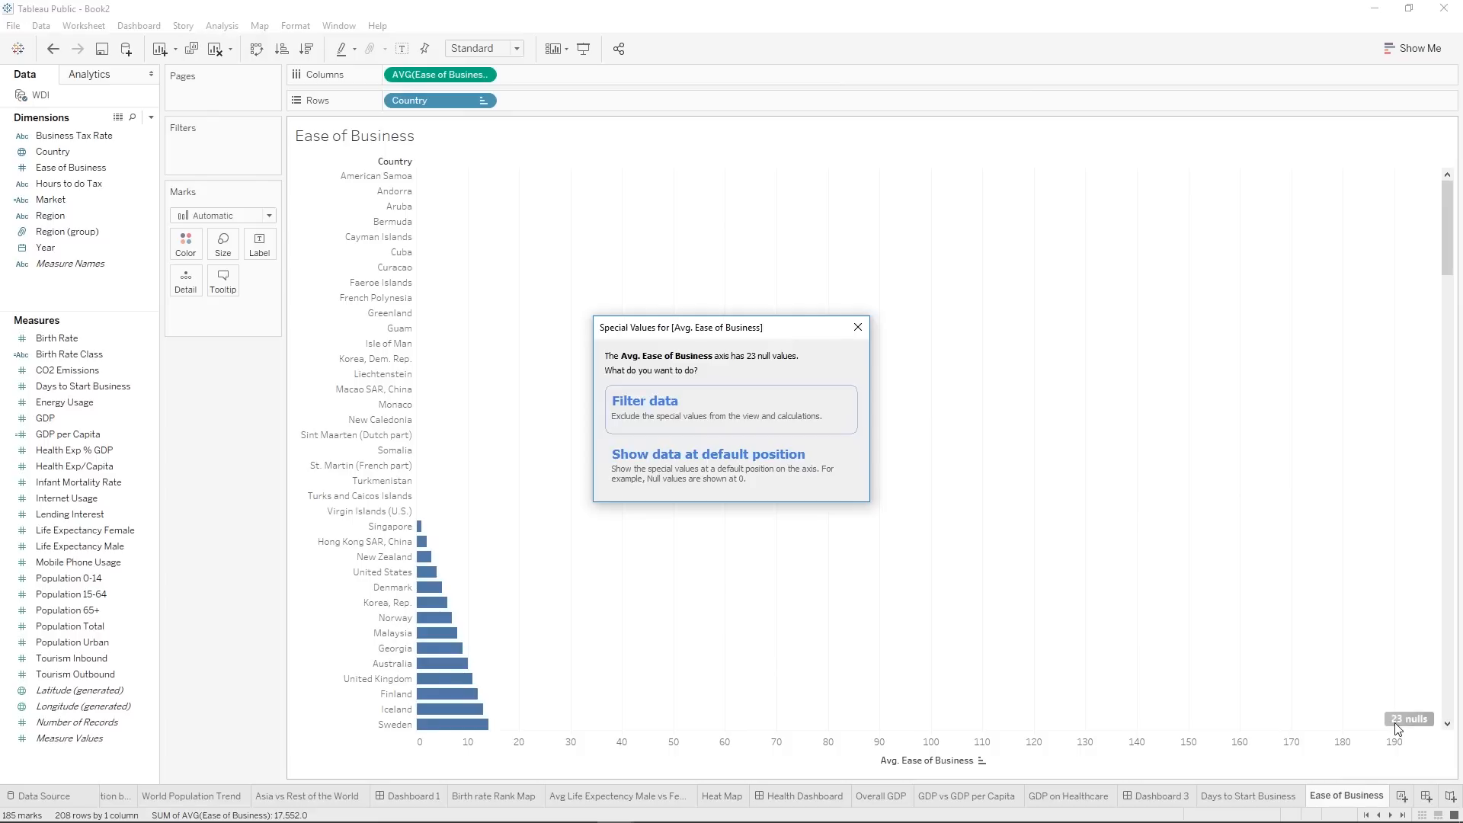
click(694, 428)
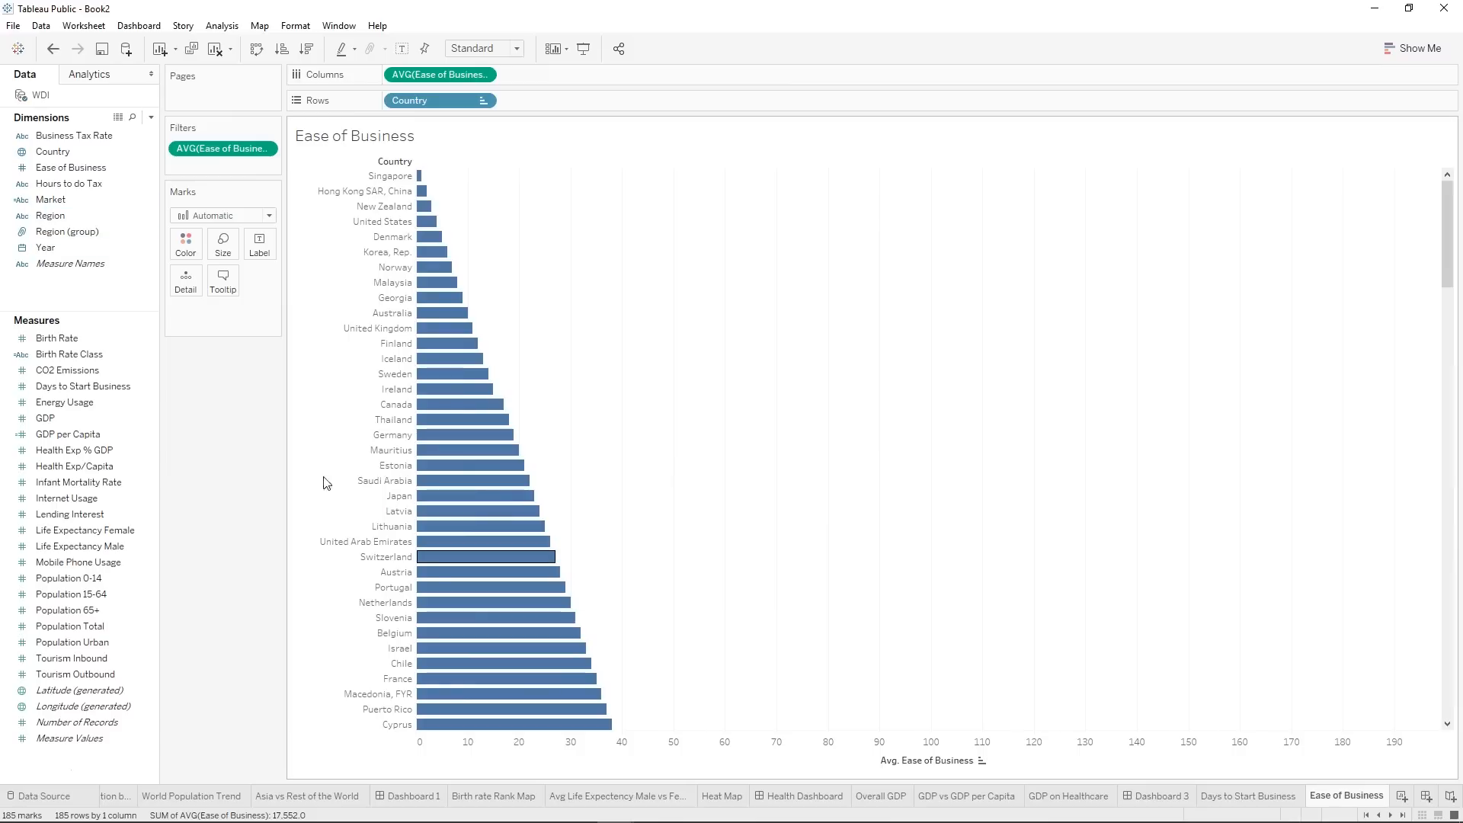
Apply the 2012 year filter of the Days to Start Business sheet to the Ease of Business worksheet as well.
click(1250, 796)
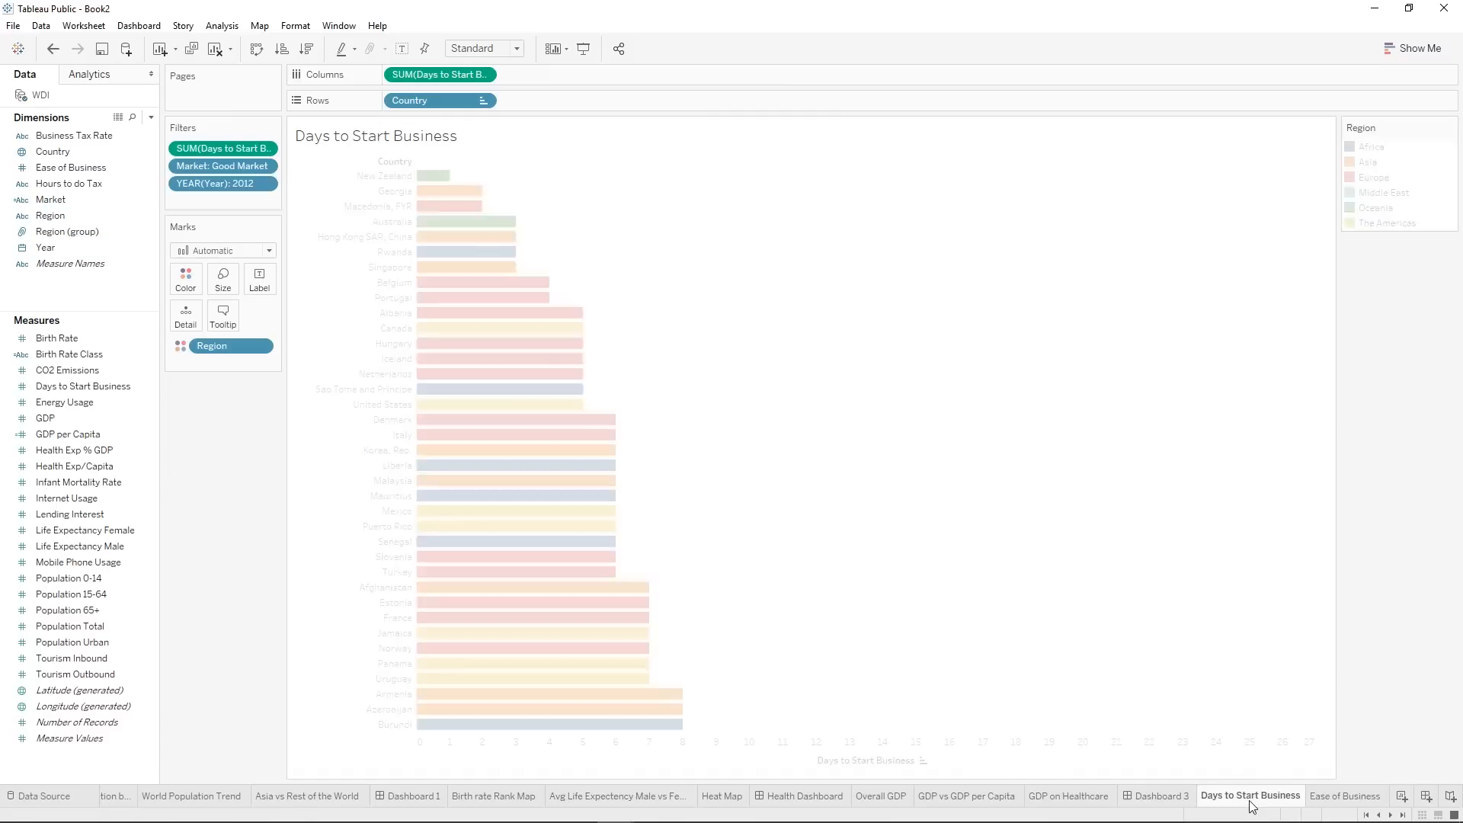
right_click(240, 189)
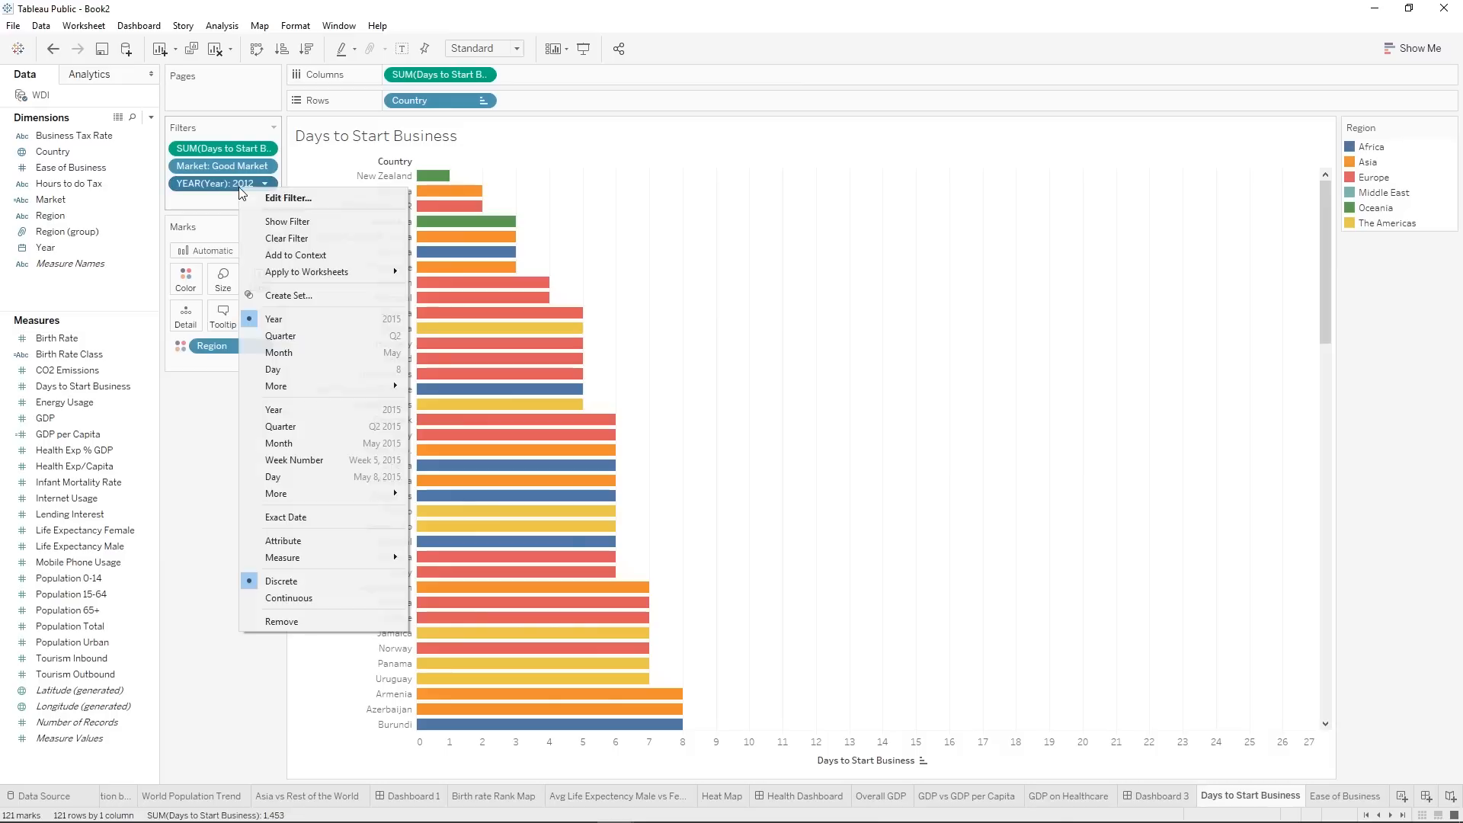
mouse_move(318, 278)
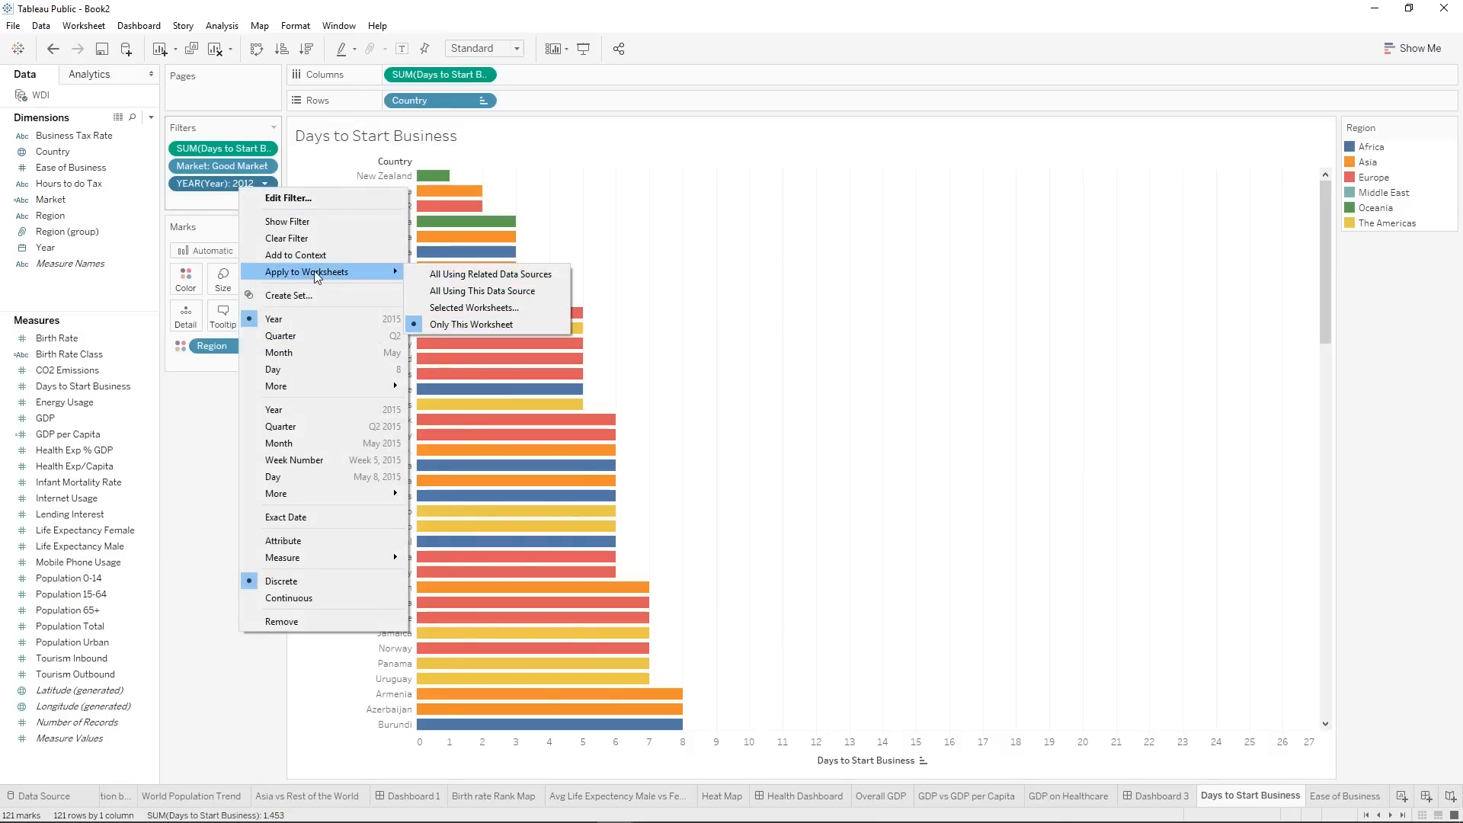
click(464, 307)
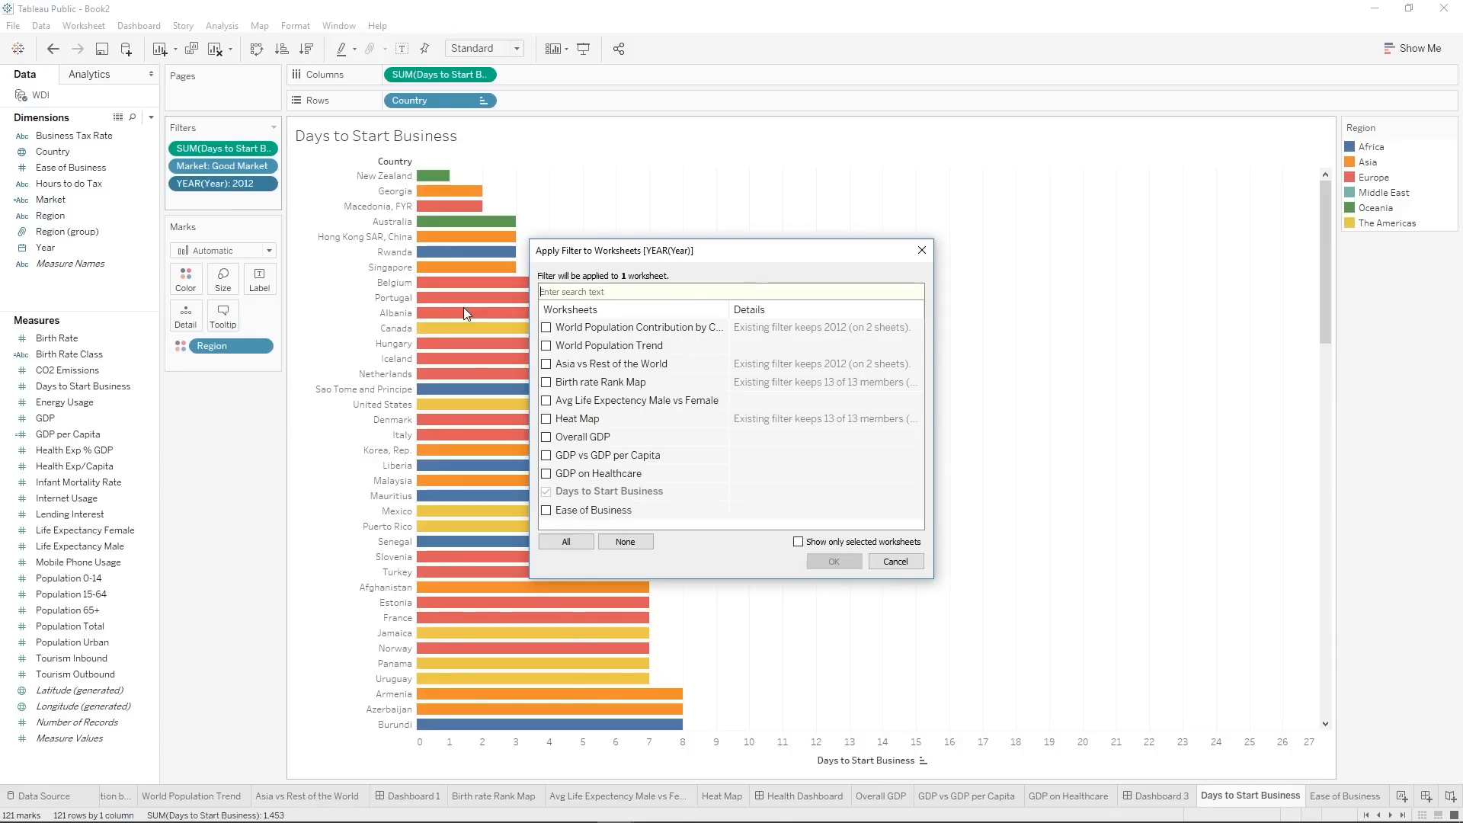
click(546, 510)
click(838, 563)
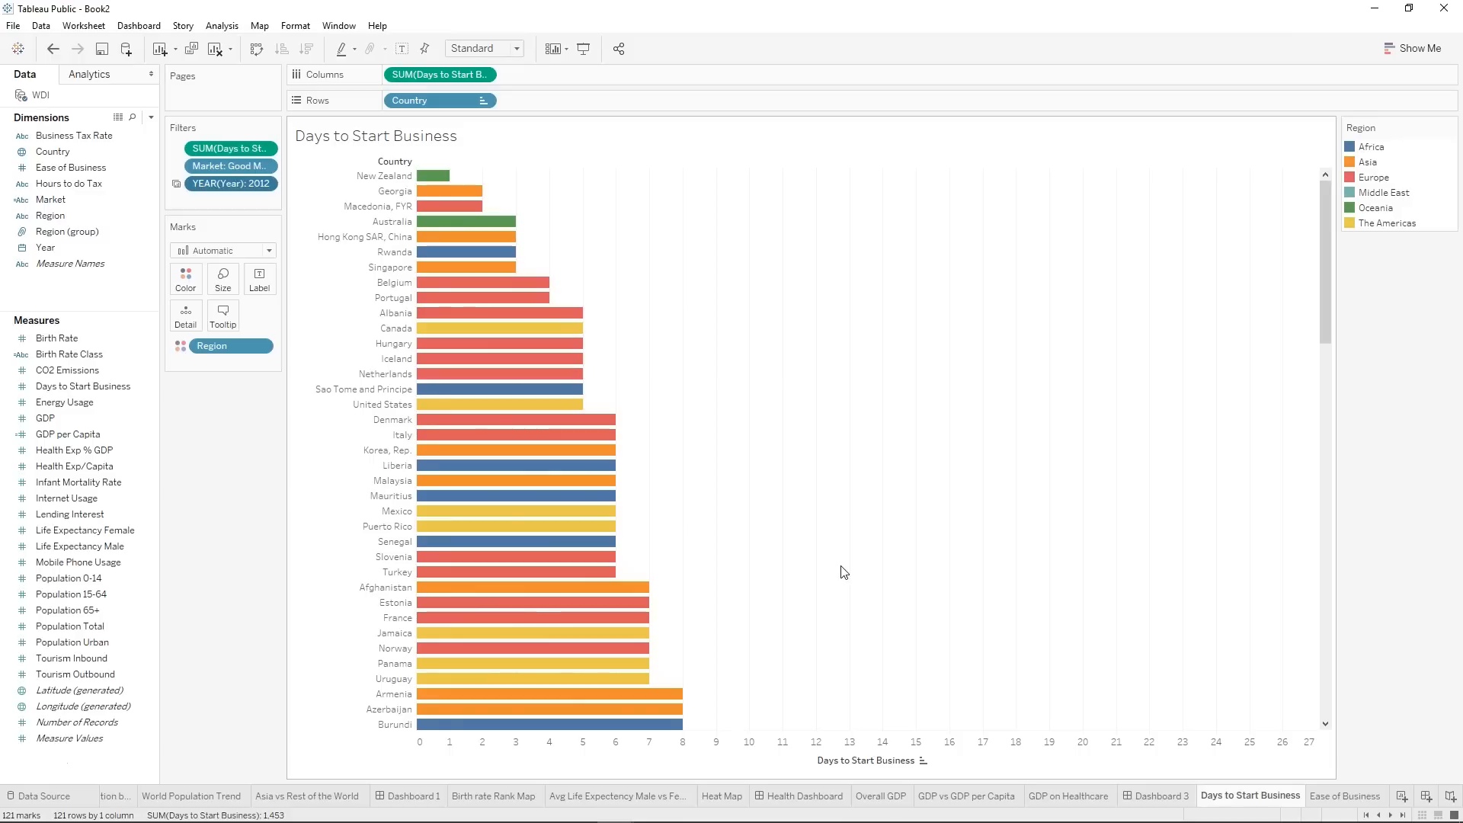
click(1338, 793)
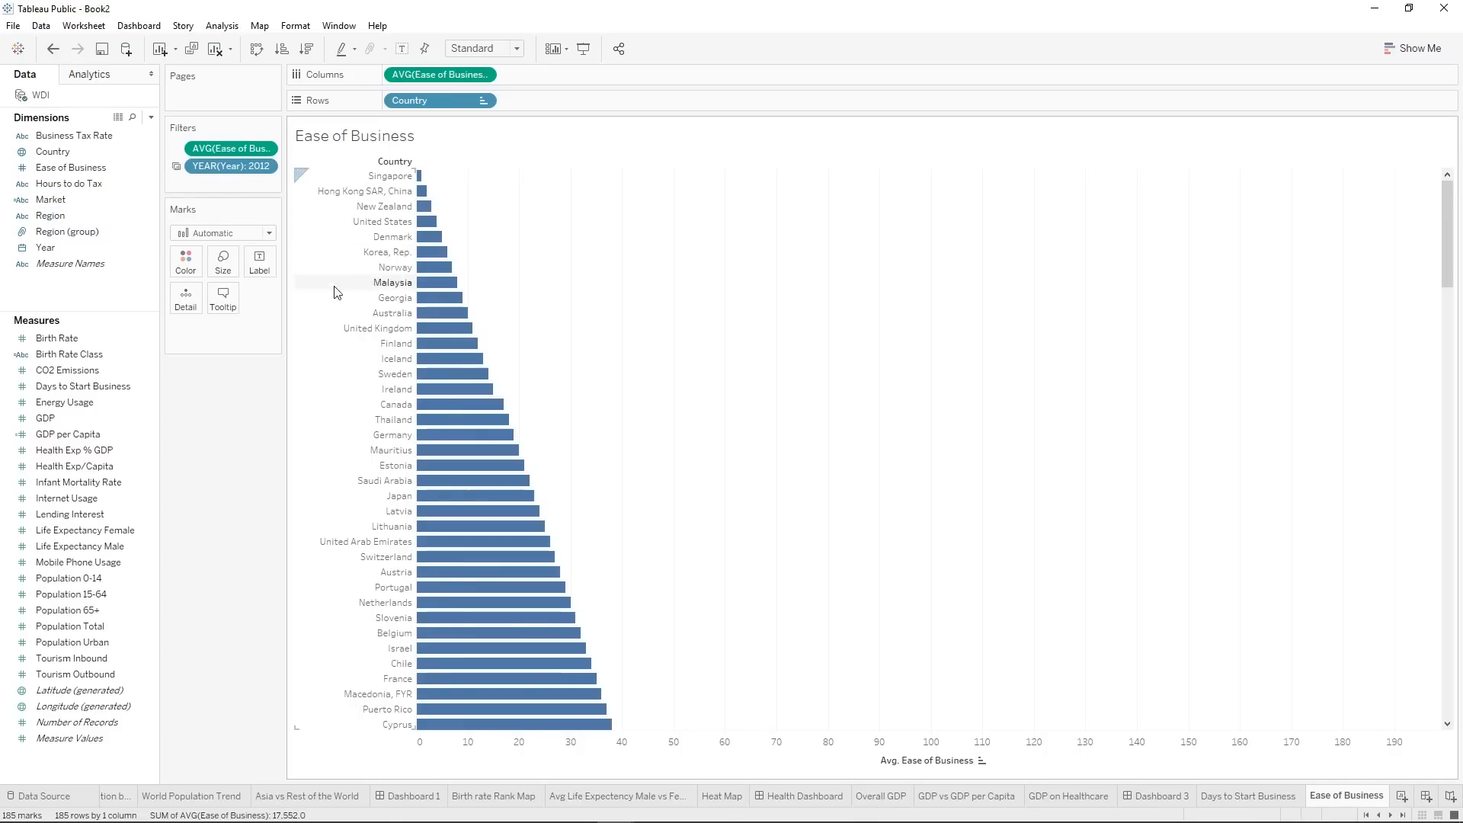
Create a calculated field named Business Friendly.
click(151, 117)
click(124, 136)
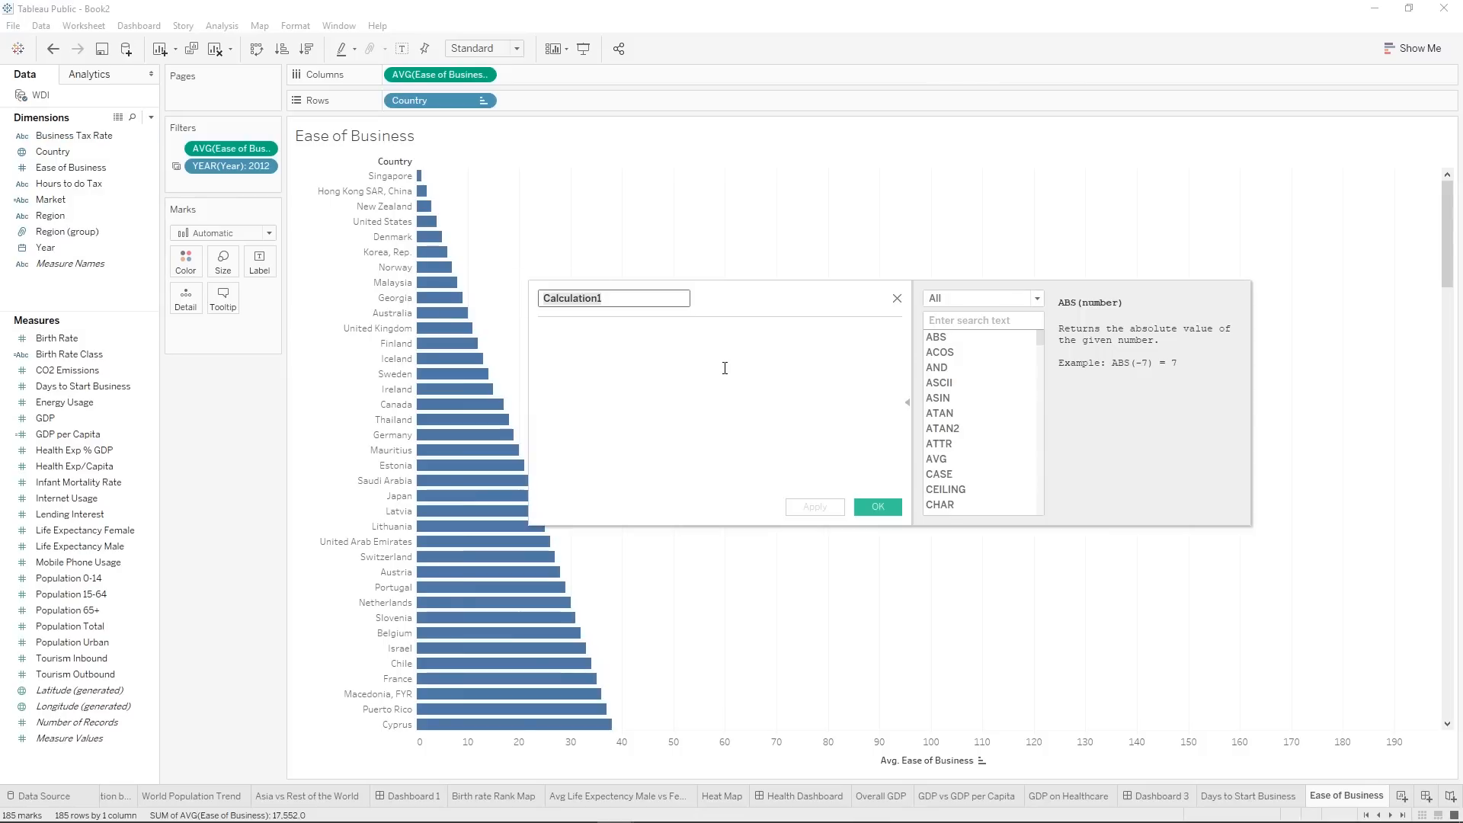
text(Bus)
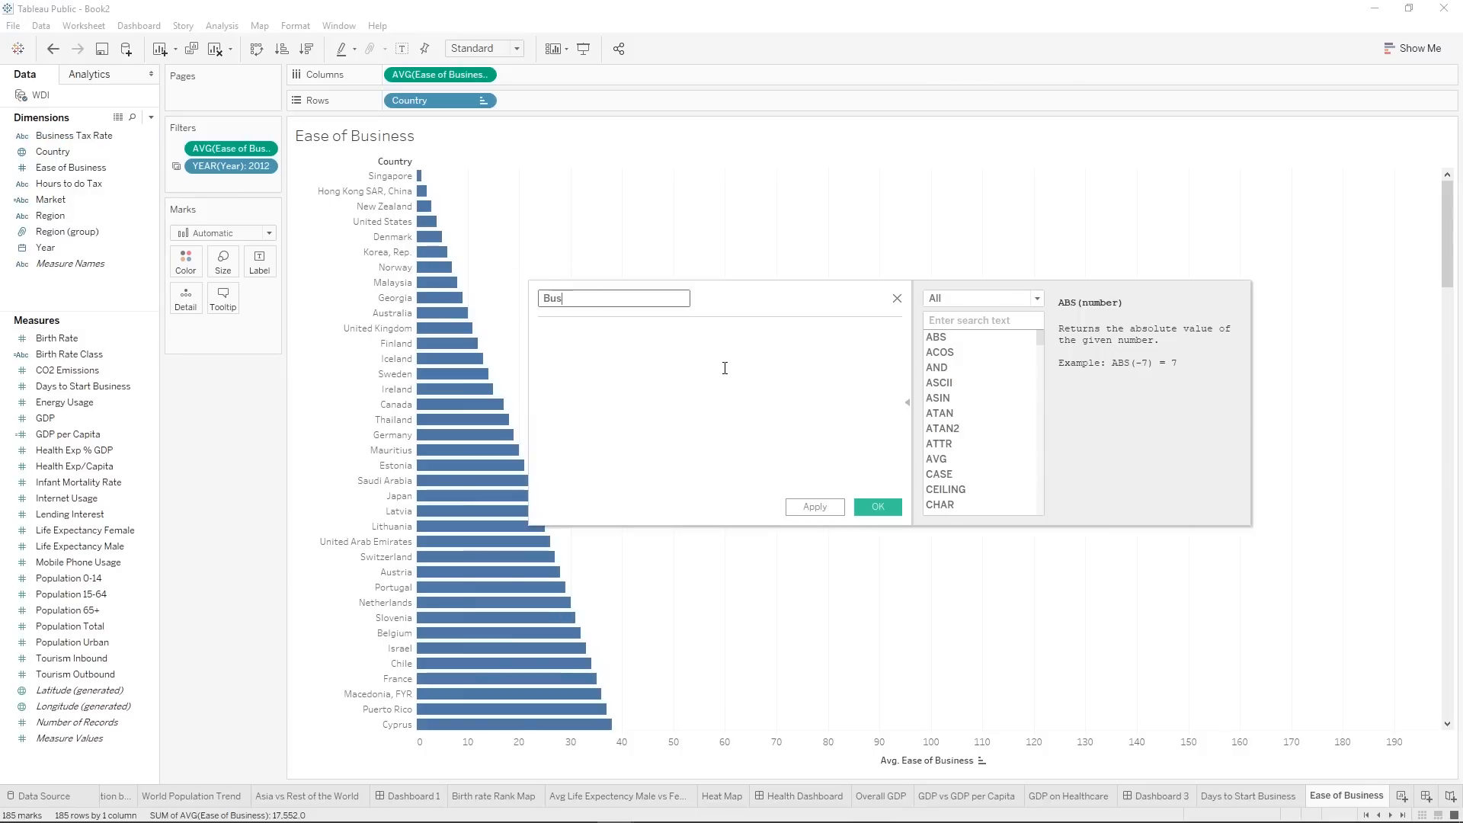
text(iness Friendly)
click(725, 368)
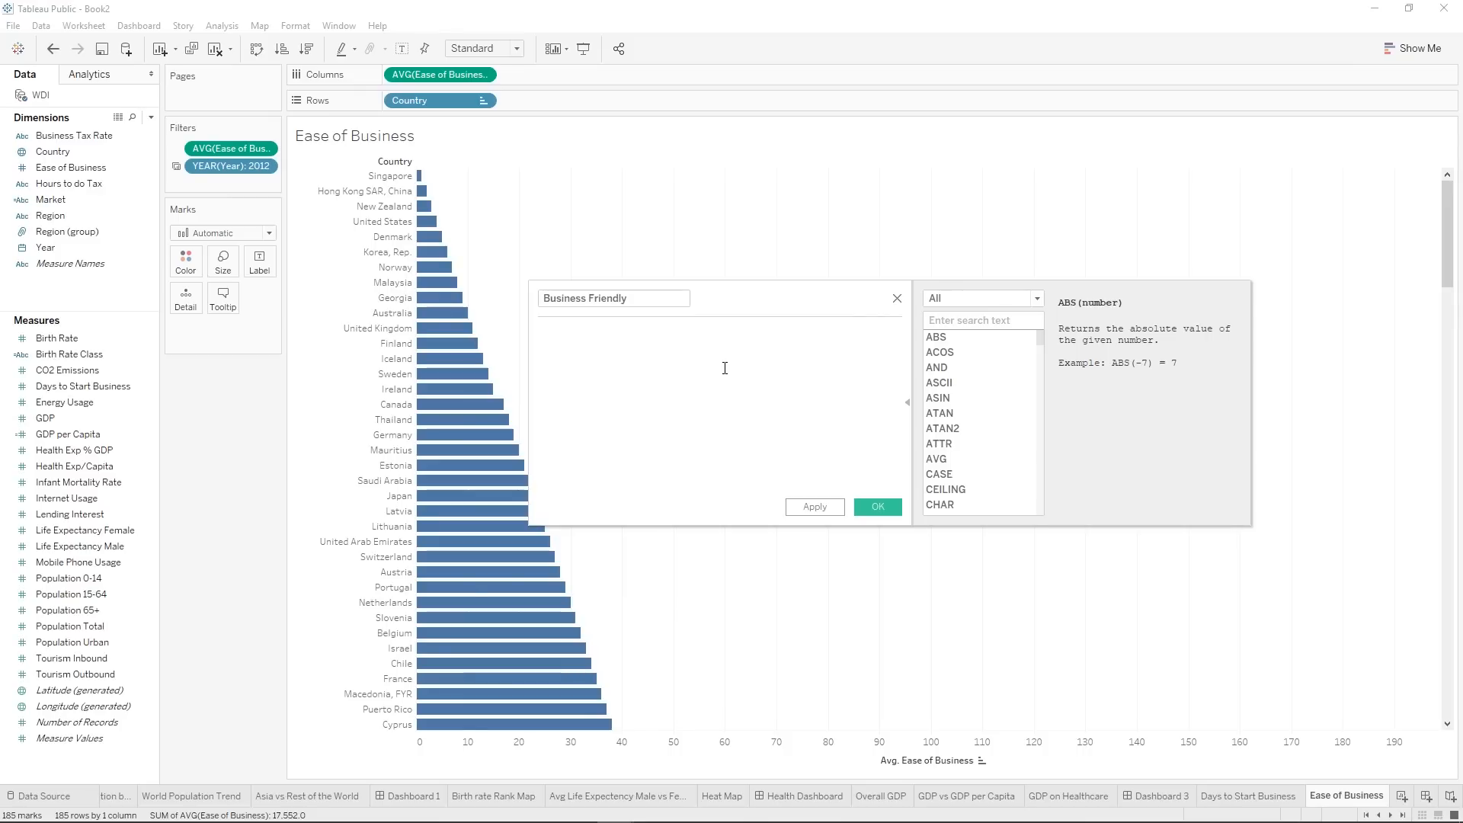
drag(71, 166, 581, 369)
key(BackSpace)
key(BackSpace)
key(BackSpace)
key(BackSpace)
key(BackSpace)
key(BackSpace)
key(BackSpace)
key(BackSpace)
key(BackSpace)
key(BackSpace)
key(BackSpace)
key(BackSpace)
key(BackSpace)
key(BackSpace)
key(BackSpace)
key(BackSpace)
key(BackSpace)
key(BackSpace)
Write the condition IF [Ease of Business]>= 1 and <= 3 in the Business Friendly formula.
text(I)
click(693, 347)
text(Eas)
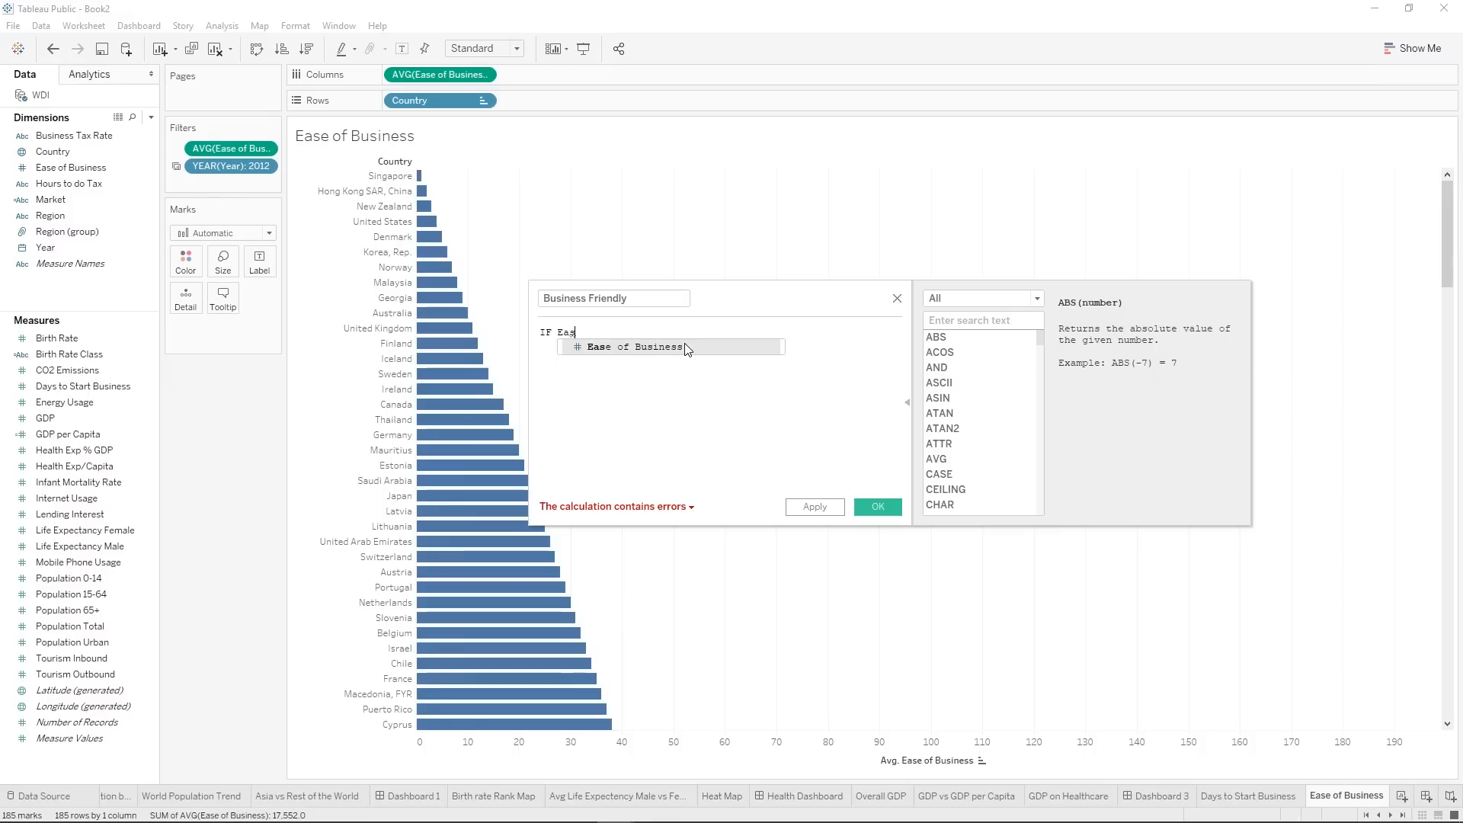
key(BackSpace)
key(BackSpace)
key(BackSpace)
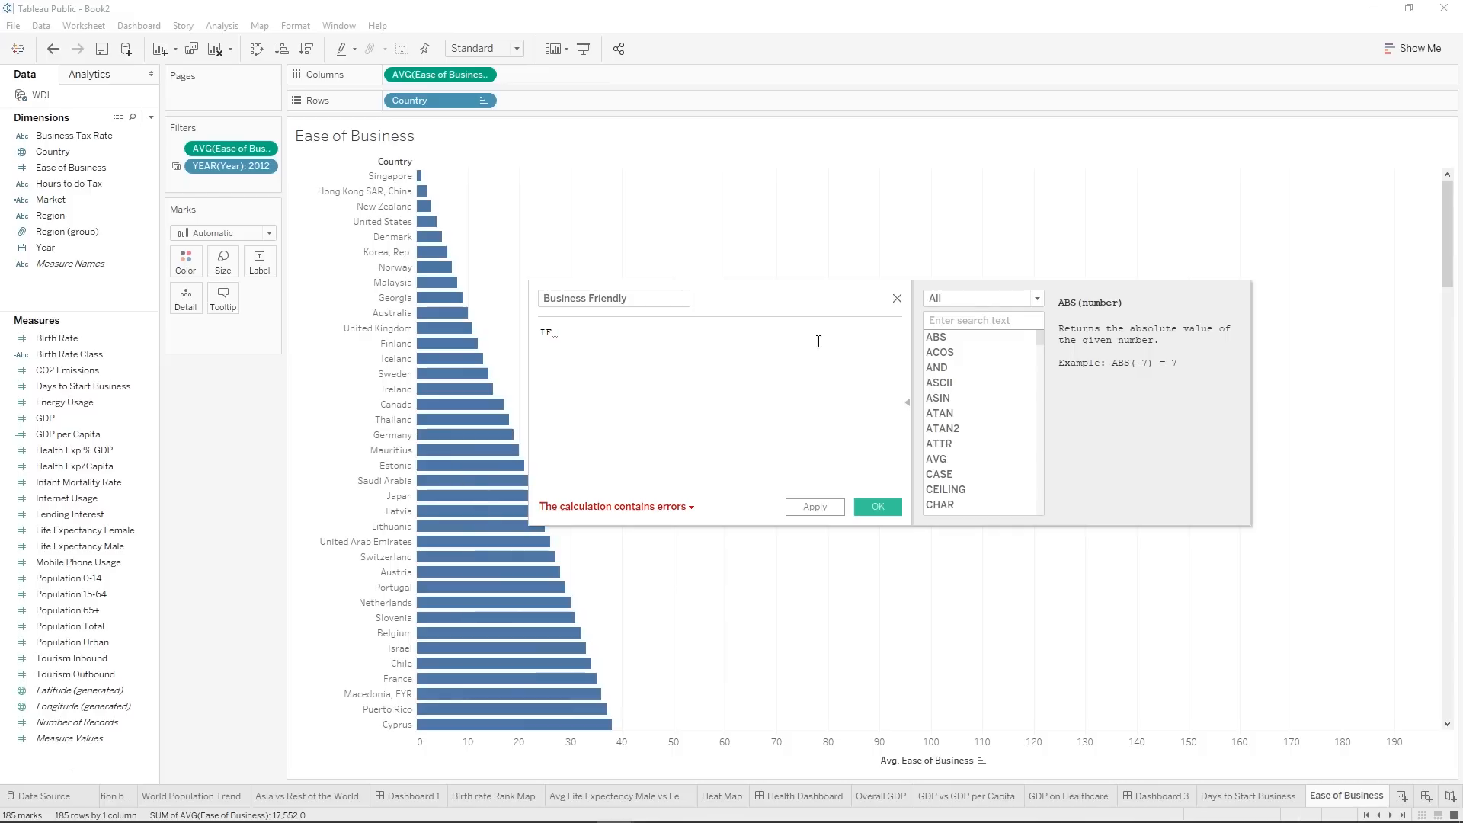
drag(82, 169, 678, 370)
text(>= 1)
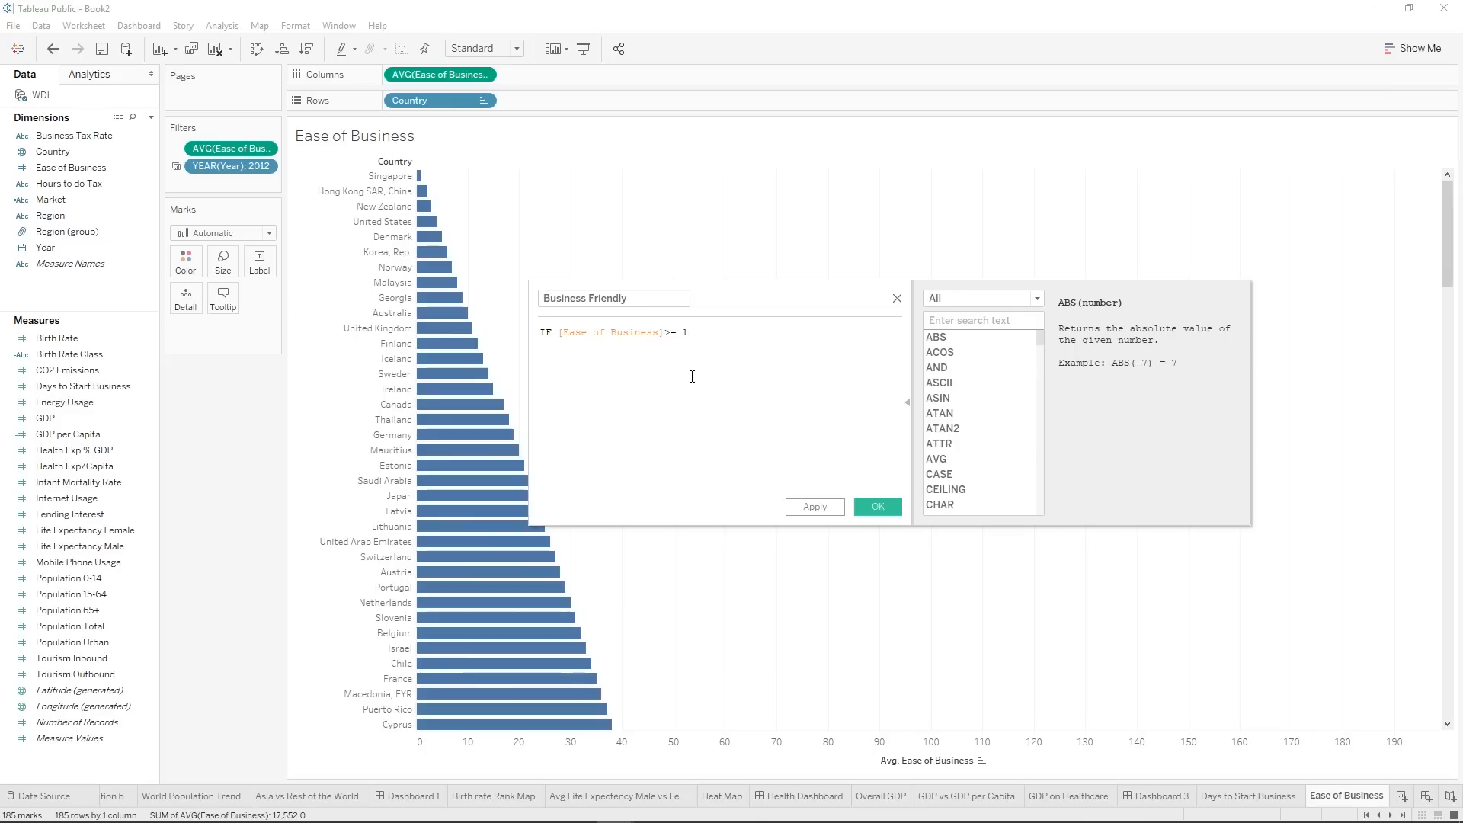
text(a)
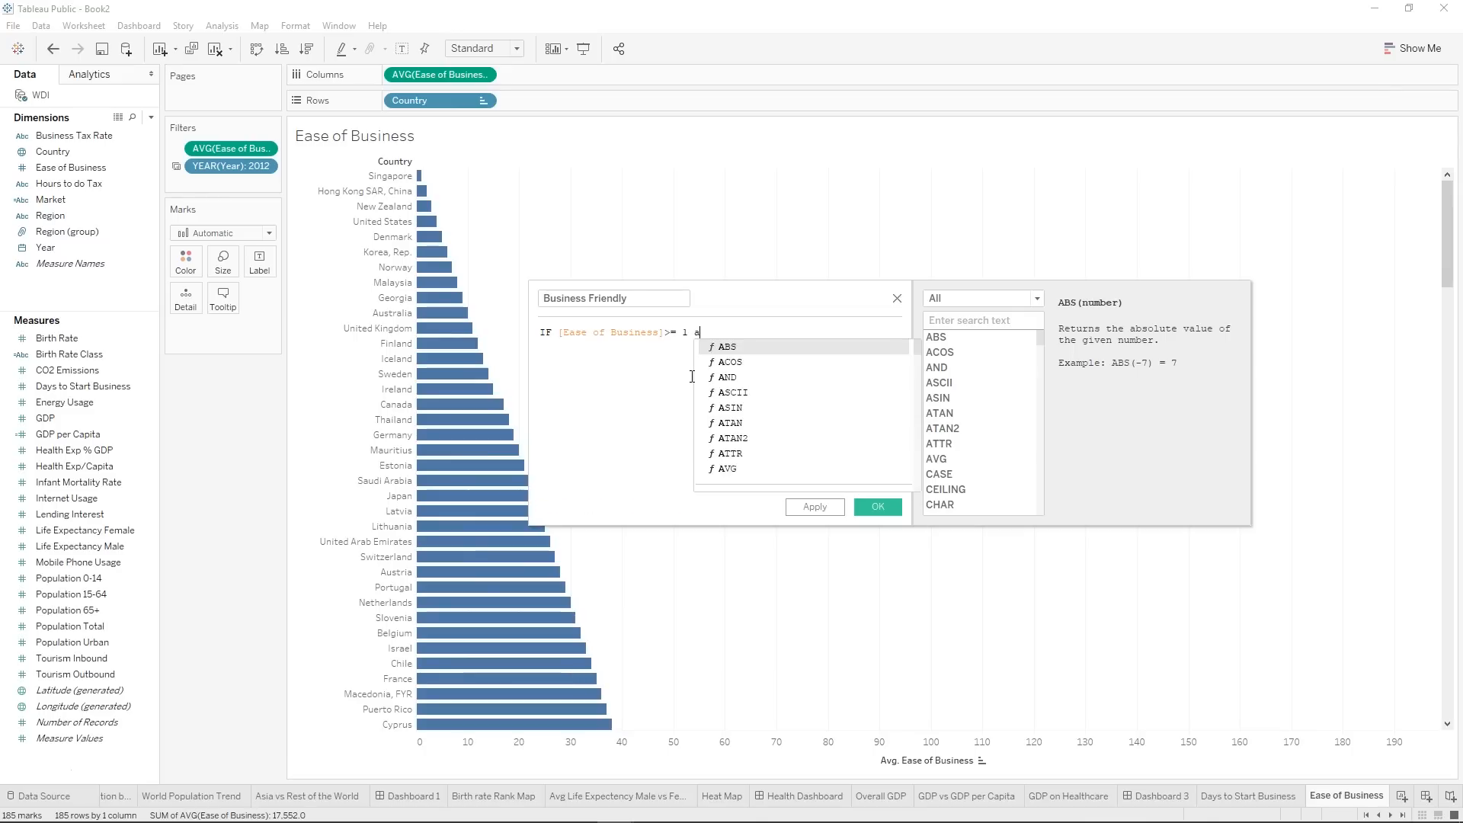
text(nd <)
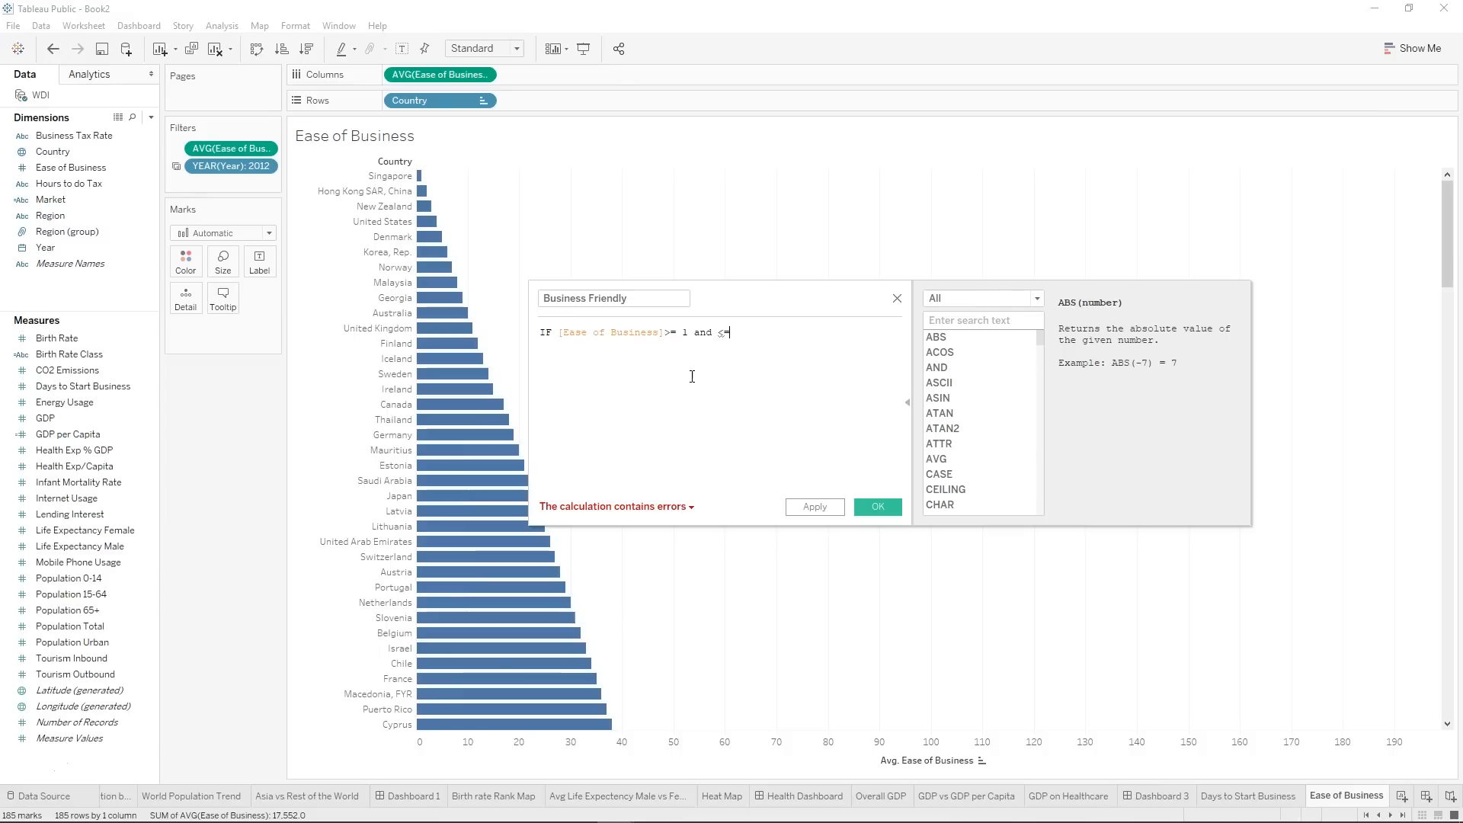
text(= 3 )
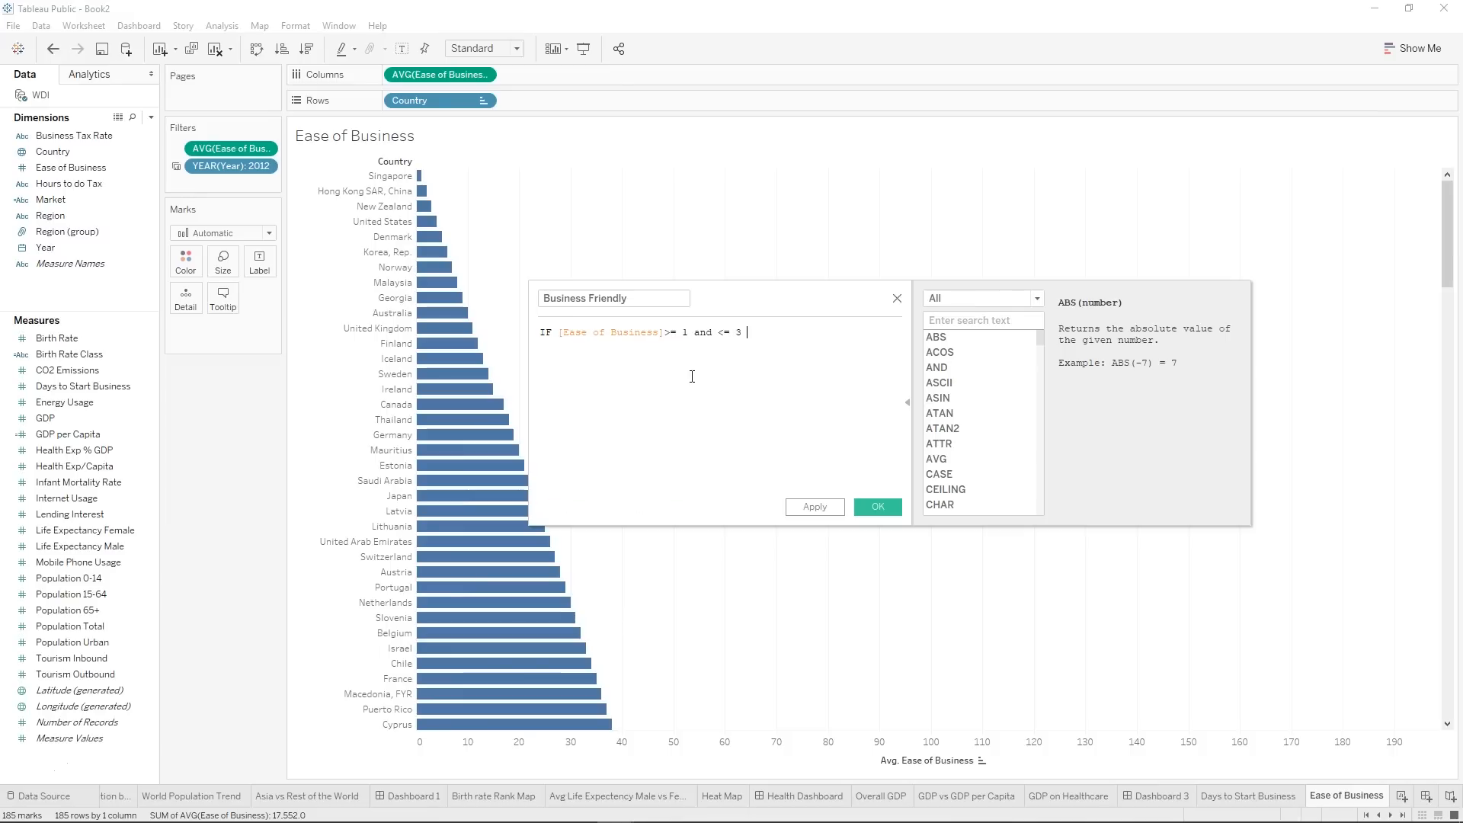
text(t)
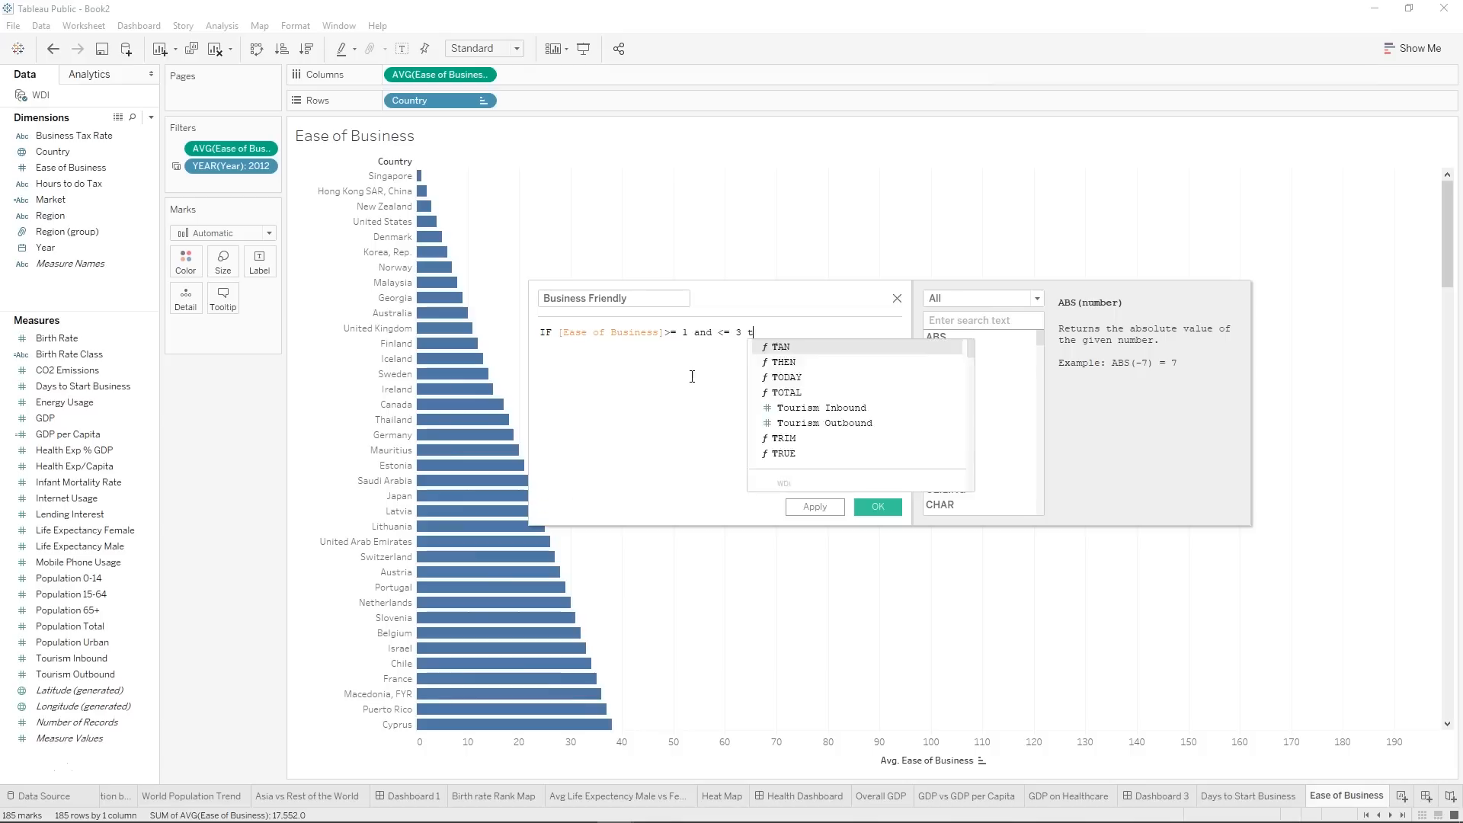
text(he "Most Business F)
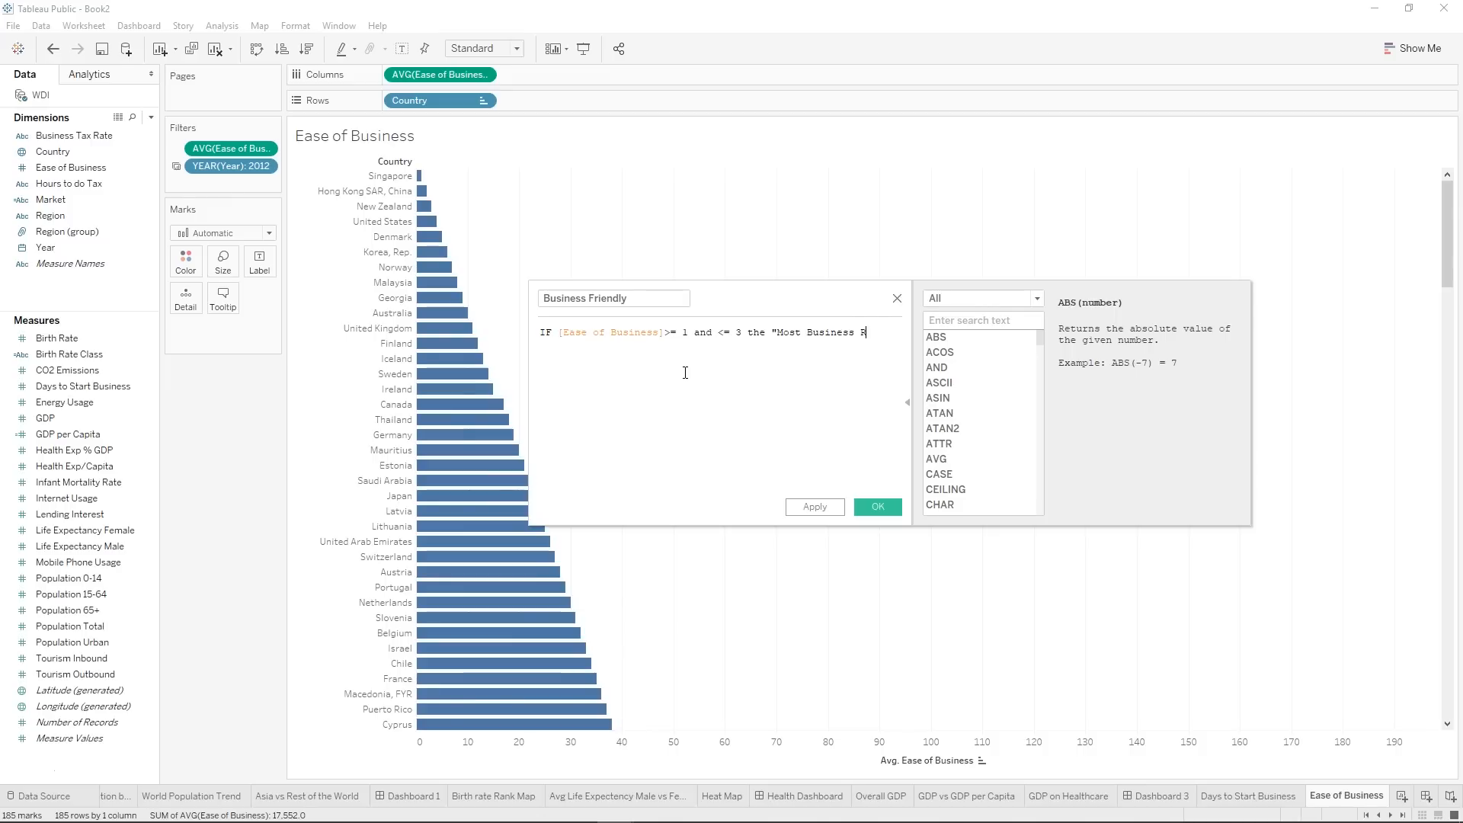
text(riedn)
Continue the formula after the condition with the "Most Business Friendly Regulations".
key(BackSpace)
key(BackSpace)
text(ndly Regulations)
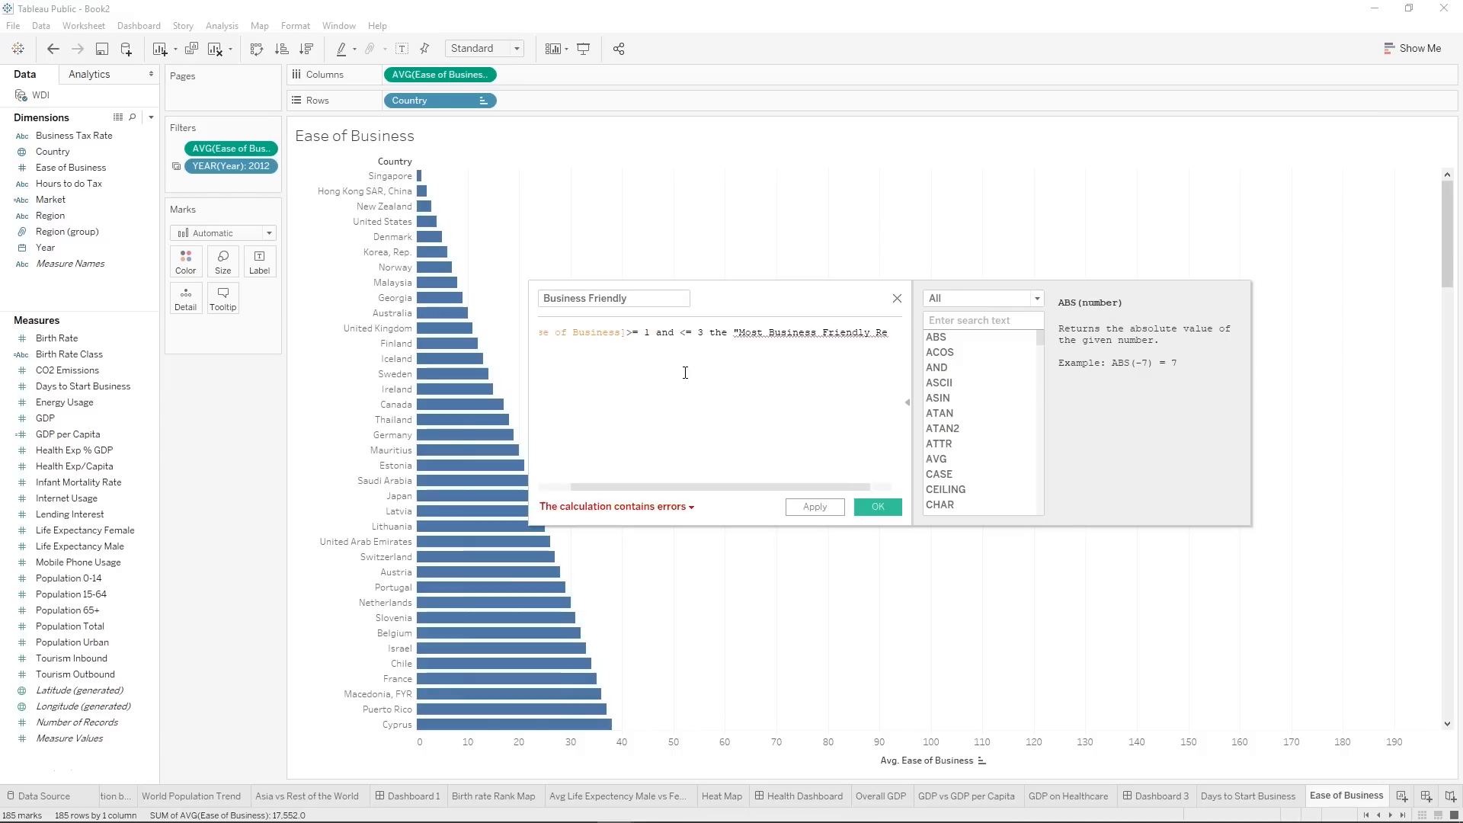
text(")
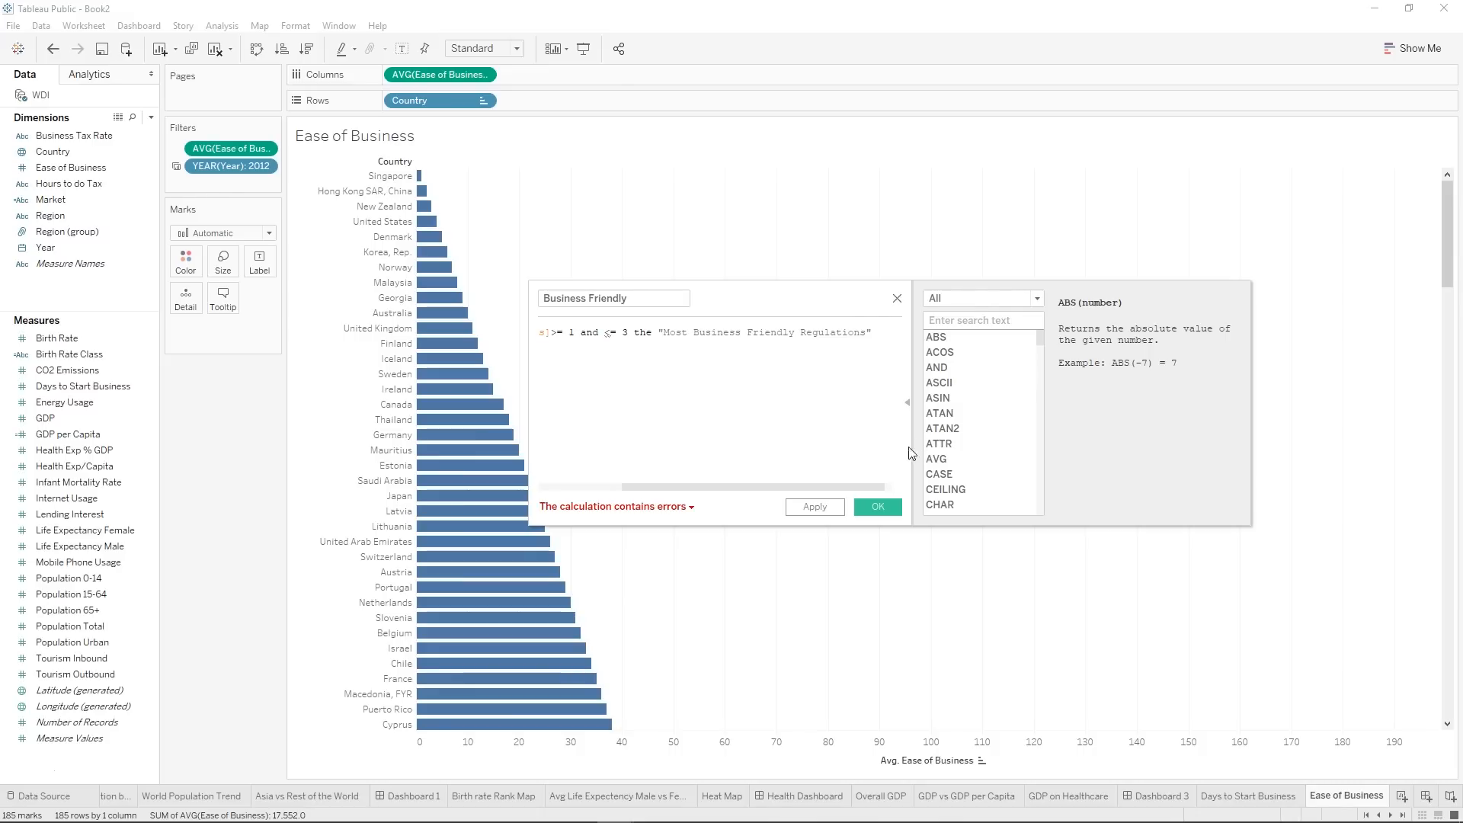
Hide the function reference and insert a copy of [Ease of Business] before <= 3 in the condition.
click(906, 402)
drag(912, 400, 1095, 400)
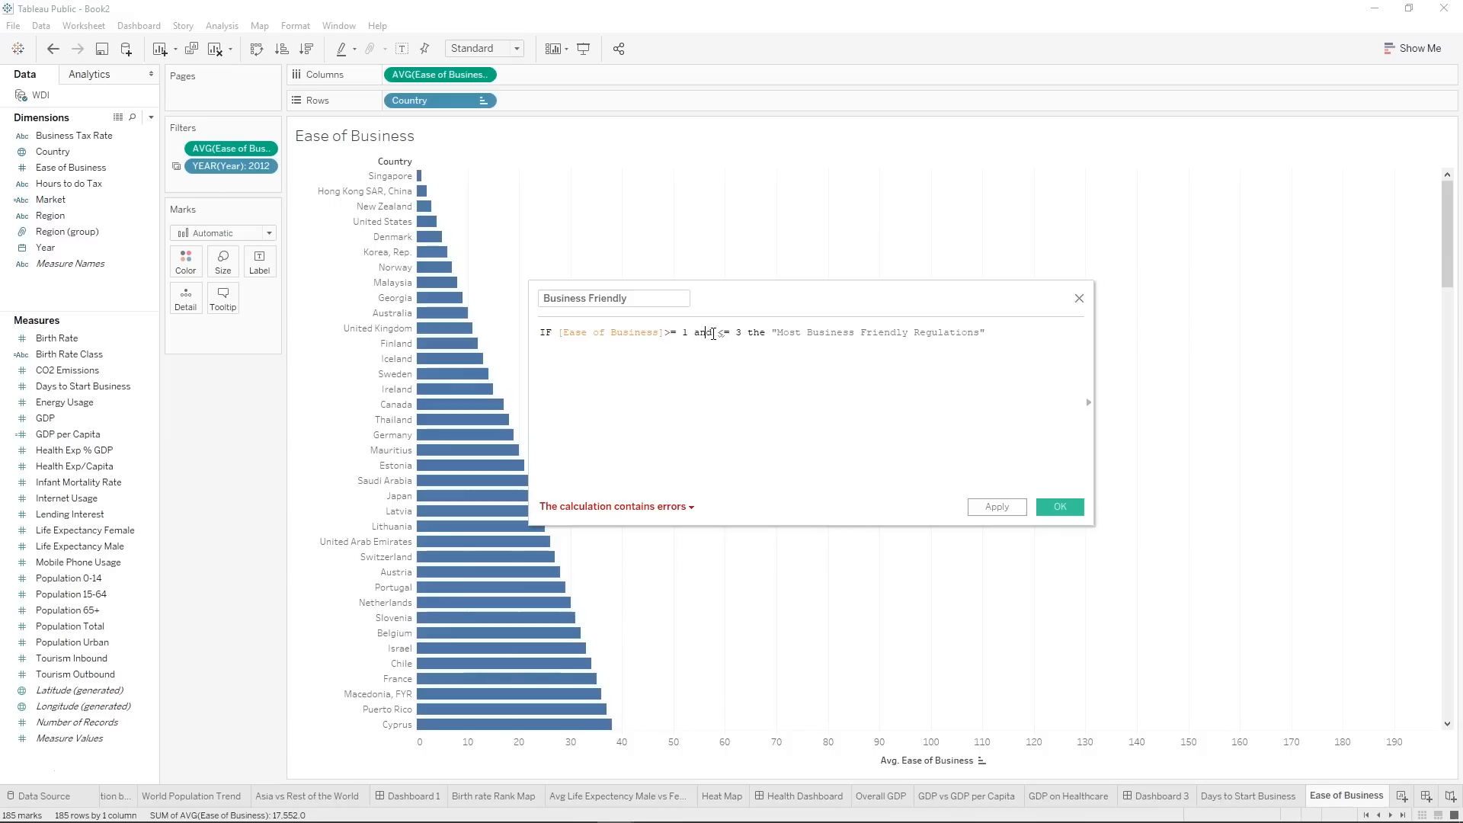
double_click(617, 328)
key(ctrl+c)
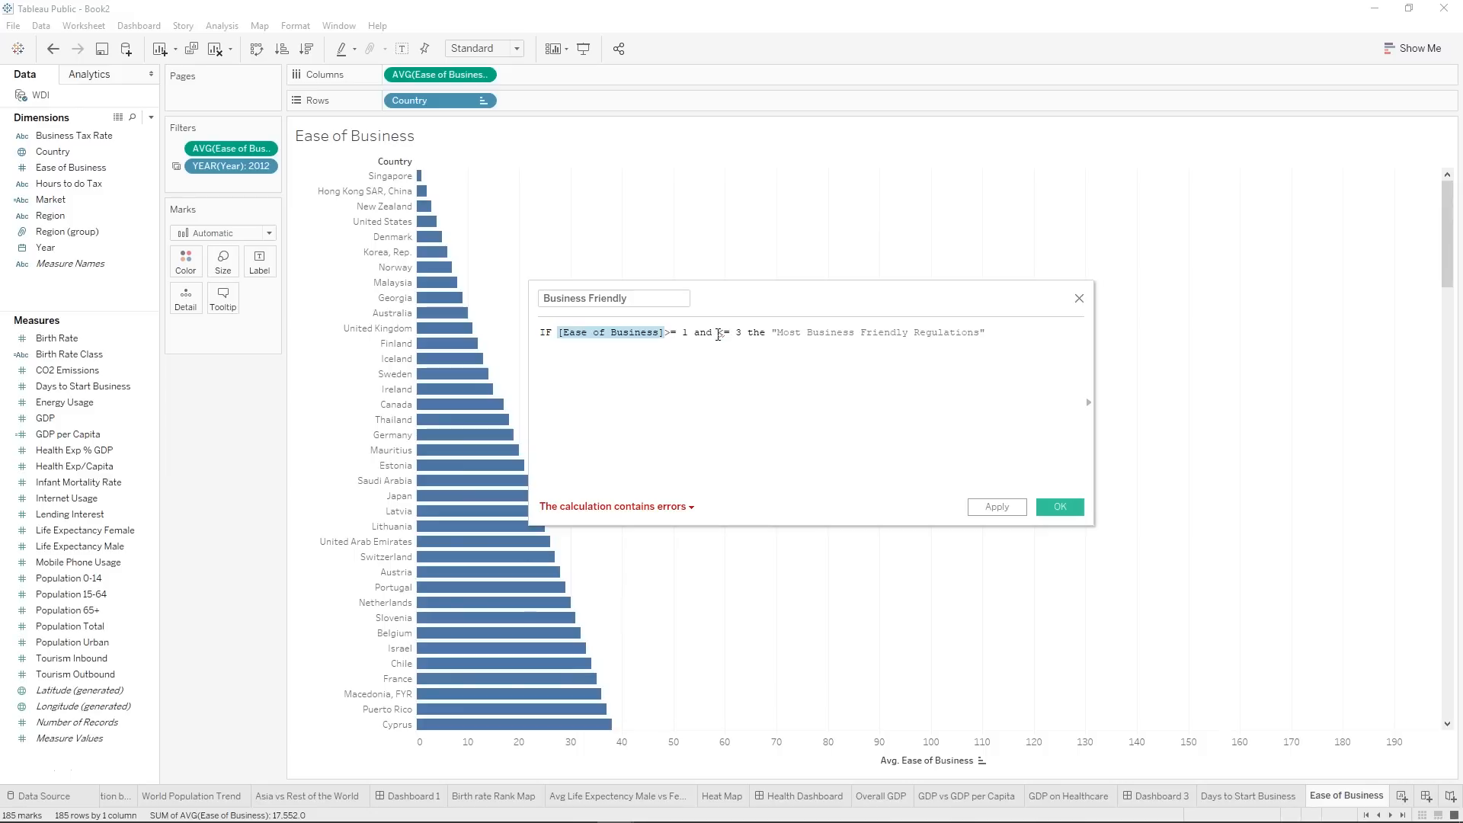
click(717, 333)
key(ctrl+v)
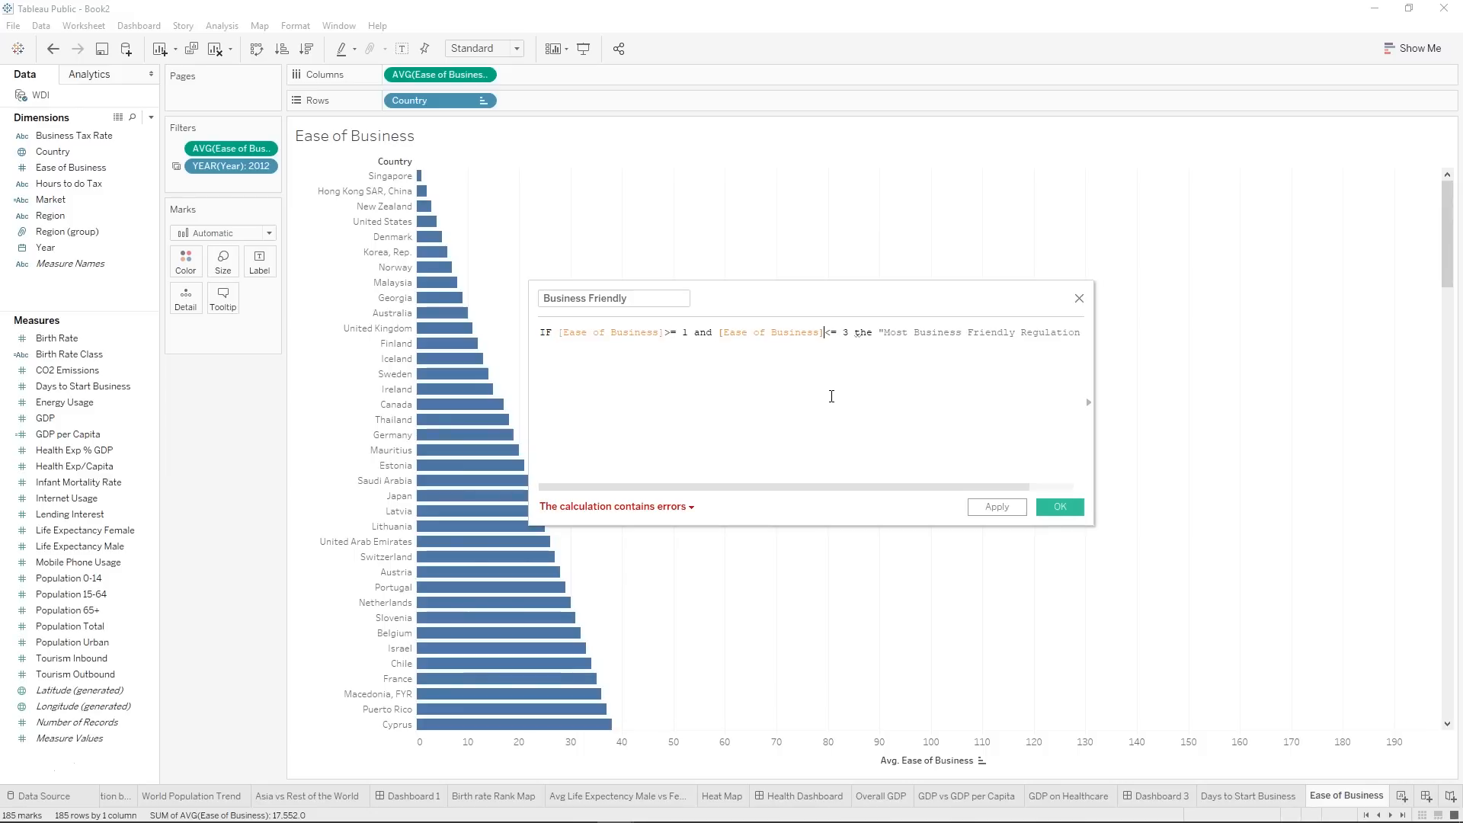
Correct the word "the" to "then" in the formula and widen the calculation editor to fit the whole line.
double_click(862, 333)
text(then)
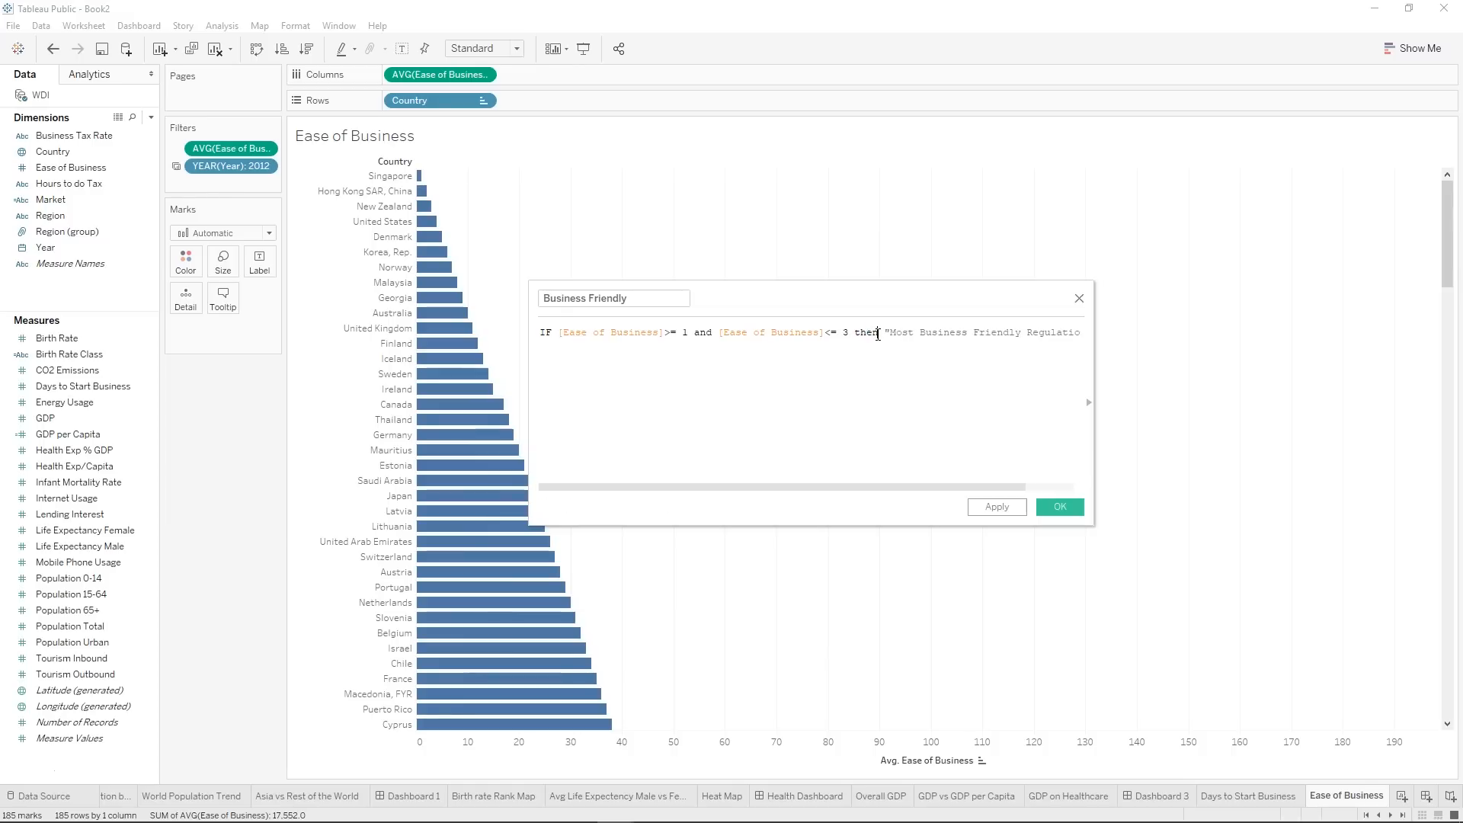
drag(1094, 365, 1194, 393)
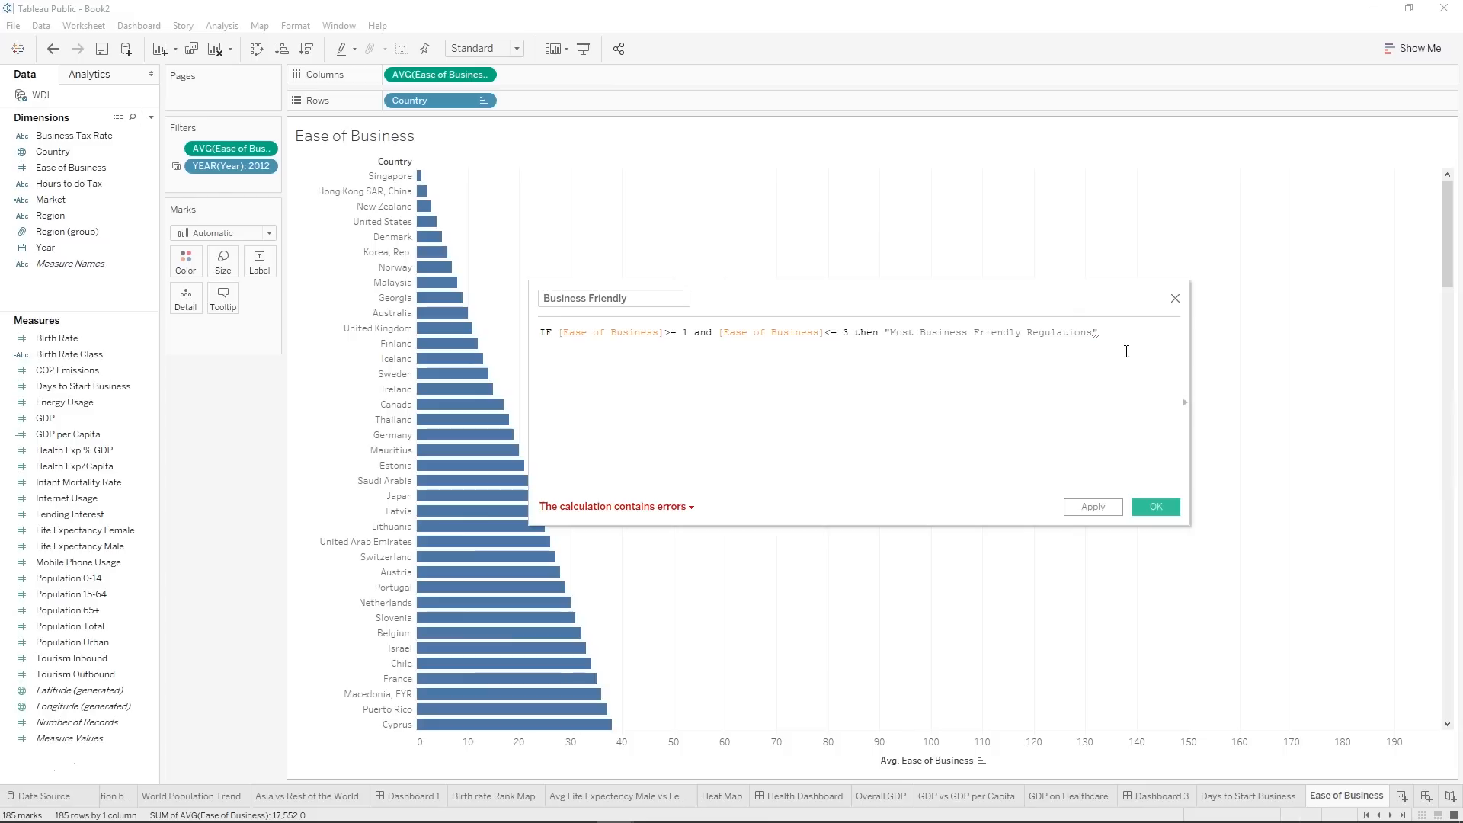
text(end)
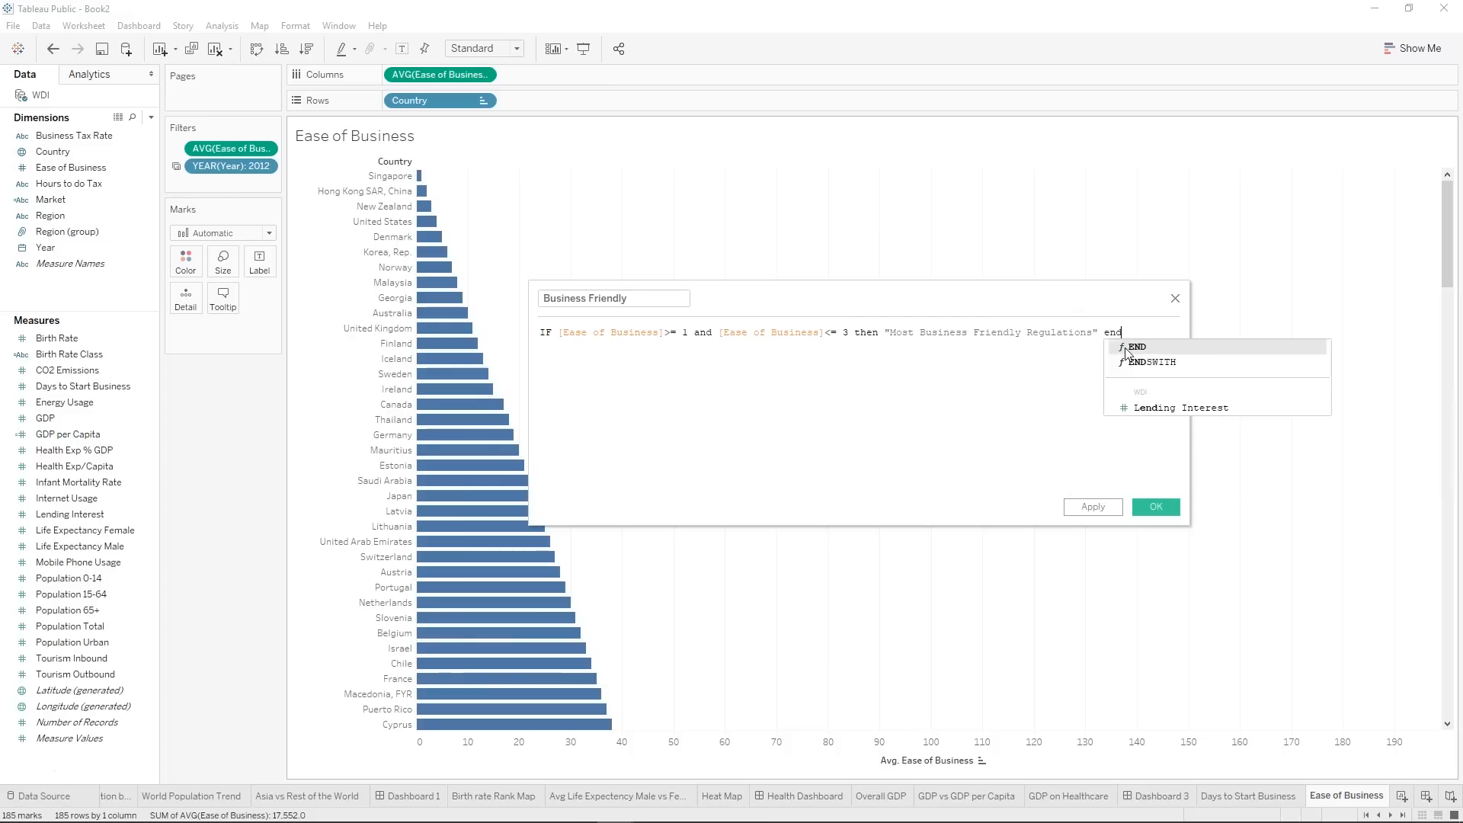
click(1127, 347)
key(BackSpace)
key(BackSpace)
key(BackSpace)
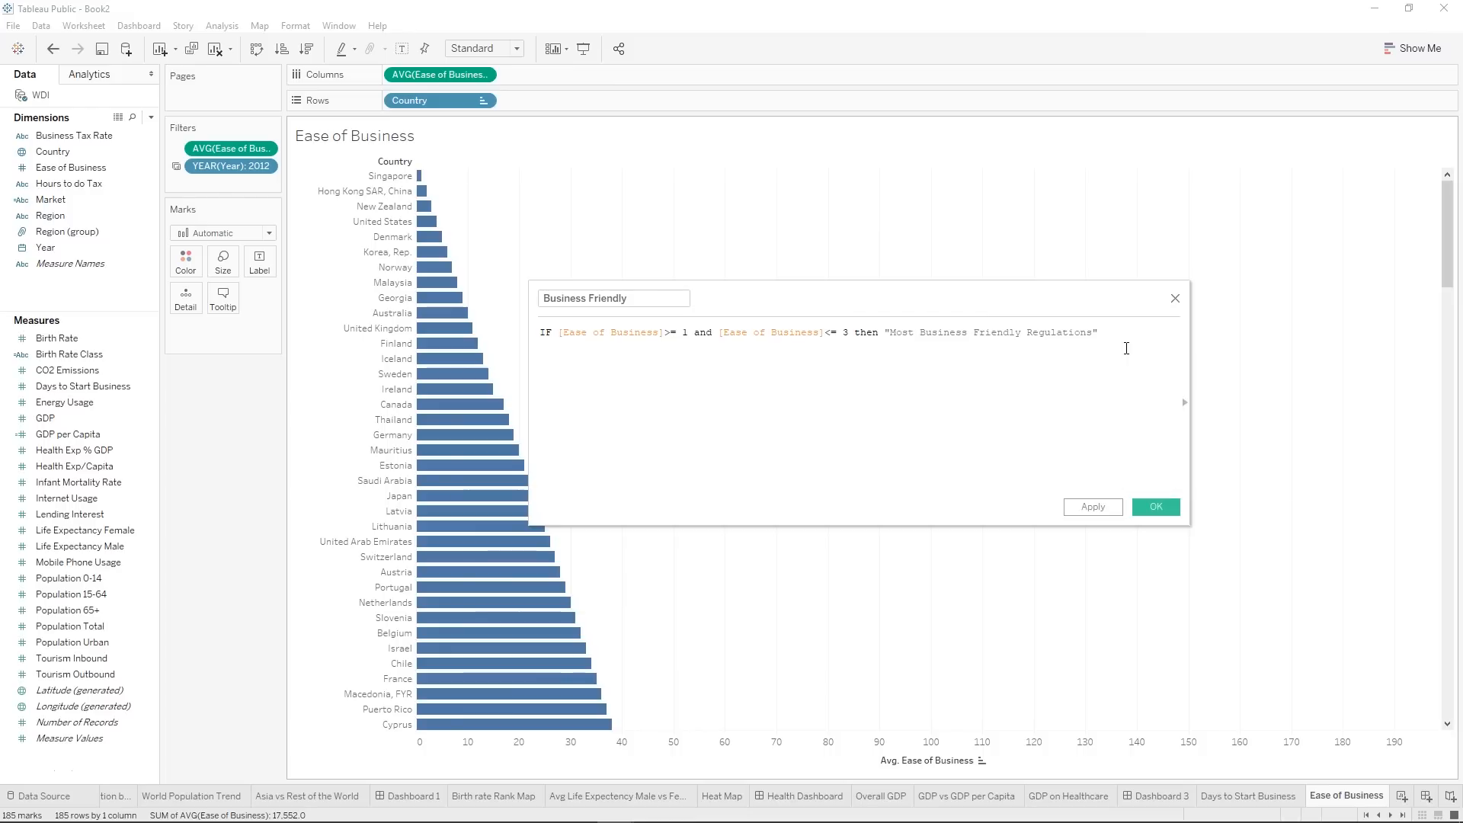
Add a second branch to the formula with the condition ELSEIF [Ease of Business]<=10 then.
text(El)
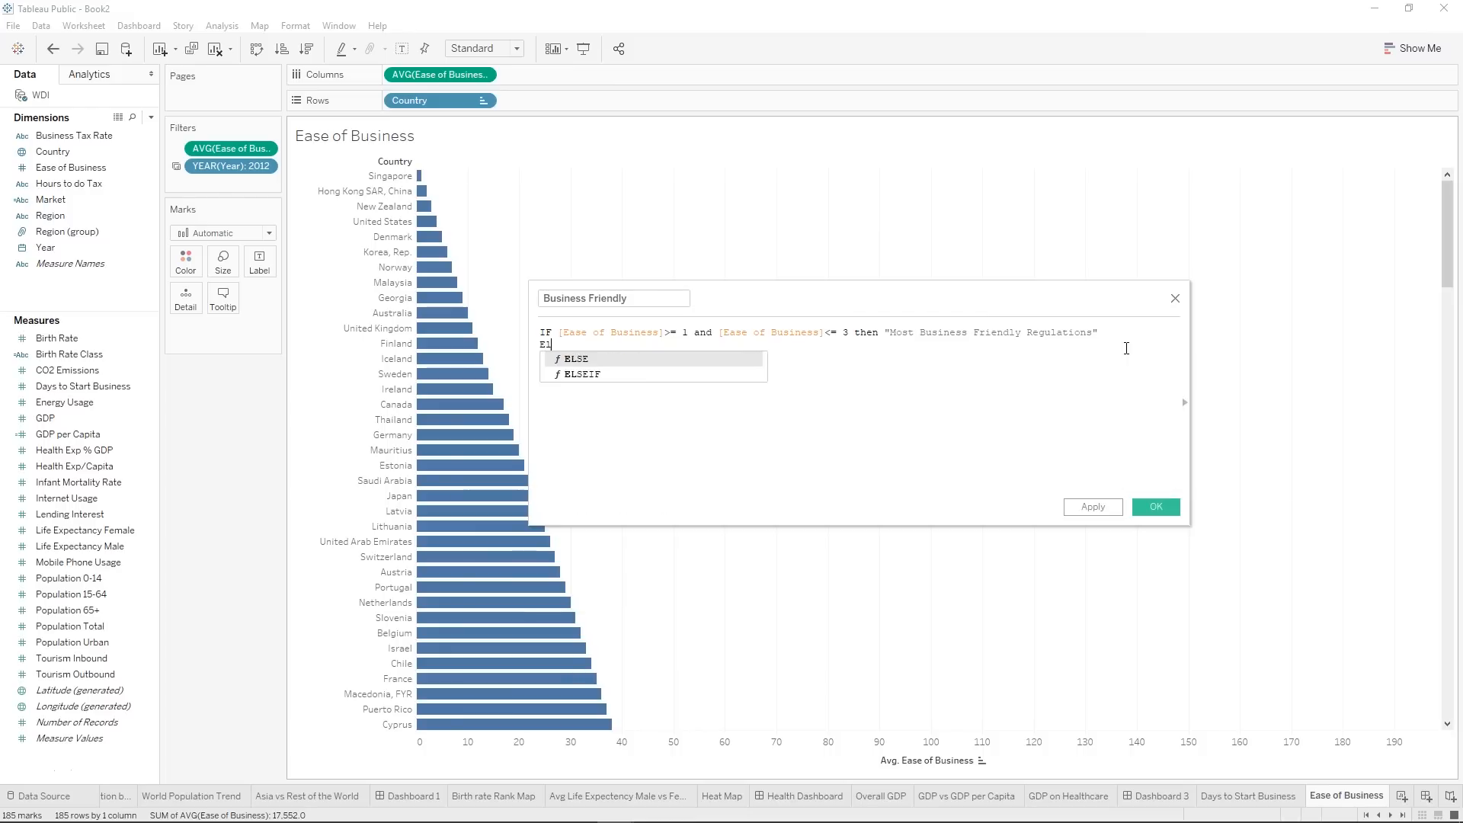
key(Down)
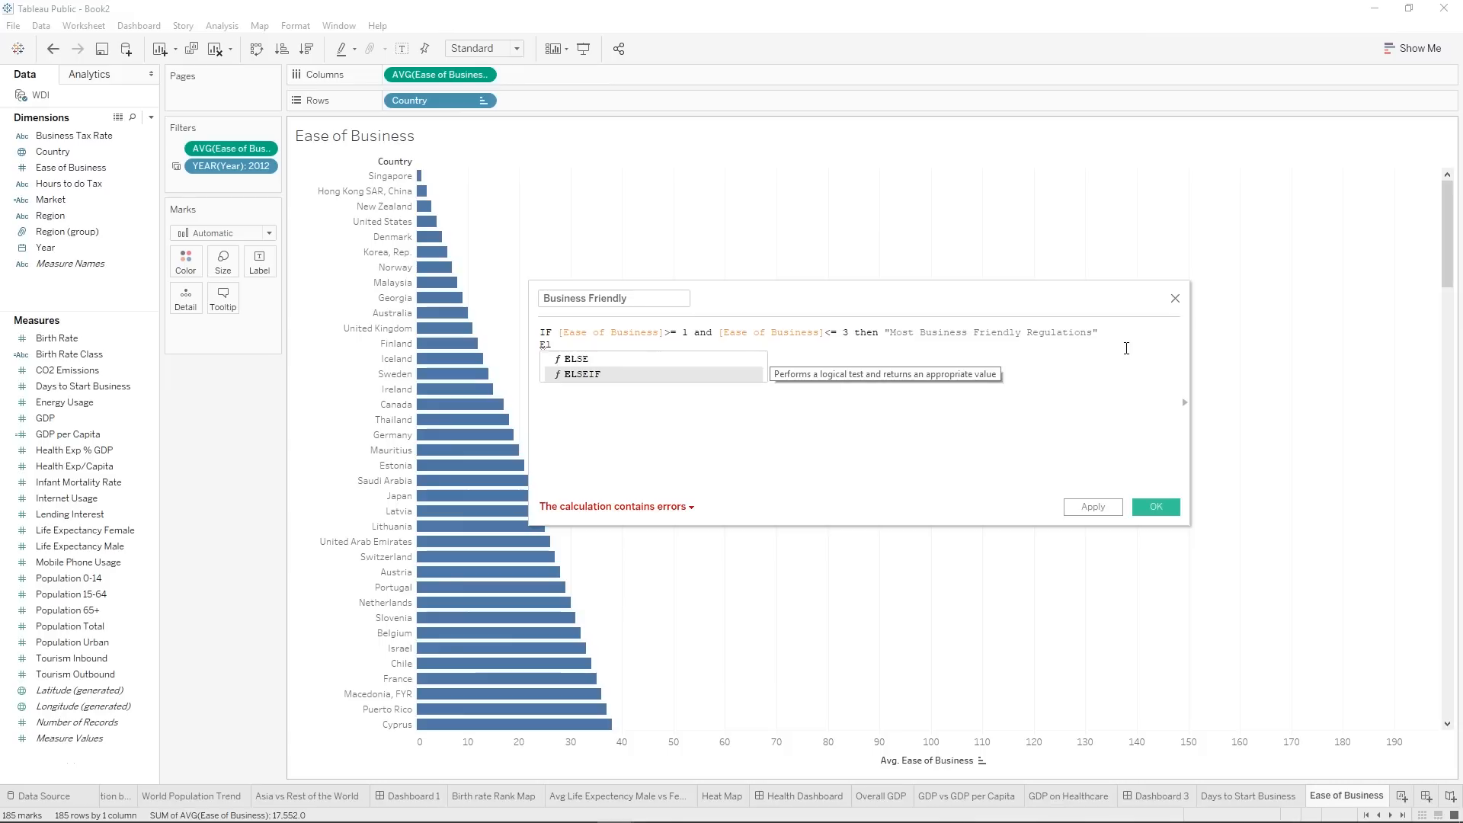
key(Return)
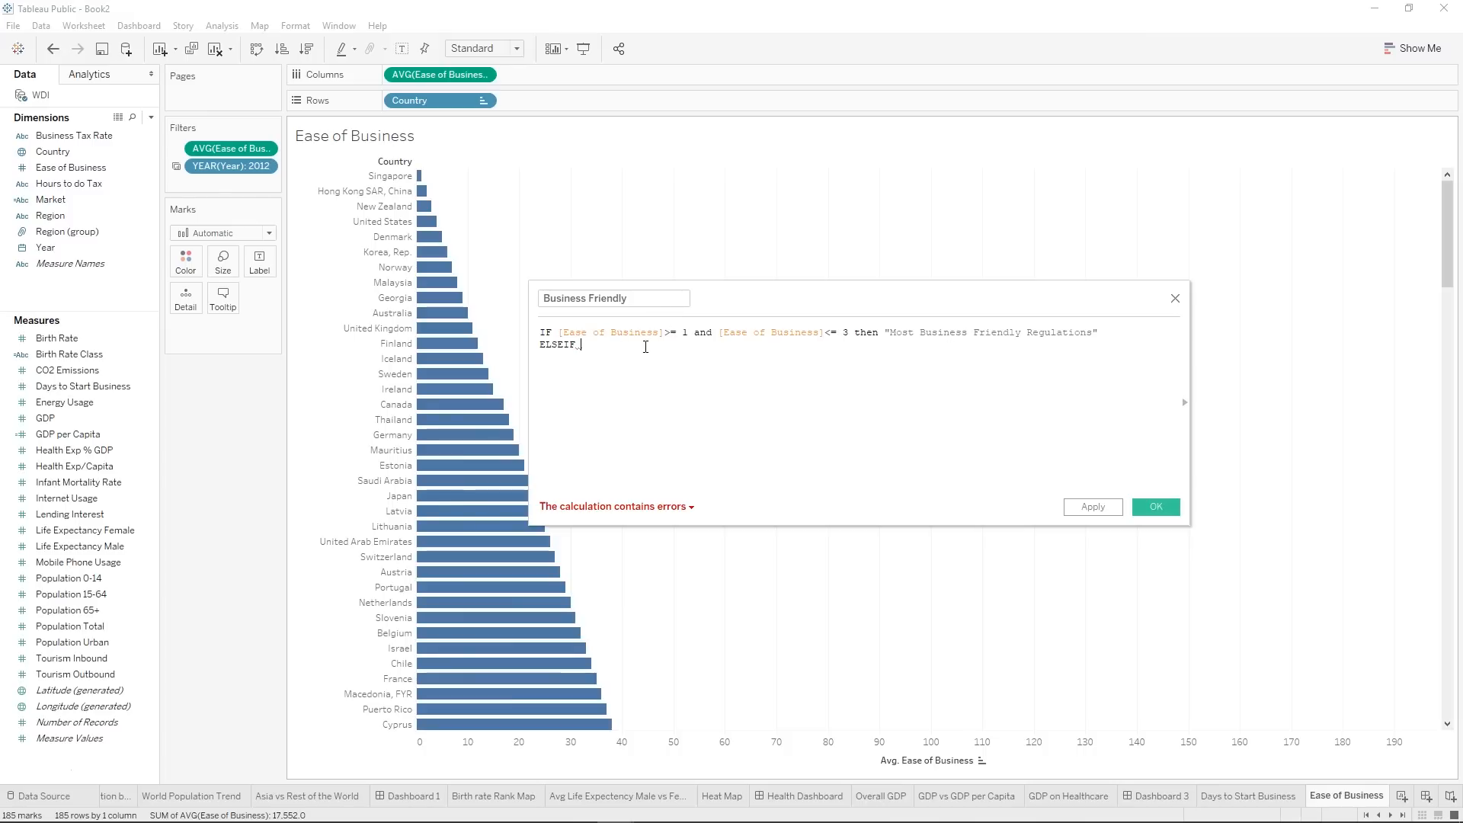
text([Ease of Business])
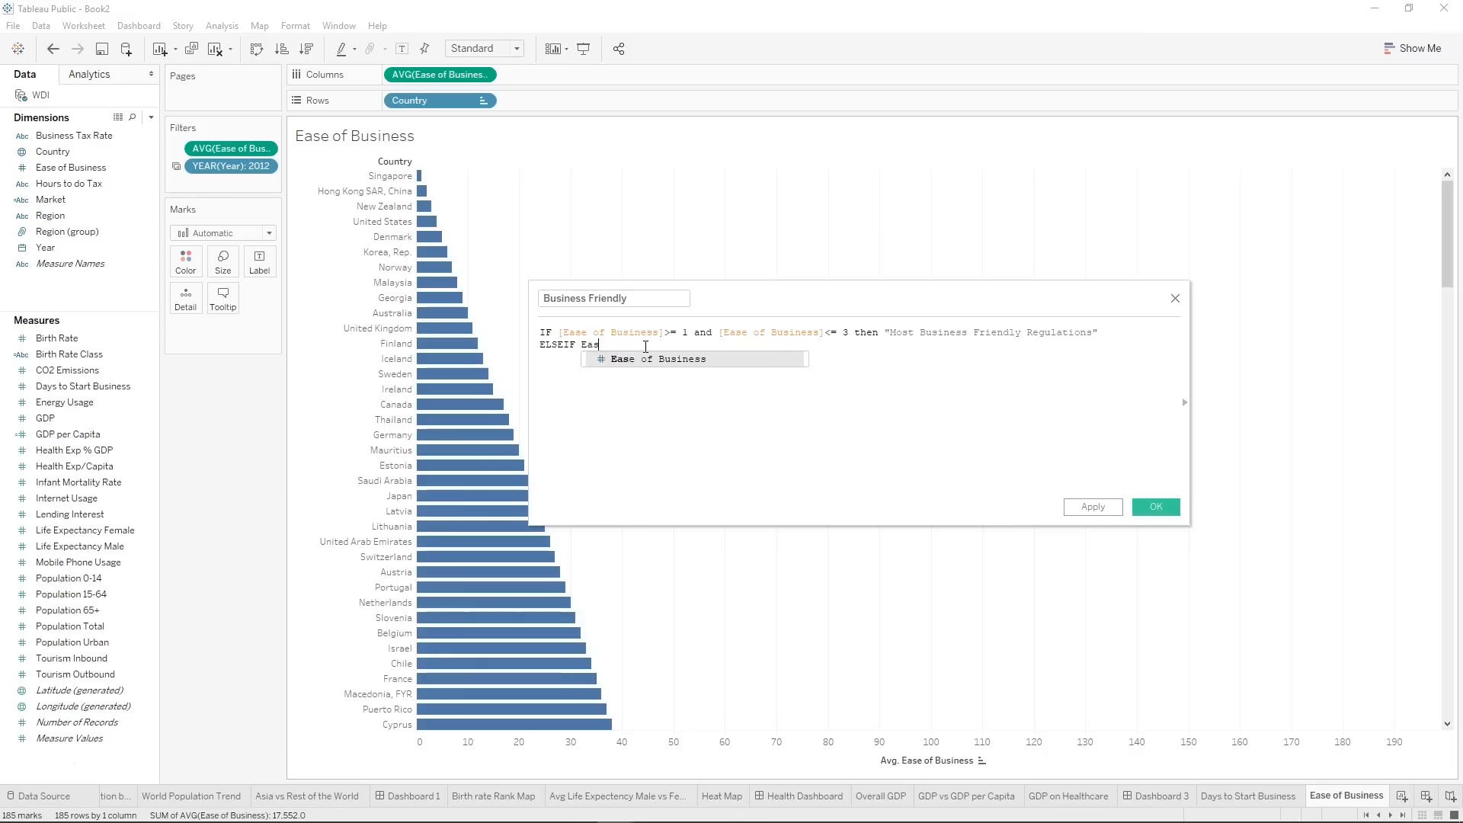
text(<)
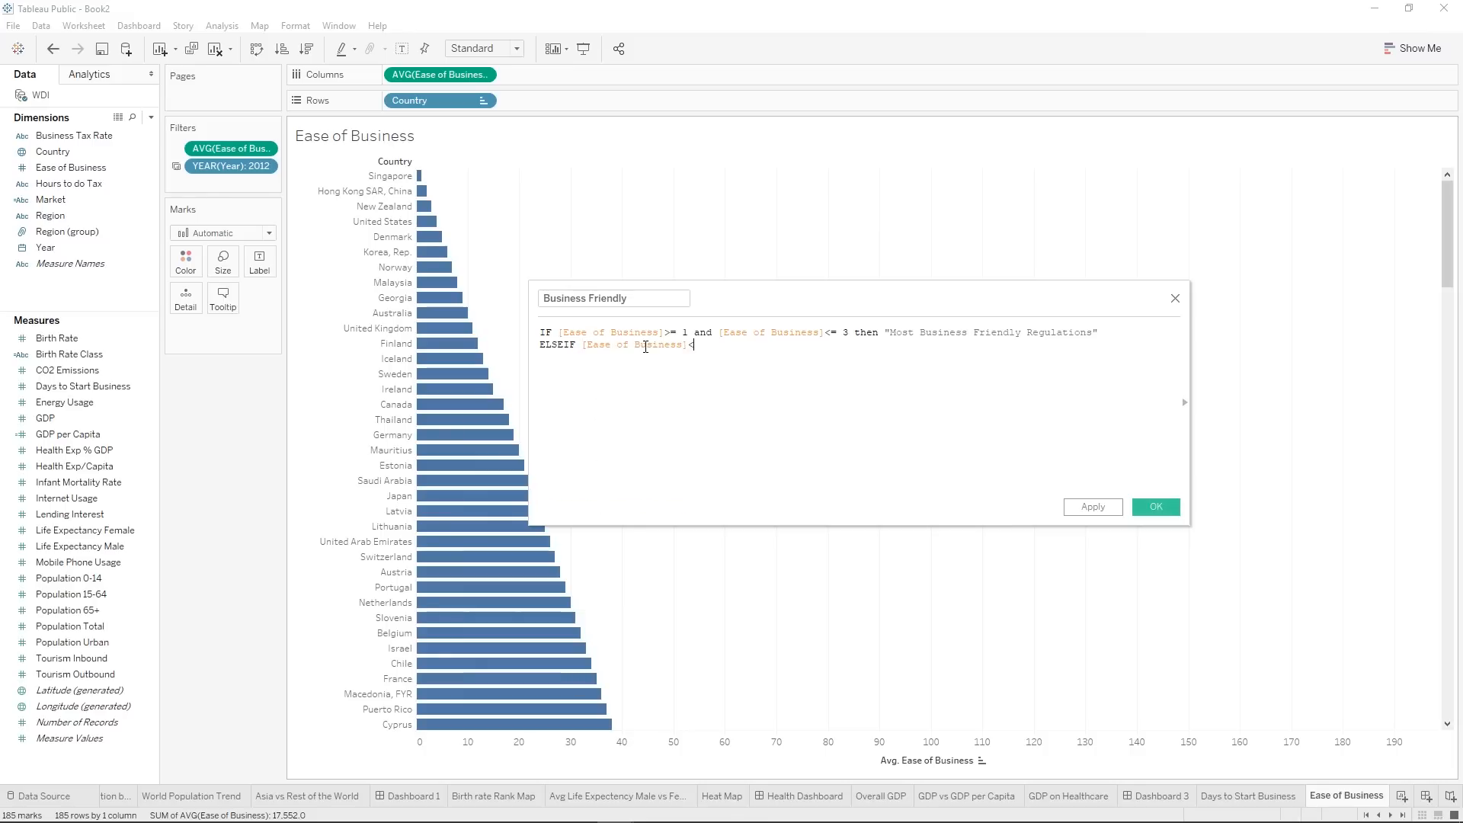
text(=10 then "Very)
Complete the <=10 branch with the result "Very Business Friendly Regulations", reusing the wording of the first branch.
drag(920, 333, 1092, 333)
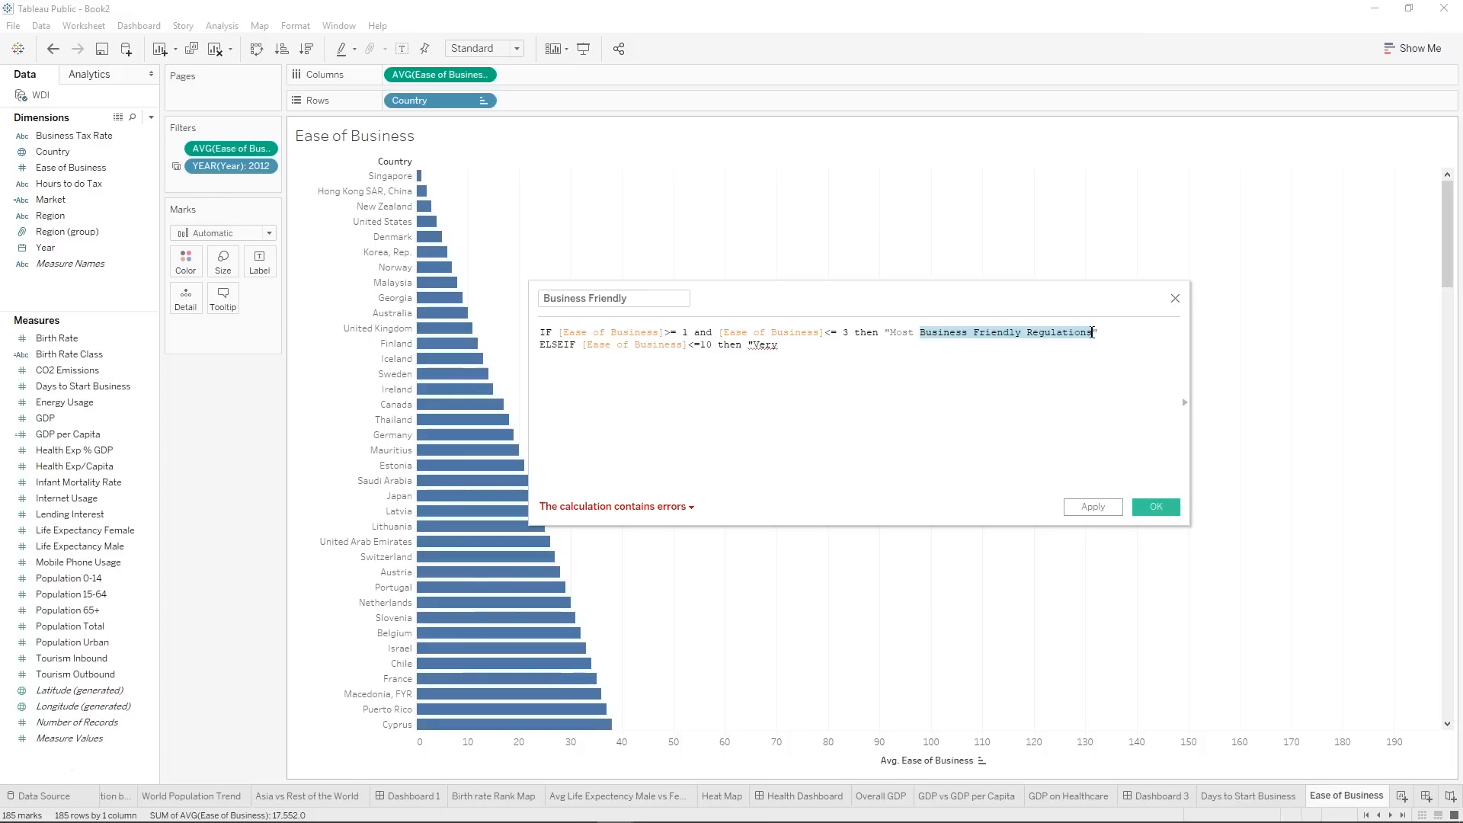
key(ctrl+c)
key(ctrl+End)
key(ctrl+v)
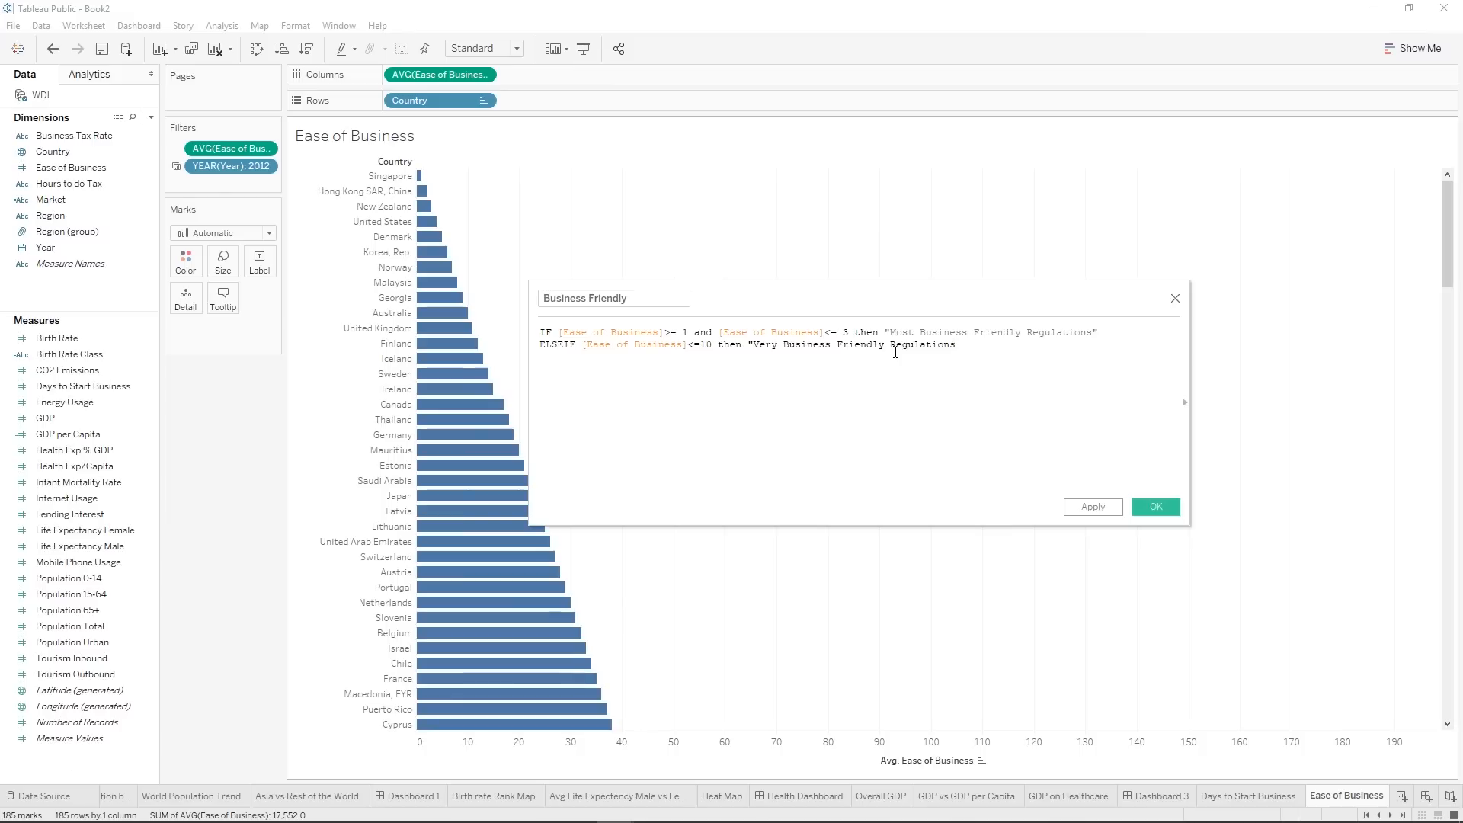
text(")
Start a third branch reading ELSEIF [Ease of Business]<= 50 then "Business Friendly Regulations.
key(Return)
text(ELSEIF)
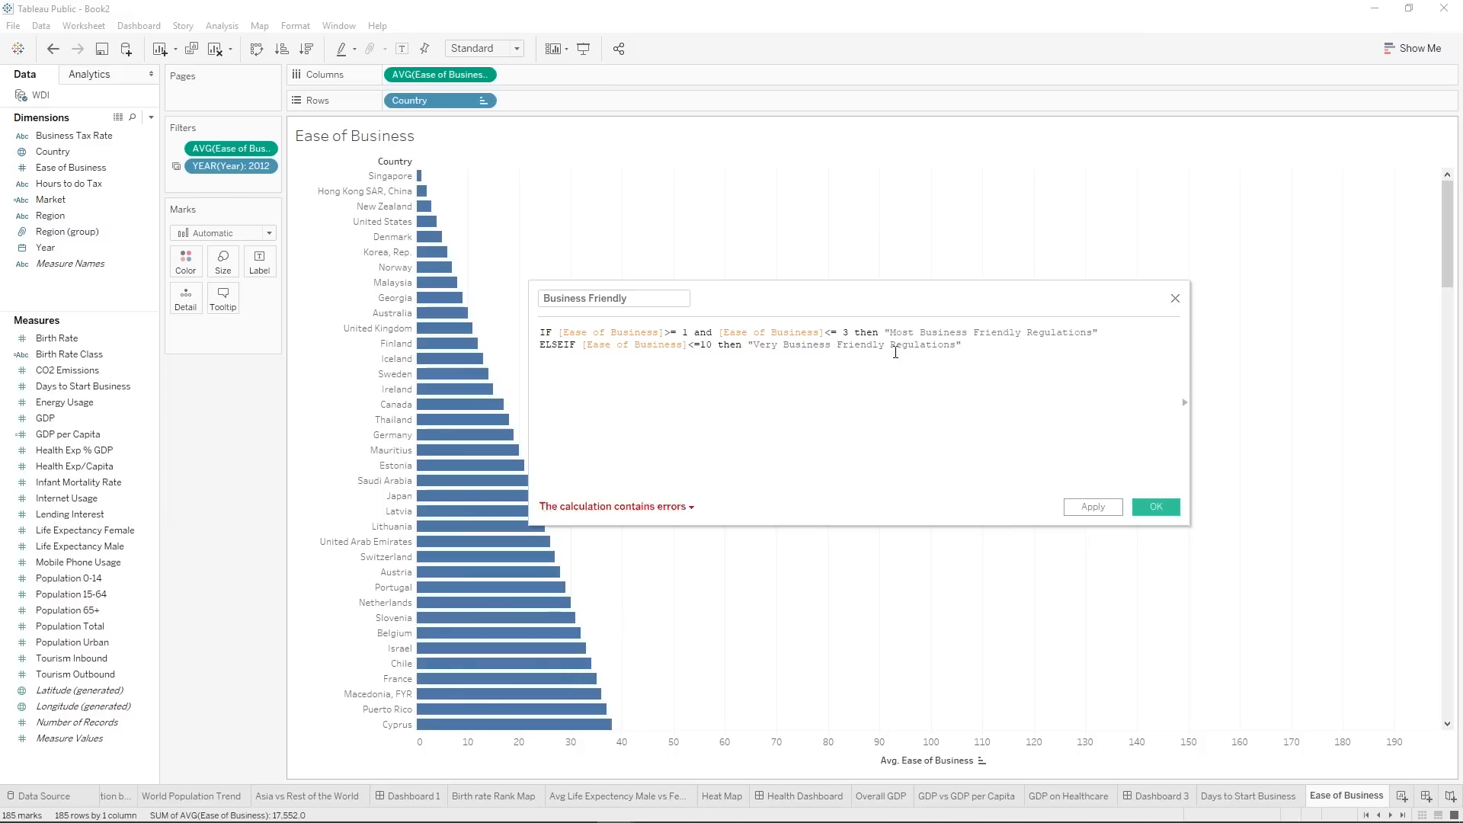
text( [E)
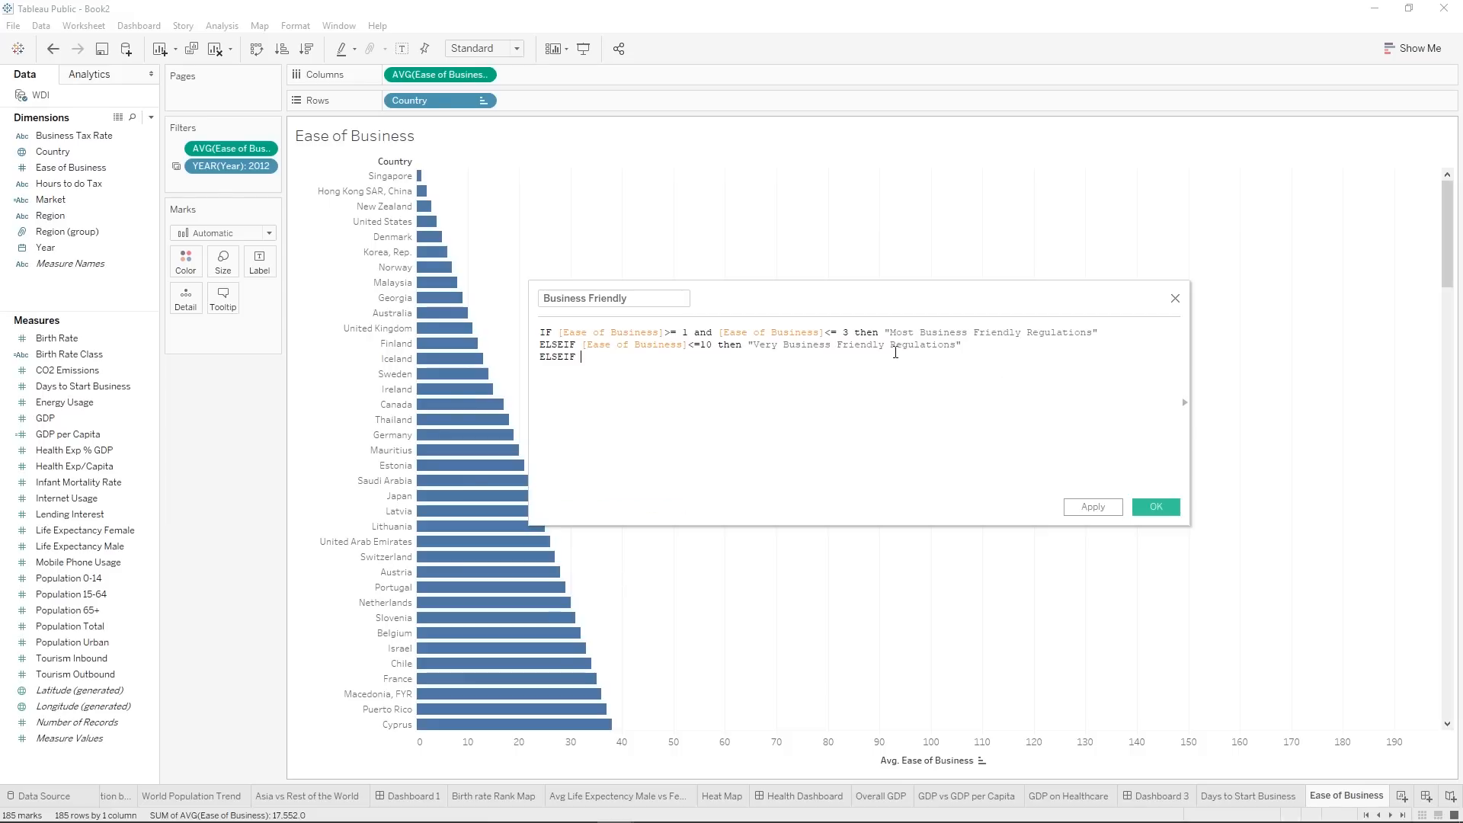
key(Return)
text(<= 50 then "Business Friendly Regulations)
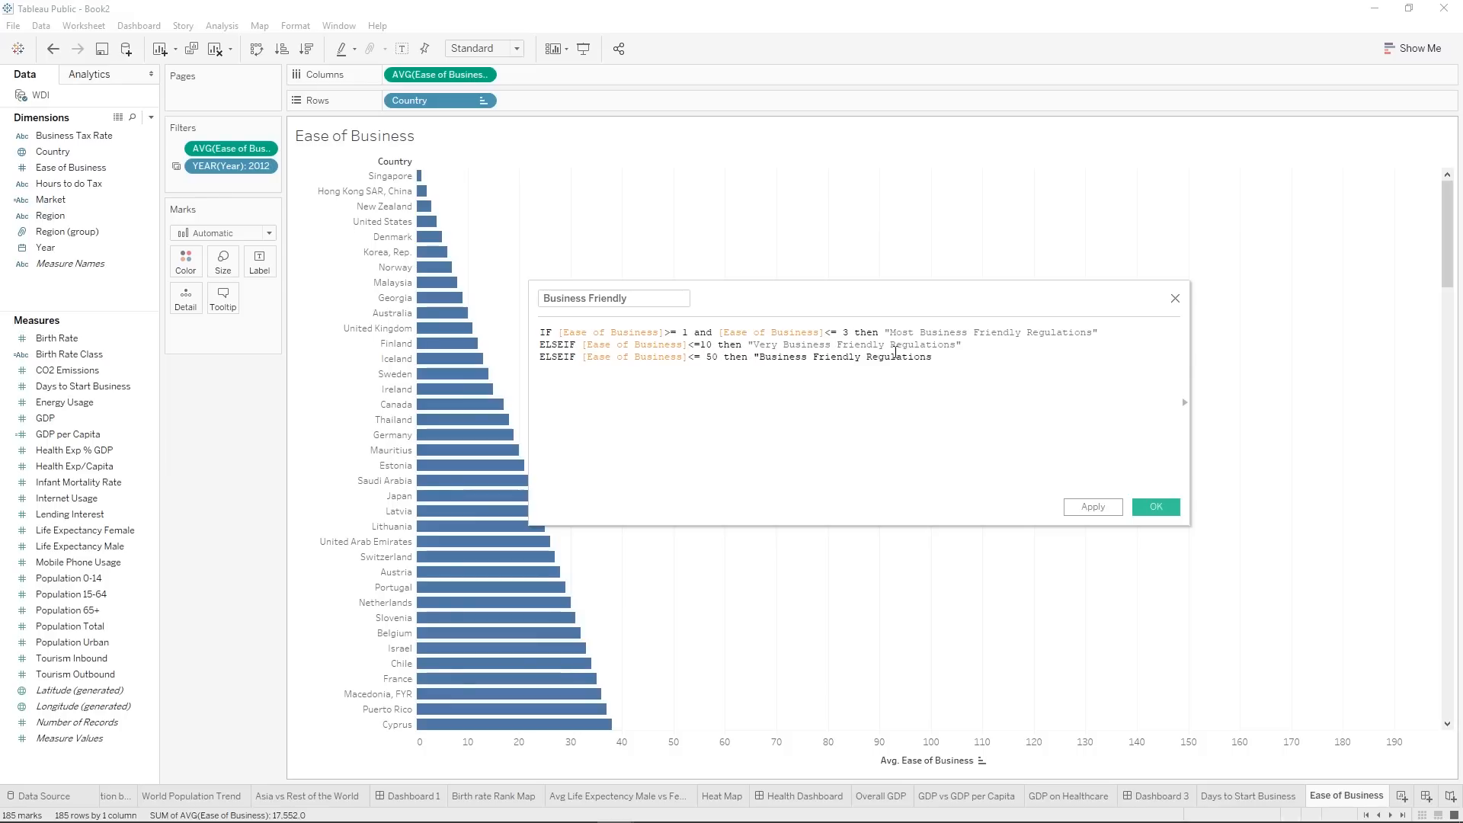
Replace the result text of the <= 50 branch with "Moderate Business Regulations".
key(ctrl+shift+Left)
key(ctrl+shift+Left)
key(ctrl+shift+Left)
key(BackSpace)
text(Moderate)
key(BackSpace)
key(BackSpace)
key(BackSpace)
key(BackSpace)
key(BackSpace)
key(BackSpace)
key(BackSpace)
key(BackSpace)
key(BackSpace)
text(Moderate)
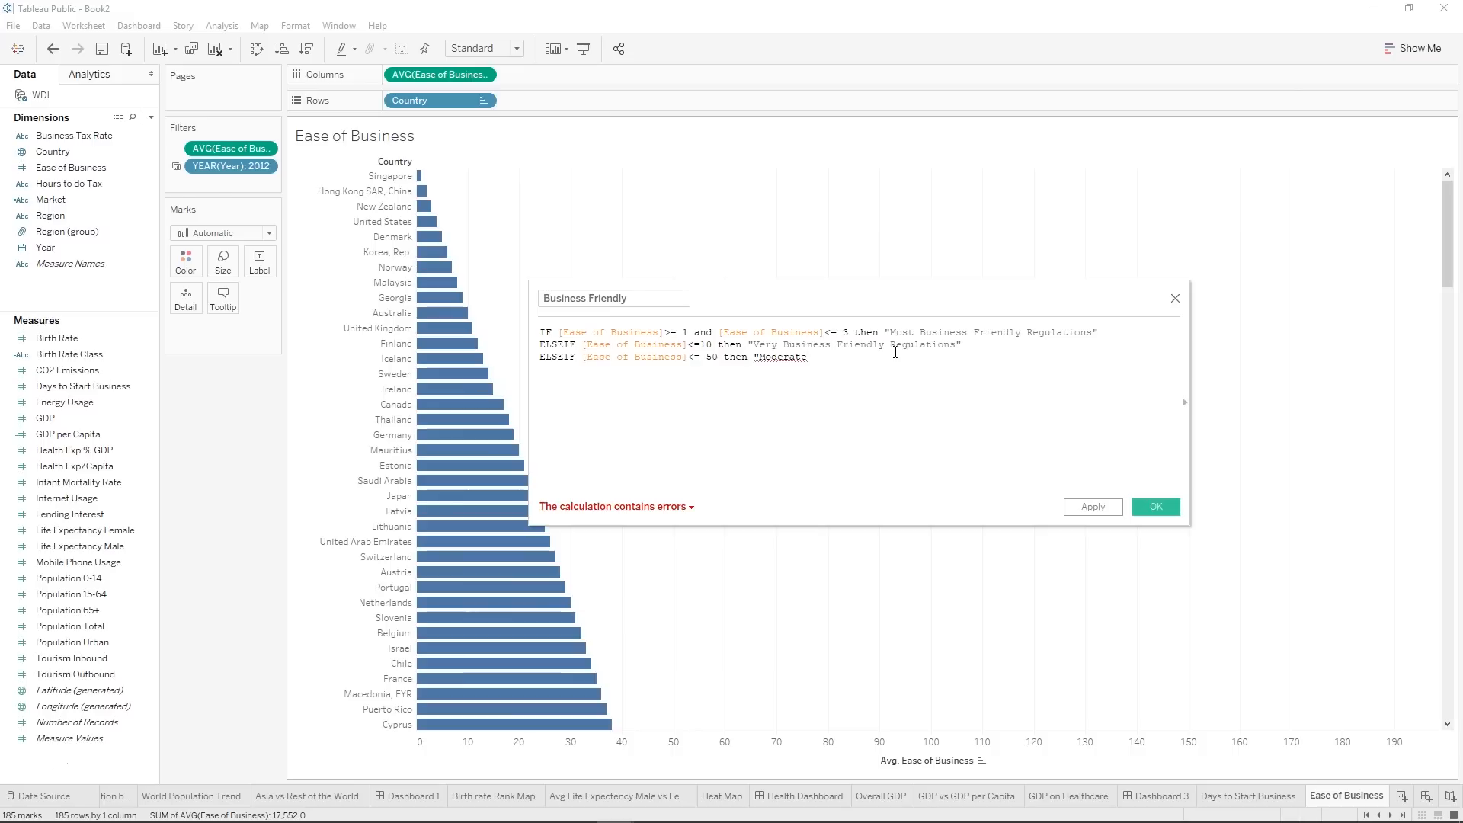
text( Busin)
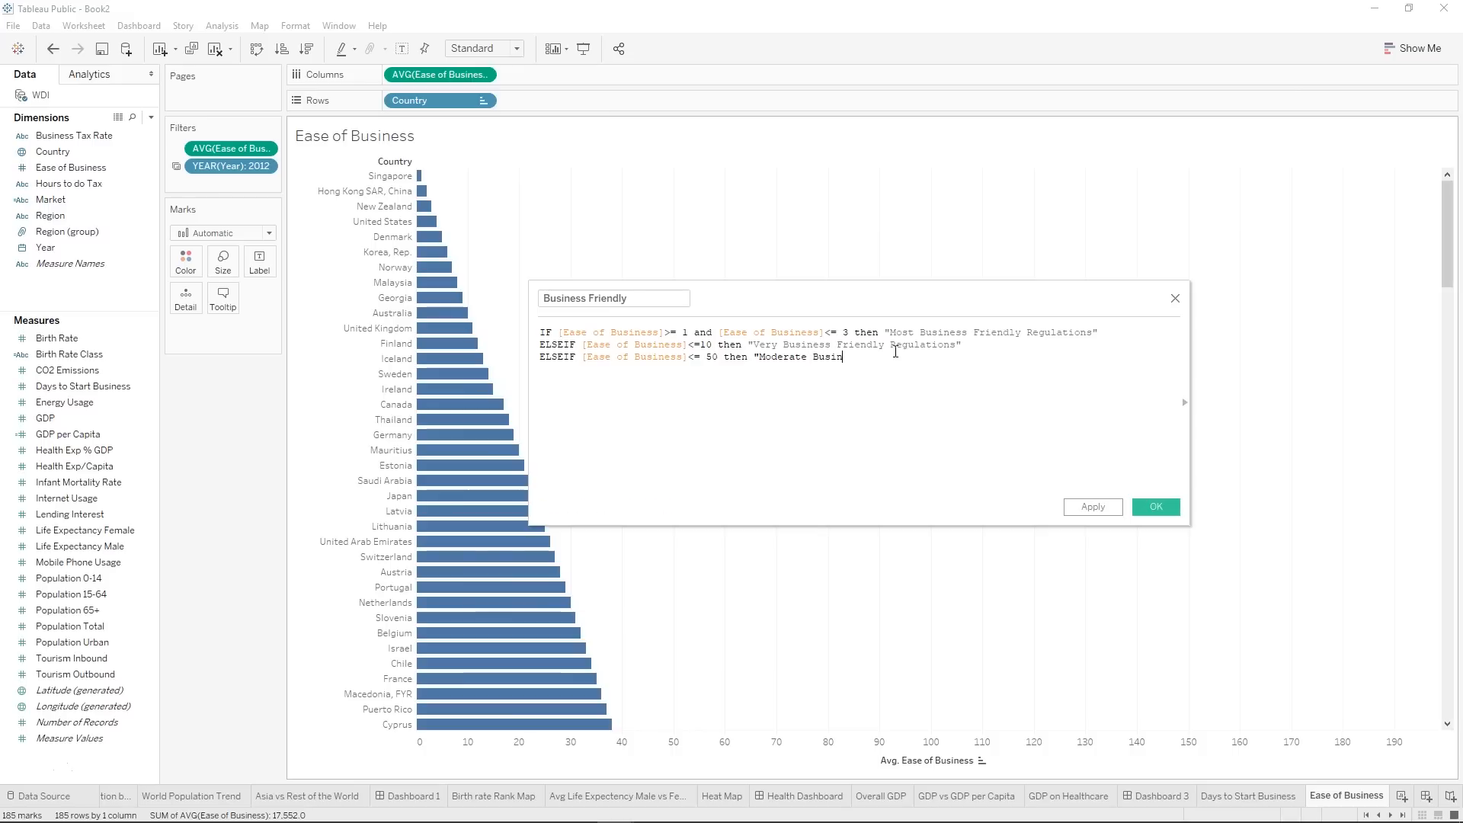
text(ess Regulations")
Add a fourth branch reading ELSEIF [Ease of Business]<=150 then "Strict Business Regulations".
drag(812, 357, 936, 362)
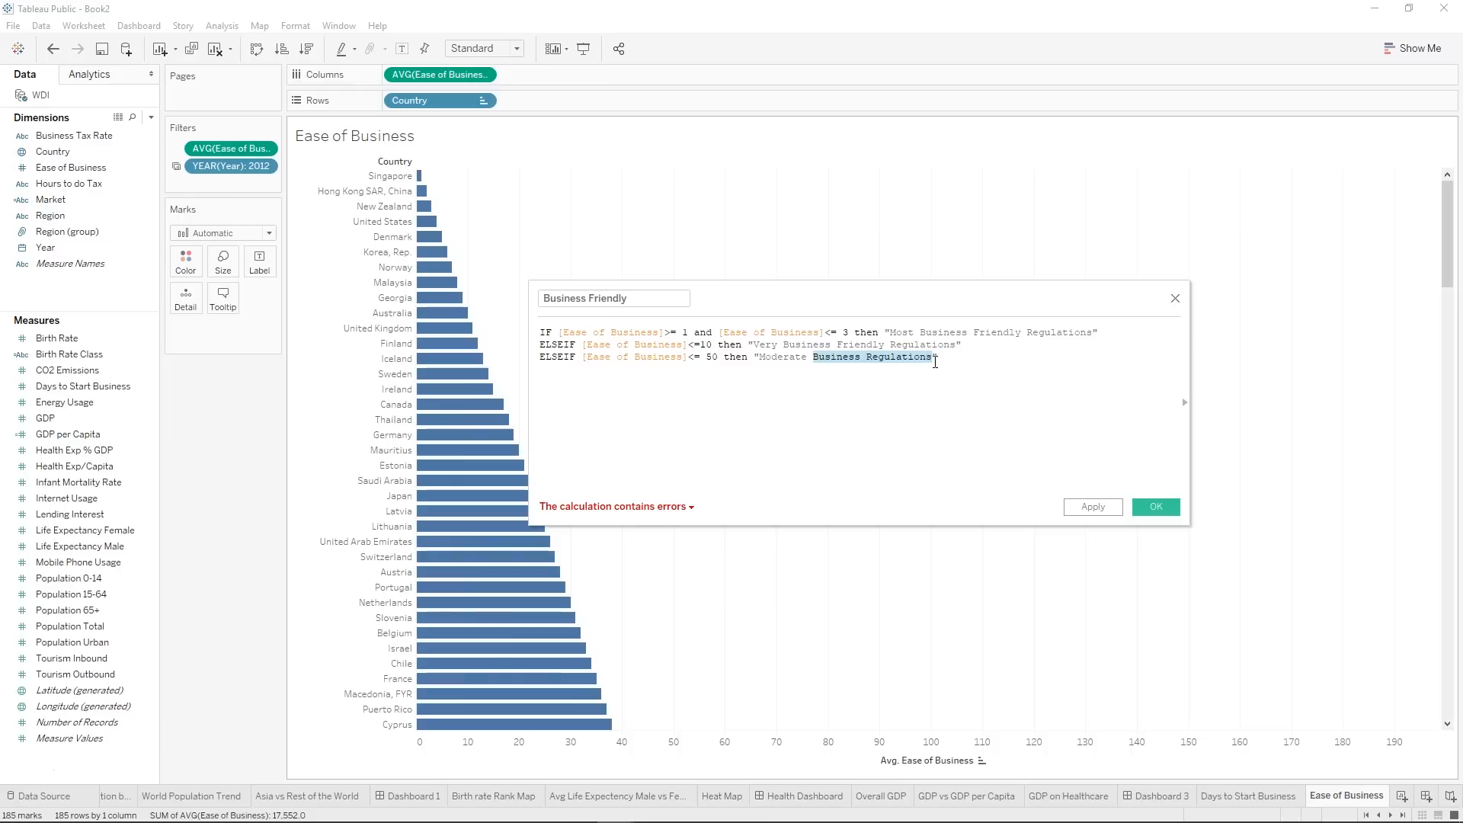
click(859, 399)
text(el)
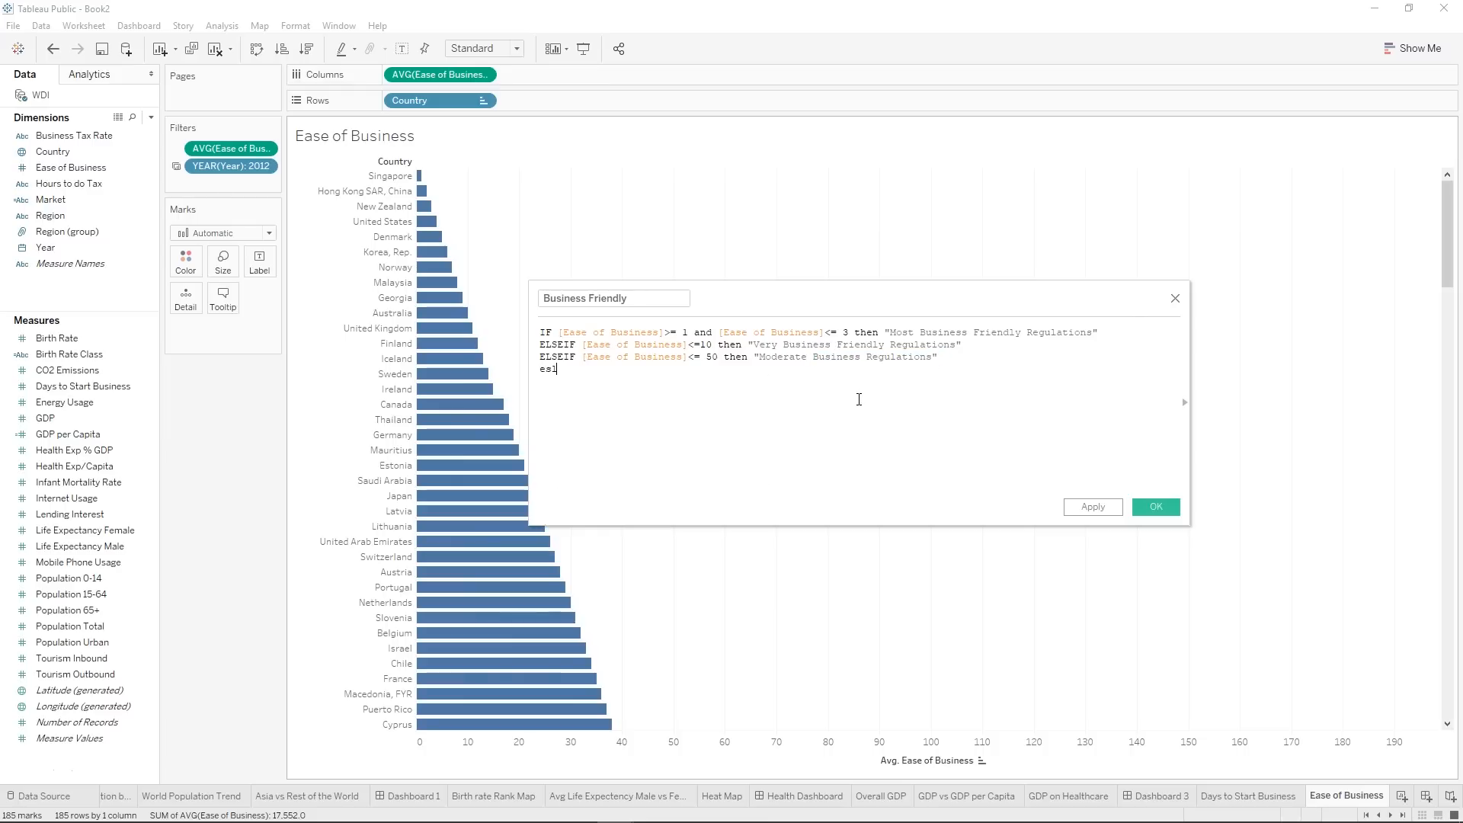
key(Down)
key(Return)
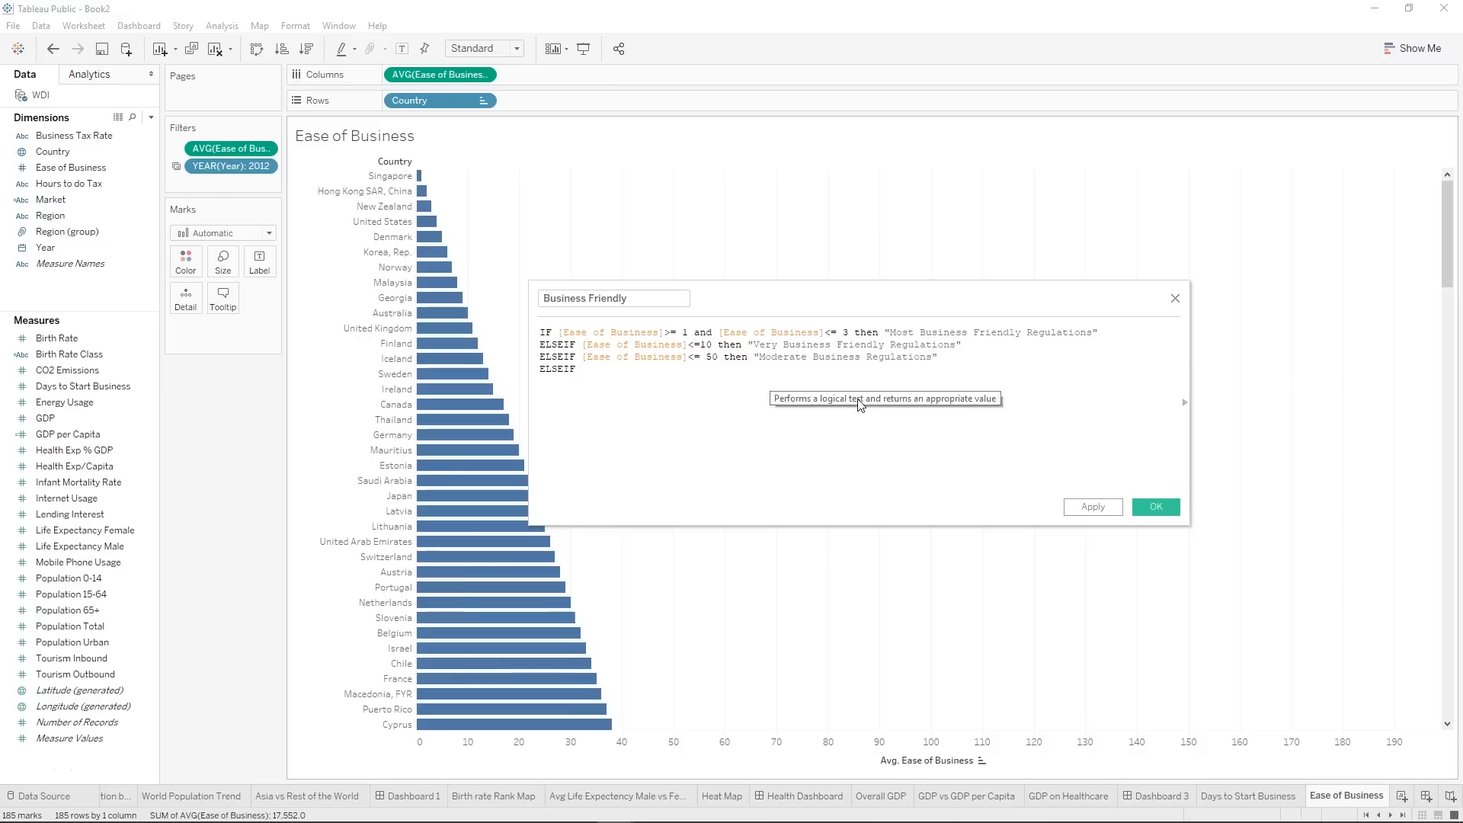
text([)
key(Return)
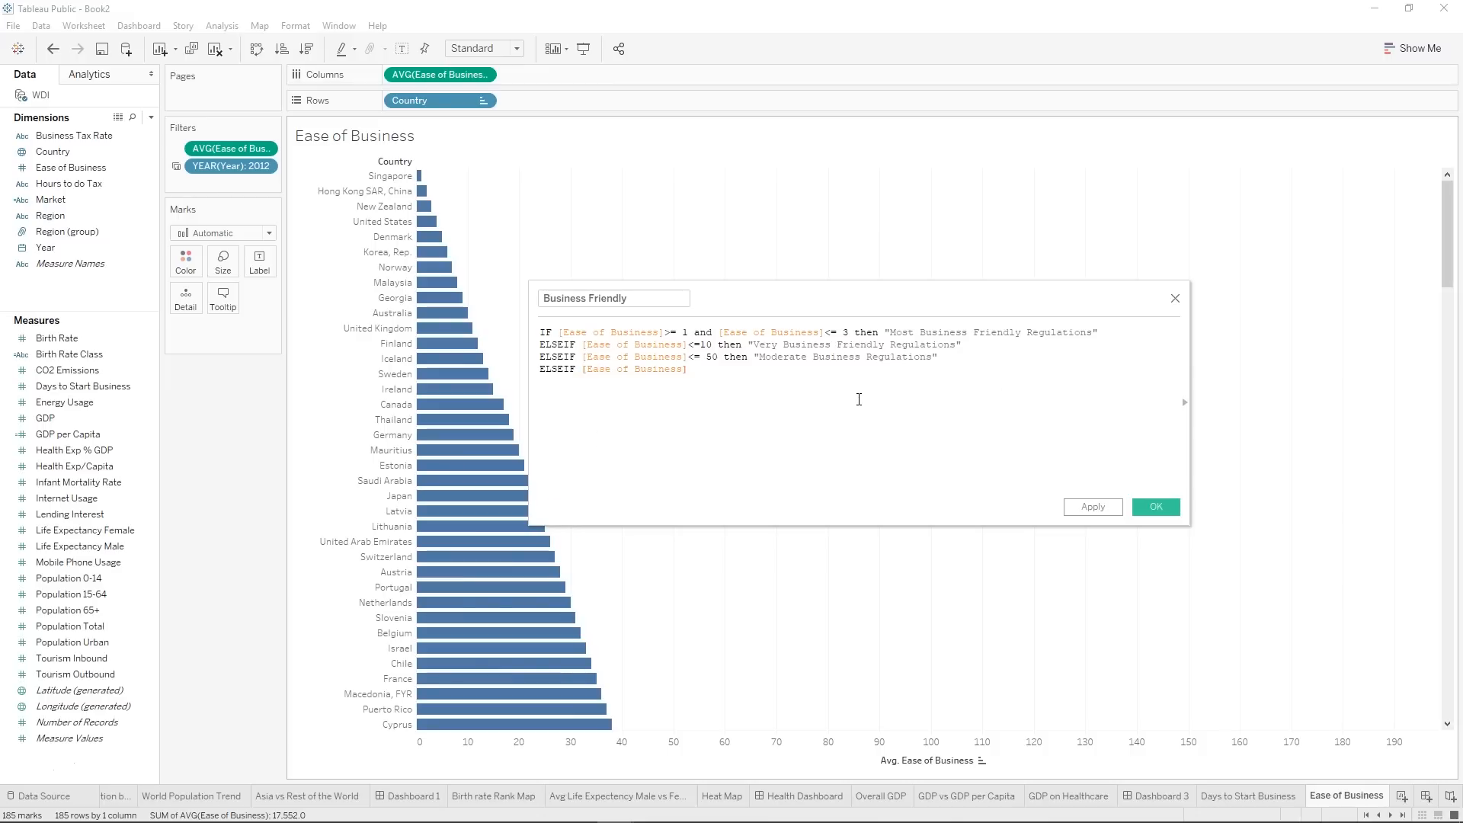
text(<=150 then "Strict Business Regulations")
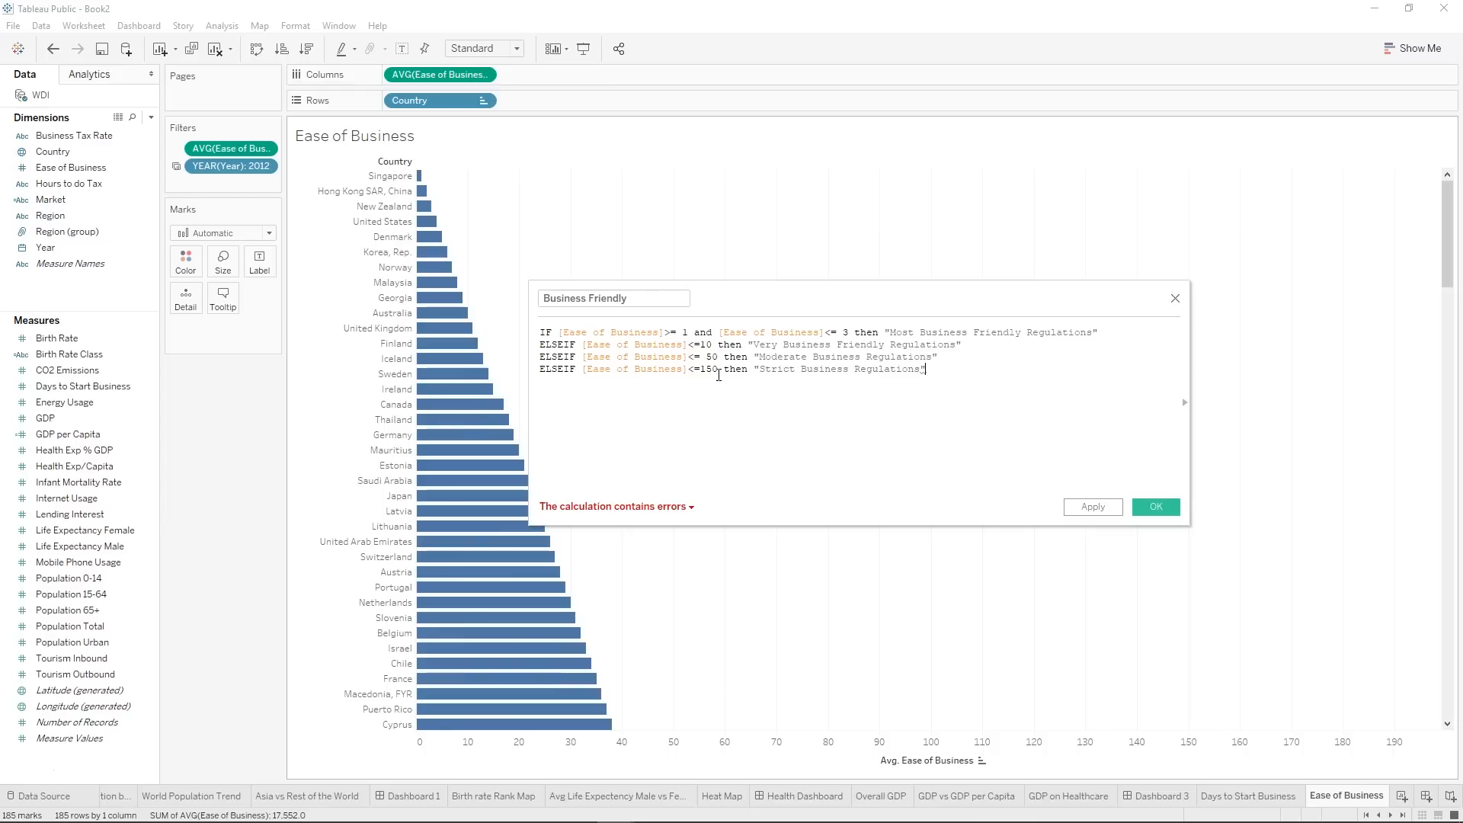
Add the fallback line ELSE "Not Preferred for Business" beneath the last ELSEIF branch.
drag(718, 371, 700, 371)
click(682, 333)
click(948, 370)
key(Return)
text(ELSE)
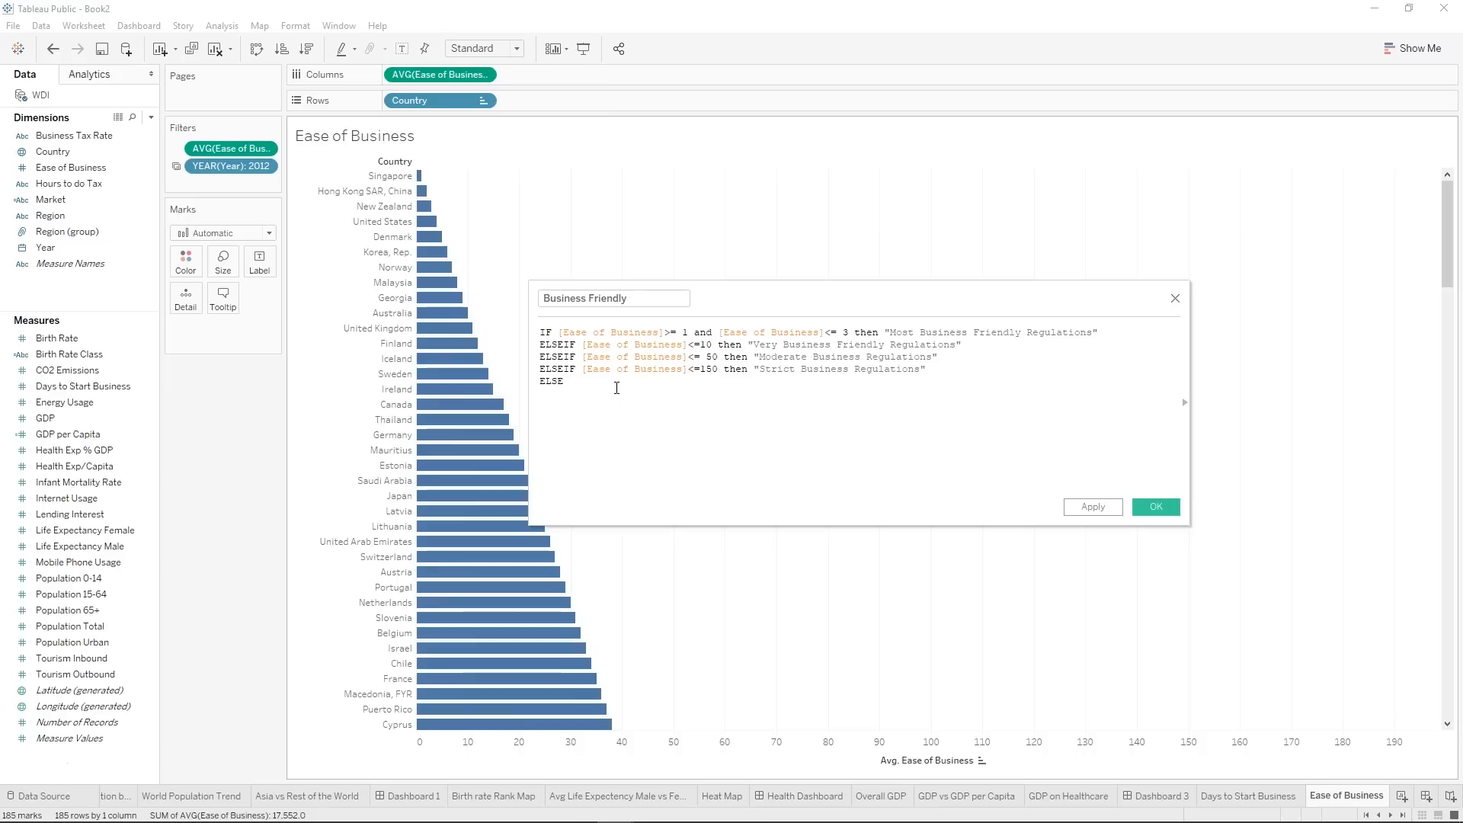
text( "Not Preferred for Business")
Close the formula with END and save the Business Friendly calculated field.
key(Return)
text(END)
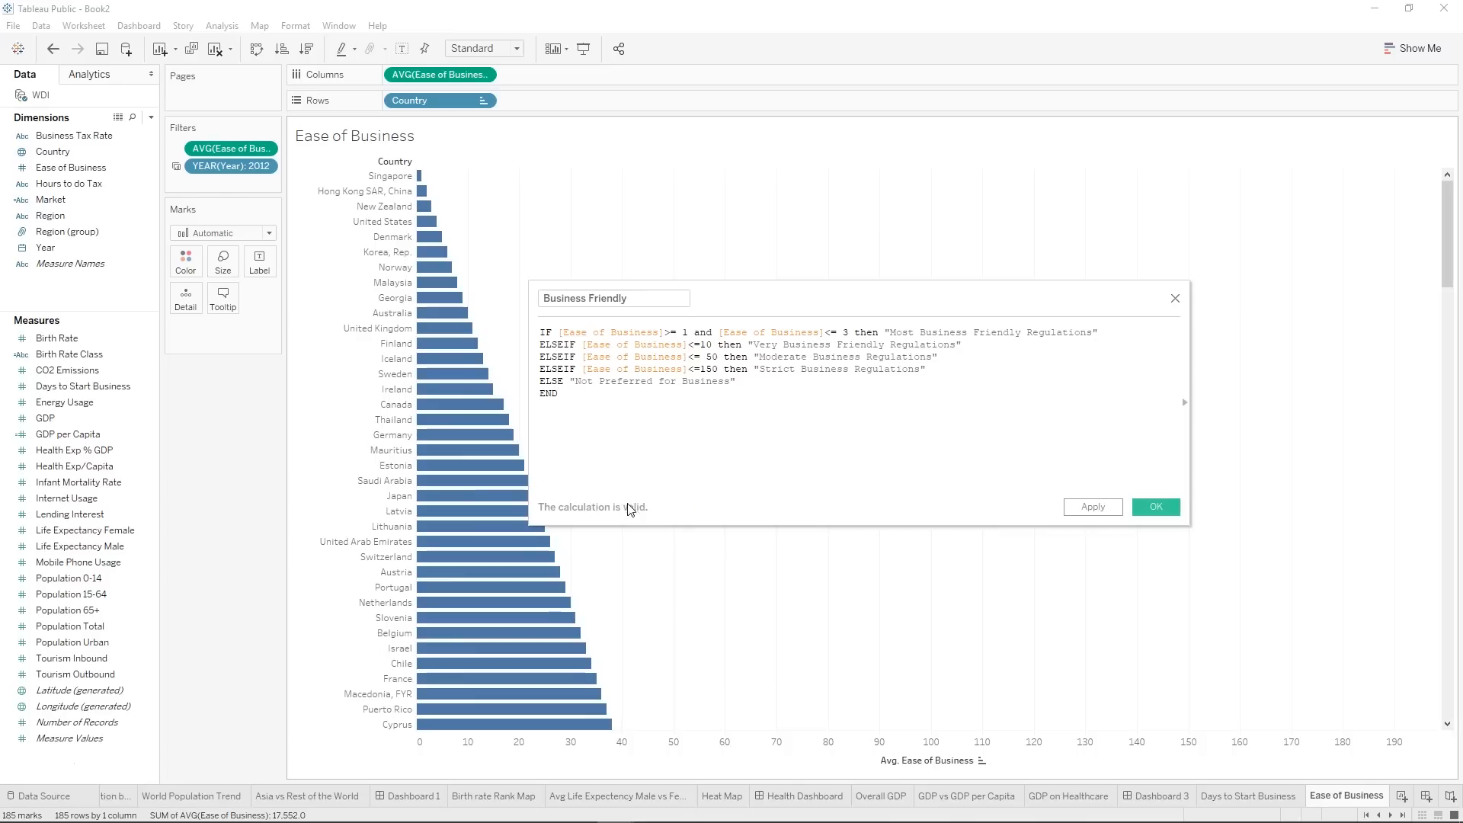
click(1107, 508)
click(1153, 502)
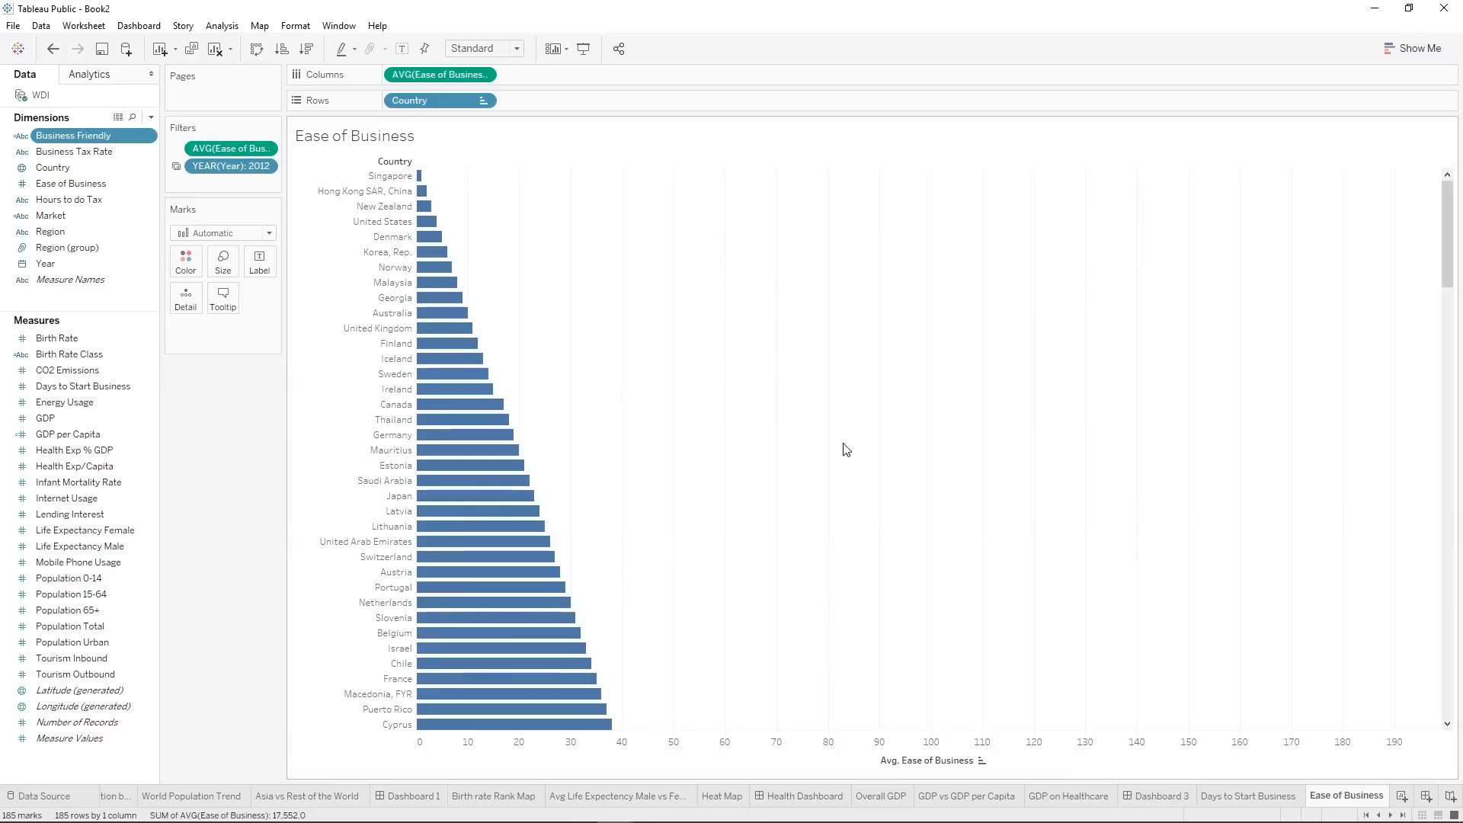
Place Business Friendly before Country in the rows and look through the resulting country groups.
drag(76, 136, 389, 106)
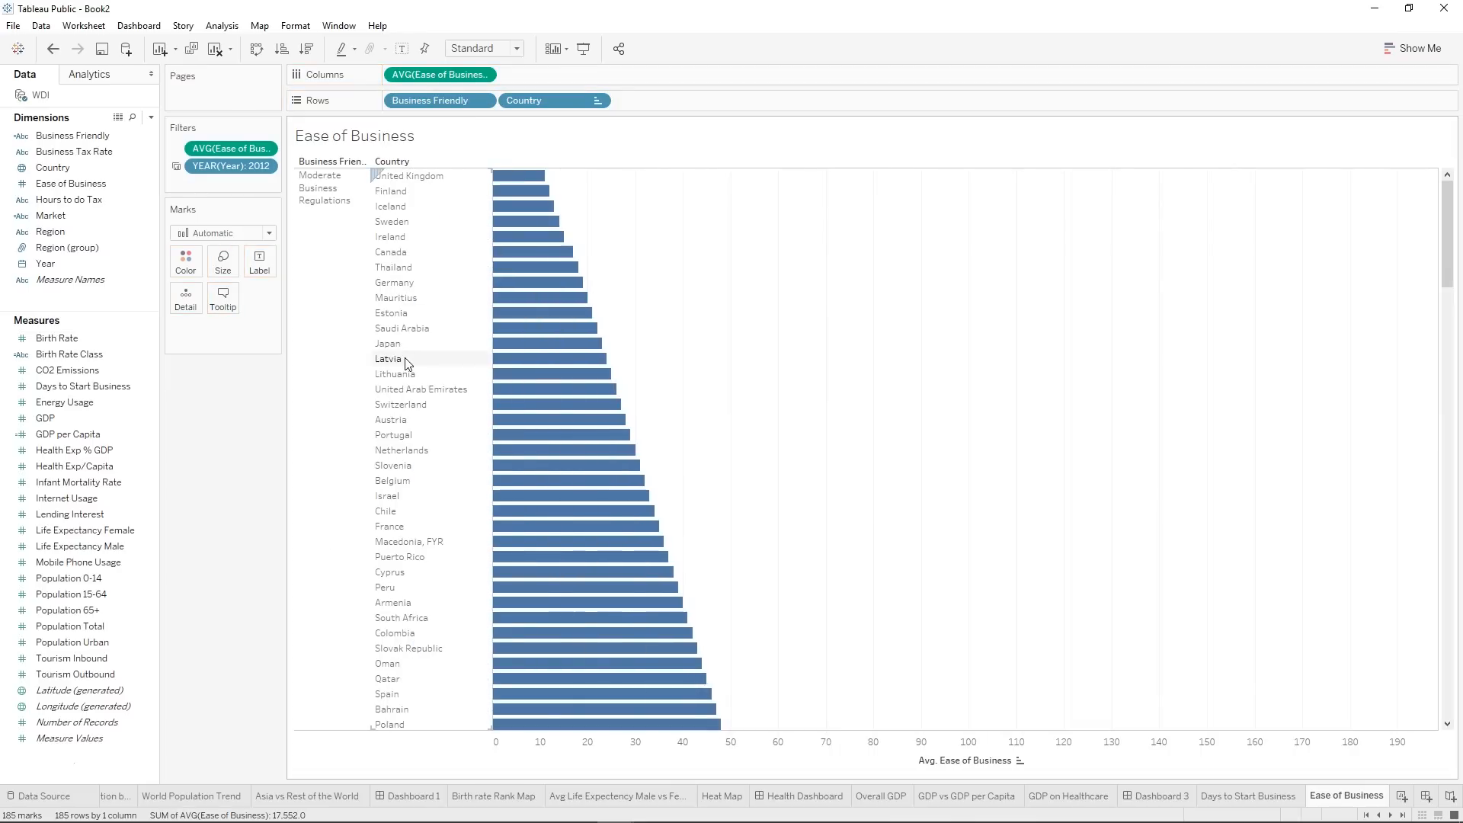
scroll(405, 363, down, 15)
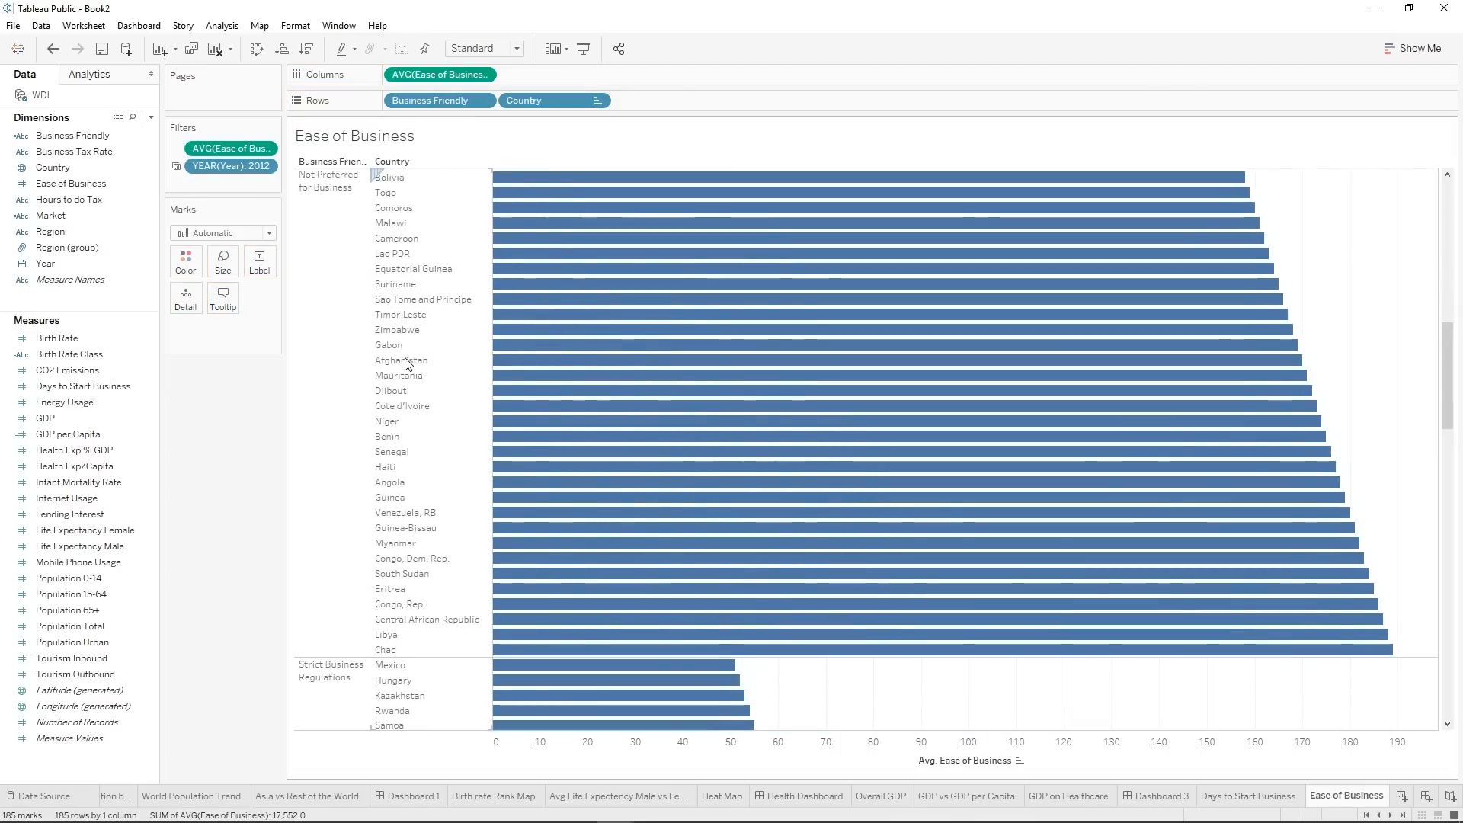
scroll(355, 655, down, 5)
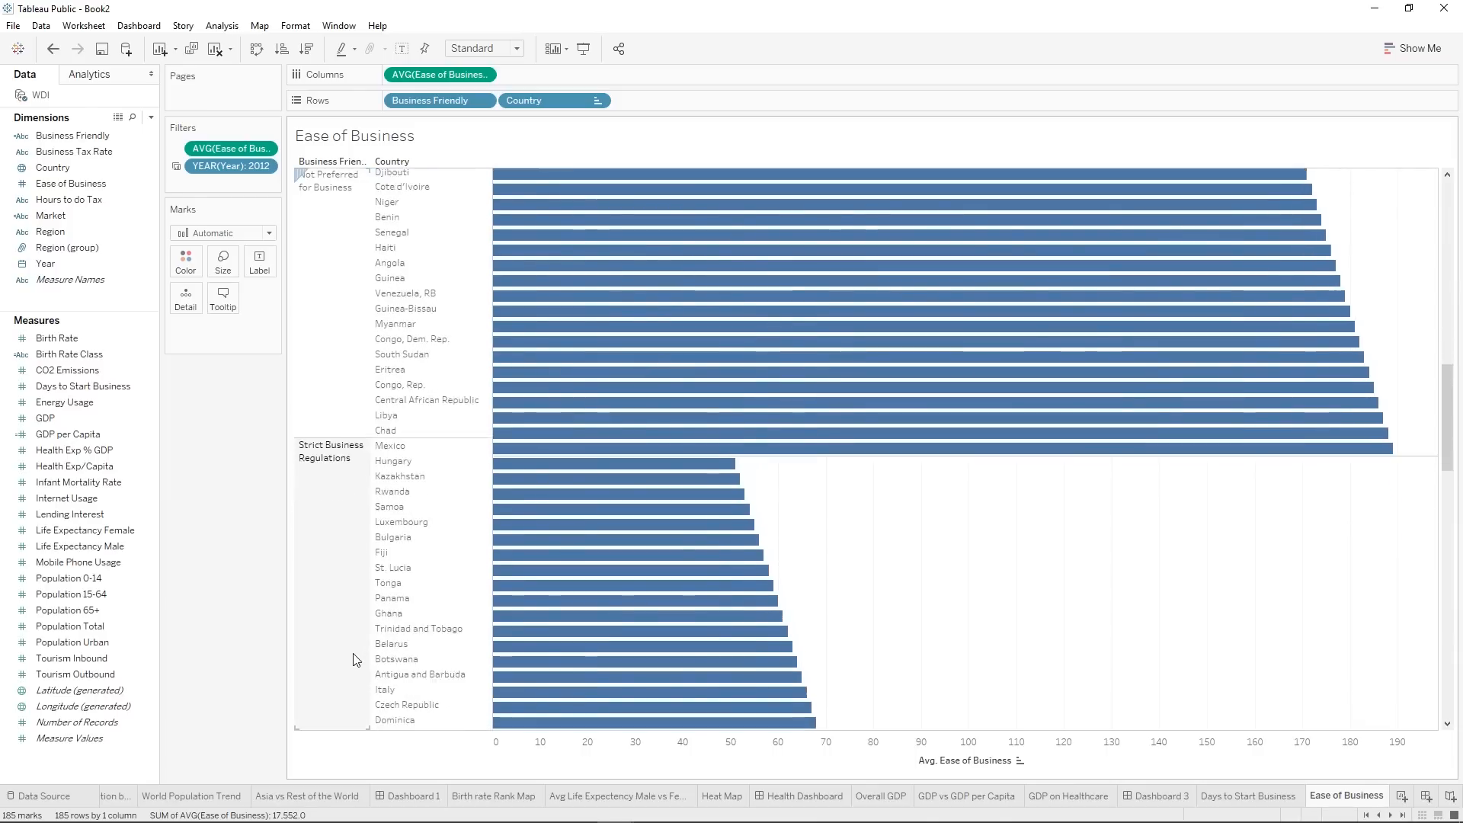
scroll(354, 655, up, 20)
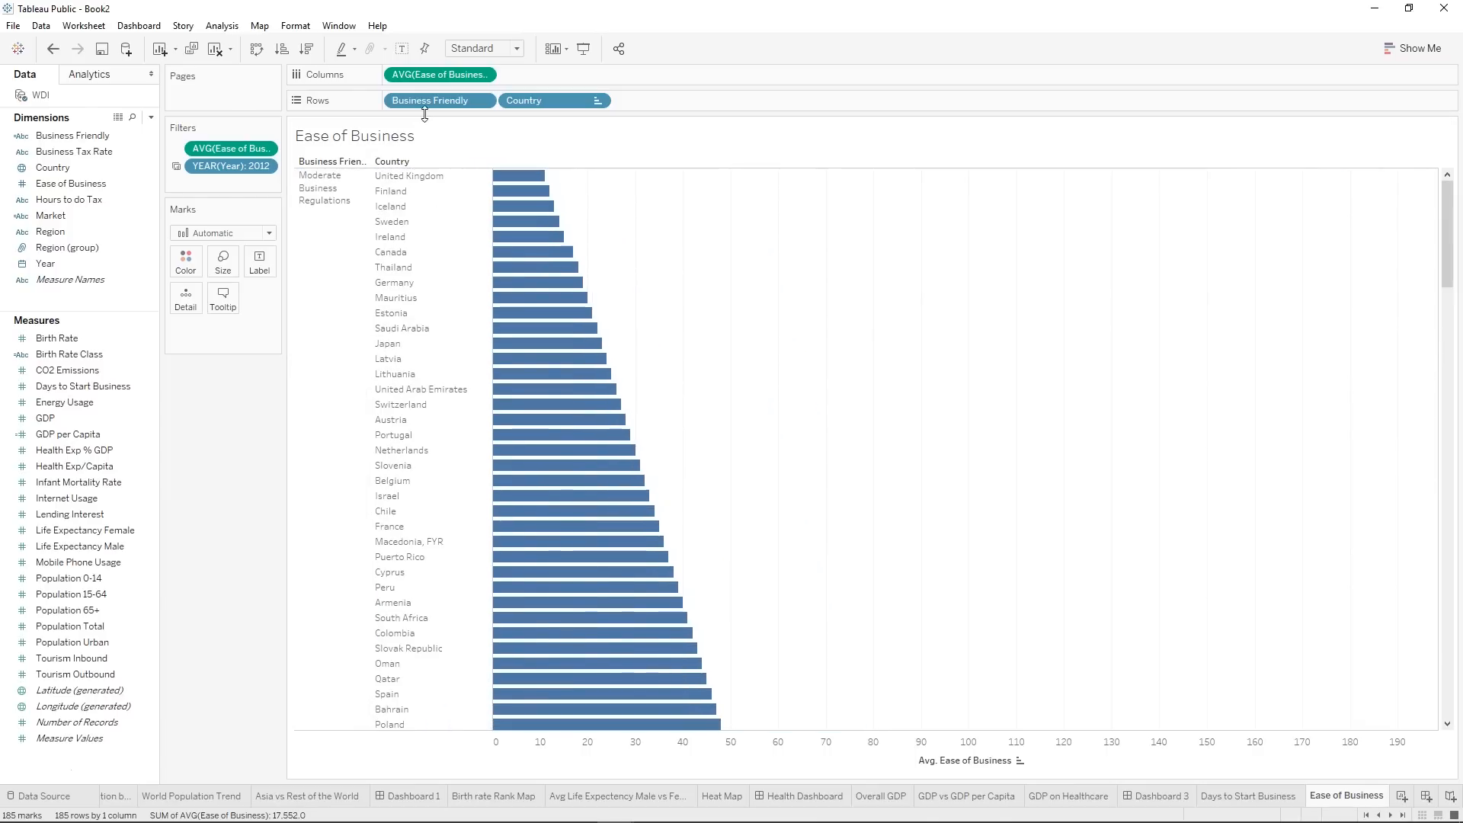
Switch the Business Friendly sort to manual and move Most Business Friendly Regulations to first place.
right_click(425, 106)
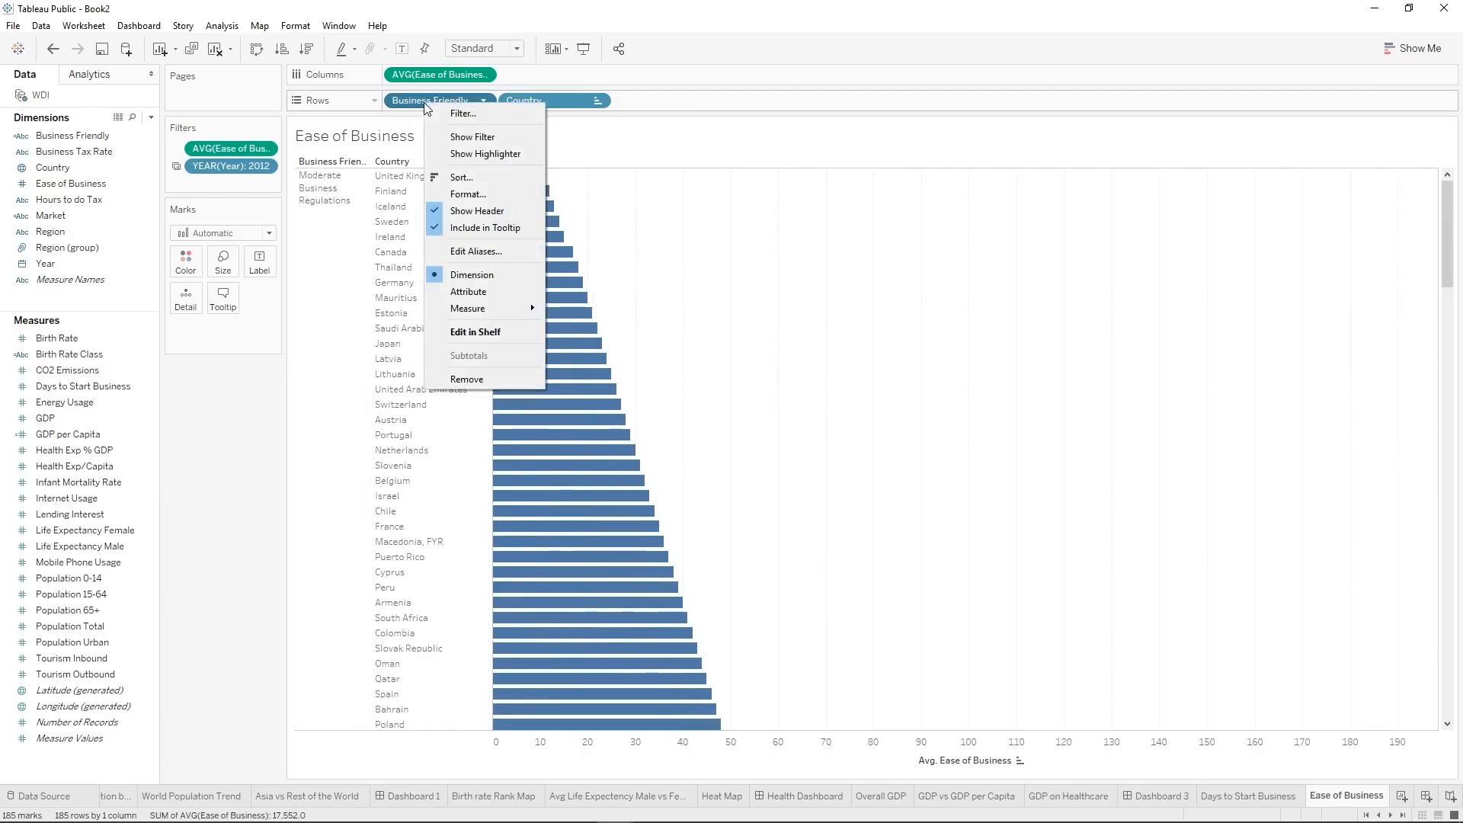
click(491, 176)
click(624, 429)
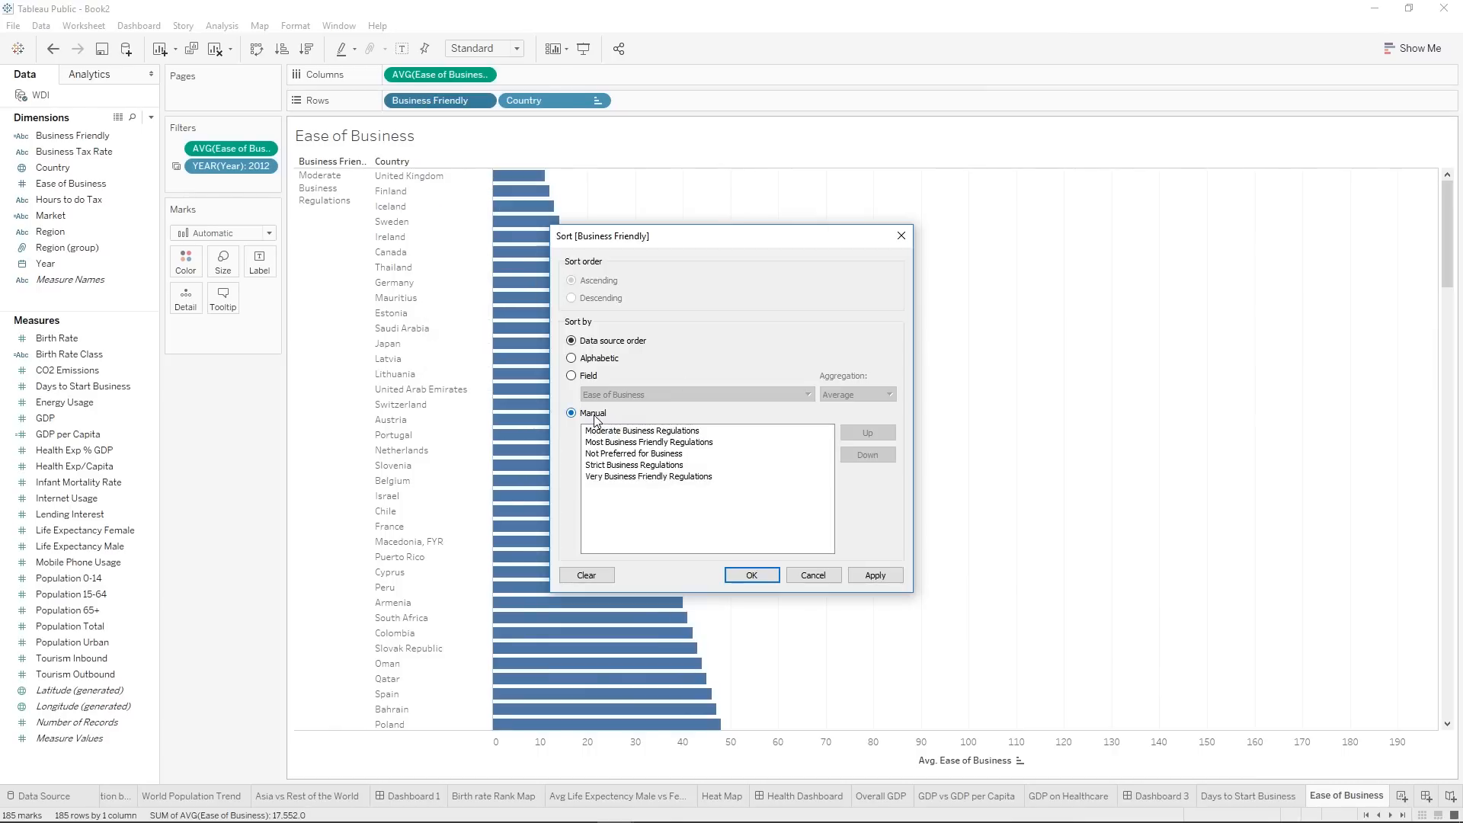
click(642, 442)
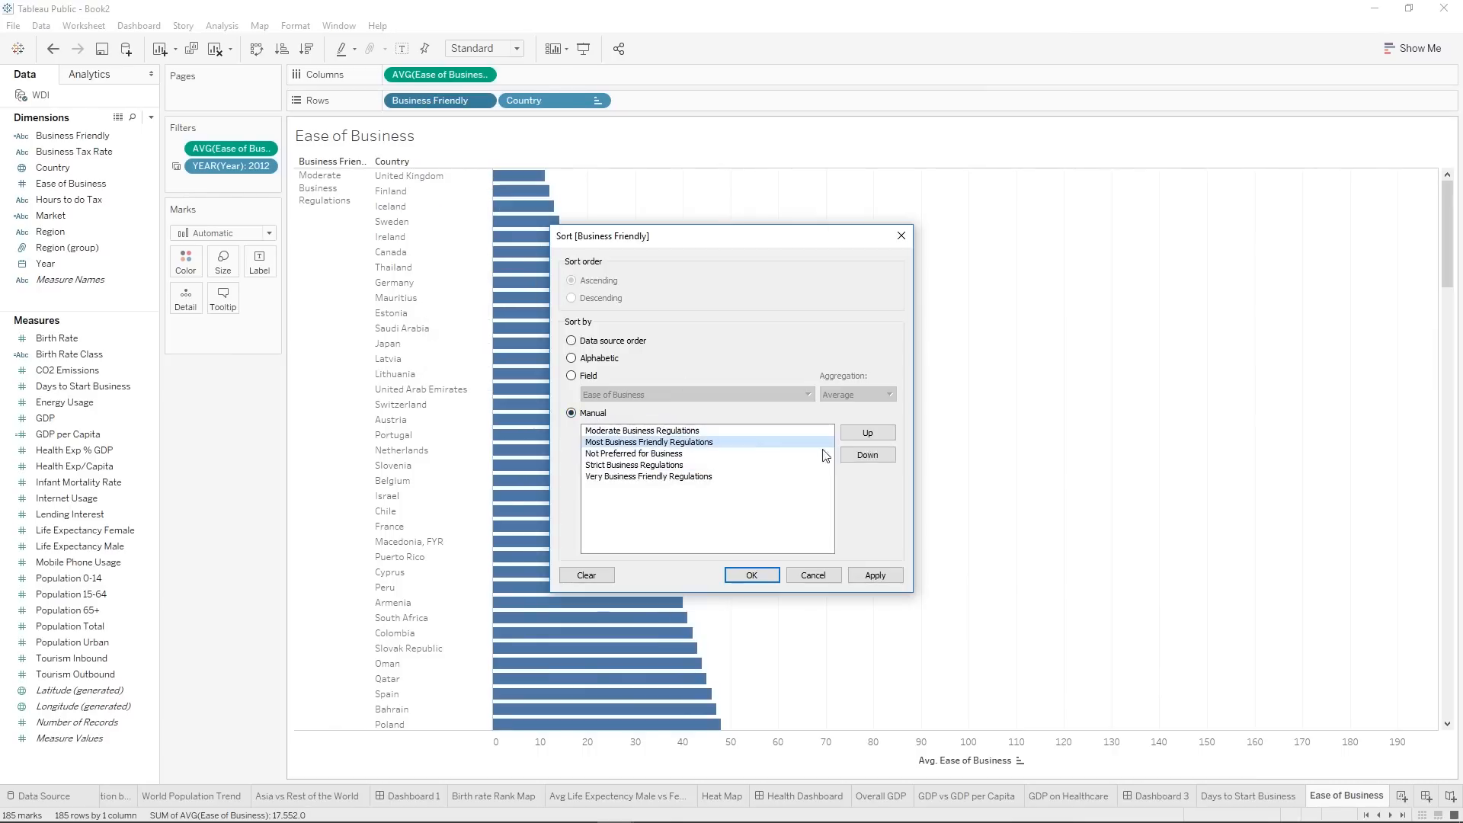
click(867, 432)
Move Very Business Friendly Regulations to second place and Strict Business Regulations above Not Preferred for Business, and apply the manual sort.
click(681, 476)
click(863, 434)
click(863, 434)
click(863, 435)
click(669, 476)
click(867, 433)
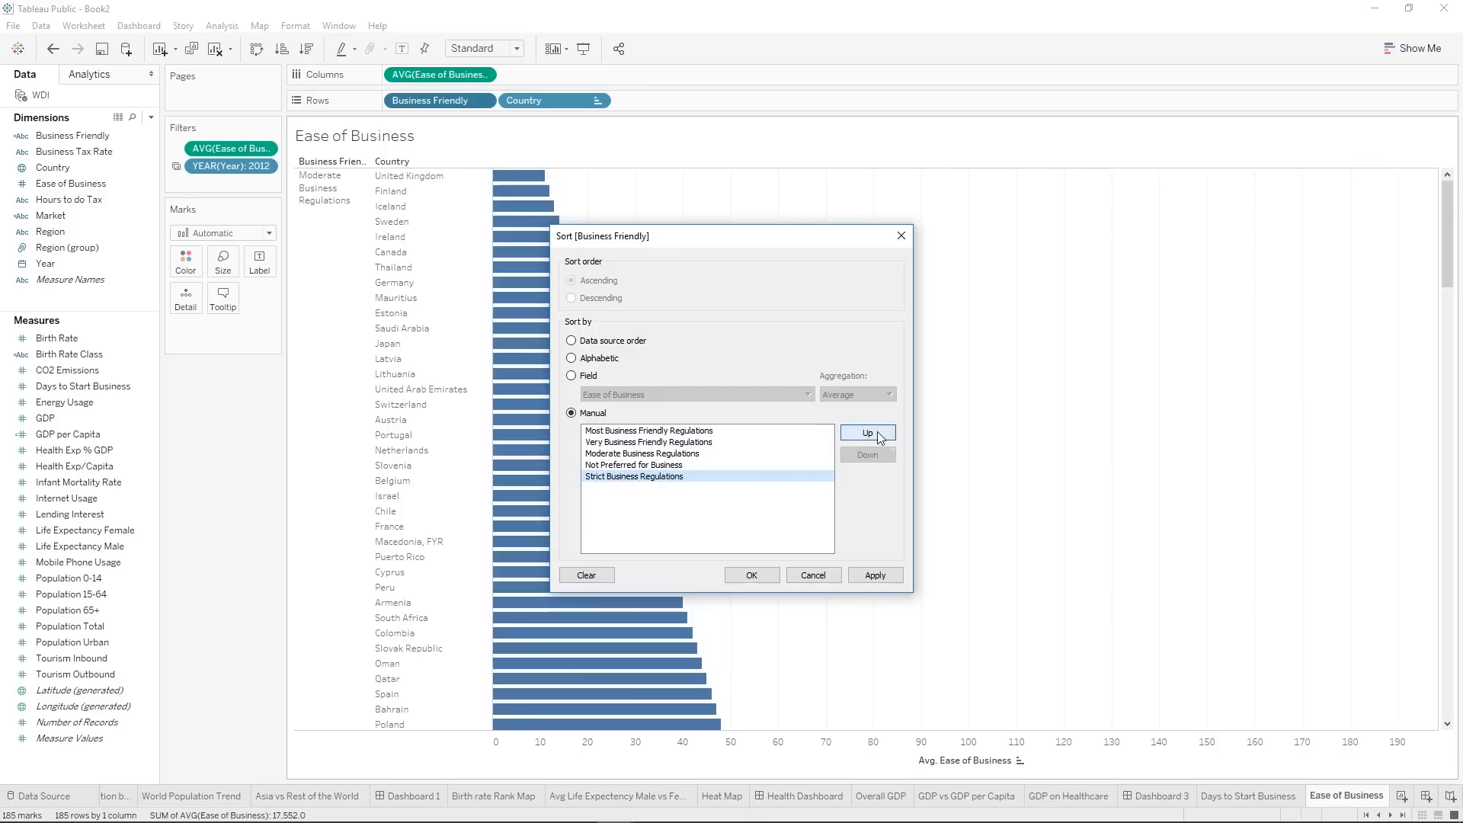
click(873, 576)
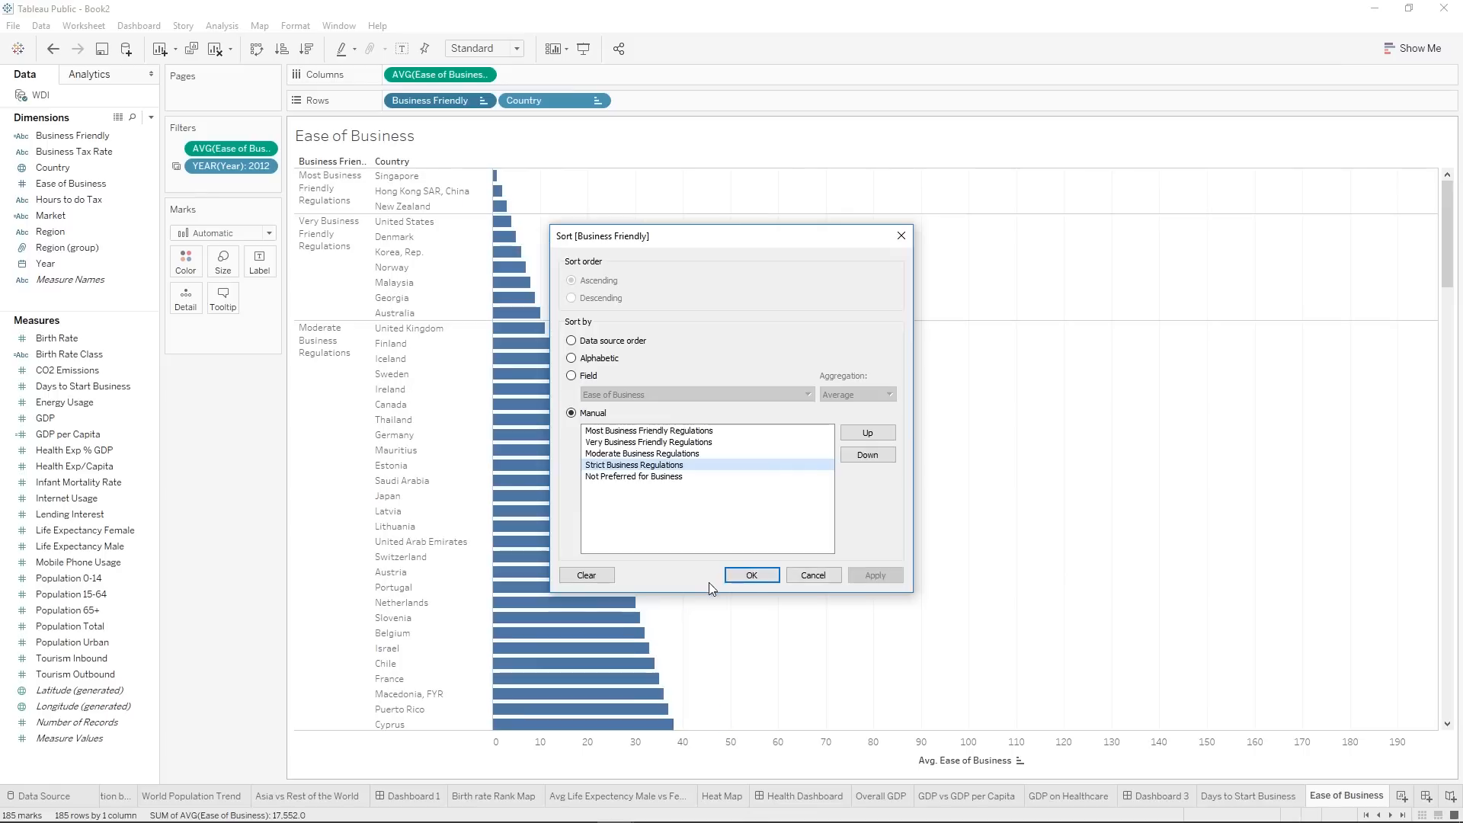
click(751, 575)
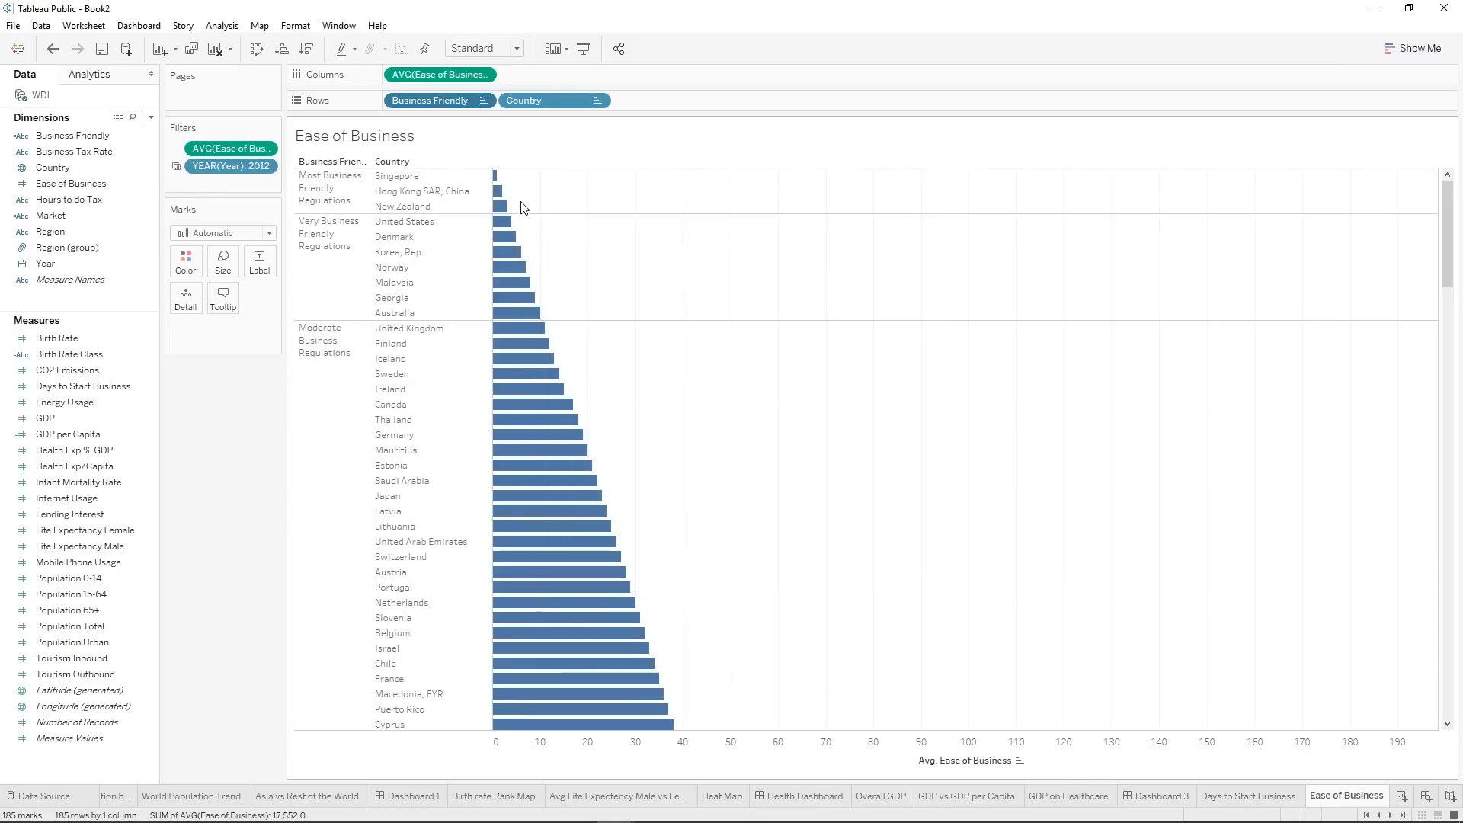
Examine which countries fall into each Business Friendly category across the whole sorted chart.
mouse_move(503, 305)
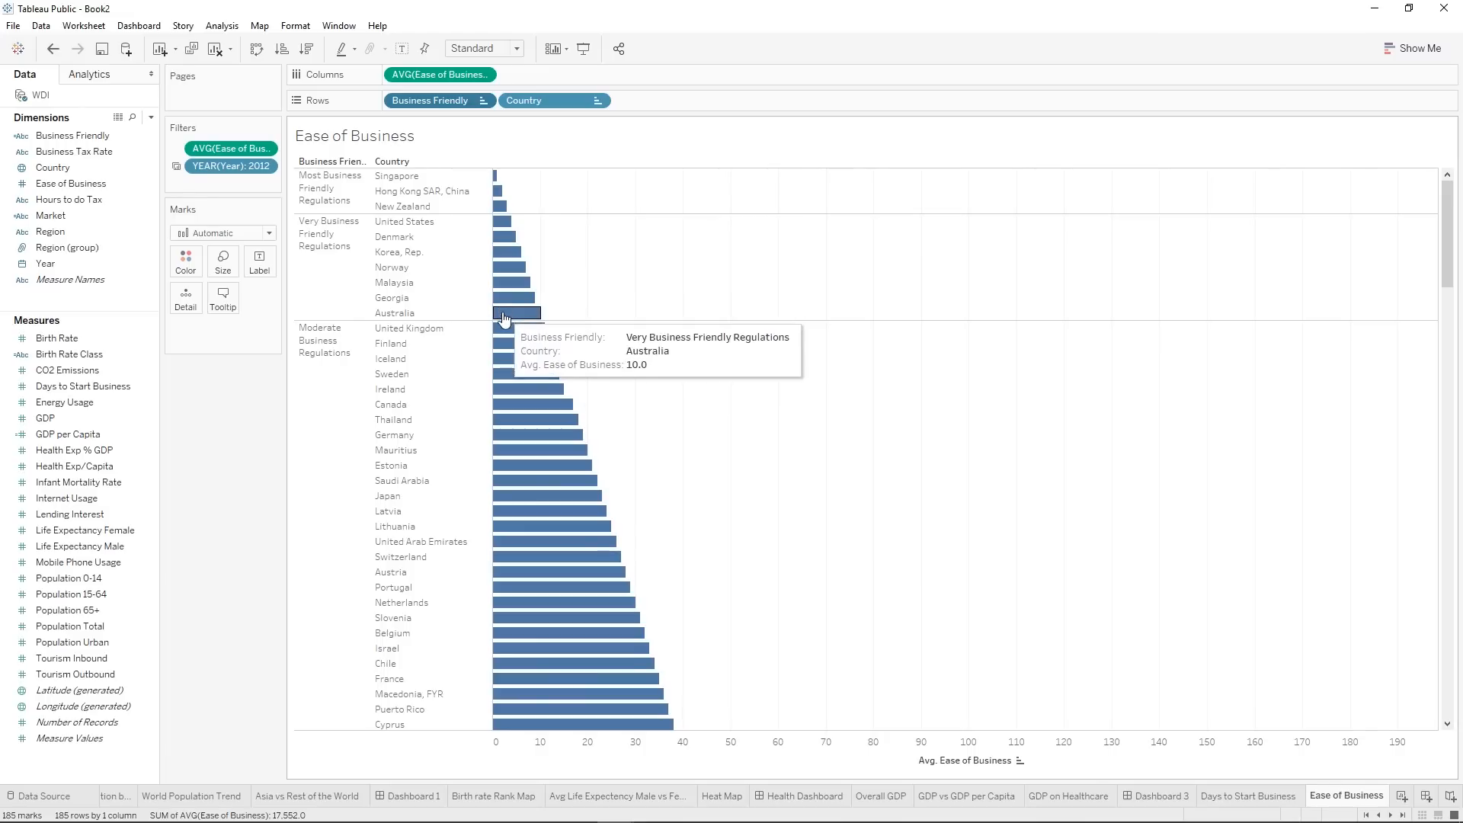
scroll(320, 418, down, 20)
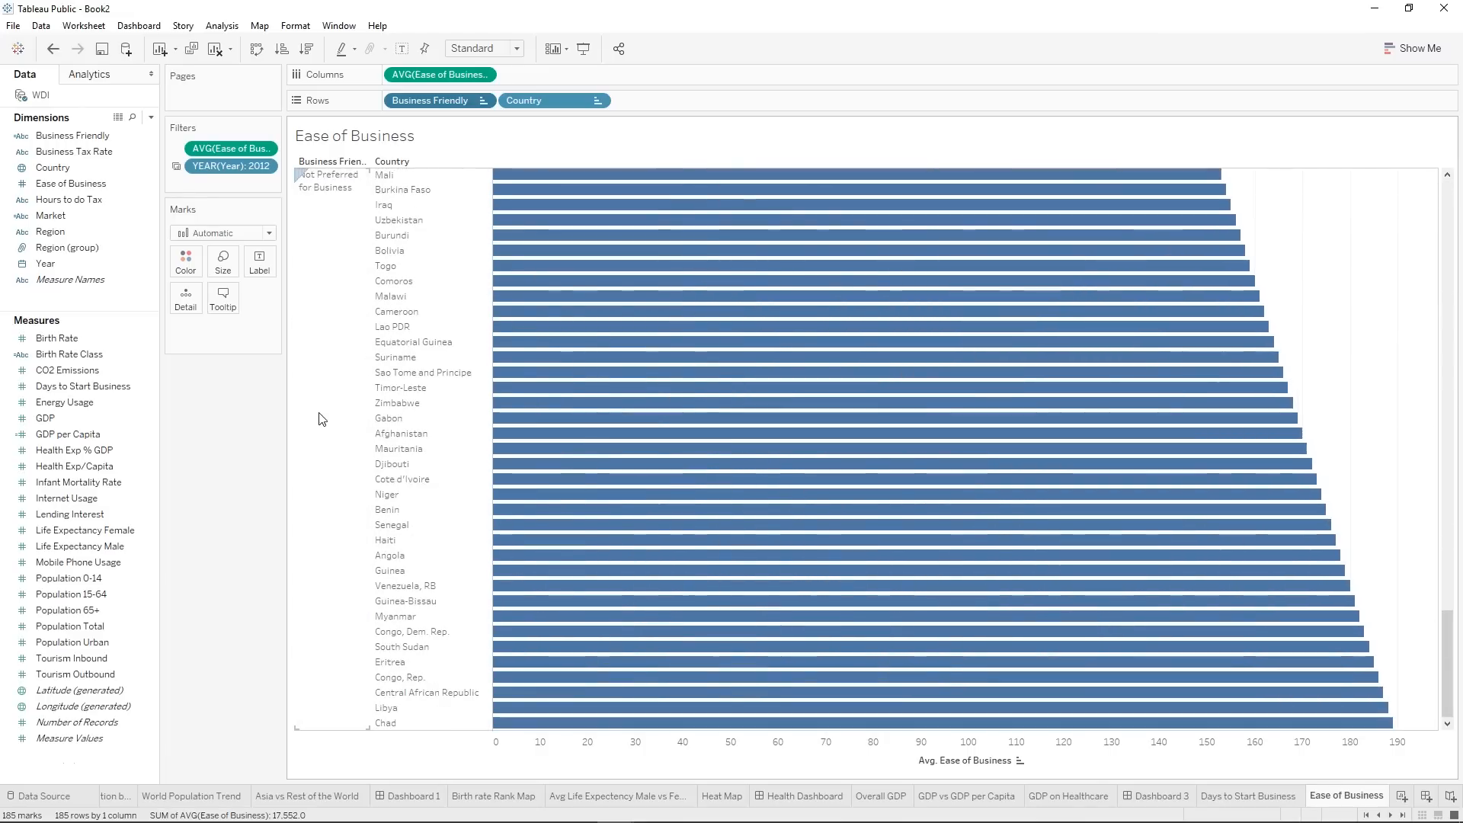
scroll(320, 418, up, 20)
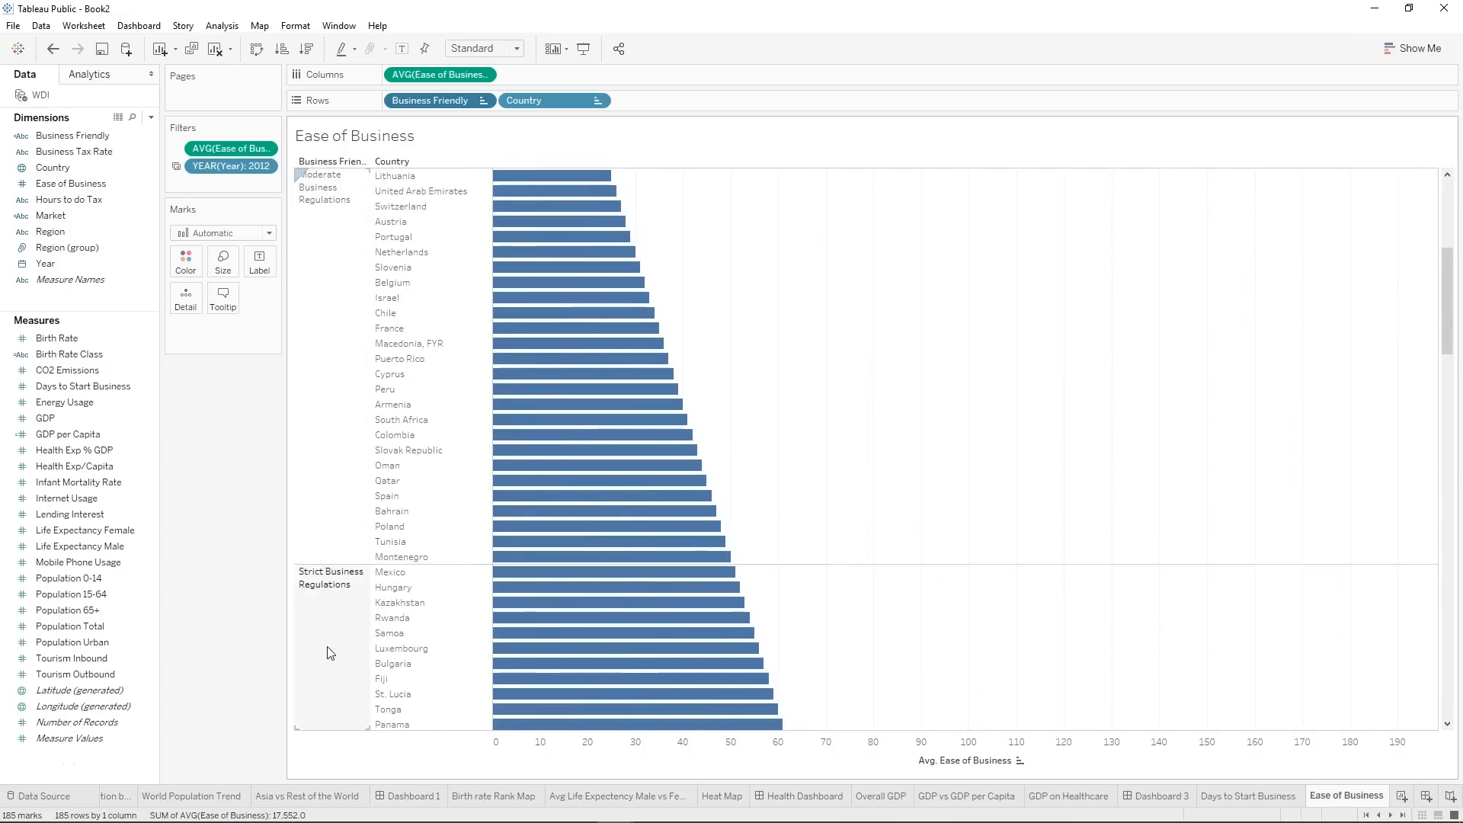
scroll(334, 632, down, 20)
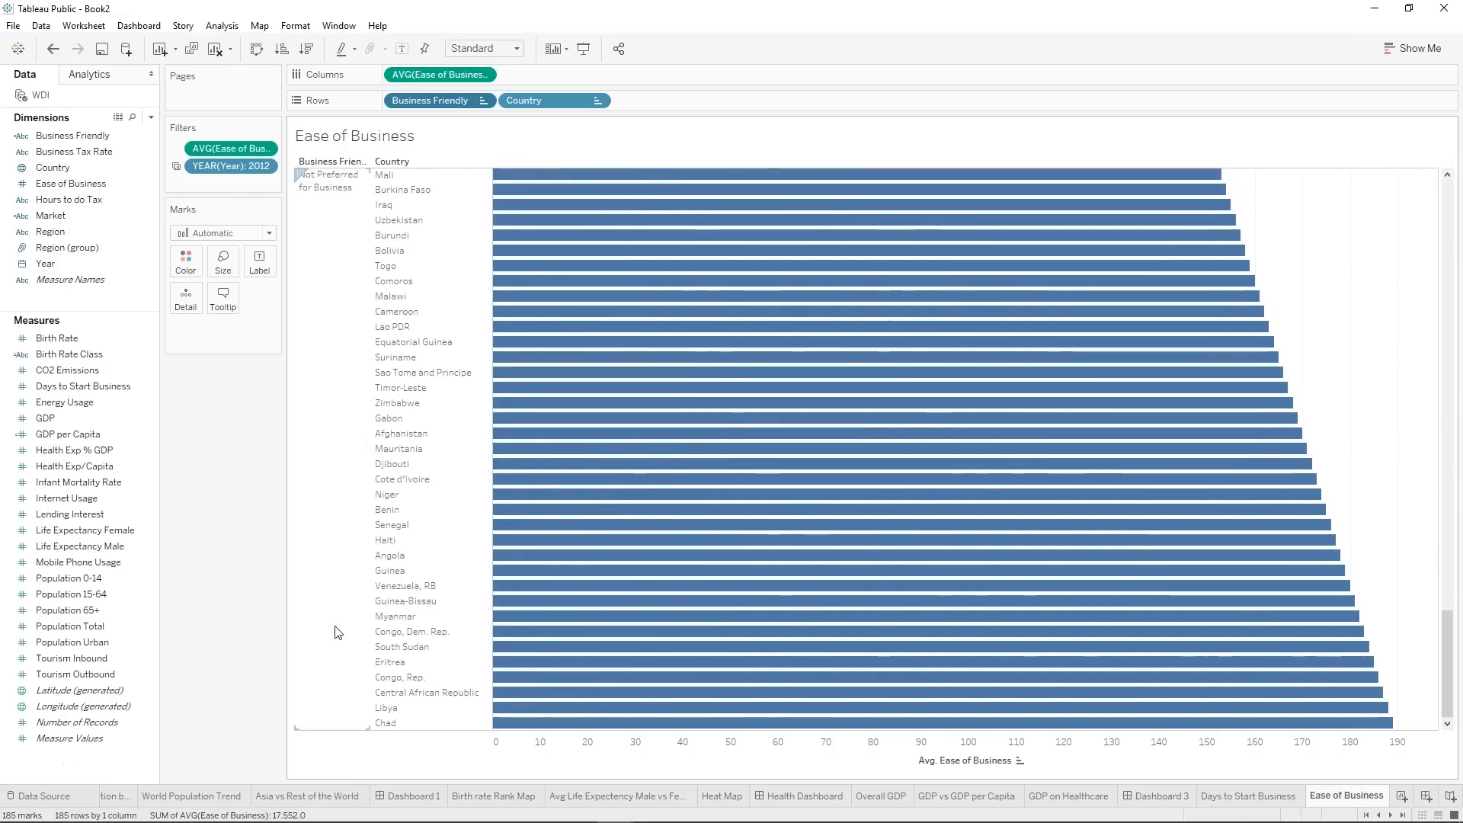
scroll(334, 631, up, 20)
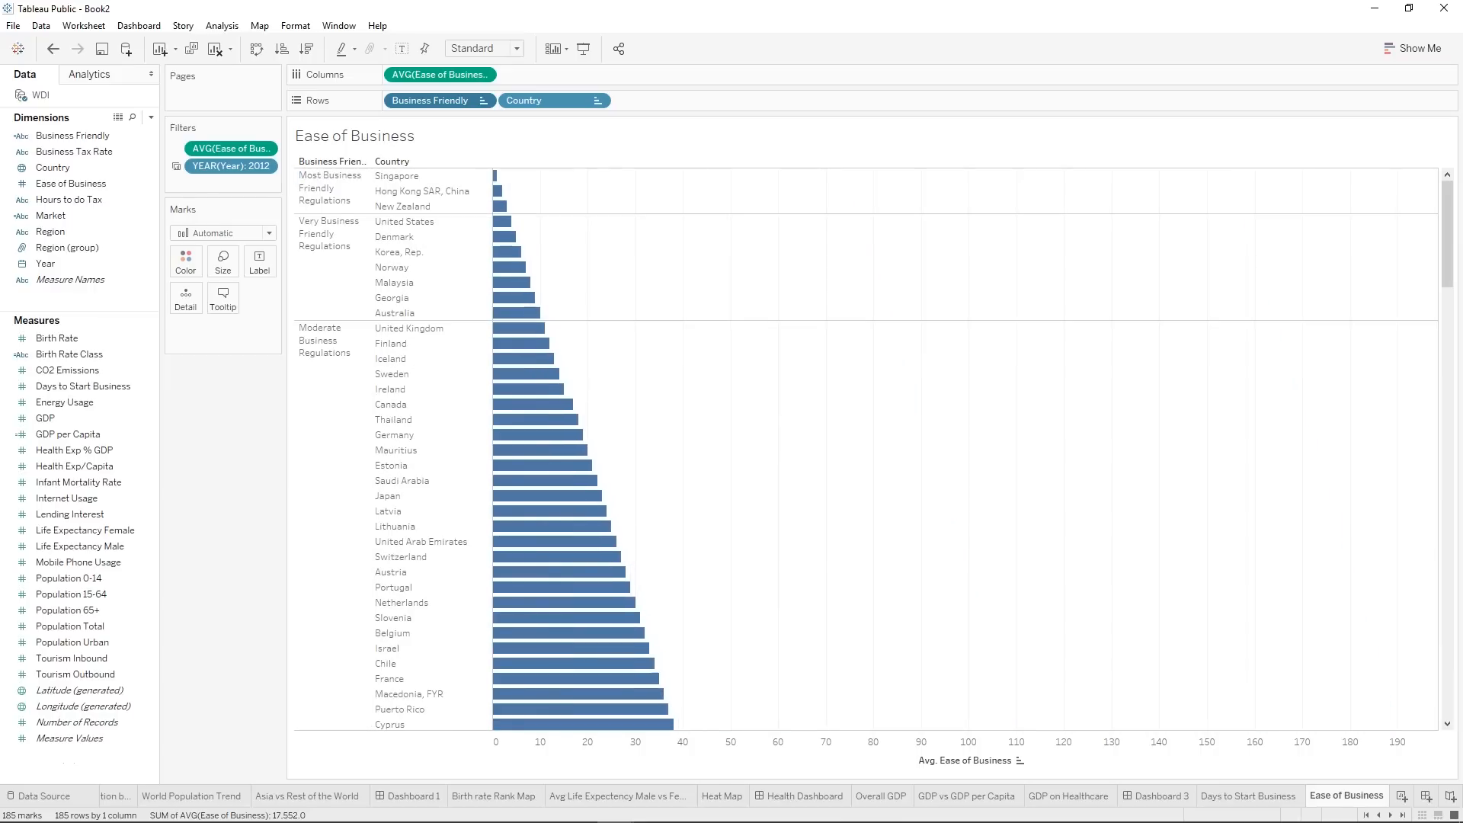
Color the bars by Region and label each one with Business Tax Rate.
drag(48, 232, 190, 276)
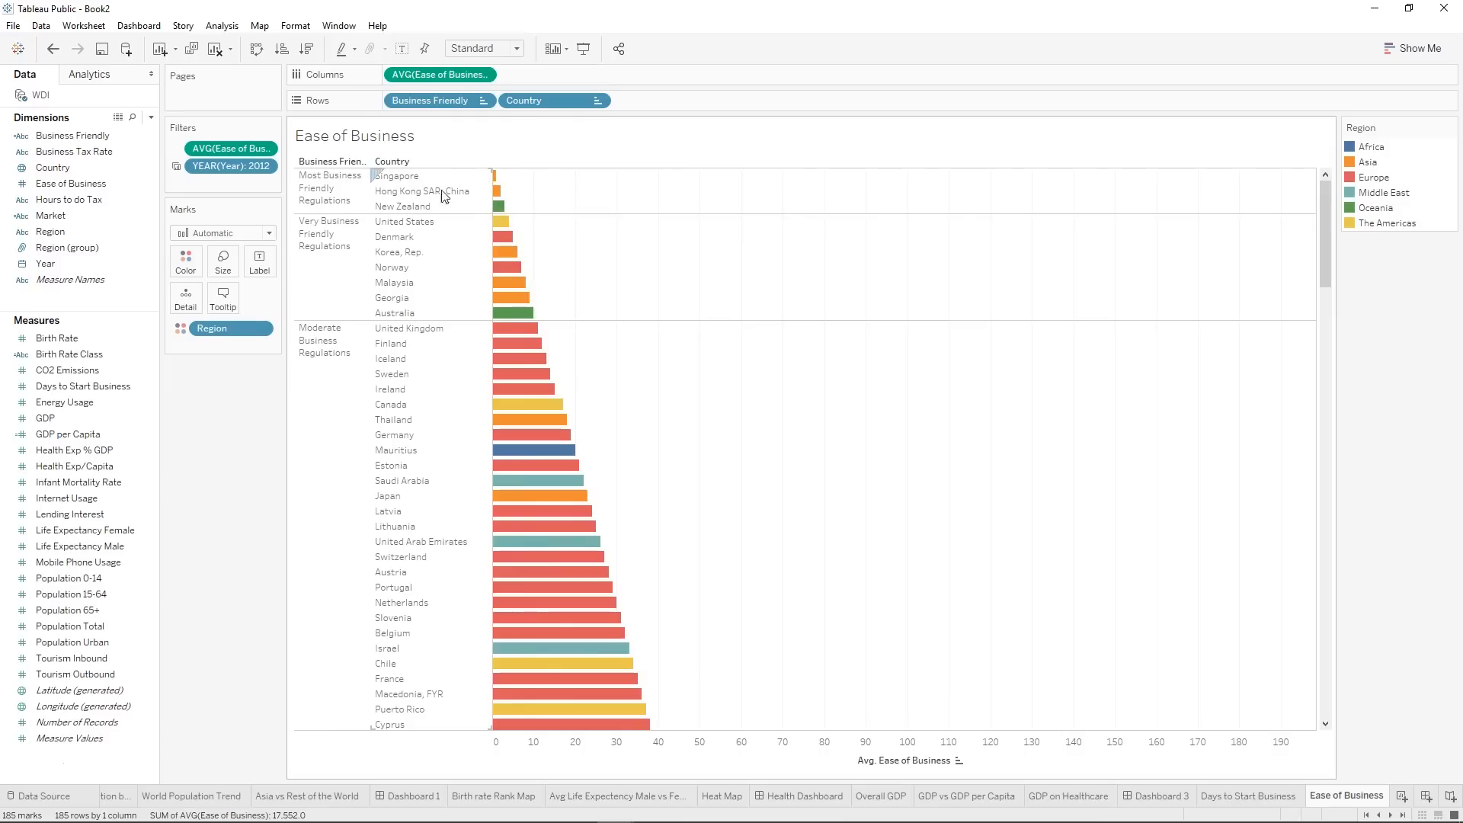
drag(75, 154, 254, 268)
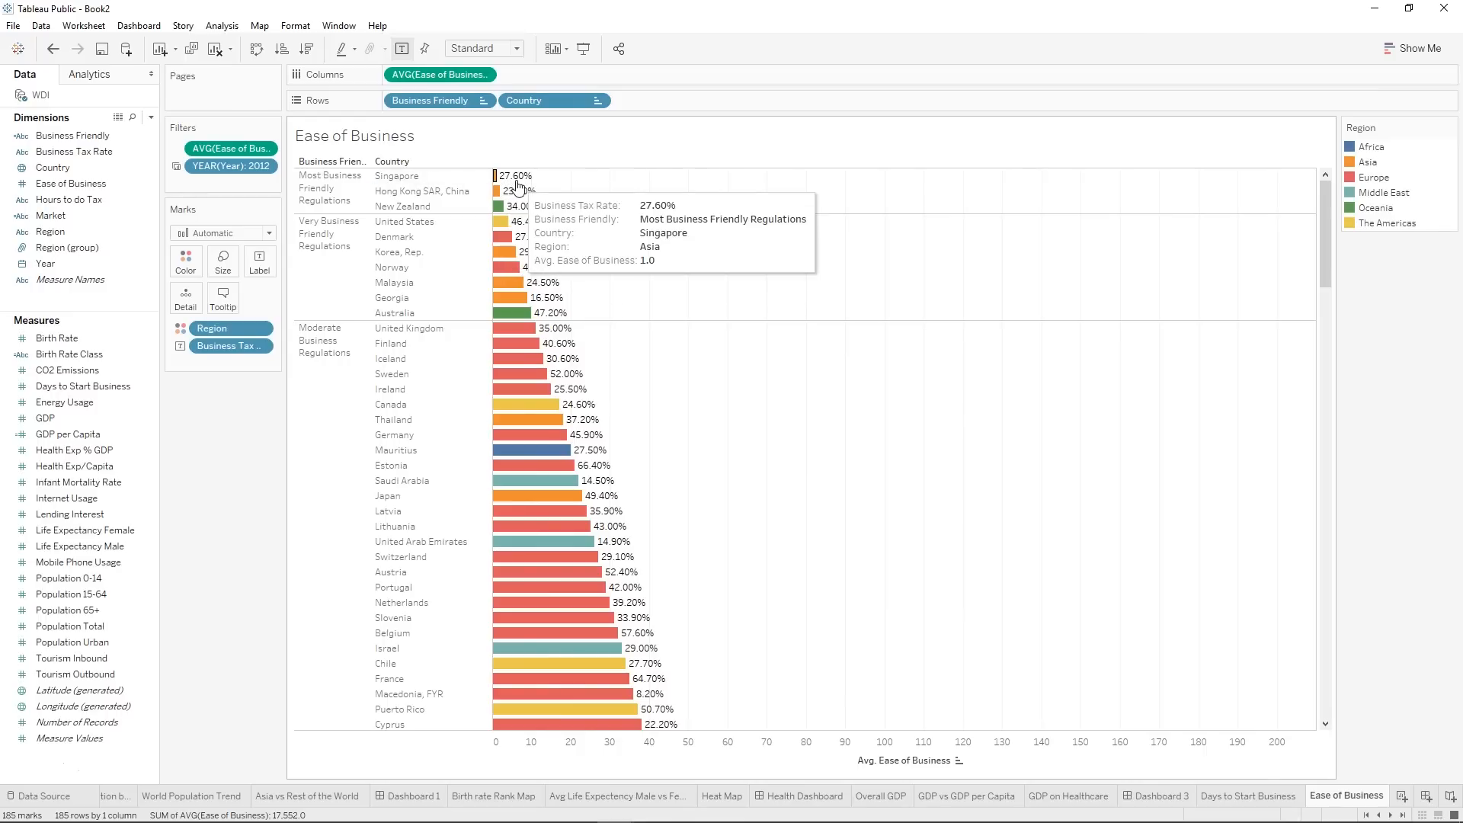
Examine the tax rate labels down to the Not Preferred for Business countries, inspecting the Timor-Leste and Comoros bars.
scroll(829, 409, down, 20)
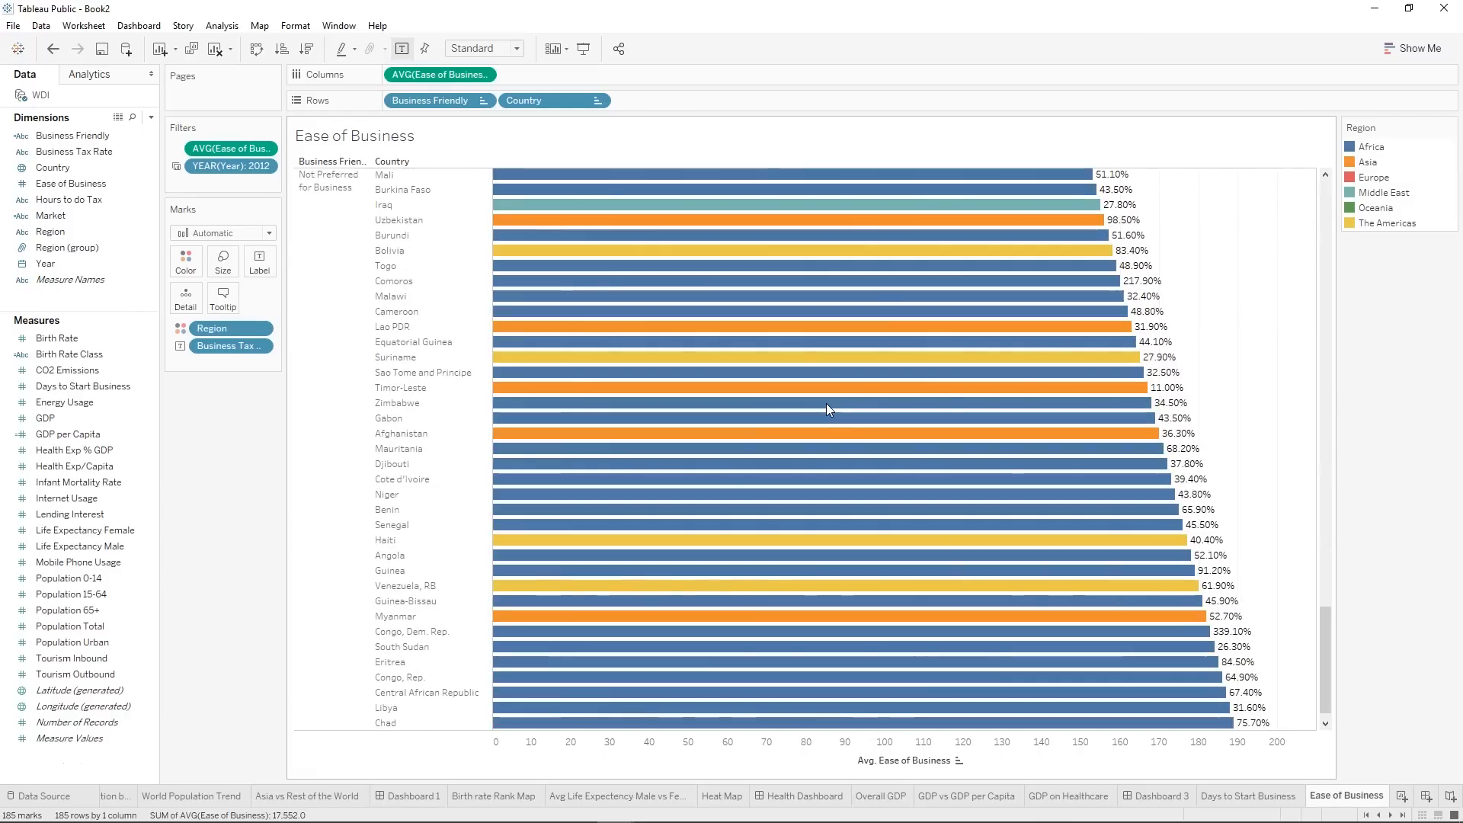
scroll(829, 409, up, 1)
click(1156, 422)
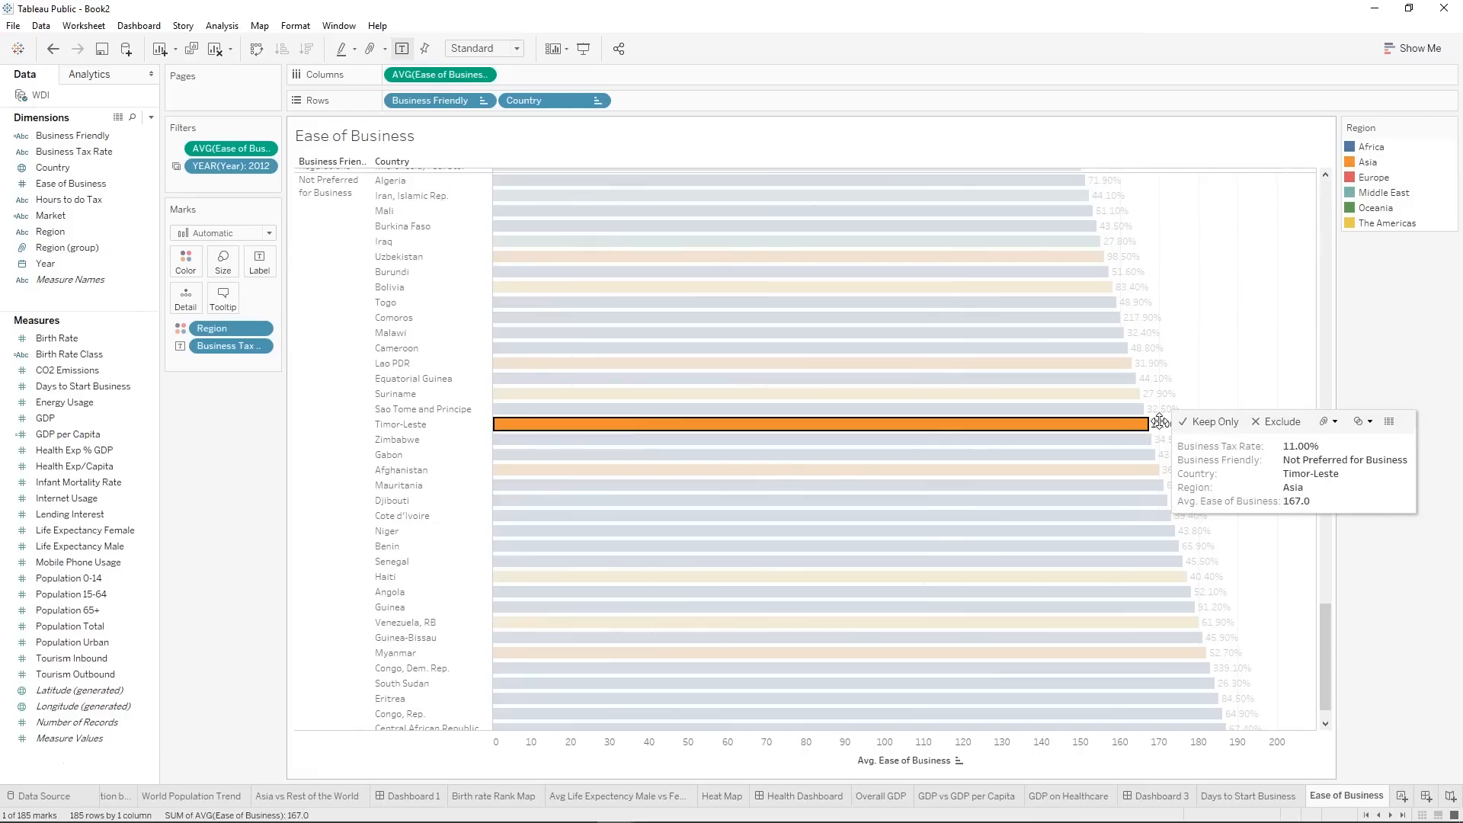
scroll(1059, 344, up, 1)
click(1059, 339)
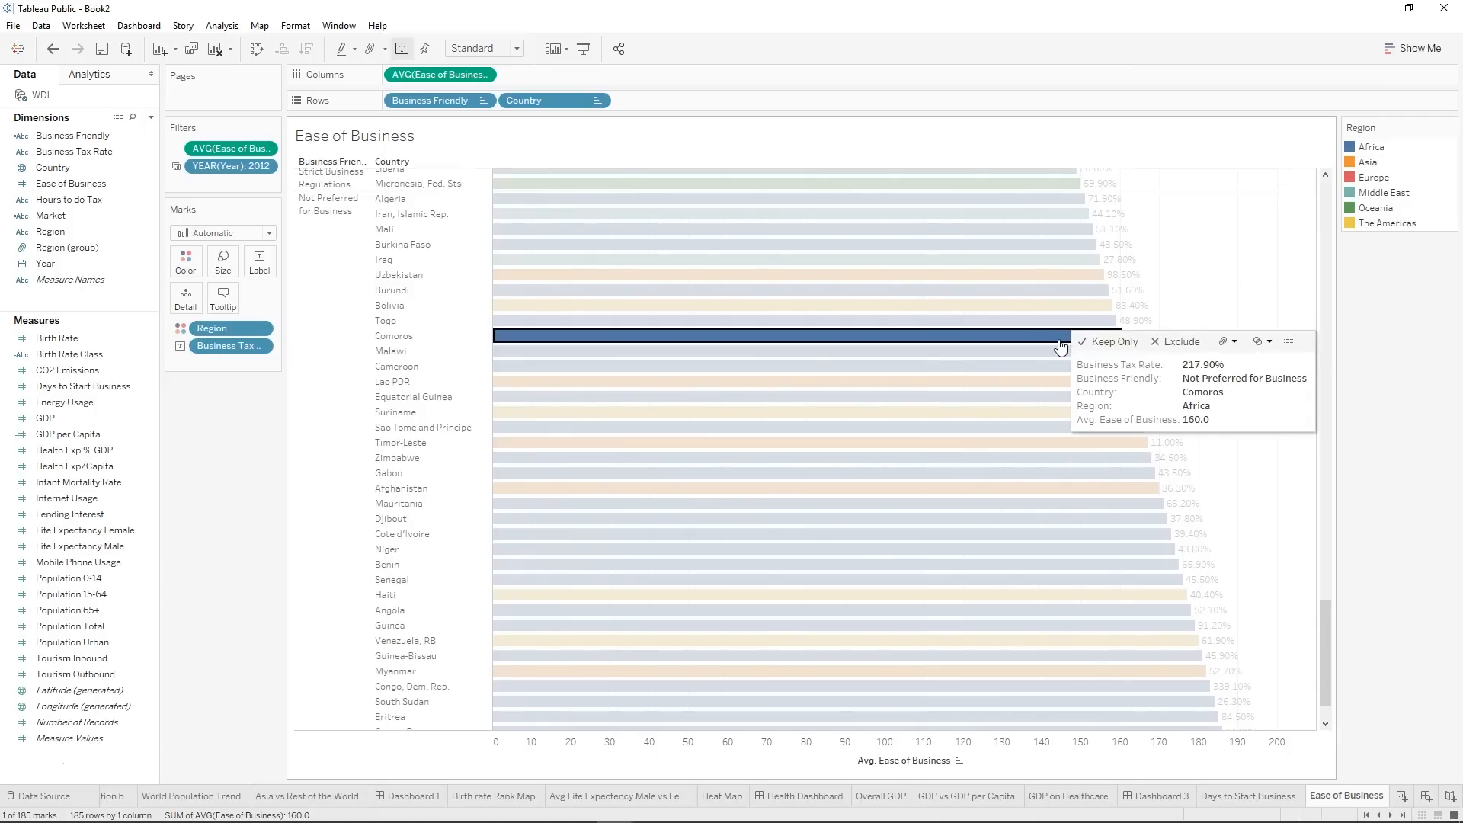
click(1196, 261)
scroll(1197, 265, up, 15)
scroll(1197, 265, up, 10)
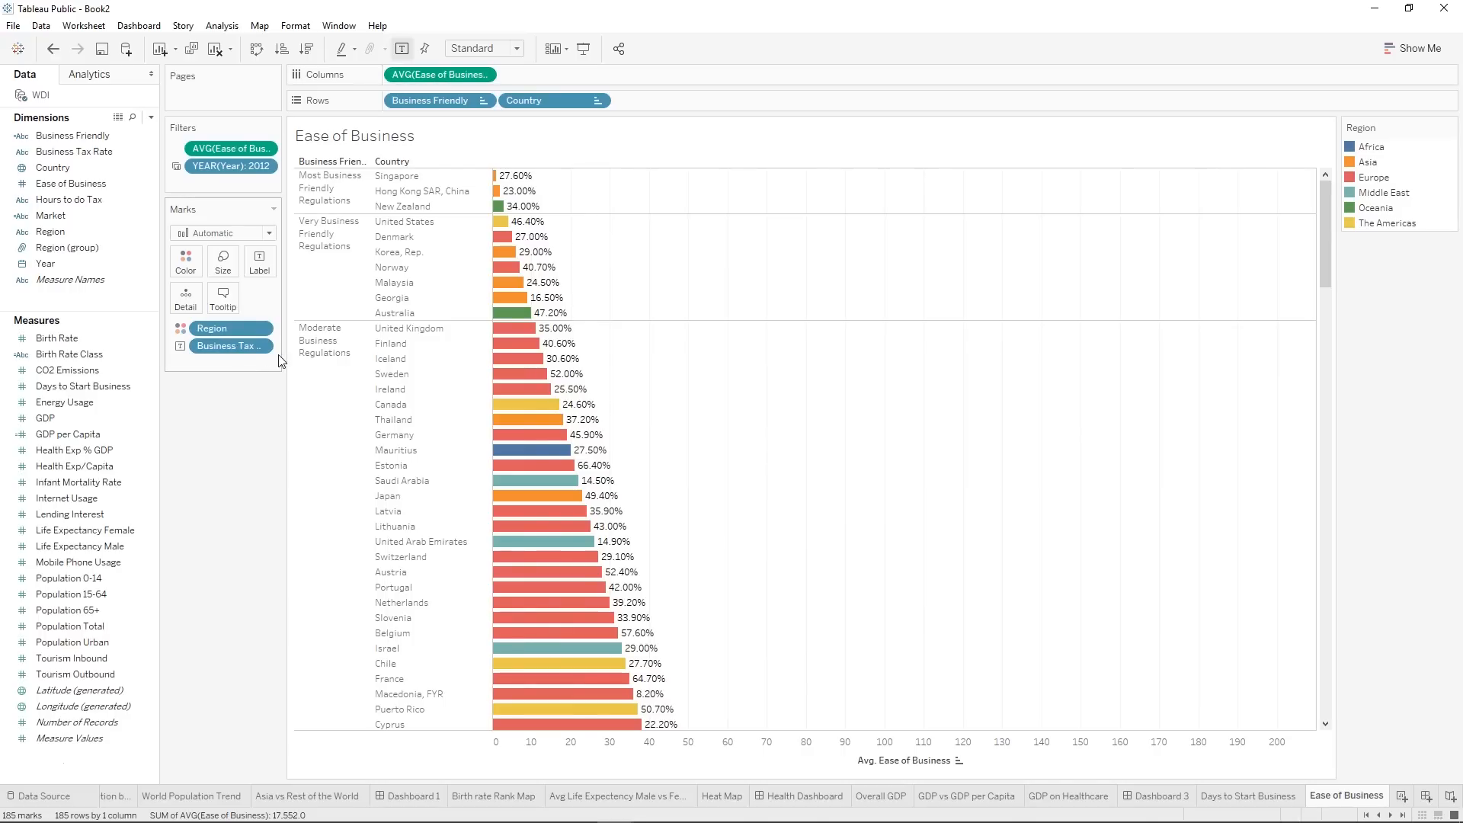
Widen the filters and marks area to fit the full field names, and look through the chart's tax rates.
drag(285, 358, 340, 358)
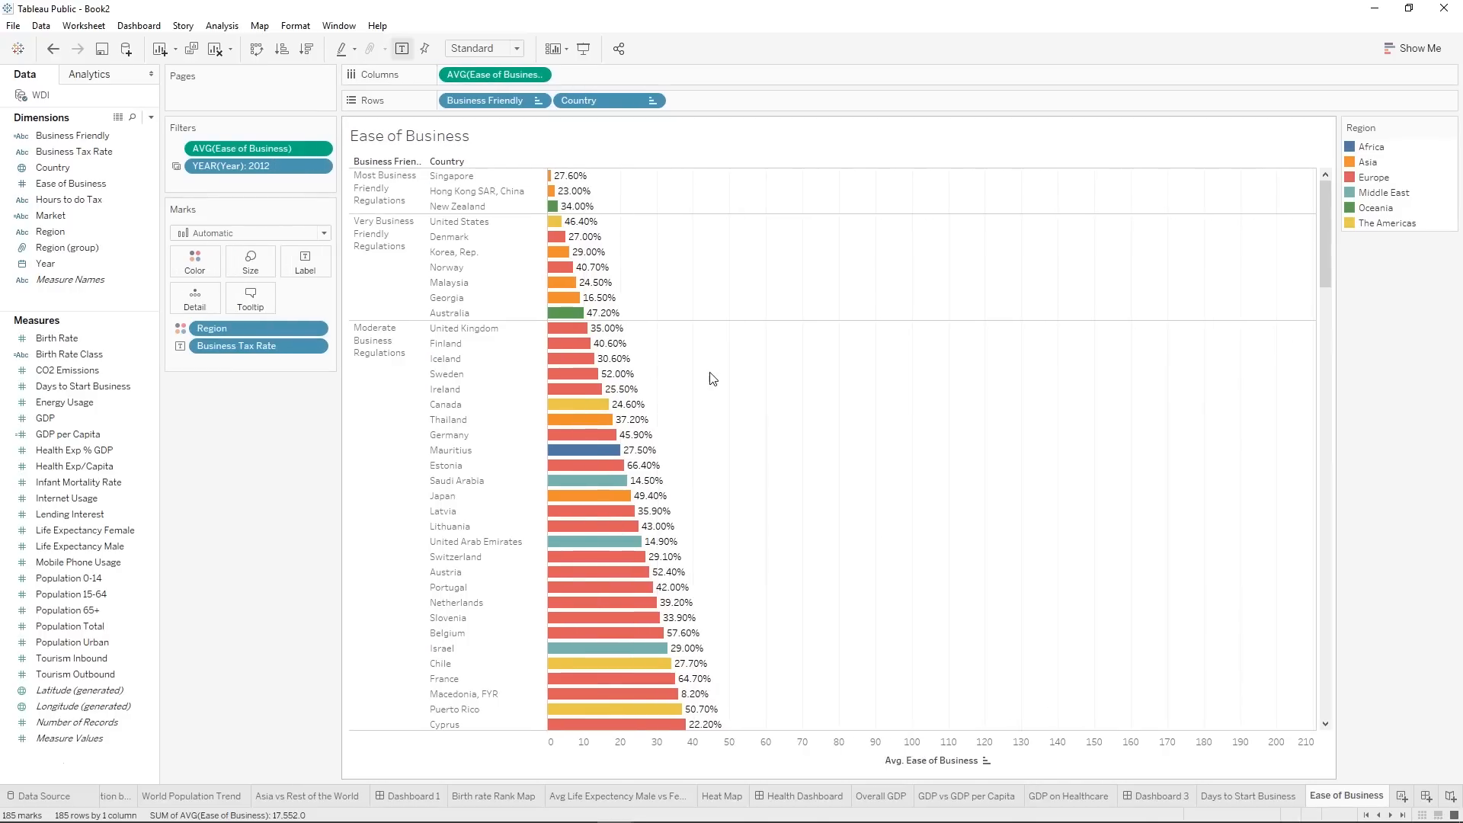
scroll(712, 379, down, 5)
scroll(813, 428, down, 8)
scroll(811, 425, down, 10)
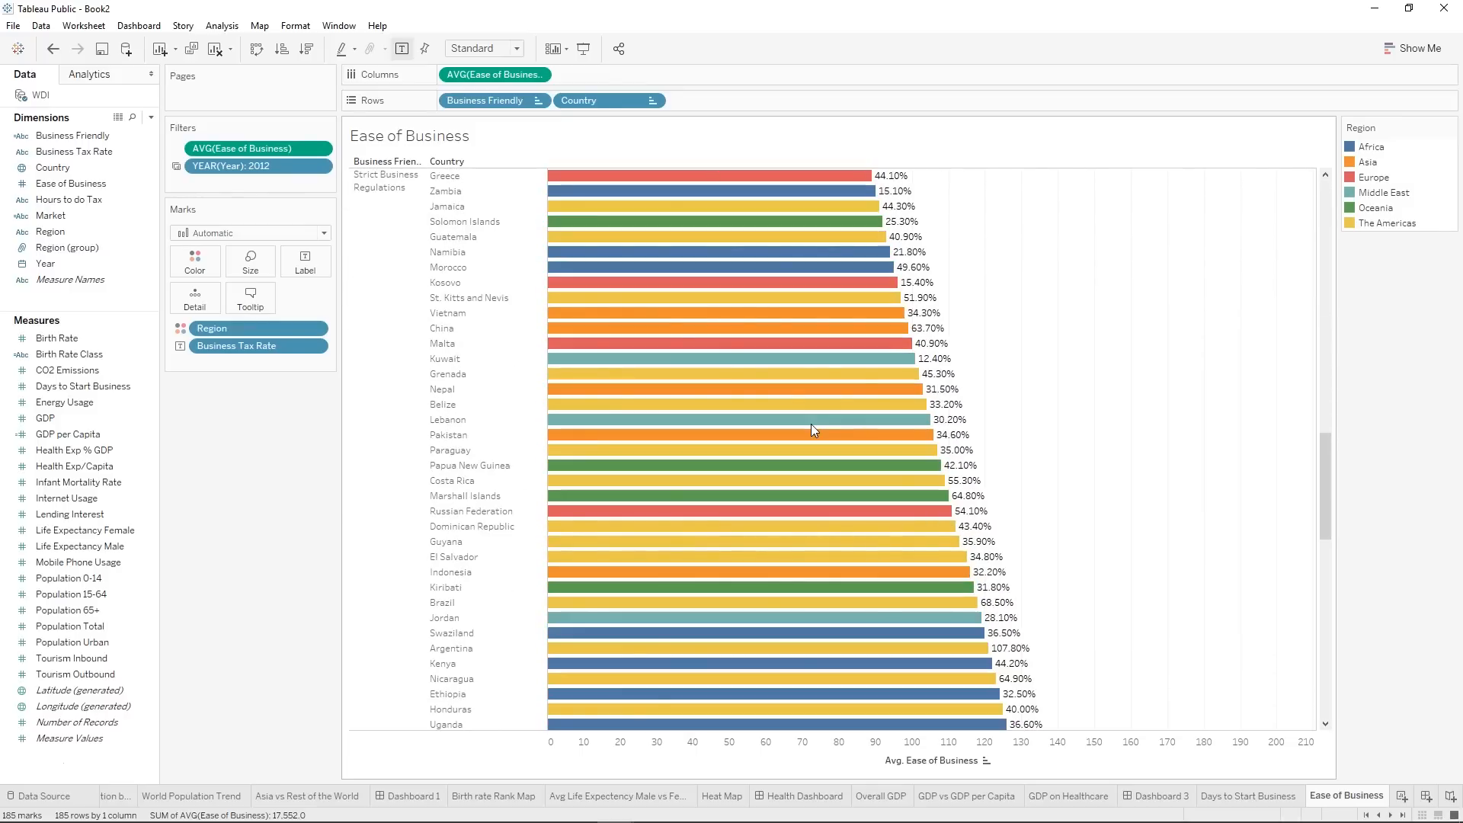
drag(1319, 502, 1253, 159)
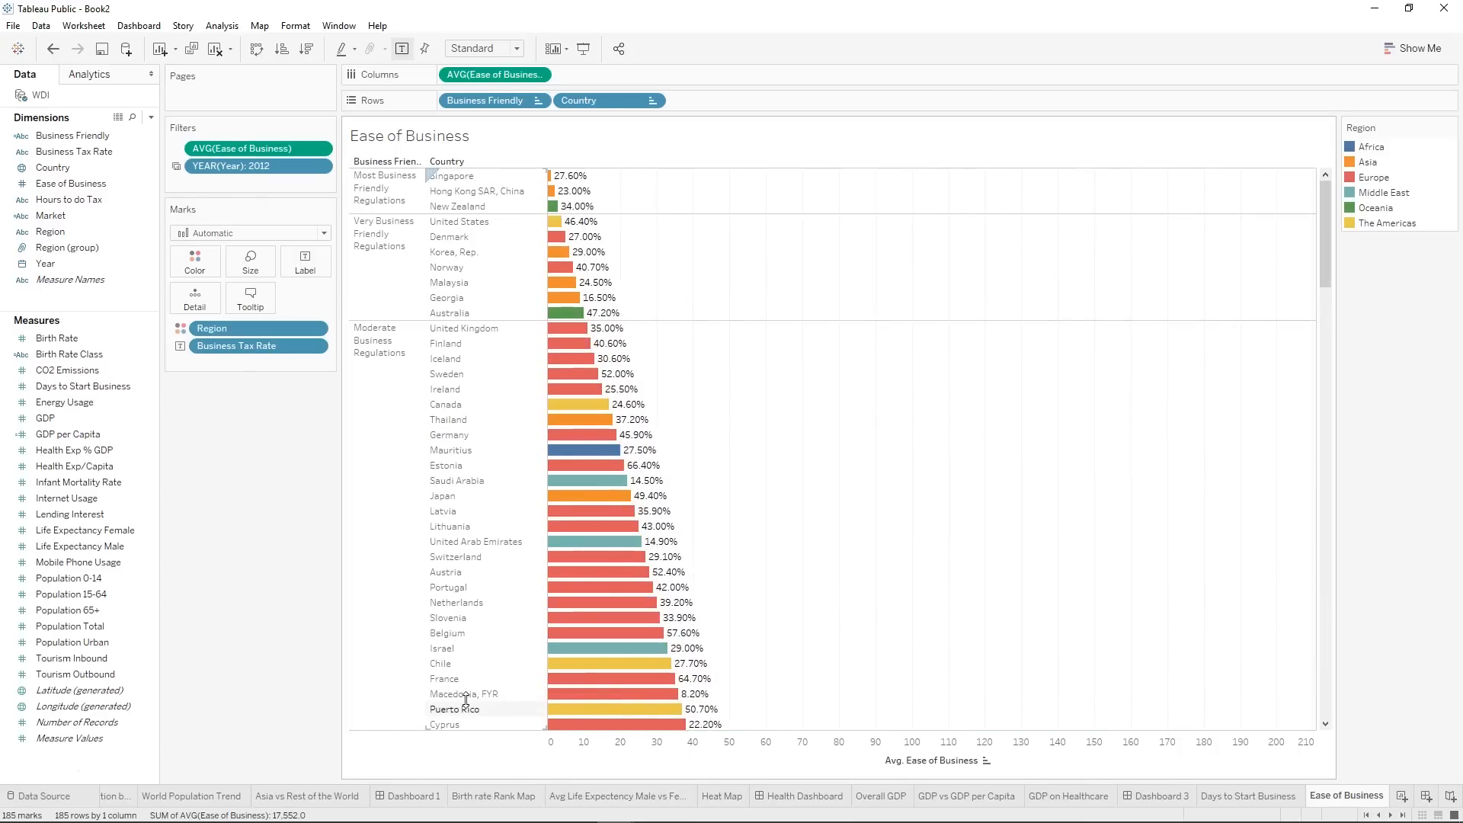
Highlight Saudi Arabia, United Arab Emirates and Macedonia, FYR in turn to compare their business tax rates, and clear the highlight.
click(496, 484)
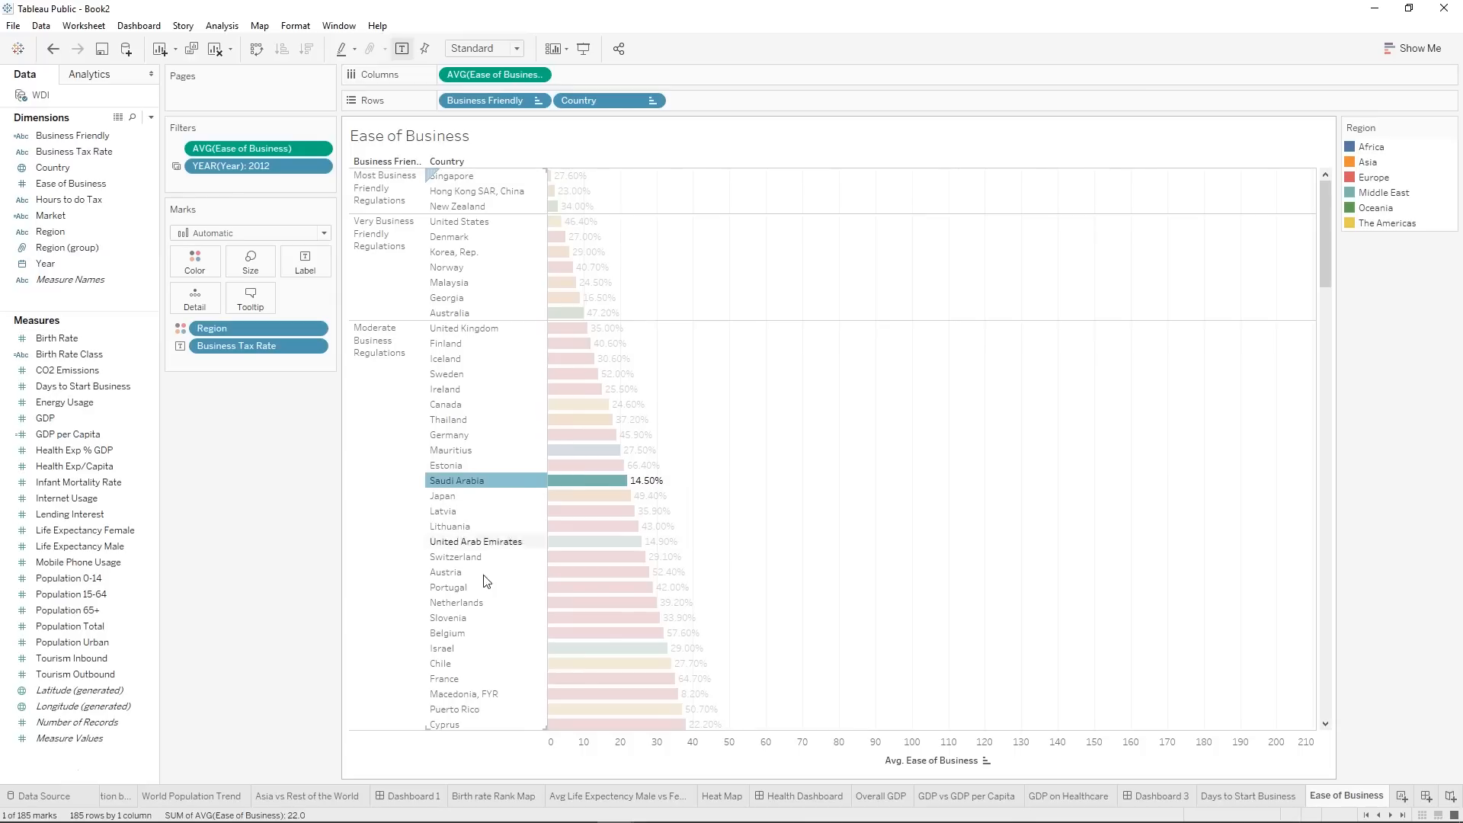
click(493, 544)
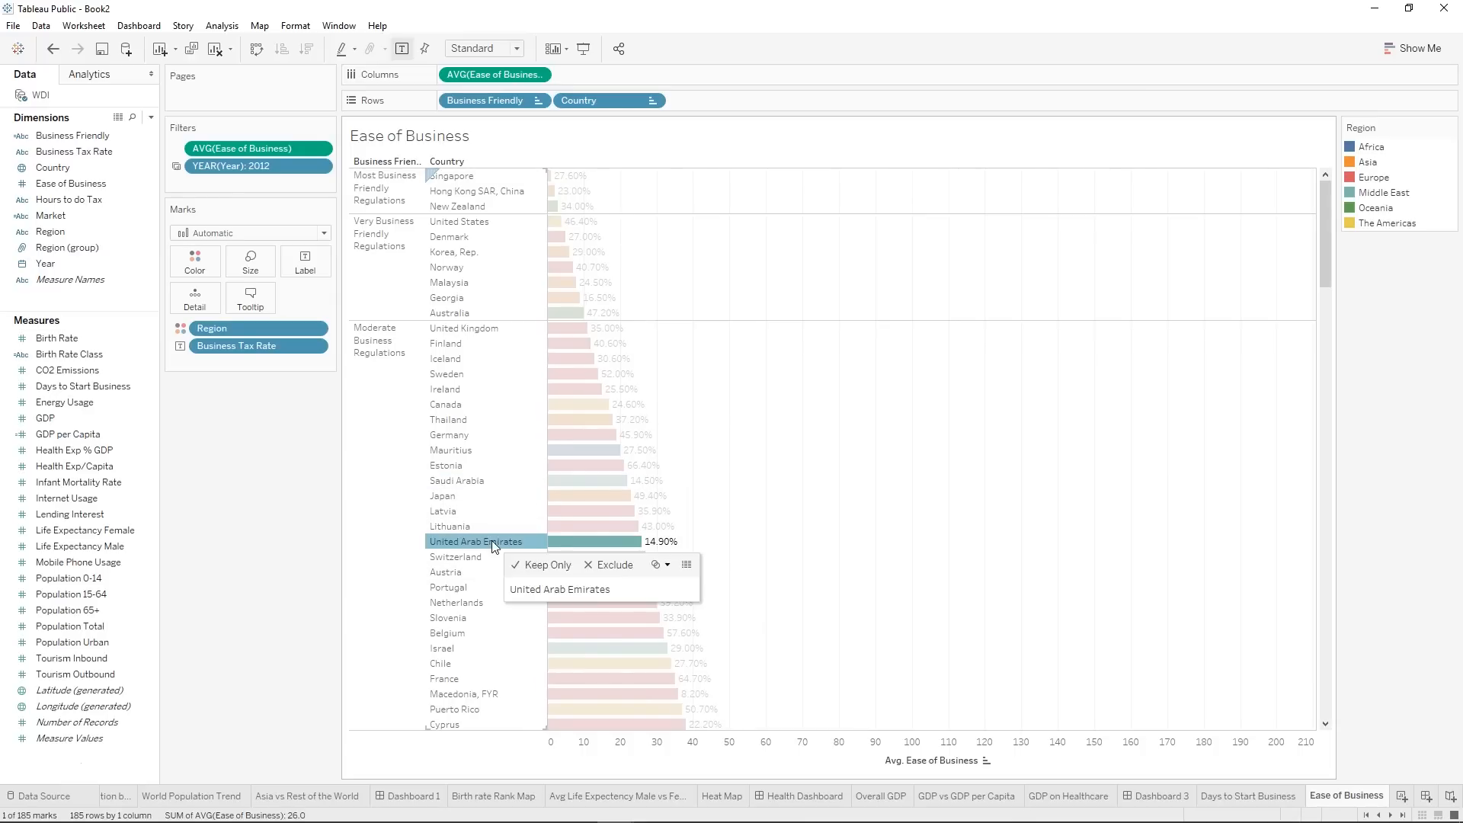
click(480, 695)
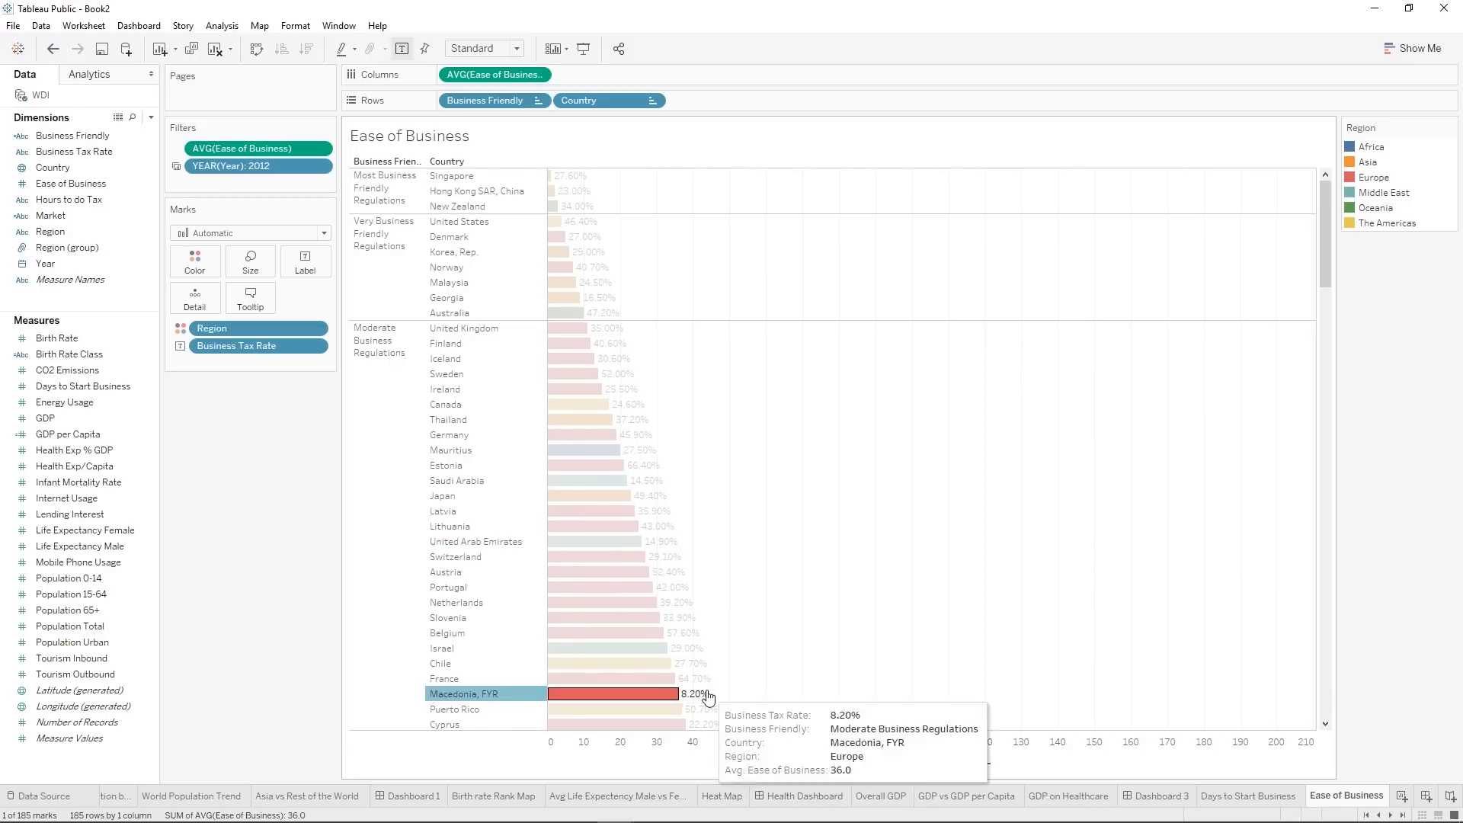
mouse_move(665, 699)
click(679, 222)
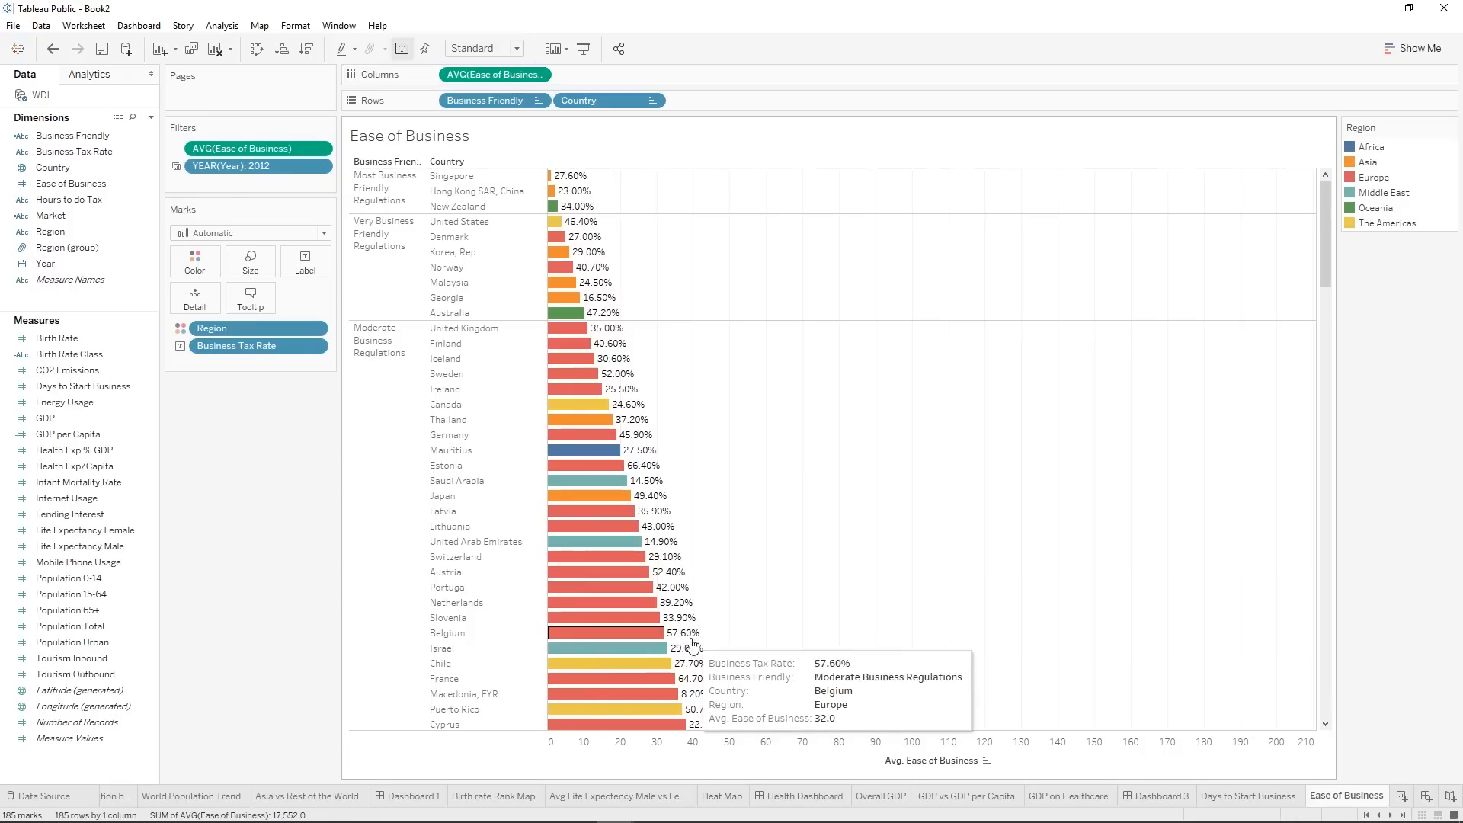
mouse_move(701, 702)
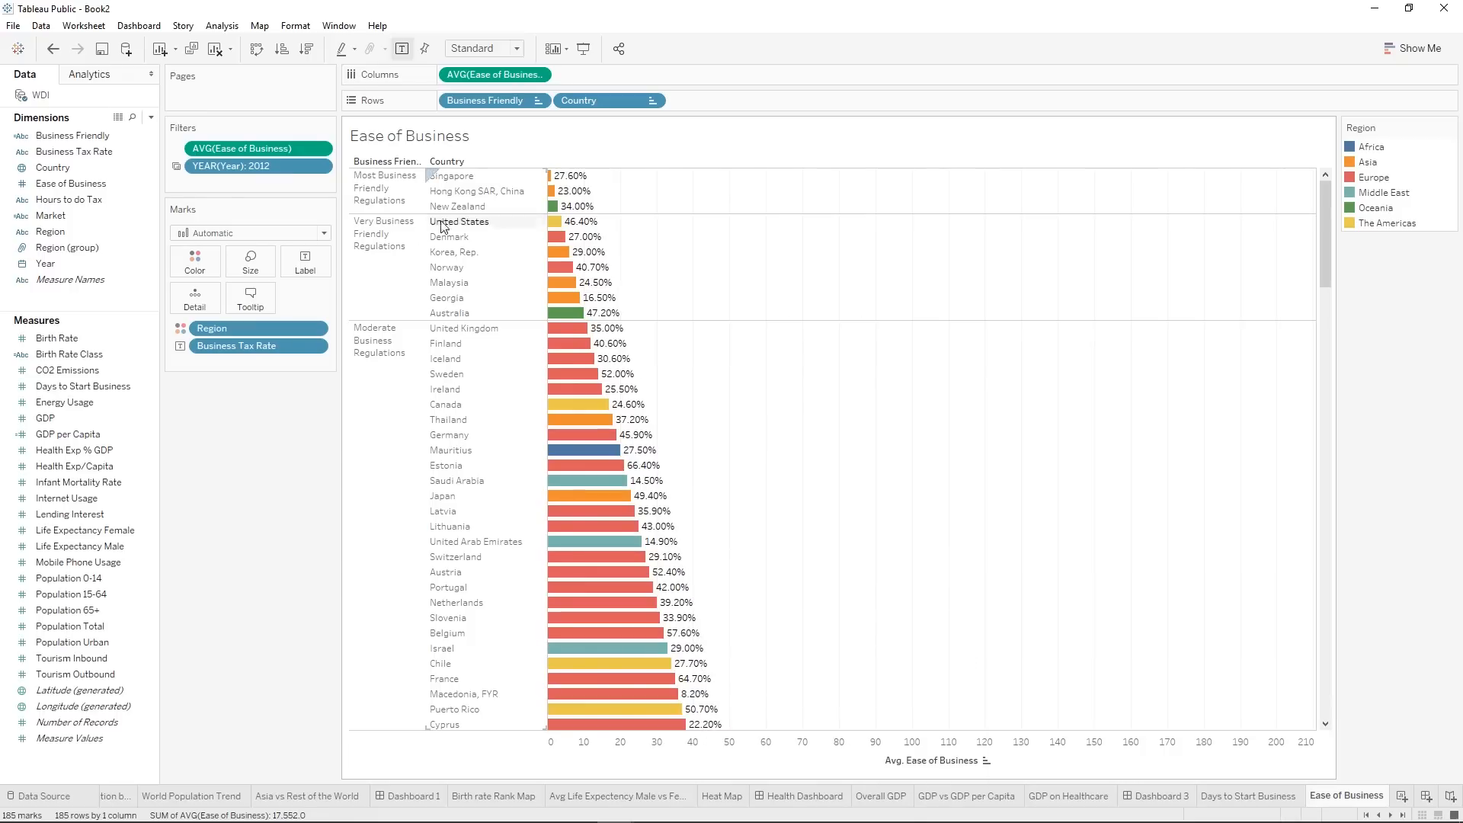
right_click(266, 352)
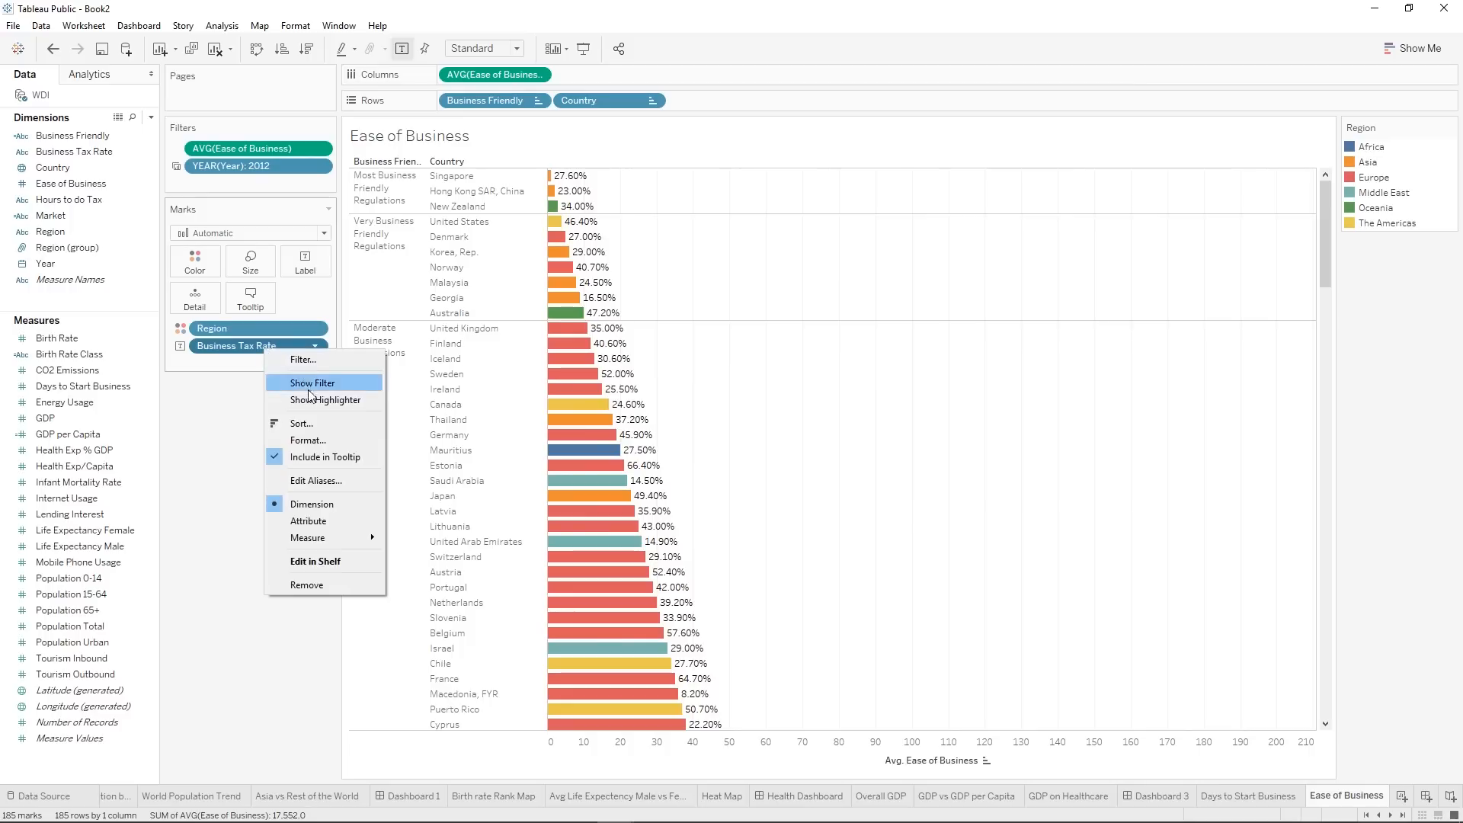
click(319, 439)
click(131, 100)
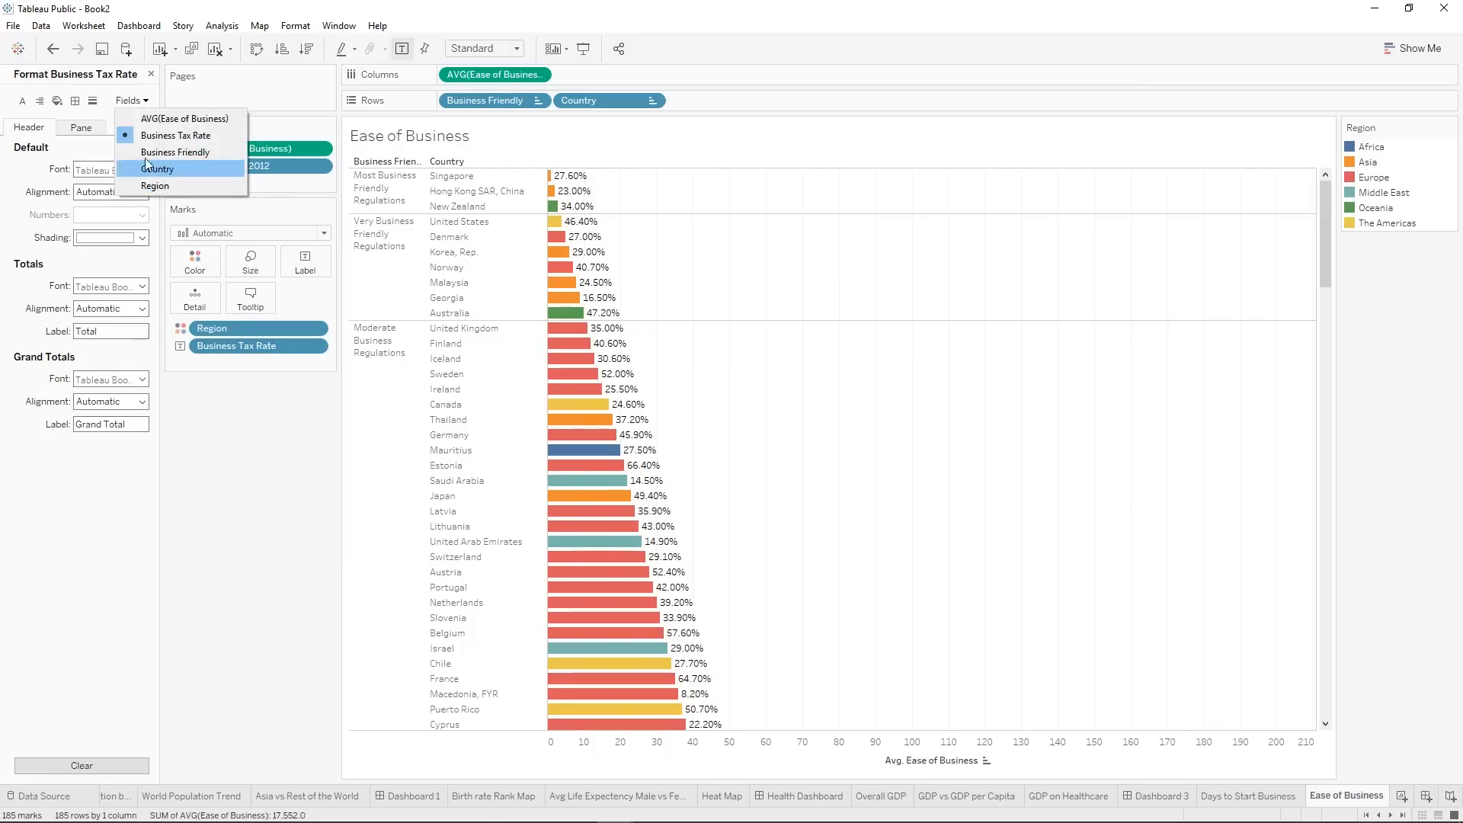
click(38, 196)
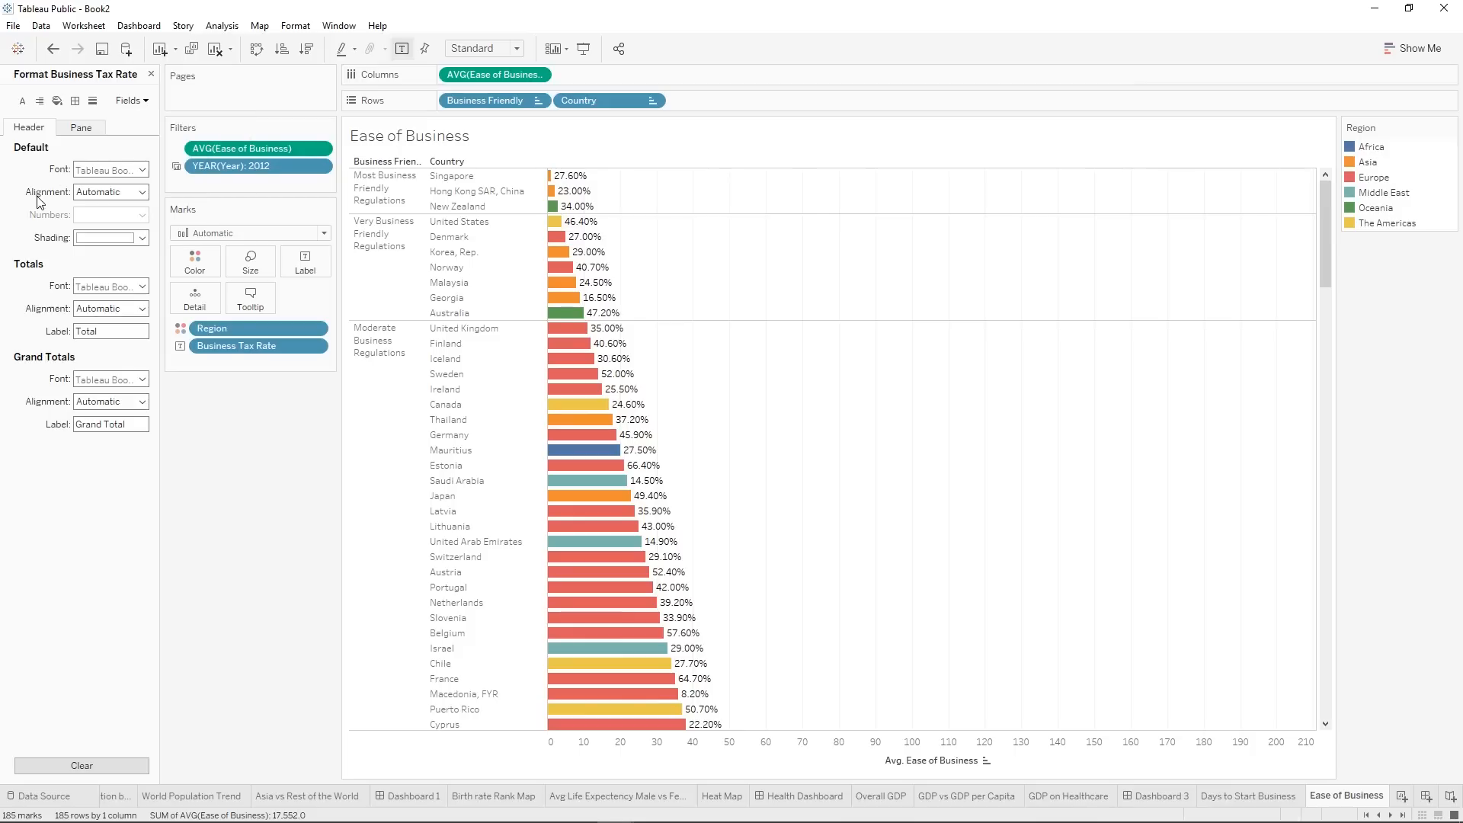
click(131, 100)
click(149, 136)
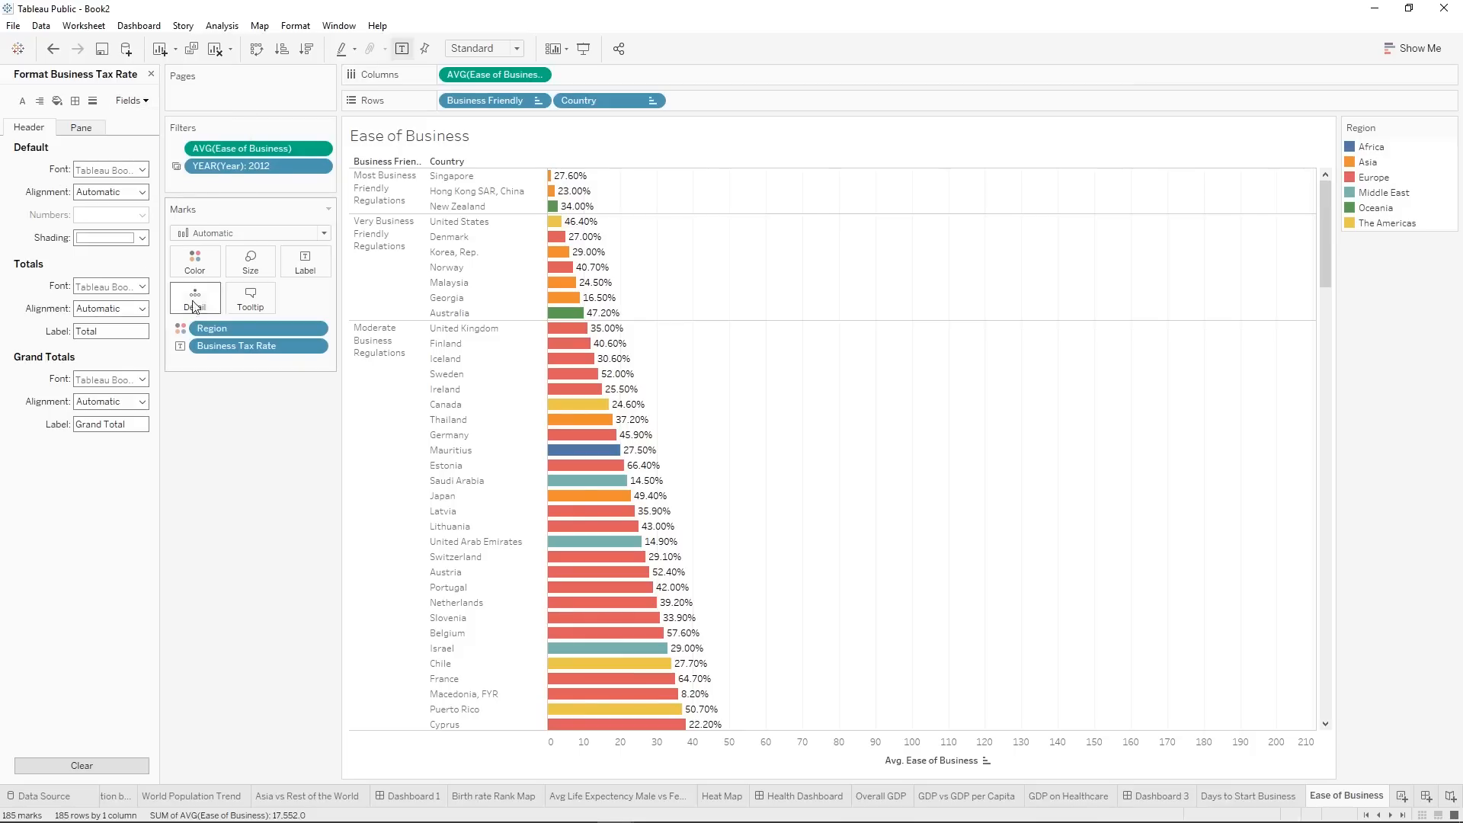
click(151, 73)
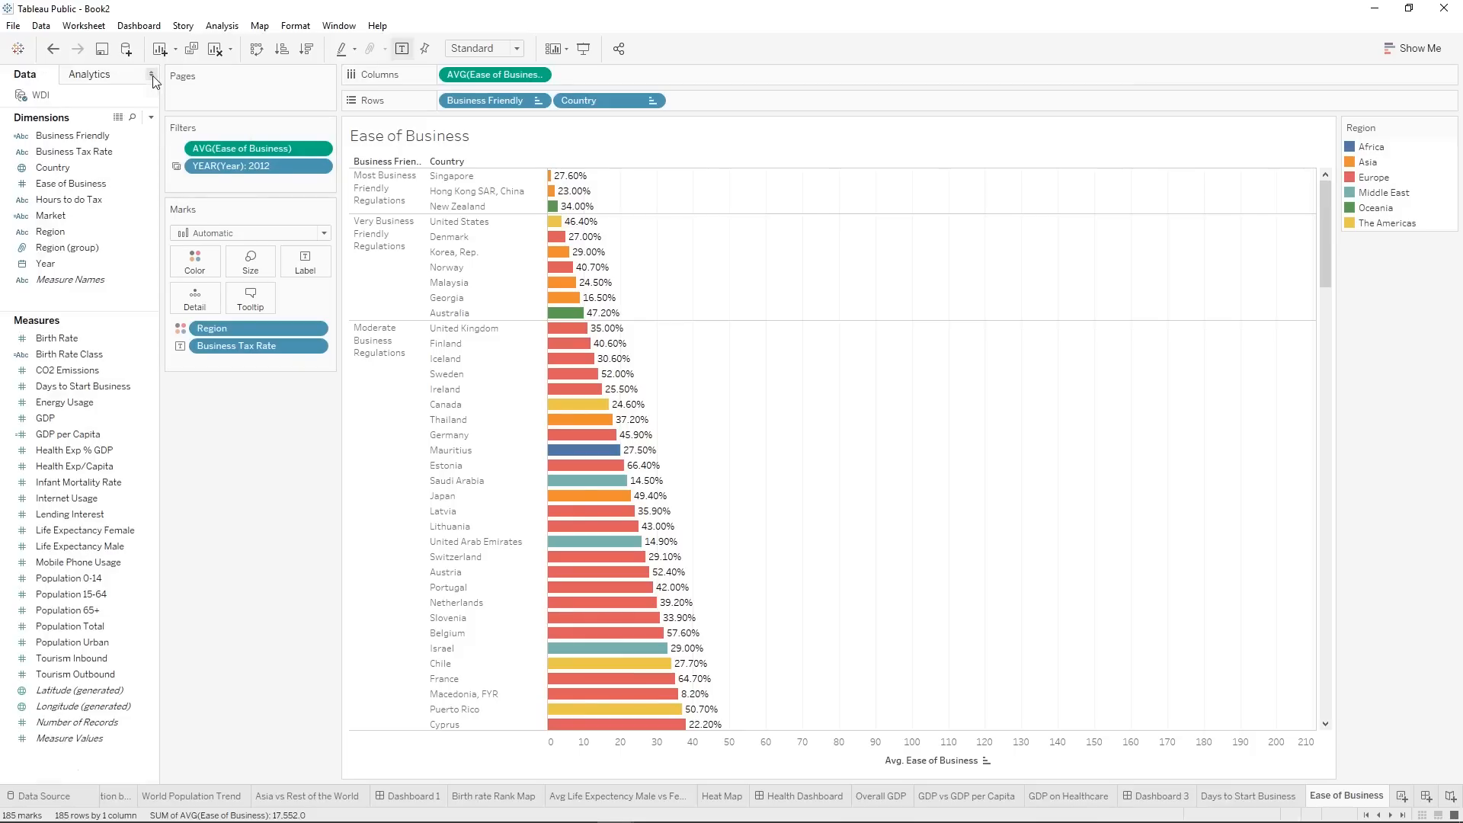
Change the data type of the Business Tax Rate dimension to Number (decimal).
right_click(54, 155)
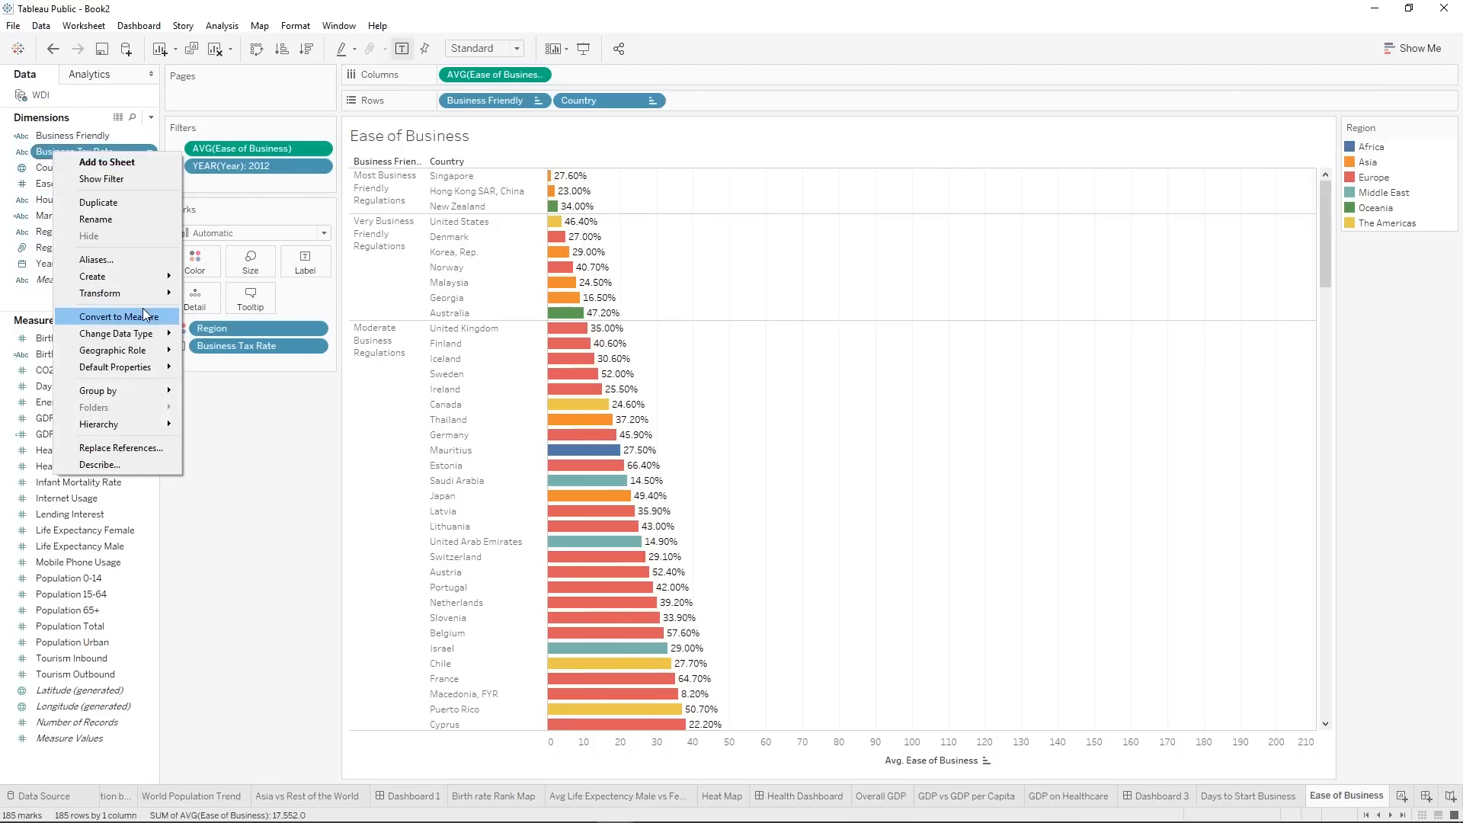
mouse_move(161, 334)
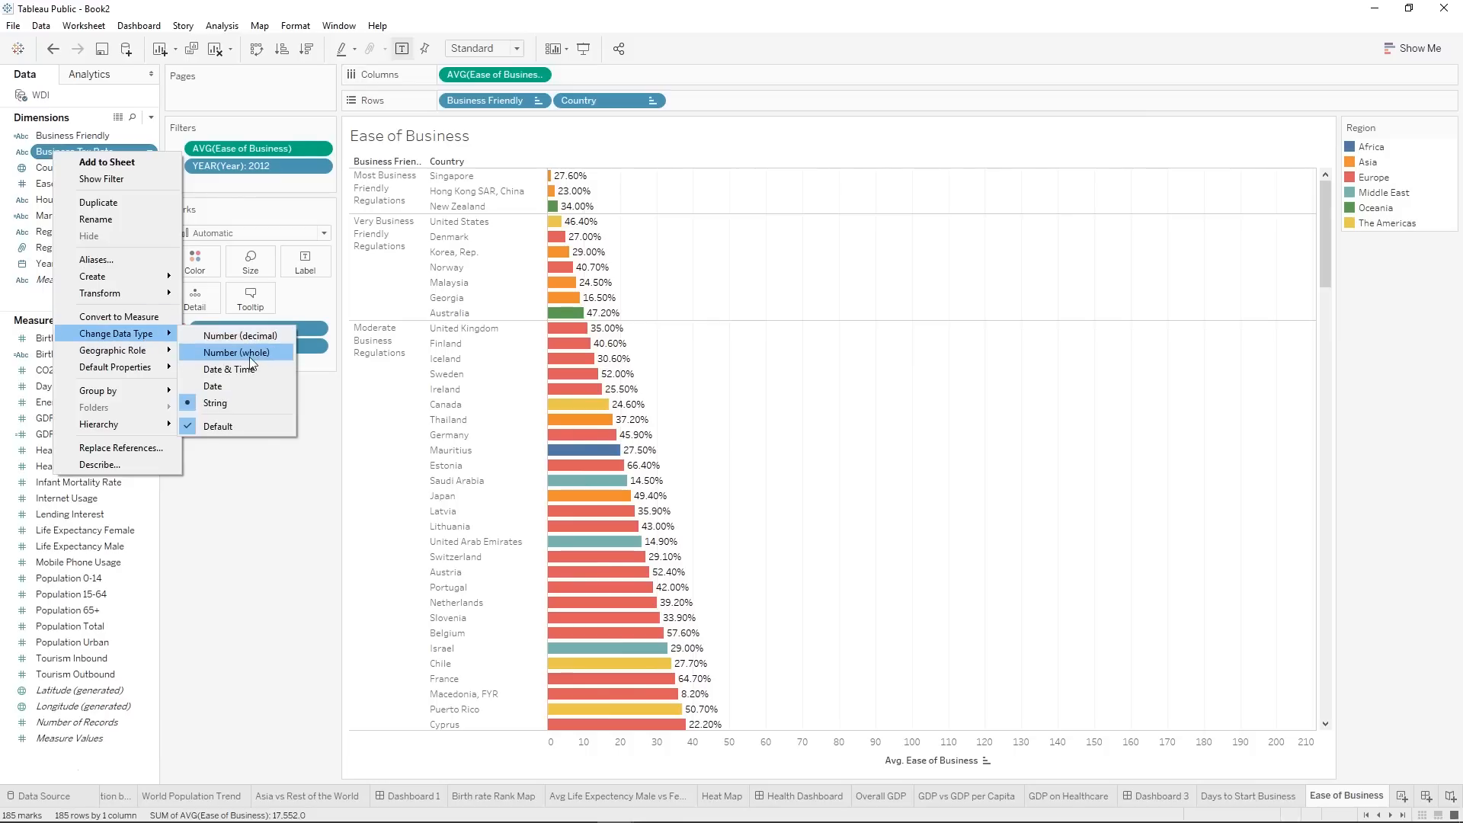
click(241, 335)
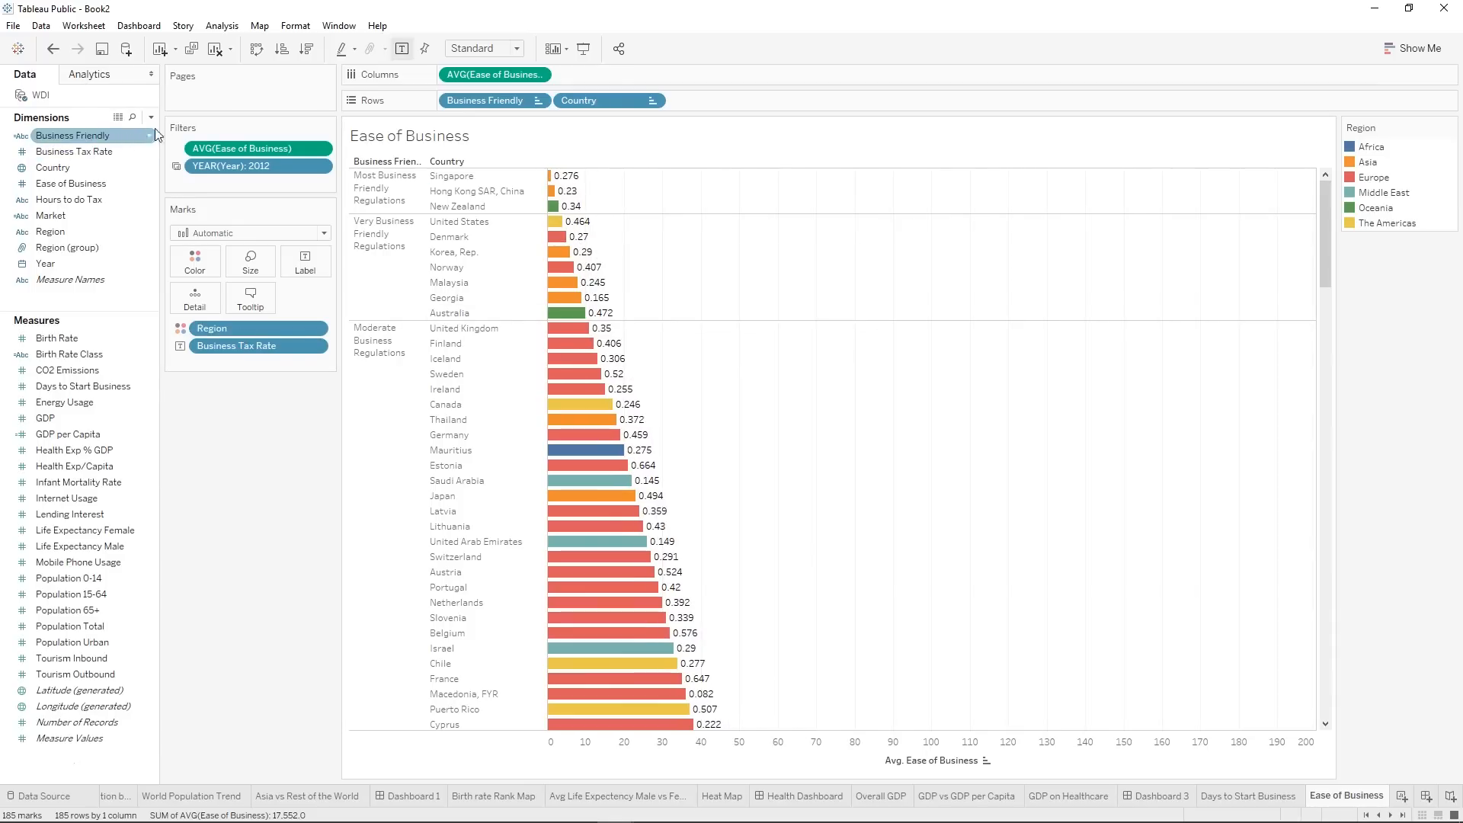
Format the Business Tax Rate labels as percentages with 1 decimal place and close the formatting options.
right_click(255, 346)
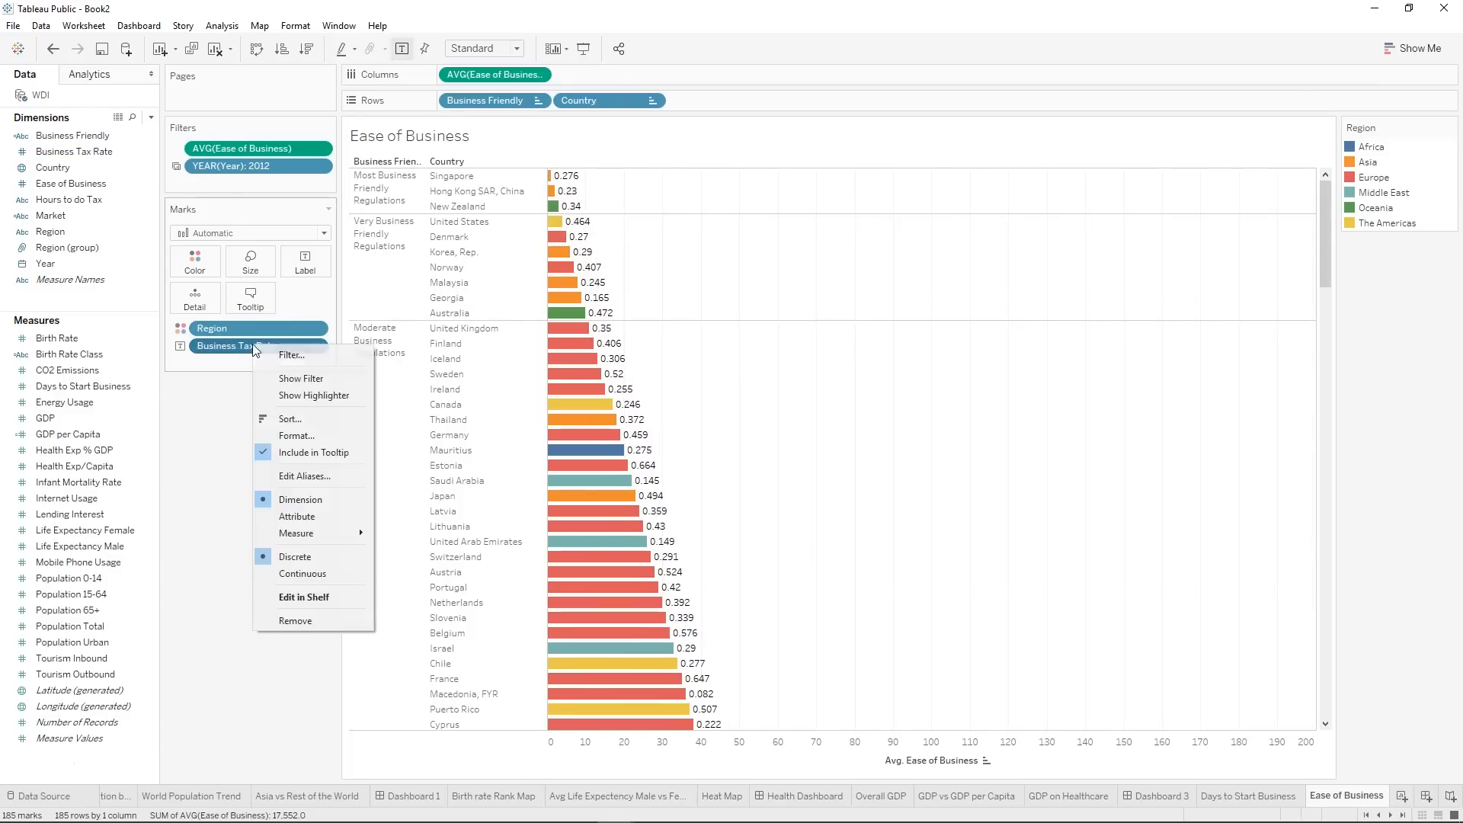
click(303, 435)
click(115, 237)
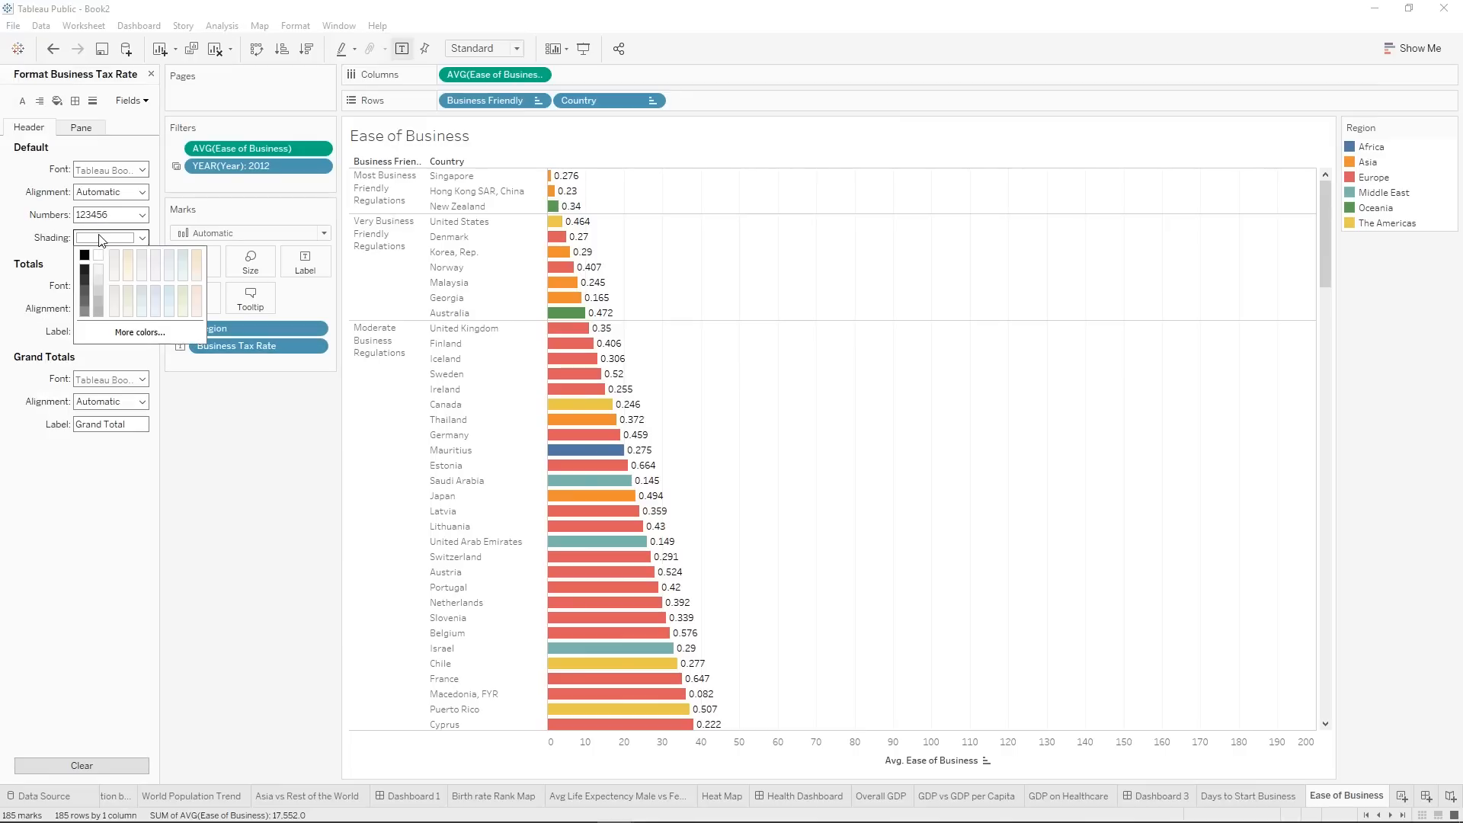
click(114, 214)
click(121, 308)
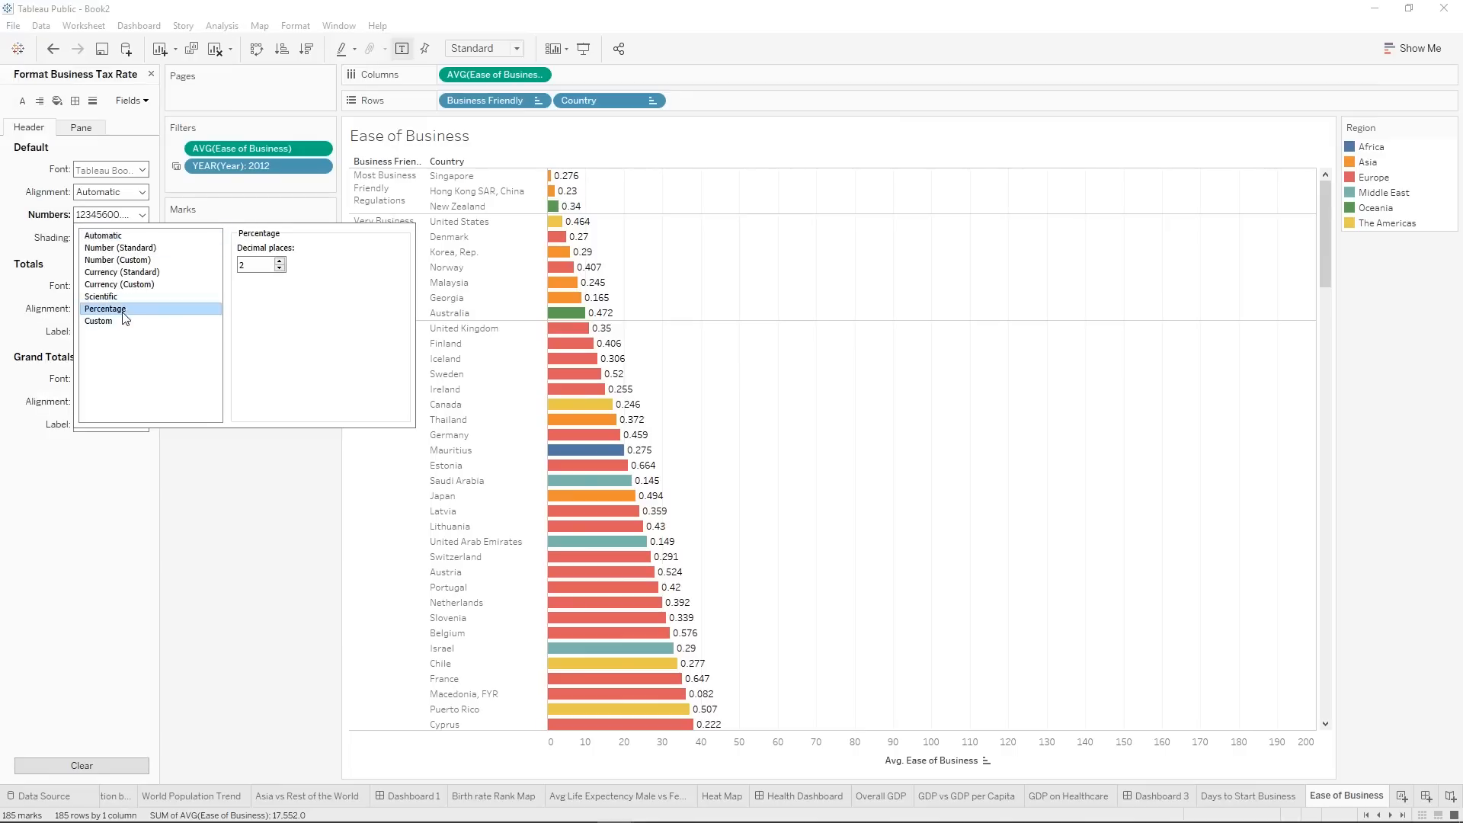
click(280, 269)
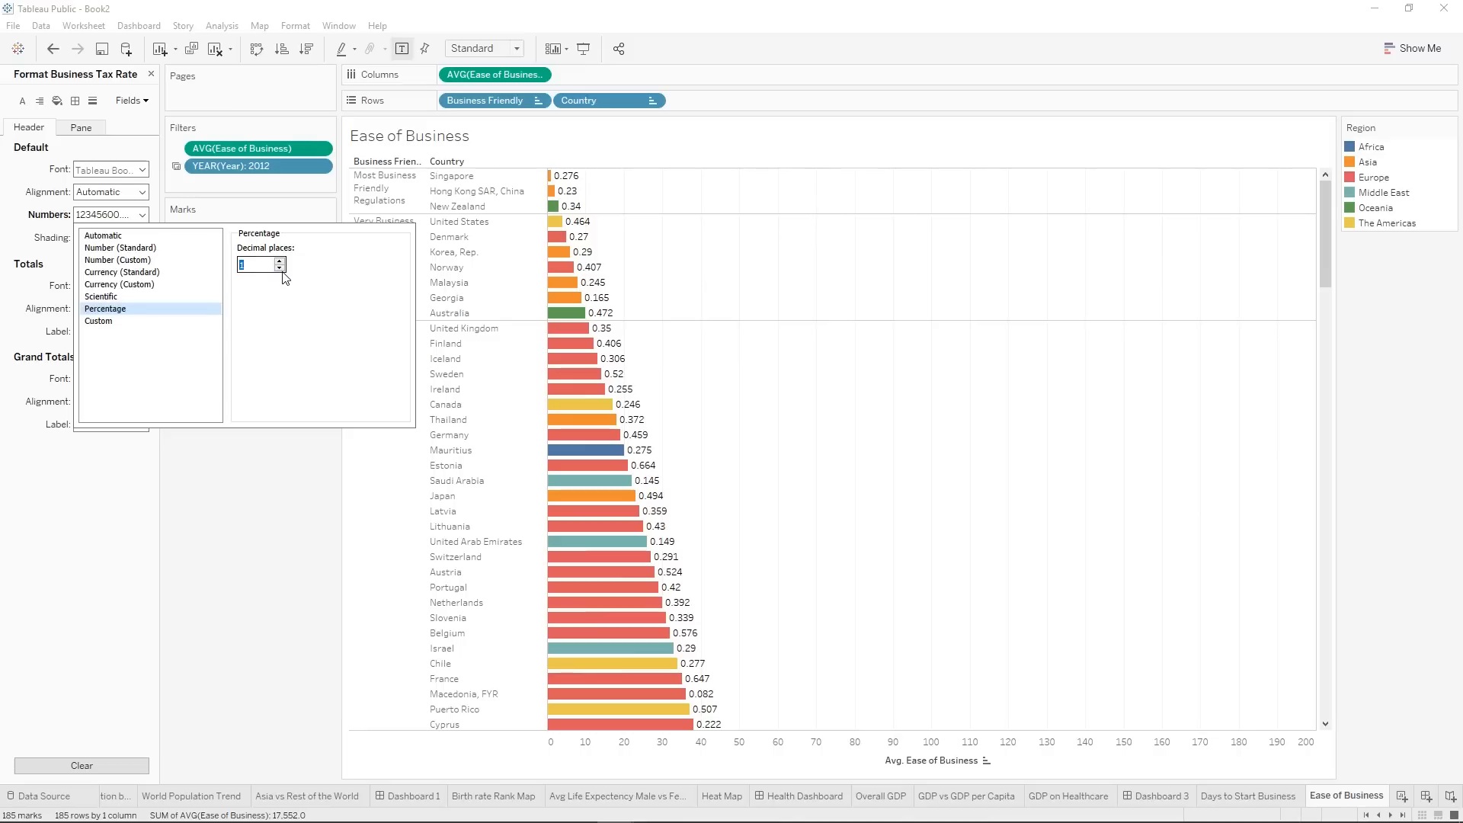
click(127, 102)
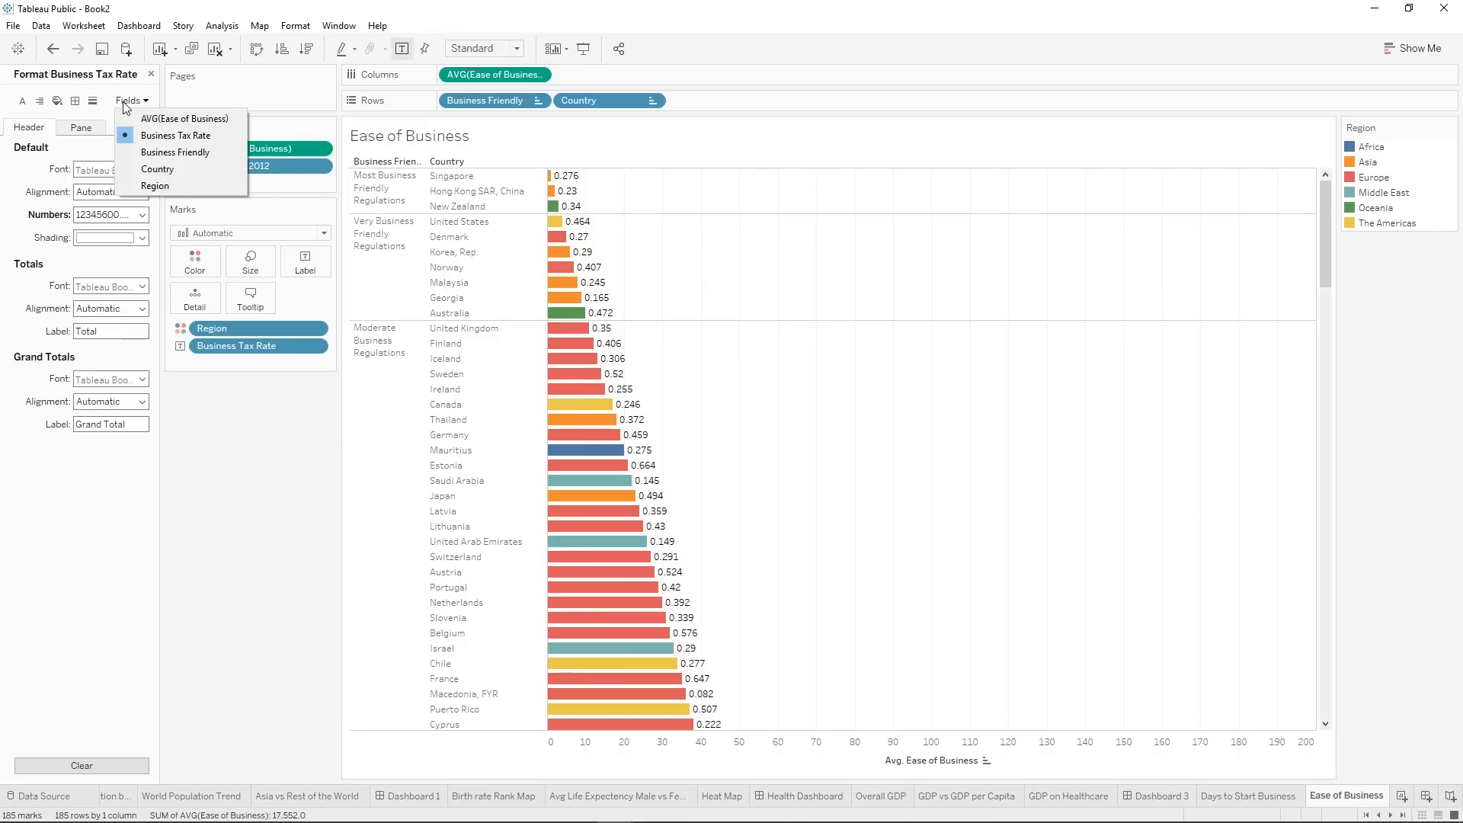
click(64, 760)
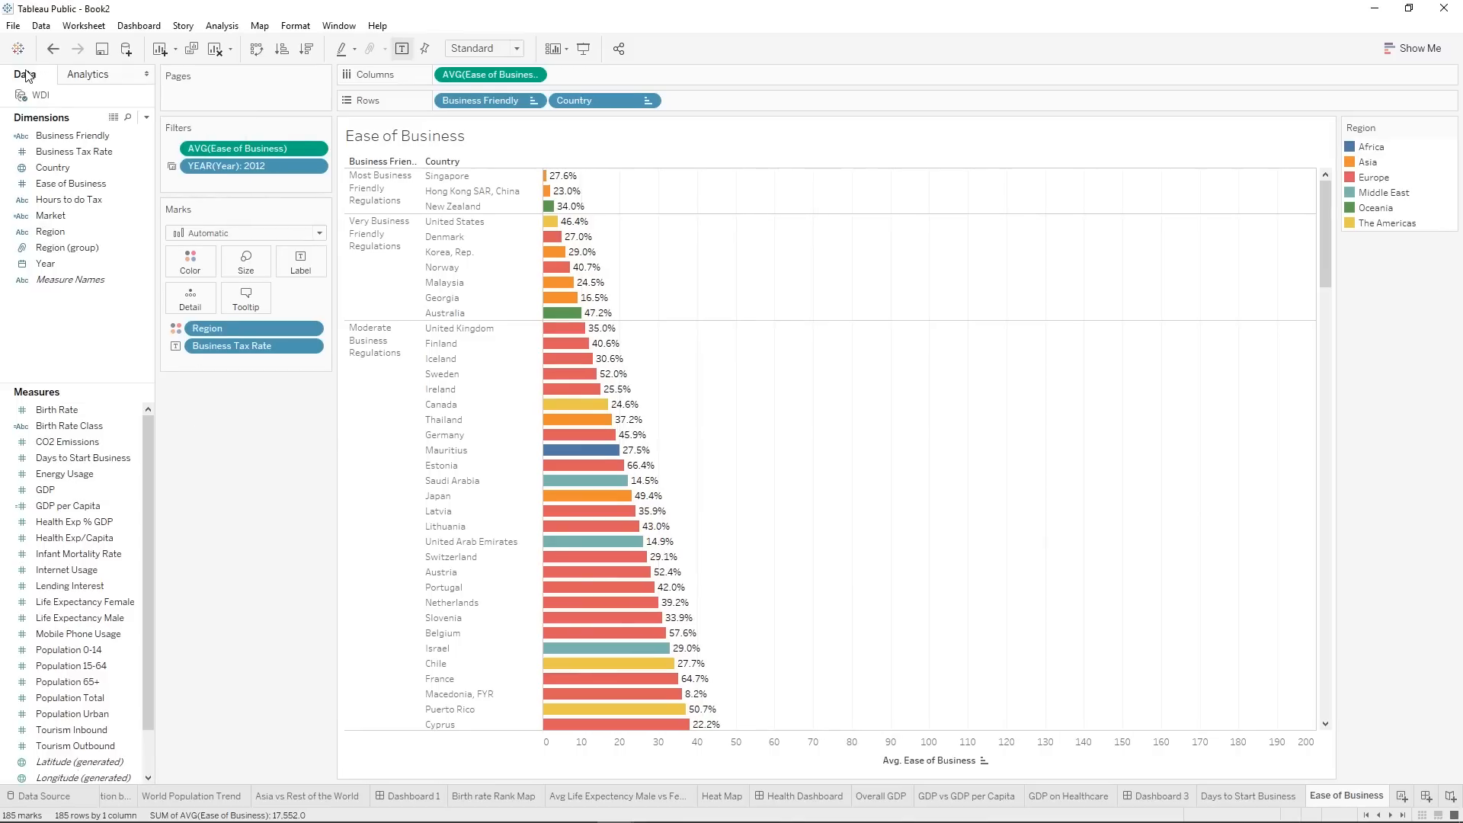
Add a mark annotation to the Singapore bar, beginning its text with "<Country> is the most Business Friend but has a Business tax rate of".
right_click(729, 279)
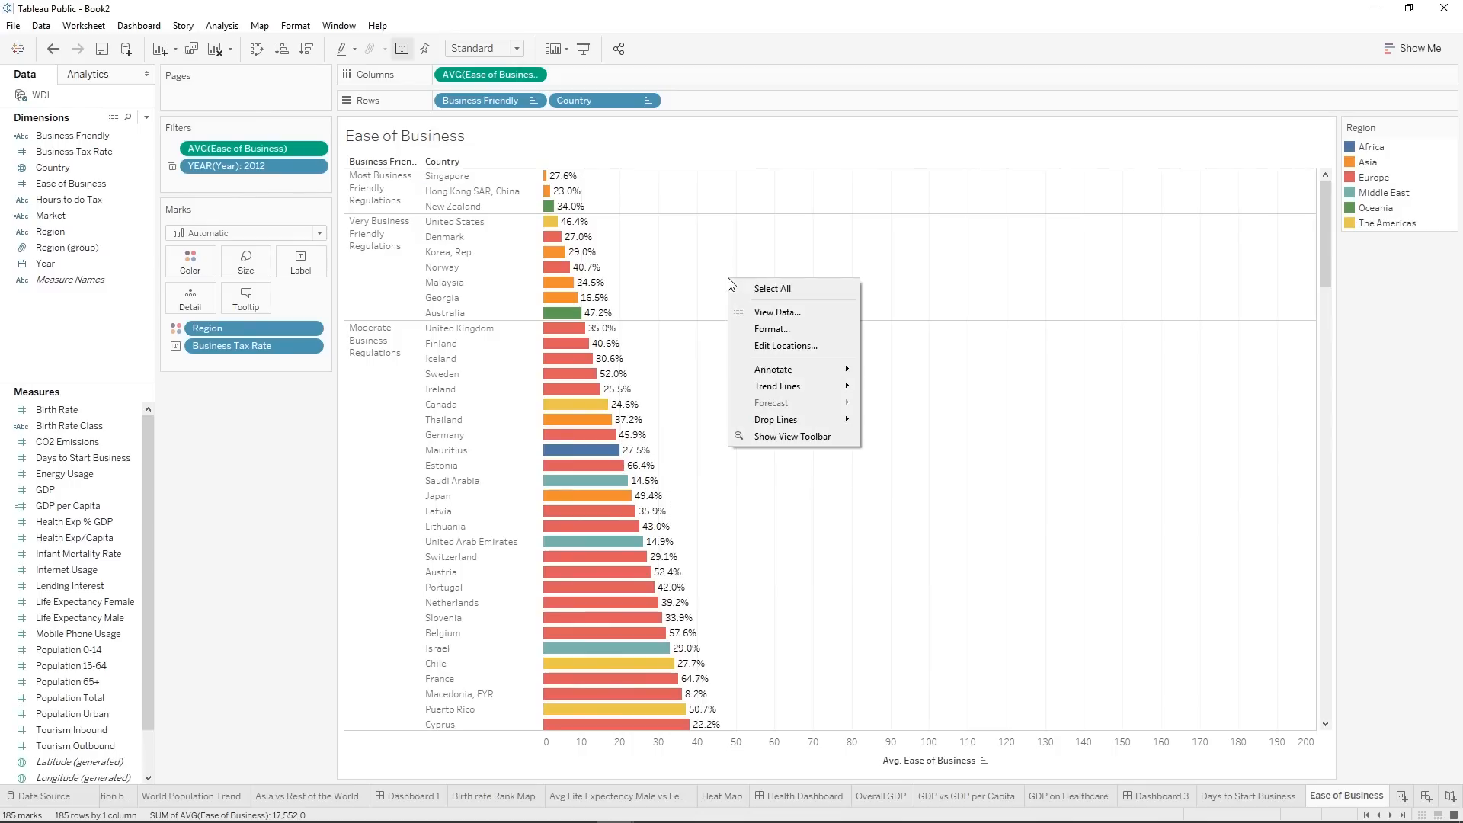
mouse_move(830, 371)
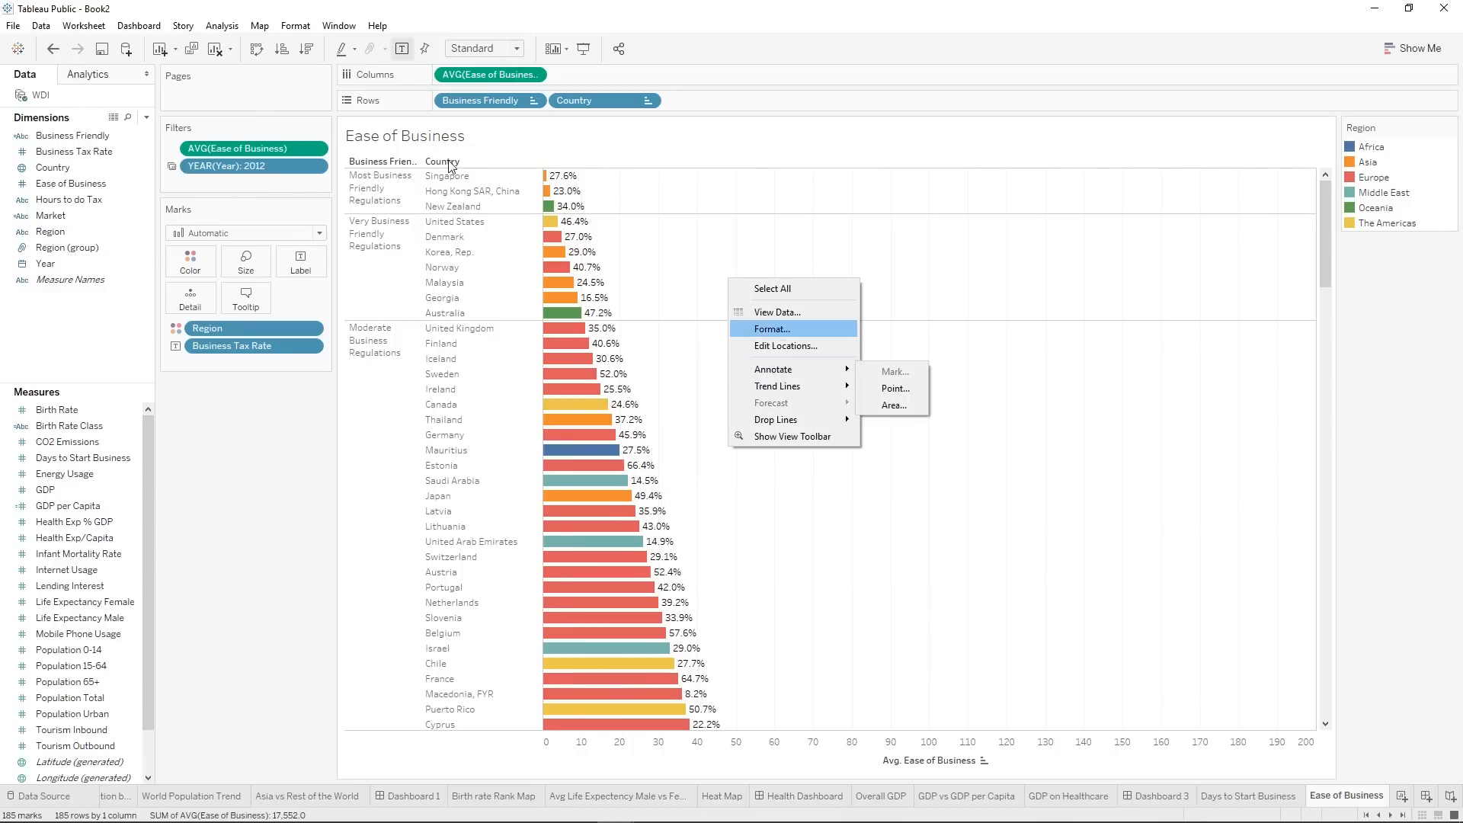
click(553, 177)
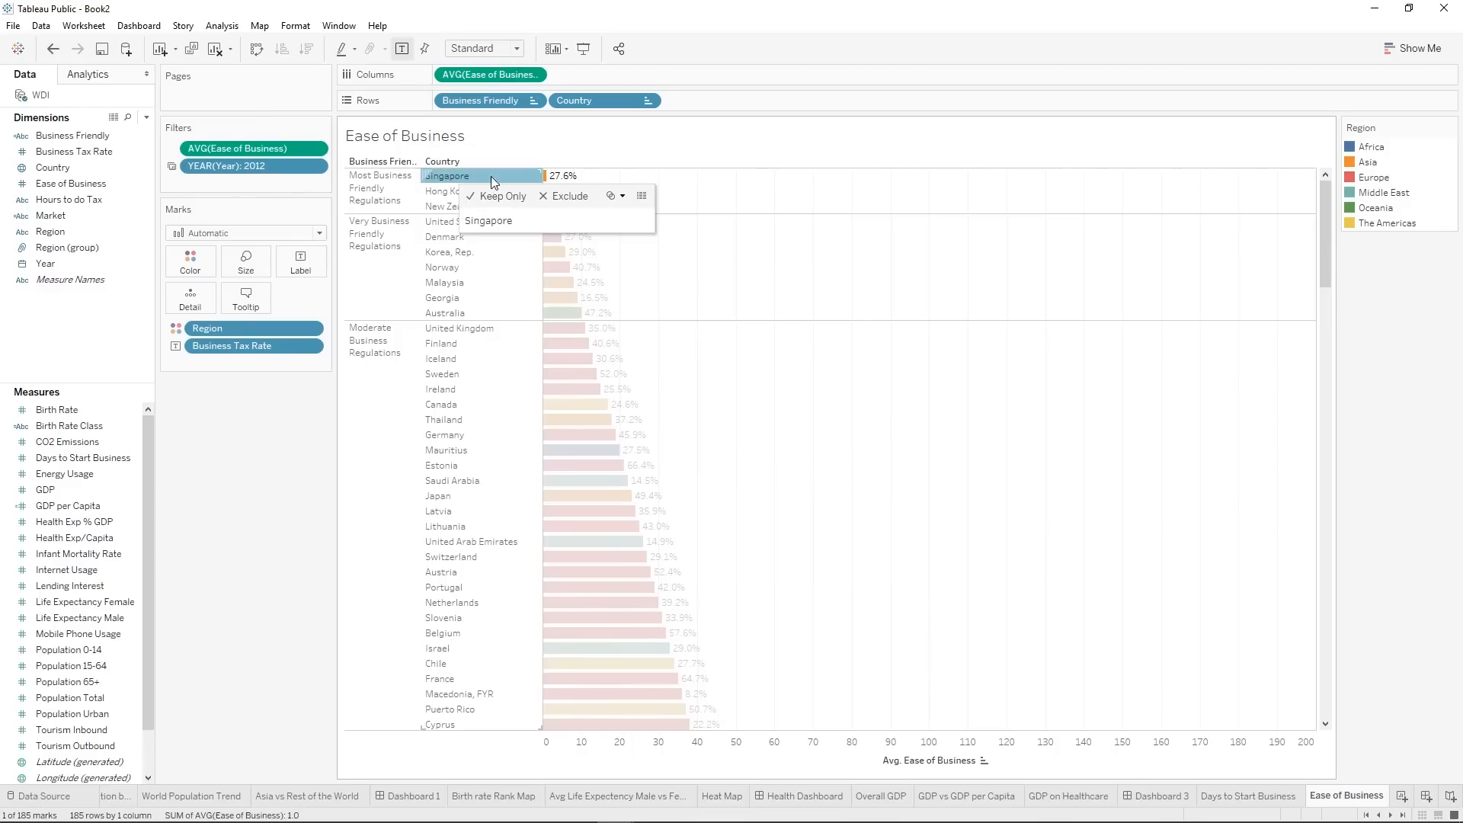
right_click(545, 176)
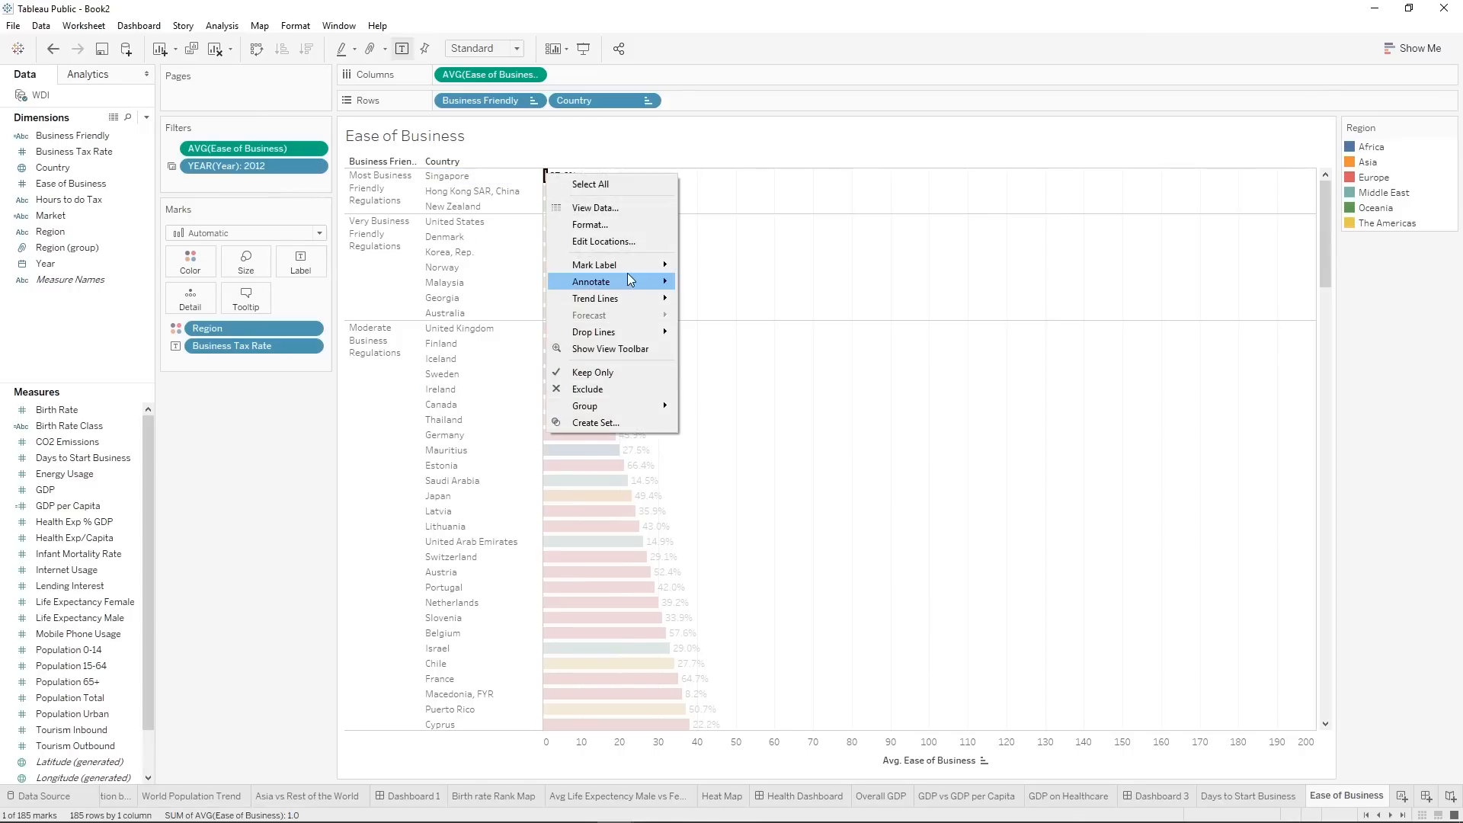
mouse_move(628, 279)
click(691, 283)
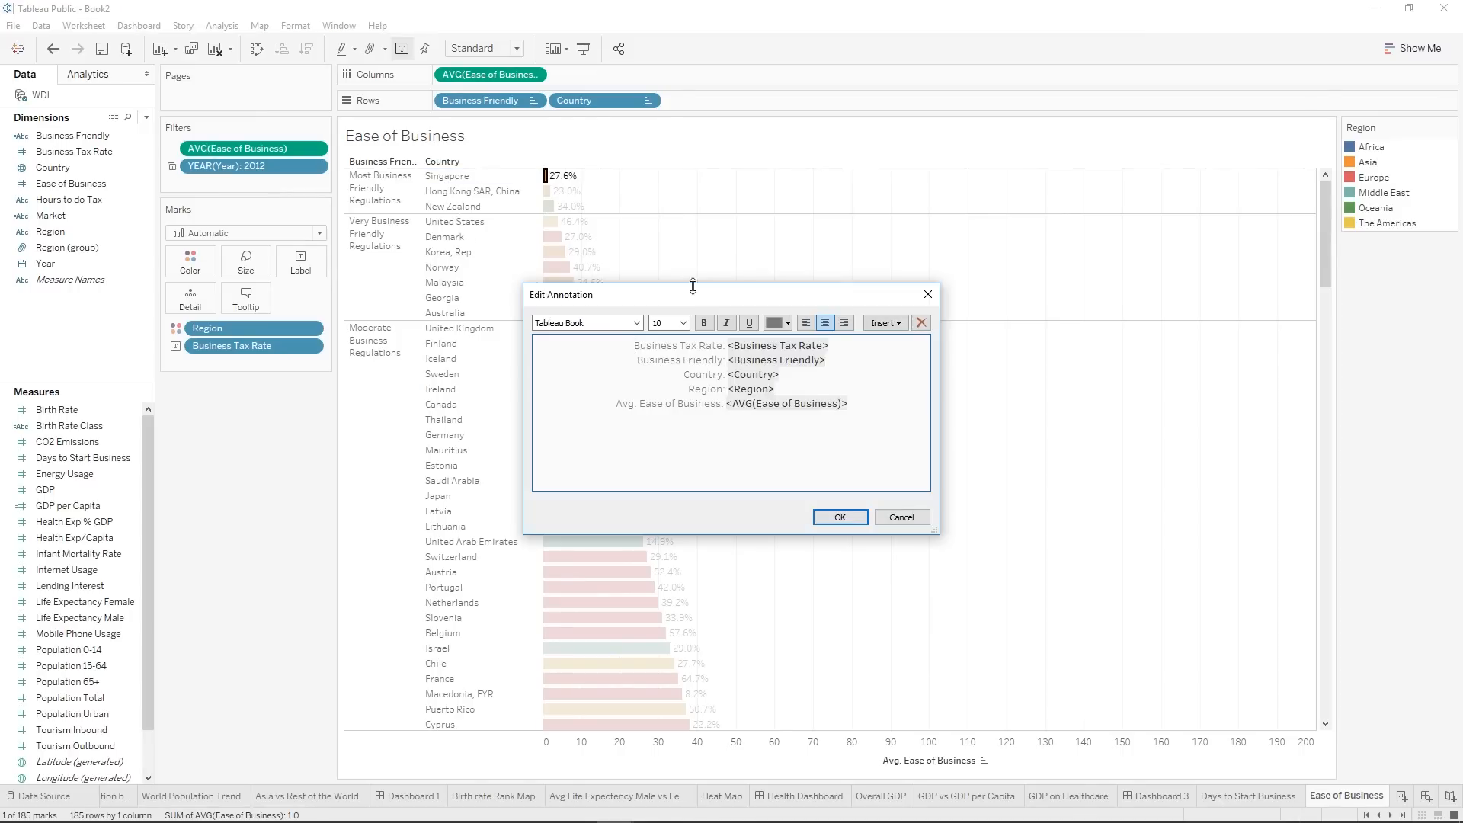
mouse_move(859, 403)
mouse_down()
mouse_move(689, 390)
mouse_move(624, 350)
mouse_up()
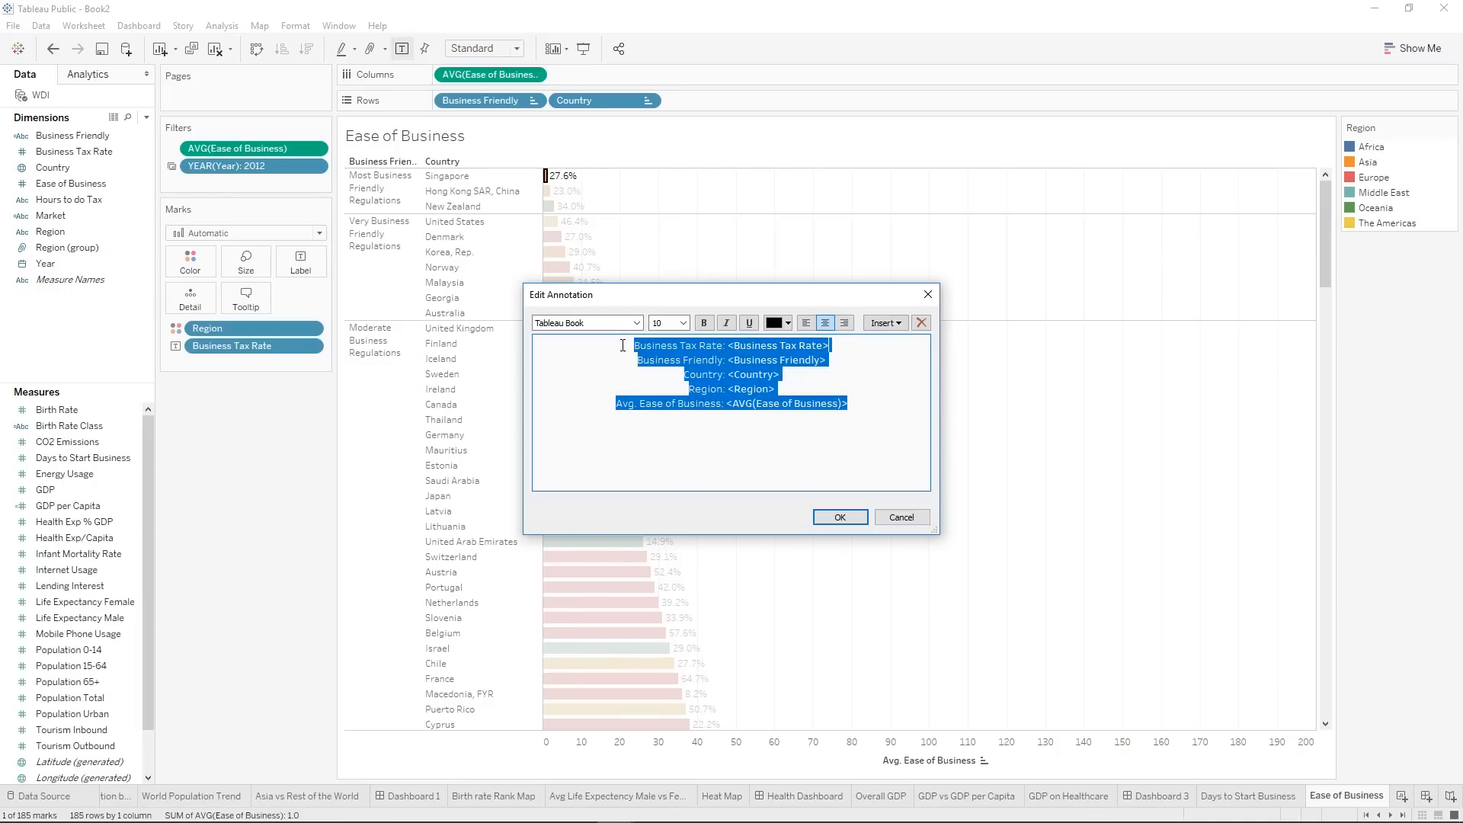
click(855, 407)
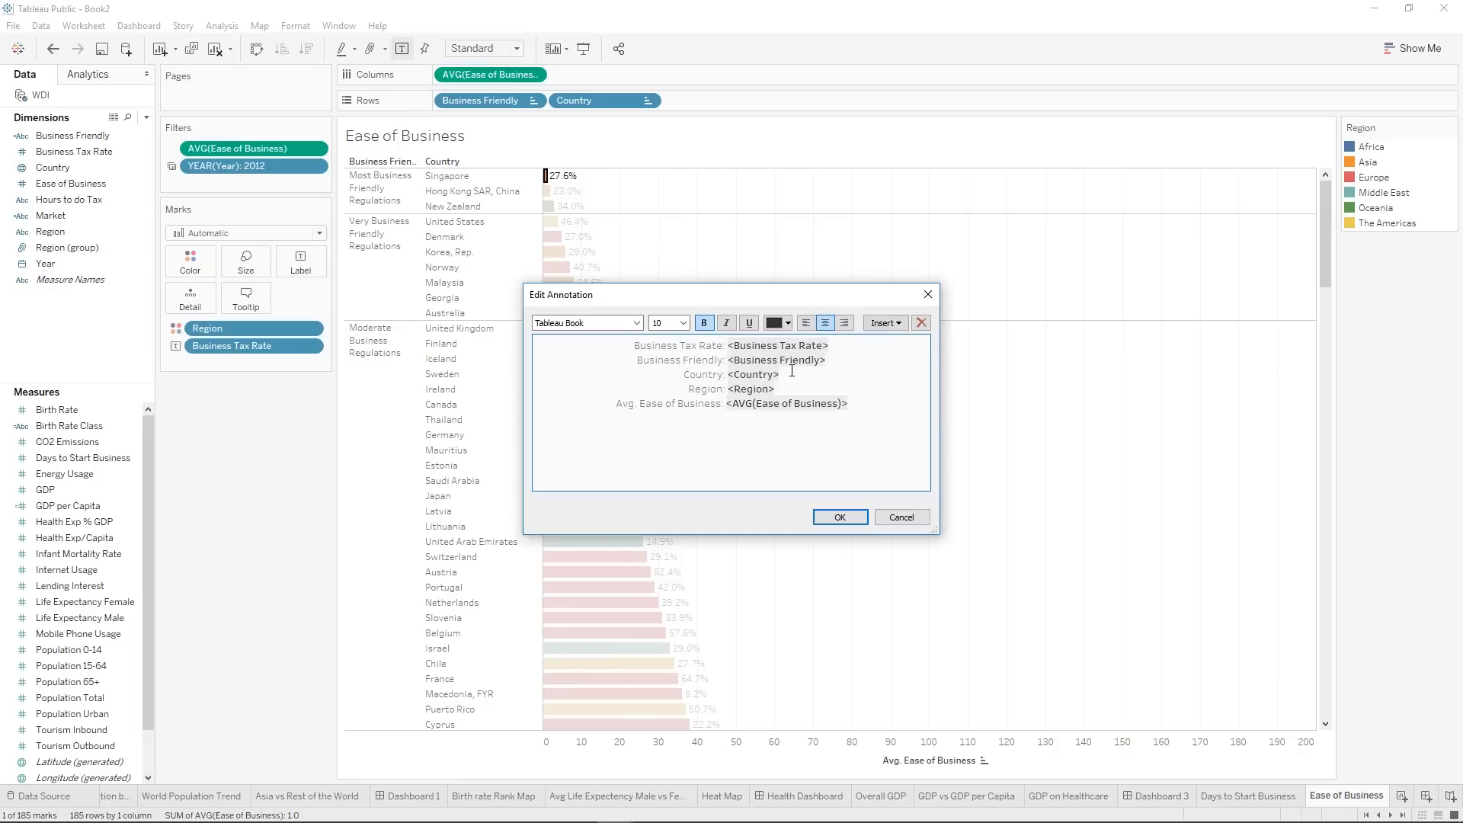
drag(784, 374, 728, 376)
key(ctrl+c)
click(633, 349)
key(Return)
key(Return)
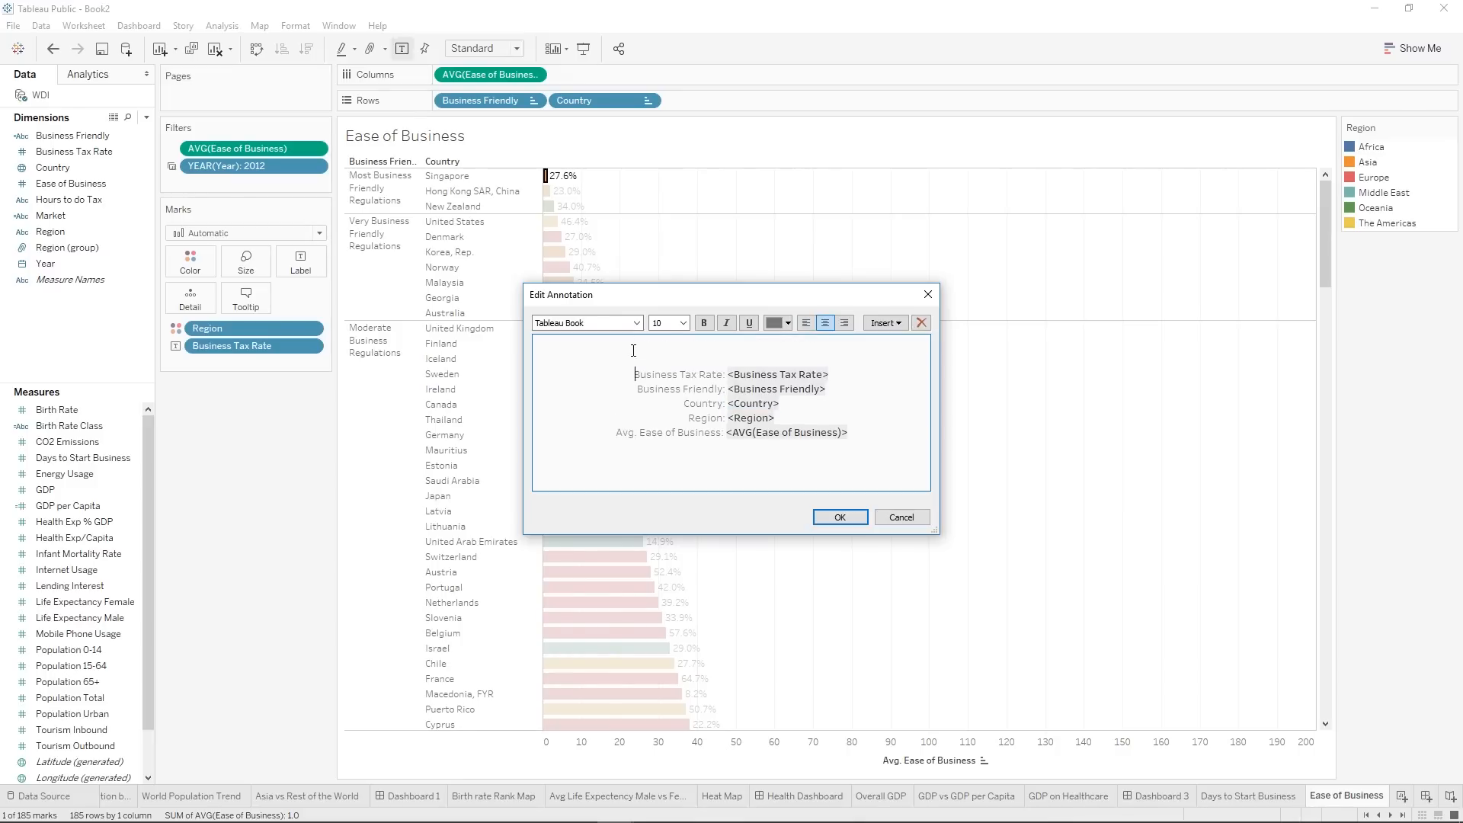
key(Up)
key(ctrl+v)
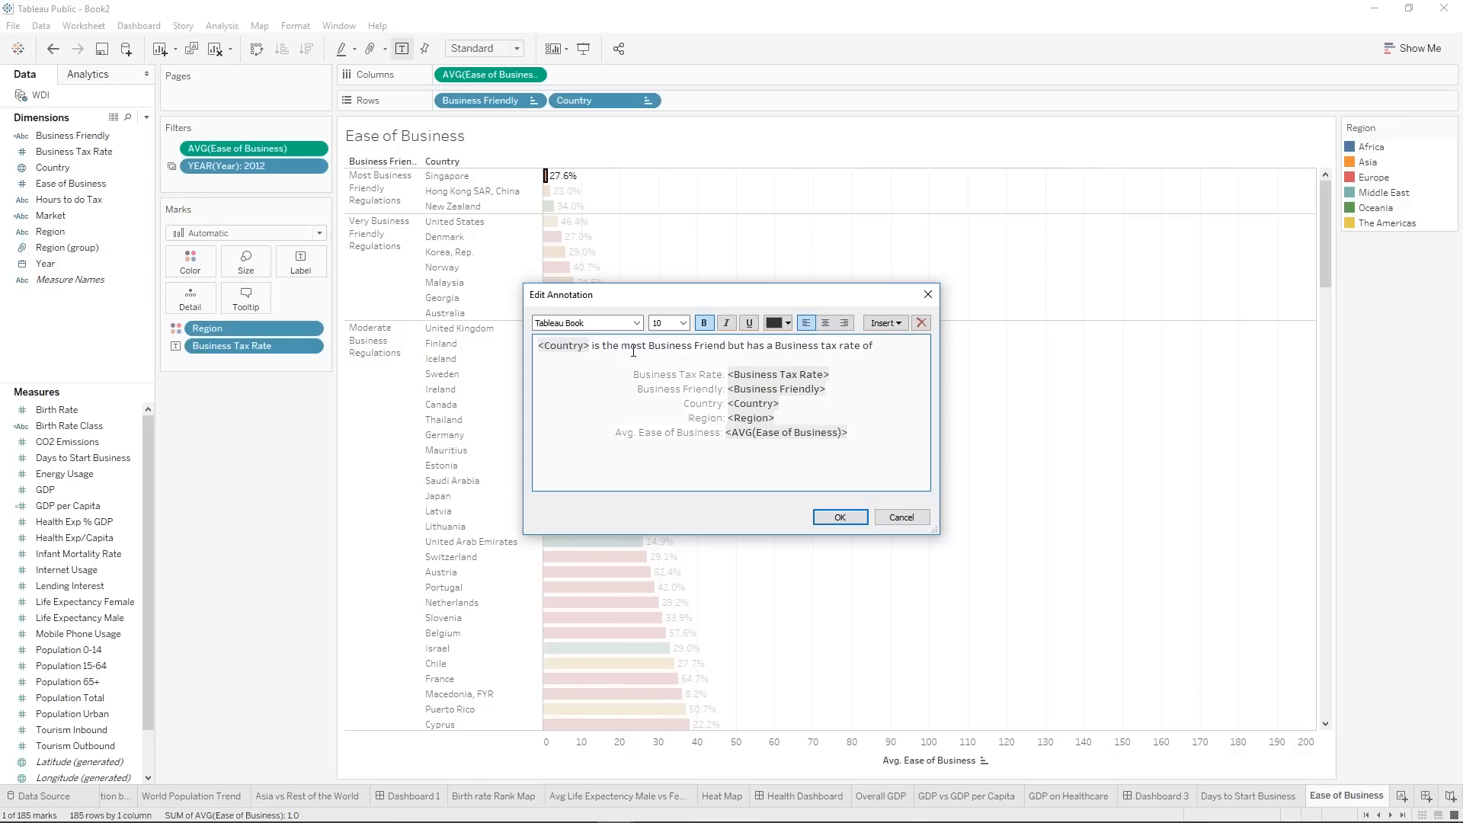
End the annotation sentence with the <Business Tax Rate> field, delete the remaining default lines and apply the annotation.
drag(832, 375, 883, 351)
drag(889, 440, 693, 383)
key(BackSpace)
key(BackSpace)
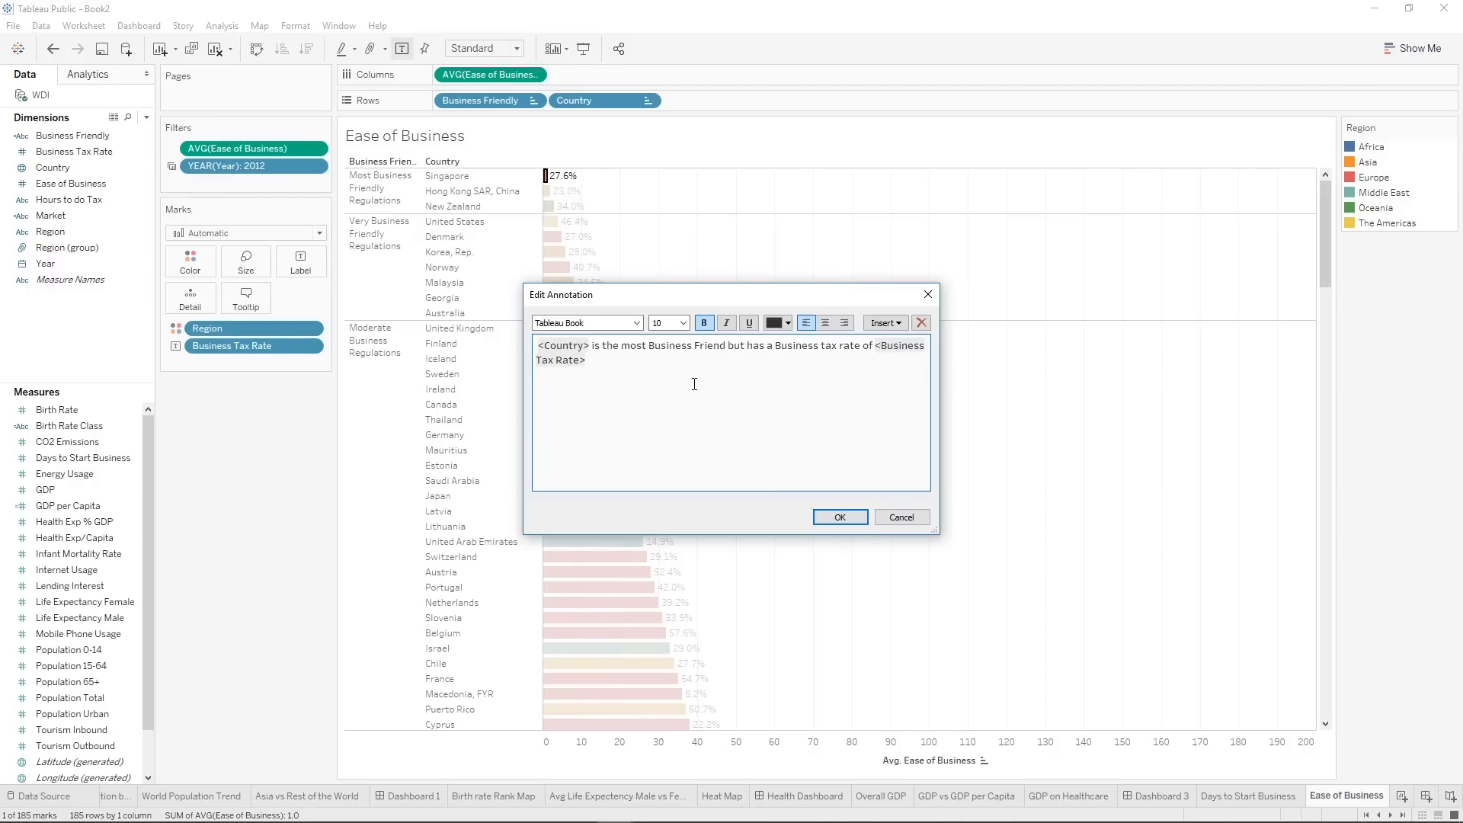
click(841, 518)
Move the Singapore annotation clear of the bars and correct "Business Friend" to "Business Friendly" in its text.
mouse_move(653, 204)
mouse_down()
mouse_move(640, 197)
mouse_move(758, 238)
mouse_up()
click(852, 267)
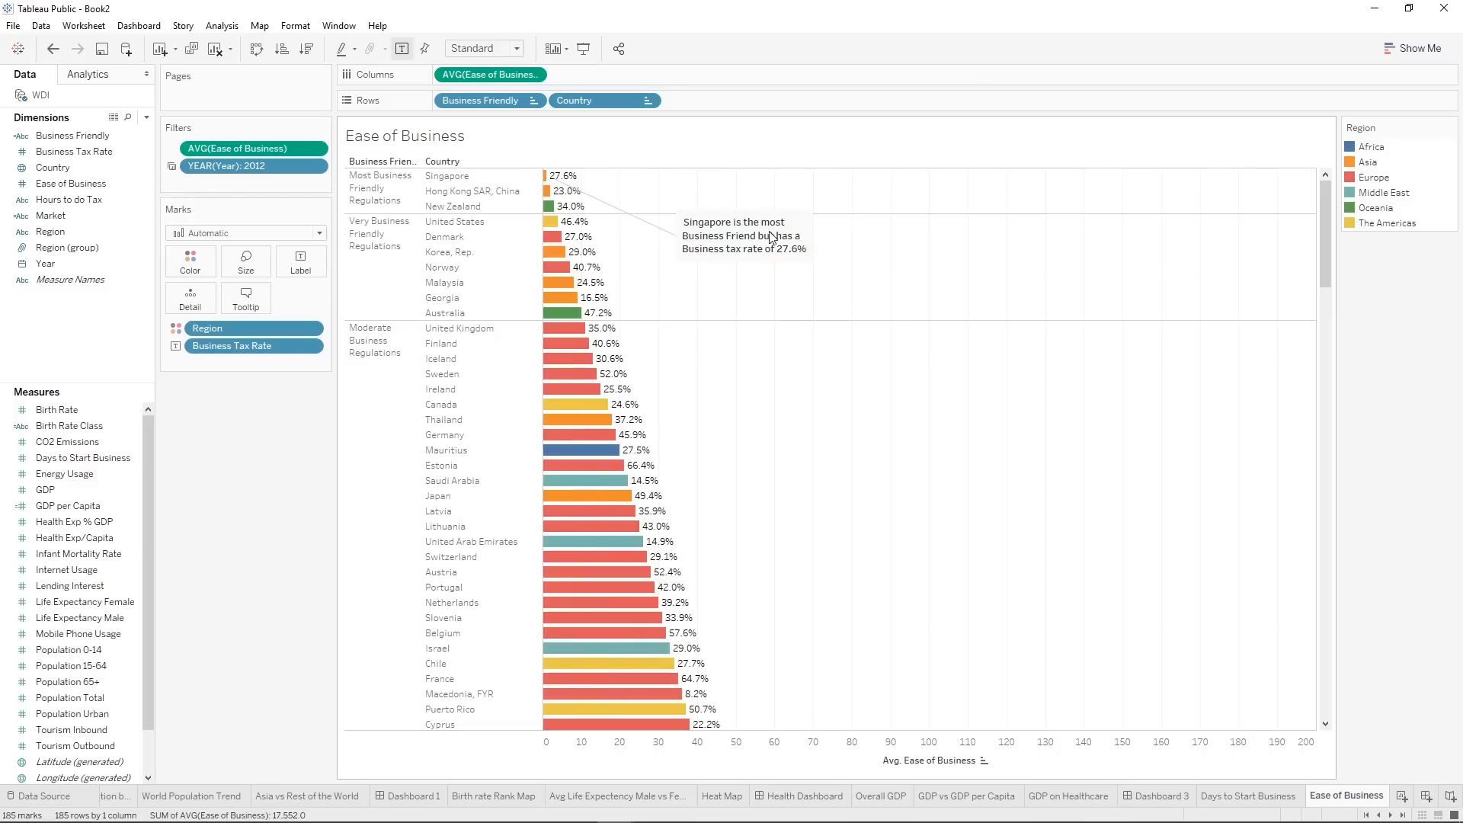
right_click(755, 243)
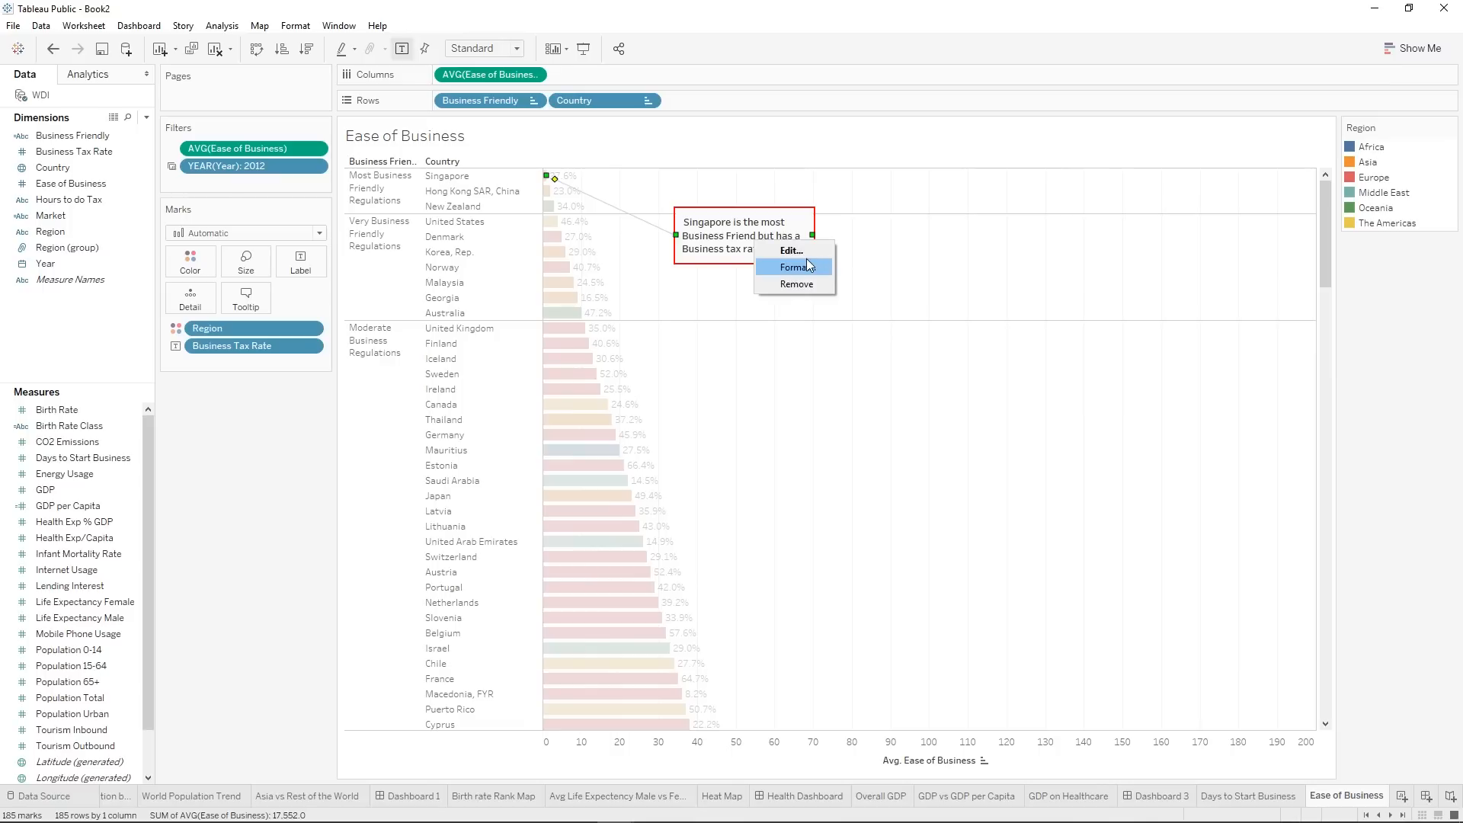
click(802, 251)
click(726, 348)
text(ly)
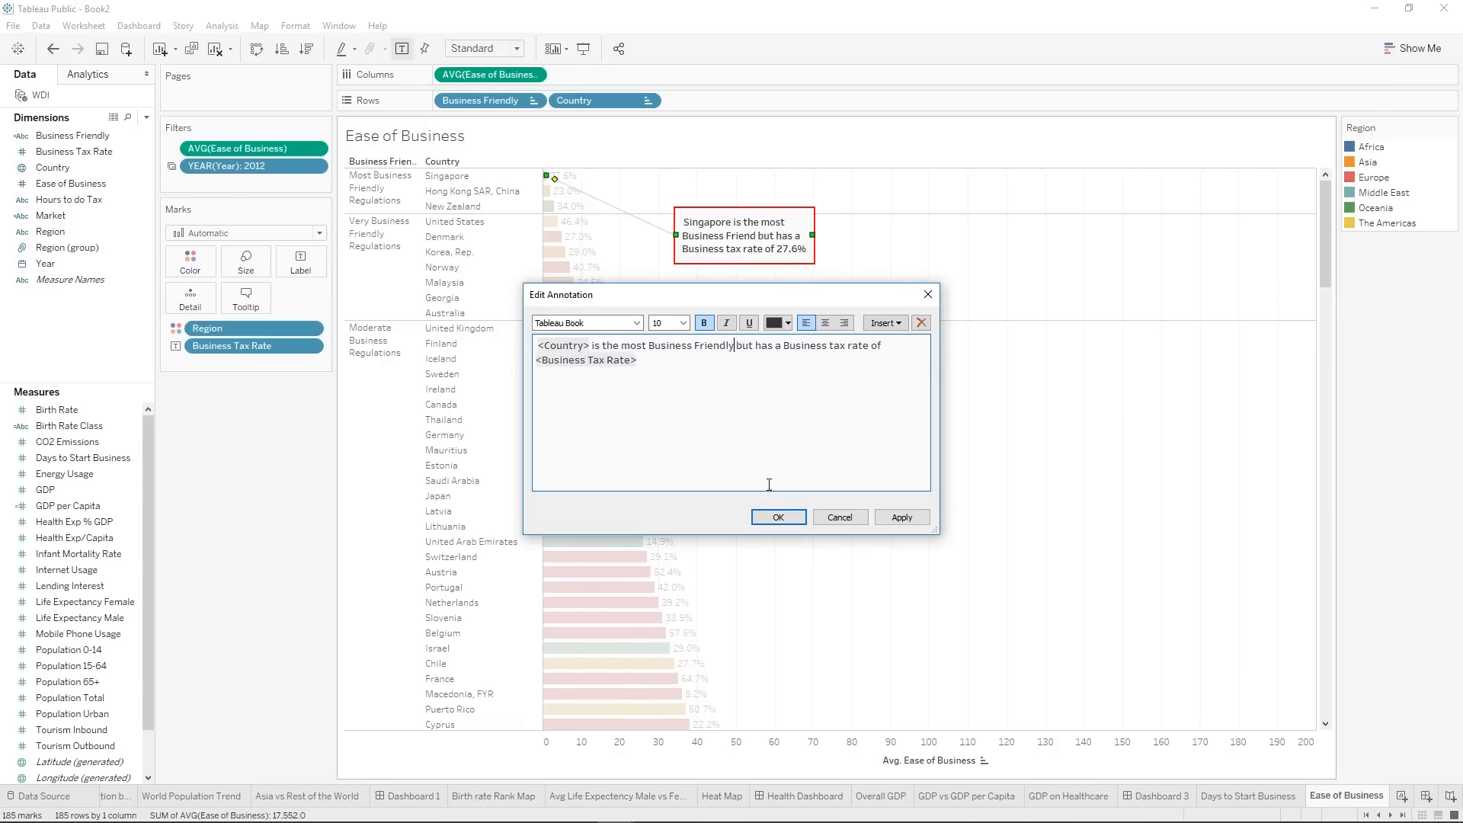
click(779, 518)
click(836, 272)
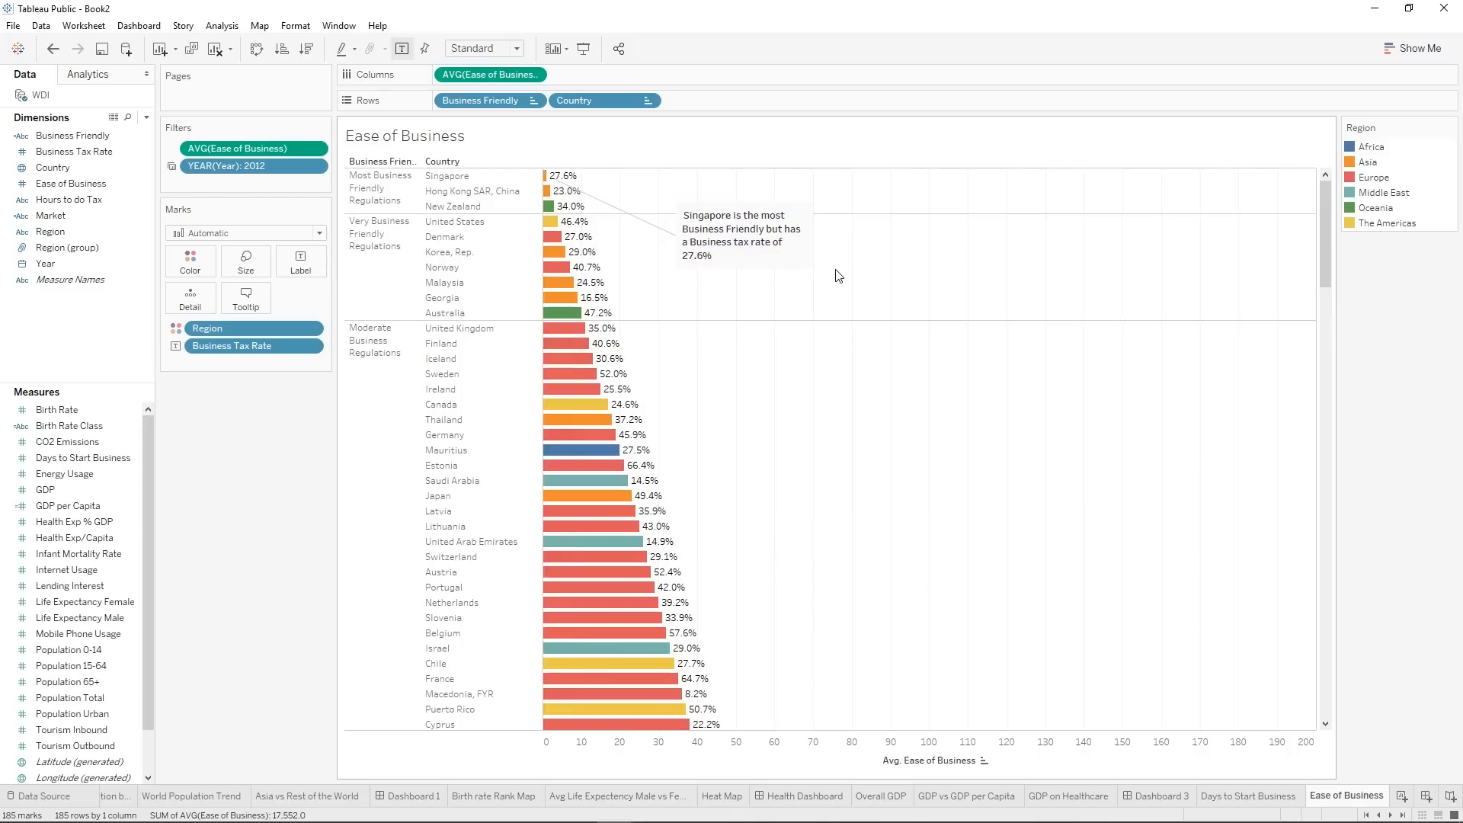
Move the Singapore annotation closer to its bar and widen it so the text fits on two lines.
click(744, 228)
drag(769, 238, 748, 217)
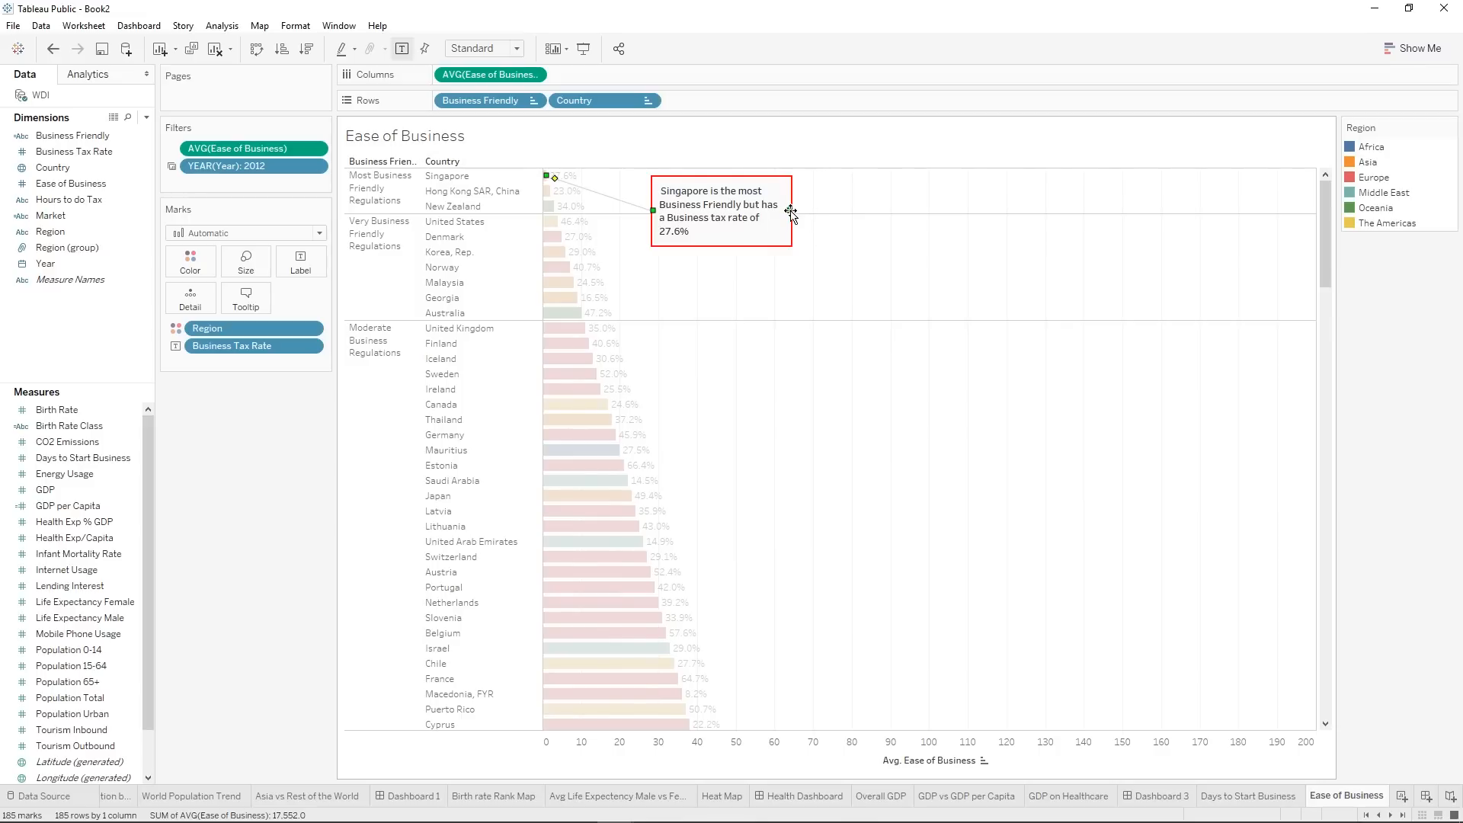
drag(790, 212, 851, 219)
click(931, 241)
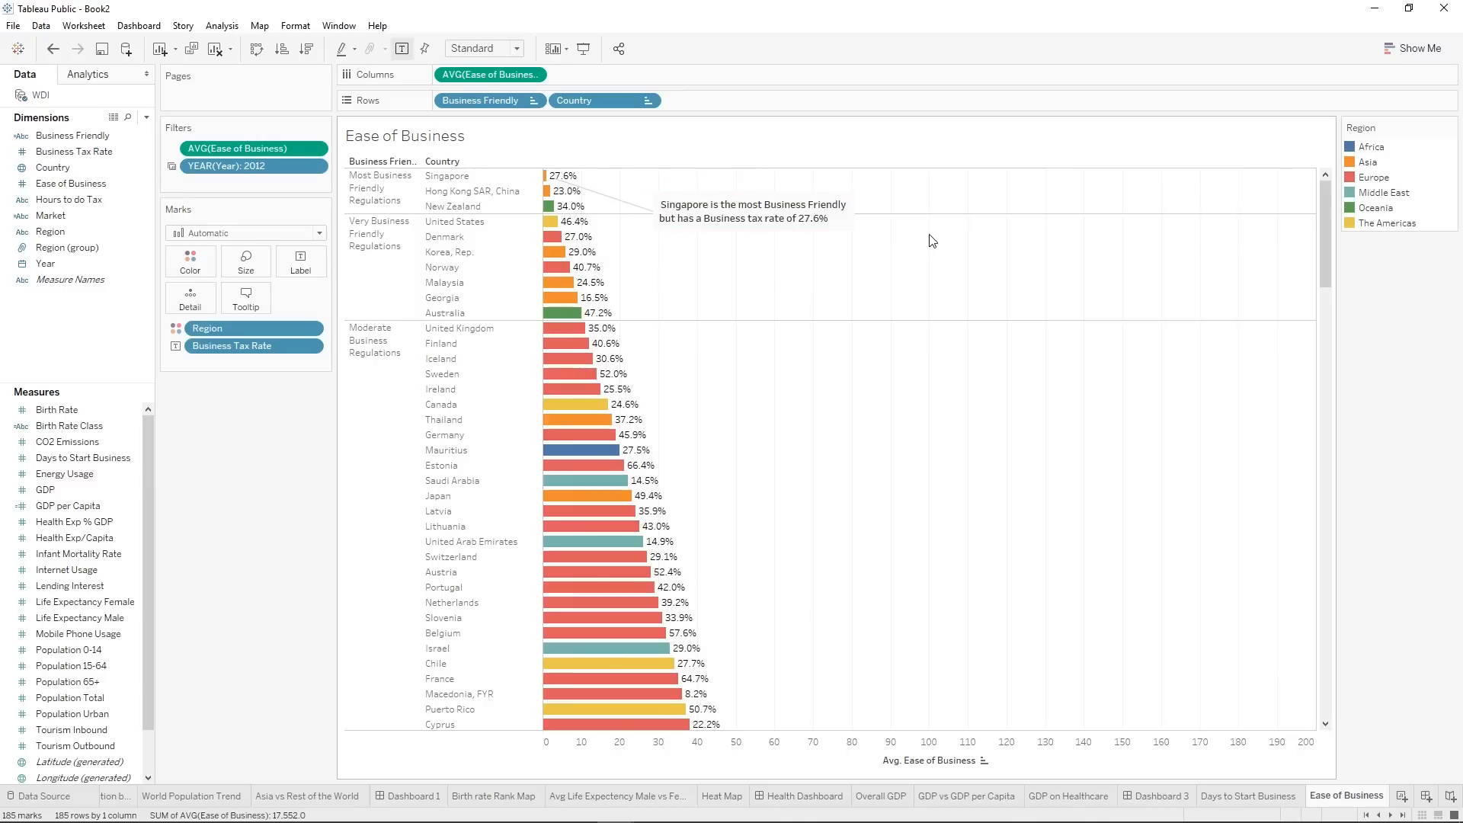
Add an area annotation to the empty part of the chart reading "More Business Friendly Countries often have high Business Taxes.".
right_click(948, 338)
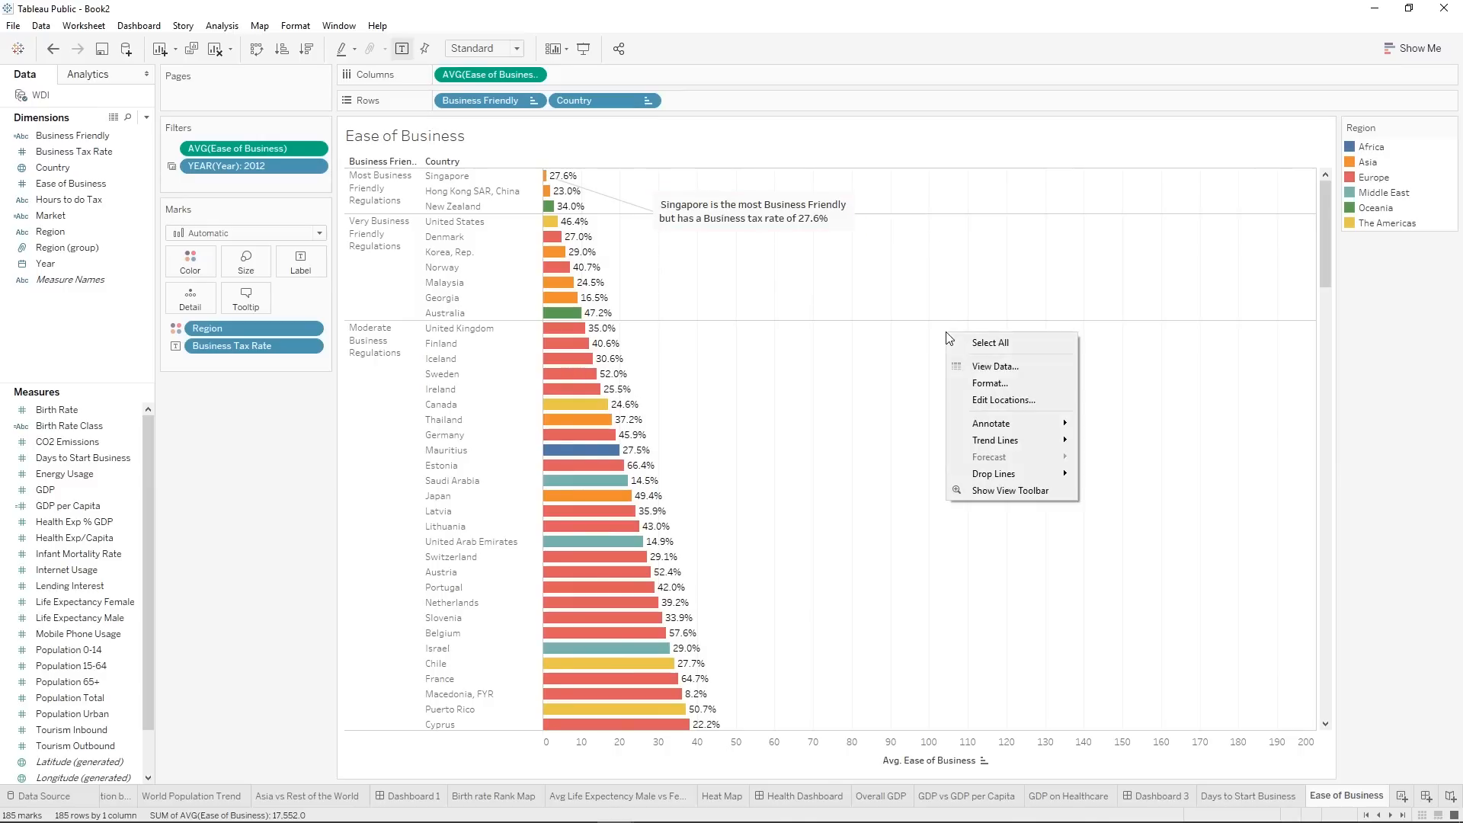
mouse_move(1052, 423)
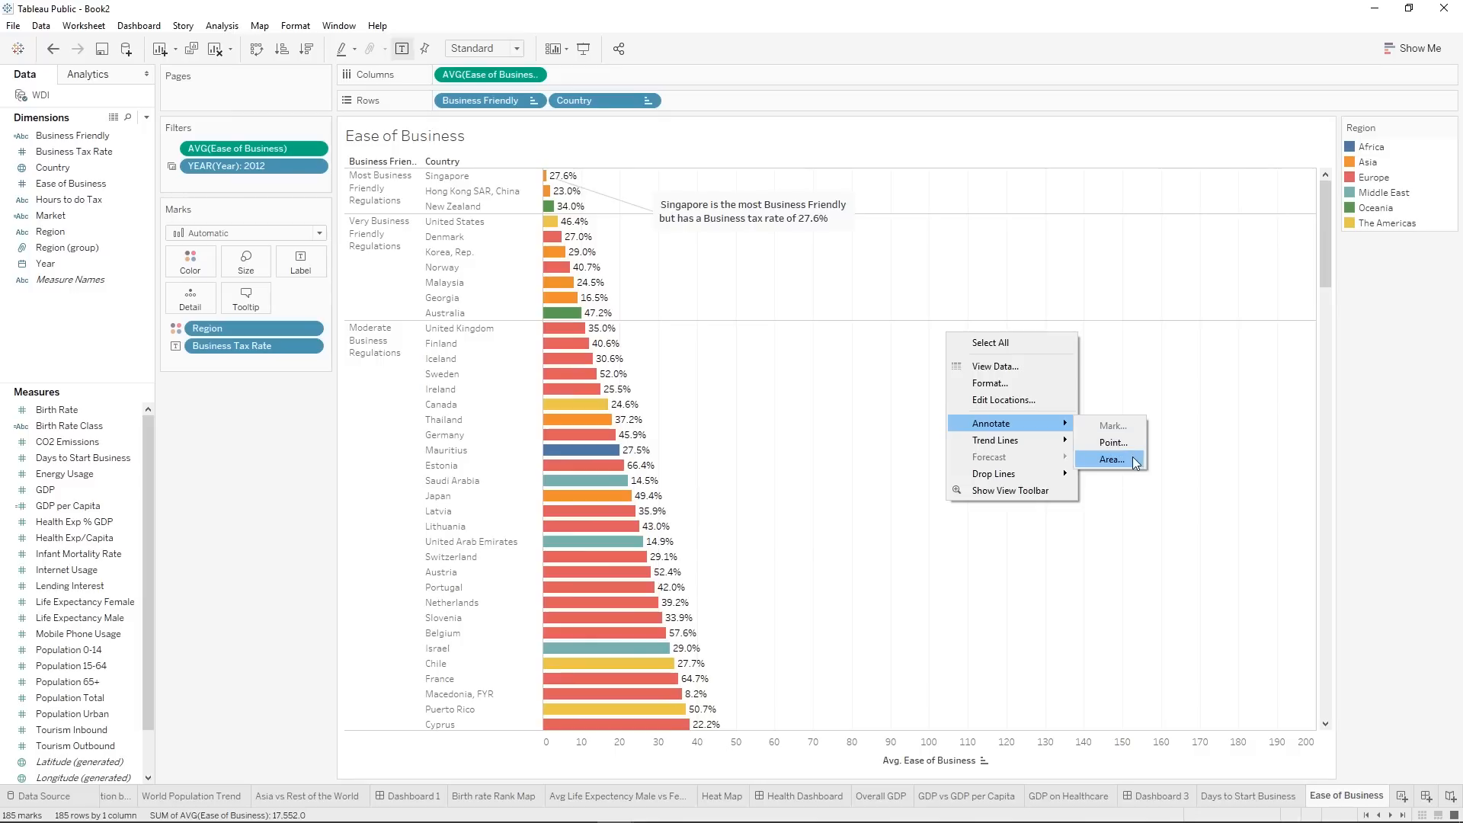
click(1134, 461)
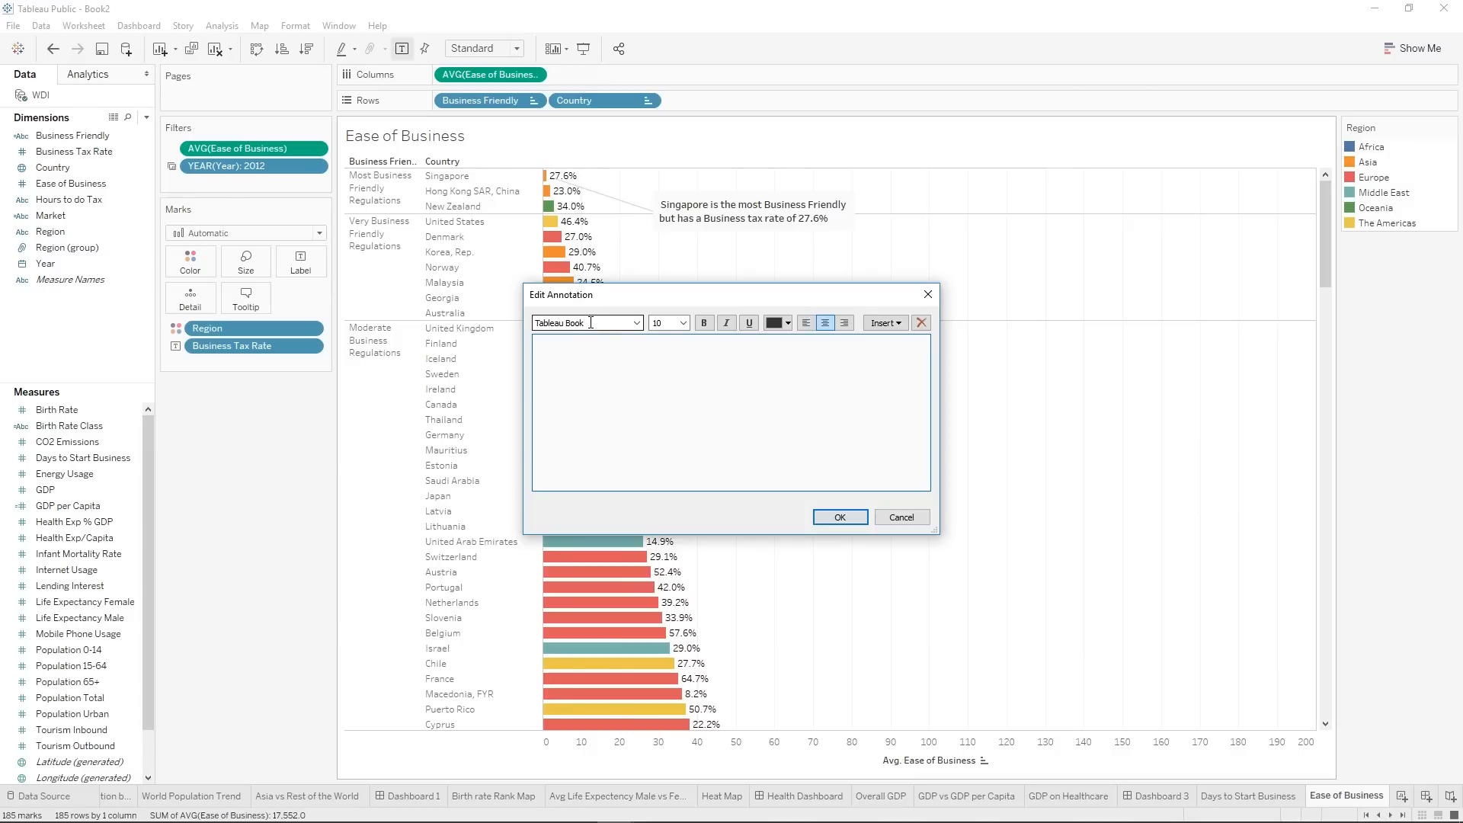
text(More Business Friendly Countries have)
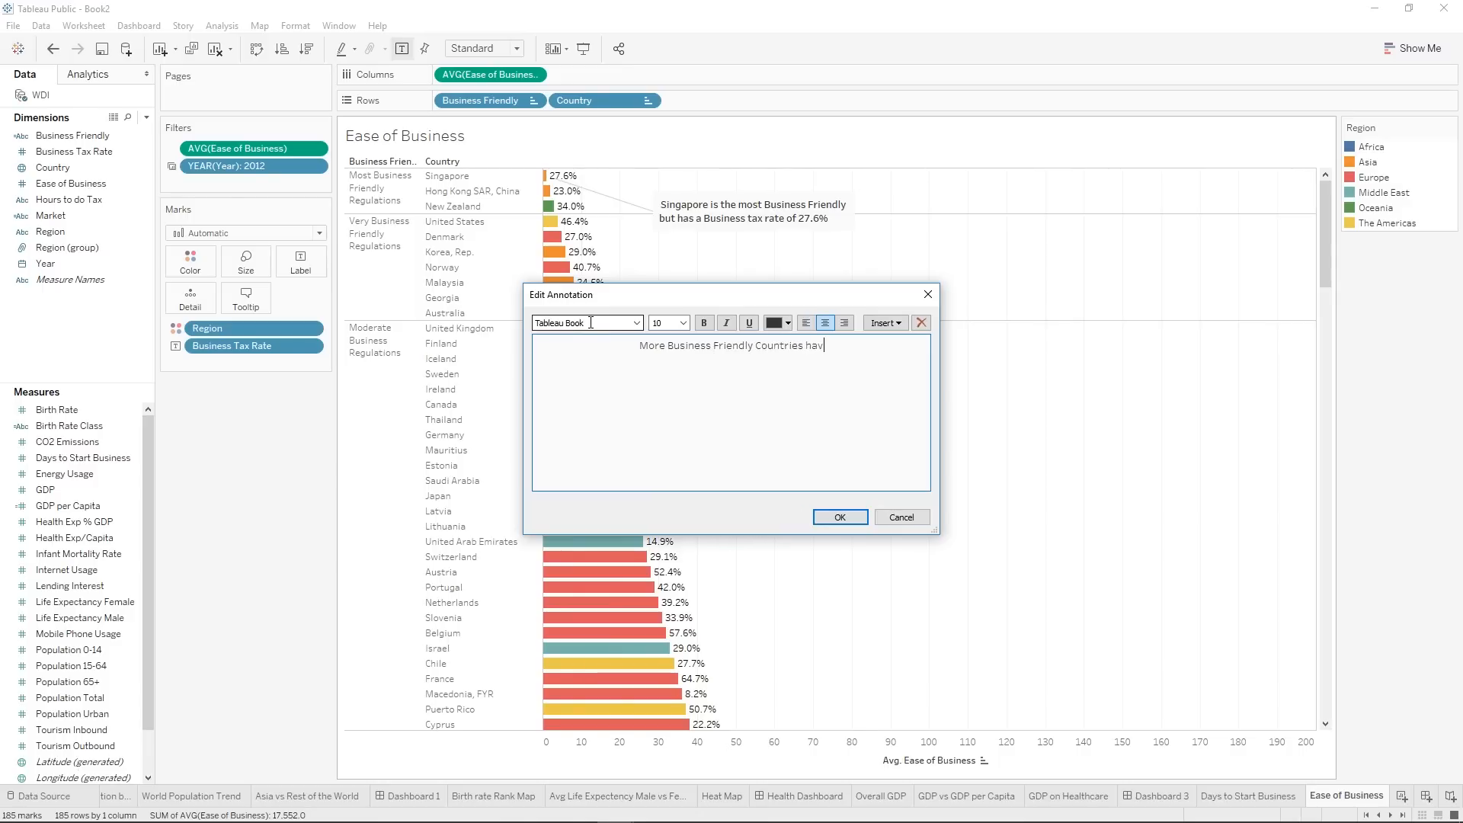
key(BackSpace)
key(BackSpace)
key(BackSpace)
key(BackSpace)
key(BackSpace)
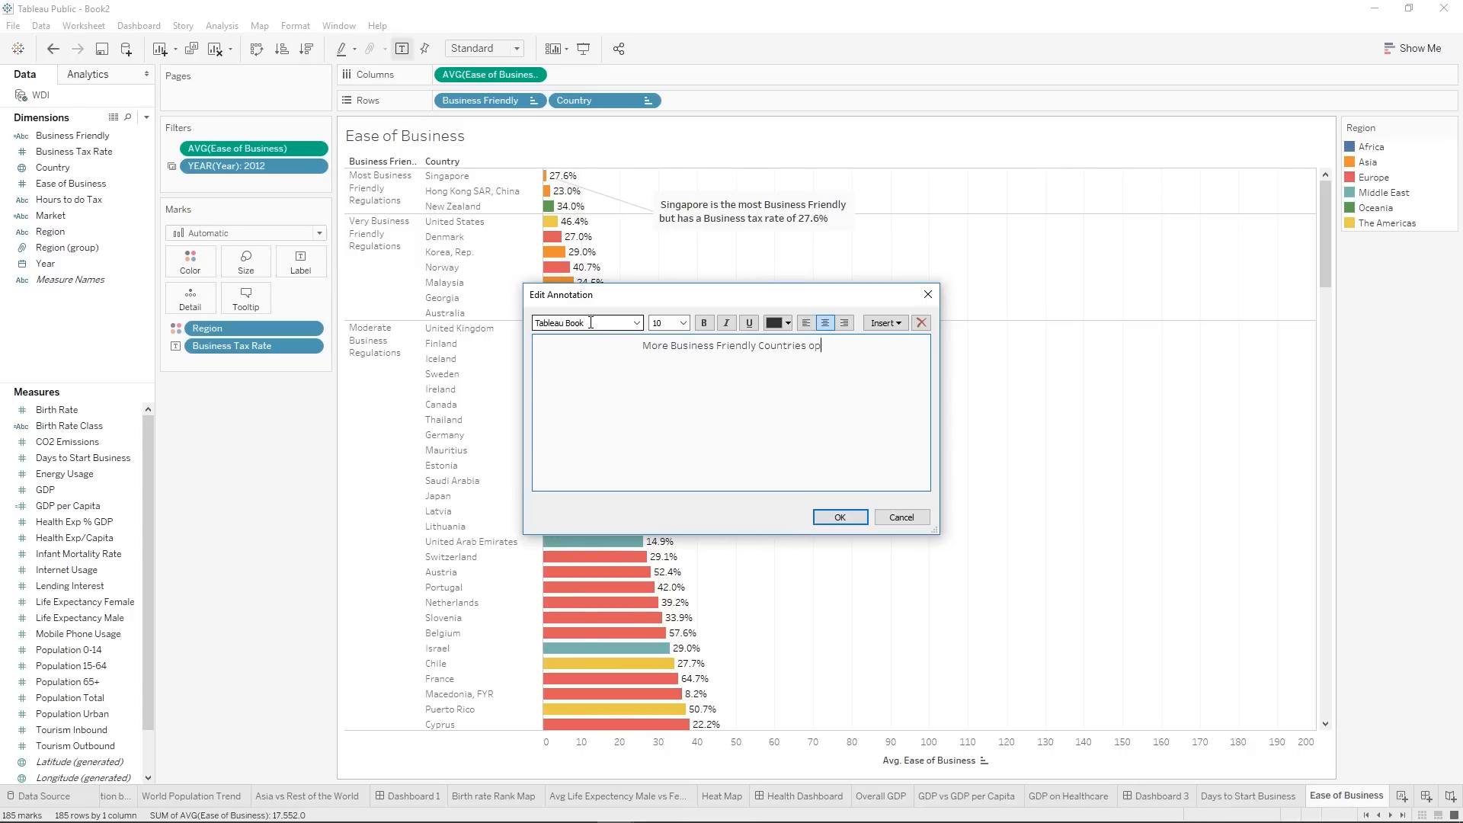
text(often have )
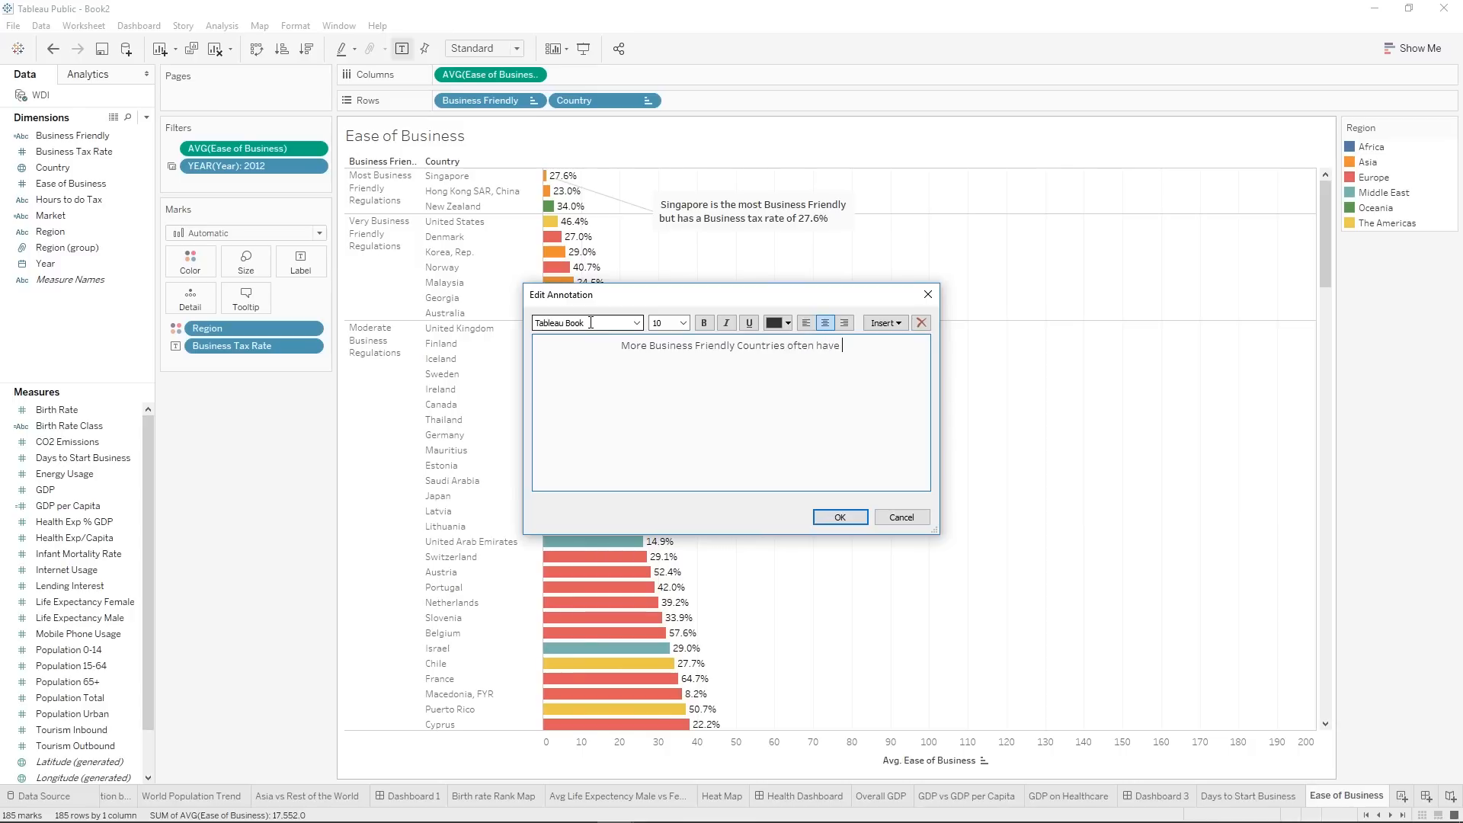
text(high Bui)
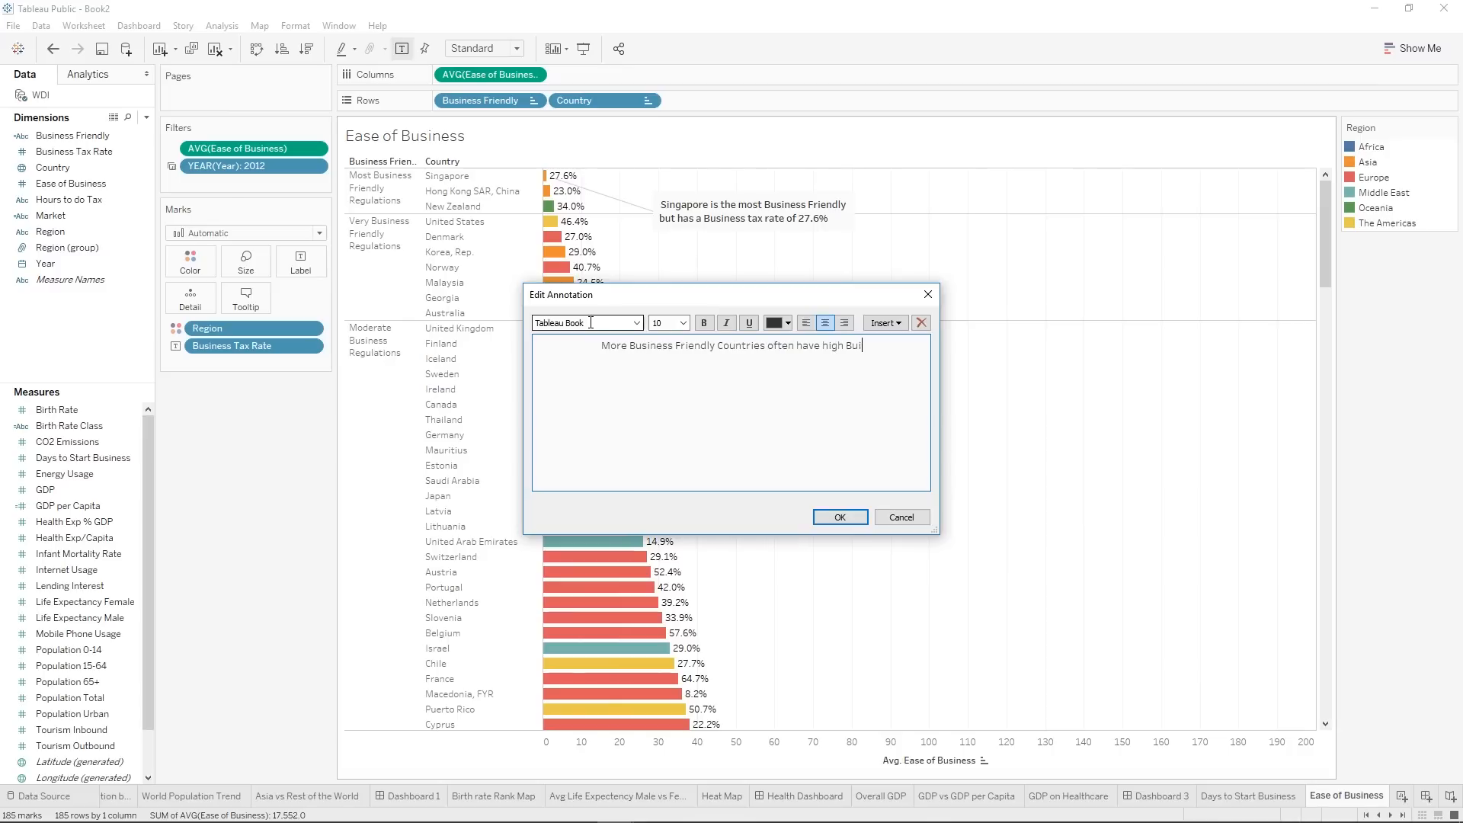
key(BackSpace)
text(siness Taxes.)
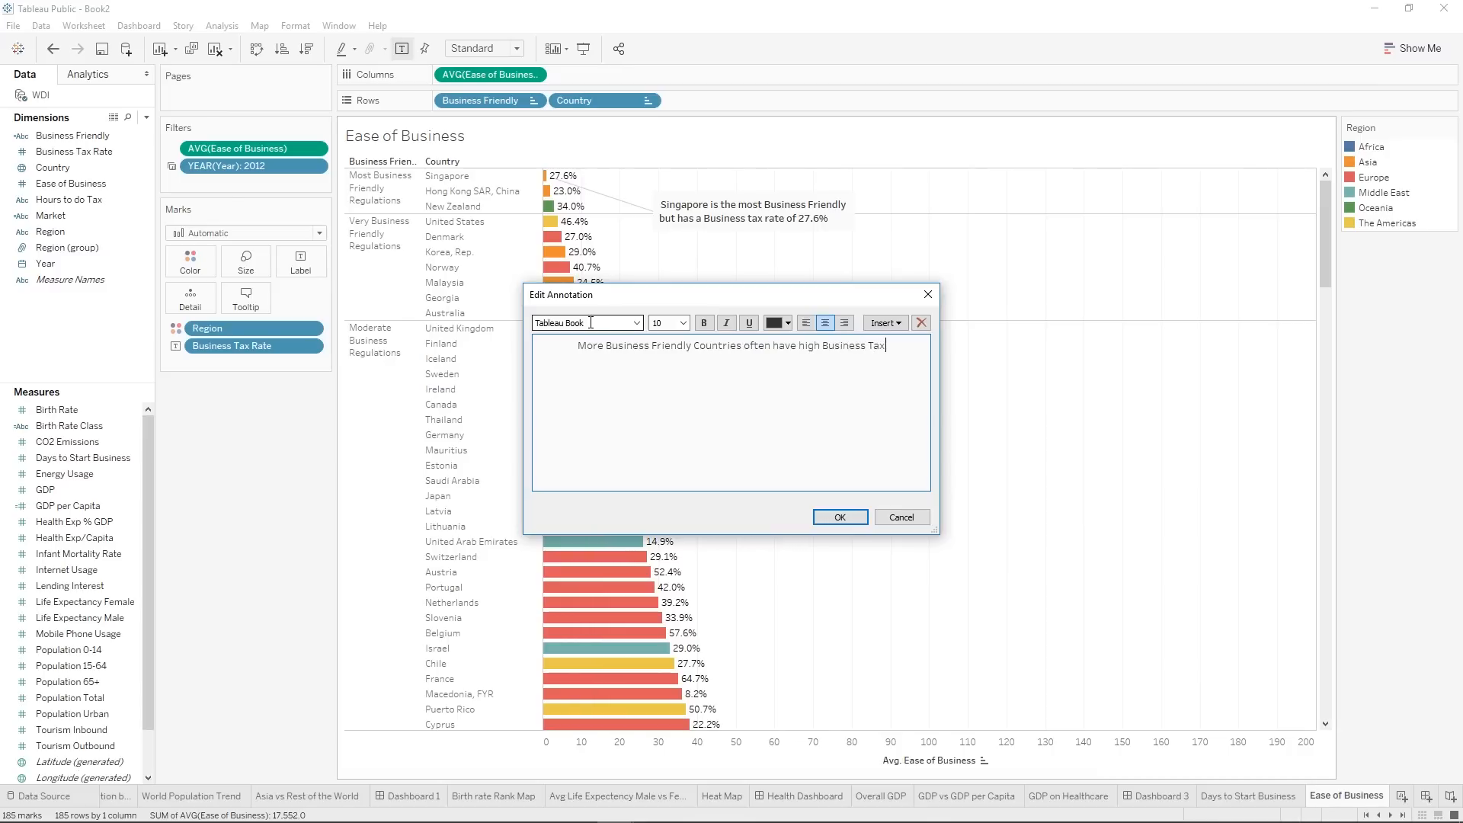
click(839, 519)
Place the area annotation beside the bars around Australia and Finland, and shift the Singapore annotation slightly upward.
click(981, 354)
mouse_move(983, 332)
mouse_down()
mouse_move(1138, 332)
mouse_move(1079, 410)
mouse_up()
click(1278, 496)
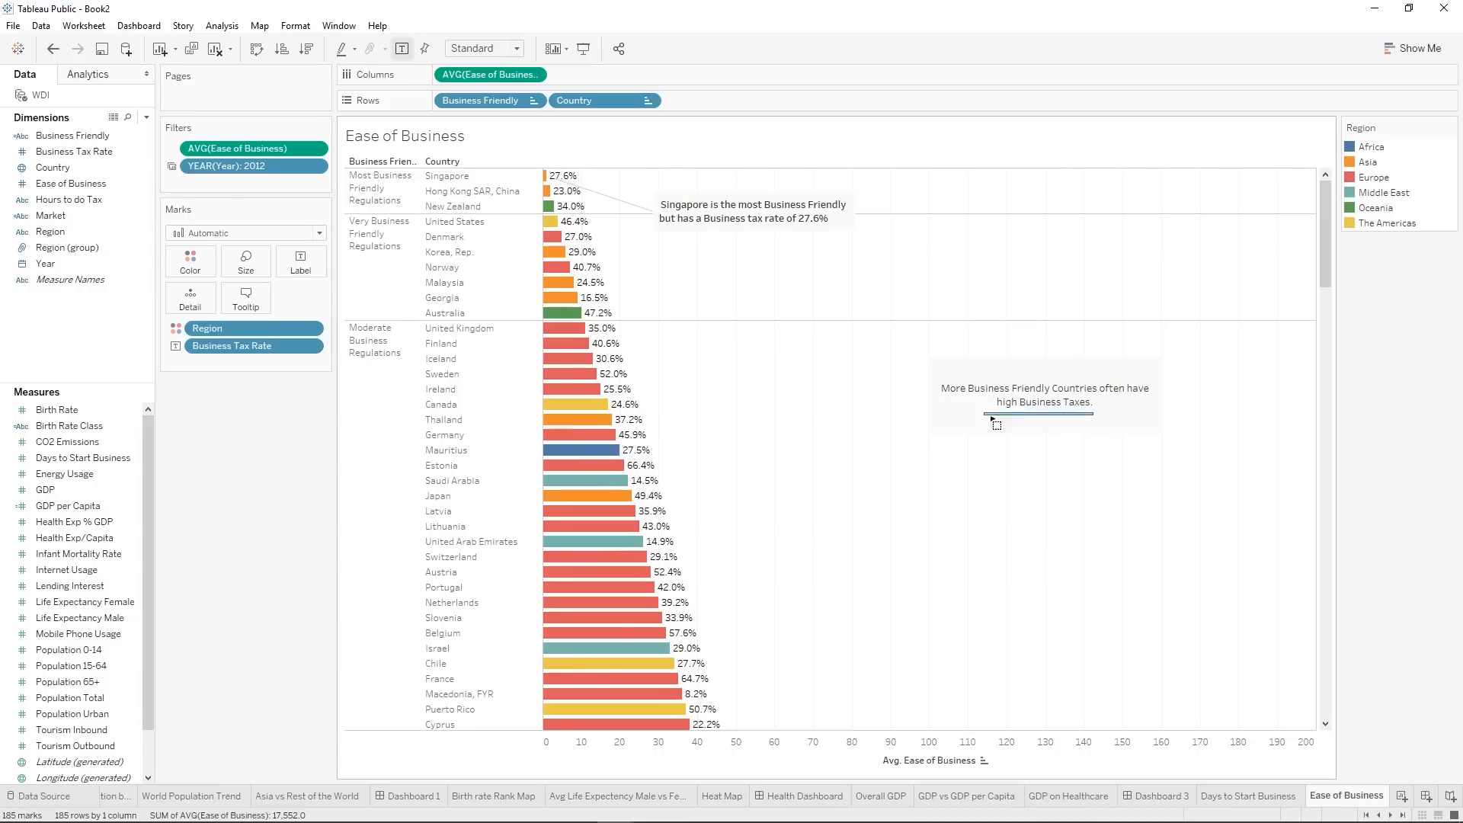
click(1054, 409)
drag(1053, 409, 836, 347)
click(848, 470)
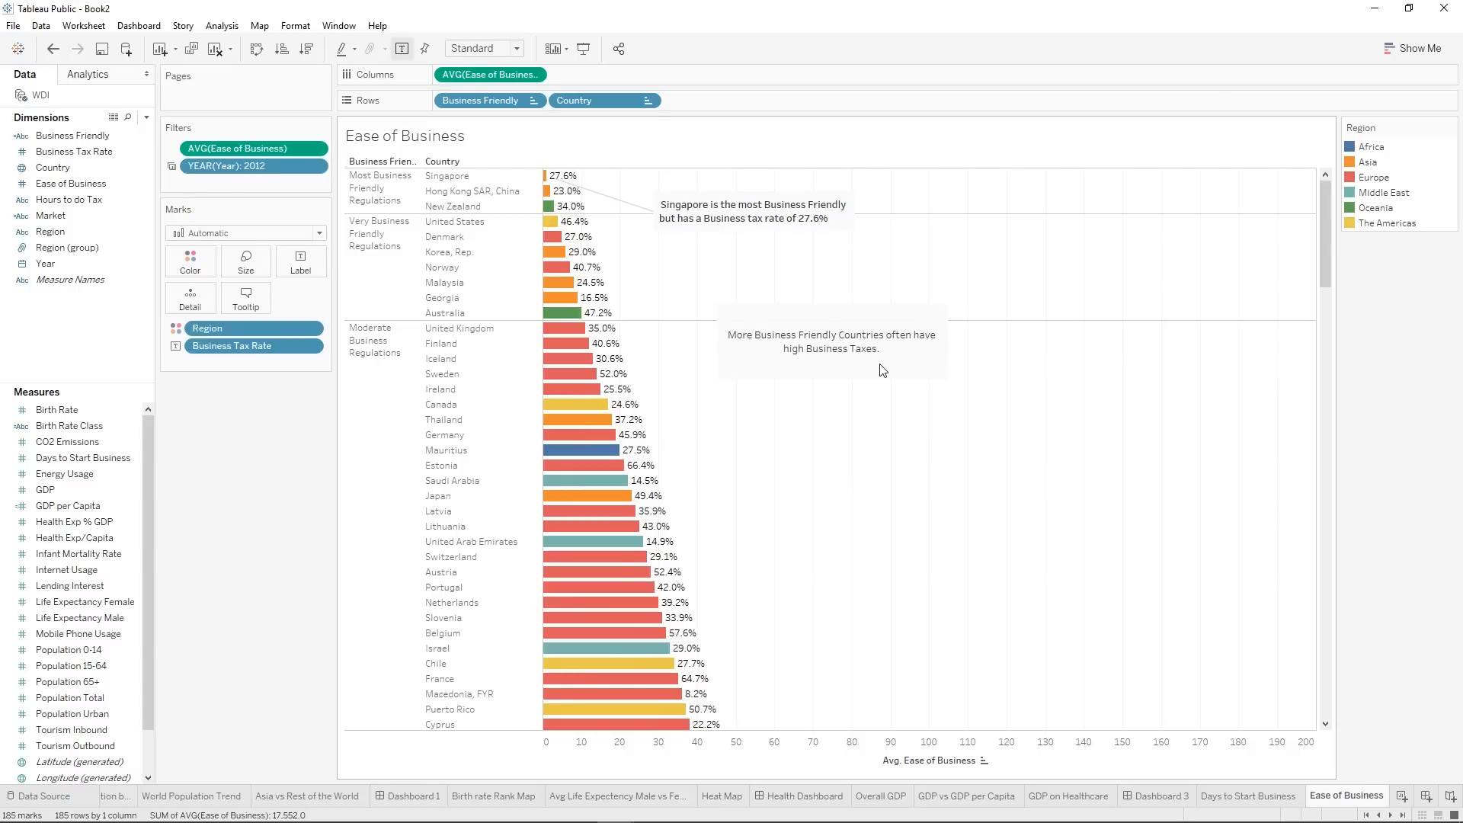
mouse_move(771, 223)
mouse_down()
mouse_move(761, 195)
mouse_move(766, 211)
mouse_up()
click(819, 293)
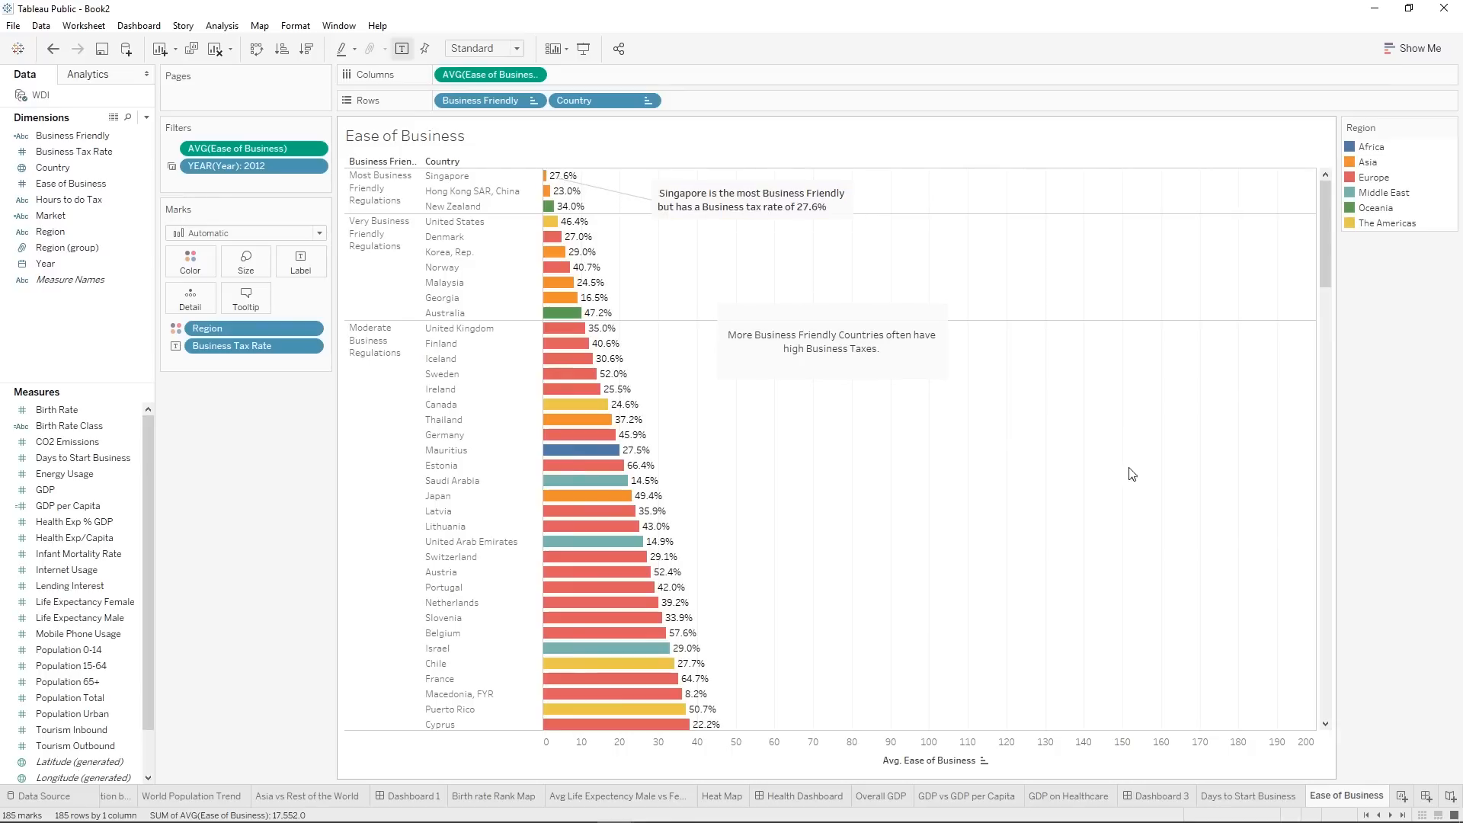
Create a new worksheet and name it "Phone and Internet Usage".
click(1415, 797)
right_click(1368, 796)
click(1387, 623)
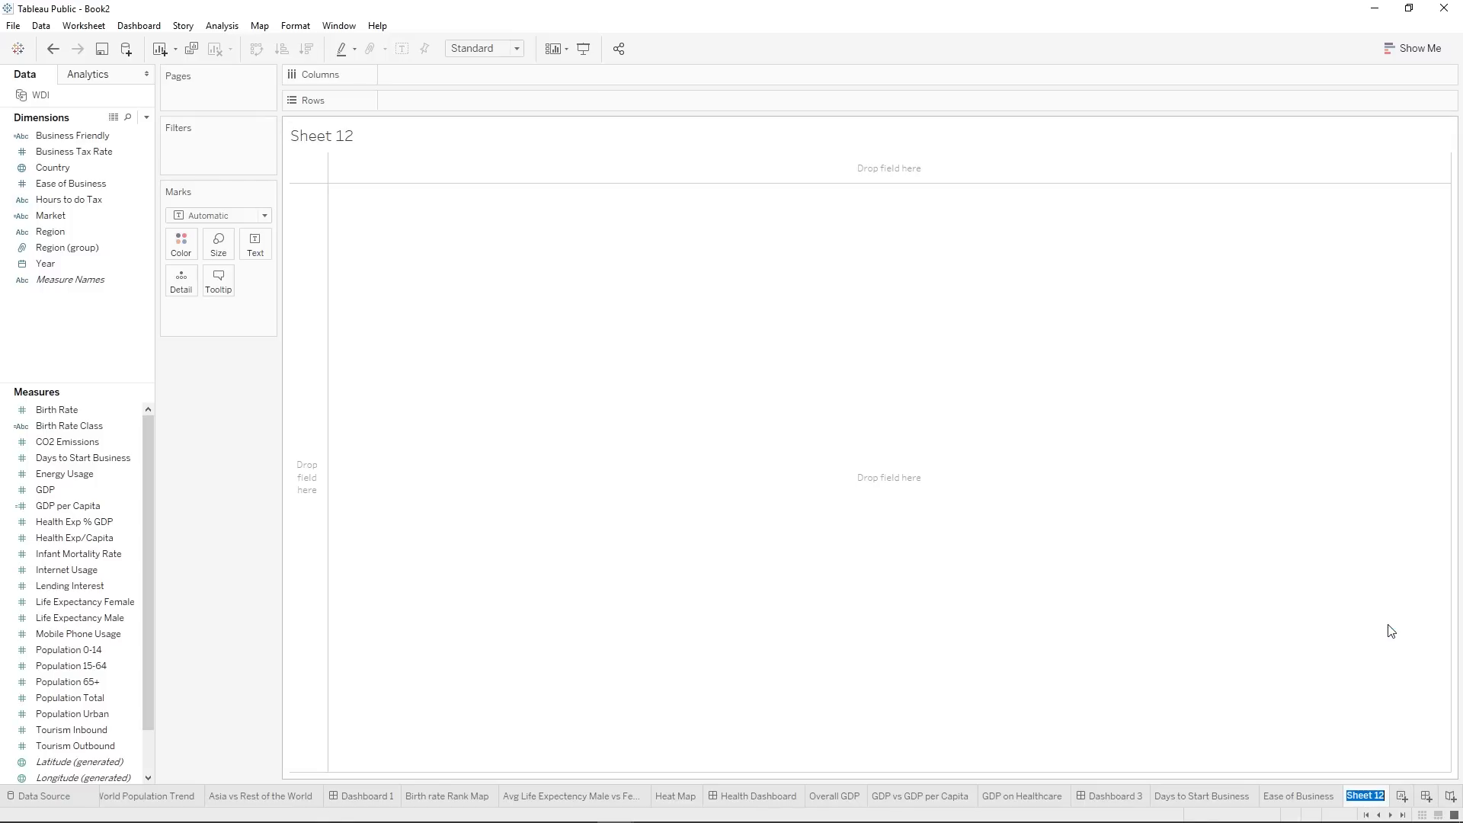
text(Phane and )
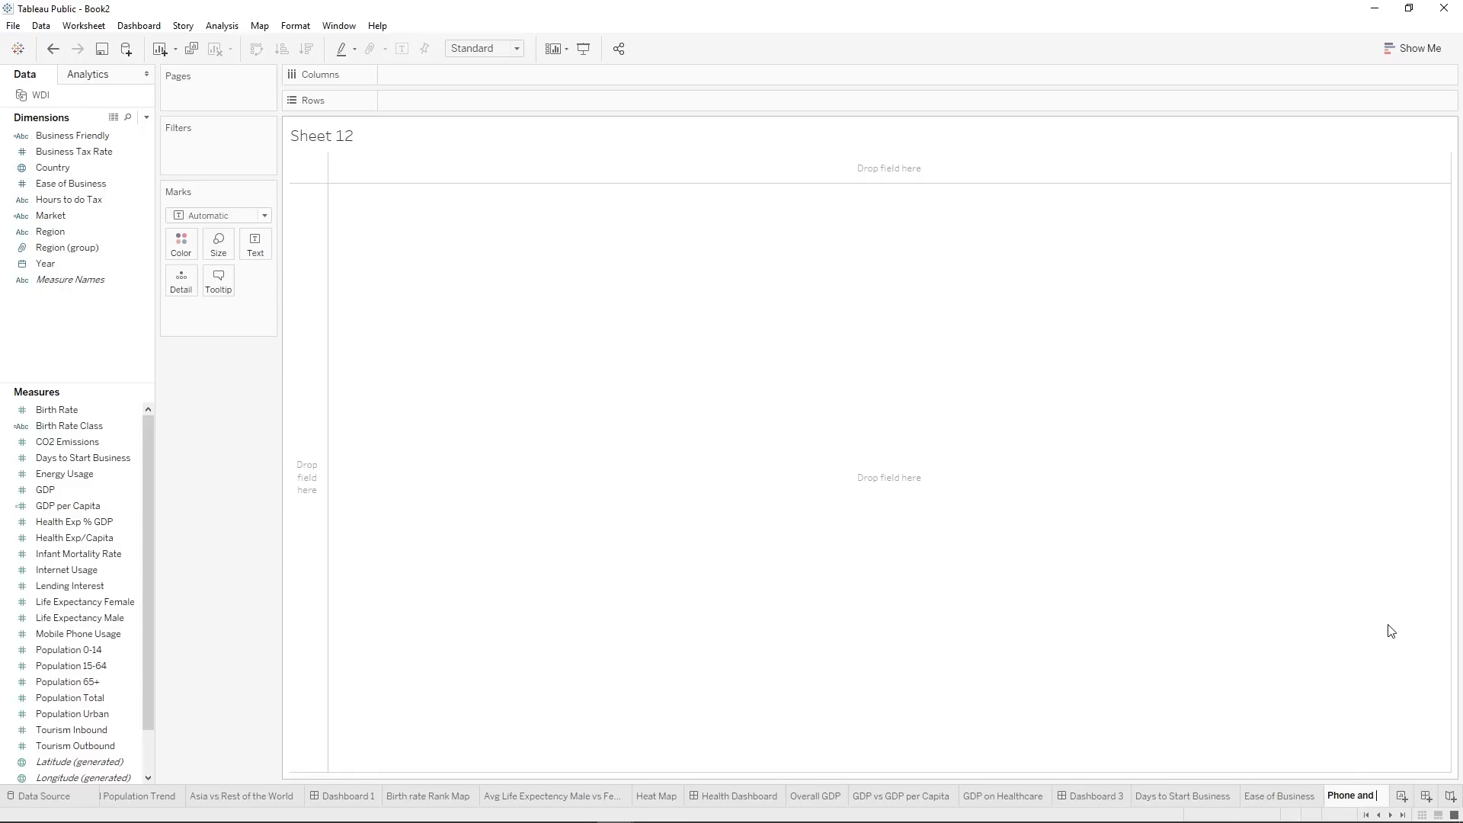
text(Internet Usage)
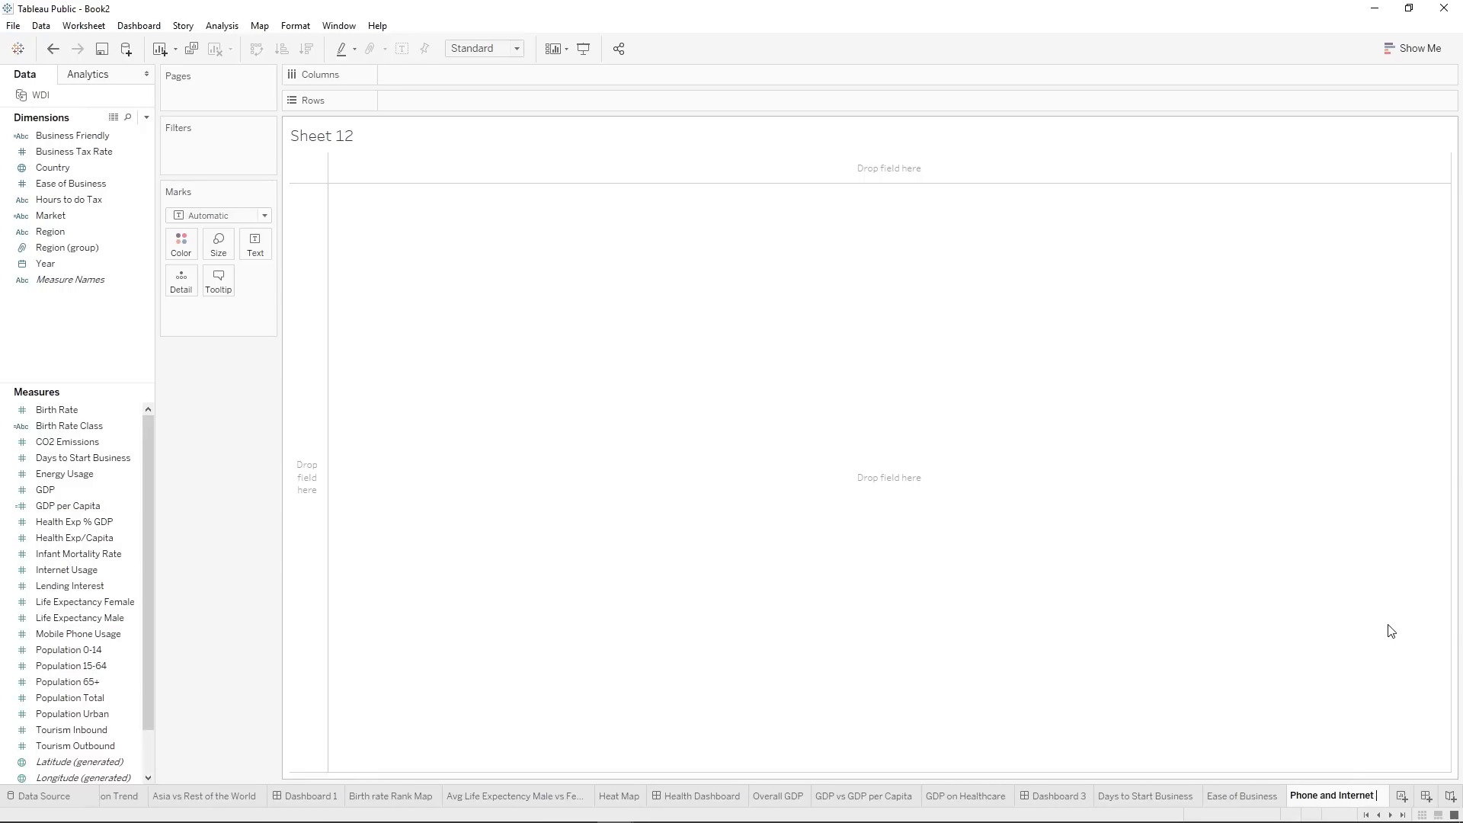
key(Return)
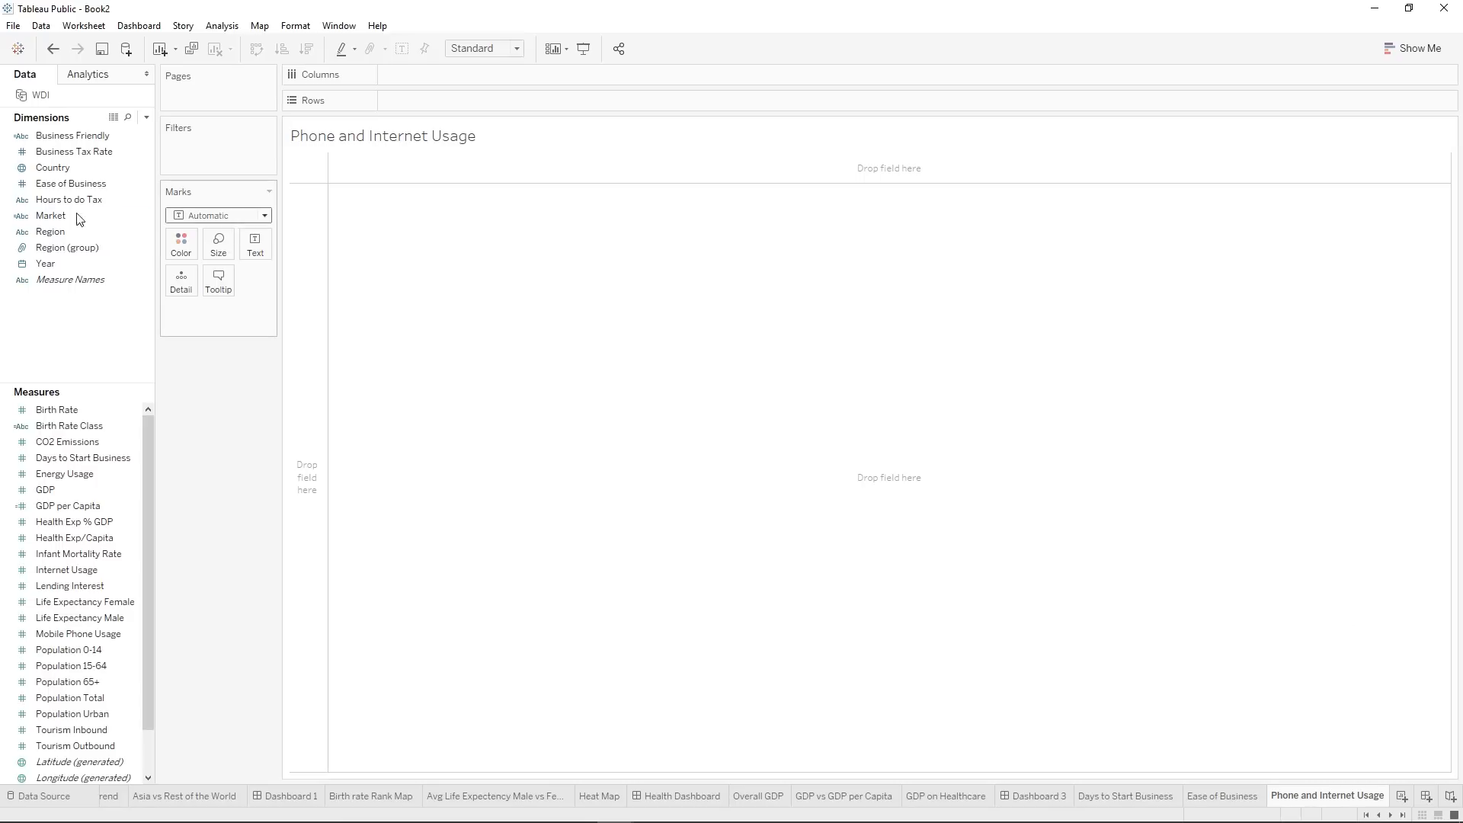
Put the Year dimension on the columns as the continuous YEAR(Year) field.
click(54, 266)
drag(54, 266, 420, 82)
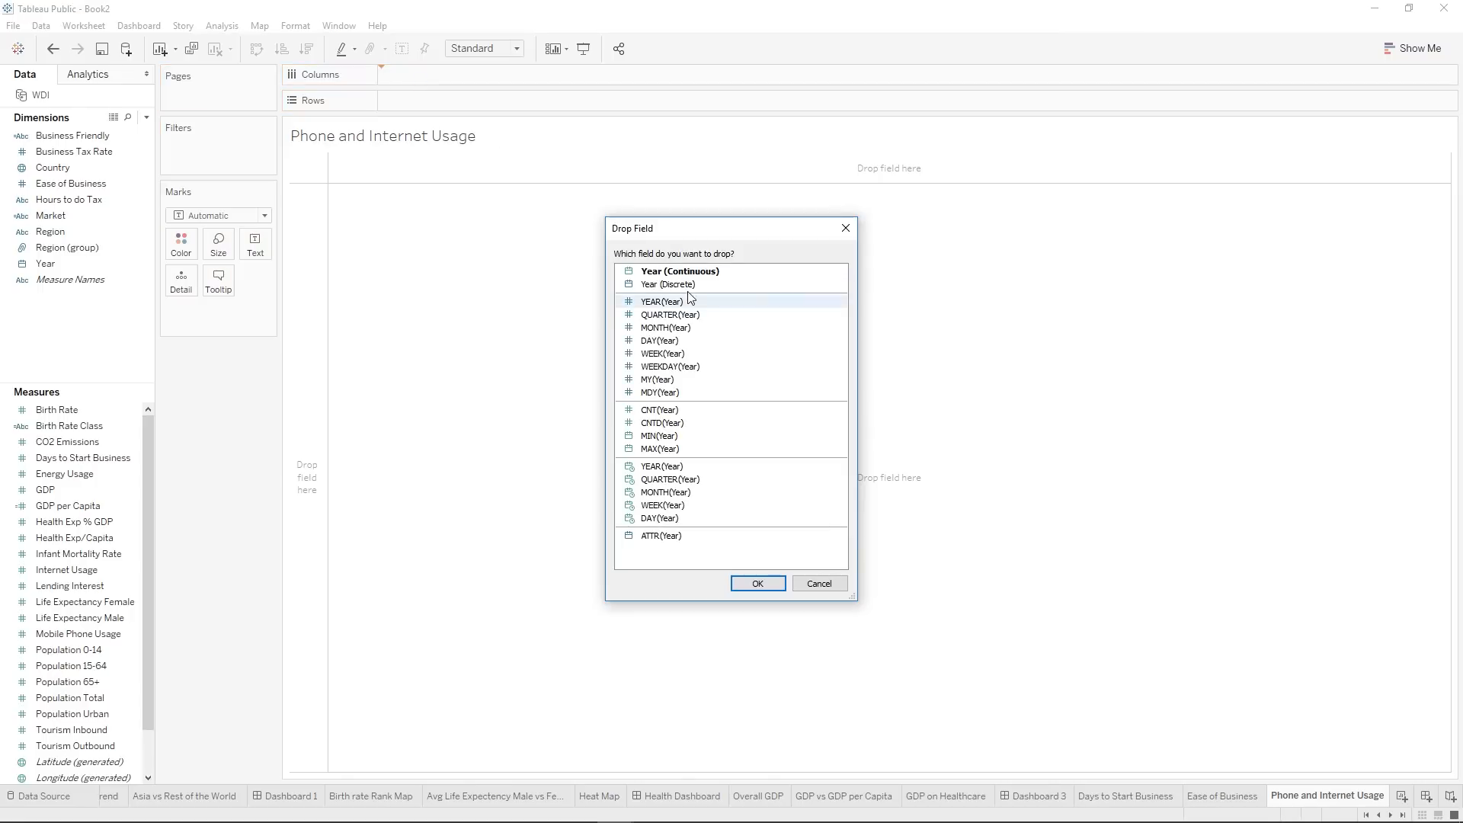
click(679, 467)
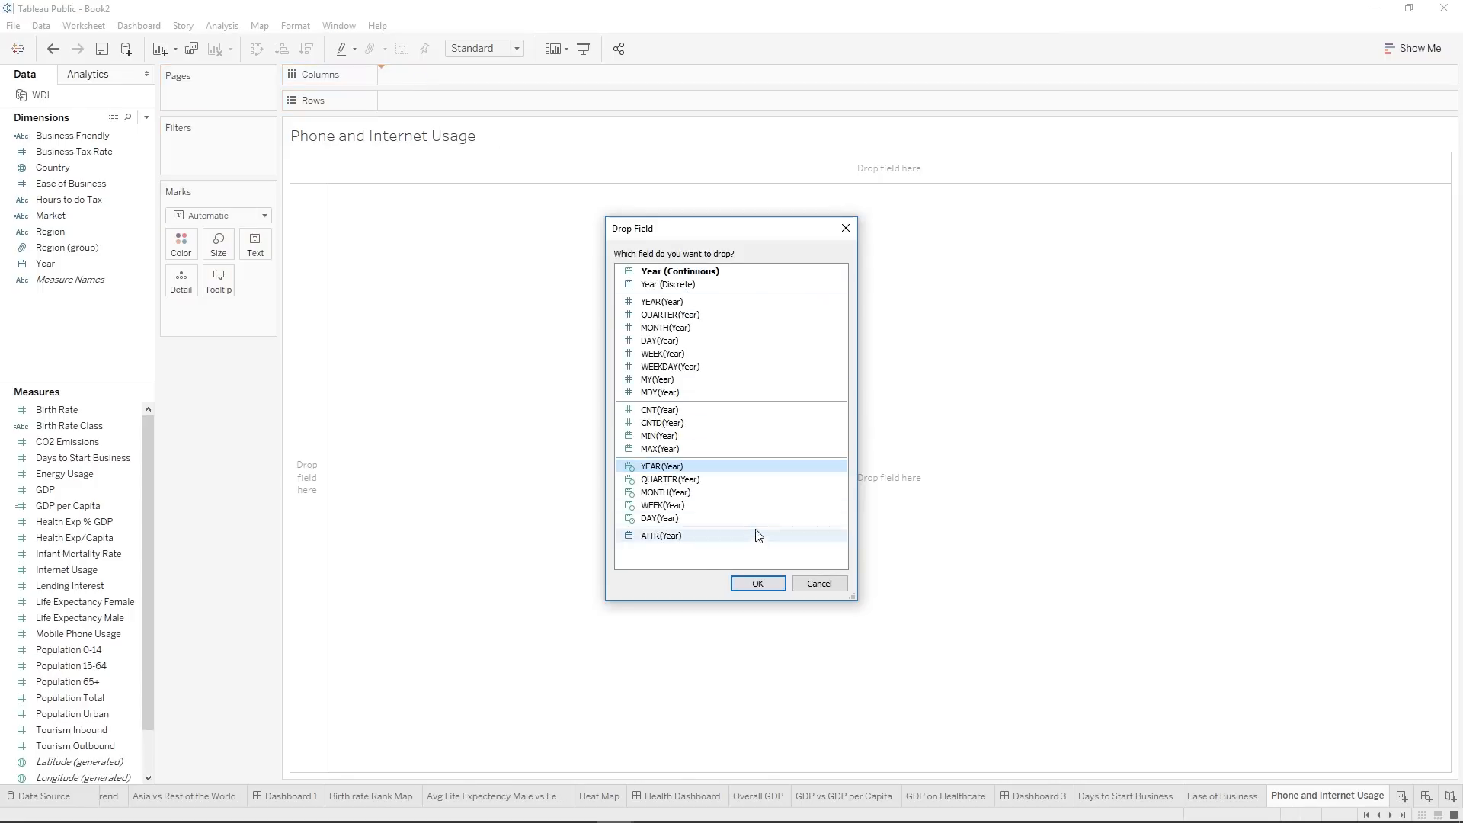
click(759, 583)
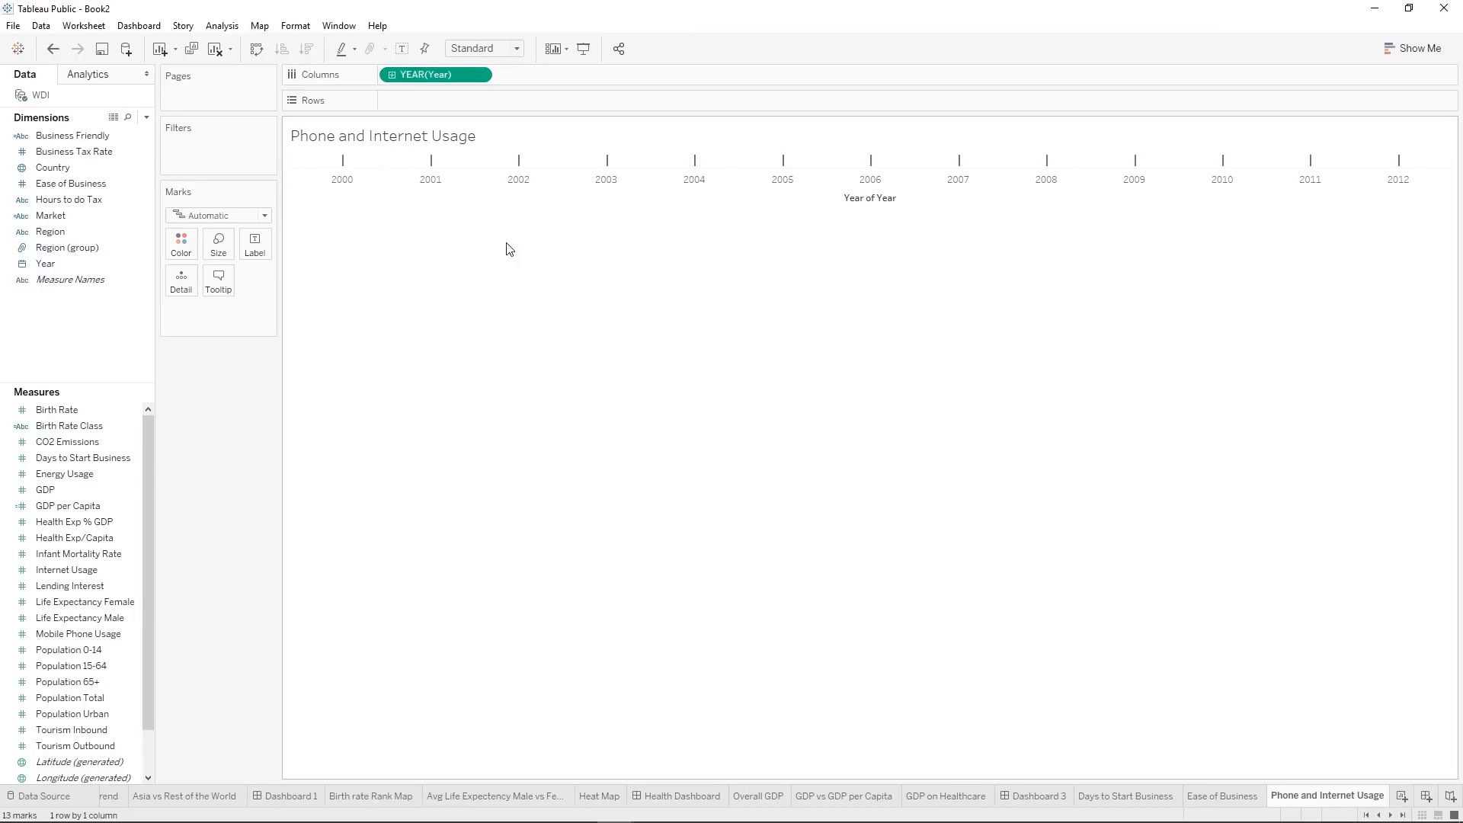
scroll(73, 550, down, 1)
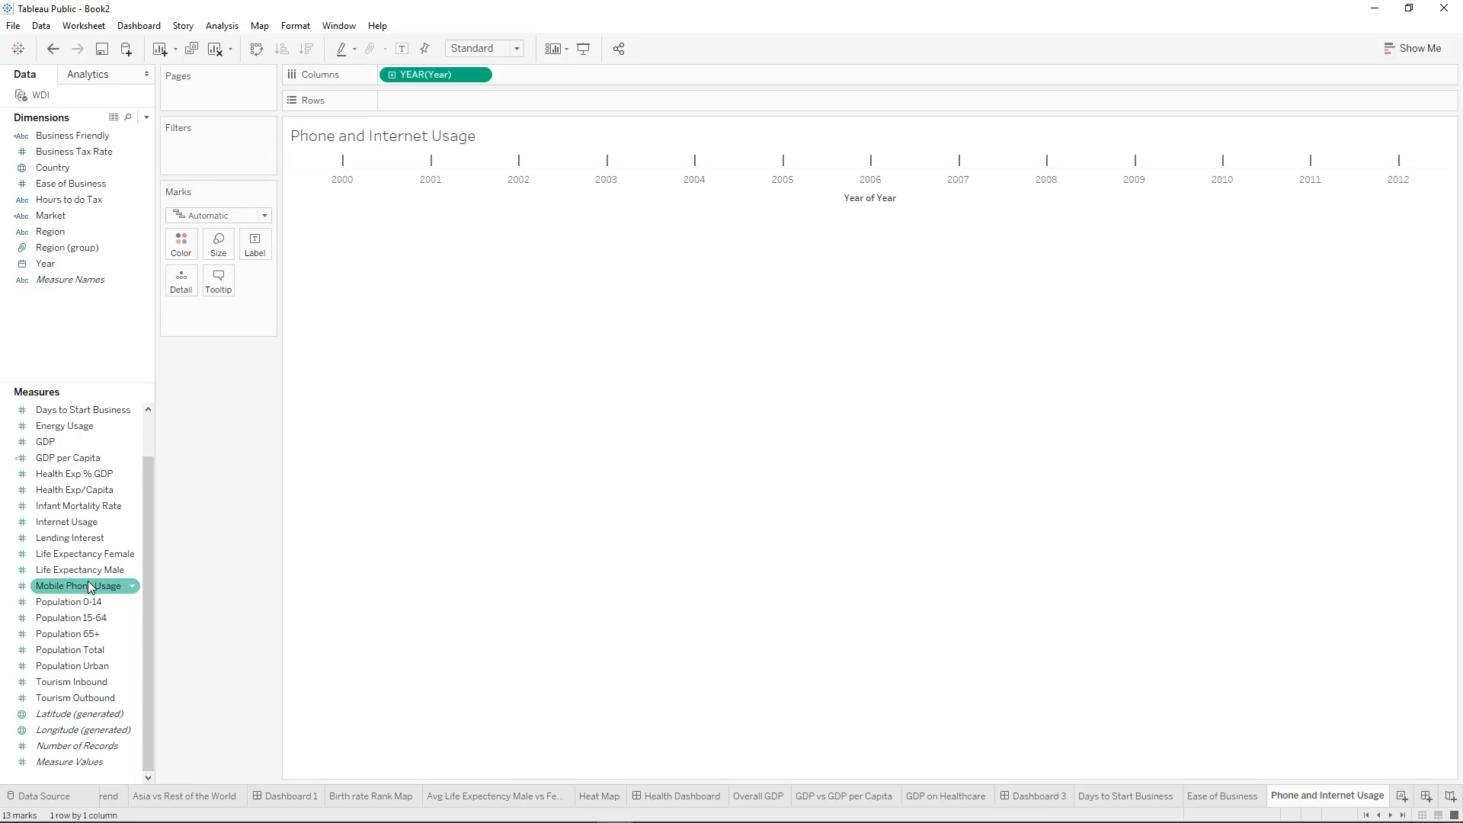
Add Mobile Phone Usage to the rows and aggregate it as an average.
double_click(88, 583)
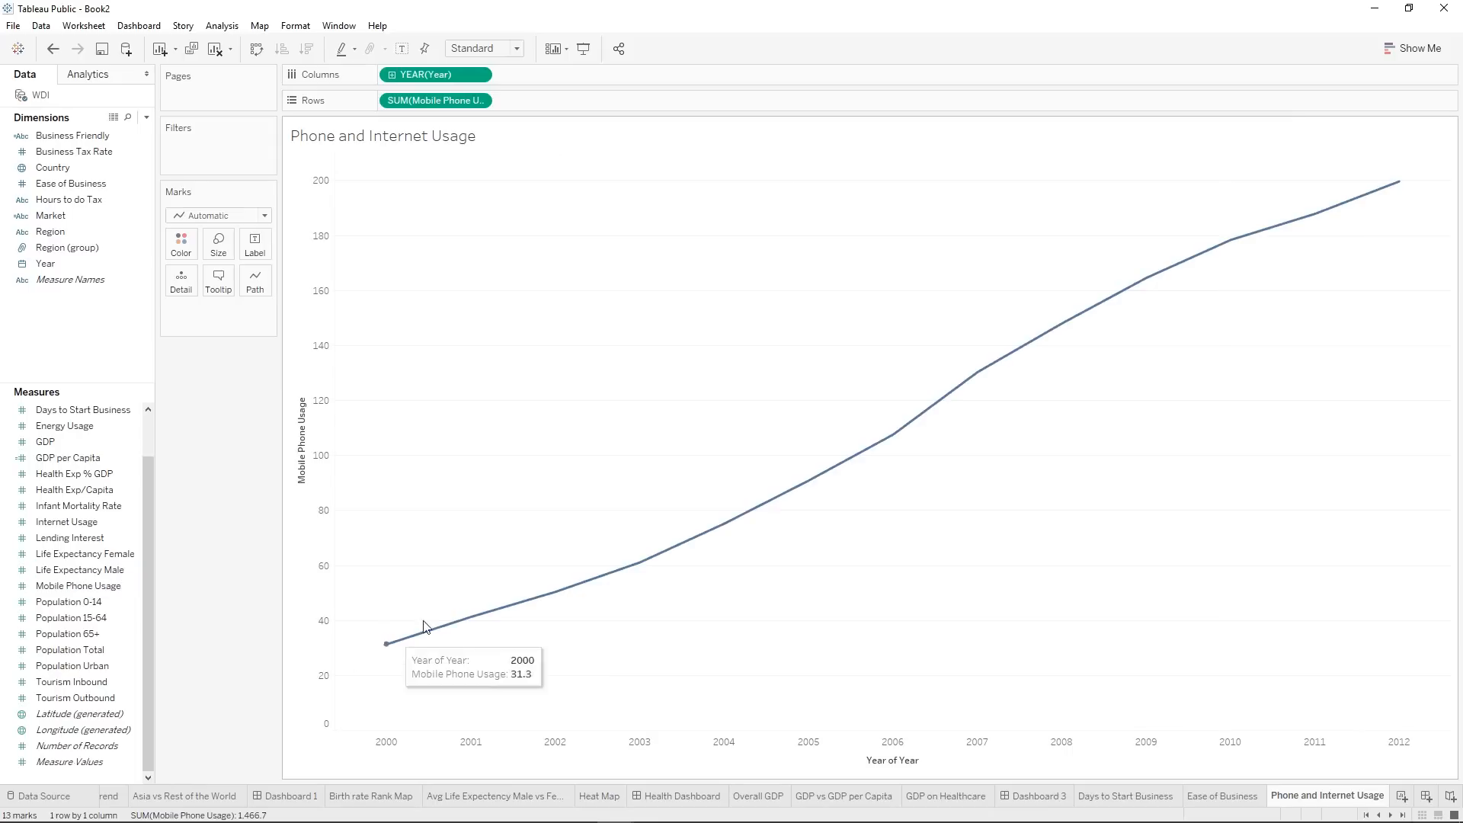
mouse_move(1324, 223)
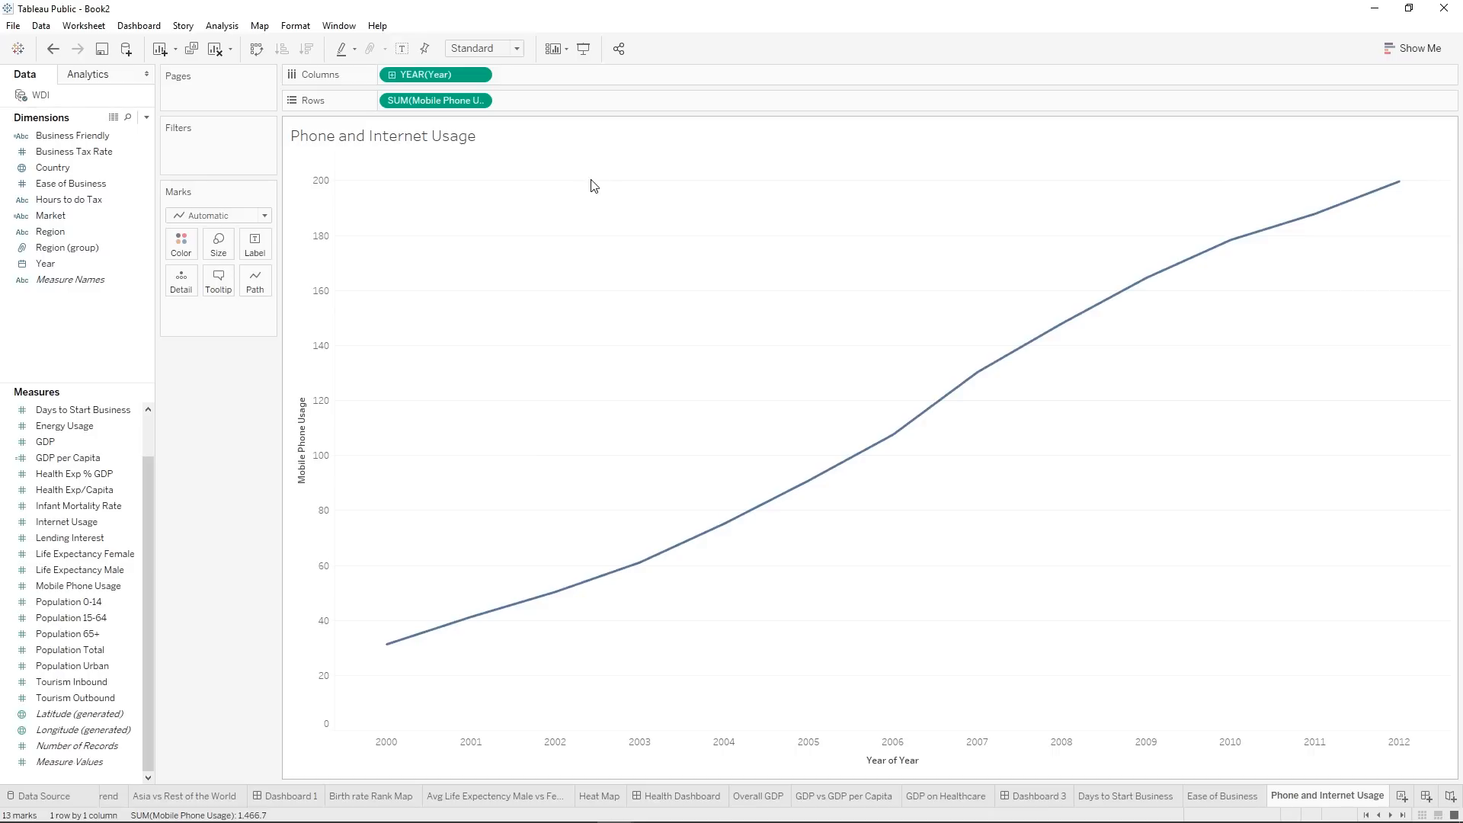
right_click(418, 101)
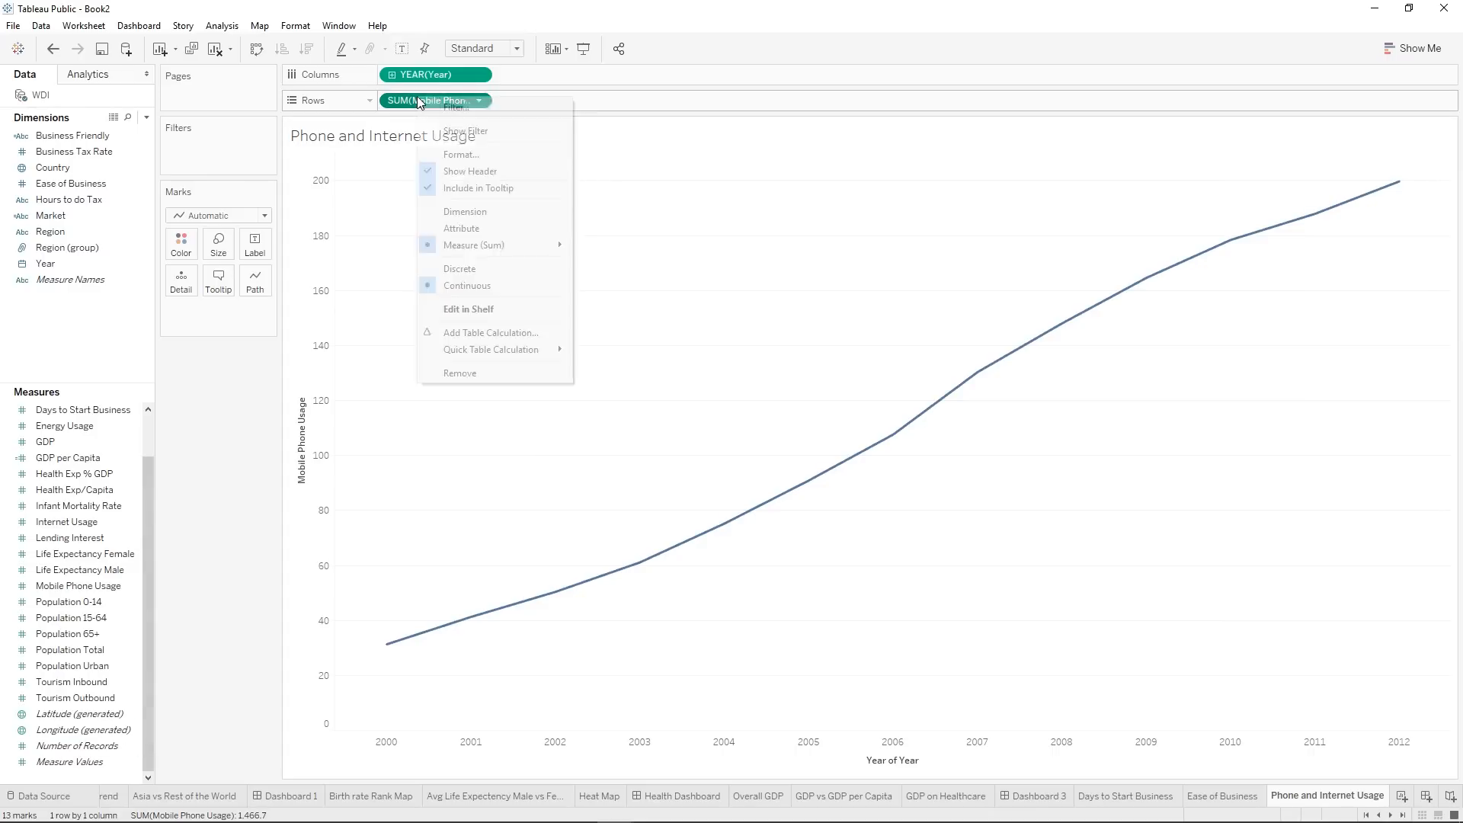
mouse_move(510, 245)
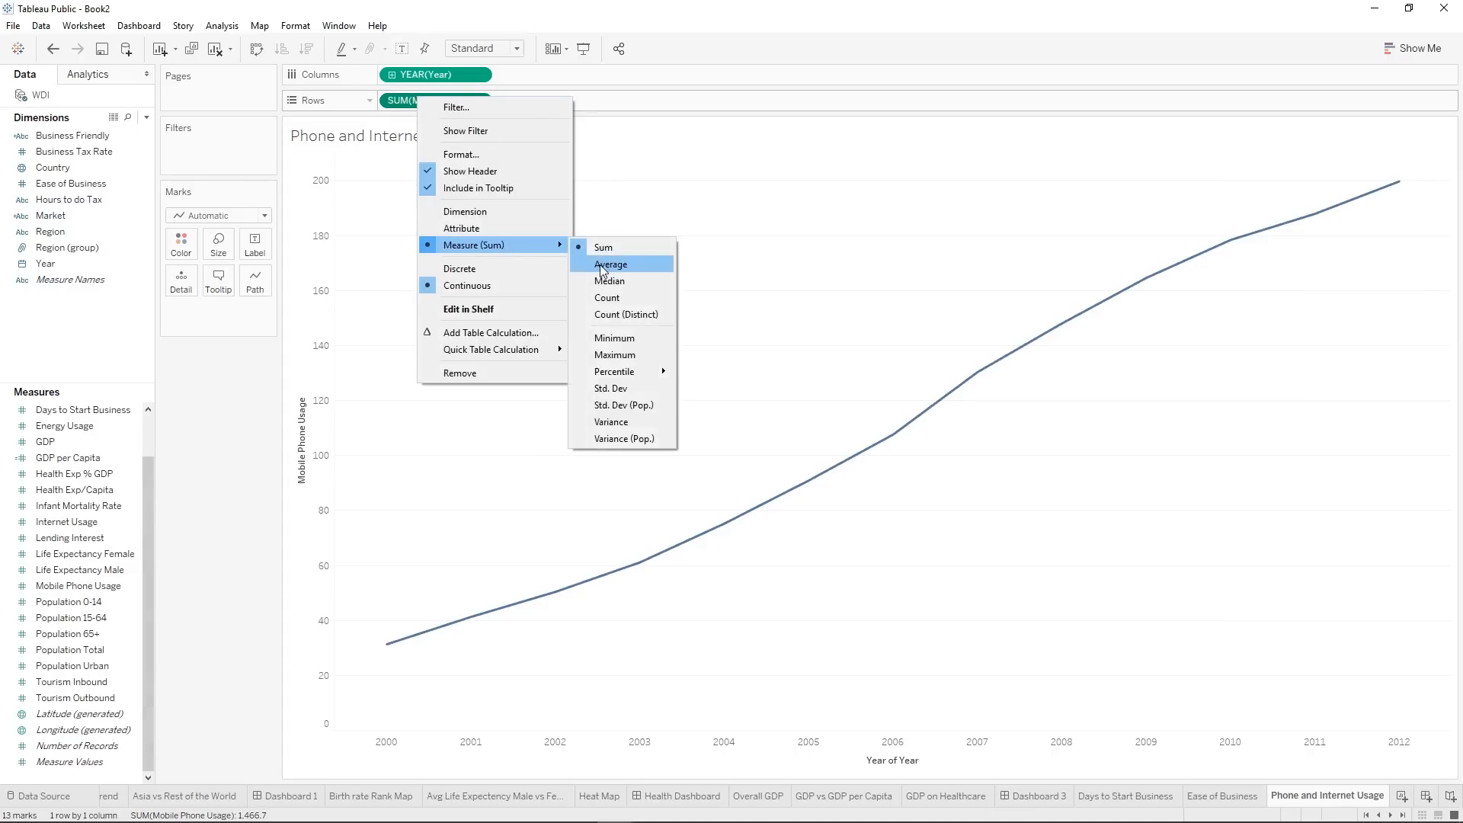
click(610, 264)
mouse_move(506, 602)
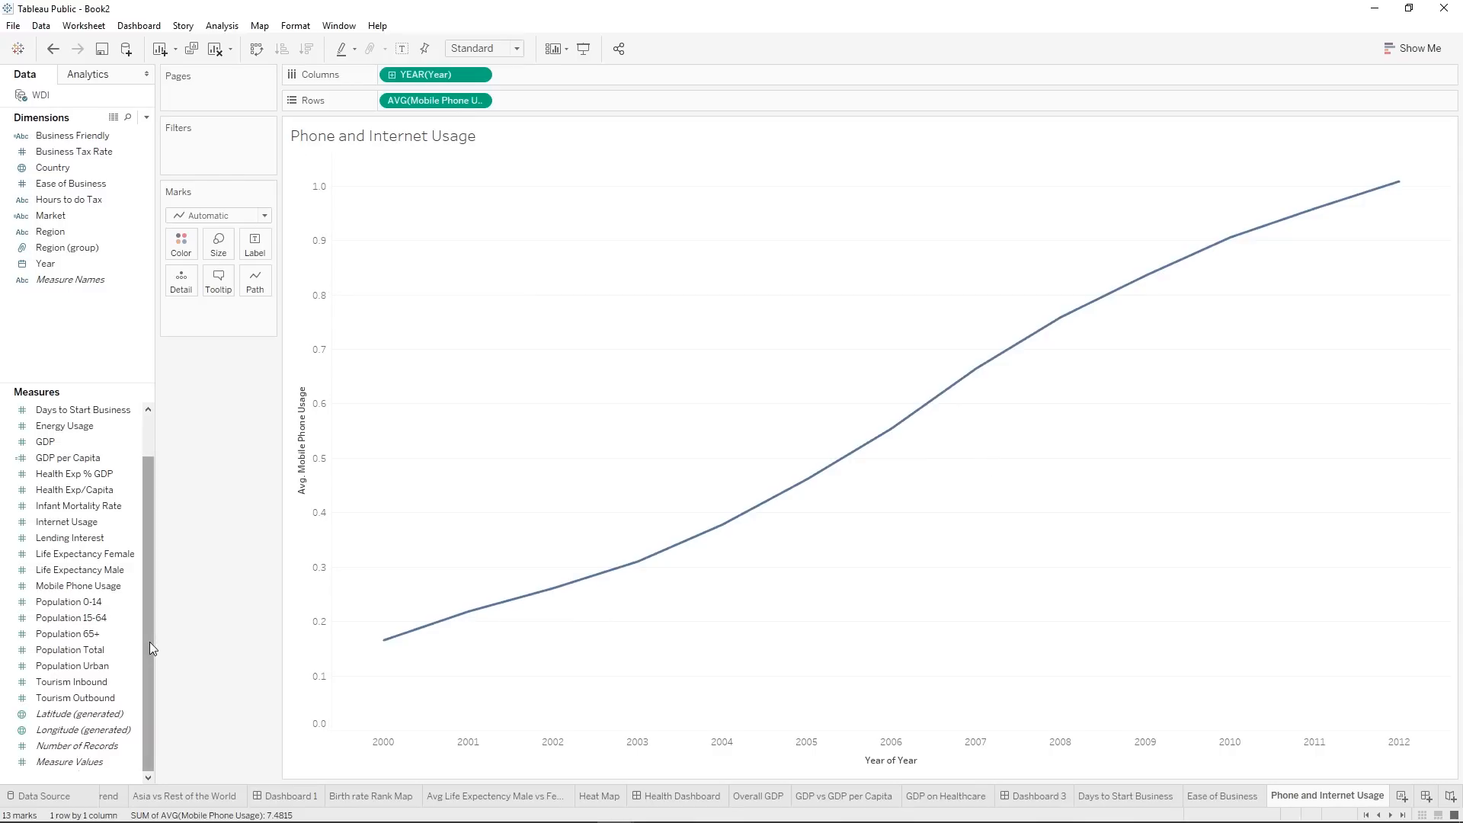
Add Internet Usage to the rows as an average and combine it with Mobile Phone Usage on a dual axis.
drag(149, 642, 149, 614)
click(82, 556)
drag(82, 559, 604, 105)
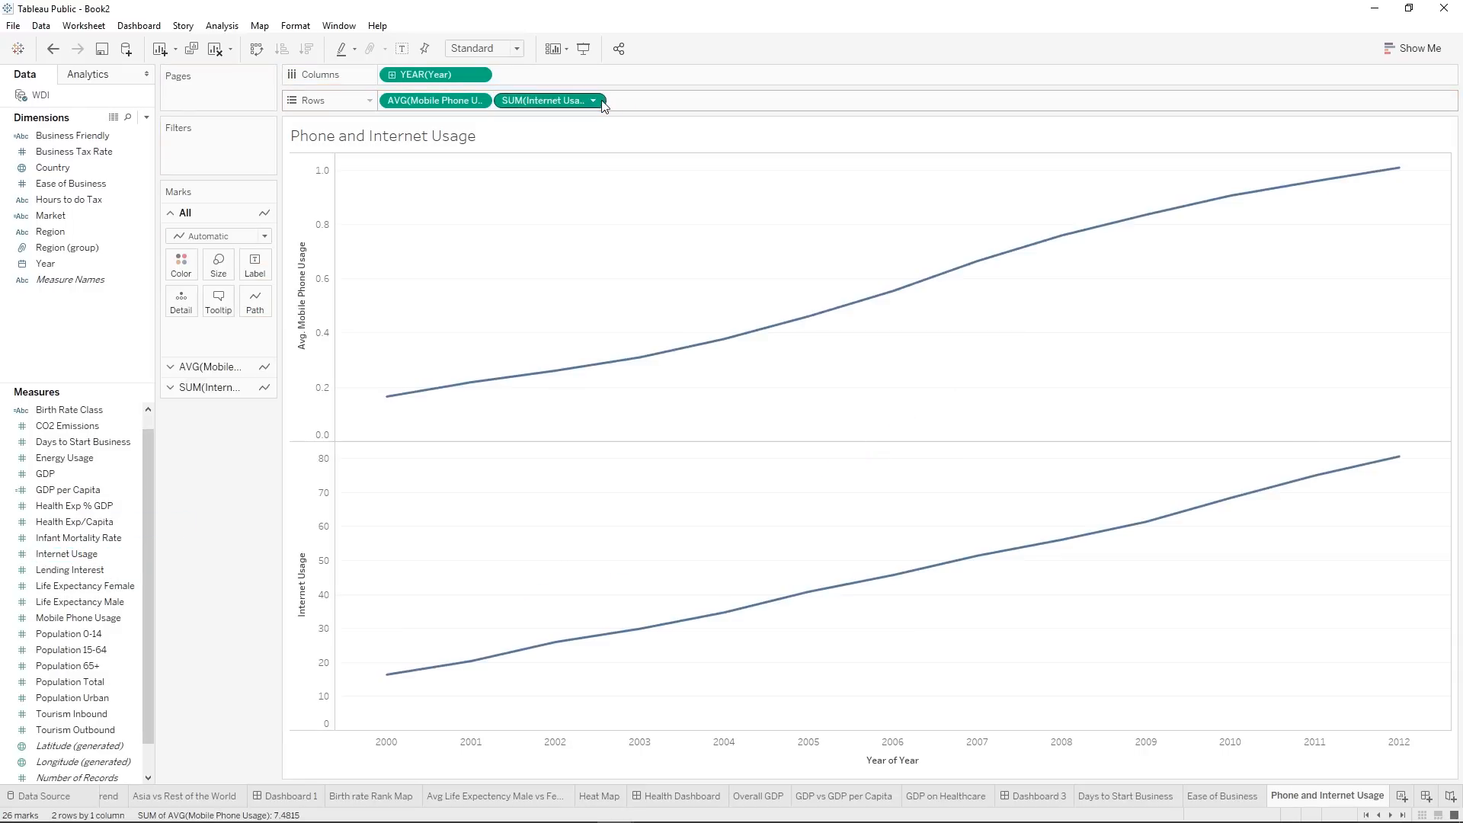
click(594, 100)
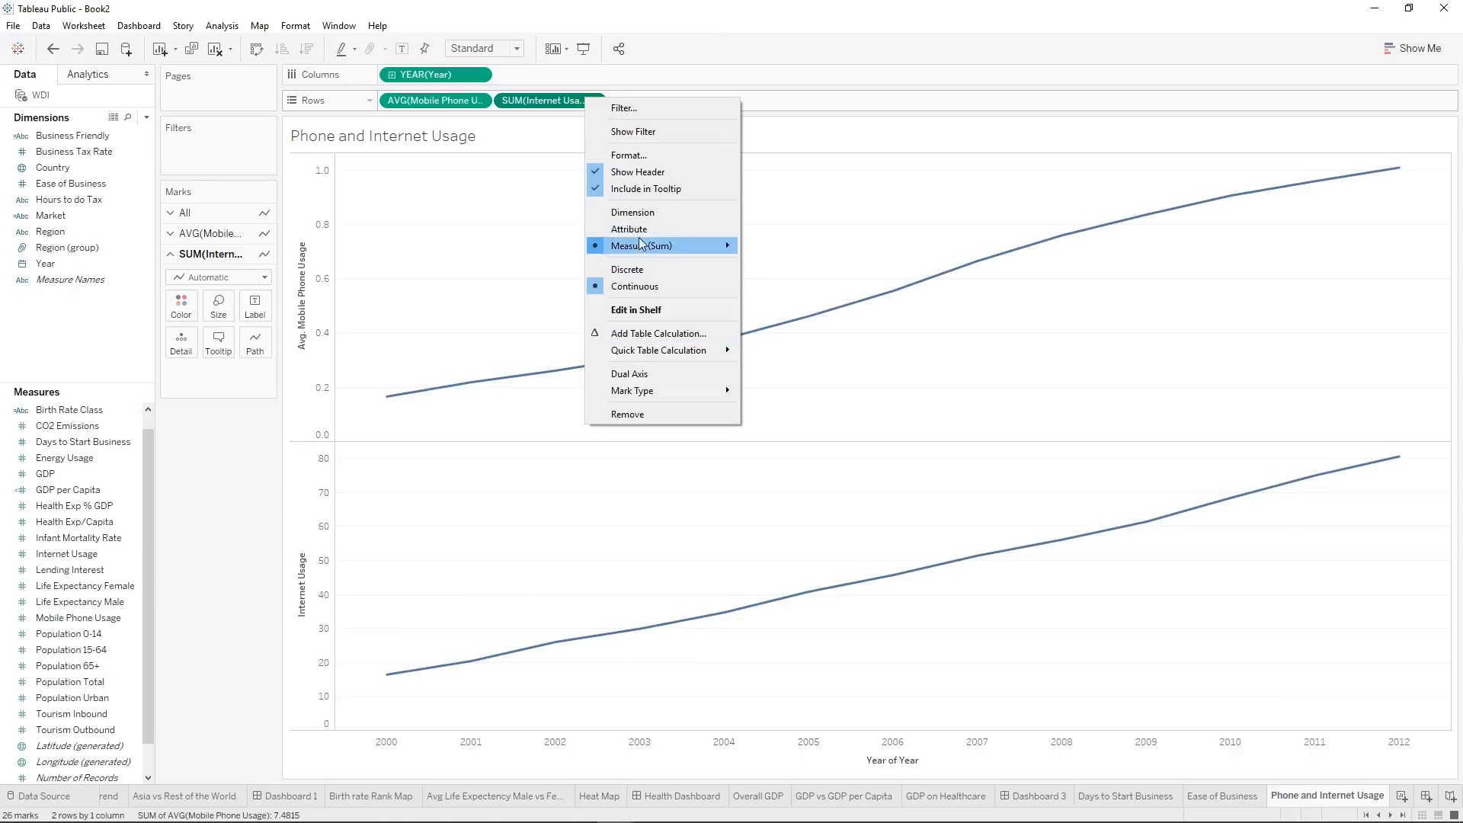
mouse_move(640, 246)
click(798, 266)
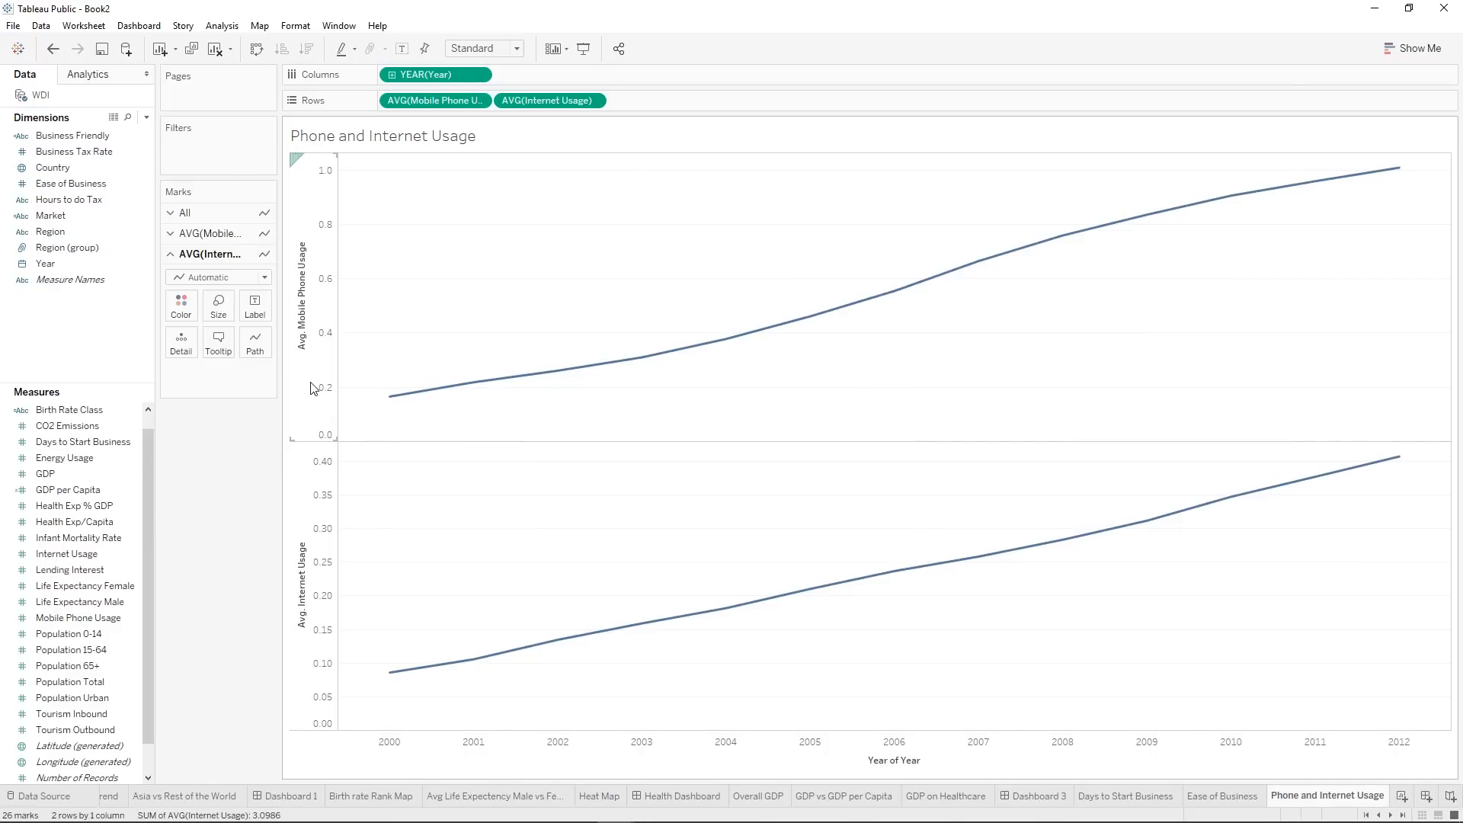
right_click(513, 104)
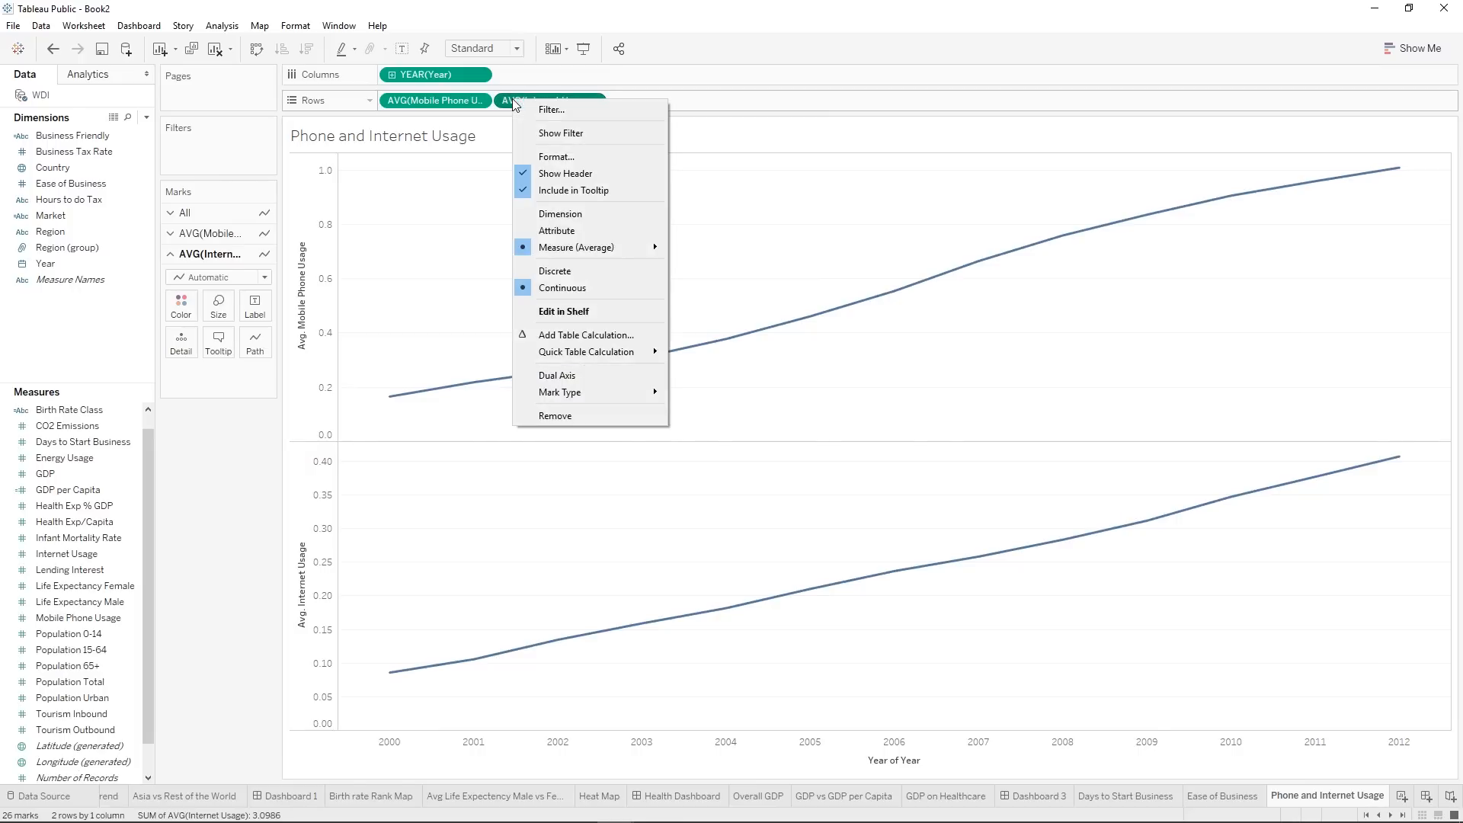
click(580, 373)
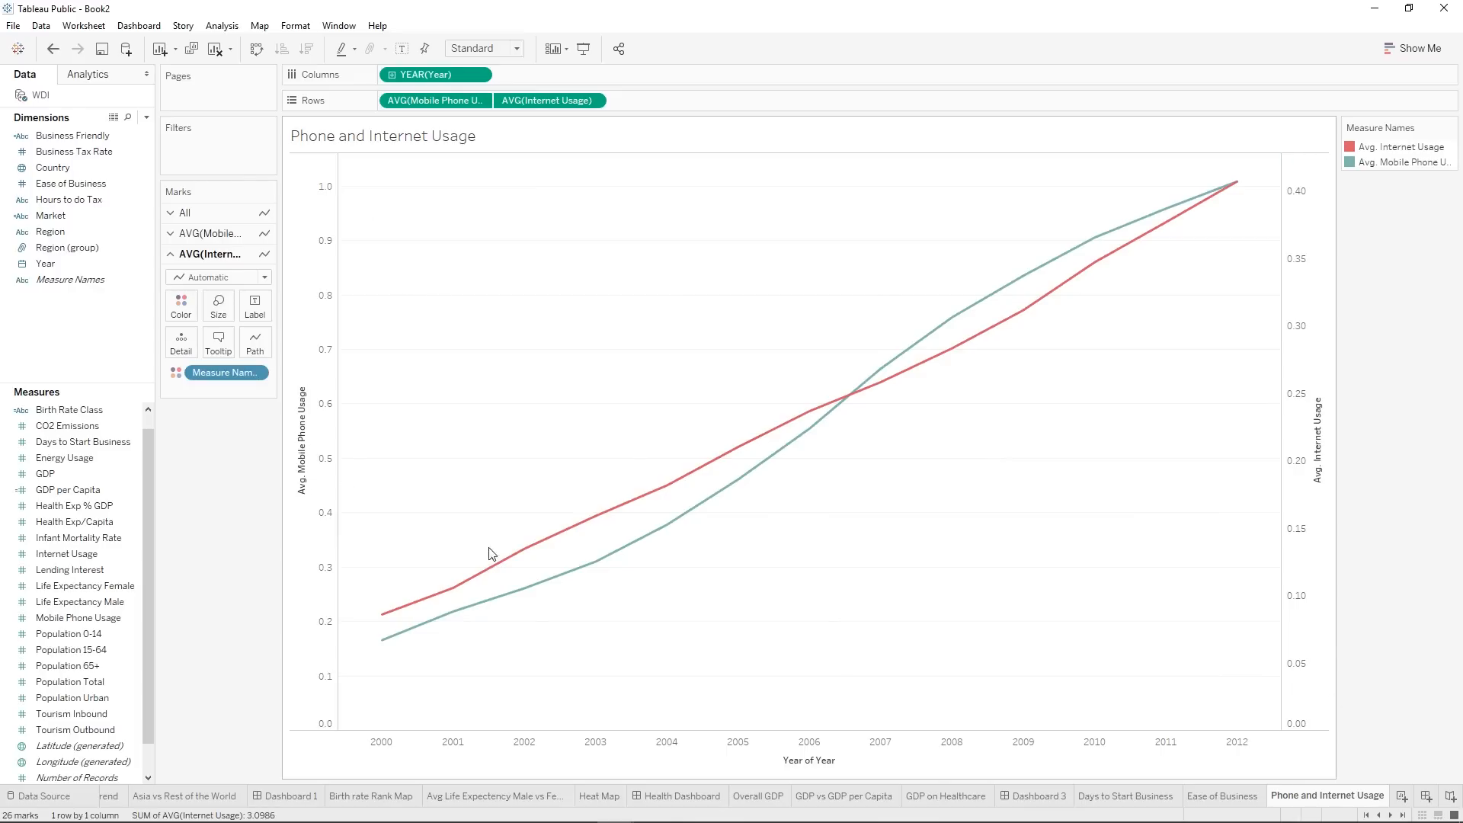
Try synchronizing the Internet Usage axis with the Mobile Phone Usage axis, and undo it.
right_click(1307, 227)
click(1393, 314)
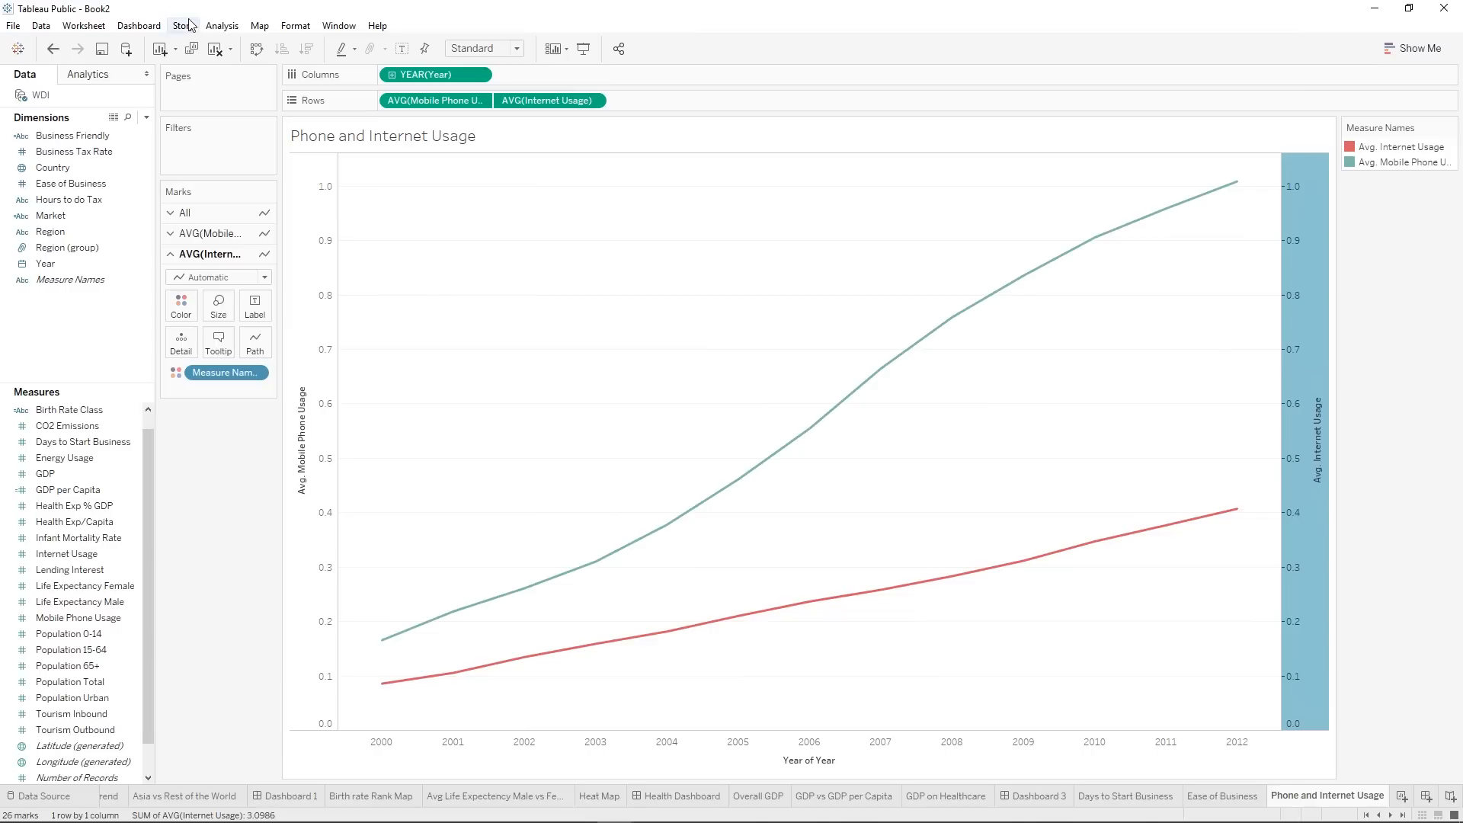
click(54, 50)
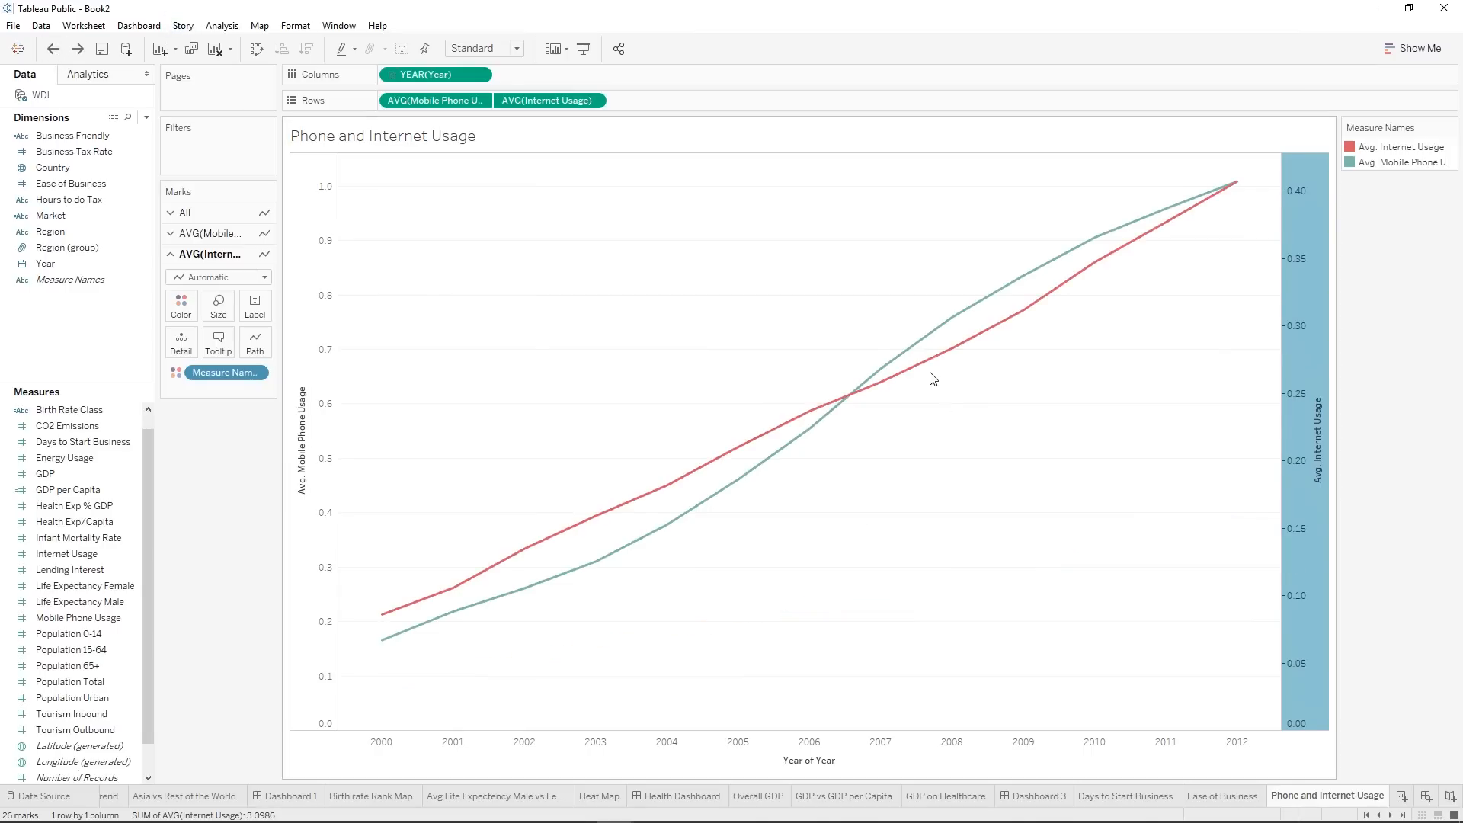
Set the mark type to Line for average Internet Usage and to Bar for average Mobile Phone Usage.
click(189, 279)
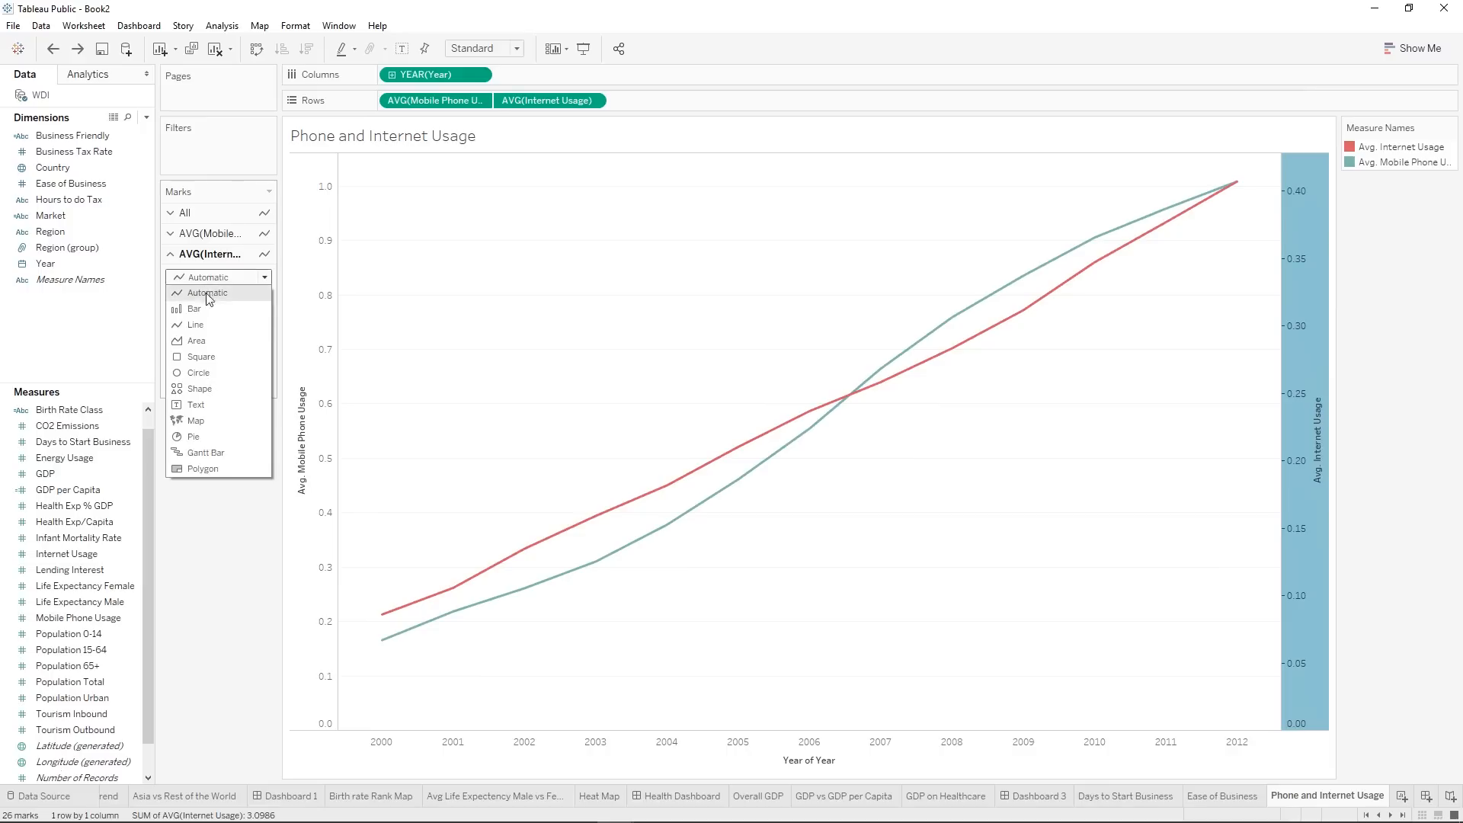
click(200, 308)
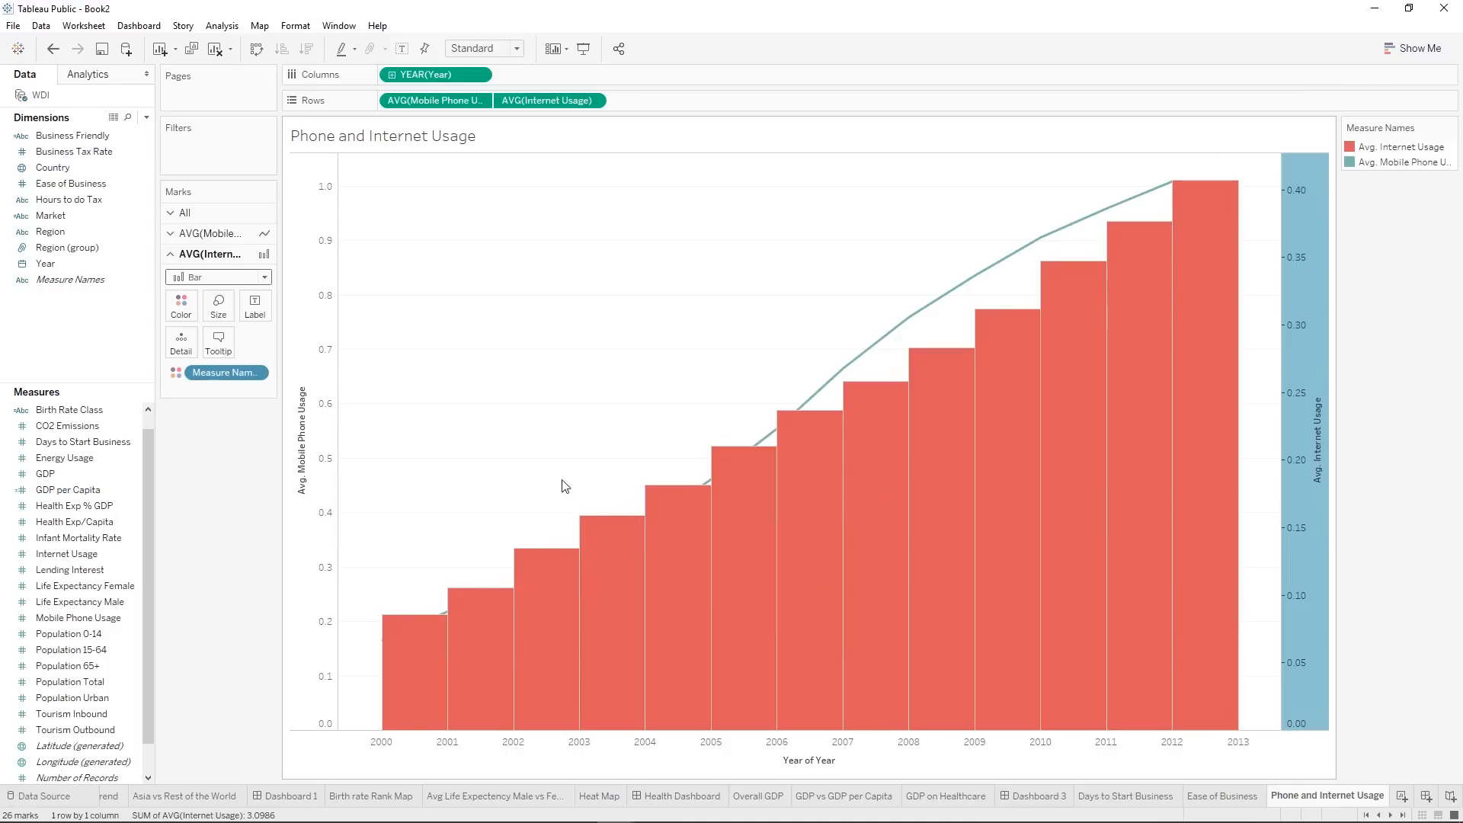
click(217, 276)
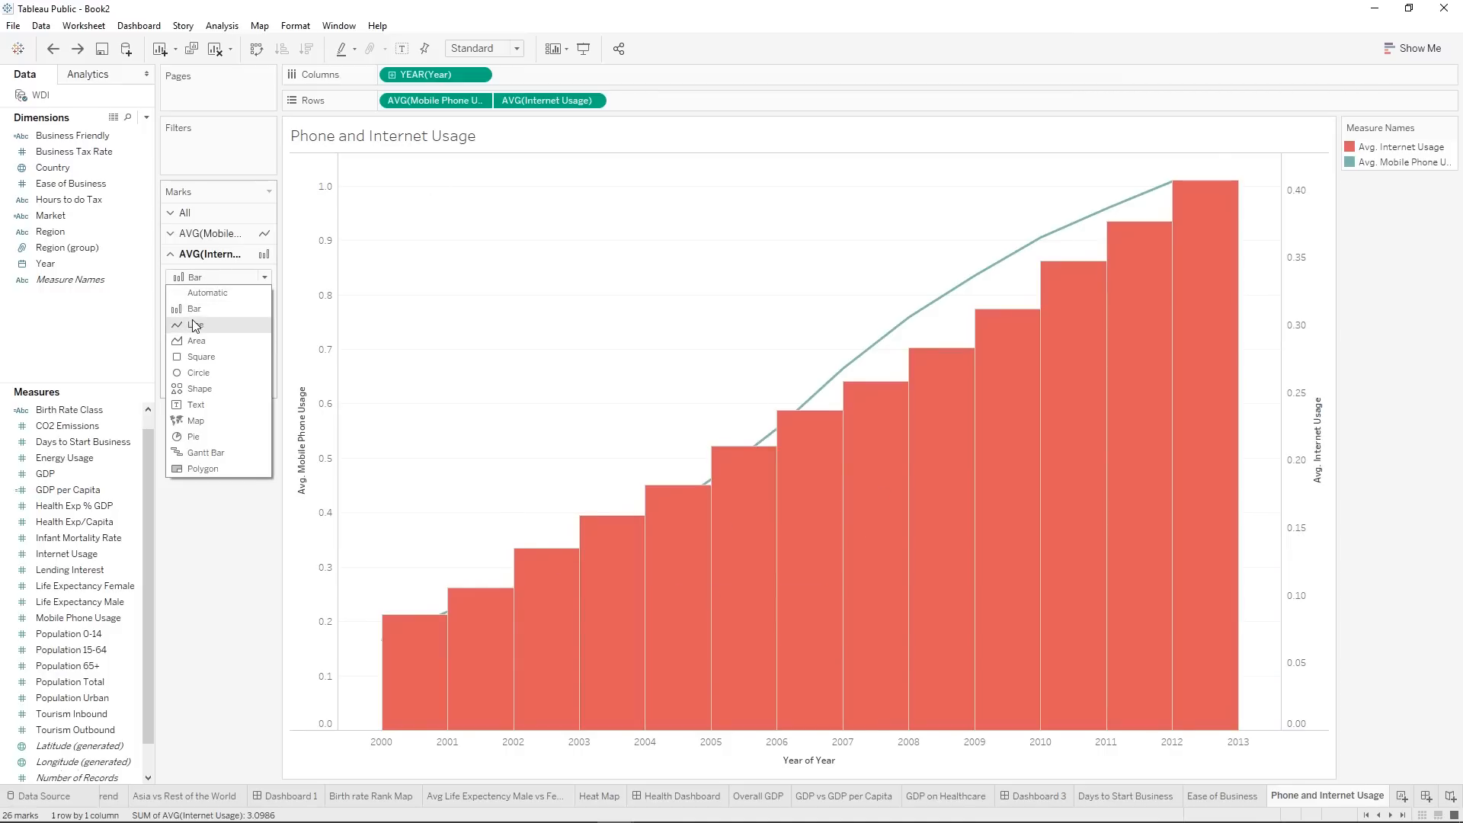
click(195, 333)
click(187, 233)
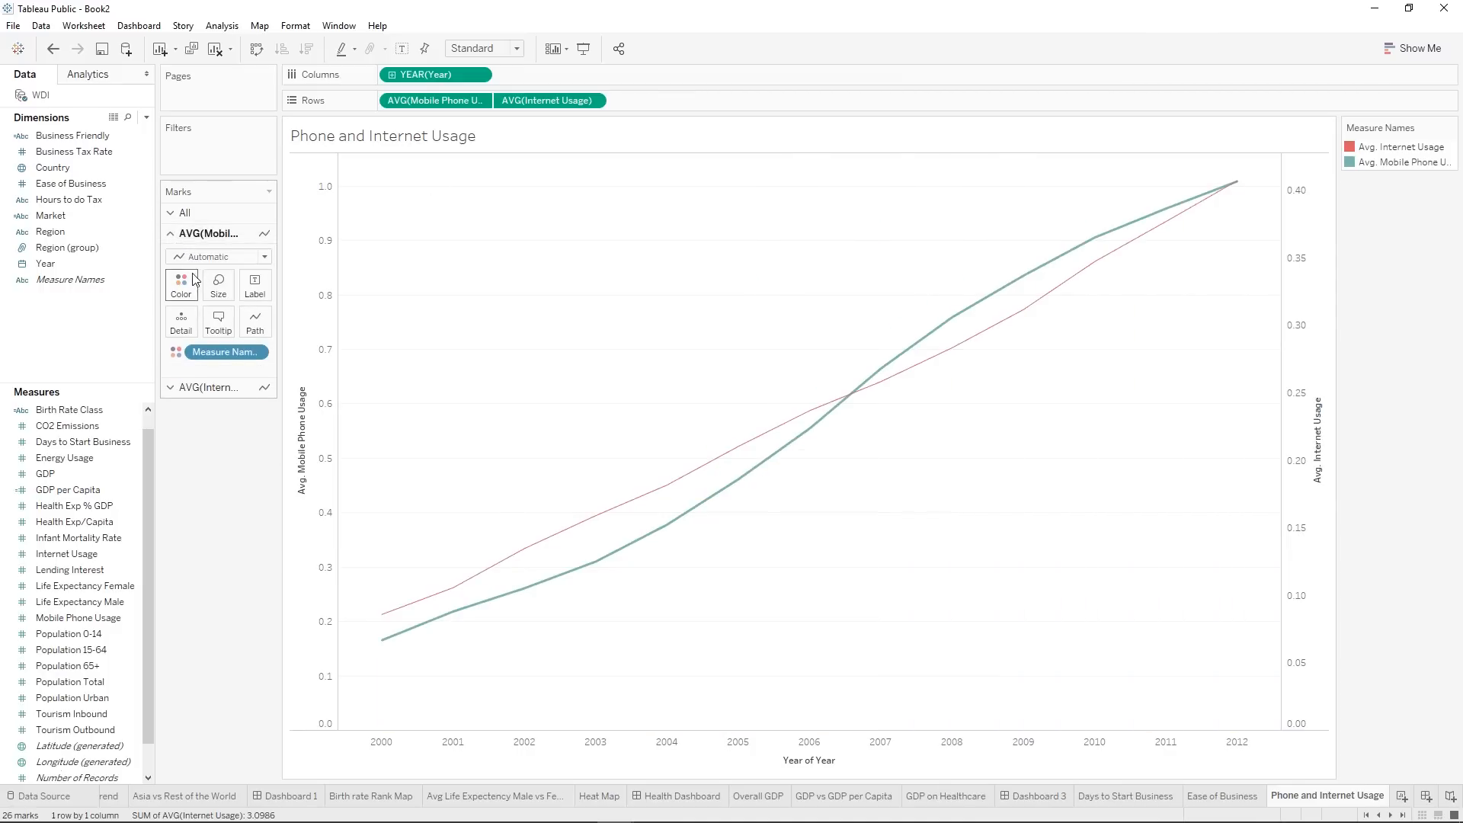
click(182, 256)
click(192, 294)
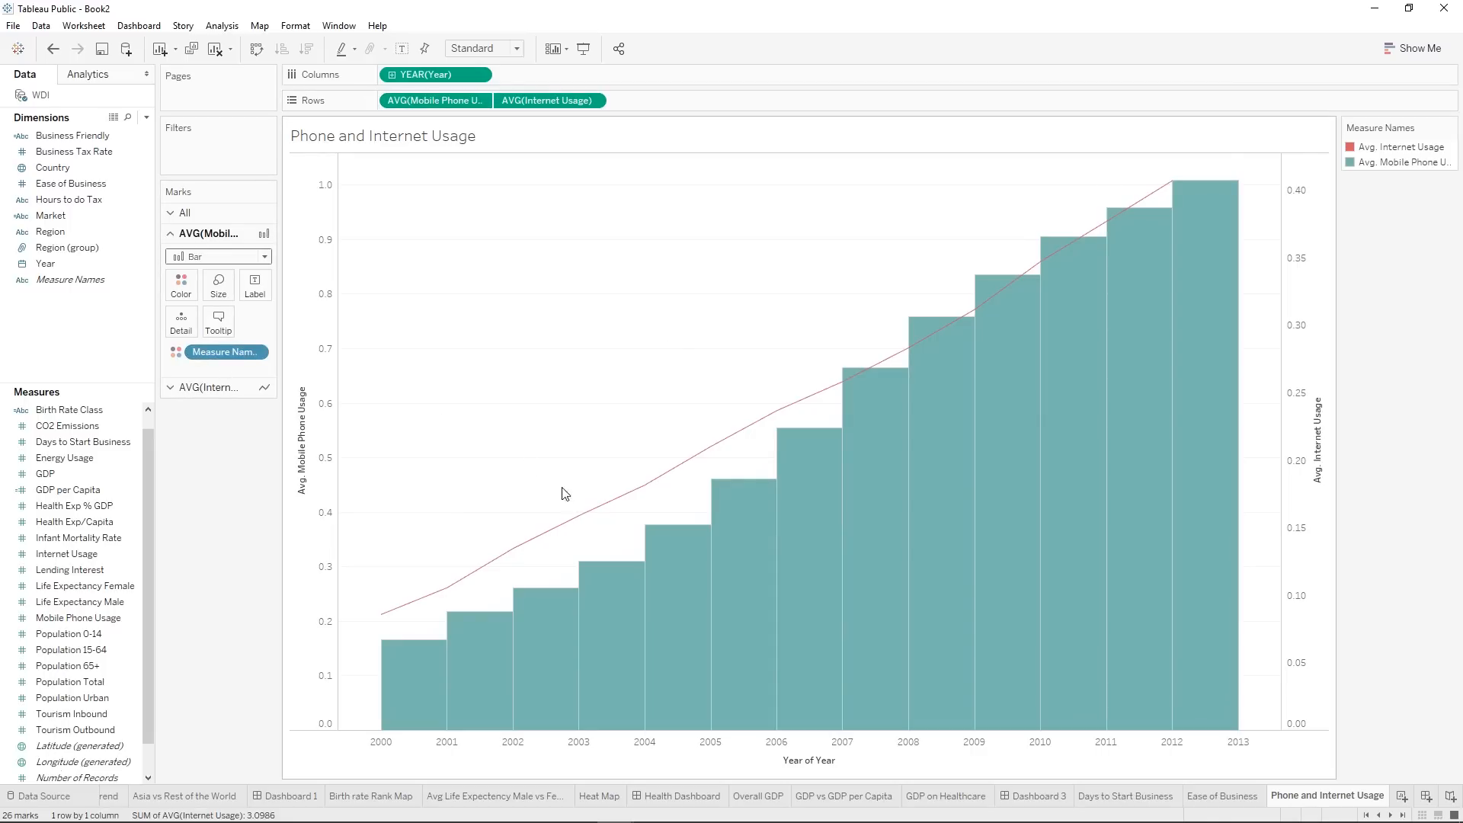
Try moving the Mobile Phone Usage bars in front of the Internet Usage line, and undo it.
right_click(327, 520)
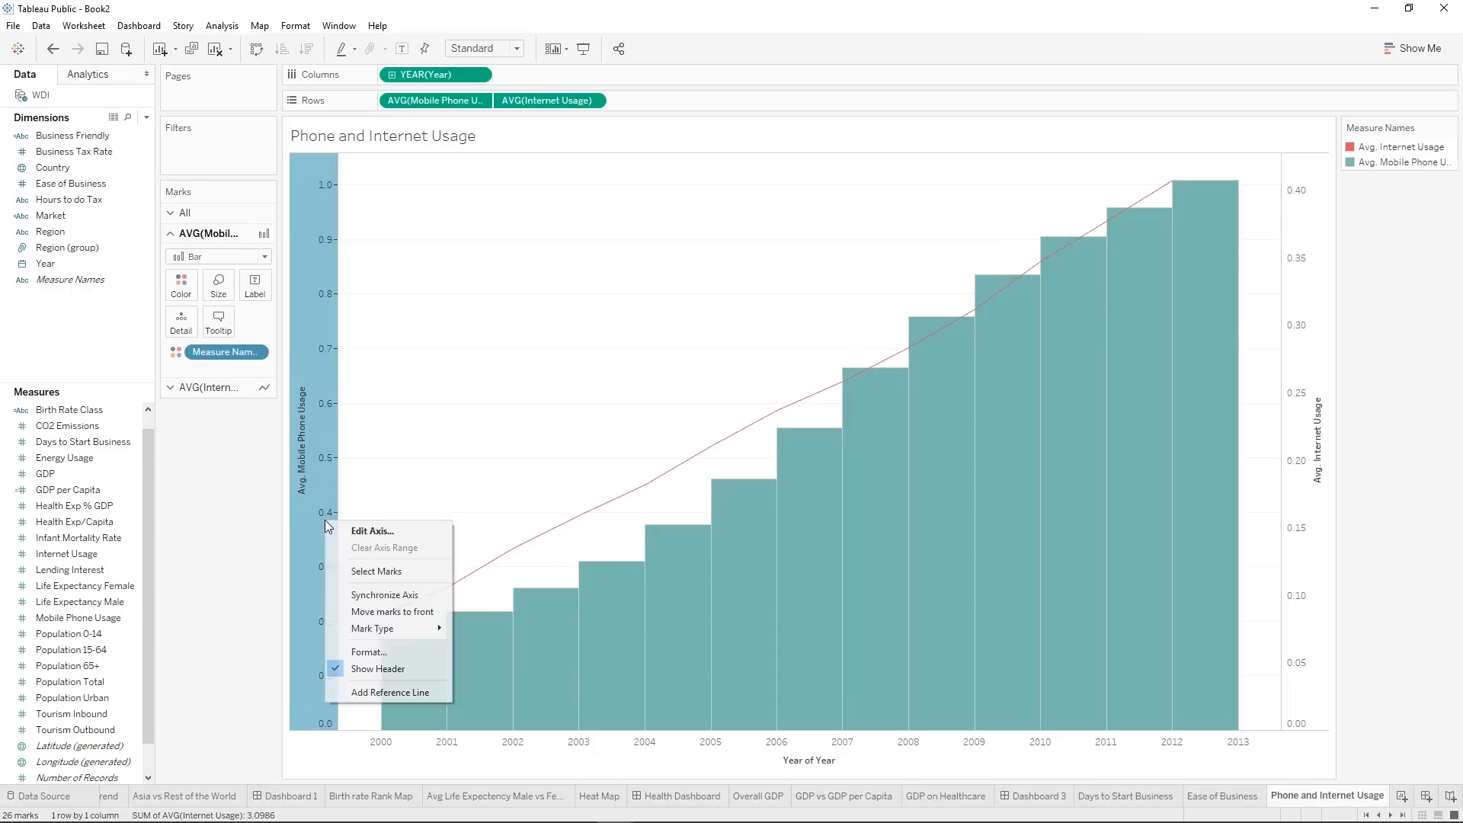
click(390, 617)
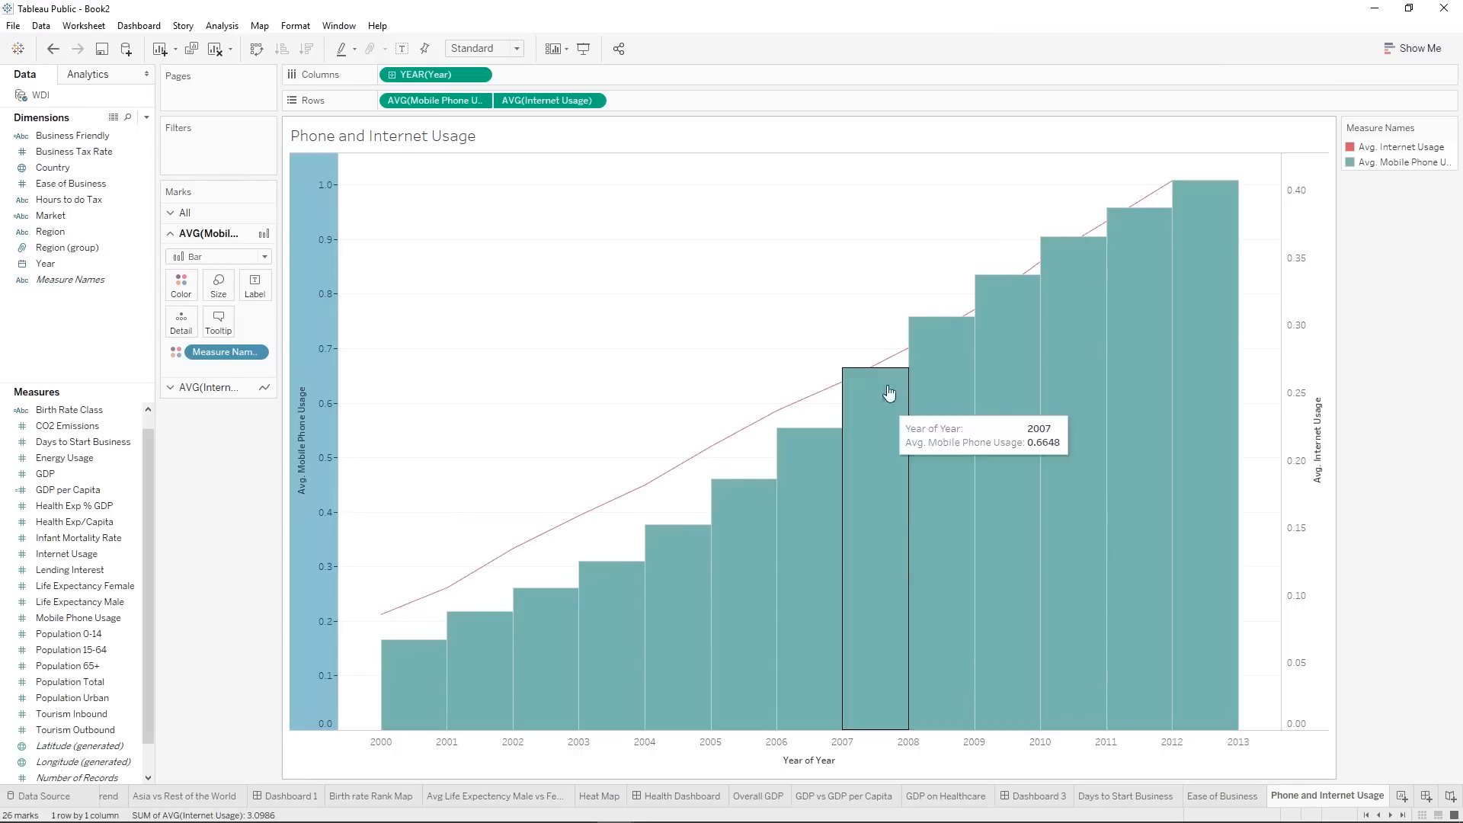
click(55, 49)
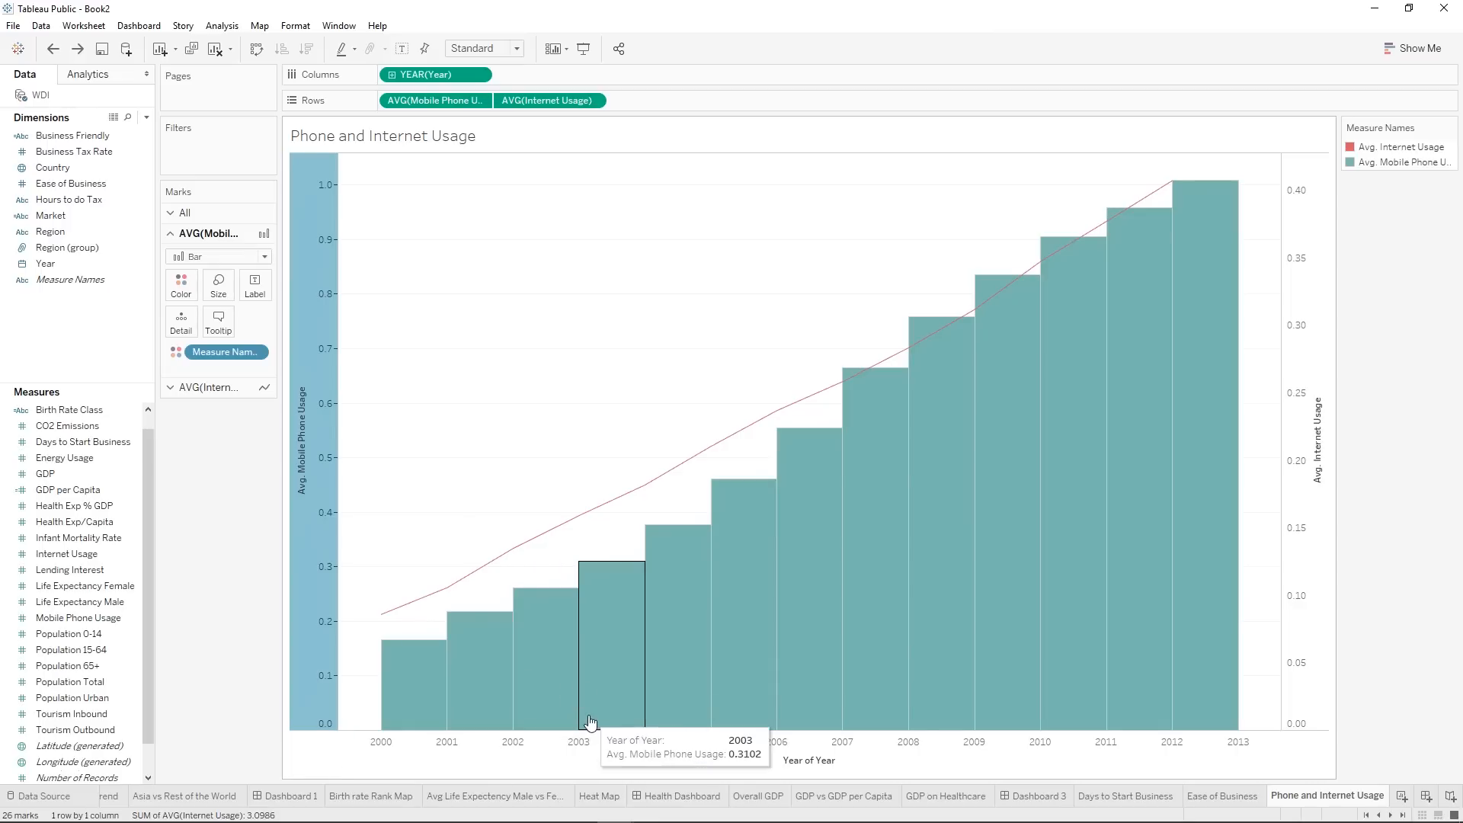
Switch the Mobile Phone Usage bars to manual sizing and widen them to about two-thirds of the size range.
click(220, 283)
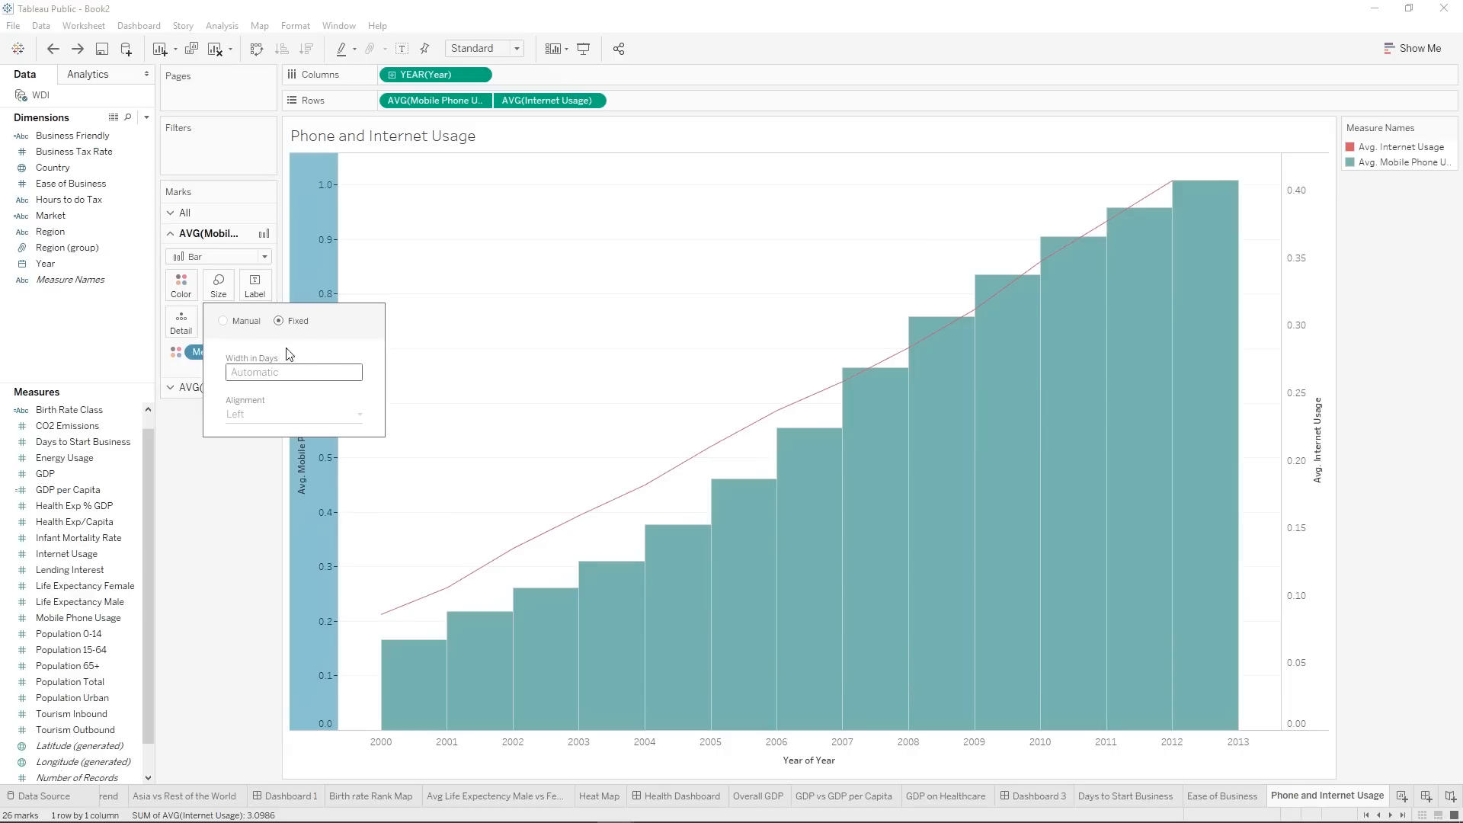
click(237, 323)
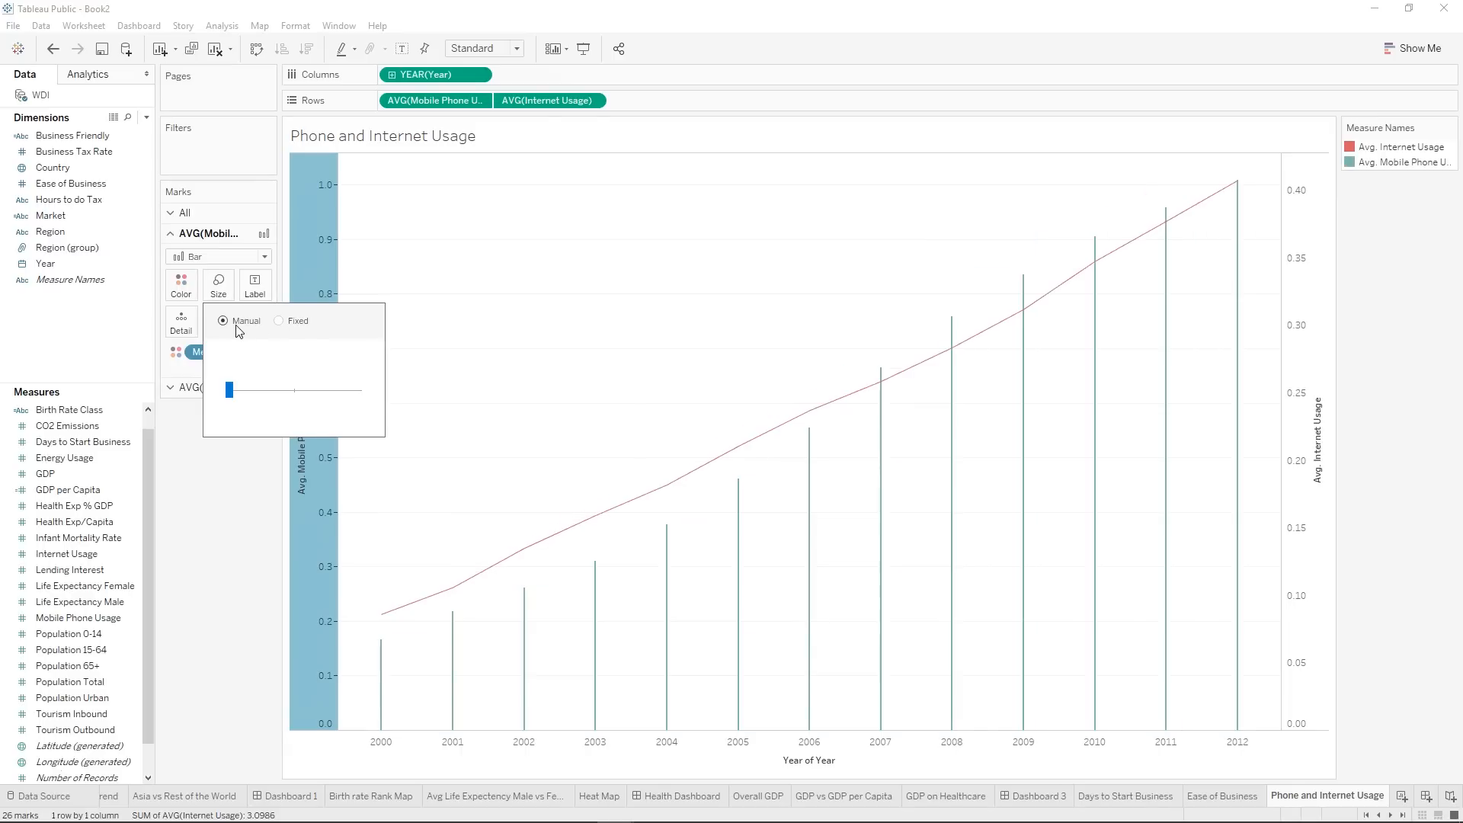
drag(230, 392, 326, 400)
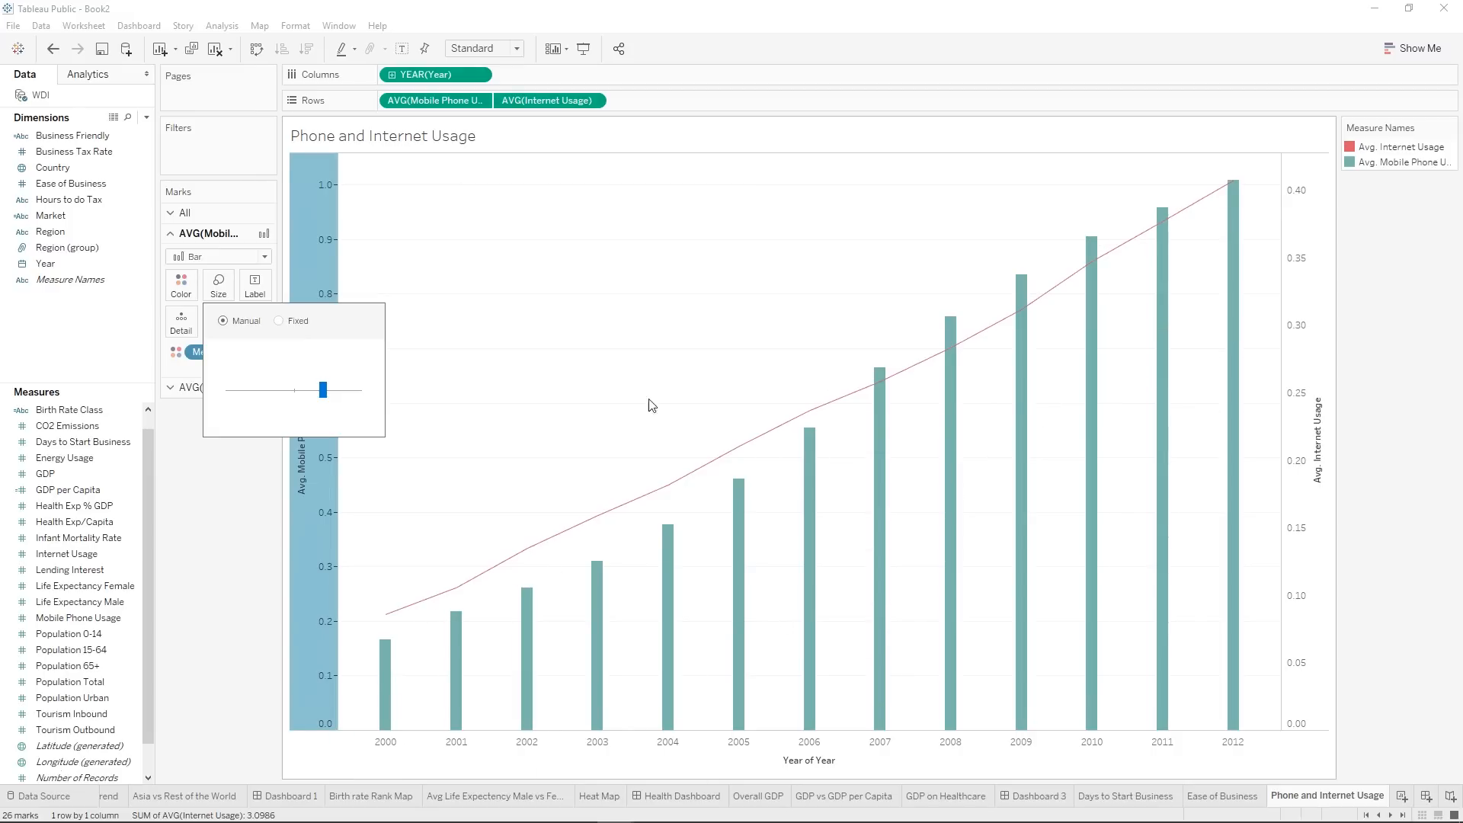
click(260, 484)
Thicken the average Internet Usage line to about a quarter of the size range.
click(219, 388)
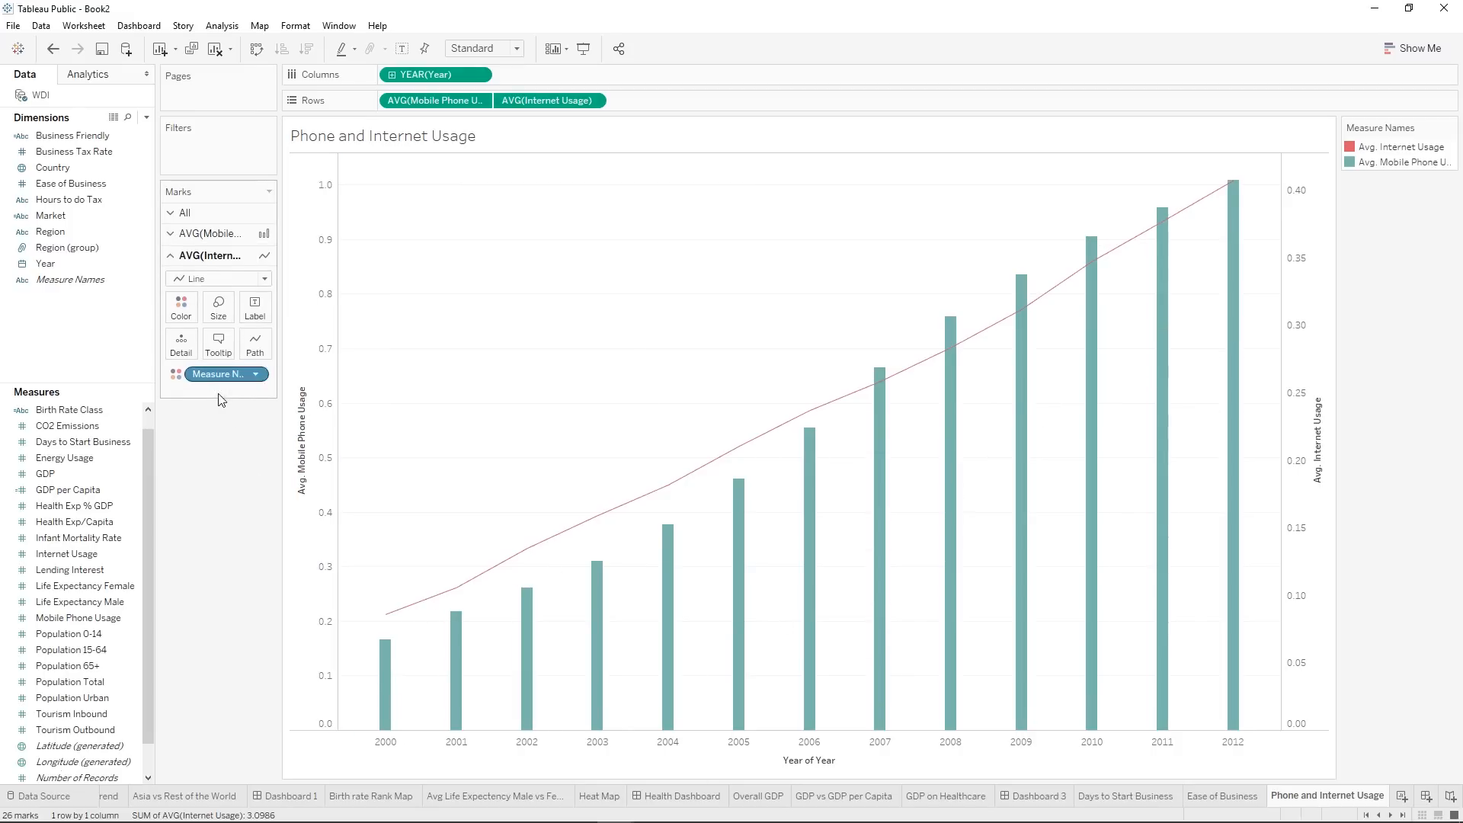
click(218, 303)
click(243, 344)
click(242, 345)
drag(244, 347, 248, 348)
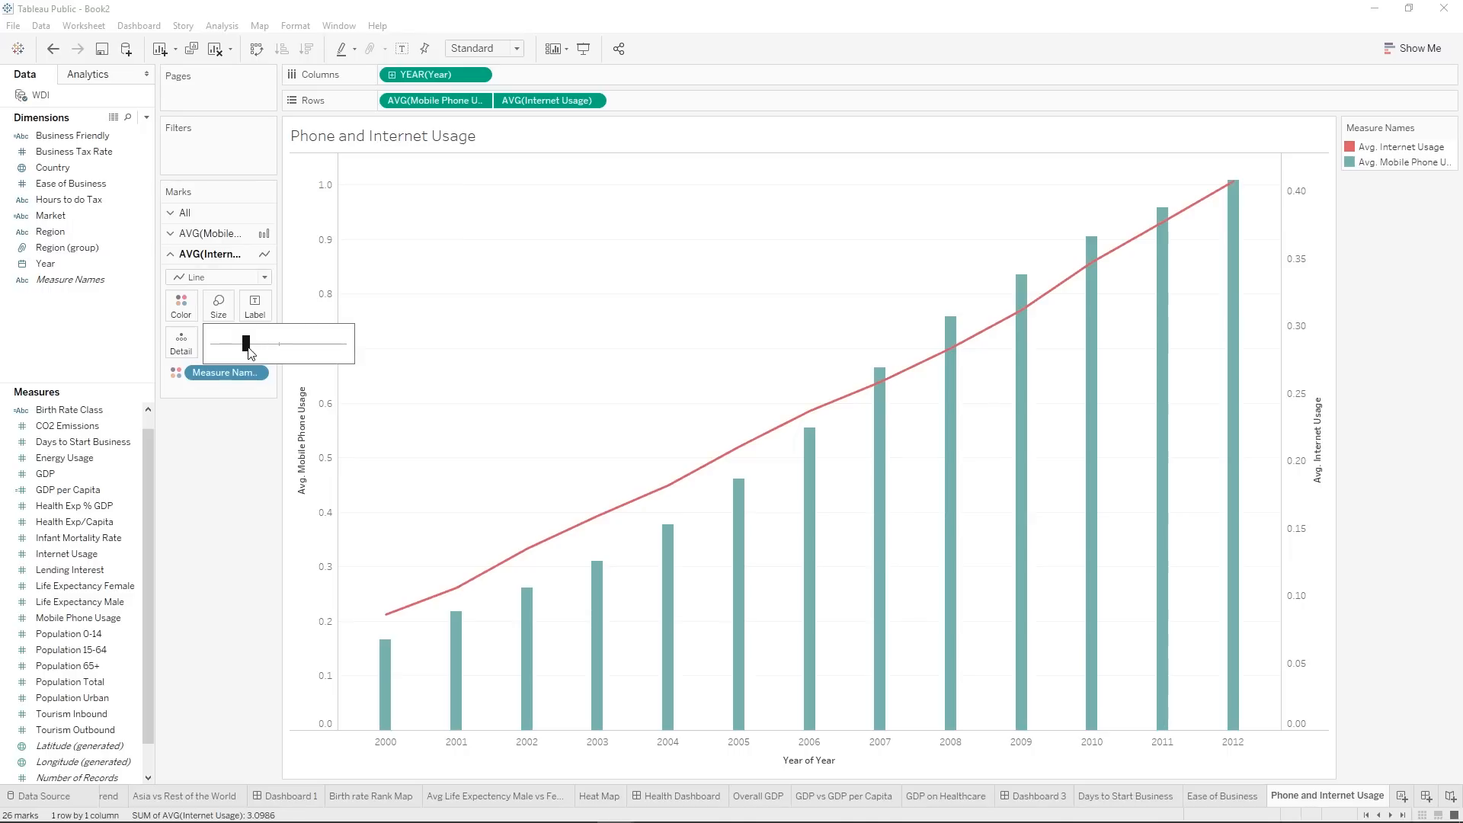
click(226, 518)
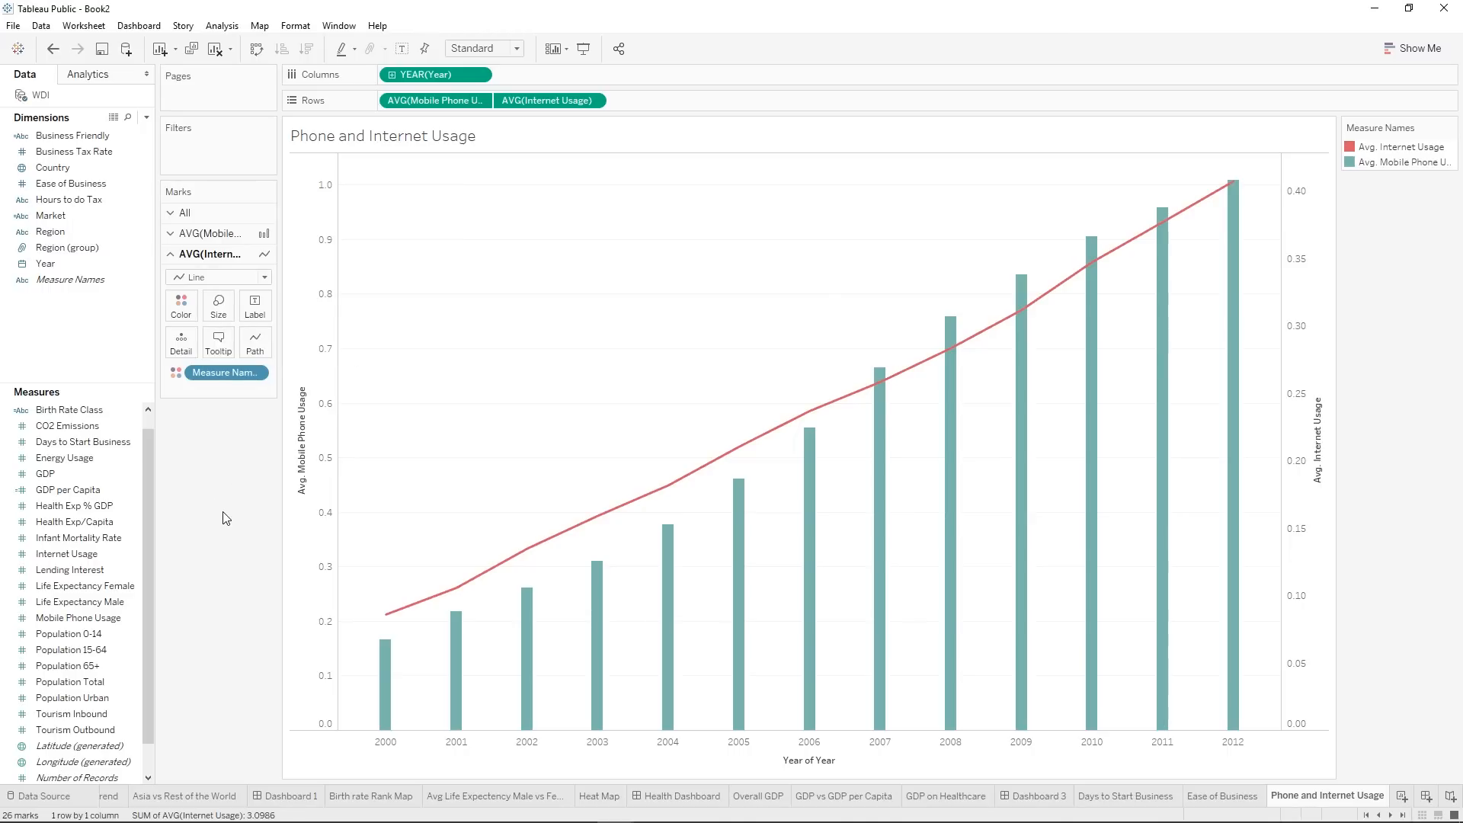
Change the colour of Avg. Internet Usage to orange from the Automatic palette.
double_click(1353, 152)
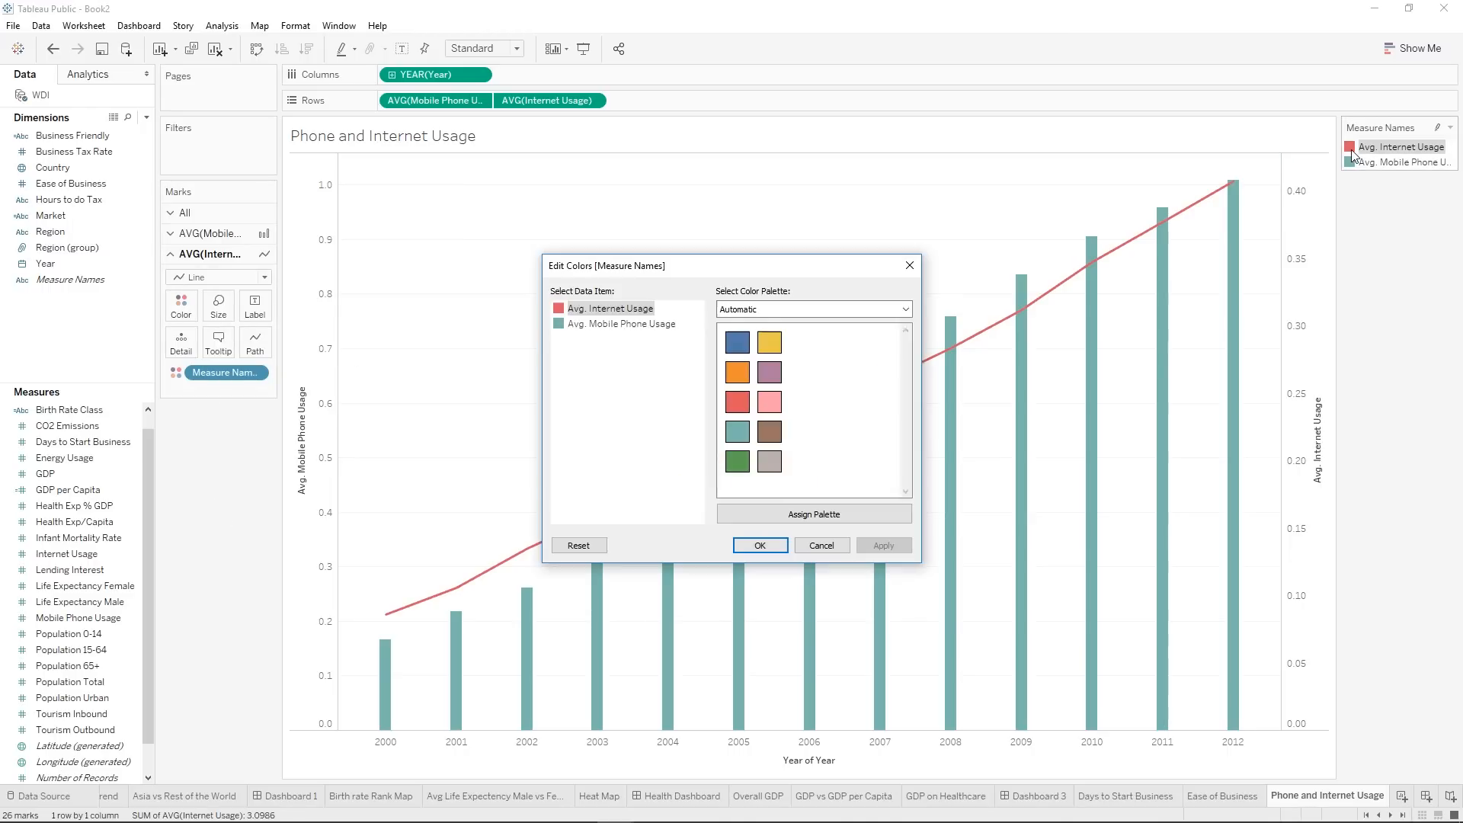
click(732, 374)
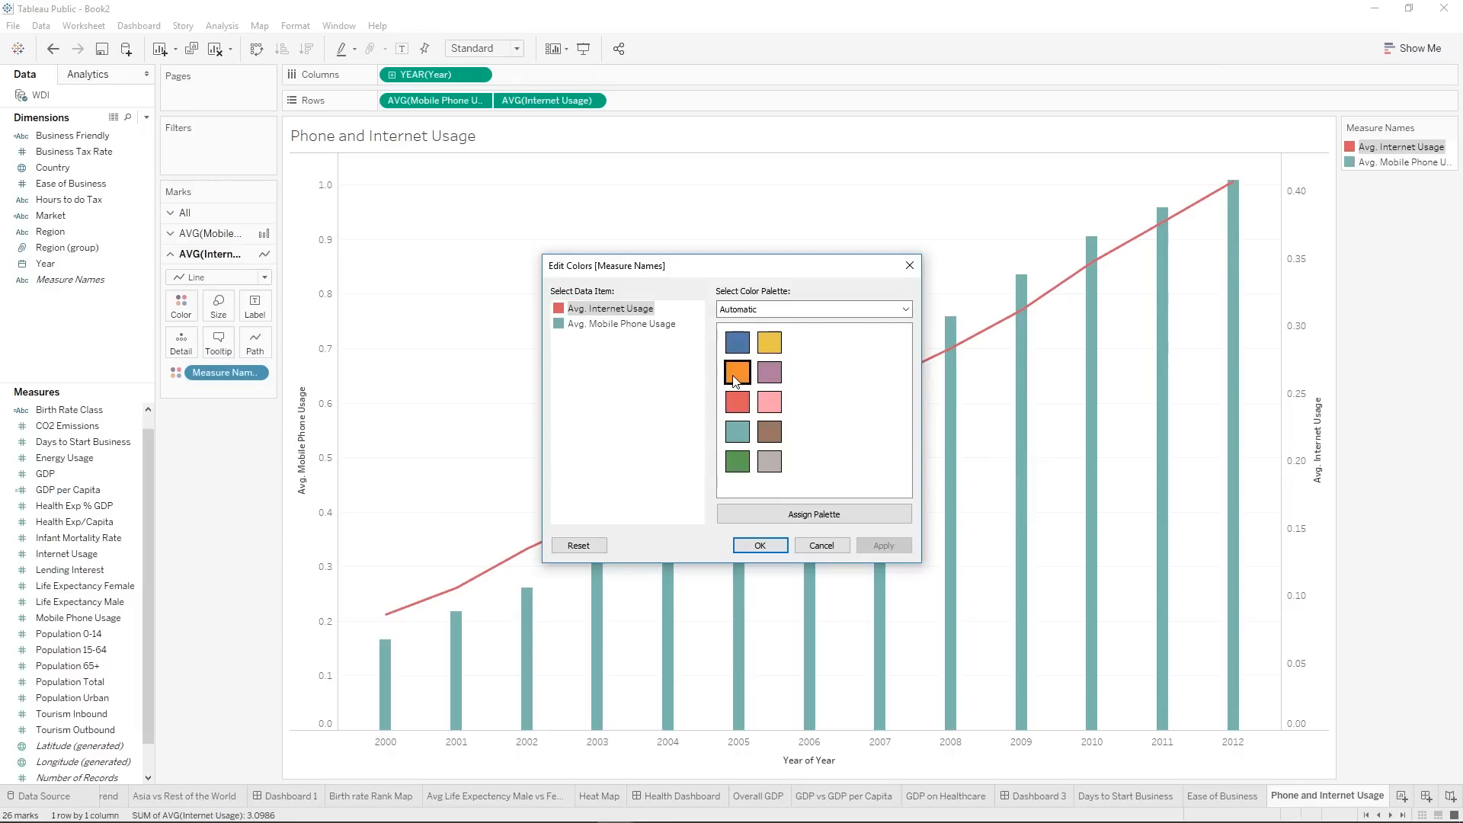
click(909, 543)
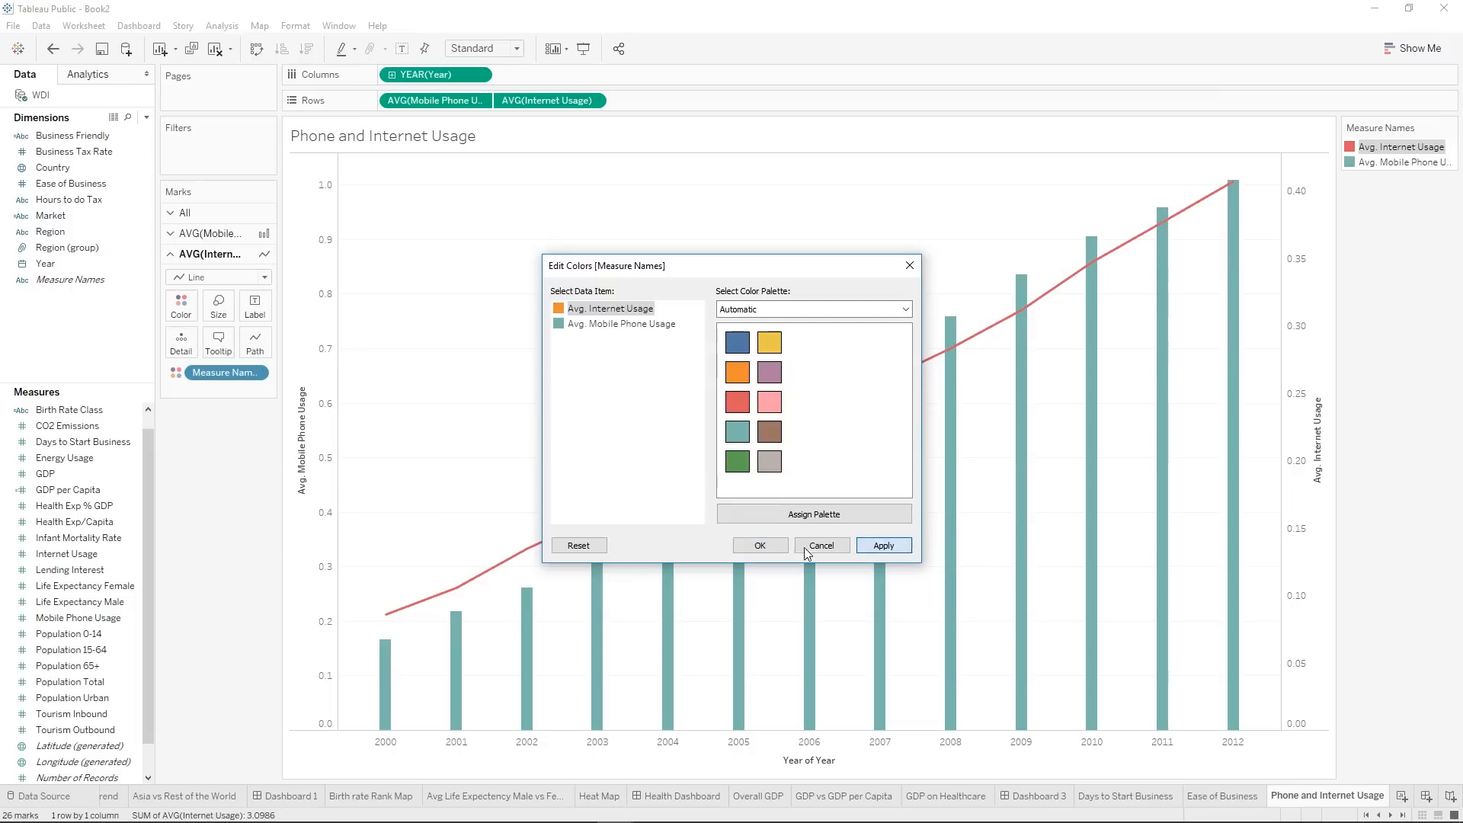
click(760, 545)
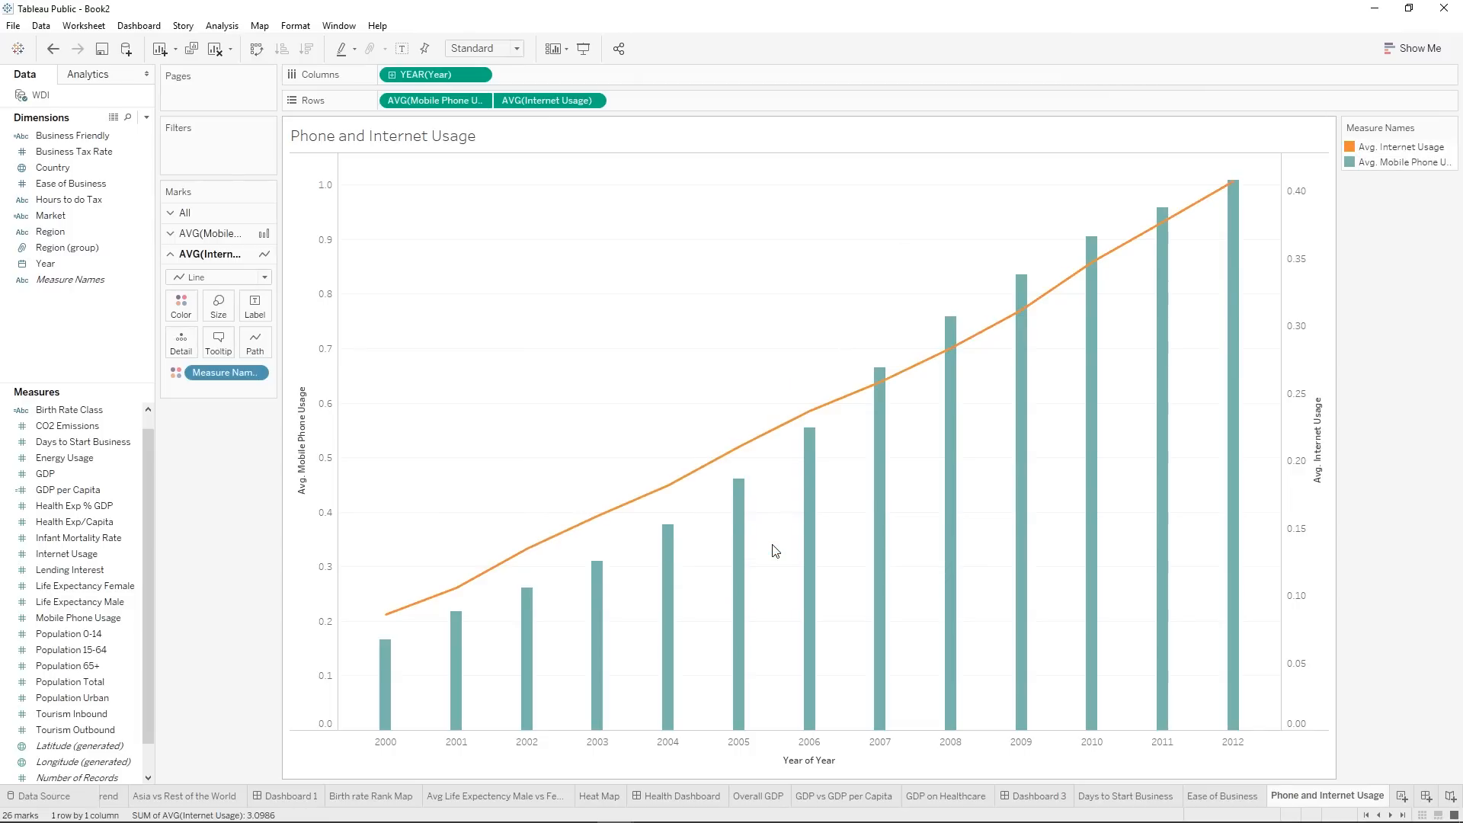
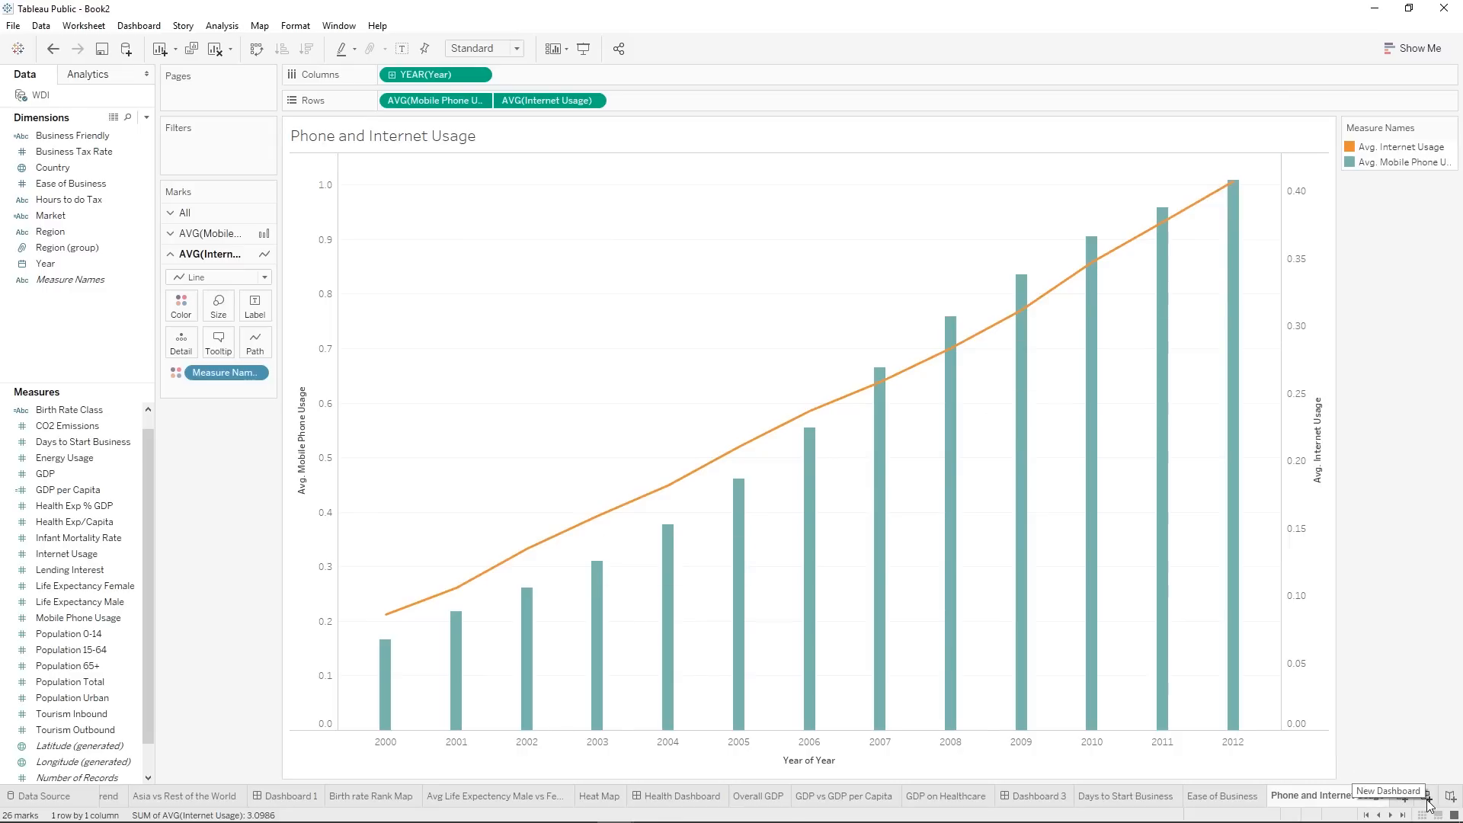
Create a new dashboard and rename it Ease of Business Dashboard.
click(1427, 796)
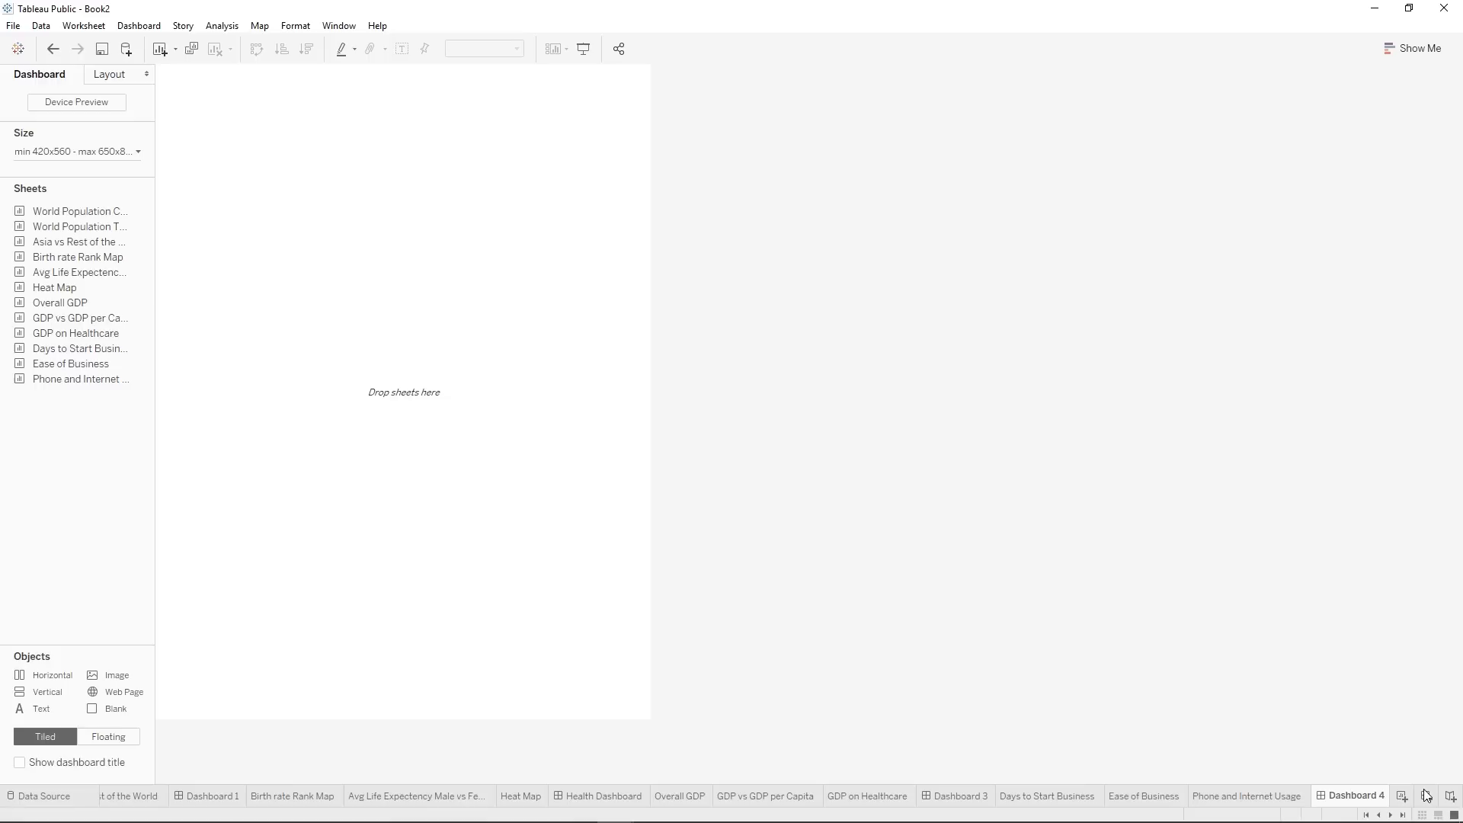
right_click(1335, 796)
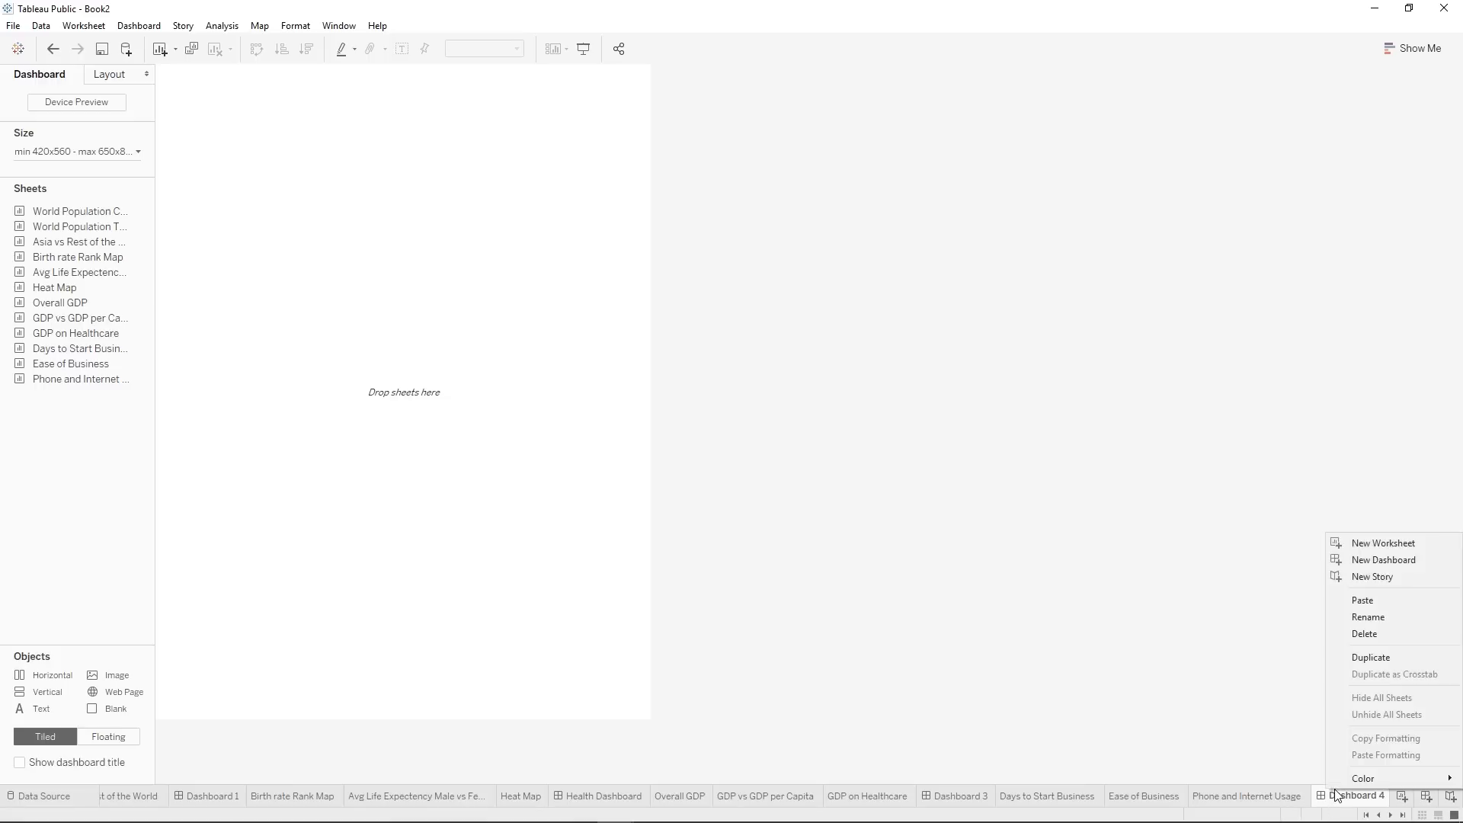
click(1378, 618)
text(Eas)
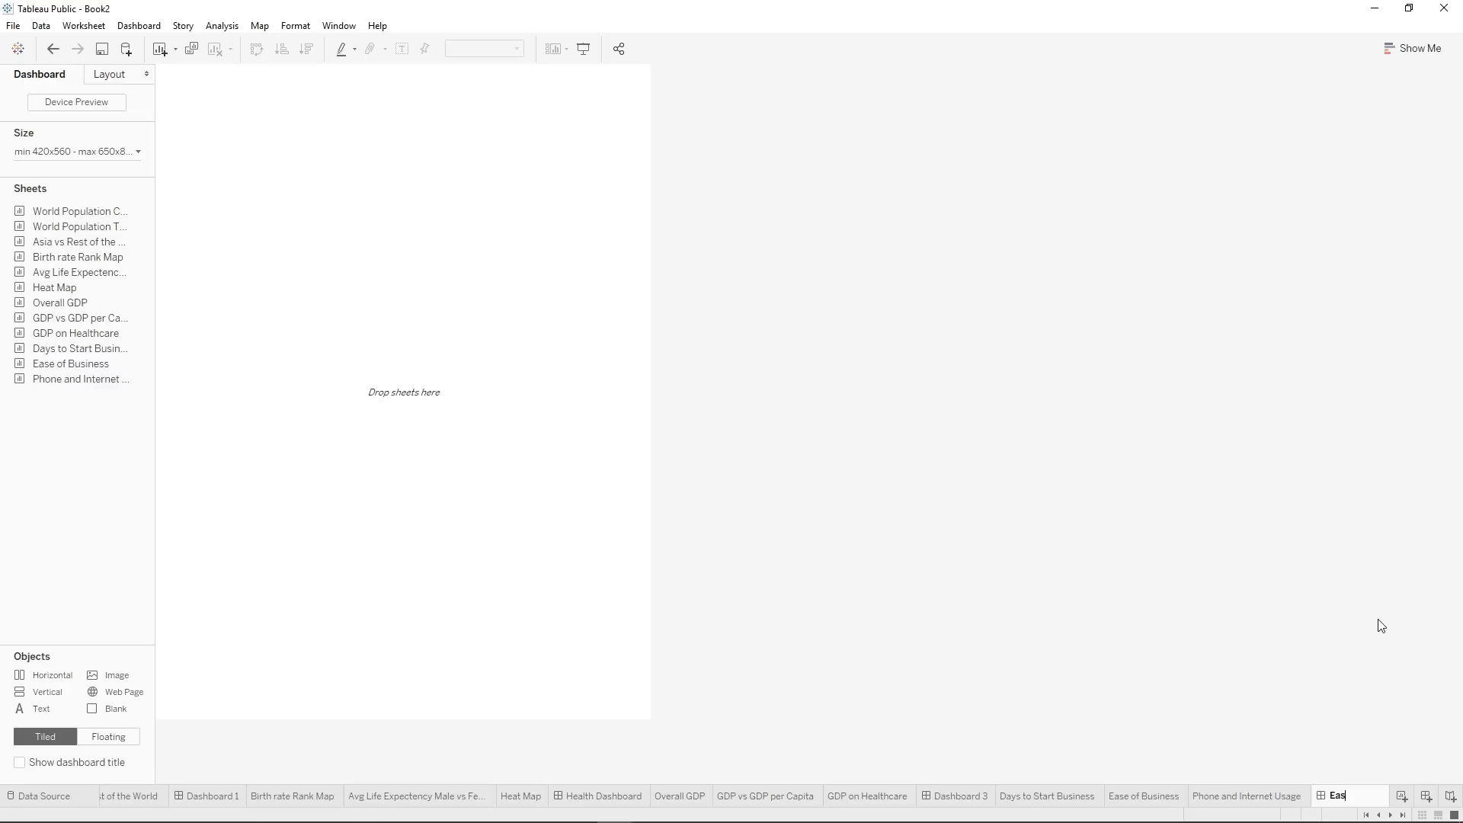
text(e of Business)
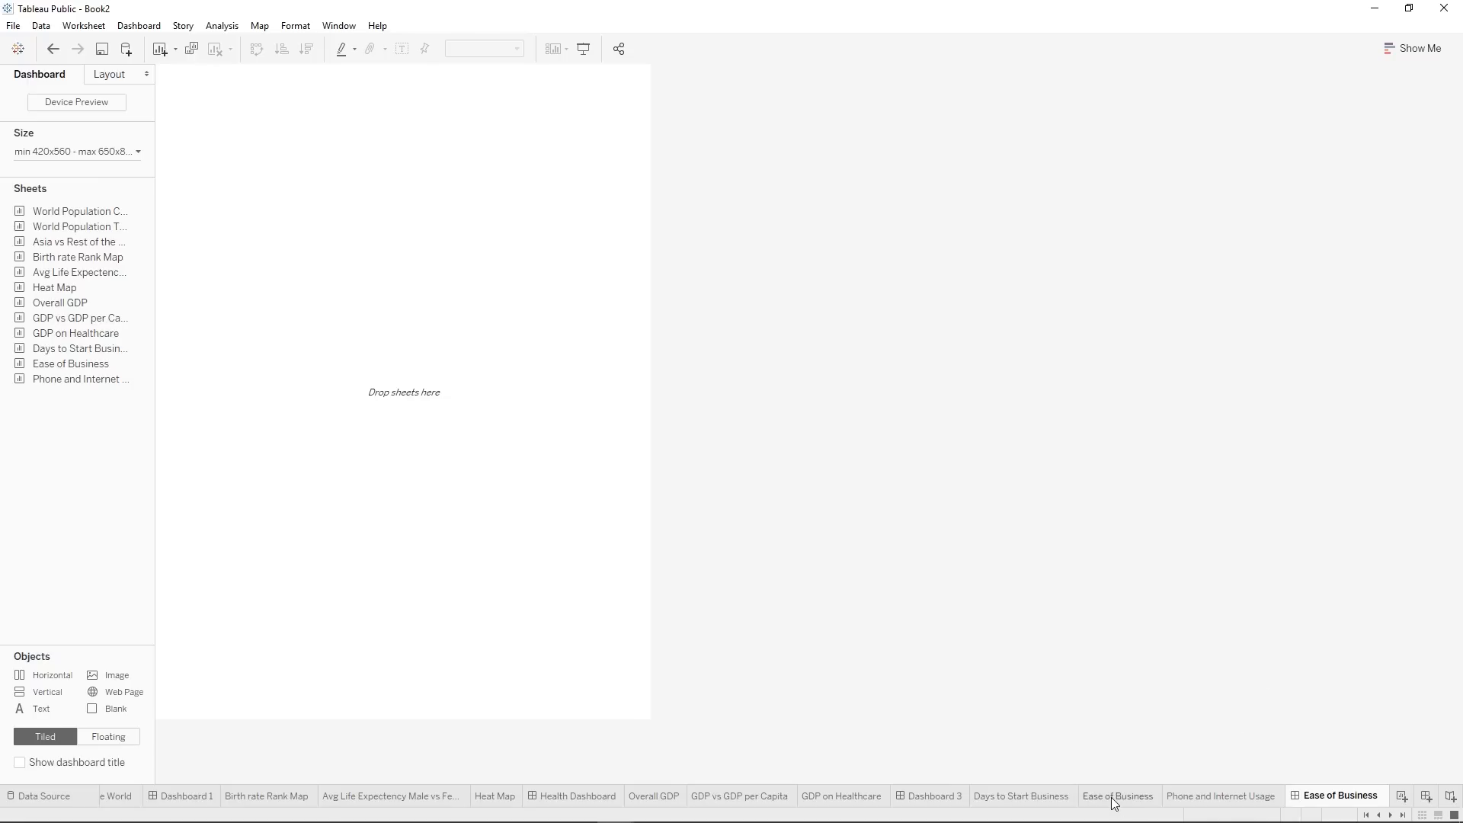
key(Return)
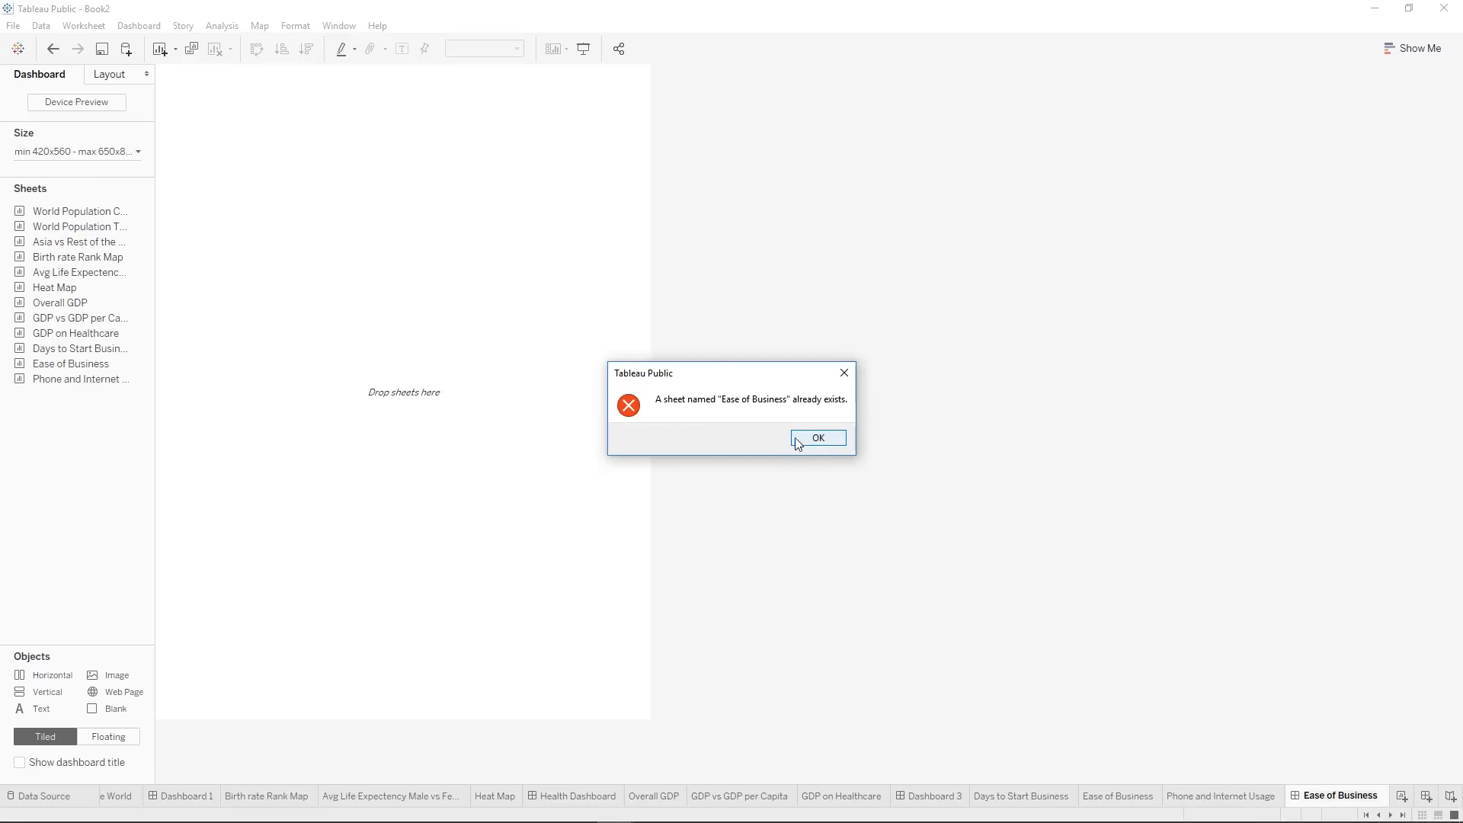
click(817, 439)
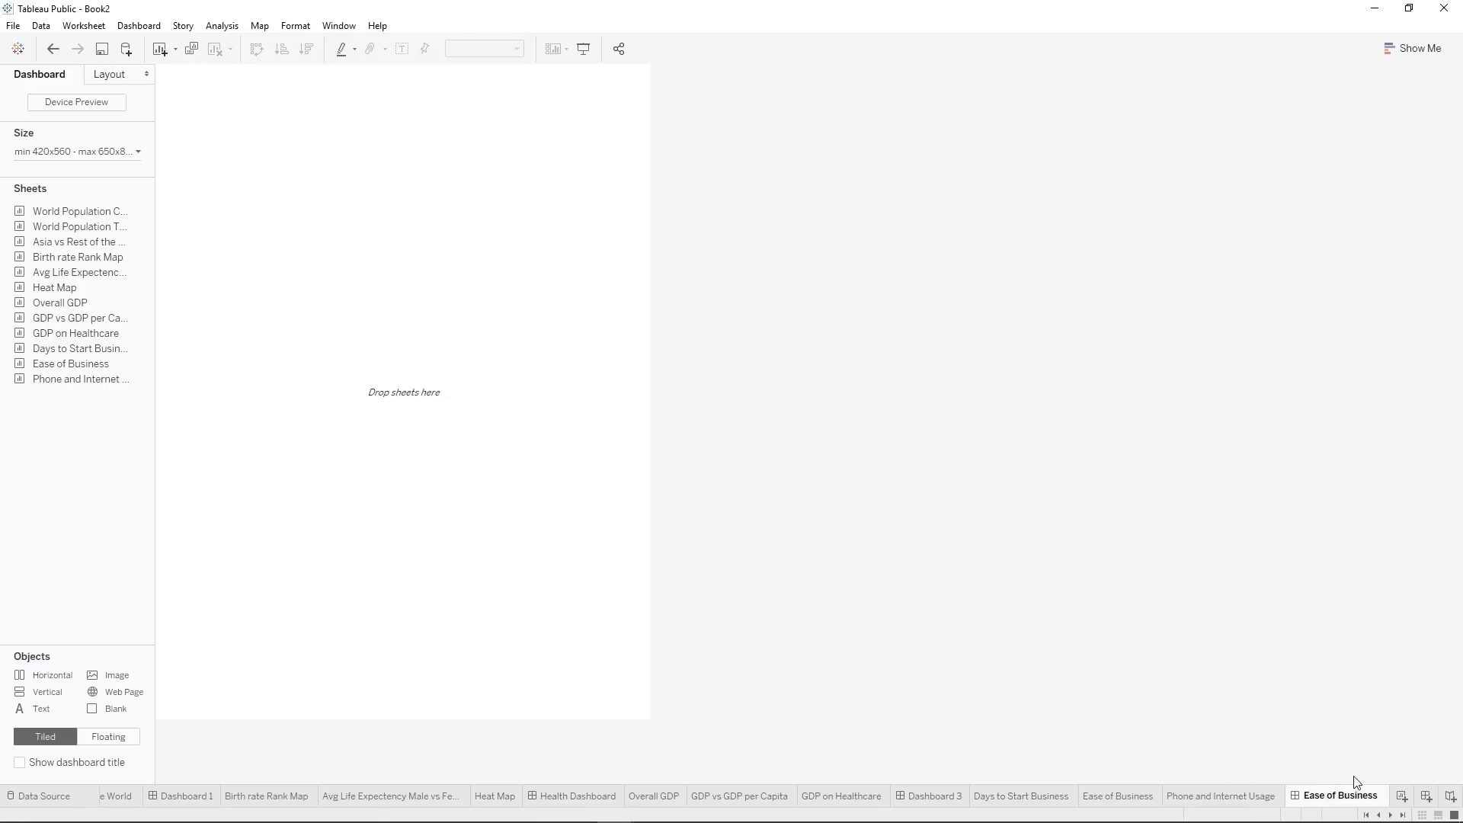
text(Dashboard)
key(Return)
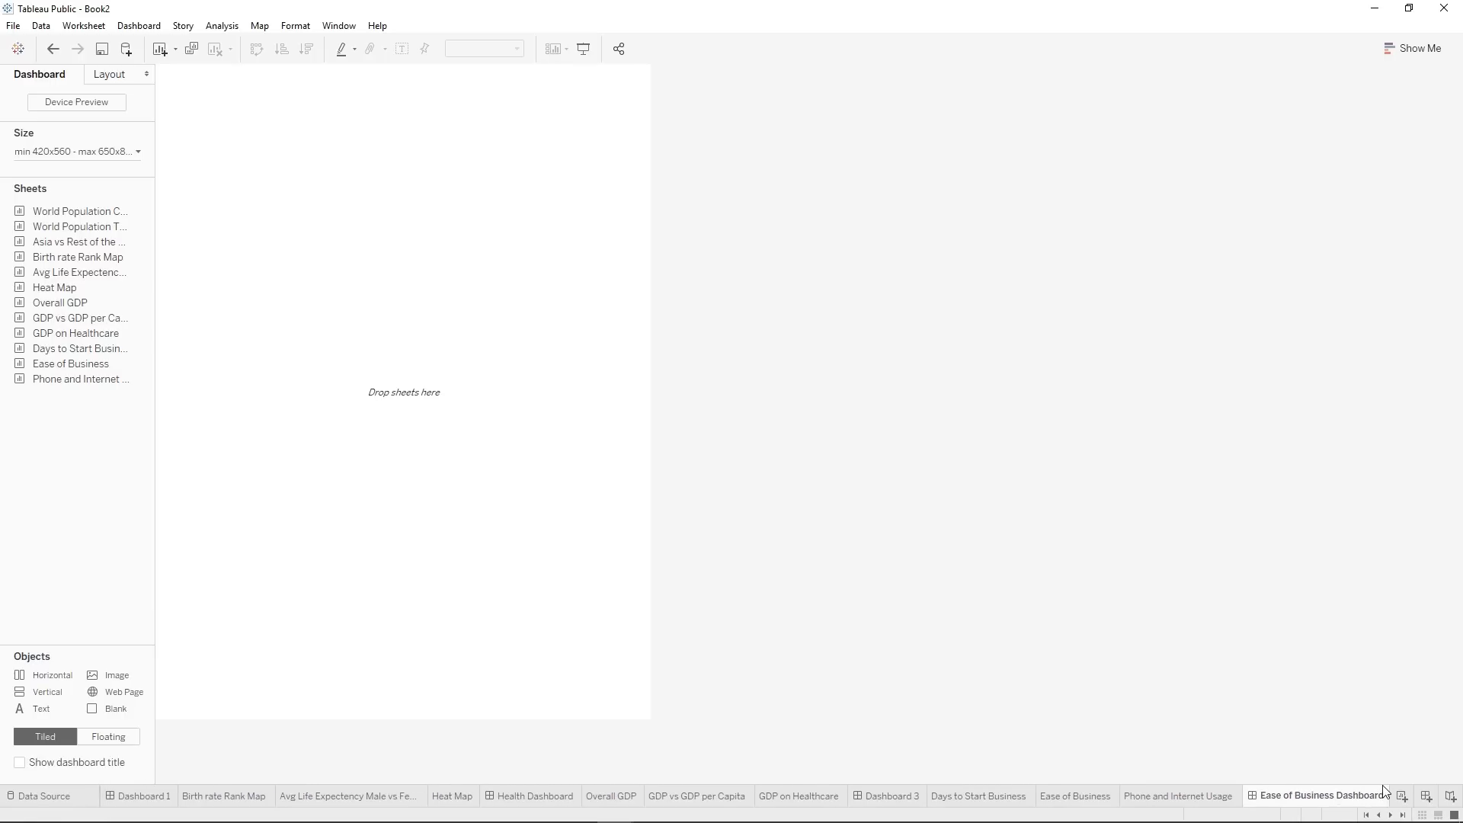
Set the dashboard size to Automatic.
double_click(76, 272)
click(77, 151)
click(88, 176)
click(71, 208)
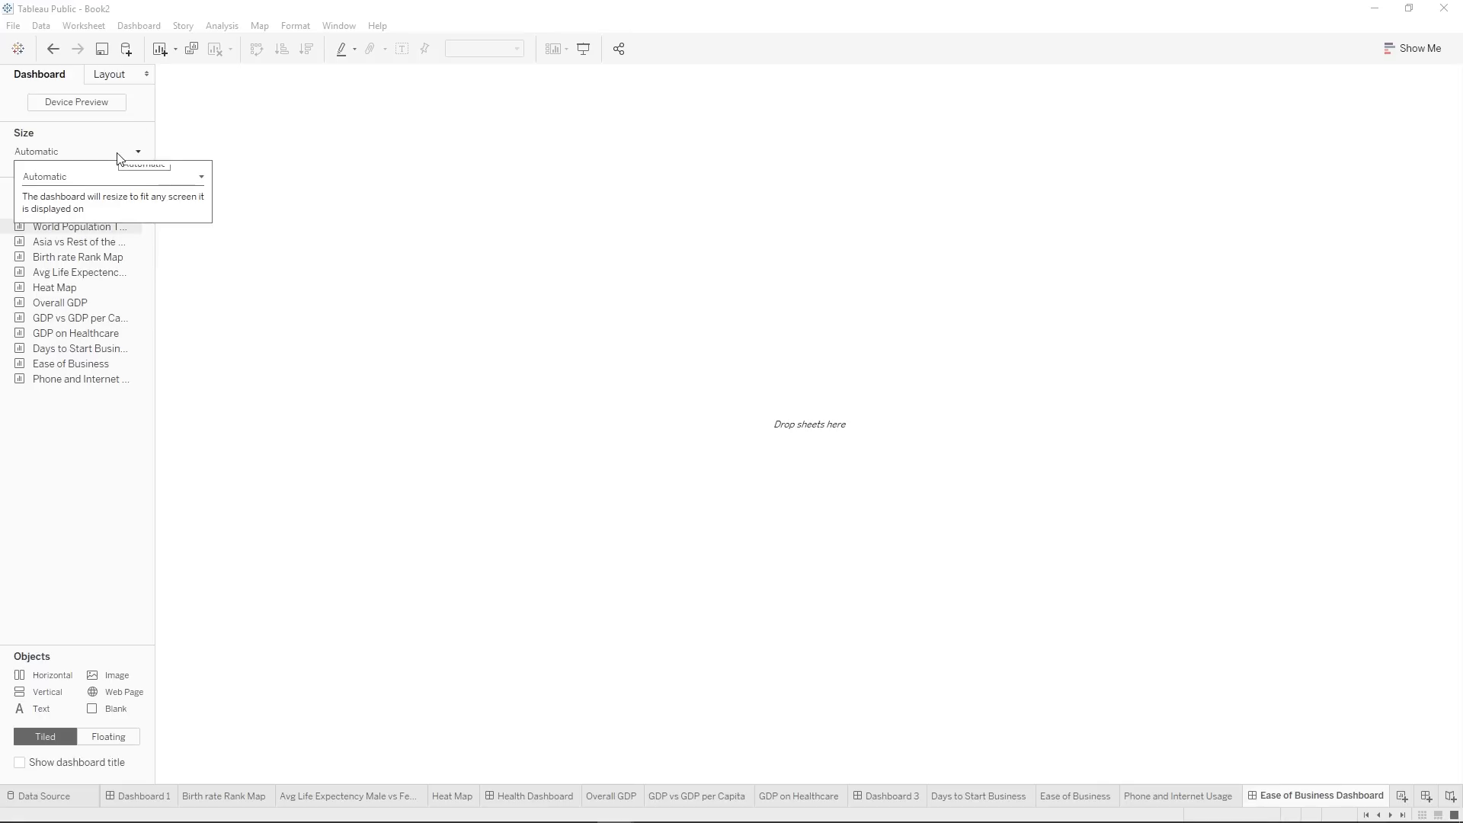
click(62, 433)
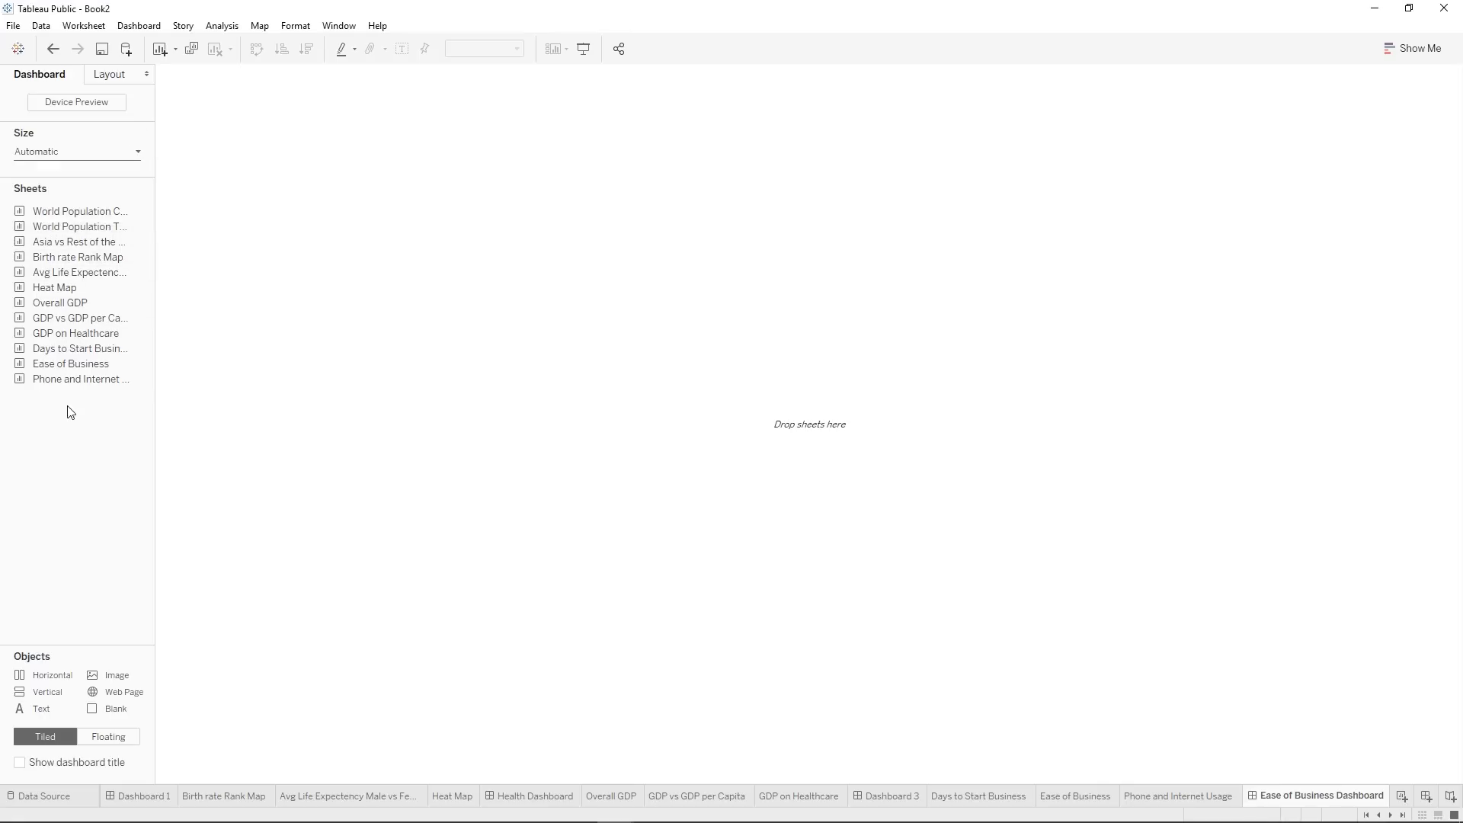
Place Days to Start Business above Phone and Internet Usage, with Ease of Business to their right, and widen the left column slightly.
drag(79, 350, 388, 341)
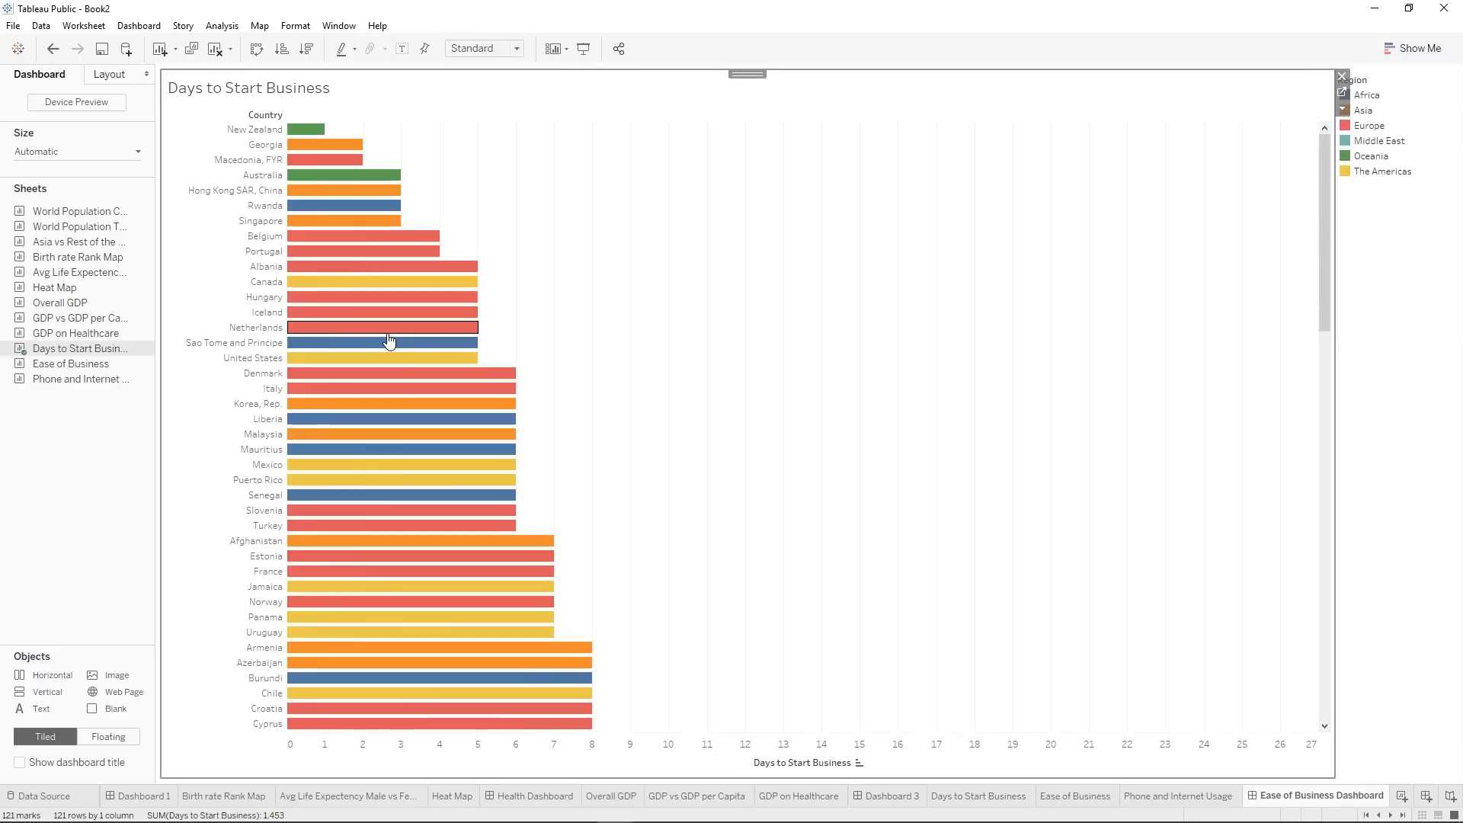
drag(83, 375, 1242, 497)
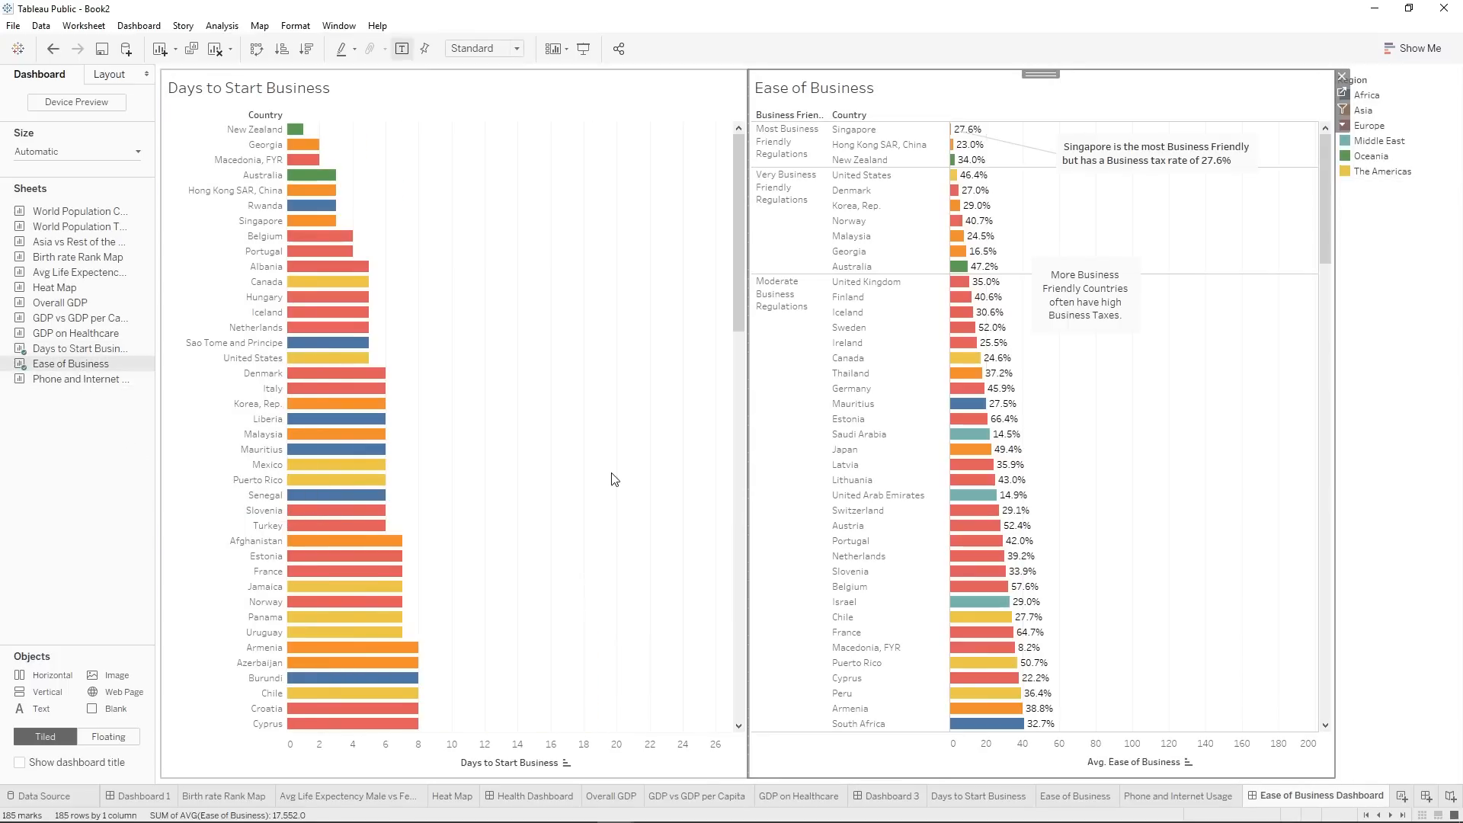
drag(85, 379, 459, 597)
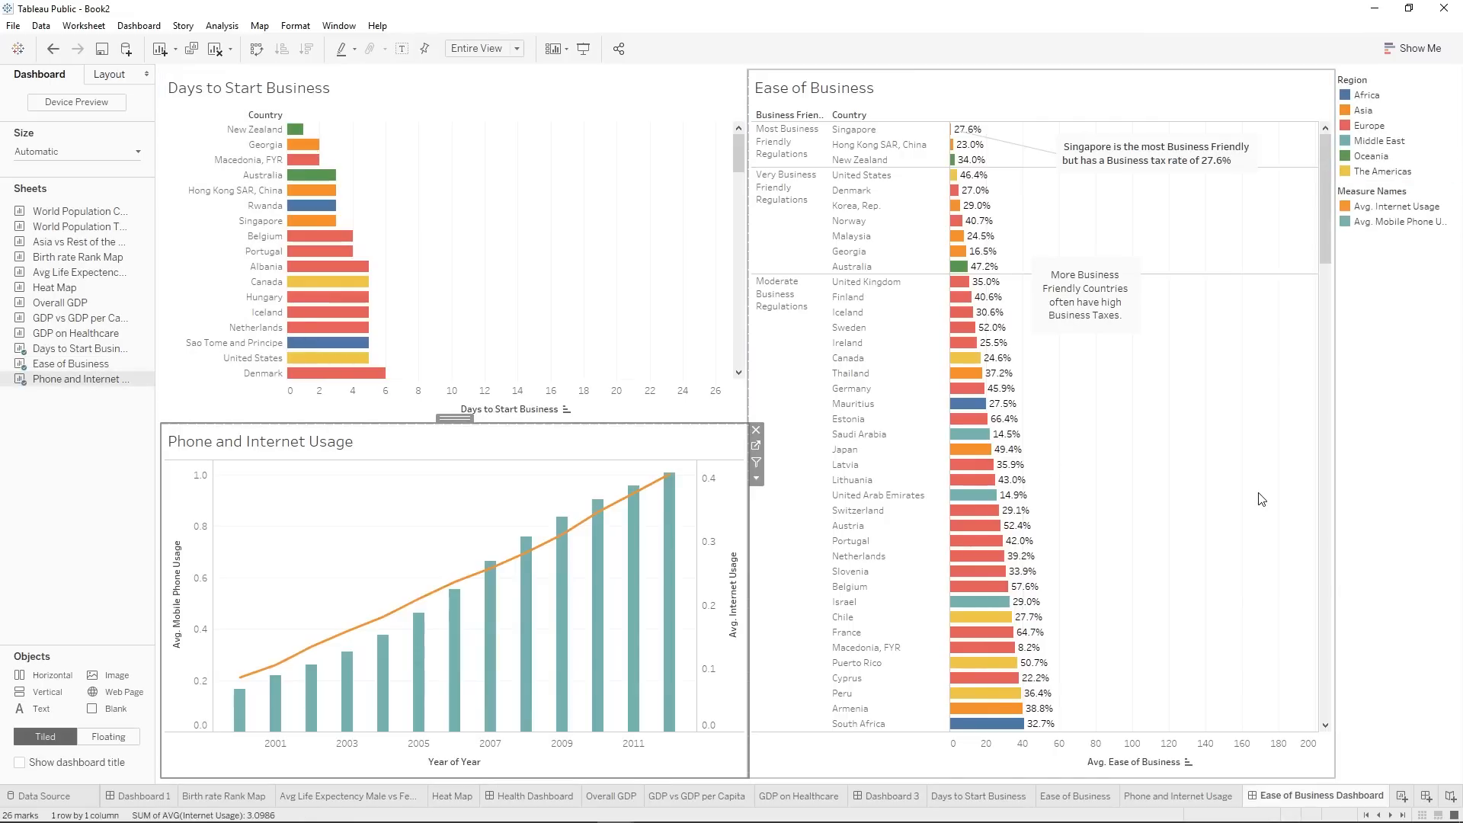
drag(749, 427, 834, 426)
click(825, 156)
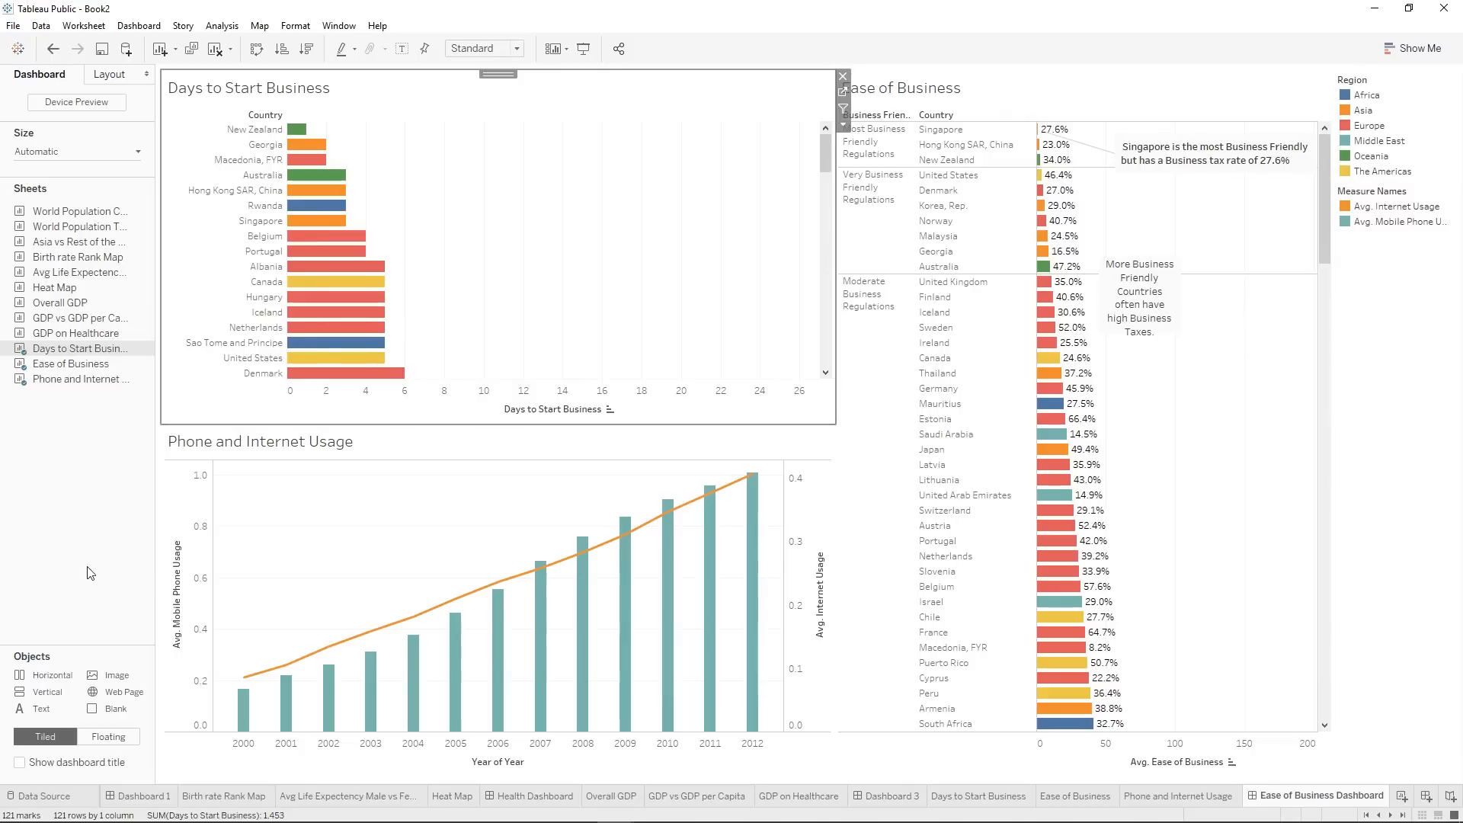
Add a short horizontal container across the top of the dashboard and move the Region and Measure Names legends into it.
drag(51, 678, 573, 66)
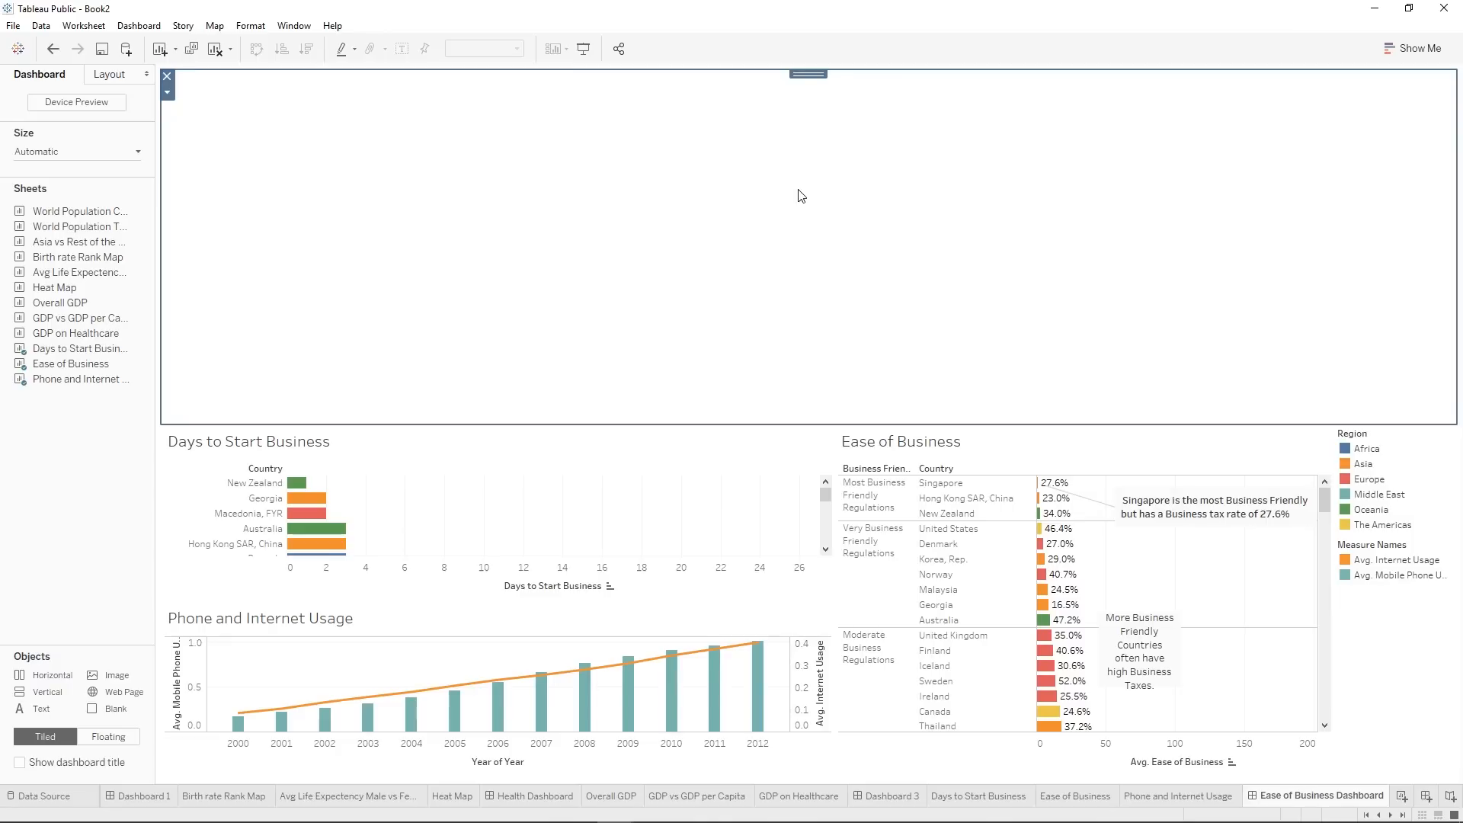
drag(838, 421, 784, 144)
click(1352, 252)
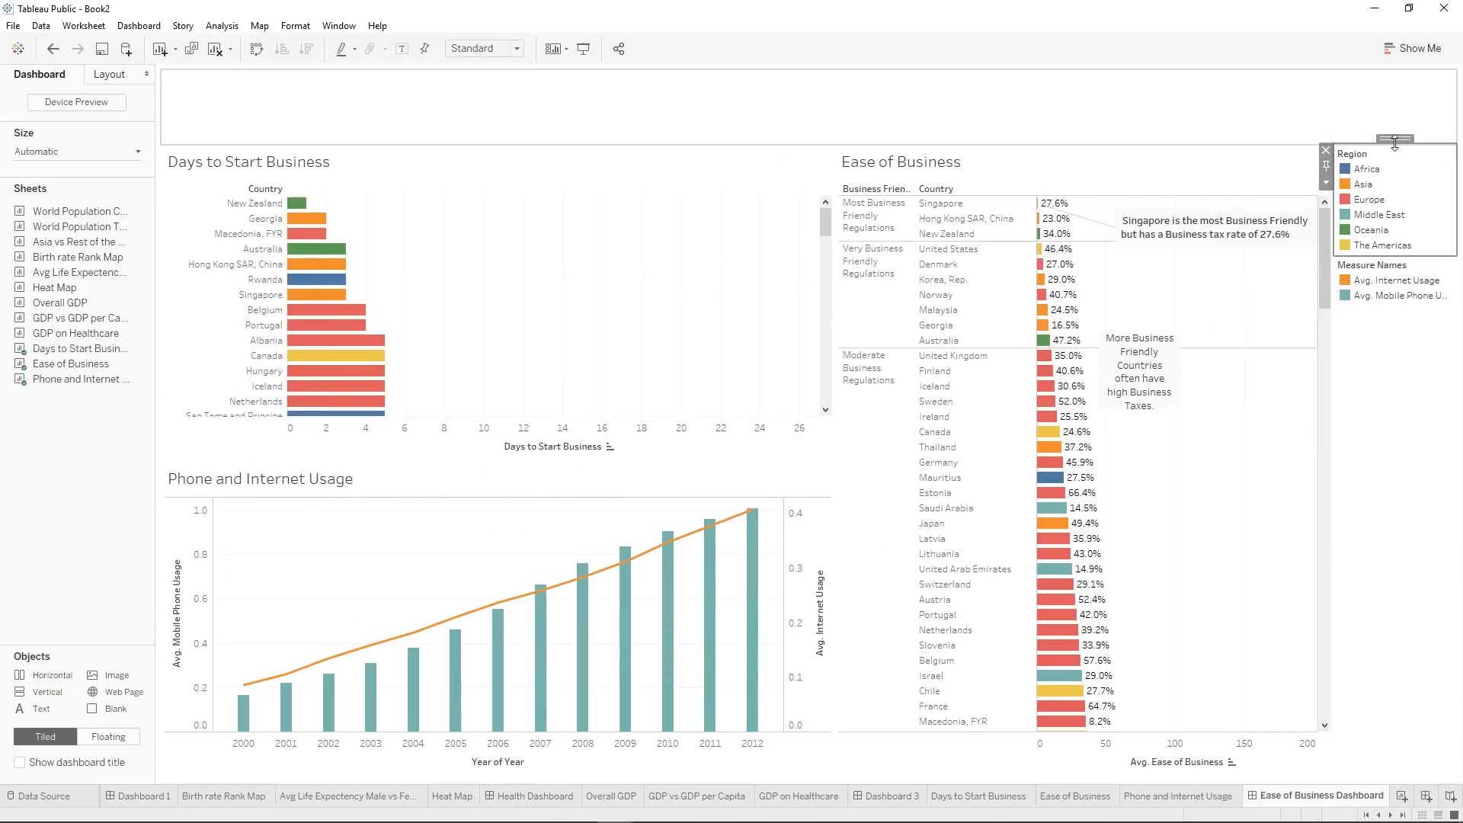
drag(1394, 139, 787, 116)
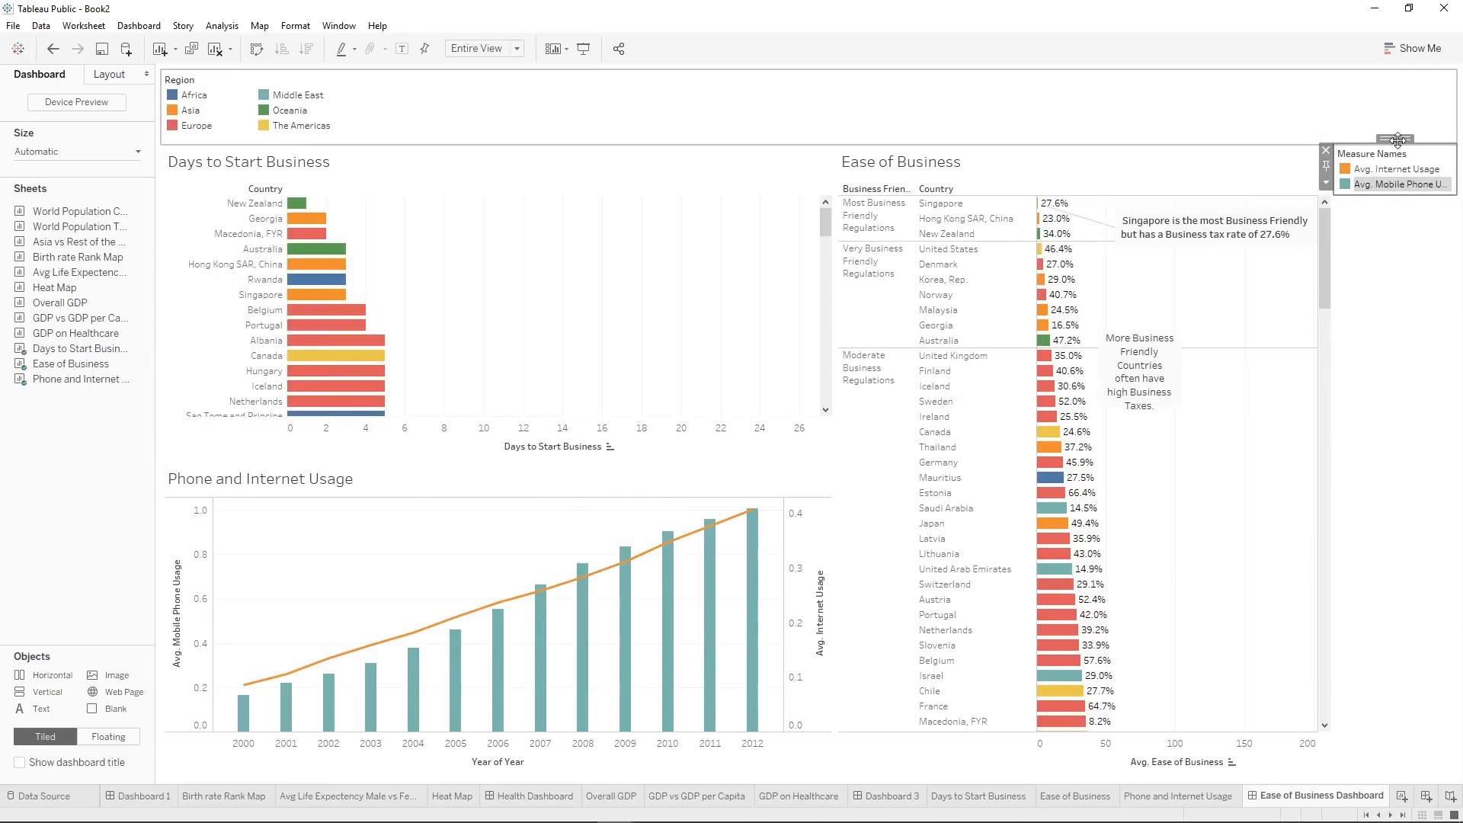
drag(1398, 140, 1080, 91)
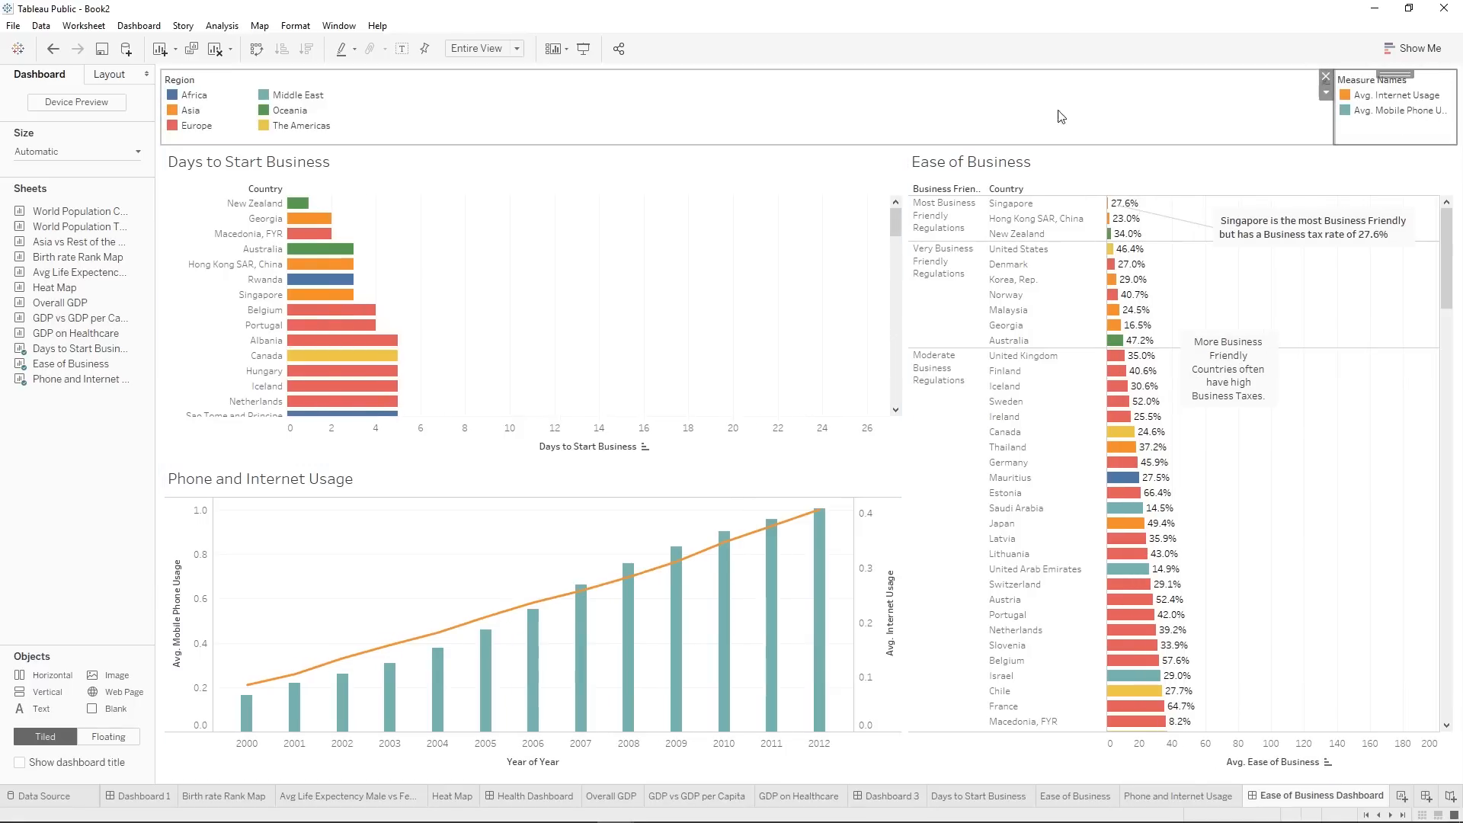
Show the Year of Year filter for Days to Start Business on the dashboard and bring its latest years into view.
click(792, 238)
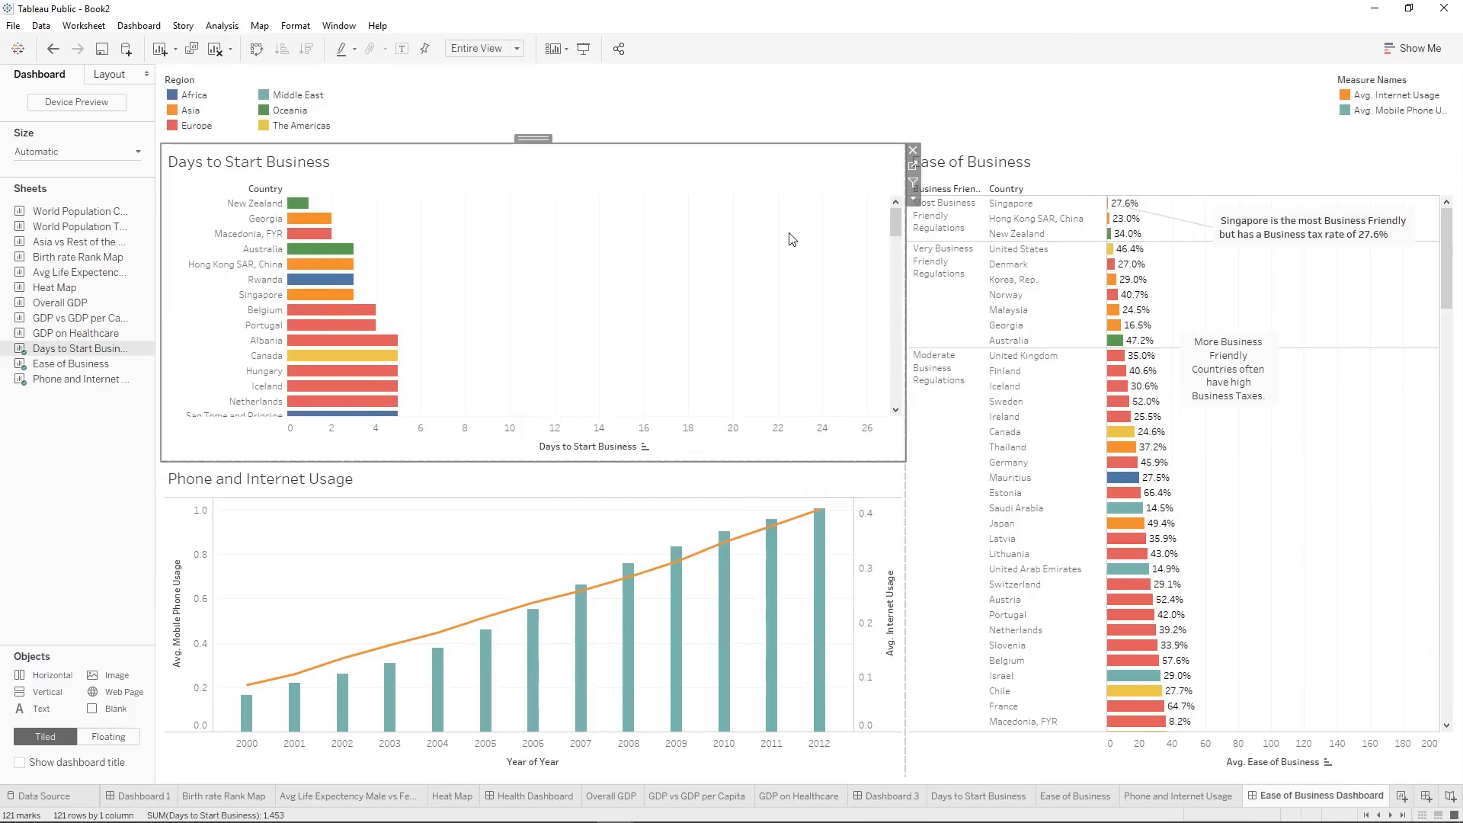
click(914, 200)
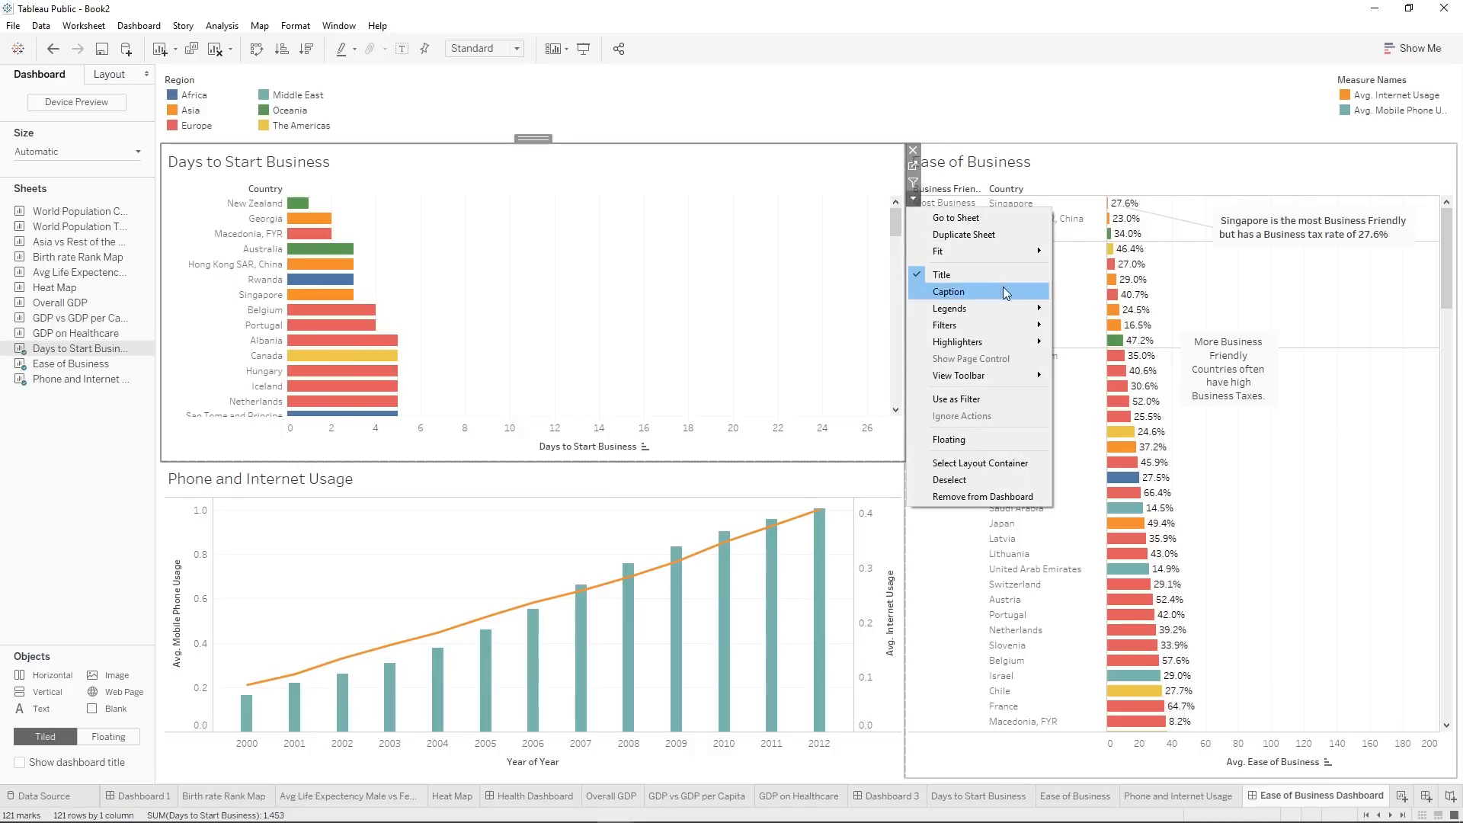
mouse_move(1002, 326)
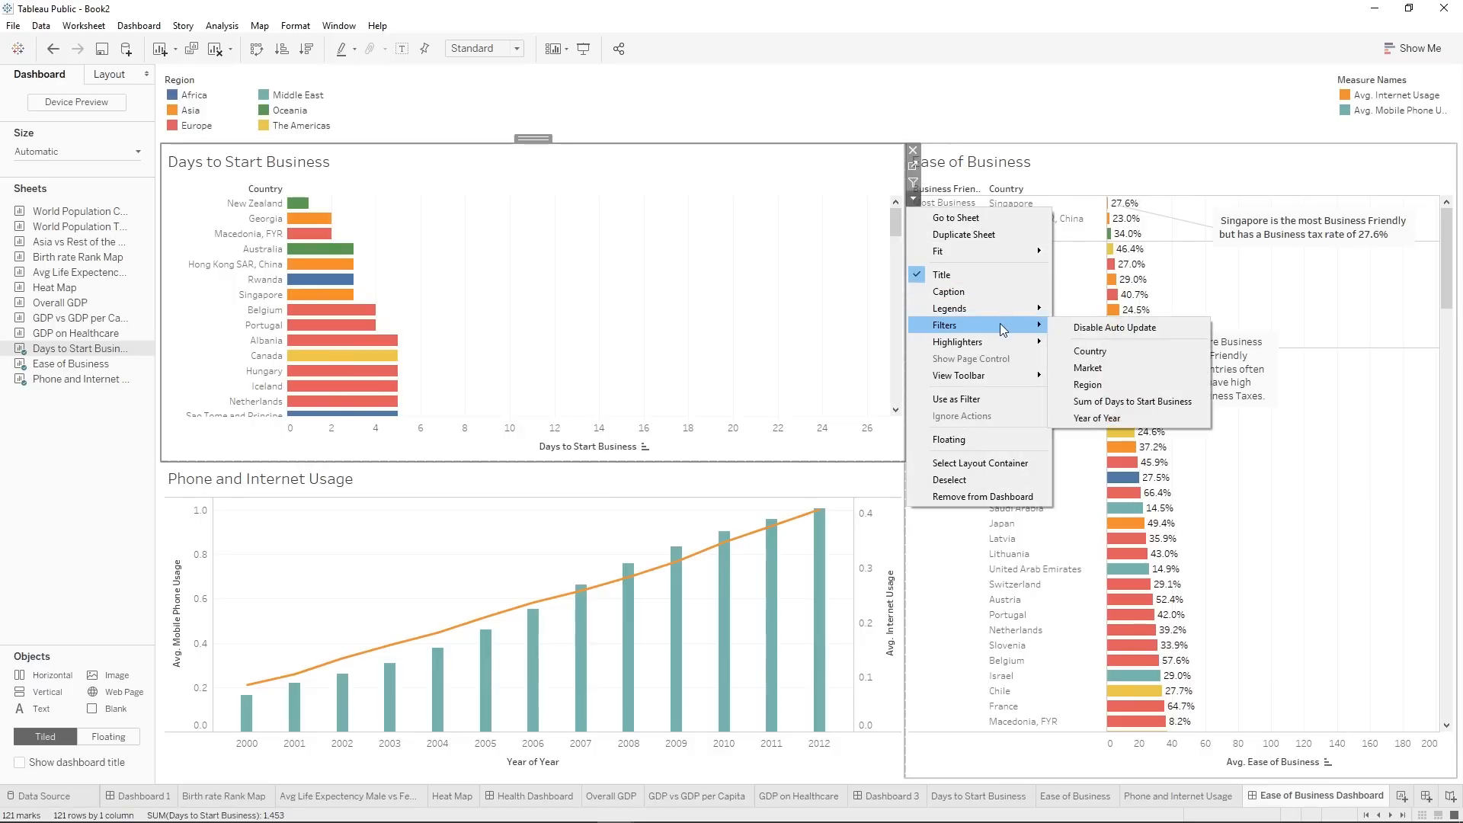
click(1117, 419)
drag(467, 109, 467, 131)
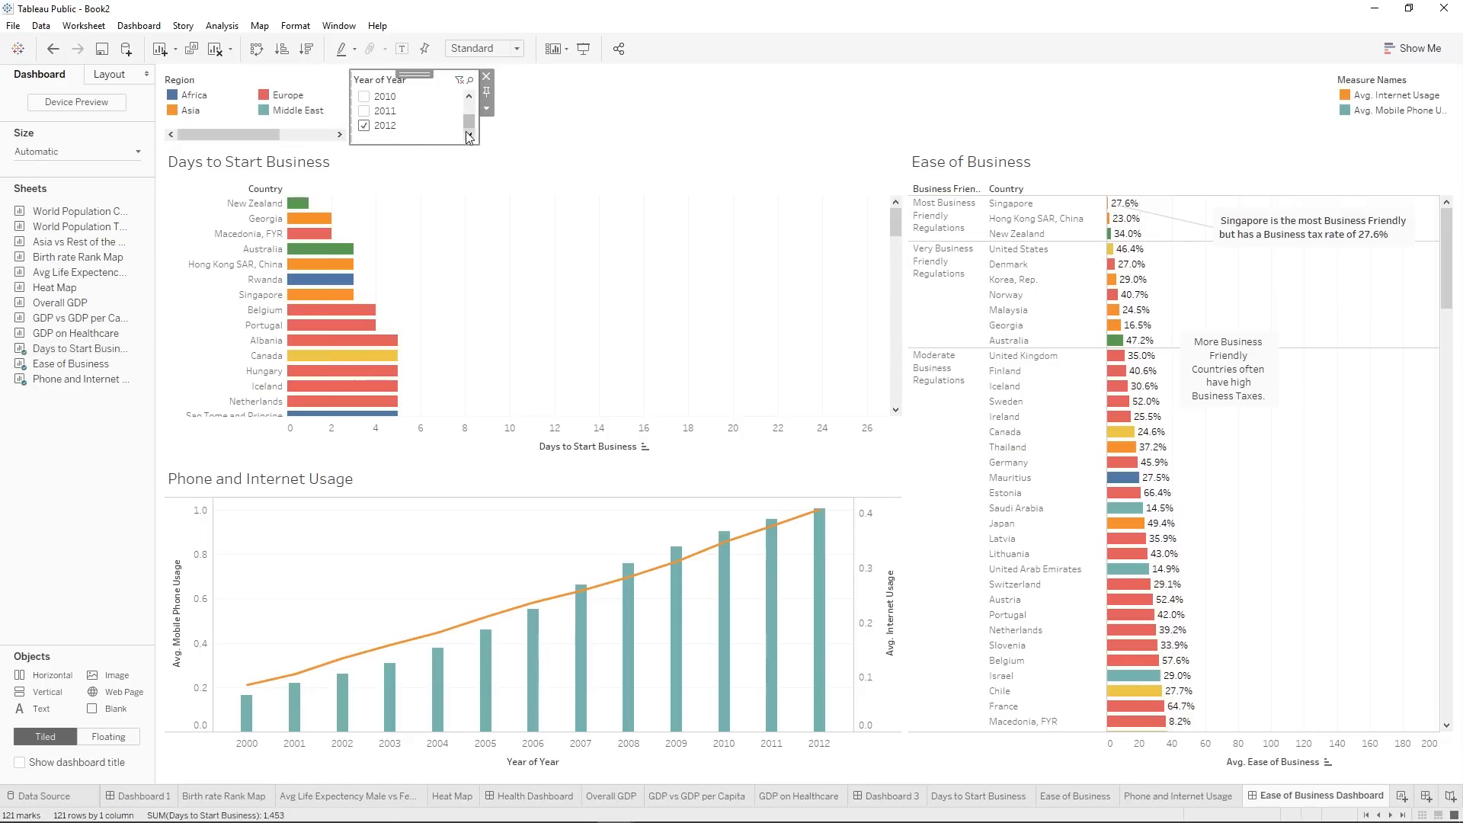
Try the dashboard's year filter with 2011 alone, and return the selection to 2012 only.
click(364, 111)
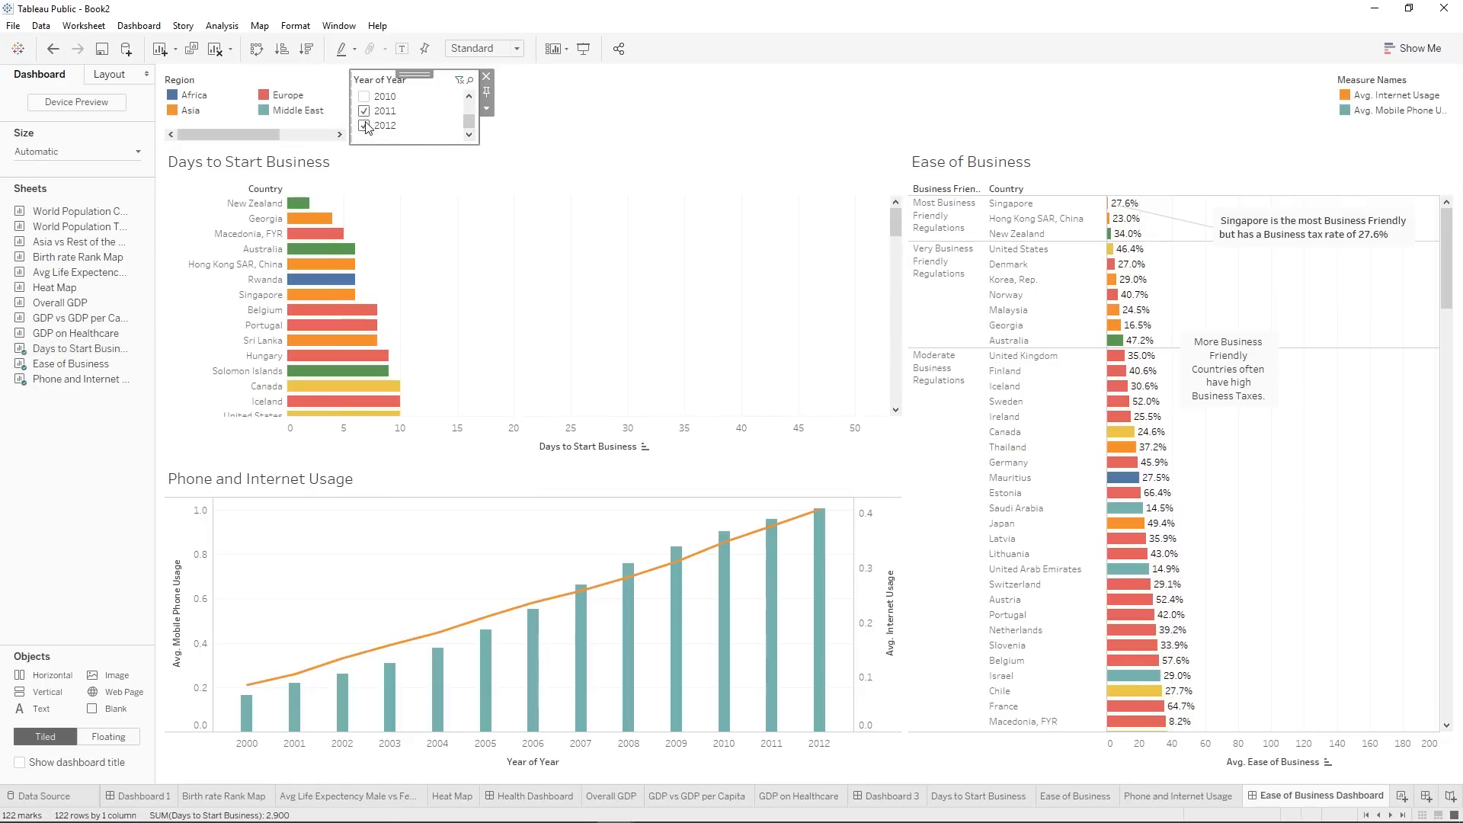
click(366, 124)
click(368, 112)
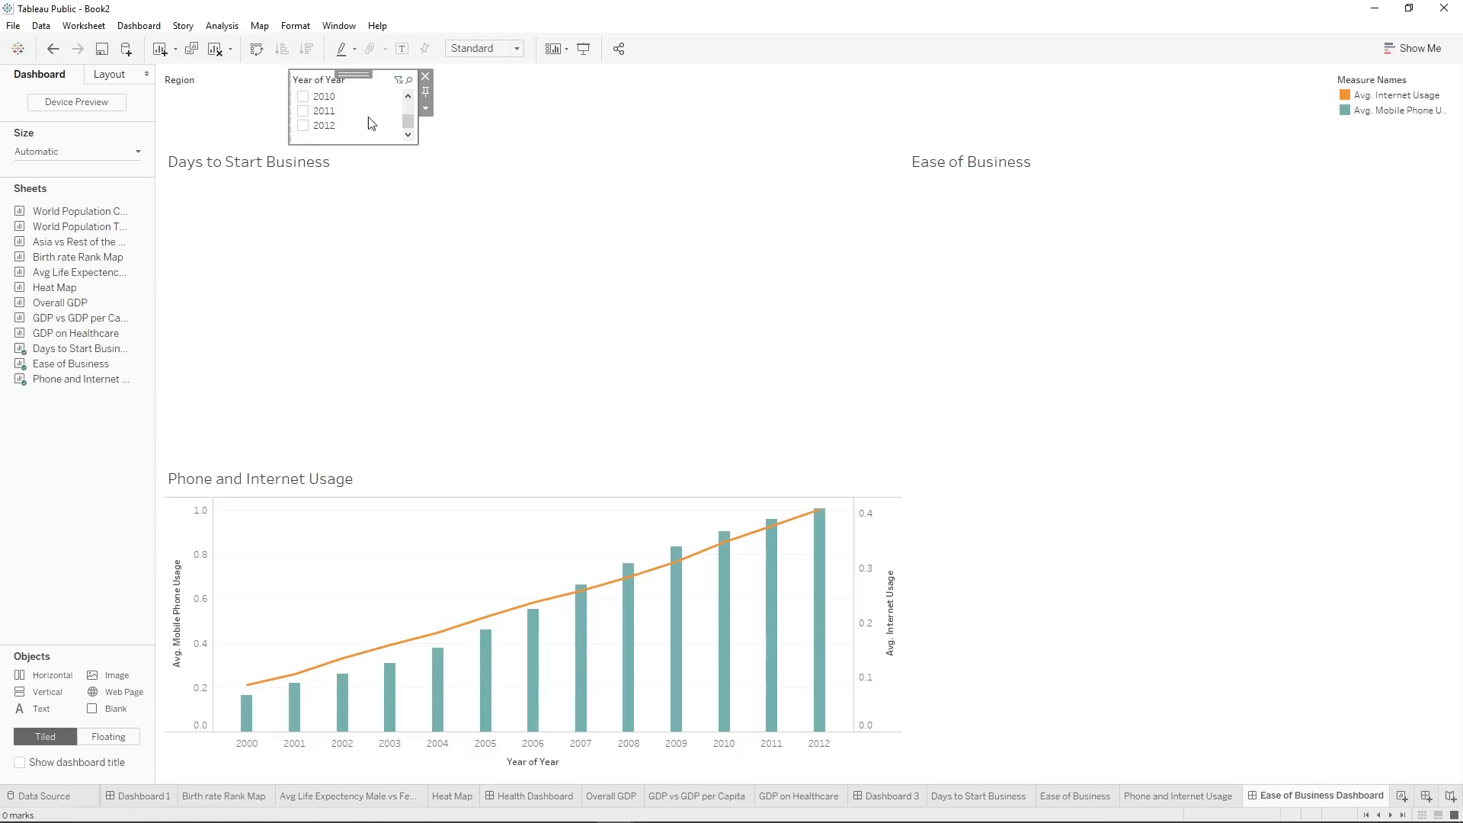
click(308, 113)
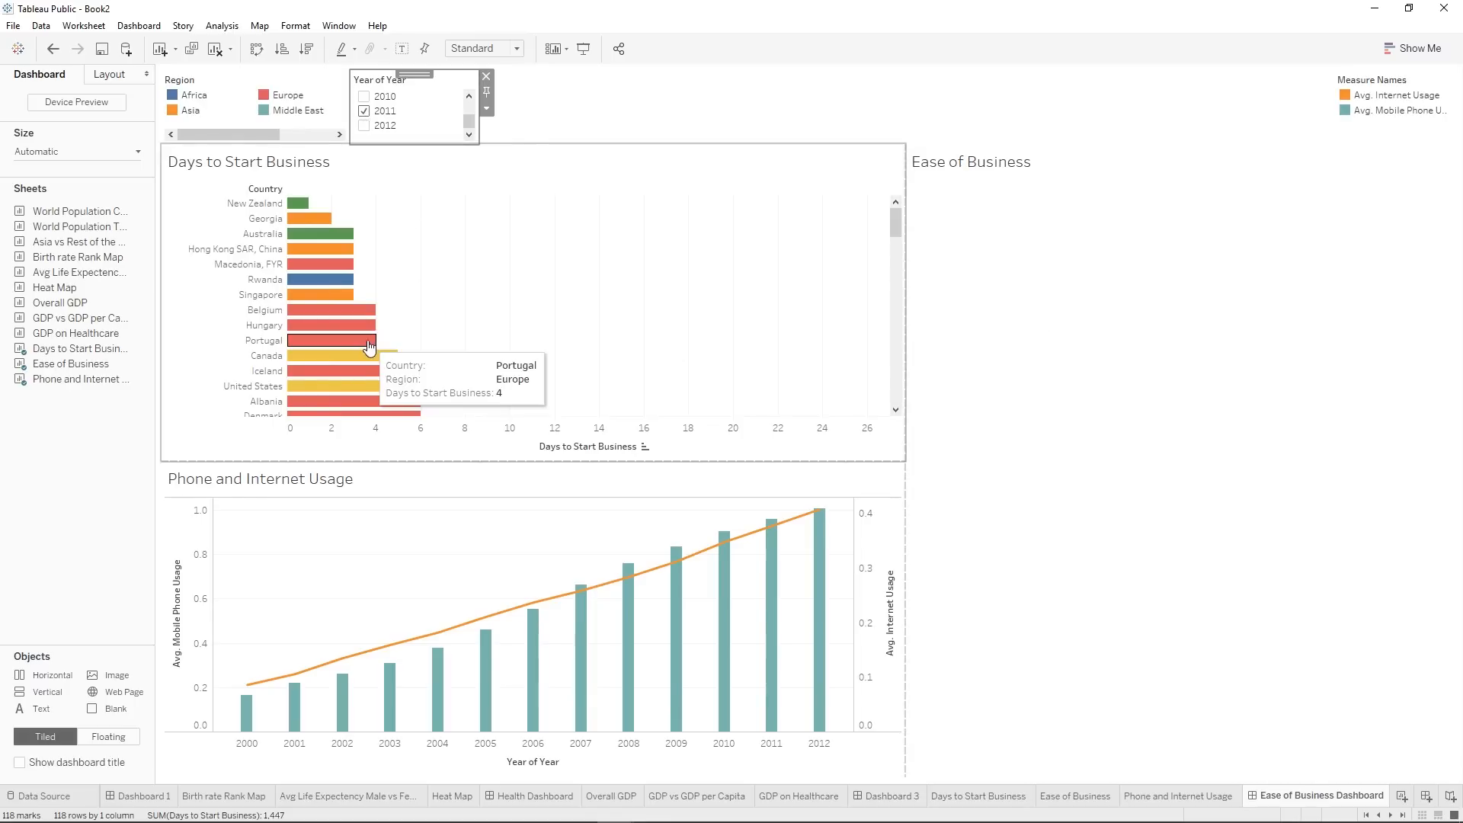
click(364, 126)
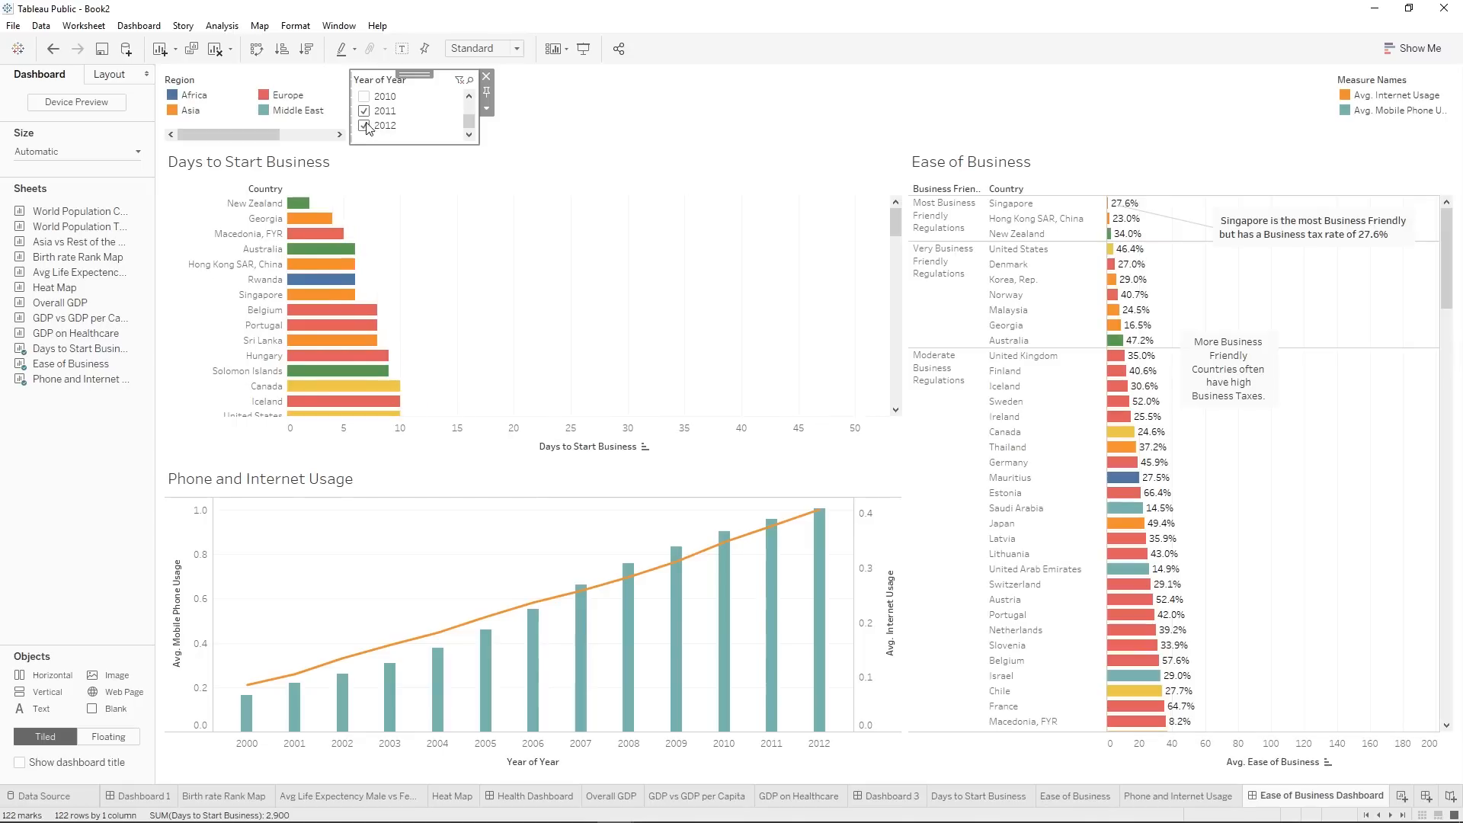
click(364, 111)
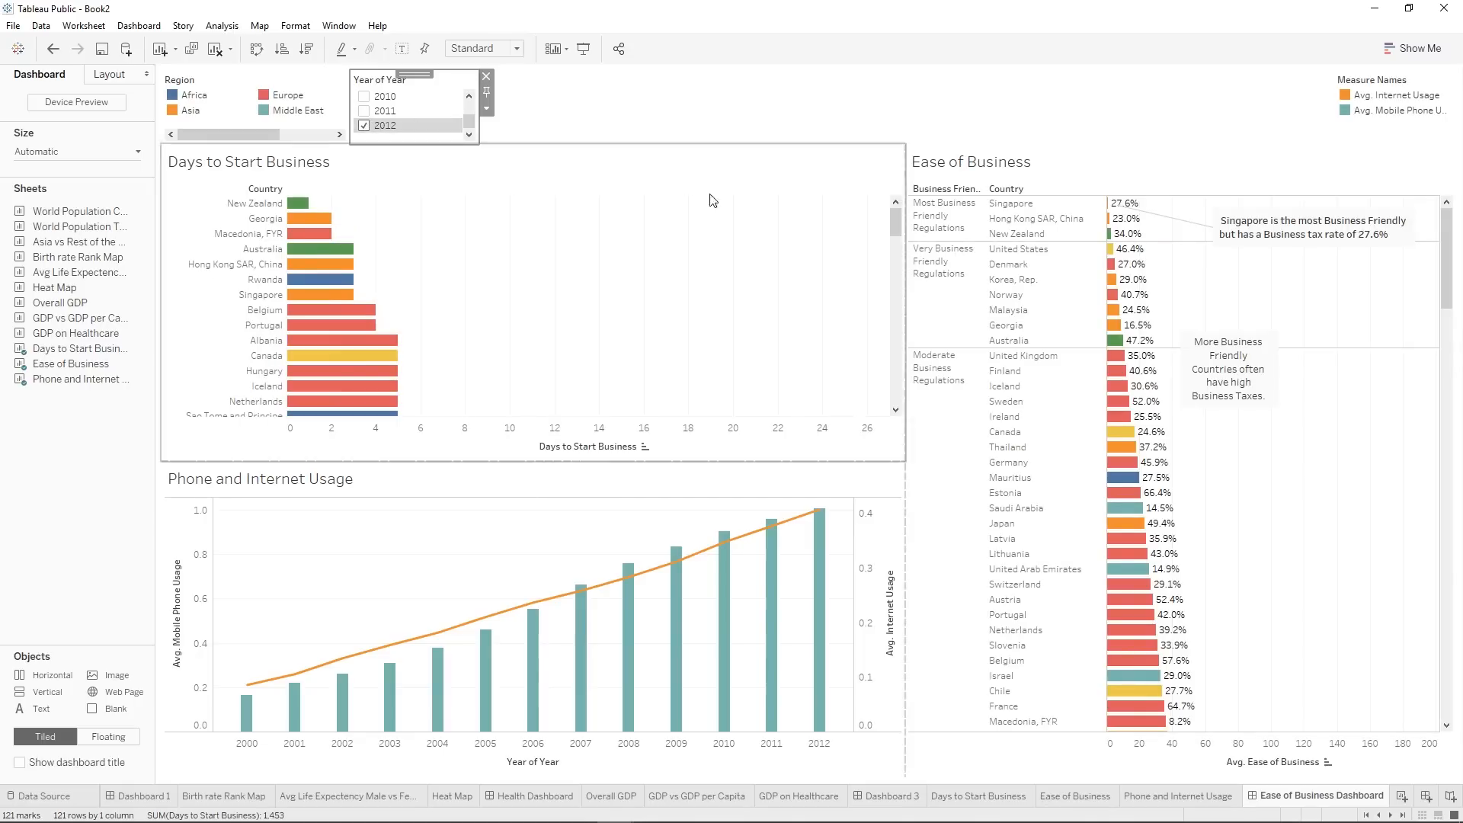
Go to the Ease of Business worksheet from the dashboard and show its YEAR(Year) filter.
click(1385, 279)
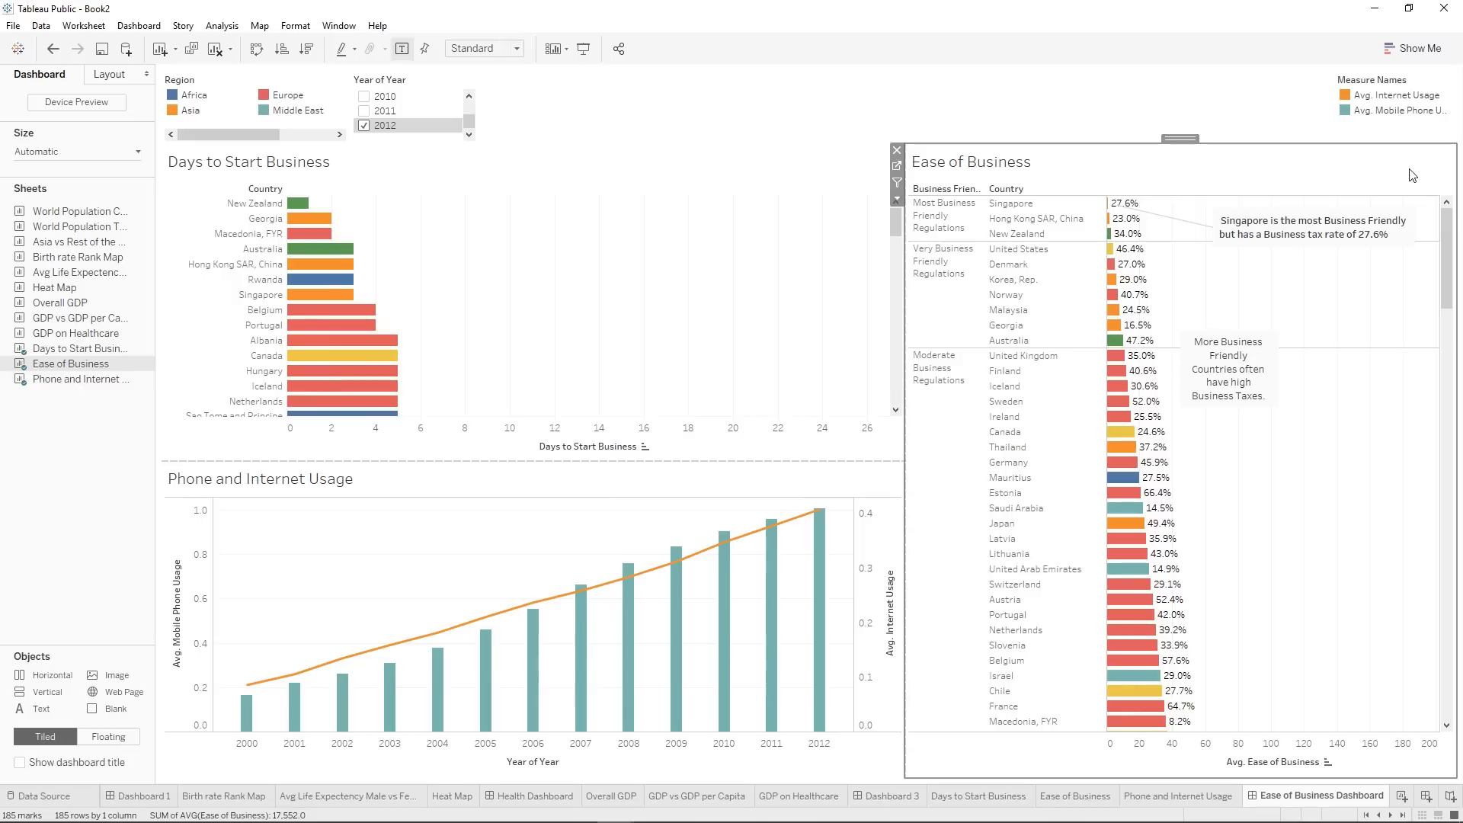
click(897, 166)
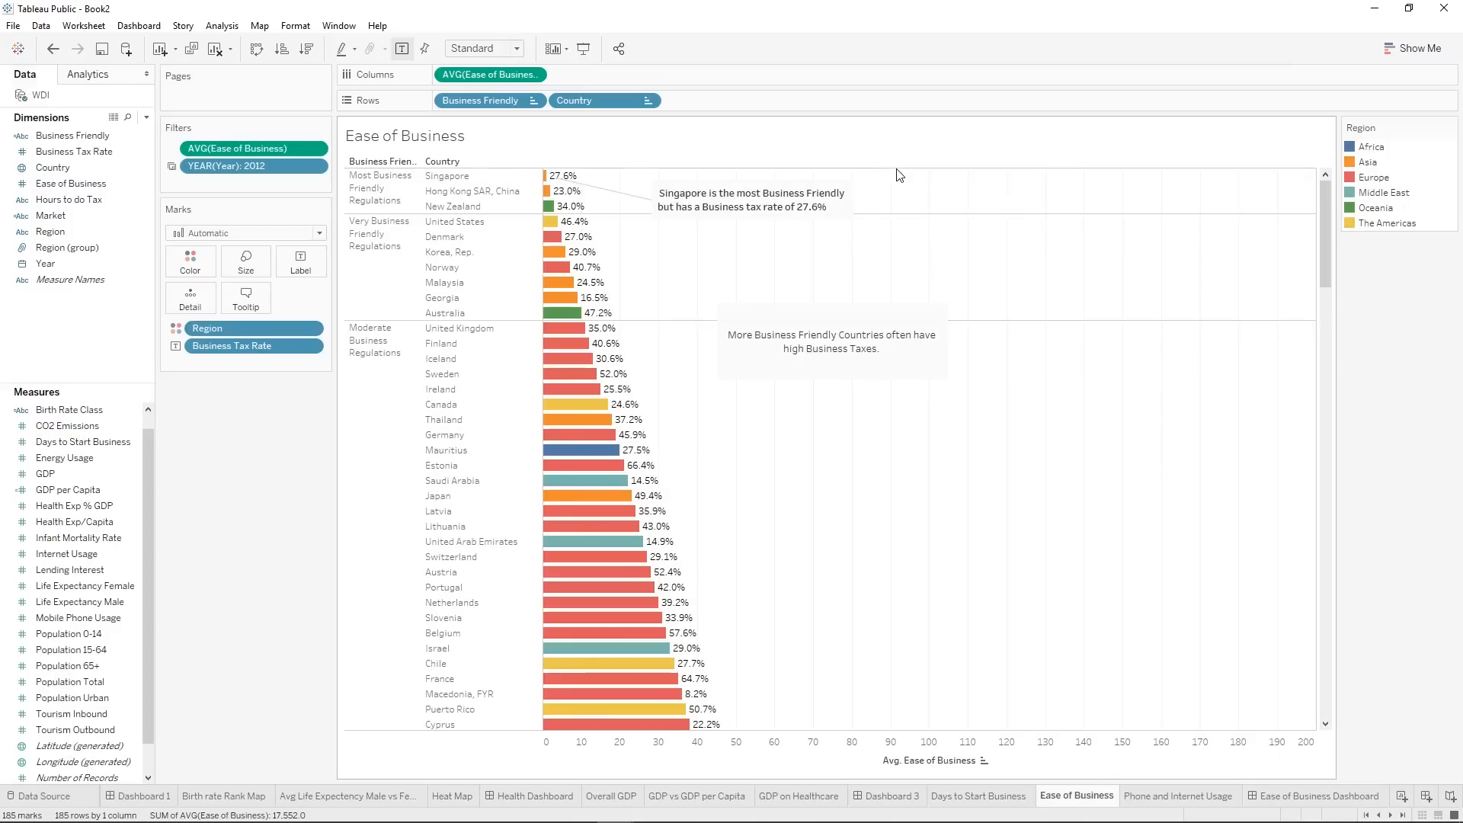
right_click(233, 166)
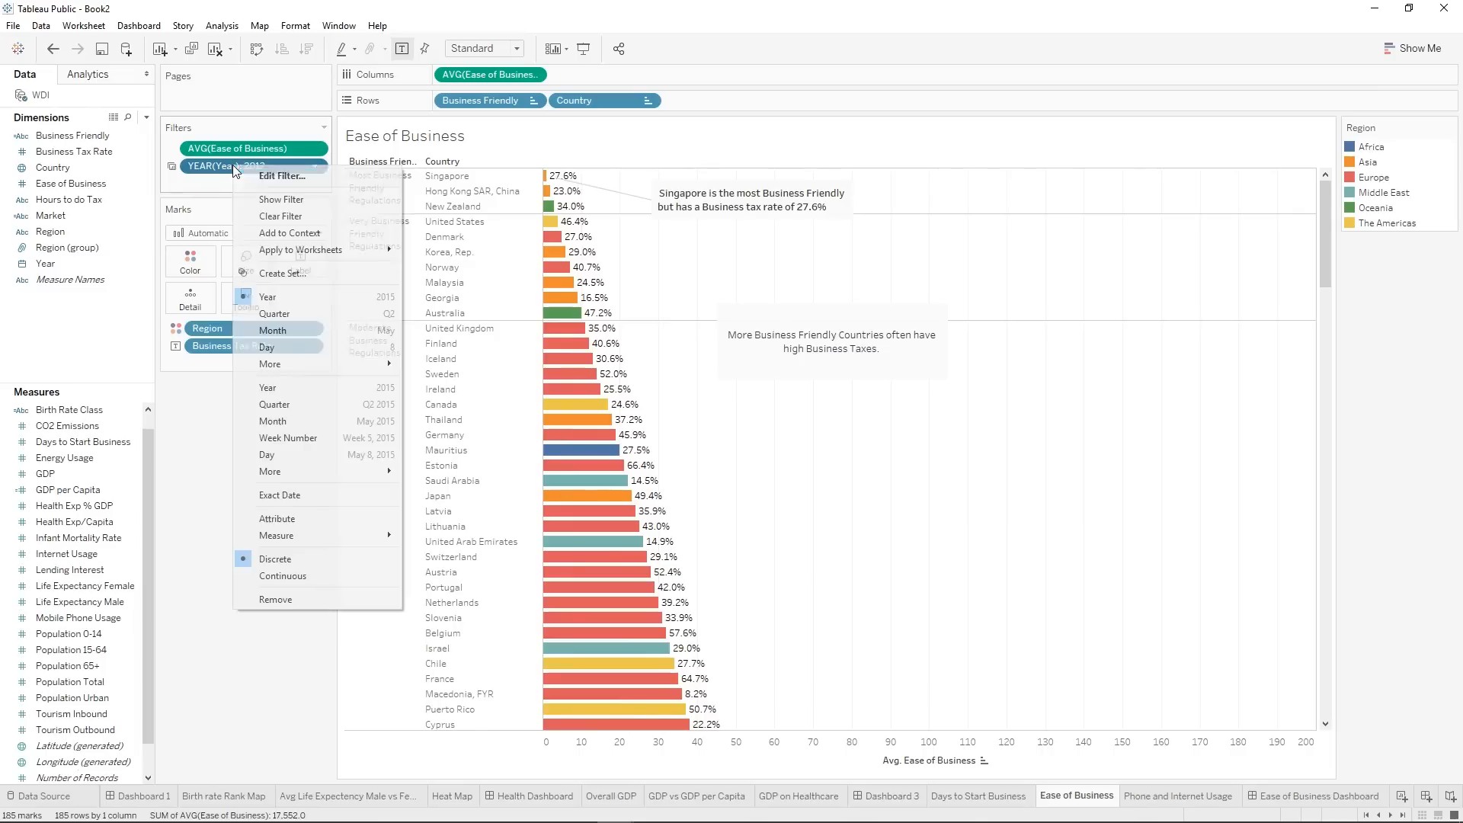
click(301, 198)
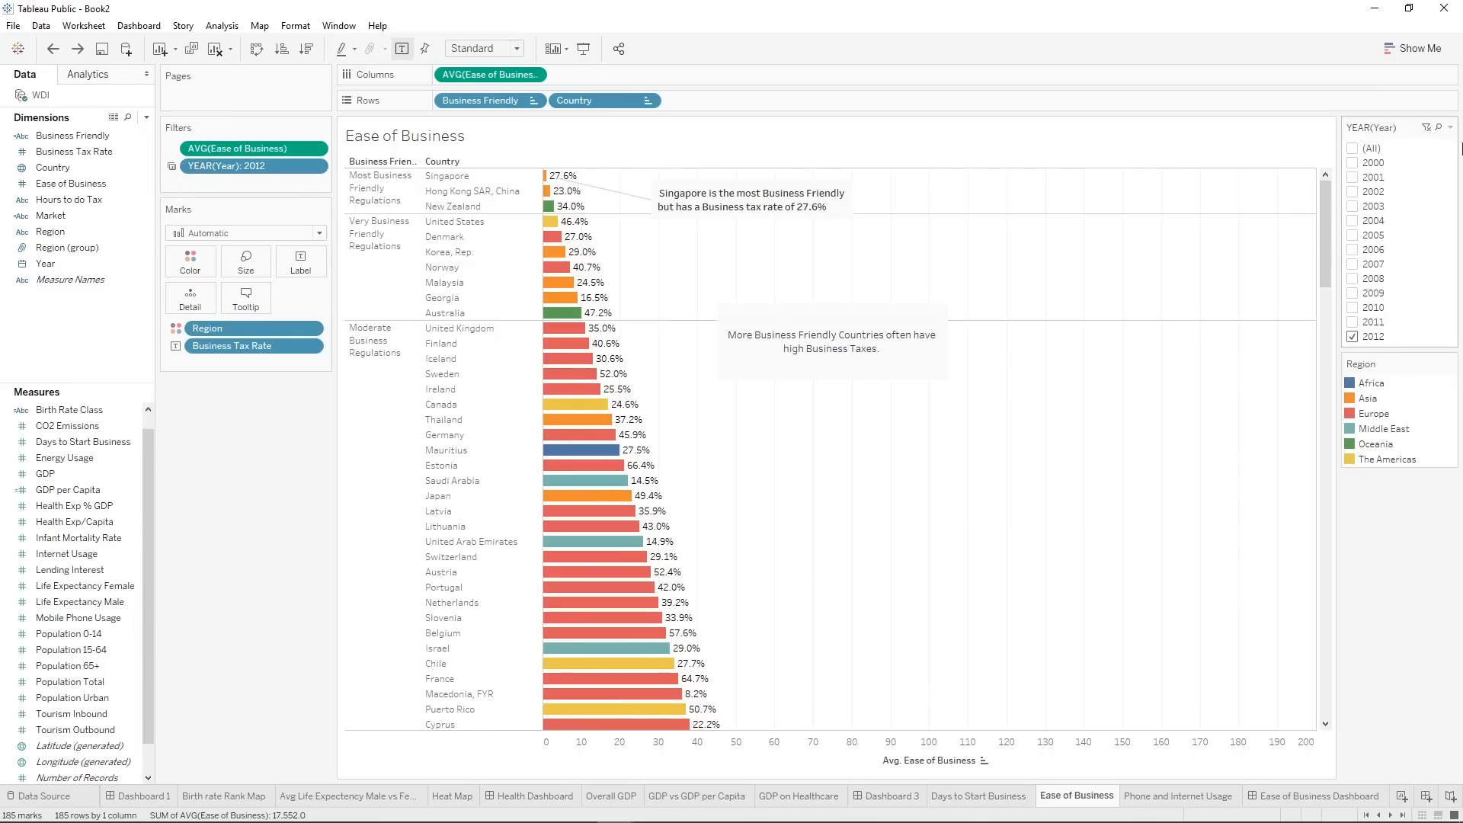
Switch the Ease of Business year filter to 2011 only and remove the AVG(Ease of Business) filter.
click(1353, 338)
click(1352, 323)
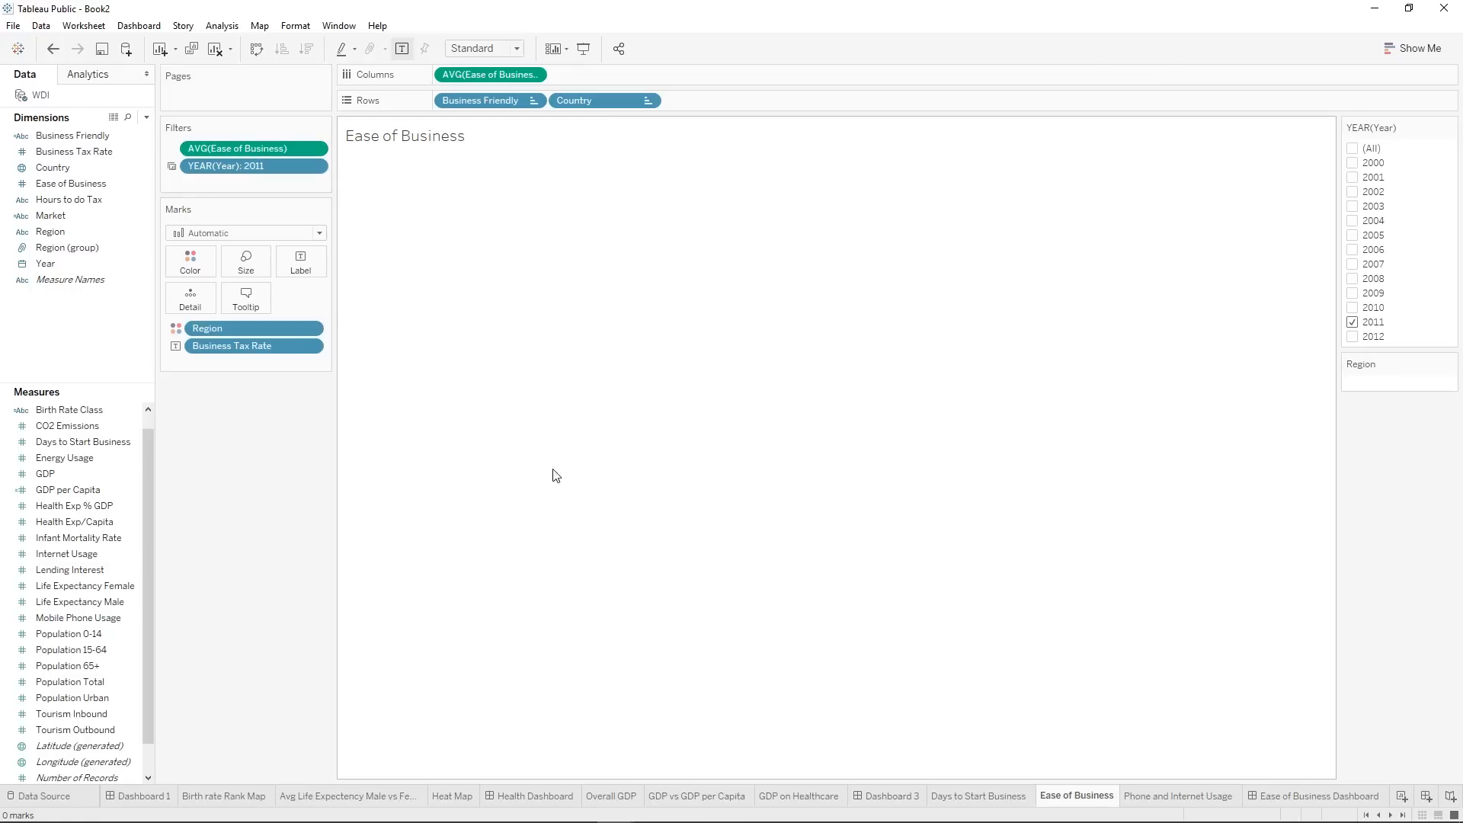
drag(257, 155, 268, 457)
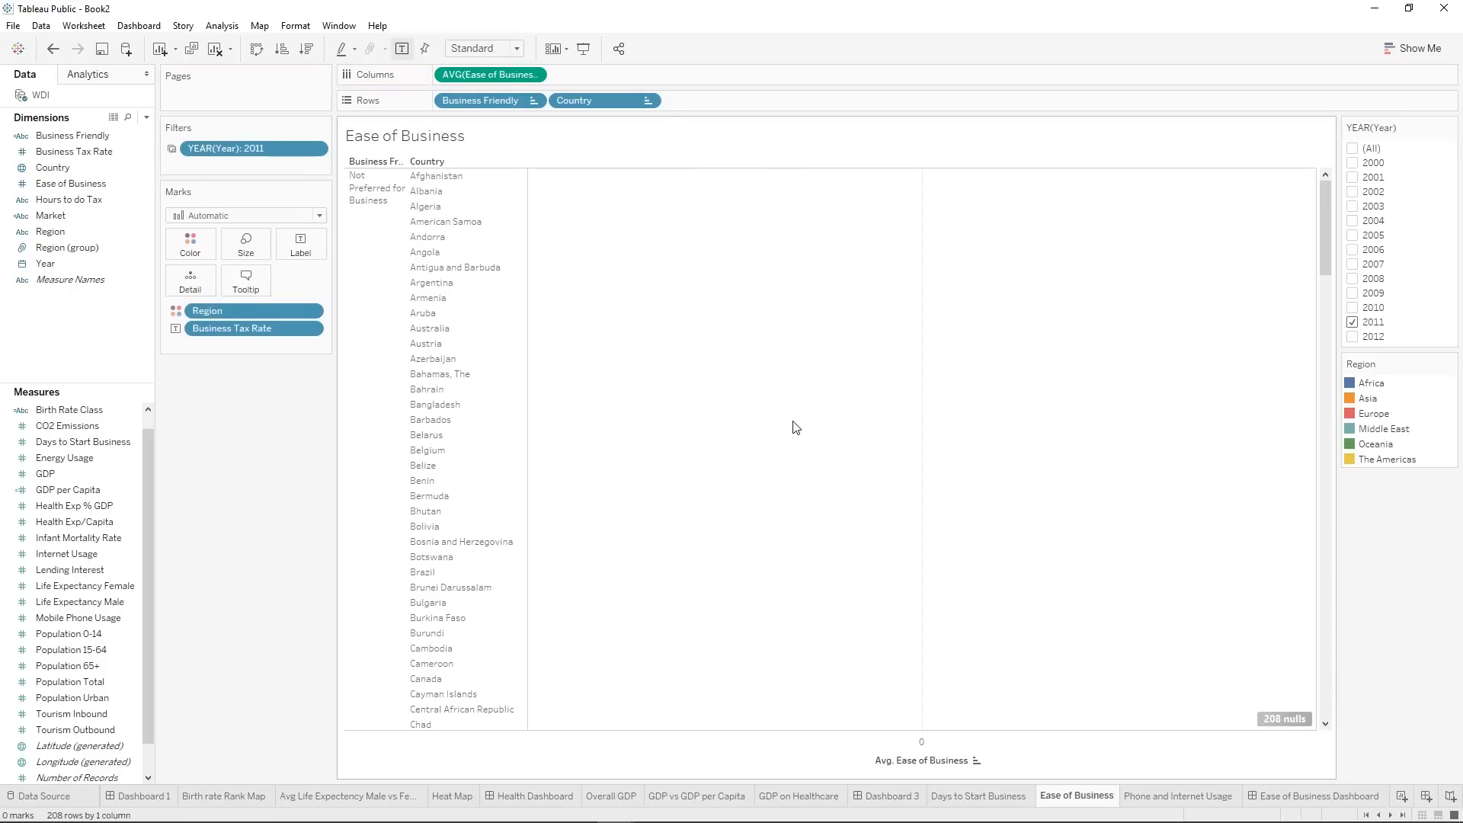
scroll(796, 428, down, 15)
scroll(796, 427, up, 15)
Try additional earlier years and all years in the Ease of Business year filter, and finish with 2012 only.
click(1352, 308)
click(1353, 293)
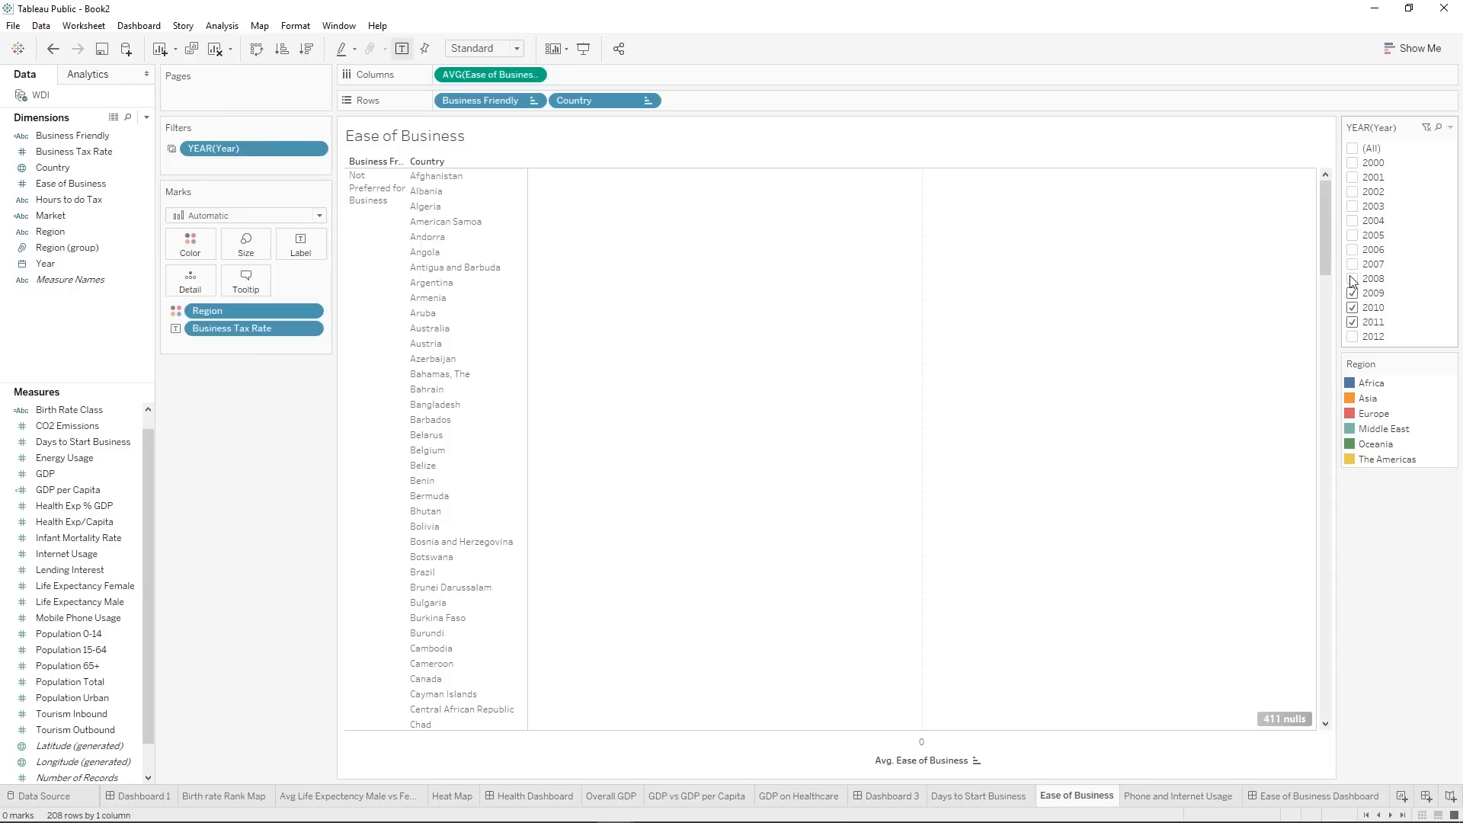
click(1353, 280)
click(1352, 236)
mouse_move(1325, 191)
mouse_down()
mouse_move(1299, 764)
mouse_move(1290, 170)
mouse_move(1325, 181)
mouse_up()
click(1353, 149)
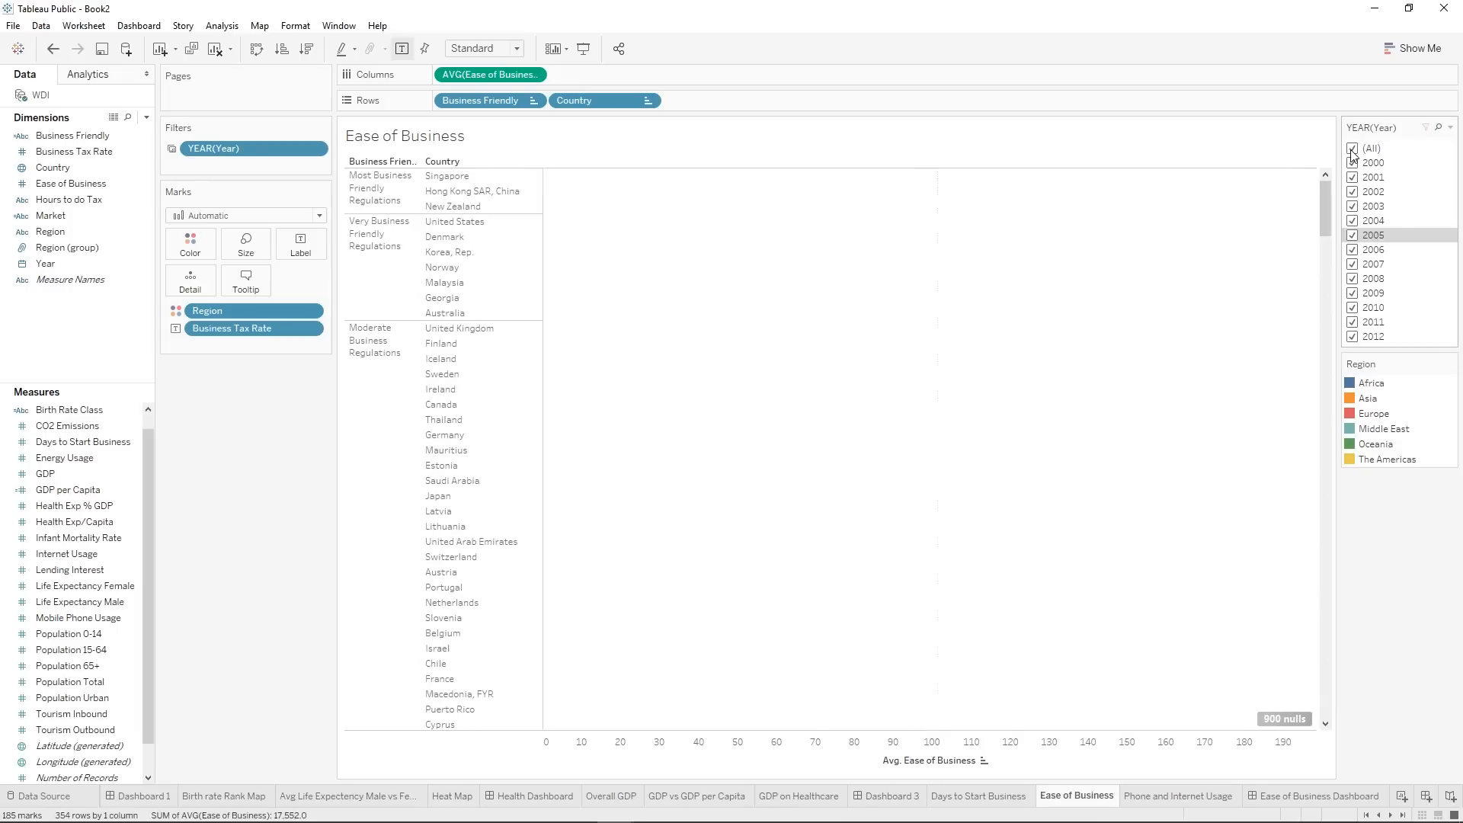
click(1353, 149)
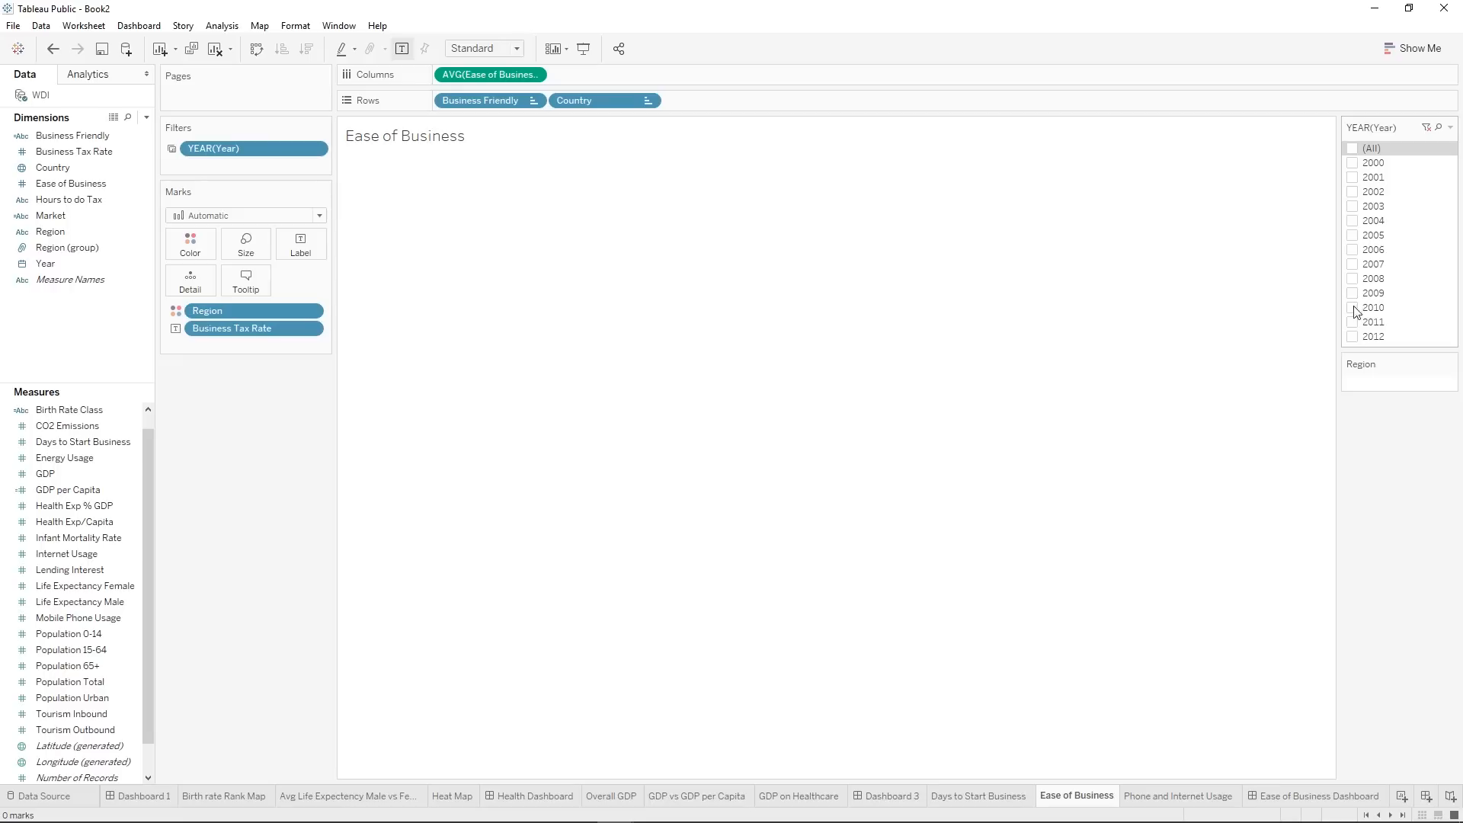
click(1353, 337)
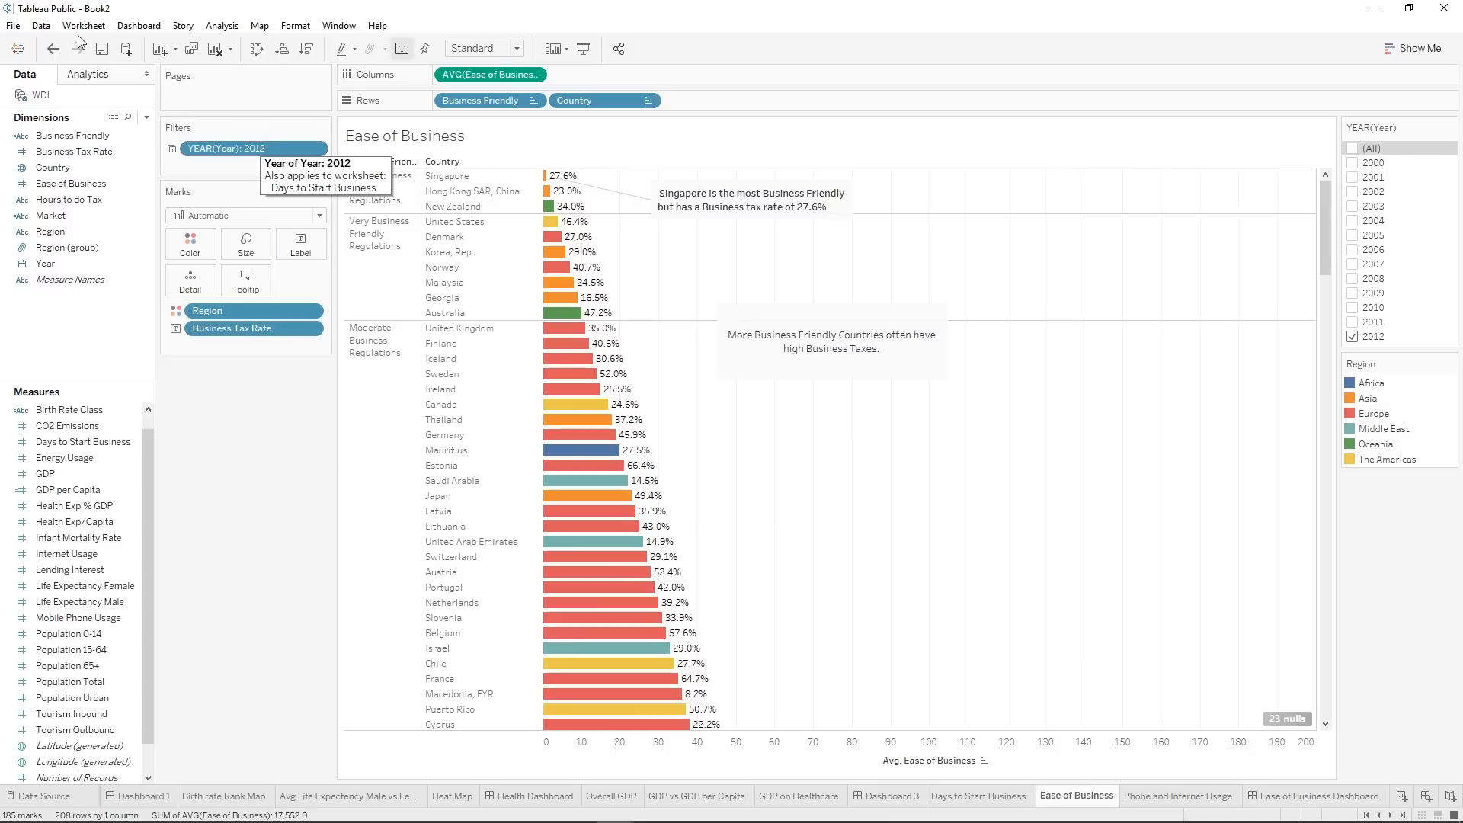
Undo the recent changes on Ease of Business back to the 2012-only year filter with the AVG(Ease of Business) filter in place.
click(49, 52)
click(52, 50)
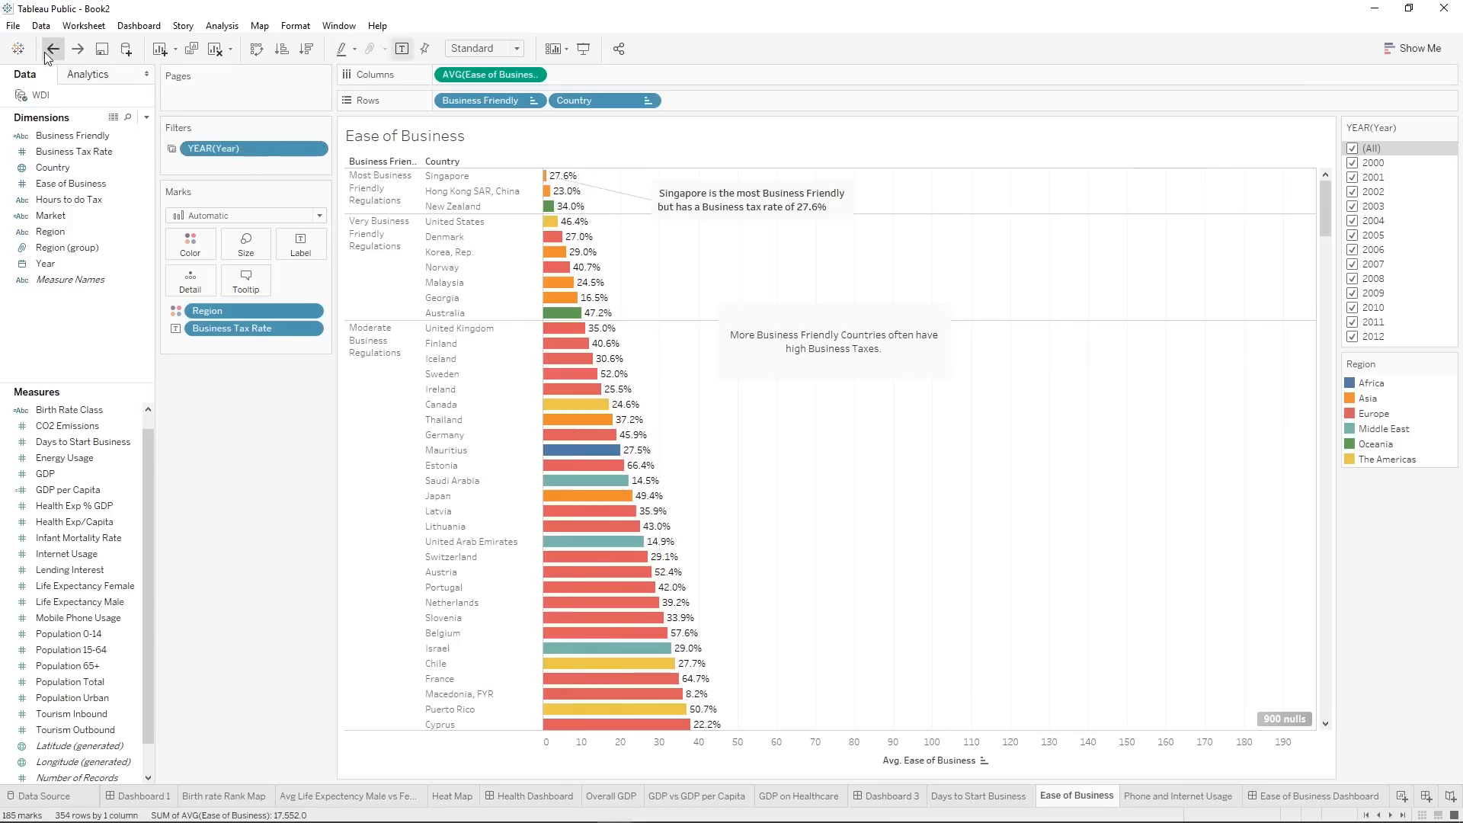
click(51, 50)
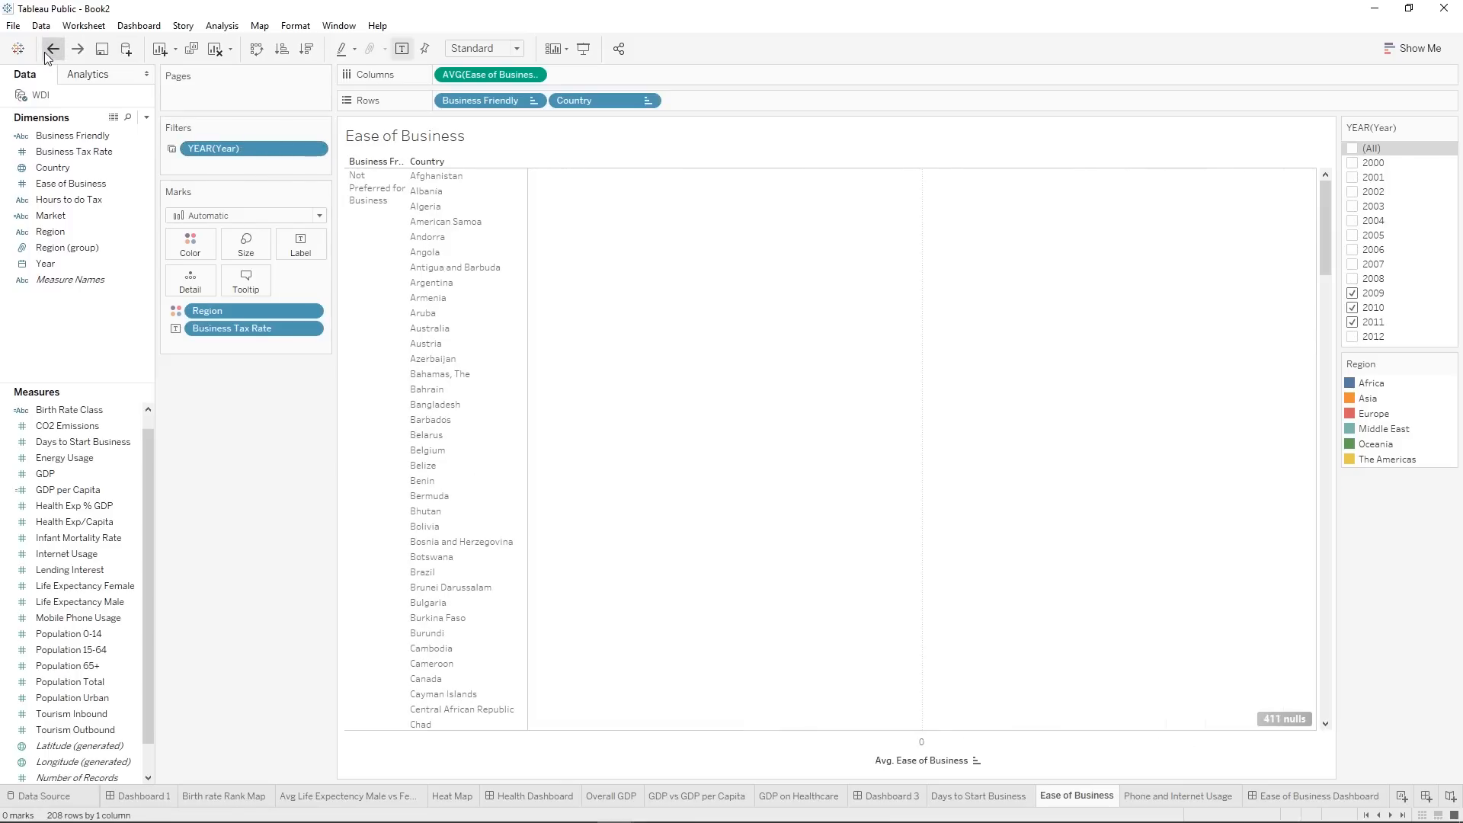
click(51, 51)
click(50, 50)
click(50, 51)
click(51, 50)
click(50, 50)
click(50, 50)
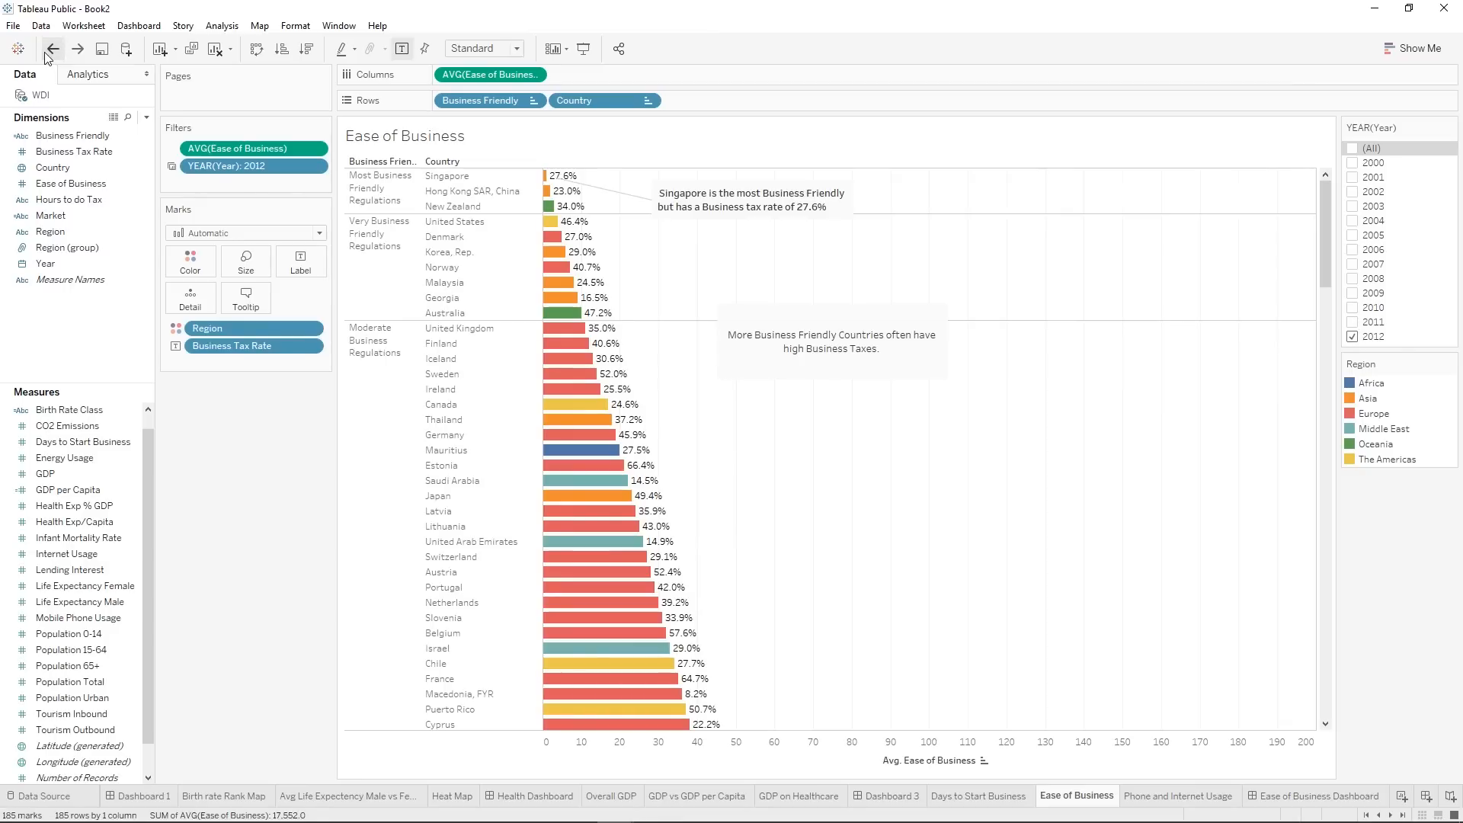
Replace the shared YEAR(Year) filter on Ease of Business with a newly added Year filter limited to 2012.
right_click(219, 168)
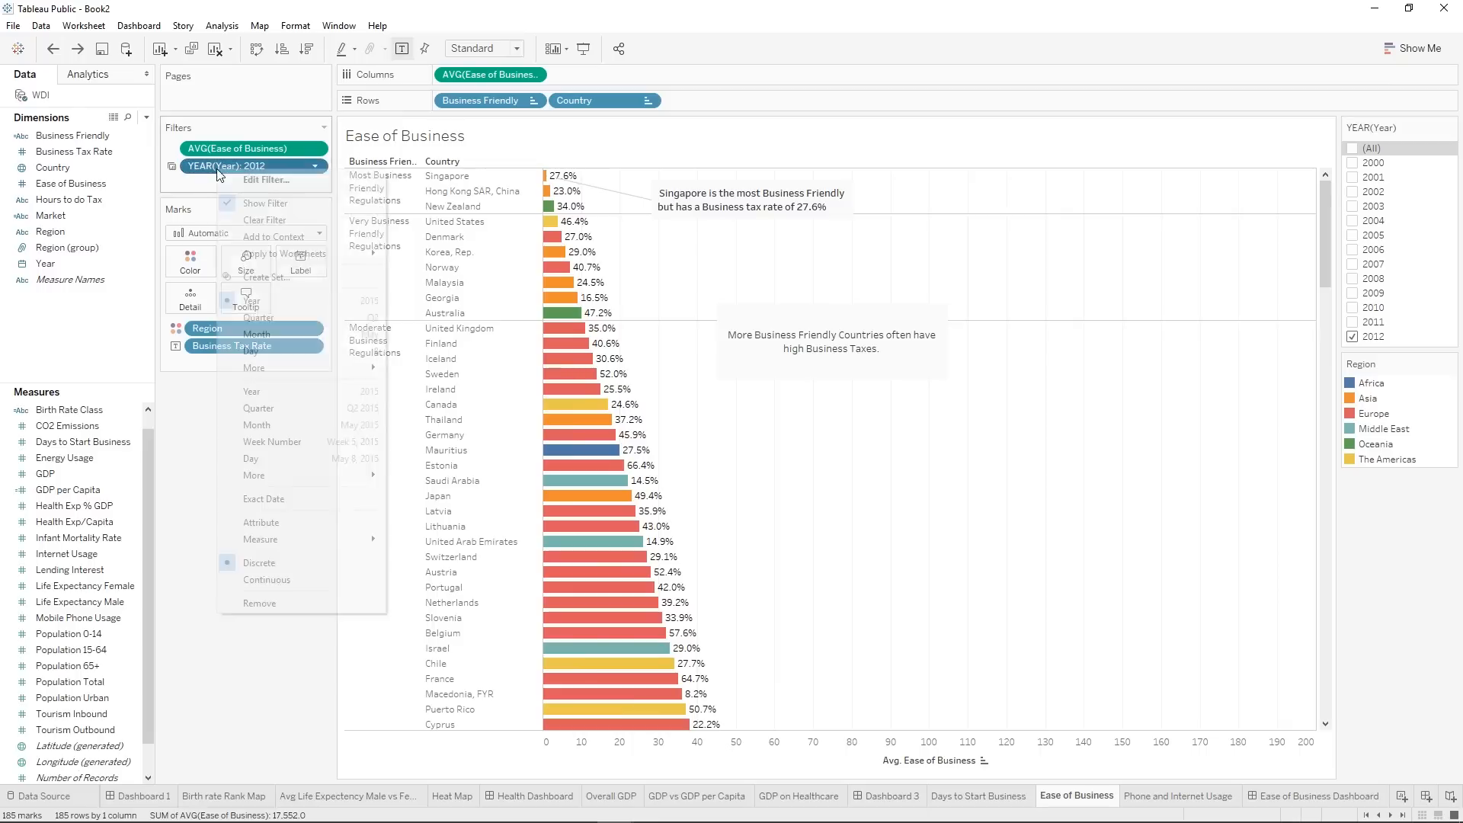
click(193, 289)
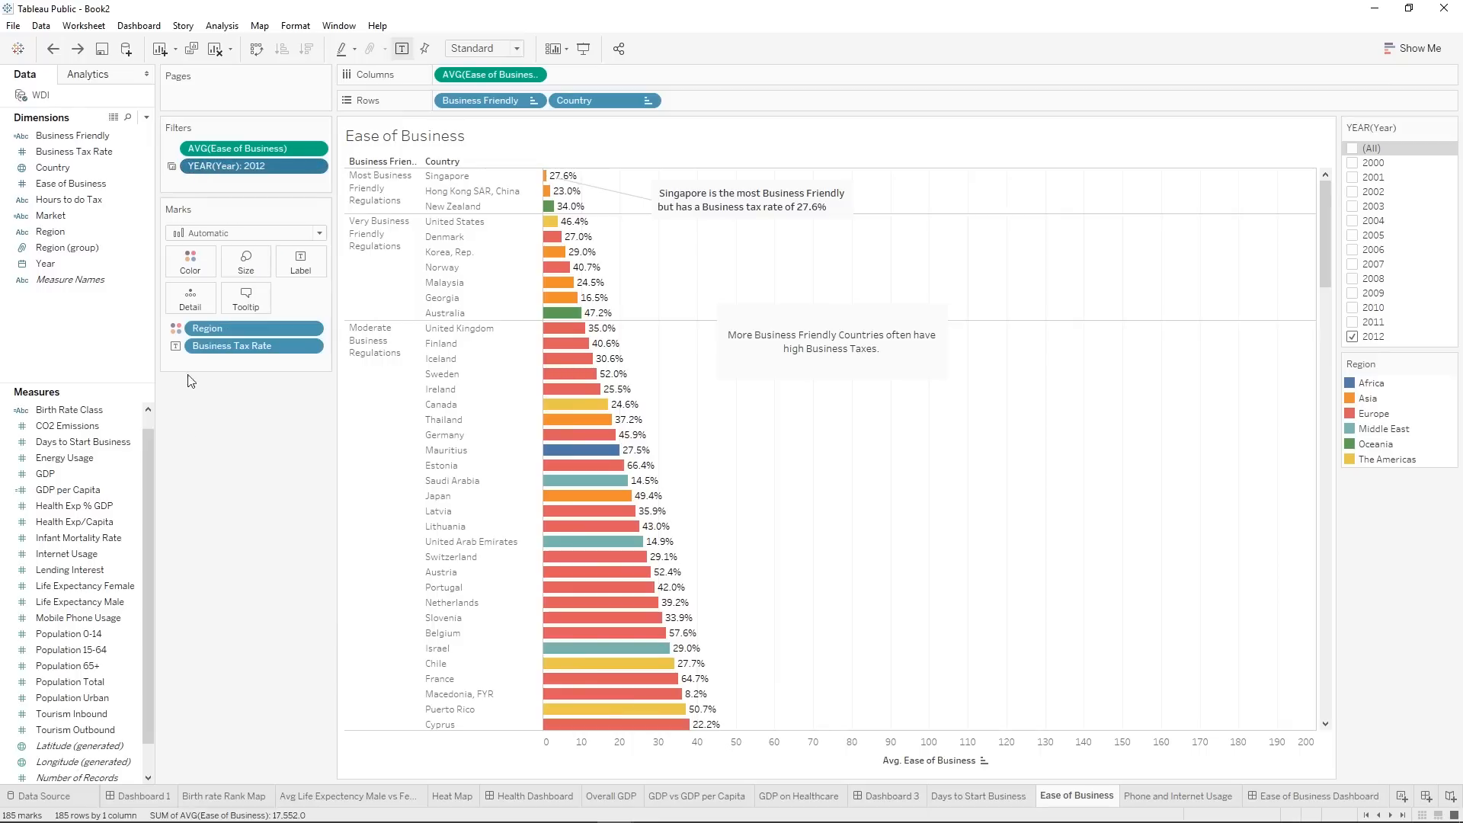
drag(254, 162, 261, 440)
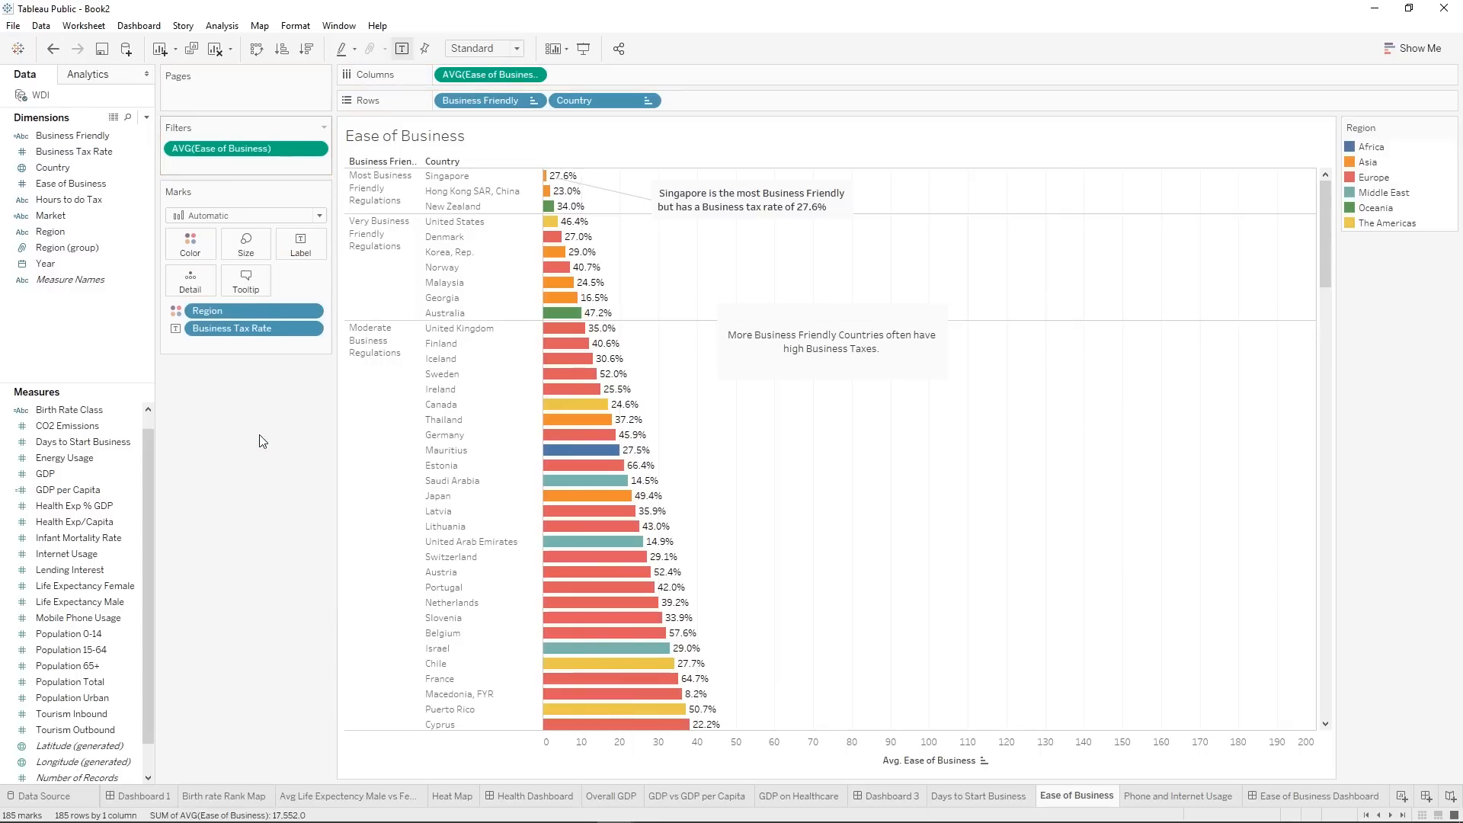
drag(70, 261, 207, 164)
click(650, 332)
click(762, 550)
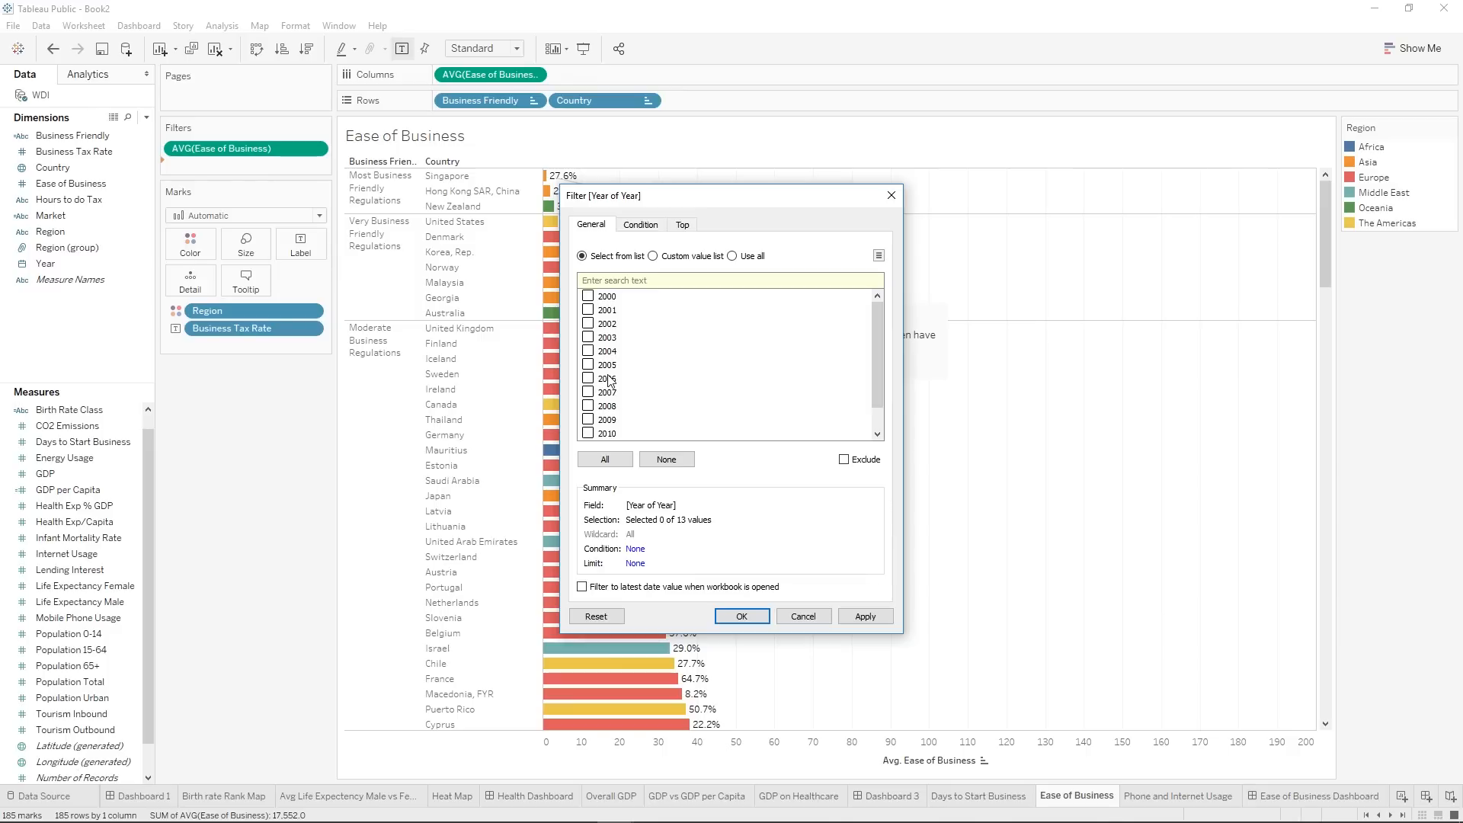
click(587, 434)
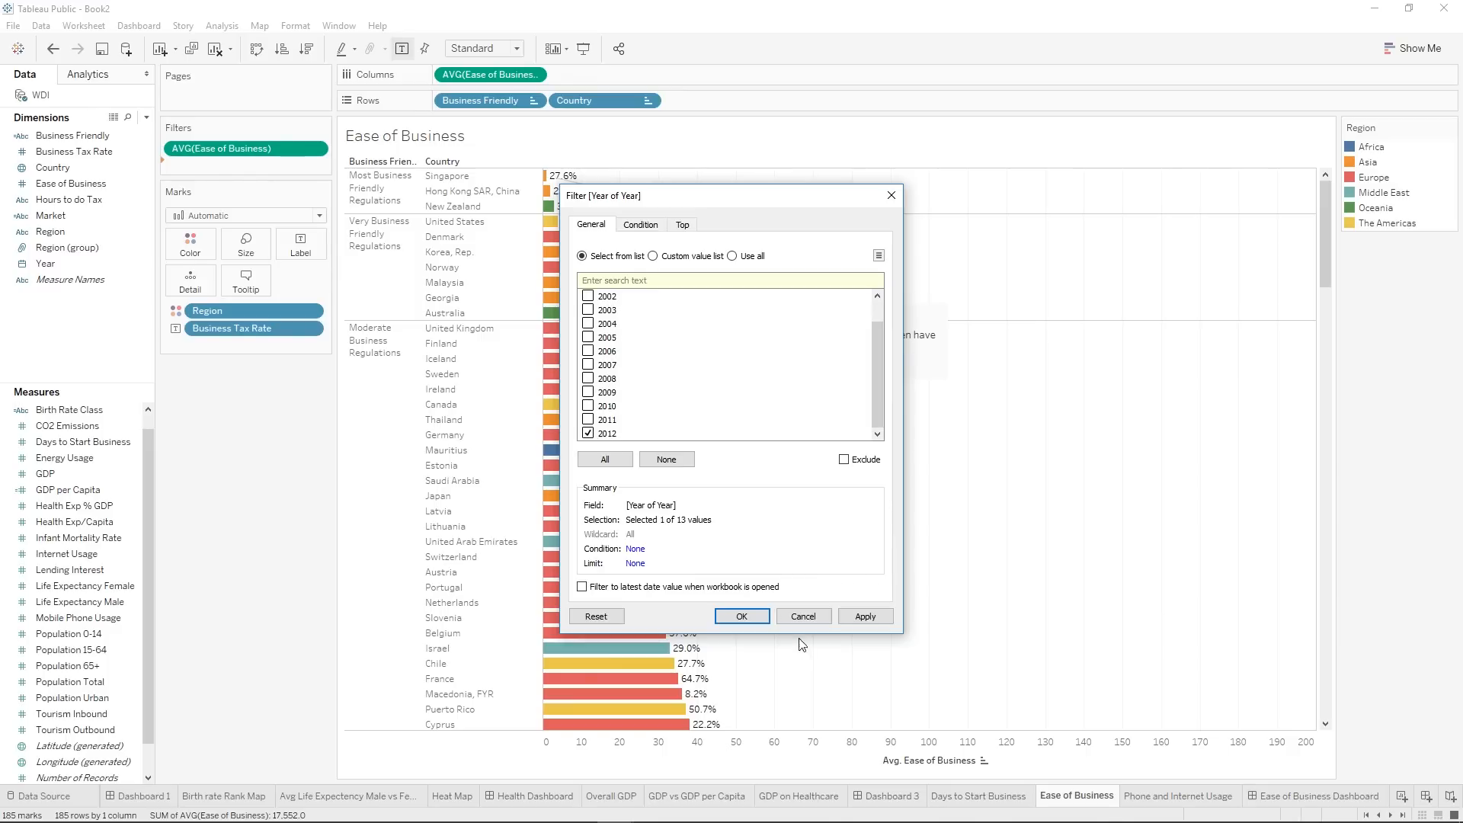
click(758, 616)
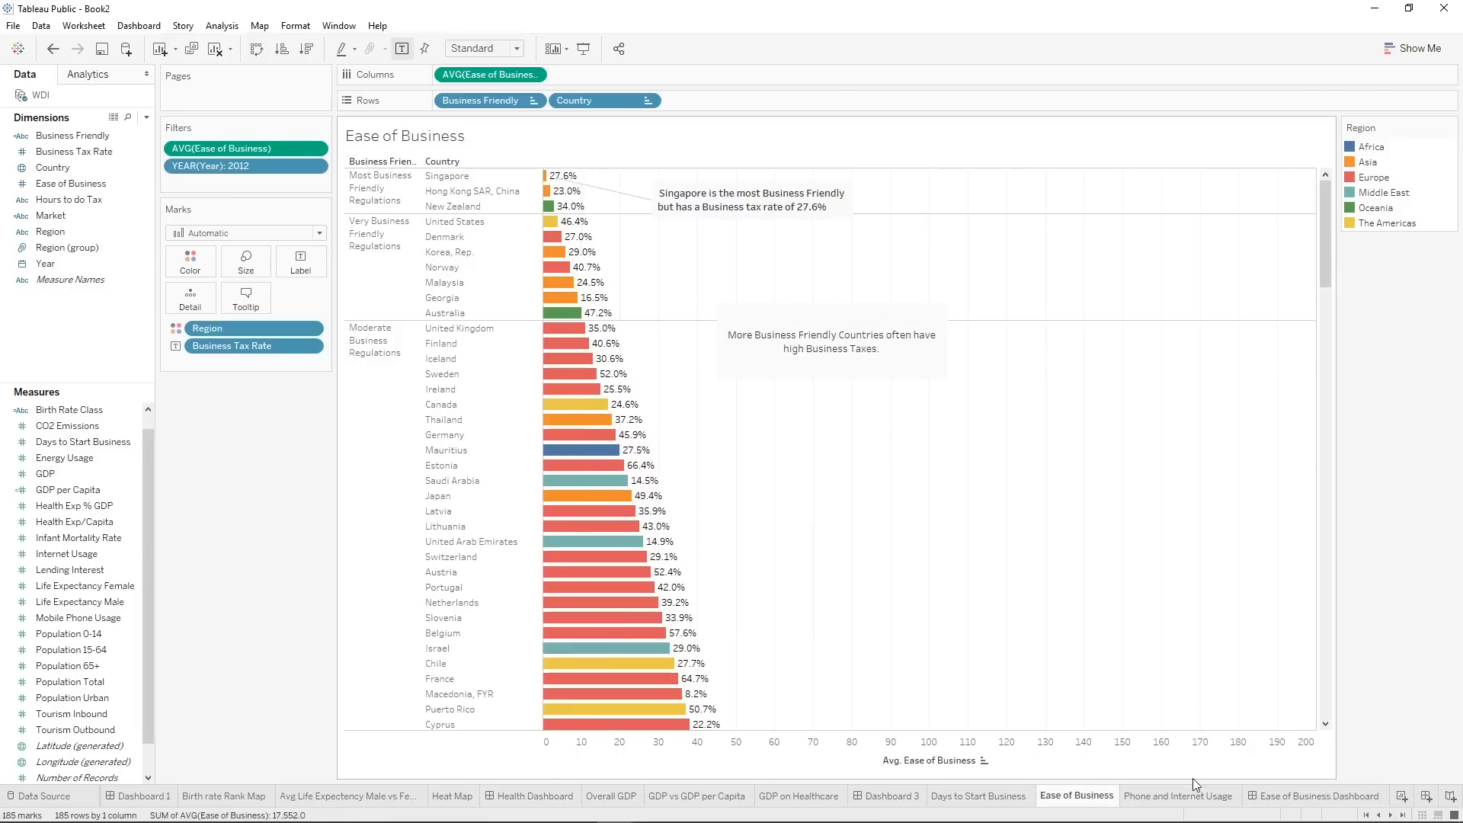
Return to the Ease of Business Dashboard and test its year filter with 2011 alone, ending on 2012 only.
click(1288, 795)
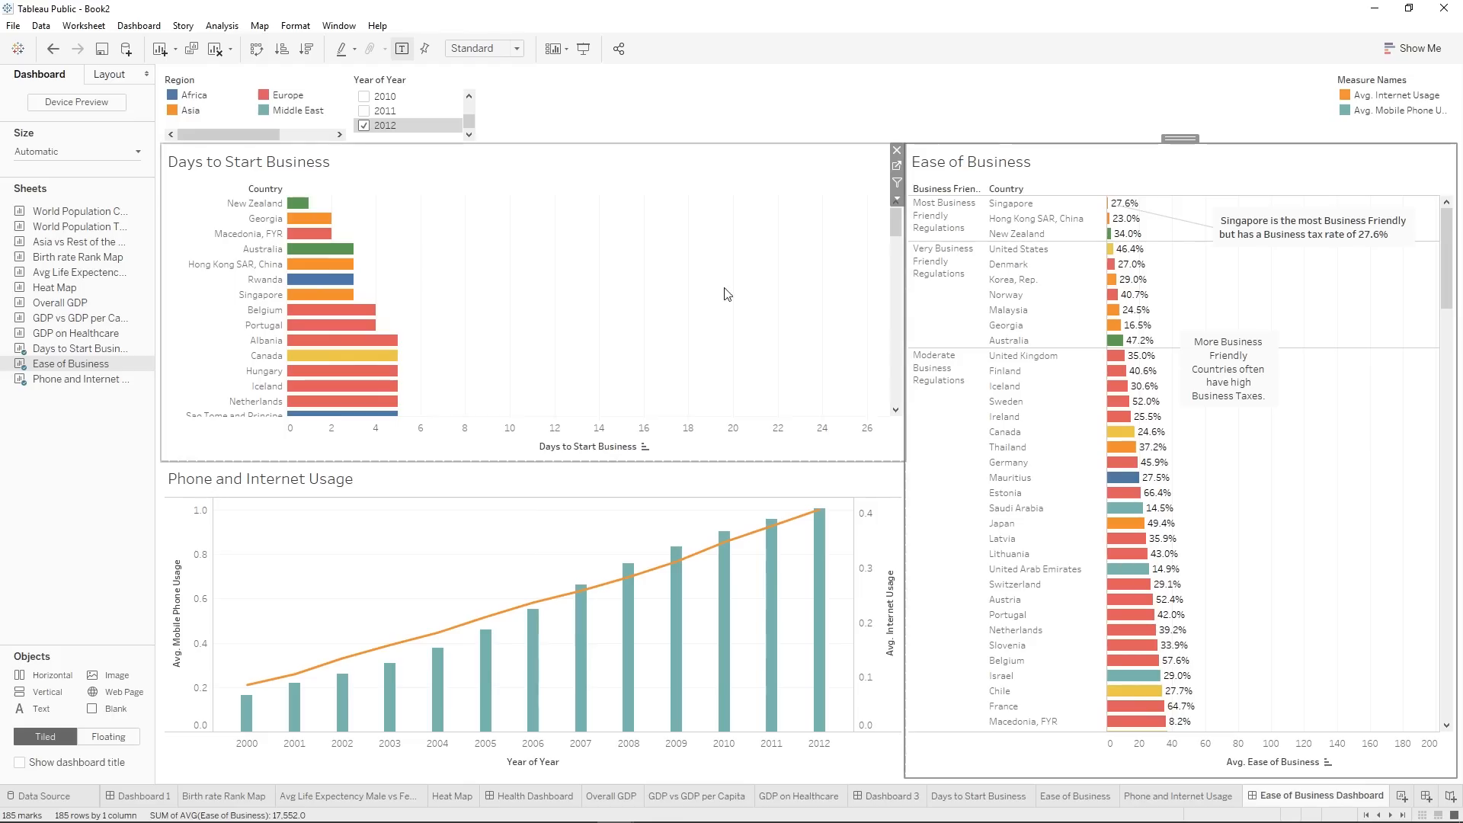
click(363, 111)
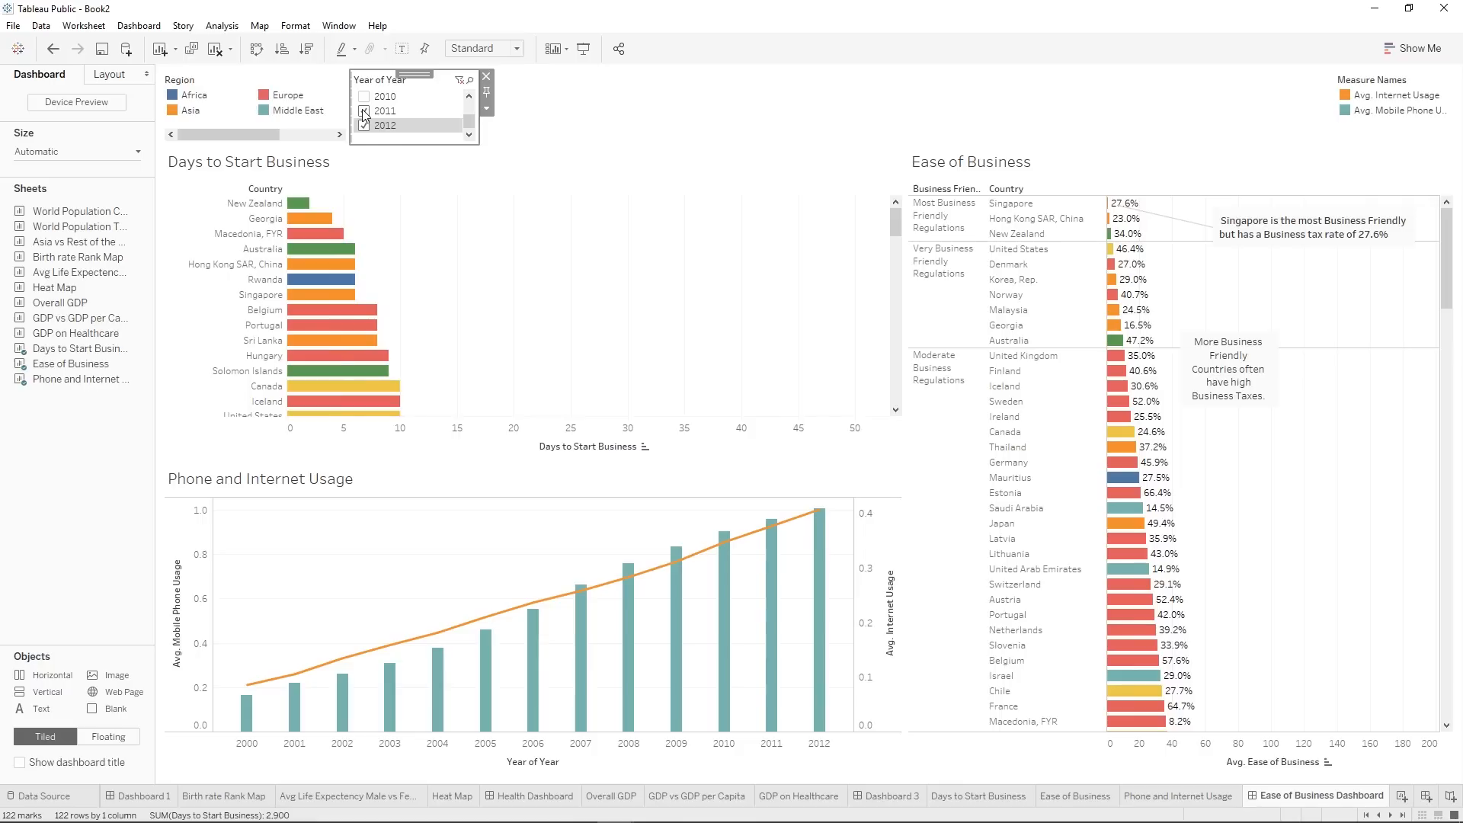
click(365, 126)
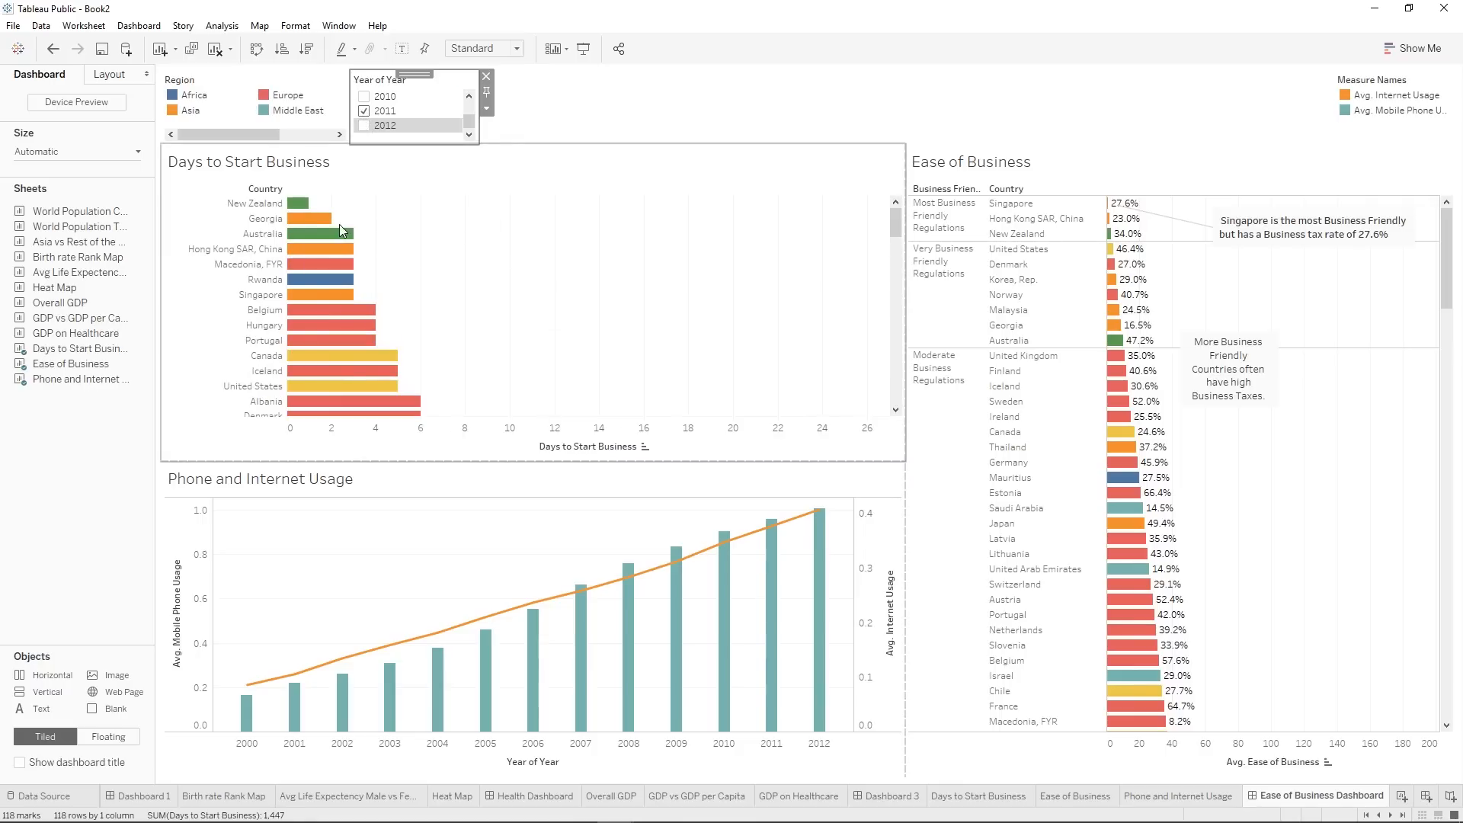
click(365, 126)
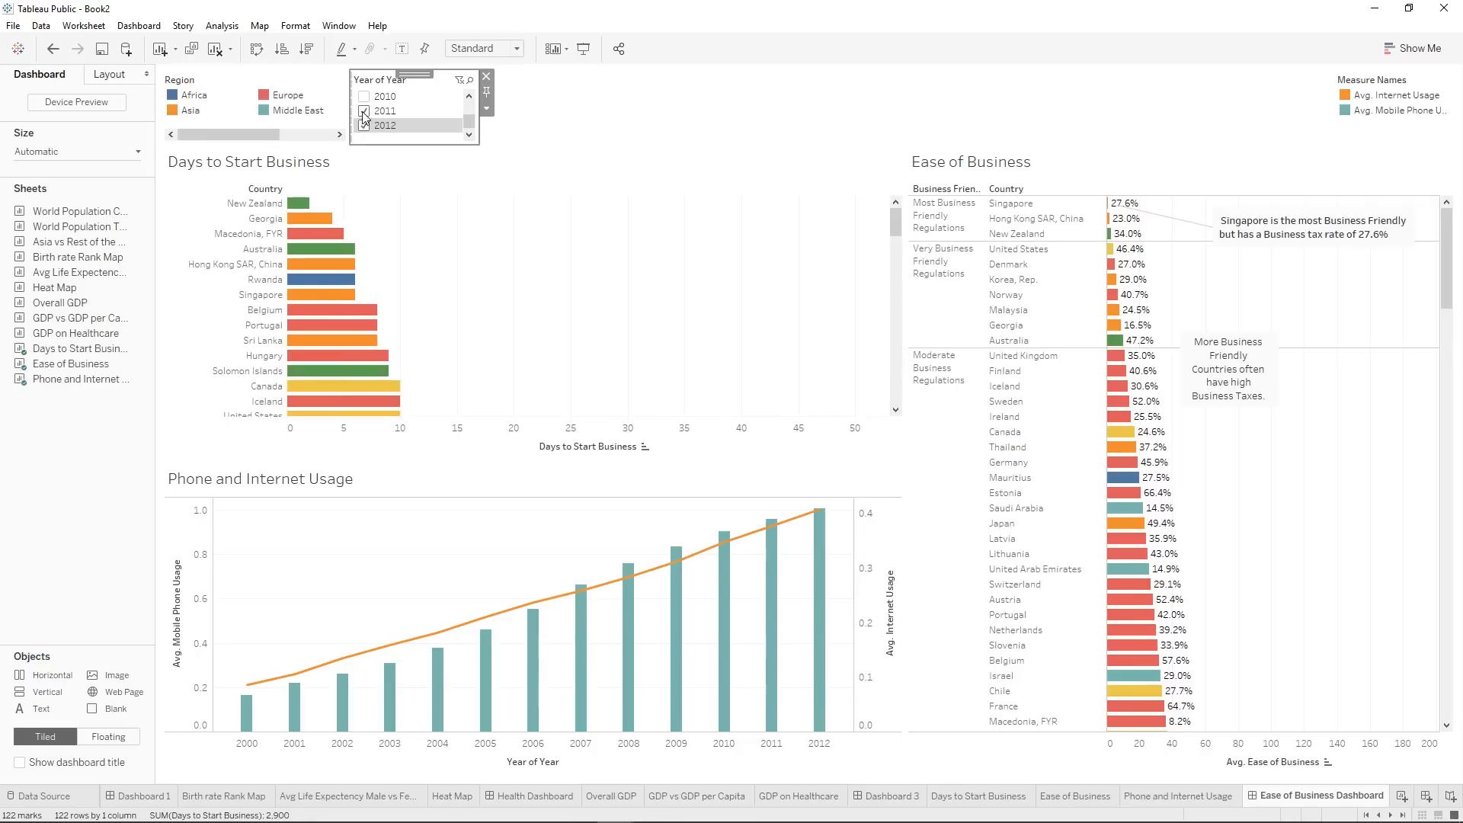
click(363, 112)
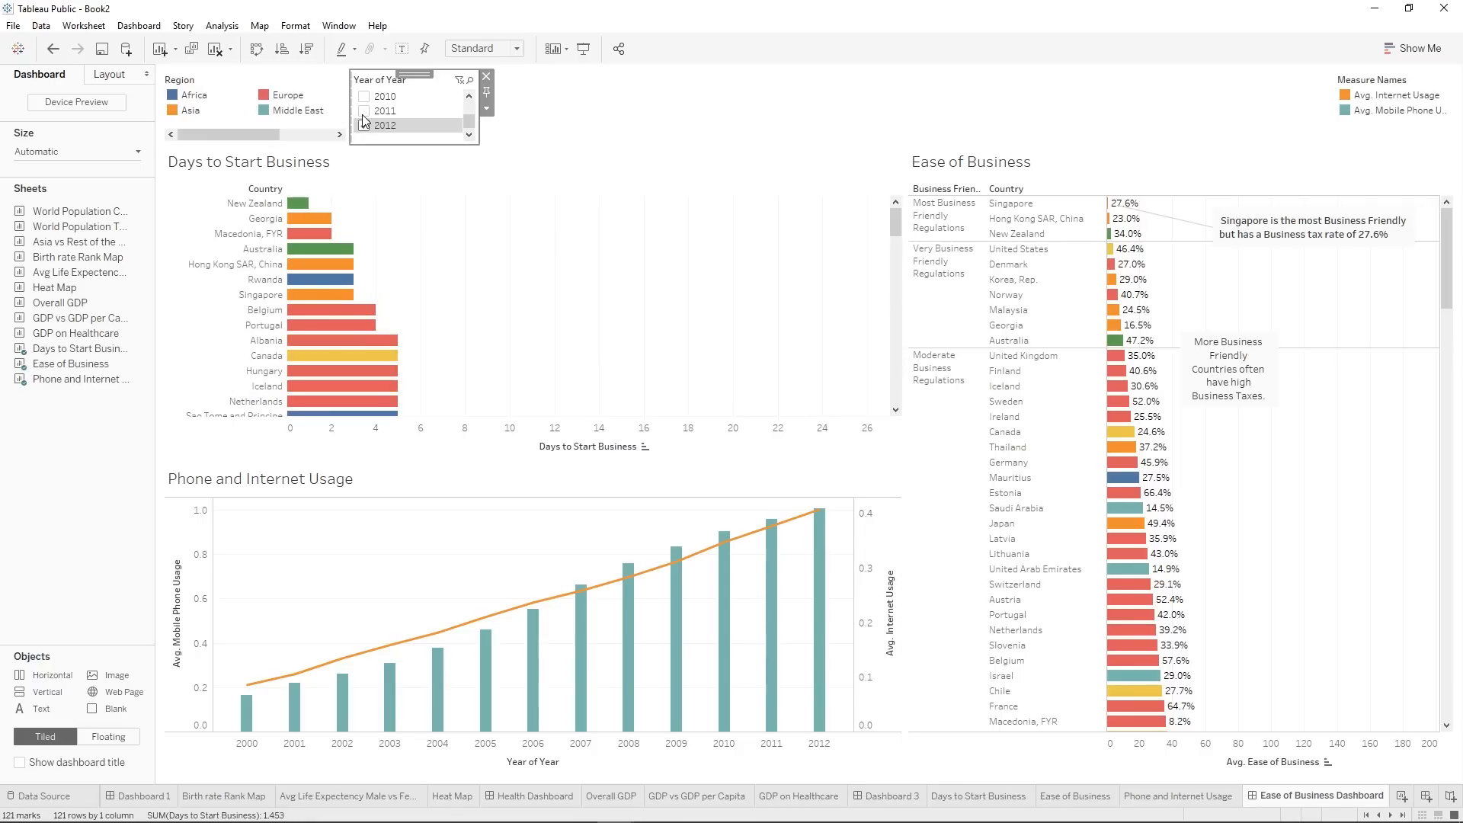
Change the dashboard's Year of Year filter to the Single Value (dropdown) style.
click(487, 109)
click(637, 242)
click(487, 108)
click(608, 257)
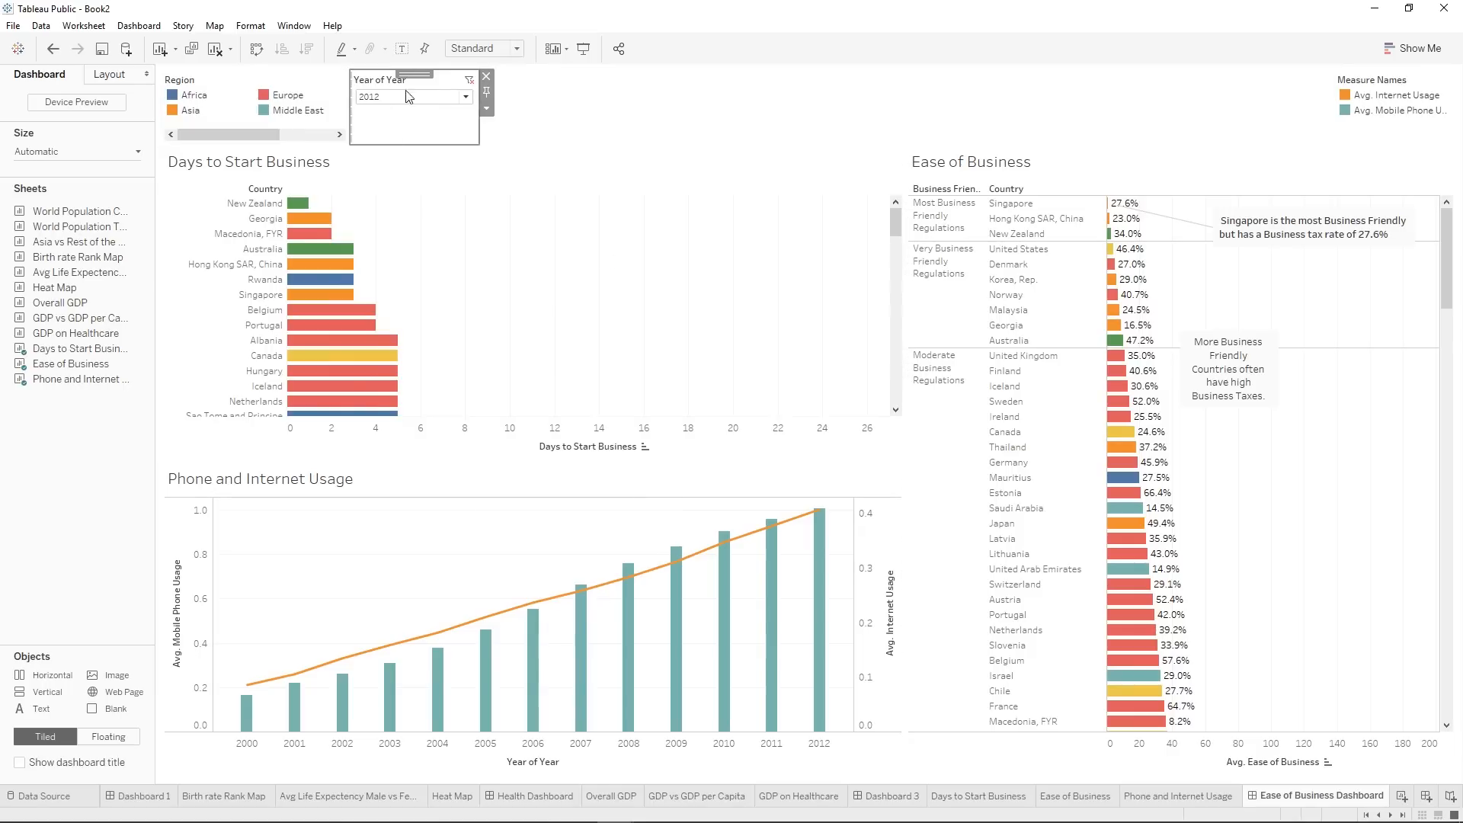
Make the Year of Year filter floating and place it beside the Days to Start Business title.
click(486, 110)
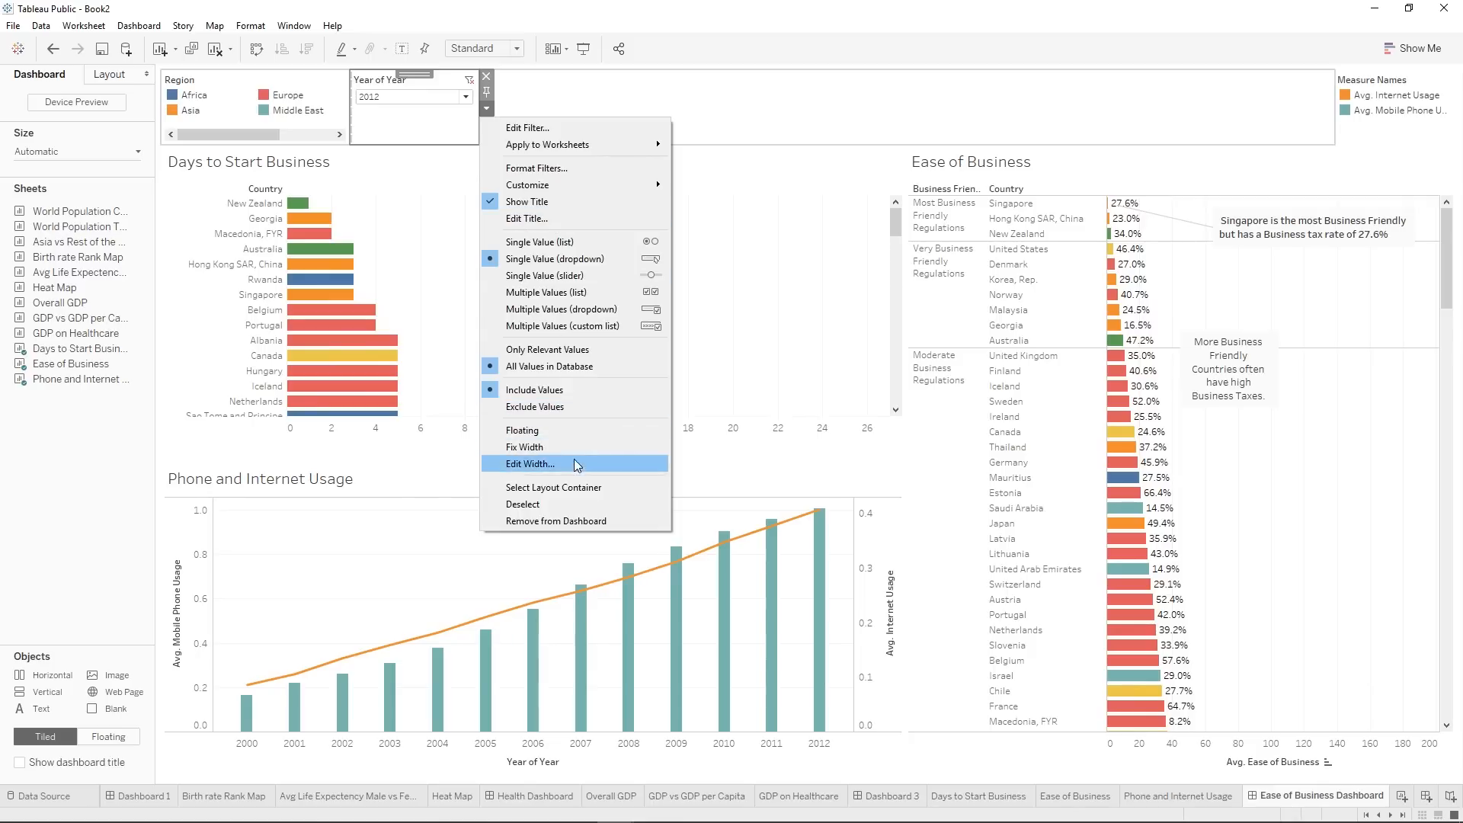
click(561, 431)
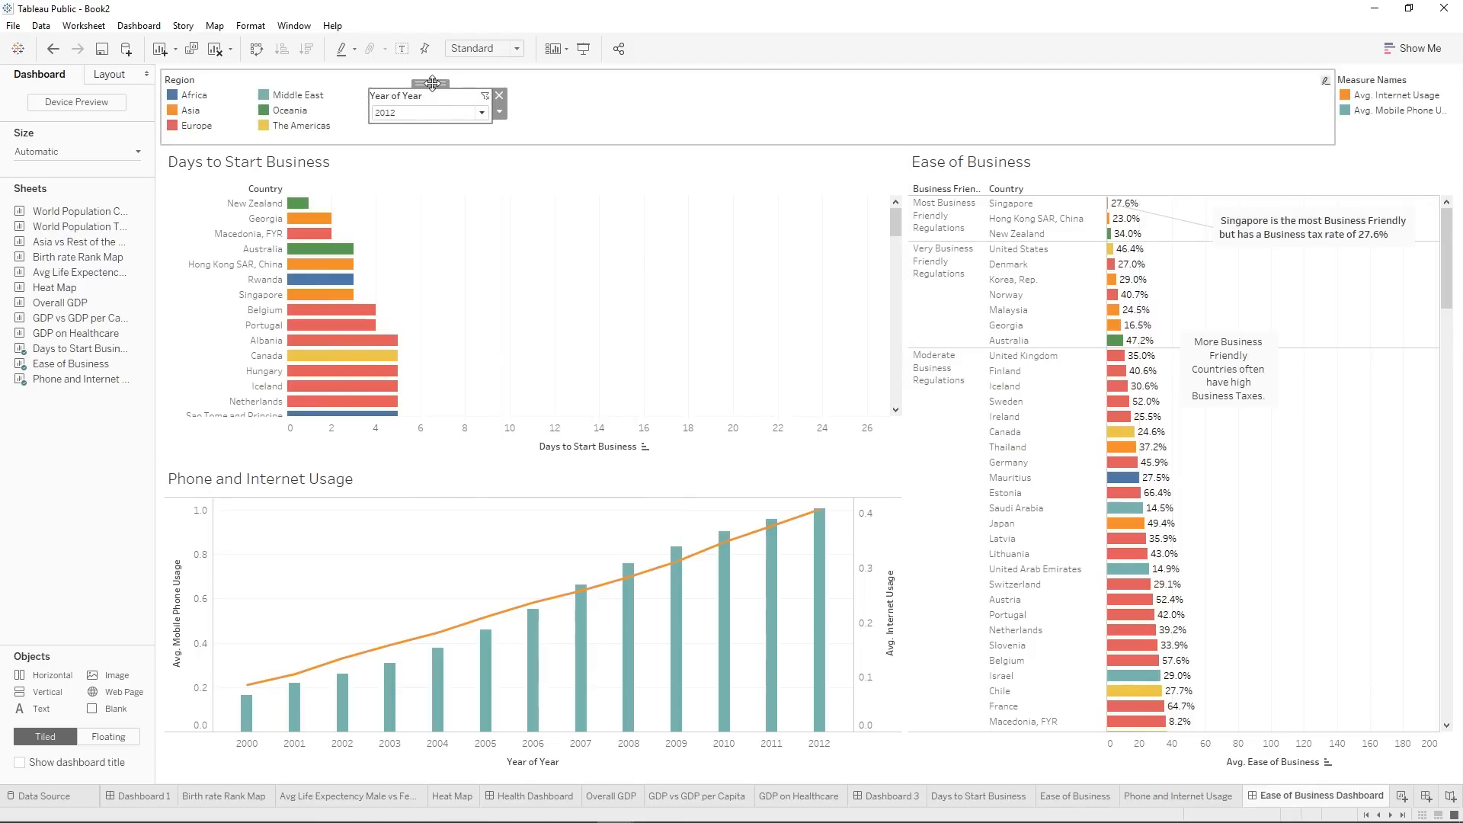
drag(766, 208, 400, 141)
Test the floating year filter with 2011 and set it back to 2012.
click(449, 169)
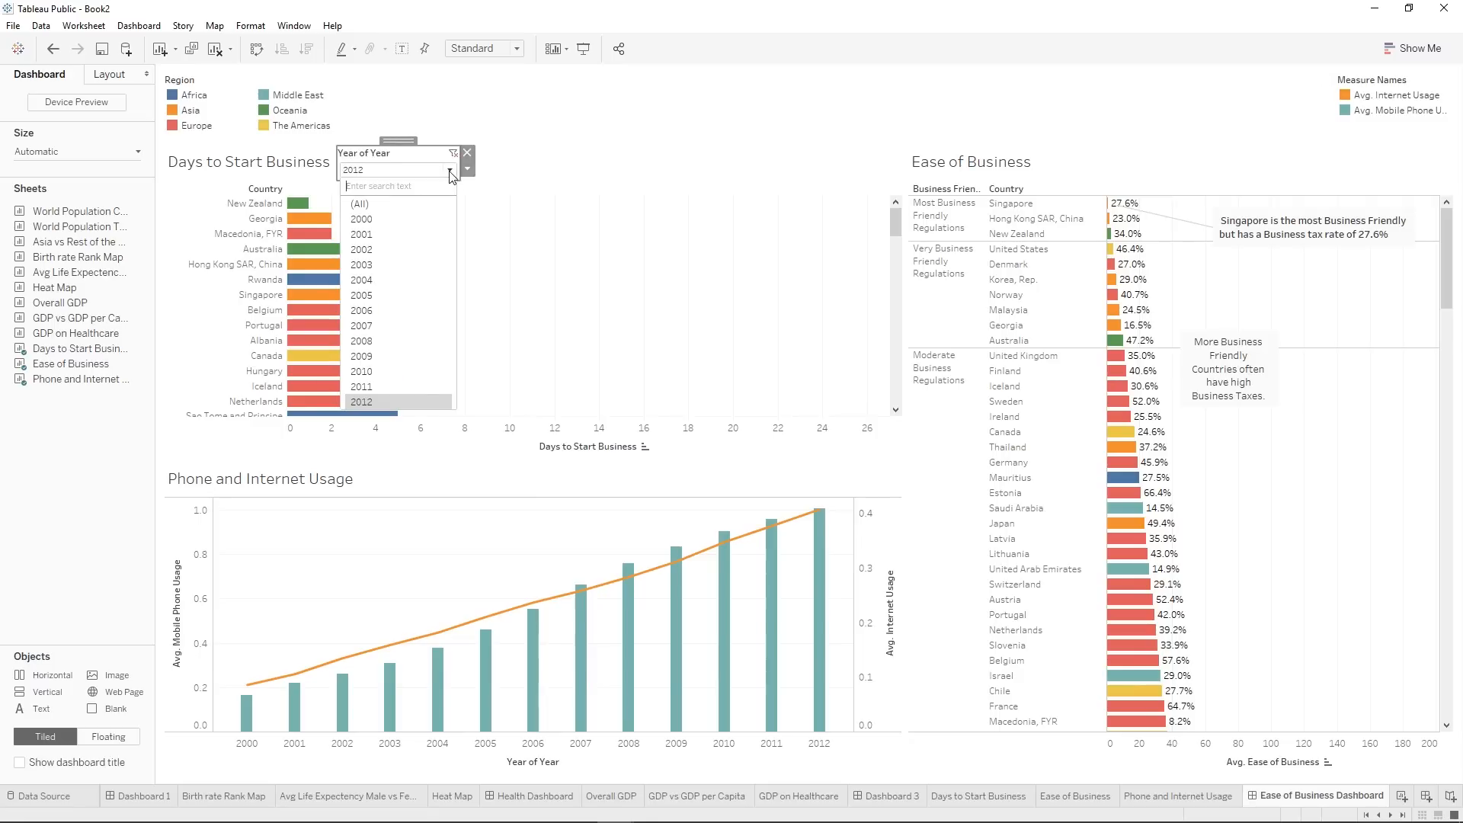
click(395, 386)
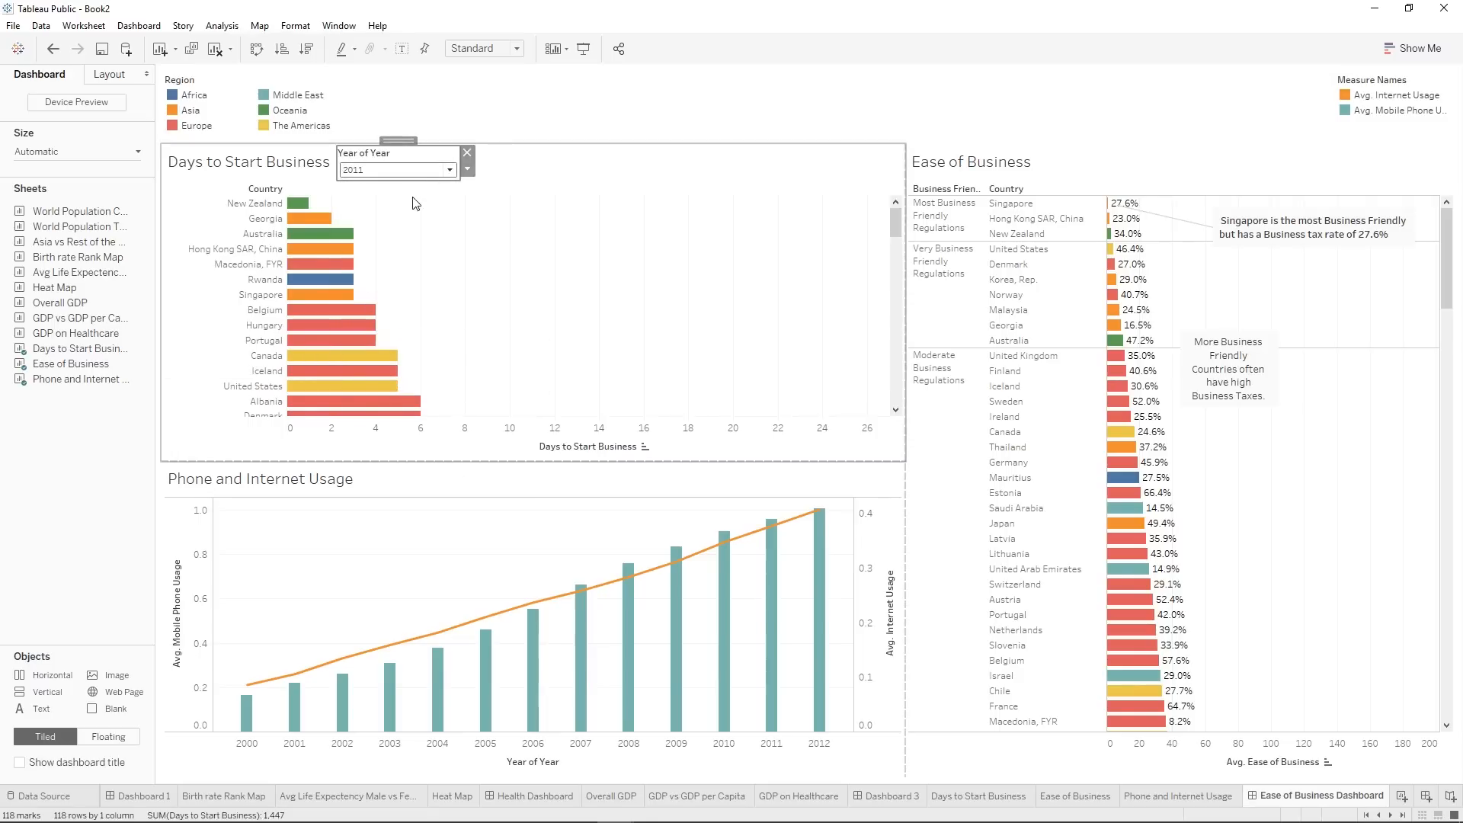
click(448, 170)
click(378, 398)
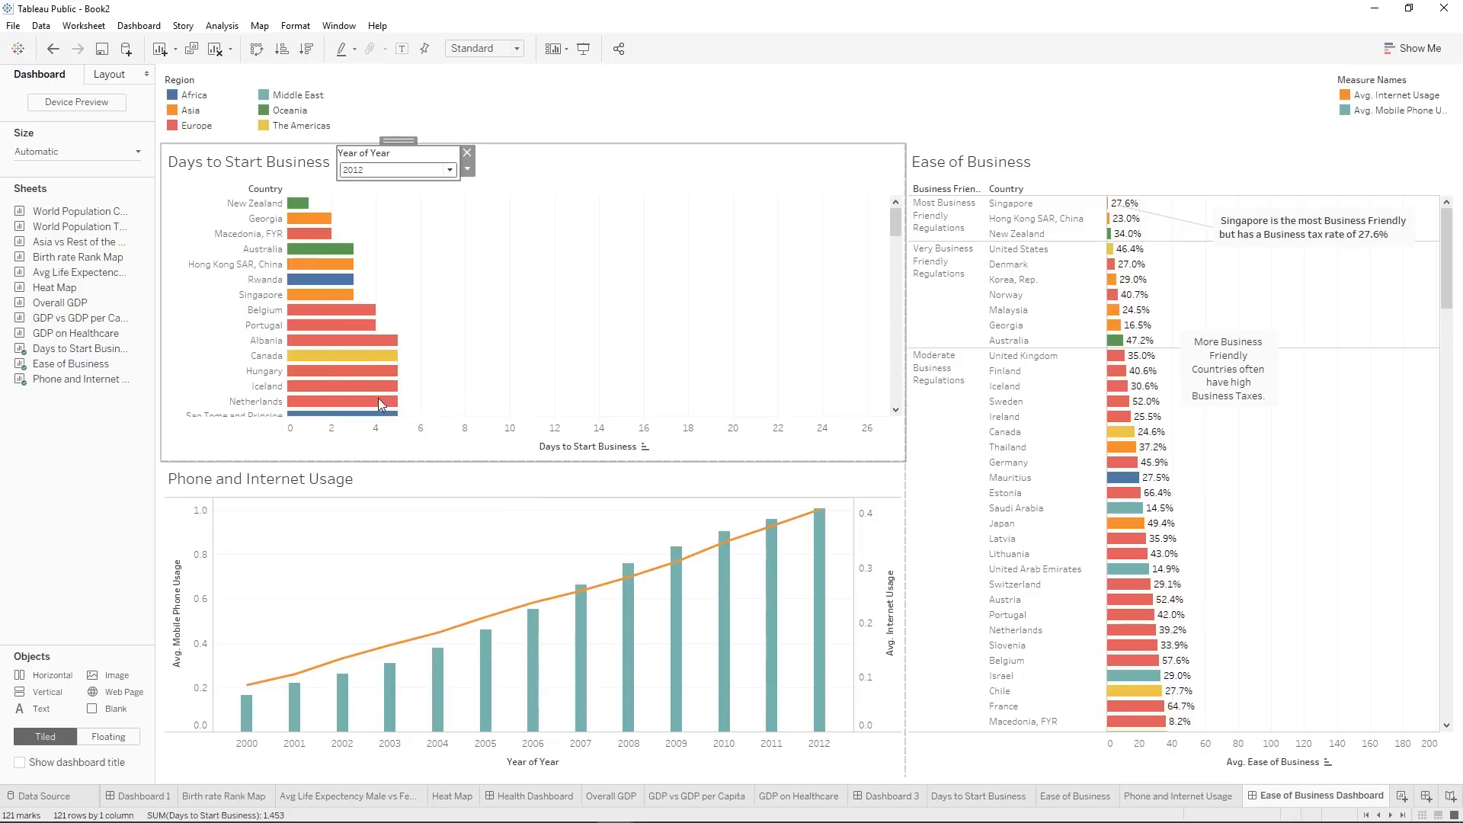
click(543, 176)
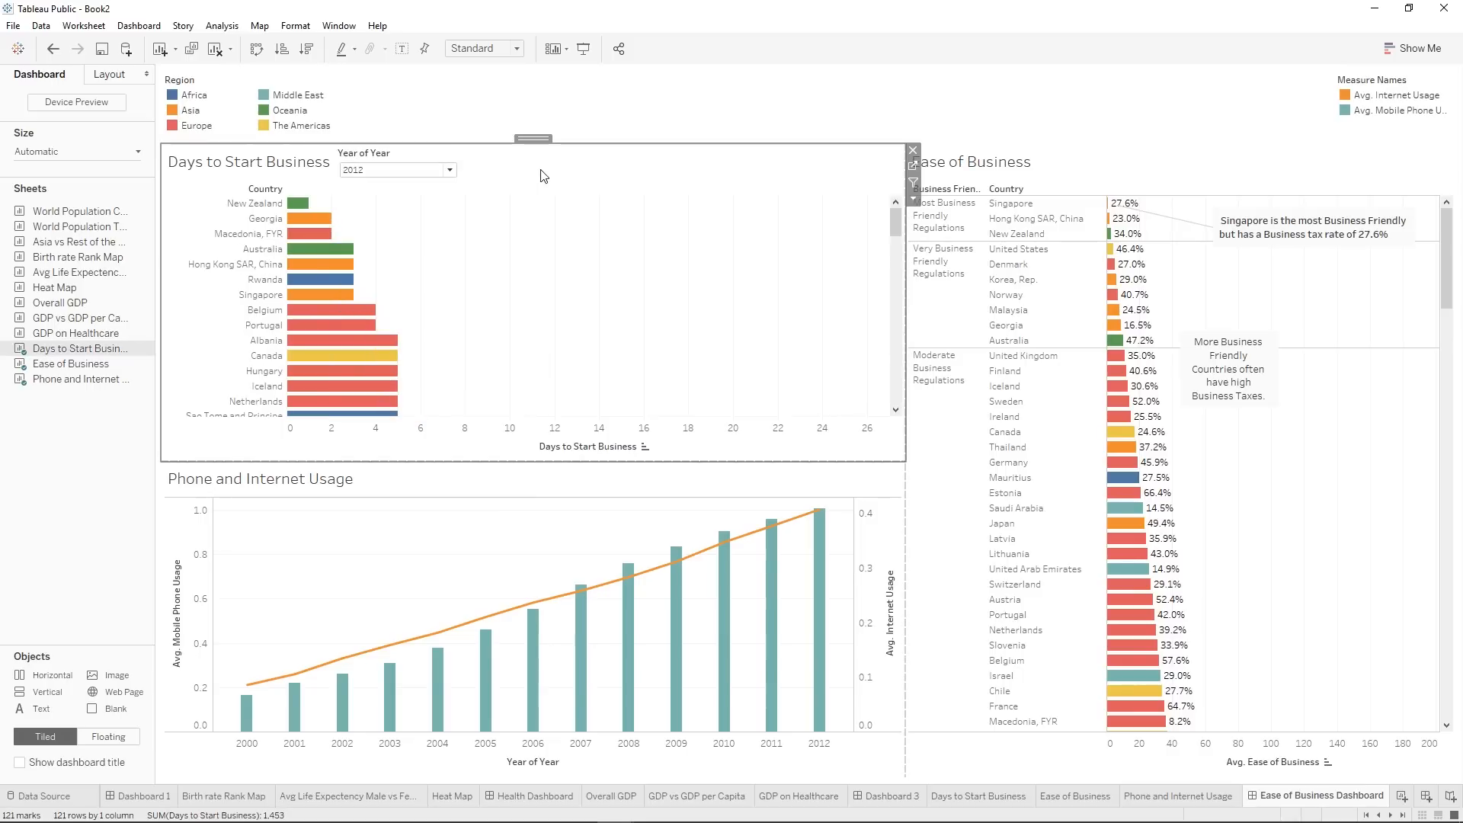
Shorten the floating filter's title to "Year".
right_click(404, 161)
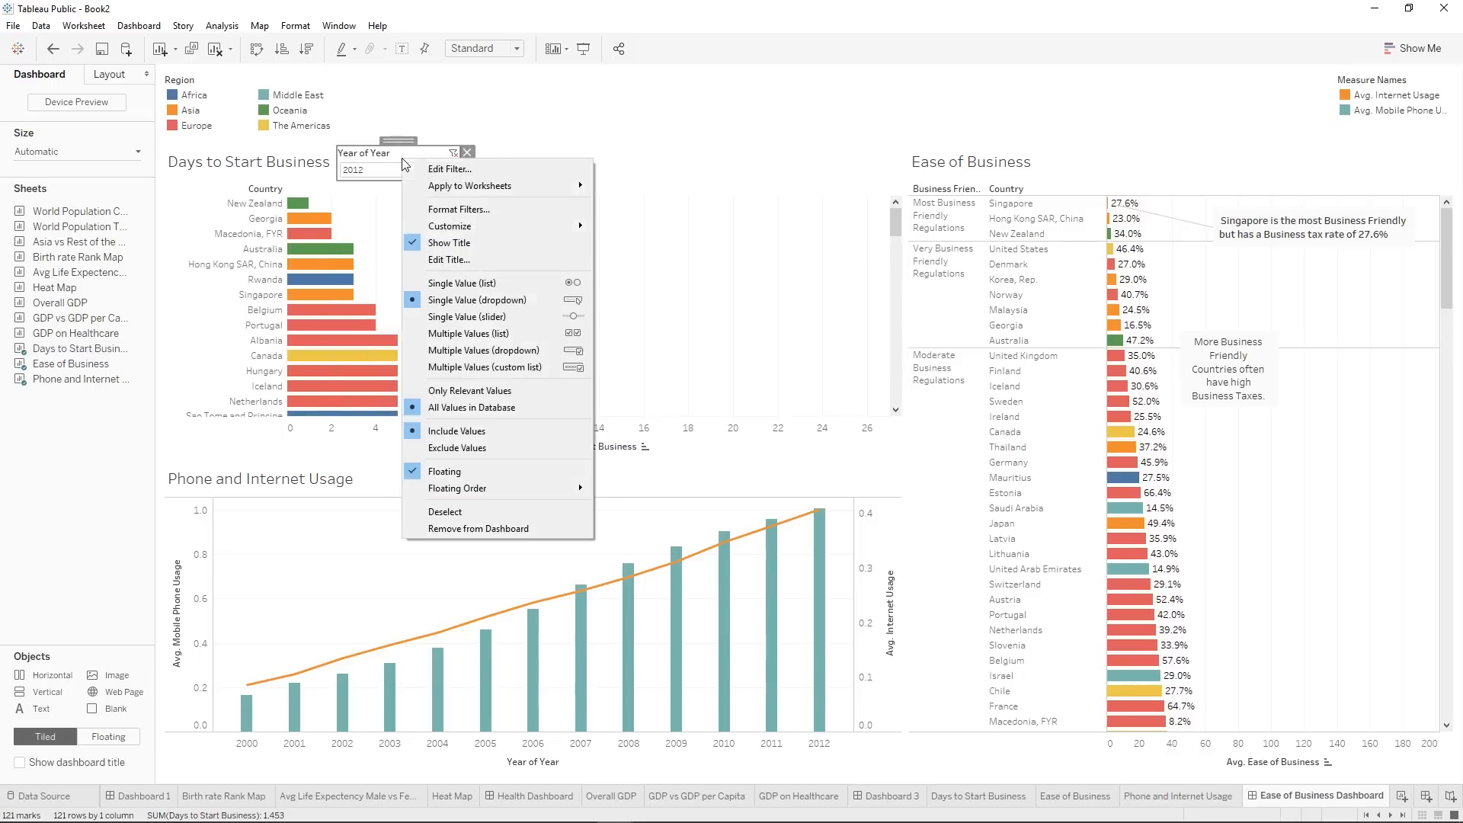
click(465, 261)
drag(570, 346, 431, 349)
key(BackSpace)
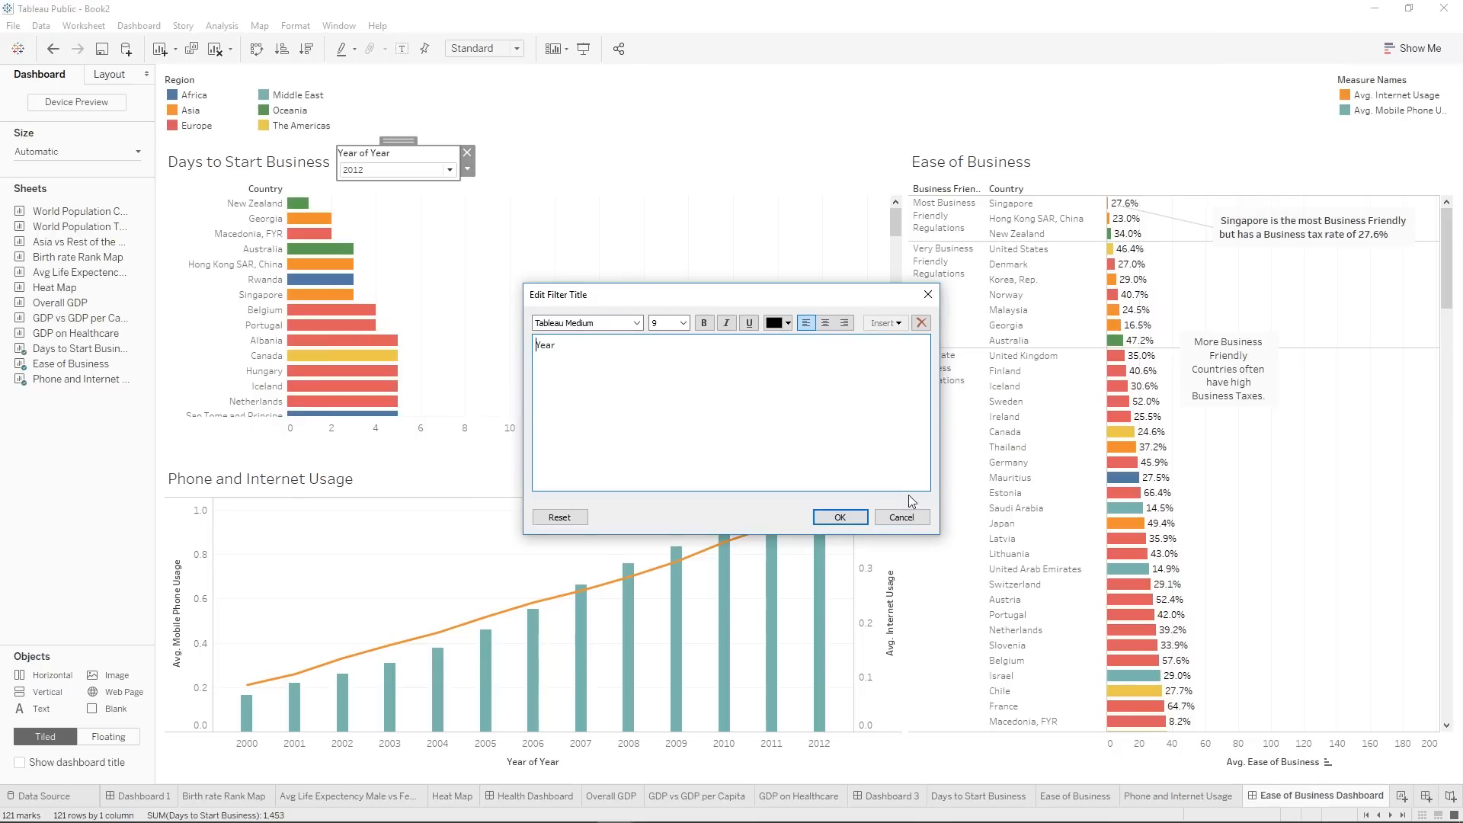
click(846, 517)
Use the Days to Start Business sheet as a filter for the dashboard, and test it by selecting and deselecting New Zealand.
click(520, 297)
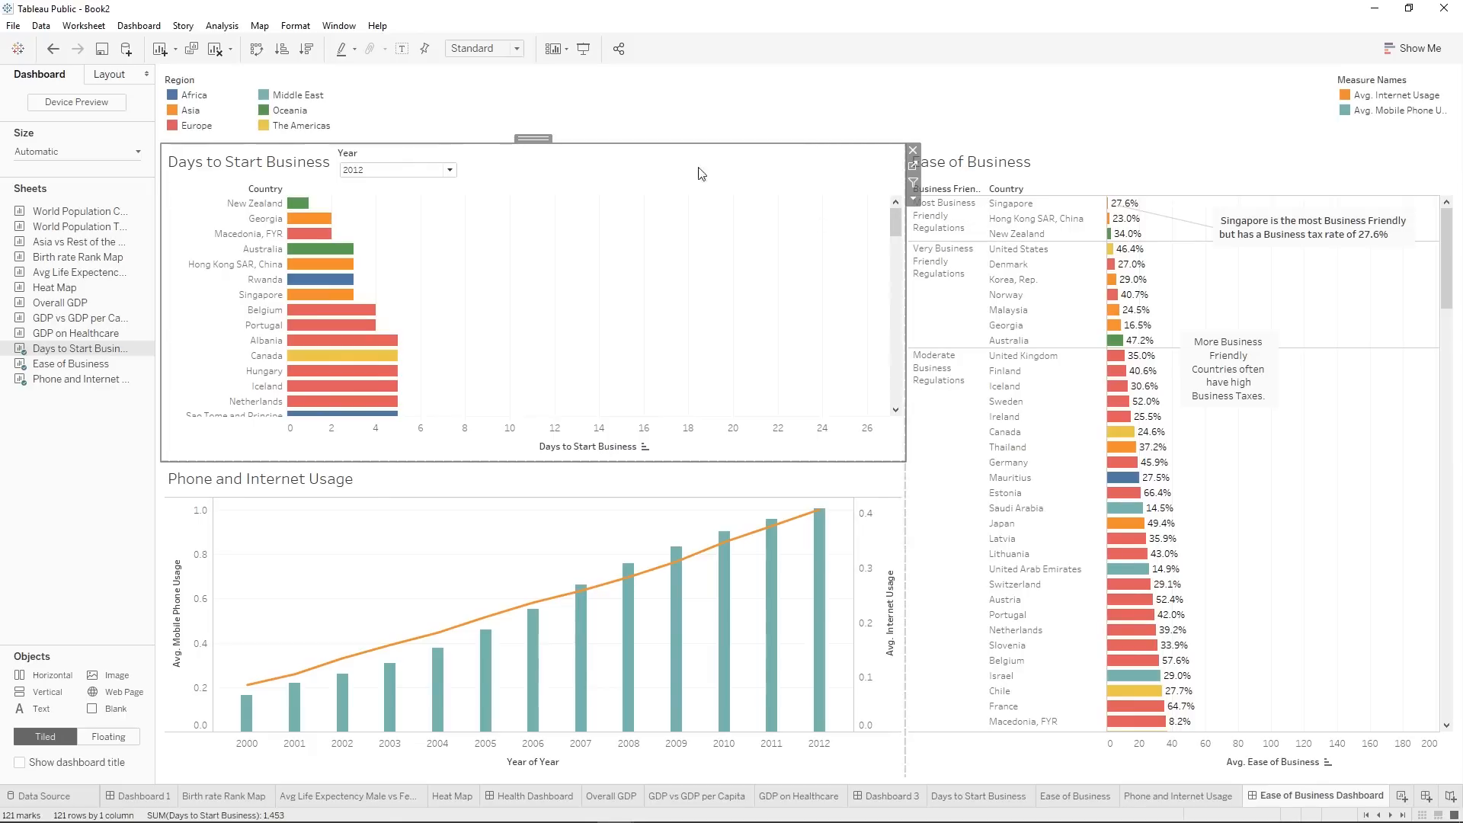
click(914, 183)
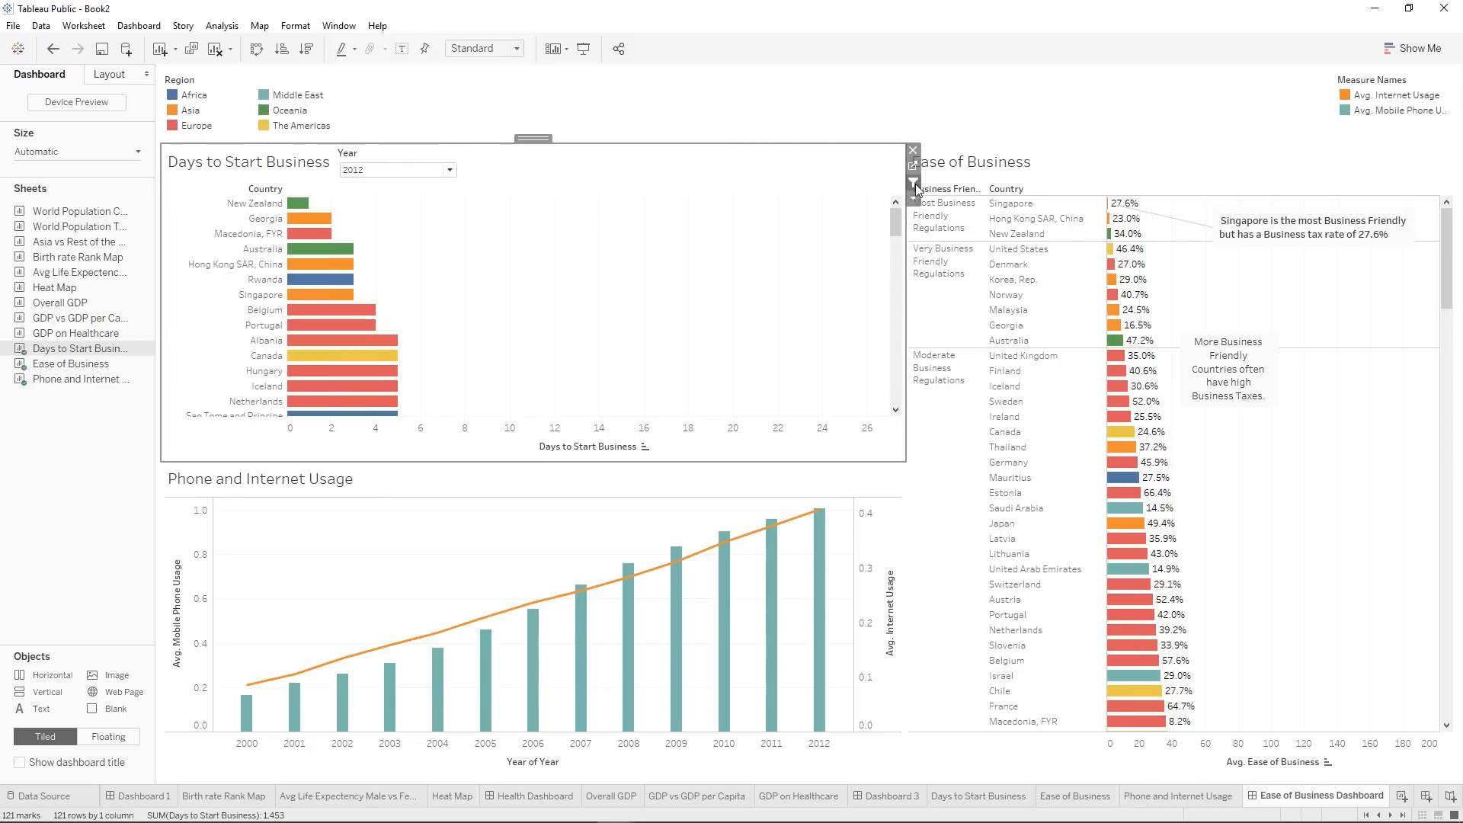
click(225, 204)
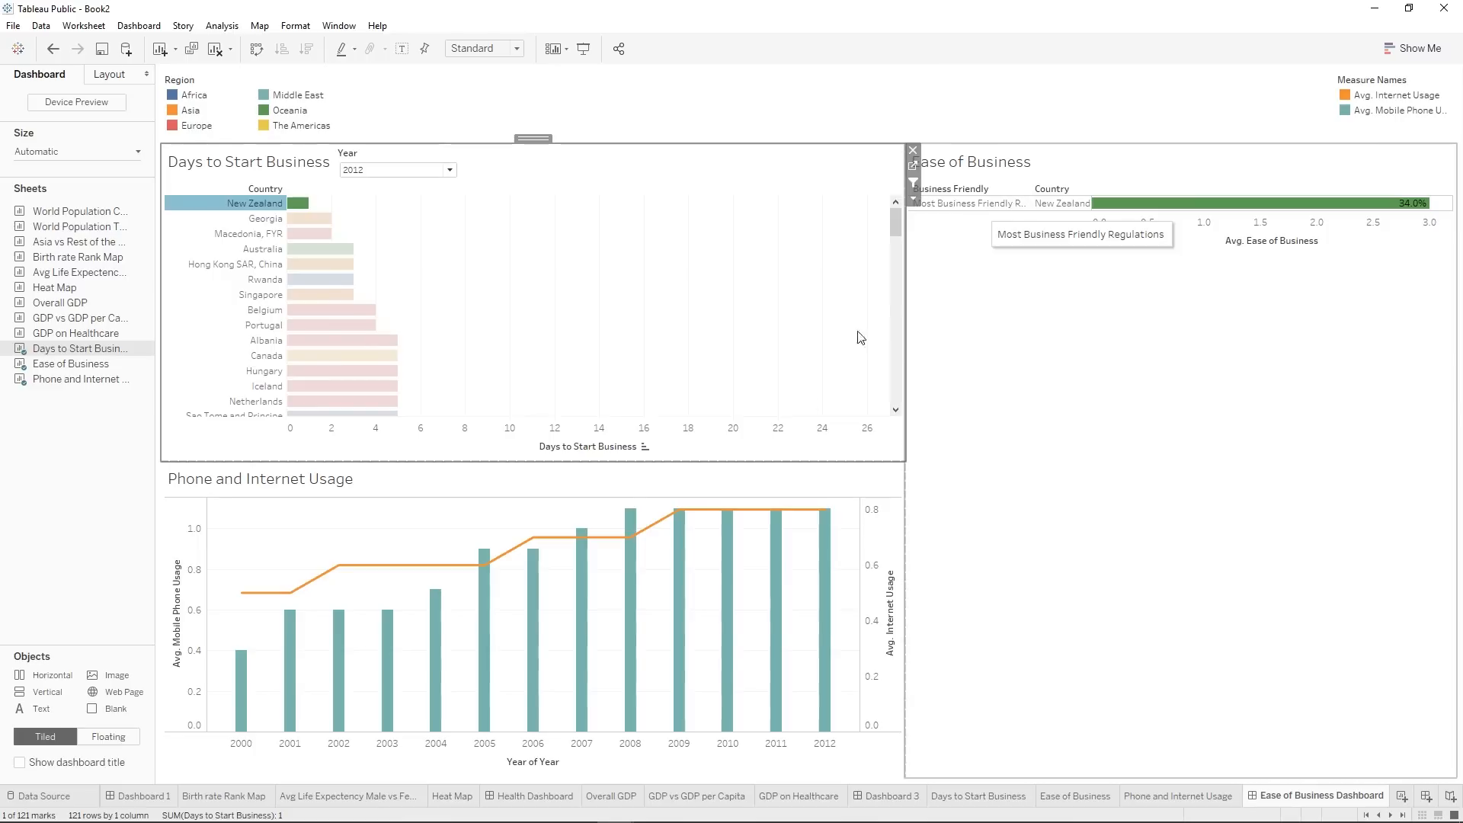
mouse_move(723, 564)
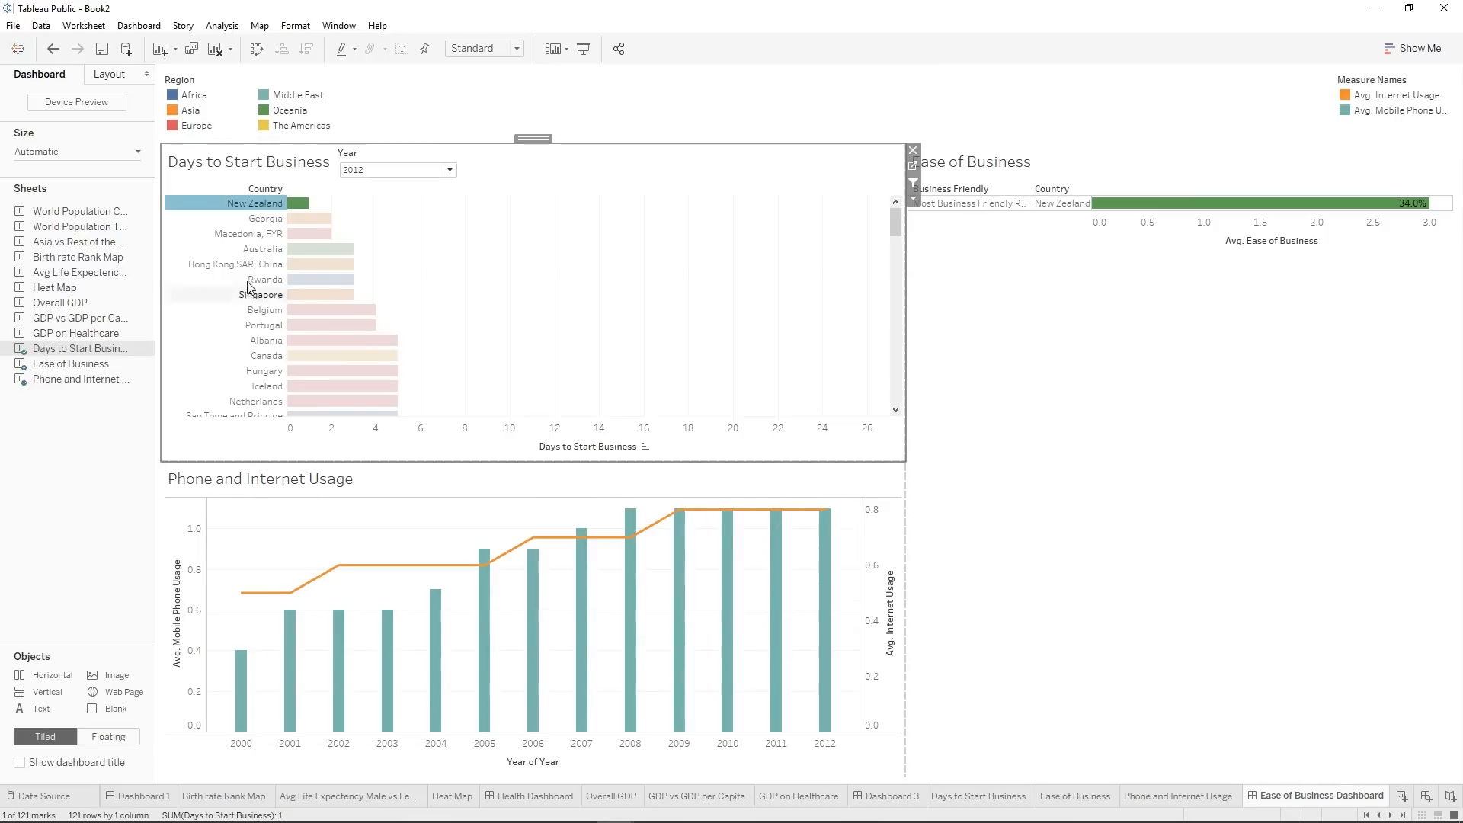
click(252, 203)
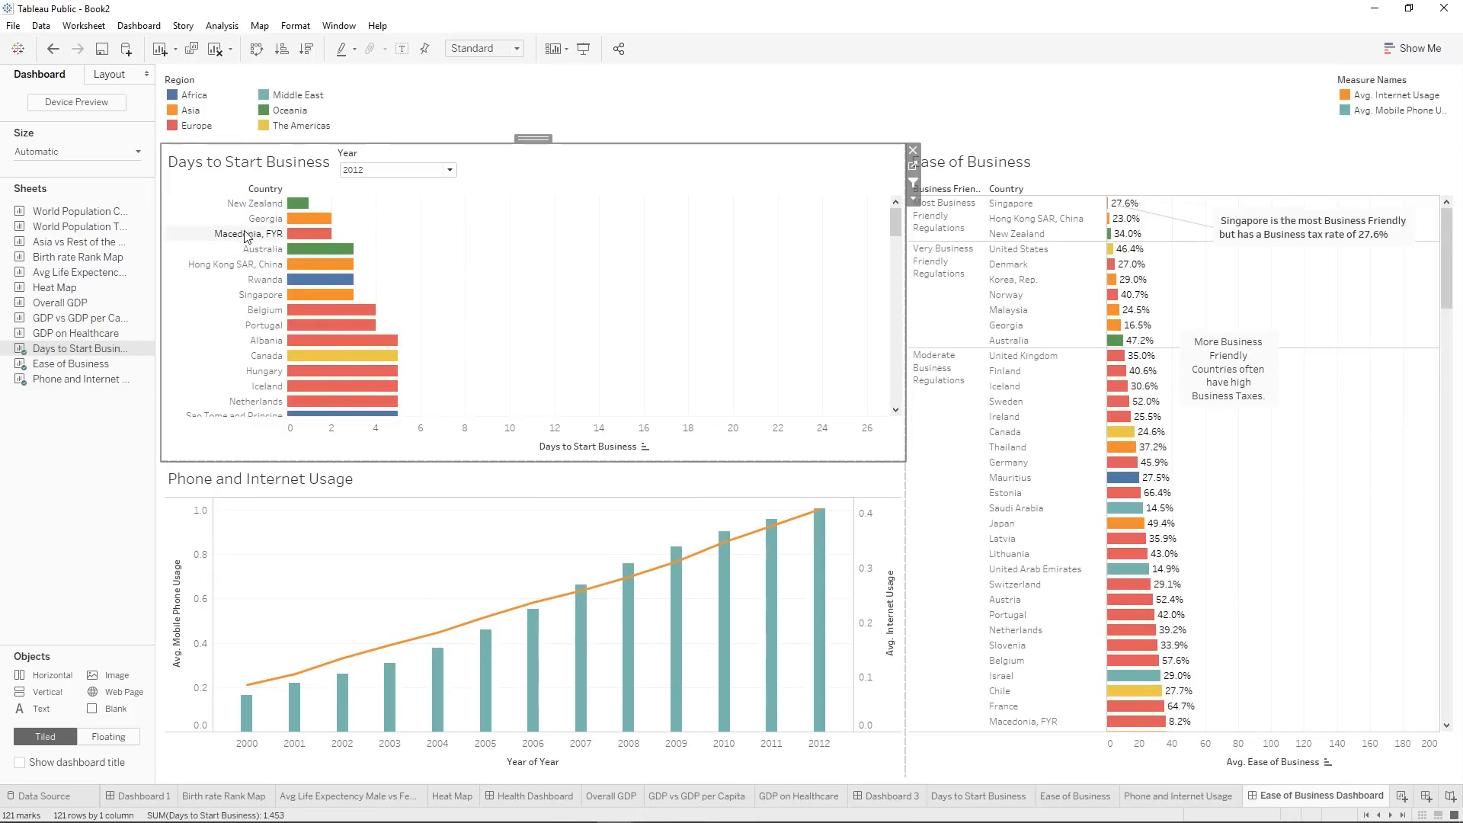
Filter the dashboard by Macedonia, FYR, Belgium, Hungary and Iceland one at a time from Days to Start Business.
click(246, 233)
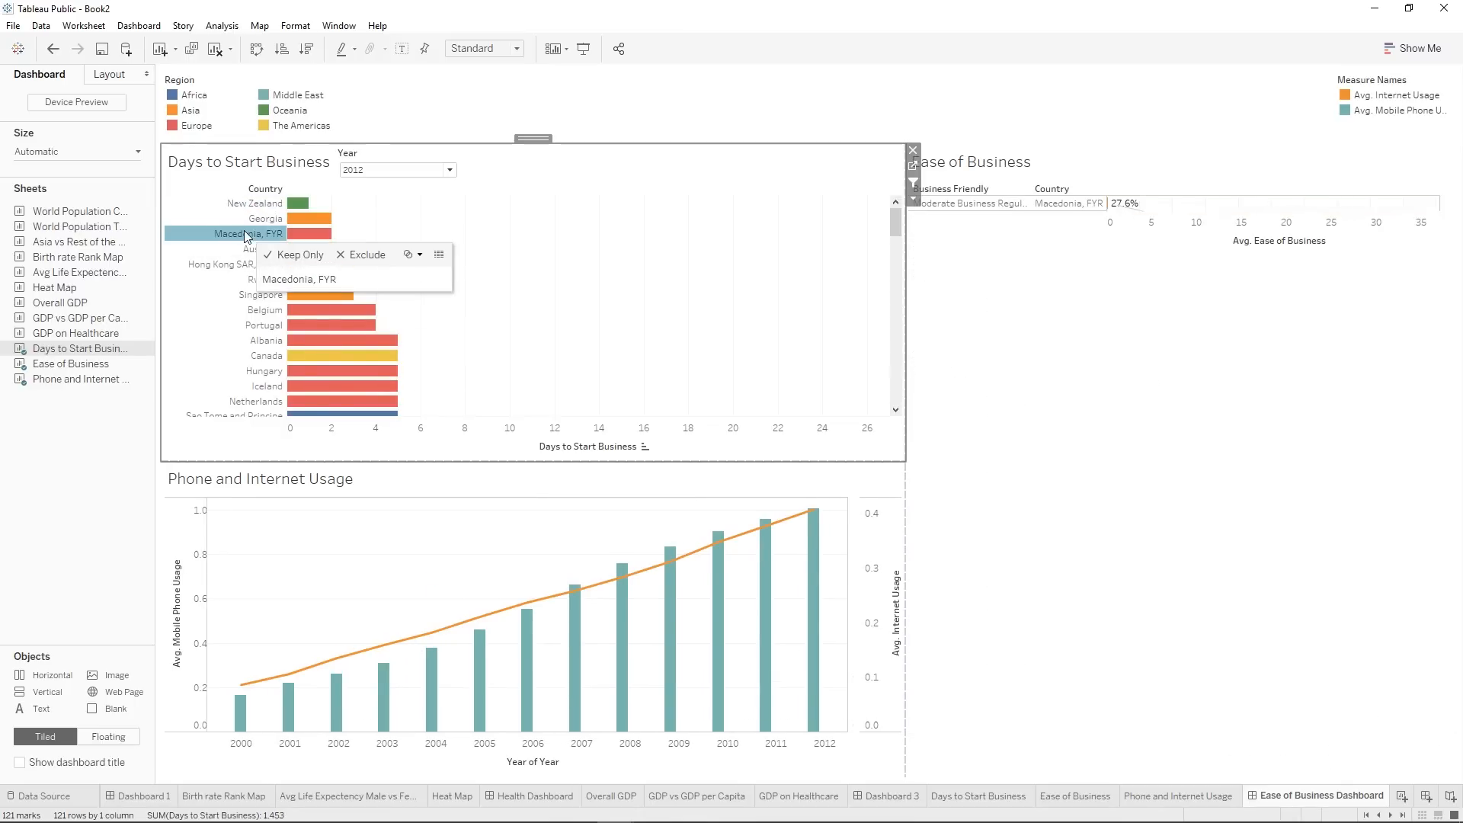
click(237, 310)
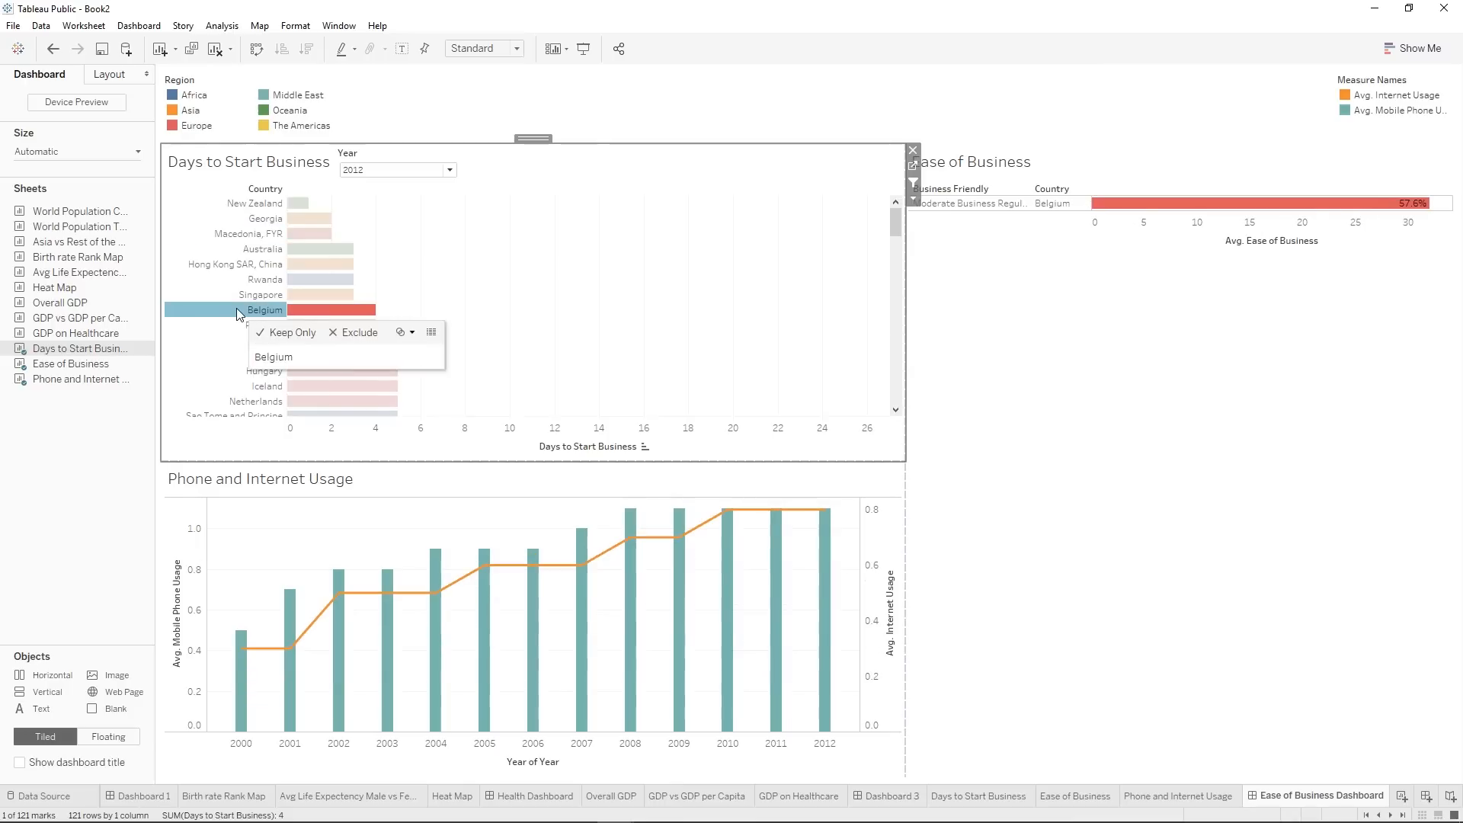
click(258, 373)
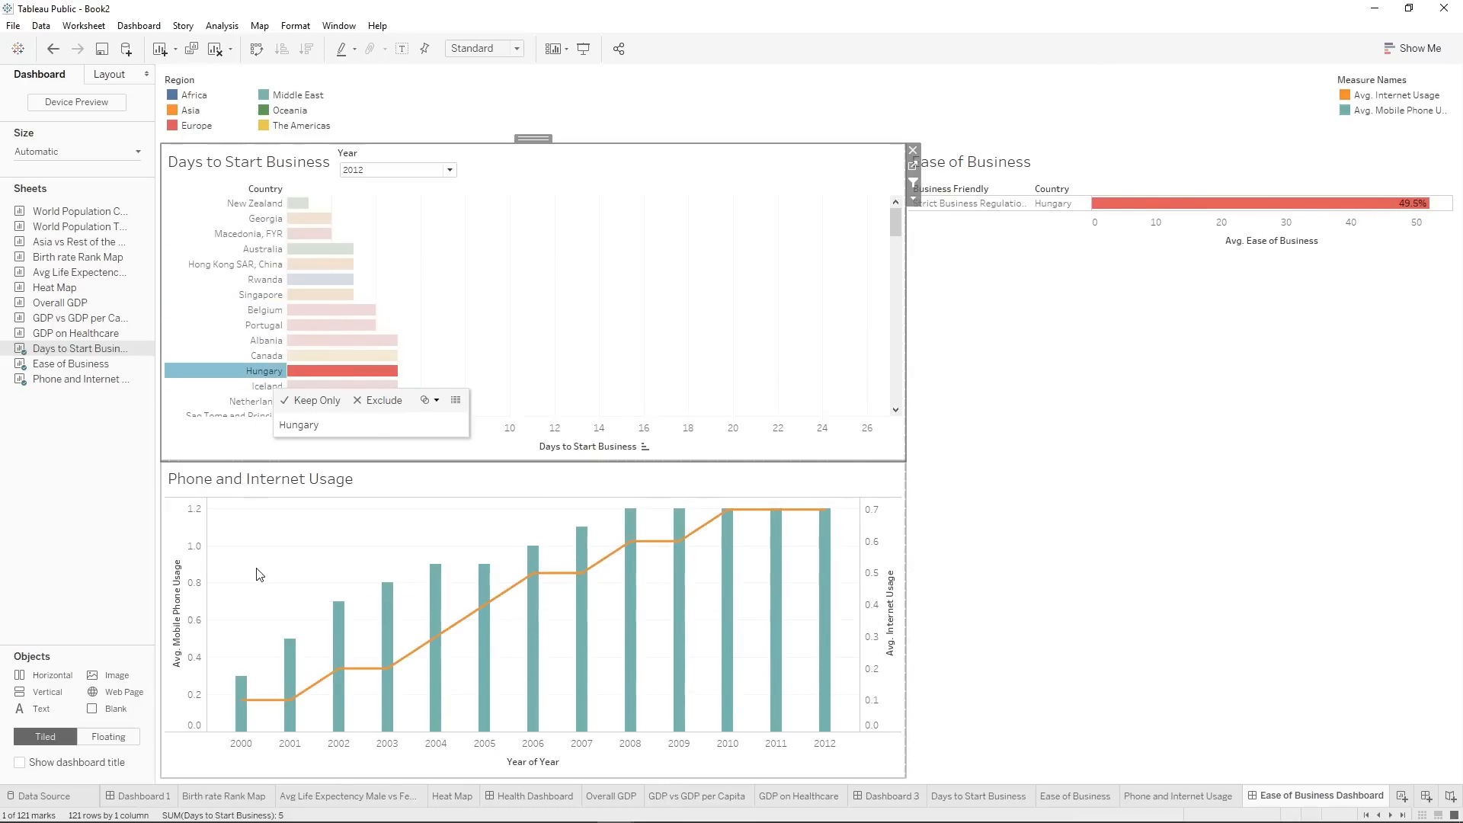
click(277, 388)
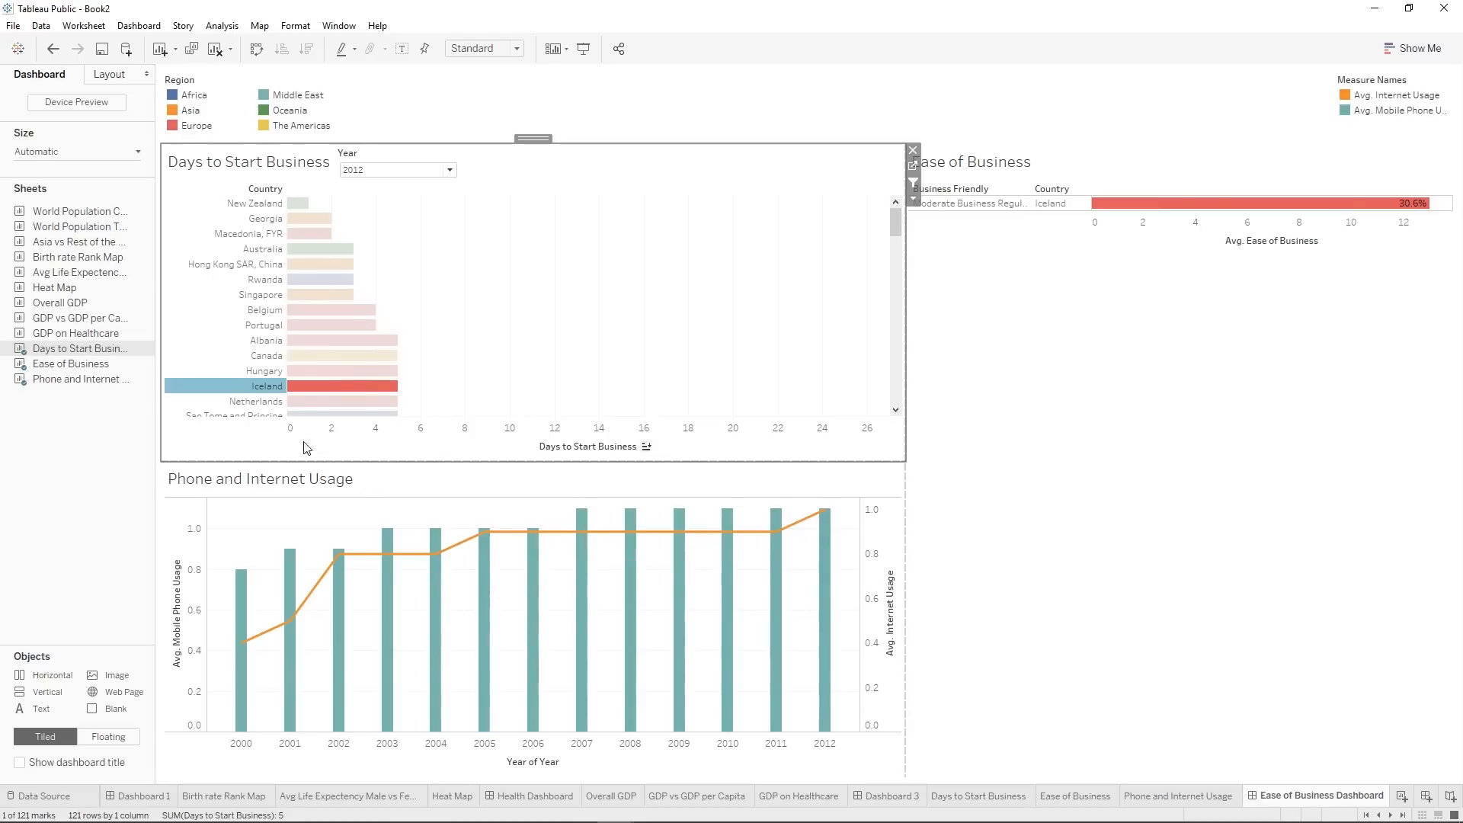
Filter the dashboard by Hungary and New Zealand in turn from Days to Start Business, and clear the selection.
click(271, 372)
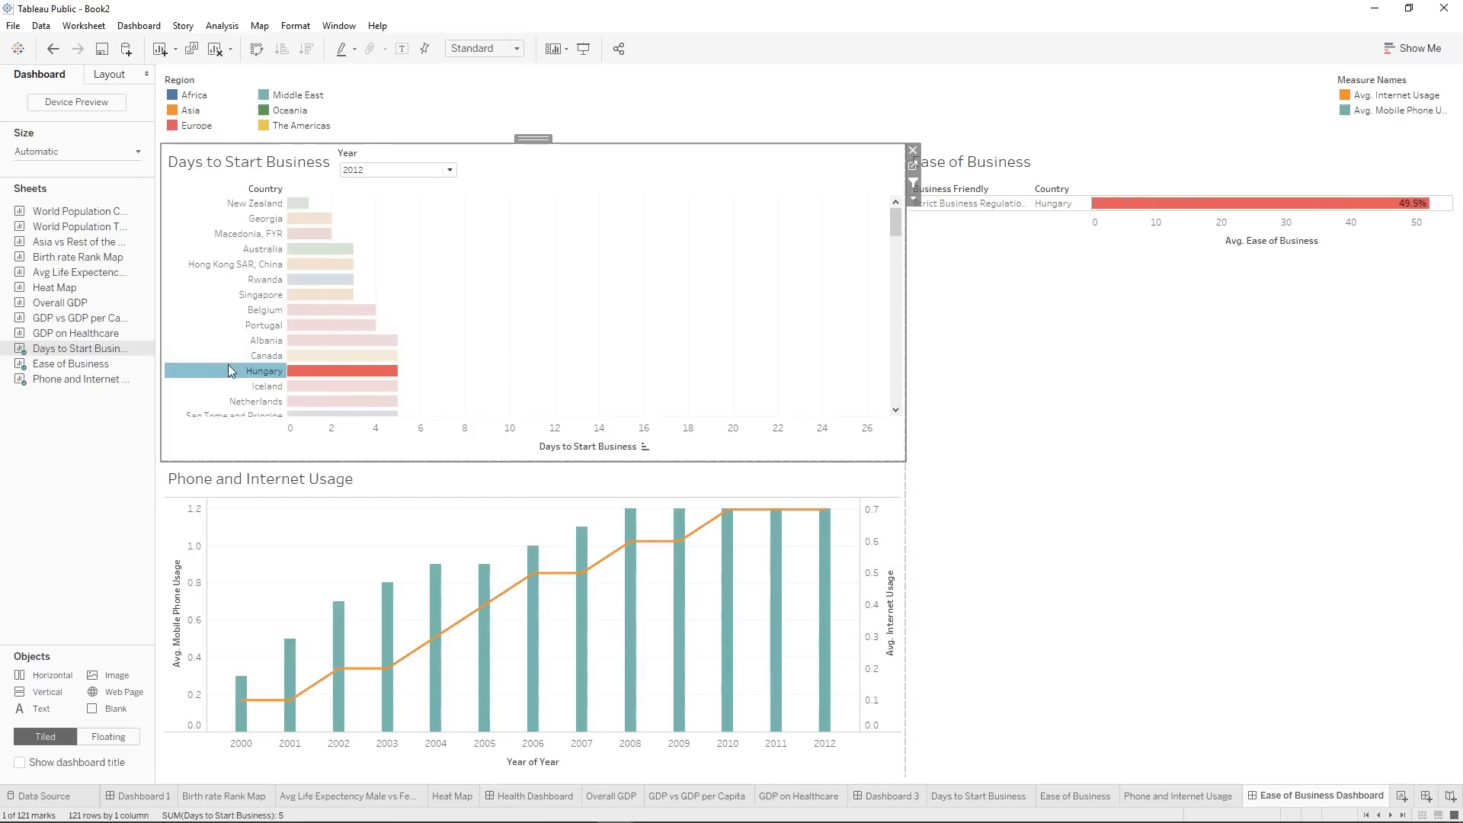
click(246, 204)
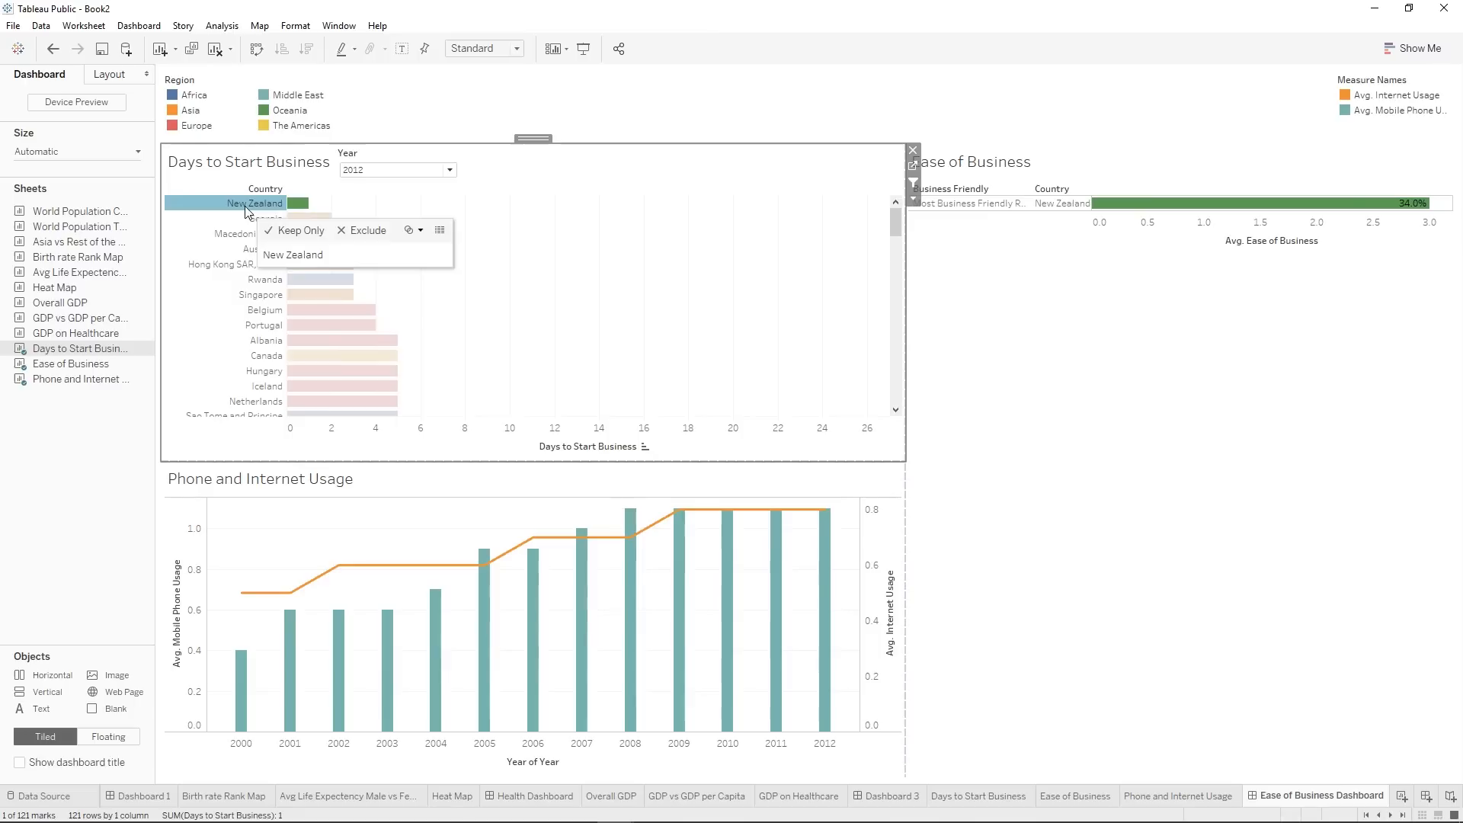
click(244, 206)
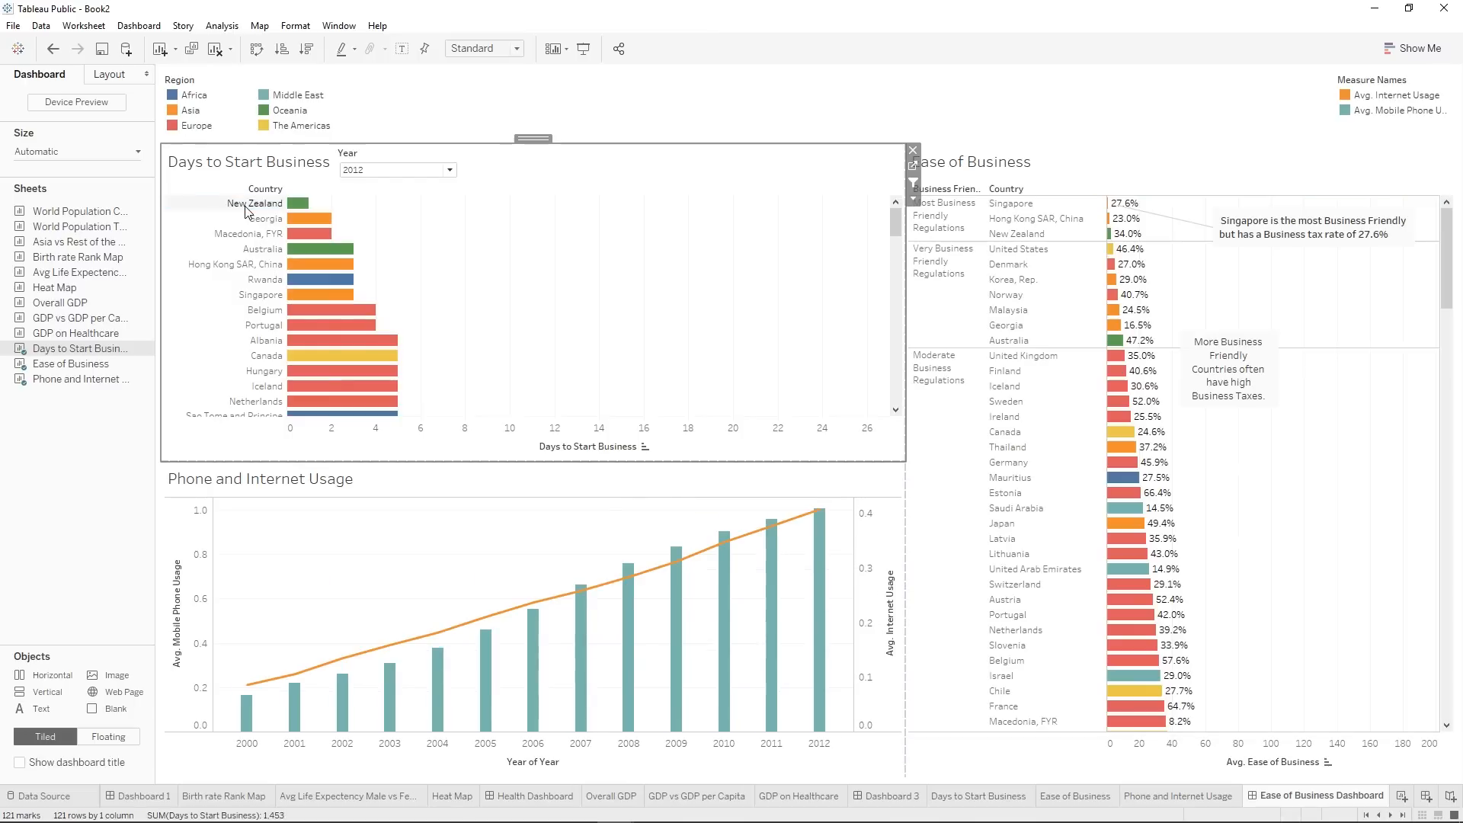
click(915, 202)
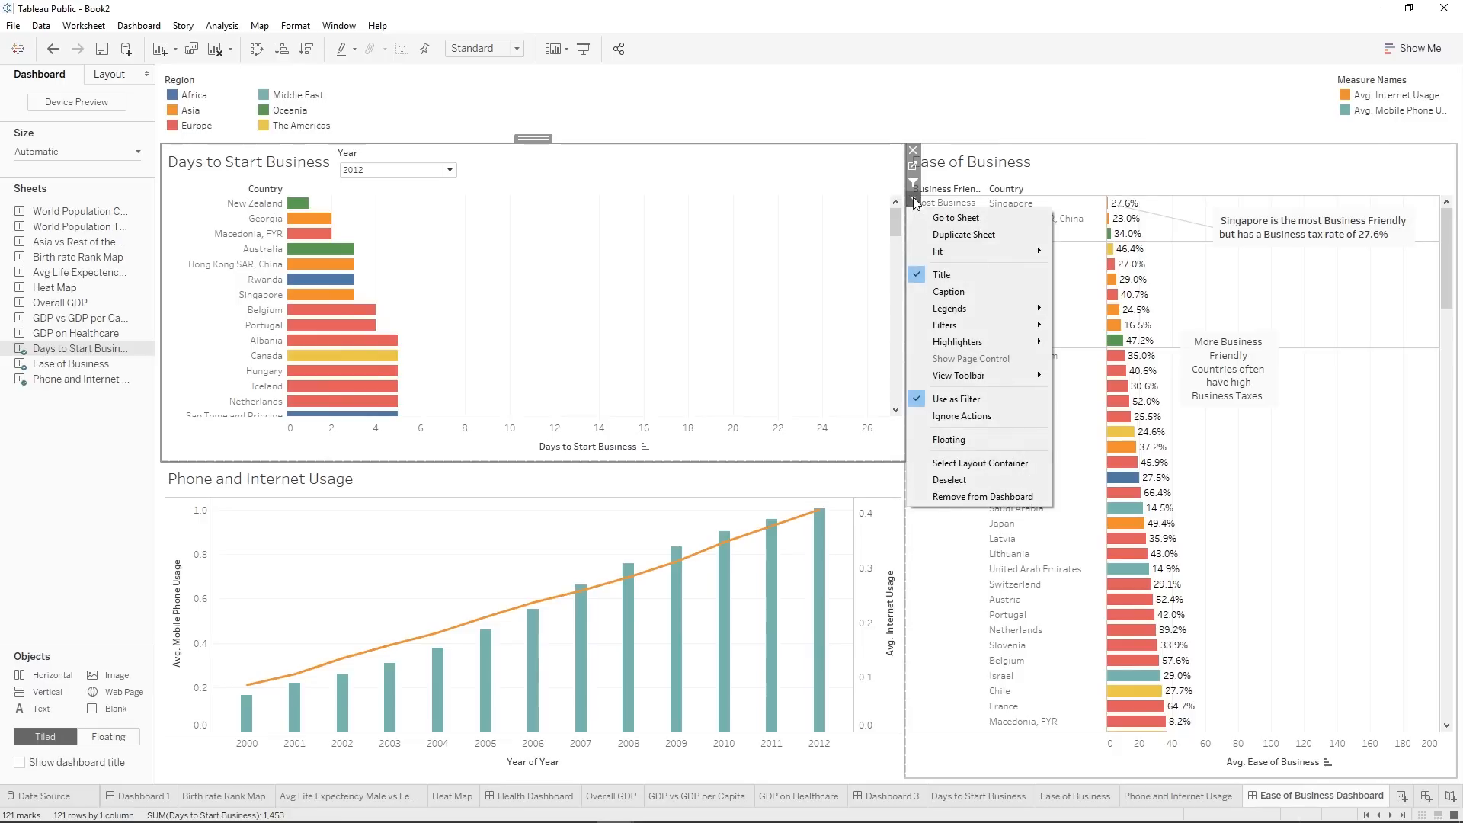
click(861, 226)
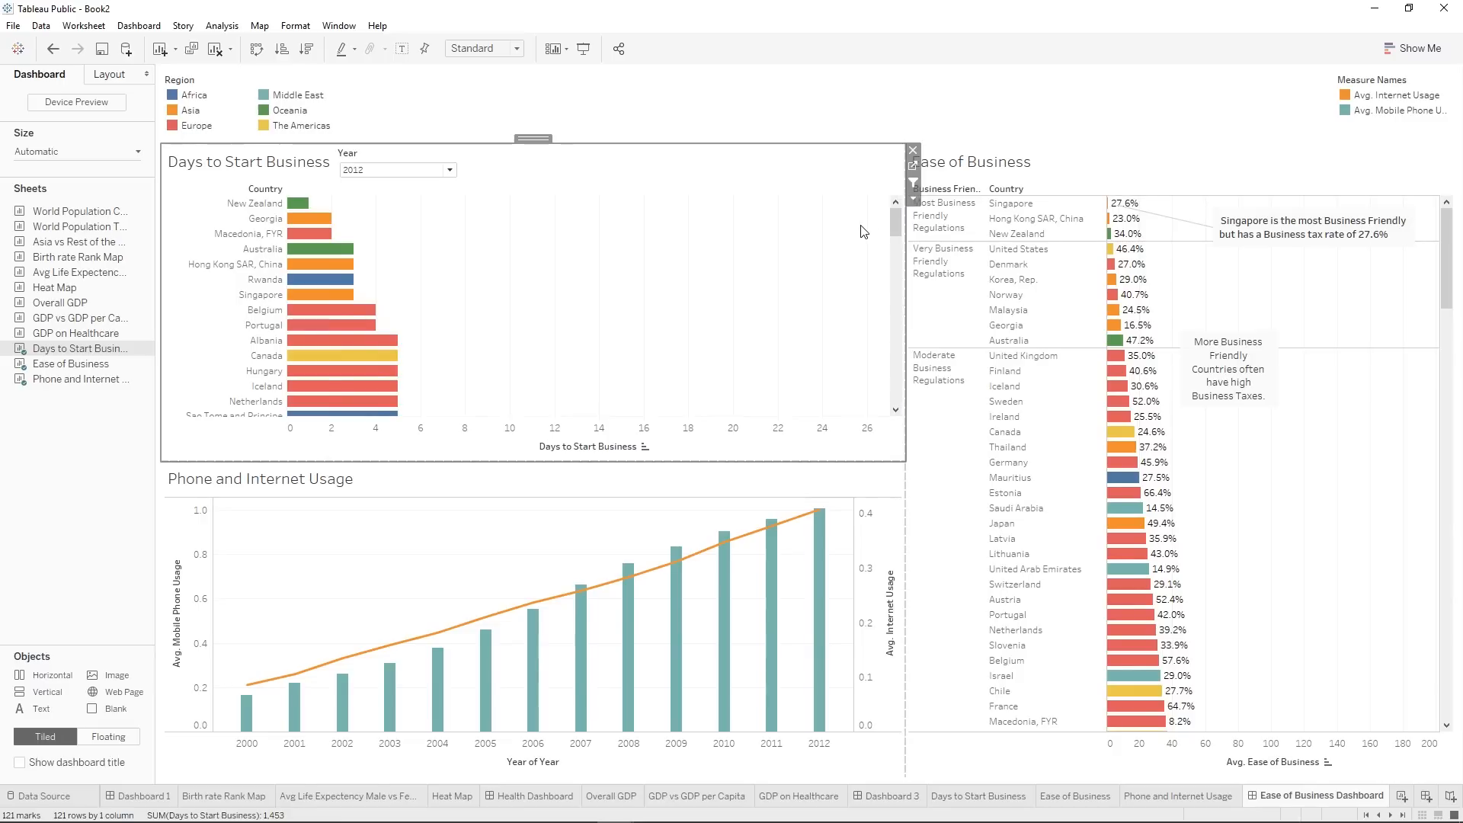
click(914, 200)
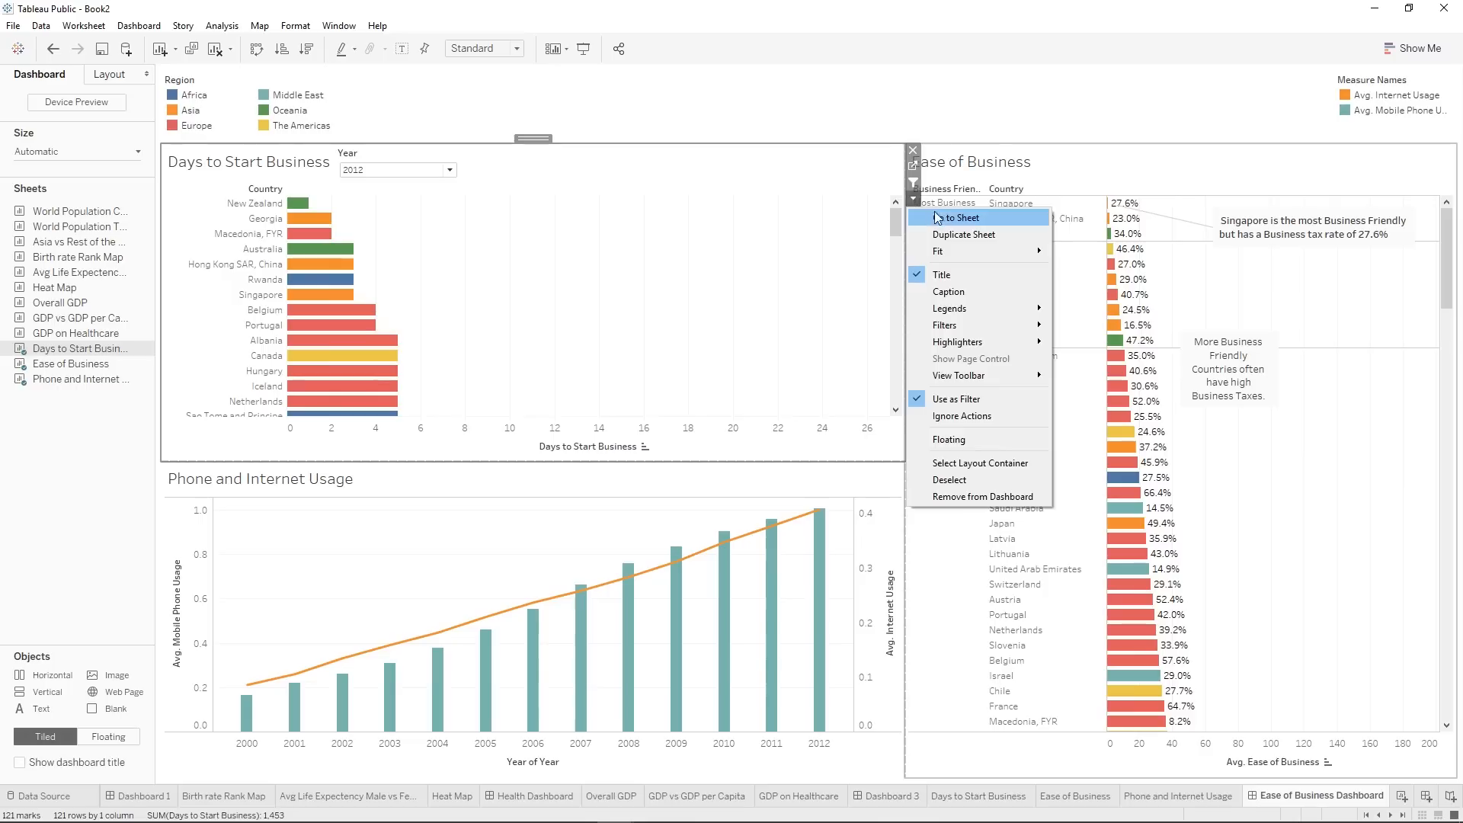
click(812, 211)
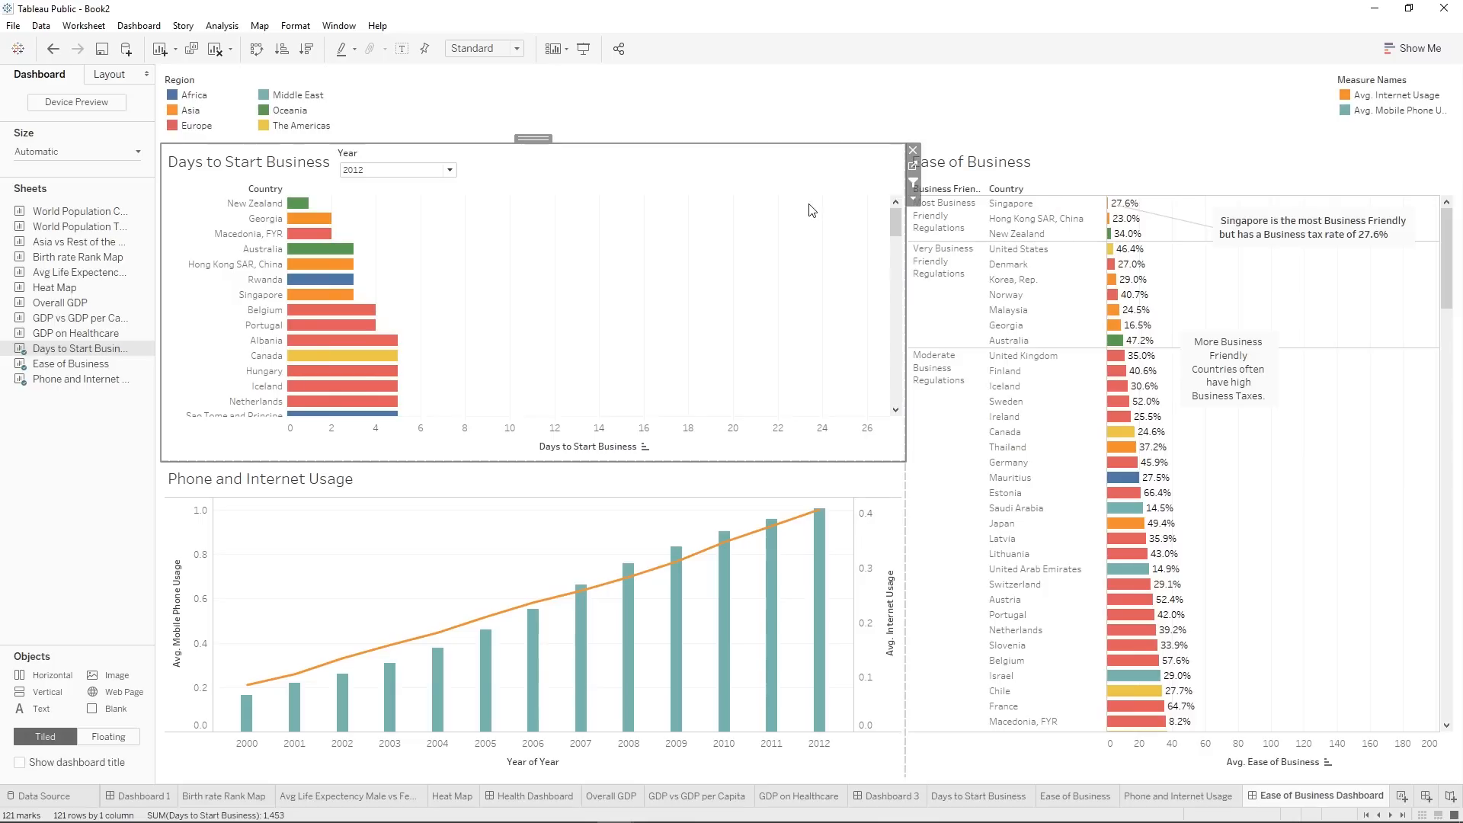
mouse_move(74, 364)
click(446, 544)
click(594, 287)
click(457, 533)
mouse_move(77, 371)
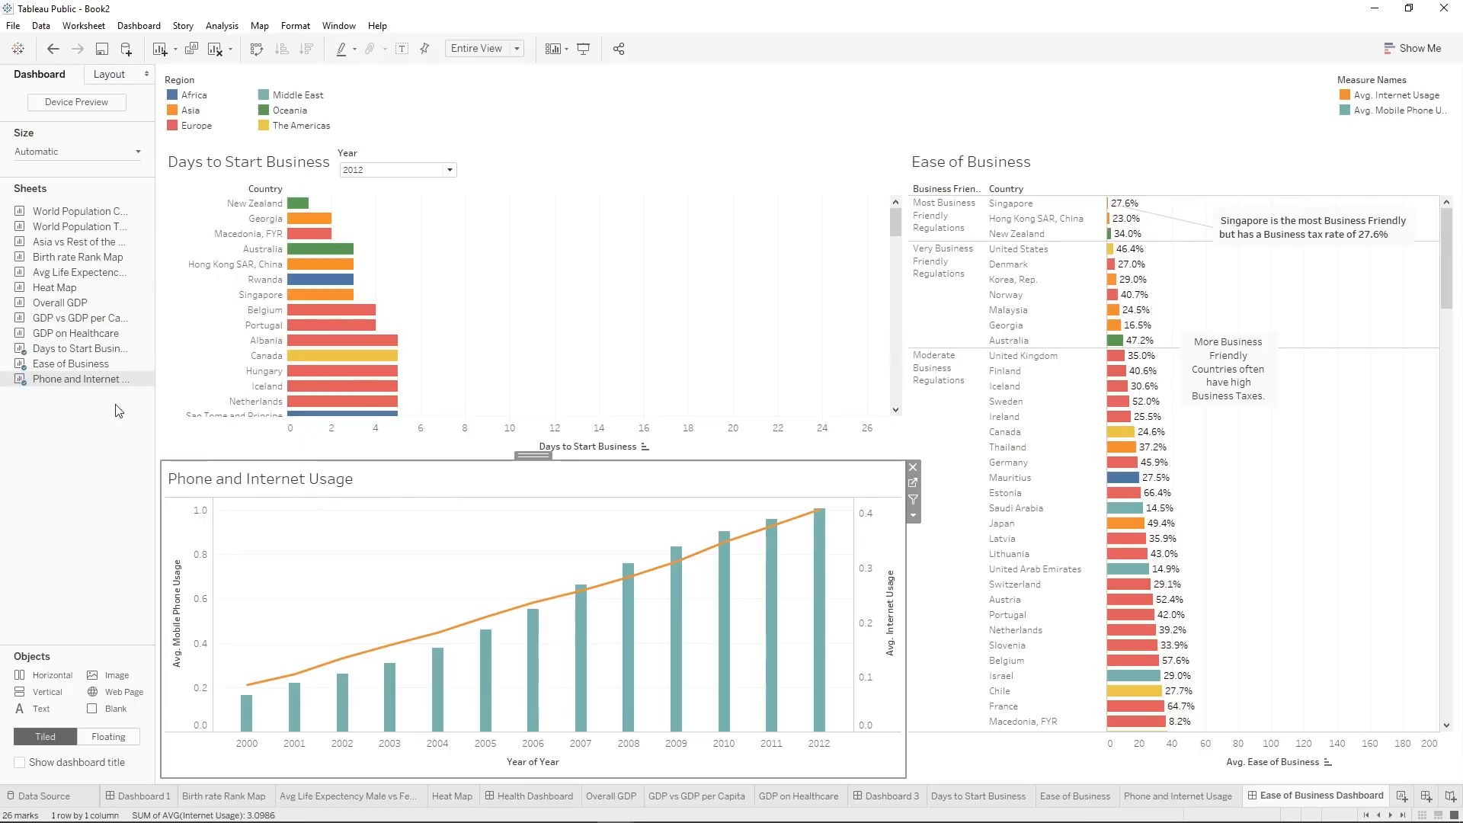
Open the Days to Start Business worksheet from the dashboard and add a Country filter that uses all values.
click(522, 329)
mouse_move(149, 353)
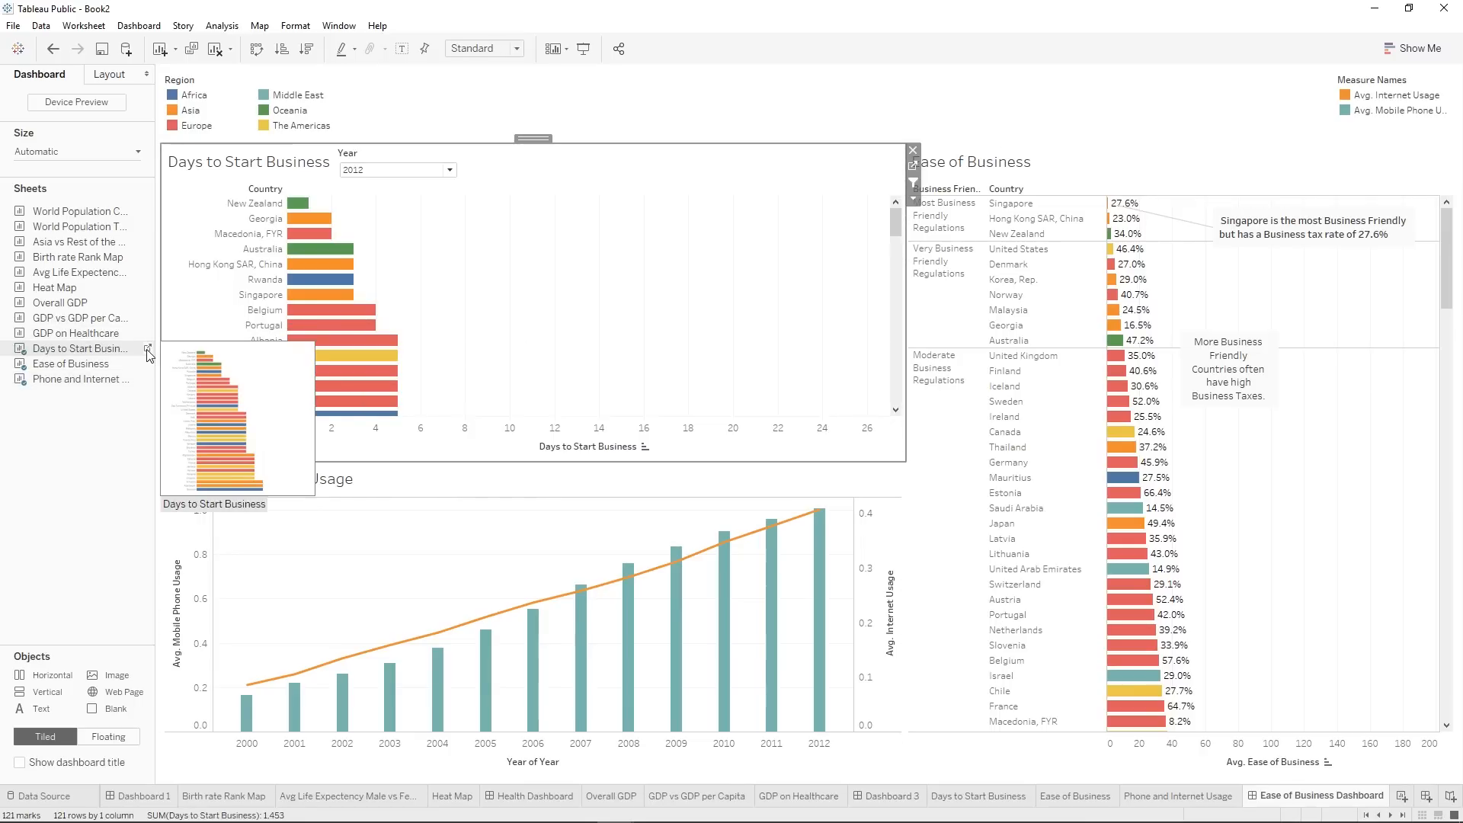
click(149, 349)
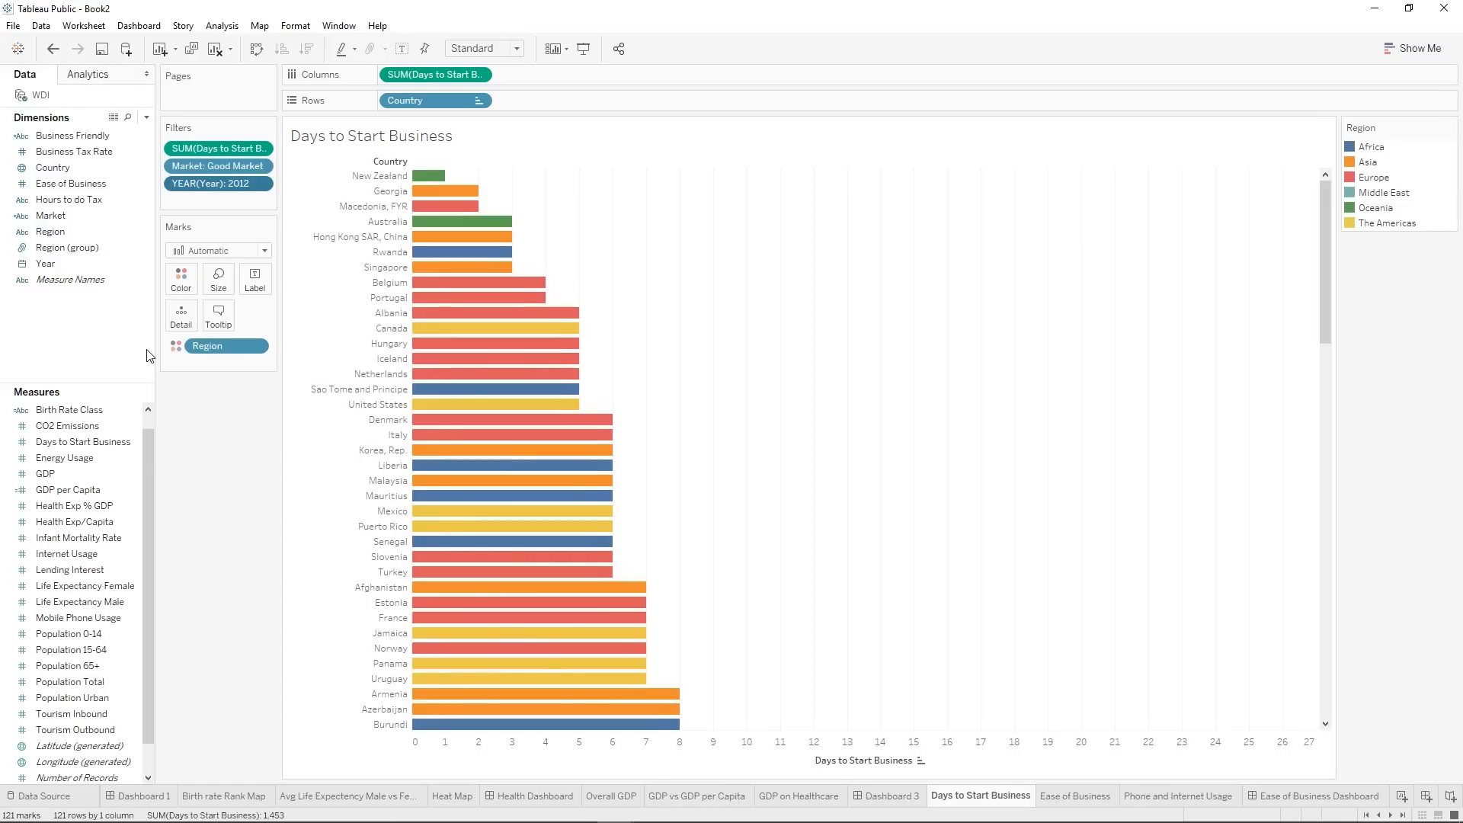
drag(74, 165, 214, 200)
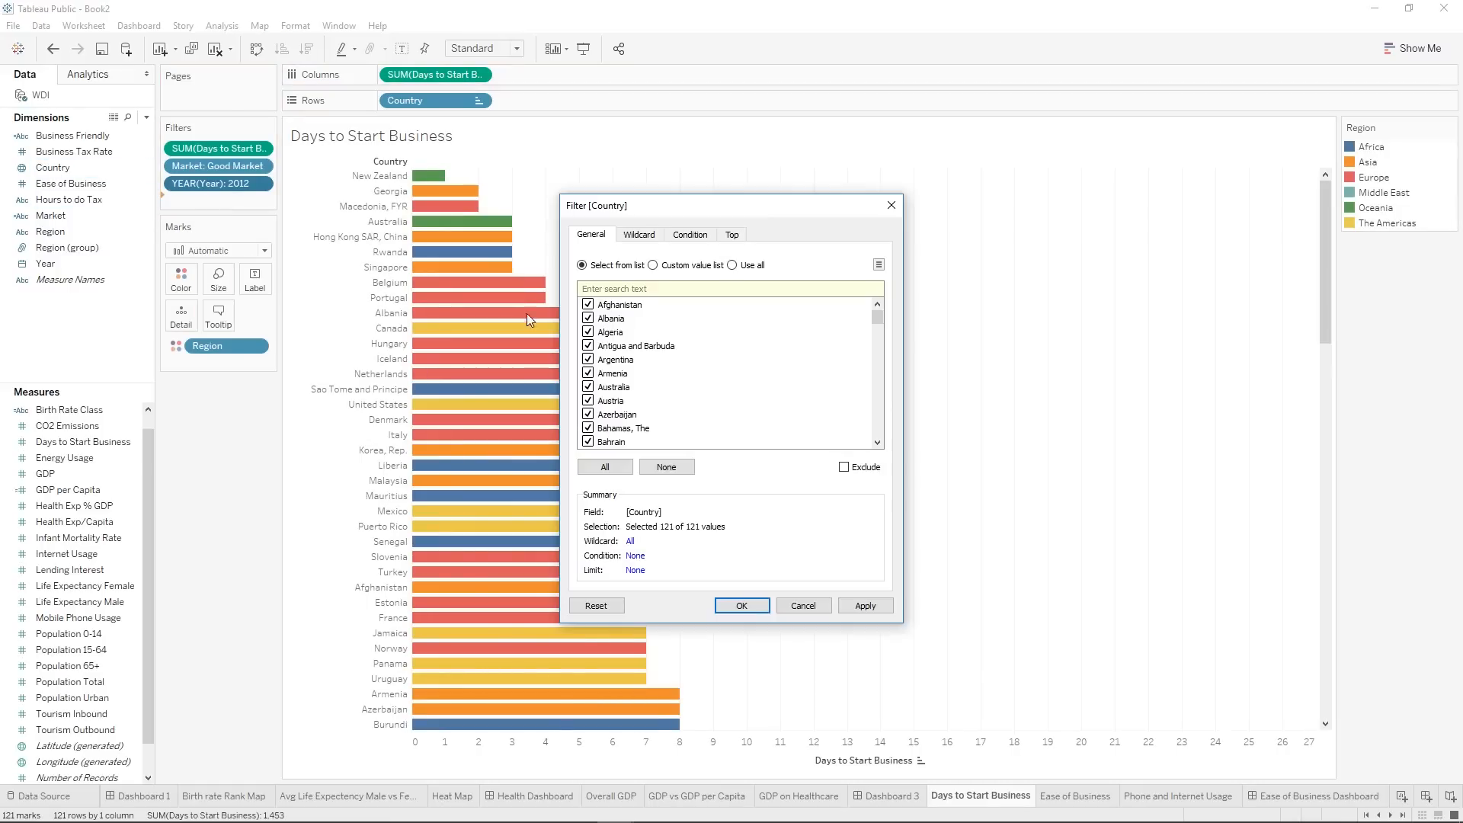
click(751, 262)
click(743, 607)
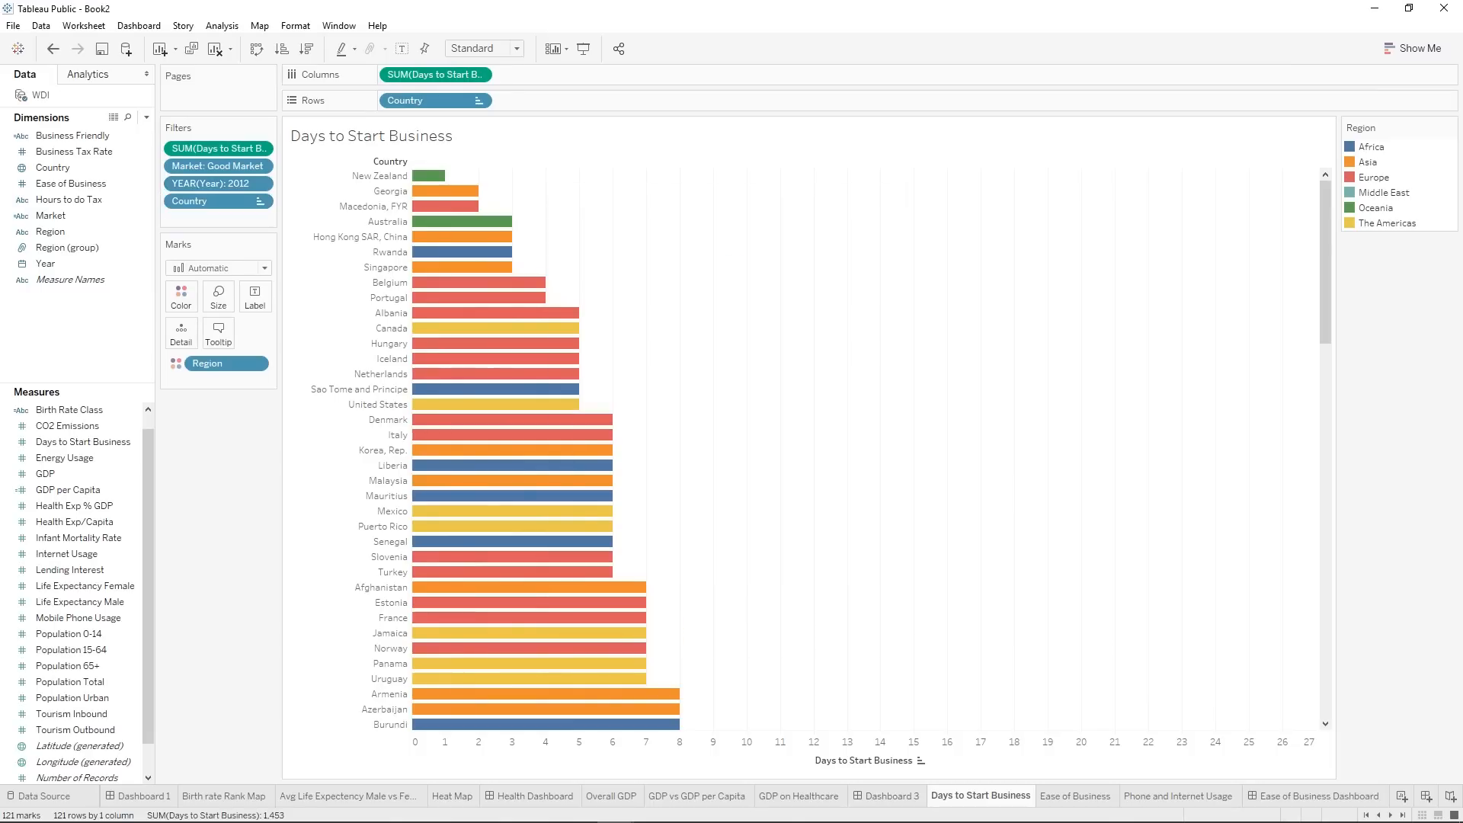
Show the Country filter of Days to Start Business on the Ease of Business Dashboard.
click(1337, 796)
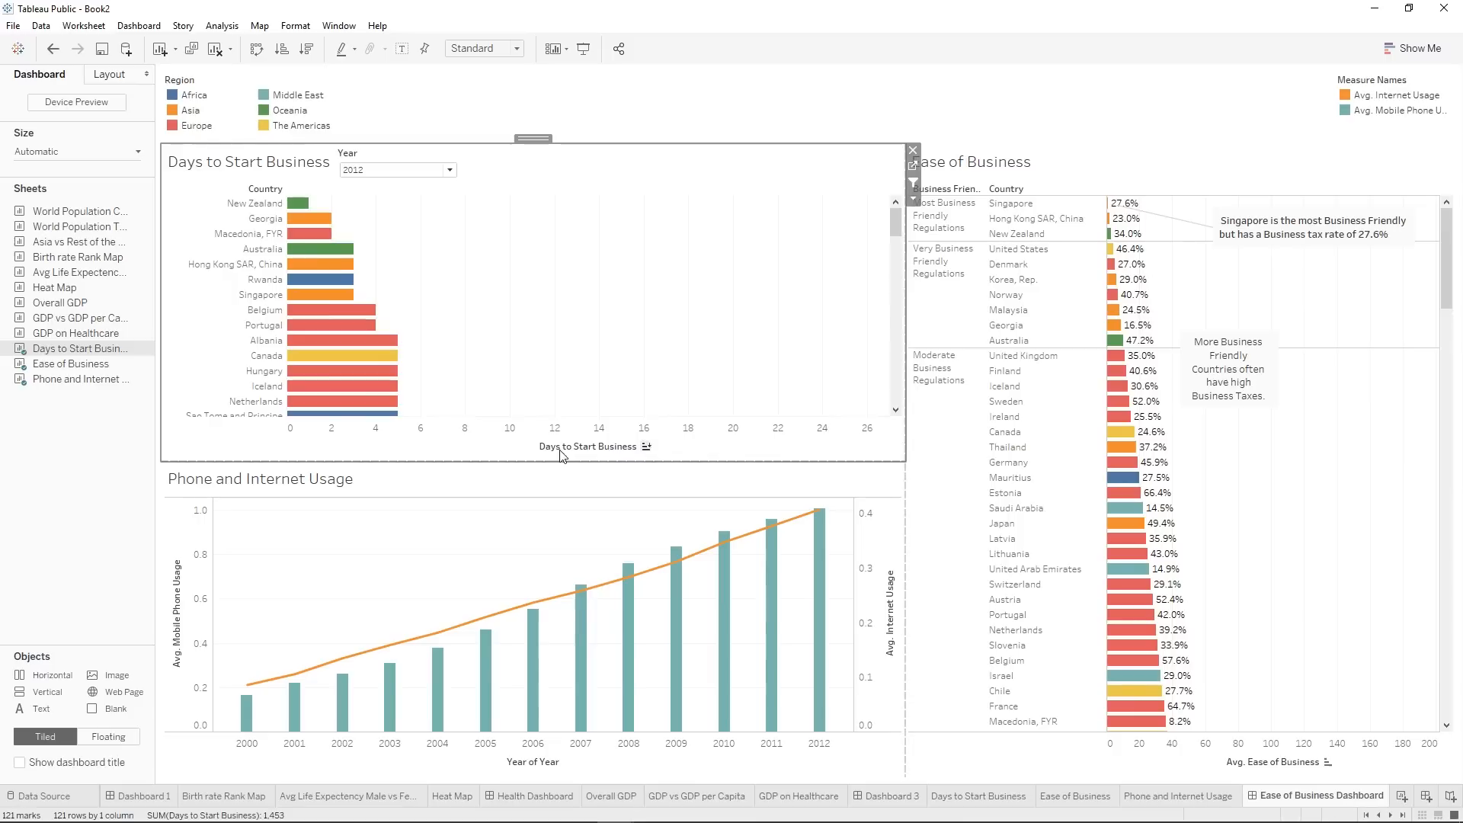
click(914, 199)
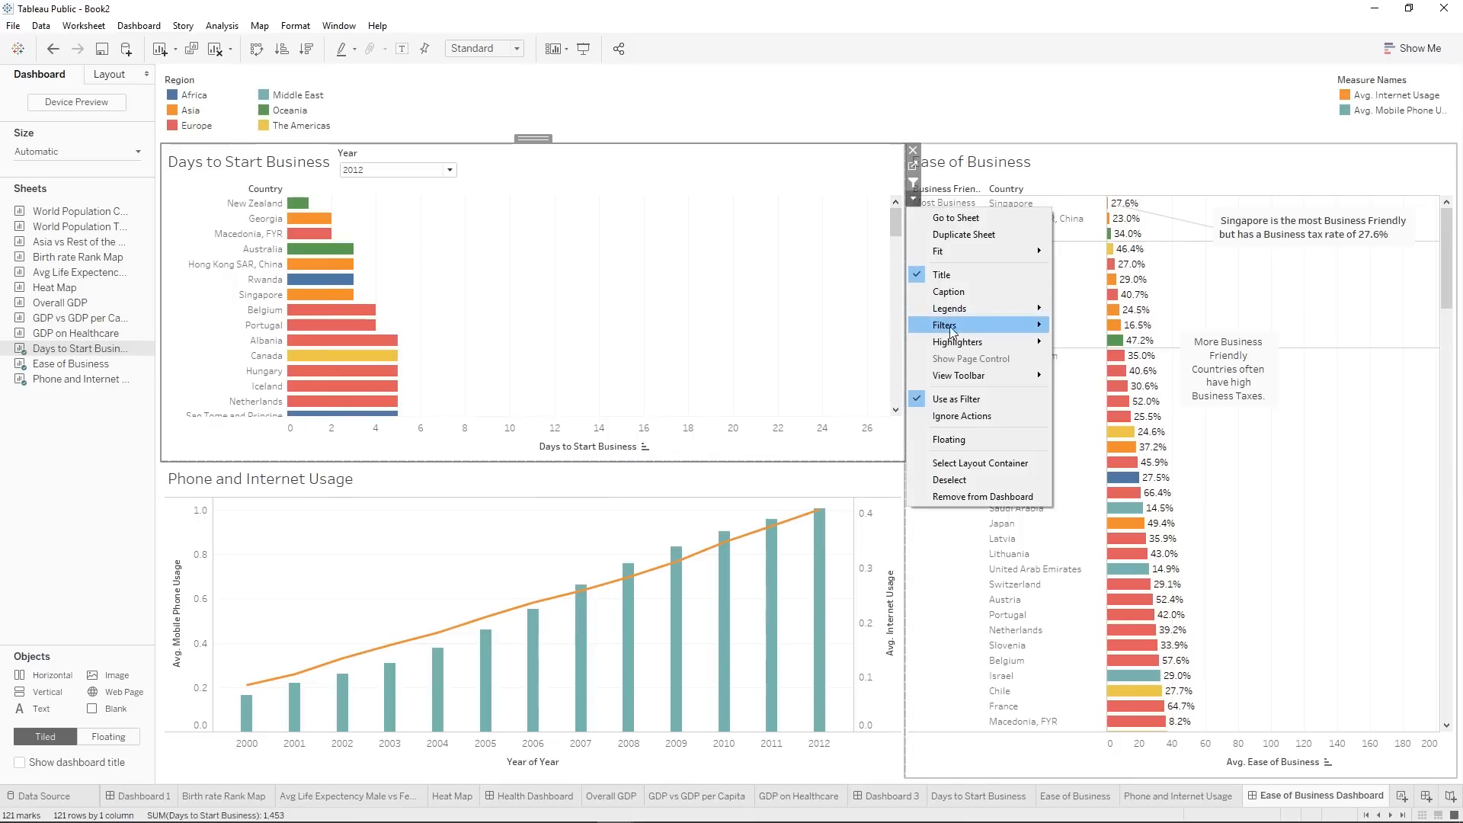
mouse_move(959, 325)
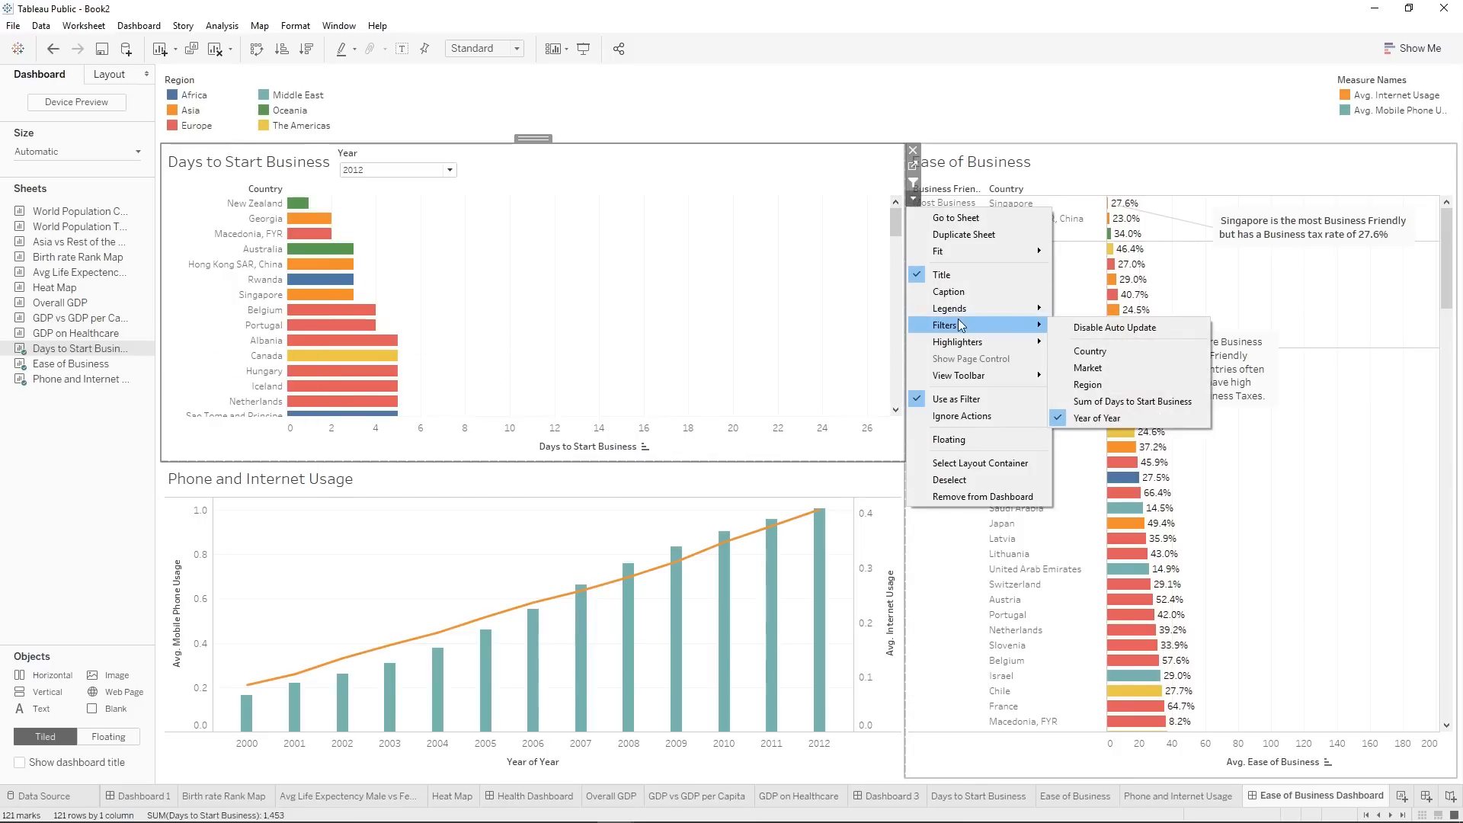
click(1105, 352)
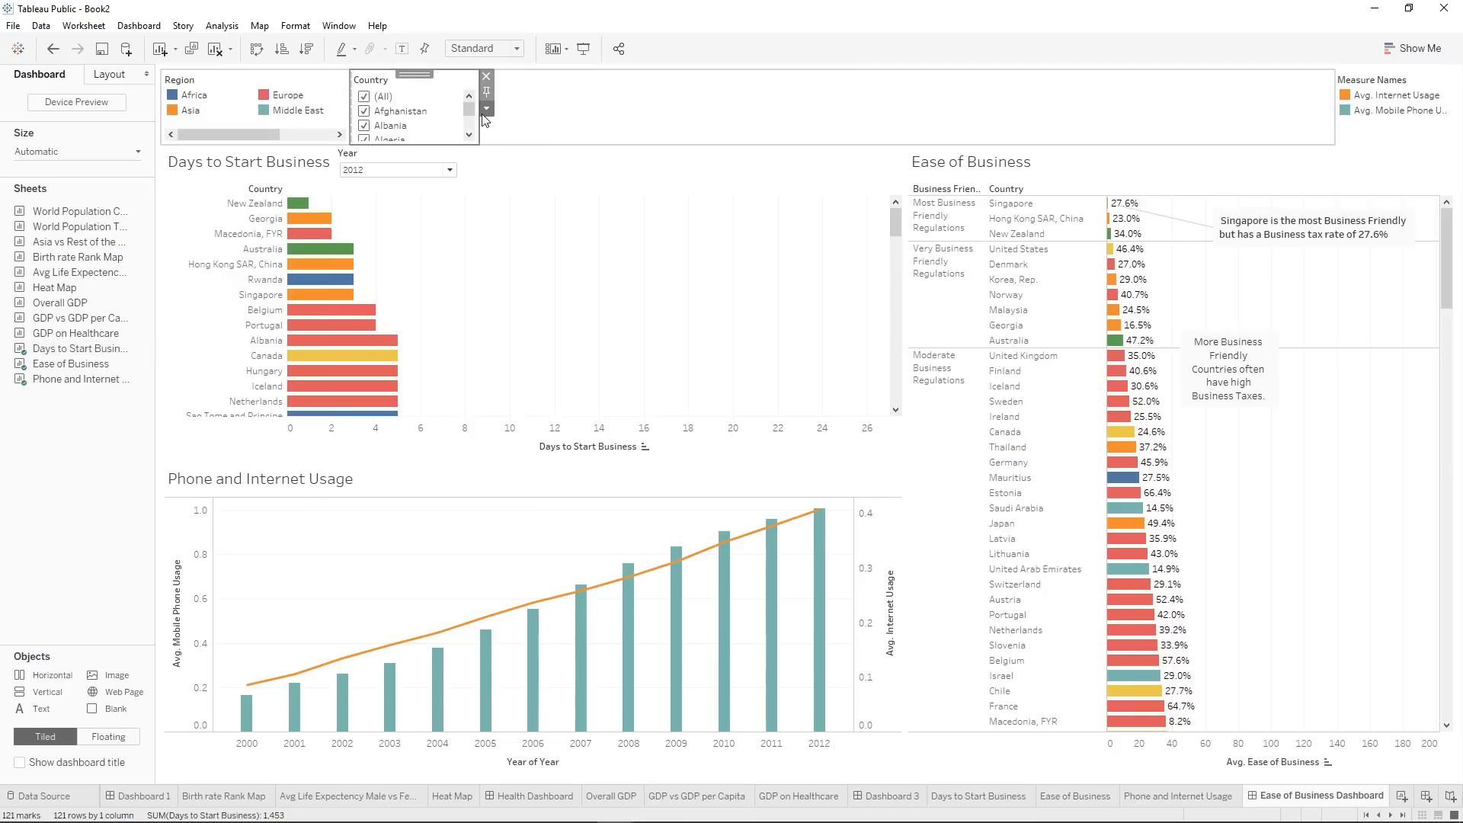
Make the Country filter a multiple-values dropdown with an Apply button.
click(486, 109)
click(611, 308)
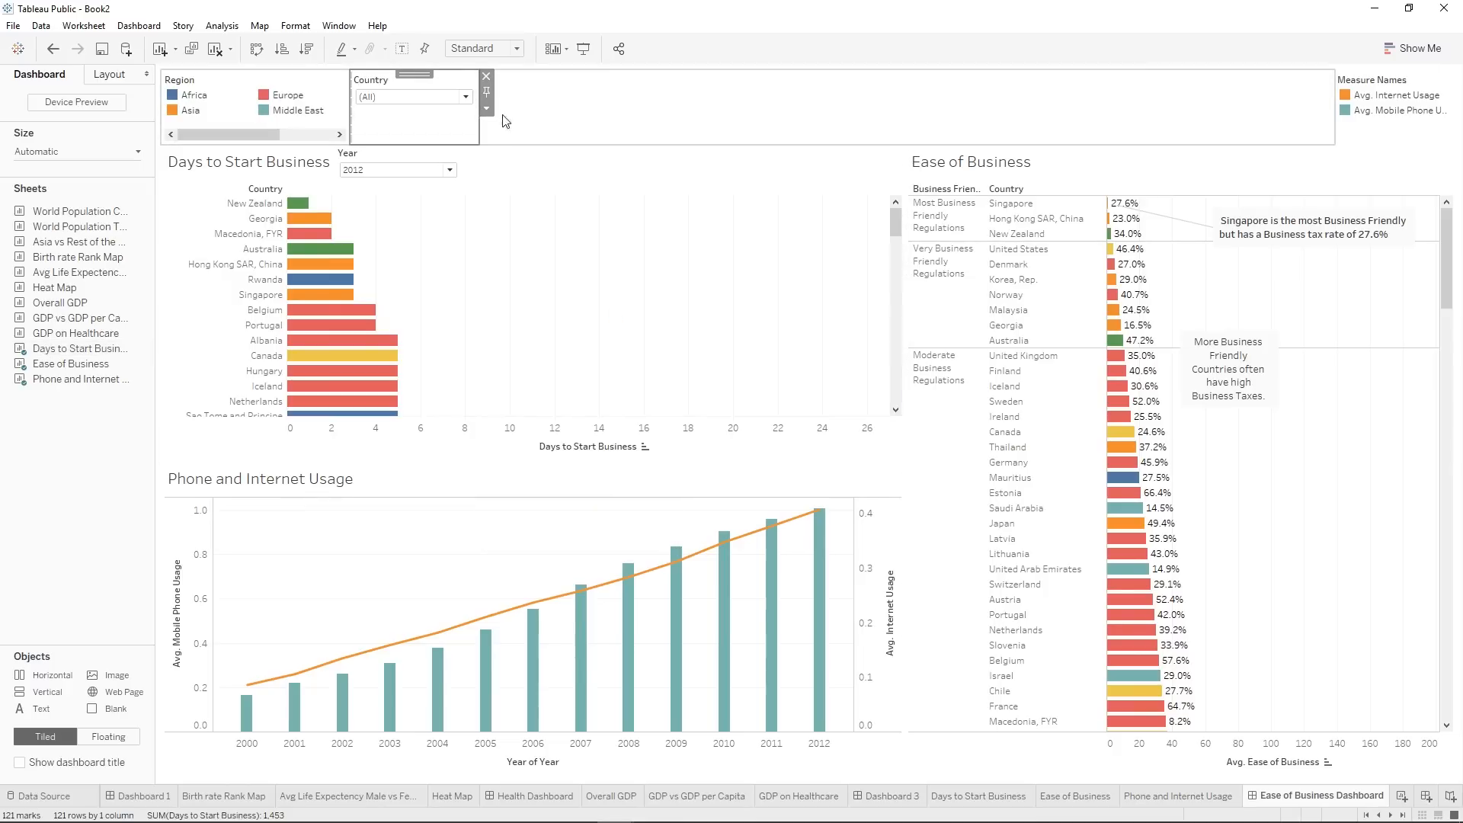
click(486, 109)
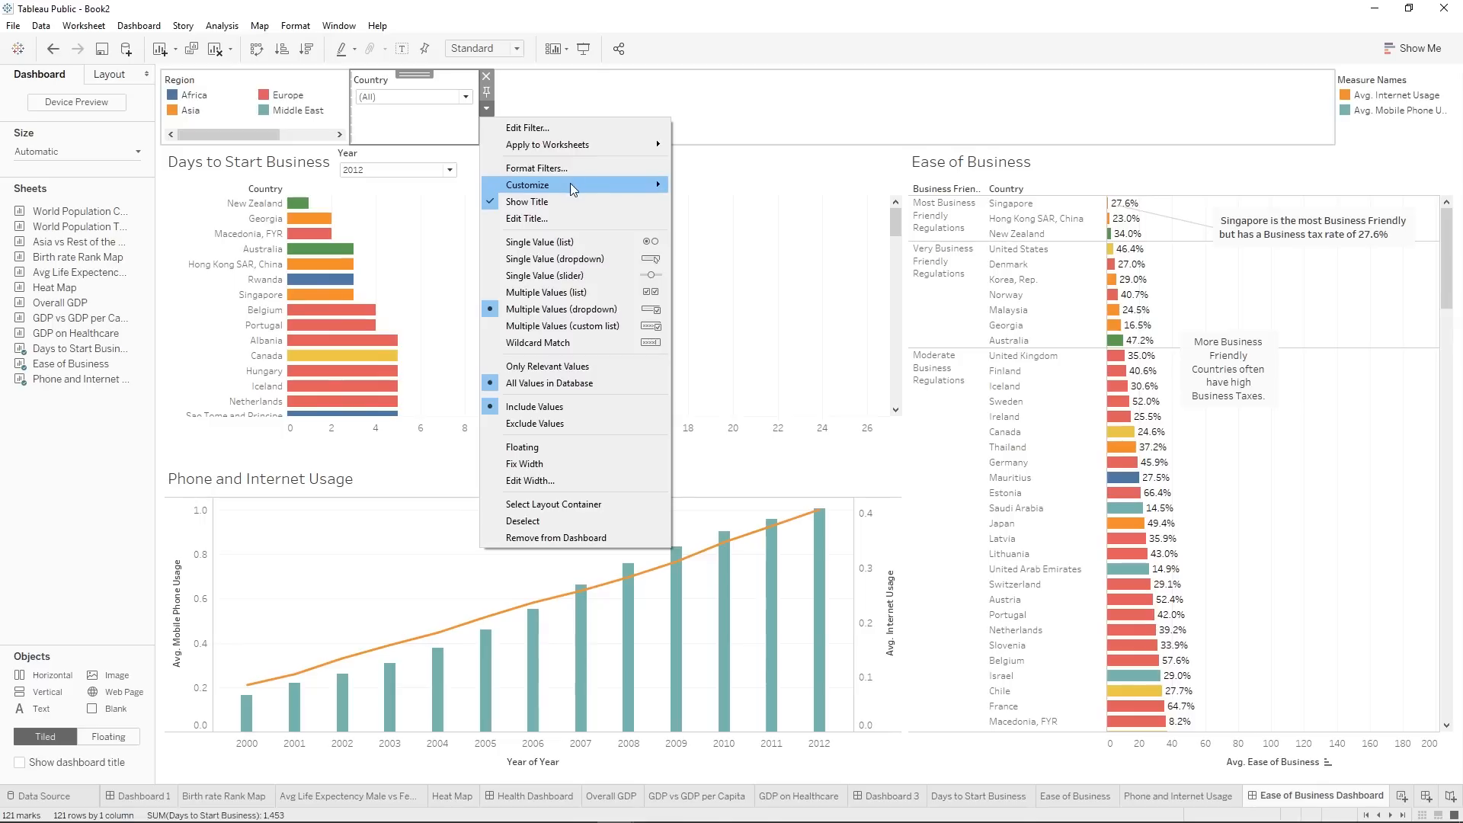
mouse_move(569, 183)
click(716, 277)
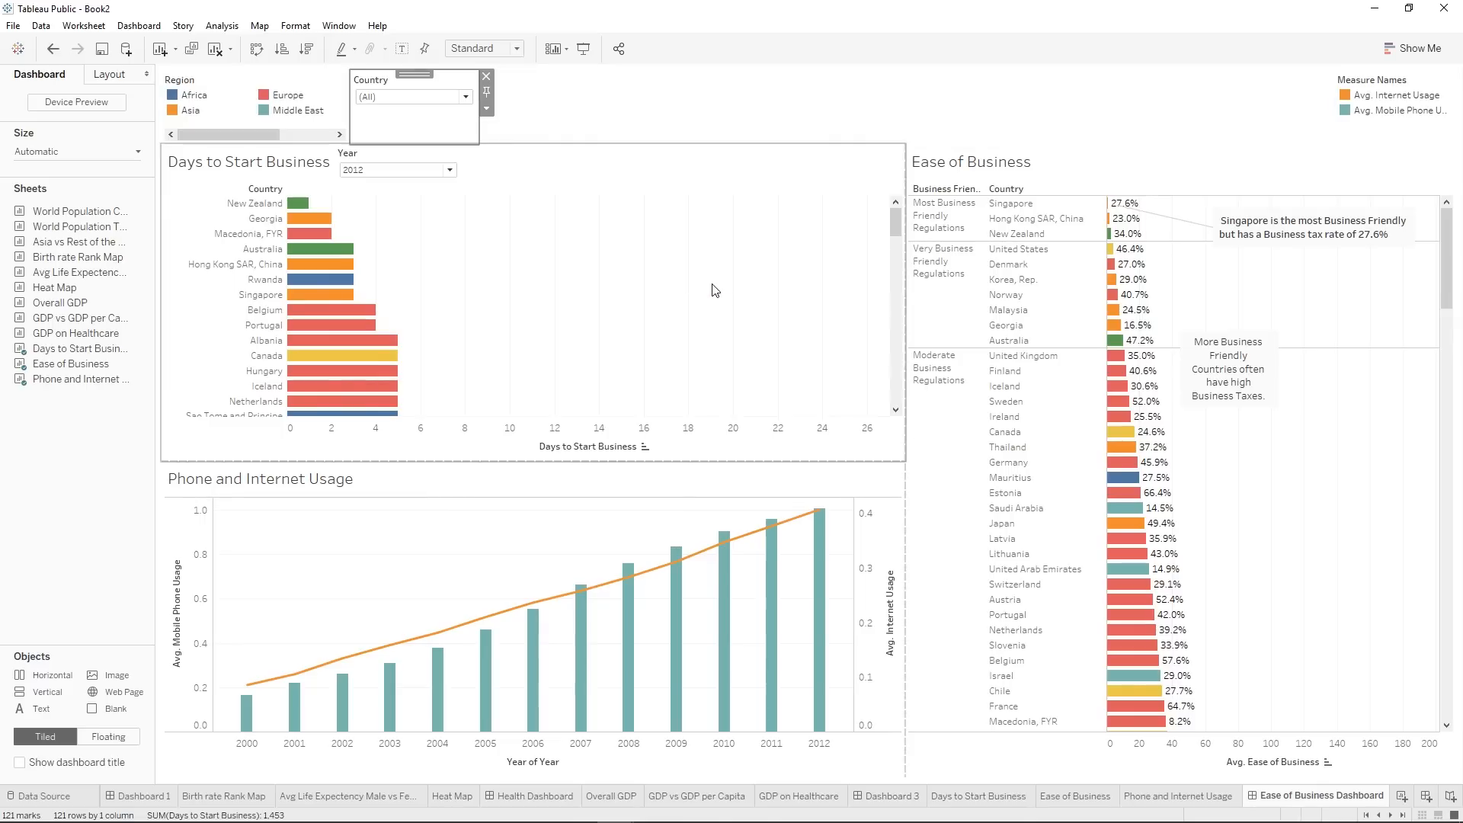
Apply the Country filter to all worksheets on the dashboard.
click(487, 109)
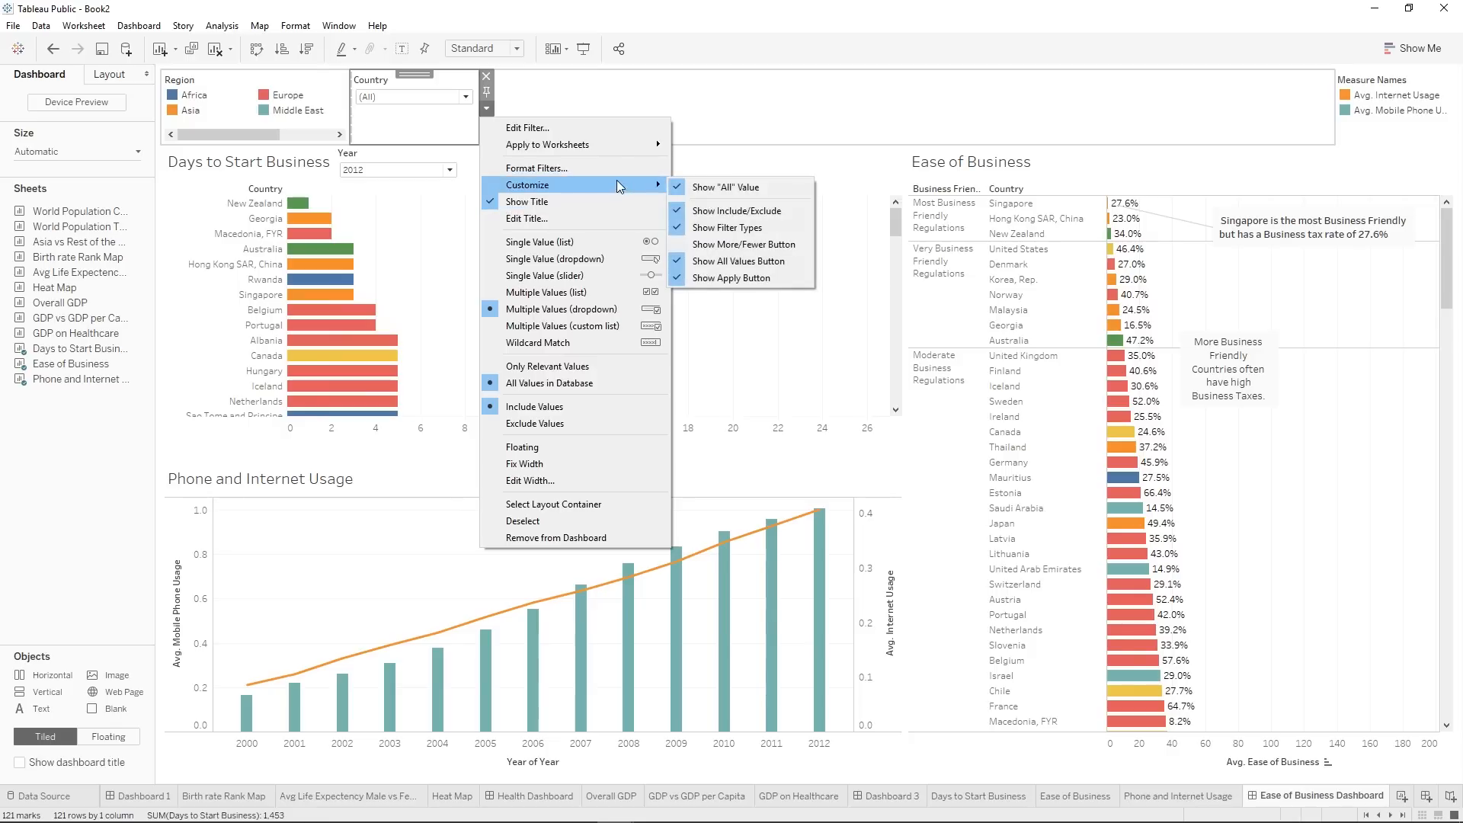
mouse_move(591, 148)
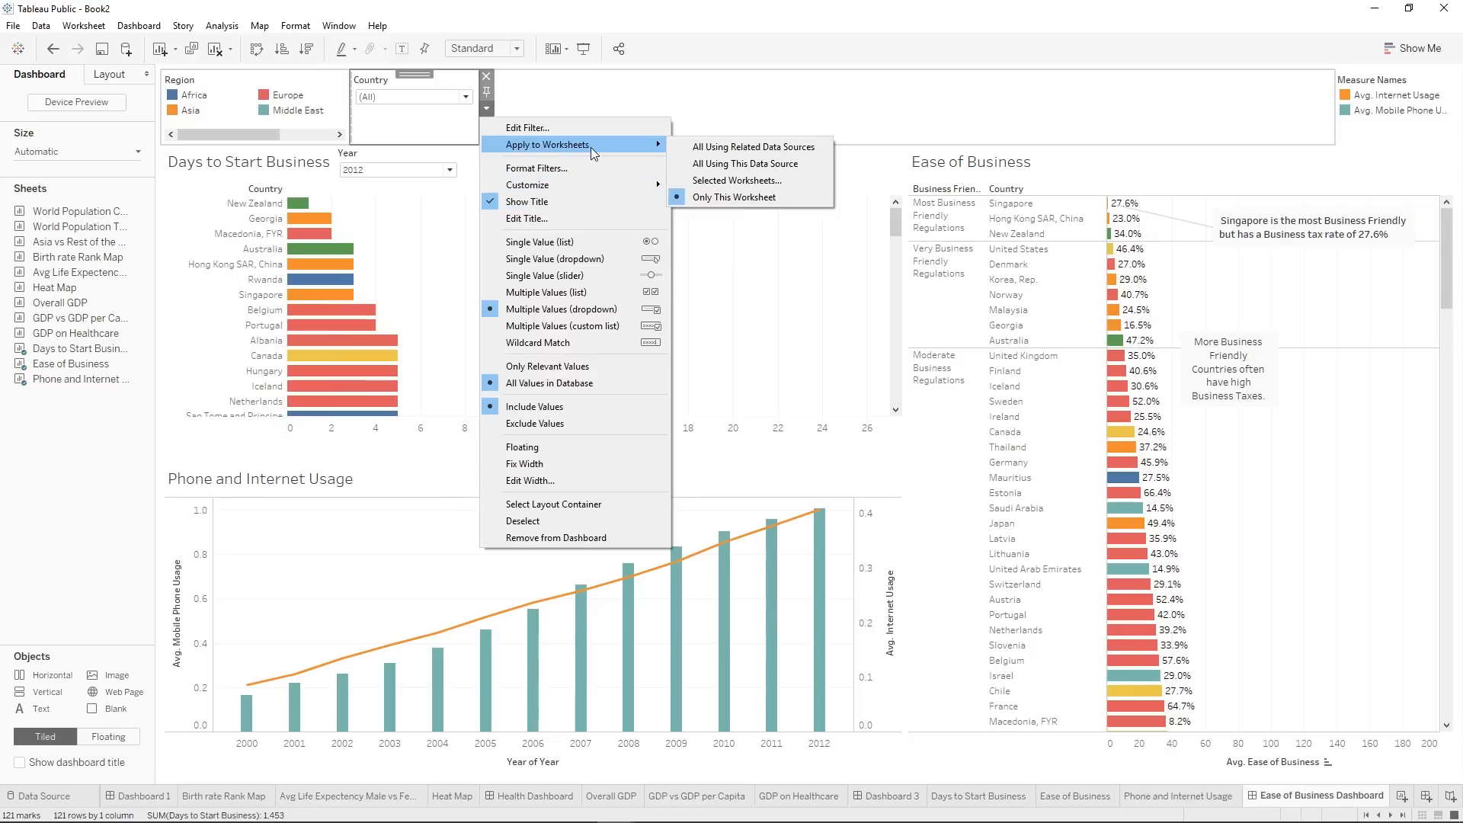
click(720, 190)
click(558, 539)
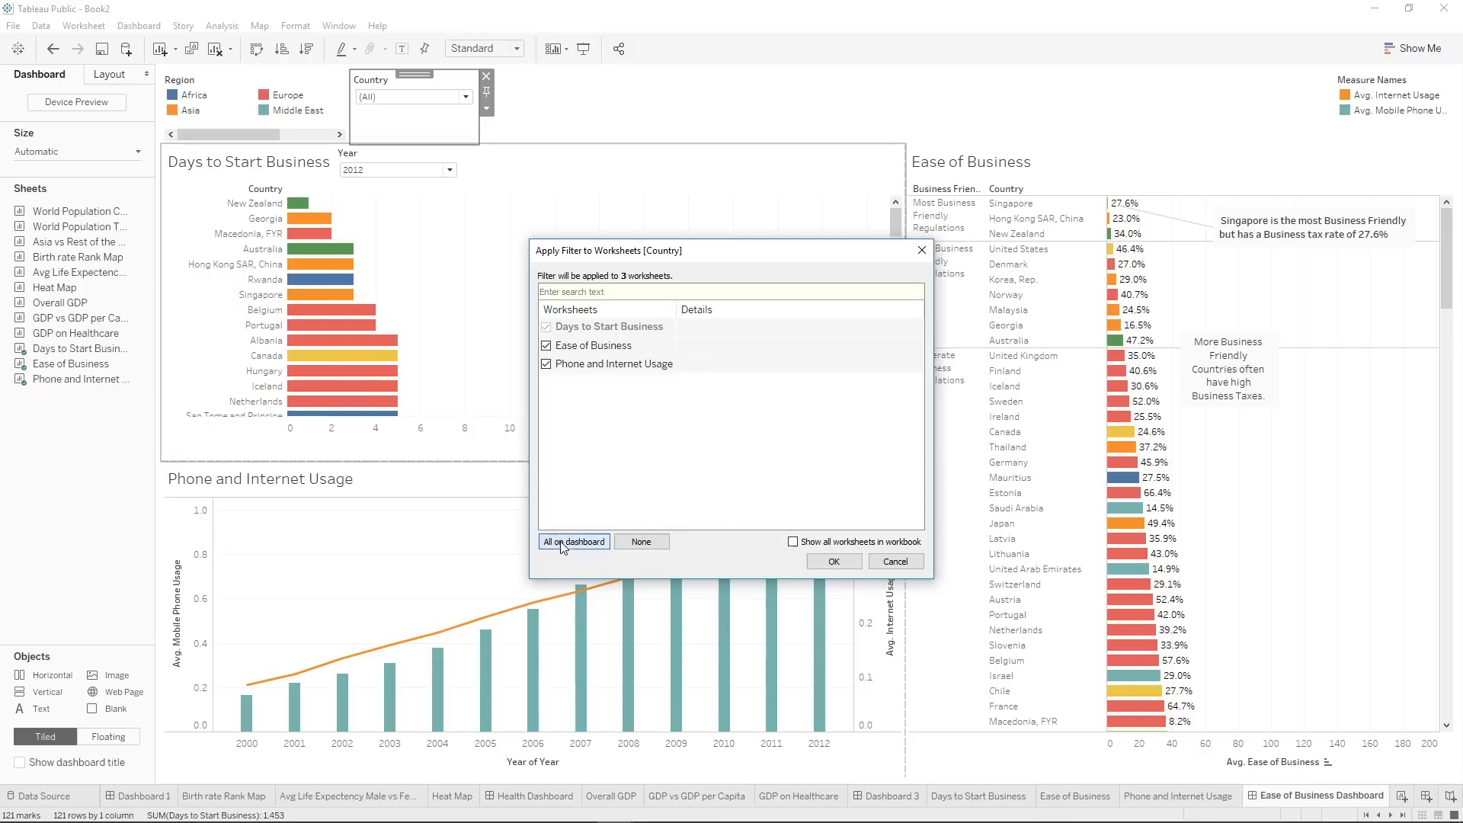
click(847, 564)
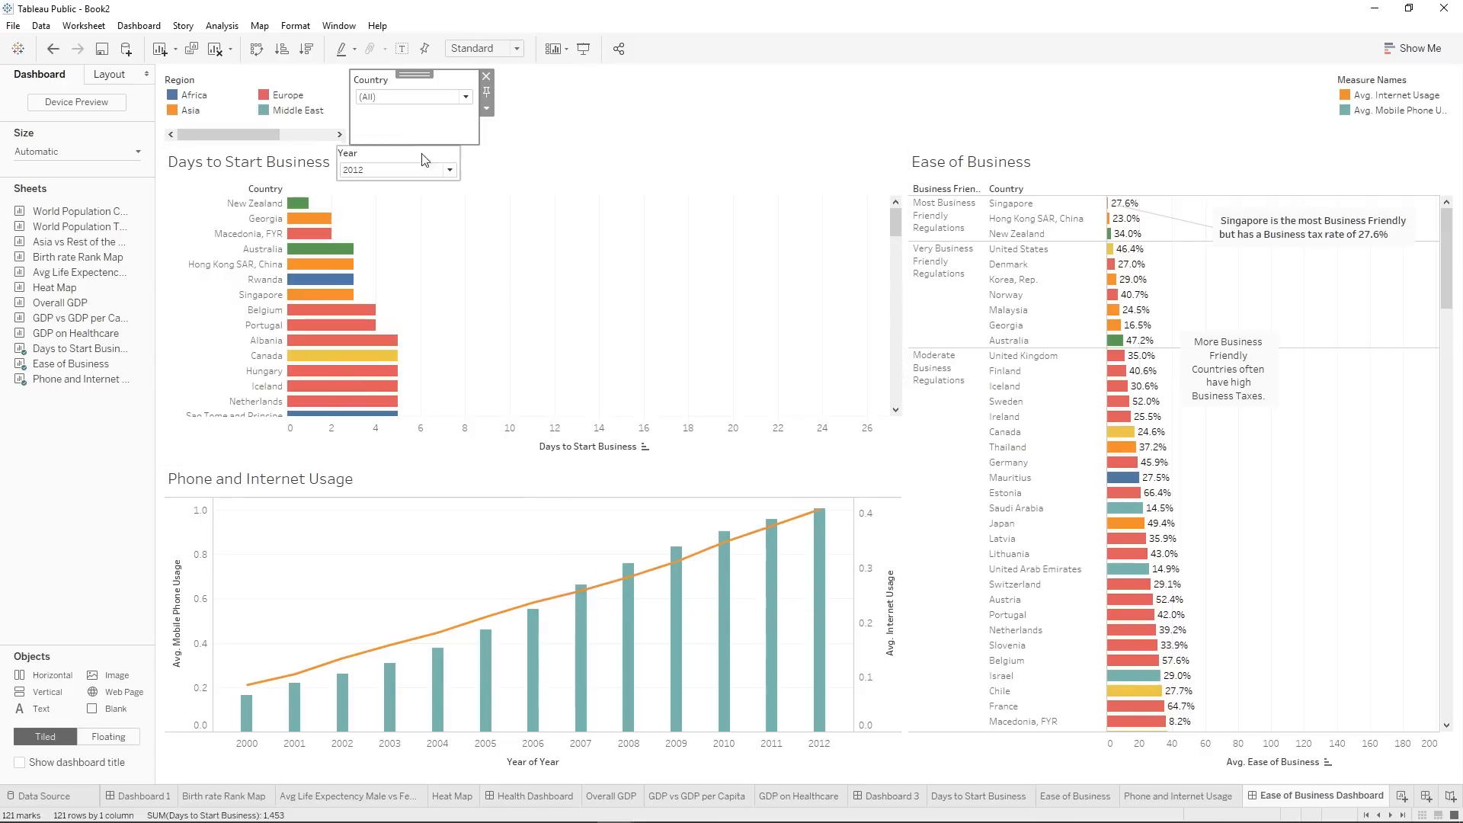
Test the Country filter with only Afghanistan selected, and set it back to all countries.
click(385, 98)
click(368, 128)
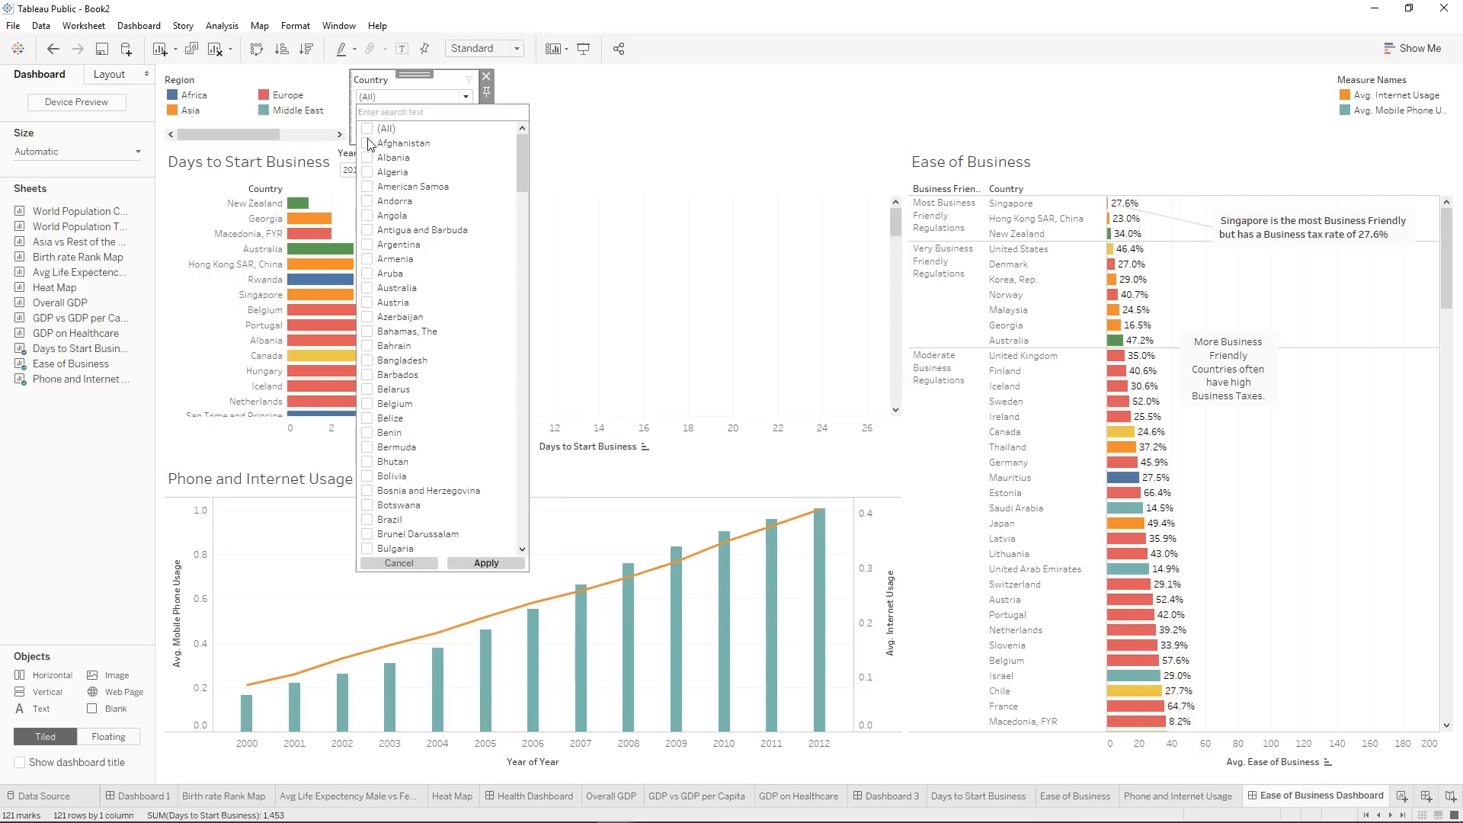
click(491, 564)
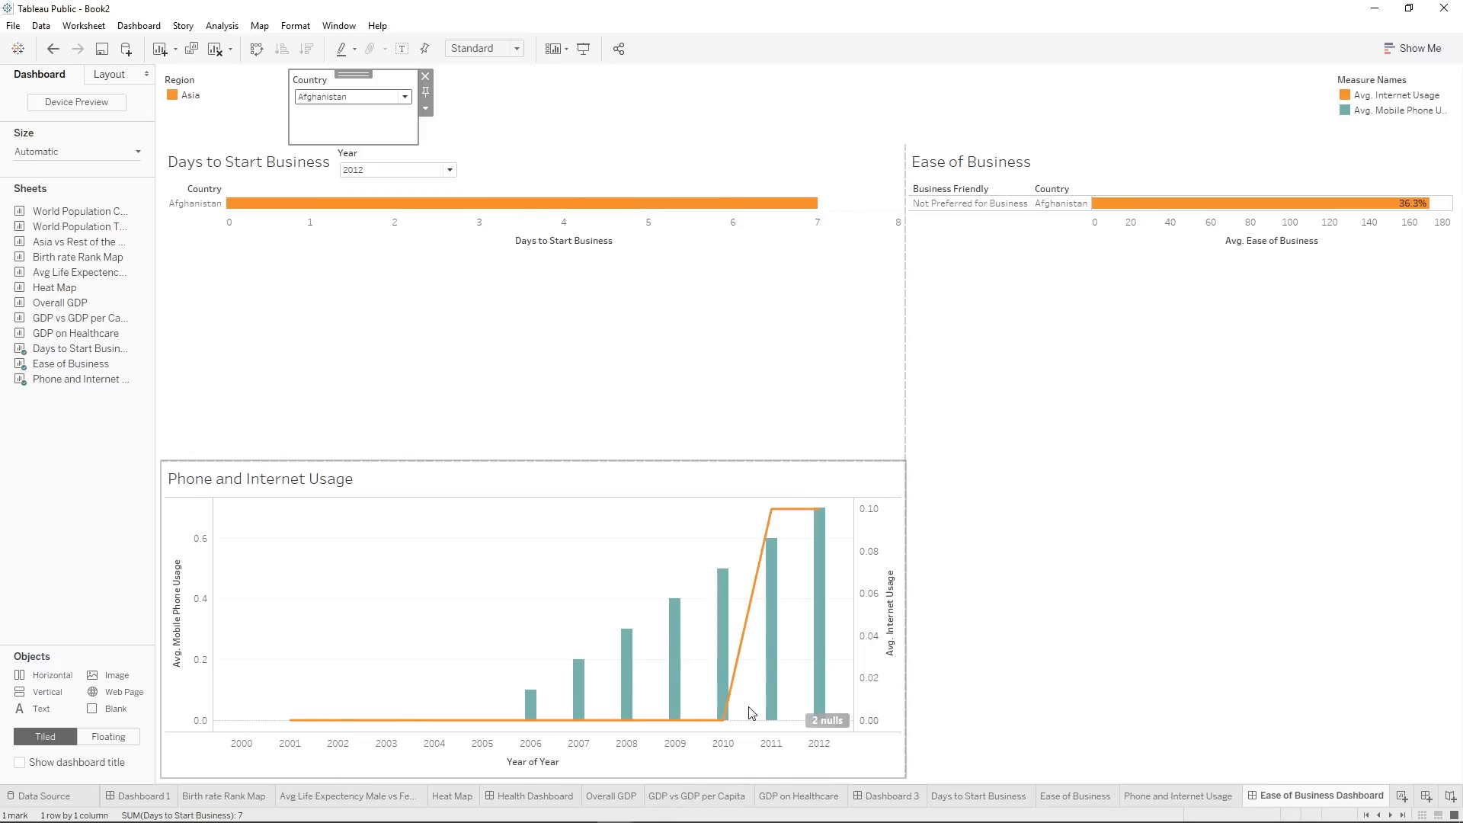
click(332, 98)
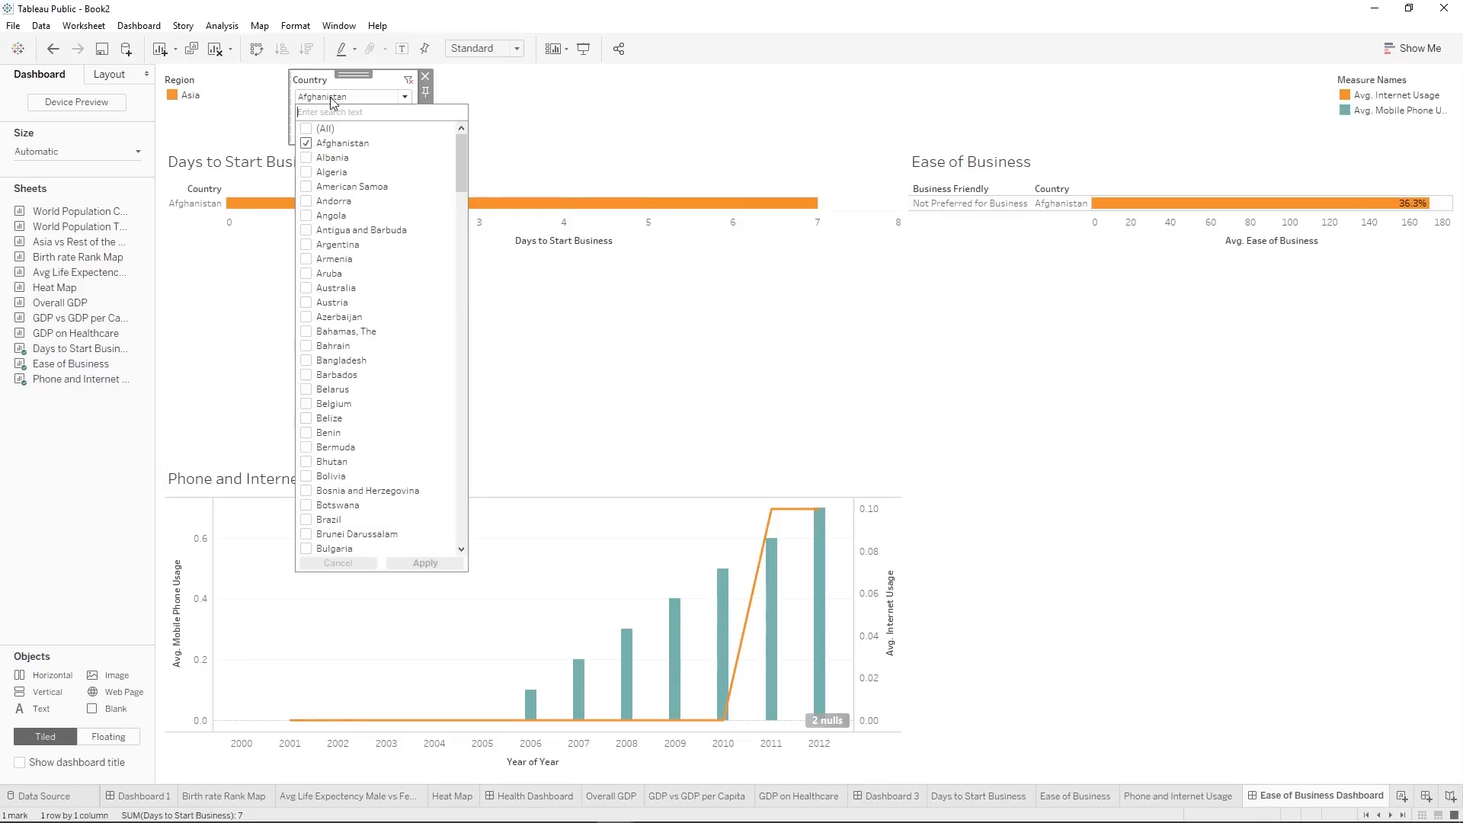
click(306, 129)
click(424, 563)
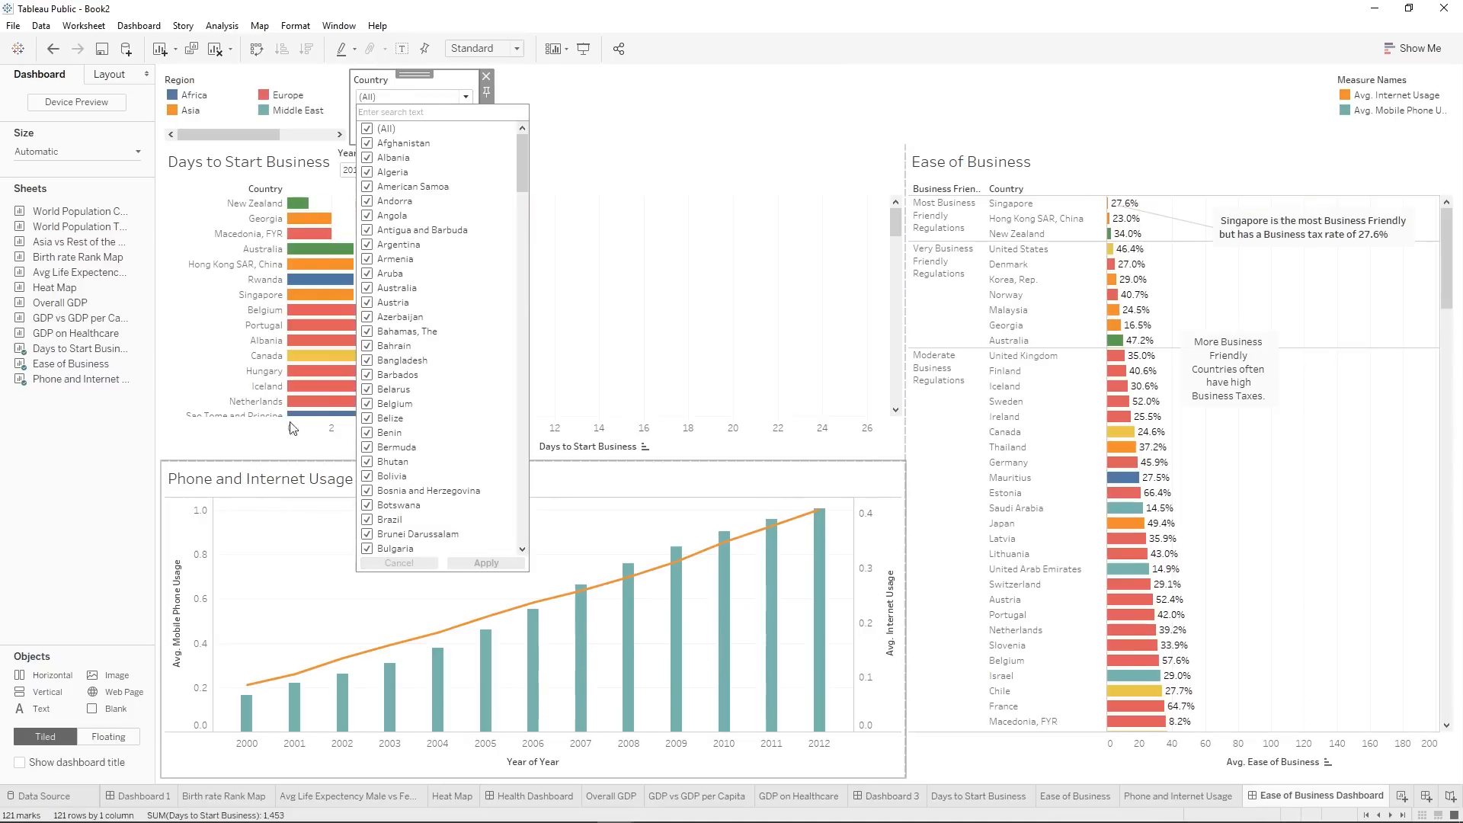
click(773, 269)
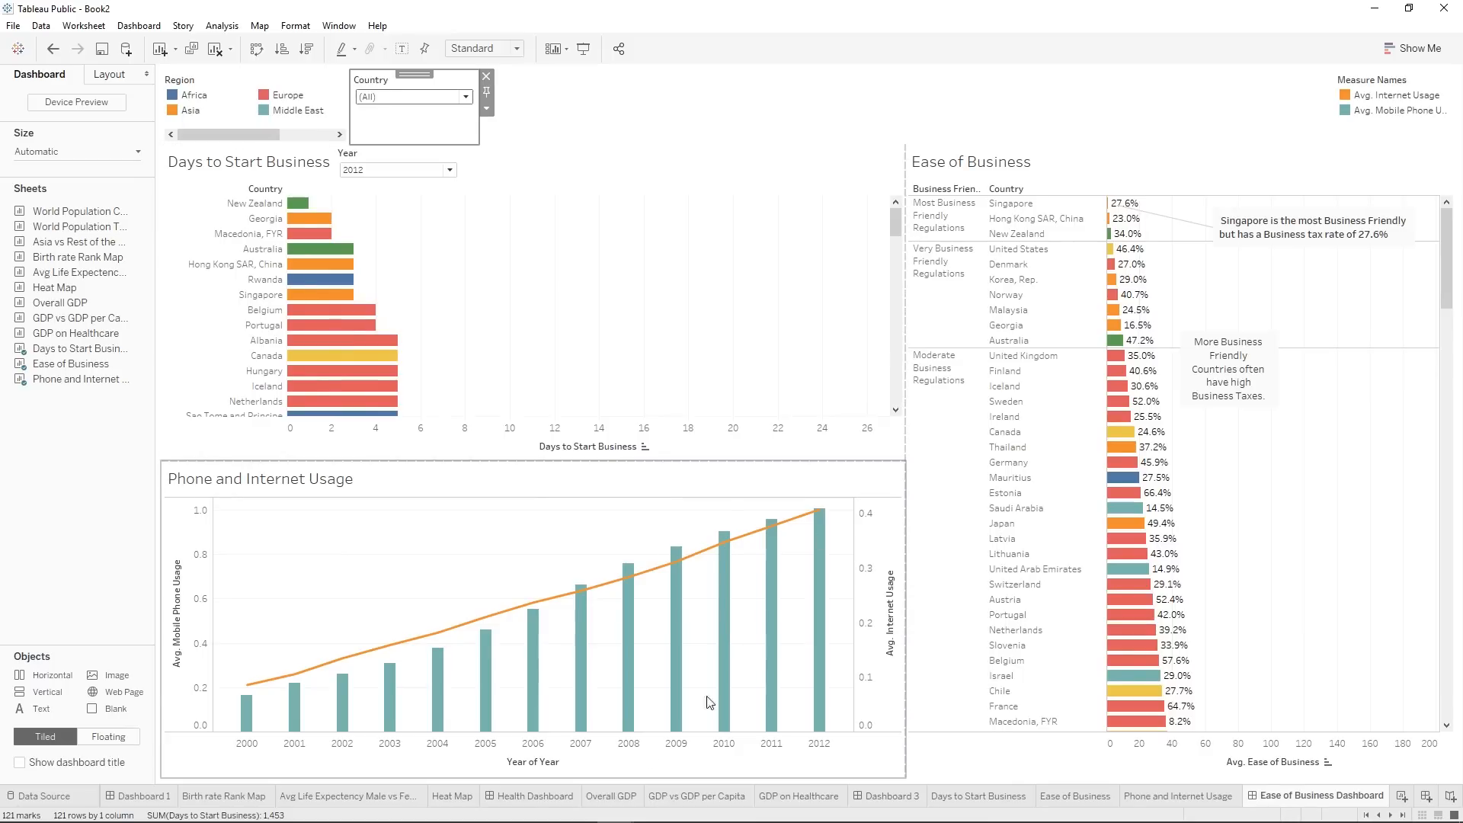
Review Dashboard 1, Health Dashboard and Dashboard 3, and return to the Ease of Business Dashboard.
click(145, 796)
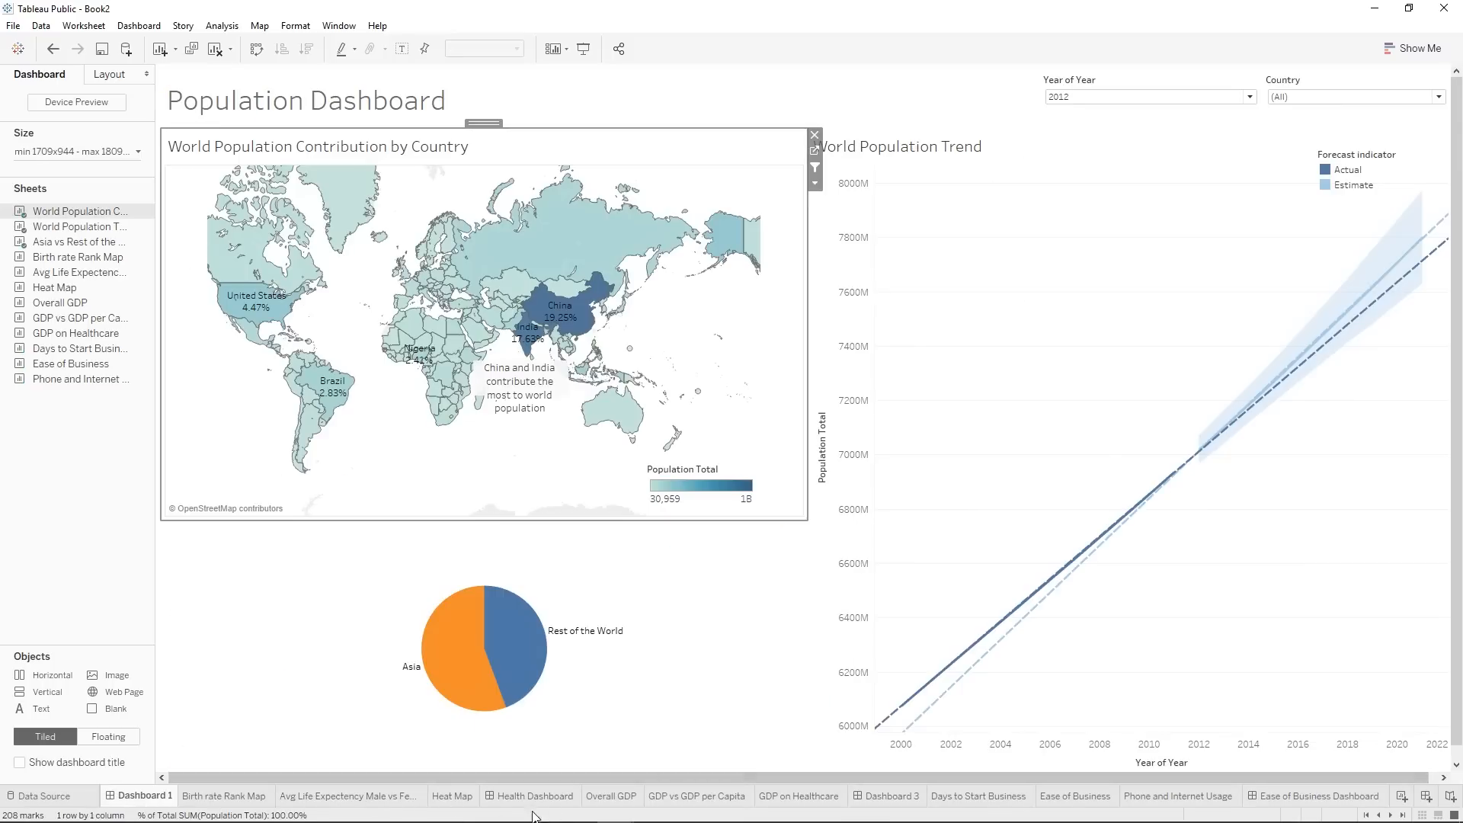
click(555, 797)
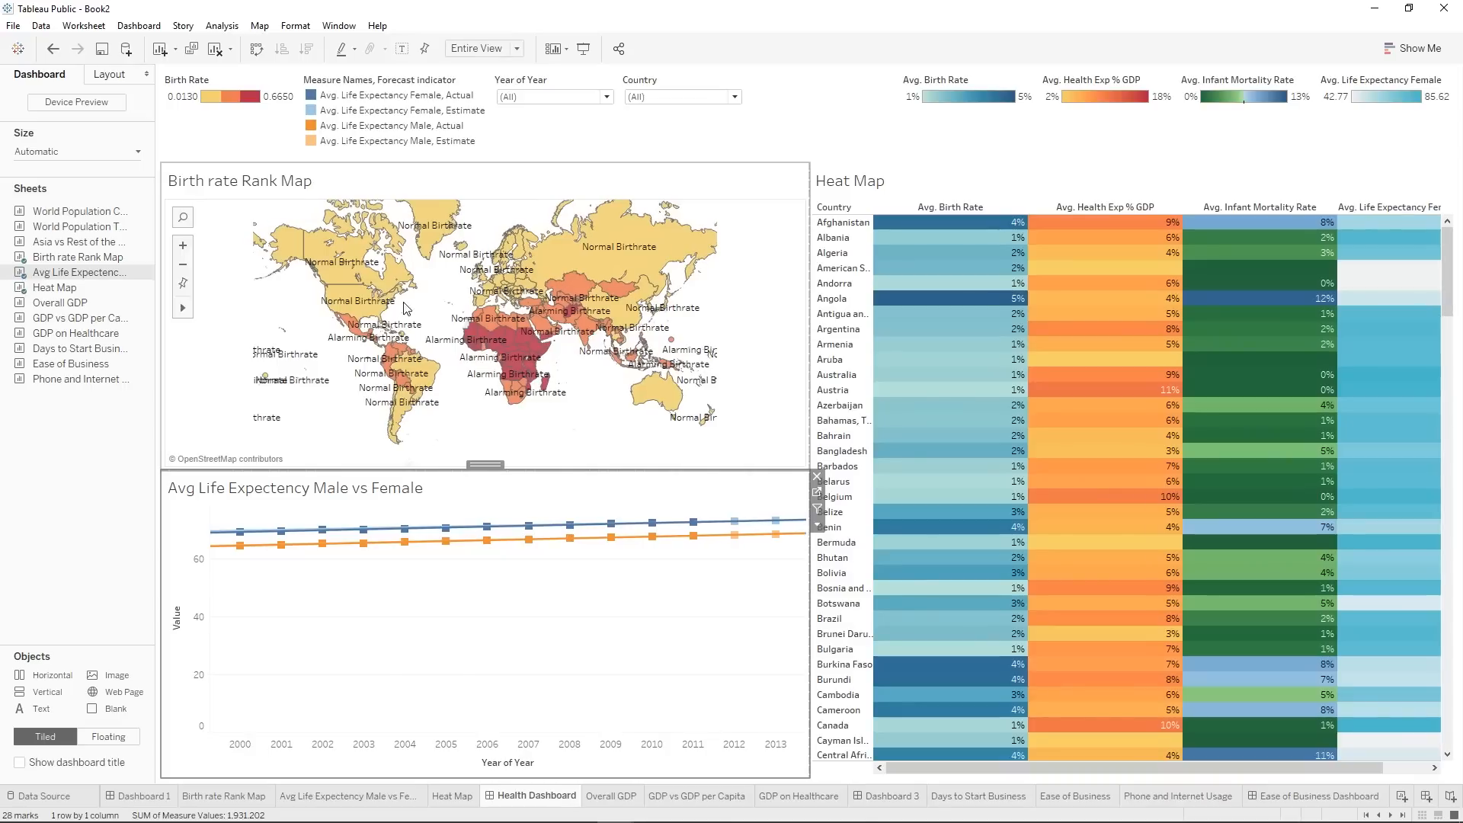
click(890, 800)
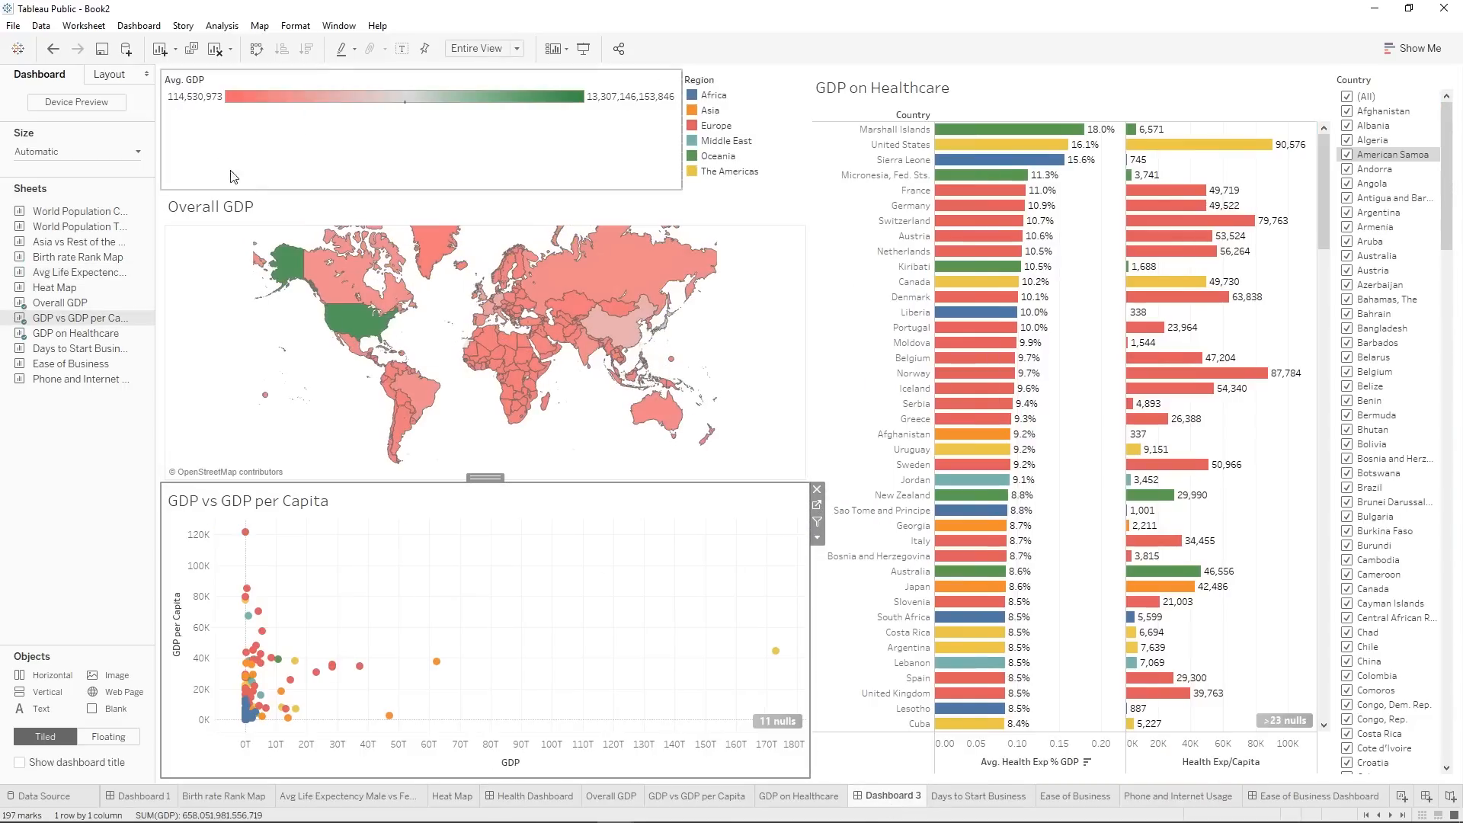
click(1318, 795)
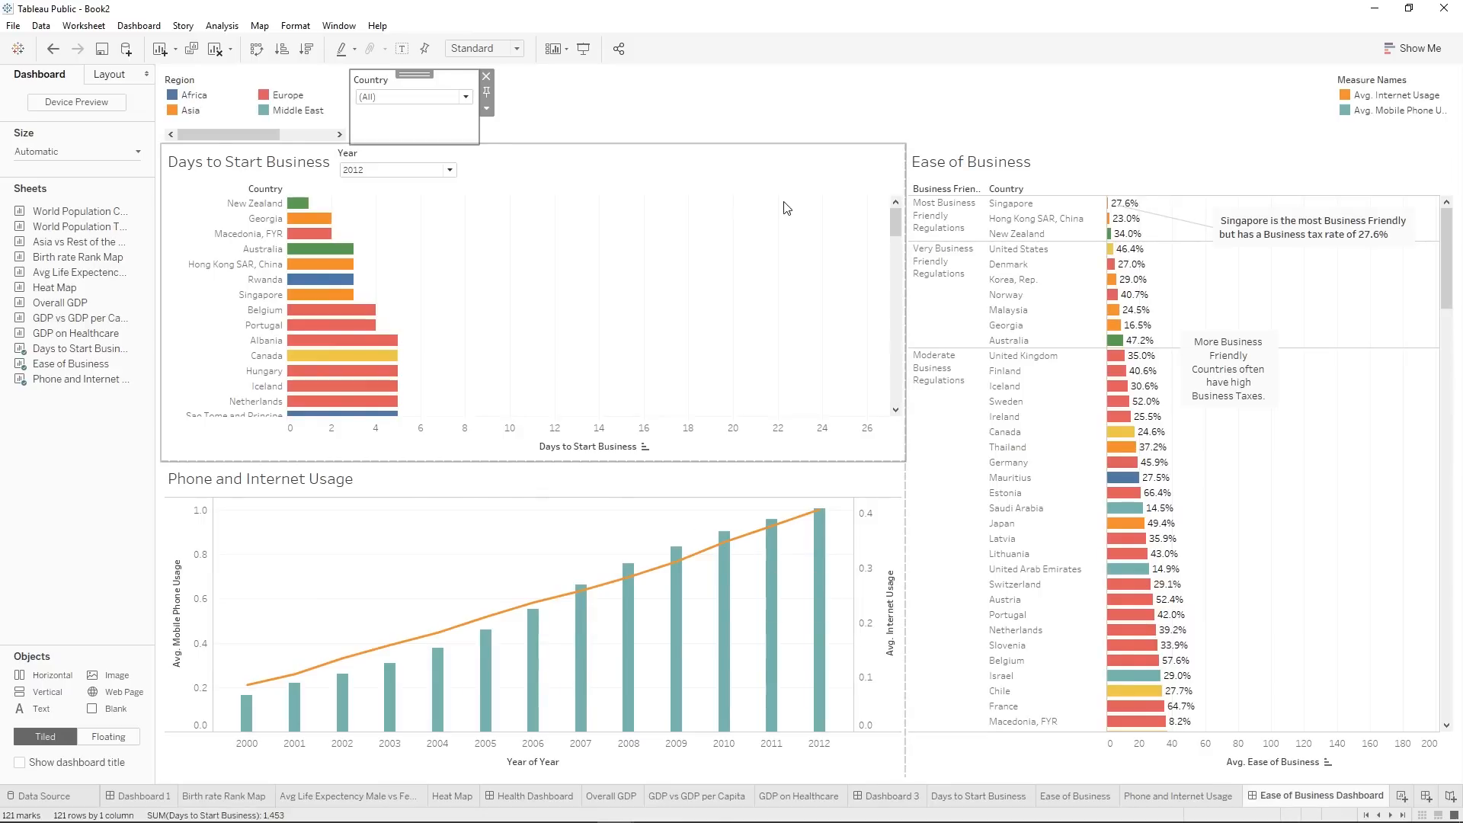
click(968, 90)
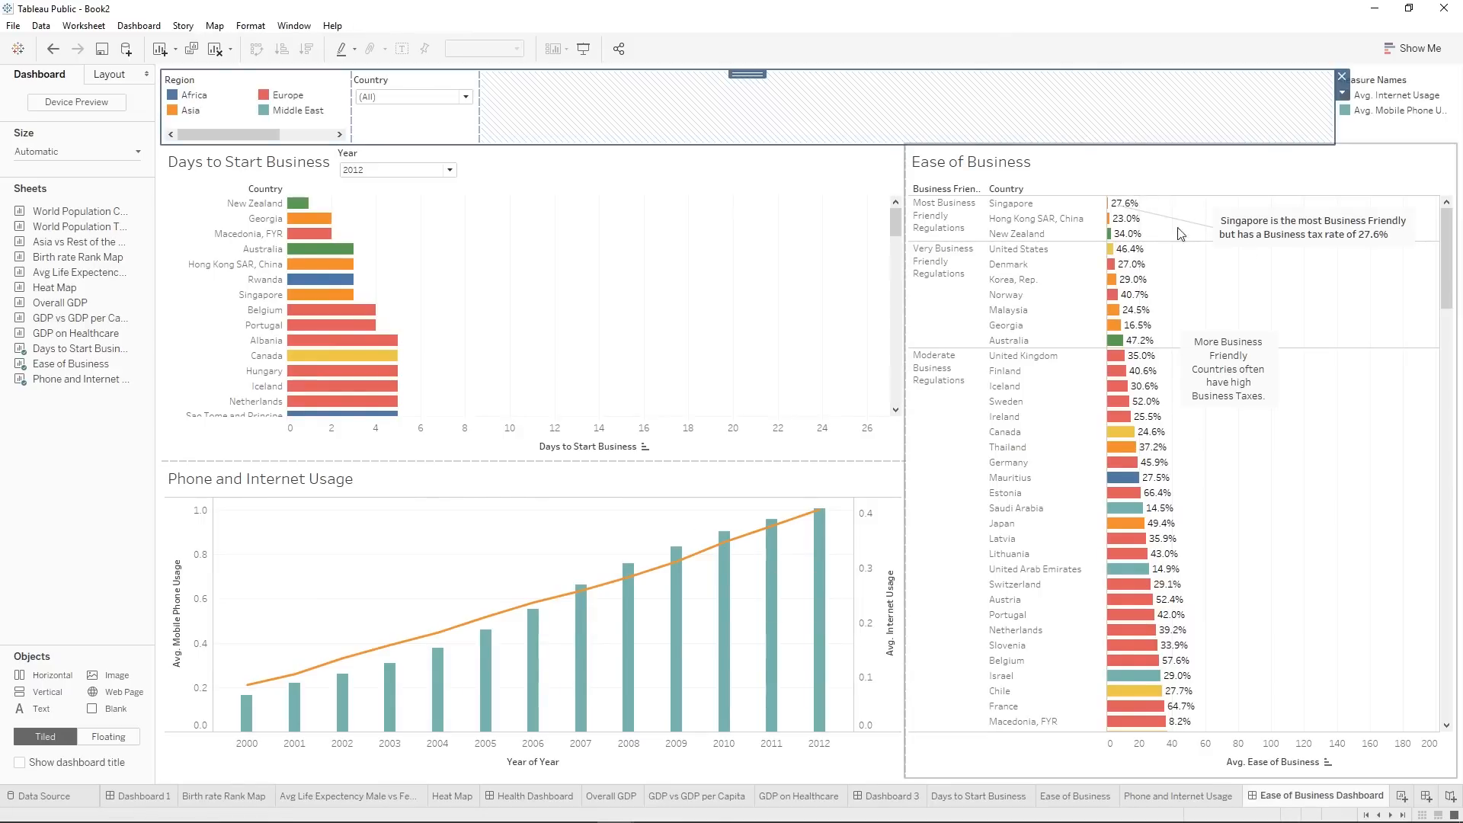